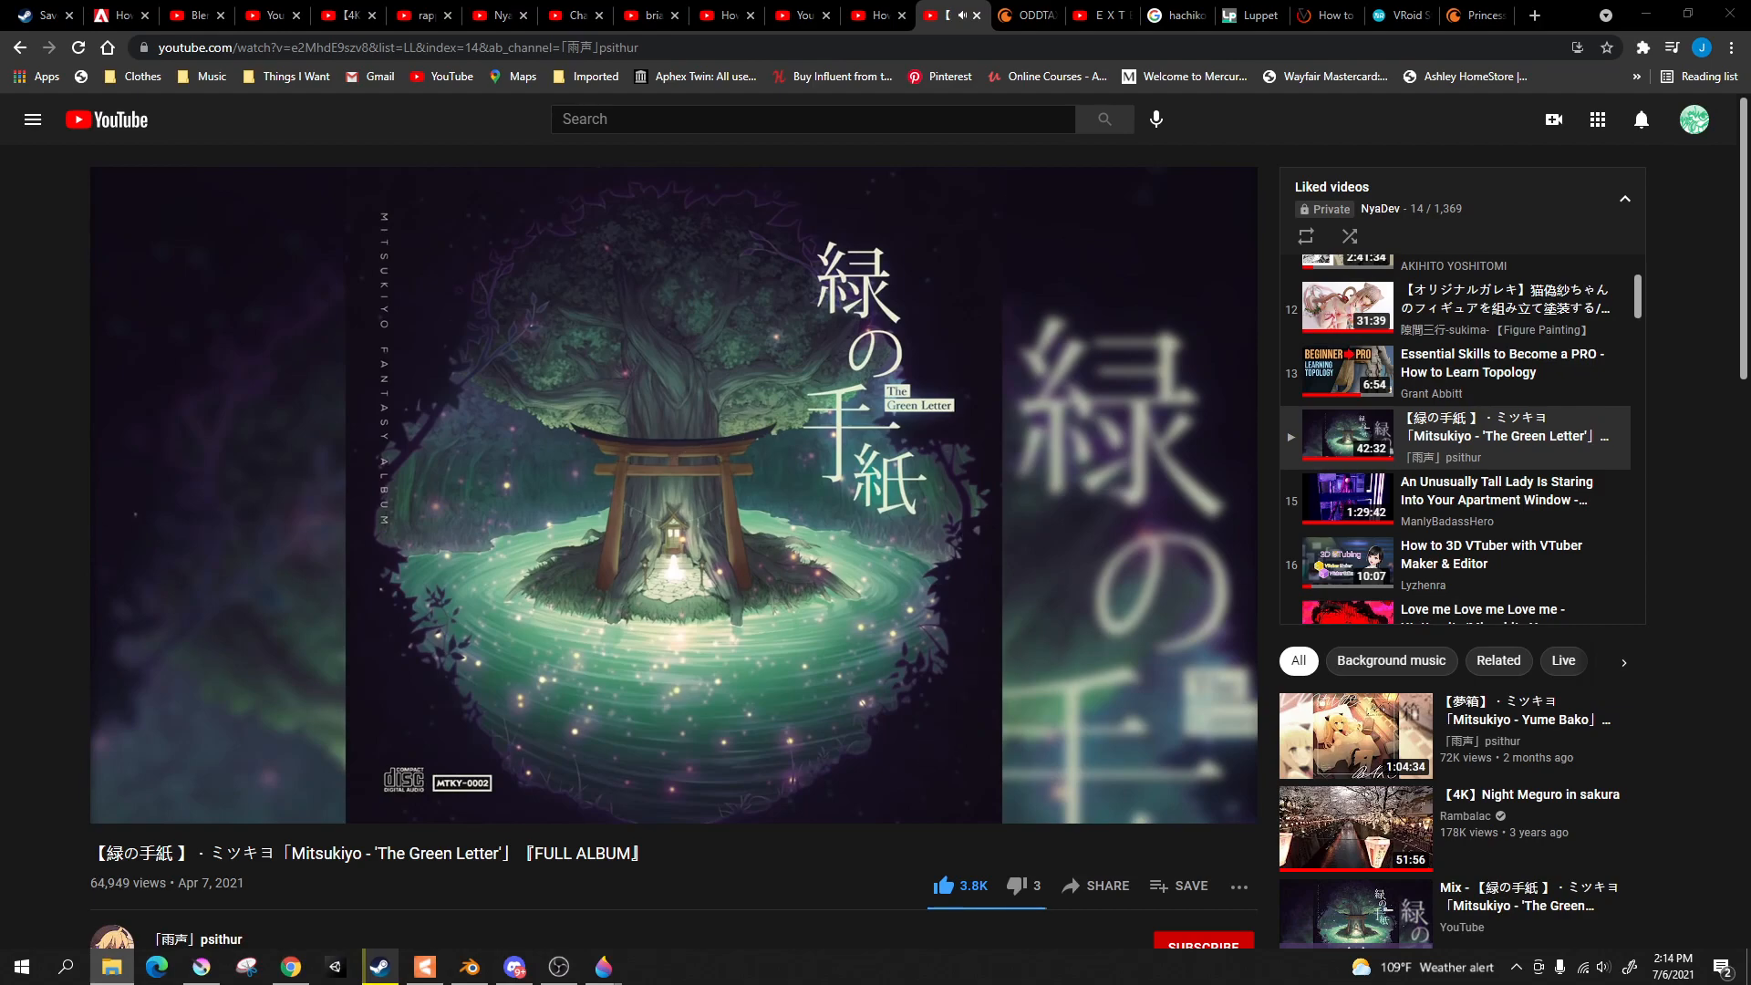
Bring up the Princess Connect episode page, then show the Game Dev Vlog 1 folder in an enlarged File Explorer window.
left_click(112, 967)
left_click(1478, 15)
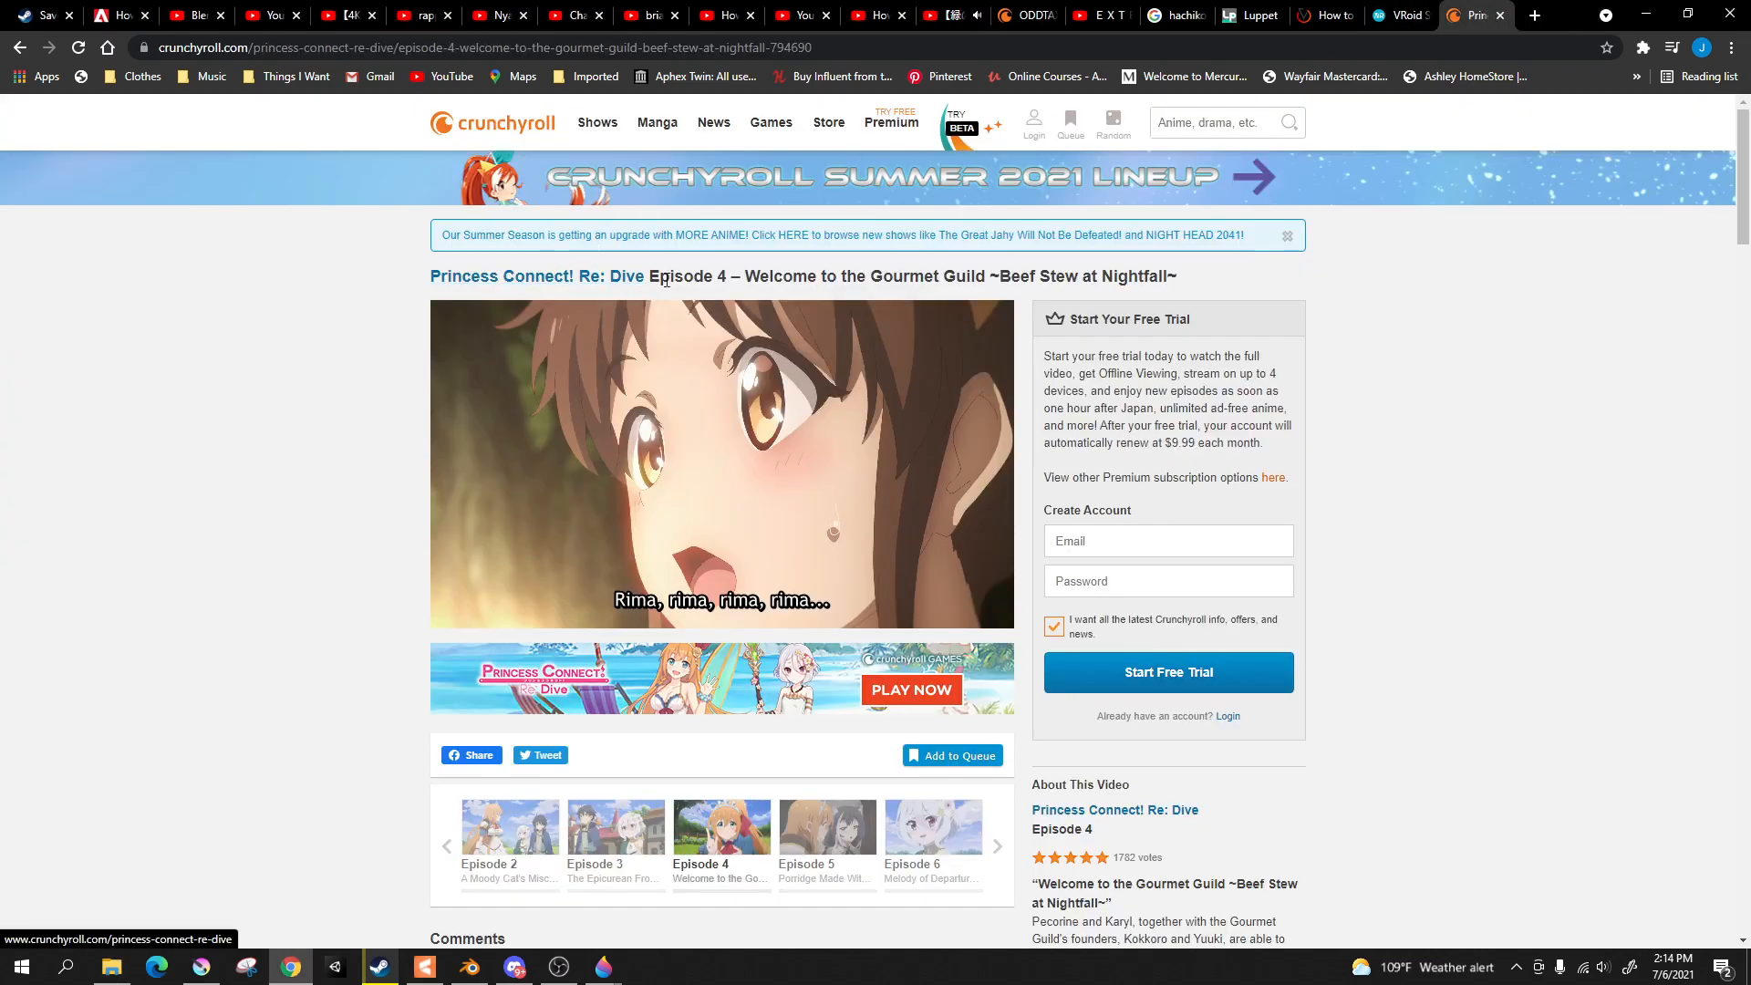
left_click(114, 969)
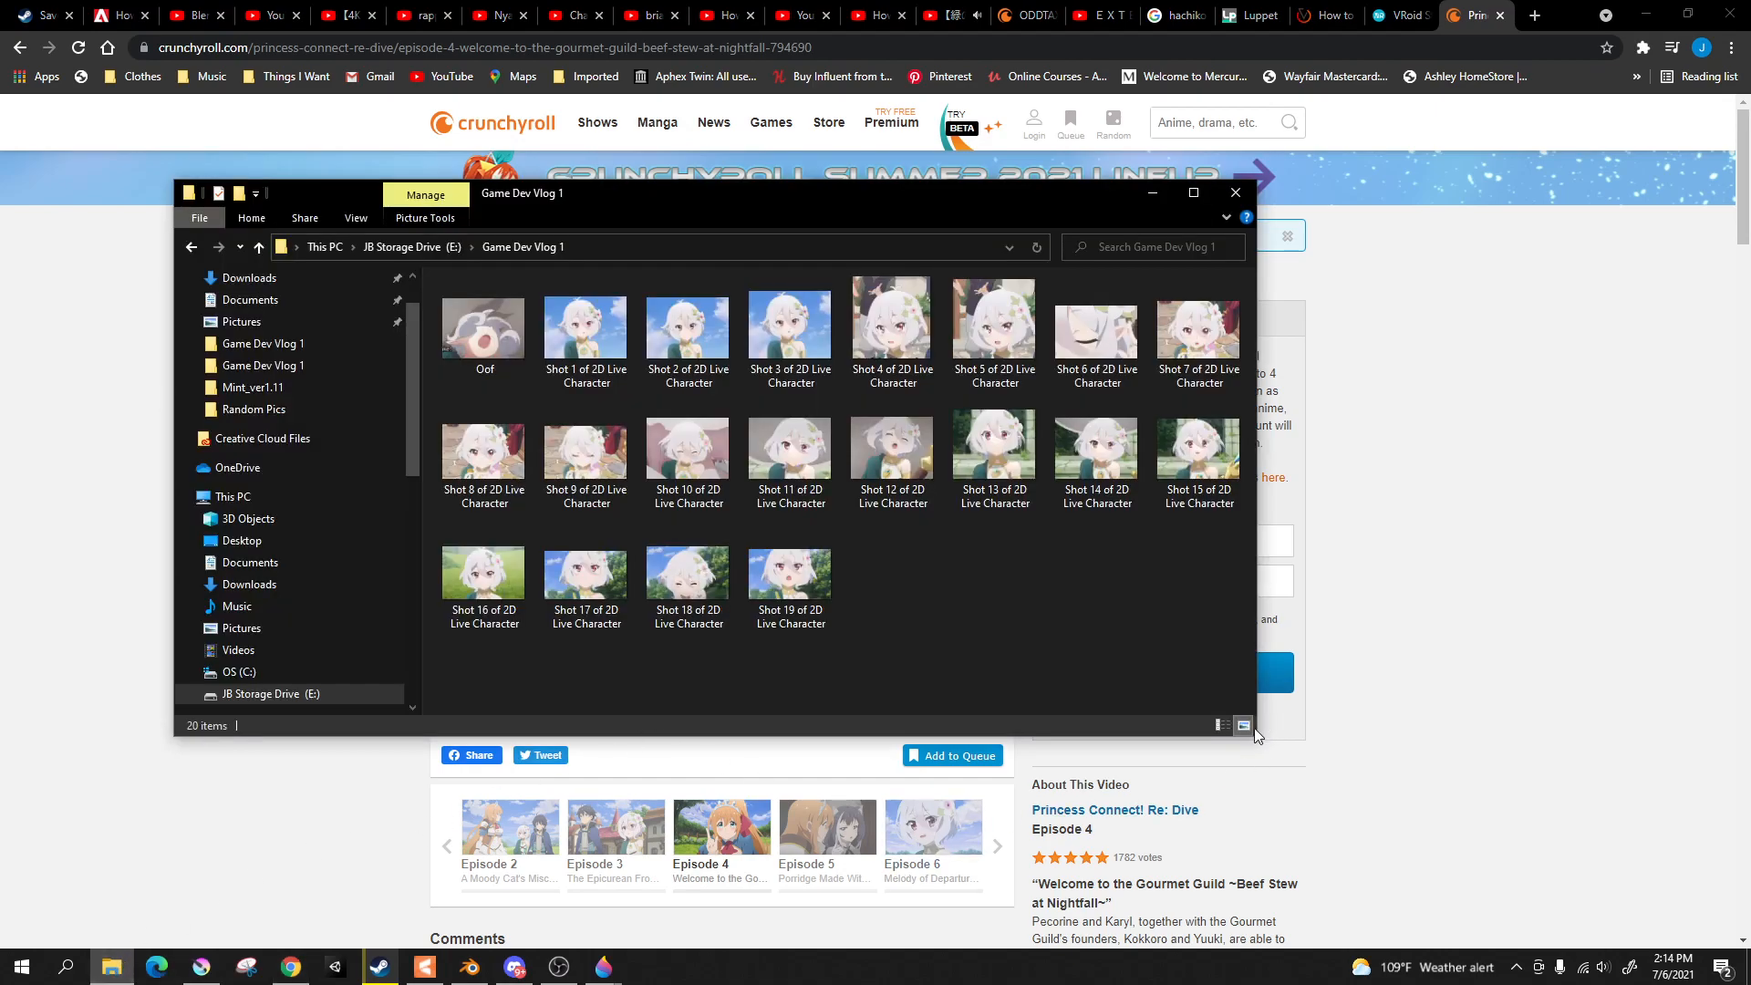
left_click_drag(1256, 735, 1506, 924)
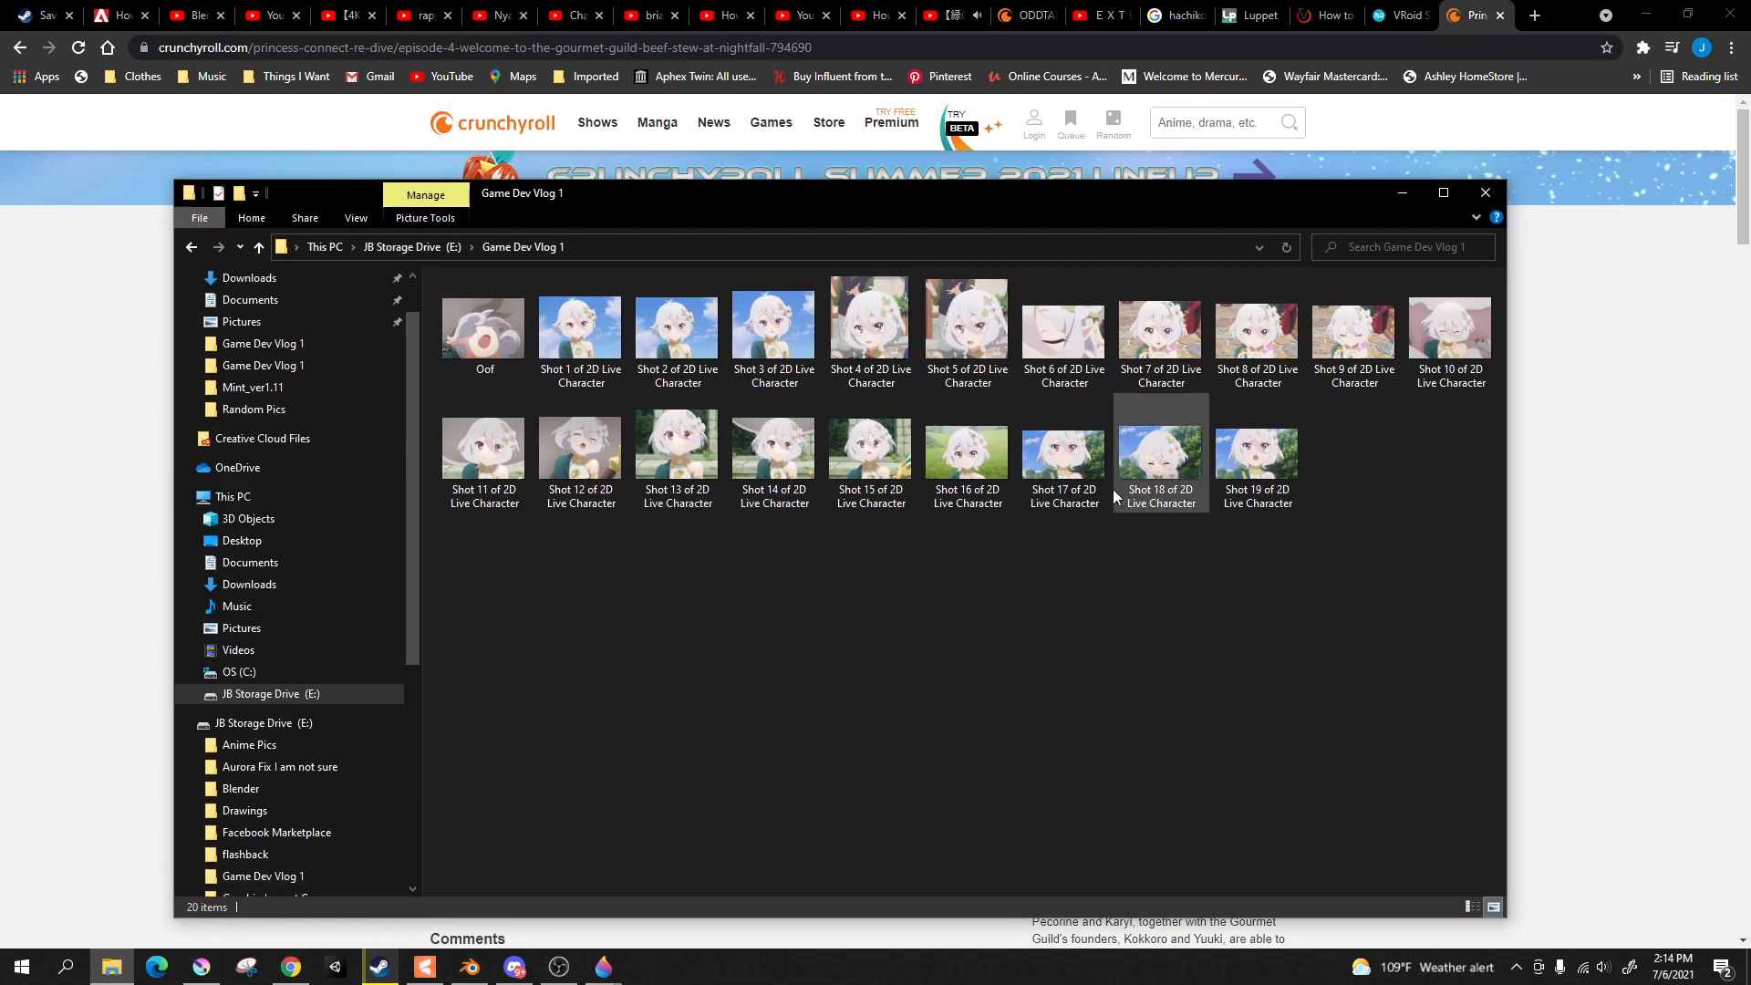
Preview the Shot 16 and Shot 4 reference images of the 2D Live character, closing each one after viewing.
double_click(958, 447)
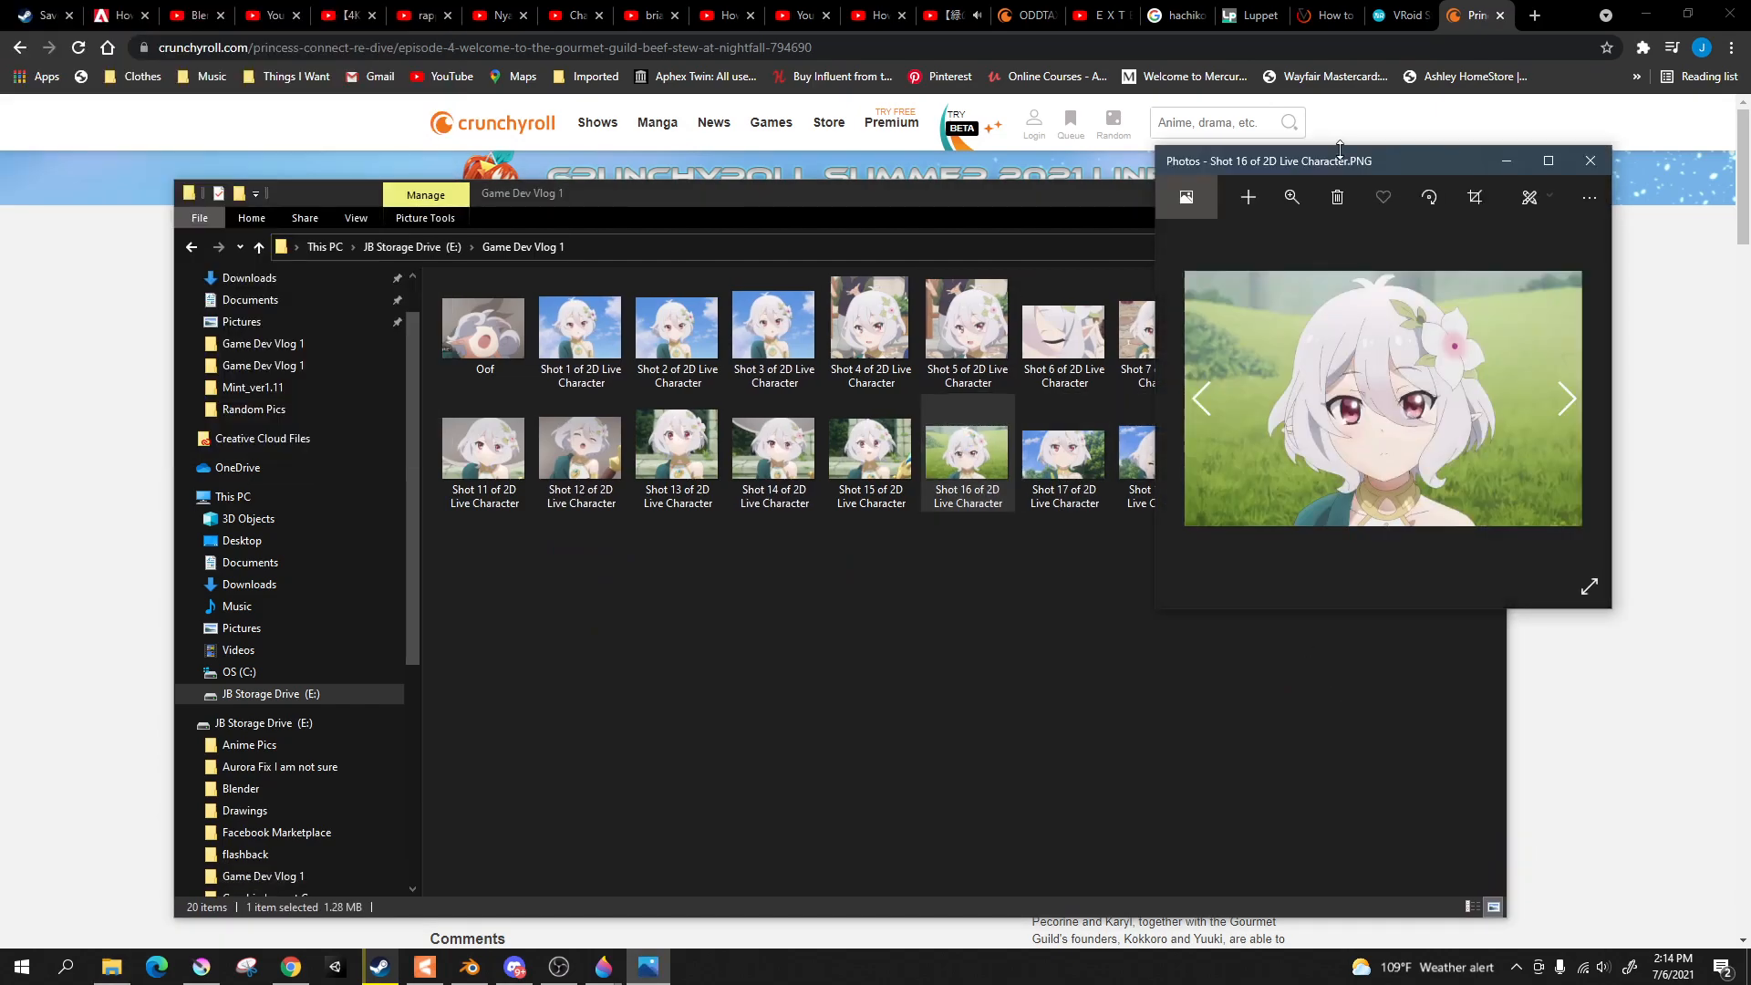
left_click_drag(1387, 173, 867, 294)
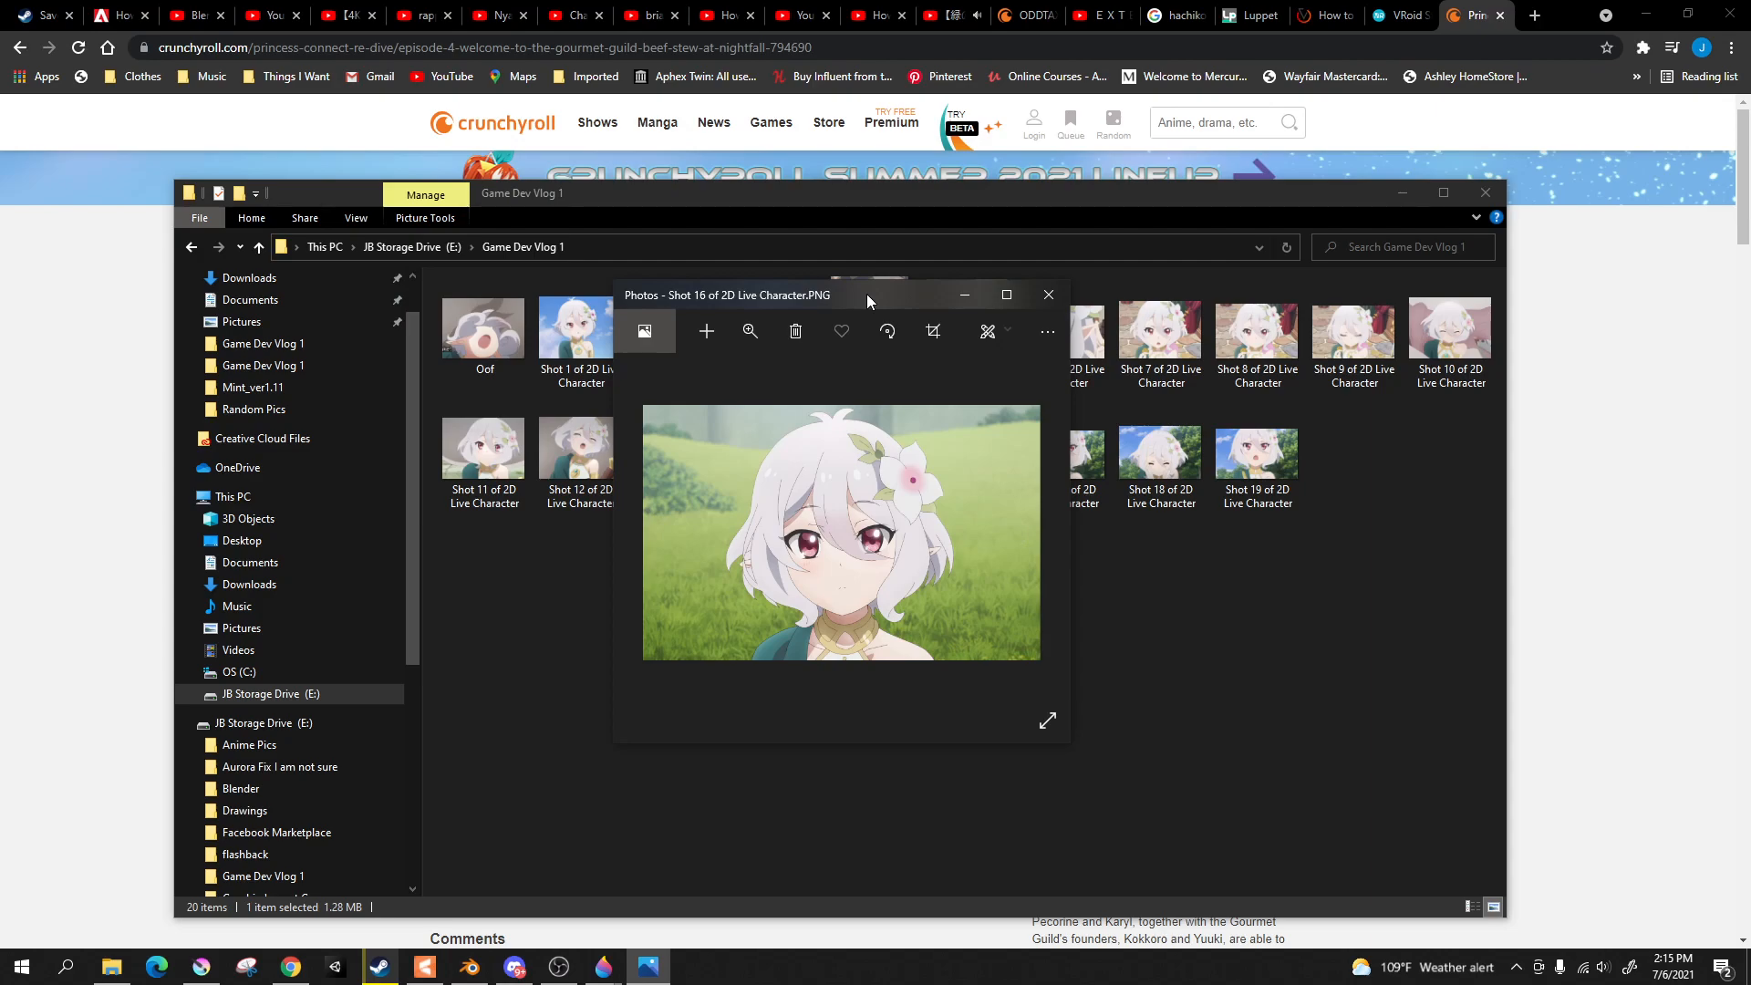
left_click(1049, 293)
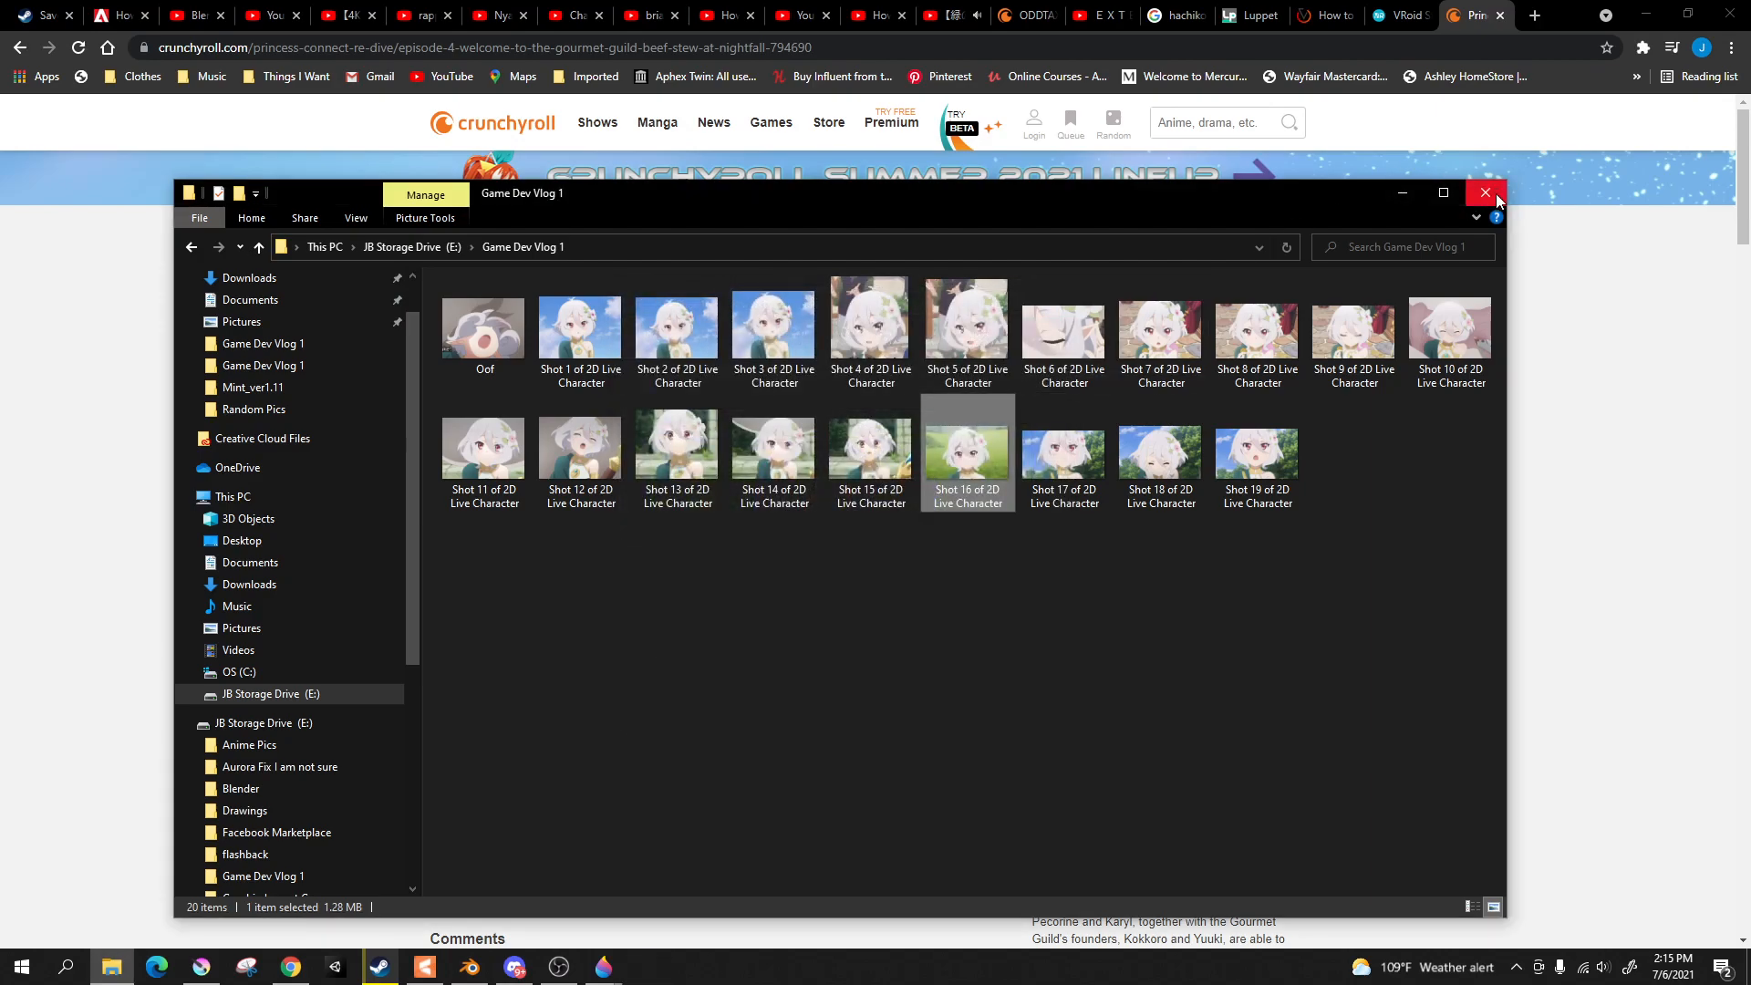
double_click(876, 337)
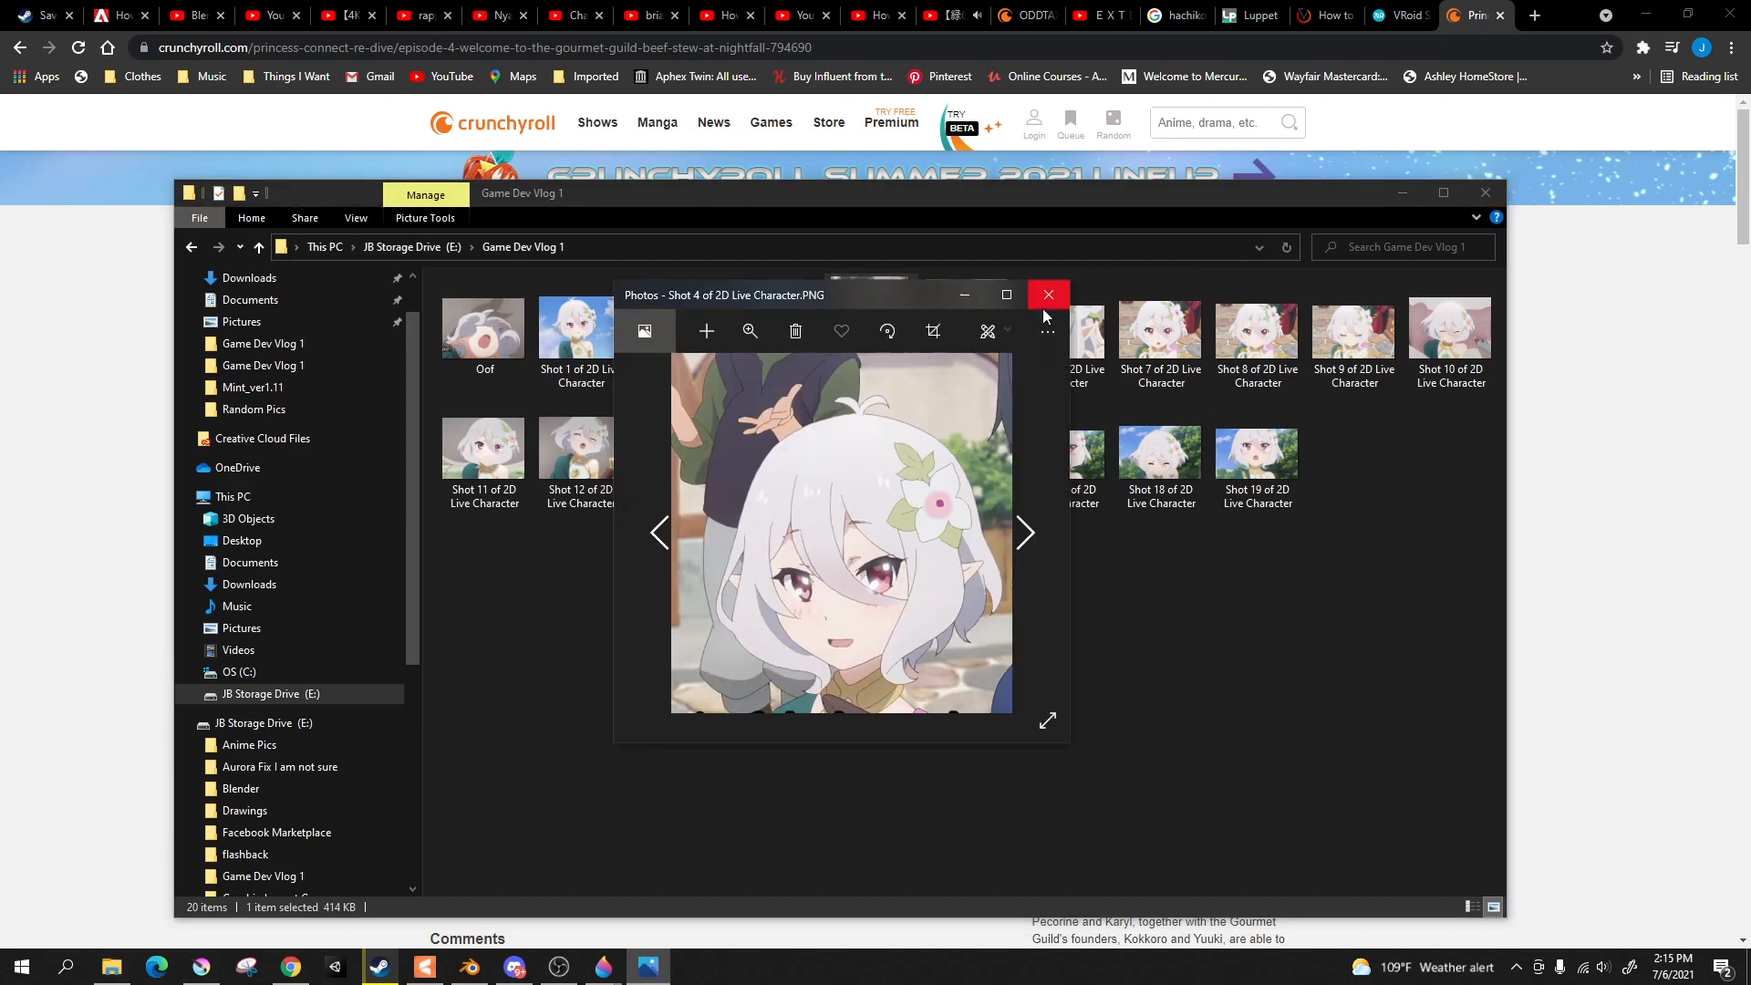
left_click(1049, 294)
Look through the open Krita window and the YouTube tutorials in Chrome on lasso selection and cutting out images.
left_click(605, 969)
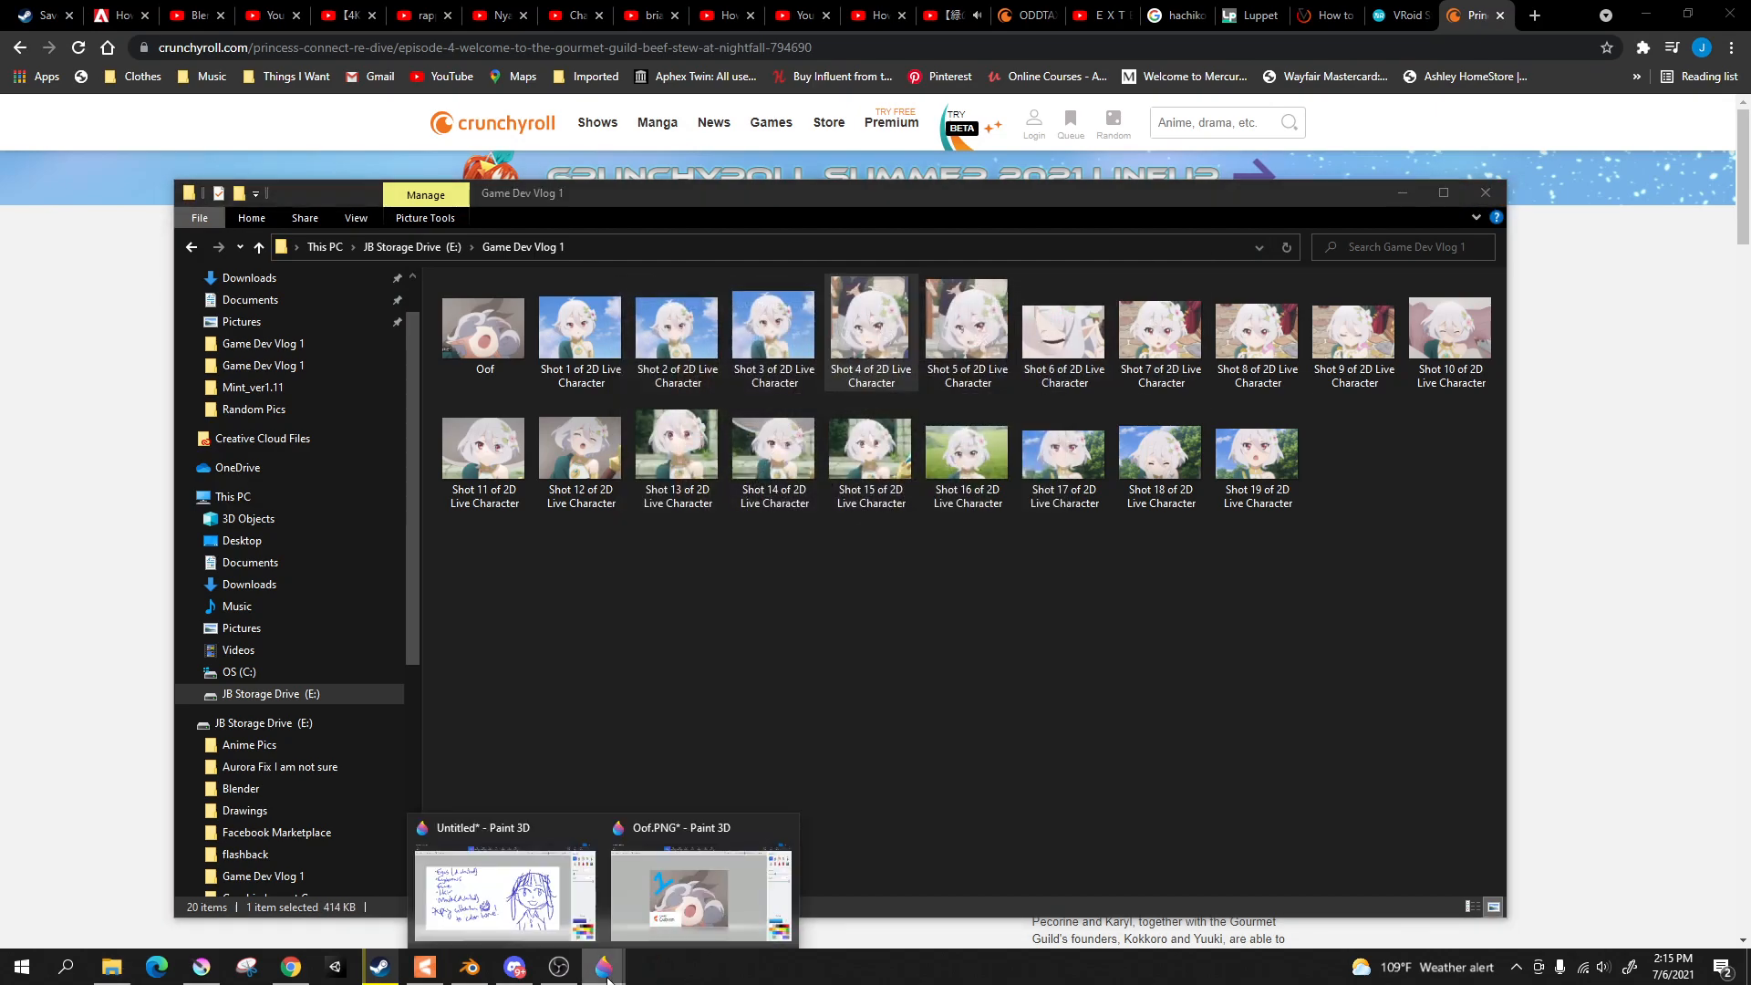
left_click(202, 971)
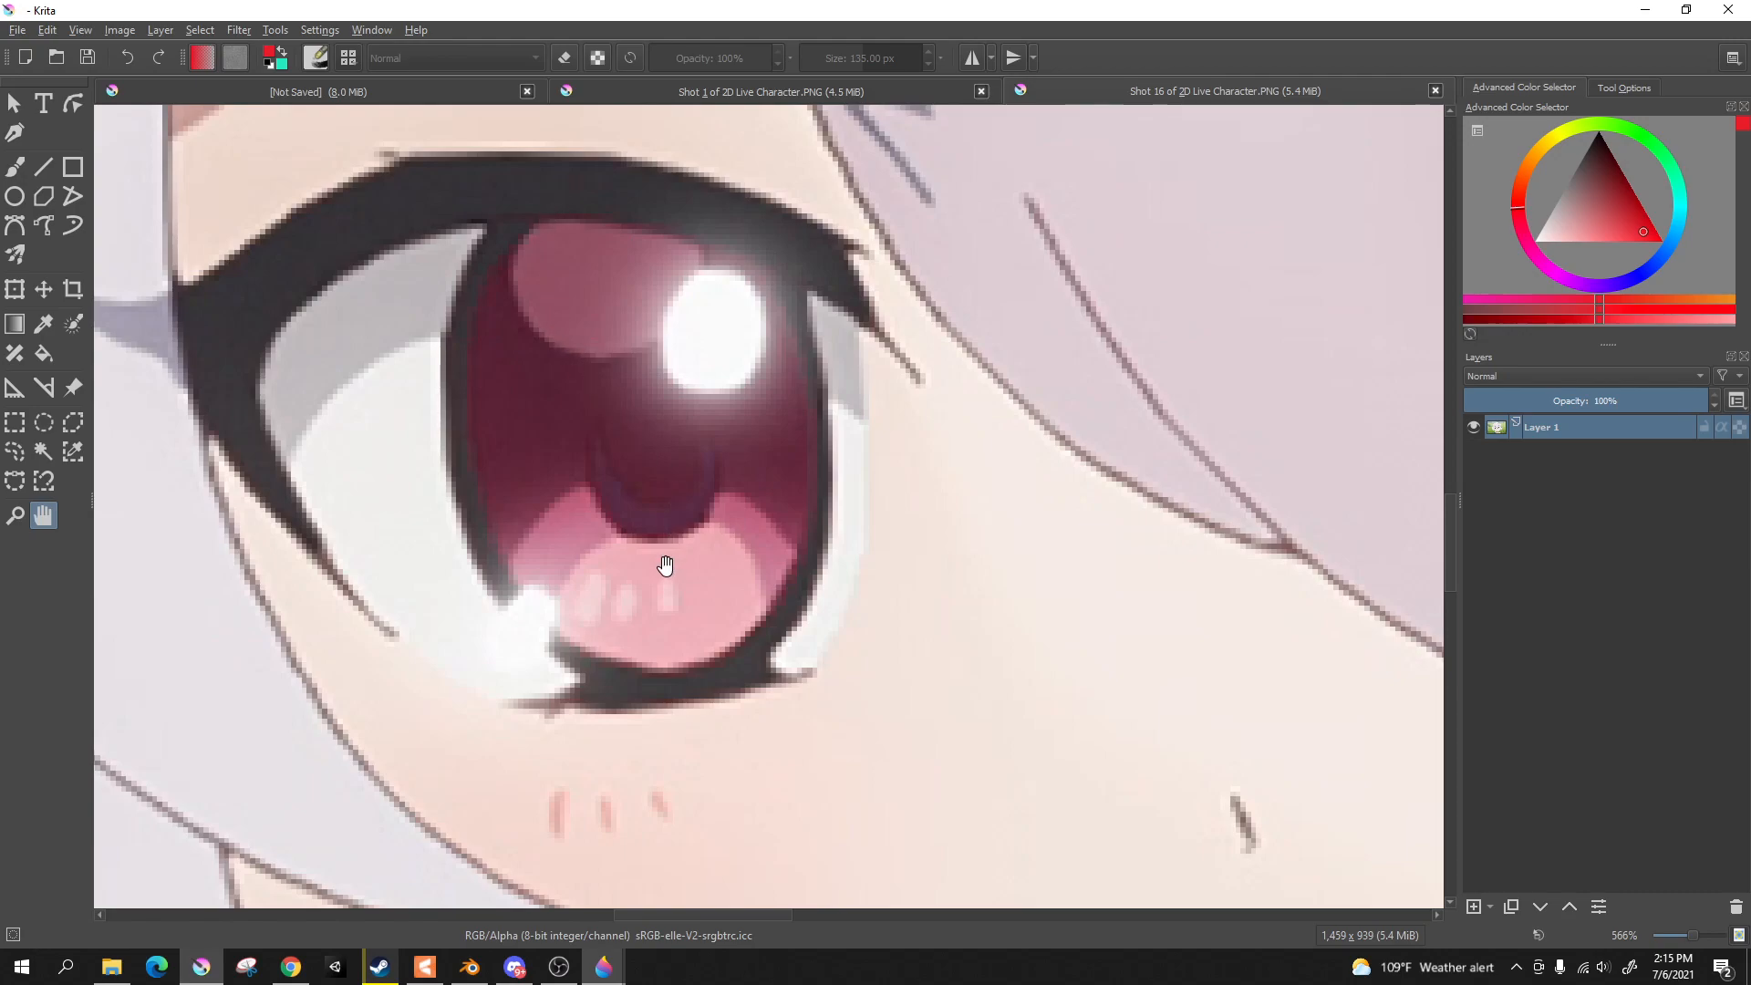
left_click(291, 967)
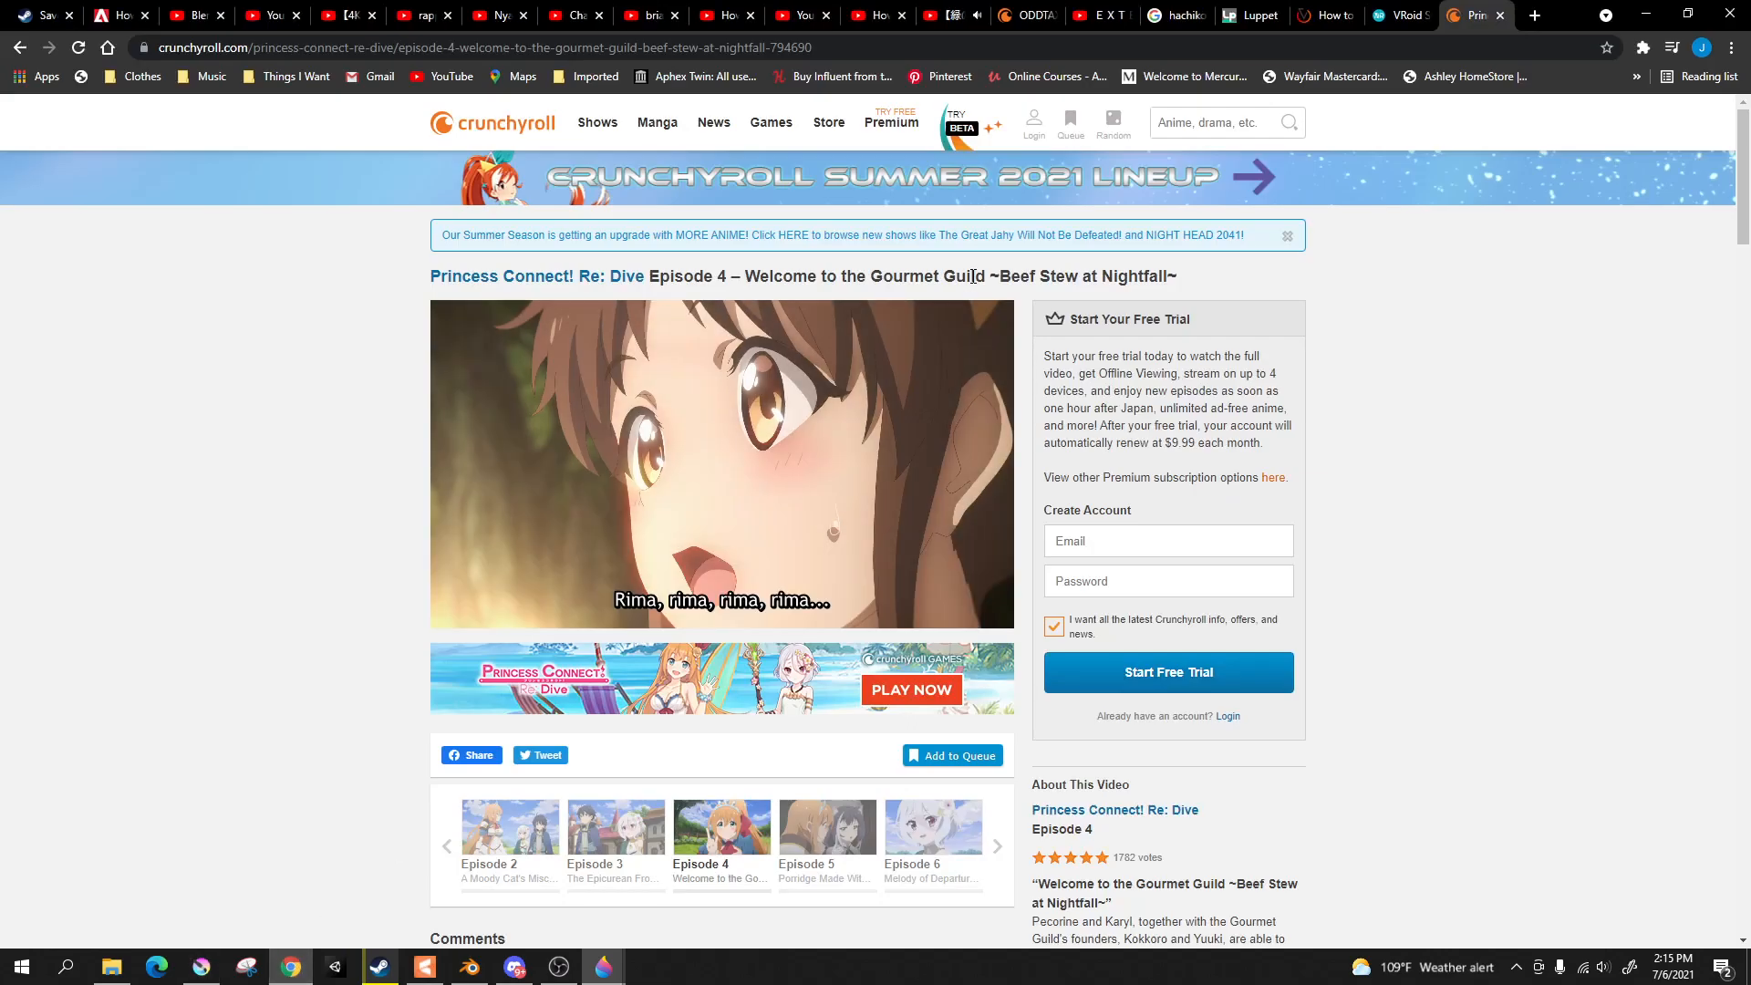
left_click(734, 14)
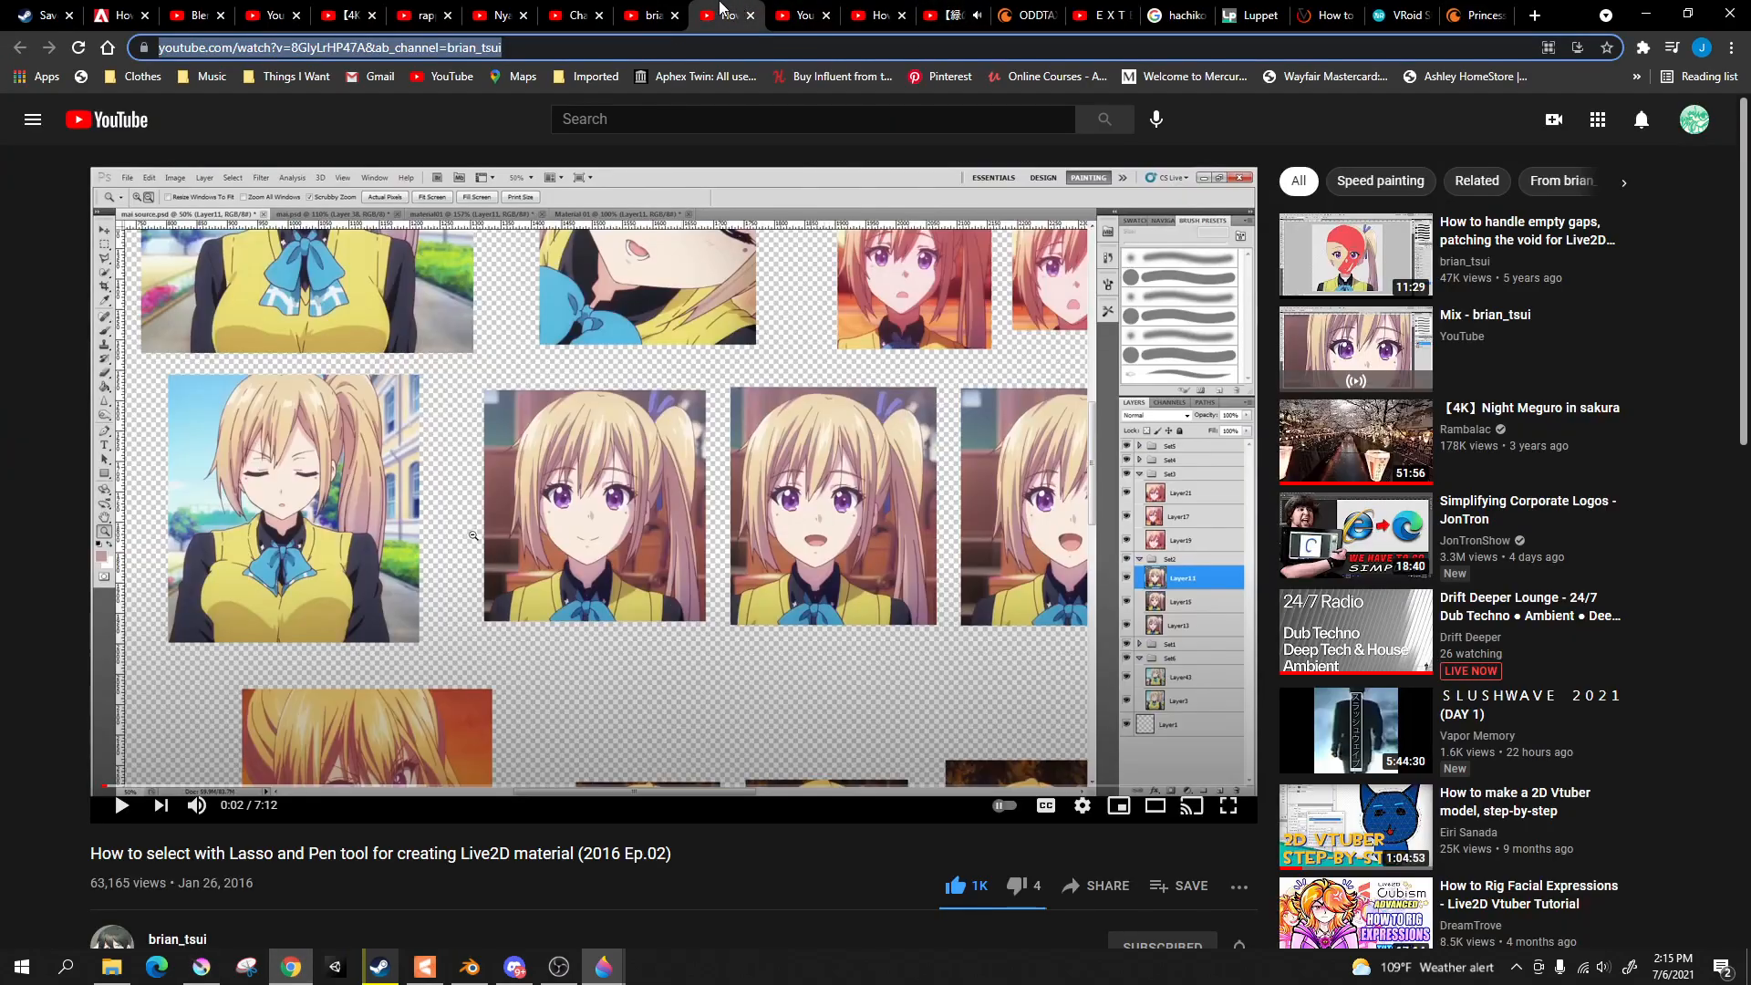
left_click(864, 12)
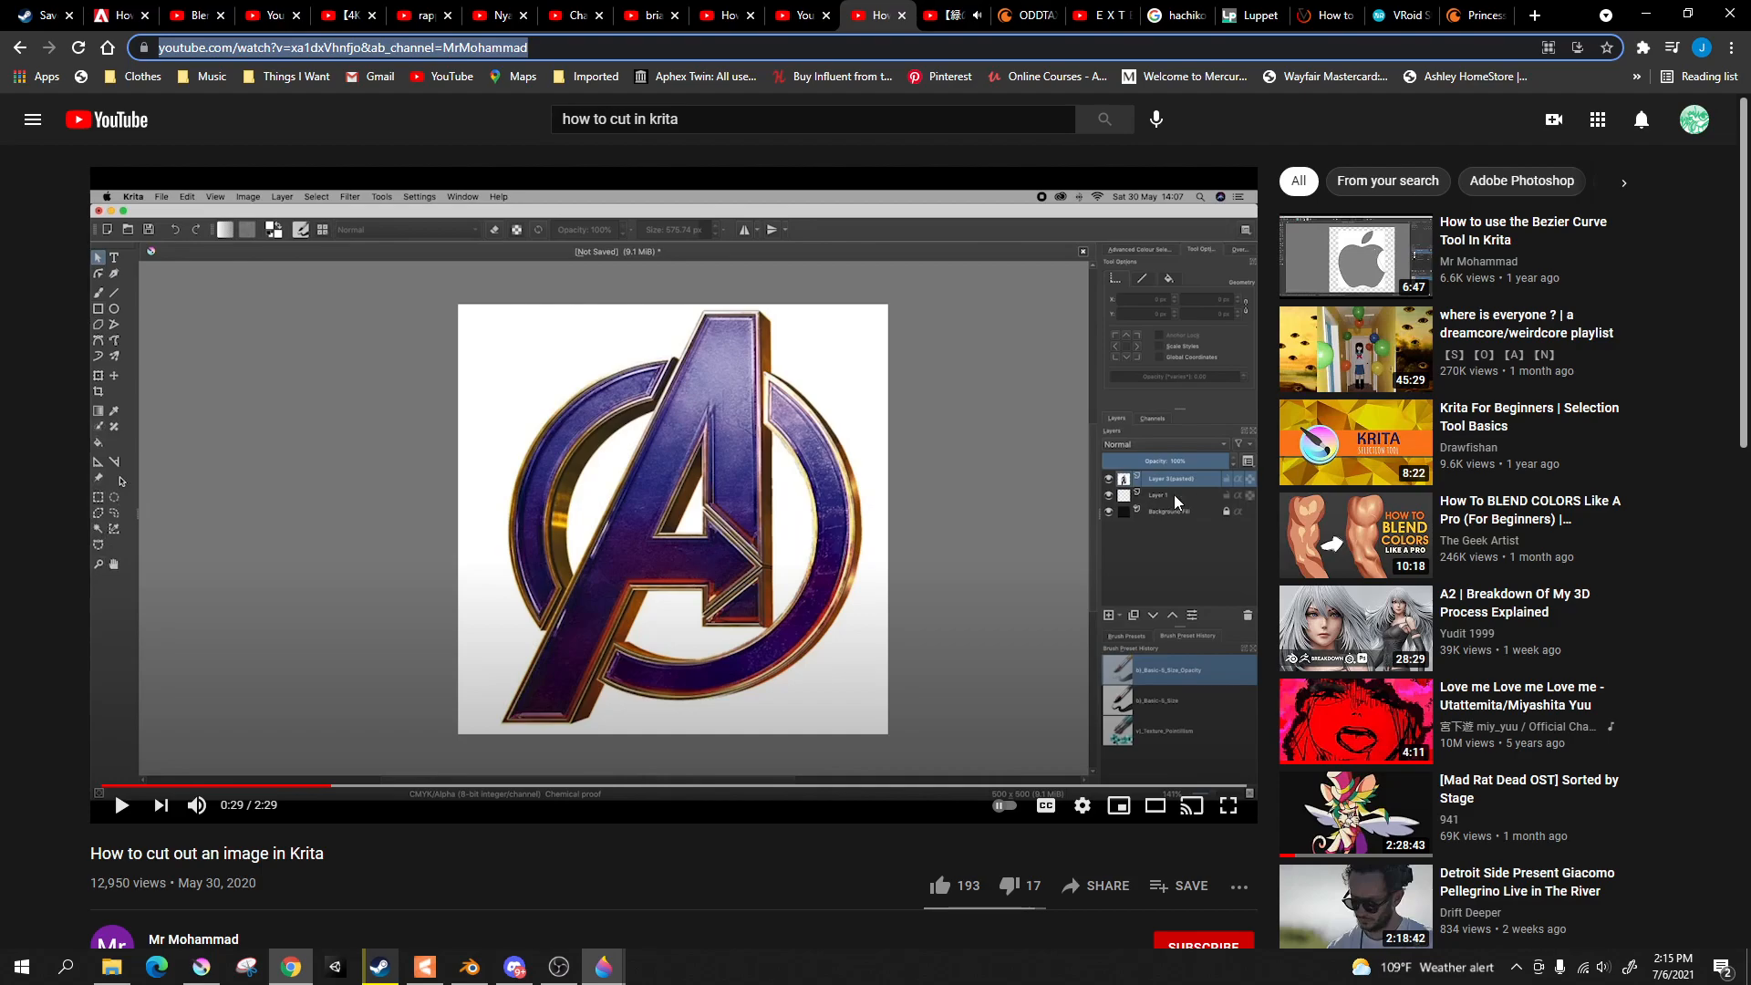
left_click(953, 14)
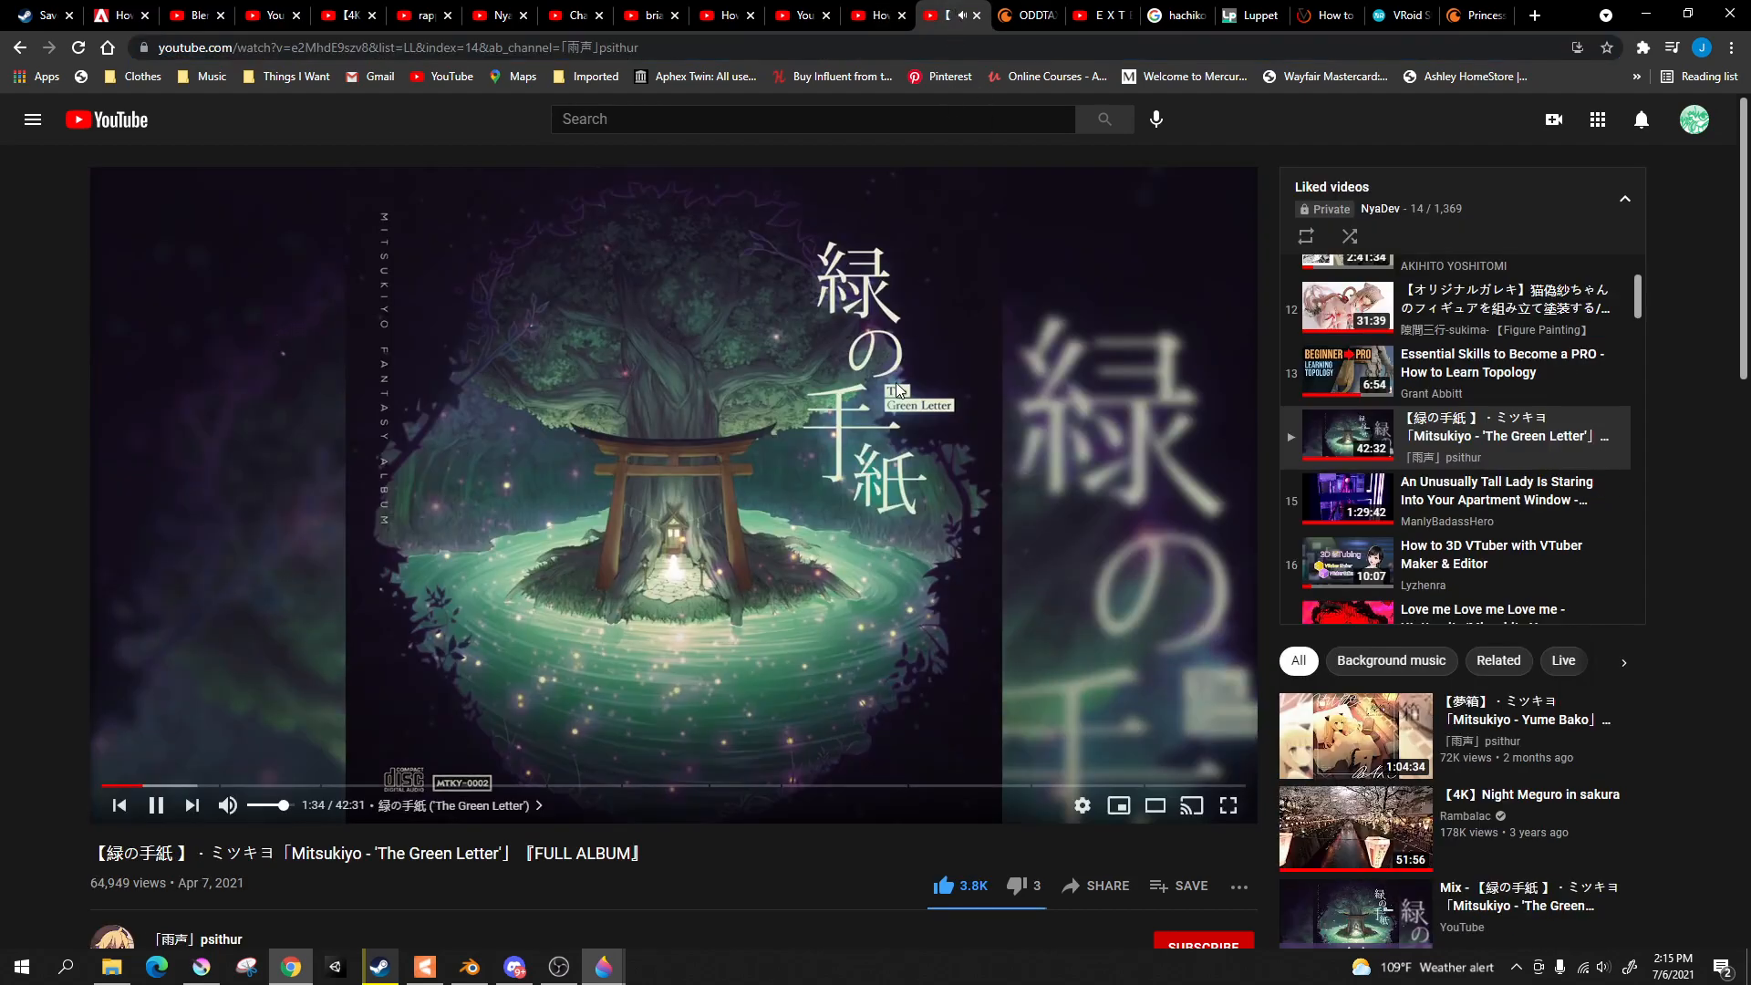
left_click(730, 15)
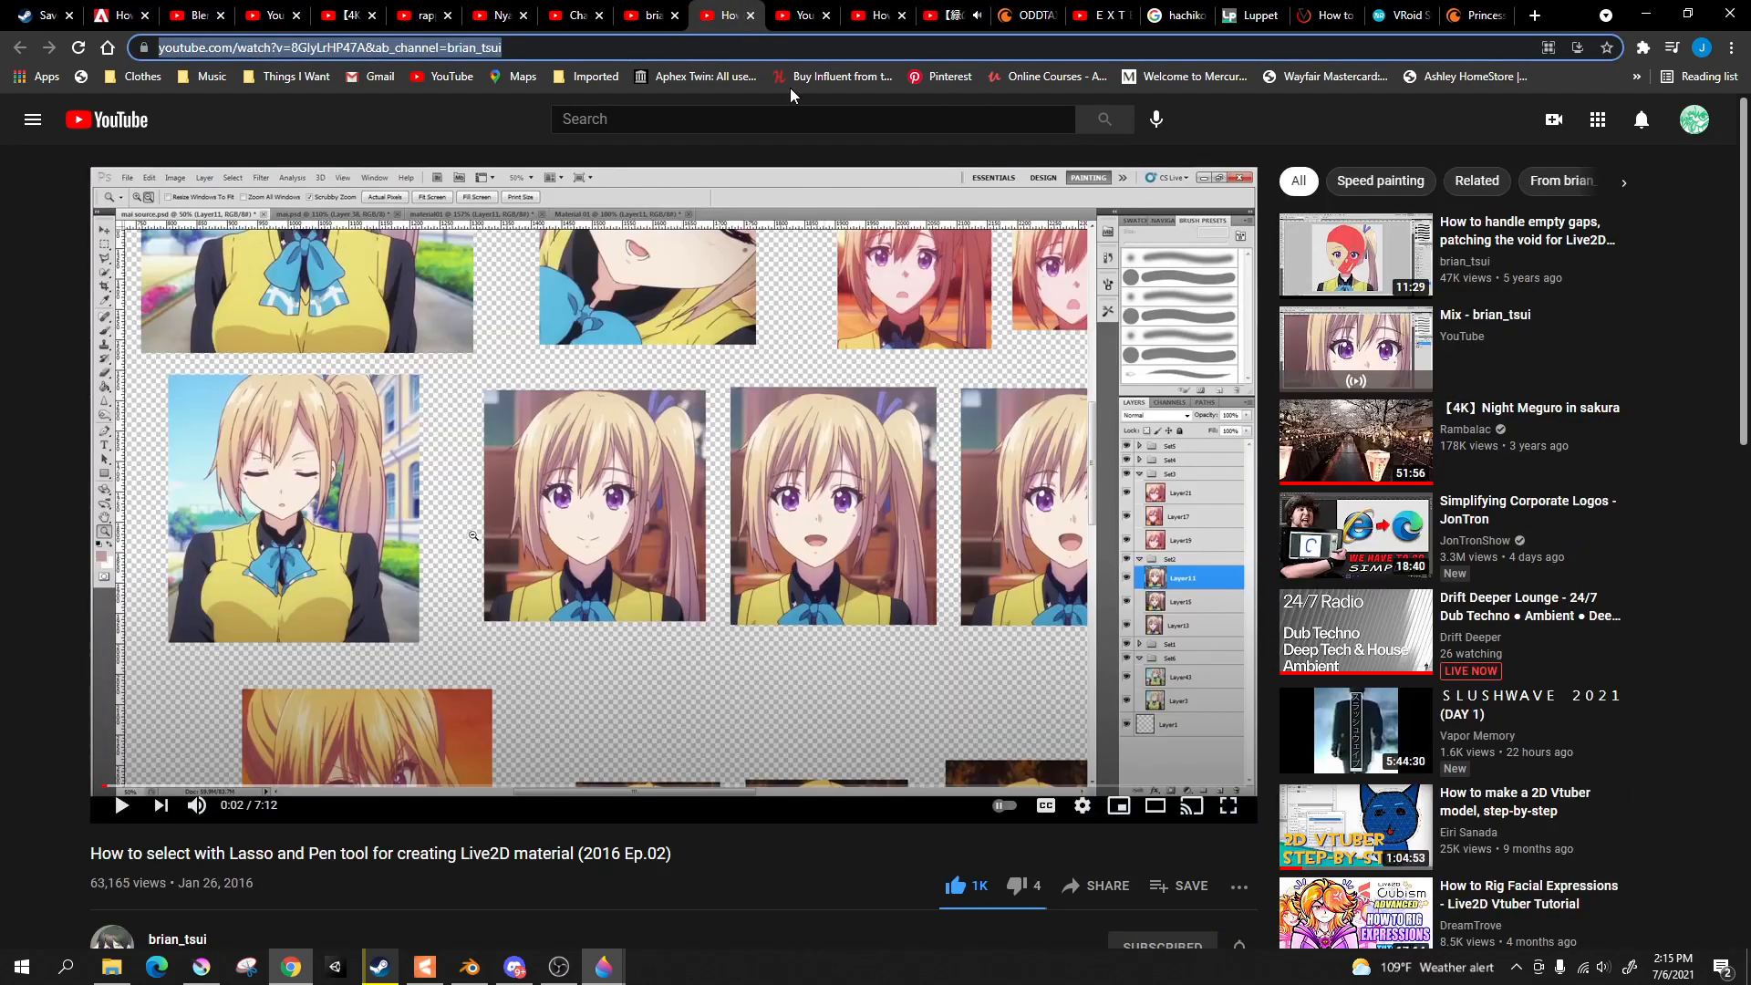
Play the "How to cut out an image in Krita" video in full screen with lowered volume and captions on.
left_click(843, 13)
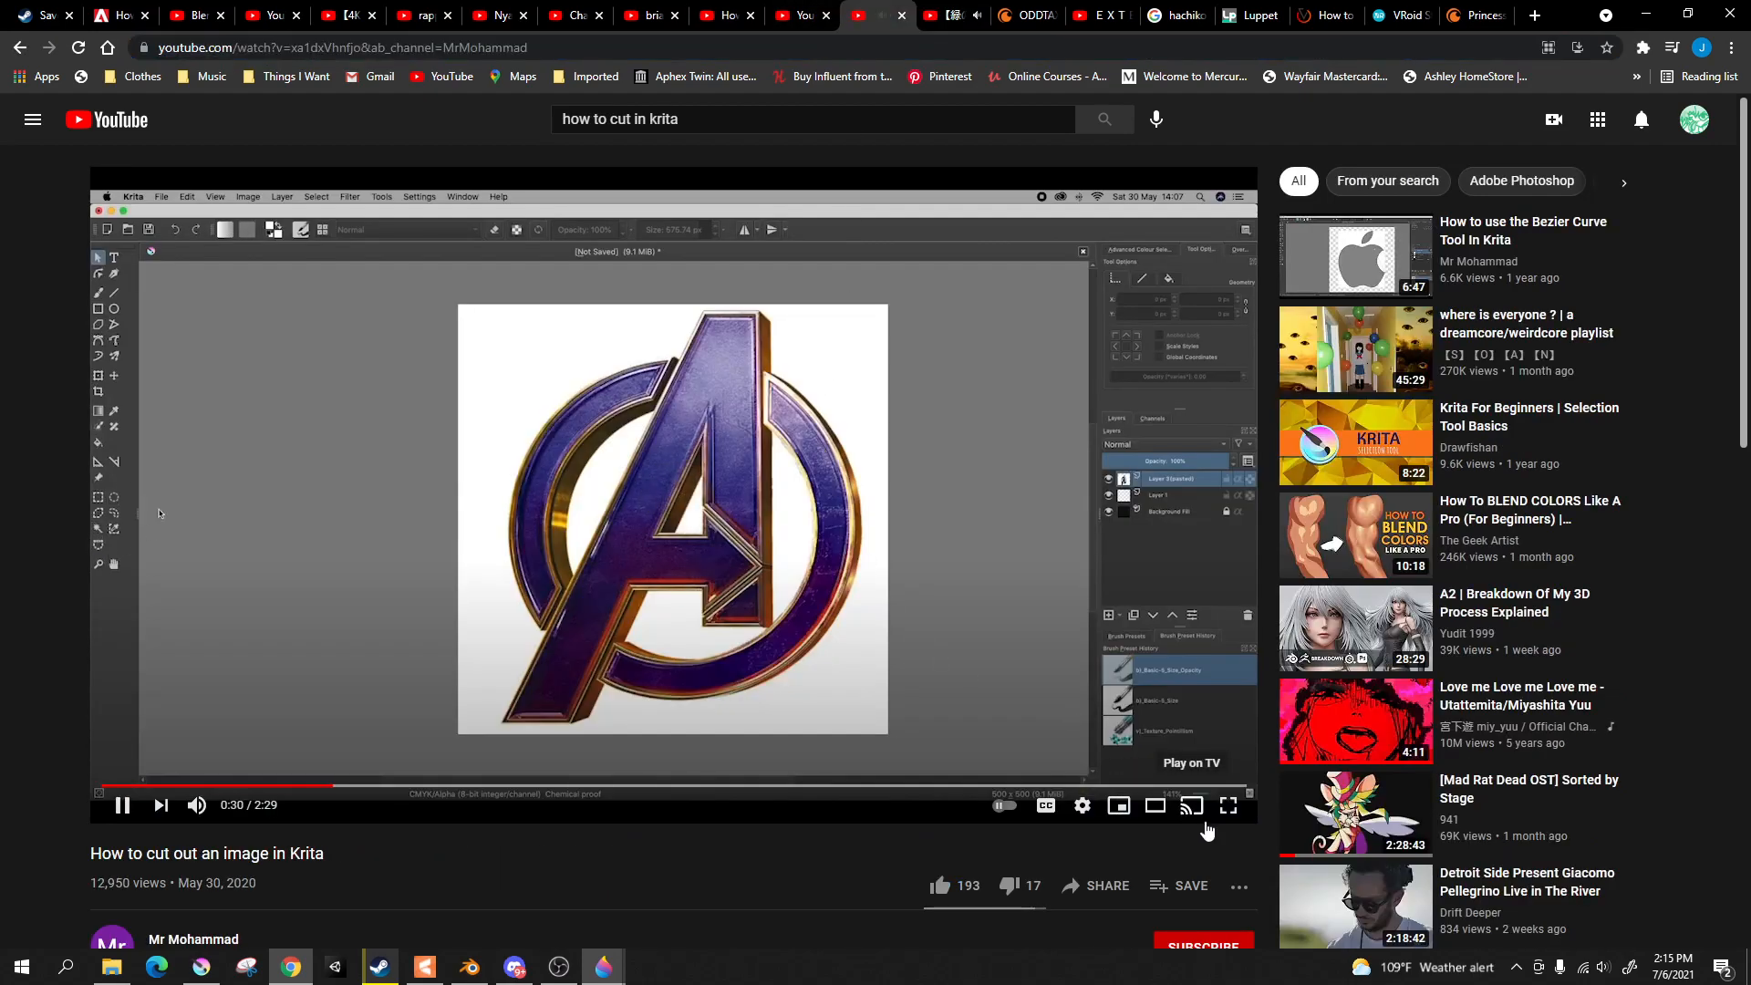
left_click(1219, 815)
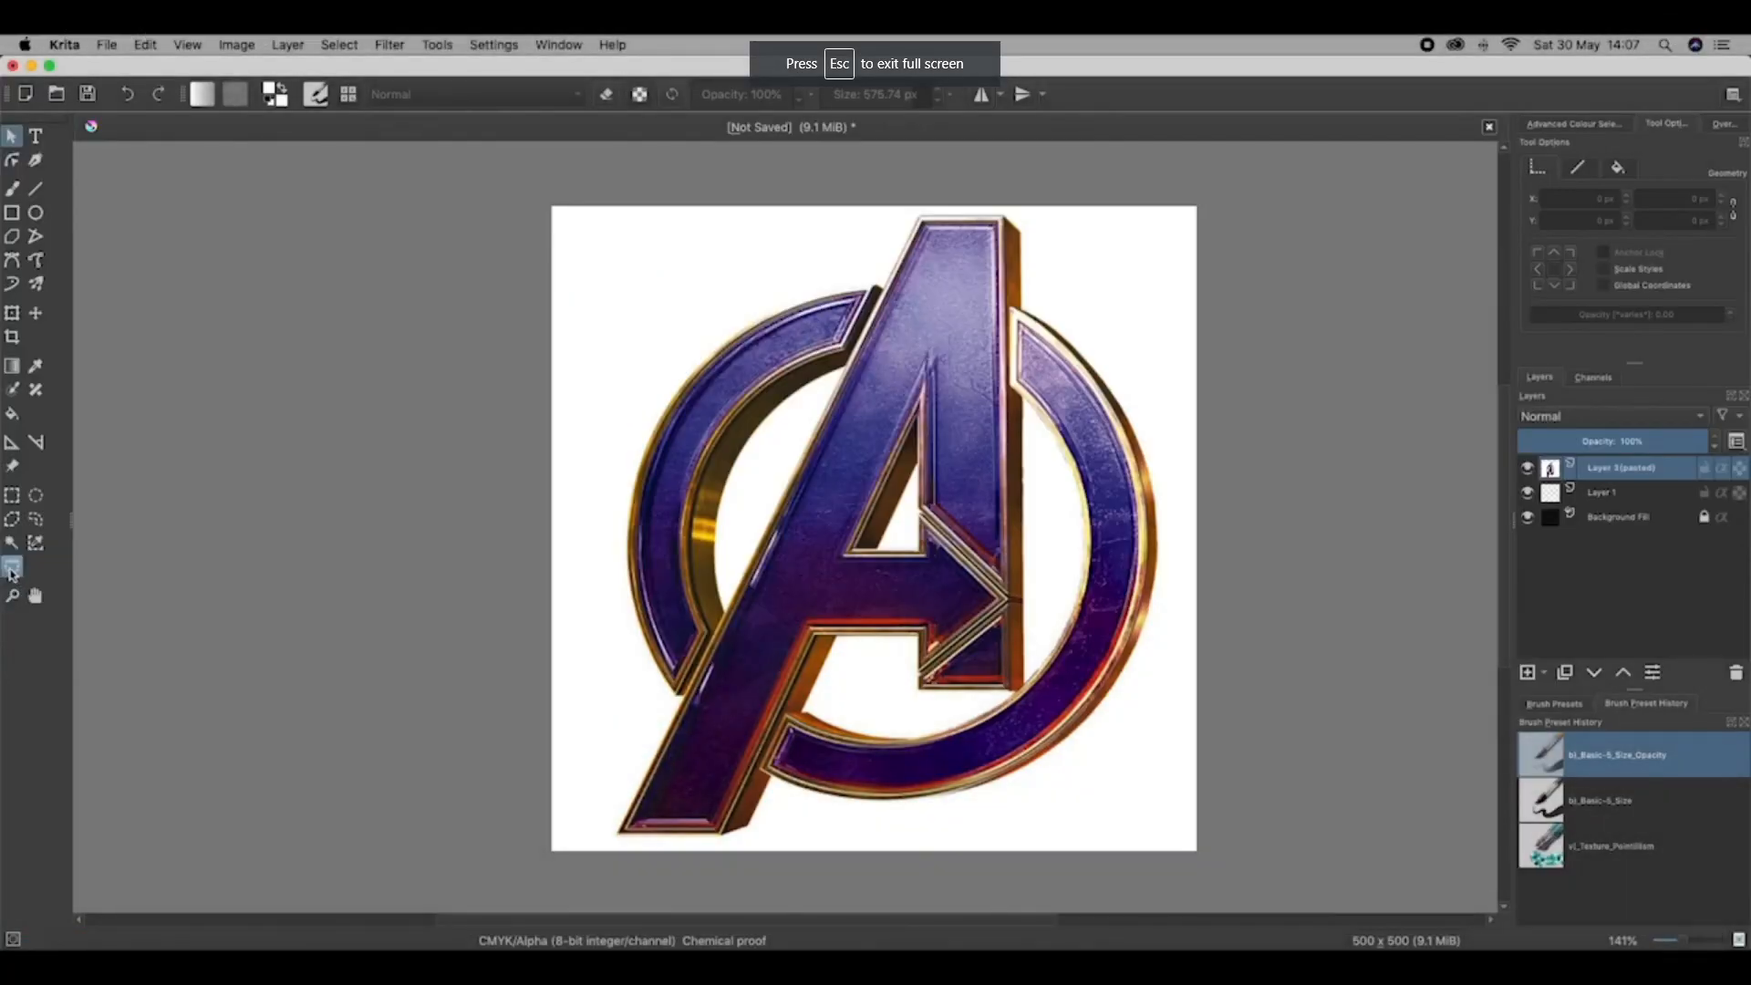
key("XF86AudioLowerVolume")
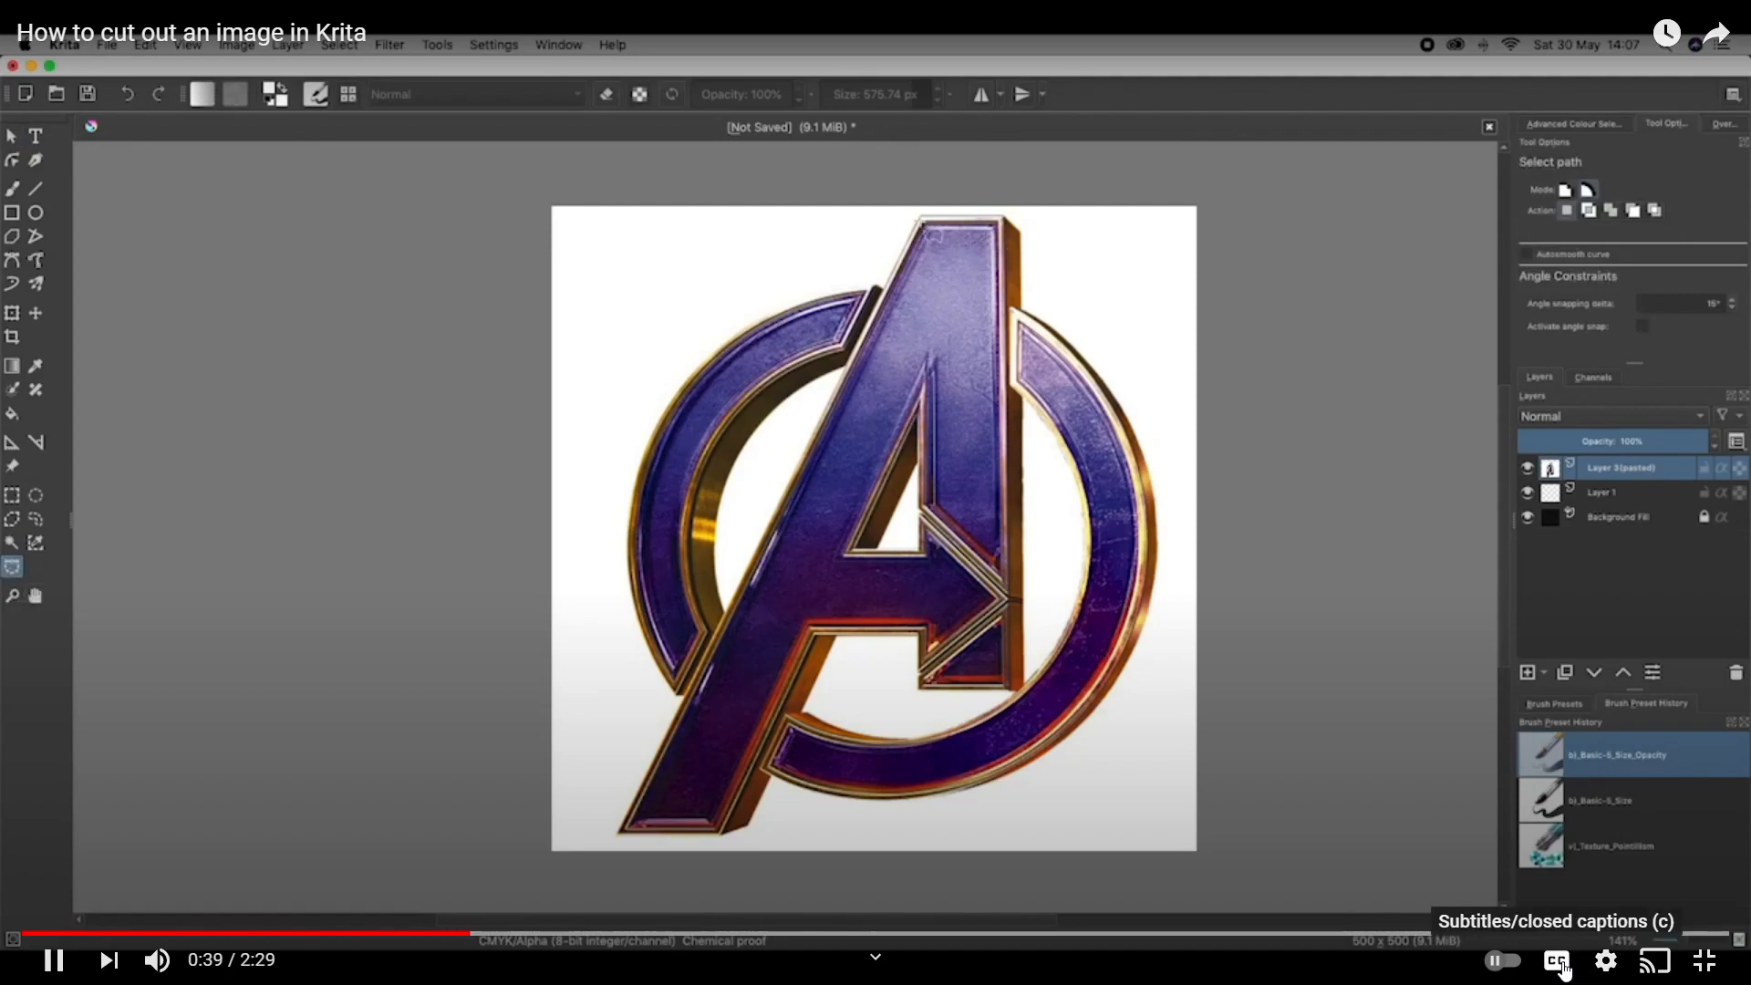
left_click(1558, 964)
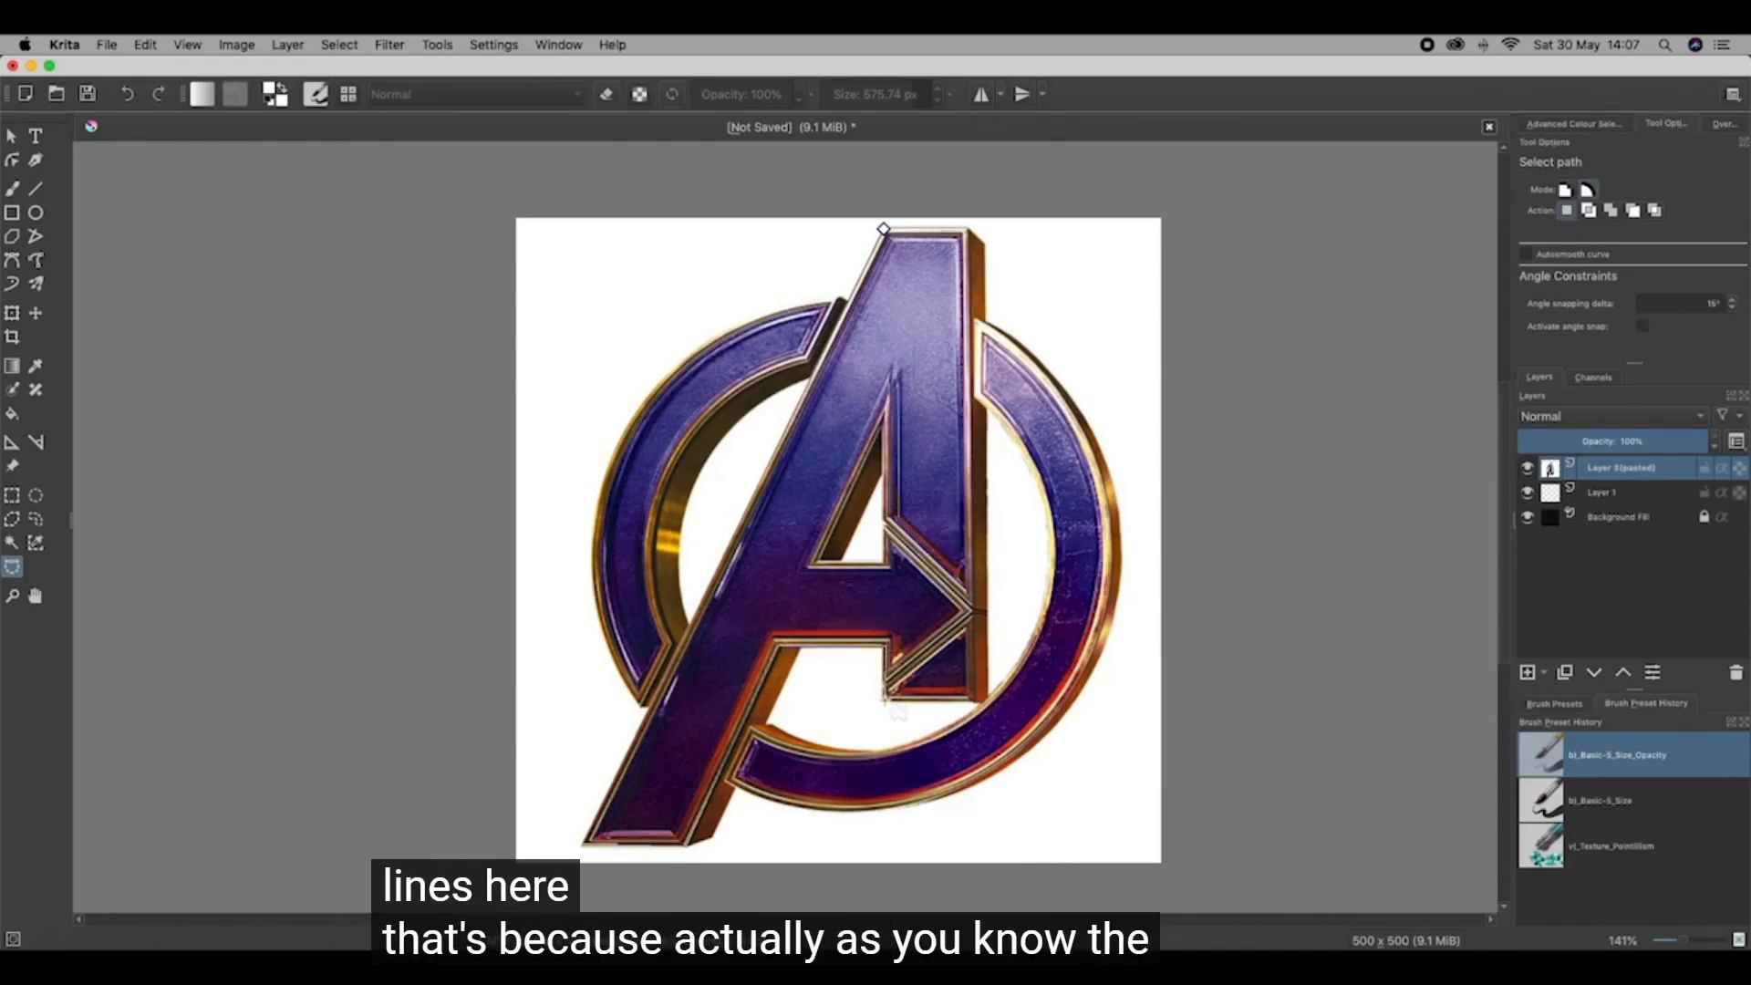
Watch how the letter A is outlined, cut and isolated by inverting the selection, and exit full screen.
left_click(979, 700)
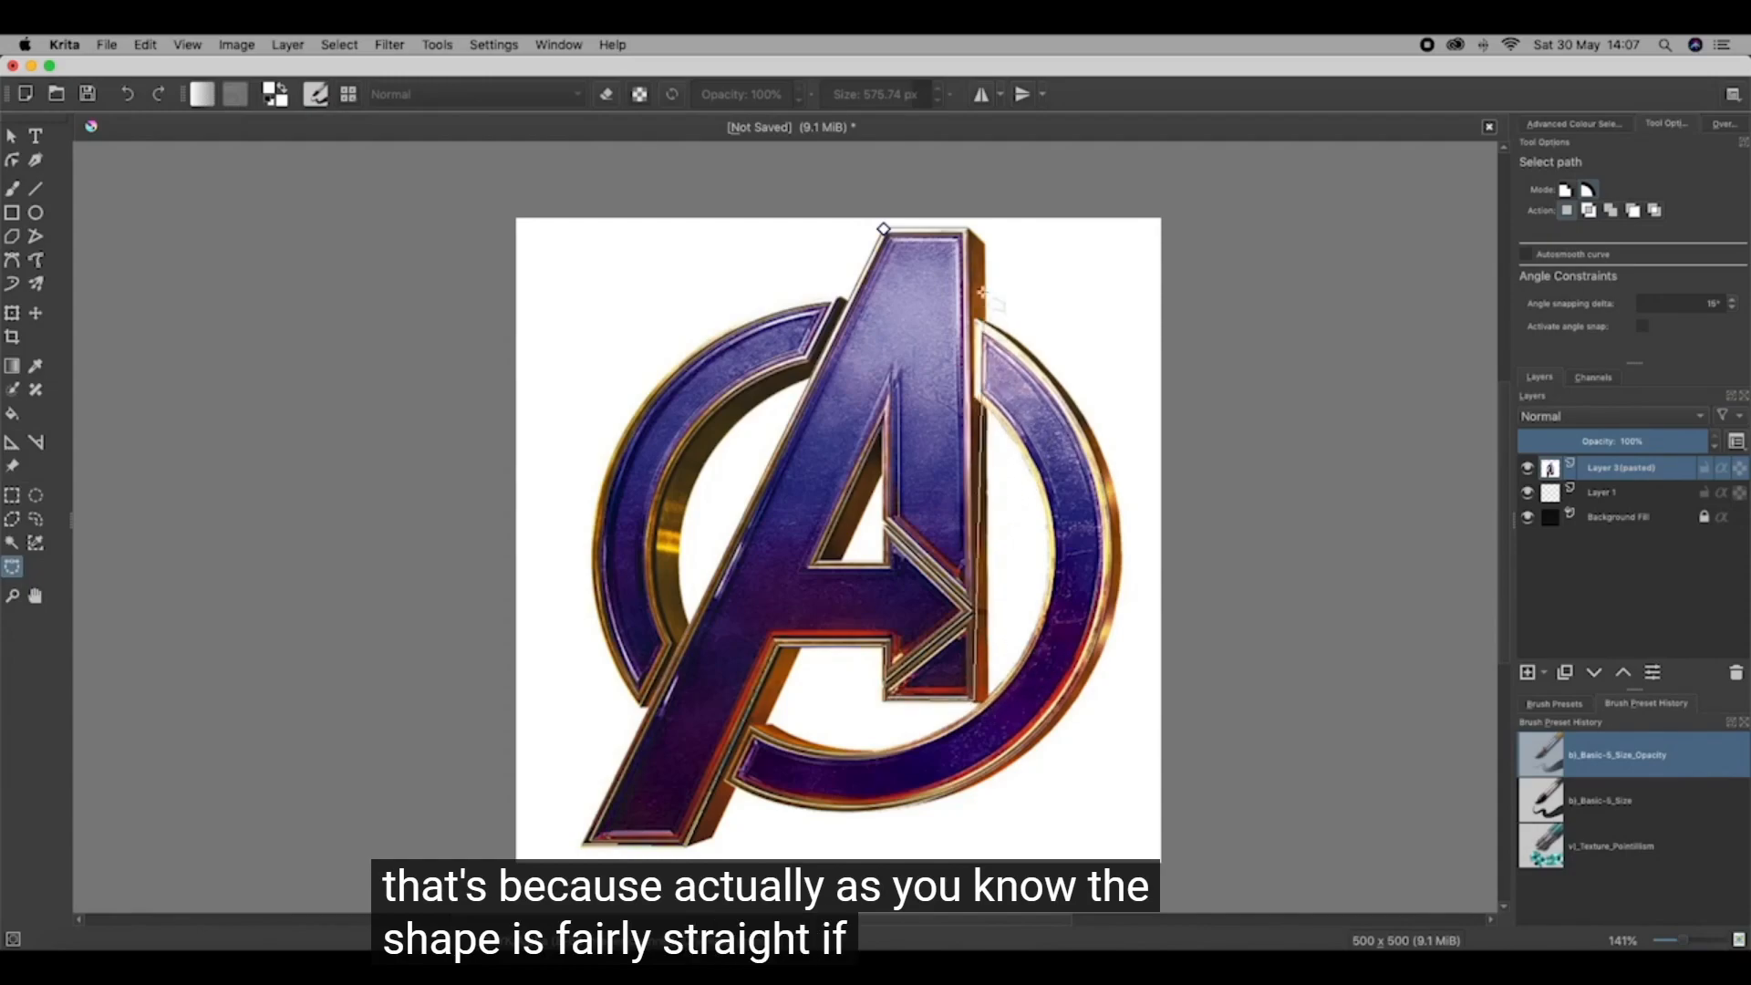
left_click(968, 223)
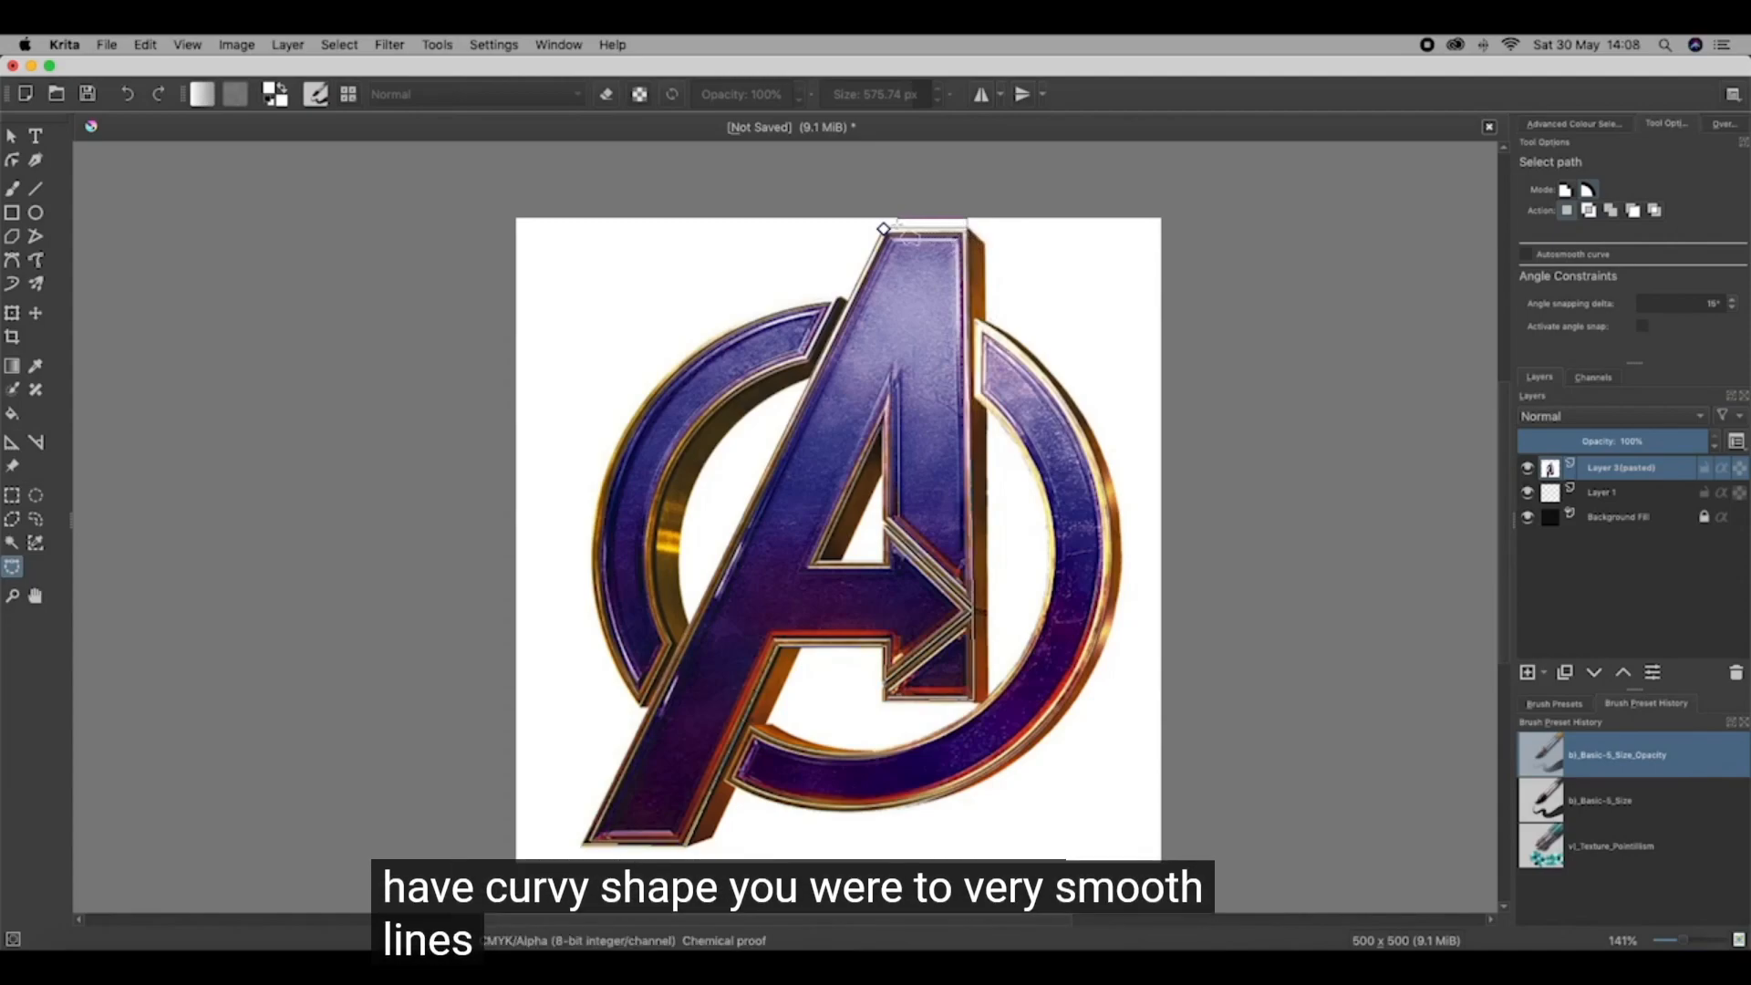
left_click(889, 225)
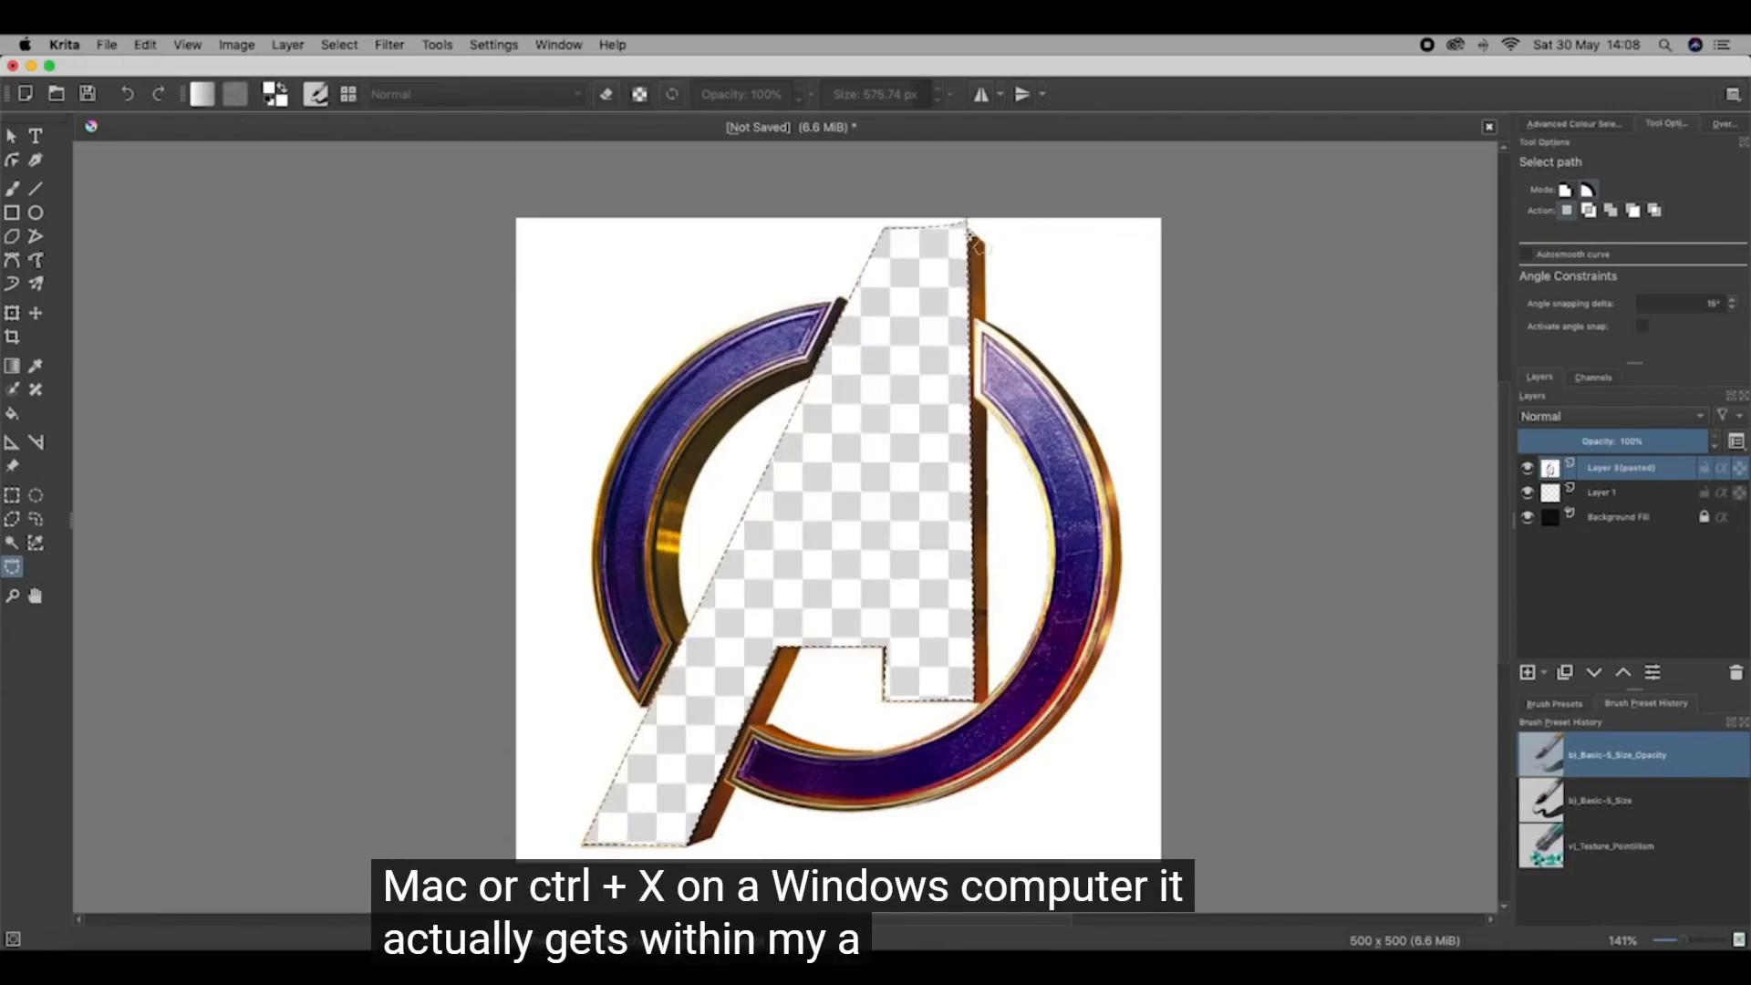
key("super+x")
key("super+z")
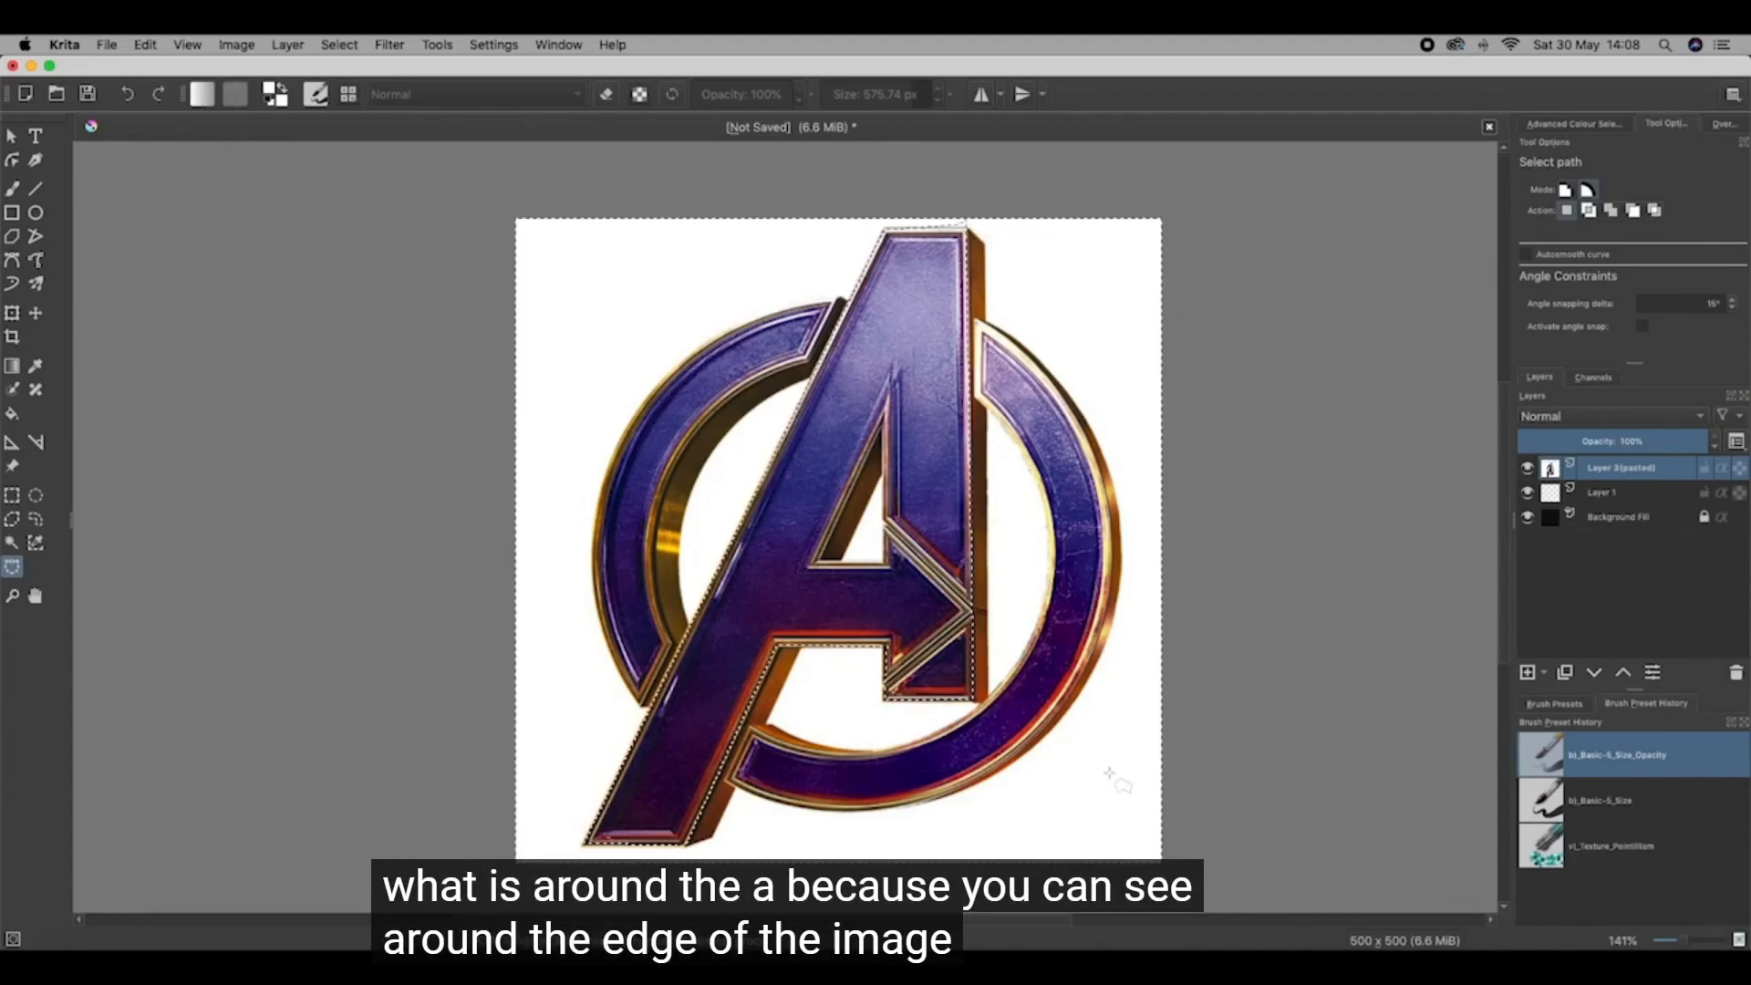
scroll(1076, 840, "up", 1)
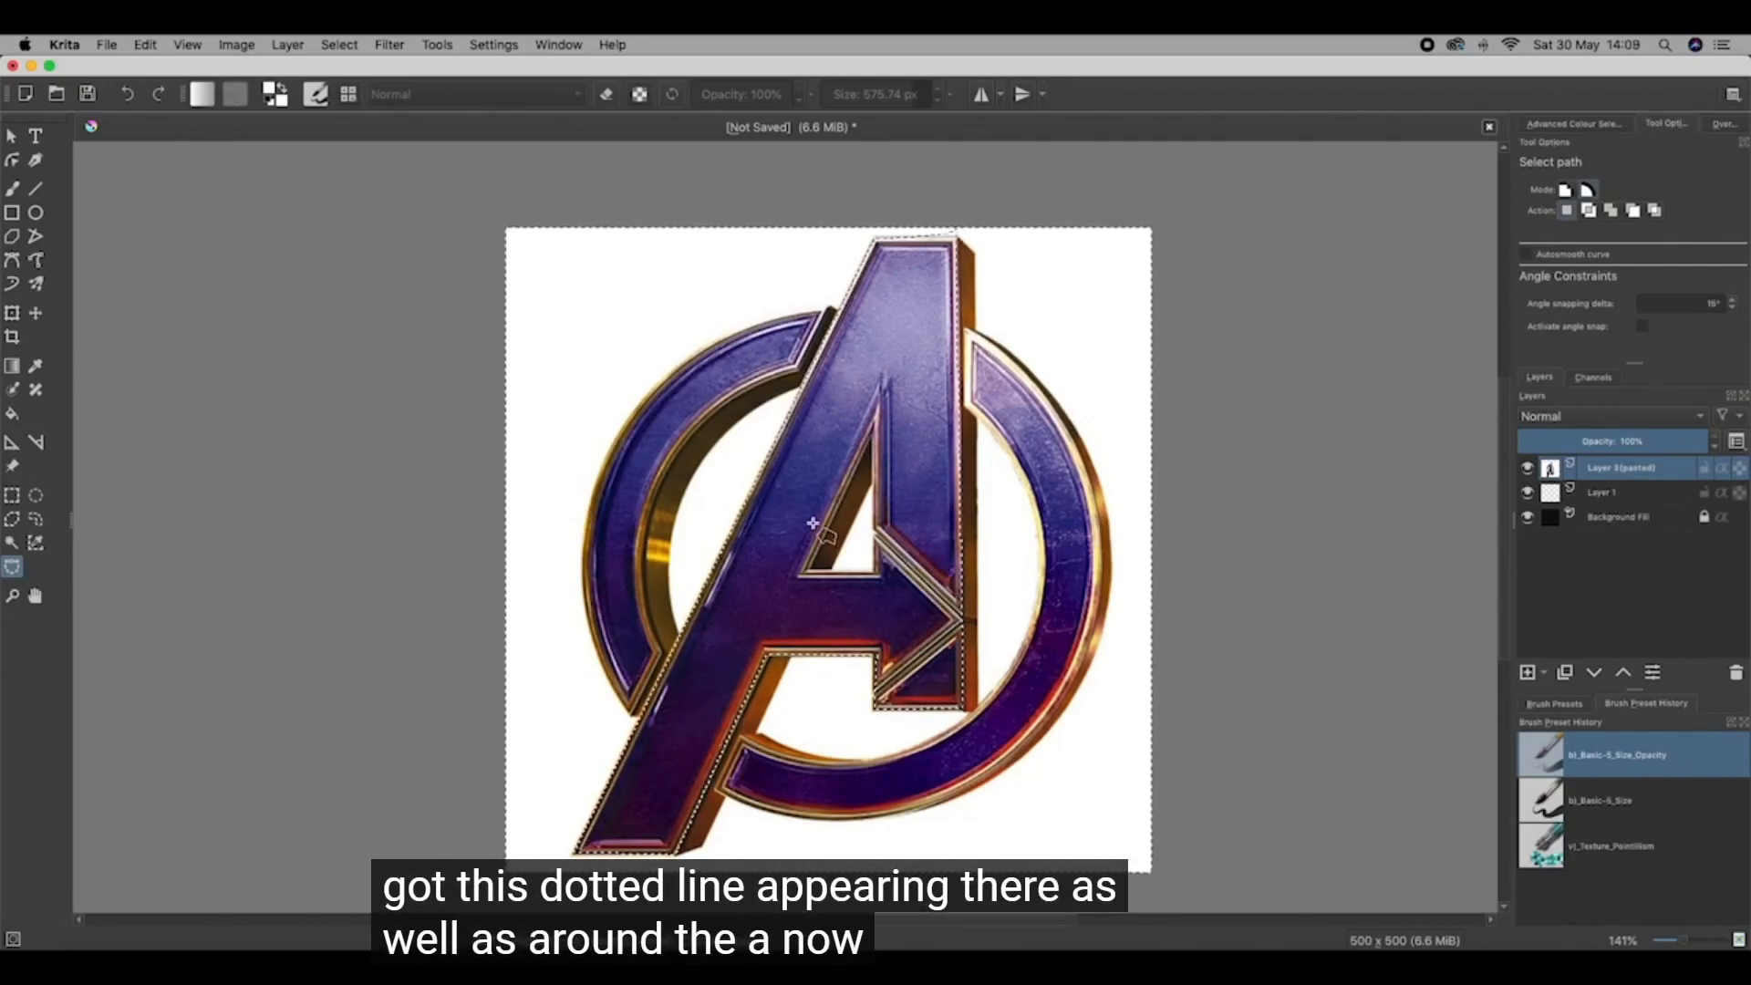
scroll(812, 524, "down", 2)
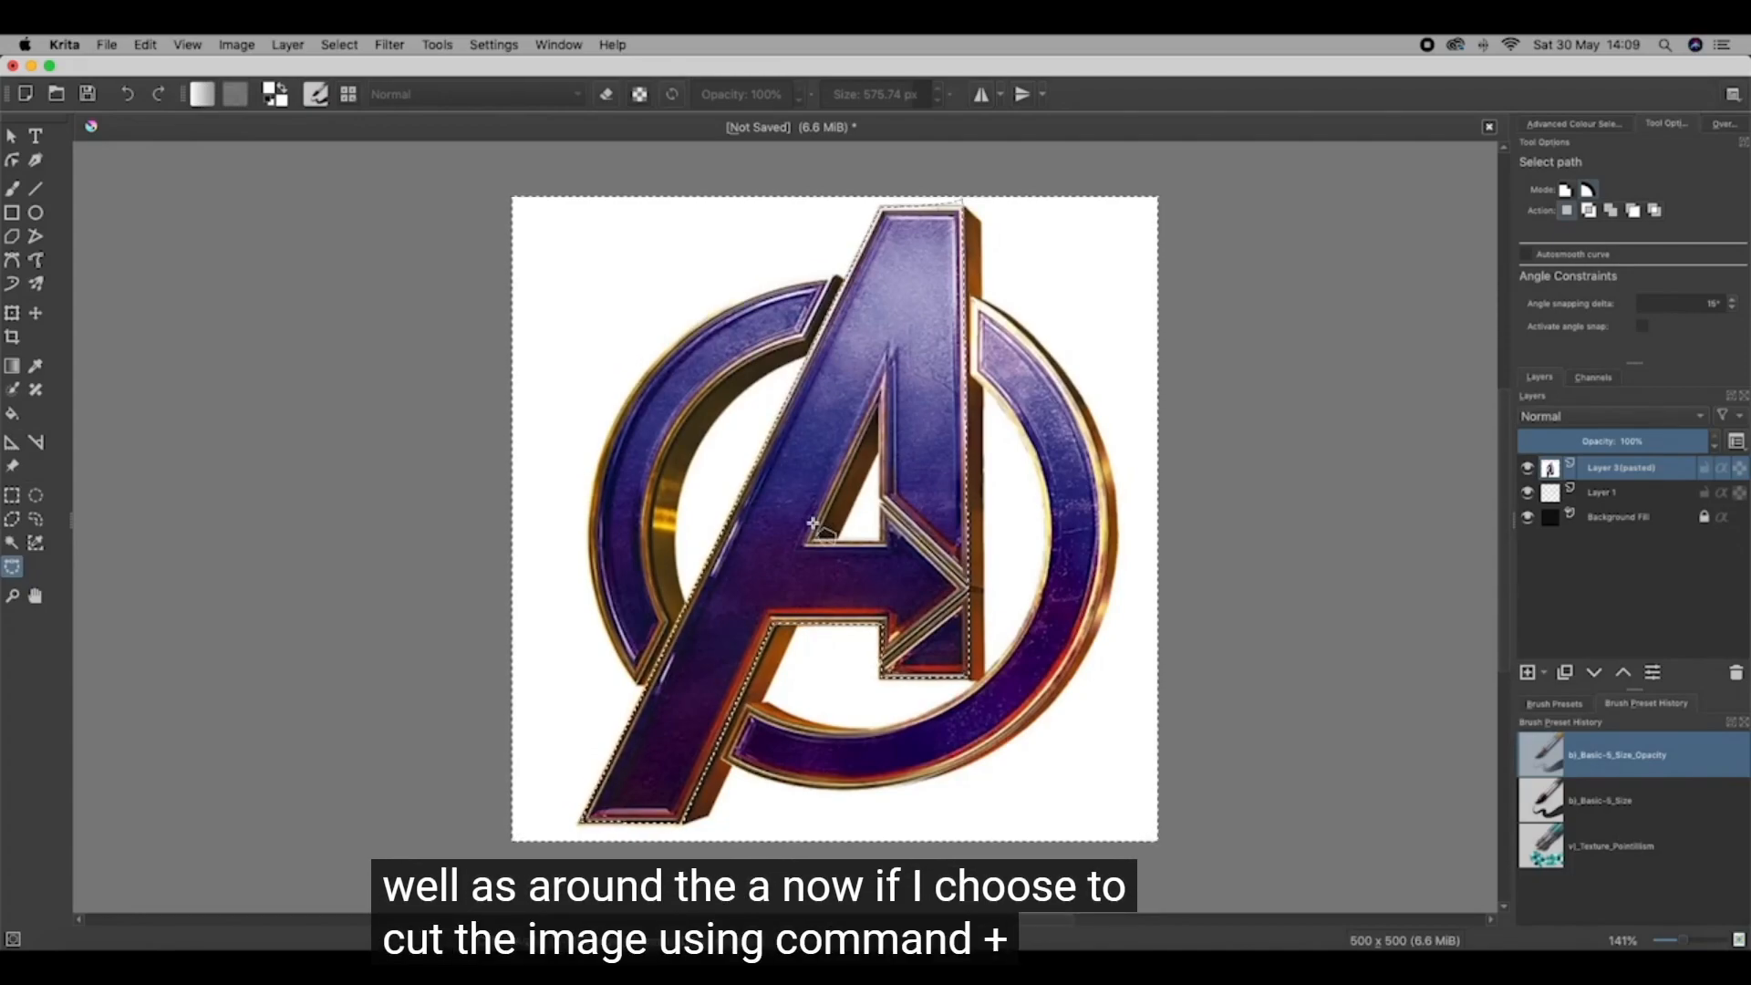
key("super+x")
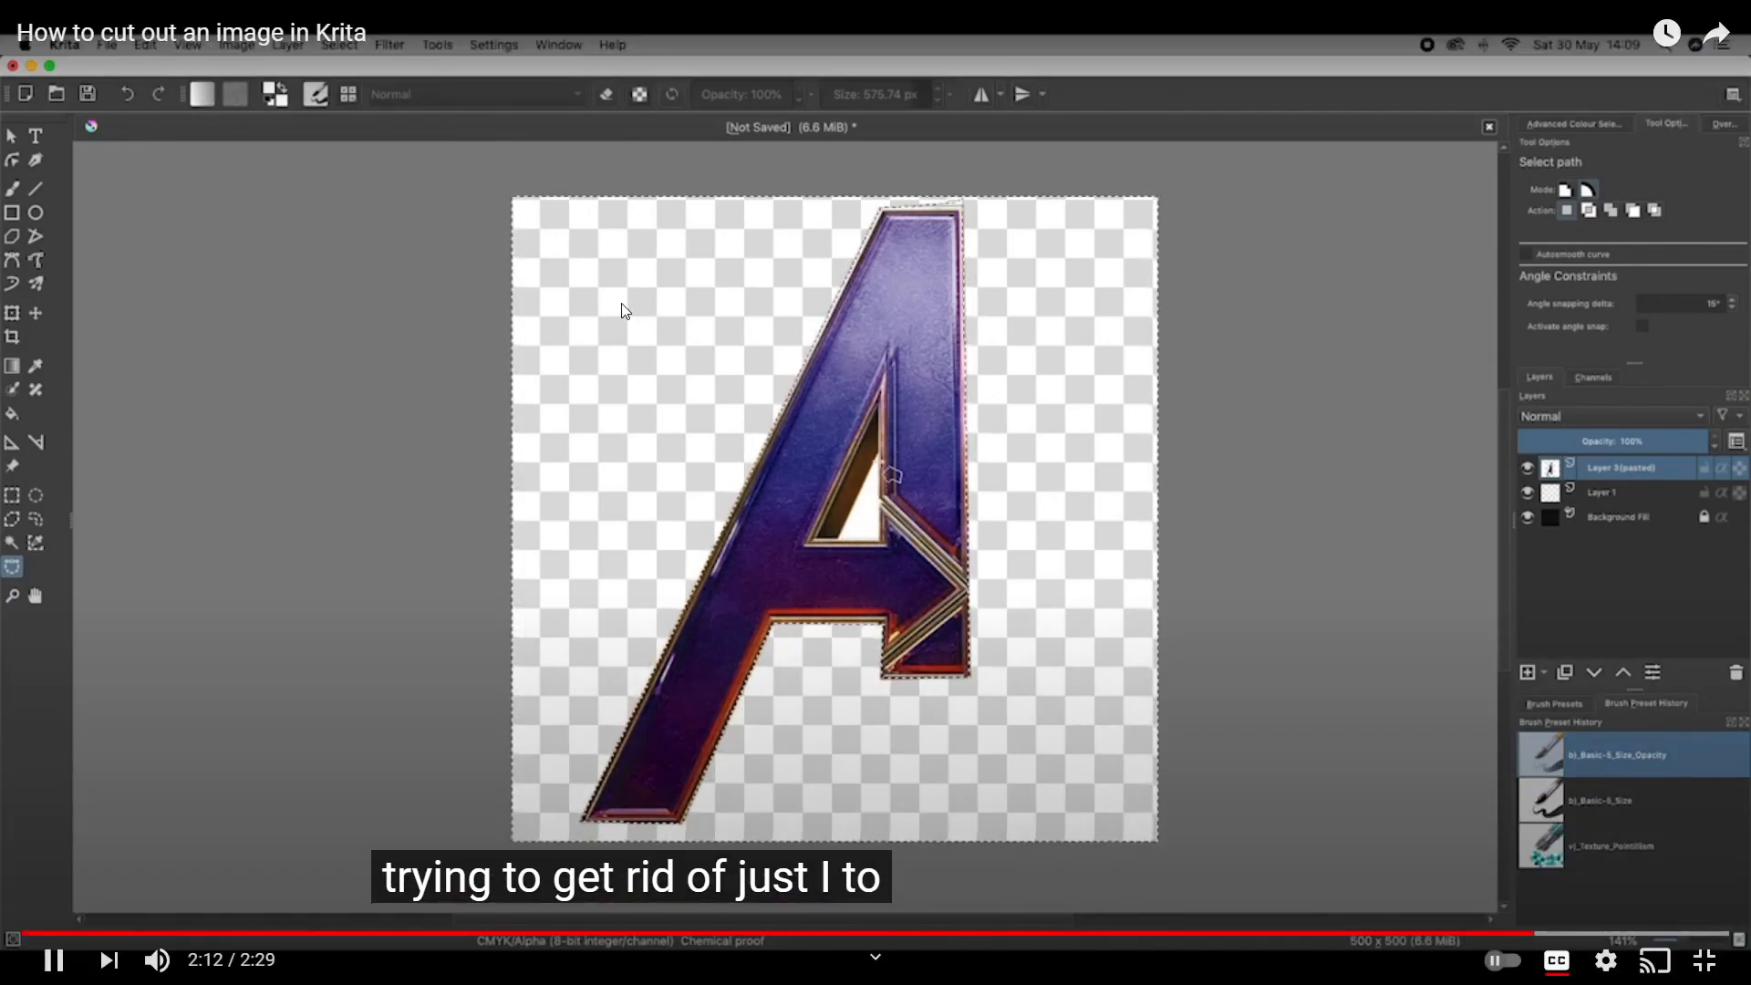
left_click(1715, 965)
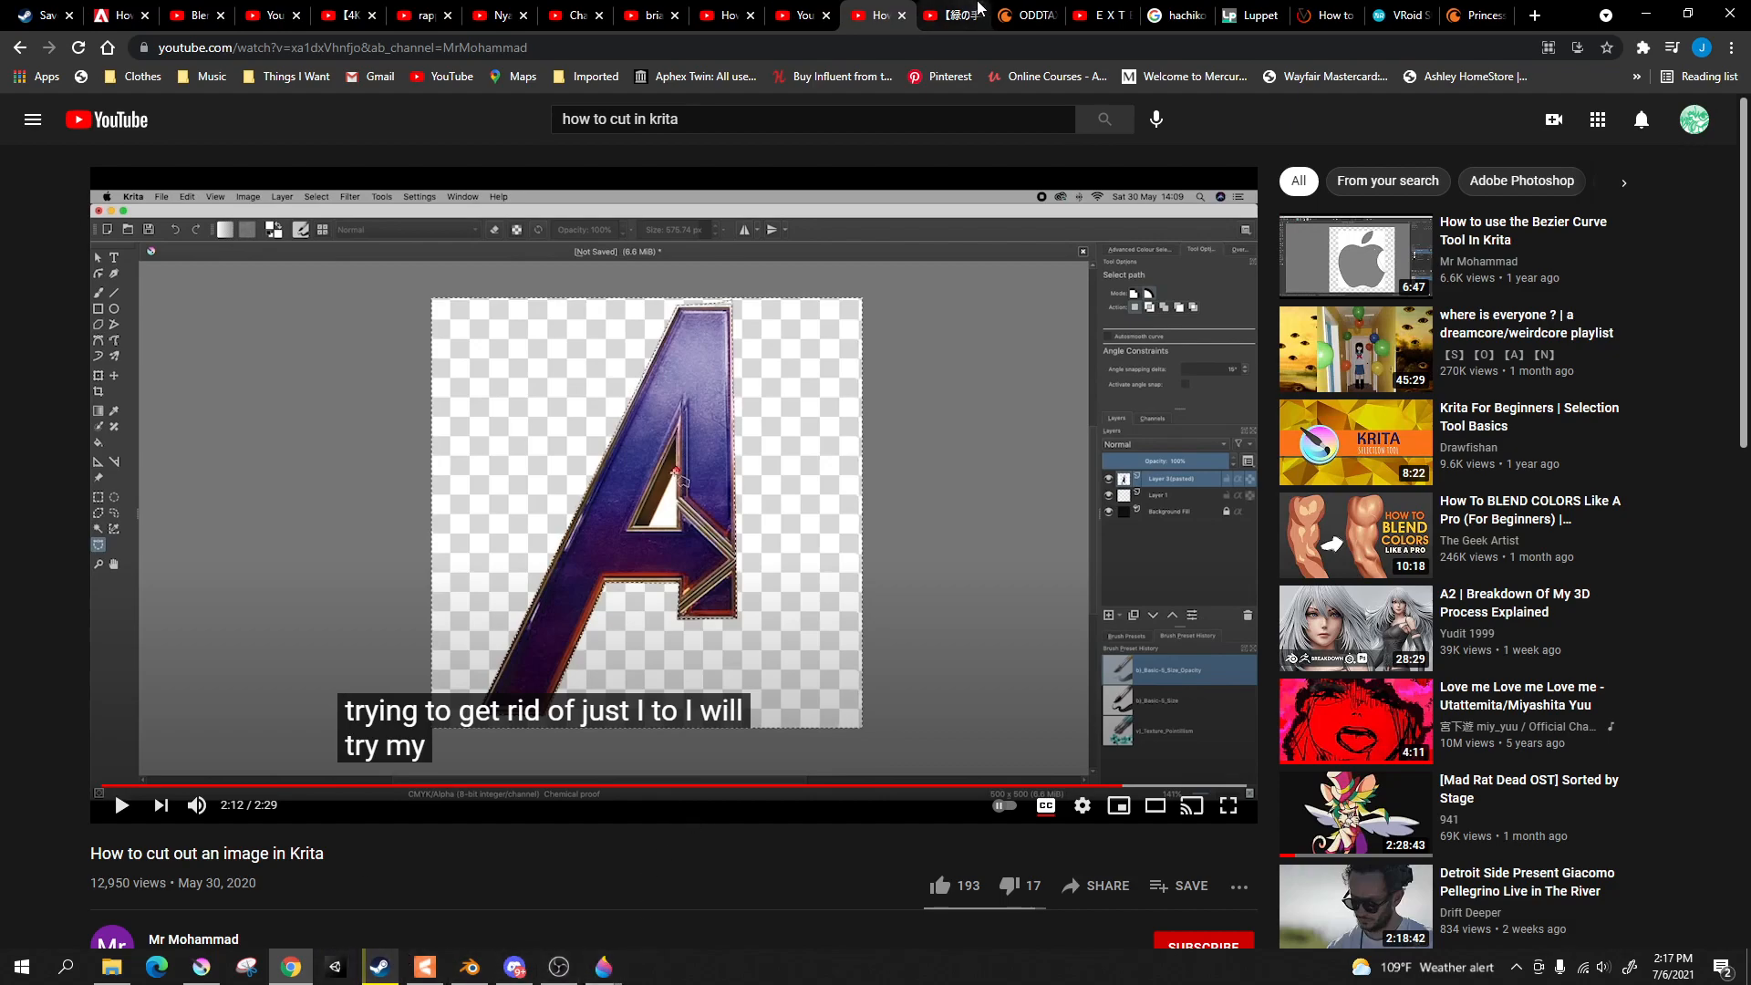
Return to the "The Green Letter" album video and lower the playback volume.
left_click(958, 13)
left_click(914, 262)
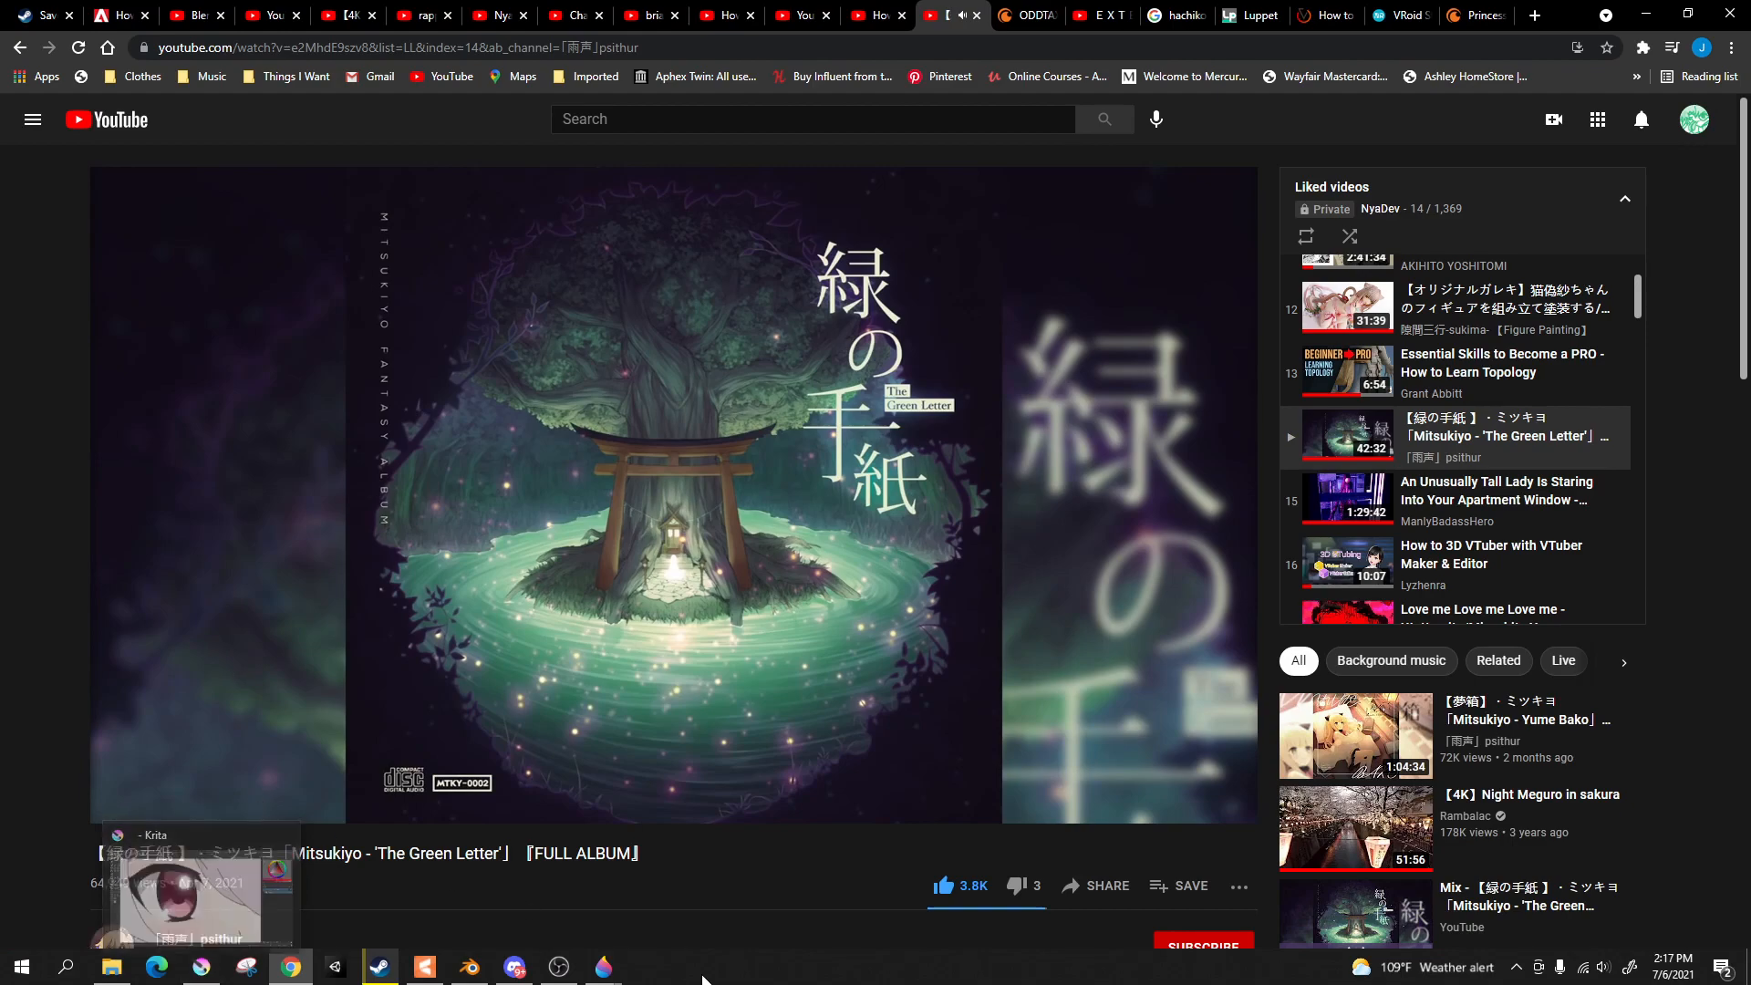
key("XF86AudioLowerVolume")
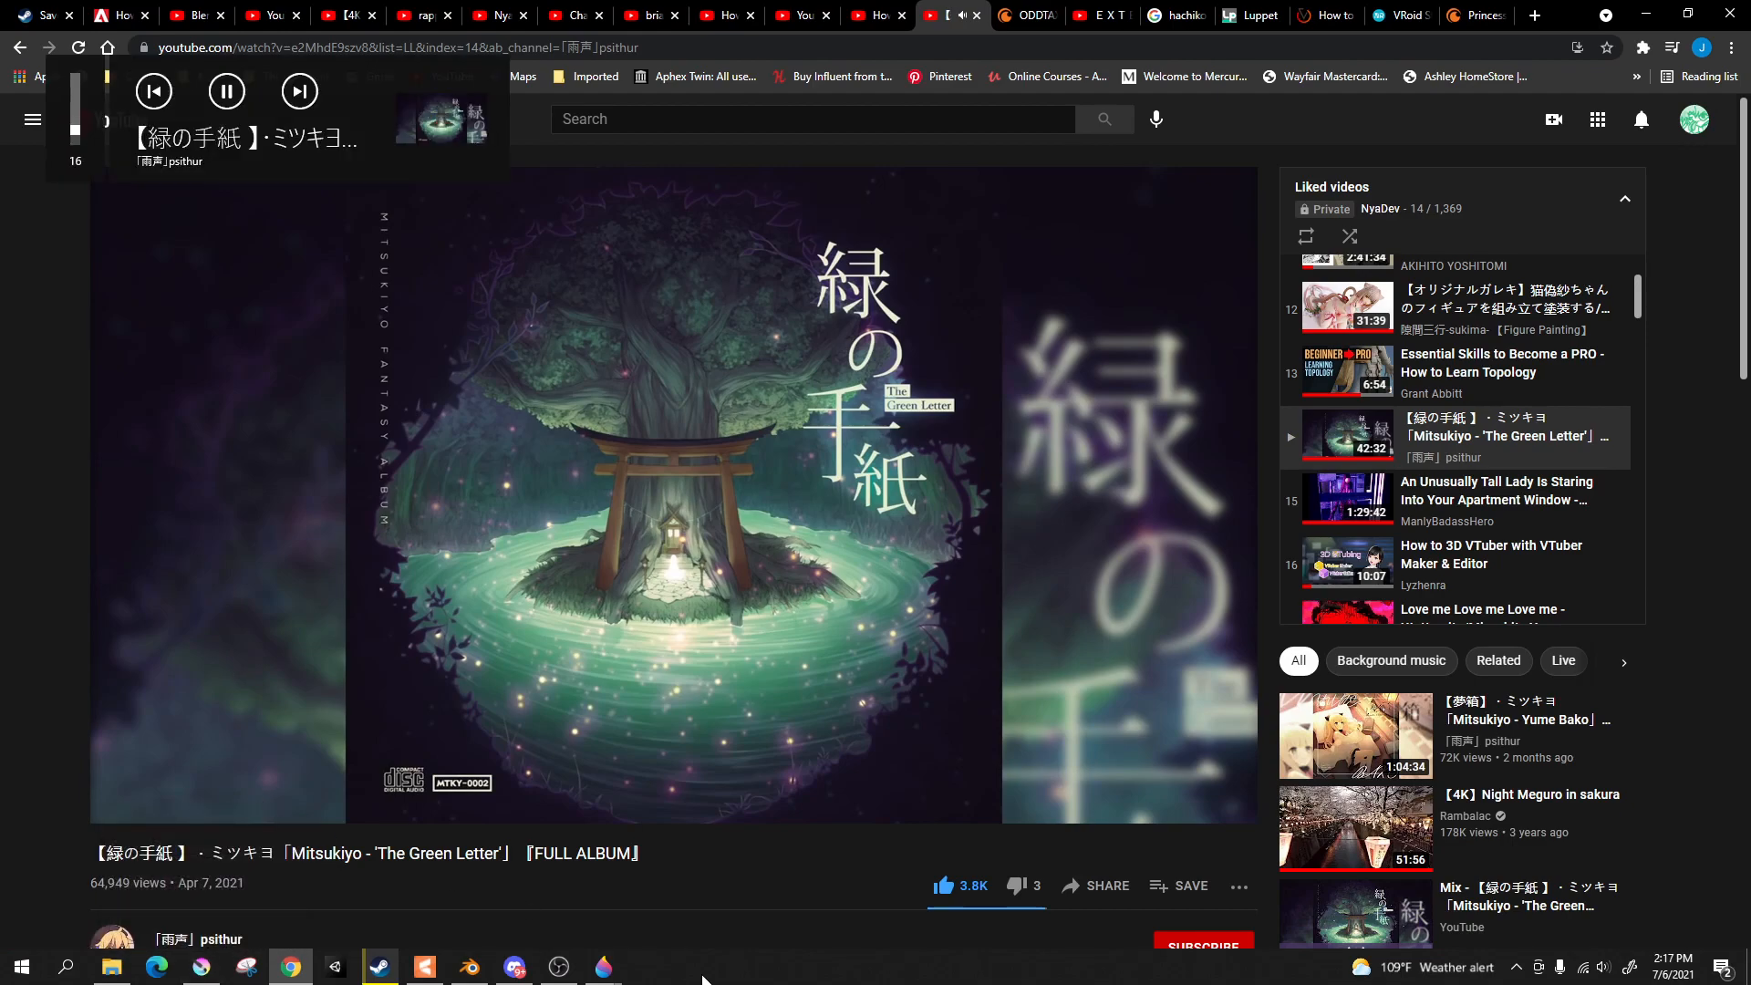
mouse_move(229, 807)
left_click_drag(286, 809, 279, 809)
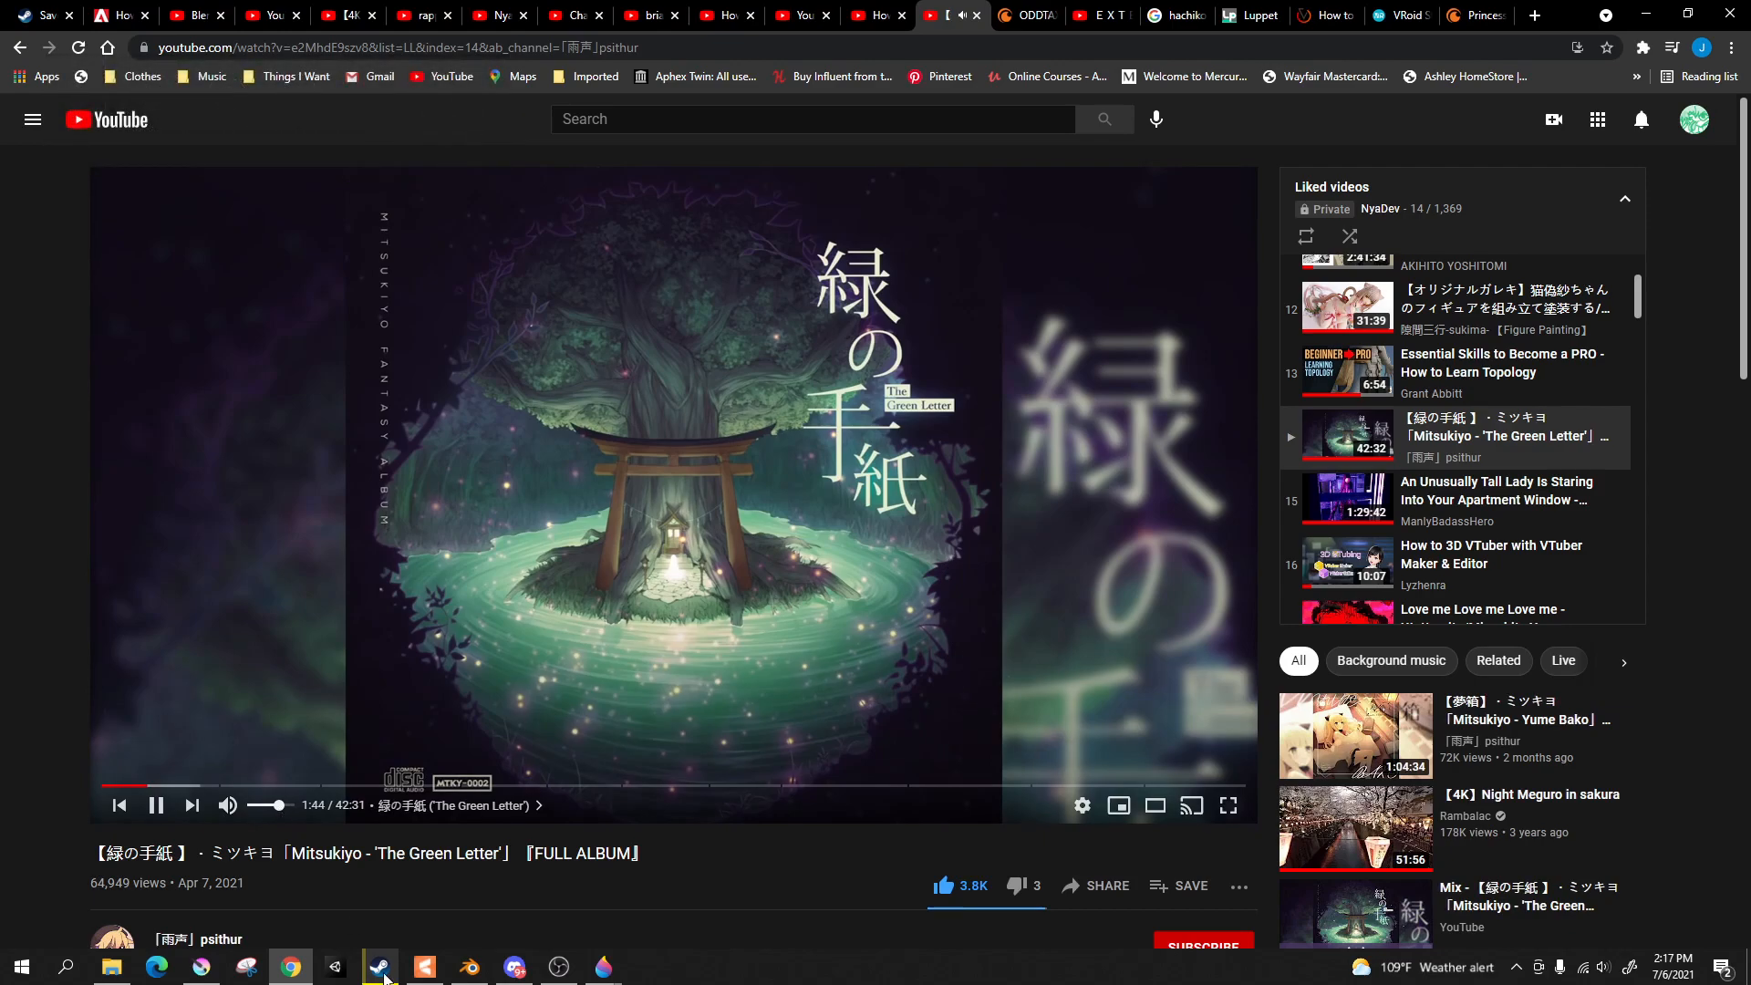
Switch to Krita and create a new layer from visible in the Shot 16 character image.
left_click(202, 966)
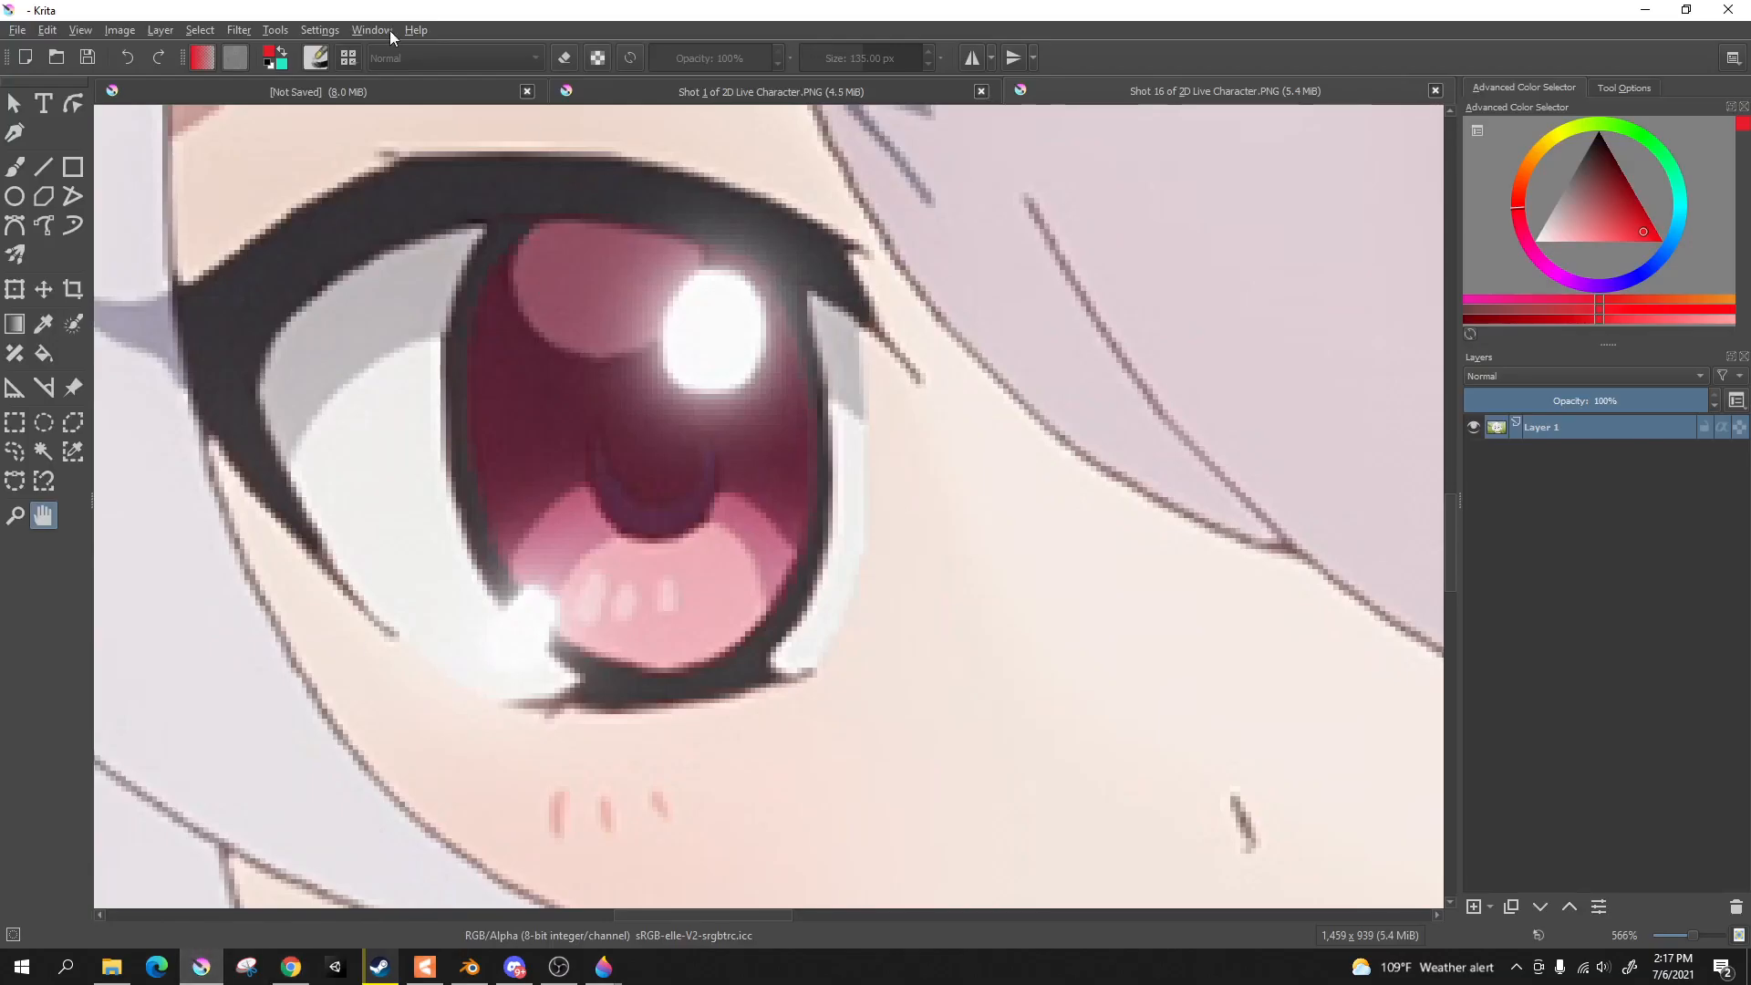
left_click(124, 30)
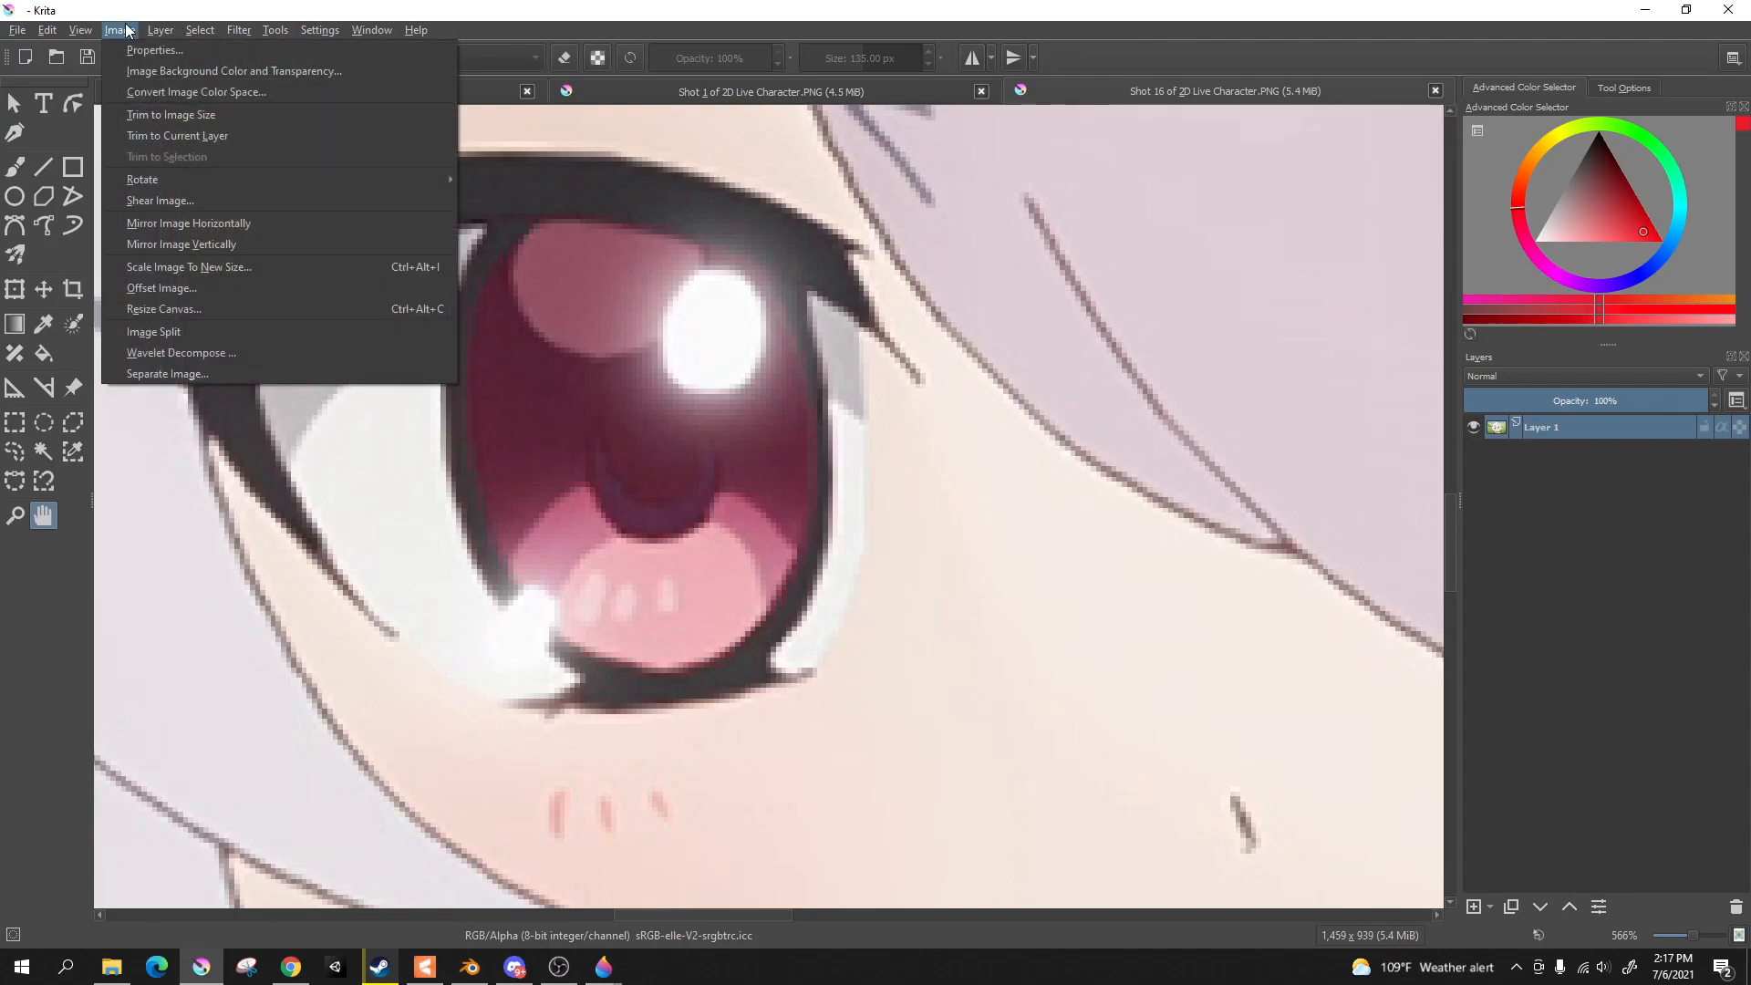
left_click(1557, 572)
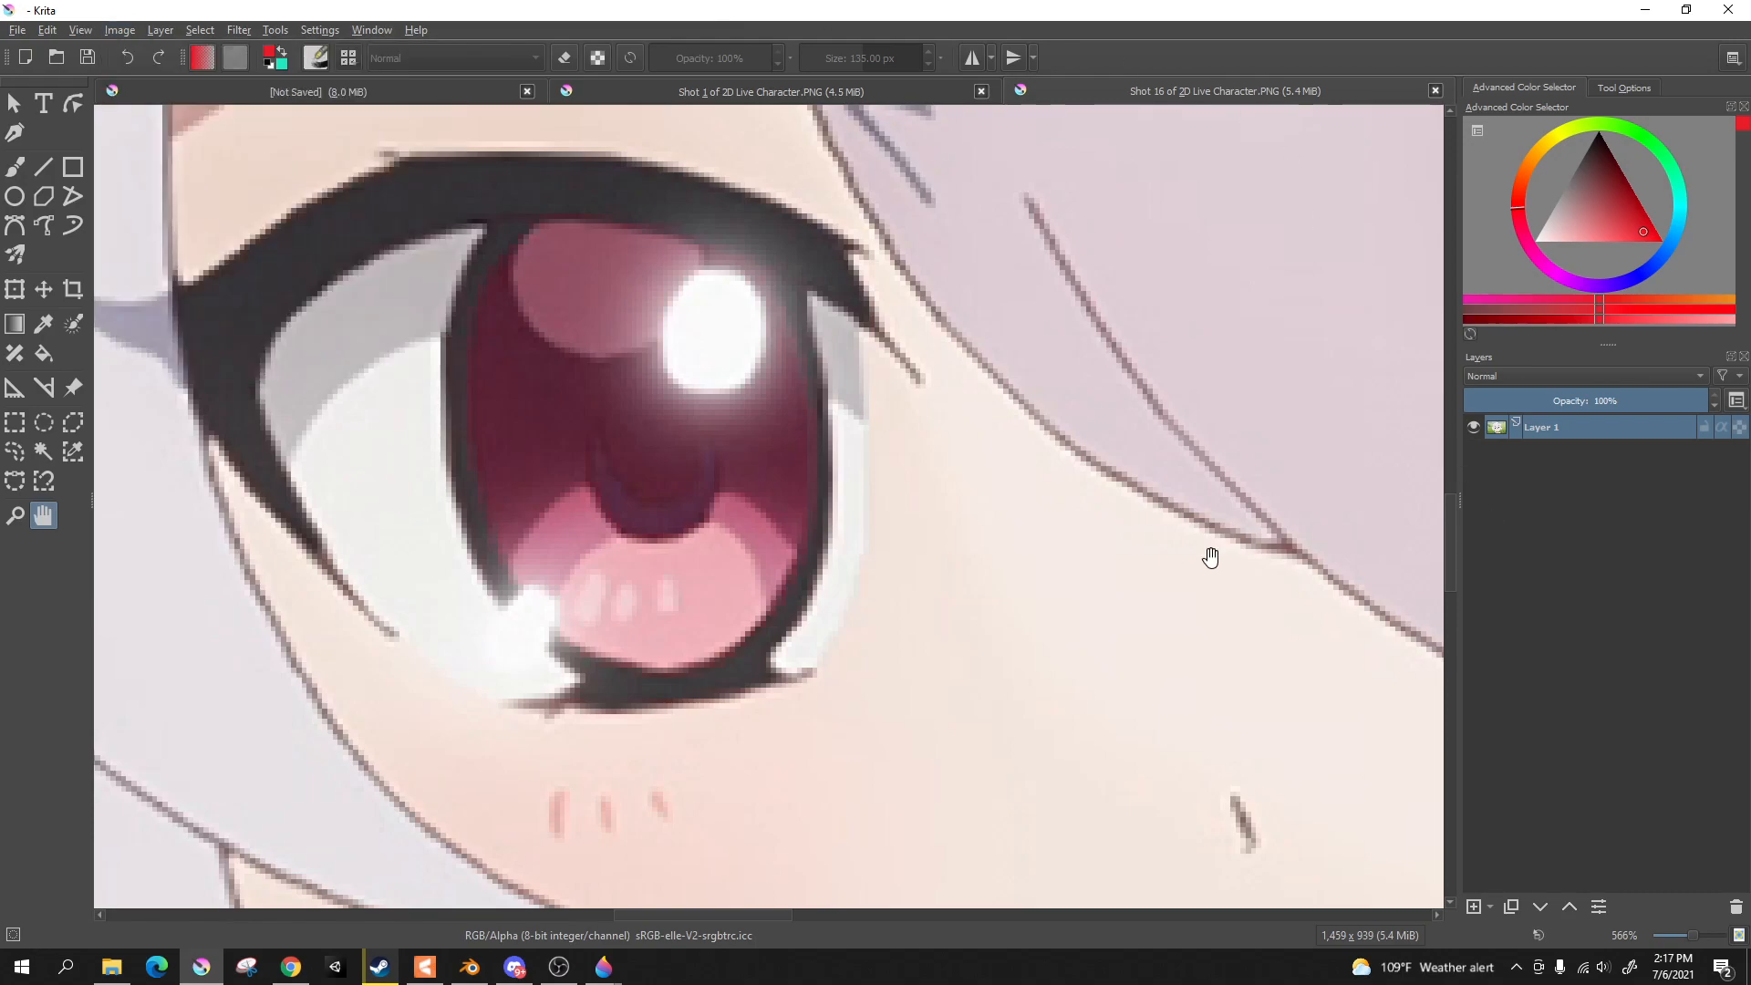
scroll(1204, 555, "down", 4)
scroll(1209, 556, "down", 1)
scroll(1209, 555, "up", 2)
left_click_drag(1189, 553, 871, 471)
scroll(871, 472, "down", 1)
scroll(872, 473, "down", 1)
left_click_drag(968, 407, 877, 422)
scroll(920, 459, "up", 1)
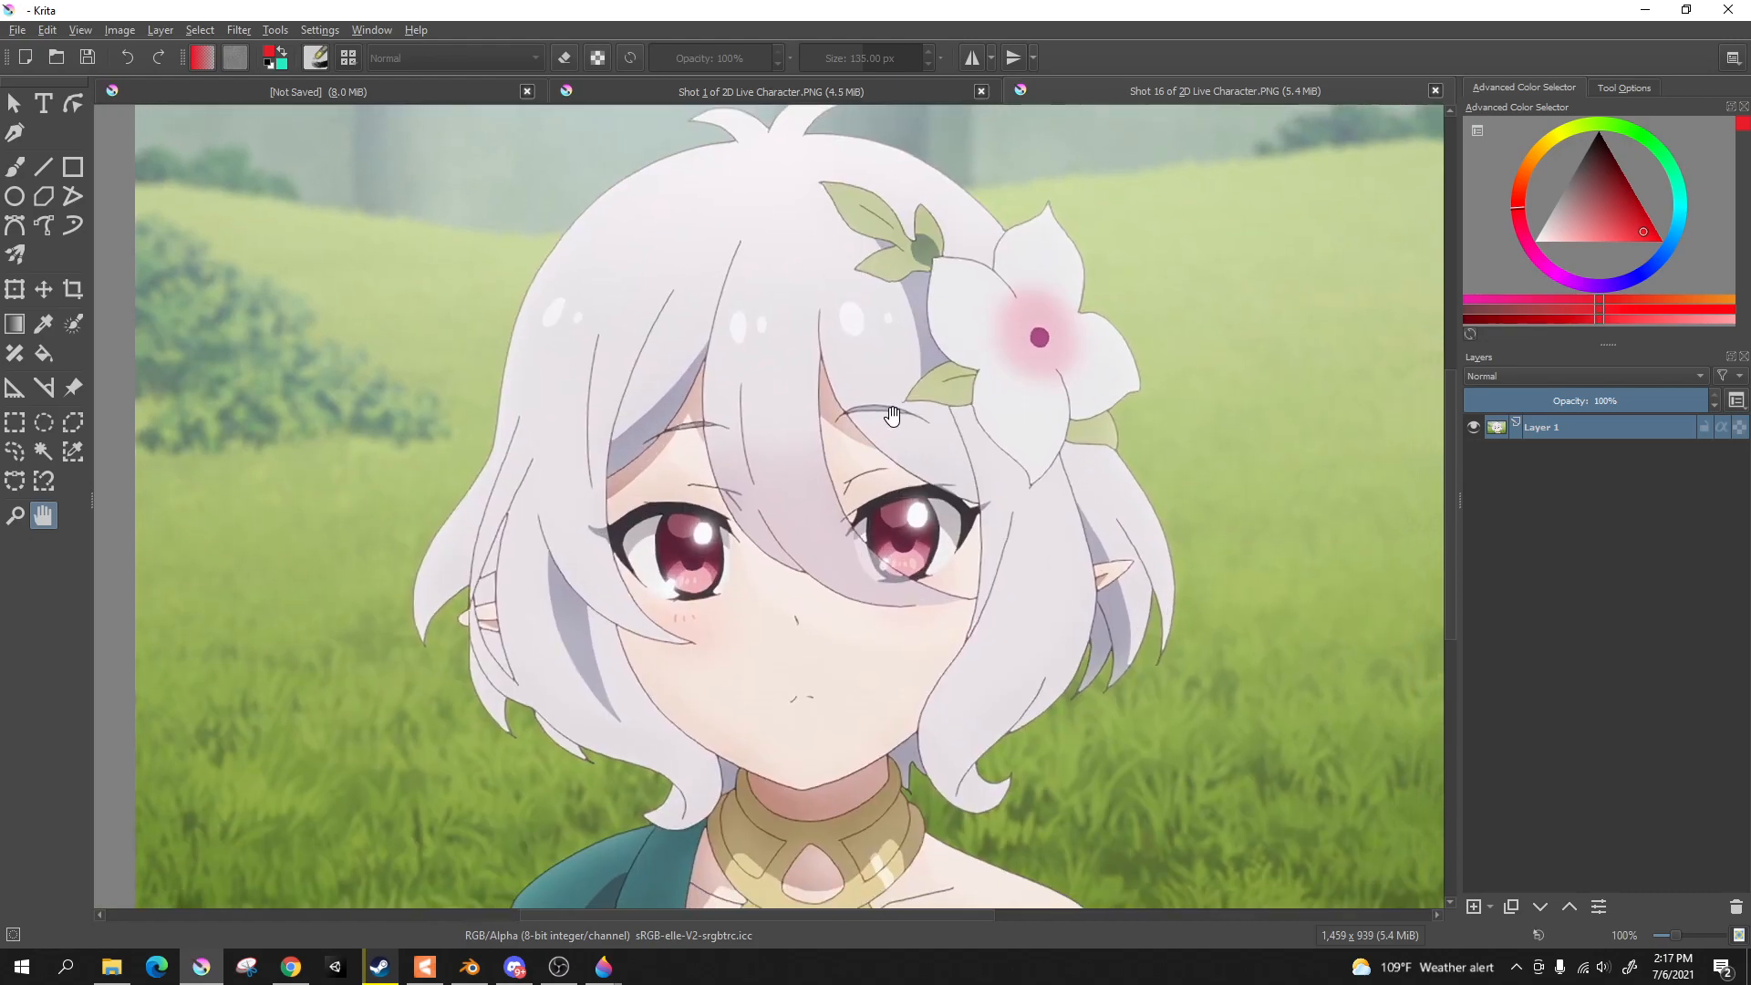
right_click(1552, 428)
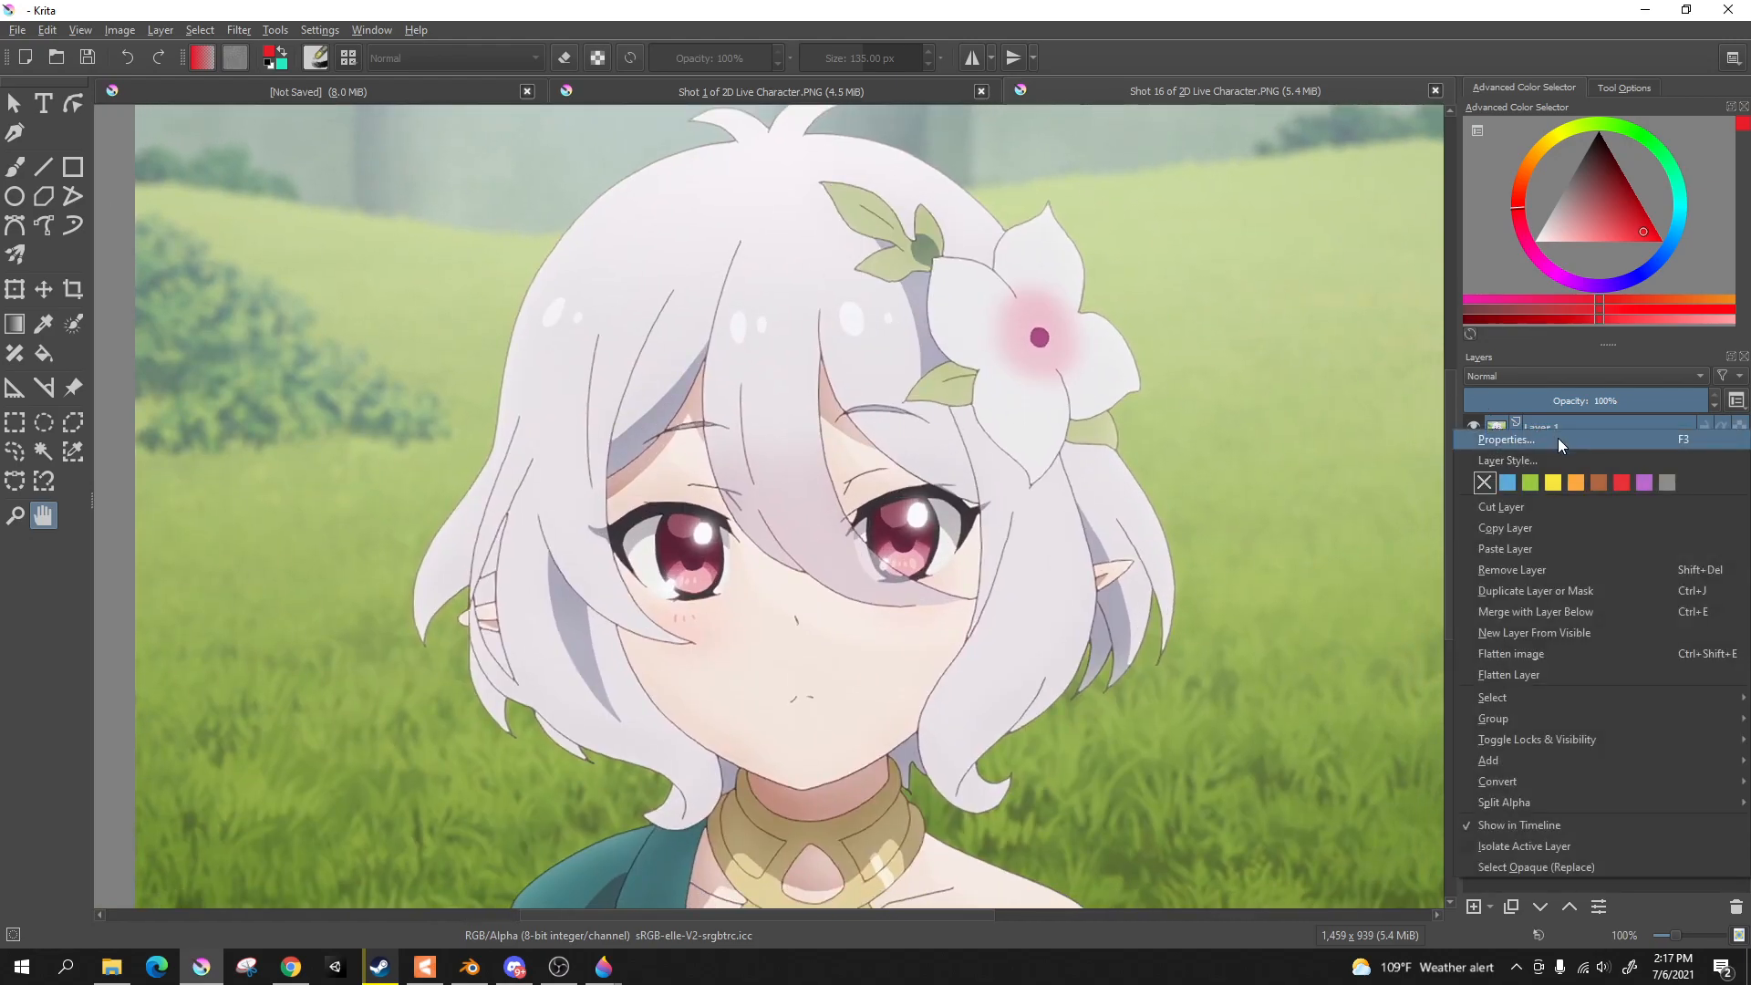
left_click(1578, 634)
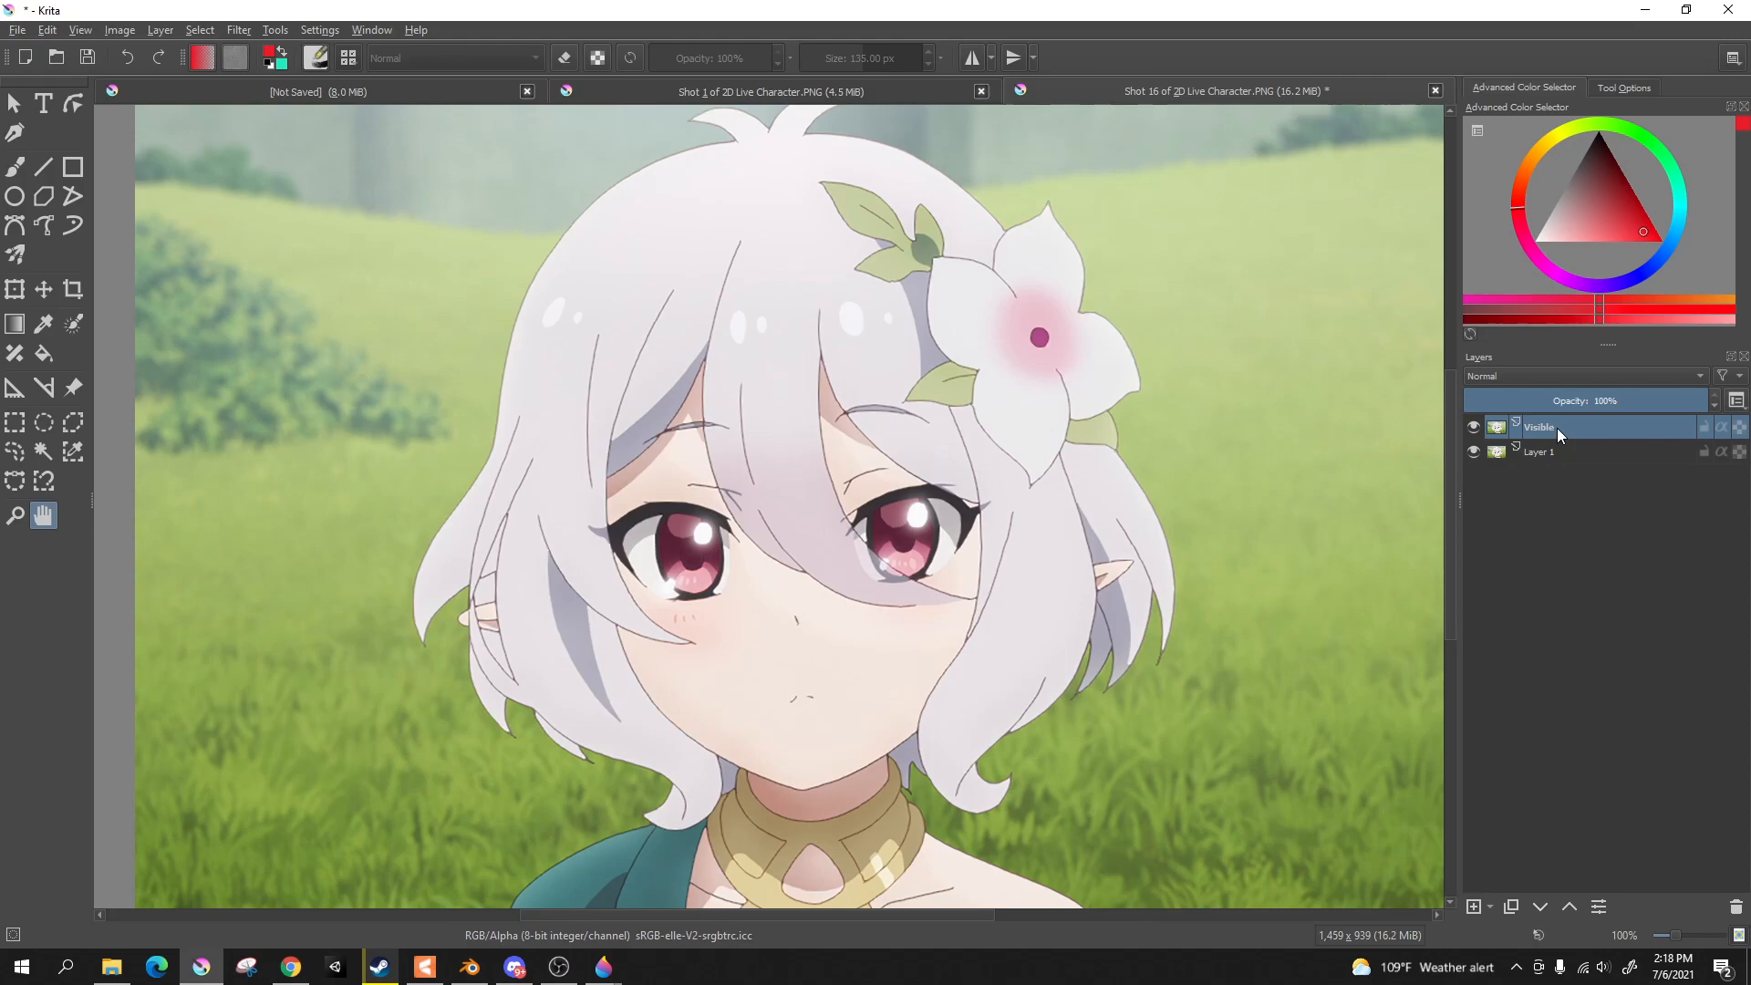
mouse_move(1557, 429)
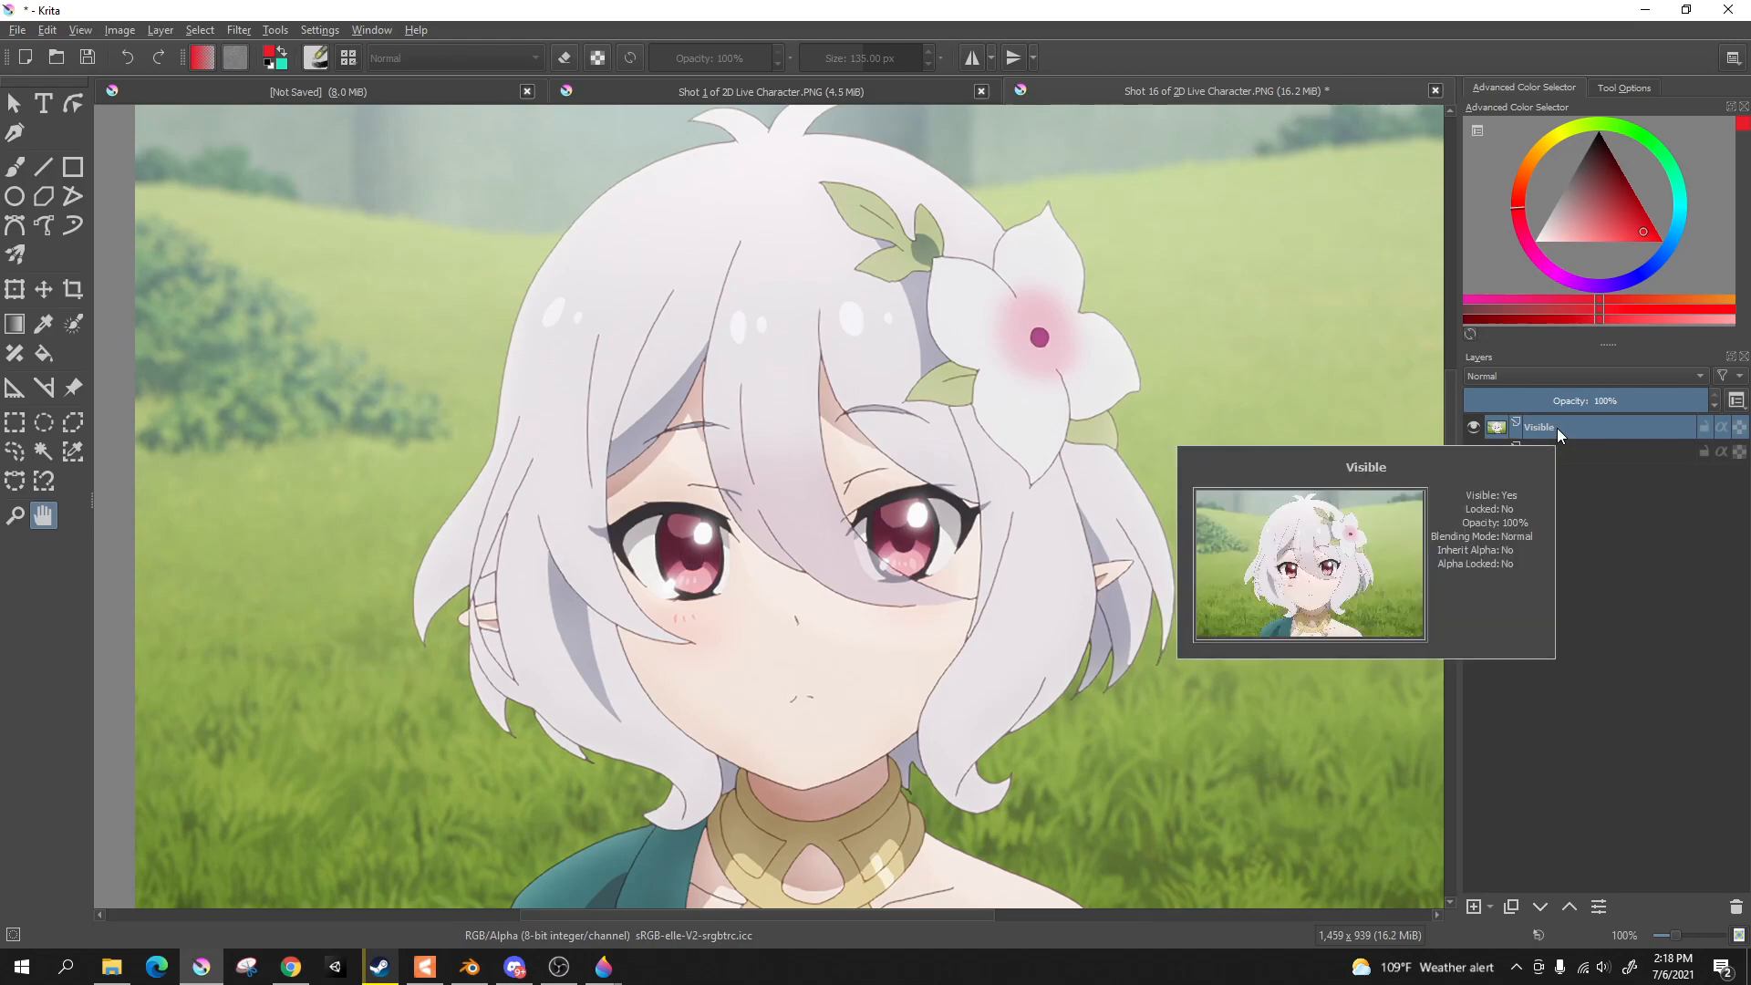
right_click(1557, 429)
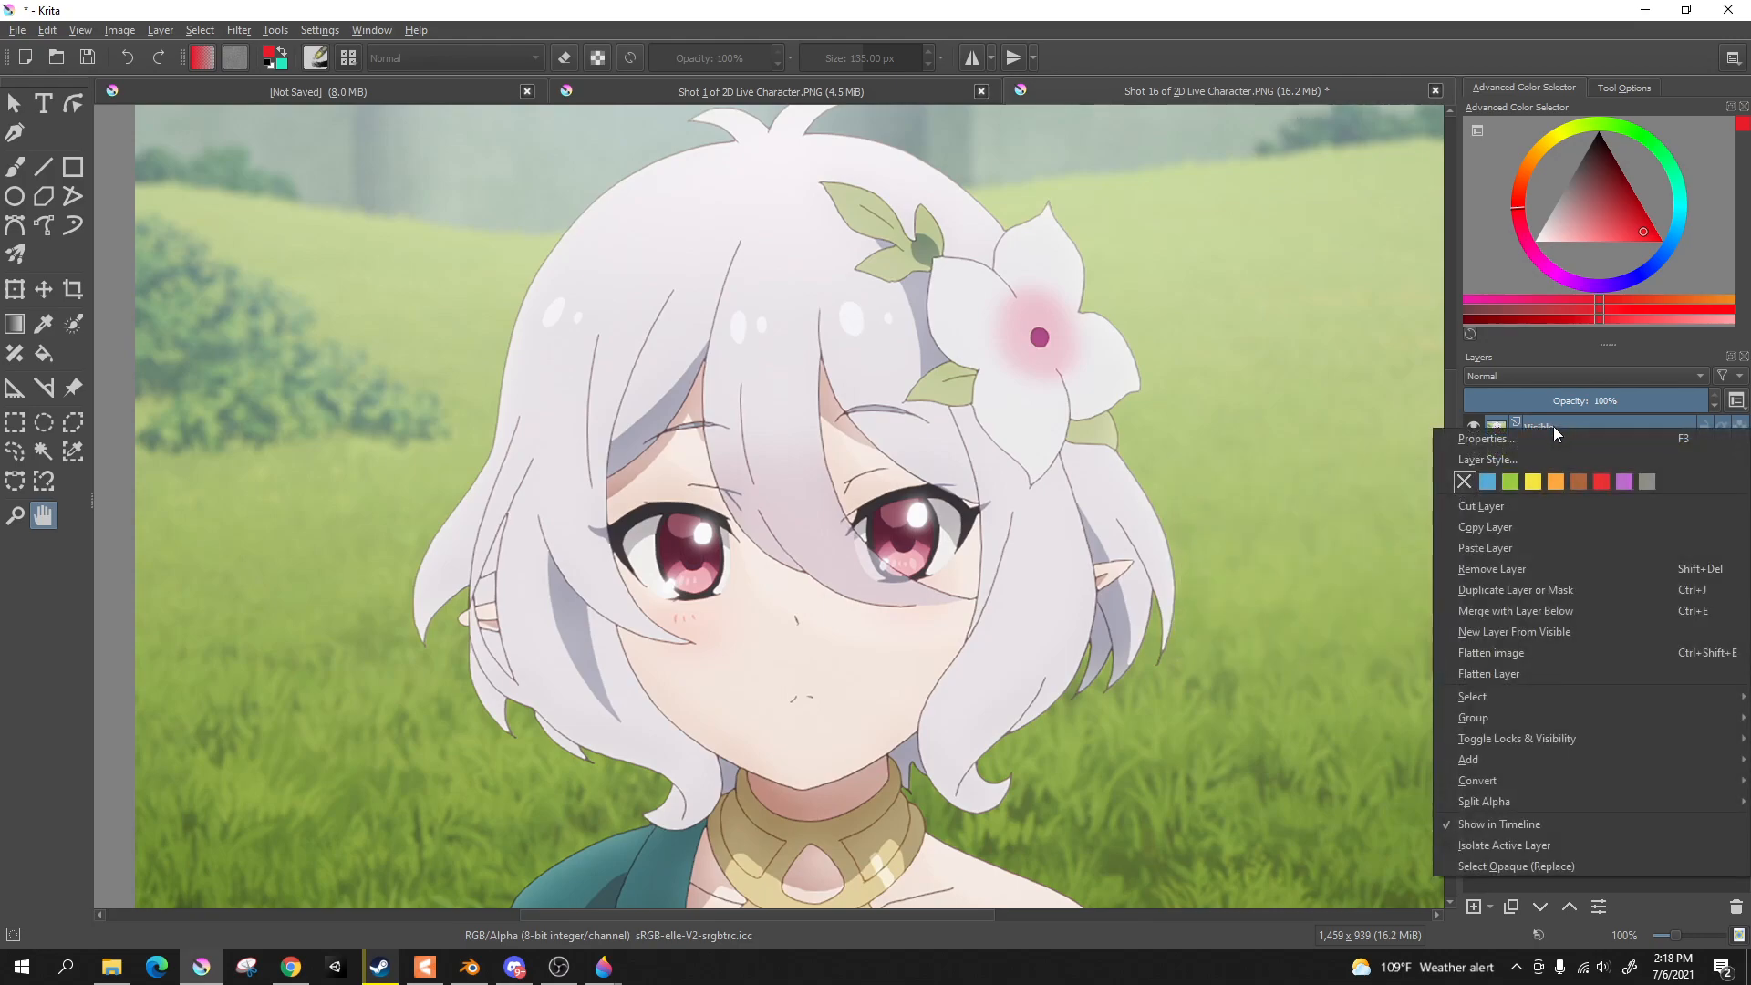
left_click(1449, 339)
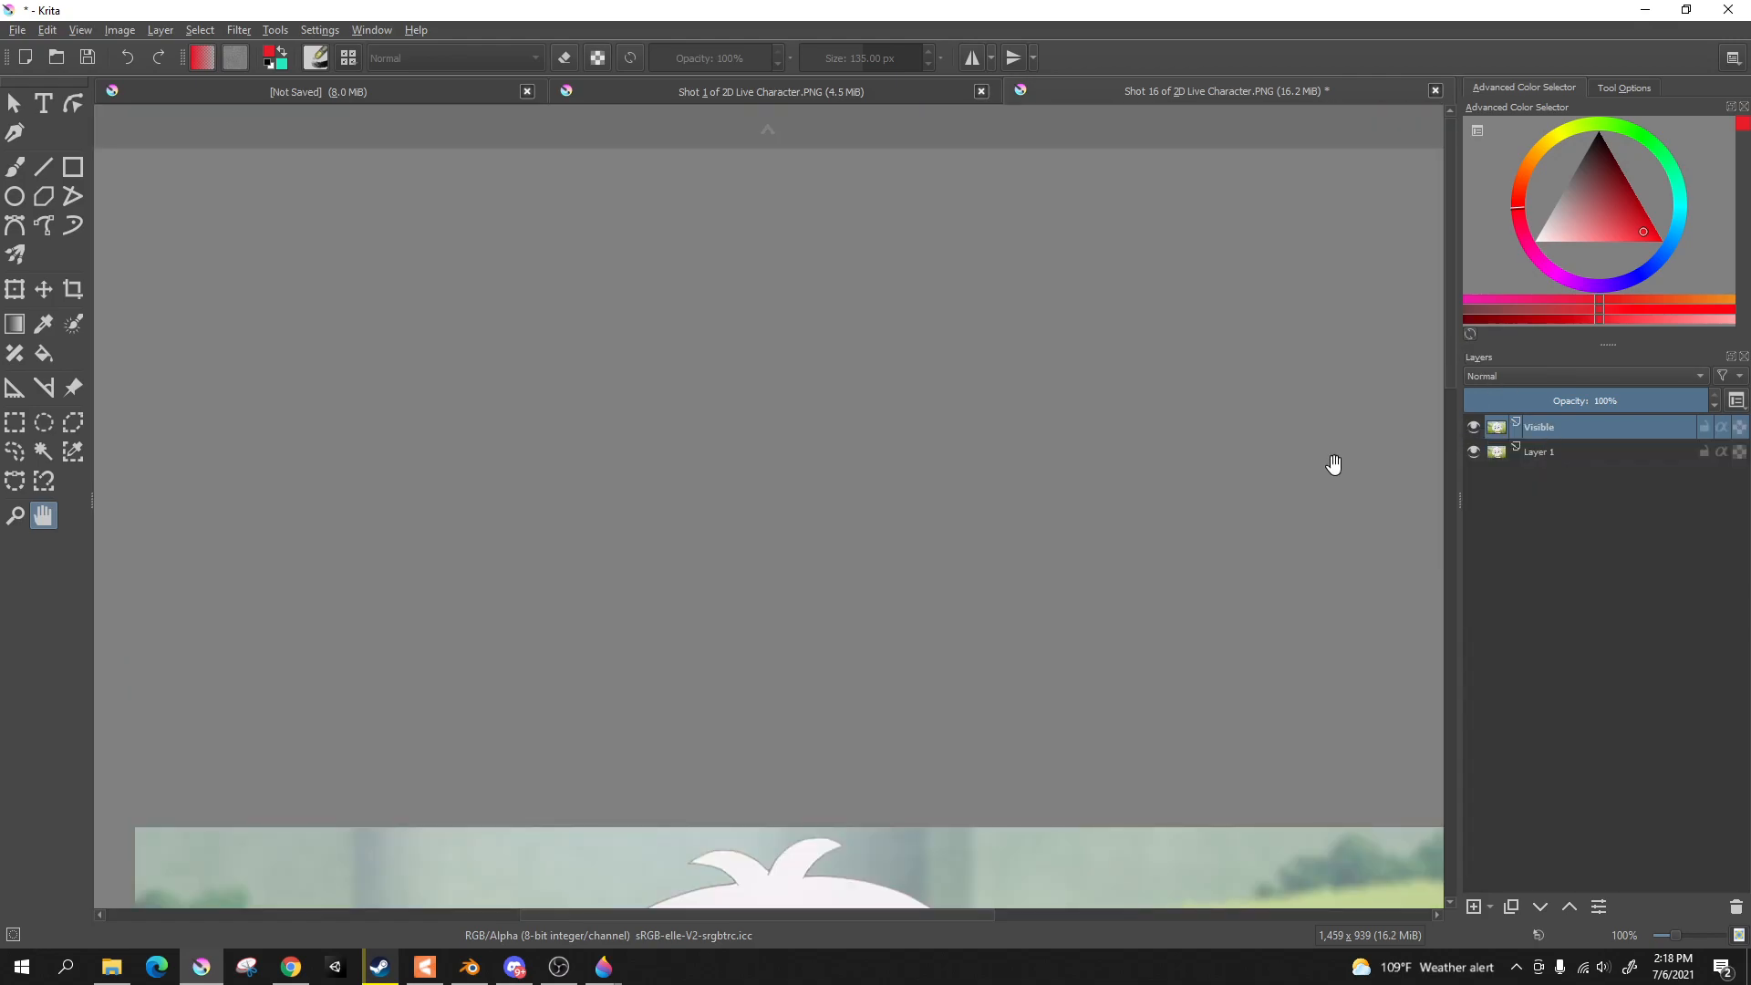
Outline the iris of the character's image-left eye with a closed polygonal selection along its dark rim on the Visible layer.
scroll(1110, 578, "down", 4)
scroll(974, 543, "up", 5)
scroll(974, 542, "up", 3)
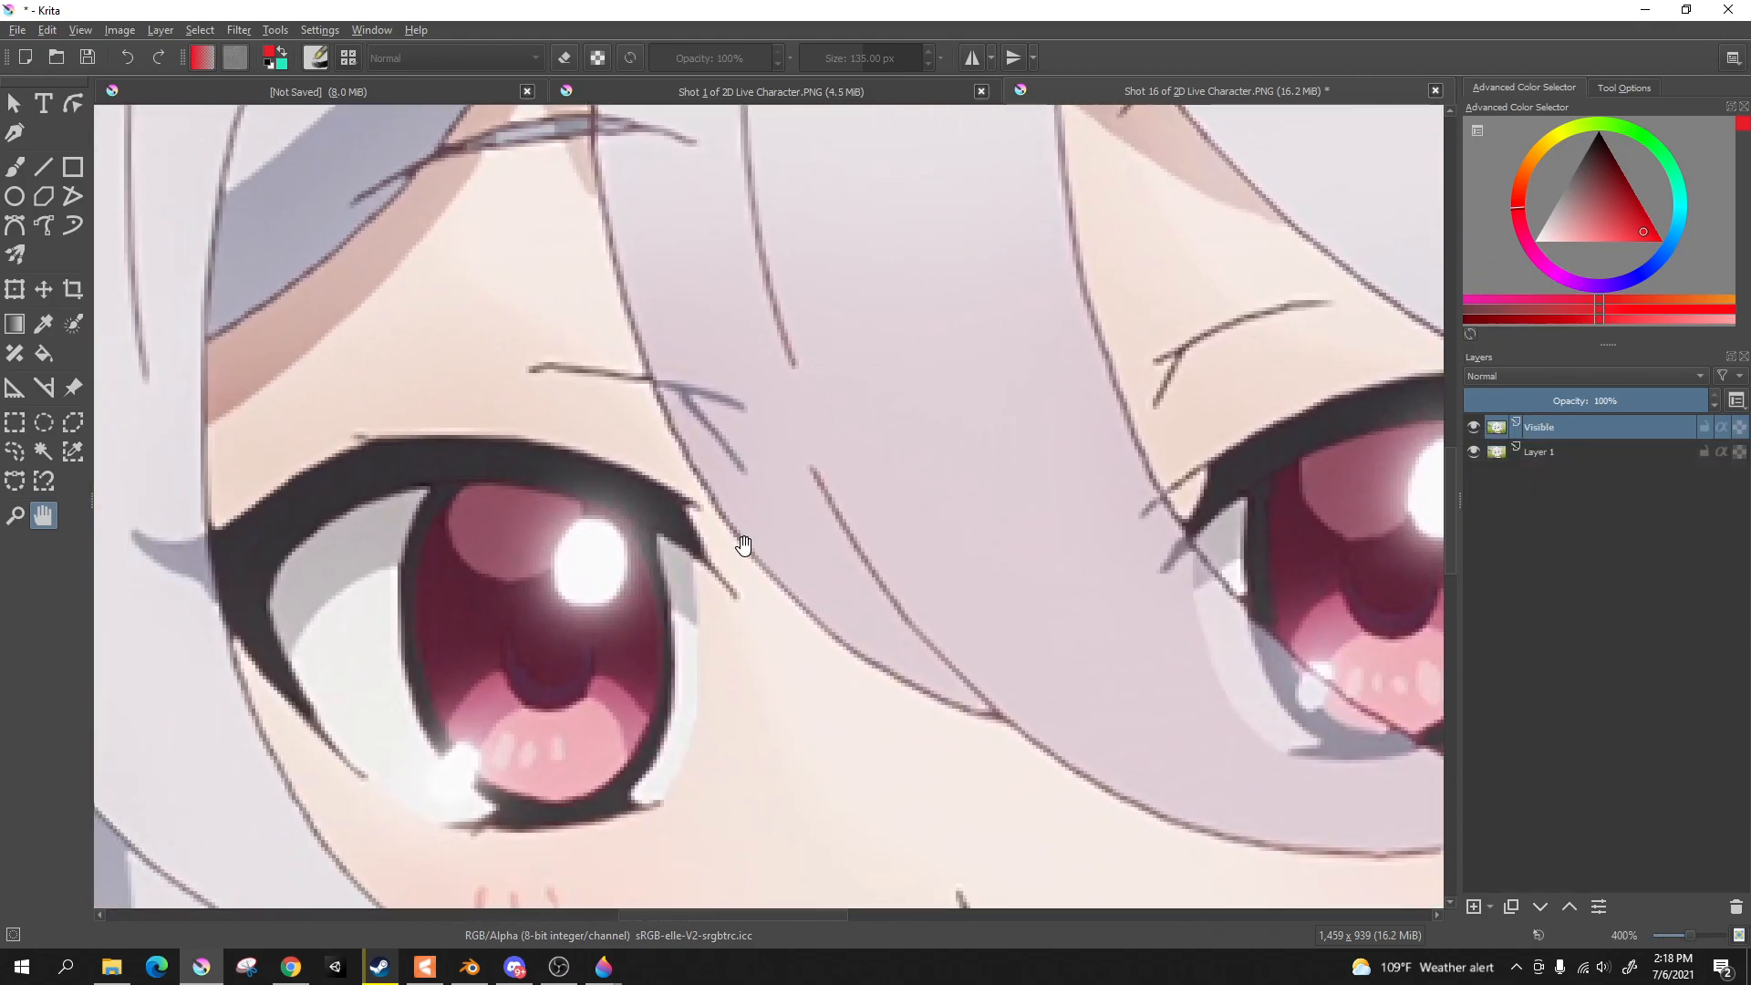
left_click_drag(664, 590, 853, 487)
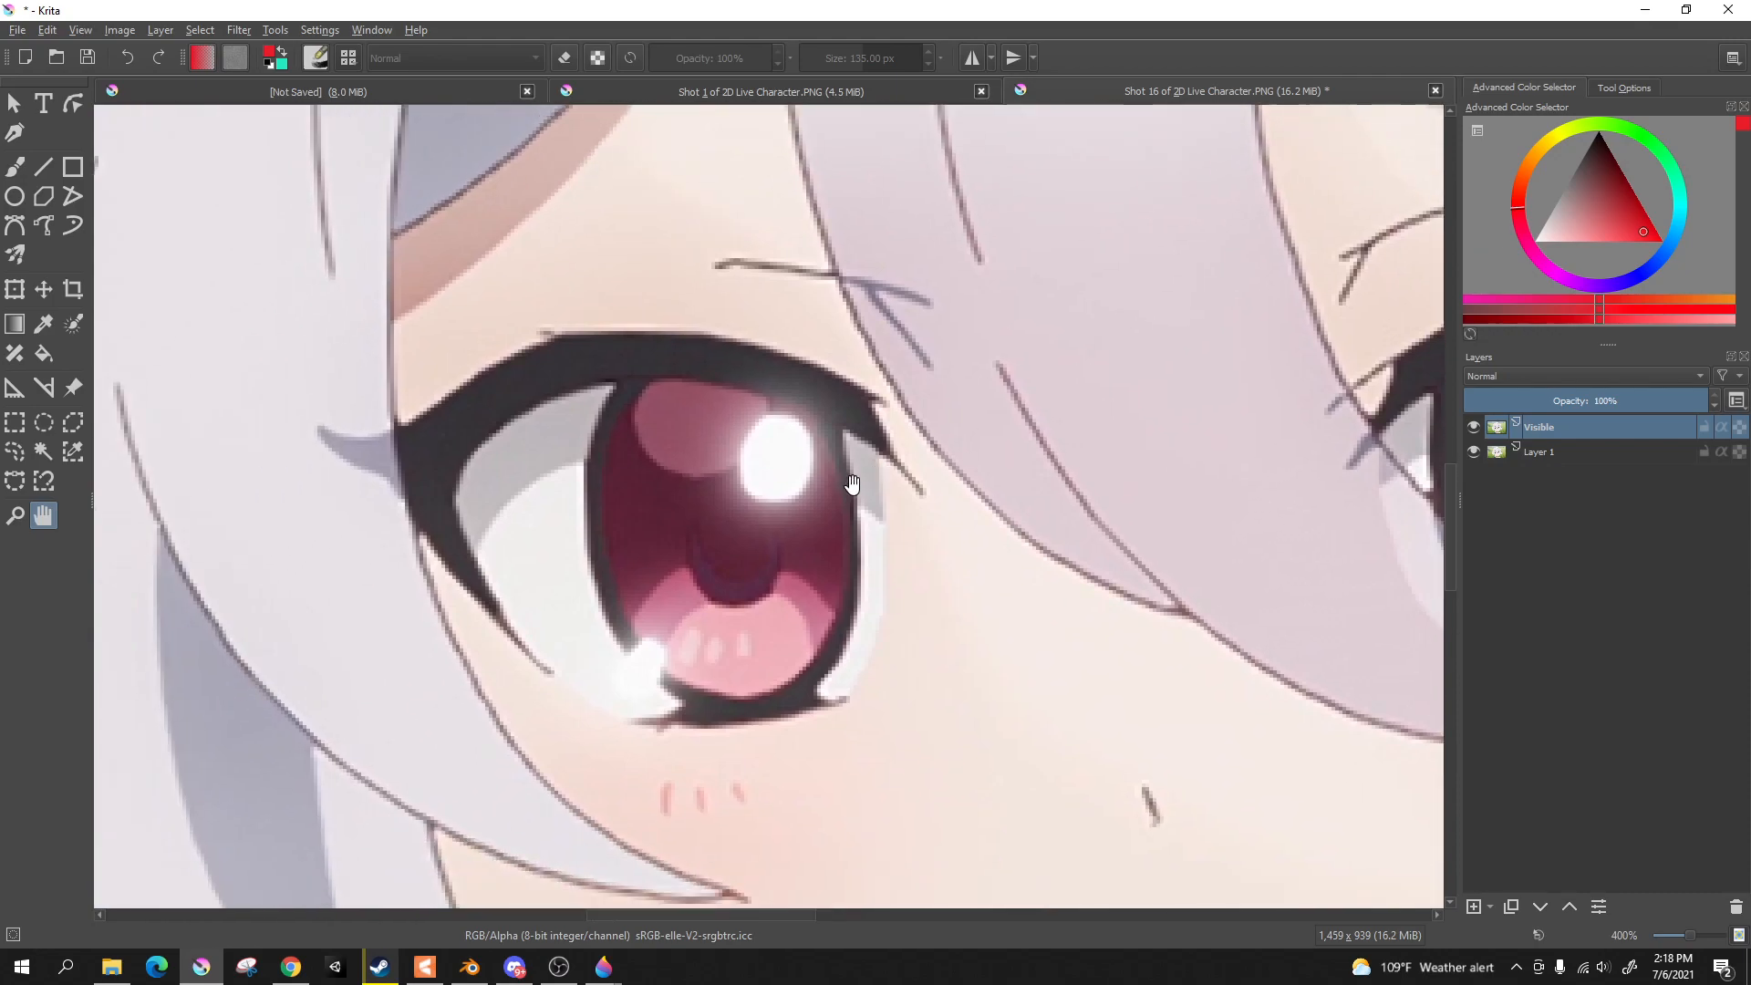
scroll(812, 510, "up", 1)
mouse_move(673, 496)
left_mouse_down()
mouse_move(688, 524)
mouse_move(667, 472)
left_mouse_up()
scroll(667, 471, "up", 1)
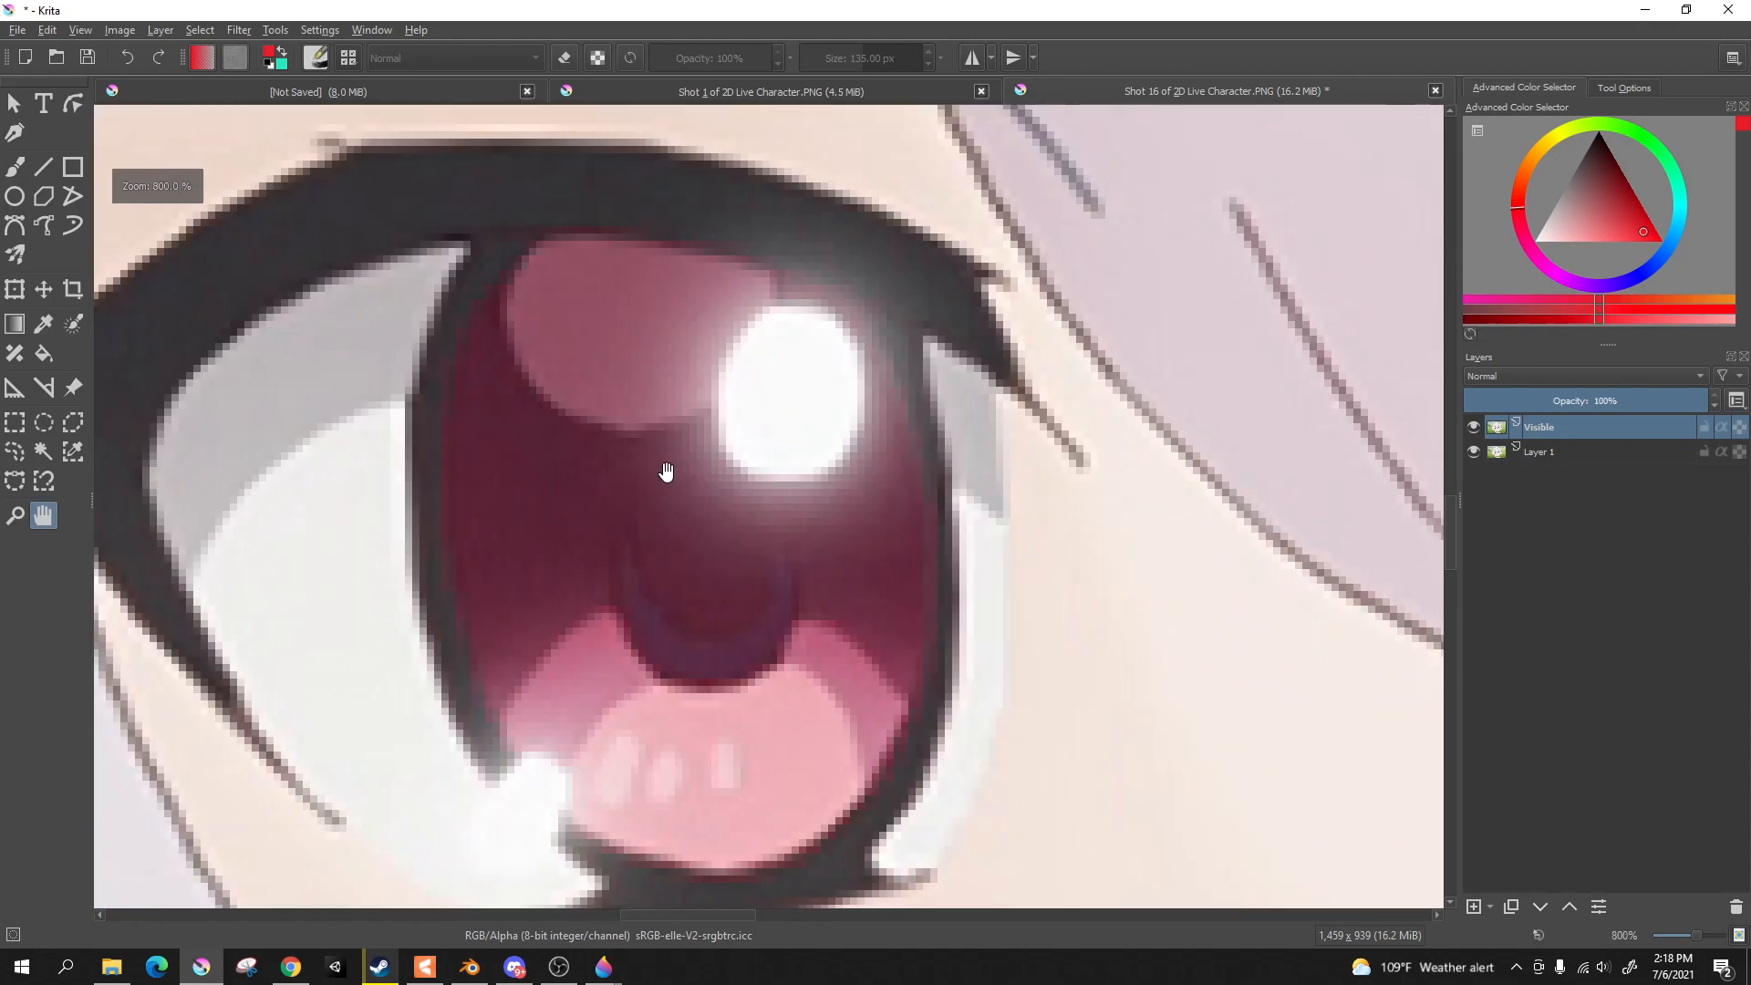
left_click(73, 422)
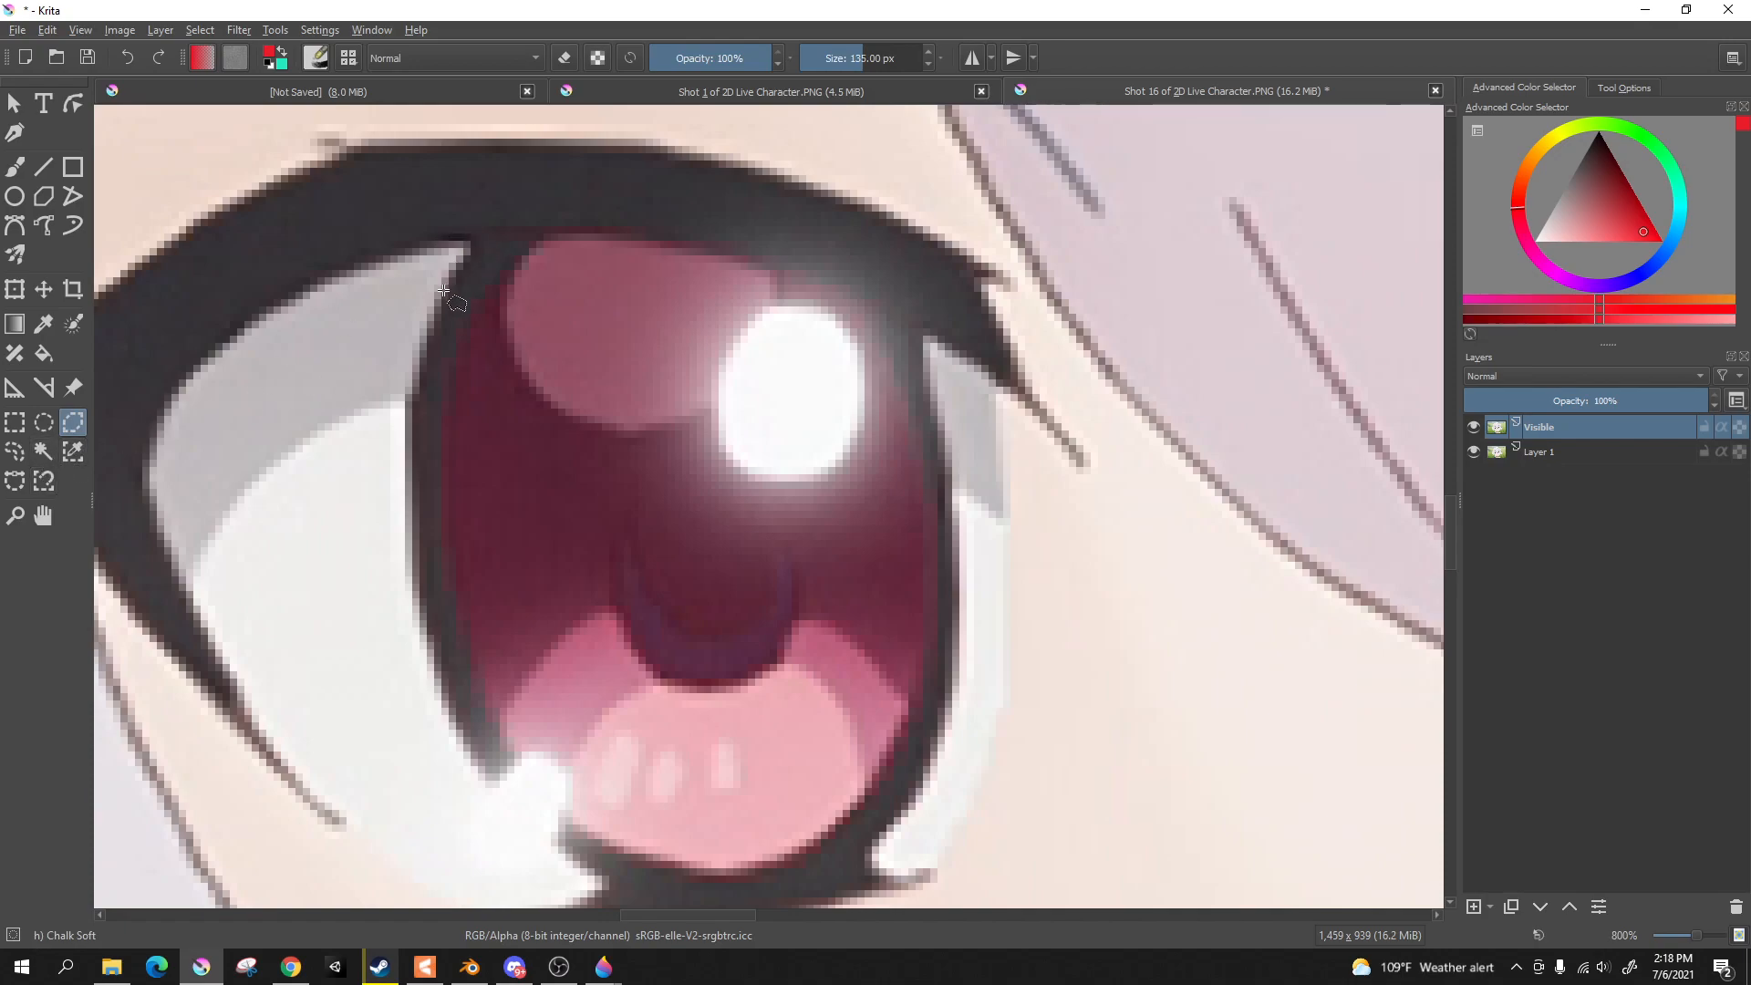
left_click(429, 324)
left_click(476, 241)
left_click(500, 234)
left_click(646, 230)
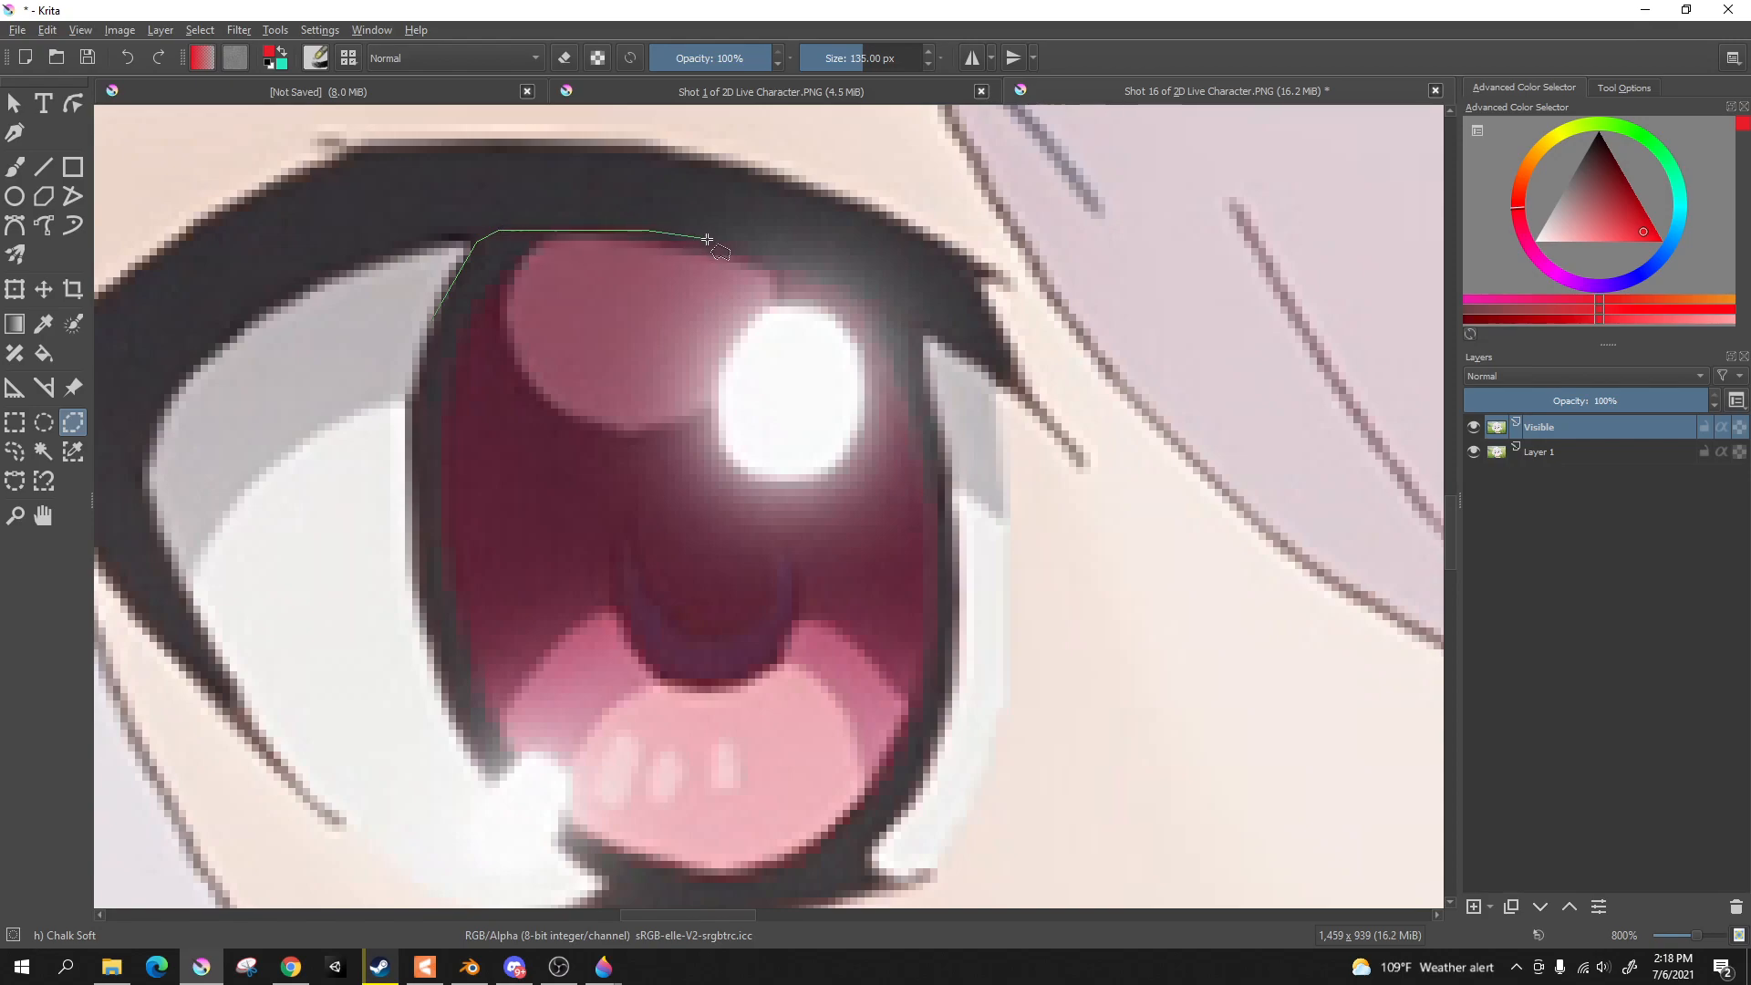
left_click(784, 255)
left_click(908, 323)
left_click(952, 572)
left_click(951, 692)
left_click(923, 782)
left_click(865, 855)
left_click(814, 889)
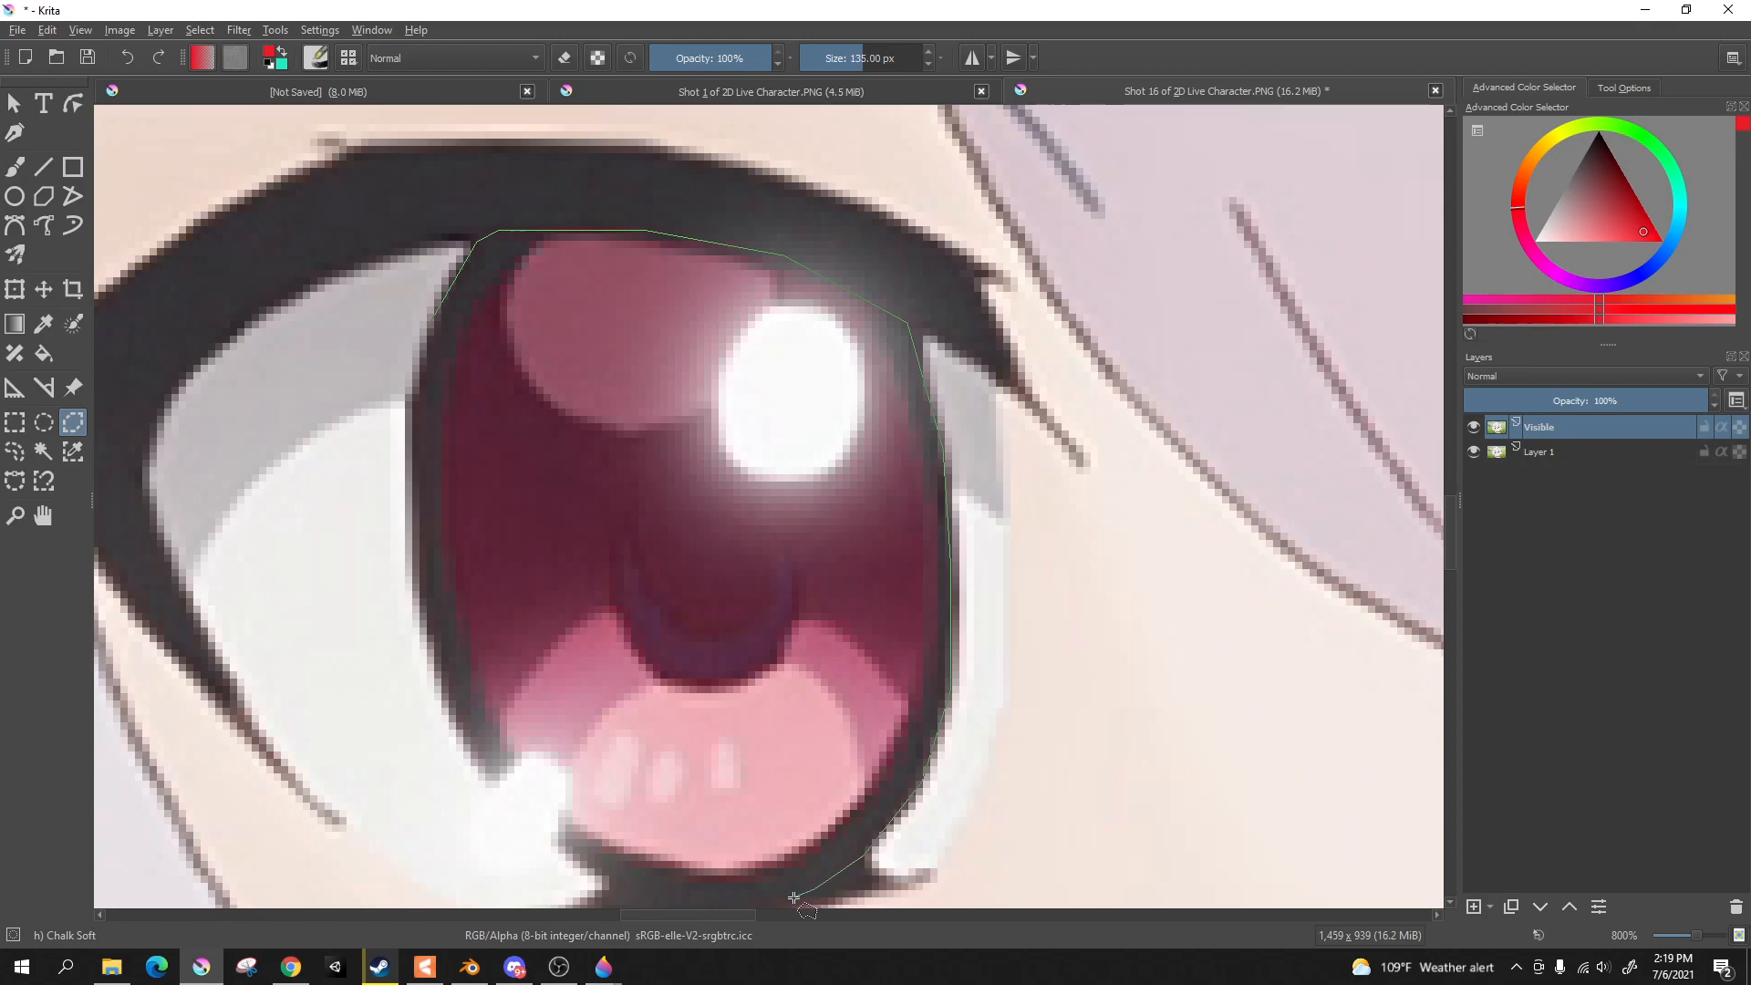
left_click(719, 904)
left_click(654, 900)
left_click(596, 878)
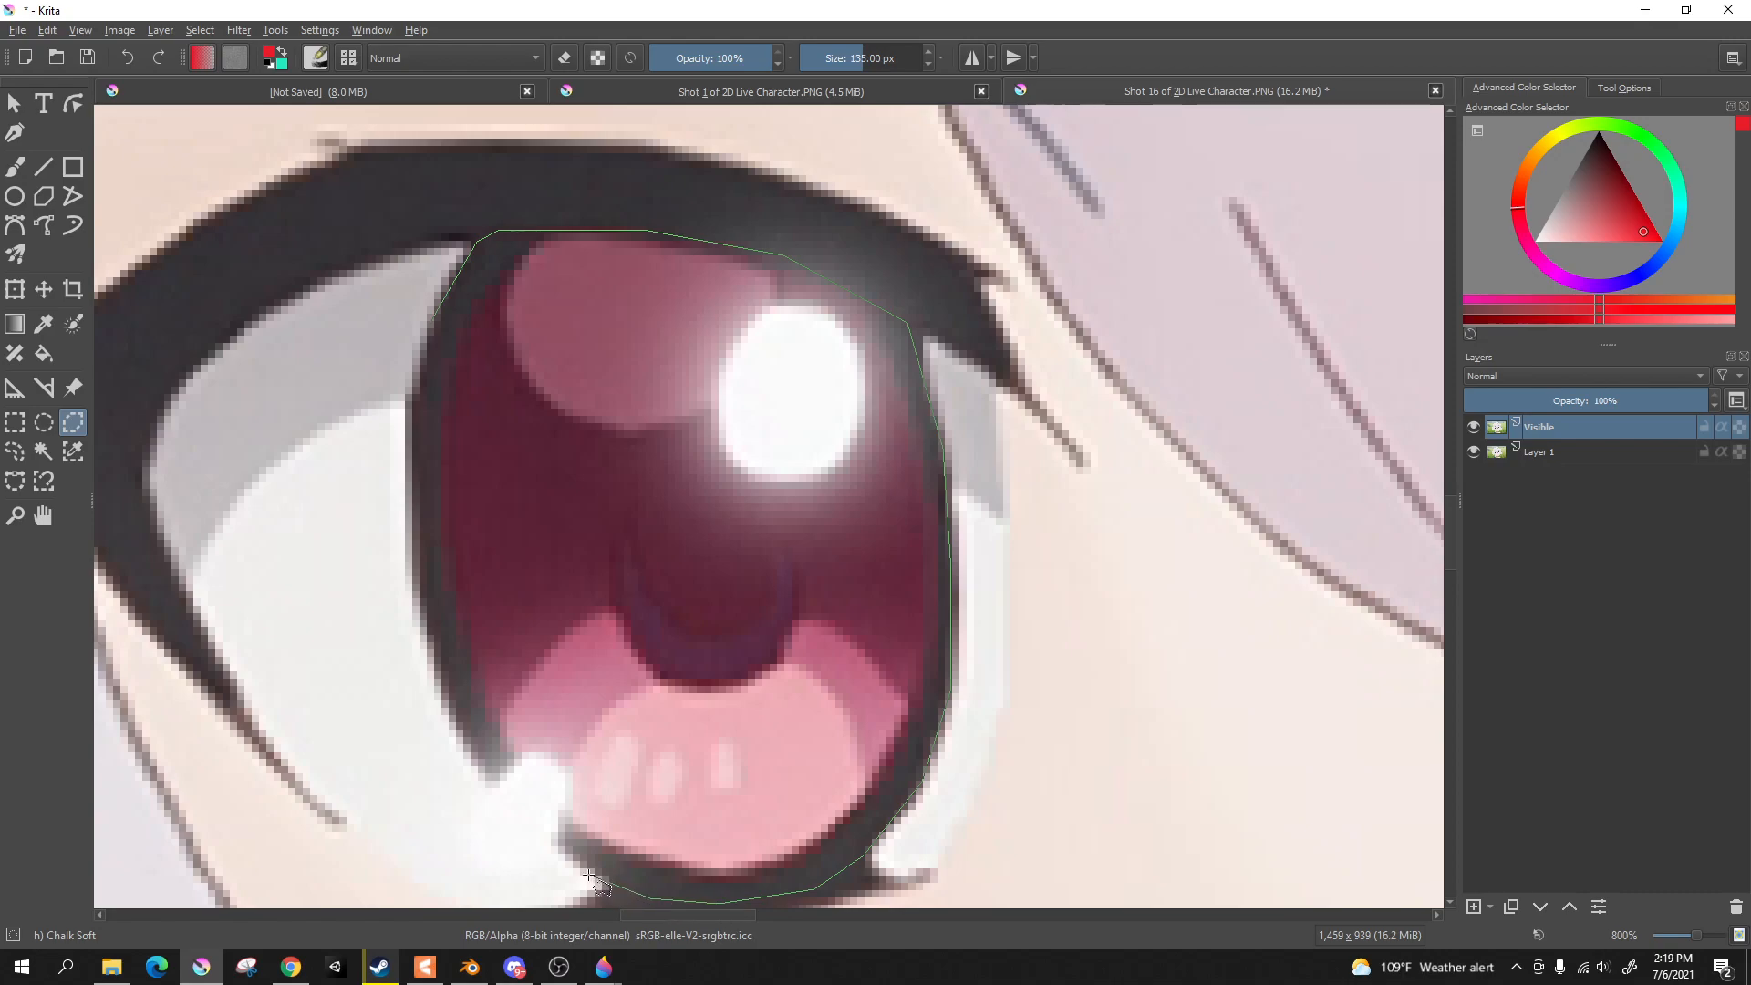
left_click(485, 776)
left_click(424, 626)
left_click(414, 375)
left_click(432, 318)
Try inverting the selected iris of the image-left eye and reverse the inversion.
scroll(691, 309, "down", 3)
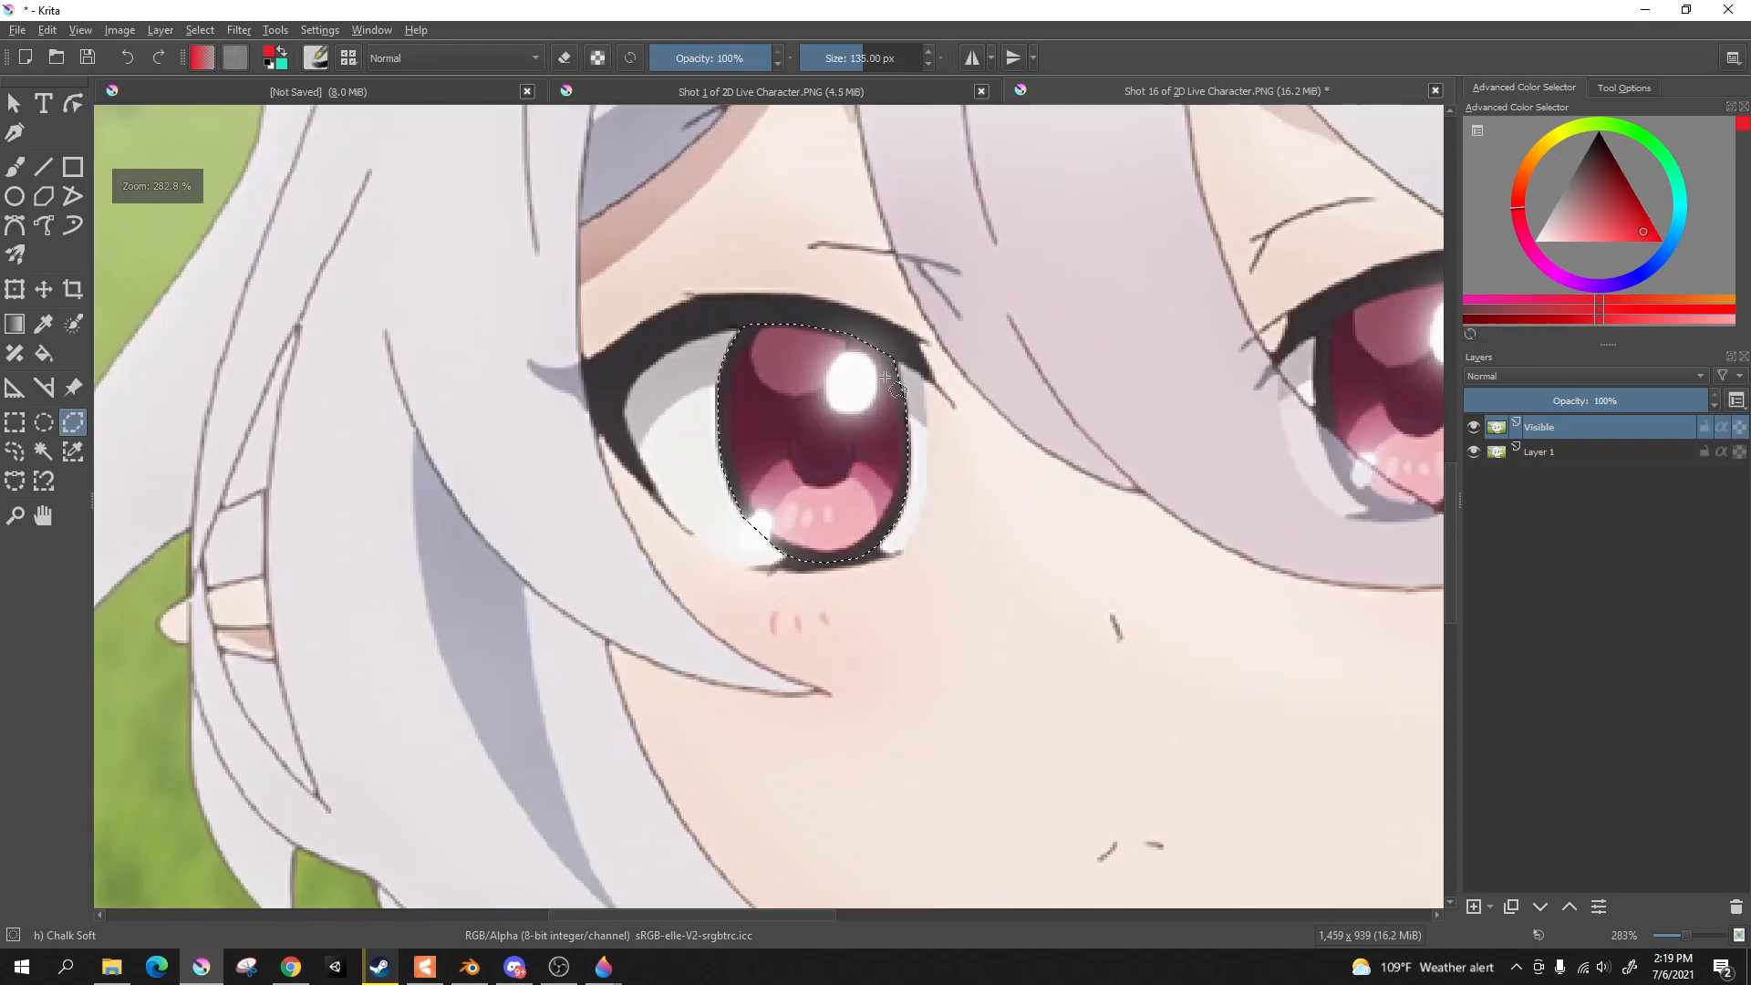
scroll(876, 388, "down", 2)
scroll(914, 425, "down", 1)
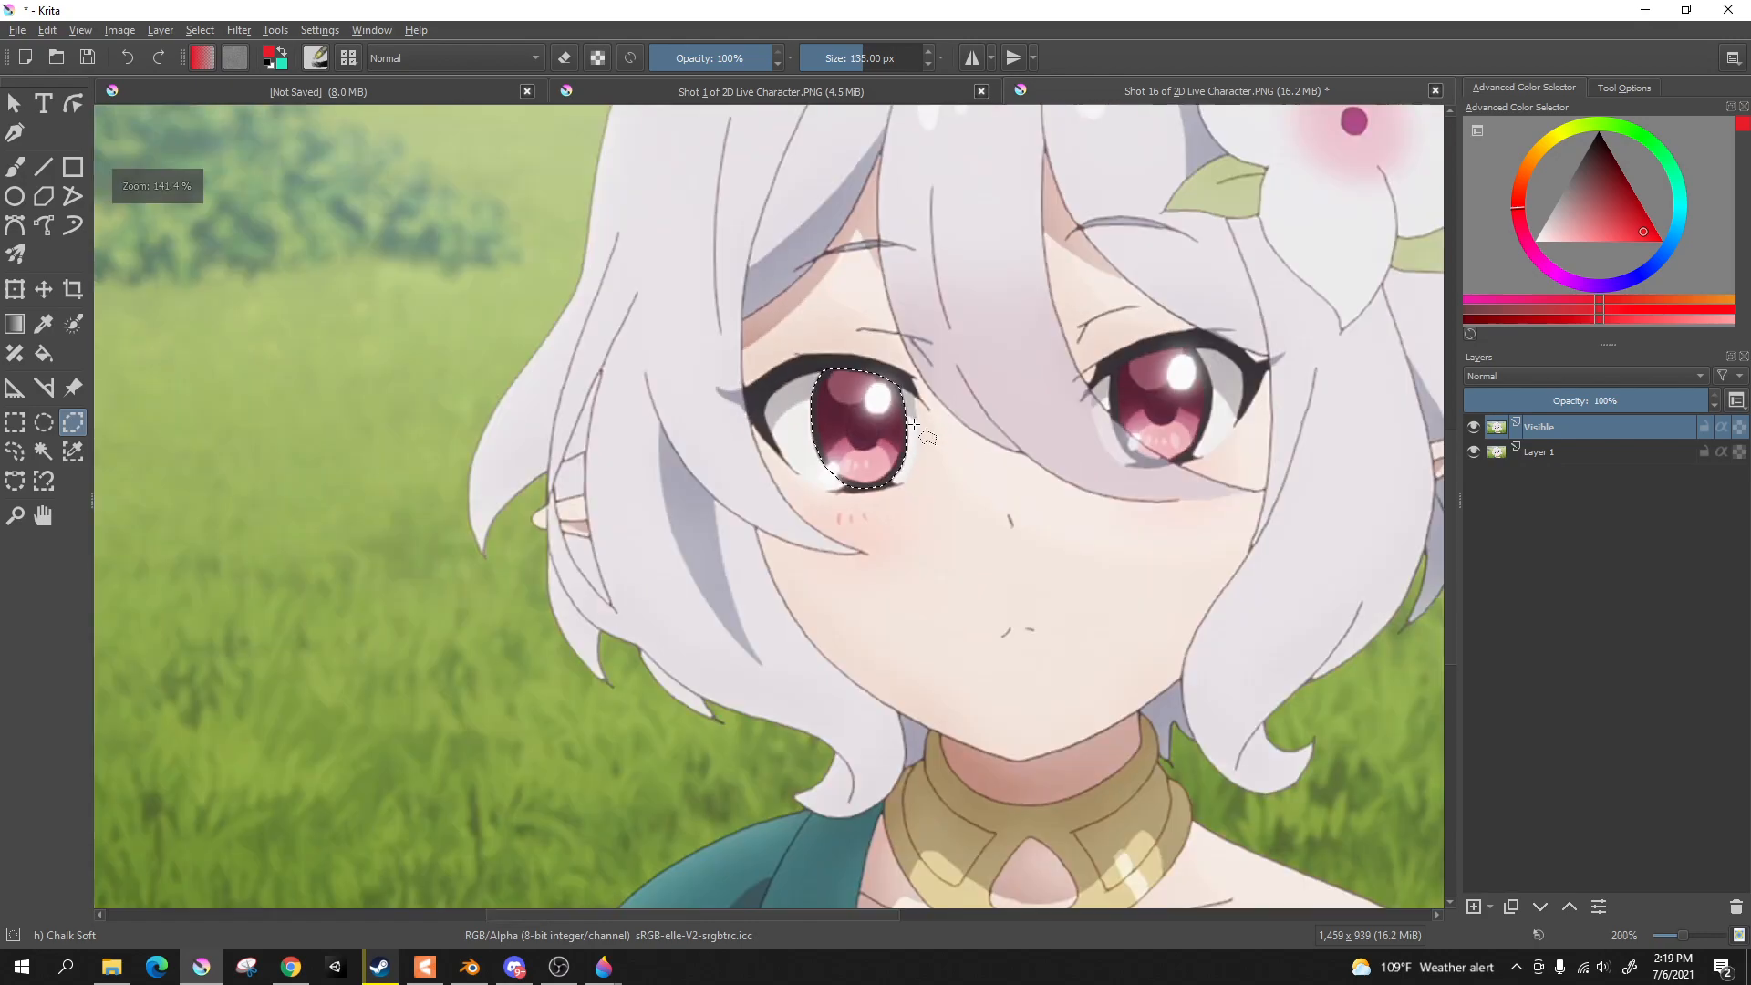
scroll(1216, 406, "down", 1)
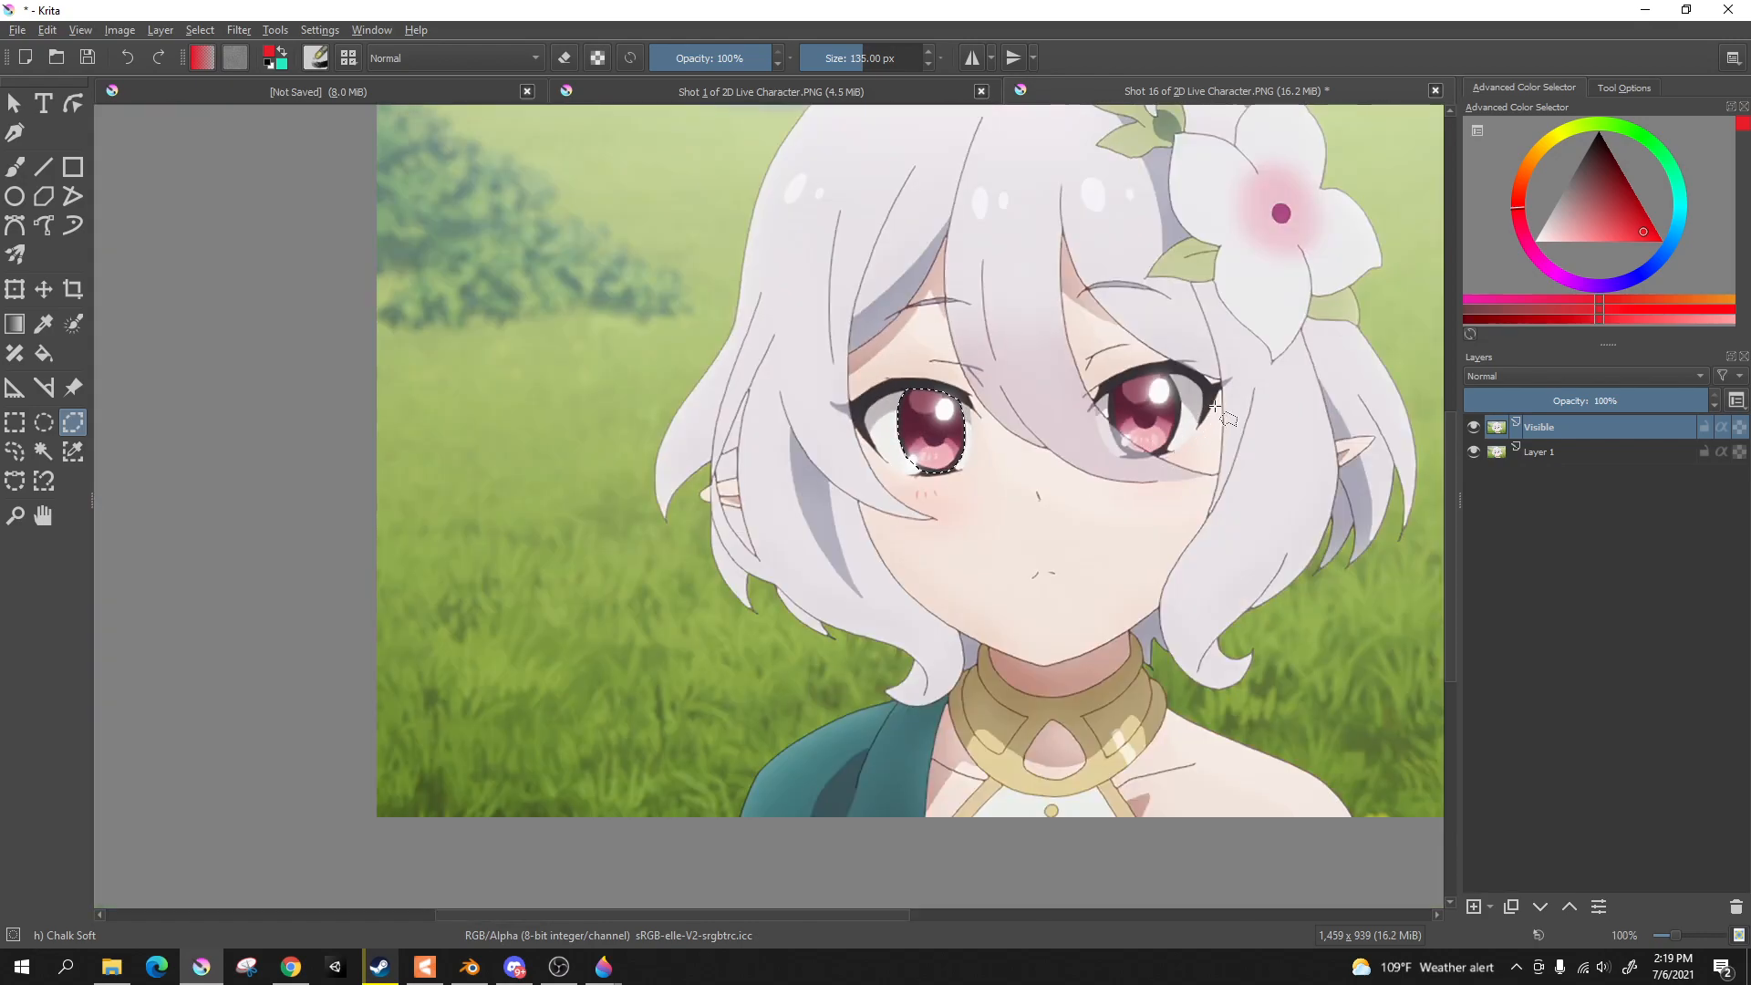
left_click_drag(1192, 411, 1053, 527)
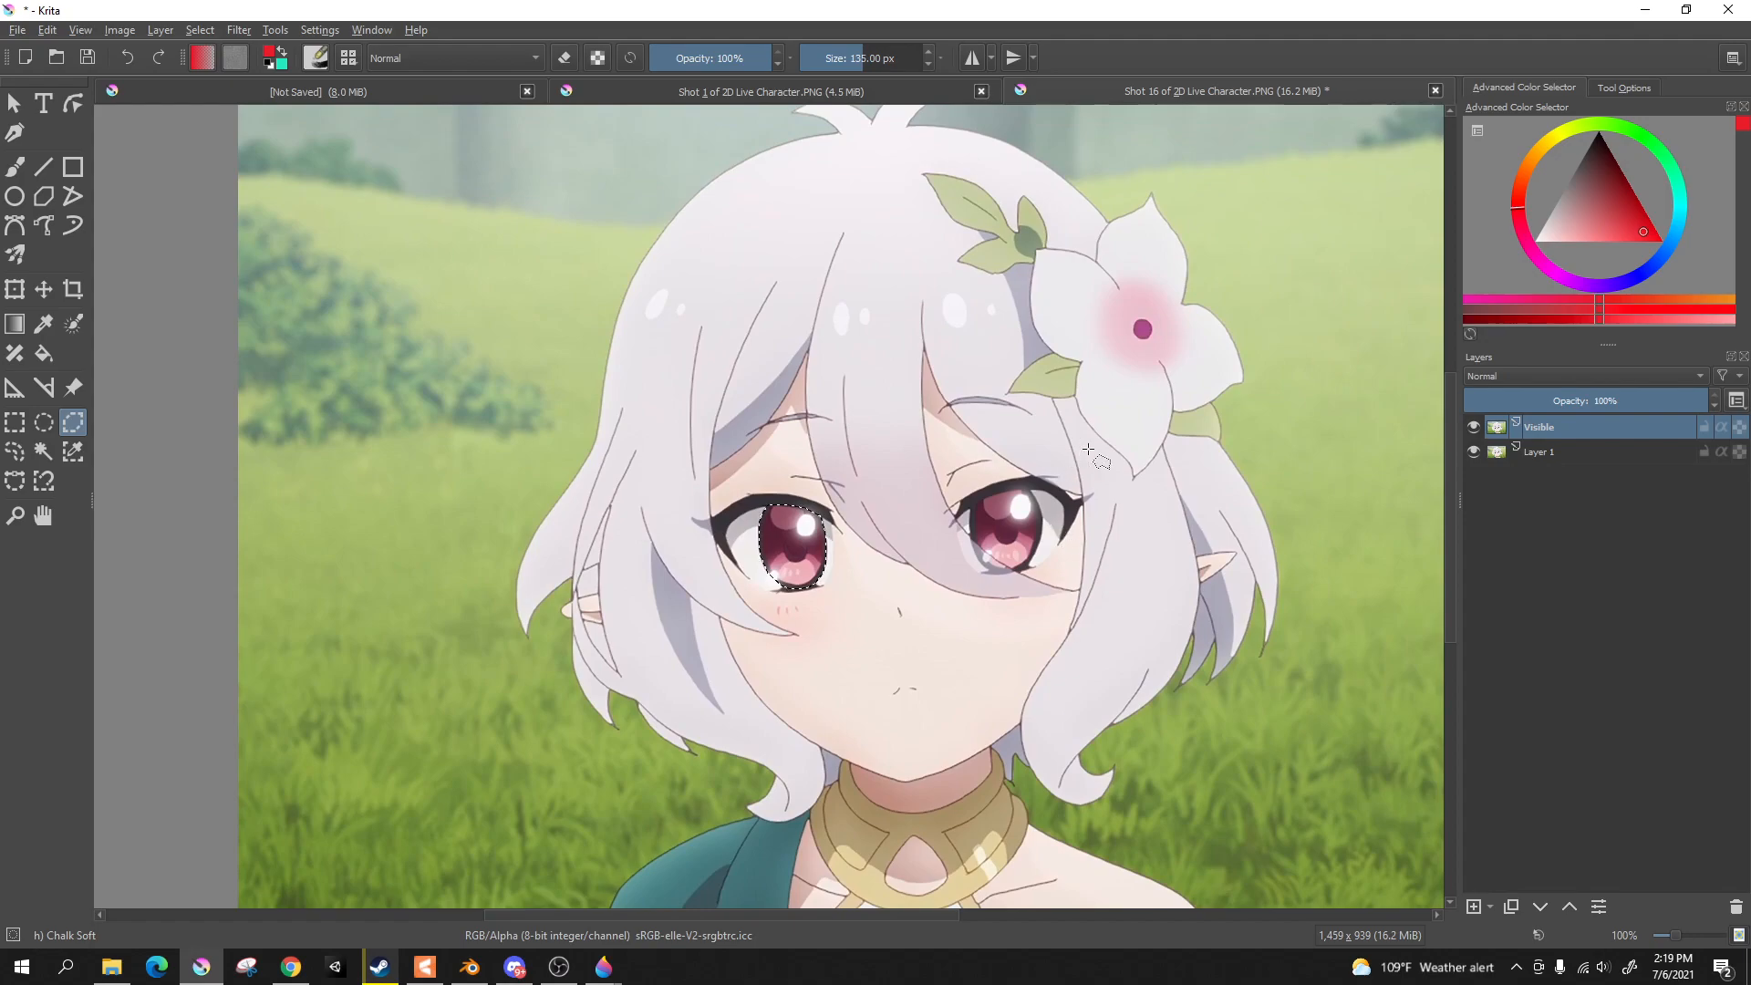
key("ctrl+i")
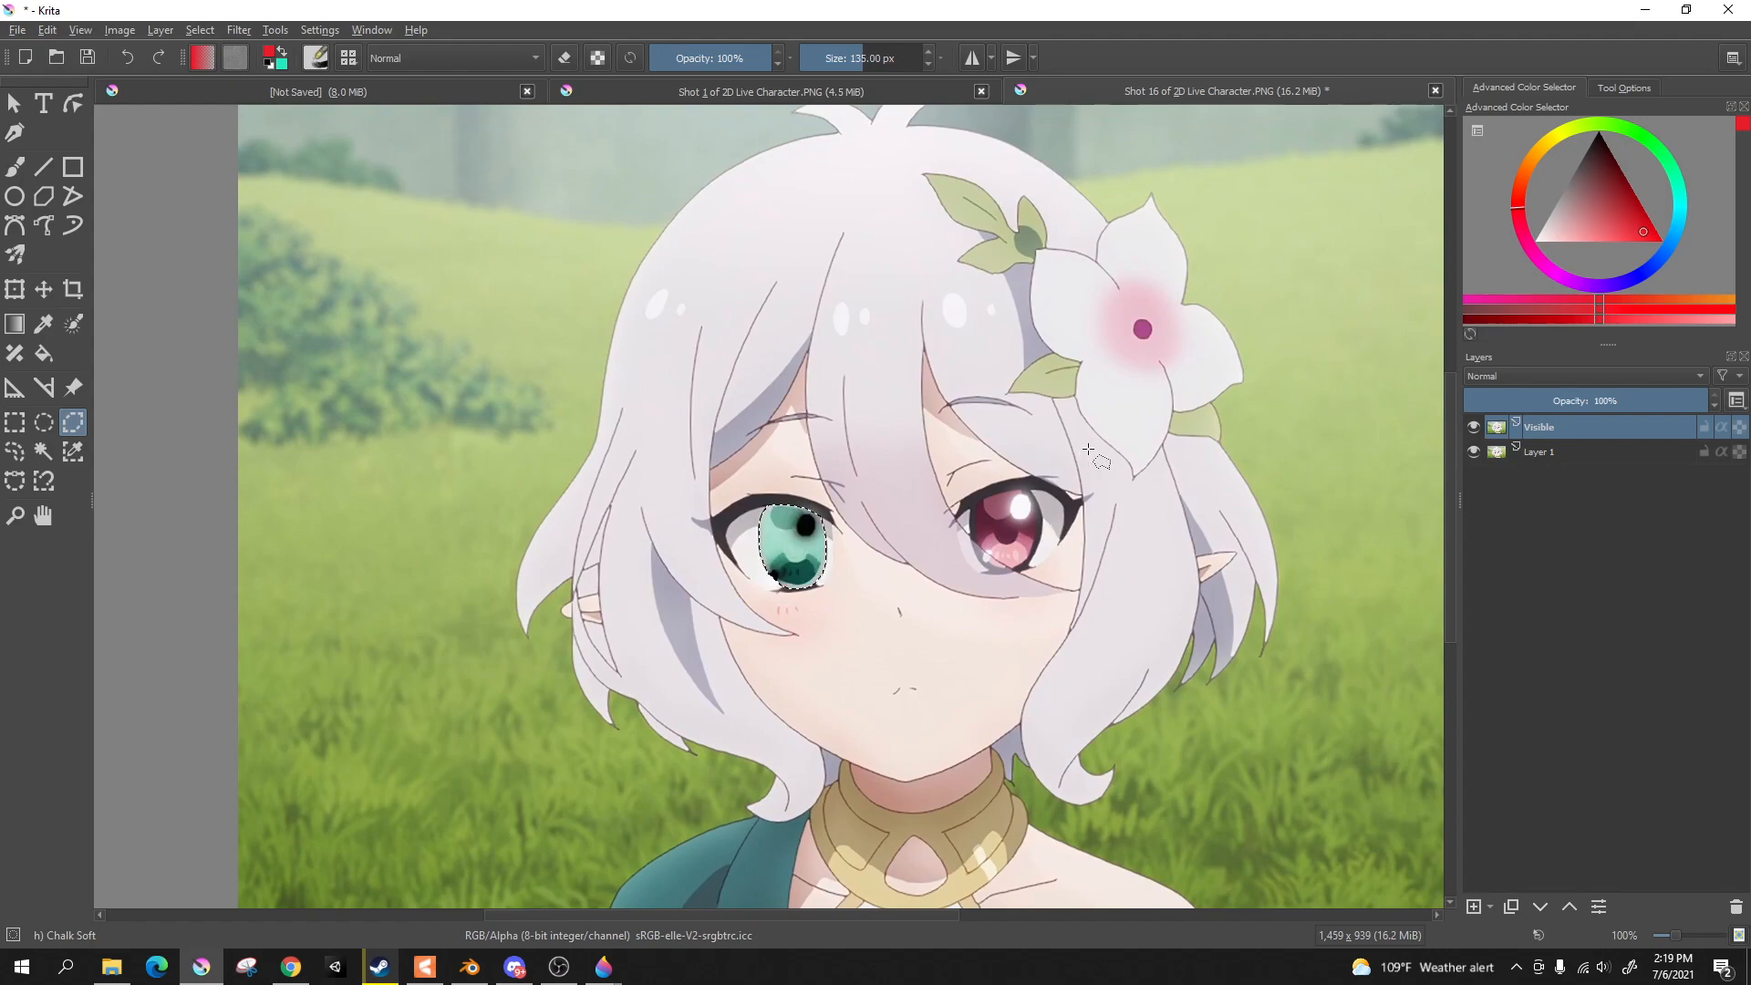
key("ctrl+i")
key("ctrl+i")
key("ctrl+i")
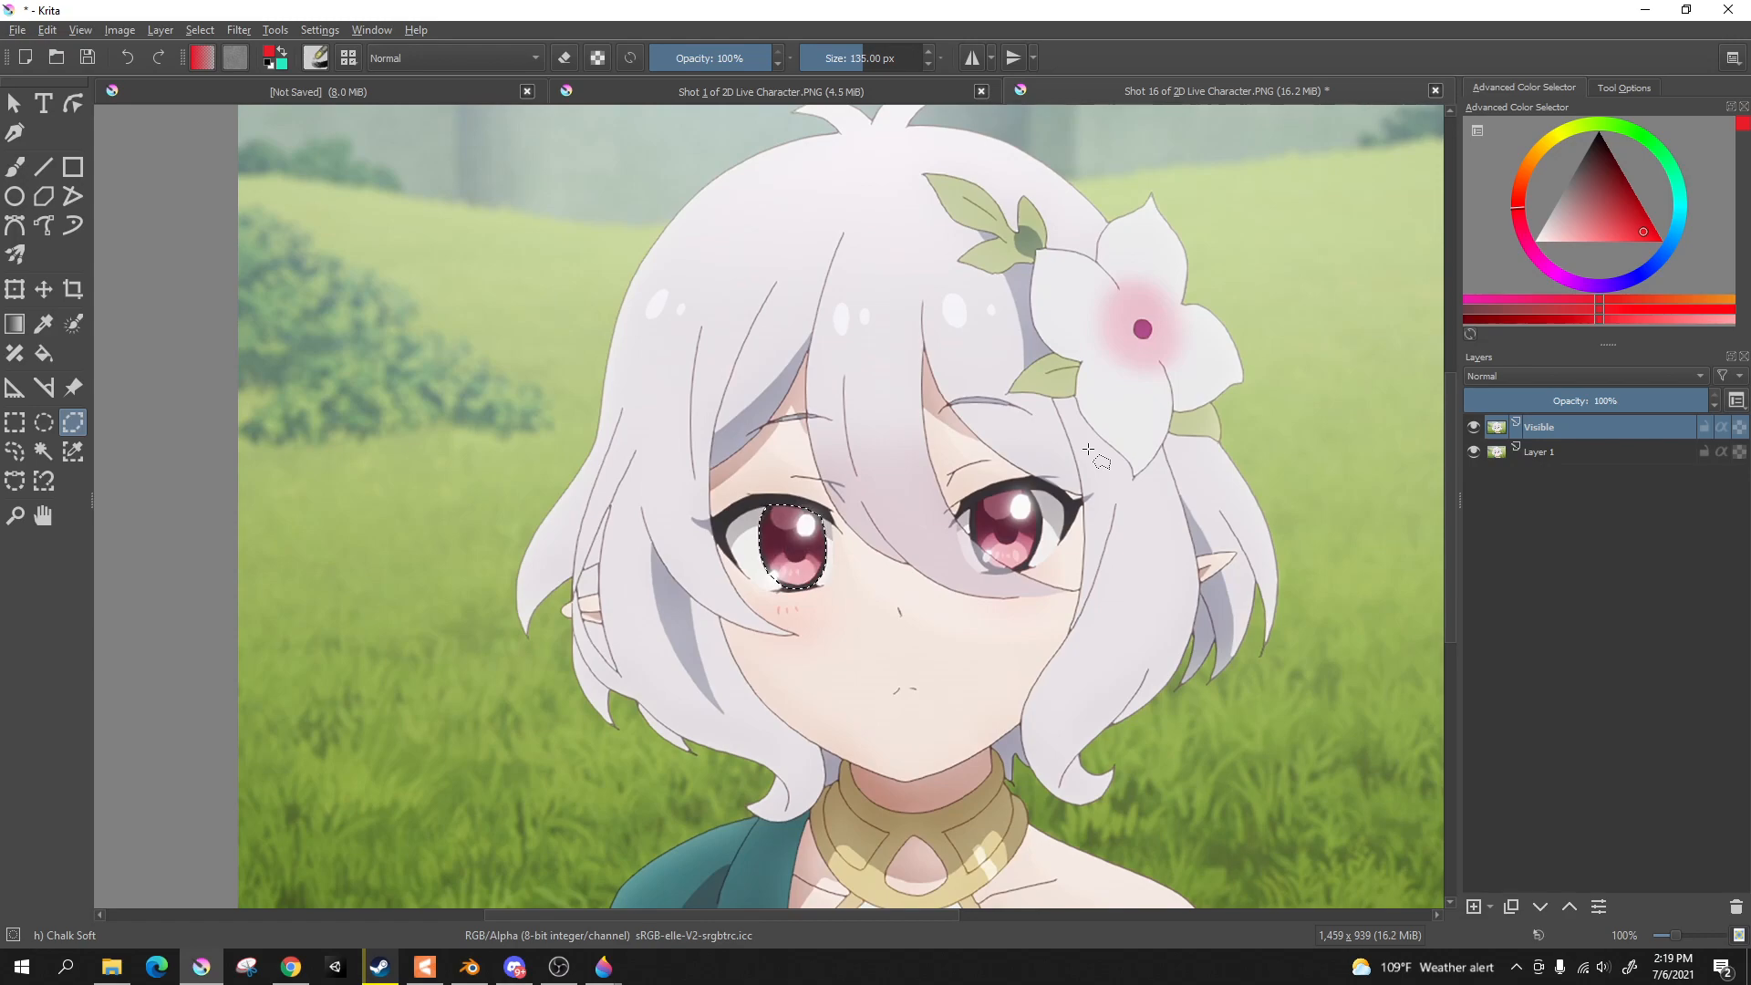
Switch to Chrome, replay the selection-inverting part of "How to cut out an image in Krita", and return to Krita.
left_click(301, 973)
left_click(994, 390)
left_click(803, 7)
left_click(858, 8)
left_click(789, 396)
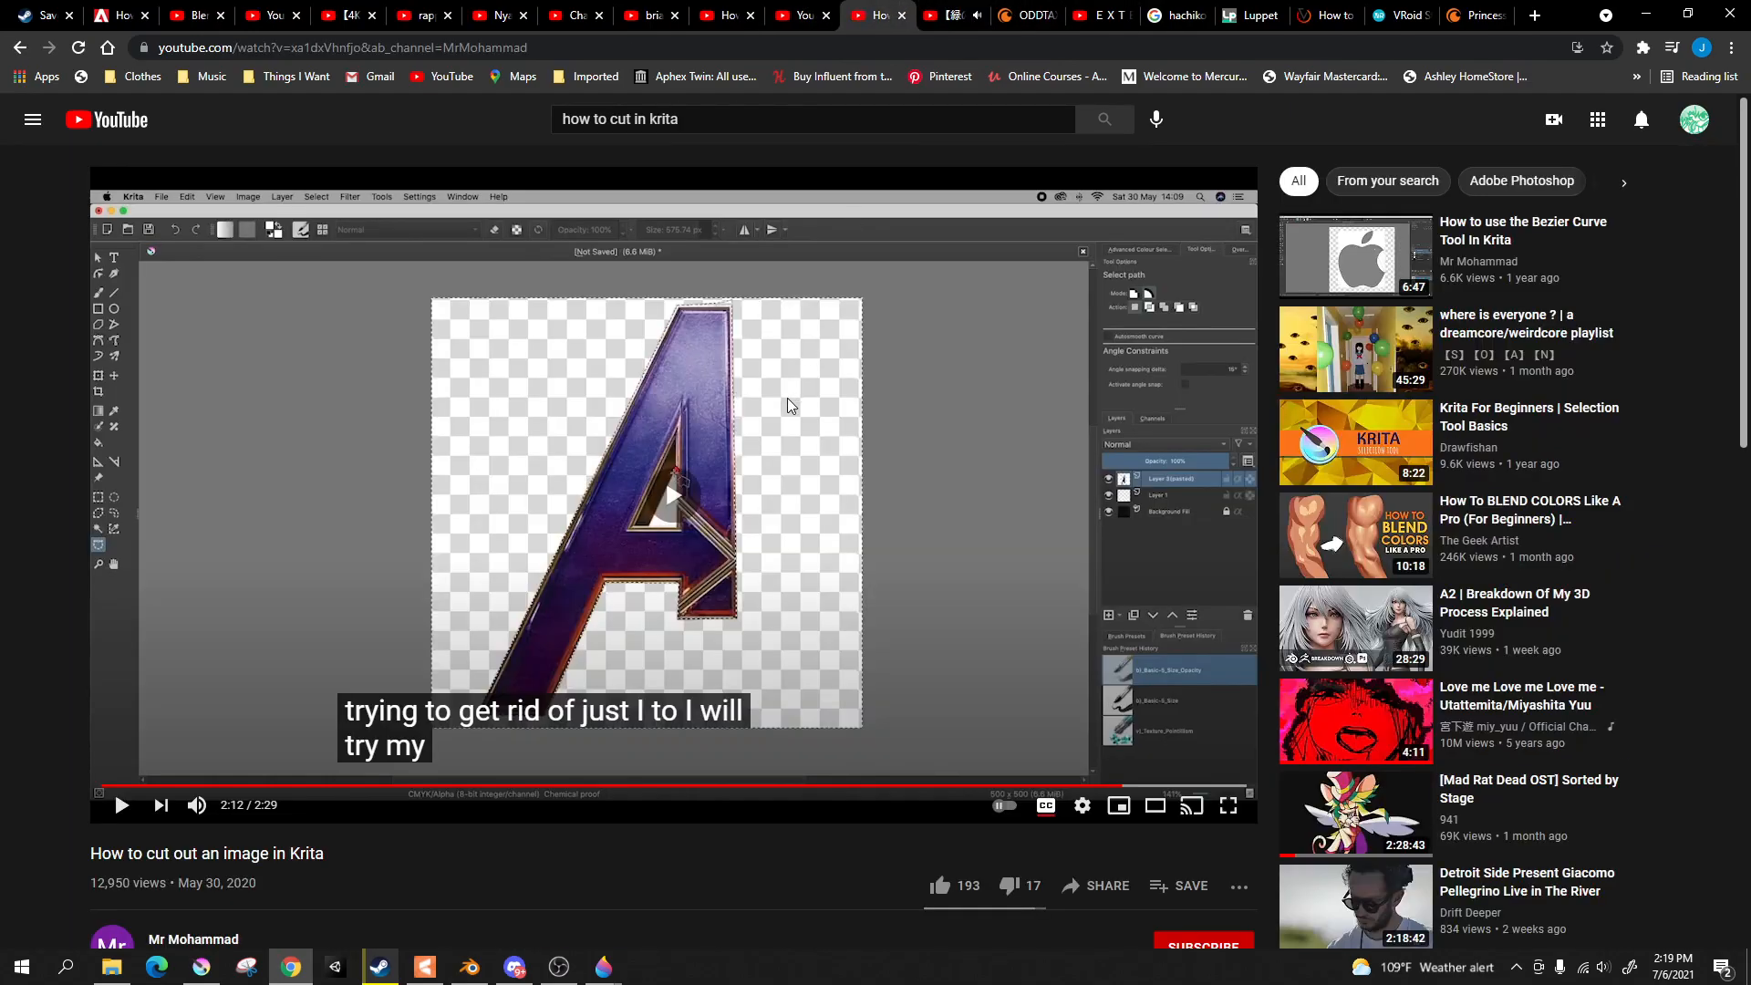
left_click(884, 786)
left_click(844, 786)
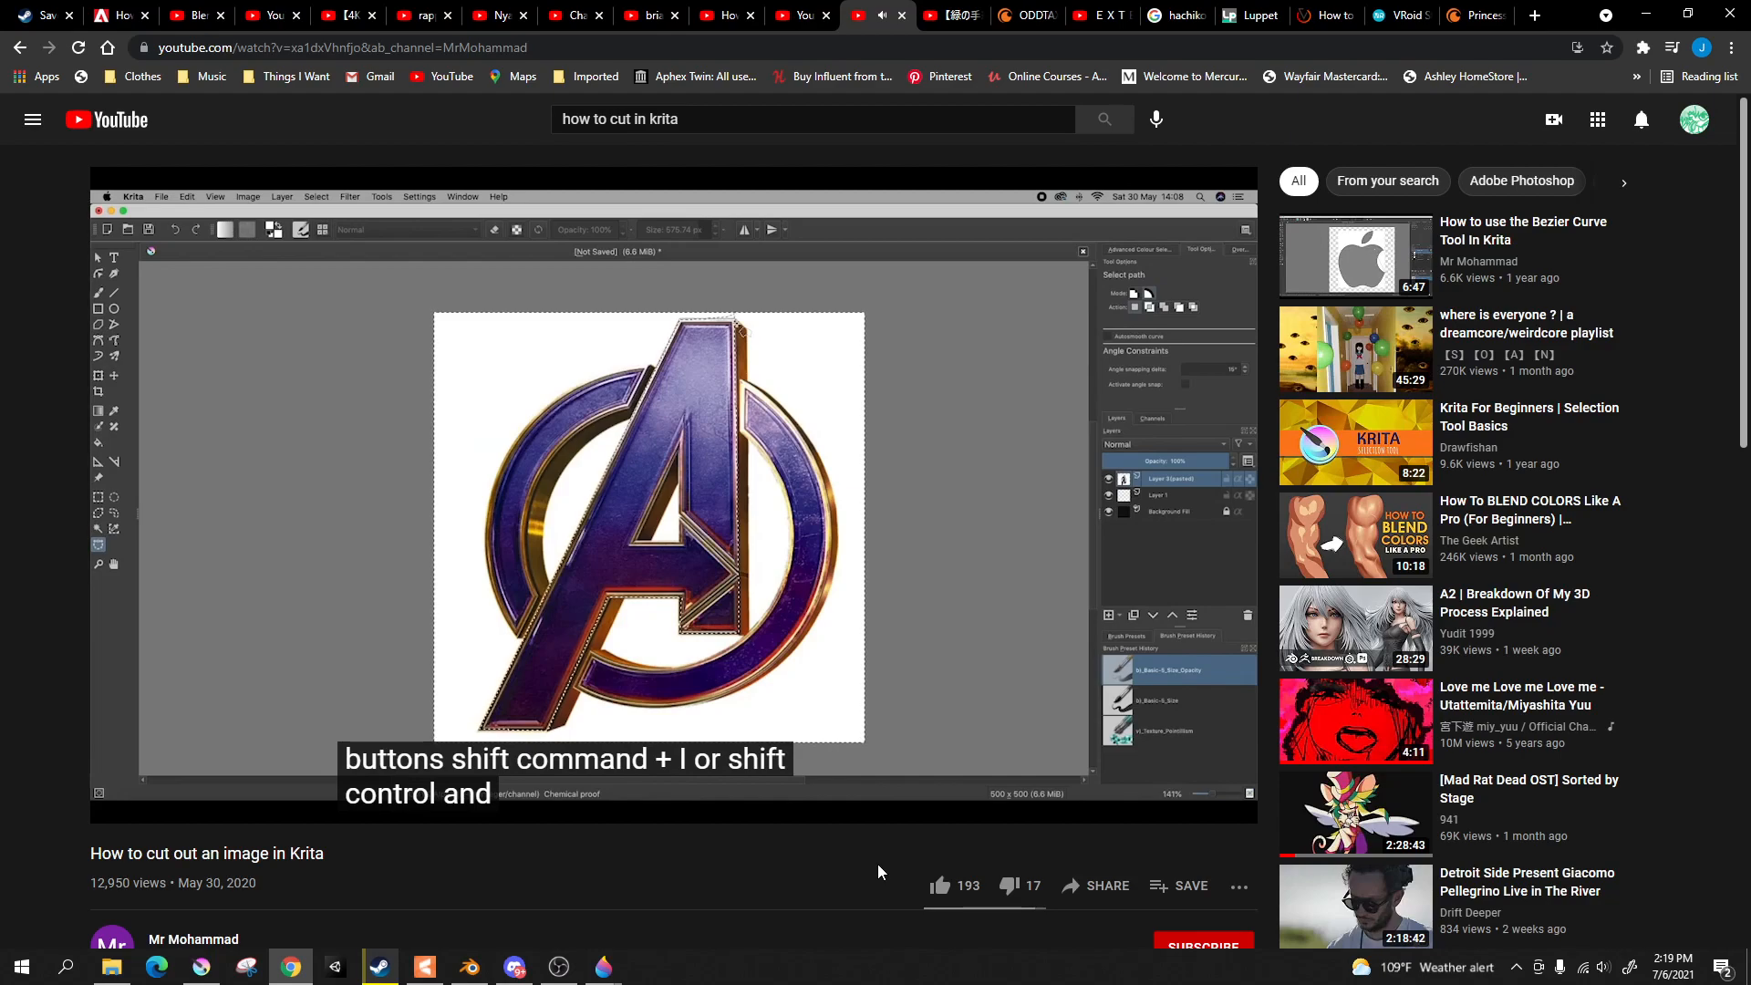
left_click(874, 512)
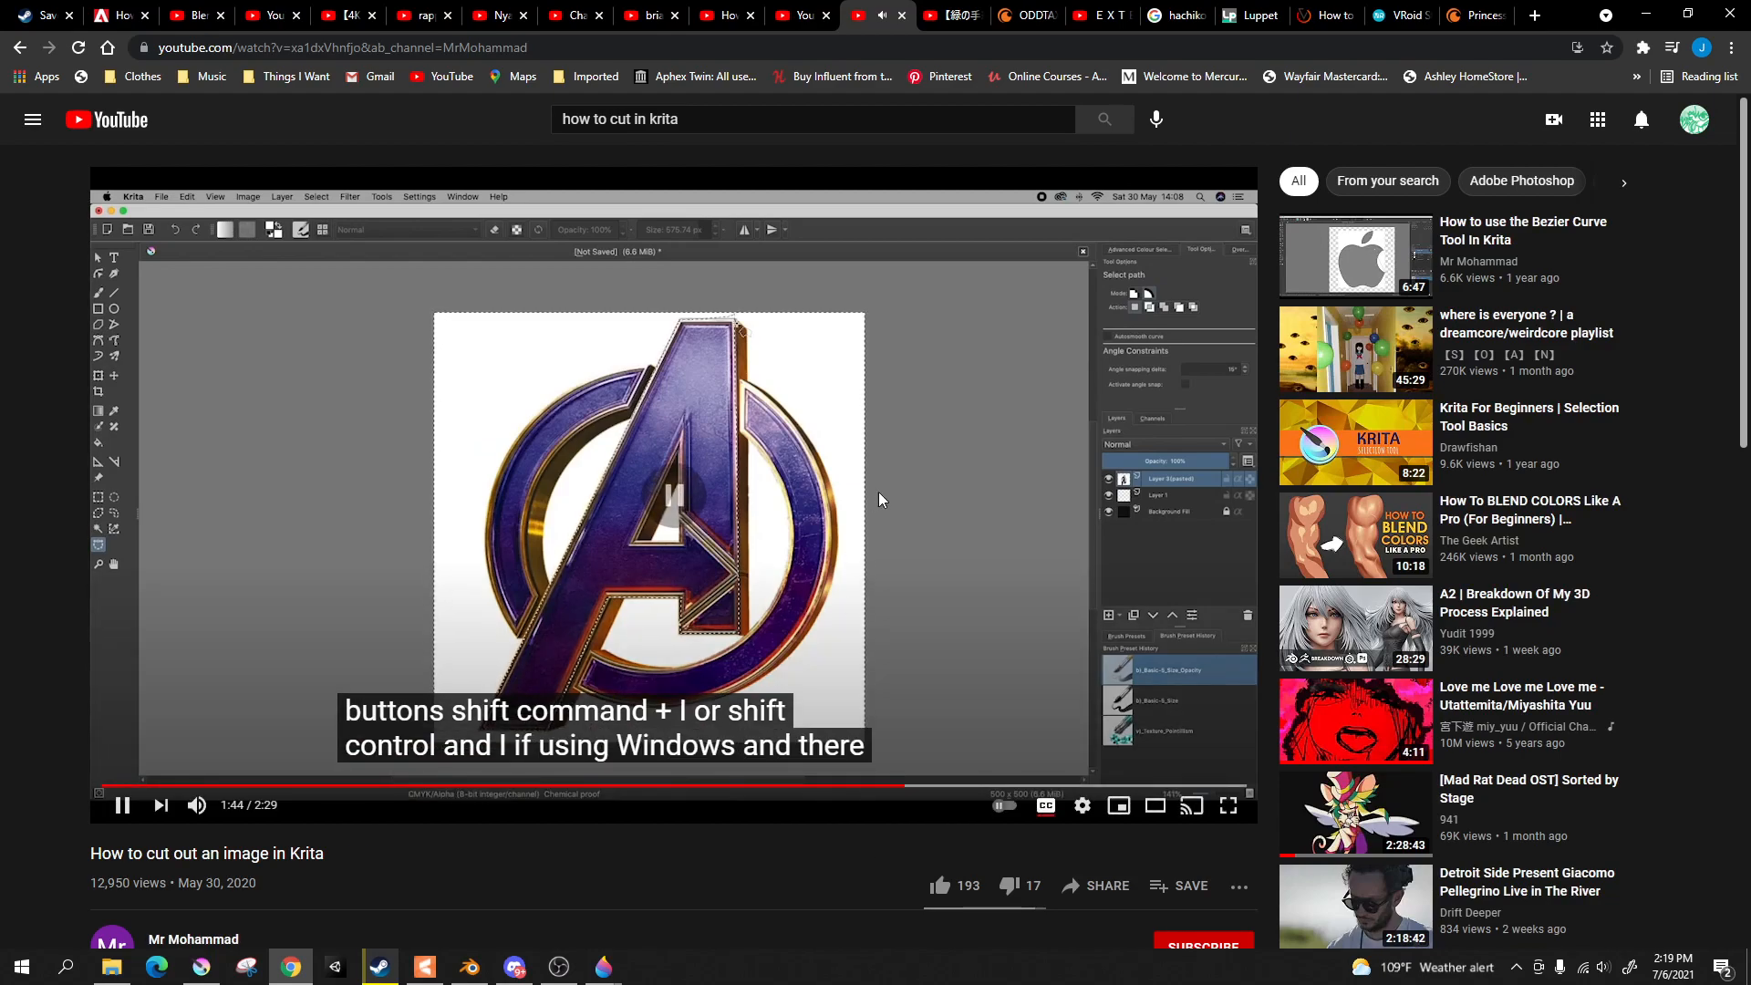
left_click(1647, 14)
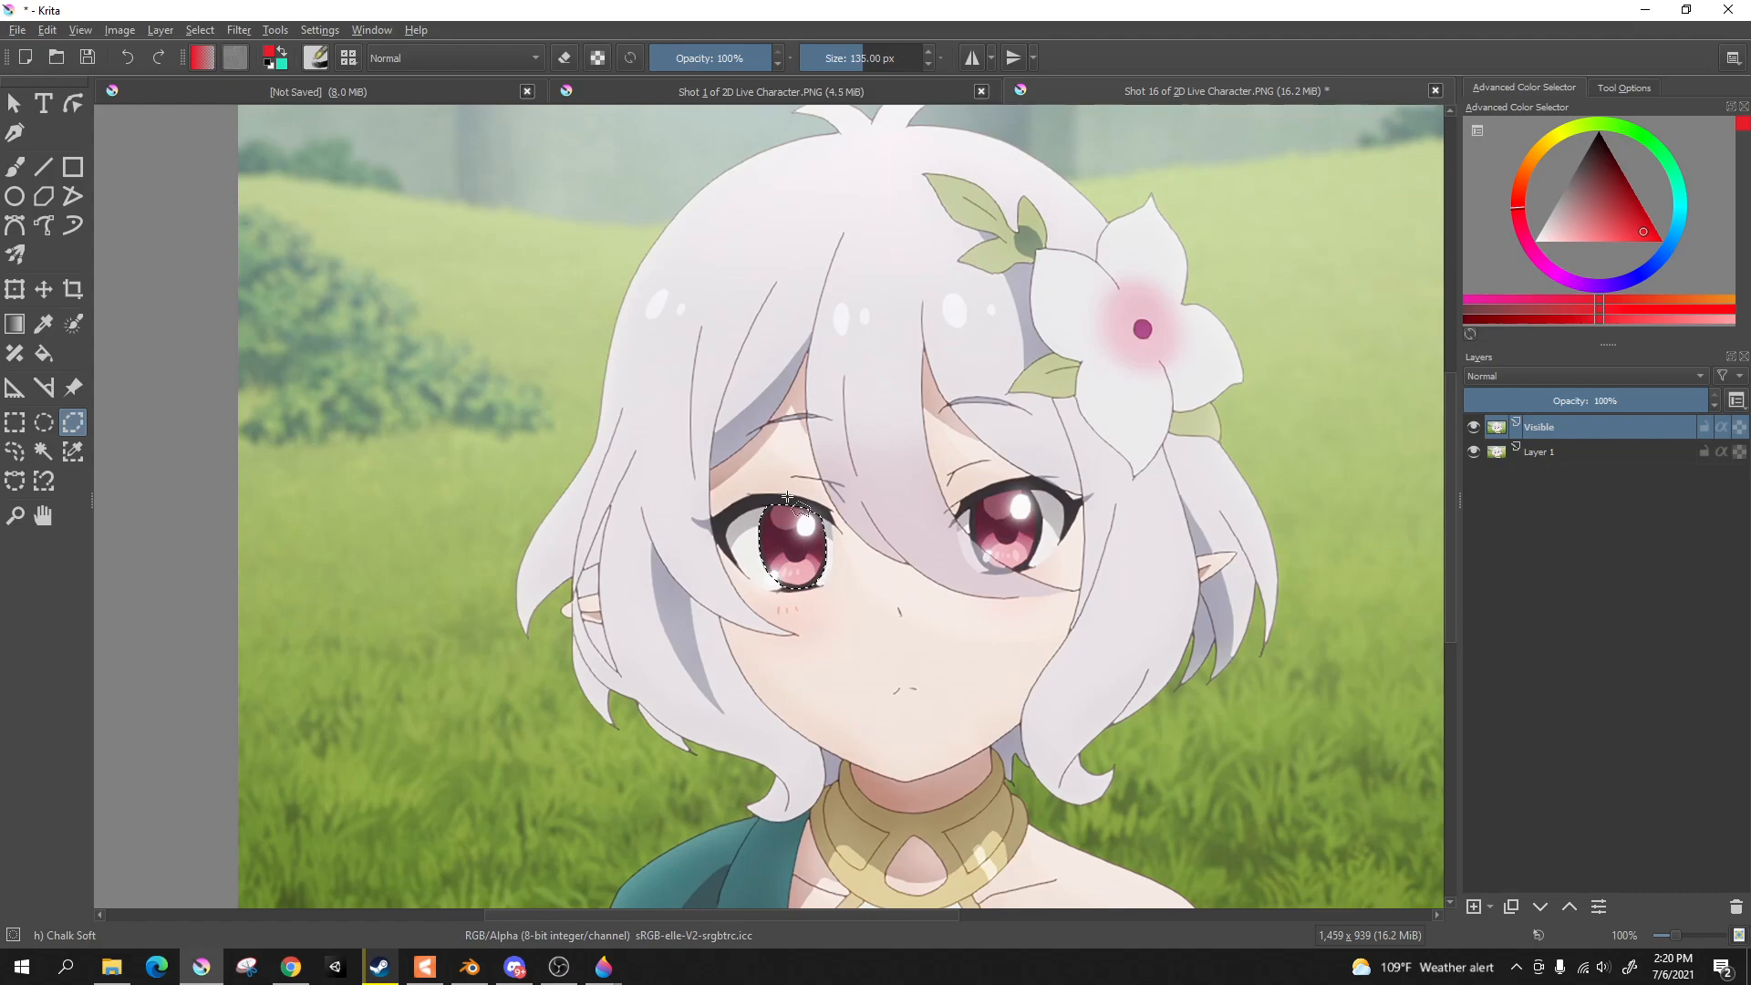
Invert the selection and clear everything outside the iris on the Visible layer.
key("ctrl+shift+i")
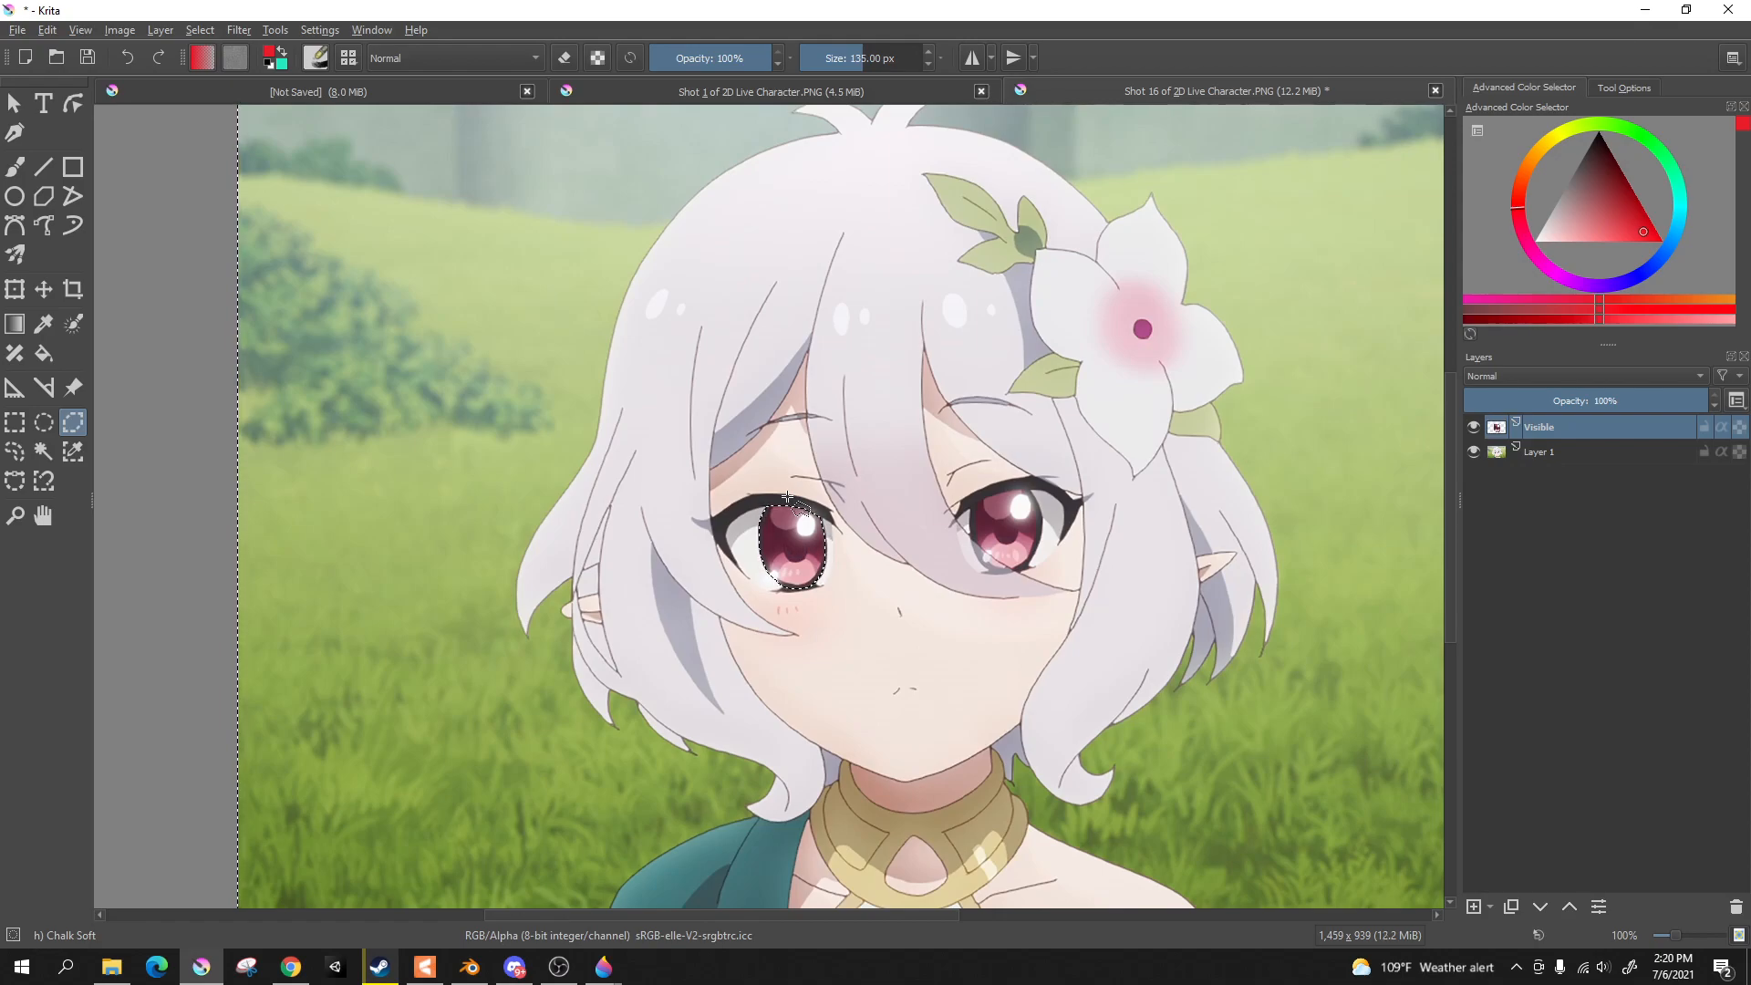
scroll(899, 401, "down", 1)
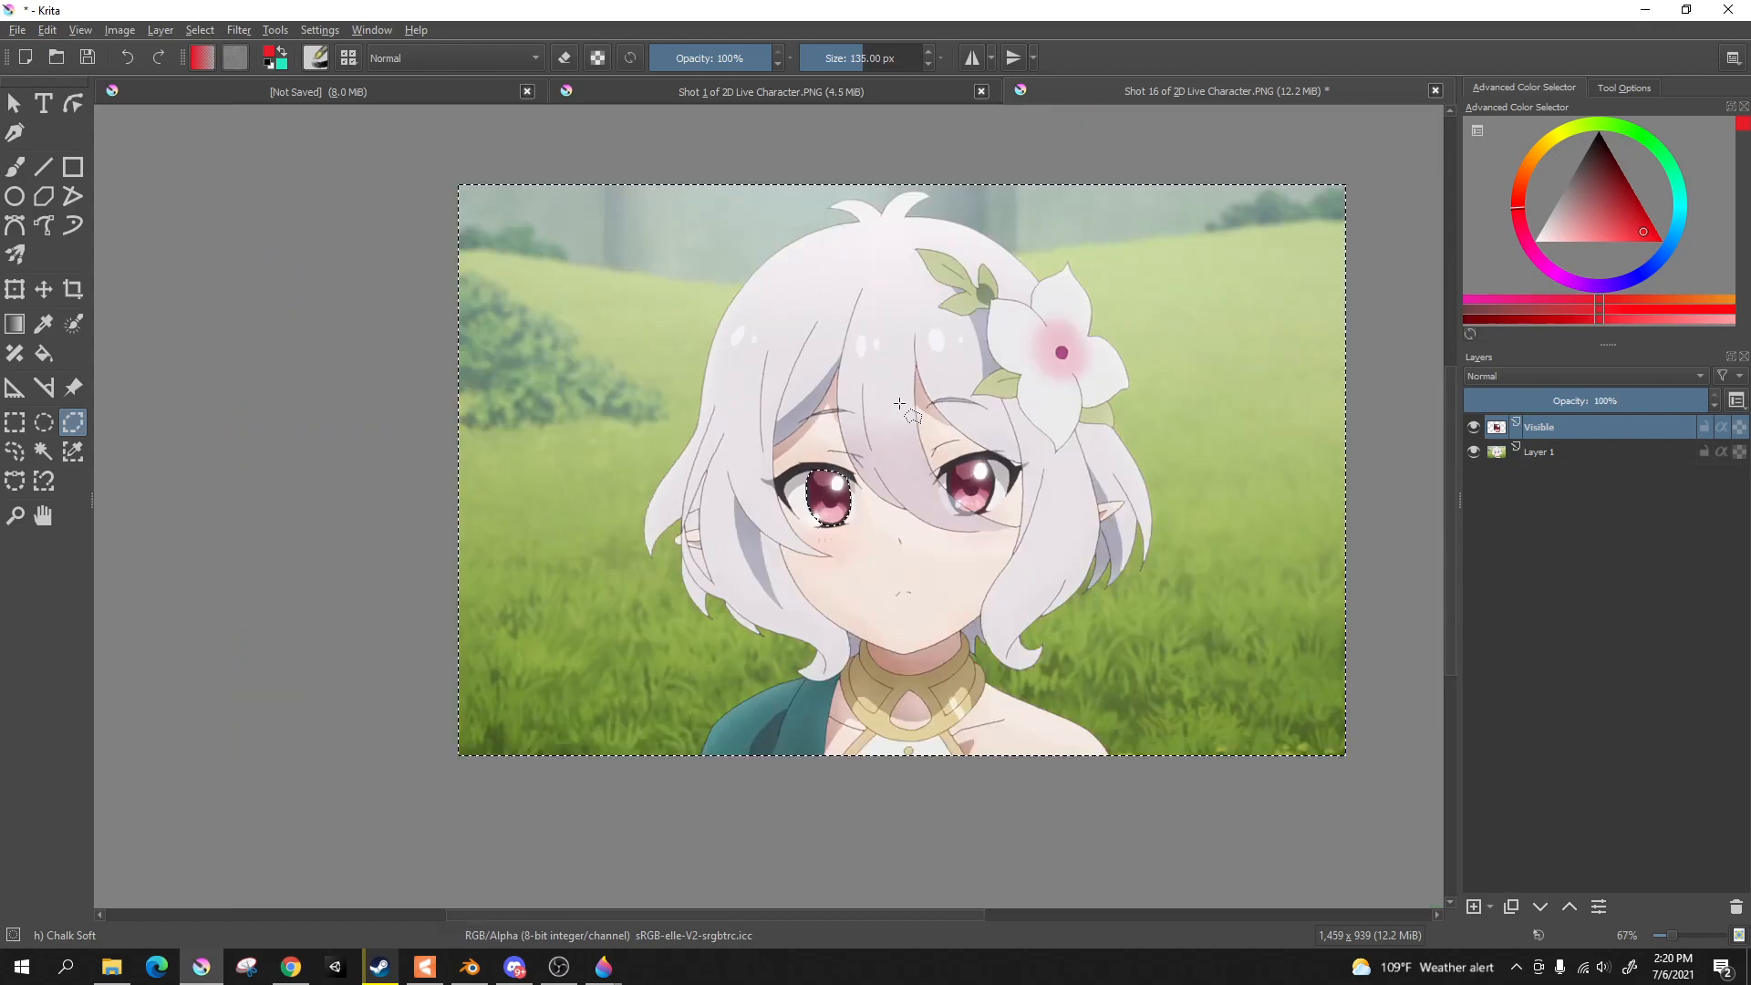
scroll(901, 407, "up", 1)
scroll(902, 407, "down", 1)
Try to trim the image to the inverted selection, and undo back to the original iris selection.
right_click(902, 407)
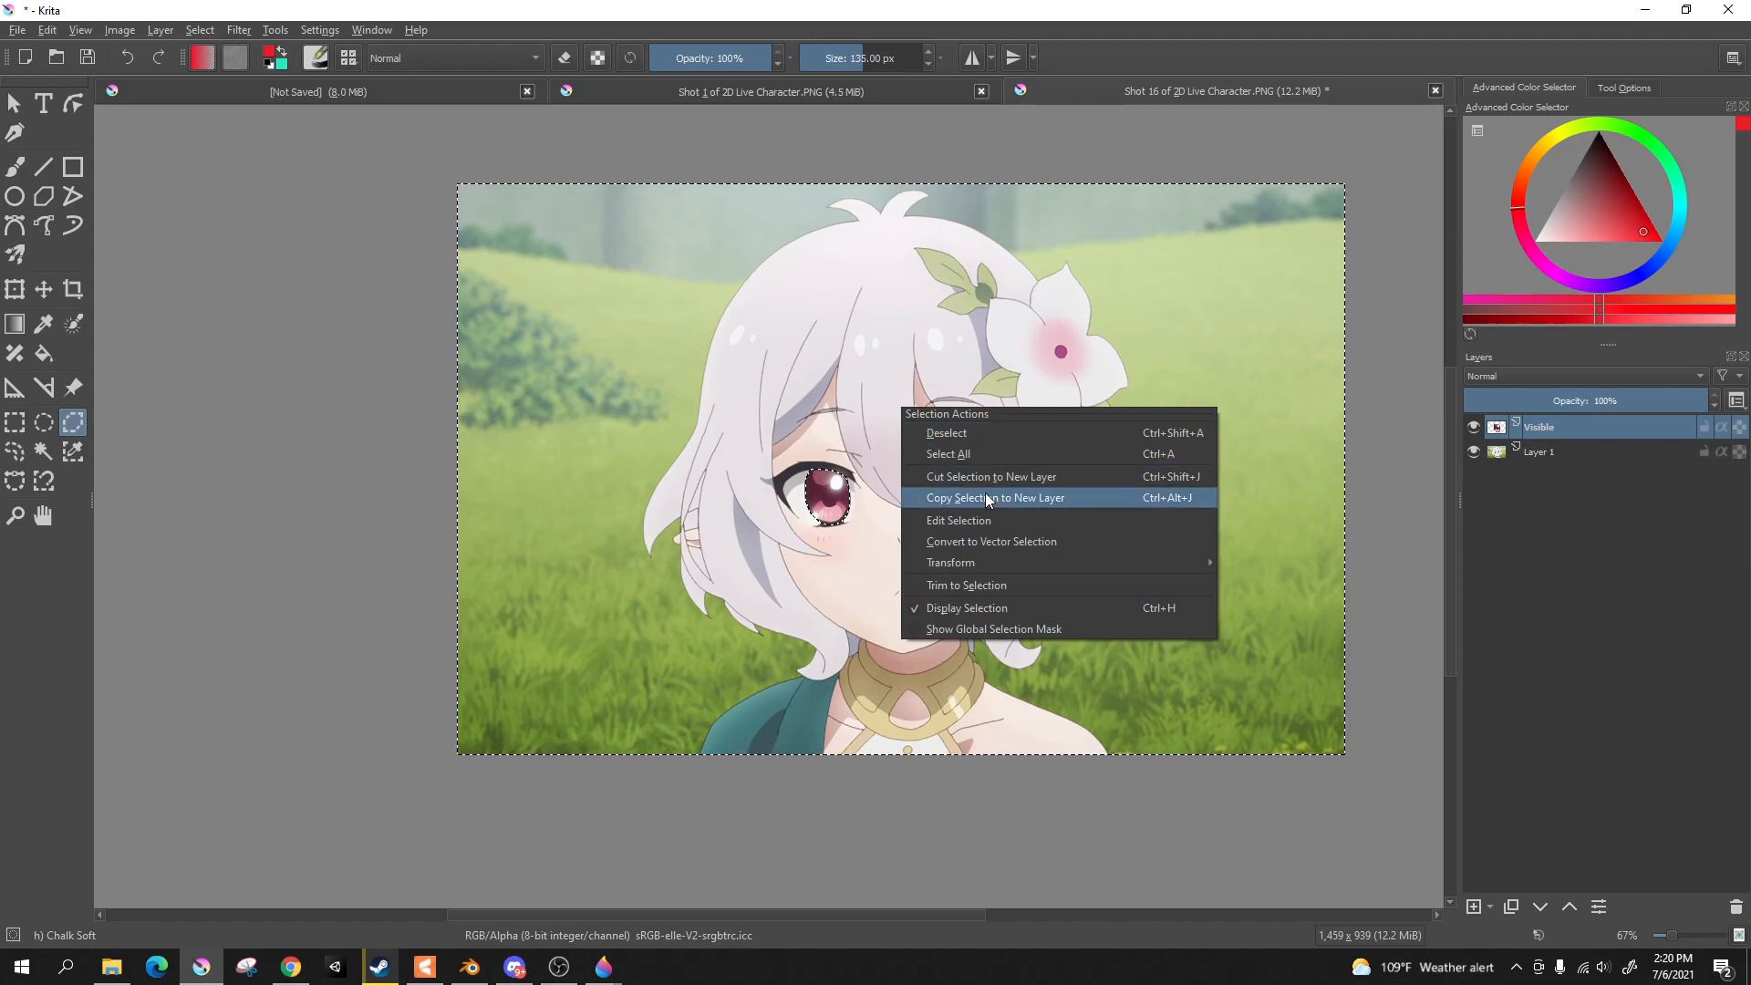
left_click(1003, 587)
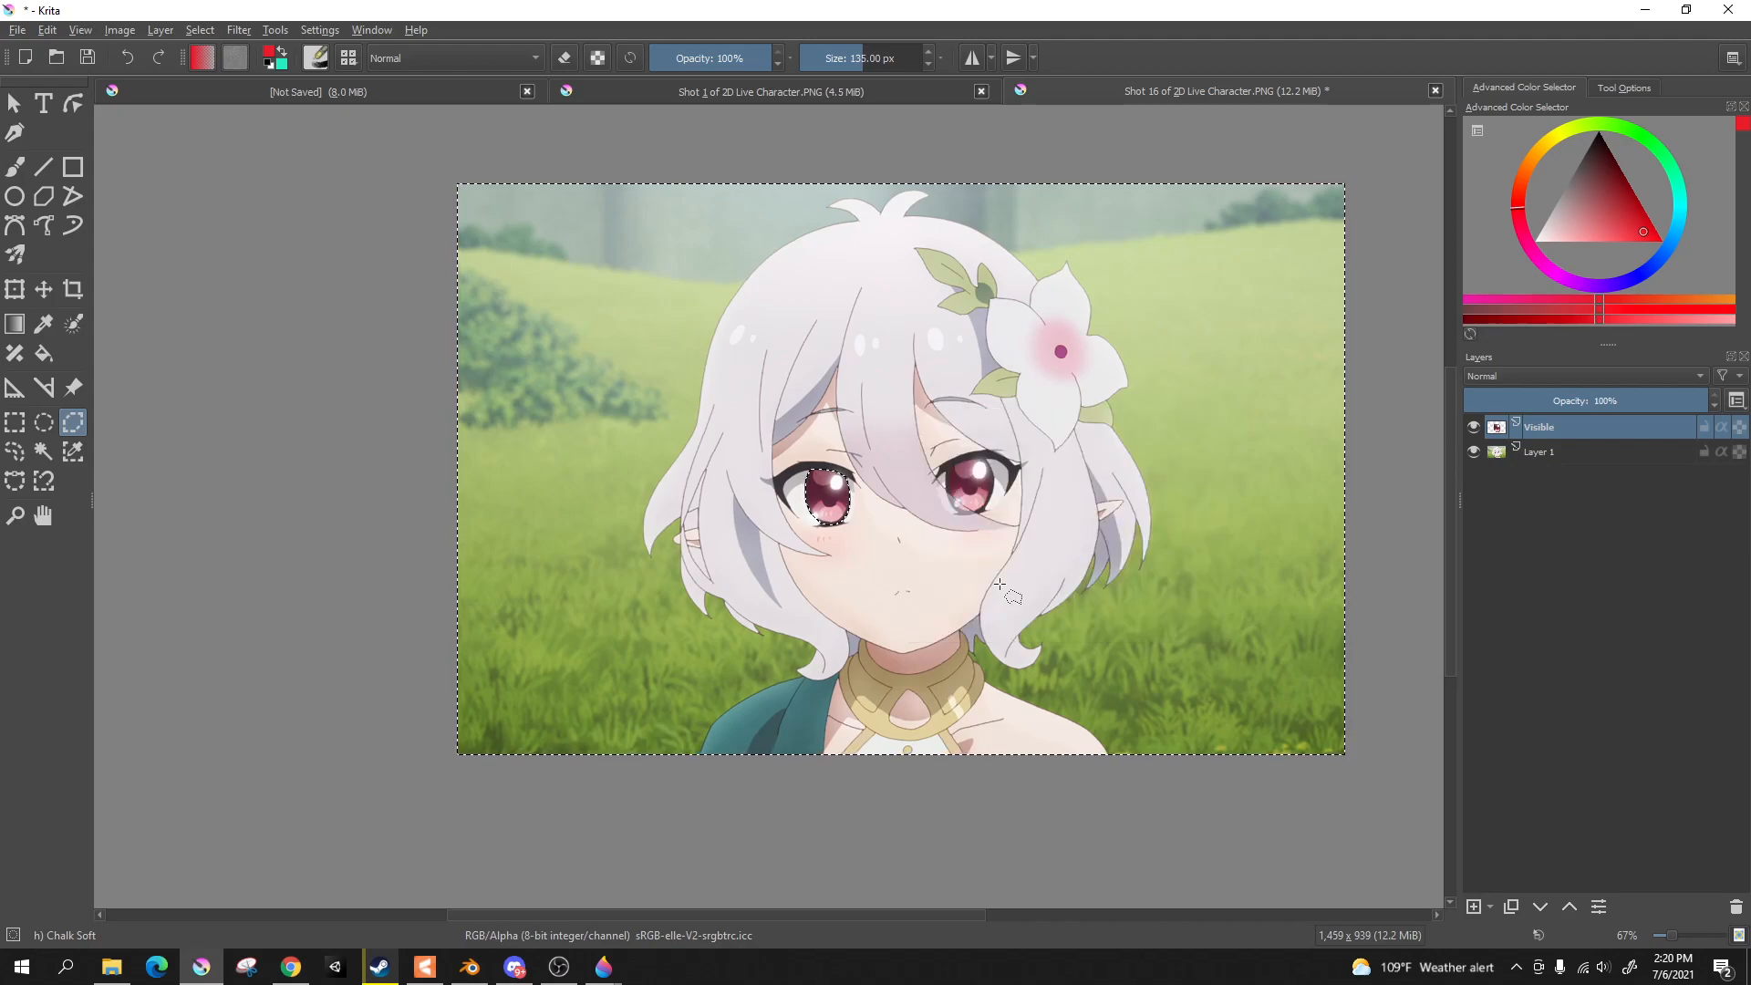
right_click(948, 387)
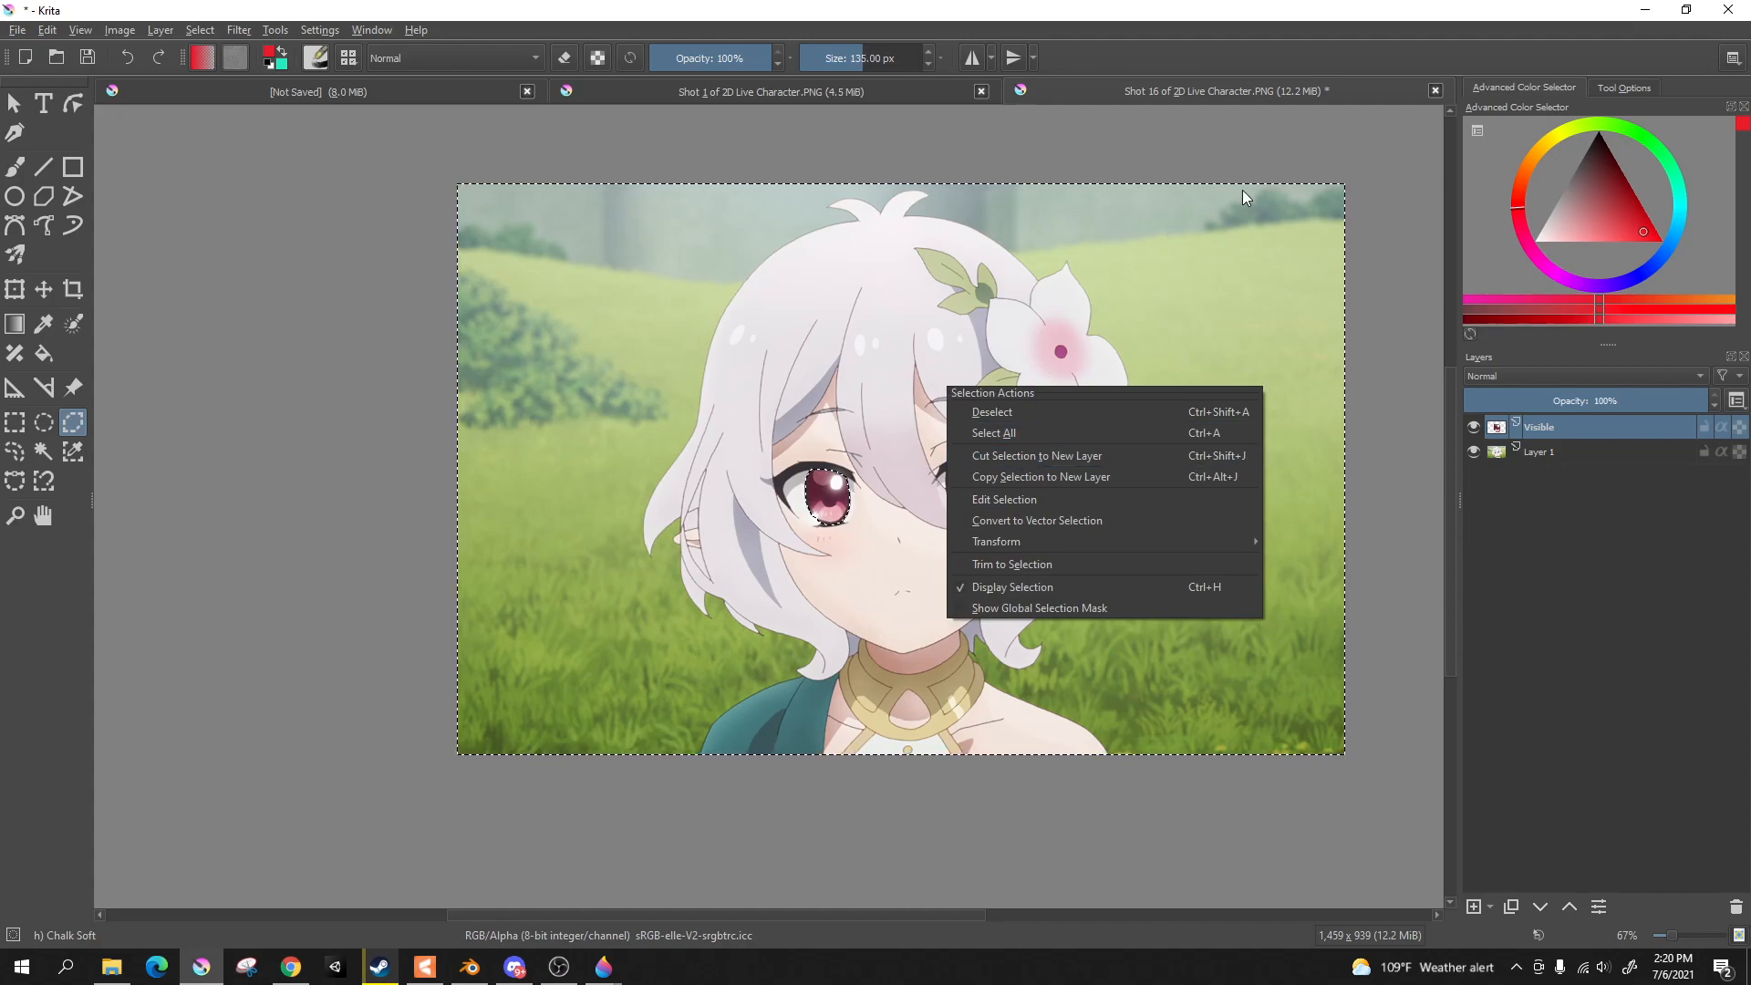
left_click(1311, 121)
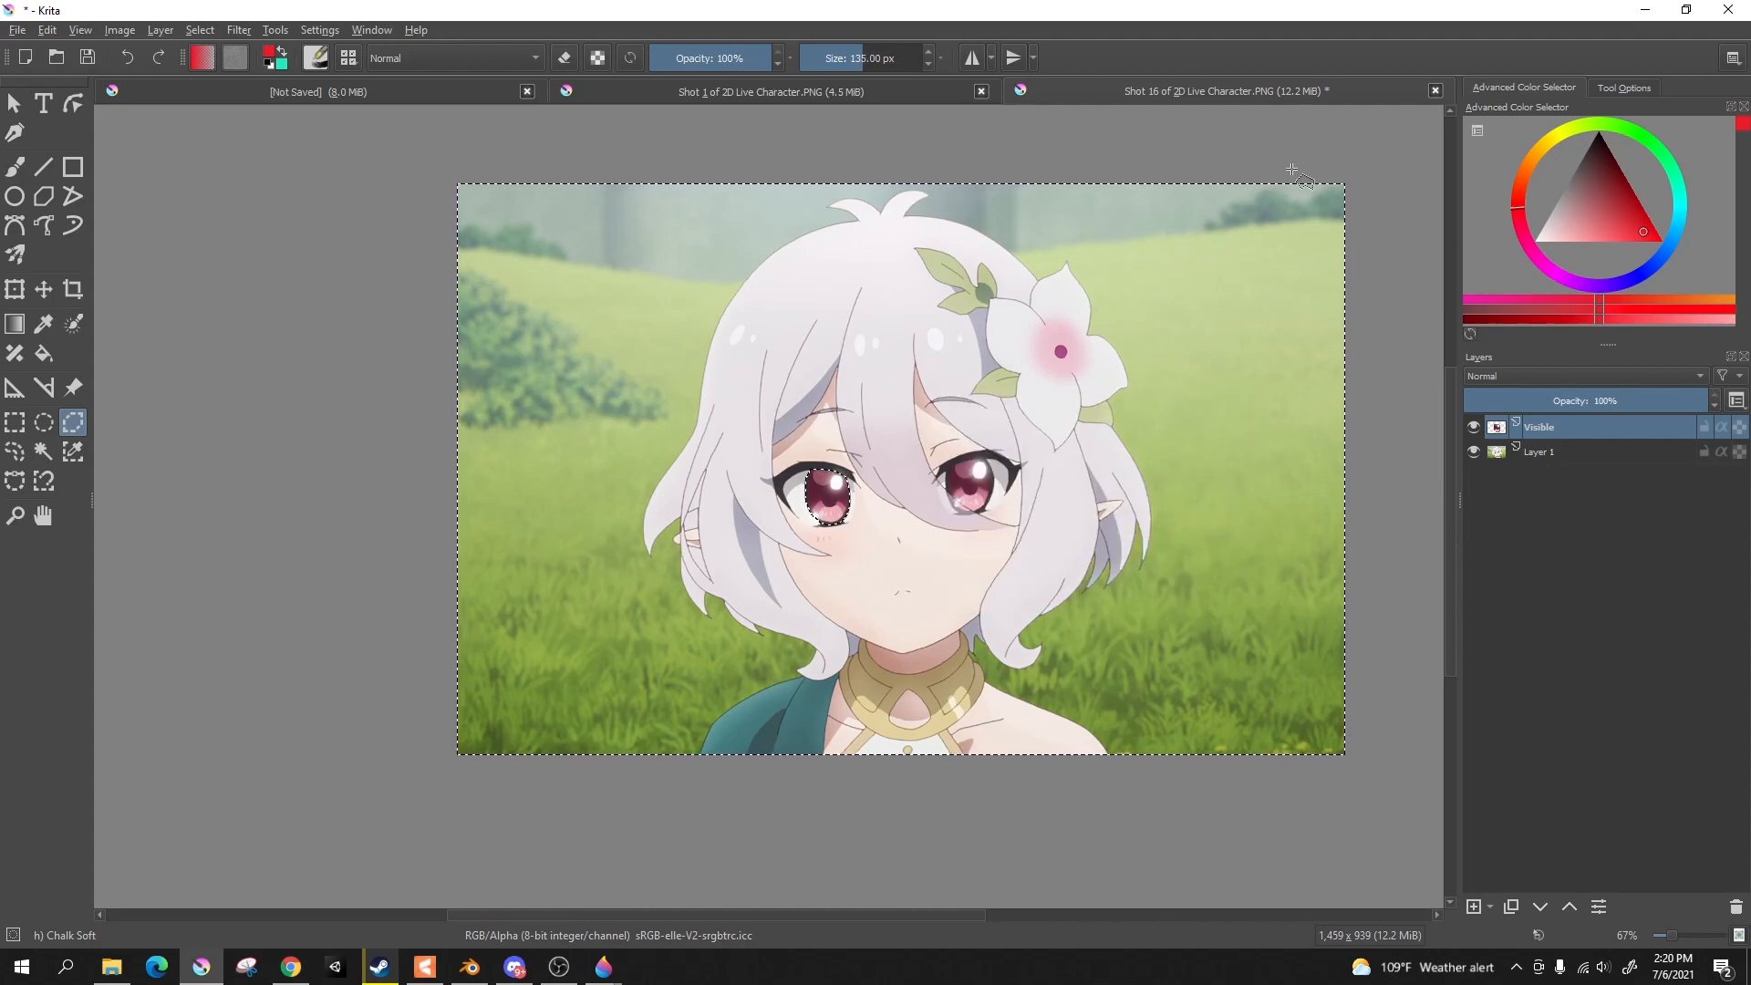
key("ctrl+i")
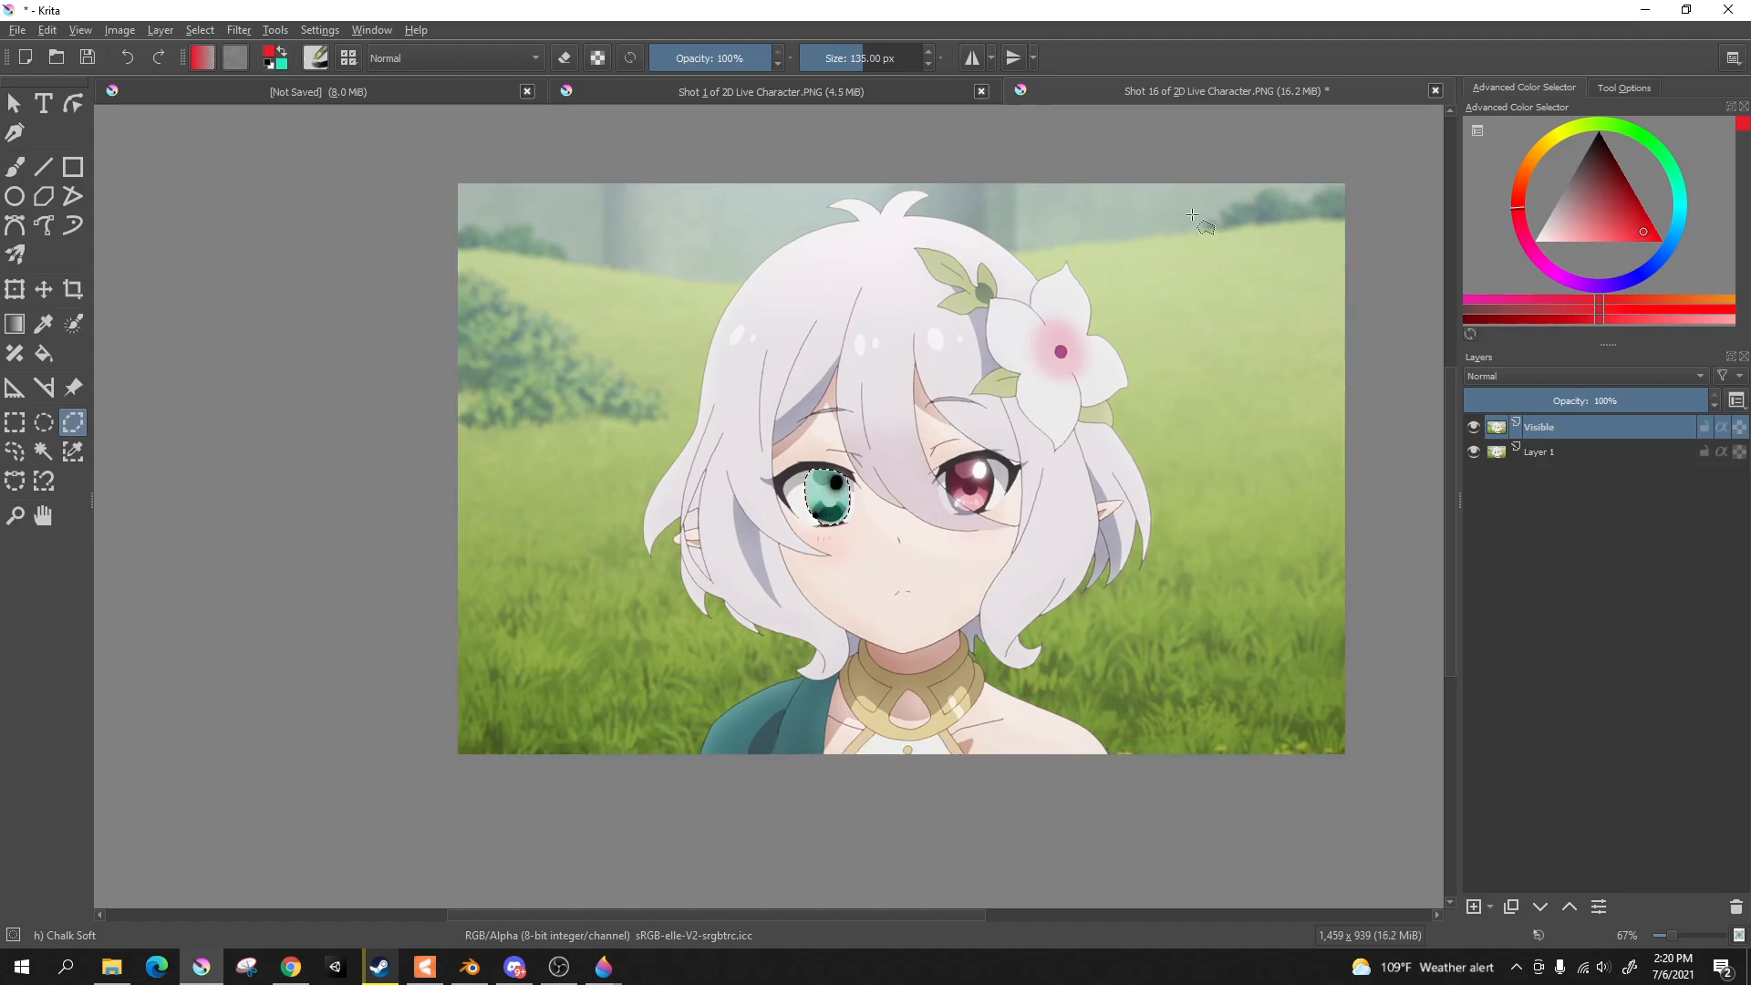
key("ctrl+z")
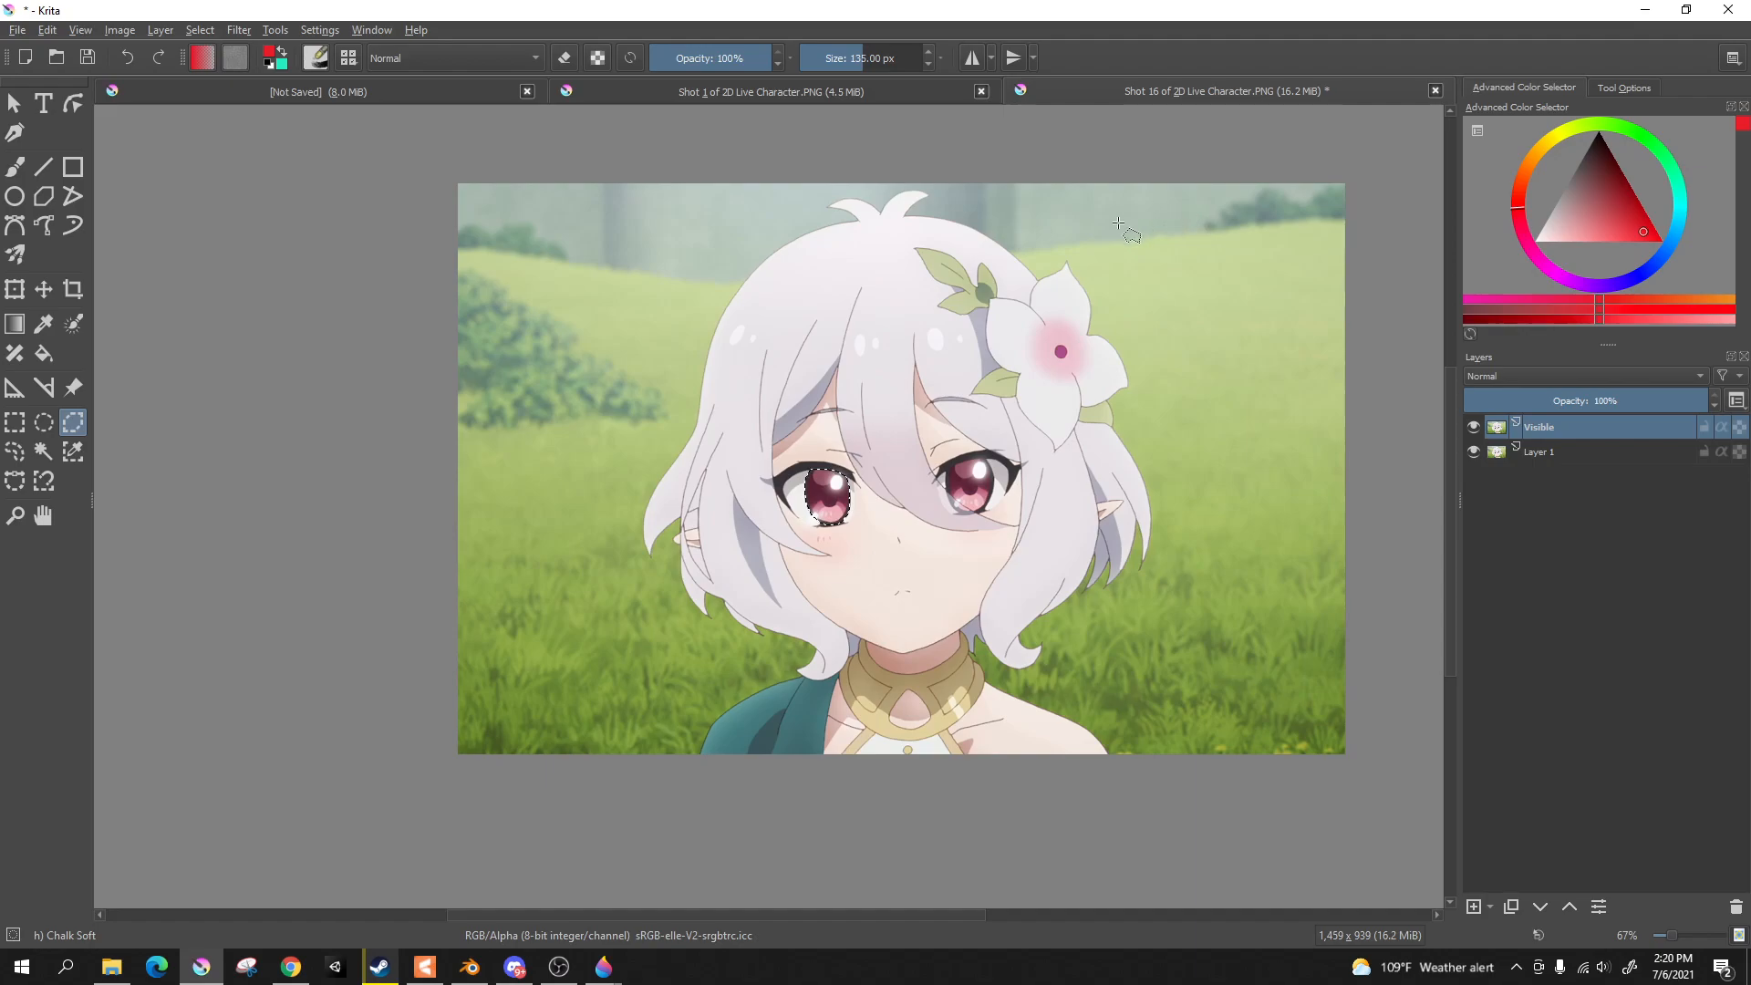
Cut the selected iris to a new layer and hide the Visible layer and Layer 1.
right_click(845, 513)
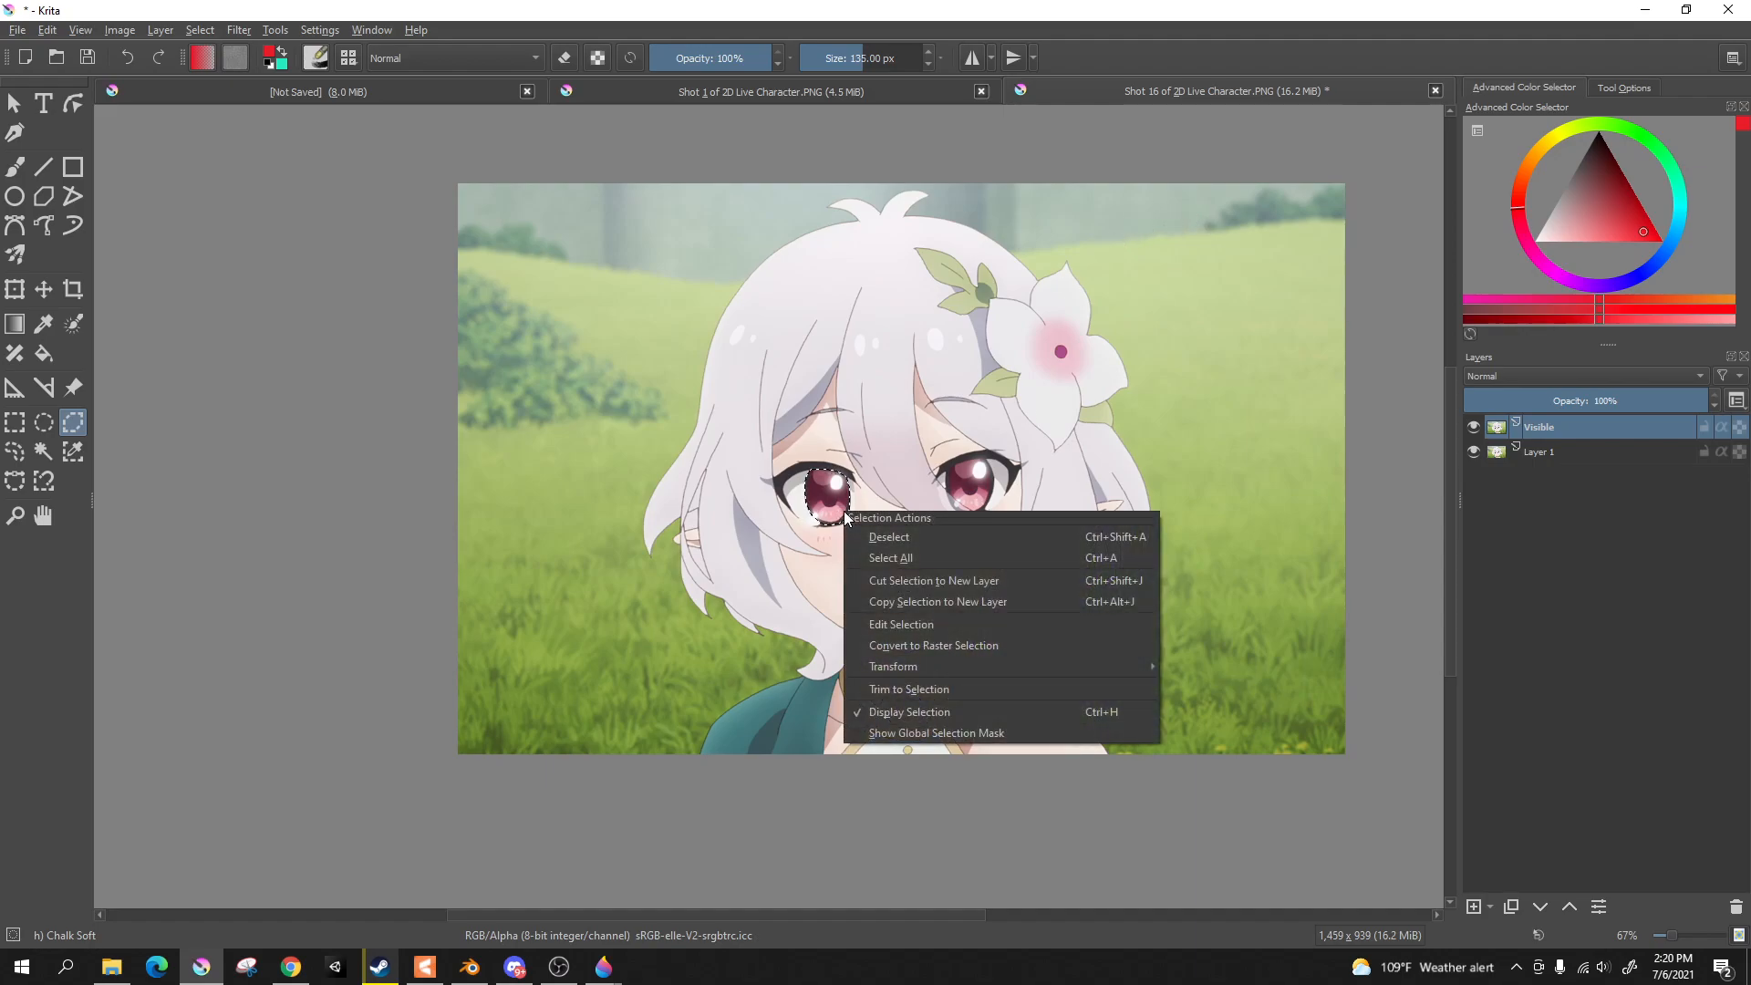
left_click(918, 586)
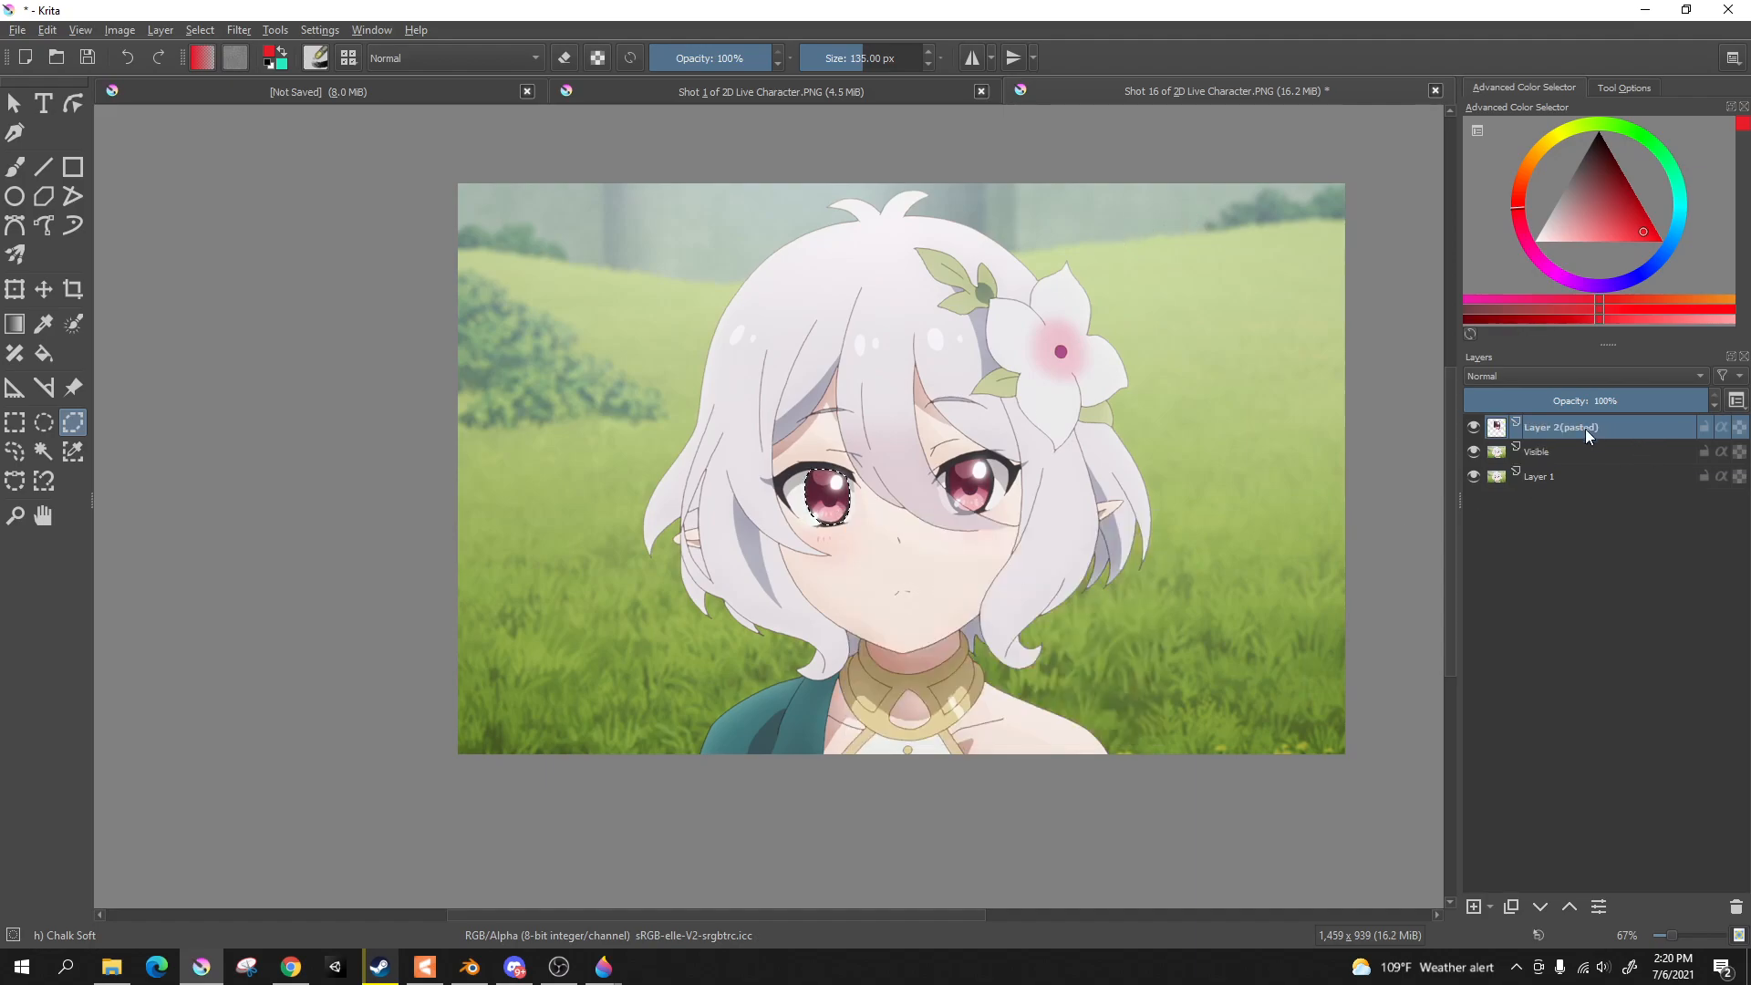
left_click(1477, 451)
left_click(1475, 476)
Deselect the iris on the pasted layer, discarding the stray polygon outline.
left_click(963, 416)
right_click(939, 362)
left_click(1121, 271)
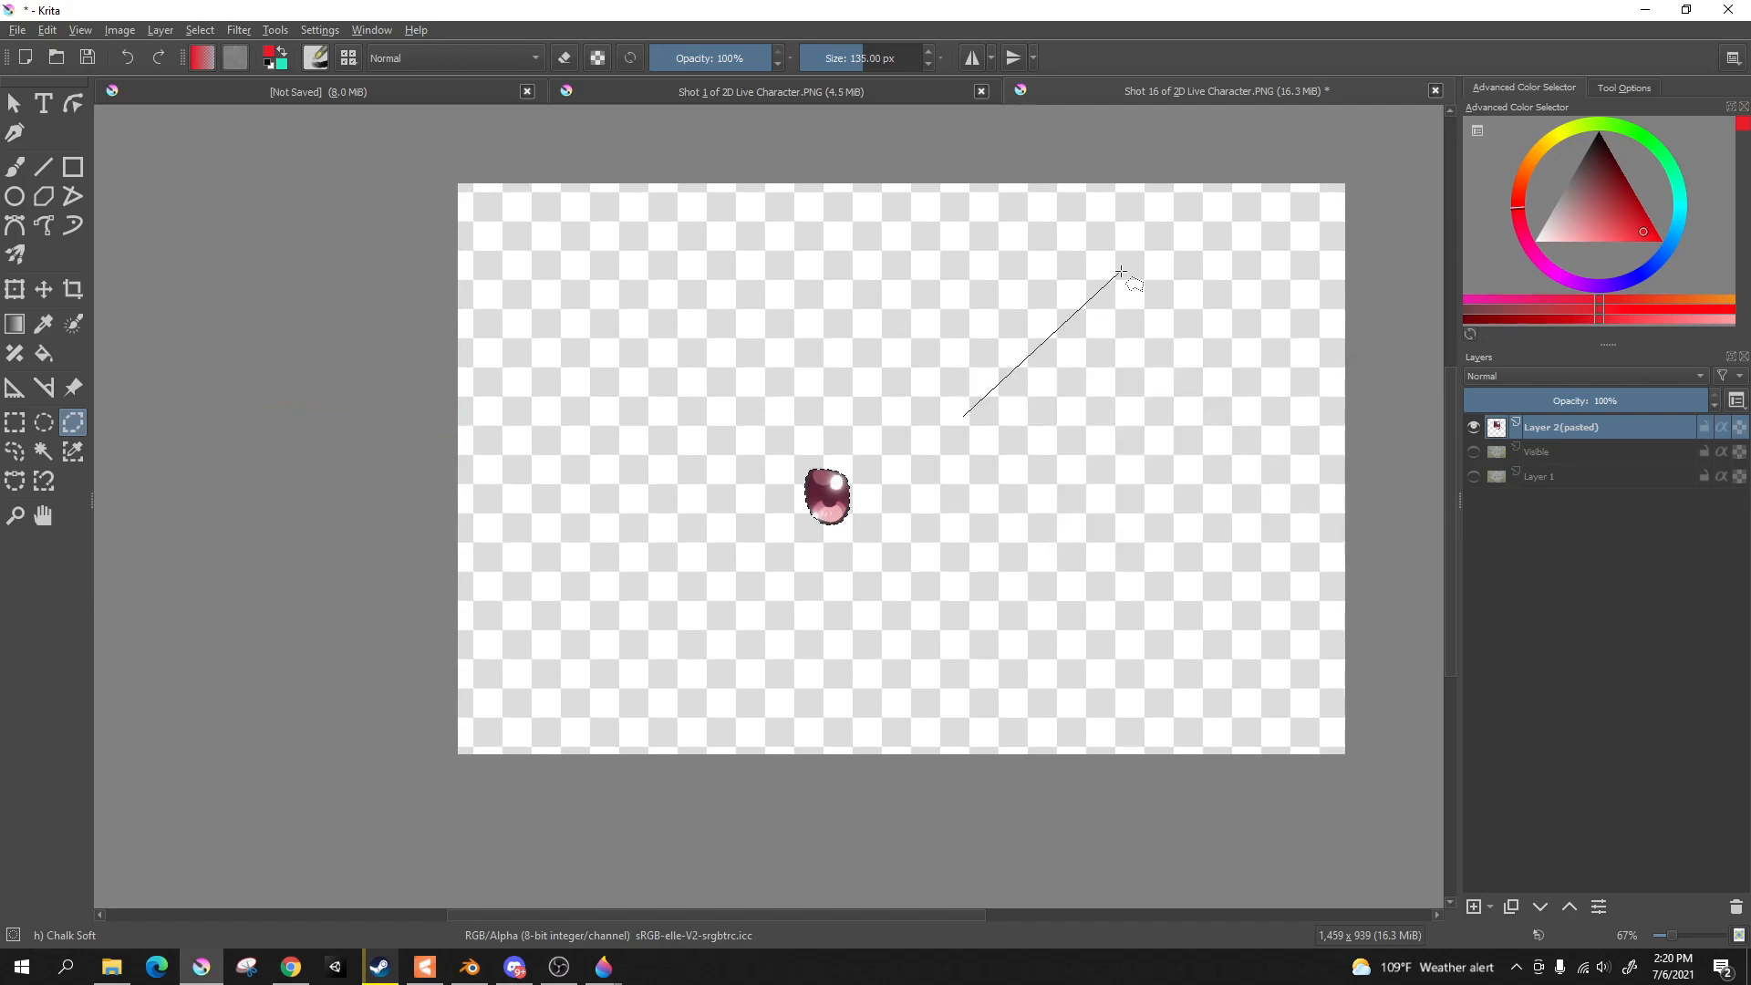
right_click(1029, 364)
left_click(1065, 391)
Examine the edges of the cut-out iris against the transparent background.
scroll(915, 456, "up", 6)
left_click_drag(801, 459, 954, 453)
scroll(987, 416, "down", 1)
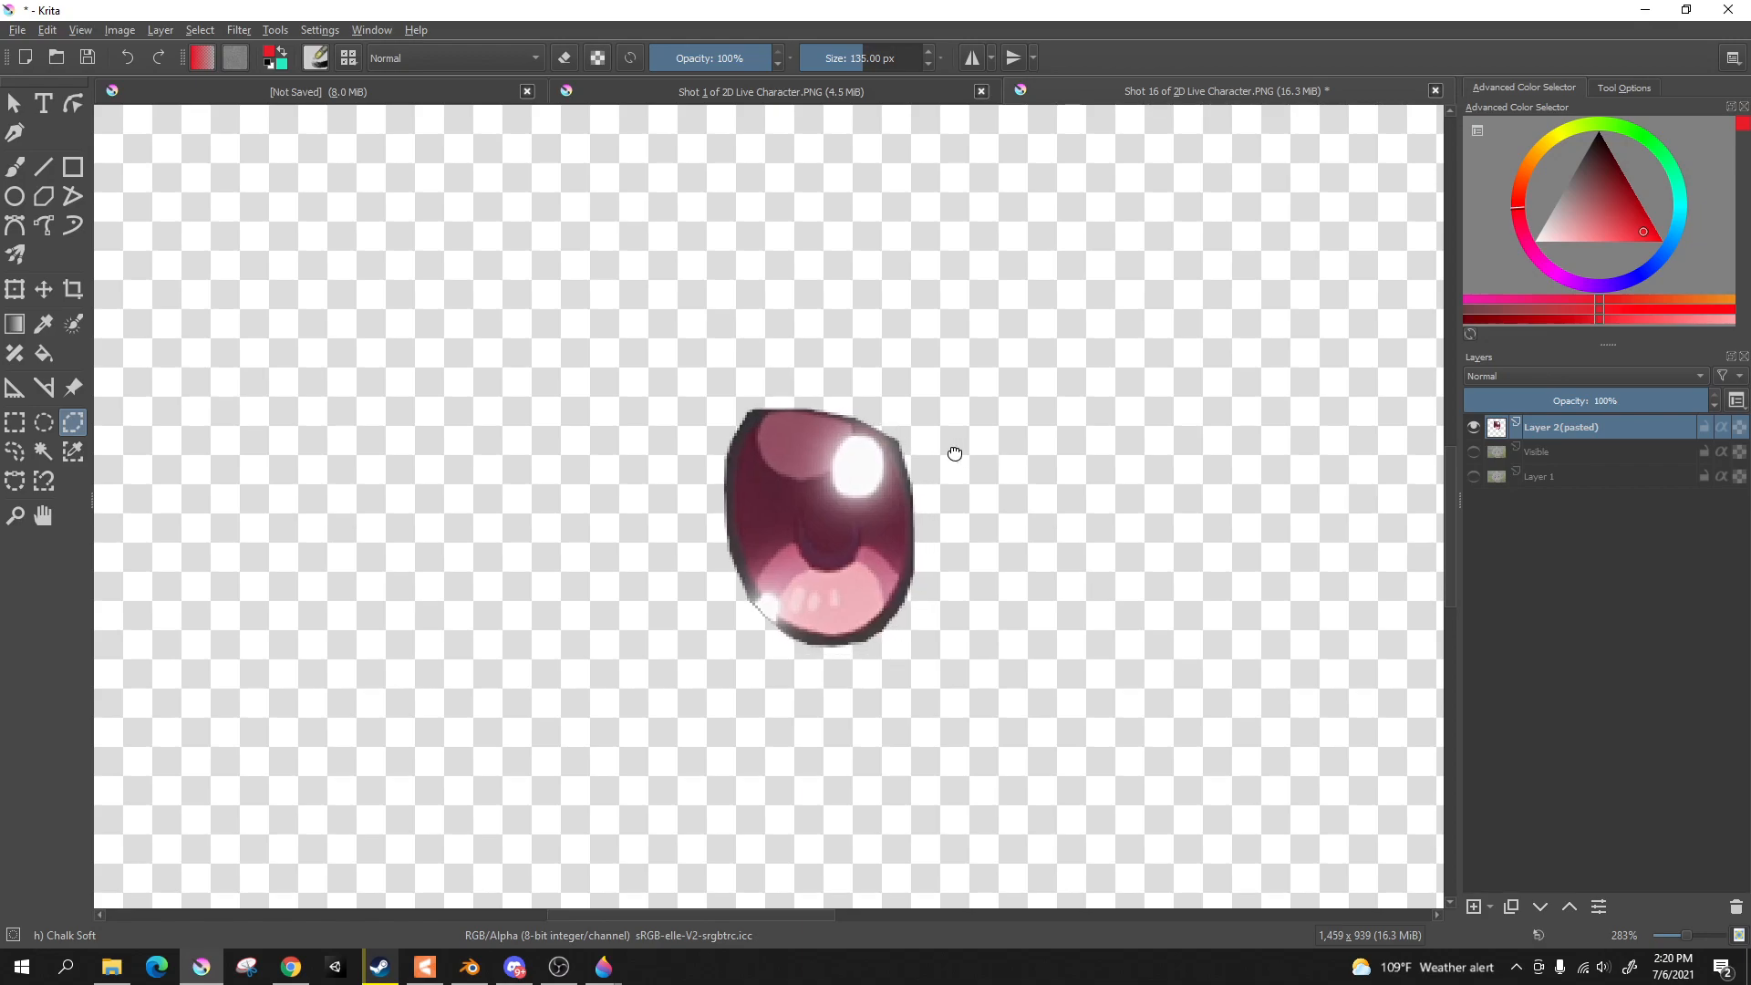
scroll(958, 453, "up", 1)
scroll(971, 452, "down", 2)
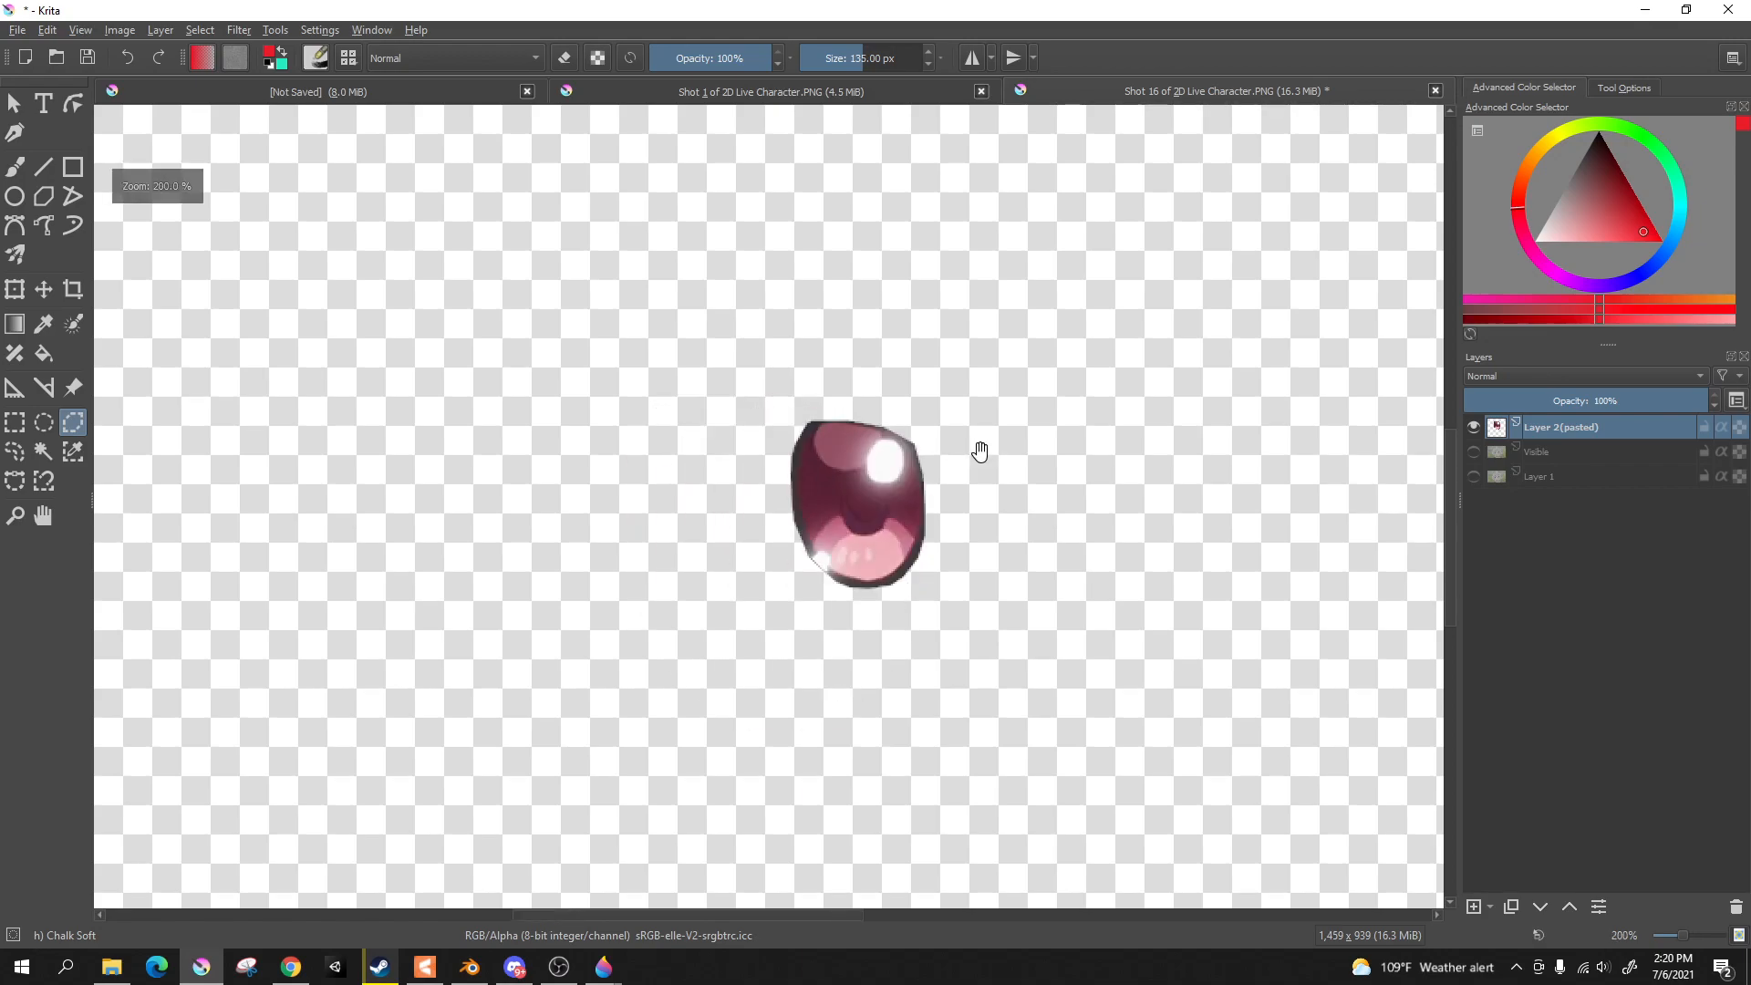
scroll(958, 443, "down", 1)
scroll(1138, 481, "down", 2)
left_click_drag(1207, 435, 1031, 476)
Toggle the Visible layer to compare it with the cut-out iris, leave it shown, and inspect the cut edge around the eye.
left_click(1475, 452)
left_click(1475, 451)
left_click(1475, 451)
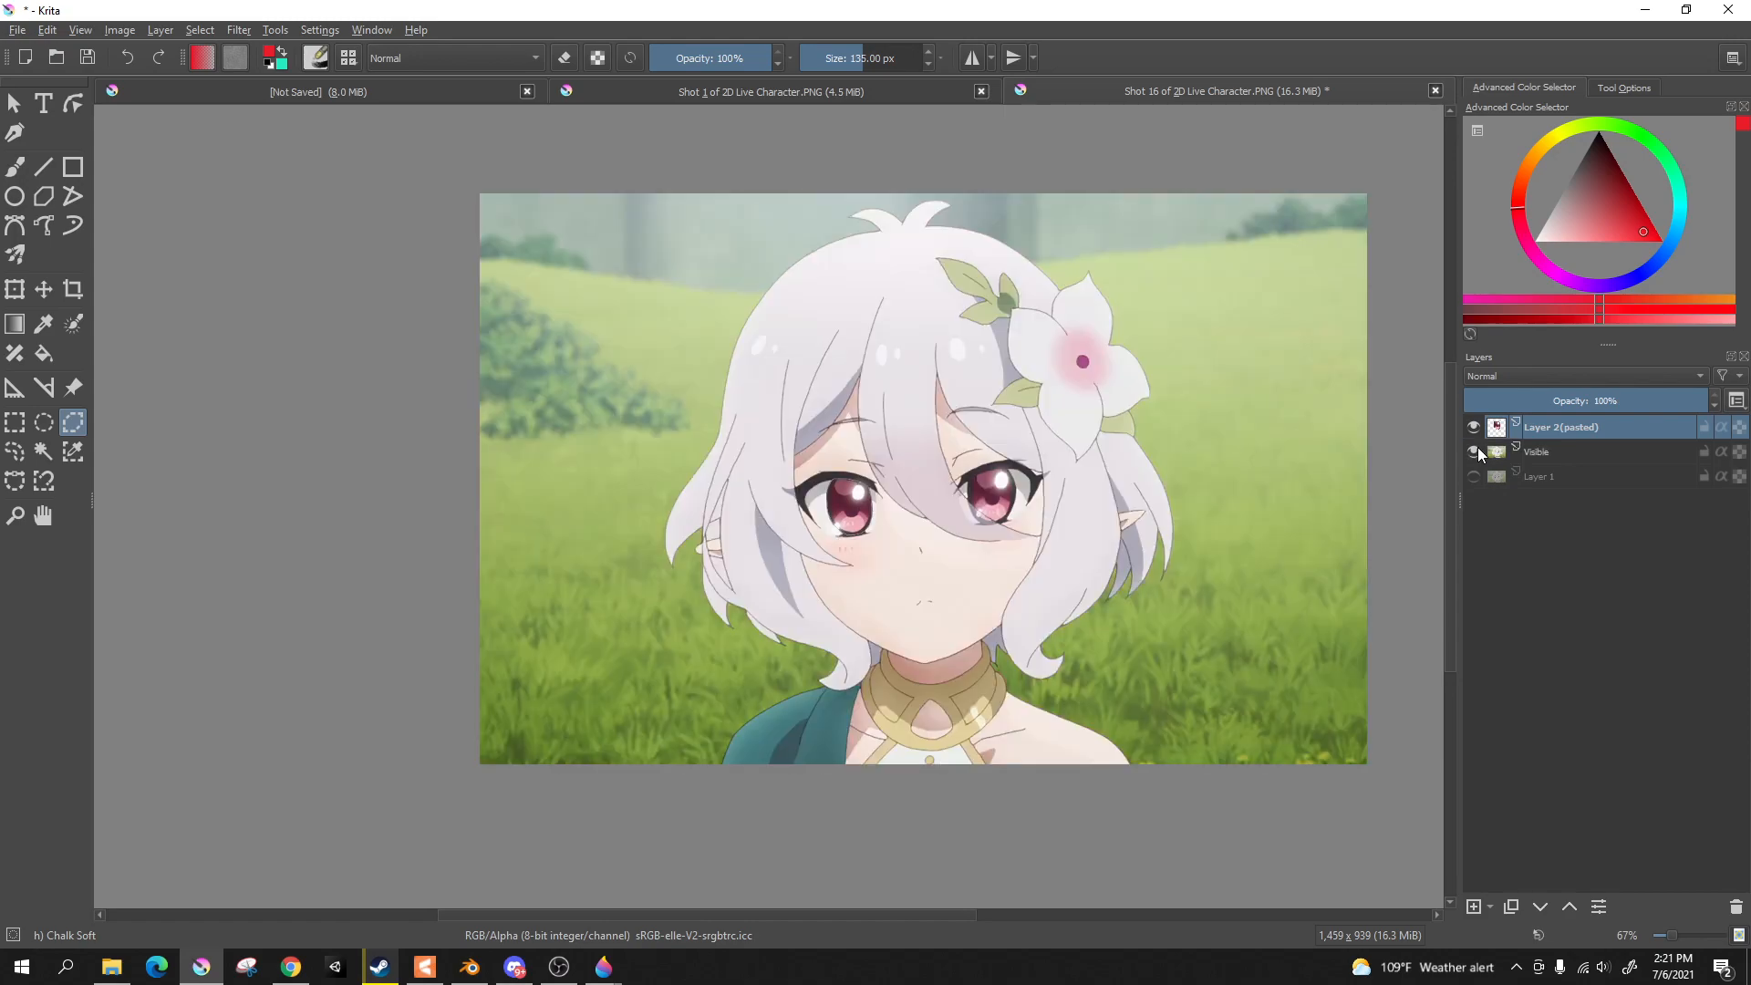
left_click(1475, 452)
left_click(1475, 451)
left_click(1475, 452)
left_click(1475, 451)
scroll(832, 541, "up", 2)
left_click_drag(1039, 460, 954, 499)
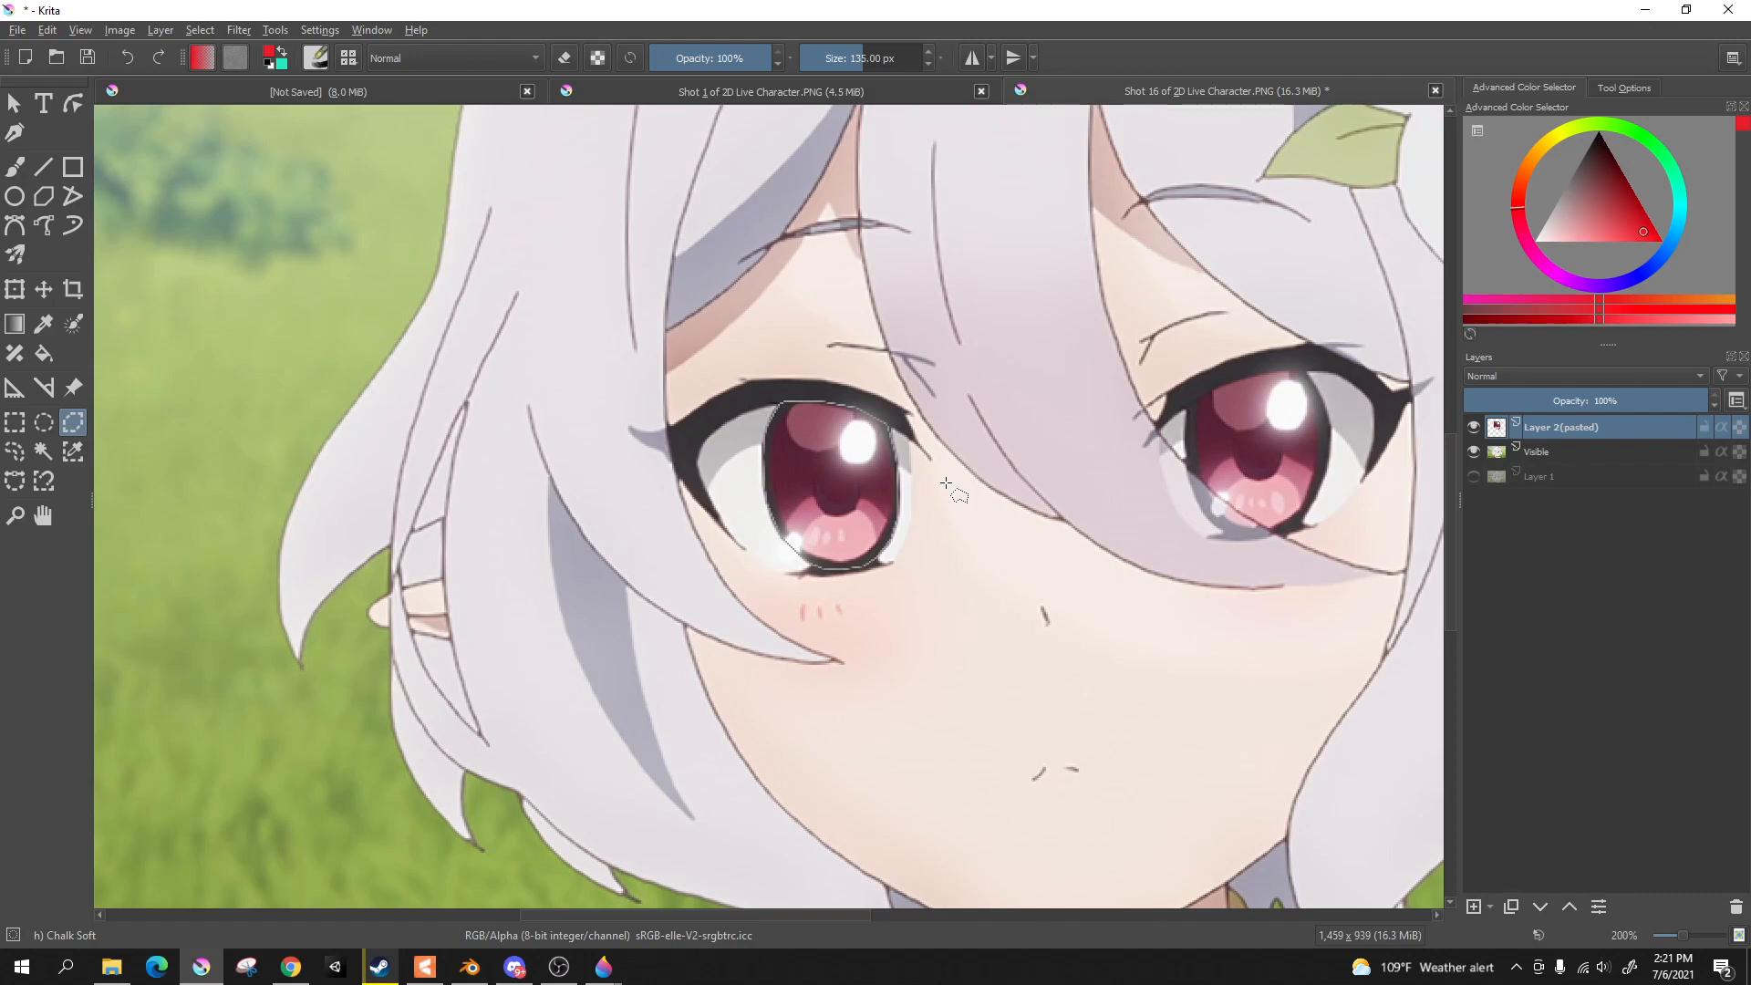
scroll(1107, 475, "down", 3)
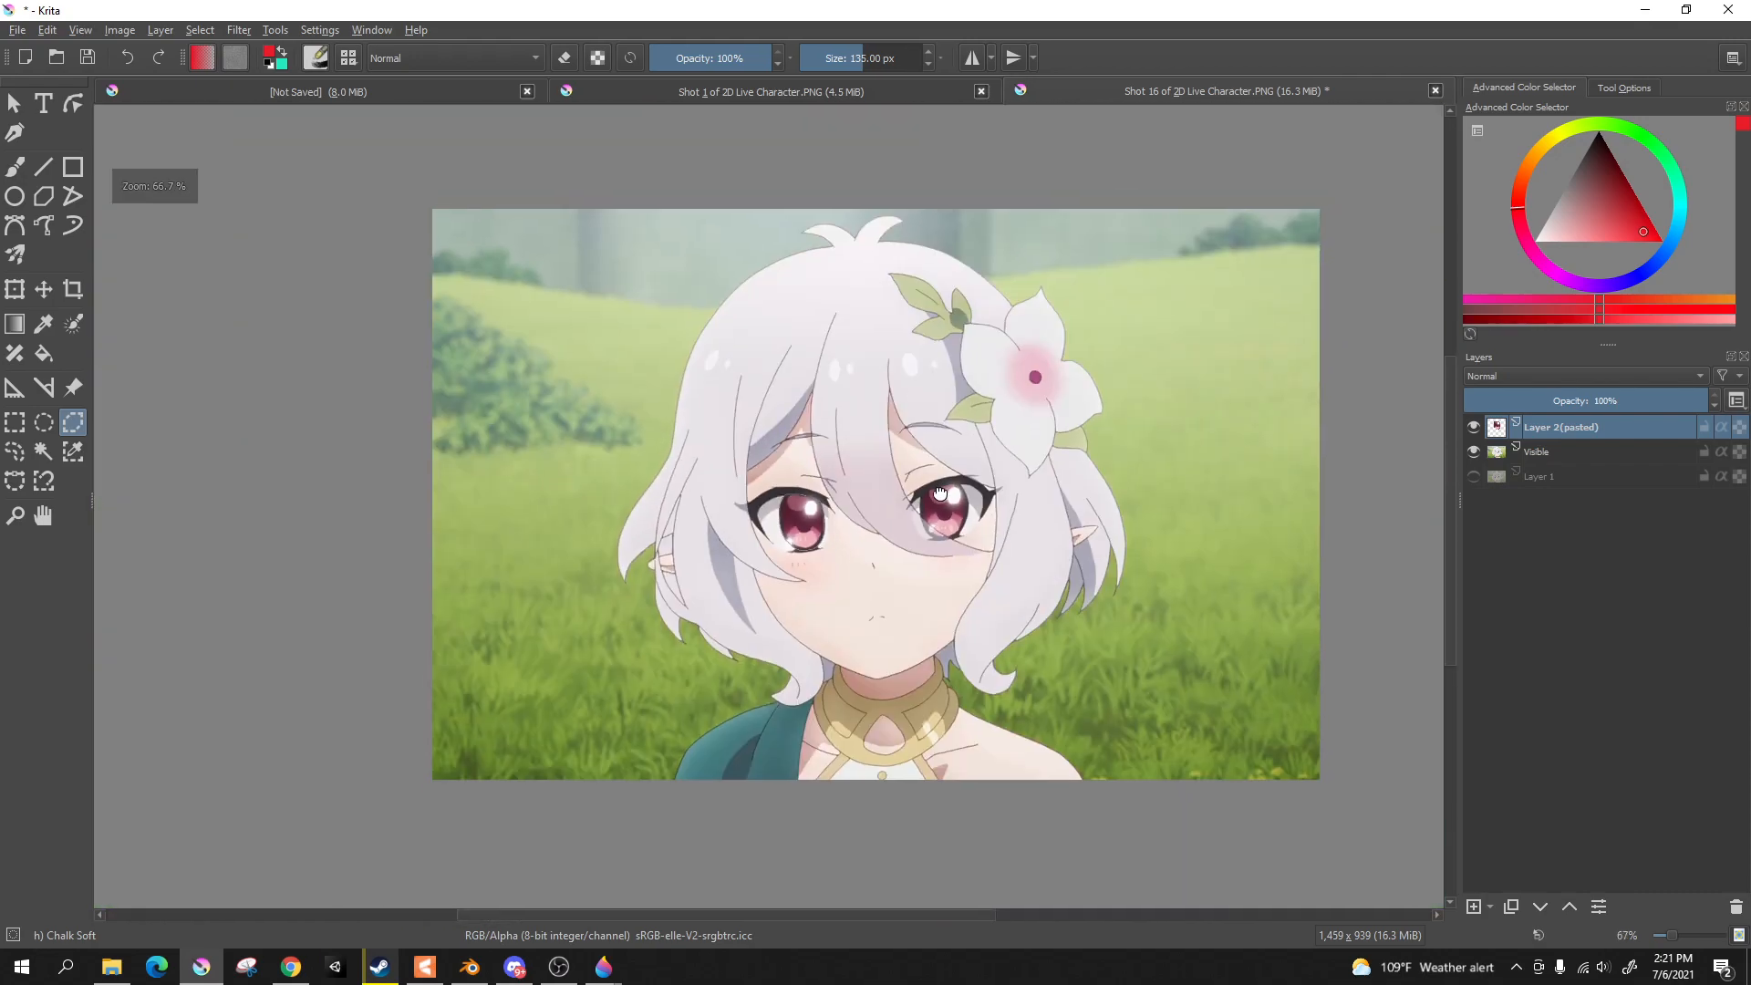
left_click_drag(940, 494, 912, 519)
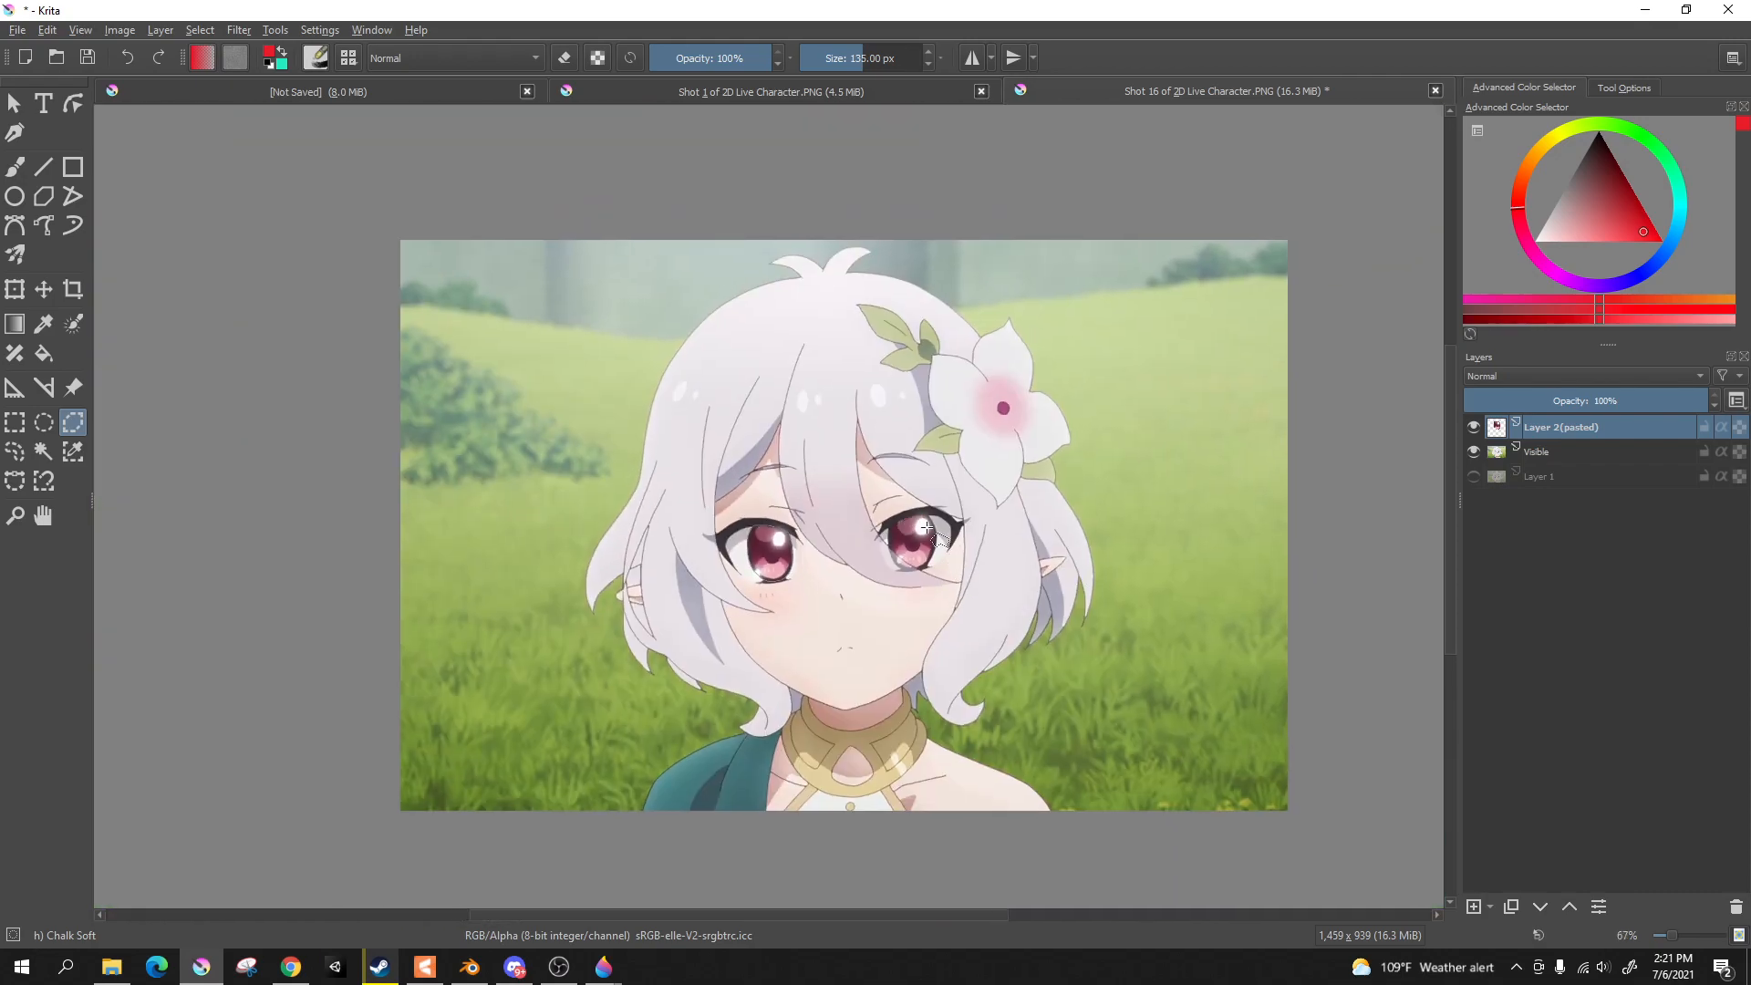
Switch to Chrome, subscribe to the channel behind the "How to cut out an image in Krita" video and like the video.
left_click(298, 969)
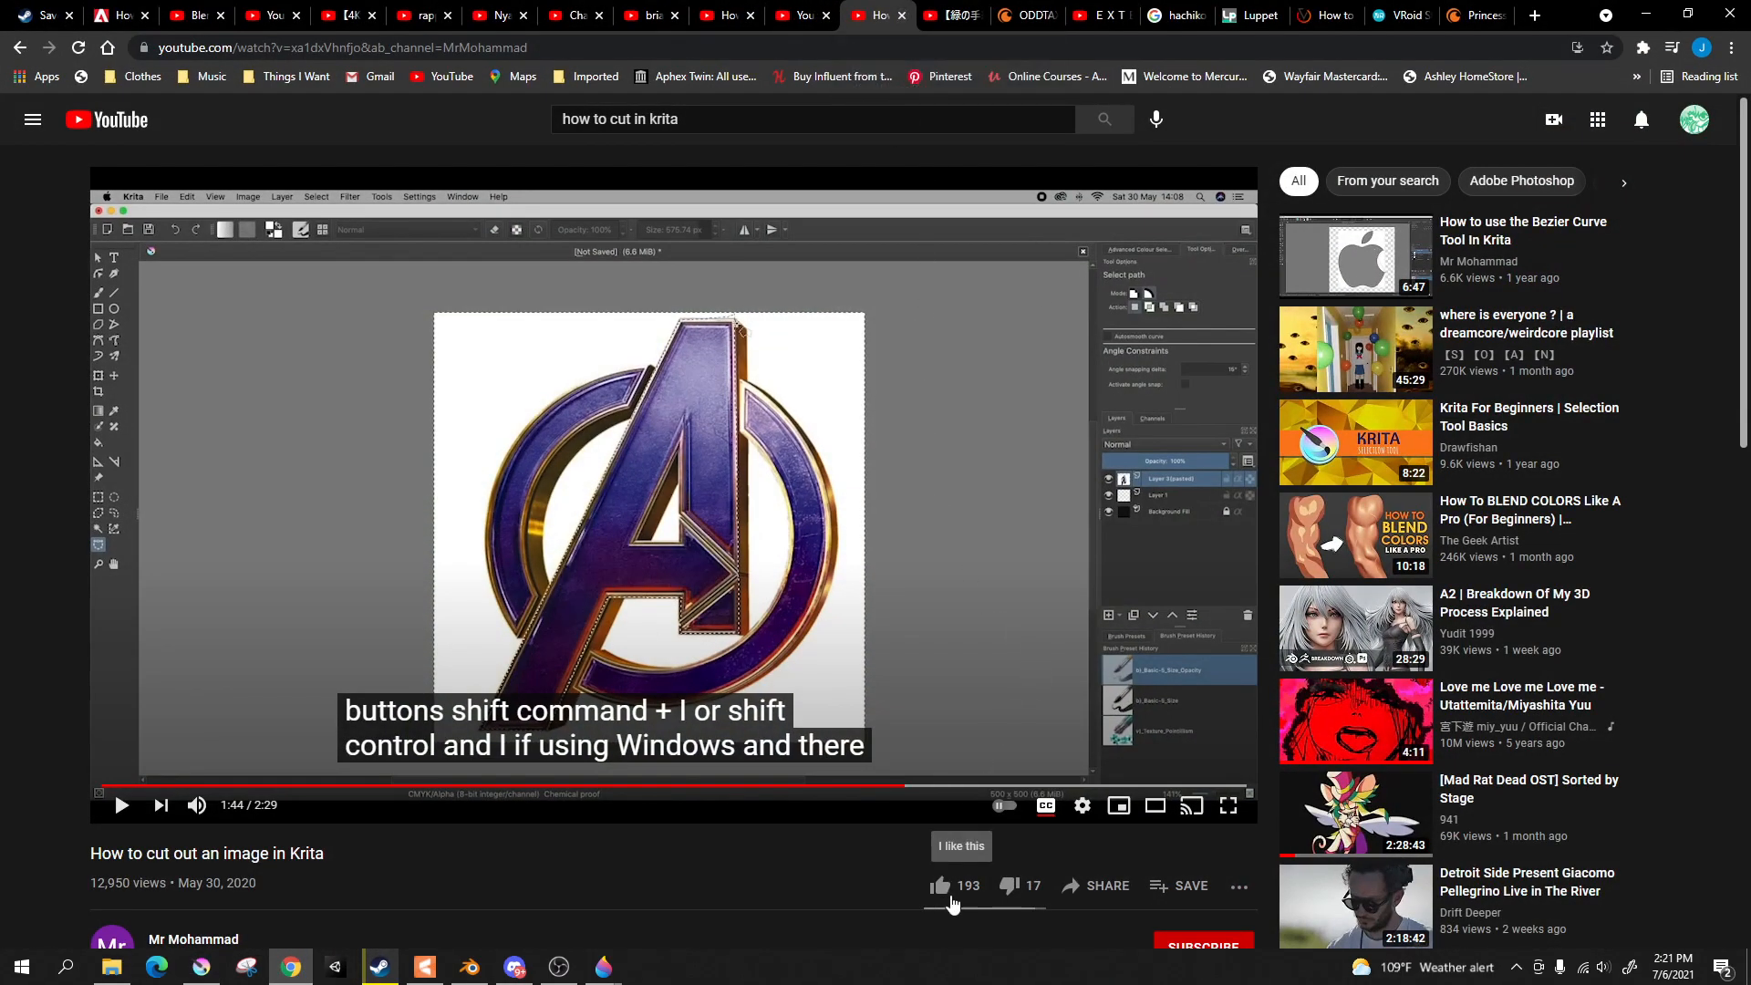
scroll(951, 903, "down", 1)
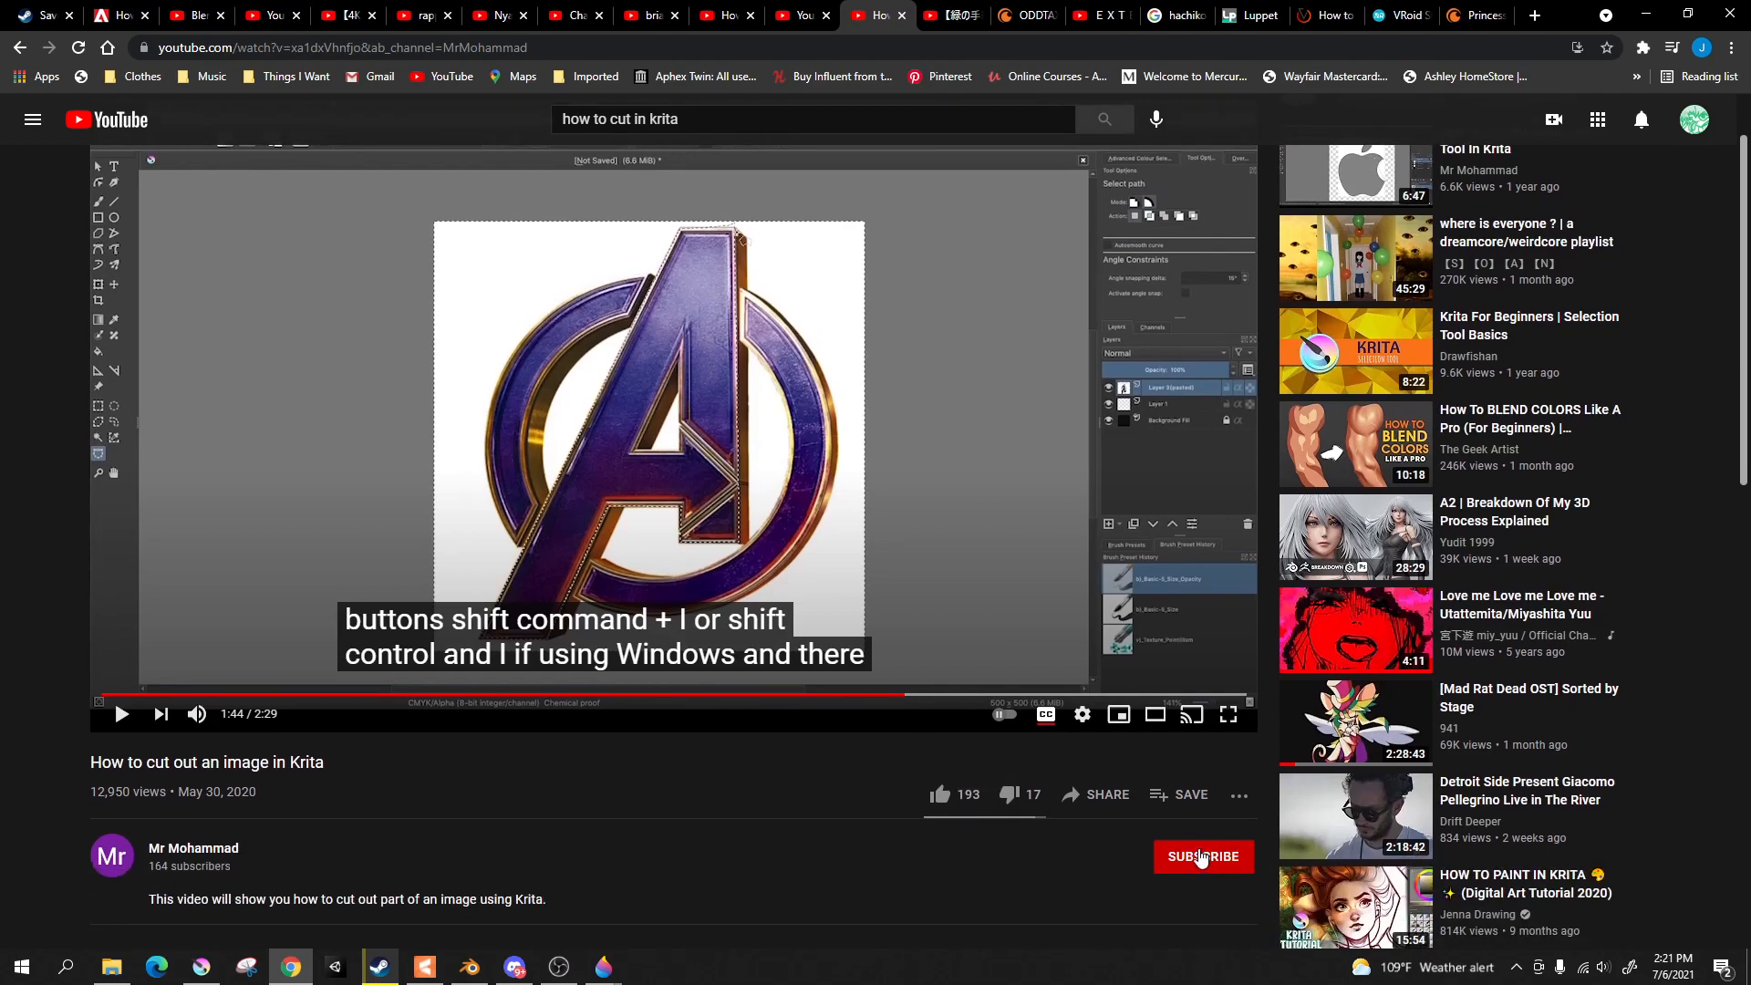
left_click(1199, 858)
left_click(940, 796)
scroll(772, 793, "up", 1)
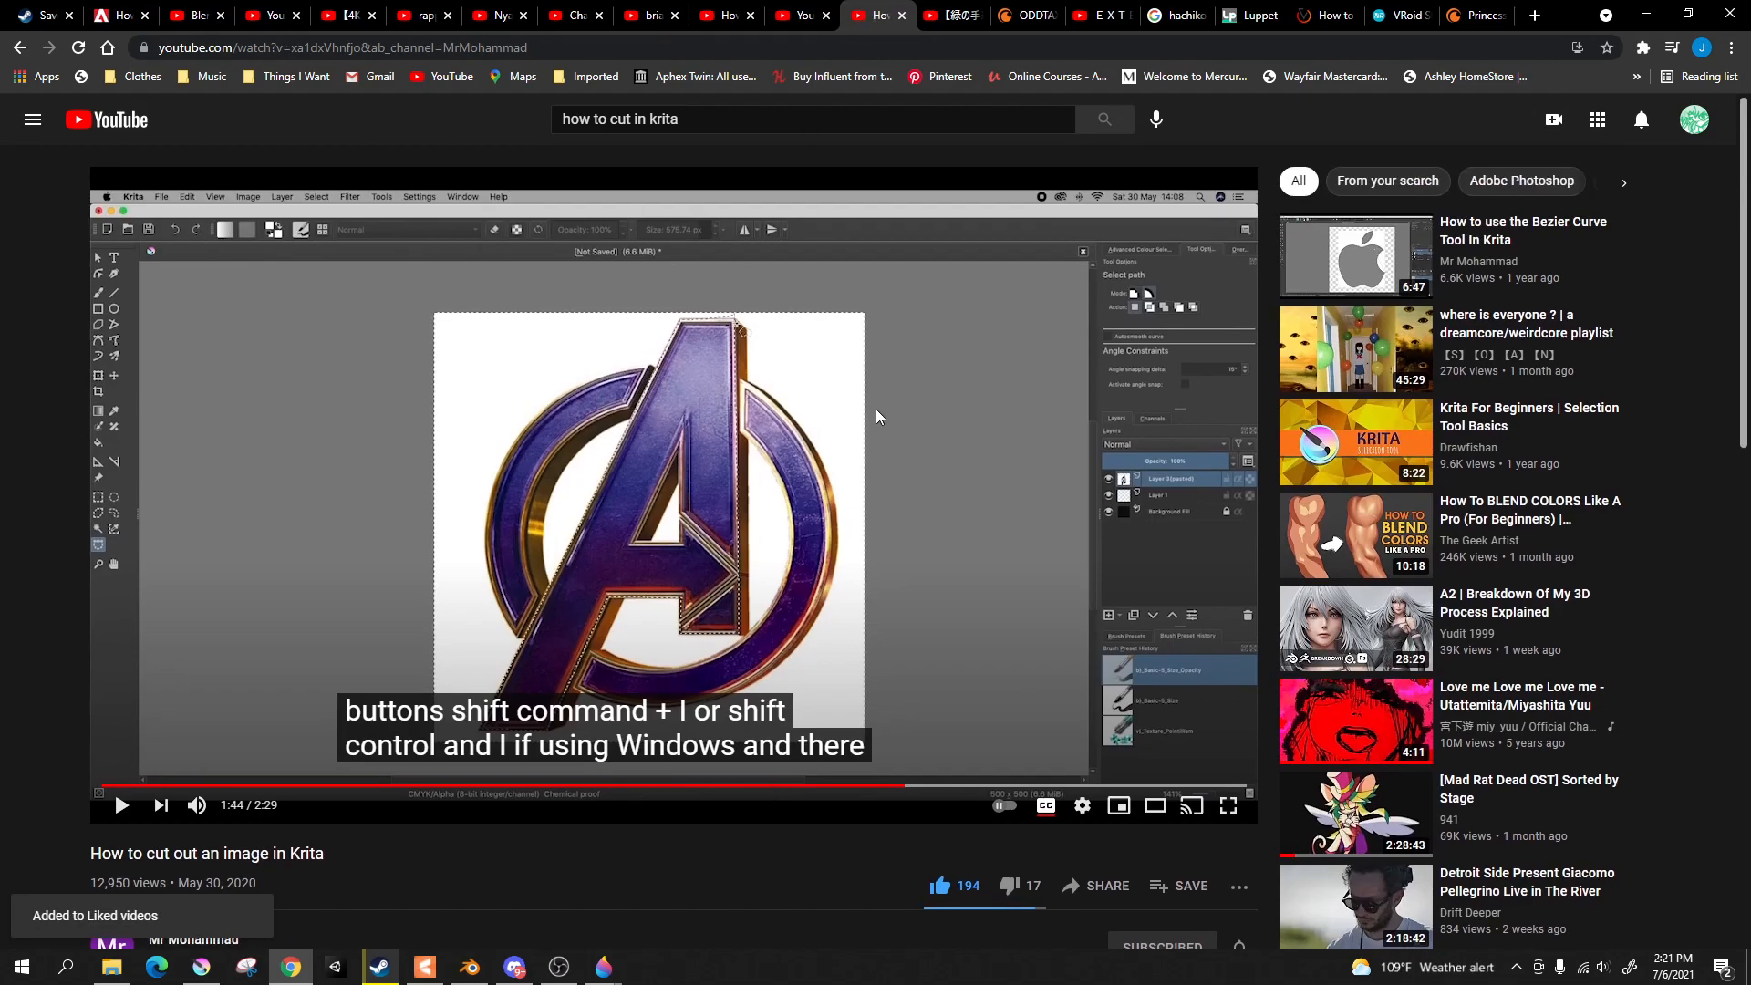
Find and open "How to handle empty gaps, patching the void for Live2D (2016 Ep.03)" in the Live2D channel's videos, playing it full screen with captions.
left_click(902, 16)
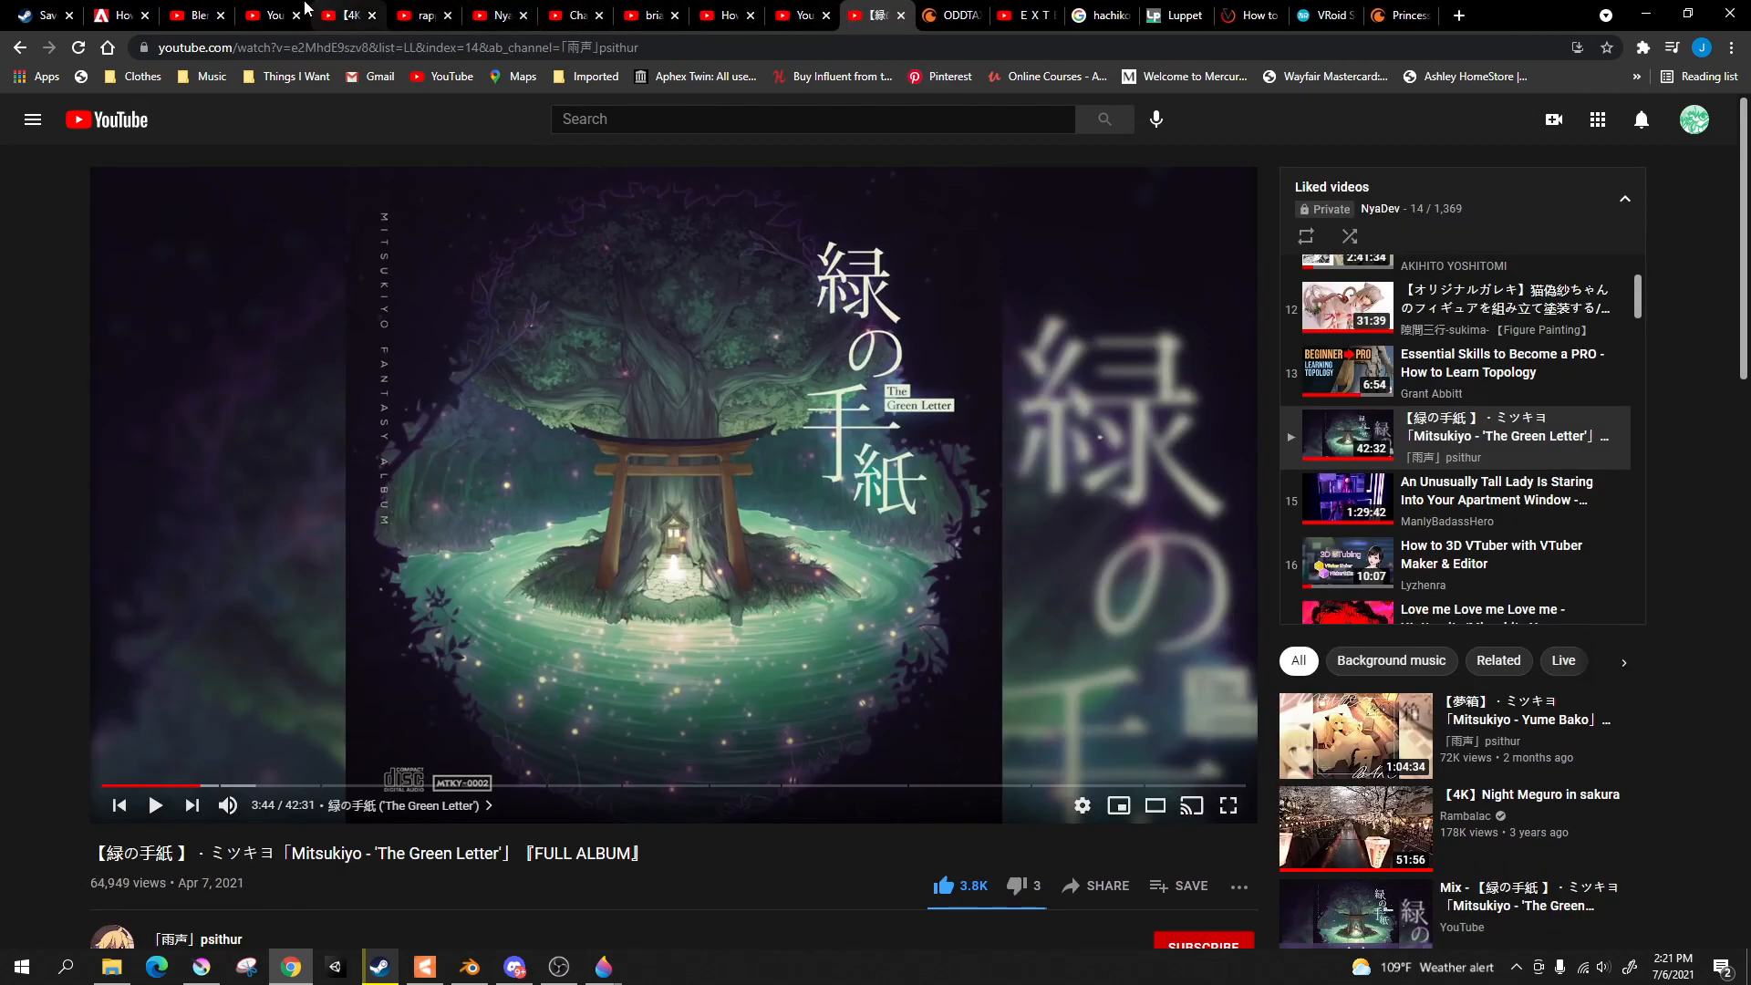
left_click(655, 14)
scroll(1029, 594, "down", 20)
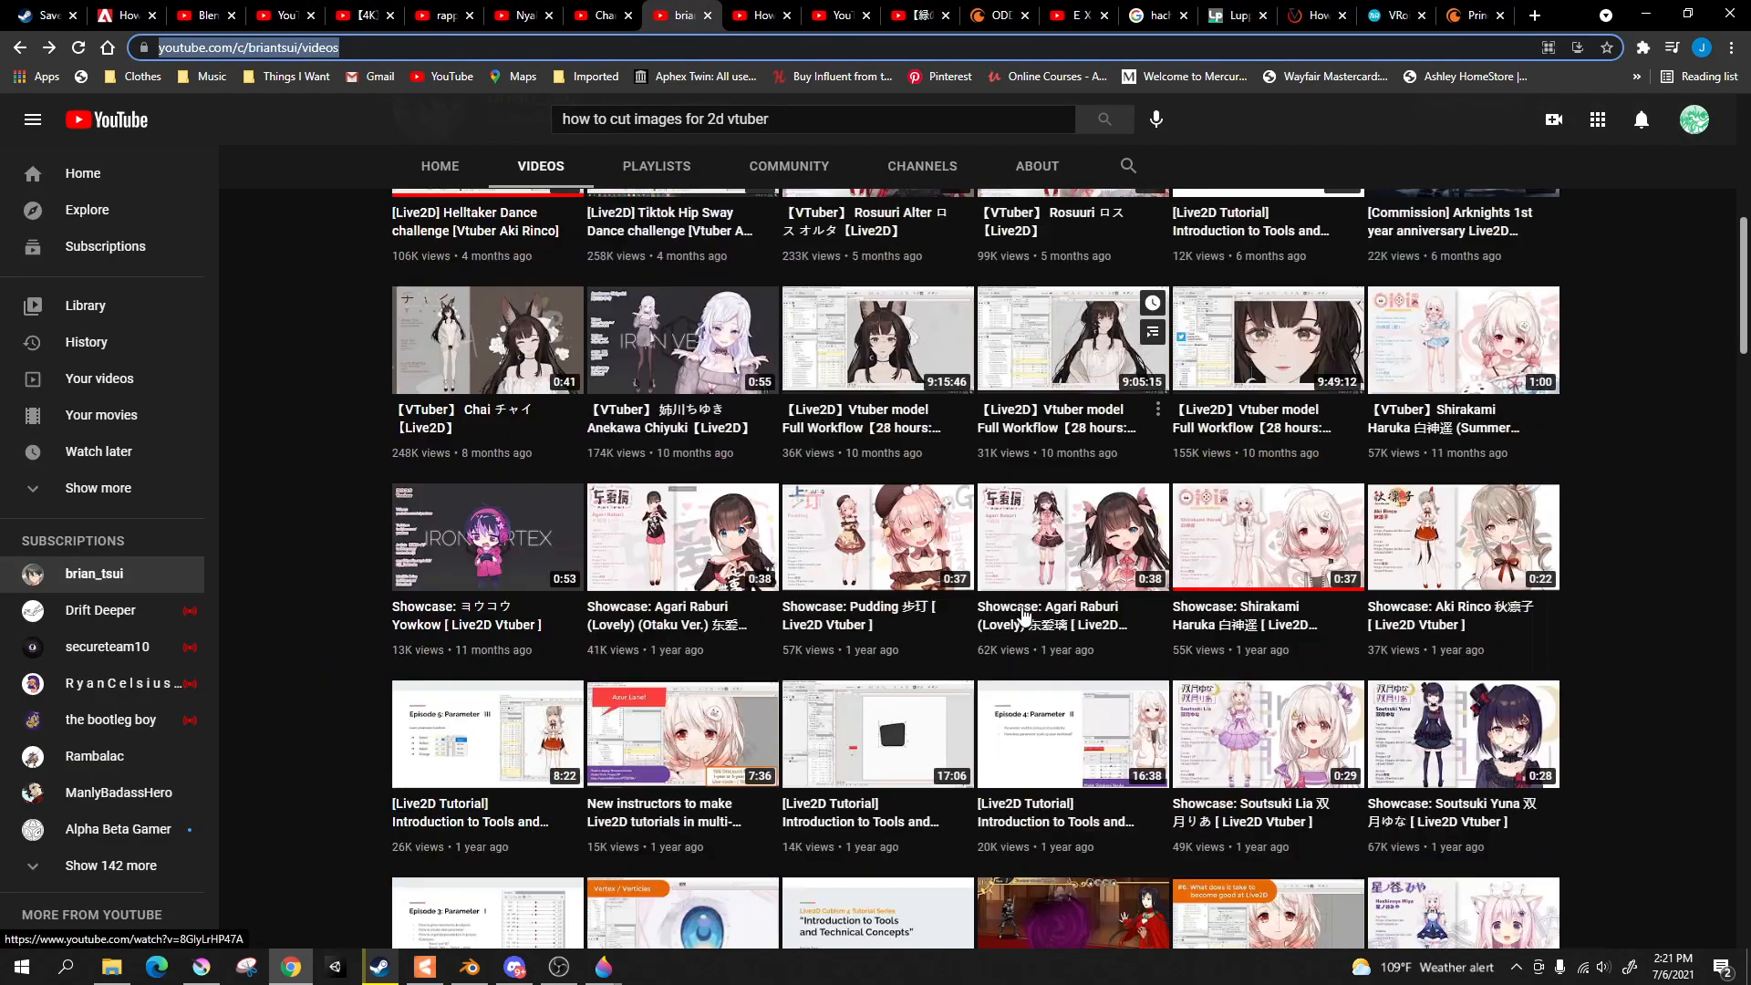
scroll(1030, 593, "down", 10)
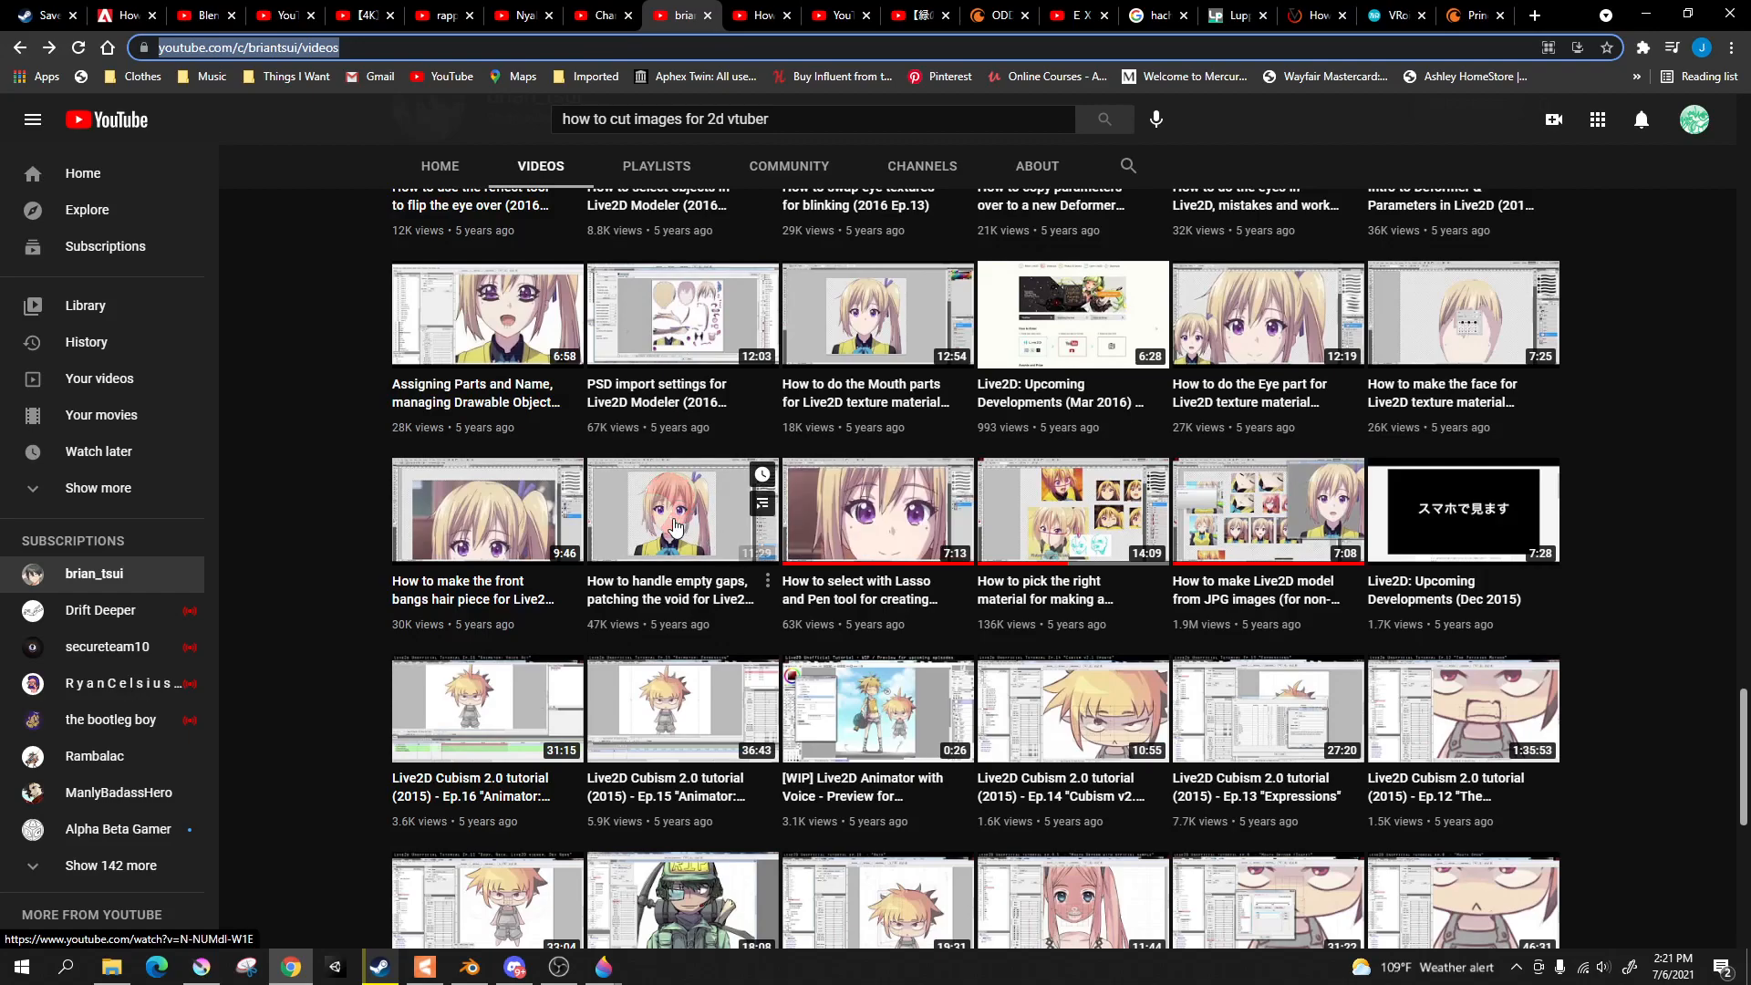
left_click(675, 526)
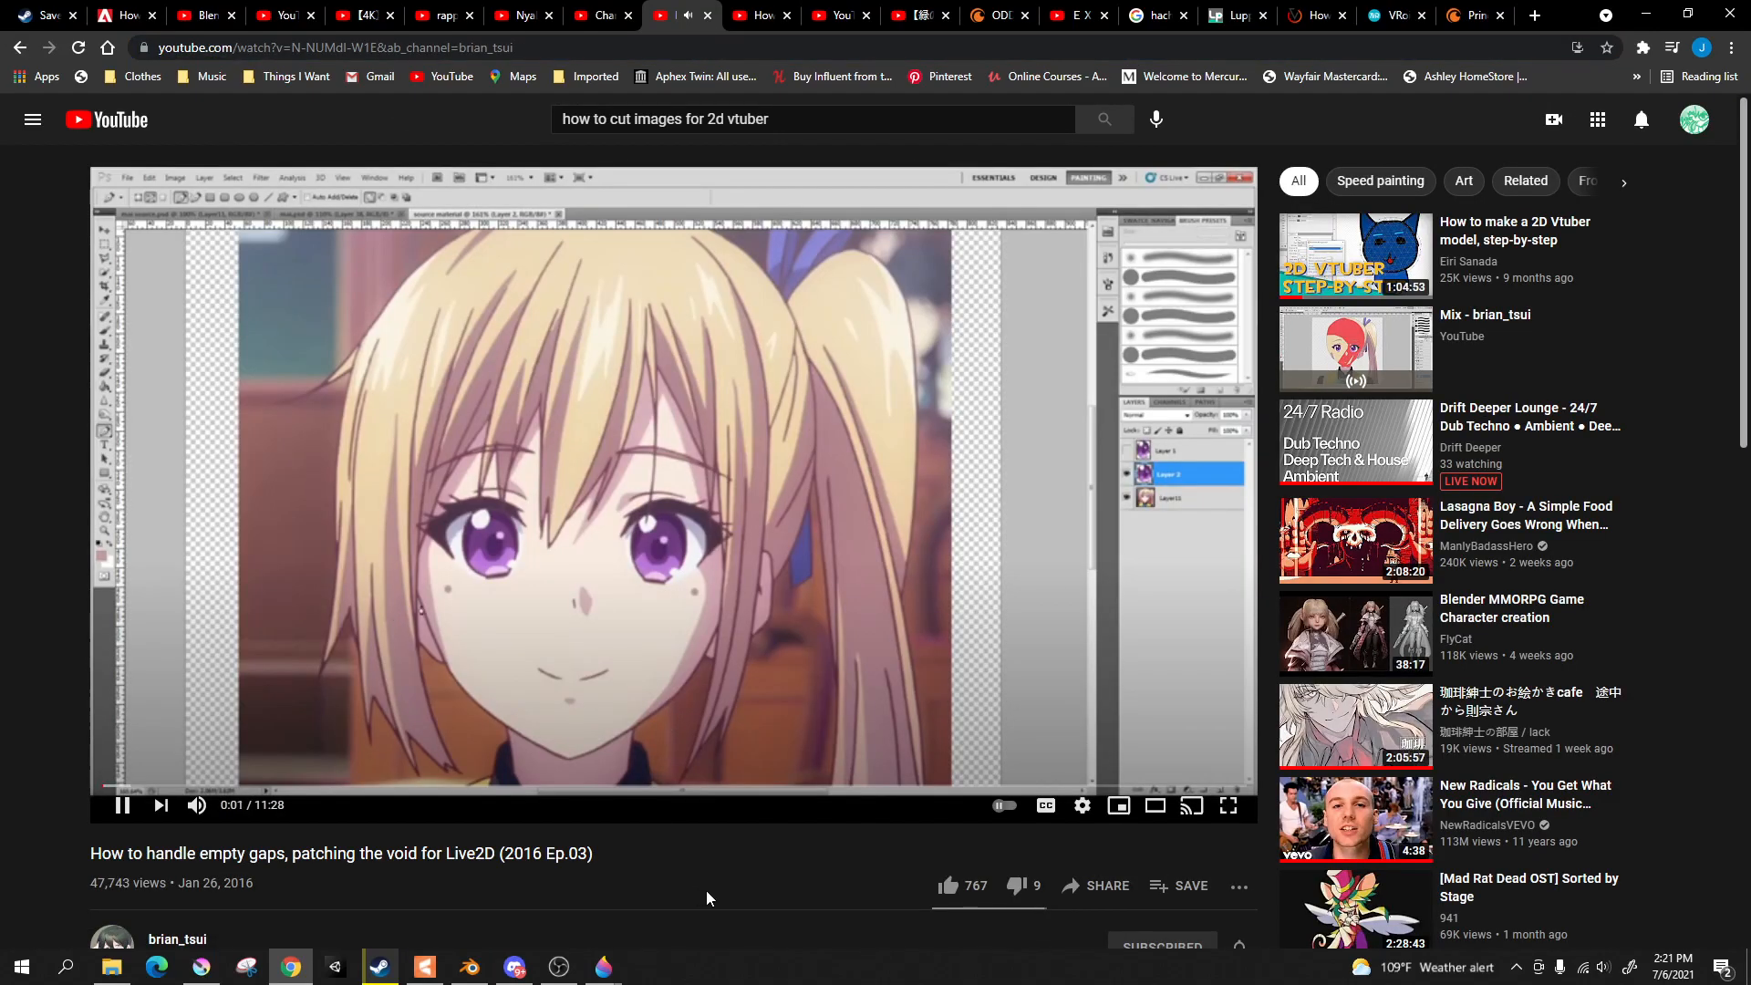
left_click(1229, 806)
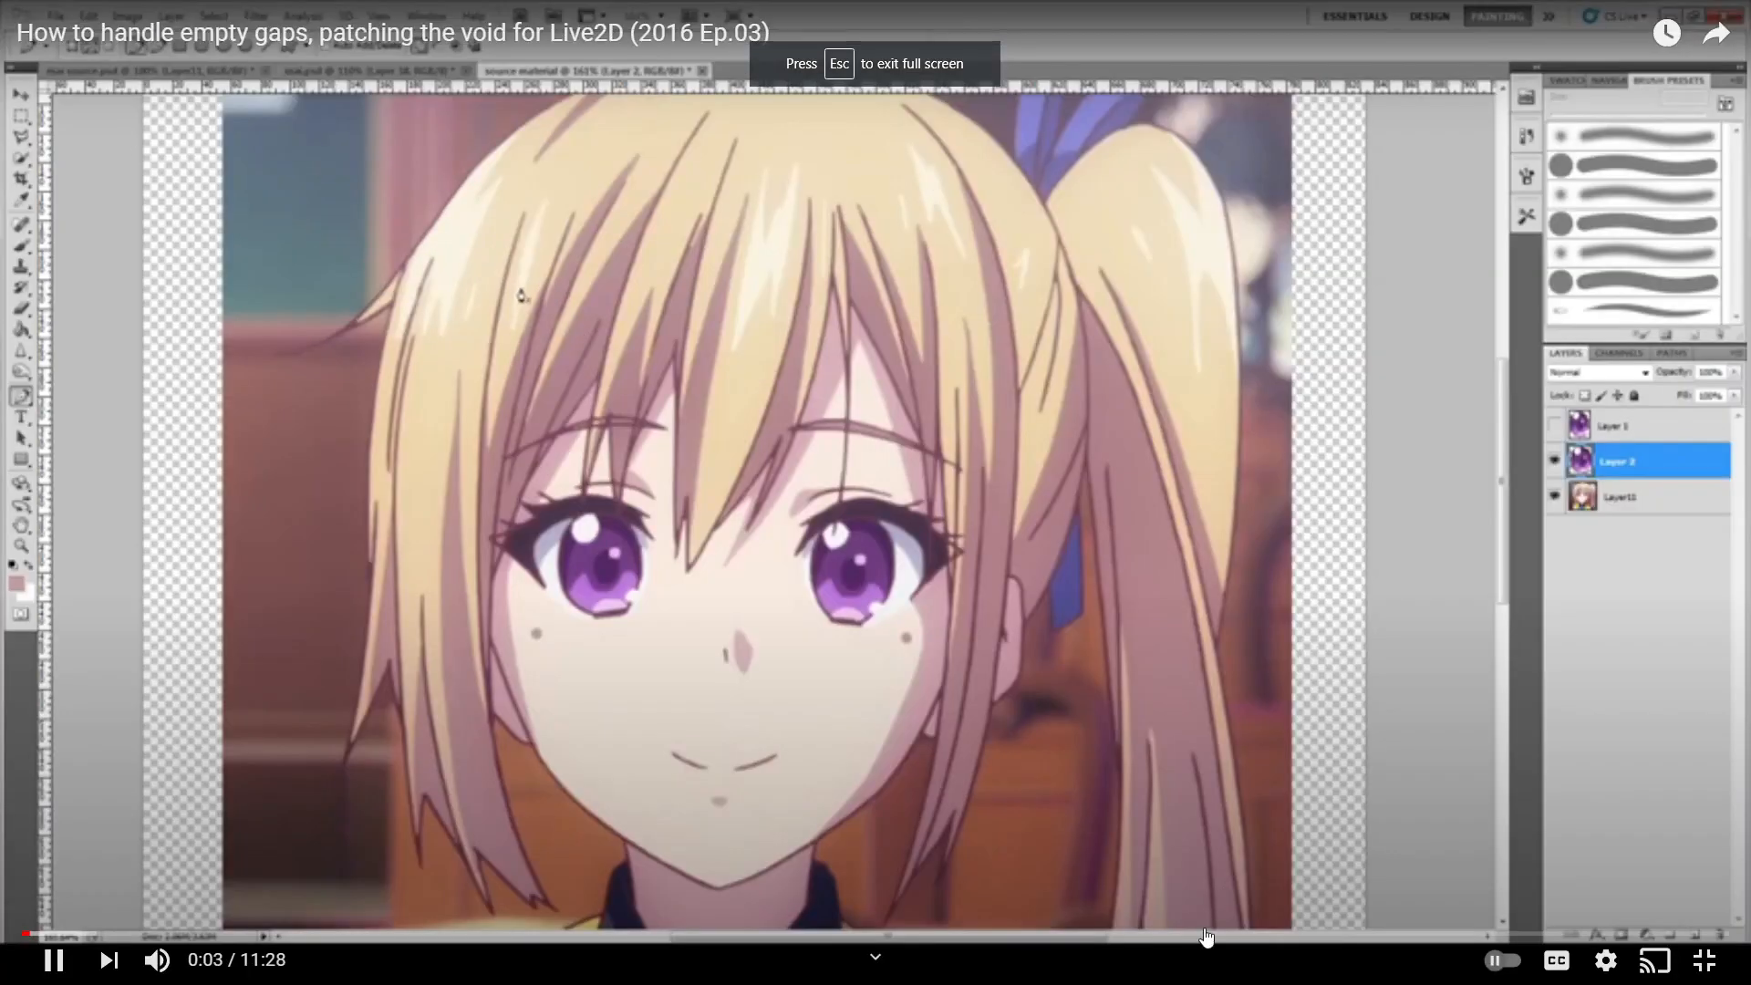
left_click(1547, 969)
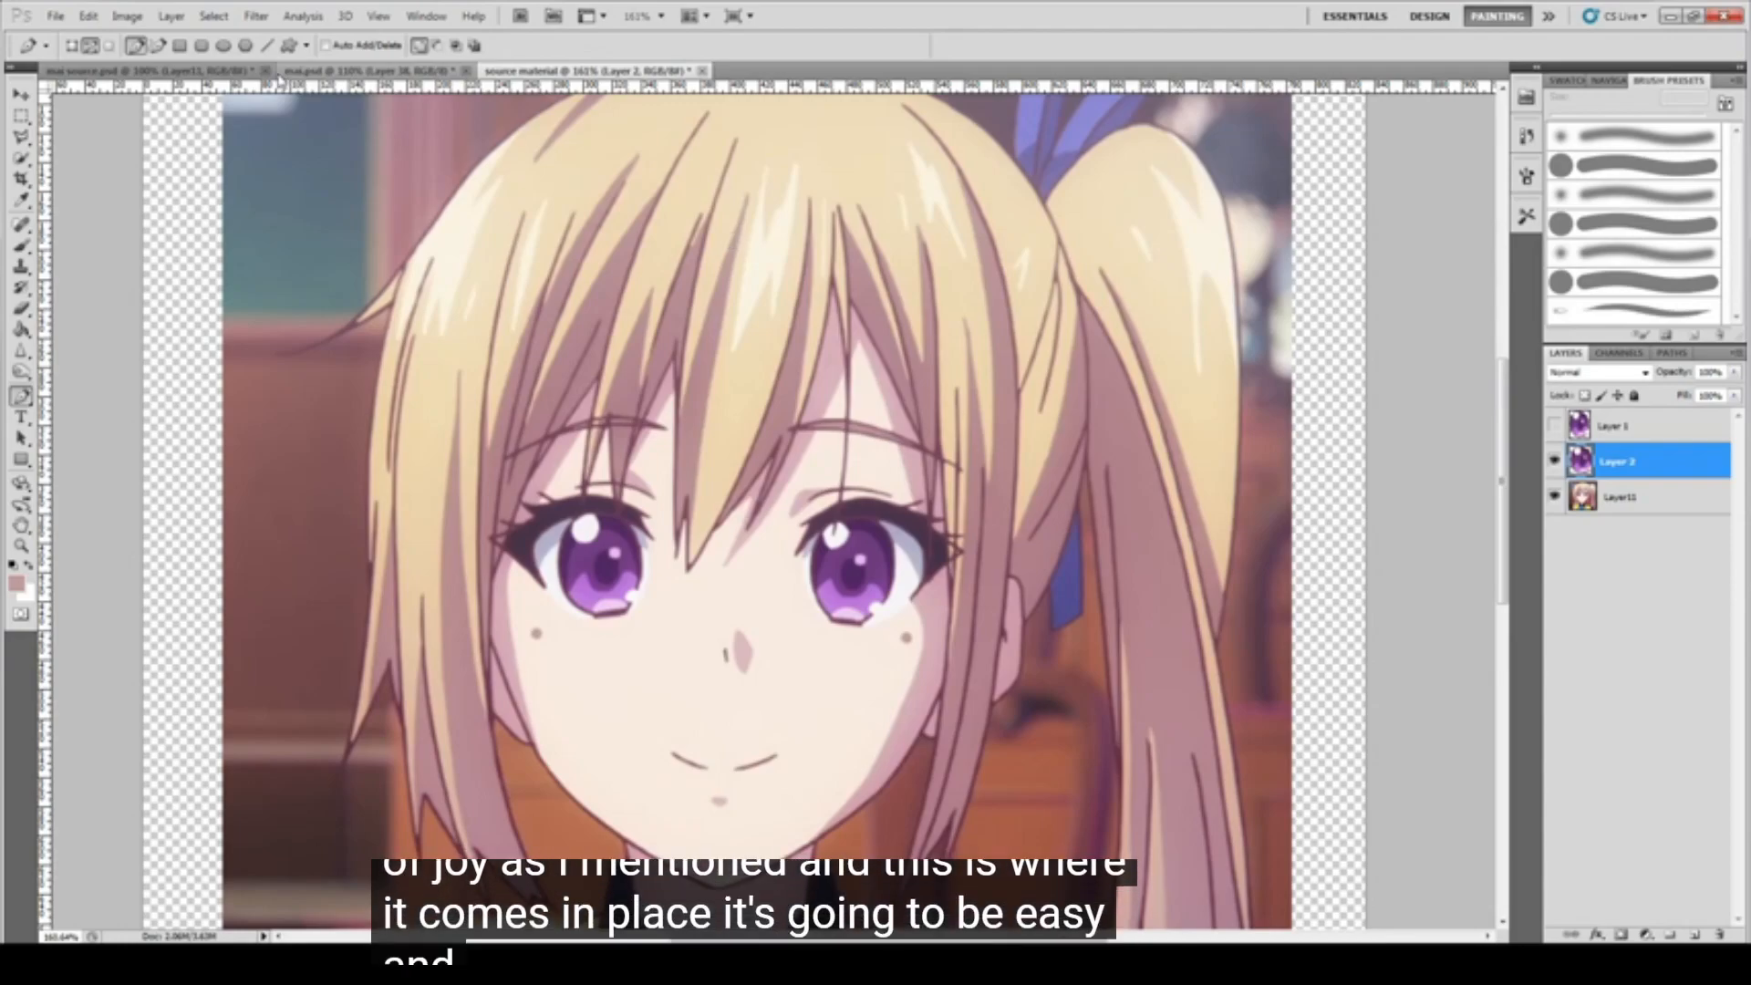
View the mai source document, switch to mai.psd, and raise the playback volume.
left_click(232, 73)
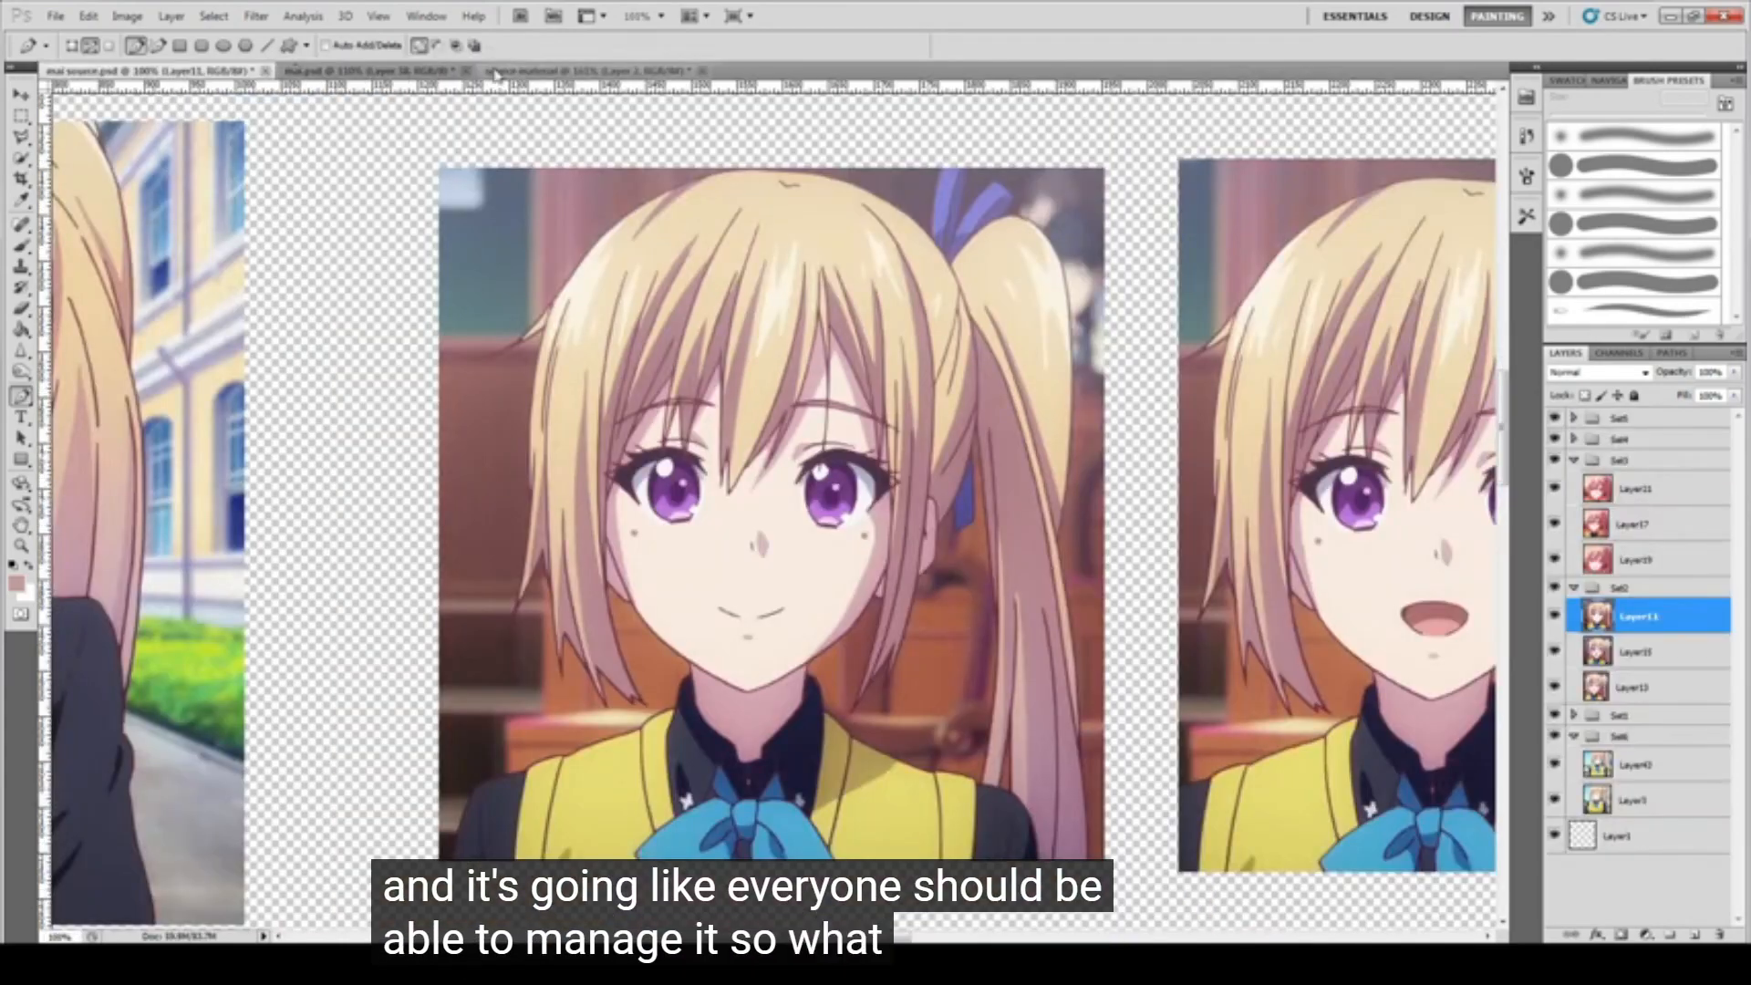
left_click(443, 73)
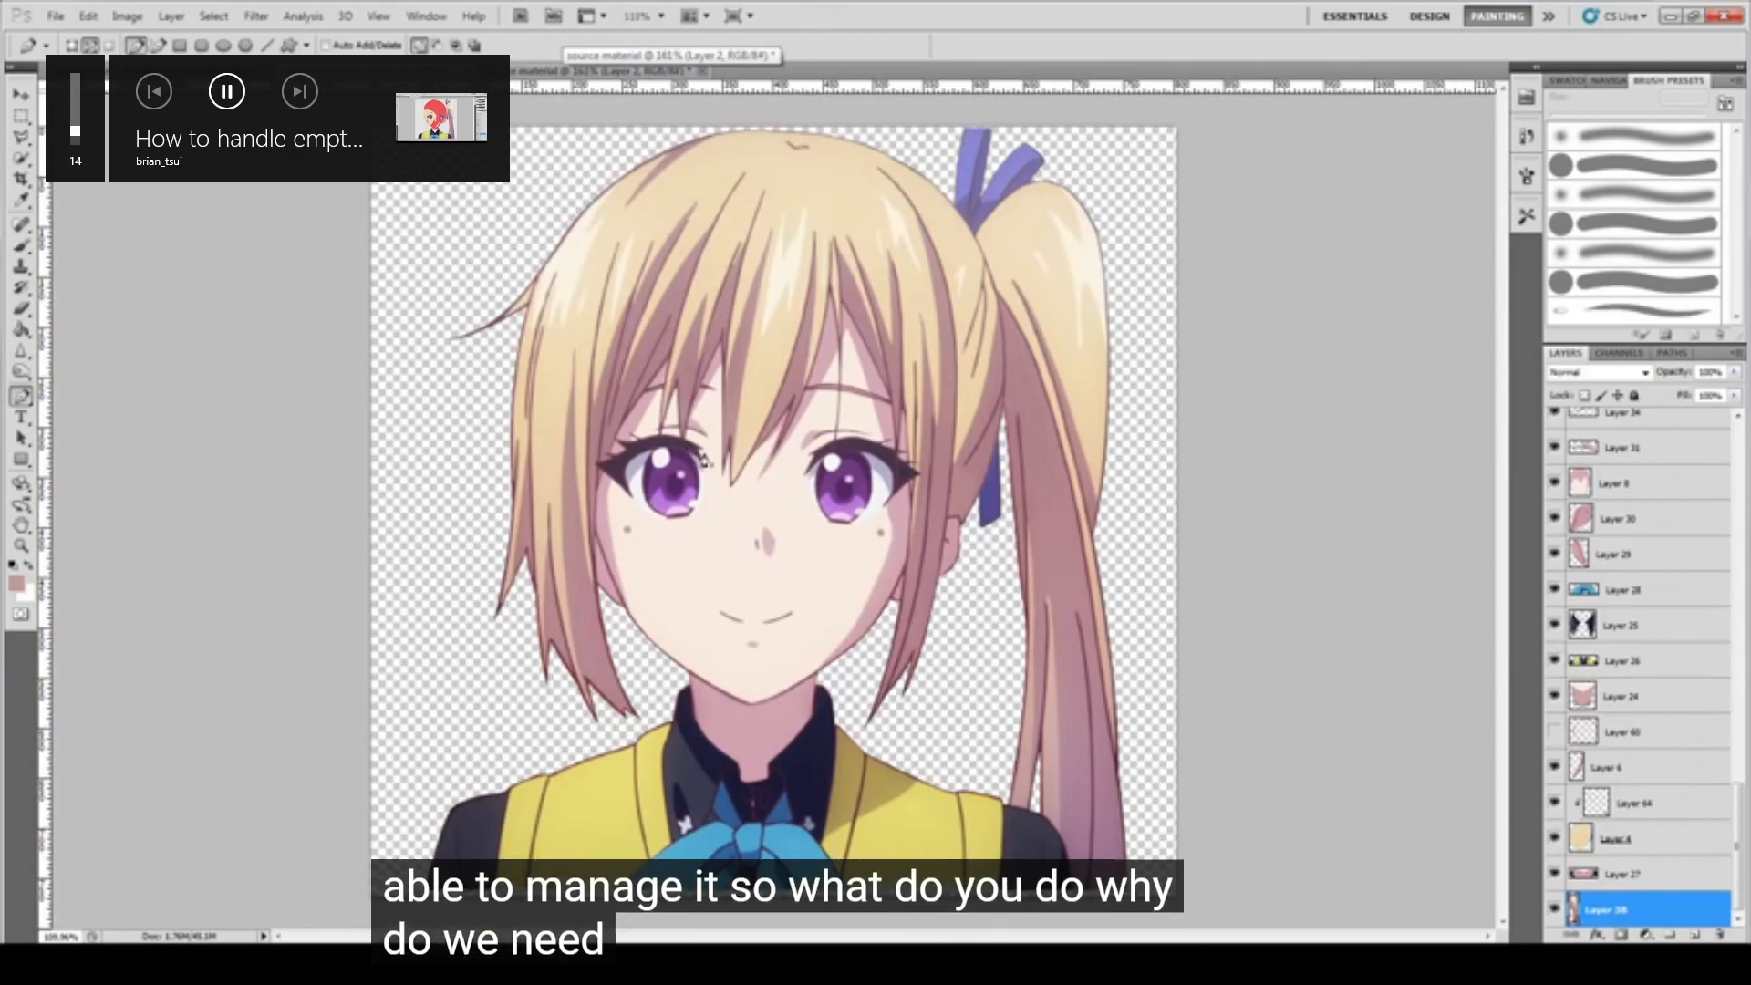
key("XF86AudioRaiseVolume")
key("XF86AudioRaiseVolume")
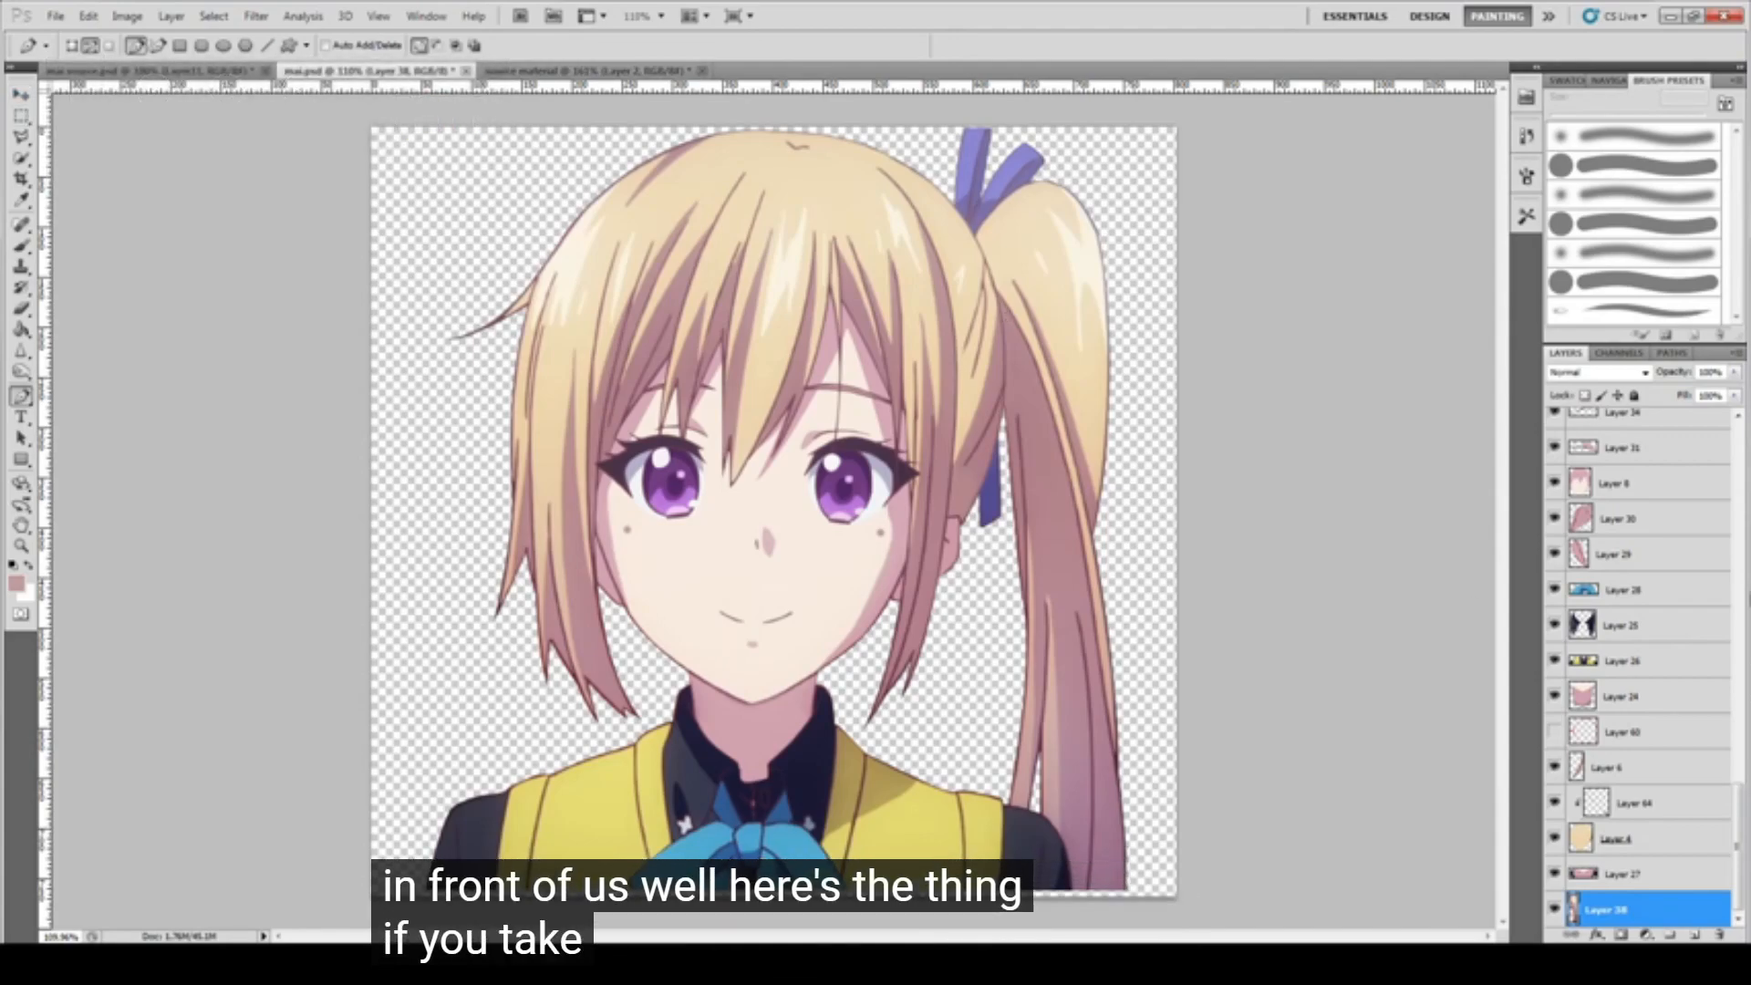
Toggle the visibility of both side-bang layers and the centre-bang layer to check that each hair piece is separate.
scroll(1674, 778, "up", 5)
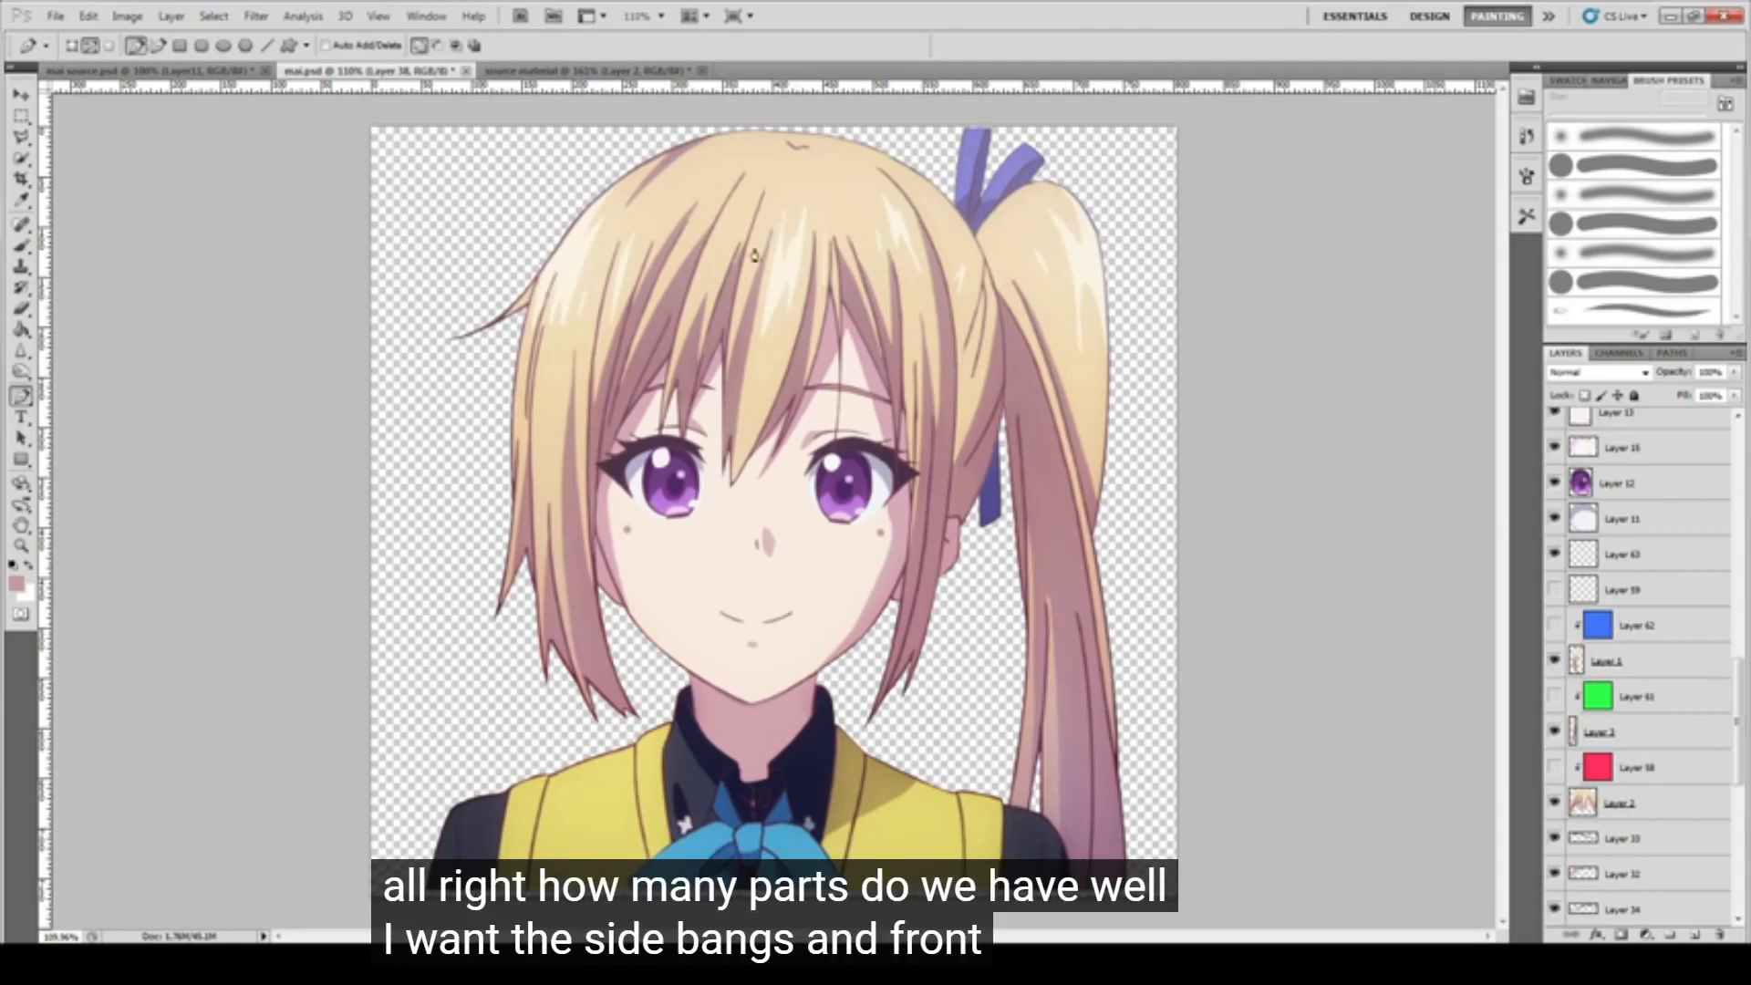
left_click(1556, 661)
left_click(1556, 661)
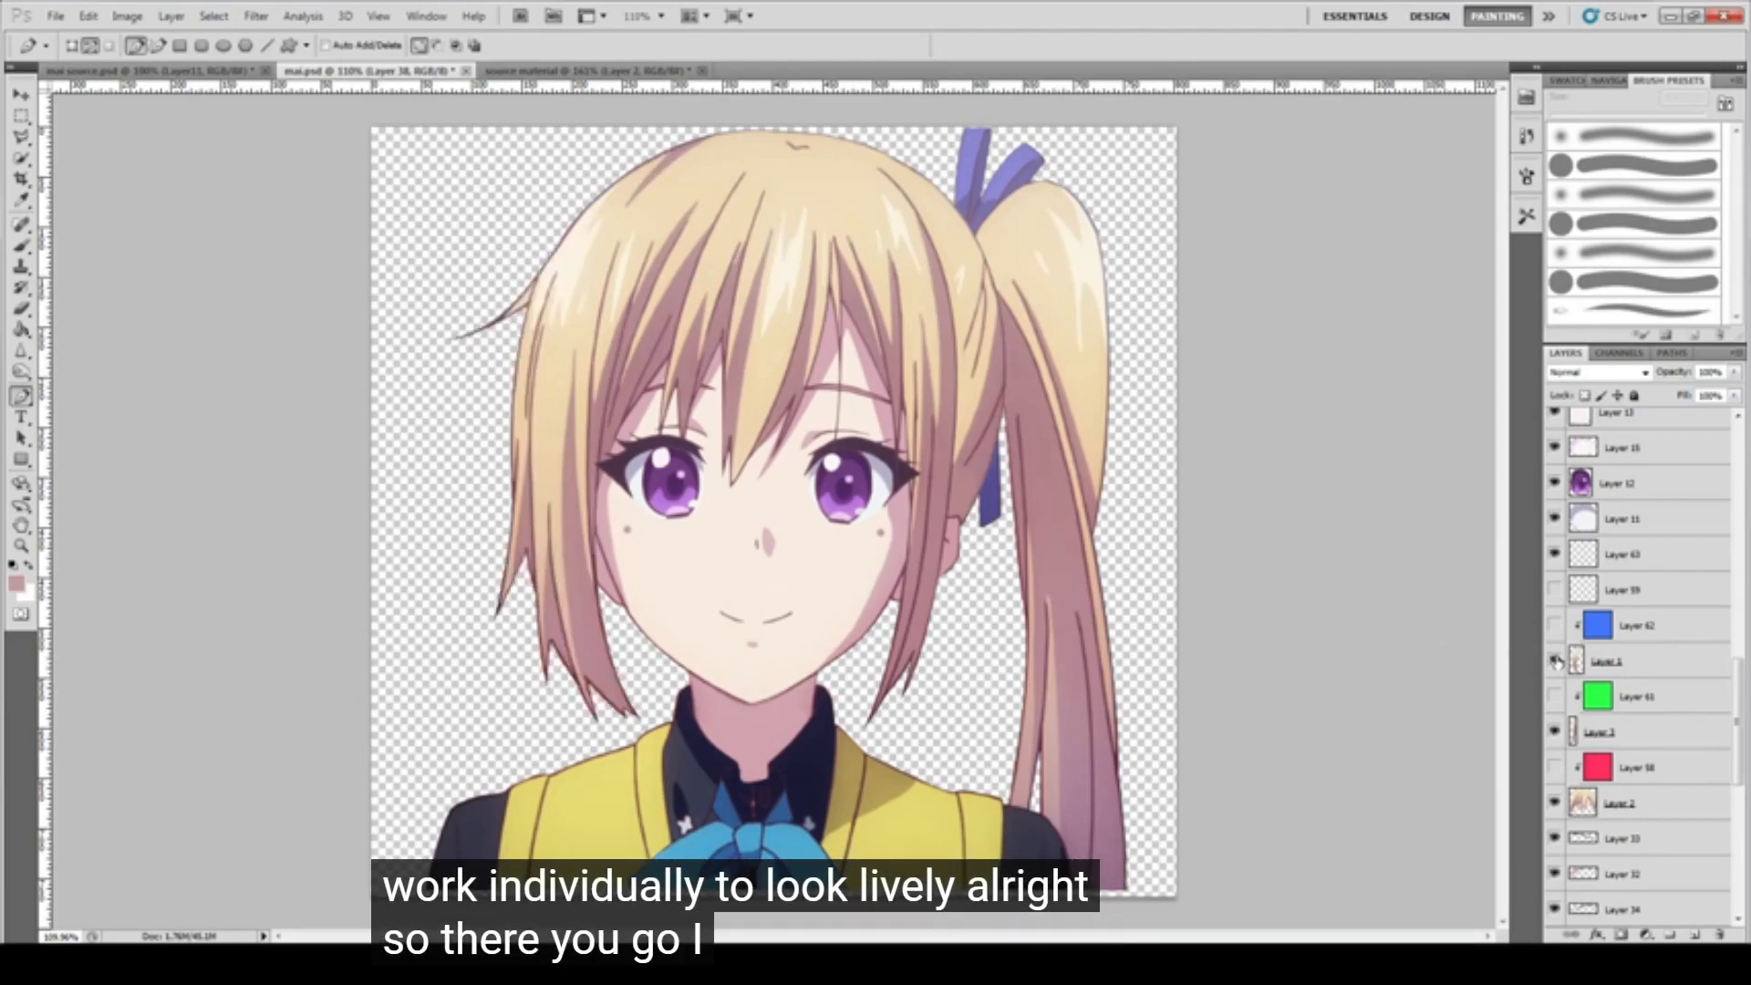
left_click(1556, 661)
left_click(1556, 661)
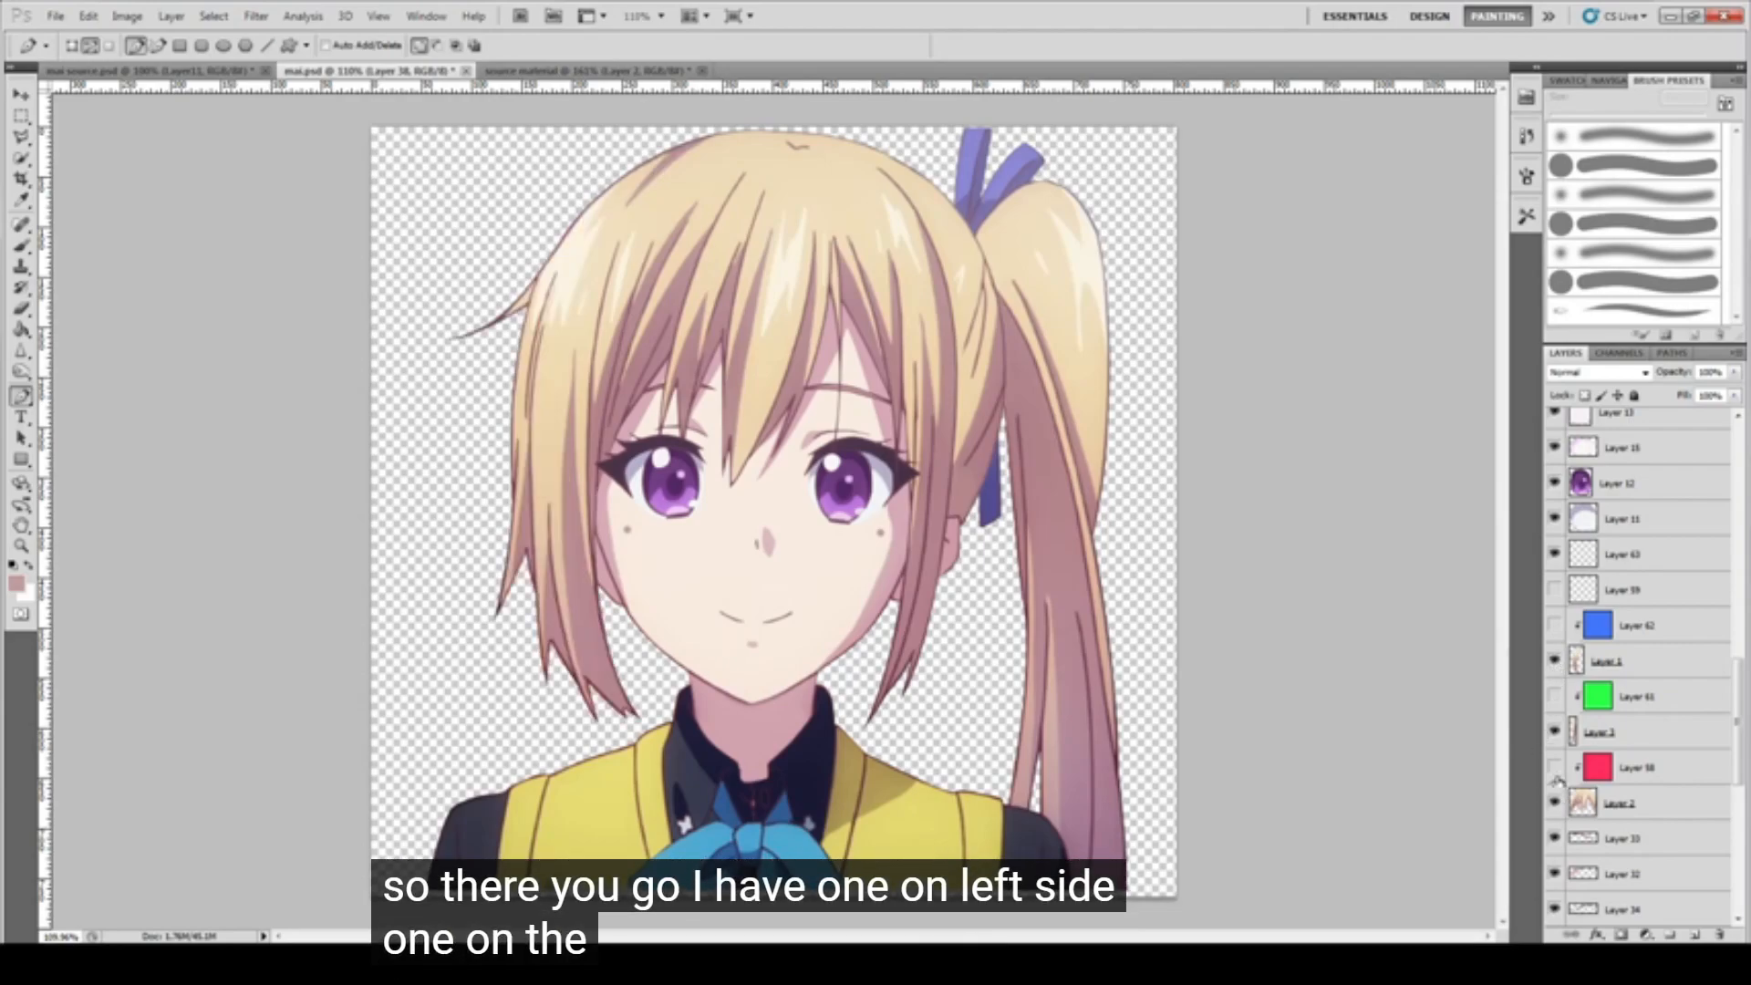
left_click(1556, 732)
left_click(1556, 732)
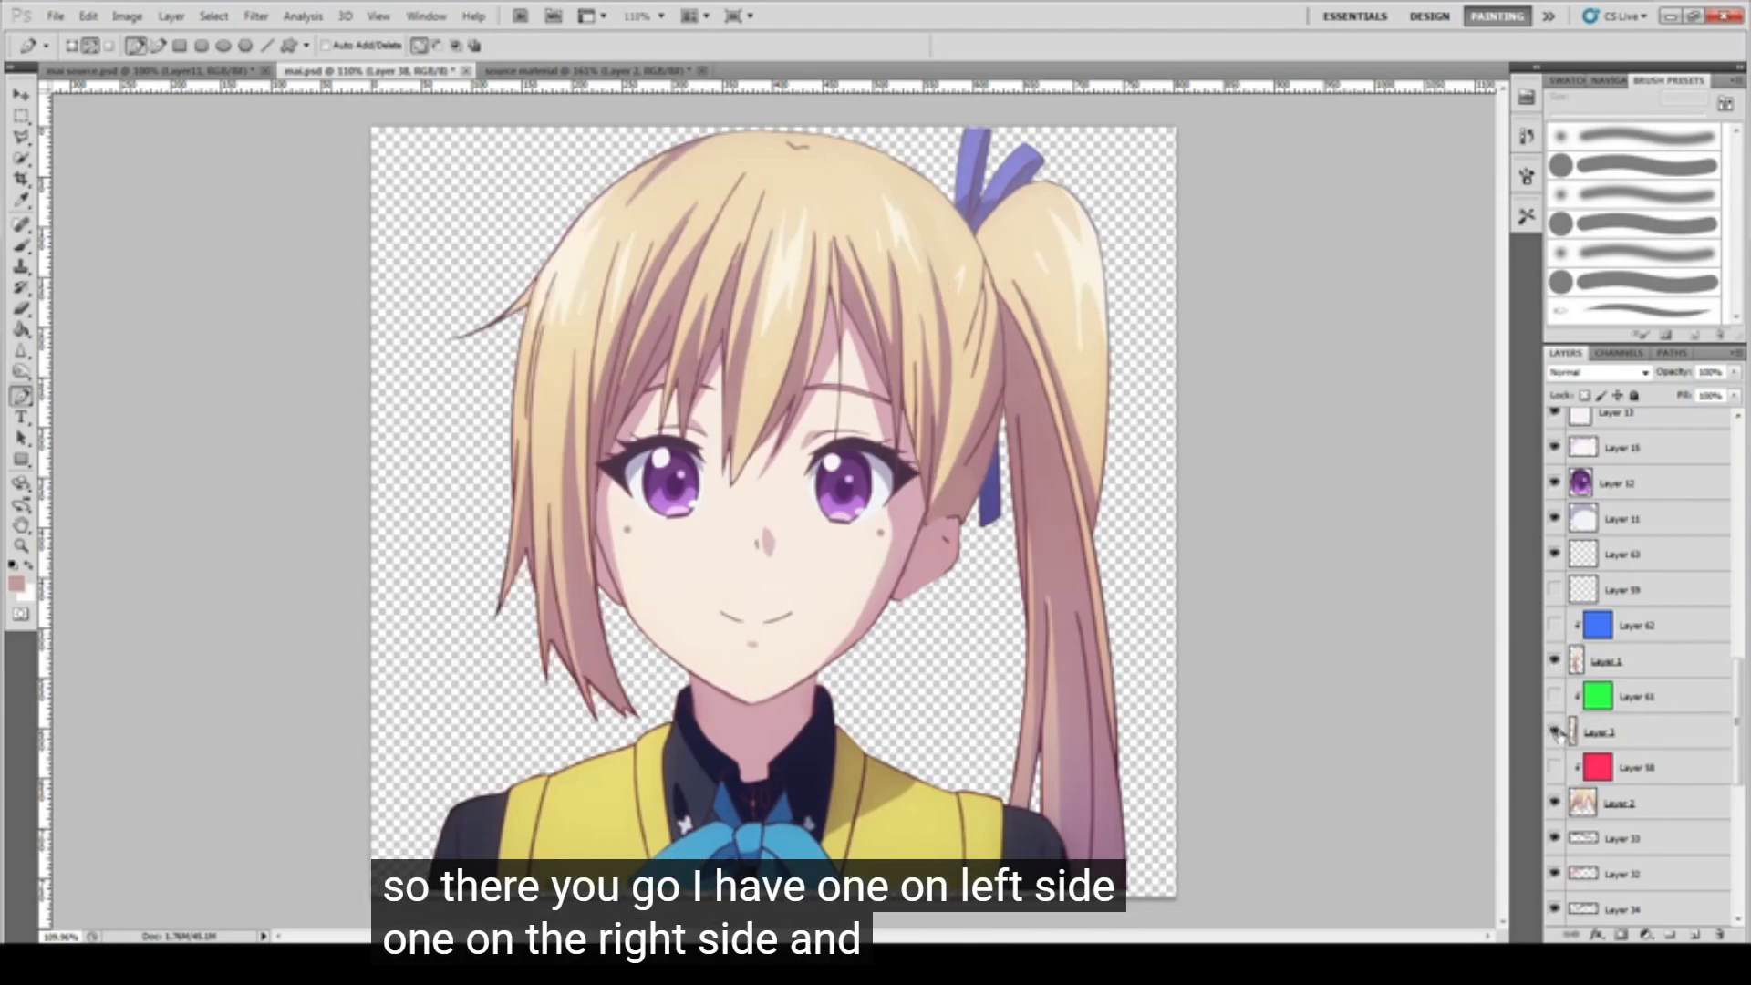
left_click(1557, 804)
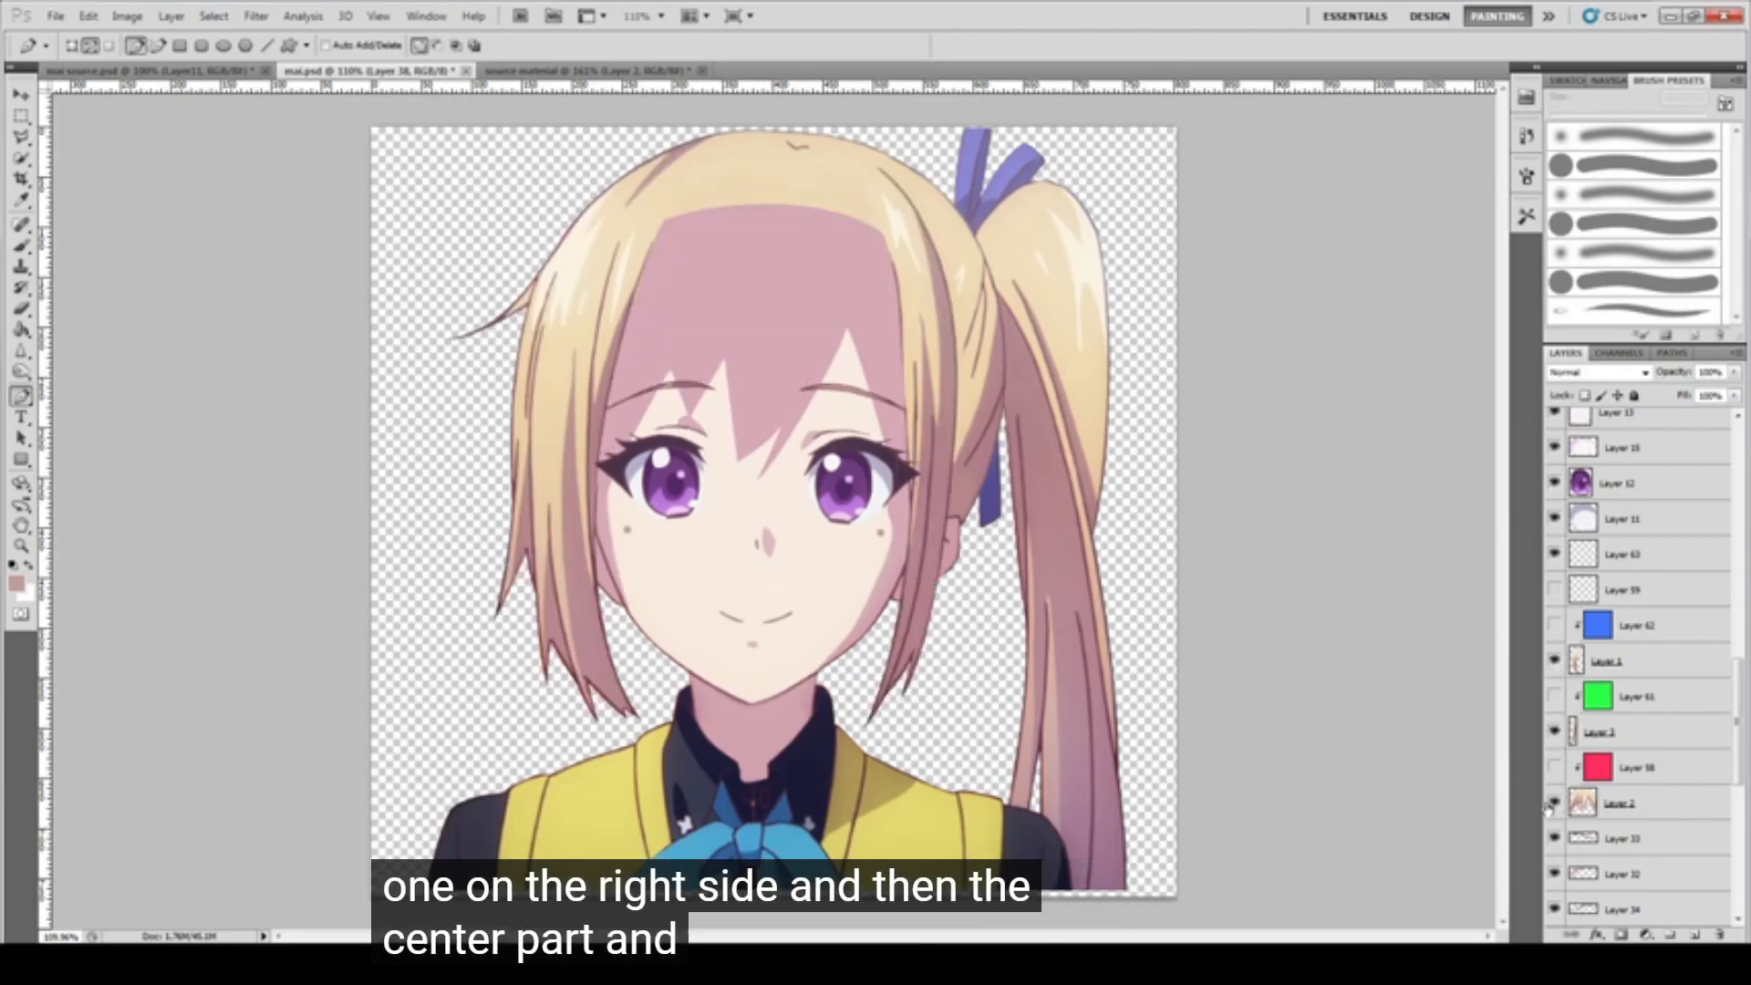
Pick the back hair, the ponytail and the centre bangs on the canvas with the Move tool to identify their layers.
left_click(22, 95)
left_click(986, 310, "ctrl")
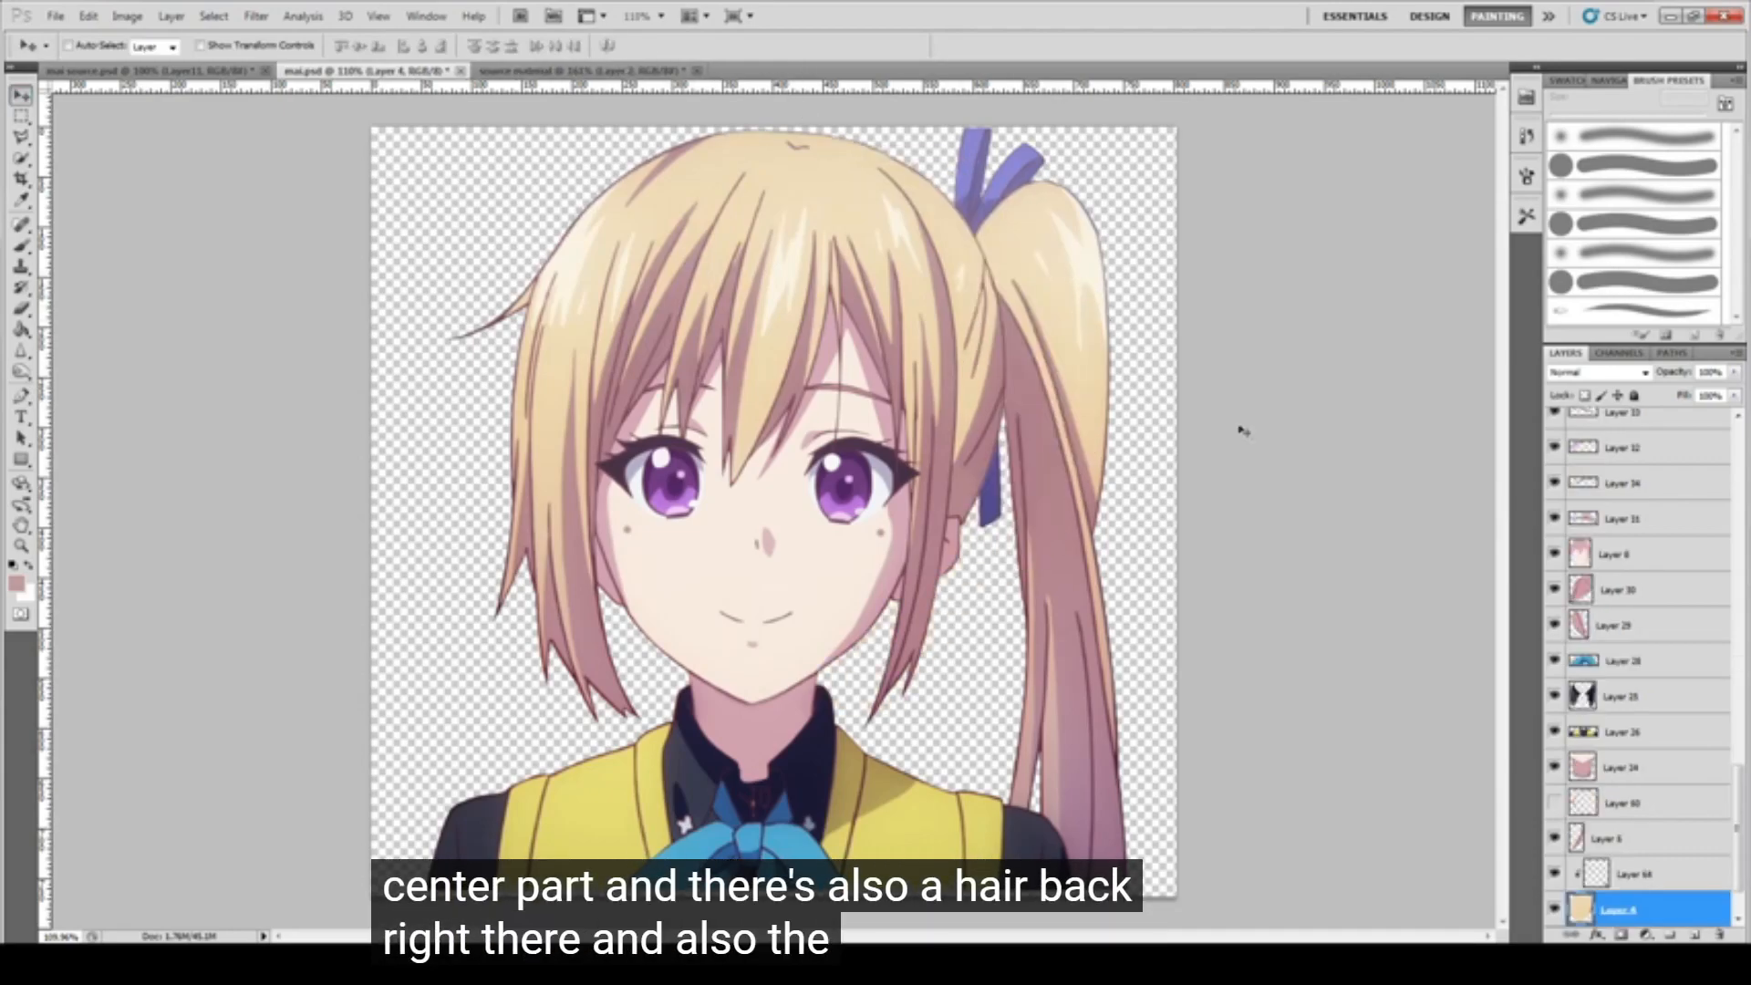
left_click(1098, 321, "ctrl")
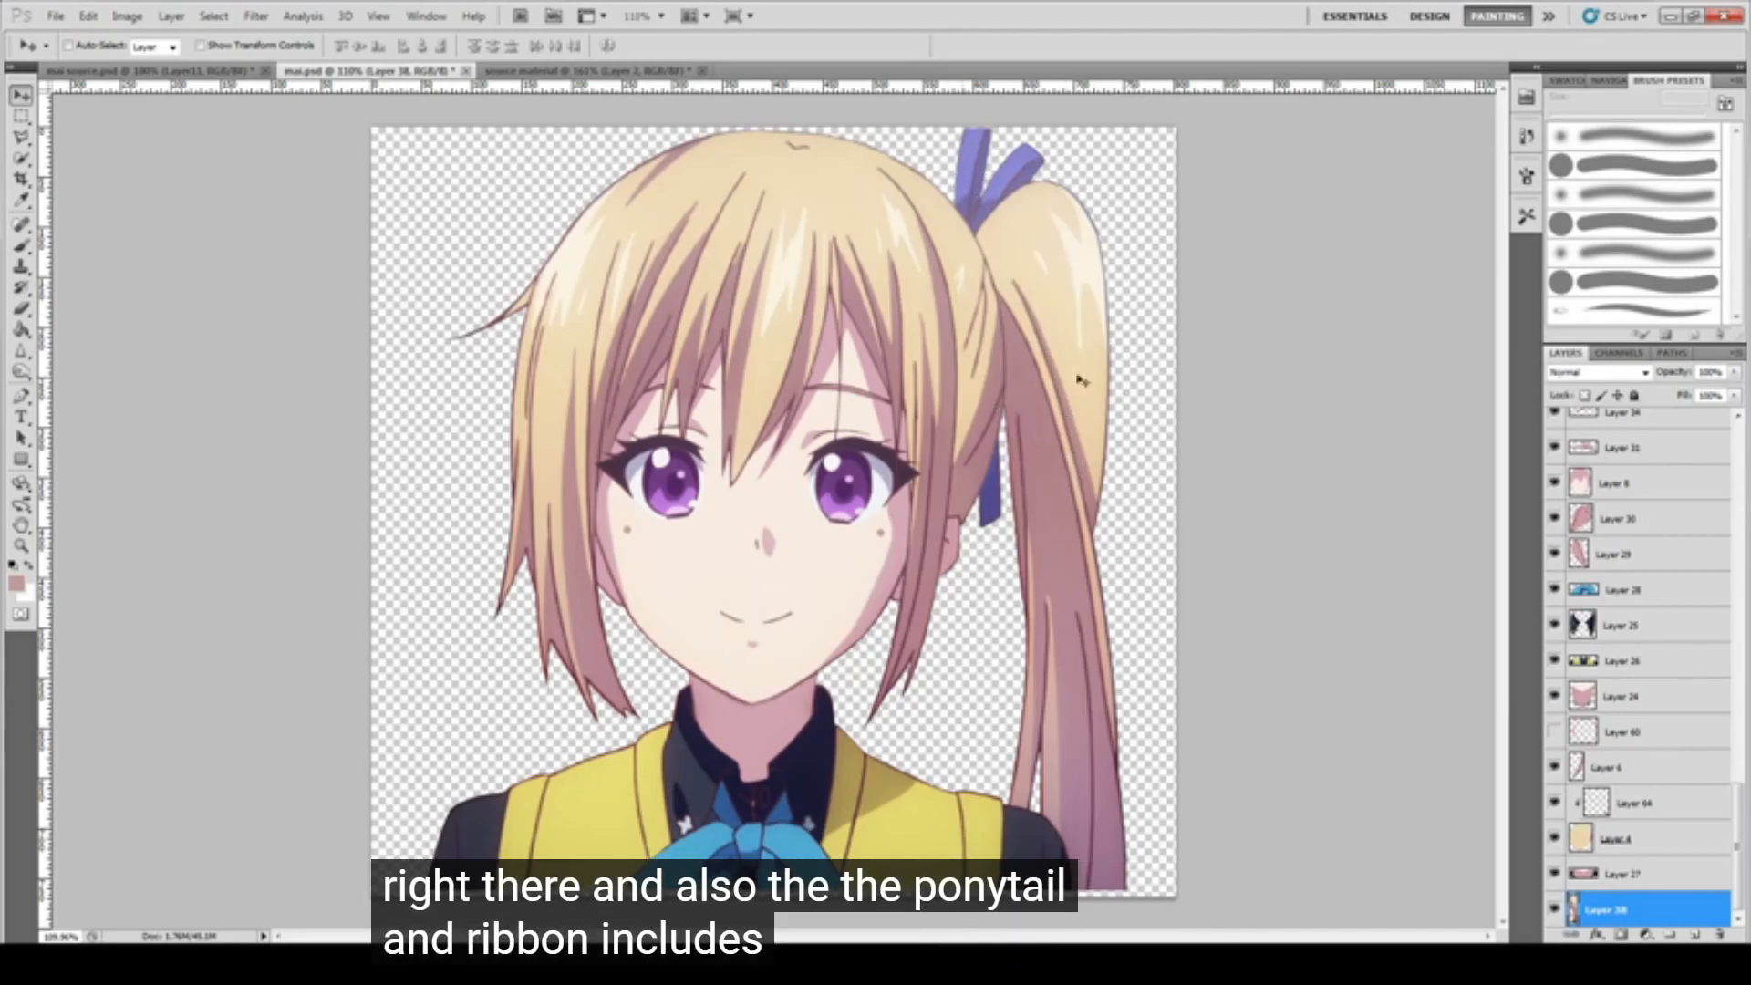
left_click(730, 359, "ctrl")
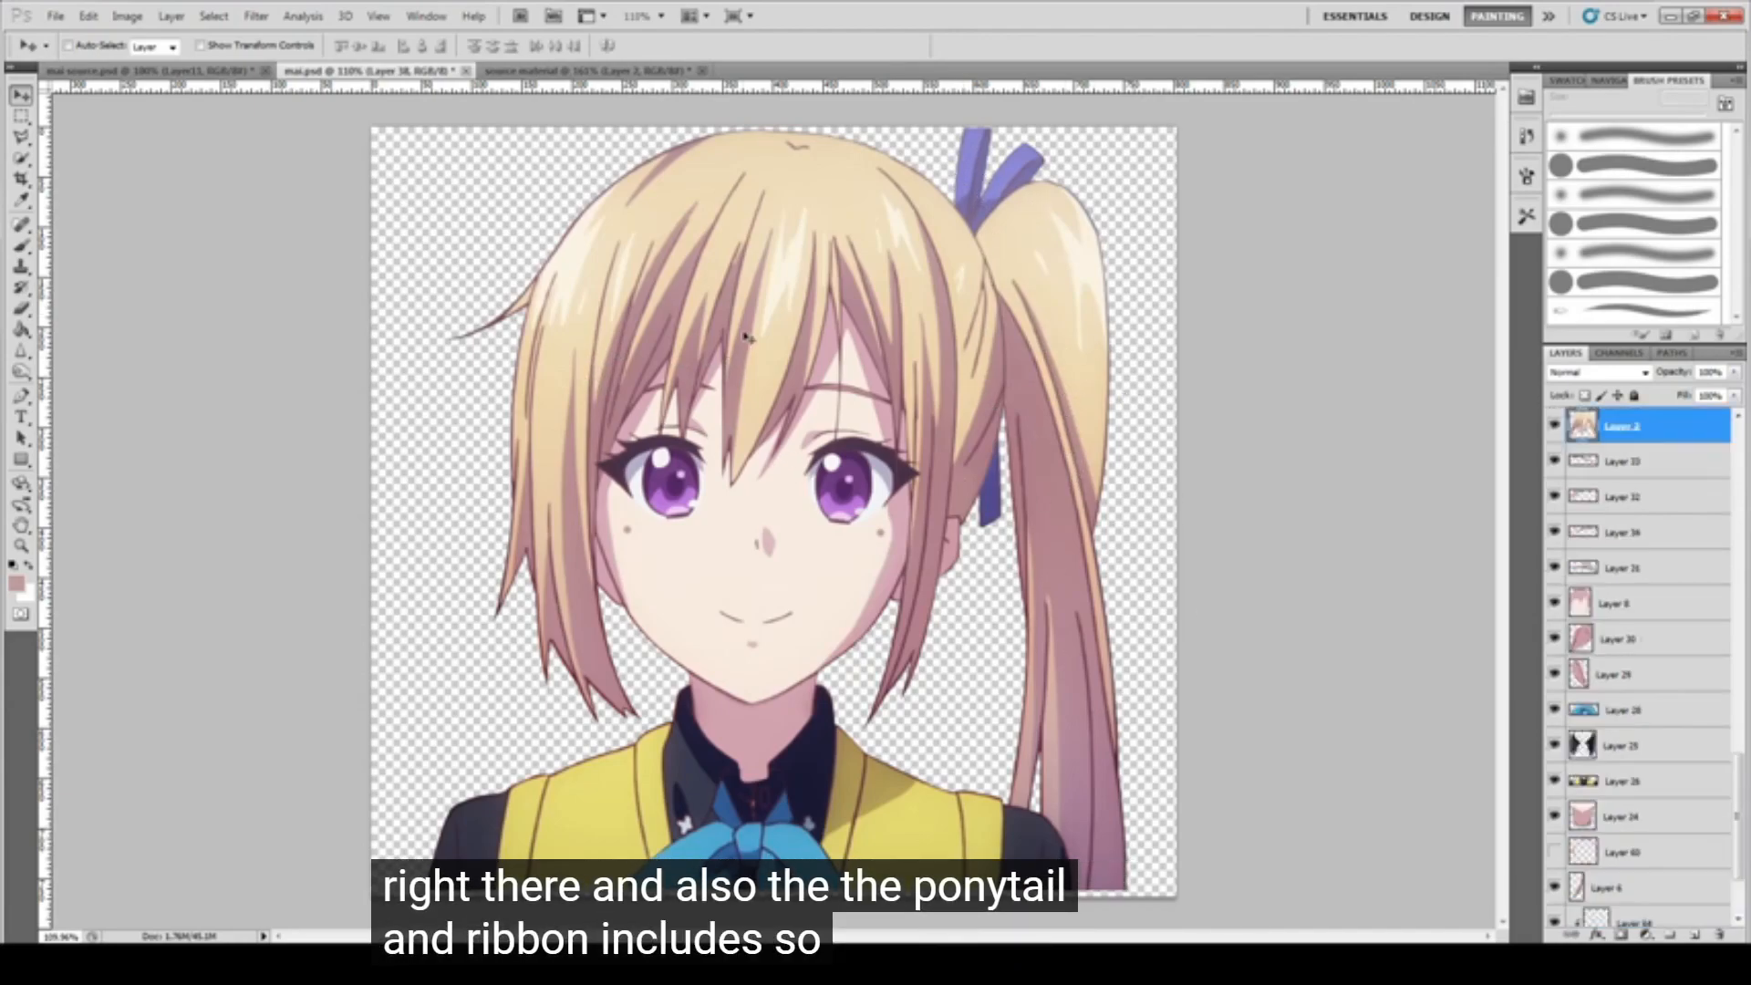
Show the red, green and blue colour overlays clipped to the centre bangs and the two side bangs.
scroll(1658, 573, "up", 3)
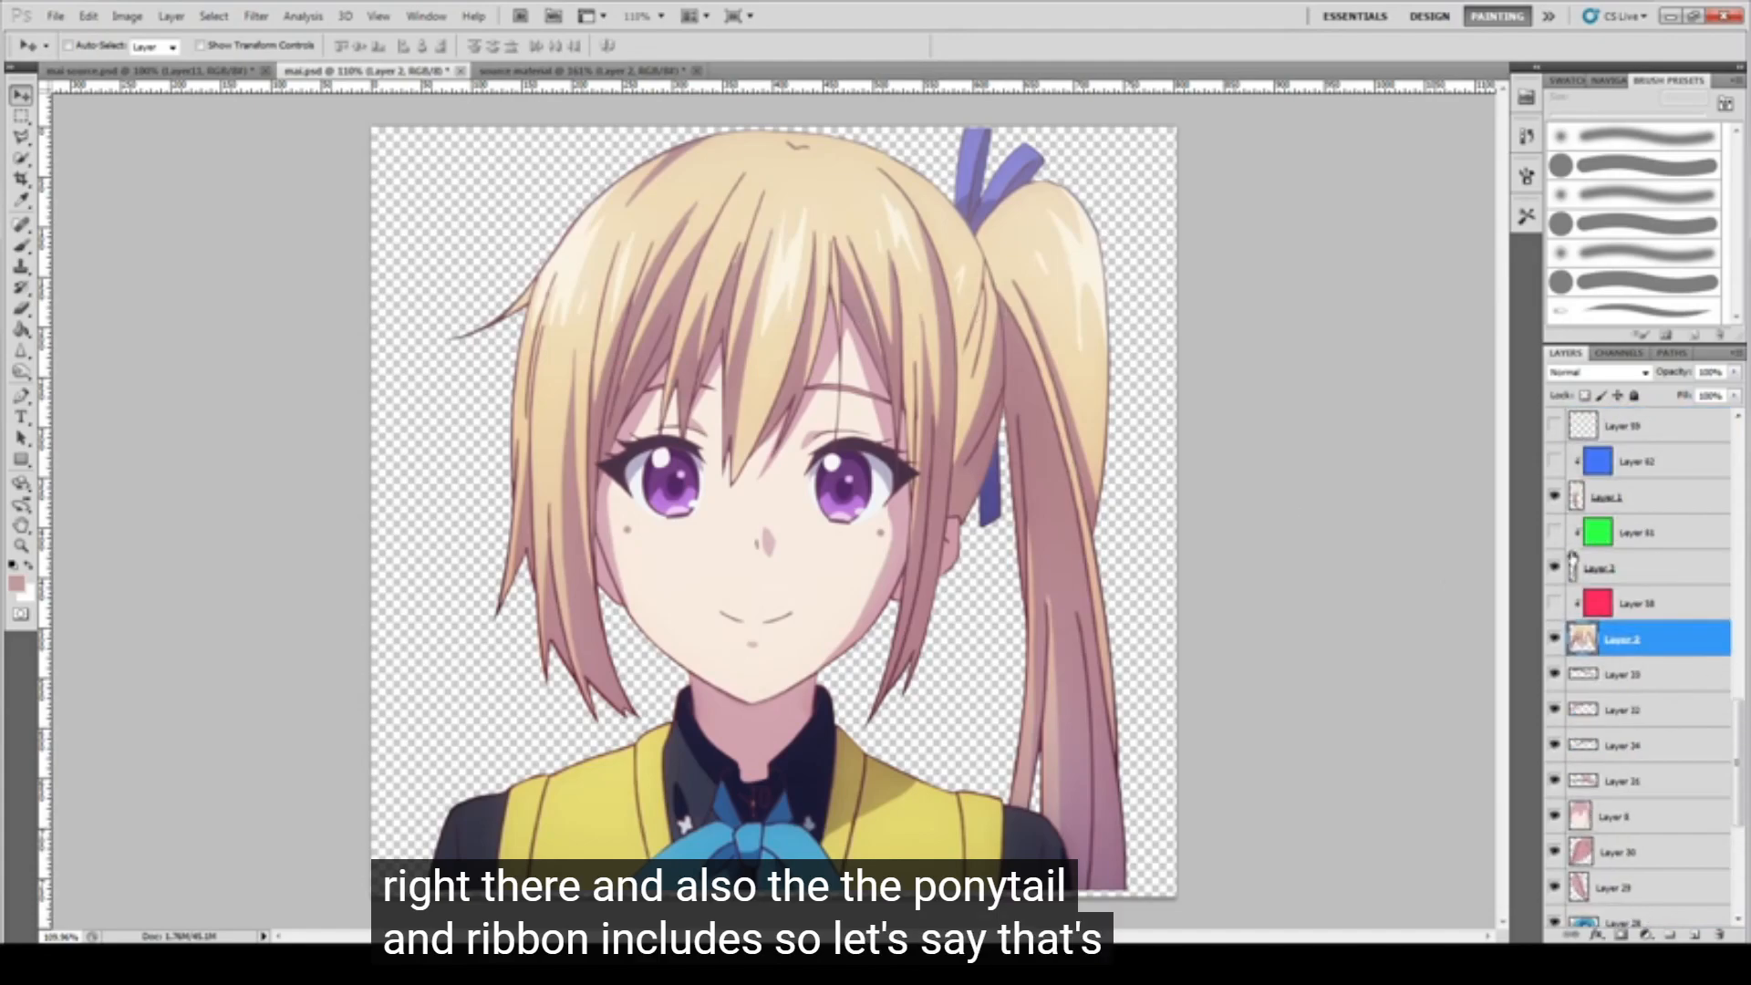
left_click(1554, 602)
left_click(1554, 532)
left_click(1555, 462)
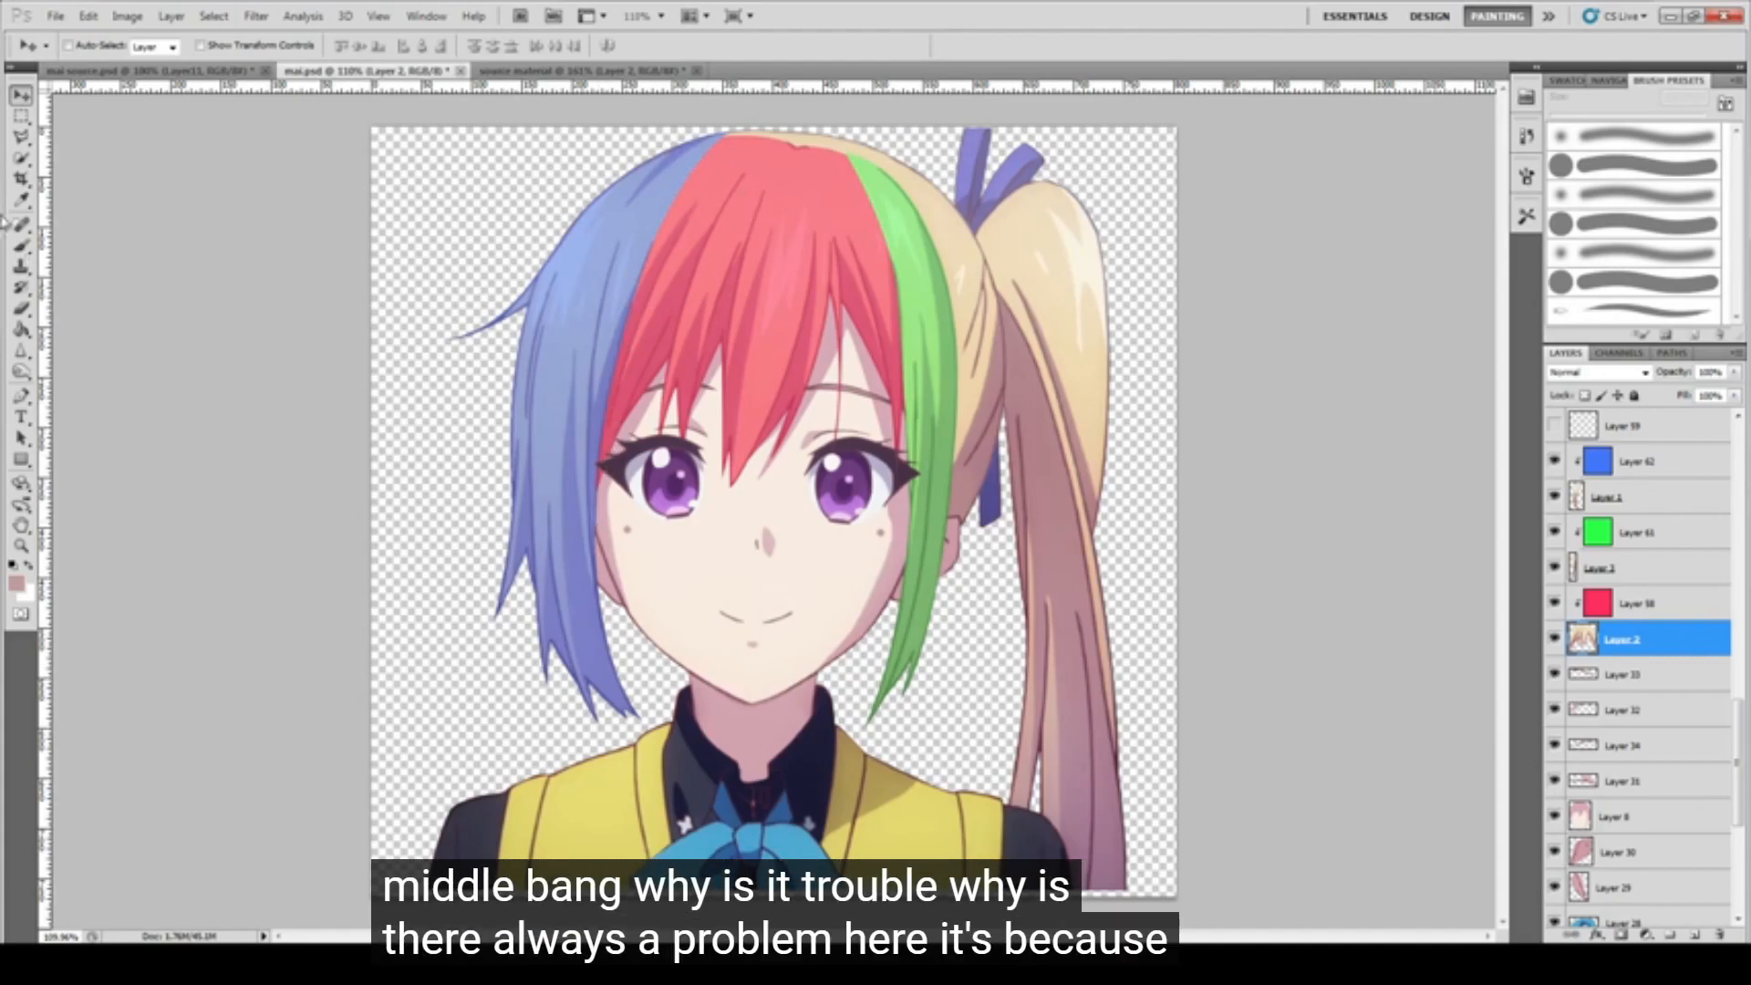
Show and select the empty Layer 59 for annotations, and set the Brush tool's foreground colour to fc6154.
left_click(24, 244)
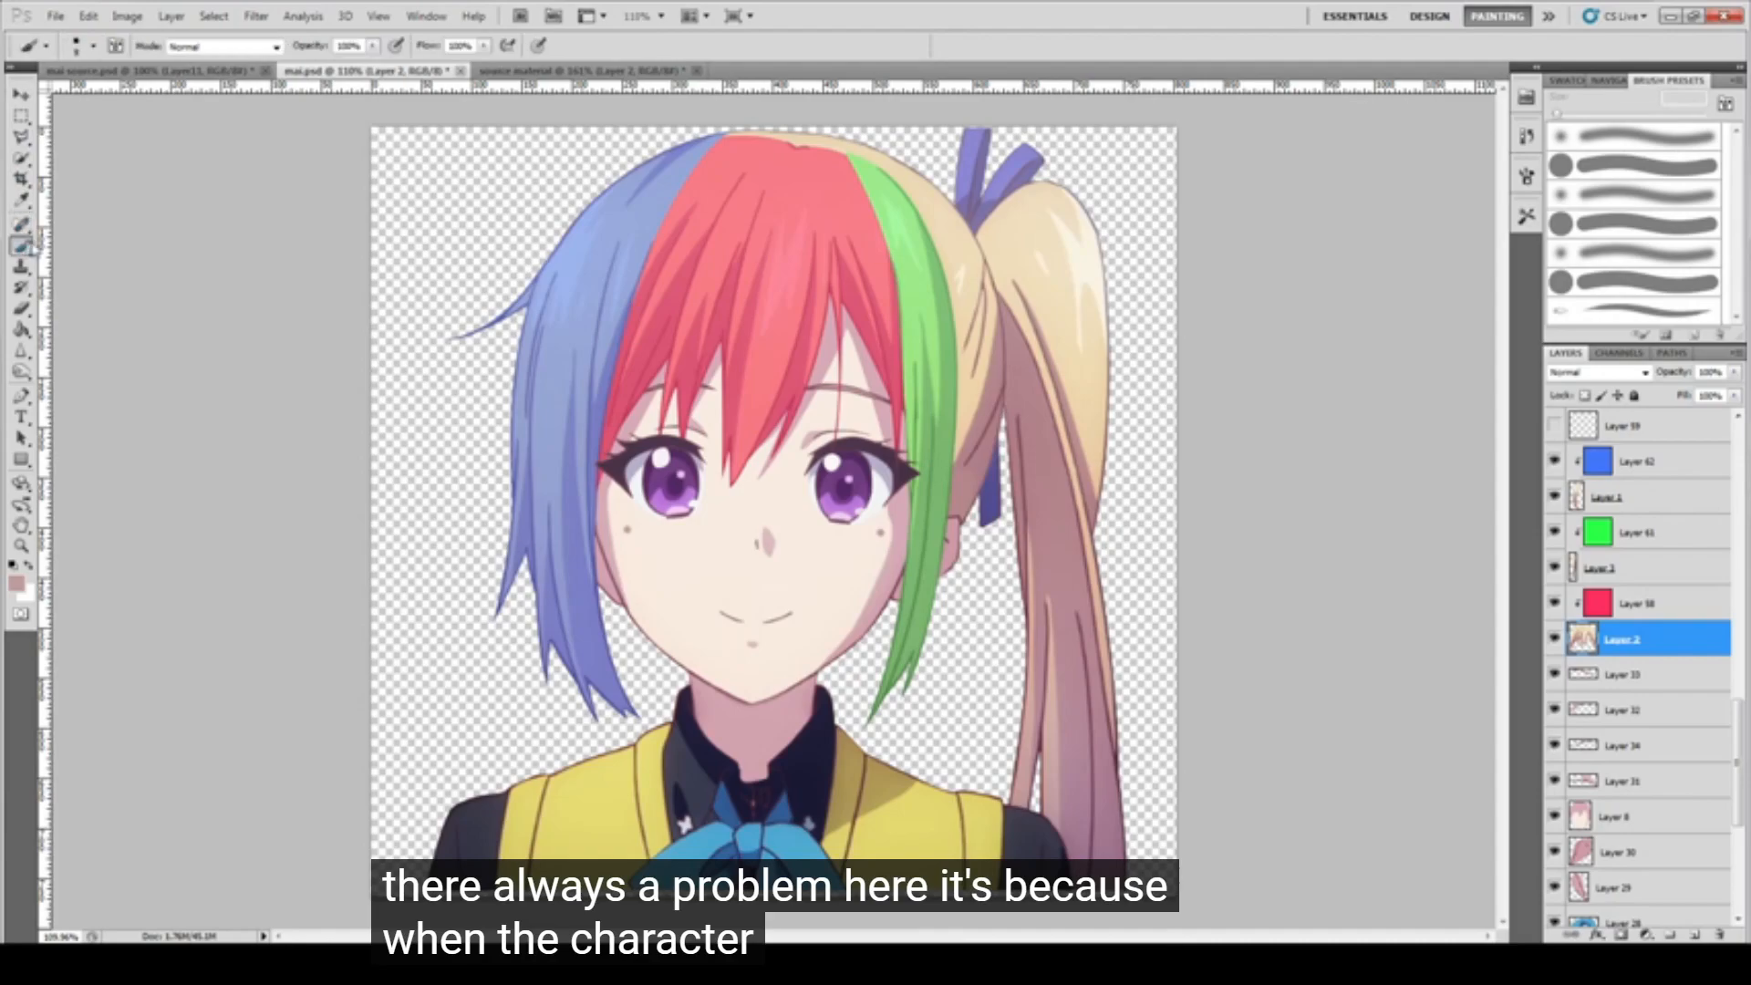
scroll(1643, 517, "up", 1)
left_click(1555, 461)
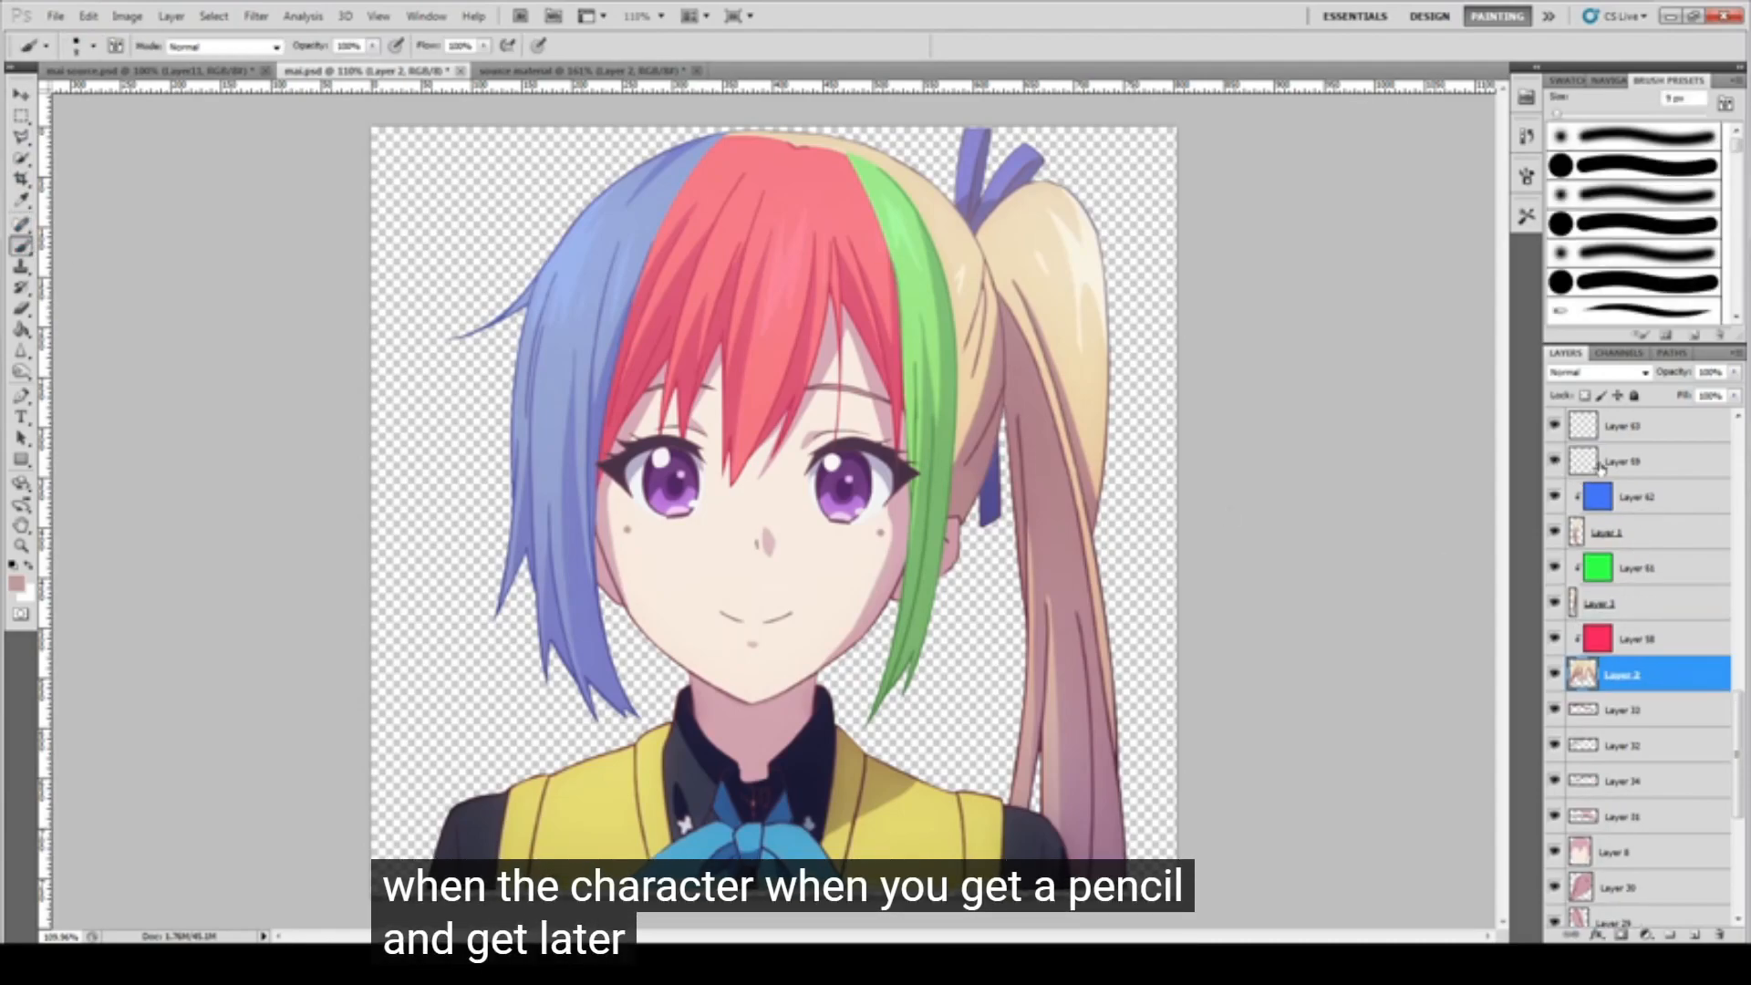
left_click(1614, 460)
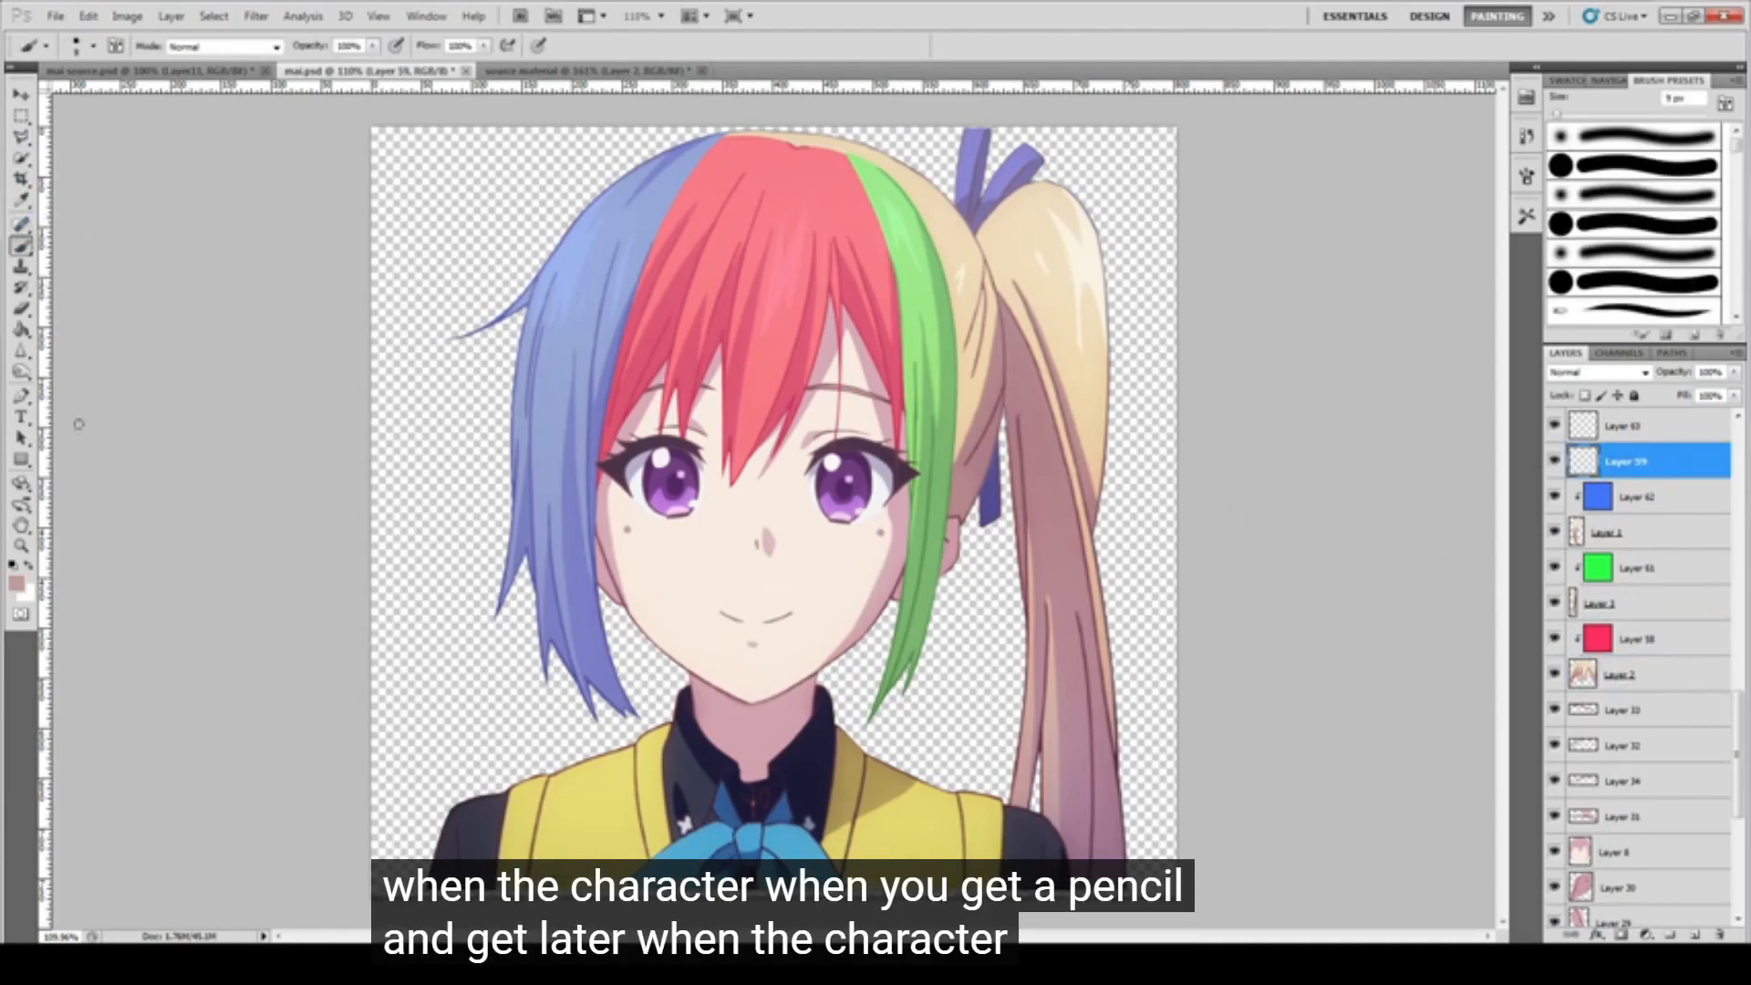
left_click(17, 587)
left_click(1409, 508)
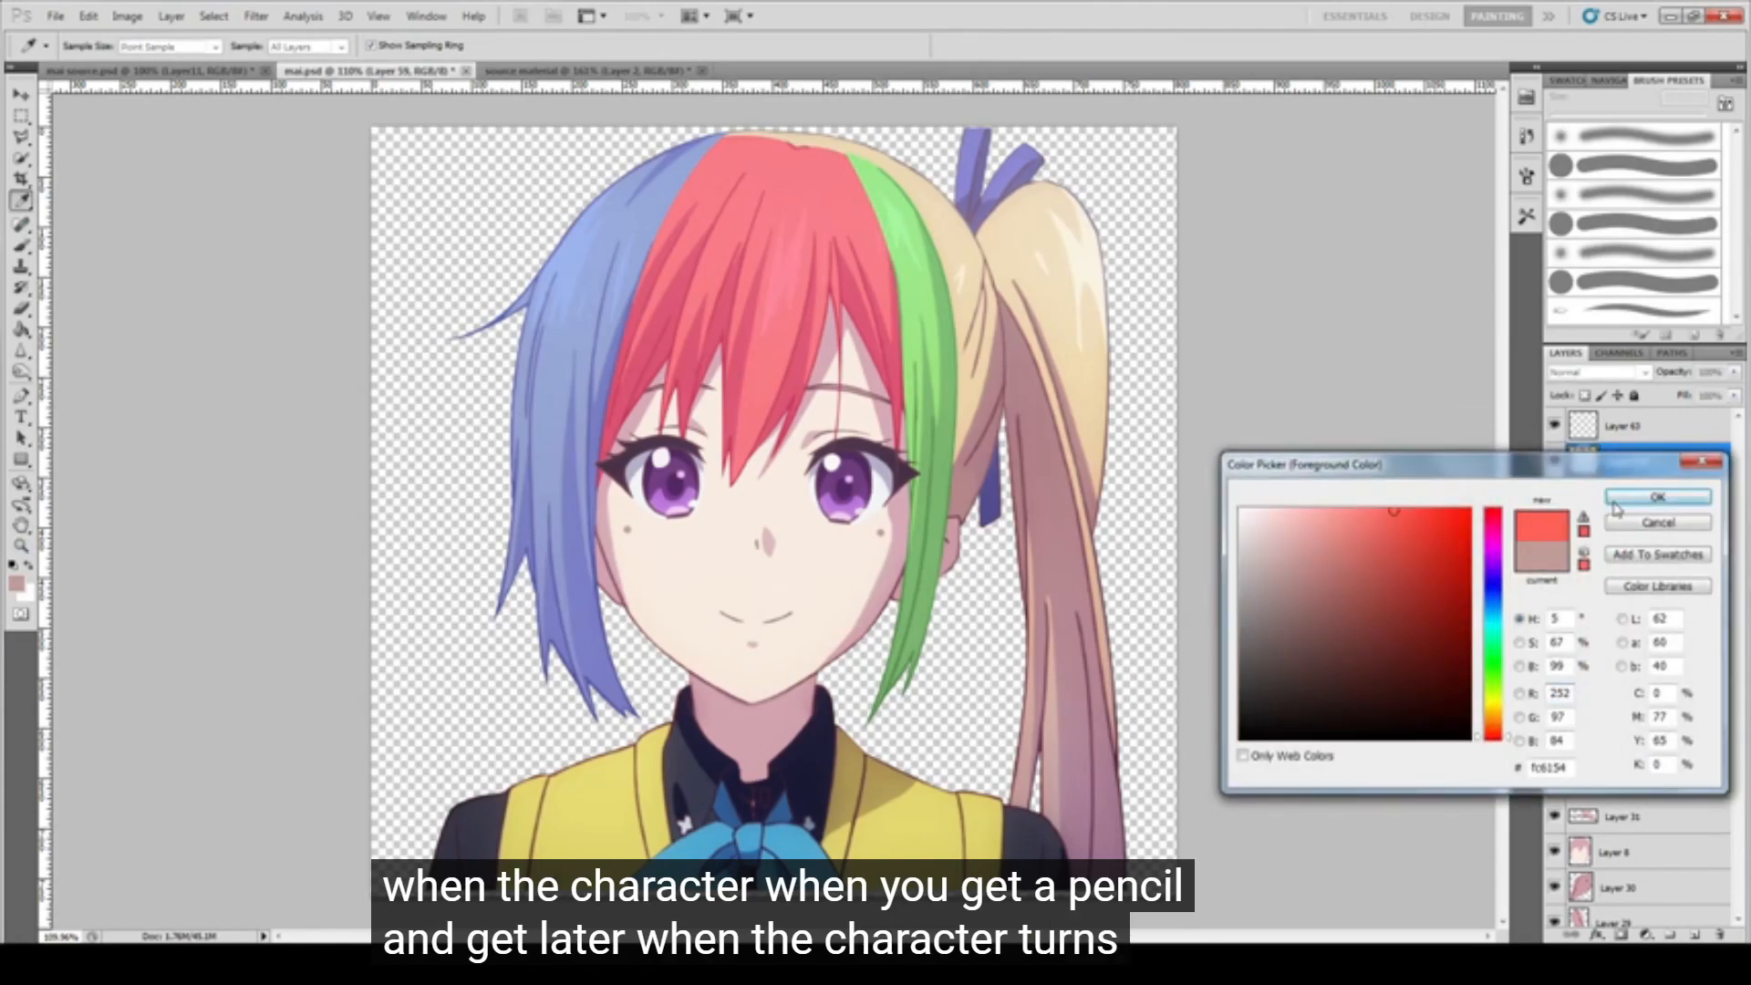
left_click(1657, 497)
Paint a red arrow from the cheek outward across the blue side bangs, and undo it.
left_click_drag(630, 567, 436, 553)
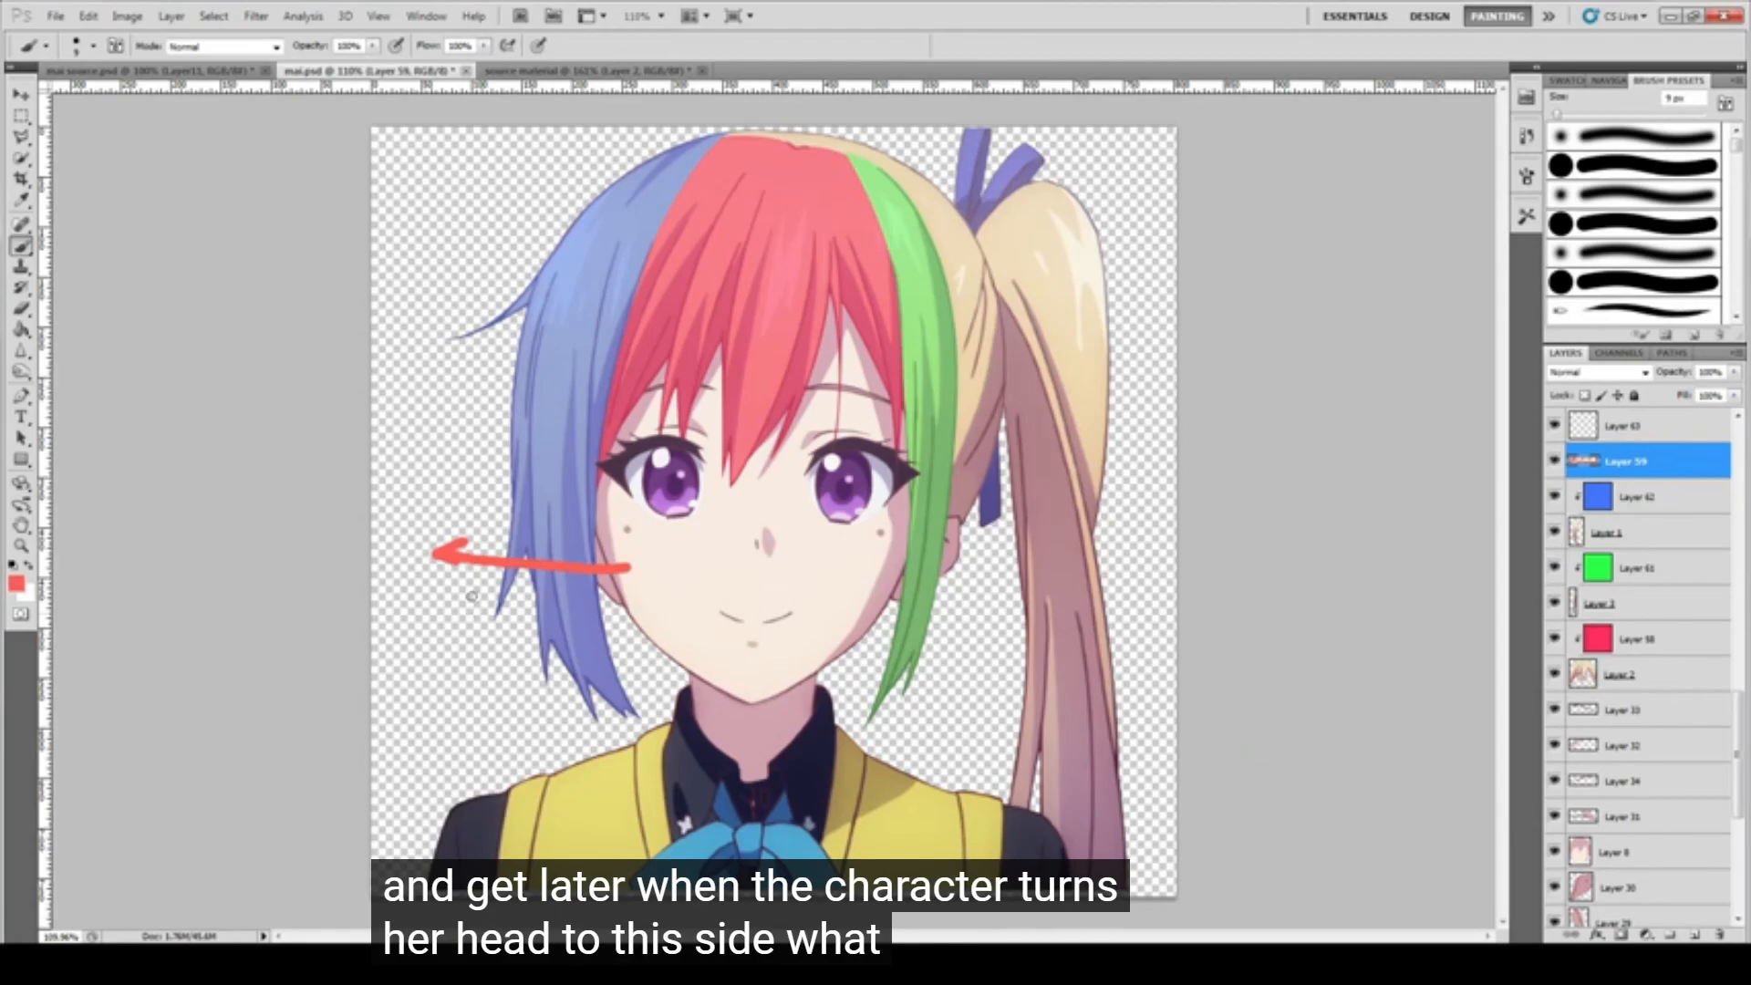
key("ctrl+z")
key("ctrl+z")
key("ctrl+z")
key("ctrl+alt+z")
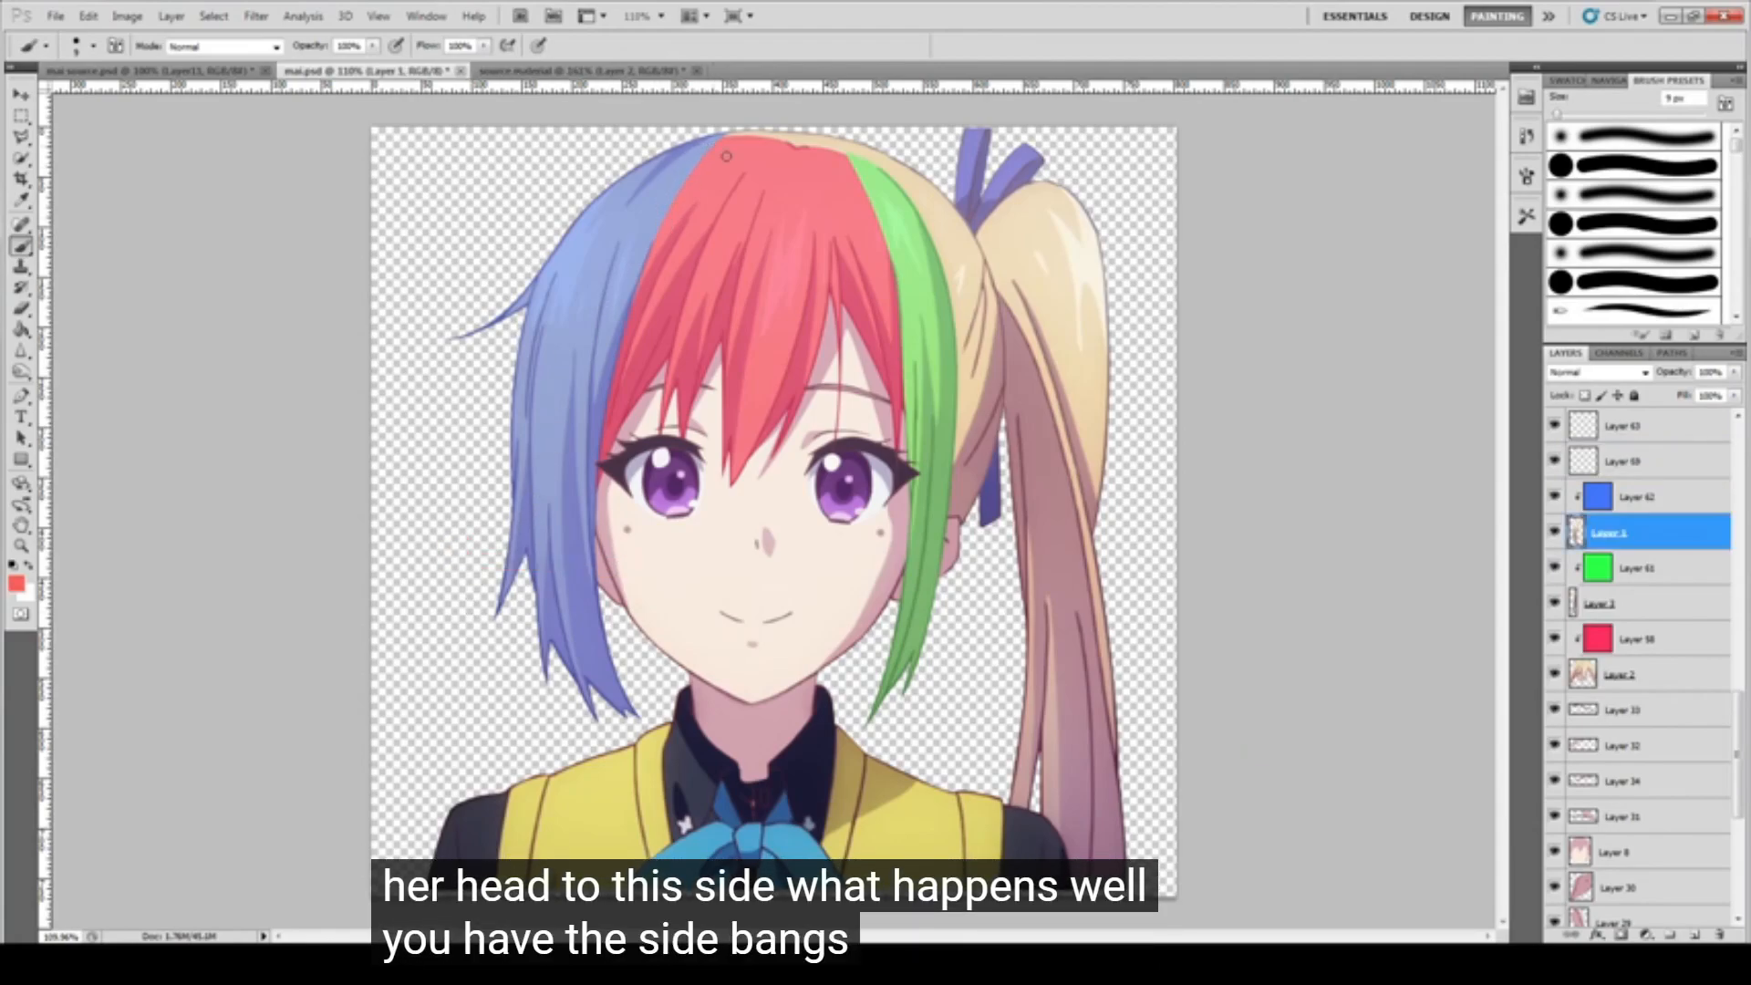
Paint red direction arrows on Layer 59 over the blue, red and green bangs, and trace the seam between blue and red.
left_click(1672, 467)
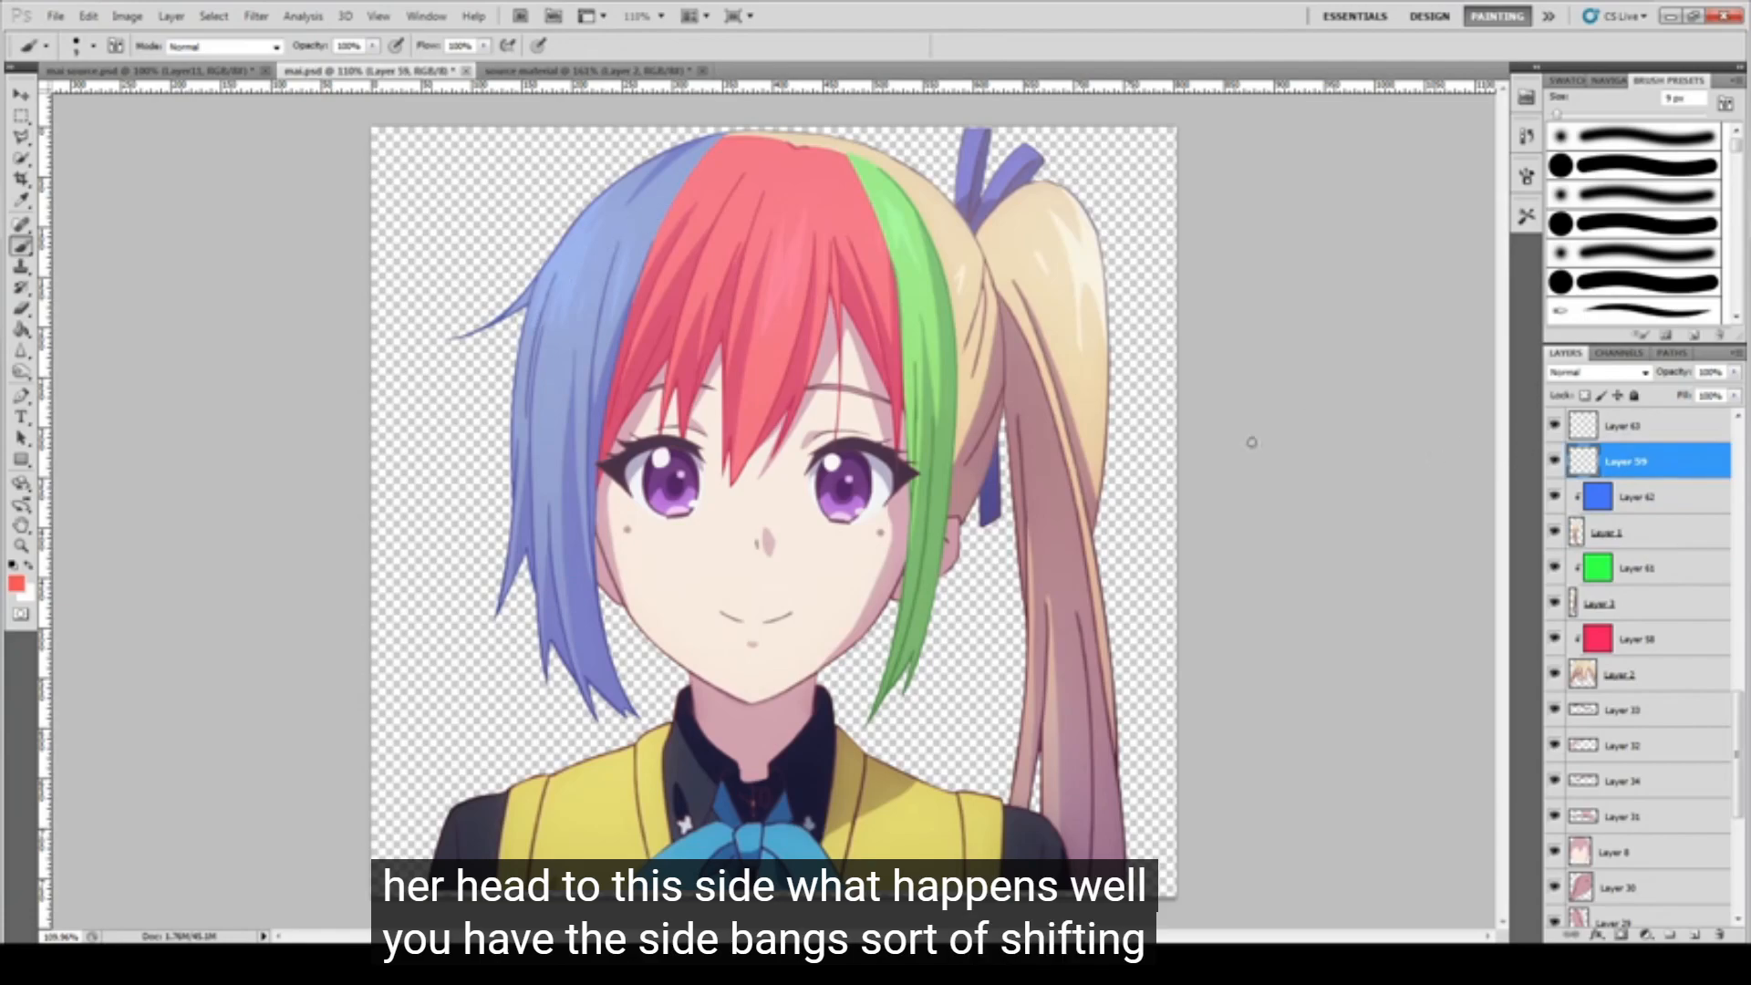
left_click_drag(625, 292, 520, 288)
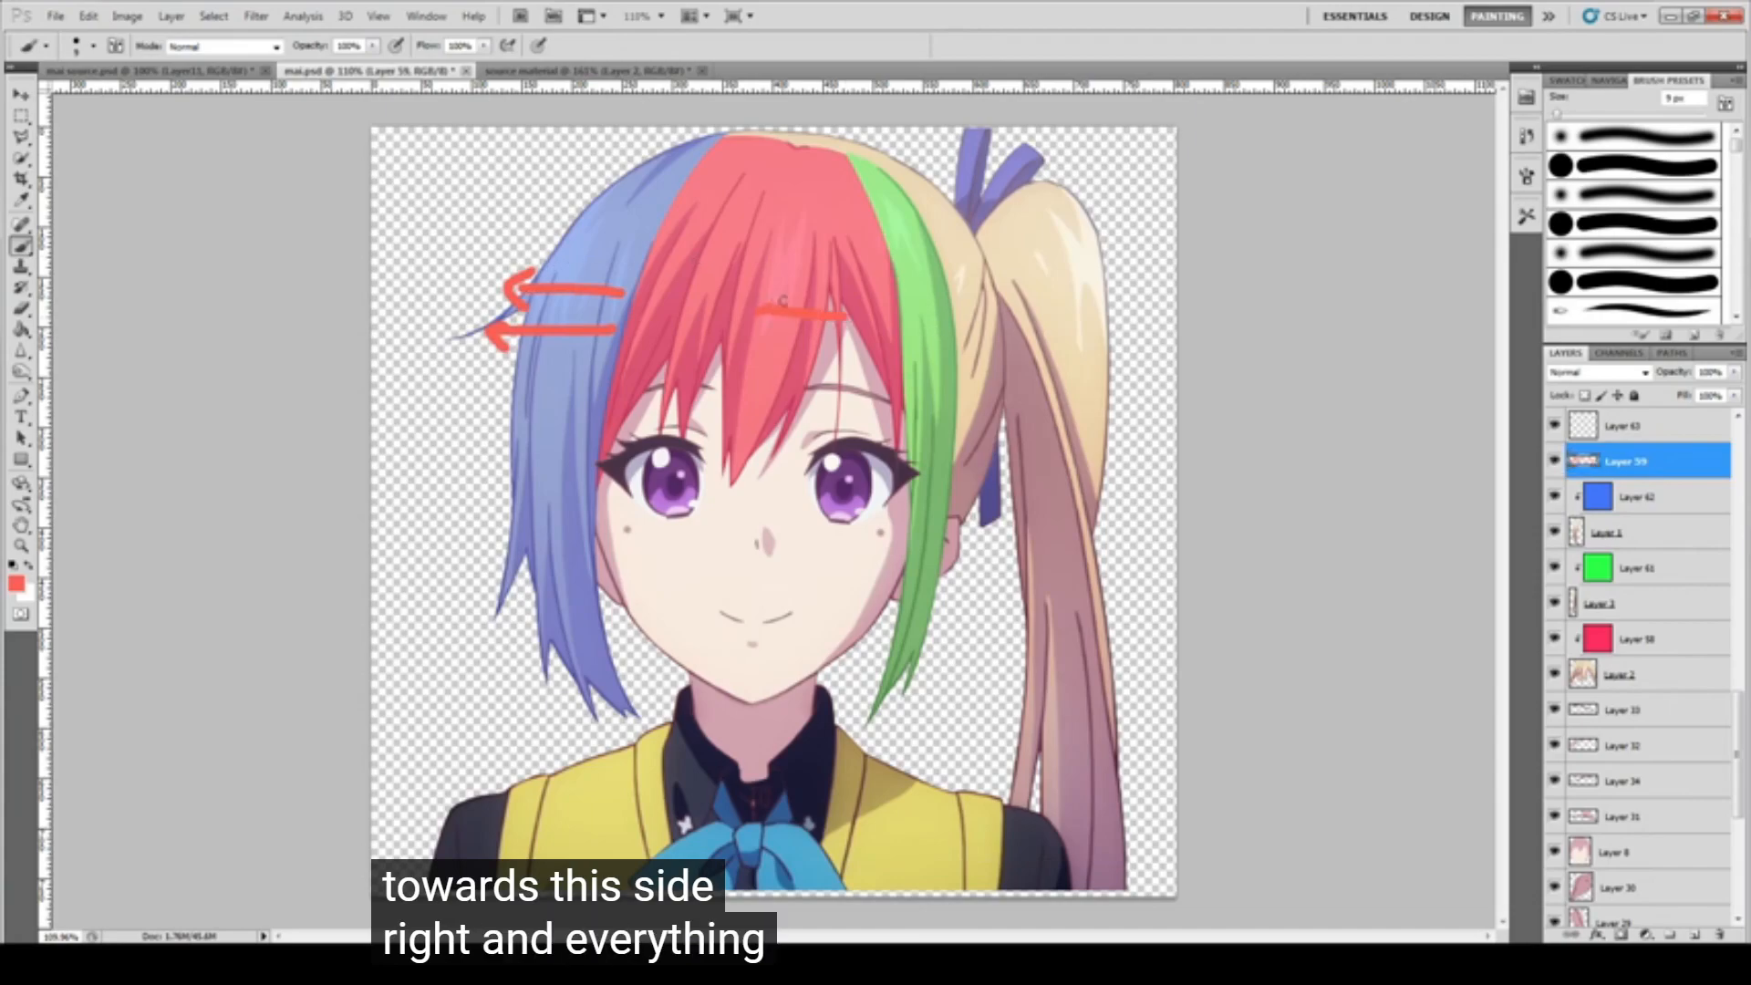
left_click_drag(785, 297, 774, 341)
mouse_move(945, 370)
left_mouse_down()
mouse_move(894, 357)
mouse_move(912, 388)
left_mouse_up()
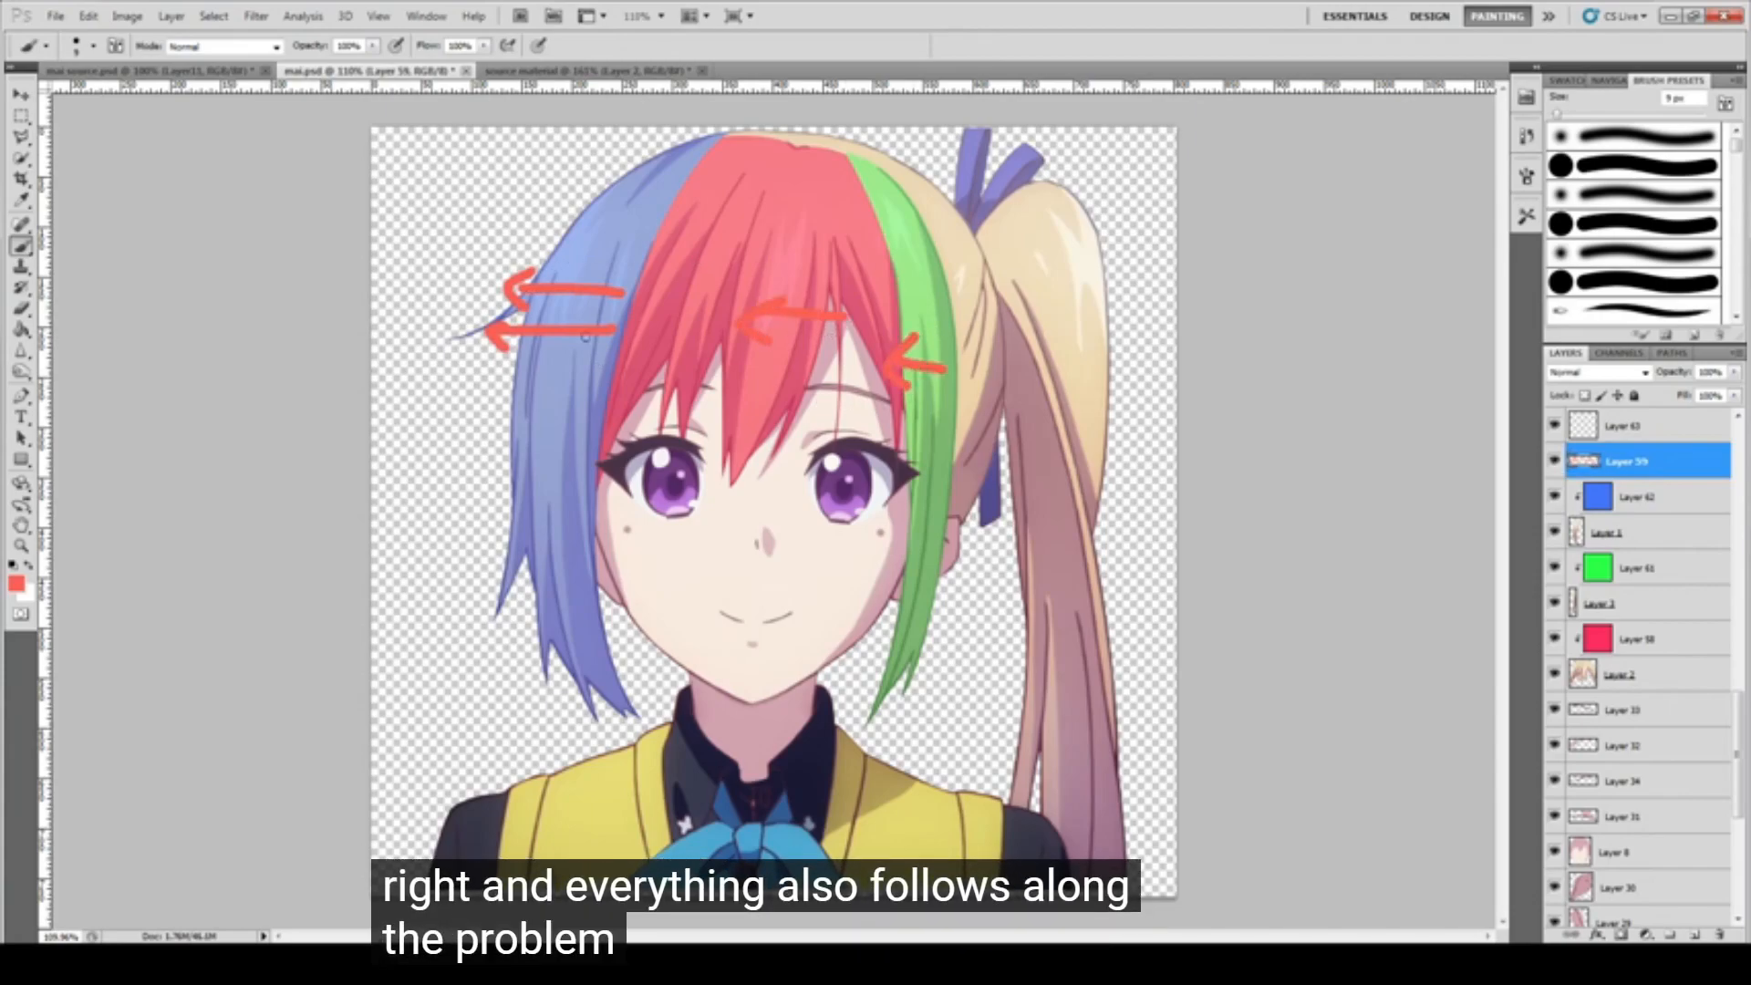
left_click_drag(684, 190, 669, 233)
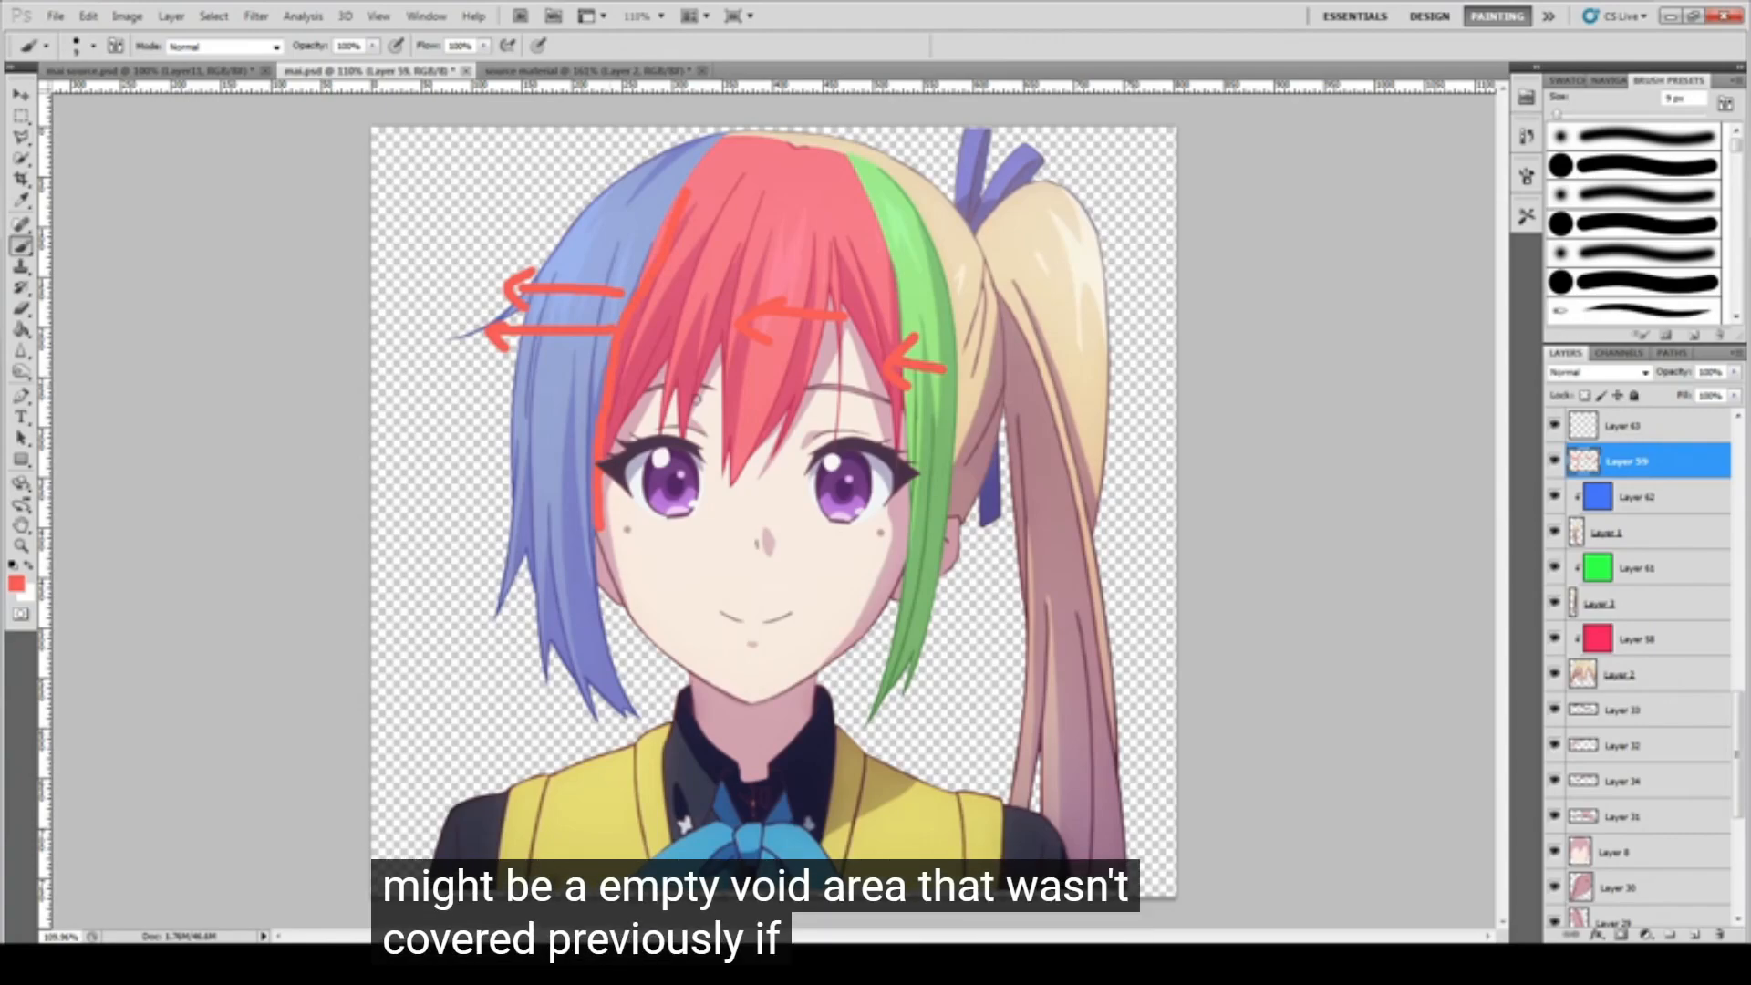
Undo the seam line and all the direction arrows painted over the bangs.
key("ctrl+z")
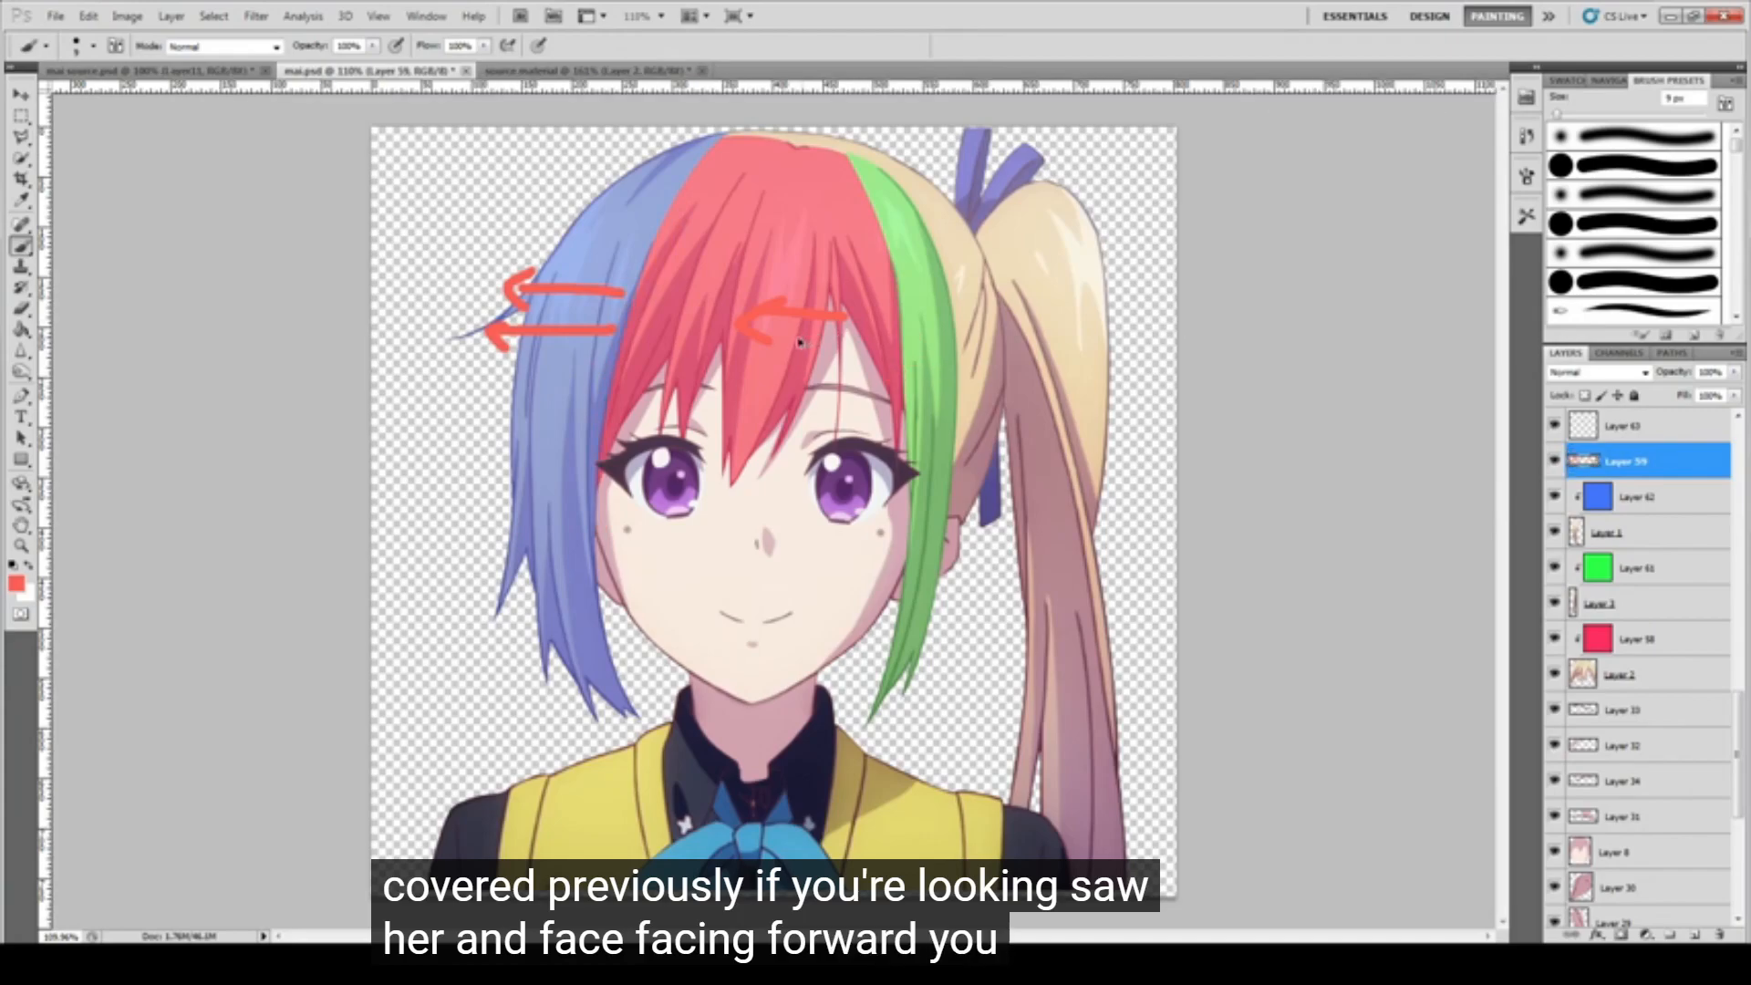
key("ctrl+alt+z")
key("ctrl+alt+z")
key("ctrl+alt+z")
key("ctrl+alt+z")
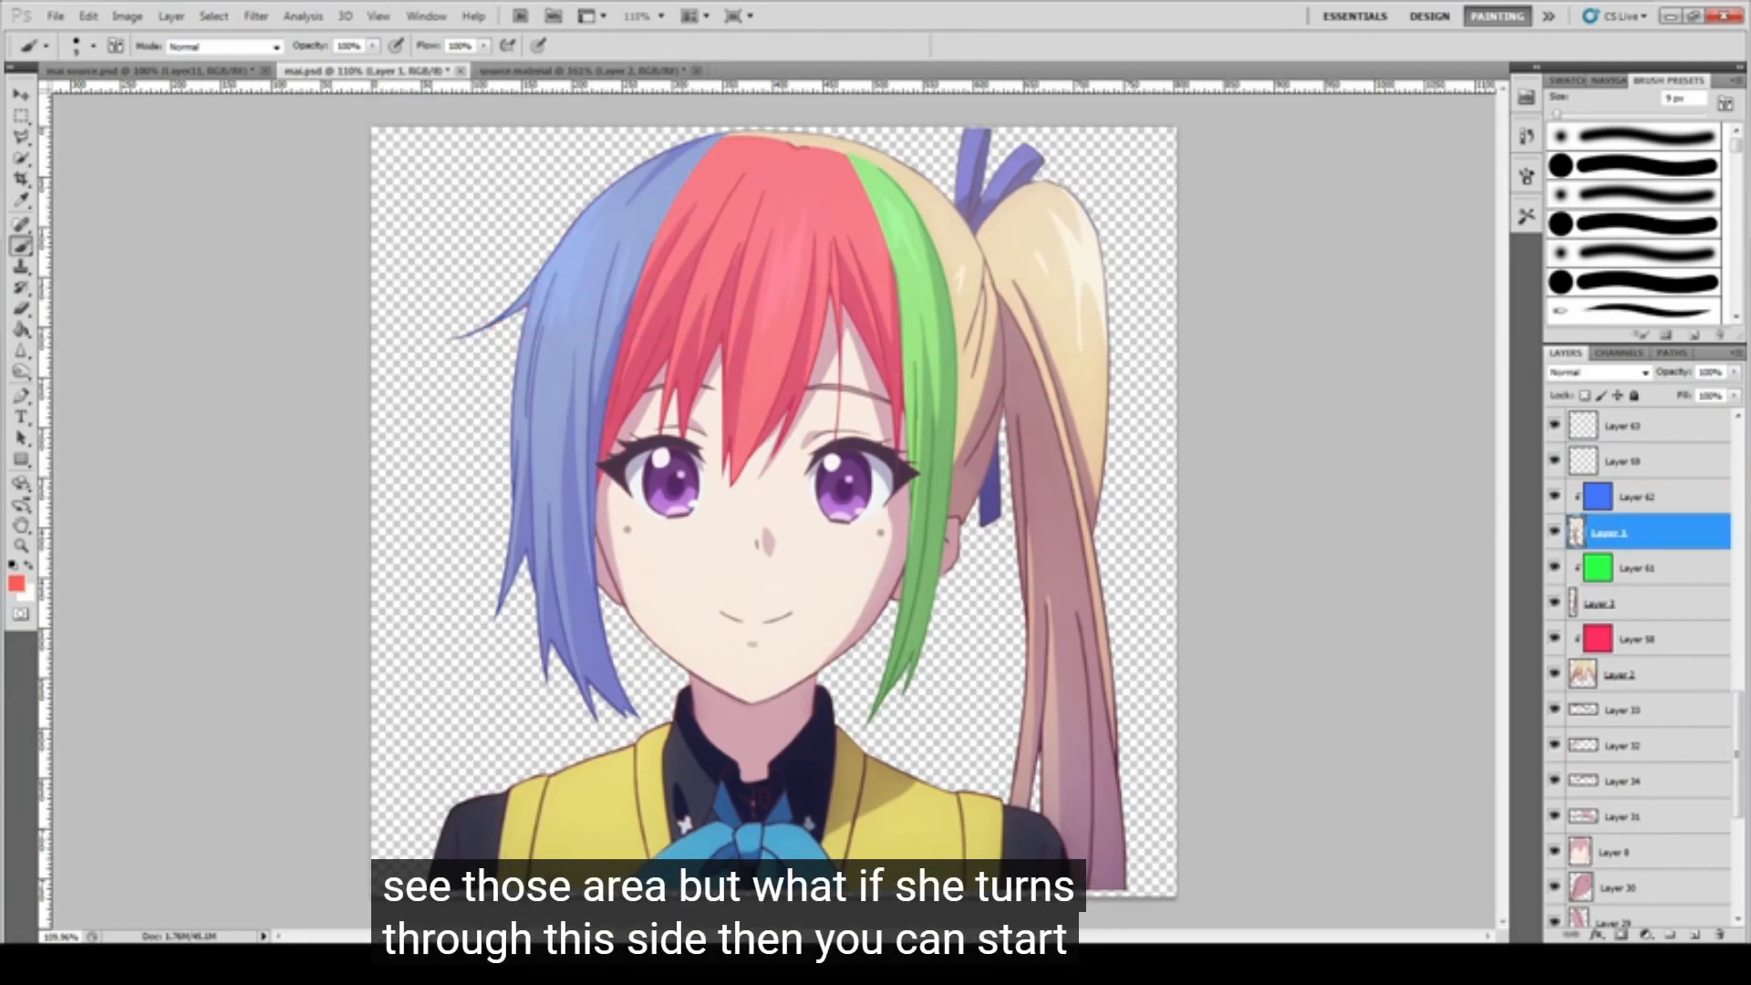
Paint a red arrow on Layer 59 from the cheek across the blue bangs, and mark the seam between blue and red bangs.
left_click(1681, 465)
left_click_drag(673, 541, 483, 521)
mouse_move(482, 488)
left_mouse_down()
mouse_move(483, 515)
mouse_move(538, 565)
left_mouse_up()
mouse_move(598, 455)
left_mouse_down()
mouse_move(682, 206)
mouse_move(635, 318)
left_mouse_up()
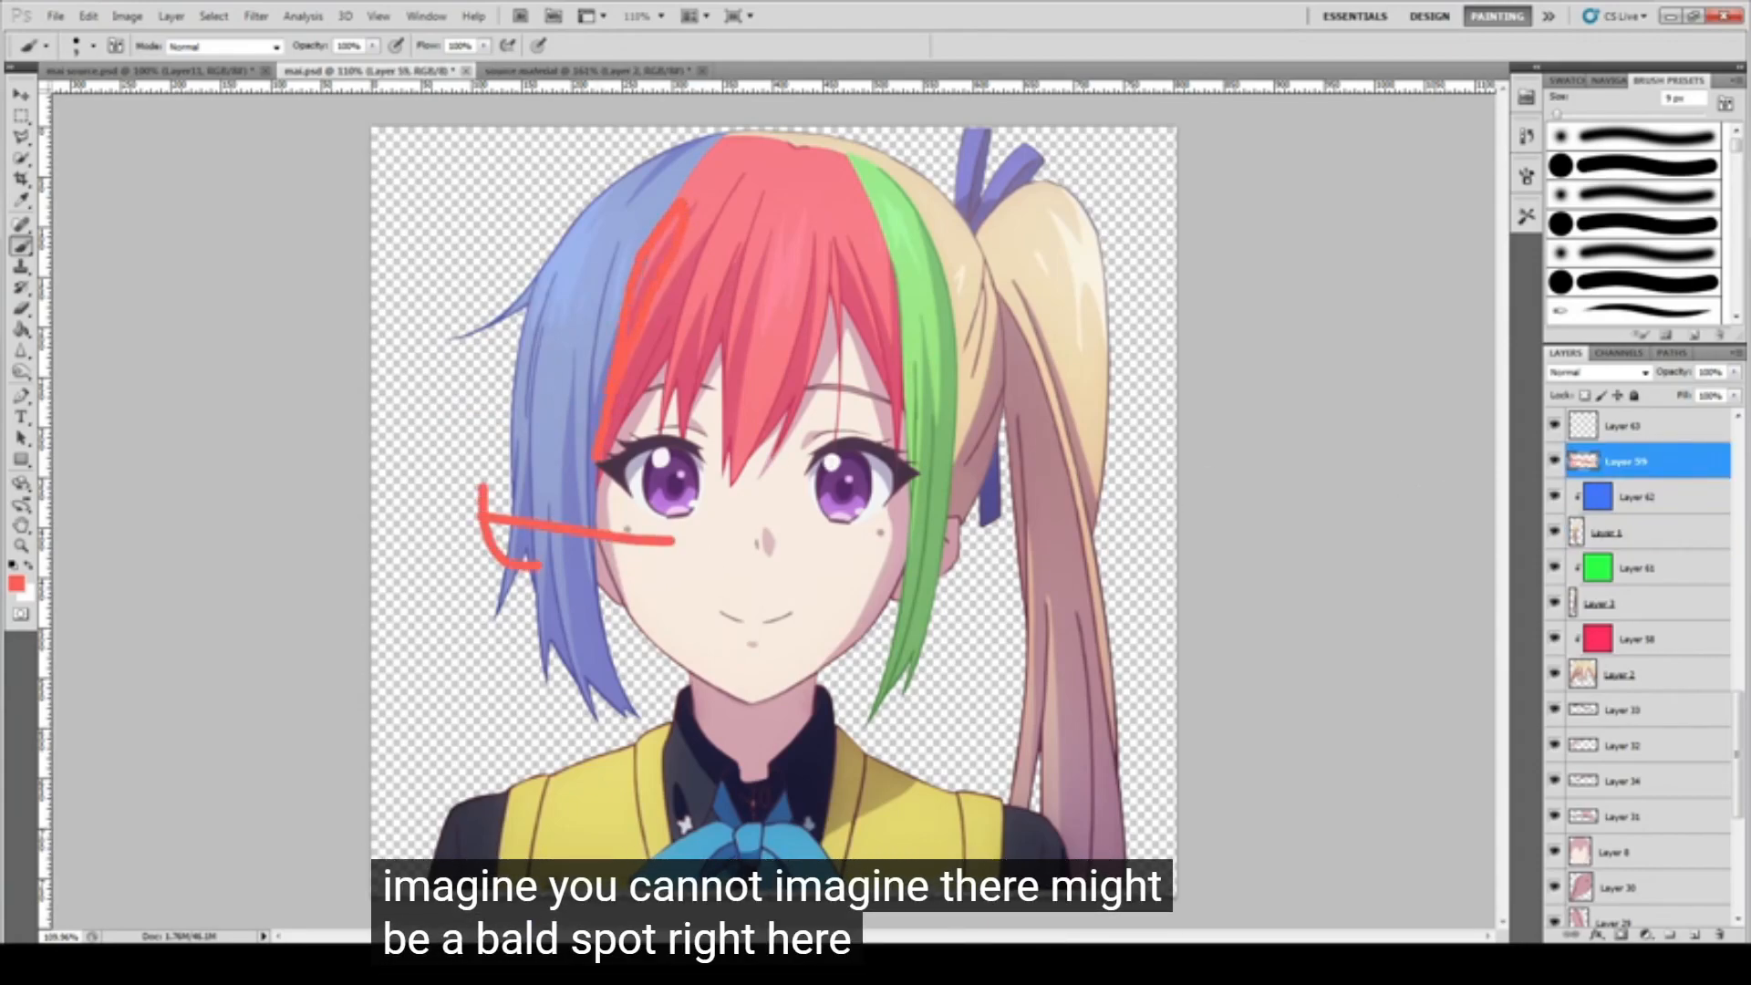
Undo the red arrow and seam strokes painted over the bangs on Layer 59.
key("ctrl+alt+z")
key("ctrl+alt+z")
key("ctrl+alt+z")
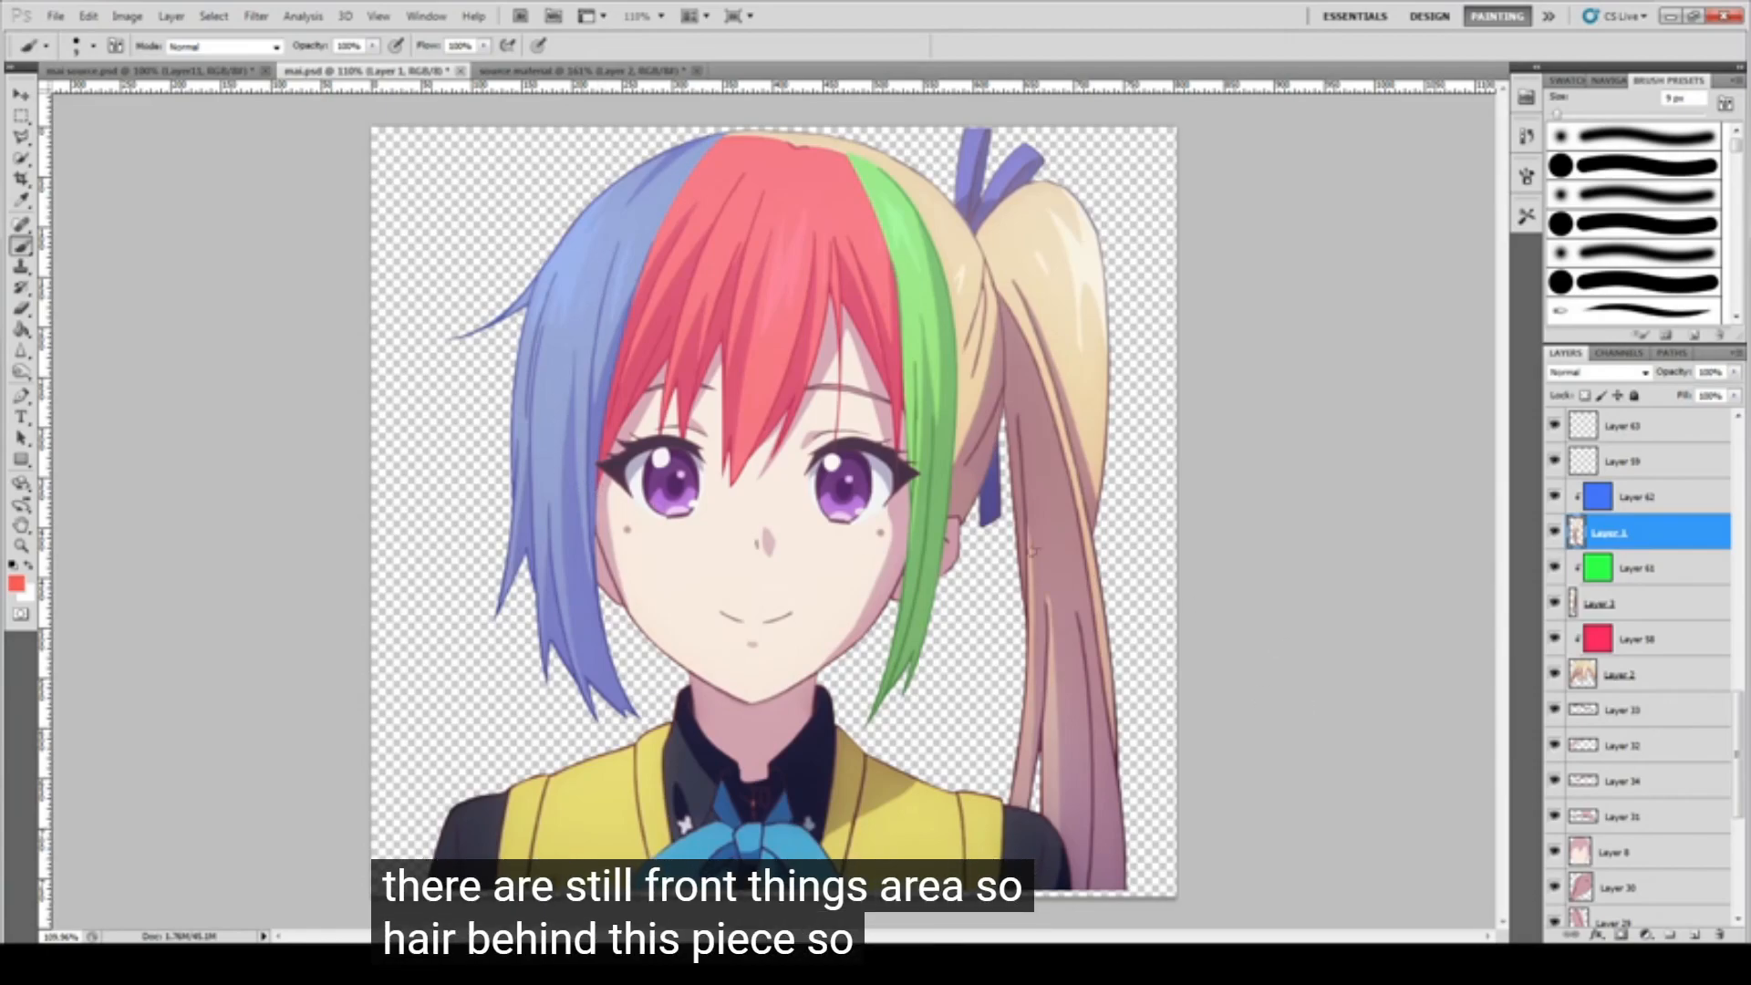
Set the blue-tinted side bangs layer, Layer 1, to Hard Light and hide the back hair layer beneath the head.
left_click(1624, 378)
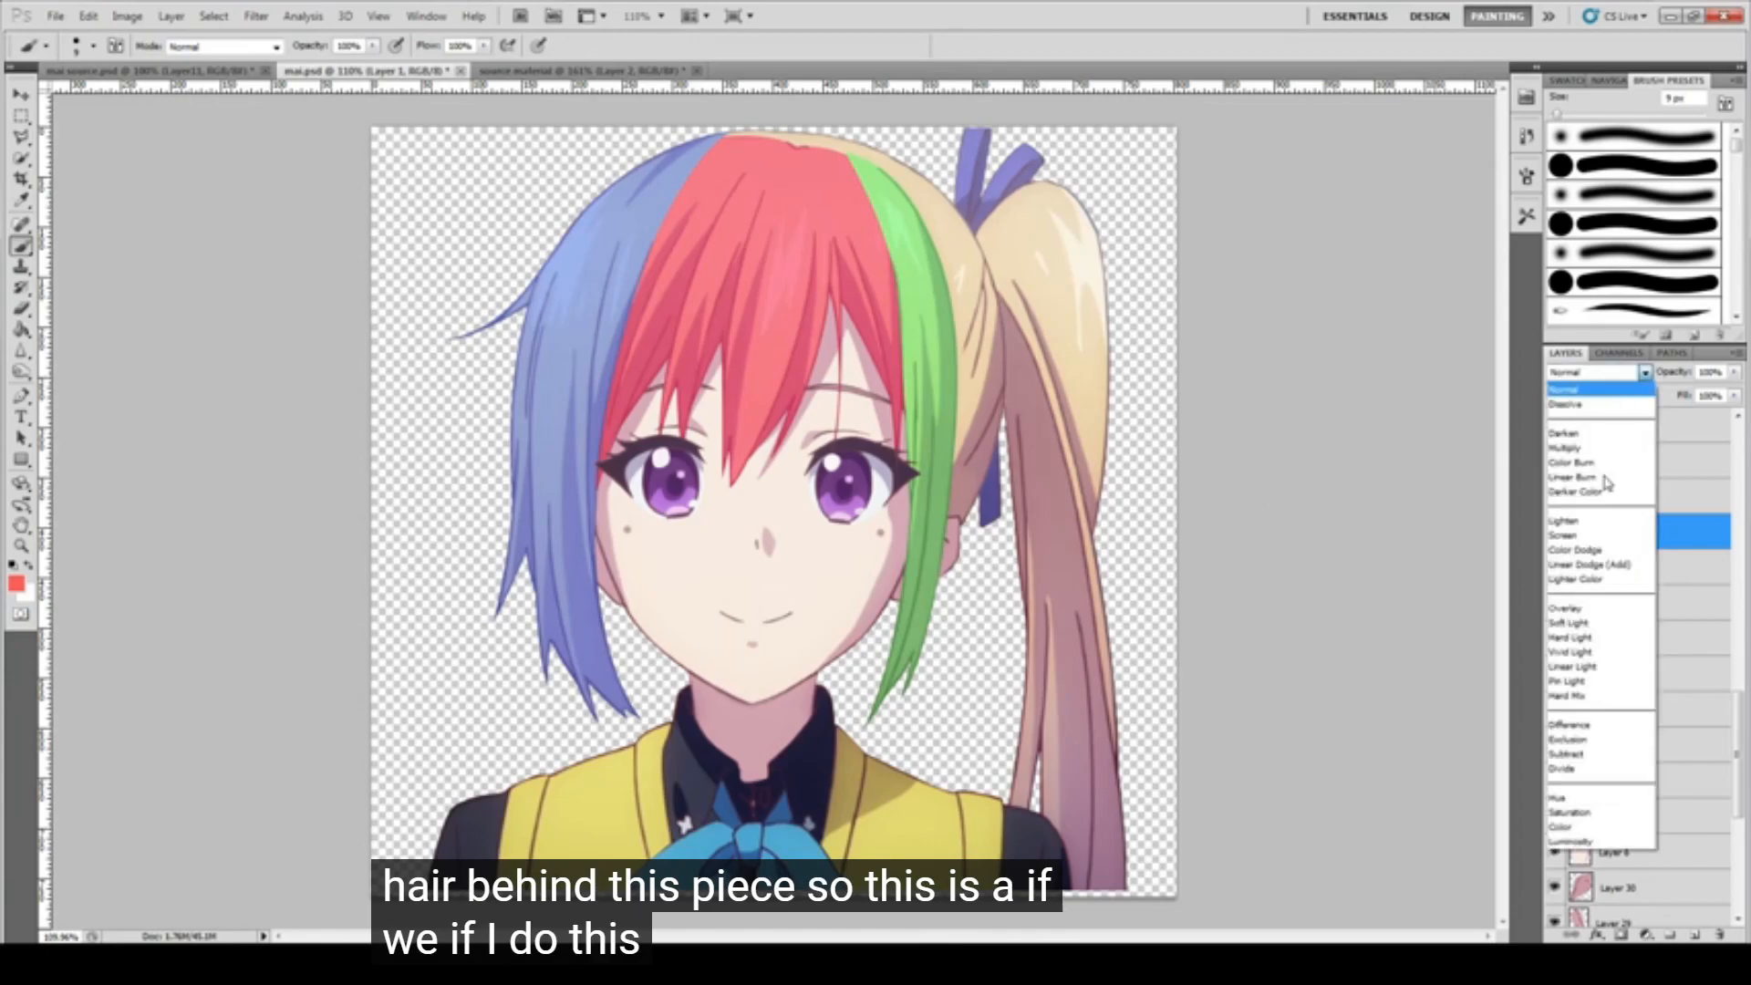
left_click(1587, 639)
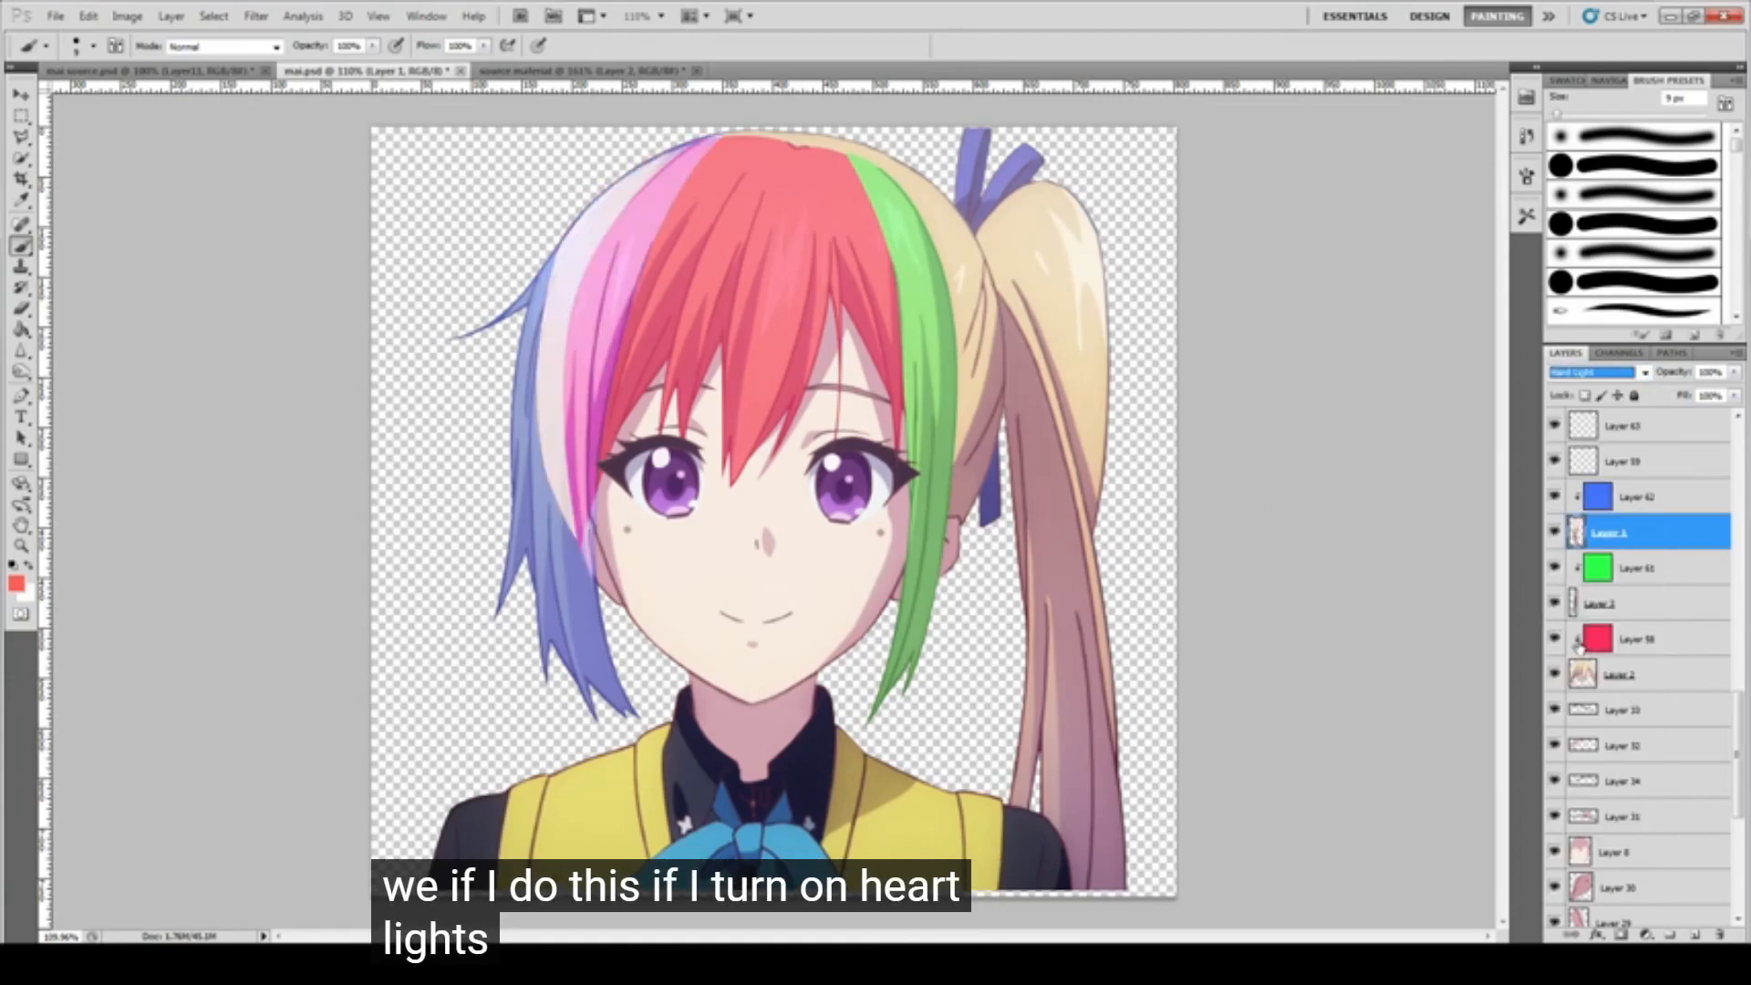
scroll(1585, 800, "down", 5)
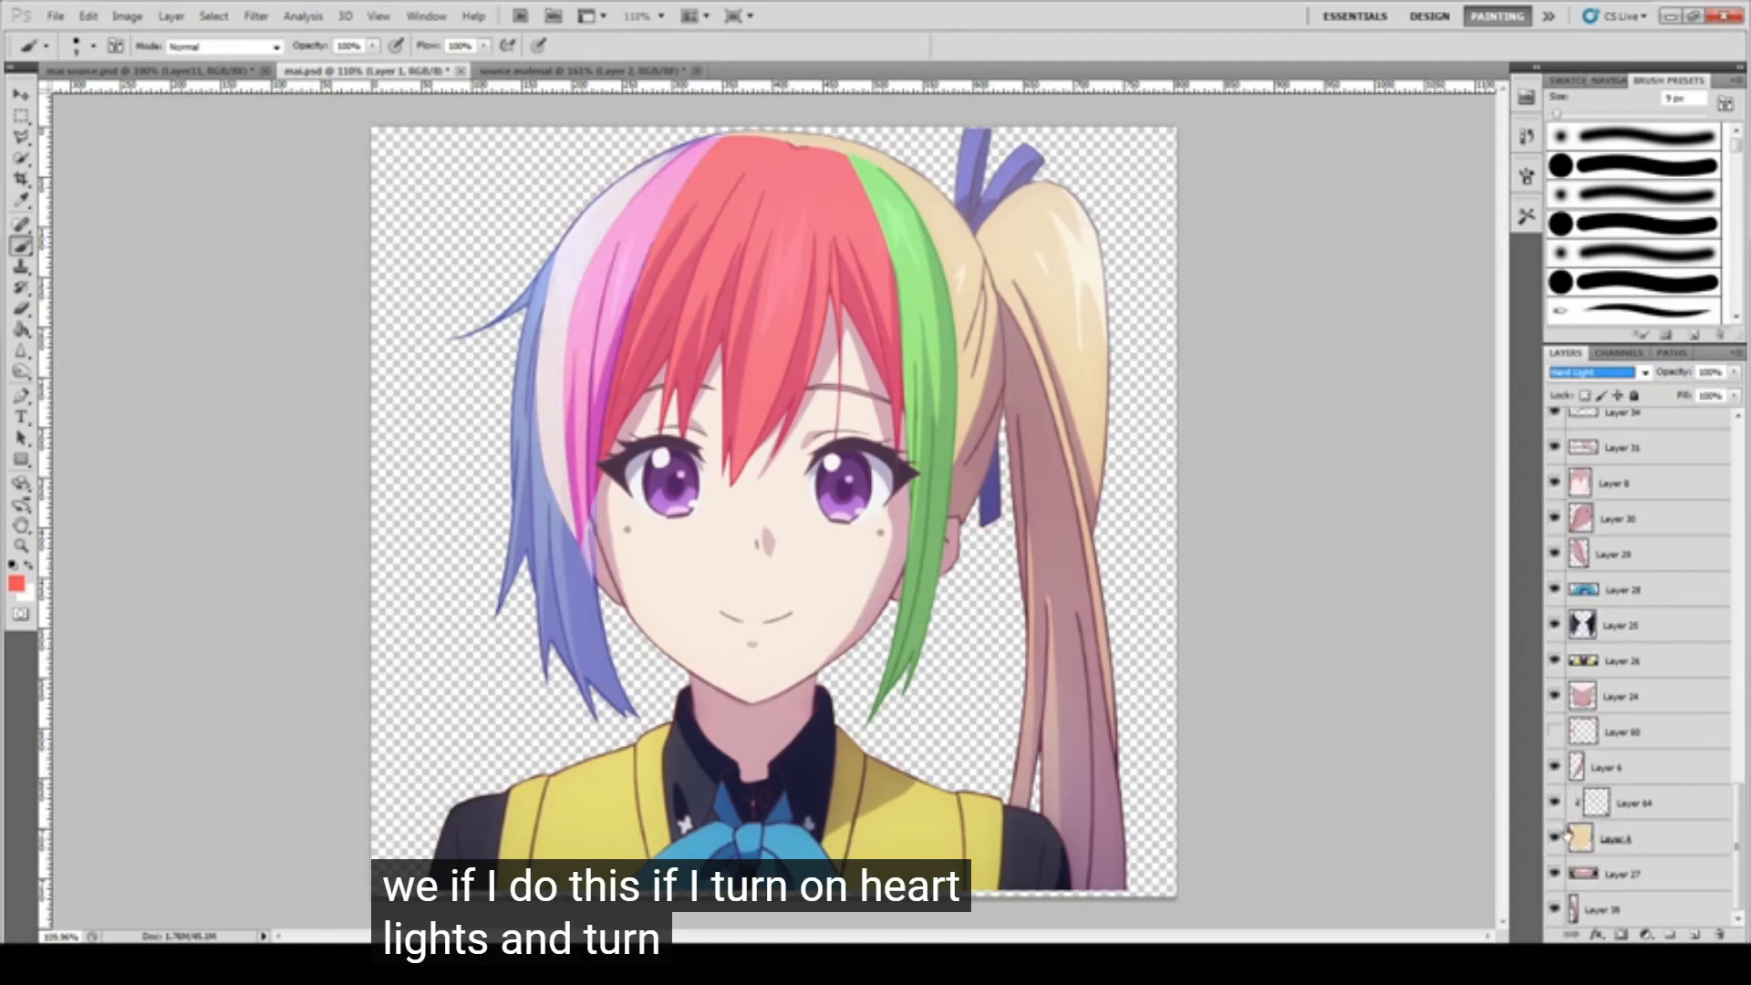
left_click(1555, 837)
scroll(1605, 729, "up", 5)
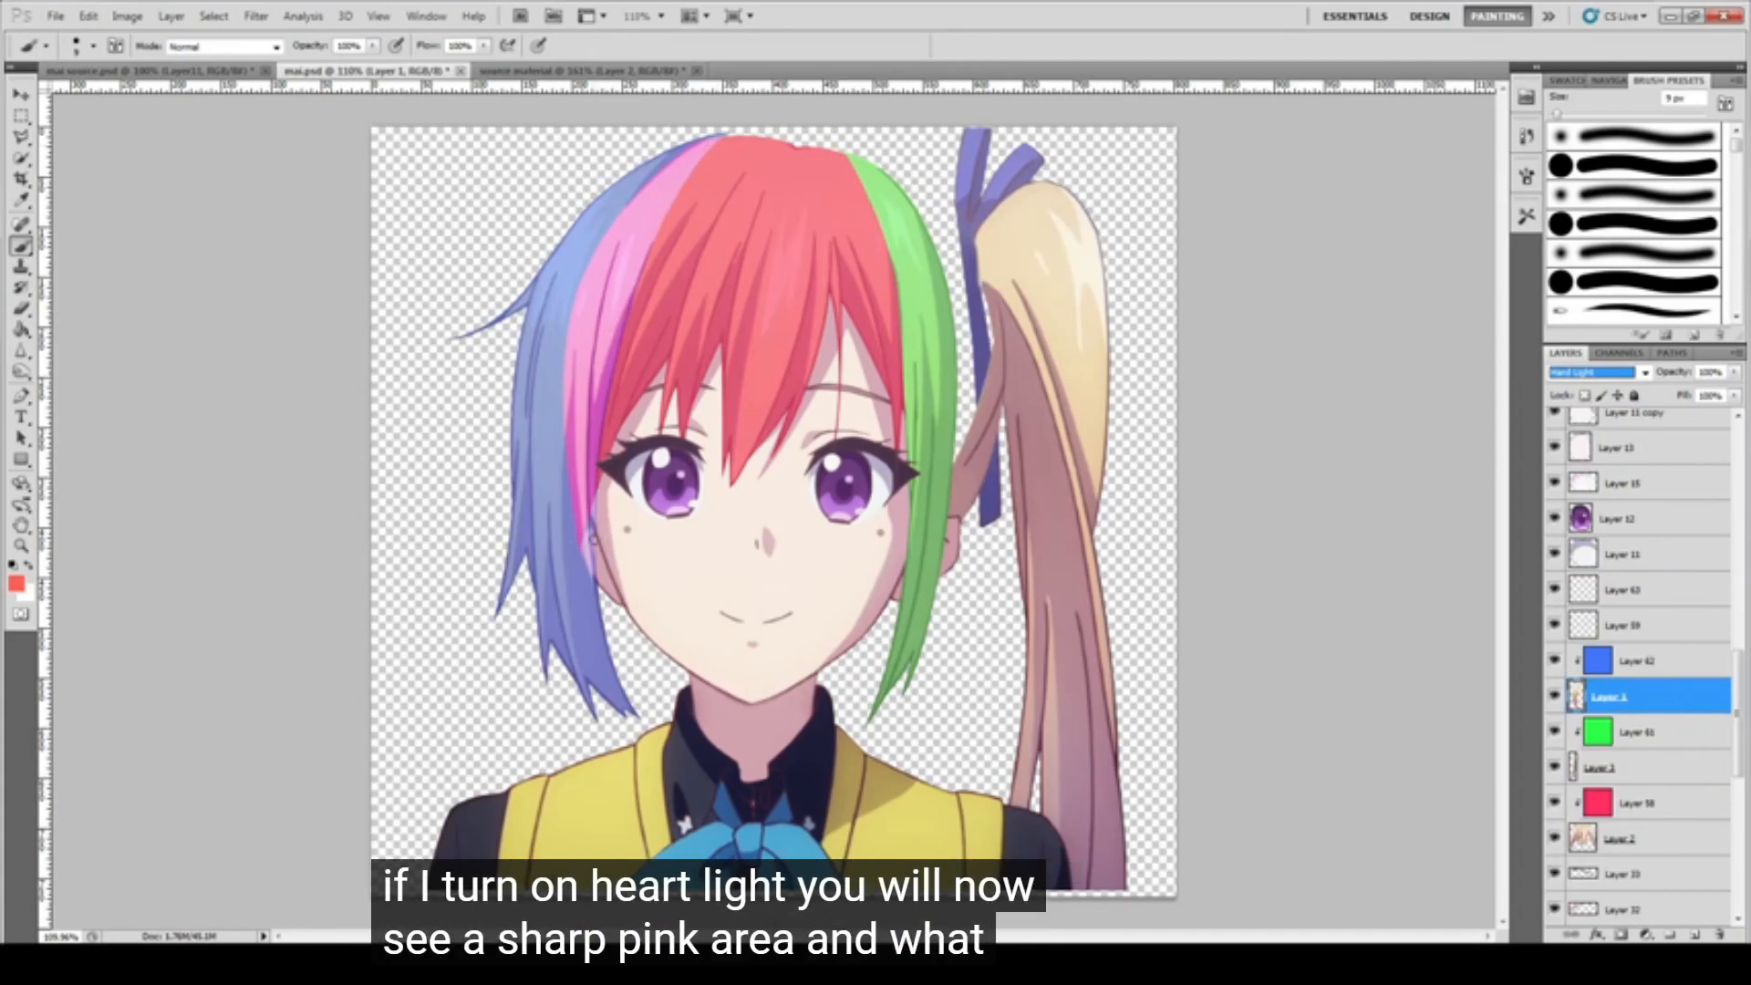
Hide Layer 1 and the red tint Layer 58, and toggle Layer 2 to examine the patched front bangs.
left_click(1555, 697)
left_click(1555, 697)
left_click(1555, 696)
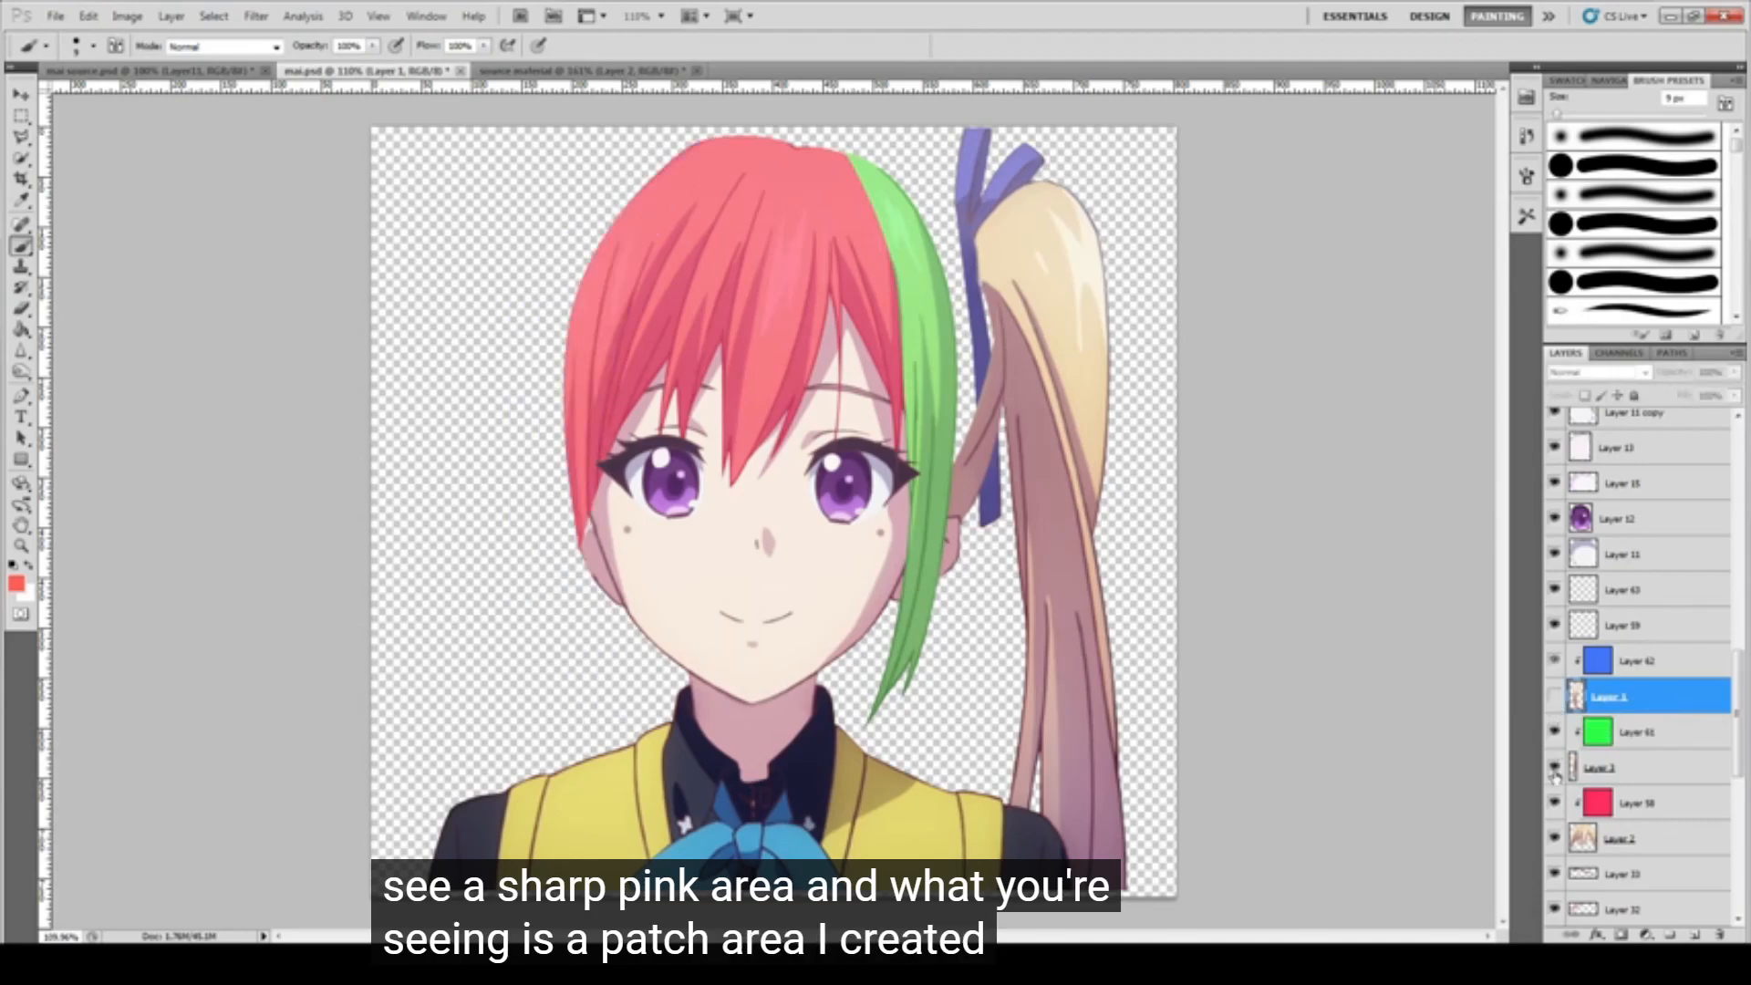
left_click(1555, 804)
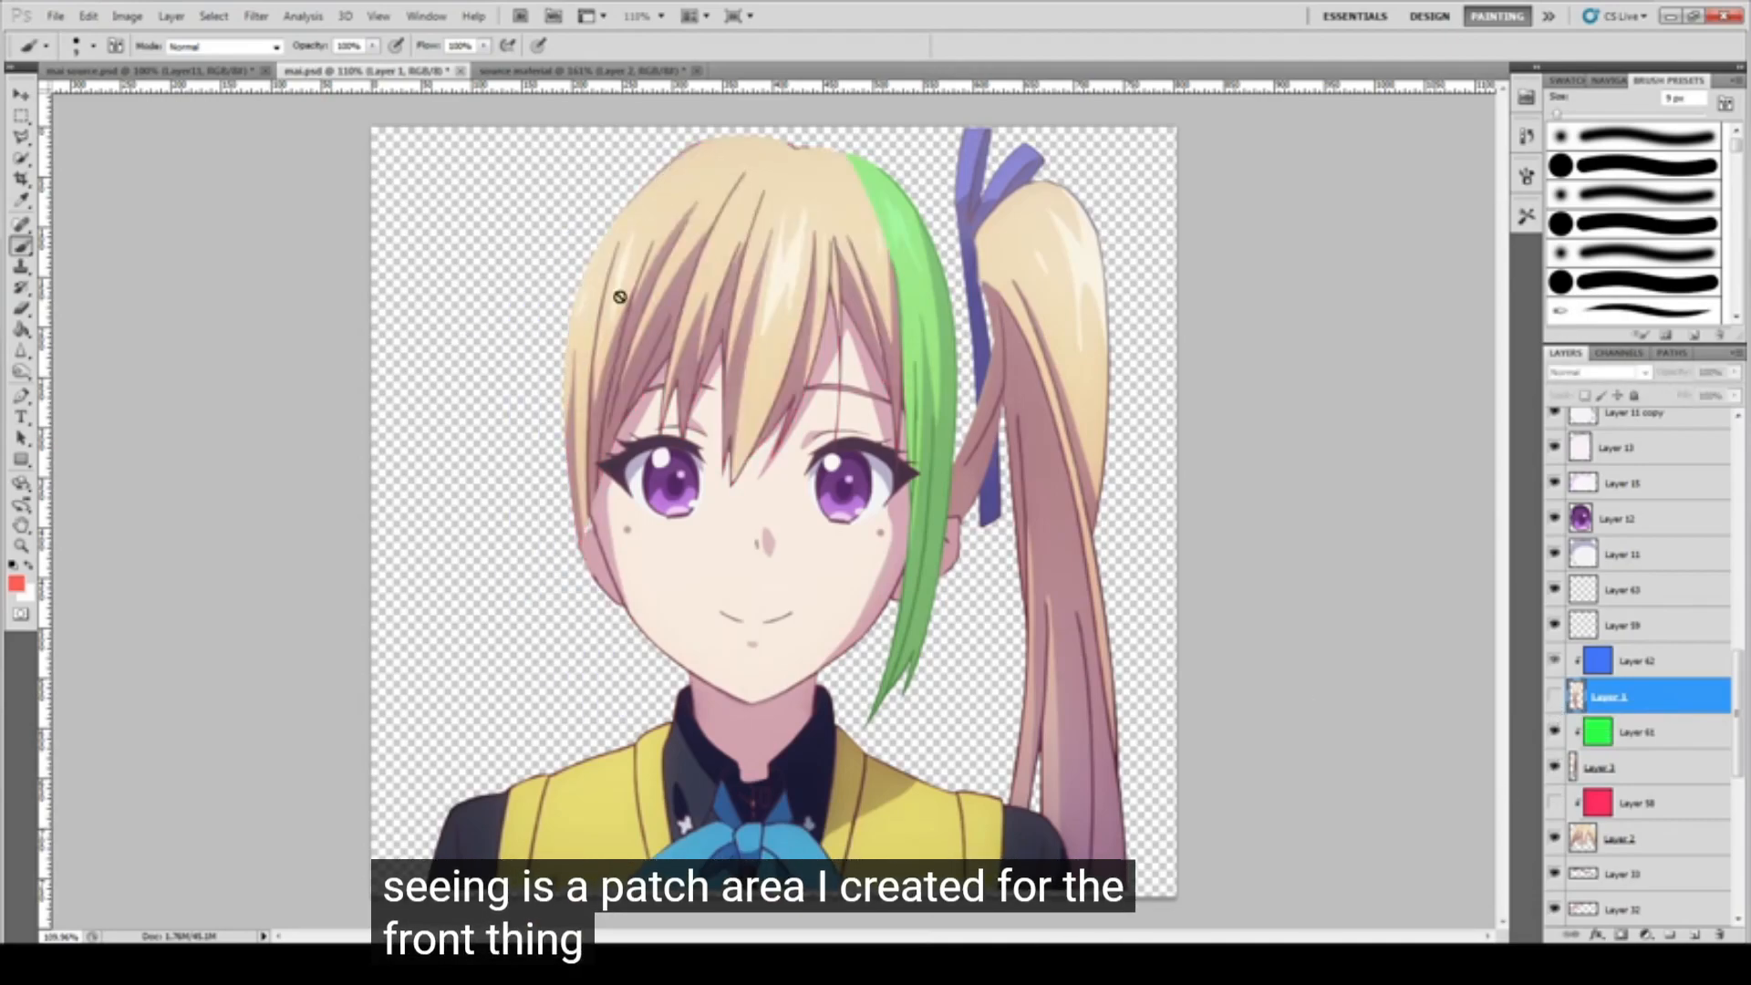
left_click(1555, 839)
left_click(1555, 839)
left_click(1555, 839)
left_click(1555, 839)
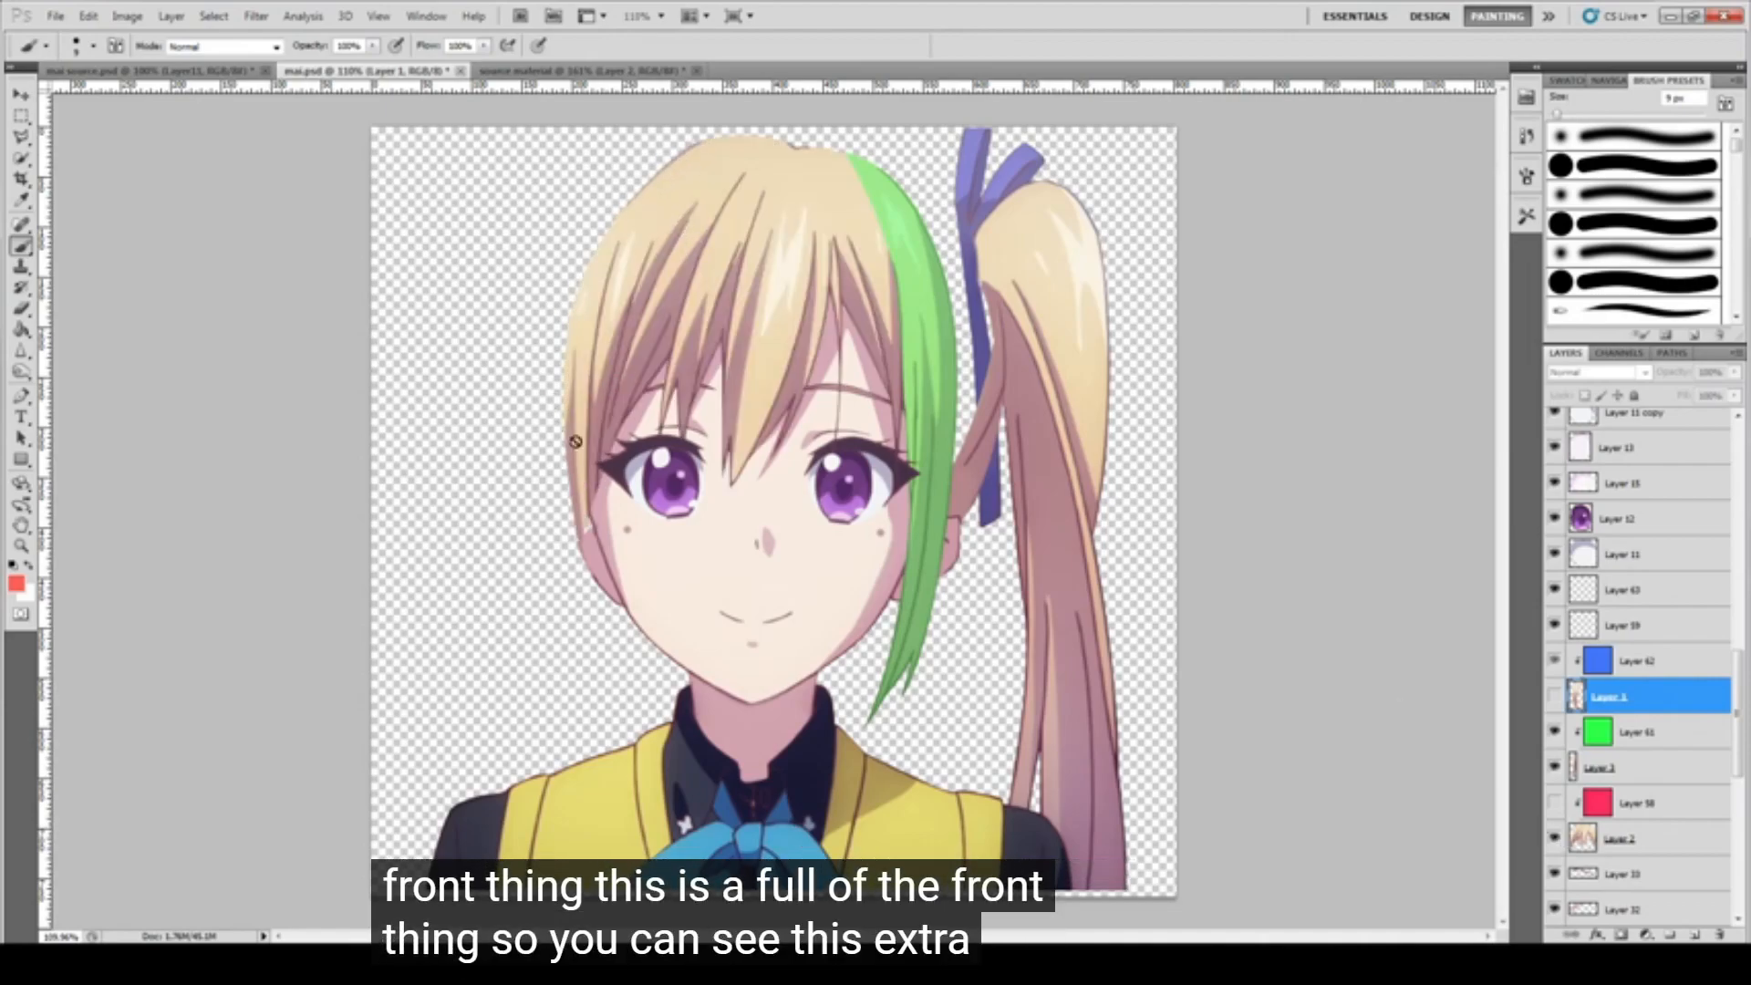
Toggle Layer 1 and its blue tint, Layer 62, to compare the side bangs with the patch underneath.
left_click(1555, 697)
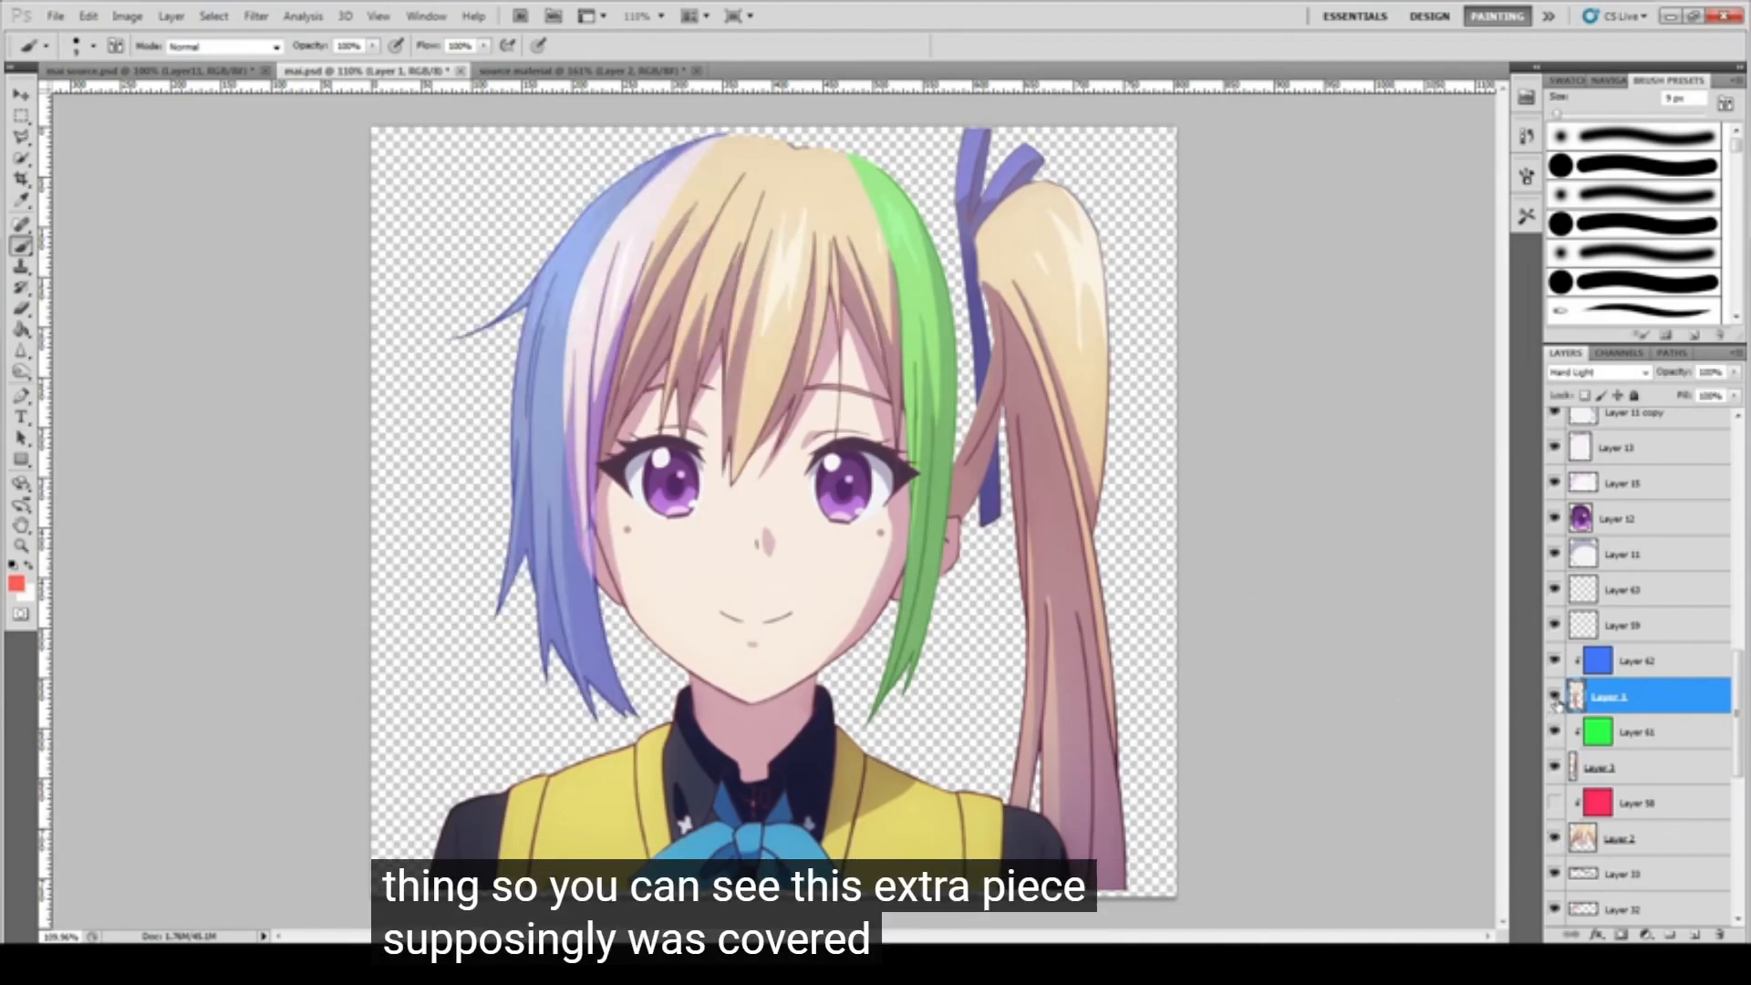
left_click(1555, 696)
left_click(1555, 696)
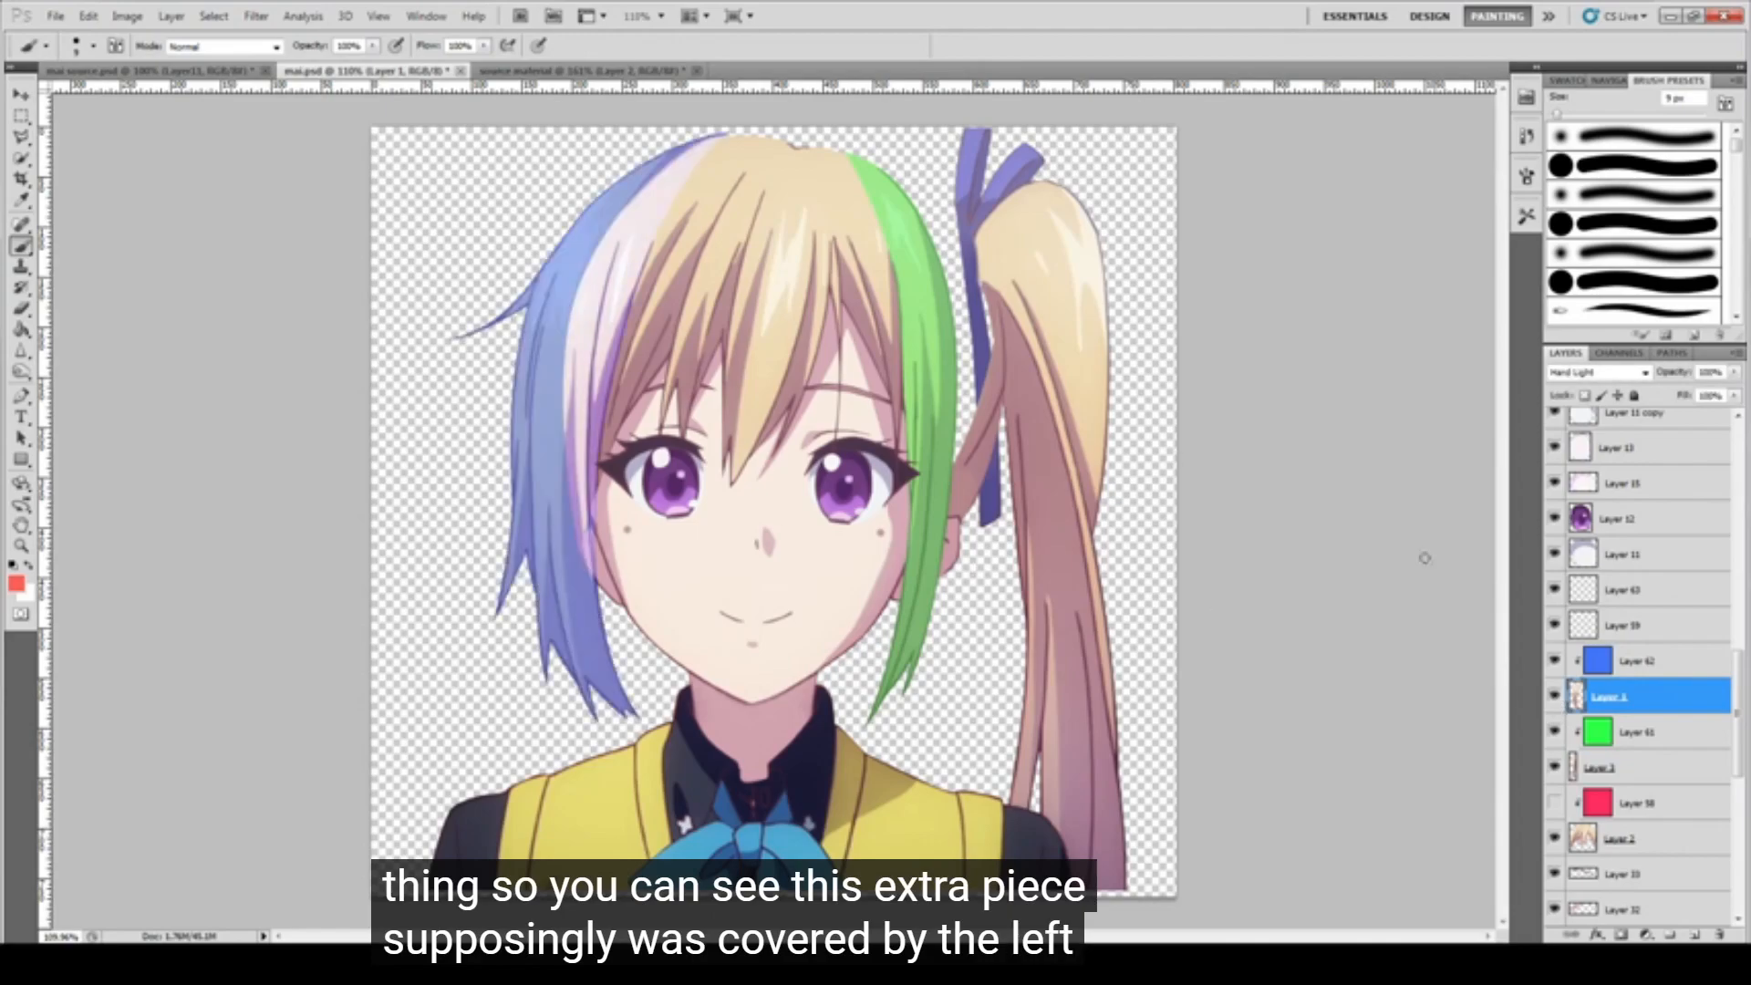
left_click(1556, 660)
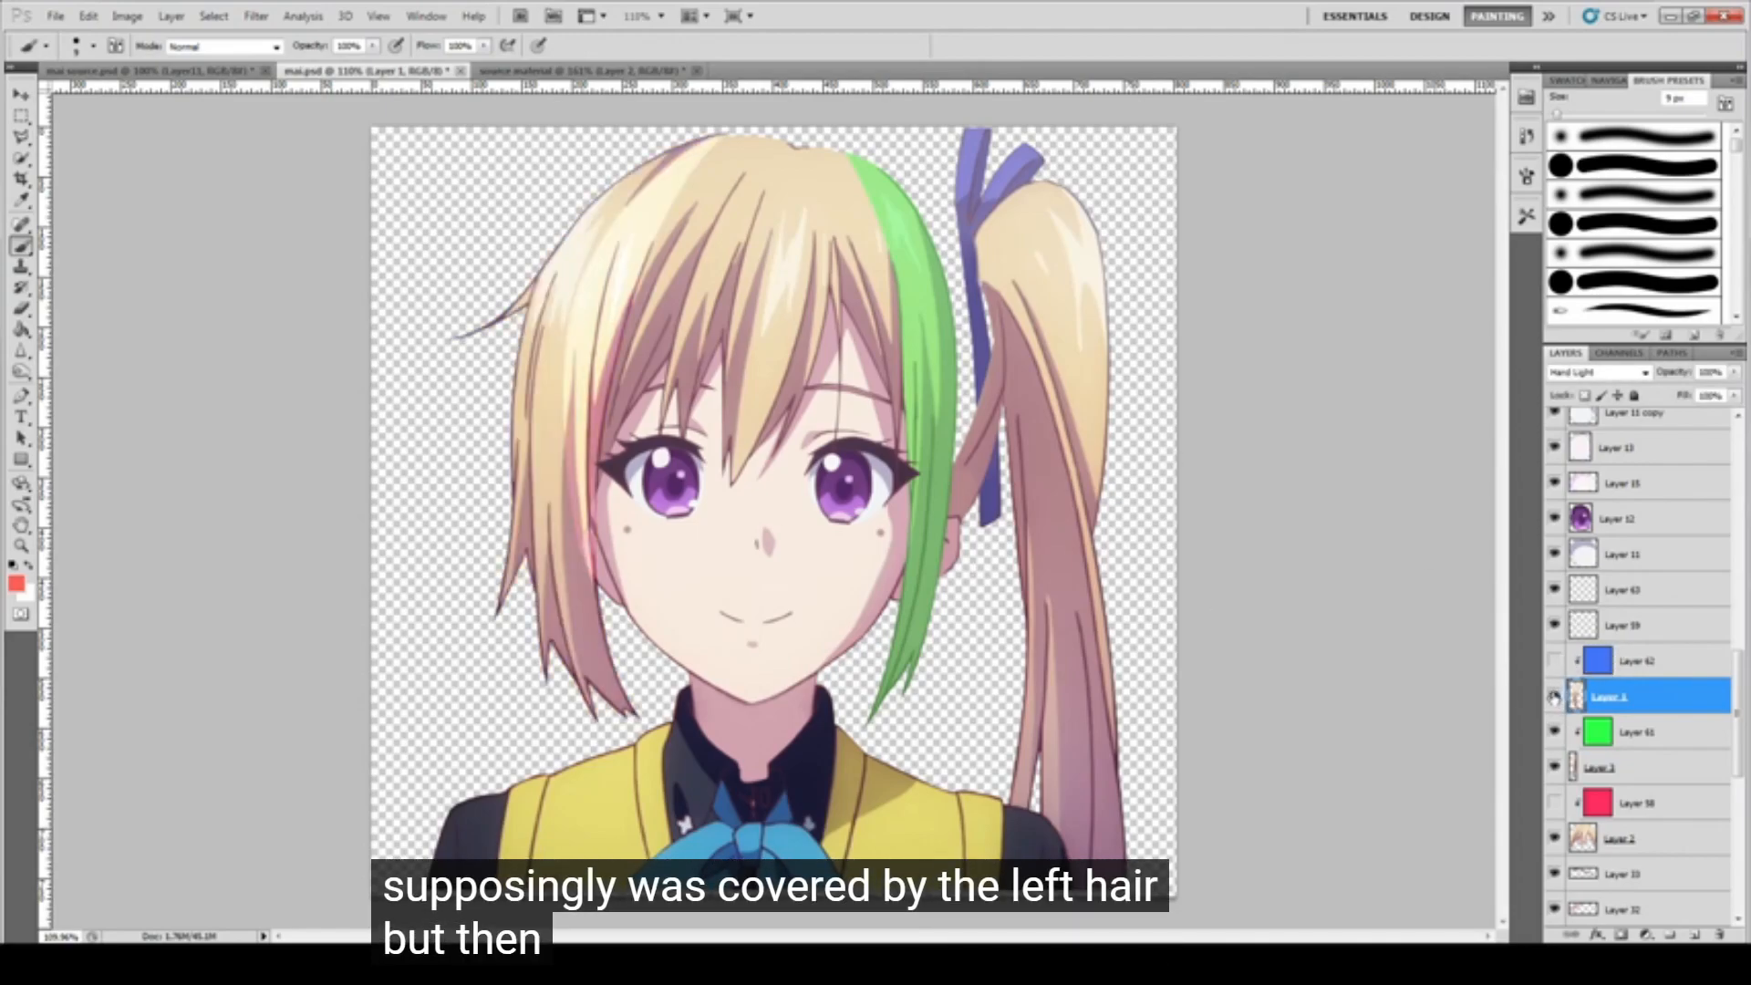
left_click(1555, 696)
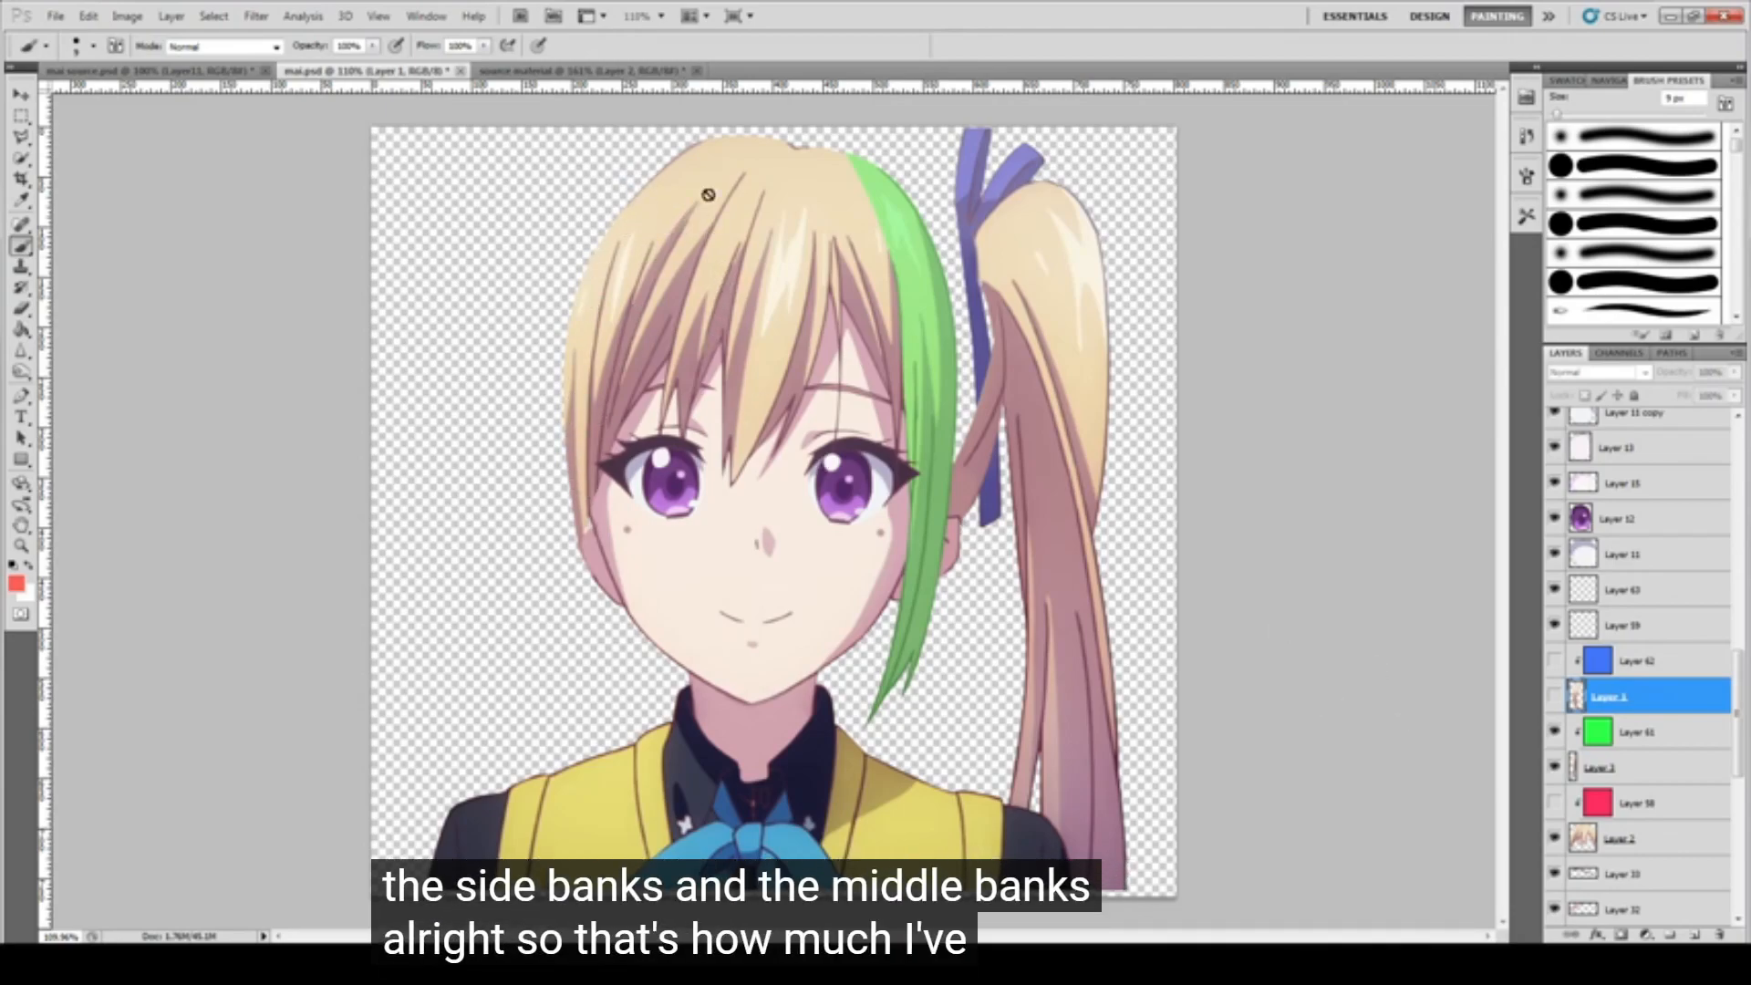
left_click(1555, 697)
left_click(1556, 661)
Try the Hard Light blend mode on the green tint layer, Layer 61.
left_click(1679, 732)
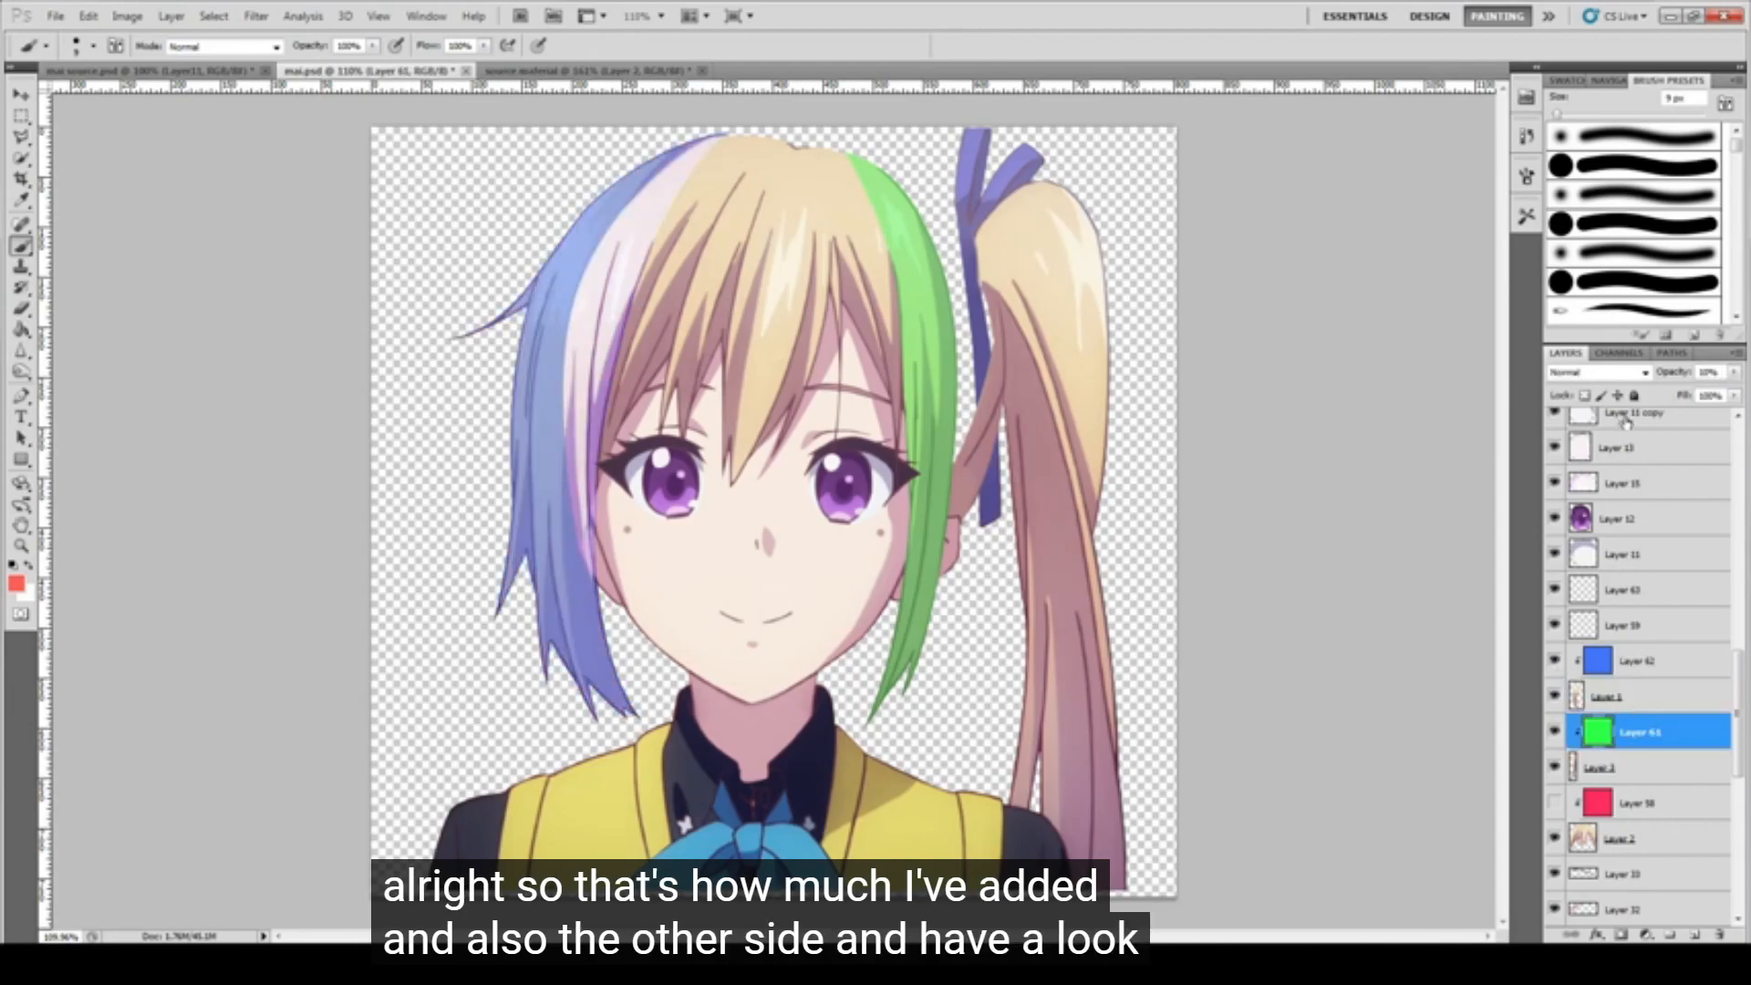
left_click(1645, 372)
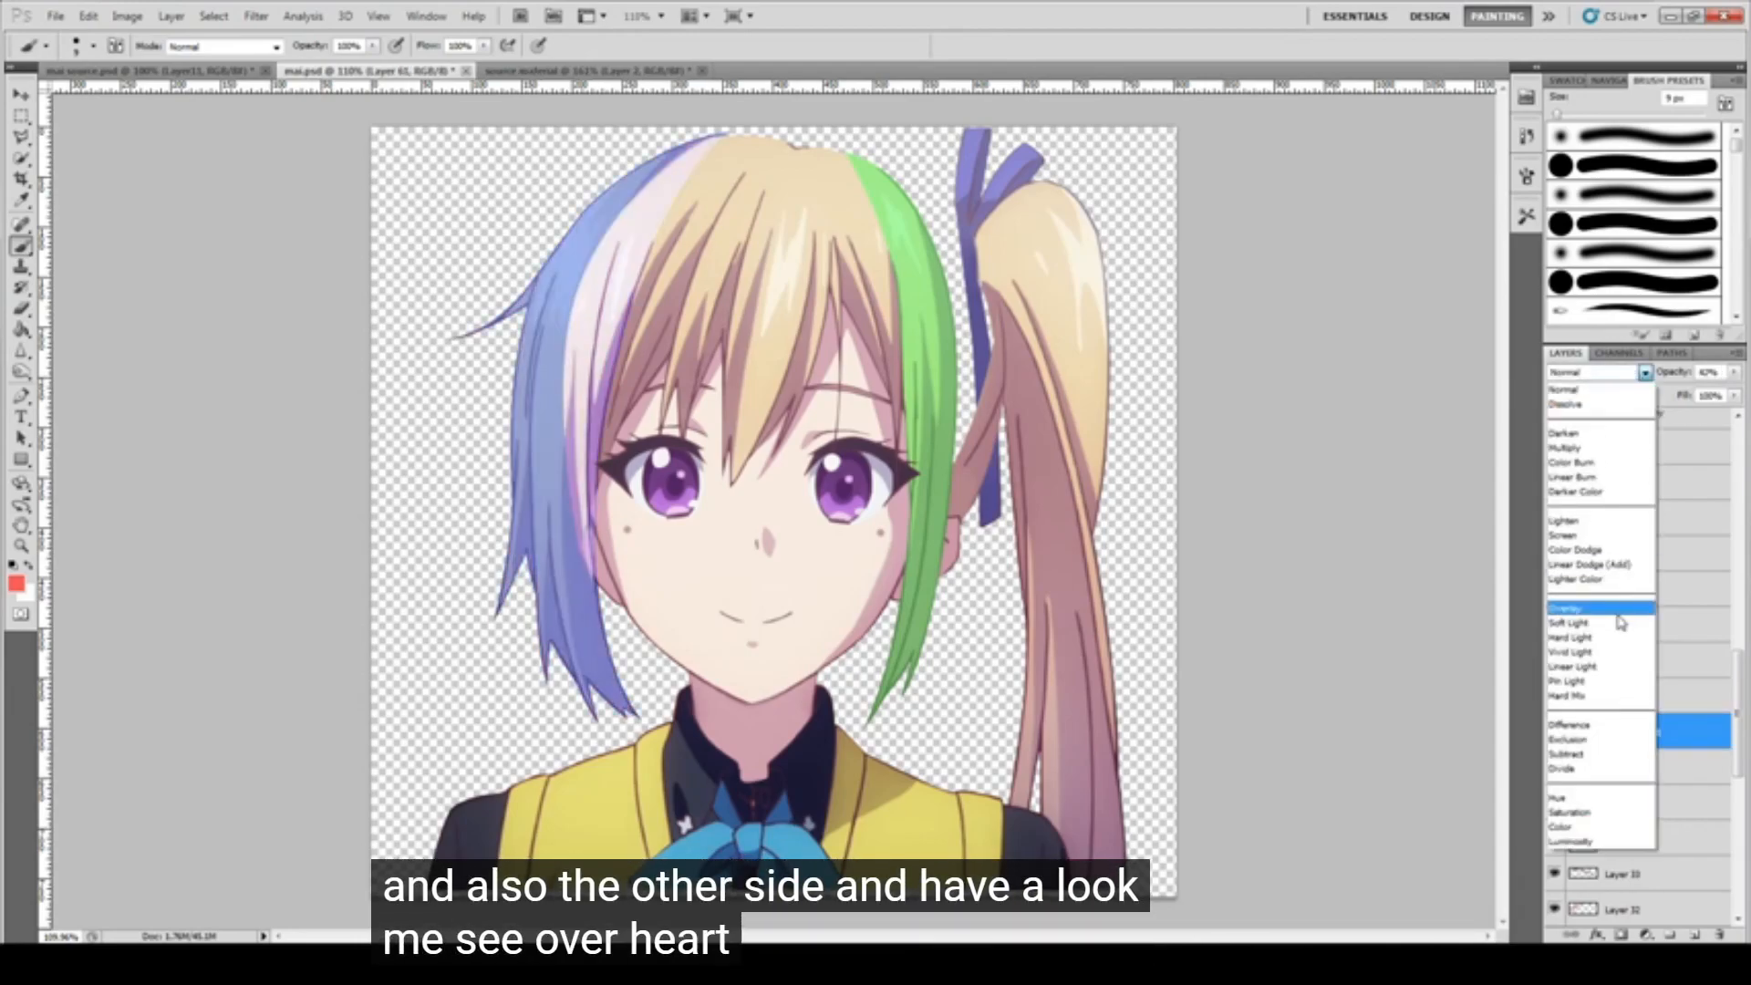
left_click(1605, 638)
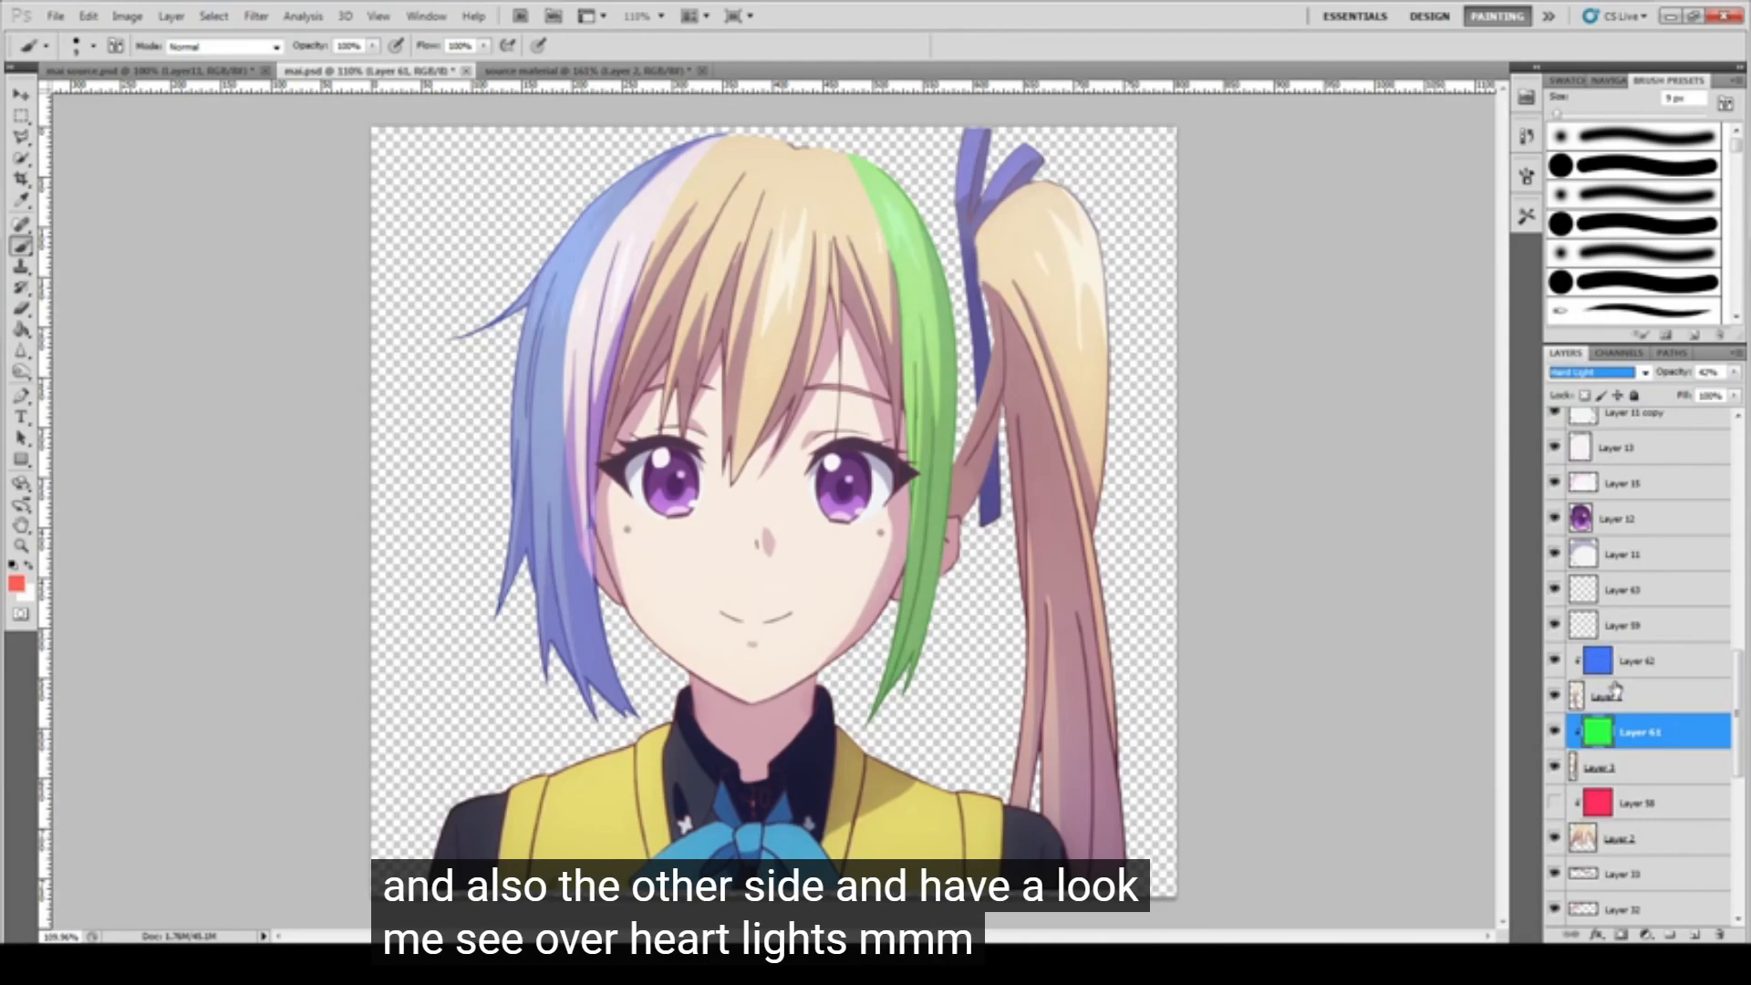
key("ctrl+z")
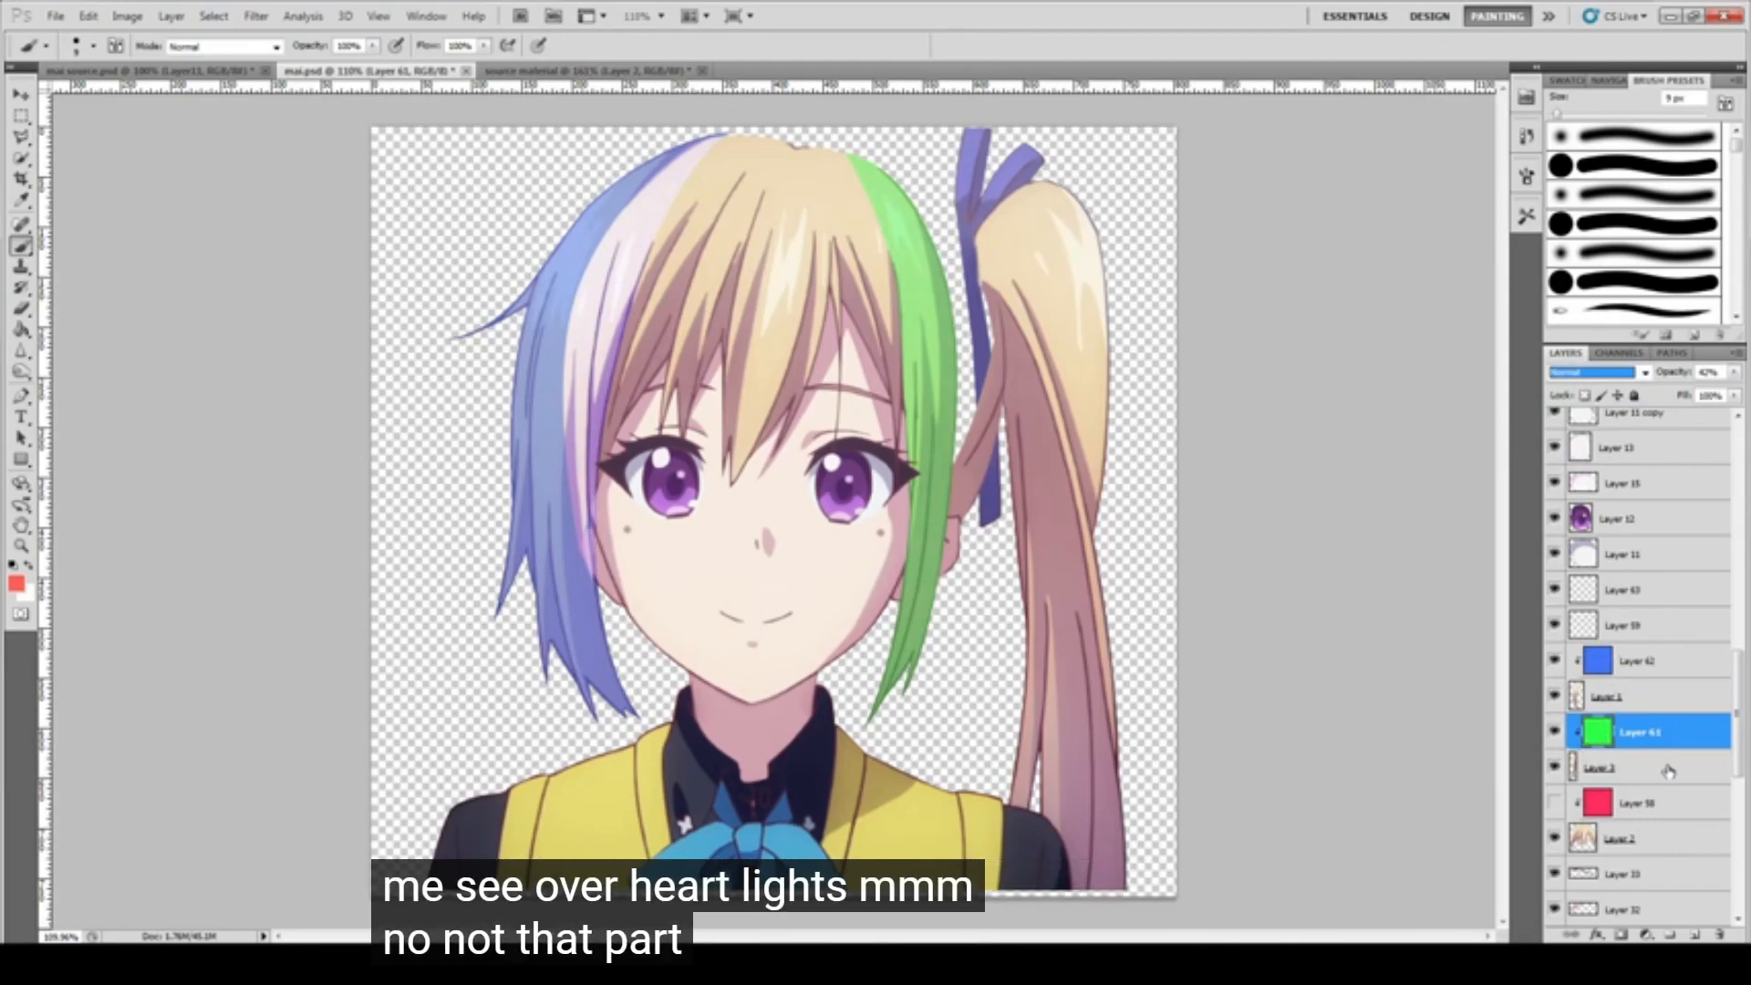
Set Layer 3, the side bangs under the green tint, to Hard Light and show the red tint Layer 58 again.
left_click(1669, 772)
left_click(1596, 373)
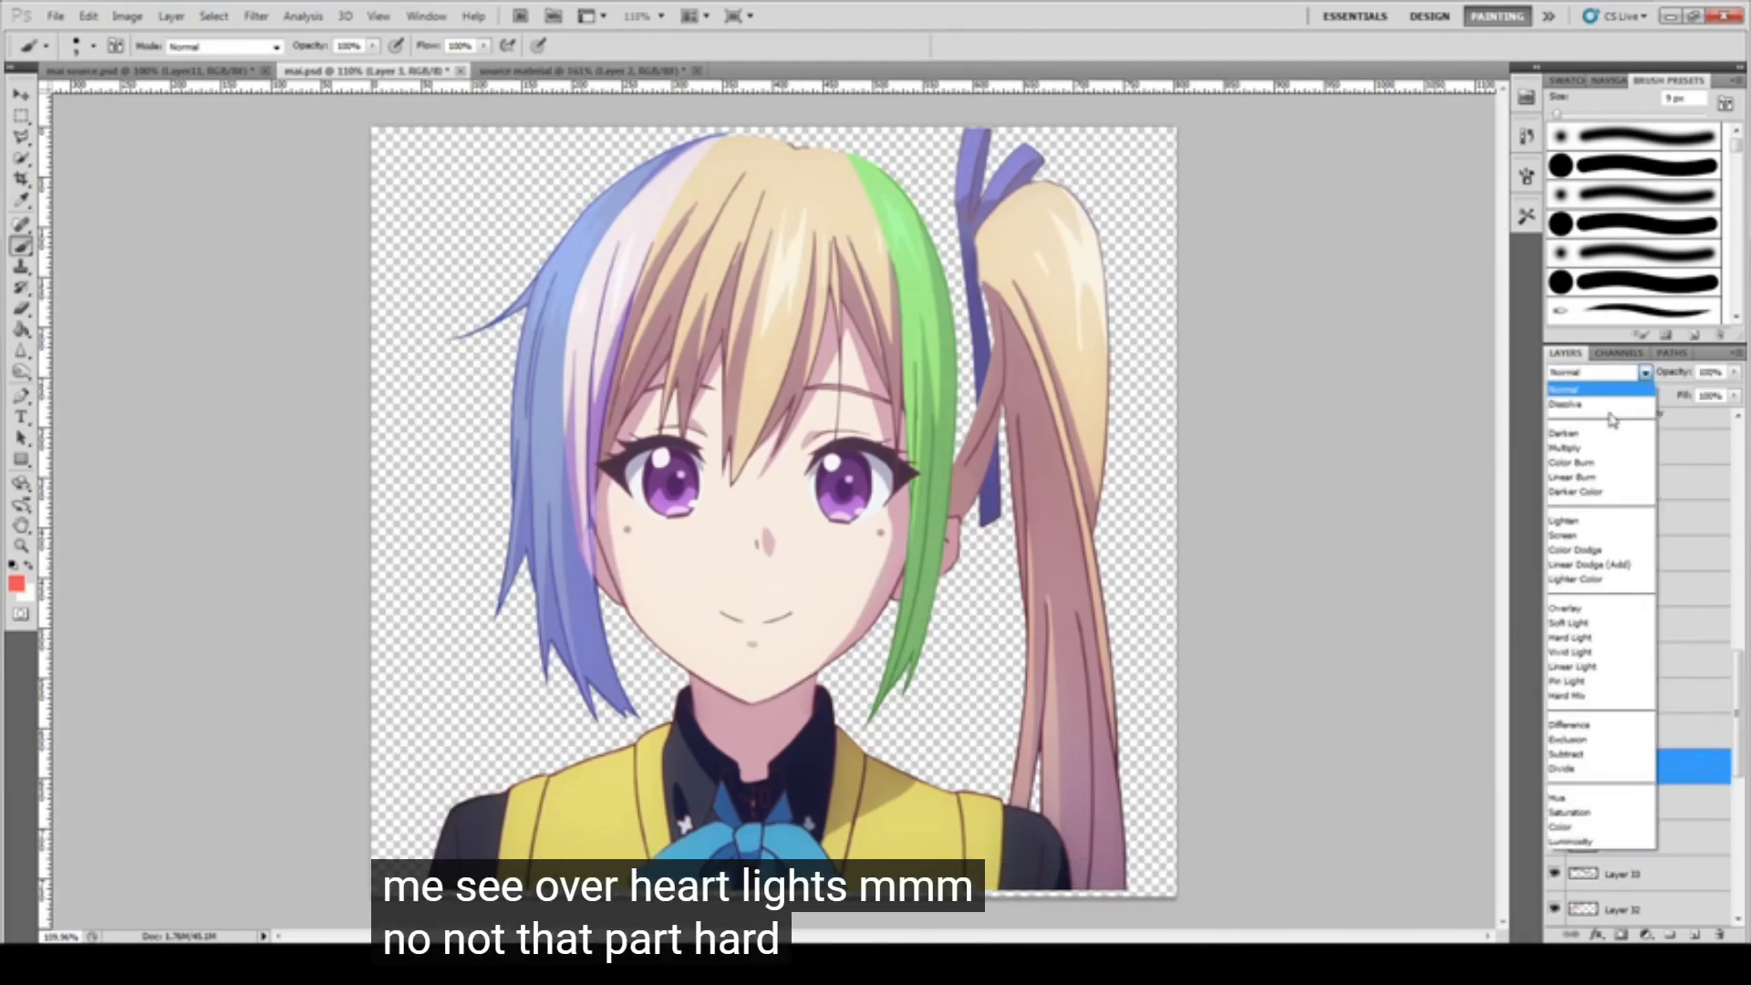
left_click(1588, 638)
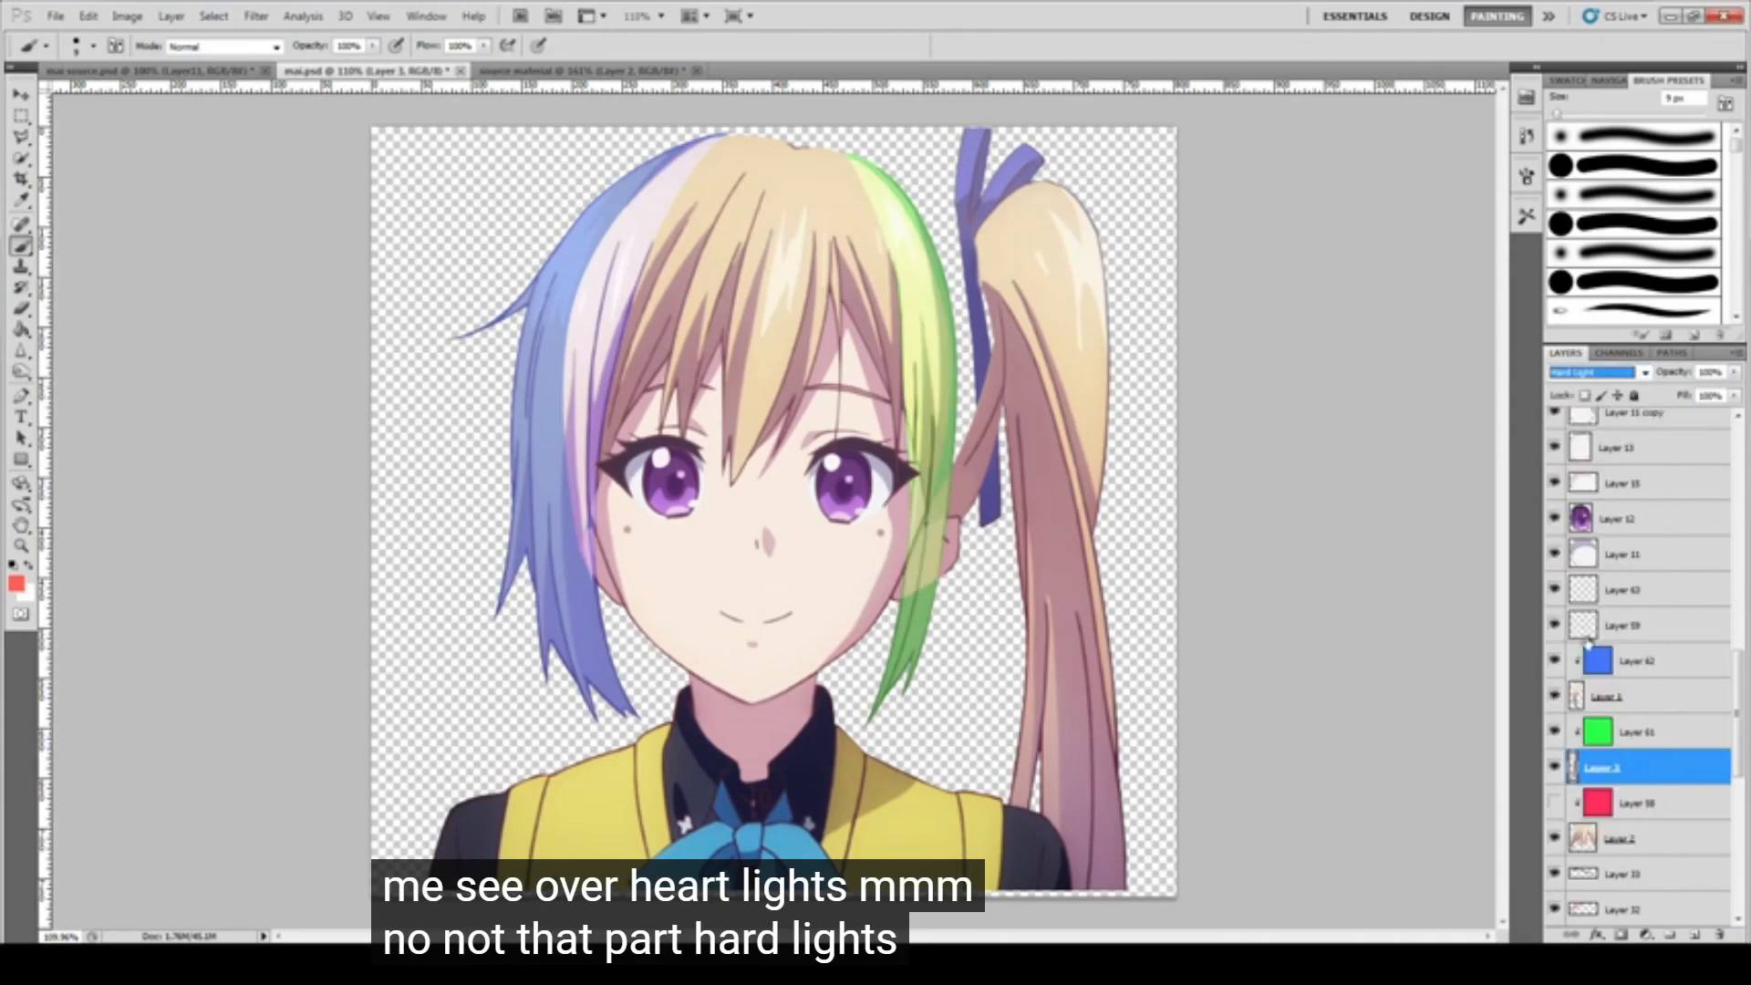
left_click(1554, 803)
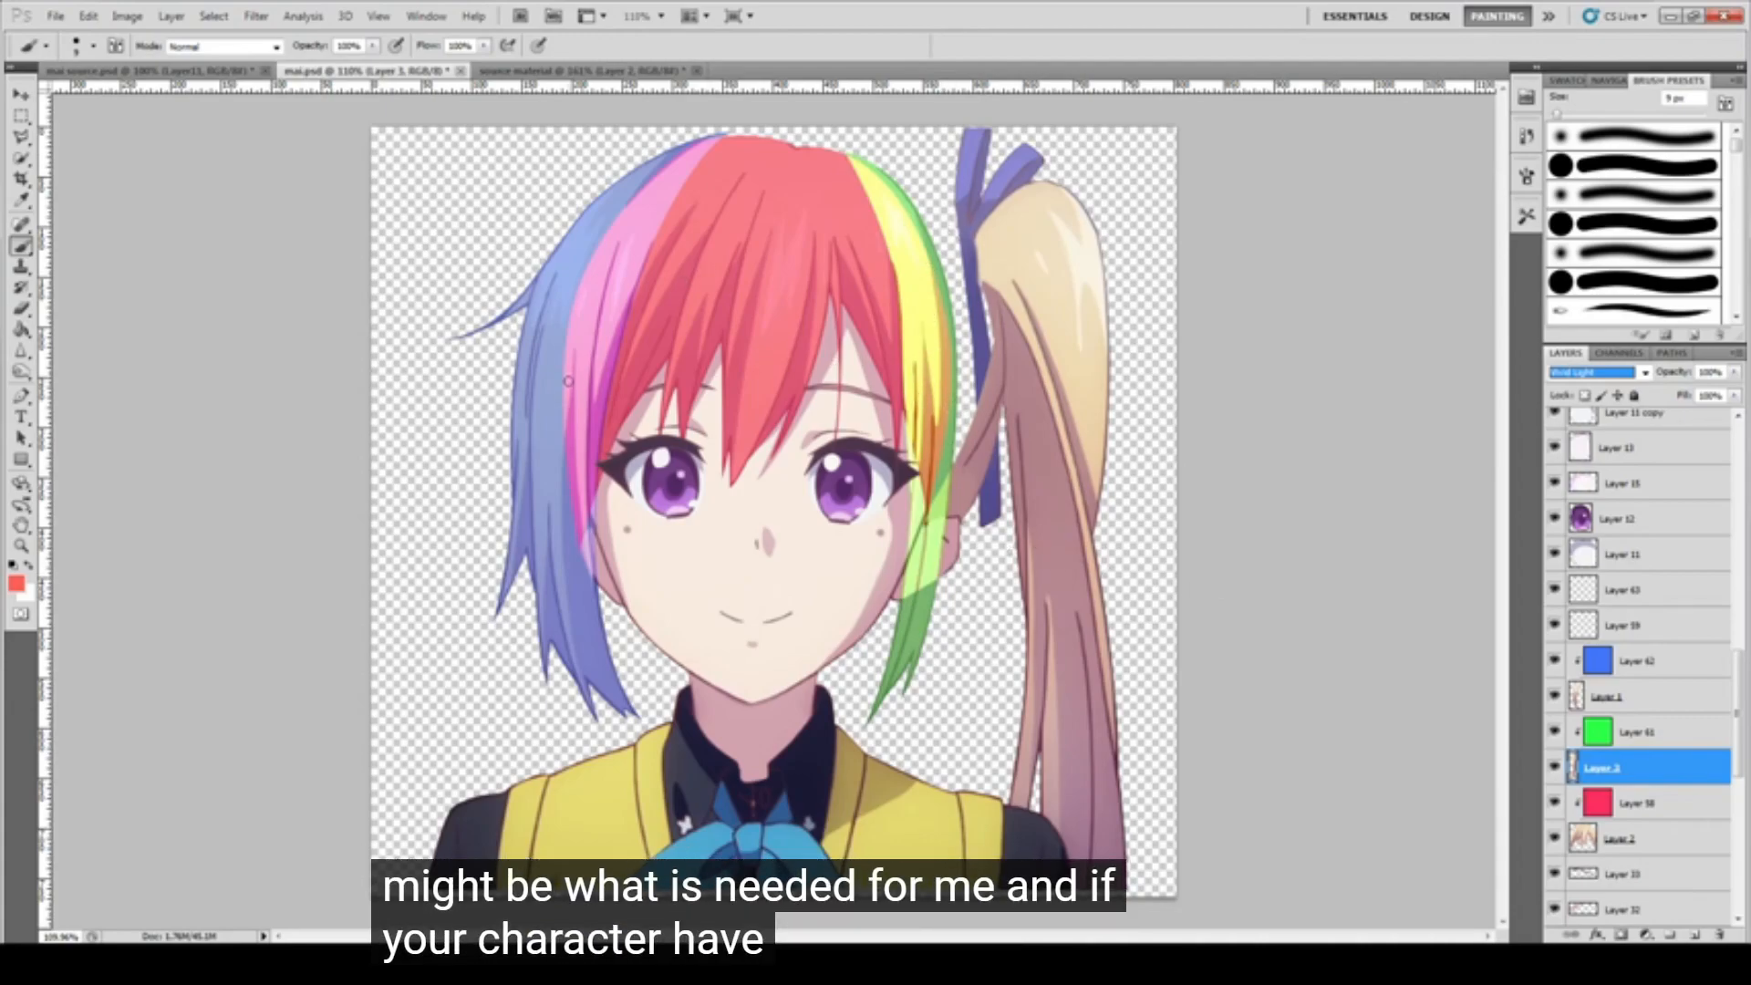
Move Layer 2 and its red tint Layer 58 above Layer 62, and toggle the tint to check the front bangs.
left_click(1654, 837)
left_click(1653, 804, "shift")
left_click_drag(1658, 802, 1642, 649)
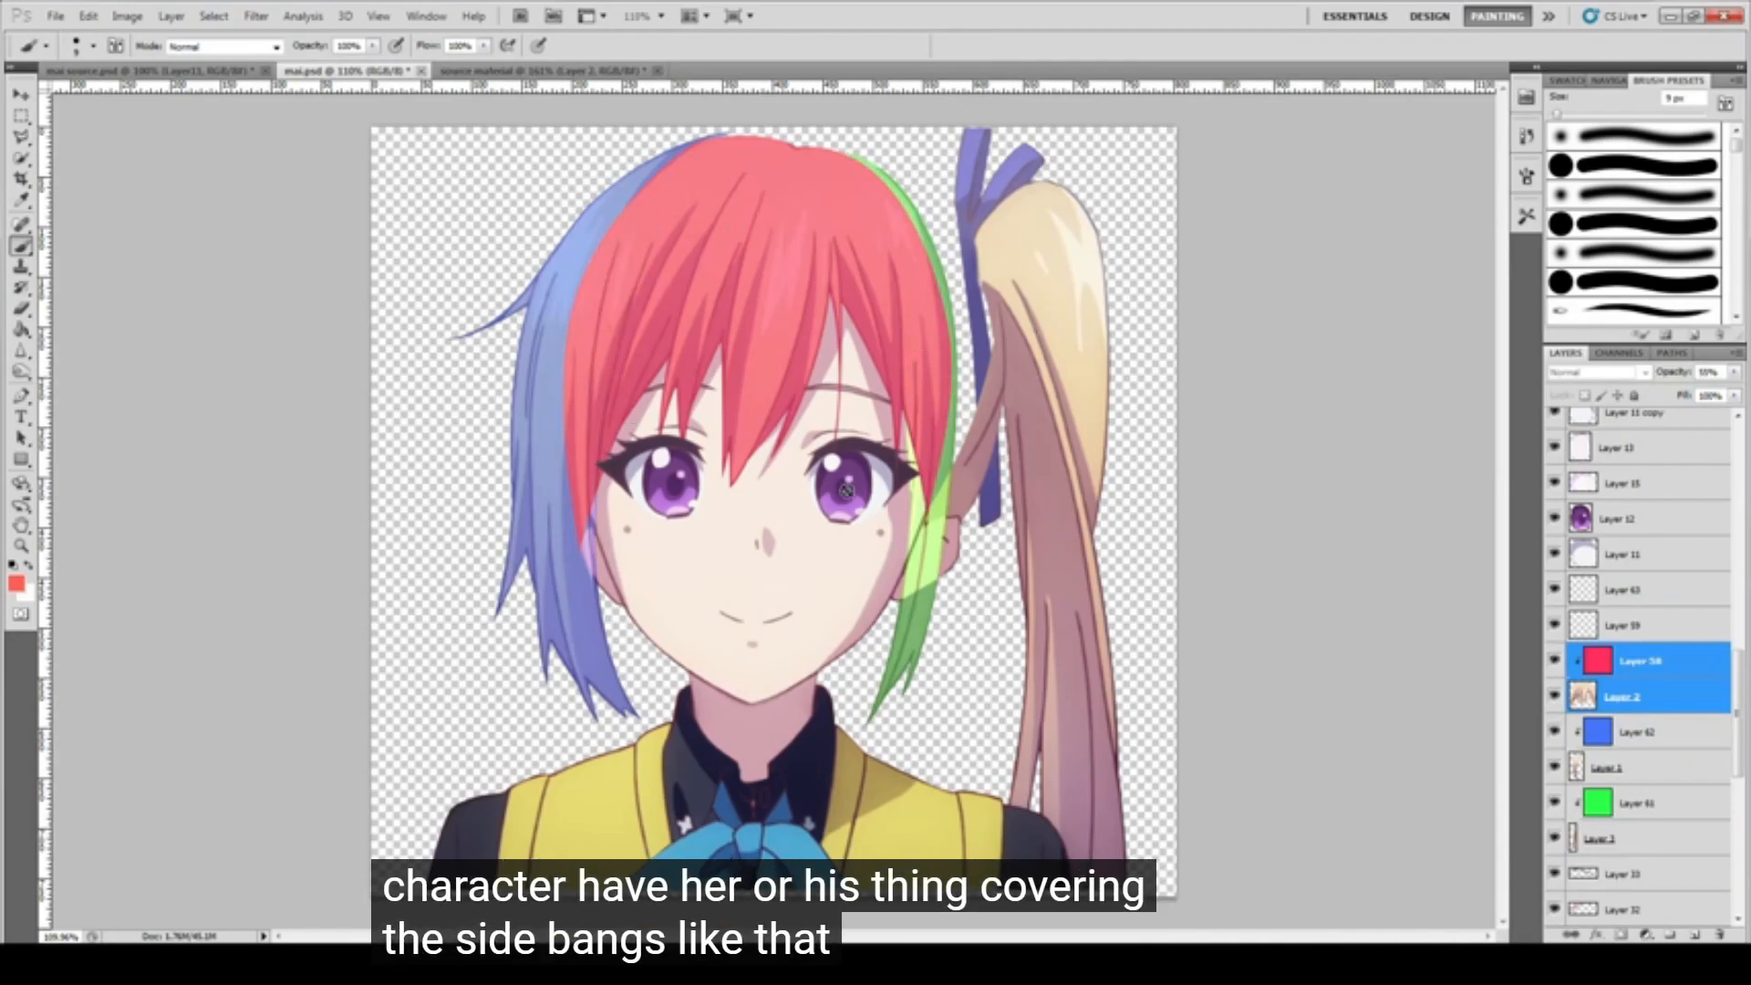
left_click(1553, 696)
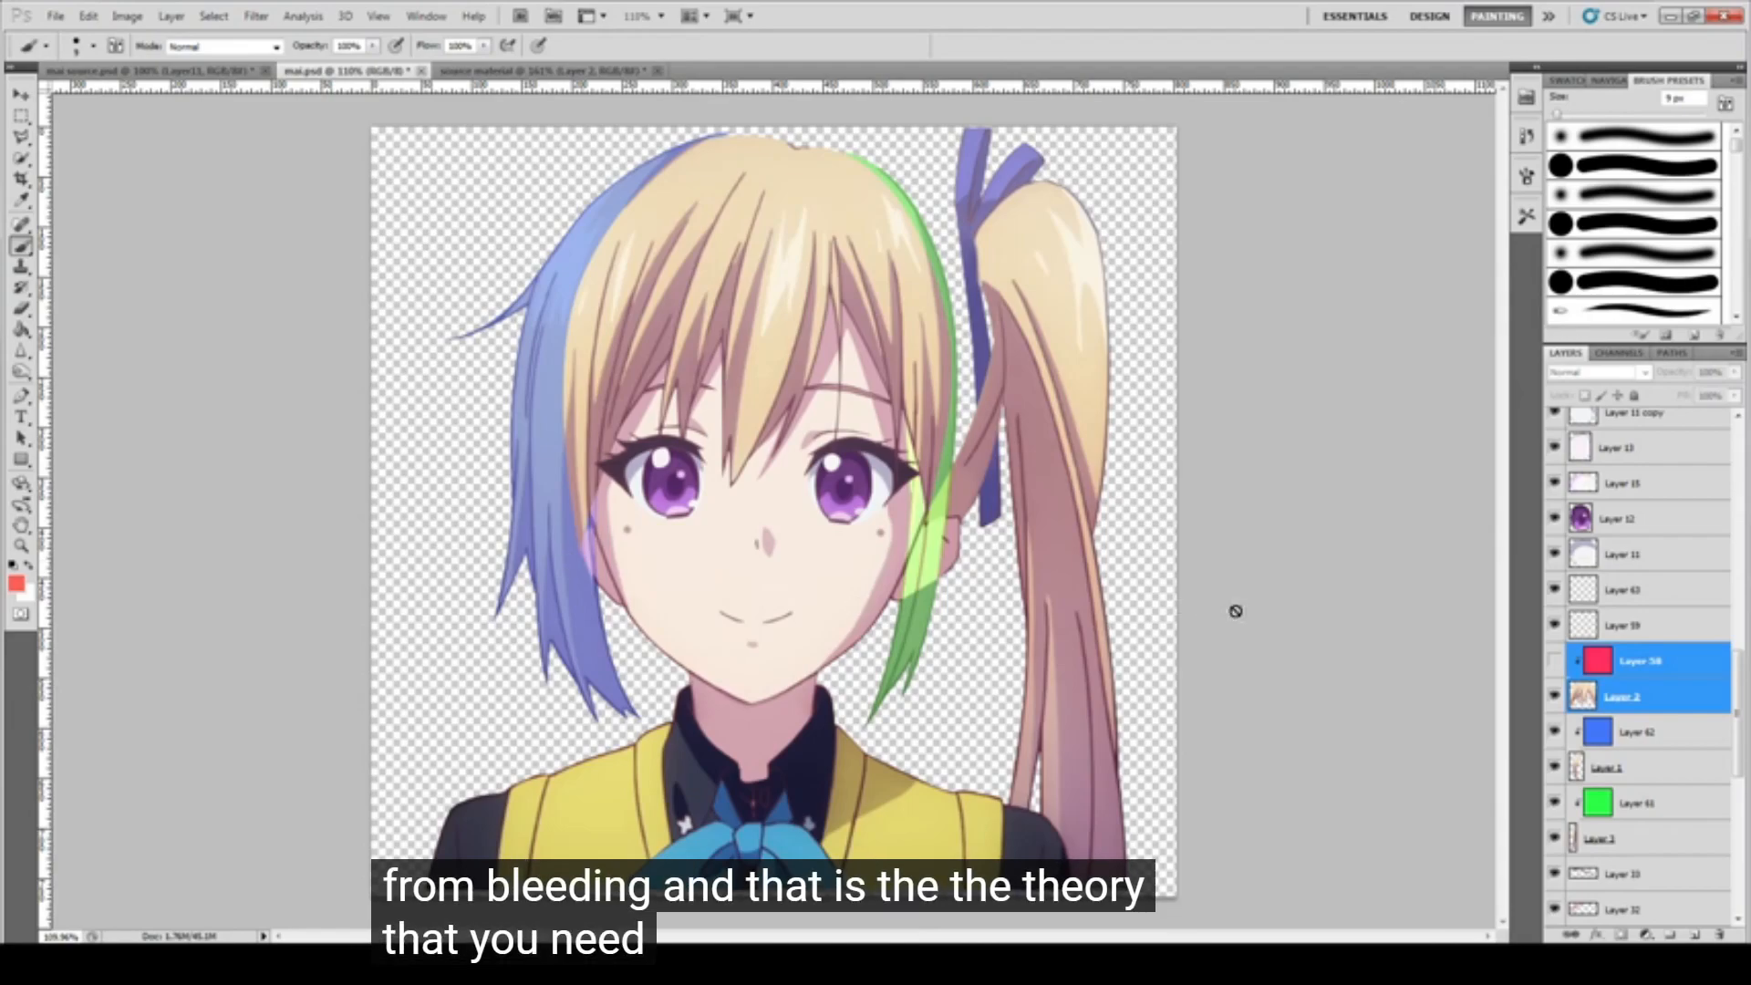
left_click(1557, 662)
Show the back hair layer again and hide all three bangs layers together with their color tints.
scroll(1560, 775, "down", 5)
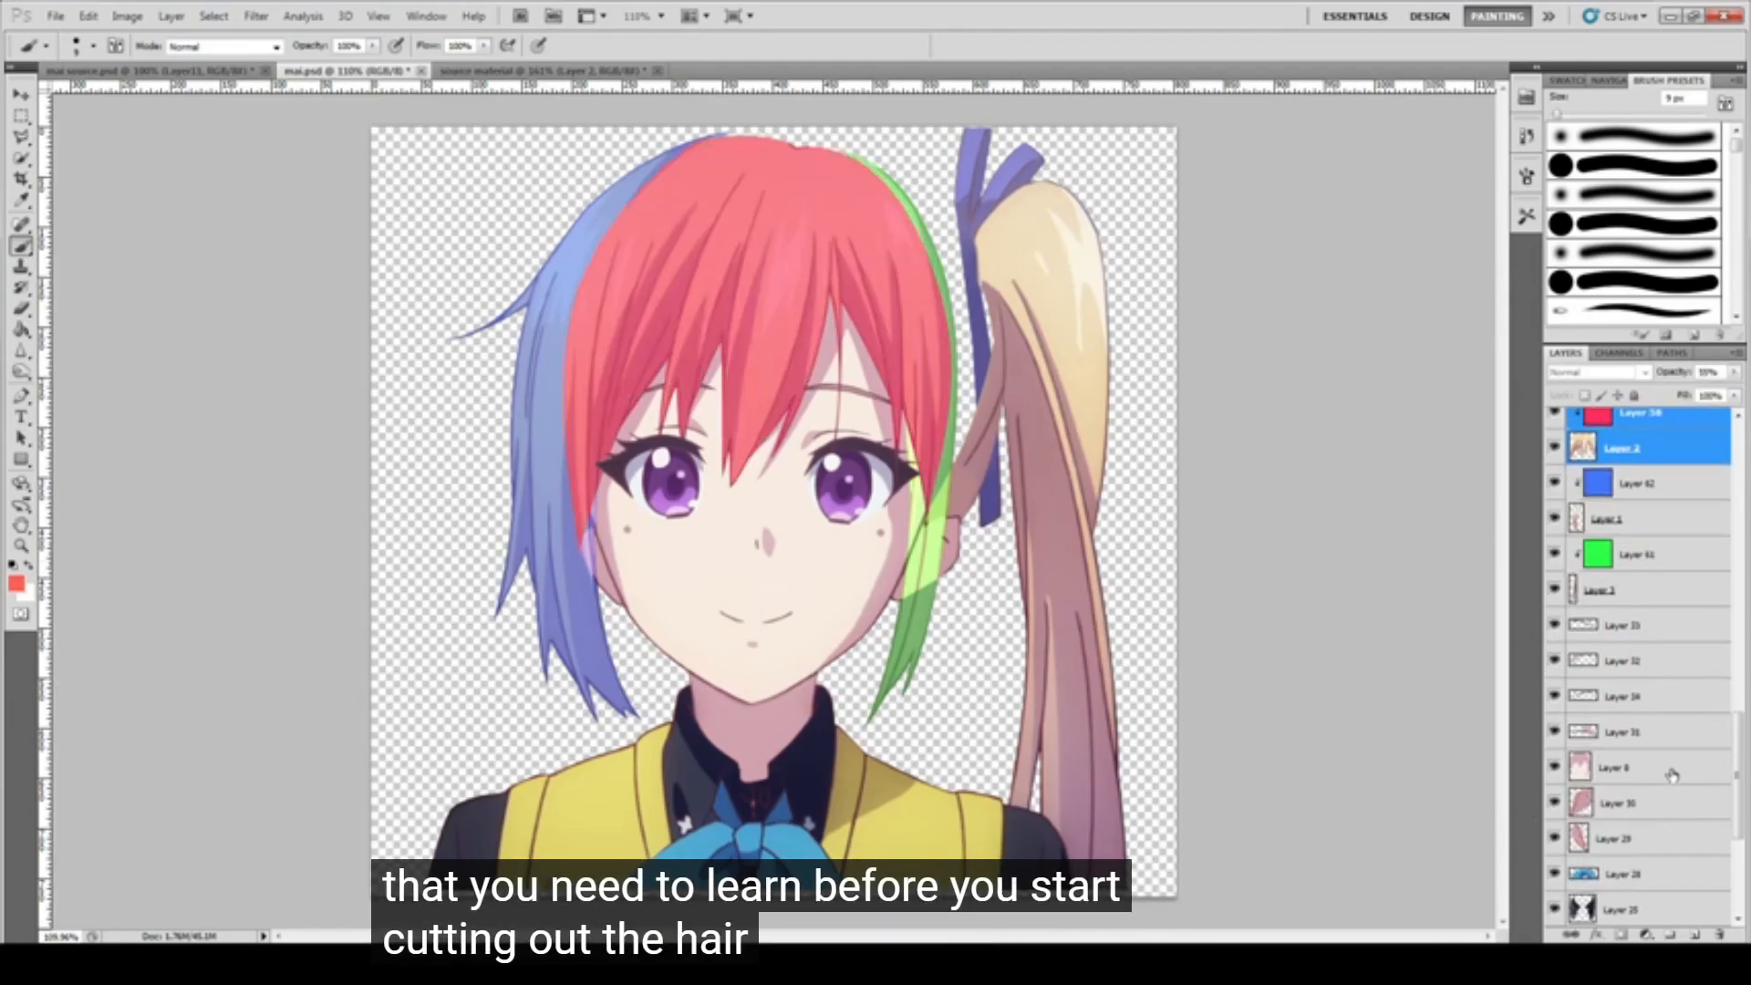
left_click(1555, 874)
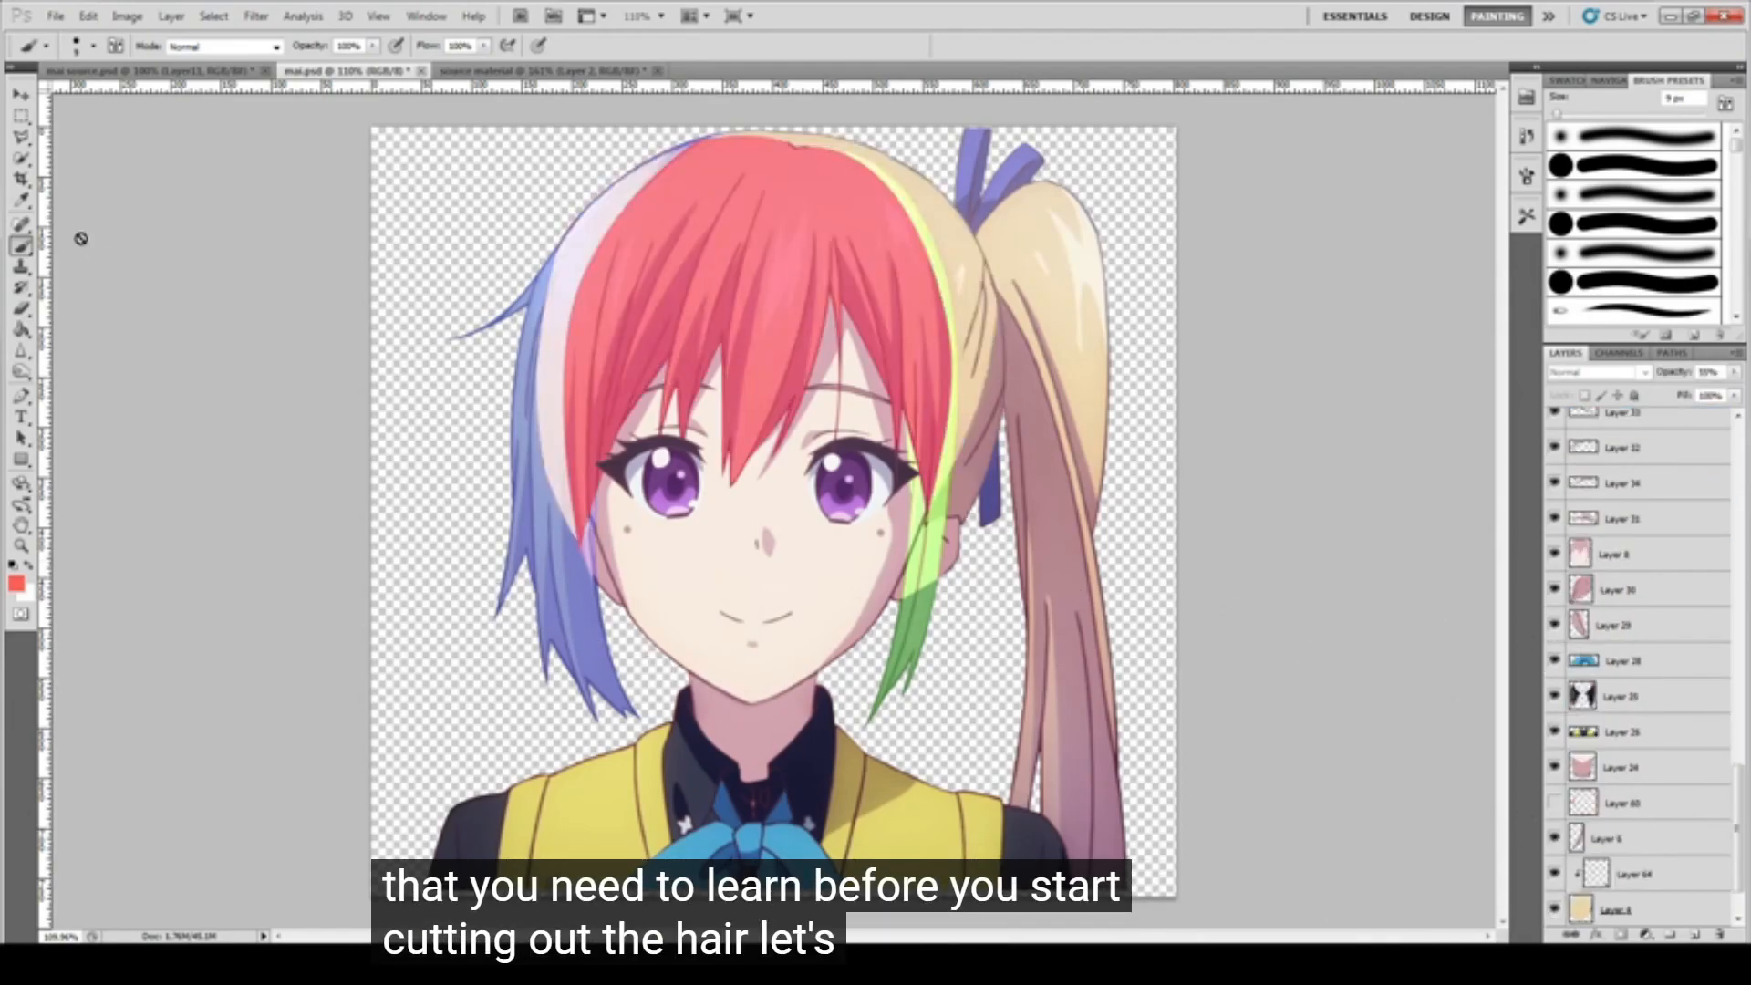
scroll(1649, 714, "up", 3)
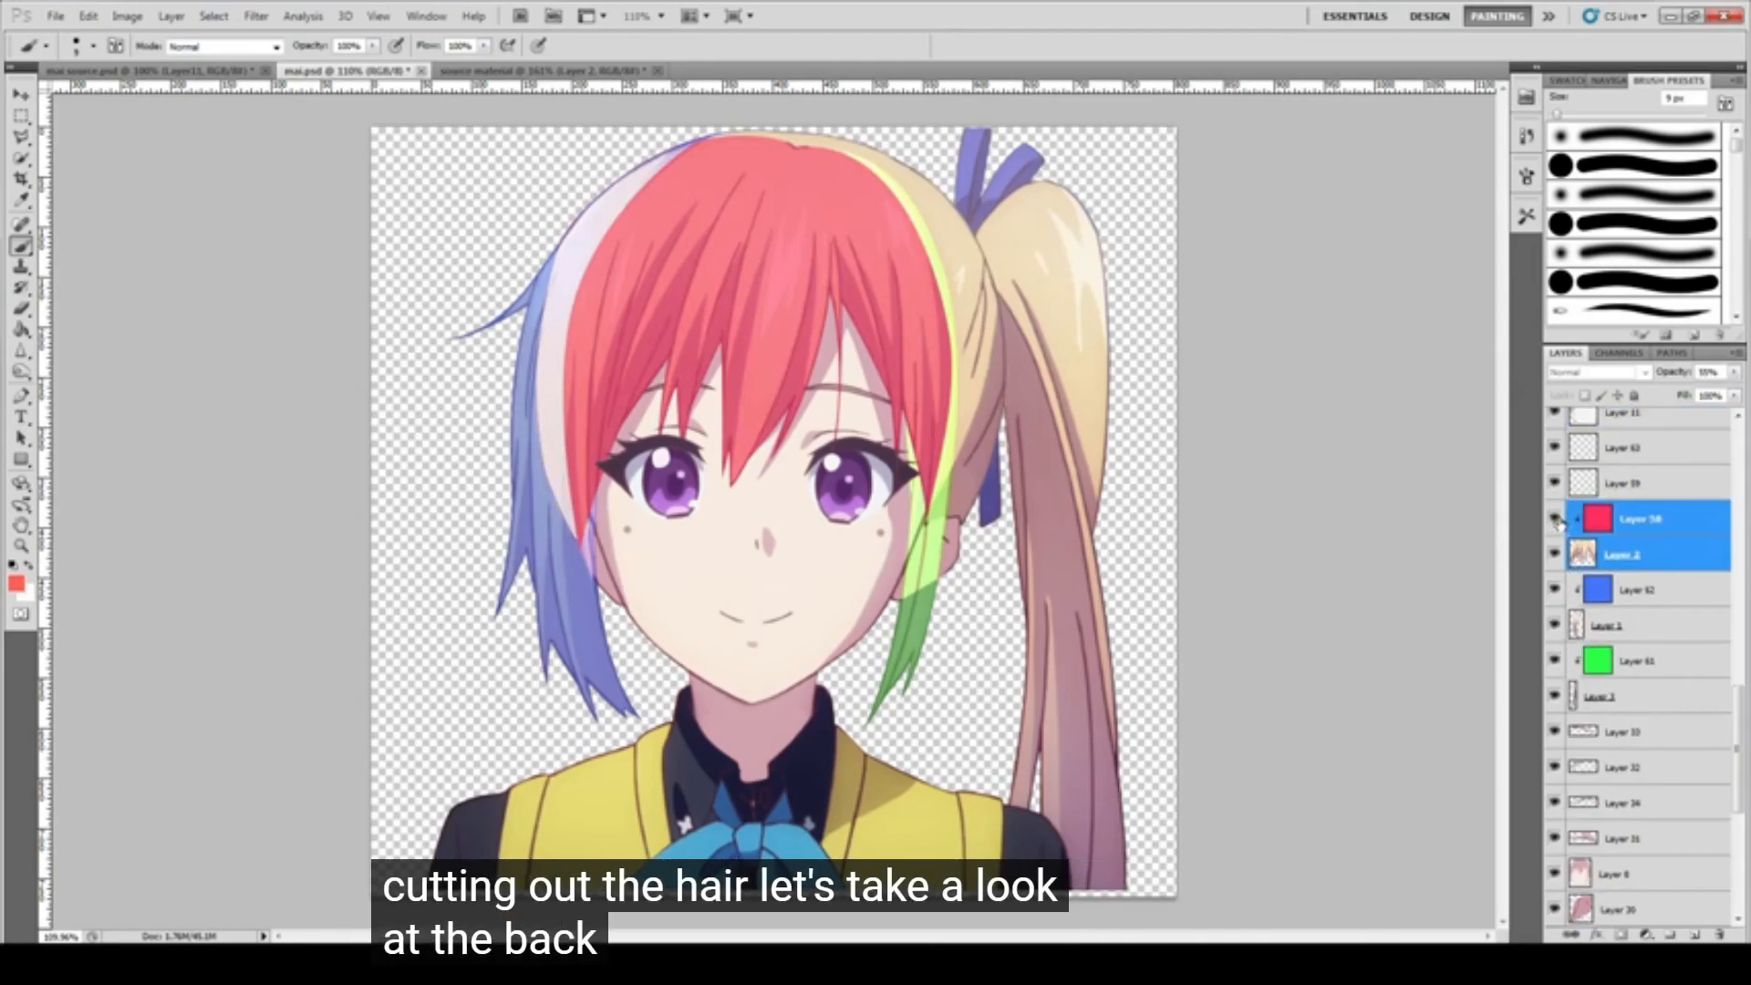
left_click_drag(1555, 660, 1555, 696)
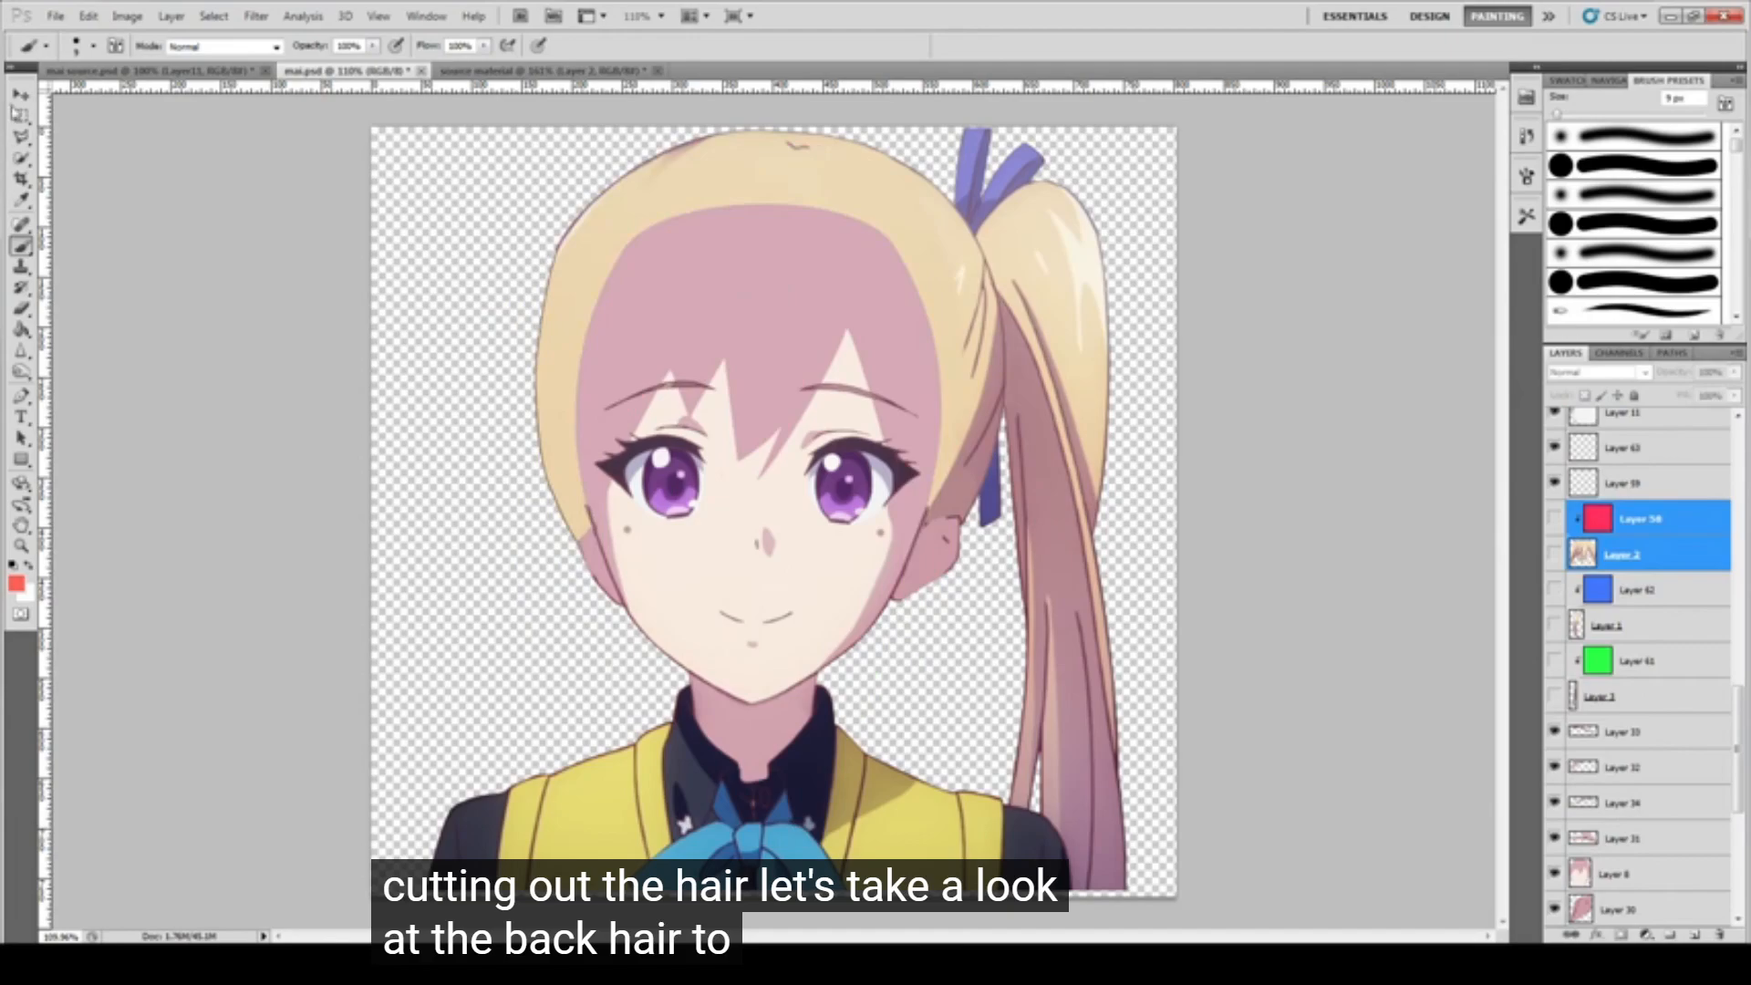
Hide the face skin on Layer 8 and the neck on Layer 24 to expose the back hair.
left_click(20, 94)
left_click(1596, 877)
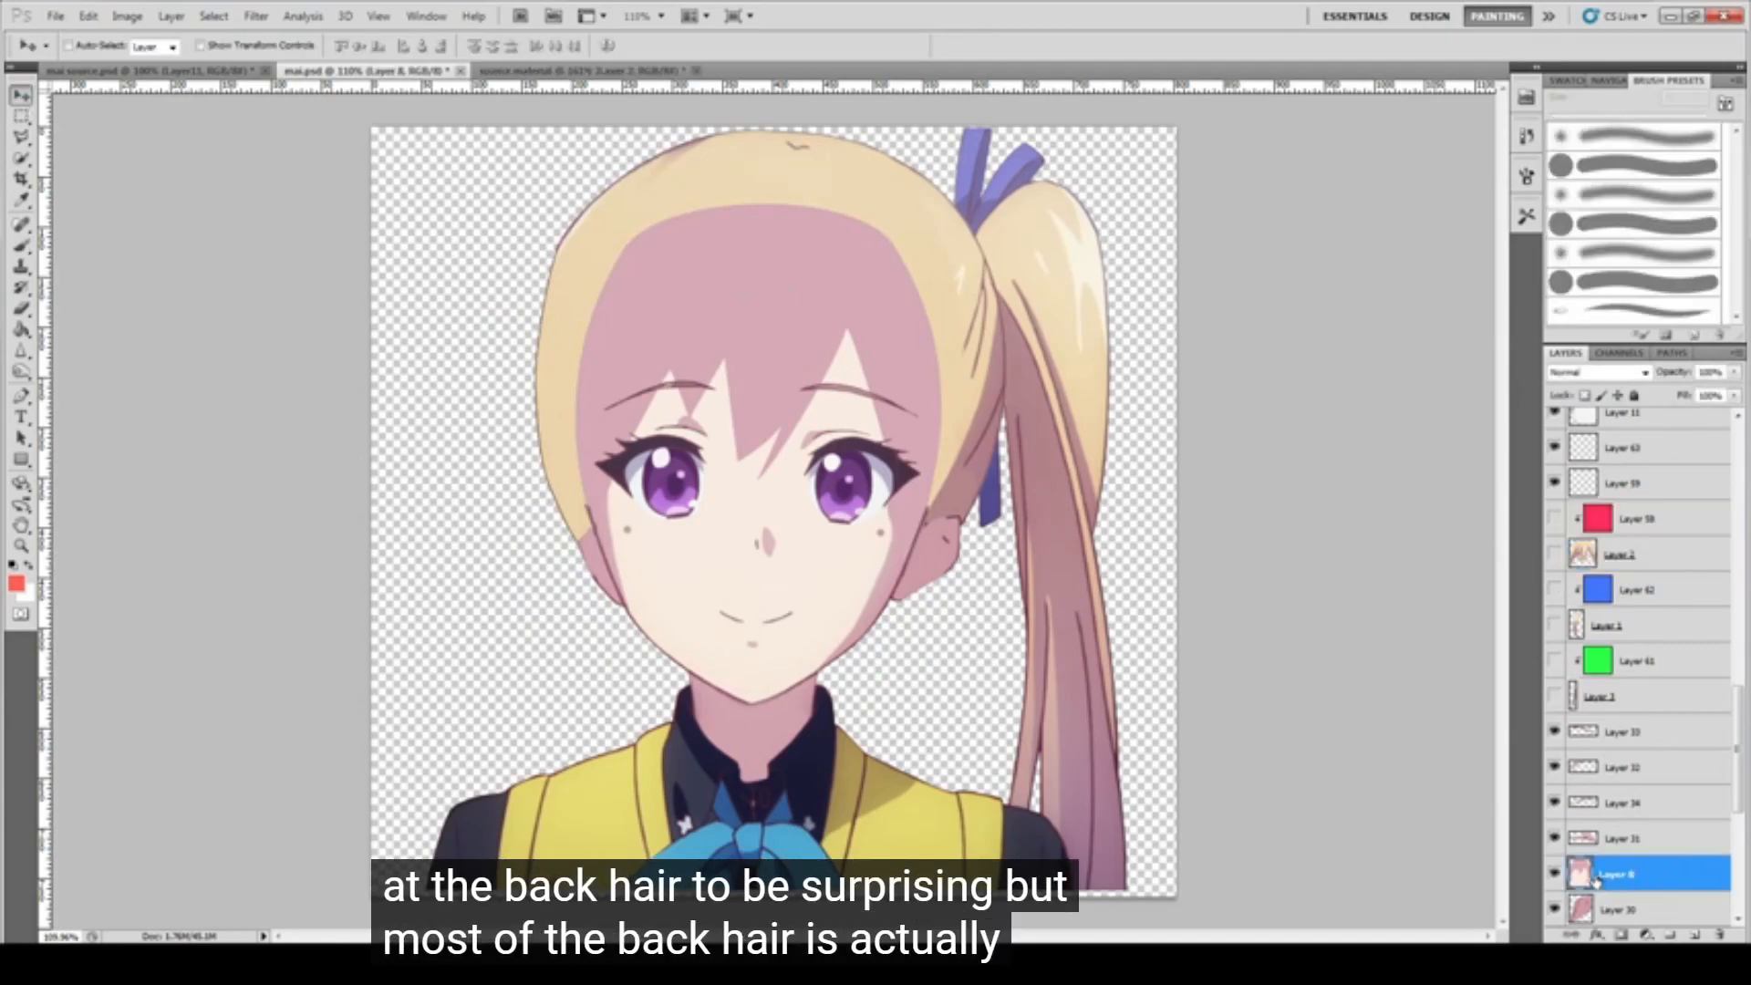
left_click(1556, 874)
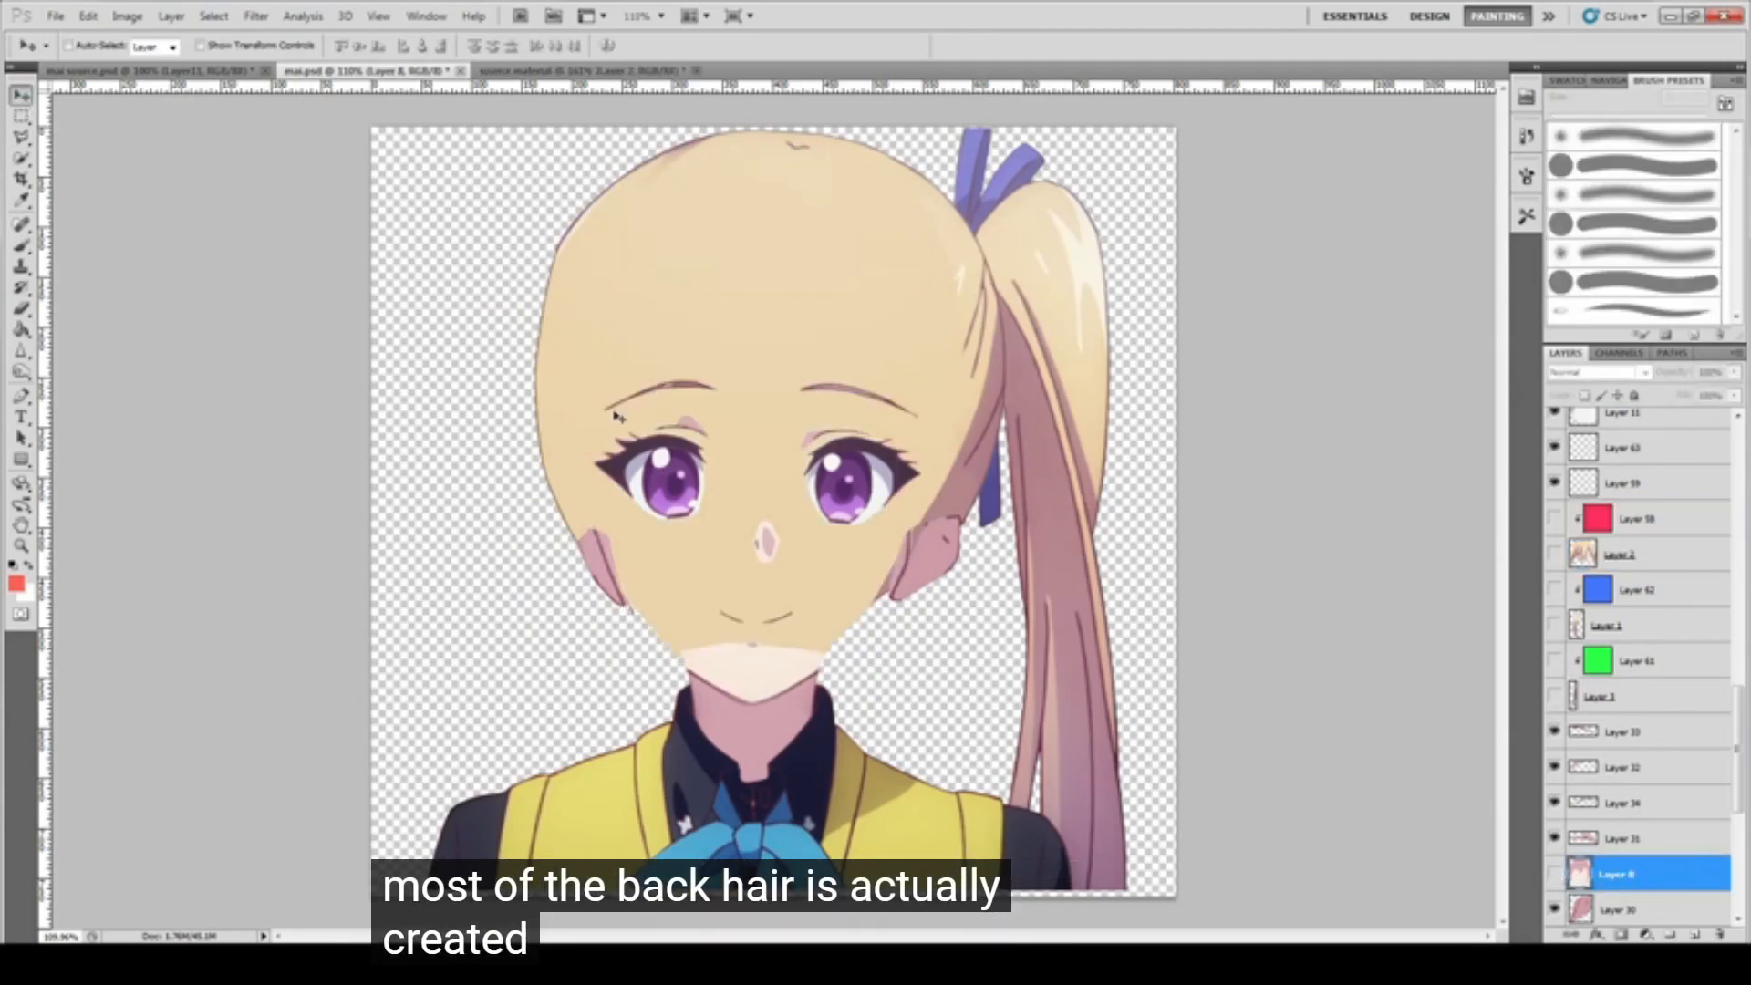
left_click(783, 676, "ctrl")
left_click(1555, 910)
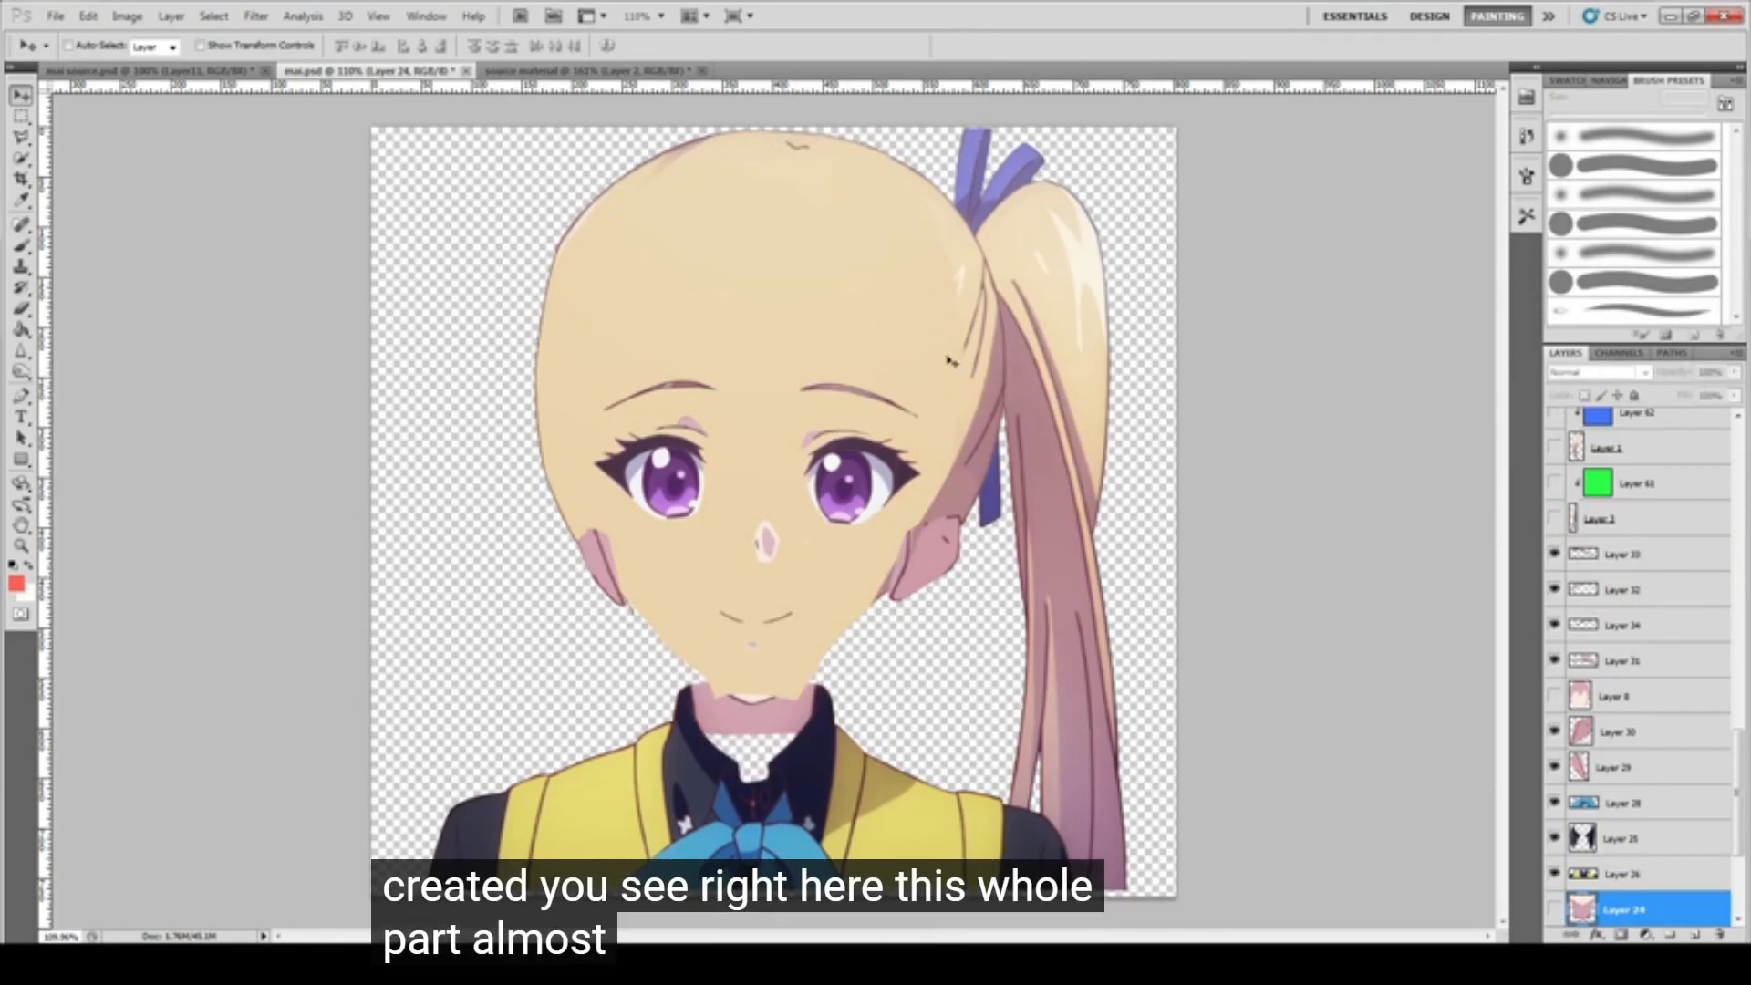
Paint the patched area of the back hair solid red on the clipped Layer 64 with a much larger brush.
left_click(20, 249)
scroll(1548, 804, "down", 3)
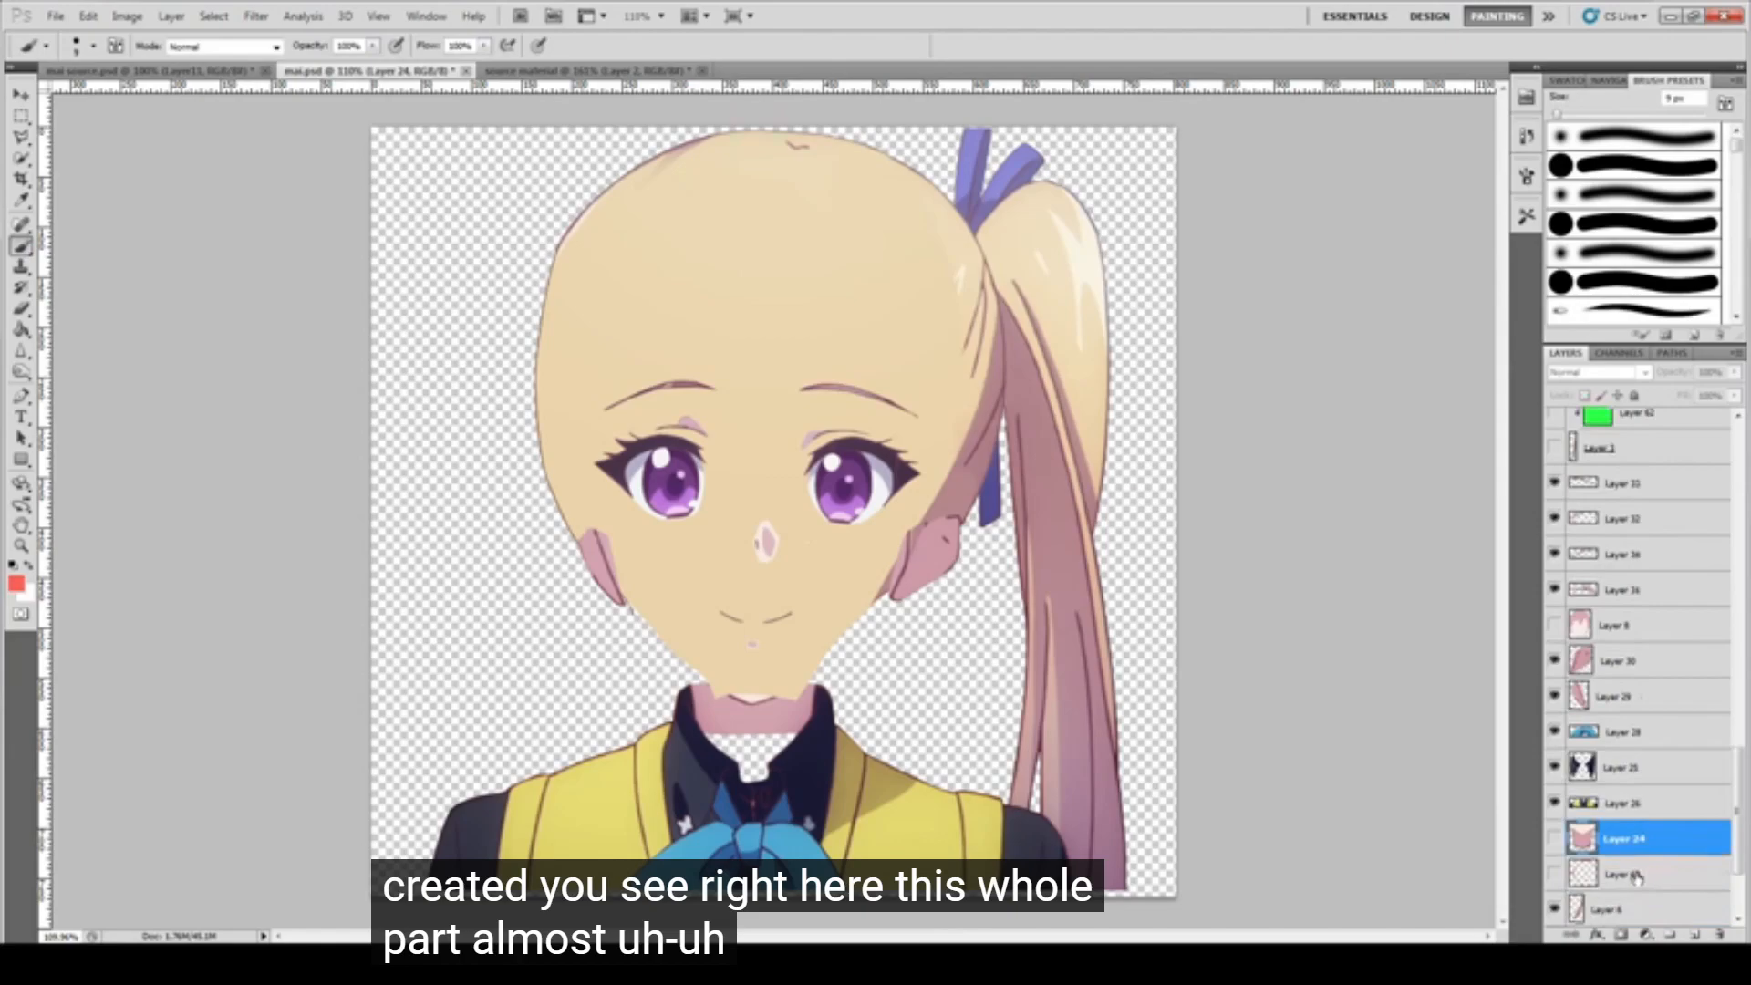
left_click(1553, 806)
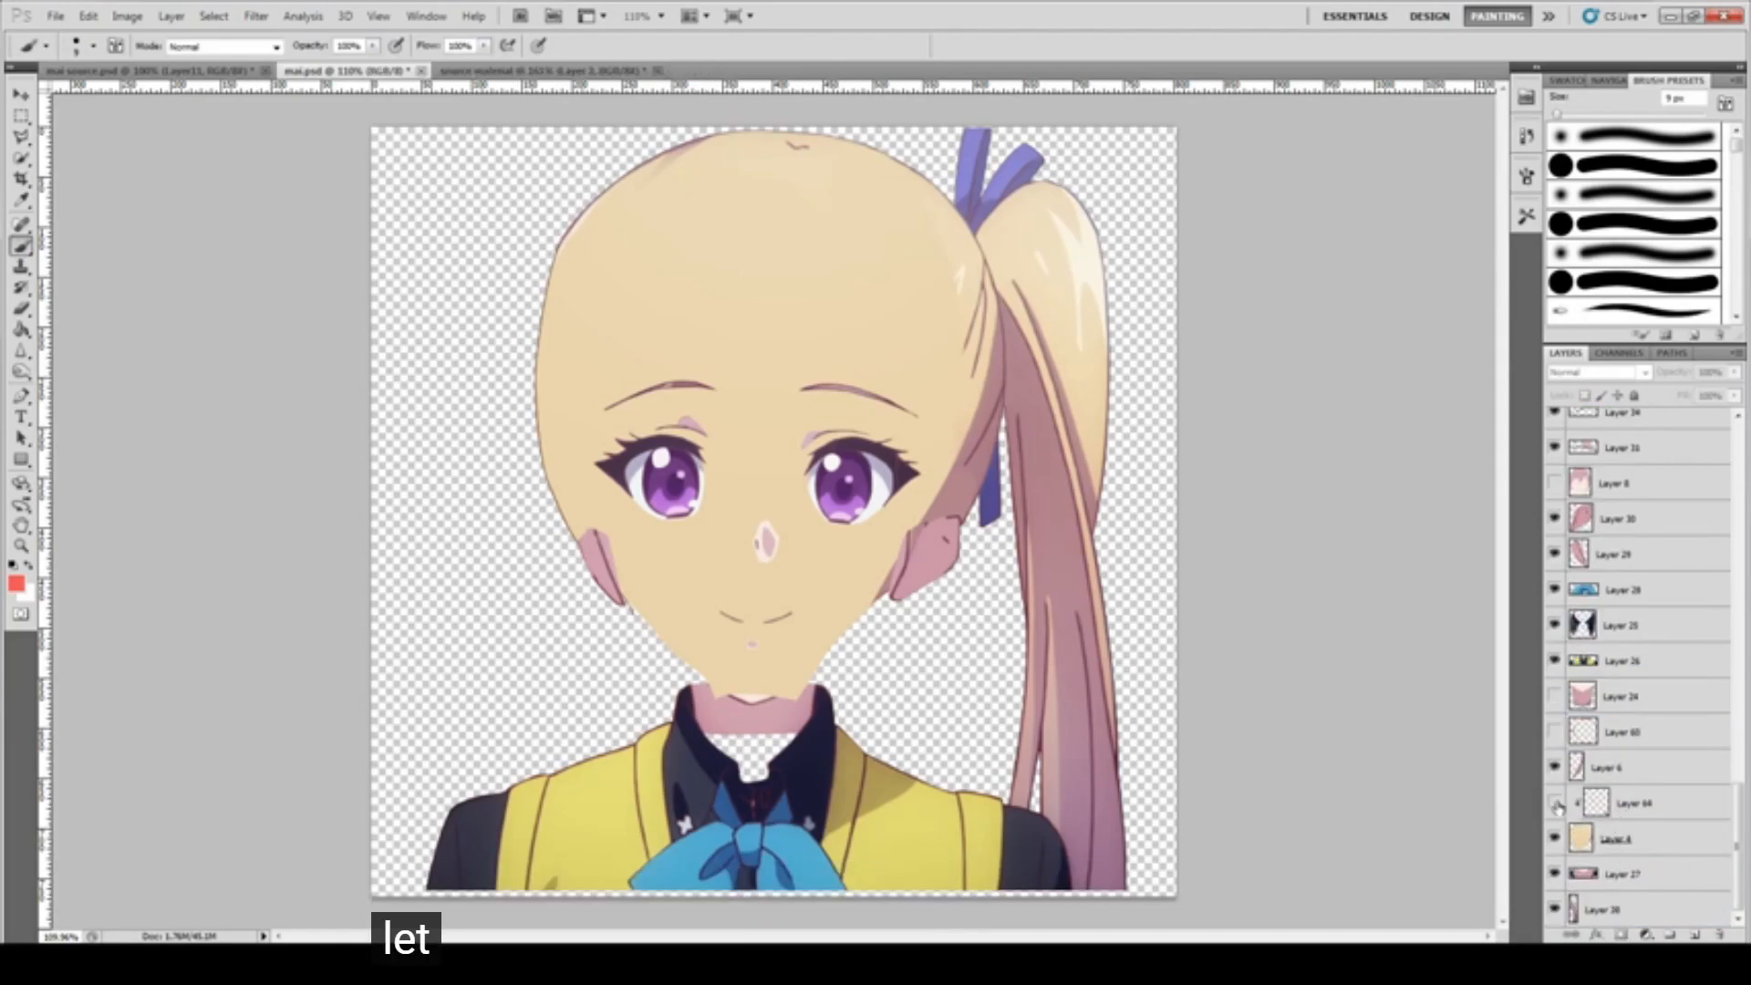
left_click(1652, 811)
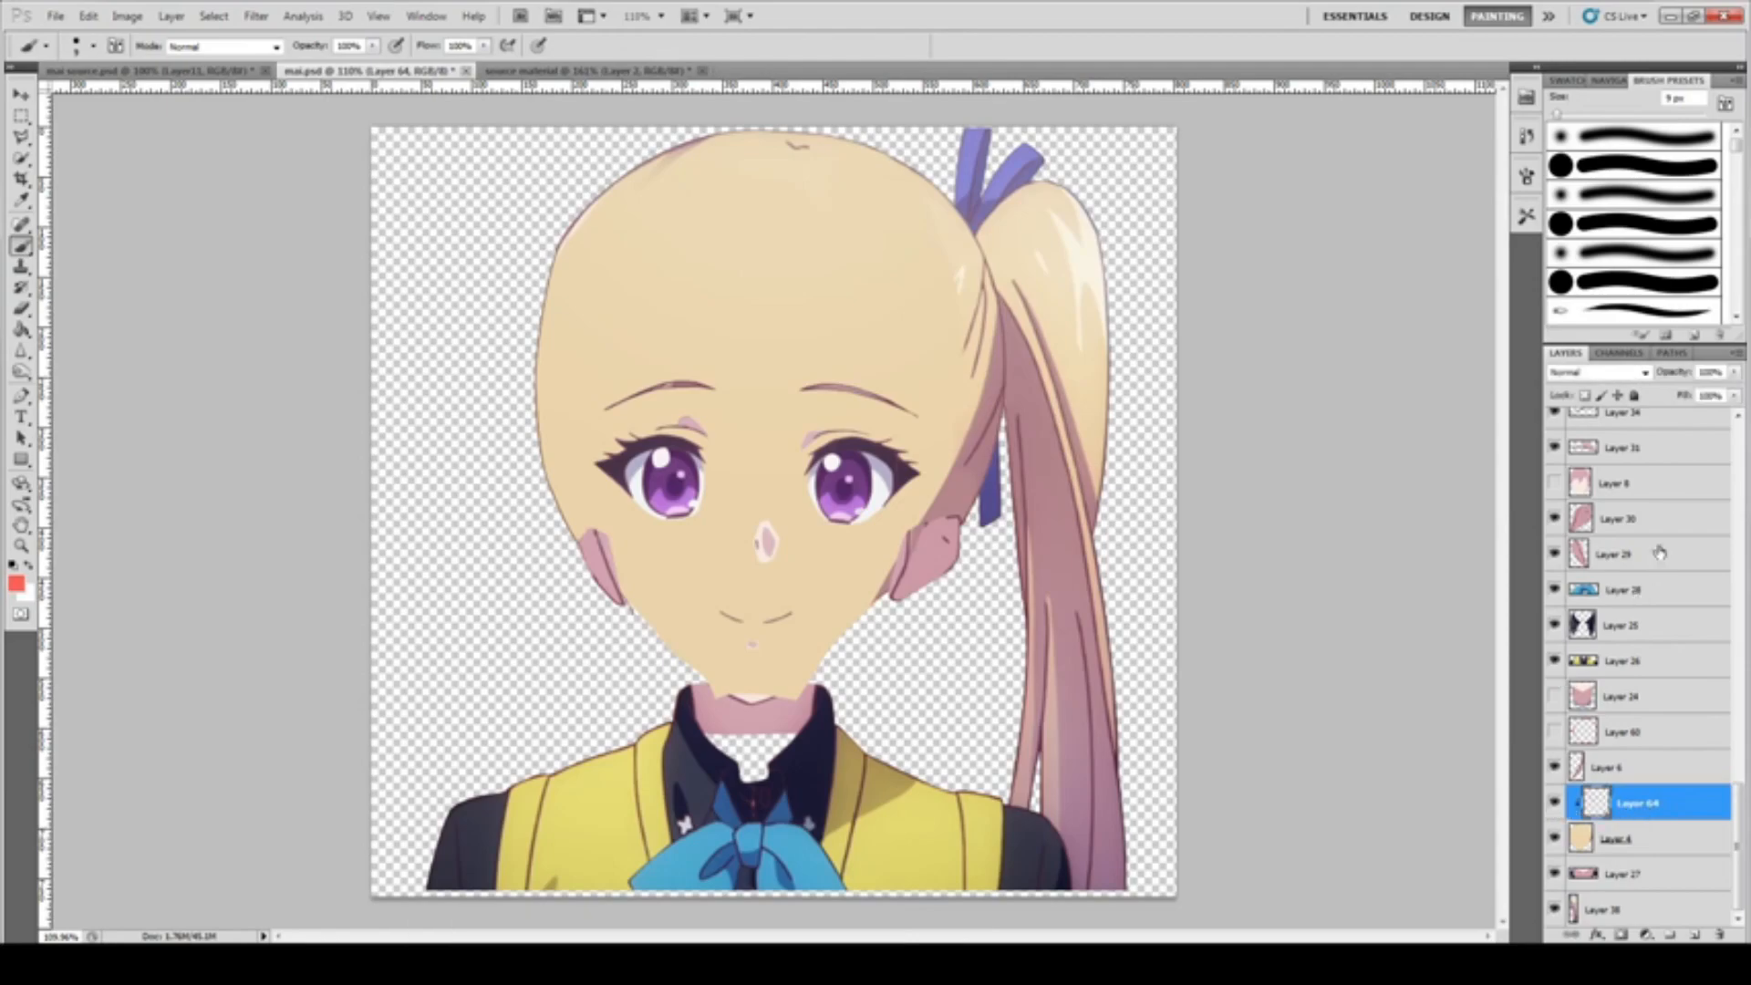
mouse_move(668, 197)
left_mouse_down()
mouse_move(703, 171)
mouse_move(810, 169)
left_mouse_up()
key("ctrl+z")
right_click(811, 217)
mouse_move(586, 178)
left_mouse_down()
mouse_move(737, 179)
mouse_move(830, 207)
mouse_move(885, 254)
mouse_move(920, 319)
mouse_move(926, 456)
mouse_move(874, 646)
mouse_move(795, 702)
mouse_move(719, 617)
mouse_move(826, 401)
left_mouse_up()
mouse_move(802, 274)
left_mouse_down()
mouse_move(663, 201)
mouse_move(516, 220)
mouse_move(788, 348)
mouse_move(655, 335)
mouse_move(561, 419)
mouse_move(619, 324)
mouse_move(716, 533)
mouse_move(765, 456)
mouse_move(642, 429)
mouse_move(517, 515)
left_mouse_up()
mouse_move(715, 606)
left_mouse_down()
mouse_move(612, 561)
mouse_move(601, 520)
mouse_move(689, 543)
mouse_move(784, 667)
mouse_move(840, 584)
left_mouse_up()
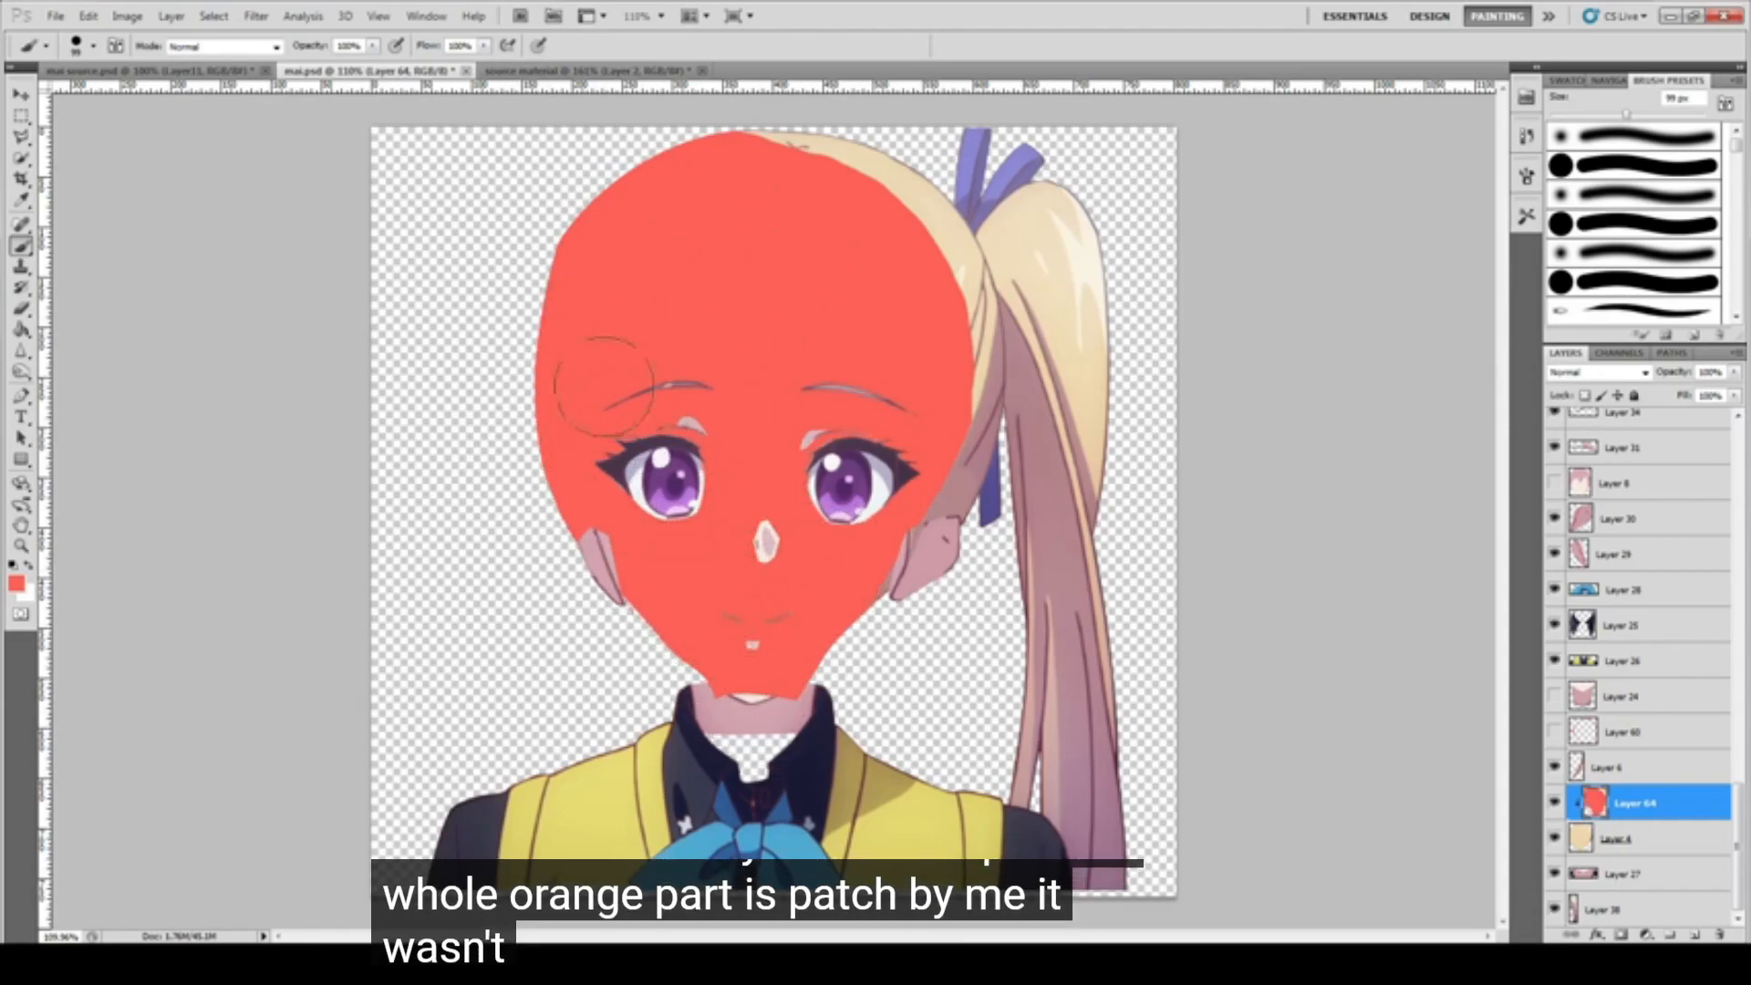
Hide the red paint on Layer 64 and view the bare back hair at 100%.
left_click(21, 137)
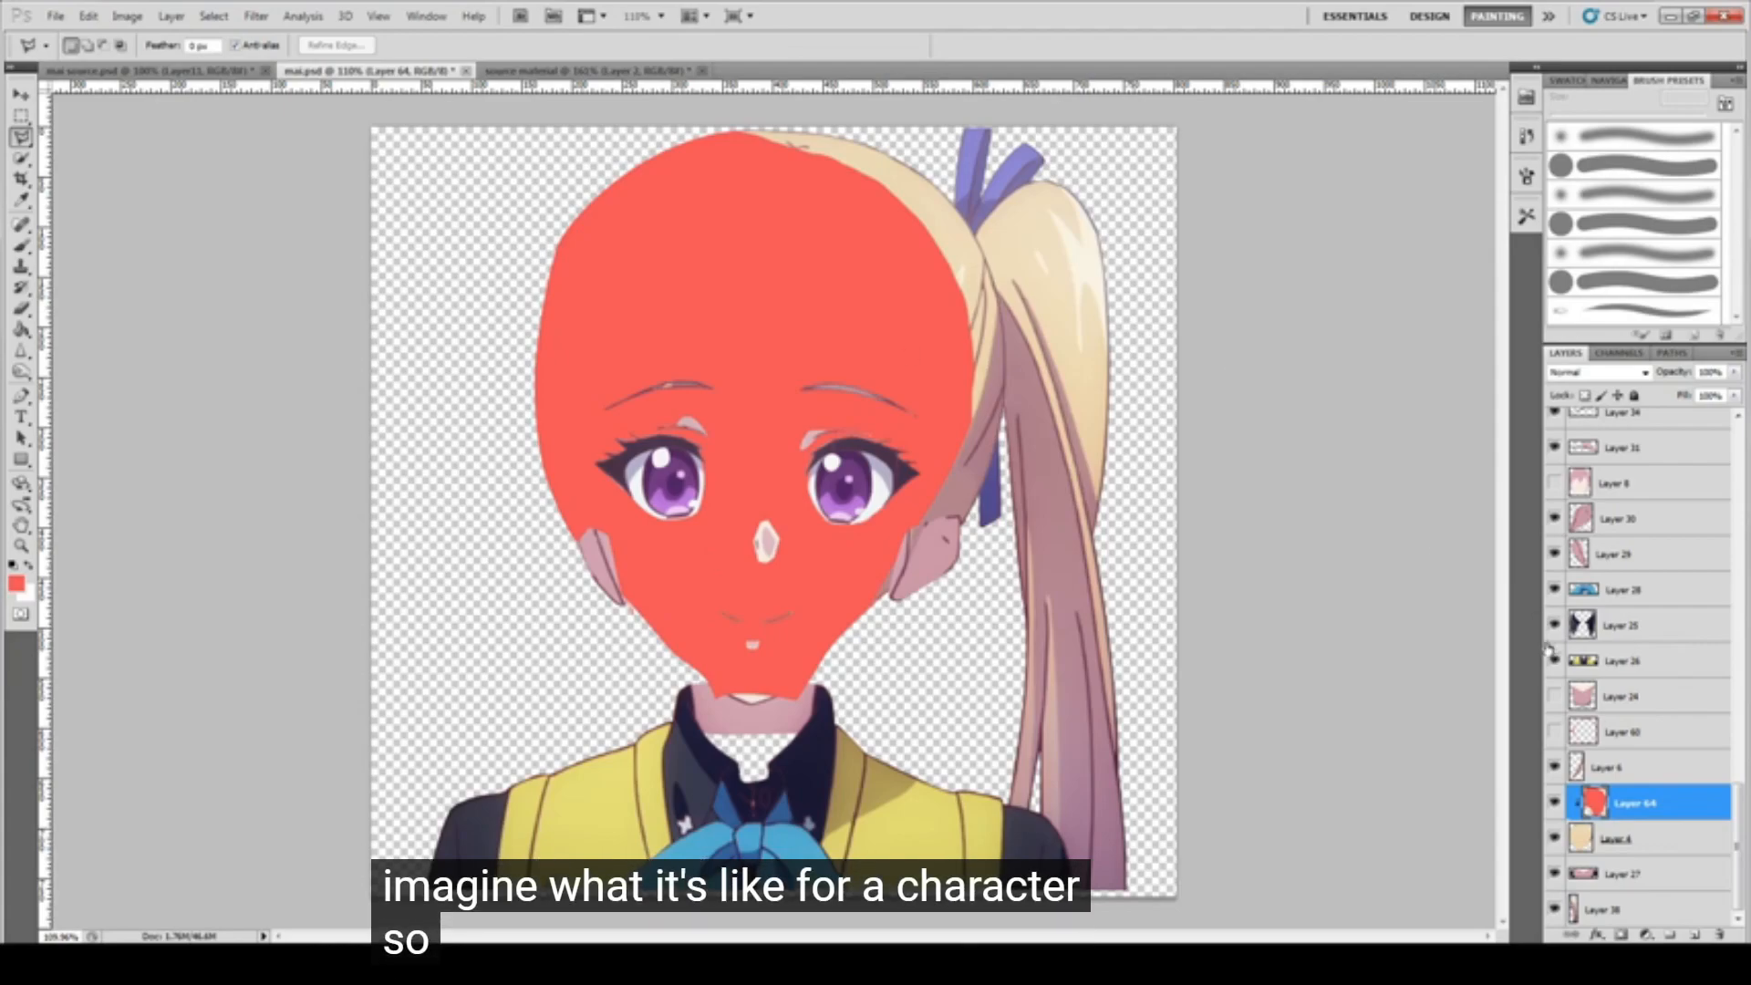
left_click(1555, 806)
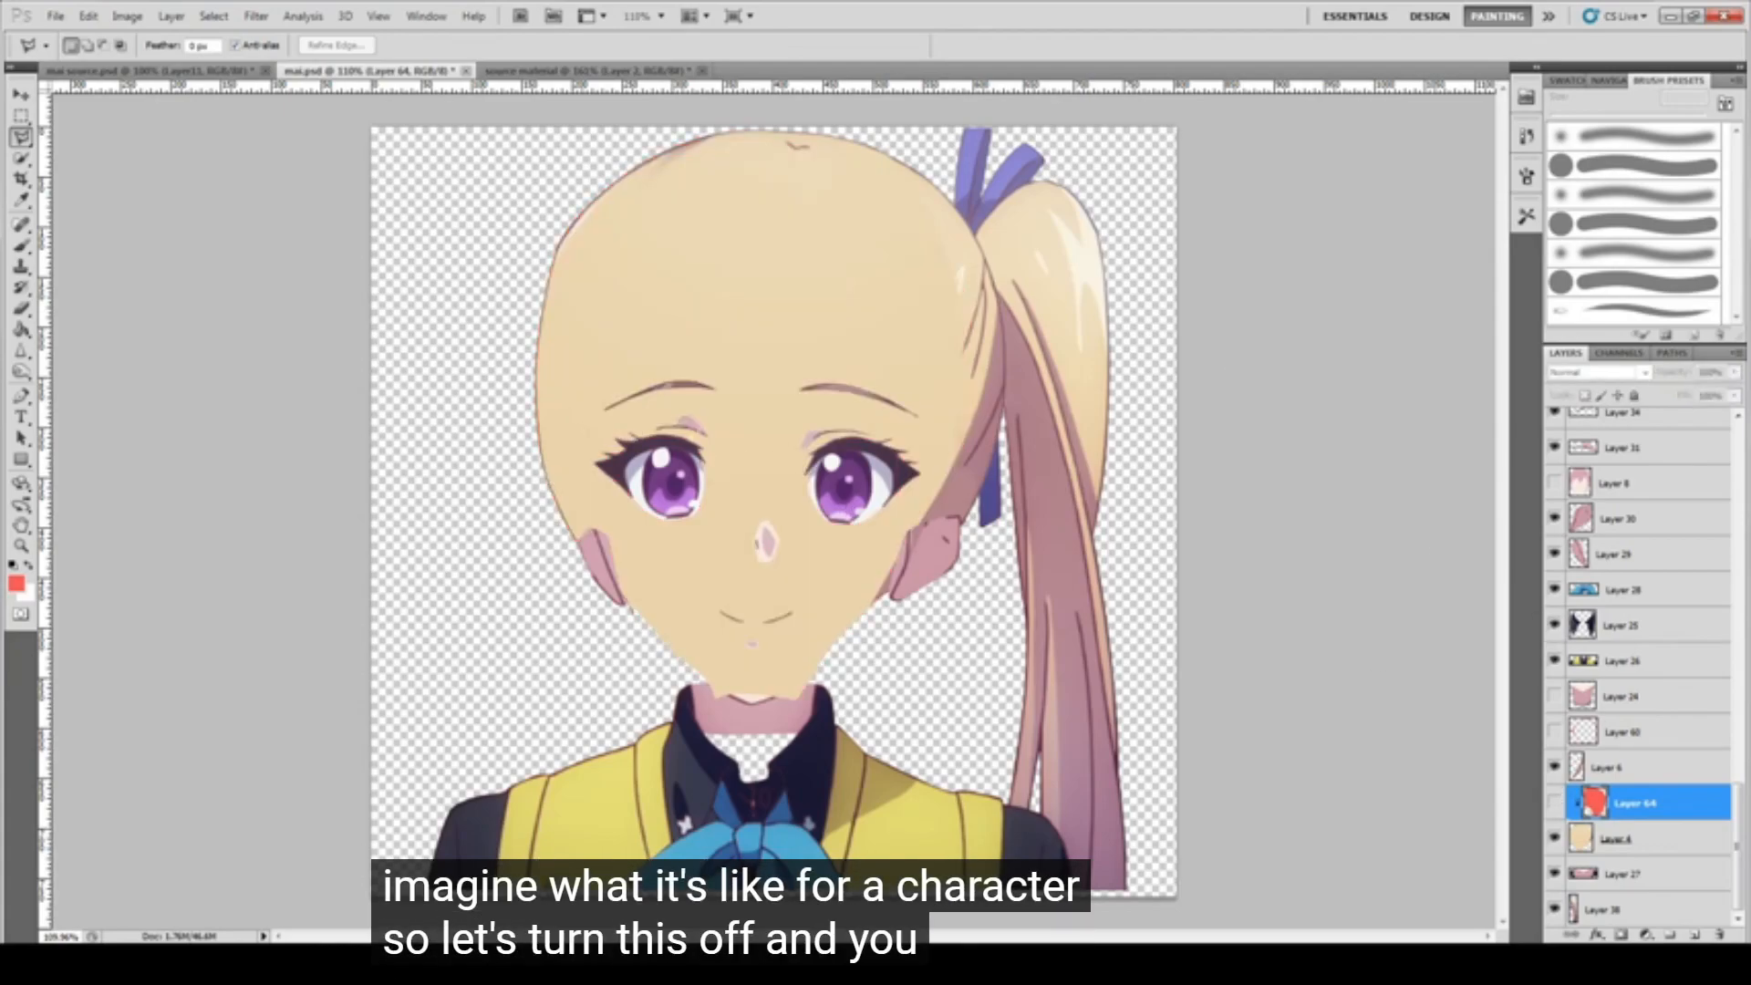
double_click(21, 545)
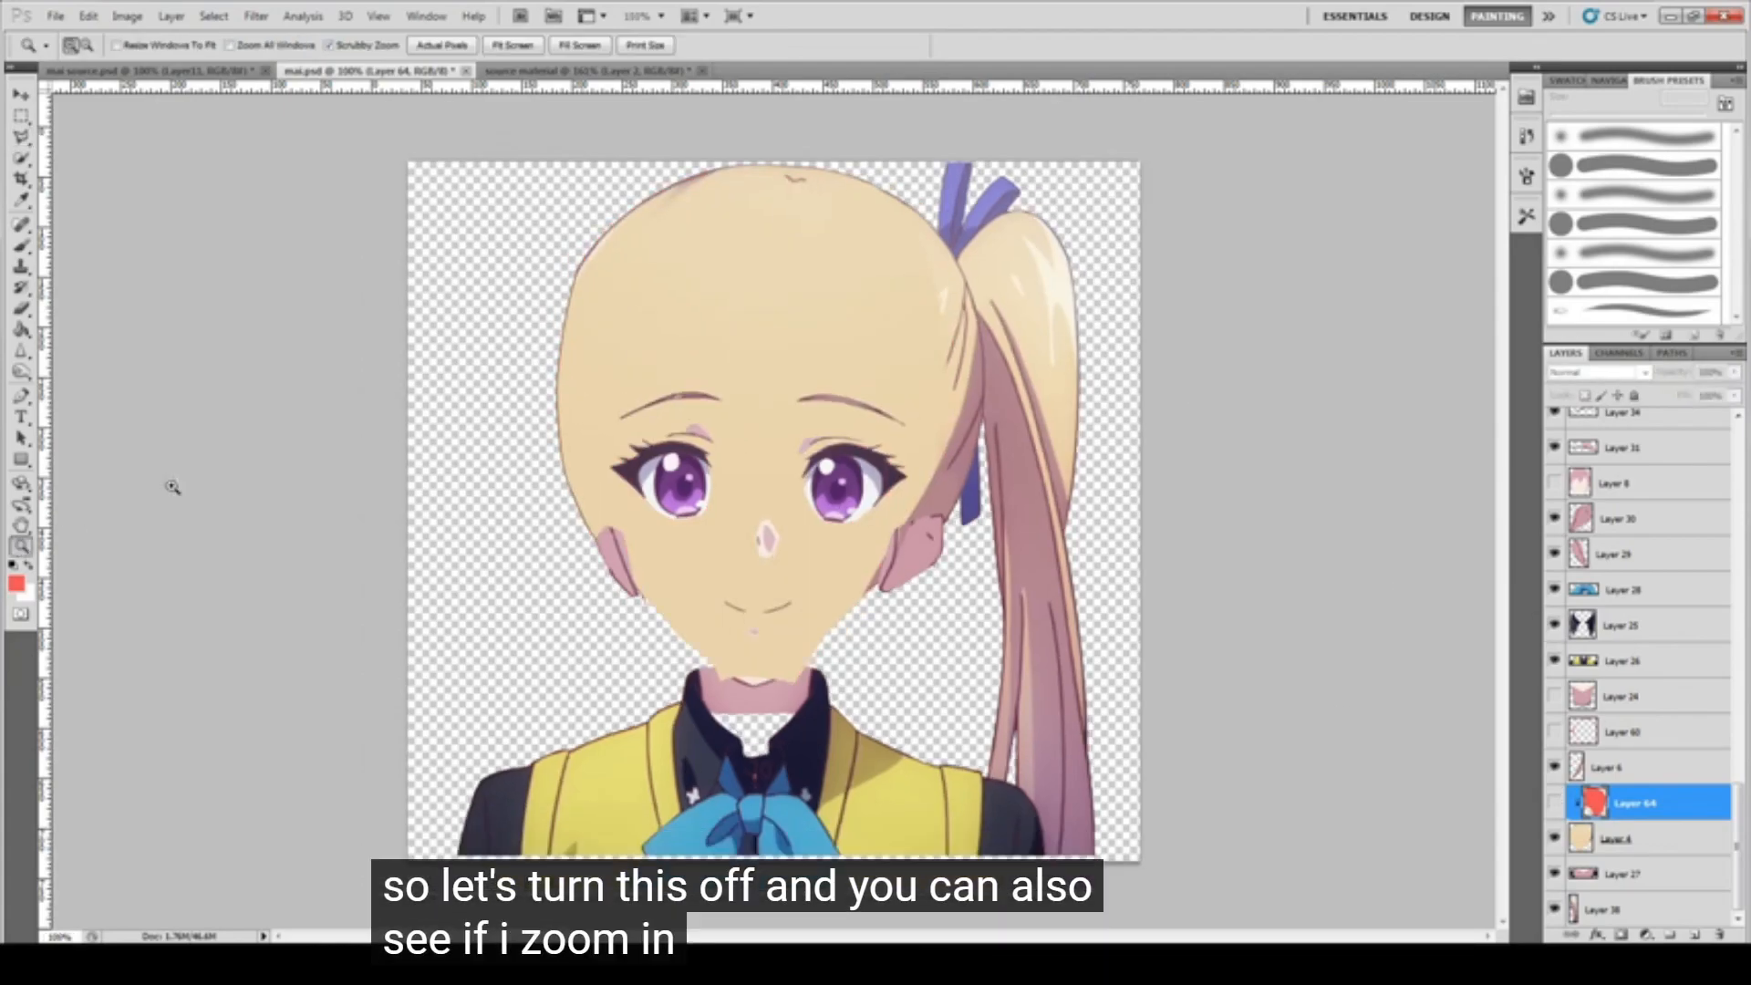
Create a new layer clipped to the back hair on Layer 4, ready for outline drawing with the Brush tool.
left_click(557, 358)
left_click(558, 358)
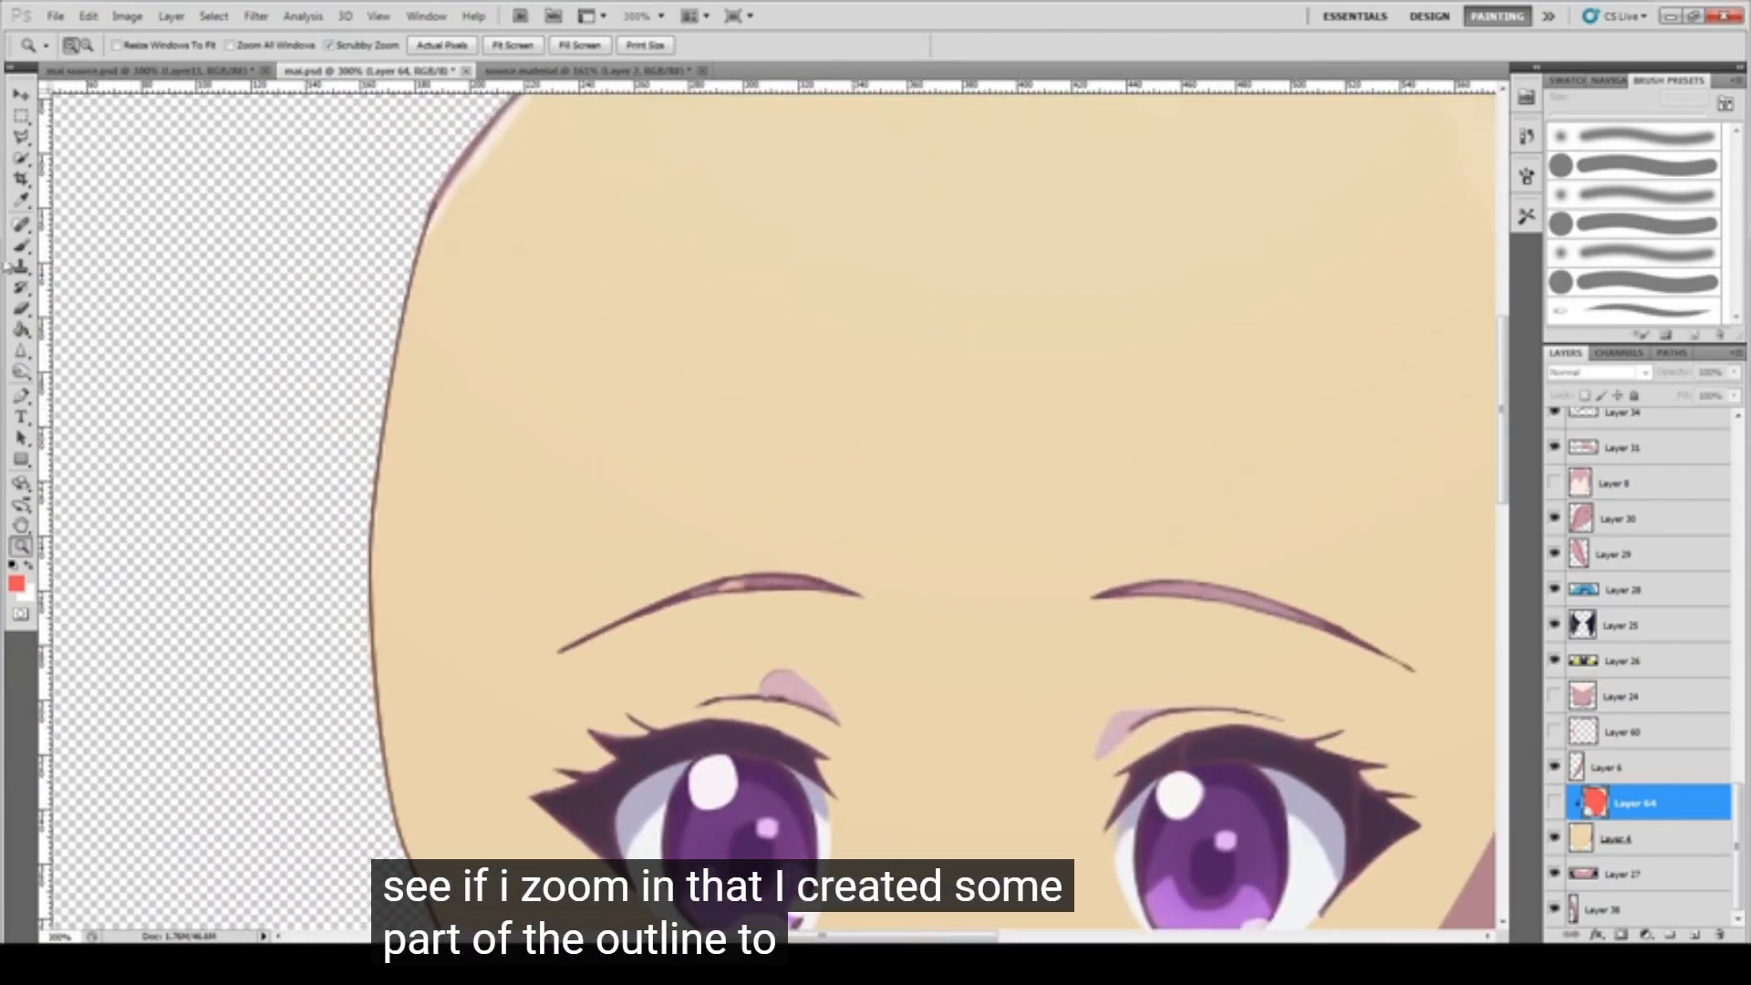
left_click(21, 247)
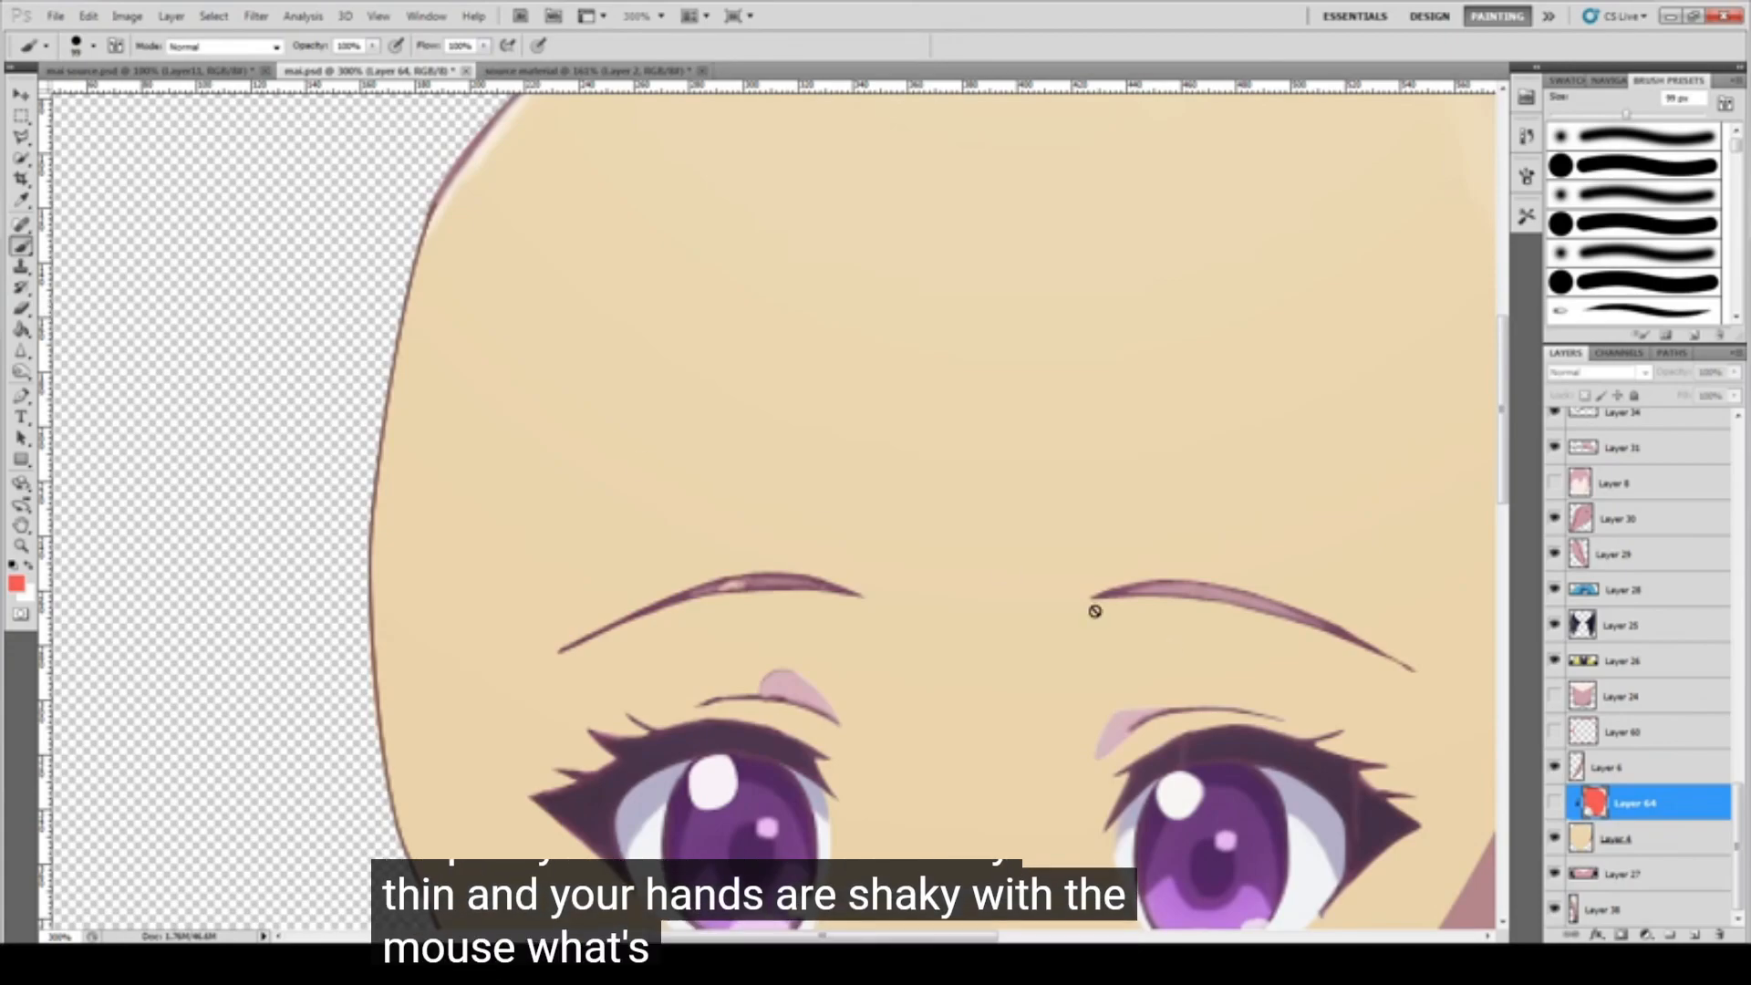
left_click(1633, 838)
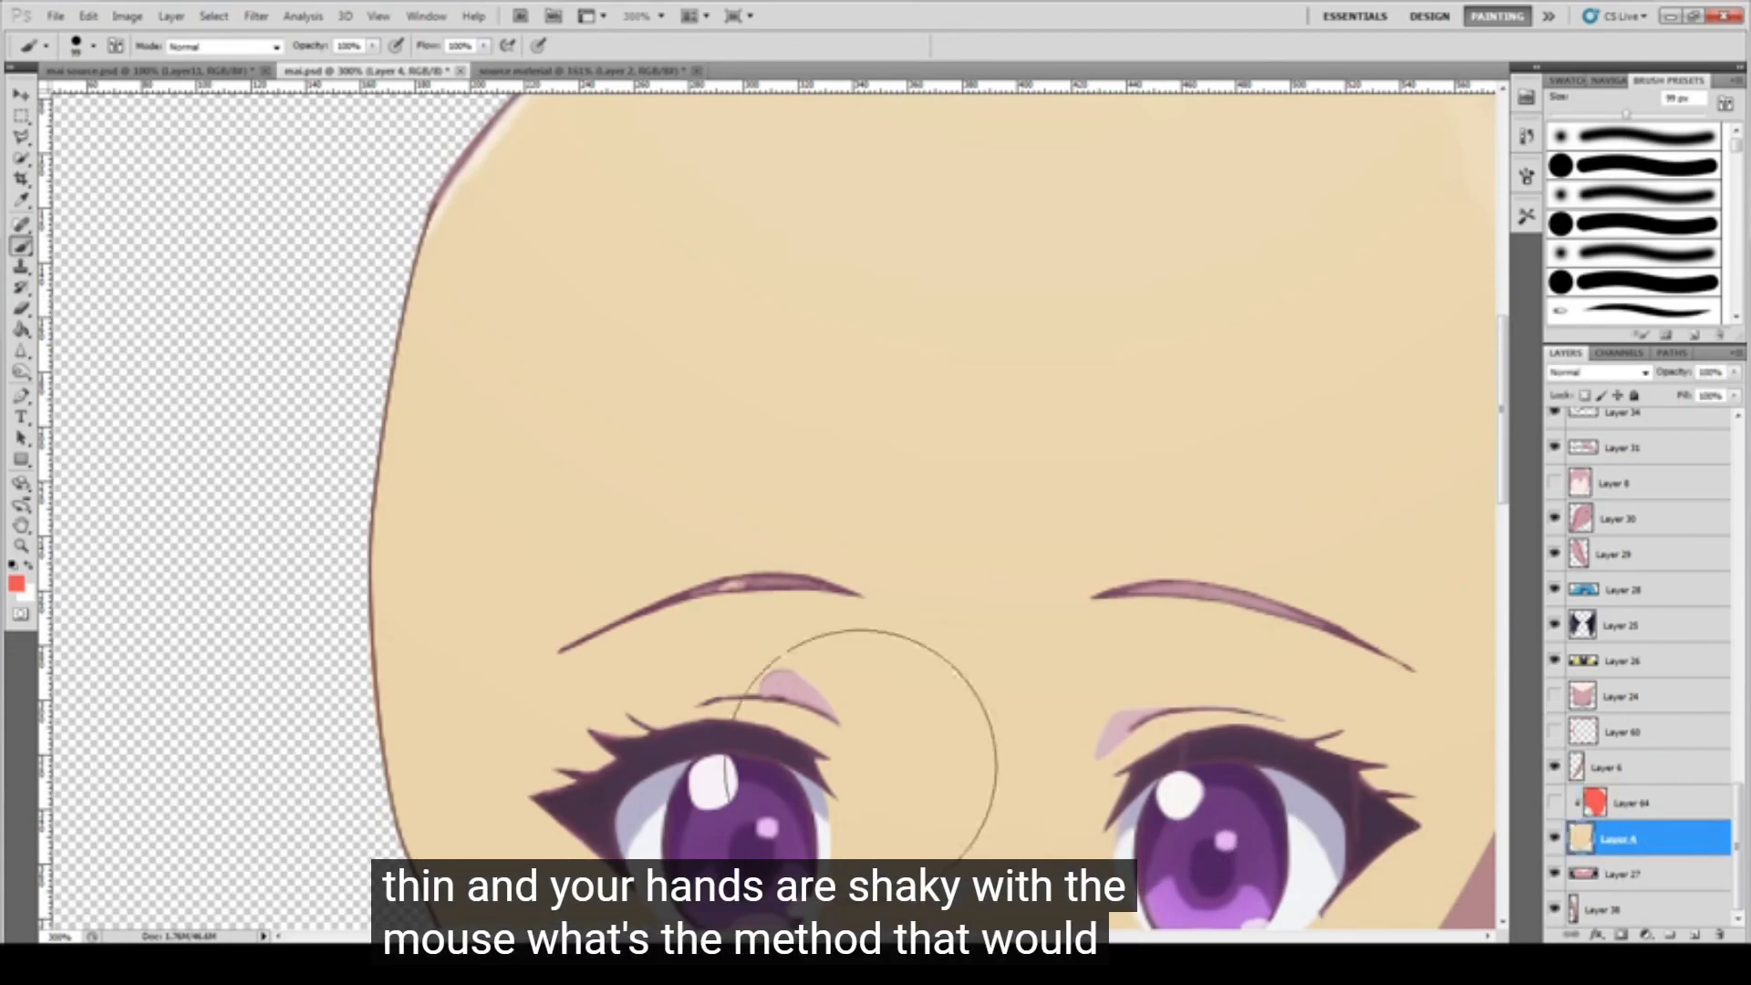
scroll(757, 520, "down", 4)
scroll(741, 497, "down", 3)
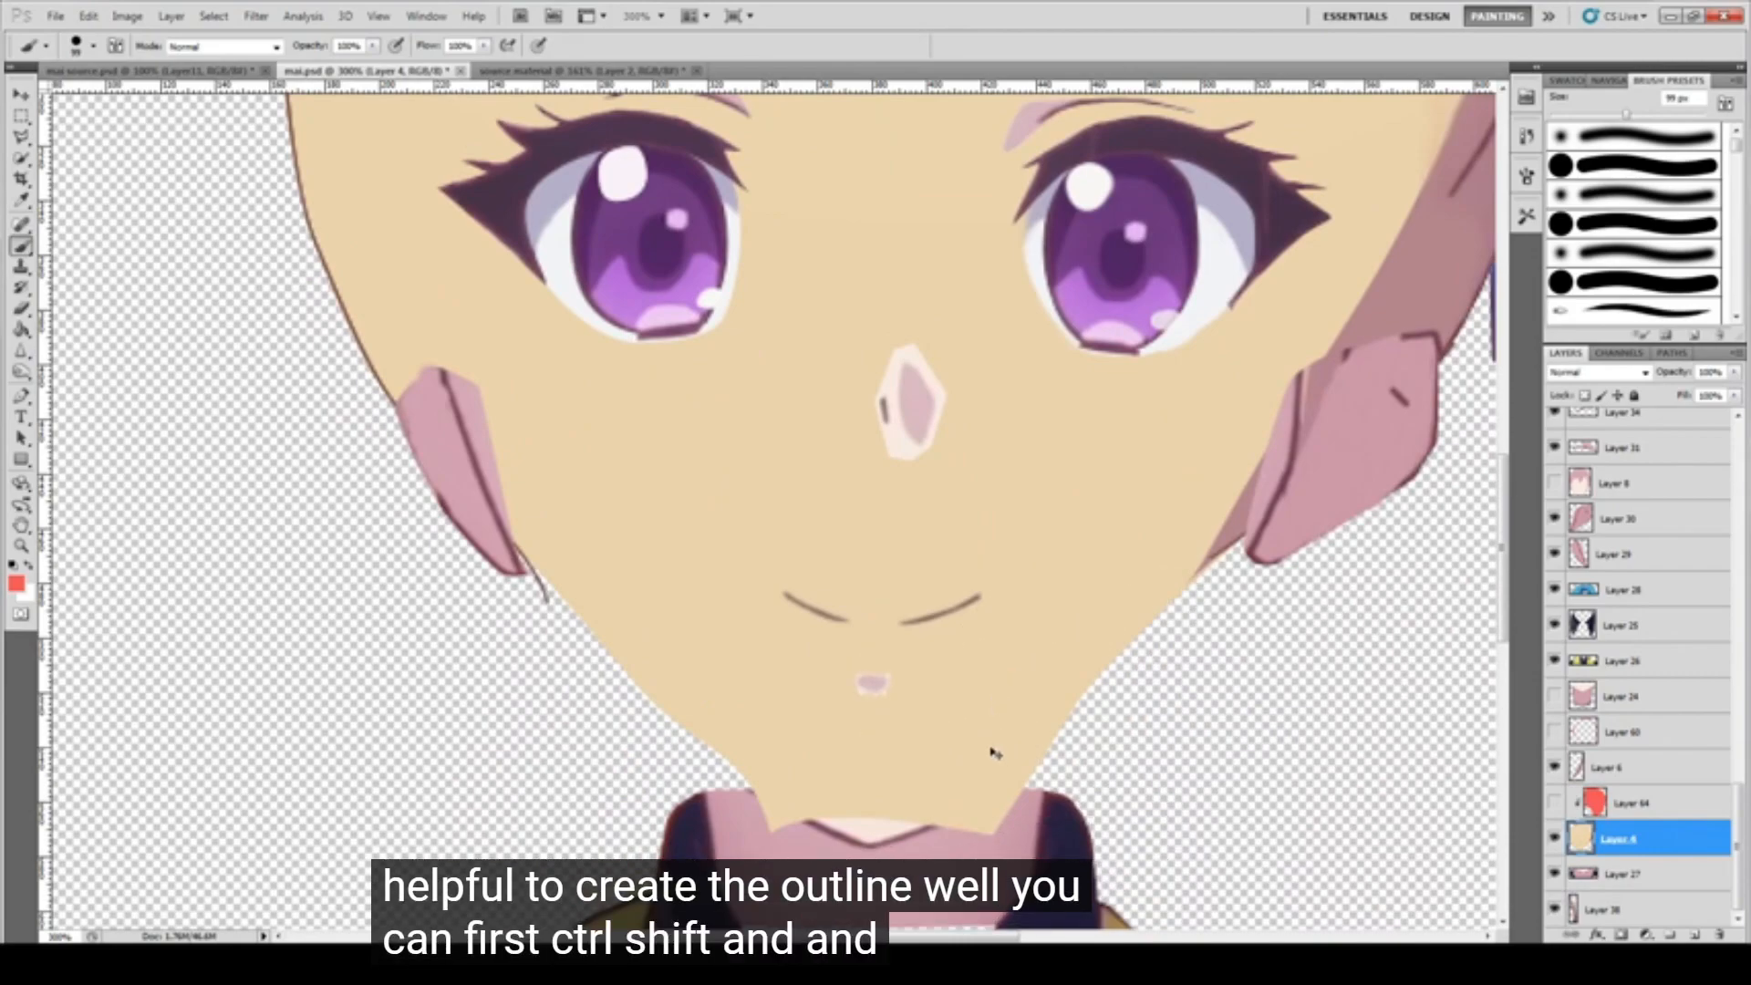
key("ctrl+shift+n")
left_click(915, 290)
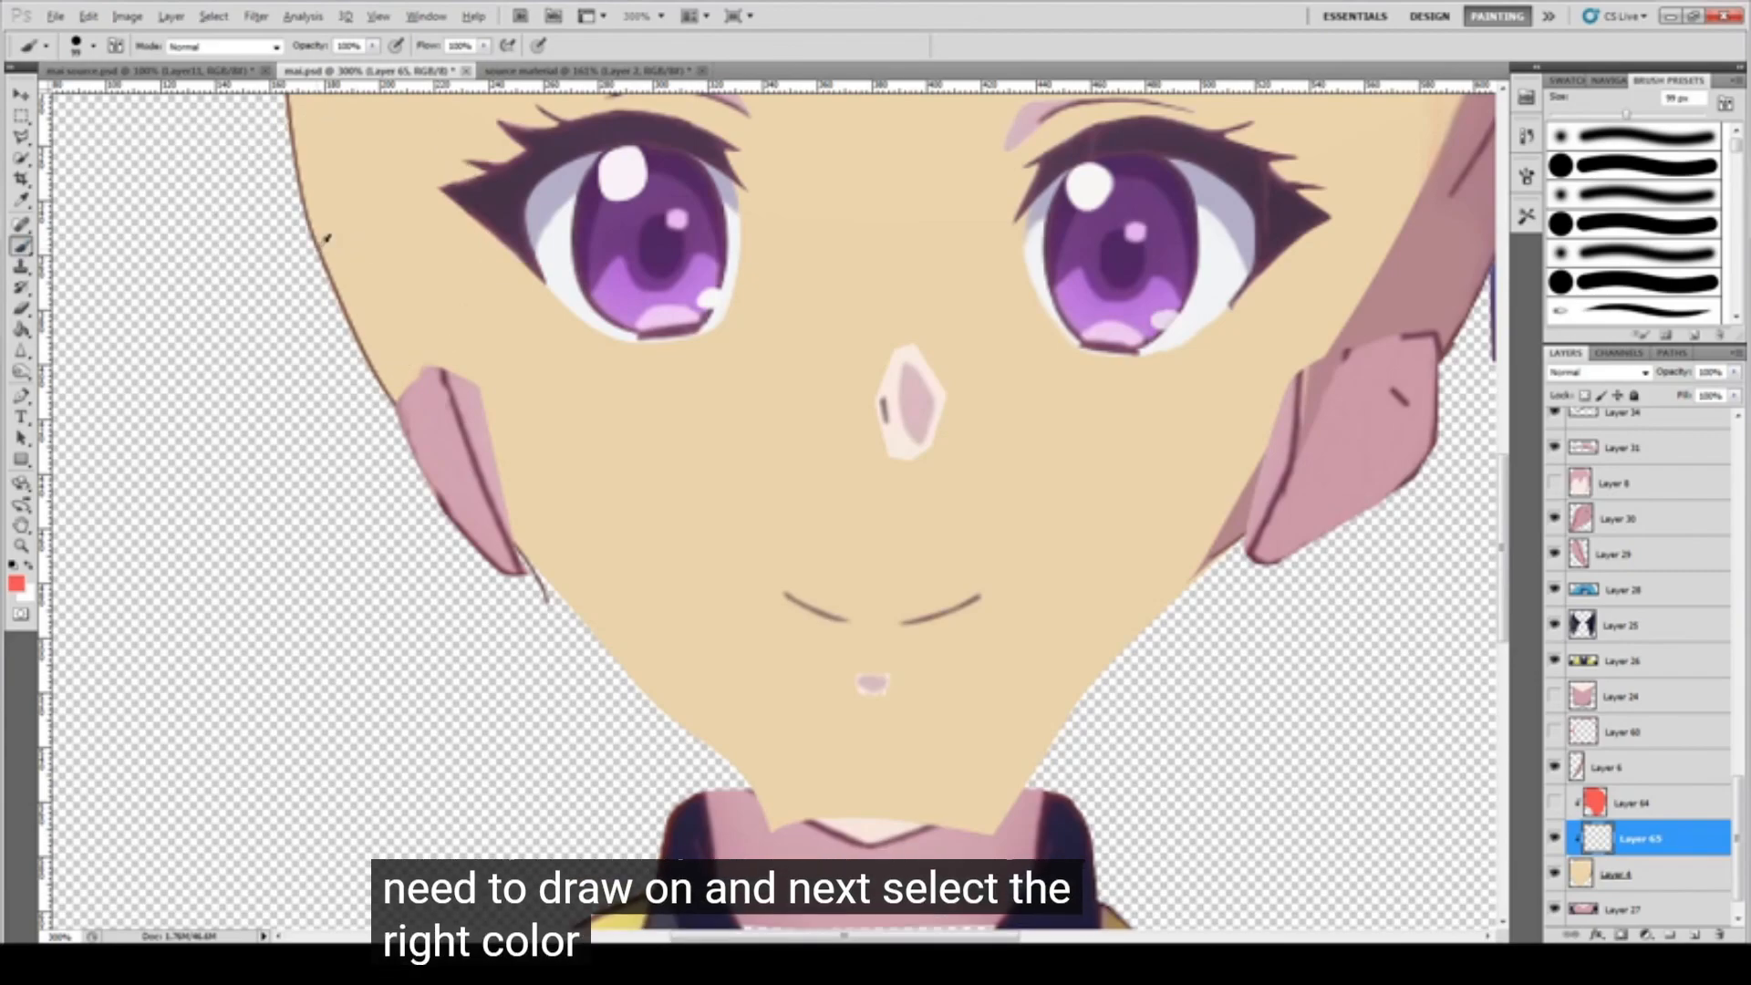
Sample the dark reddish-brown outline color from the hair strands and shrink the brush to 9 px.
left_click(511, 183, "alt")
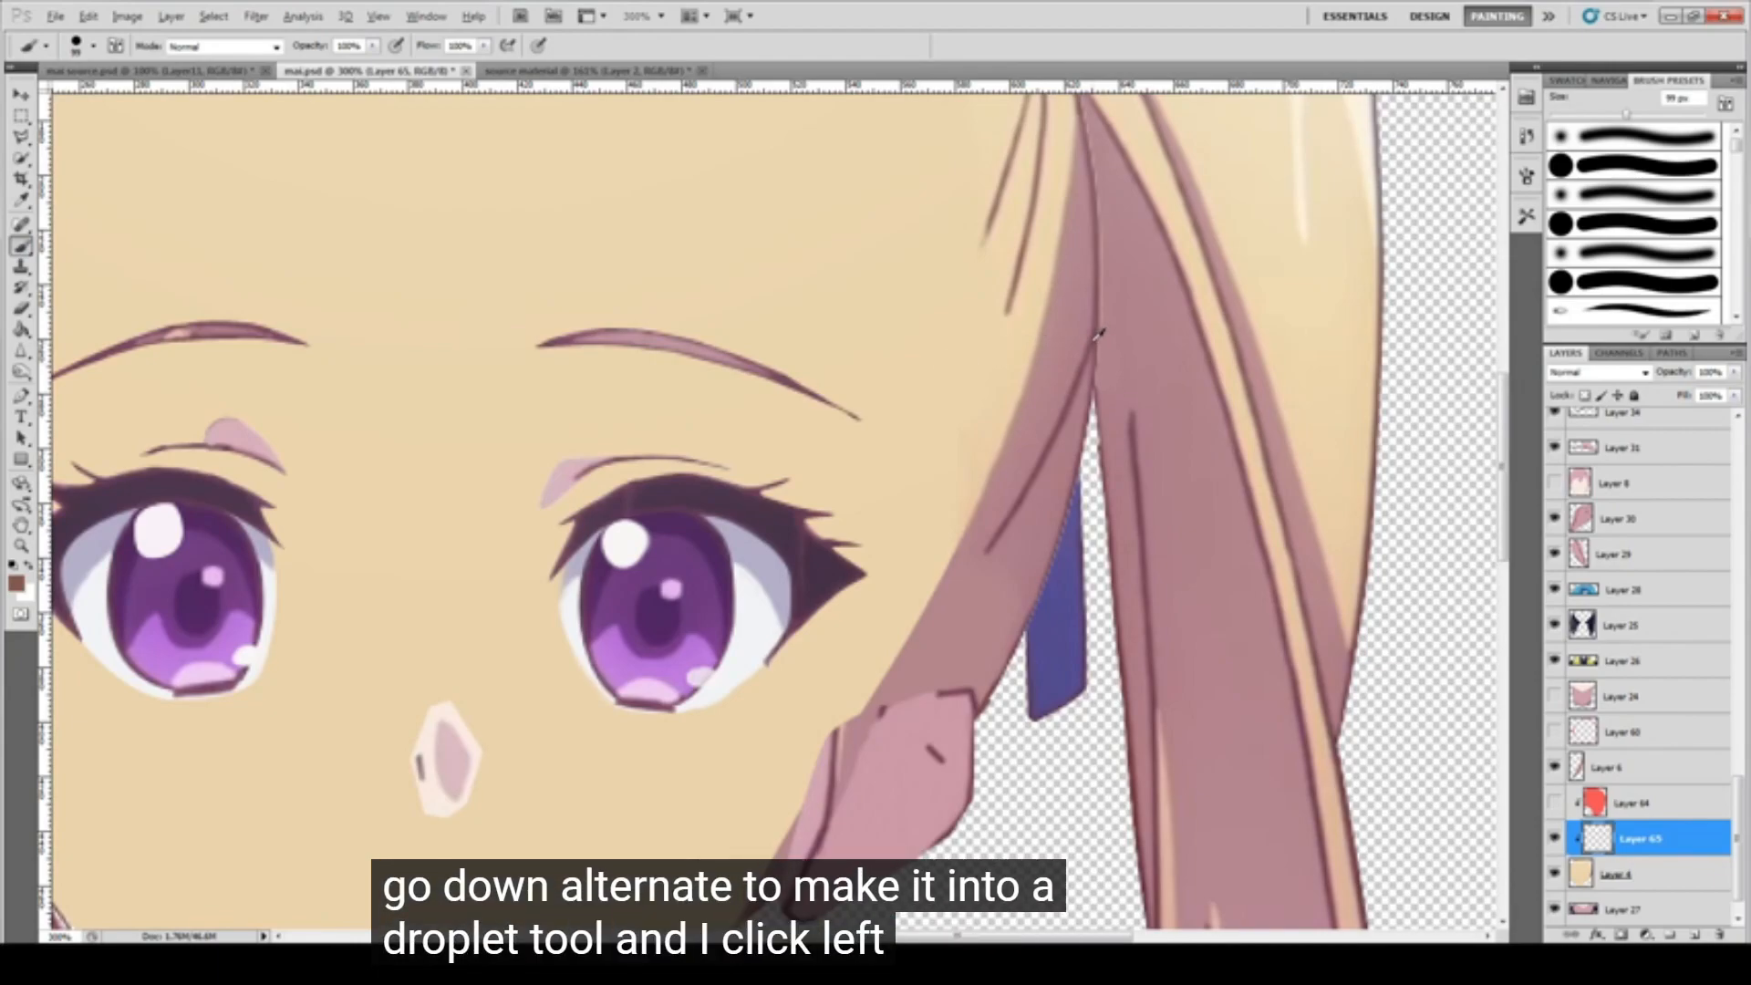
left_click(1099, 334, "alt")
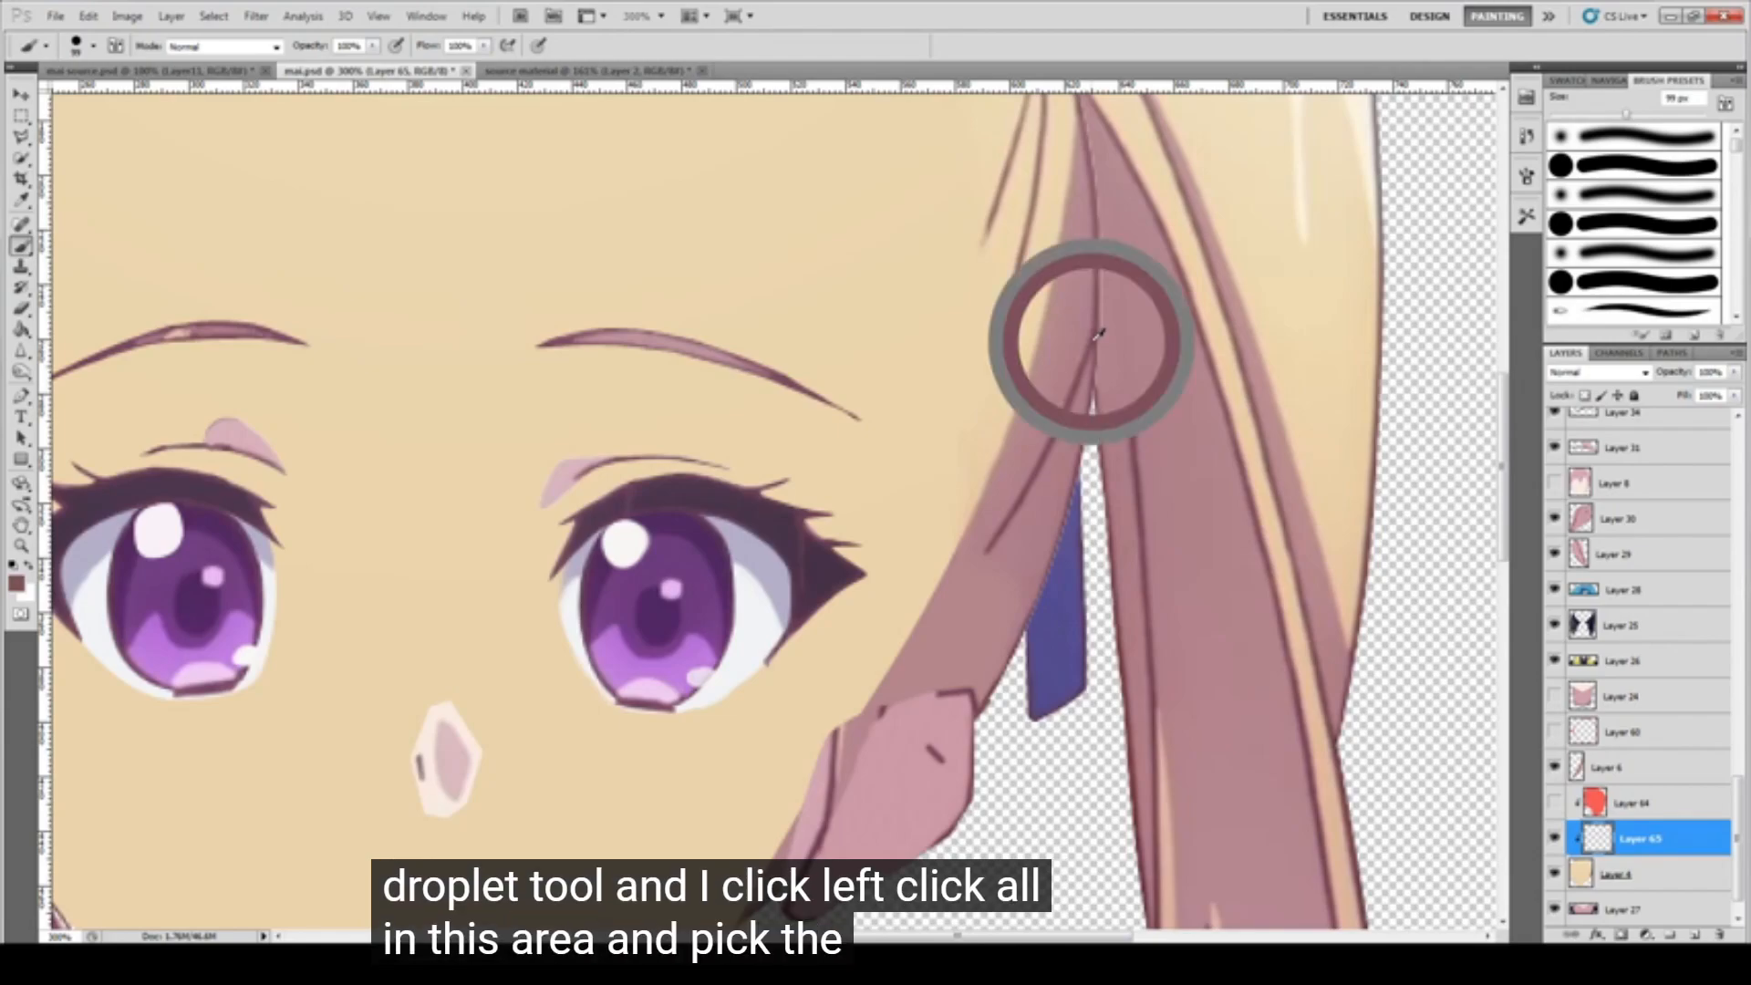
mouse_move(364, 729)
left_mouse_down()
mouse_move(802, 547)
mouse_move(1048, 484)
left_mouse_up()
right_click(921, 691)
left_click_drag(1031, 726, 948, 727)
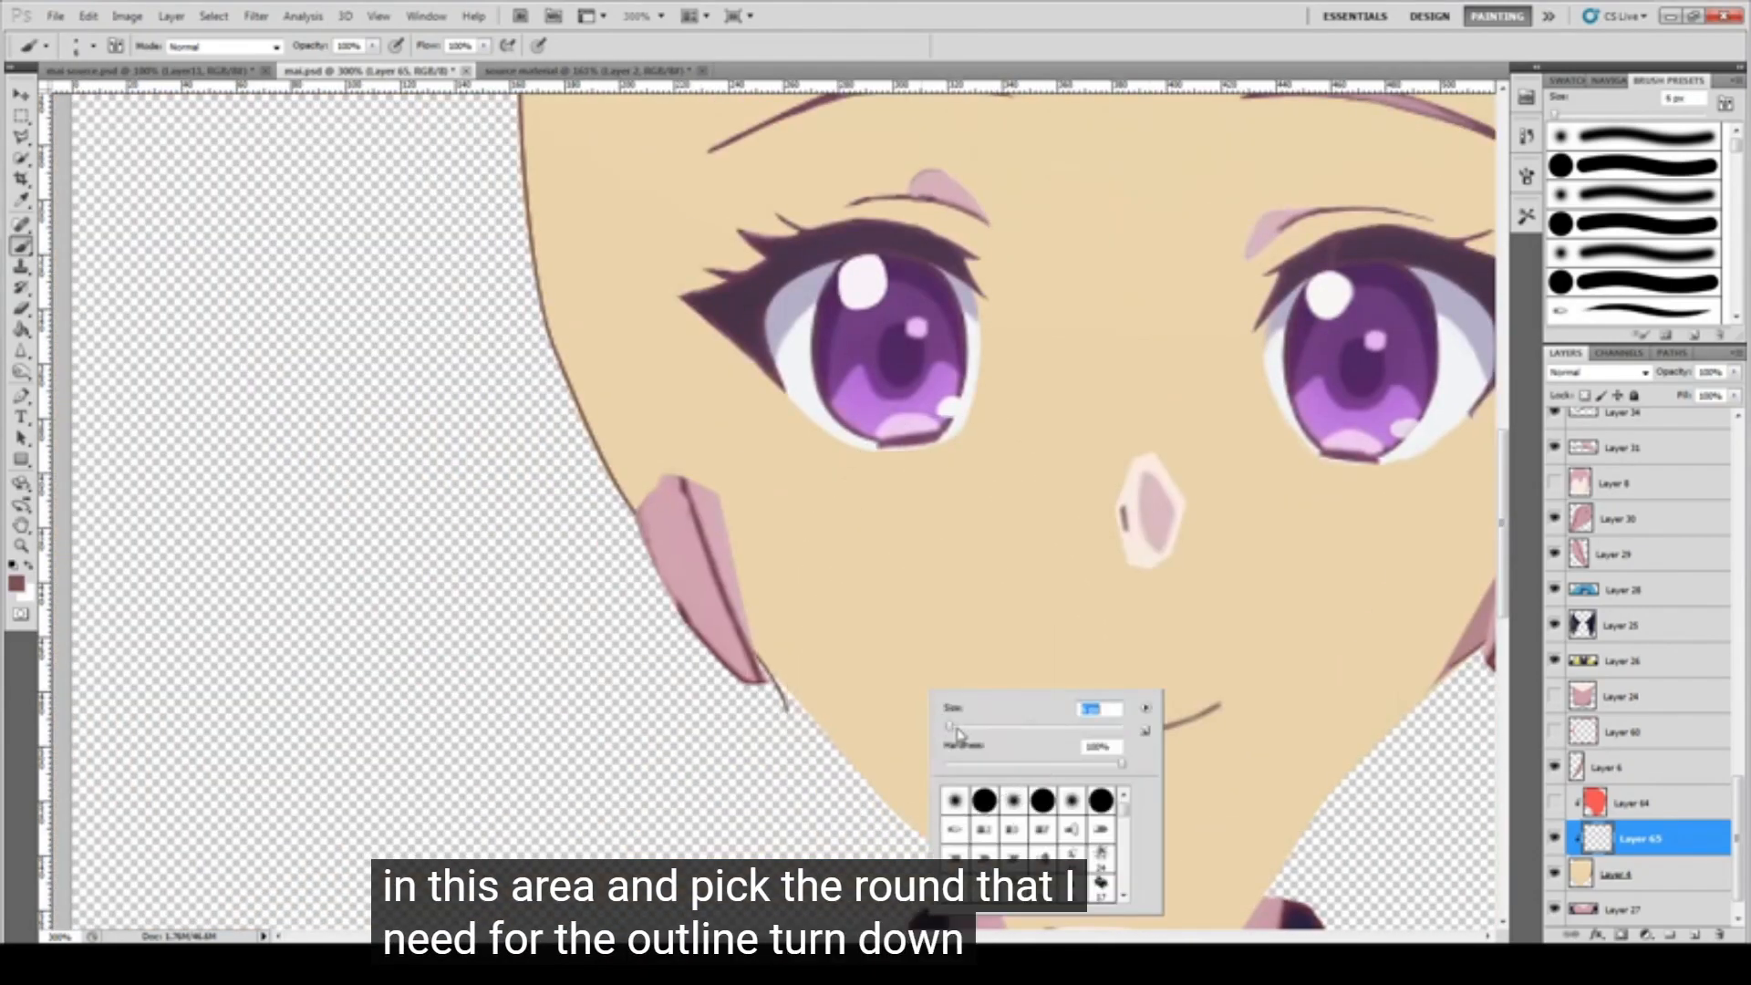
Draw a thin outline on the clipped layer along the back hair's lower edge, from the ear on the image's left to the collar.
left_click_drag(757, 651, 821, 741)
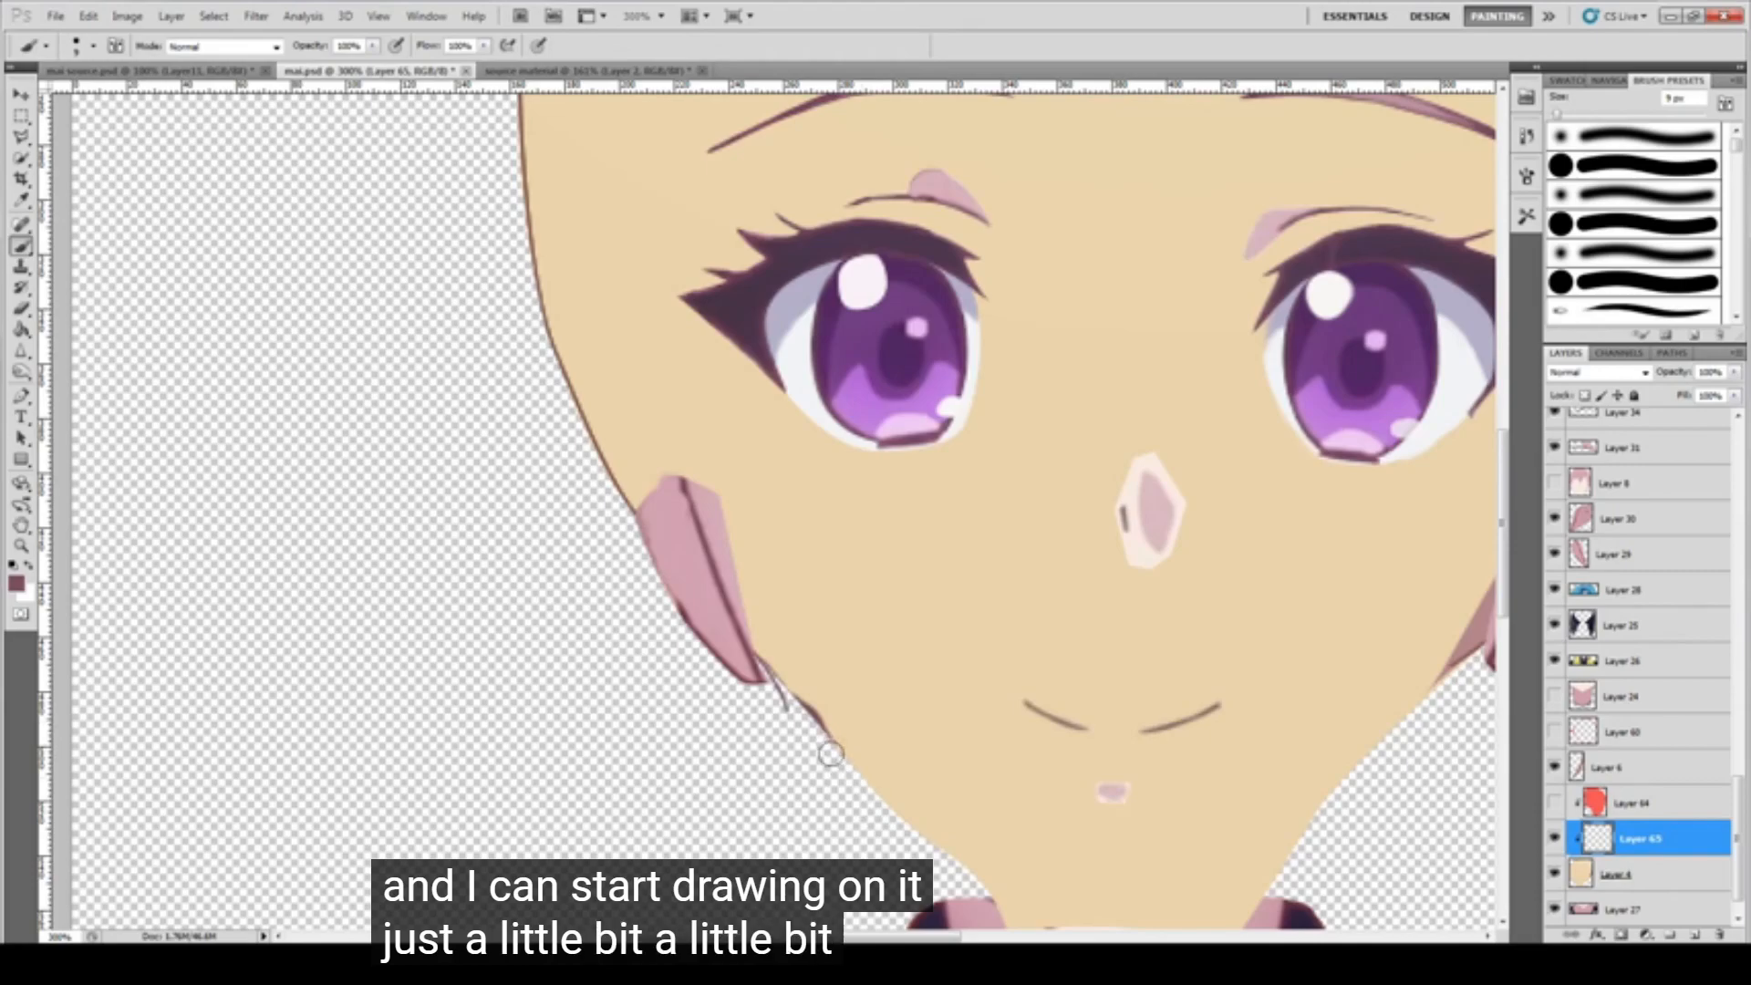
mouse_move(881, 813)
left_mouse_down()
mouse_move(945, 865)
mouse_move(798, 763)
left_mouse_up()
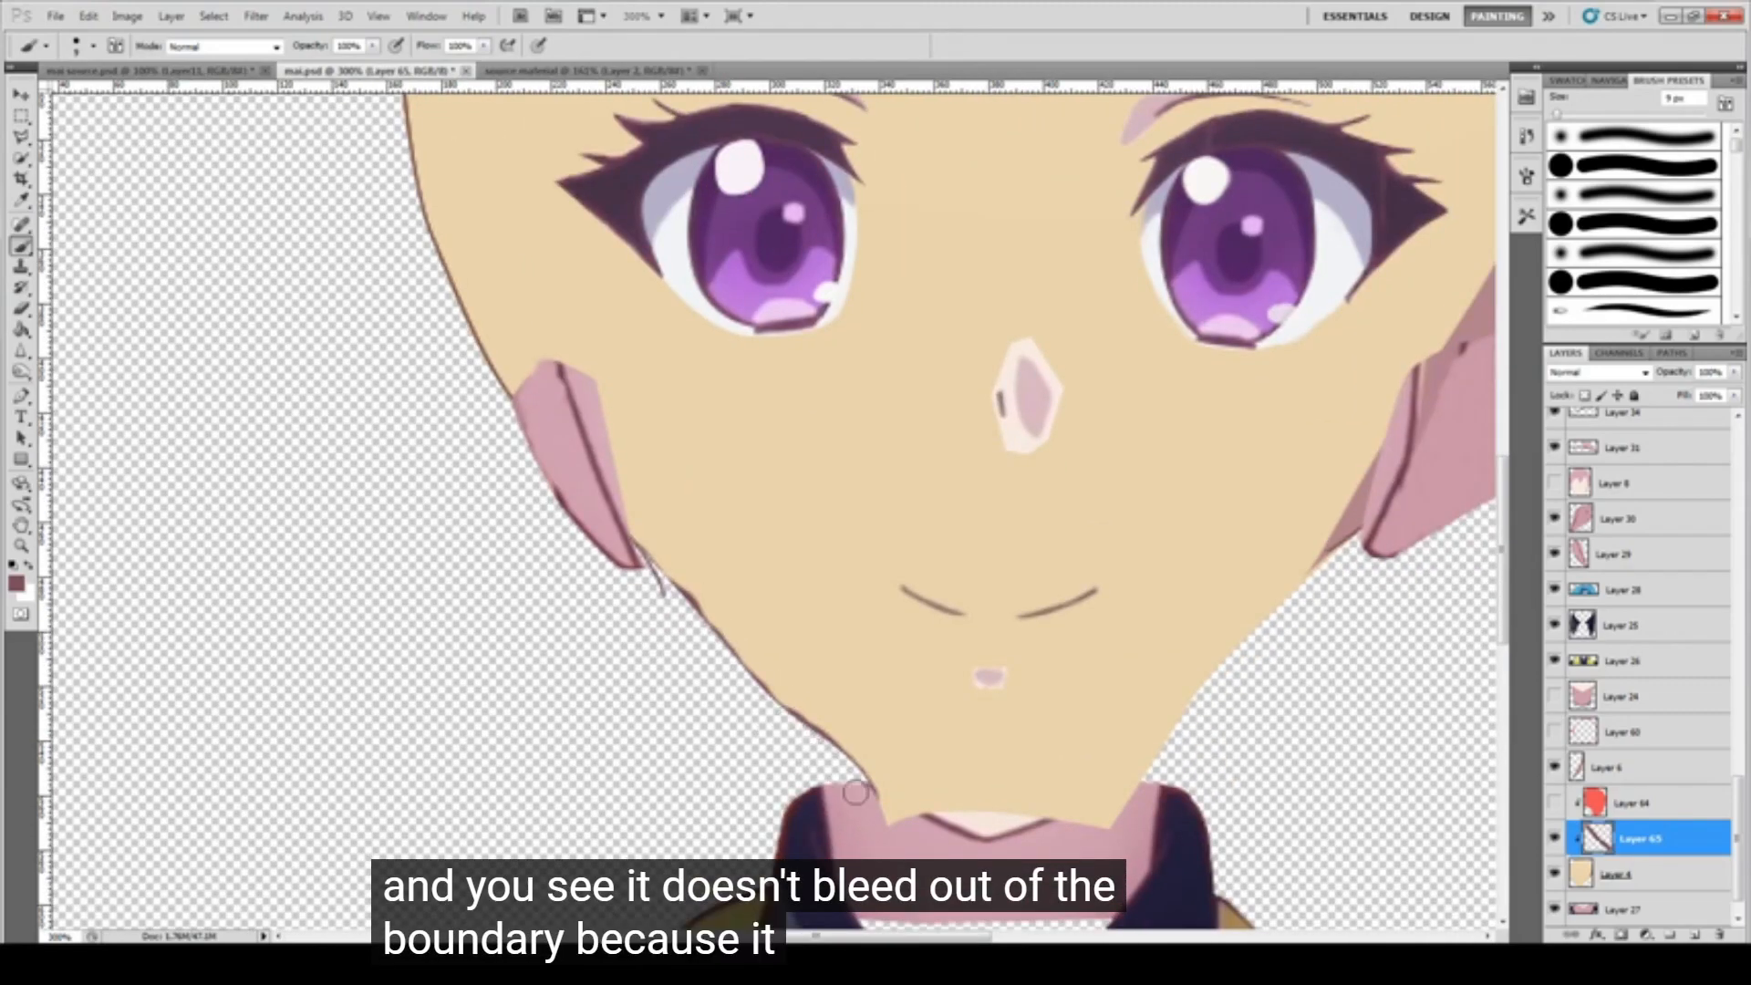
key("e")
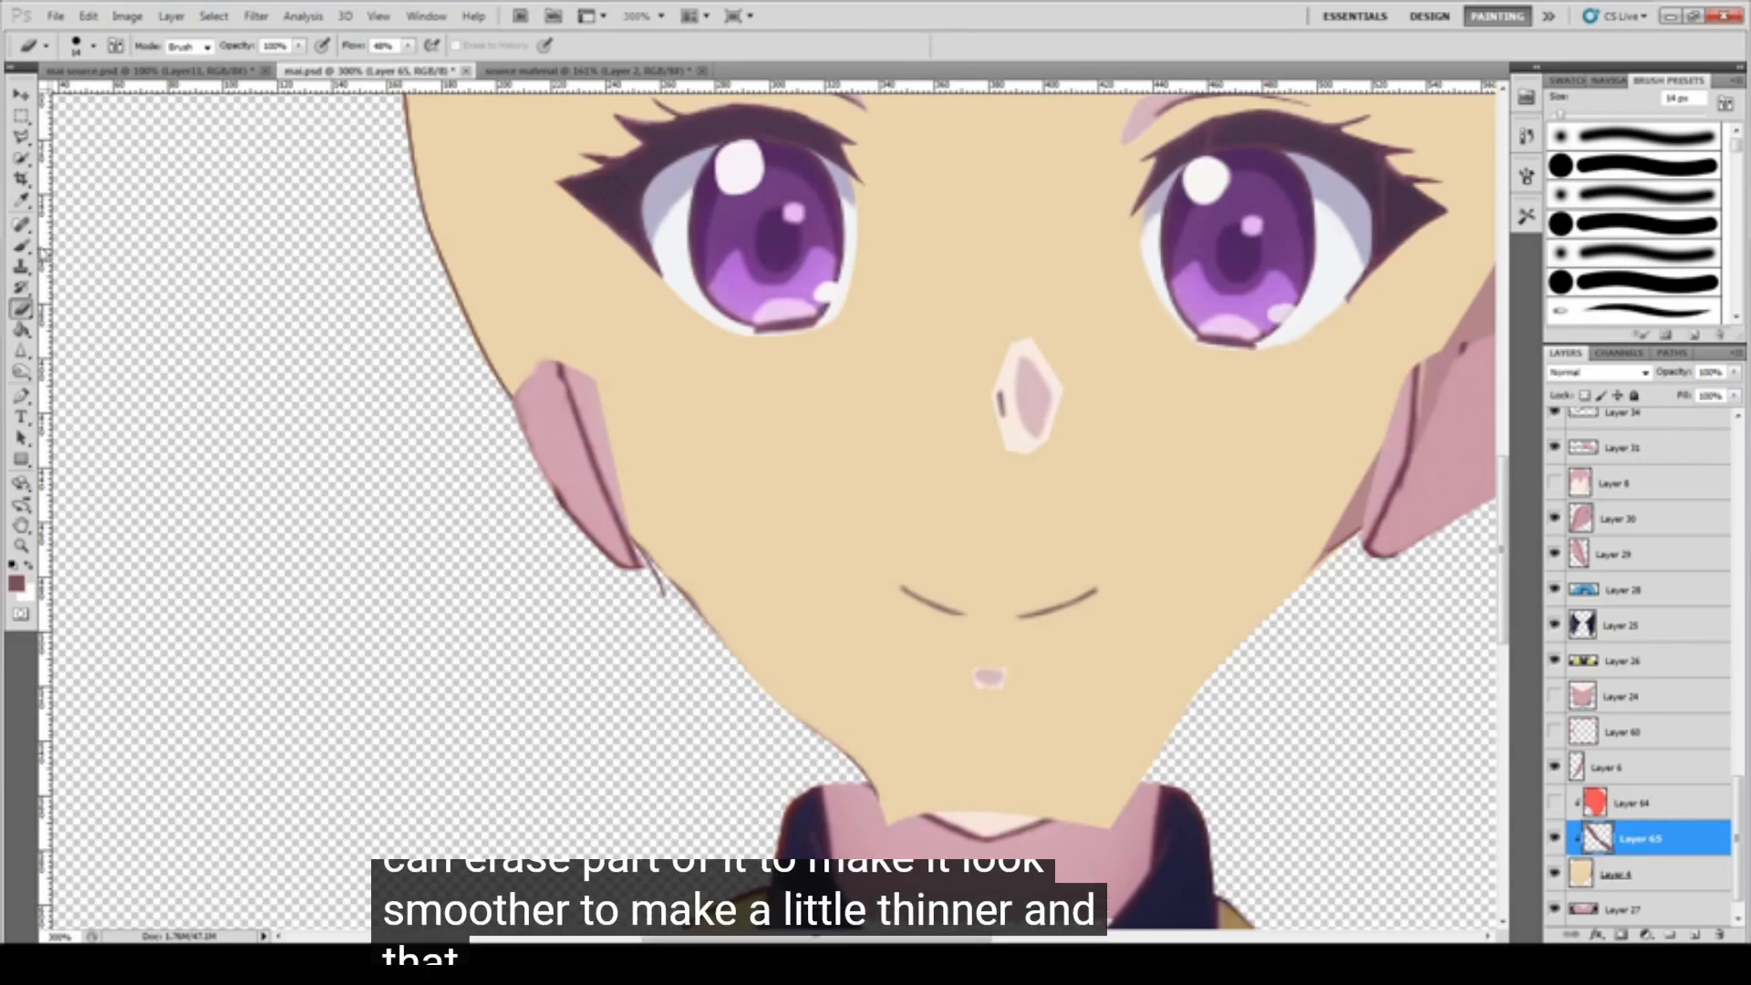
key("b")
left_click_drag(640, 575, 683, 617)
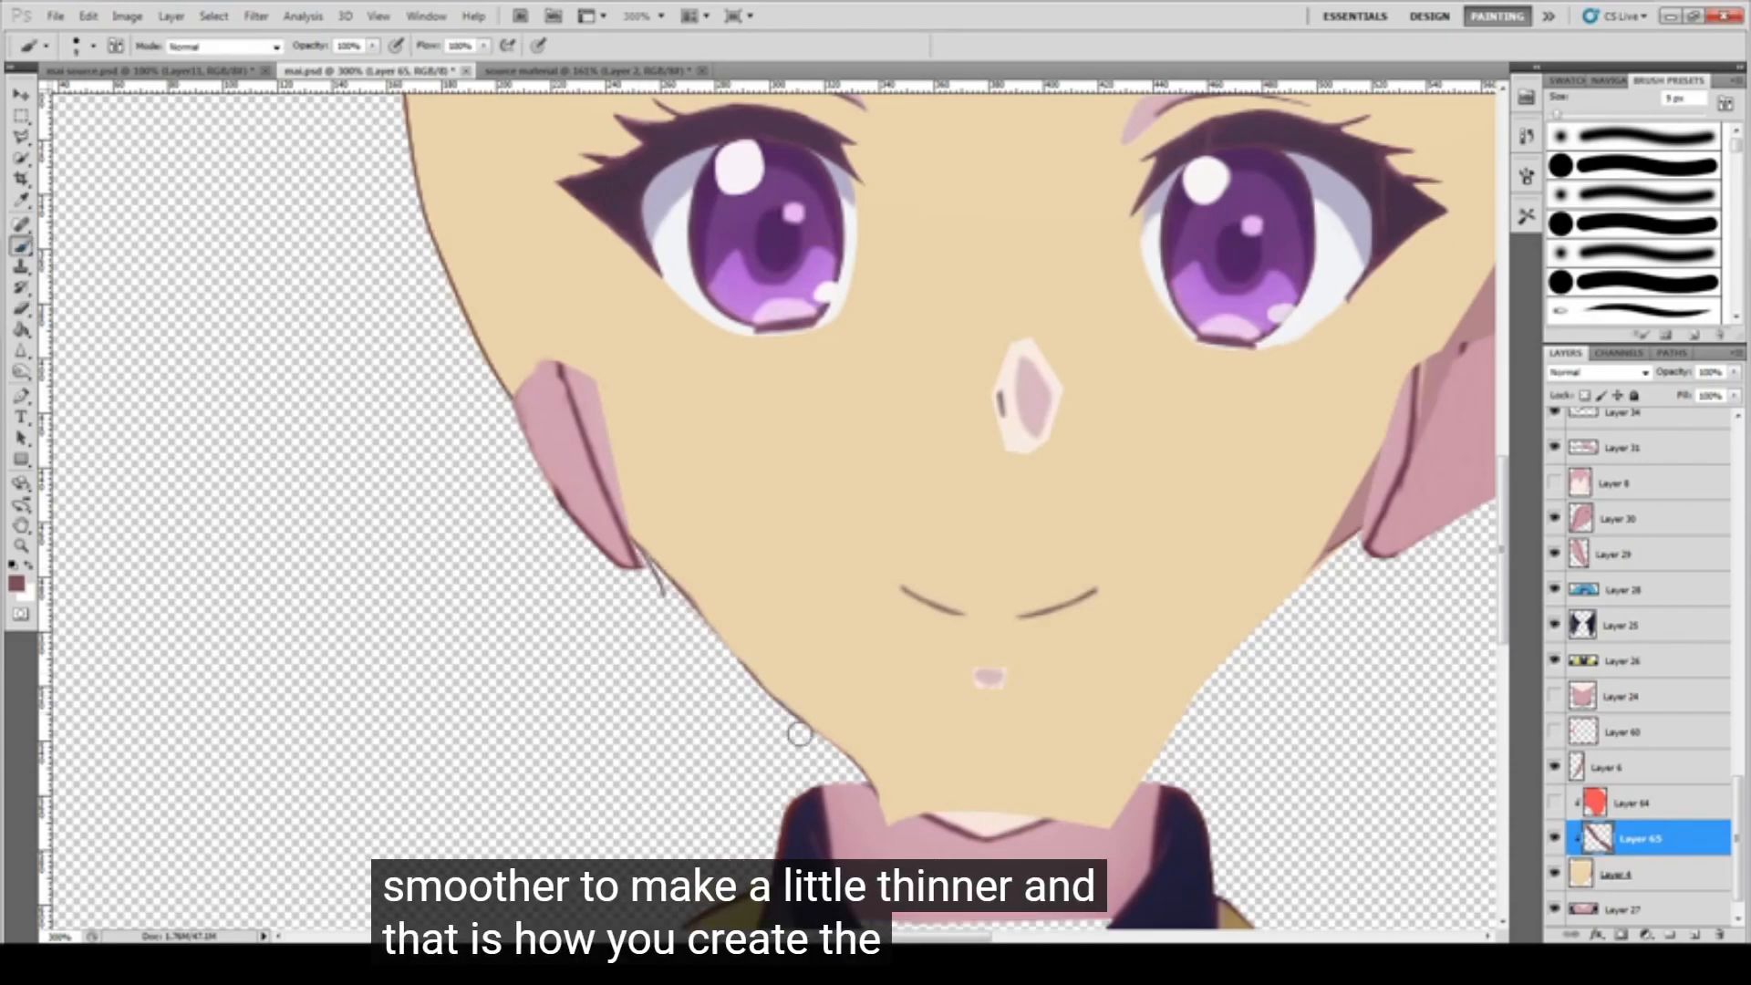
left_click_drag(735, 671, 801, 748)
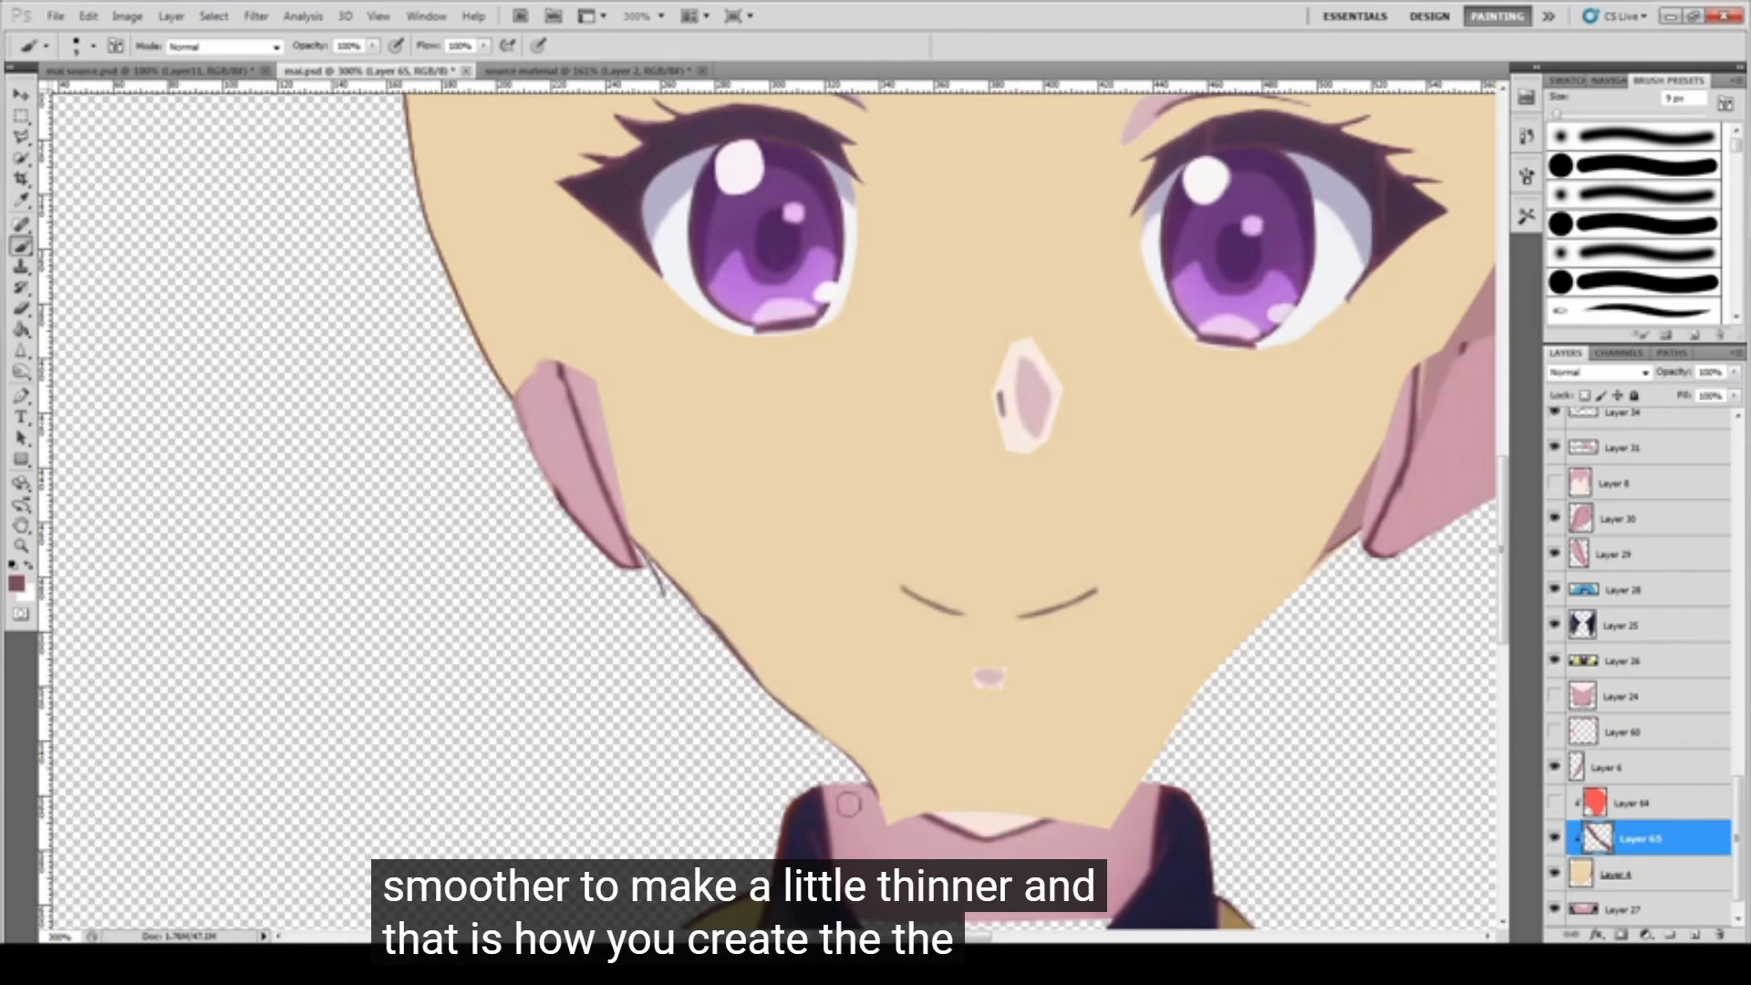
Hide the new outline layer and both ear layers, Layer 30 and Layer 29.
left_click_drag(1235, 748, 839, 917)
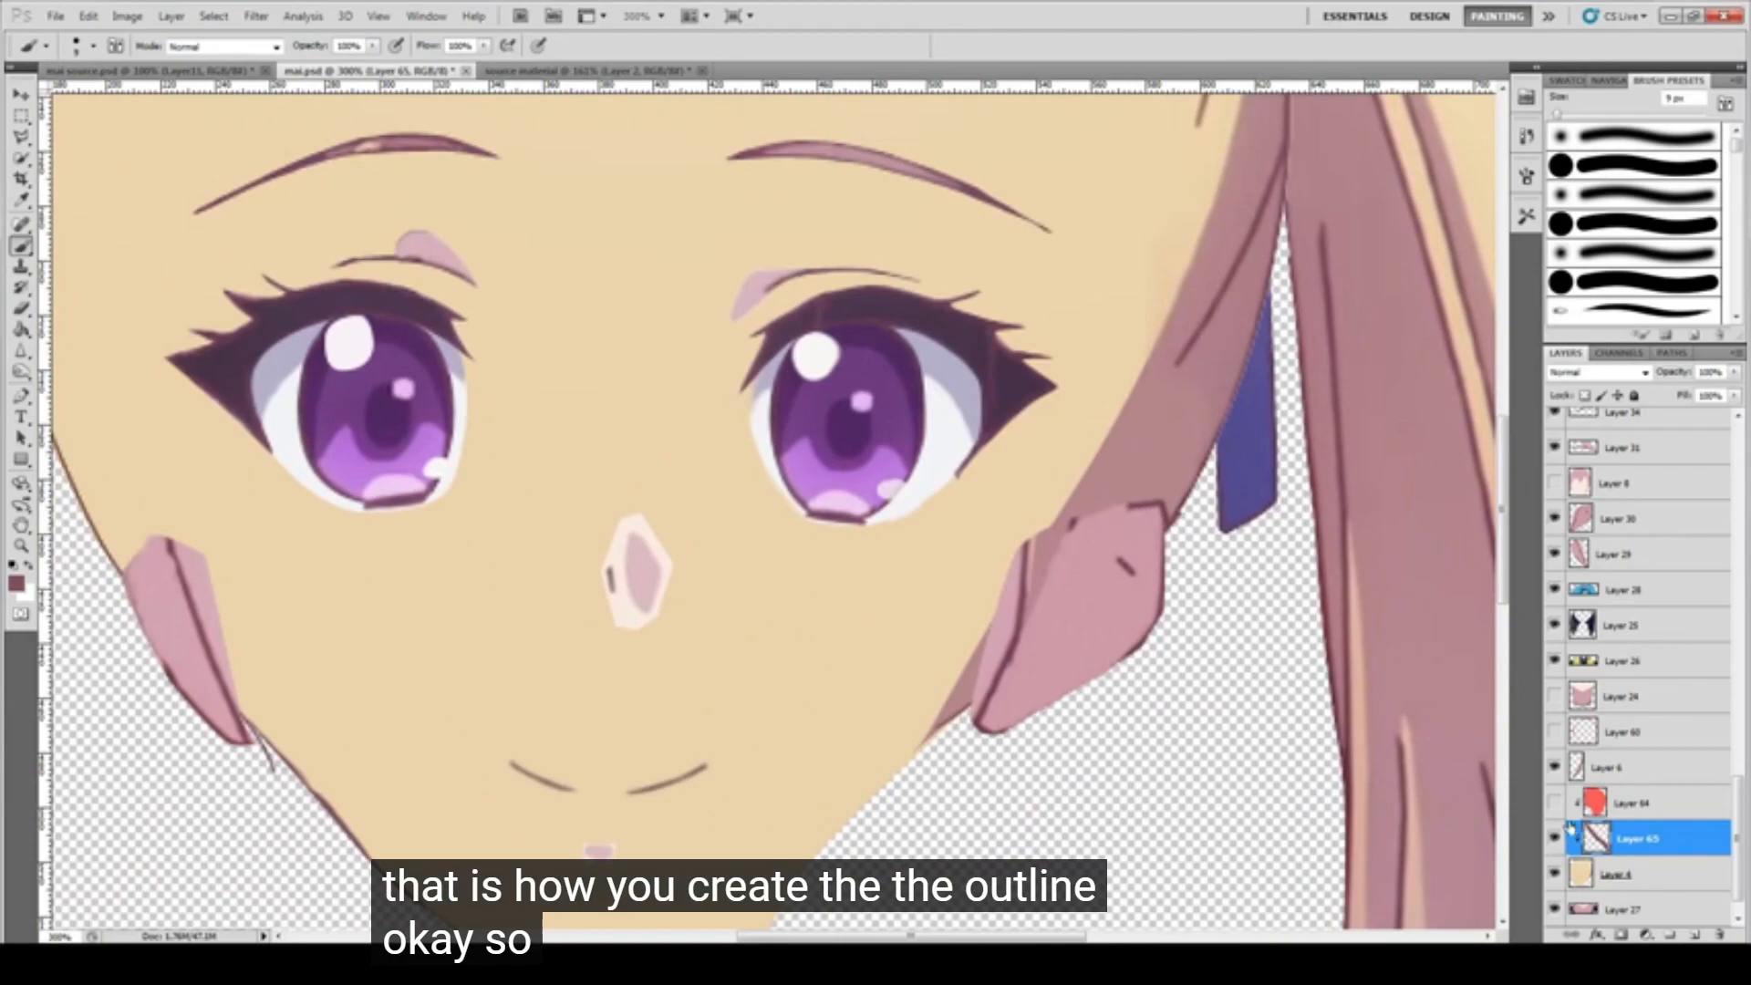
left_click_drag(297, 696, 821, 602)
left_click(1556, 804)
left_click(1556, 803)
left_click(1556, 804)
left_click(1556, 803)
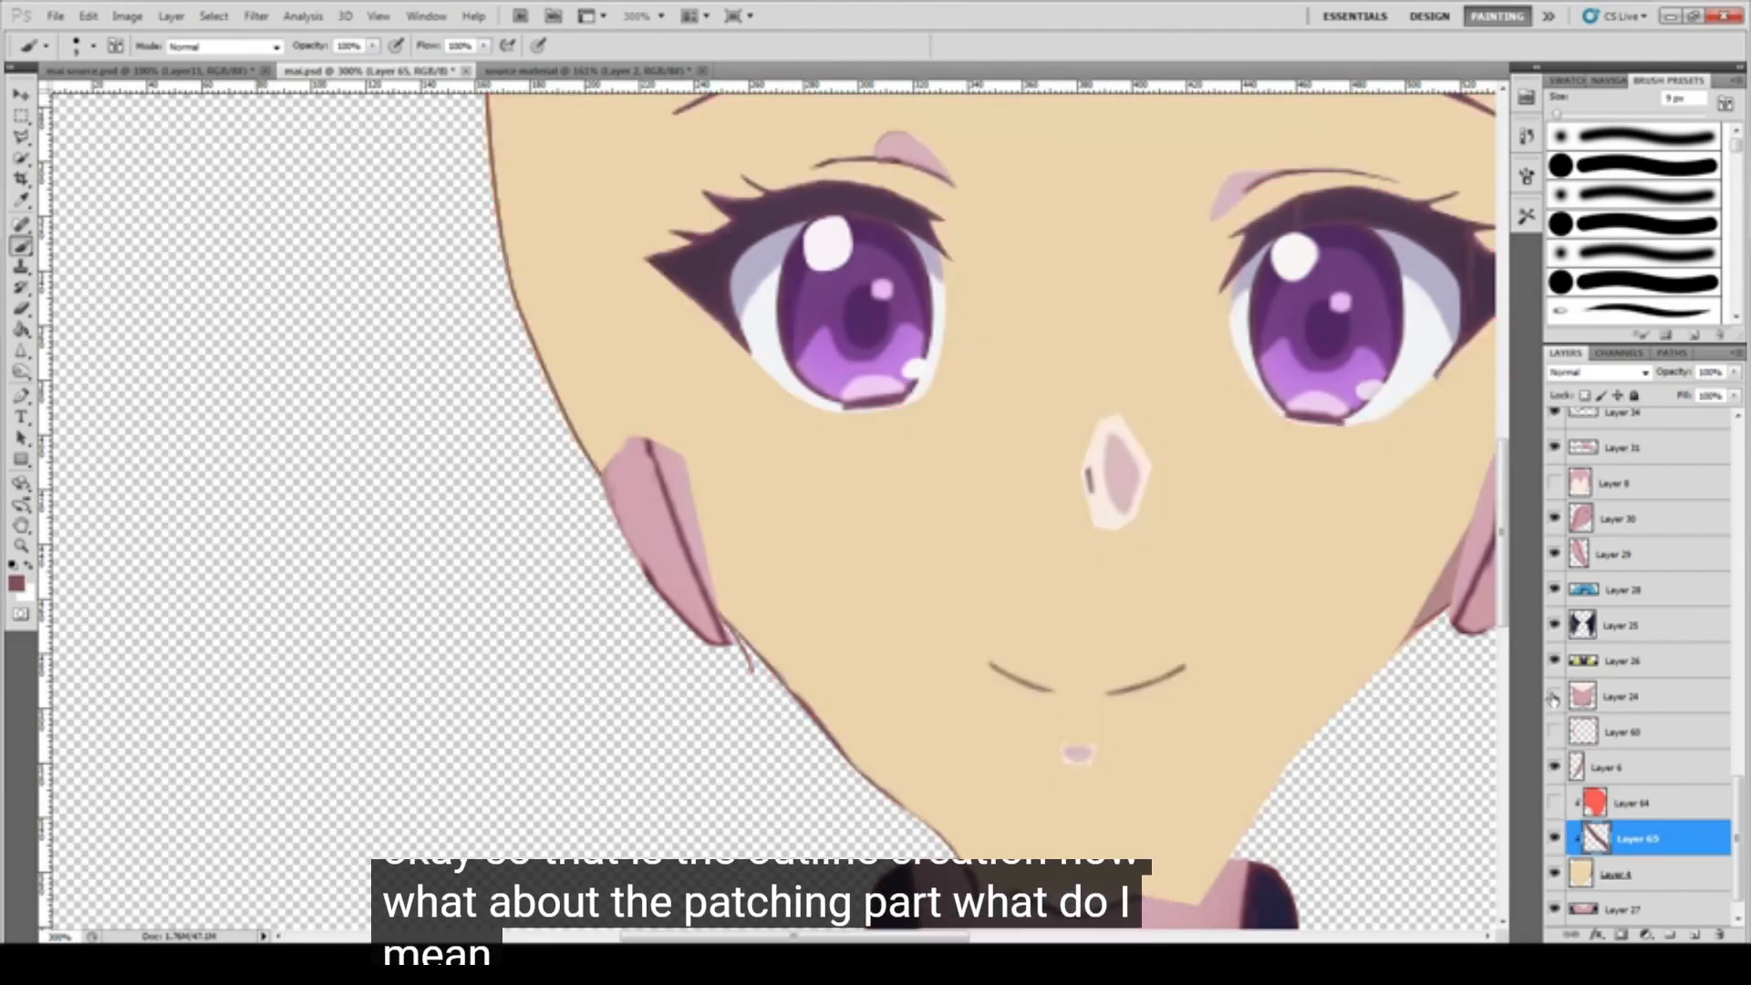
left_click(1555, 697)
left_click(1554, 698)
left_click_drag(1251, 634, 733, 687)
left_click(1557, 838)
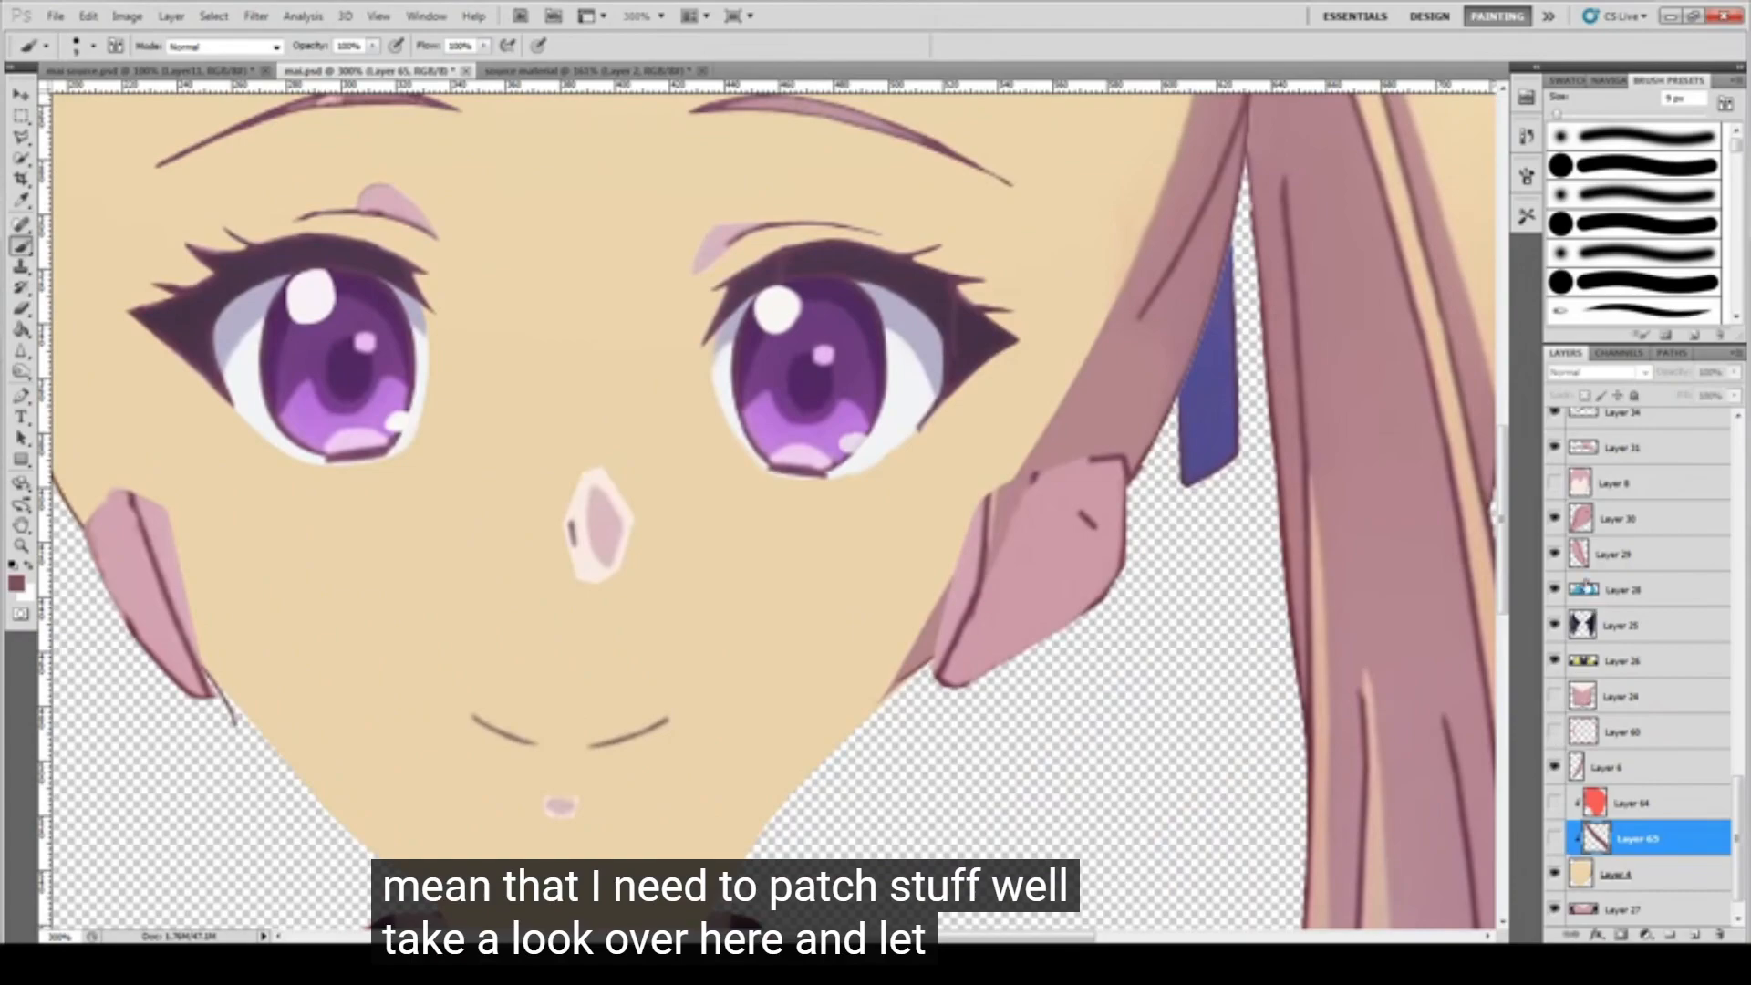
left_click(1554, 518)
left_click(1554, 554)
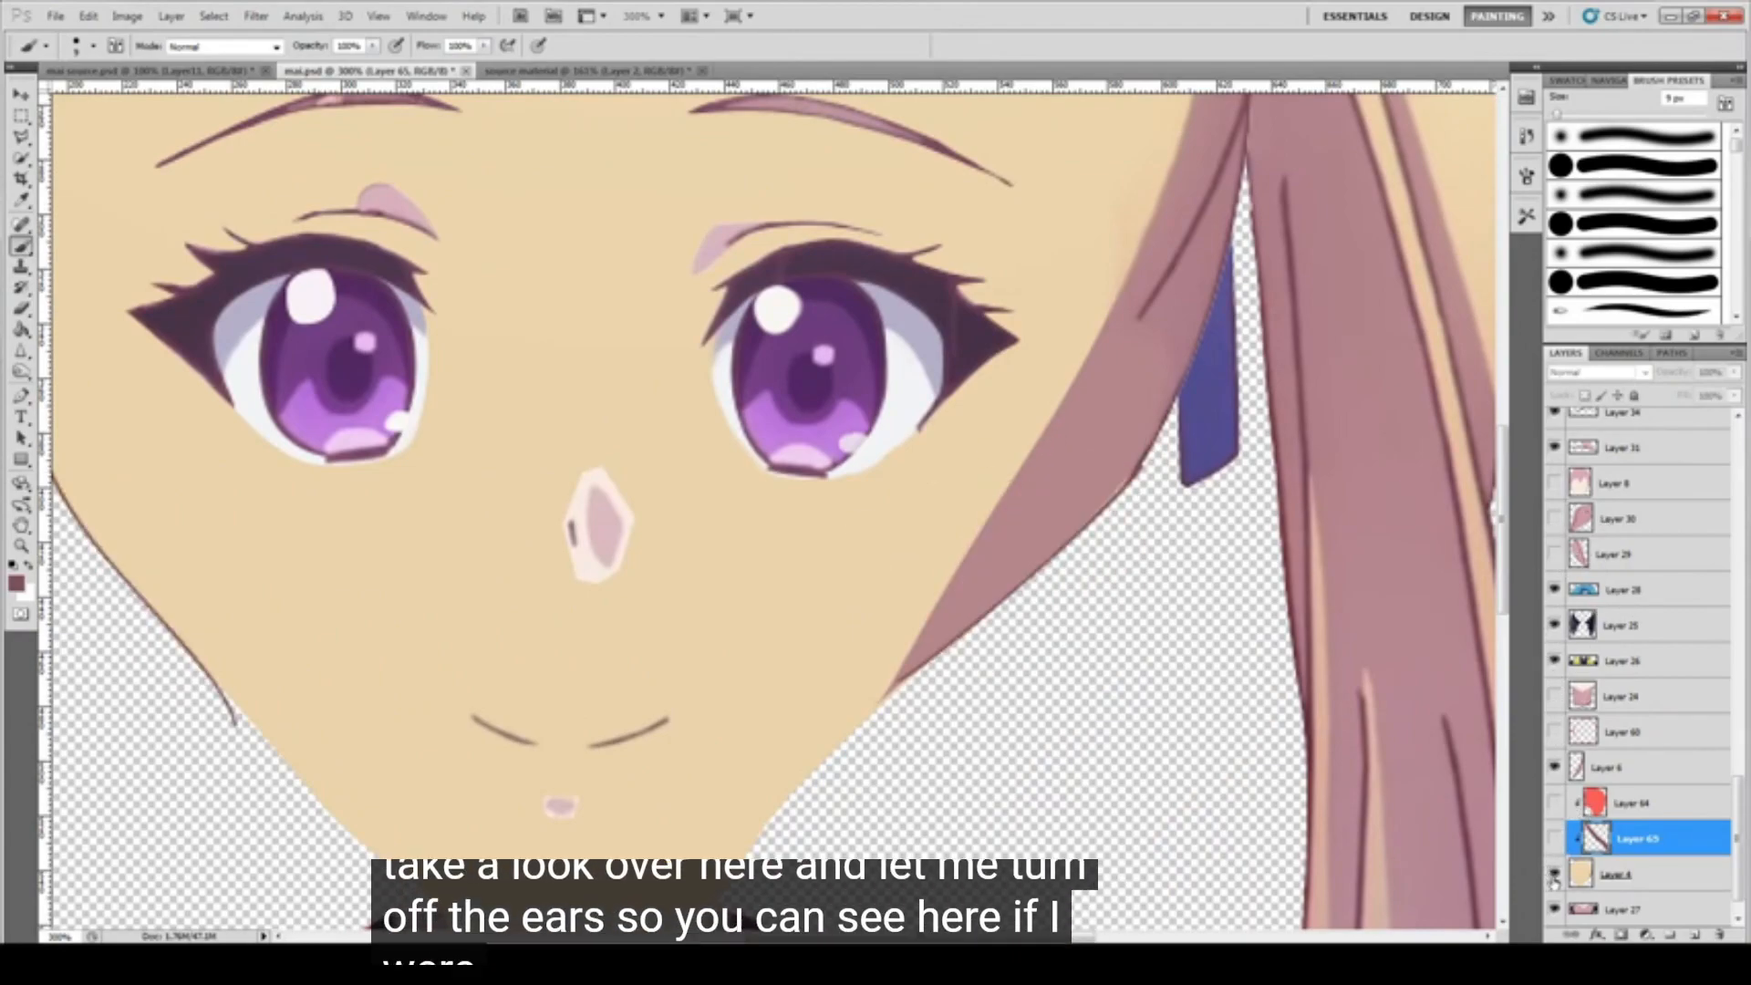
Compare the back hair without and with the shadow patch on Layer 6, and select that layer.
scroll(1626, 719, "up", 1)
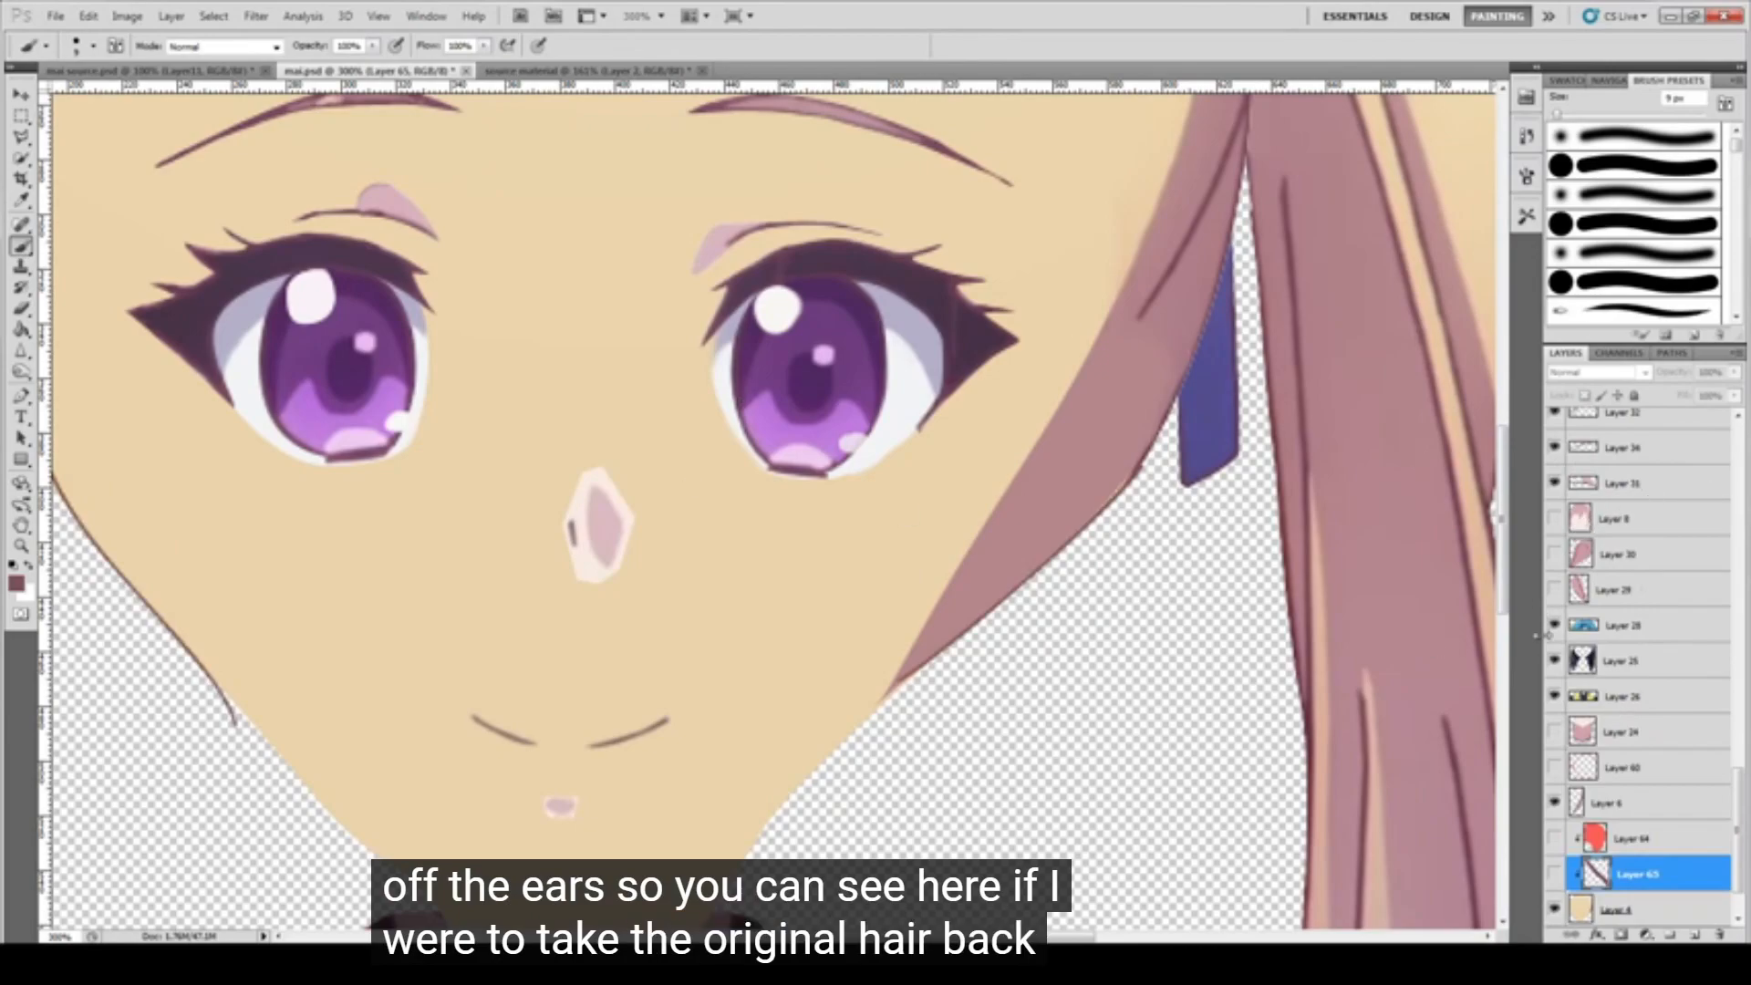
scroll(1605, 712, "down", 2)
left_click(1554, 731)
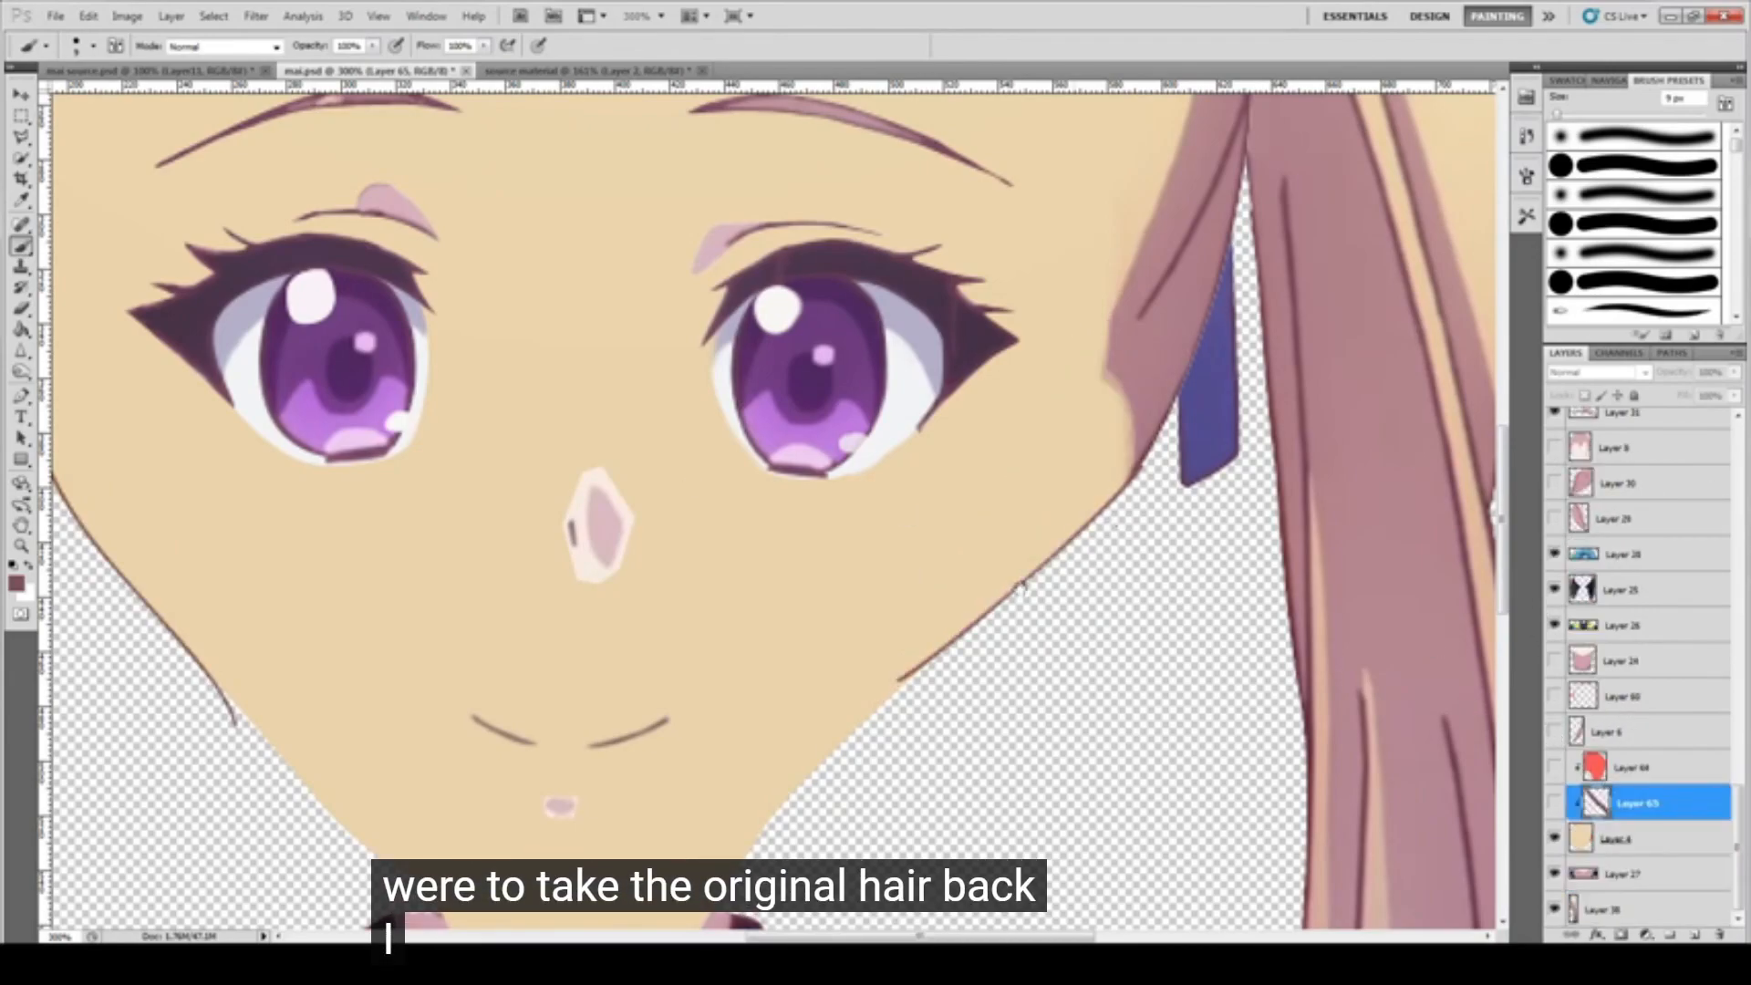
left_click_drag(1020, 589, 942, 640)
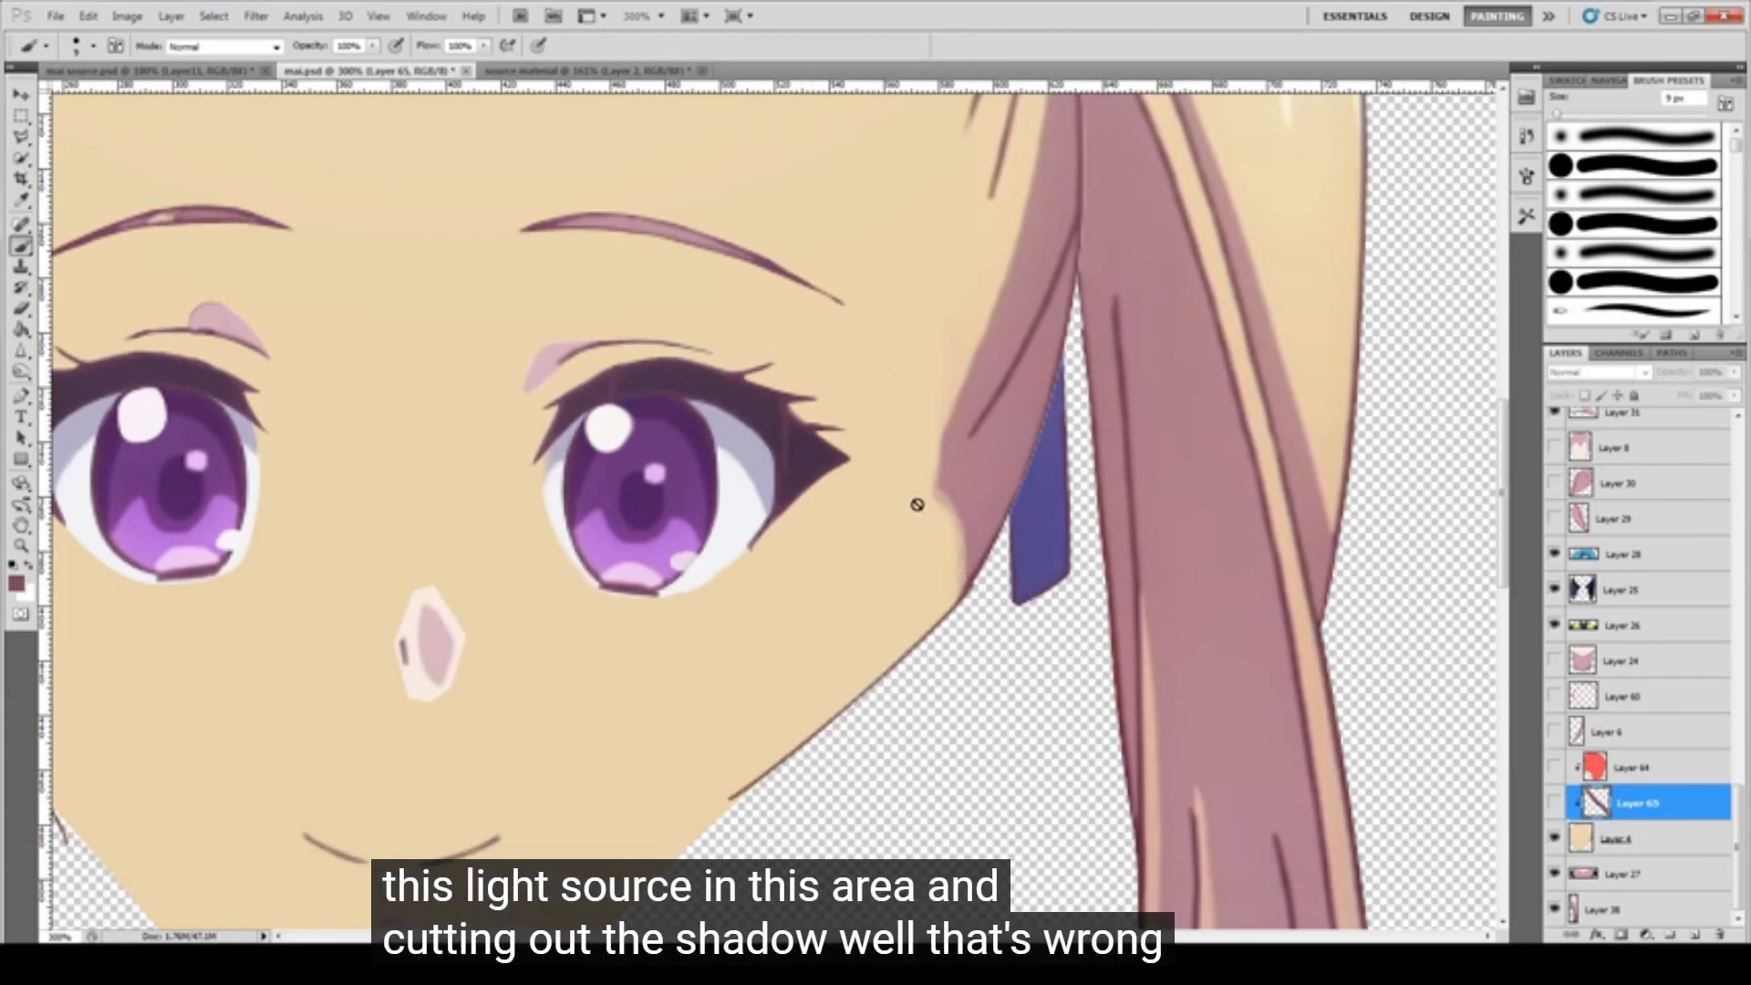
left_click(1556, 733)
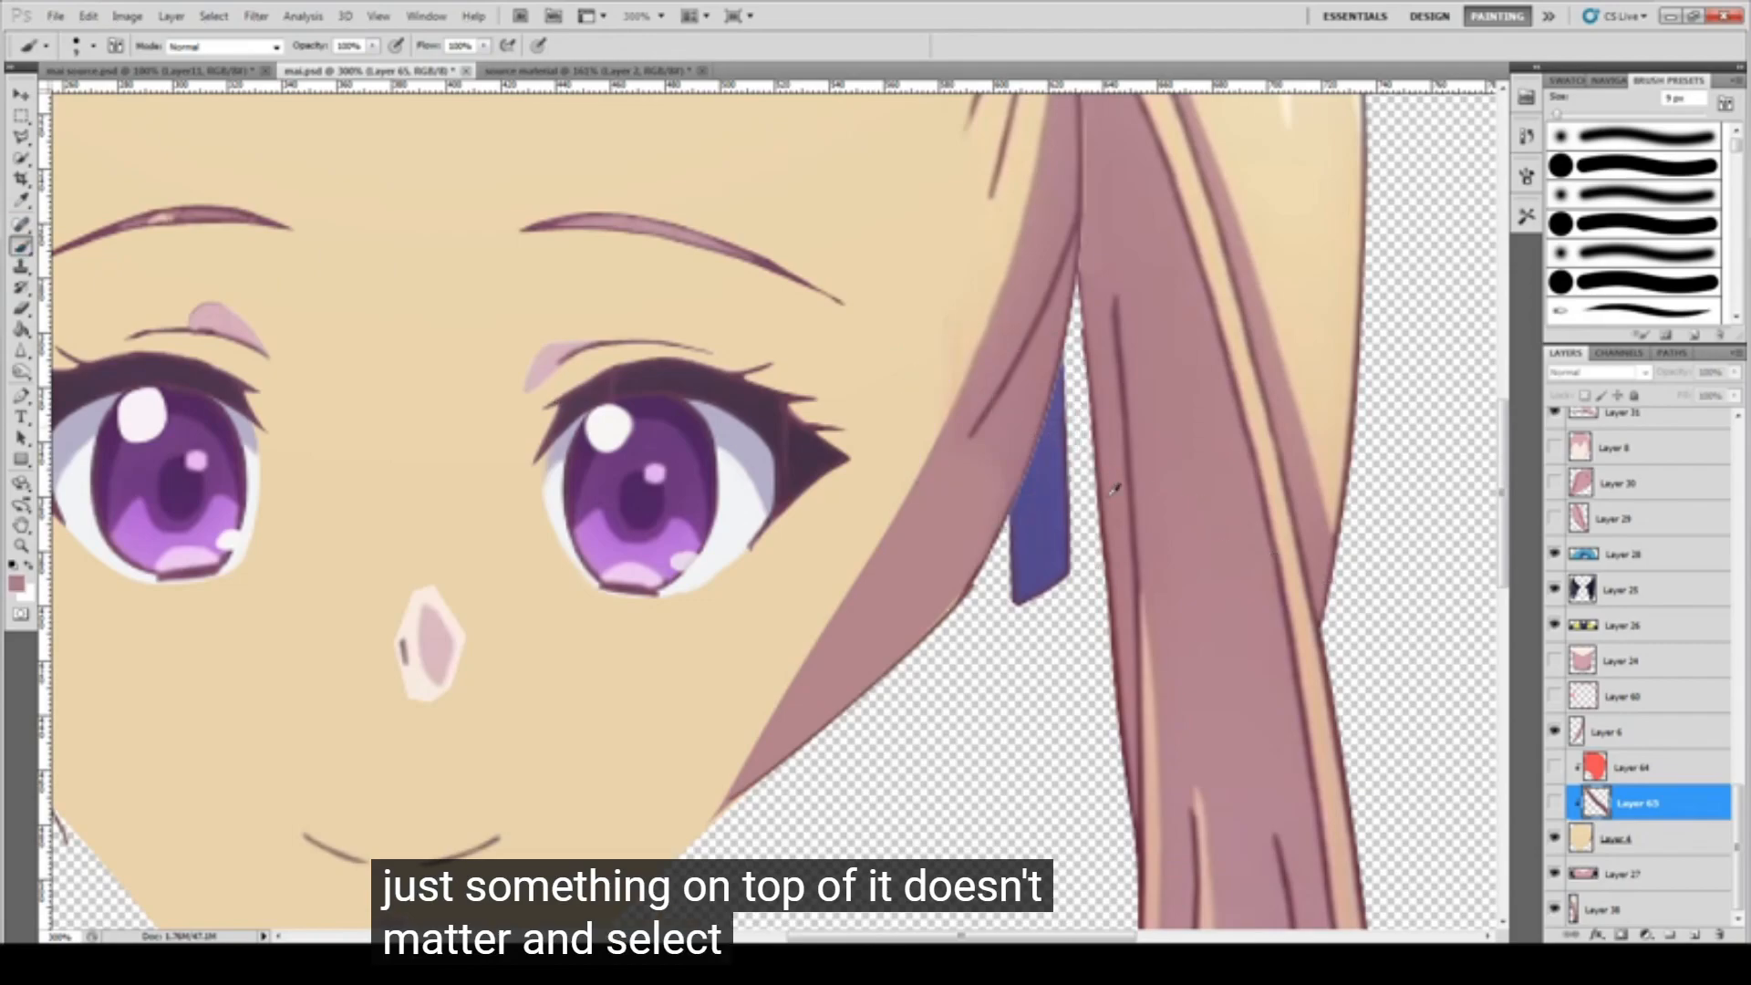
left_click(1672, 737)
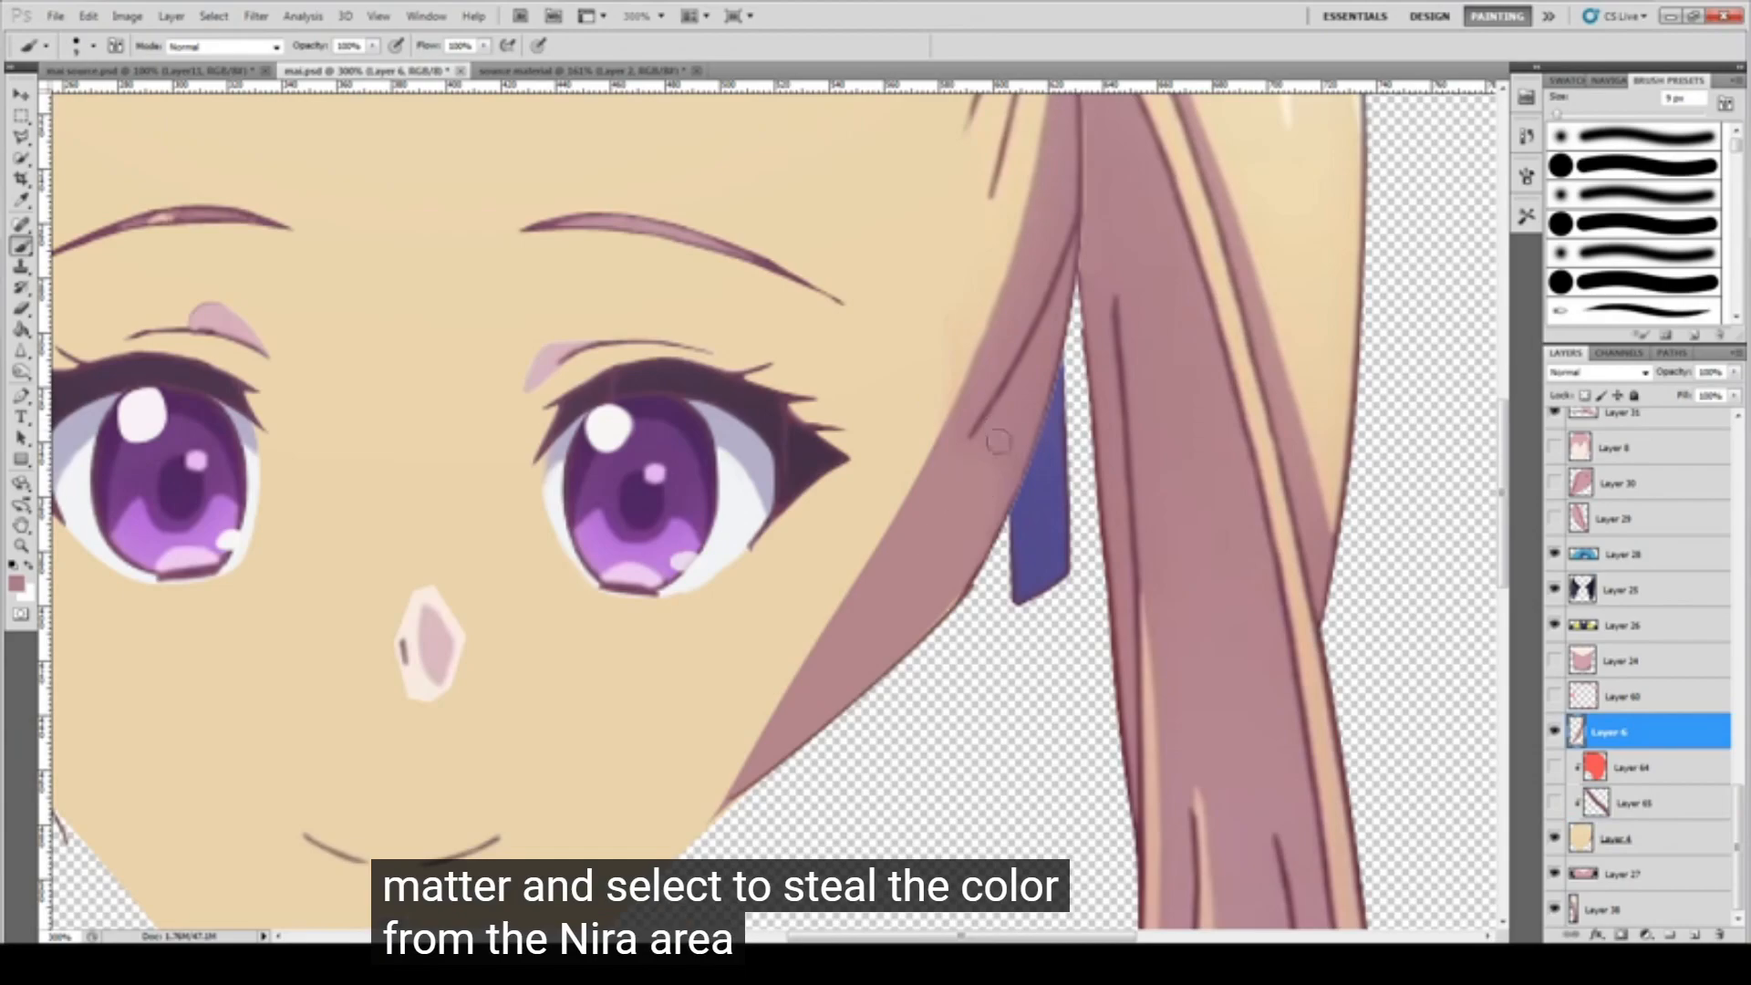
Show the three bangs layers, Layer 2, Layer 1 and Layer 3, while leaving their color tints hidden.
left_click_drag(509, 449, 895, 778)
left_click_drag(856, 411, 719, 583)
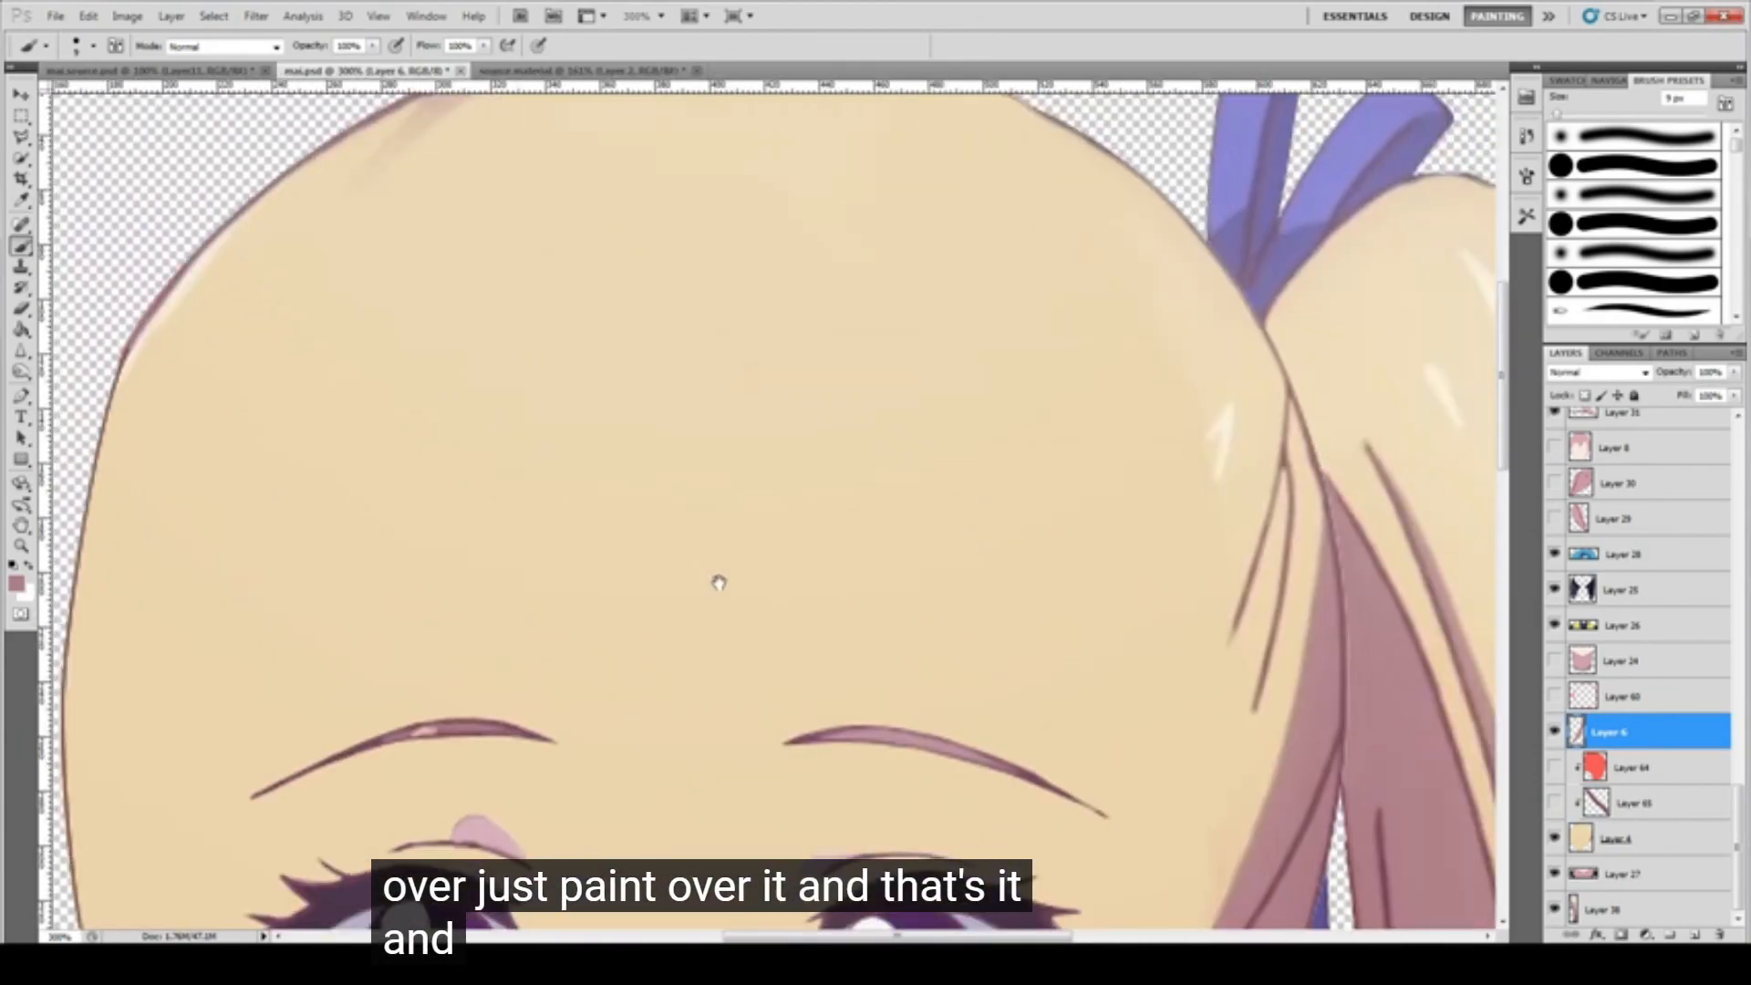
scroll(1744, 752, "down", 5)
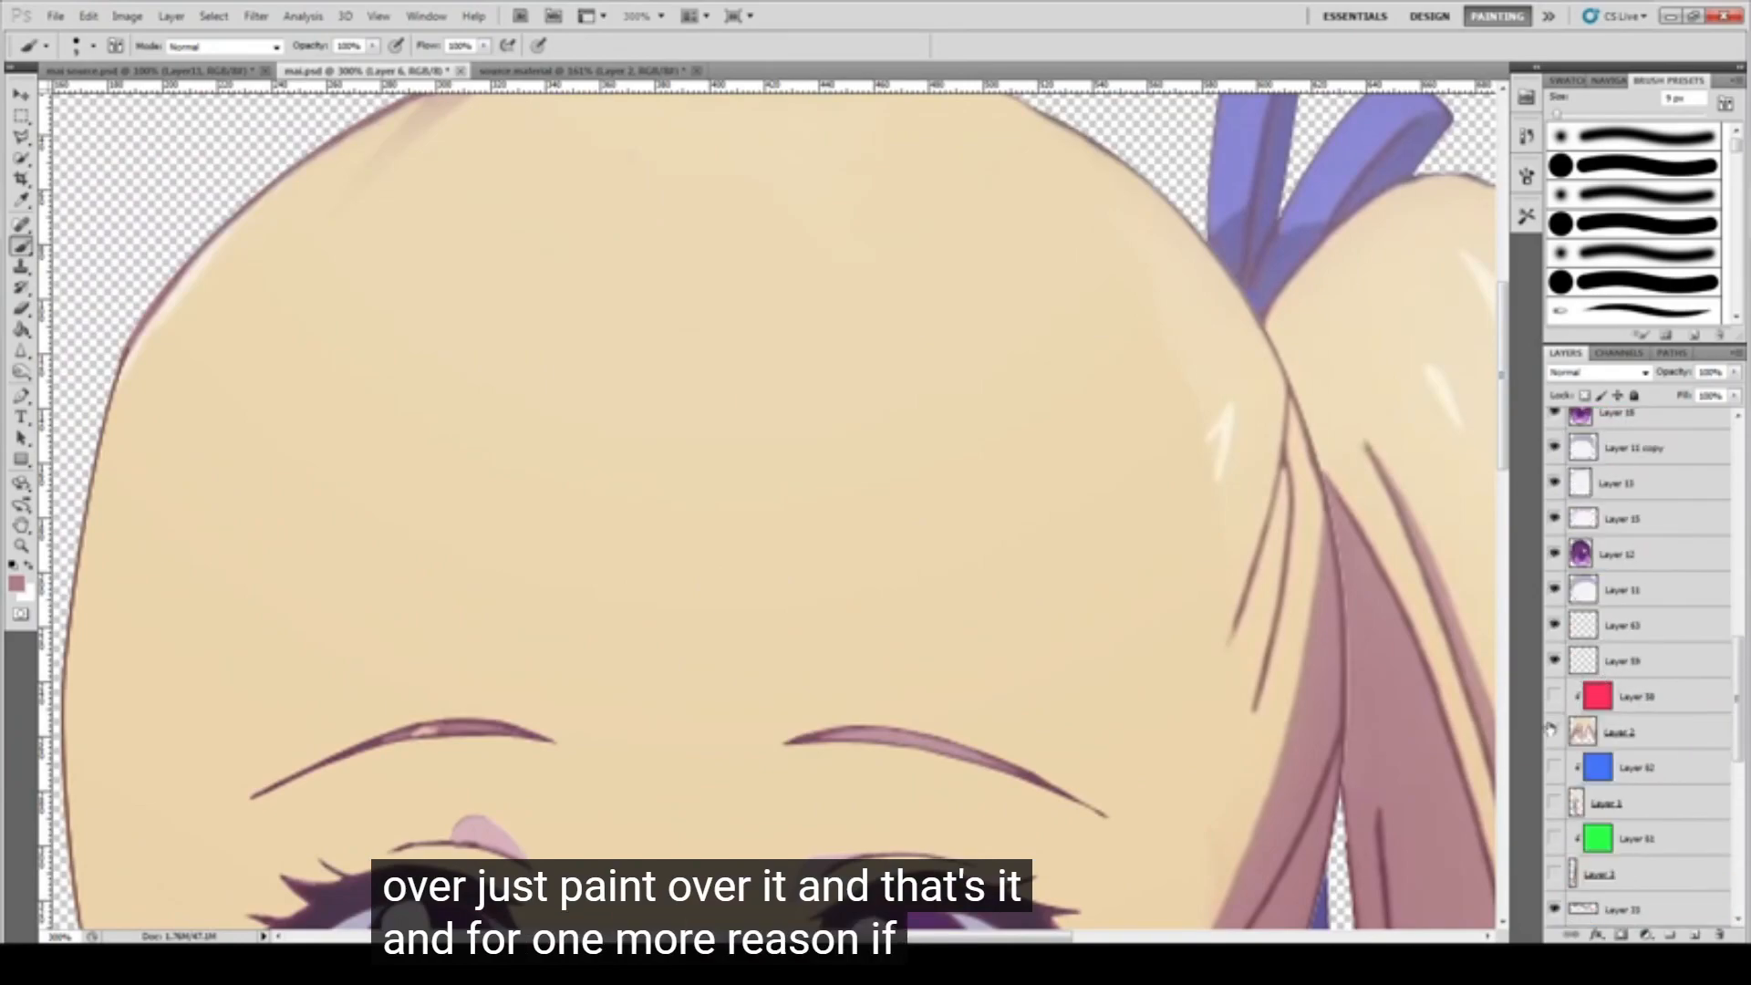
left_click(1555, 732)
left_click(1555, 803)
left_click(1556, 876)
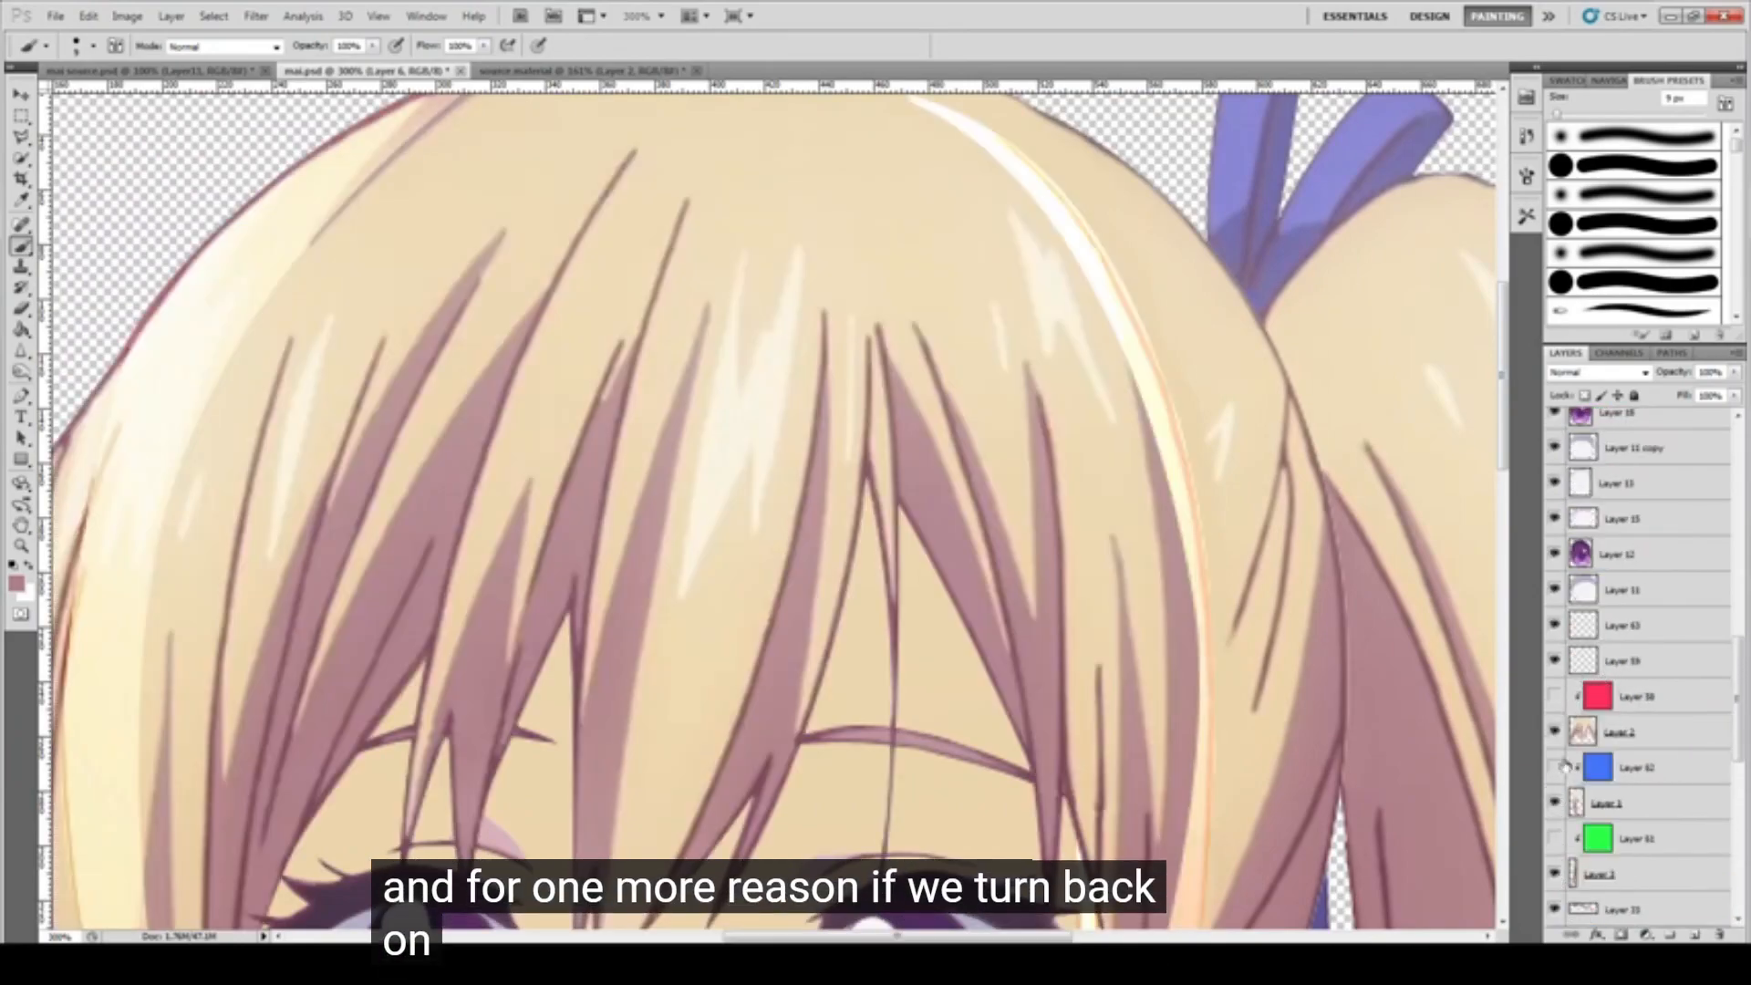
Set the blending mode of the bangs on Layer 1 to Normal.
left_click_drag(869, 735, 1302, 594)
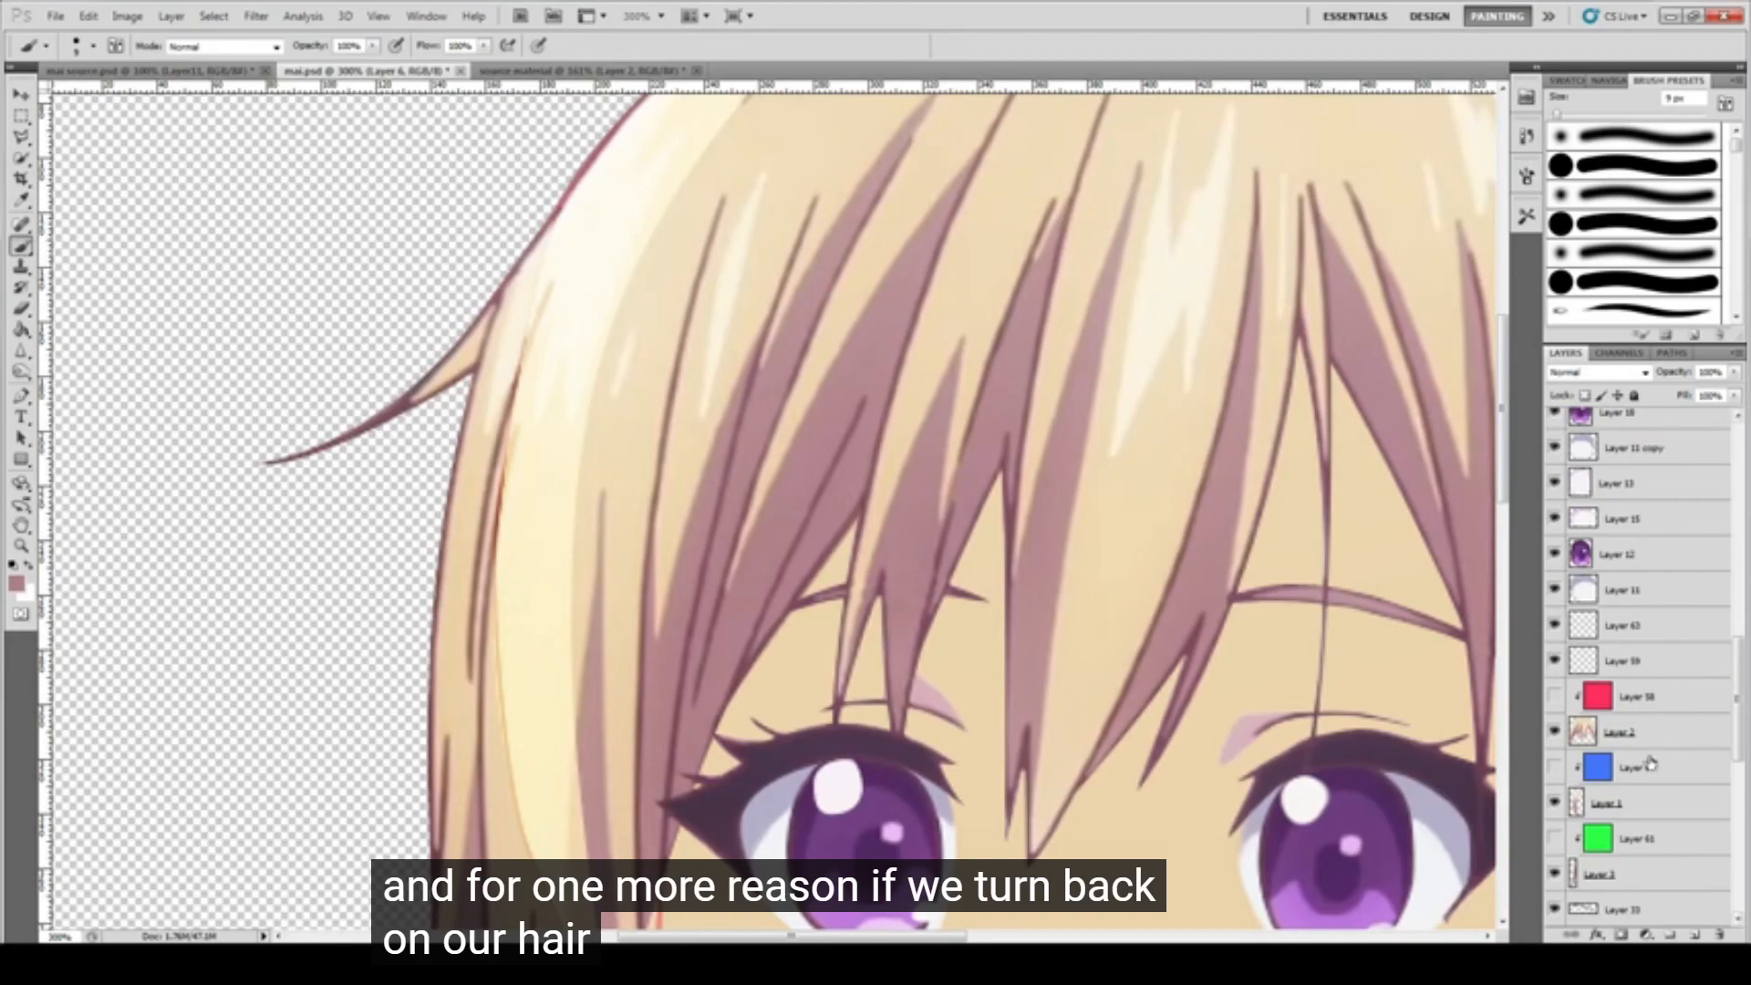
left_click(1640, 803)
left_click(1635, 374)
left_click(1578, 361)
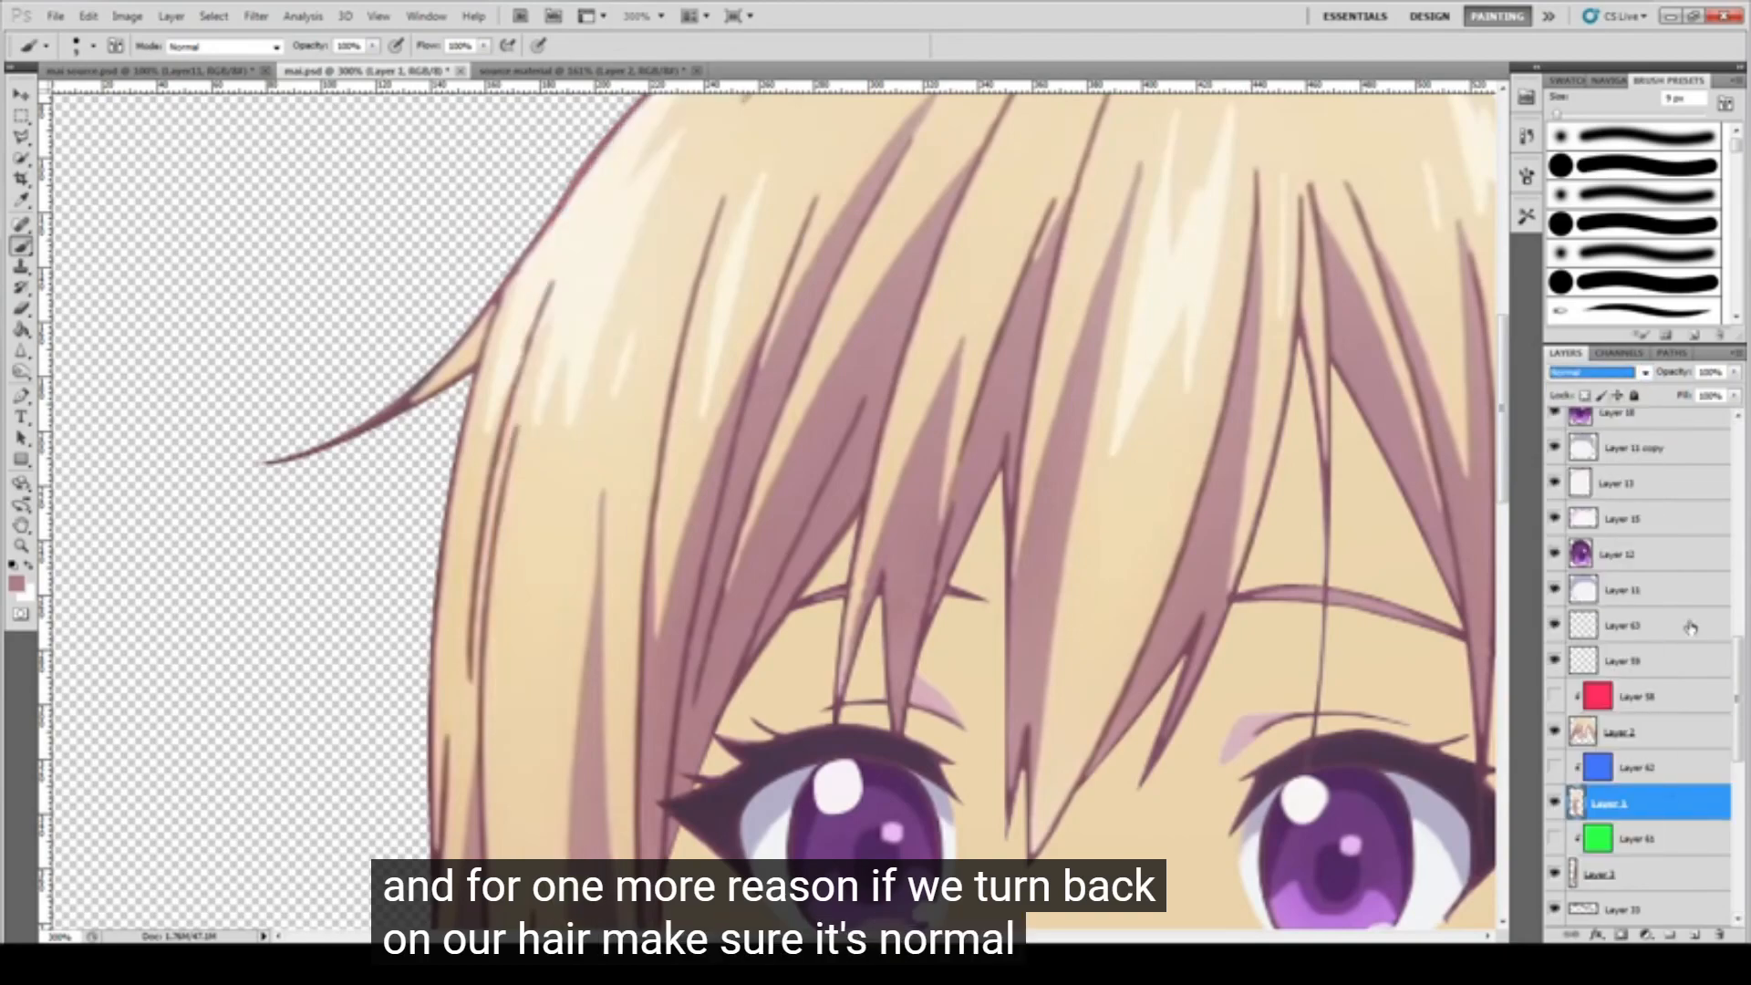
left_click_drag(846, 737, 833, 660)
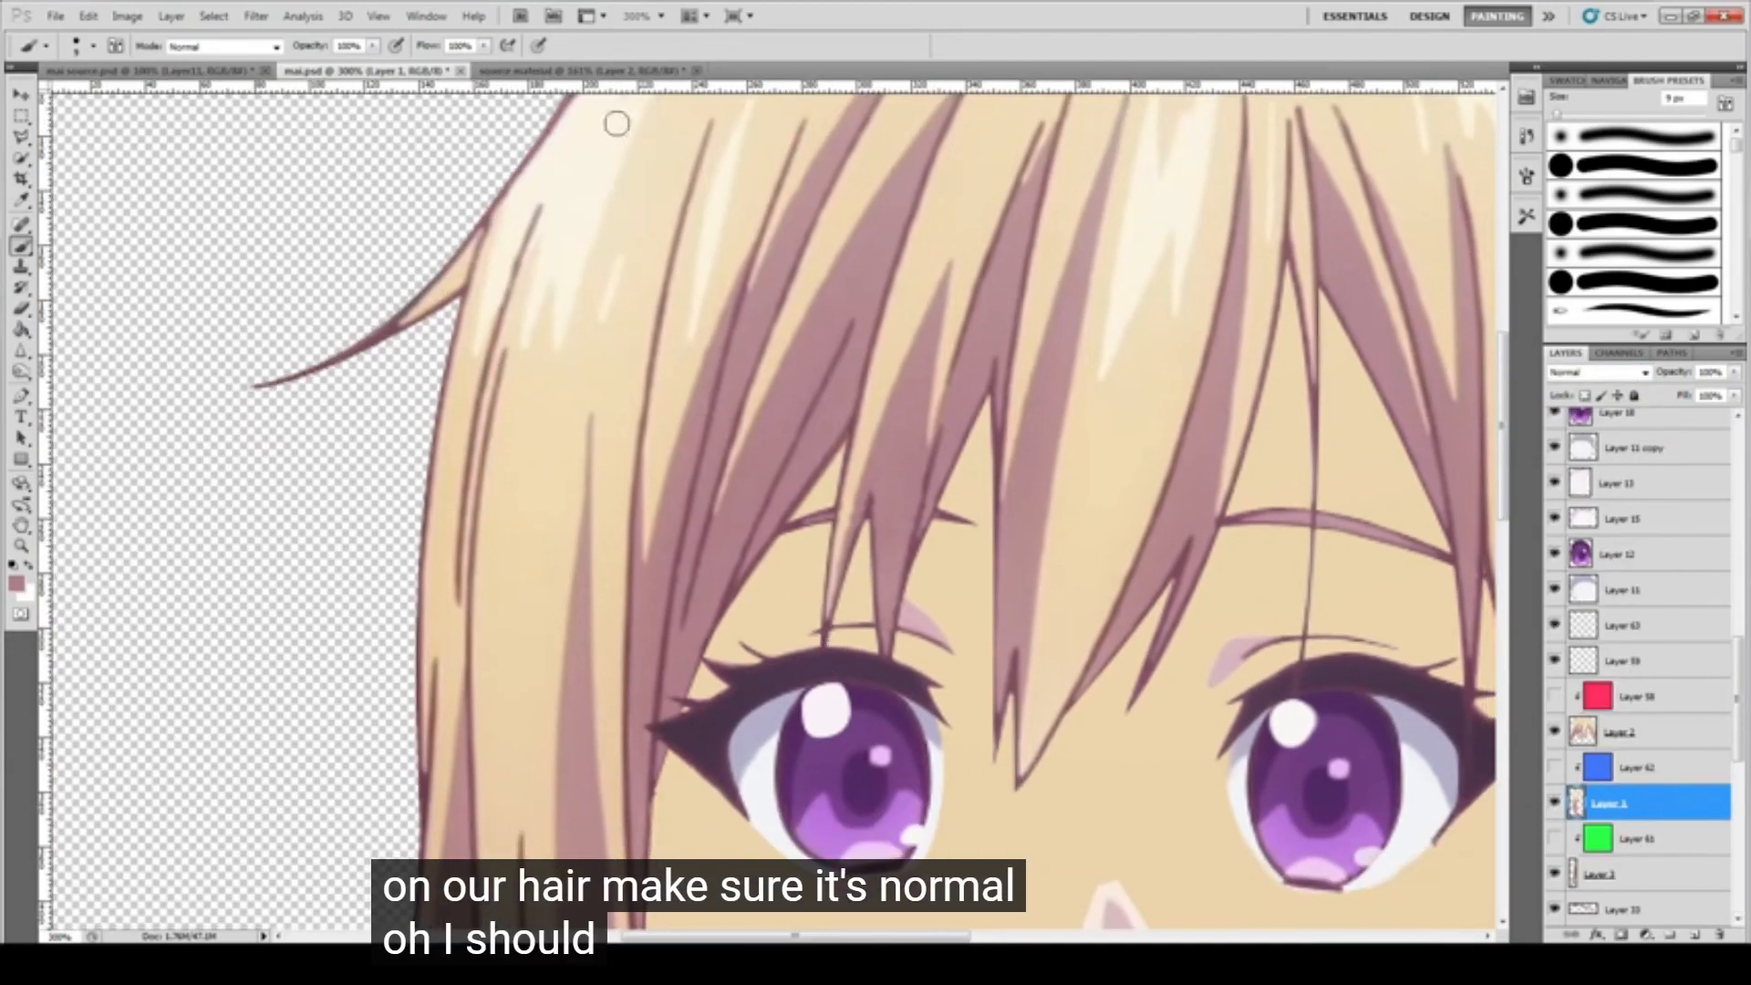
Switch to the source material document and add a new layer directly above the character screenshot on Layer11.
left_click(602, 73)
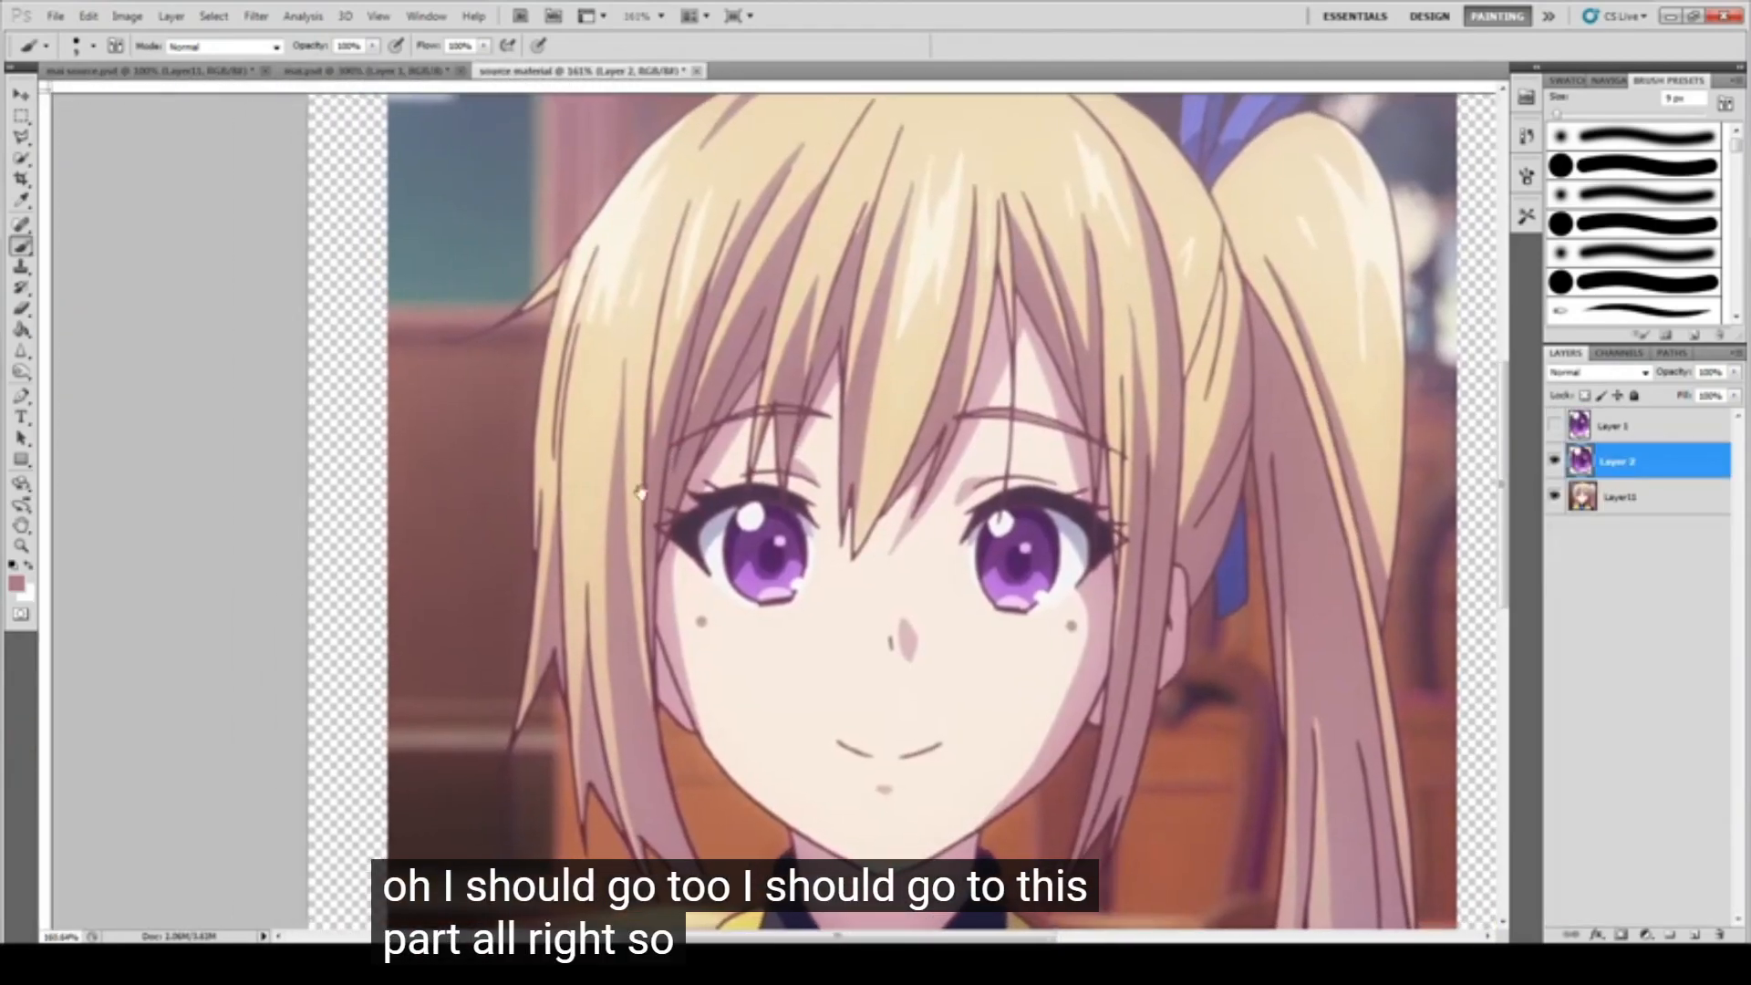
left_click_drag(641, 493, 651, 578)
scroll(765, 630, "up", 3)
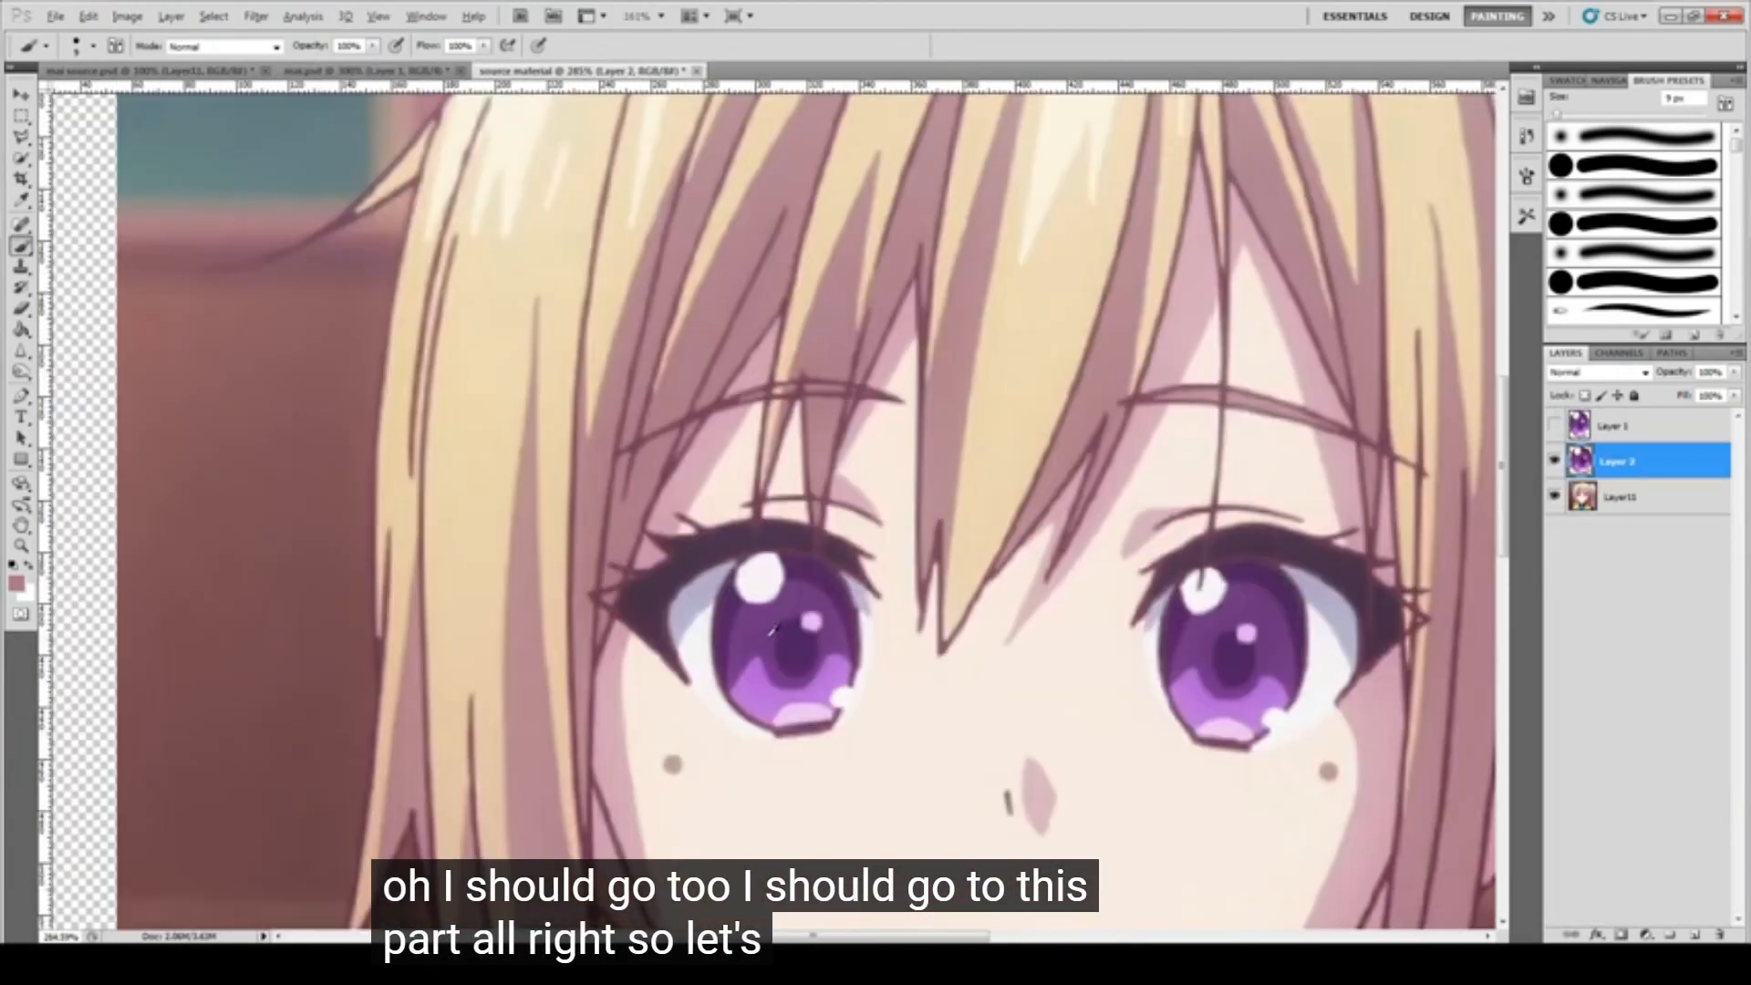
scroll(623, 572, "up", 1)
left_click_drag(633, 499, 675, 549)
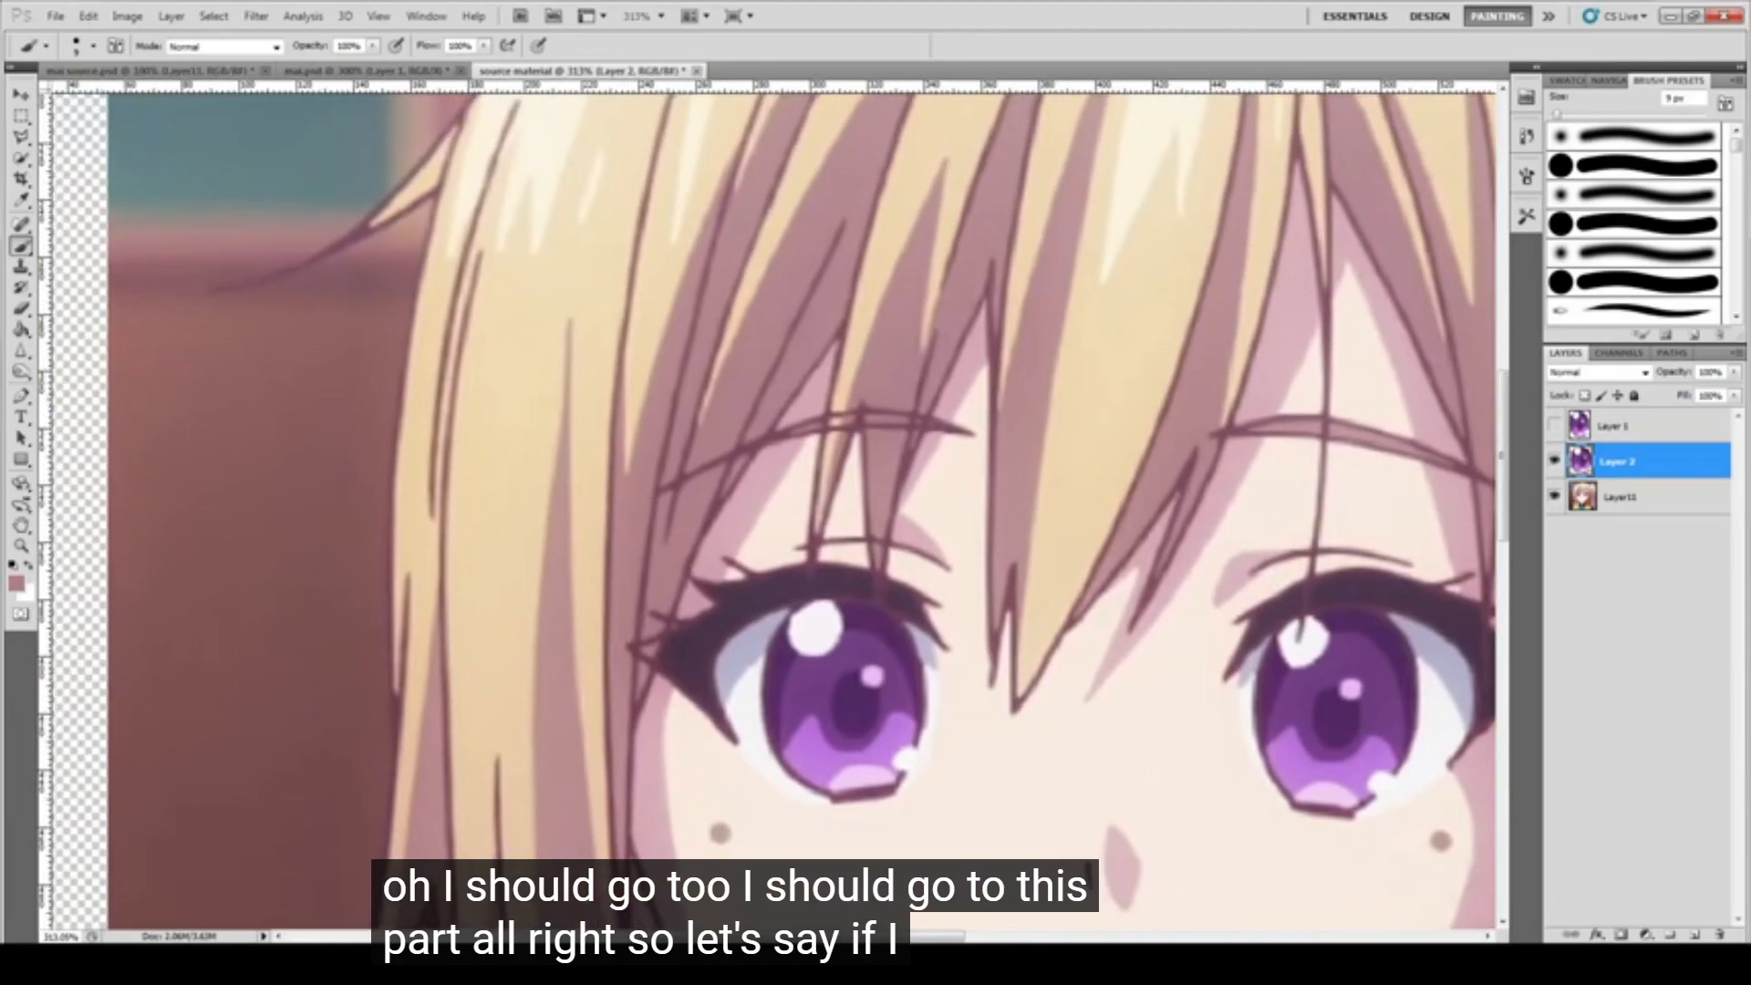
left_click(23, 137)
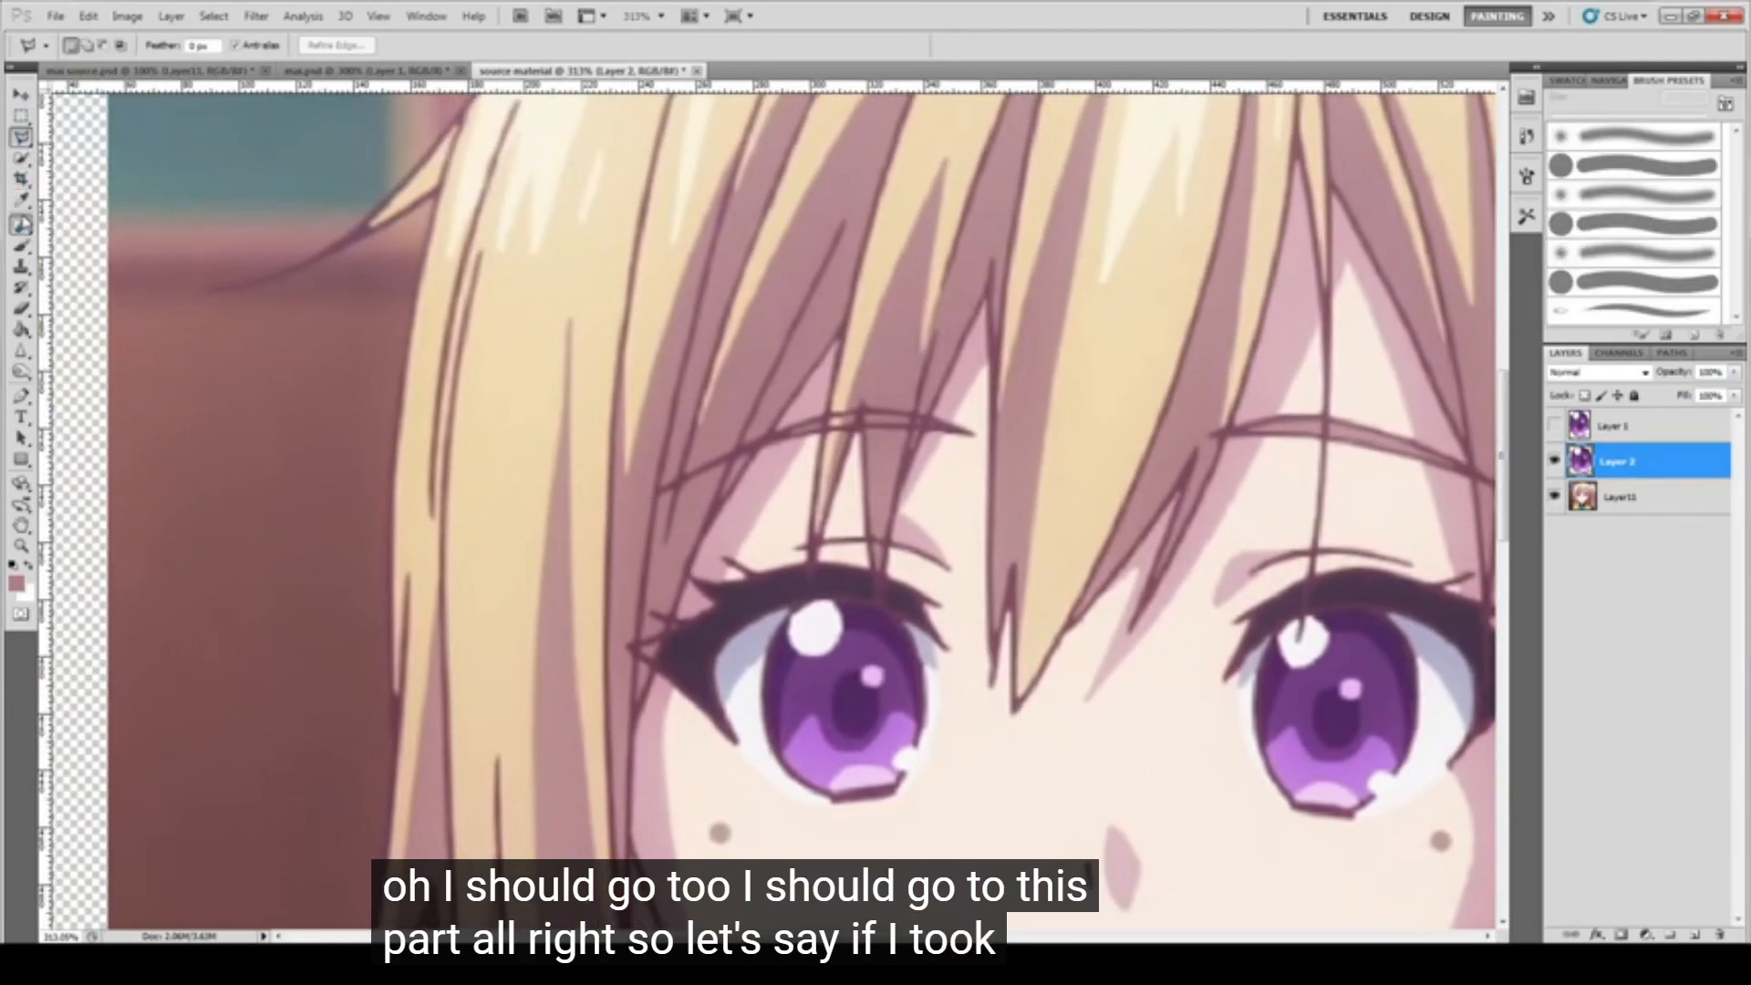
left_click(21, 225)
left_click(1637, 497)
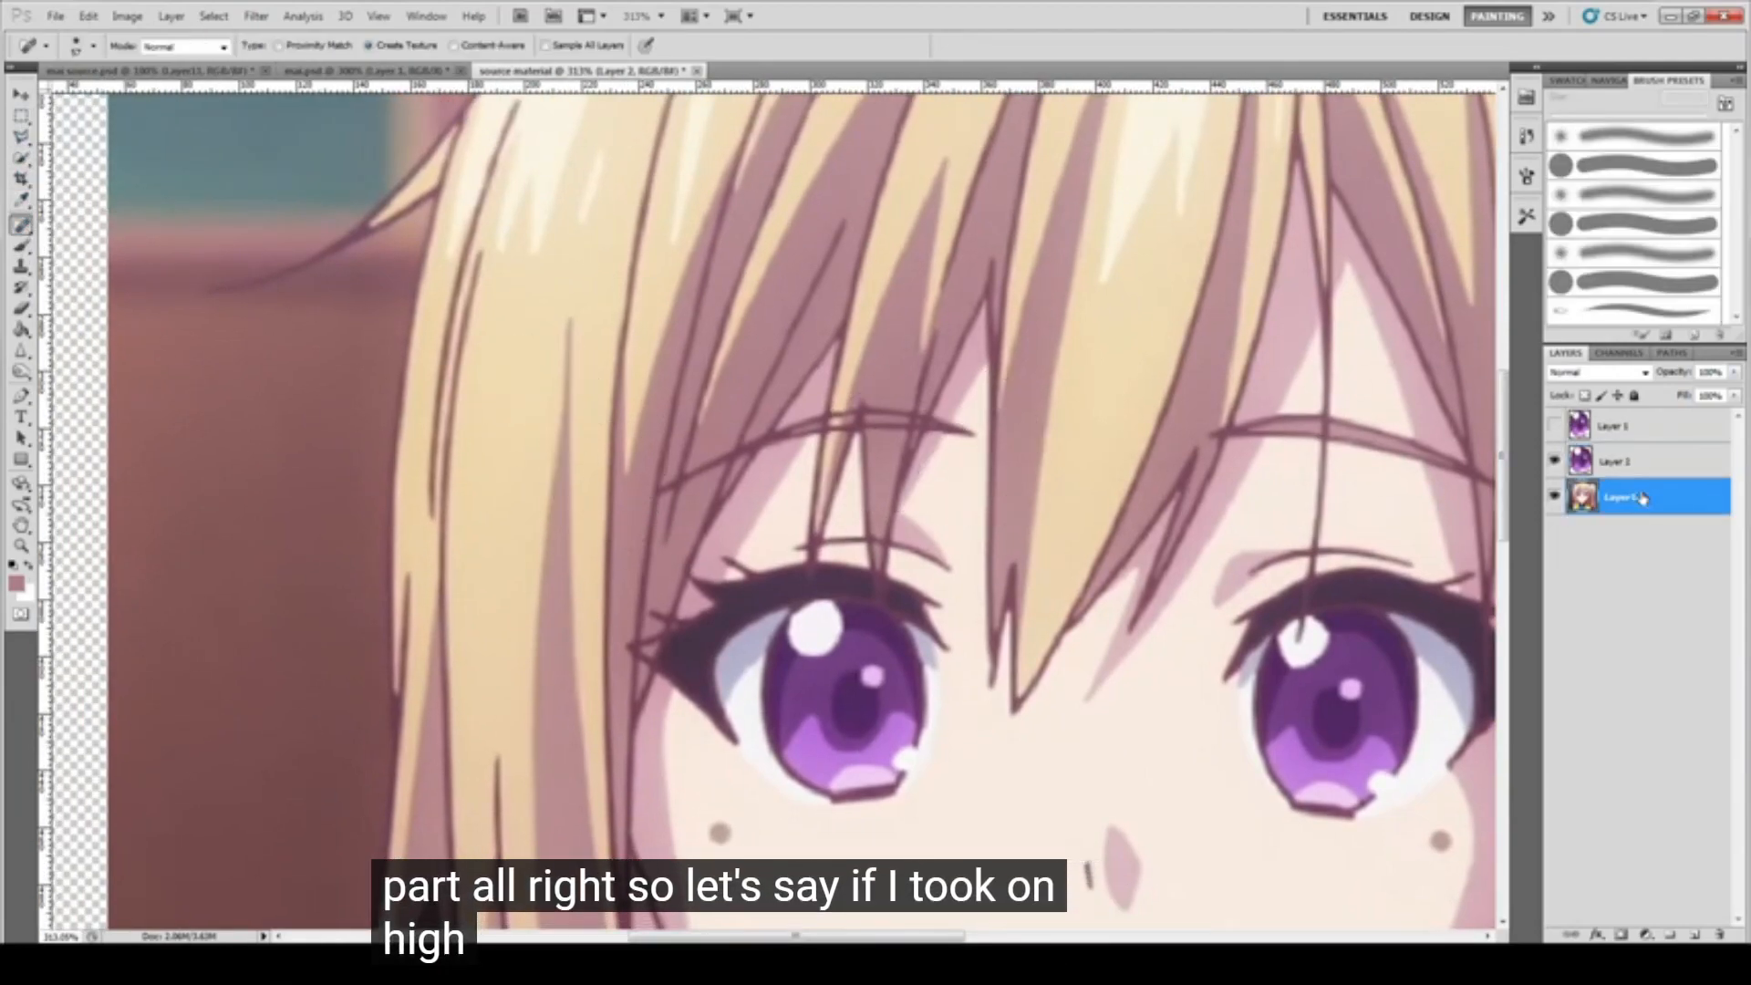
key("ctrl+shift+n")
key("Return")
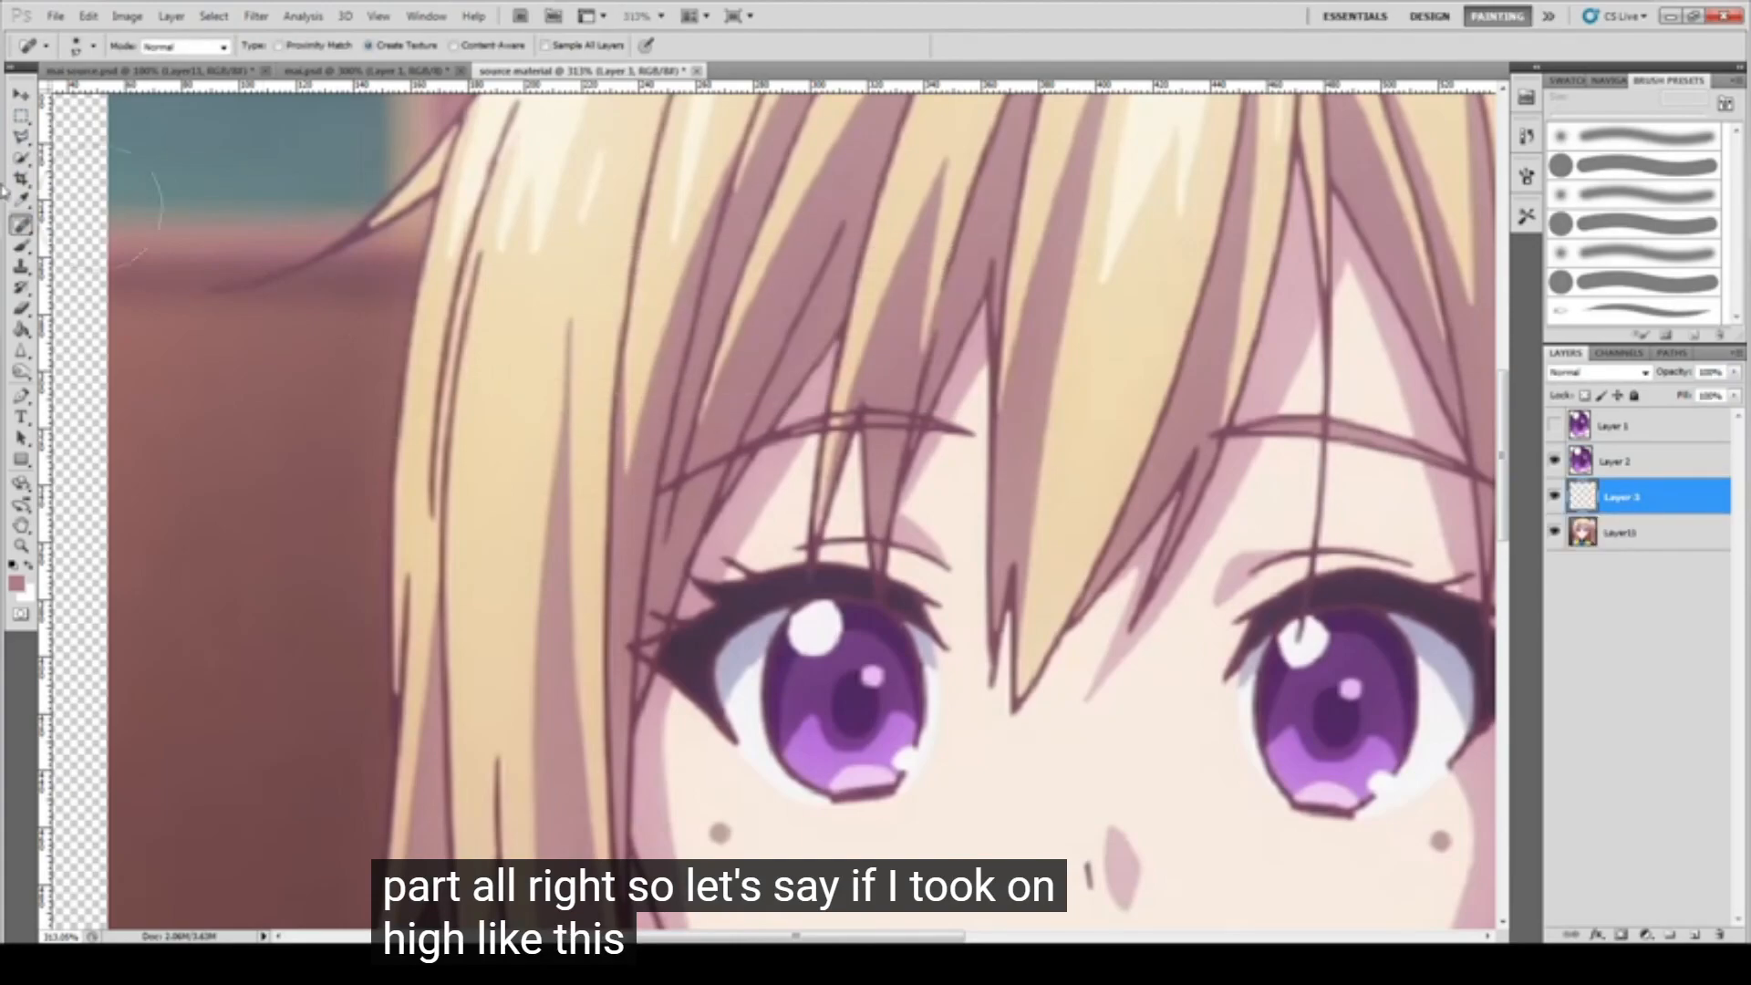
Set the foreground color to a bright red and activate the Brush tool for marking on the empty Layer 3.
mouse_move(756, 386)
left_mouse_down()
mouse_move(697, 346)
mouse_move(619, 526)
mouse_move(696, 360)
left_mouse_up()
key("i")
left_click(16, 582)
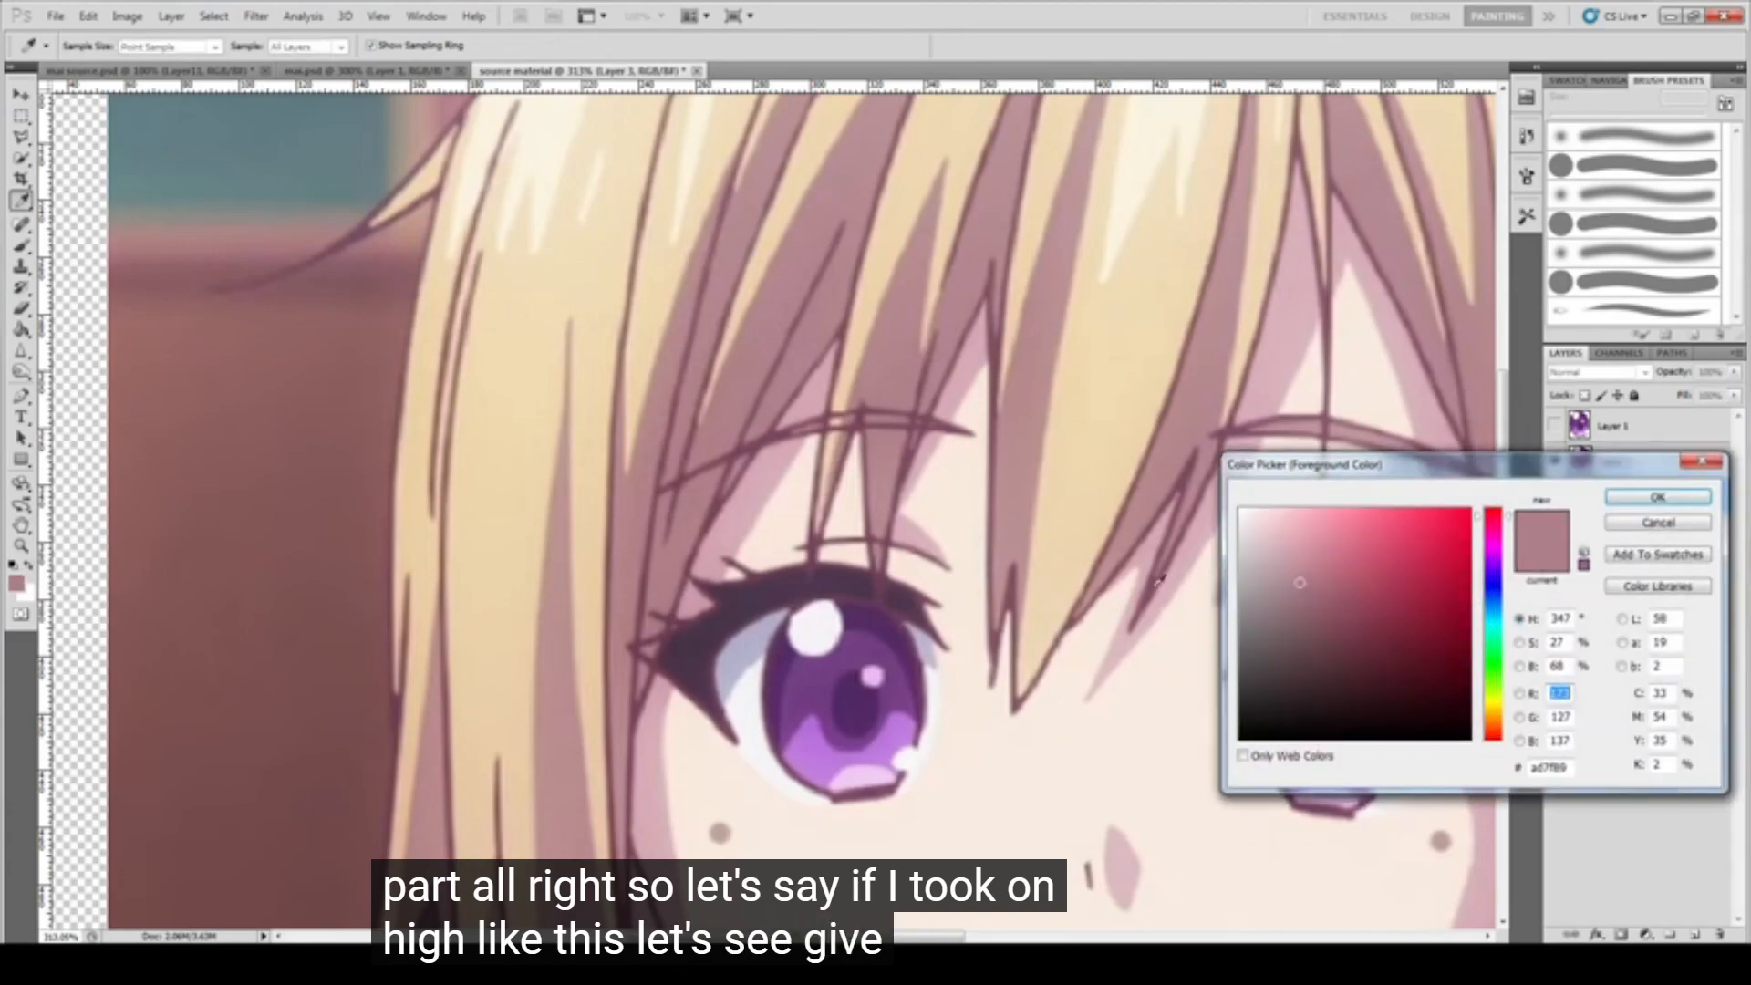
left_click(1450, 508)
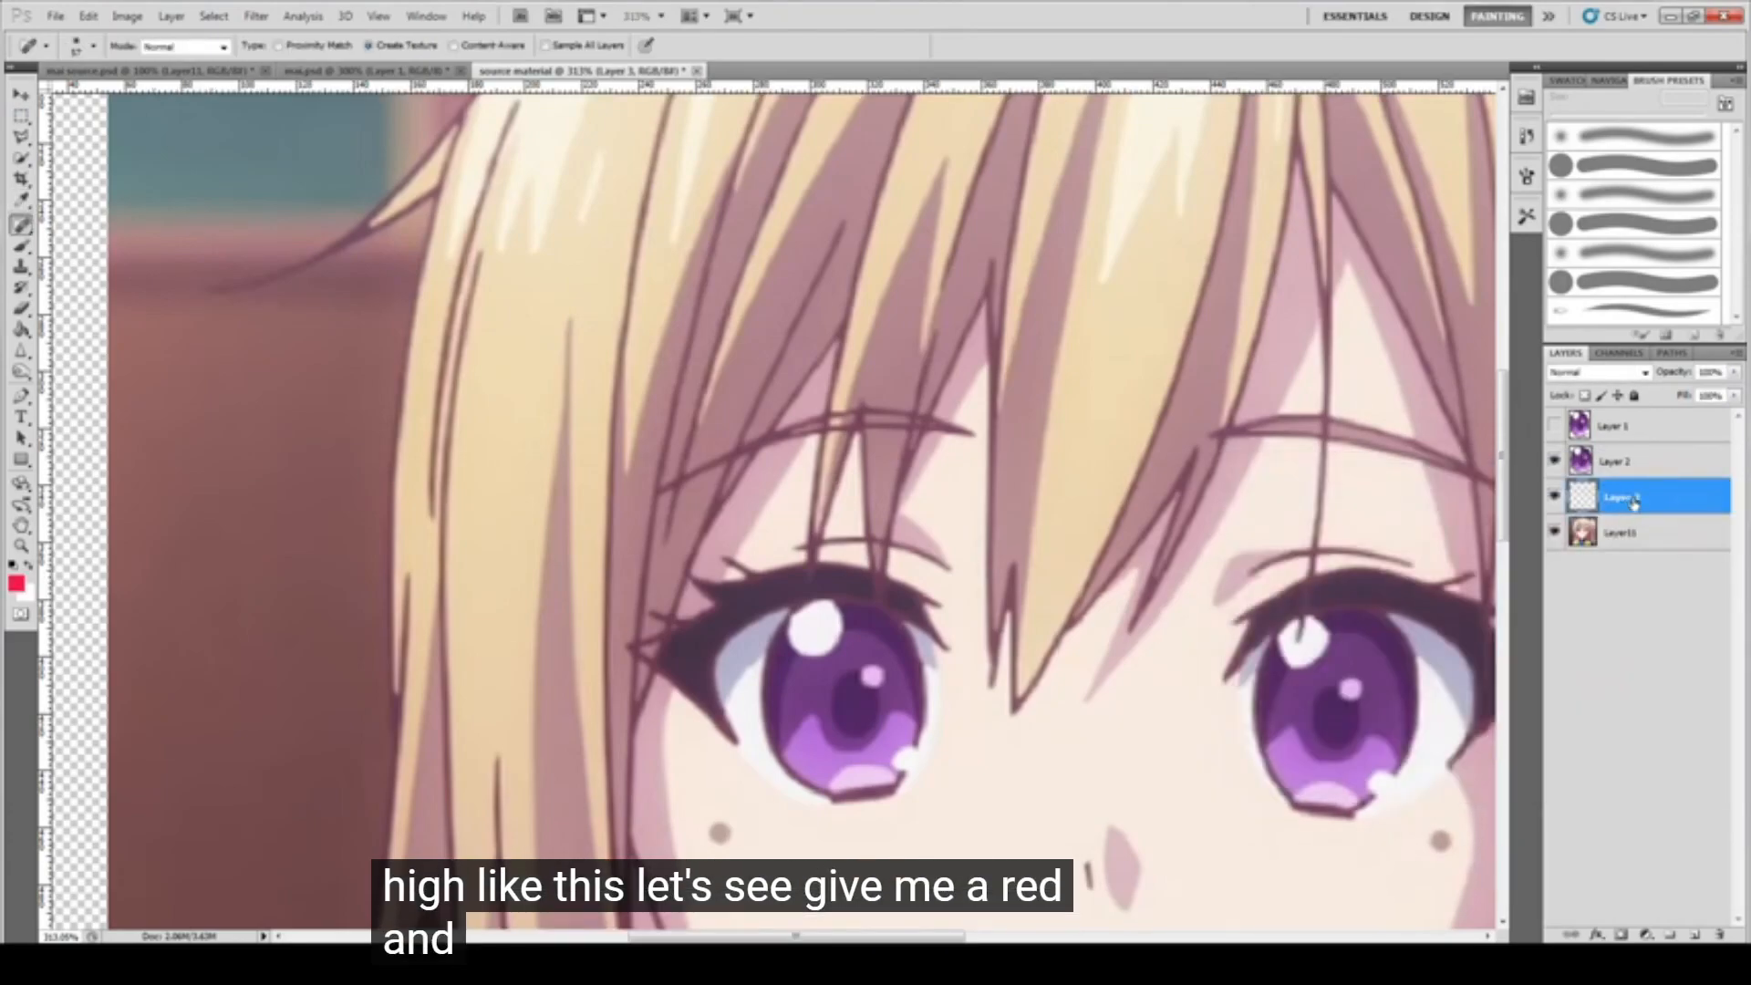
right_click(629, 526)
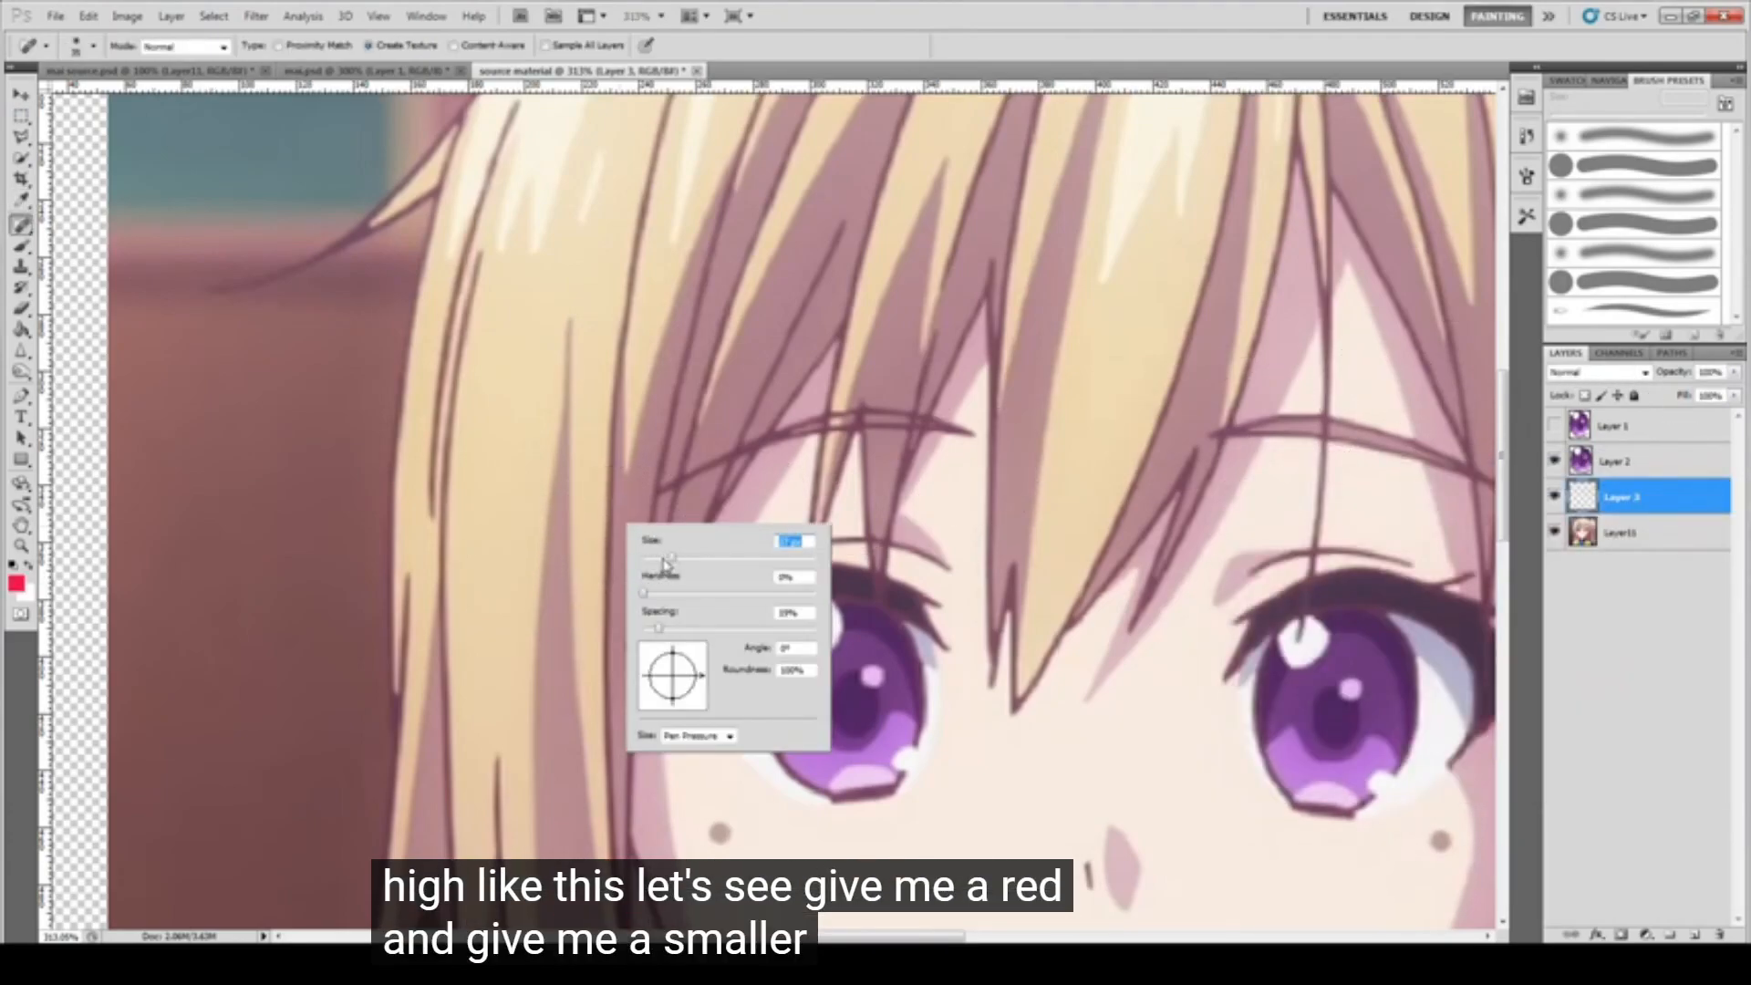
mouse_move(607, 583)
left_mouse_down()
mouse_move(694, 415)
mouse_move(606, 606)
left_mouse_up()
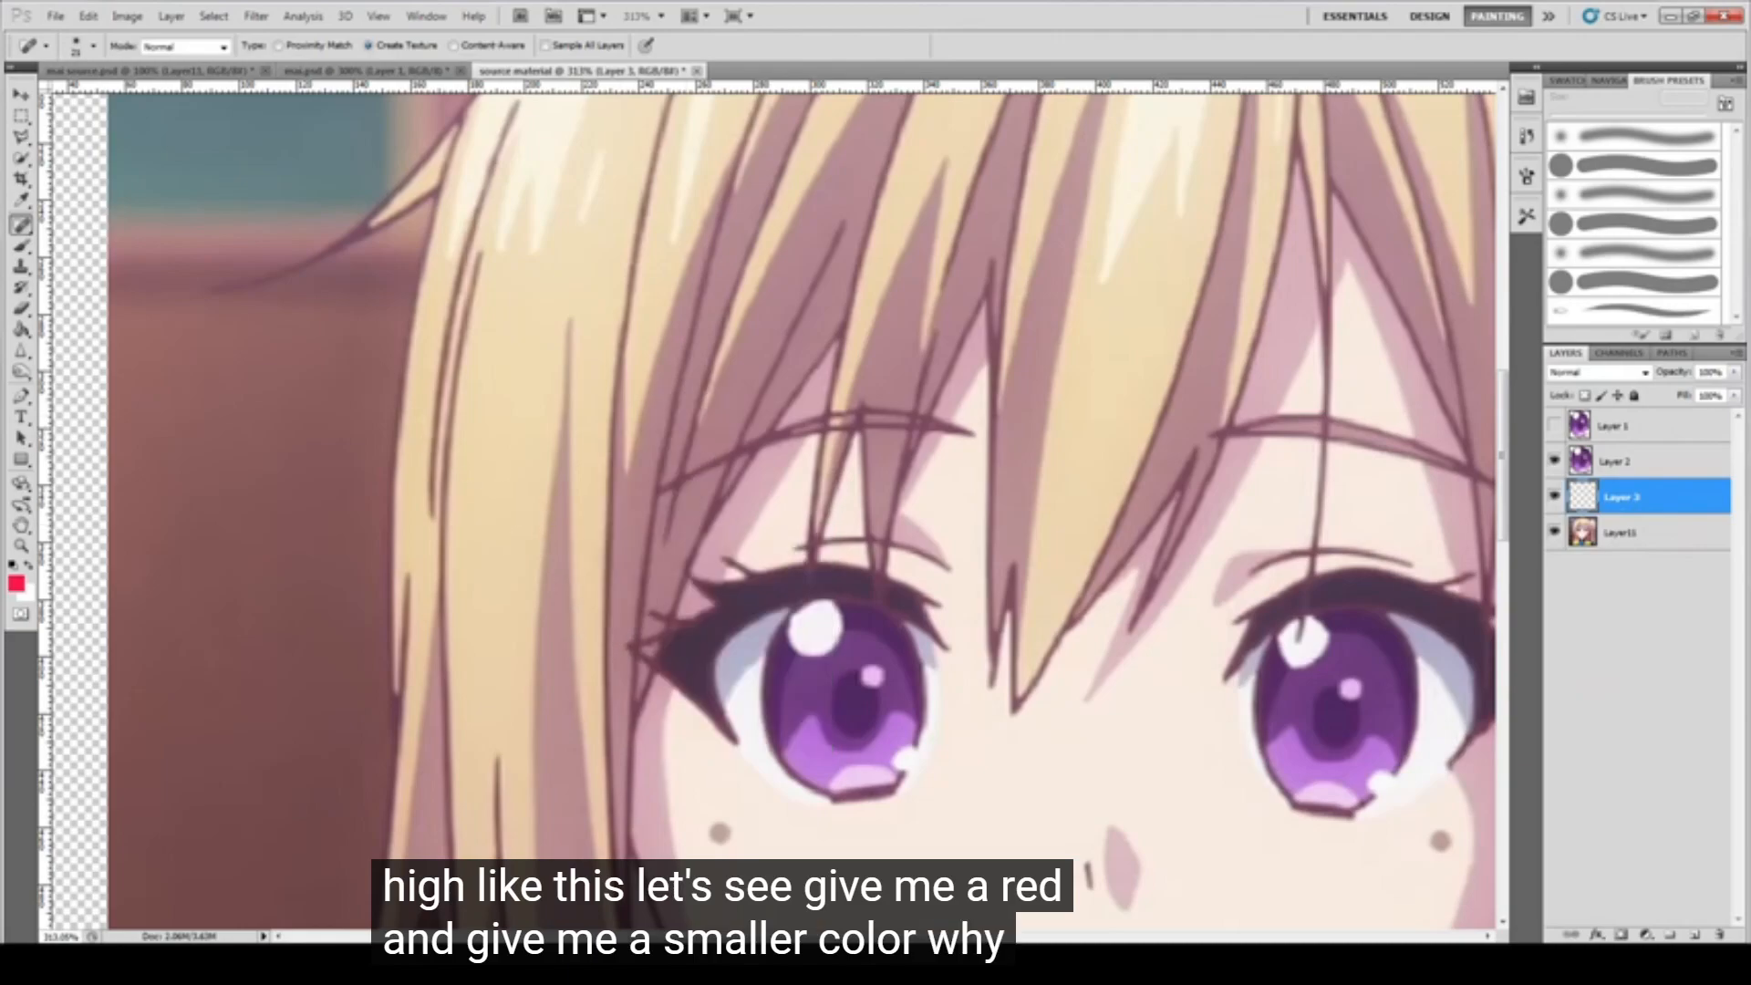
mouse_move(754, 247)
left_mouse_down()
mouse_move(449, 469)
mouse_move(731, 348)
mouse_move(551, 598)
left_mouse_up()
key("b")
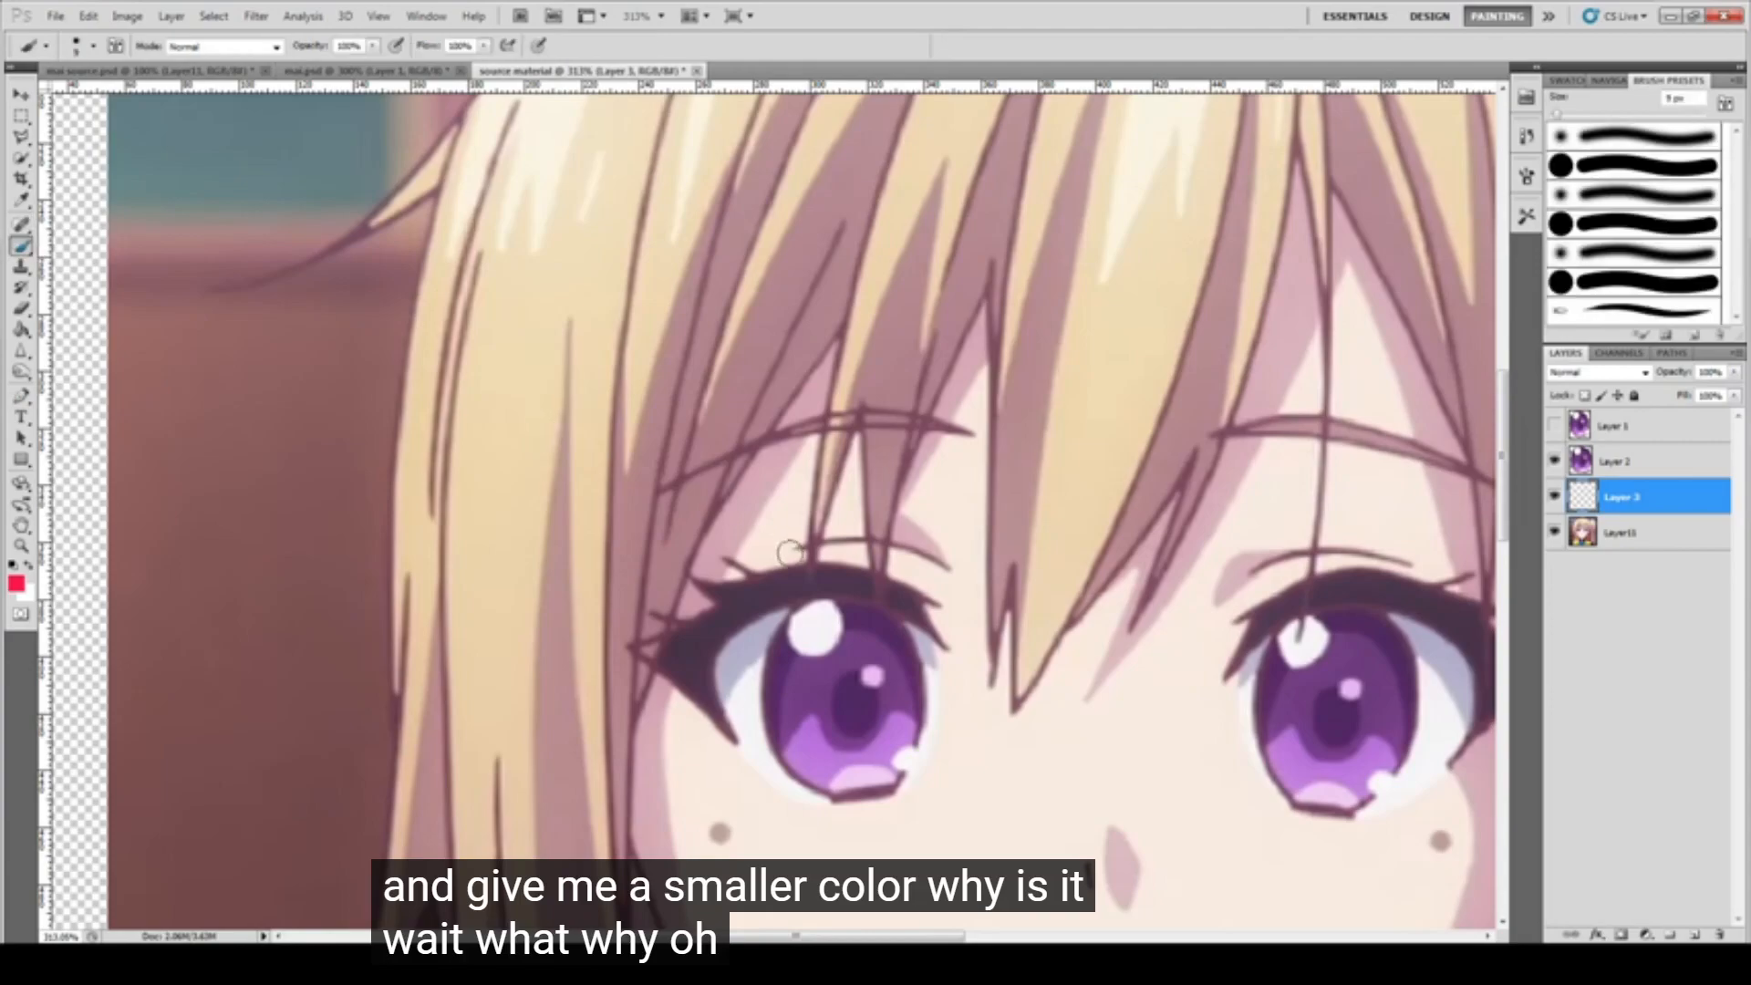
left_click_drag(738, 365, 574, 649)
key("ctrl+z")
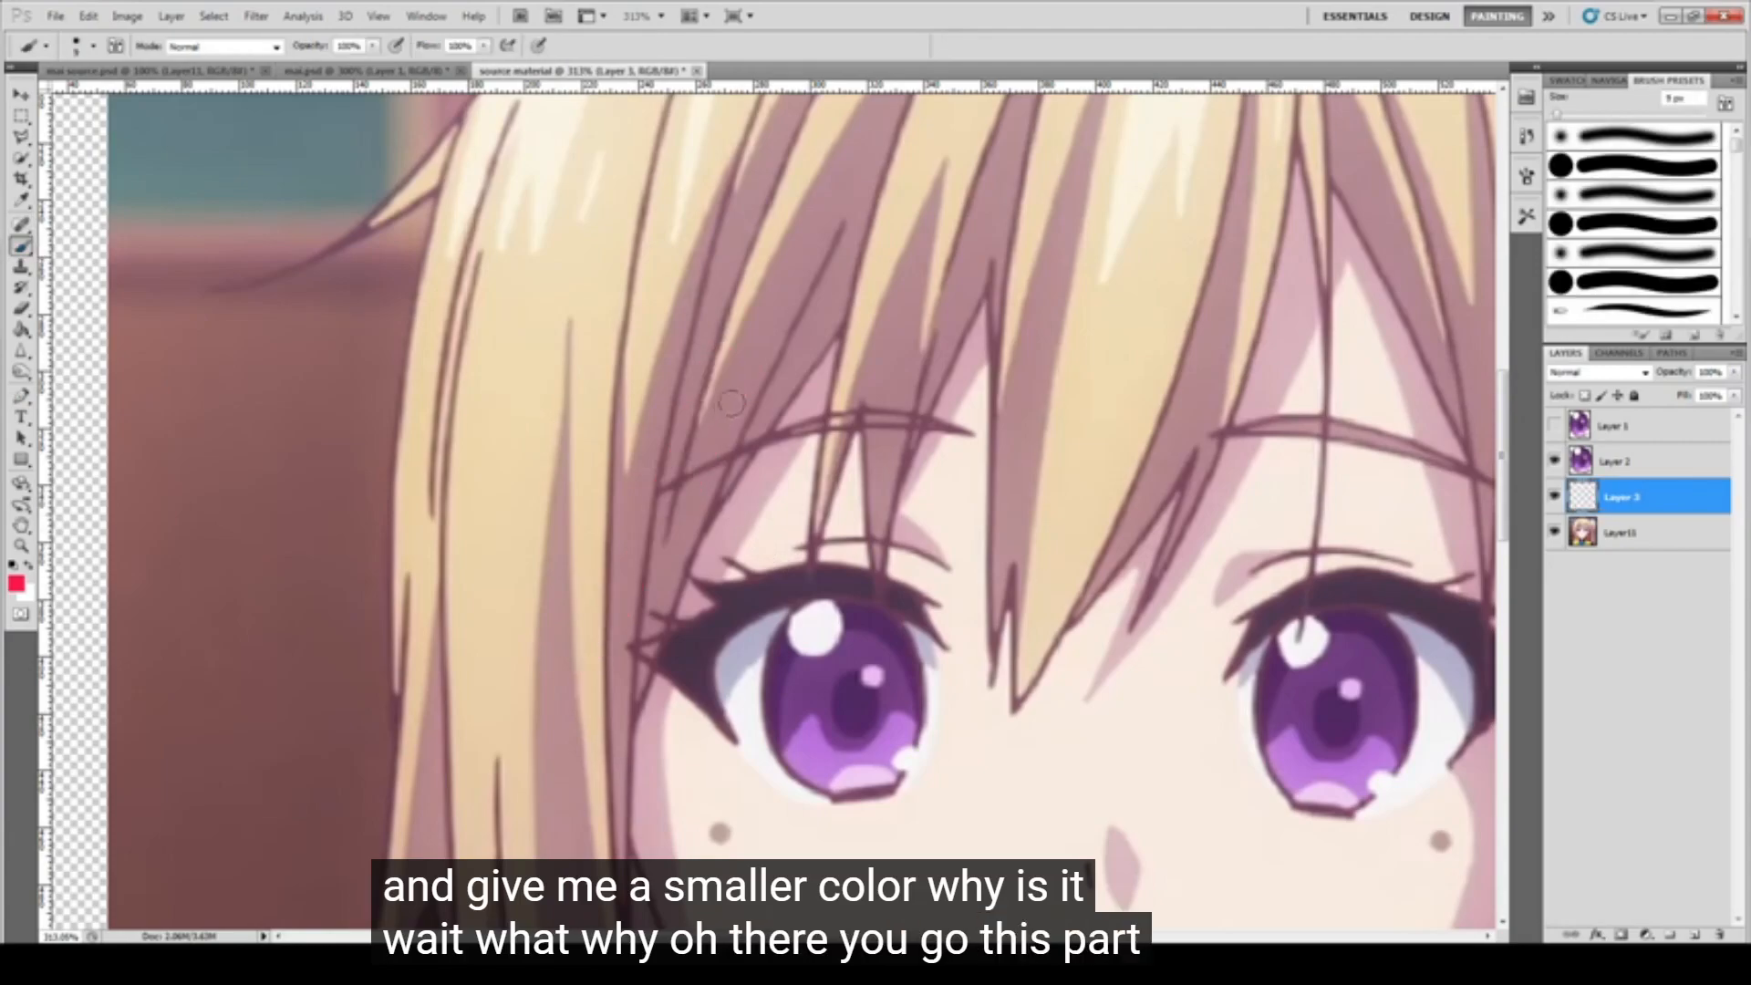
left_click_drag(796, 266, 680, 511)
key("ctrl+z")
mouse_move(755, 349)
left_mouse_down()
mouse_move(684, 538)
mouse_move(817, 224)
mouse_move(615, 640)
mouse_move(630, 644)
mouse_move(614, 681)
left_mouse_up()
key("ctrl+z")
scroll(778, 476, "down", 4)
Circle the side hair section beside the face with a red brush outline on Layer 3, and undo the marking.
mouse_move(837, 262)
left_mouse_down()
mouse_move(655, 662)
mouse_move(645, 748)
left_mouse_up()
left_click_drag(756, 311, 728, 420)
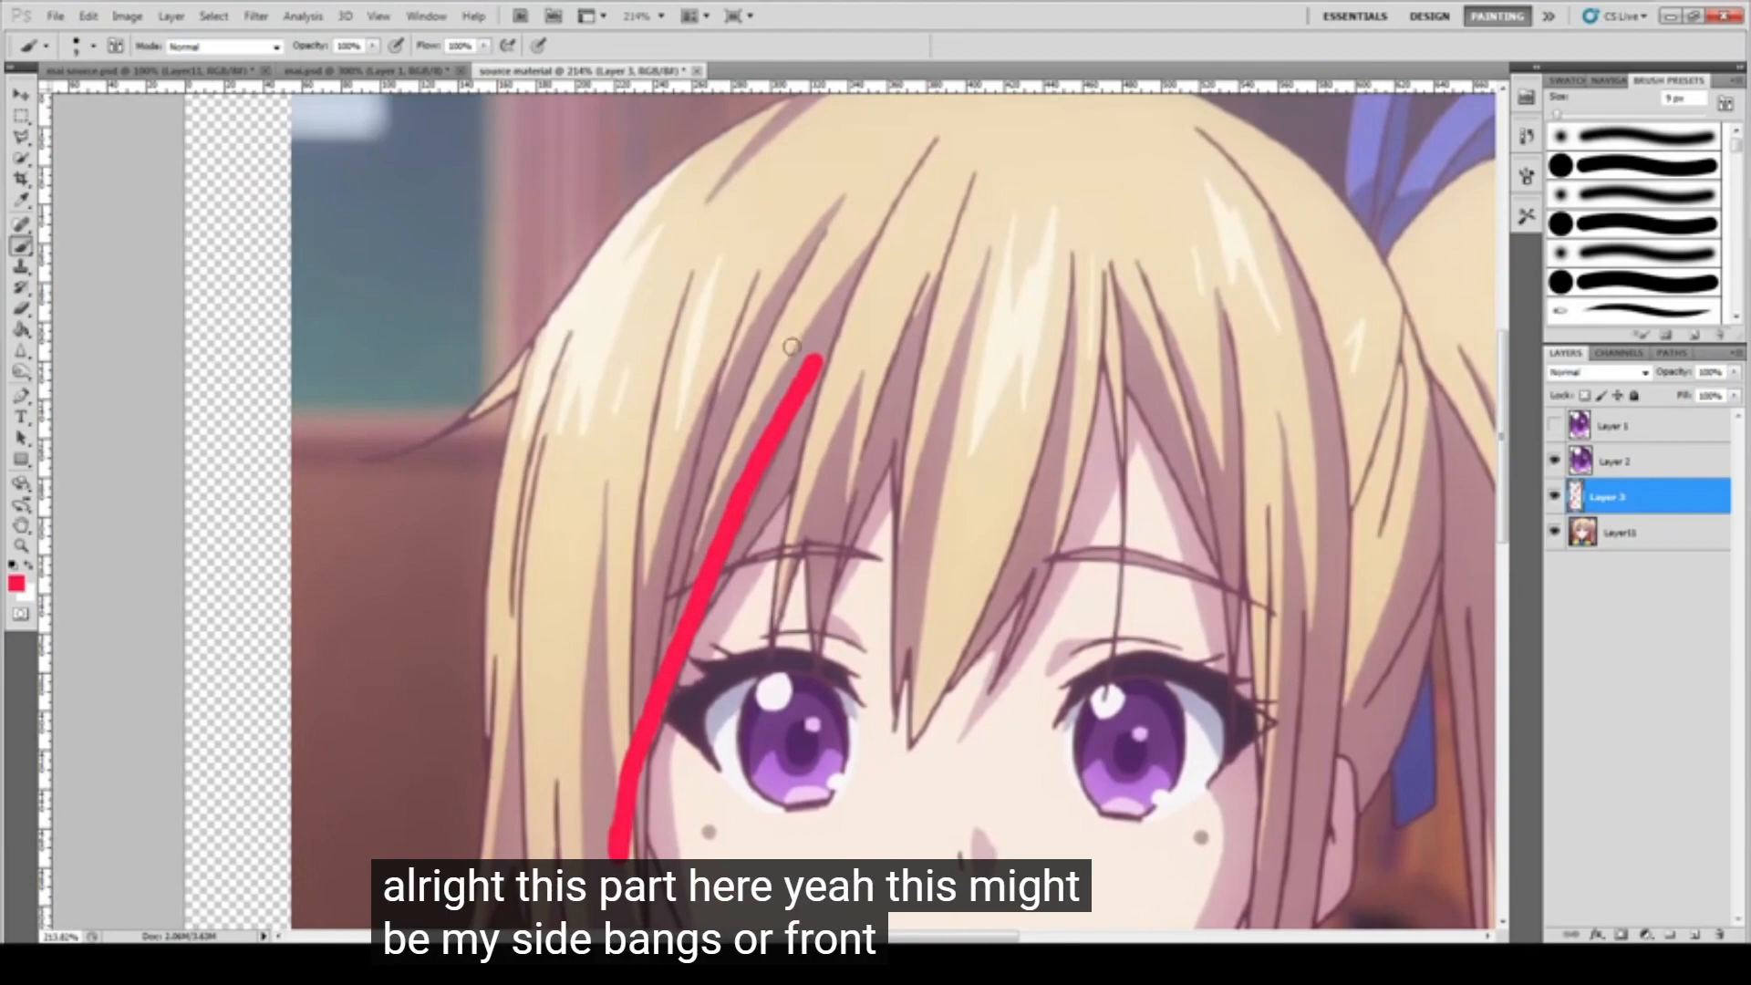
mouse_move(812, 364)
left_mouse_down()
mouse_move(775, 163)
mouse_move(449, 554)
mouse_move(615, 859)
left_mouse_up()
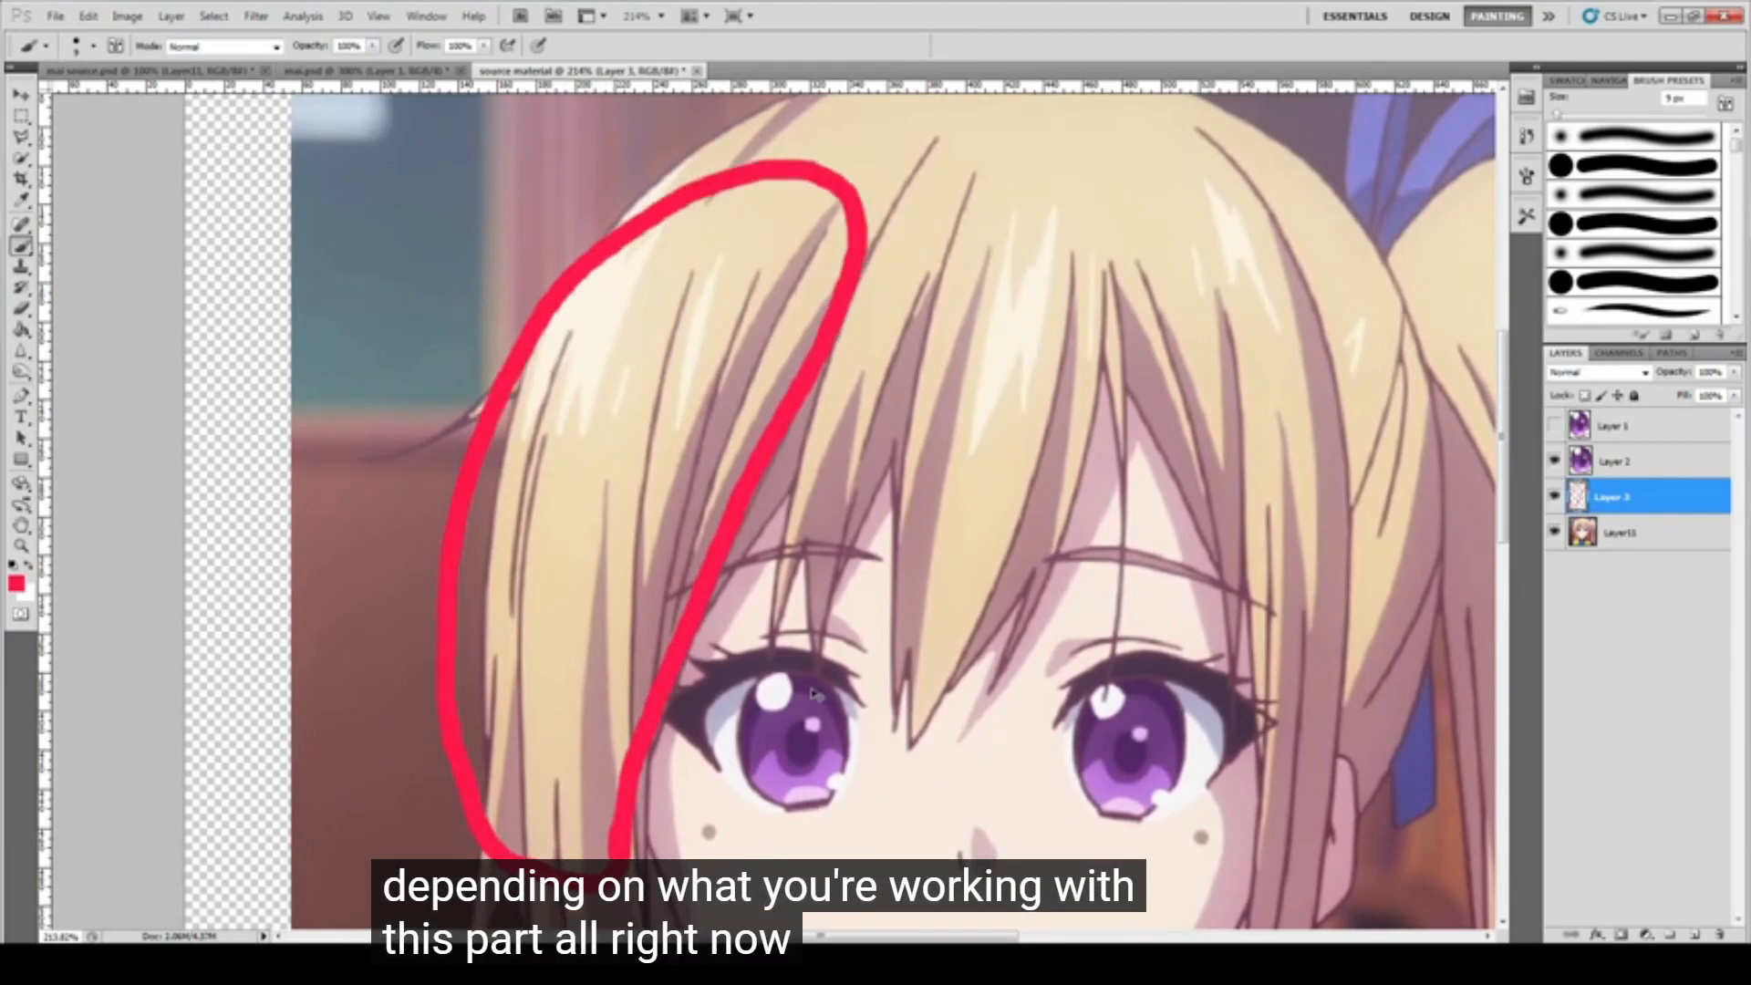
key("ctrl+z")
key("ctrl+z")
key("ctrl+alt+z")
key("ctrl+alt+z")
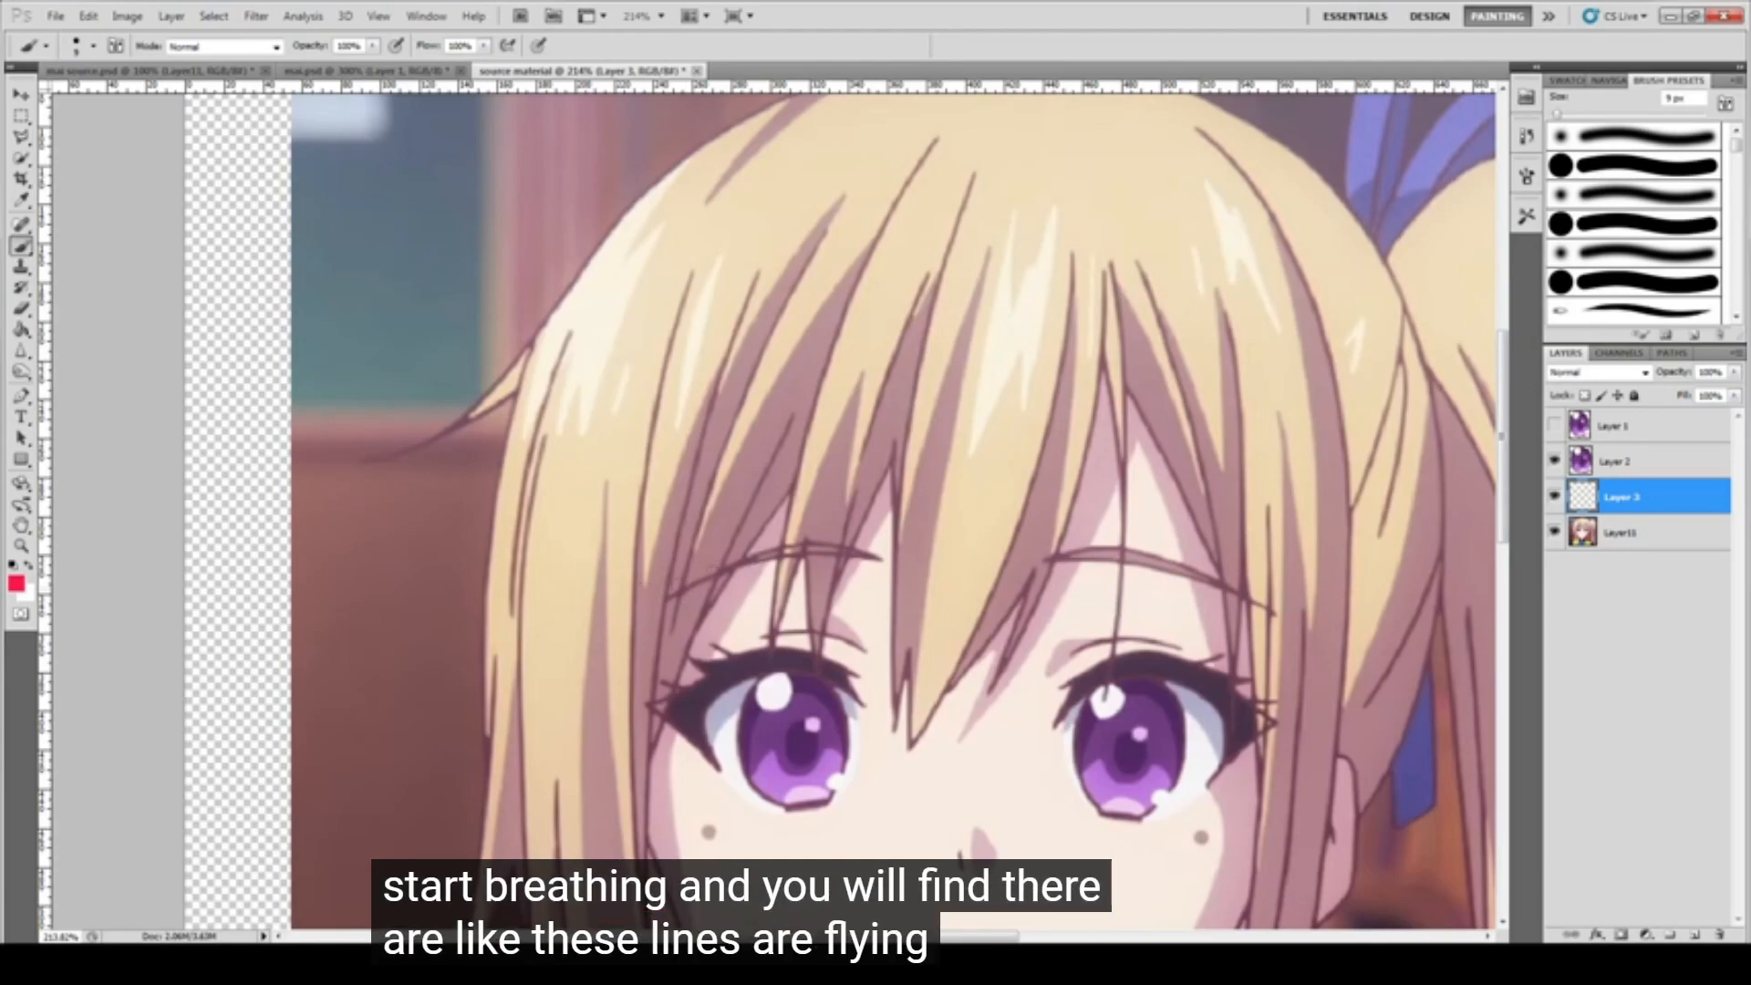
On Layer11, sample the mauve hair shadow color and paint over the eyebrow line where it crosses the side hair strands.
scroll(686, 581, "up", 2)
scroll(688, 580, "up", 2)
scroll(688, 584, "down", 3)
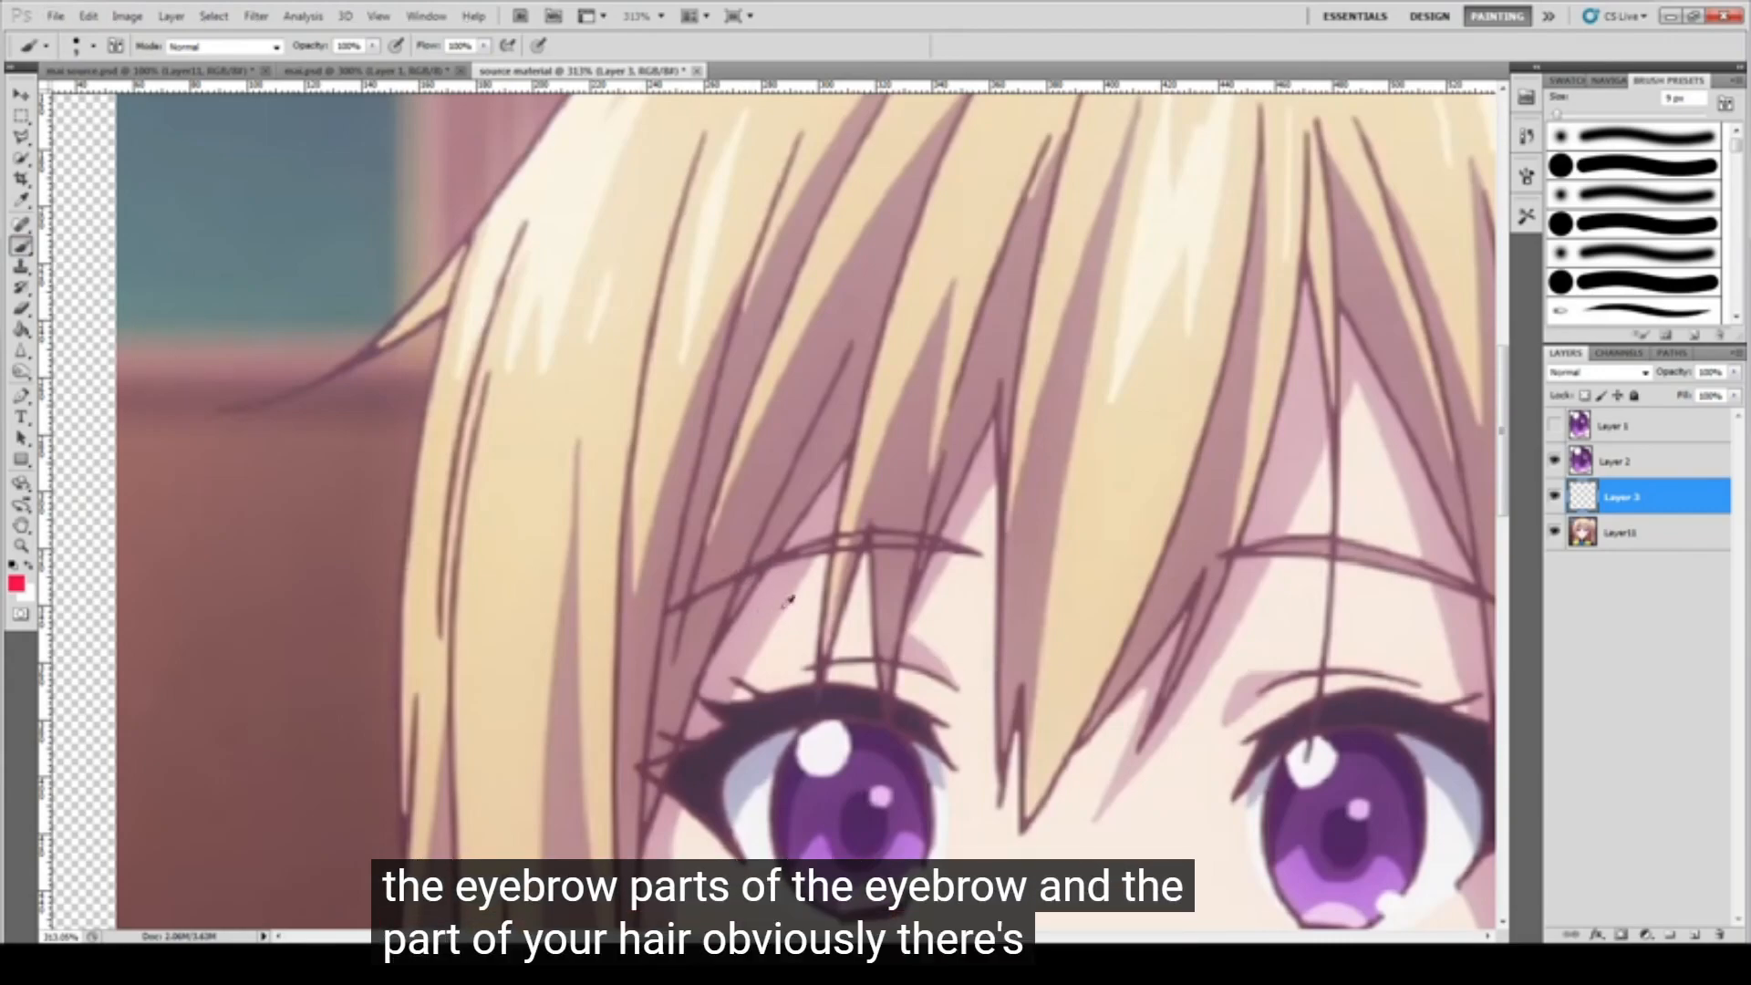
left_click(1603, 536)
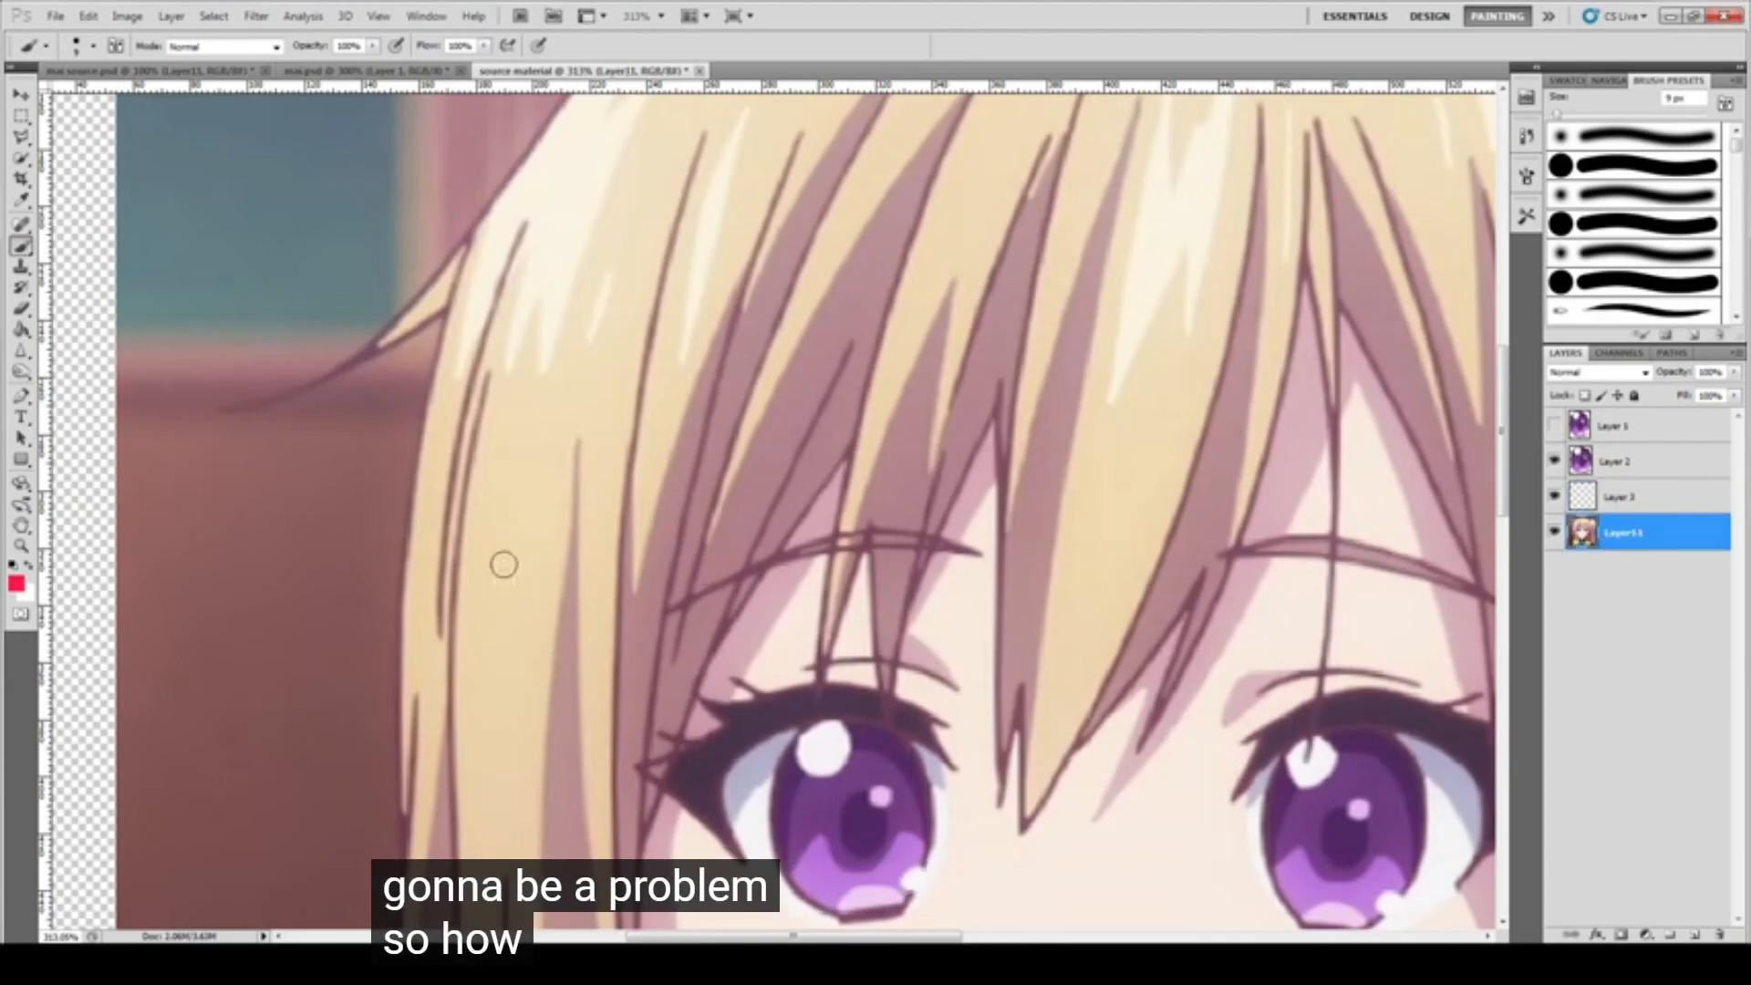
left_click(730, 564, "alt")
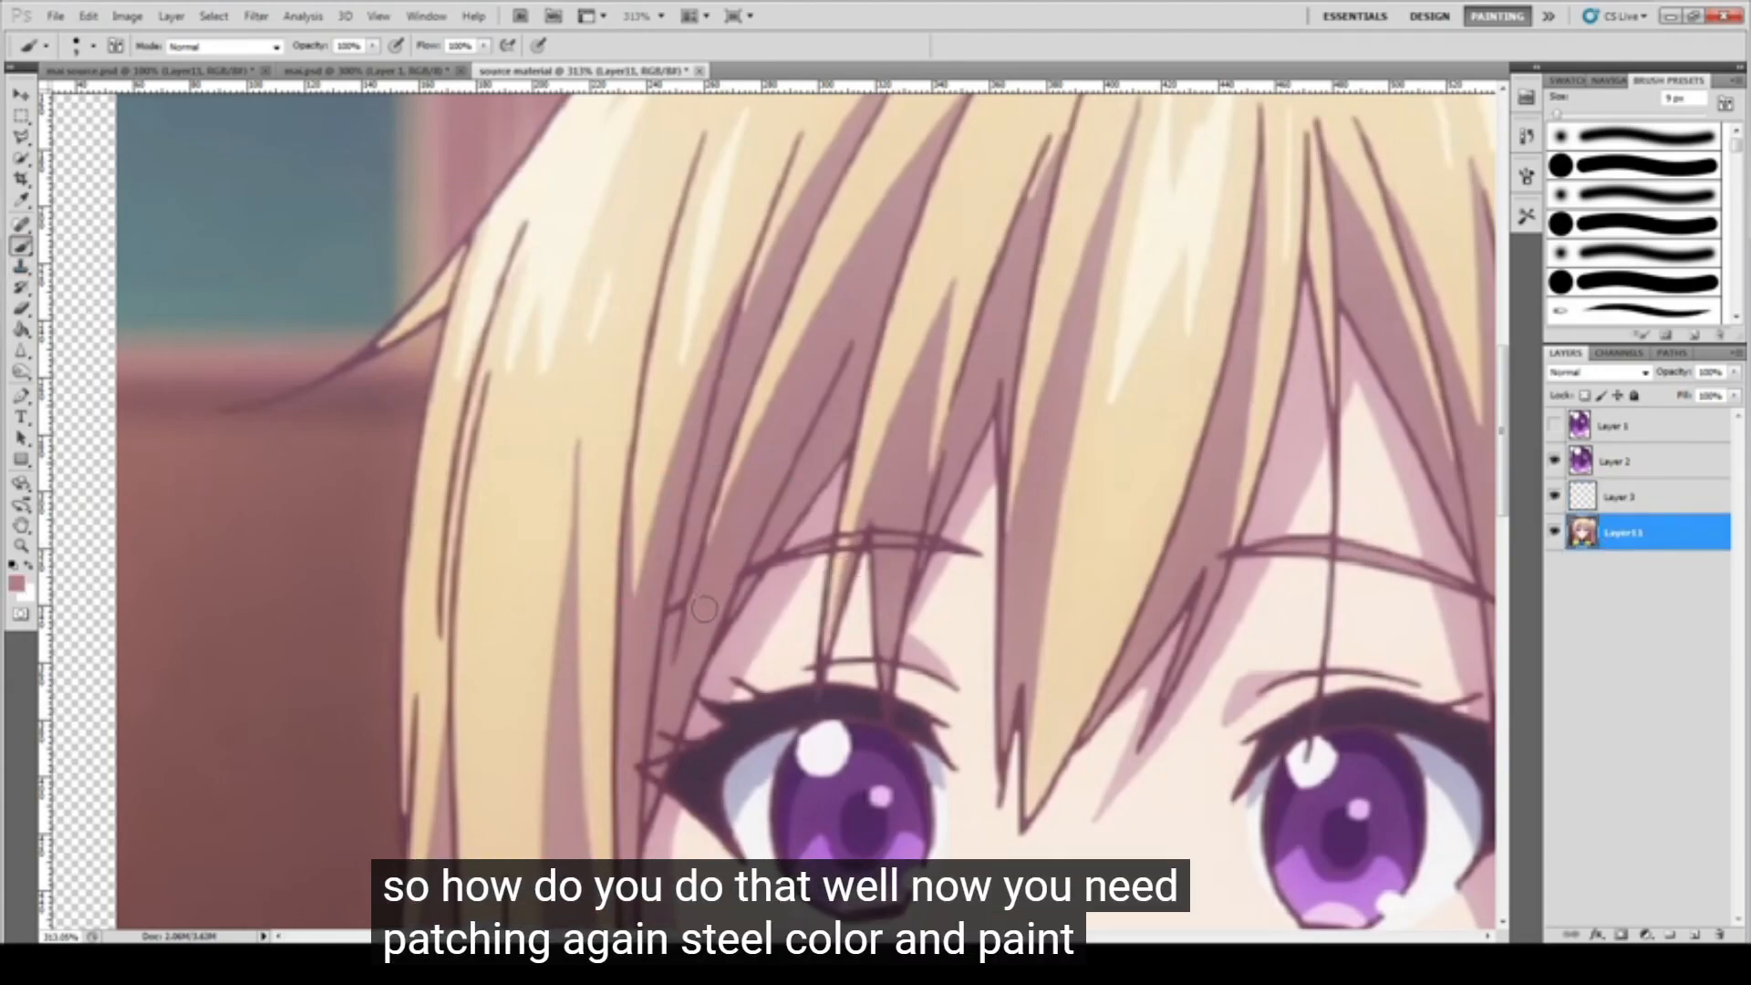
Patch the eyebrow line where it overlaps the bangs with the Clone Stamp tool, and undo the last stamp stroke.
key("s")
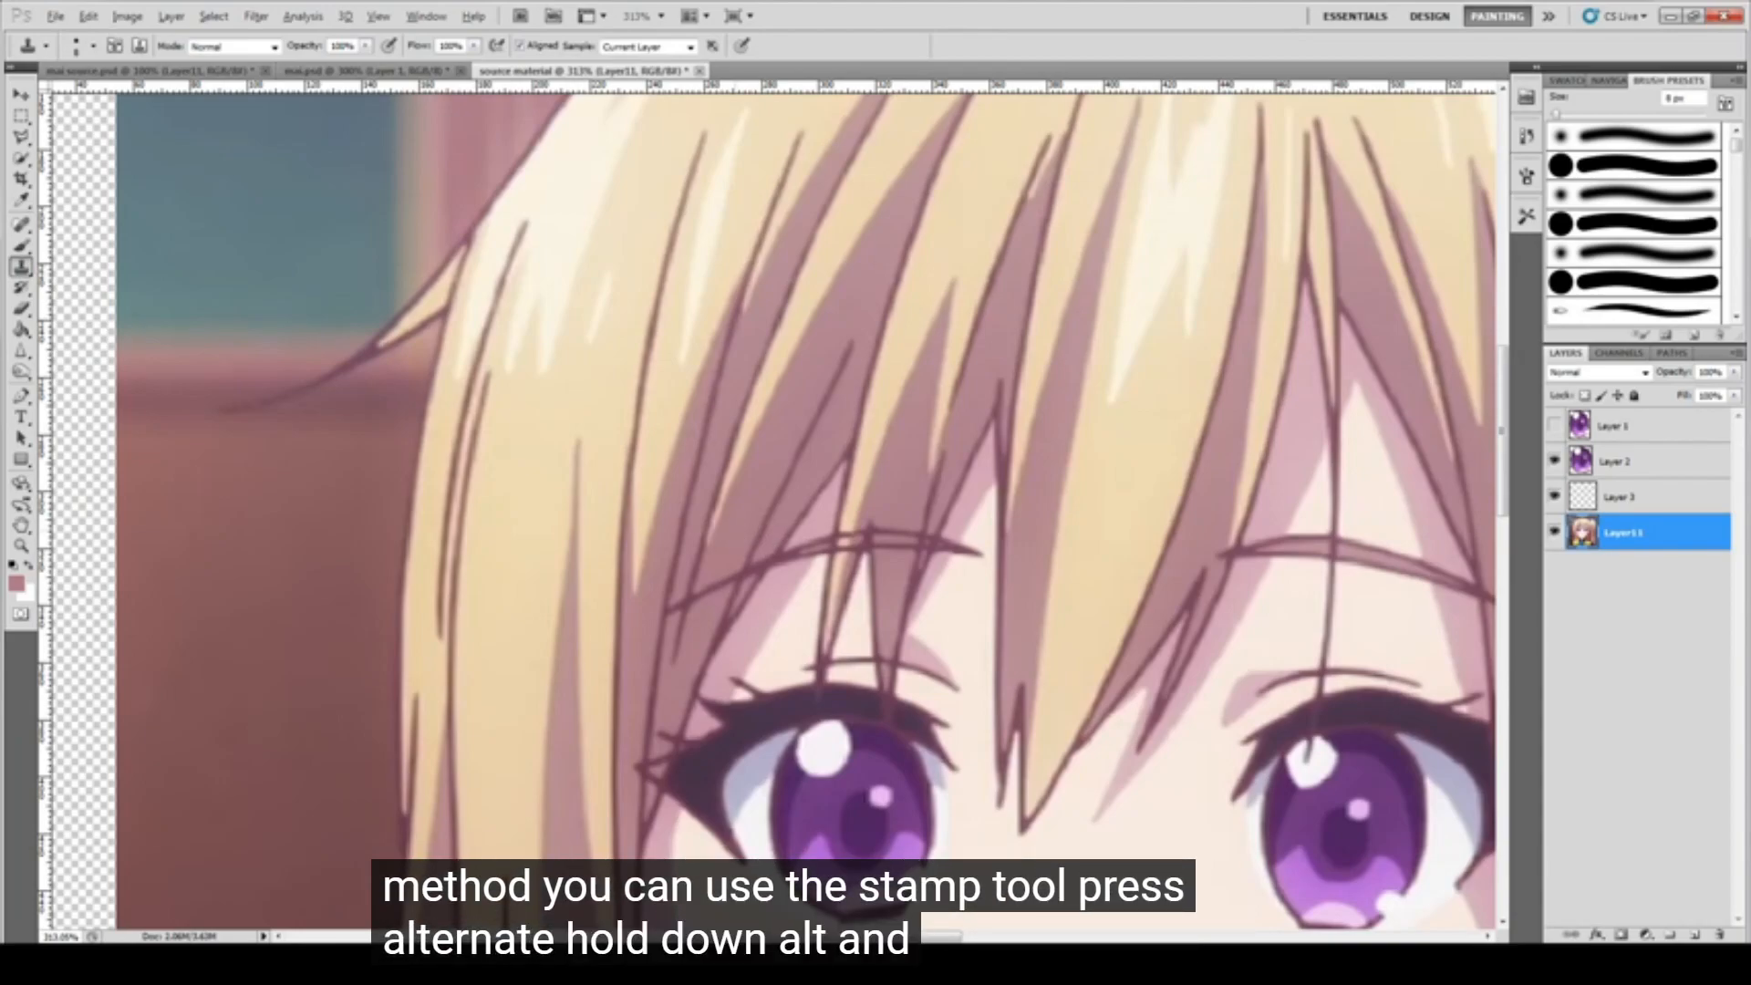
left_click_drag(715, 591, 719, 578)
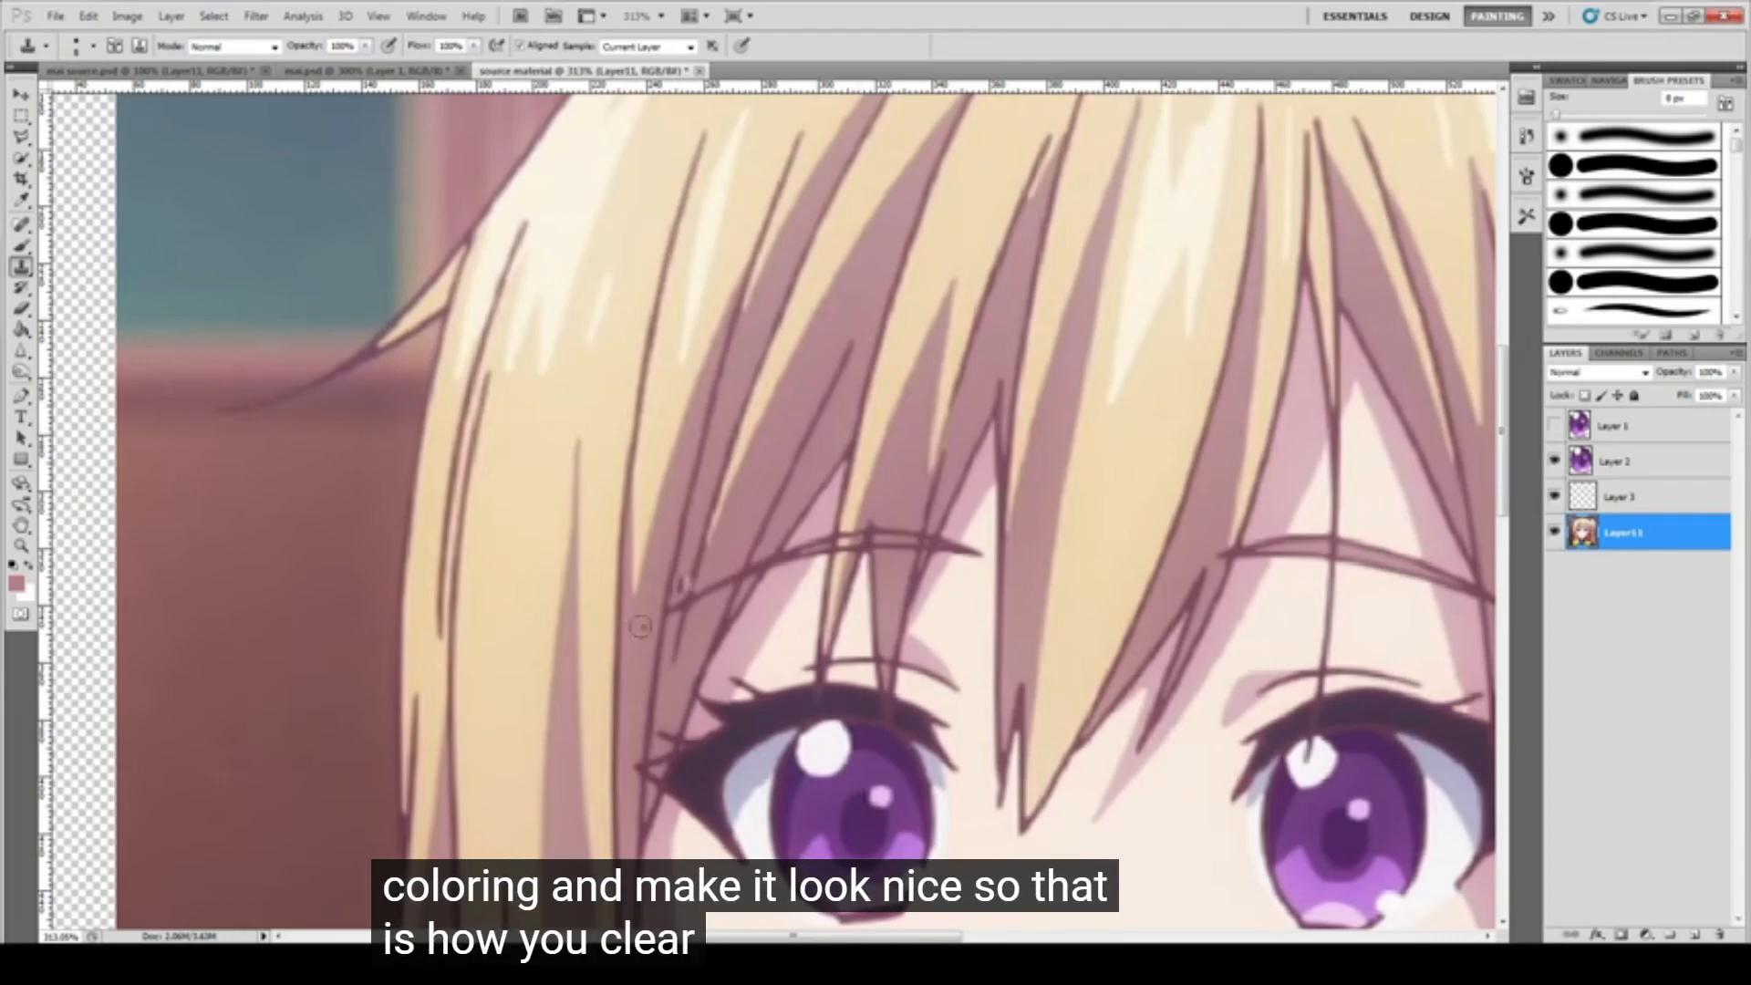
scroll(829, 546, "right", 3)
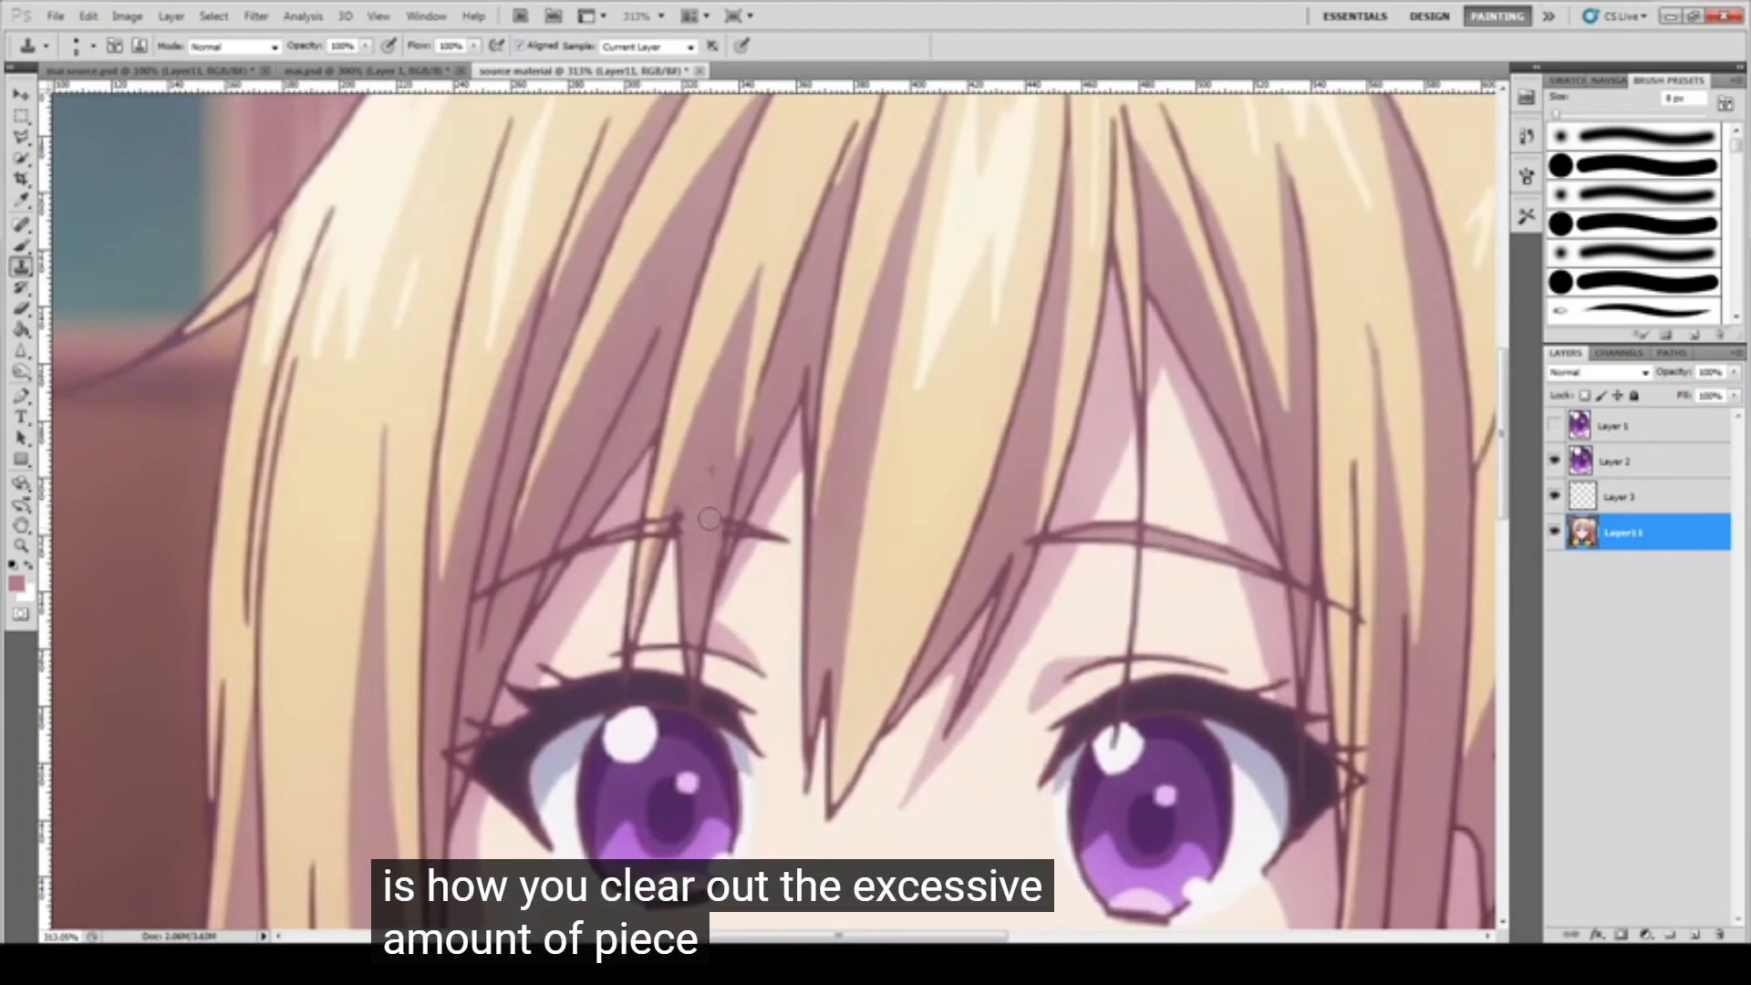
left_click_drag(709, 519, 714, 530)
key("ctrl+z")
Examine the eye highlight crossed by a hair strand and the ribbon partly hidden by the hair in the source material.
mouse_move(1120, 678)
left_mouse_down()
mouse_move(619, 402)
mouse_move(969, 320)
mouse_move(1166, 298)
mouse_move(665, 521)
mouse_move(719, 680)
mouse_move(774, 366)
mouse_move(790, 364)
mouse_move(617, 511)
mouse_move(571, 518)
left_mouse_up()
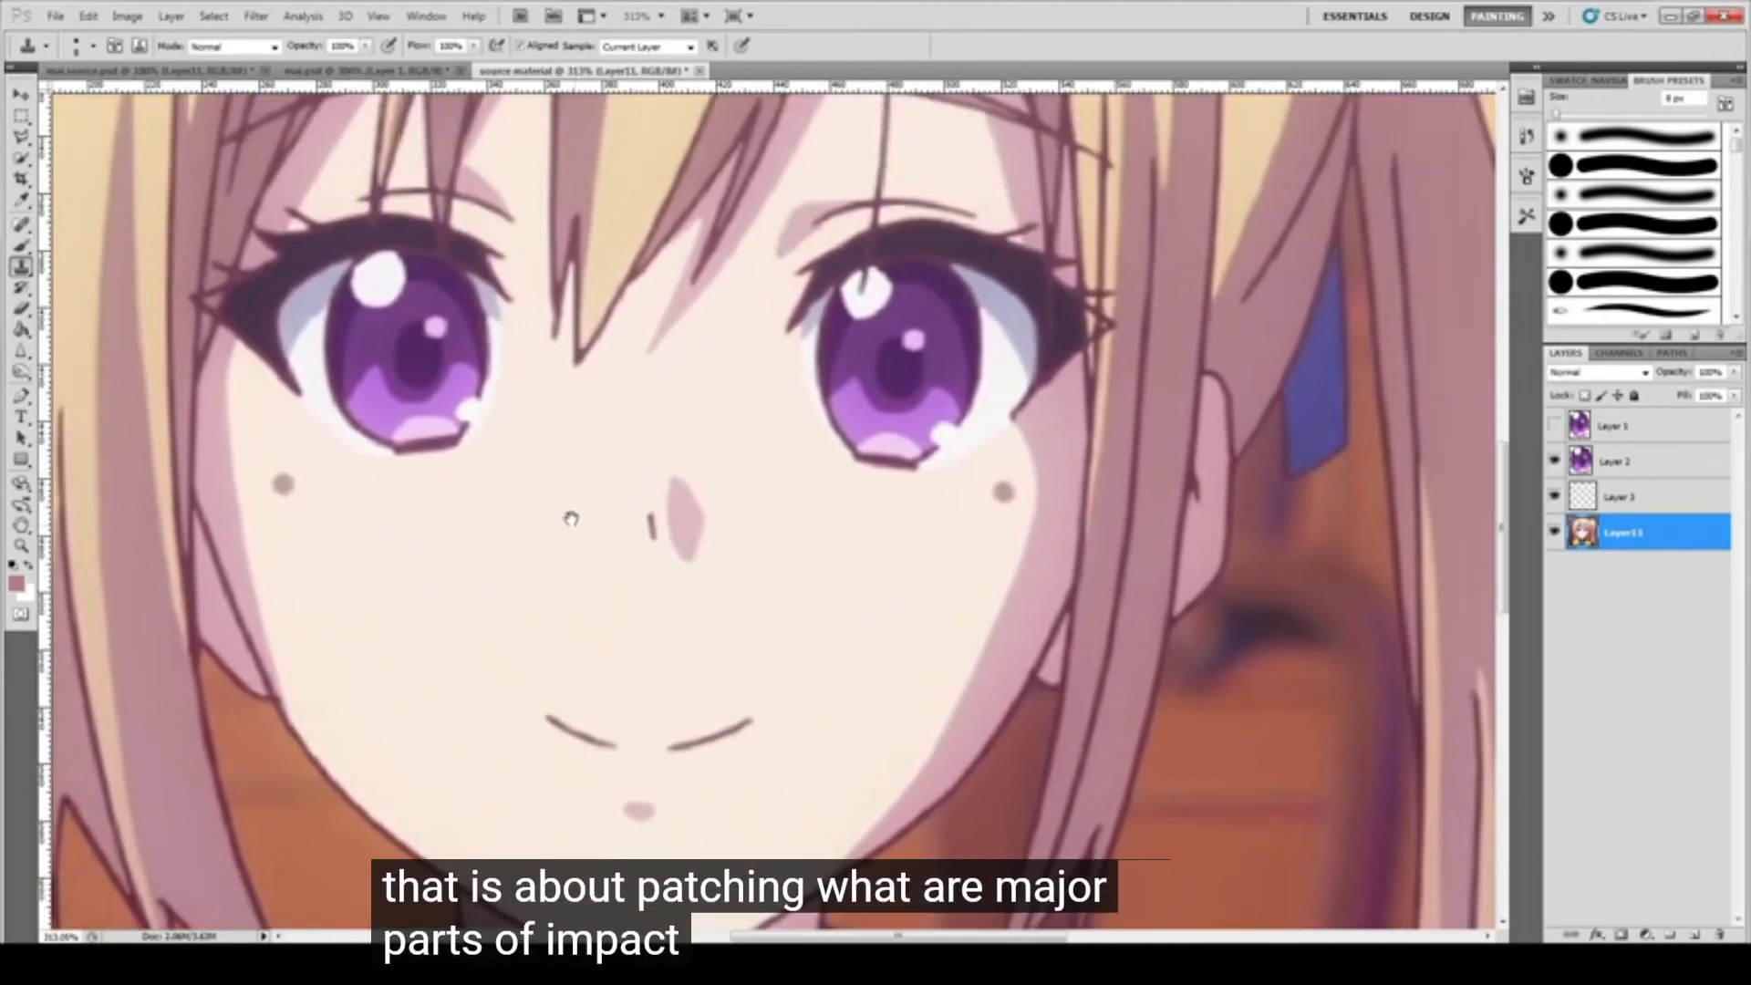
left_click_drag(873, 266, 837, 324)
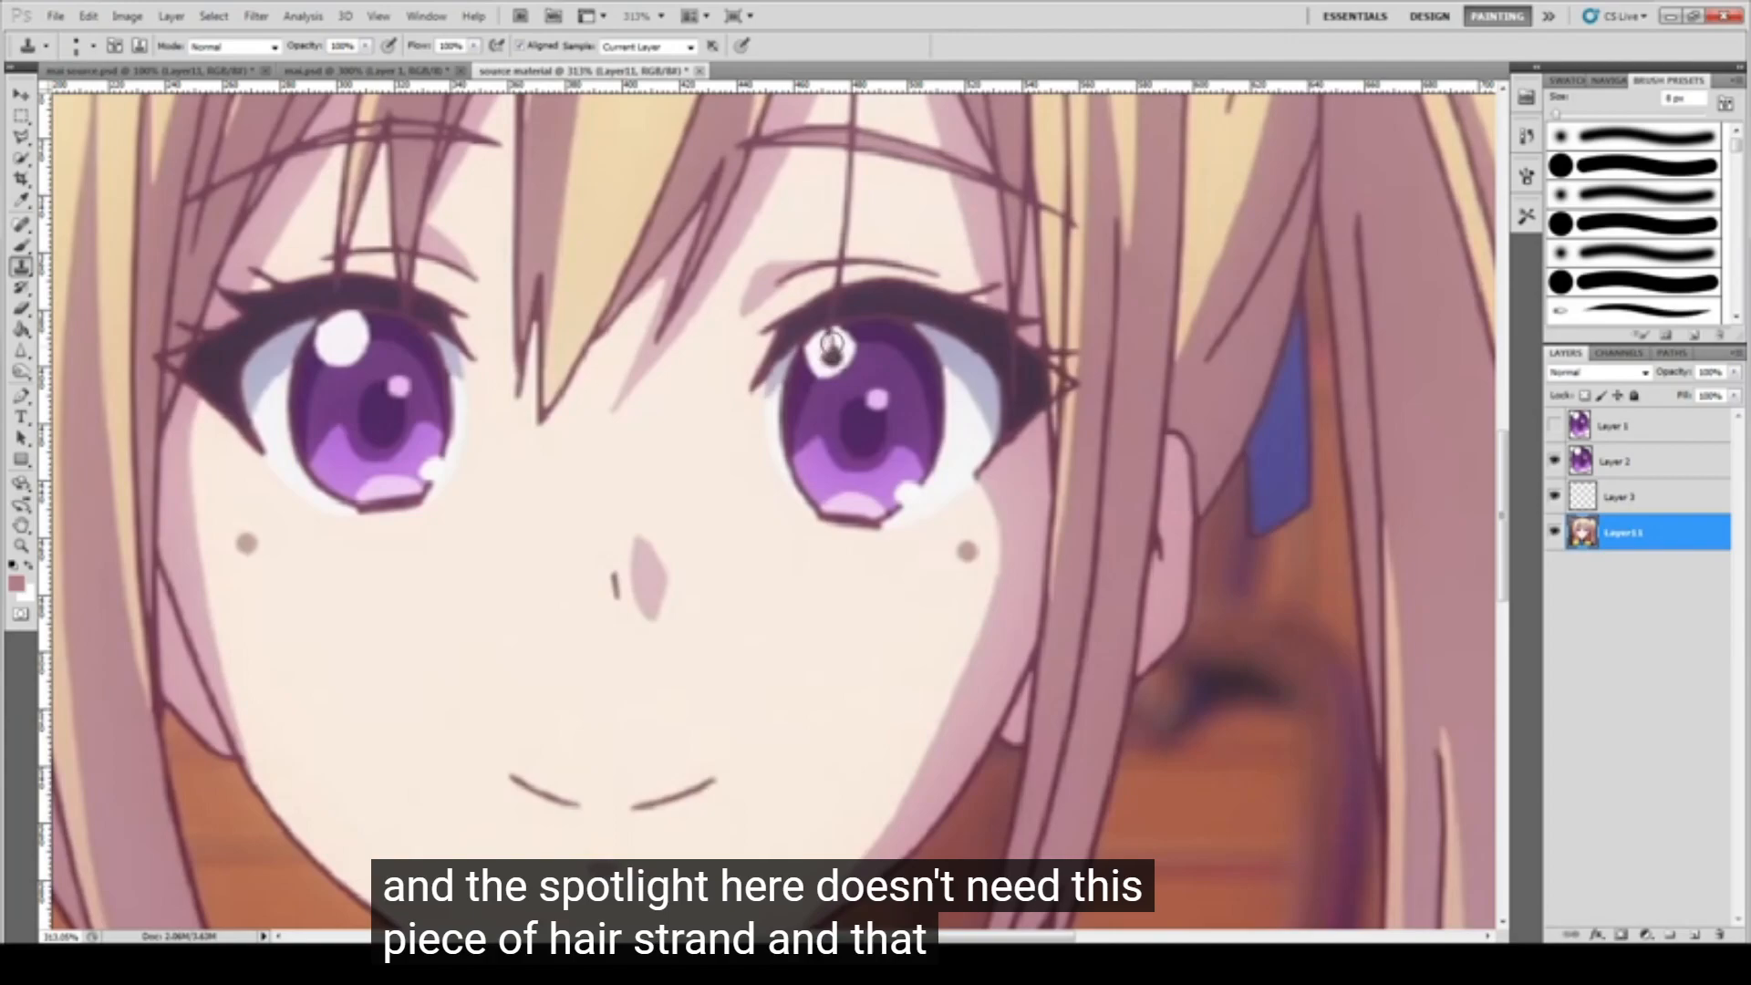
left_click_drag(575, 351, 730, 582)
left_click_drag(729, 567, 707, 544)
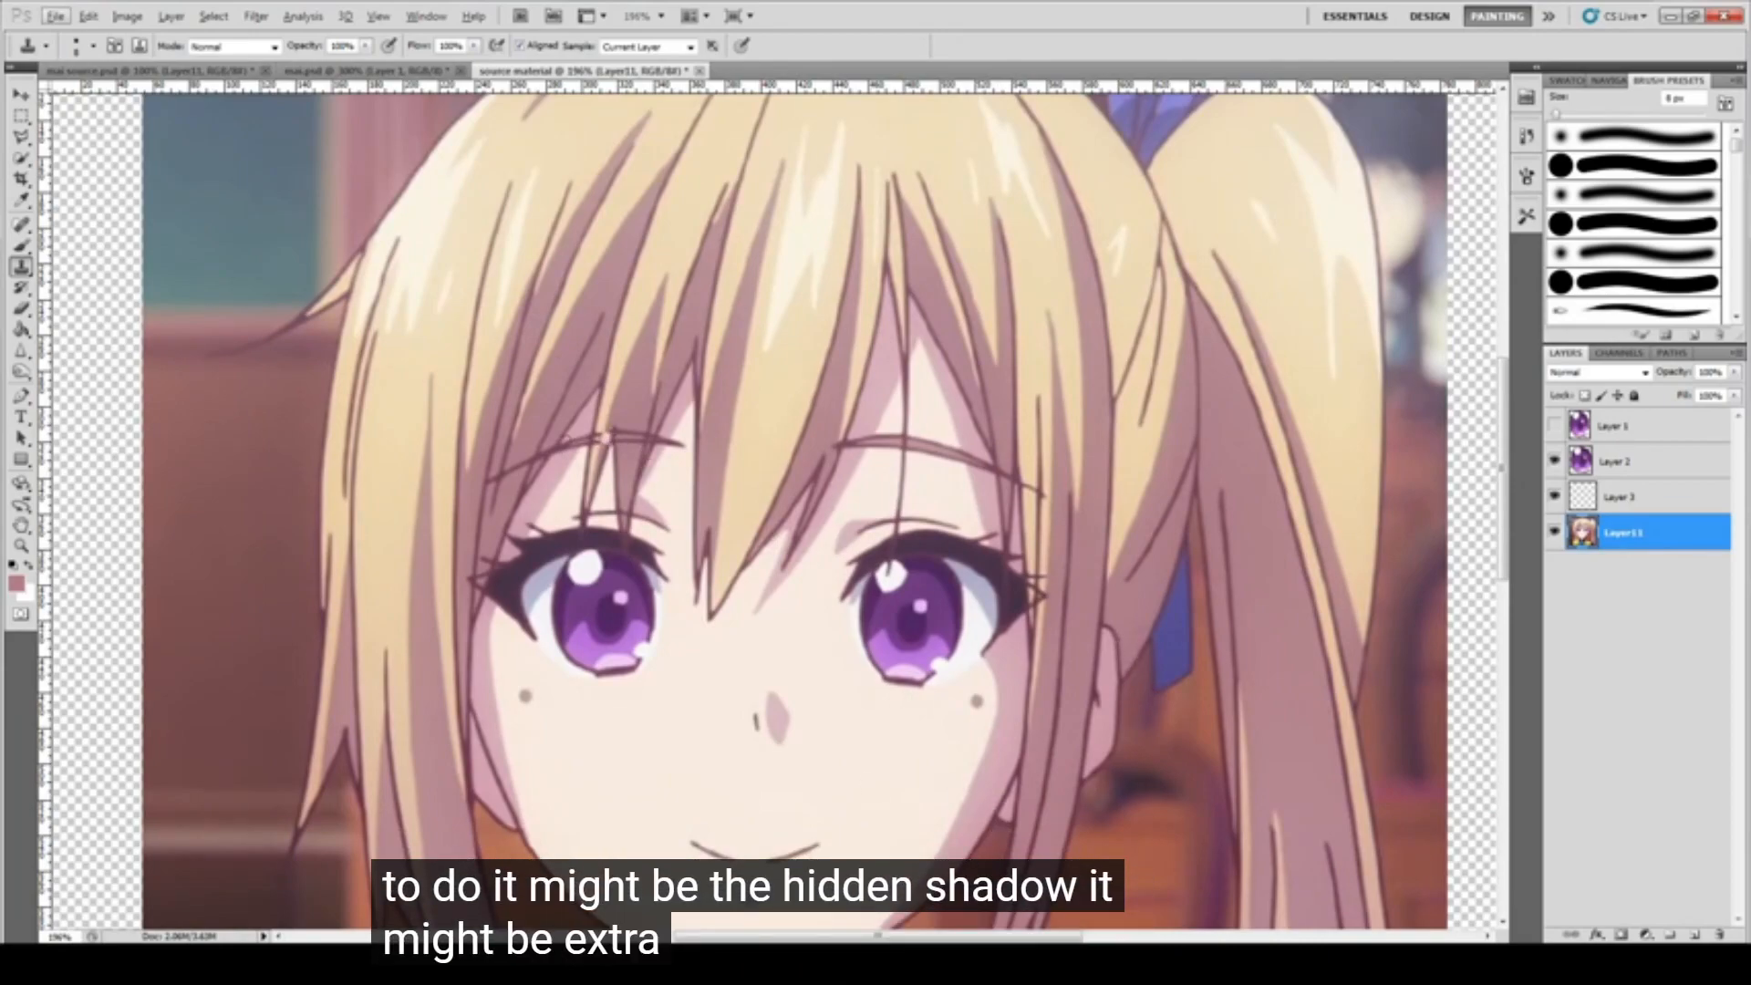
mouse_move(1074, 311)
left_mouse_down()
mouse_move(954, 352)
mouse_move(873, 483)
left_mouse_up()
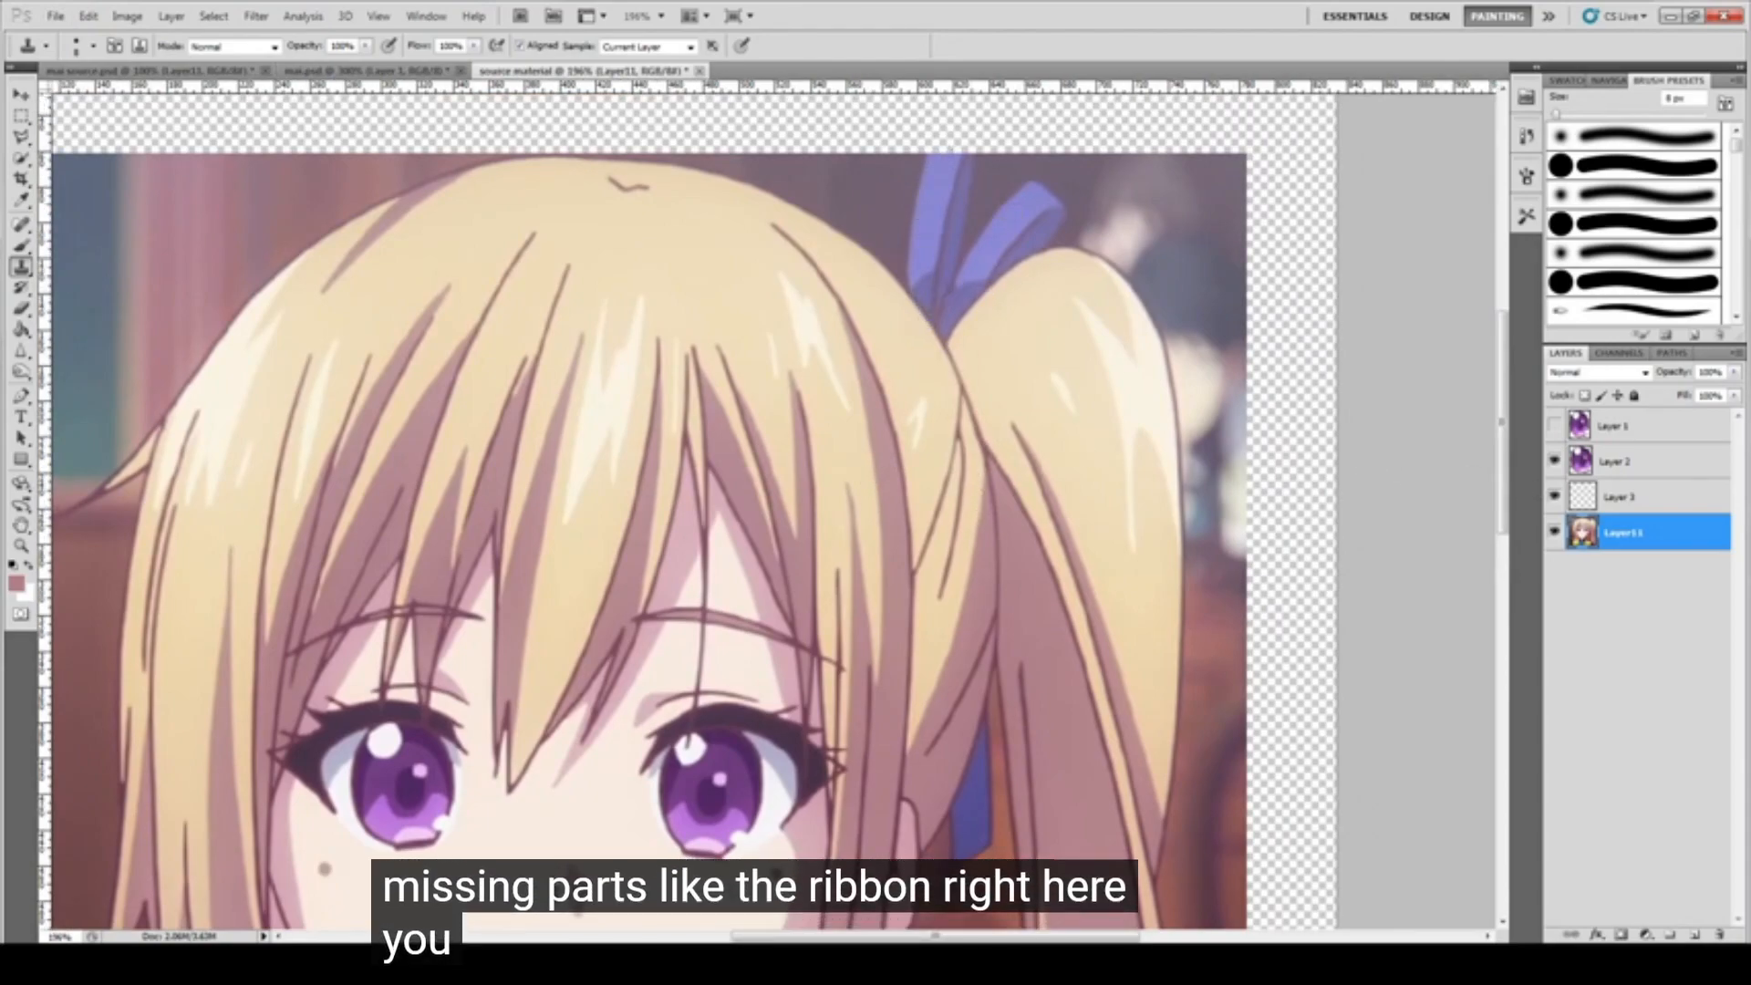
Switch to the mai.psd sample document and hide the back hair layer and Layer 6 to expose the extended ribbon.
left_click(423, 71)
left_click_drag(1157, 561, 508, 321)
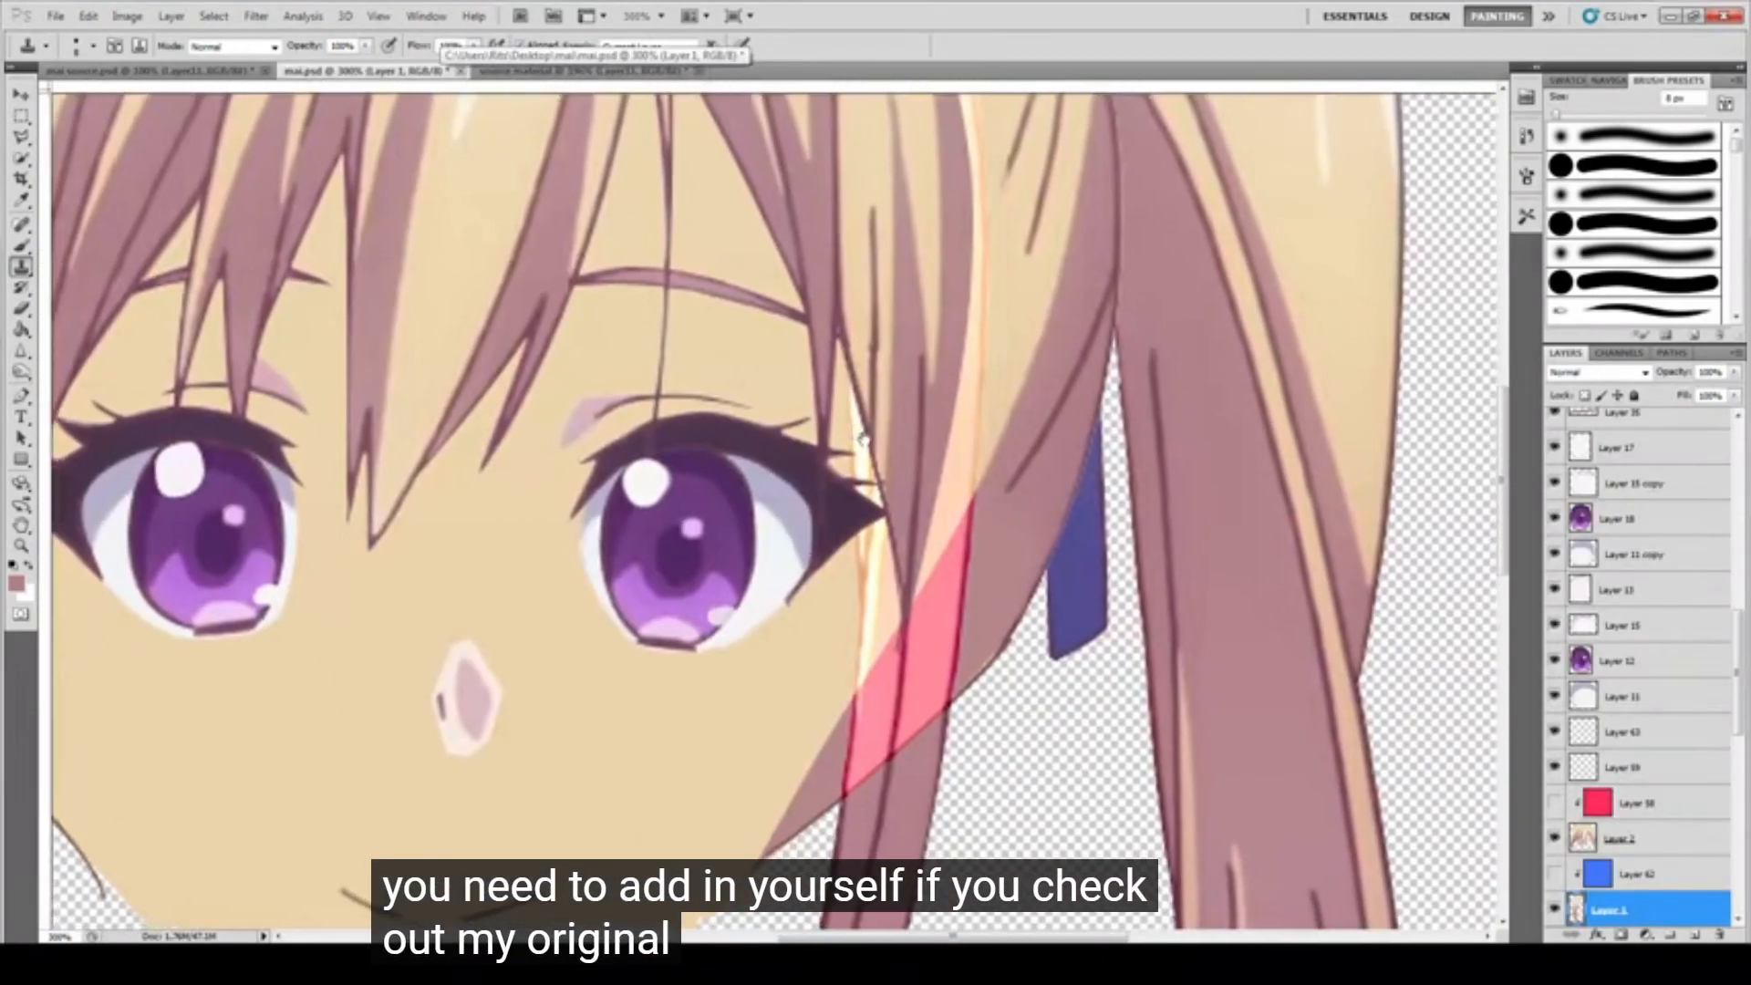
scroll(826, 424, "down", 4)
scroll(1041, 379, "up", 4)
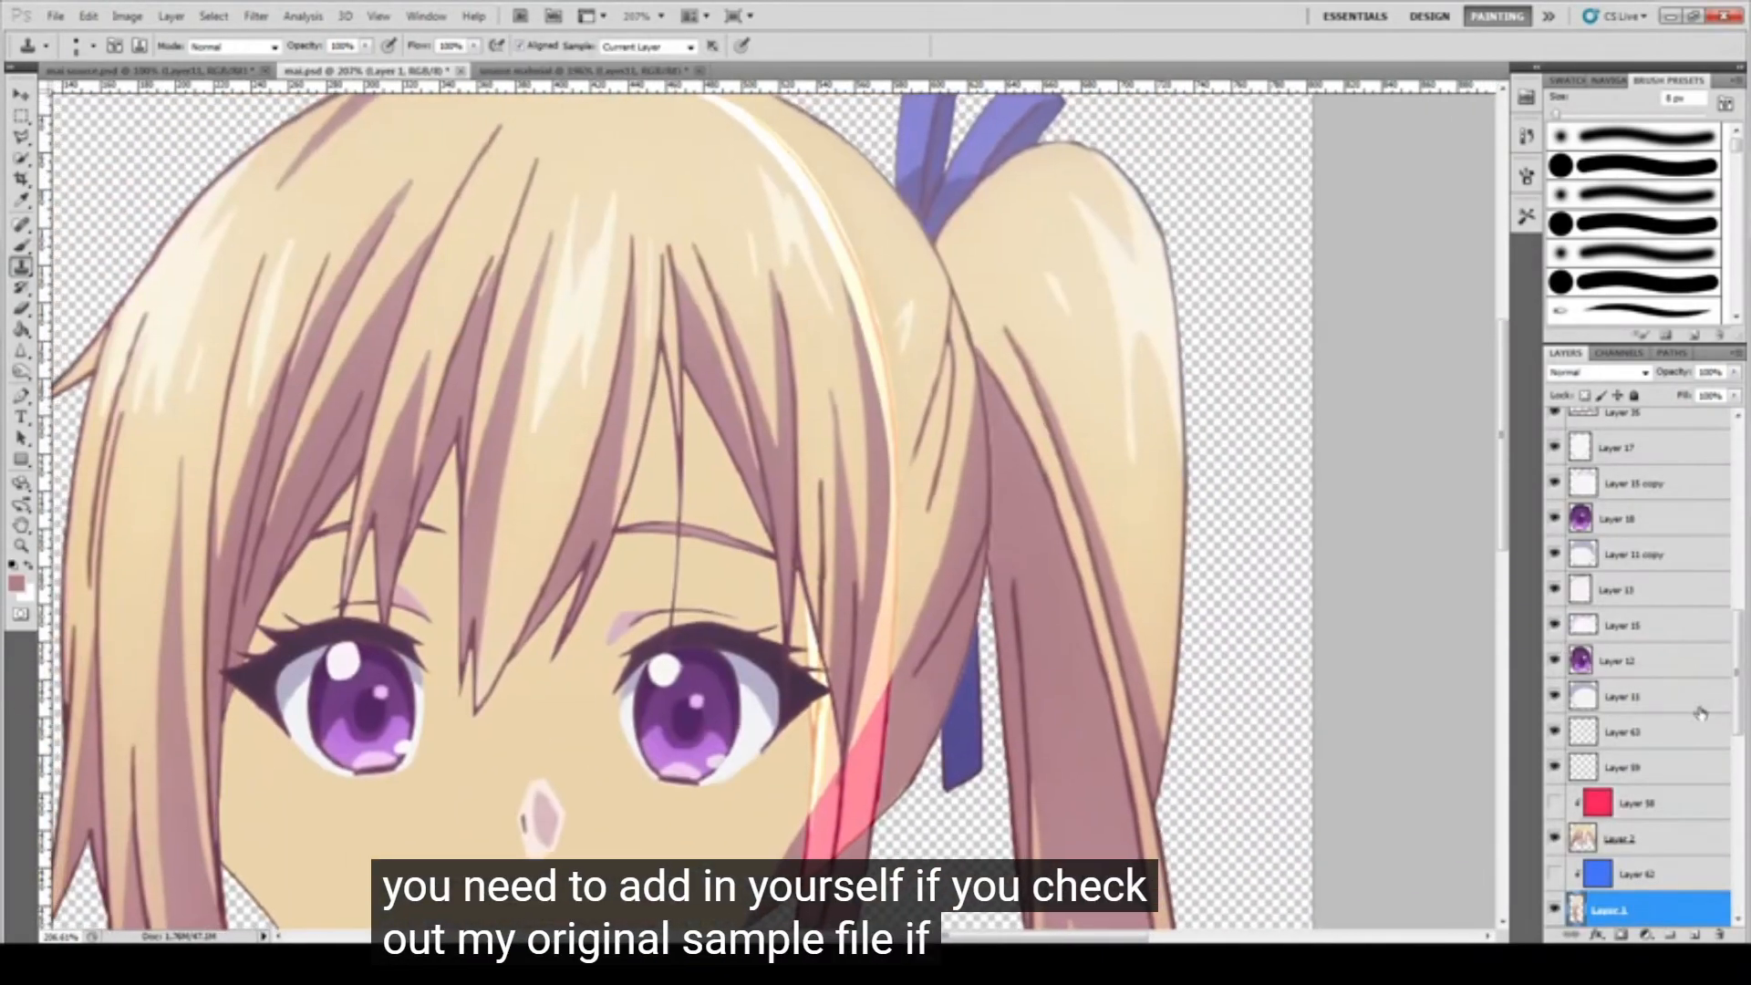
scroll(1628, 725, "down", 5)
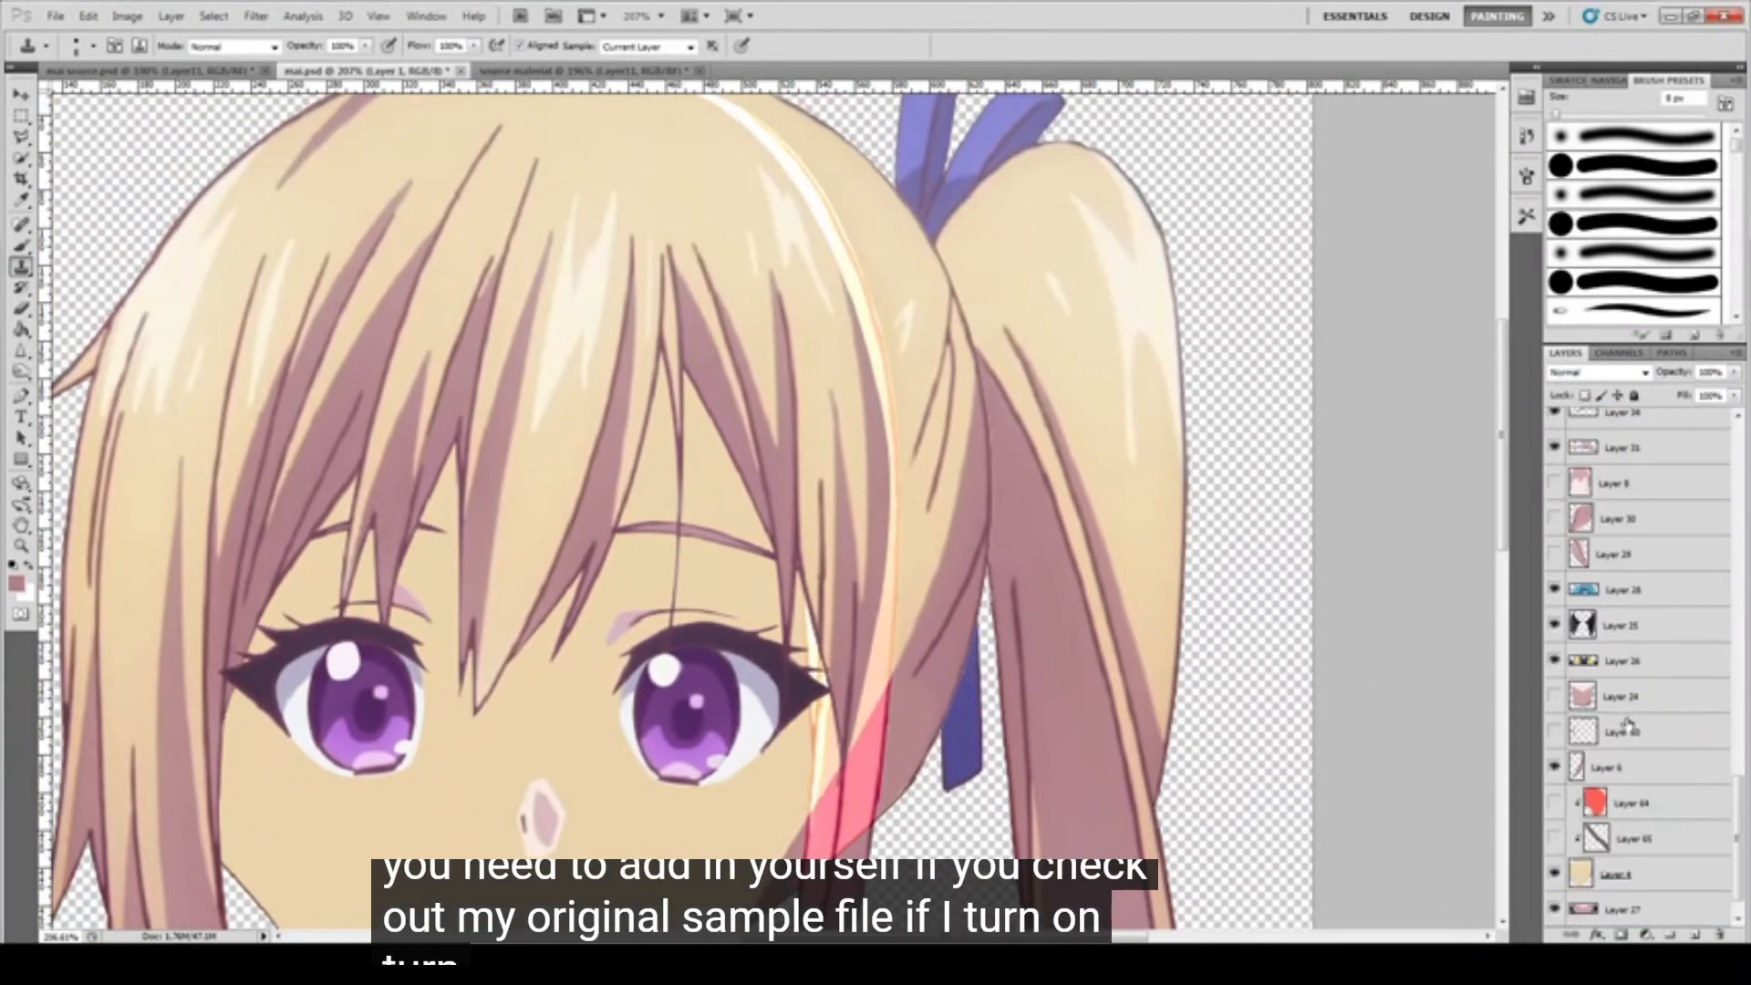
left_click(1555, 874)
key("v")
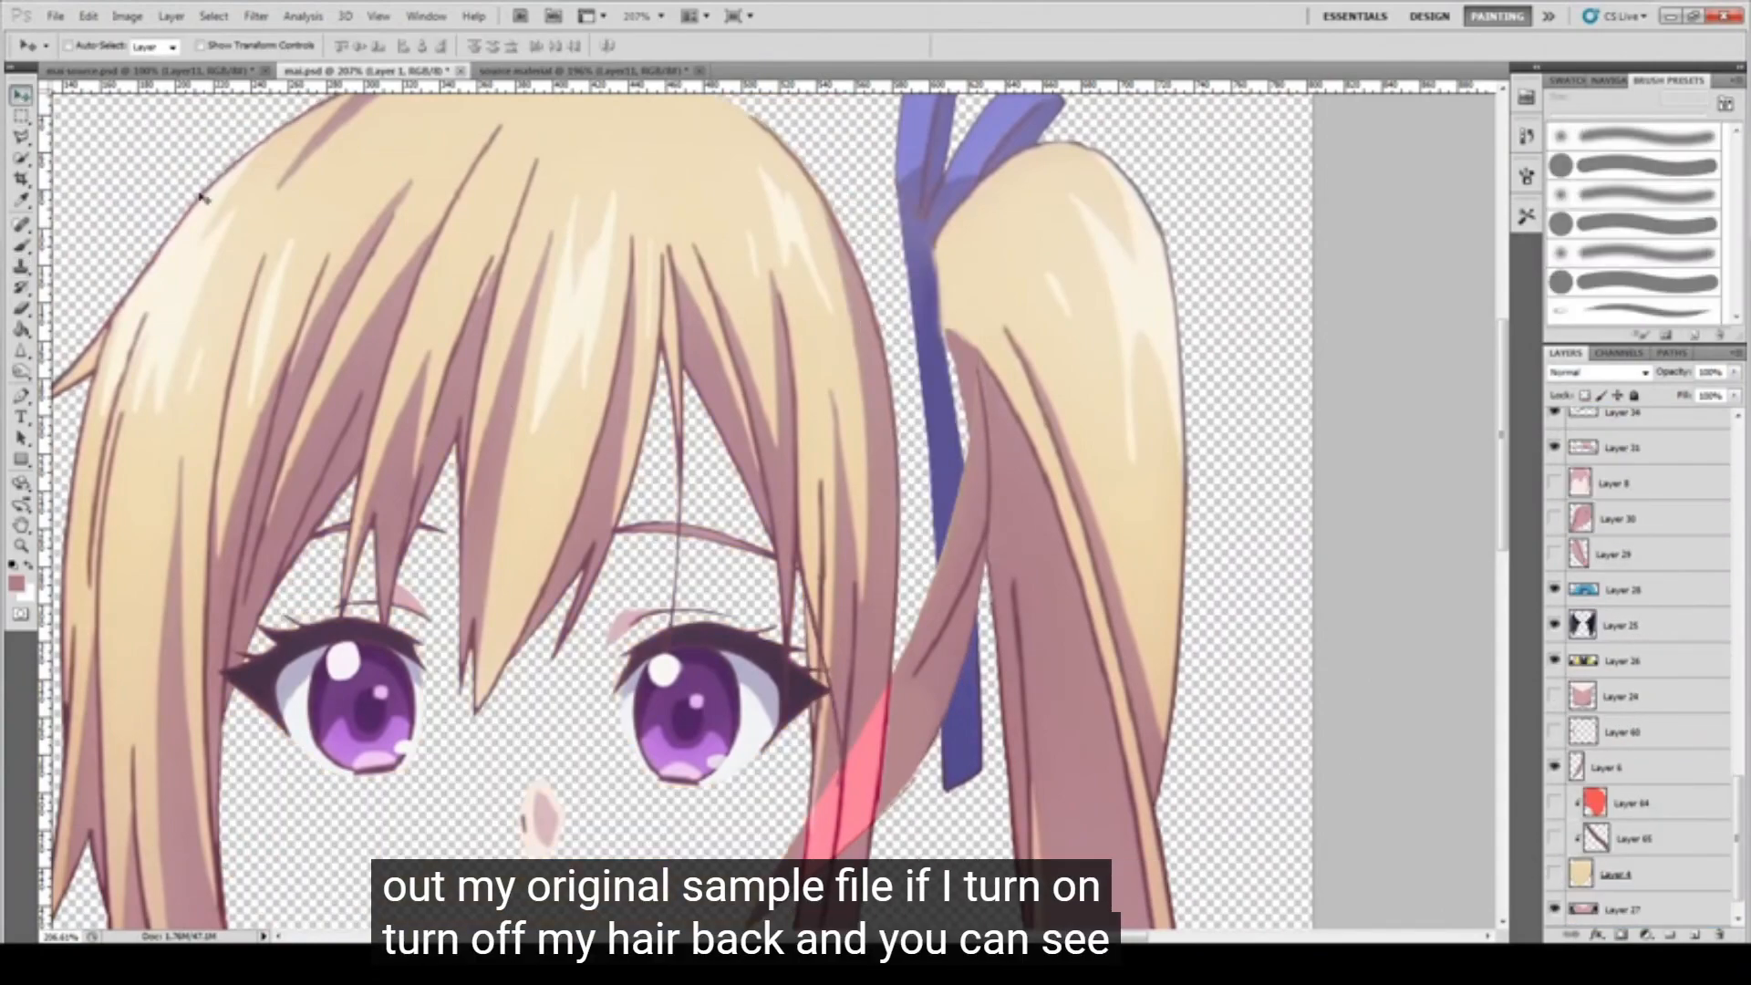
left_click(1569, 771)
left_click(1554, 768)
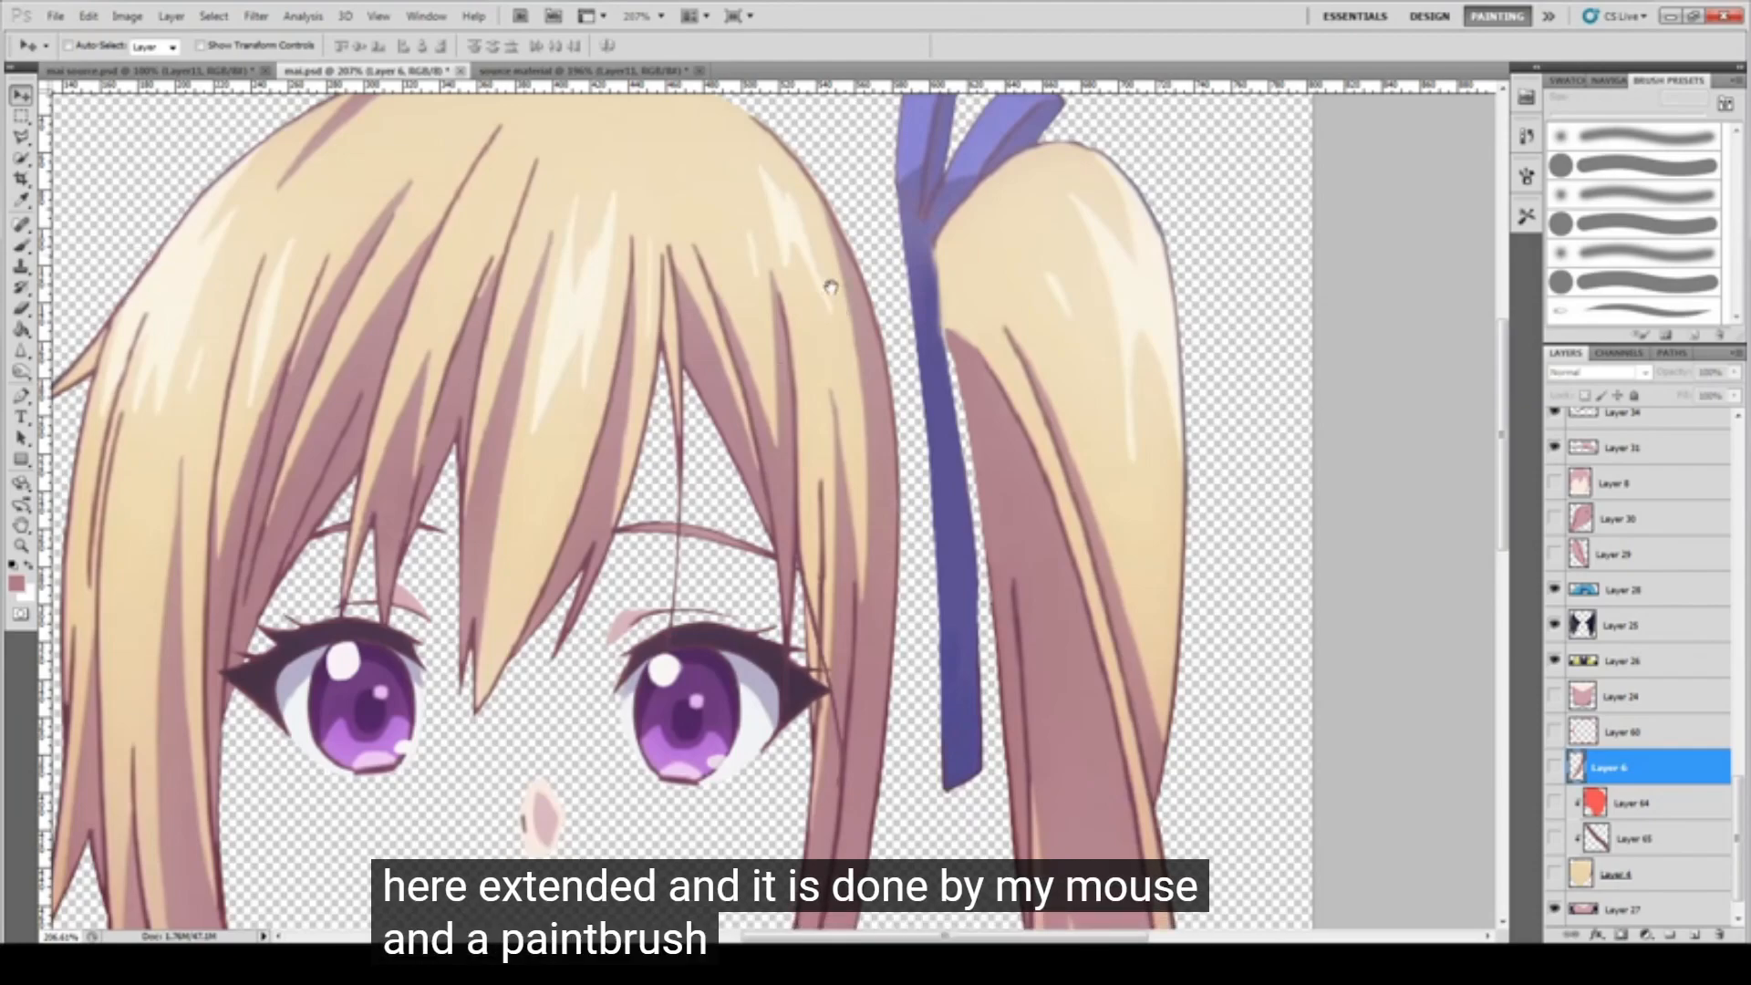
left_click_drag(814, 256, 825, 289)
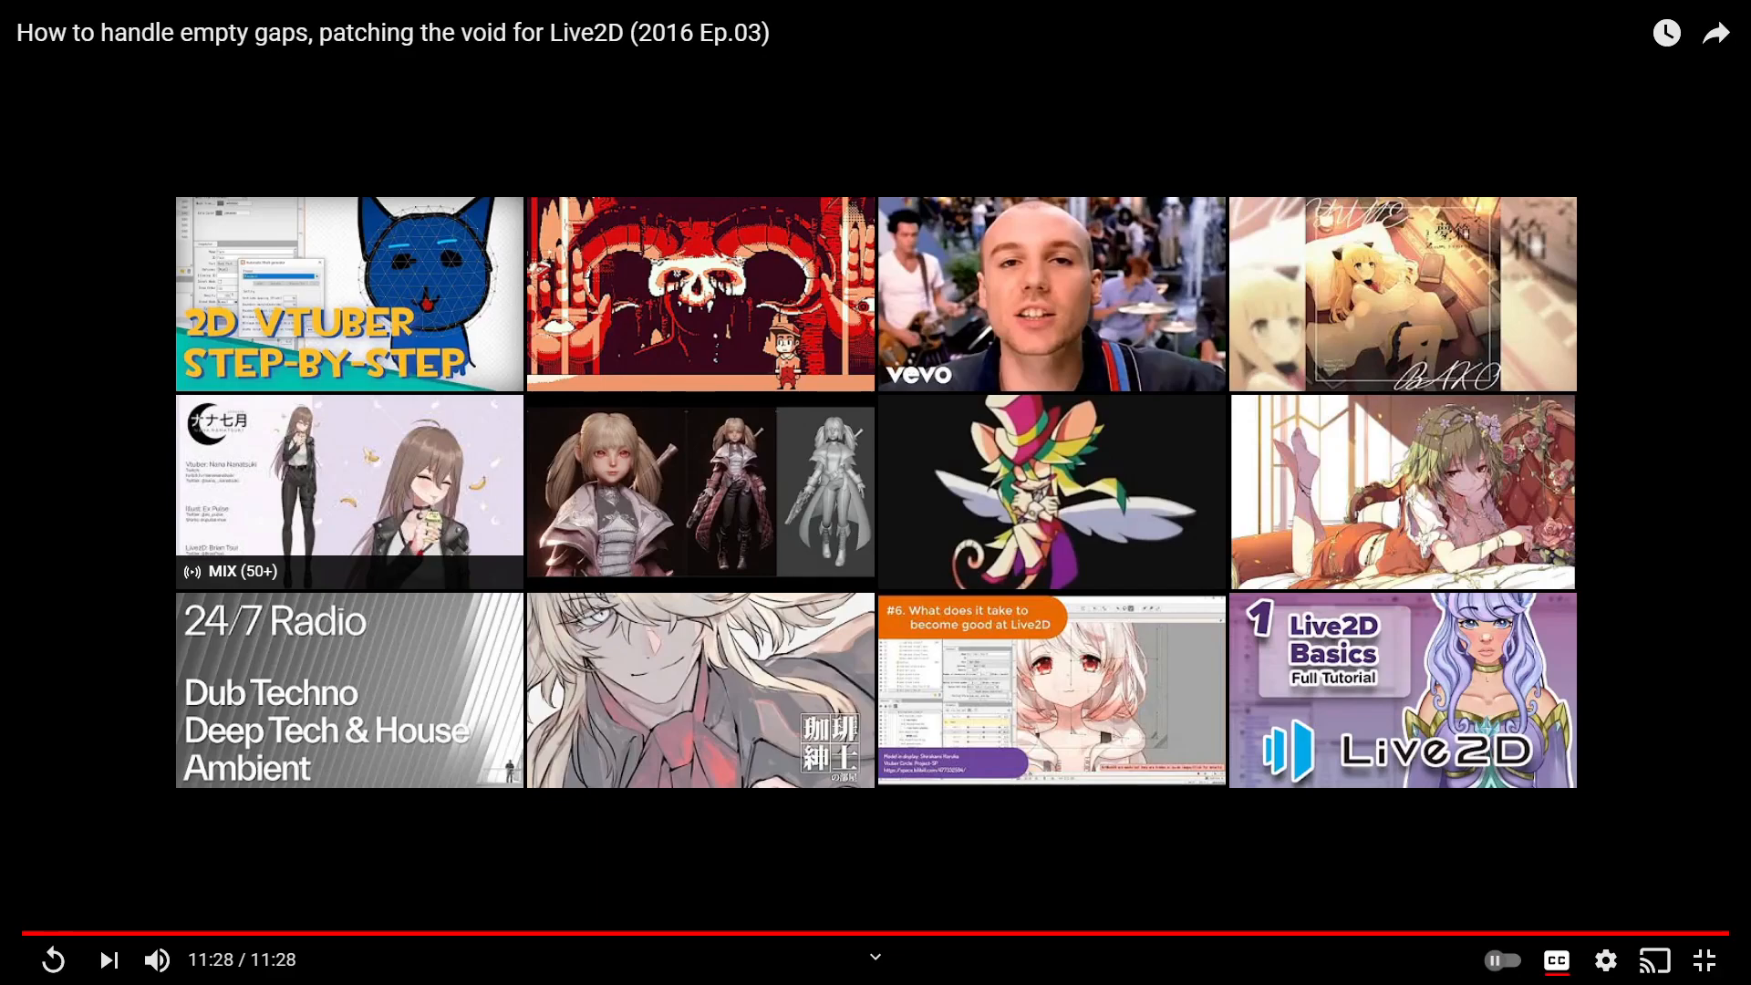
Leave the full-screen video and switch to Krita to examine the white-haired character's eyes, bangs and flower up close.
left_click(1705, 960)
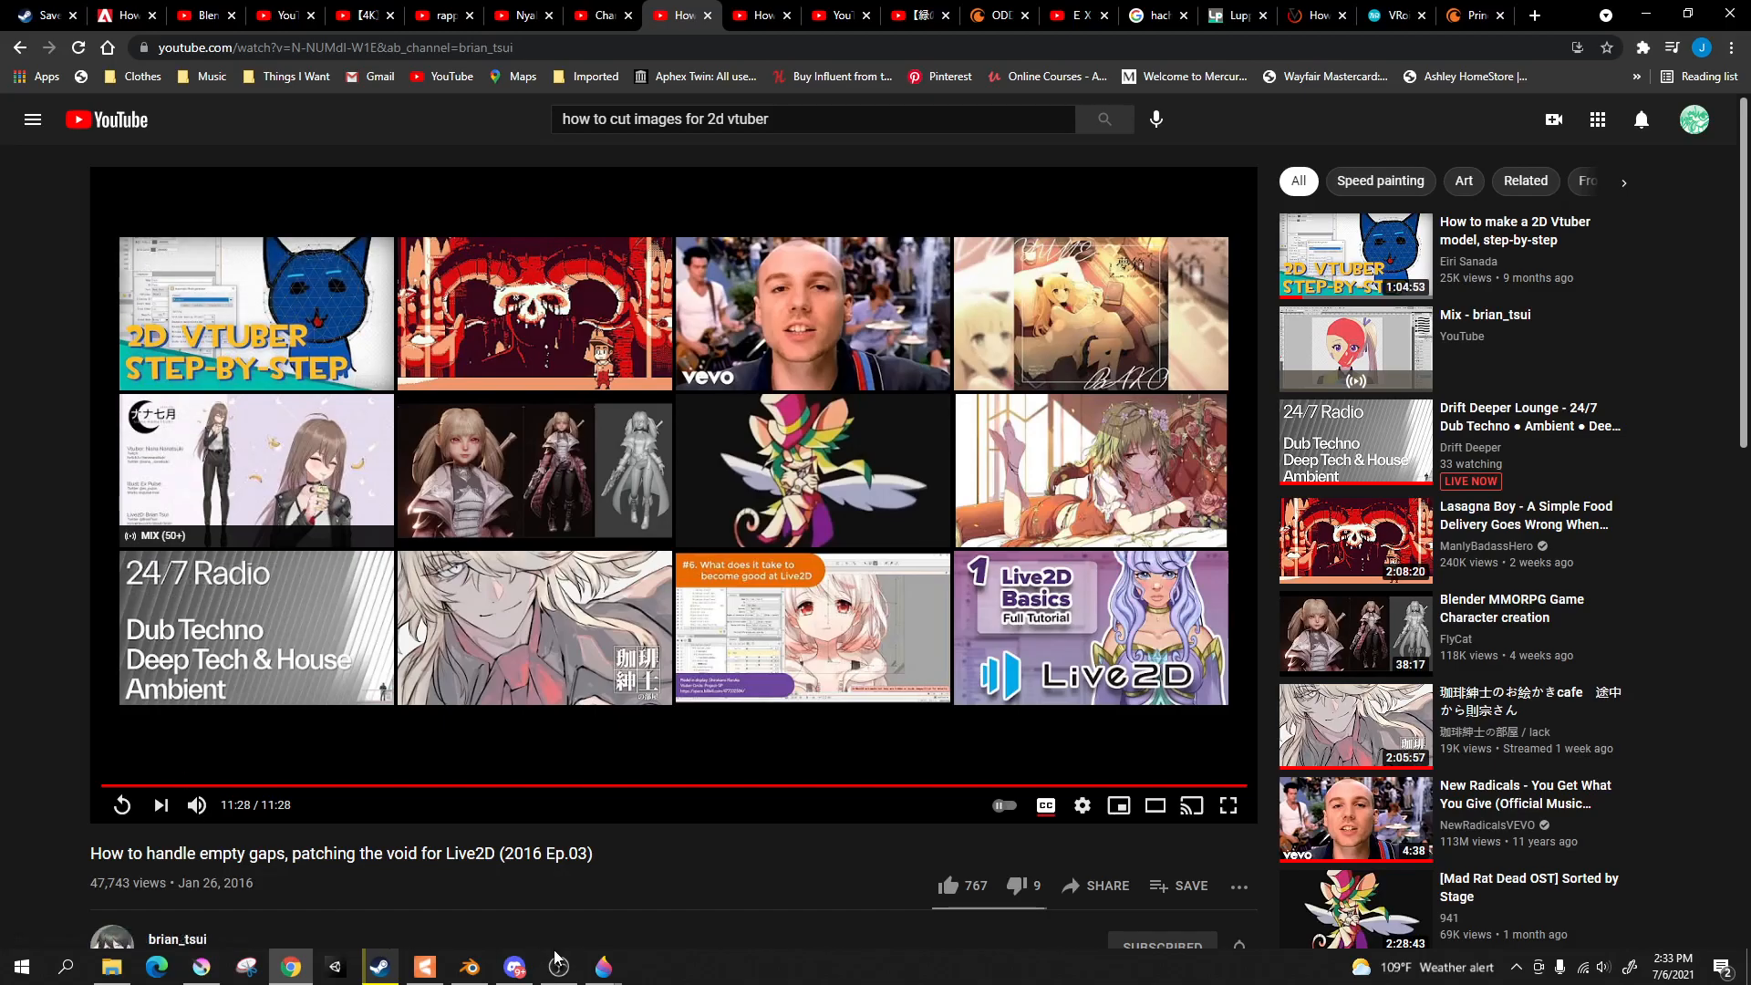
left_click(208, 972)
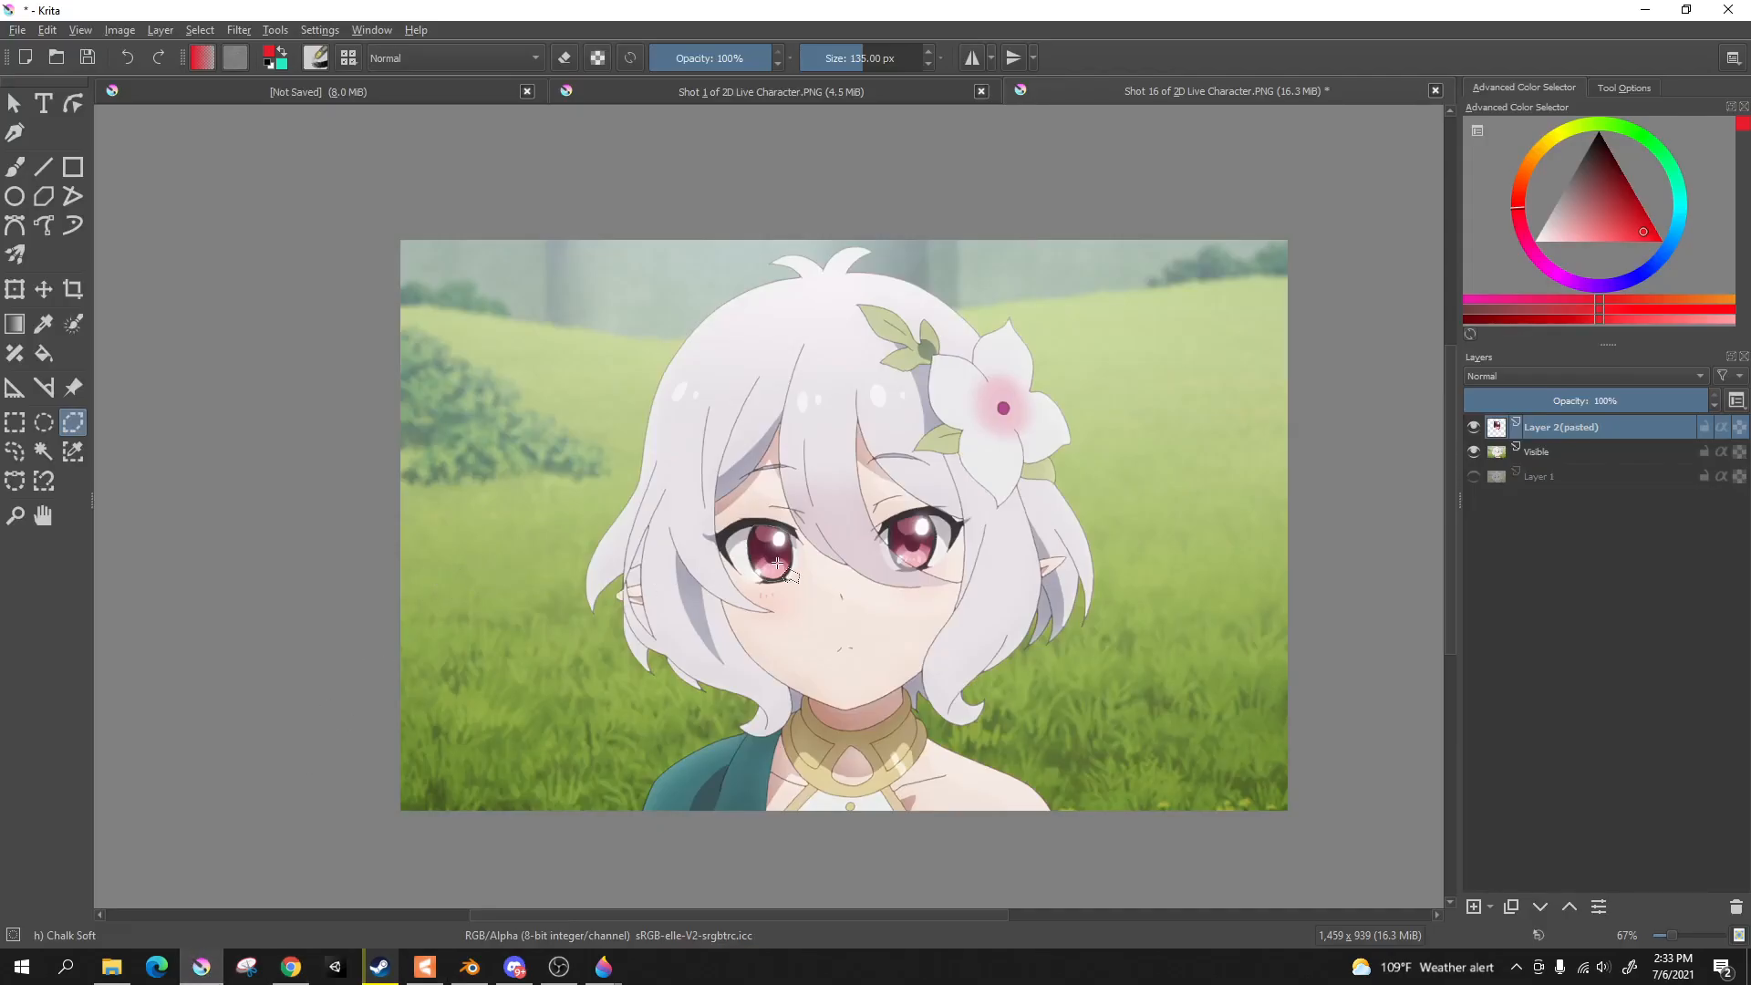
scroll(775, 564, "up", 2)
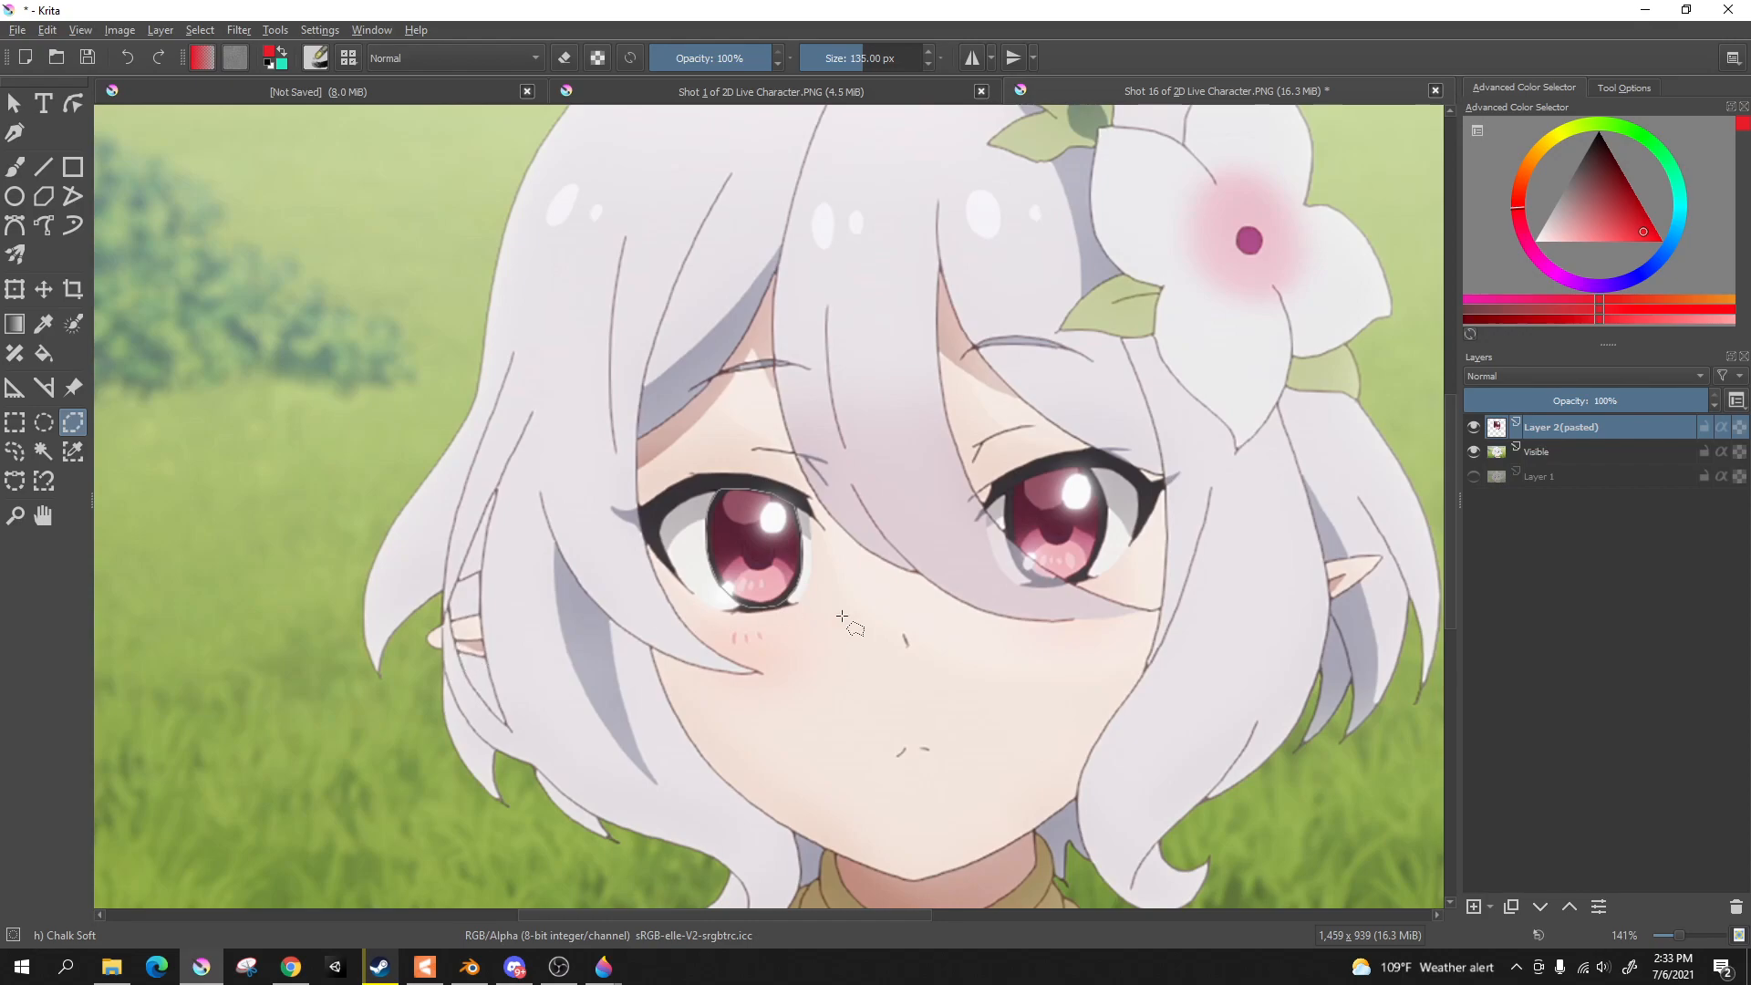
scroll(1098, 670, "down", 1)
scroll(1099, 664, "up", 1)
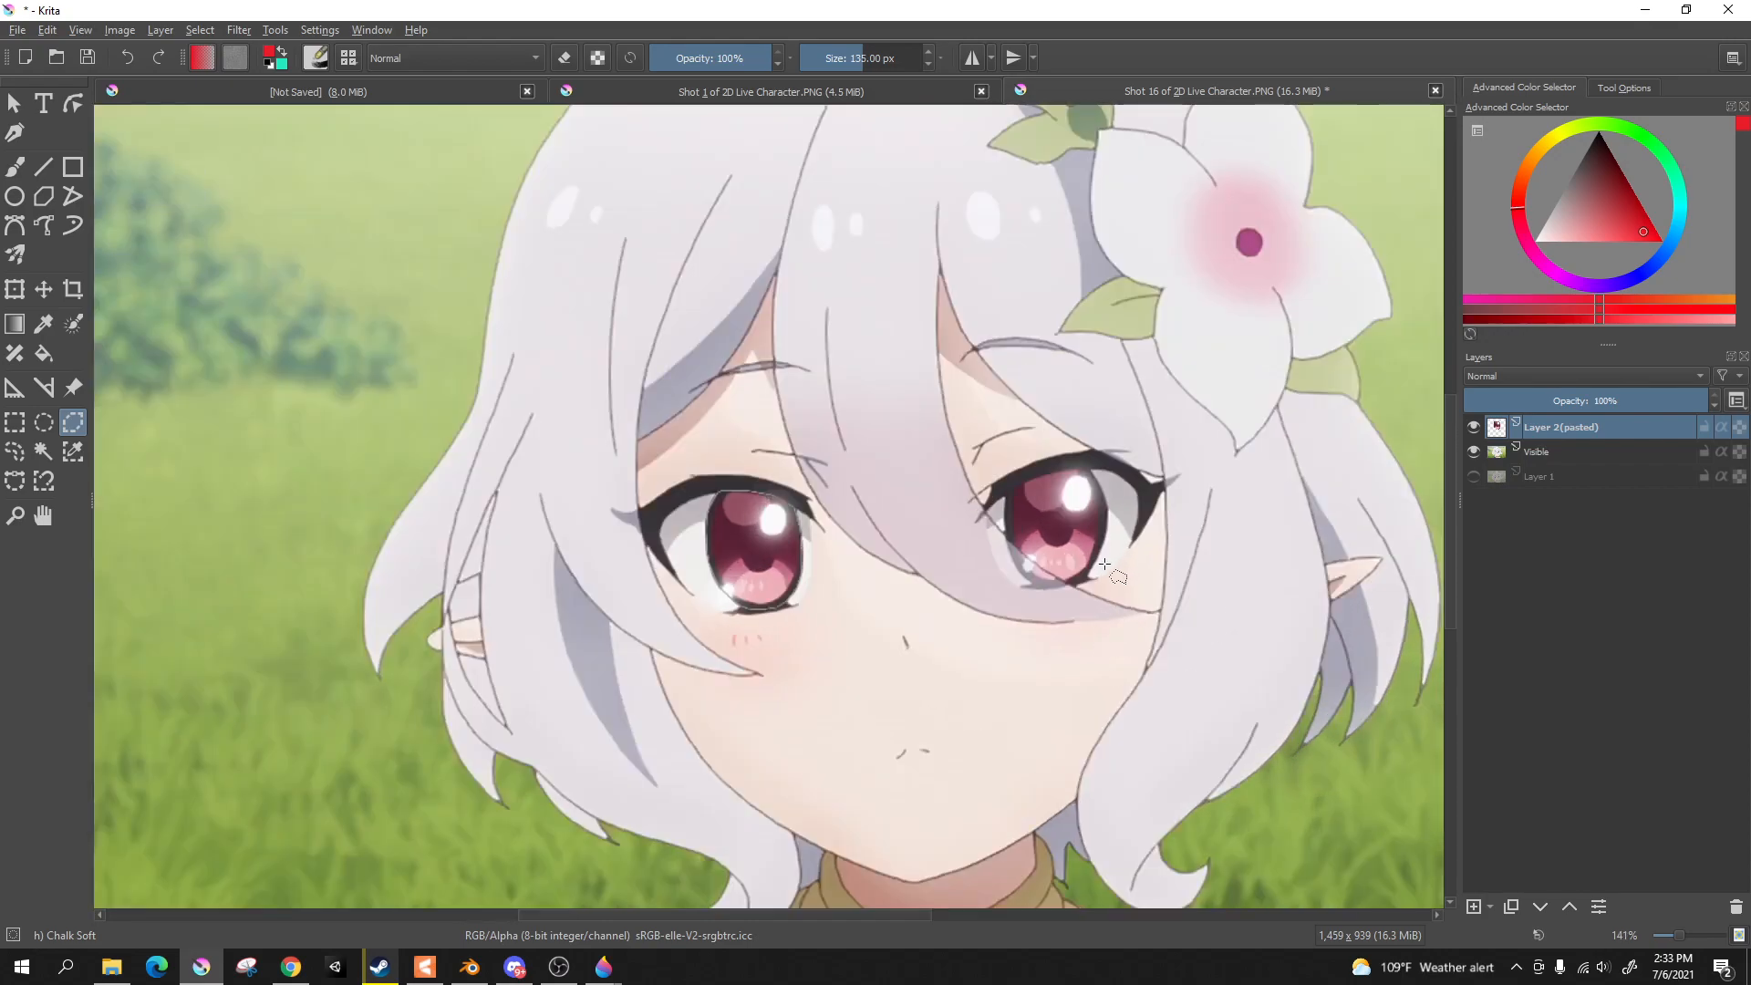
left_click_drag(1105, 383, 908, 523)
scroll(942, 542, "down", 1)
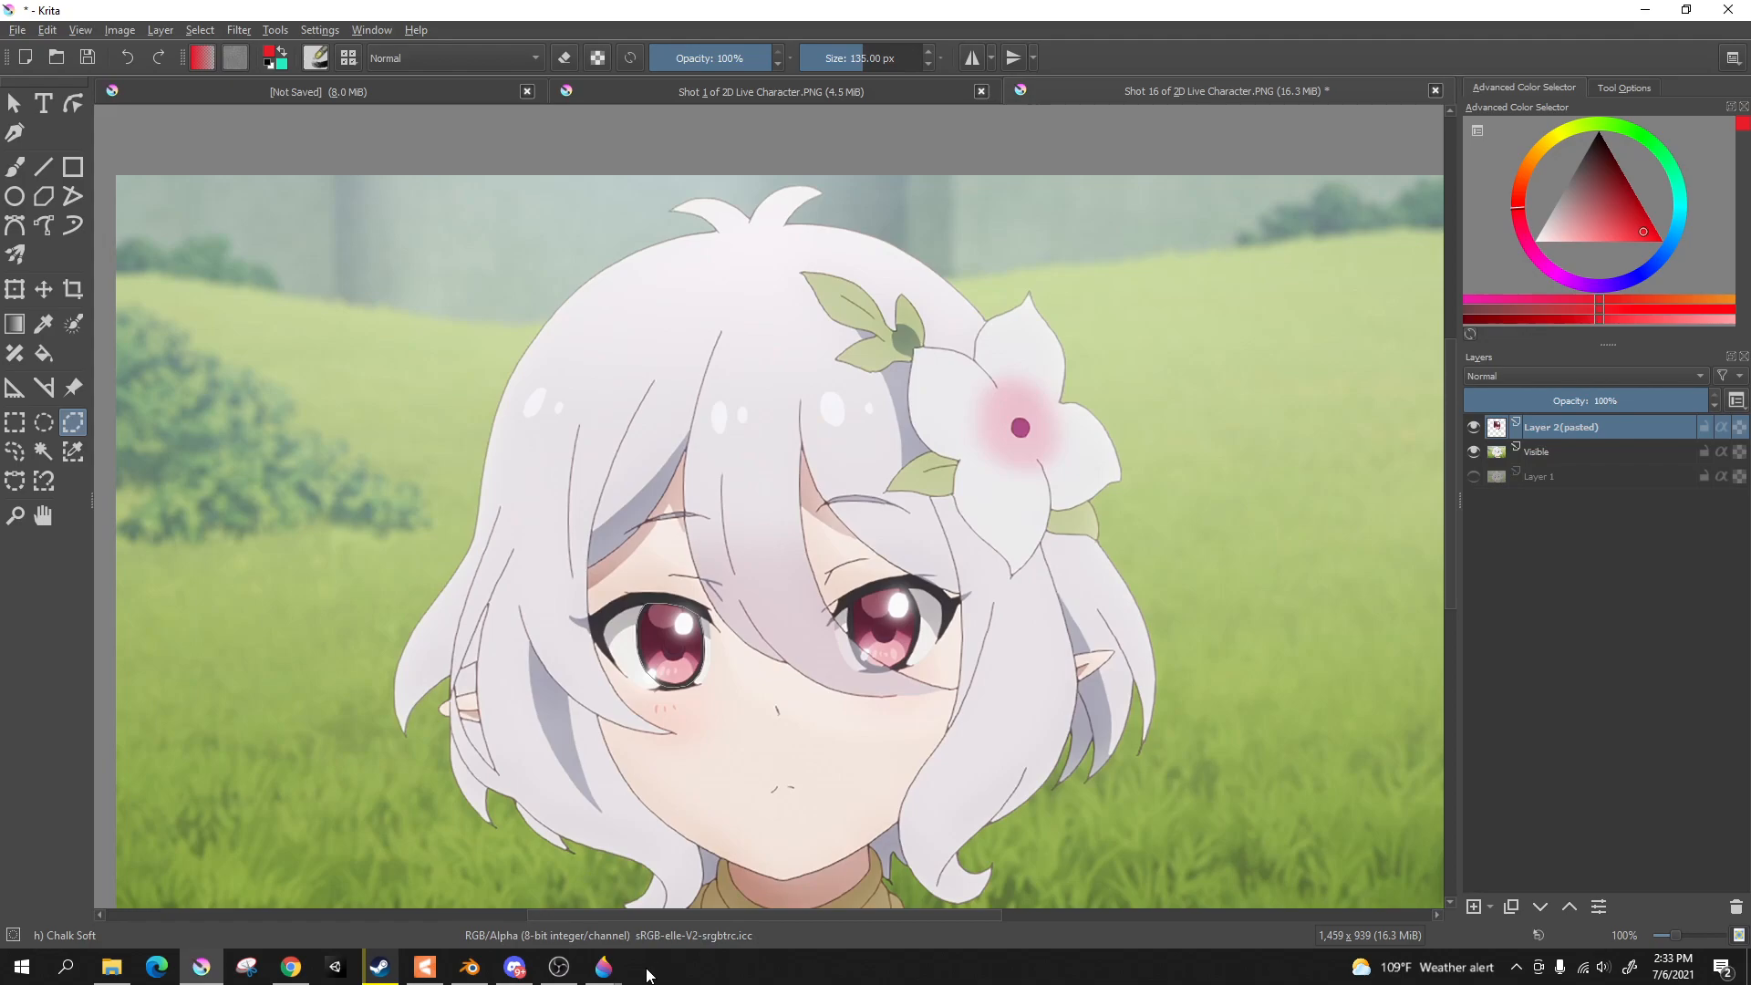
Return to YouTube in Chrome and browse the tutorial channel's video list for the episode following the one on patching empty gaps.
left_click(291, 967)
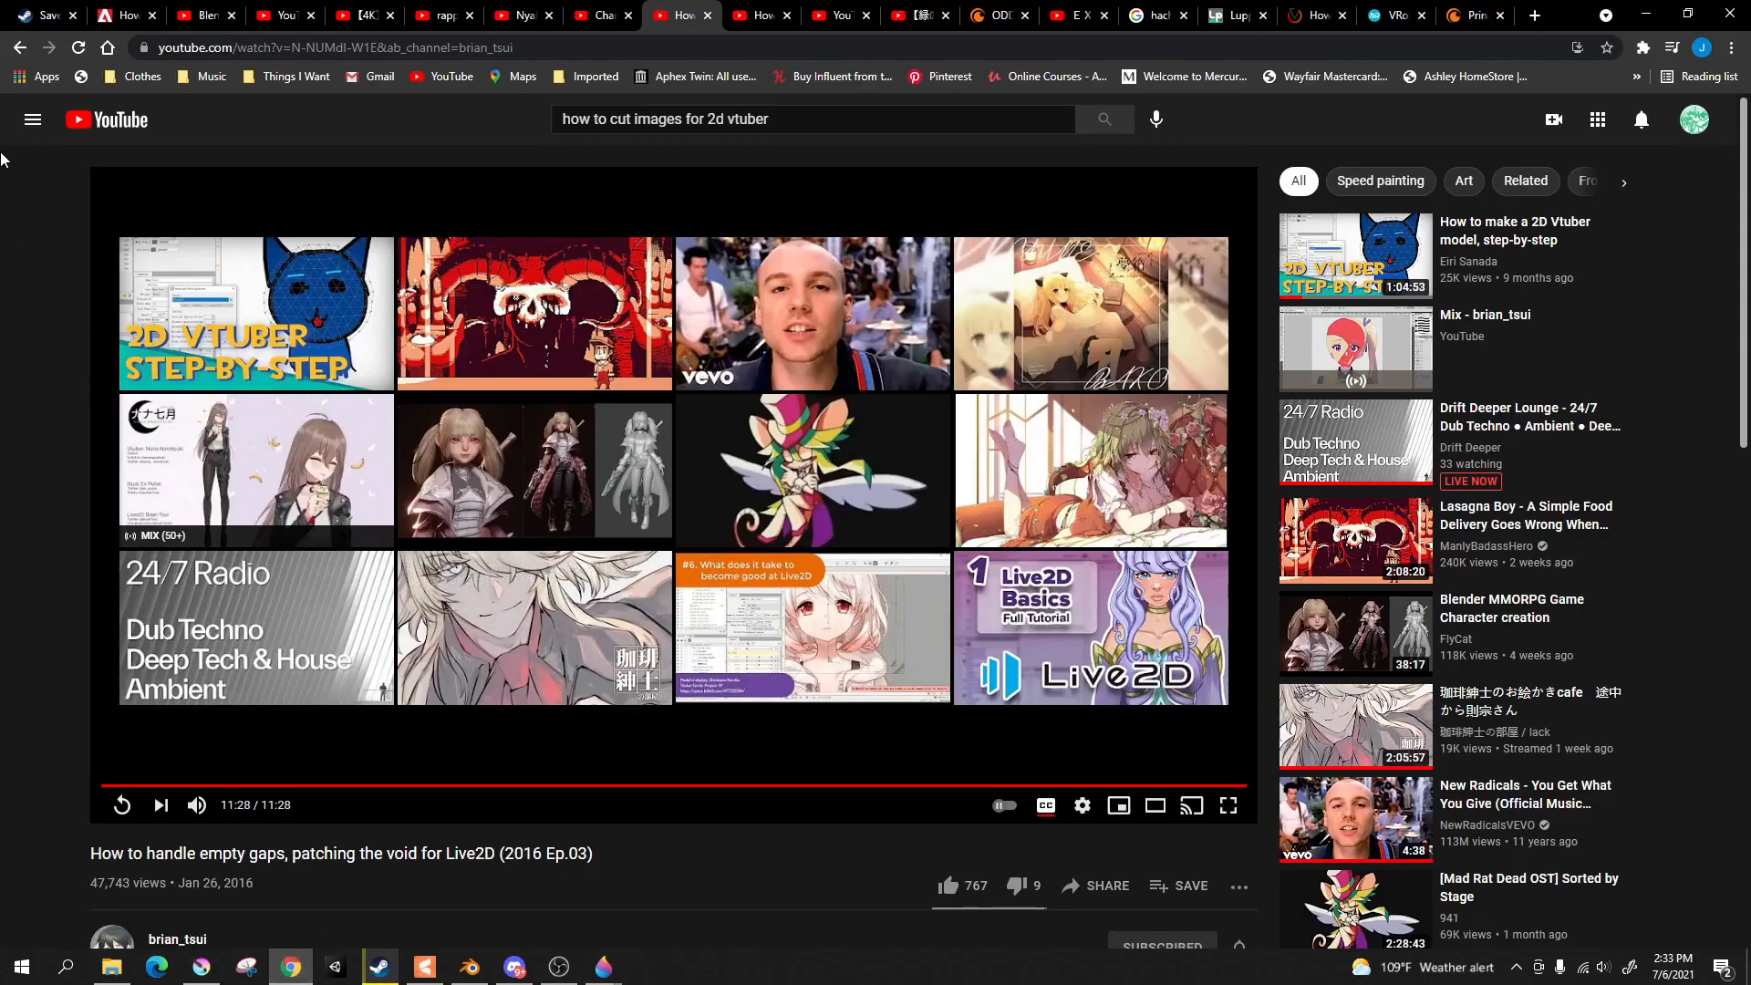
left_click(22, 49)
scroll(397, 354, "down", 5)
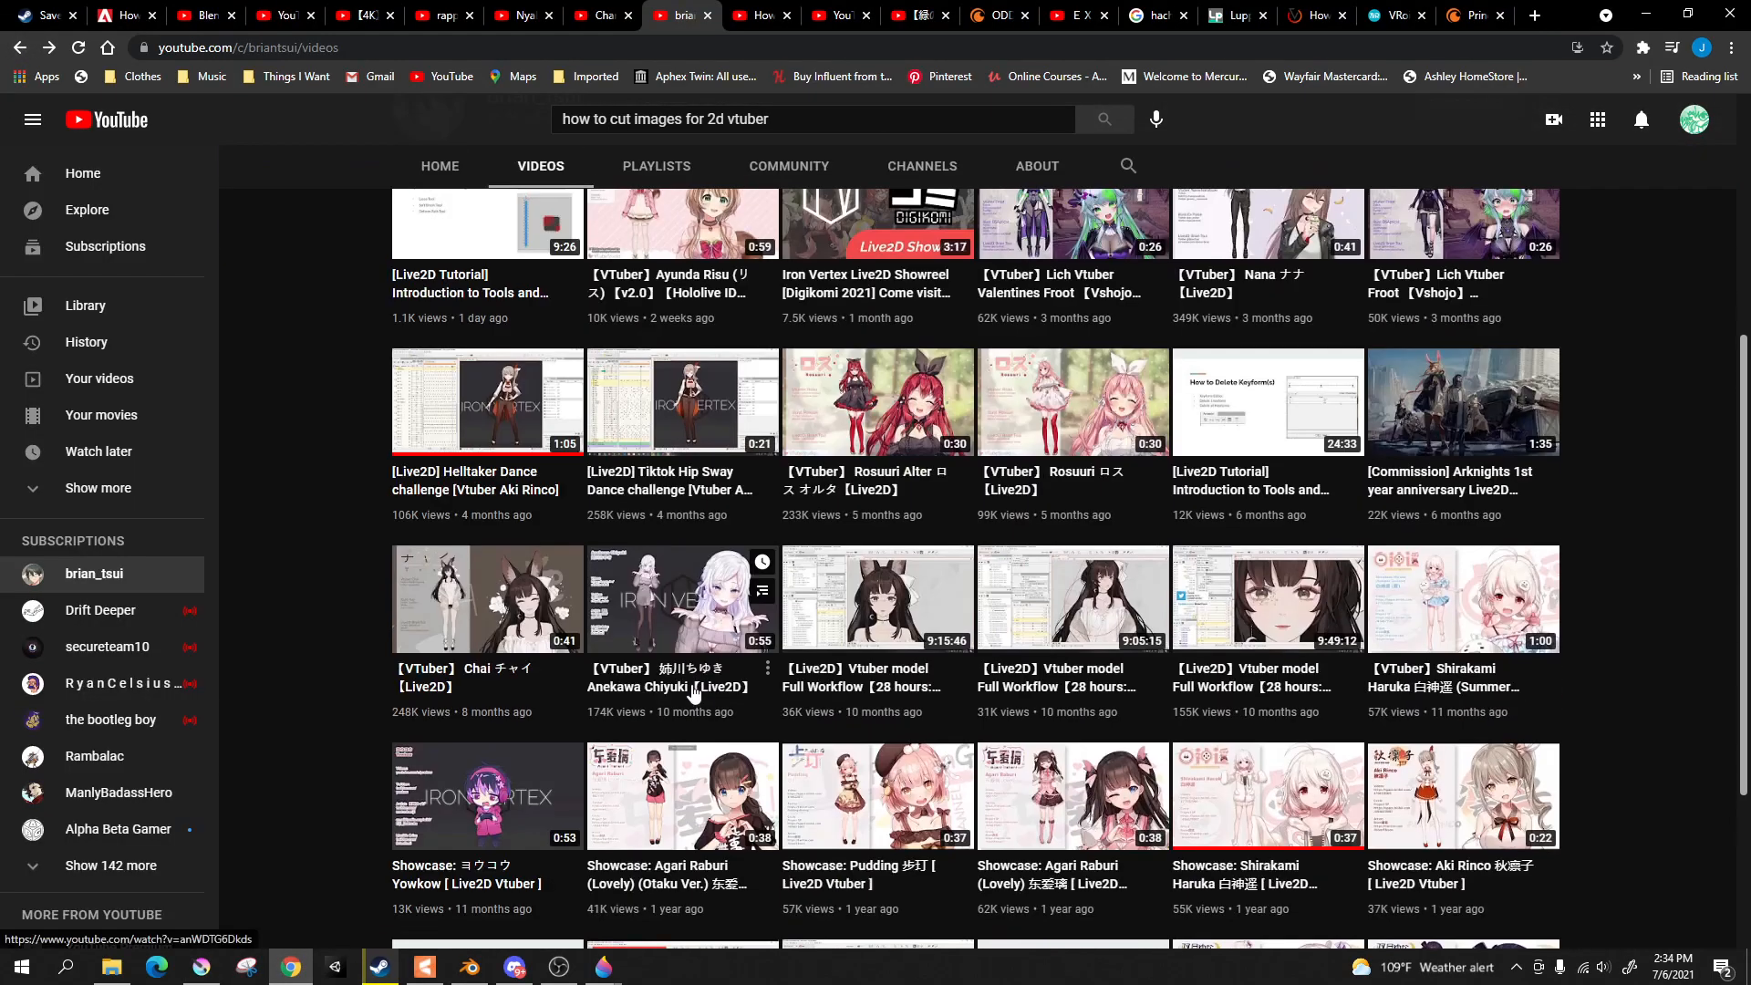
scroll(703, 689, "down", 10)
scroll(732, 676, "up", 3)
scroll(732, 675, "down", 3)
scroll(732, 676, "down", 2)
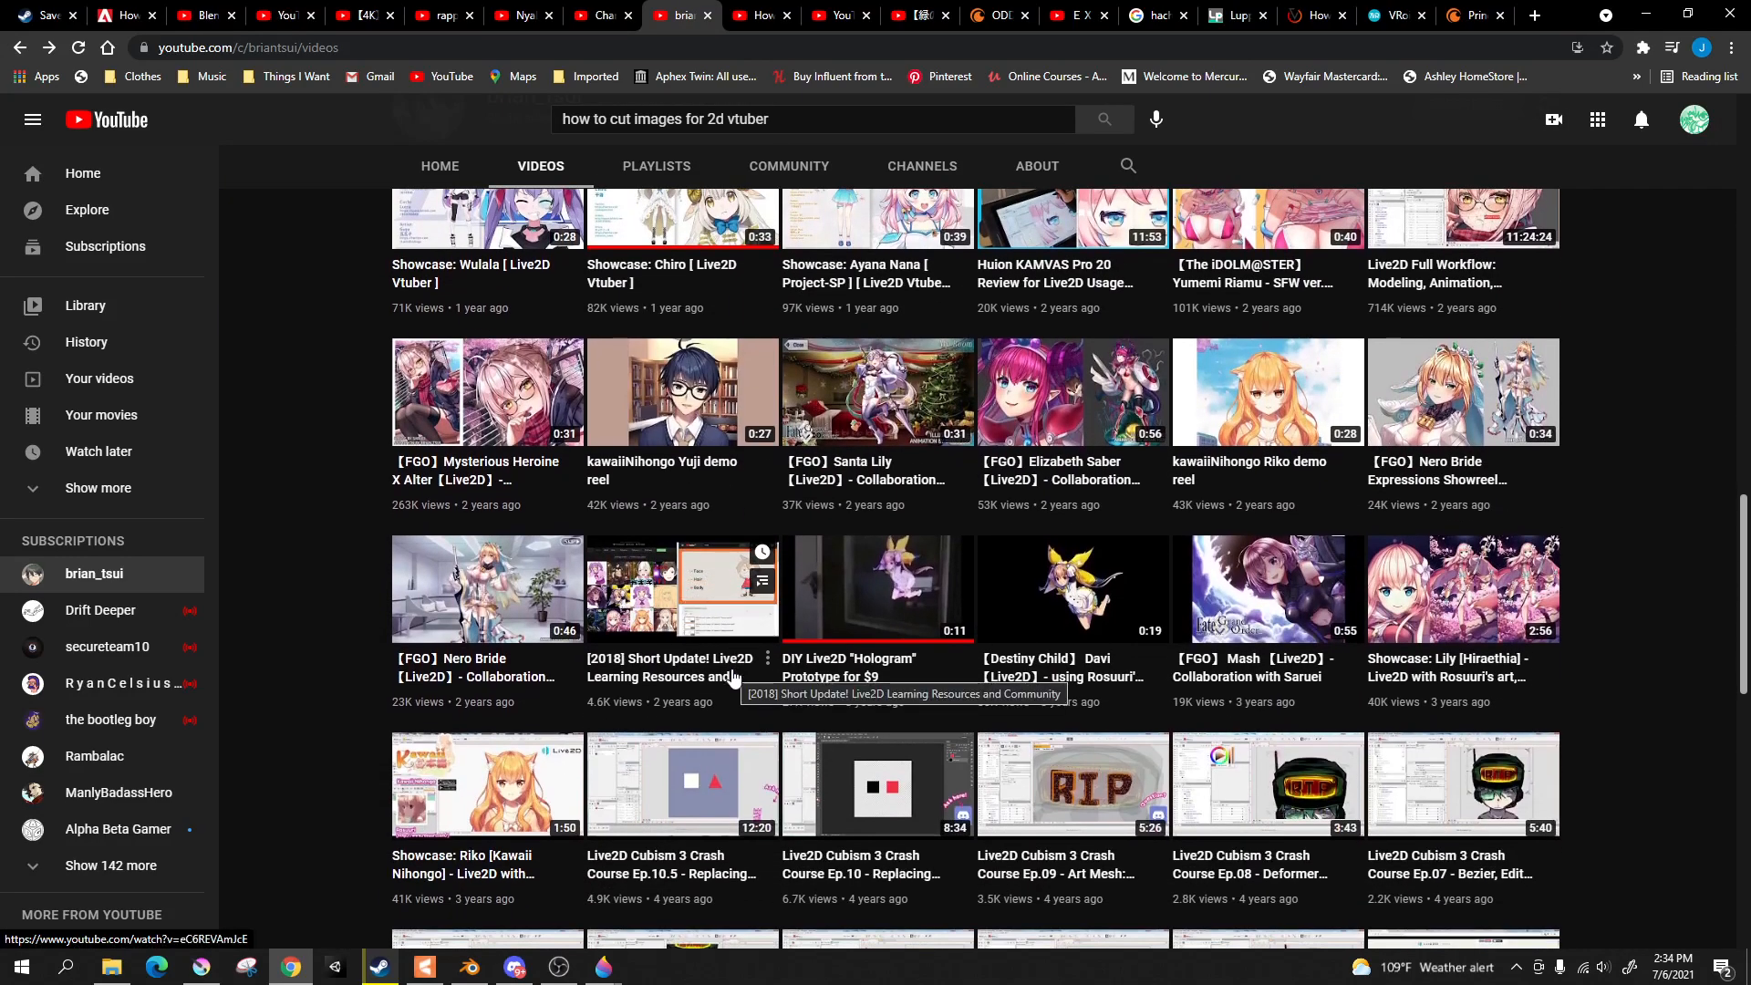
scroll(735, 675, "down", 8)
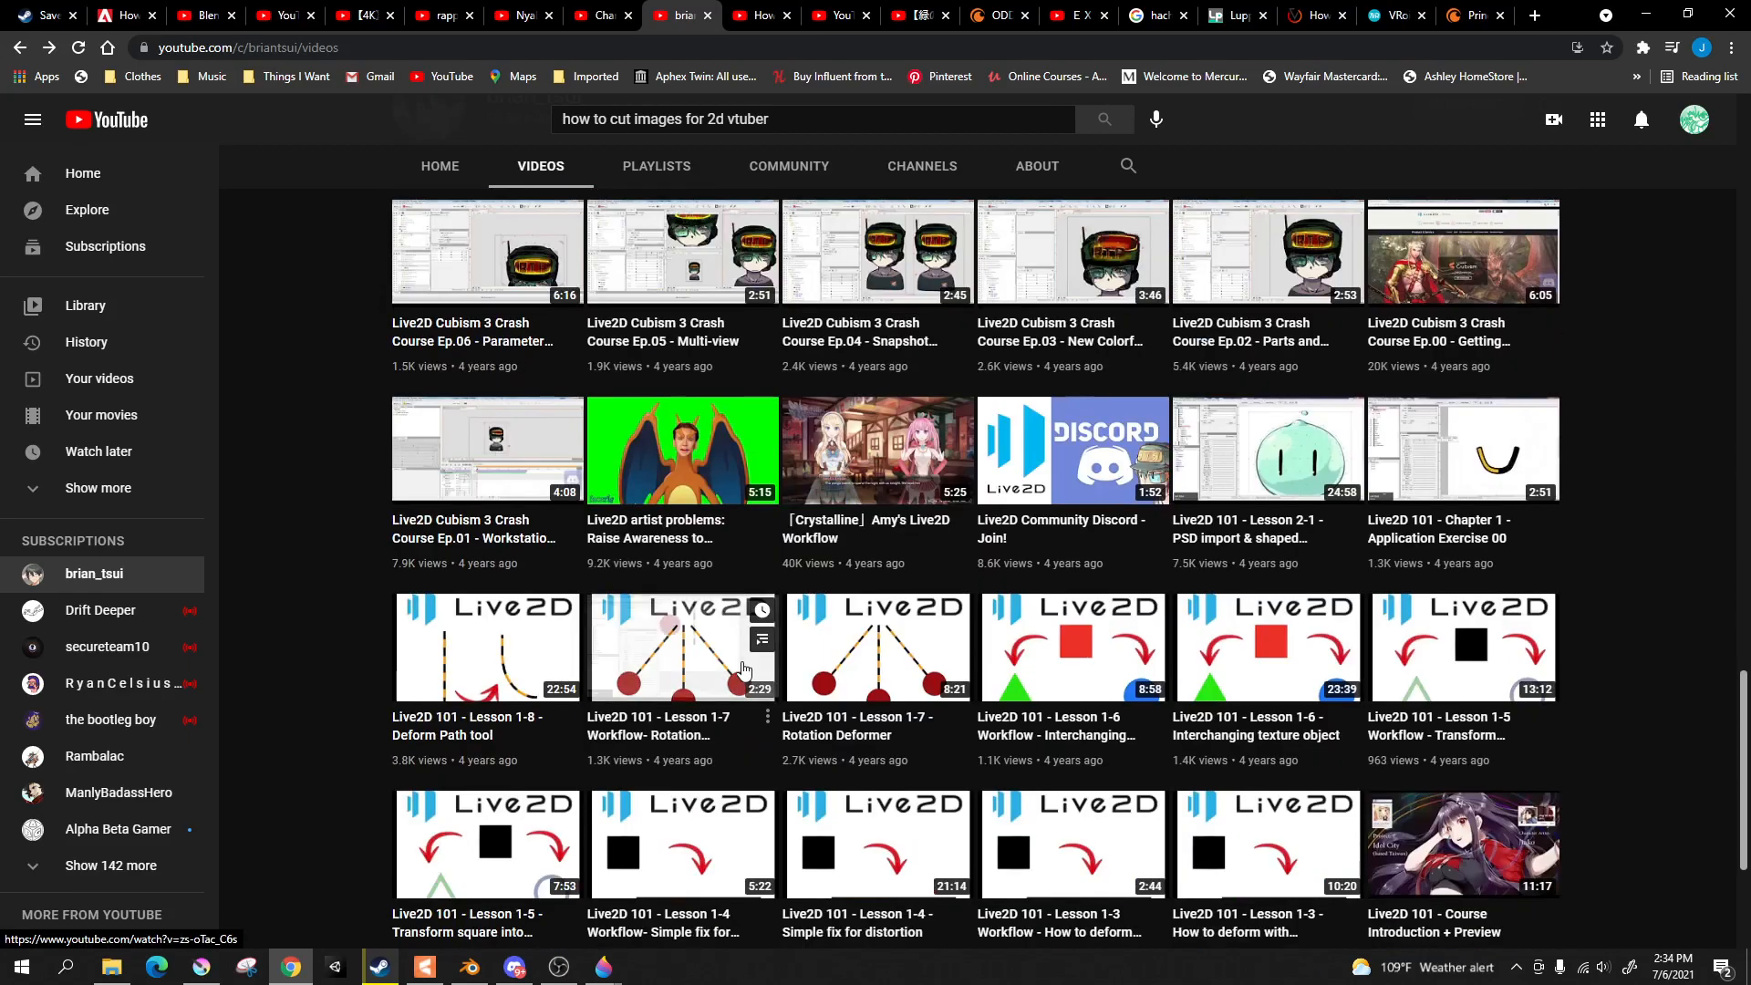
scroll(744, 671, "down", 10)
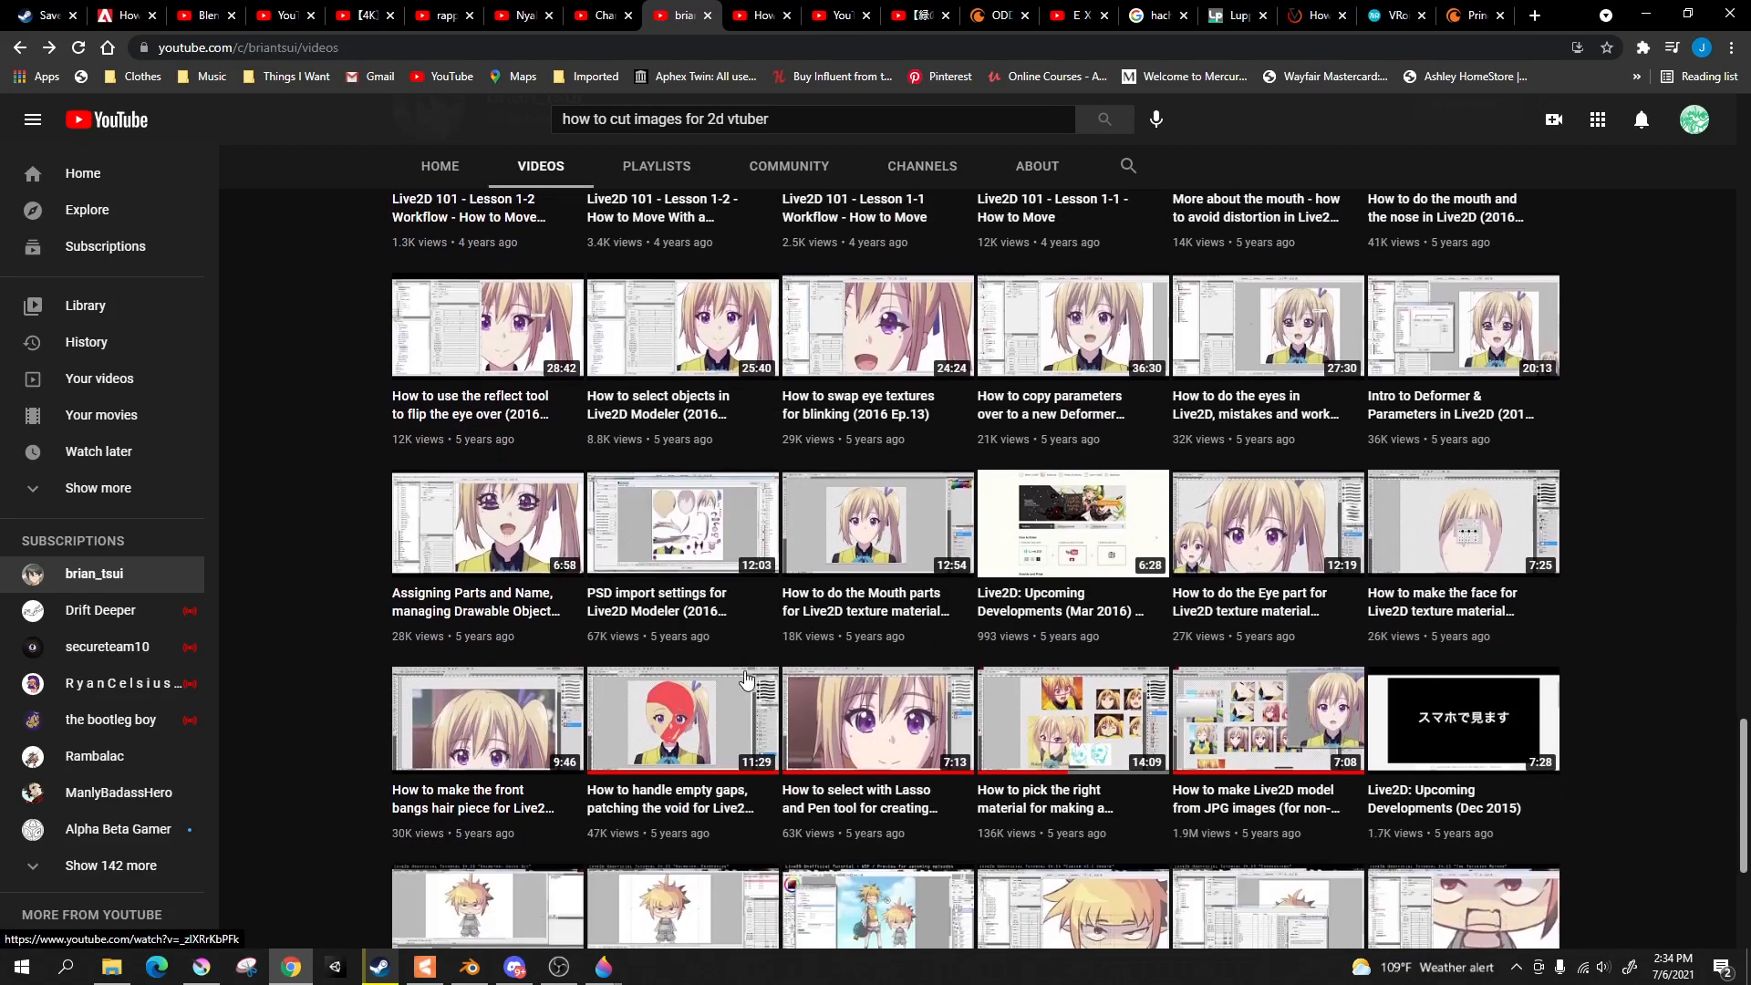
mouse_move(609, 760)
mouse_move(534, 803)
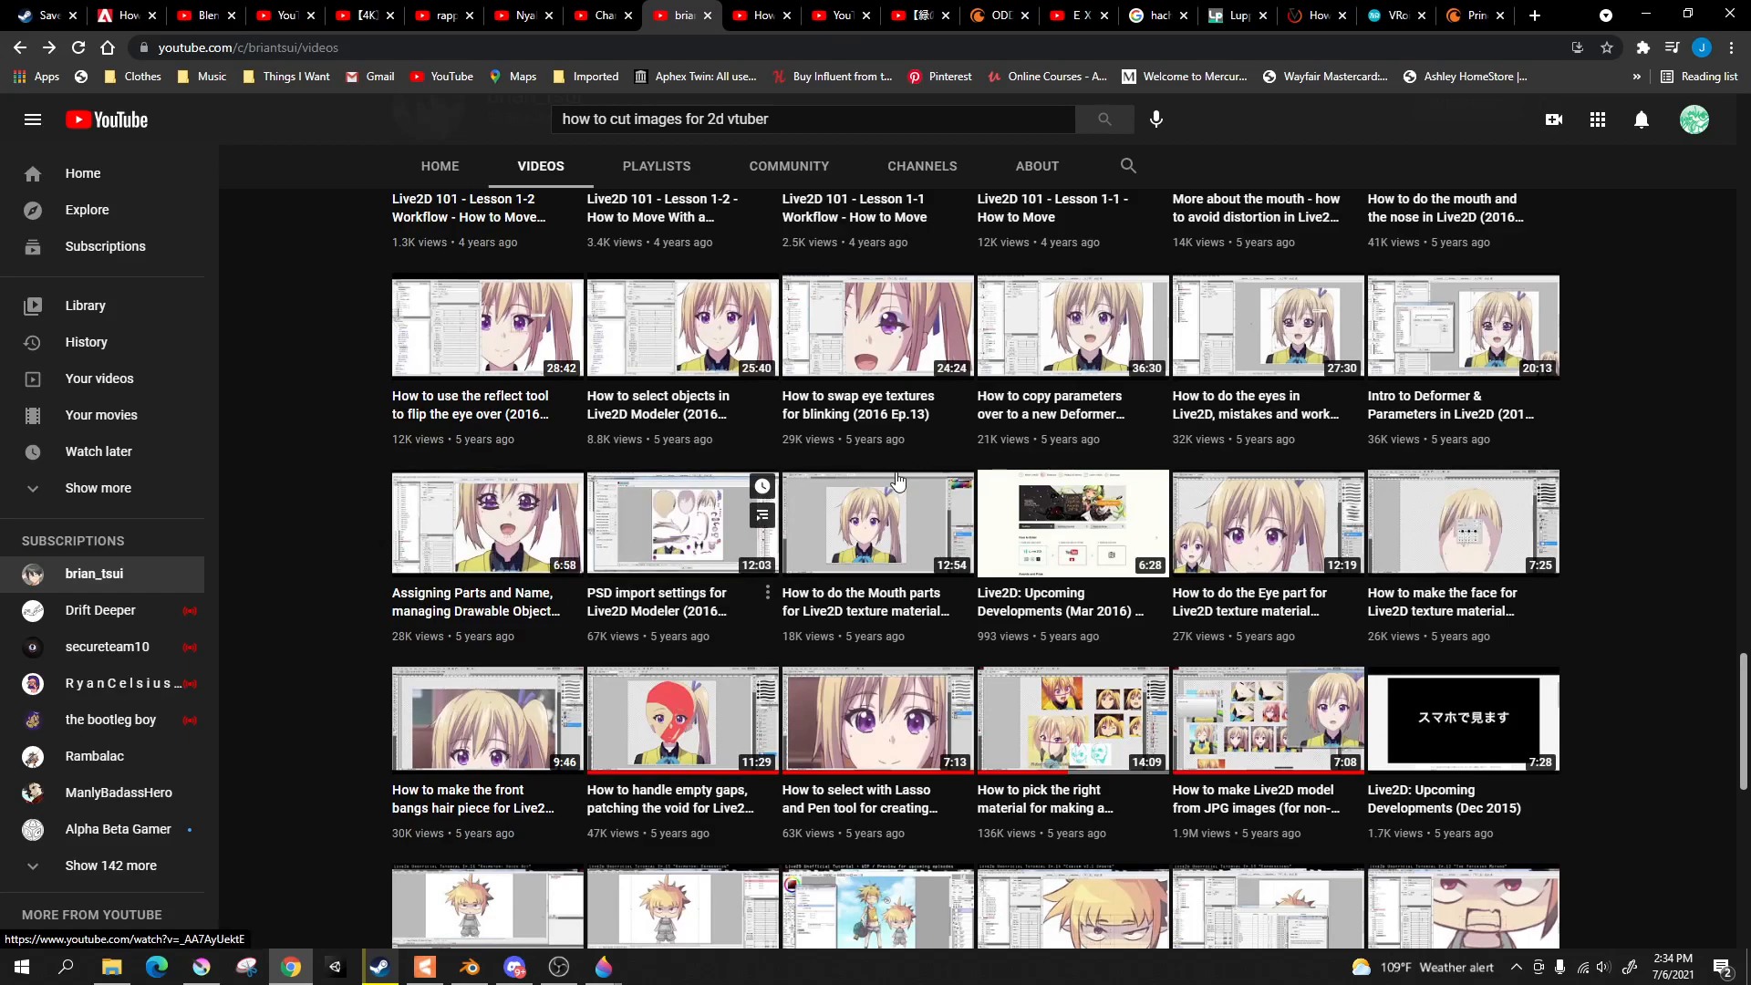
scroll(1655, 377, "up", 2)
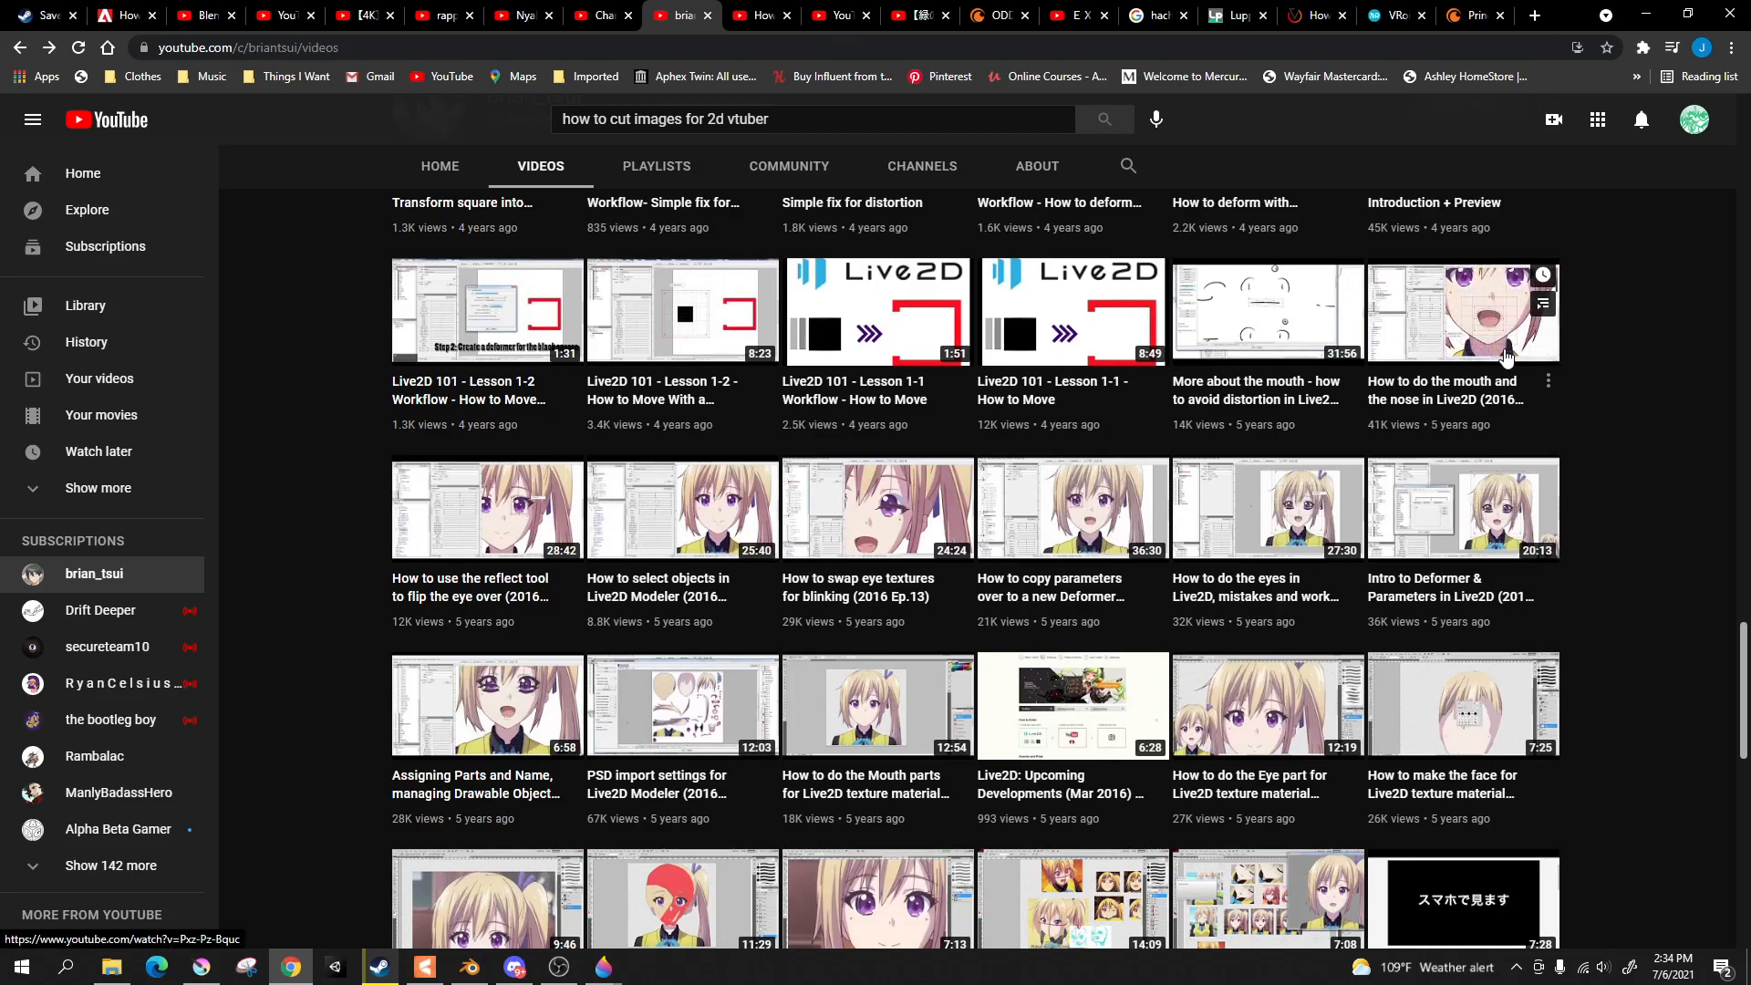
scroll(1507, 367, "up", 1)
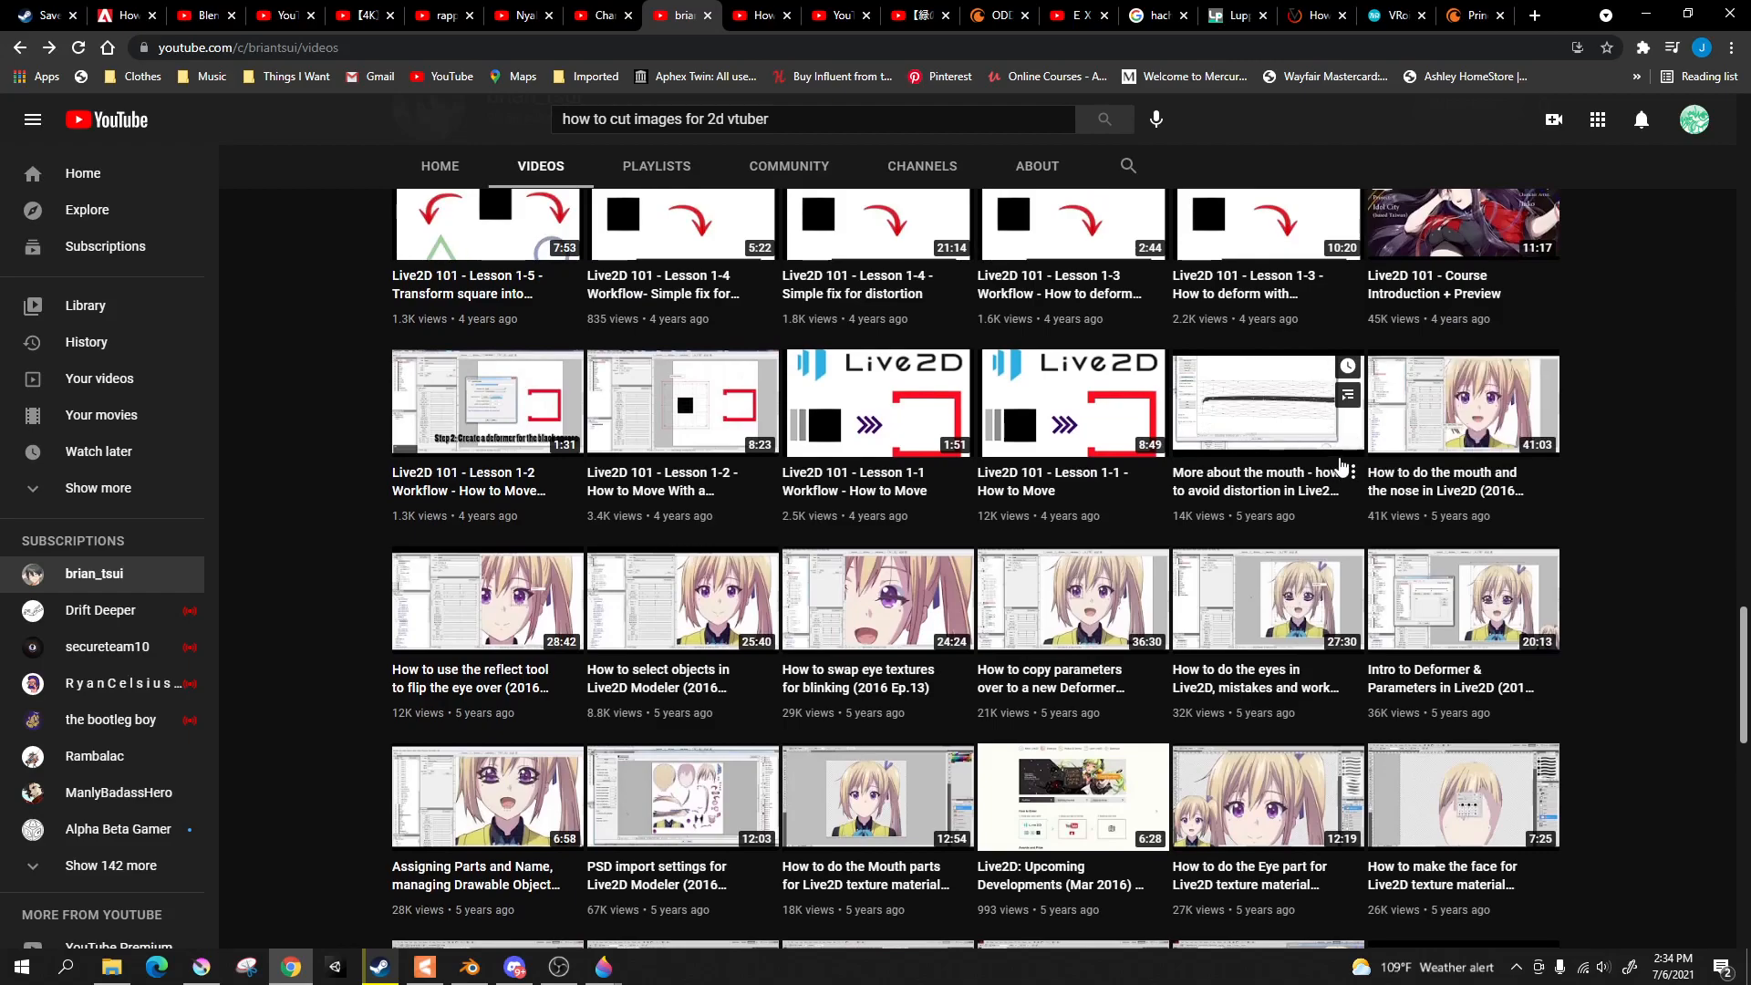
scroll(1471, 532, "down", 4)
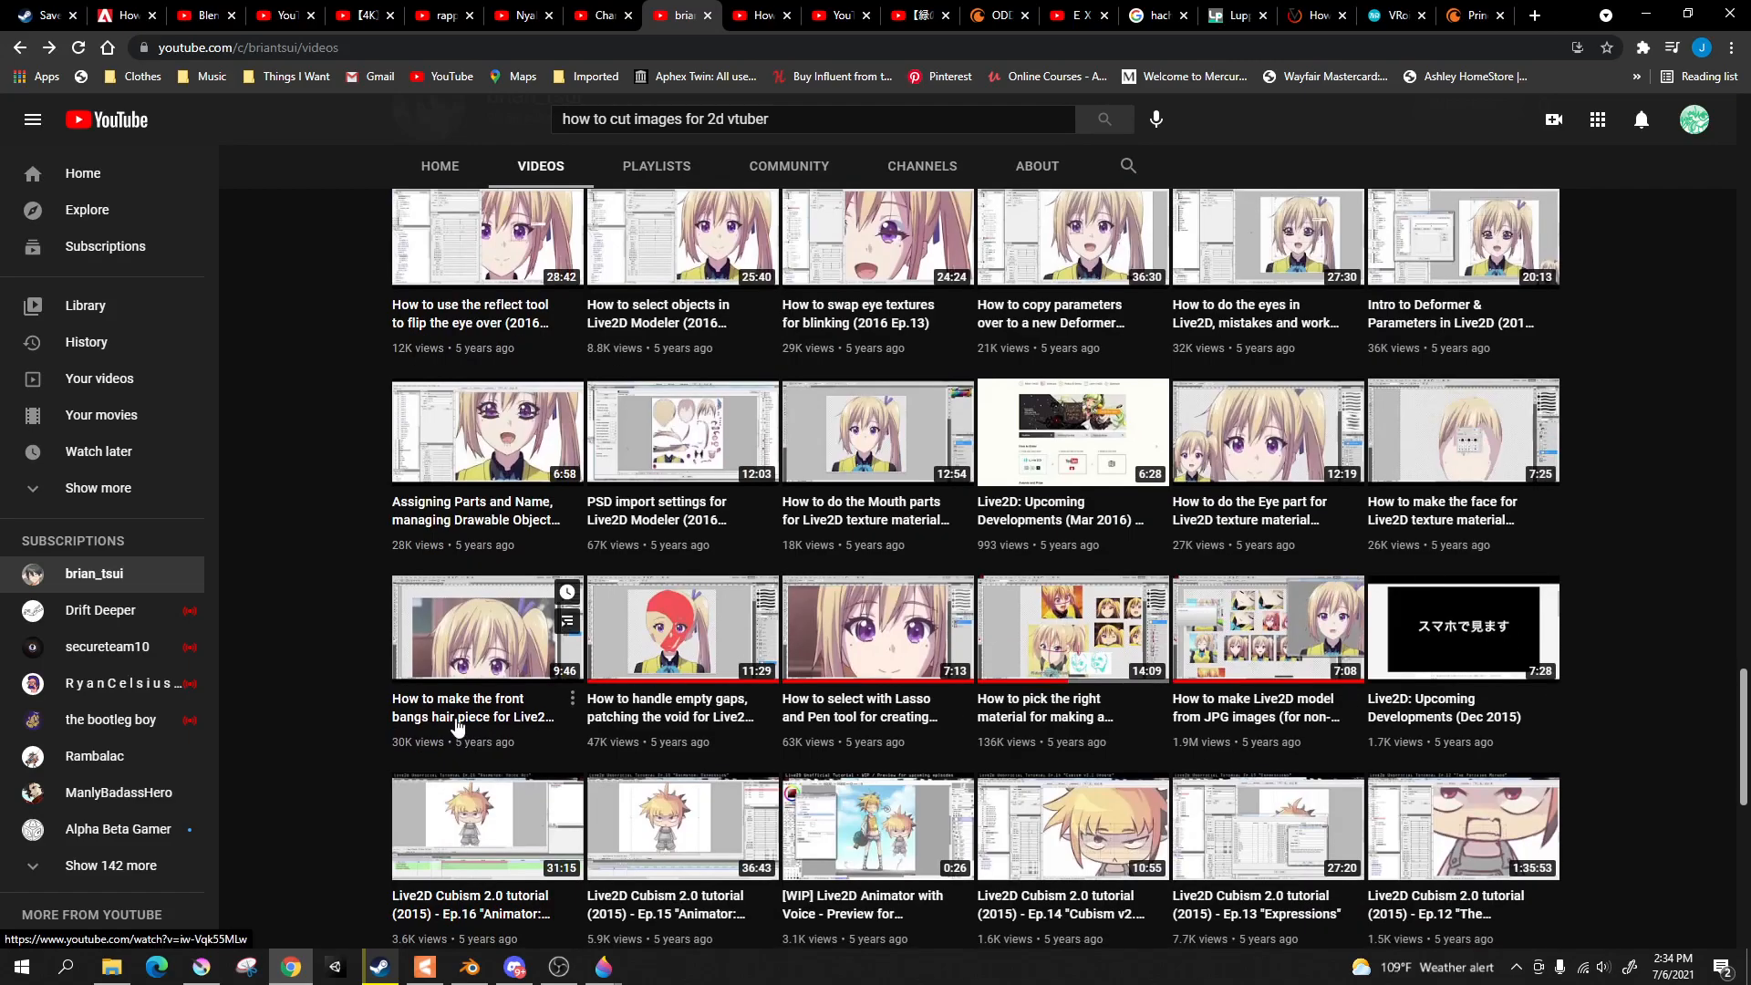
Open "How to make the front bangs hair piece for Live2D (2016 Ep.04)" in full screen with captions turned on.
left_click(489, 640)
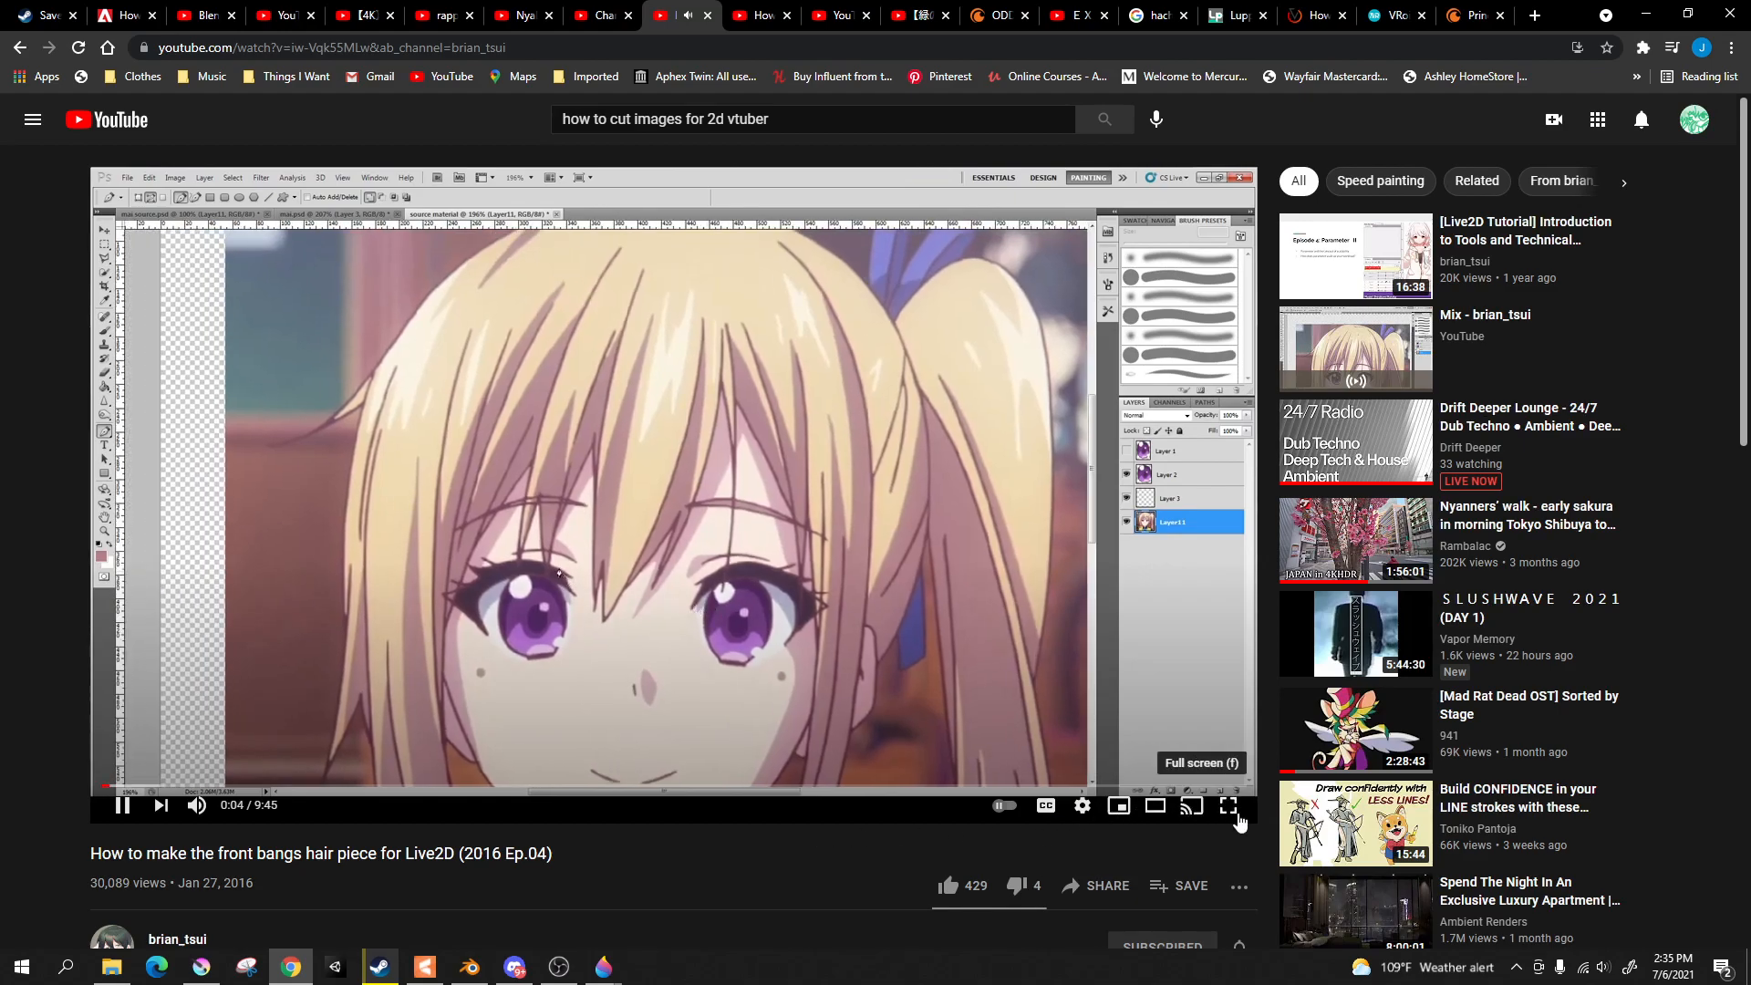
left_click(1228, 805)
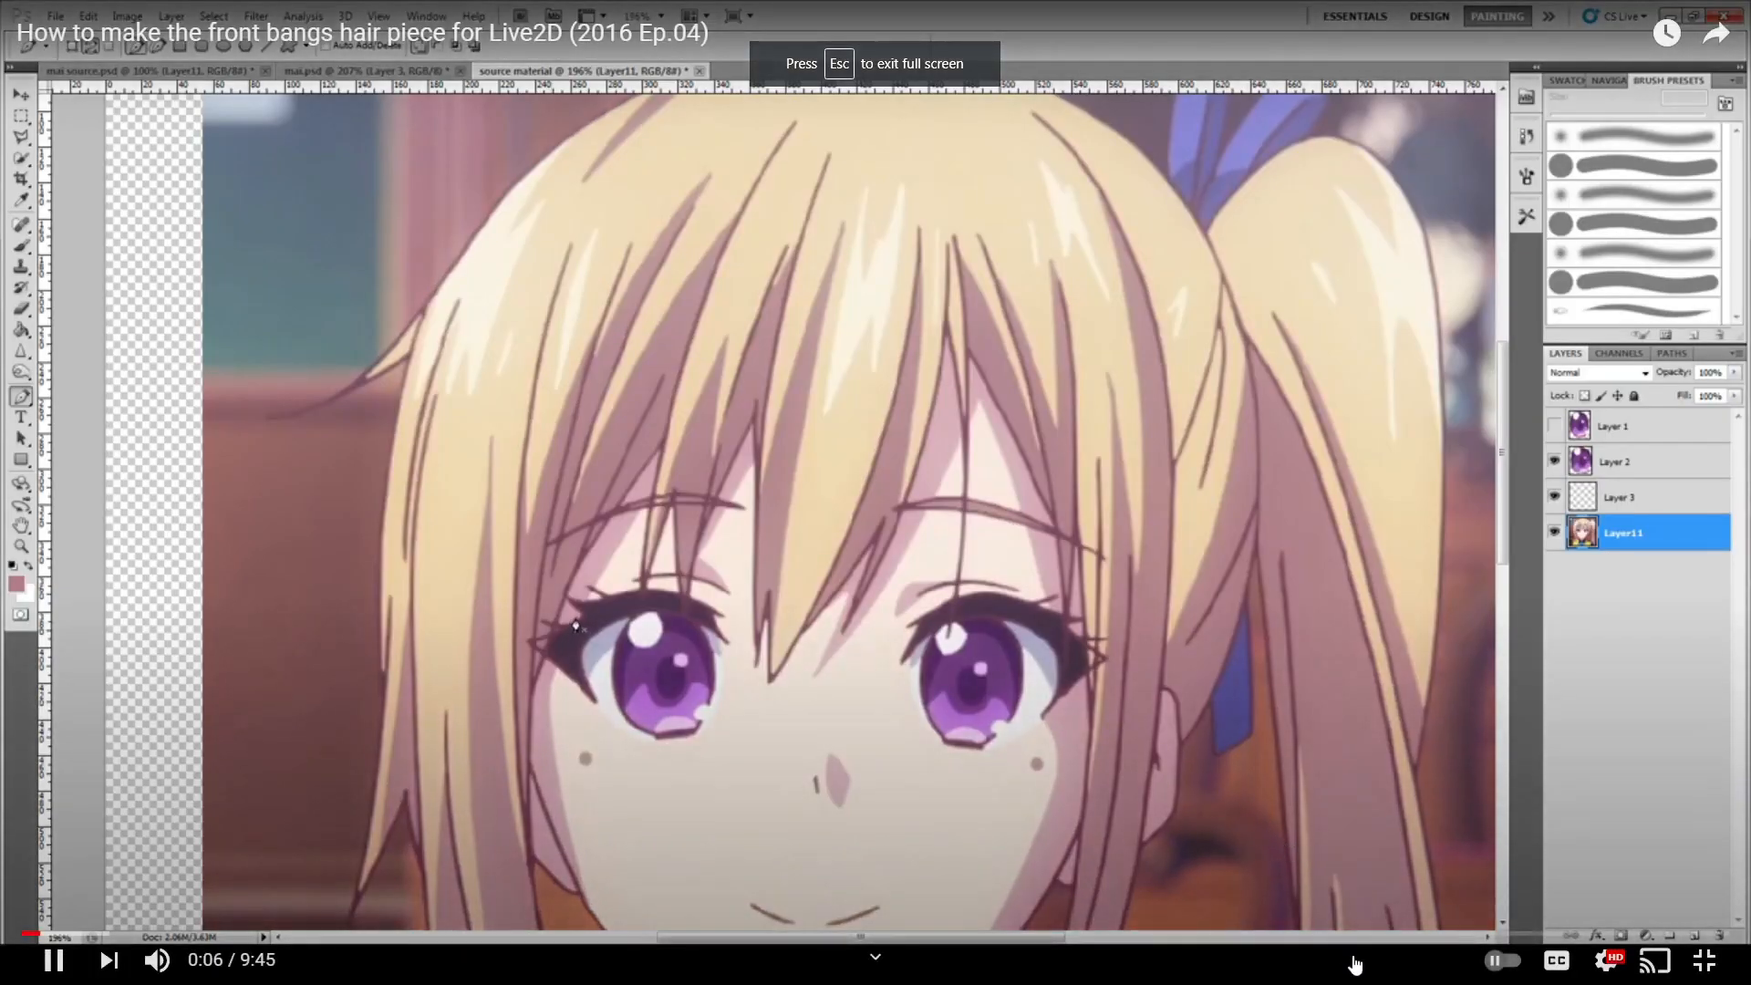
left_click(1557, 959)
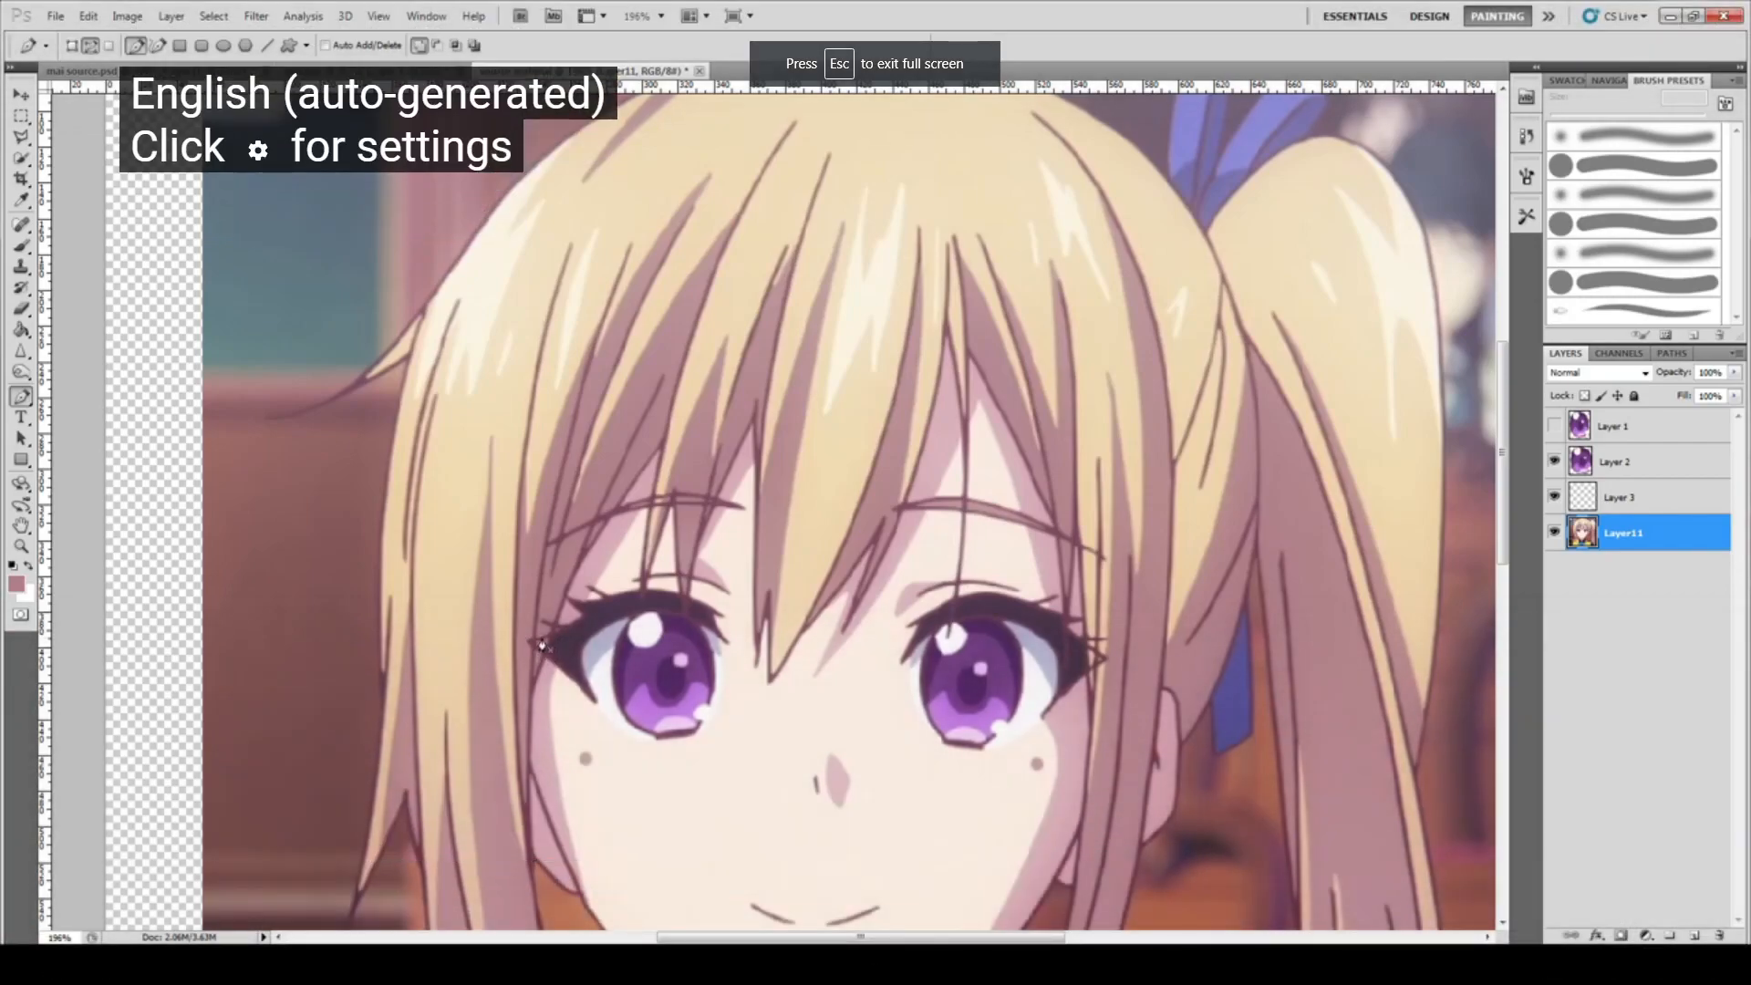
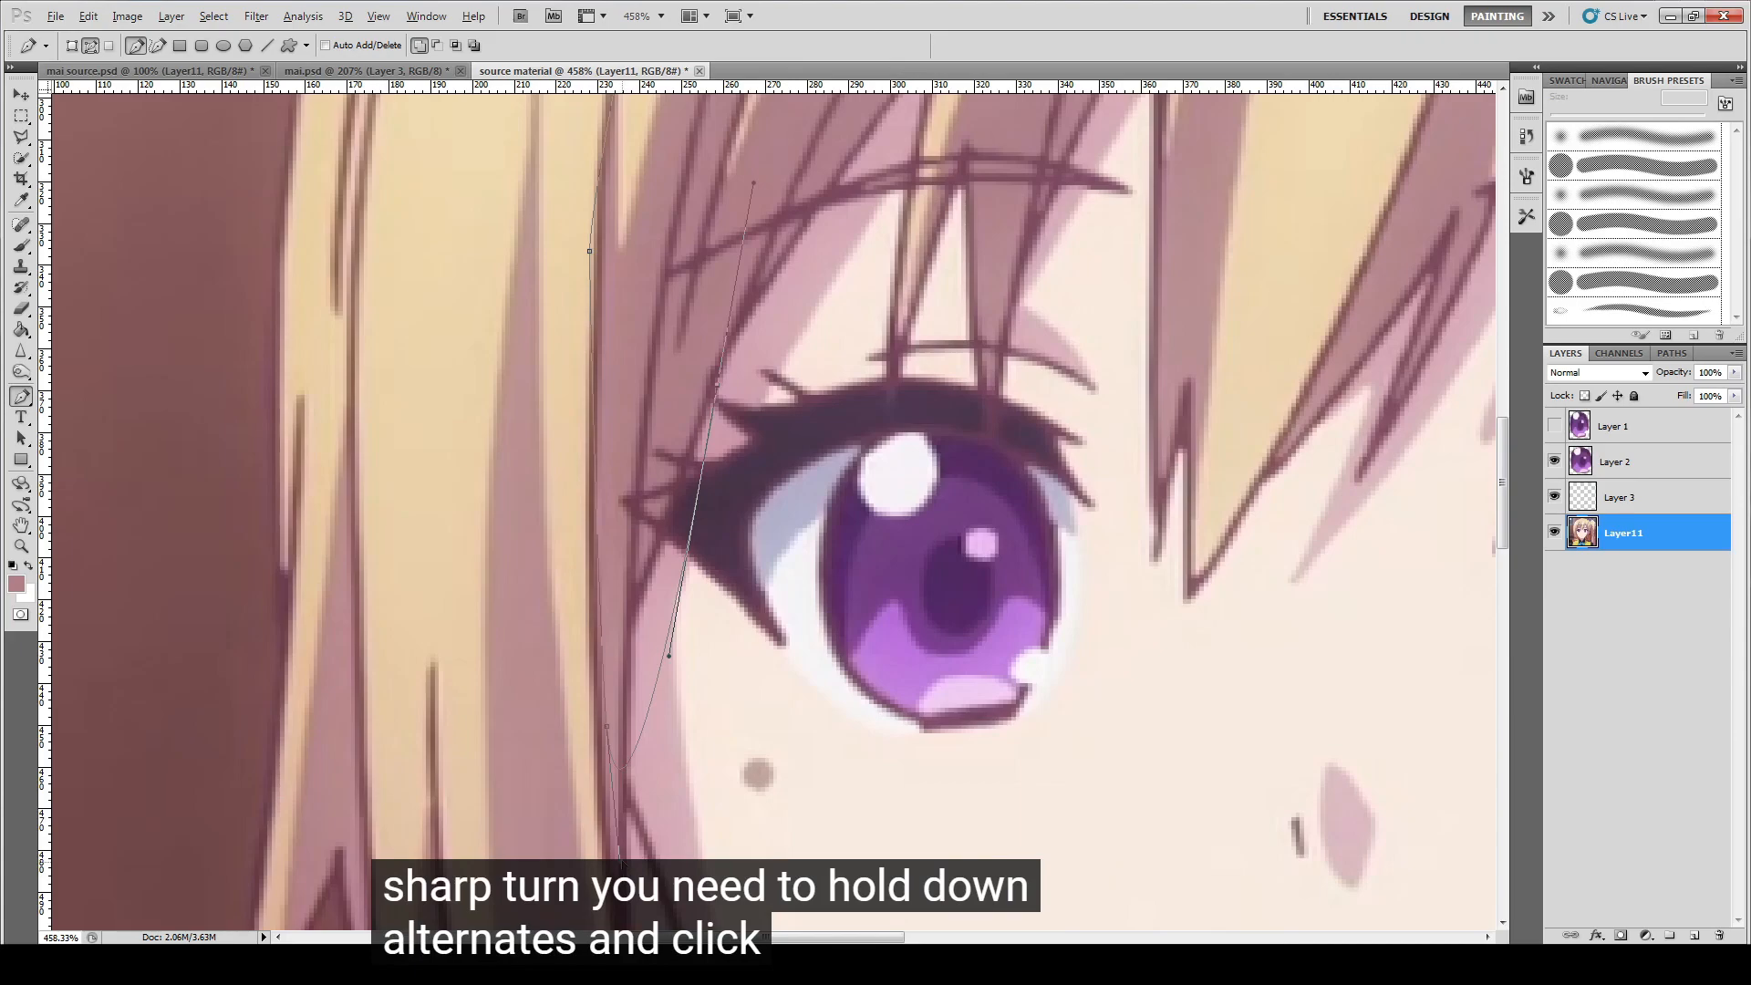
Trace the bangs' inner edge with the Pen tool from beside the left eye up to the gap above the eyebrow, using sharp corners.
left_click_drag(622, 865, 655, 527)
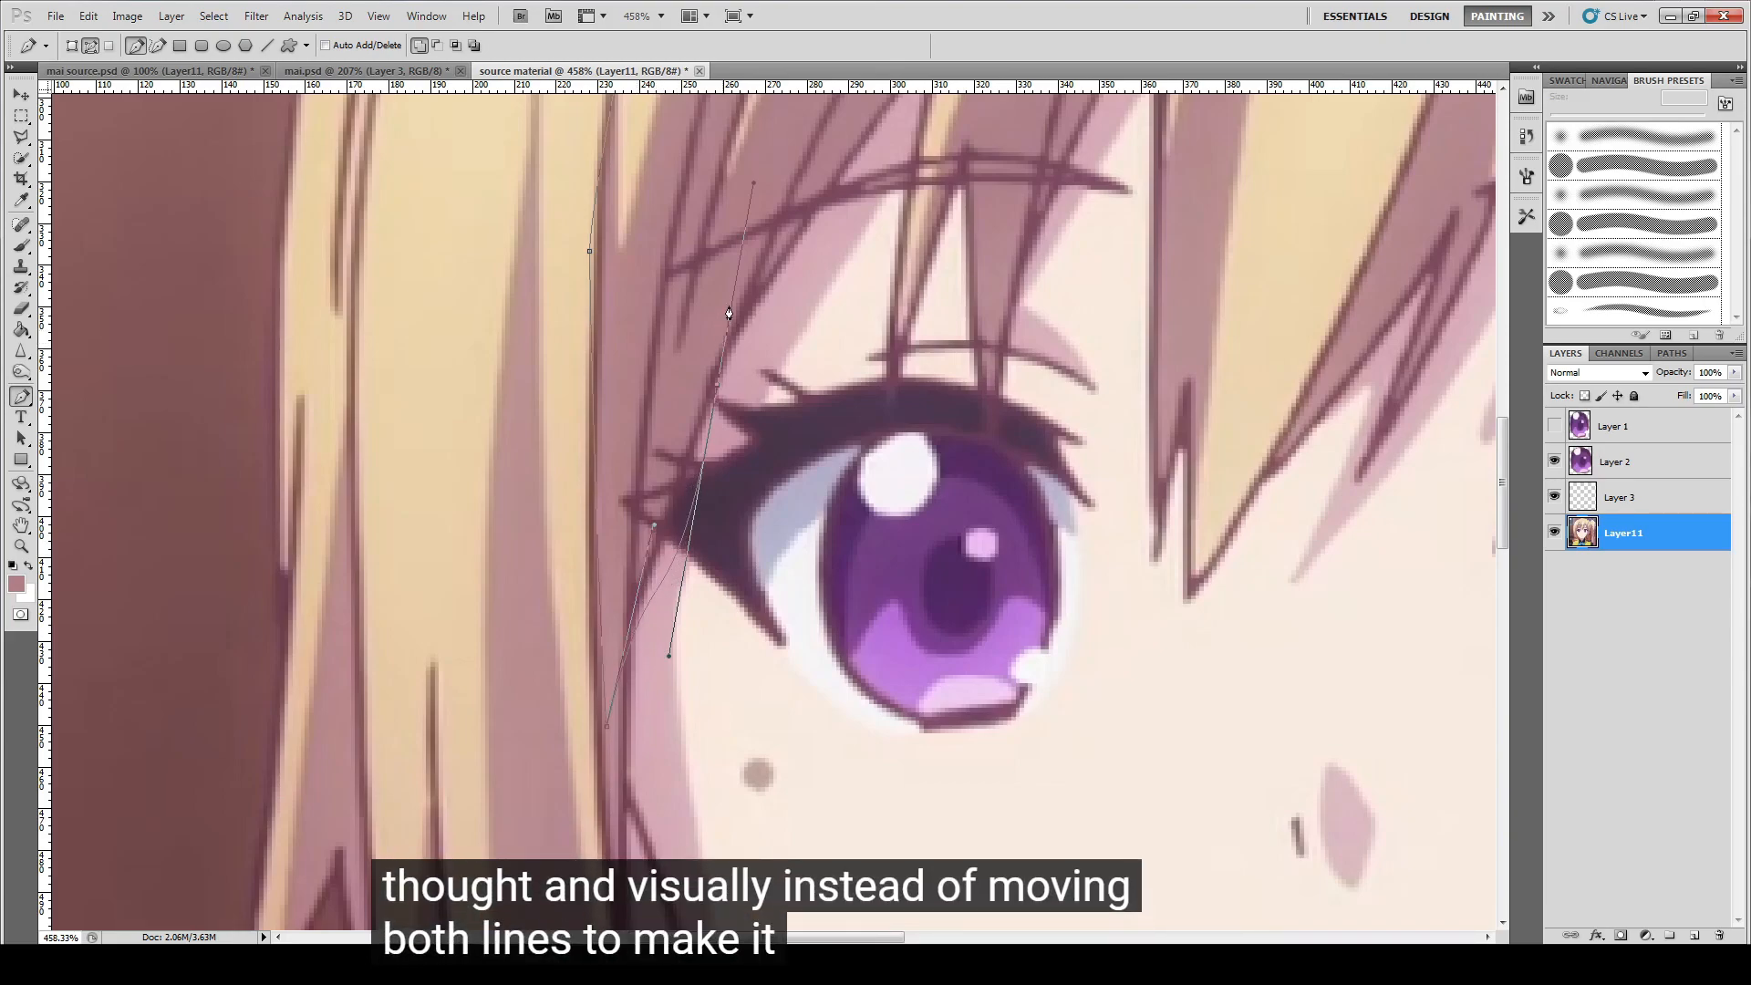
left_click_drag(716, 388, 759, 303)
left_click_drag(710, 576, 725, 366)
left_click_drag(795, 484, 760, 584)
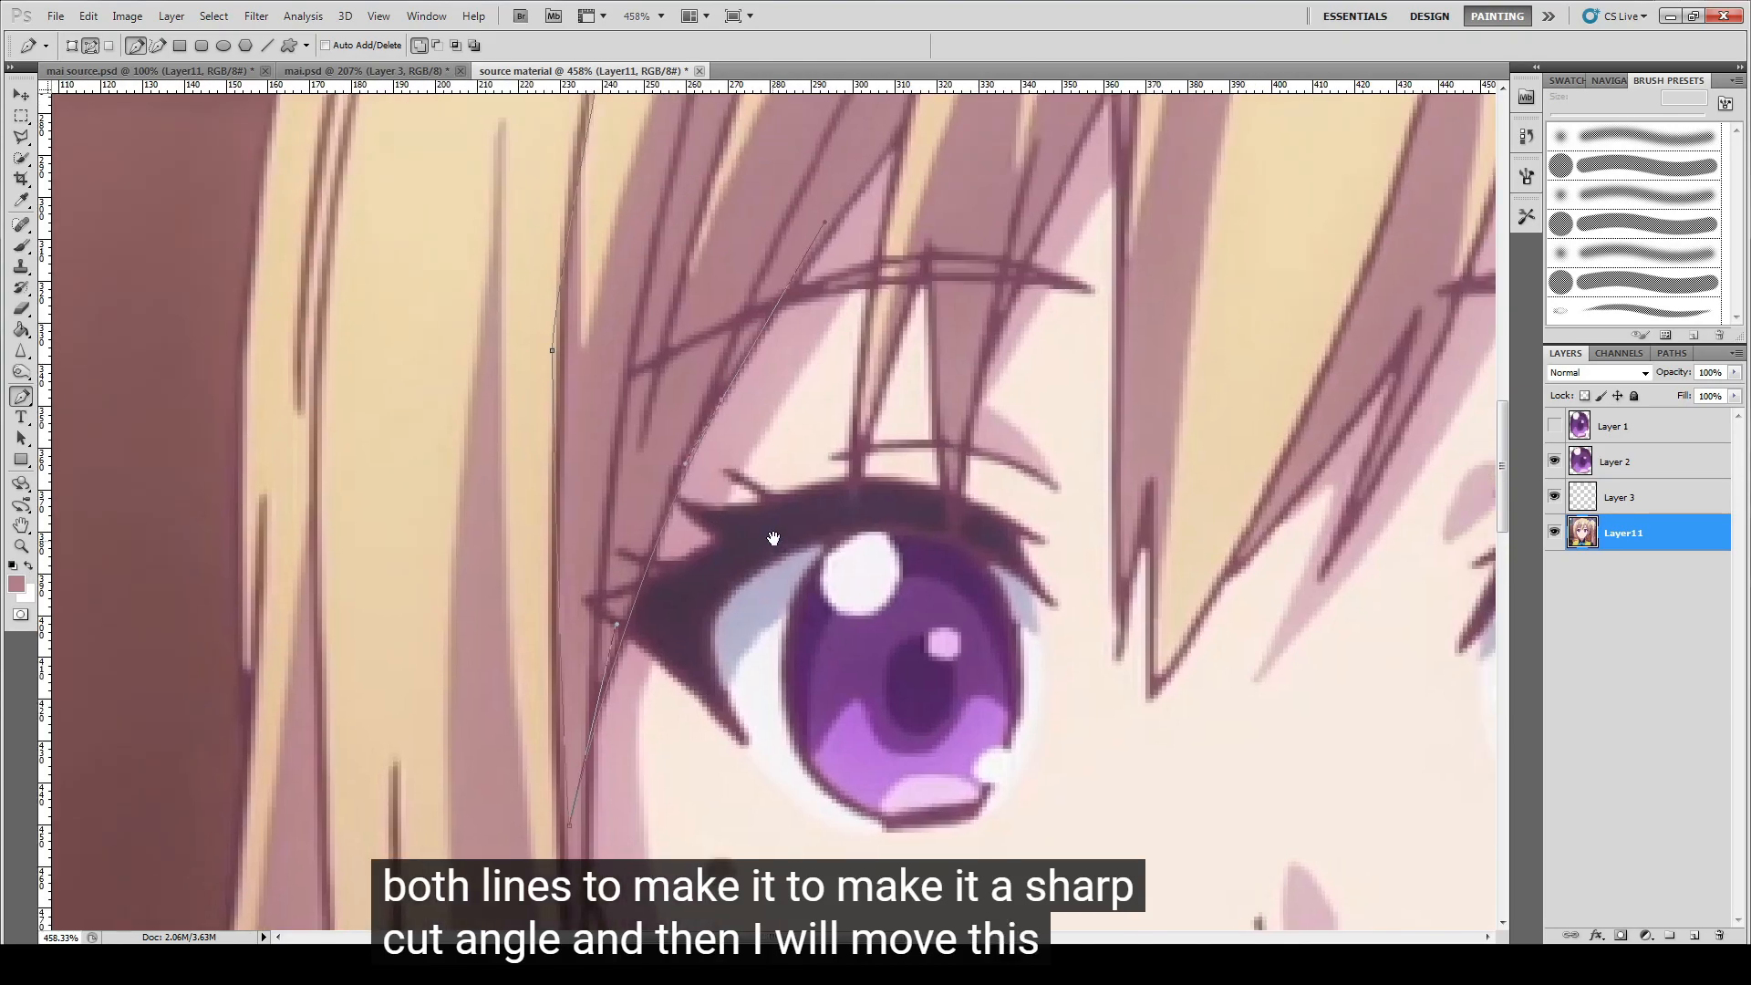
left_click_drag(795, 392, 695, 578)
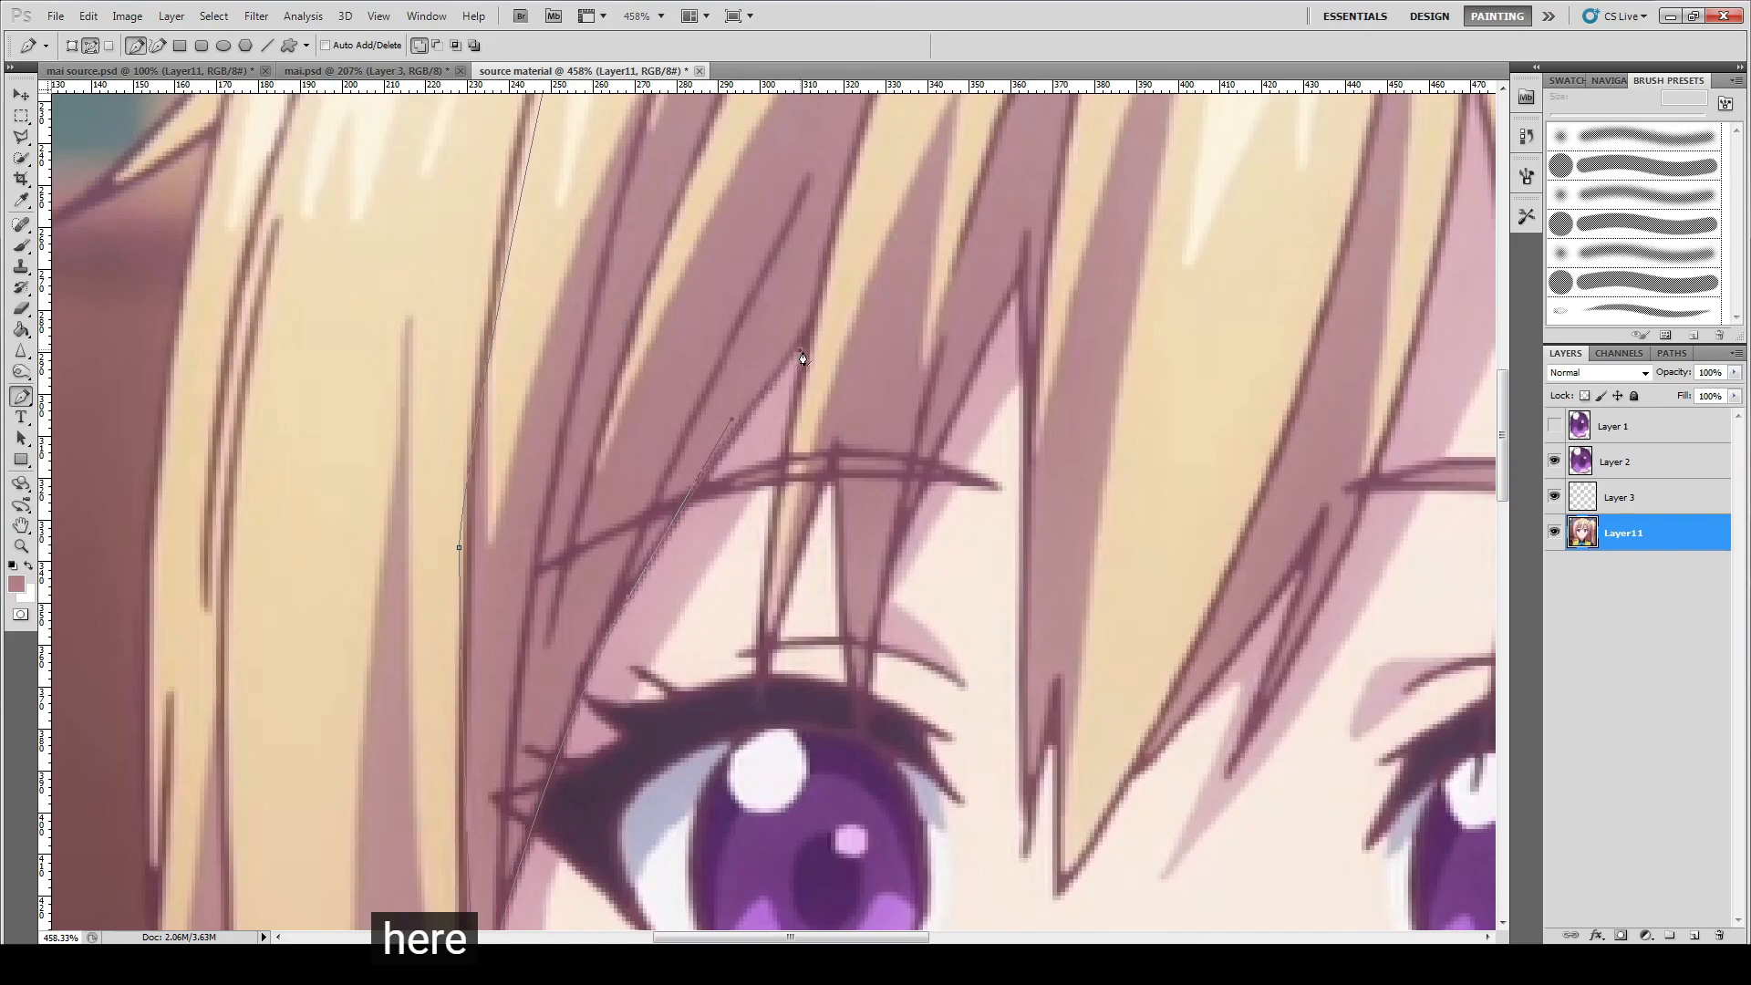
Outline the thin strand hanging over the left eye, from its tip up to the gap before the neighbouring strand.
left_click_drag(759, 688, 759, 730)
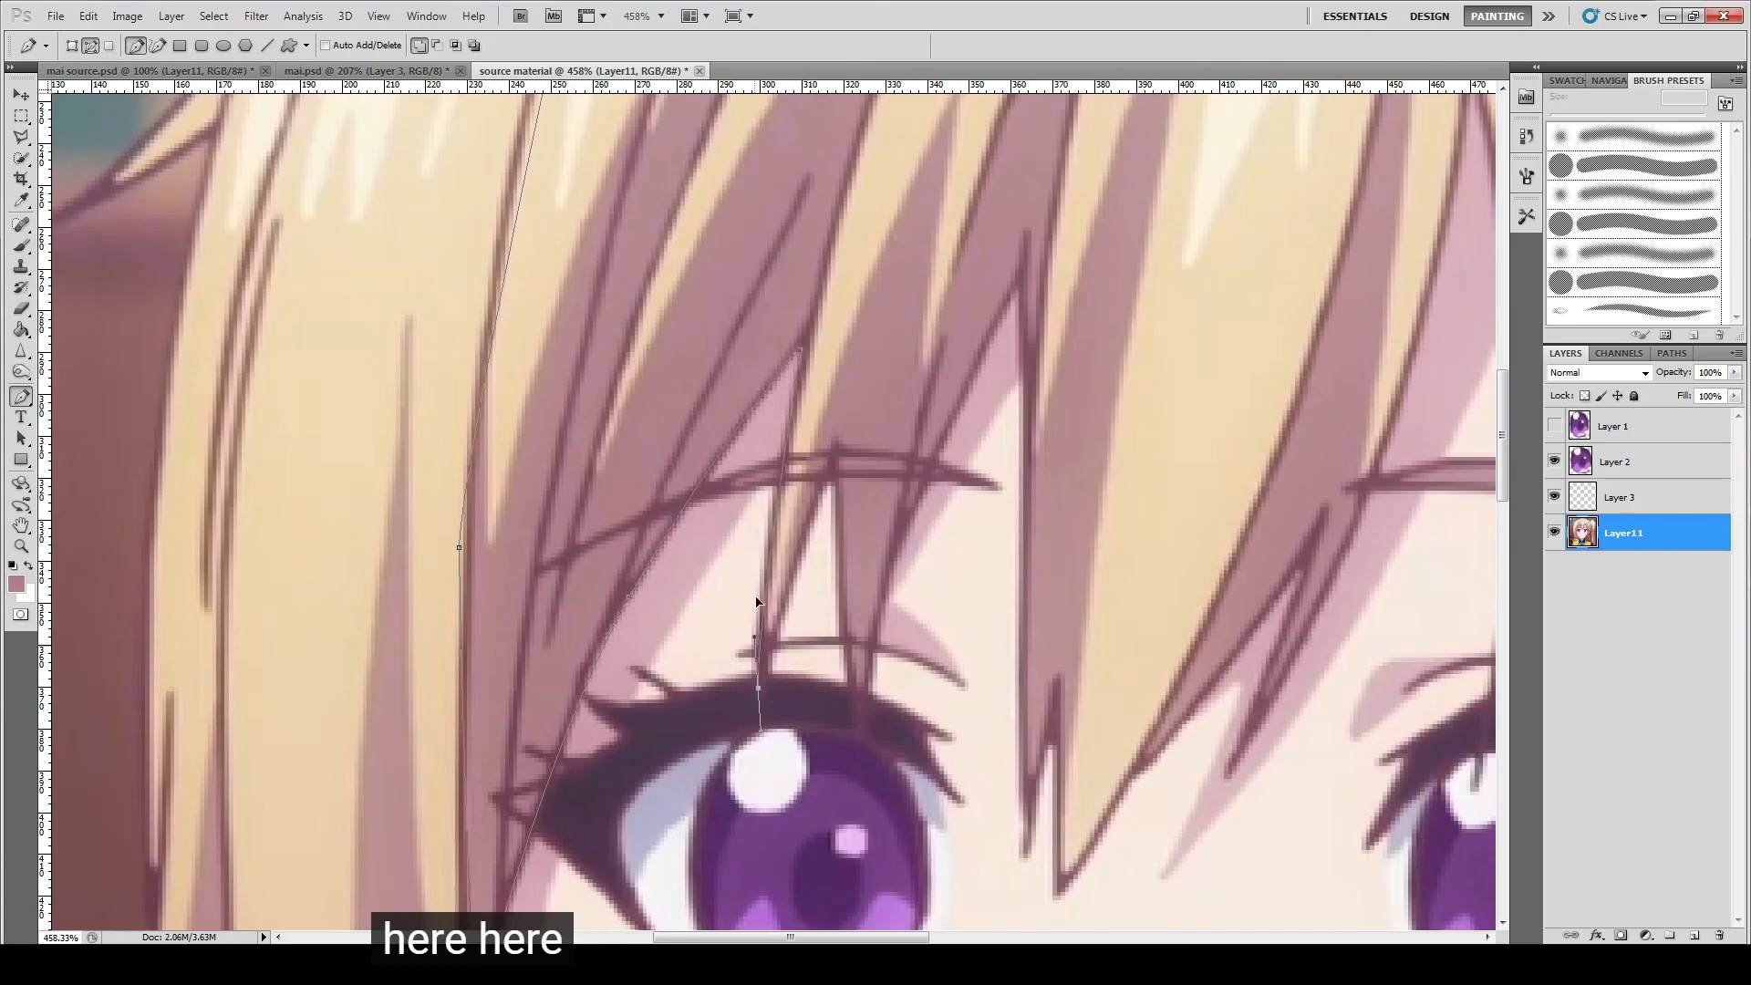
left_click(772, 436)
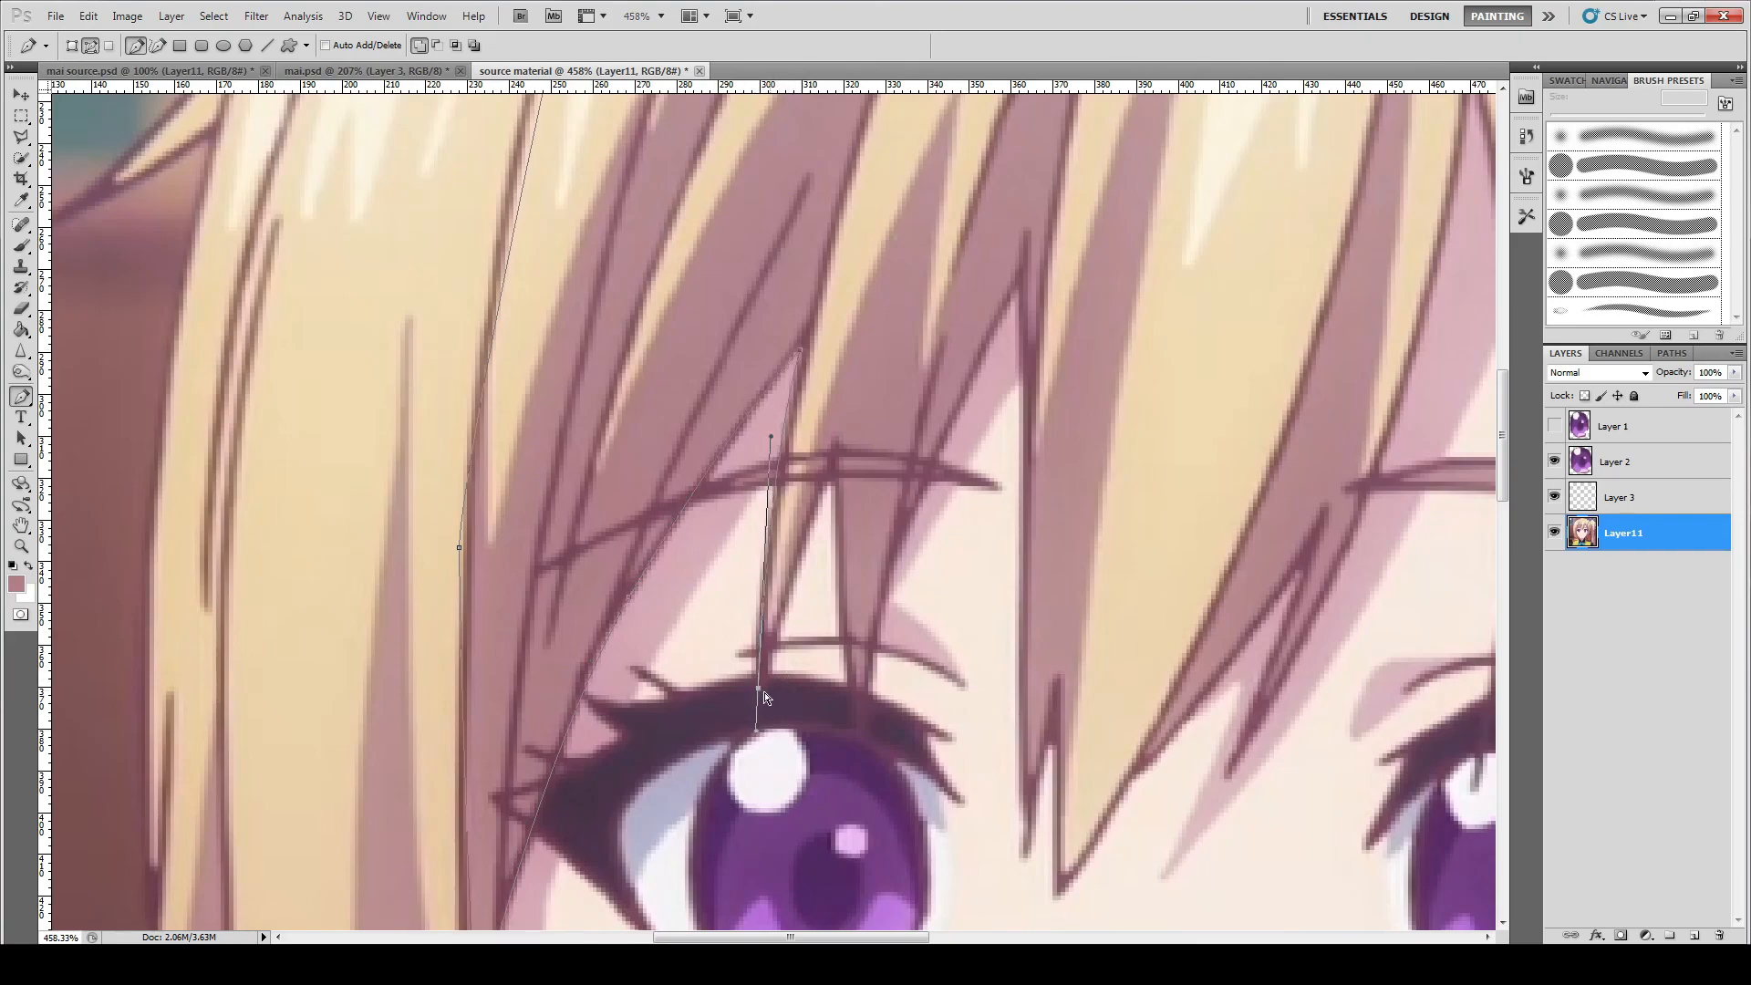
left_click_drag(759, 703, 763, 708)
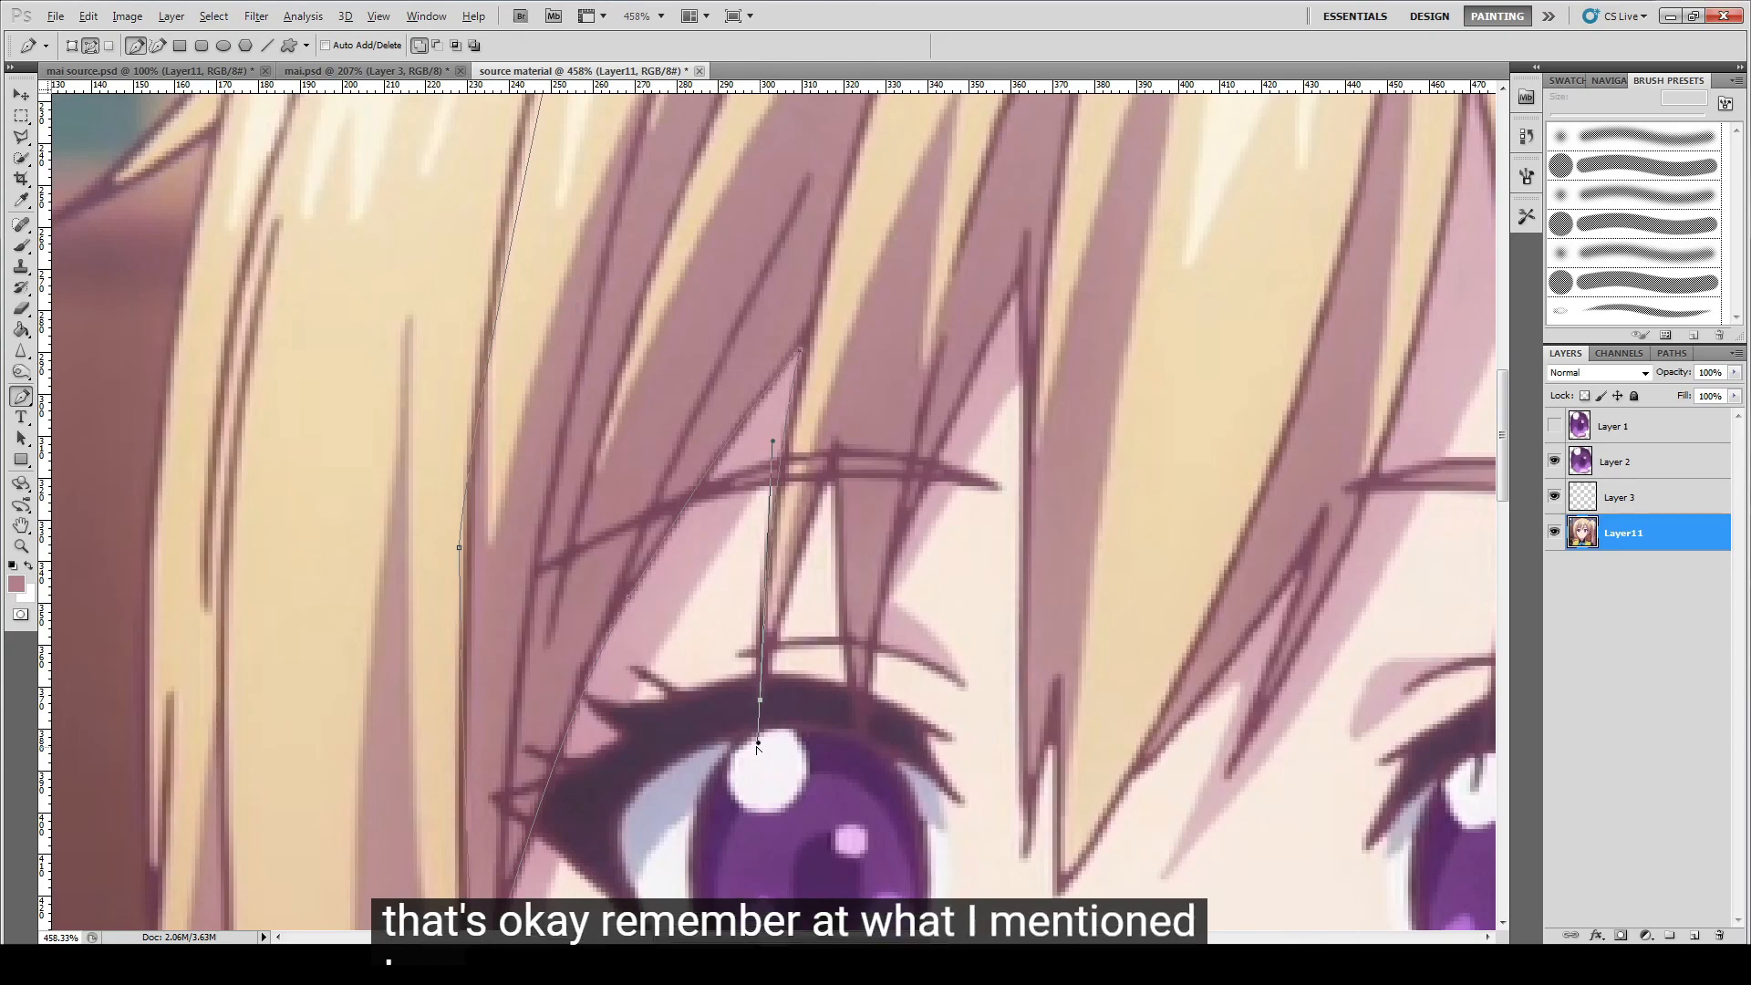
left_click_drag(760, 700, 782, 636)
left_click_drag(833, 463, 827, 478)
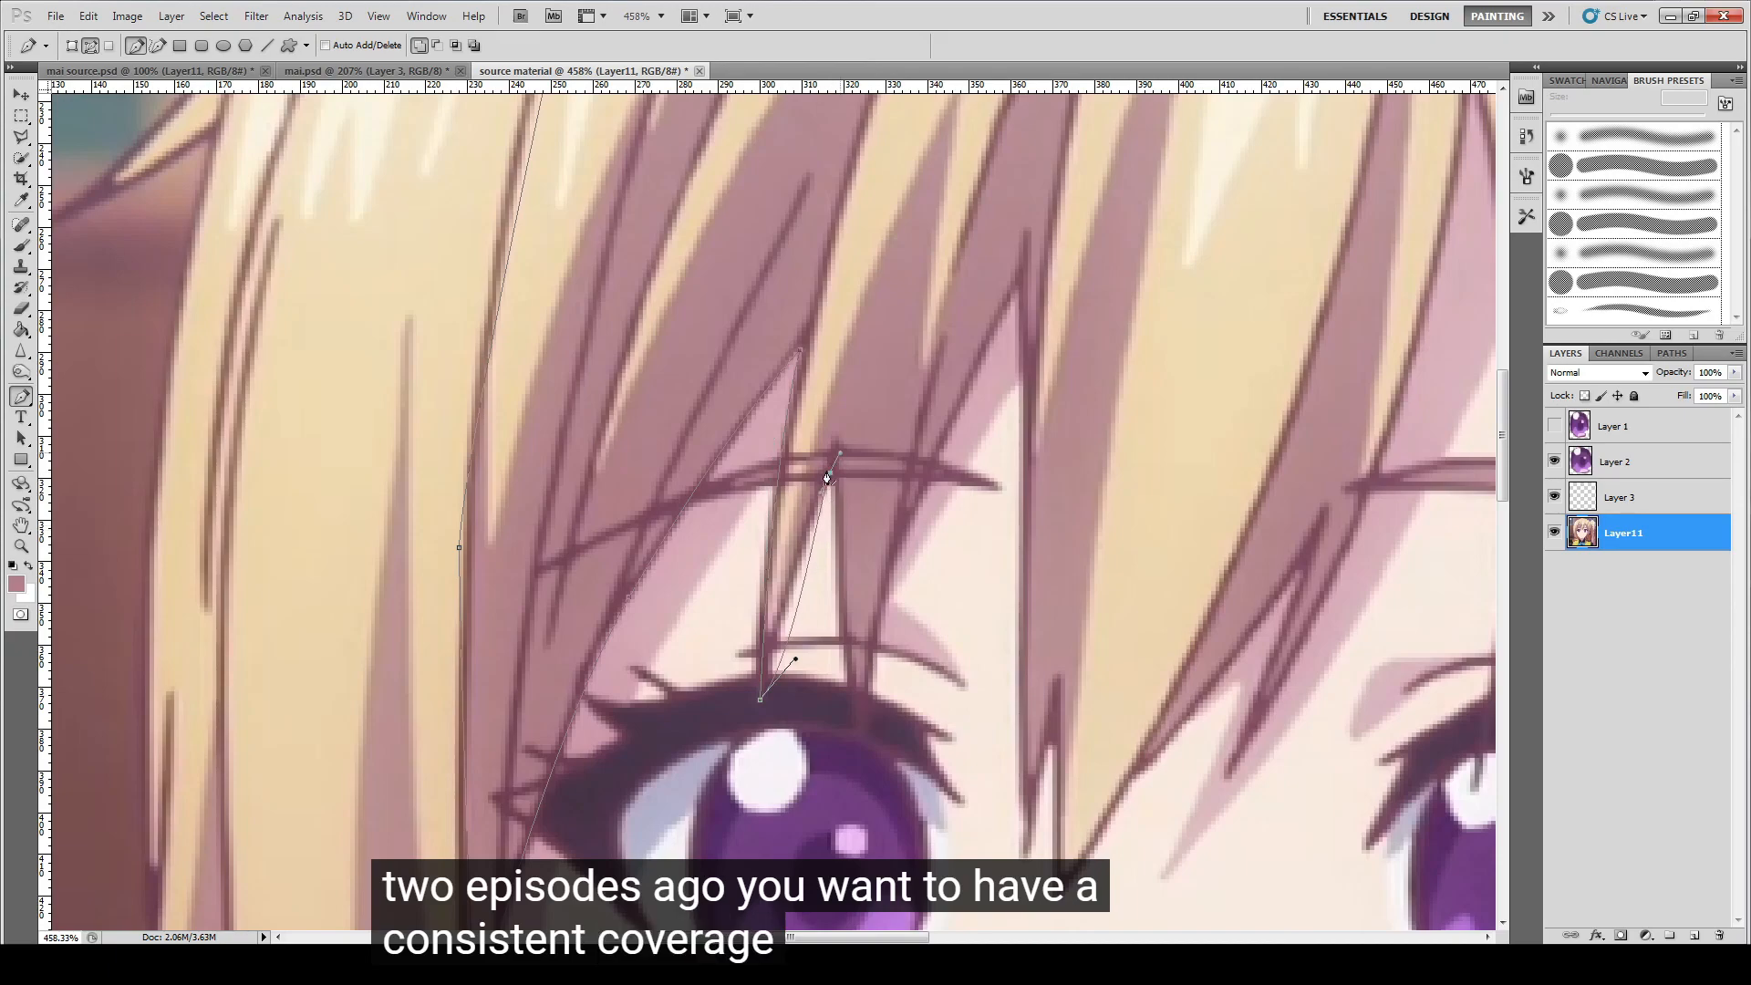
left_click_drag(796, 664, 778, 638)
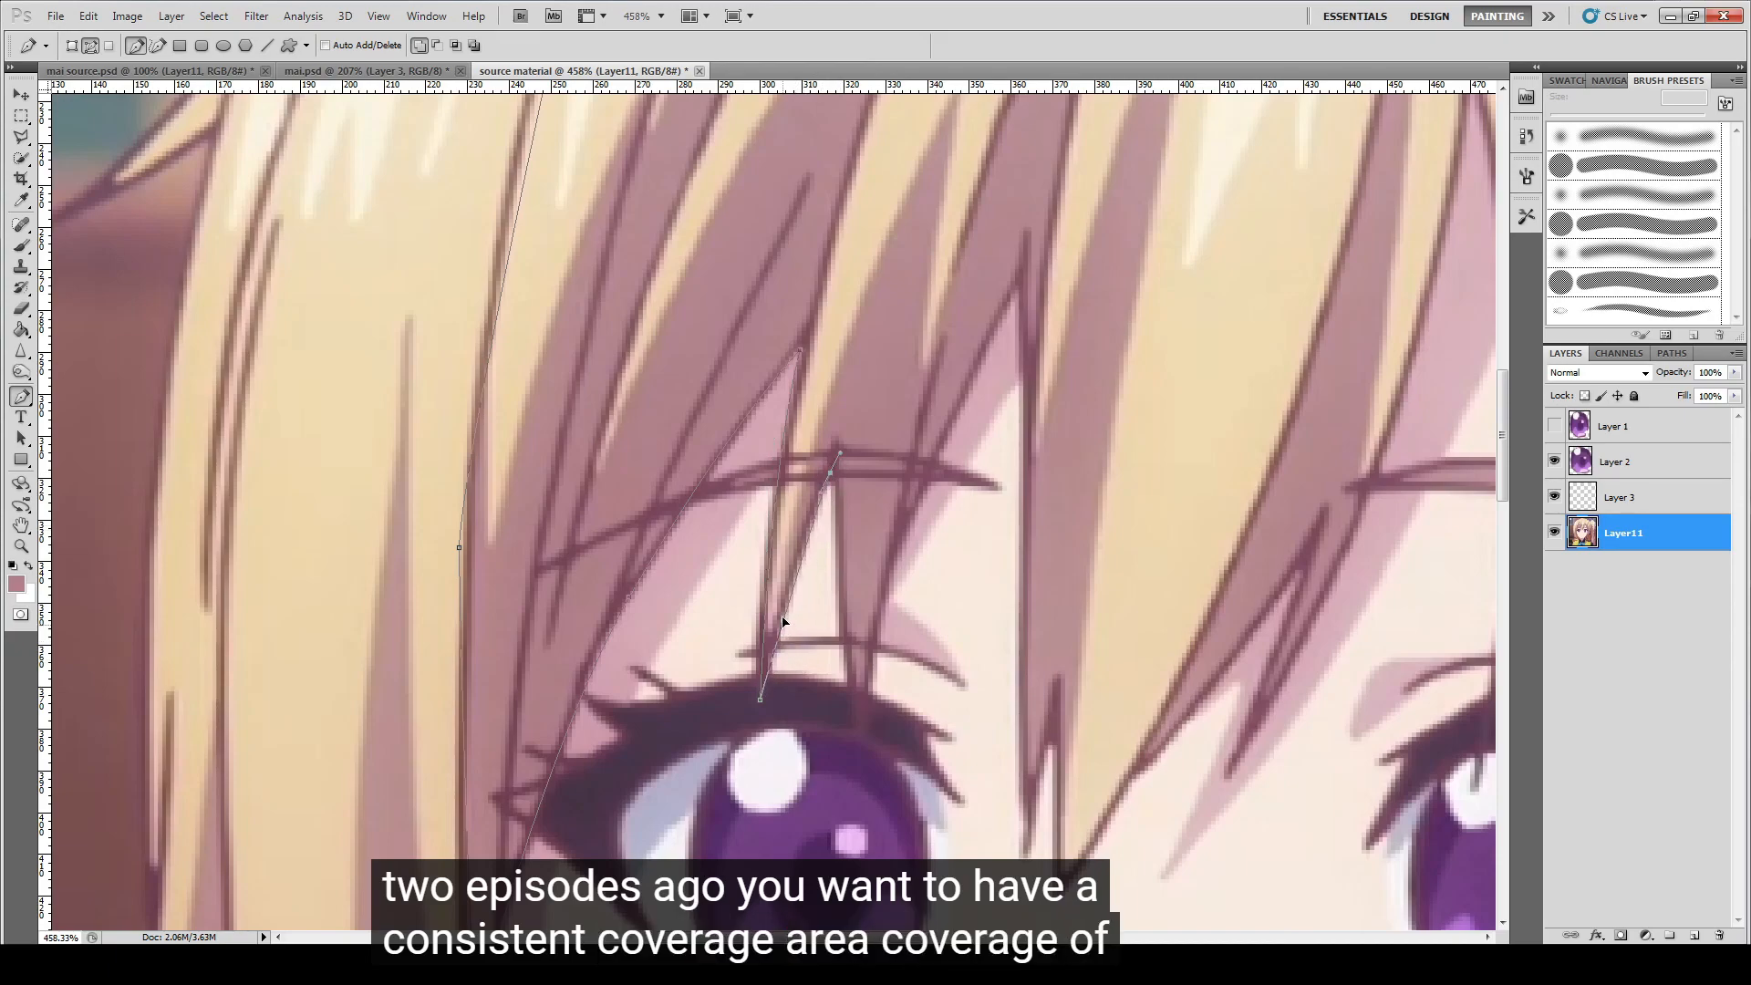
Extend the path around the second strand over the left eye and up to the gap beside the central bang.
left_click(831, 472)
left_click_drag(857, 735, 827, 663)
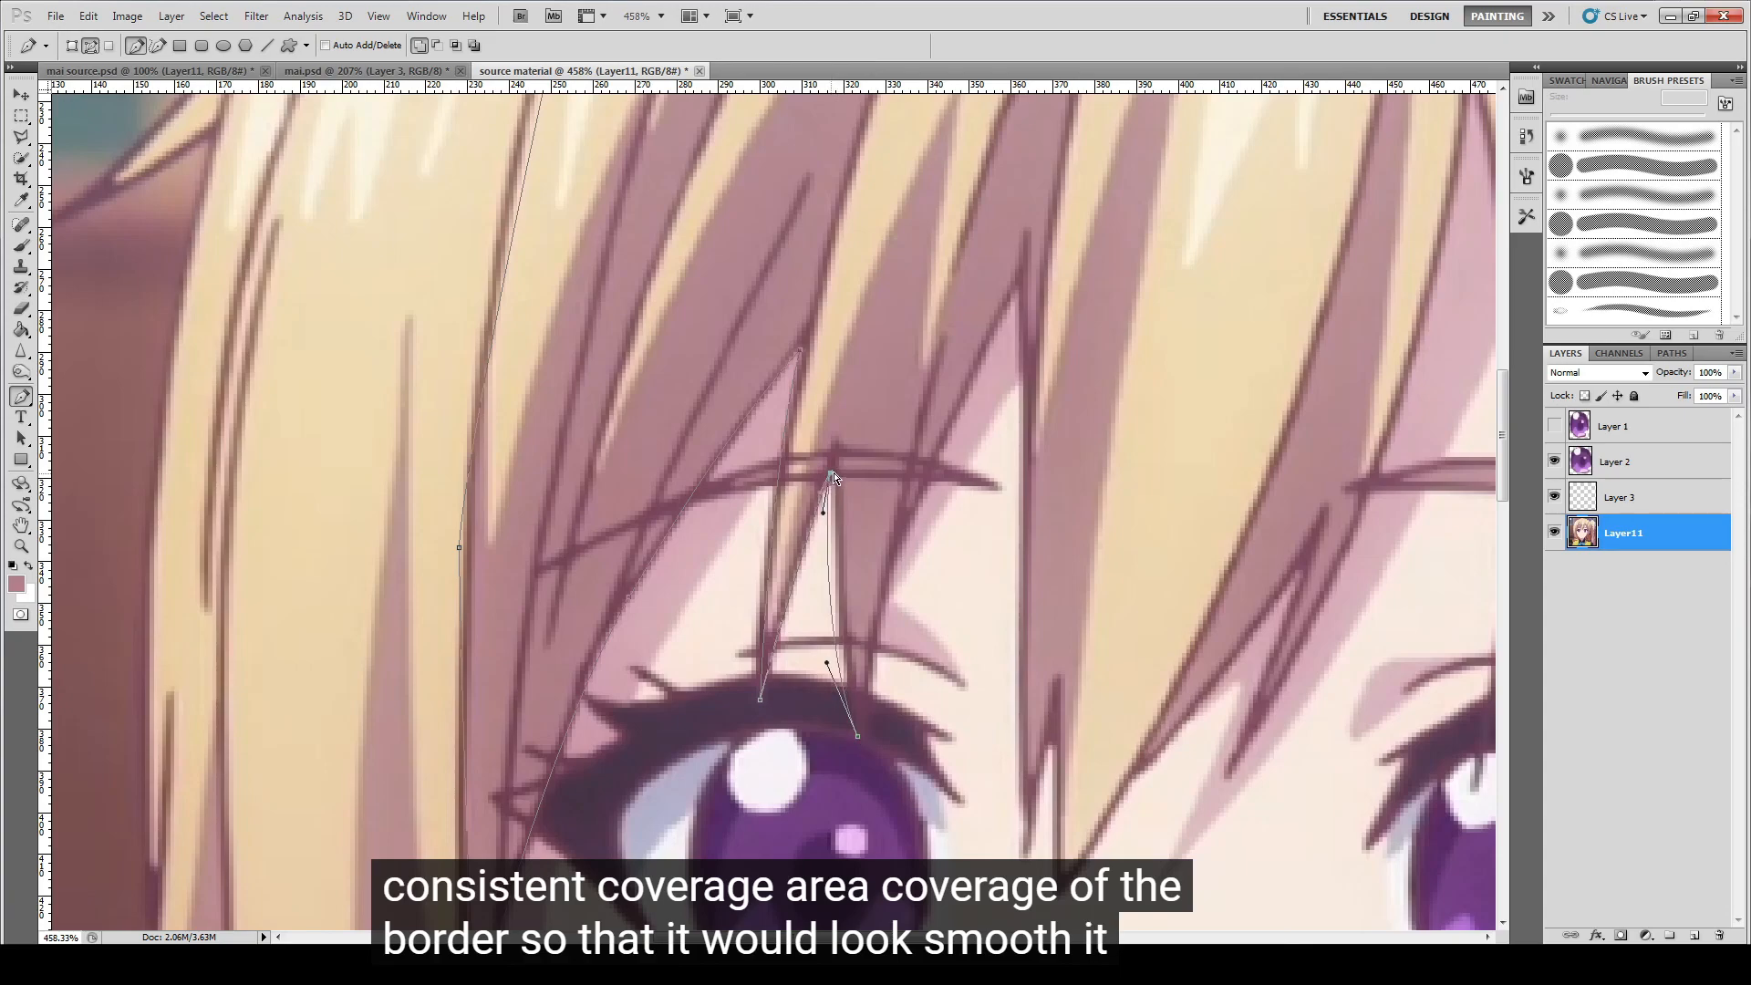
left_click_drag(832, 473, 835, 514)
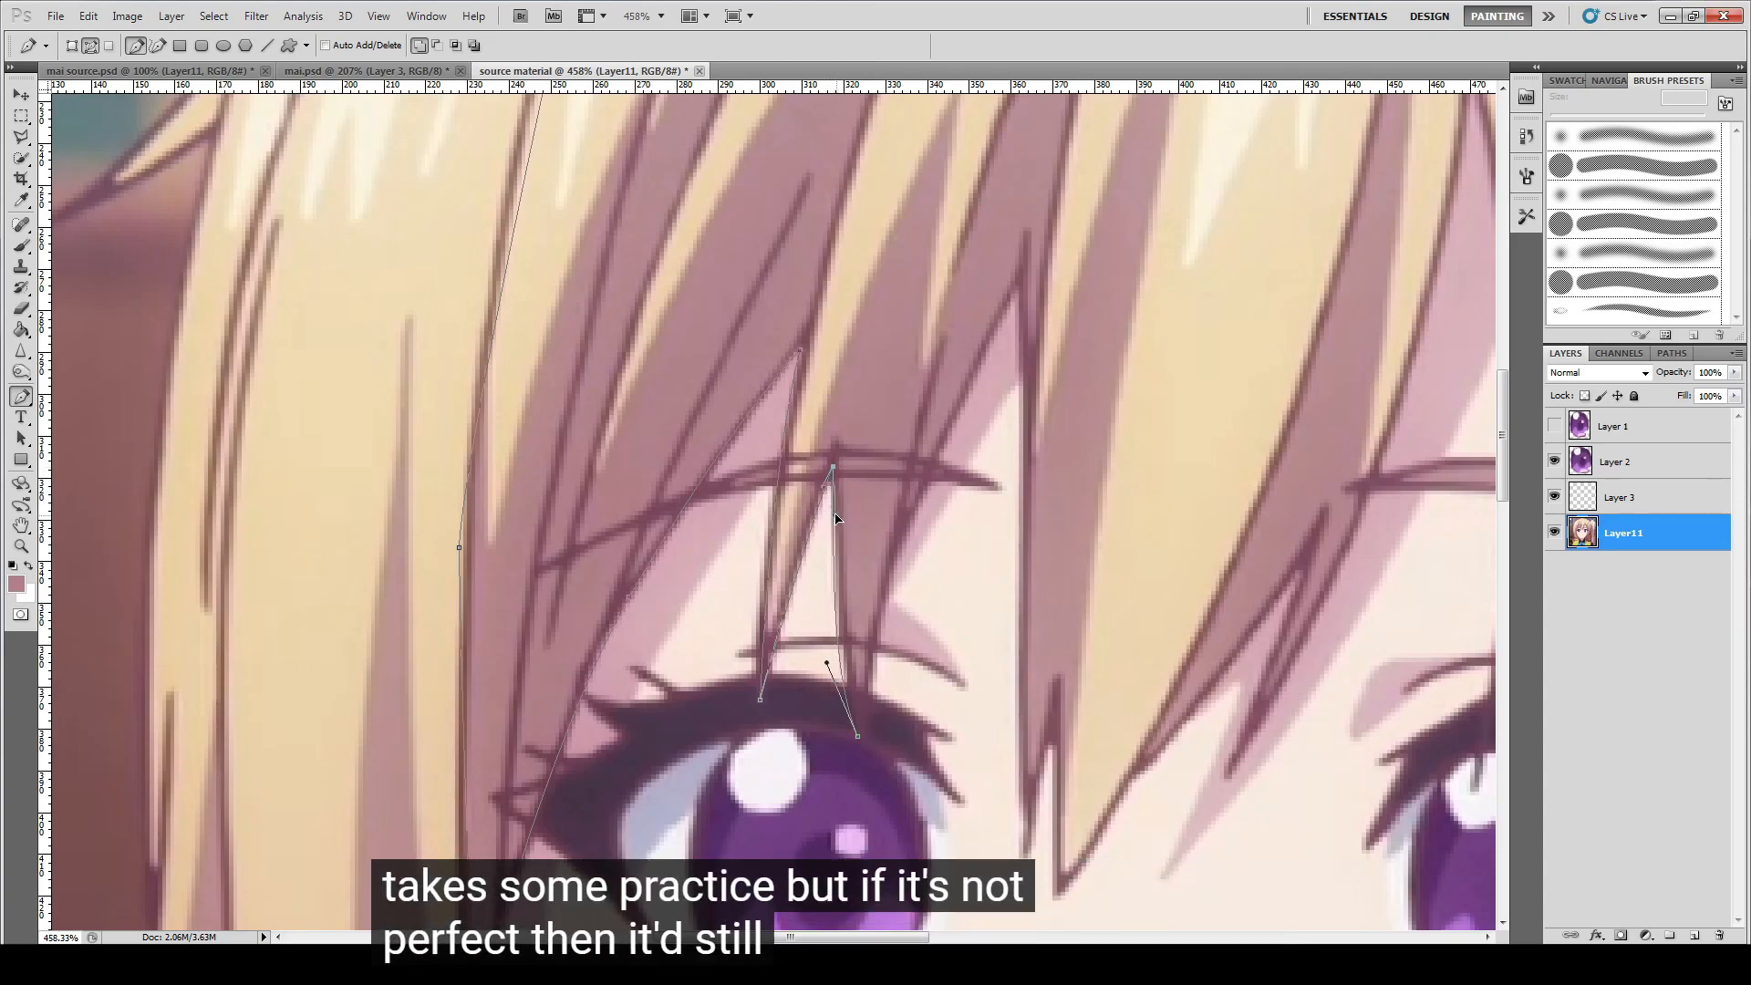
left_click_drag(859, 736, 867, 745)
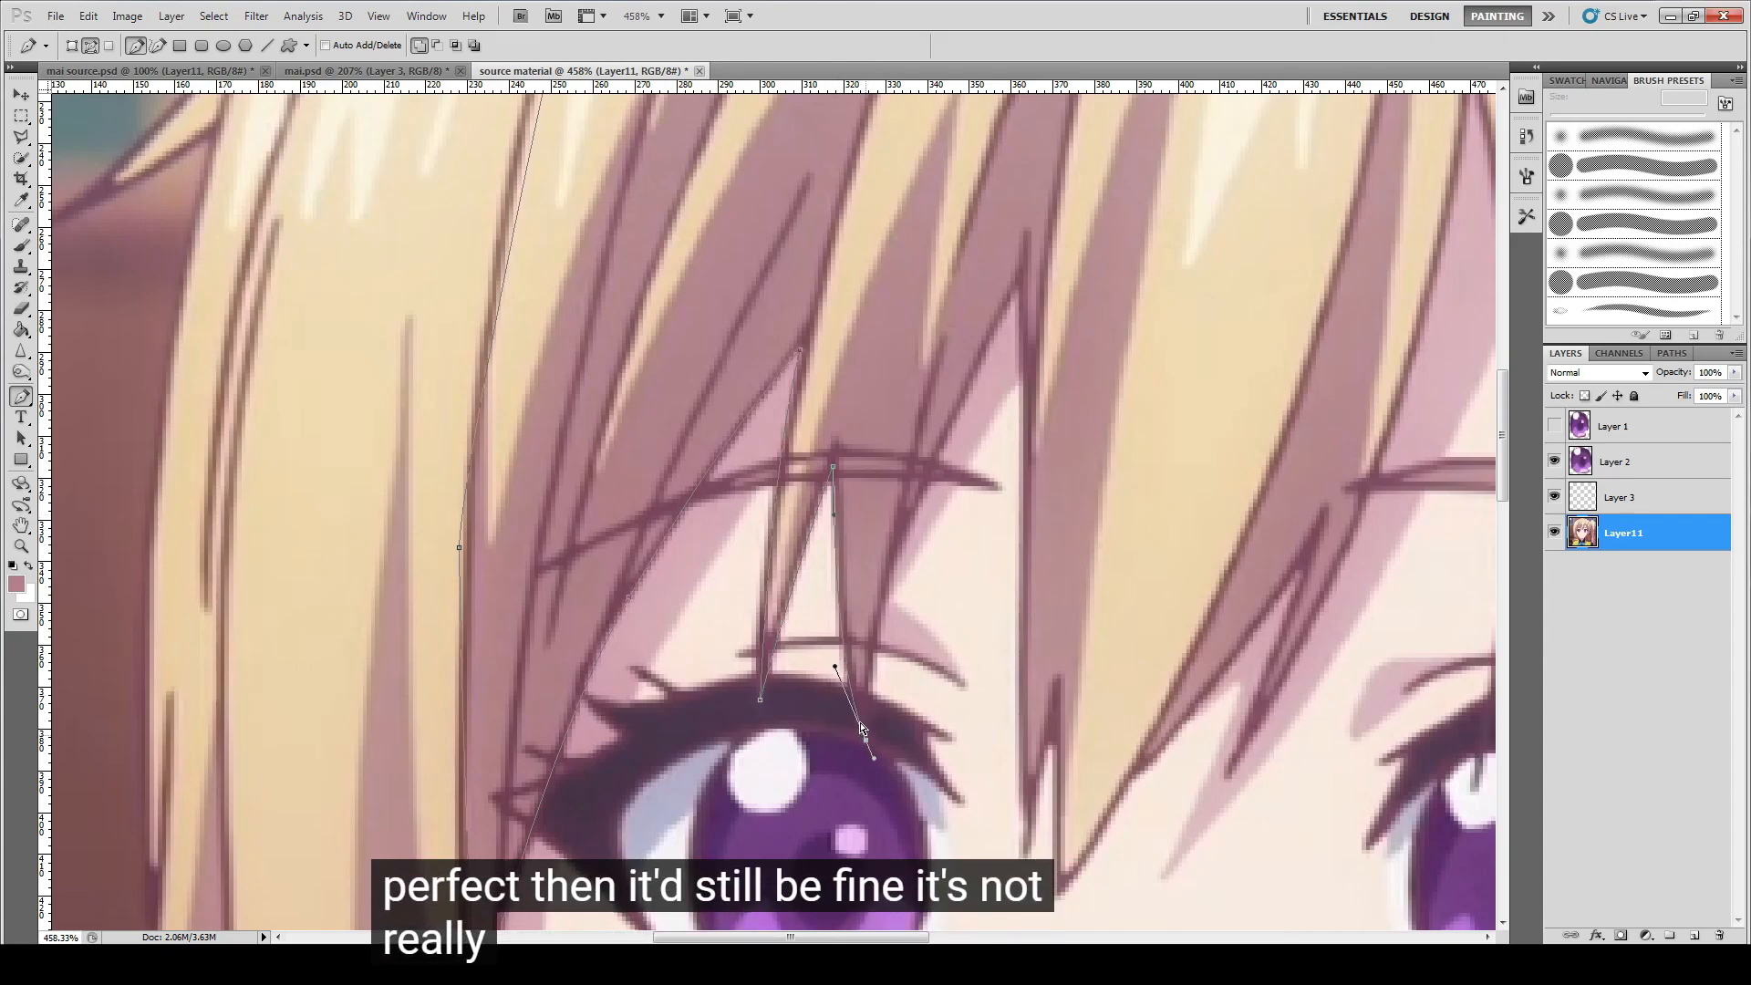
left_click_drag(832, 670, 831, 668)
left_click_drag(867, 745, 881, 677)
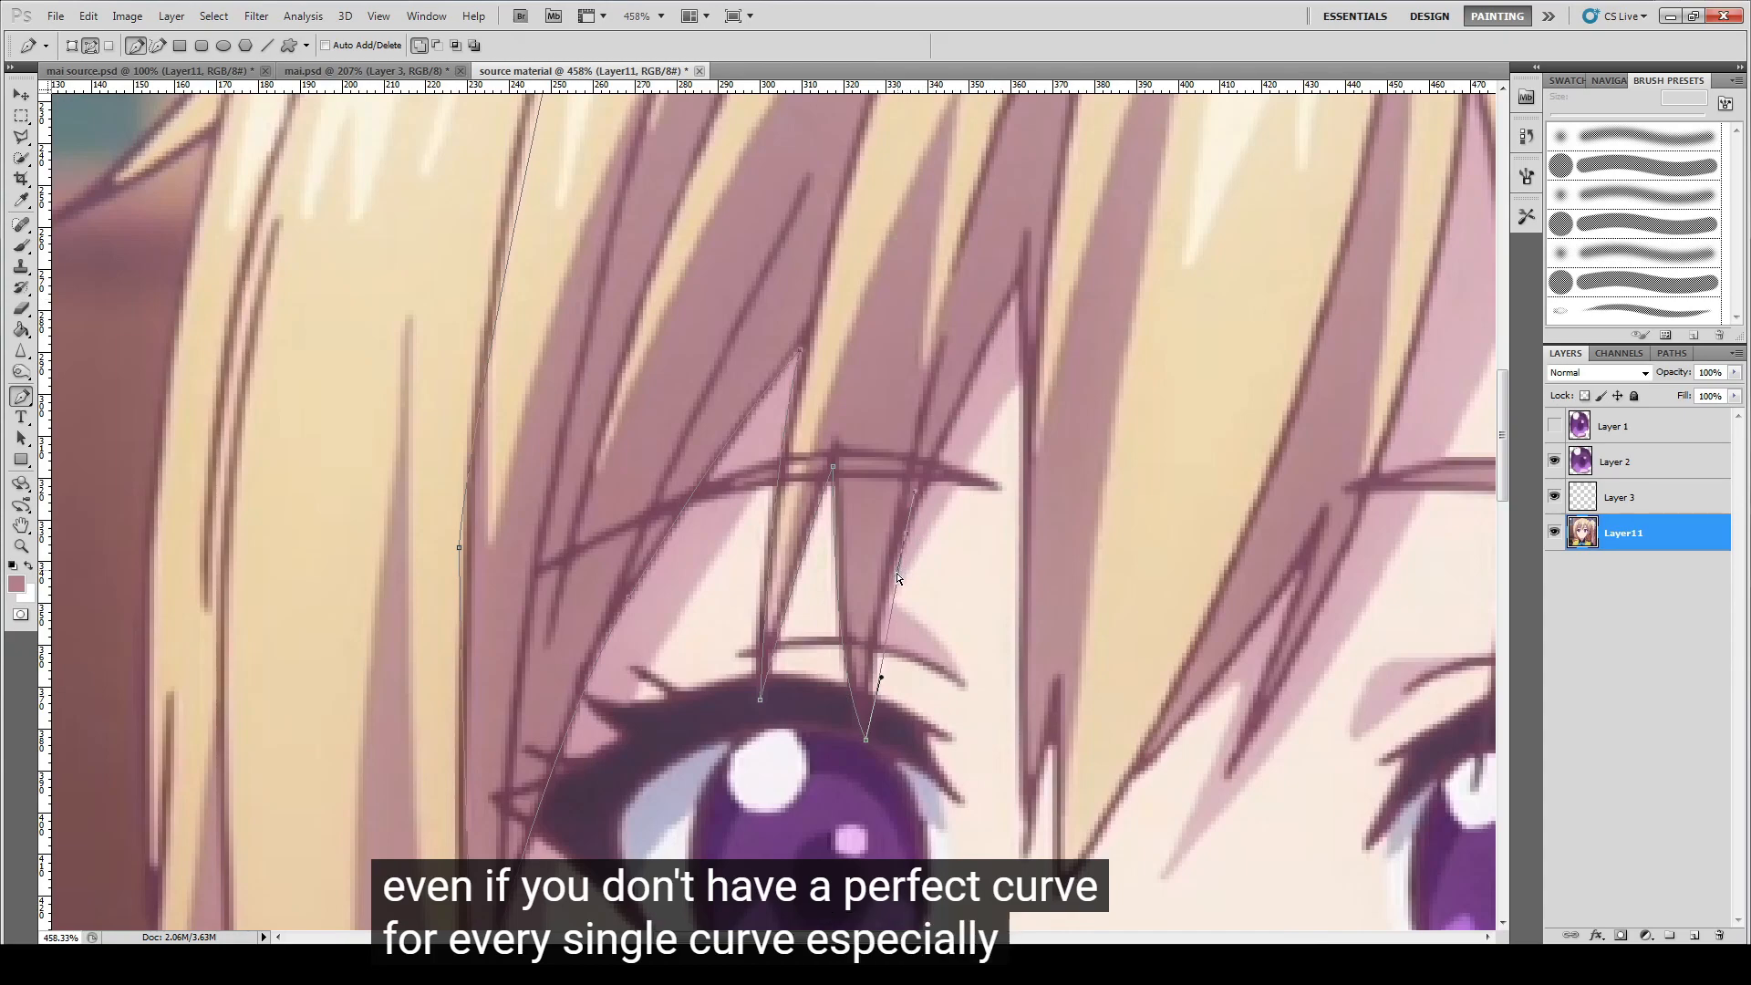
left_click_drag(894, 584, 878, 588)
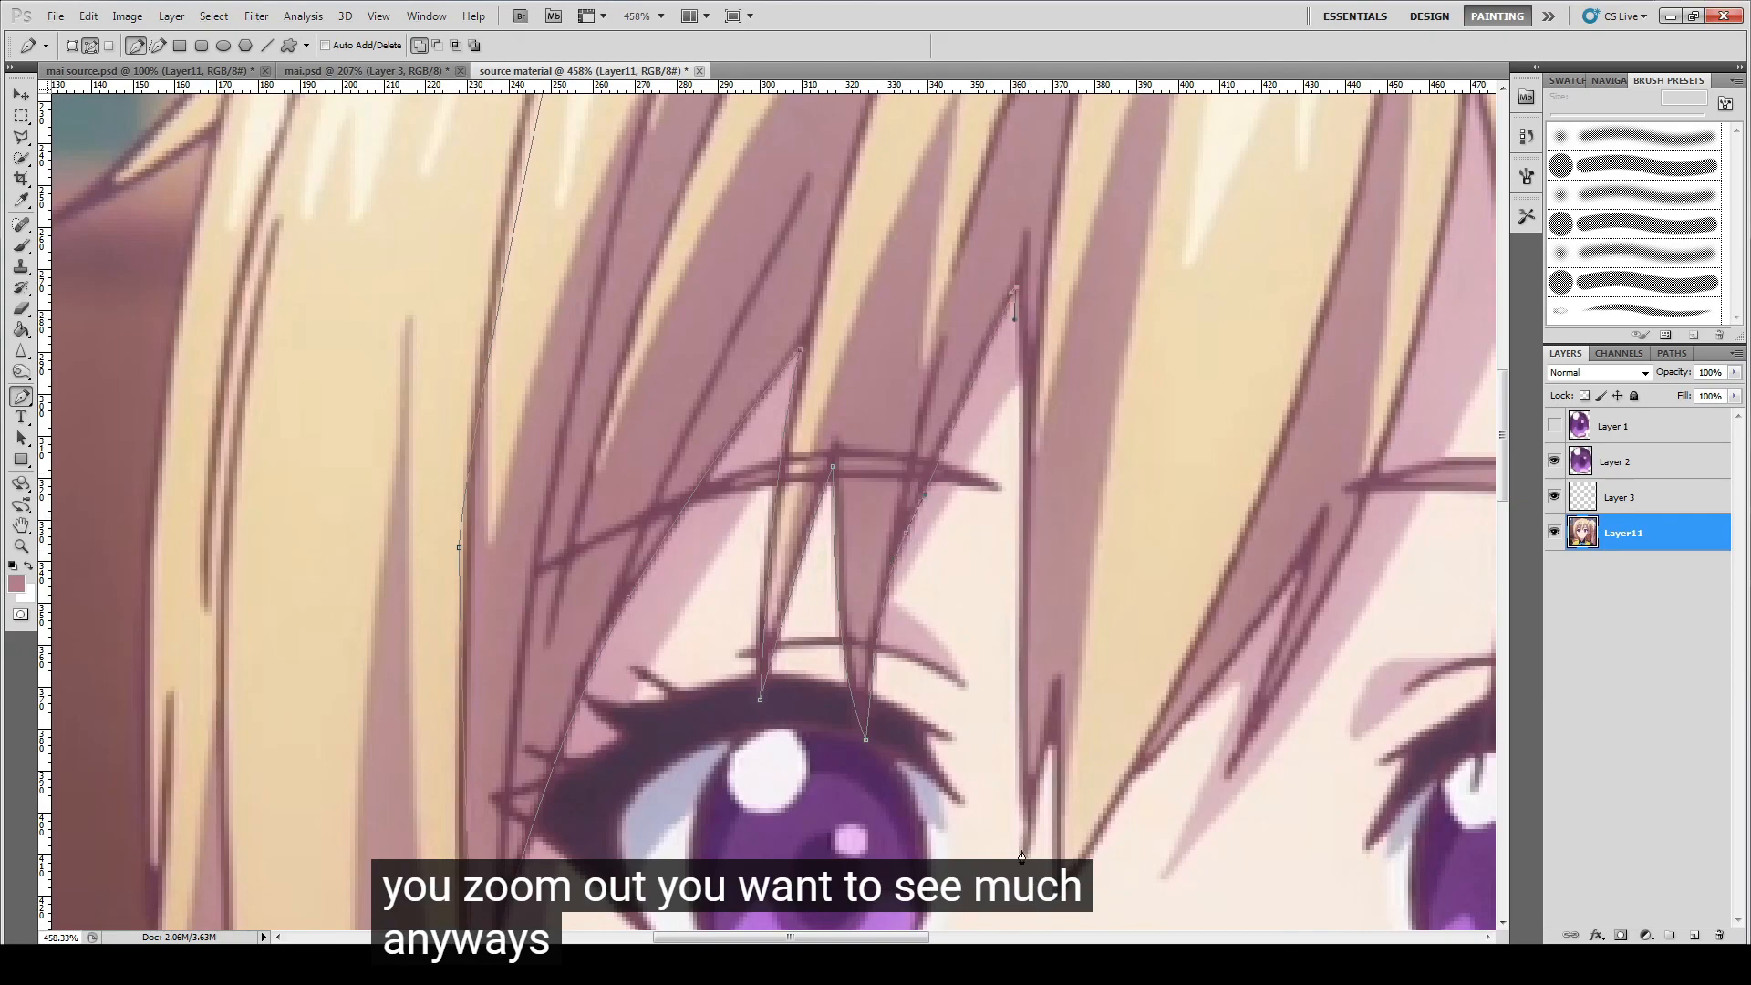
Trace the central bang's narrow side tip, notch and main tip, continuing along its edge to the small strand between the eyes.
left_click_drag(1021, 851, 1023, 861)
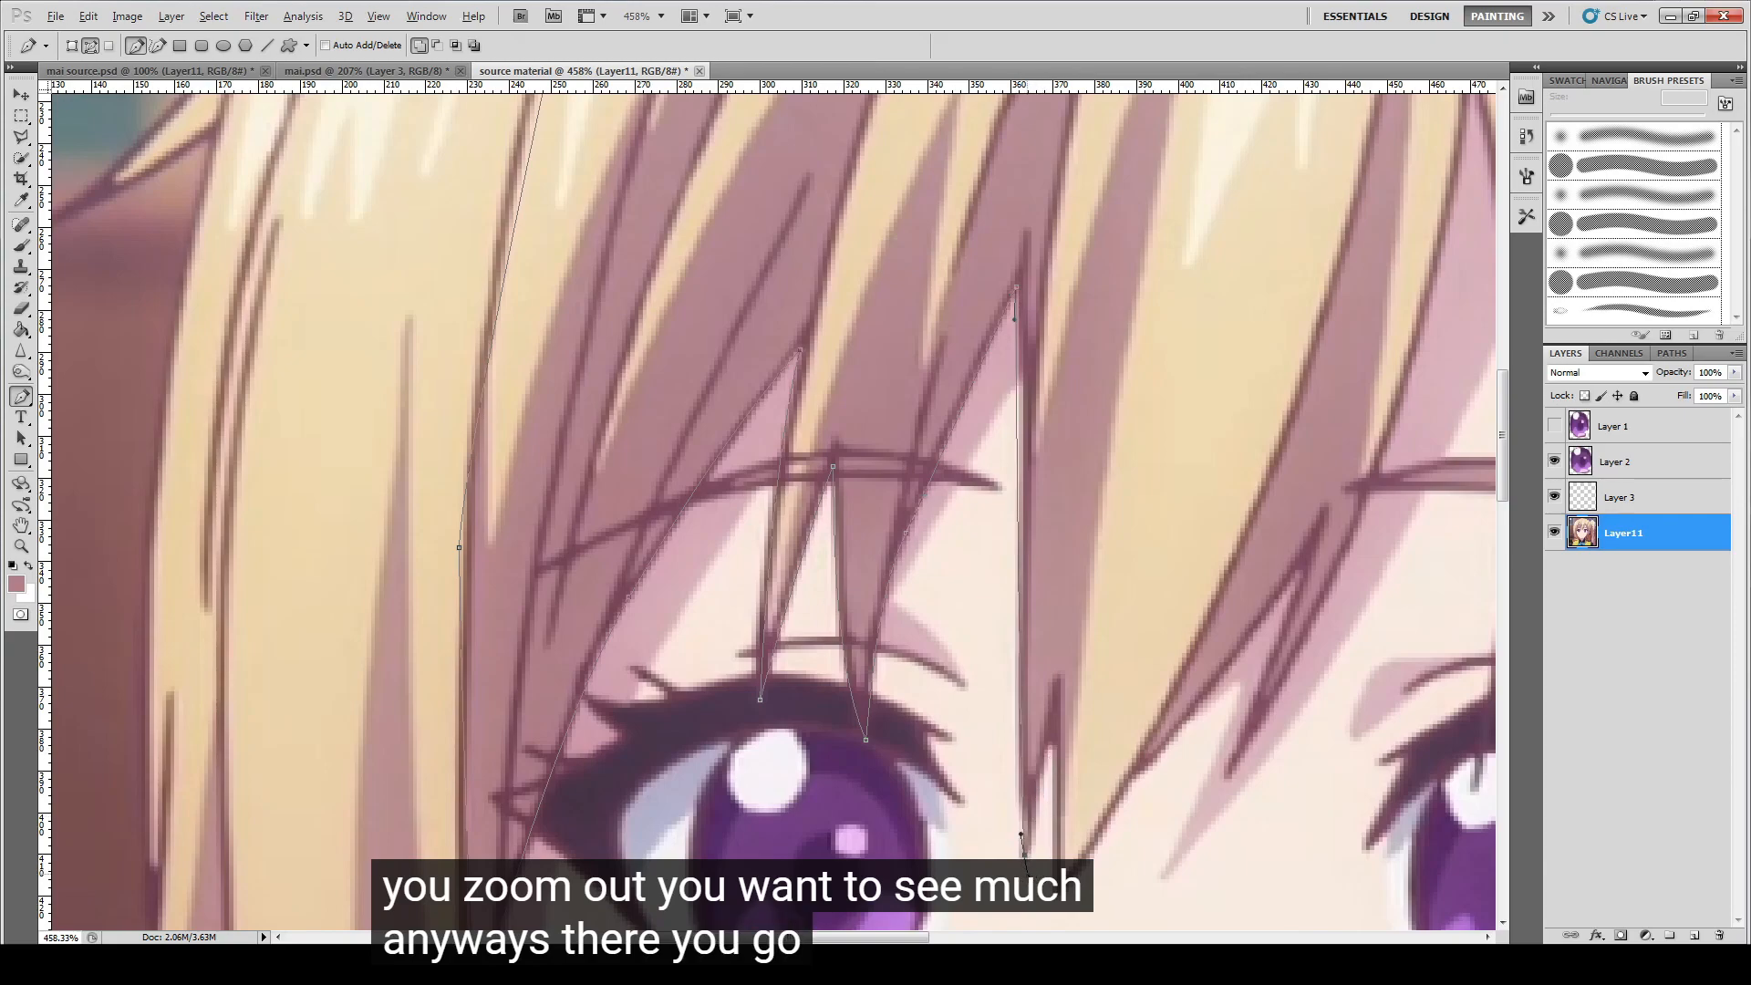
left_click_drag(1050, 748, 1051, 737)
left_click(1051, 737, "alt")
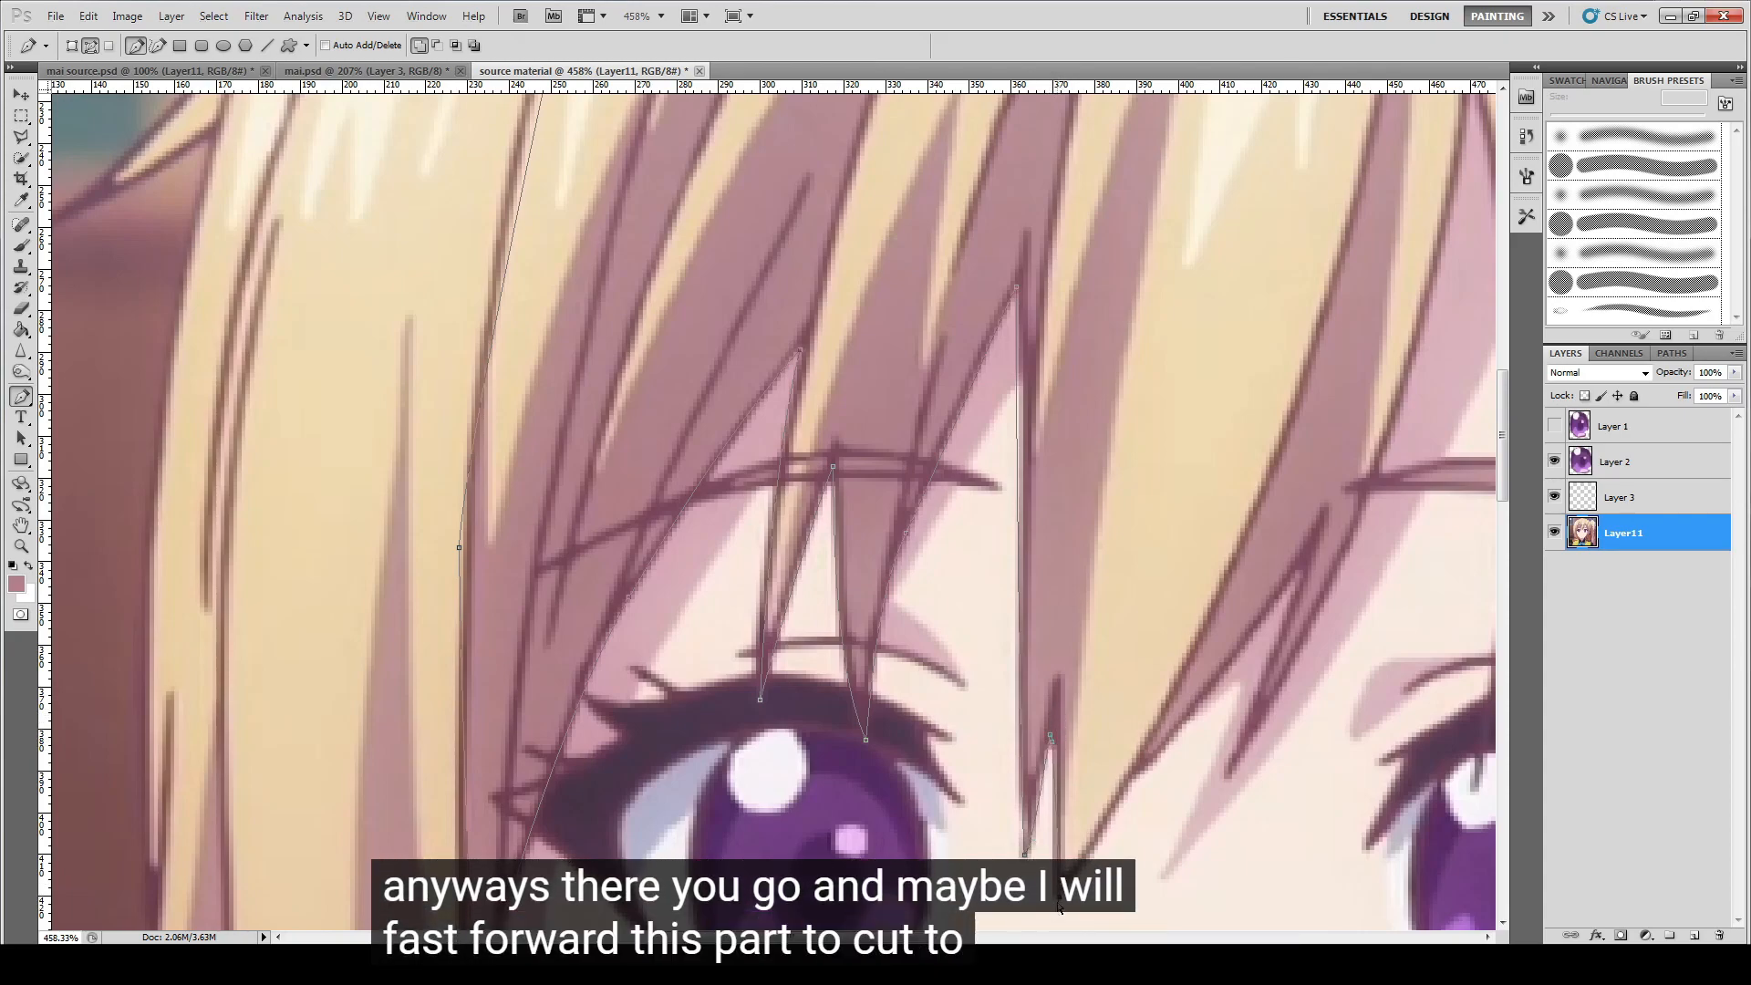
left_click_drag(1056, 903, 1081, 874)
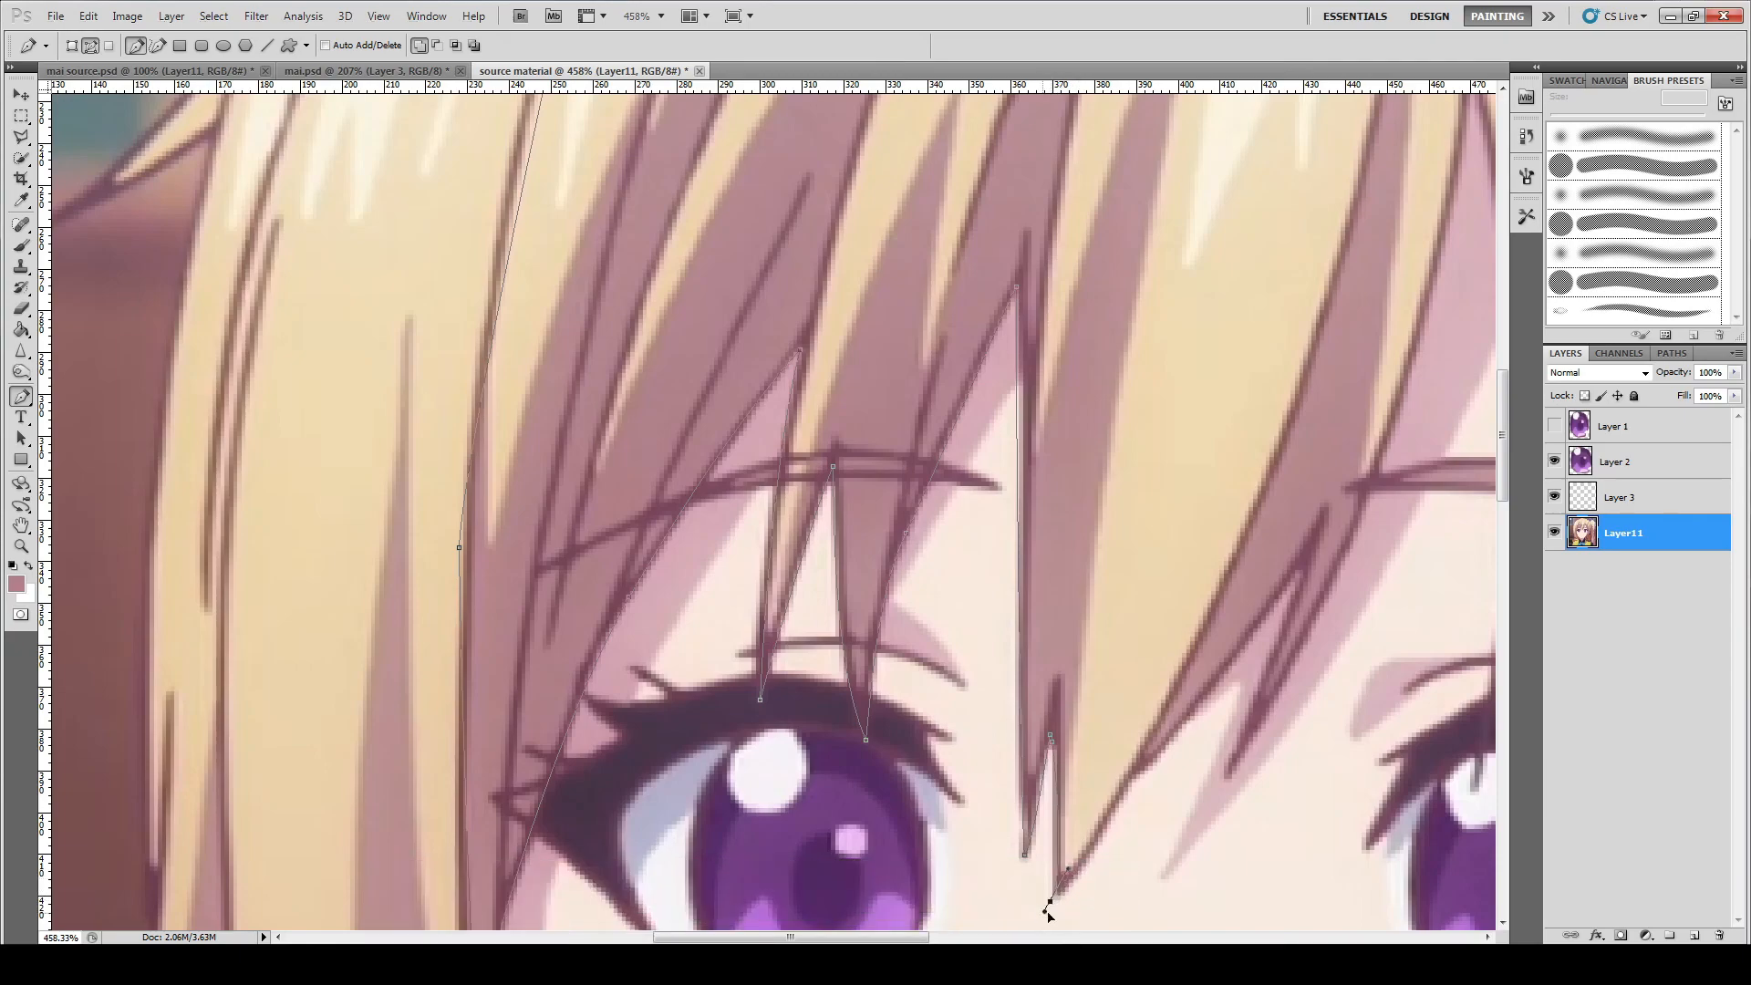
left_click_drag(1103, 814, 1019, 825)
left_click_drag(973, 886, 979, 825)
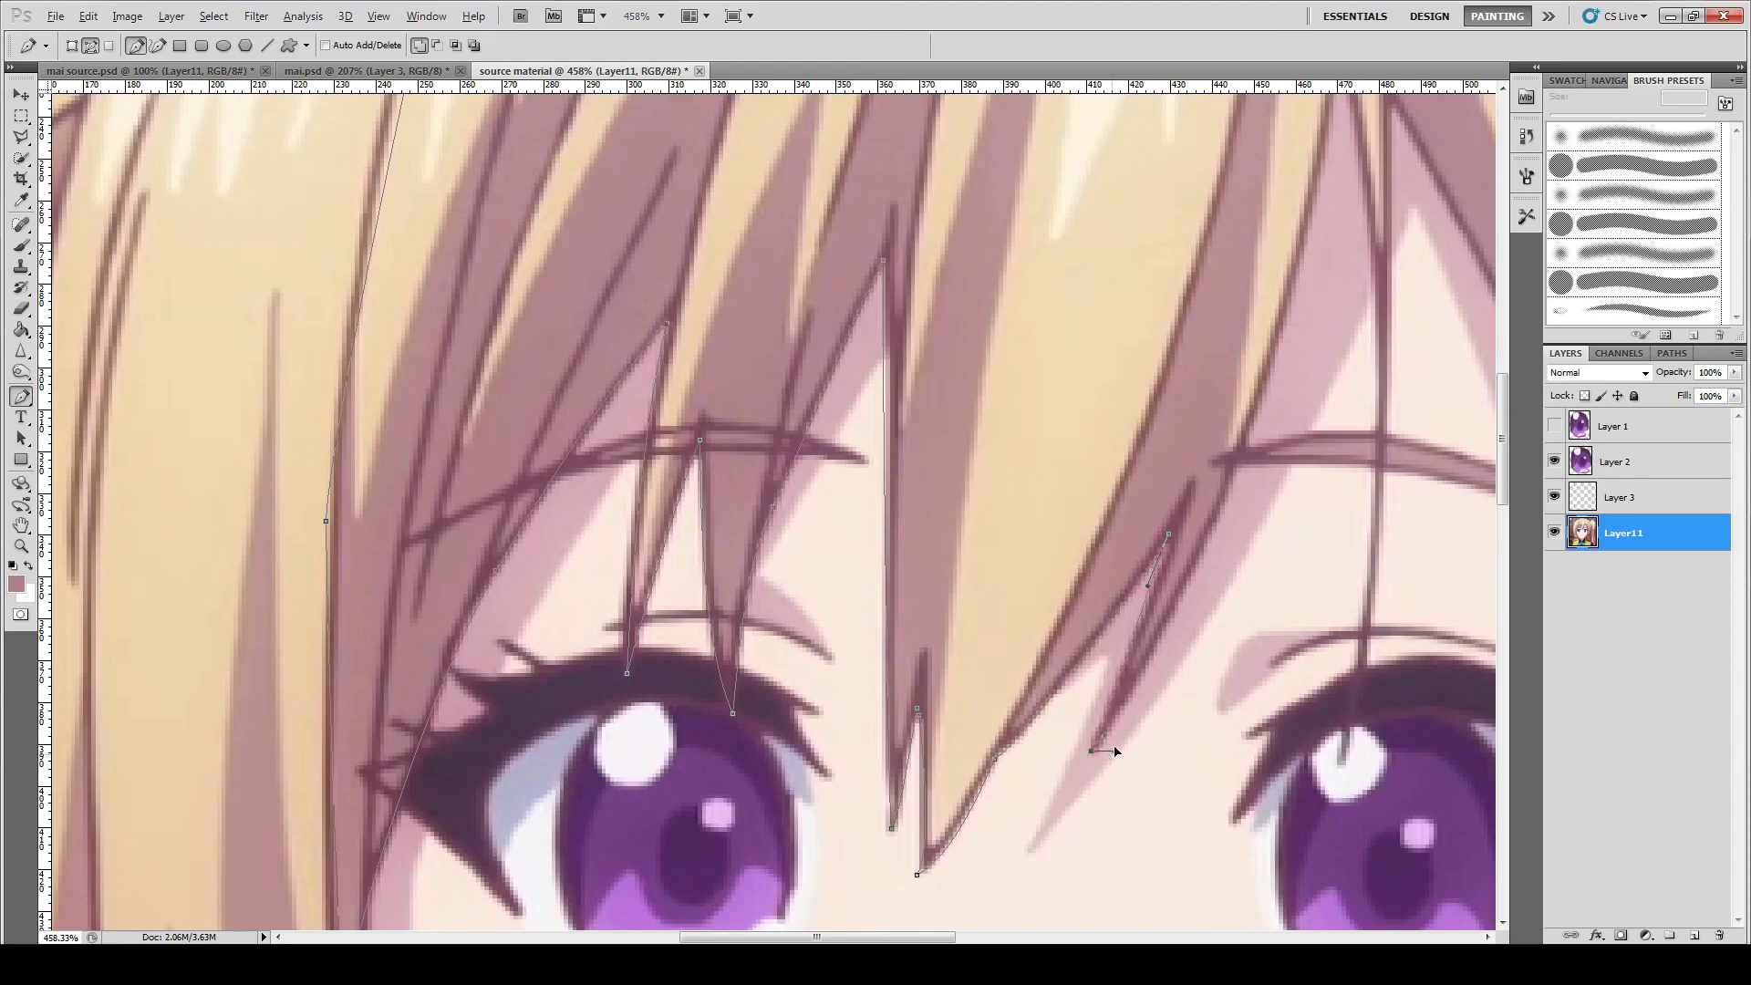
Continue the path from the small strand's tip up to the hair parting above the right eye, curving it along the bang's edge.
left_click_drag(1317, 392, 899, 775)
scroll(903, 657, "down", 3)
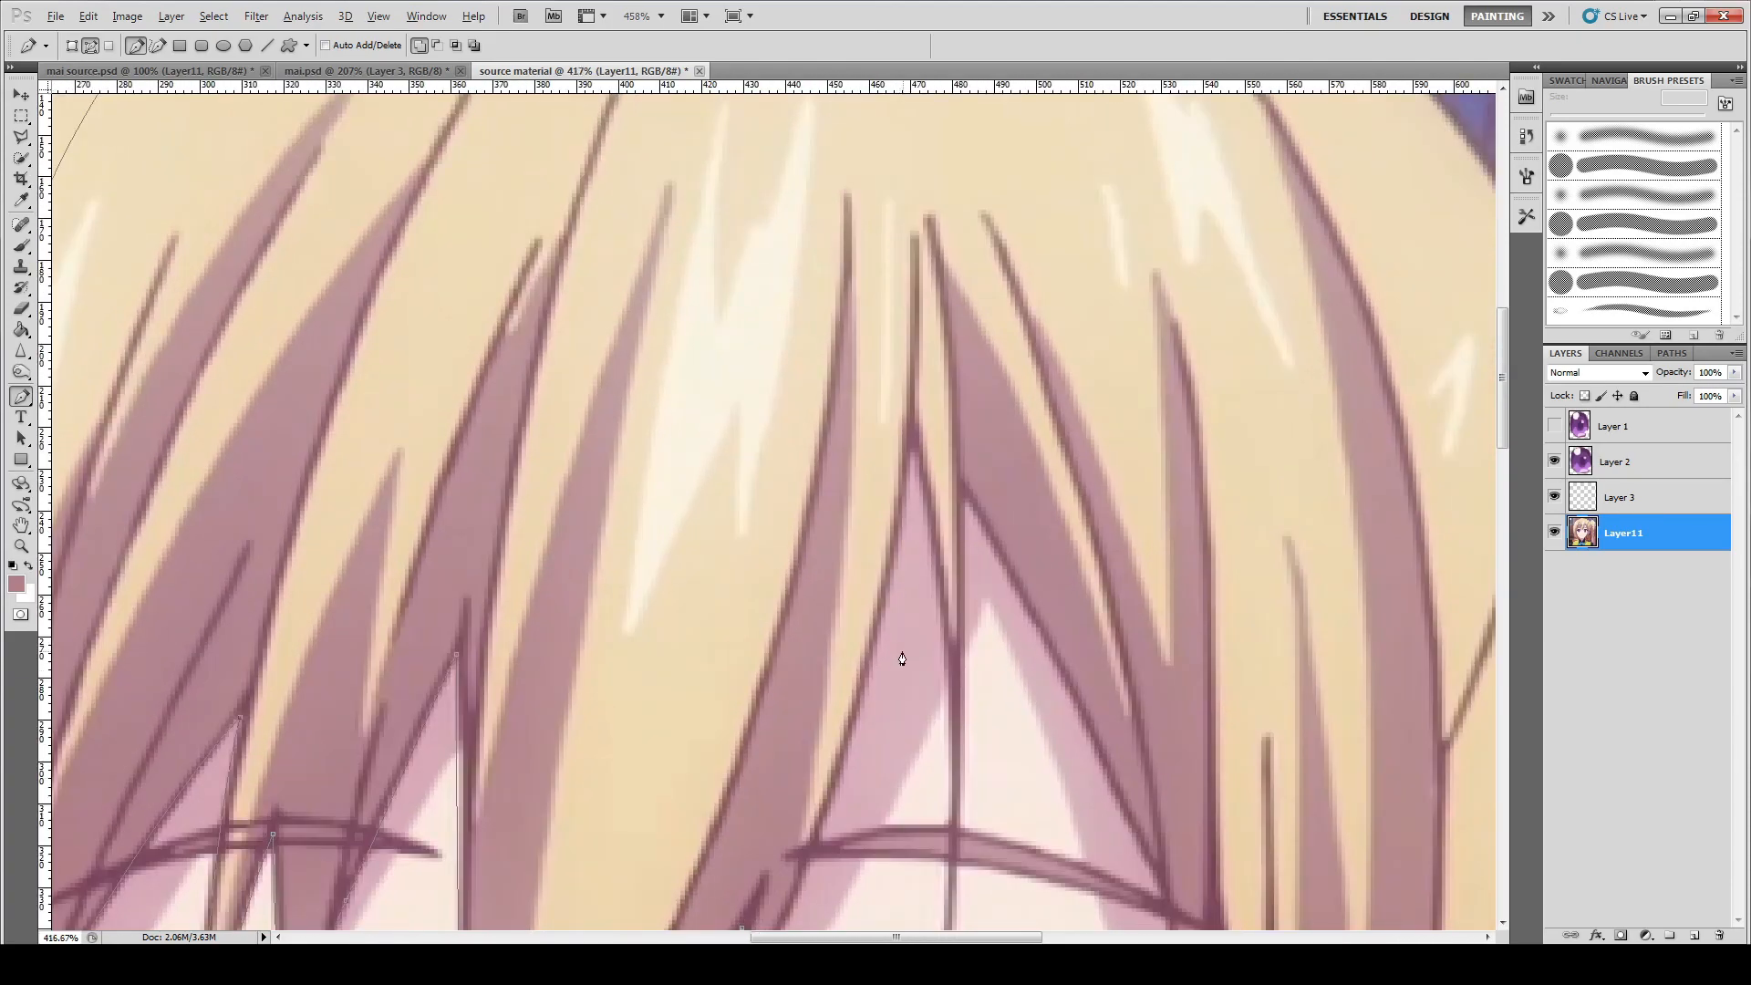
left_click_drag(913, 502, 893, 712)
left_click_drag(915, 803, 940, 574)
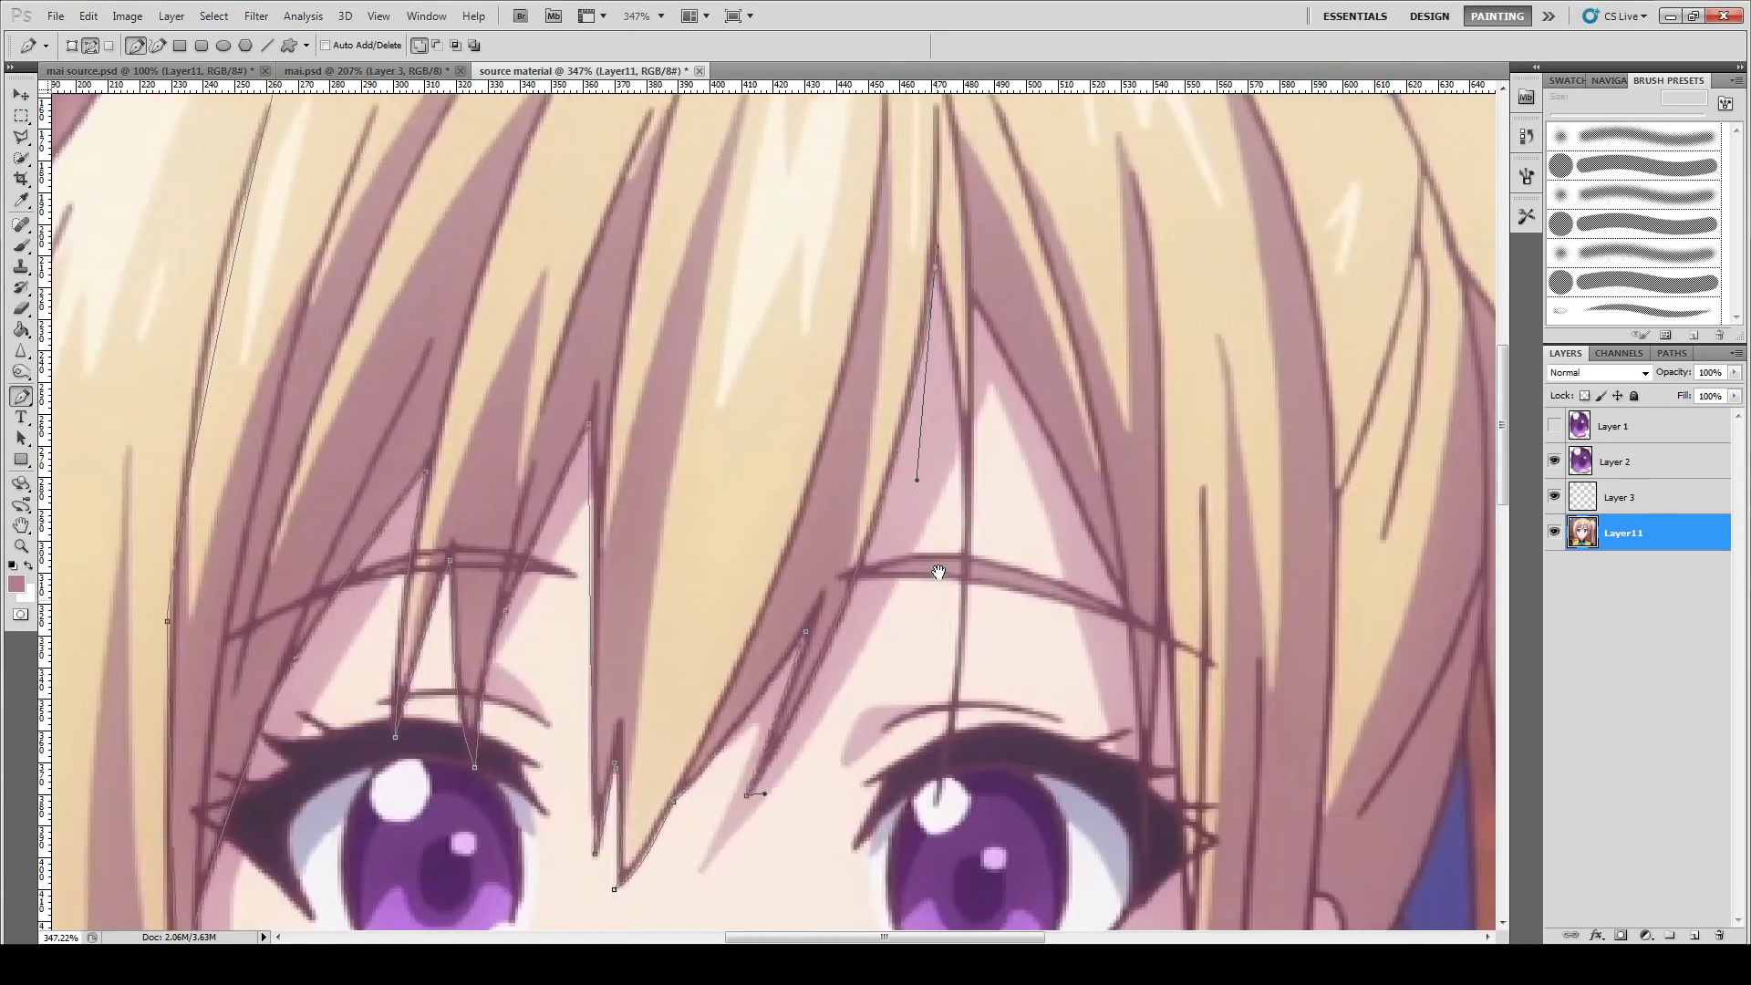
left_click_drag(766, 801, 815, 723)
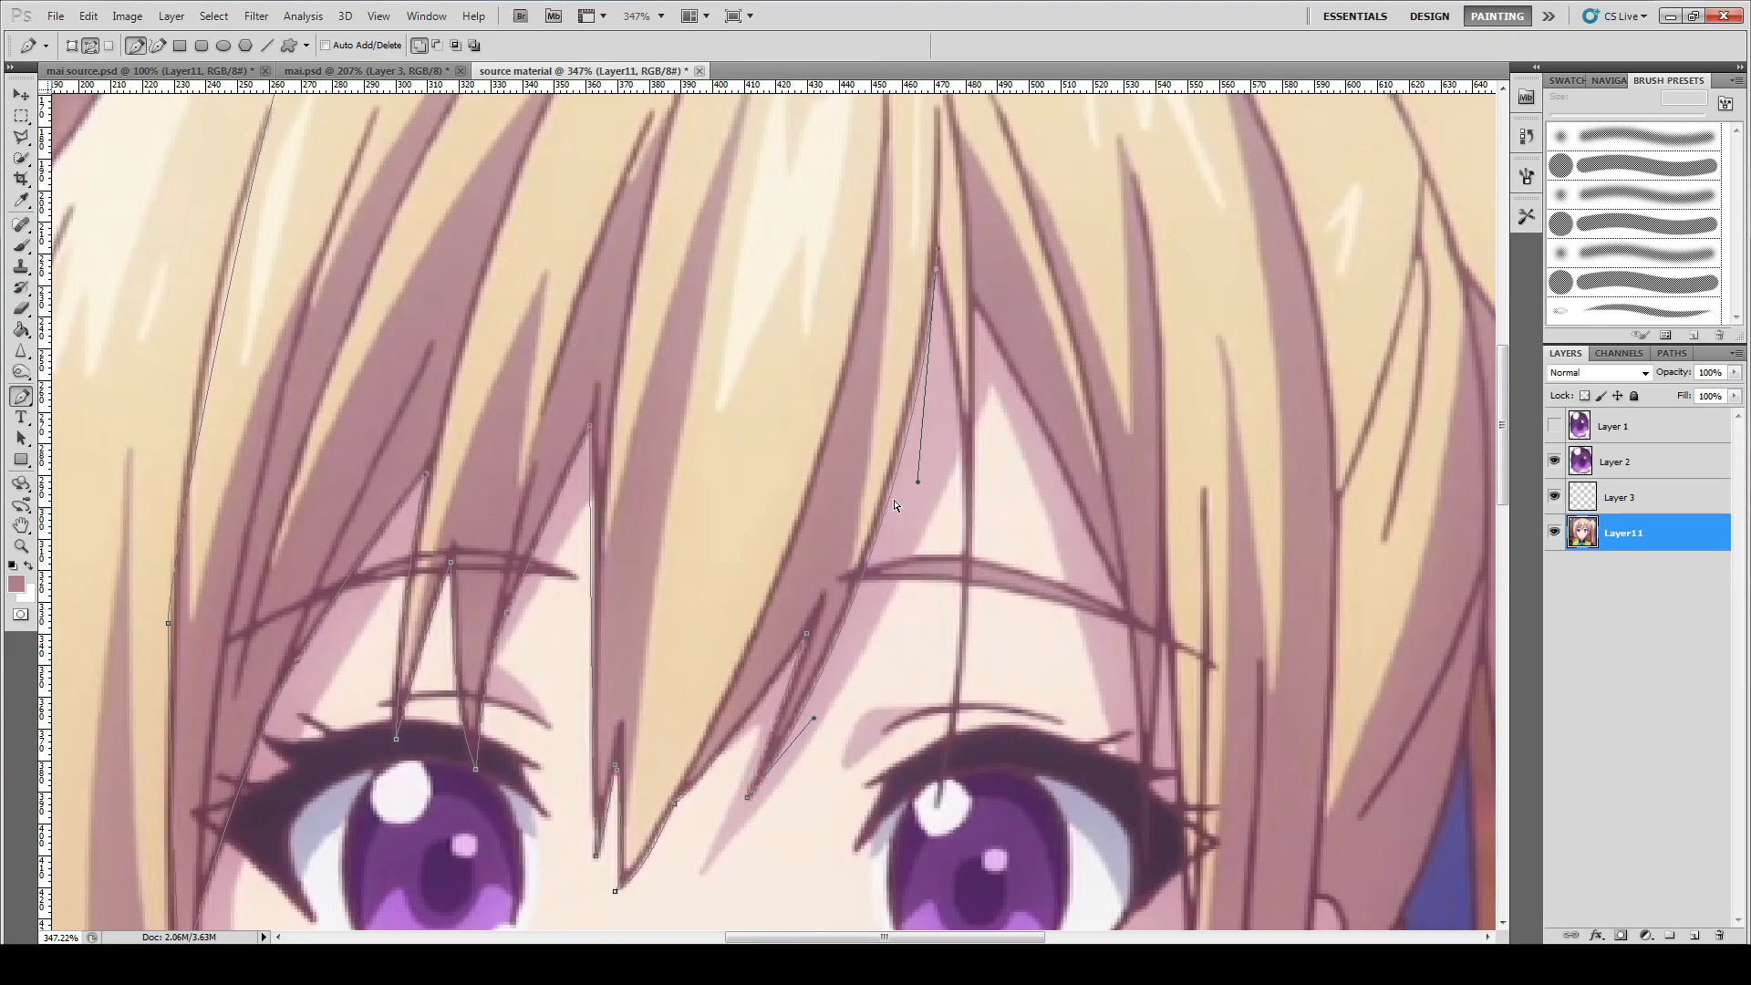
left_click_drag(920, 484, 911, 479)
Outline the long thin strand falling over the right eye, down to its tip and back up to the parting.
left_click(940, 804)
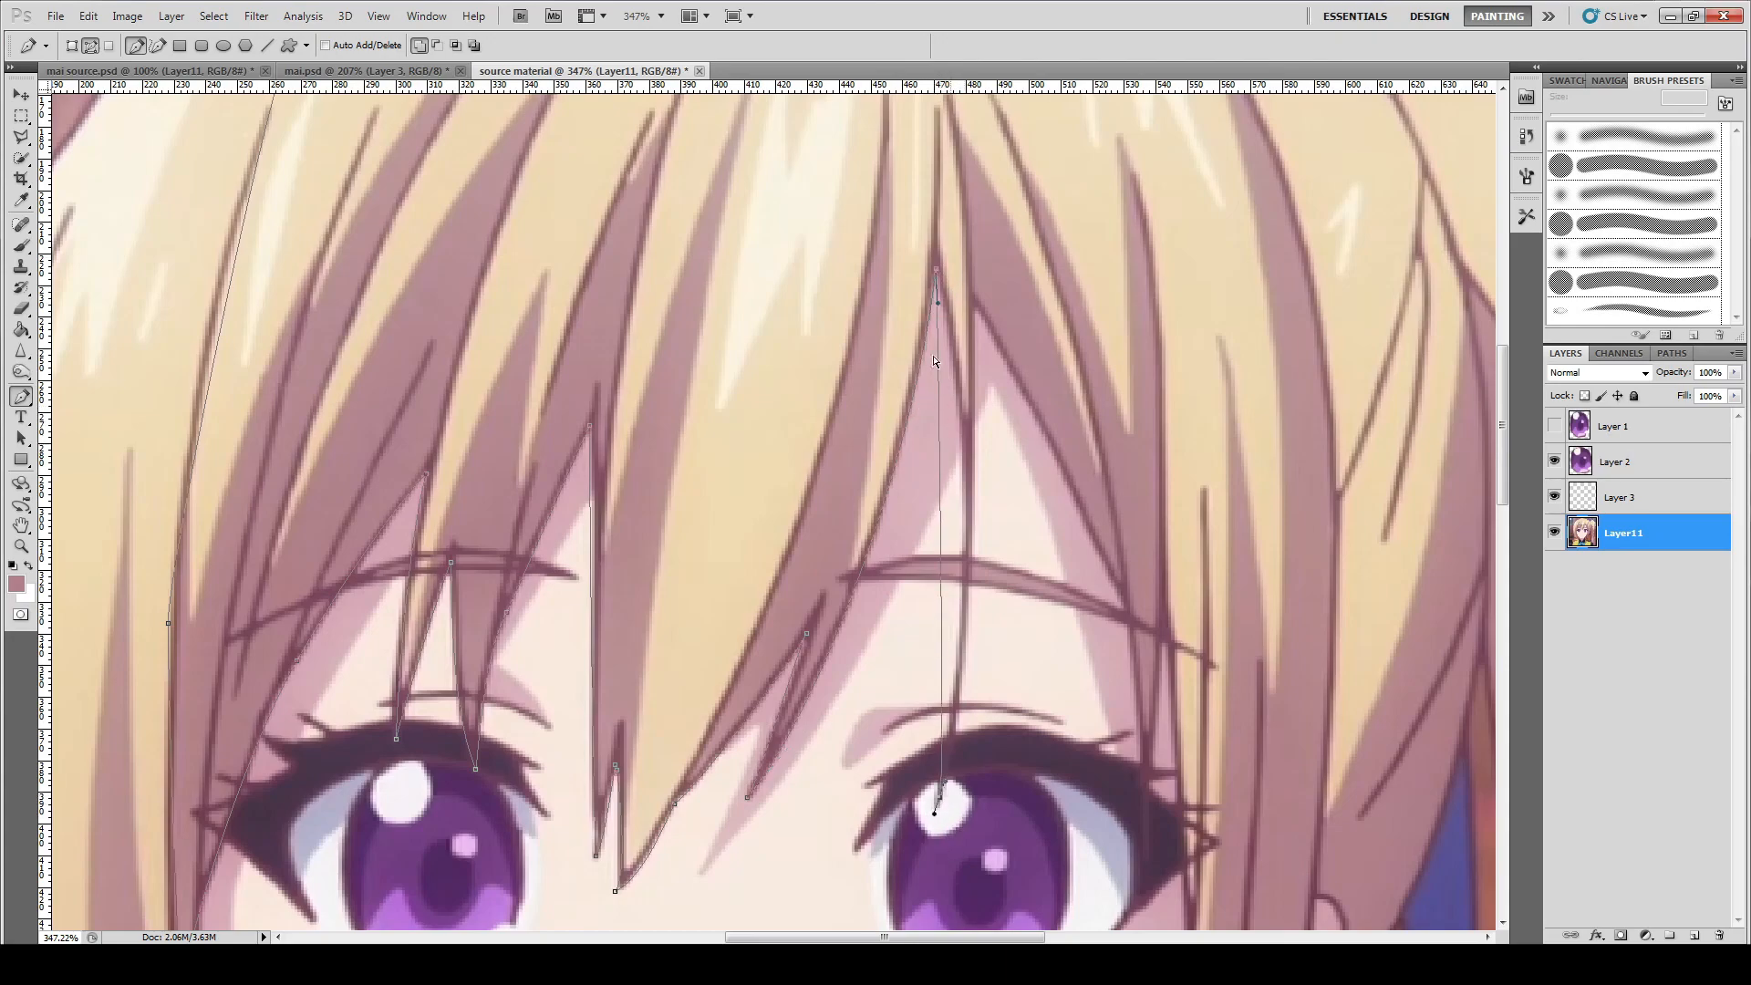
left_click_drag(941, 309, 967, 328)
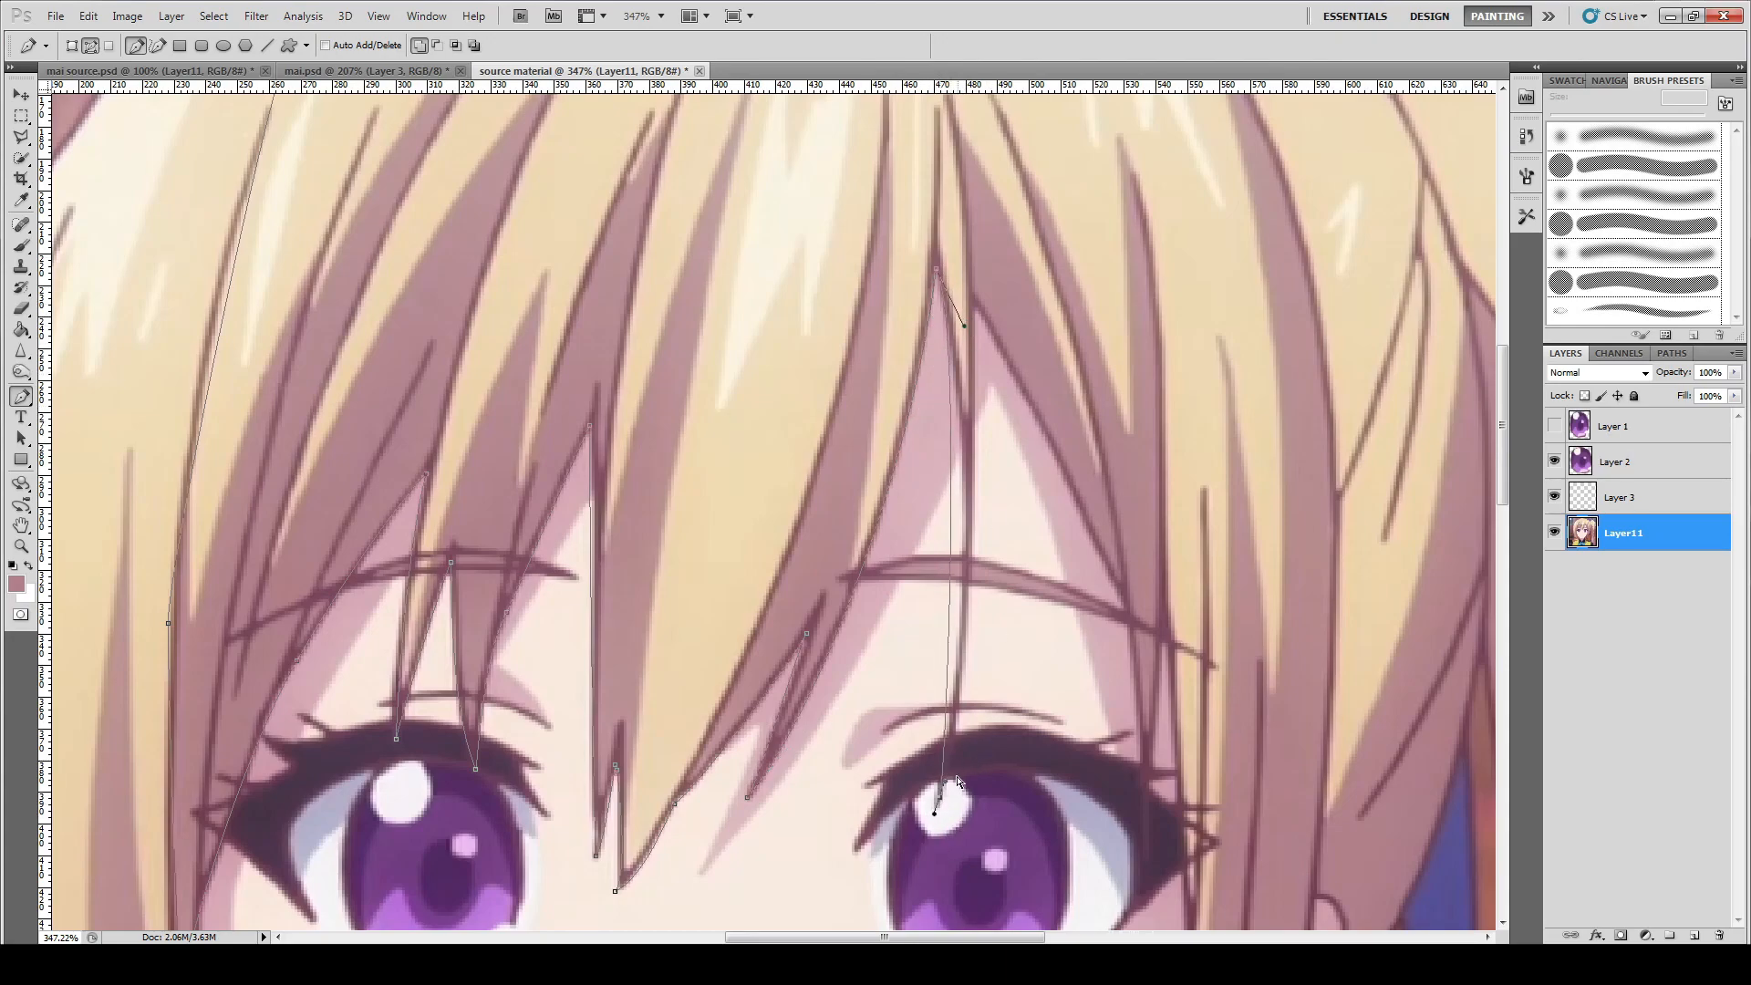
left_click_drag(947, 786, 974, 664)
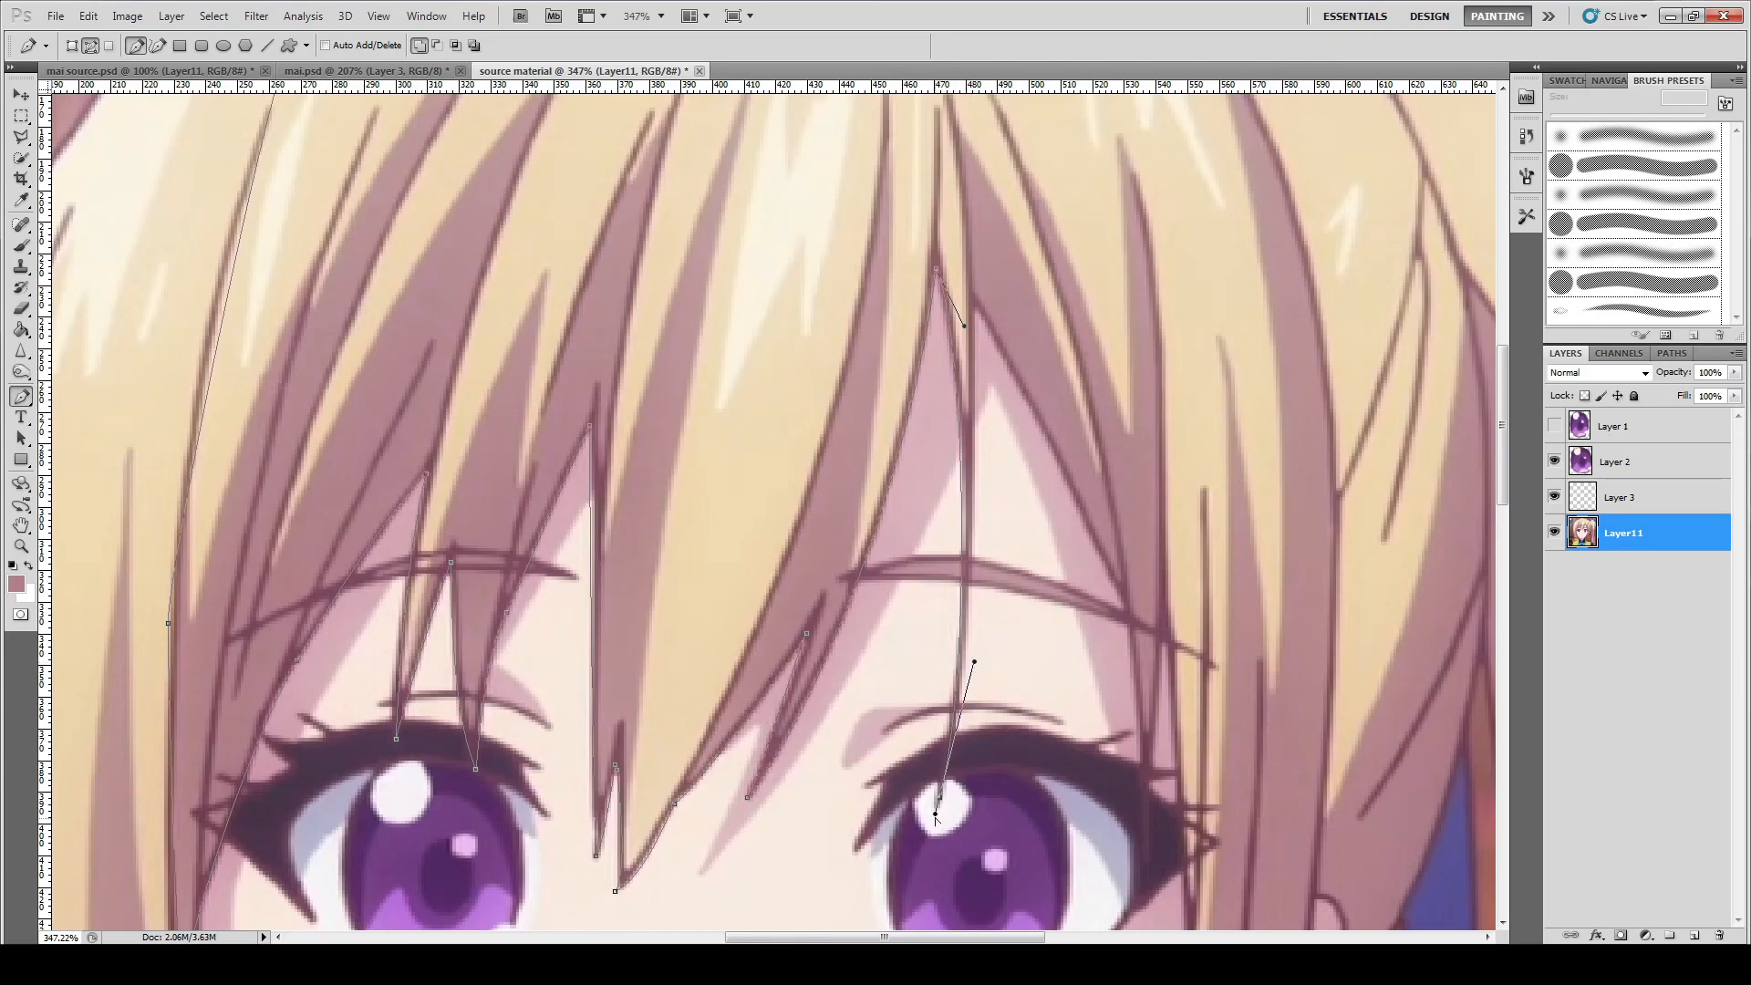
left_click_drag(974, 511, 975, 313)
left_click_drag(982, 383, 987, 413)
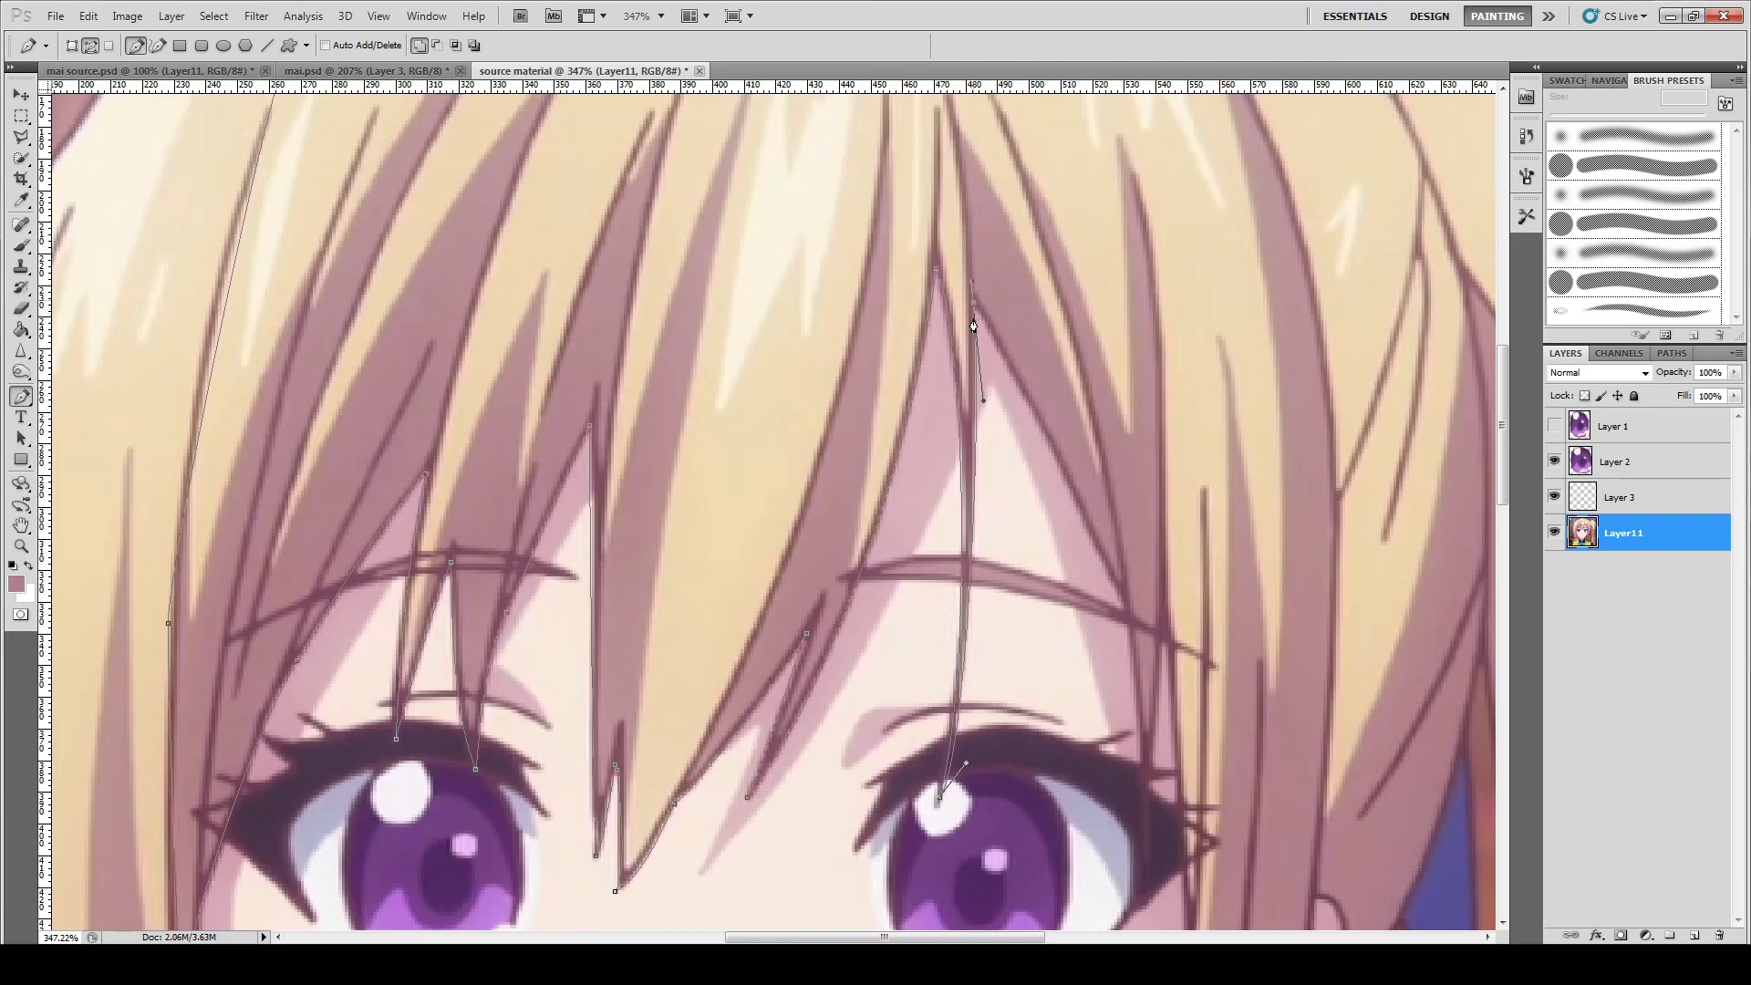
Trace the bangs down to the strand tip at the right eye's outer corner and back up to the next notch.
left_click_drag(1126, 604, 1108, 568)
left_click_drag(1149, 872, 1141, 908)
left_click_drag(1122, 652, 1130, 655)
left_click_drag(1160, 808, 1089, 720)
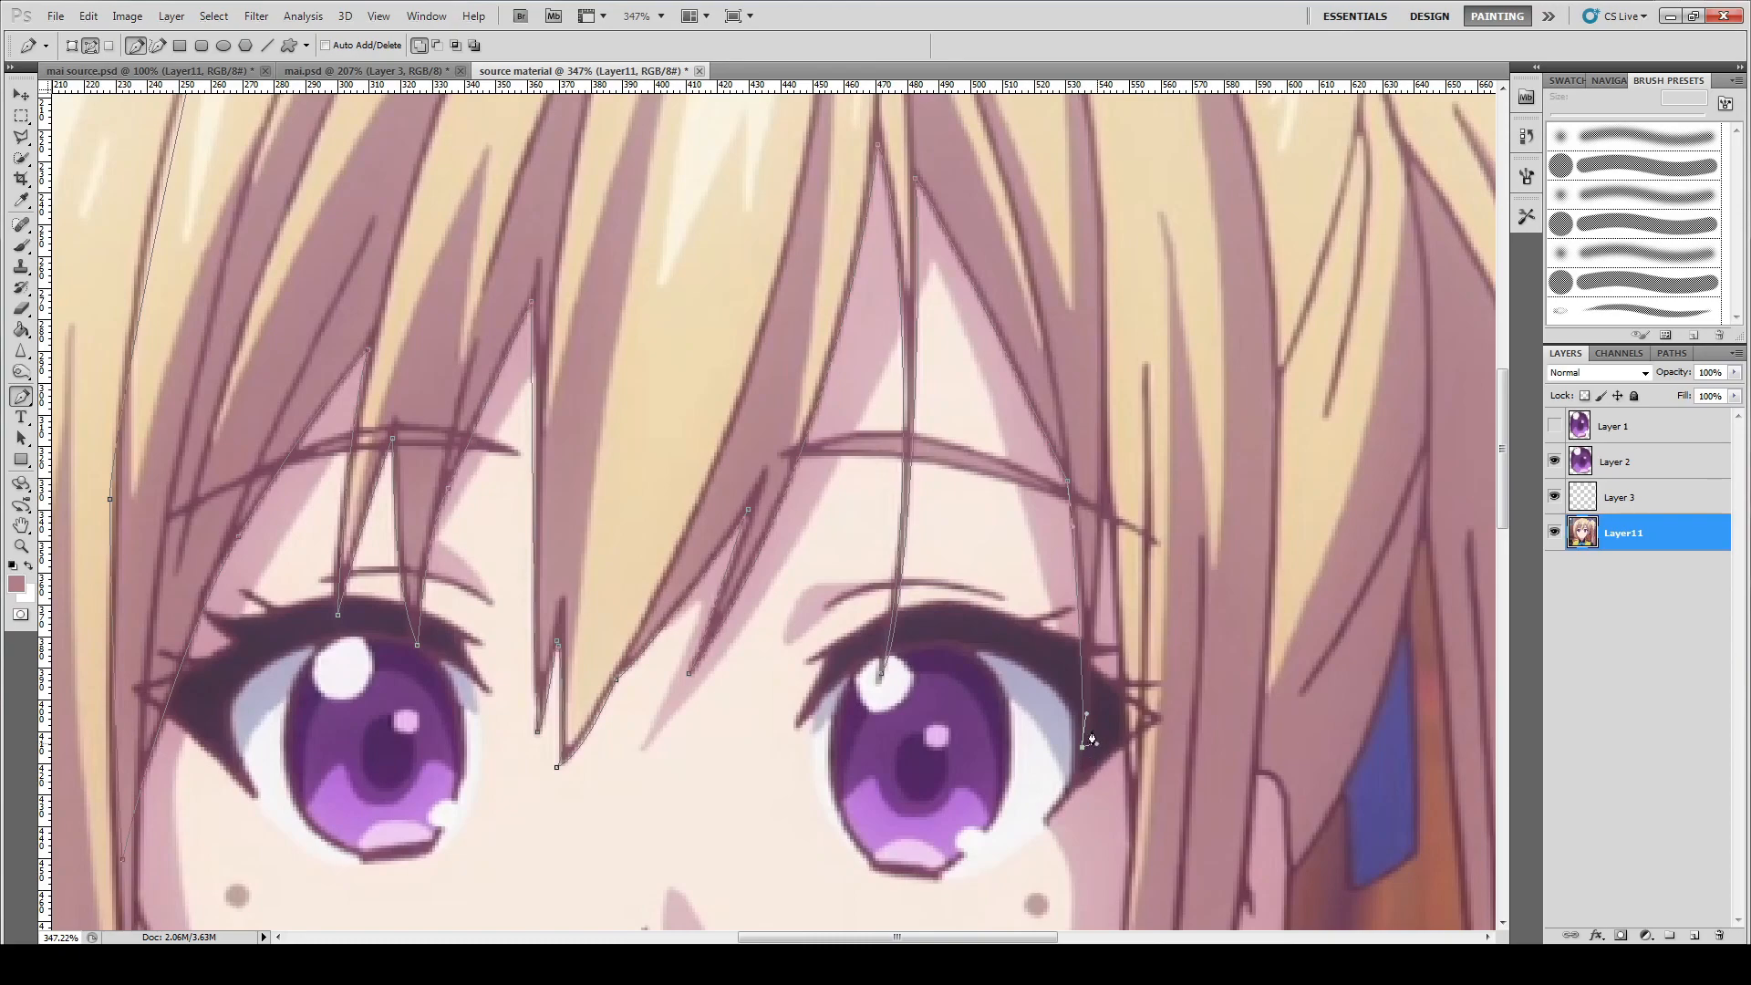
left_click_drag(1068, 527, 1079, 531)
left_click(1103, 502, "ctrl")
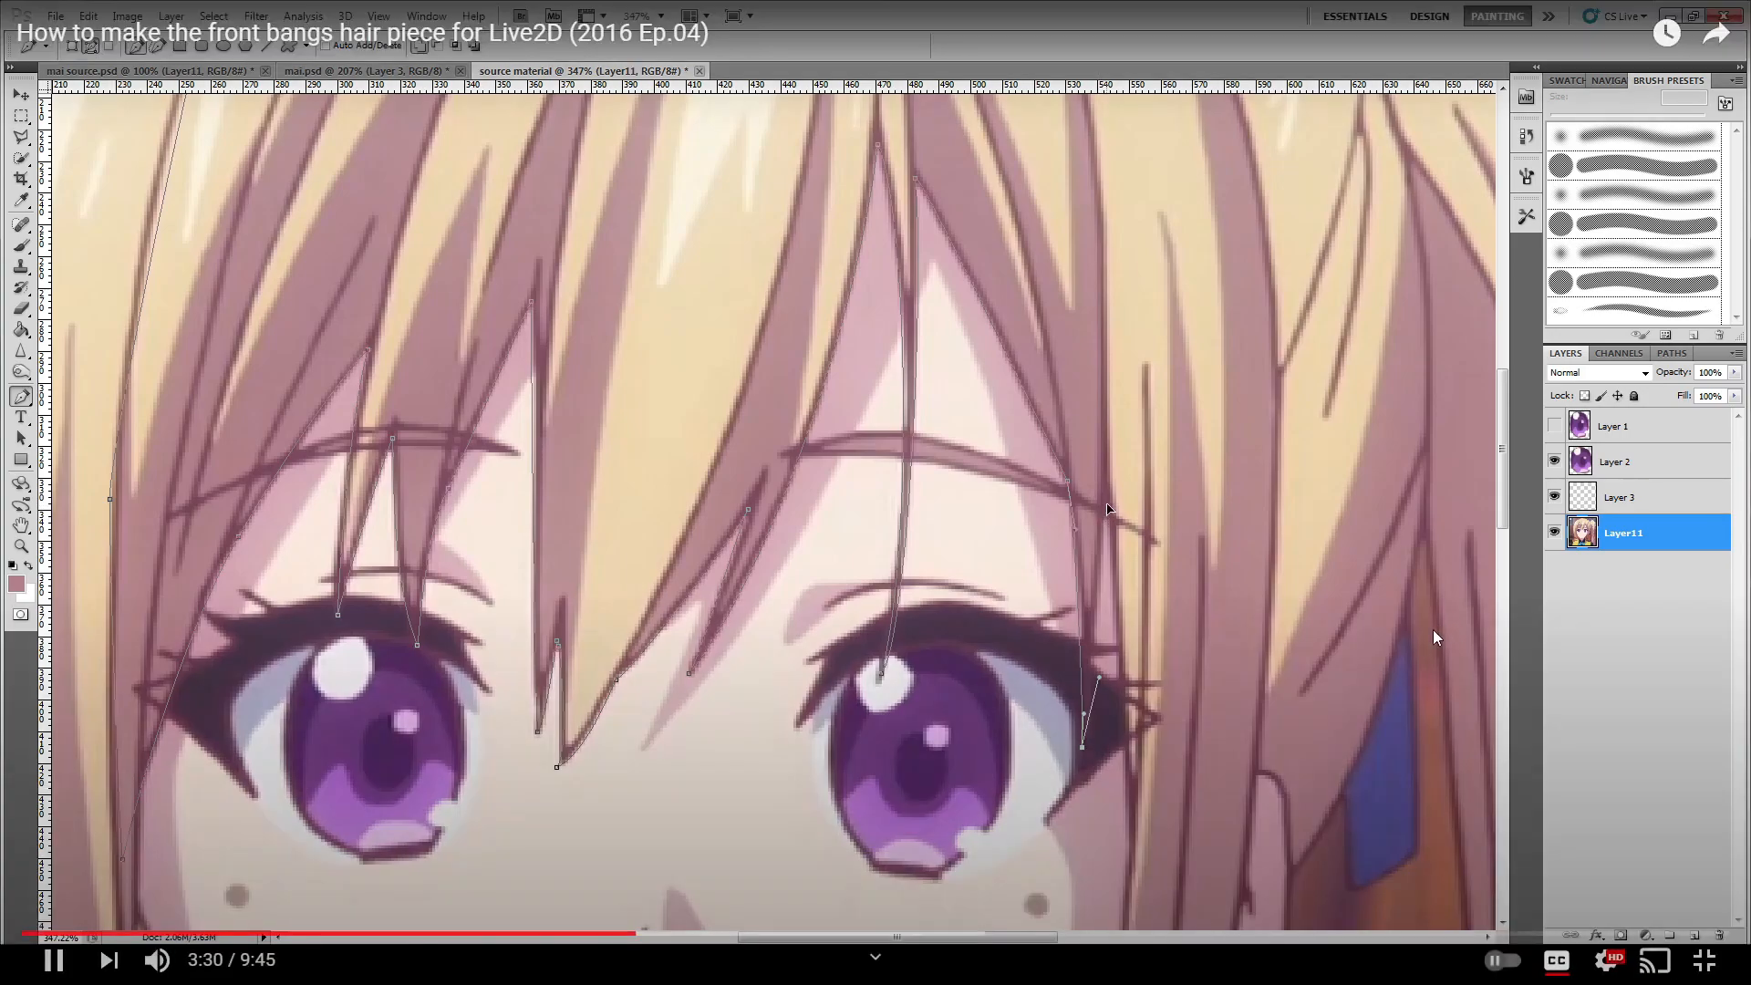
Restore the front bangs tutorial to full screen and skip ahead to the completed outline of the bangs.
double_click(1398, 640)
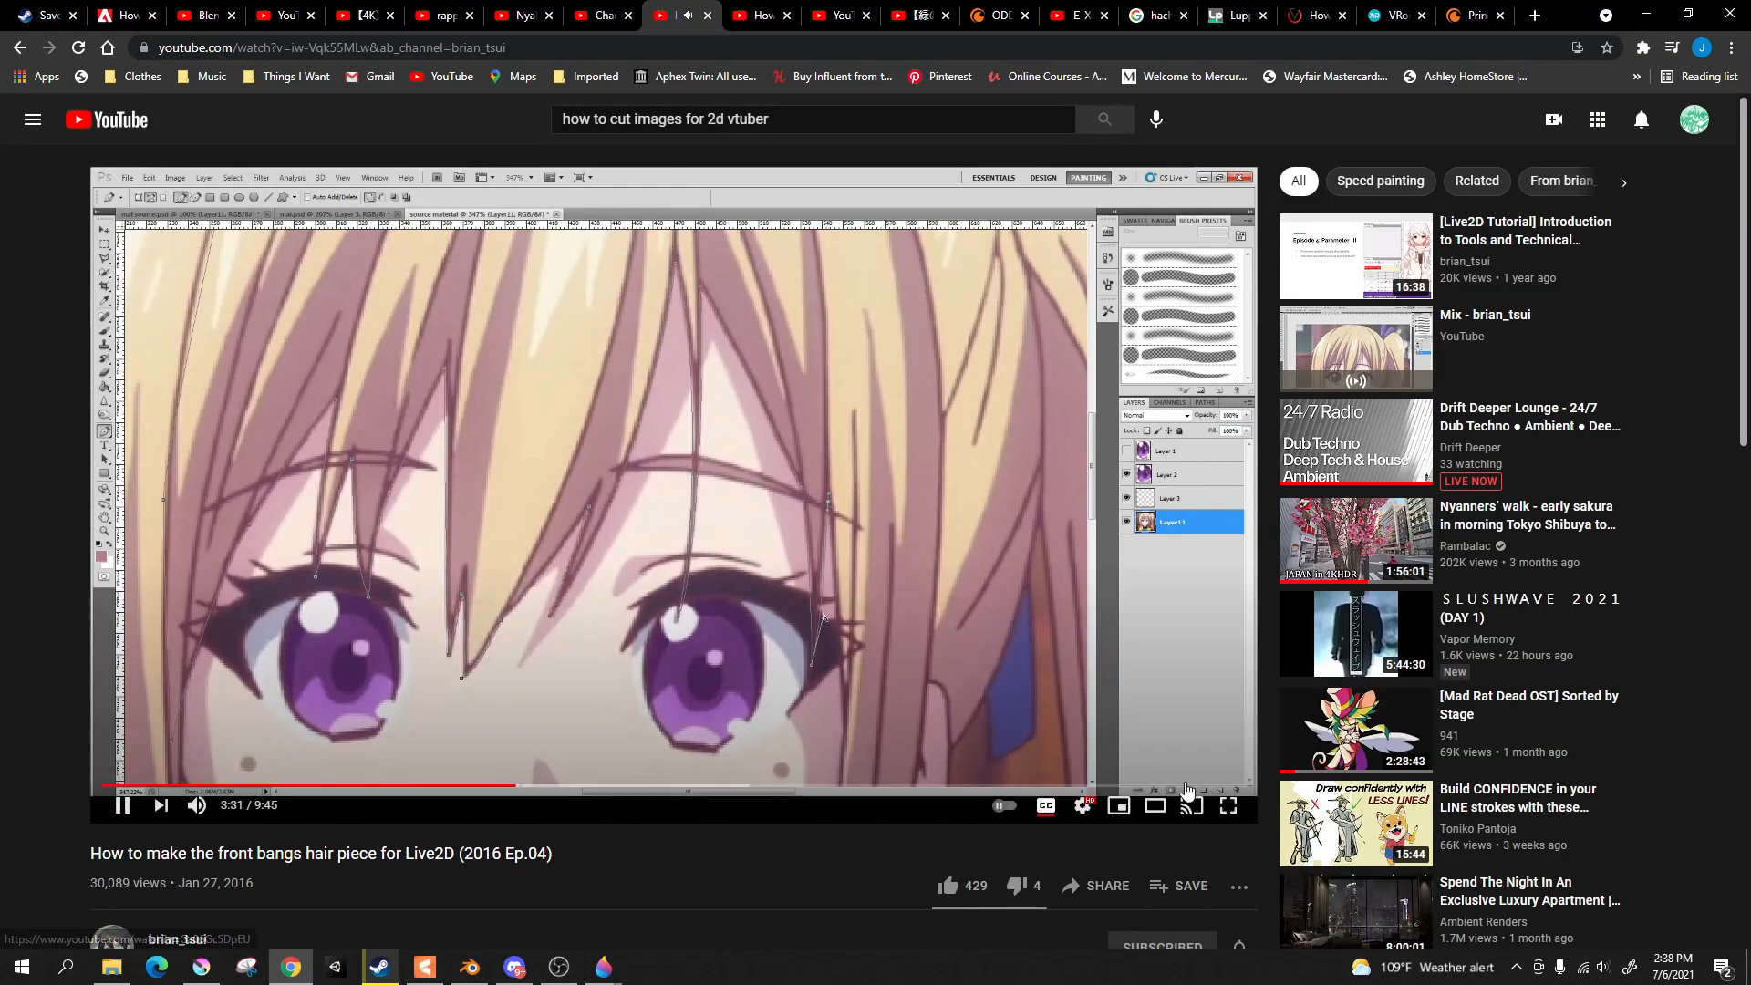
left_click(1236, 803)
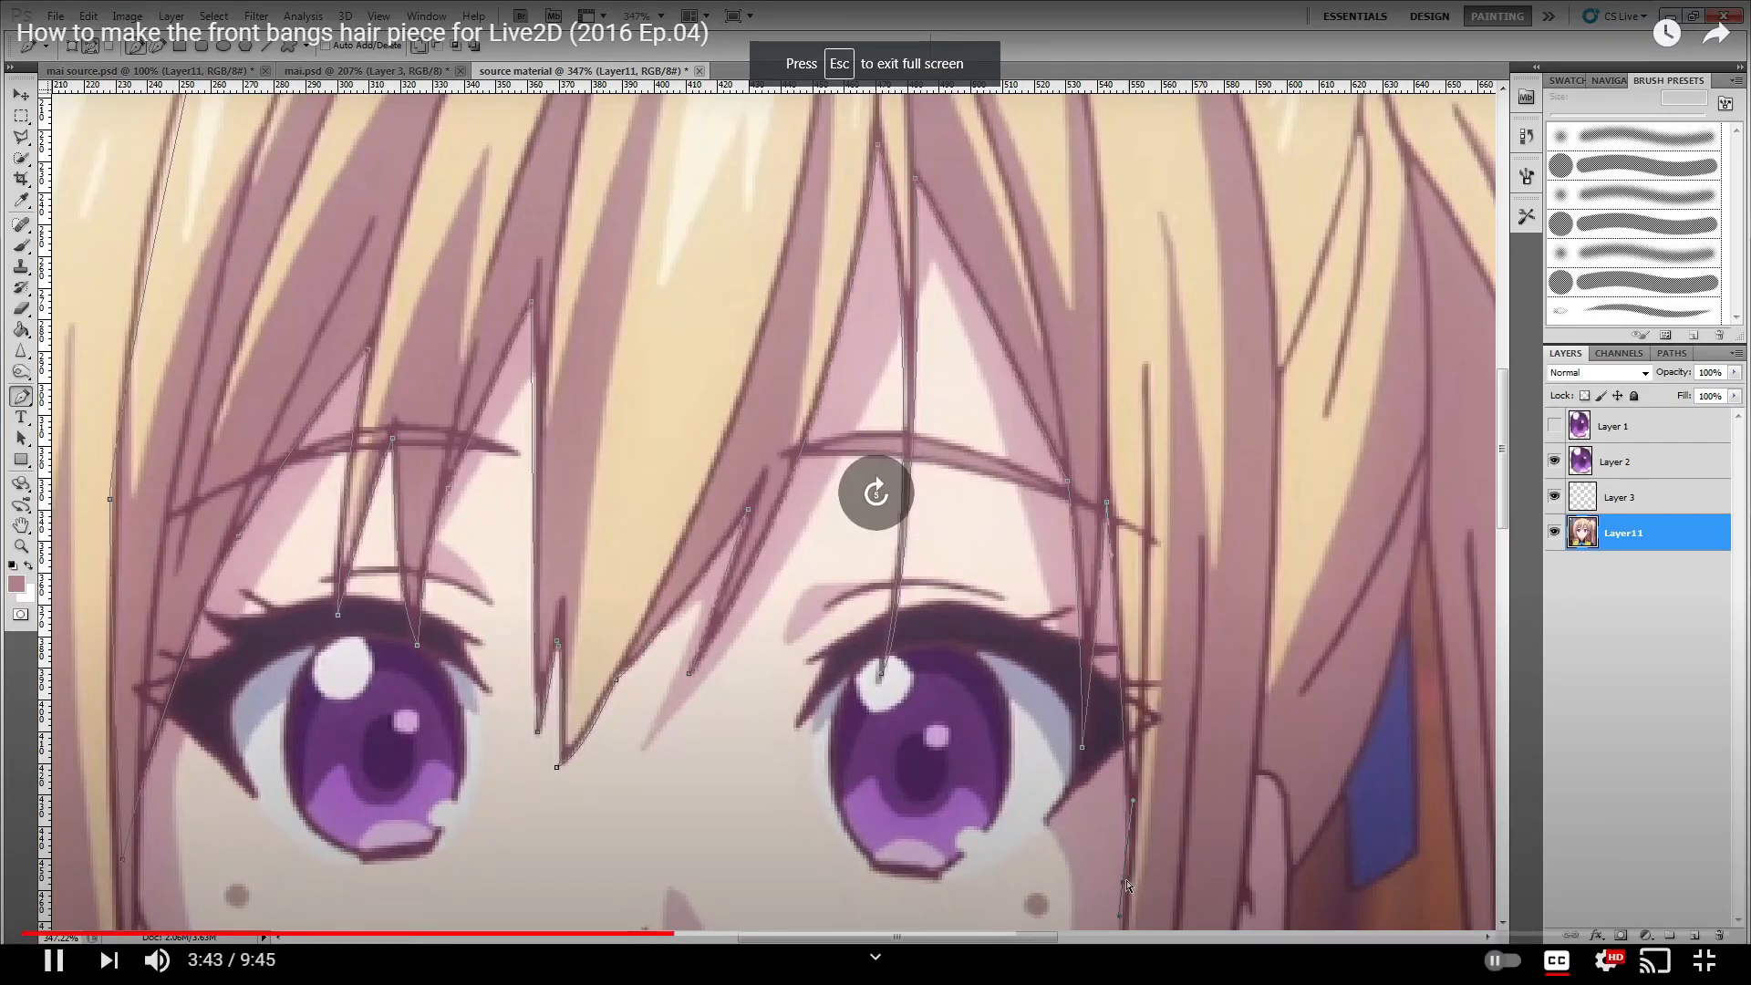
key("Right")
key("Right")
key("Right")
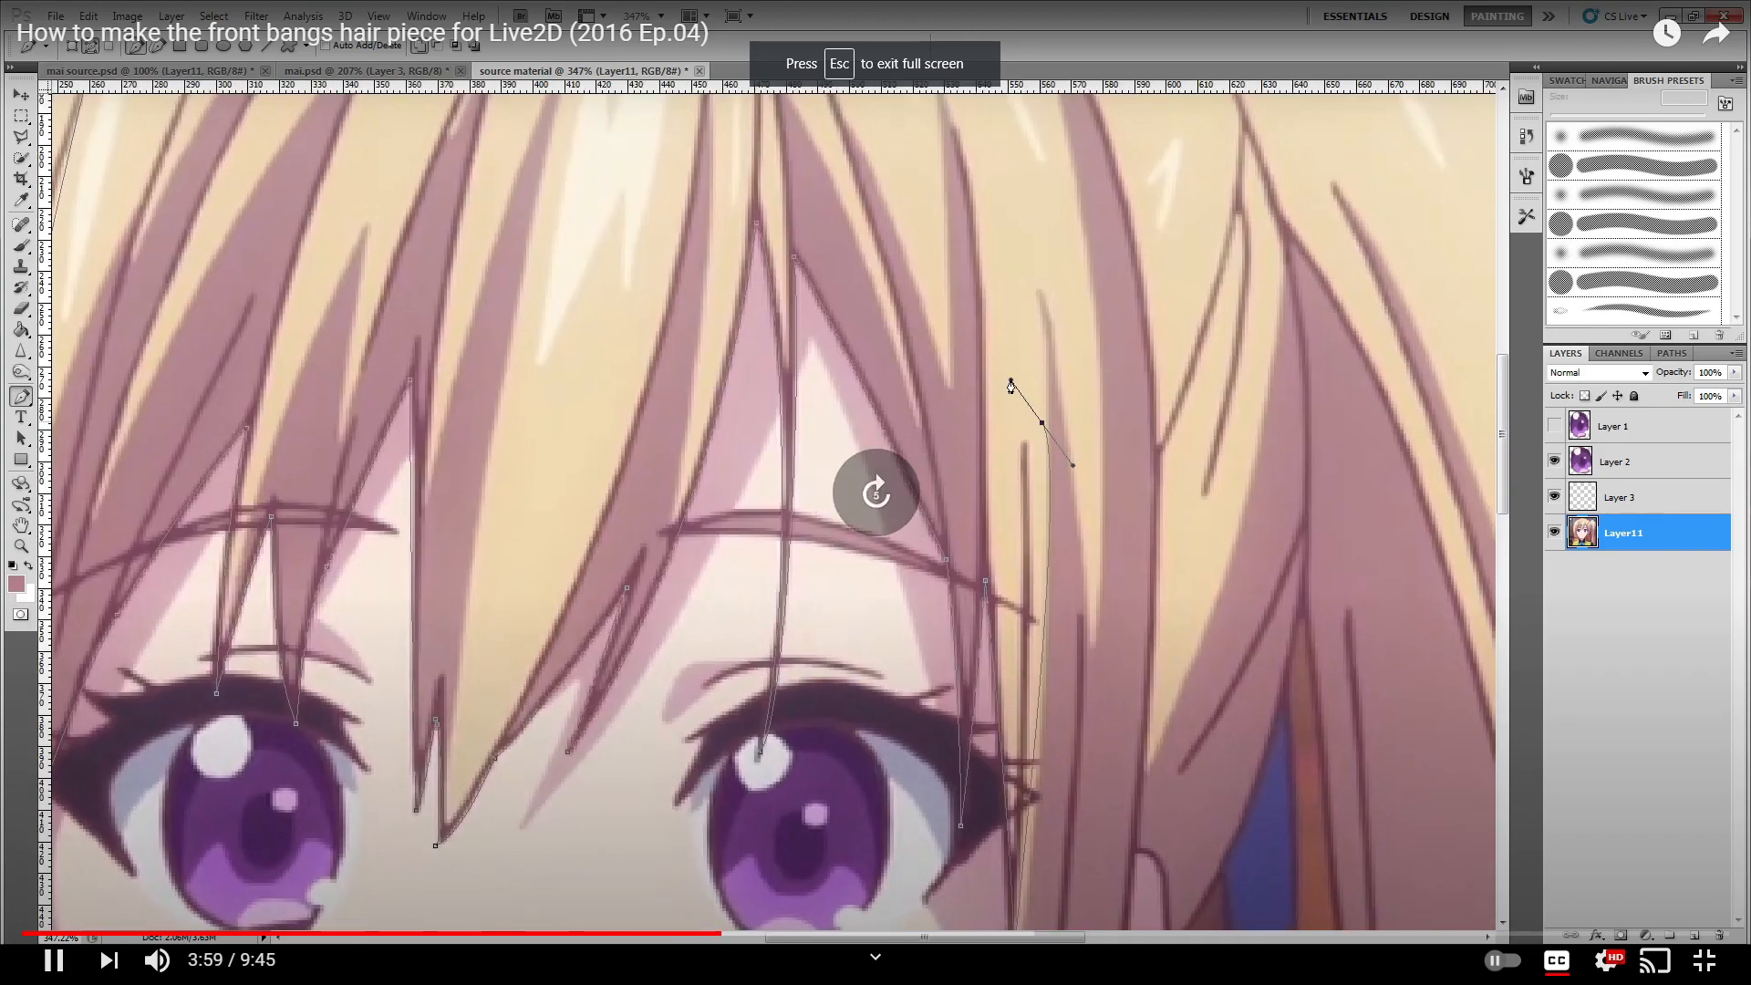
key("Right")
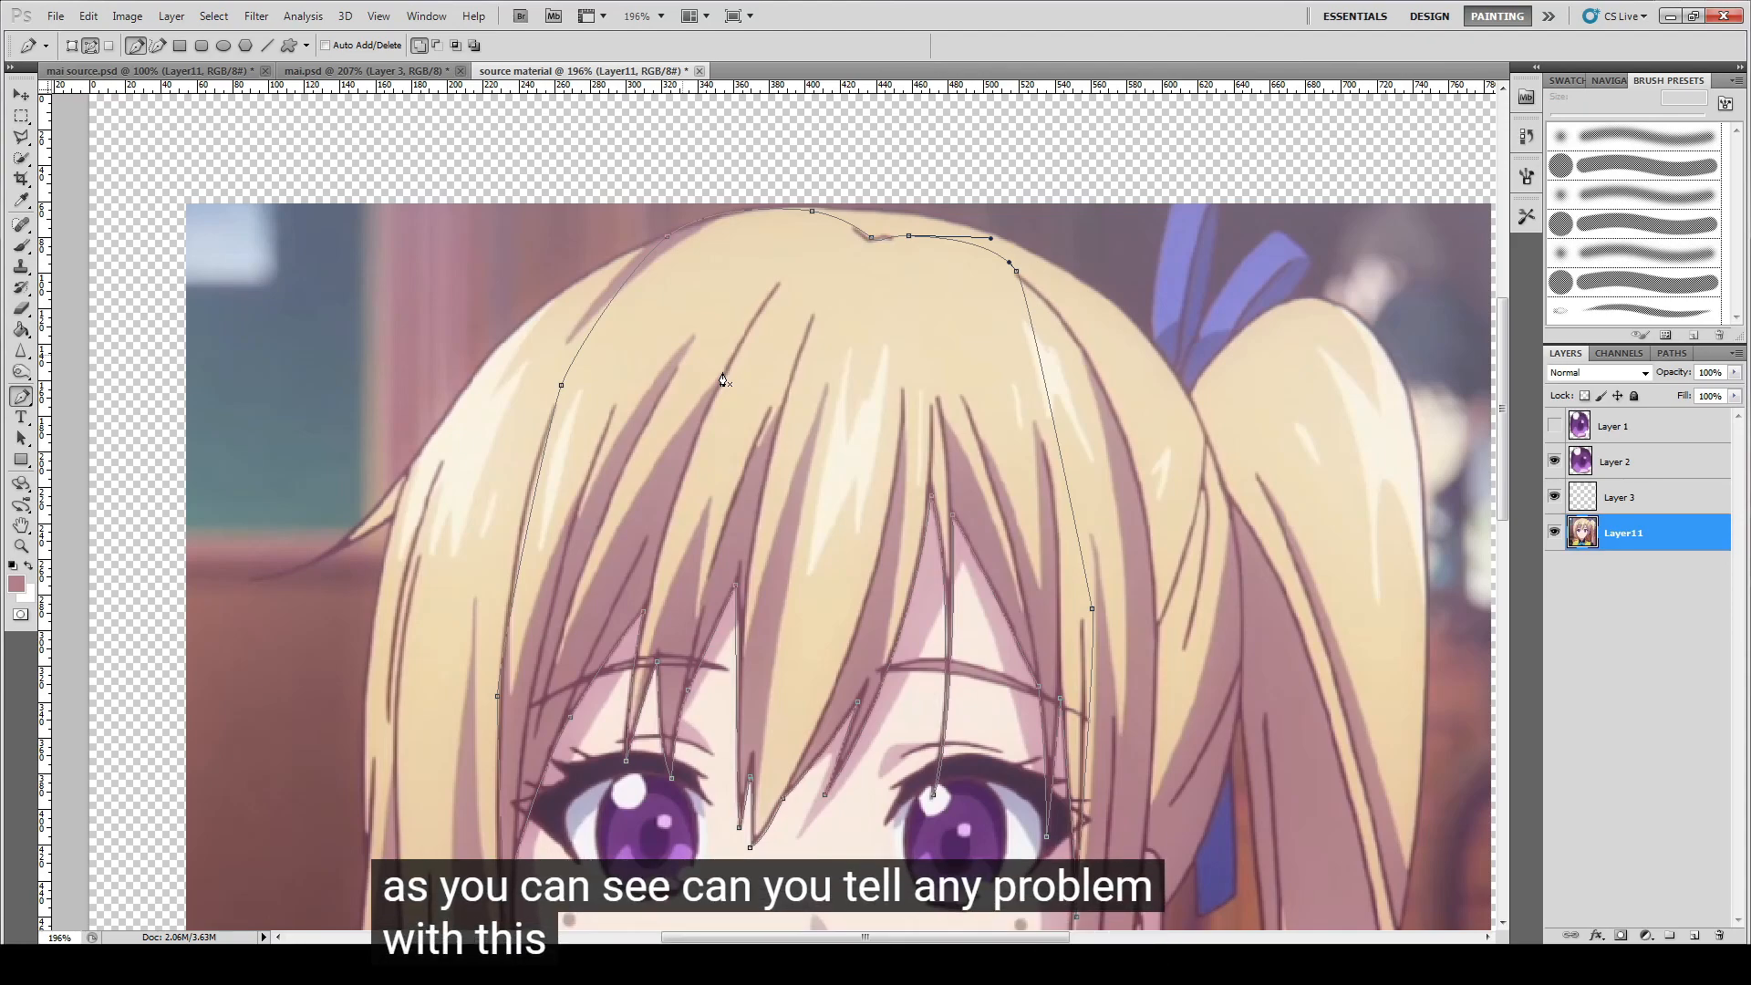
Move the path's anchor points on the left side of the head outward so the bangs outline covers extra hair.
scroll(668, 426, "down", 2)
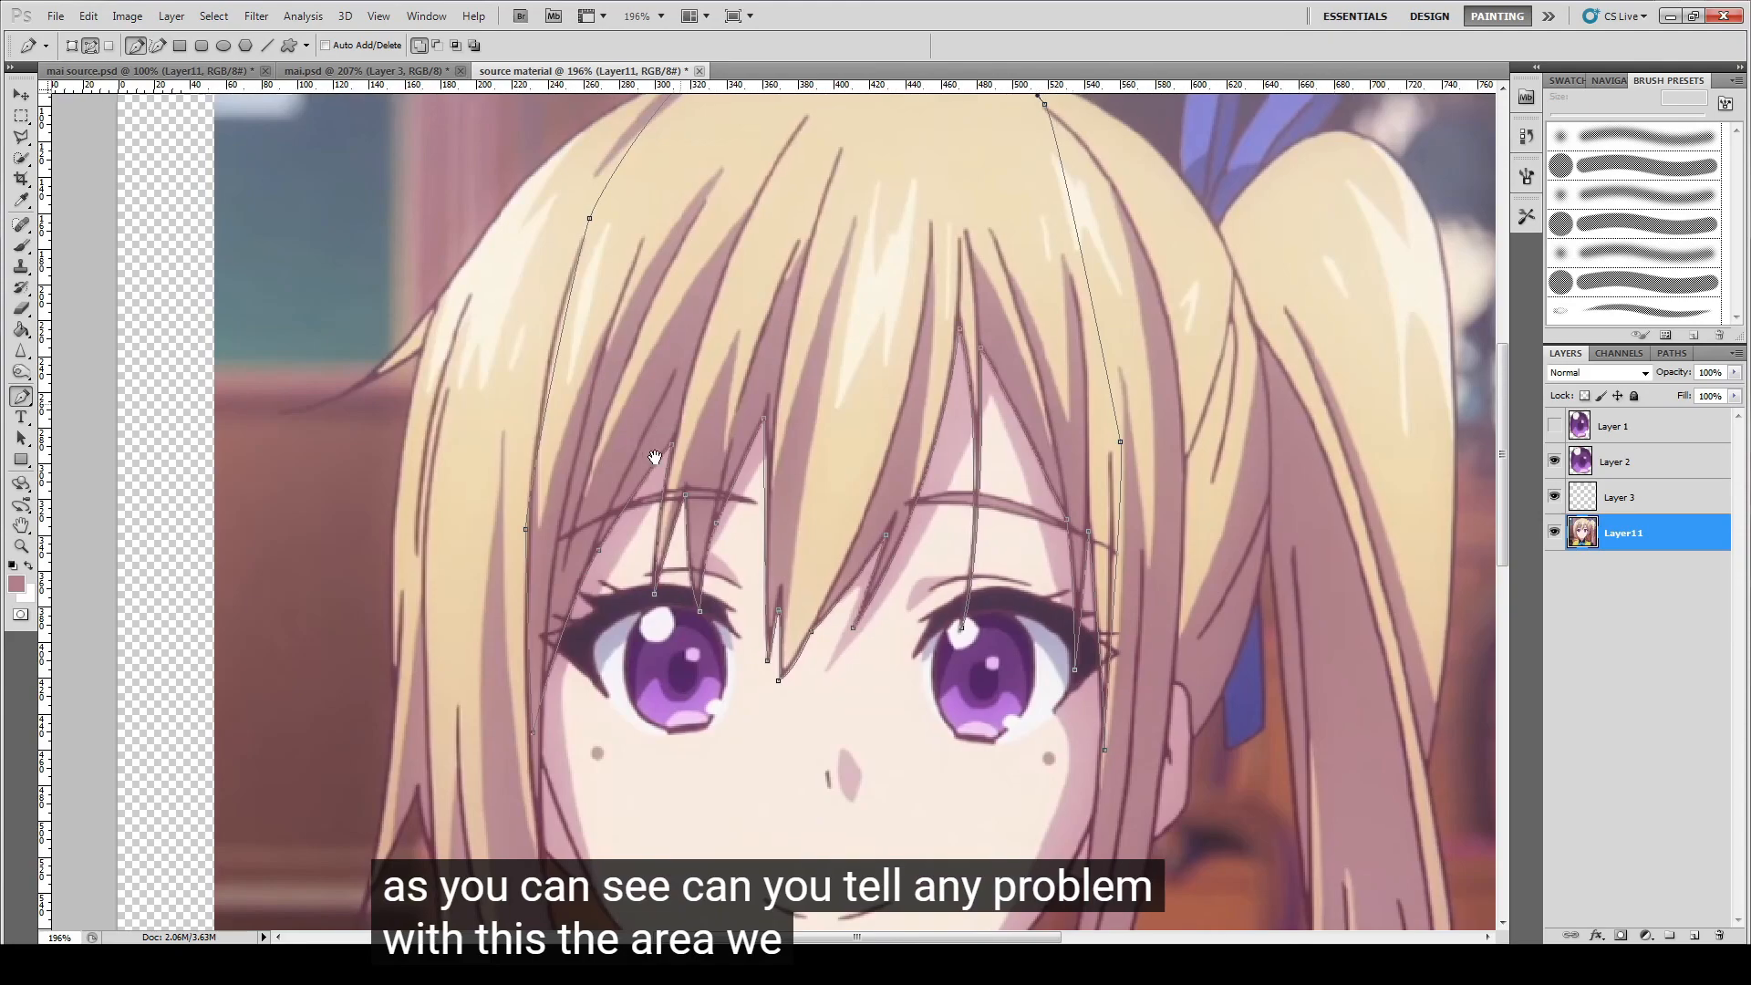
scroll(666, 426, "up", 1)
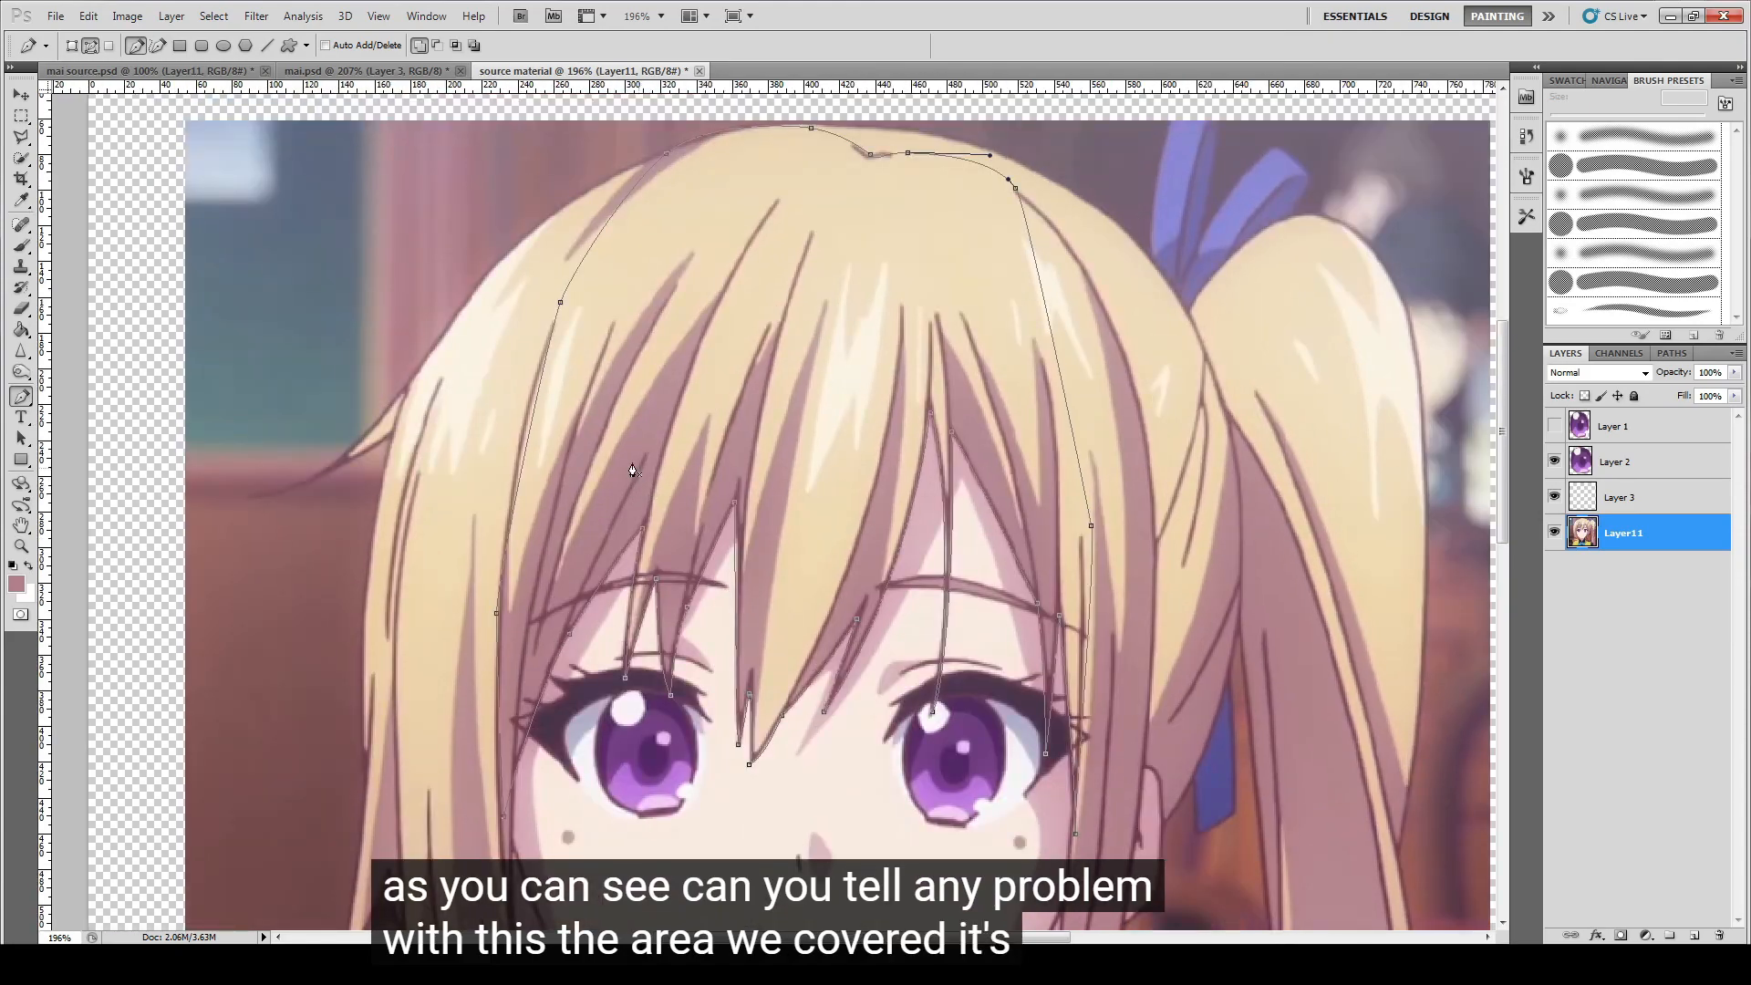
left_click_drag(783, 535, 777, 508)
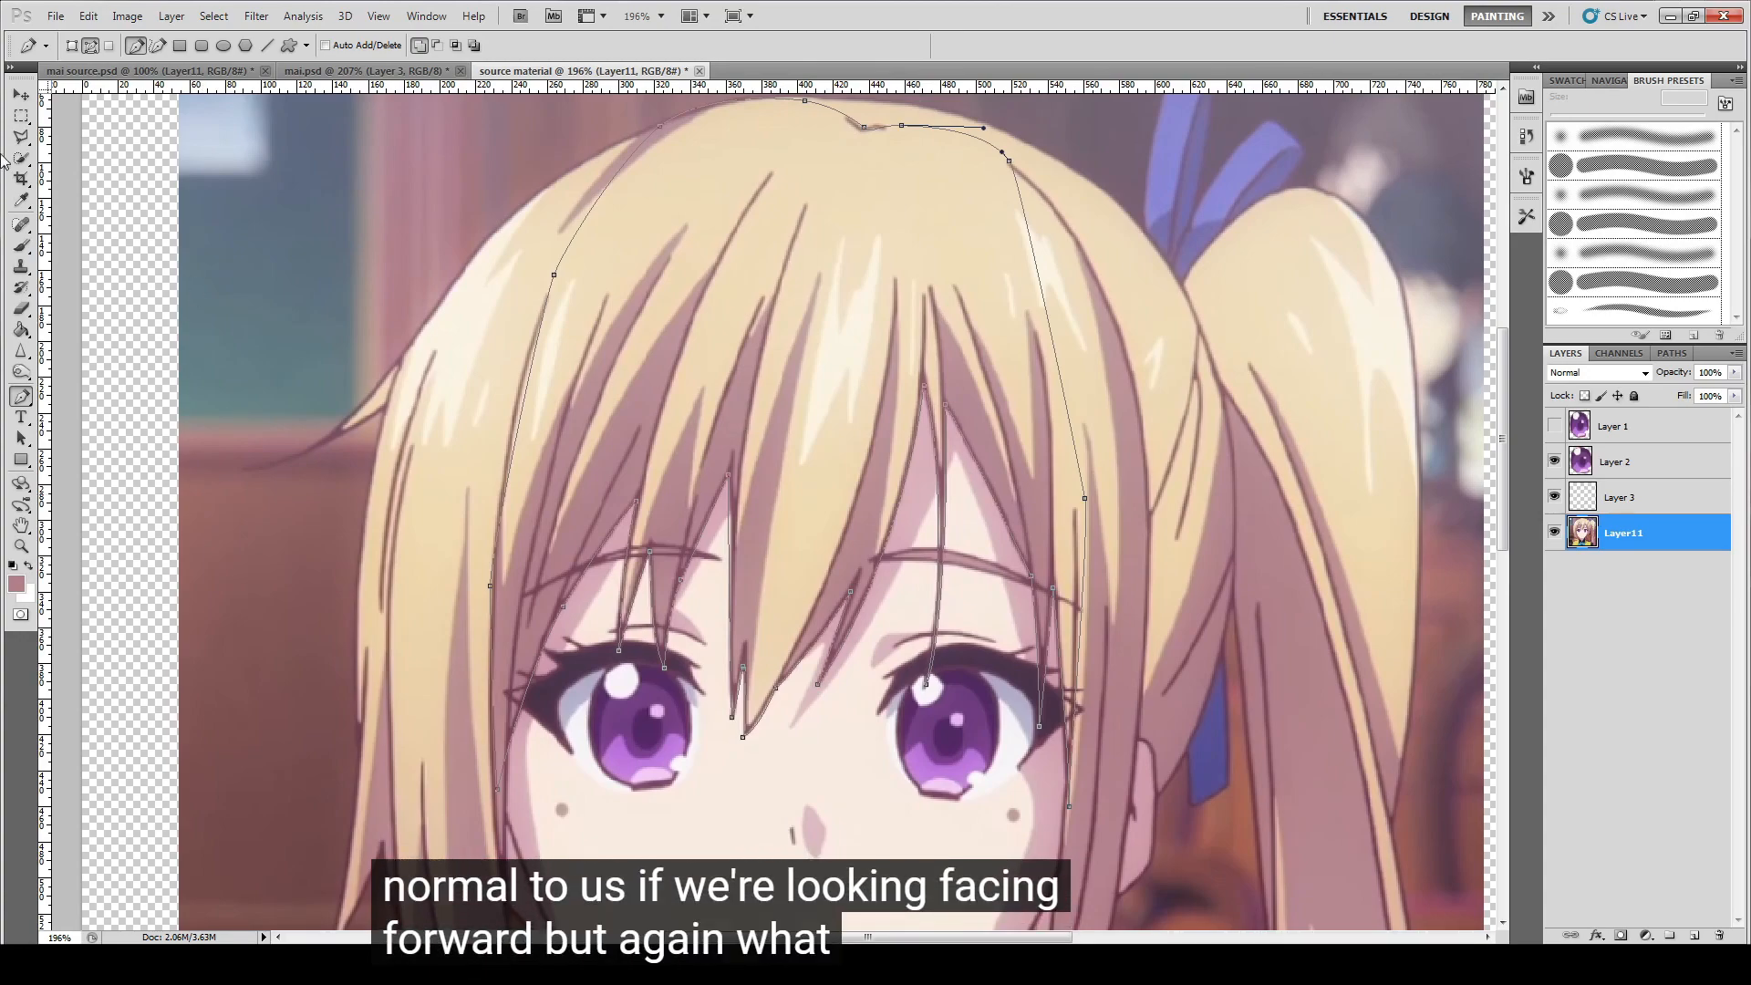
left_click_drag(554, 275, 527, 297)
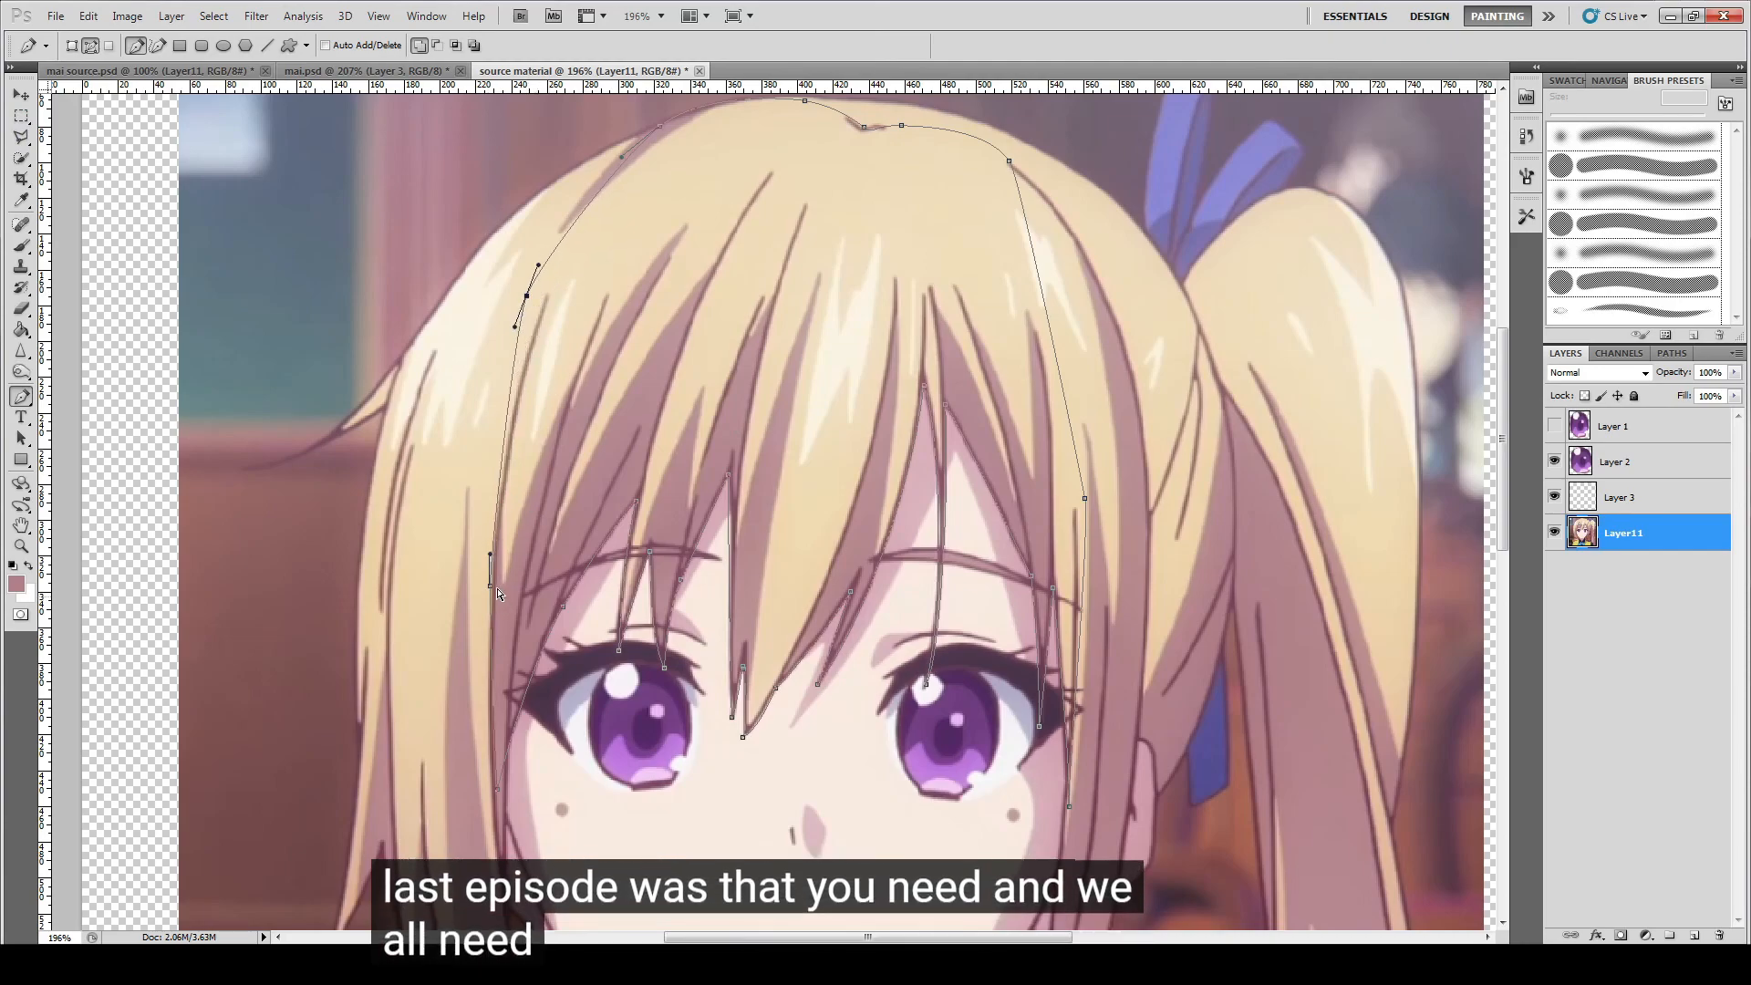
left_click_drag(488, 587, 464, 487)
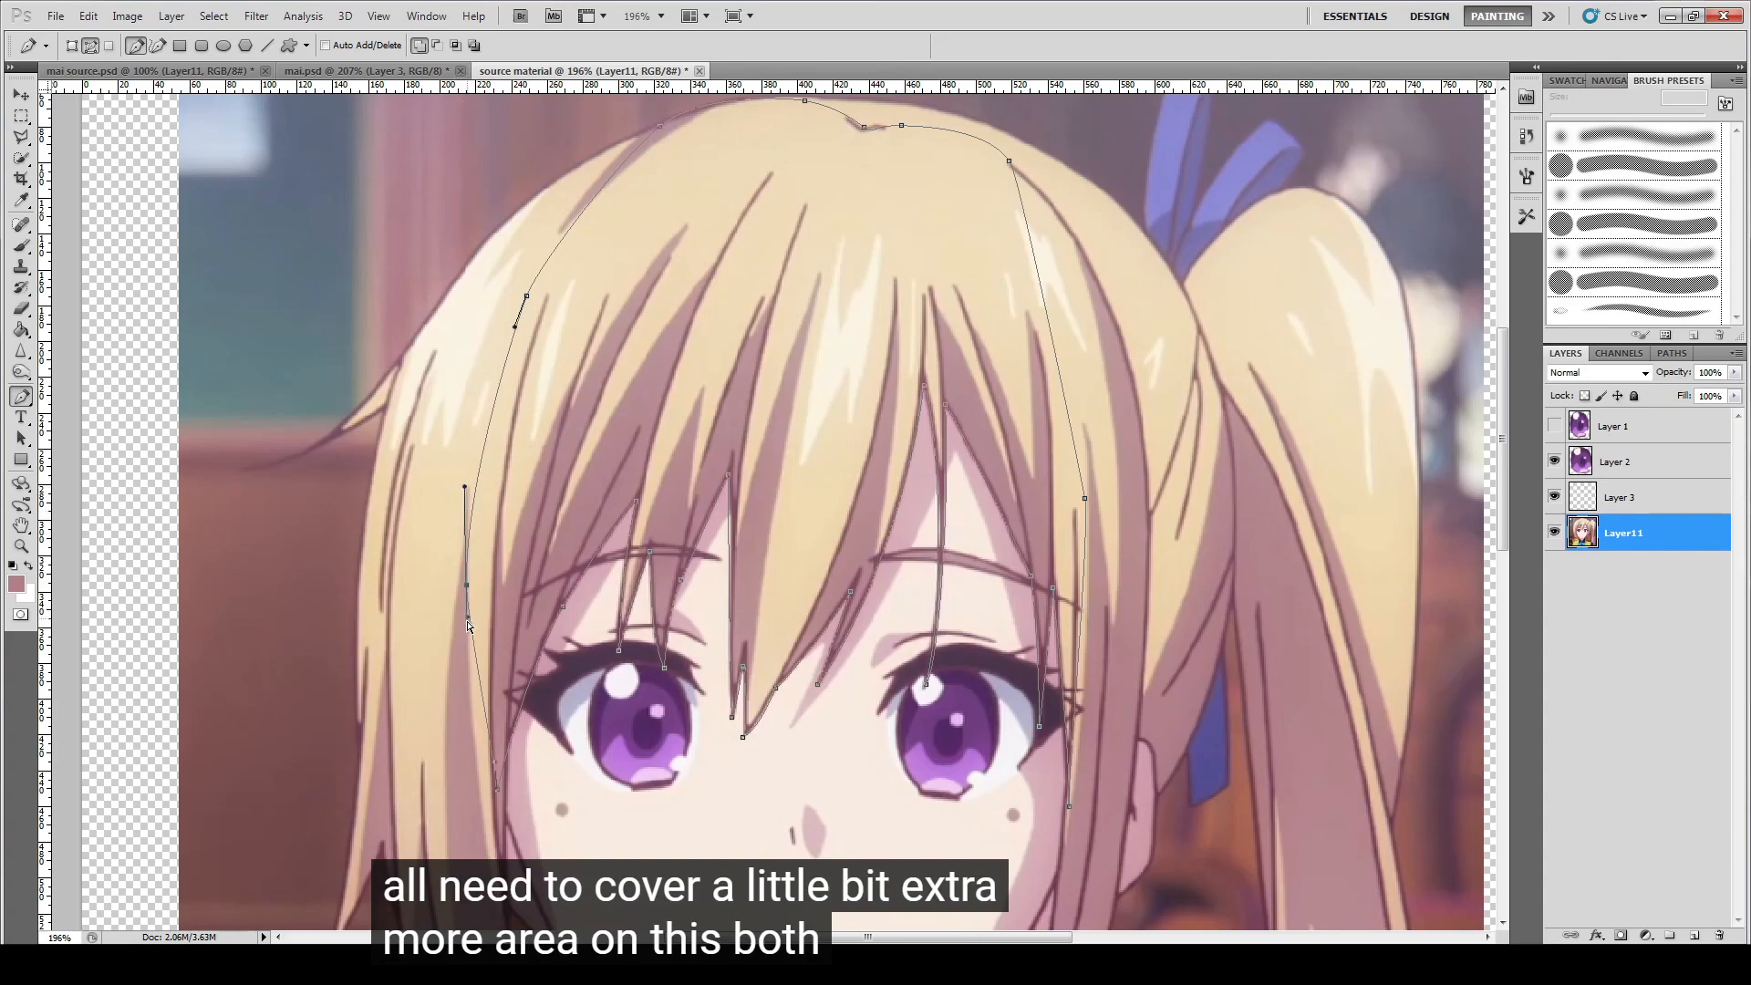
Push the right side of the bangs path outward and smooth its curves near the crown so the outline covers extra hair on both sides.
left_click_drag(468, 635, 467, 649)
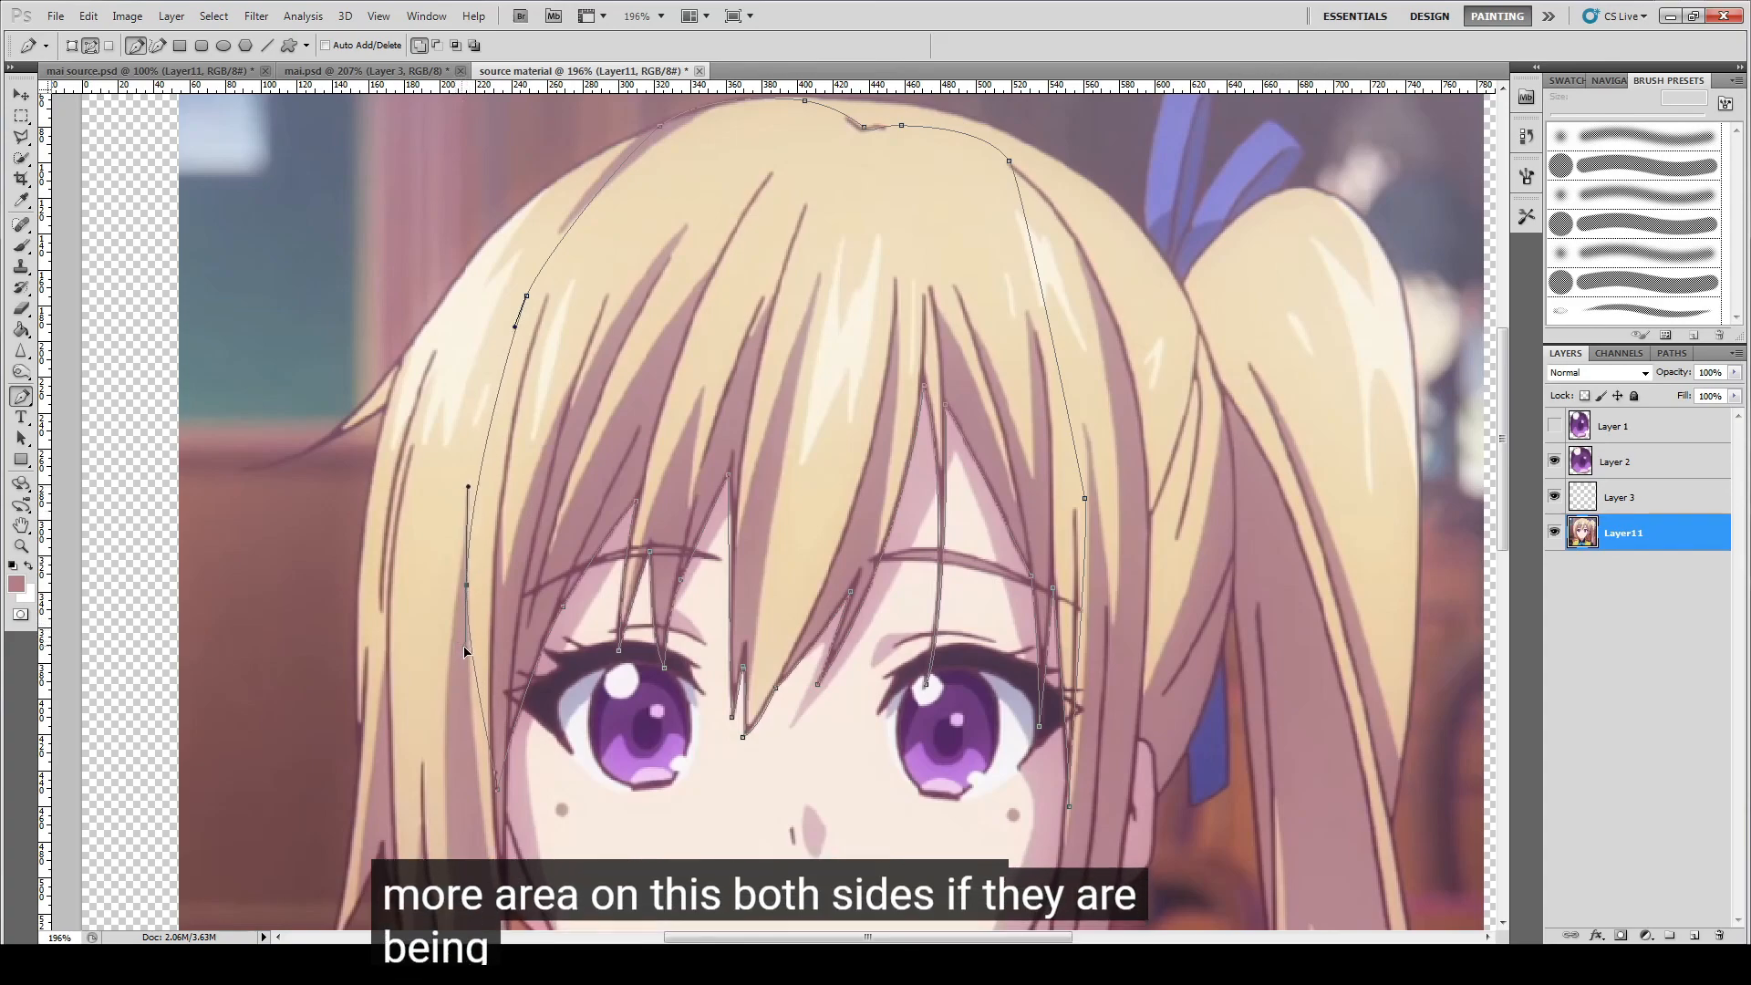
left_click_drag(1085, 499, 1118, 573)
left_click_drag(1093, 467, 1097, 370)
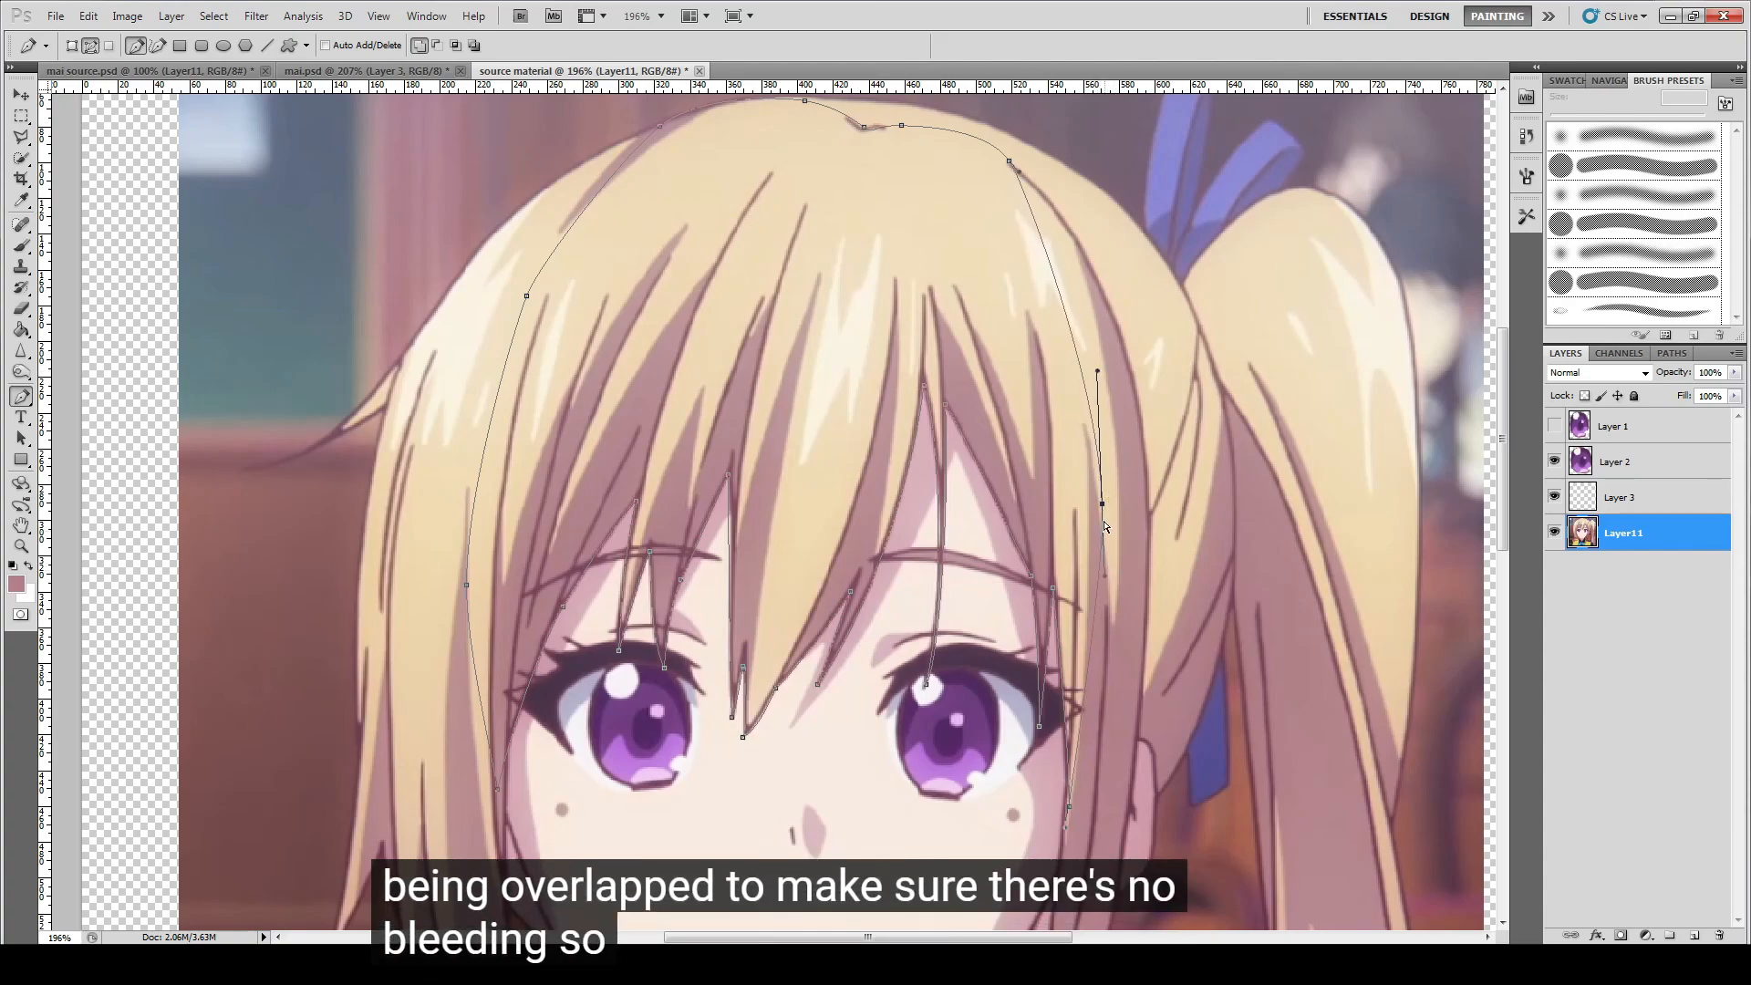
left_click_drag(1102, 503, 1117, 500)
left_click_drag(1113, 368, 1101, 264)
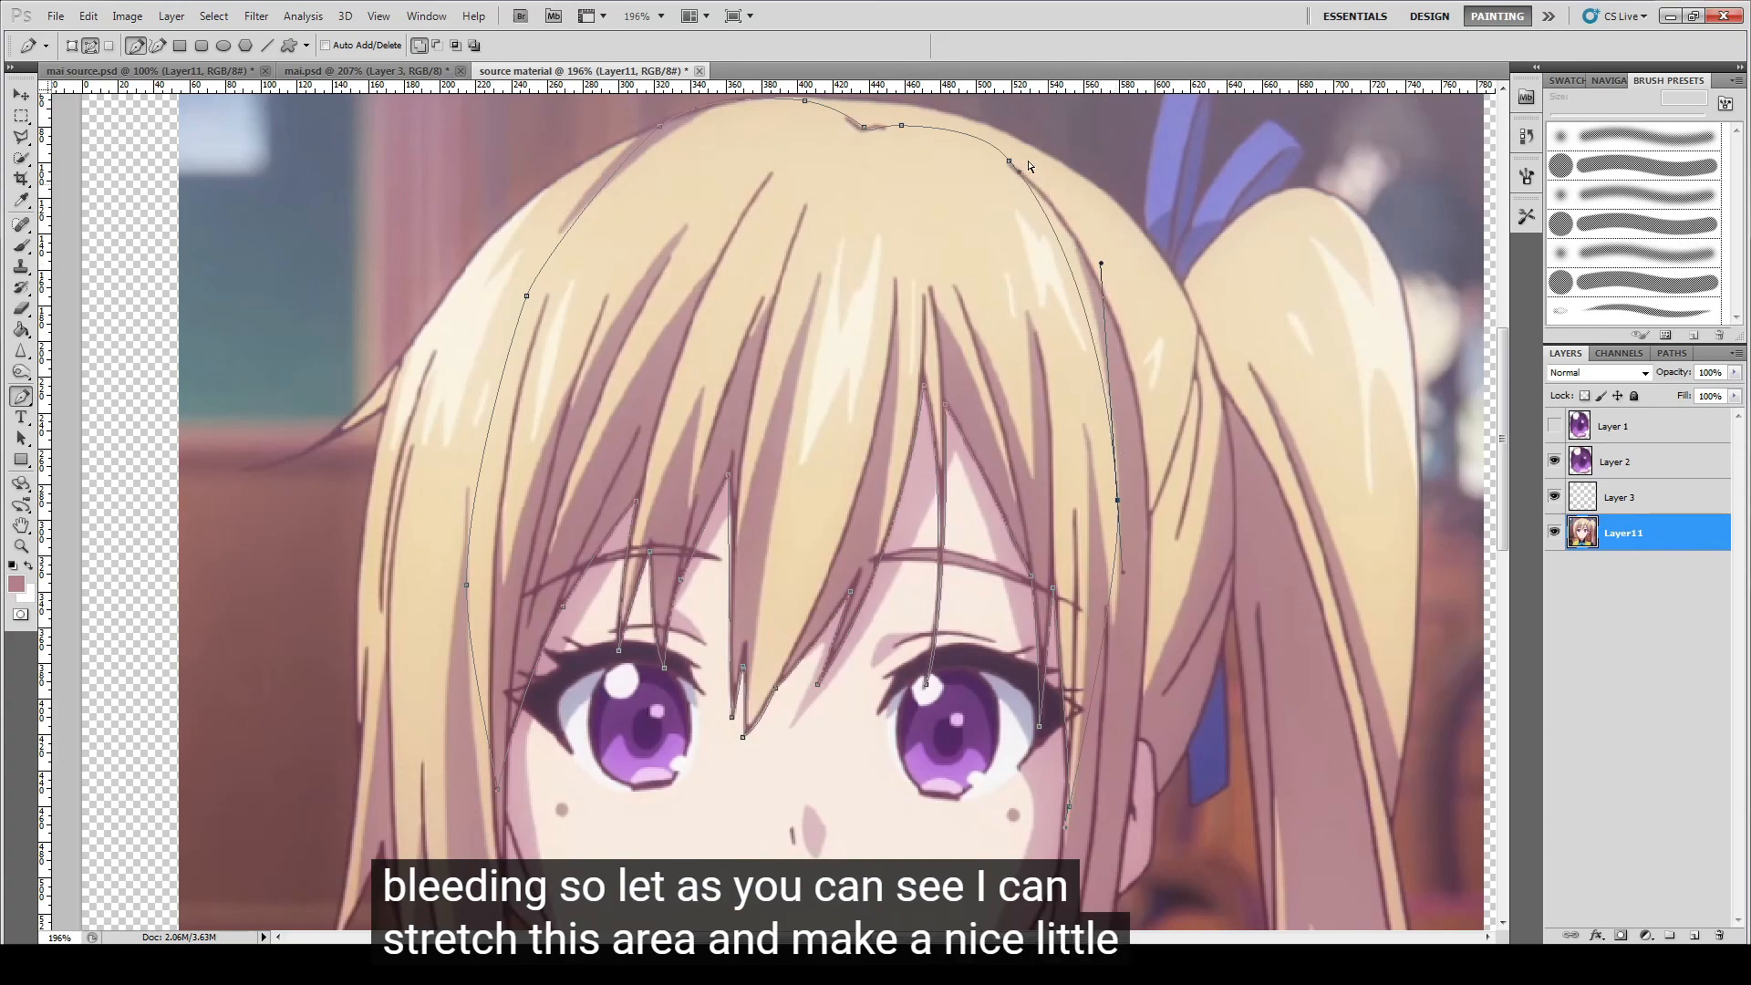
left_click(1008, 163)
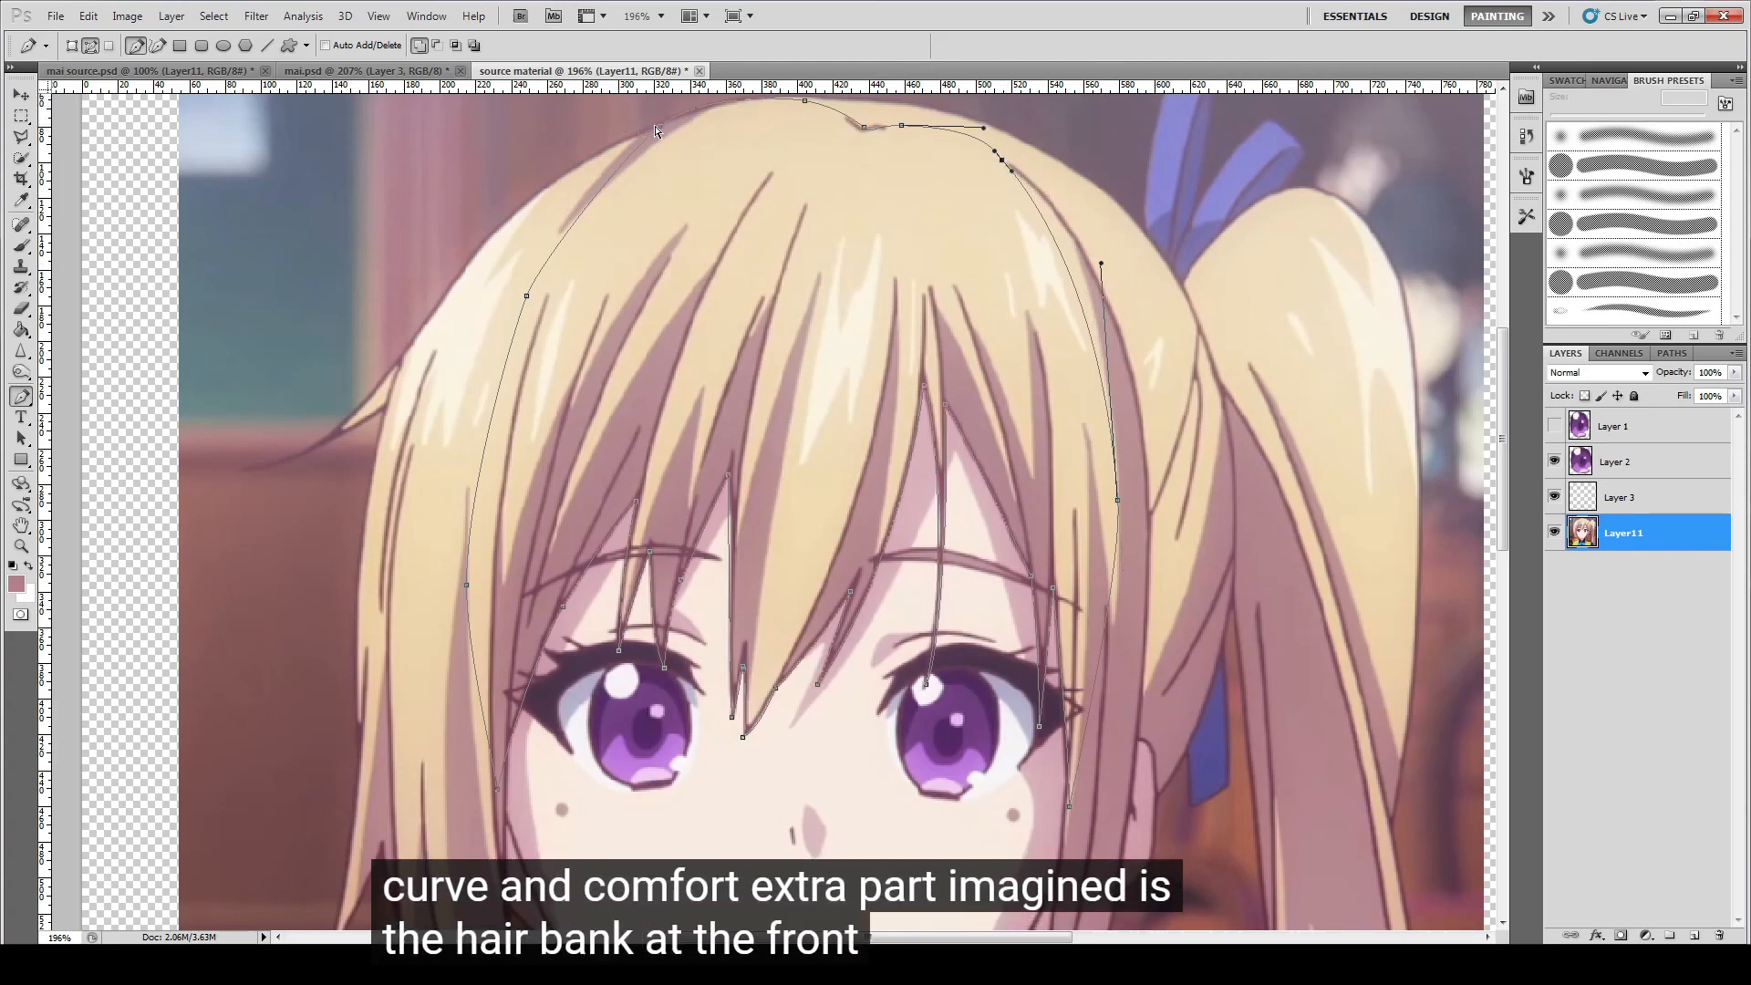
left_click(660, 135)
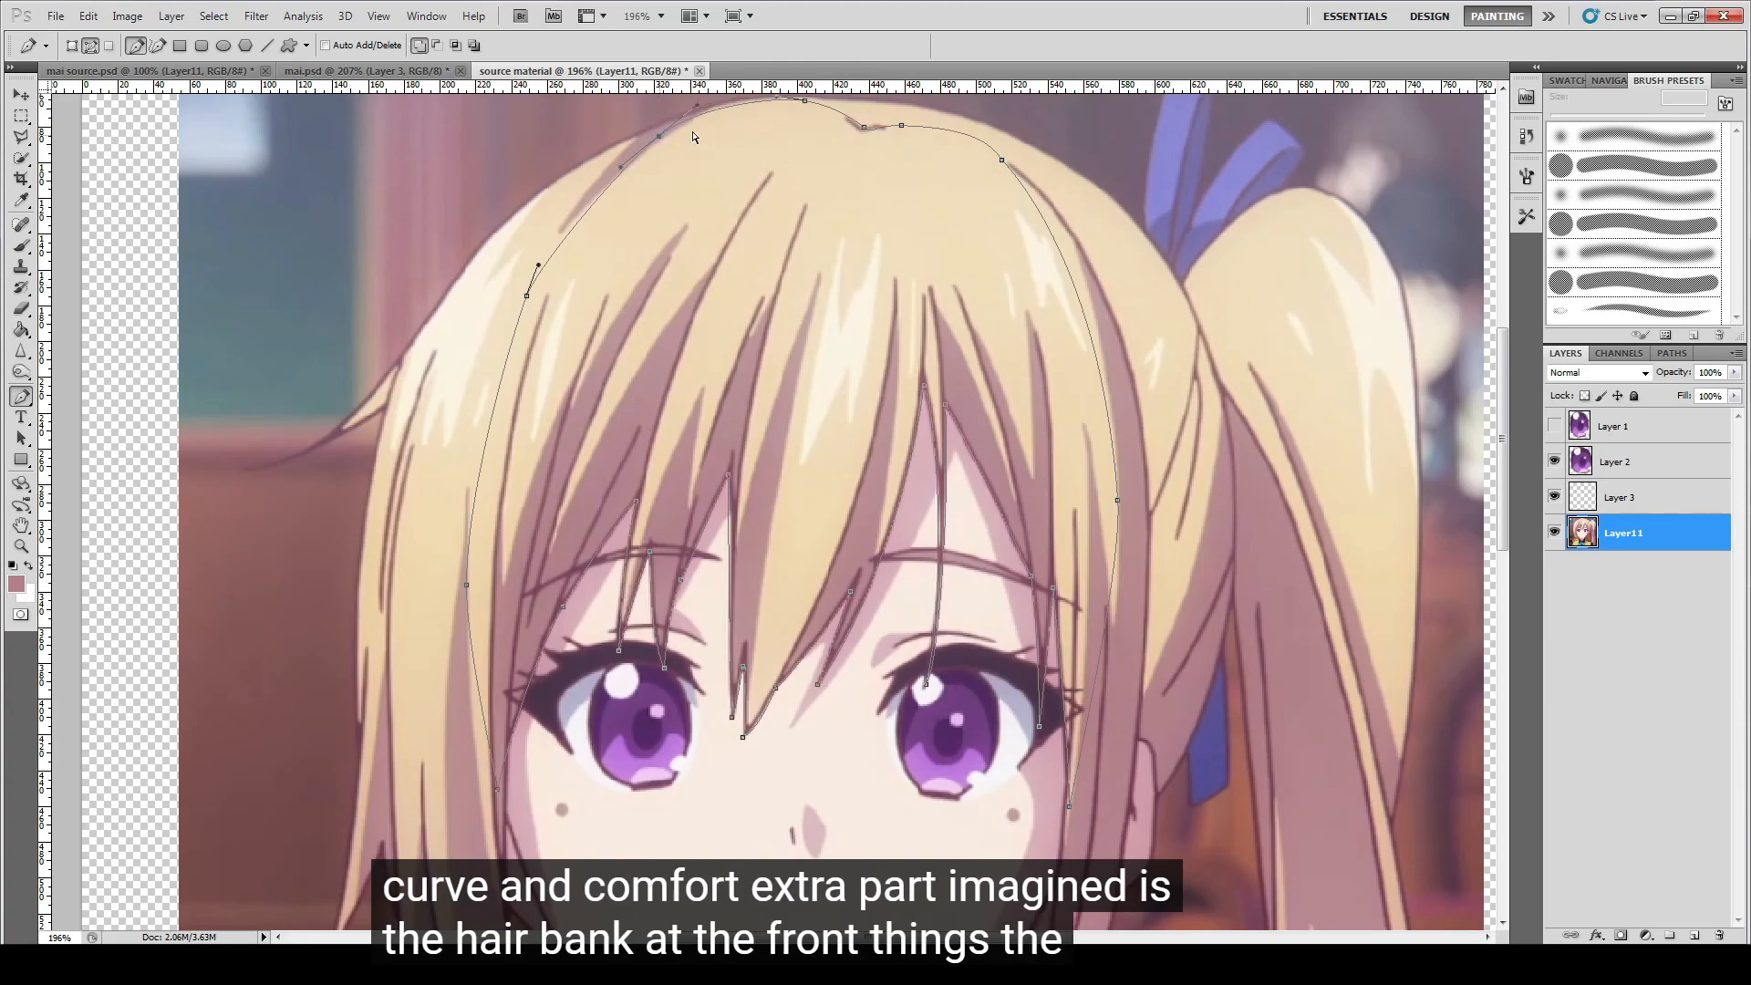
Make a selection from the bangs path and copy the selected hair onto a new layer.
left_click_drag(808, 620, 860, 593)
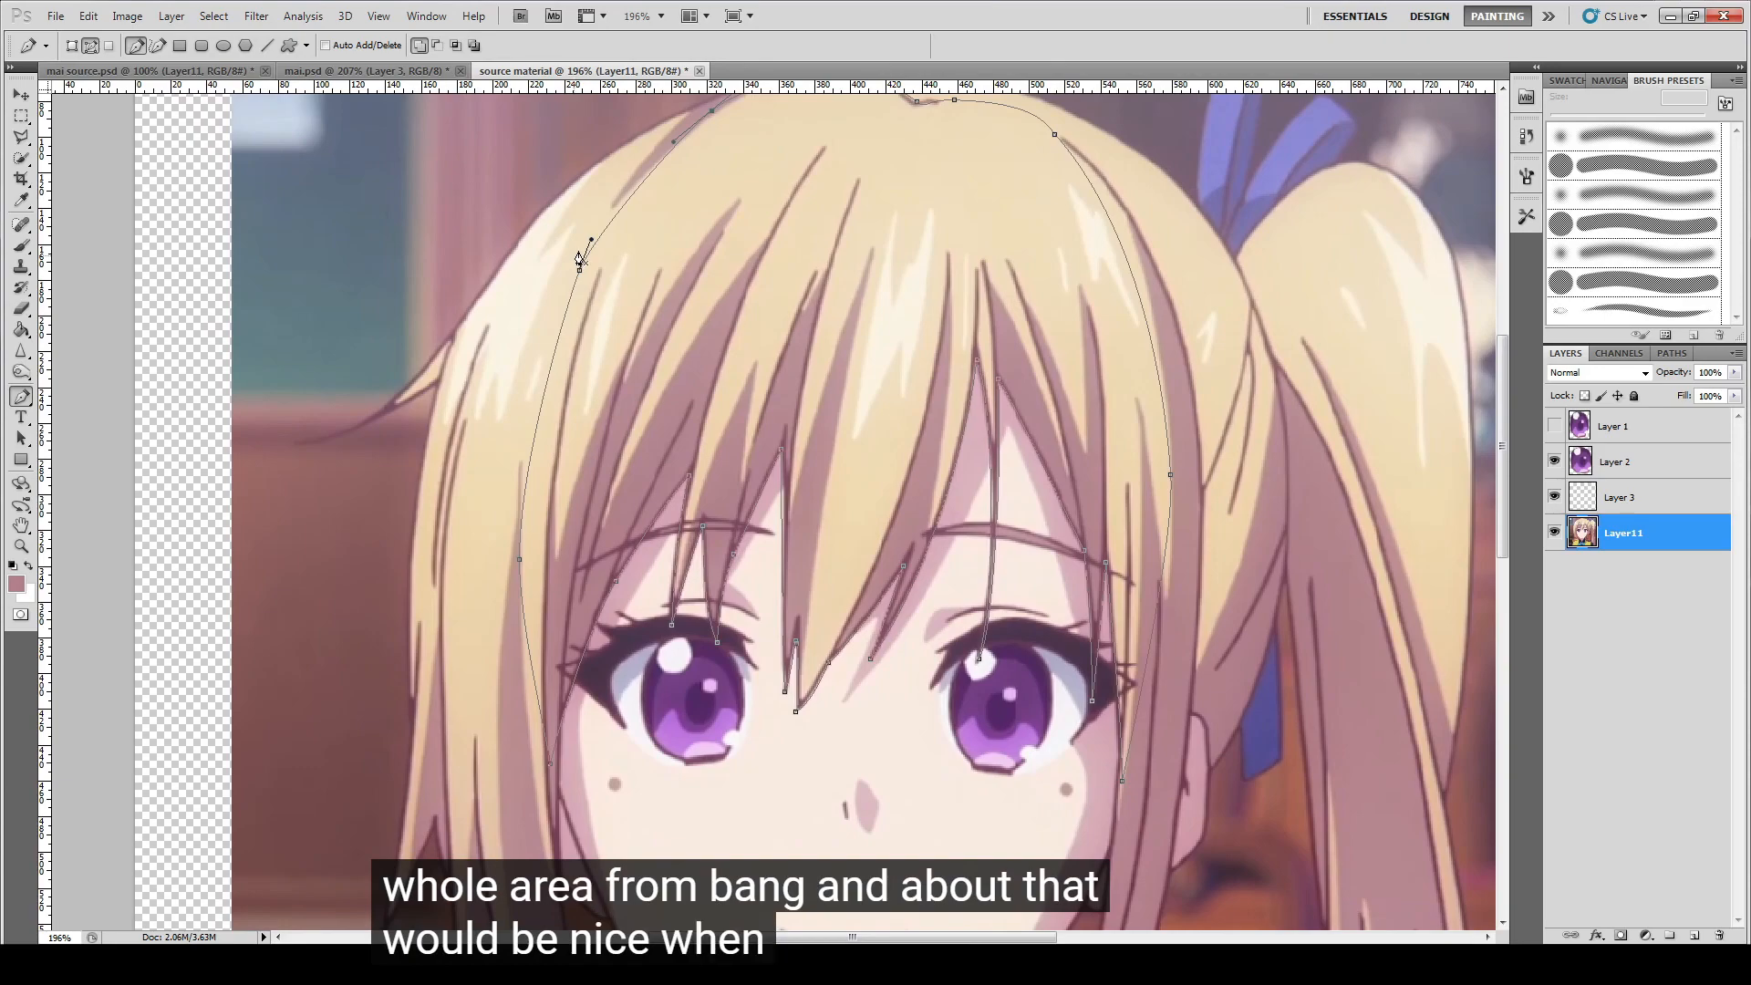
right_click(1063, 249)
left_click(1145, 334)
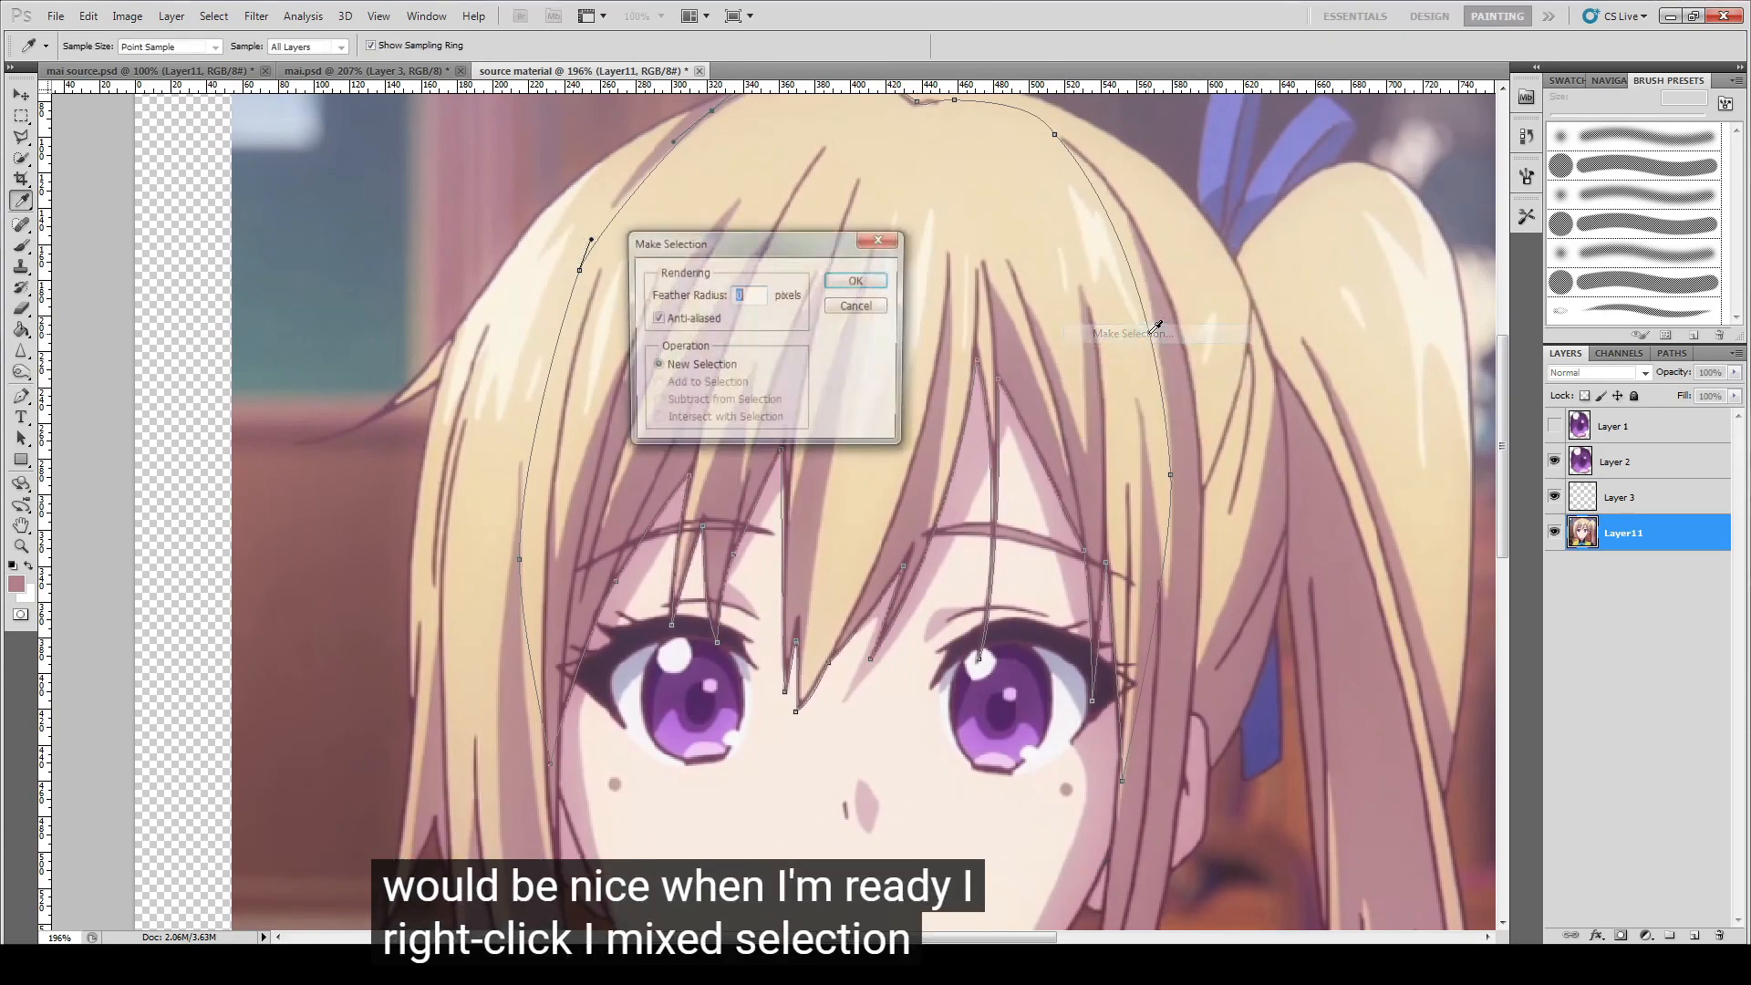
left_click(858, 281)
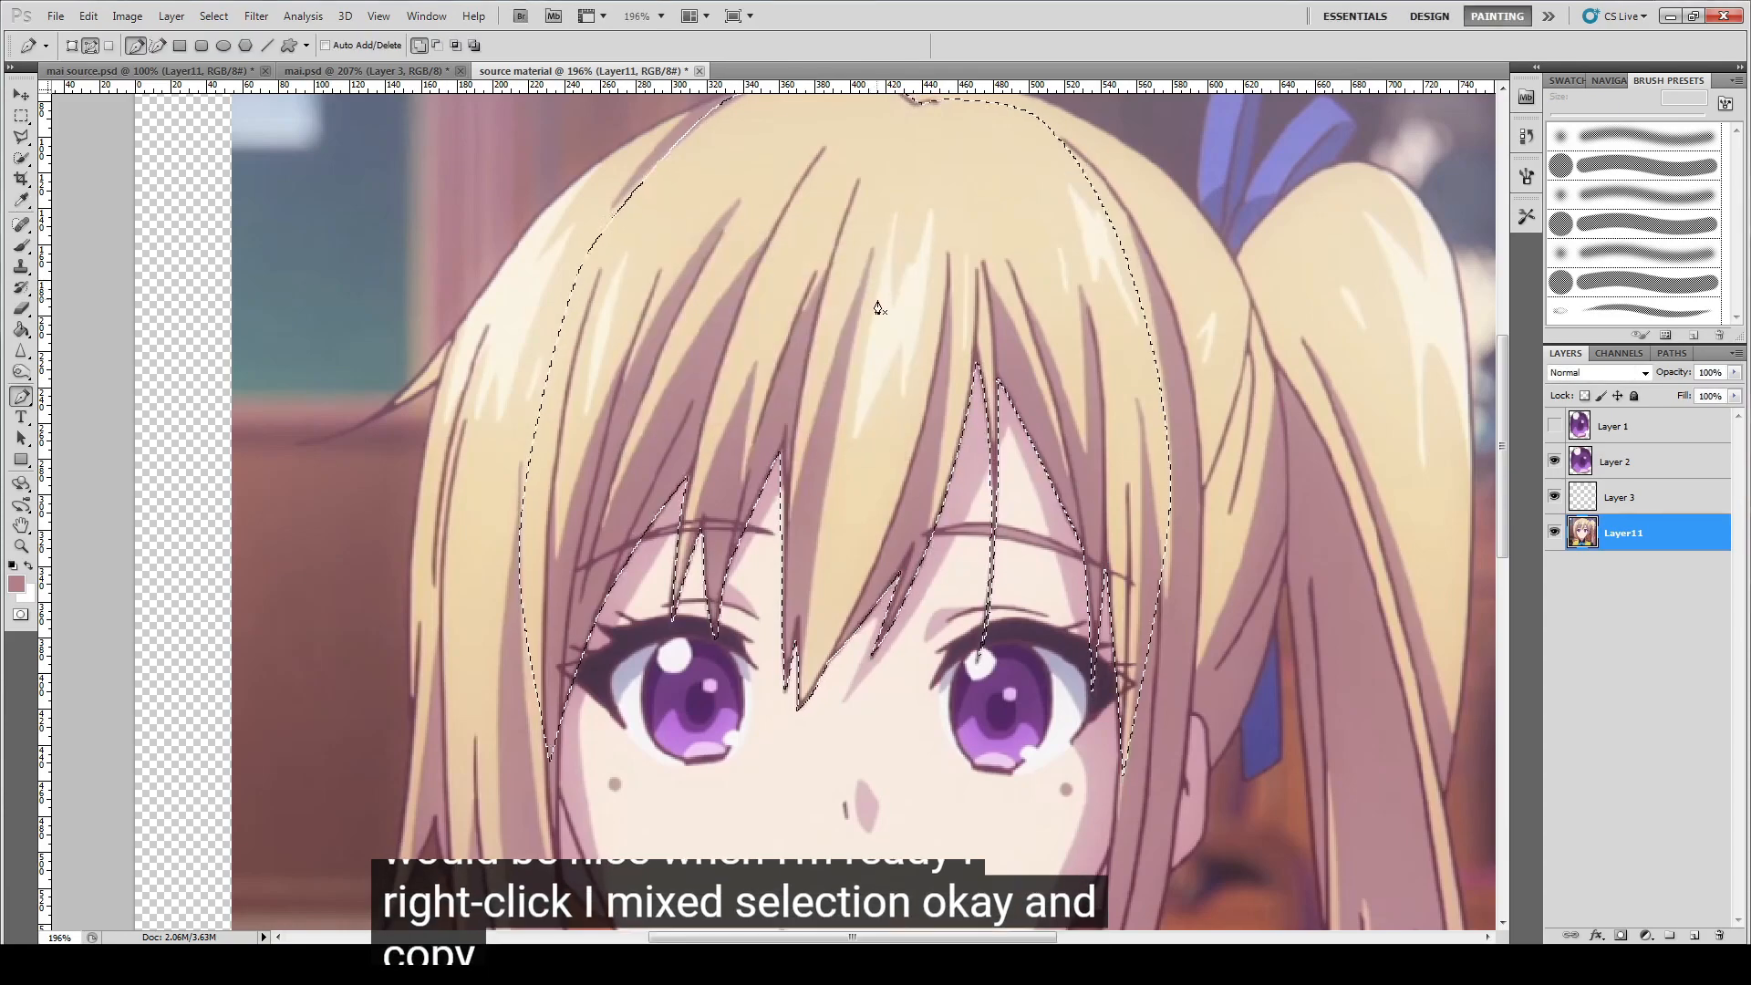
key("ctrl+c")
key("ctrl+v")
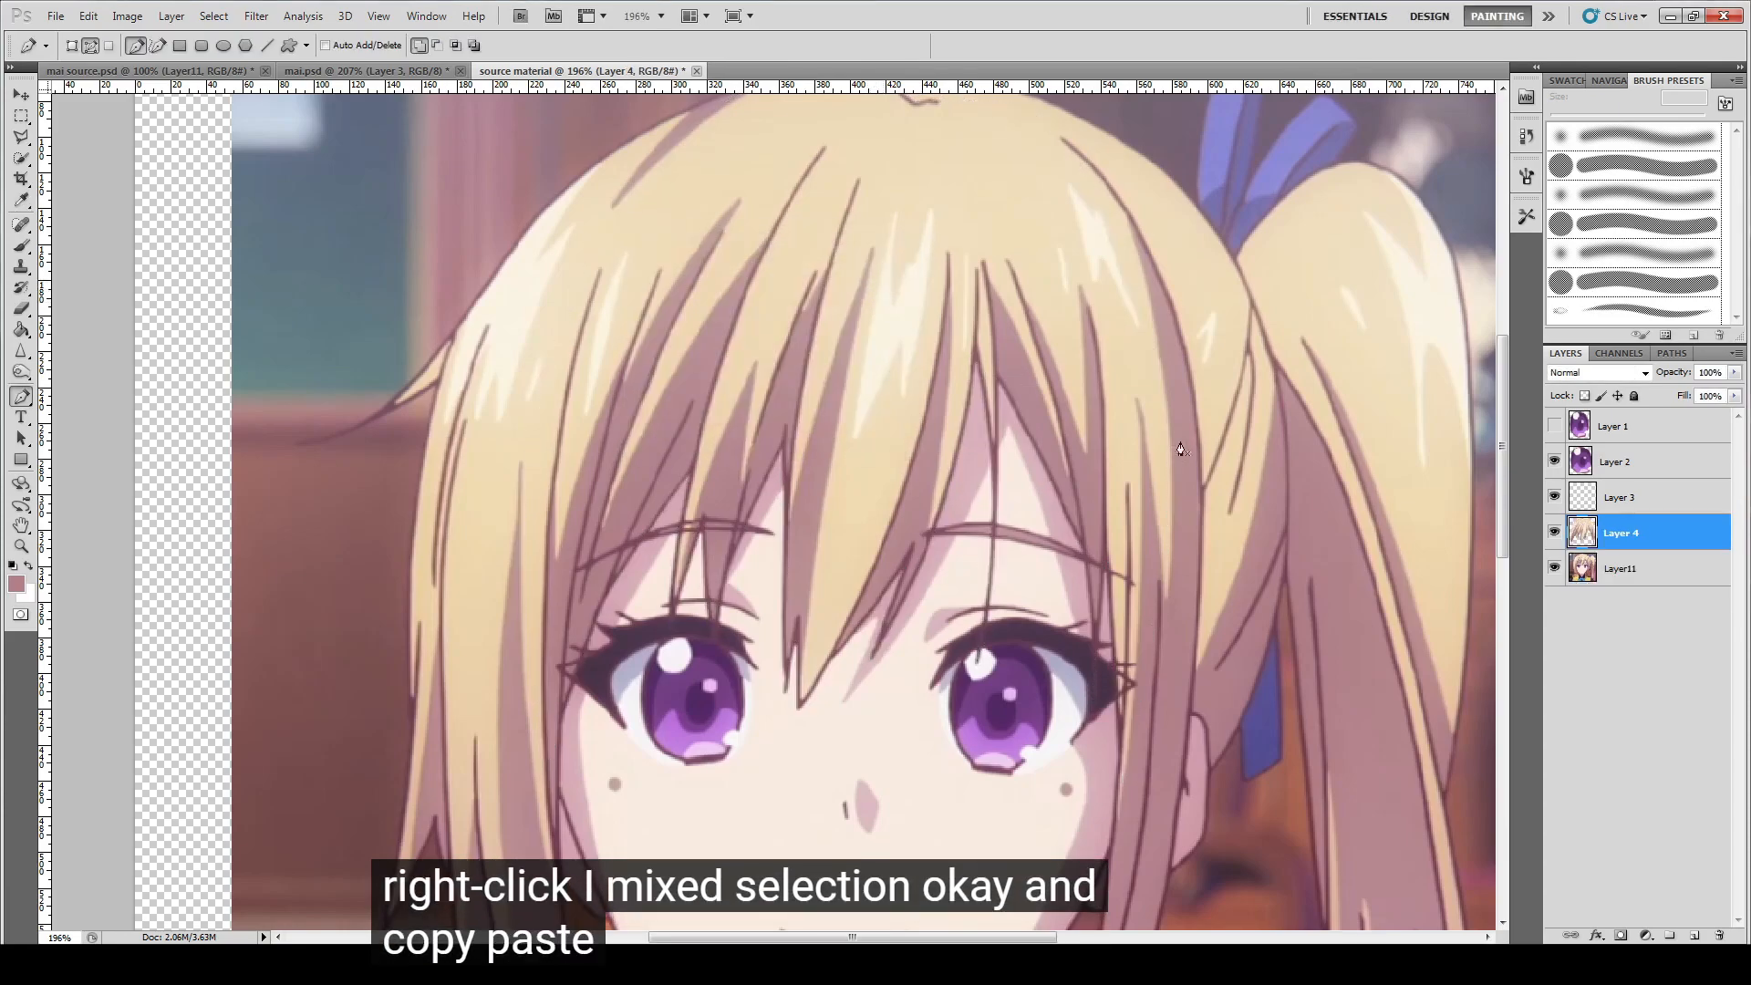
Hide the source image Layer11 and check the bangs cutout by toggling its visibility.
left_click(1554, 567)
left_click(1554, 534)
left_click(1554, 534)
left_click(1555, 534)
left_click(1555, 535)
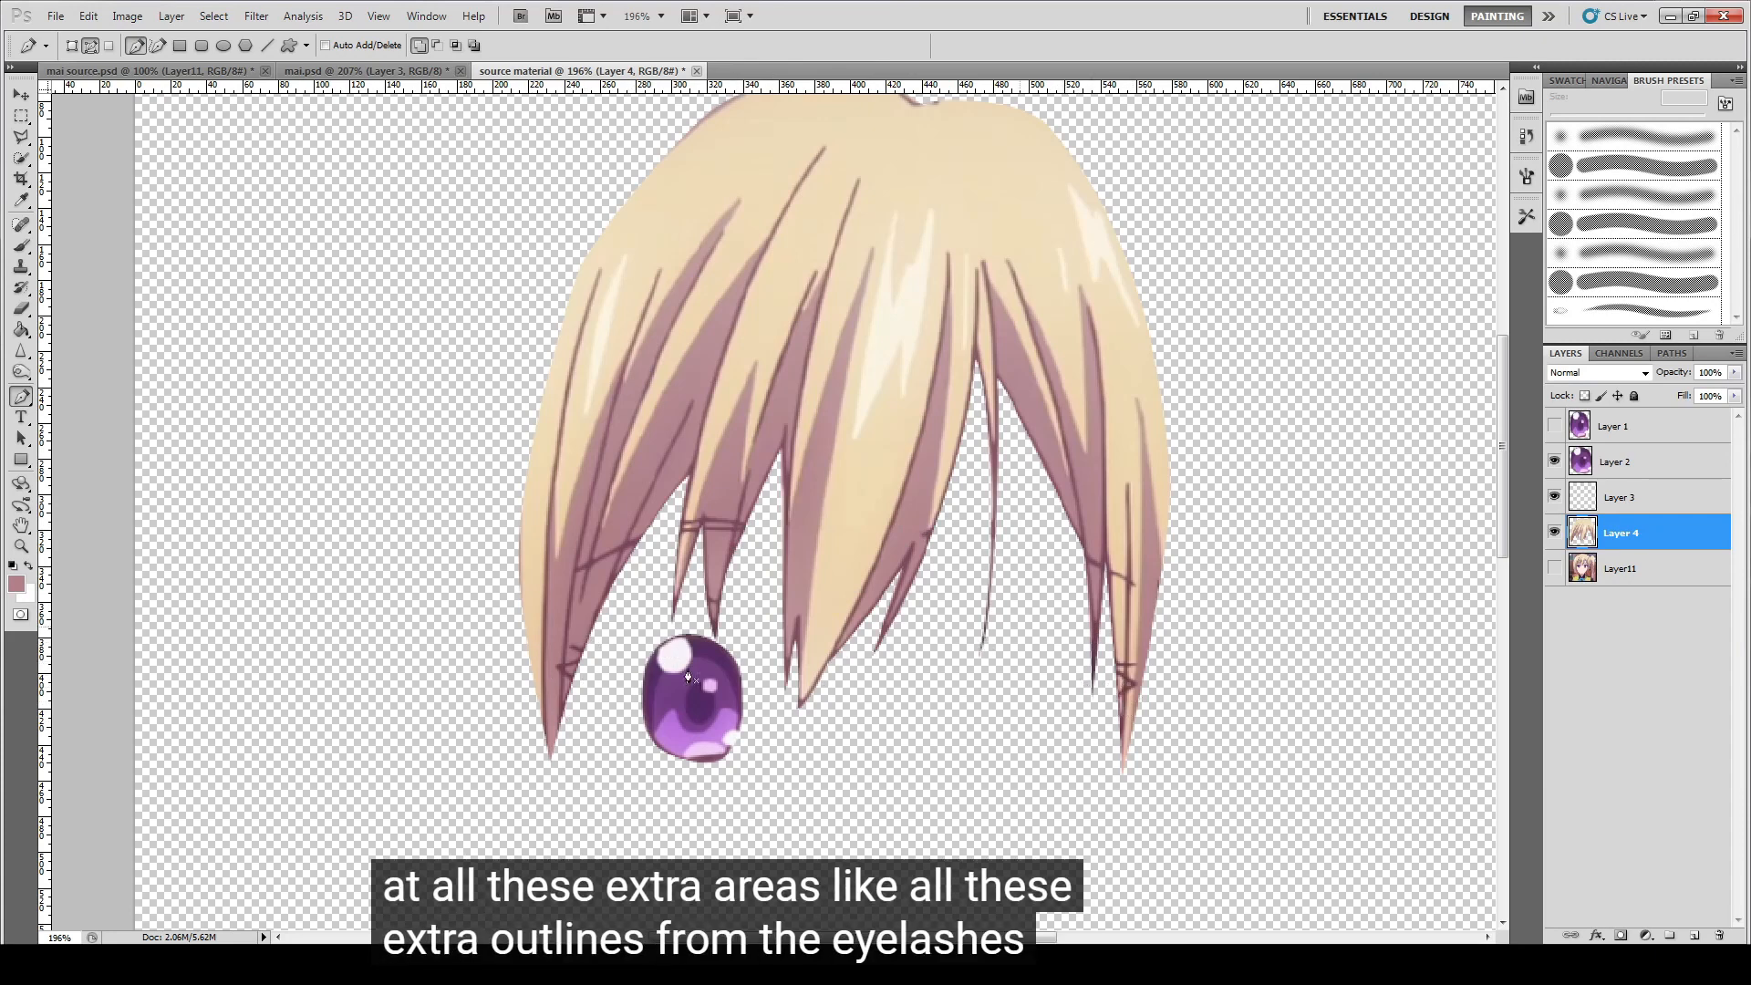
Add a layer above the bangs and use the Clone Stamp to cover the eyebrow line crossing the leftmost shaded strands.
left_click(22, 283)
left_click(22, 266)
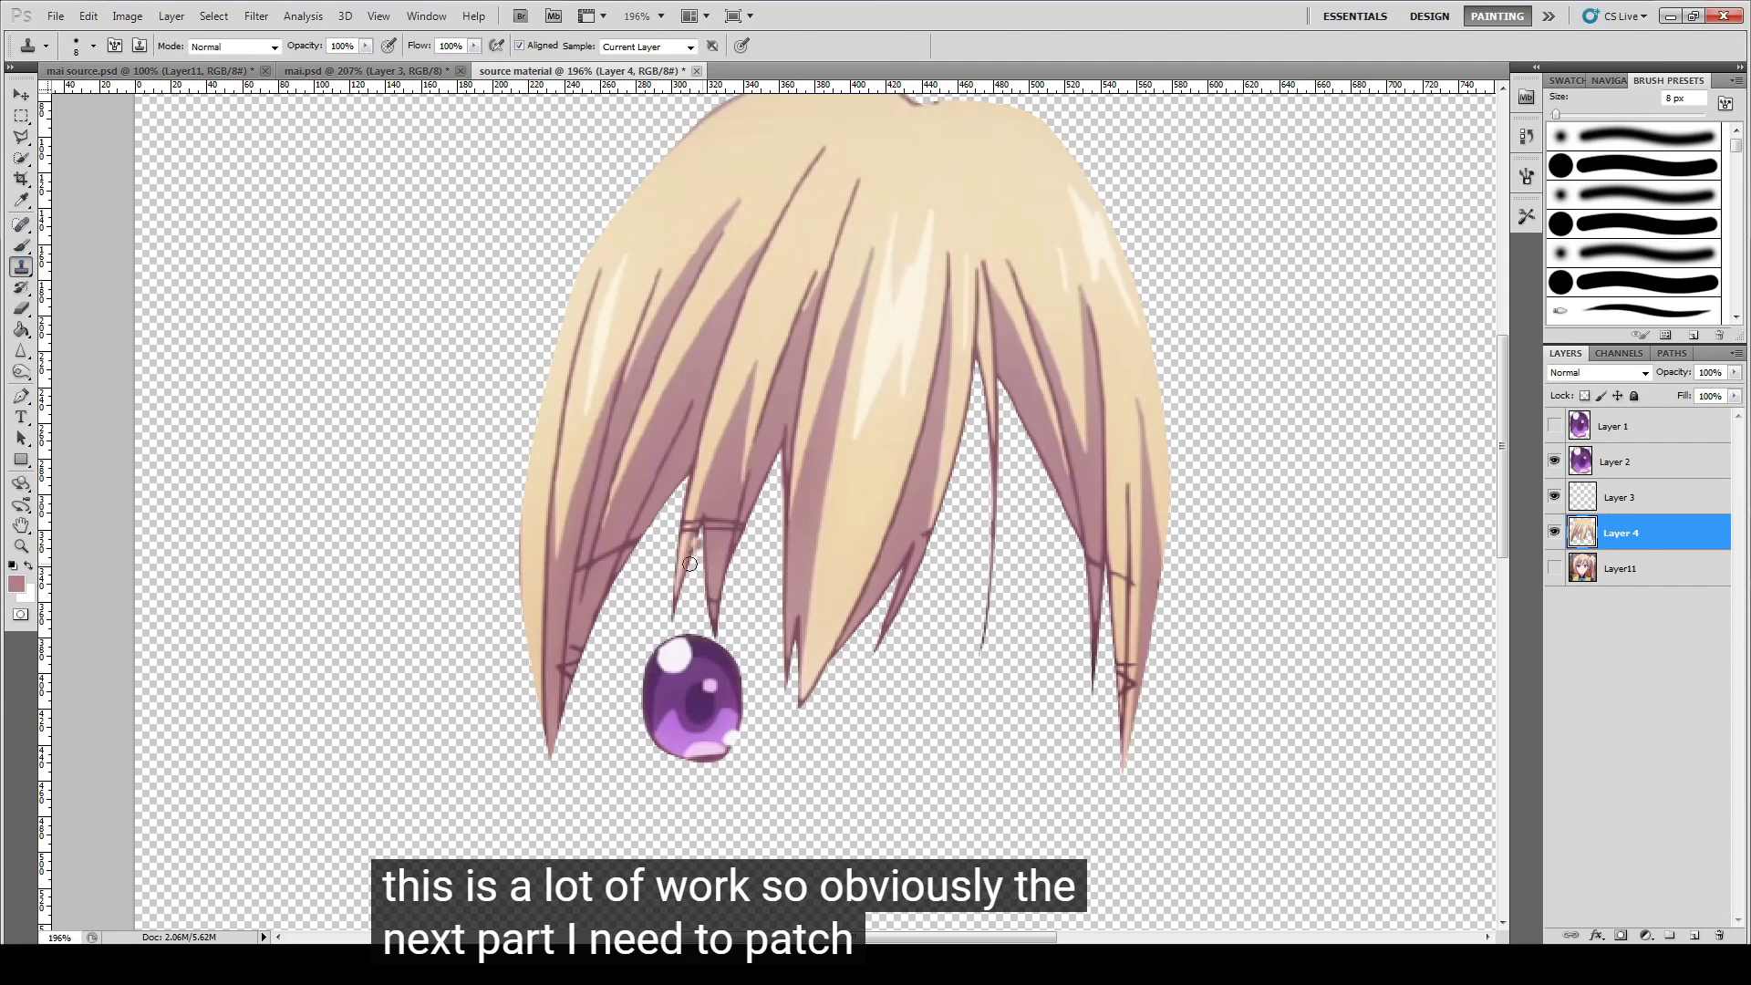
scroll(599, 559, "up", 3)
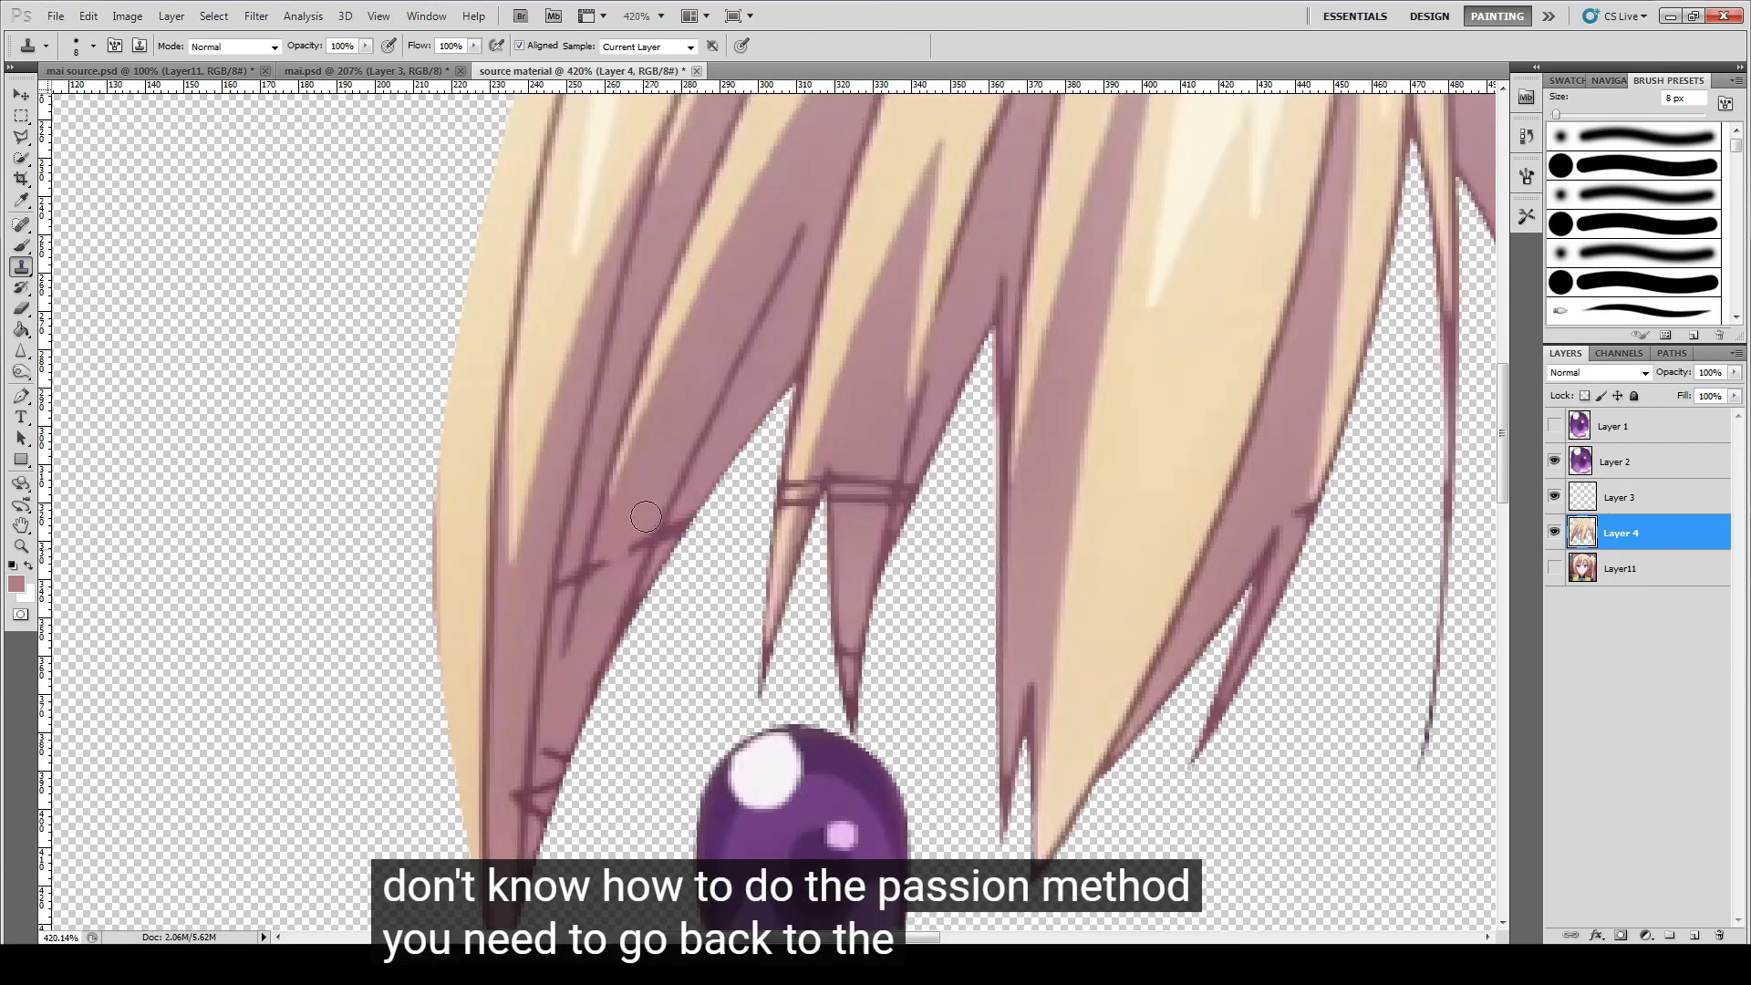
left_click_drag(616, 557, 622, 546)
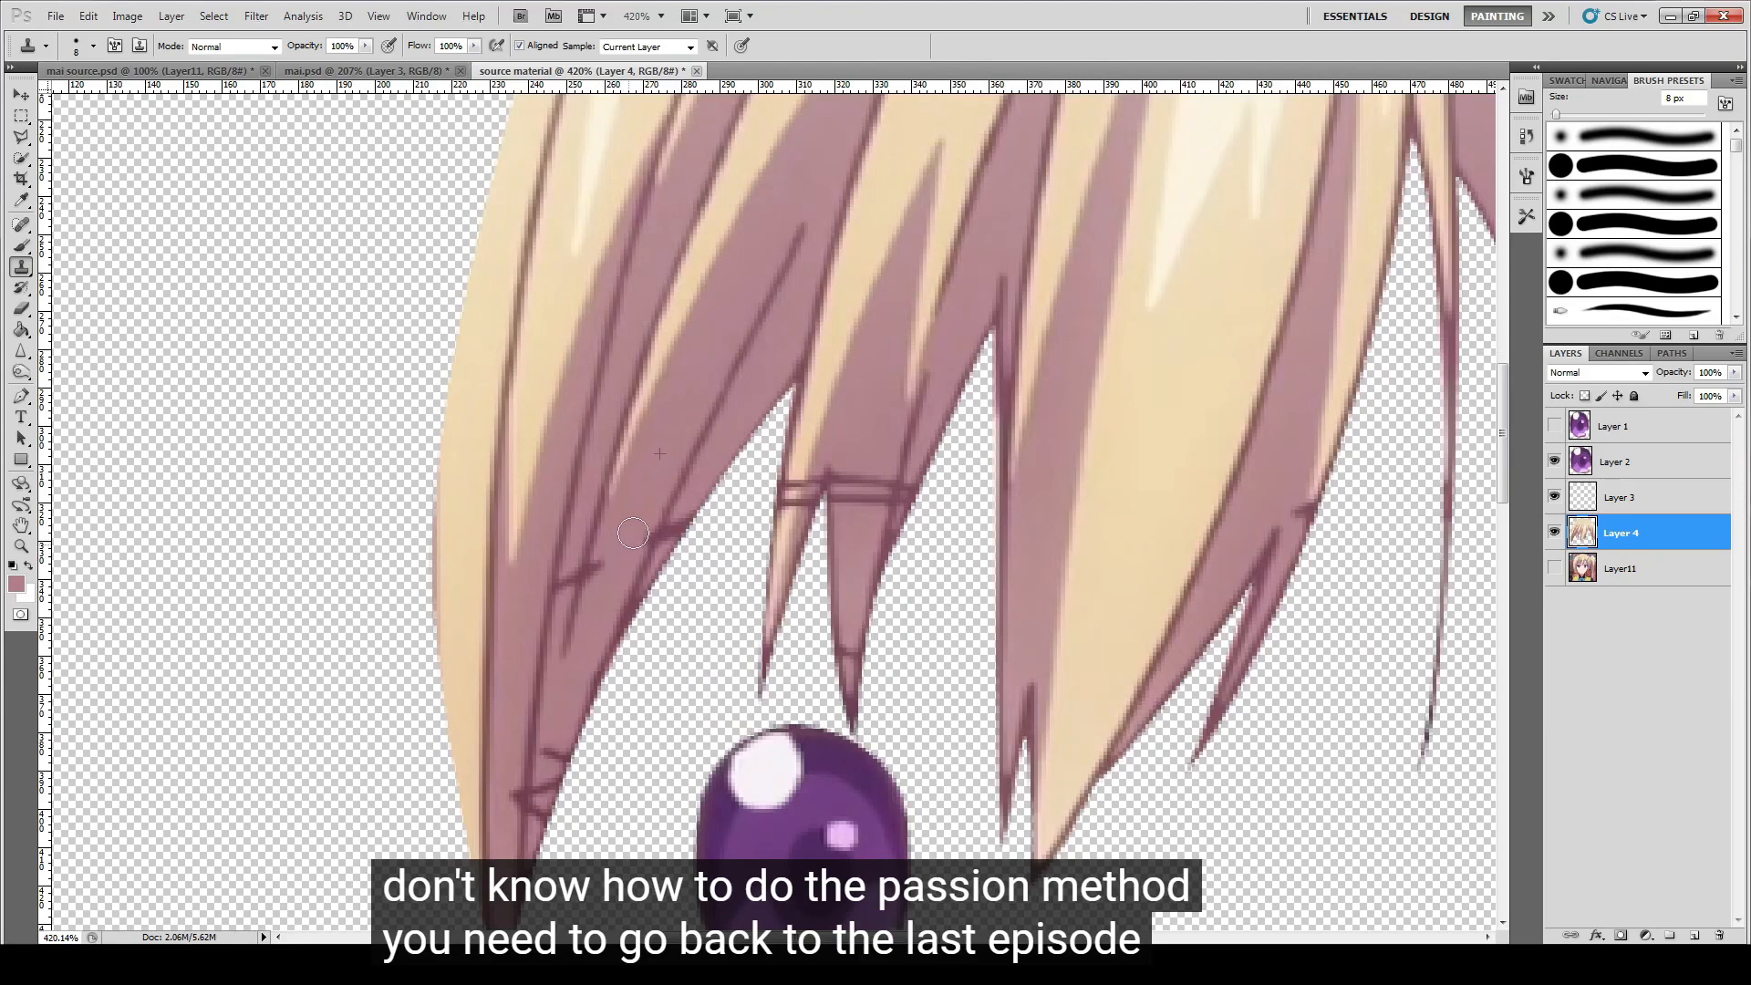
key("ctrl+z")
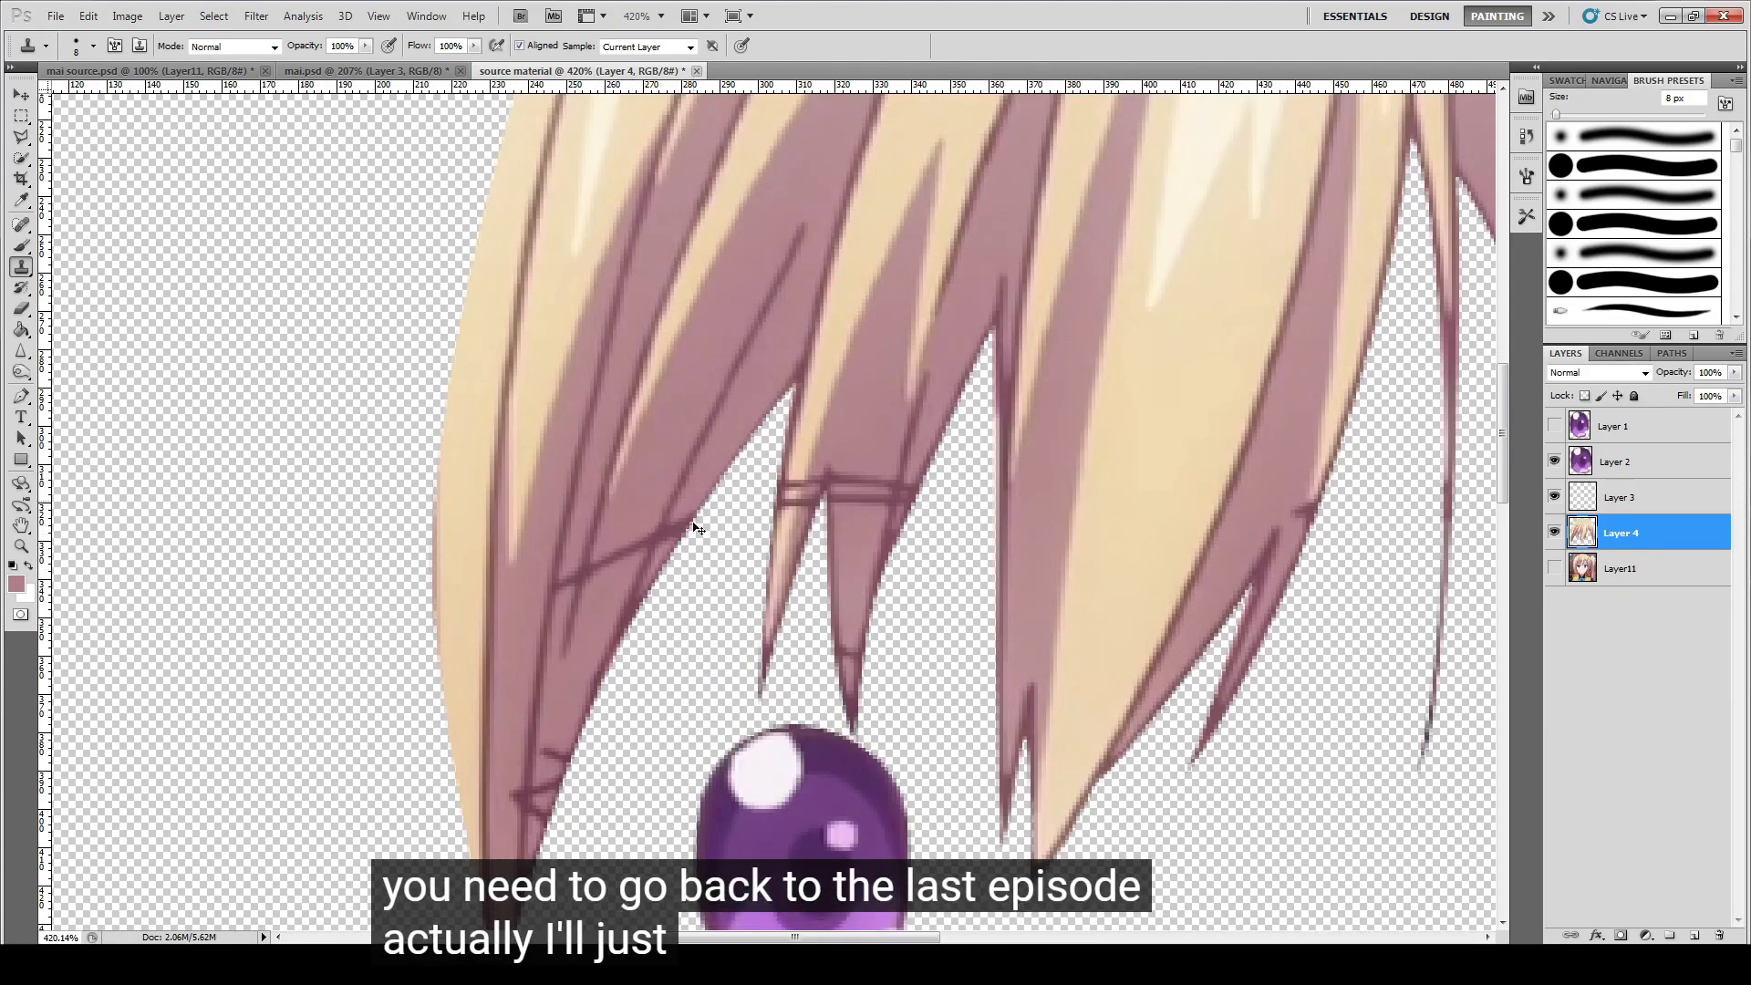
key("ctrl+shift+n")
key("Return")
left_click_drag(635, 536, 600, 578)
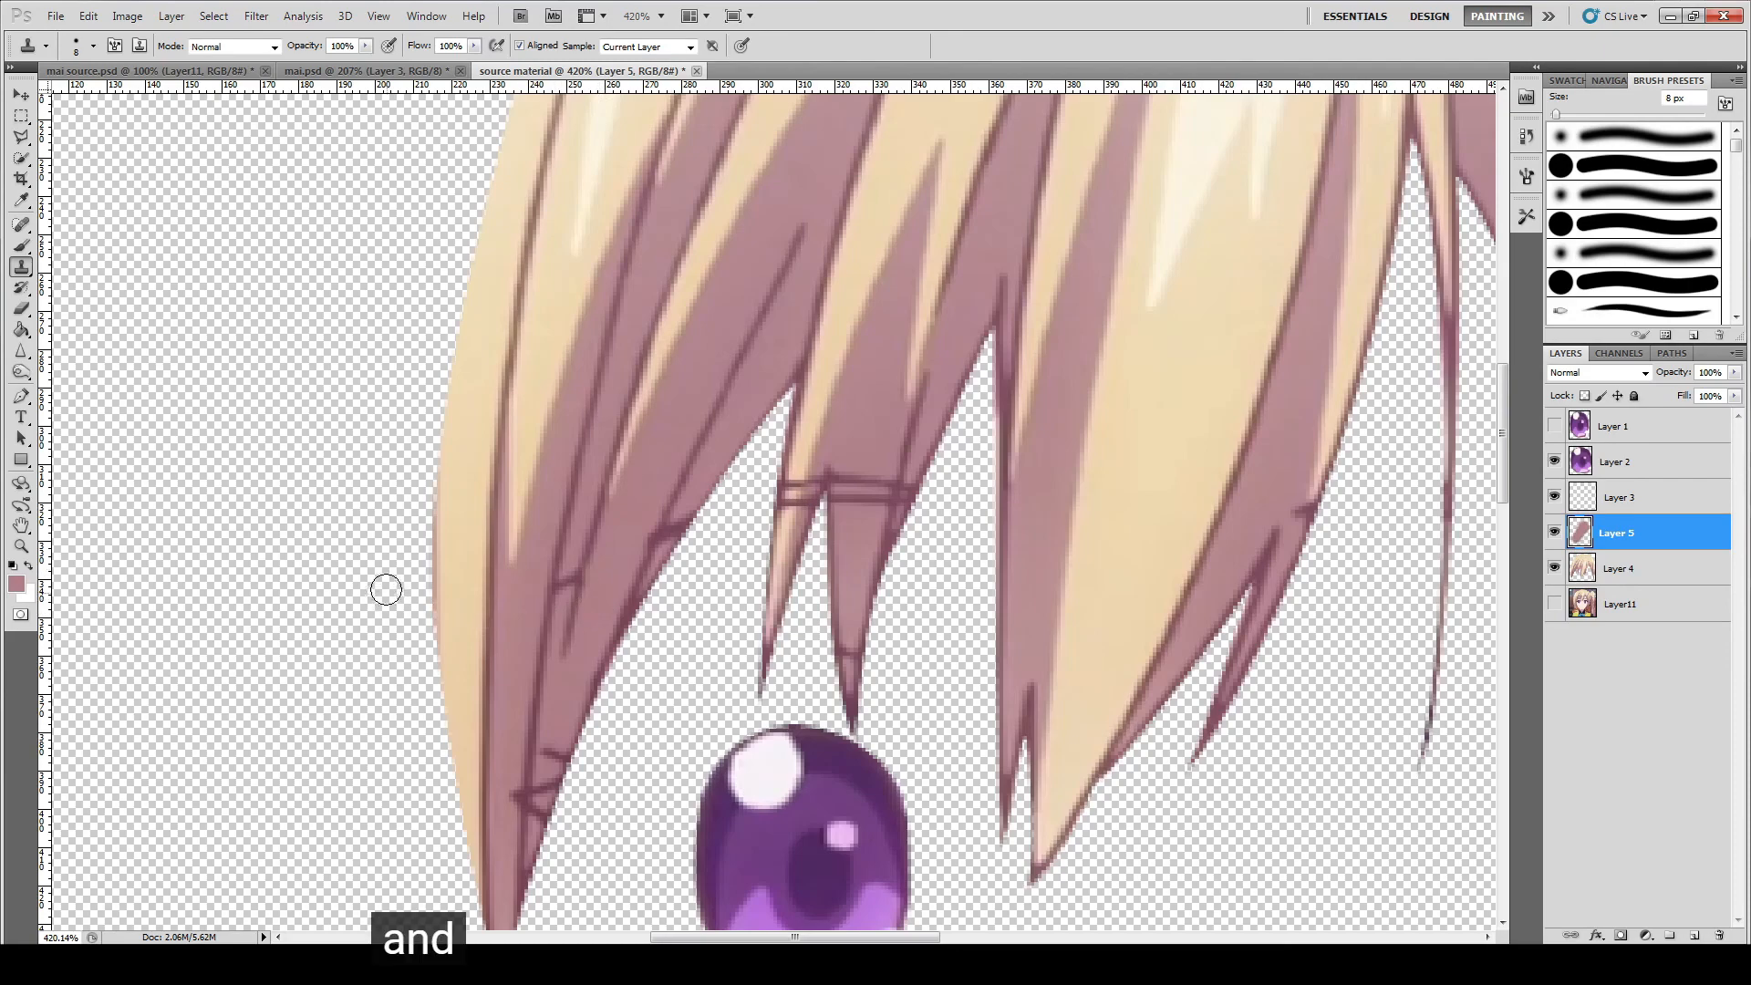
With a 3 px Brush in the hair's shadow colour, paint over the remaining eyebrow line fragments on the leftmost strands.
key("b")
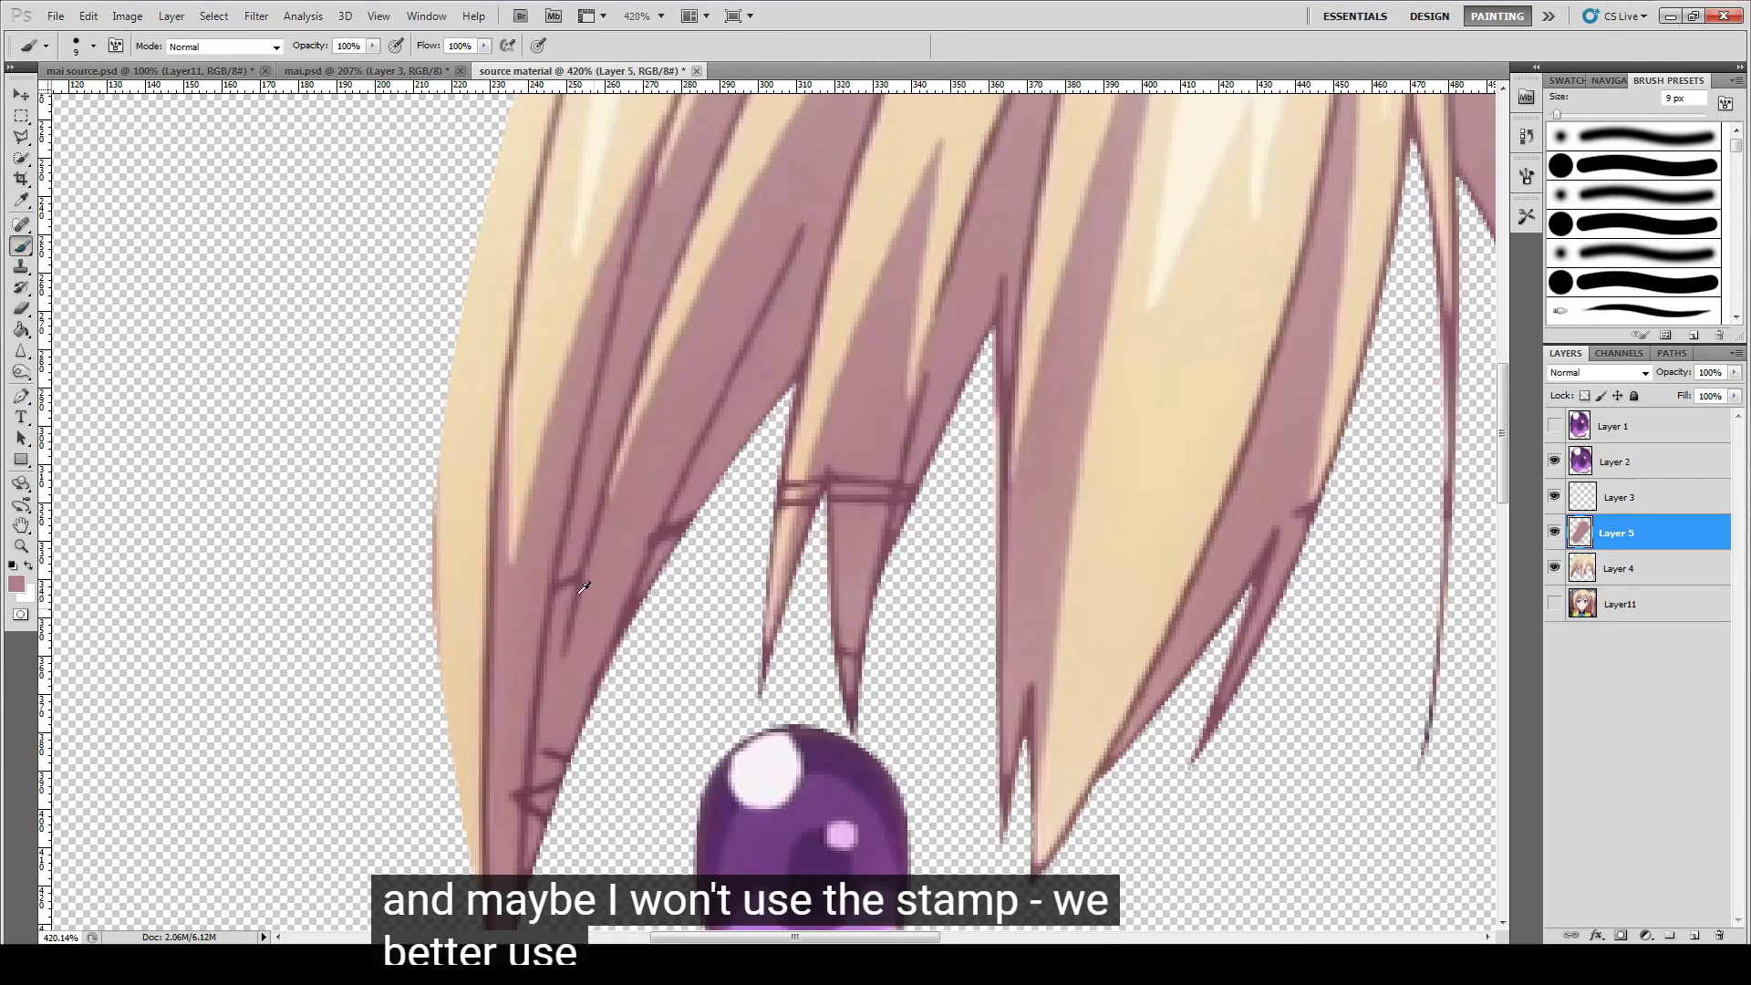
right_click(597, 599)
left_click_drag(593, 606, 589, 606)
left_click(563, 593)
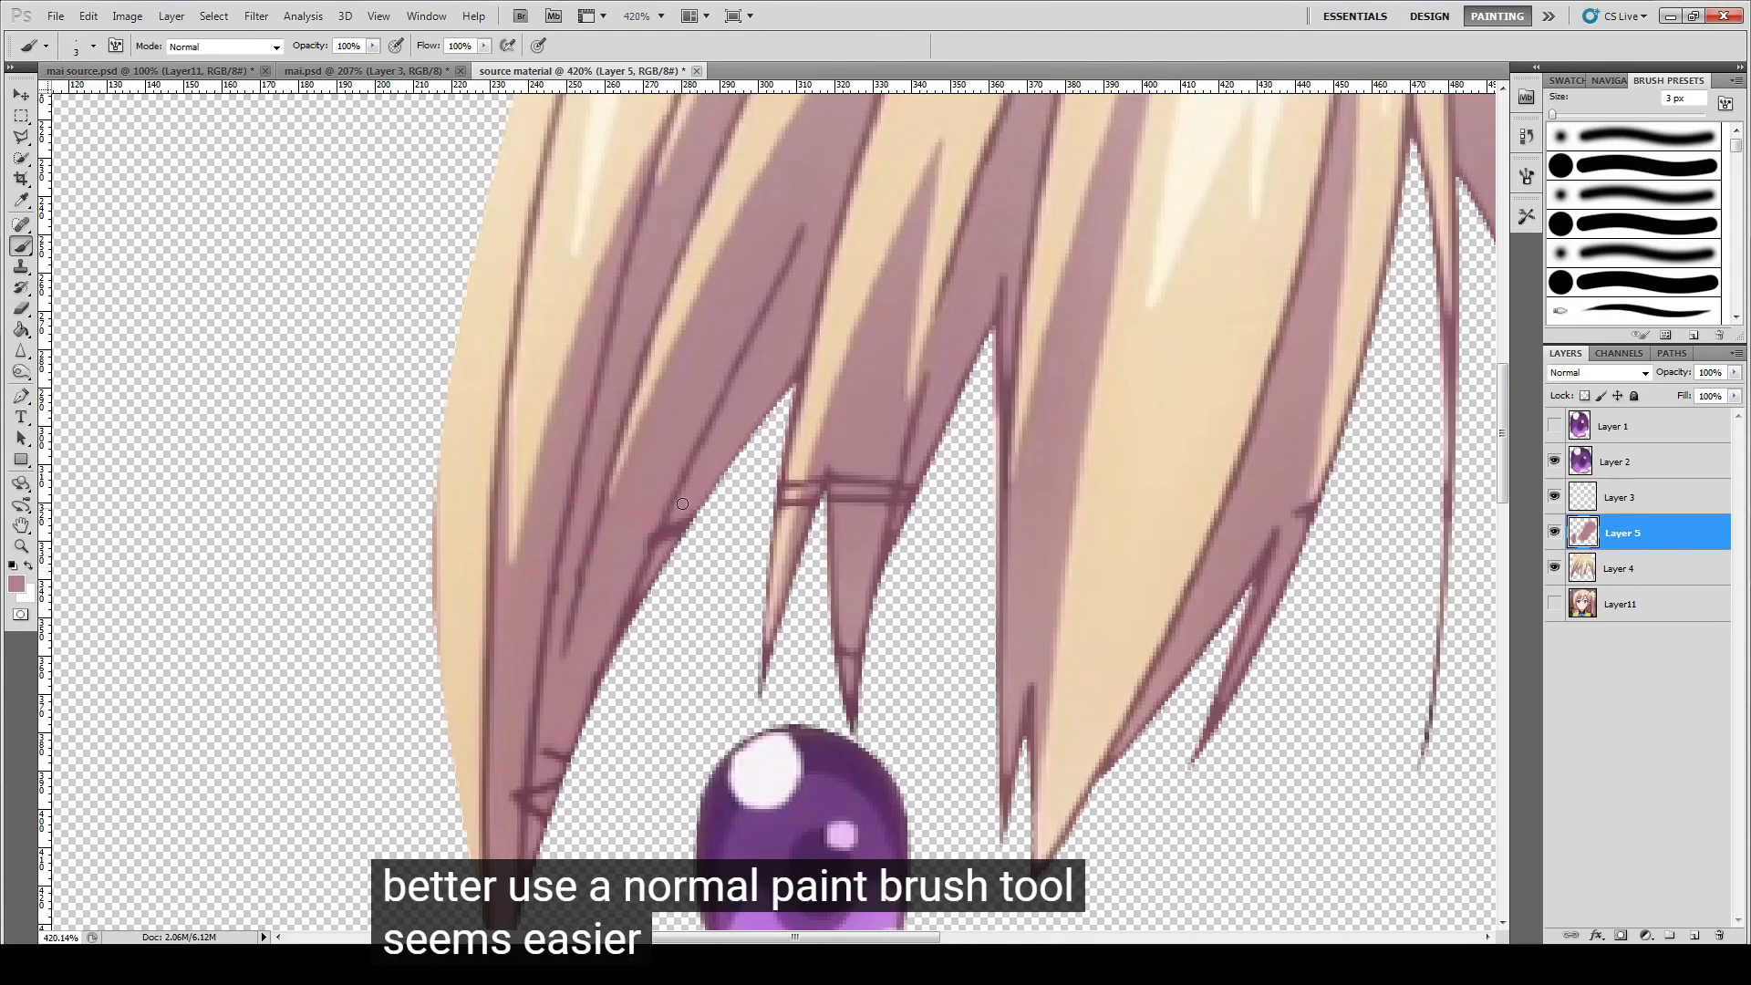
left_click_drag(683, 513, 665, 537)
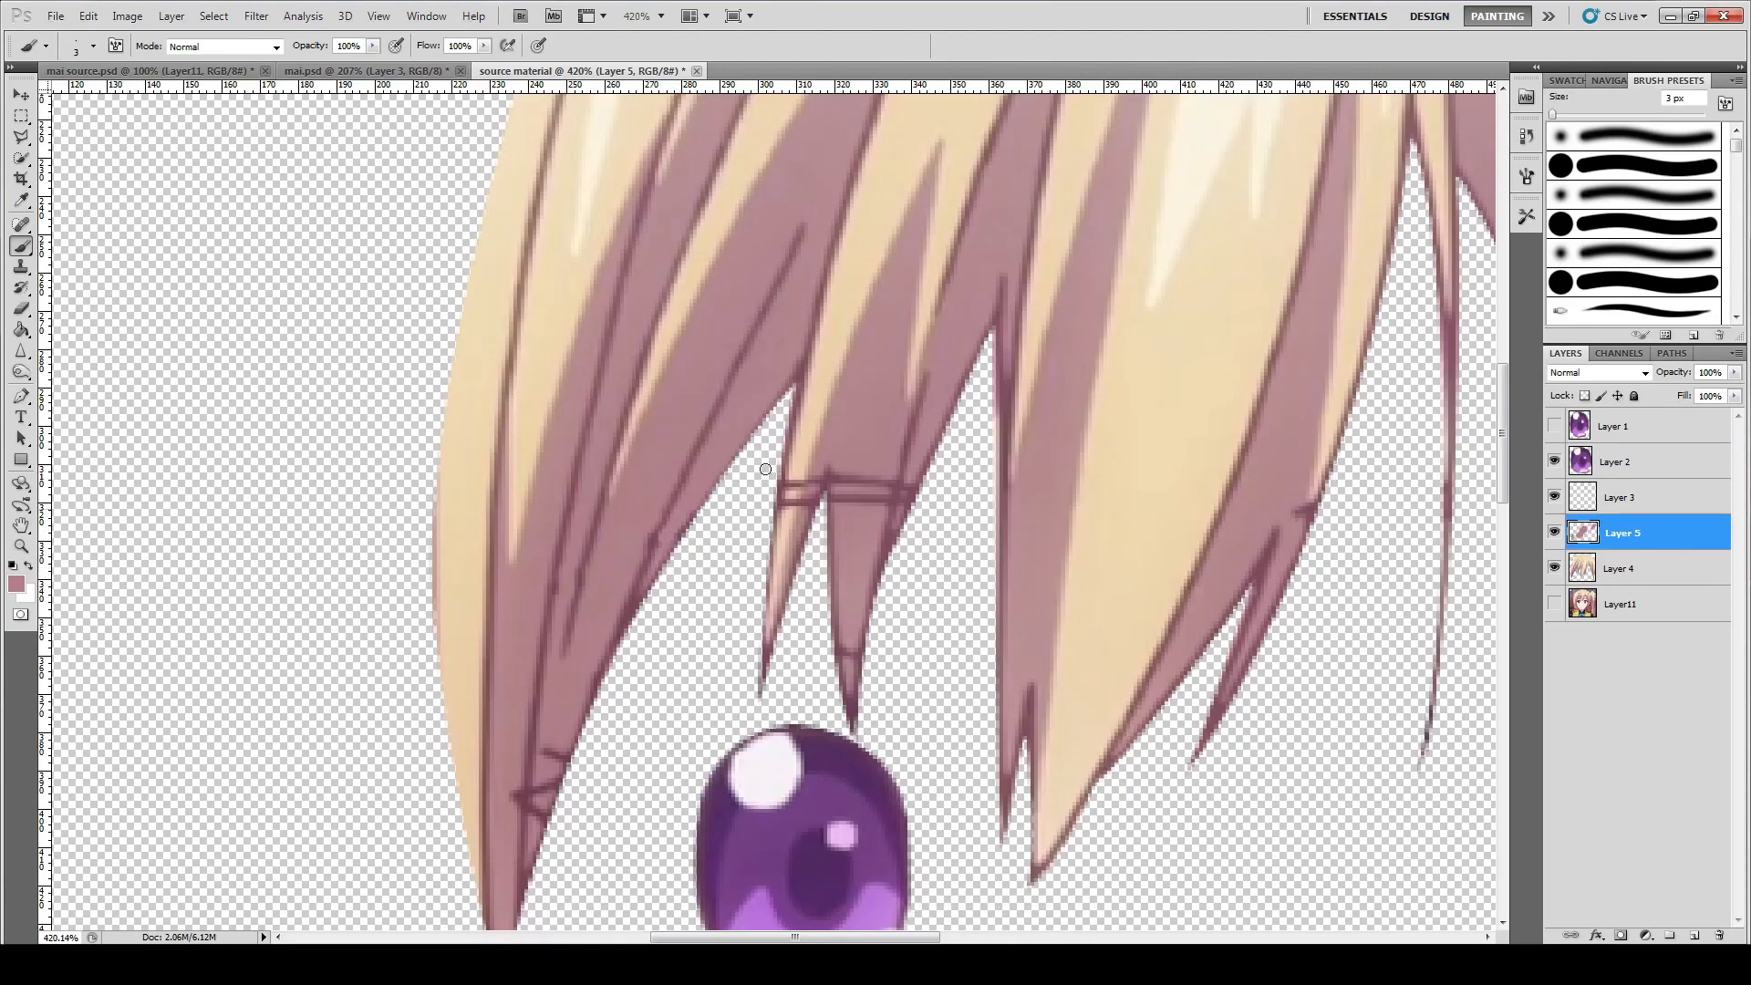
Paint out the eyebrow lines on the two narrow strands above the left eye and the lash marks near the leftmost tip.
left_click_drag(782, 503, 795, 483)
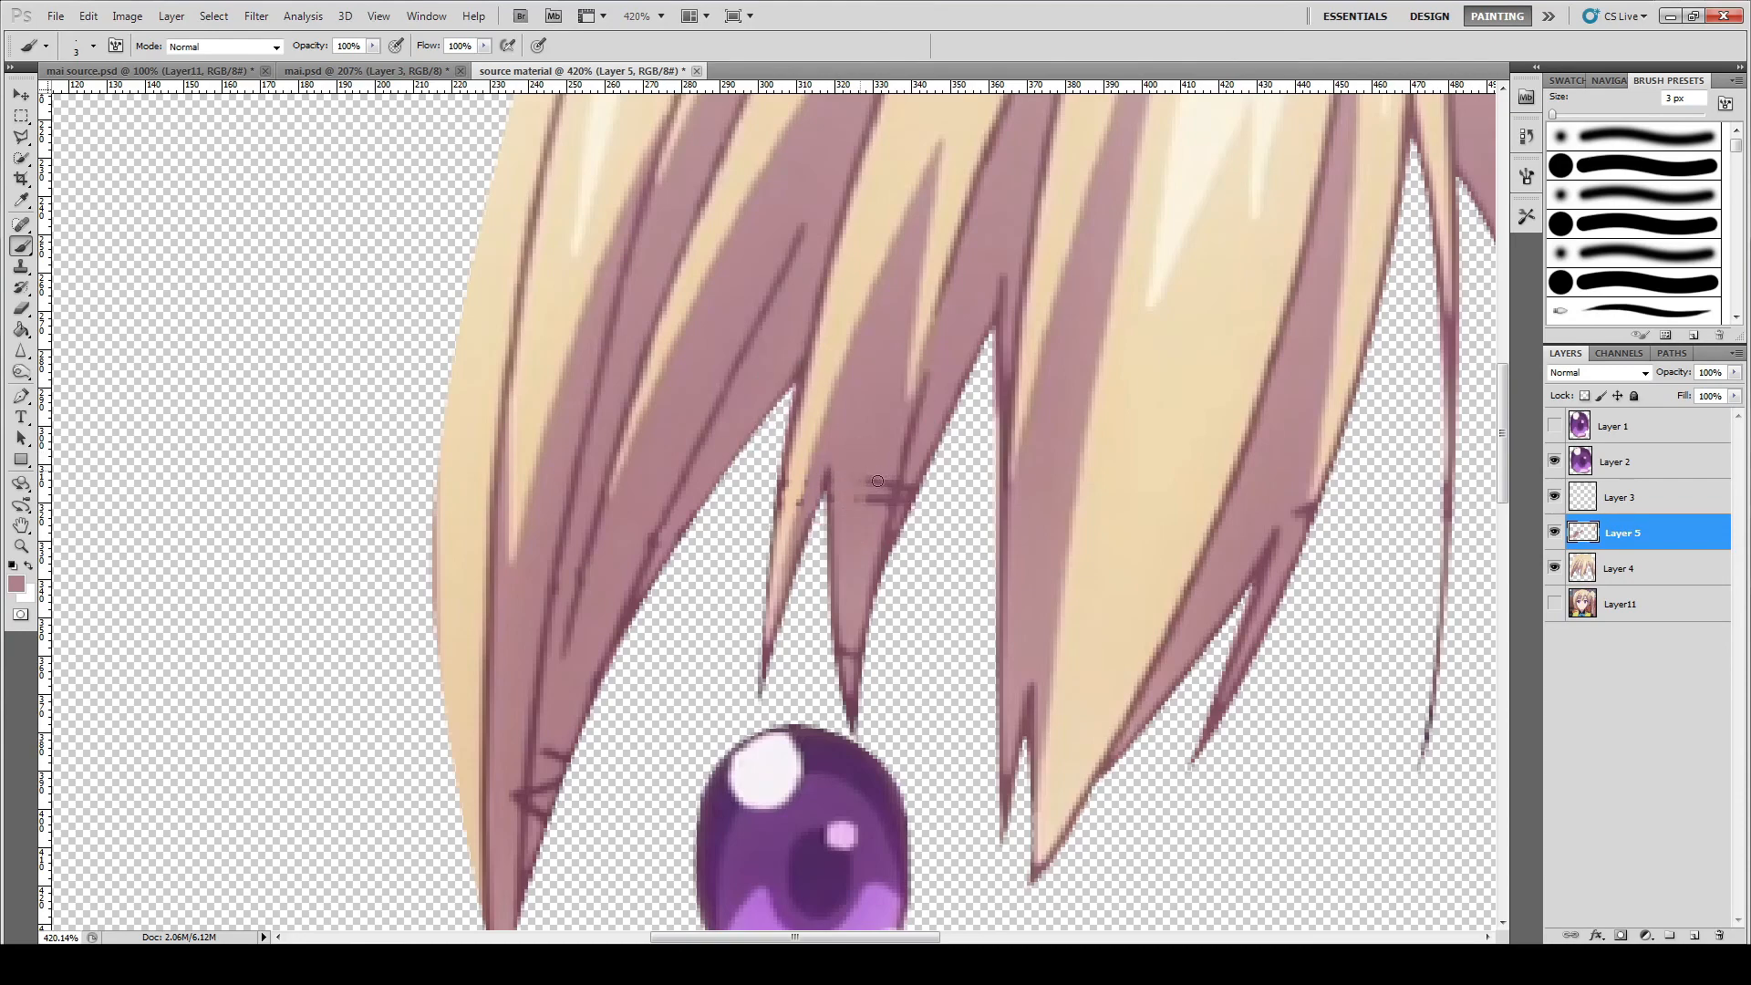
left_click_drag(865, 482, 858, 495)
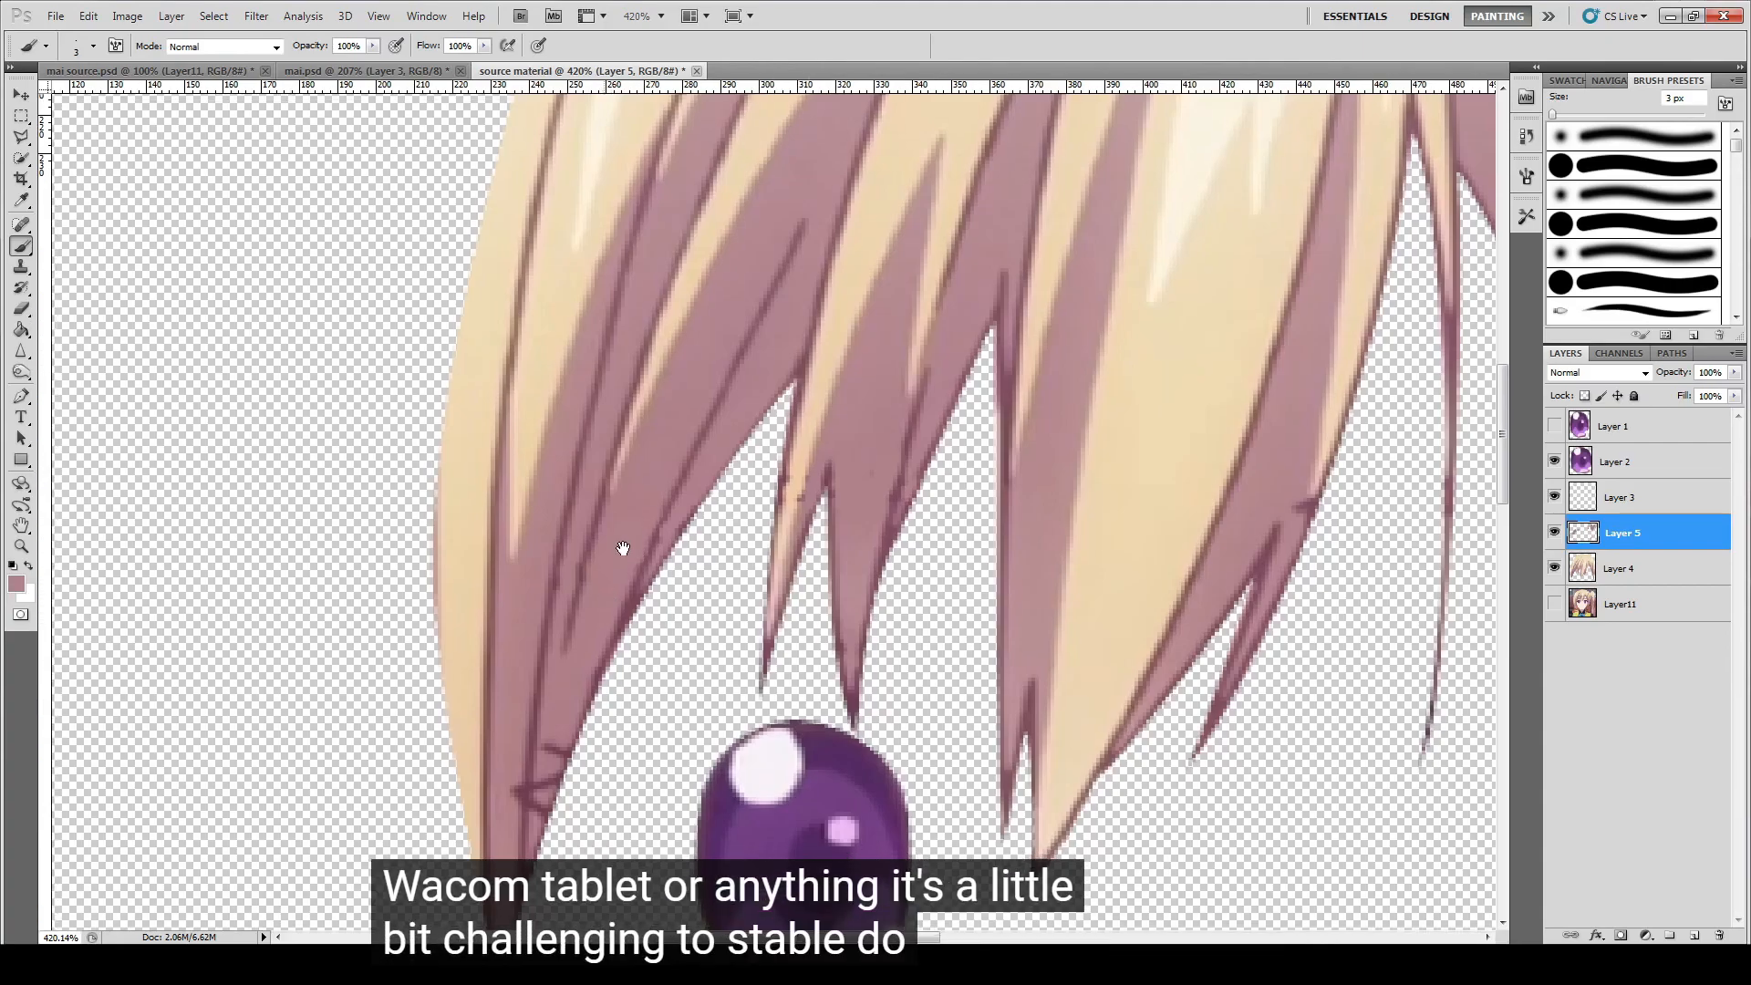
left_click_drag(623, 548, 653, 461)
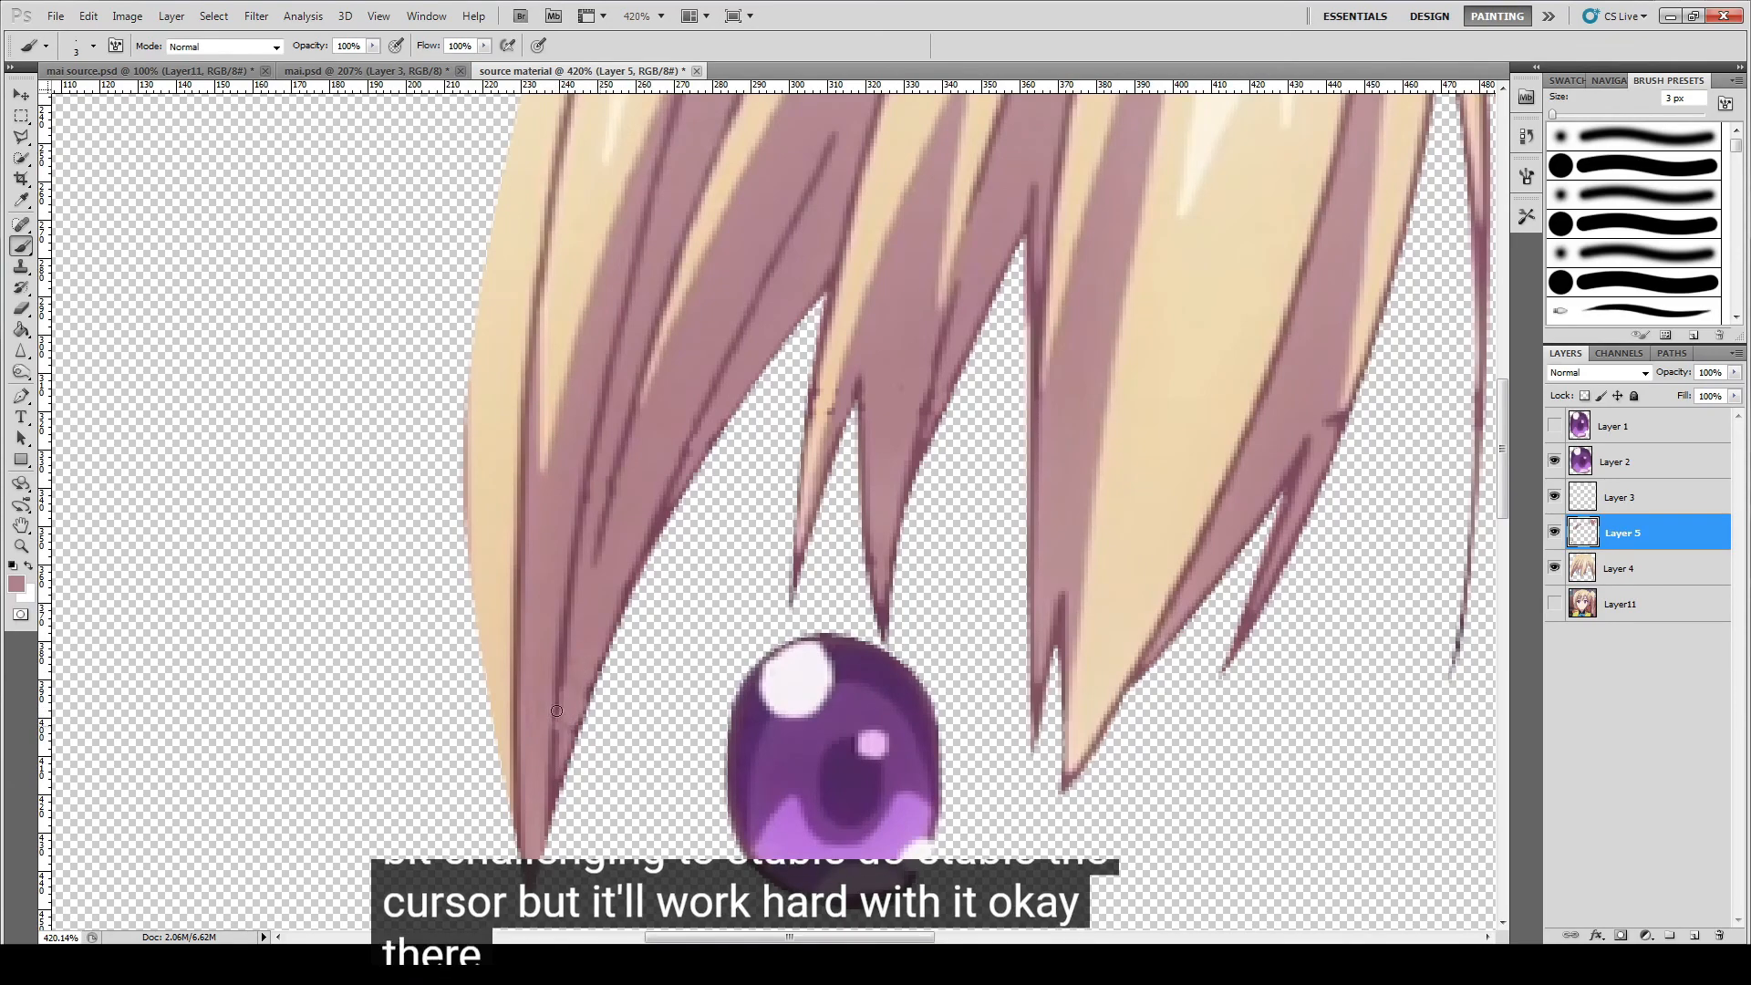
Paint out the stray mark on the wide middle strand and the eyebrow and eyelash lines crossing the rightmost strands, using matching hair colours.
mouse_move(991, 613)
left_mouse_down()
mouse_move(432, 762)
mouse_move(456, 730)
left_mouse_up()
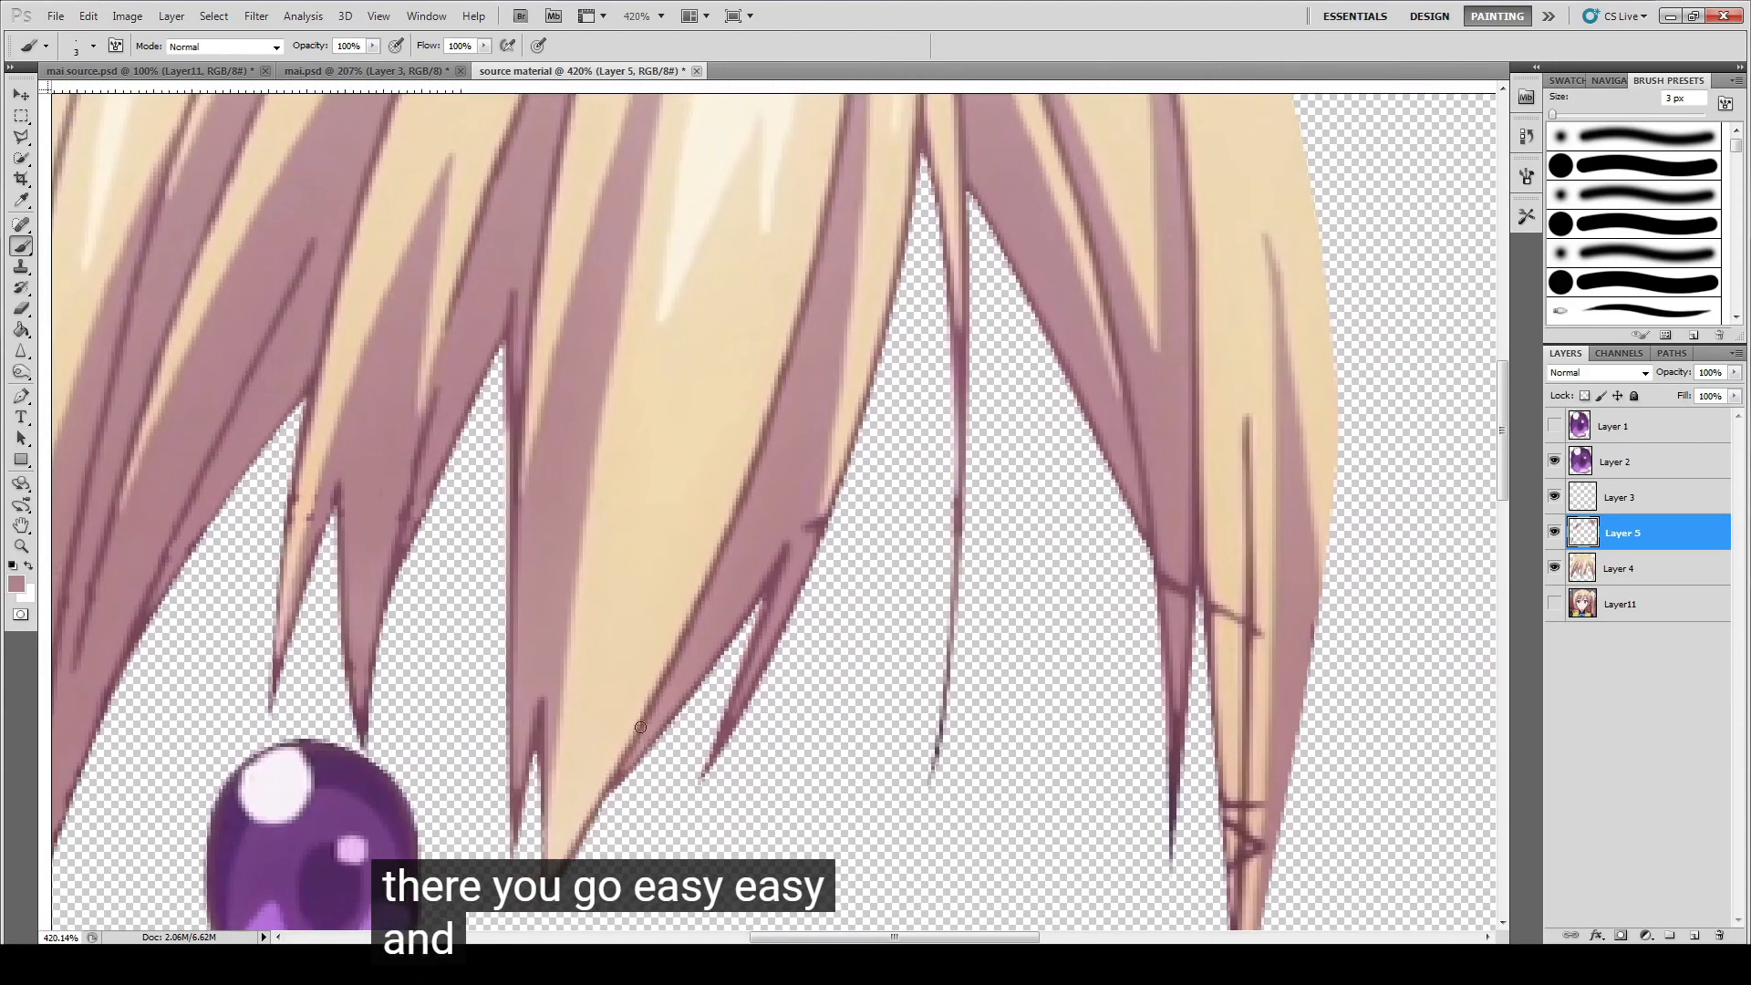
left_click_drag(812, 523, 806, 529)
left_click_drag(934, 496, 637, 542)
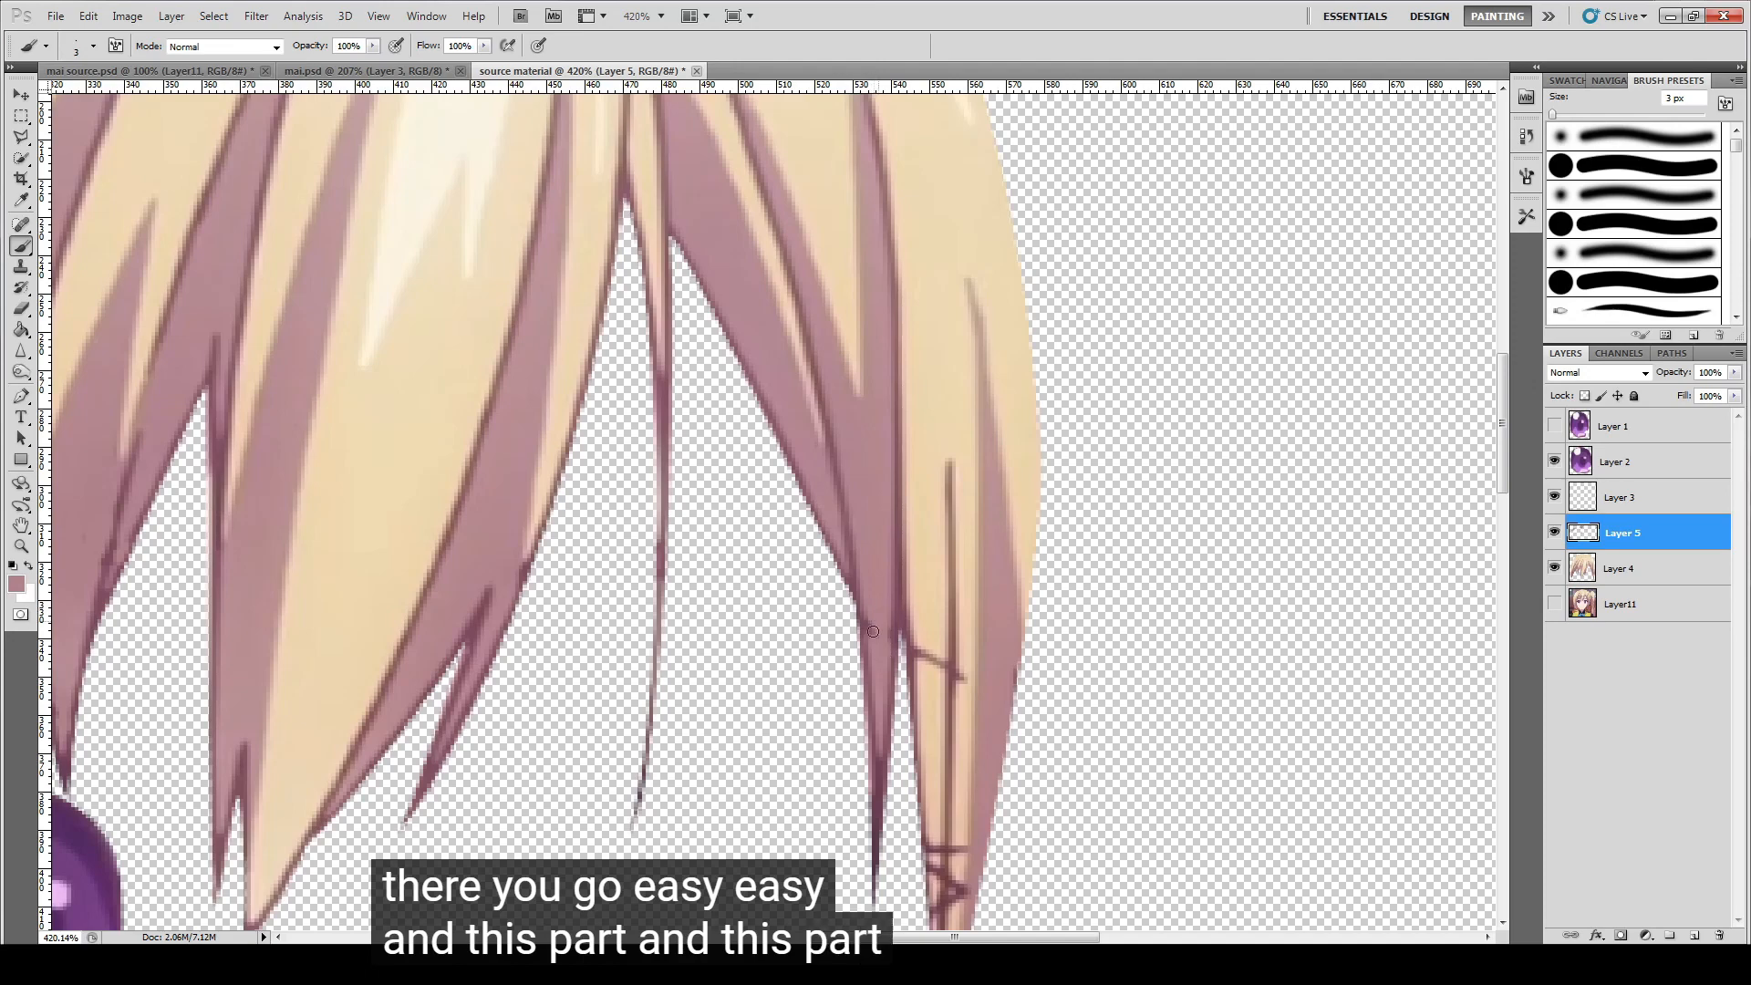
left_click_drag(877, 641, 934, 643)
key("ctrl+z")
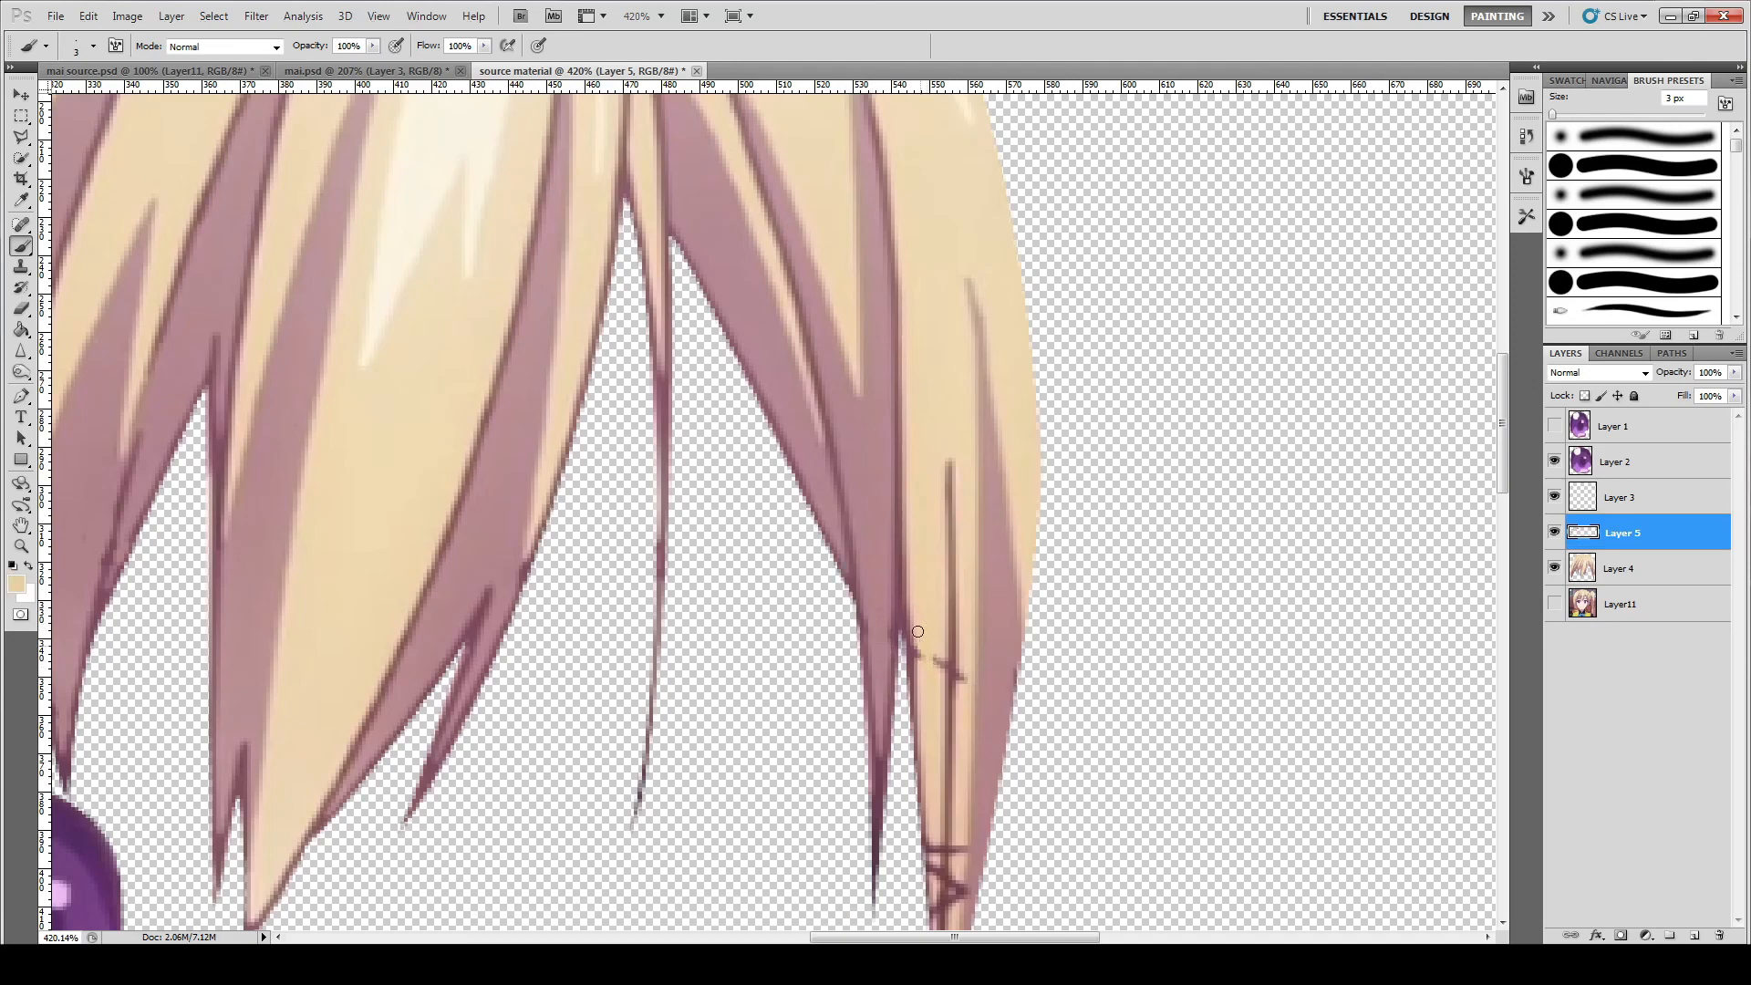
key("Right")
key("Right")
key("Right")
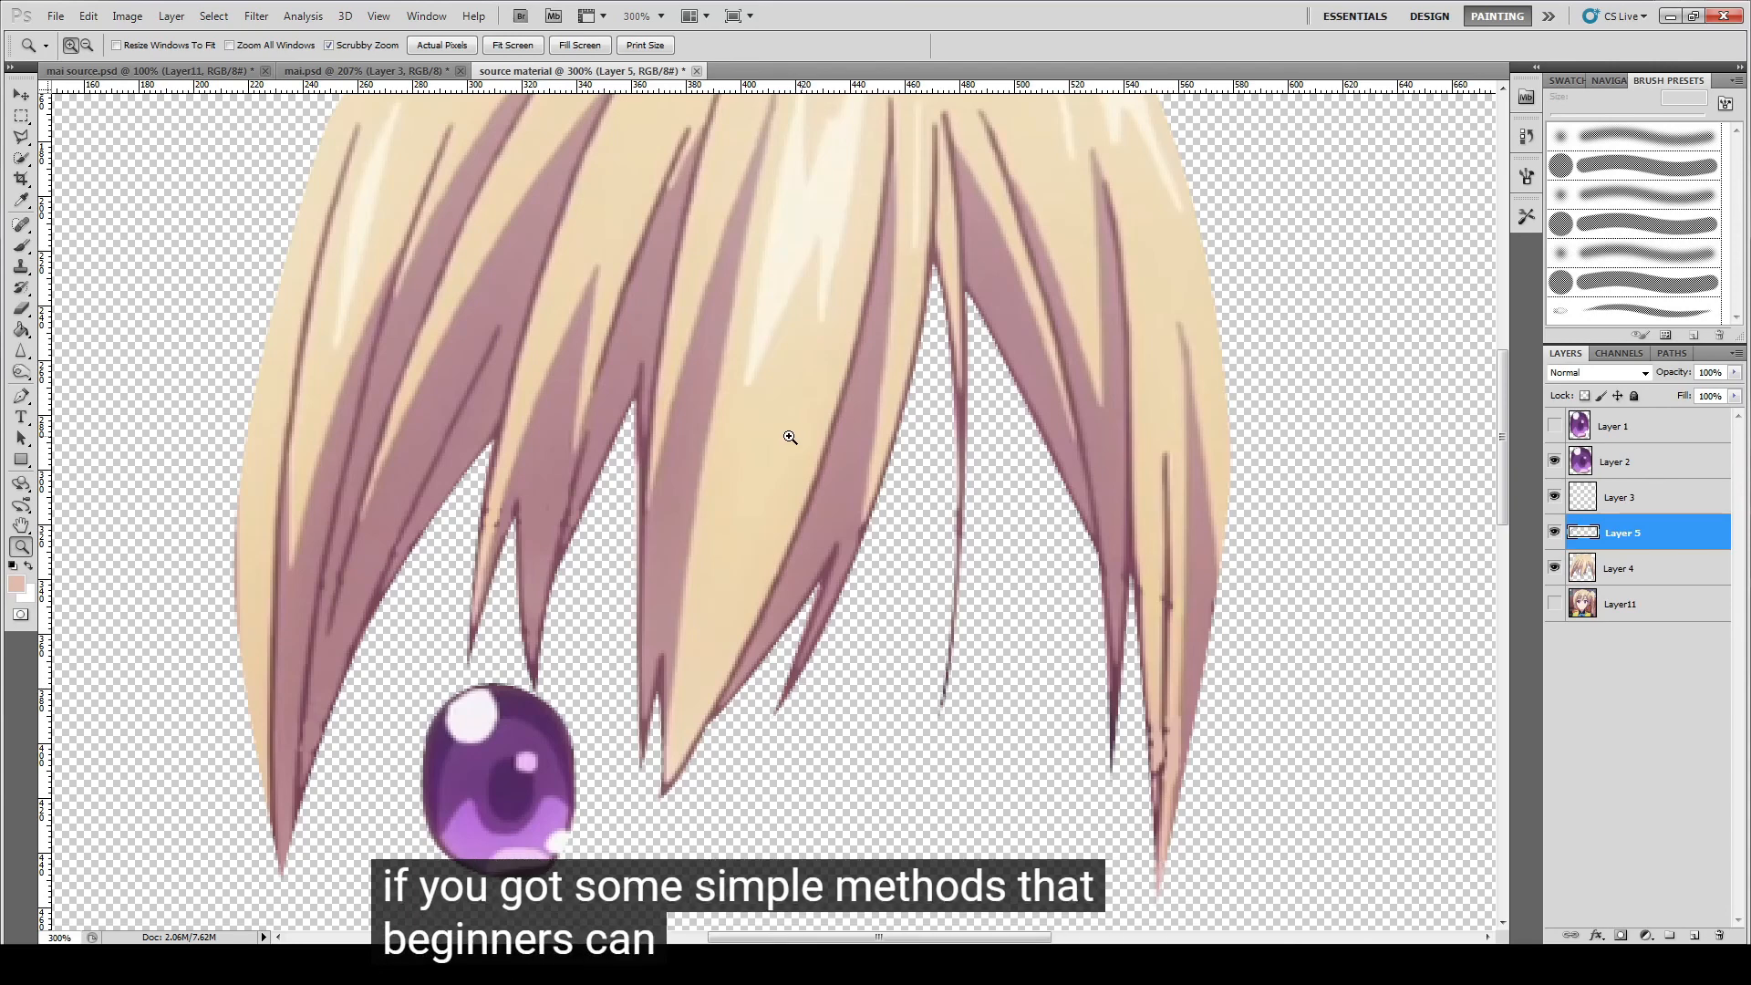
Show the source image Layer11 again and hide the bangs cutout and its touch-up layer, Layer 4 and Layer 5.
left_click_drag(783, 337, 784, 450)
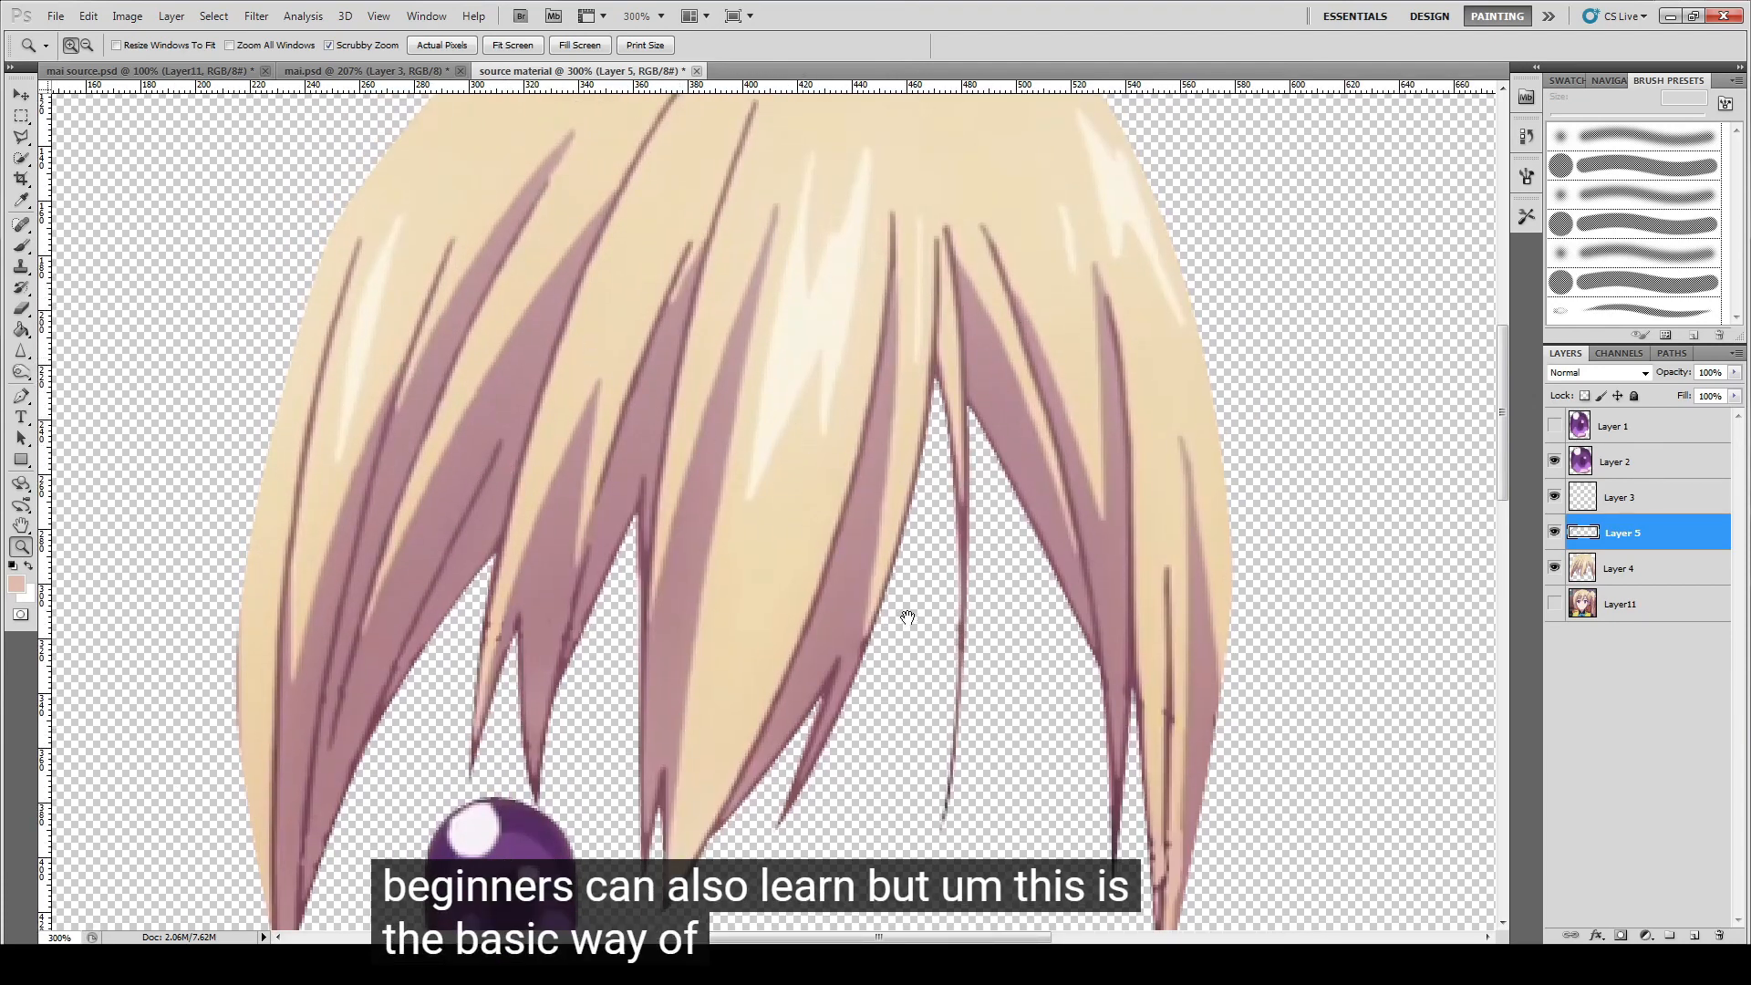
left_click_drag(908, 622, 901, 557)
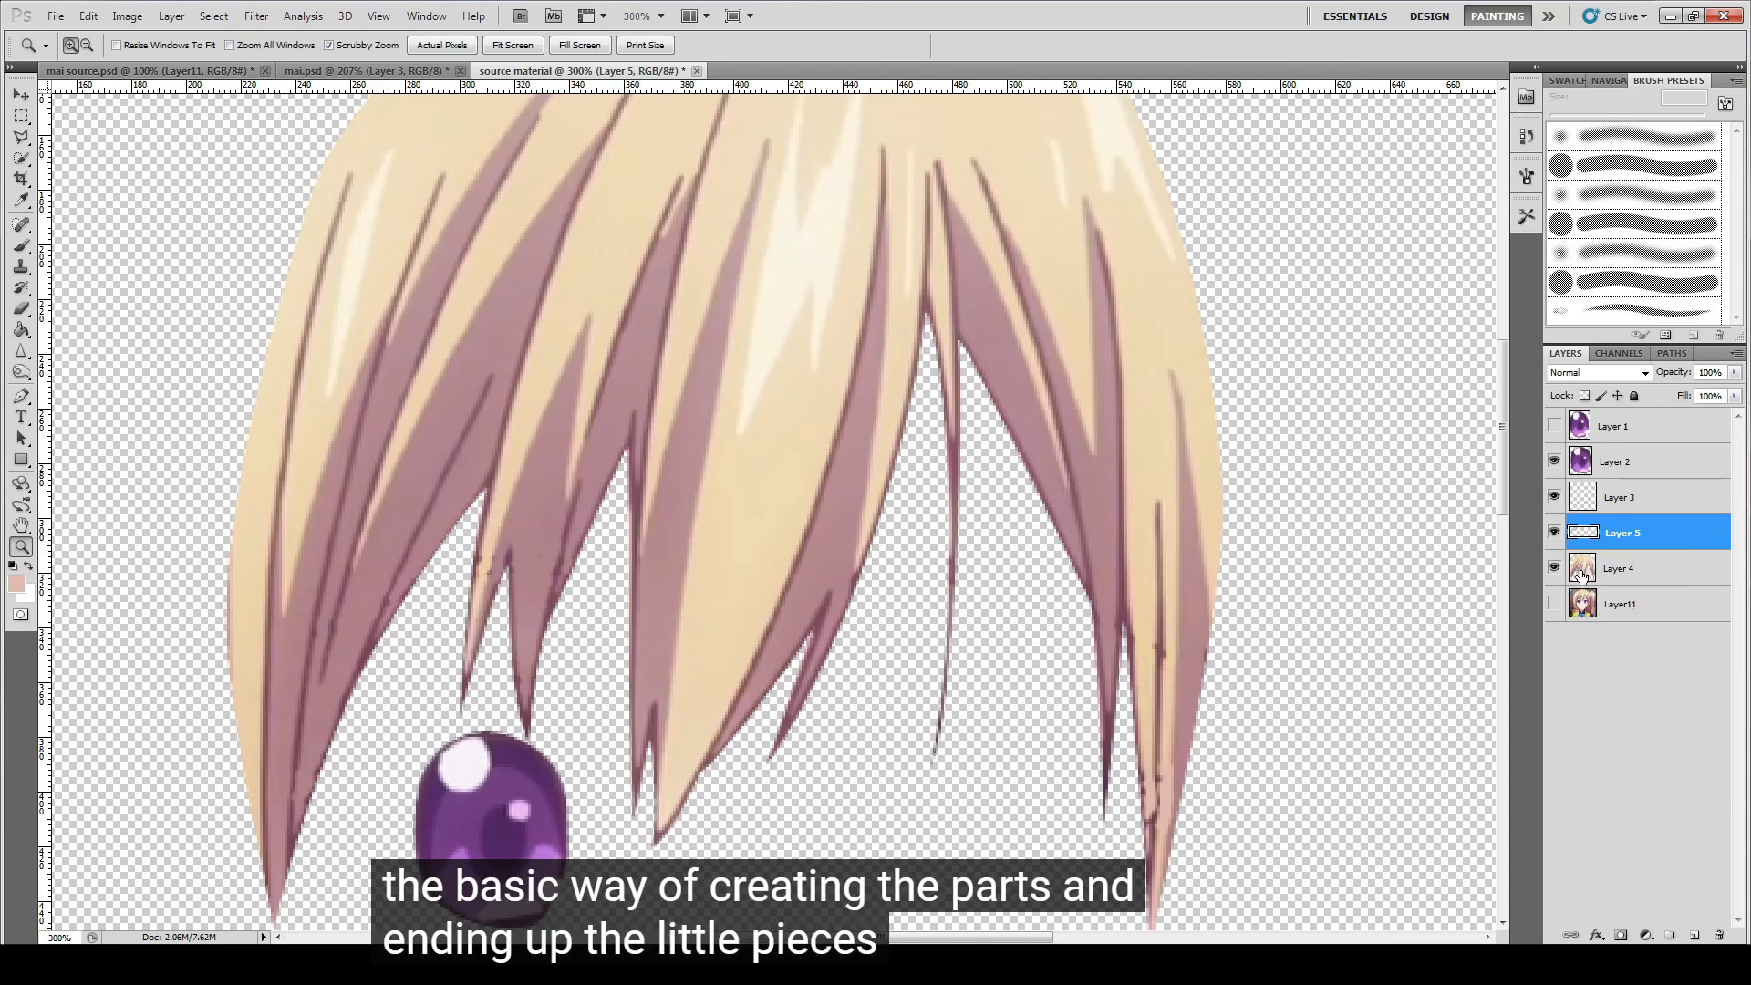
left_click(1554, 604)
left_click_drag(465, 312, 1060, 508)
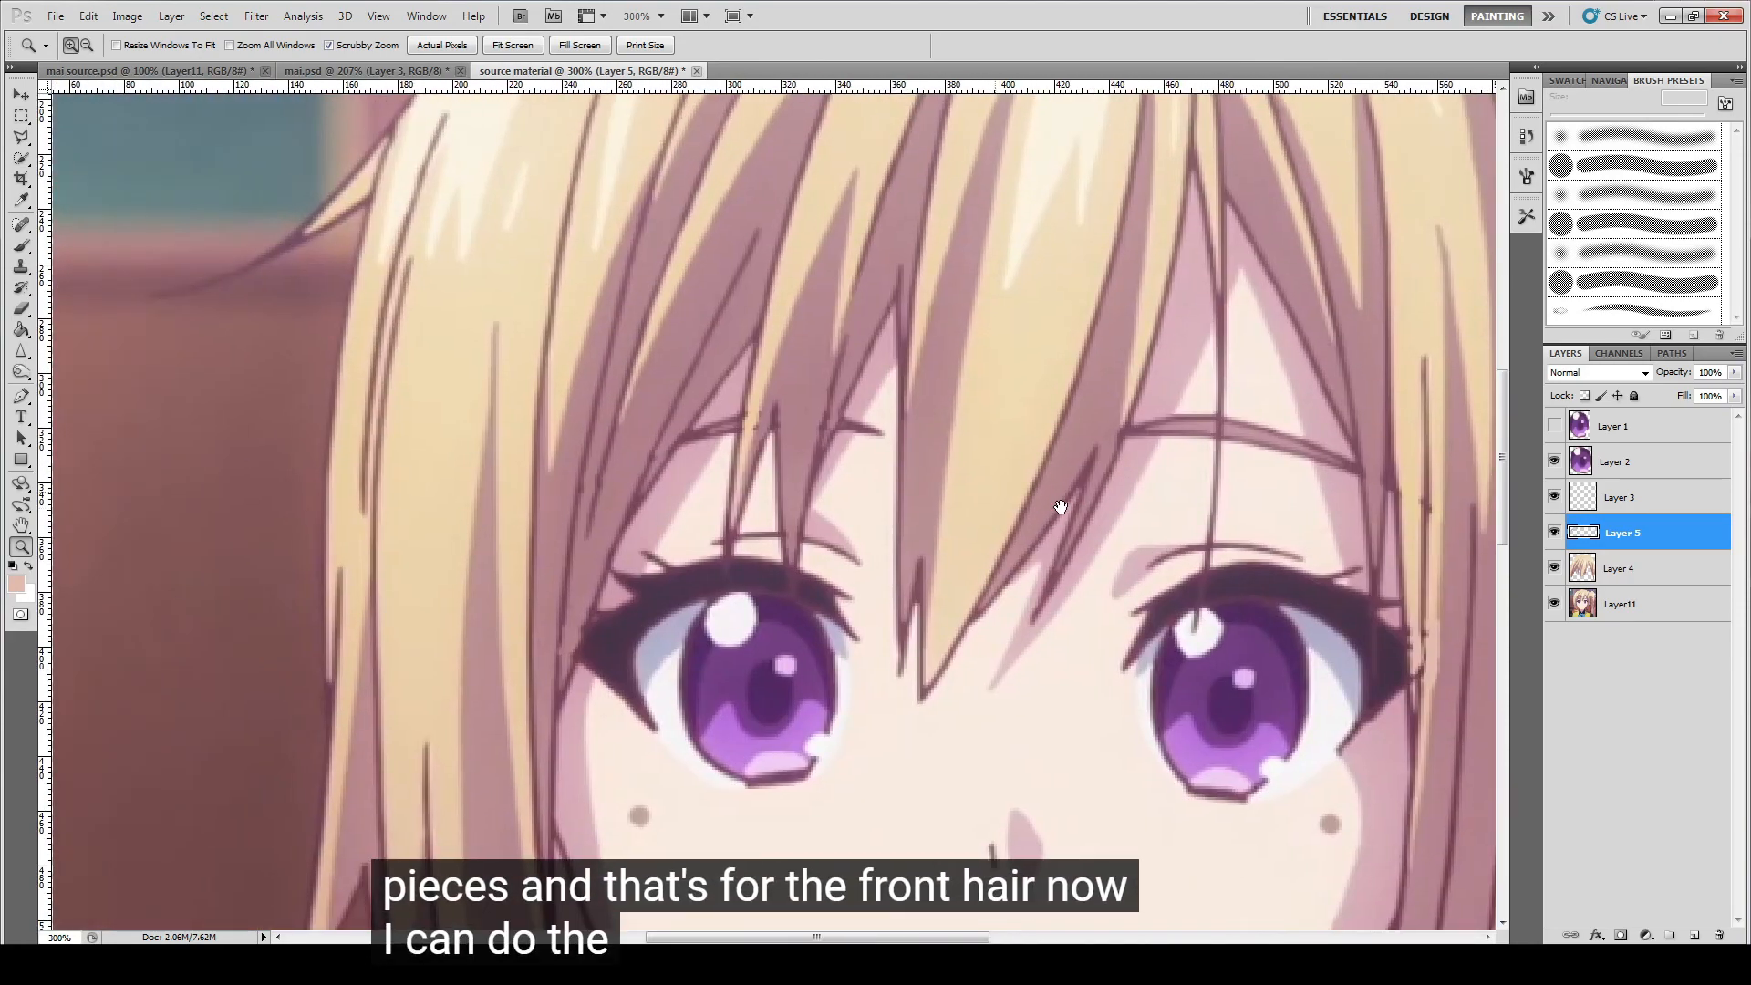
left_click(1567, 573)
left_click(1554, 568)
left_click(1555, 533)
left_click_drag(614, 639, 687, 652)
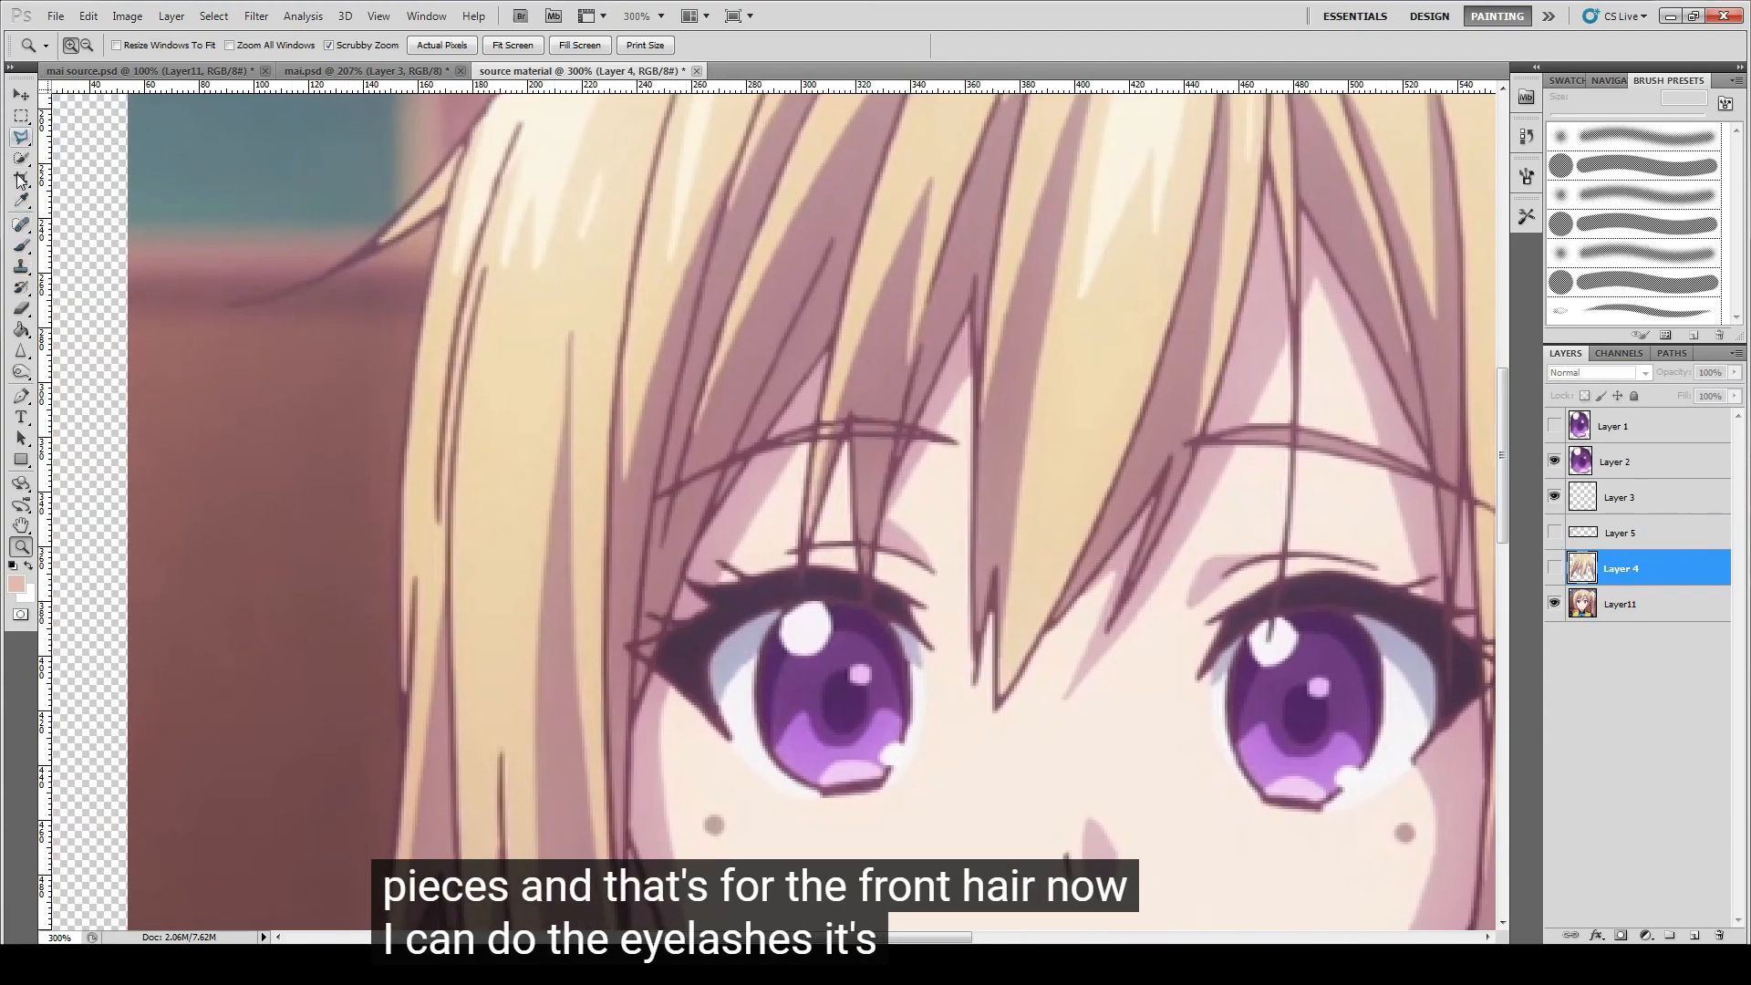
On Layer11, select the left eye's upper eyelashes by tracing around them with the Polygonal Lasso tool.
left_click(21, 136)
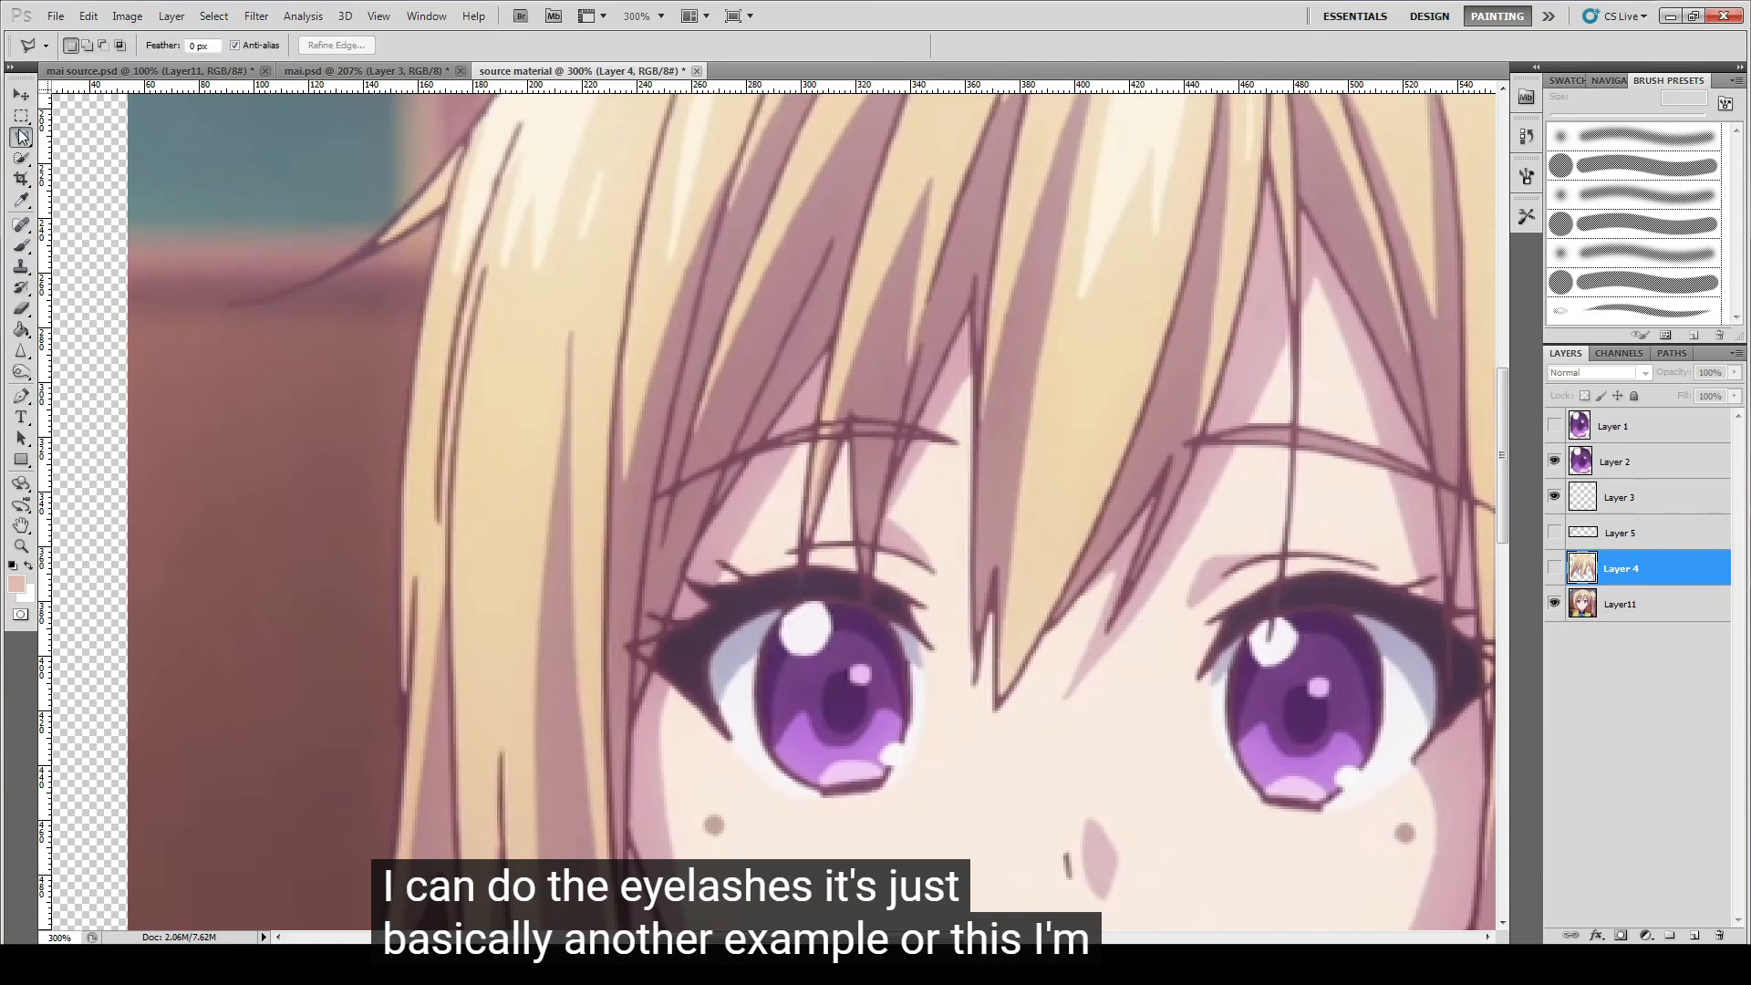
left_click(21, 136)
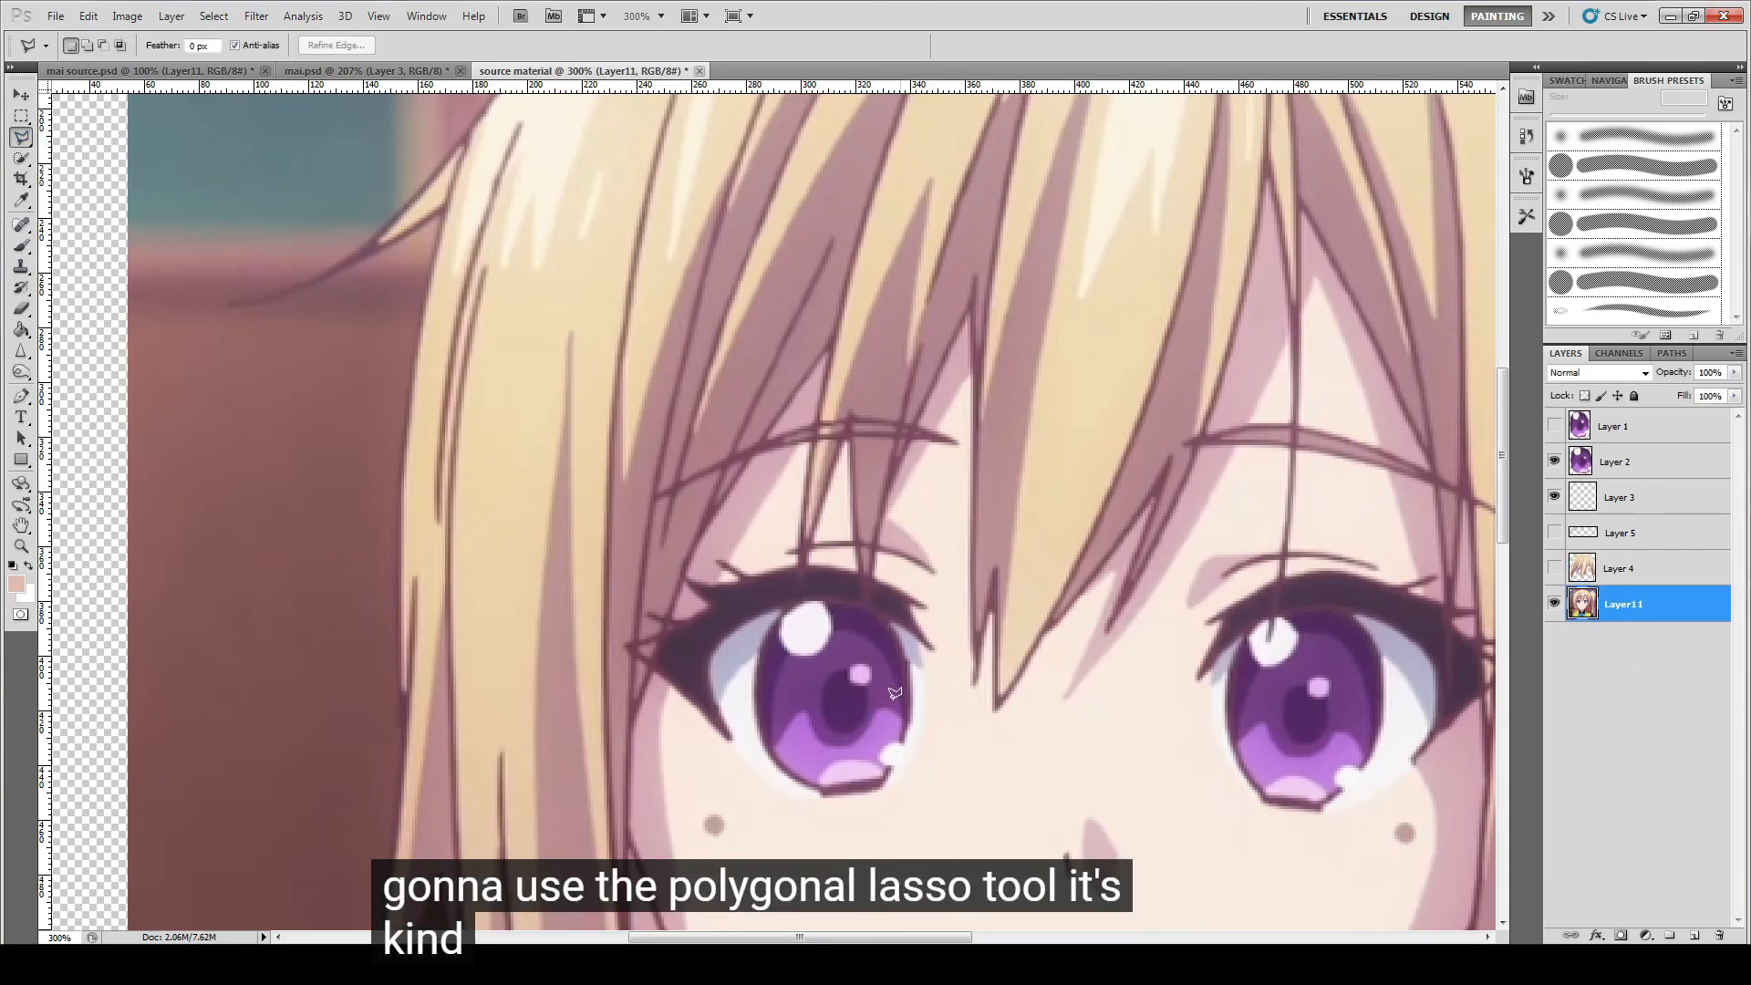
scroll(832, 689, "up", 2)
left_click(632, 762)
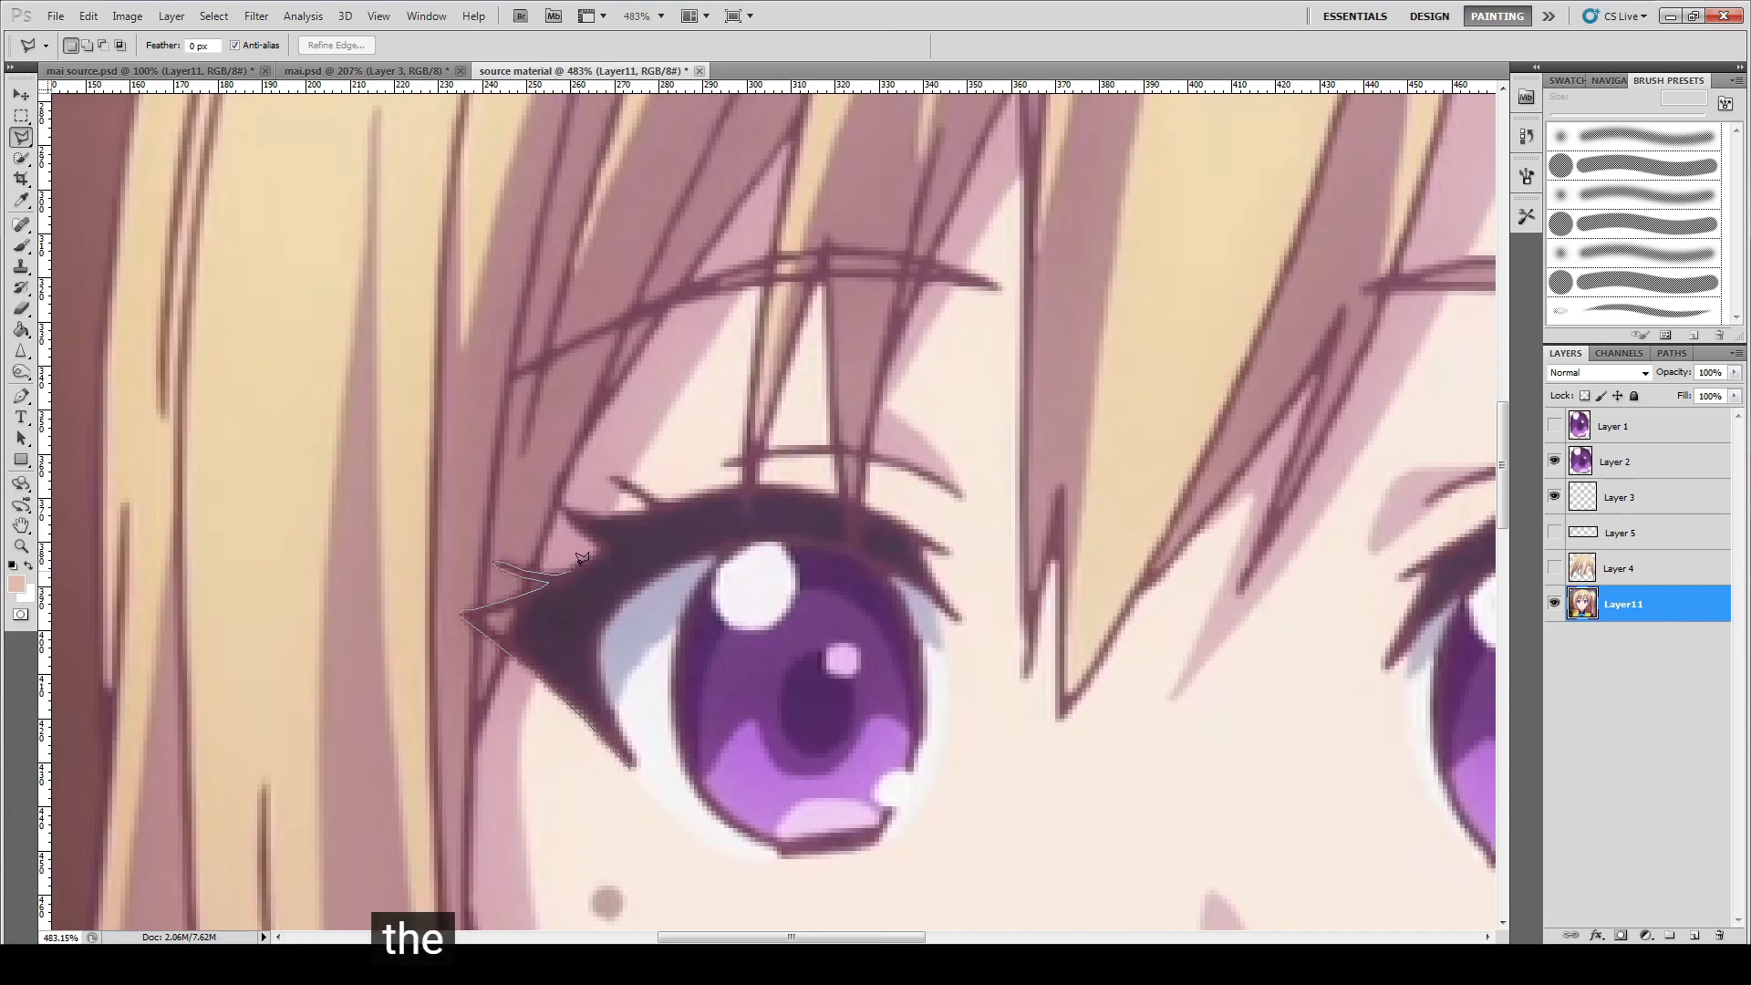
left_click(602, 546)
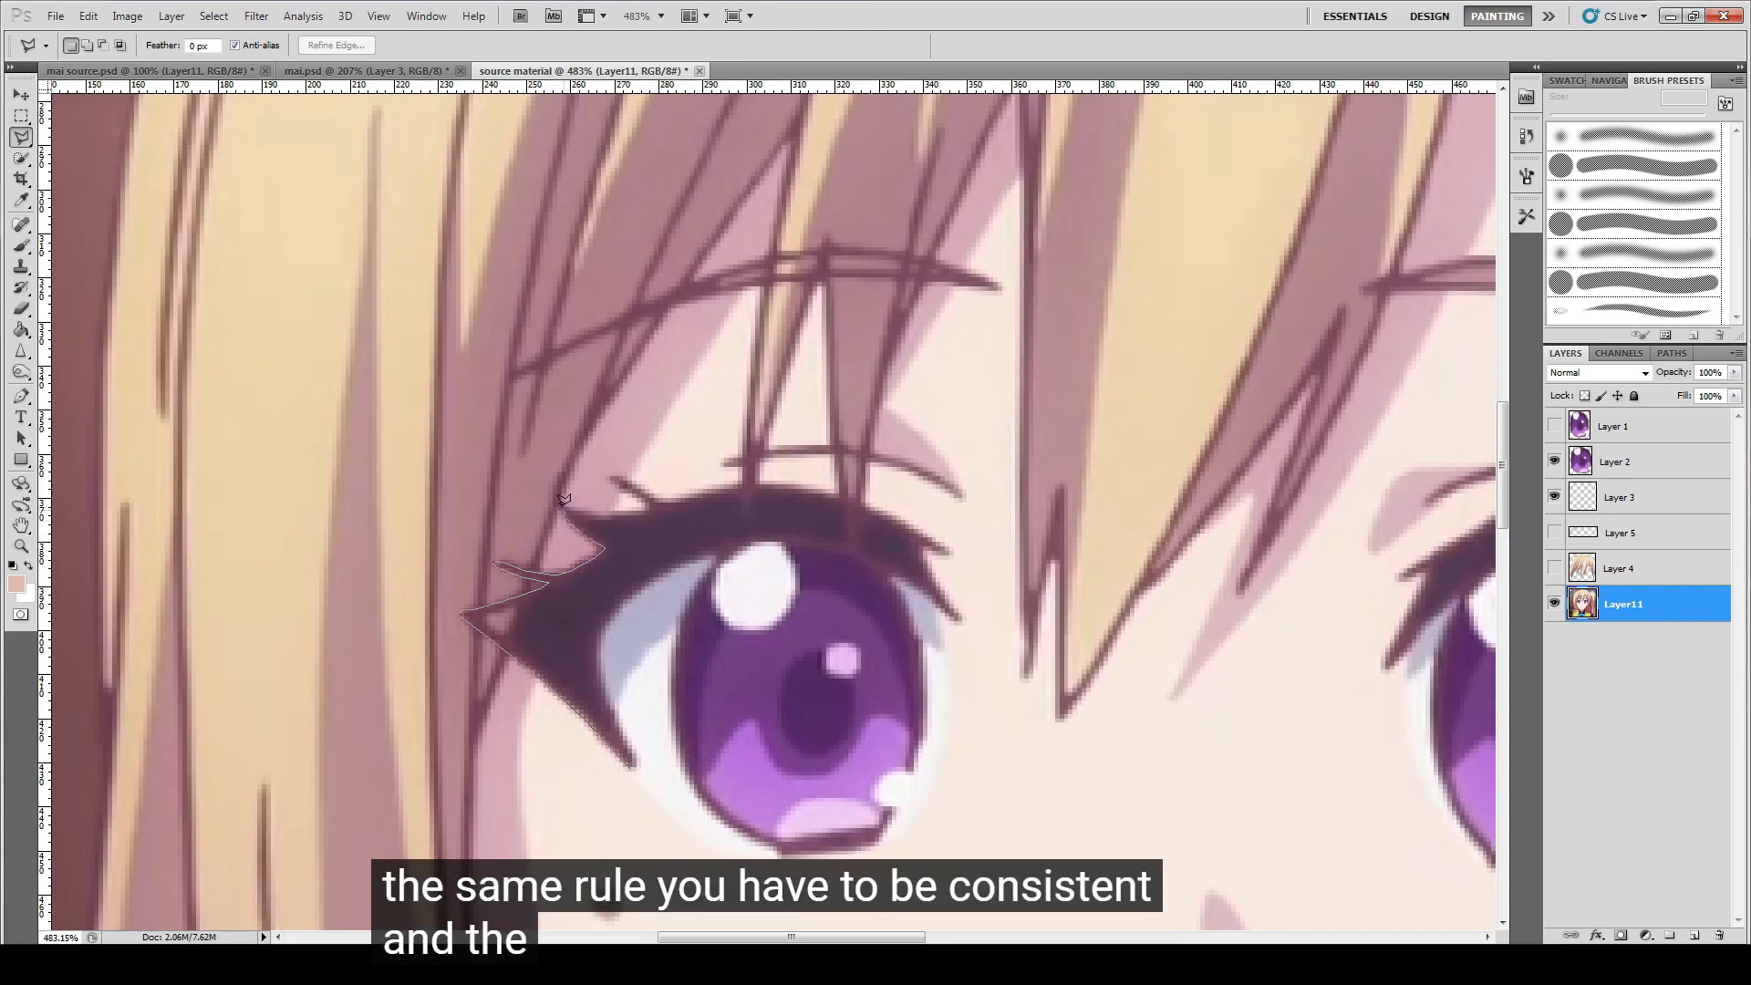
left_click(613, 475)
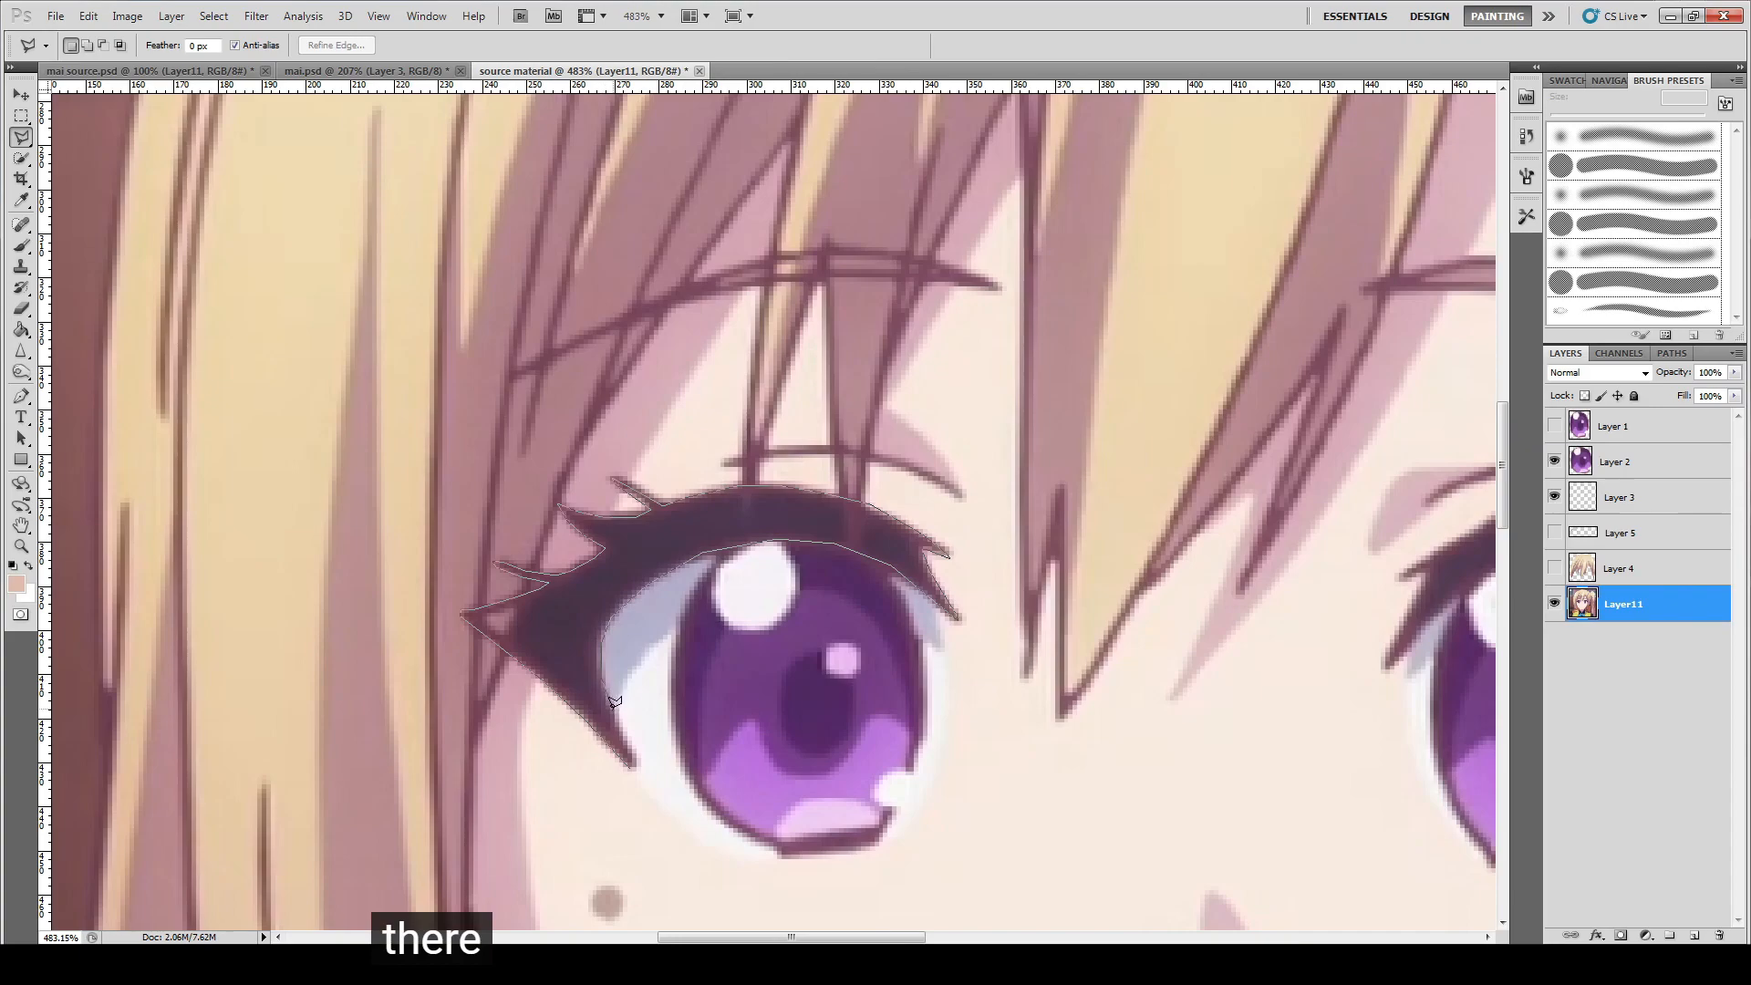
left_click(633, 762)
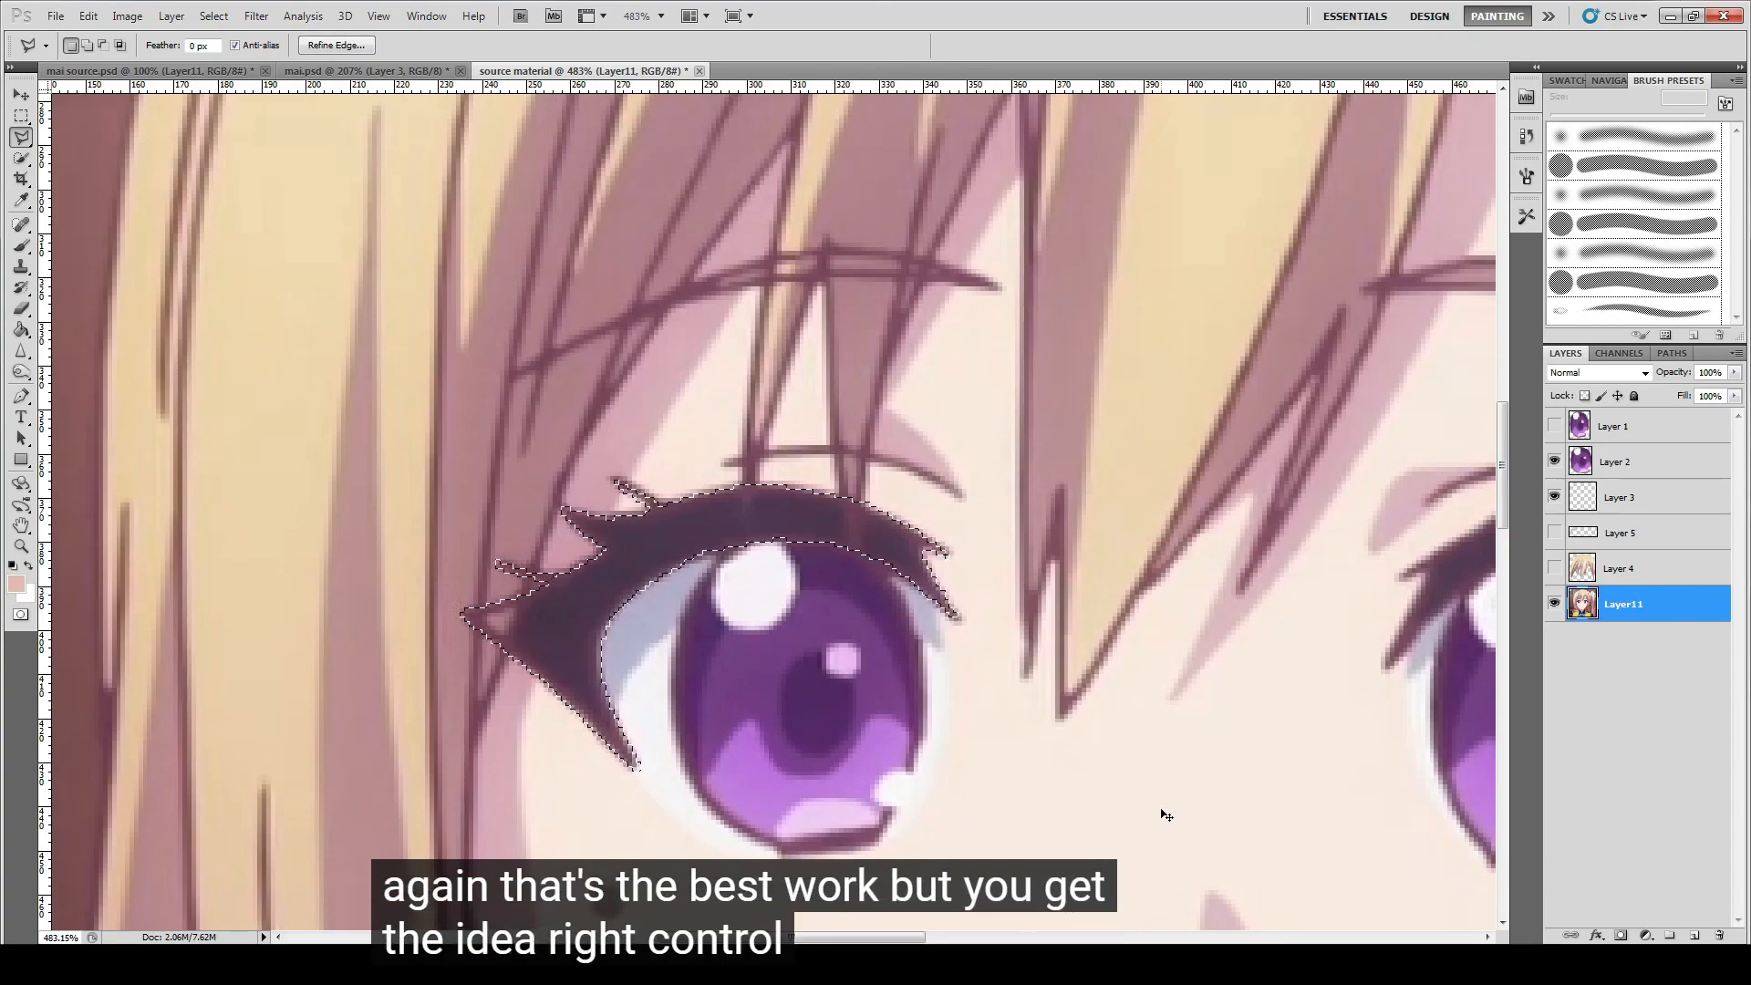
Copy the selected upper eyelashes onto a new layer of their own and hide the source image Layer11.
key("ctrl+c")
key("ctrl+v")
left_click(1555, 640)
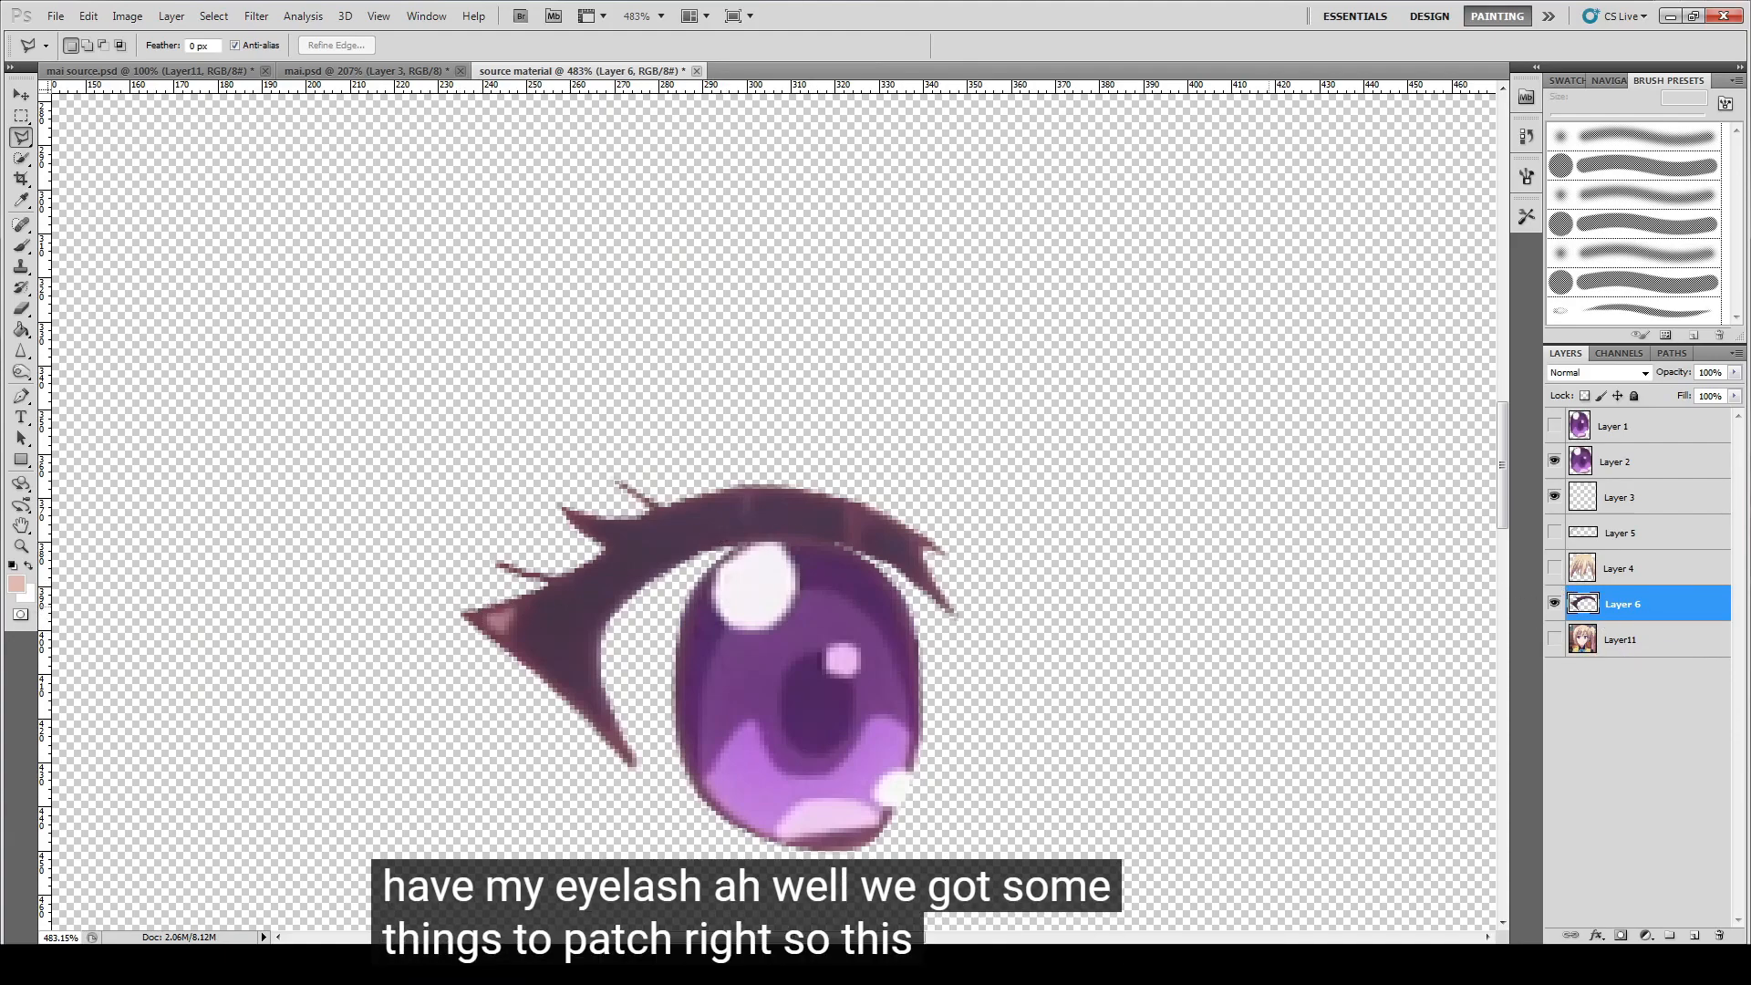
Add a new layer above the eyelash cutout, using the previous layer to create a clipping mask.
key("ctrl+shift+n")
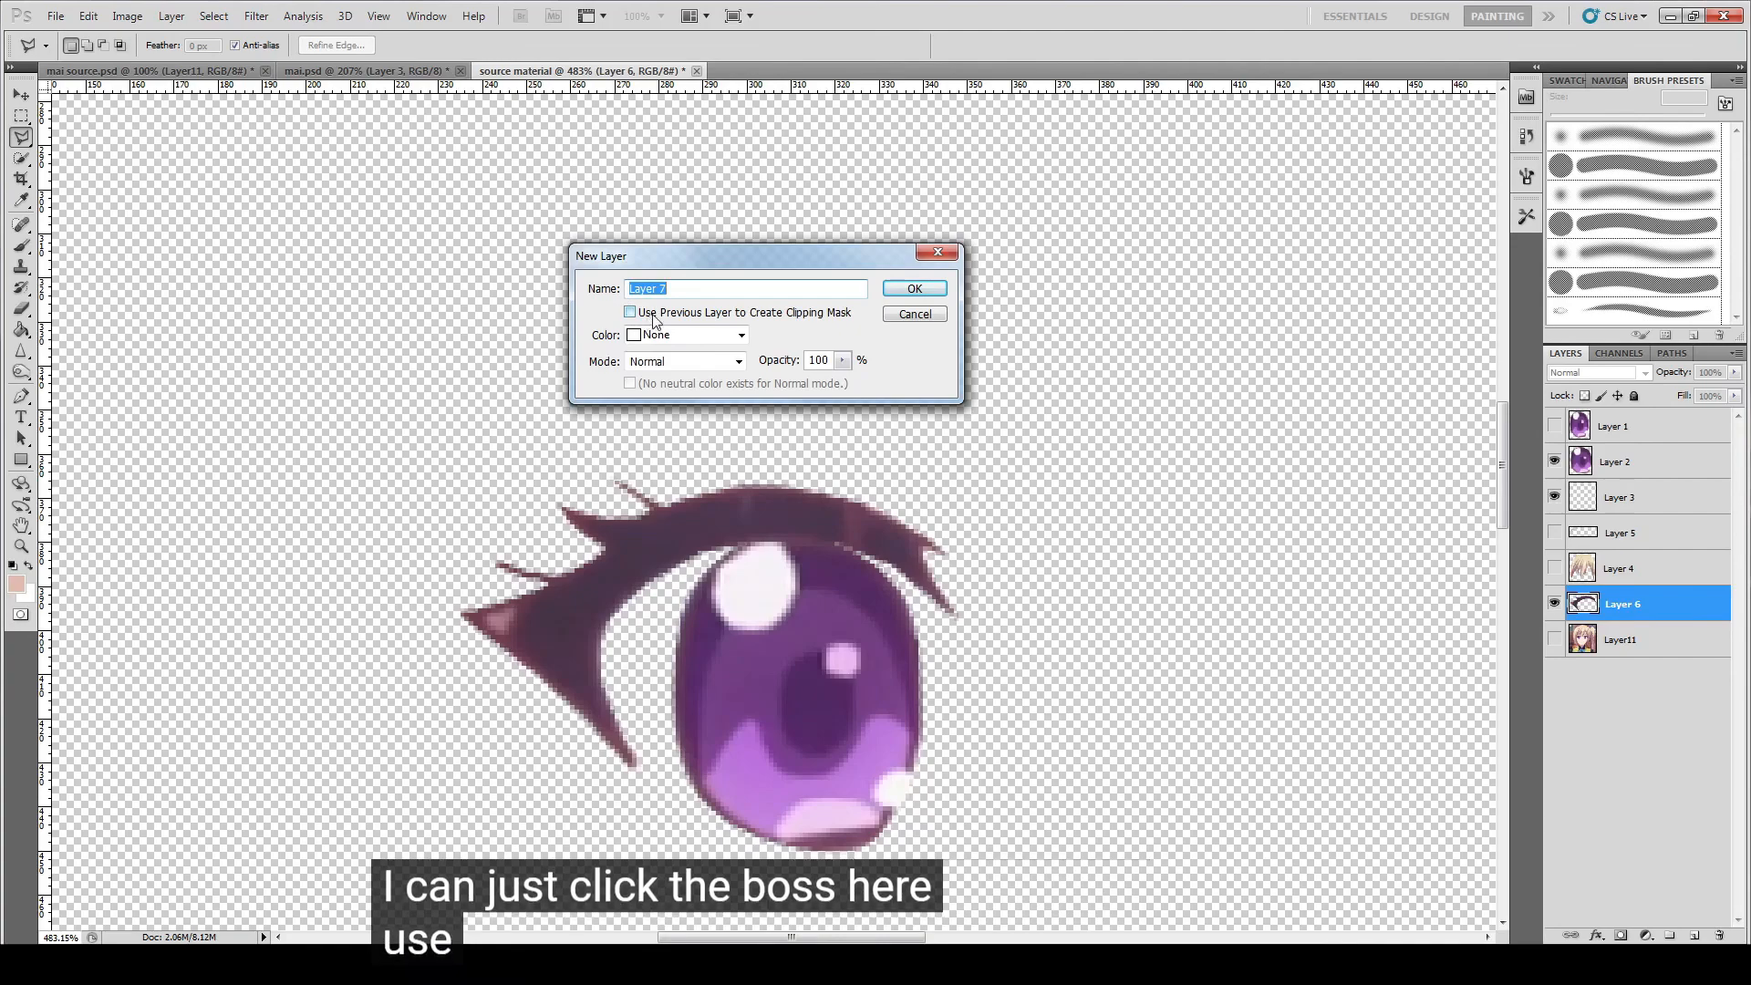
left_click(807, 315)
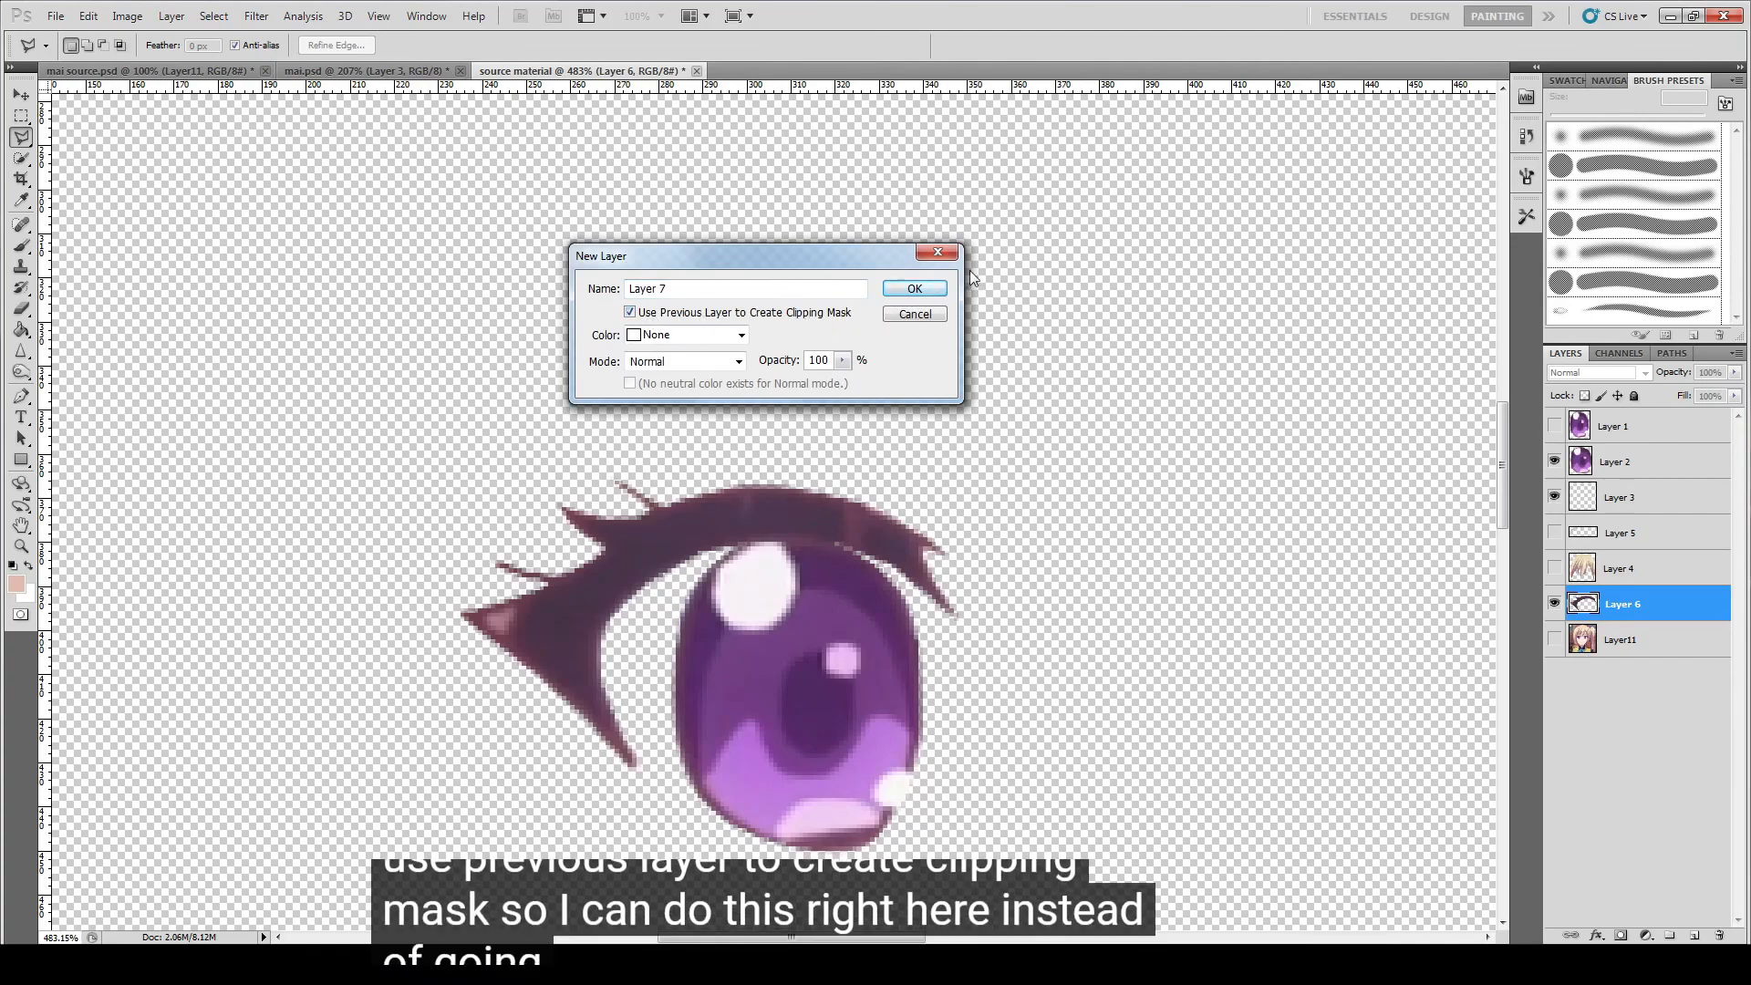
left_click(914, 289)
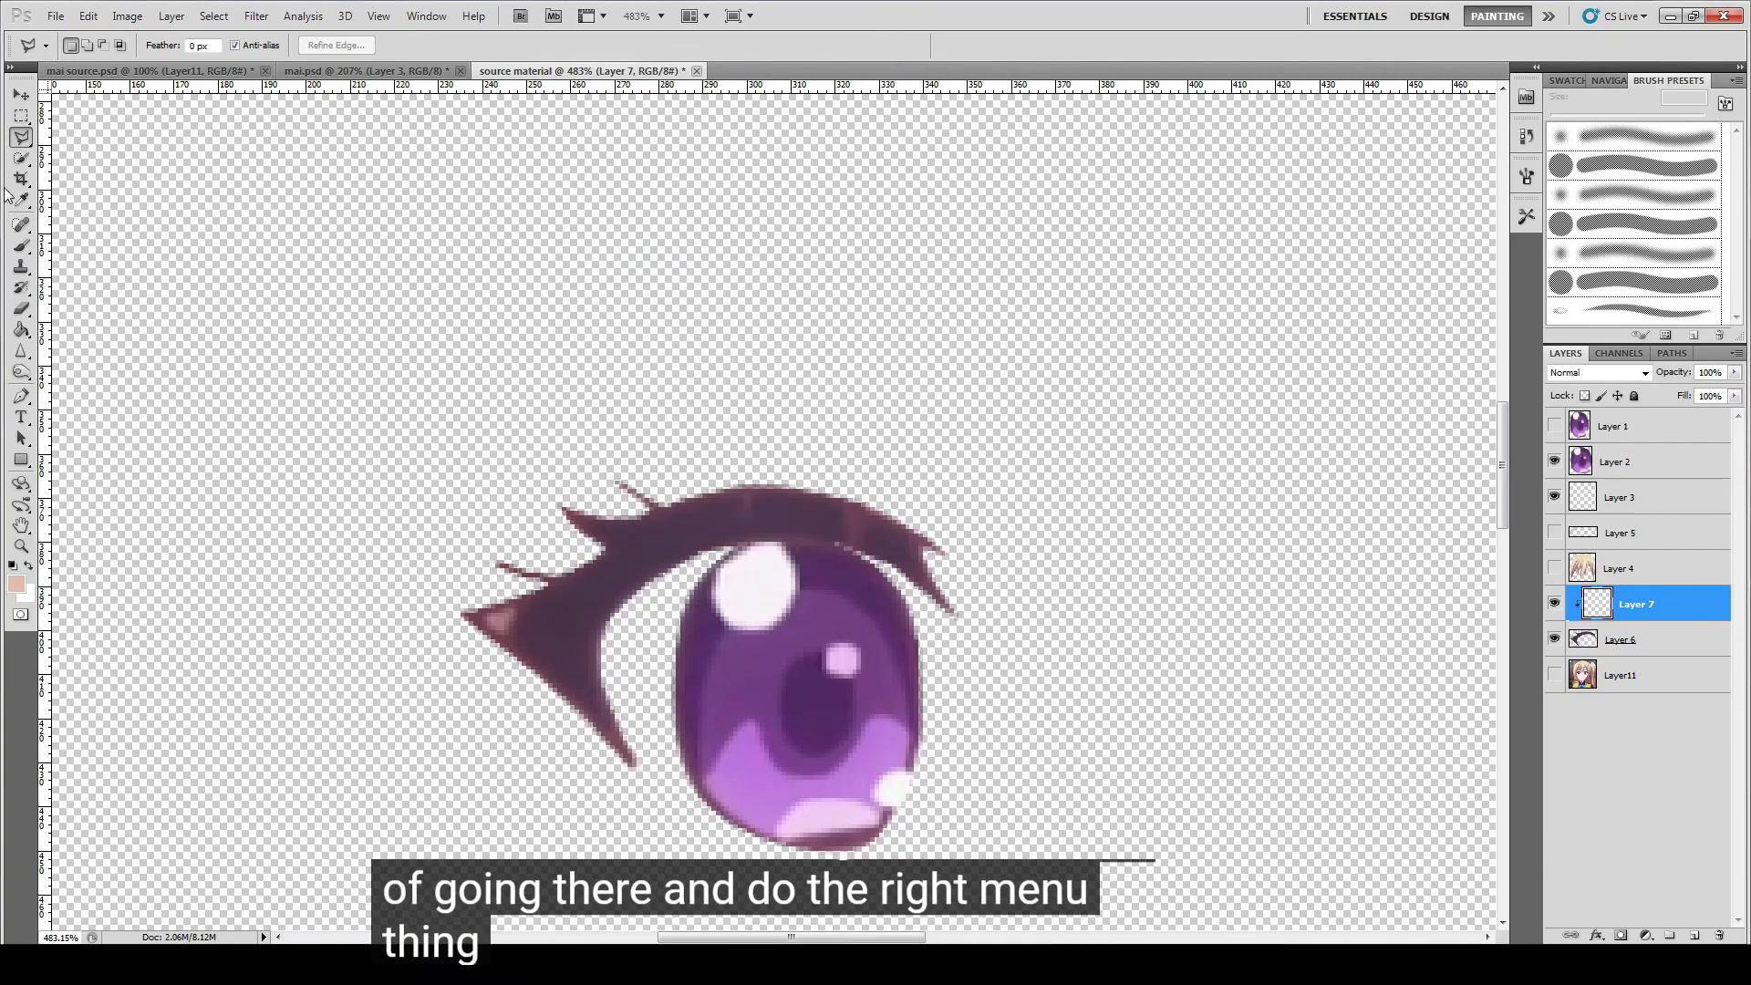
With a 3 px brush in the sampled dark lash colour, paint out the light patches at the outer corner and along the upper lash band.
left_click(17, 227)
left_click(20, 246)
left_click(665, 536, "alt")
left_click_drag(515, 624, 493, 615)
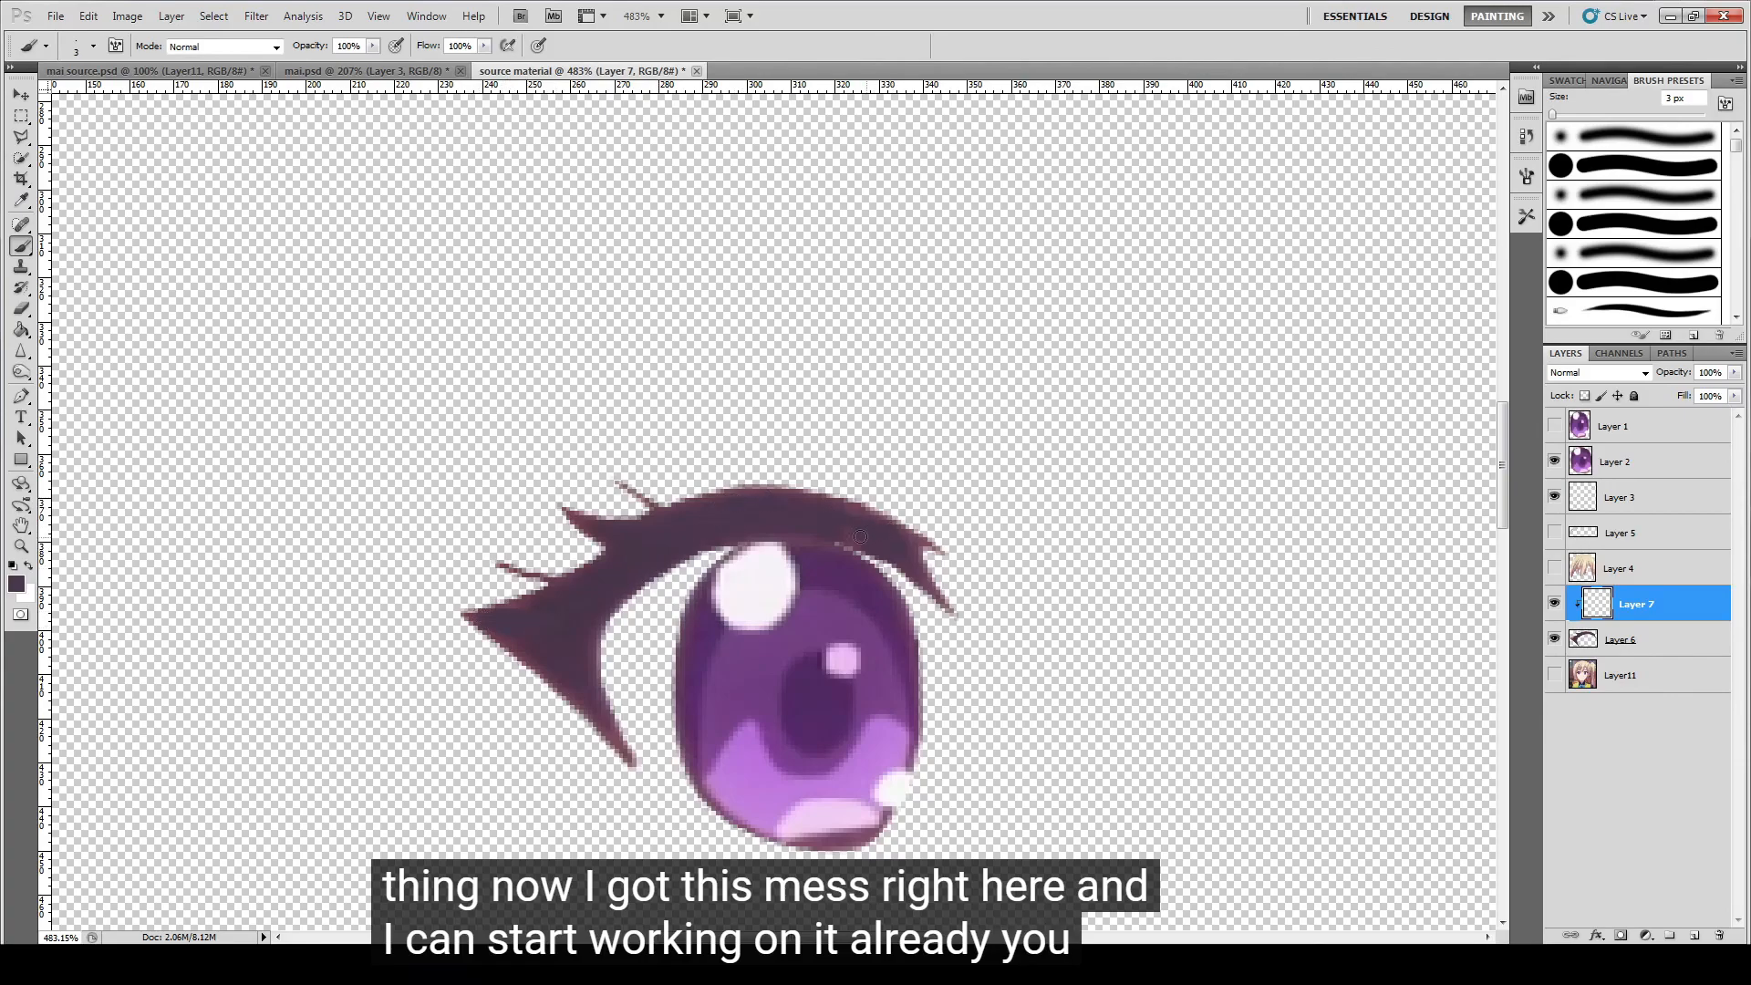
left_click_drag(847, 528, 911, 545)
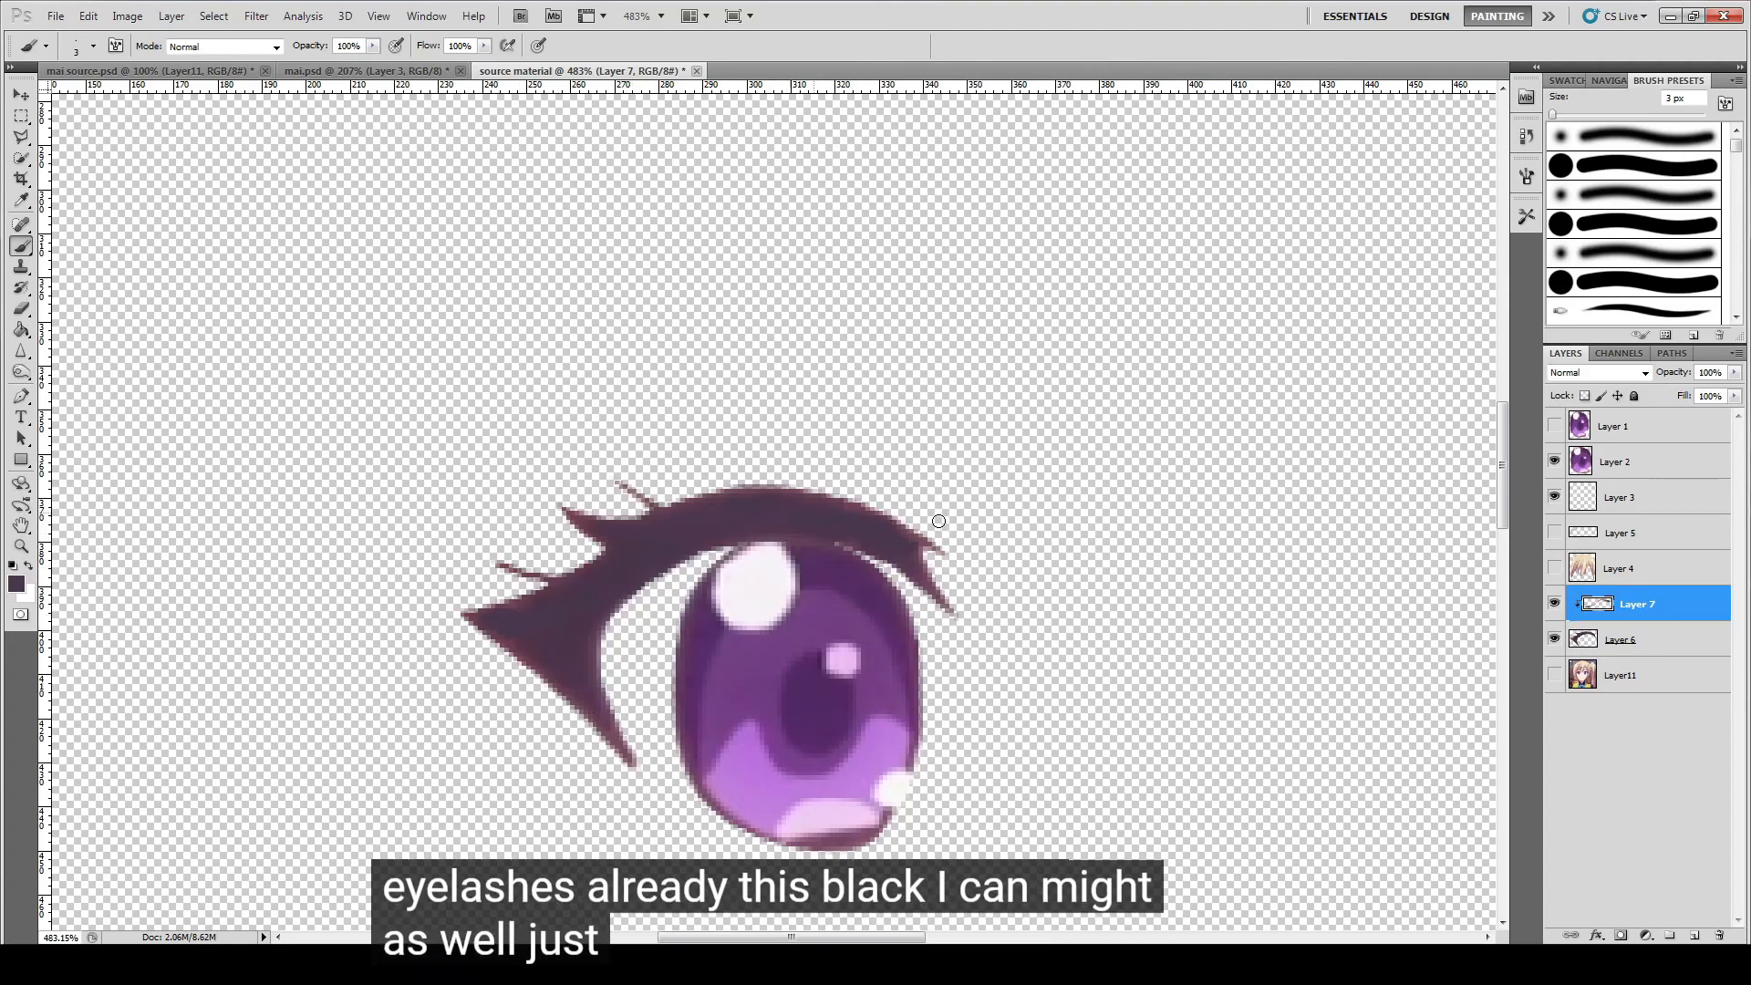
mouse_move(949, 551)
left_mouse_down()
mouse_move(921, 559)
mouse_move(819, 515)
left_mouse_up()
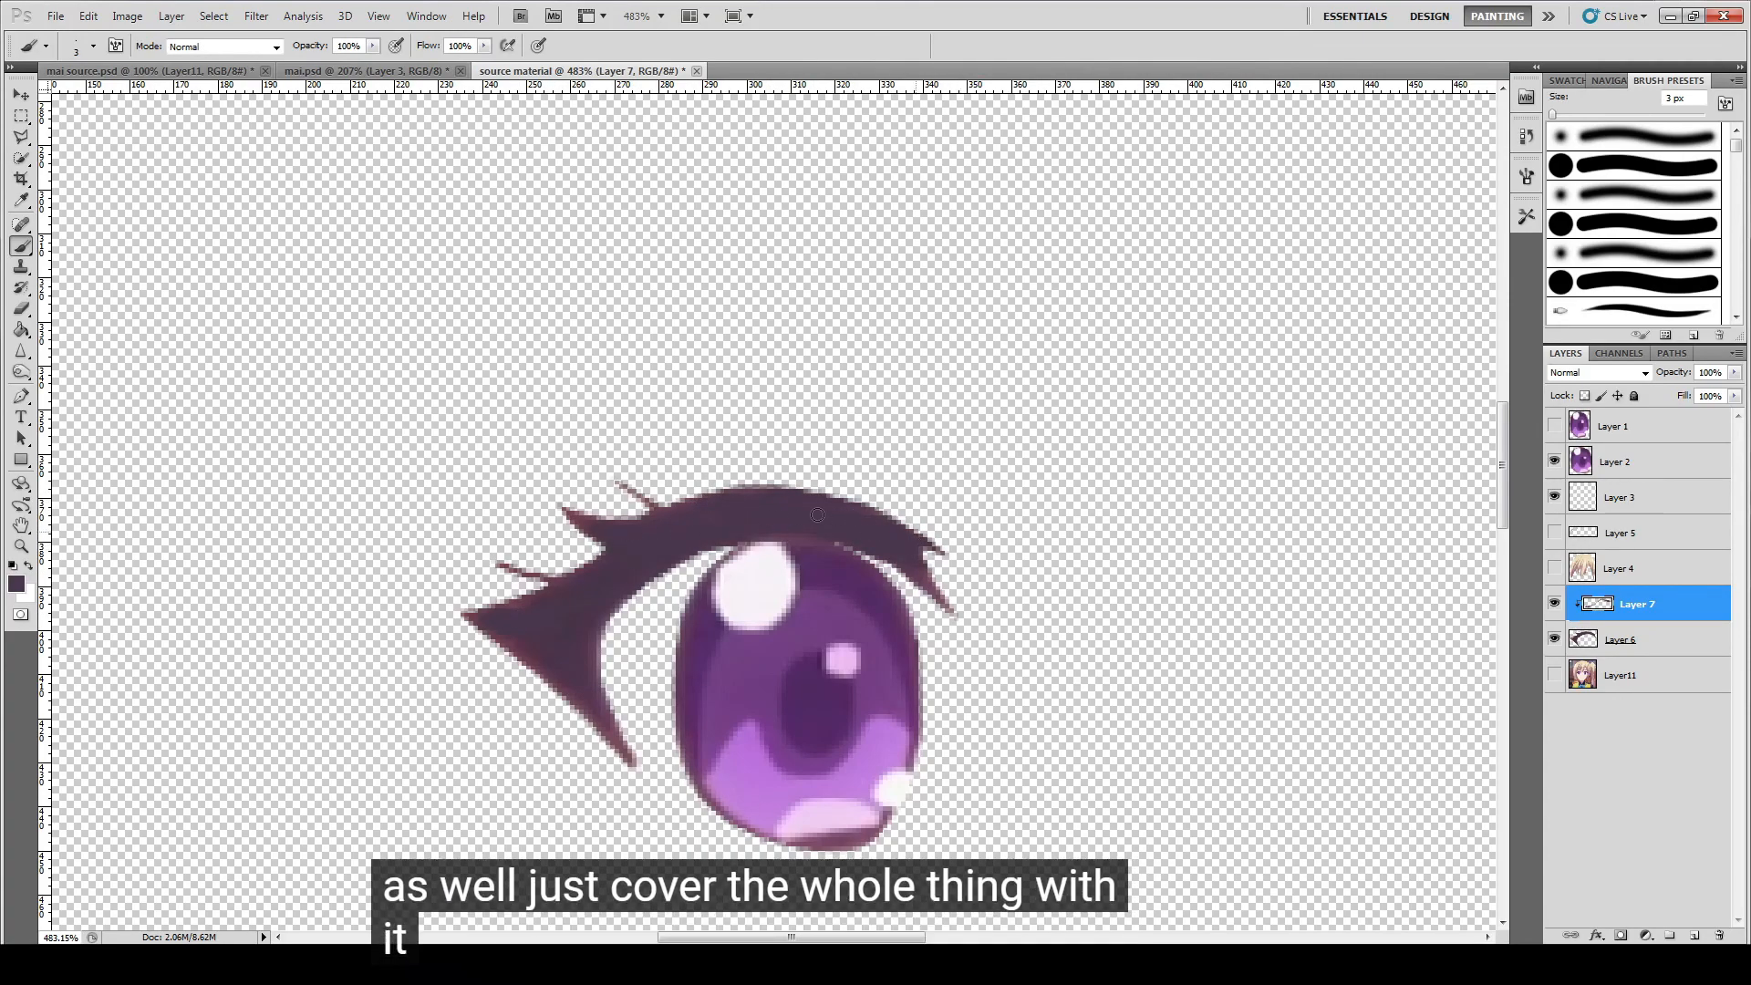
Enlarge the brush to 33 px and cover the whole eyelash shape, including its blurry outline, with the dark lash colour.
right_click(819, 516)
left_click(868, 550)
left_click(807, 473)
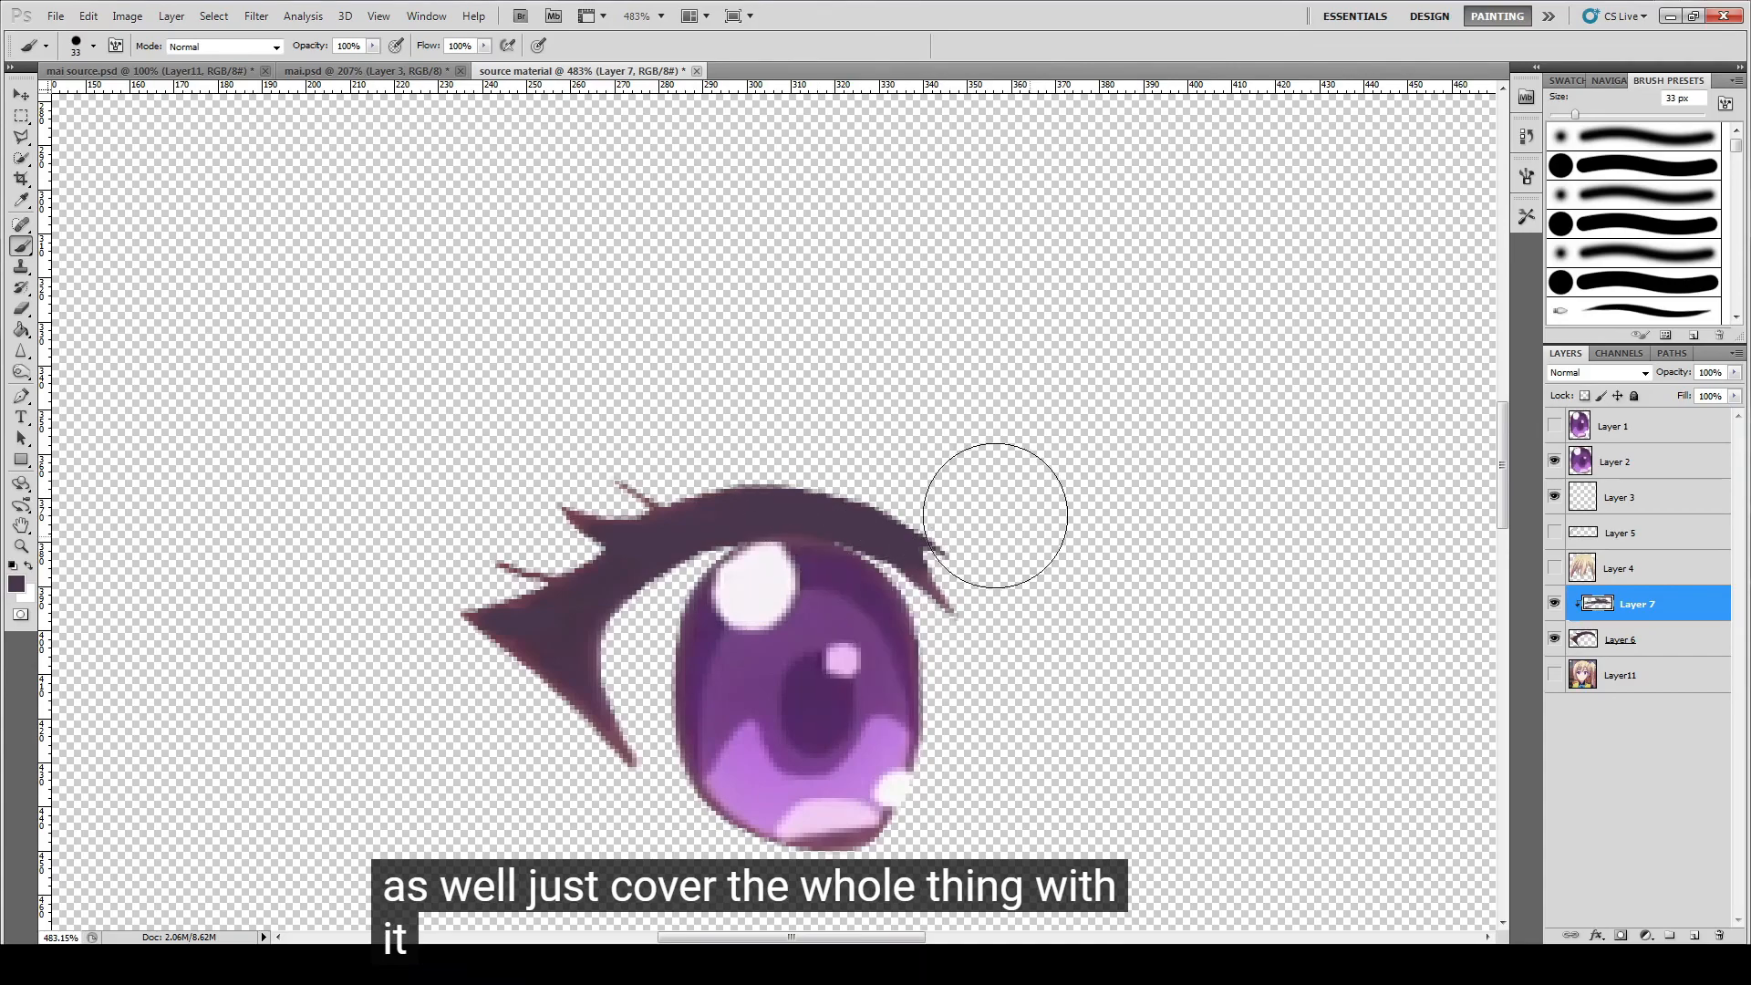
mouse_move(507, 611)
left_mouse_down()
mouse_move(563, 673)
mouse_move(546, 664)
mouse_move(568, 660)
mouse_move(578, 777)
left_mouse_up()
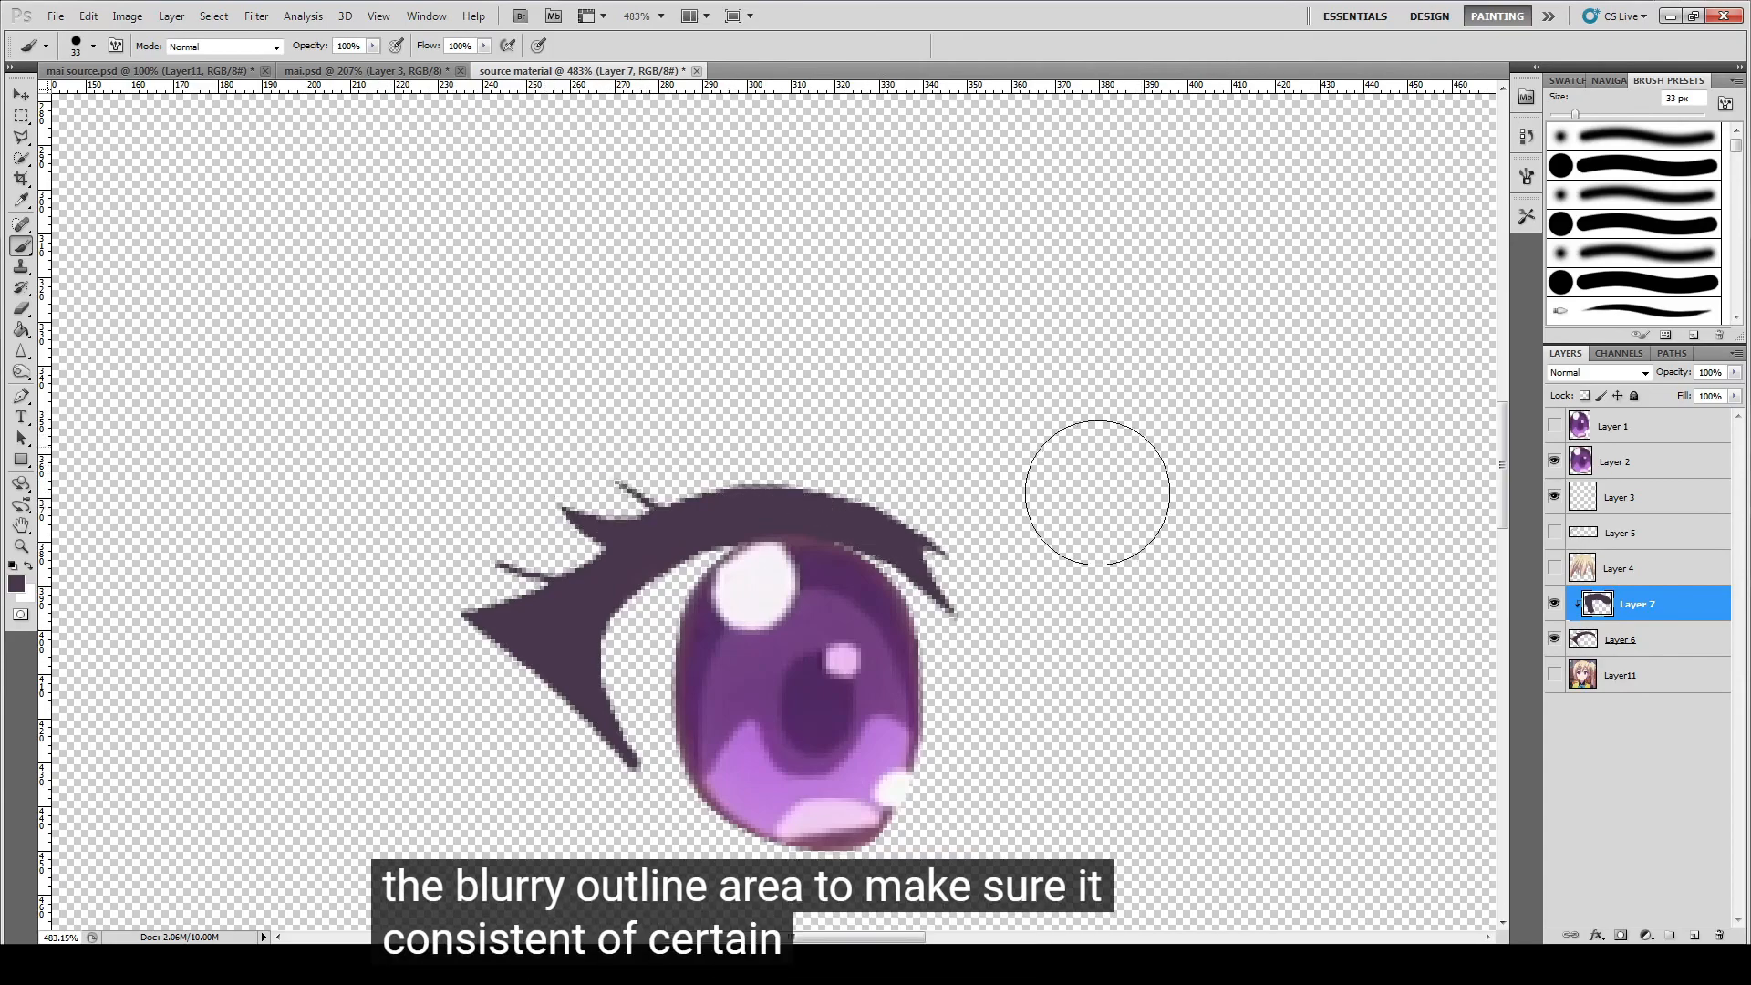
left_click_drag(793, 417, 896, 420)
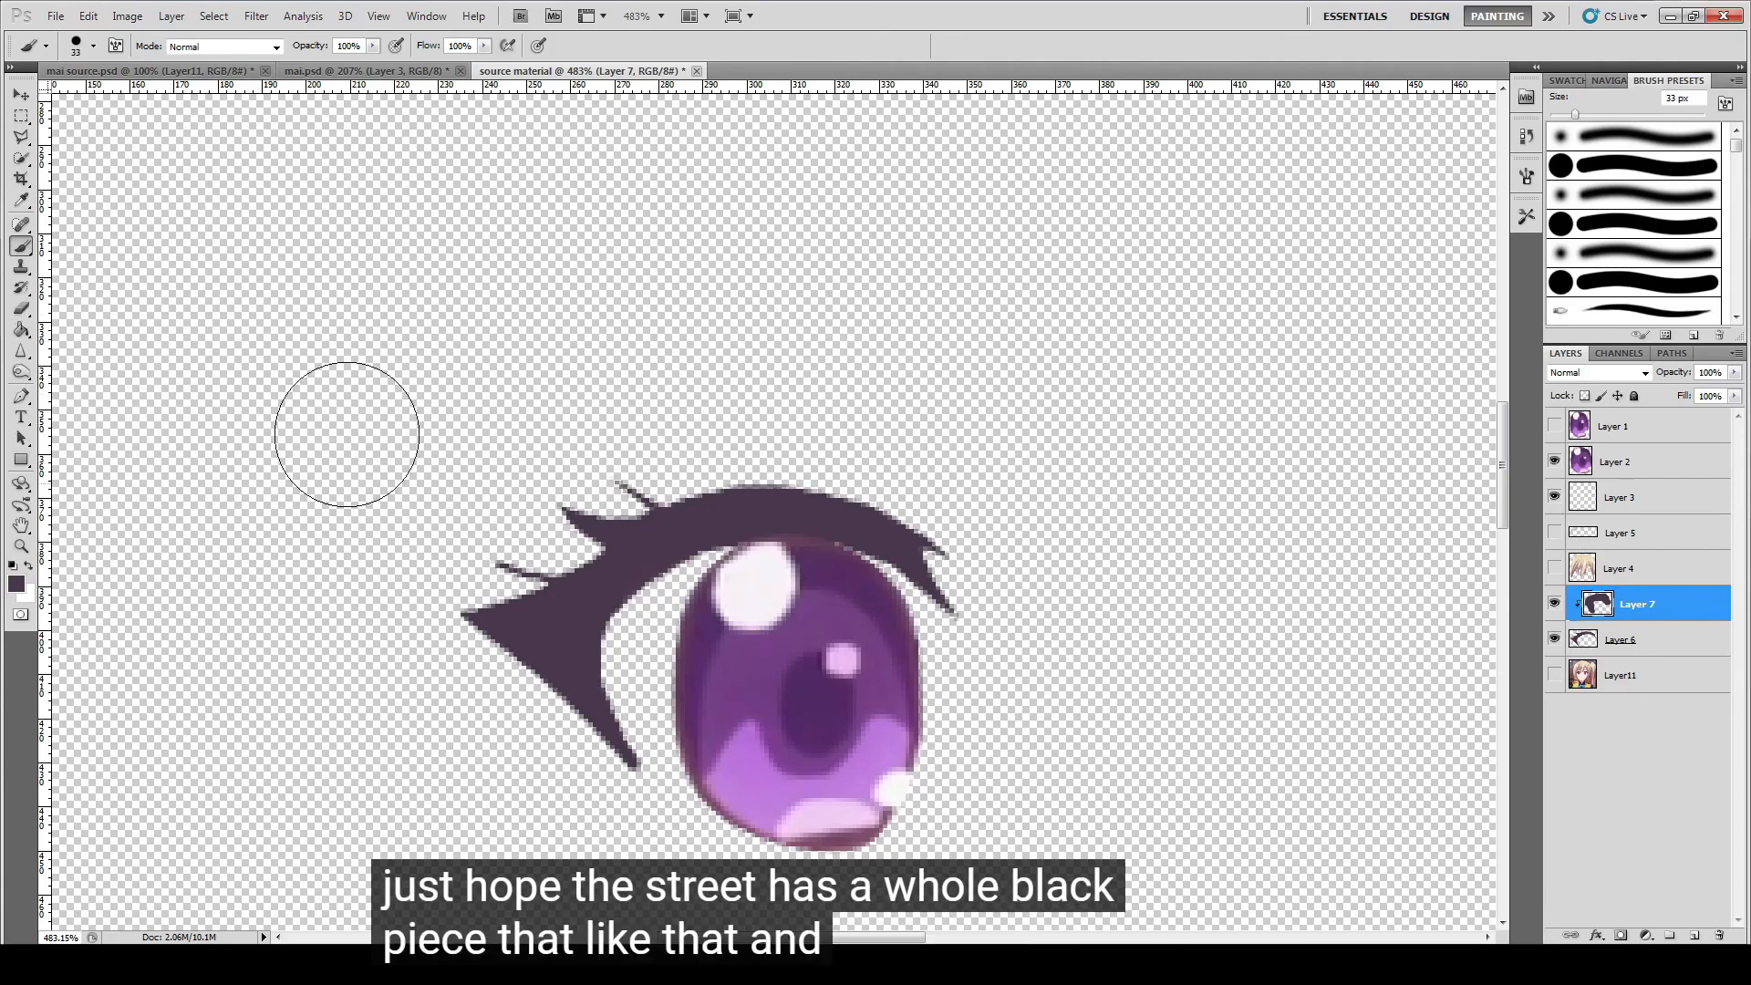
Move the eyelash cutout together with its clipped paint layer above the iris on Layer 2, and make Layer 2 active.
left_click_drag(1673, 607, 1664, 461)
key("ctrl+z")
left_click(1659, 639, "shift")
left_click_drag(1659, 639, 1656, 456)
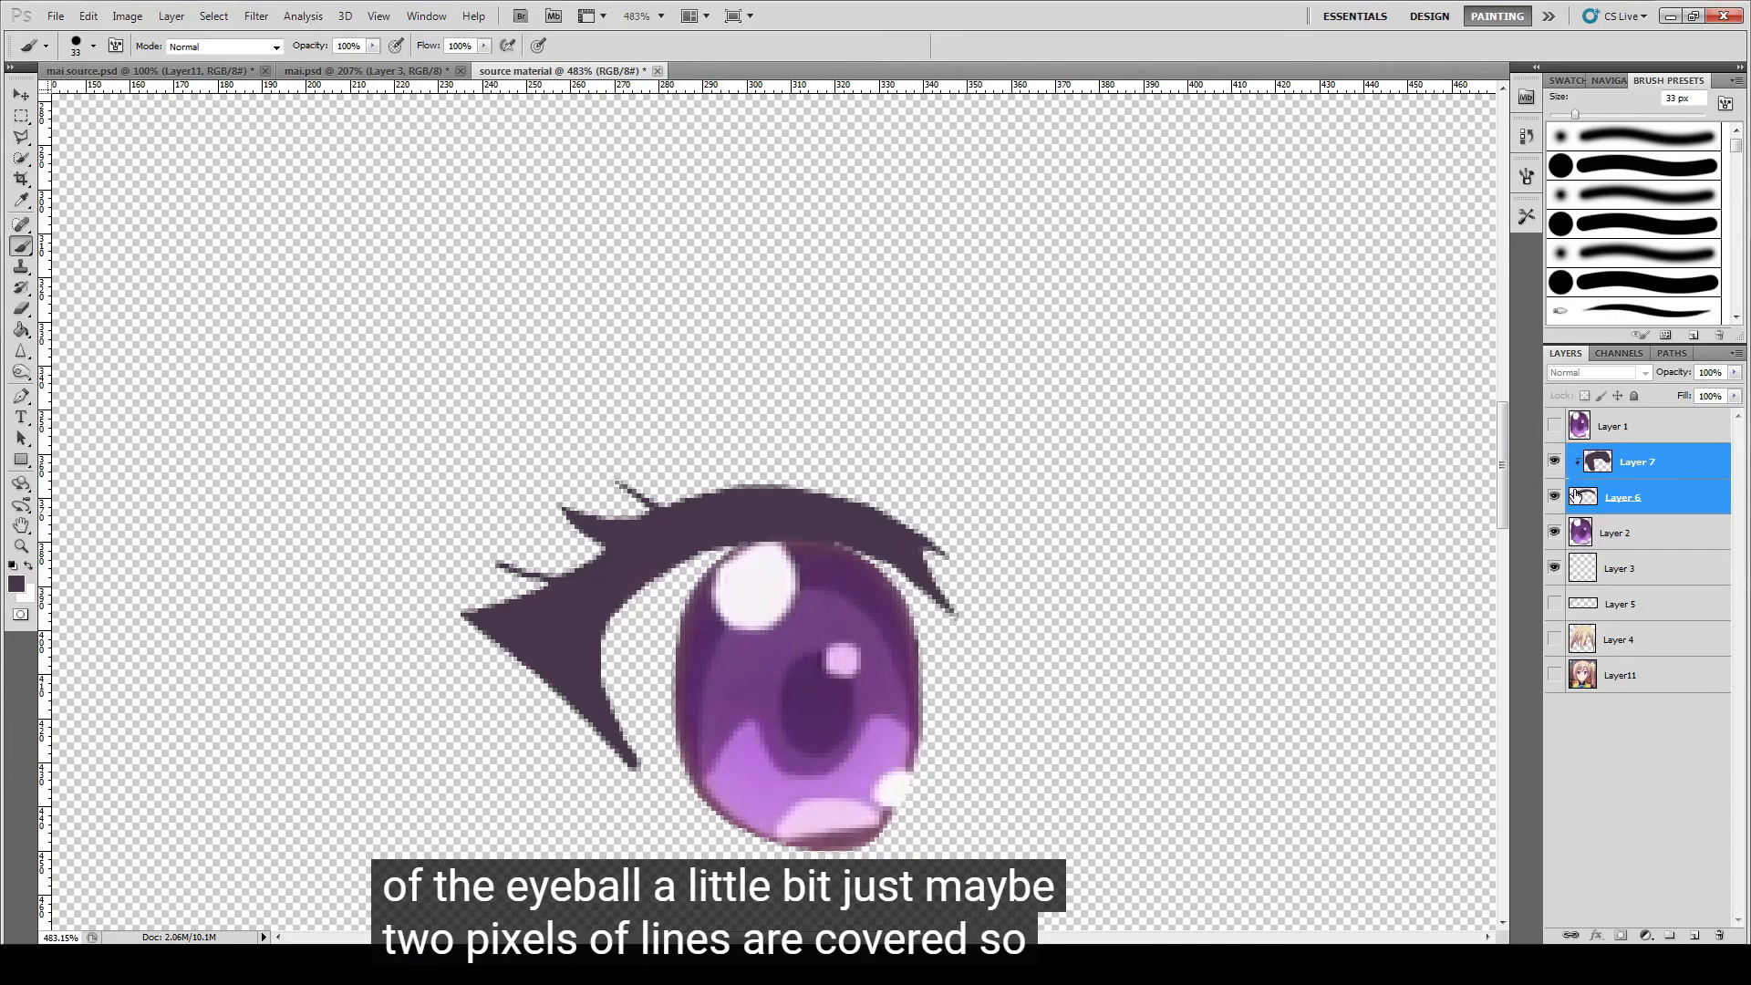
scroll(973, 558, "down", 3)
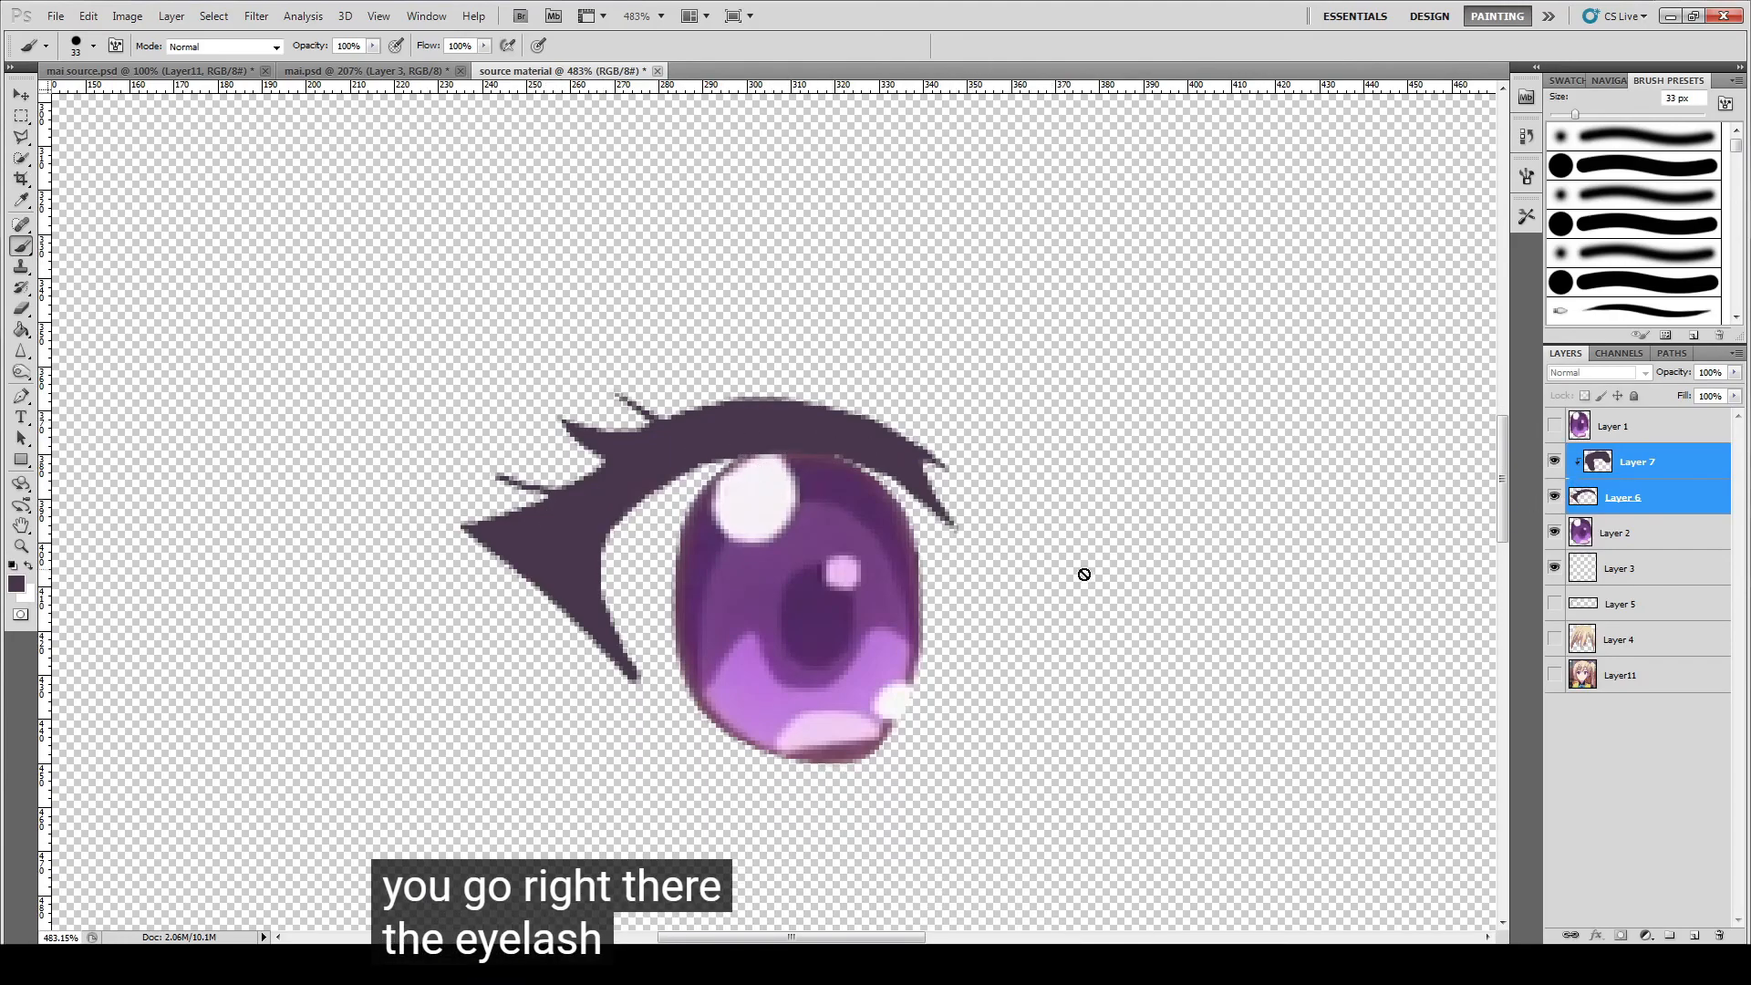
left_click(1635, 529)
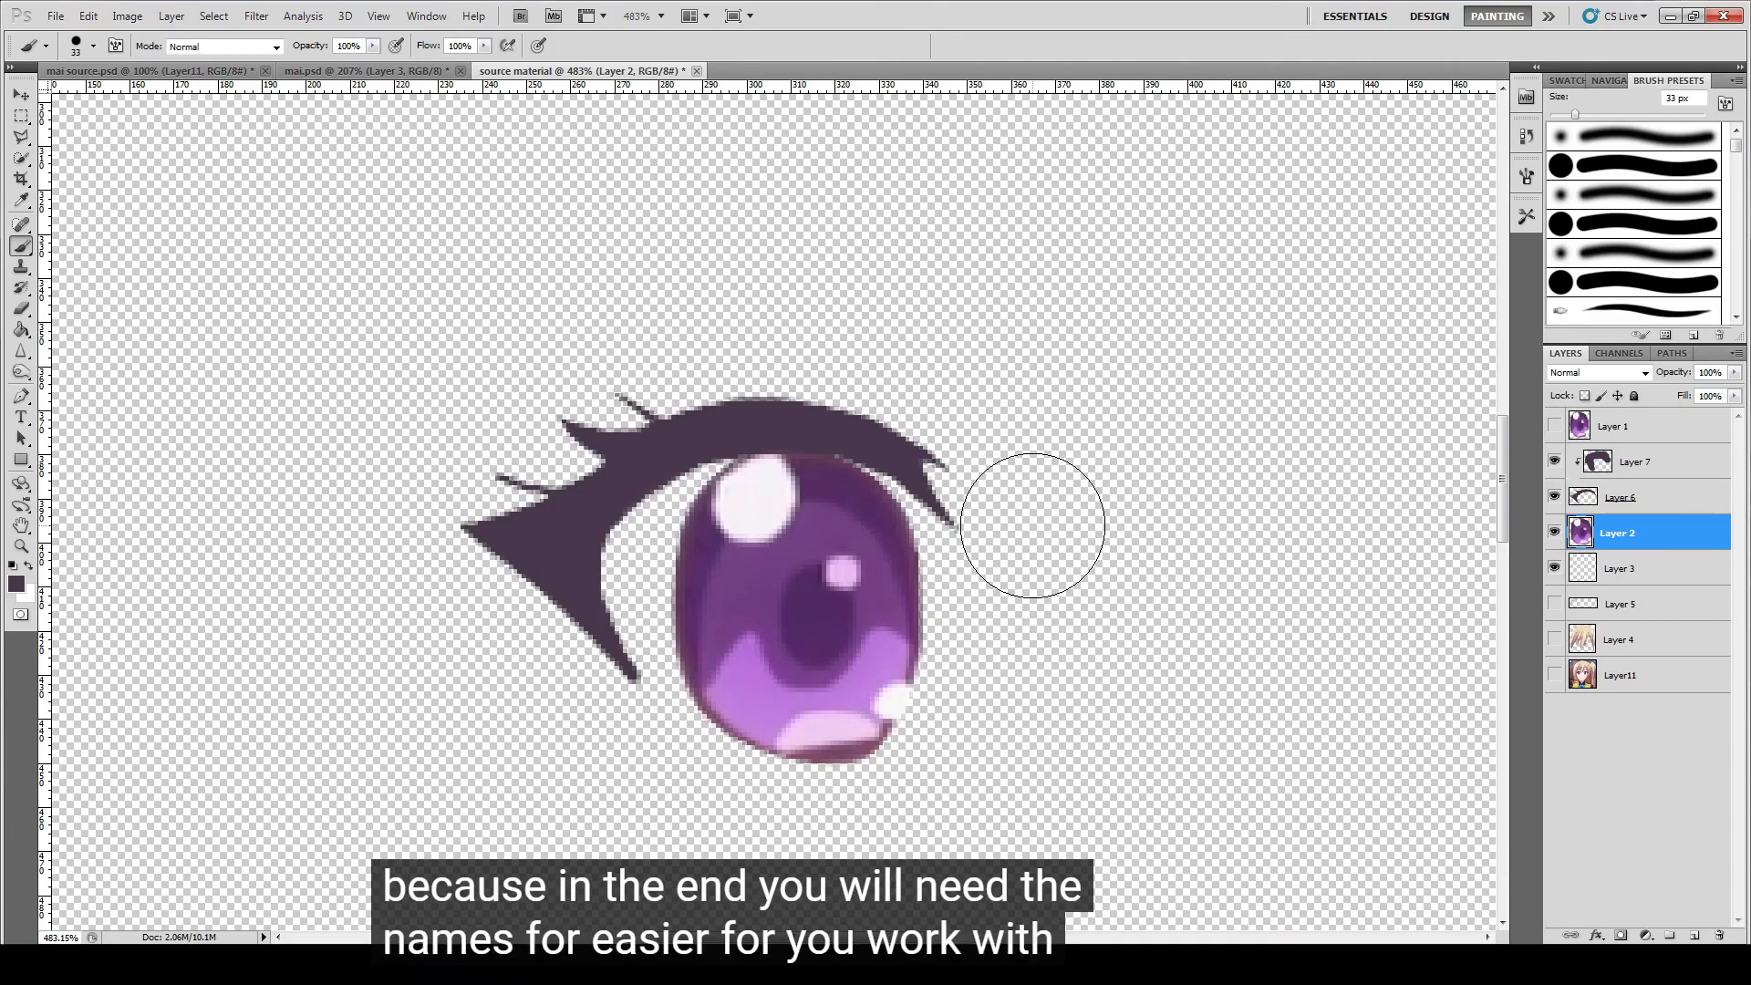
Switch to the mai.psd document and examine the finished character's bangs, eyes, face and collar.
left_click(359, 73)
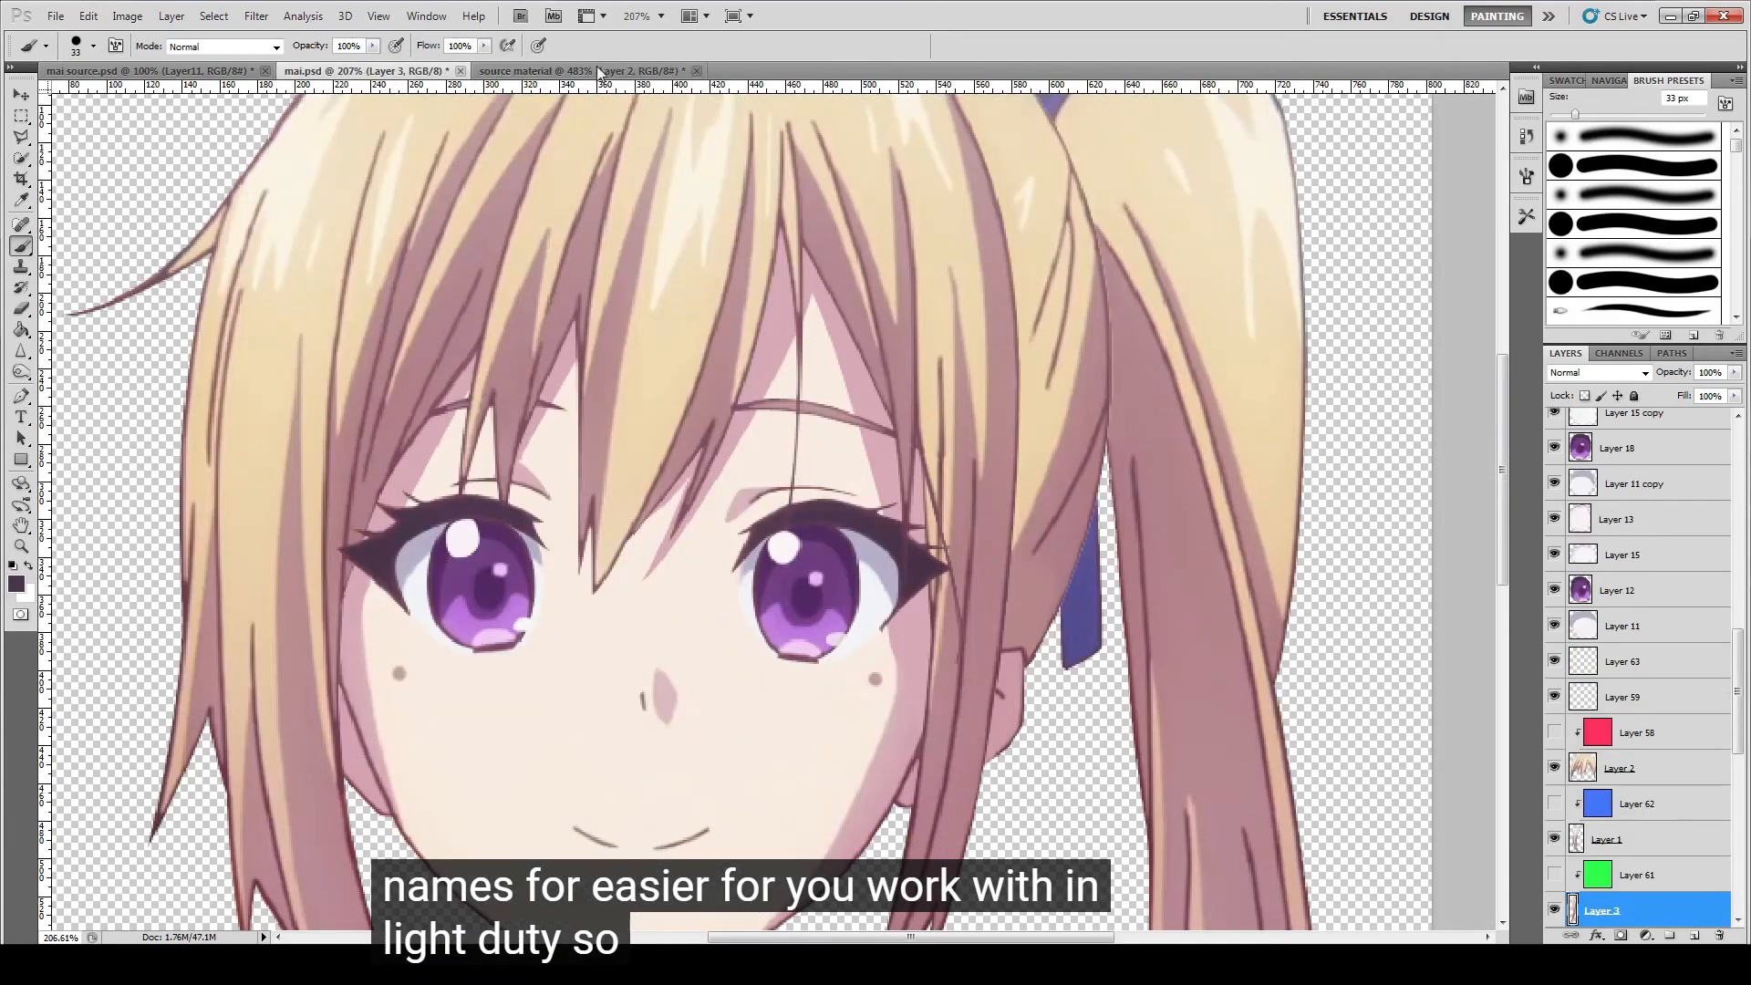
scroll(857, 484, "down", 1)
scroll(857, 474, "down", 4)
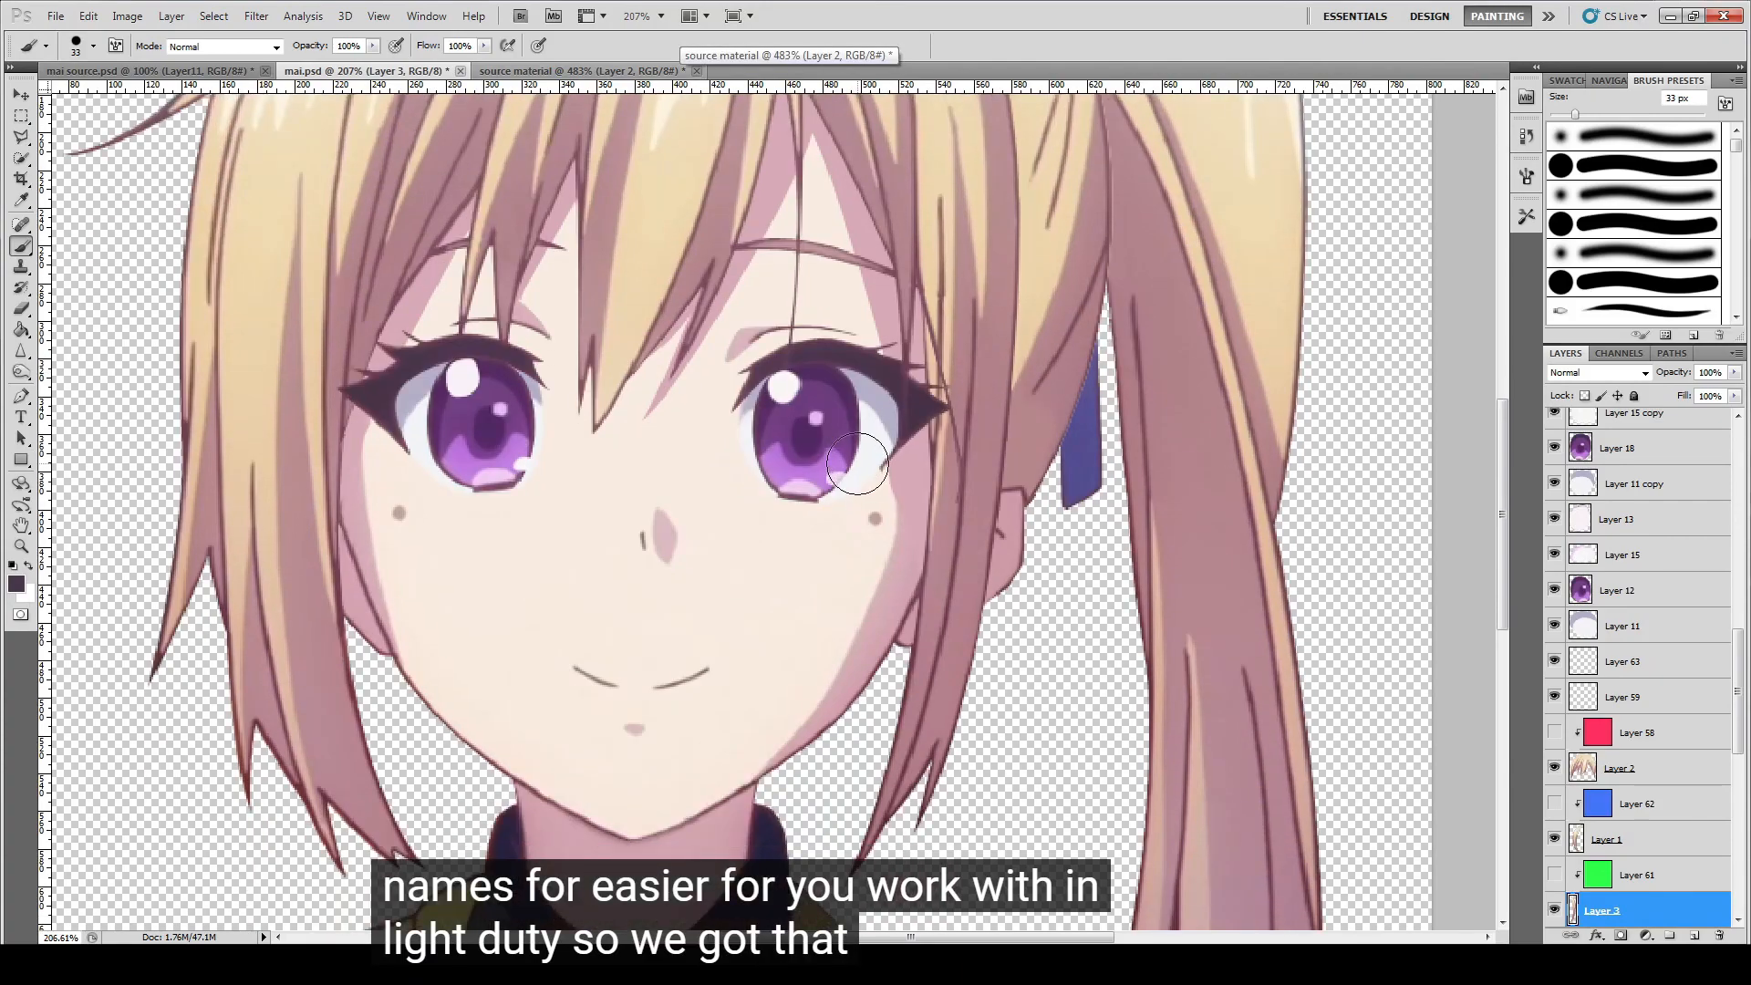
scroll(856, 449, "down", 2)
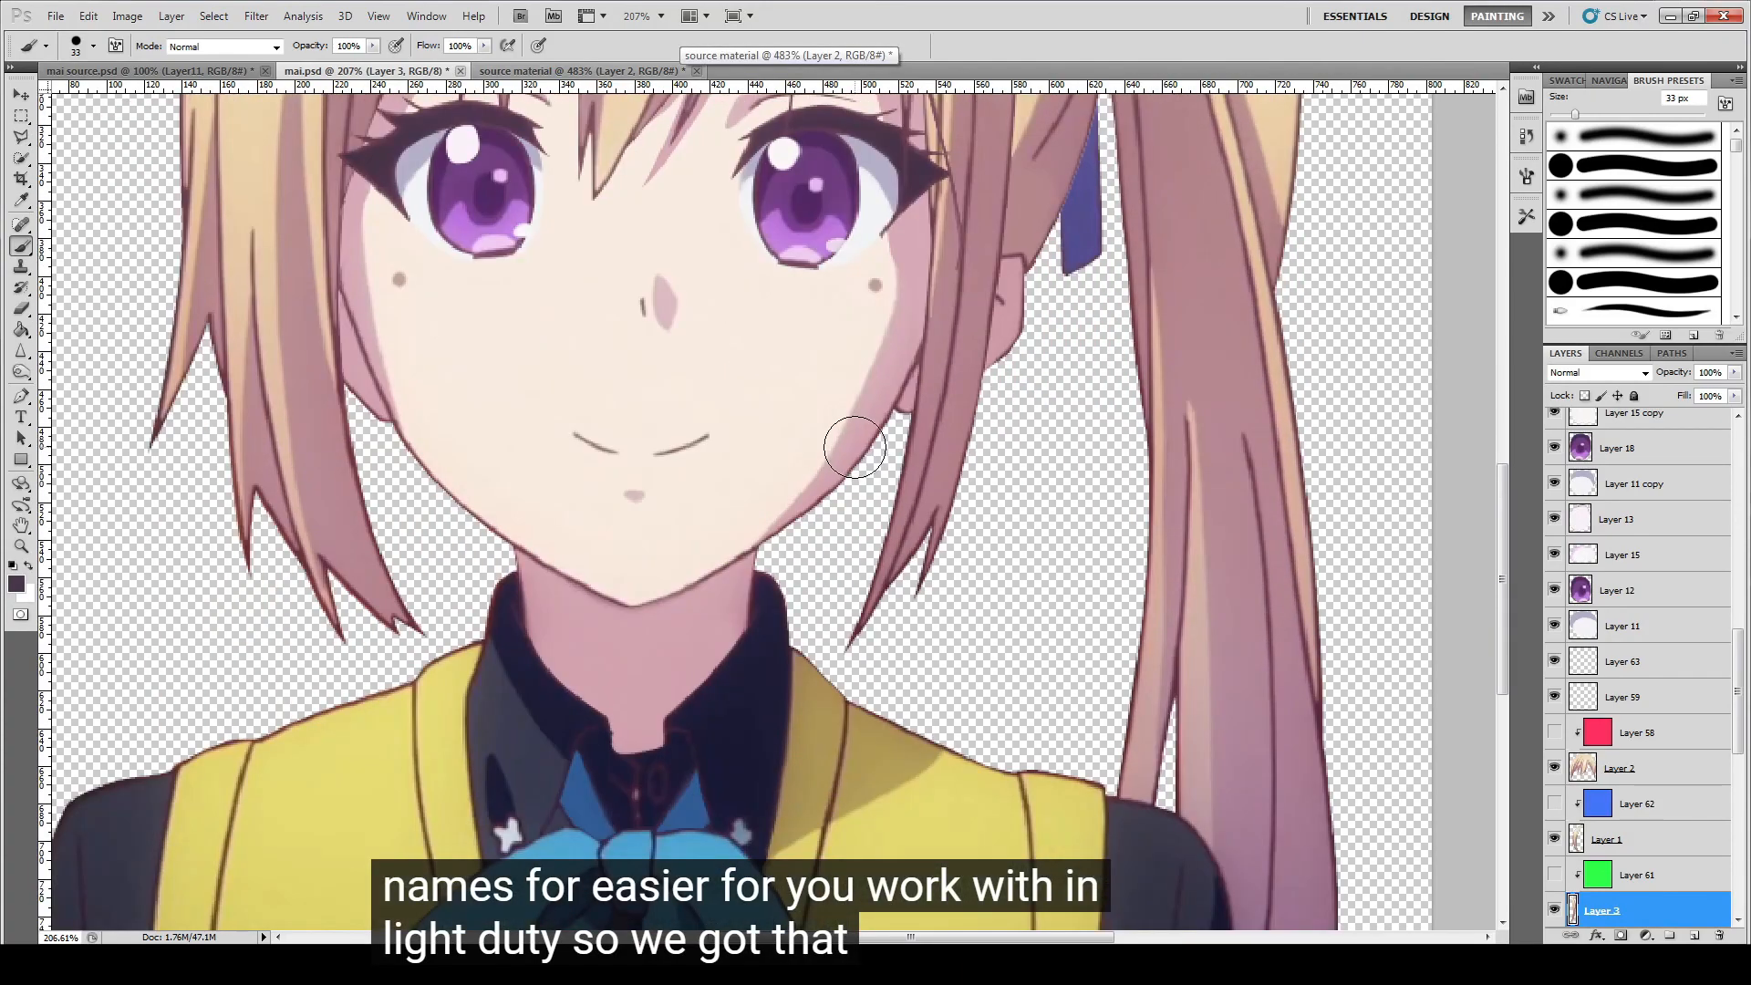
scroll(855, 447, "up", 4)
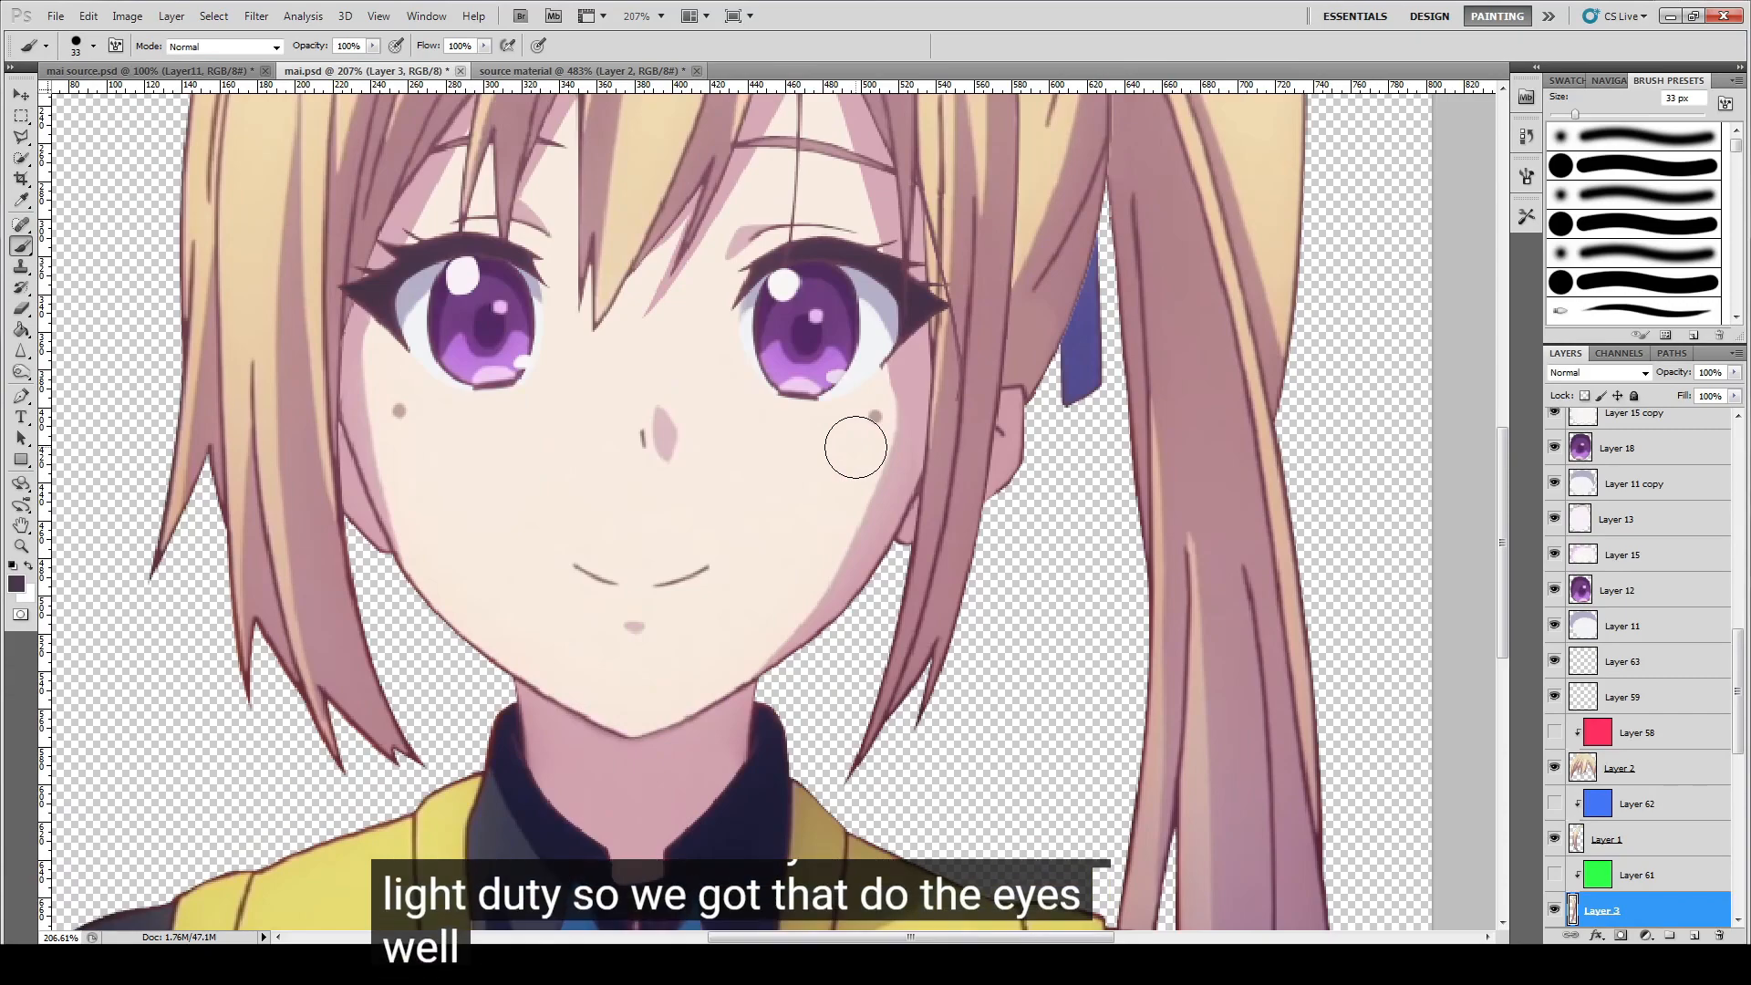
scroll(855, 447, "down", 2)
scroll(606, 410, "up", 5)
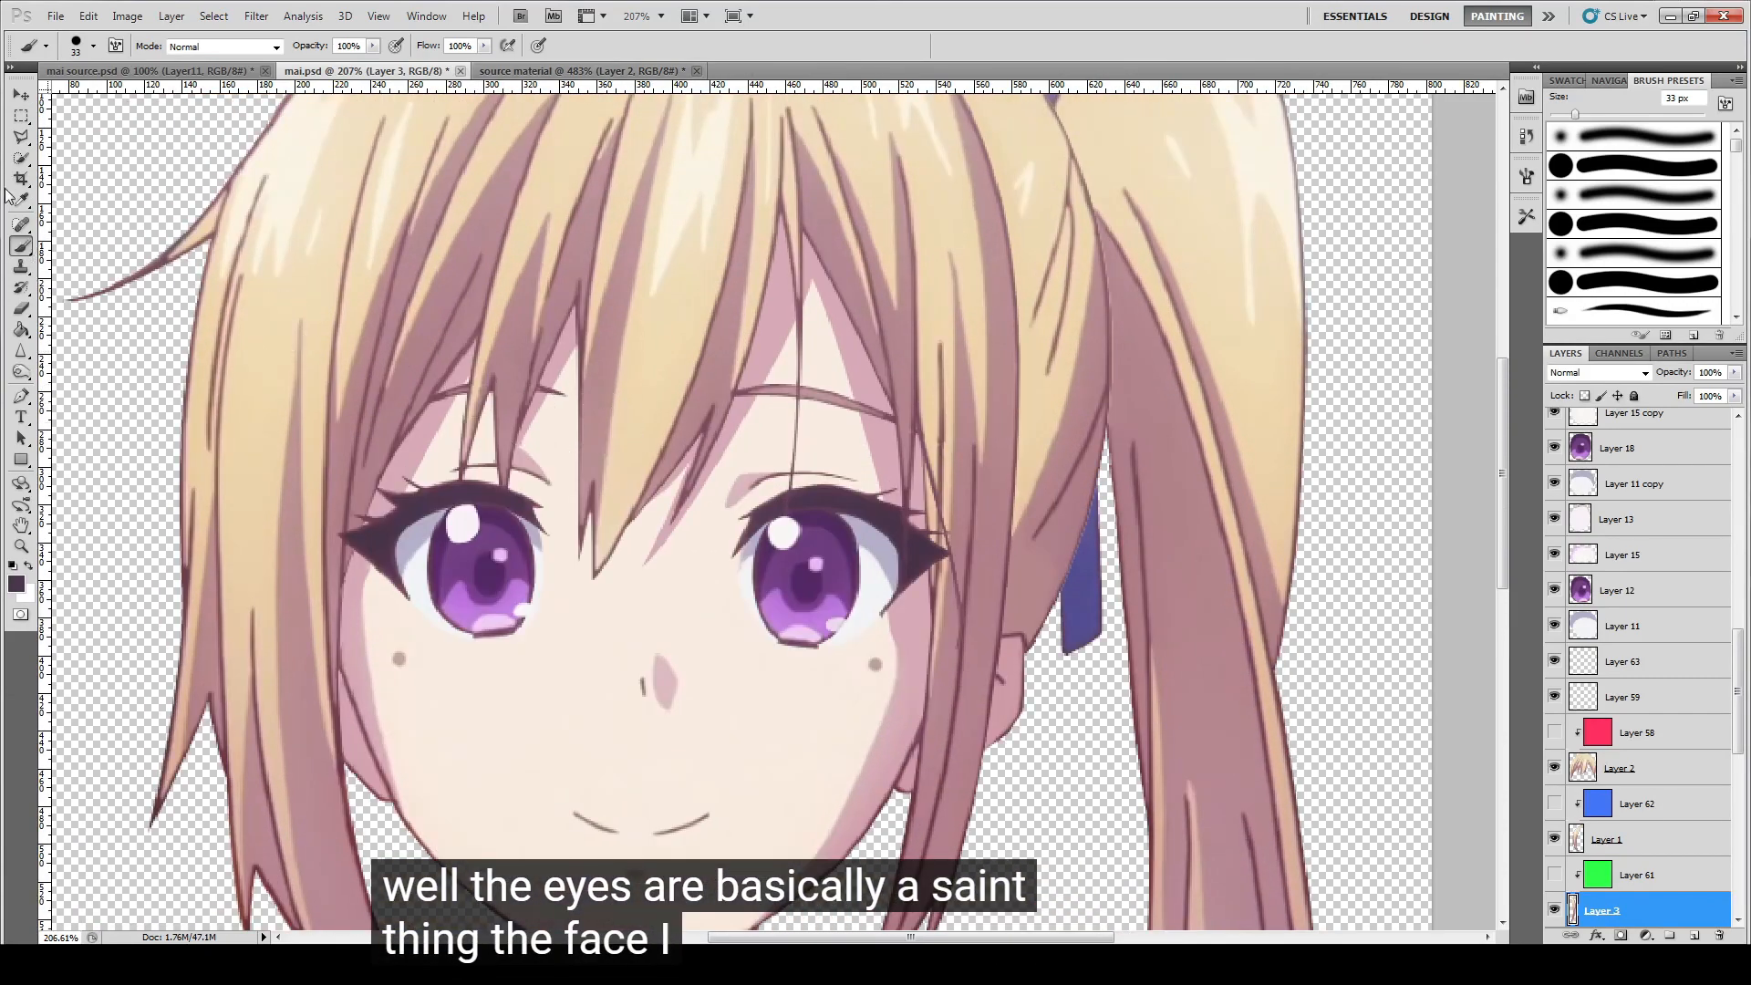
left_click(20, 139)
left_click_drag(573, 509, 834, 436)
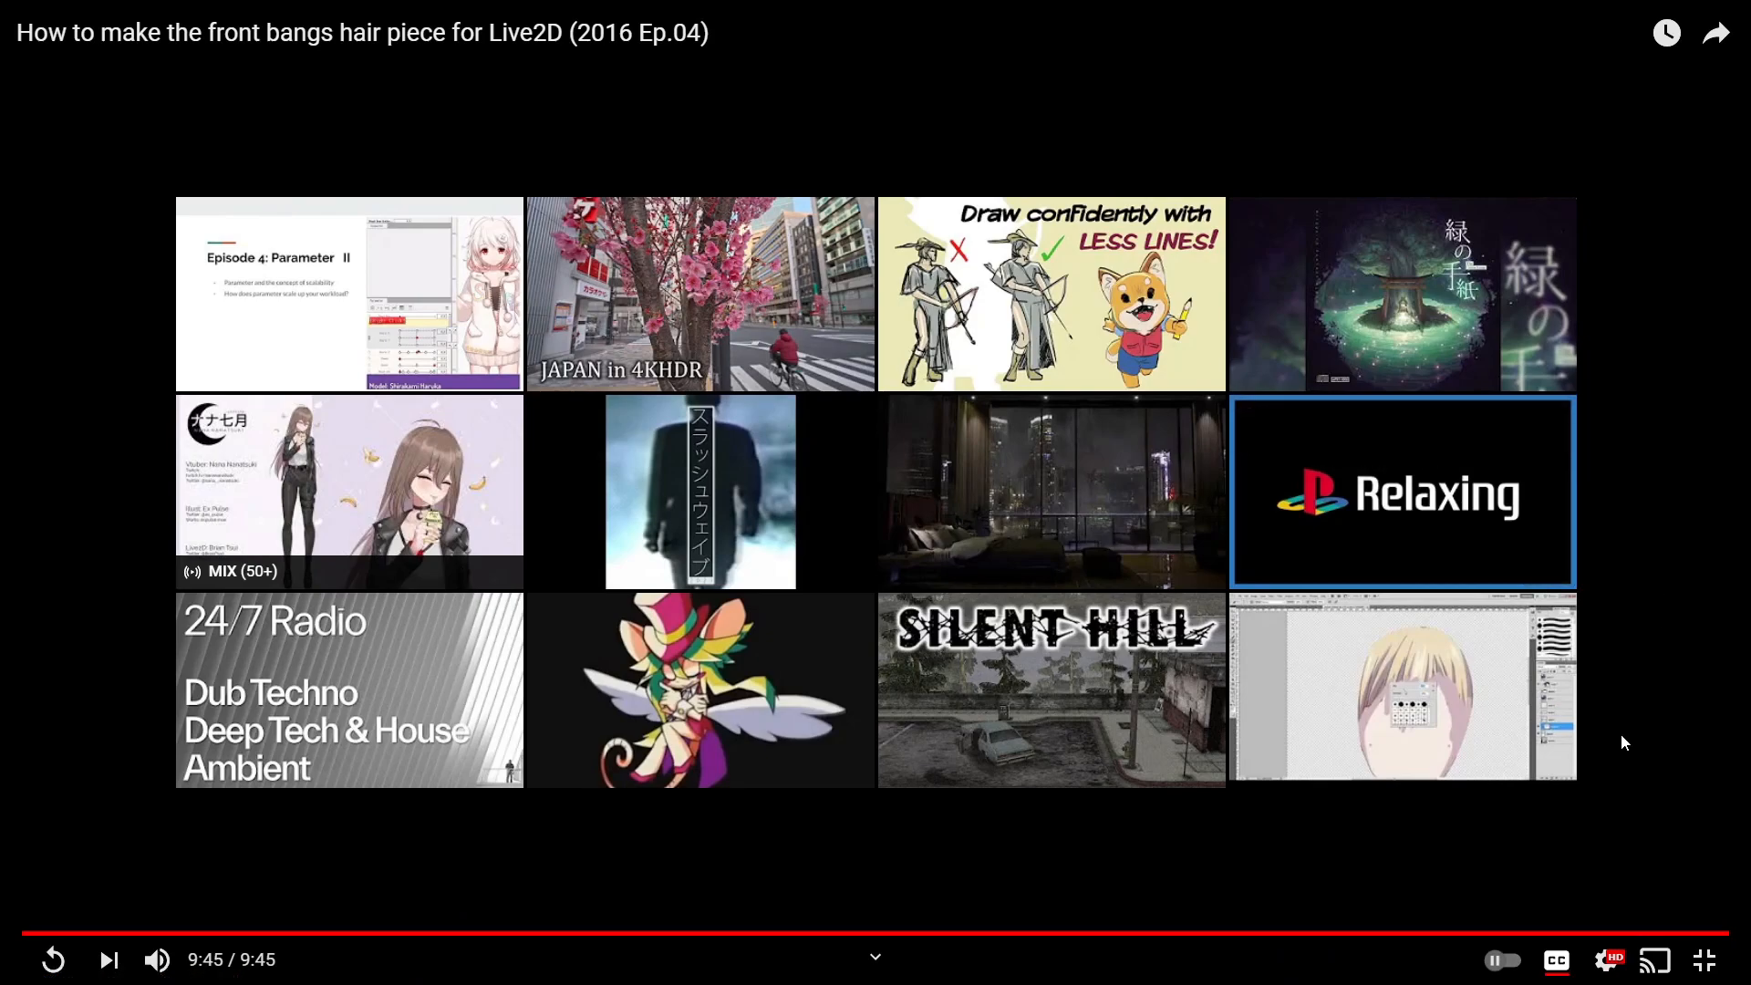
Leave the tutorial video's full-screen view and minimize the browser to return to the character image in Krita.
left_click(1704, 960)
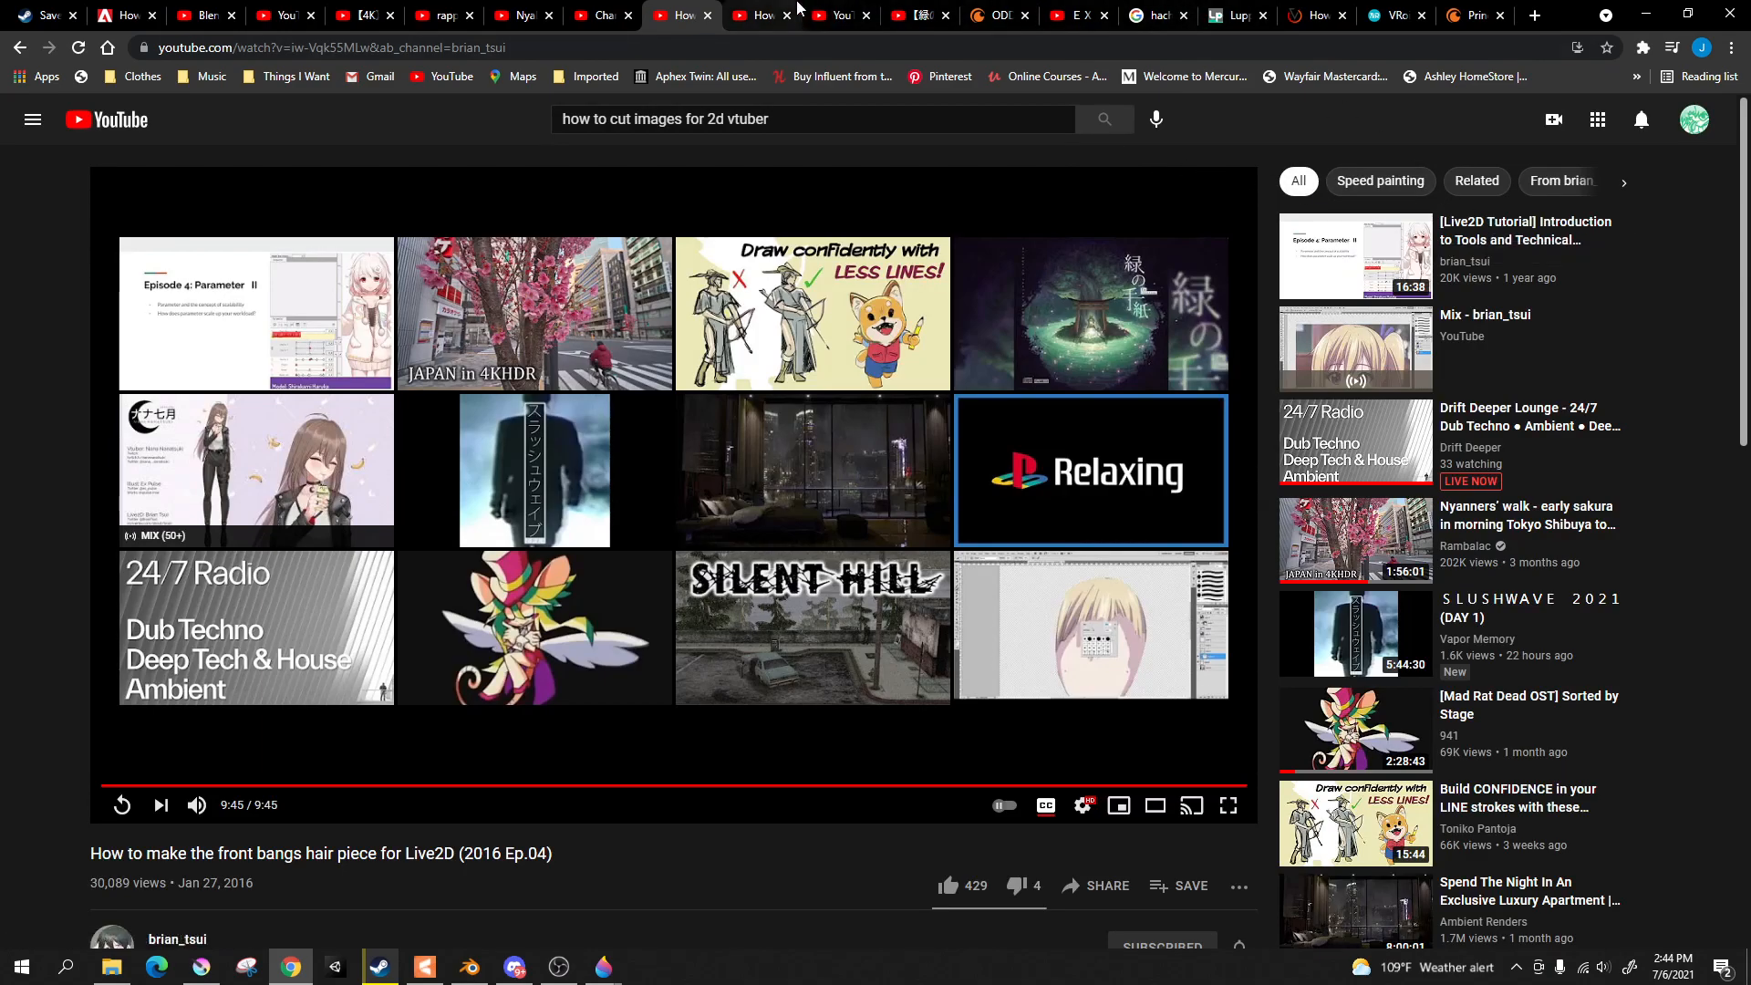
left_click(763, 11)
left_click(841, 11)
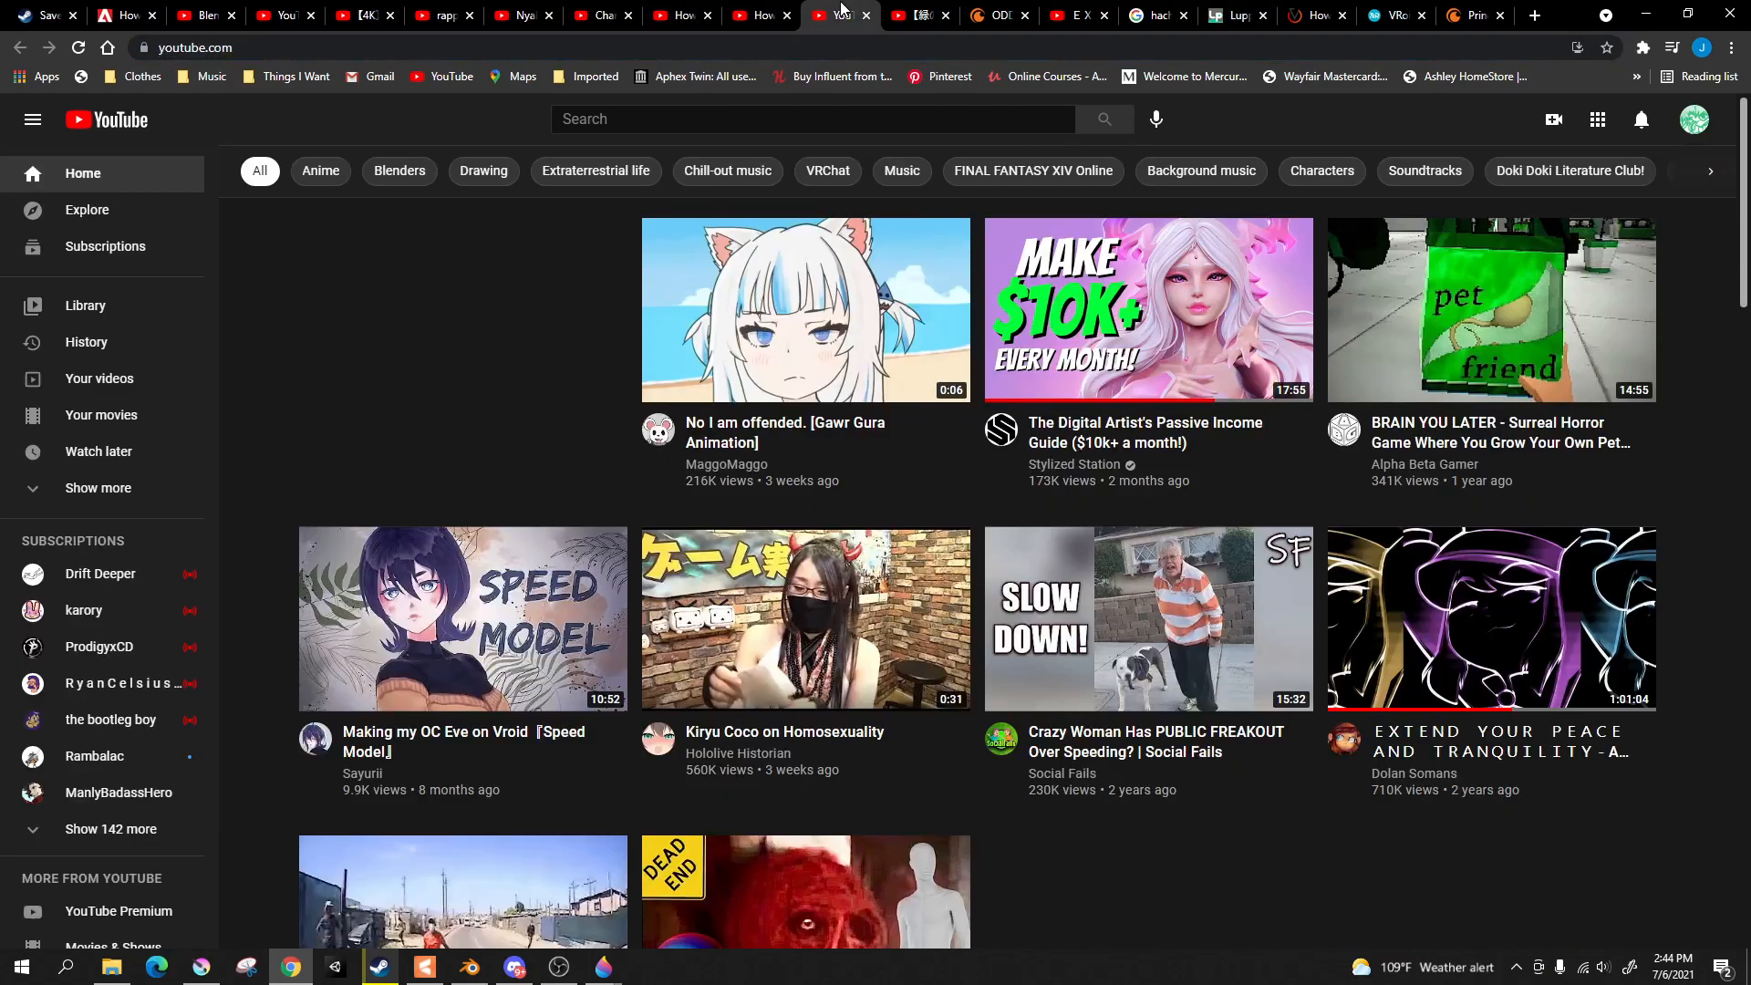
left_click(949, 11)
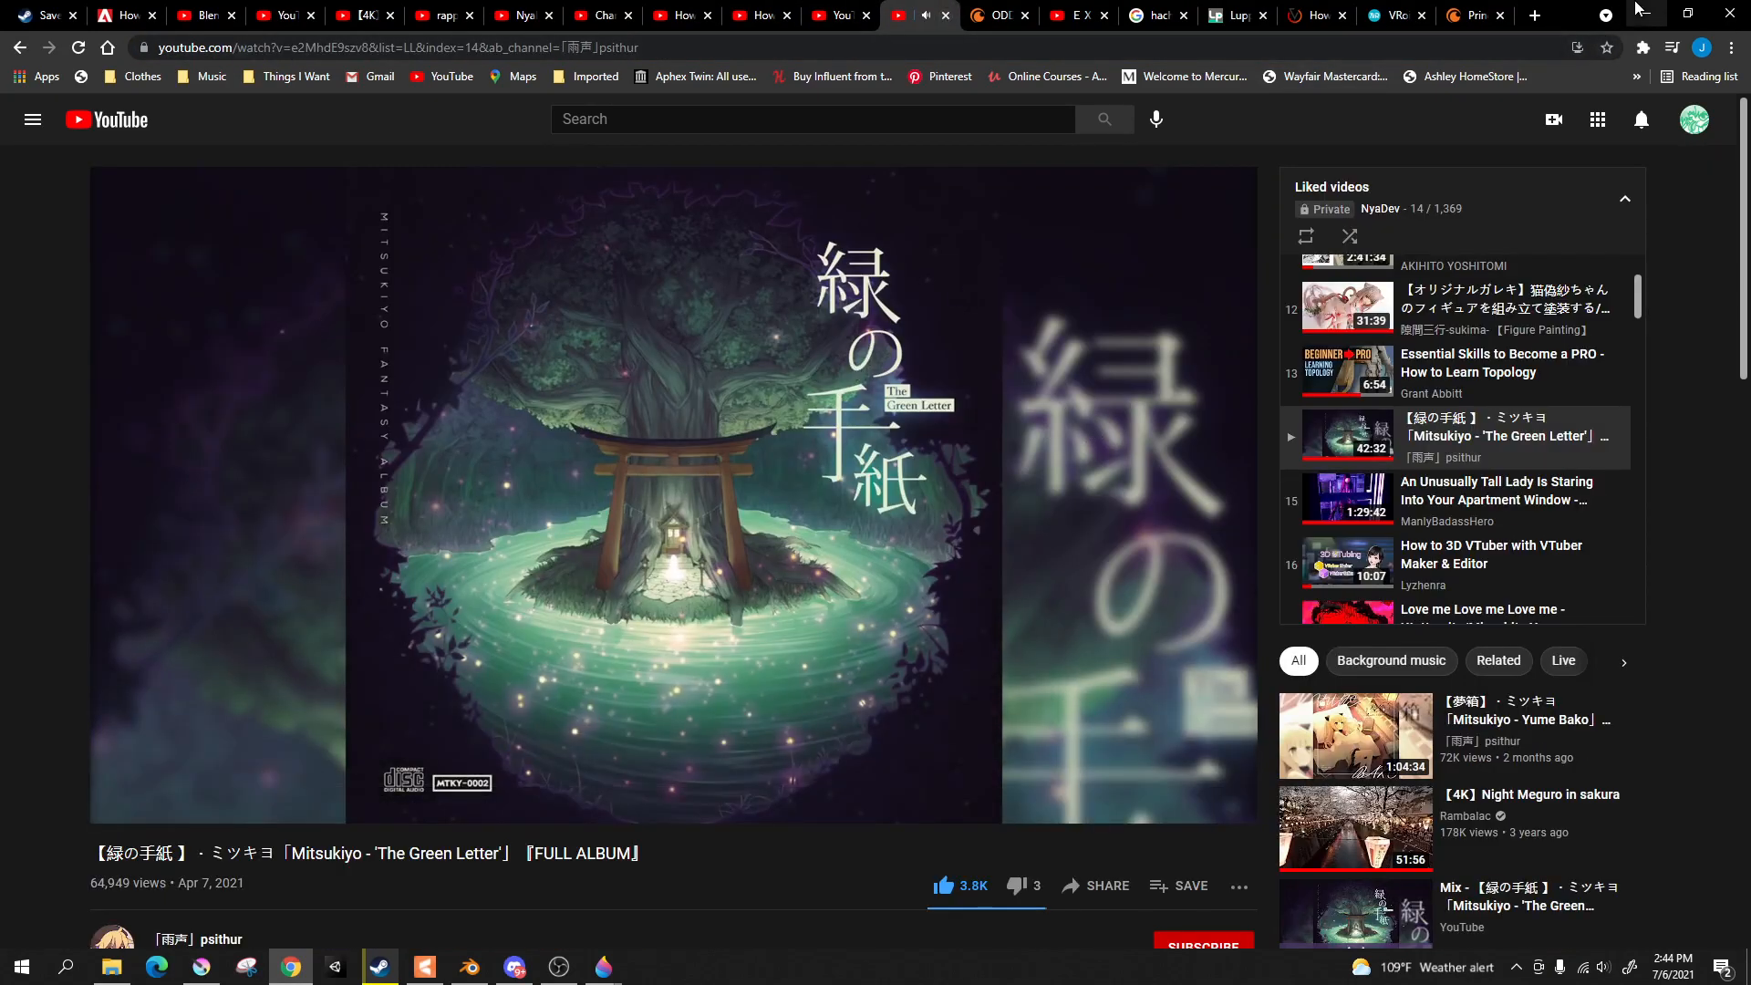
left_click(1639, 7)
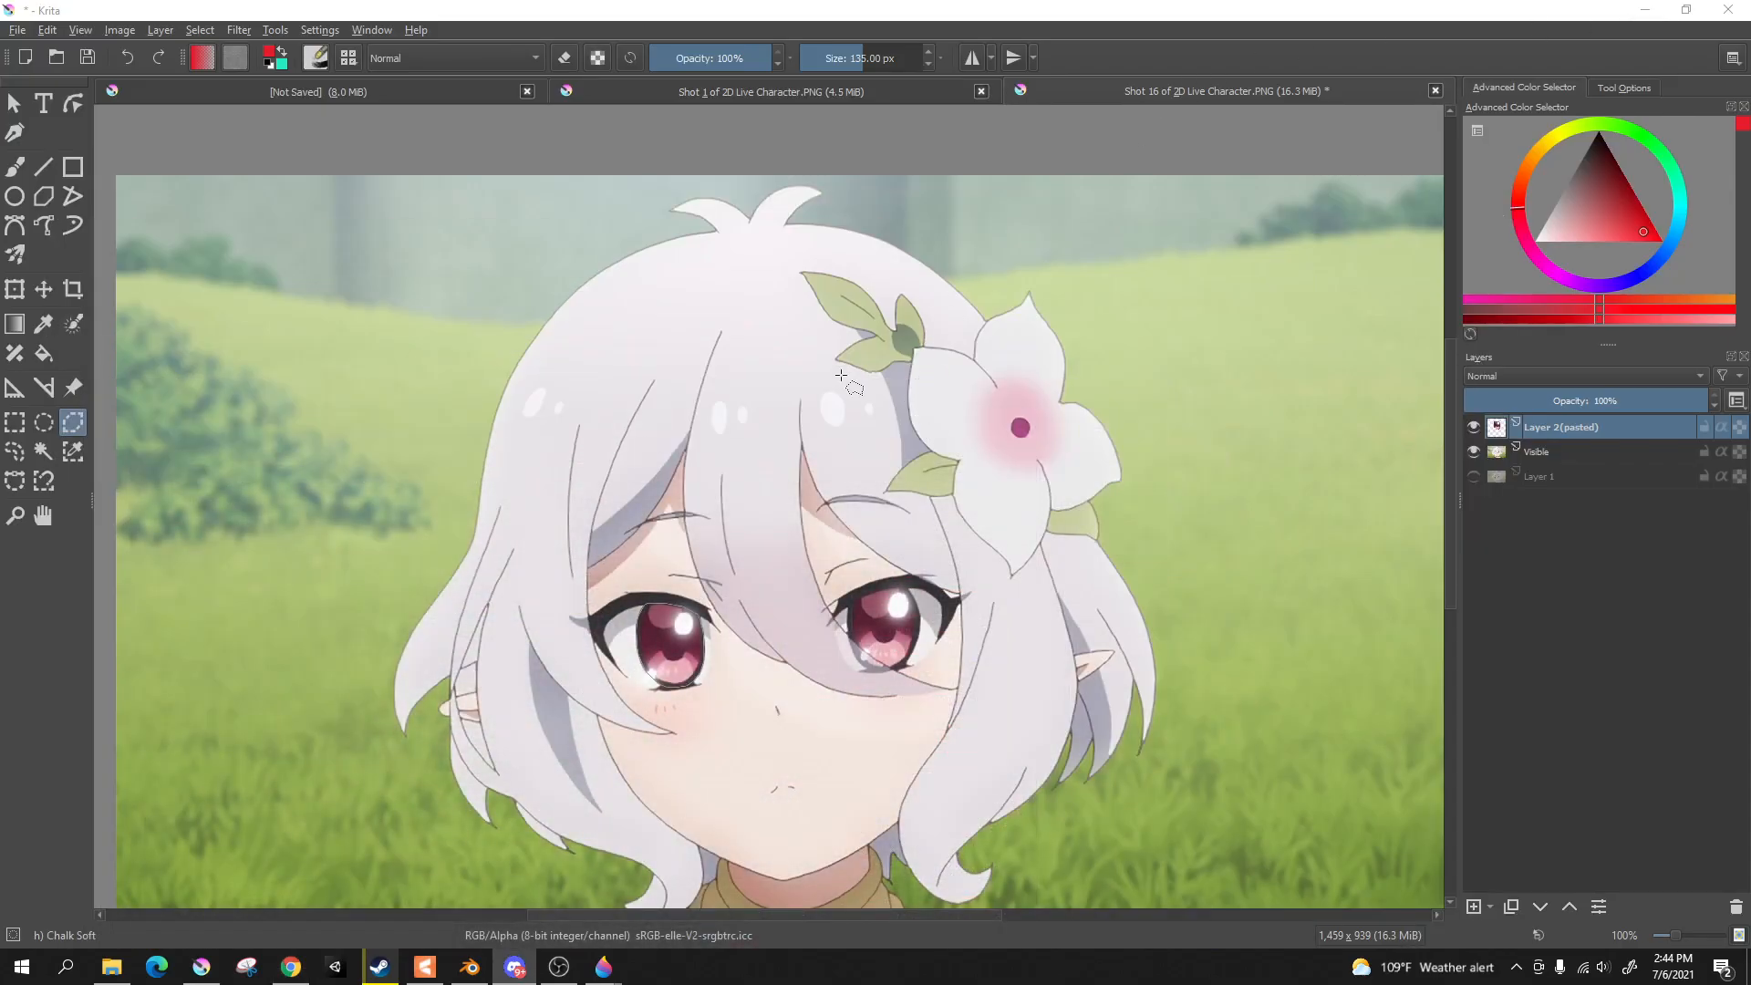
scroll(776, 450, "down", 2)
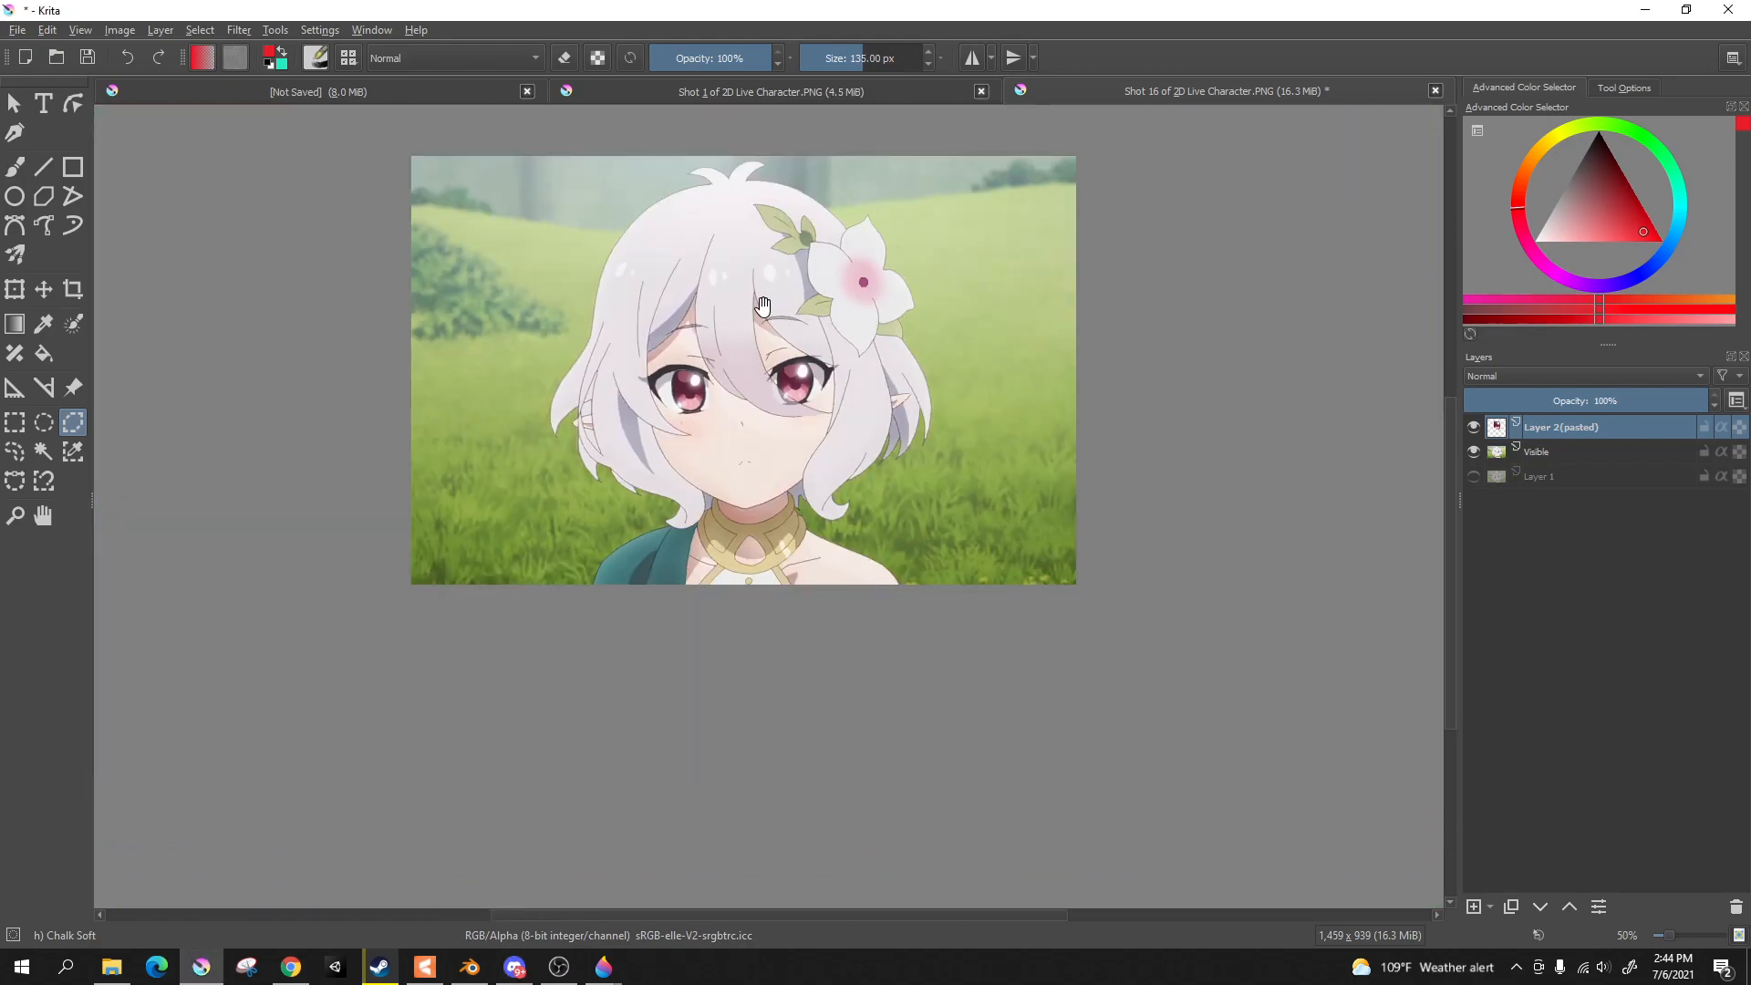
scroll(666, 374, "up", 2)
left_click_drag(665, 374, 715, 373)
scroll(701, 357, "down", 1)
right_click(754, 370)
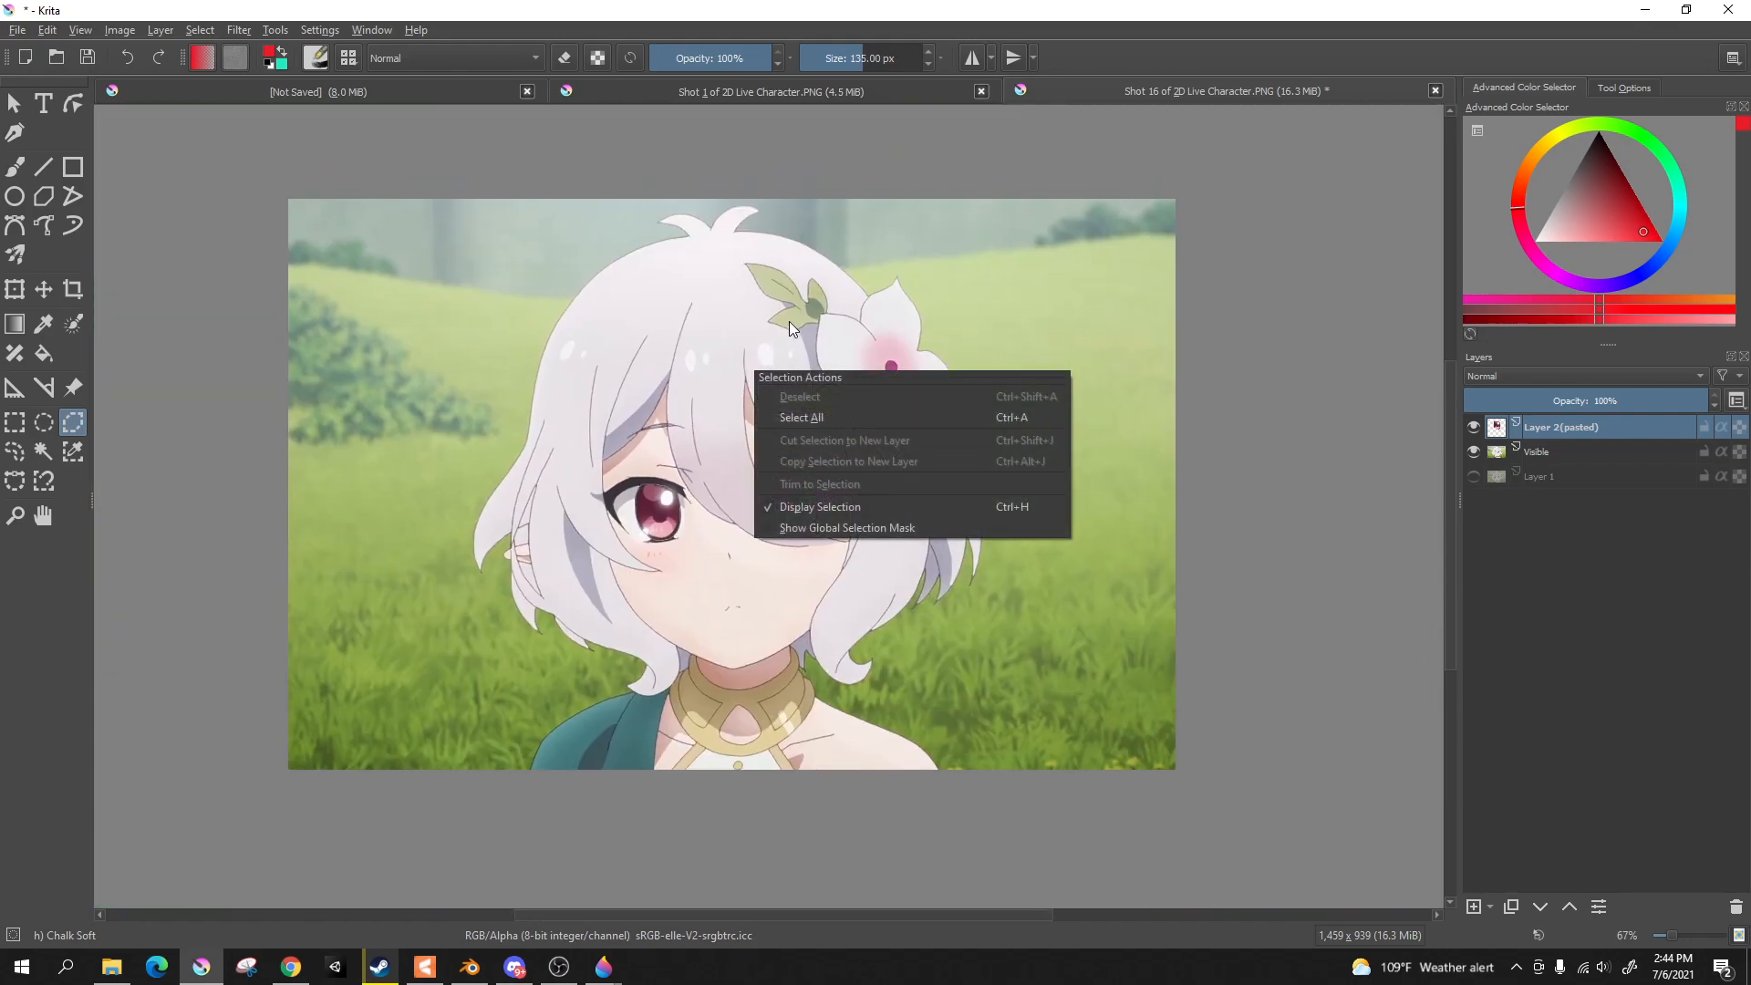
left_click(757, 400)
left_click(953, 264)
key("Escape")
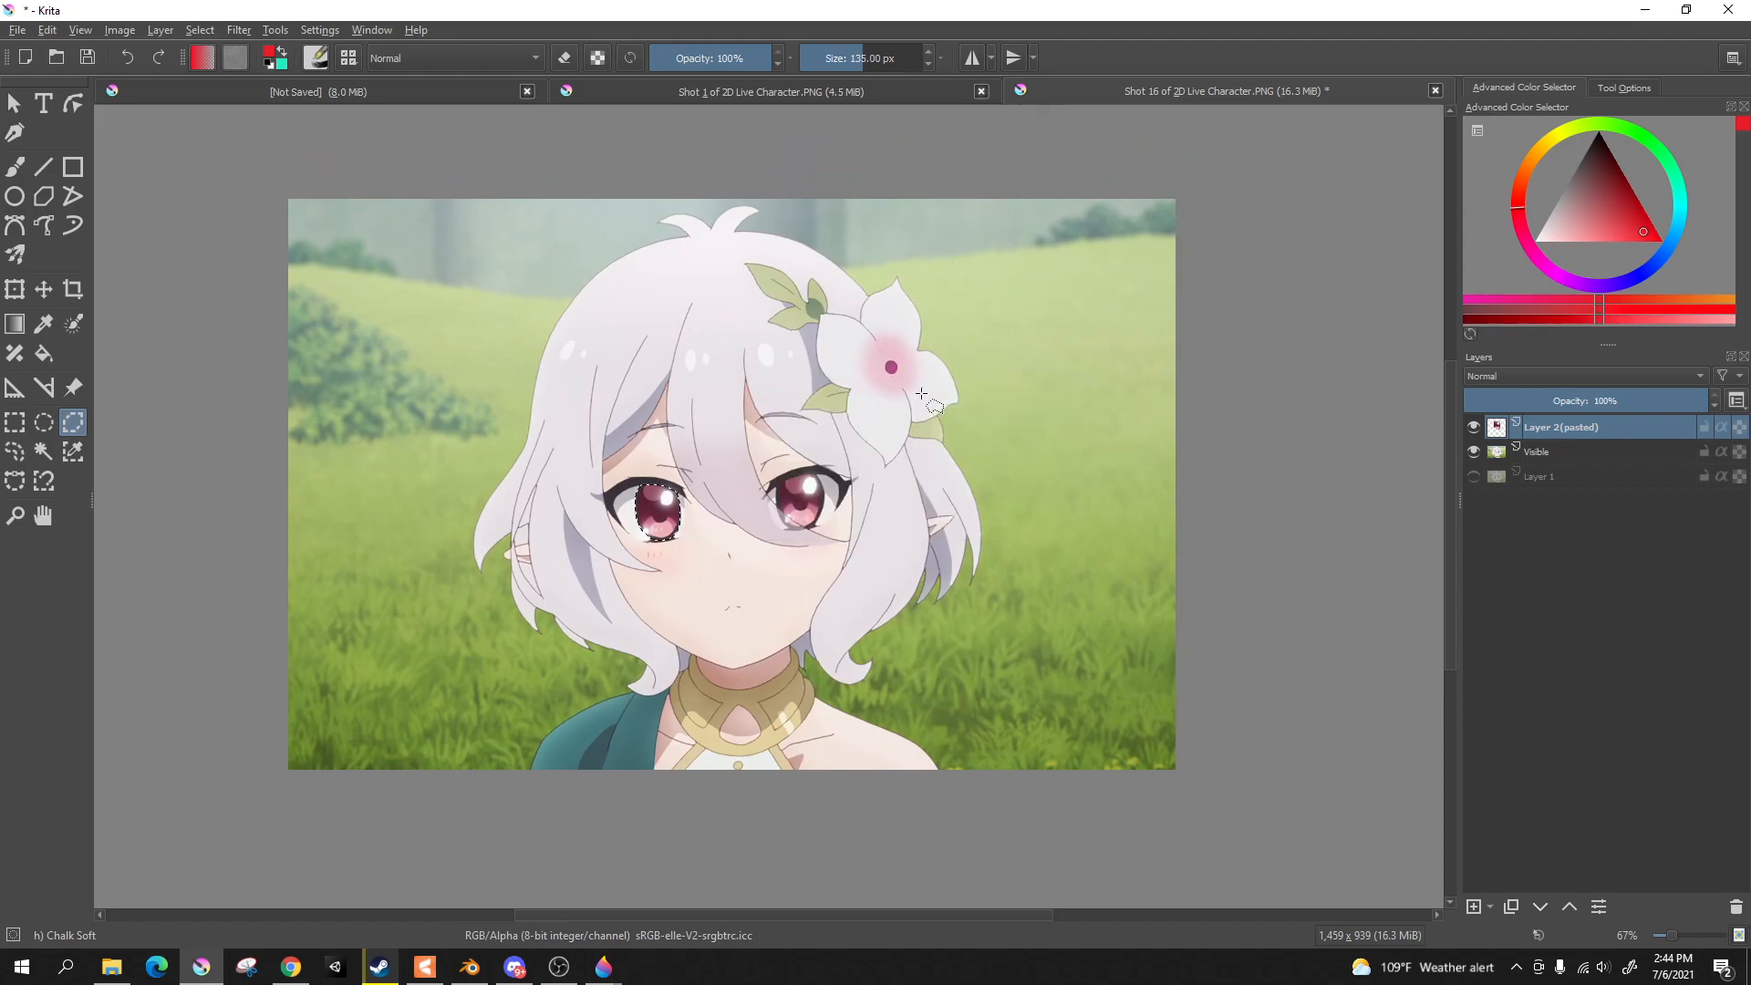
Clear the selection around the character's left iris.
left_click_drag(913, 182, 964, 194)
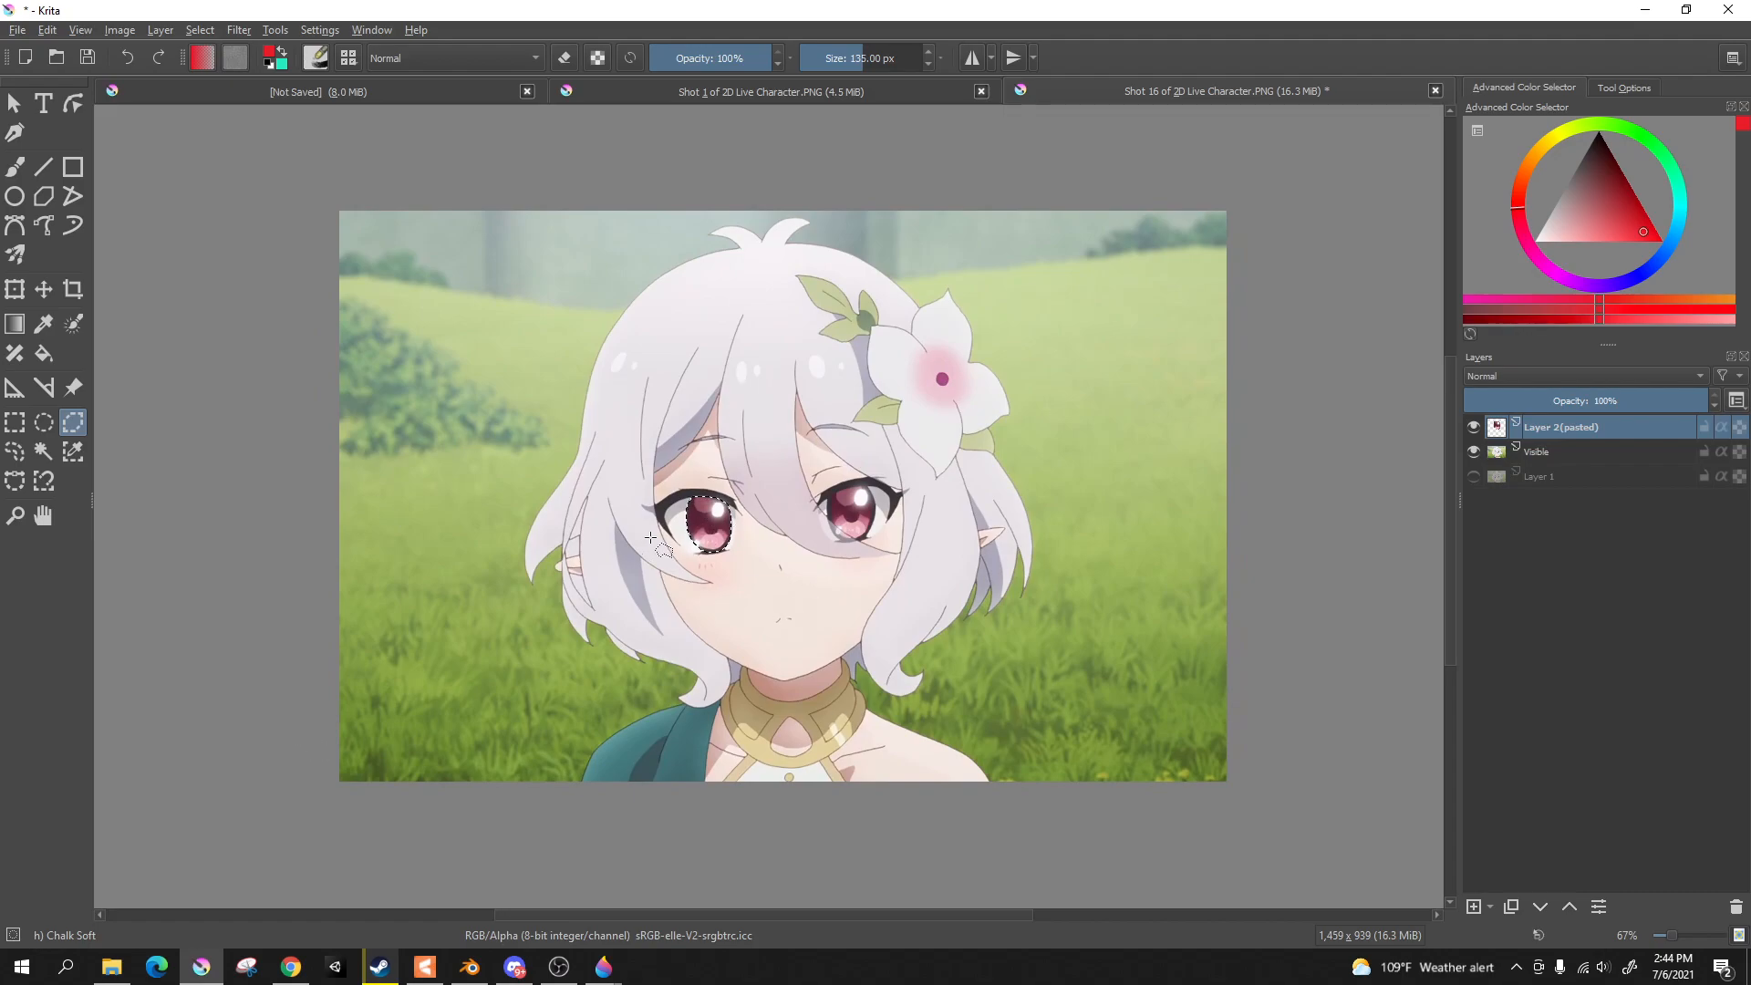
scroll(650, 538, "up", 2)
left_click_drag(579, 344, 515, 379)
scroll(533, 300, "down", 1)
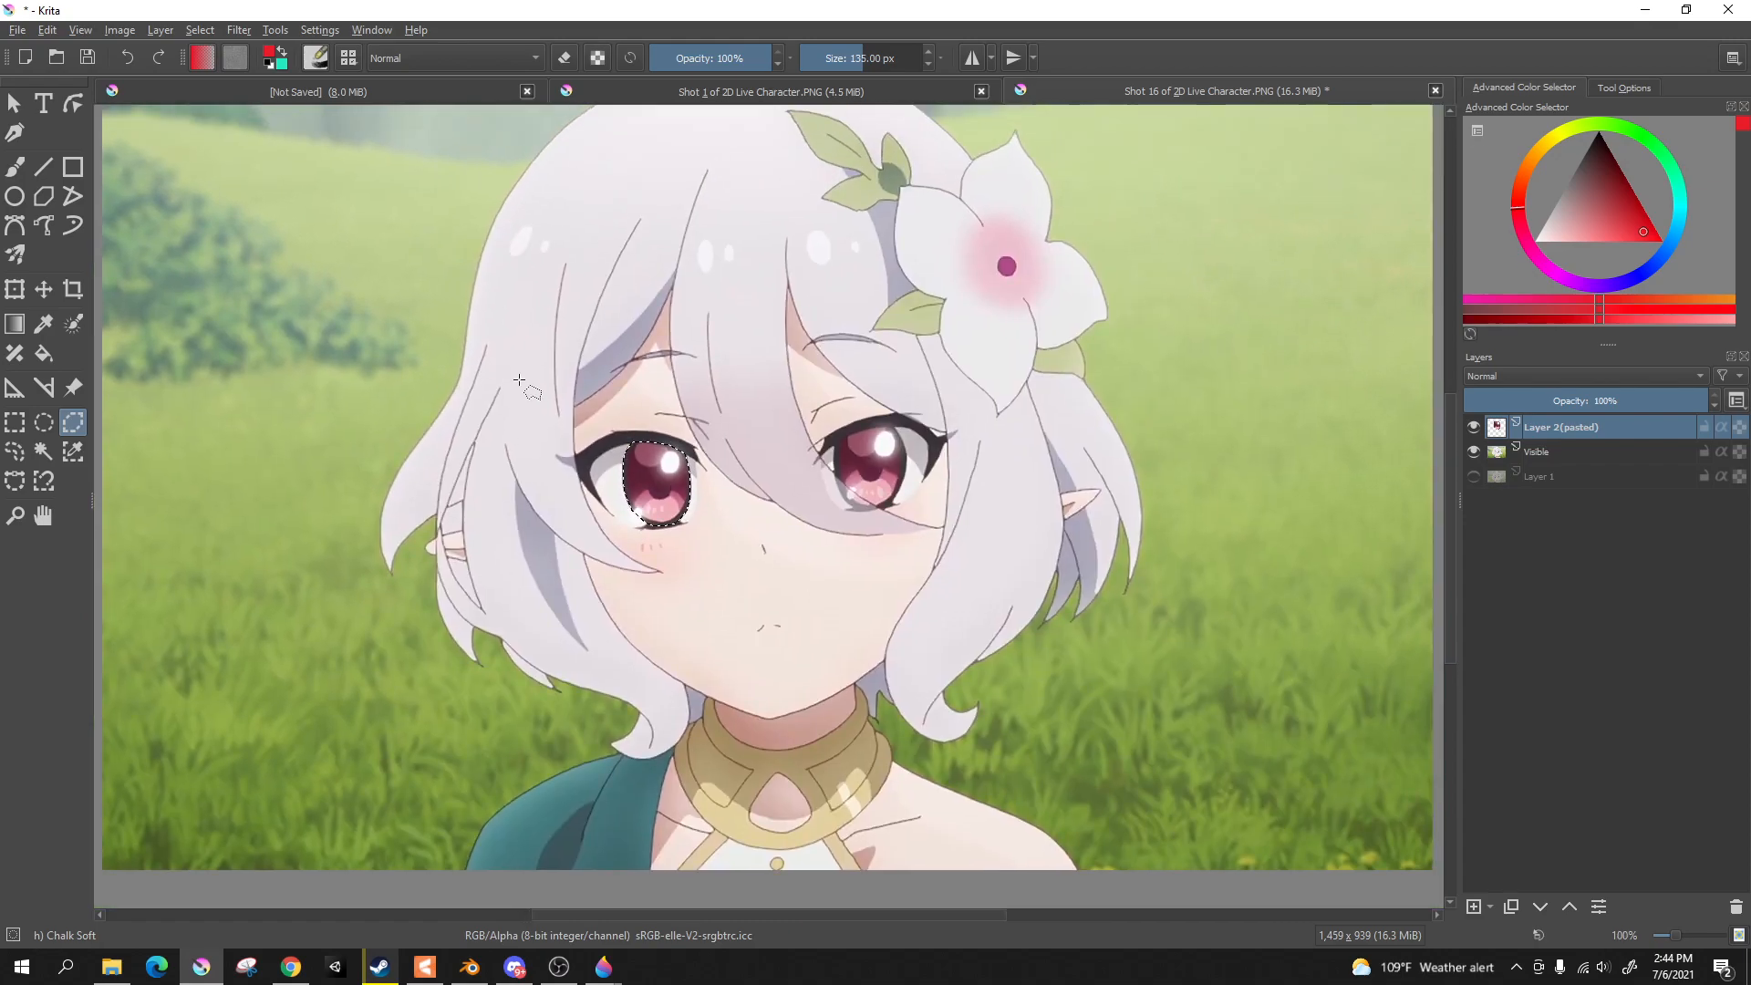
right_click(526, 385)
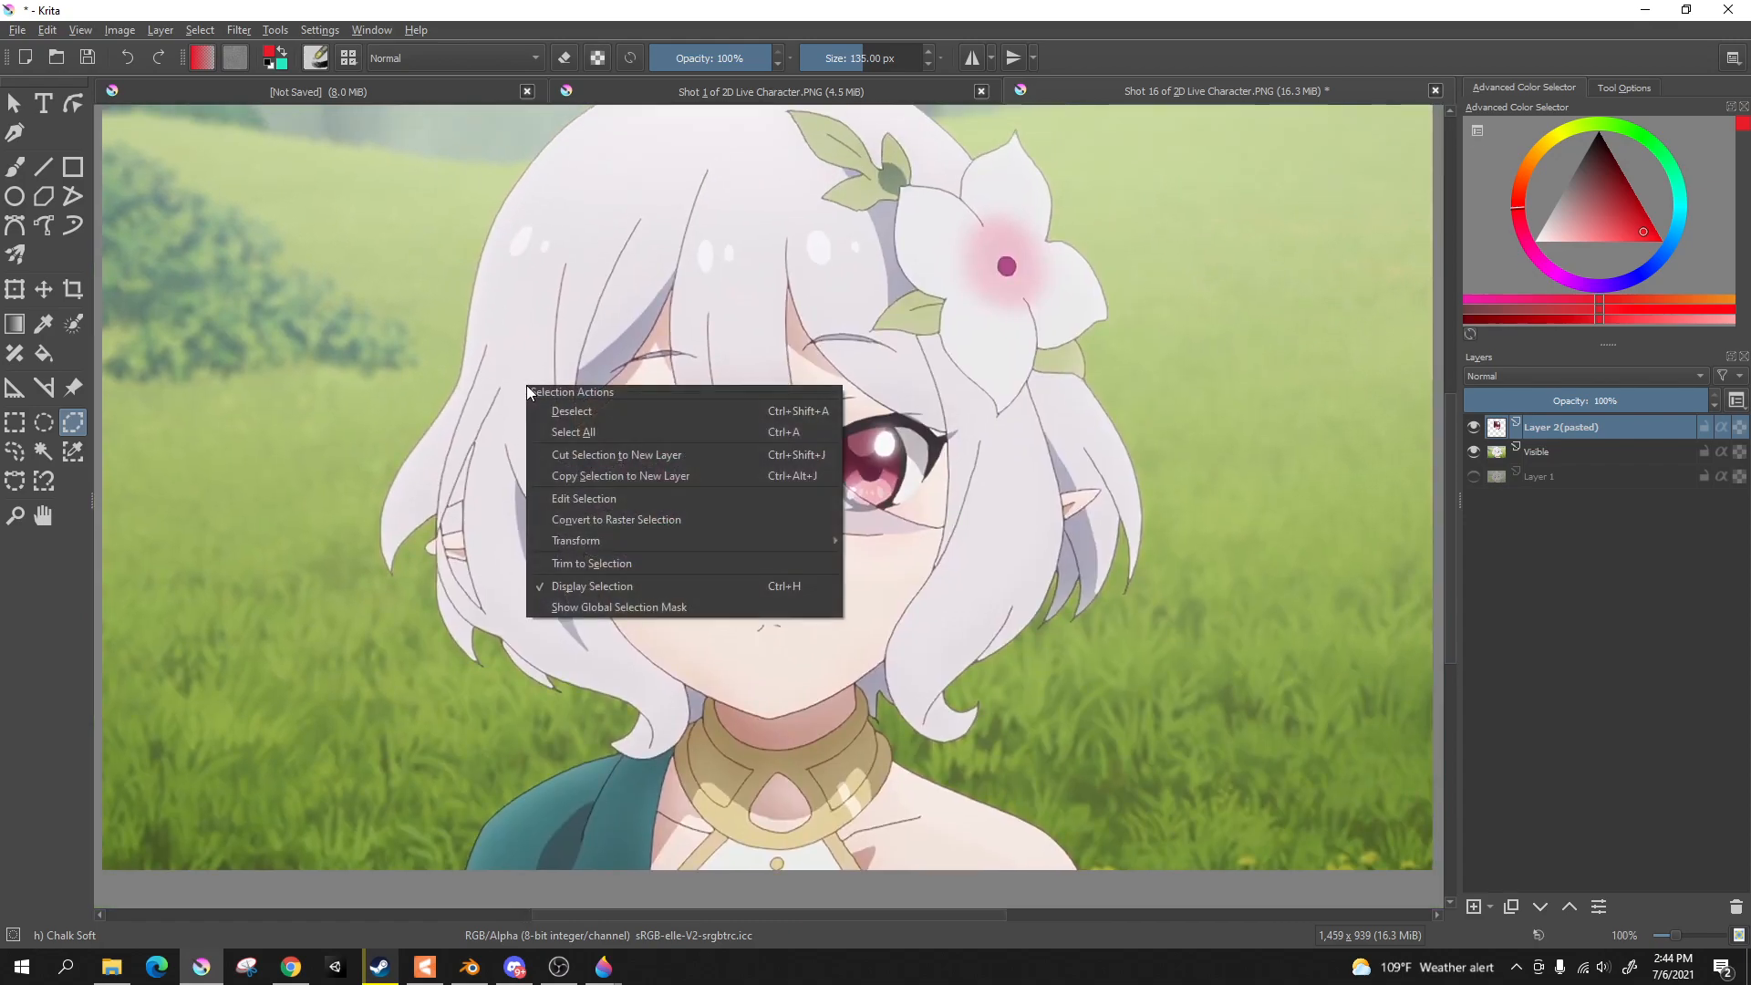
left_click(589, 413)
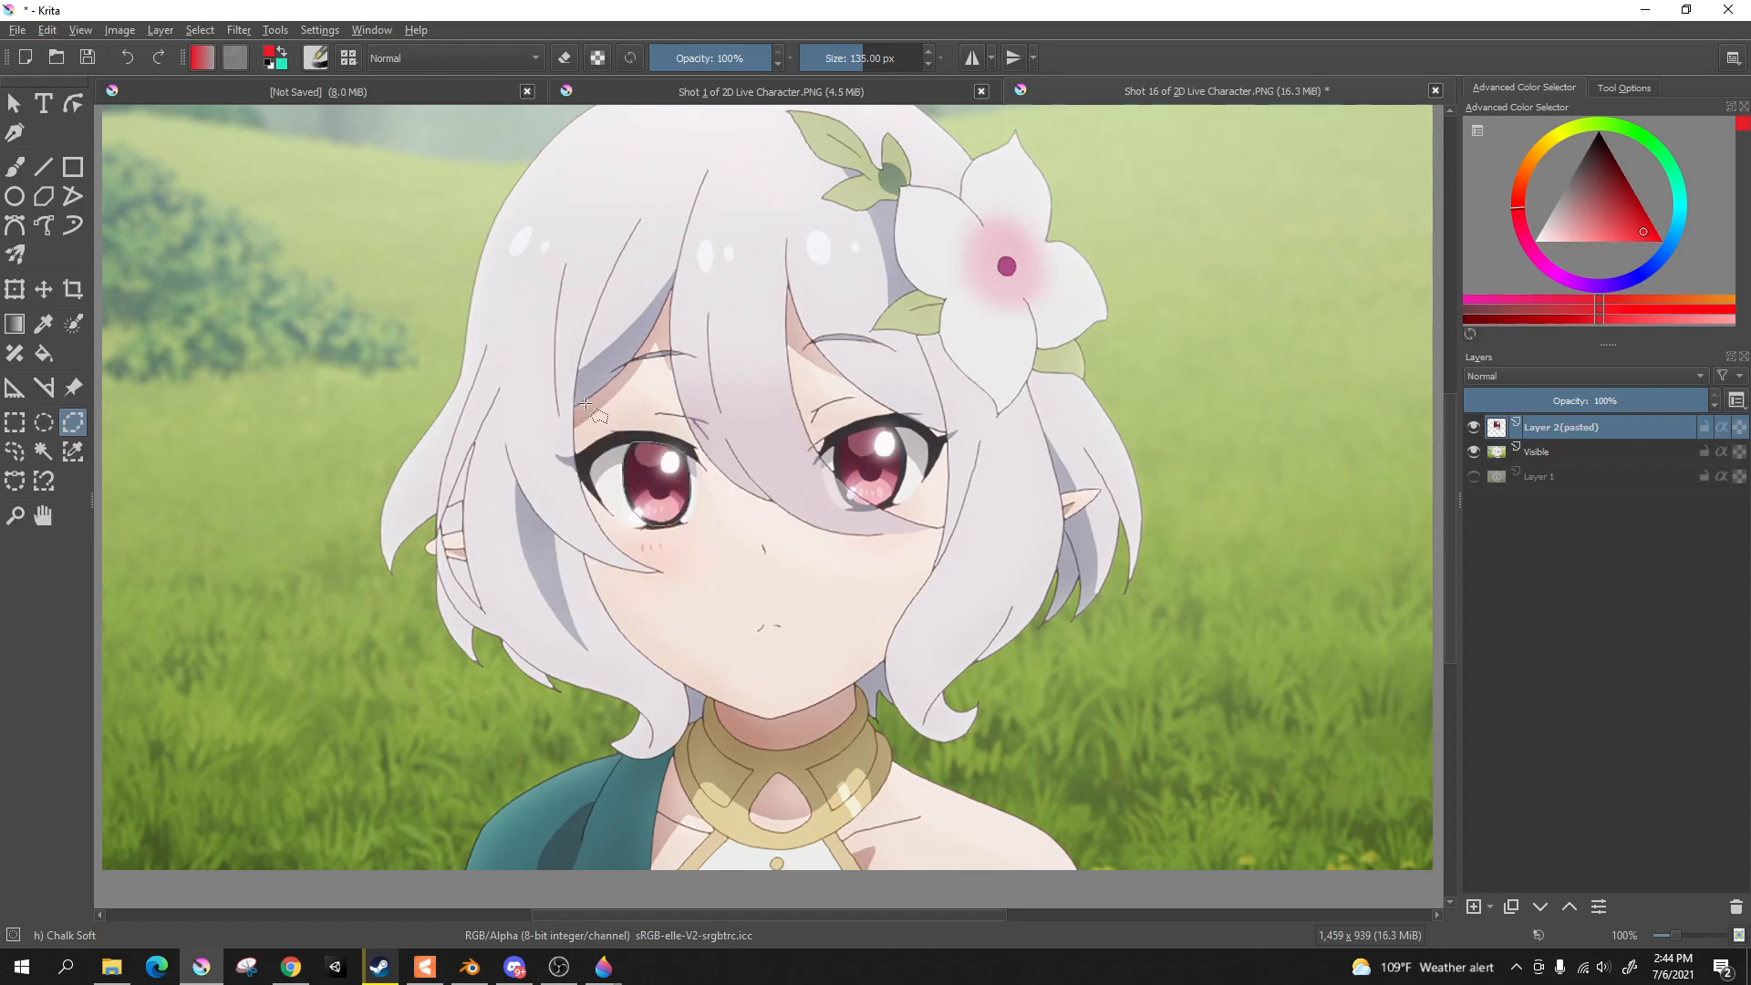
Toggle the visibility of the pasted iris layer and the Visible layer to check how the iris is separated from the face.
scroll(585, 402, "up", 3)
scroll(740, 486, "down", 3)
left_click_drag(753, 503, 688, 454)
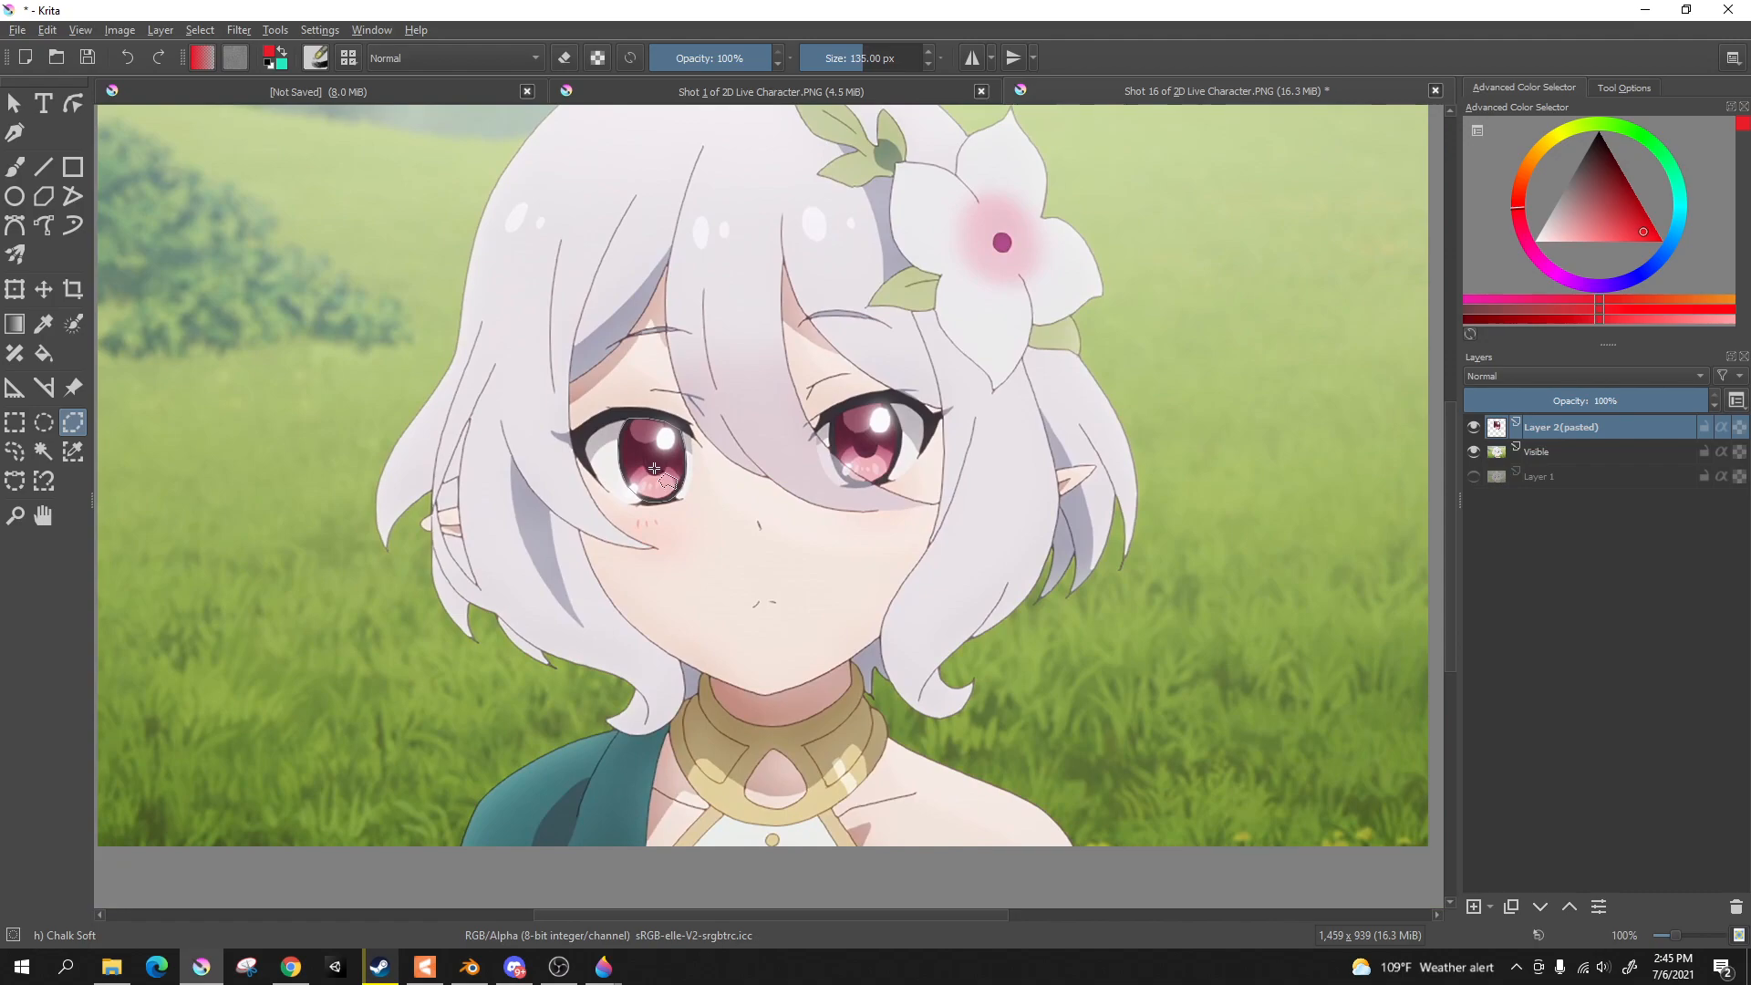
left_click(1474, 427)
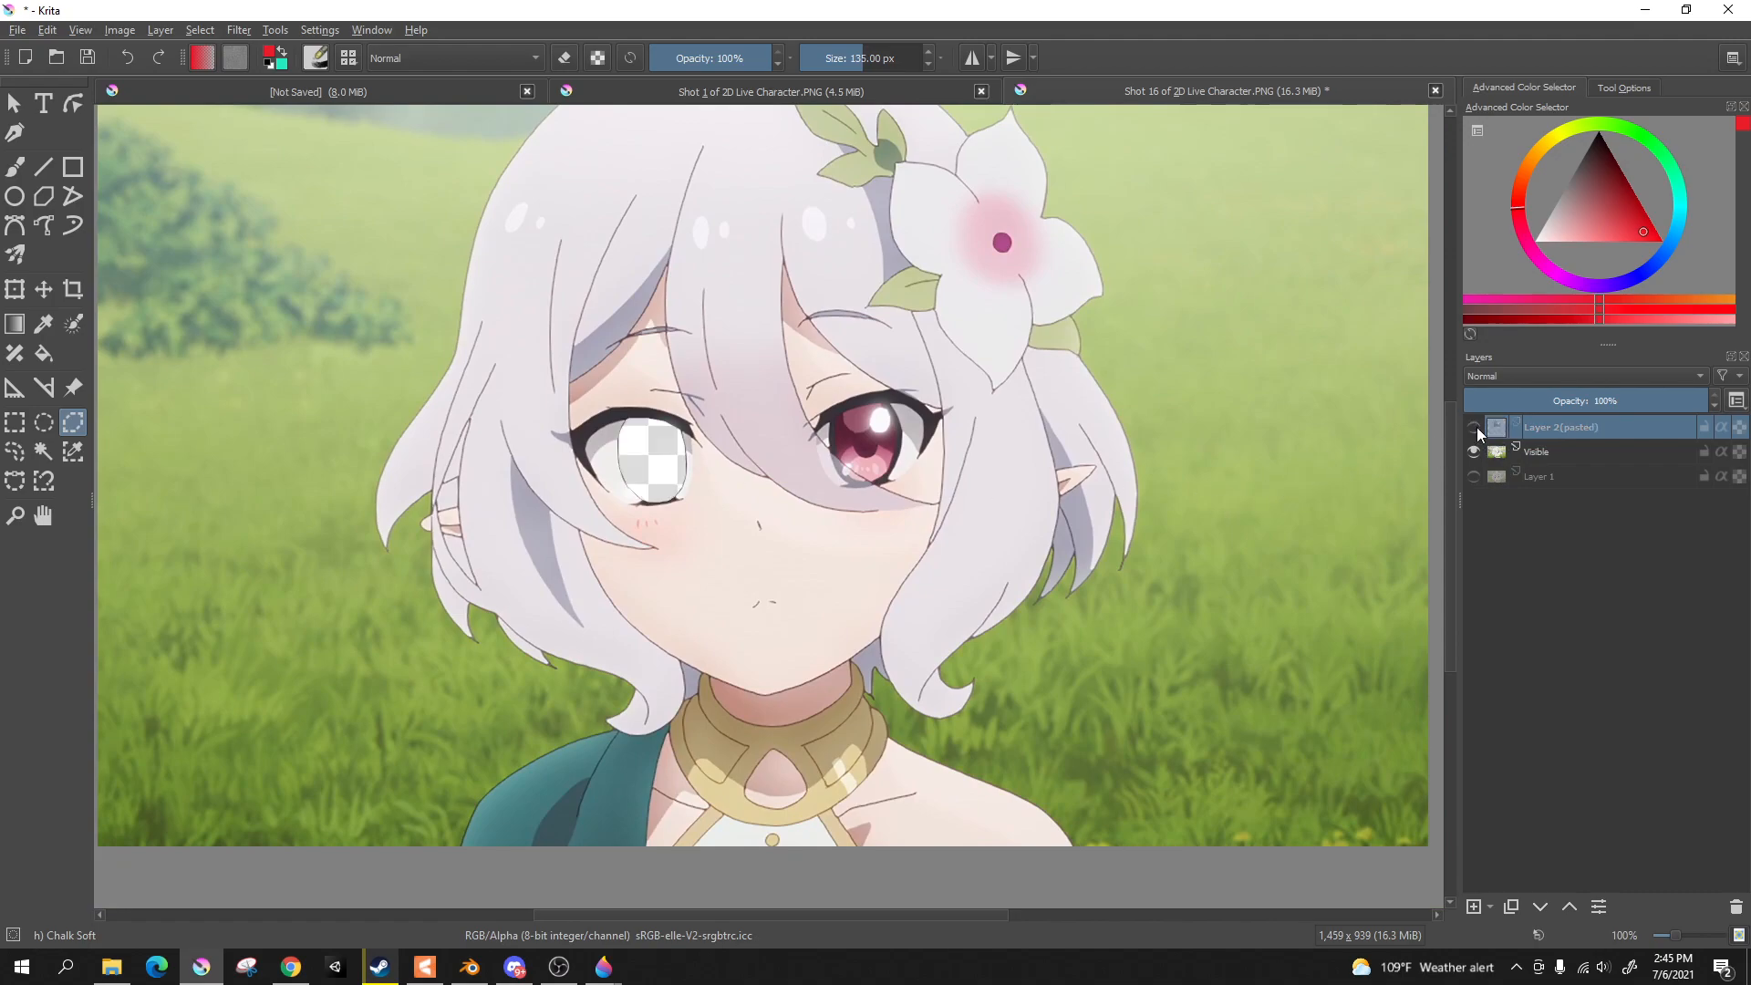
left_click(1475, 427)
left_click(1478, 451)
left_click(1477, 450)
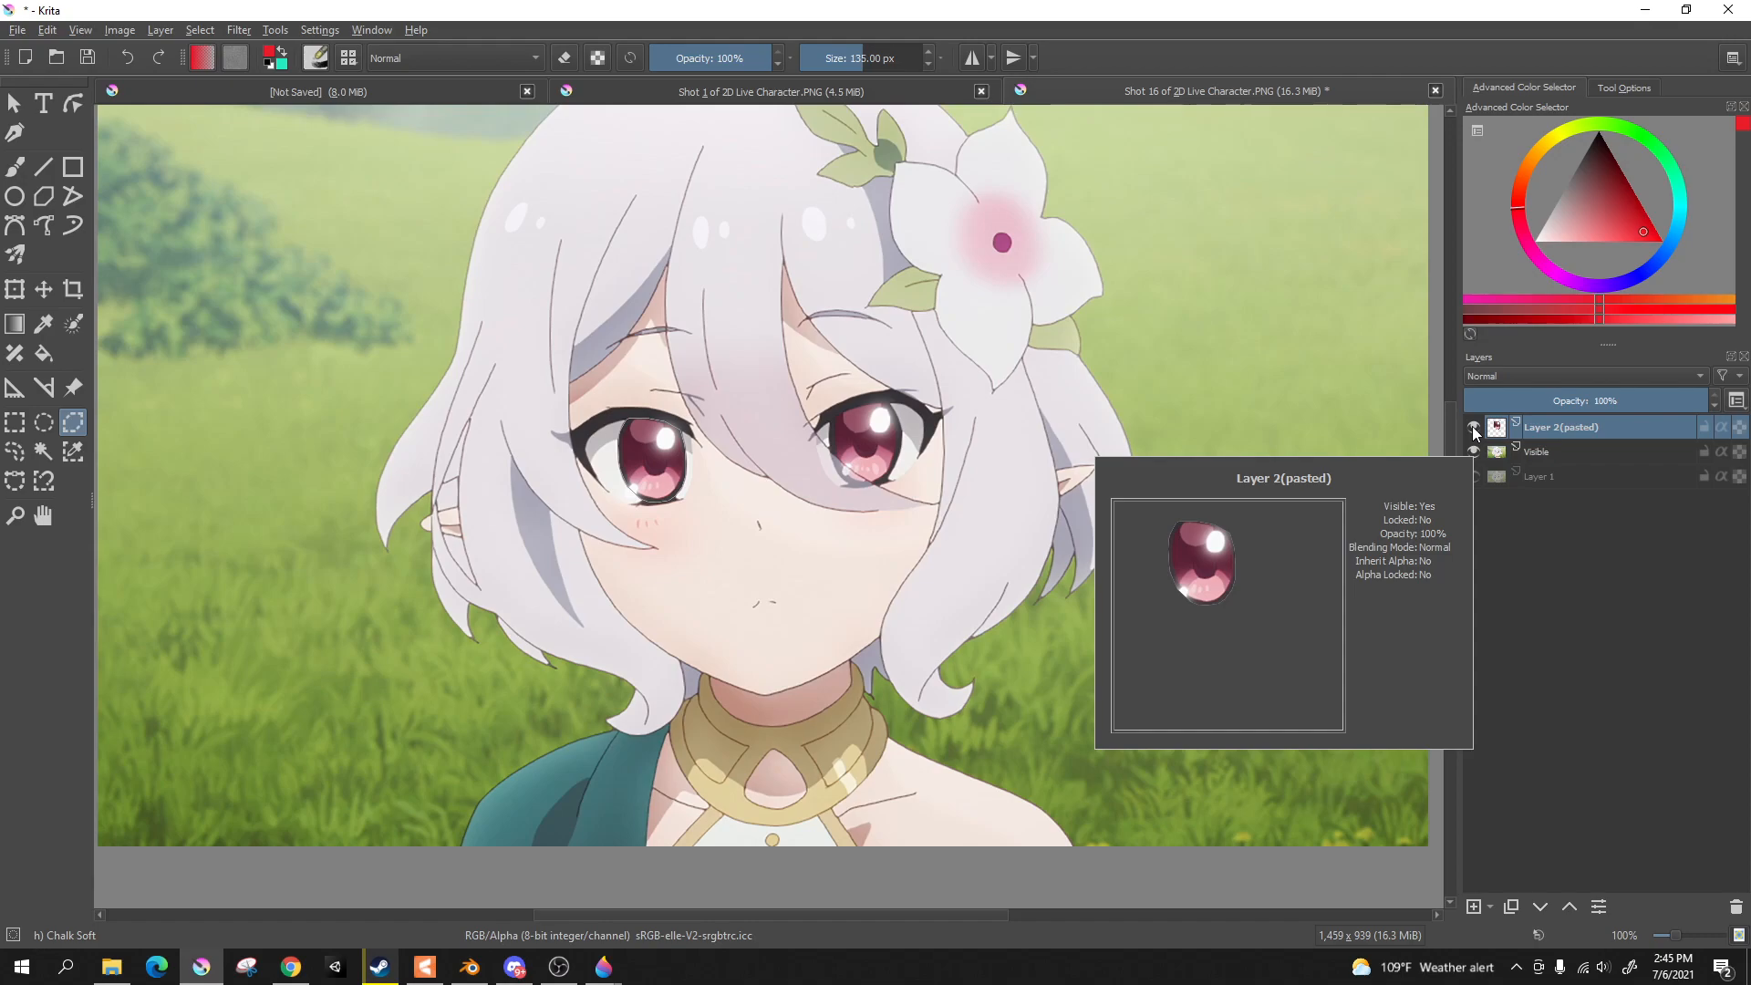
left_click(1474, 428)
left_click(1474, 428)
left_click(1474, 428)
left_click(1474, 428)
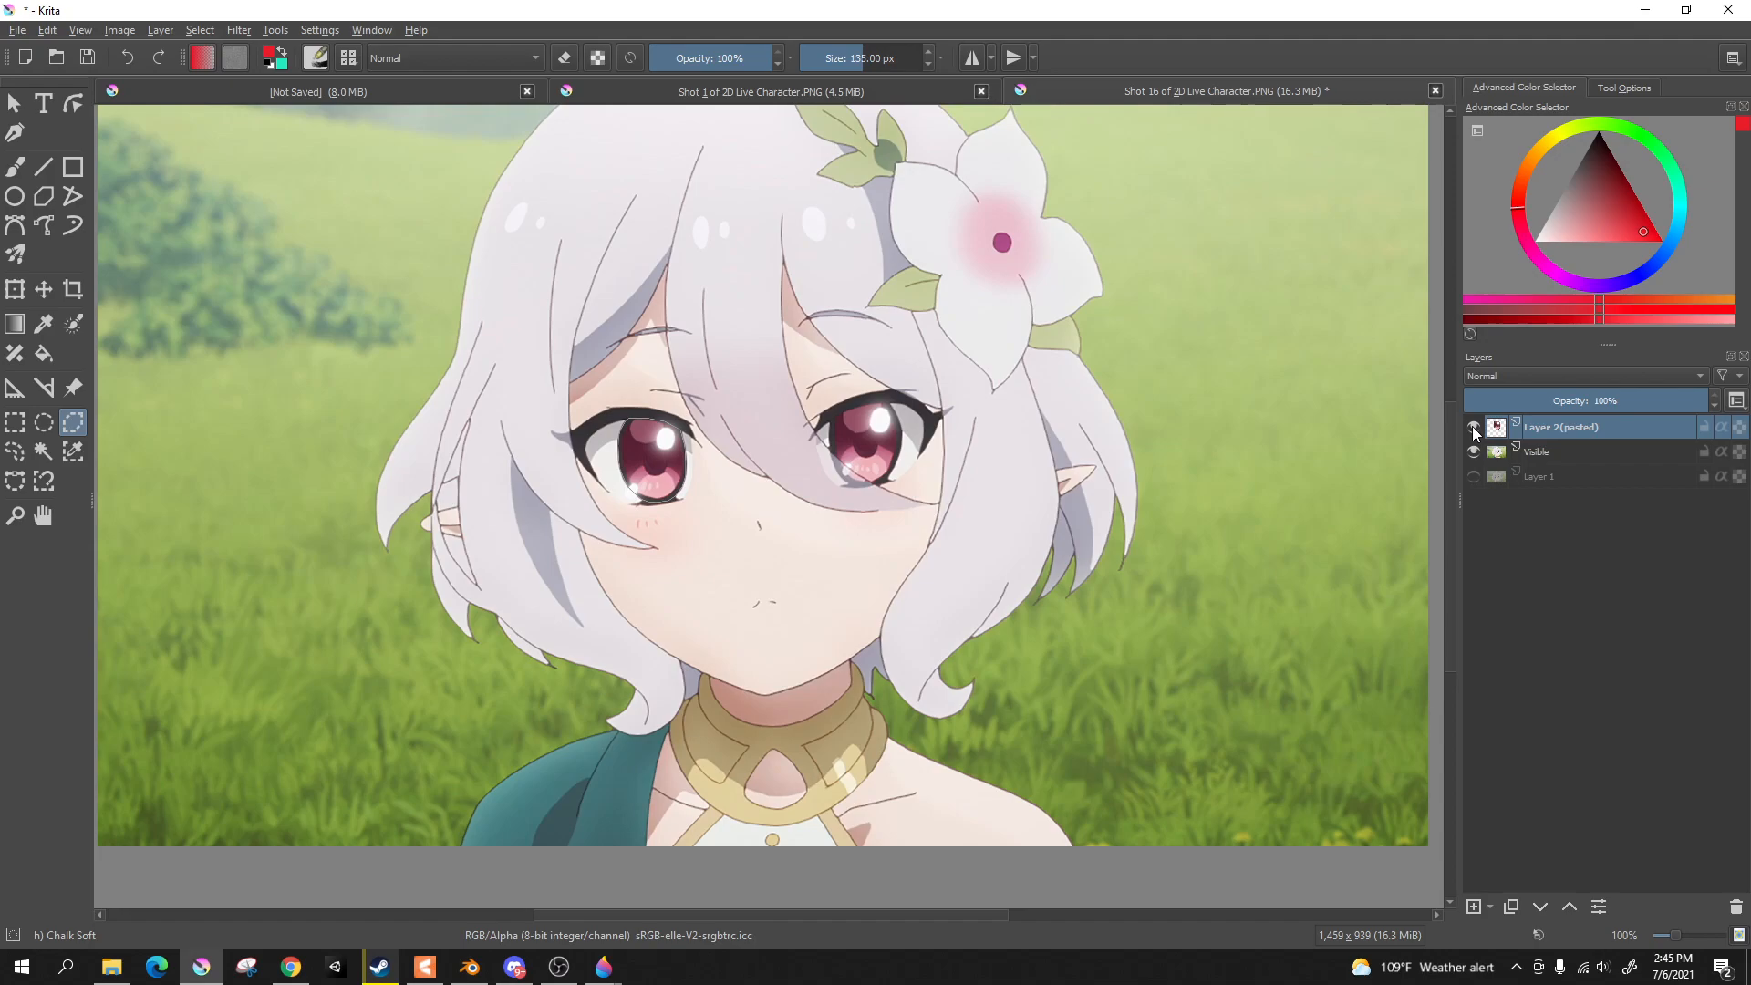
left_click(1473, 428)
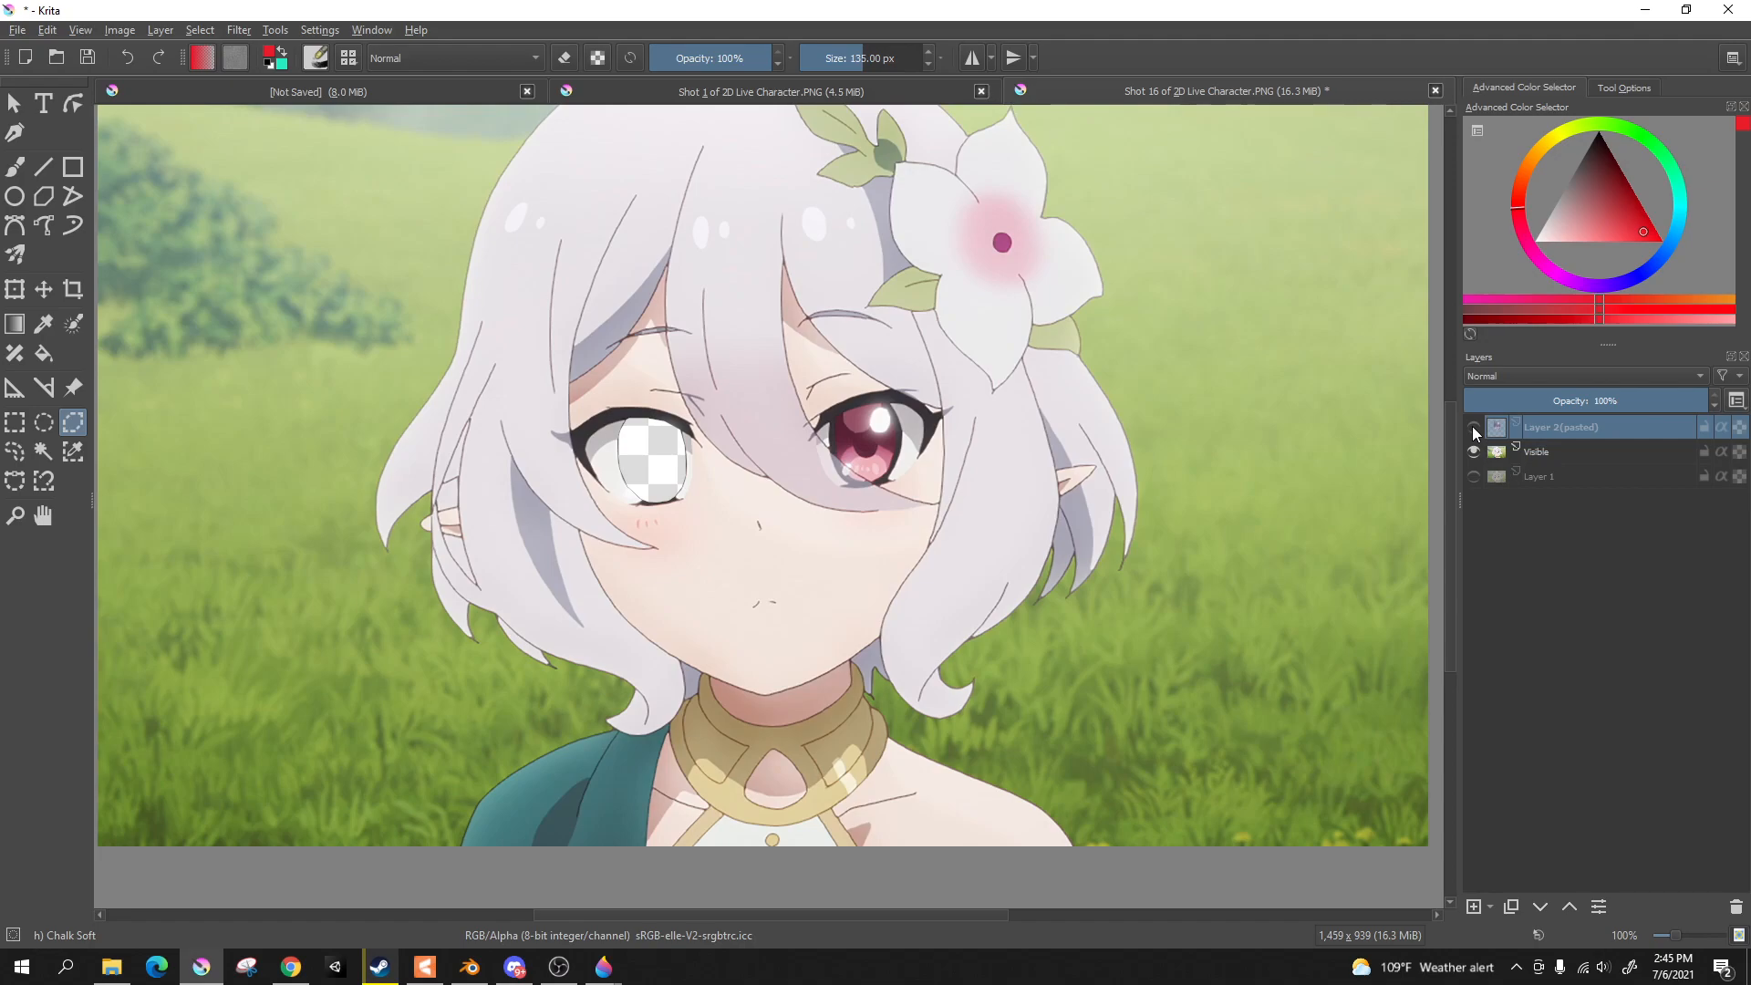
Inspect the left iris cutout up close while toggling the visibility of the pasted iris layer and the Visible layer.
left_click(1475, 430)
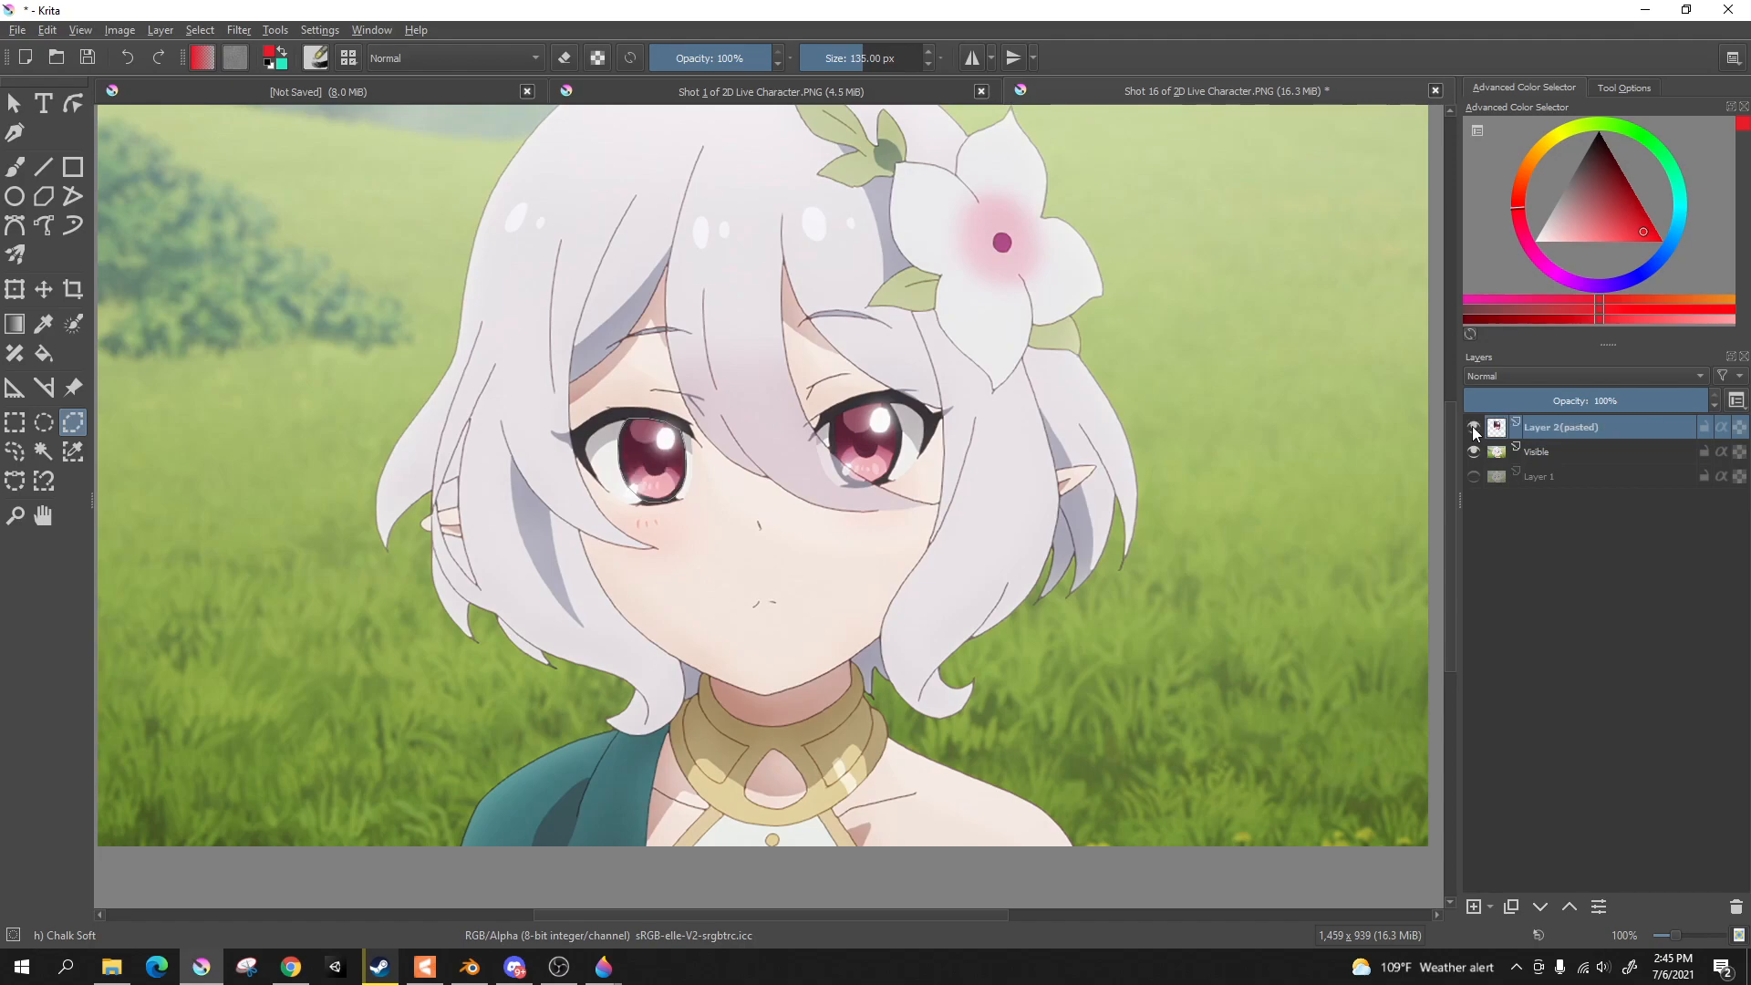
left_click(1475, 427)
left_click(1475, 428)
scroll(696, 555, "up", 2)
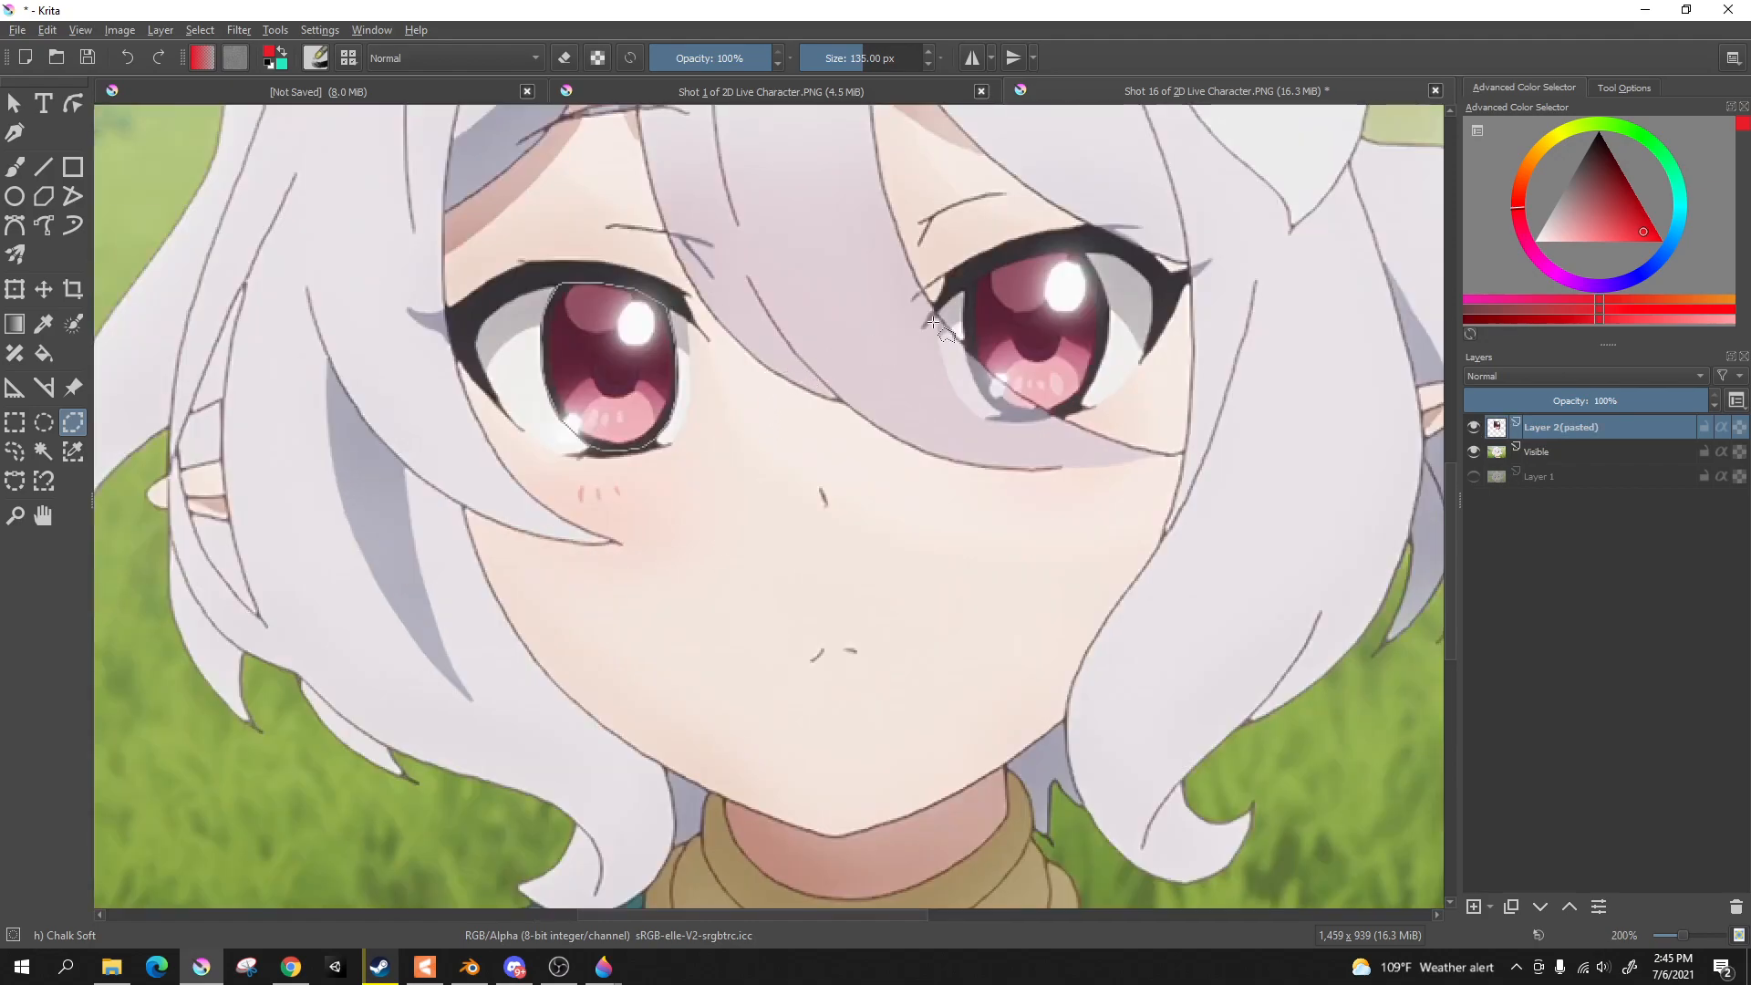
left_click_drag(1062, 266, 927, 374)
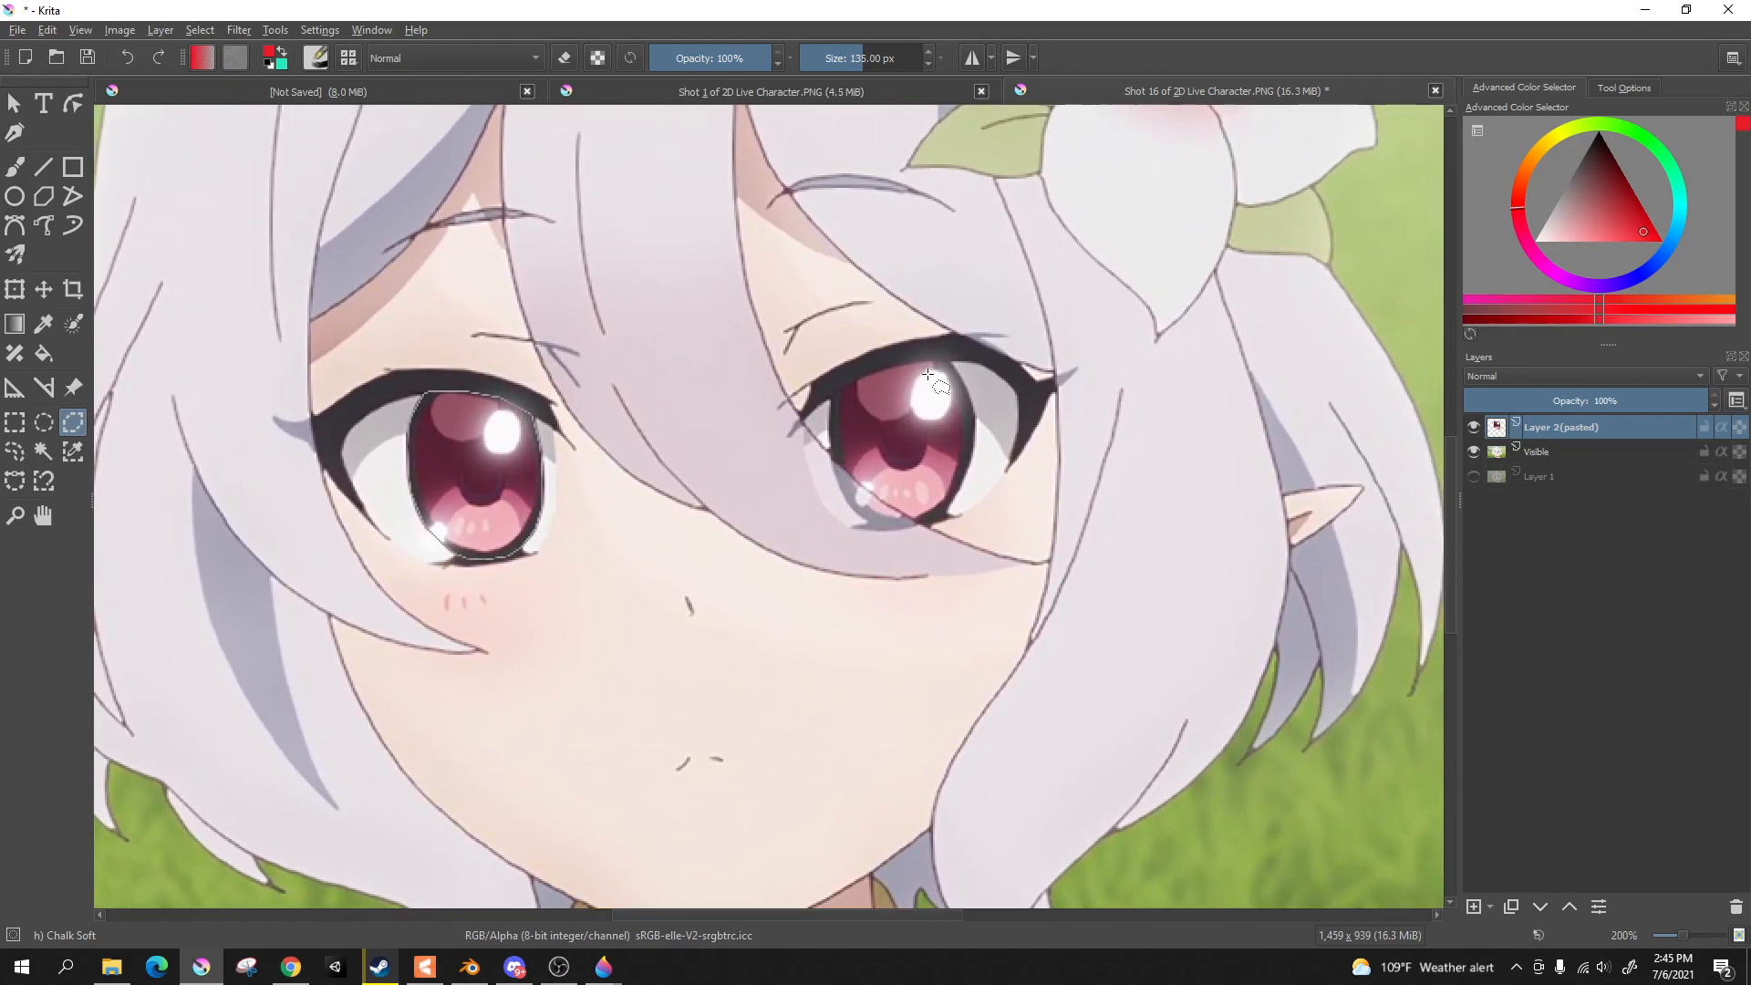
left_click(1471, 428)
left_click(1470, 428)
left_click(1471, 428)
left_click(1470, 428)
left_click(1470, 428)
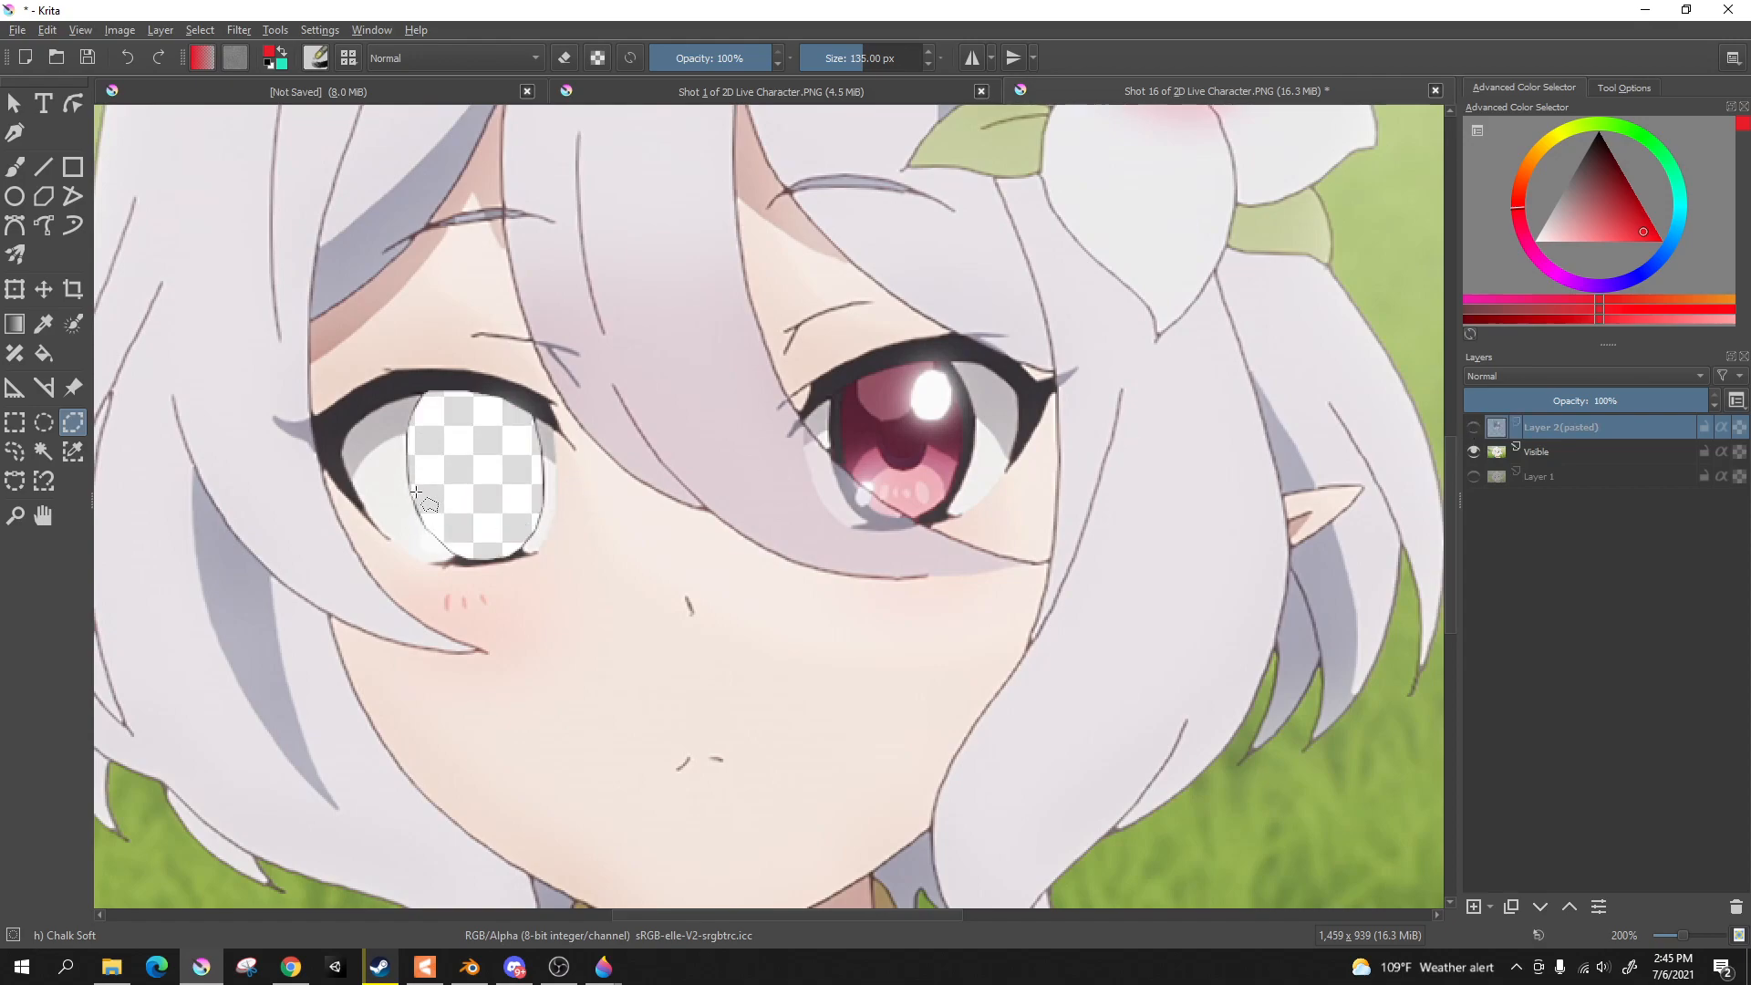
left_click_drag(454, 464, 487, 496)
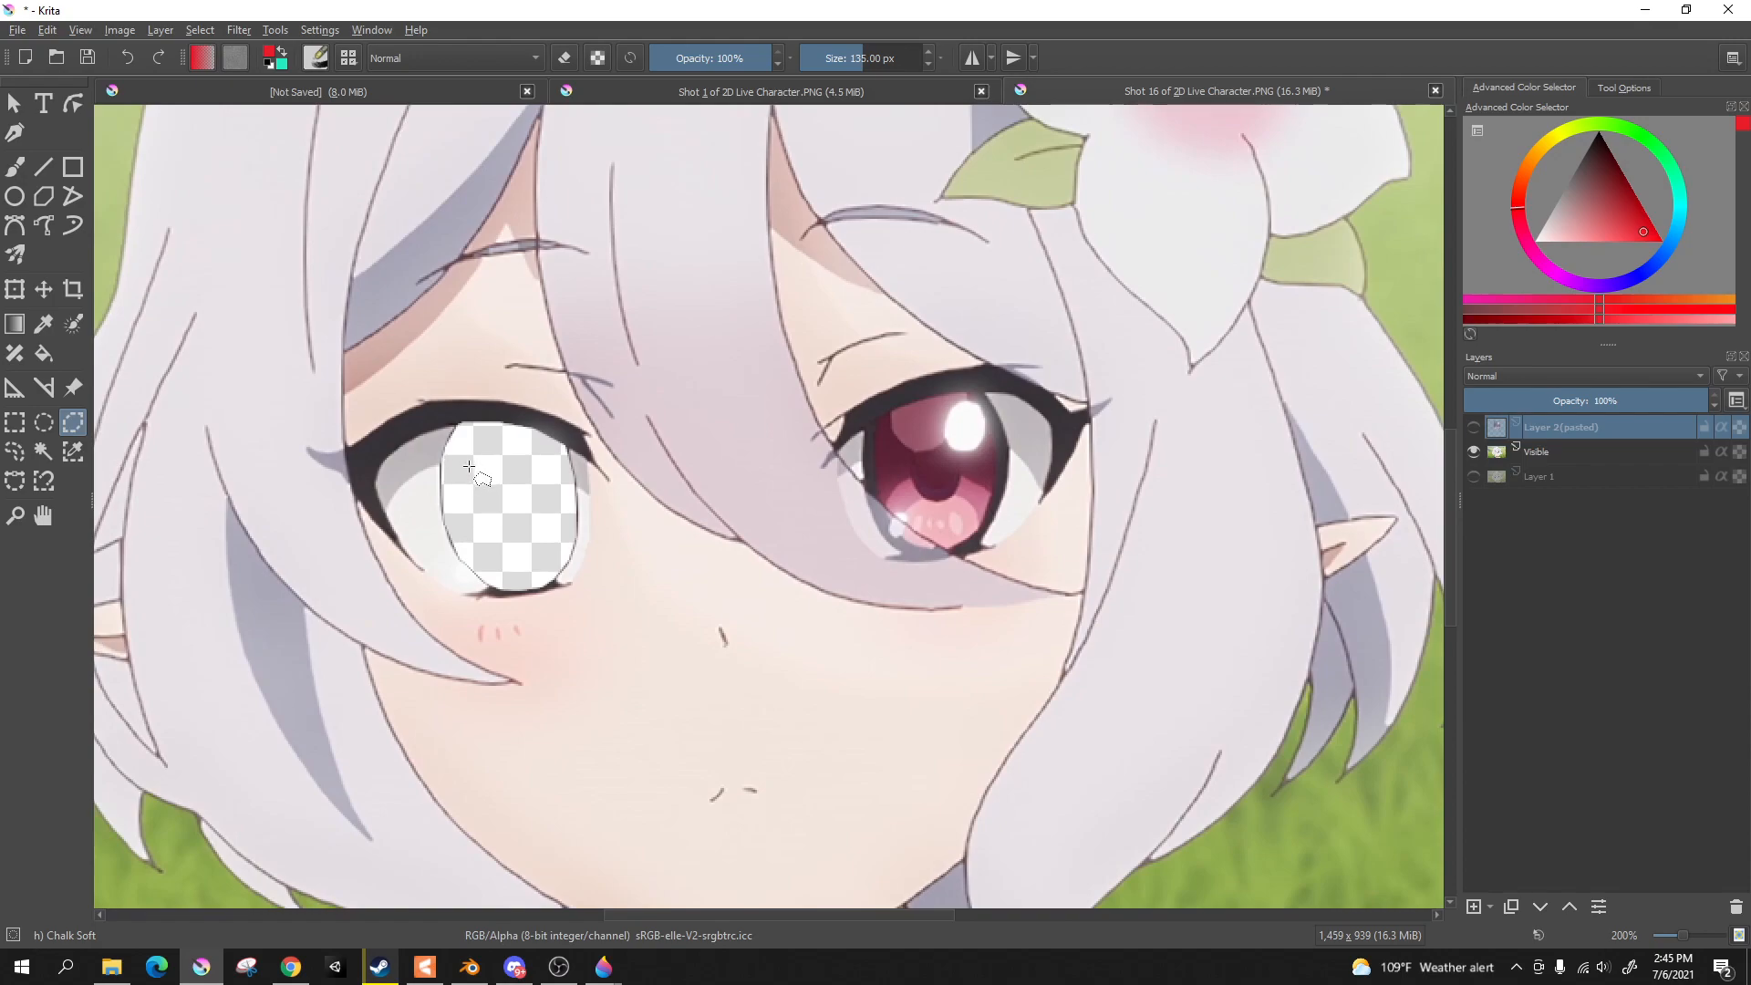
left_click_drag(499, 500, 612, 410)
scroll(610, 414, "down", 2)
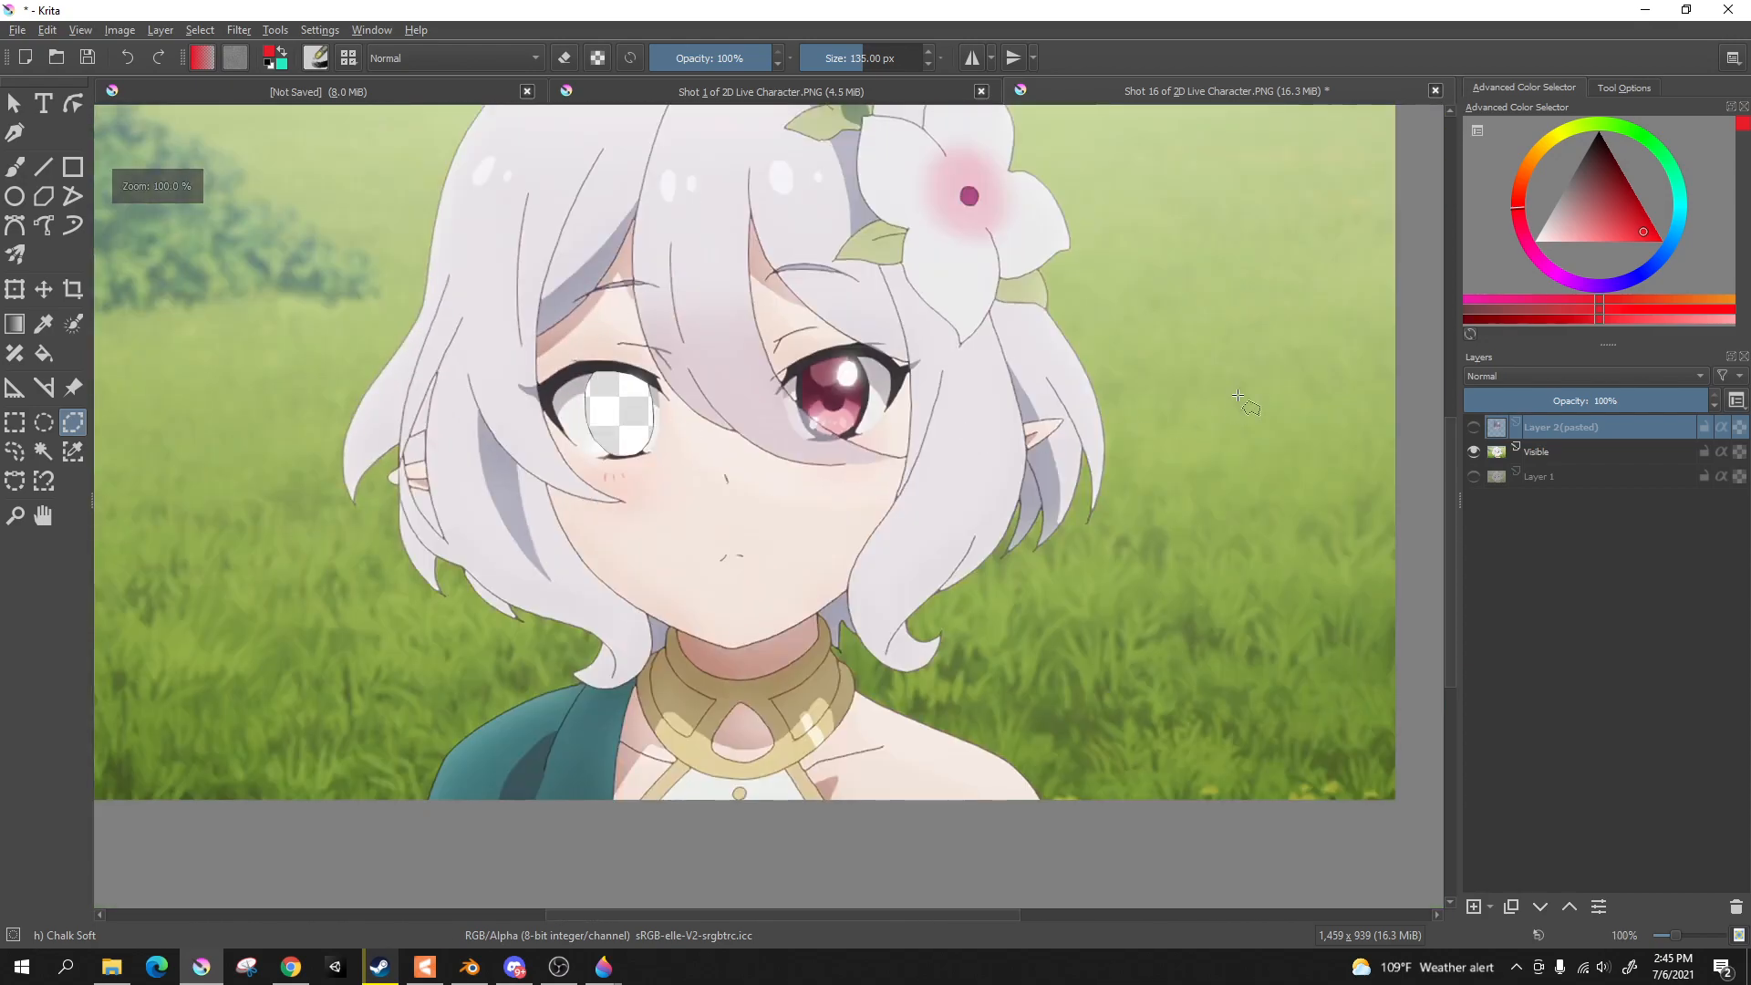
left_click(1474, 452)
left_click(1474, 452)
left_click(1474, 427)
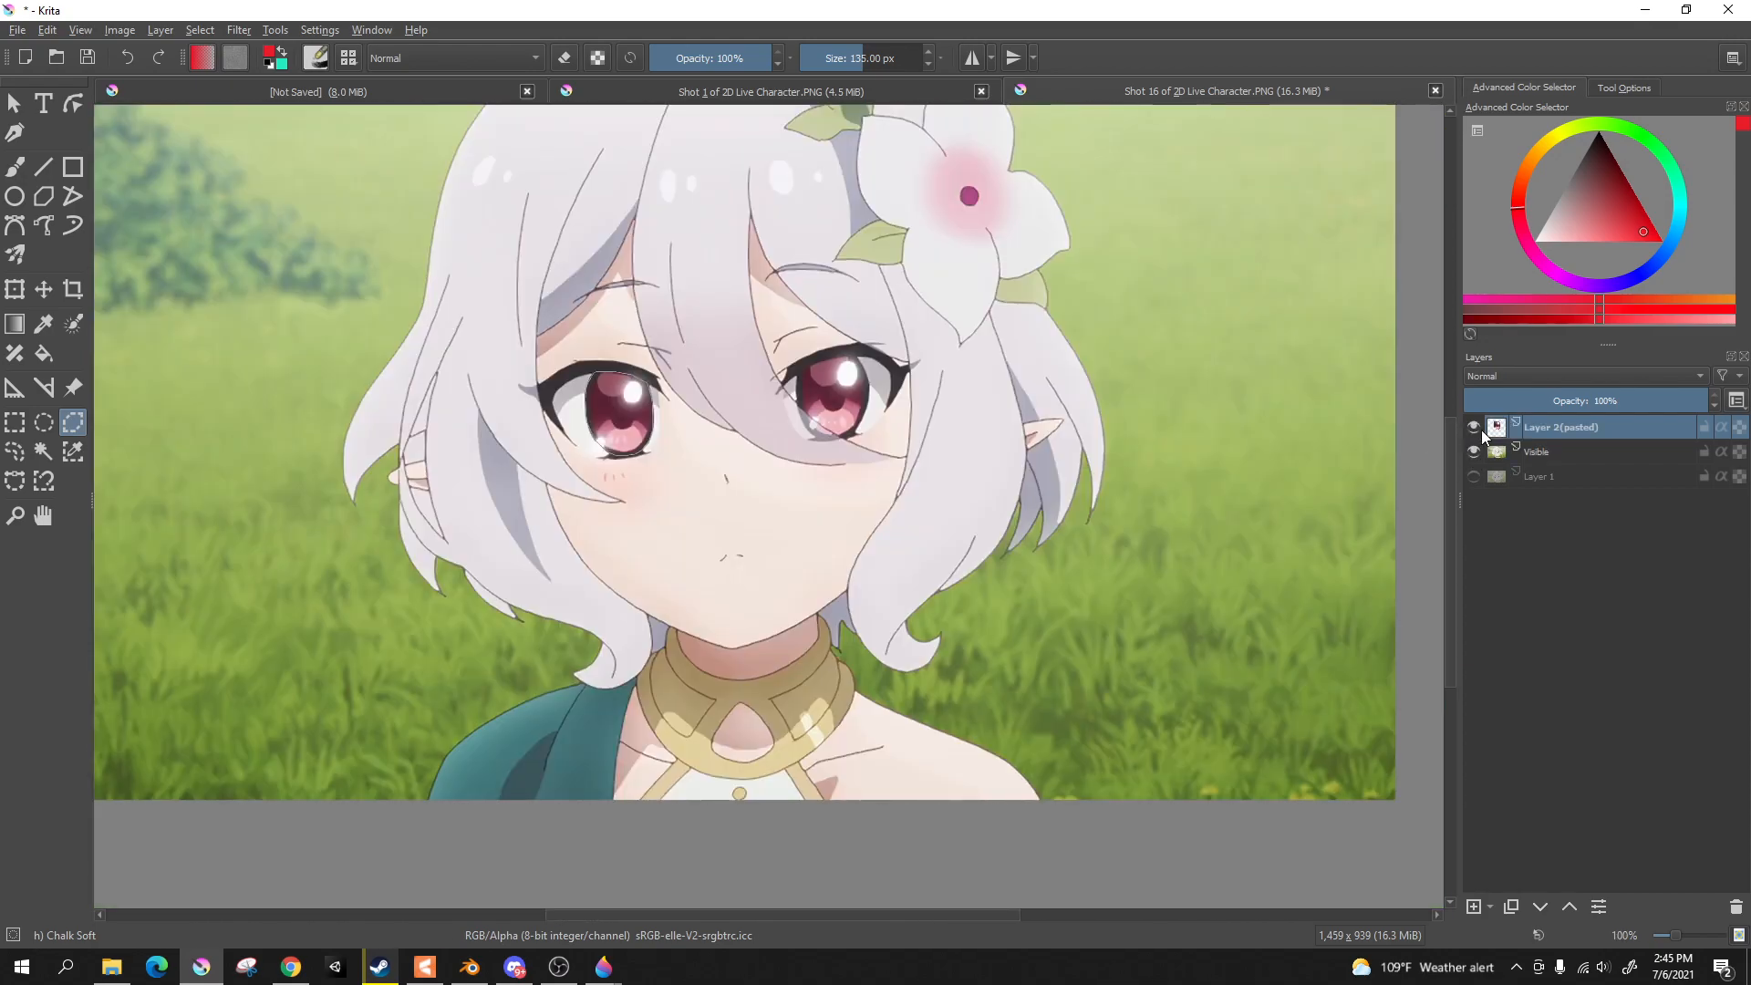
Start a polygonal selection at the base of the hair tuft and trace the left contour of the crown.
left_click_drag(811, 341, 826, 497)
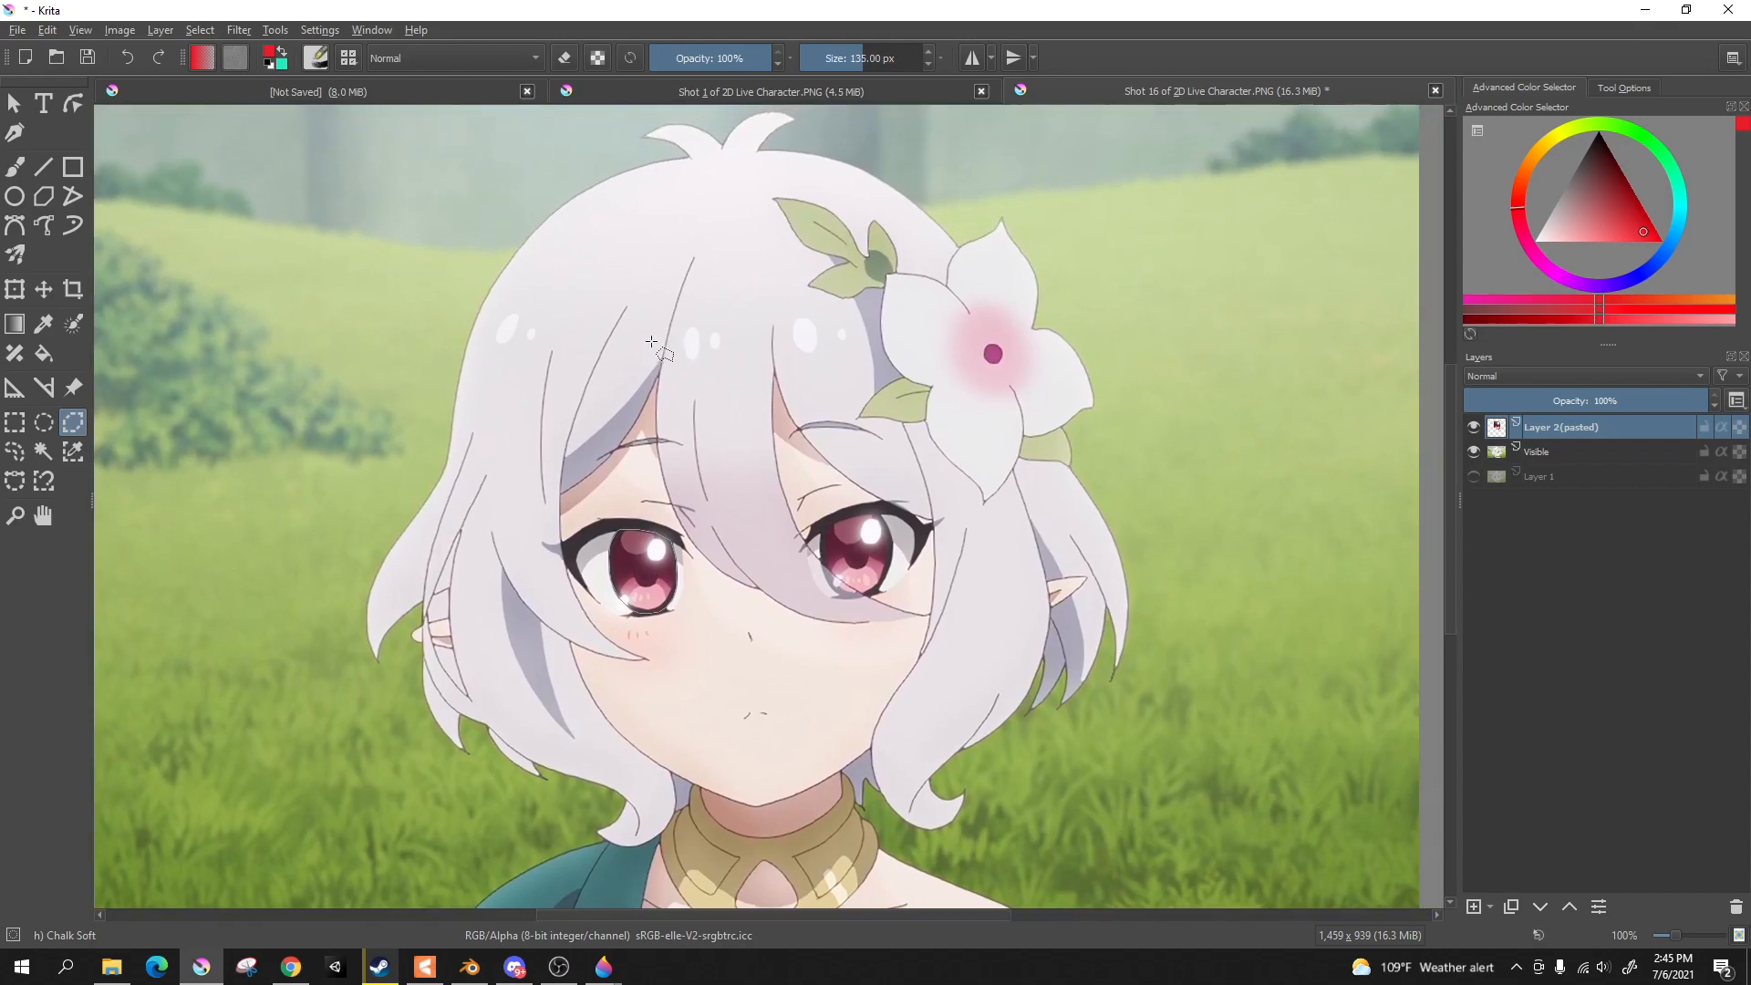
left_click_drag(633, 314, 656, 347)
scroll(657, 347, "up", 2)
left_click_drag(624, 290, 659, 475)
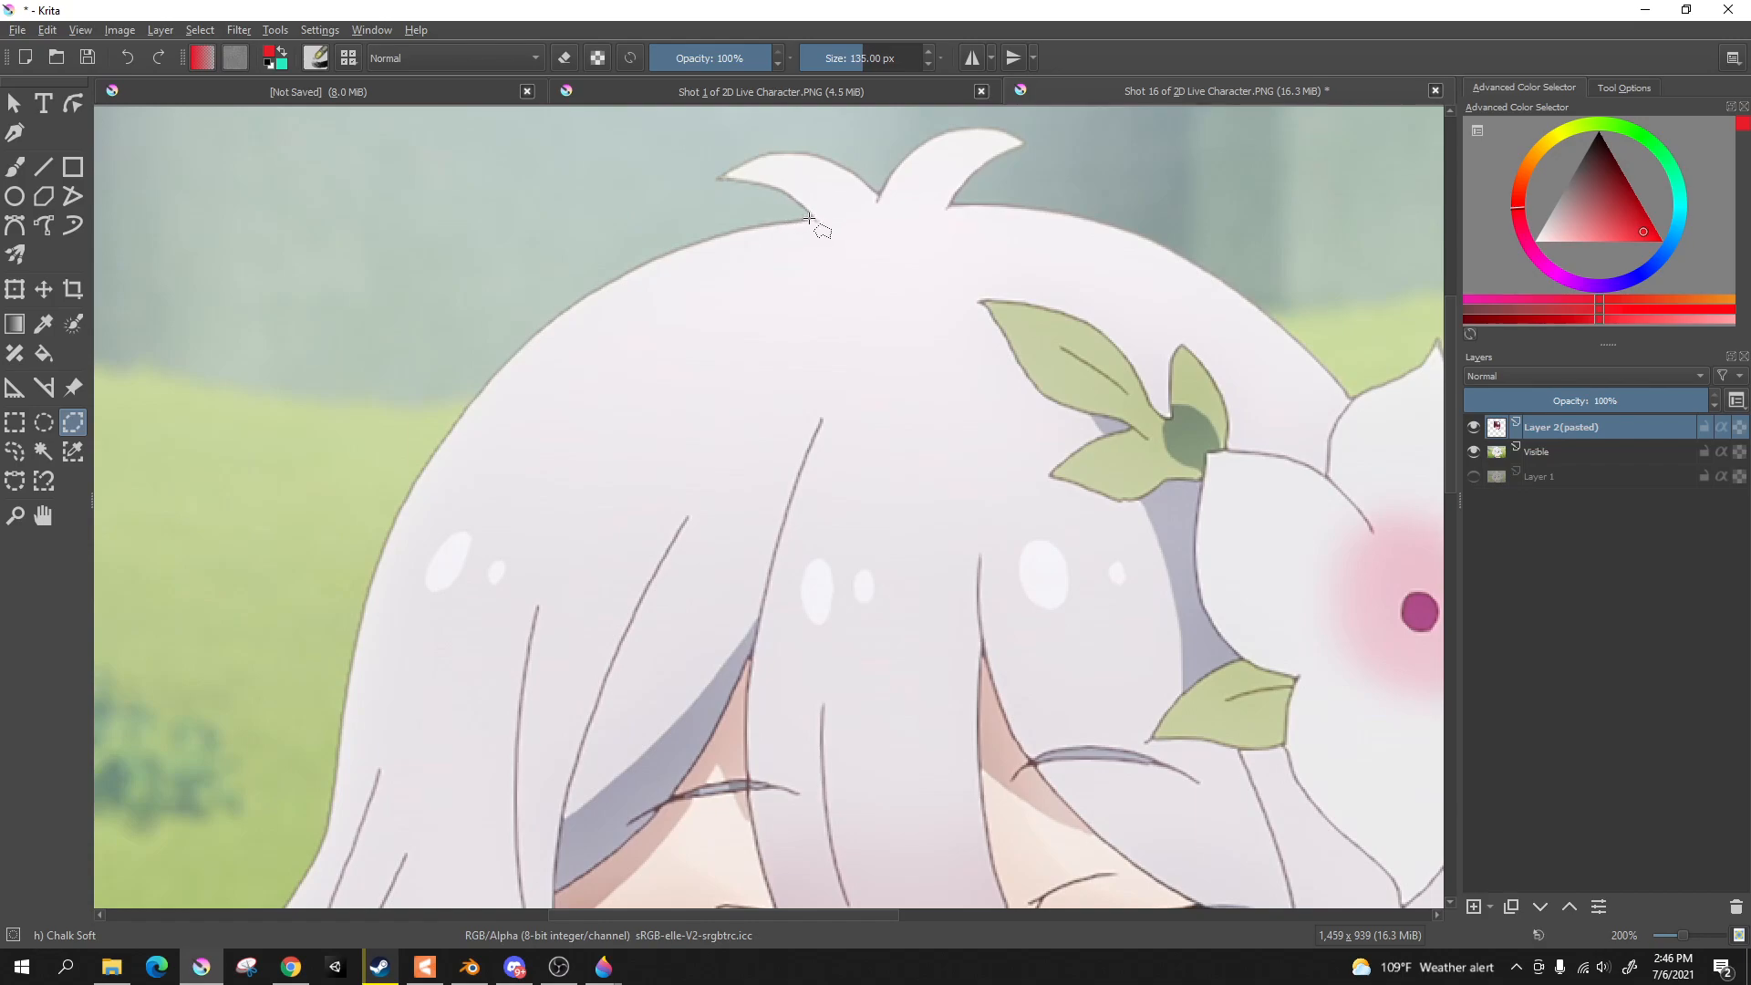
left_click(810, 218)
left_click(732, 228)
left_click(810, 218)
left_click(761, 224)
left_click(631, 270)
left_click(576, 302)
Continue the polygonal selection down the outer left hair and around the pointed locks by the ear.
left_click_drag(391, 516, 461, 375)
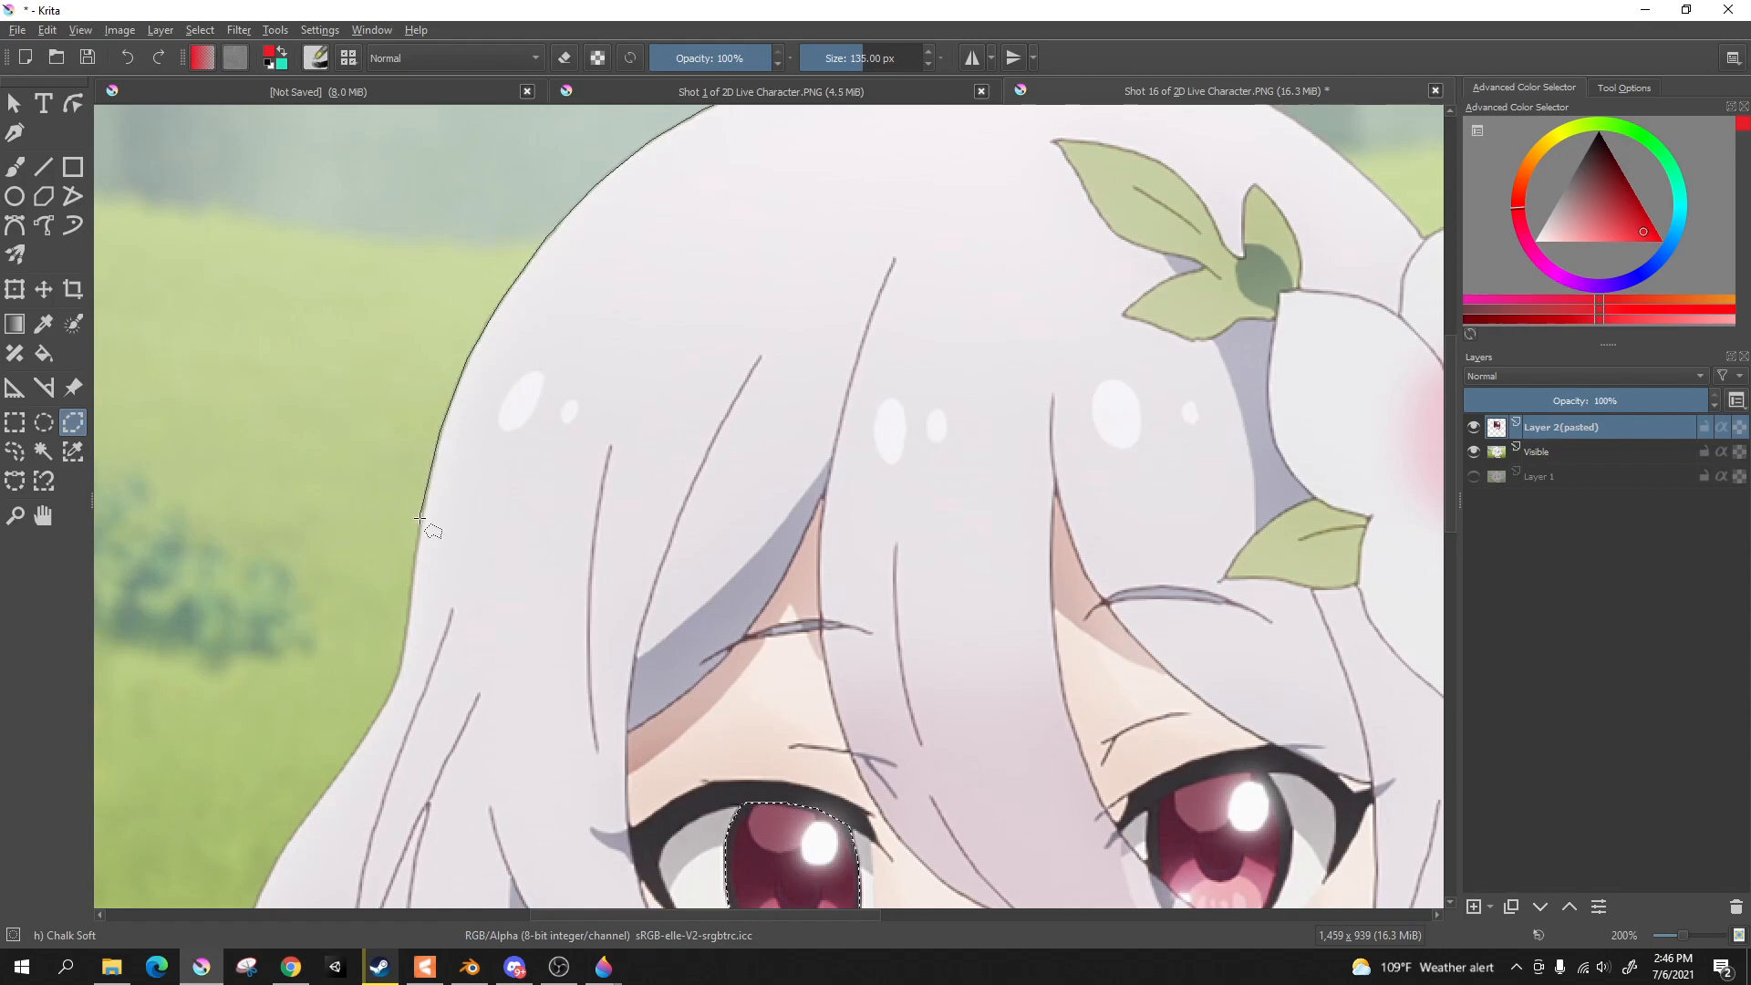
left_click(420, 518)
left_click_drag(420, 518, 499, 281)
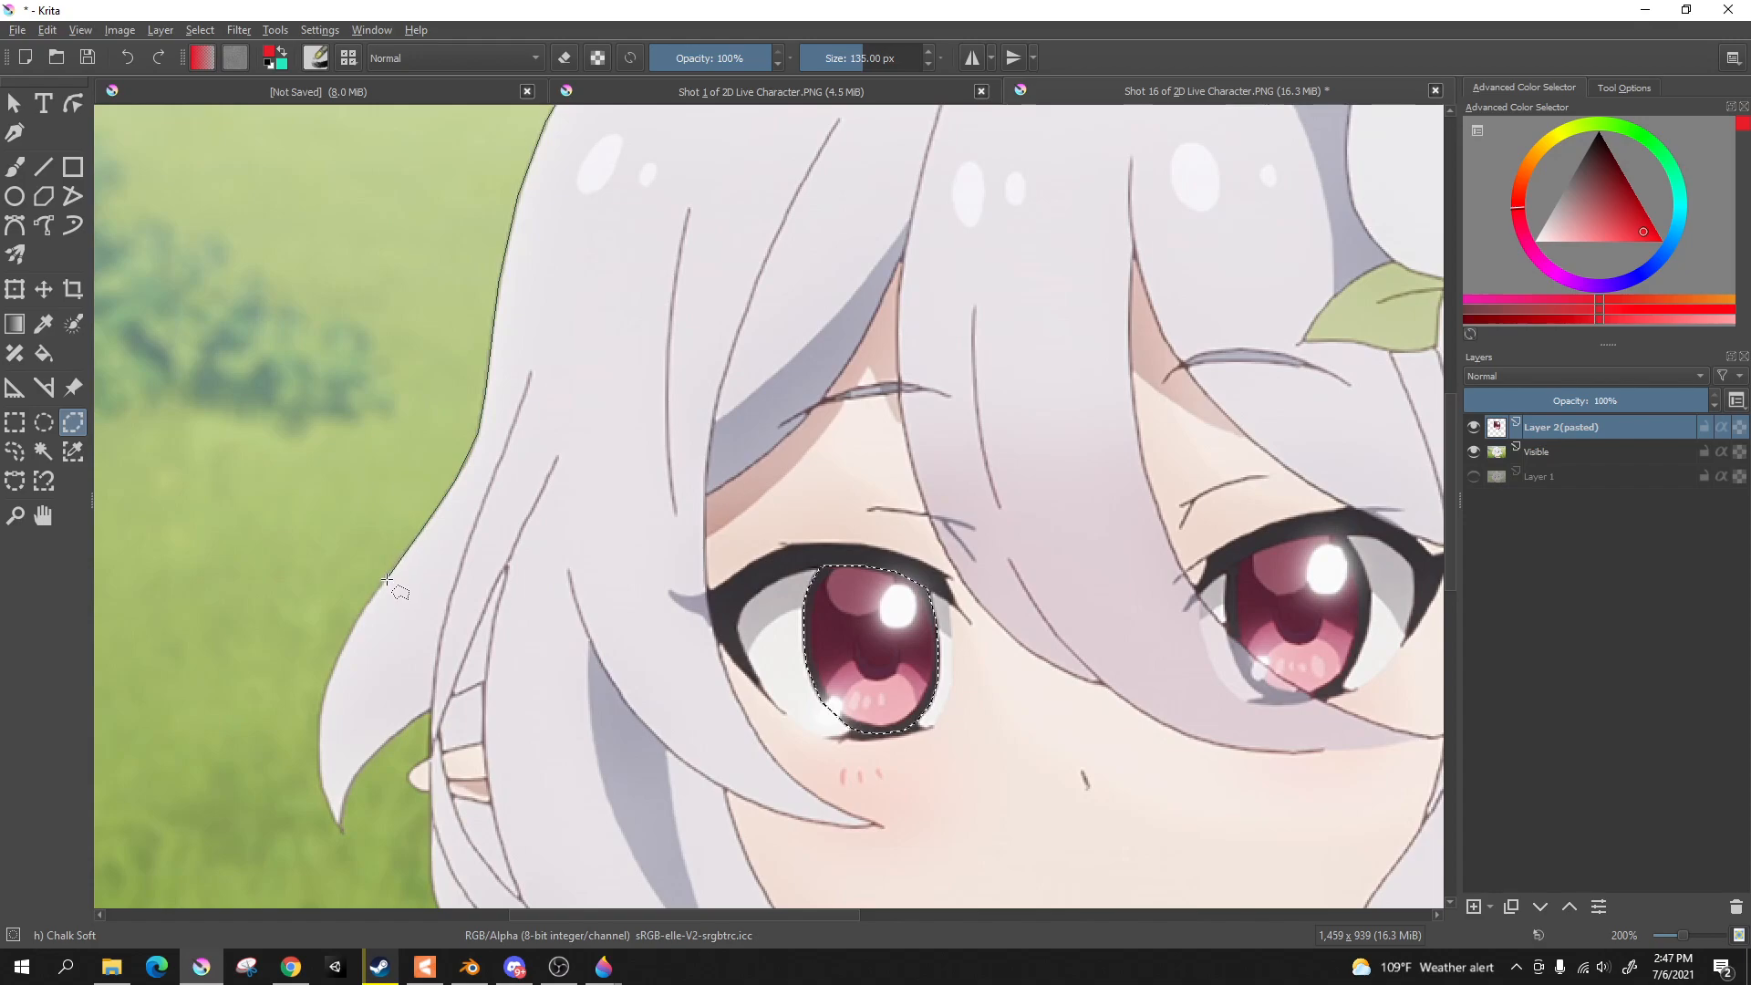
left_click_drag(391, 571, 481, 404)
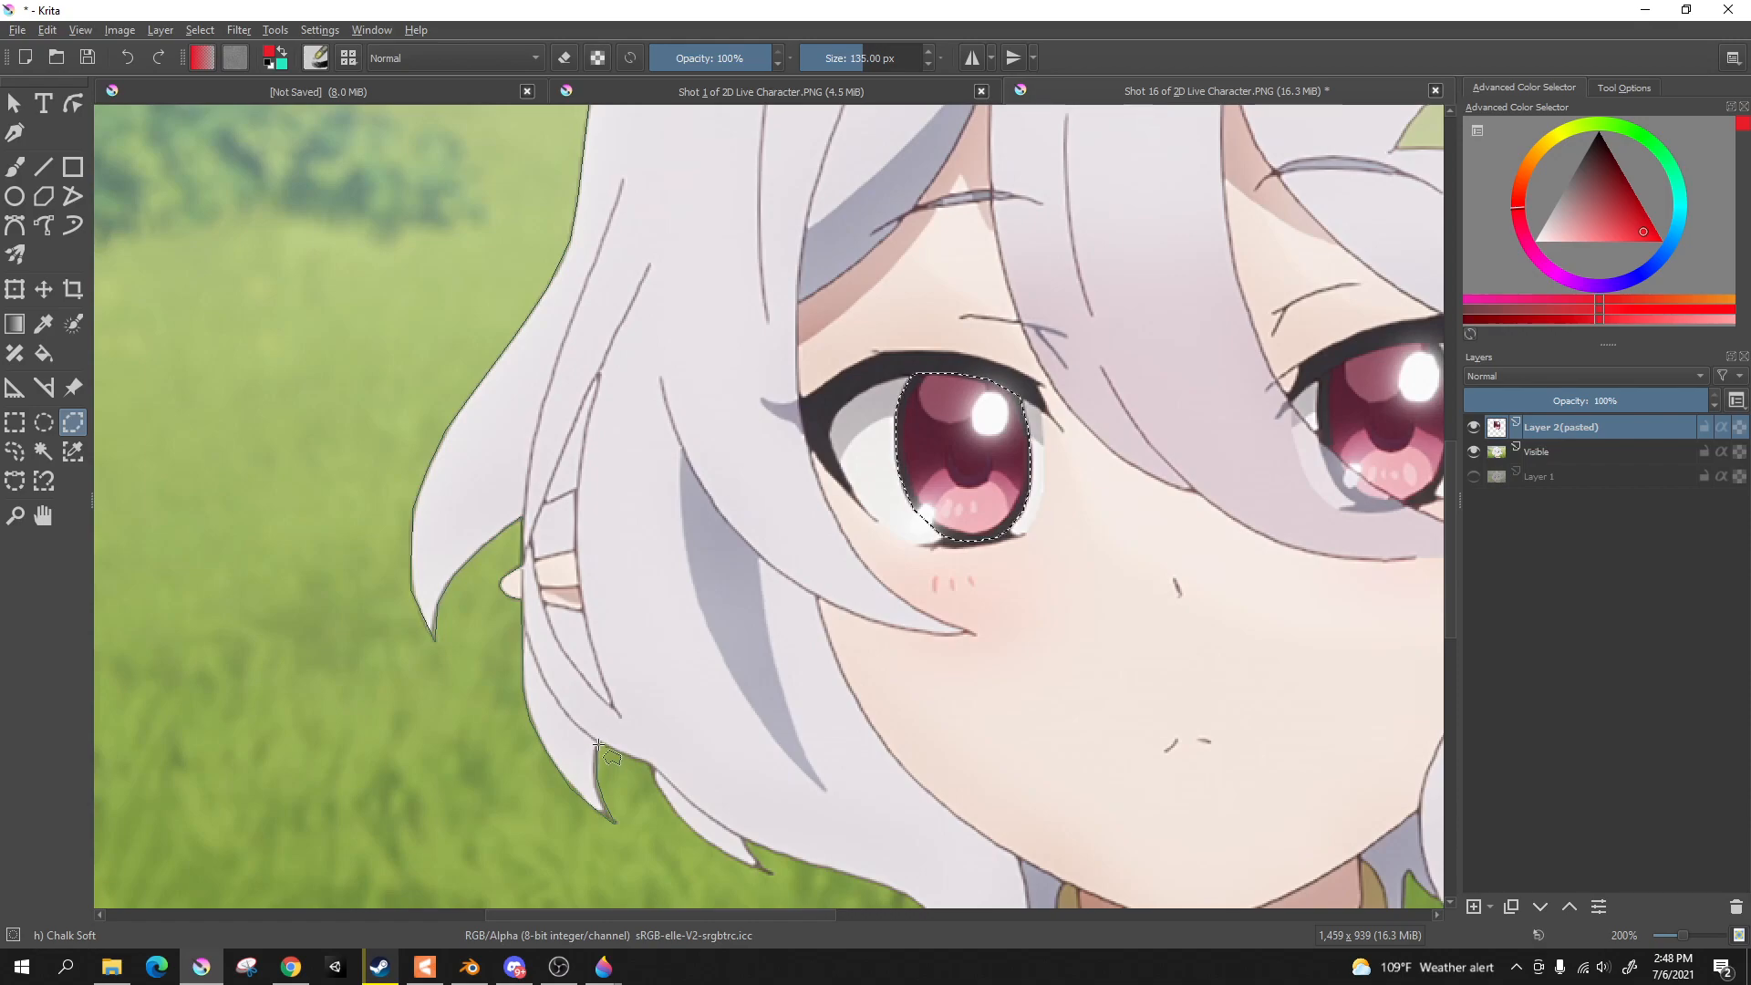
Extend the selection around the lower left hair tips, the teal-clothed shoulder and along the image's bottom edge.
left_click_drag(600, 746, 426, 550)
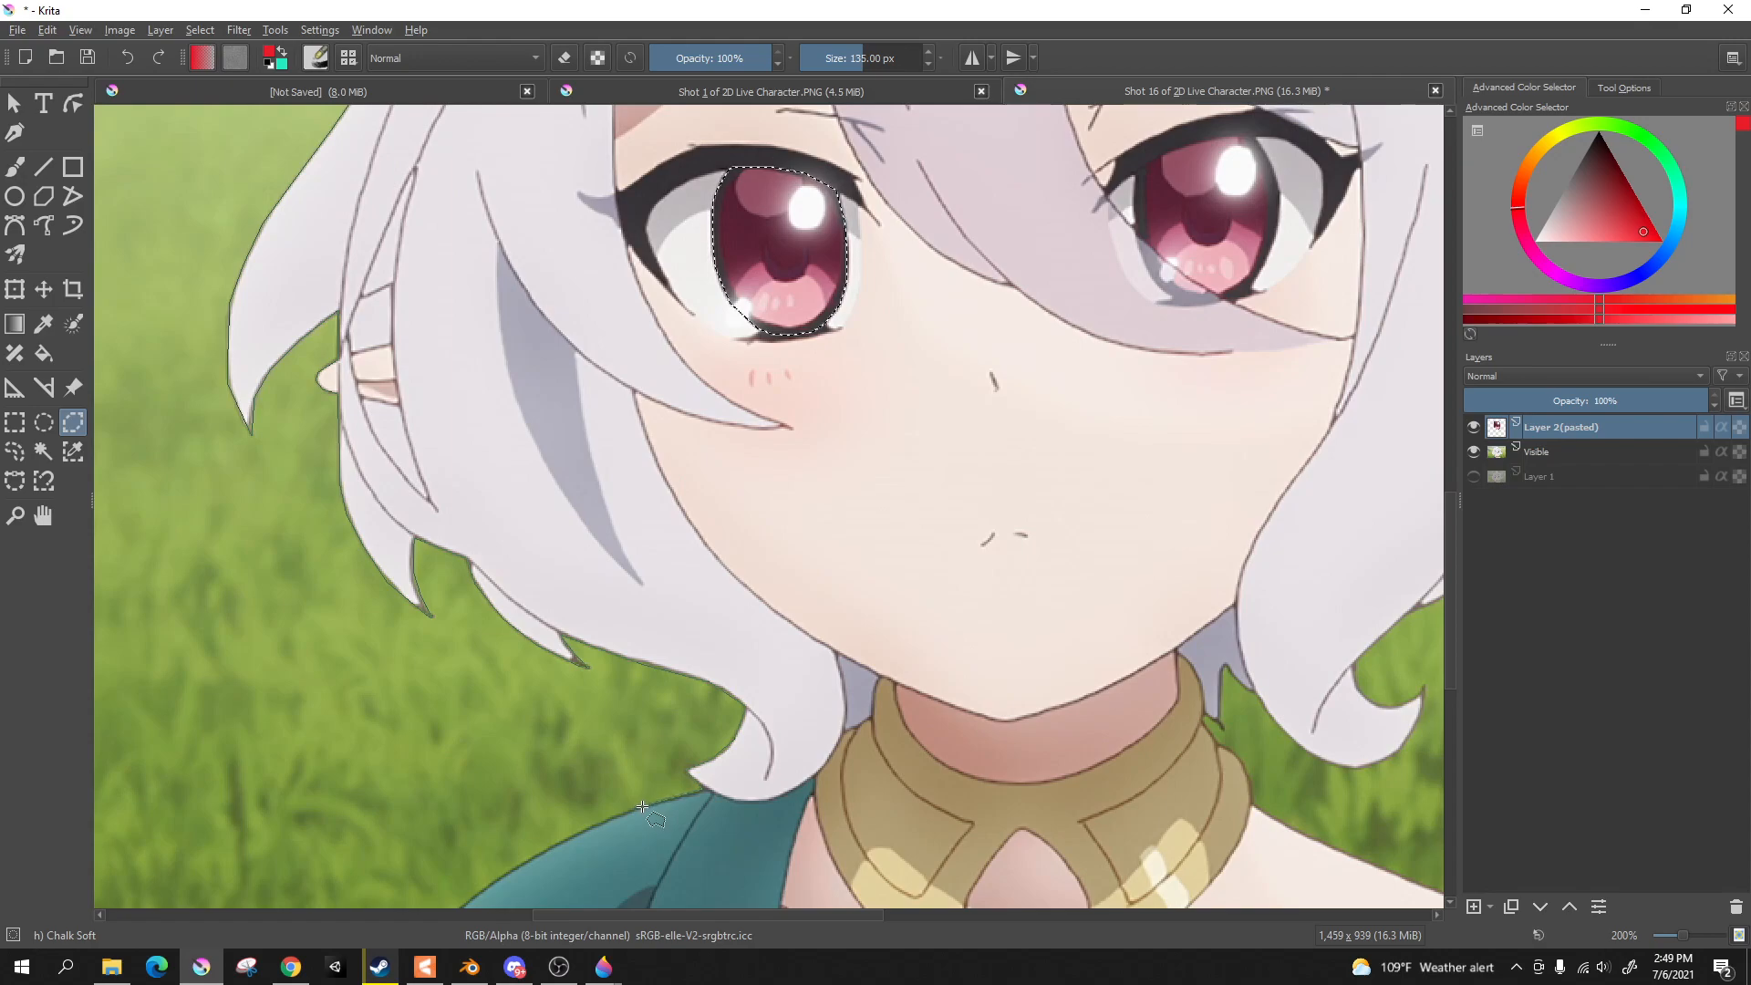
left_click_drag(643, 807, 748, 493)
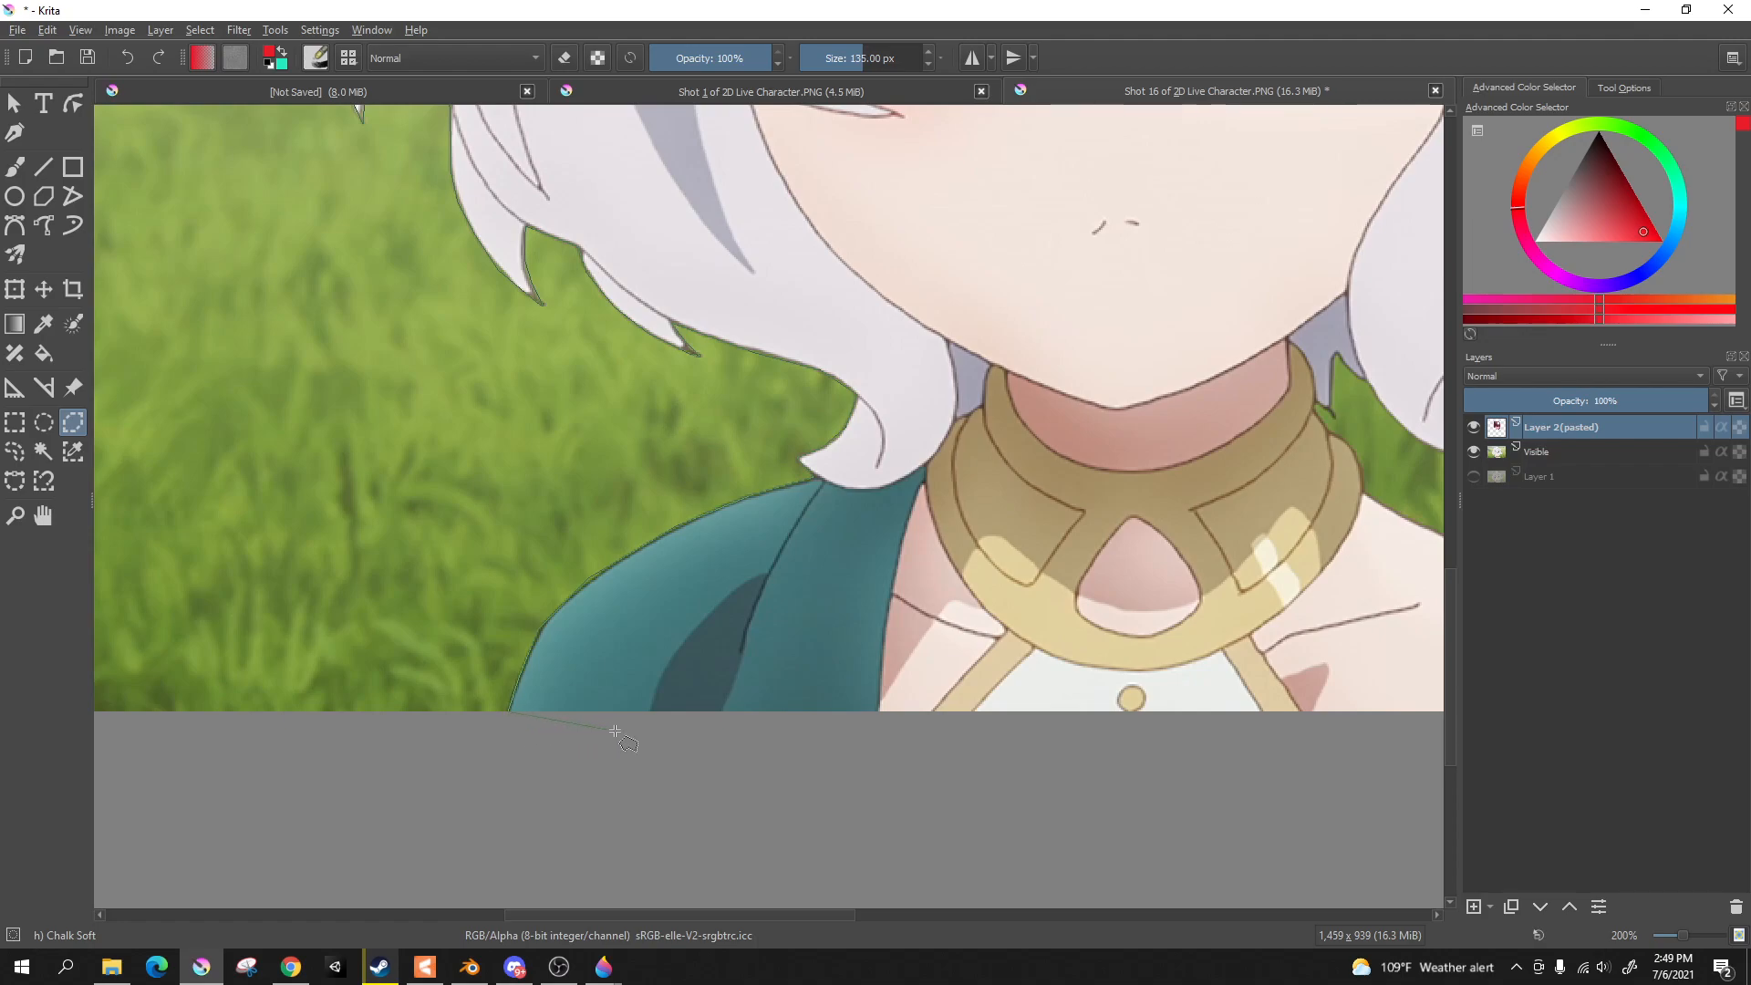
left_click_drag(812, 731, 444, 648)
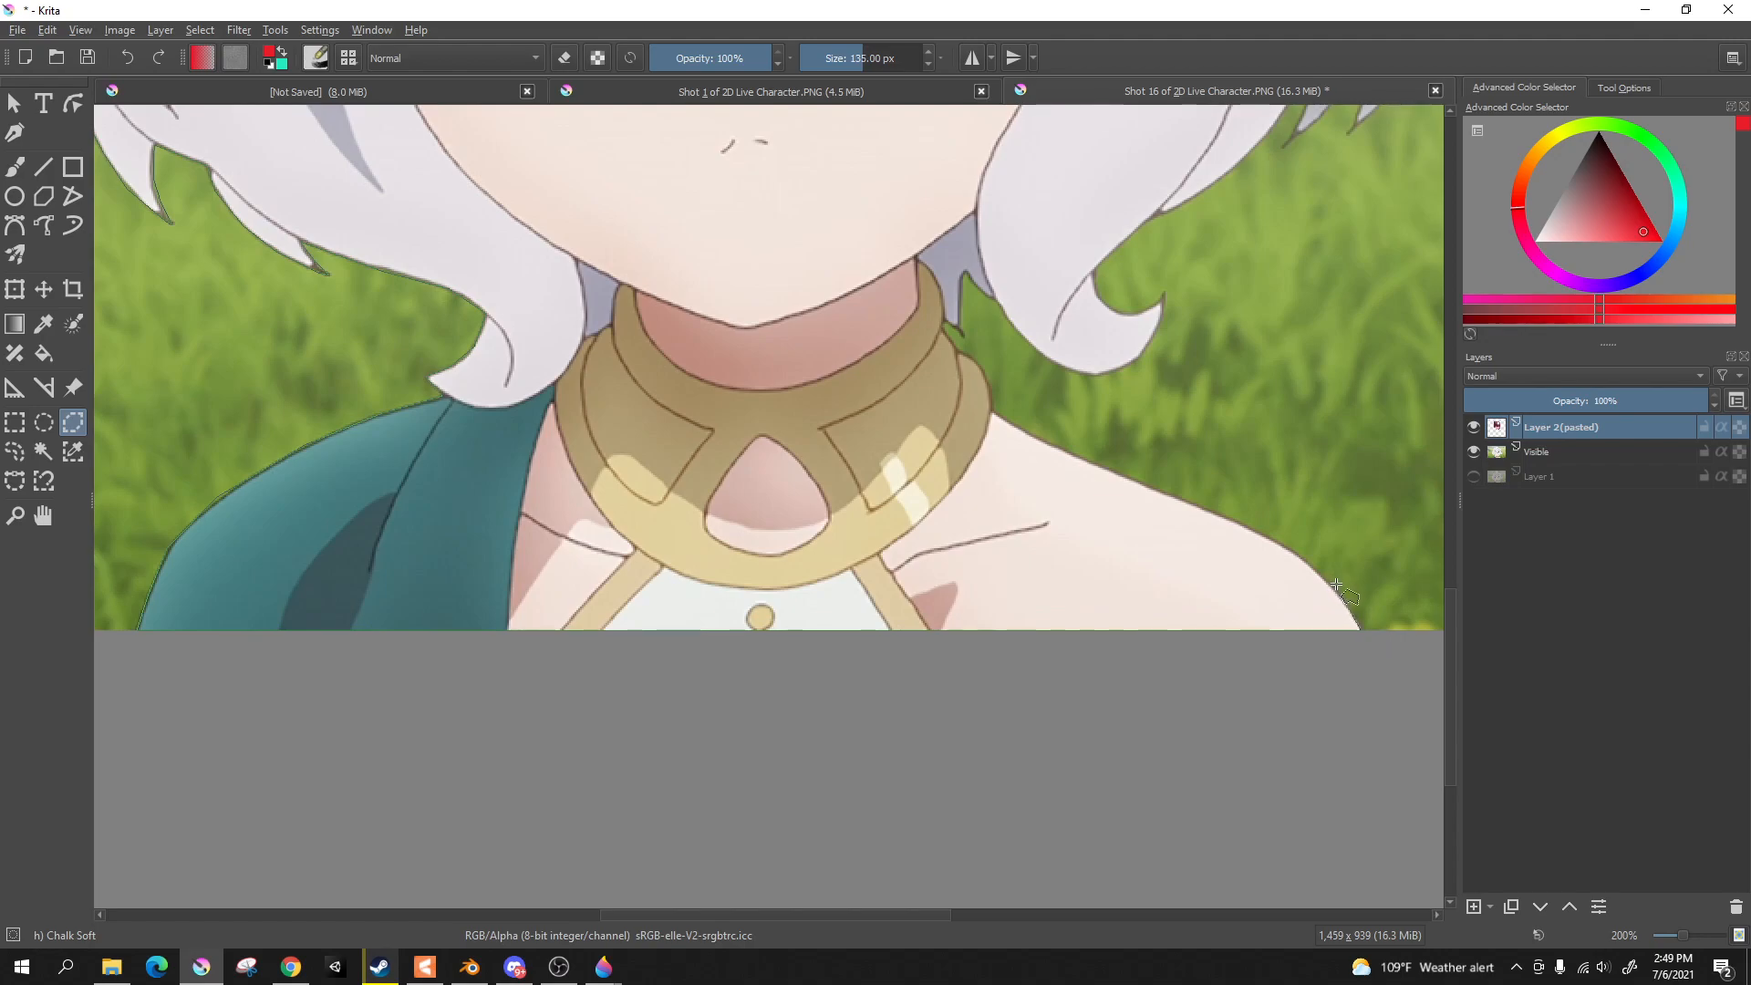
Trace the selection up the bare right shoulder and around the curled lock on the character's right side.
left_click_drag(1345, 578, 1005, 742)
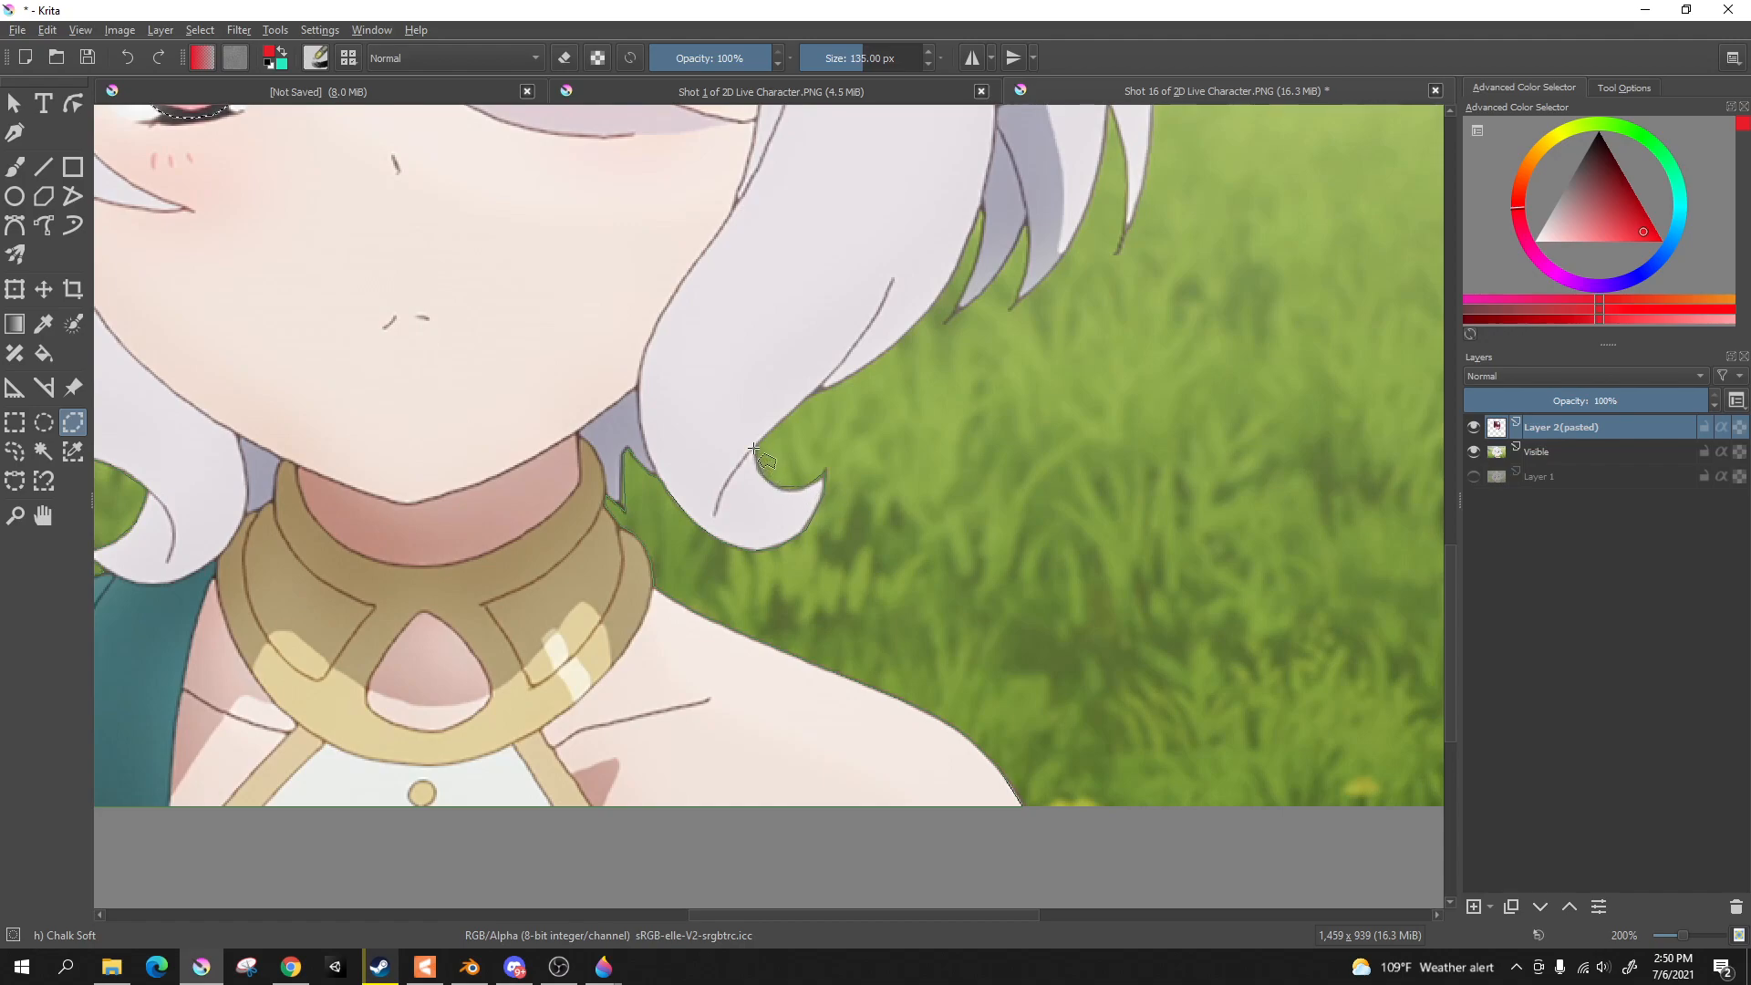
left_click(813, 394)
left_click_drag(861, 380, 708, 508)
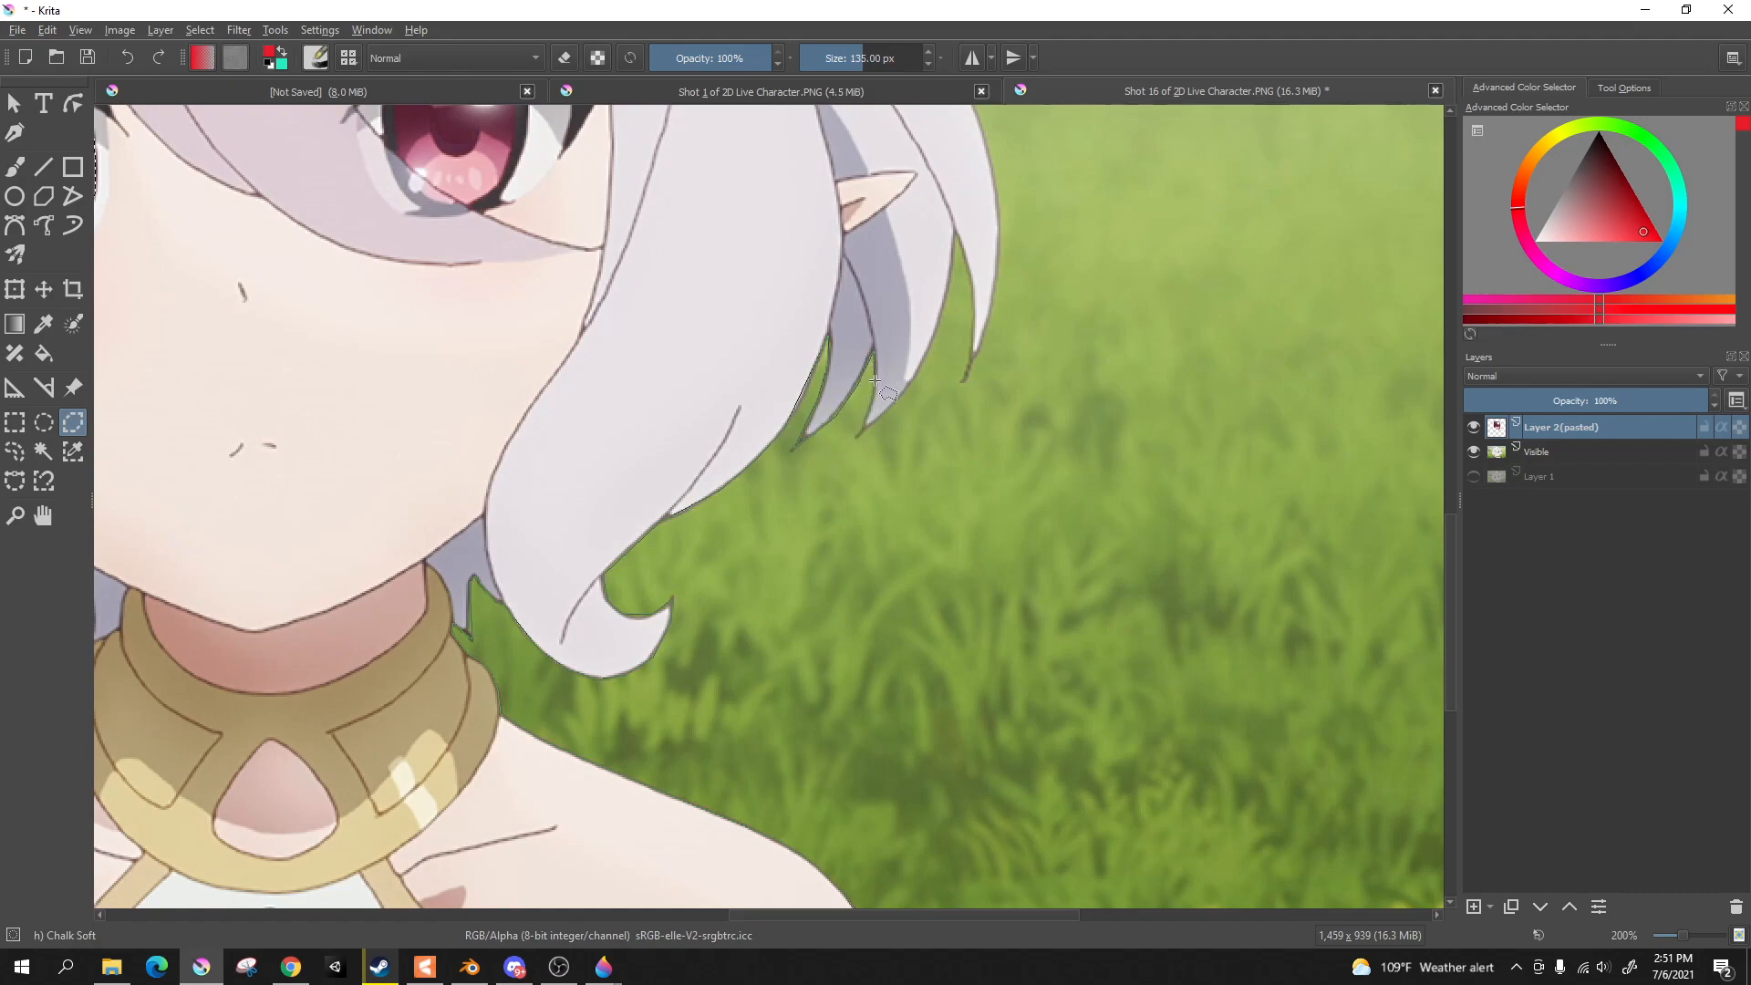
Continue the selection around the pointed strands behind the right ear and up the outer hair to the flower's leaf.
left_click(858, 440)
left_click(962, 381)
left_click(987, 331)
key("space")
left_click_drag(995, 269, 889, 538)
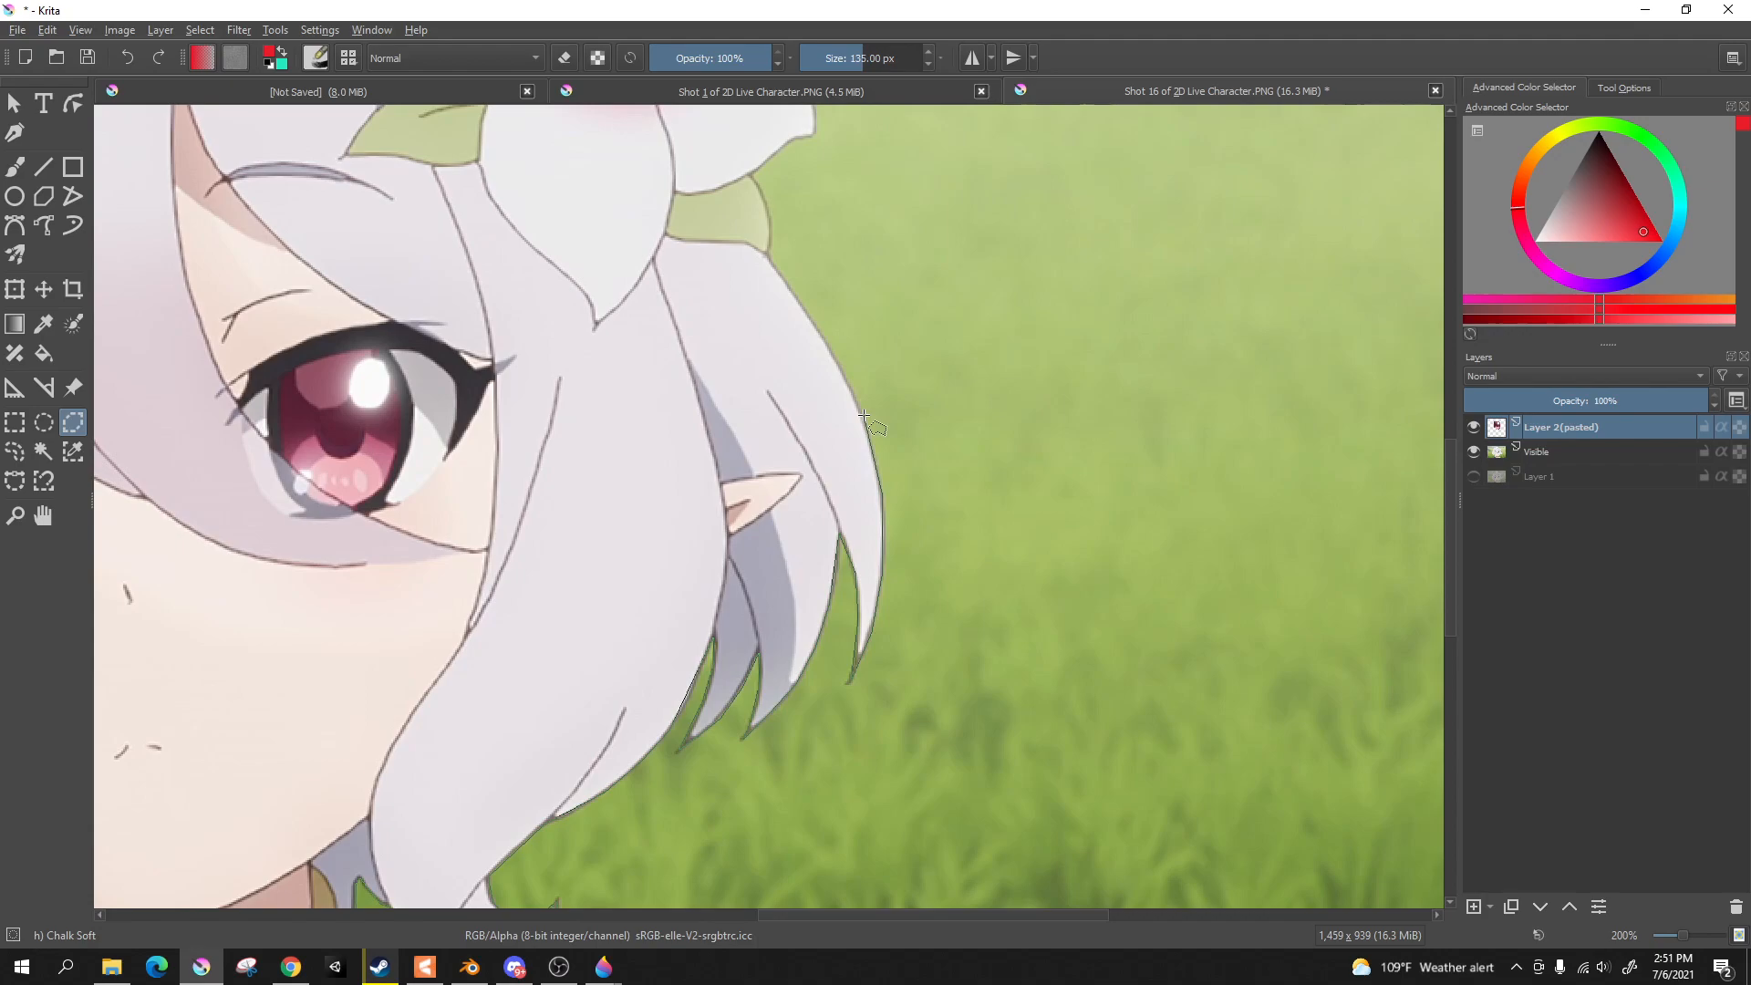
left_click_drag(862, 415, 859, 623)
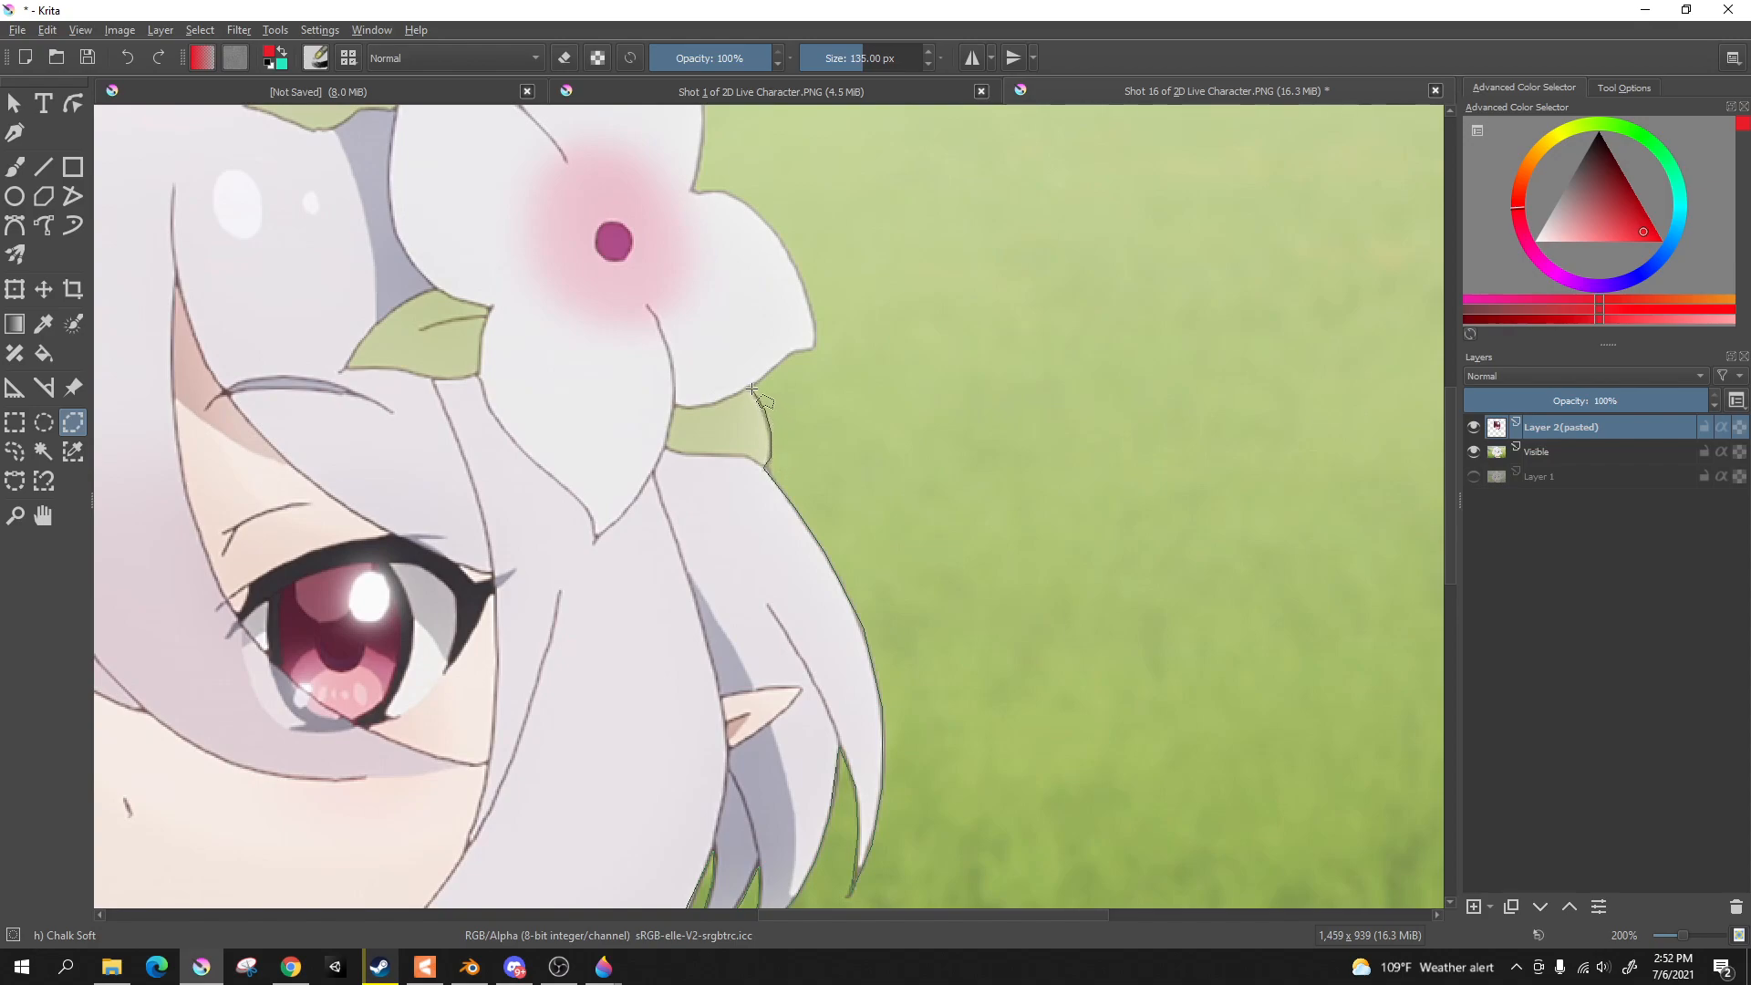
Trace the selection along the outer petals of the white hair flower up to its top petal.
left_click(816, 349)
left_click_drag(828, 312, 840, 568)
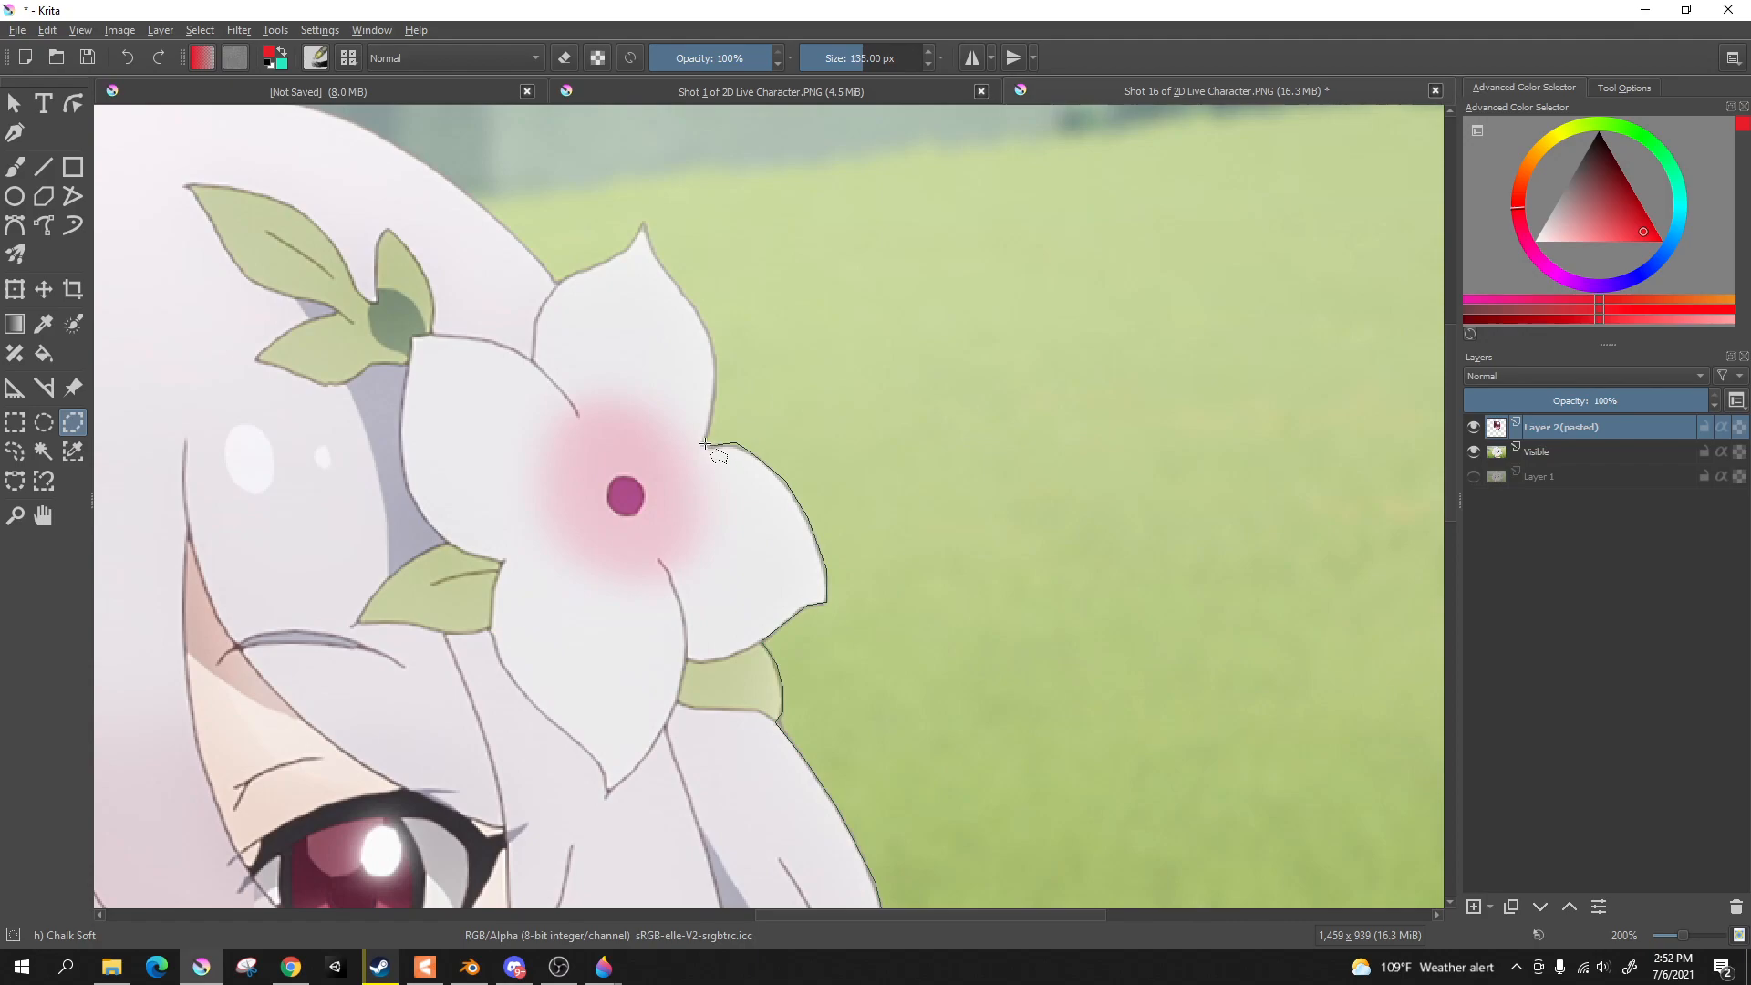
left_click(704, 444)
left_click(714, 365)
left_click(701, 314)
left_click_drag(701, 314, 780, 571)
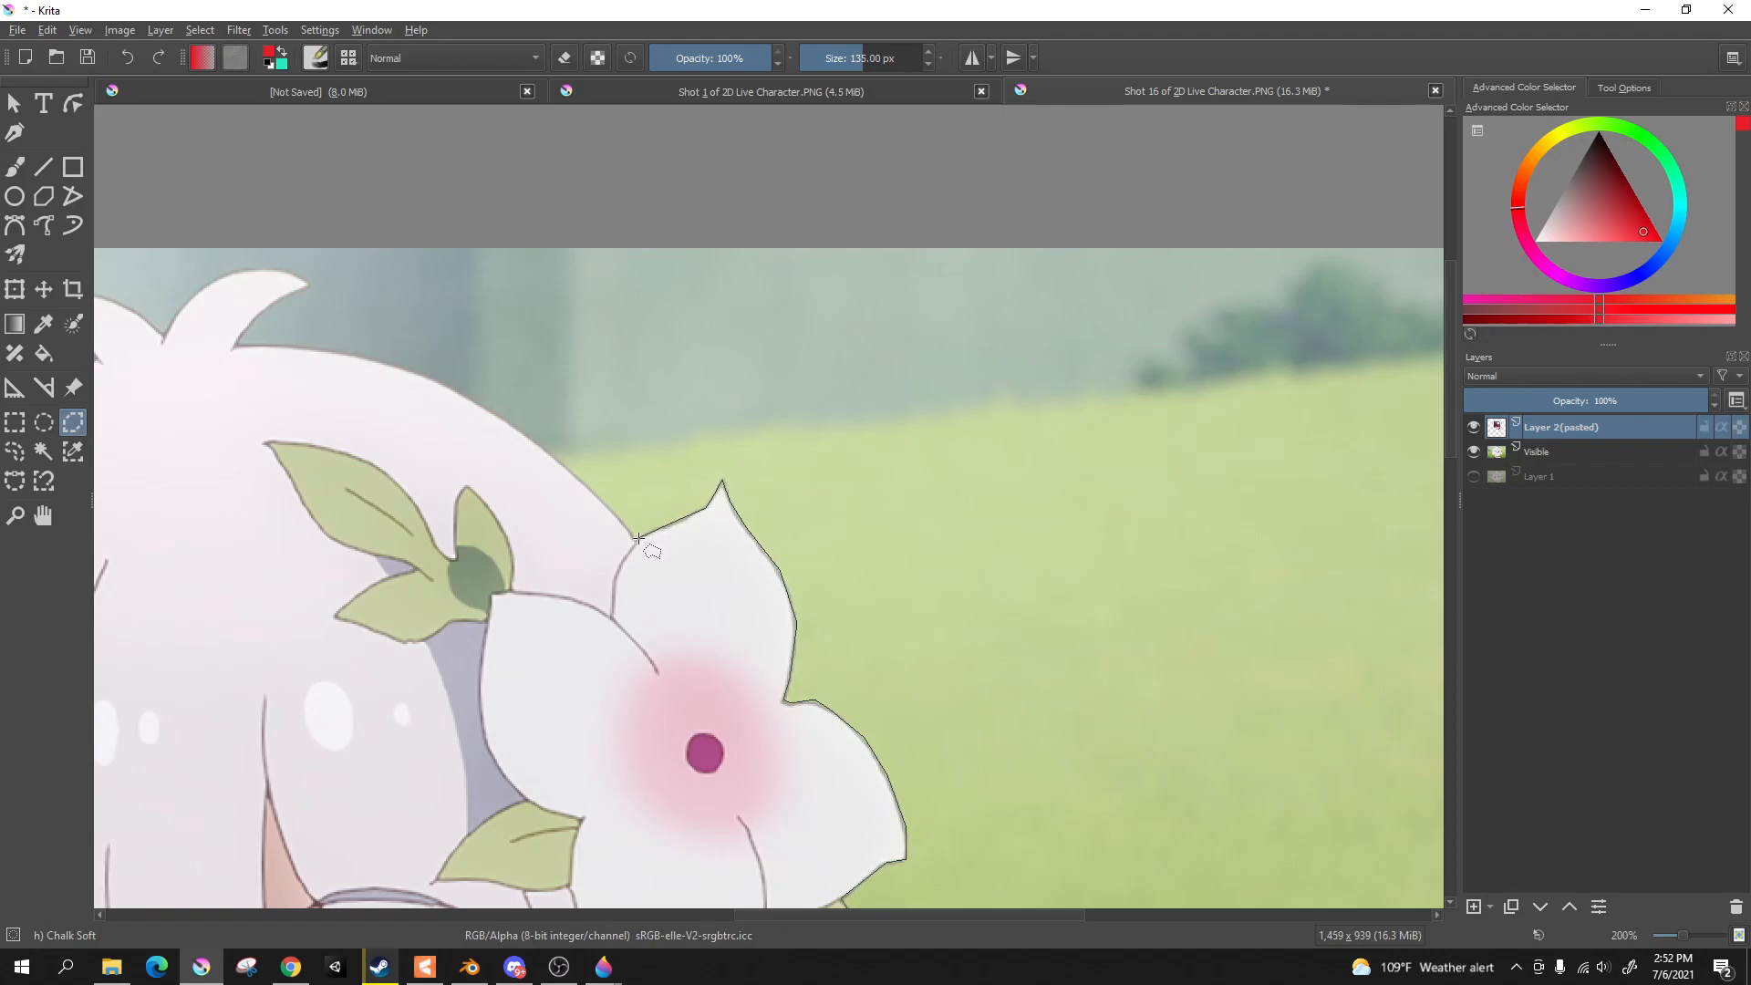
Trace the crown and hair tuft back to the starting point to close the selection around the whole character.
left_click_drag(639, 539, 729, 631)
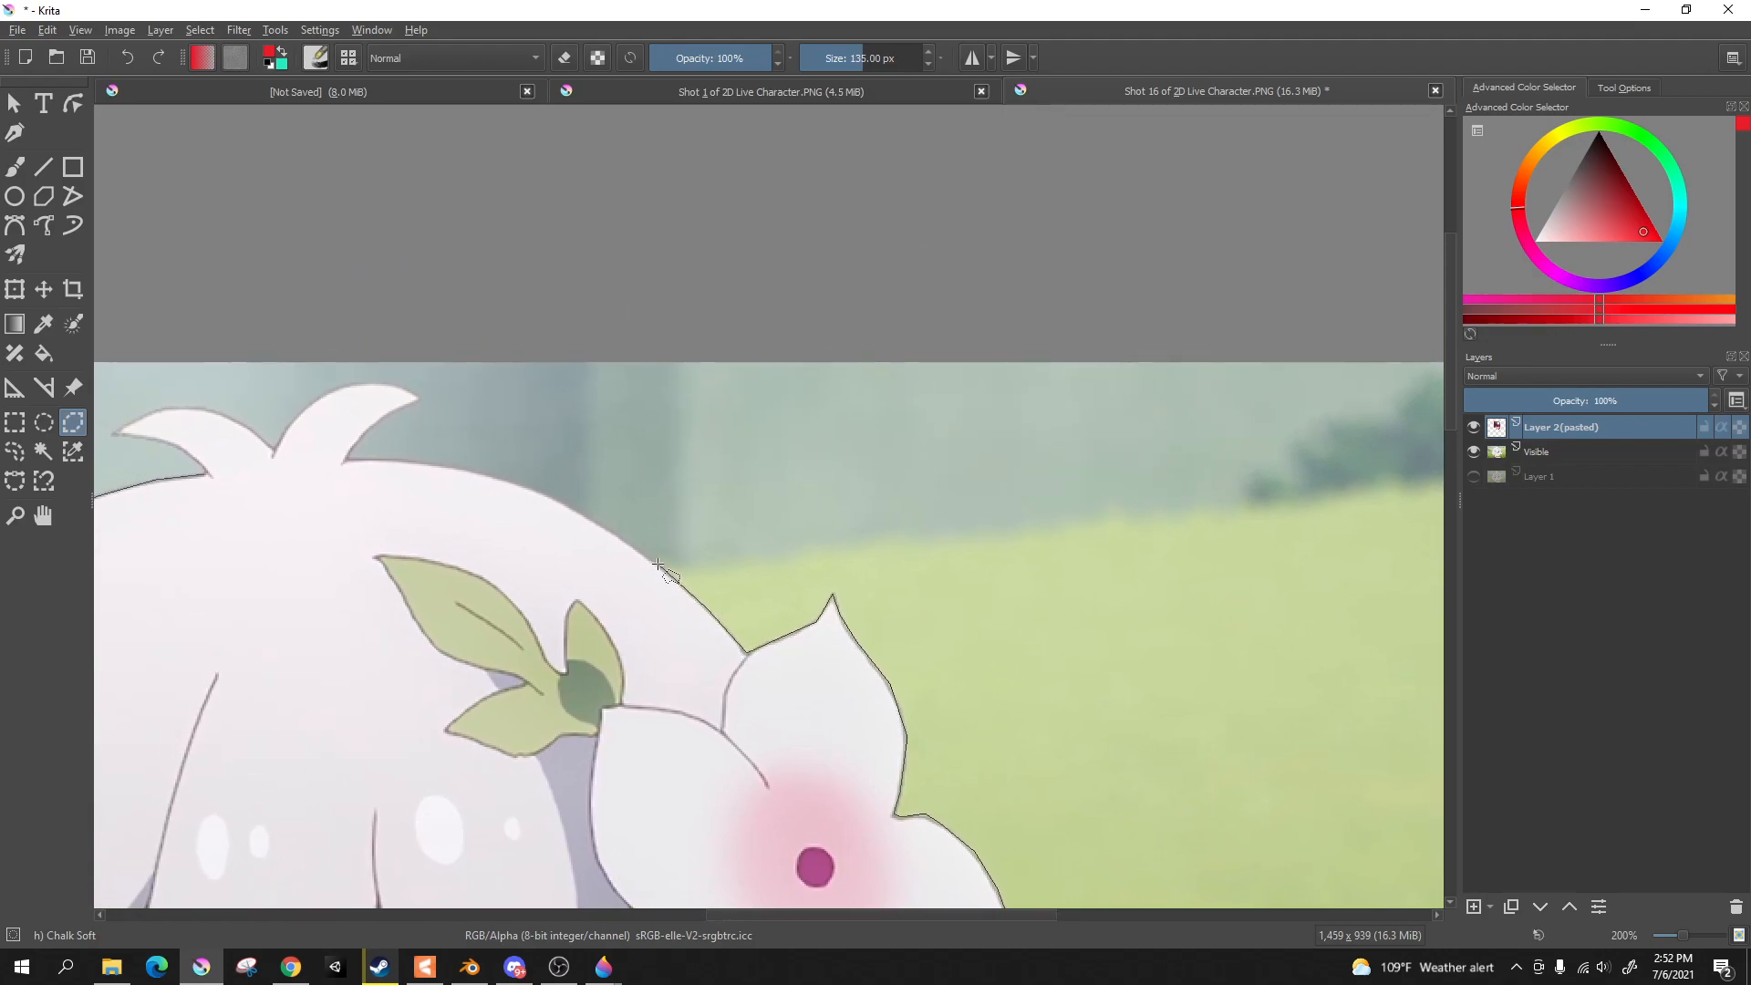
left_click_drag(629, 544, 762, 665)
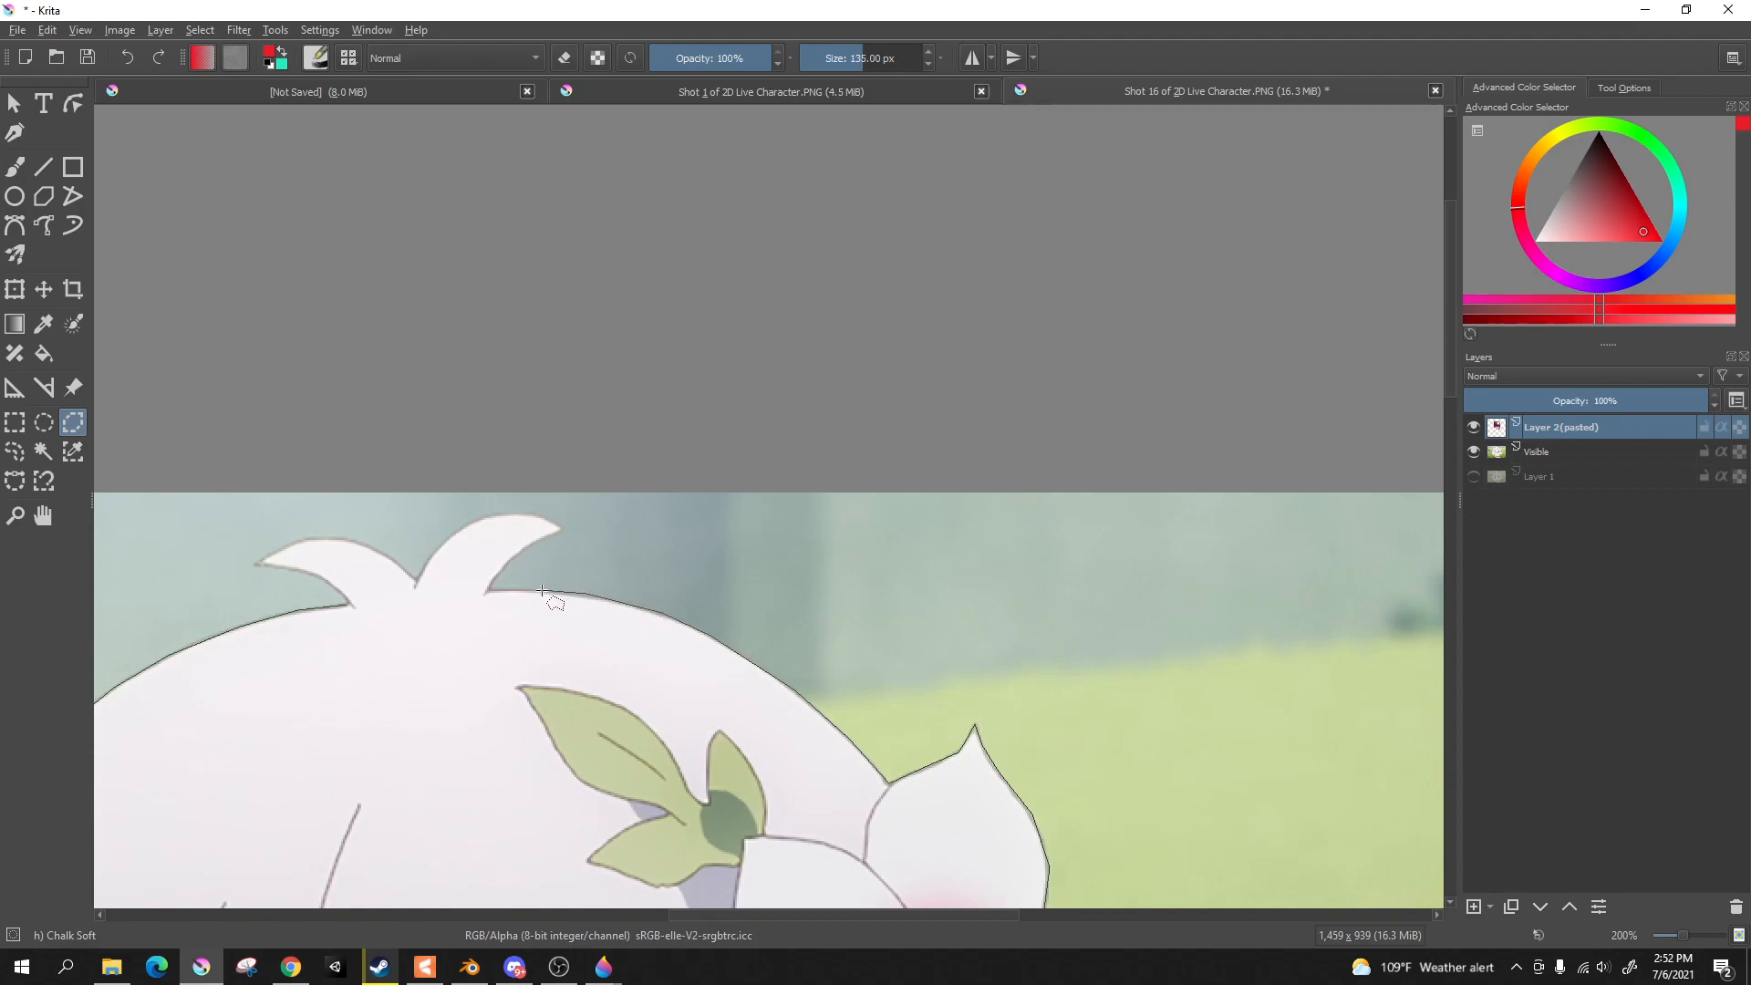
left_click(504, 564)
left_click(544, 518)
left_click_drag(544, 518, 788, 580)
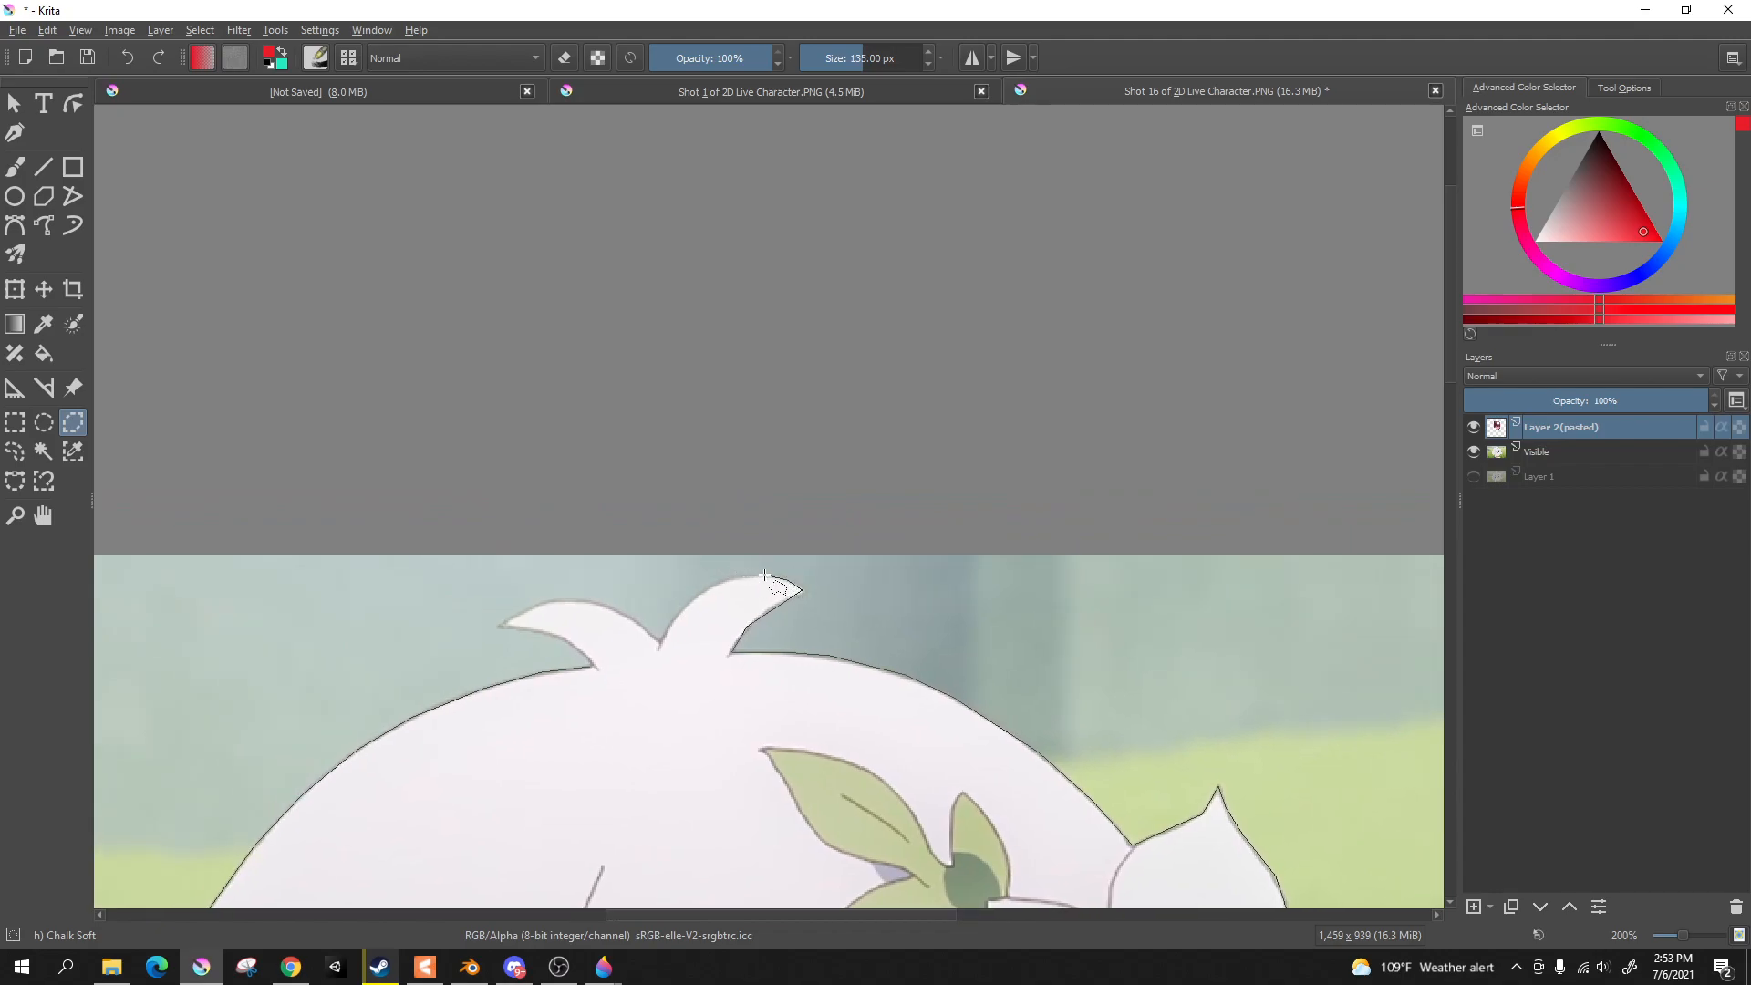
left_click(760, 574)
left_click(594, 667)
Copy the character-shaped selection of the pasted iris layer to a new layer.
scroll(630, 692, "down", 1)
left_click_drag(700, 750, 680, 441)
scroll(658, 590, "down", 1)
left_click_drag(655, 682, 687, 386)
right_click(675, 406)
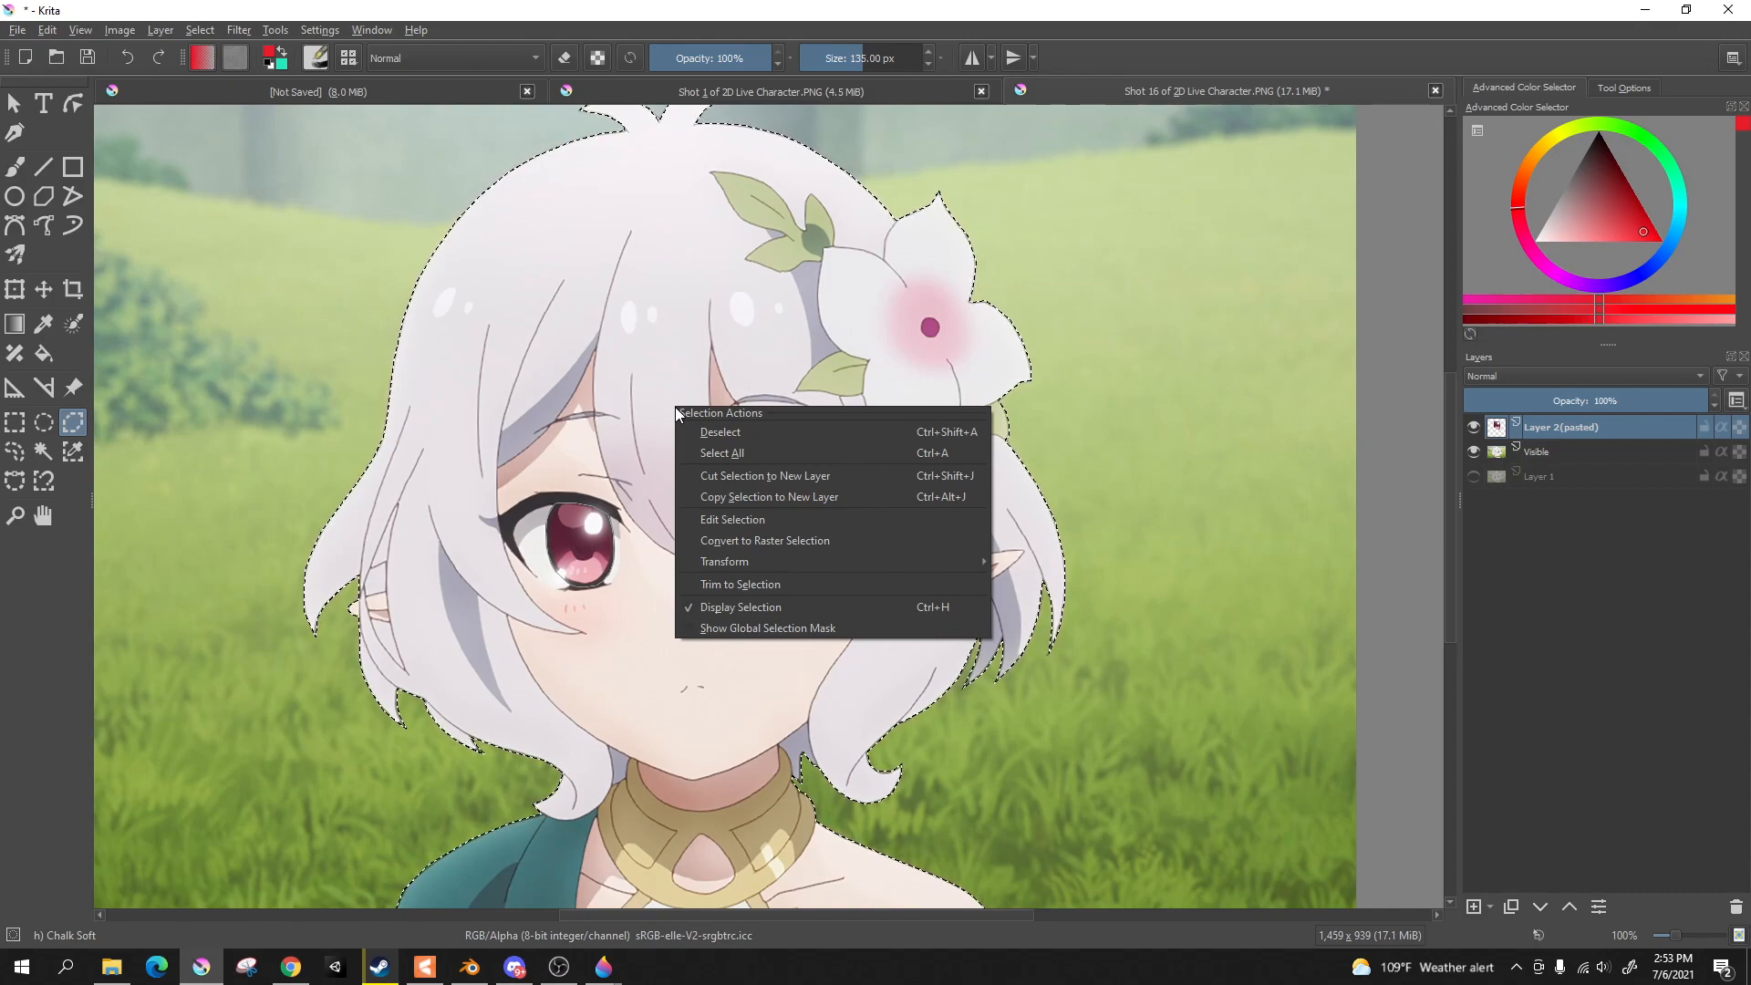
left_click(786, 496)
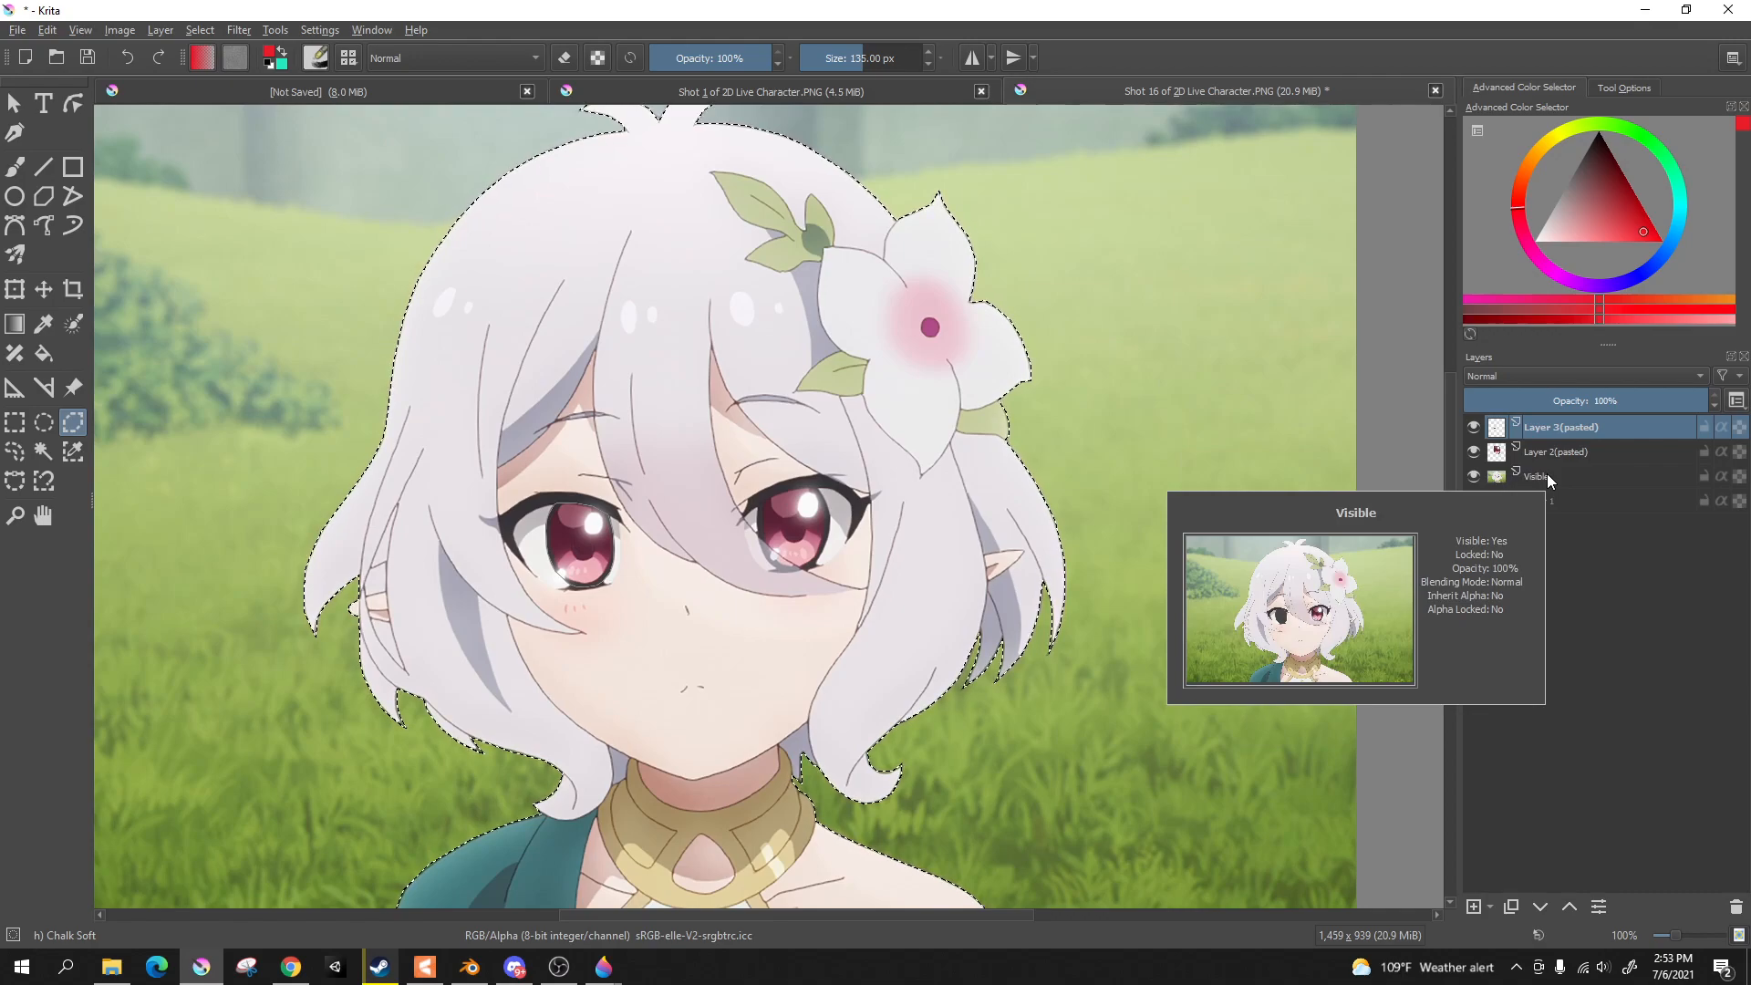
Toggle the visibility of the two pasted layers and the Visible layer to check their contents, and show Layer 1.
left_click(1473, 427)
left_click(1474, 426)
left_click(1472, 456)
left_click(1473, 458)
left_click(1471, 476)
left_click(1471, 478)
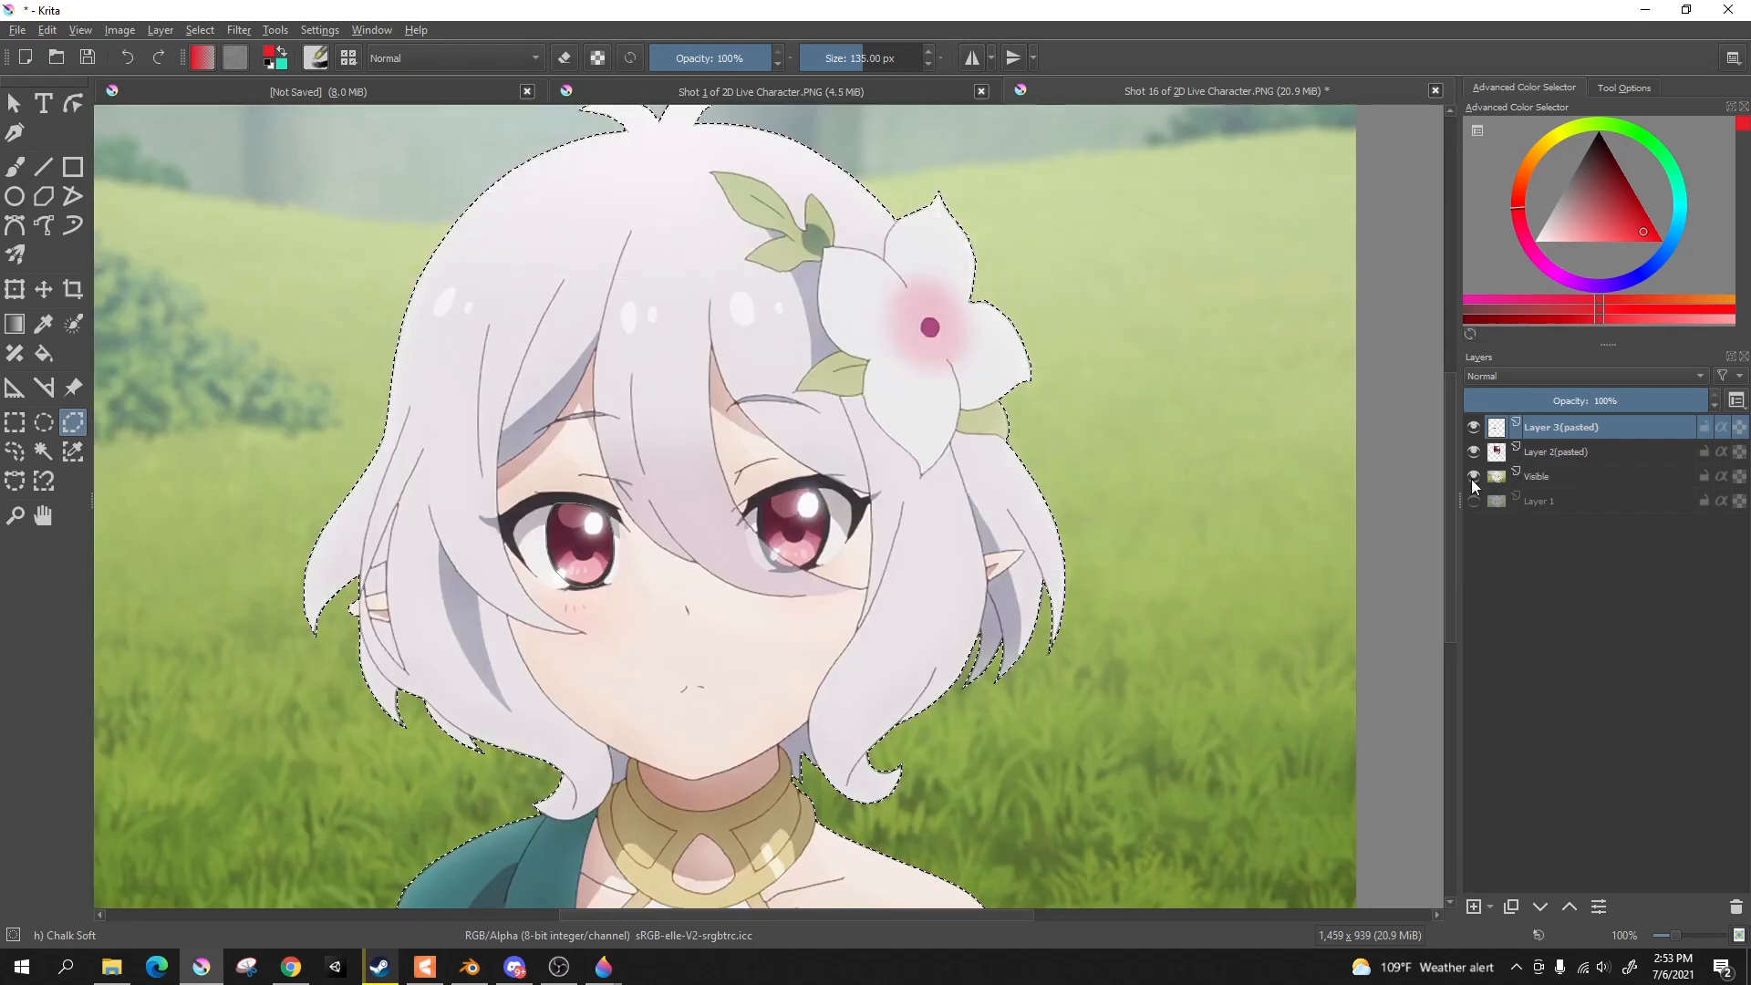
left_click(1474, 502)
left_click(1474, 502)
left_click(1474, 502)
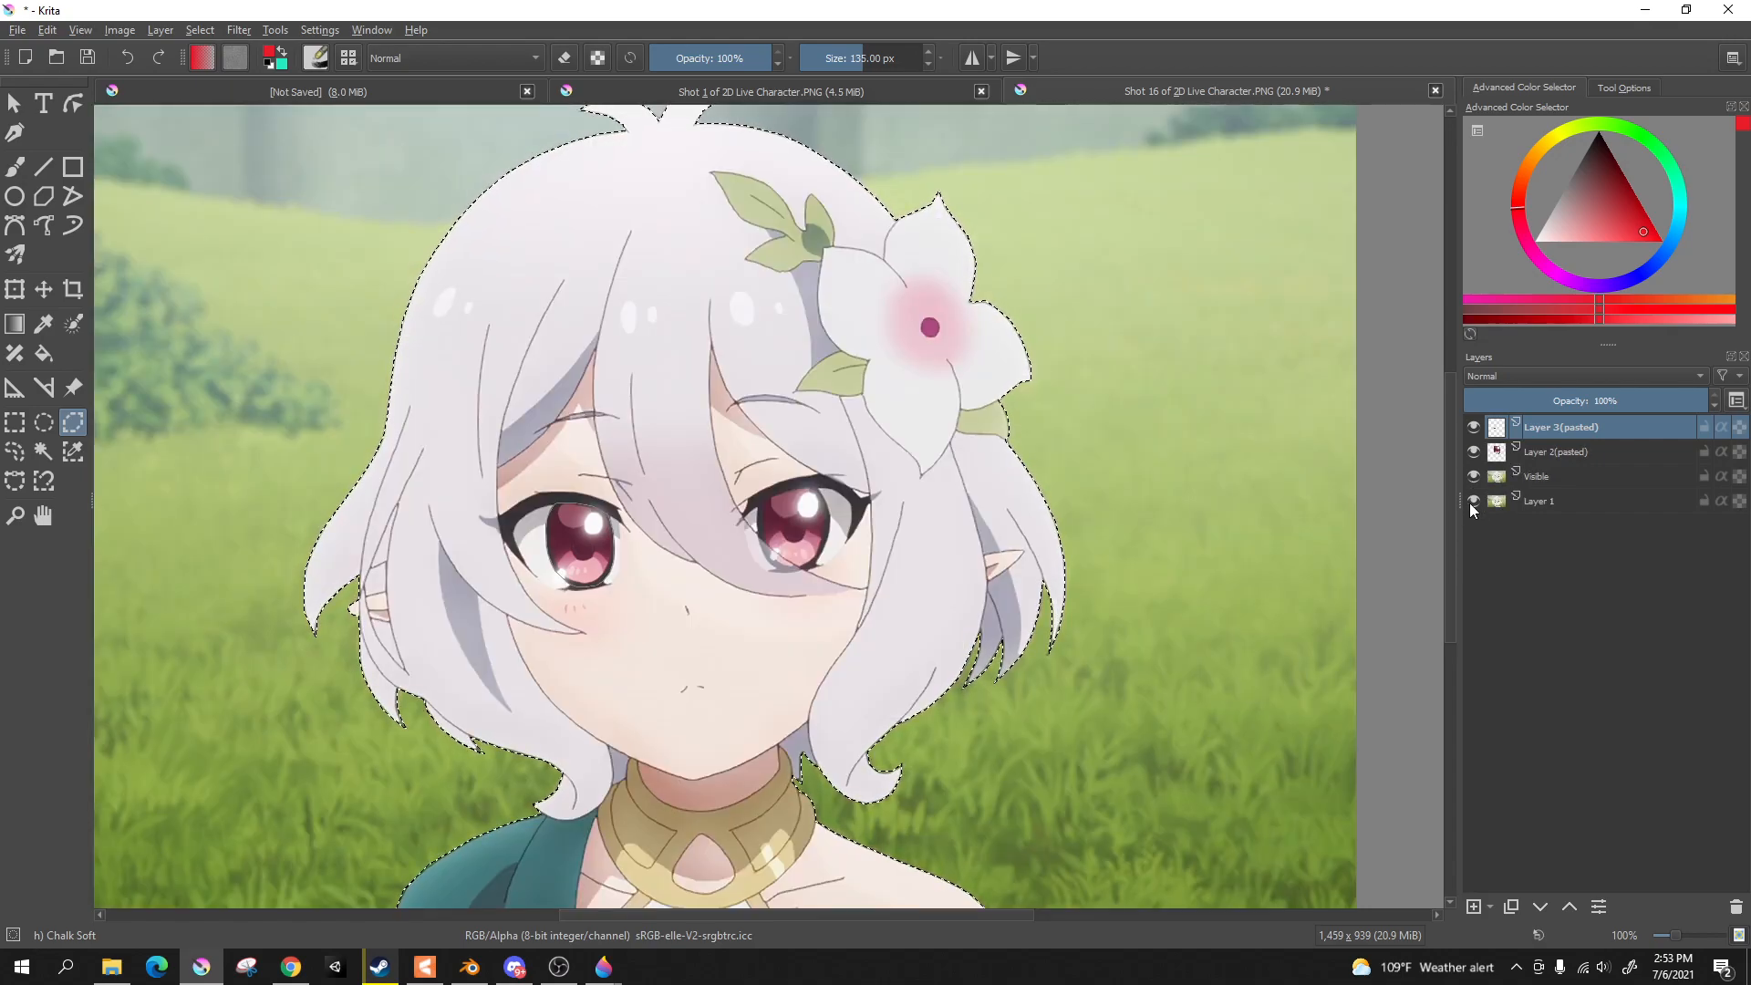
Cut the character-shaped selection of Layer 3(pasted) to a new layer.
right_click(699, 301)
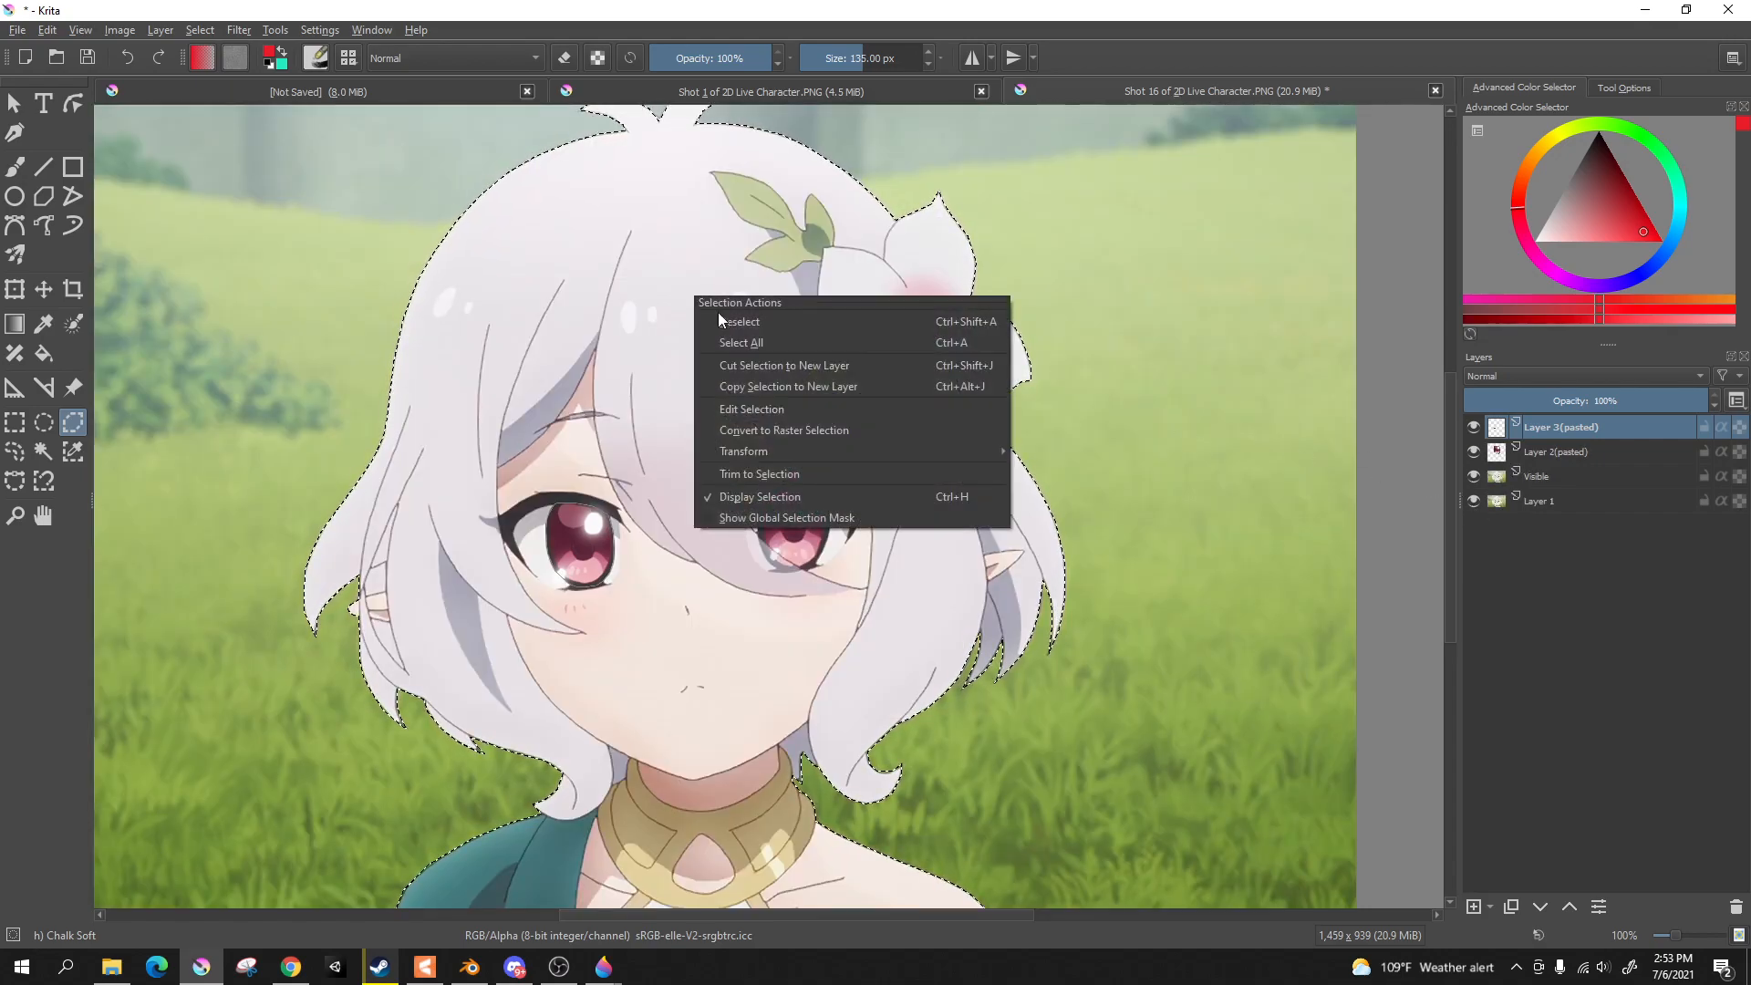
left_click(761, 357)
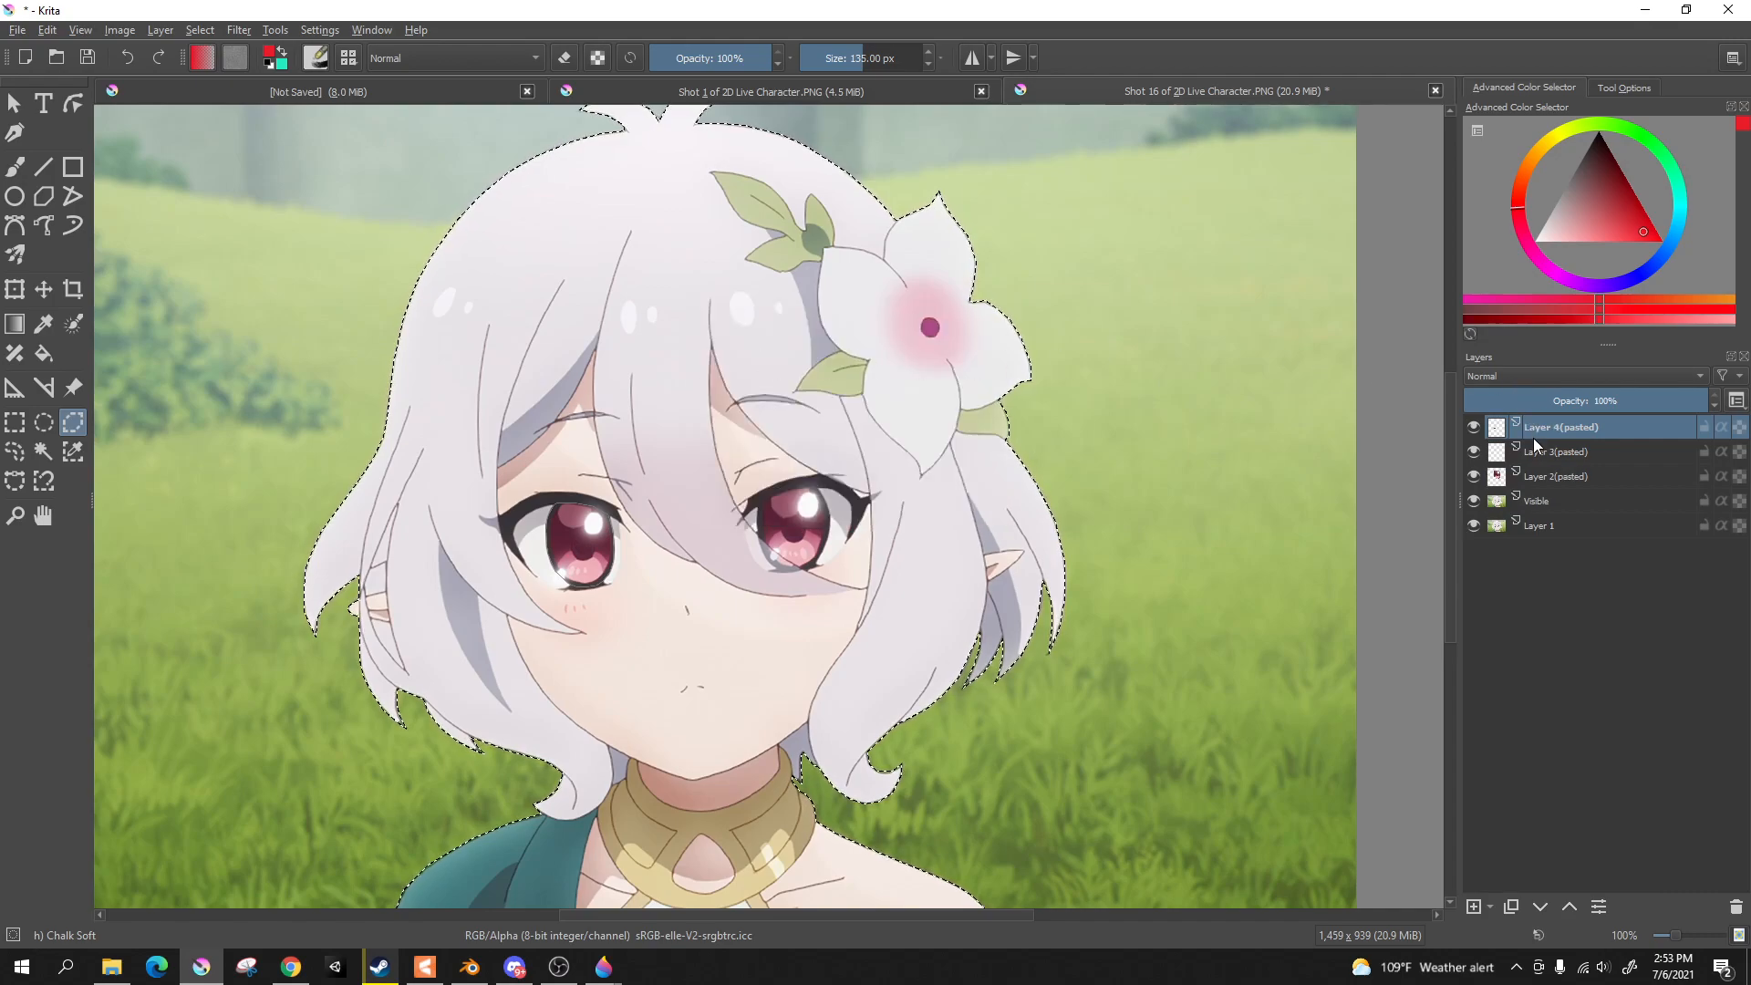
mouse_move(1535, 437)
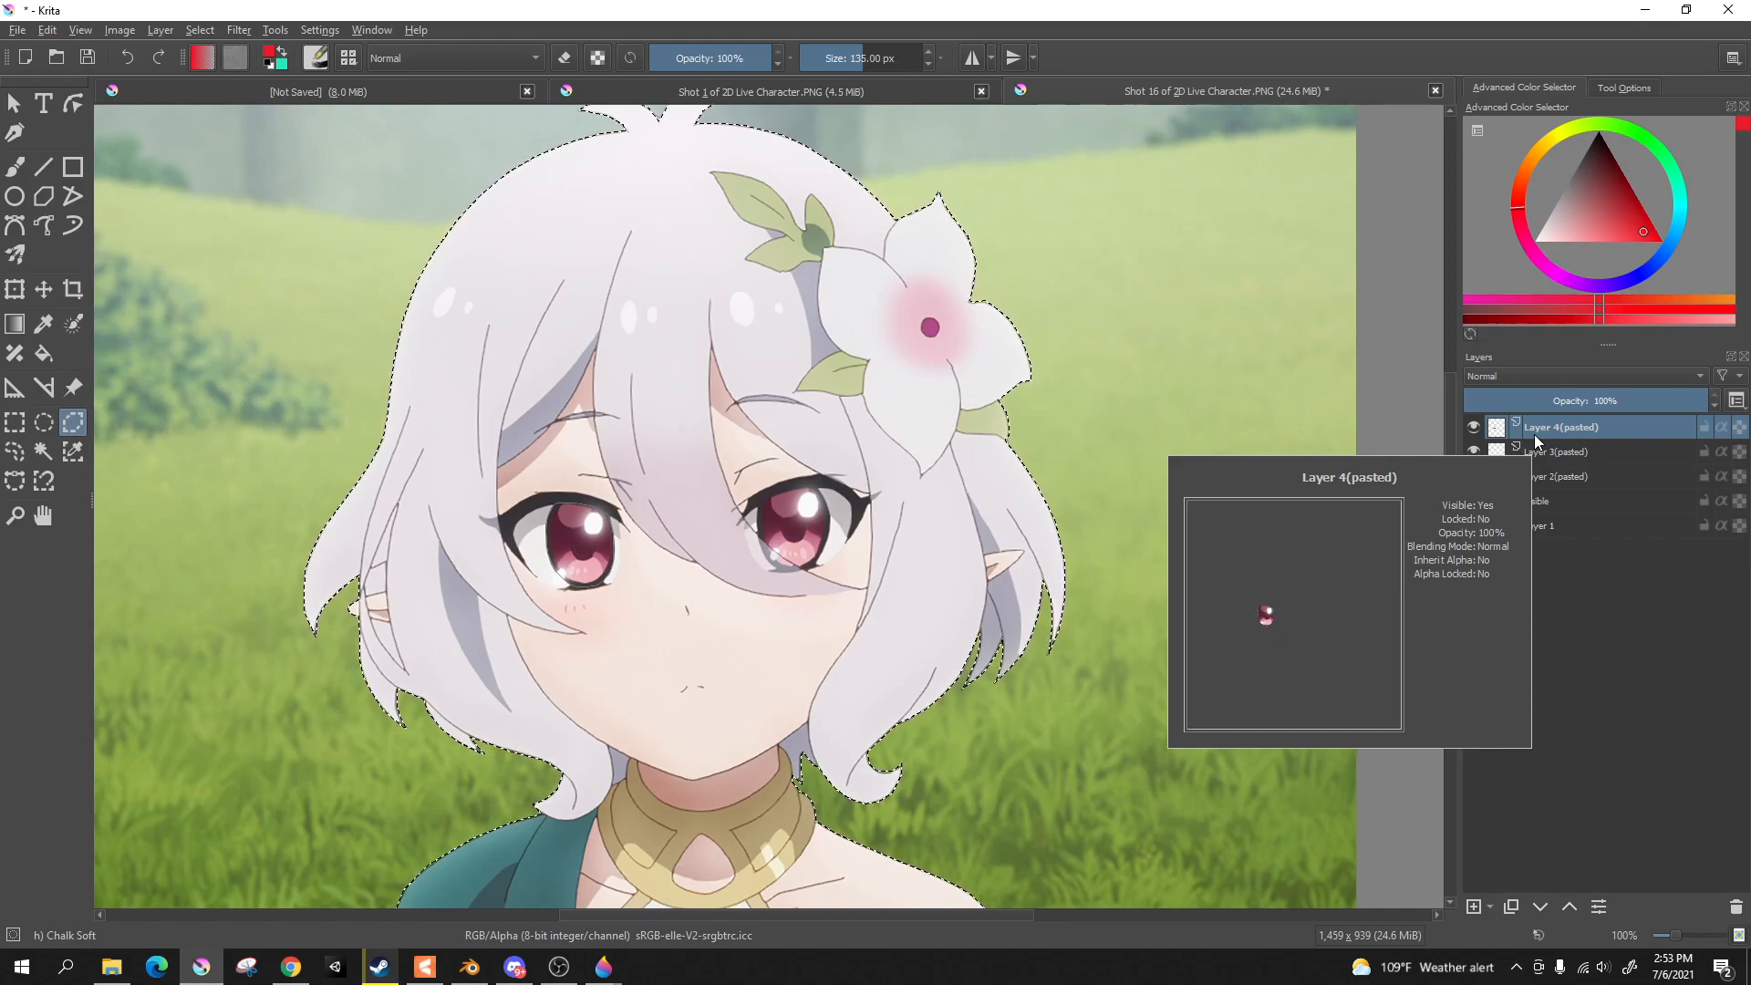
right_click(661, 274)
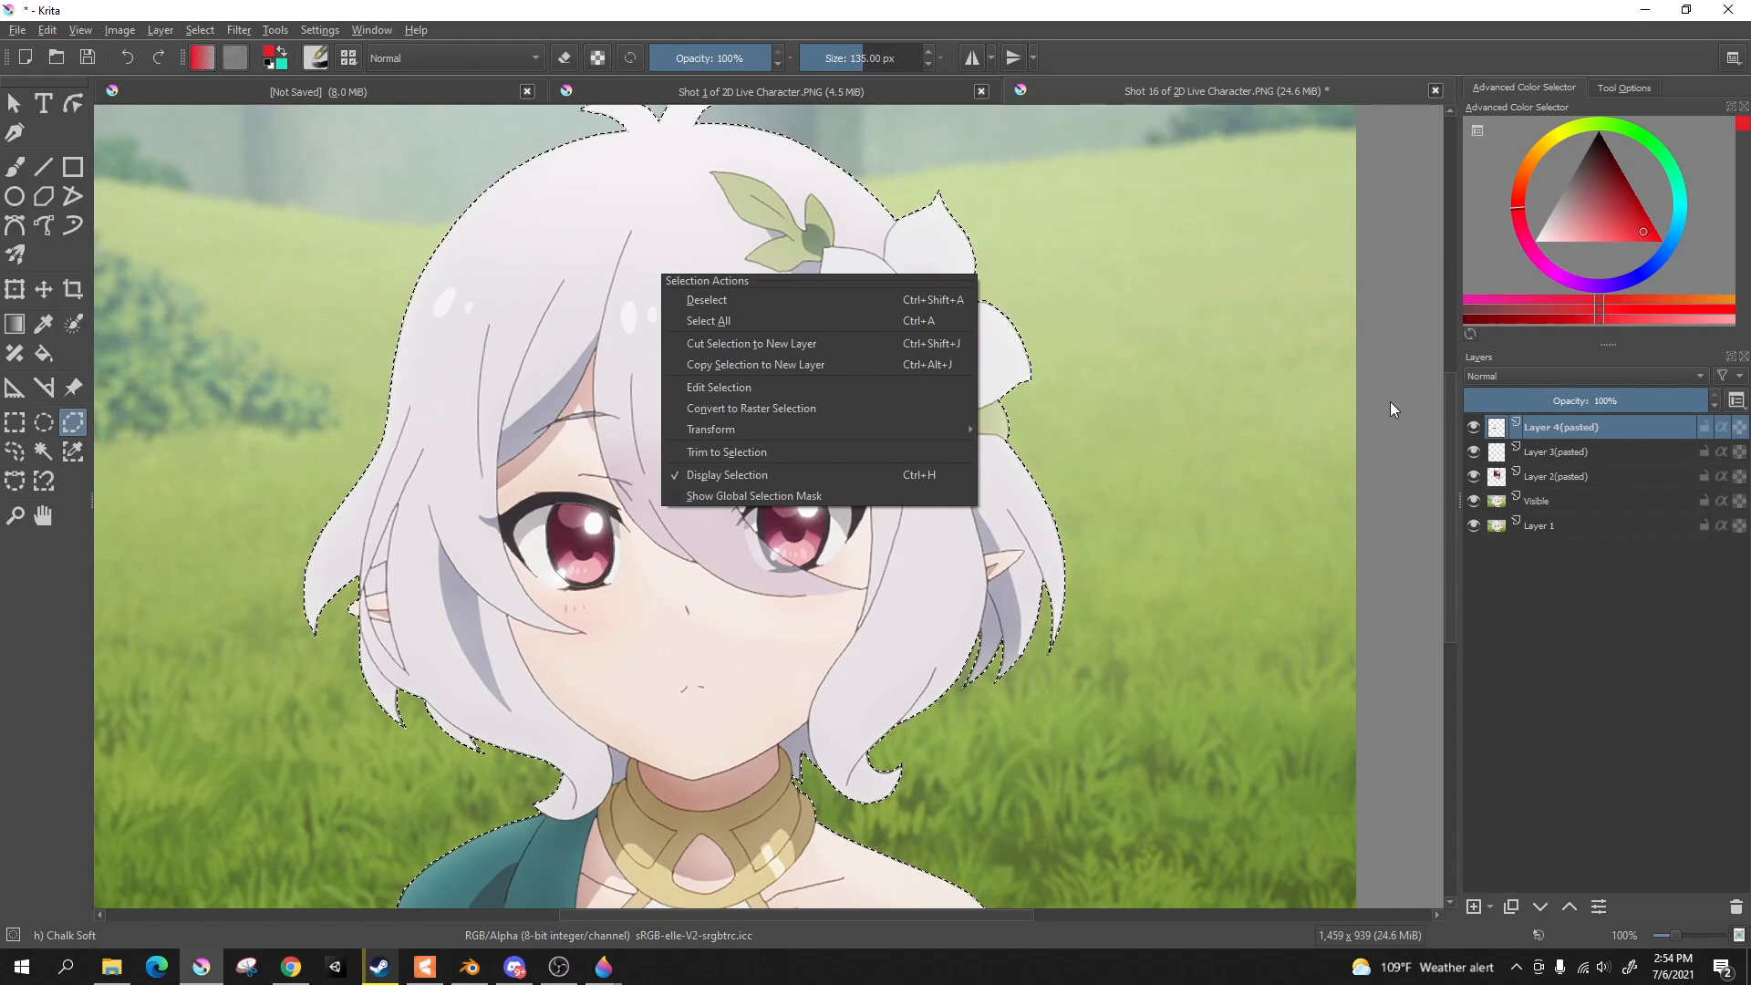
Hide the Visible layer, Layer 2(pasted), Layer 3(pasted) and Layer 1 to isolate the newly cut layer.
left_click(1477, 500)
left_click(1477, 478)
left_click(1474, 455)
left_click(1473, 526)
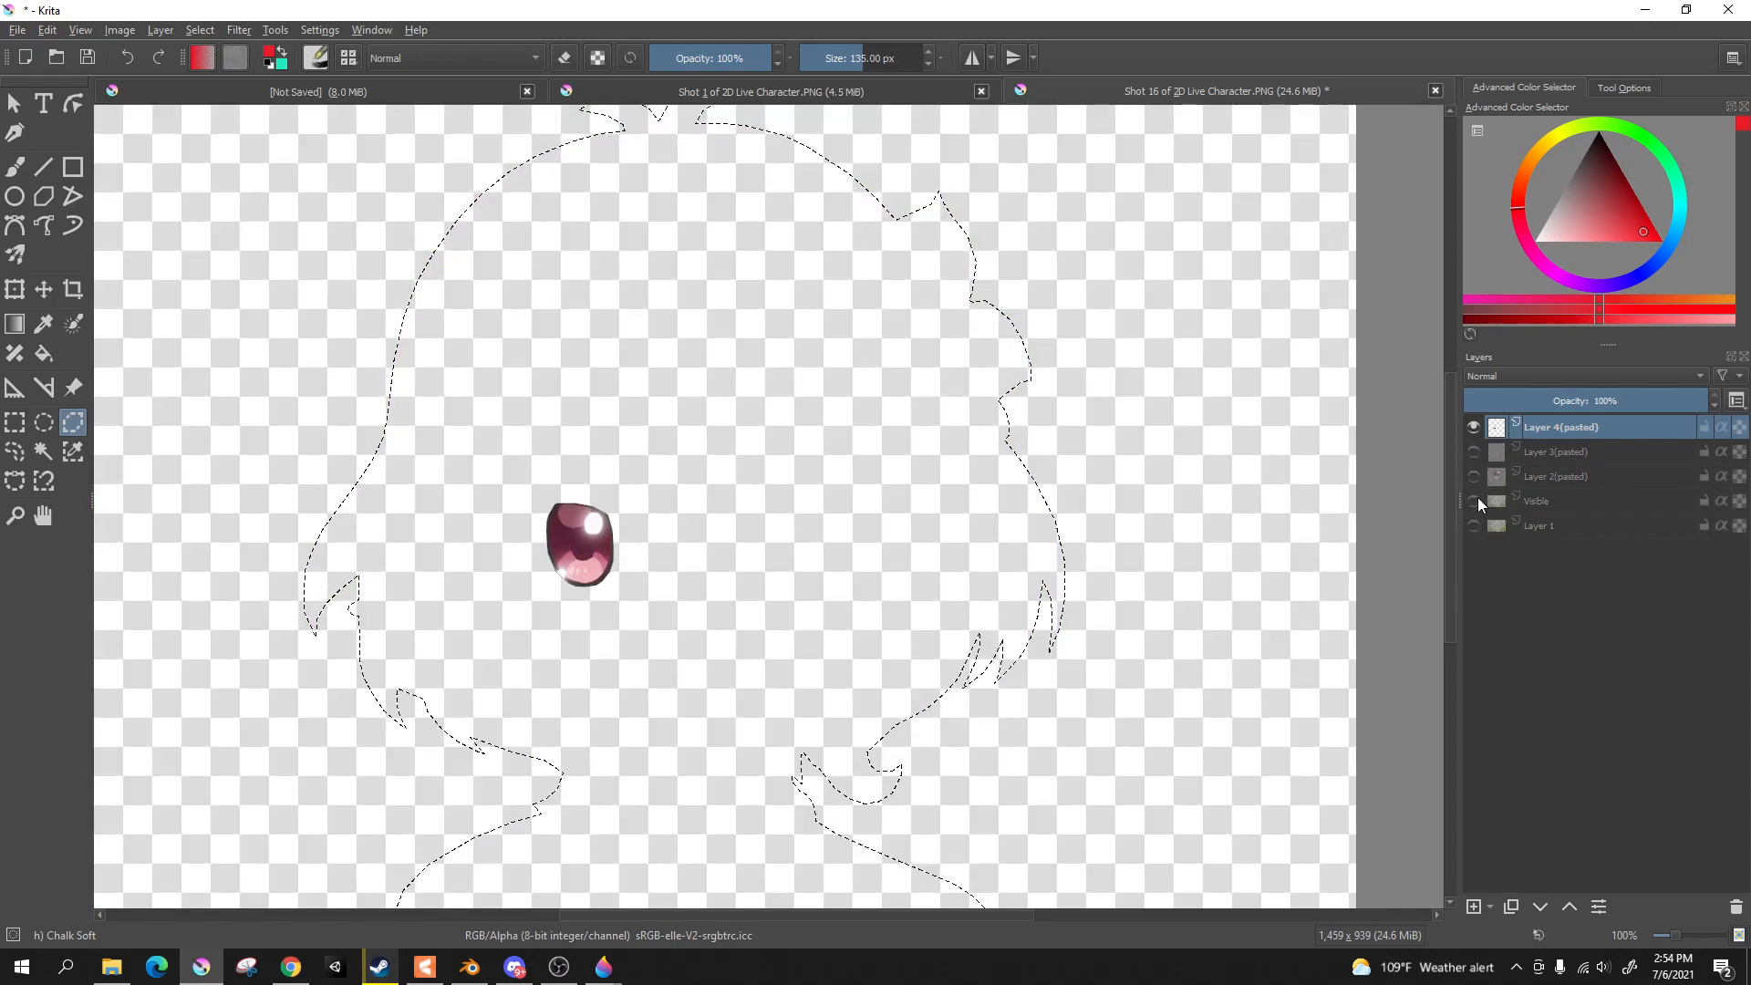
Toggle the visibility of Layer 4(pasted) and Layer 3(pasted) to compare what each one contains.
left_click(1473, 425)
left_click(1474, 425)
left_click(1475, 453)
left_click(1475, 423)
left_click(1475, 423)
left_click(1475, 422)
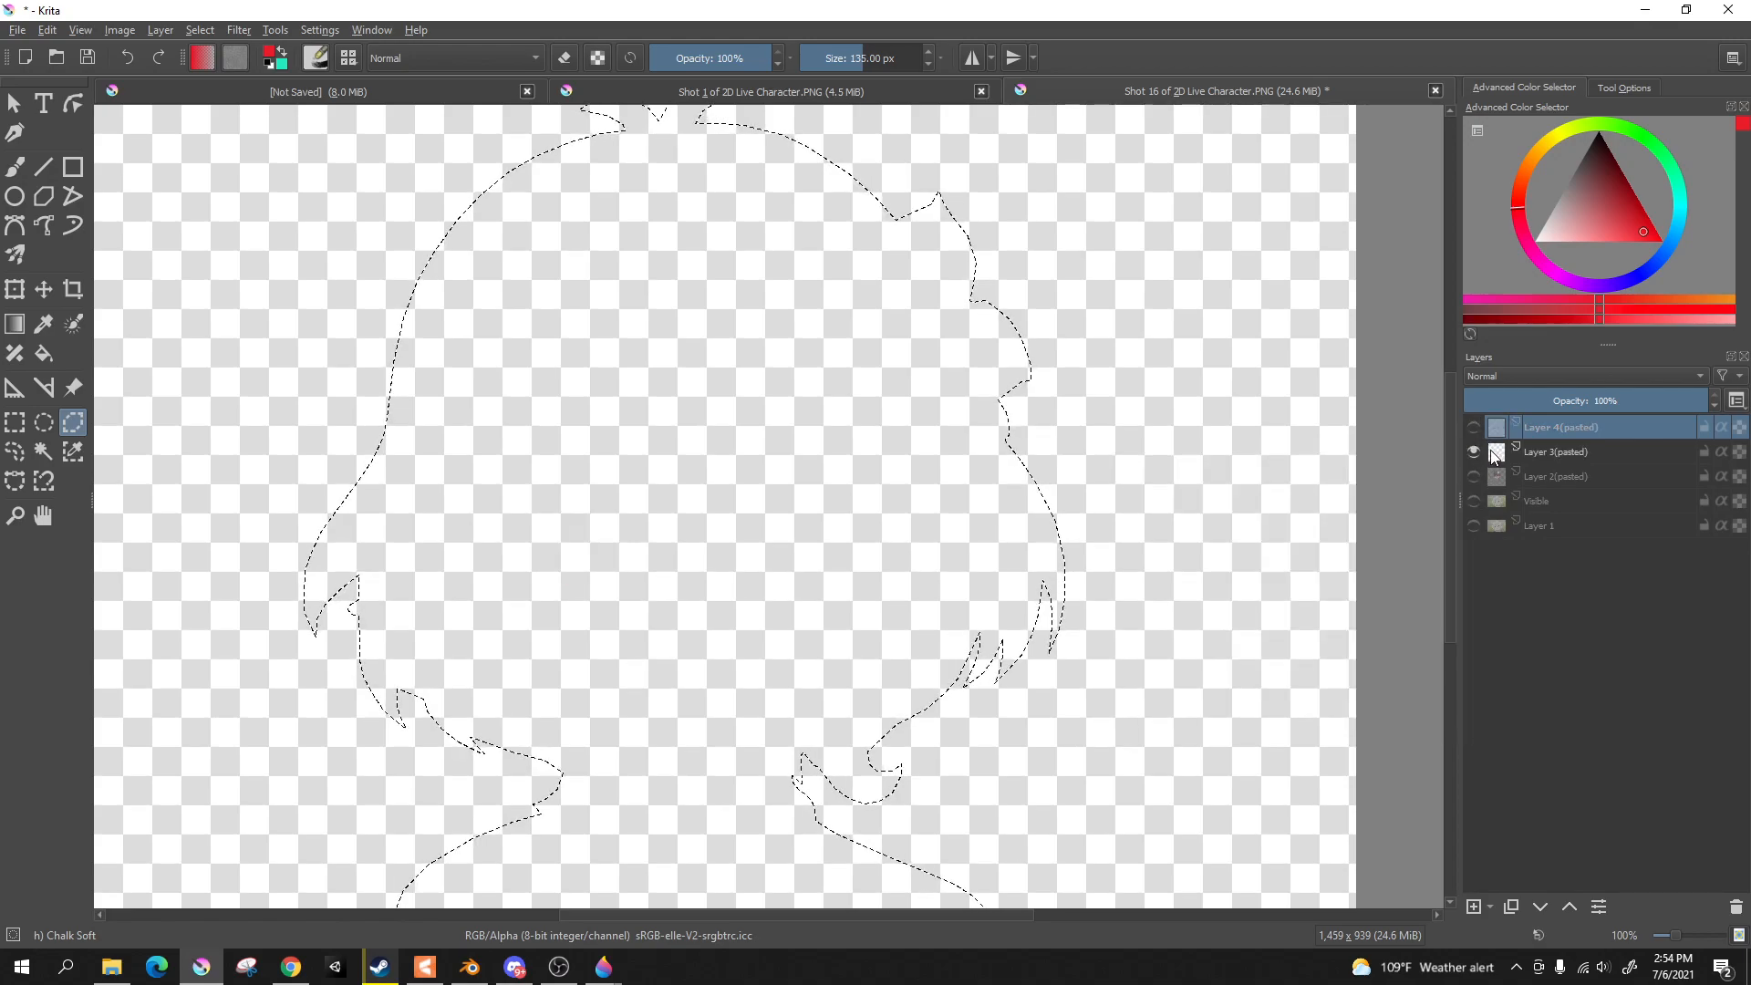
left_click(1538, 455)
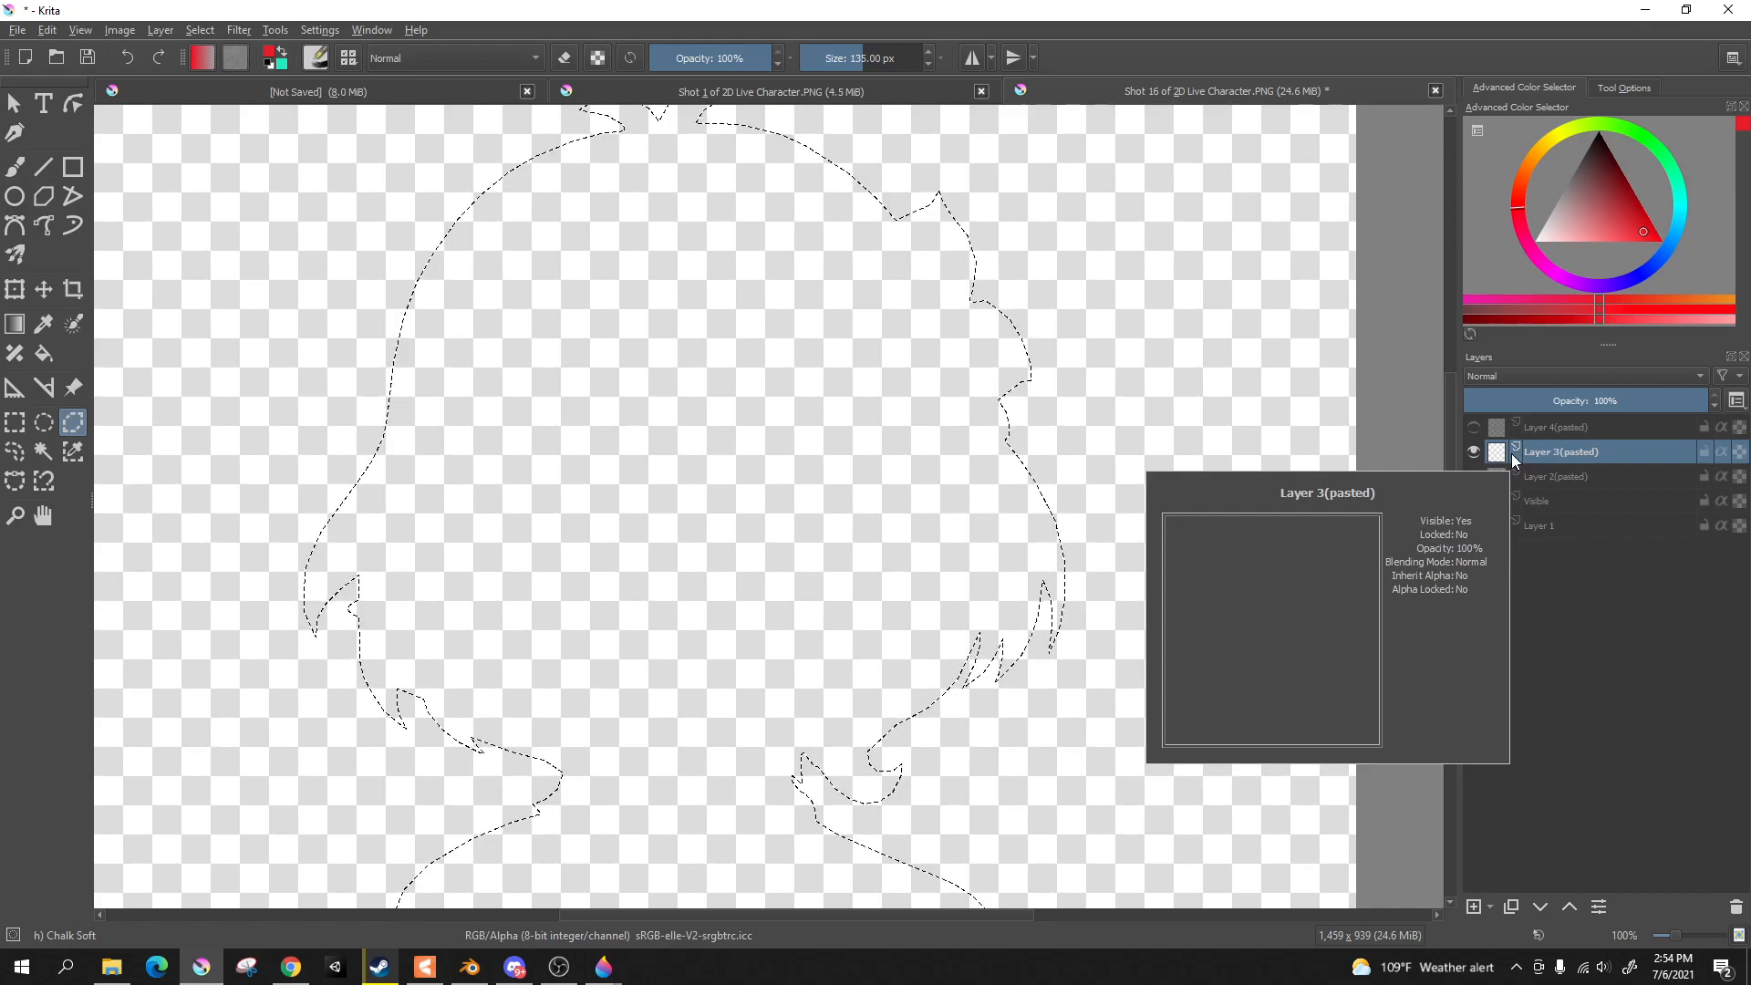
left_click(1475, 428)
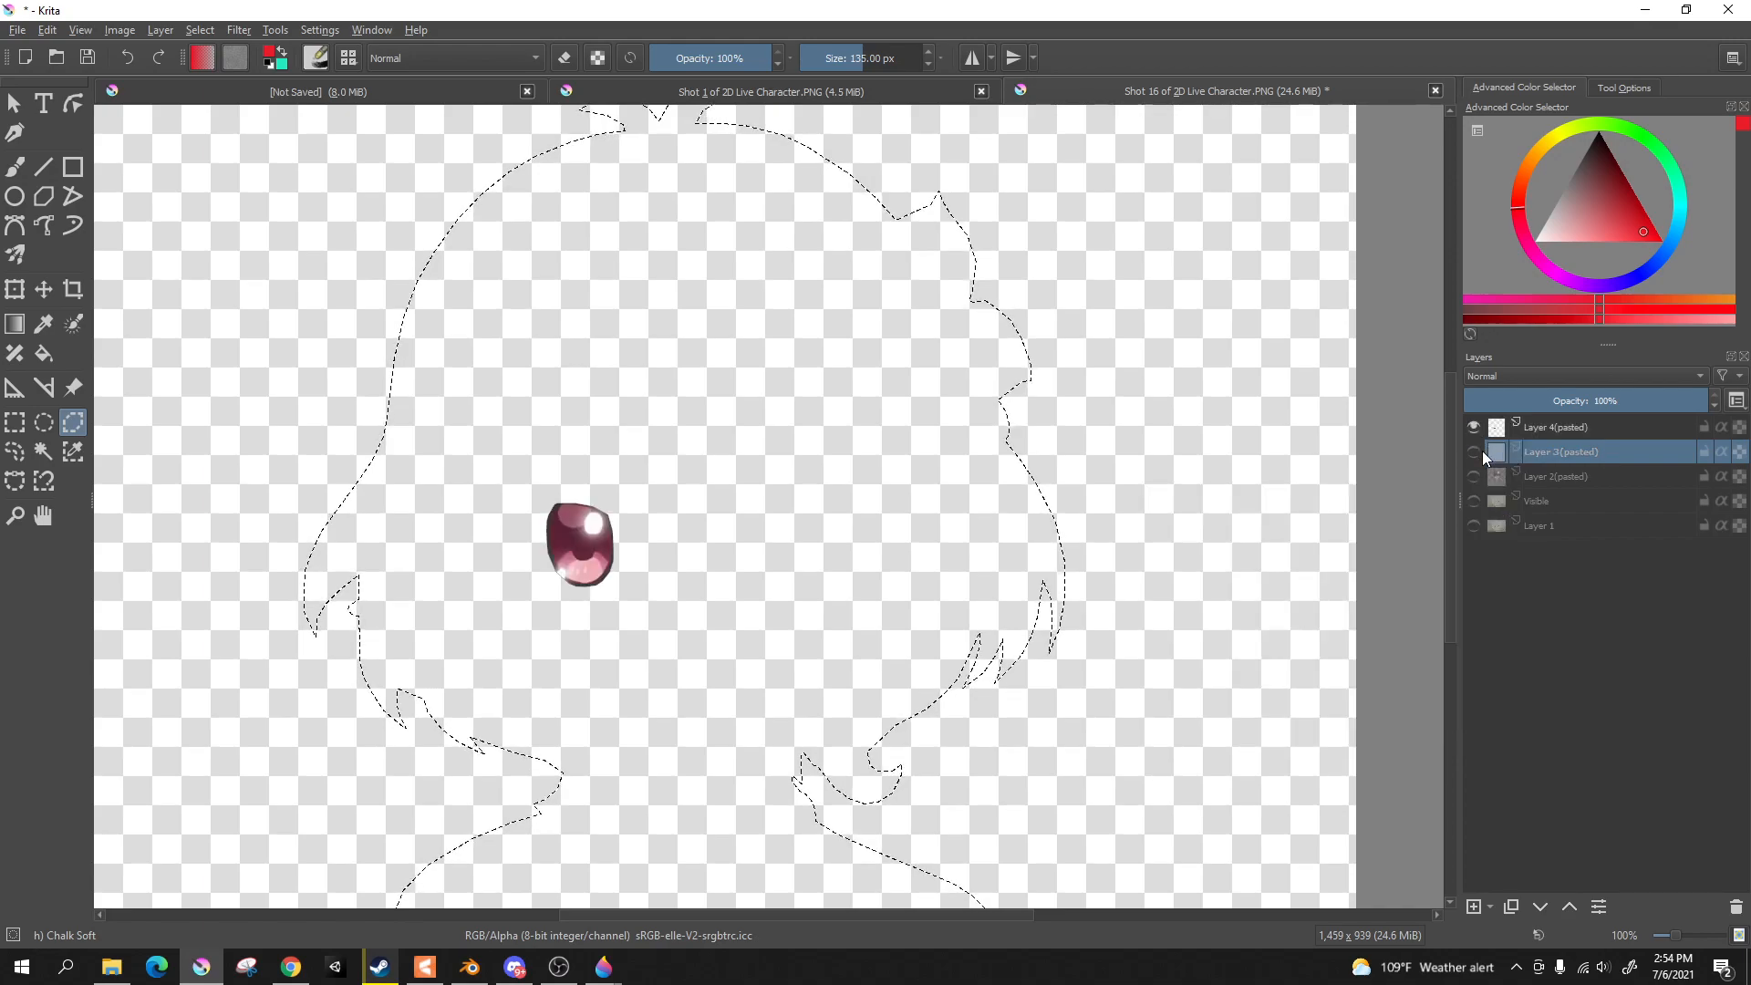
Toggle the visibility of Layer 4(pasted), Layer 3(pasted) and Layer 2(pasted) to find which one holds the cut artwork.
left_click(1473, 477)
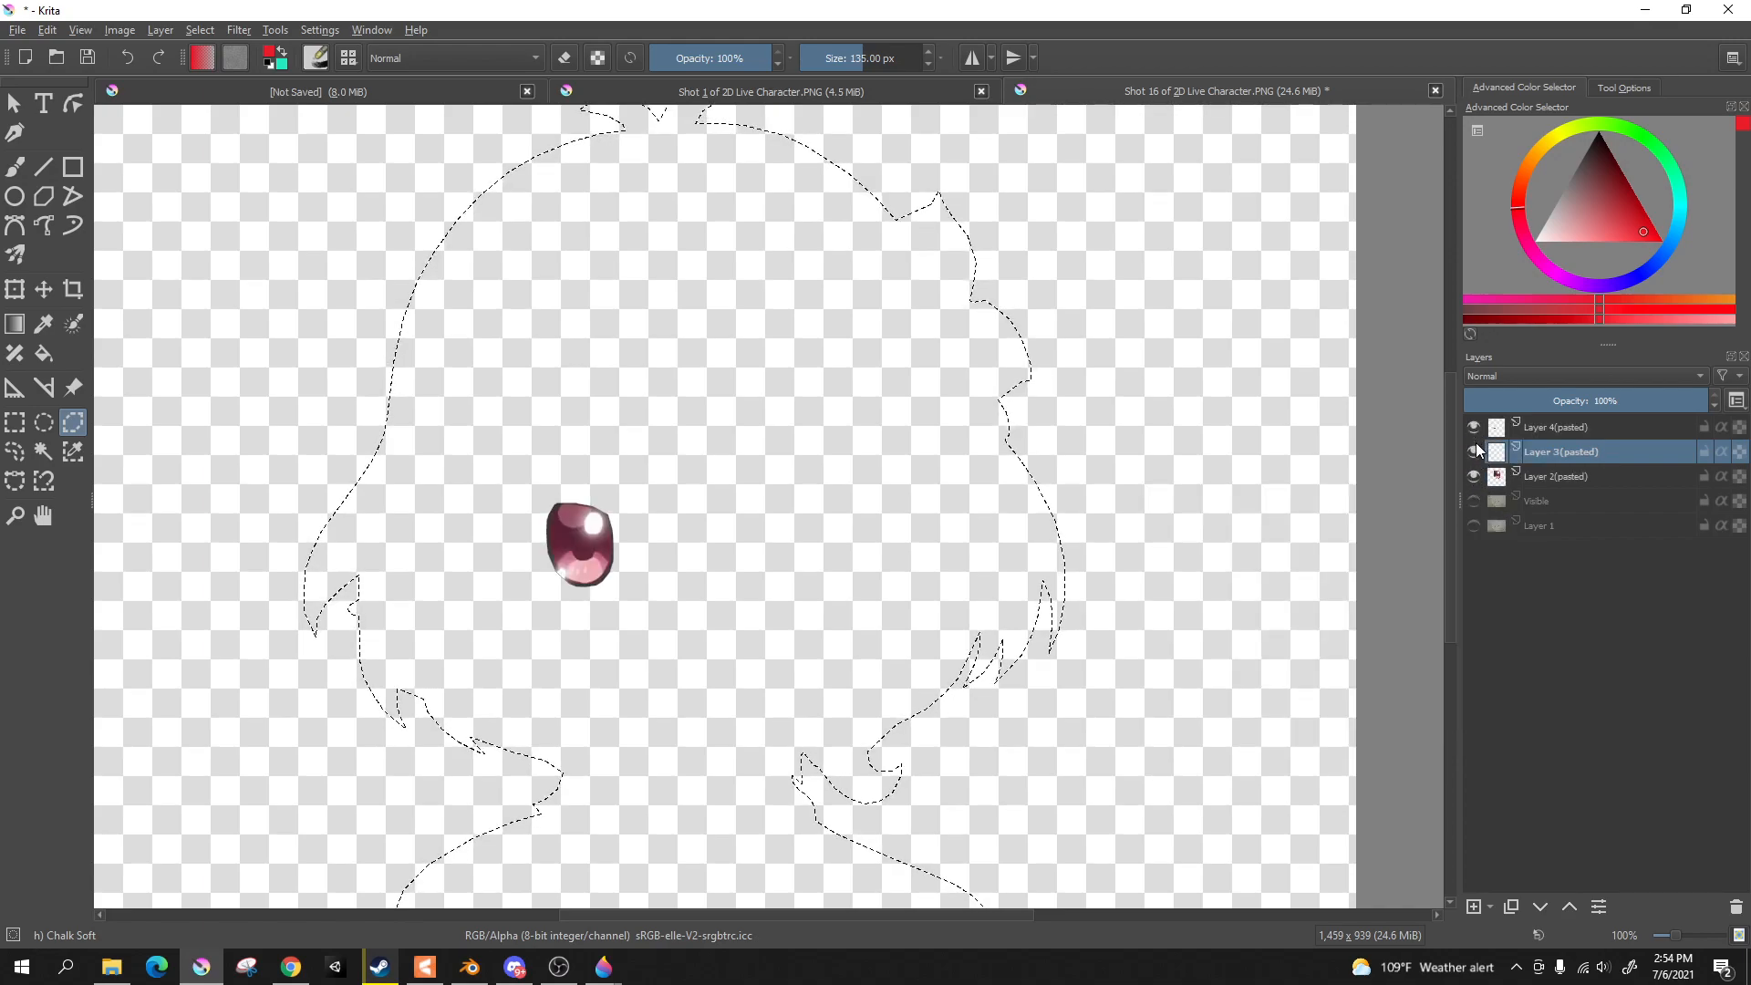
left_click(1474, 429)
left_click(1475, 476)
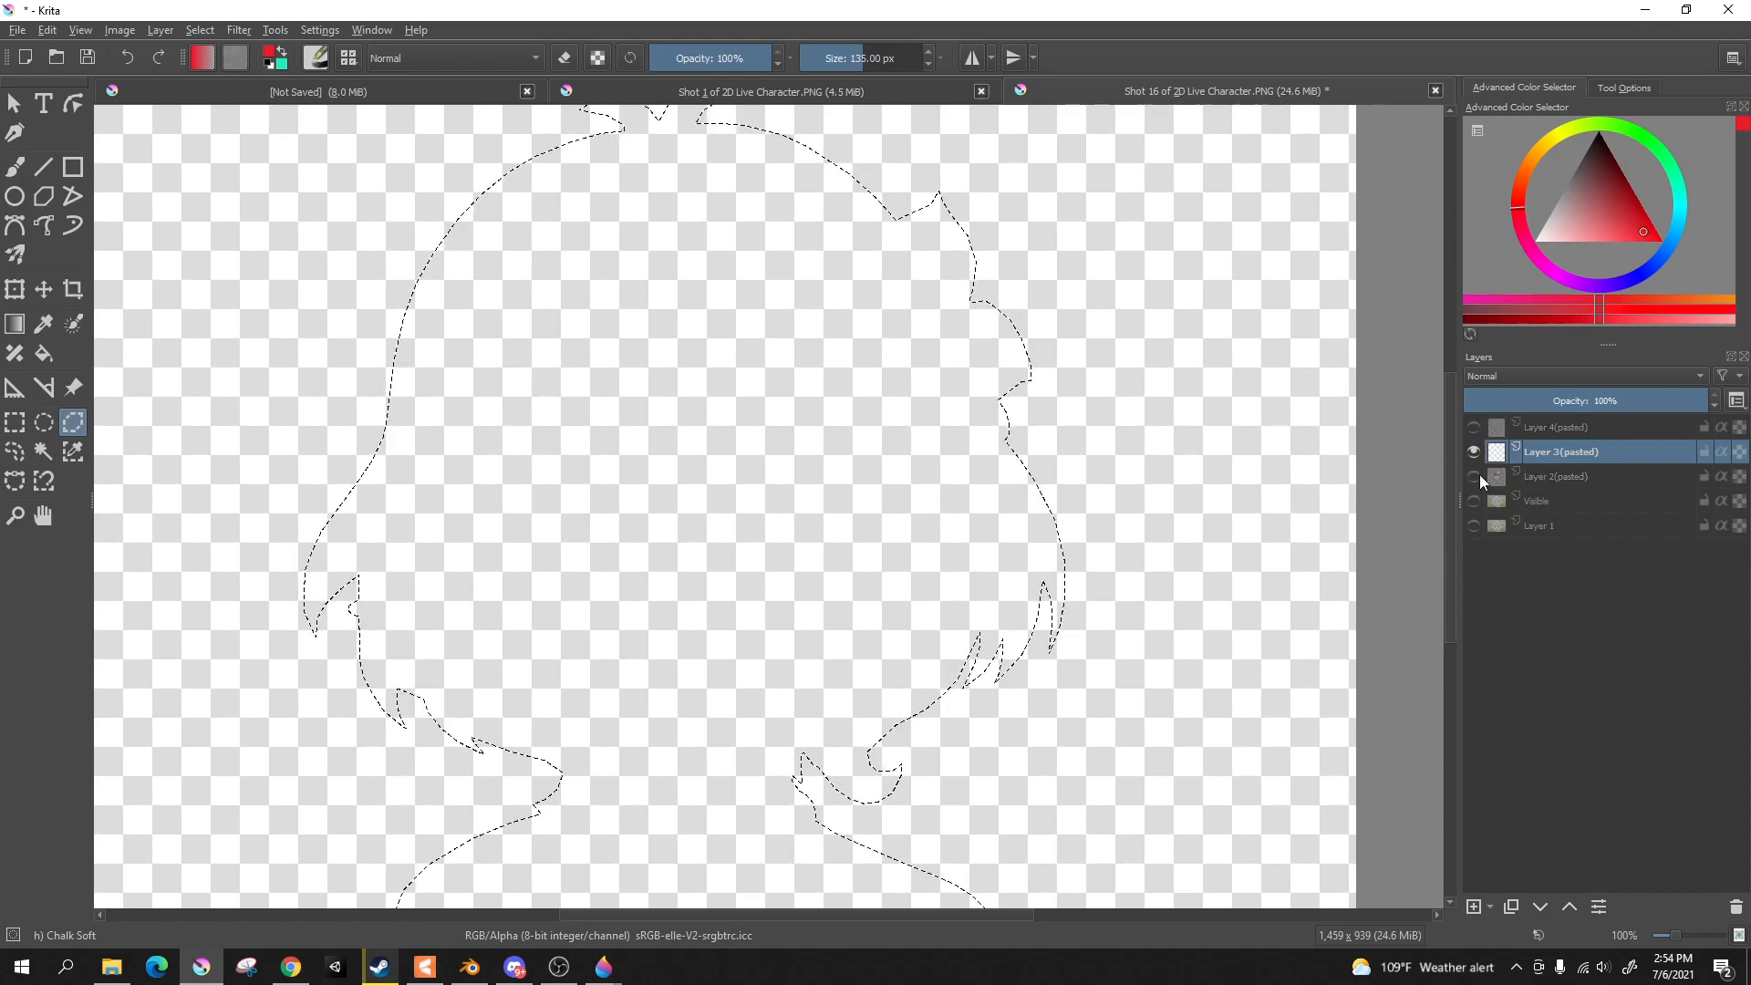
left_click(1474, 427)
left_click(1474, 476)
left_click(1475, 450)
left_click(1476, 447)
Remove Layer 4(pasted) and Layer 3(pasted) from the layer stack.
left_click(1560, 428)
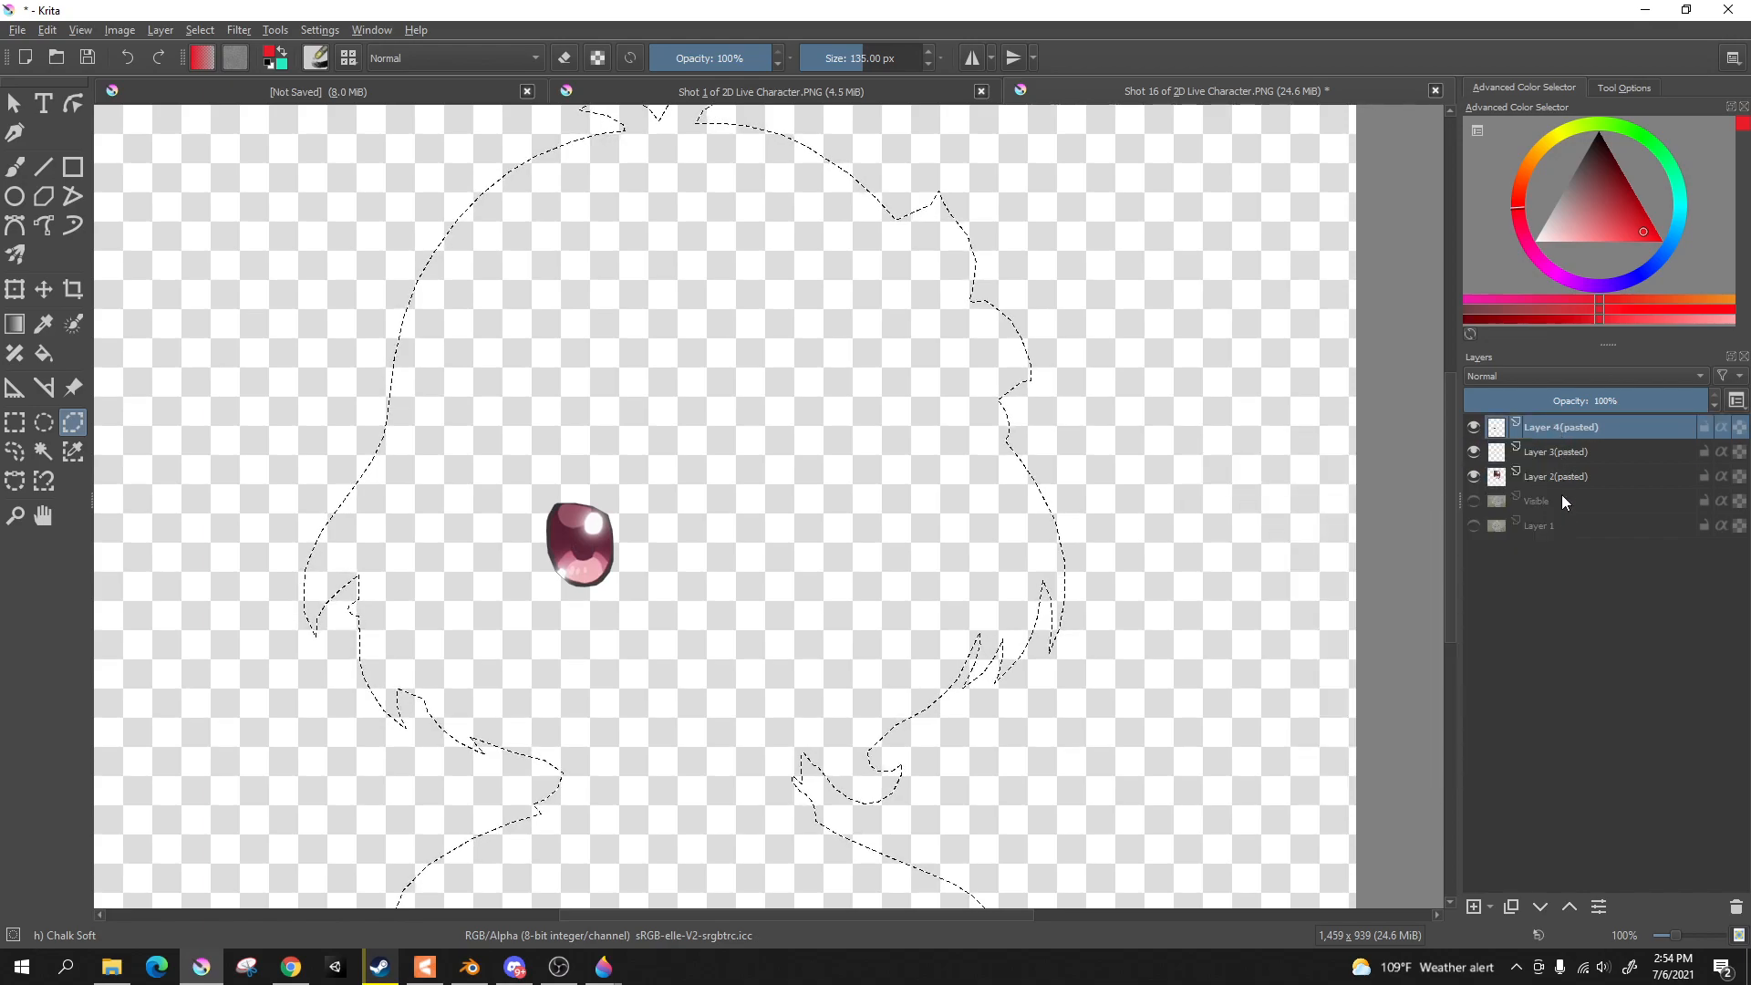
mouse_move(1551, 527)
right_click(1548, 427)
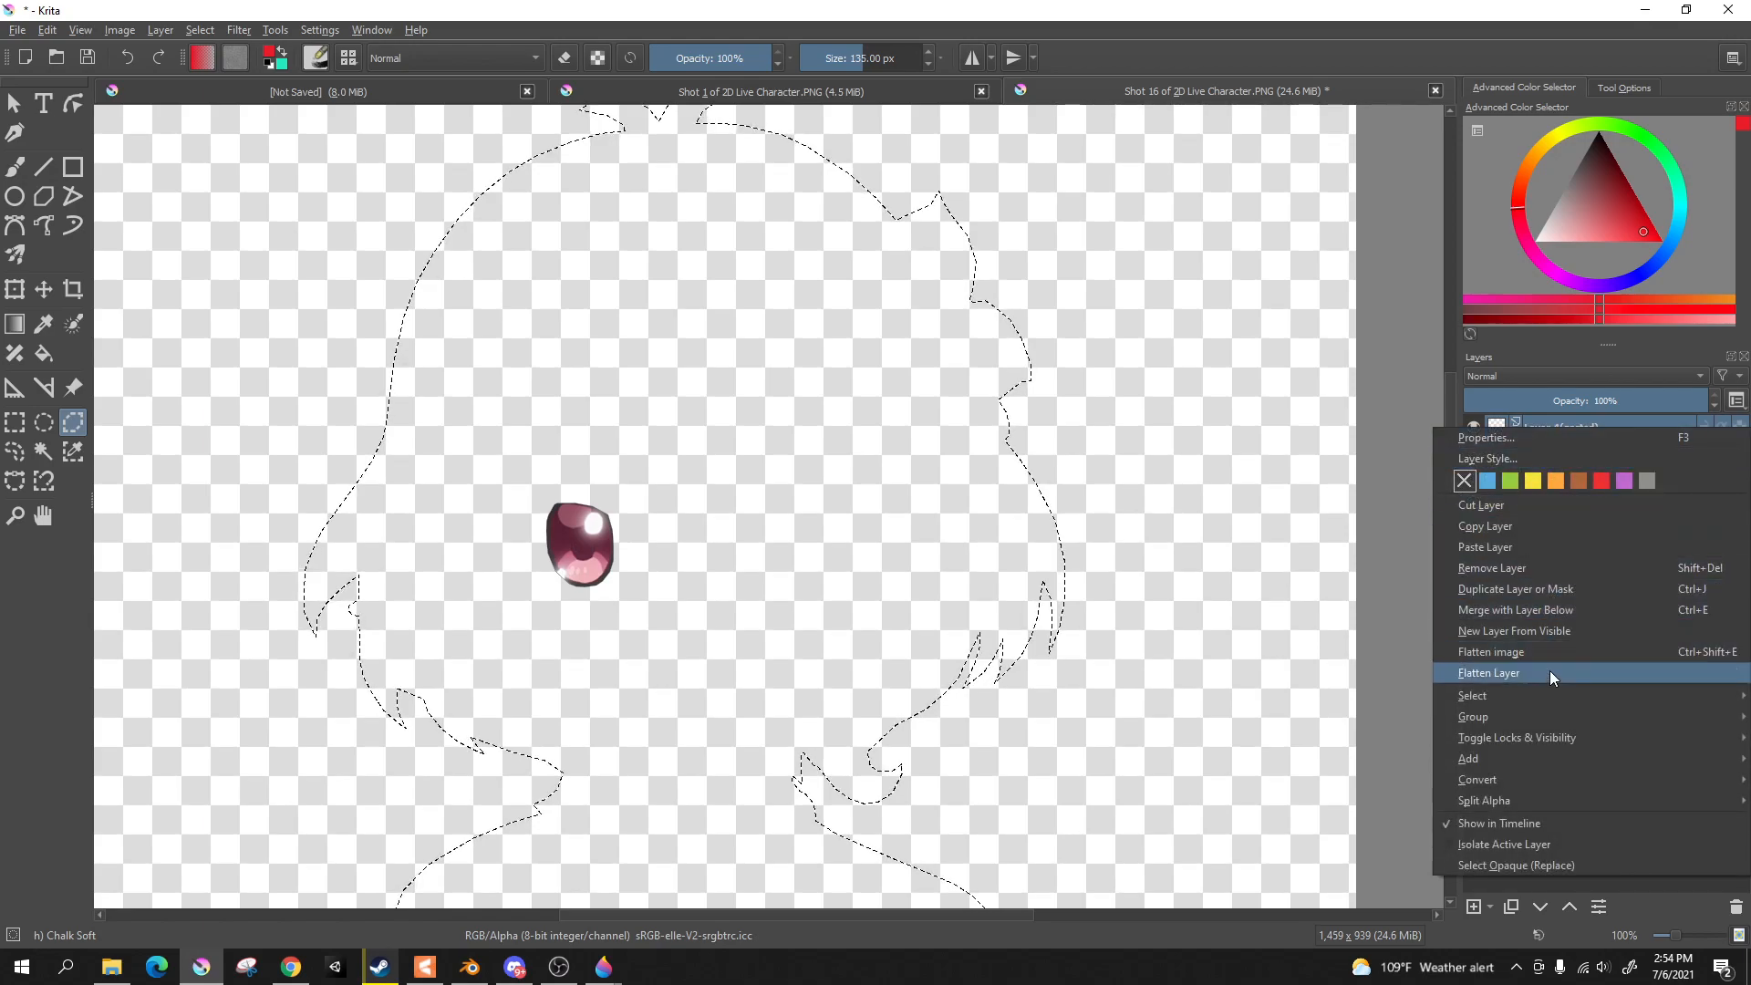
left_click(1552, 570)
right_click(1550, 430)
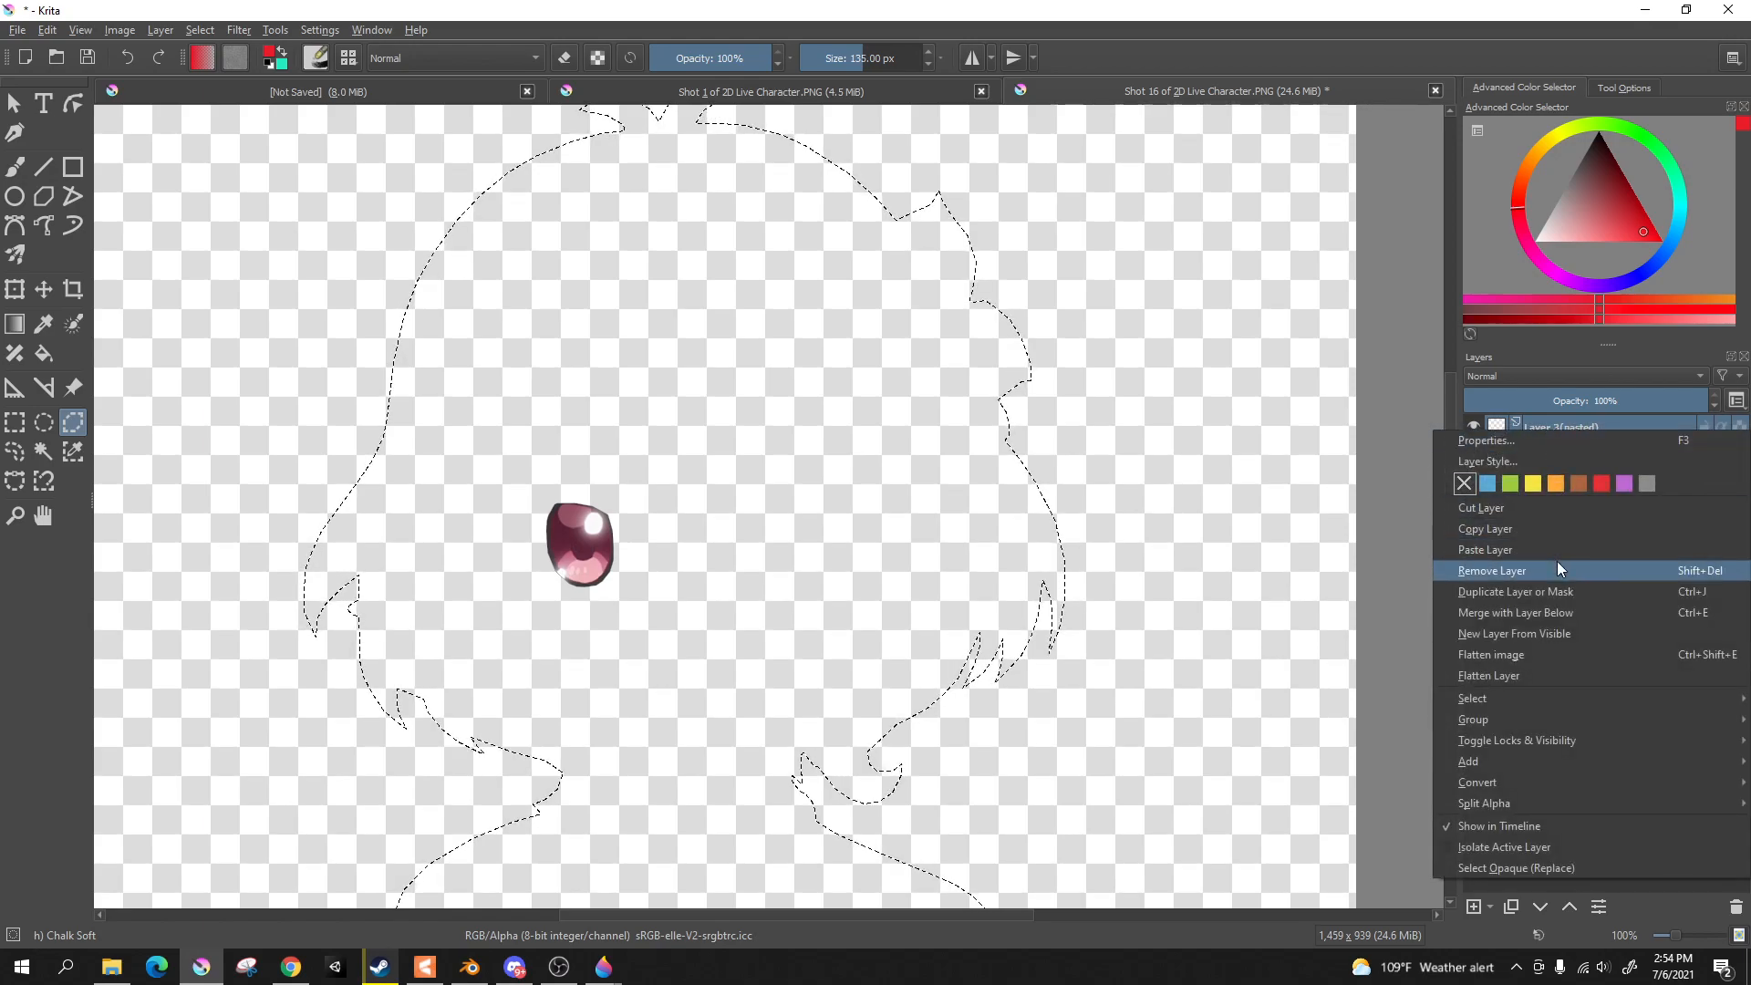
left_click(1557, 565)
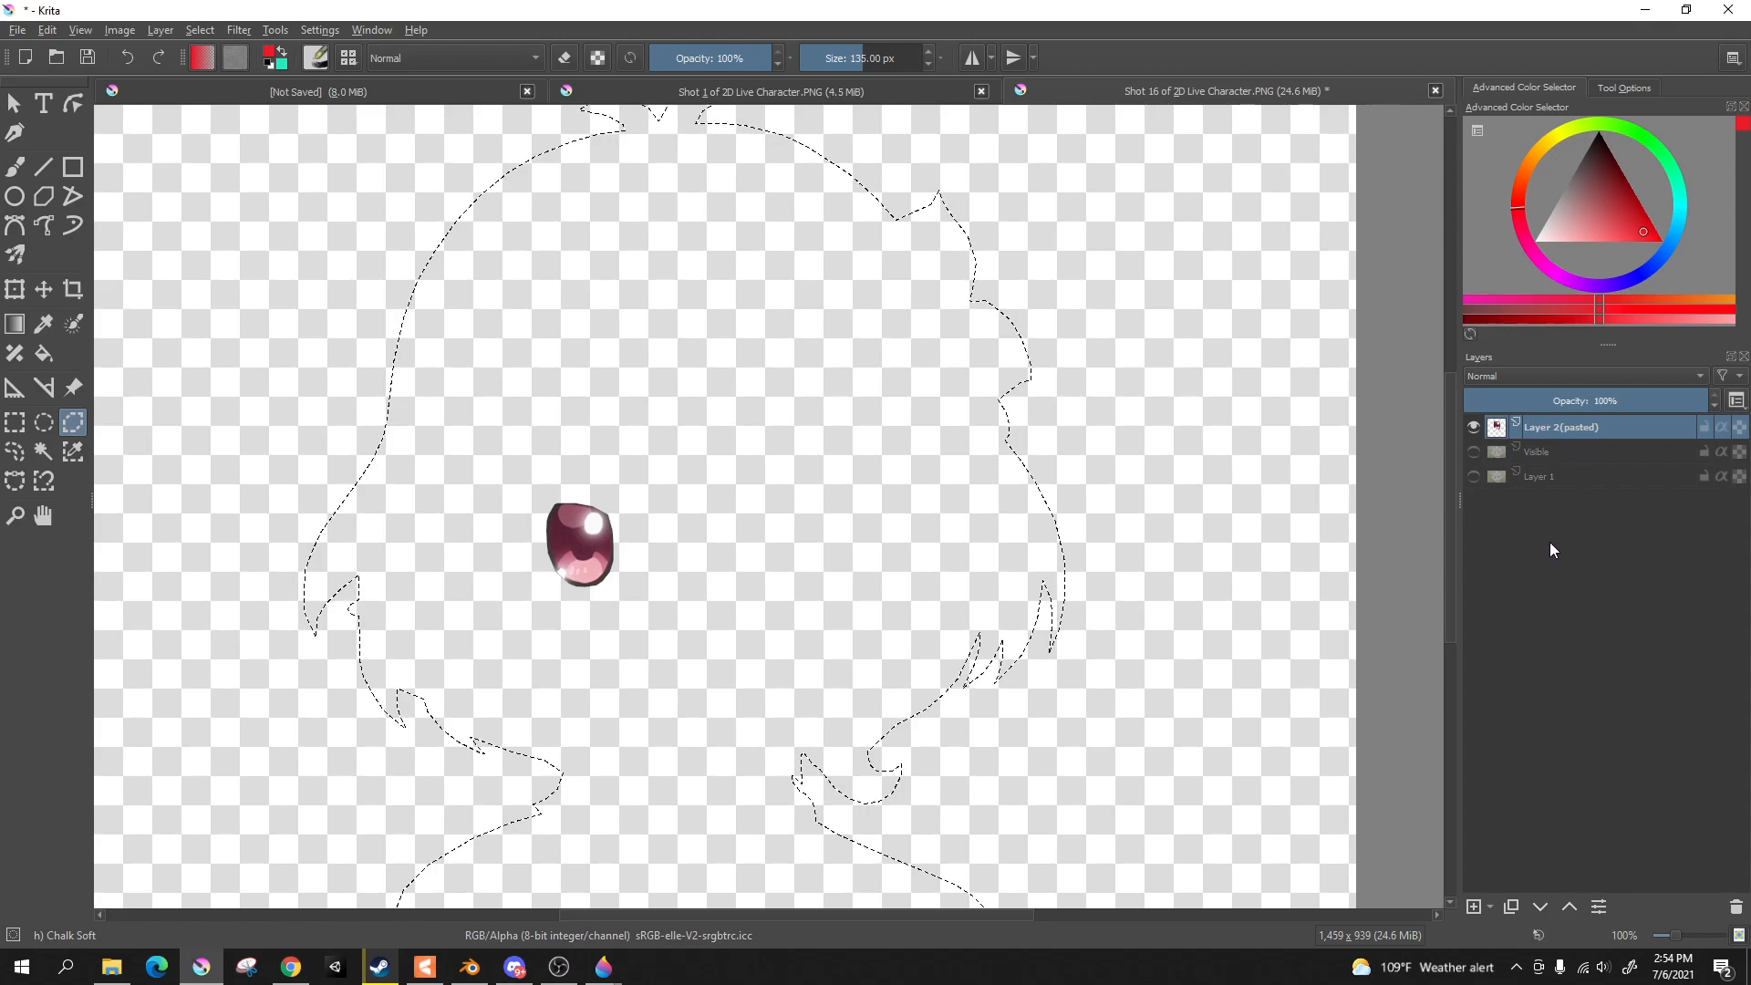
Show the Visible layer and Layer 1, and toggle the individual layers to check what Layer 2(pasted) contributes.
left_click(1474, 452)
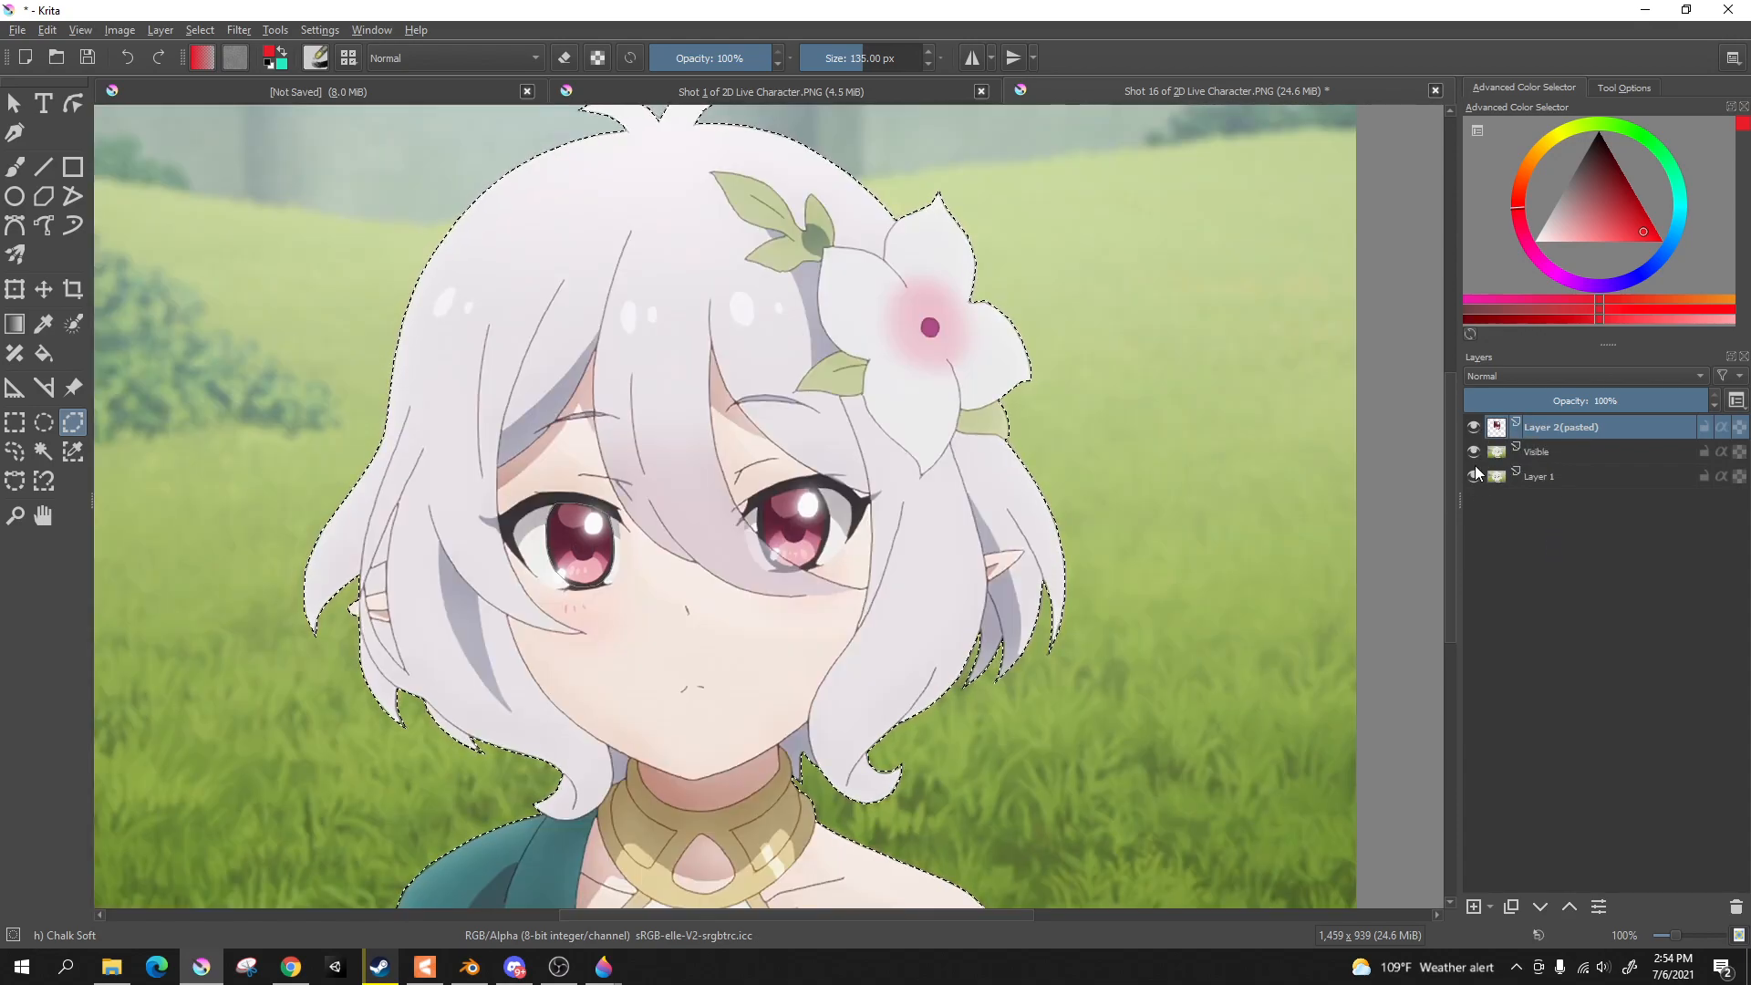
left_click(1474, 427)
left_click(1475, 427)
left_click(1475, 426)
left_click(1475, 427)
left_click(1475, 428)
left_click(1476, 429)
left_click(1475, 452)
left_click(1475, 475)
left_click(1475, 428)
left_click(1475, 429)
left_click(1475, 451)
Invert the character selection and cut the background area of Layer 2(pasted) to a new layer.
scroll(913, 536, "down", 1)
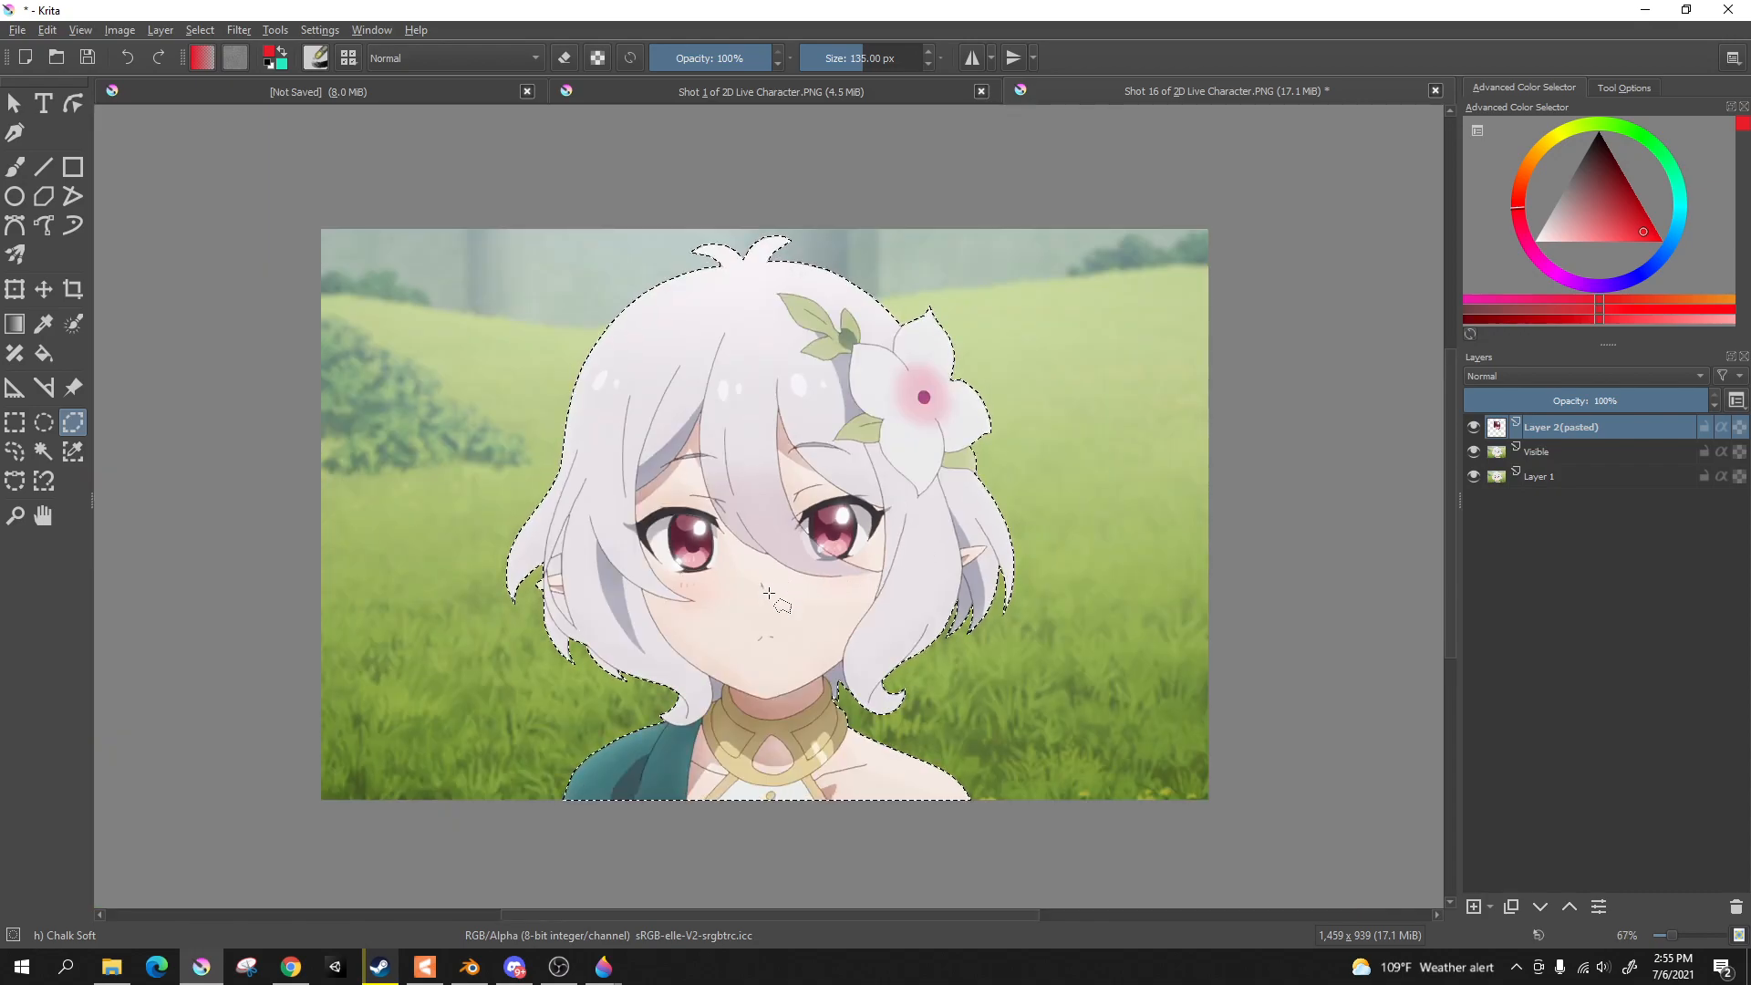
scroll(769, 593, "up", 1)
scroll(769, 592, "down", 1)
left_click_drag(769, 473, 760, 557)
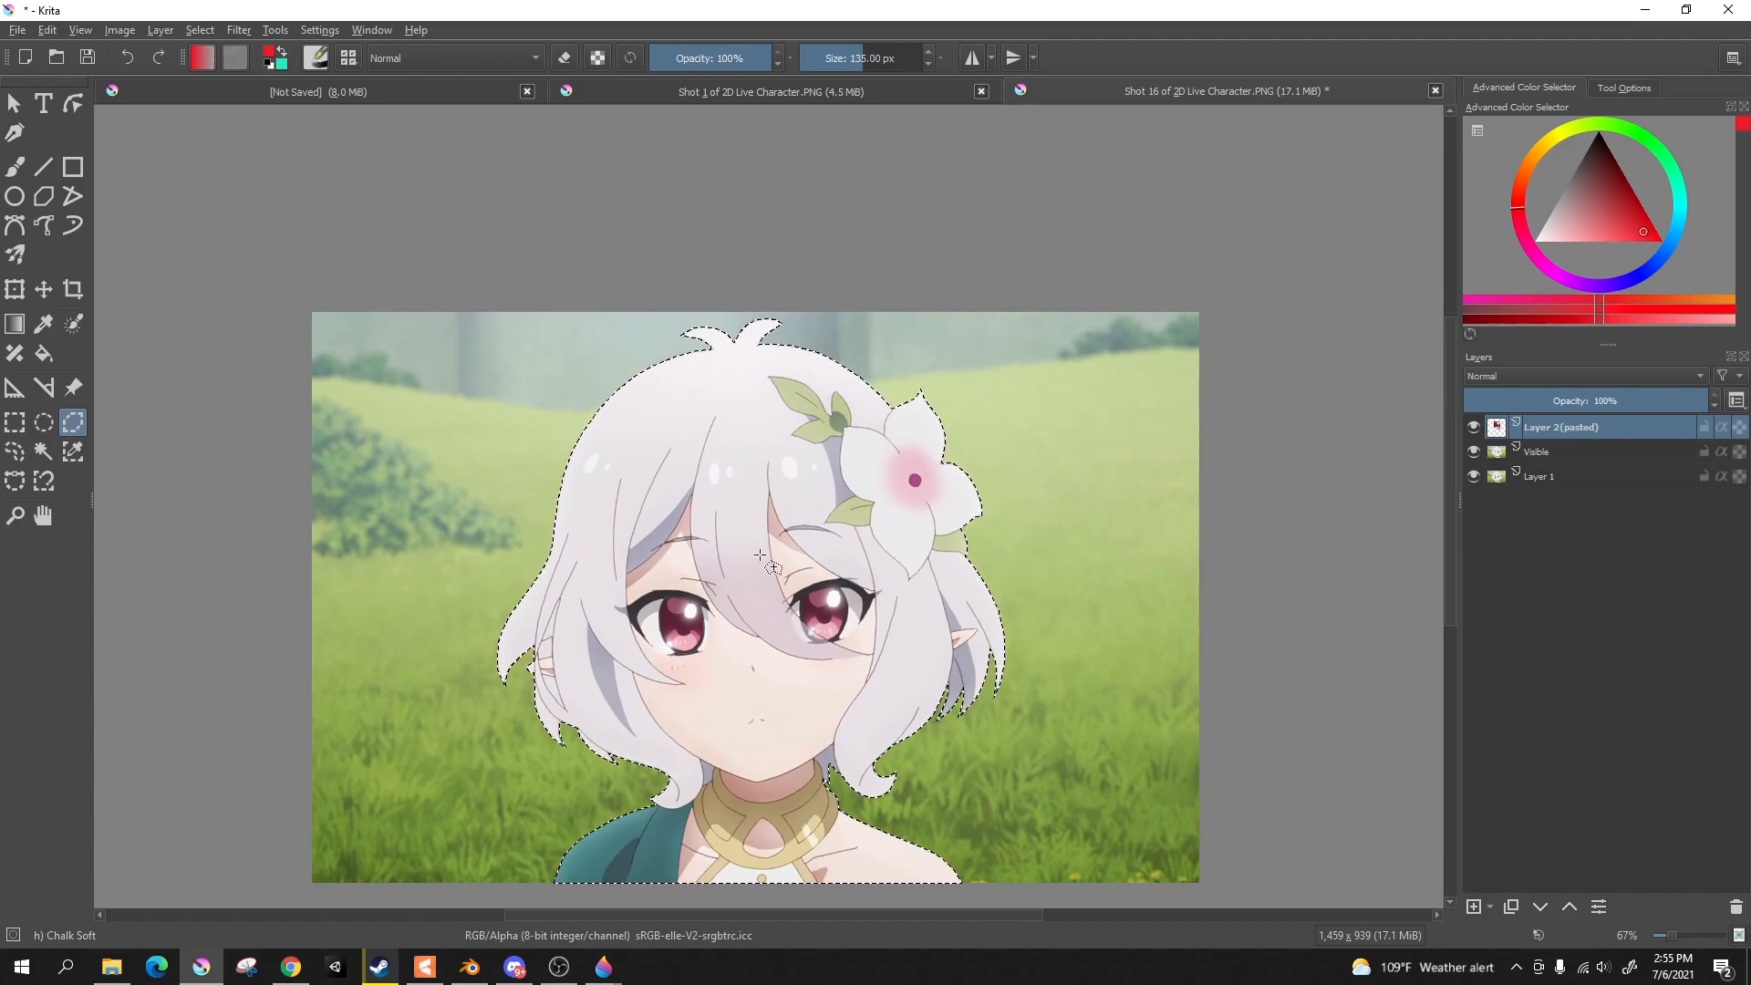
key("ctrl+shift+i")
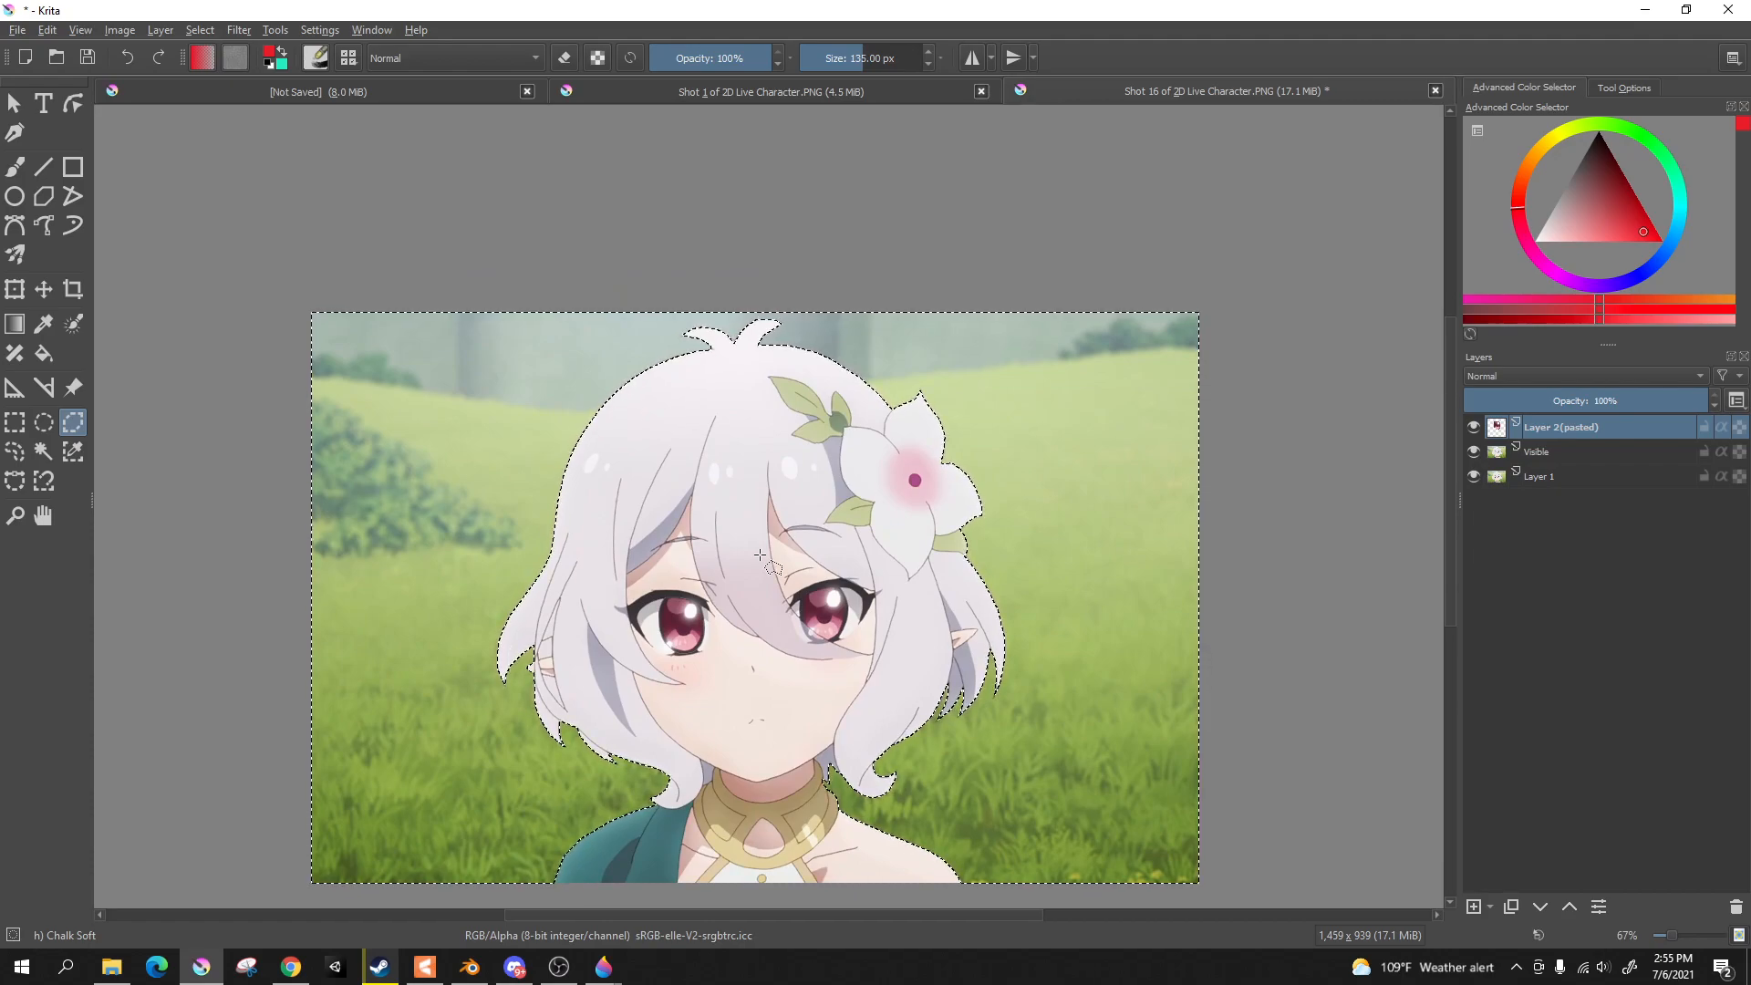
right_click(993, 455)
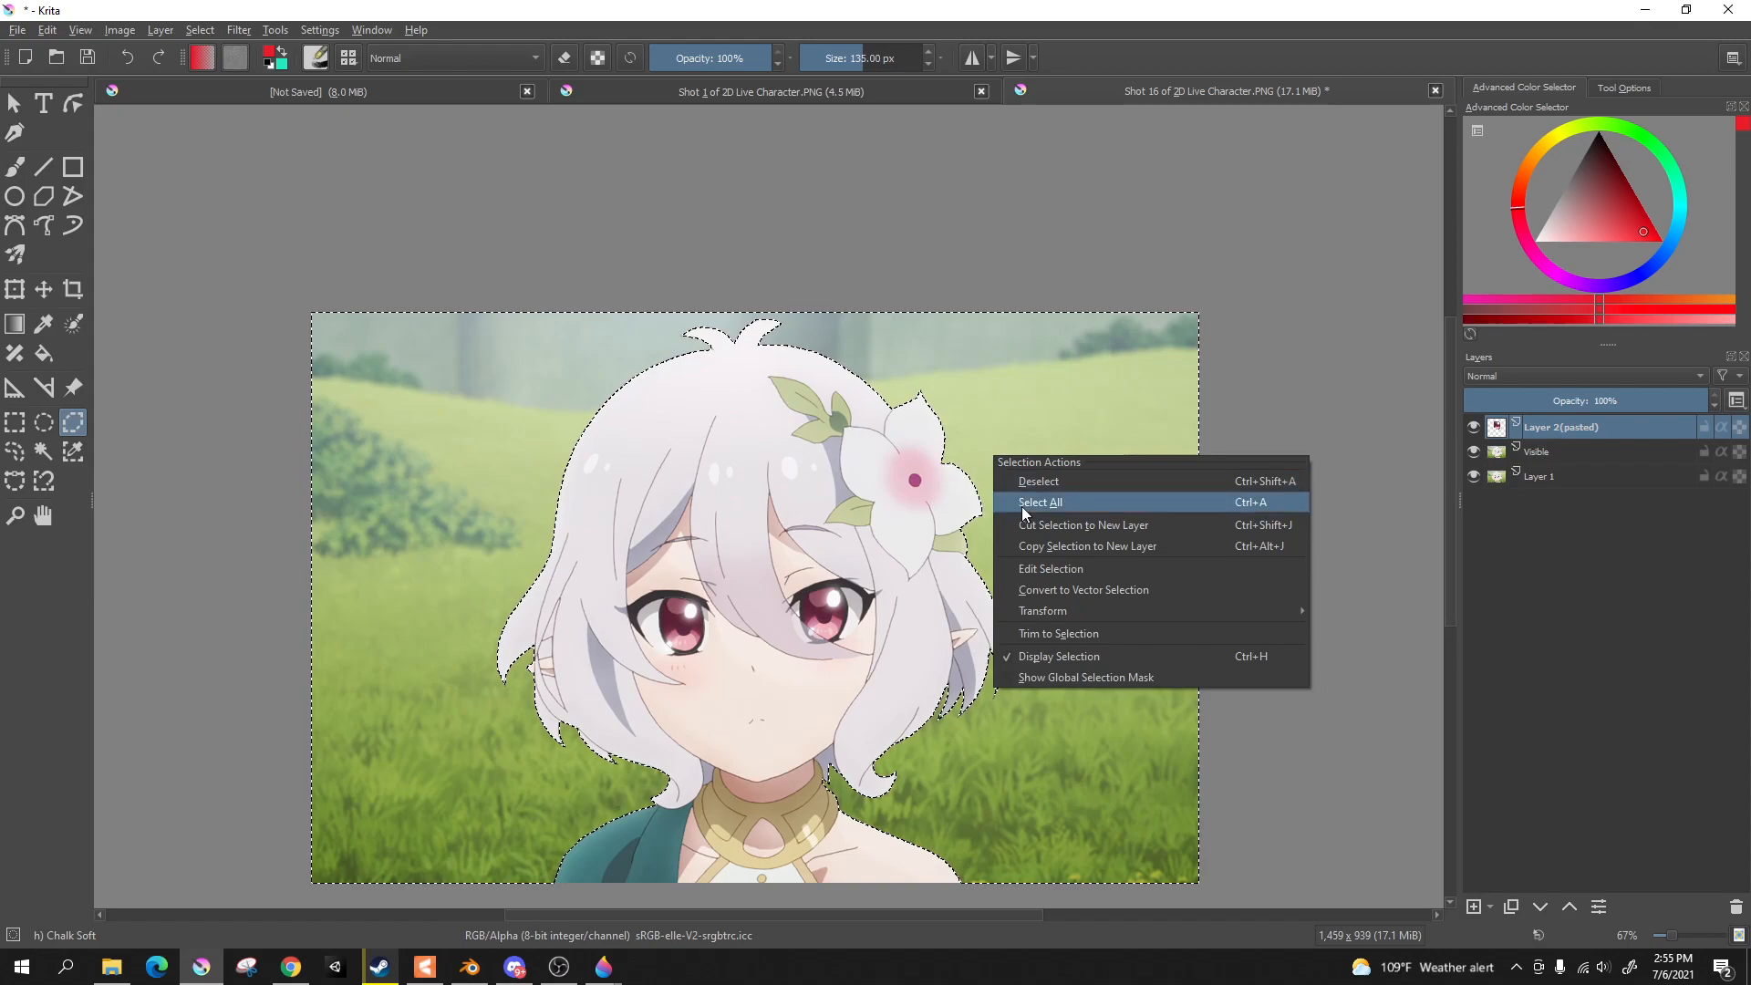
left_click(1091, 525)
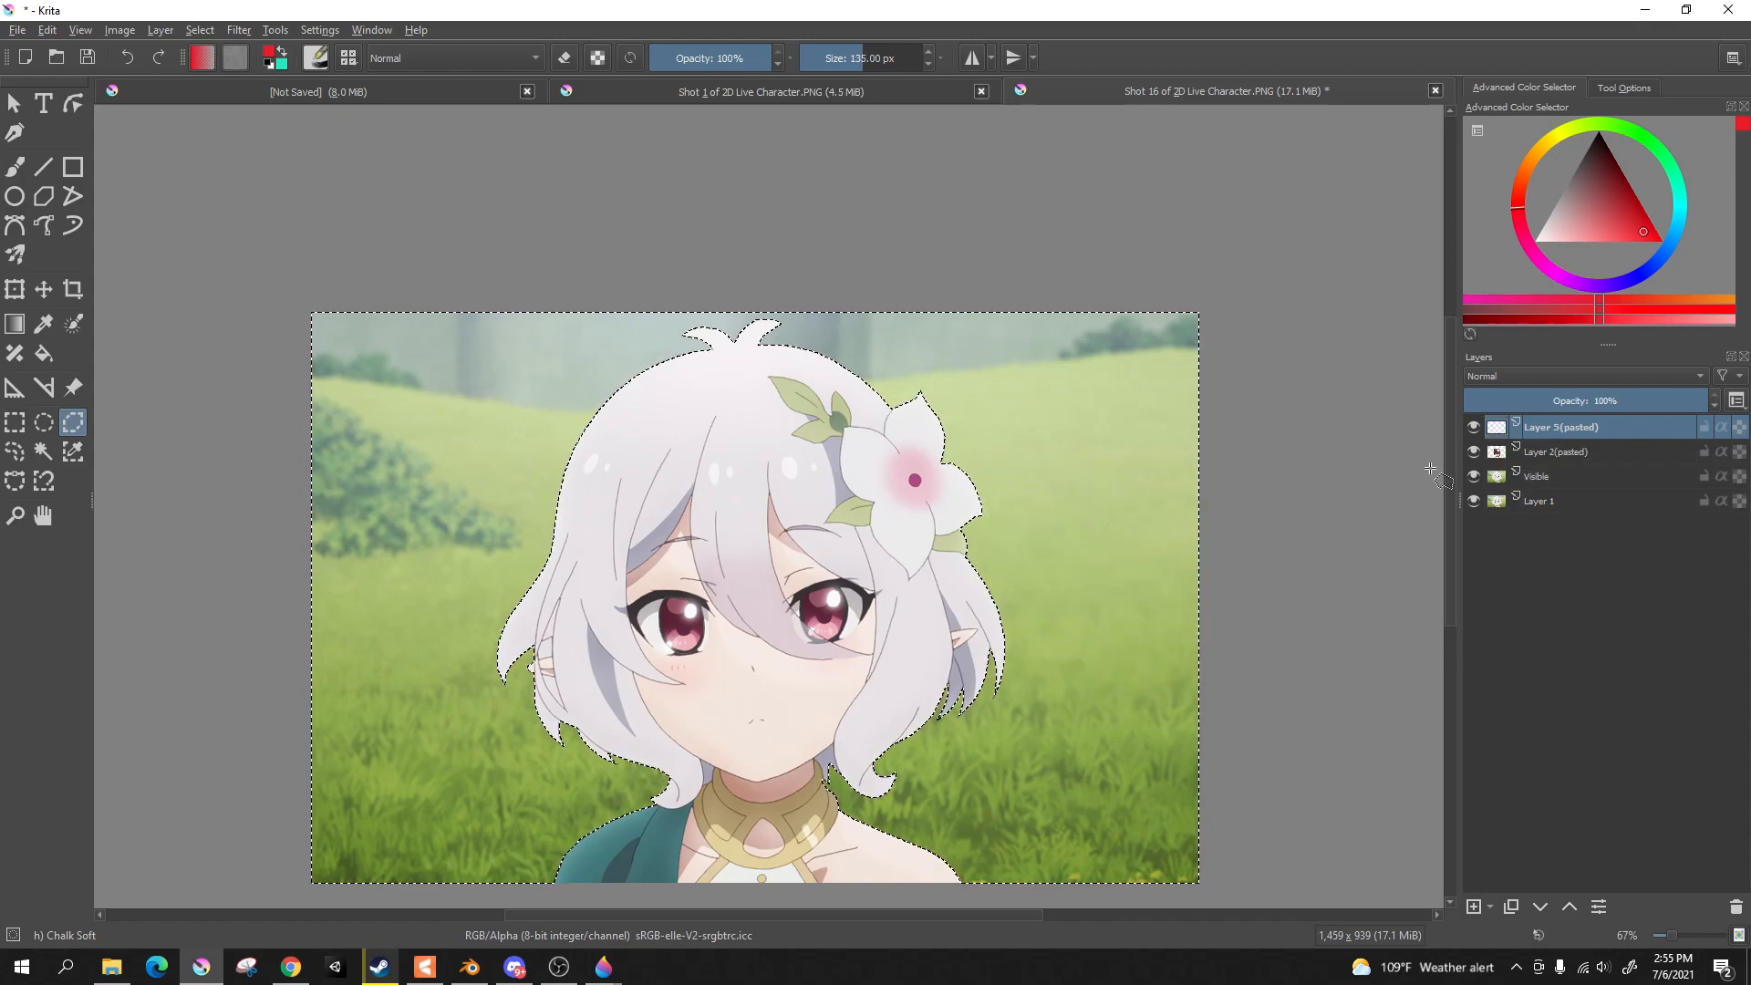
Hide the lower layers, compare the newly cut layer with Layer 2(pasted), and show all layers again.
left_click(1474, 452)
left_click_drag(1474, 476, 1475, 504)
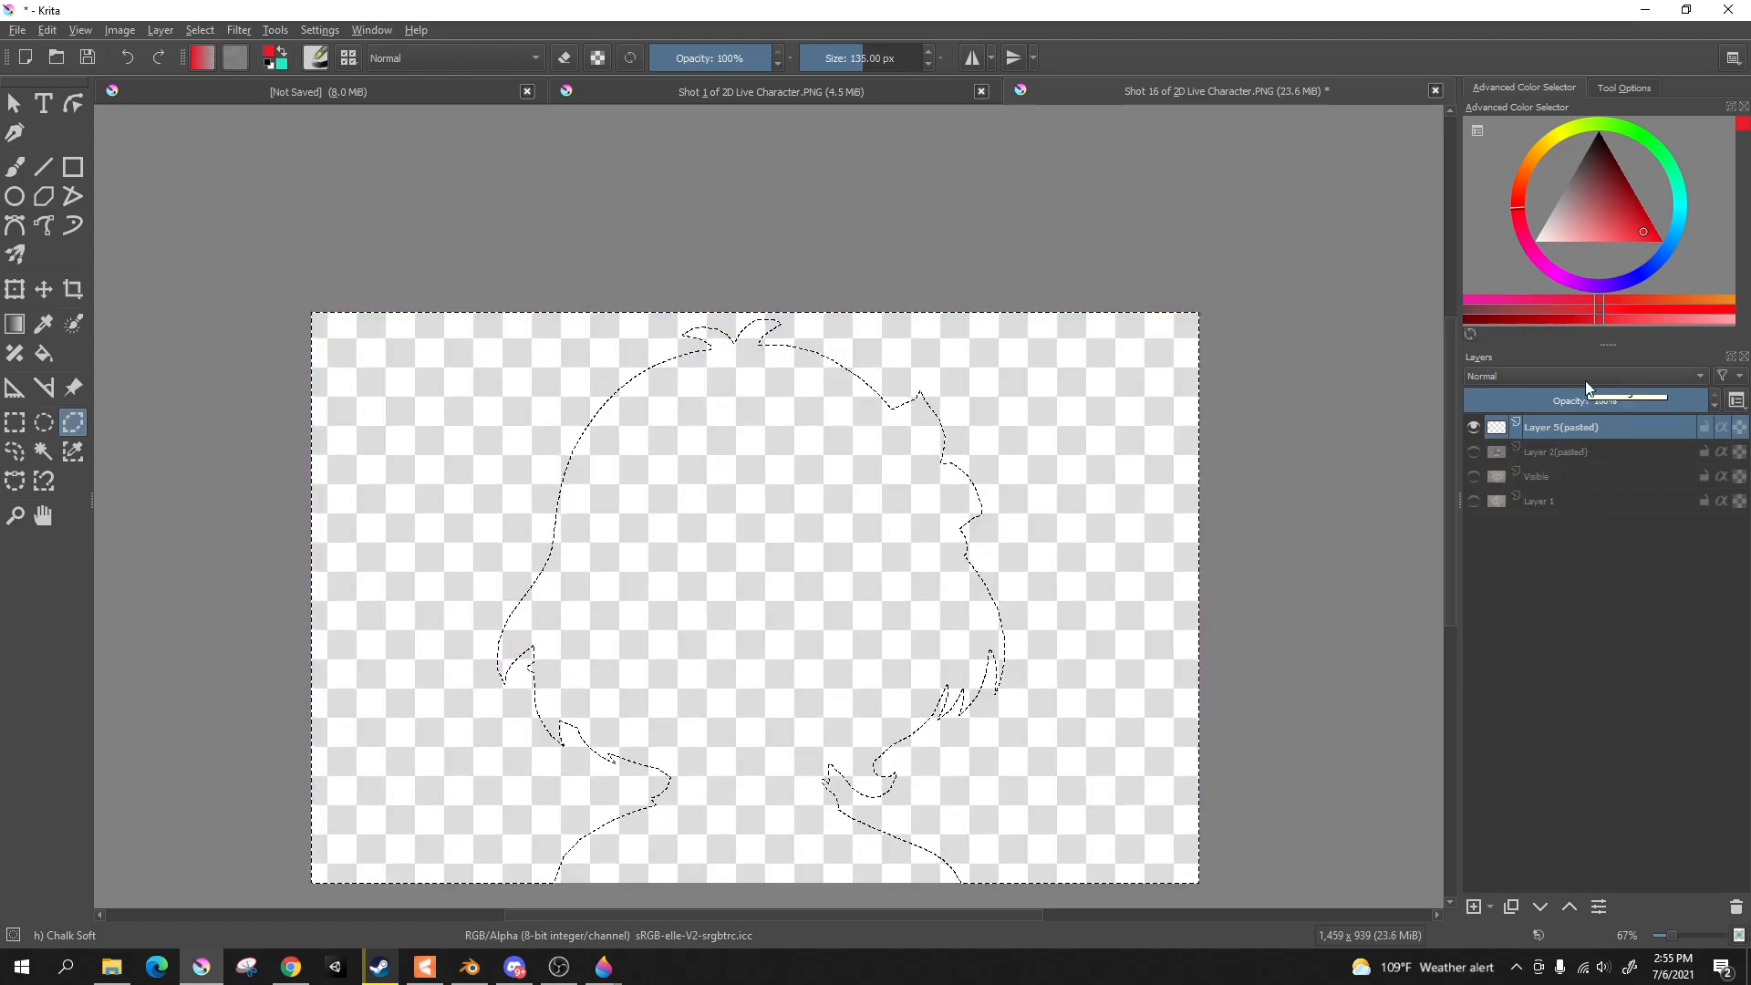
left_click(1472, 427)
left_click(1474, 451)
left_click(1474, 427)
left_click(1474, 451)
left_click(1474, 427)
left_click(1474, 427)
left_click(1474, 452)
left_click(1474, 476)
left_click(1474, 501)
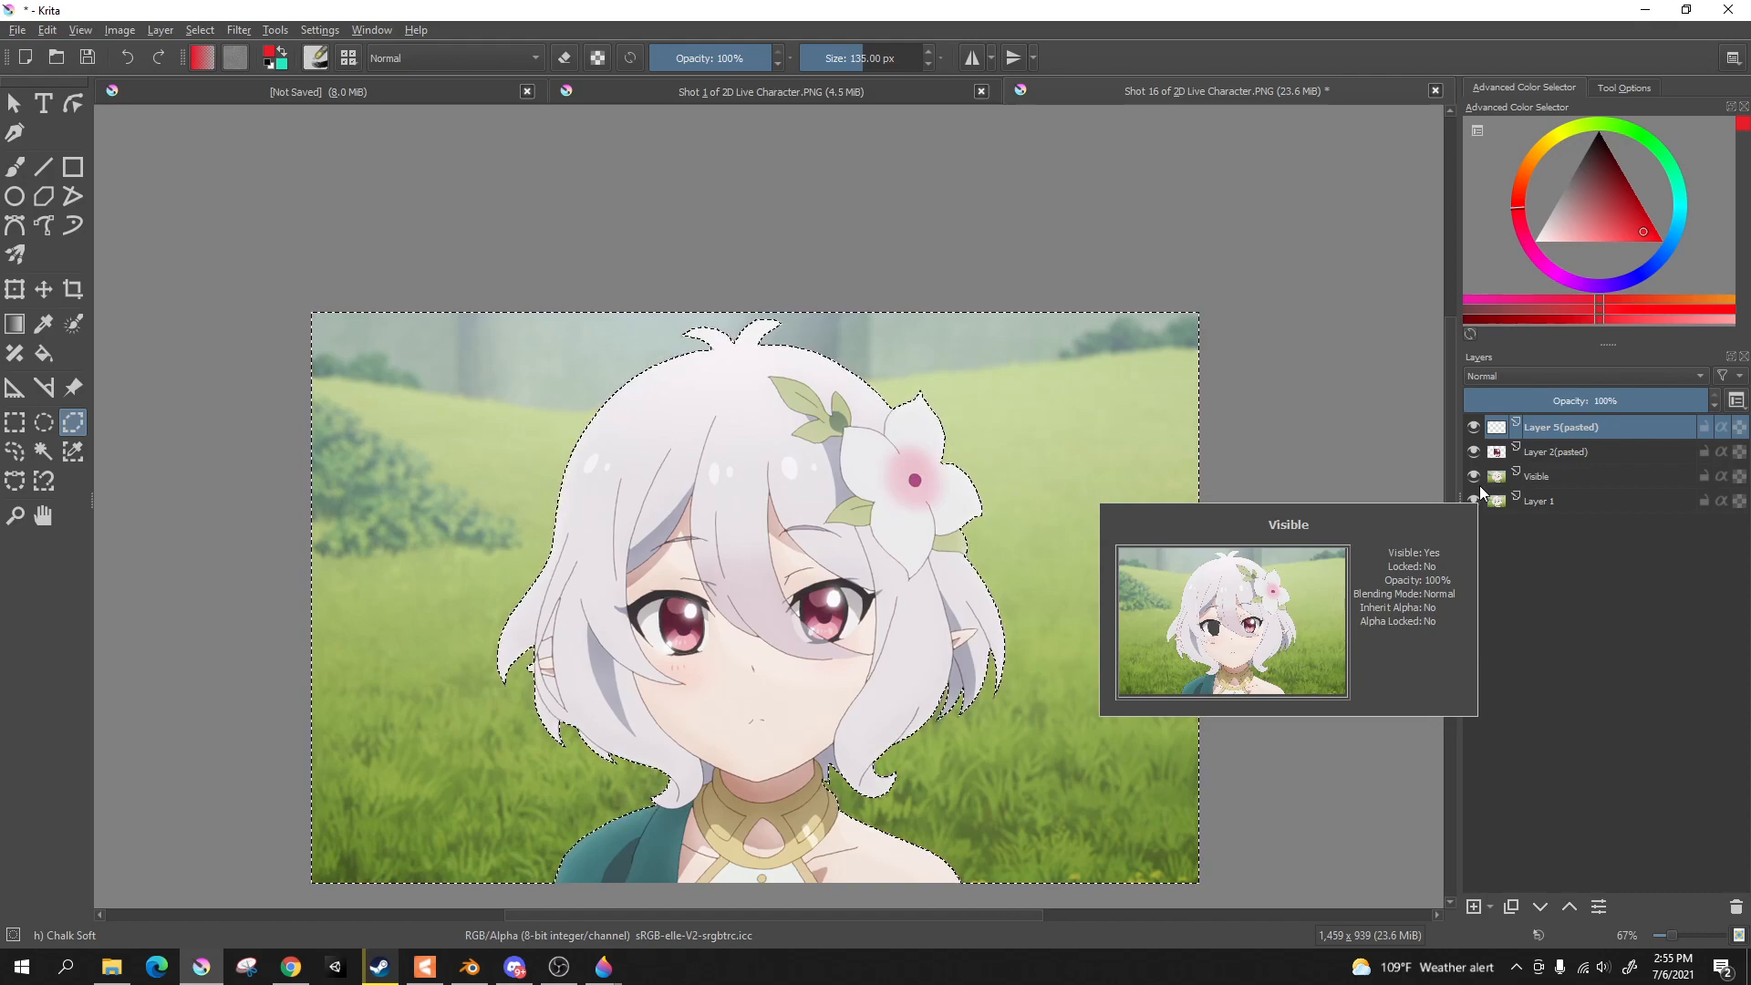
Invert the selection back to the character and cut it from Layer 5(pasted) to a new layer.
right_click(1066, 472)
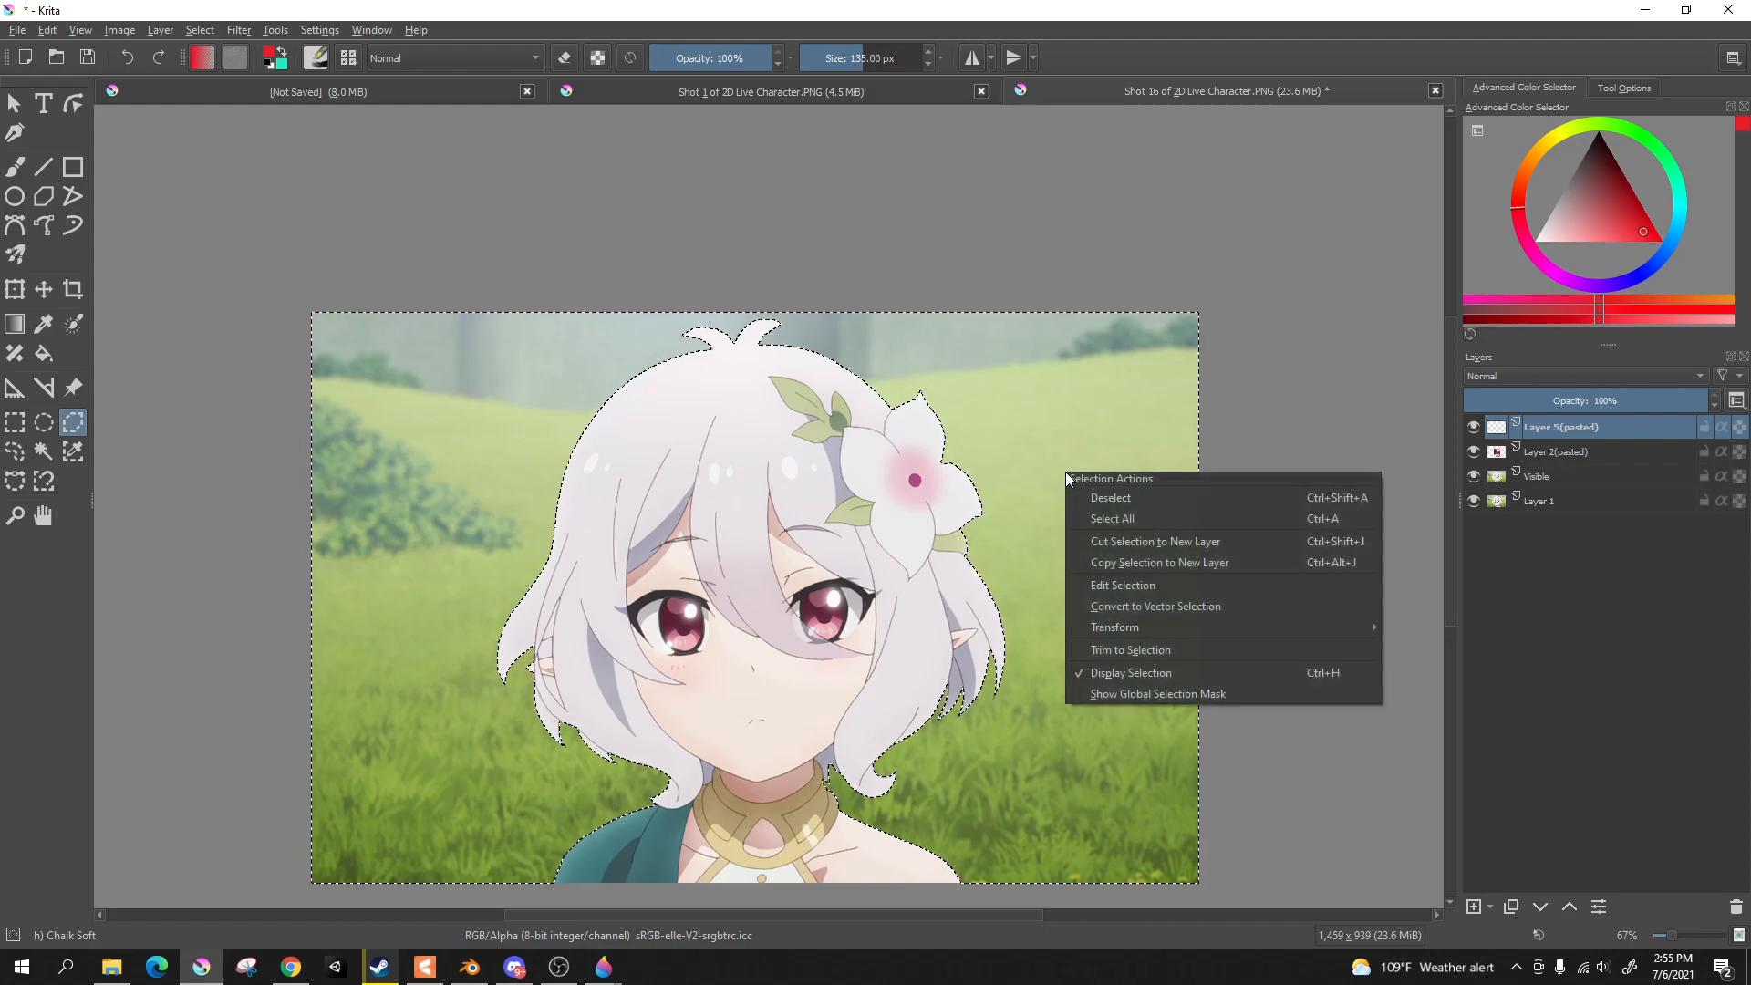
left_click(1052, 468)
key("ctrl+shift+i")
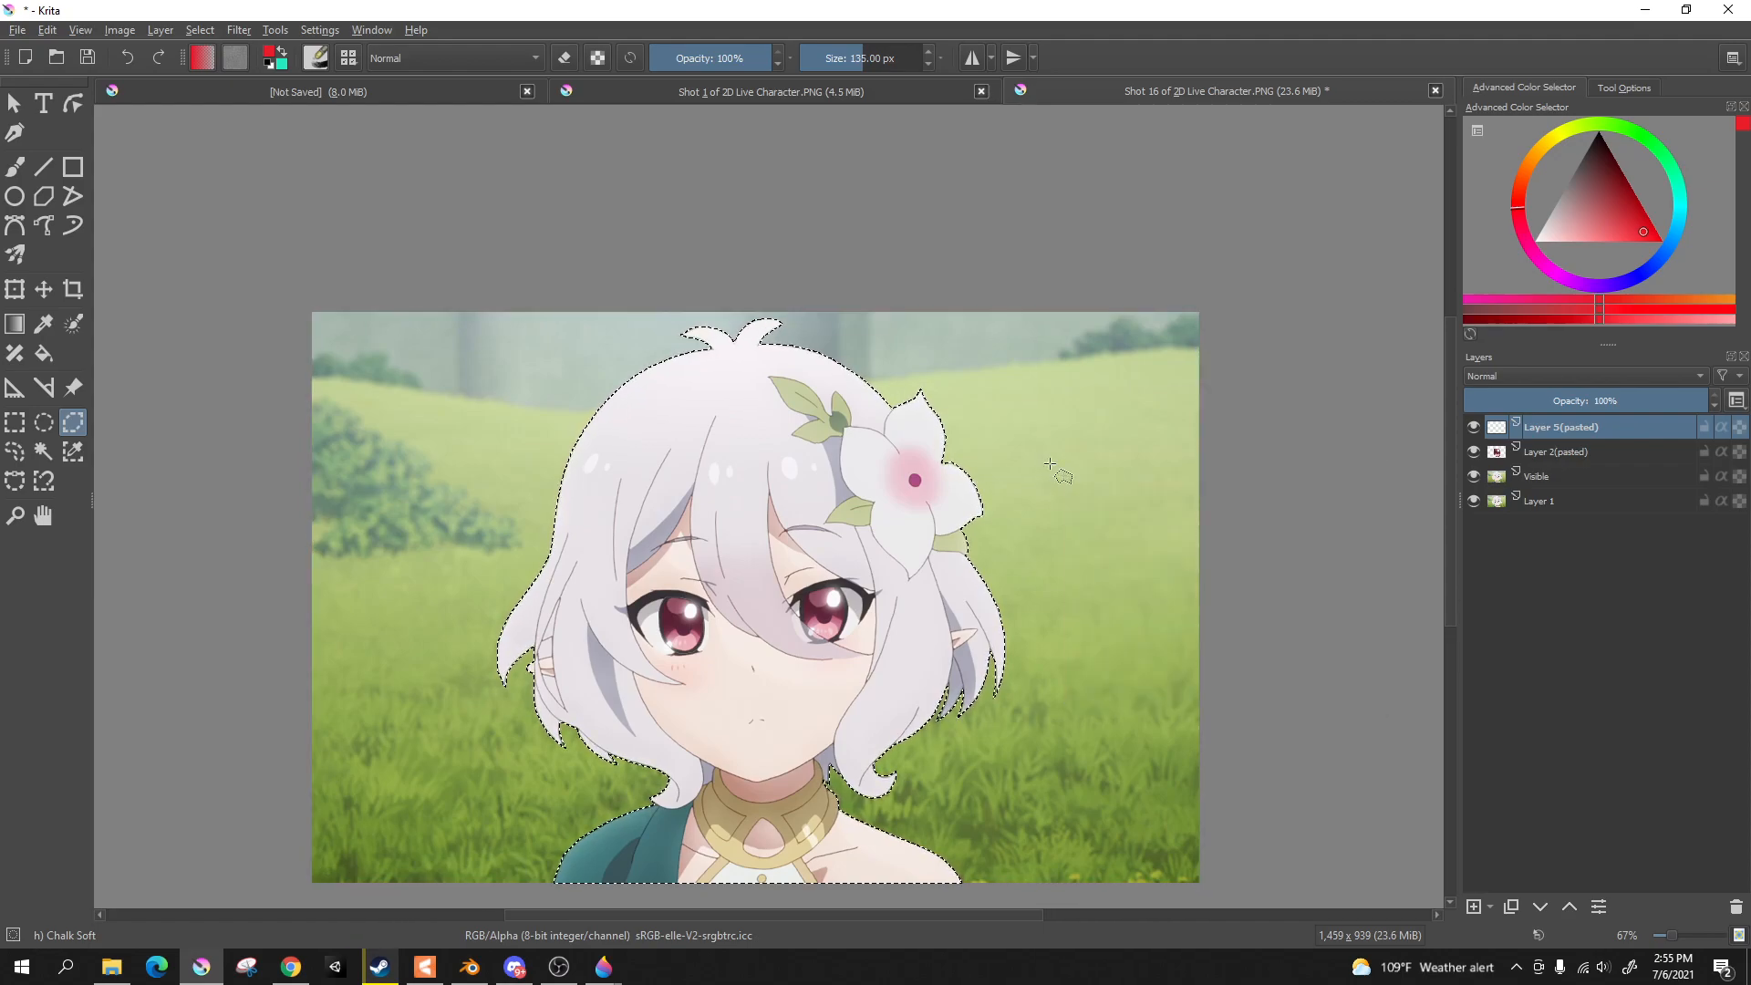
right_click(762, 444)
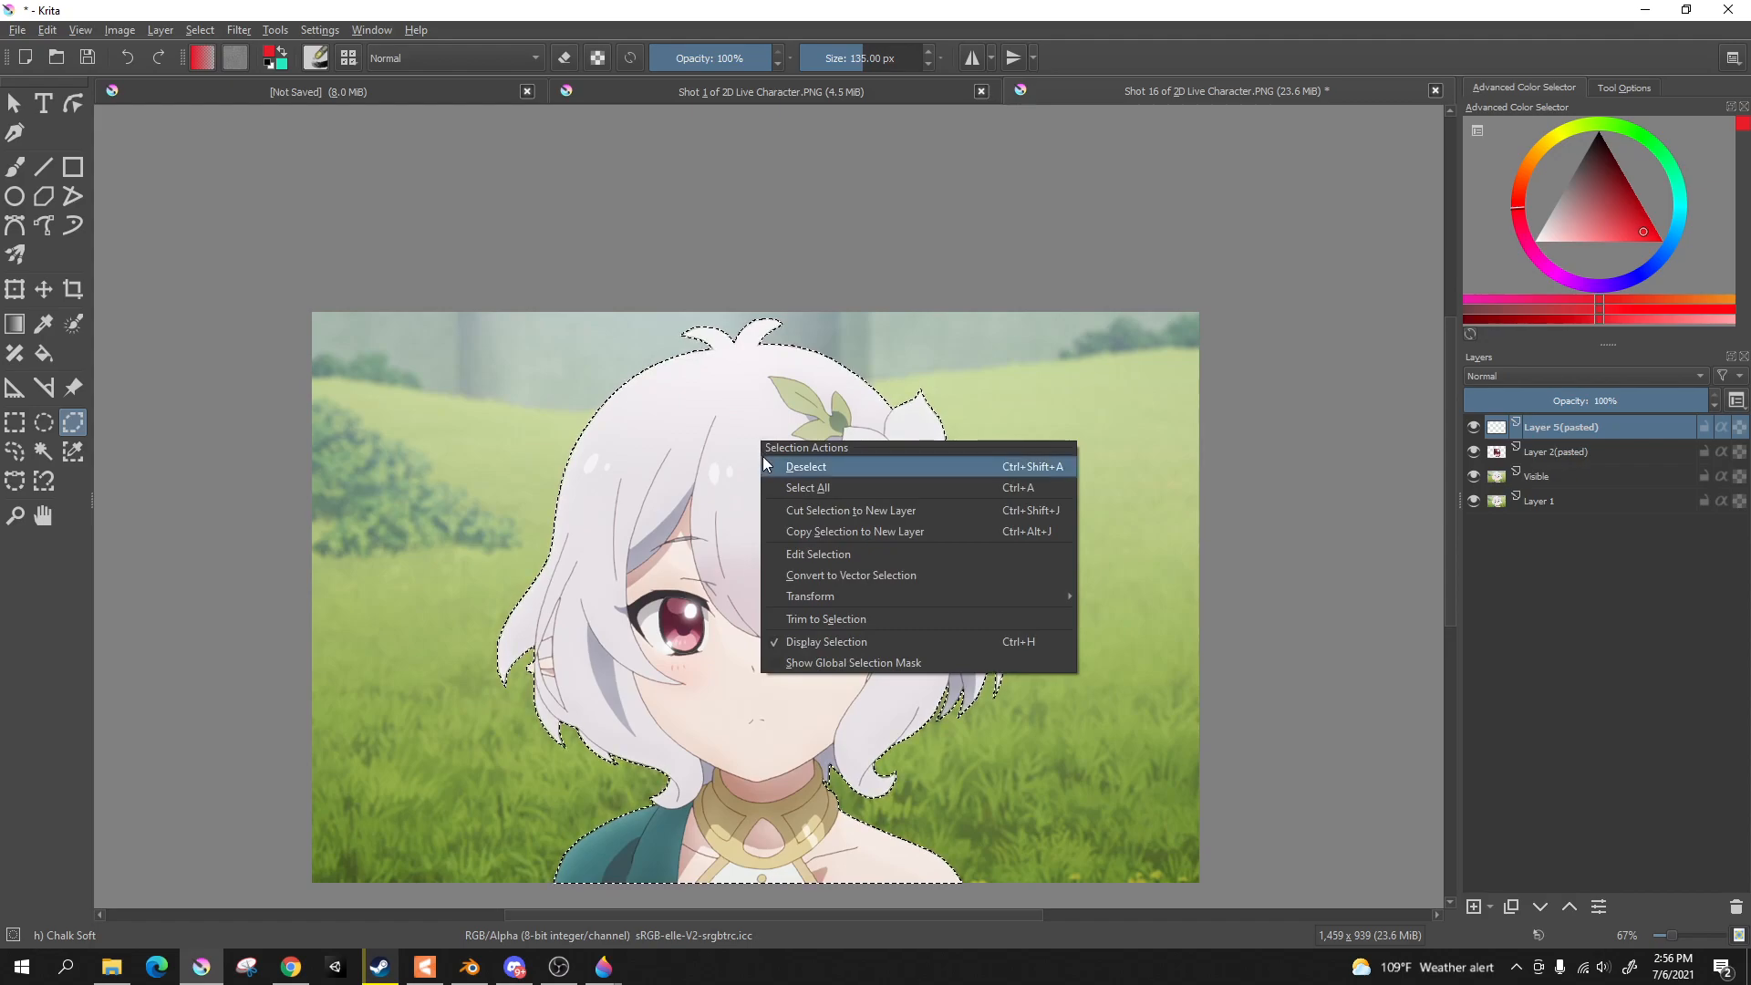
left_click(831, 518)
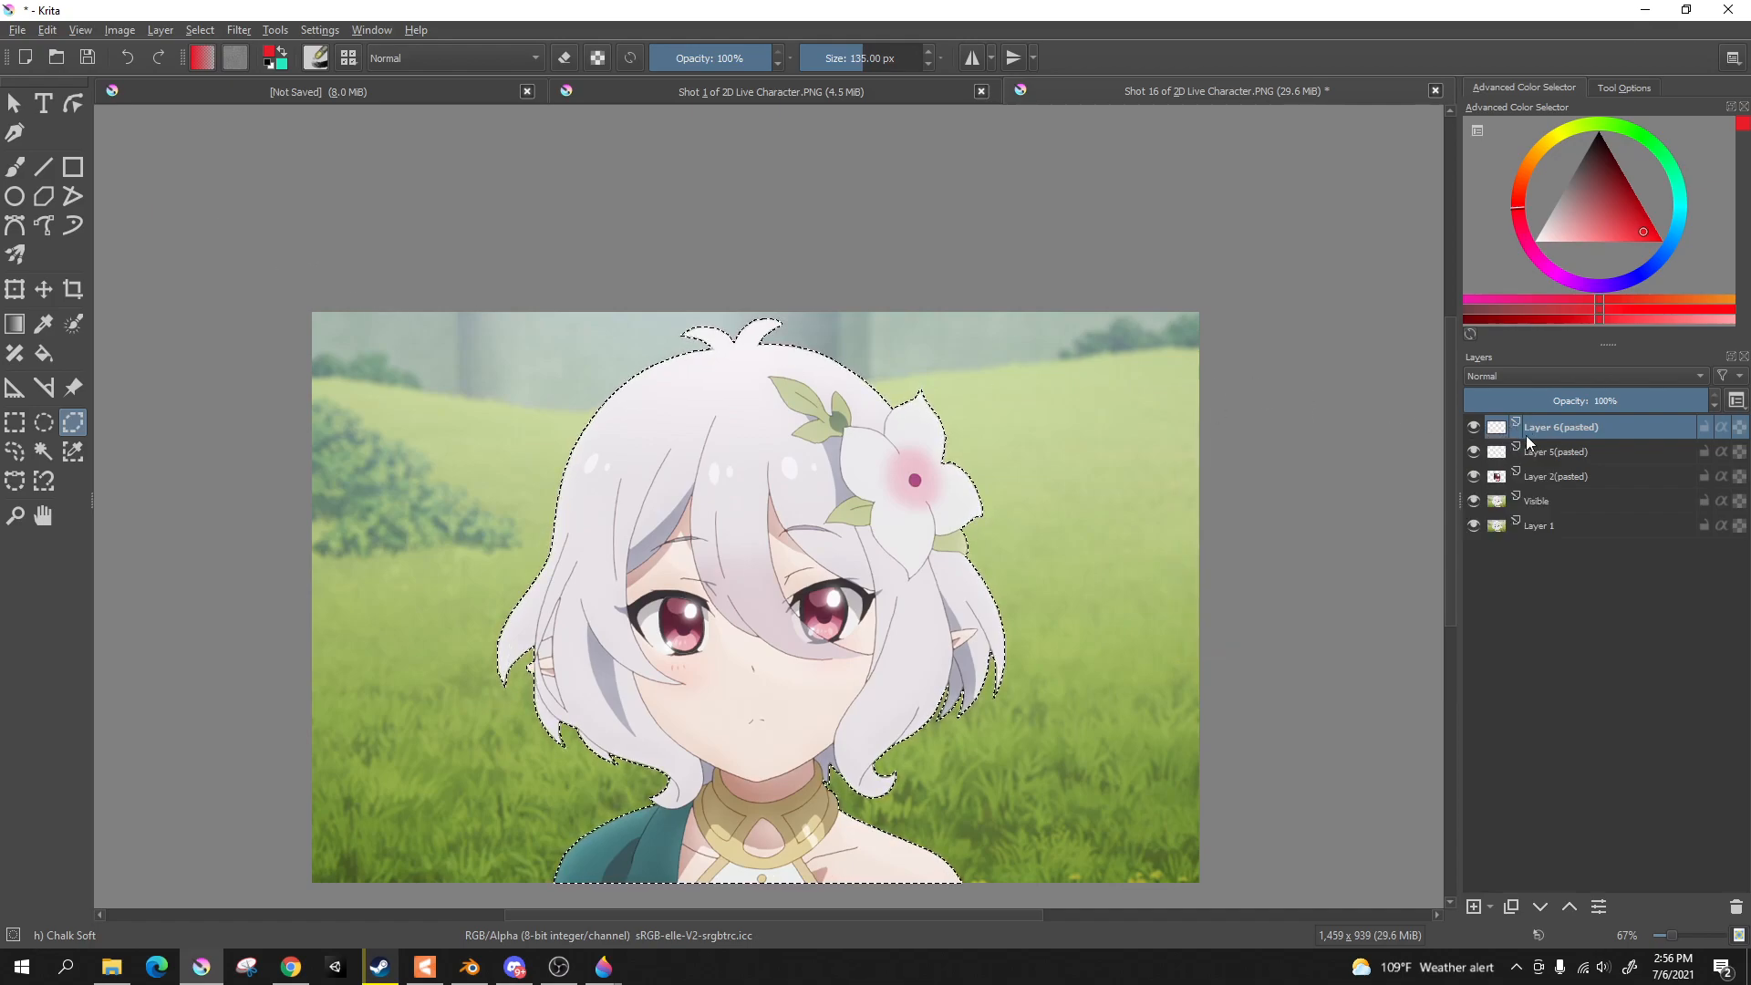
Remove Layer 6(pasted) and Layer 5(pasted) from the layer stack.
right_click(1558, 429)
left_click(1527, 573)
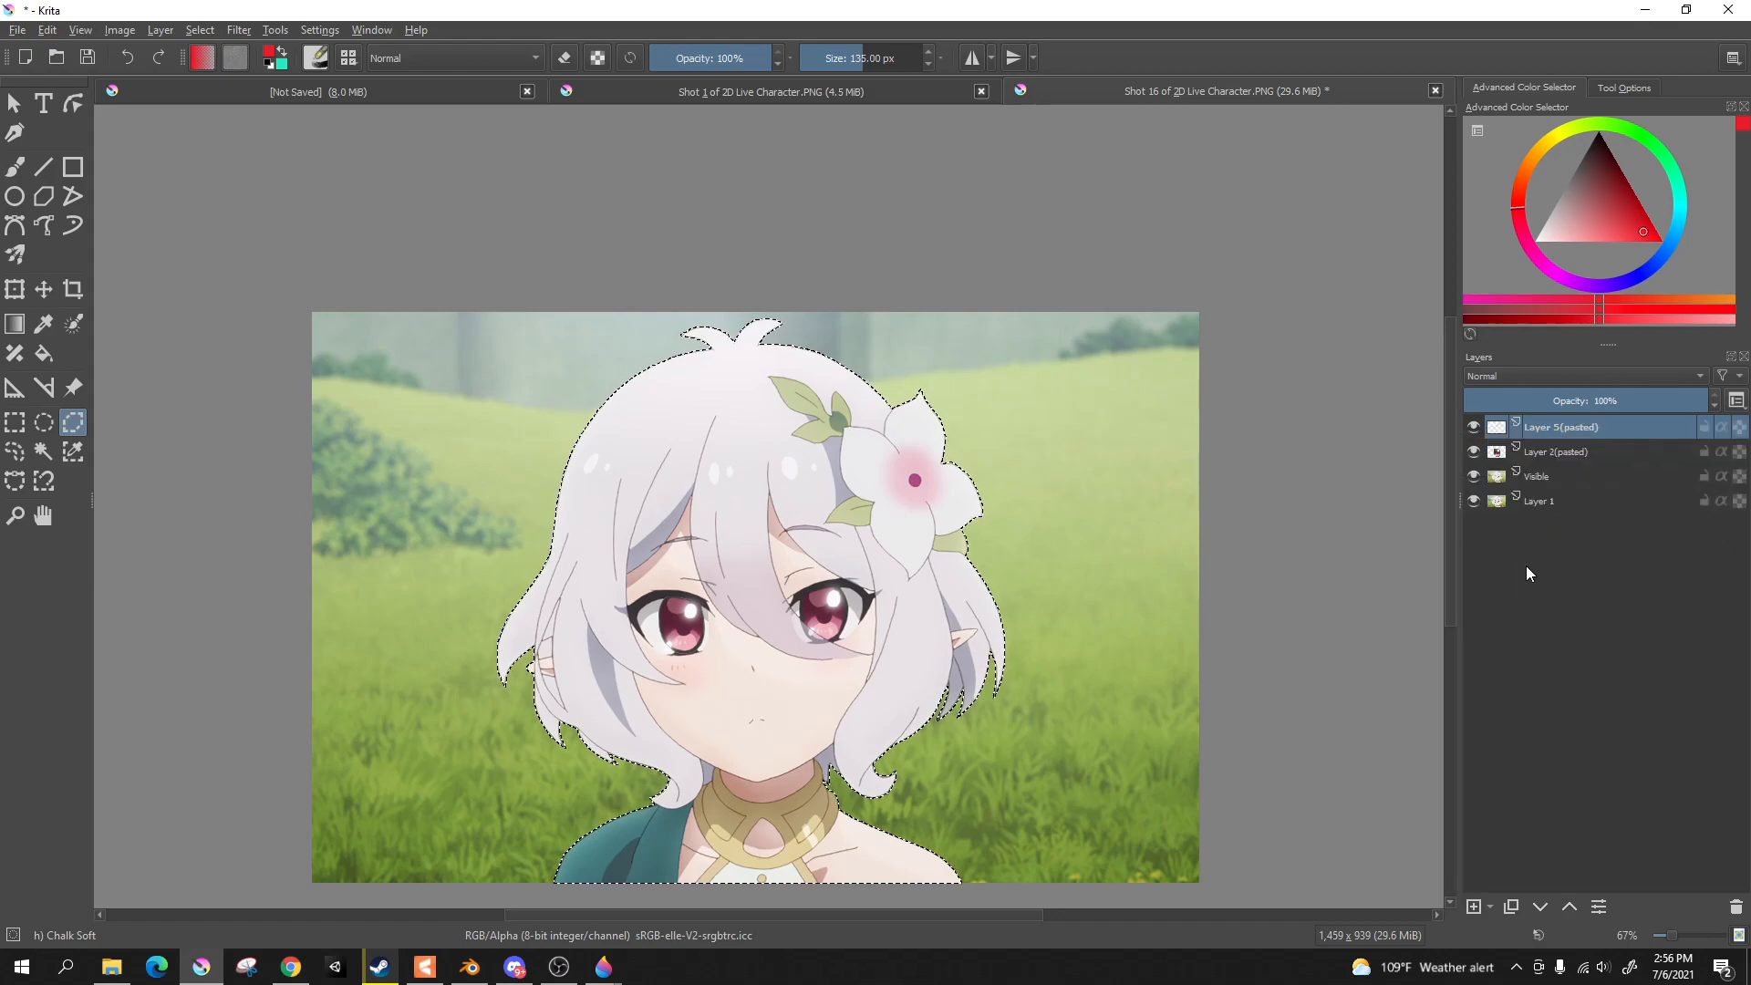
right_click(1553, 441)
left_click(1531, 571)
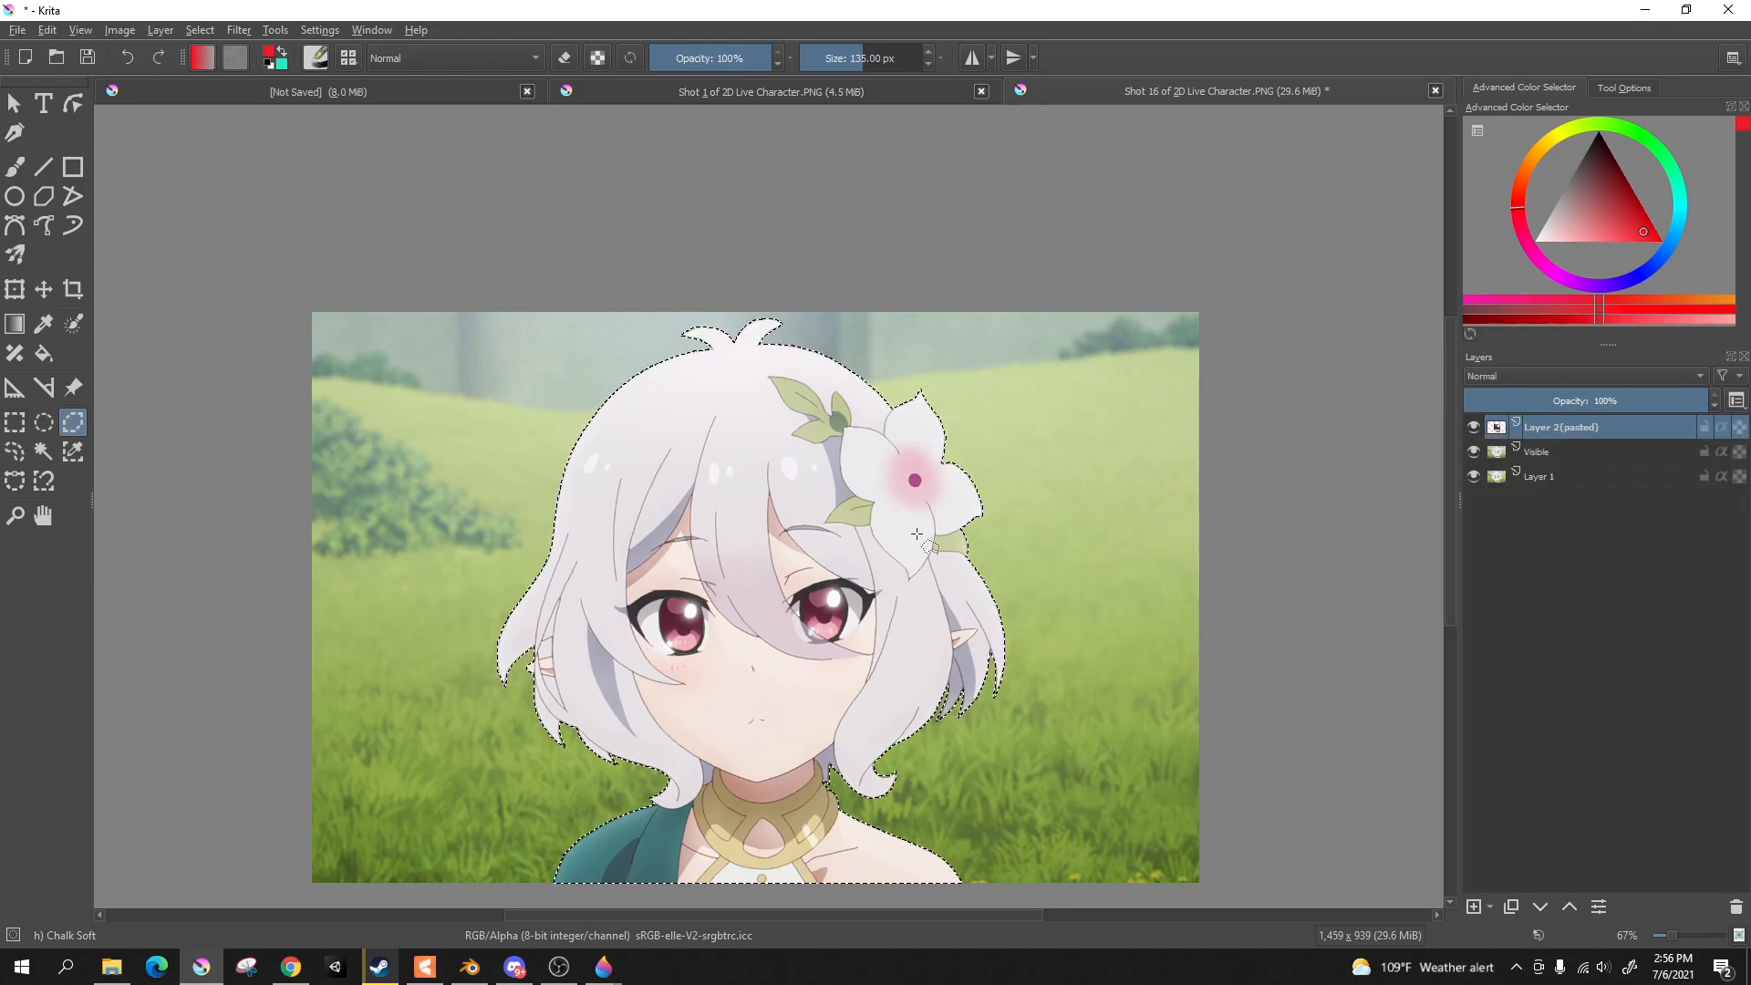
Cut the character selection of Layer 2(pasted) to a new layer, and make Layer 2(pasted) active again.
right_click(681, 491)
left_click(766, 560)
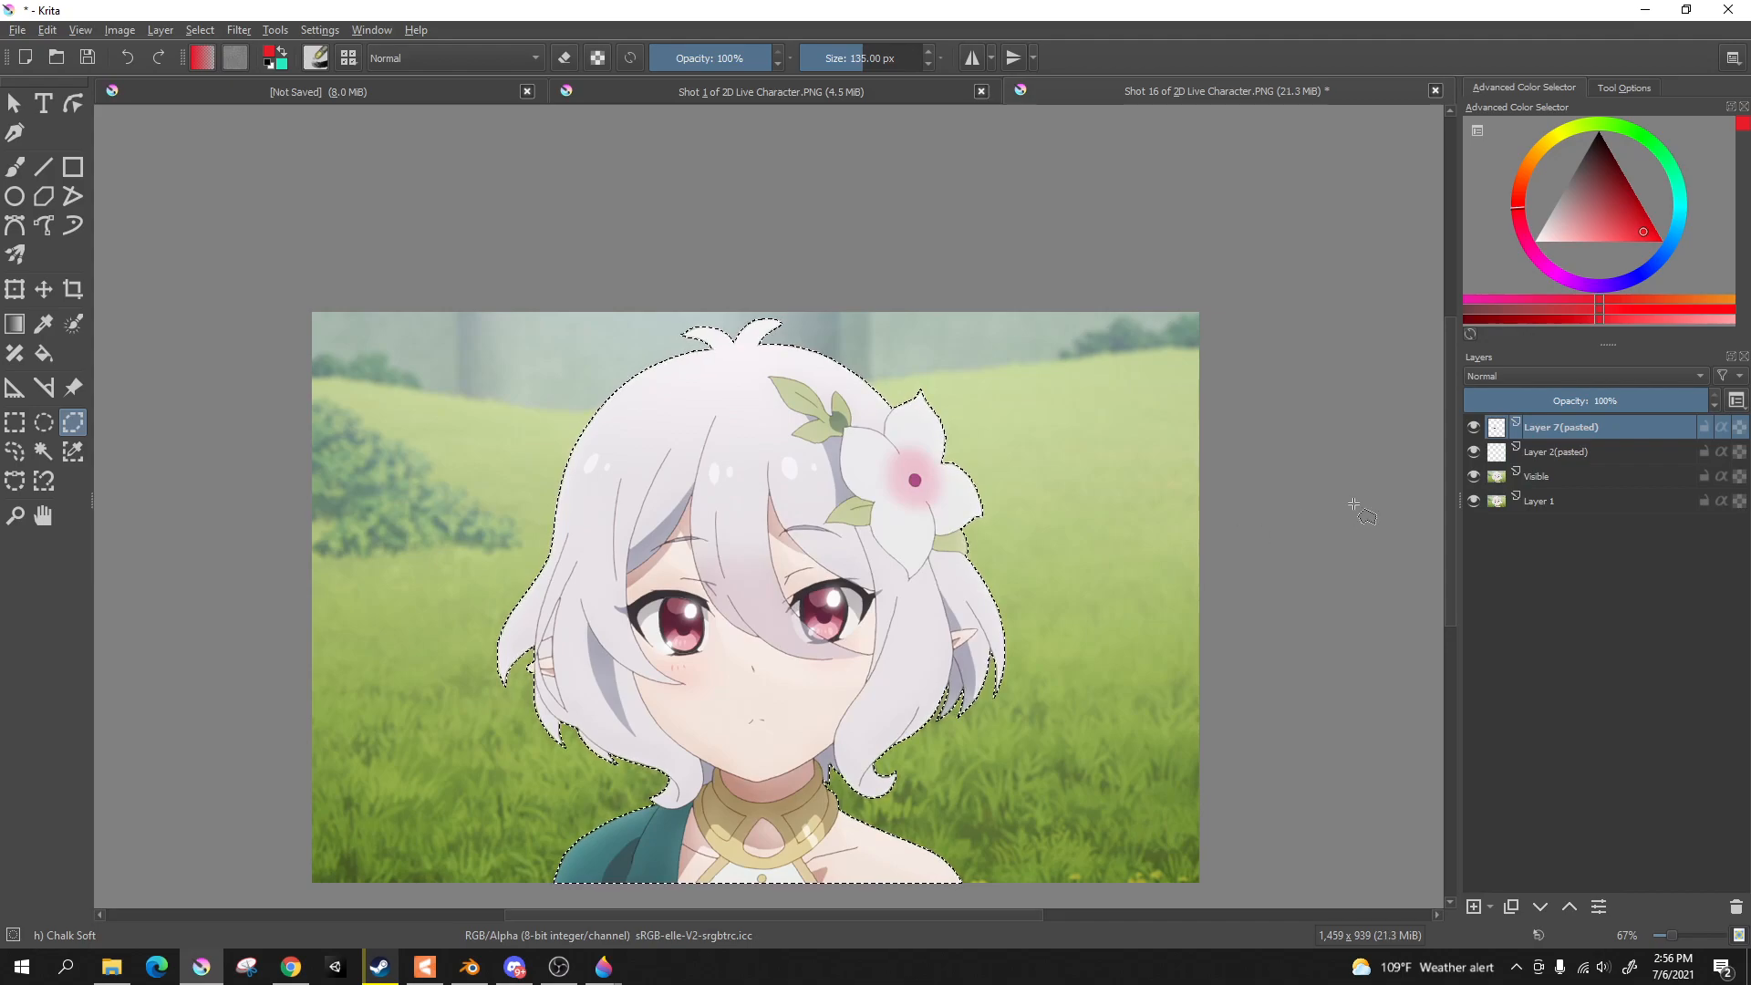
left_click(1536, 454)
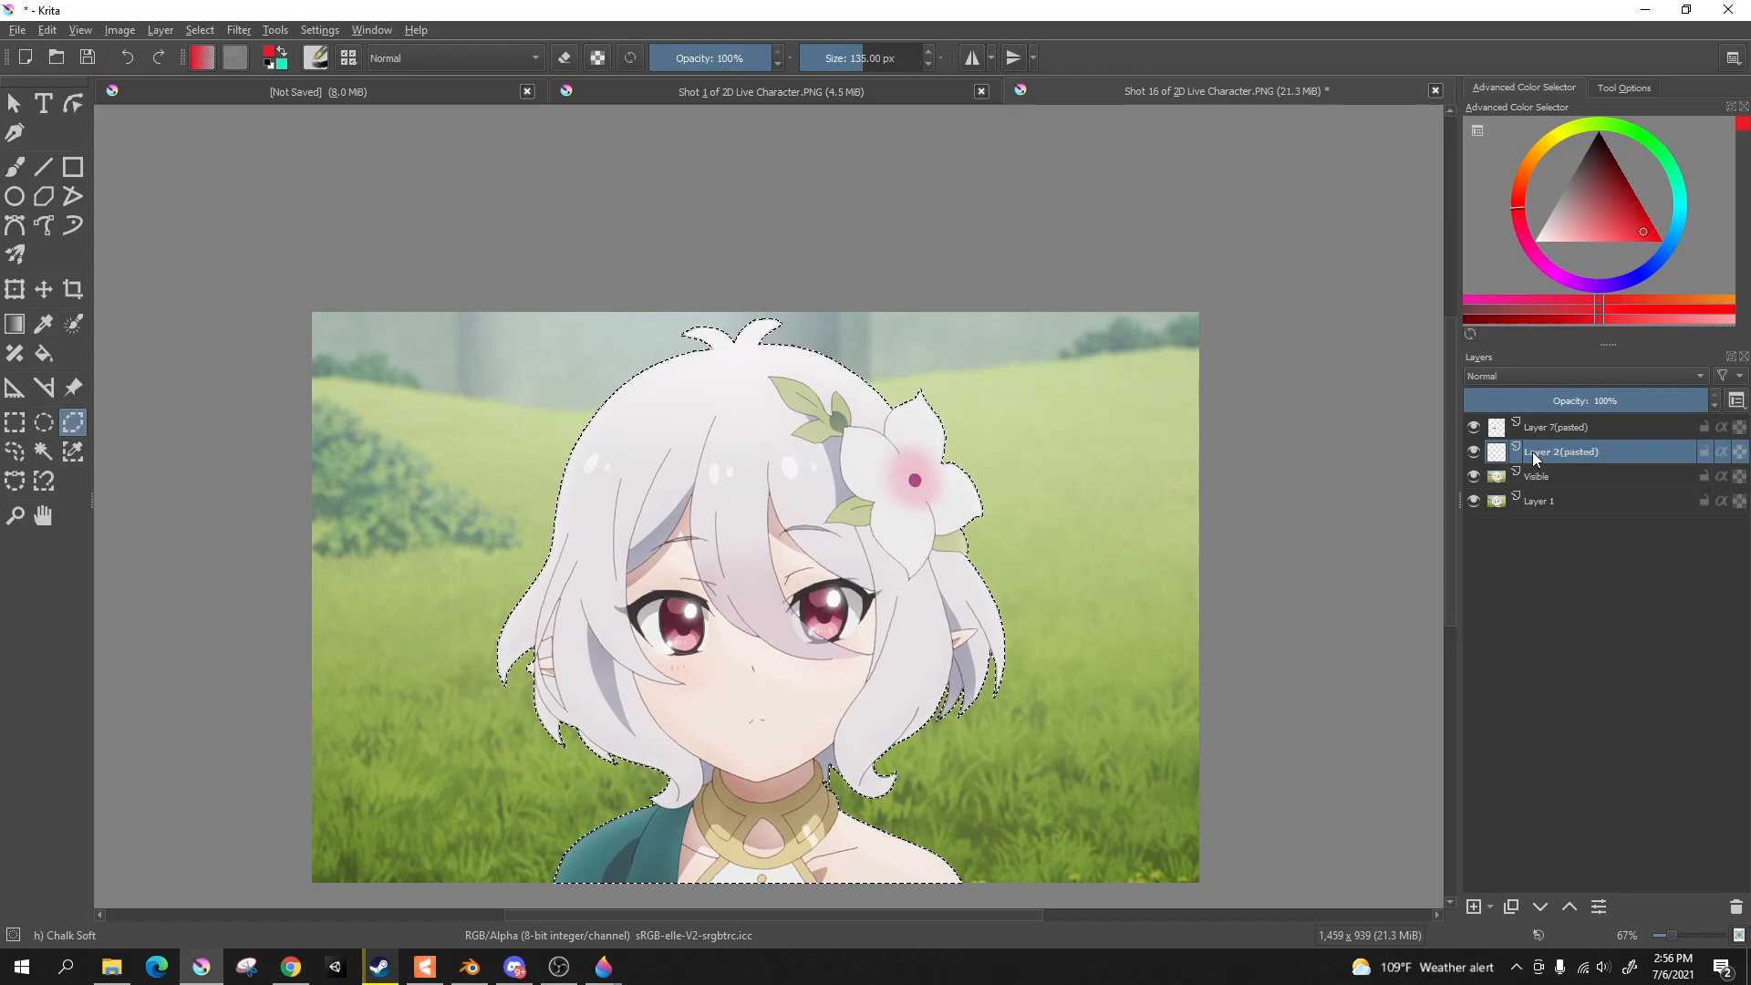
Hide the Visible layer and Layer 1, compare Layer 7(pasted) with Layer 2(pasted), and show all layers again.
left_click(1474, 476)
left_click(1474, 502)
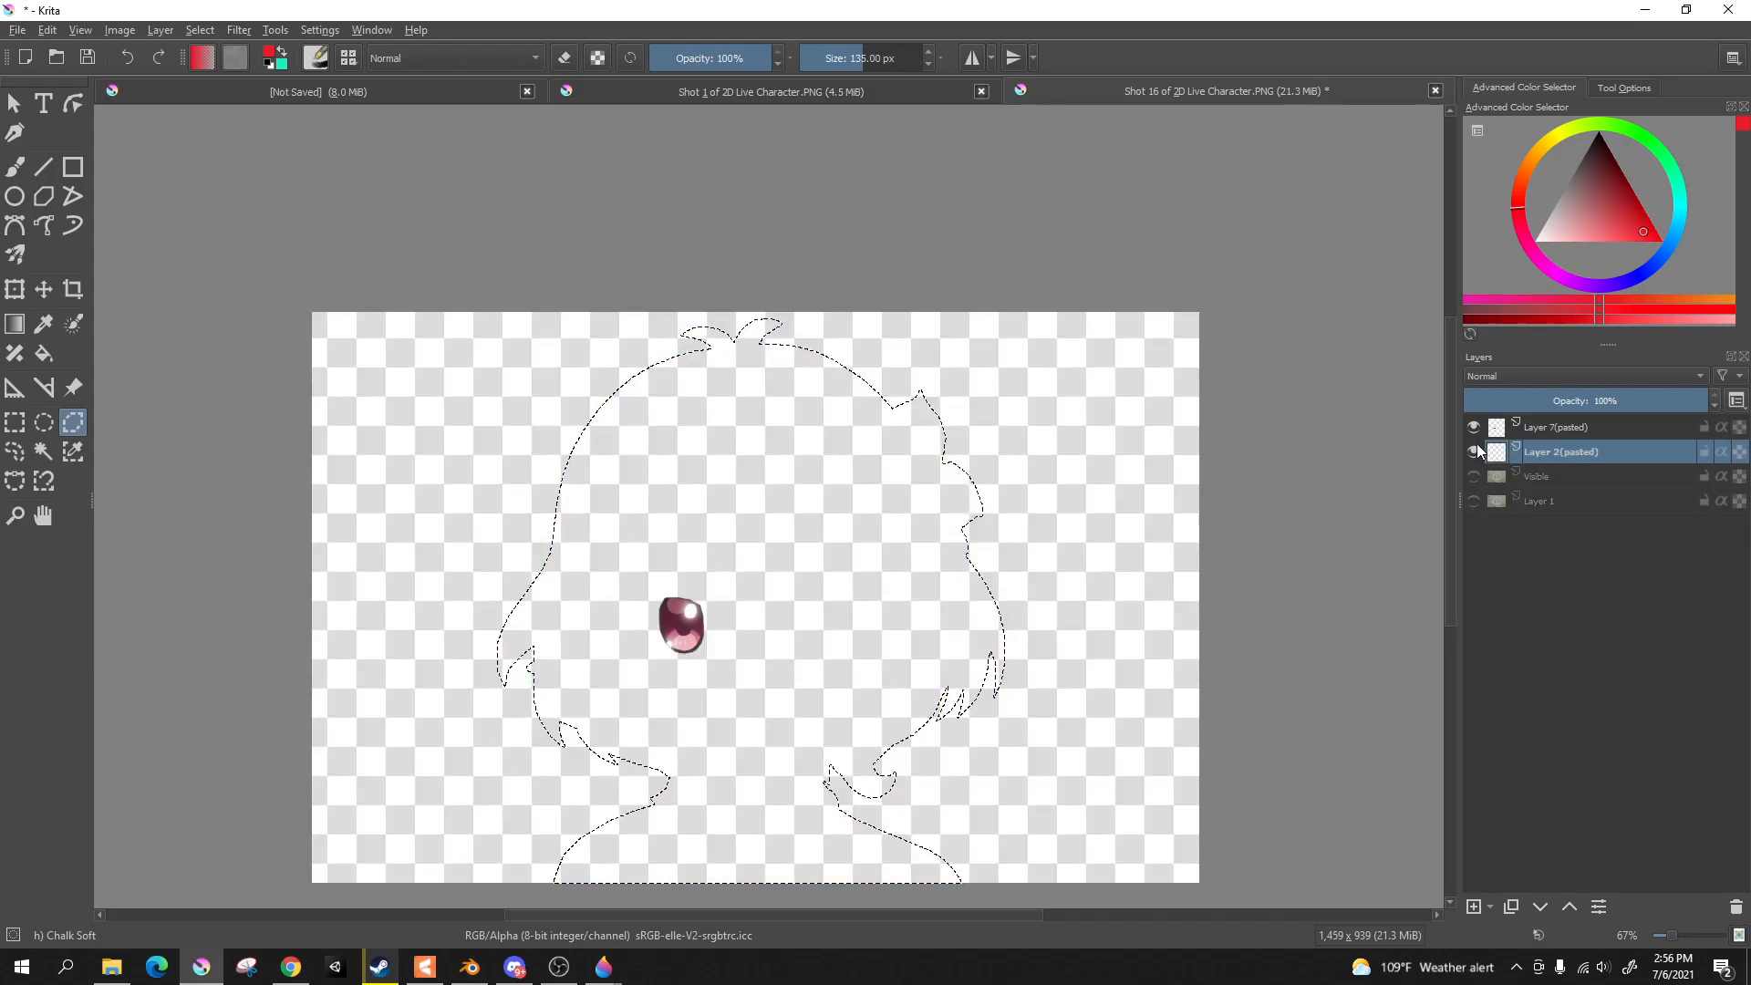
left_click(1475, 426)
left_click(1475, 449)
left_click(1476, 448)
left_click(1476, 449)
left_click(1476, 448)
left_click(1475, 429)
left_click(1475, 428)
left_click(1475, 429)
left_click(1475, 429)
left_click(1474, 428)
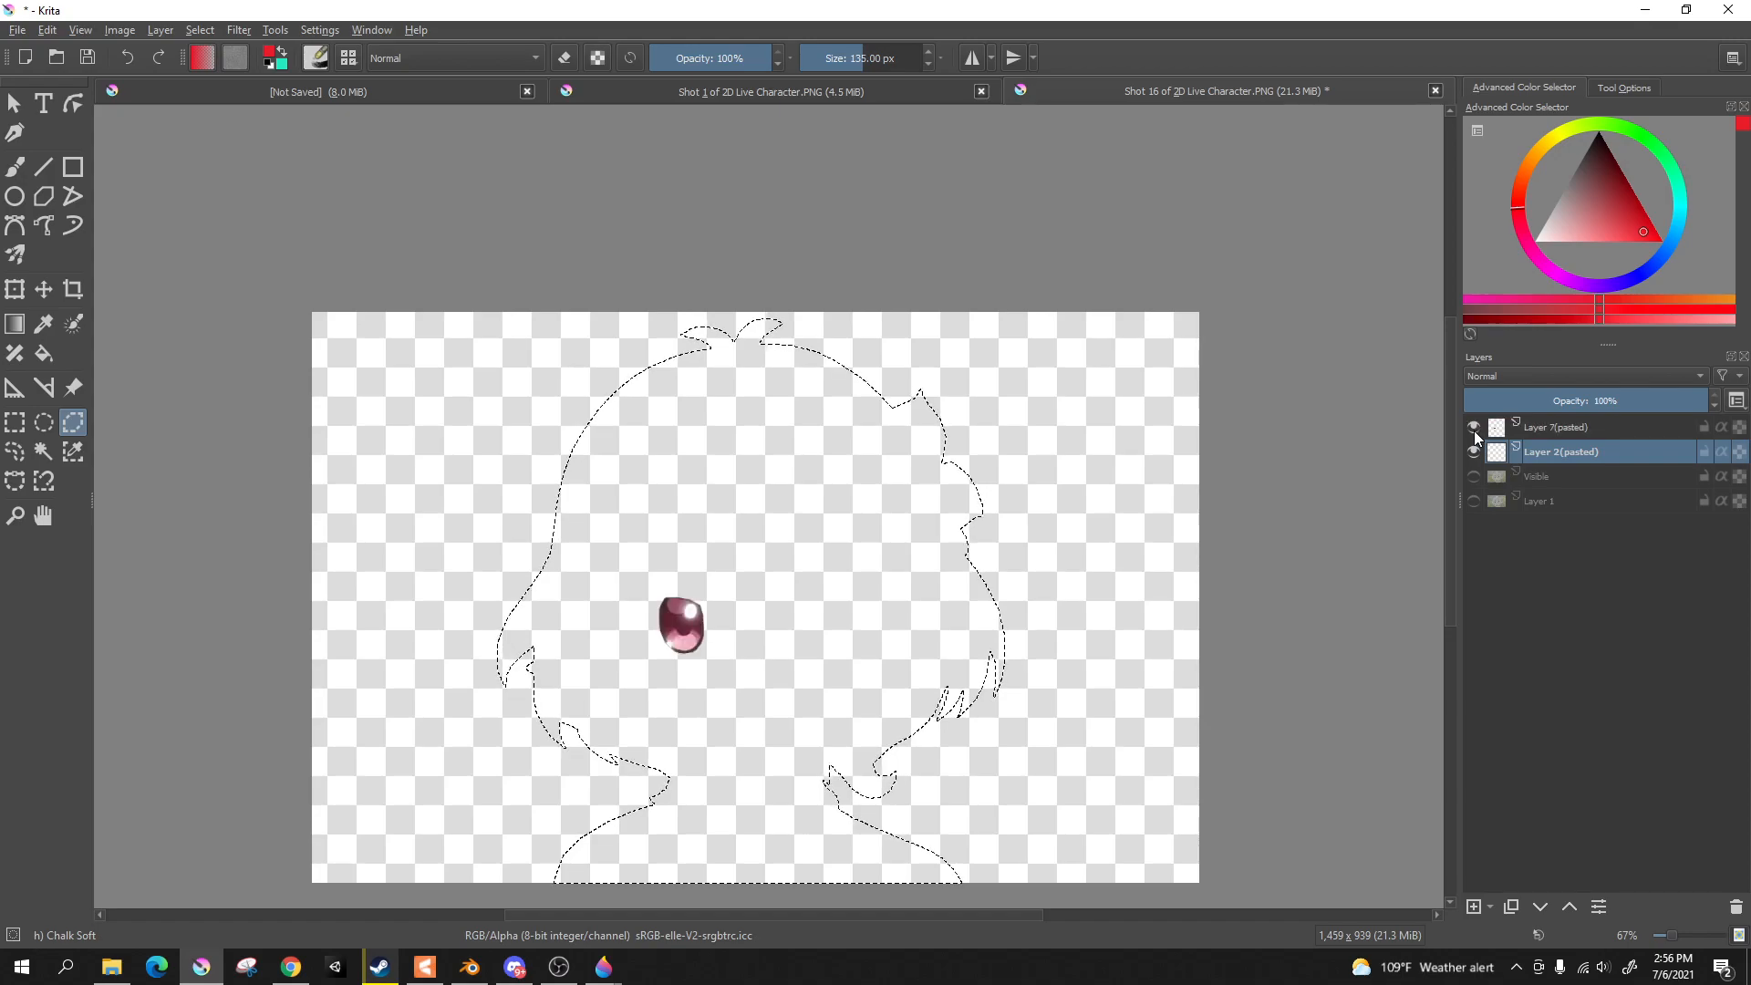
left_click(1474, 476)
left_click(1474, 501)
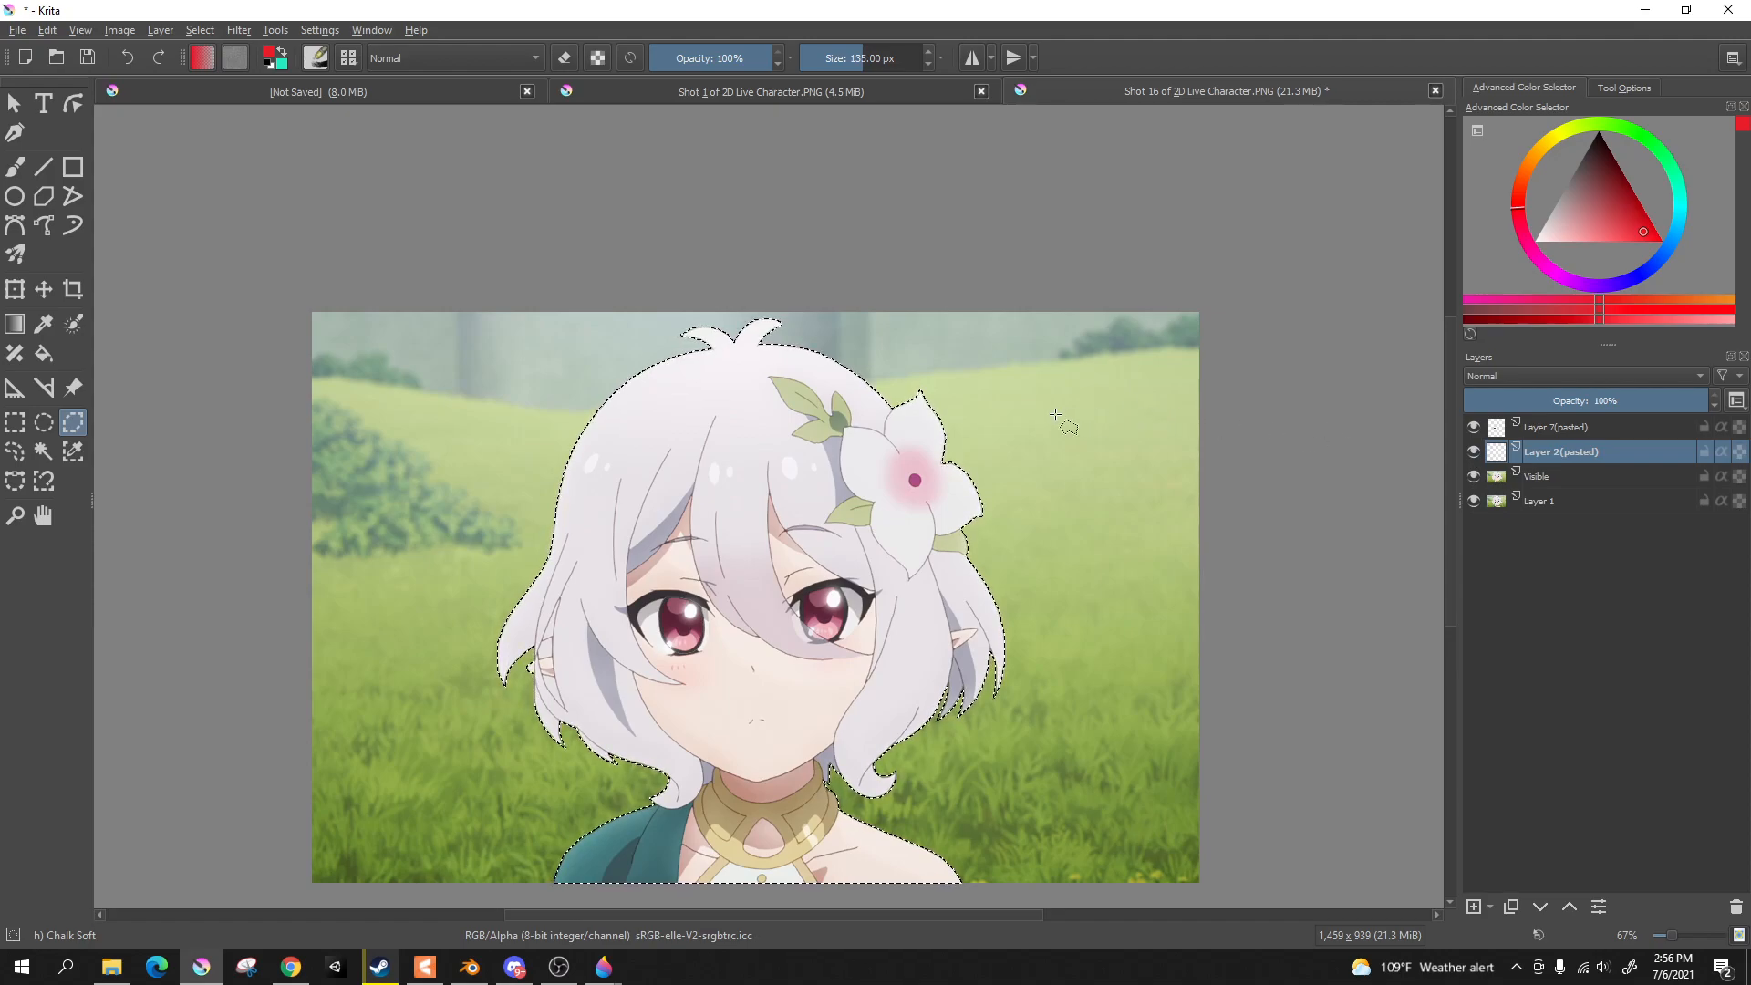
Leave only Layer 1 shown and cut the character selection to a new layer with Layer 2(pasted) active.
left_click(1473, 476)
left_click(1474, 450)
left_click(1471, 436)
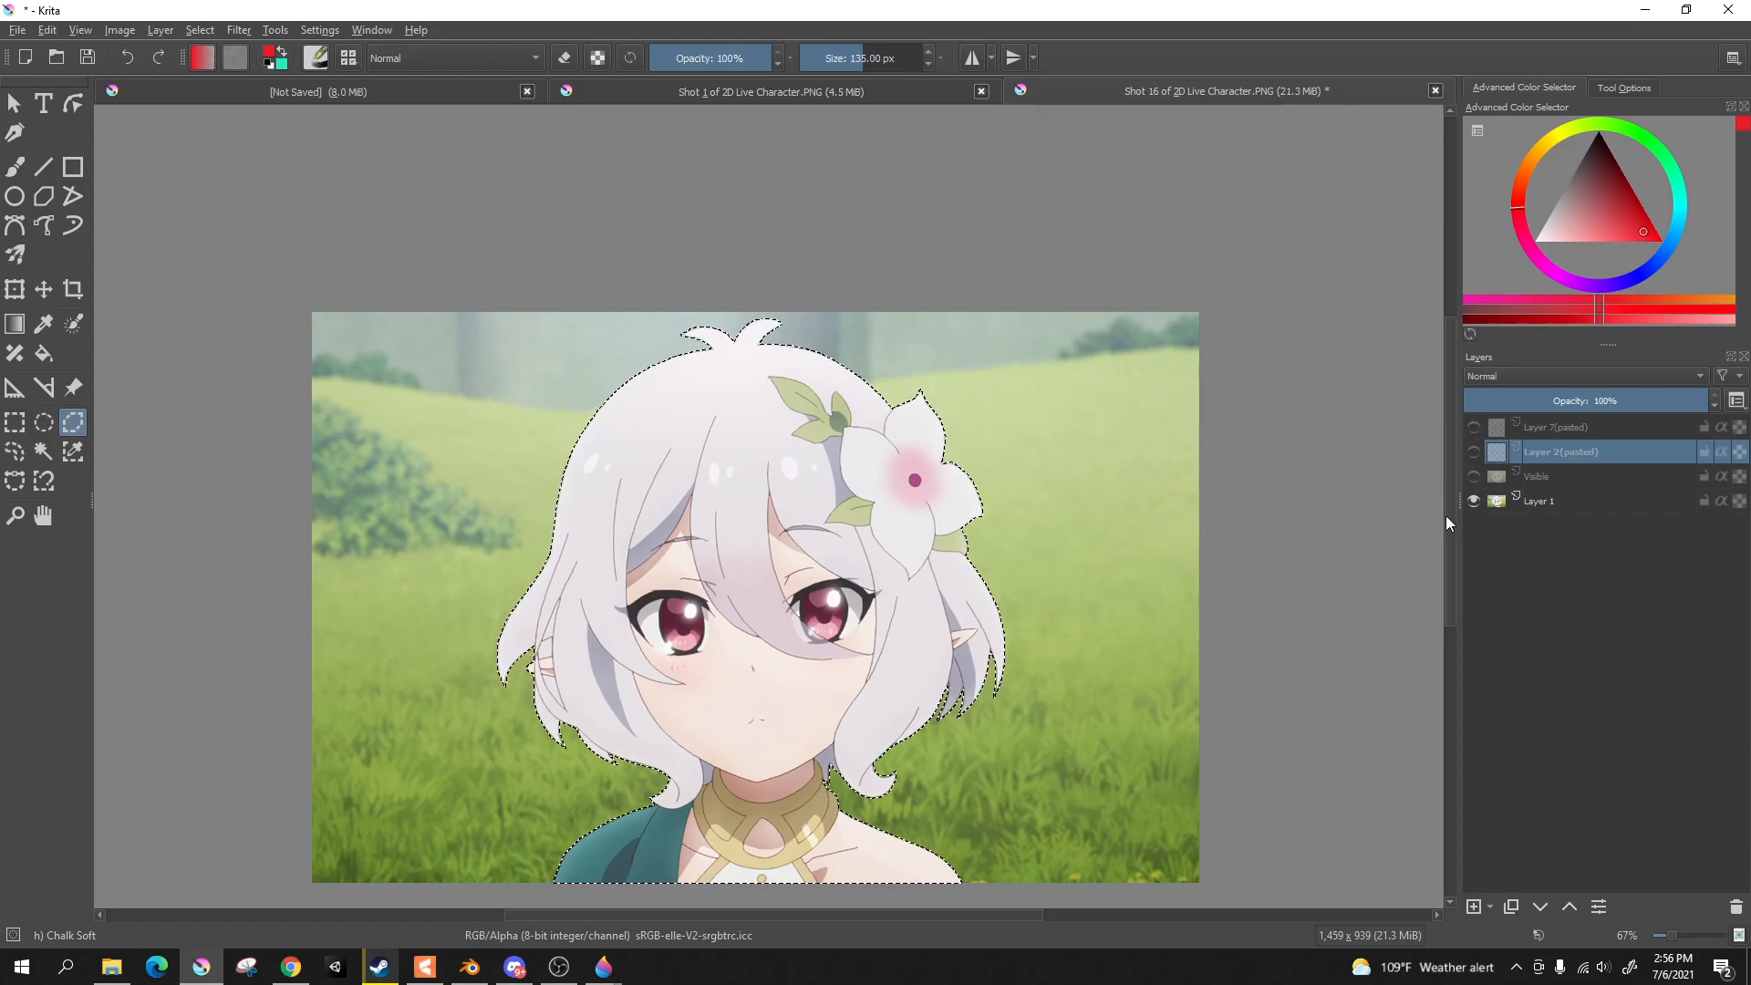
left_click(1474, 501)
left_click(1474, 501)
right_click(784, 467)
left_click(872, 534)
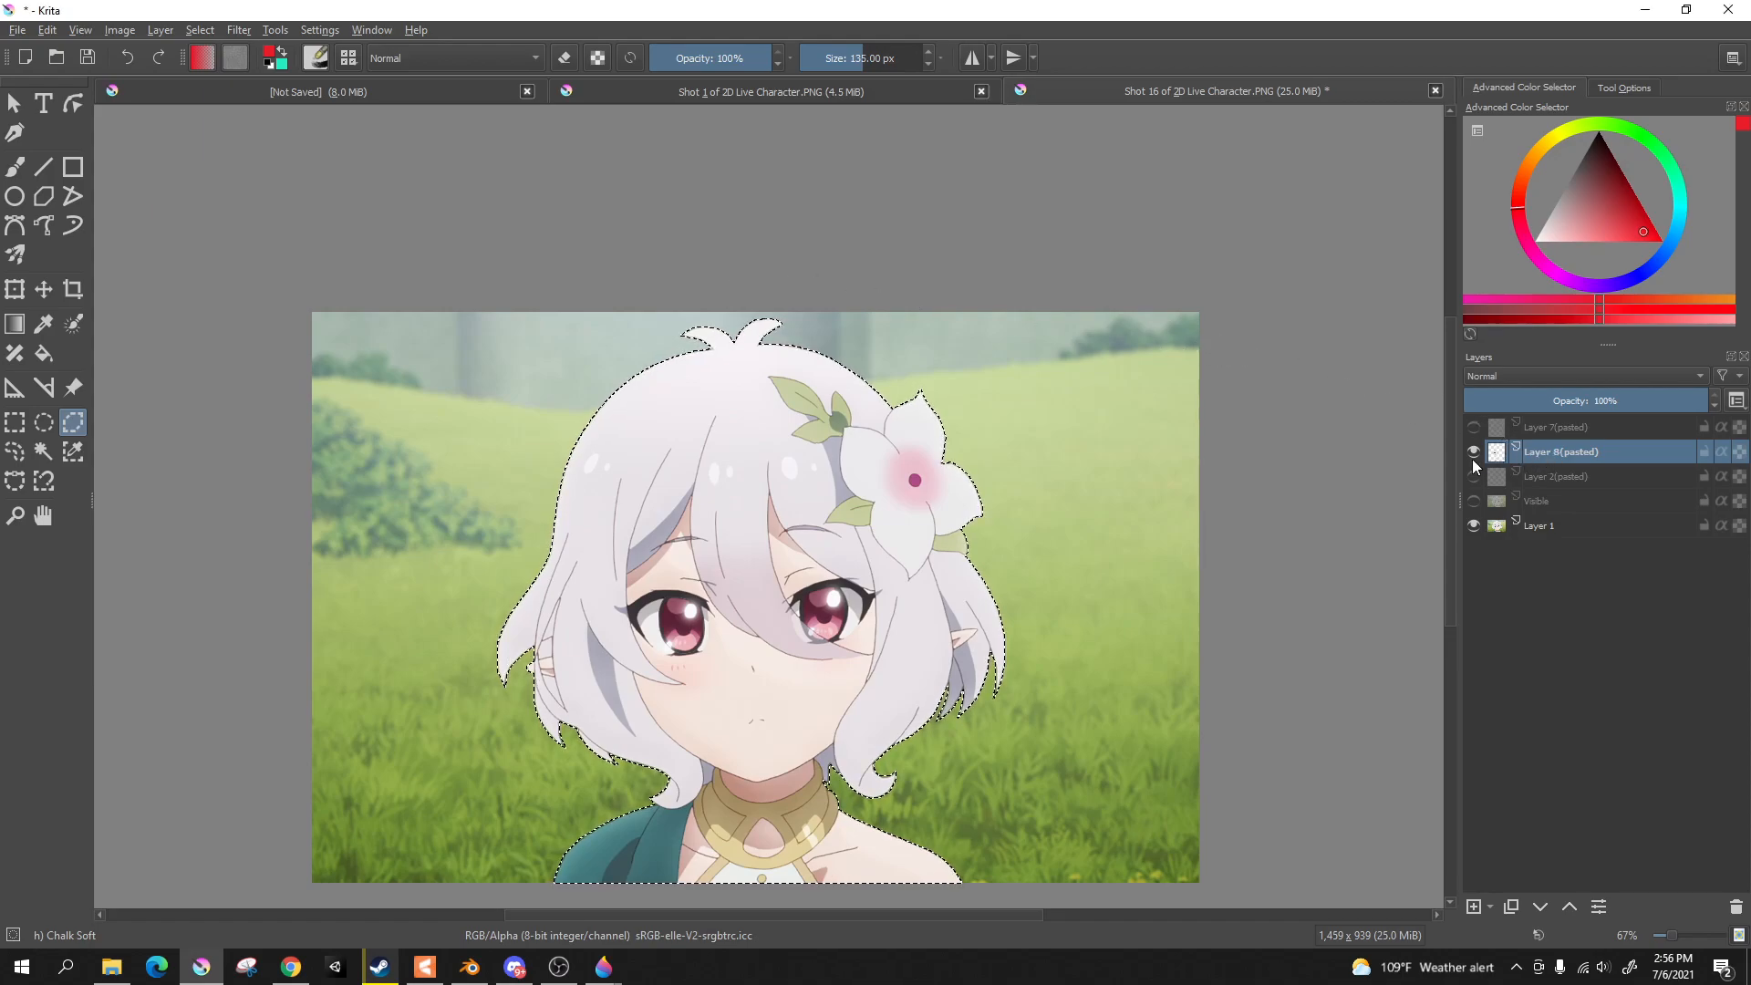
Hide Layer 1 to inspect the newly cut layer on its own, and make all layers visible again.
left_click(1474, 527)
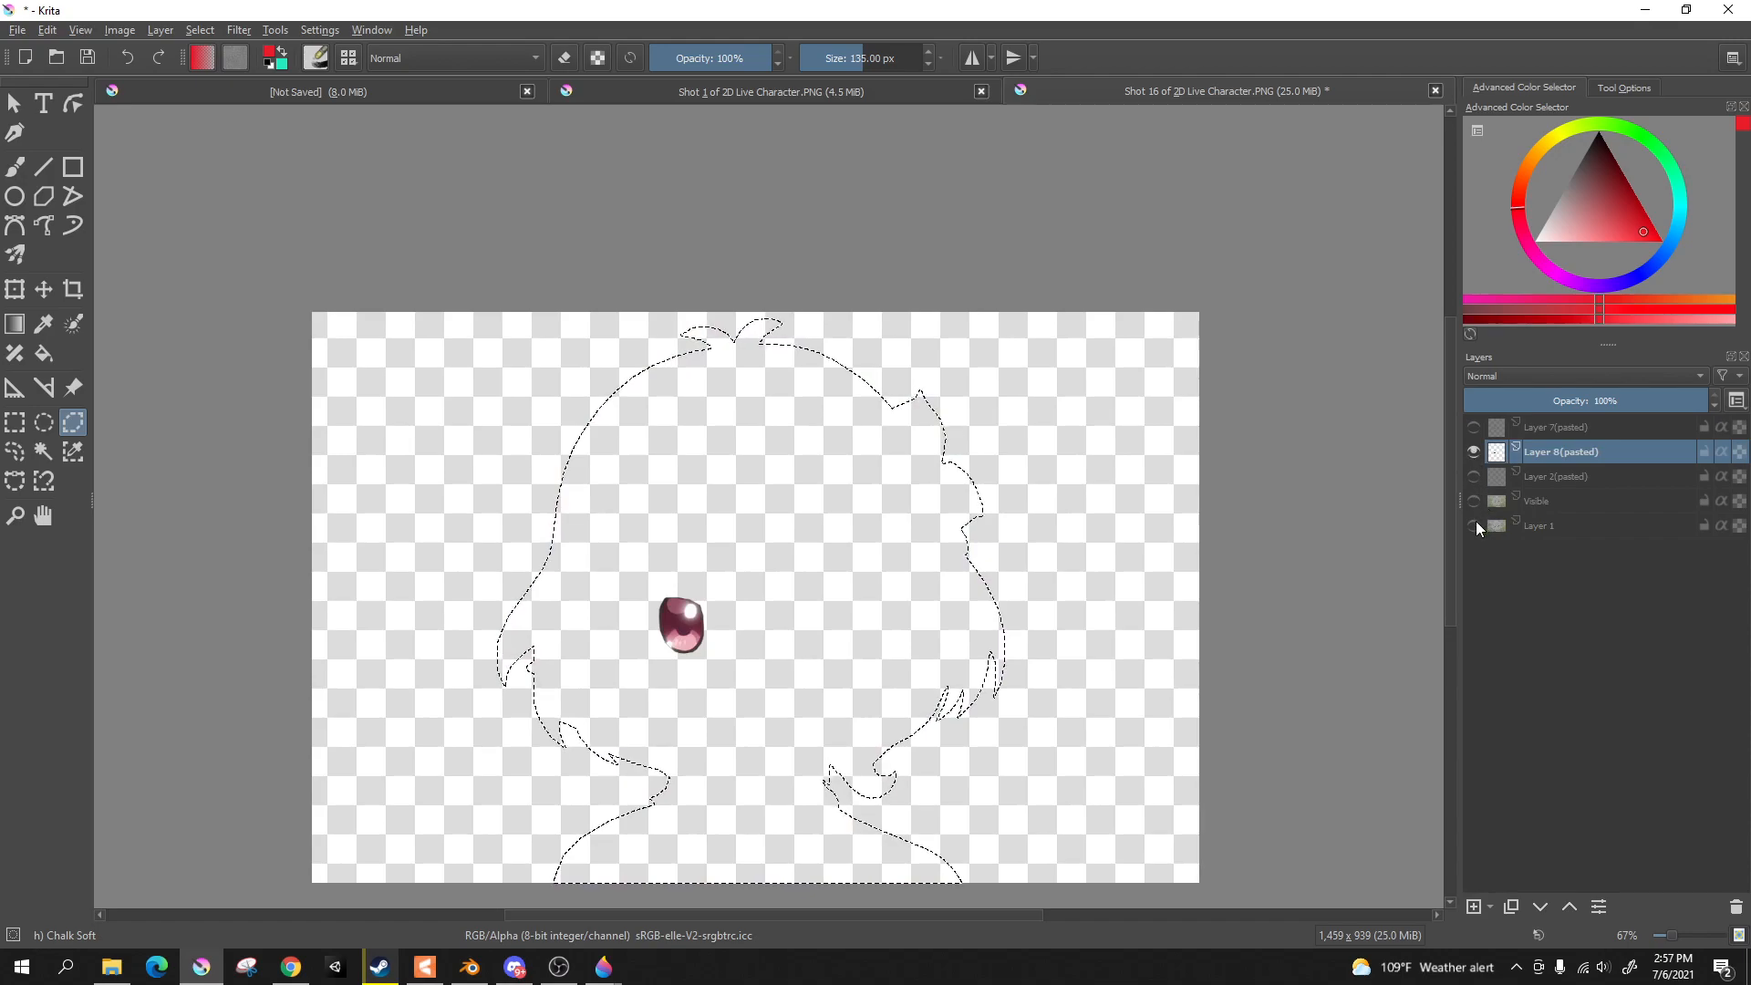
left_click(1475, 525)
left_click(1474, 427)
left_click(1473, 477)
left_click(1473, 501)
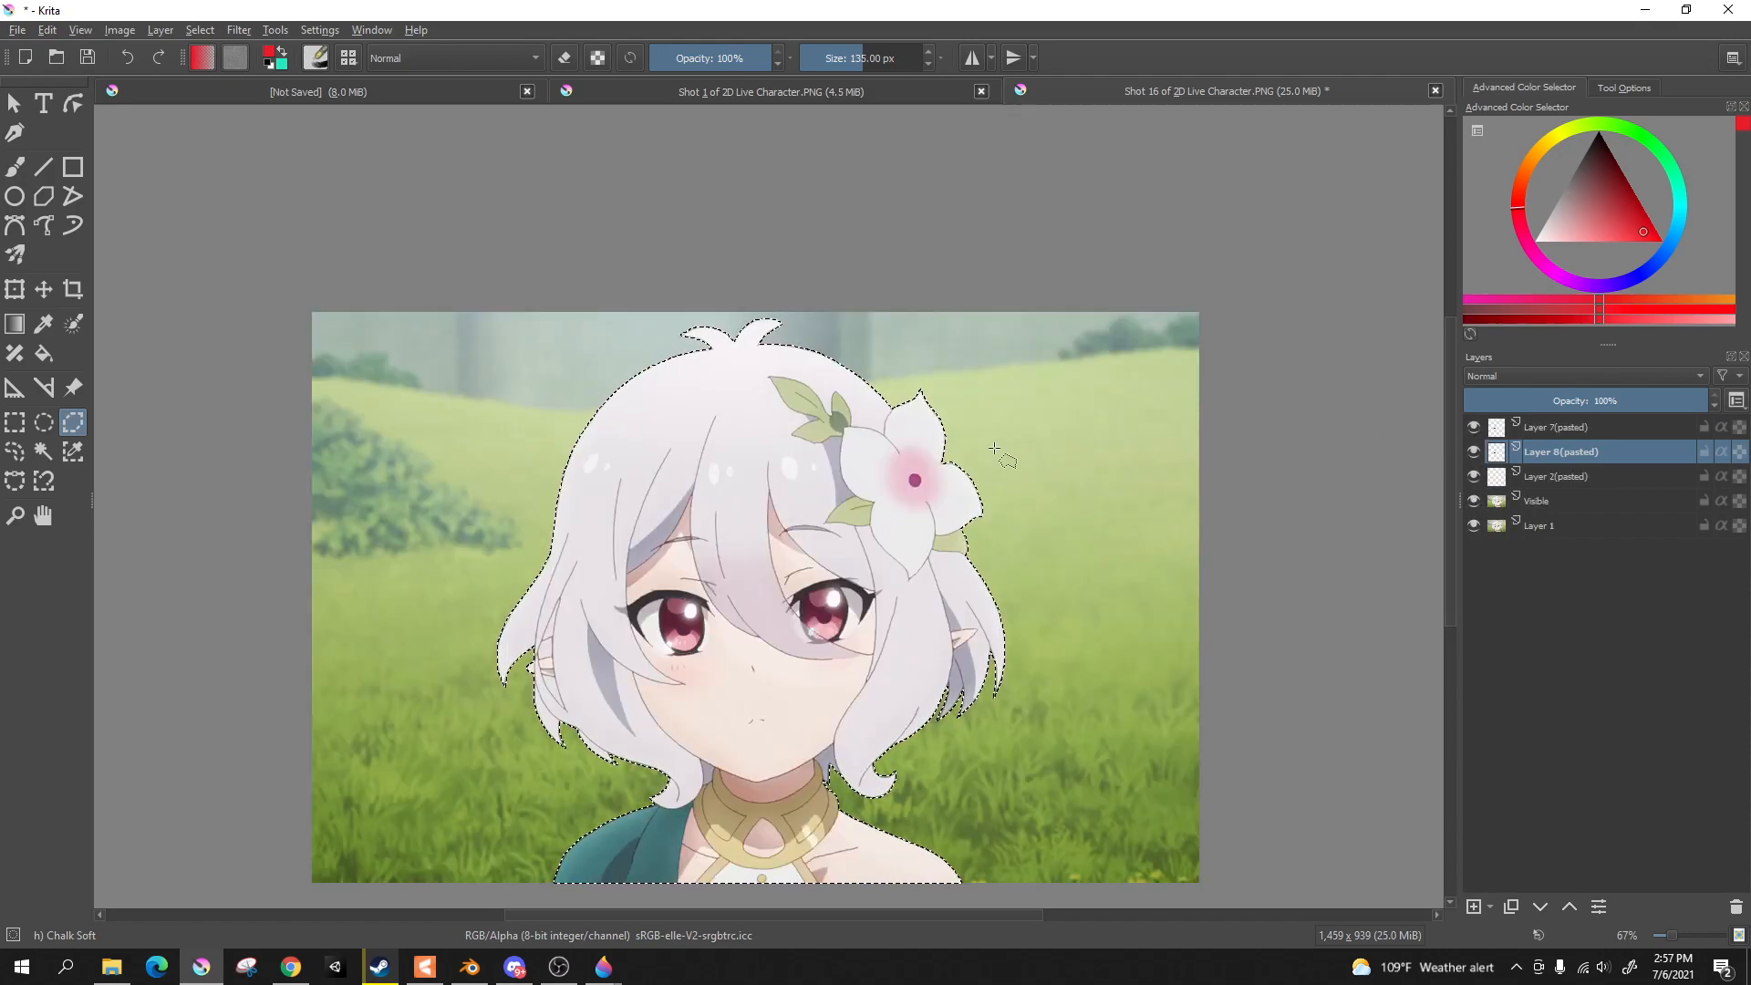
Open the character-shaped selection for editing.
scroll(776, 527, "down", 2)
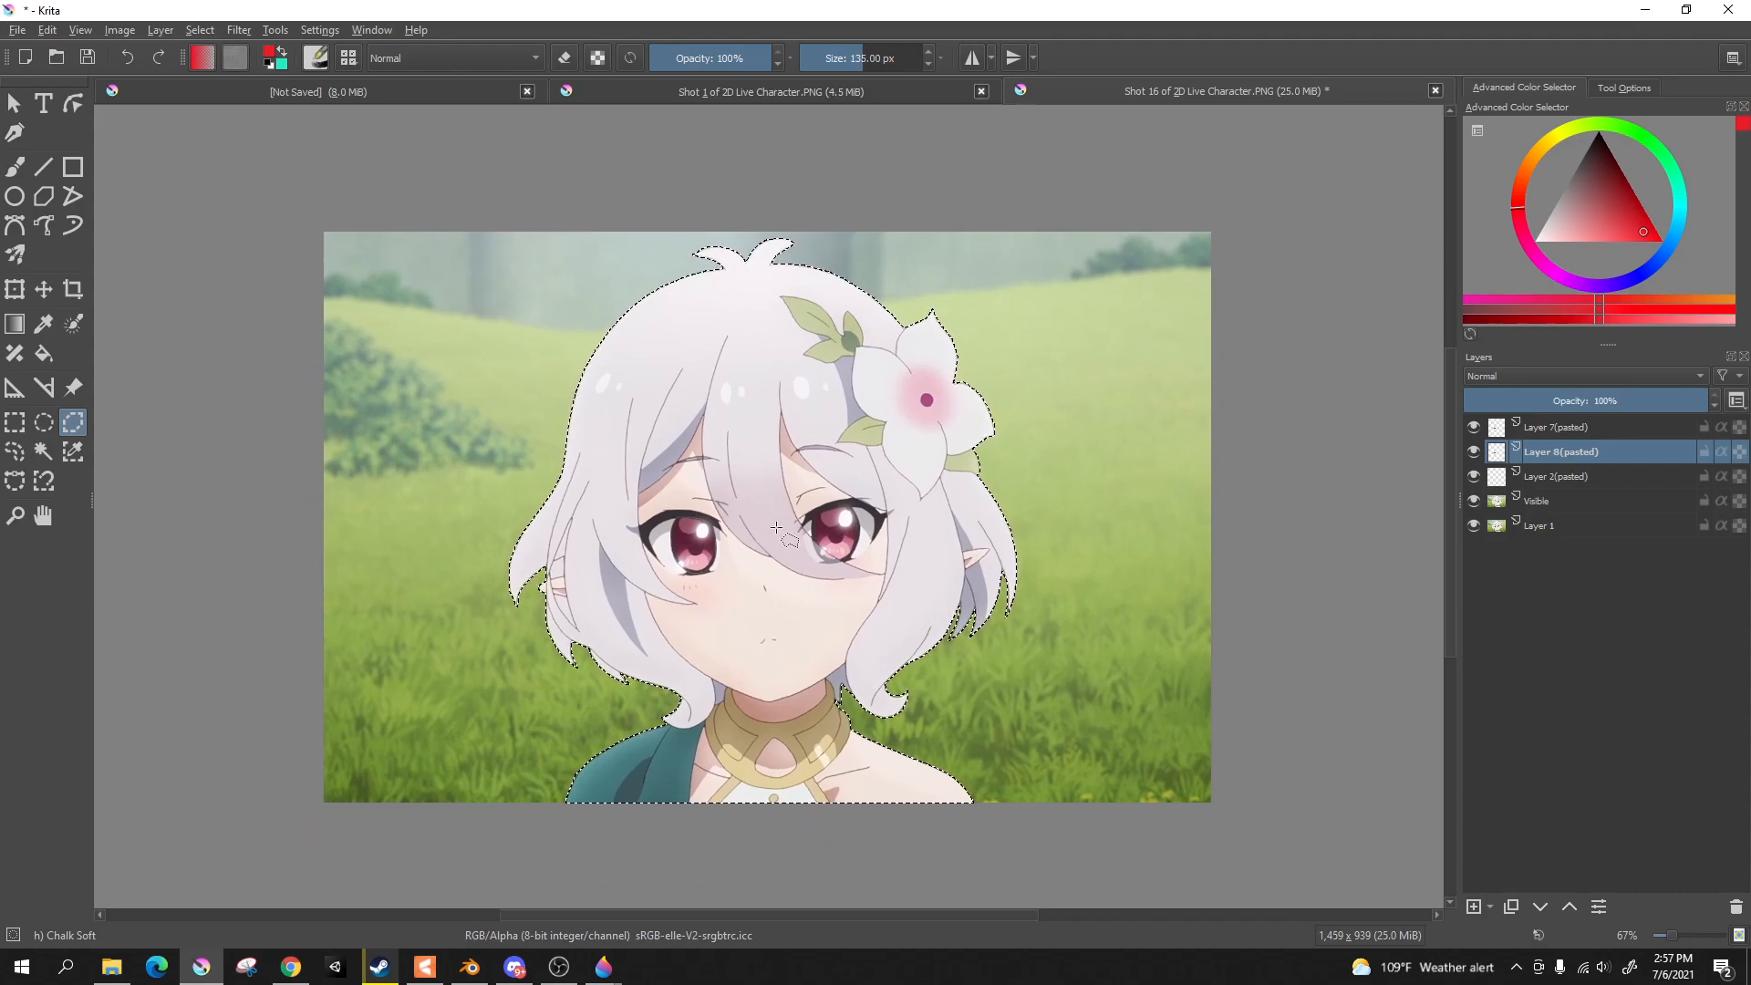
right_click(754, 455)
left_click(821, 567)
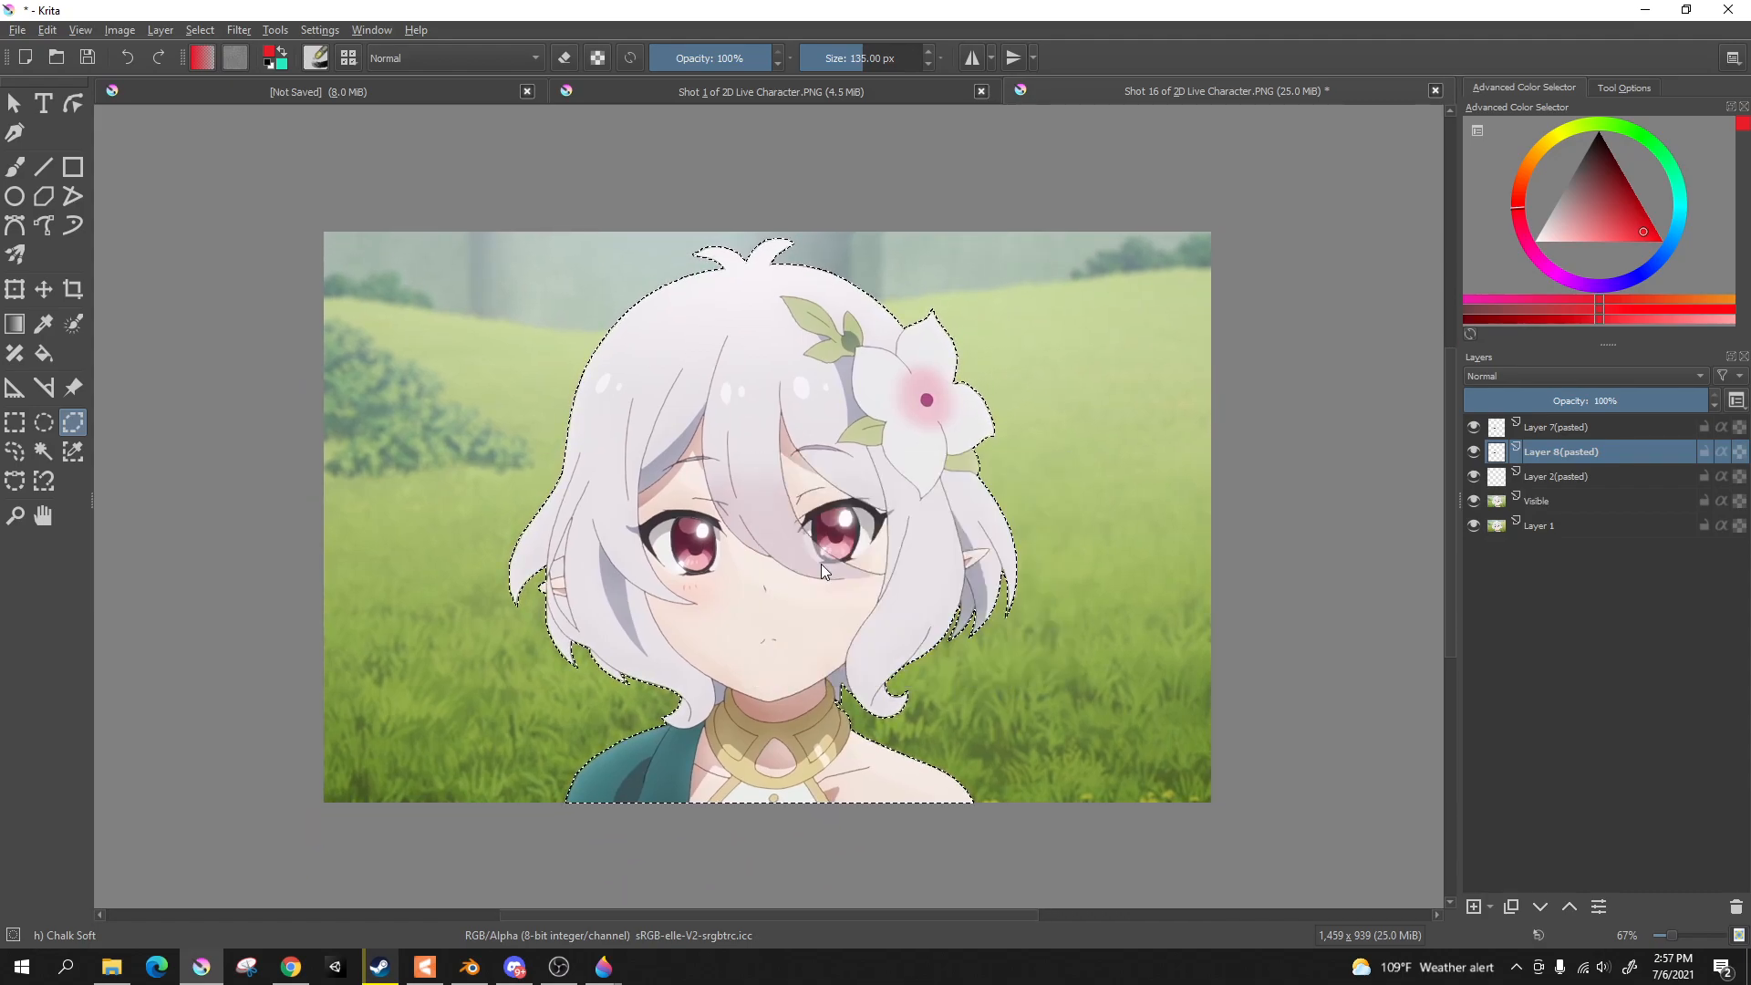
Try a free transform on the character-shaped selection mask and apply it.
key("ctrl+t")
mouse_move(774, 520)
left_mouse_down()
mouse_move(1087, 508)
mouse_move(364, 508)
mouse_move(877, 490)
mouse_move(649, 515)
mouse_move(782, 500)
mouse_move(777, 524)
left_mouse_up()
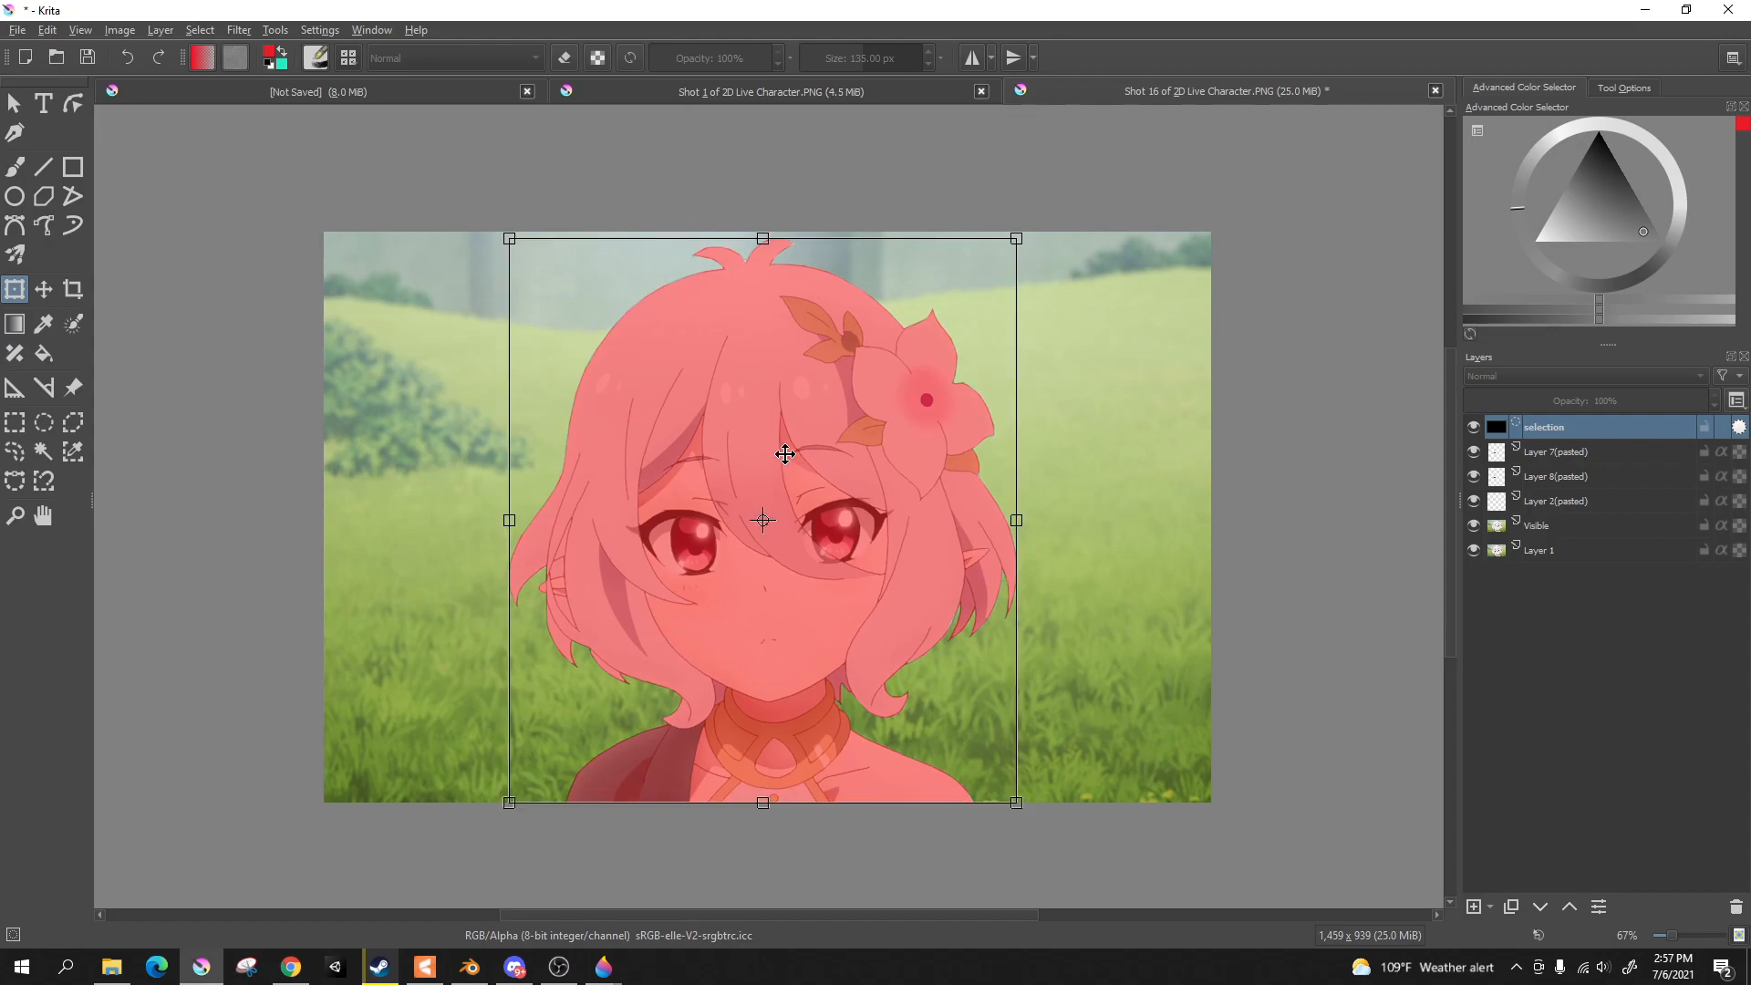
right_click(987, 412)
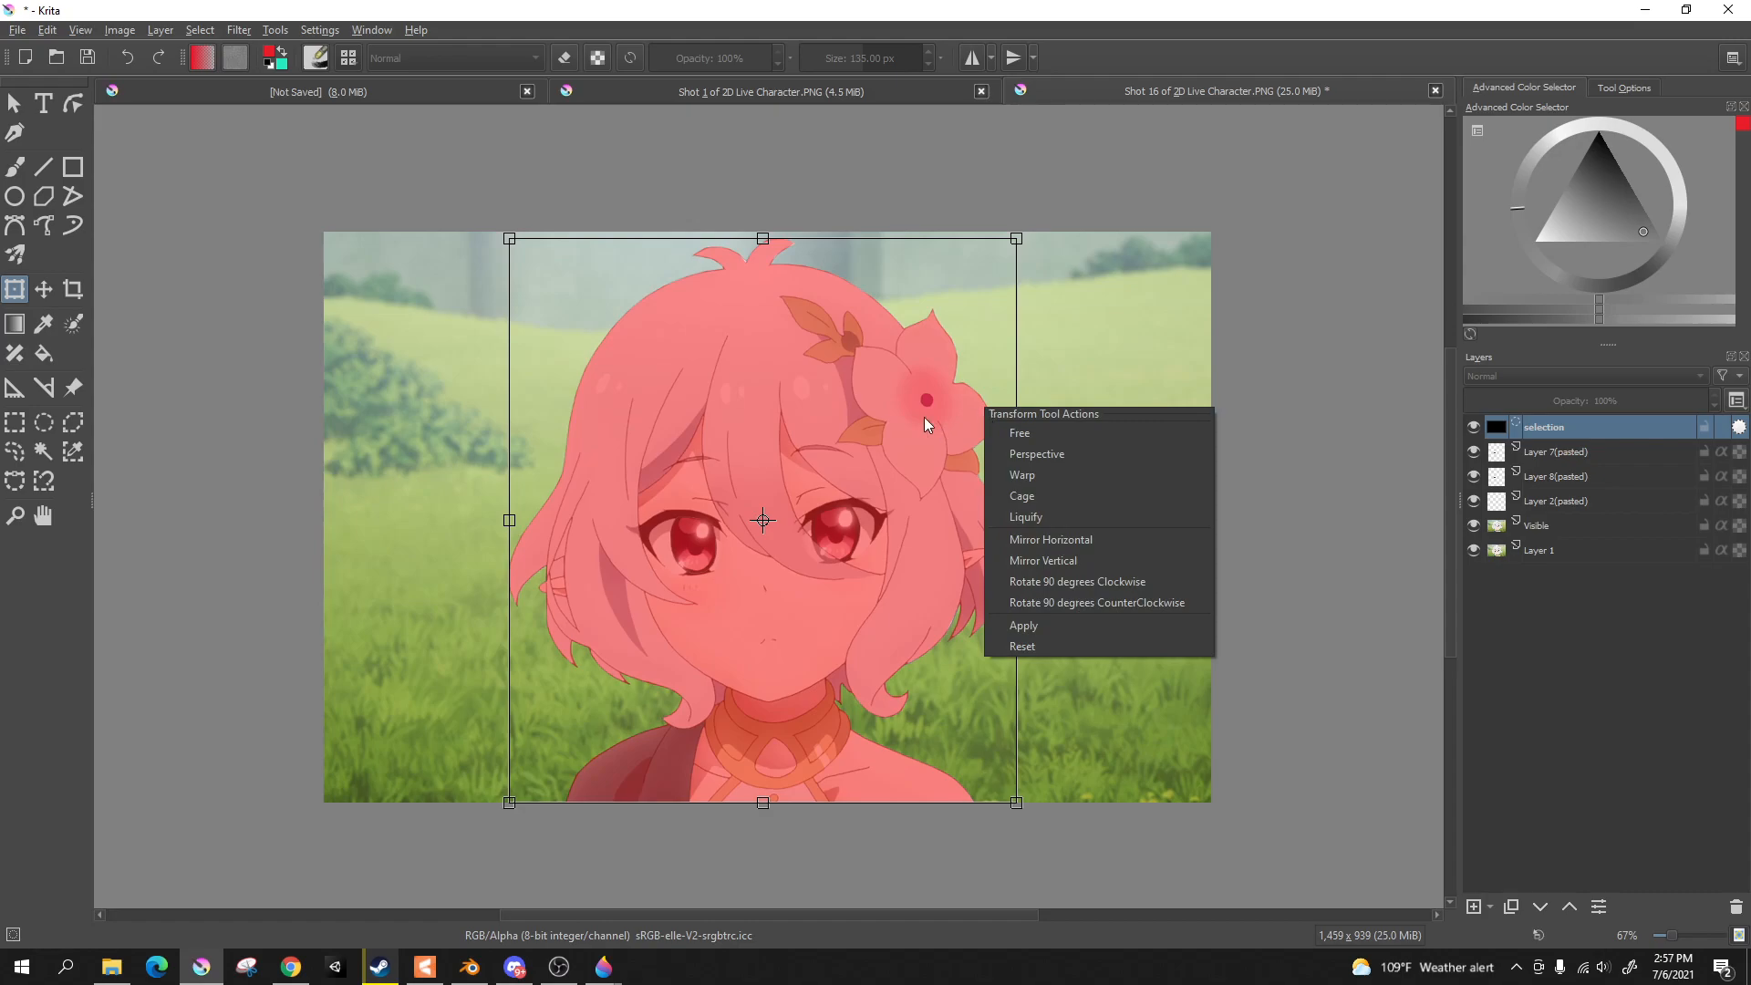
left_click(1047, 625)
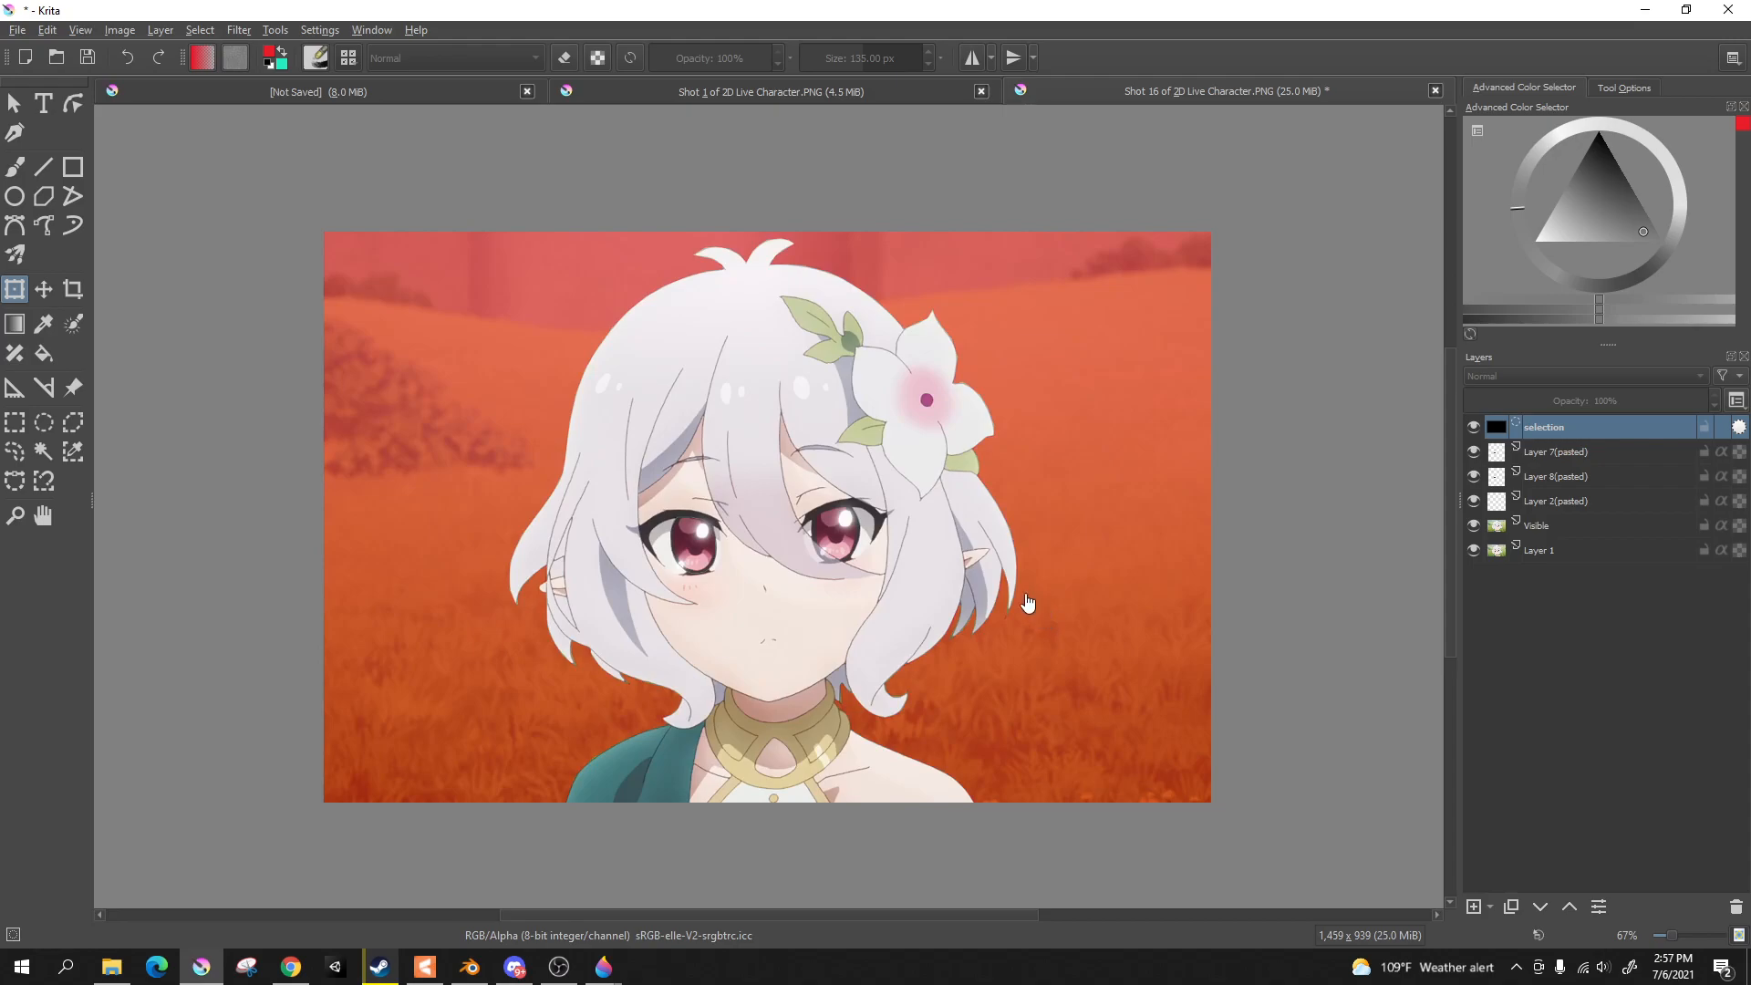
left_click(762, 459)
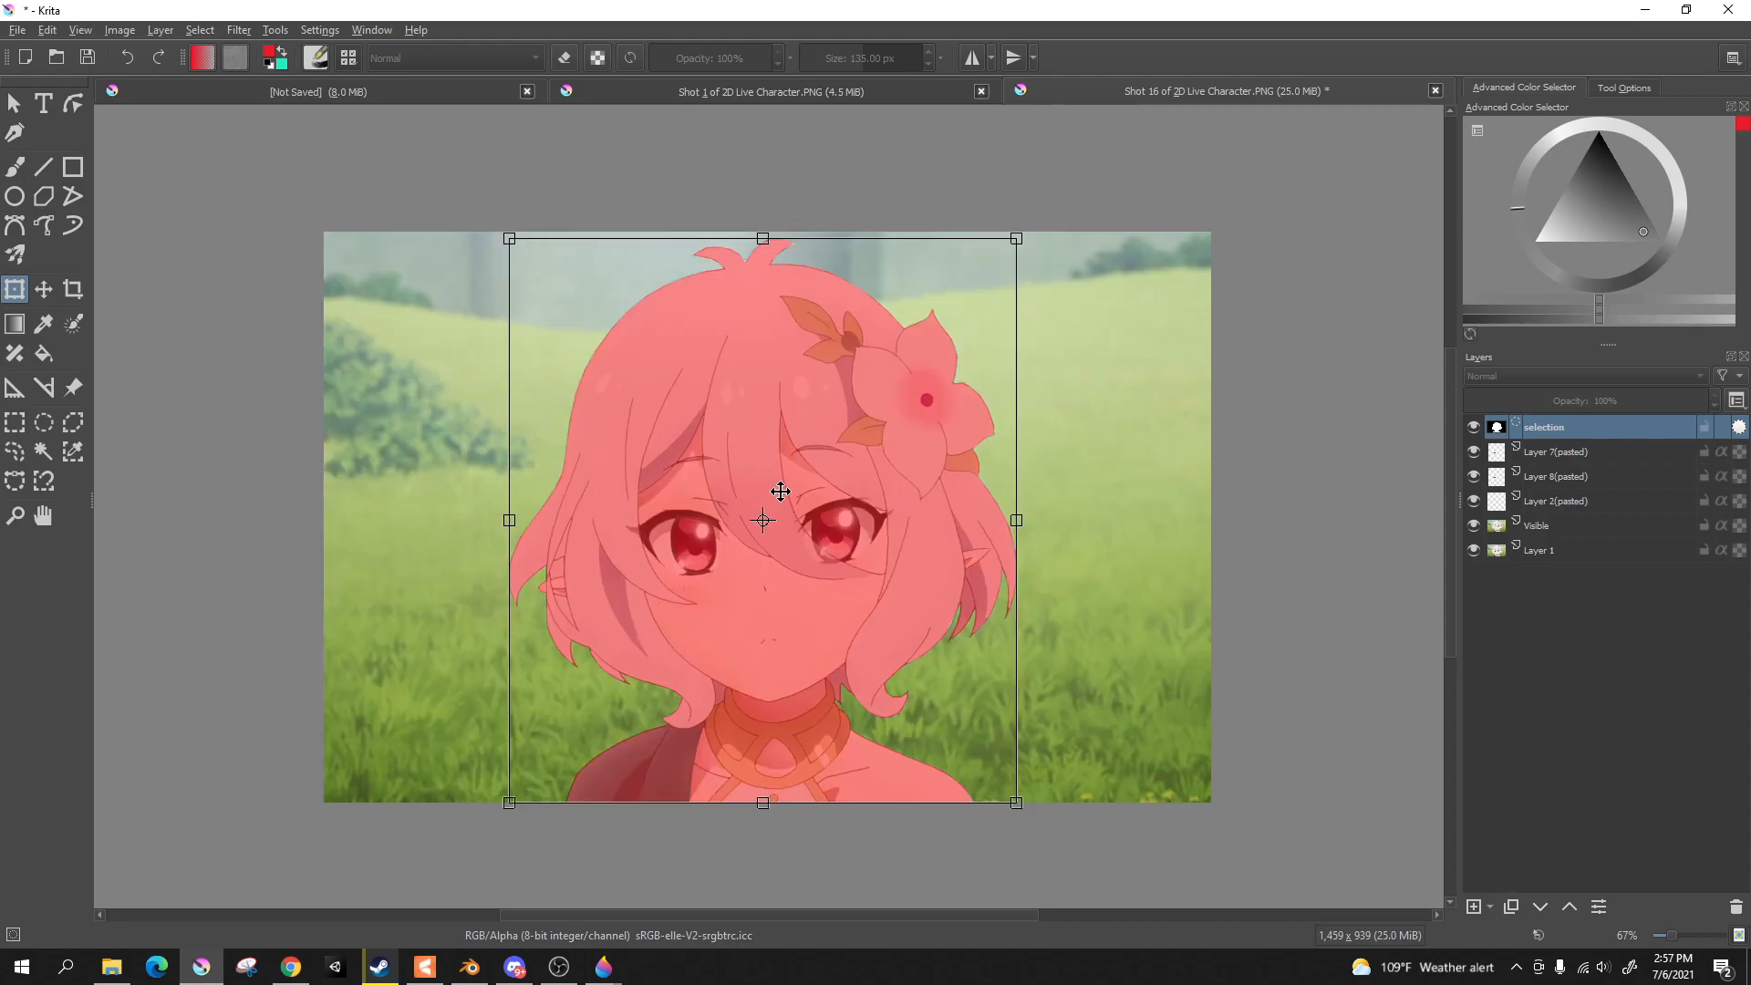
right_click(803, 431)
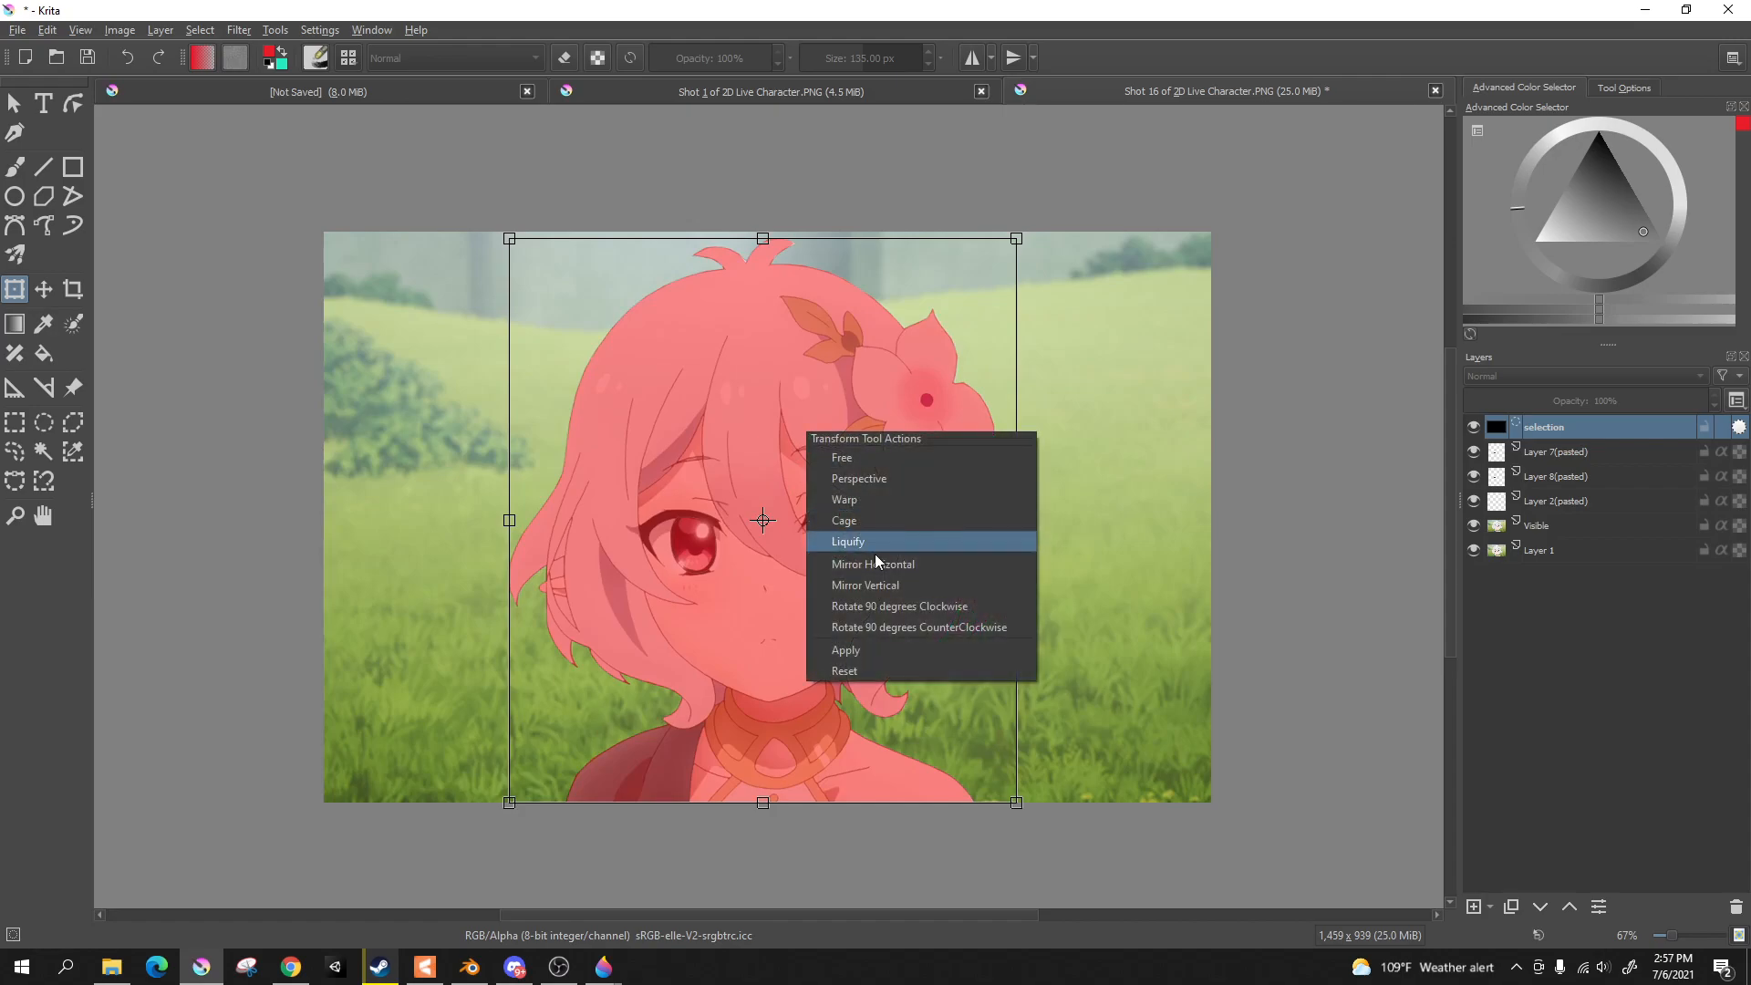
left_click(875, 644)
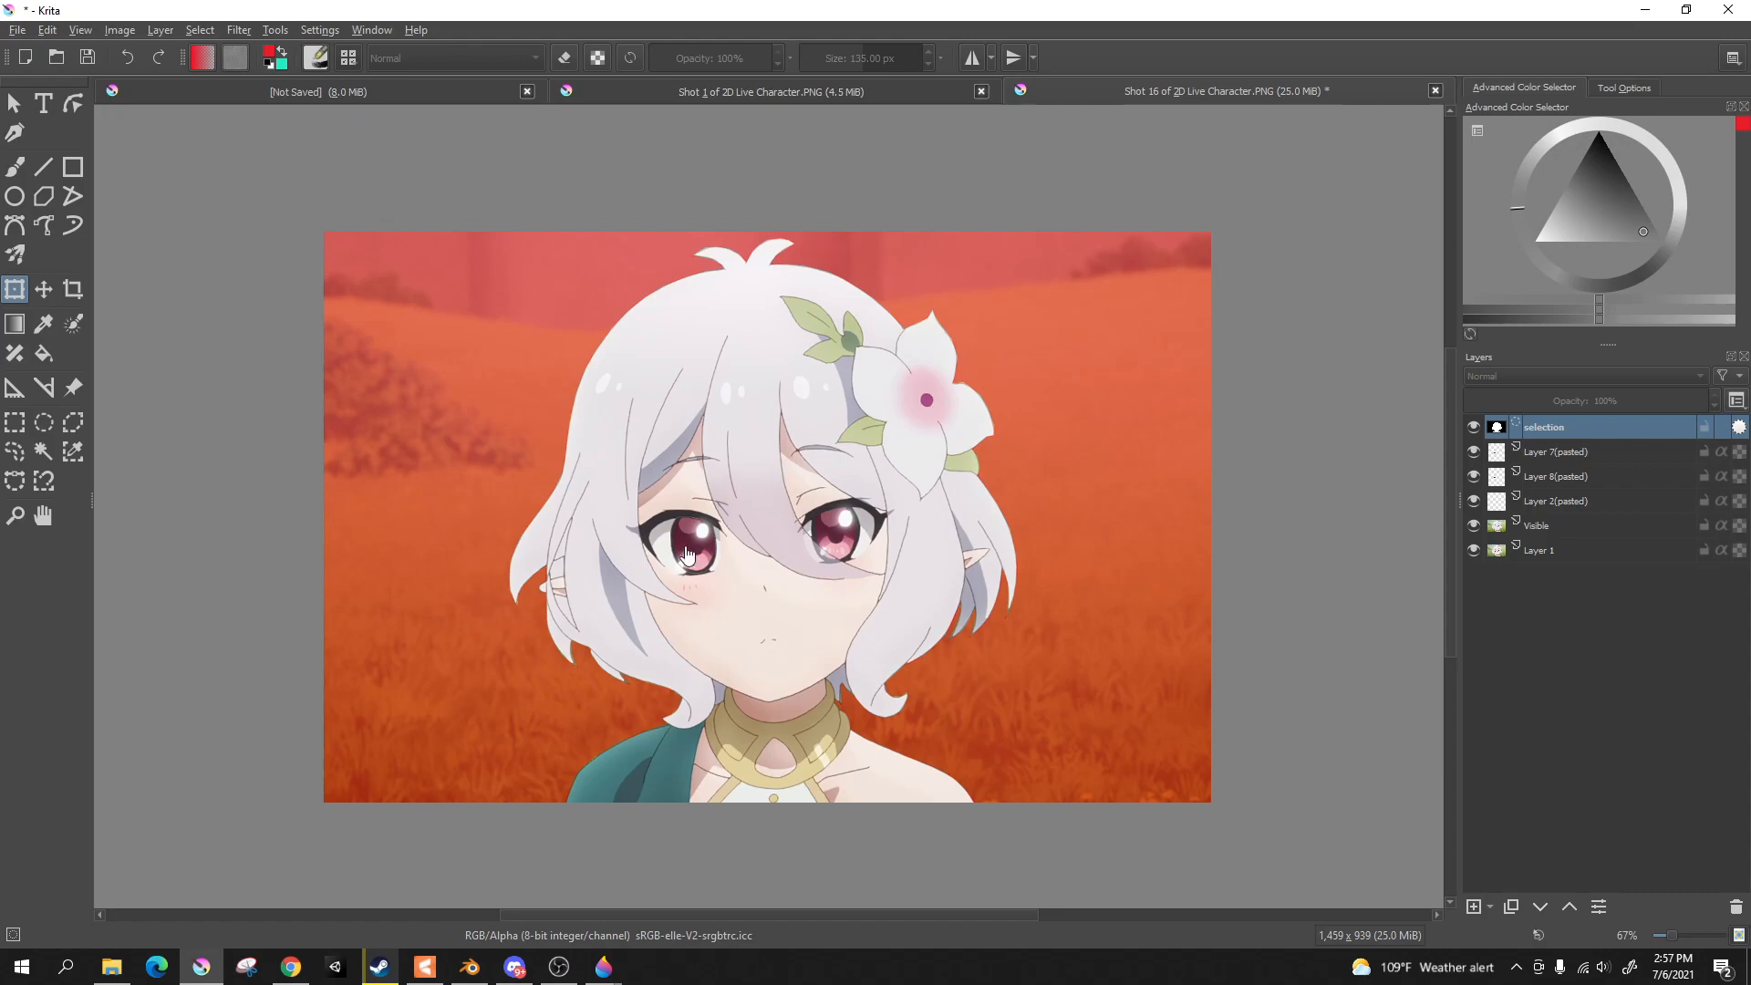
right_click(719, 549)
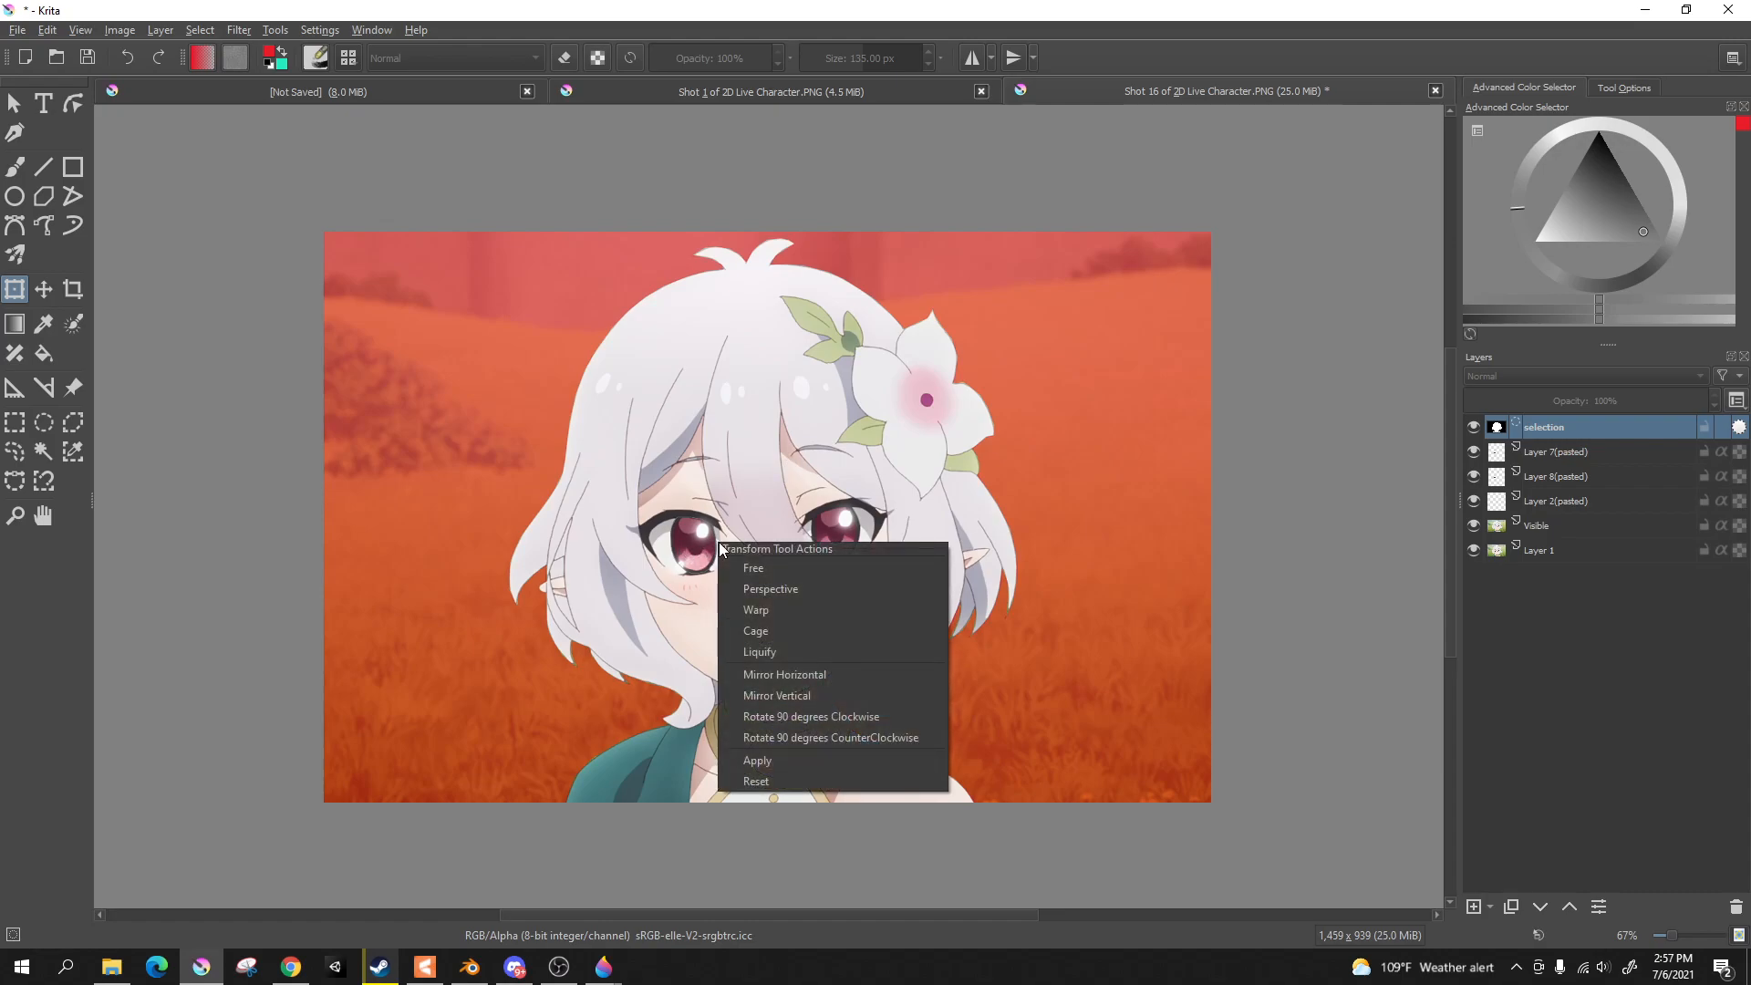
left_click(1310, 552)
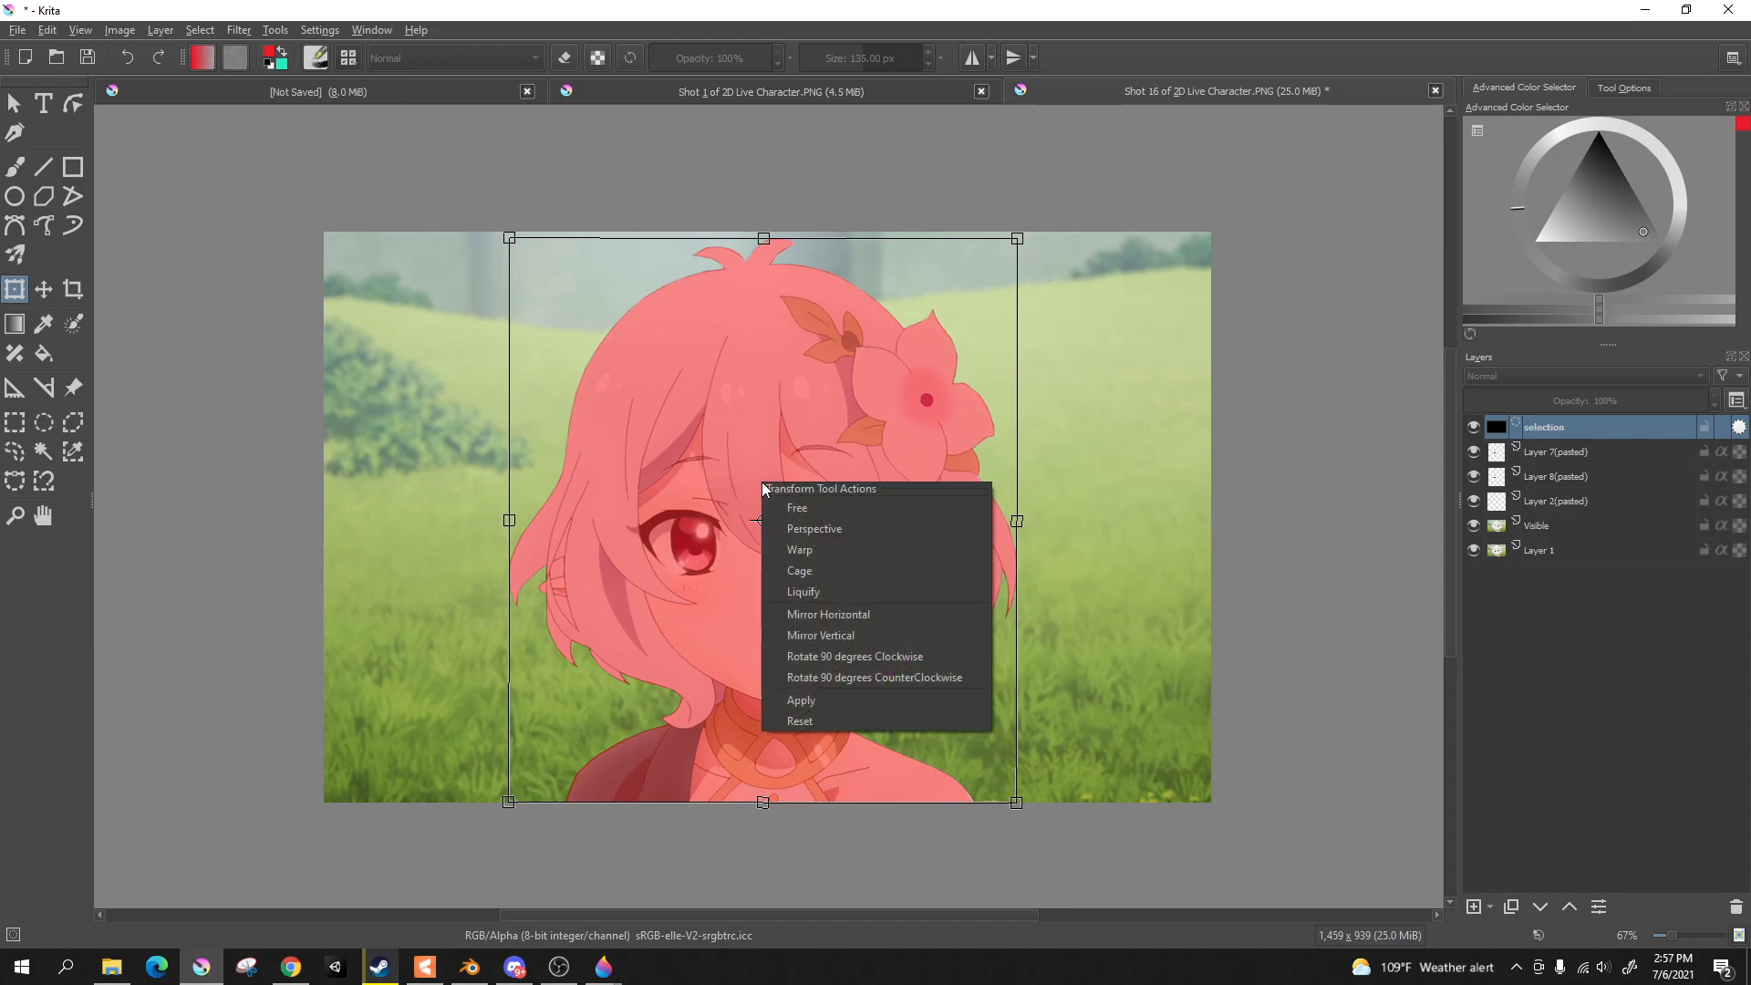
left_click(807, 701)
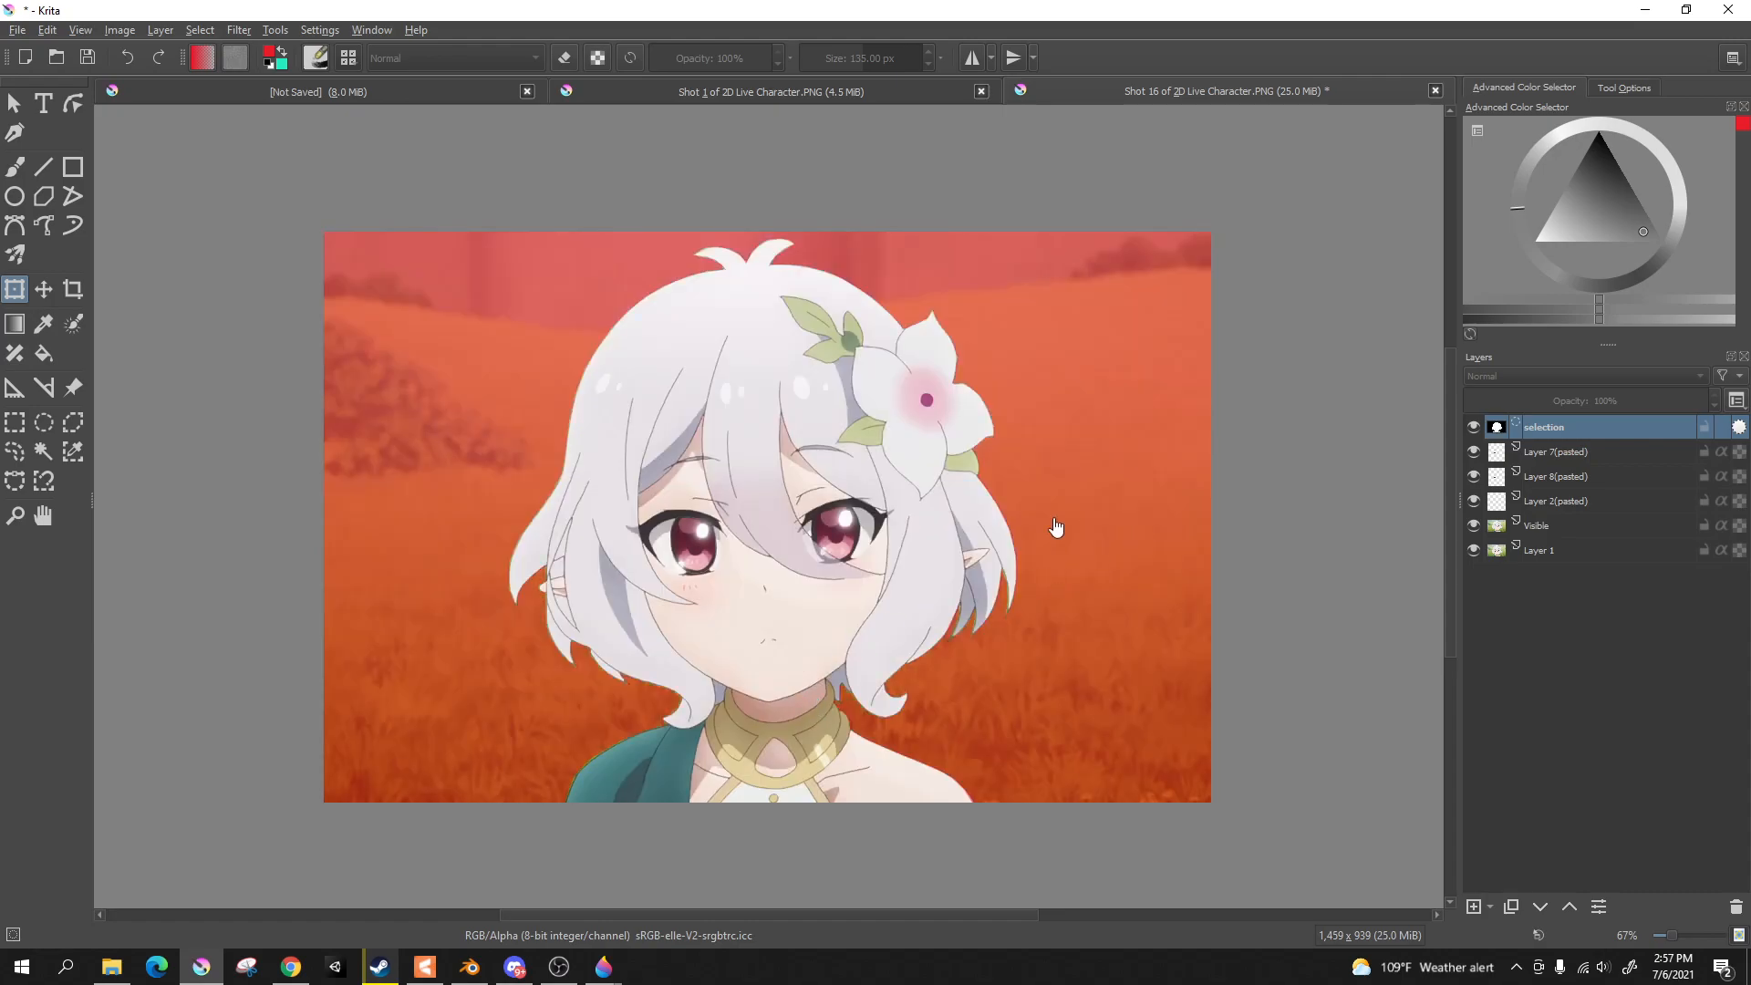
right_click(790, 537)
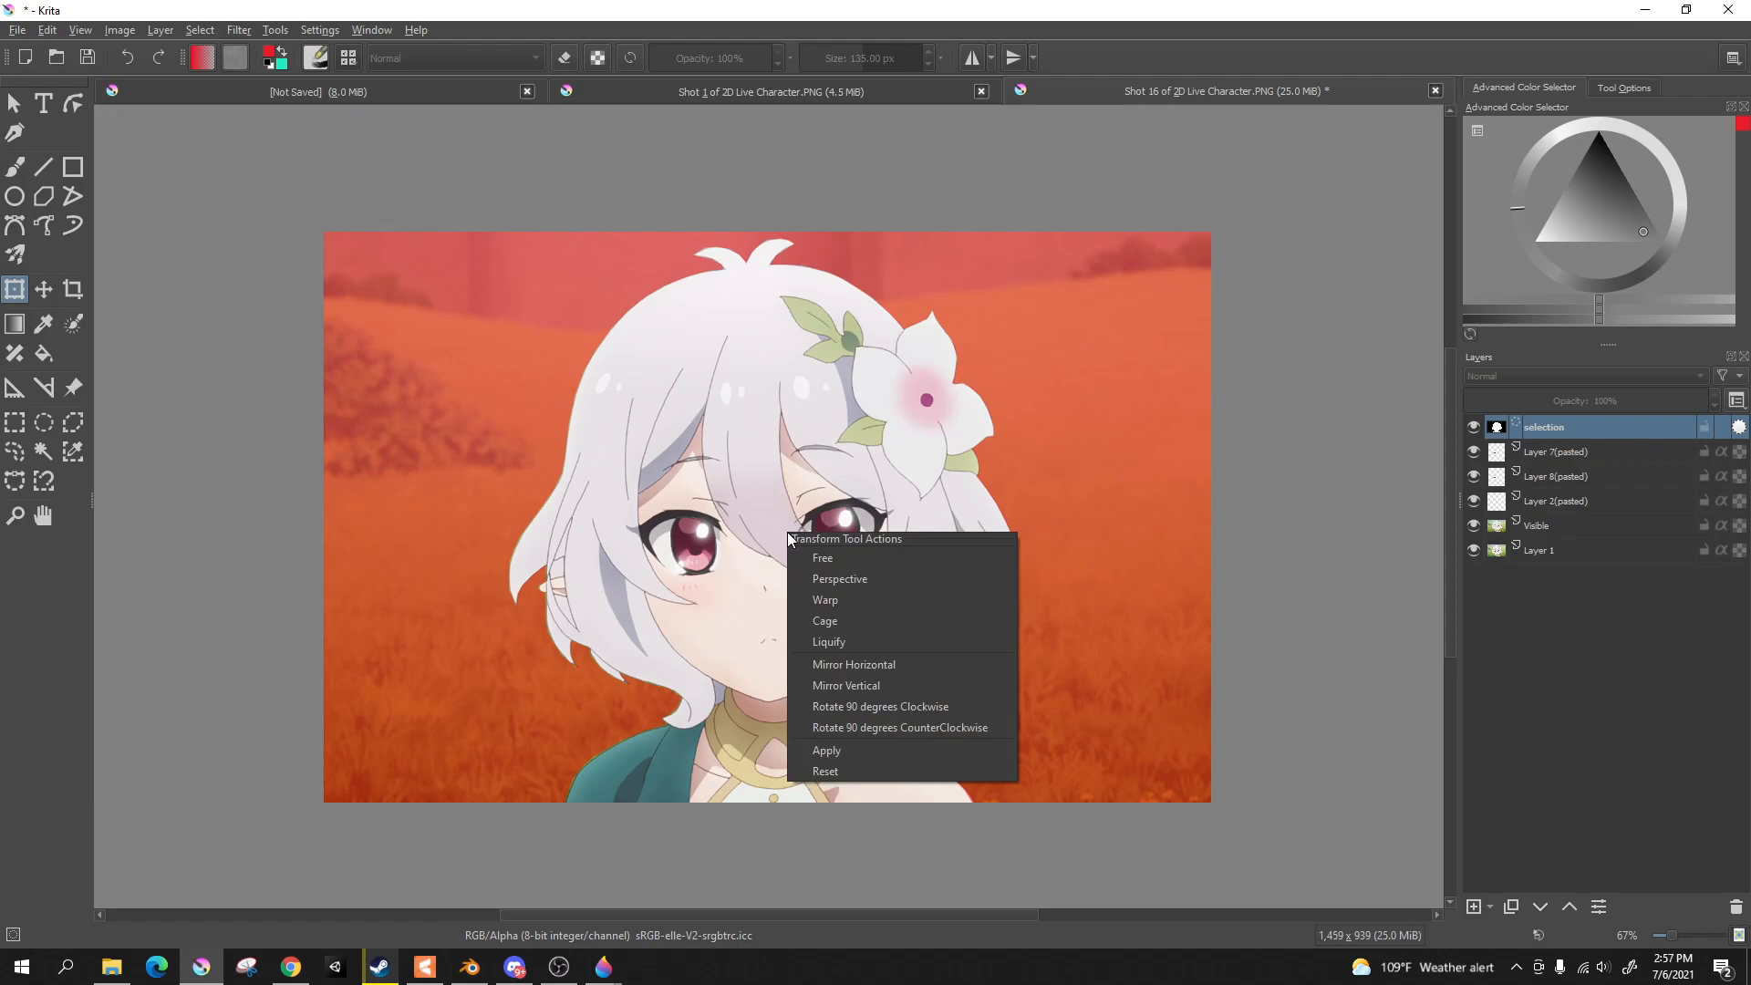
left_click(825, 749)
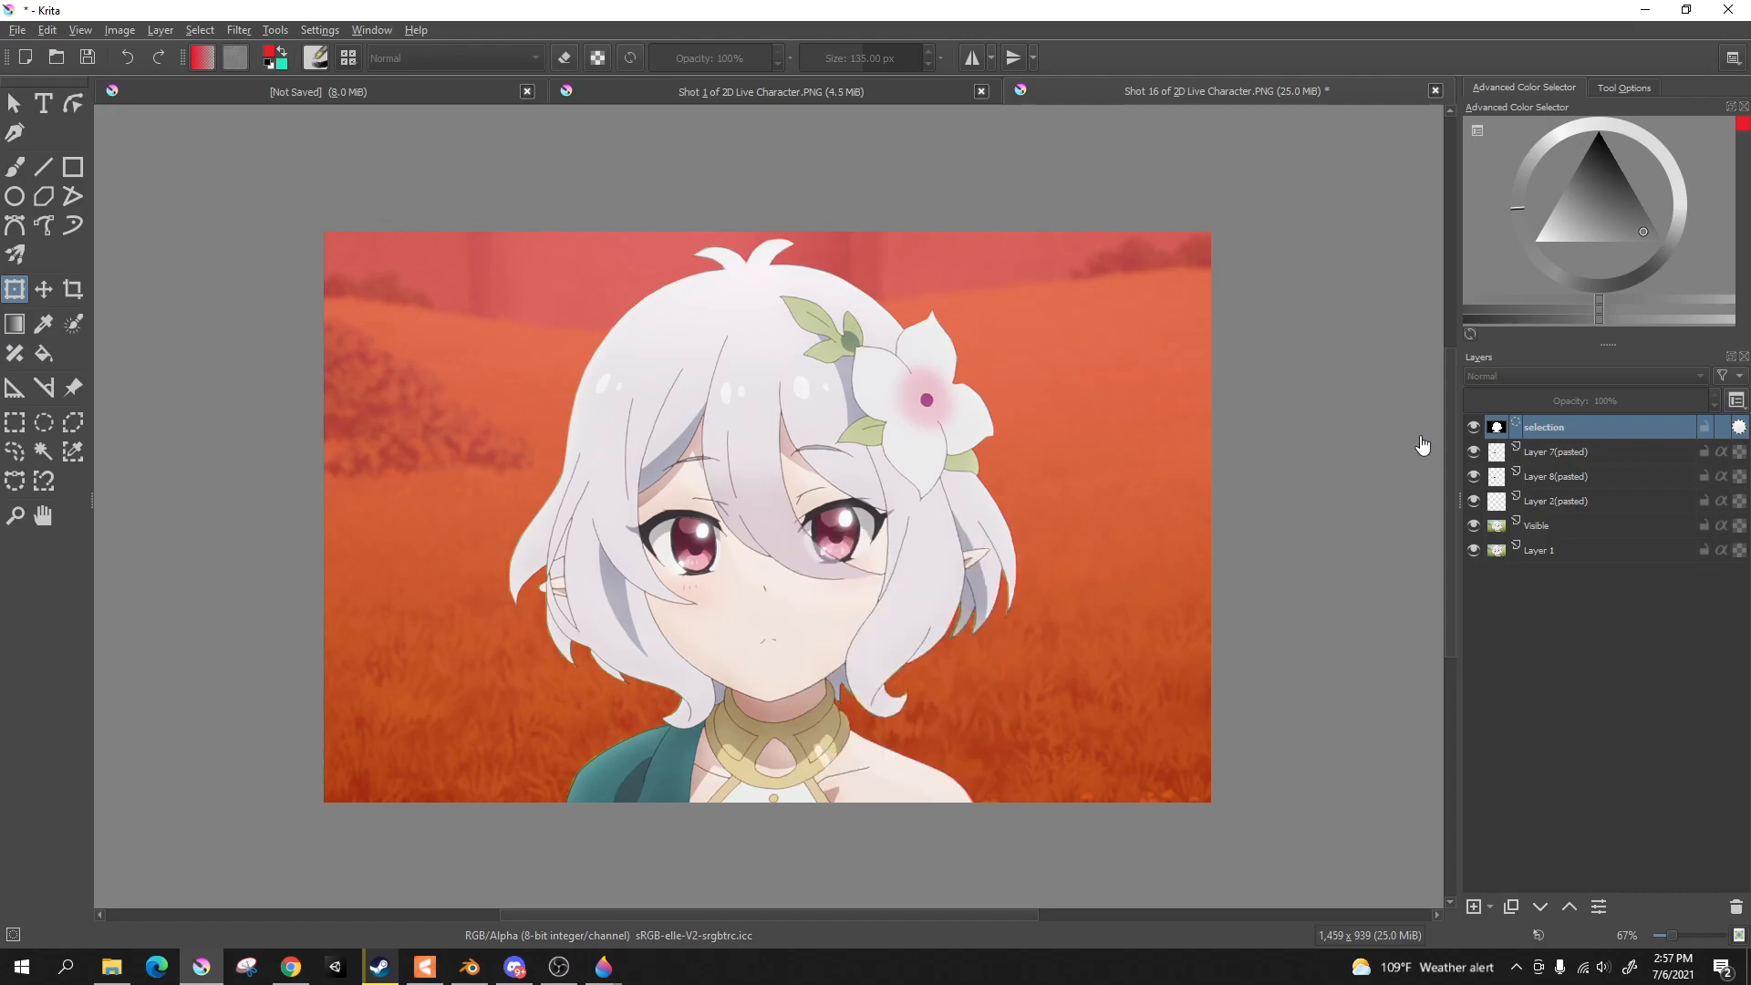
Compare the image with the selection mask hidden and shown, and check the Visible layer and Layer 1 against it.
left_click(1474, 426)
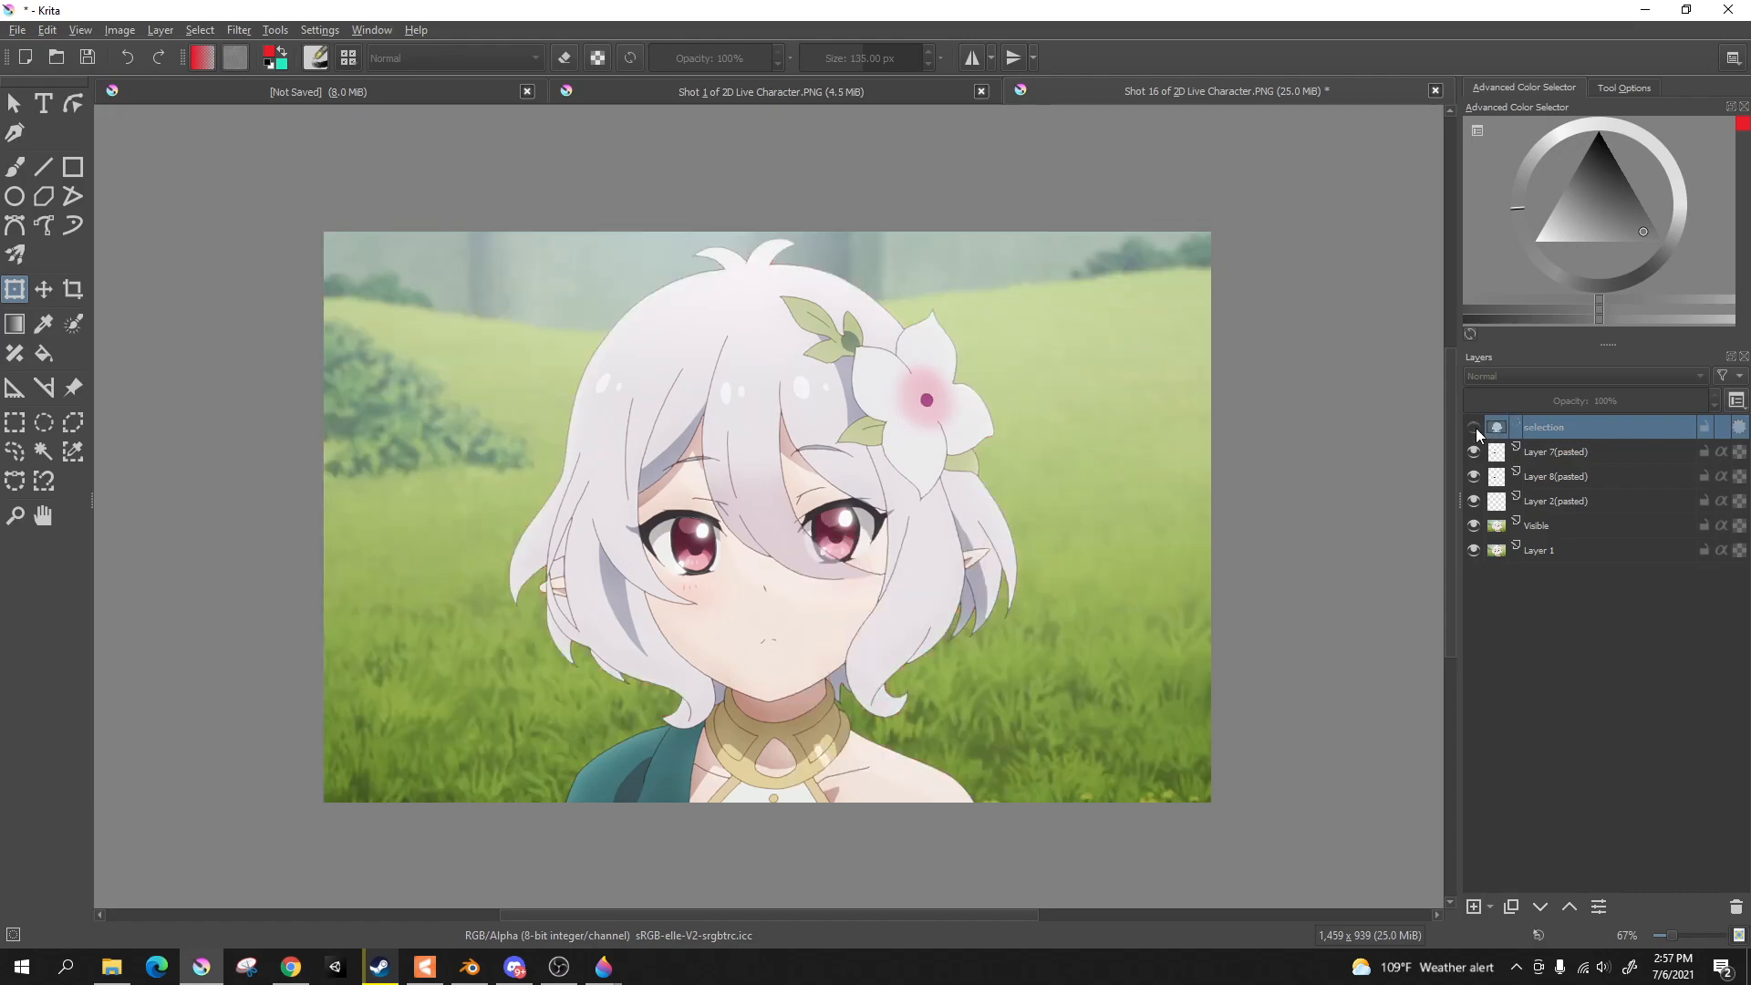
left_click(1475, 427)
mouse_move(1566, 427)
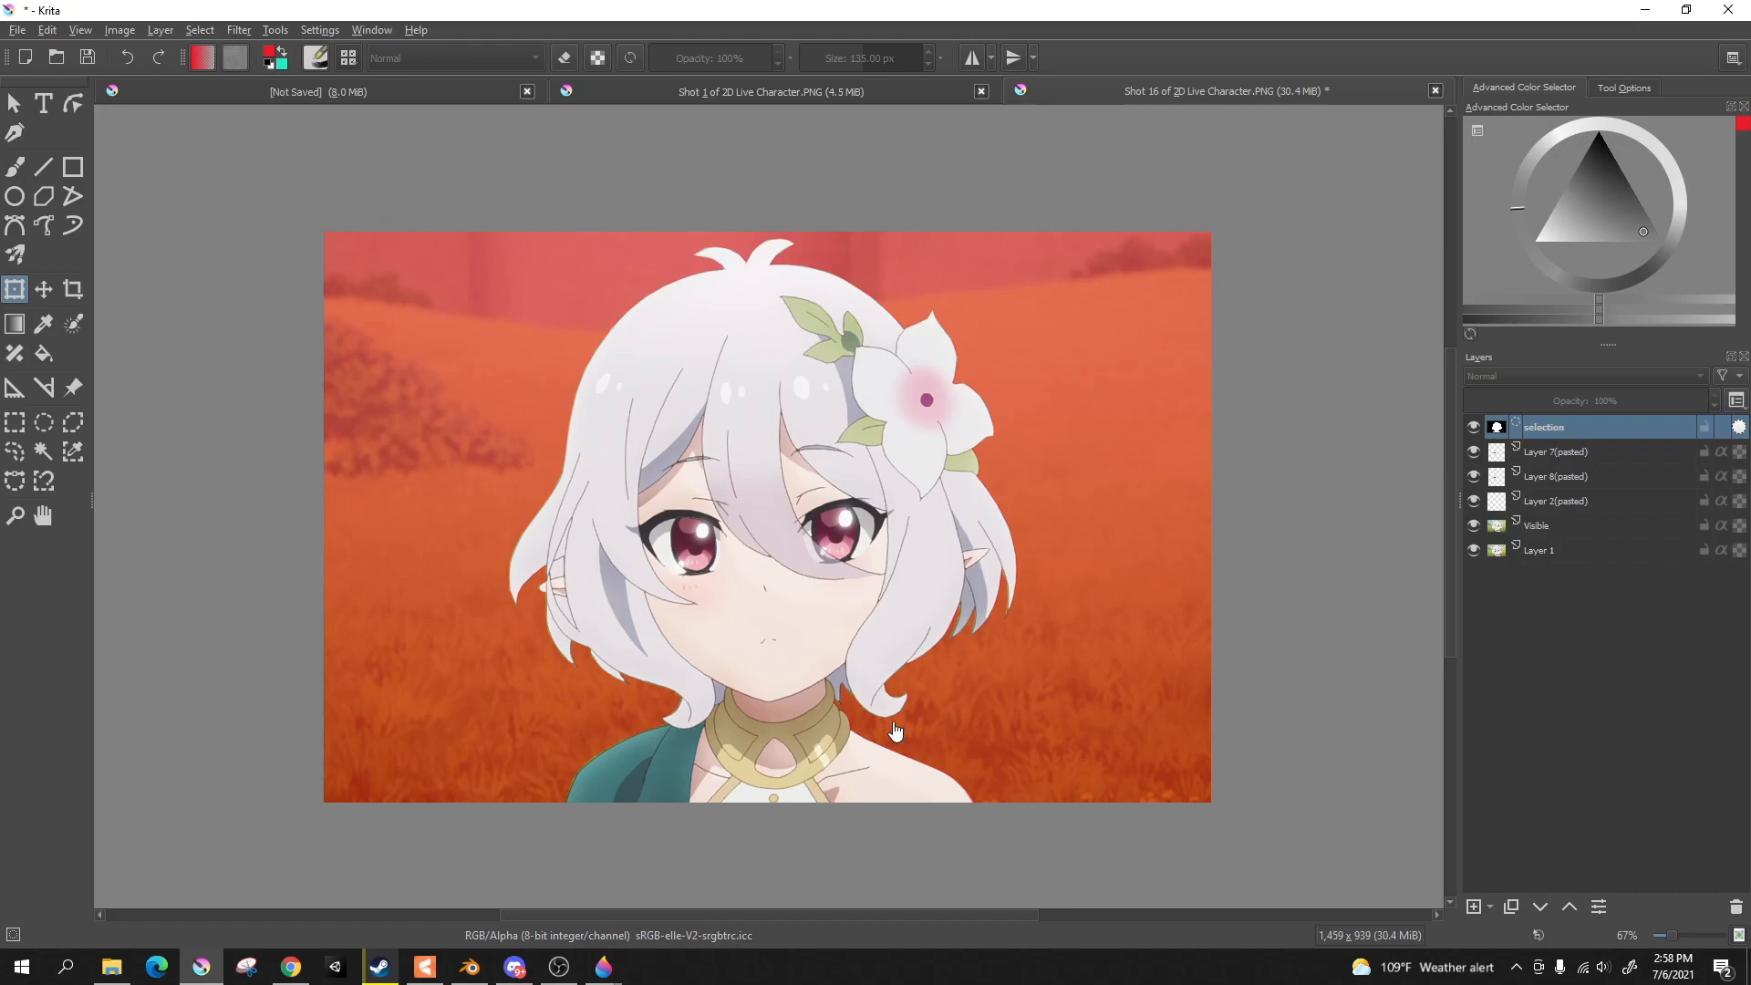
left_click(1539, 527)
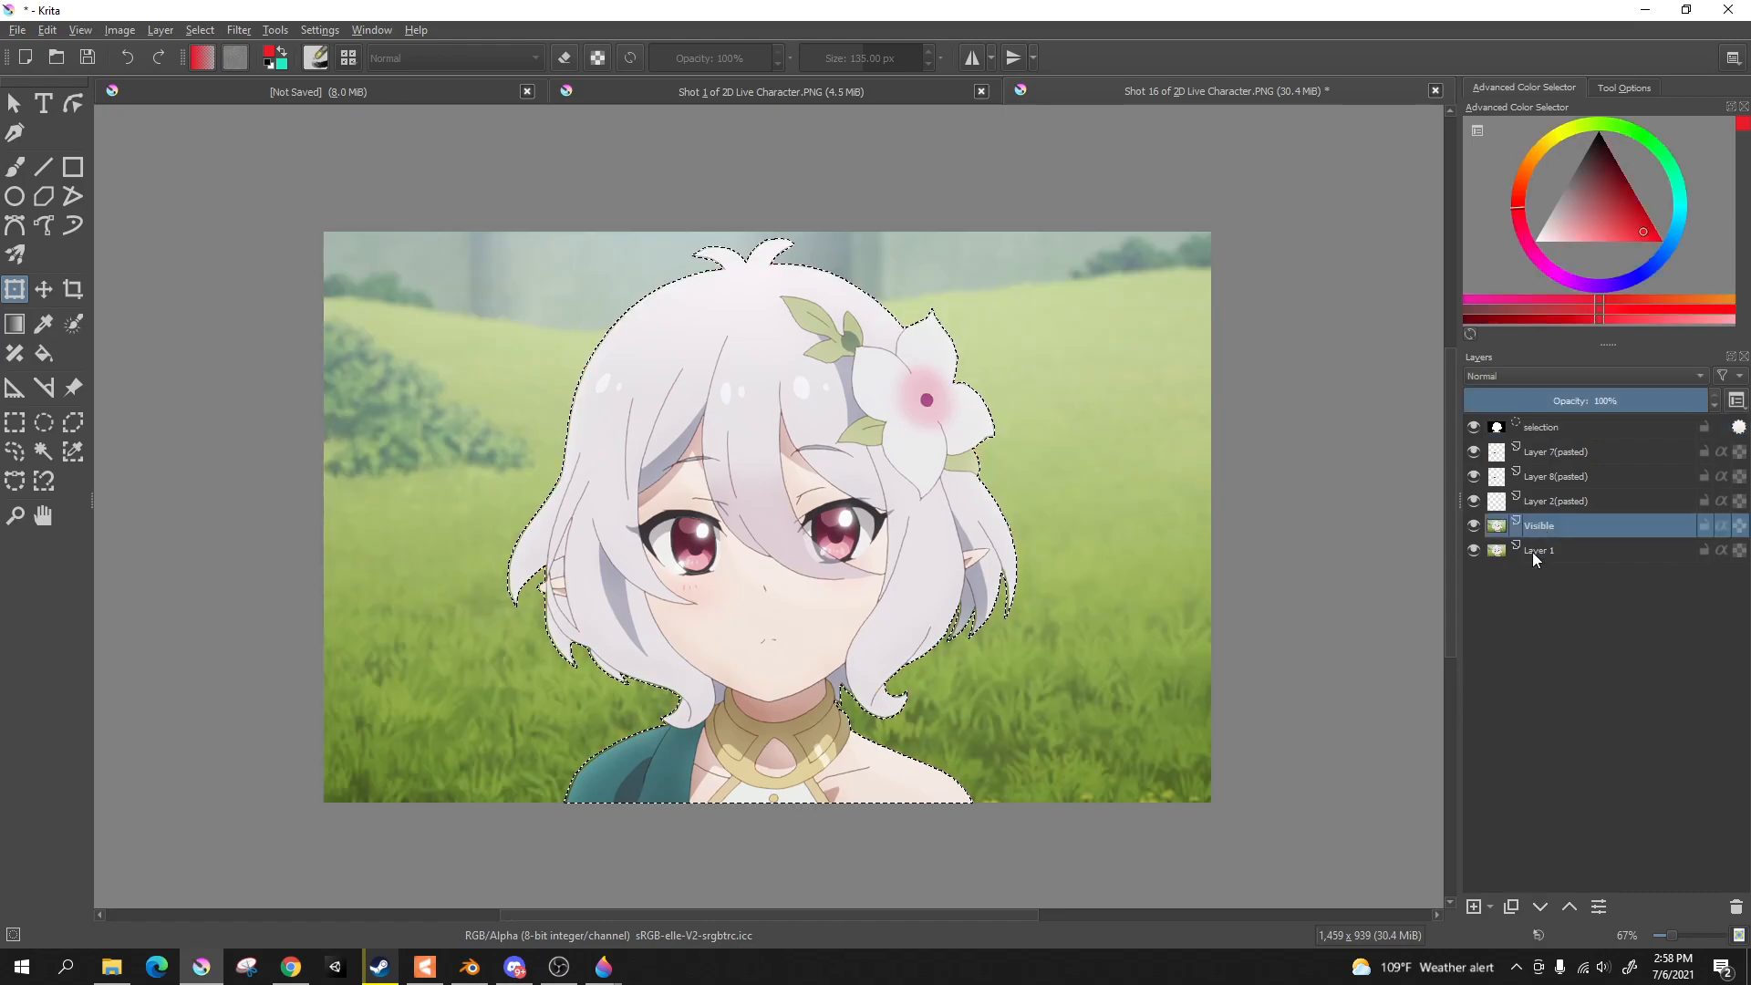
left_click(1530, 551)
left_click(1531, 537)
left_click(1529, 550)
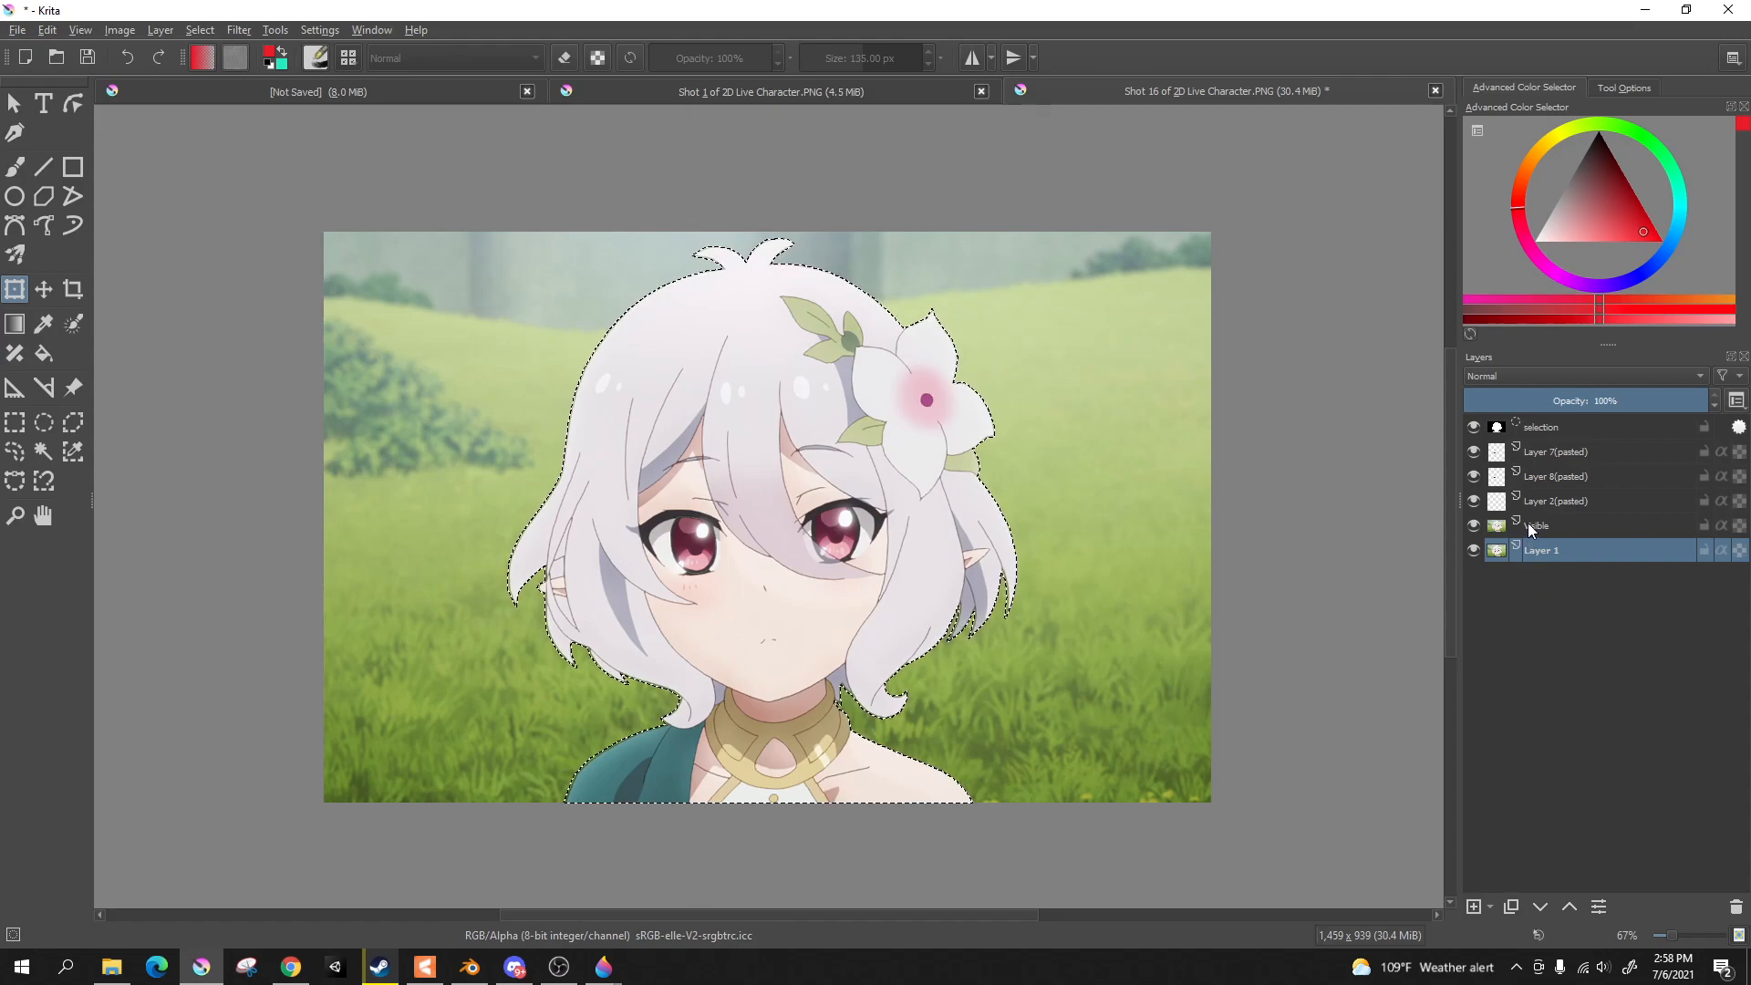
left_click(1529, 522)
left_click(1535, 425)
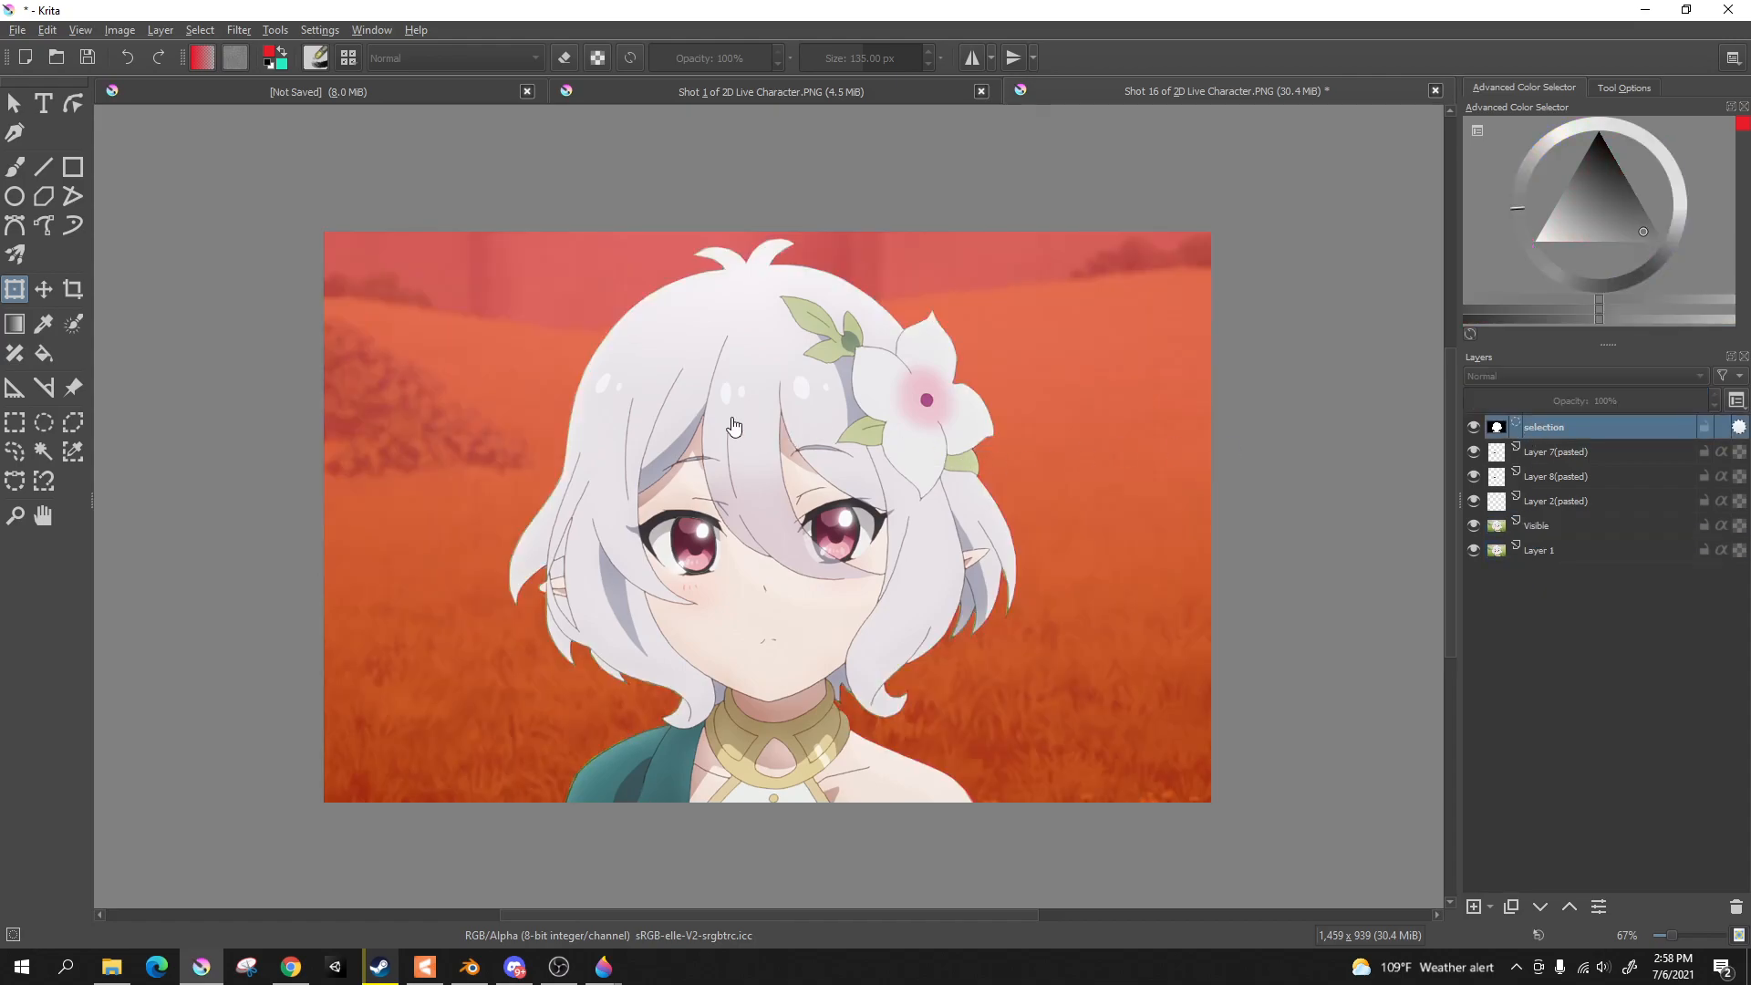
Try to shift the character-shaped selection mask on the canvas with the Move tool.
left_click(43, 515)
left_click_drag(715, 413, 770, 395)
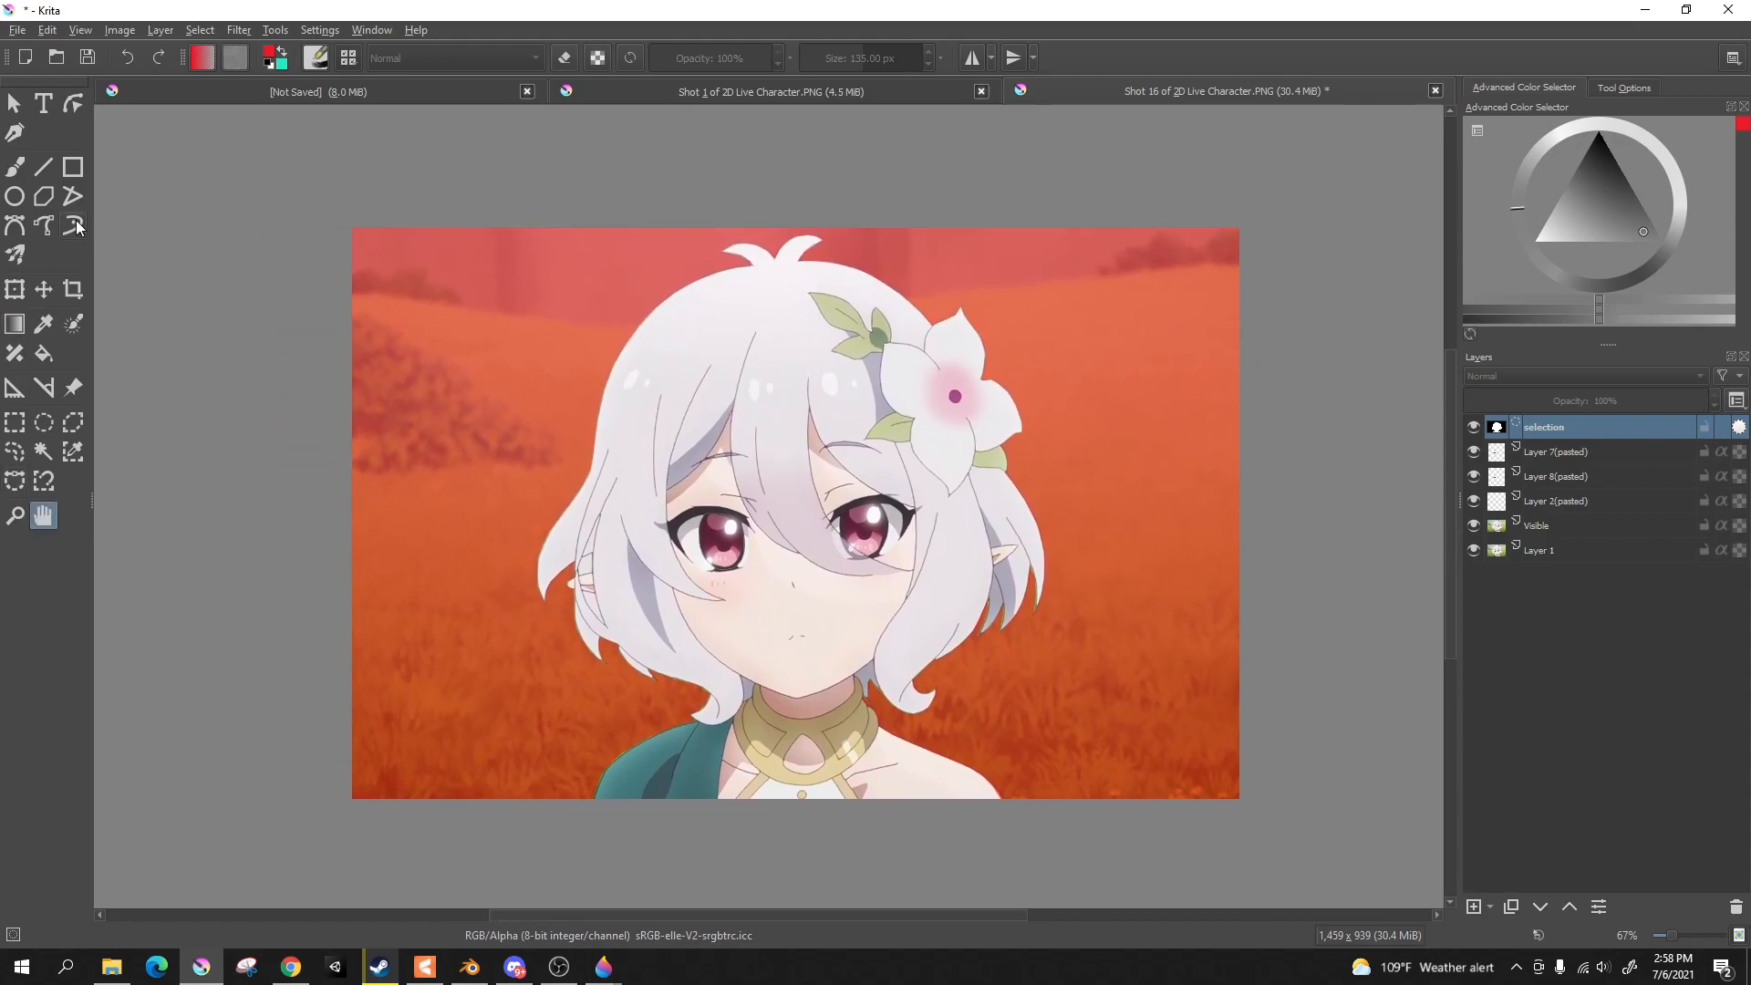
left_click(15, 104)
left_click(765, 440)
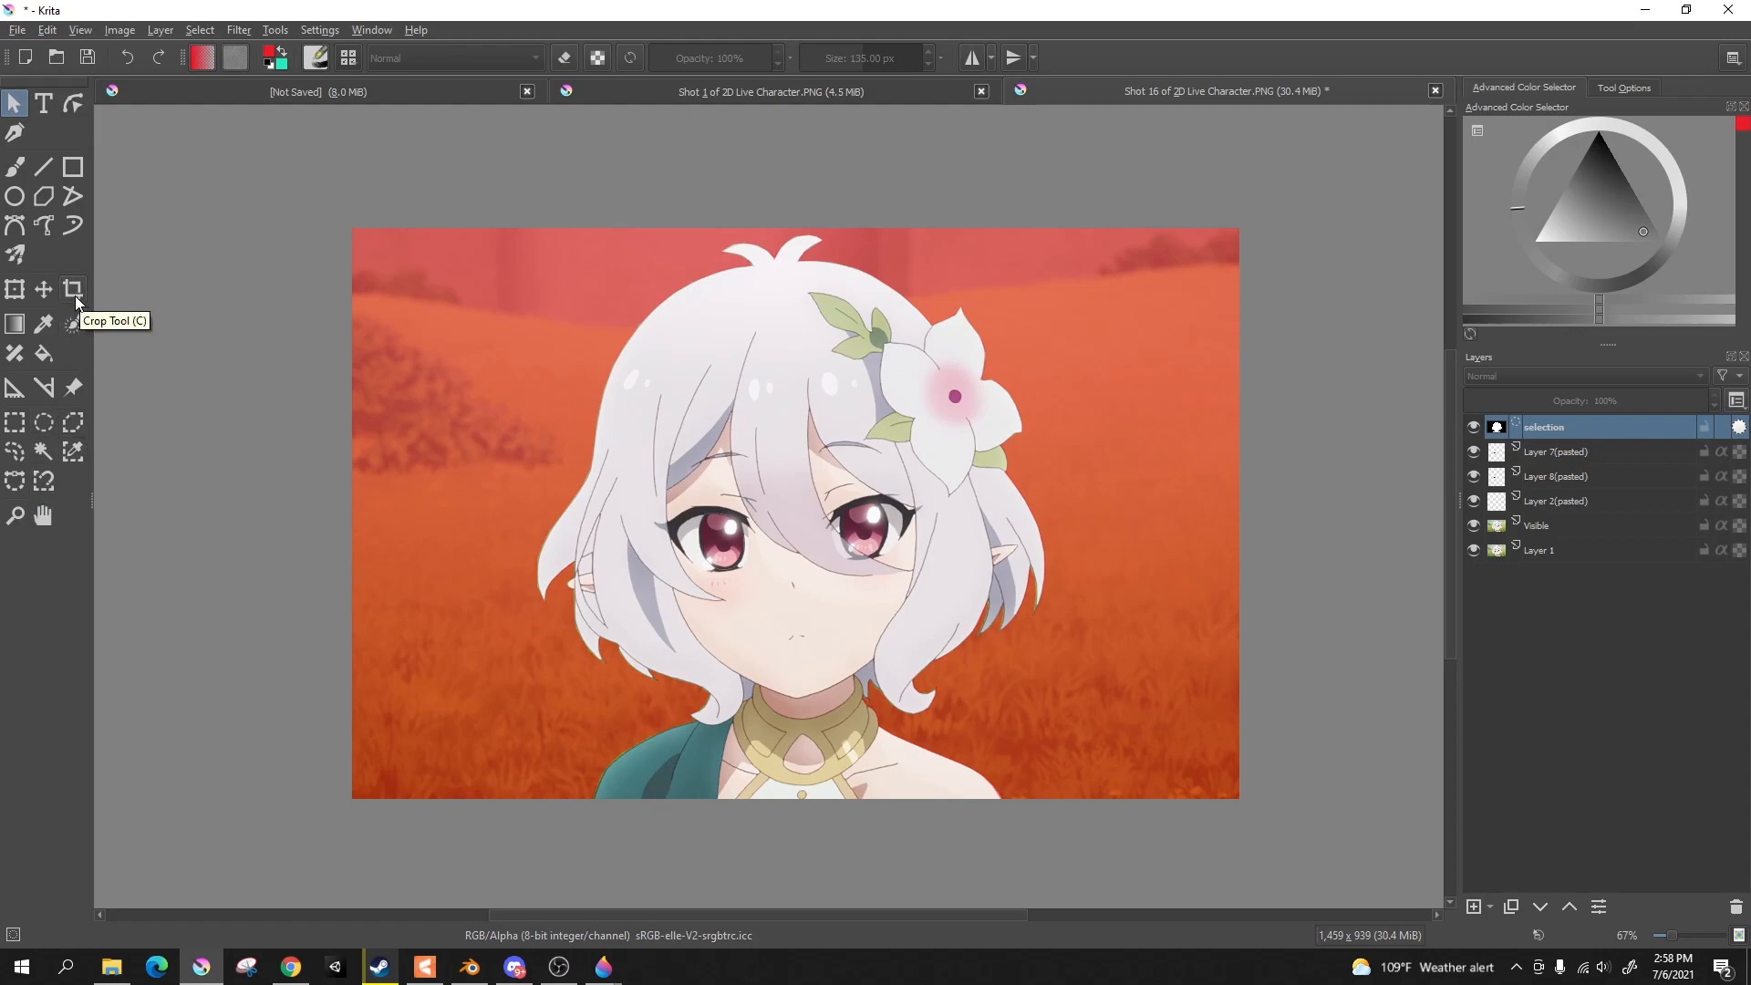
left_click(43, 289)
left_click_drag(665, 422, 747, 425)
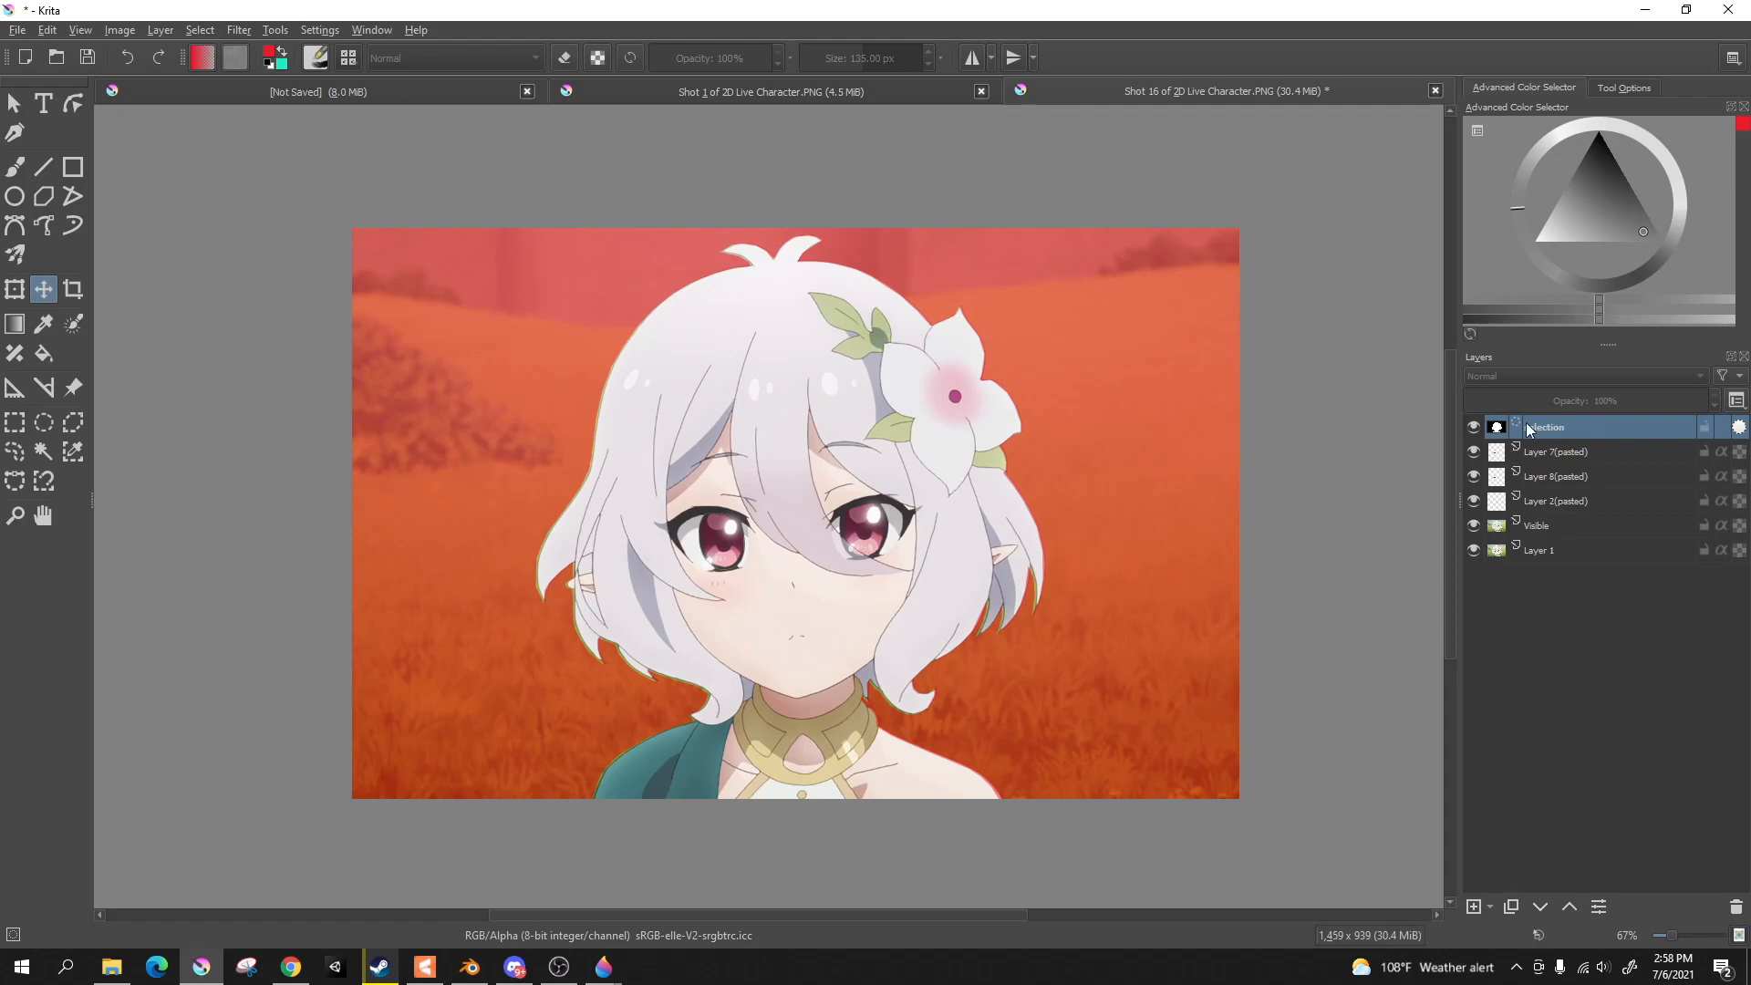
Remove the selection mask from the layer stack.
right_click(1571, 426)
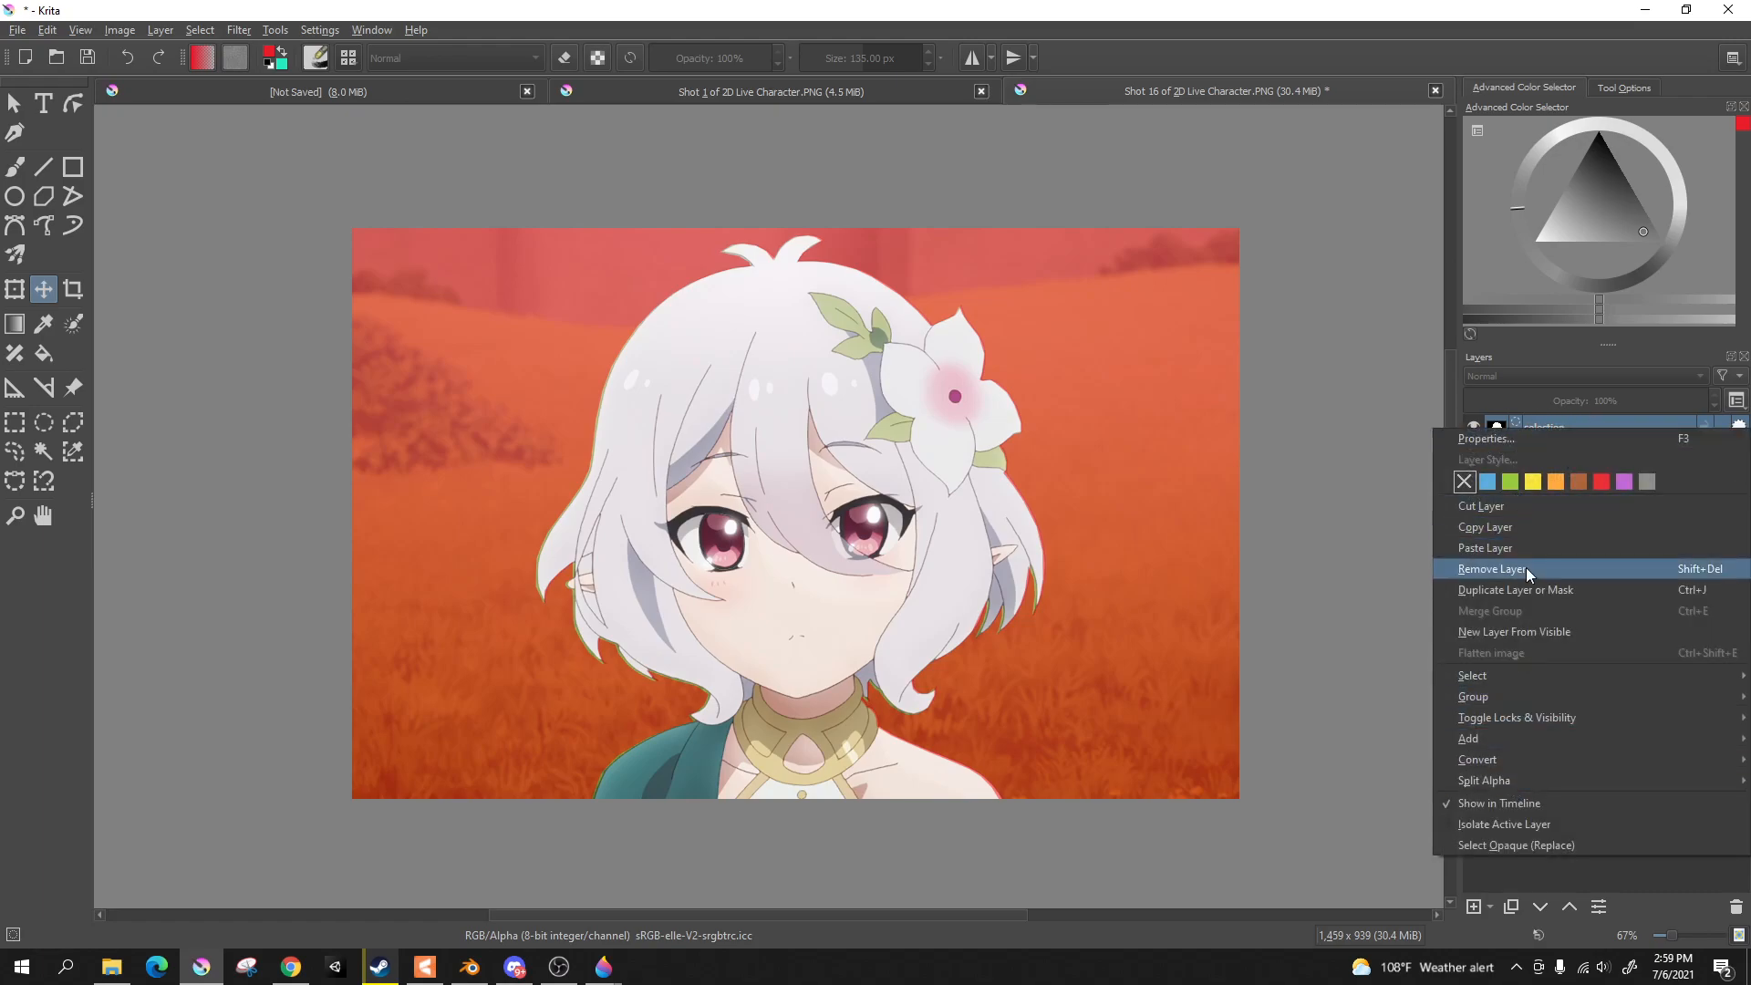
left_click(1525, 567)
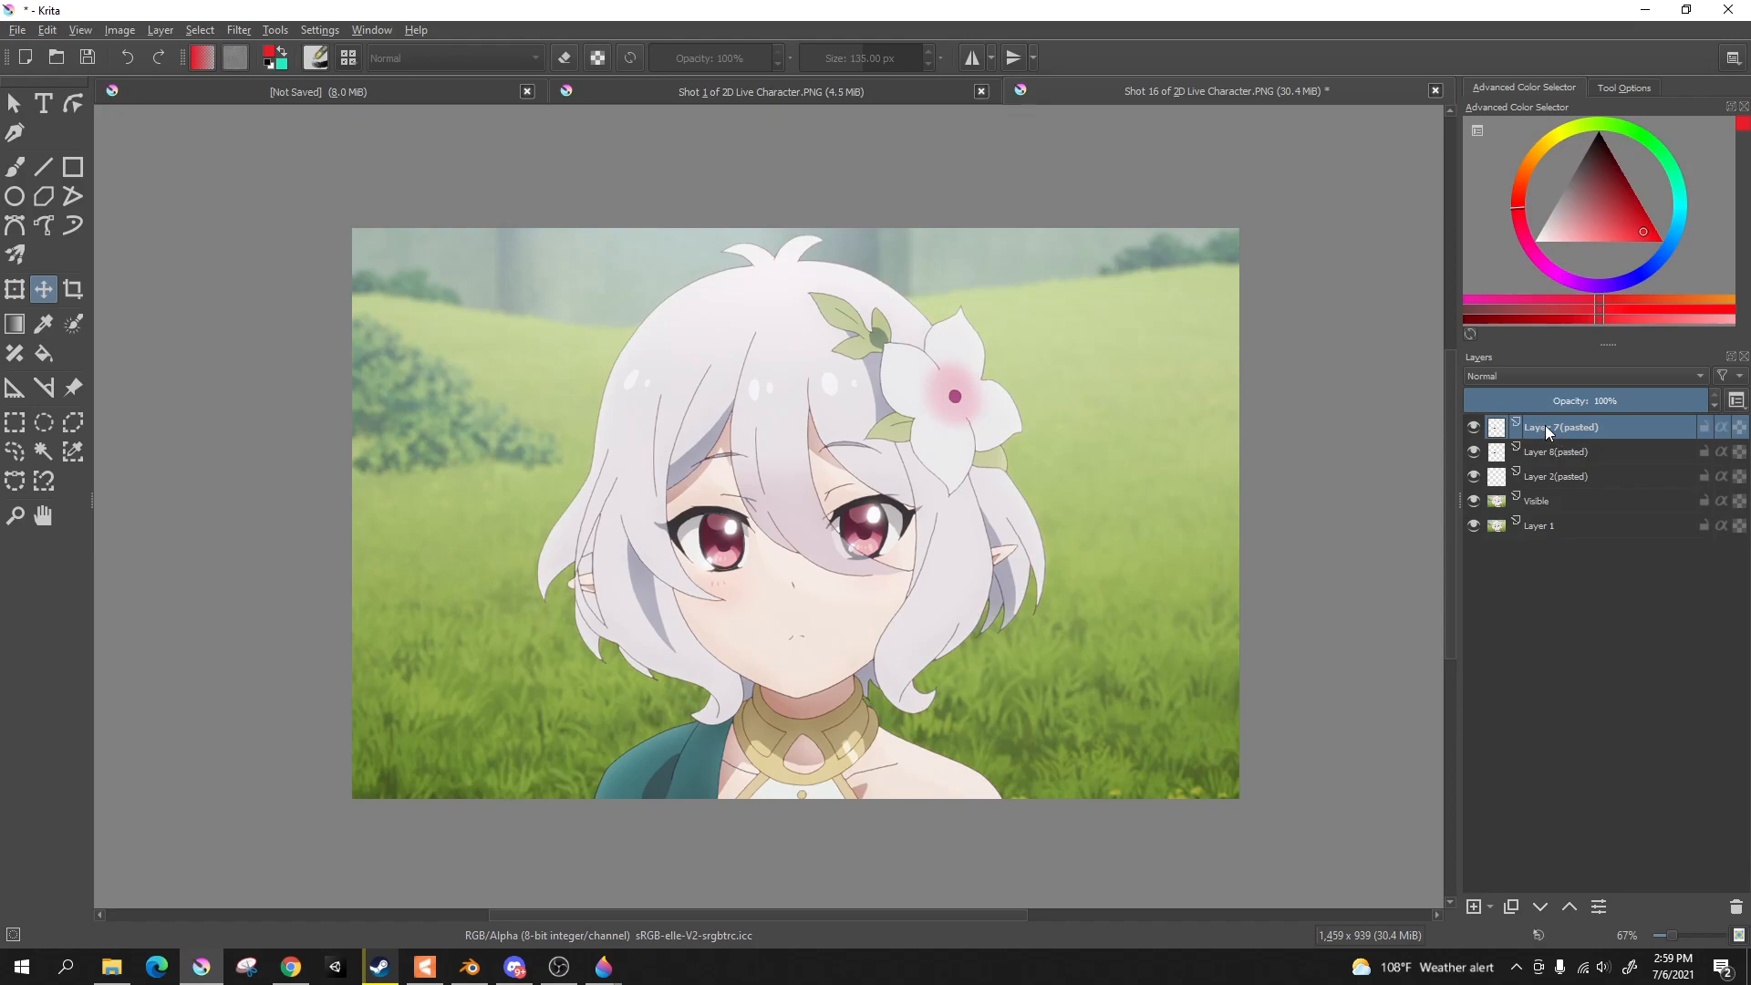
Remove Layer 2(pasted), and remove Layer 8(pasted) after checking the pasted layers with Visible and Layer 1 hidden.
right_click(1547, 475)
left_click(1523, 616)
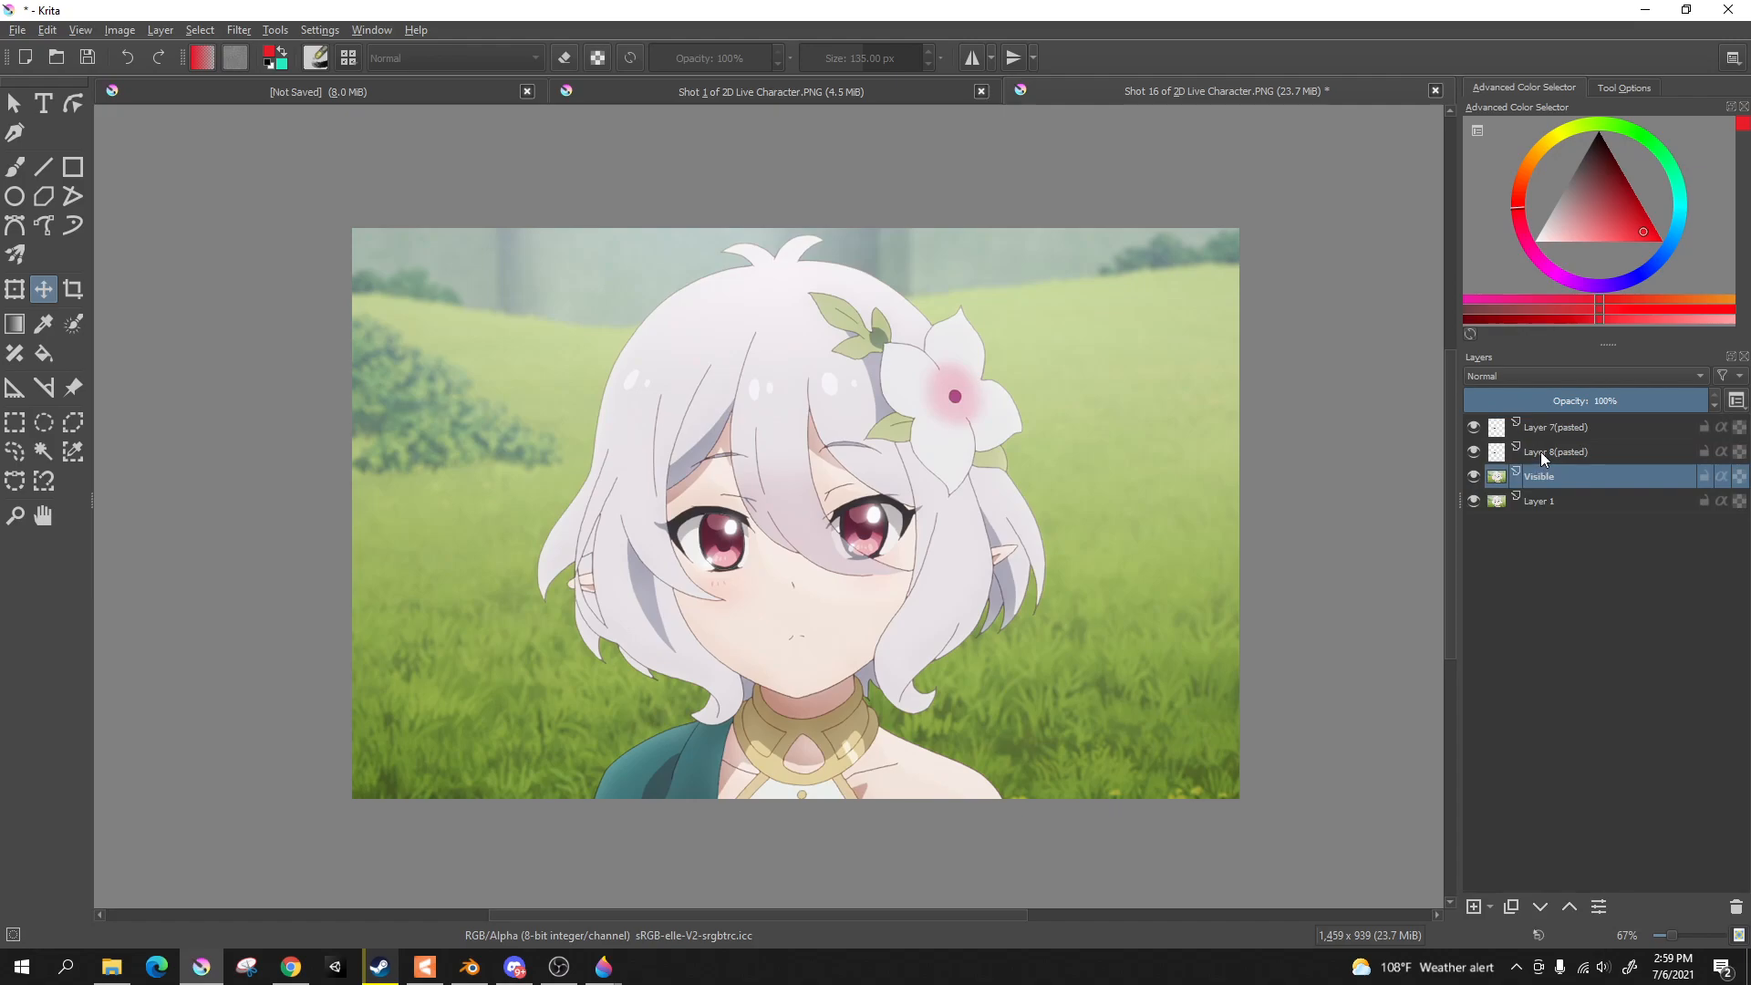
left_click_drag(1475, 480, 1472, 425)
left_click(1475, 444)
left_click(1474, 433)
left_click(1476, 444)
left_click(1477, 441)
right_click(1567, 454)
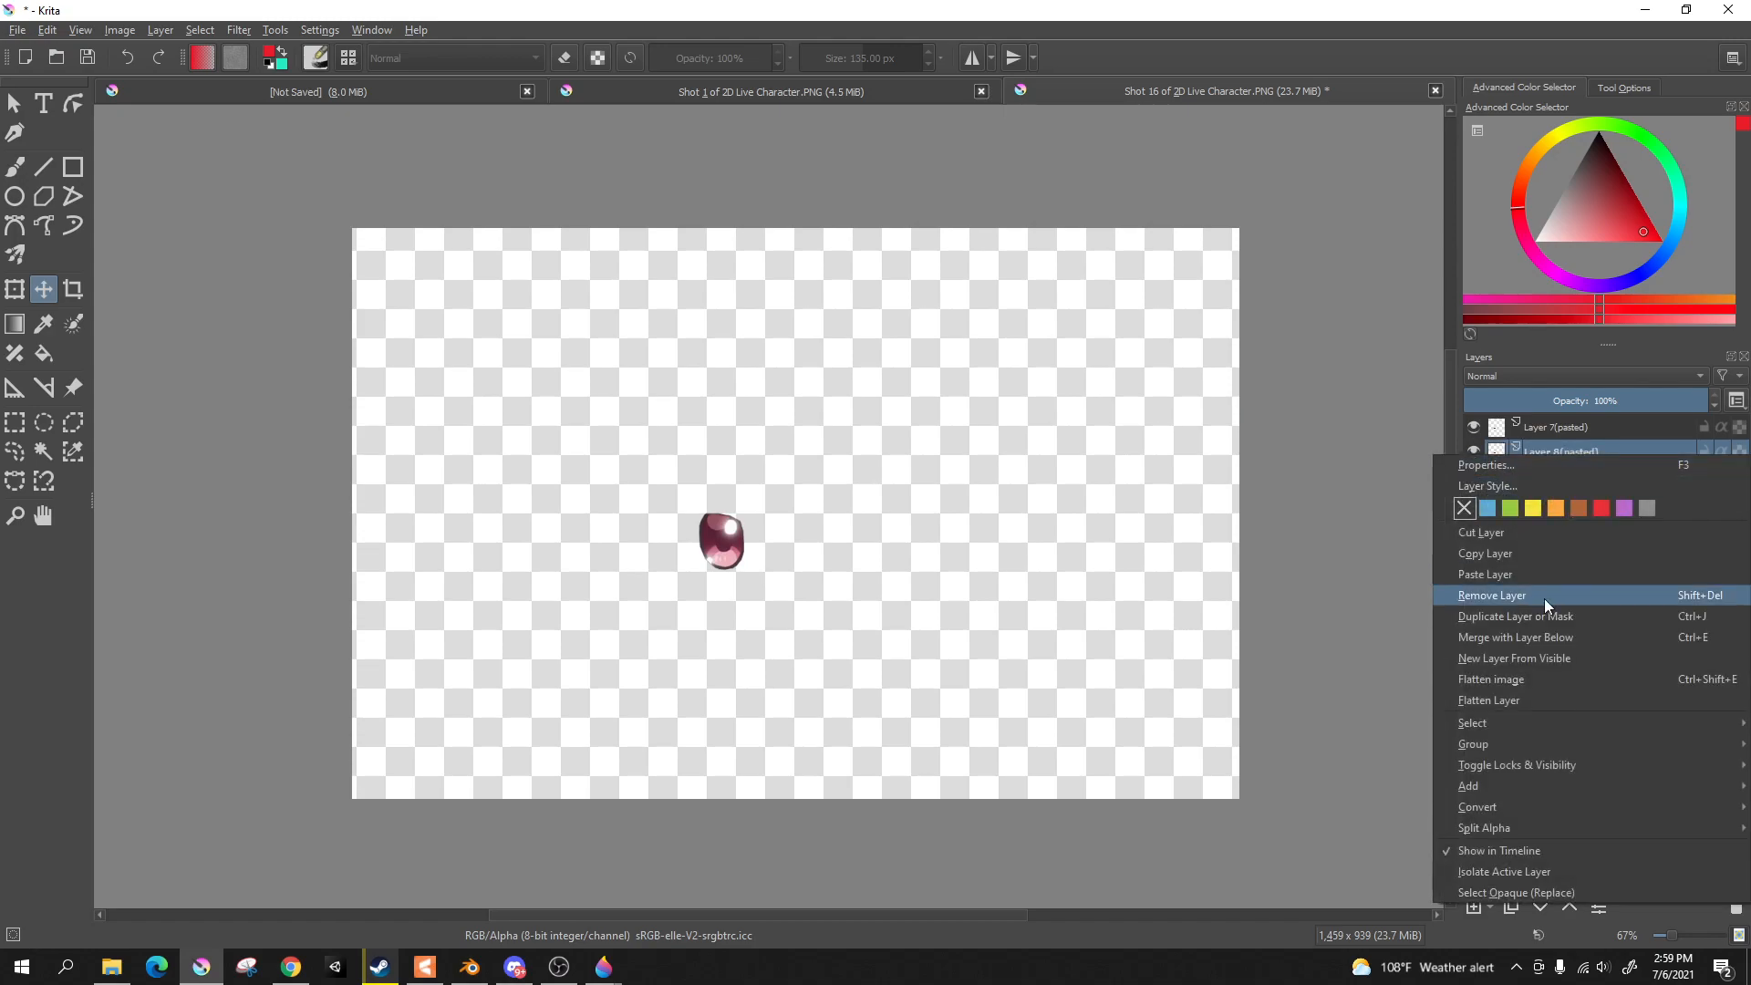
left_click(1518, 589)
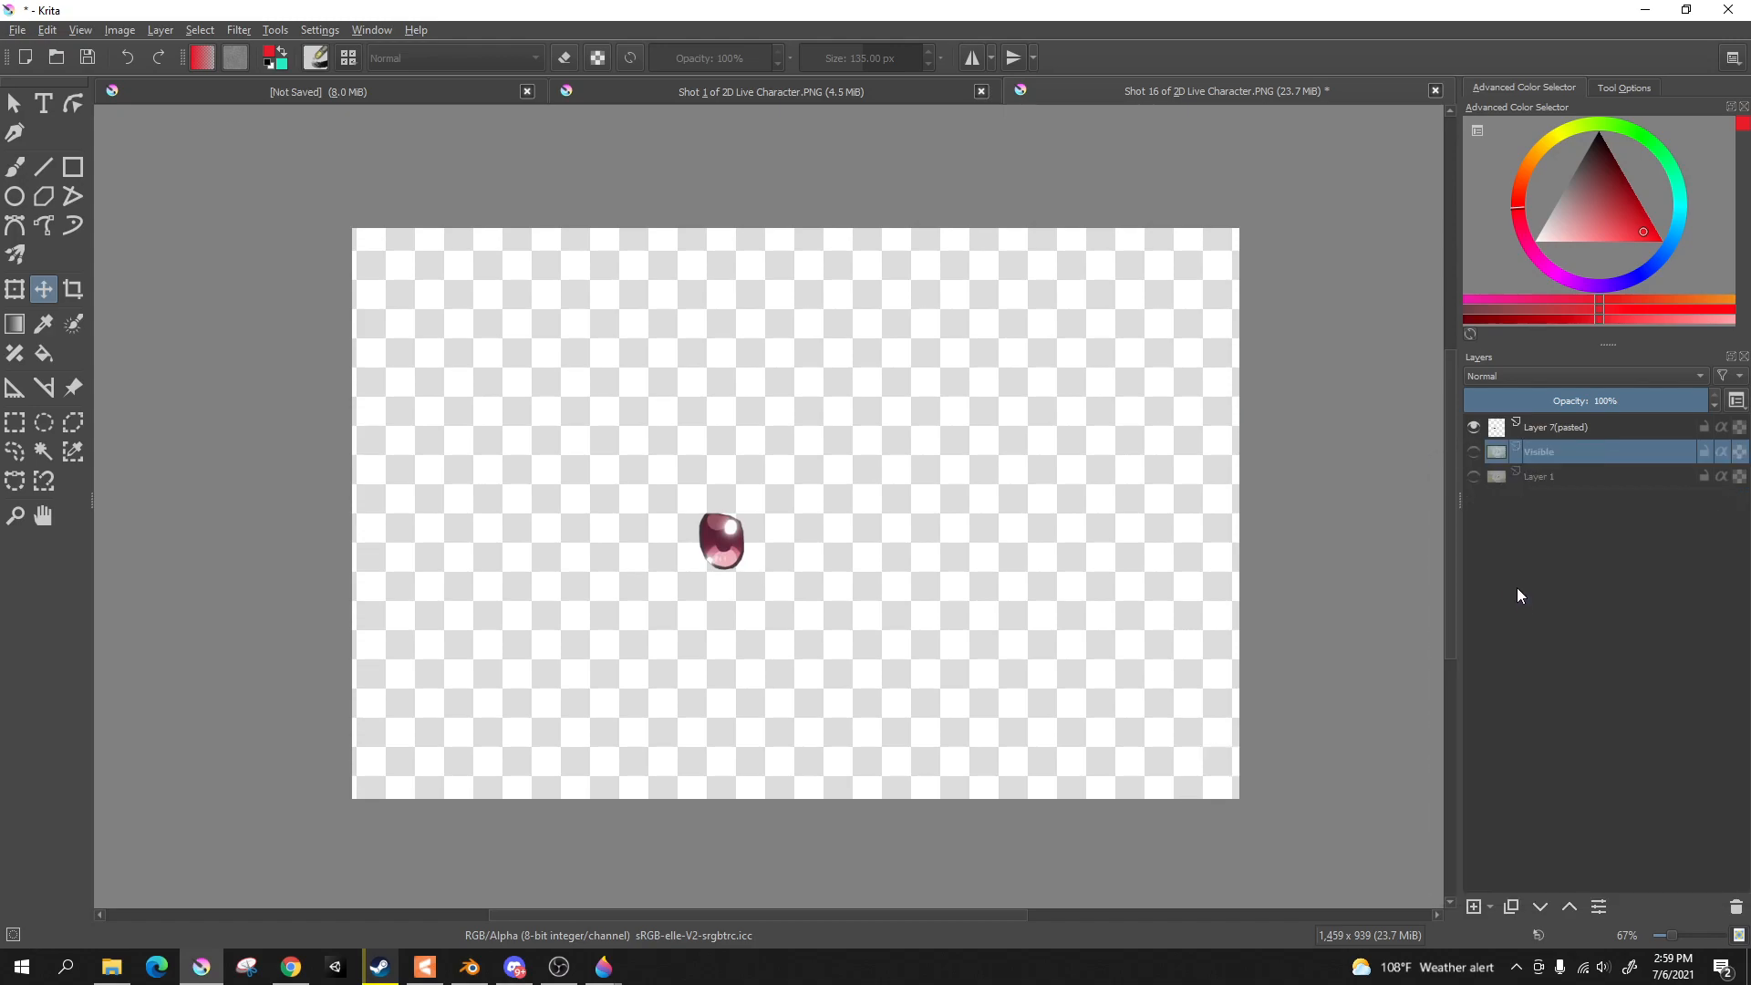
Leave only Layer 1 shown, with Layer 7(pasted) and Visible hidden, and make Layer 1 active.
left_click(1474, 451)
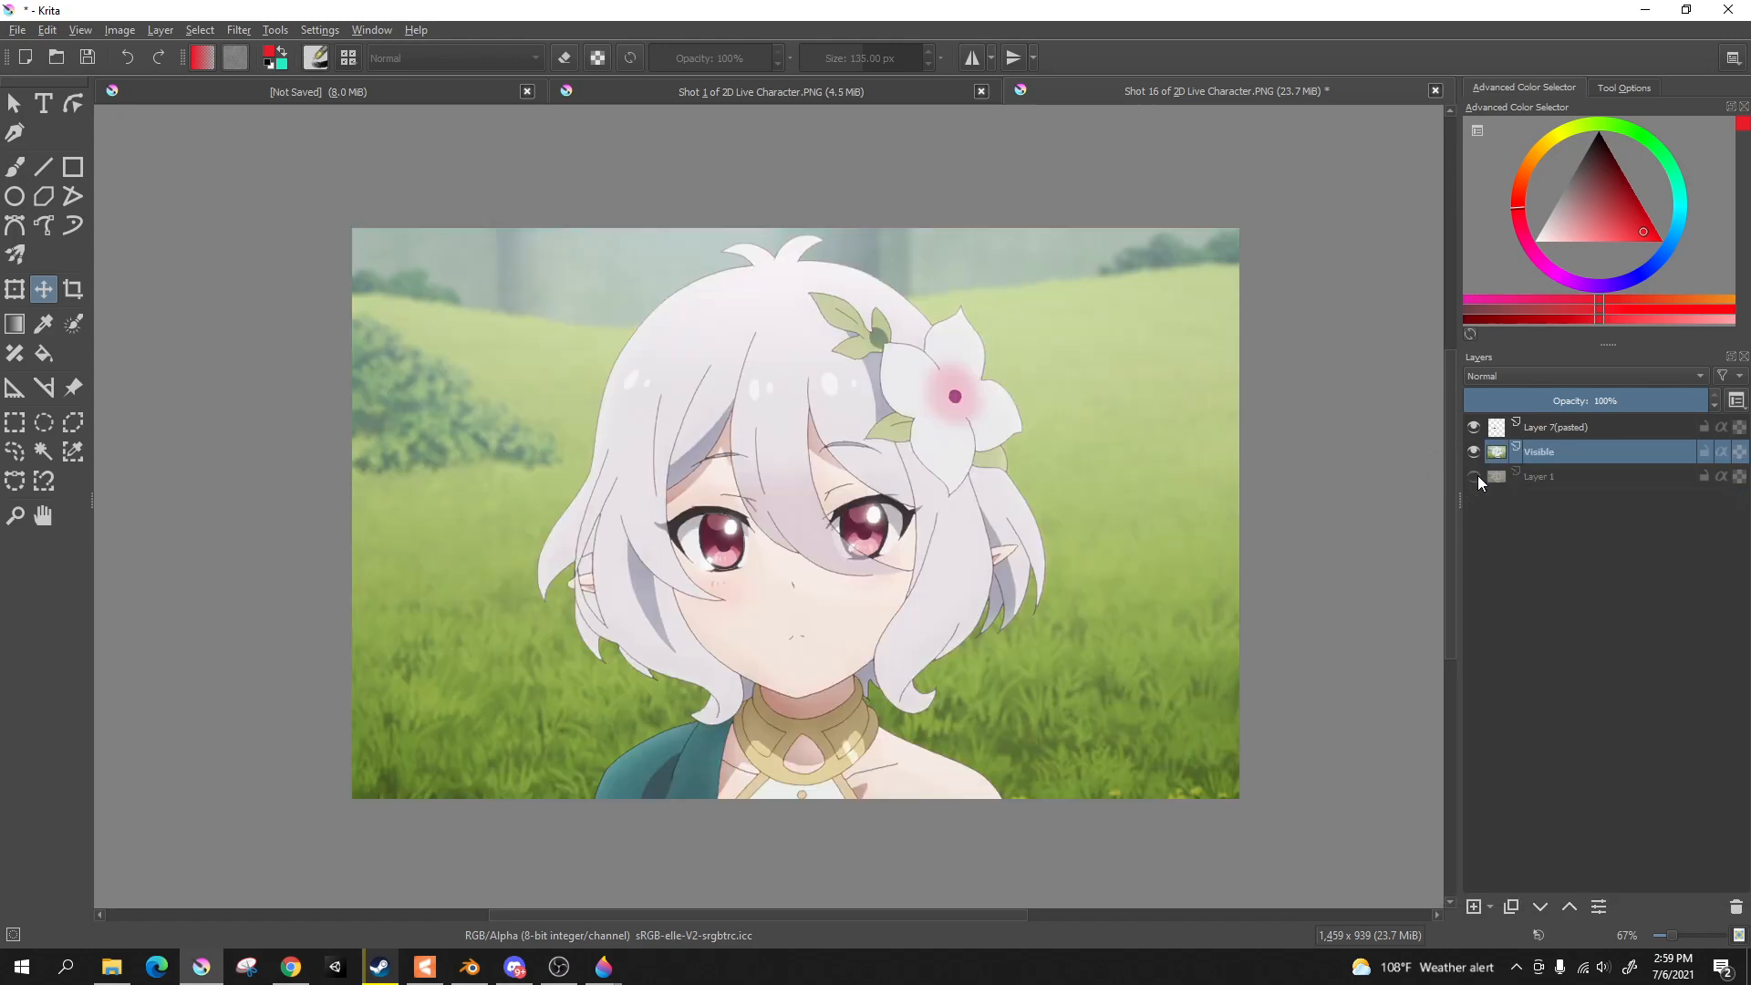
left_click(1475, 429)
left_click(1470, 453)
left_click(1470, 453)
left_click(1562, 475)
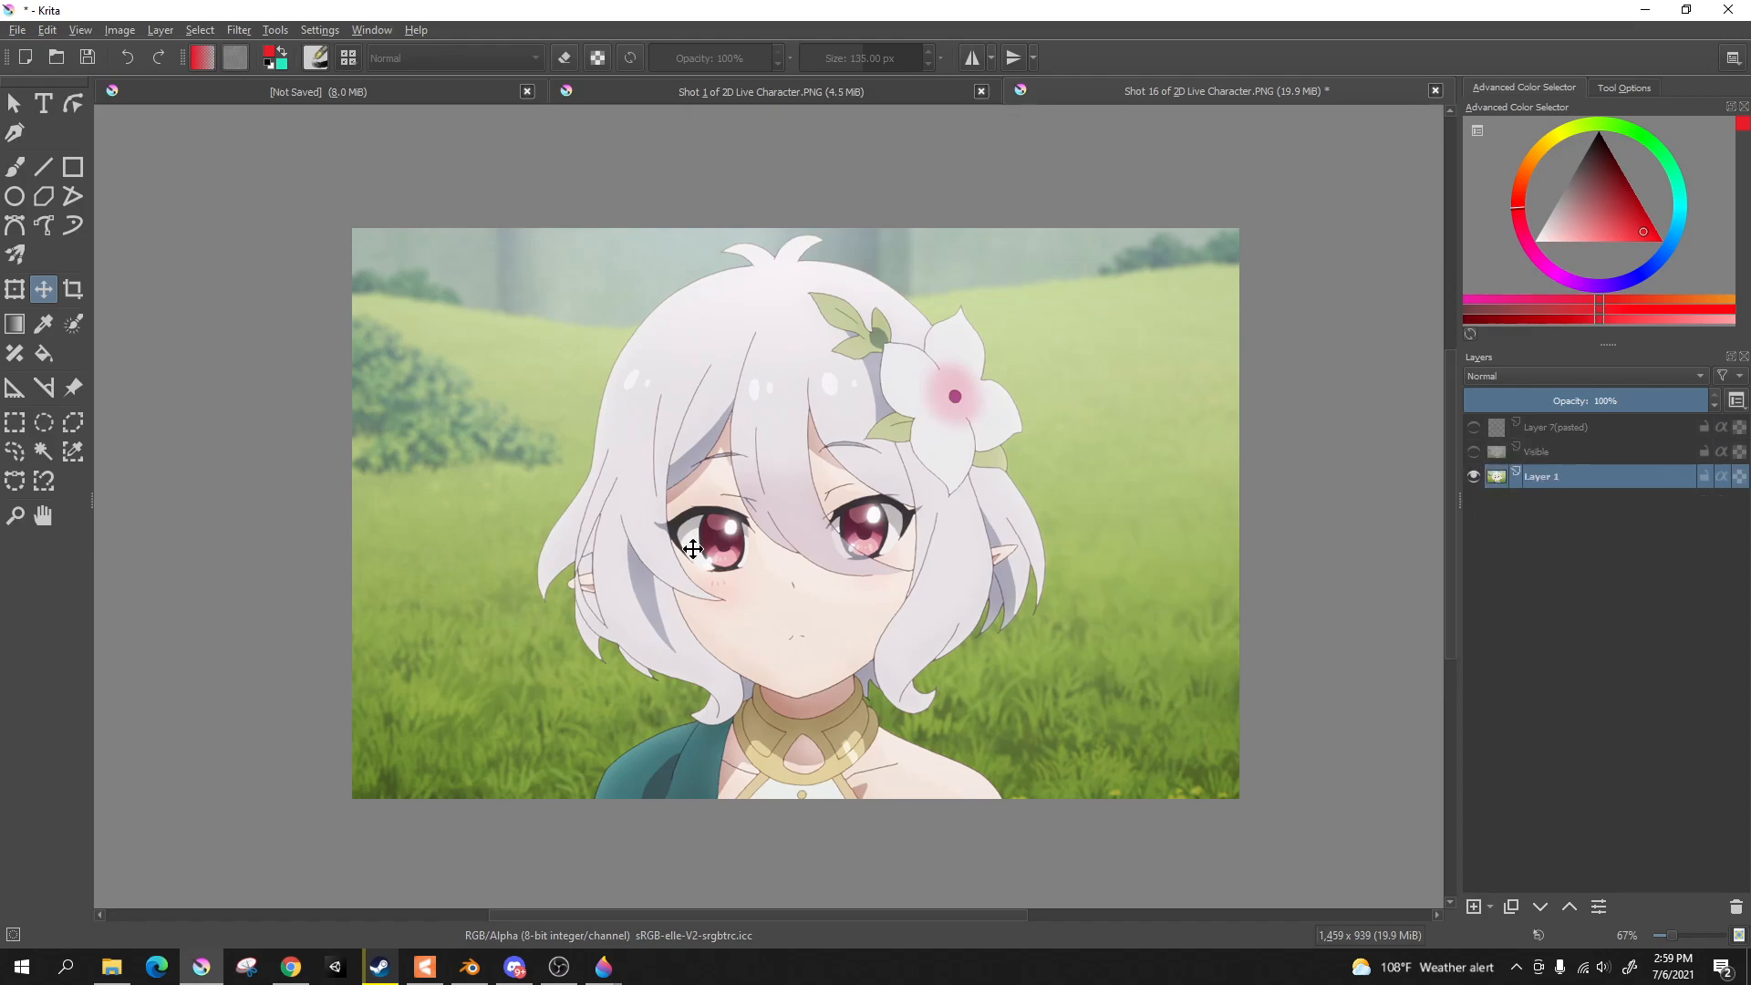
Try to outline the iris of the eye nearest the flower with the Polygonal Selection tool.
scroll(716, 547, "up", 2)
left_click(73, 423)
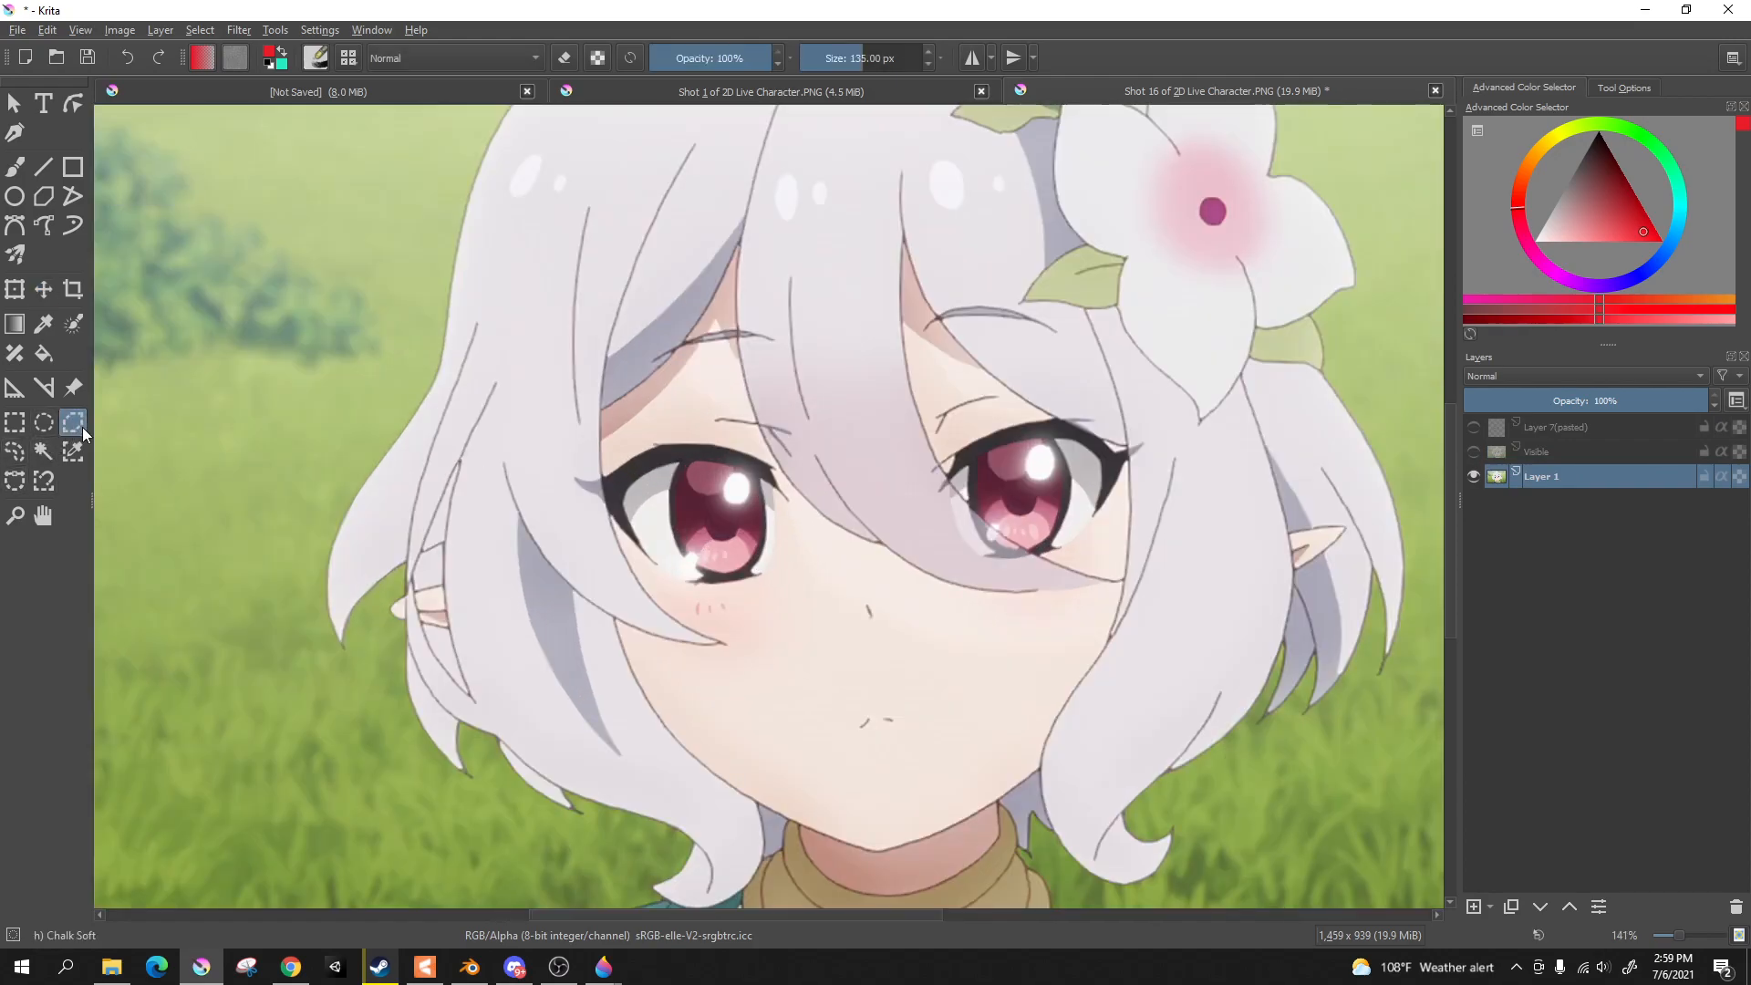
key("1")
scroll(1015, 466, "up", 1)
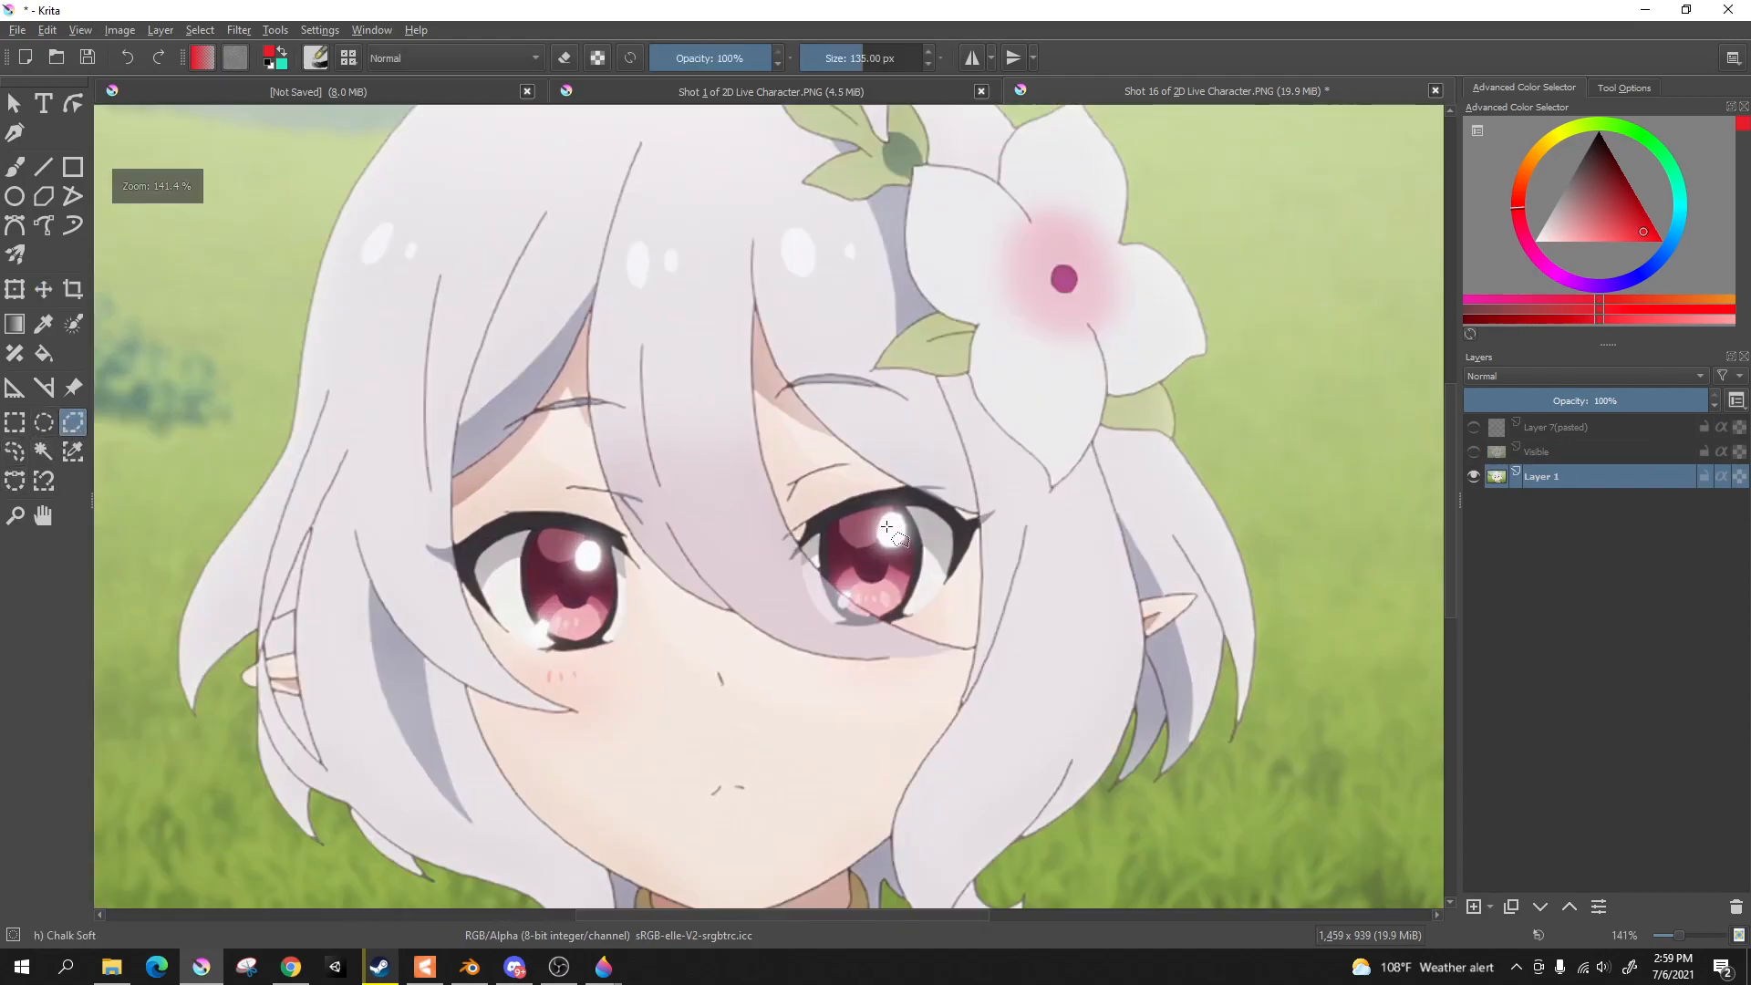
scroll(888, 528, "down", 1)
left_click_drag(860, 469, 784, 442)
scroll(784, 442, "up", 3)
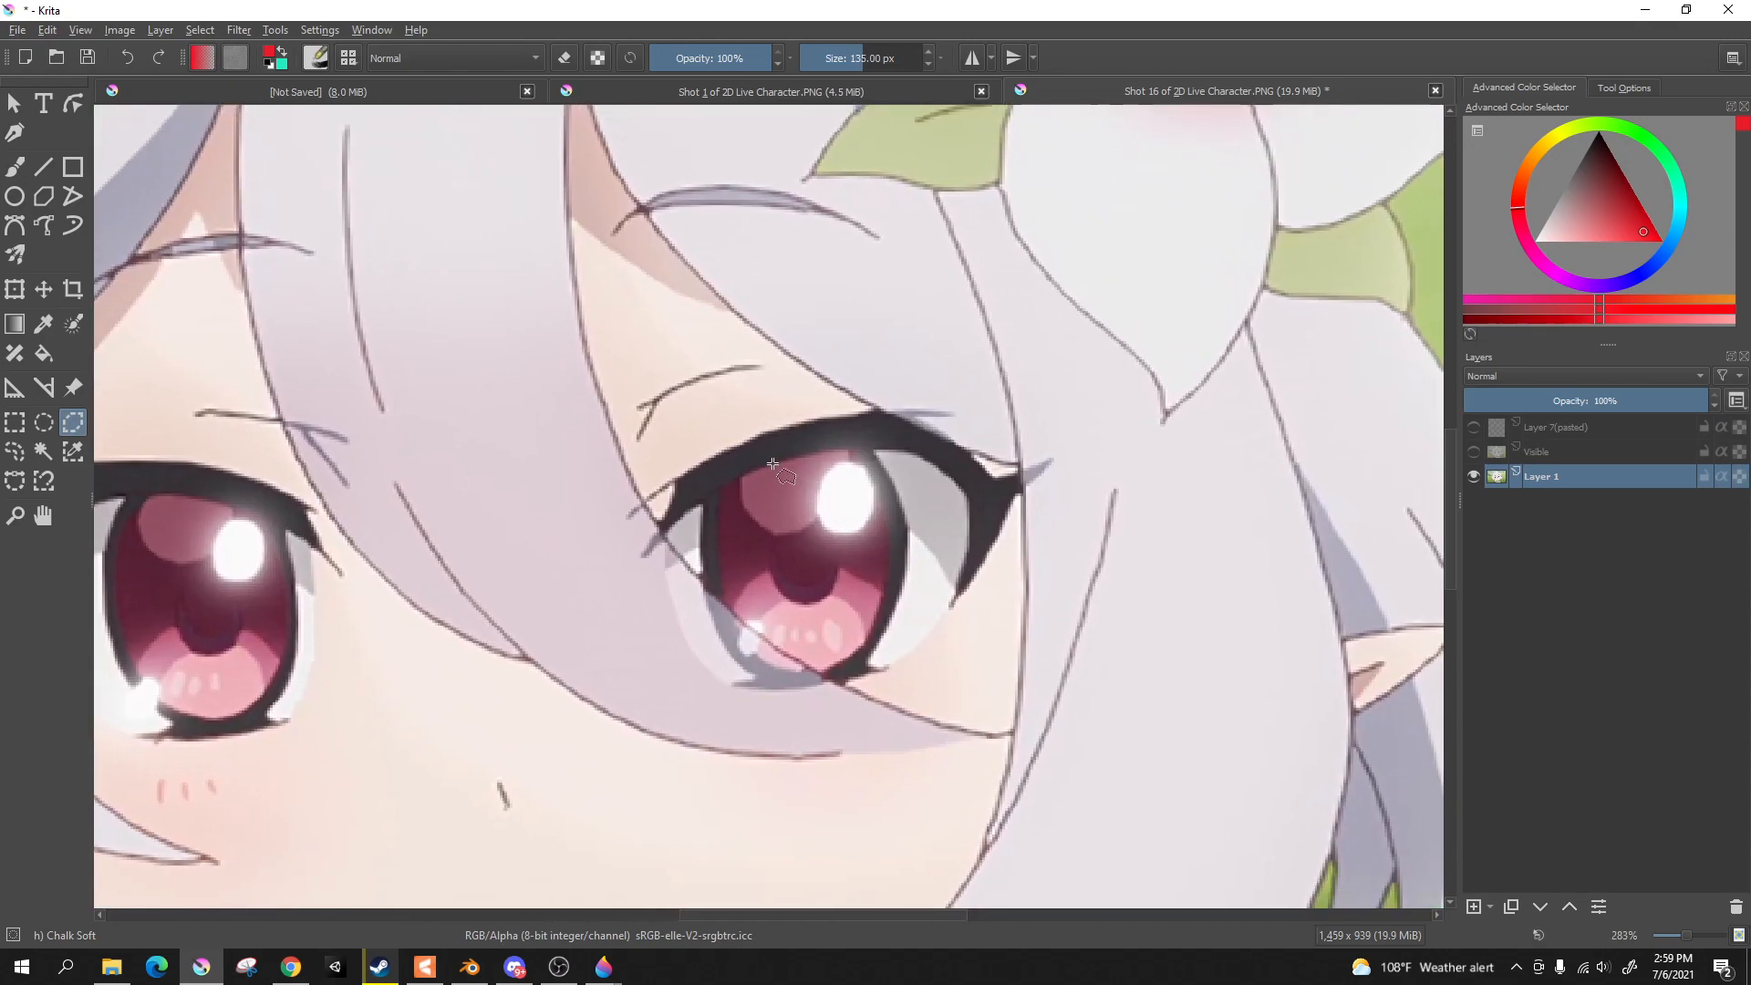
left_click(733, 493)
right_click(761, 477)
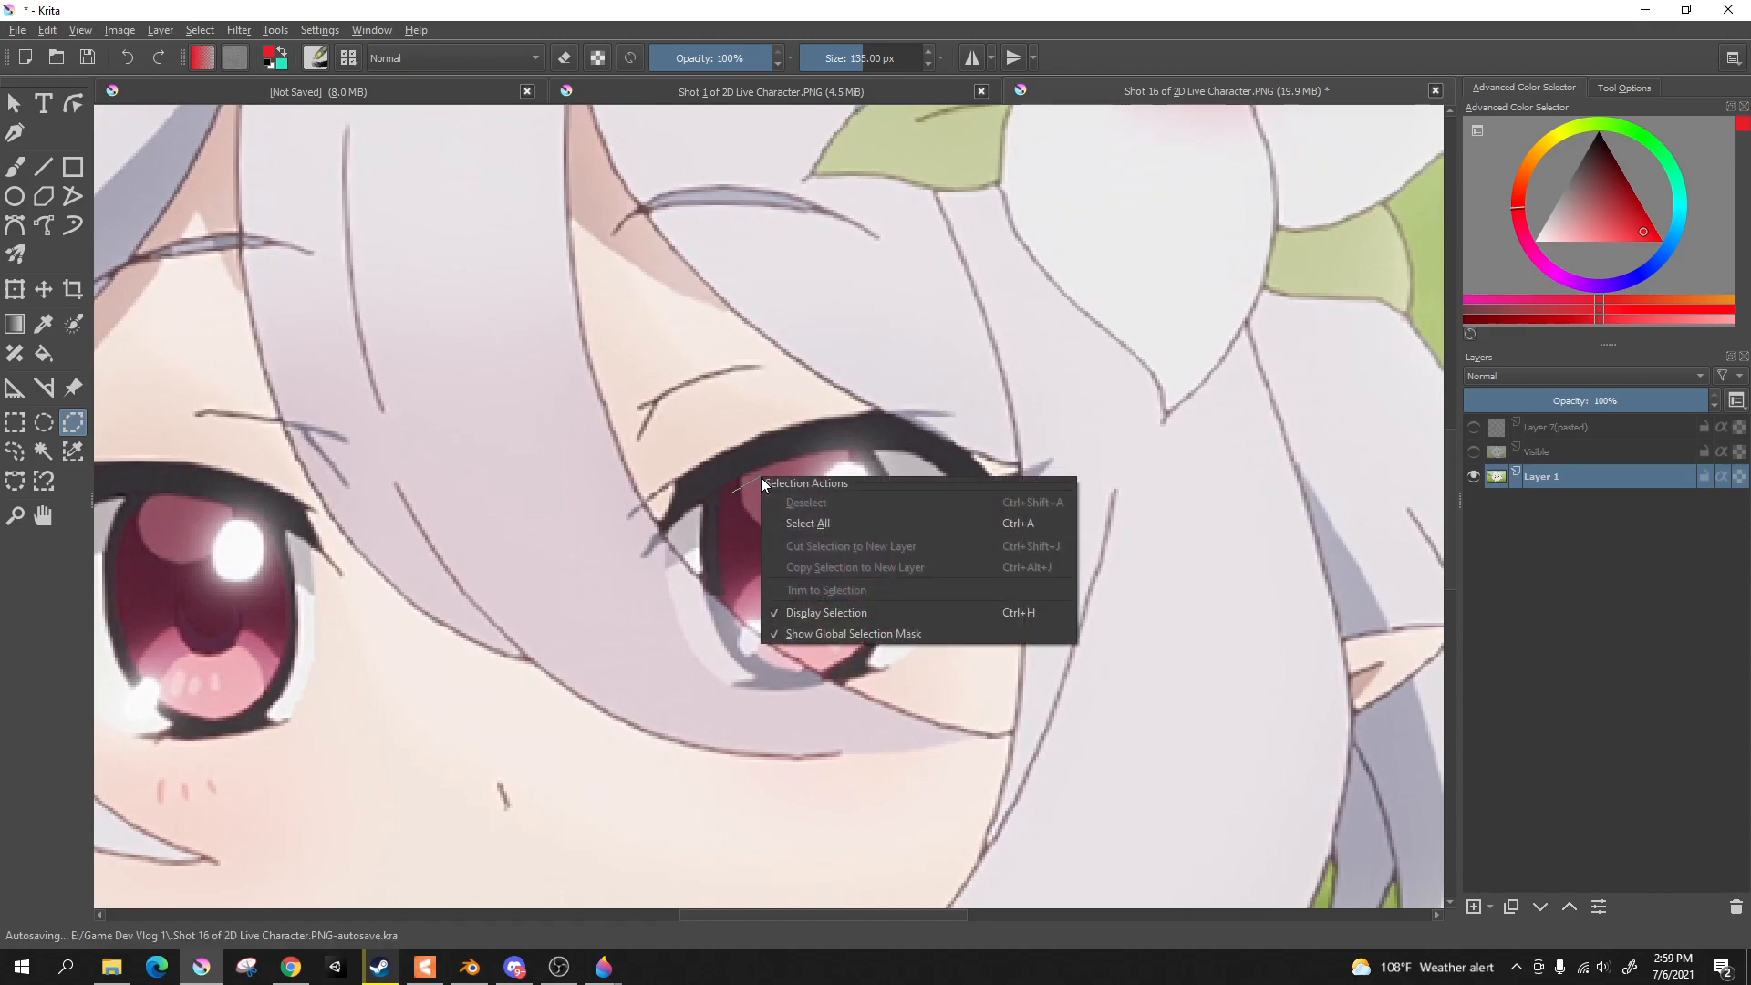
key("Escape")
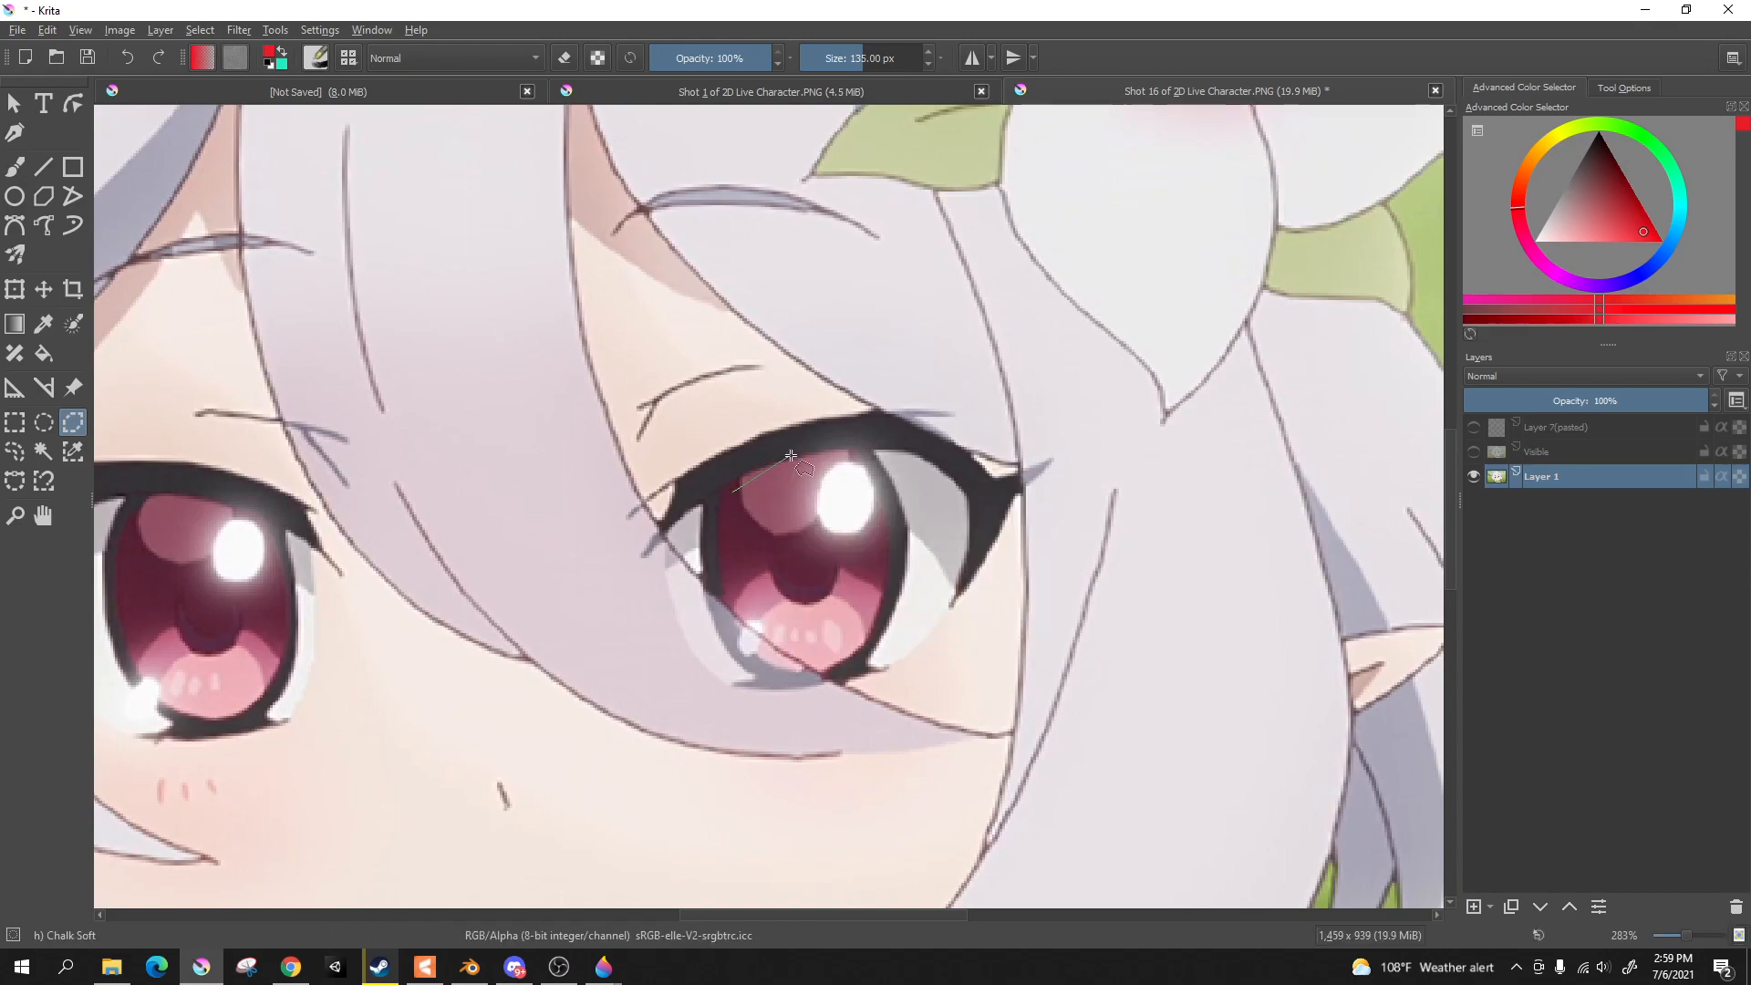
Undo the removal of Layer 8(pasted) and Layer 2(pasted).
key("ctrl+v")
left_click(755, 472)
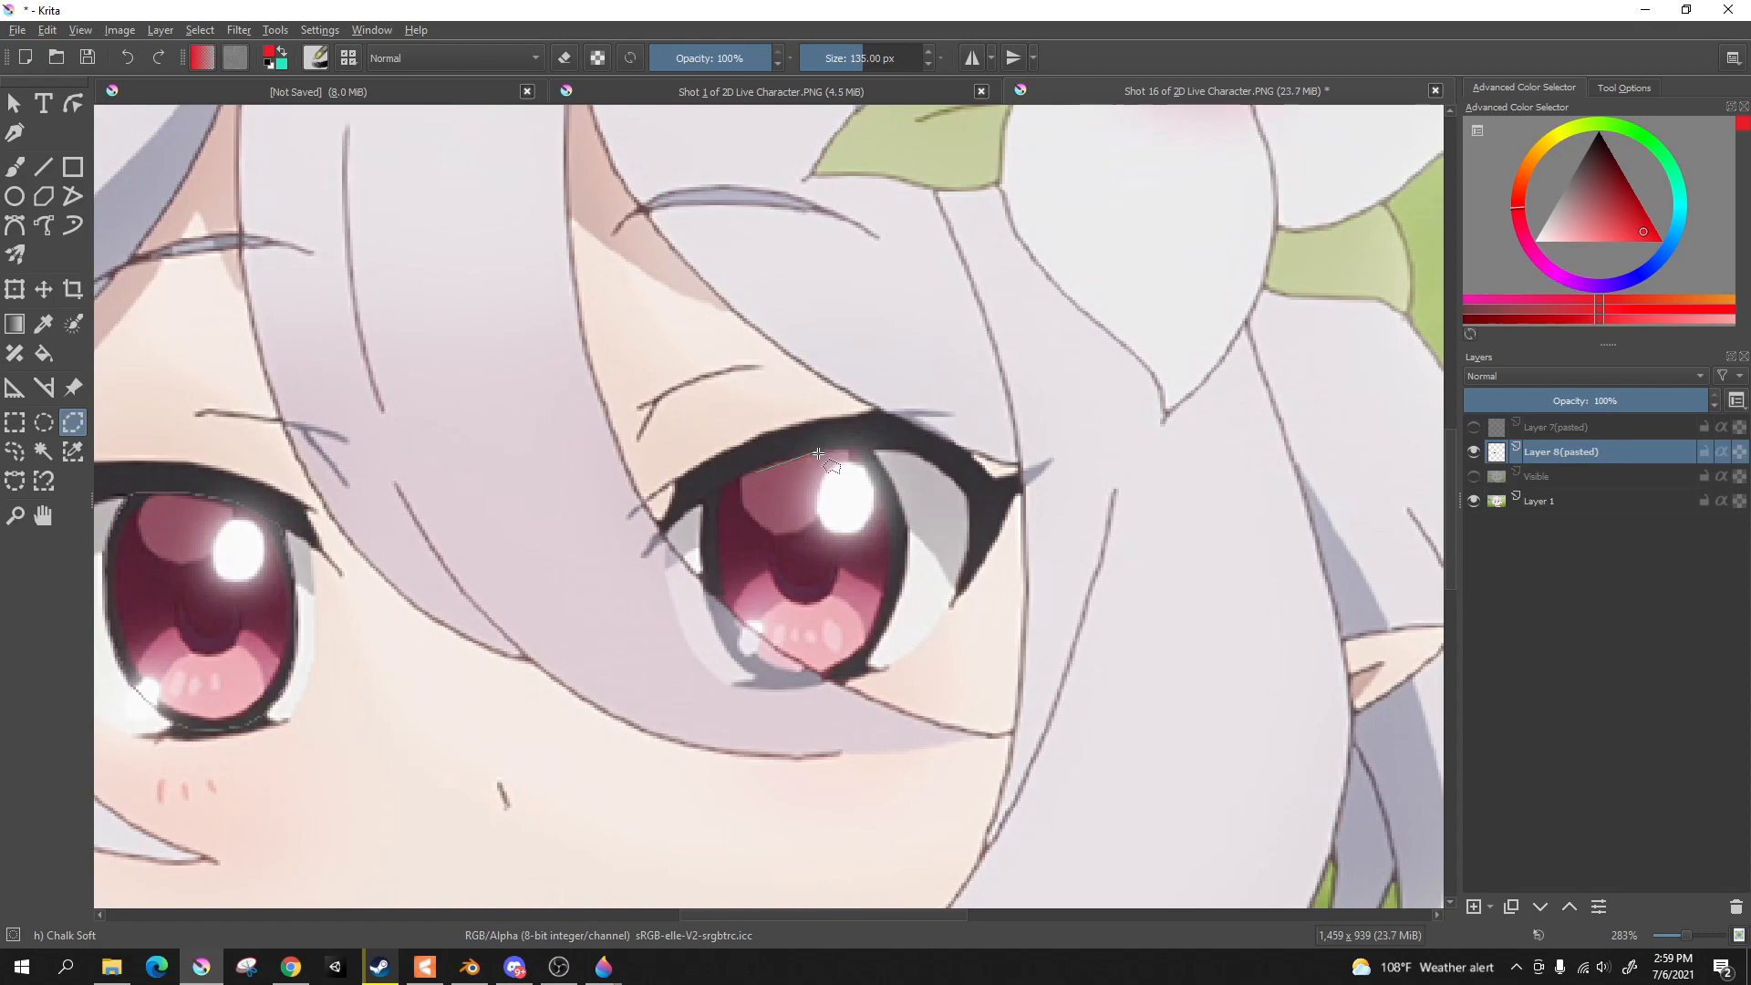
key("Escape")
key("ctrl+v")
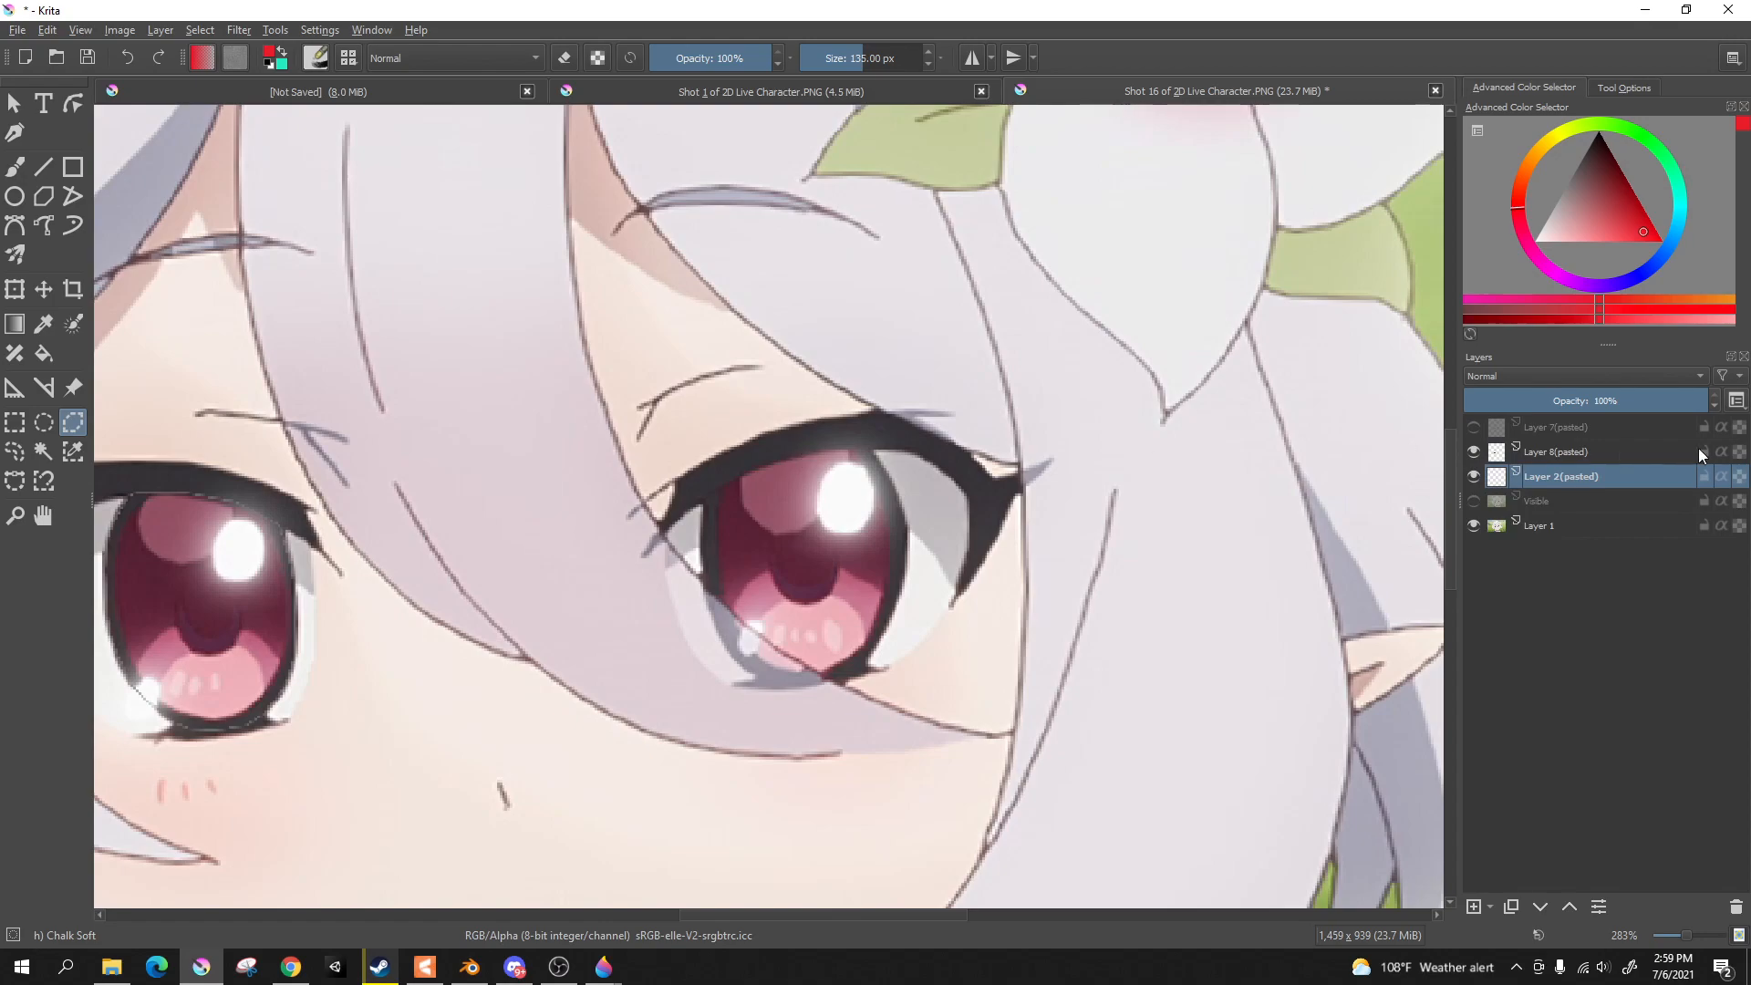
Hide Layer 1 and switch Layer 2(pasted) and Layer 8(pasted) off and on to examine what each contains.
scroll(1207, 517, "down", 3)
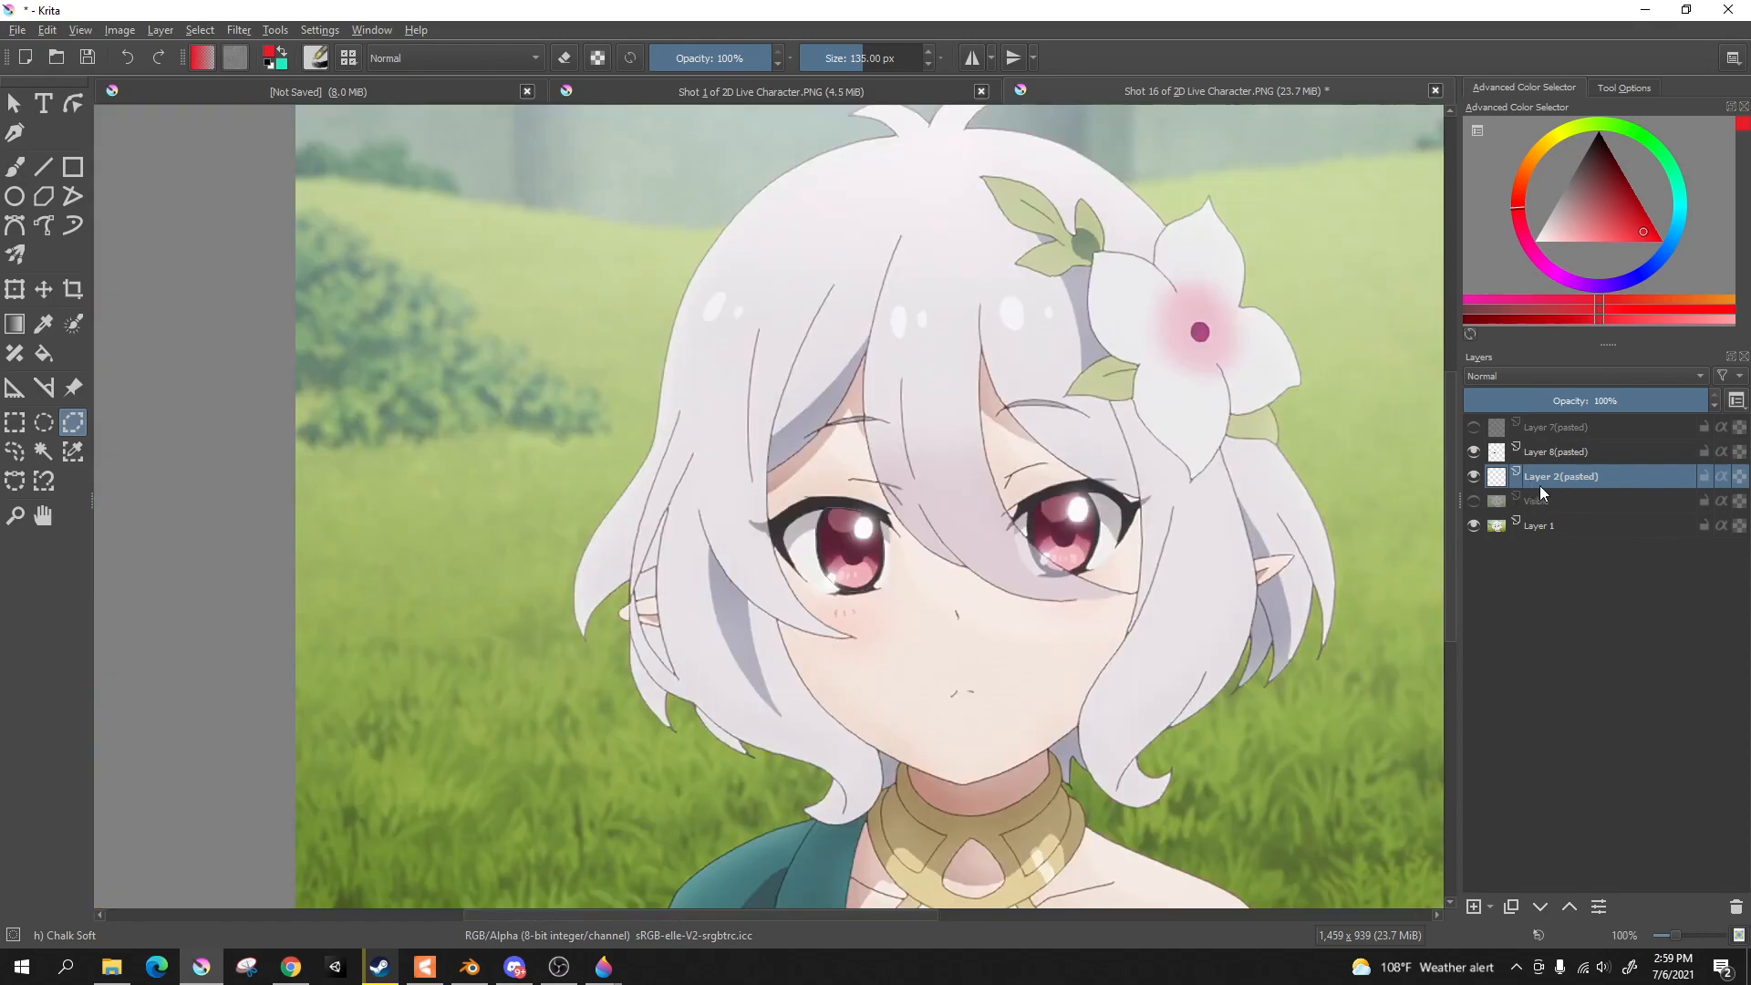
left_click(1474, 476)
left_click(1474, 477)
left_click(1474, 526)
left_click(1474, 476)
left_click(1474, 476)
left_click(1474, 456)
left_click(1474, 456)
left_click(1474, 456)
left_click(1474, 456)
left_click(1477, 478)
left_click(1478, 478)
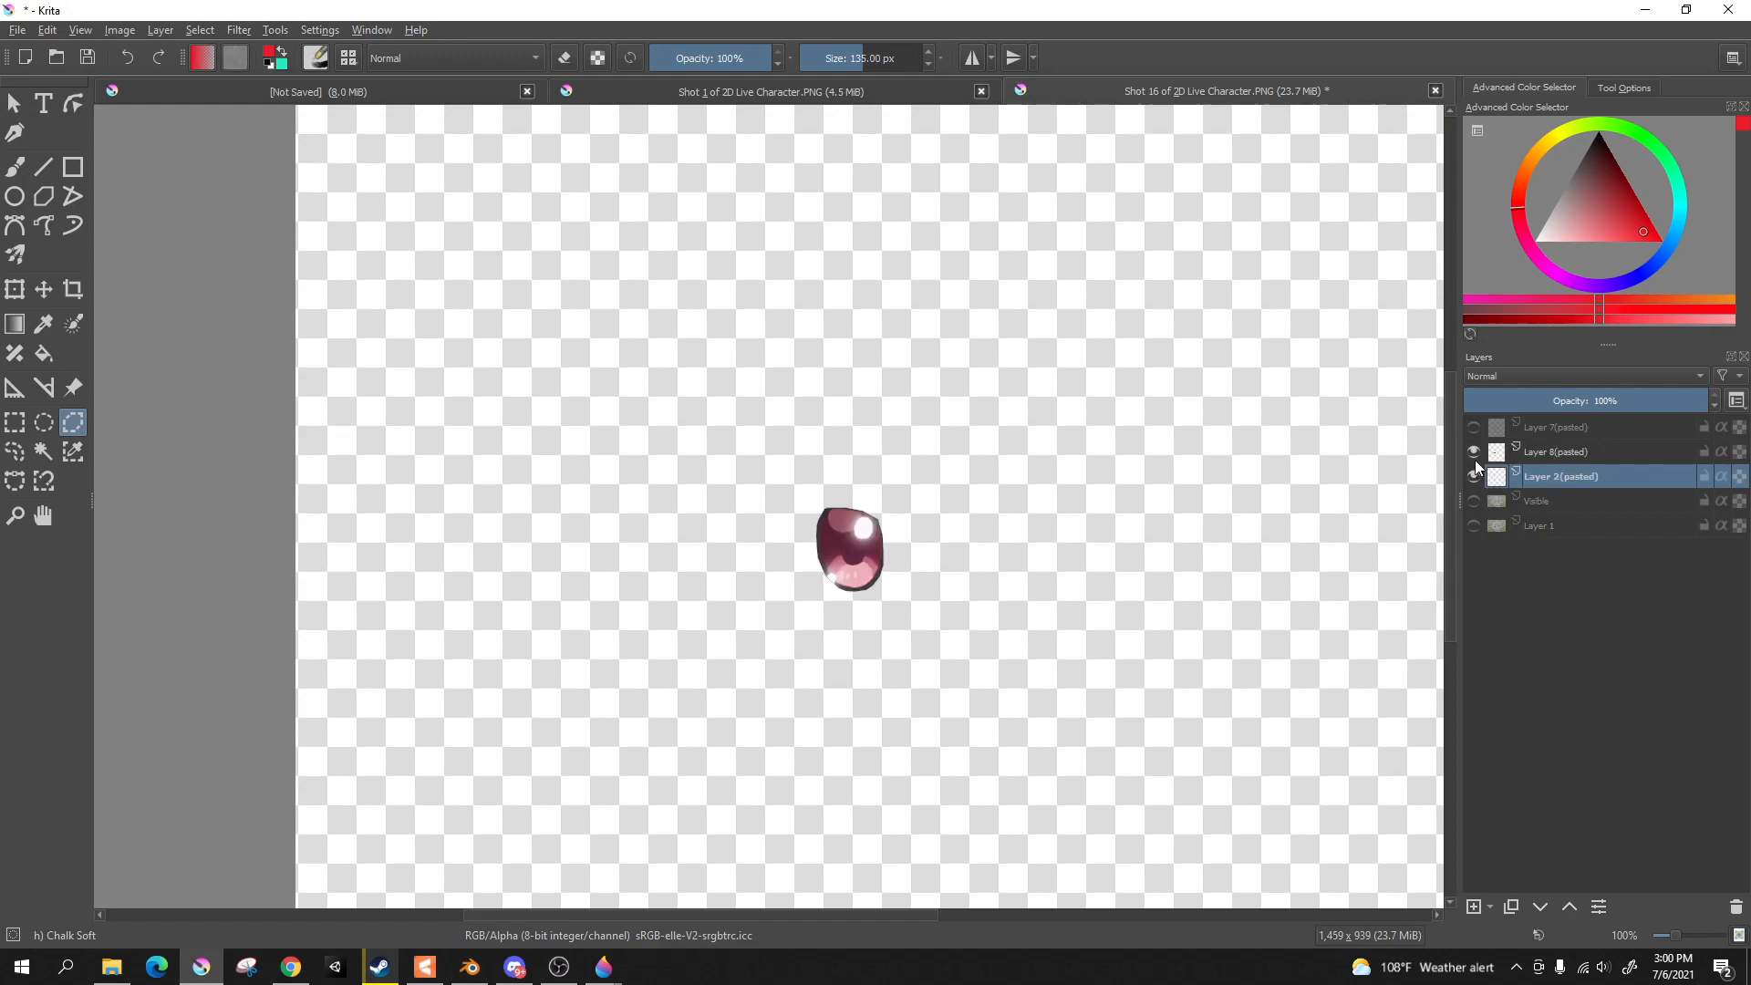
Hide Layer 8(pasted) and remove Layer 2(pasted) from the document.
left_click(1475, 456)
right_click(1548, 476)
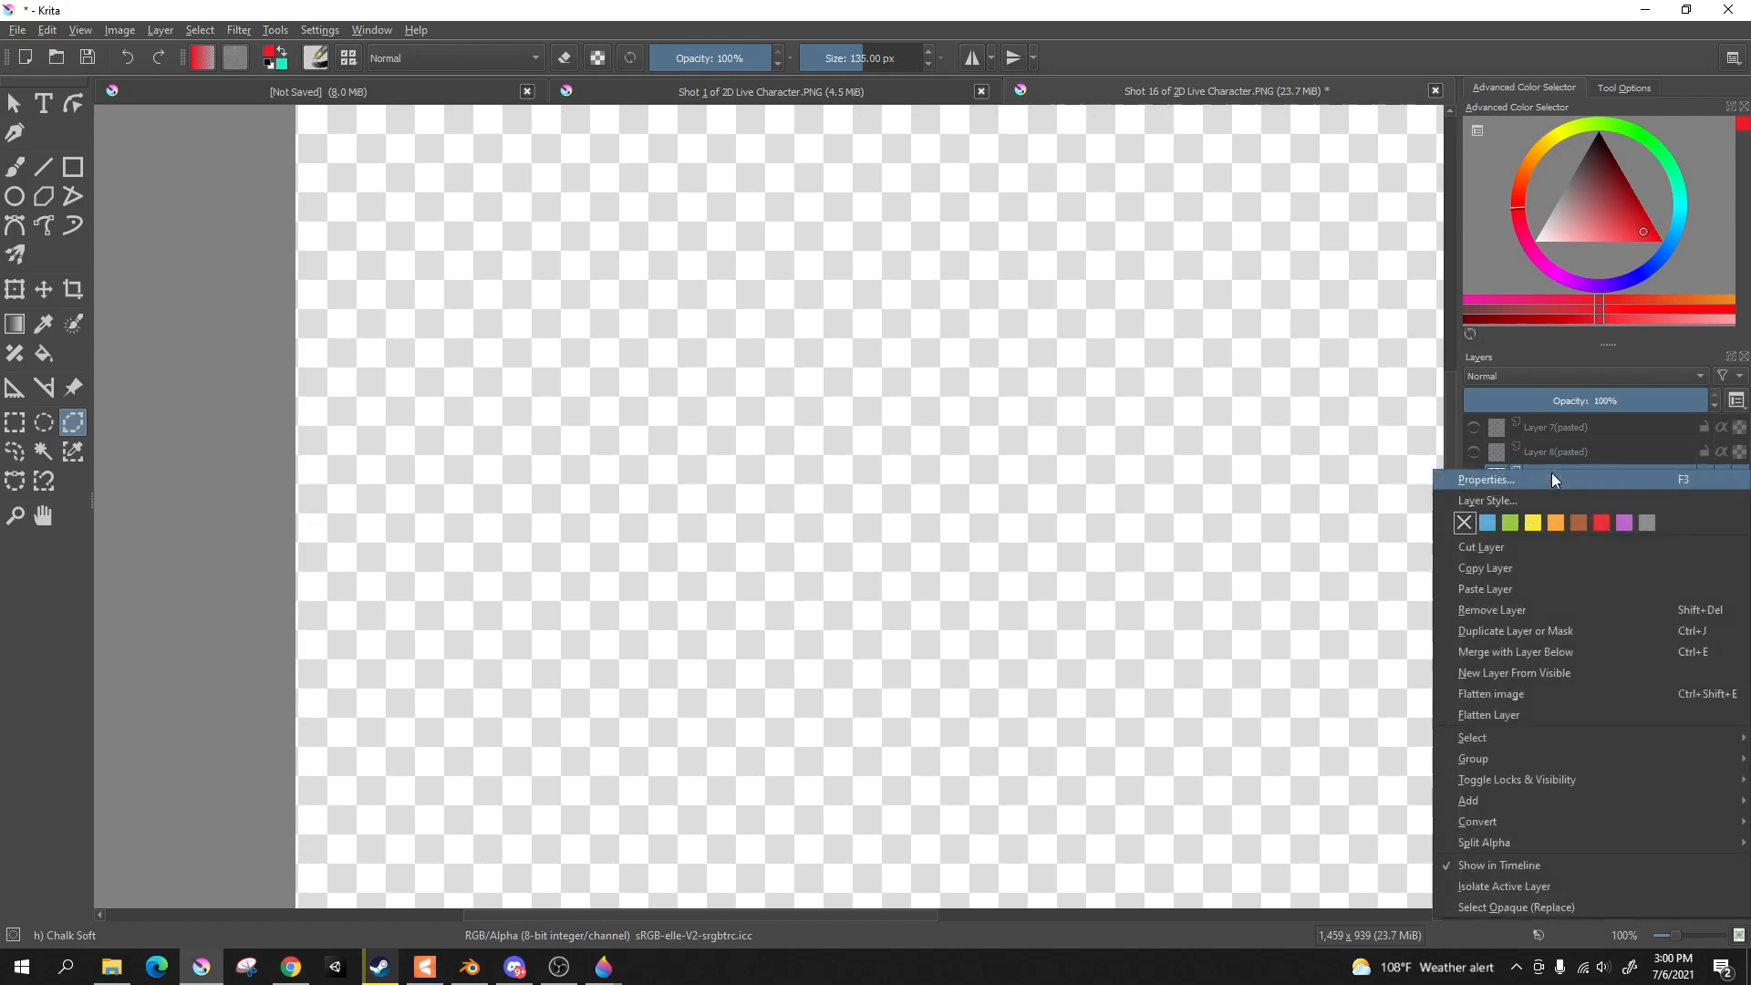
mouse_move(1569, 735)
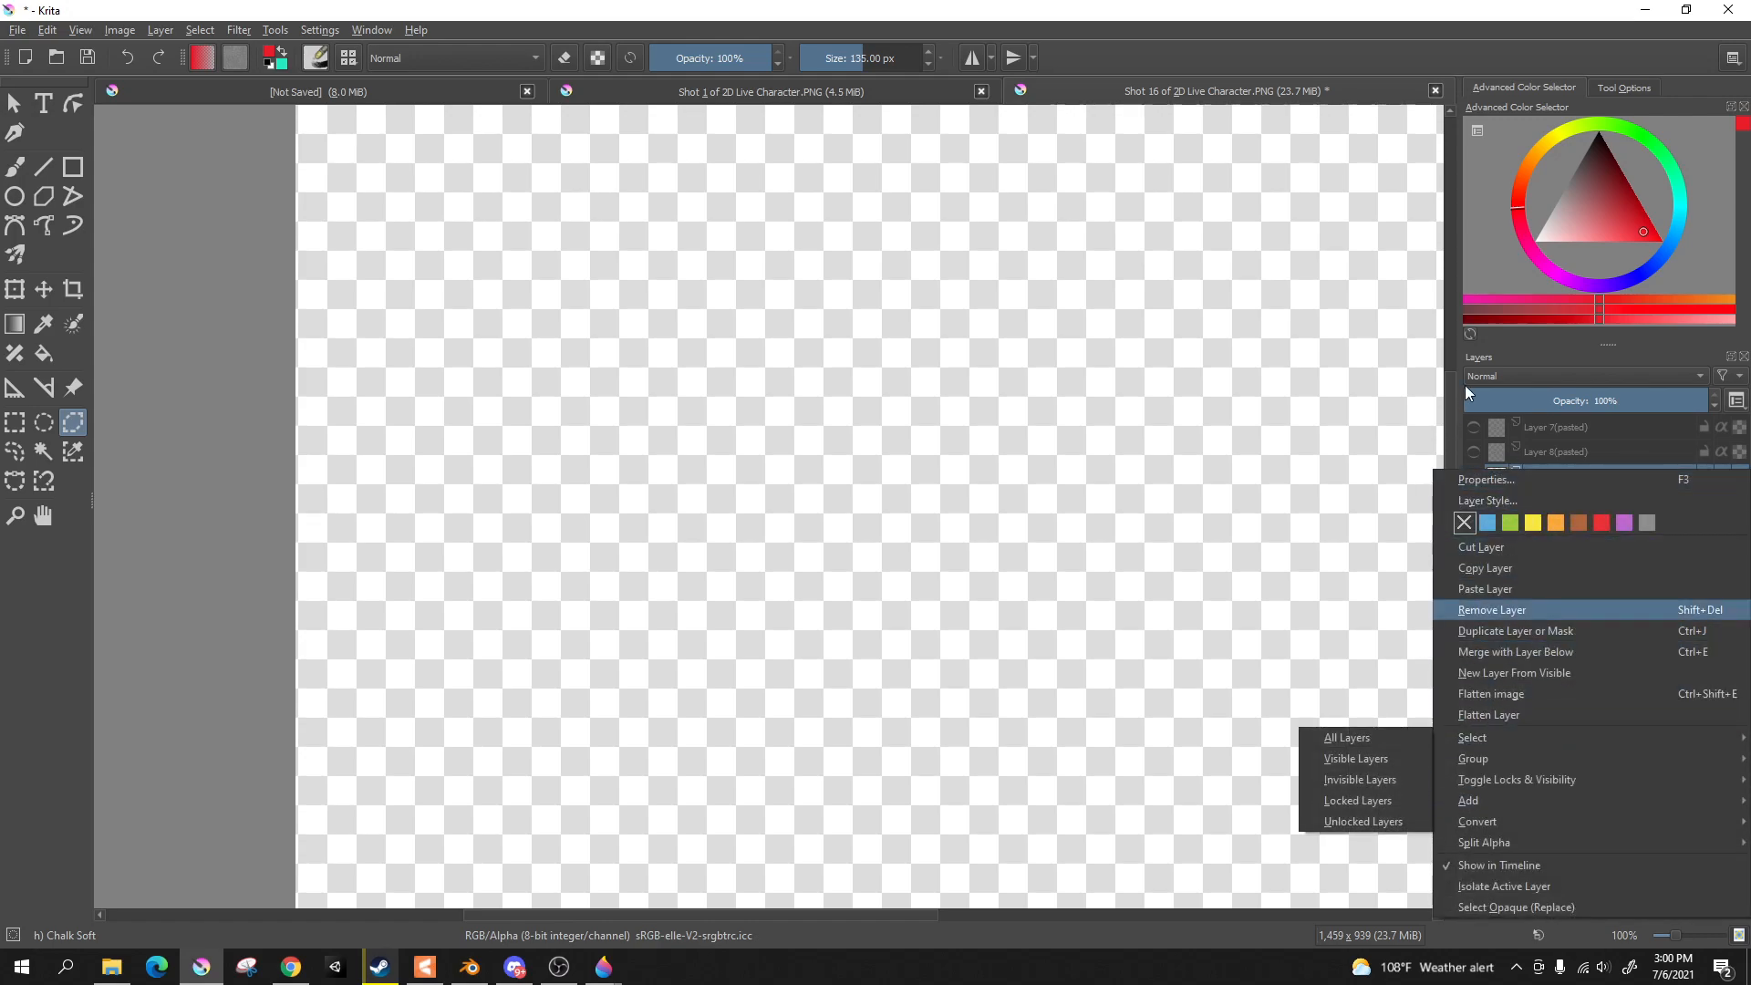
left_click(1557, 417)
right_click(1545, 474)
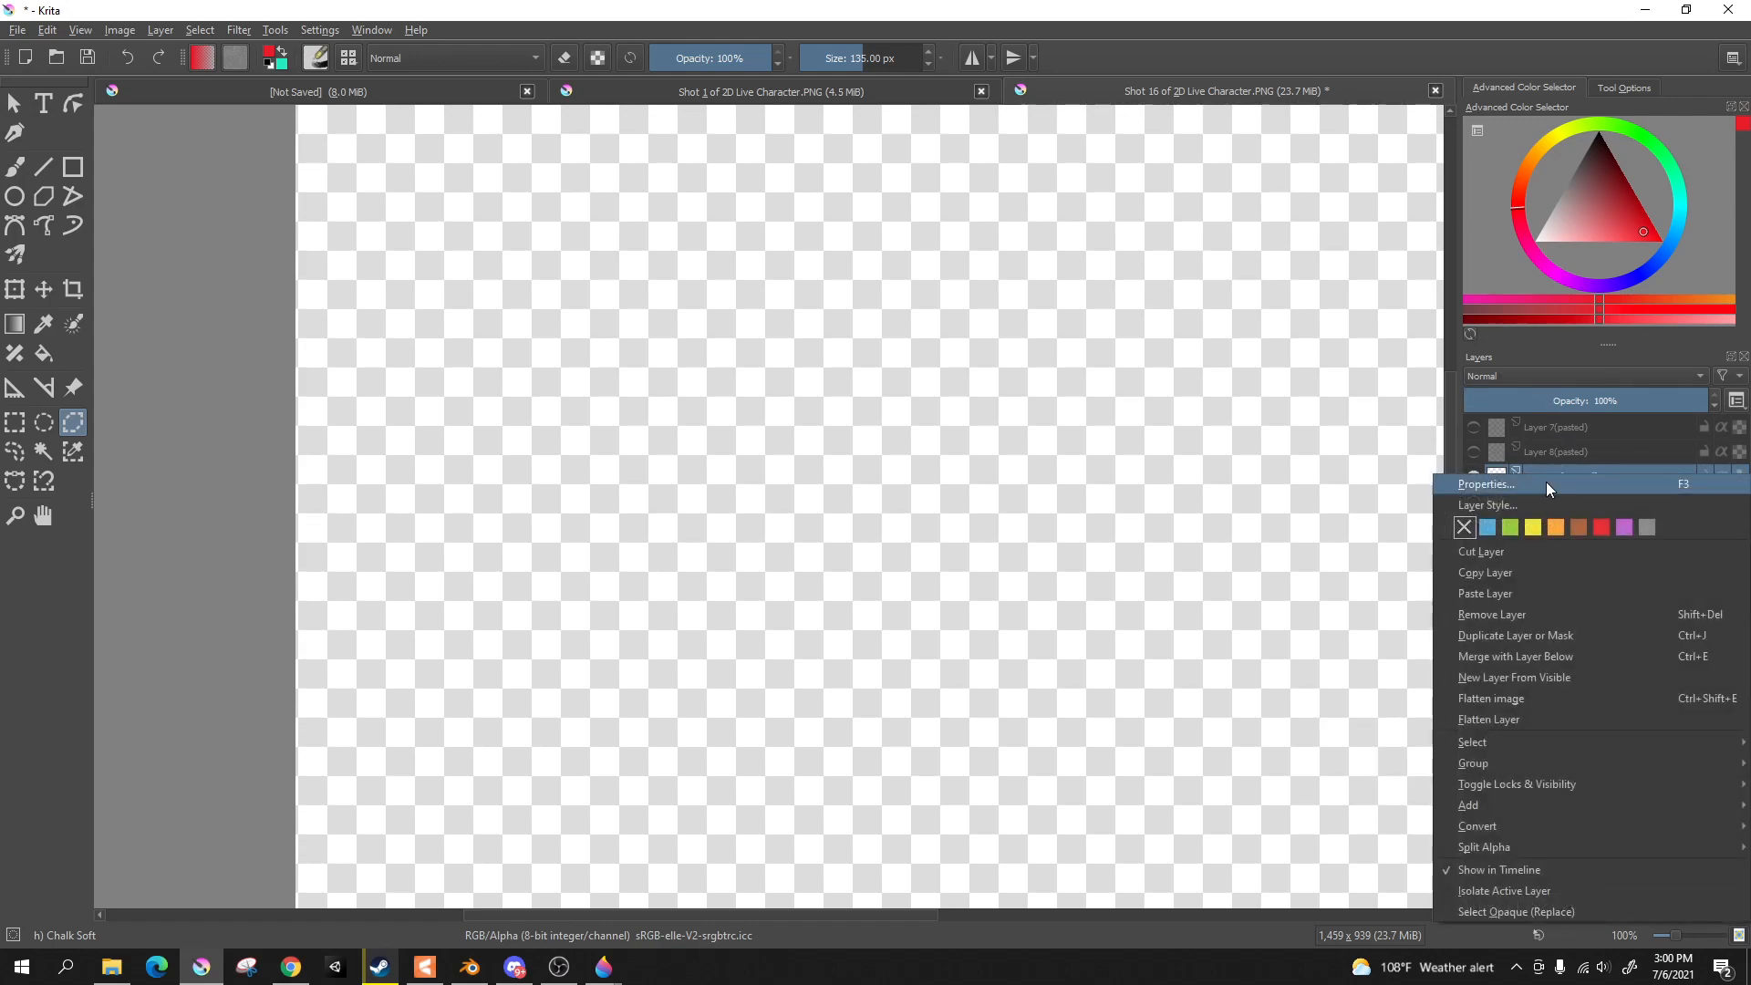
left_click(1541, 616)
Show Layer 1, make it active, and outline the iris of the eye nearest the flower with the Polygonal Selection tool.
left_click(1475, 501)
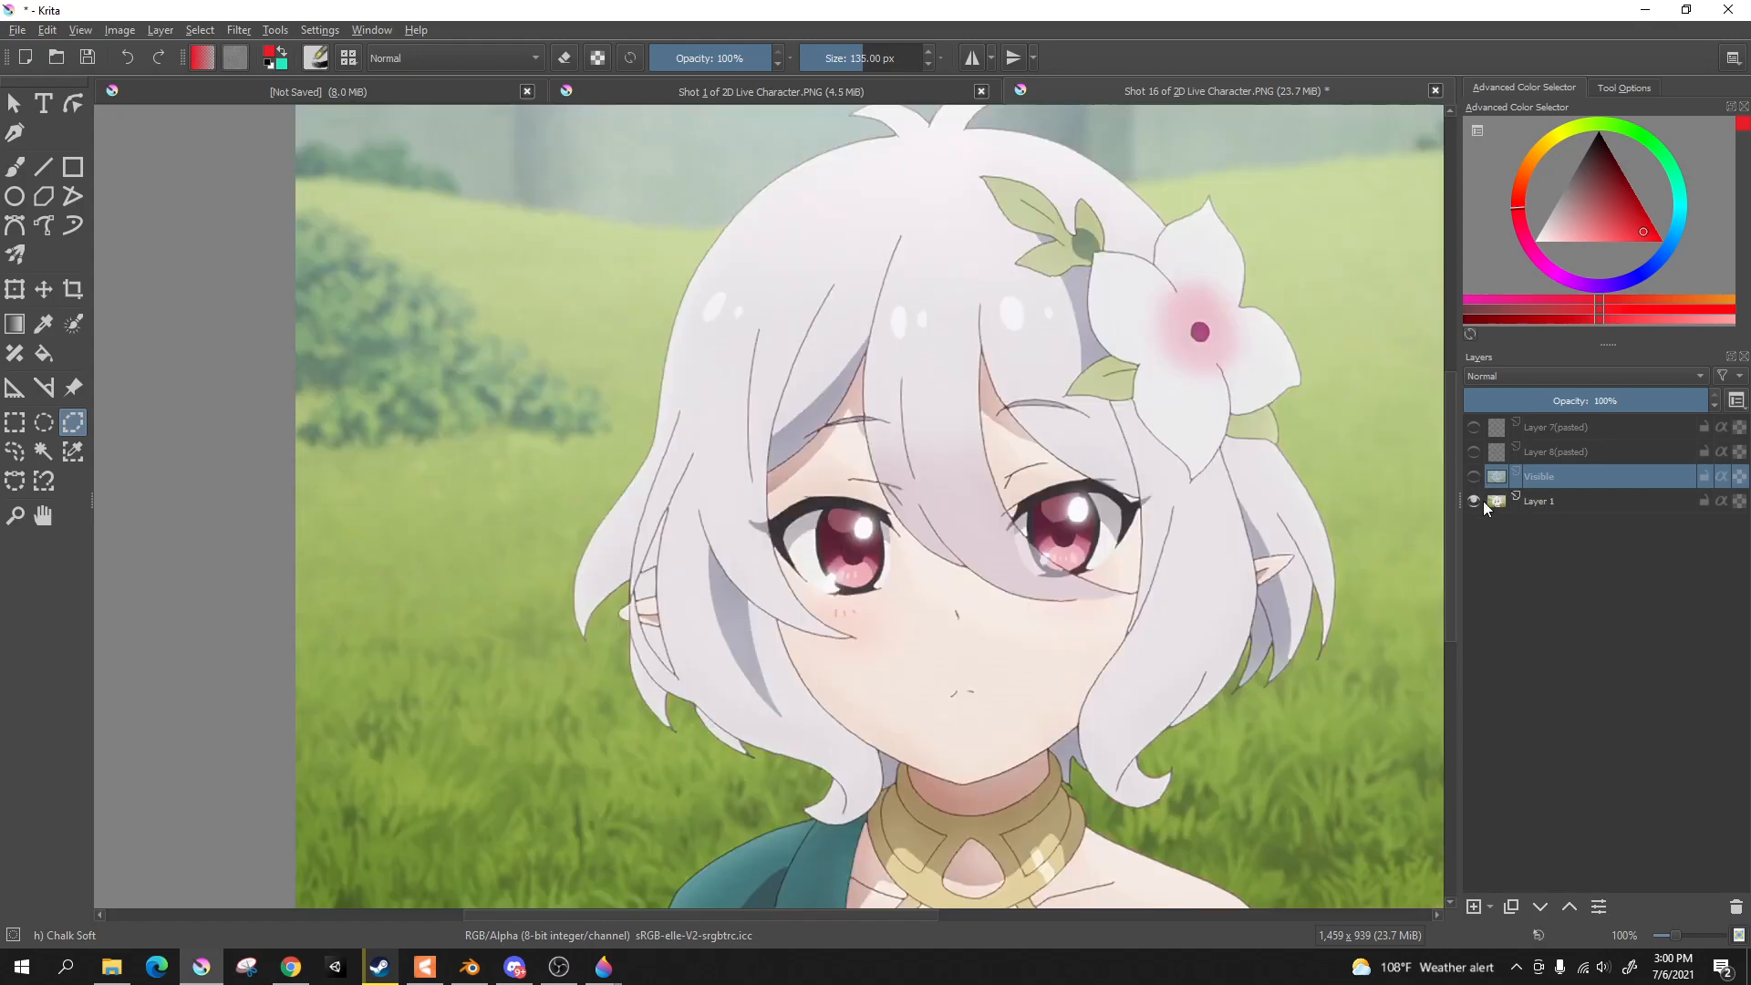
left_click(1543, 502)
scroll(1095, 532, "up", 3)
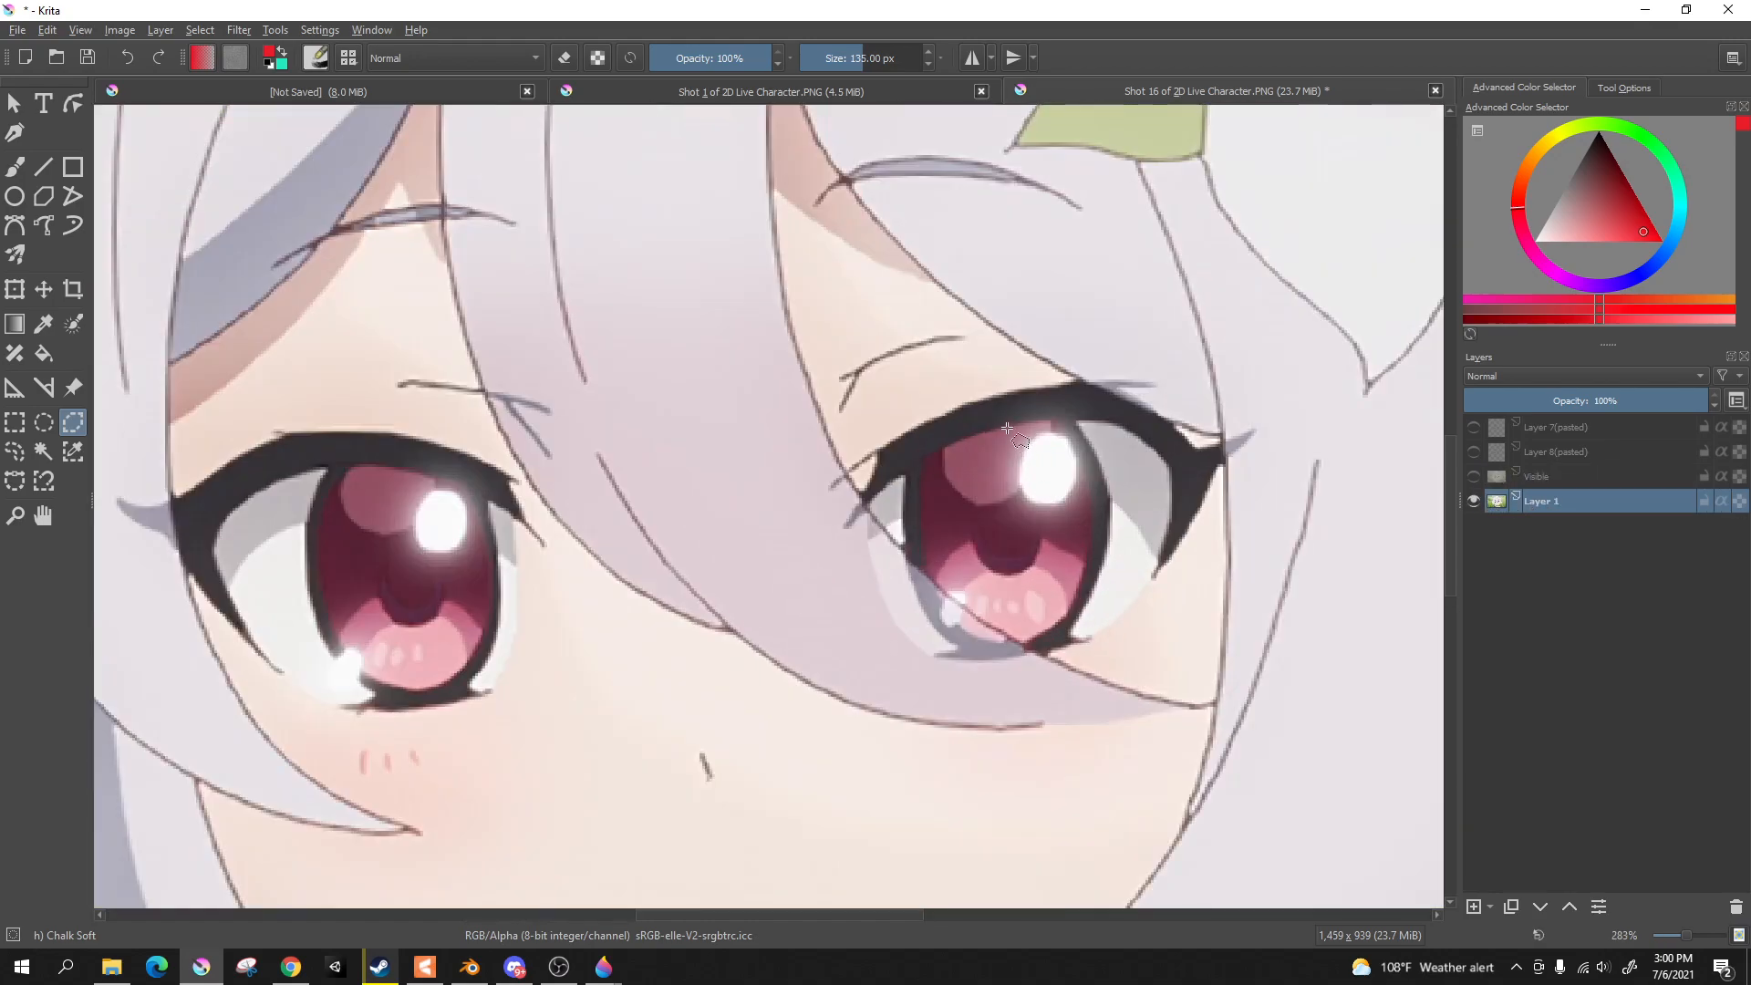
left_click(937, 448)
left_click(905, 477)
left_click(939, 634)
left_click(965, 654)
left_click(1031, 653)
left_click(1074, 634)
left_click(1111, 521)
left_click(1072, 417)
left_click(1008, 426)
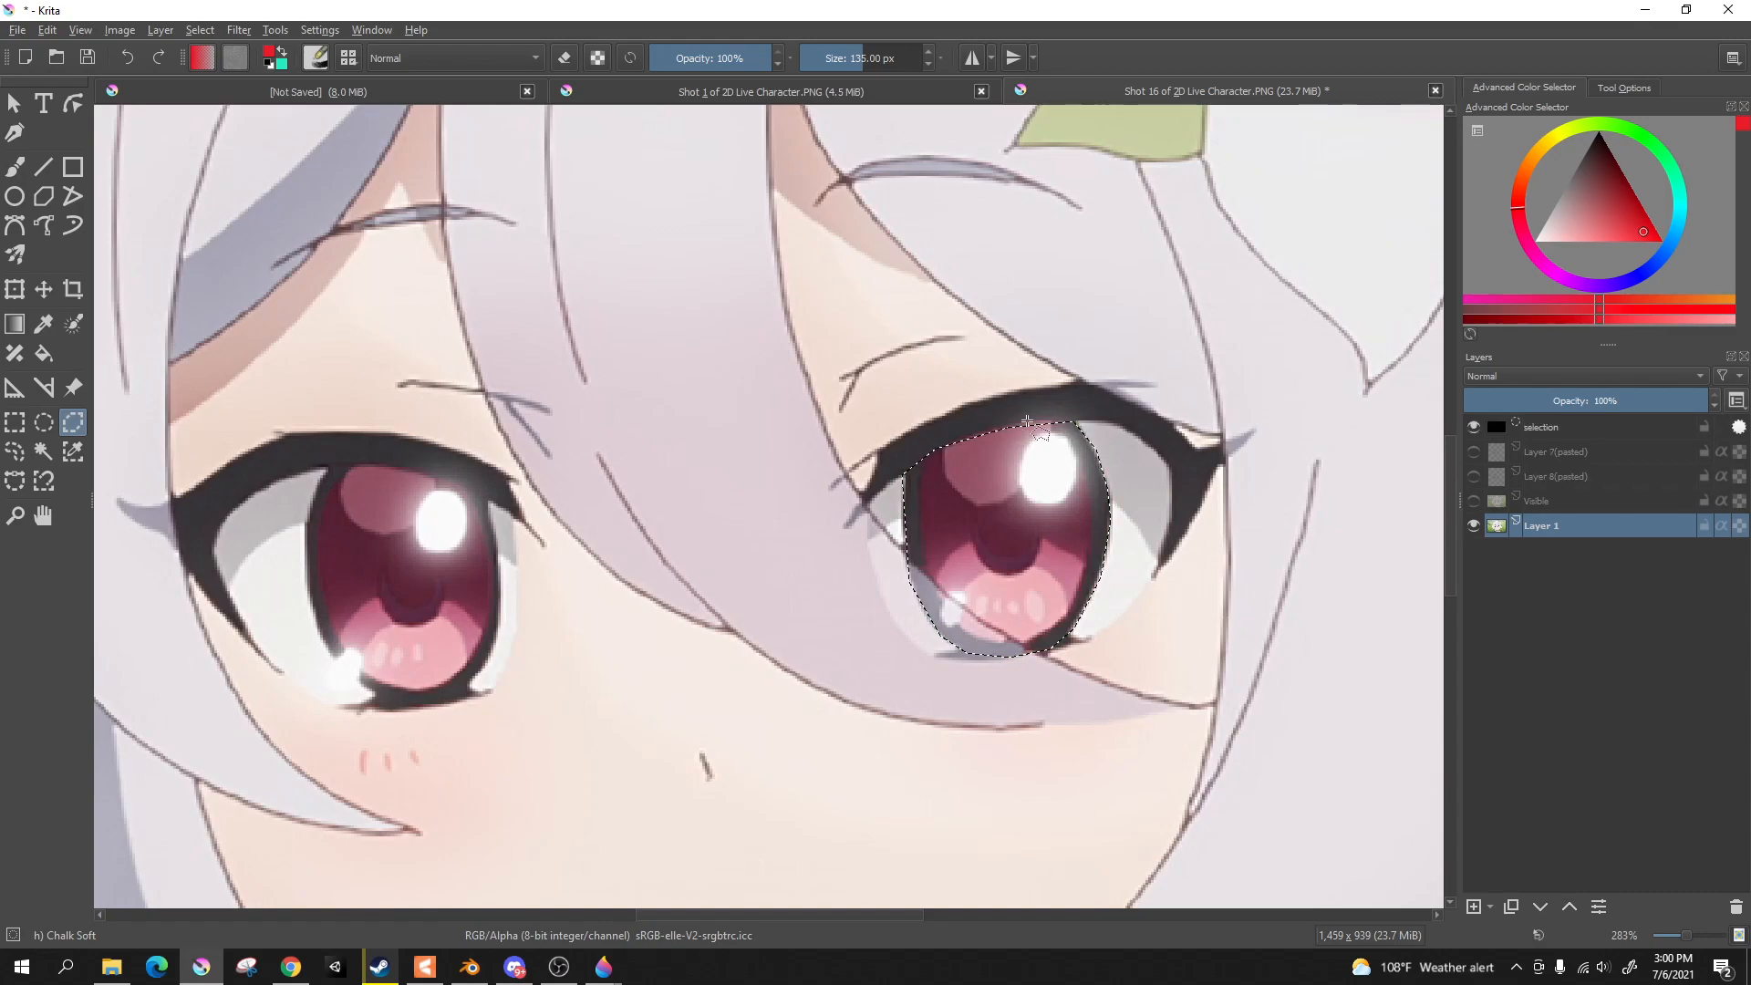
Cut the selected iris to a new layer and hide Layer 1 so the cut-out stands alone.
right_click(1021, 502)
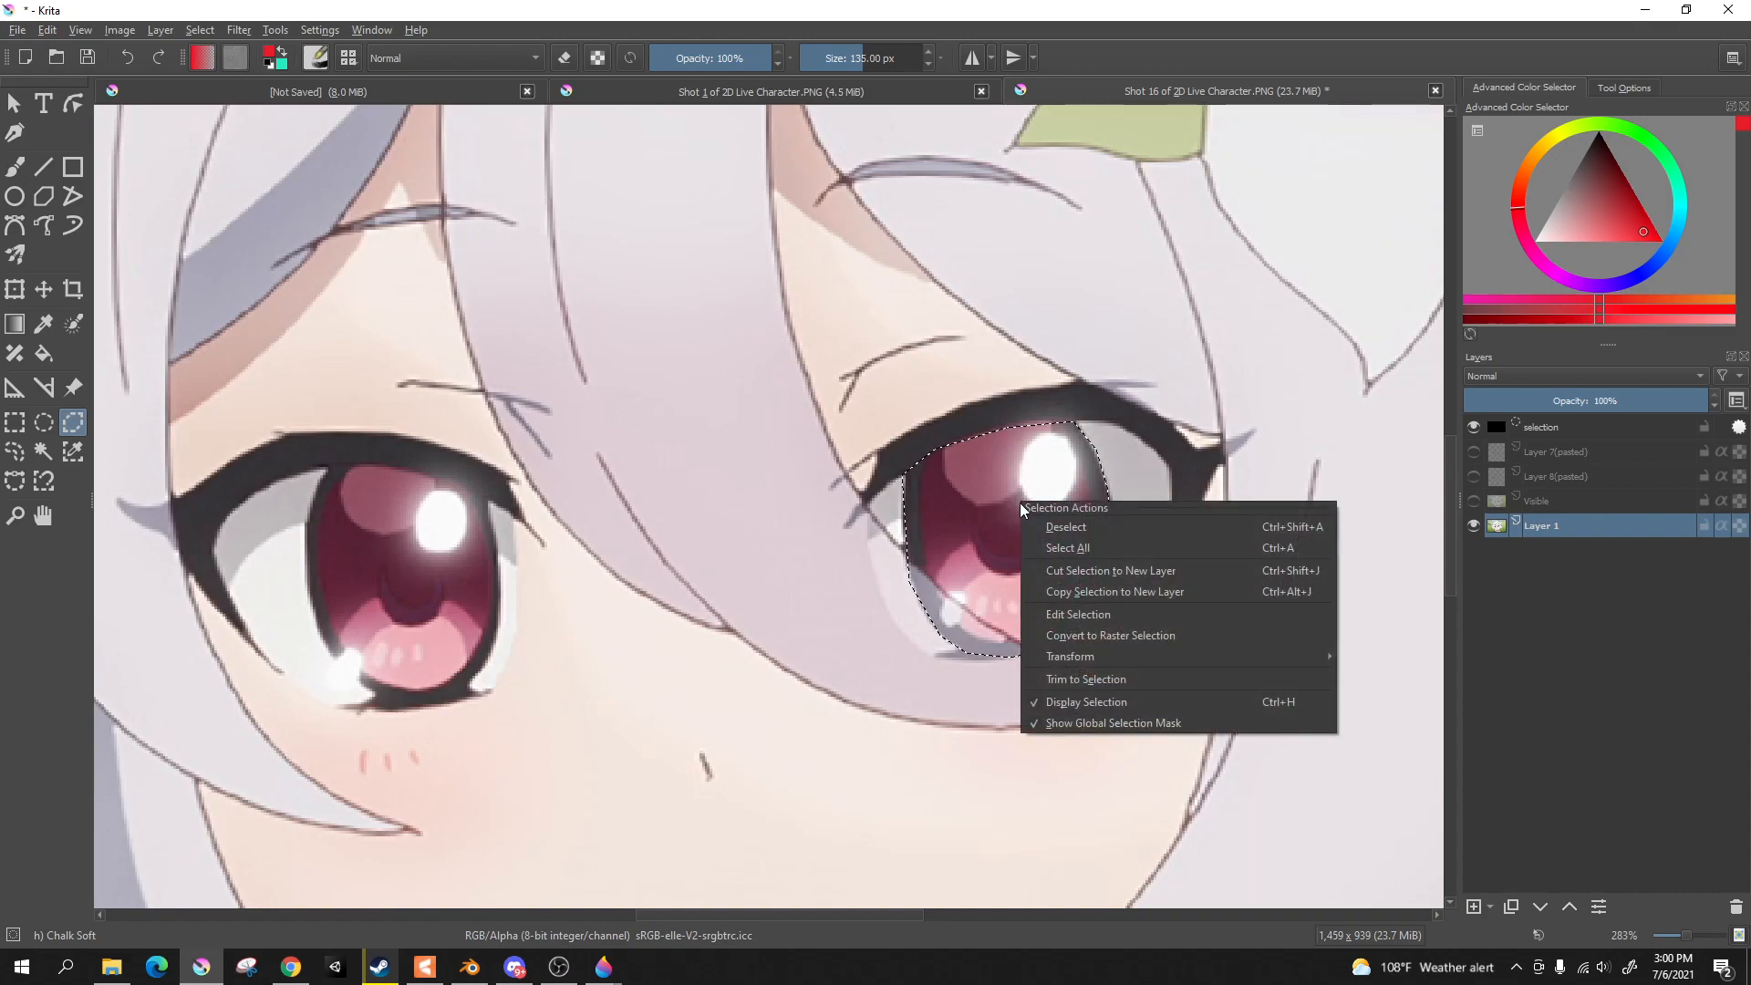
left_click(1073, 568)
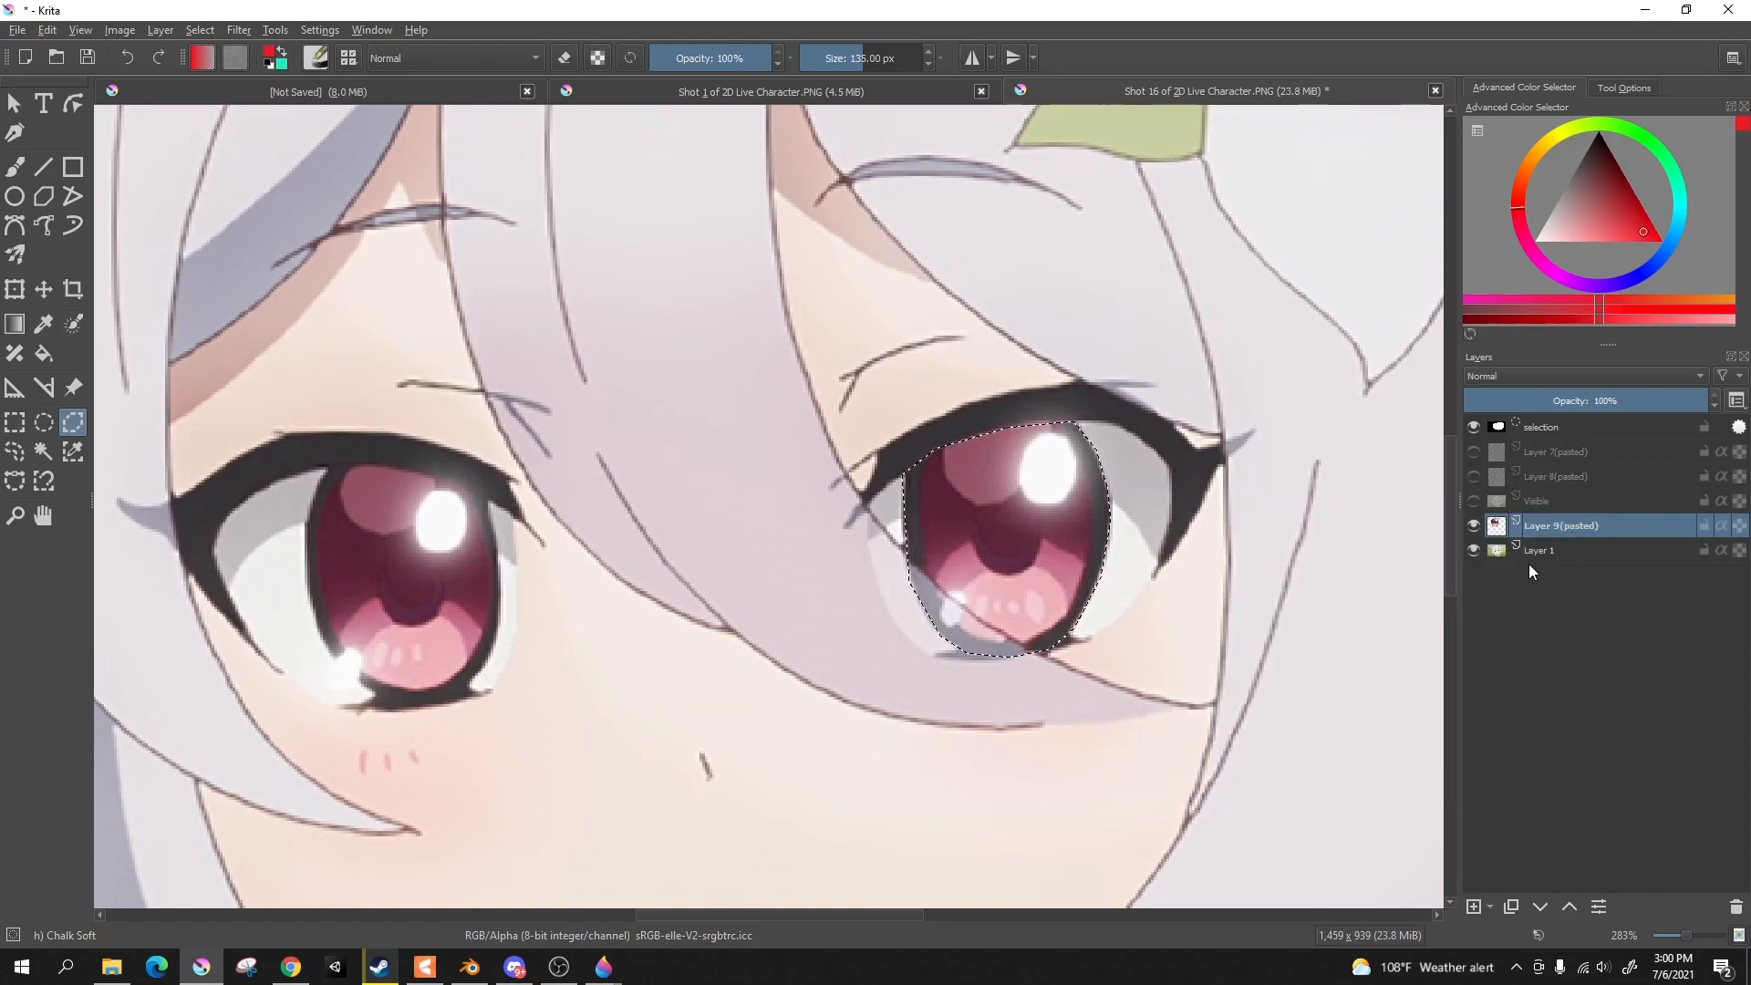
mouse_move(1537, 565)
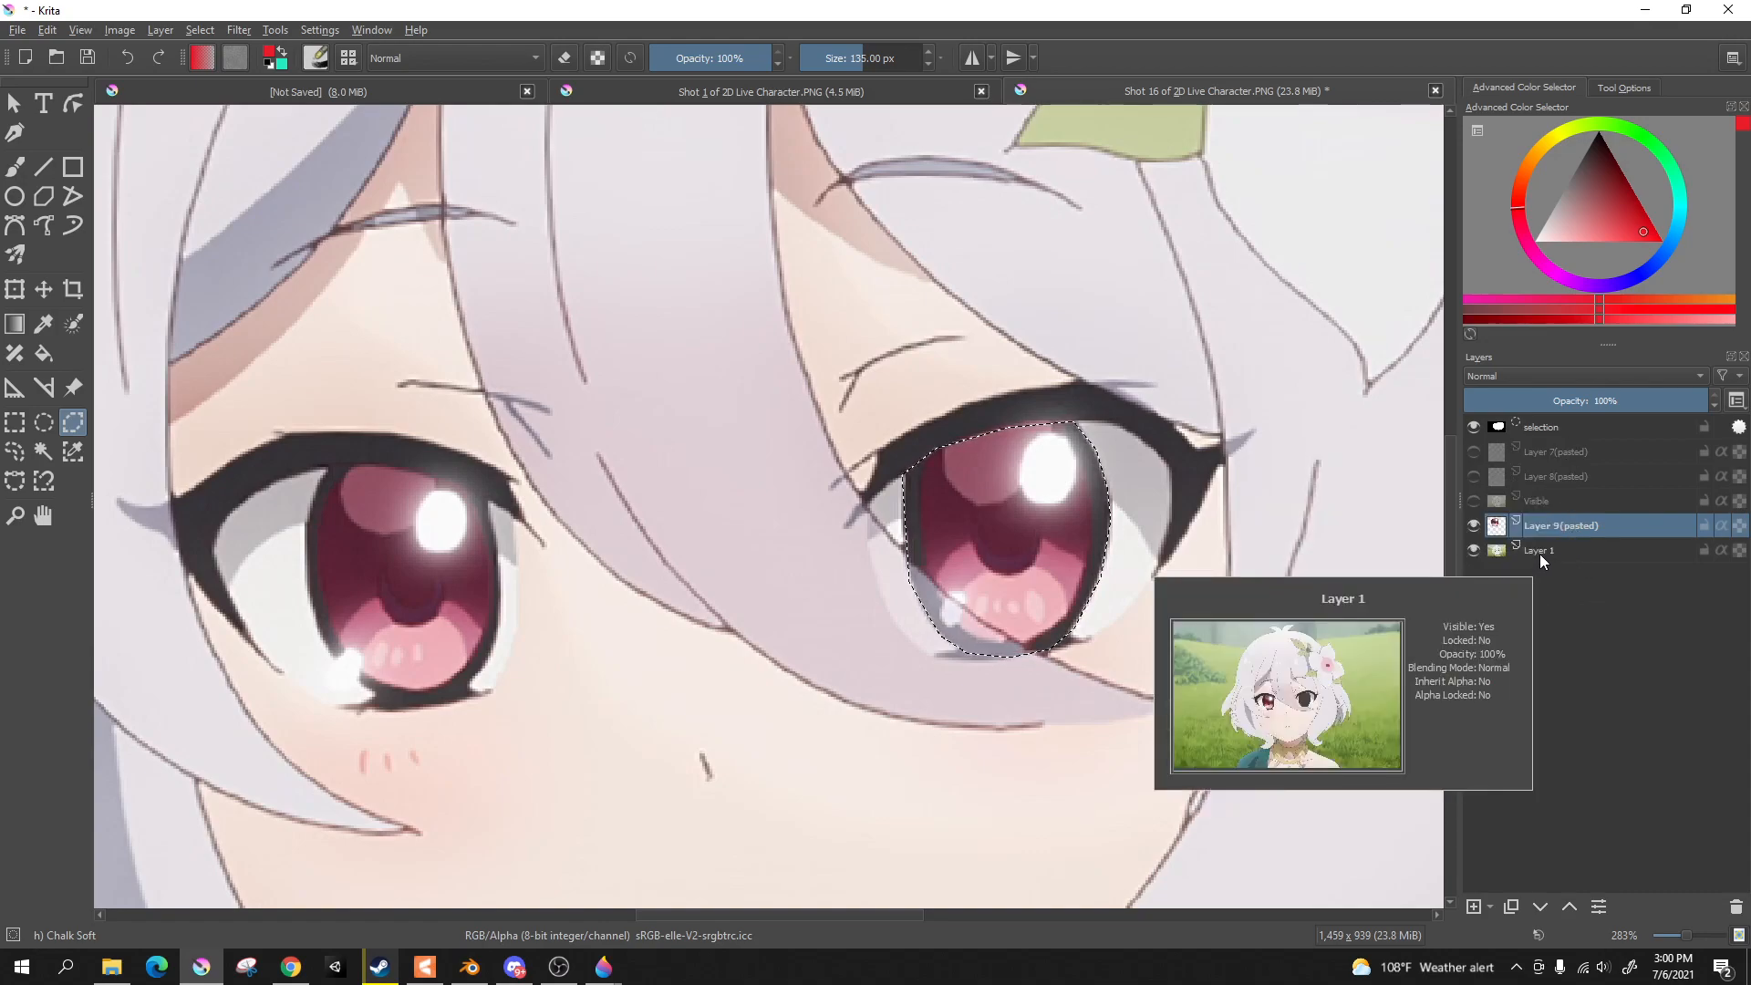
left_click(1474, 551)
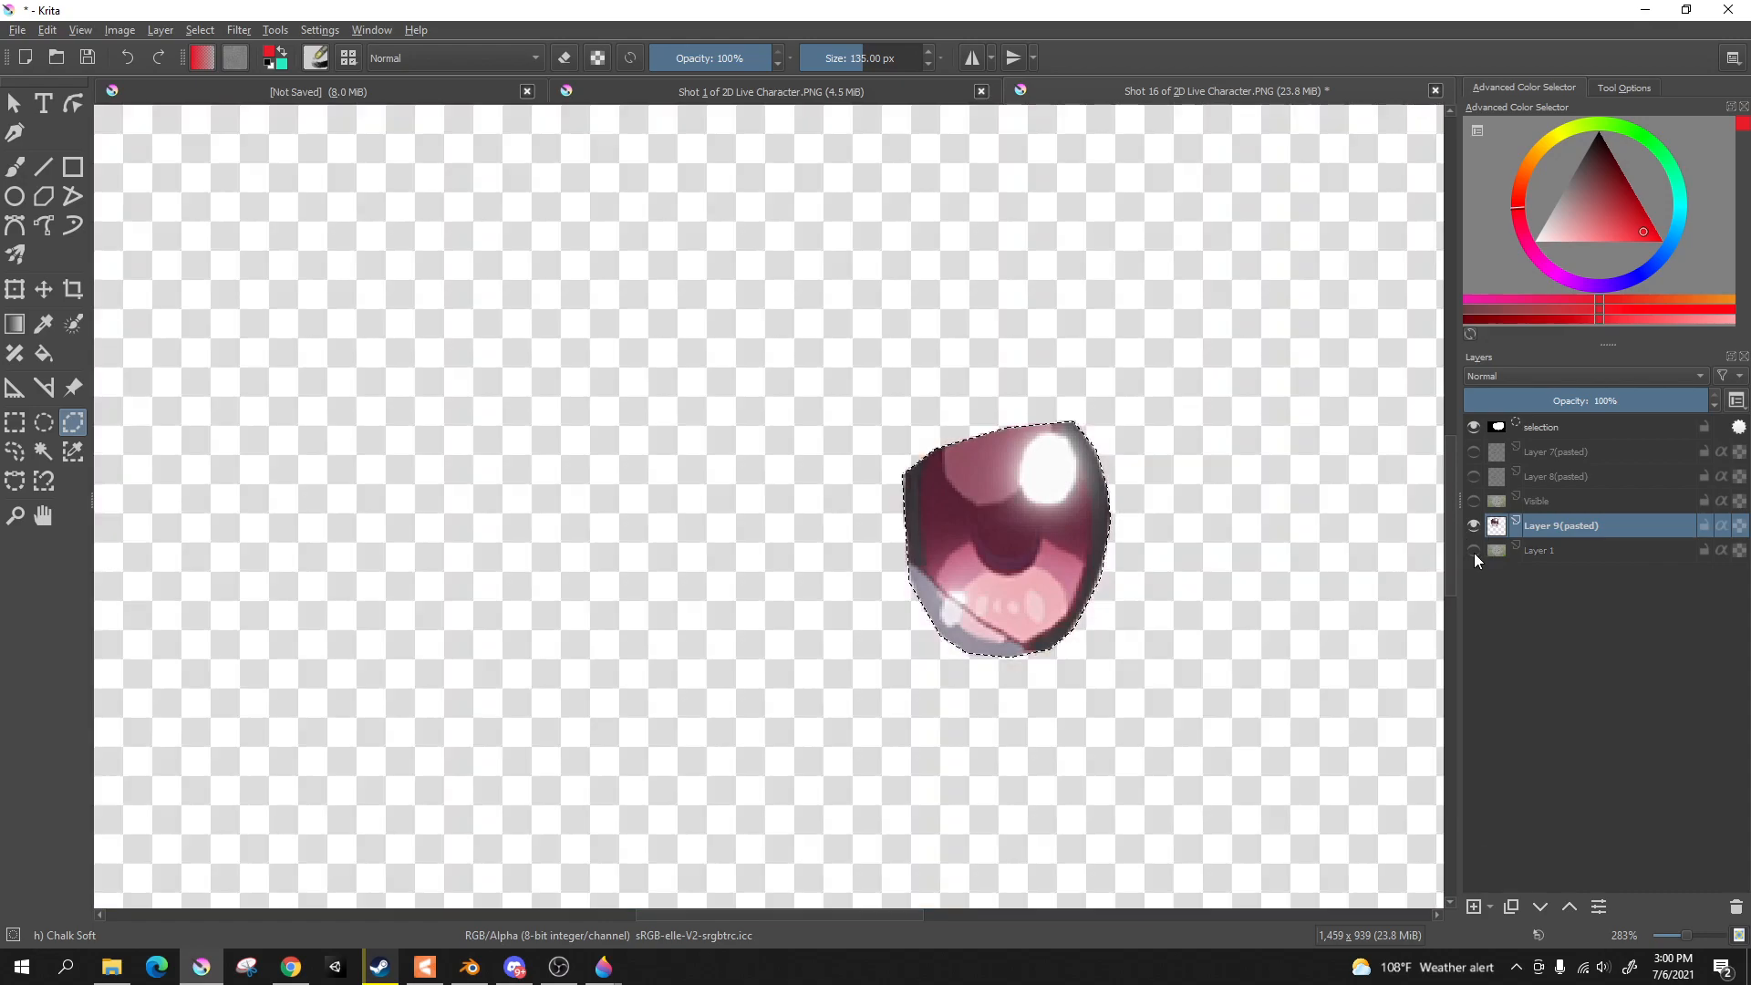
Switch Visible and Layer 8(pasted) on and off to check both irises in the face, leaving Visible hidden and Layer 8(pasted) shown.
scroll(1221, 566, "down", 1)
mouse_move(1181, 538)
left_mouse_down()
mouse_move(1198, 470)
mouse_move(1188, 516)
left_mouse_up()
left_click(1474, 501)
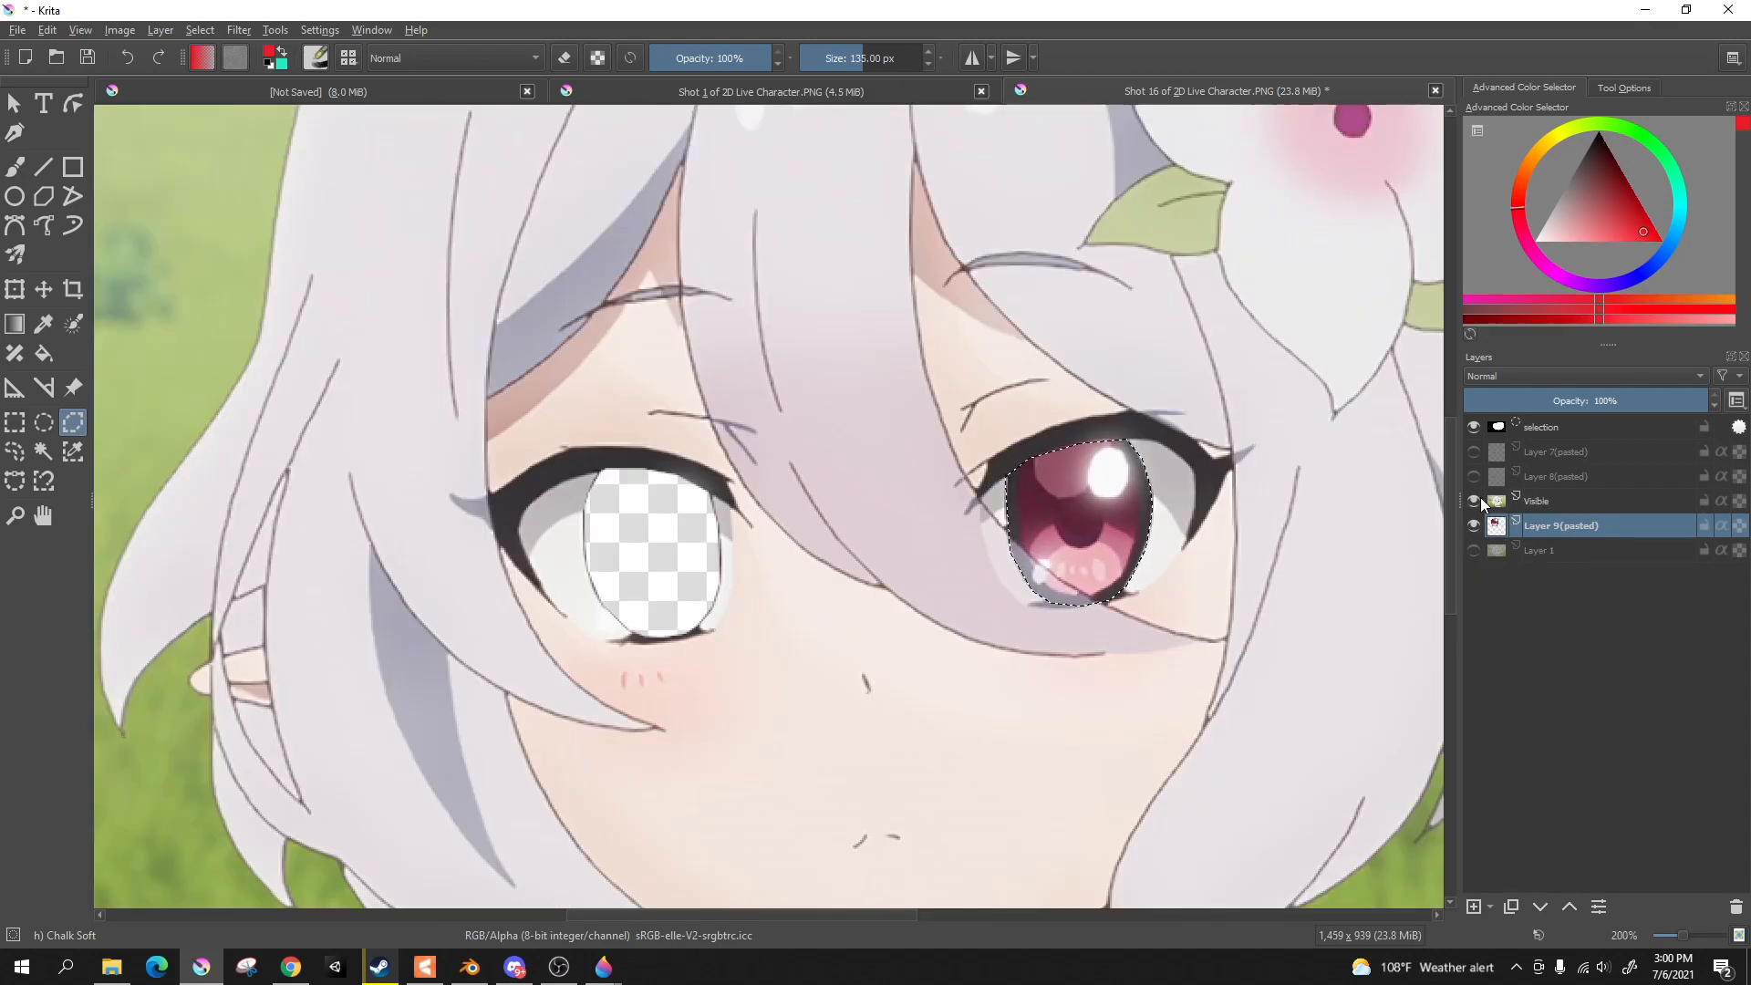
left_click(1474, 476)
left_click(1474, 476)
left_click(1474, 476)
left_click(1474, 501)
scroll(1148, 613, "down", 2)
left_click_drag(1195, 554, 1018, 534)
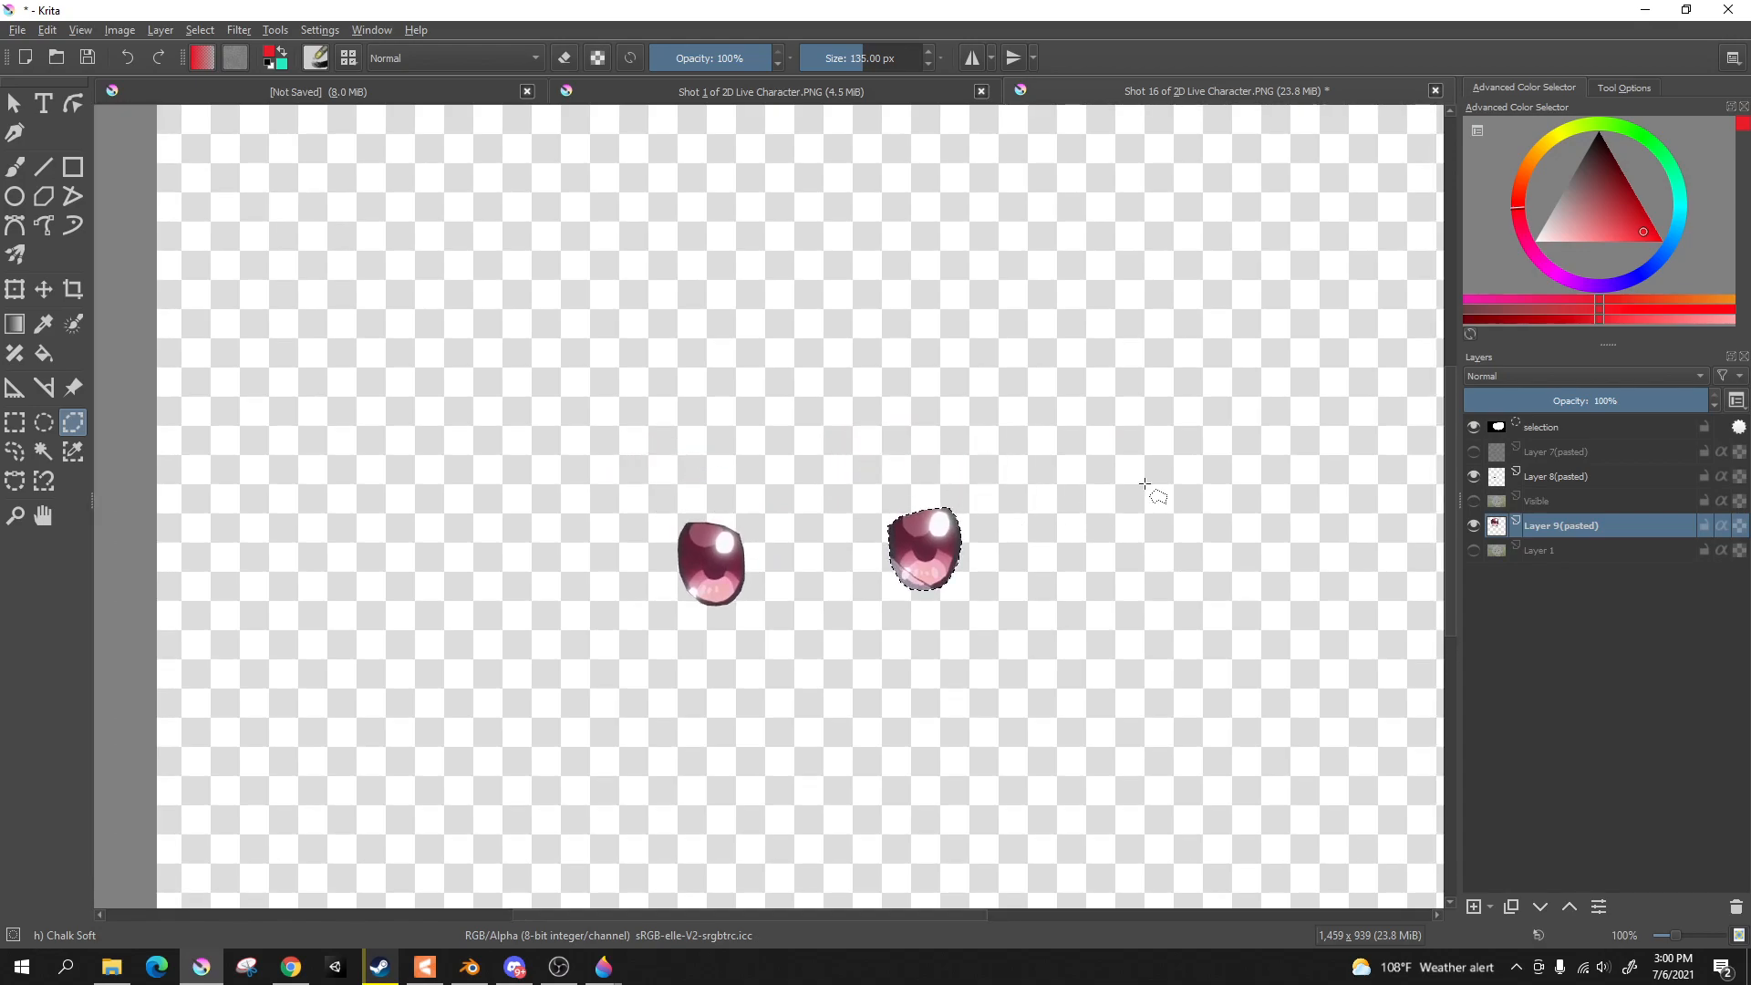
Hide Layer 8(pasted) and Layer 9(pasted), display the selection mask alone, and remove that mask.
left_click(1475, 426)
left_click(1545, 427)
left_click(1474, 476)
left_click(1474, 526)
left_click(1474, 427)
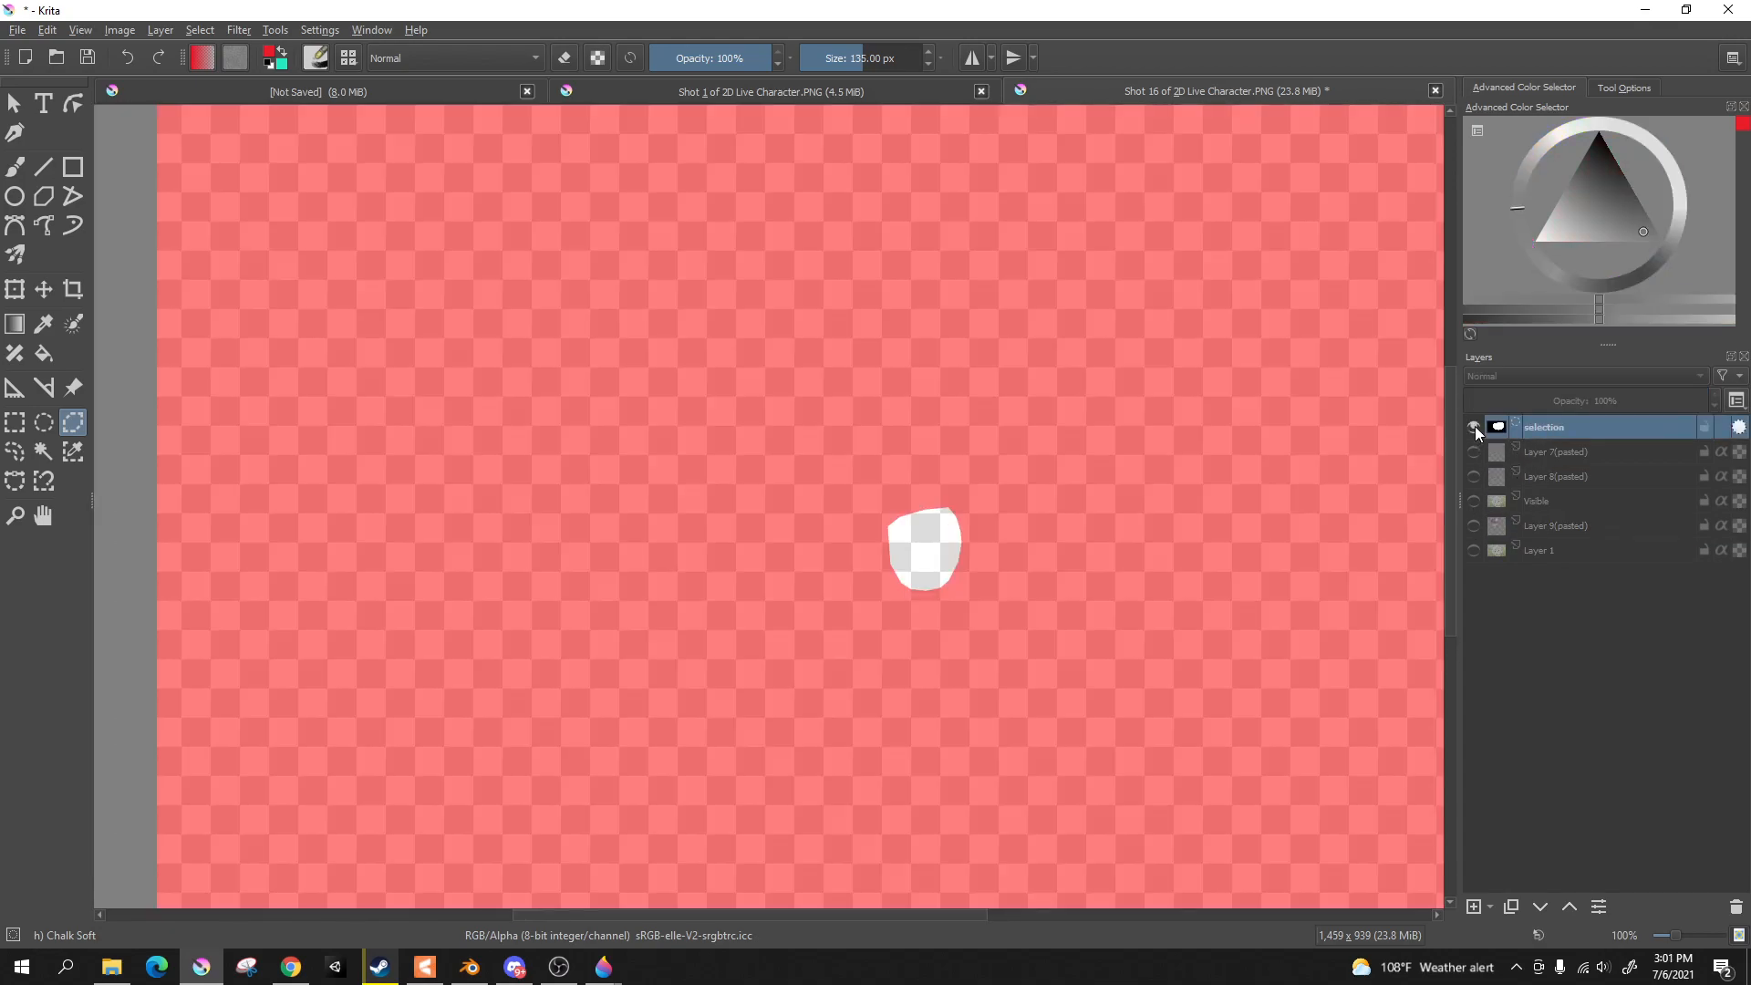
left_click_drag(1114, 555, 1195, 497)
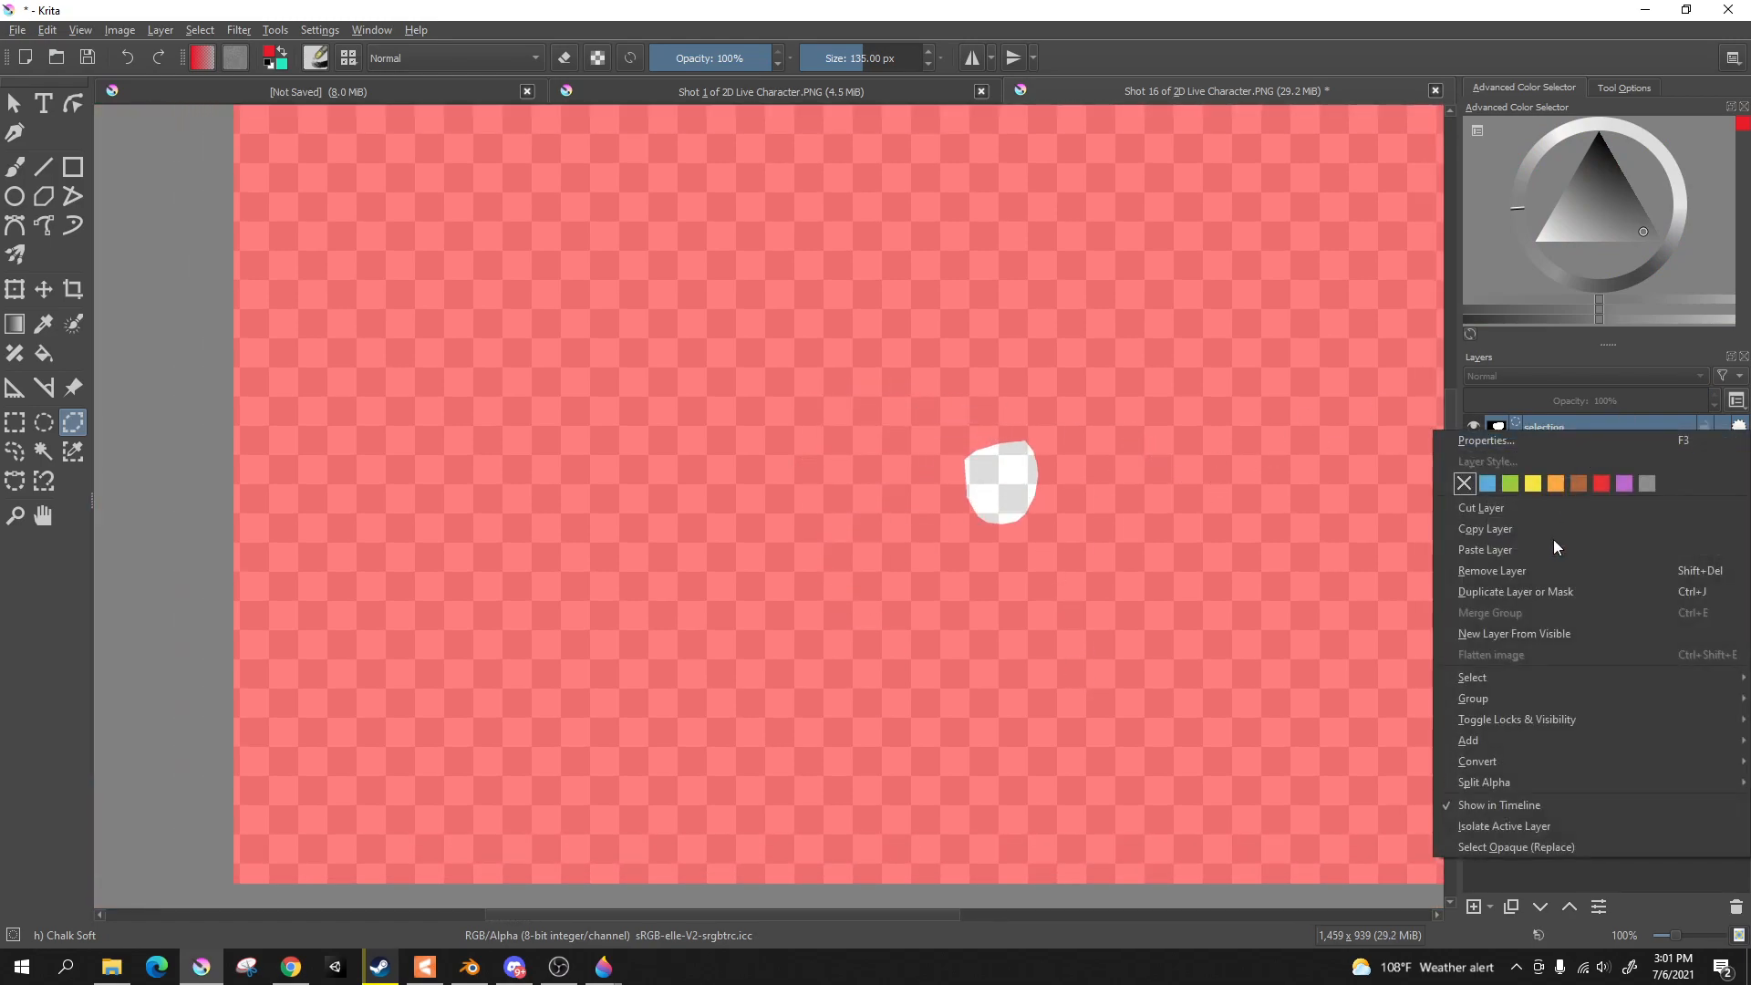
left_click(1510, 571)
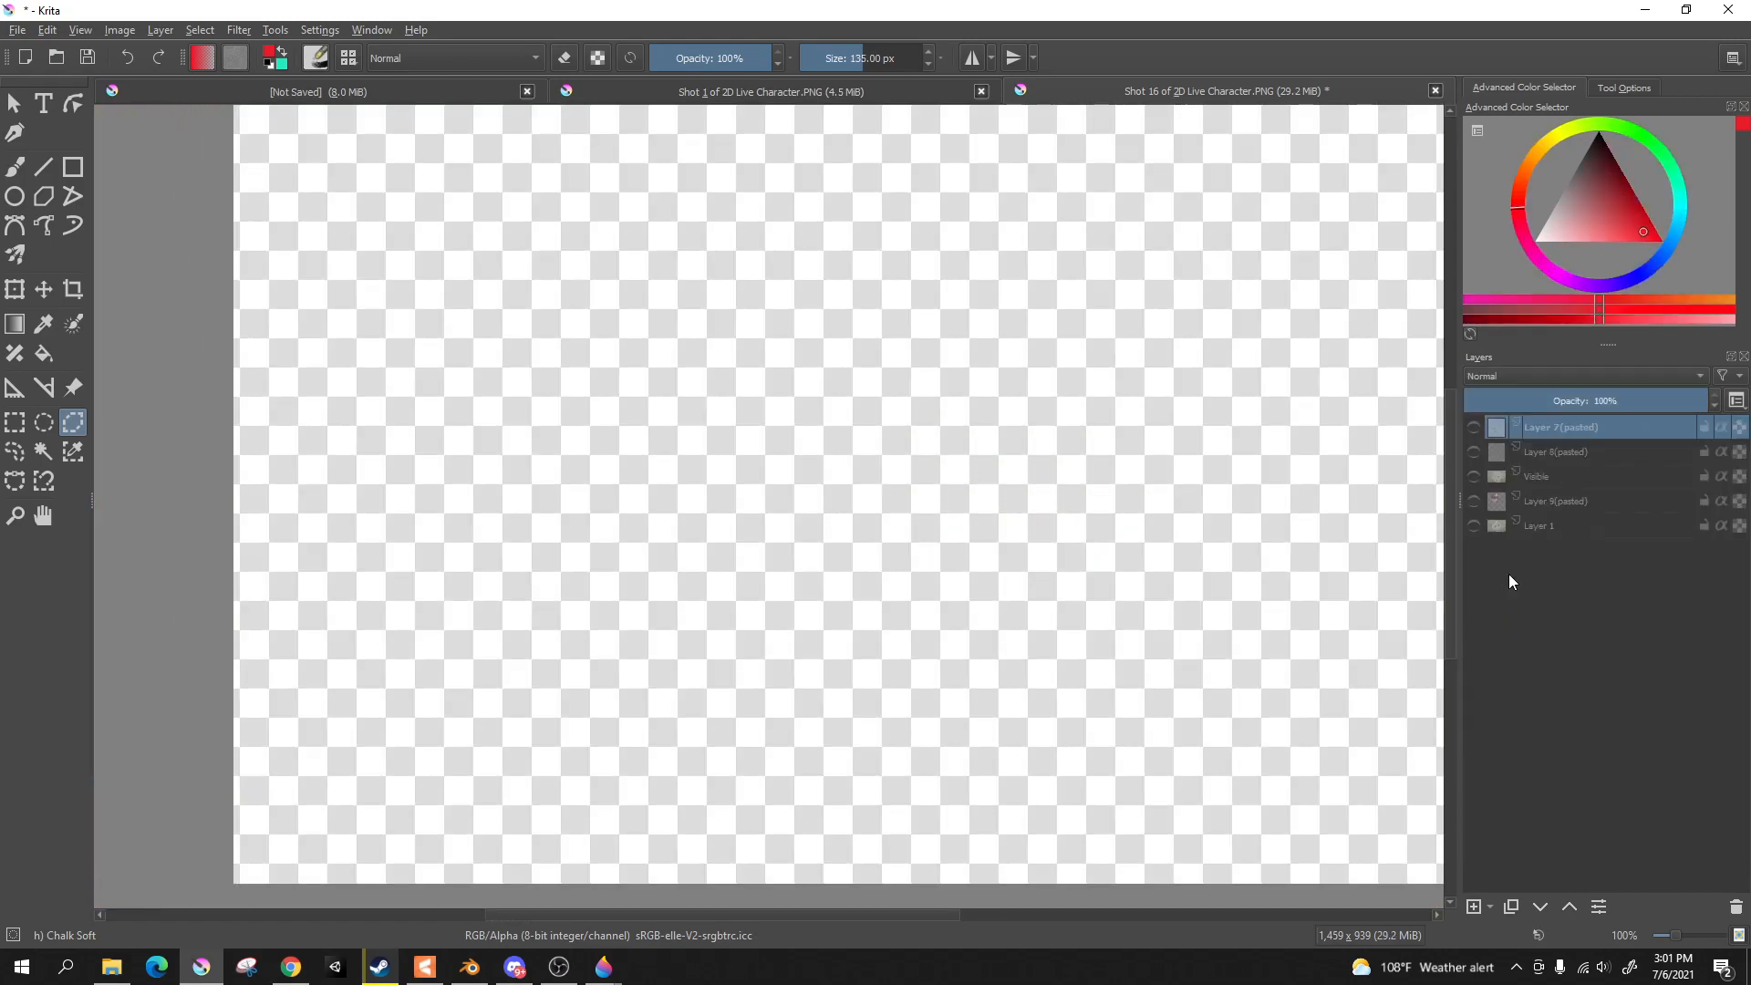
Show Layer 9(pasted) and Layer 8(pasted), and switch on Visible to compare the separated irises with the full face.
left_click(1474, 501)
left_click(1474, 456)
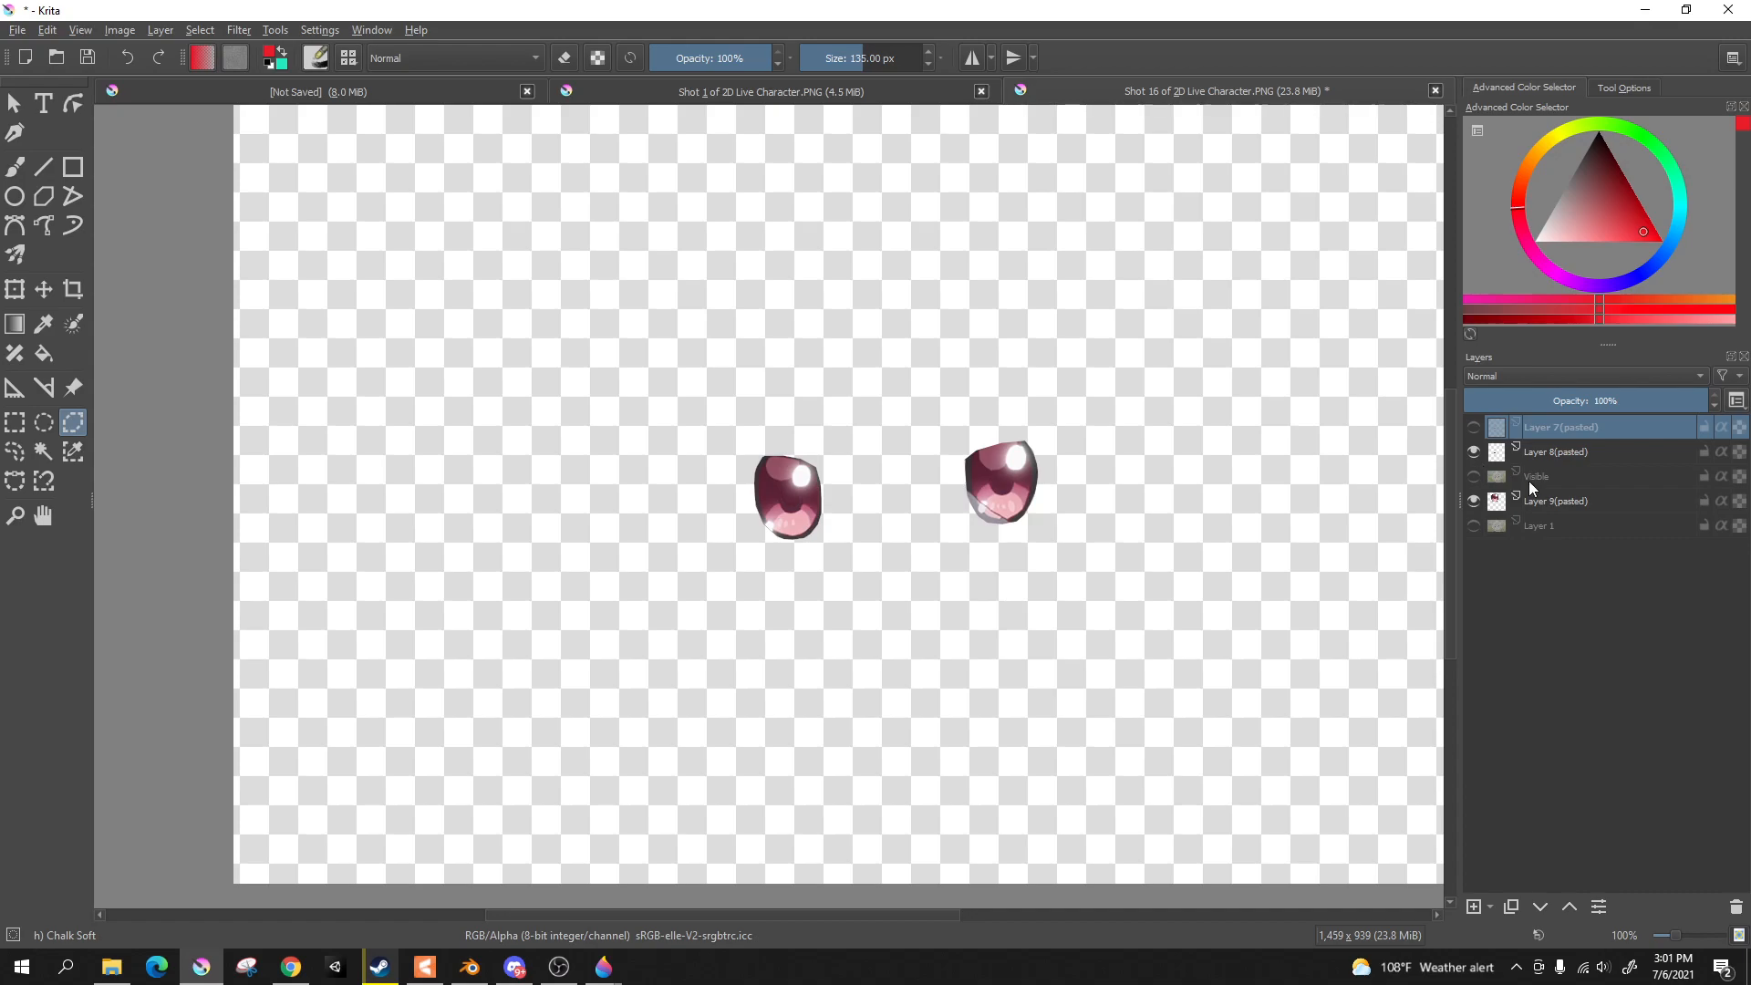
left_click(1484, 485)
left_click(1483, 484)
left_click(1484, 484)
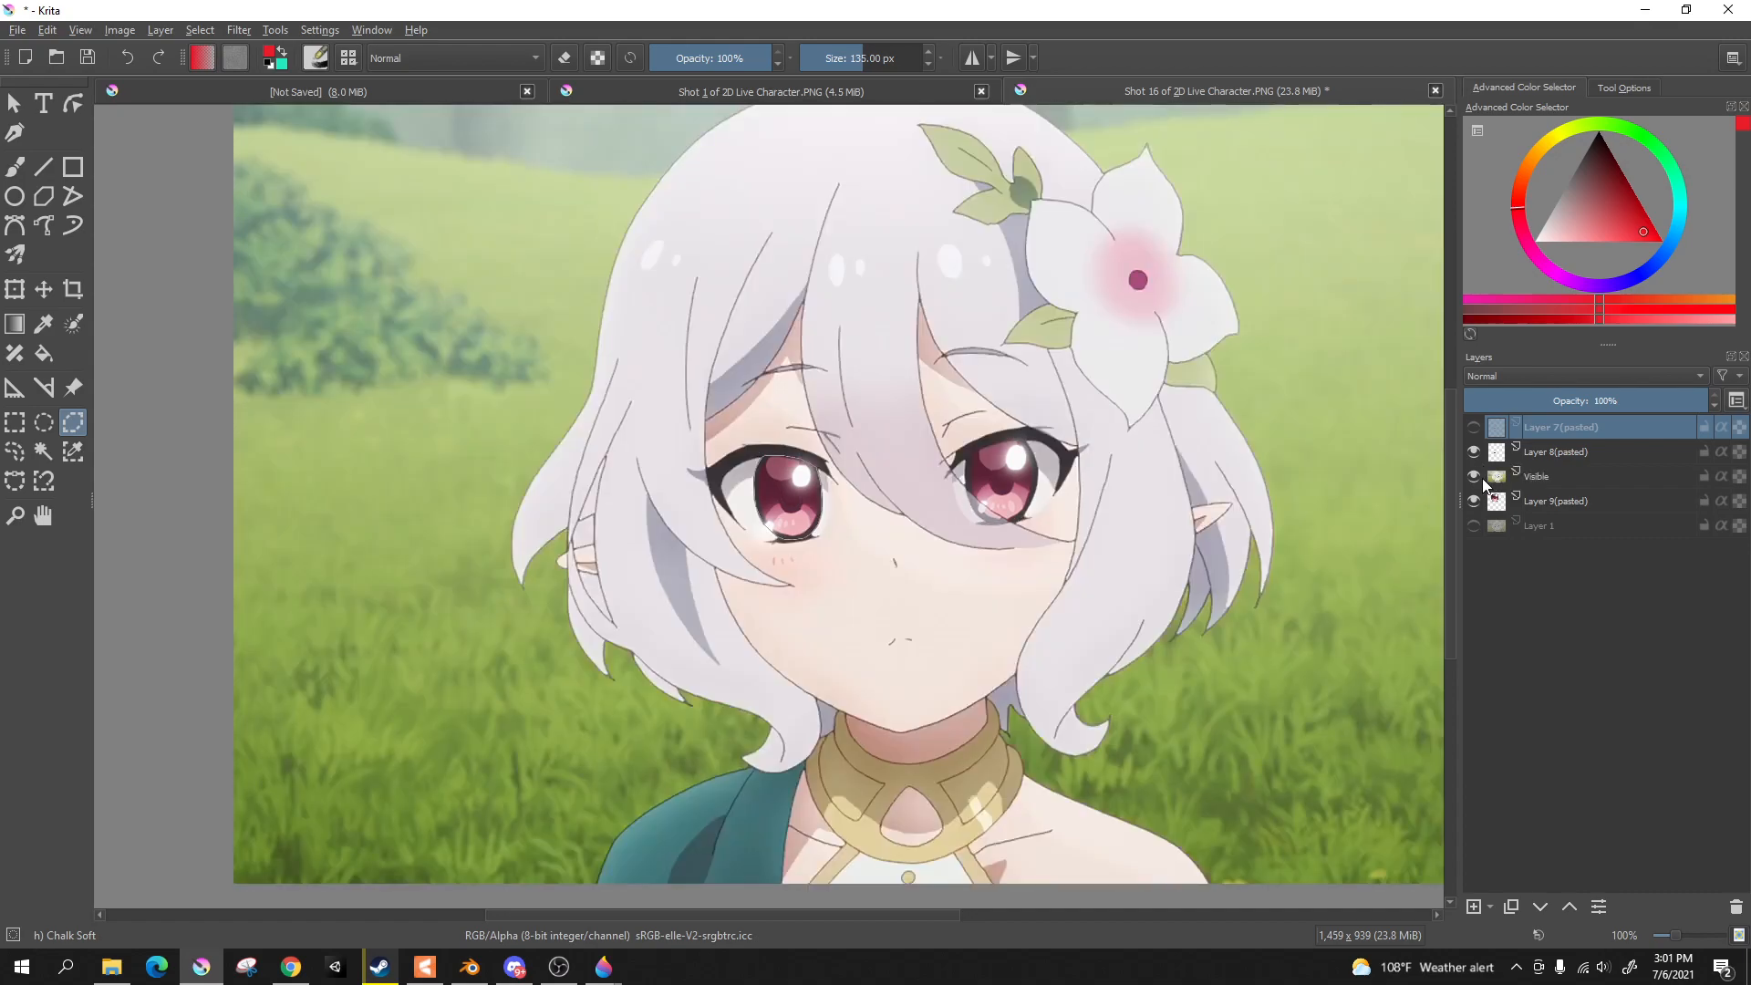
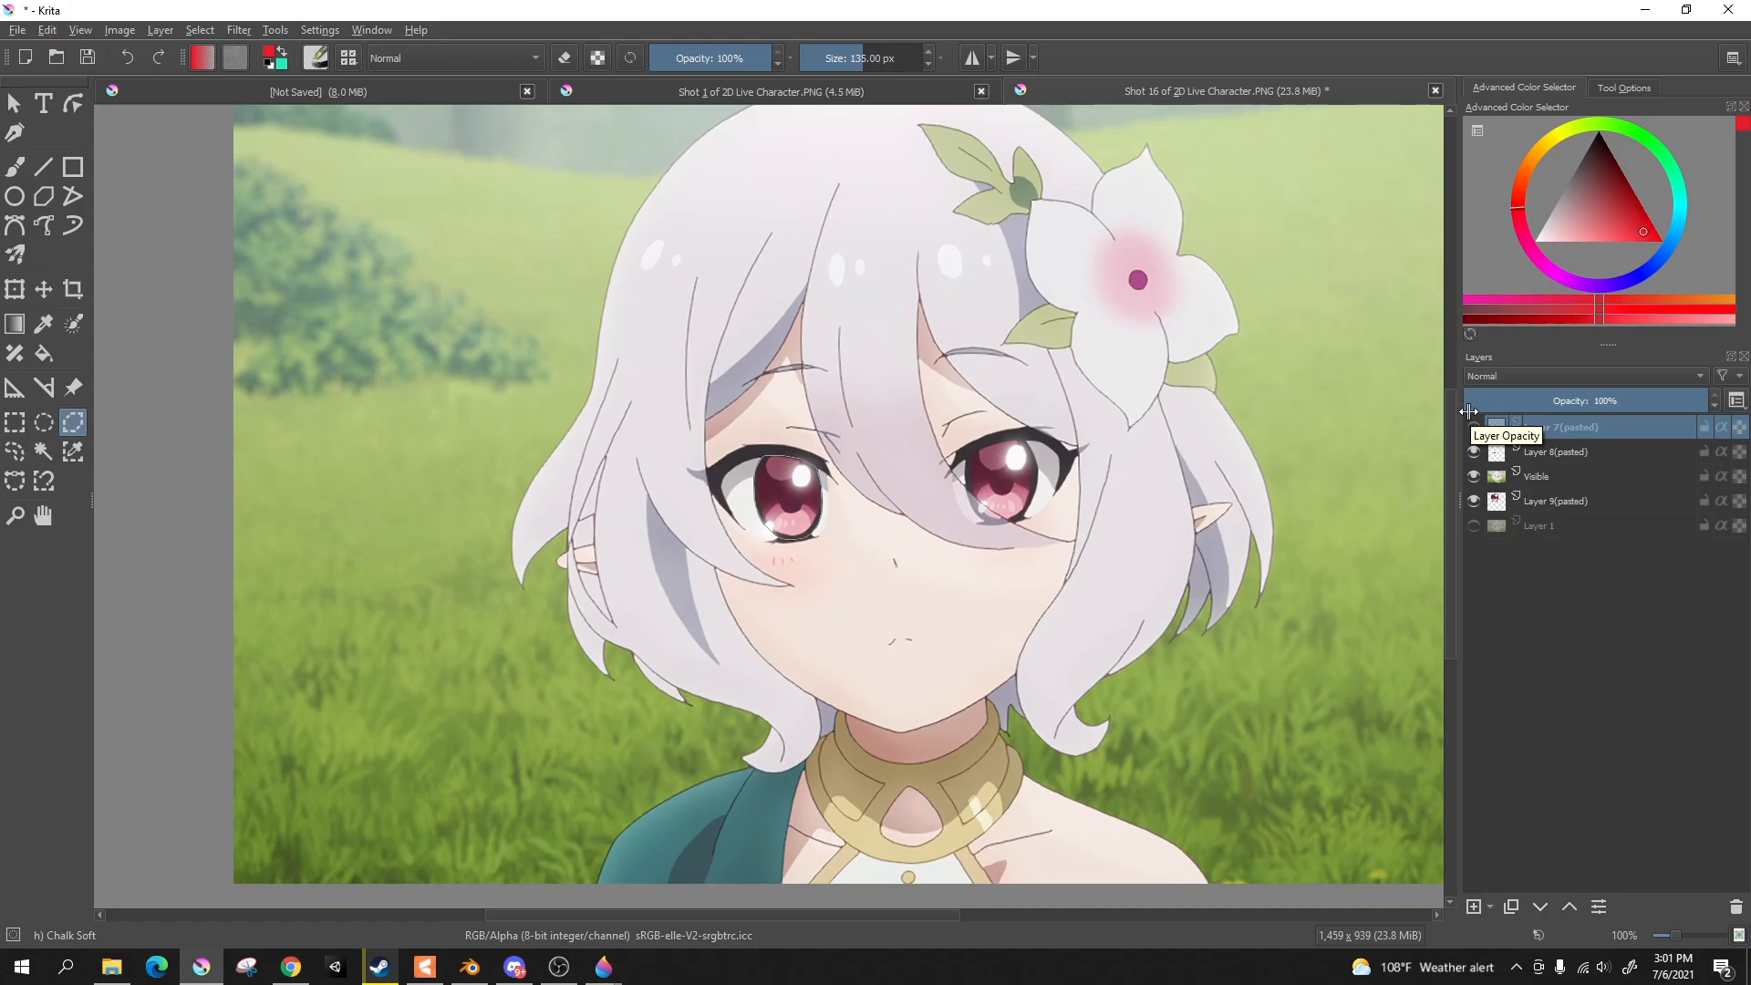
Switch to Chrome, consult the Live2D front bangs tutorial around 1:36 and 6:38, pause it, and return to Krita.
left_click(291, 967)
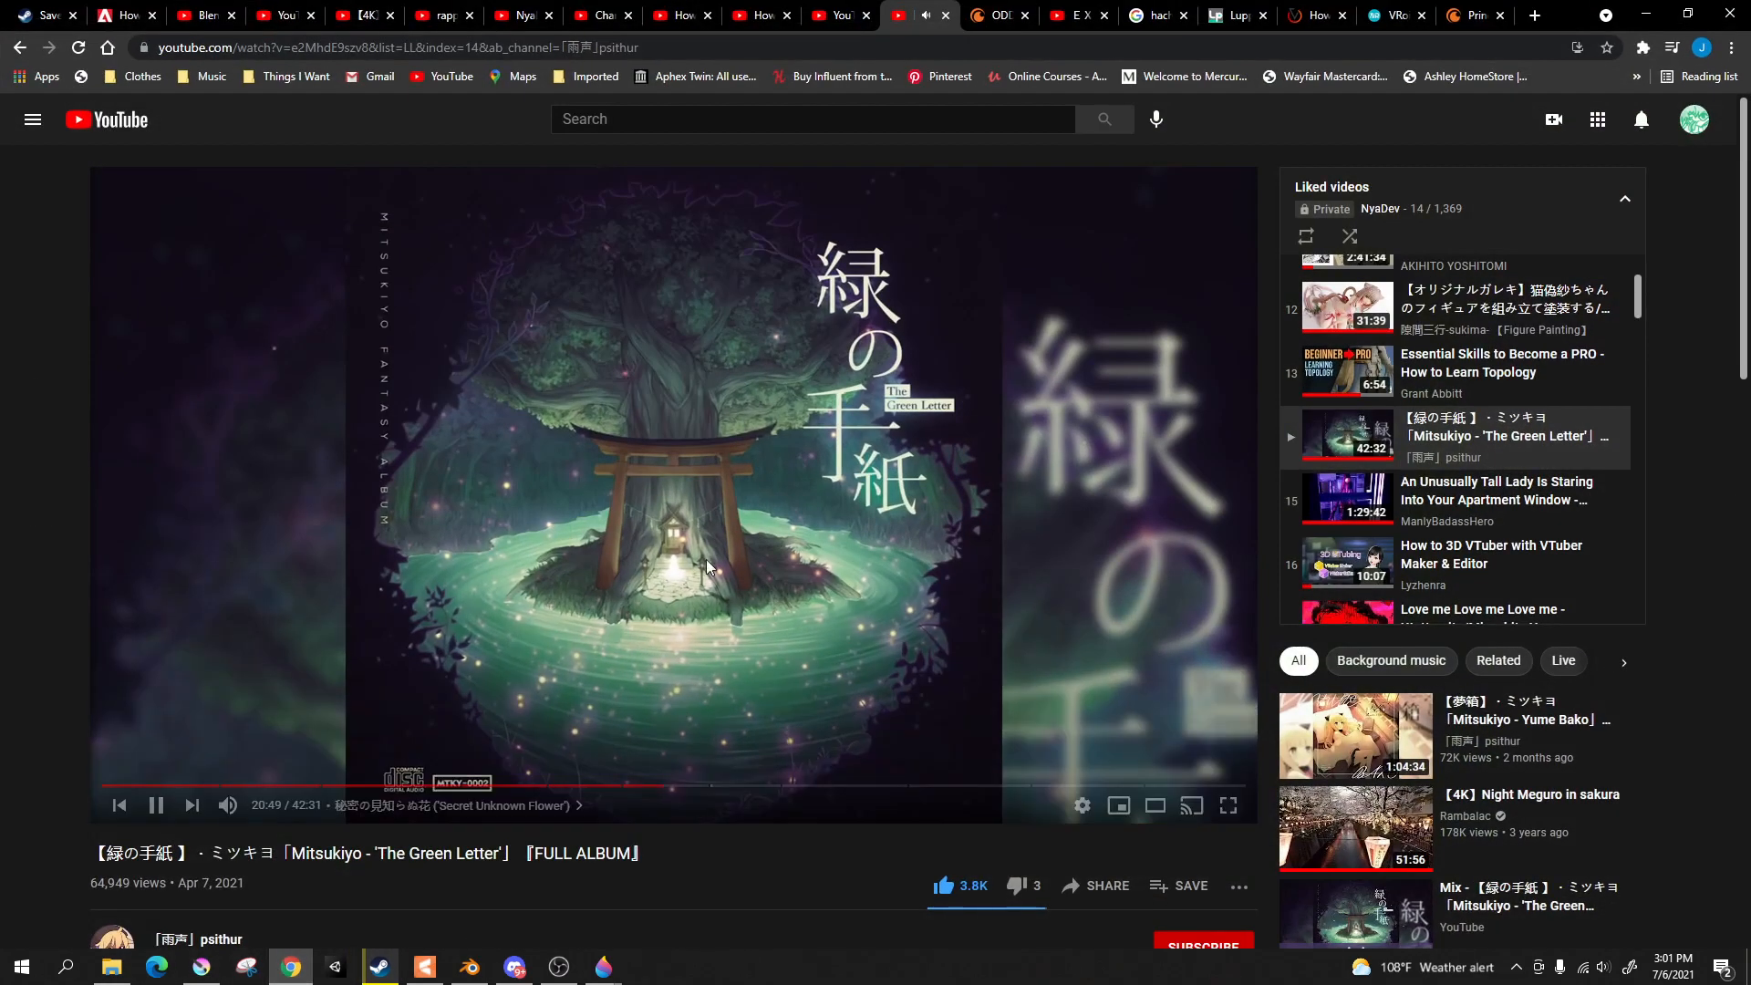
left_click(771, 15)
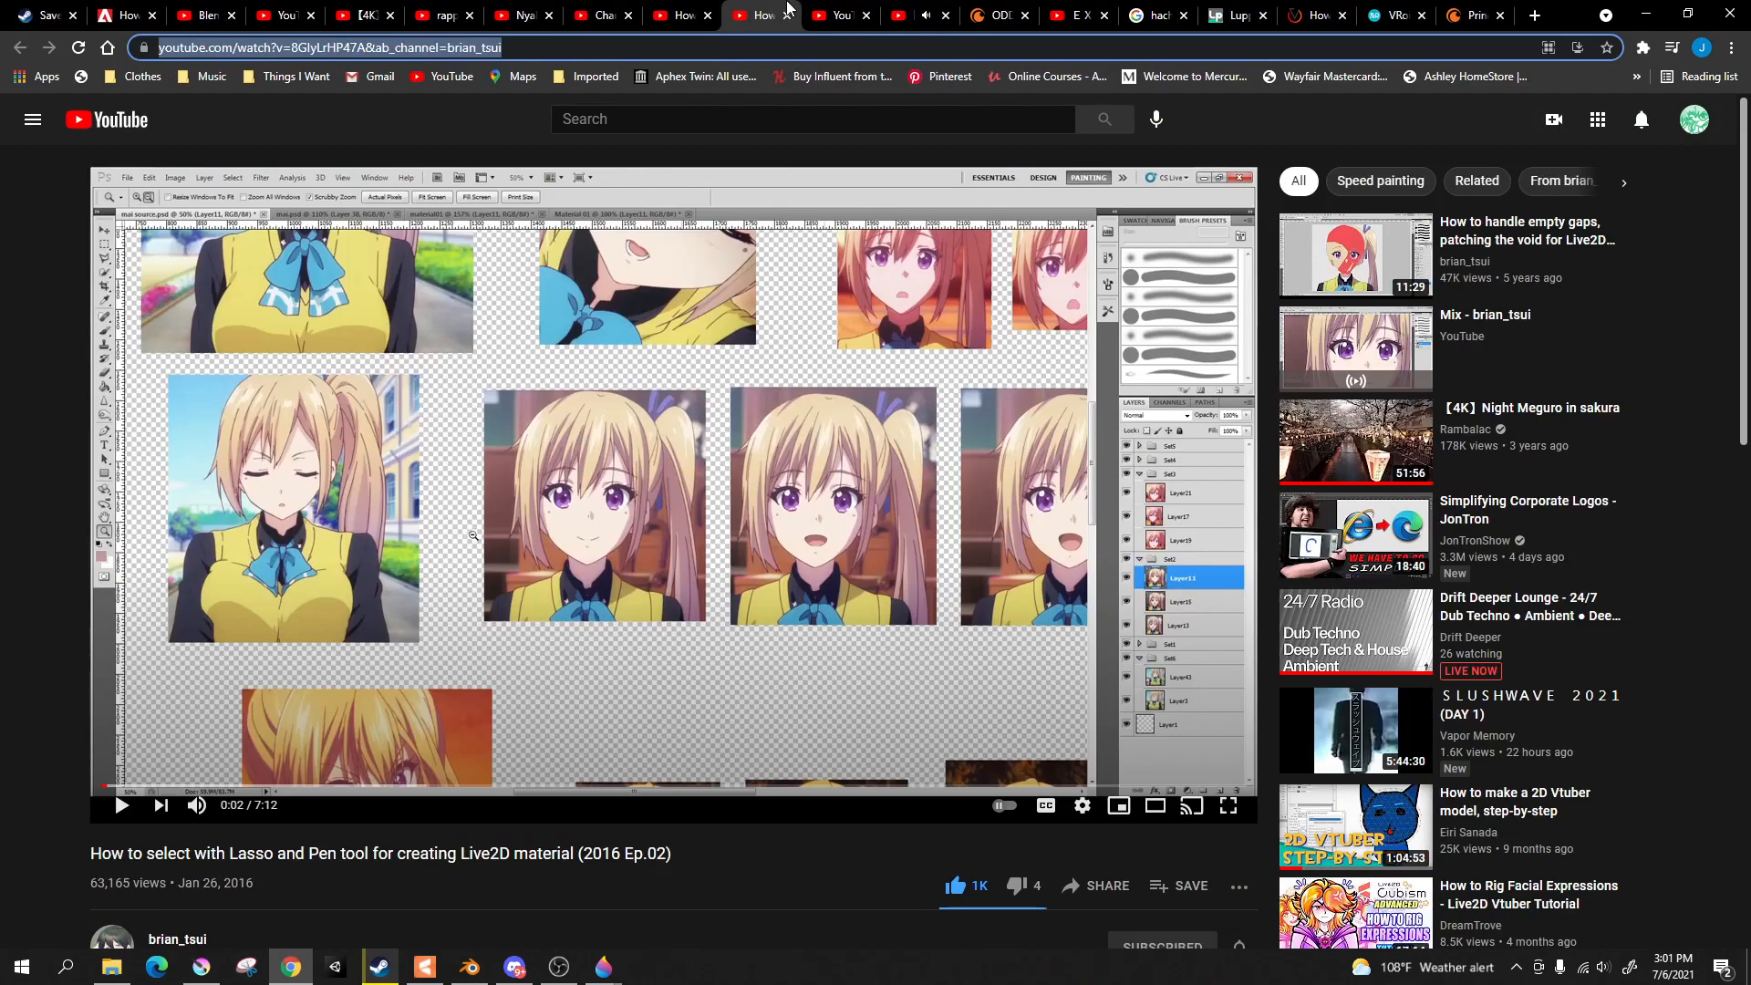
left_click(687, 13)
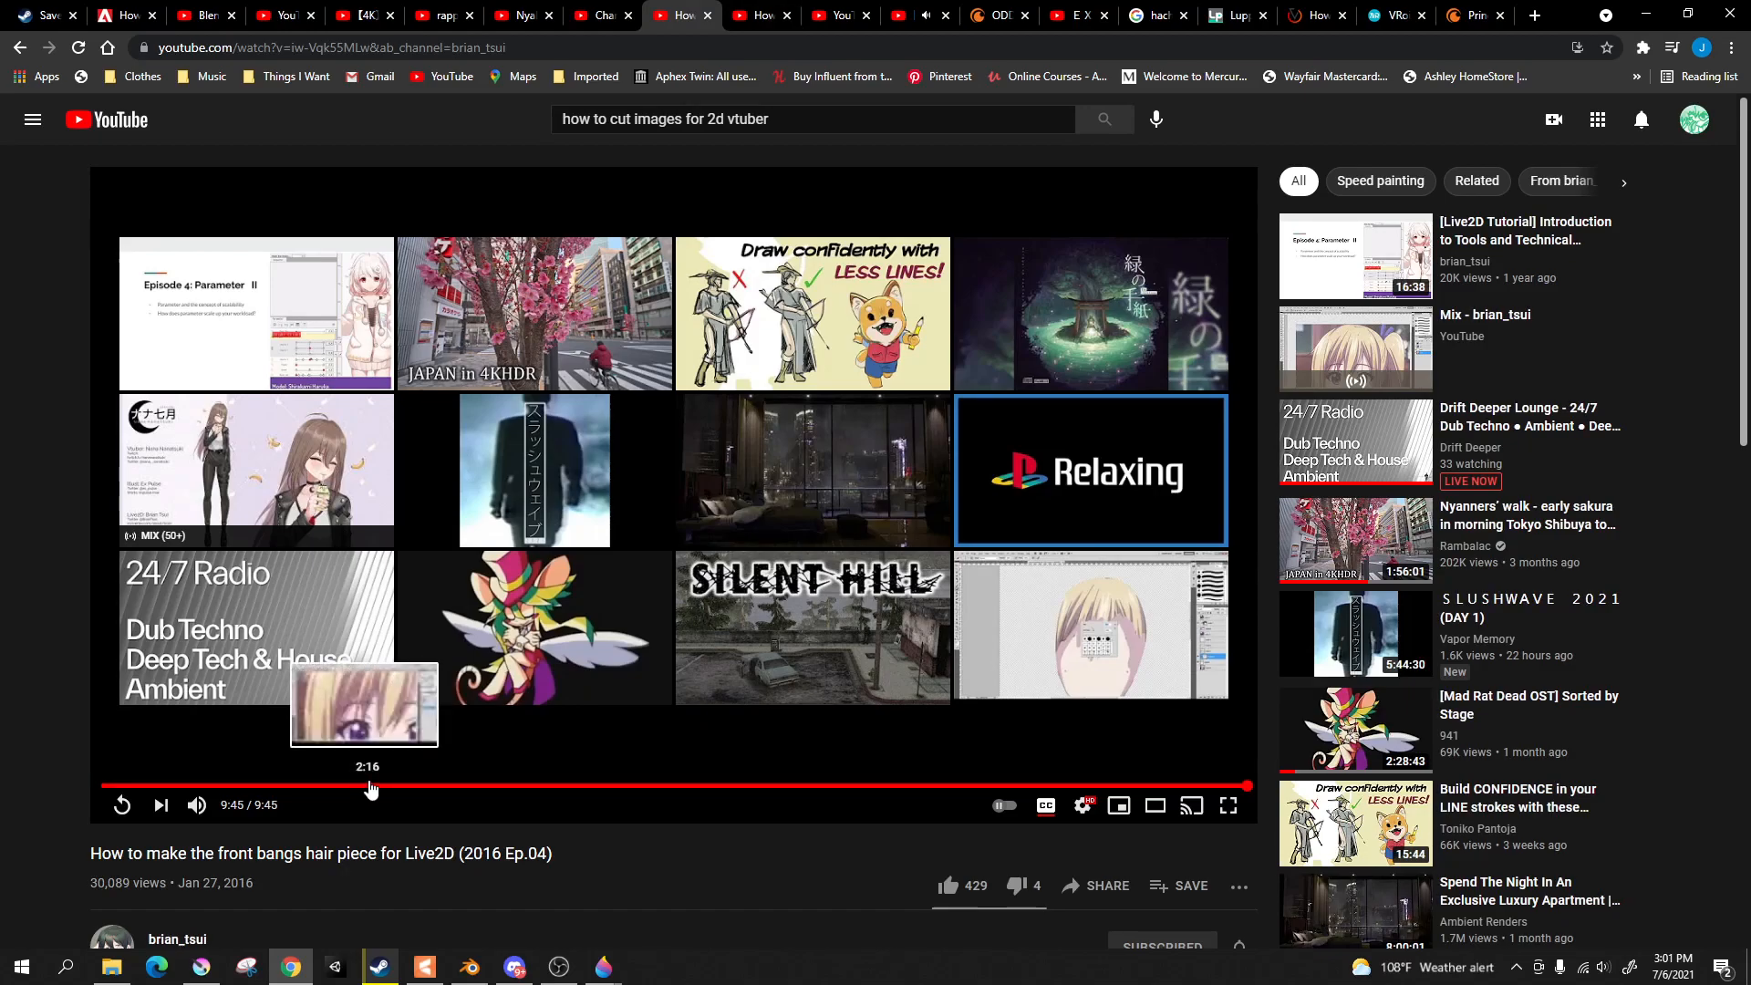
left_click(185, 786)
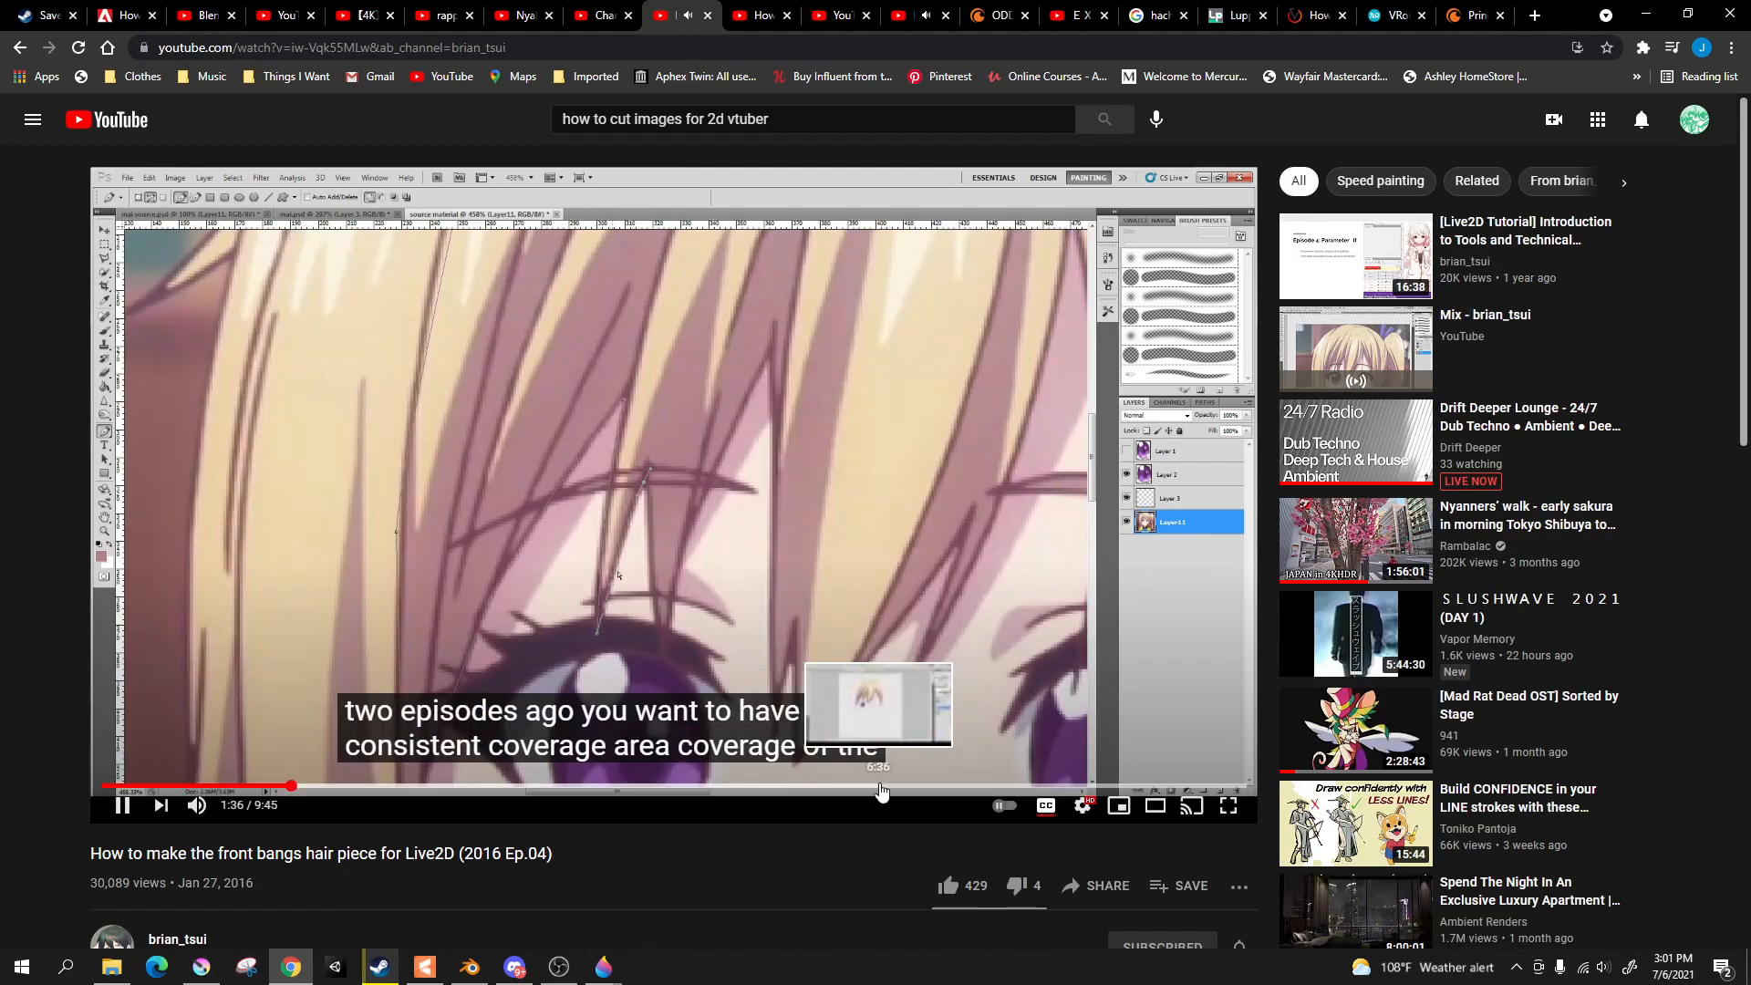
left_click(880, 786)
key("space")
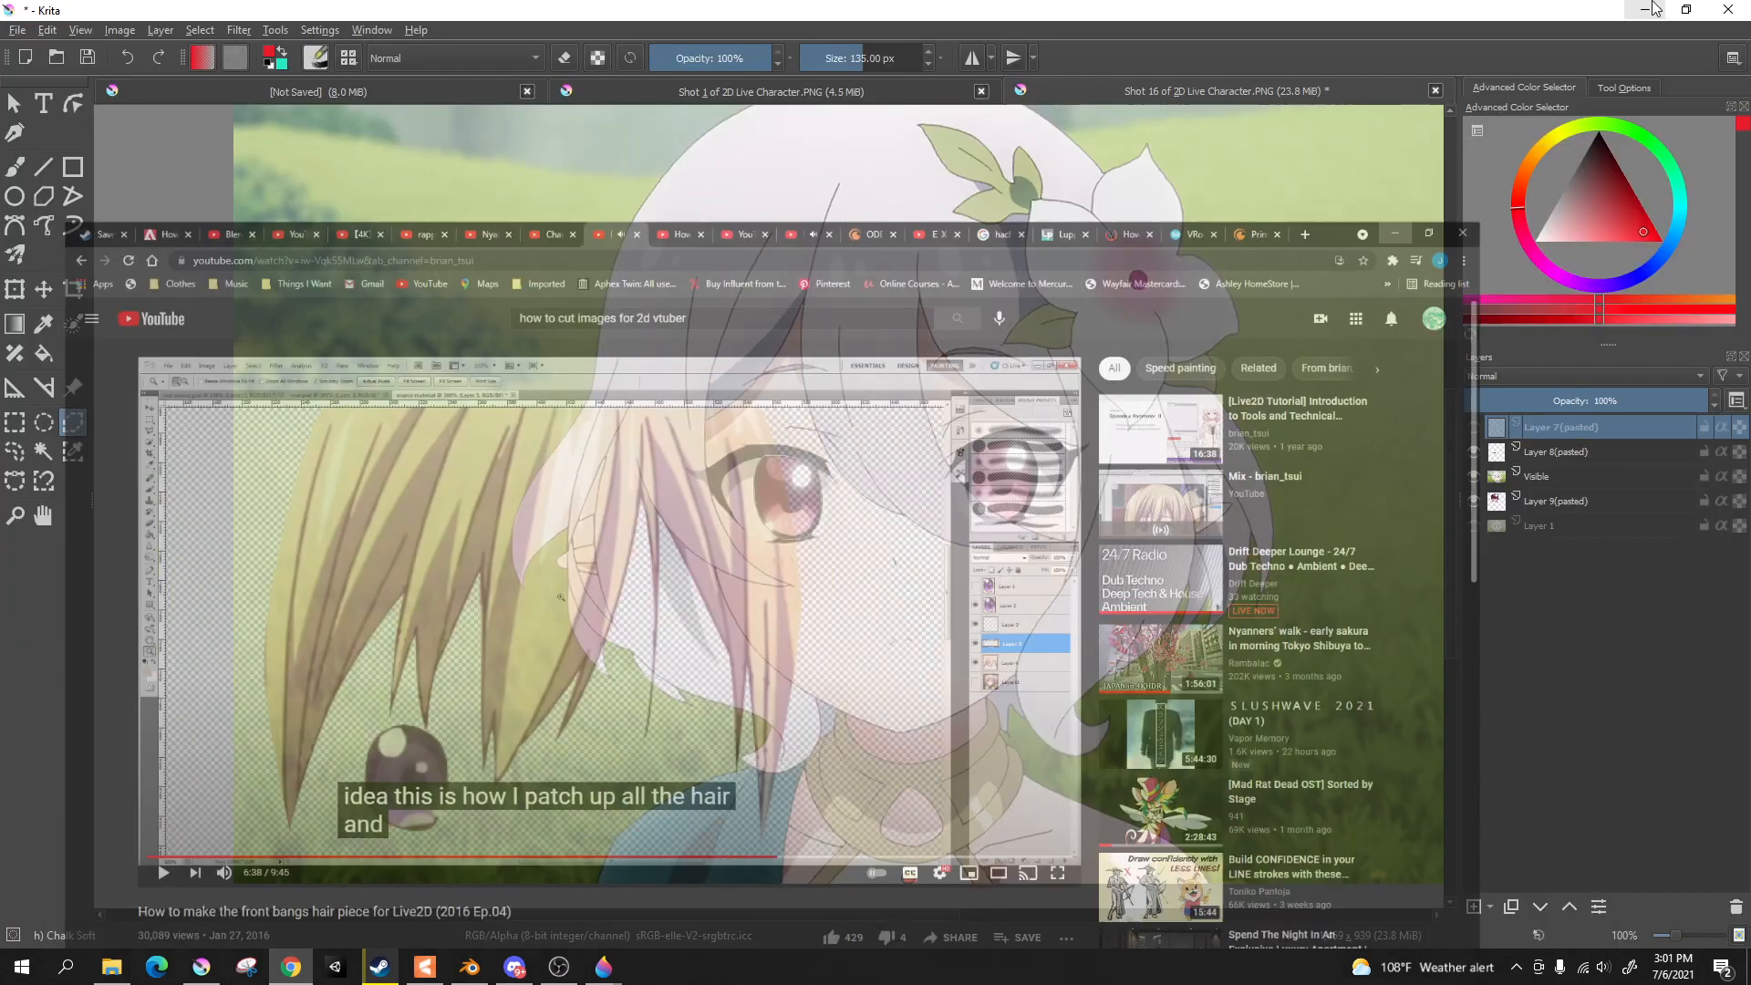
left_click(1647, 14)
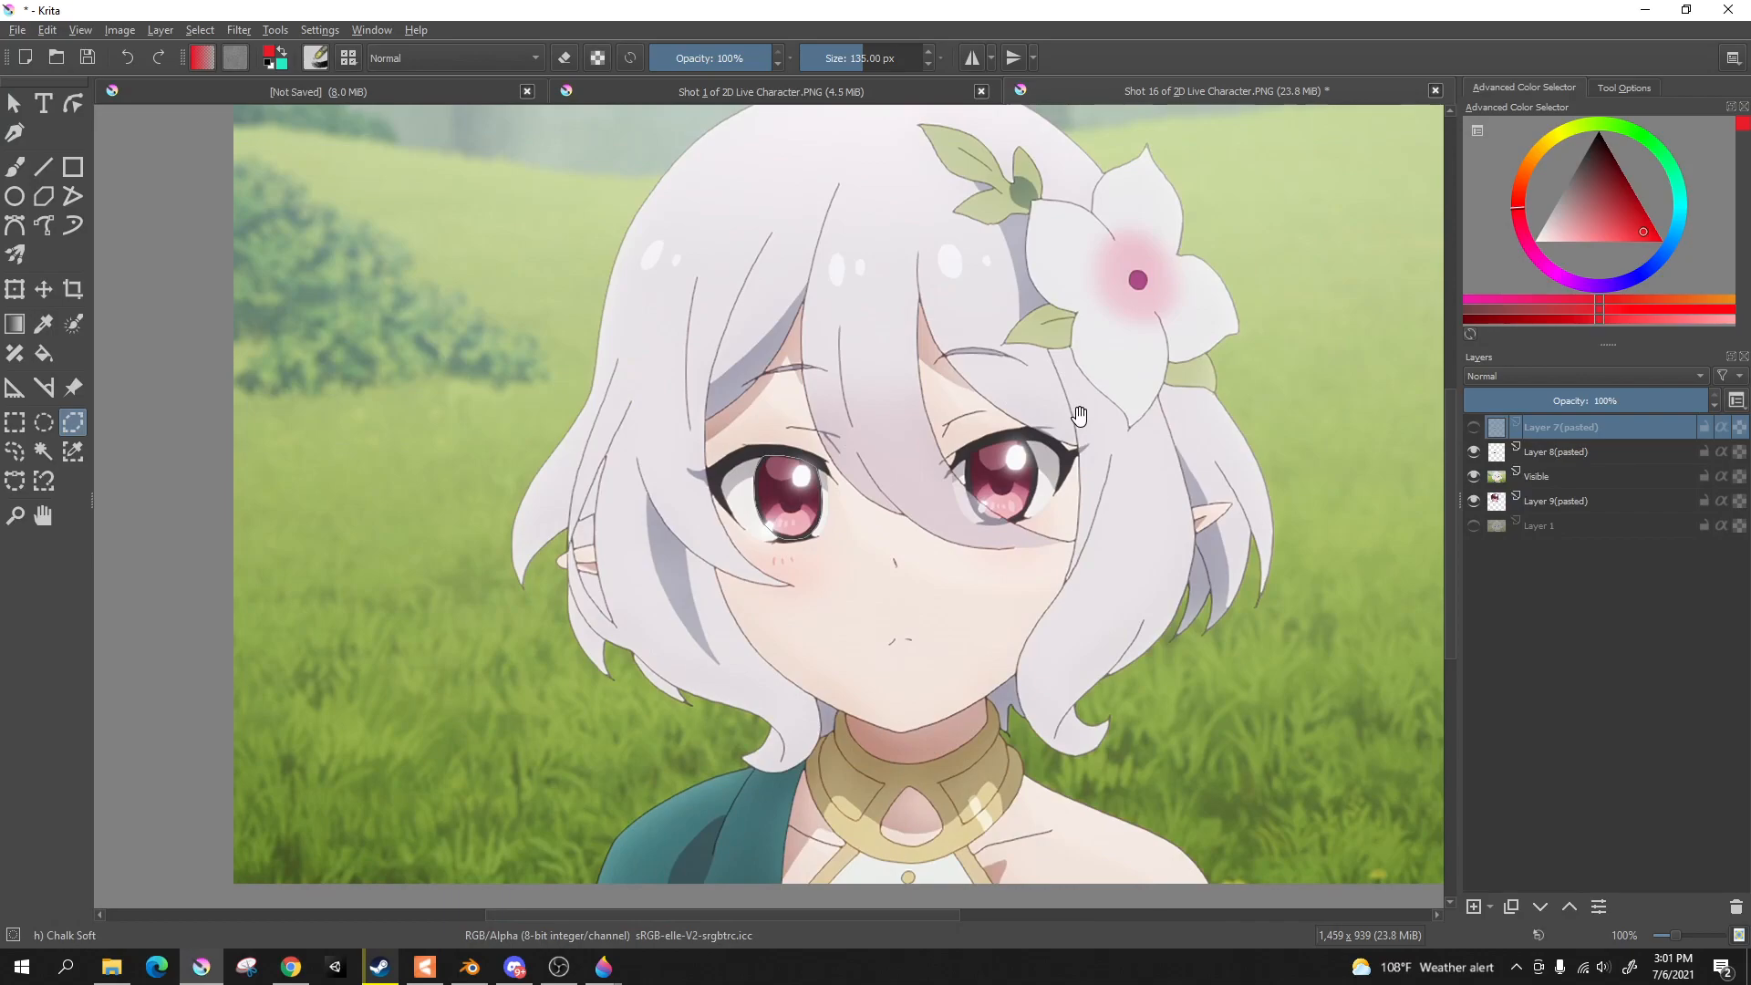
Show Layer 7(pasted) and hide Visible so only the cut-out irises remain on transparency.
left_click_drag(1075, 417, 983, 554)
scroll(983, 547, "up", 4)
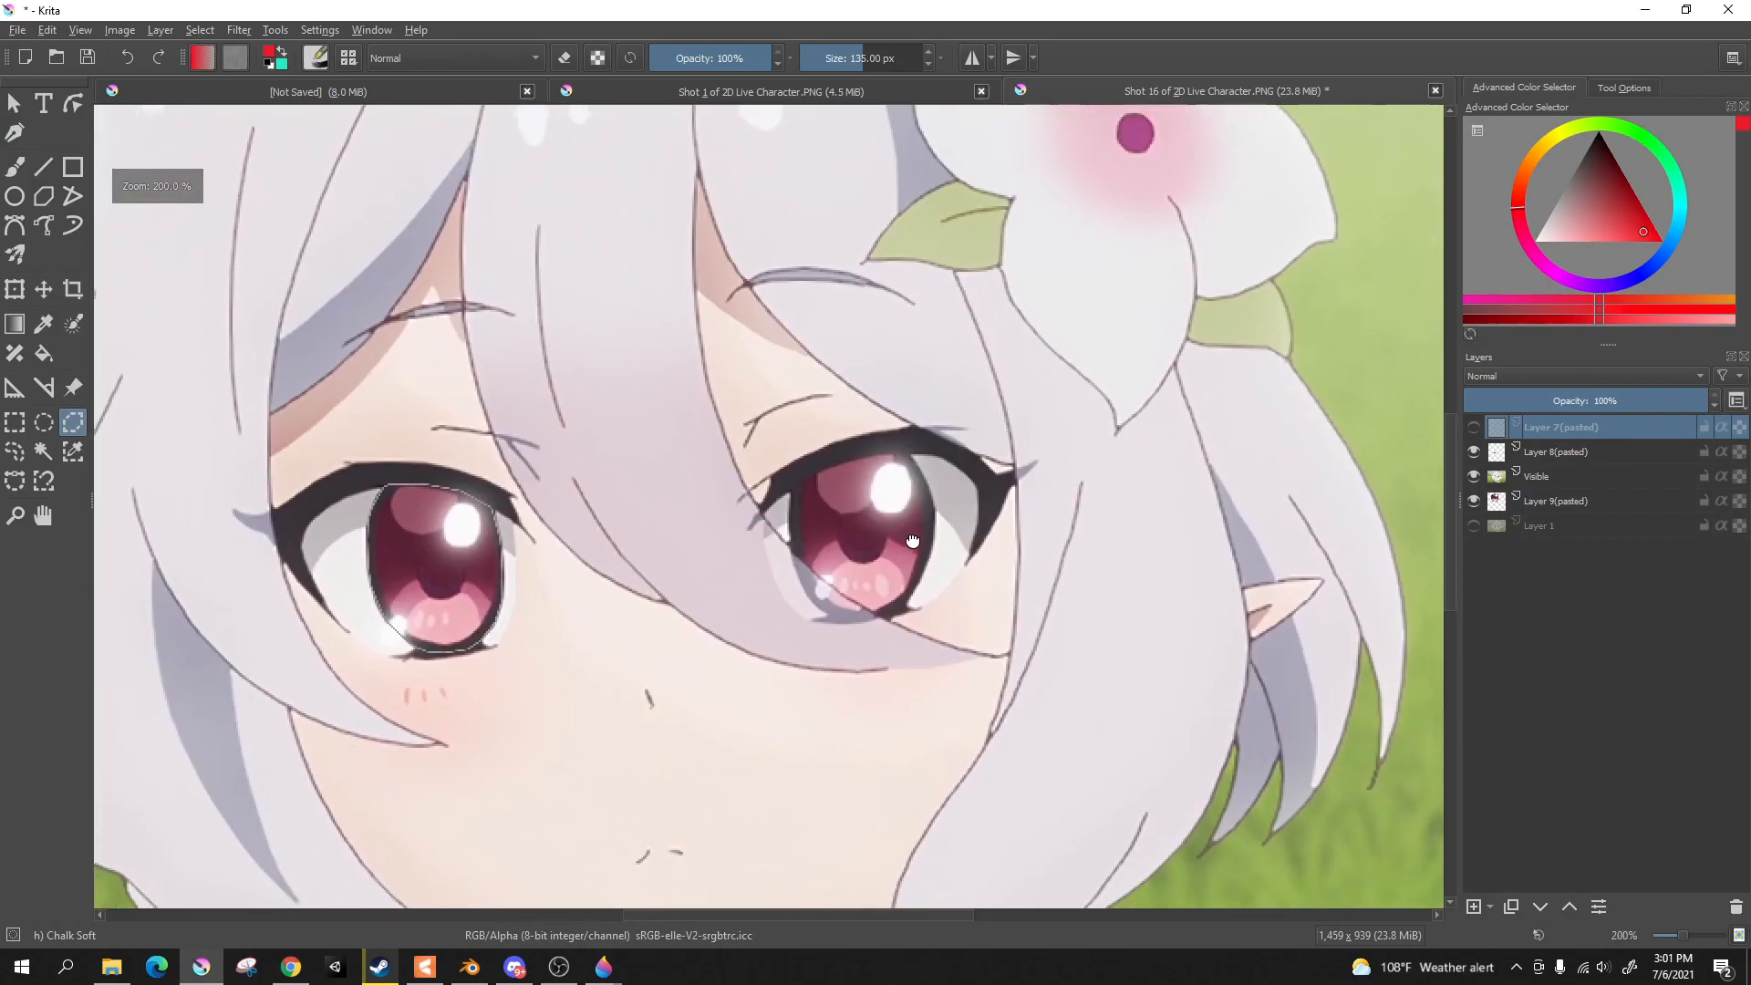
scroll(984, 507, "down", 2)
scroll(949, 456, "up", 1)
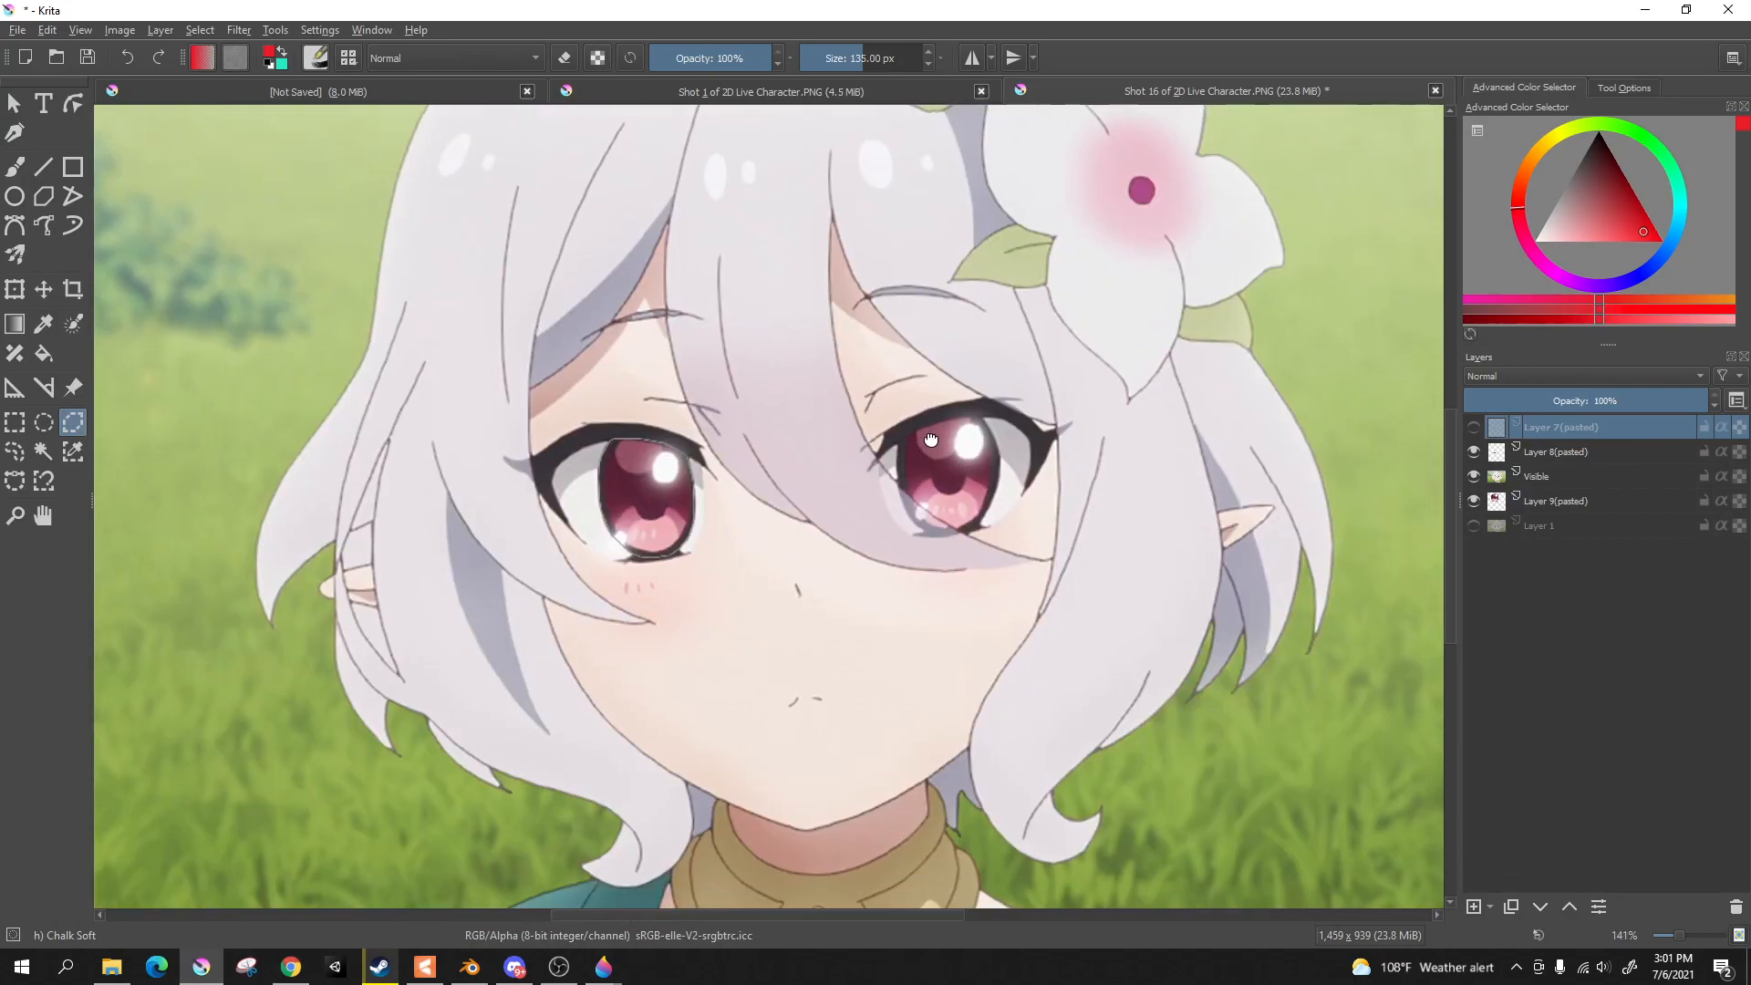
left_click(1539, 453)
left_click(1549, 425)
left_click(1474, 427)
left_click(1474, 476)
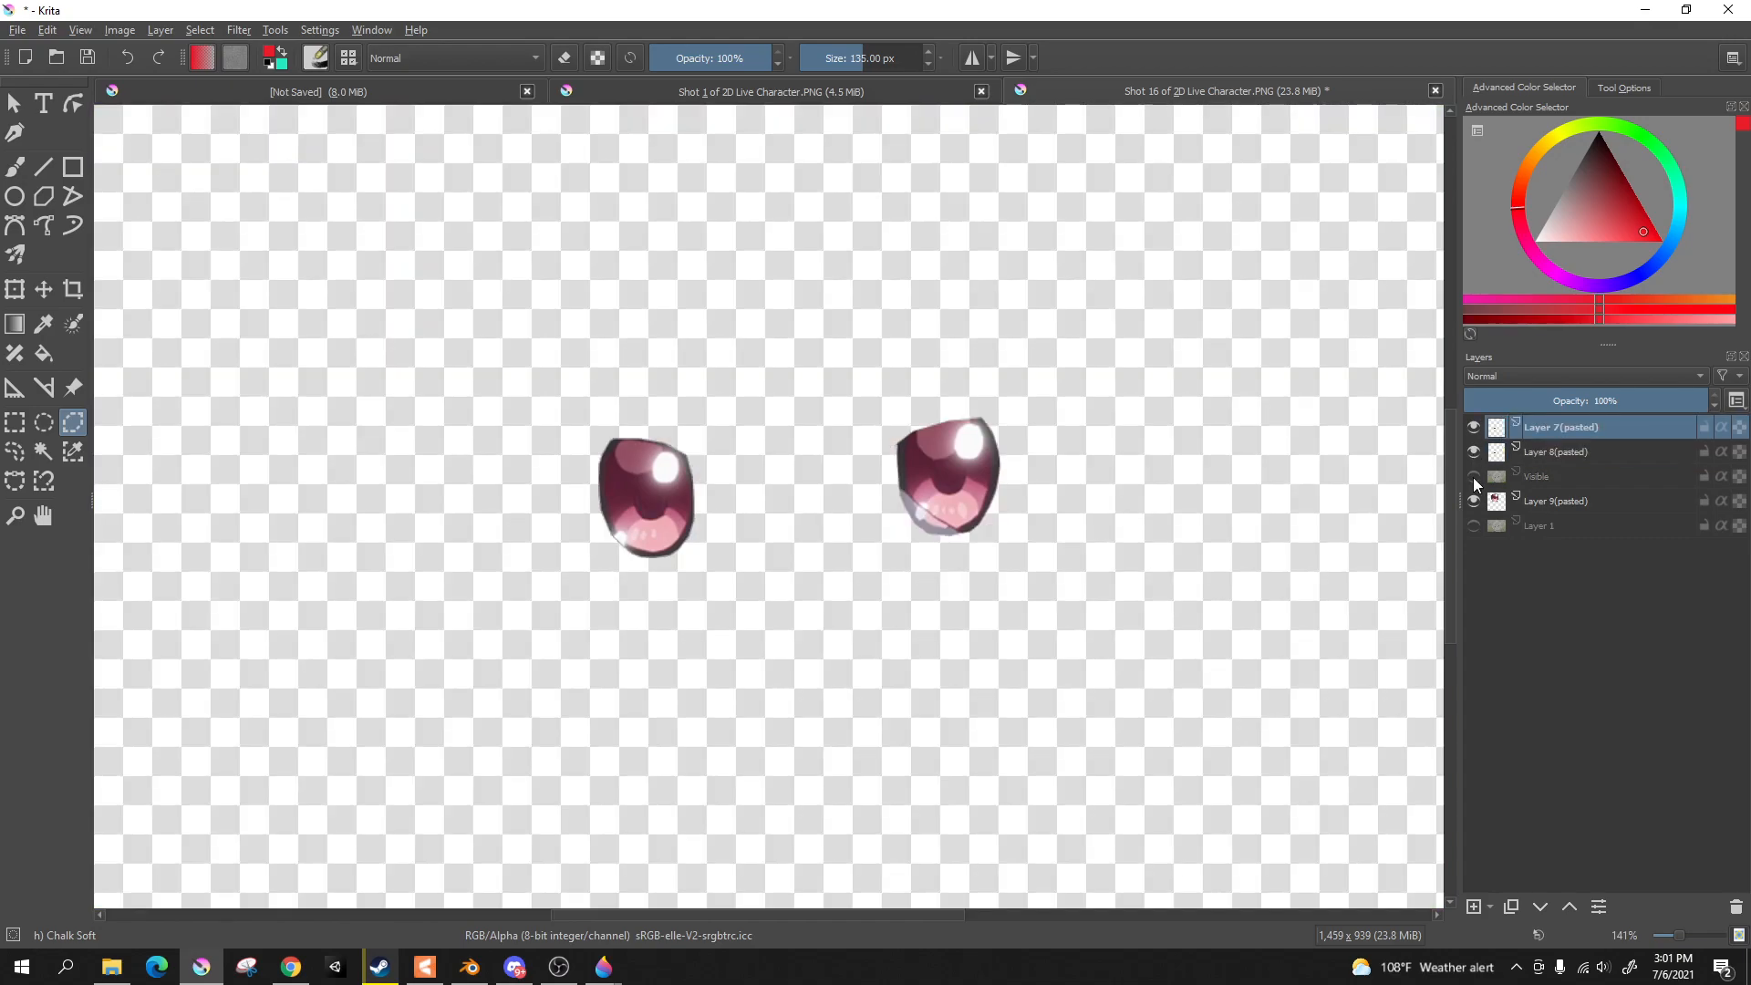
scroll(938, 613, "up", 2)
left_click_drag(1019, 408, 984, 540)
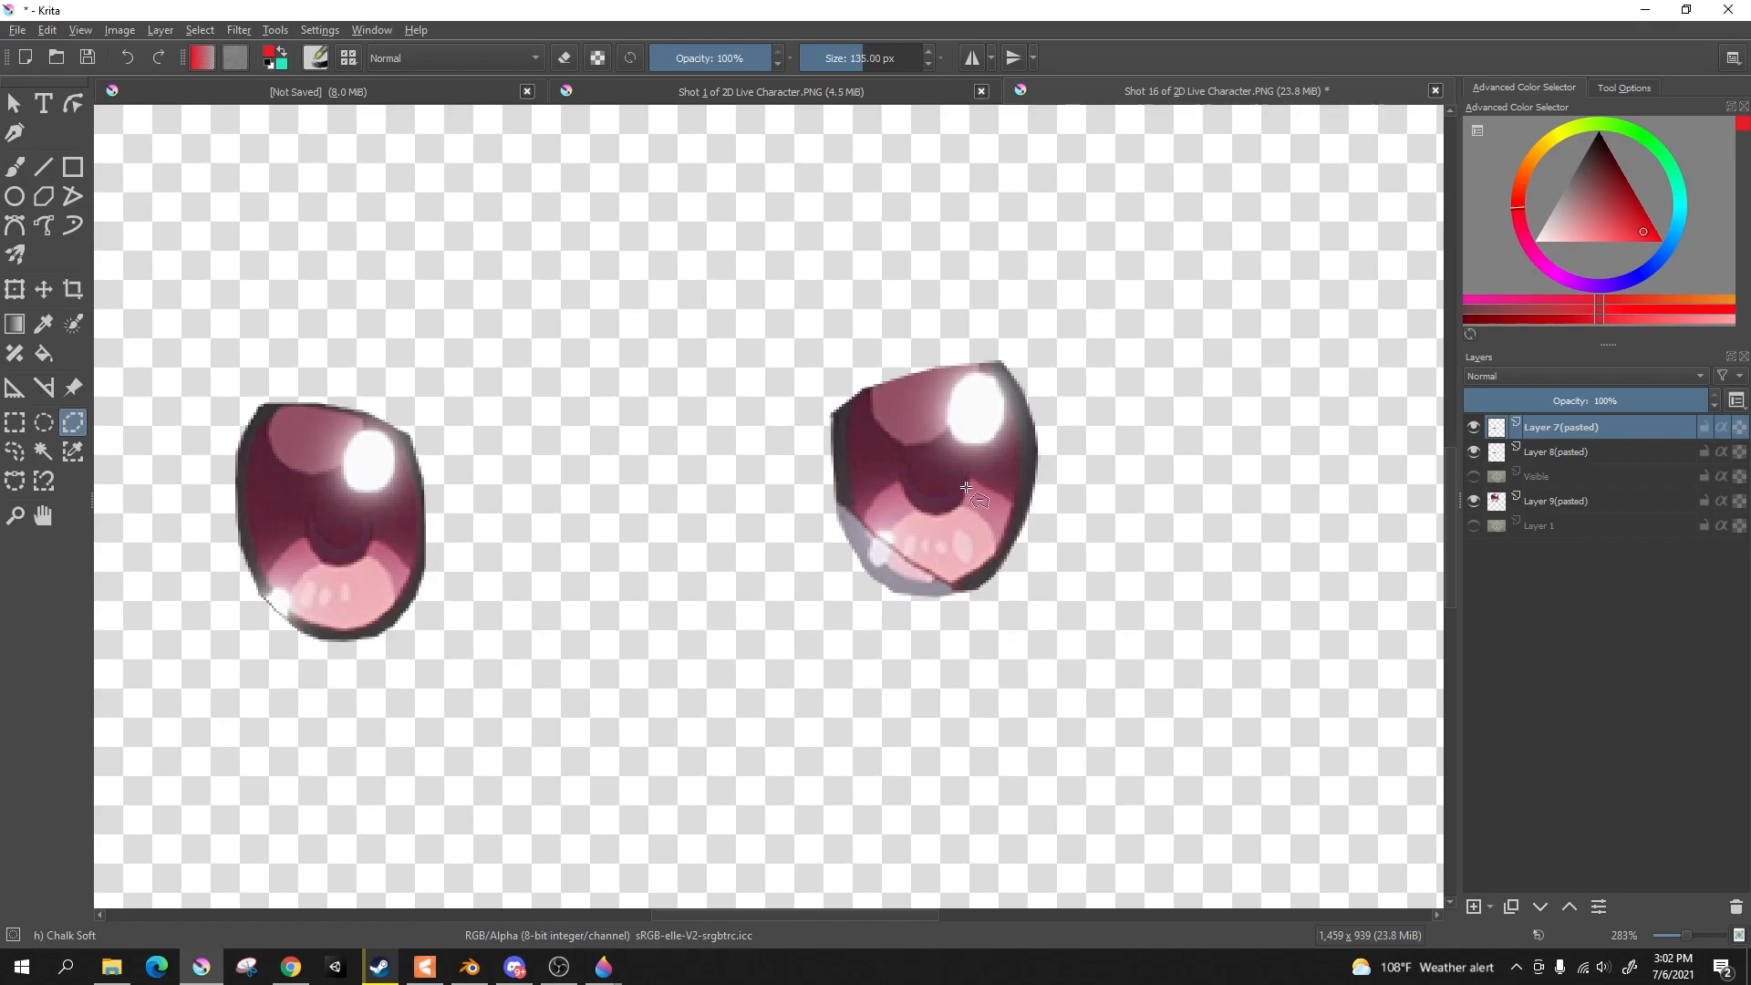
Hide Layer 8(pasted) and Layer 7(pasted) to view Layer 9(pasted) alone, and show both again.
left_click(1474, 452)
left_click(1474, 427)
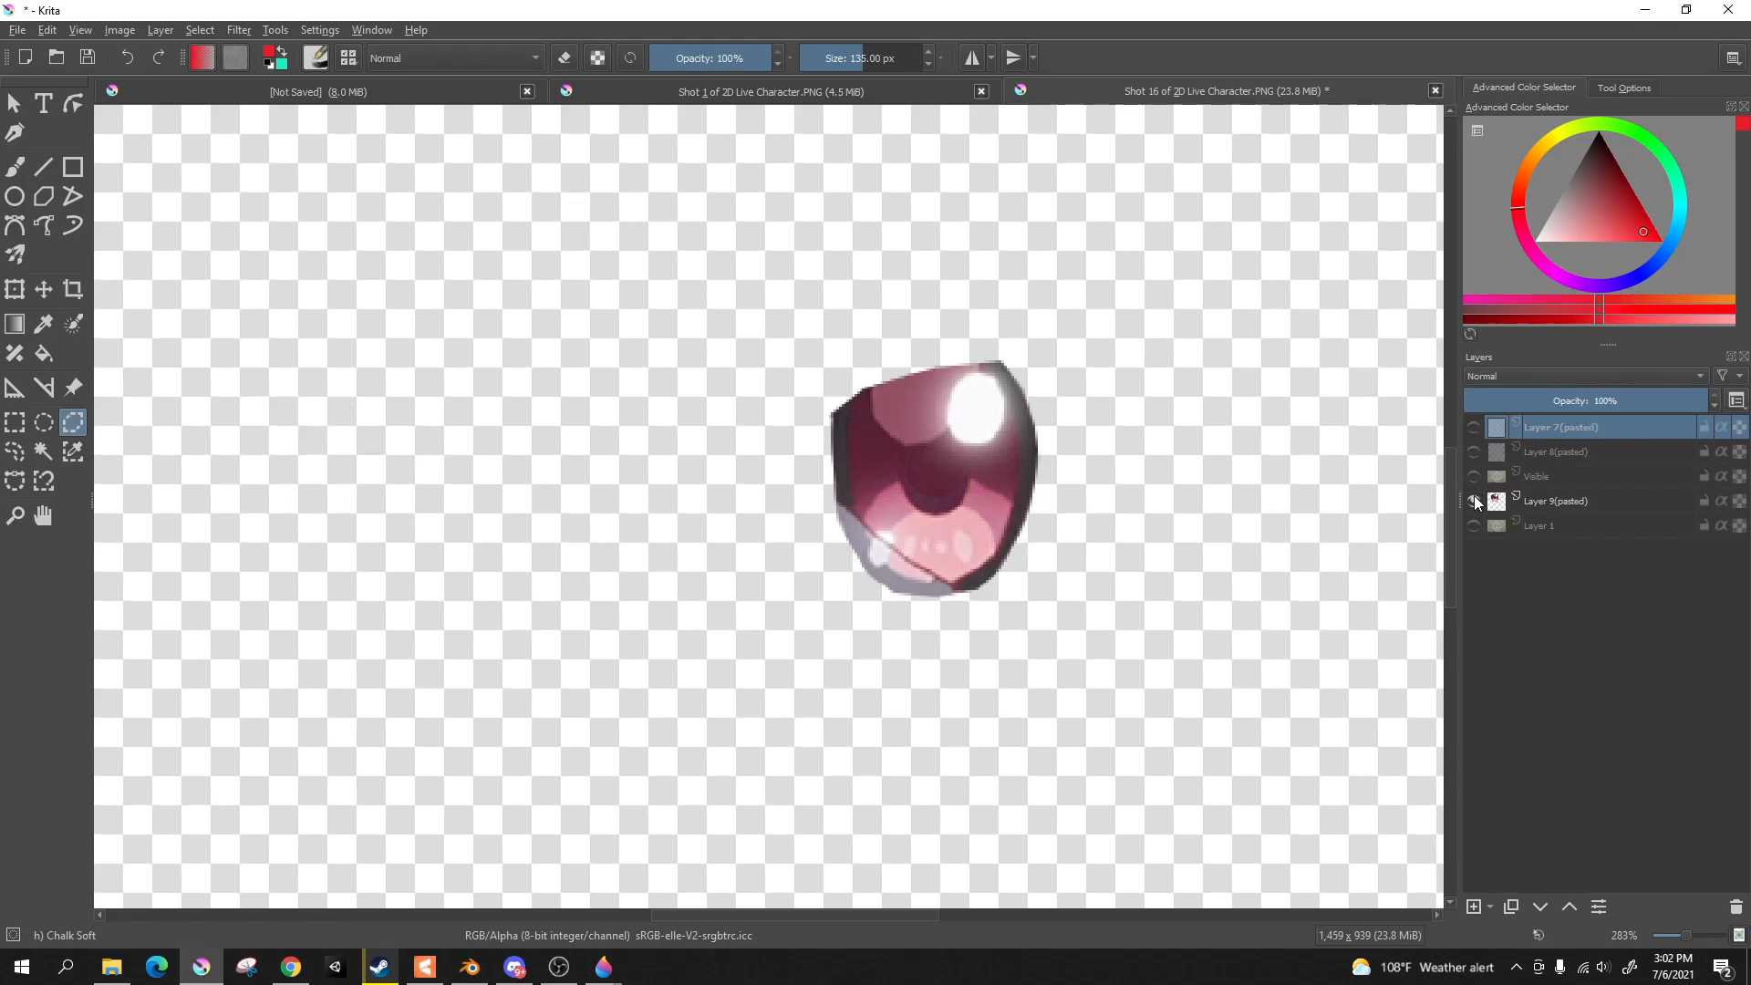
left_click(1474, 455)
left_click(1473, 476)
left_click(1473, 476)
left_click(1475, 427)
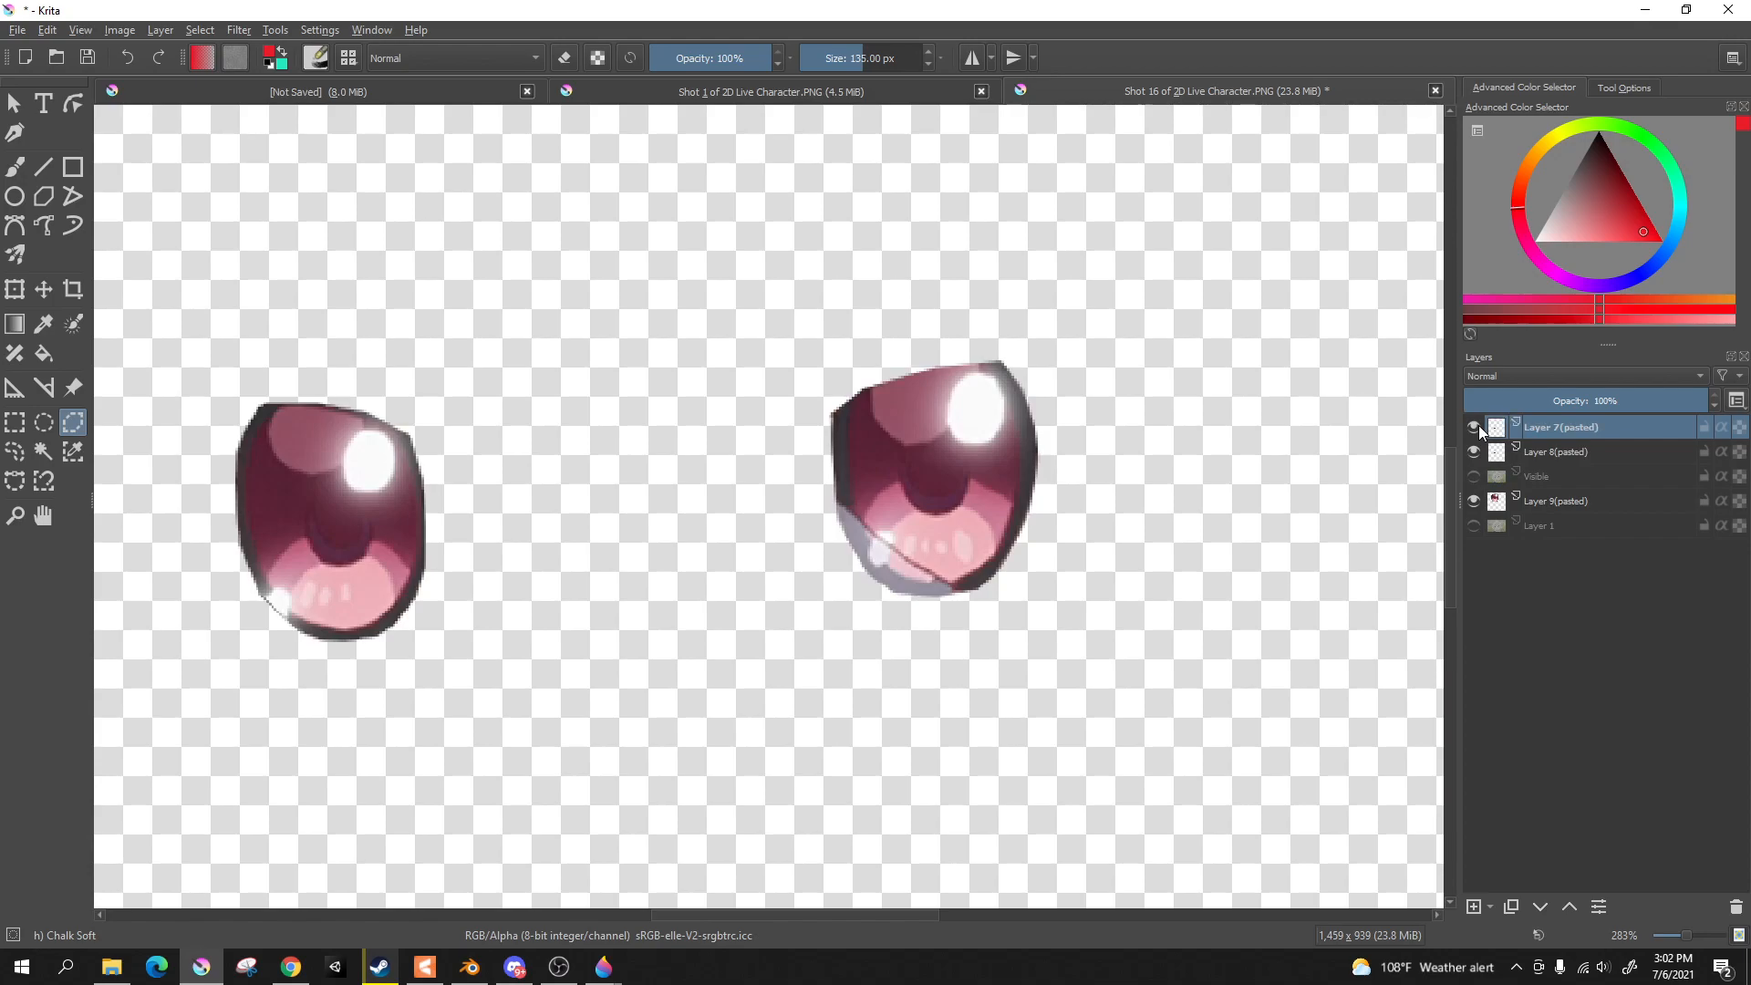
Toggle Layer 7(pasted), Layer 8(pasted) and Layer 9(pasted) individually to identify which iris each one holds.
left_click(1475, 451)
left_click(1474, 452)
left_click(1474, 426)
left_click(1474, 427)
left_click(1474, 451)
left_click(1474, 451)
left_click(1474, 501)
left_click(1474, 500)
left_click(1474, 451)
left_click(1471, 427)
left_click(1470, 427)
left_click(1473, 428)
left_click(1474, 450)
left_click(1475, 450)
left_click(1475, 428)
left_click(1475, 427)
left_click(1478, 448)
left_click(1475, 427)
Remove Layer 7(pasted) and toggle Layer 8(pasted) to check the iris it holds, leaving it shown.
right_click(1574, 425)
left_click(1529, 563)
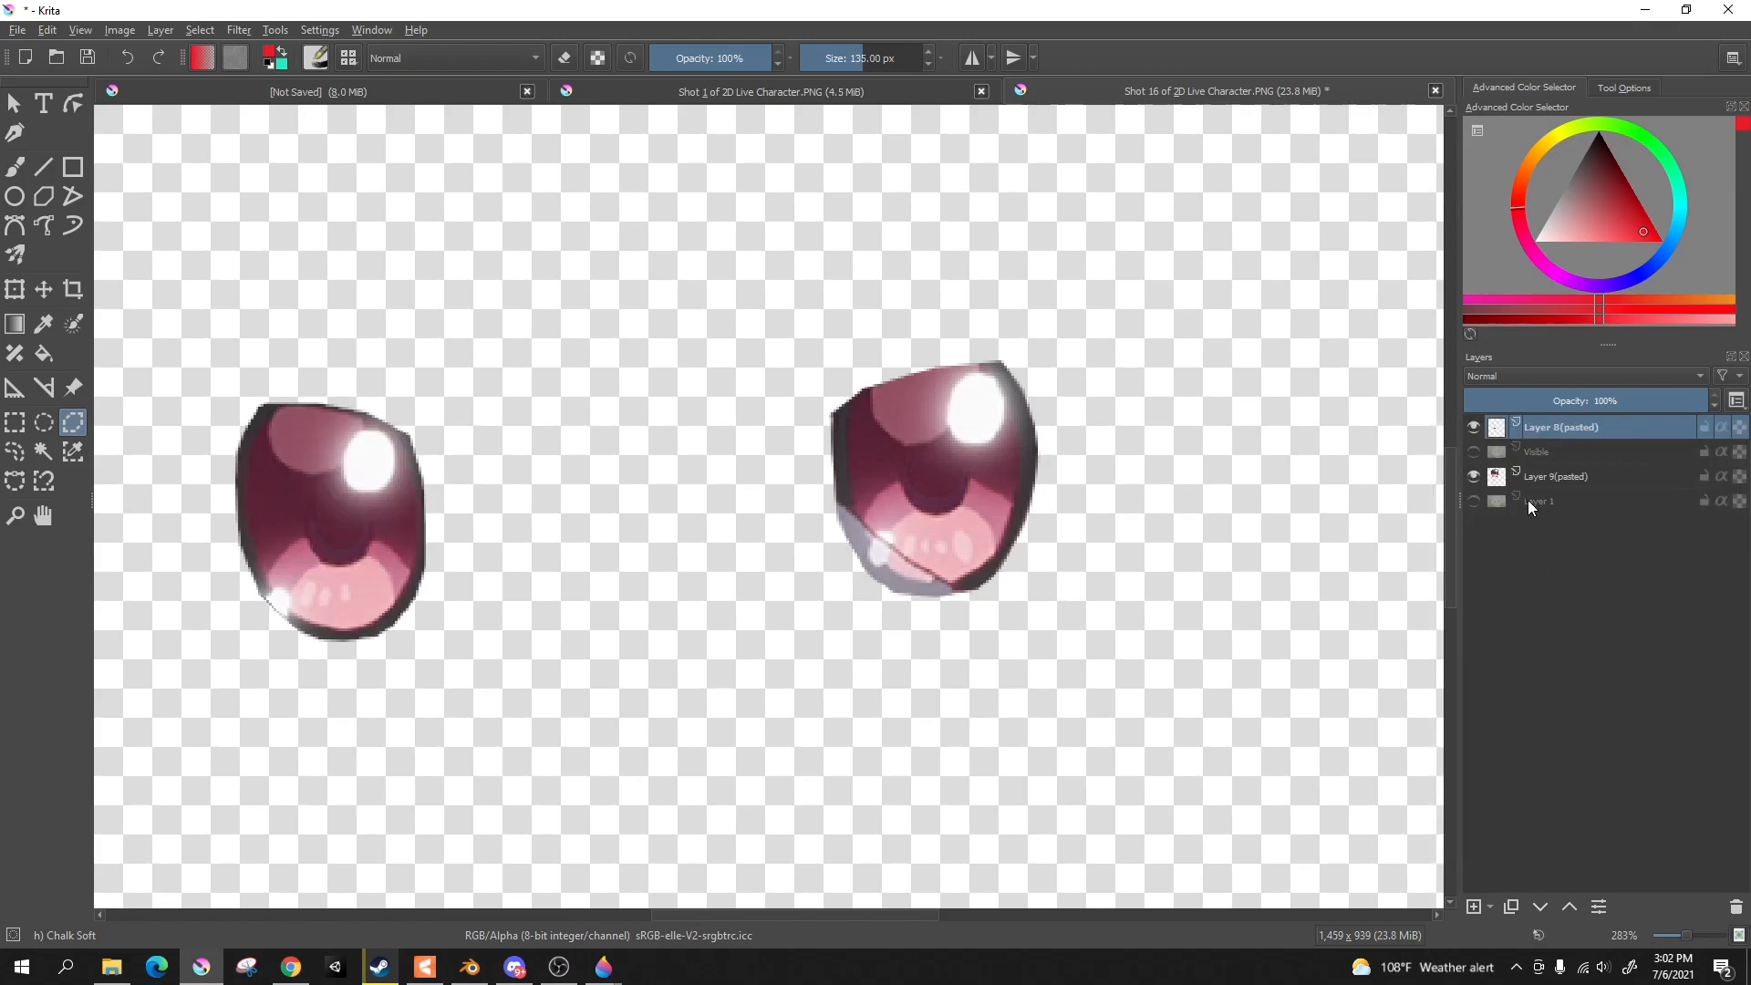
left_click(1475, 433)
left_click(1476, 433)
left_click(1476, 432)
left_click(1476, 432)
Make Layer 9(pasted) the active layer and hide Layer 8(pasted) so the hair-covered iris stands alone.
left_click(1567, 474)
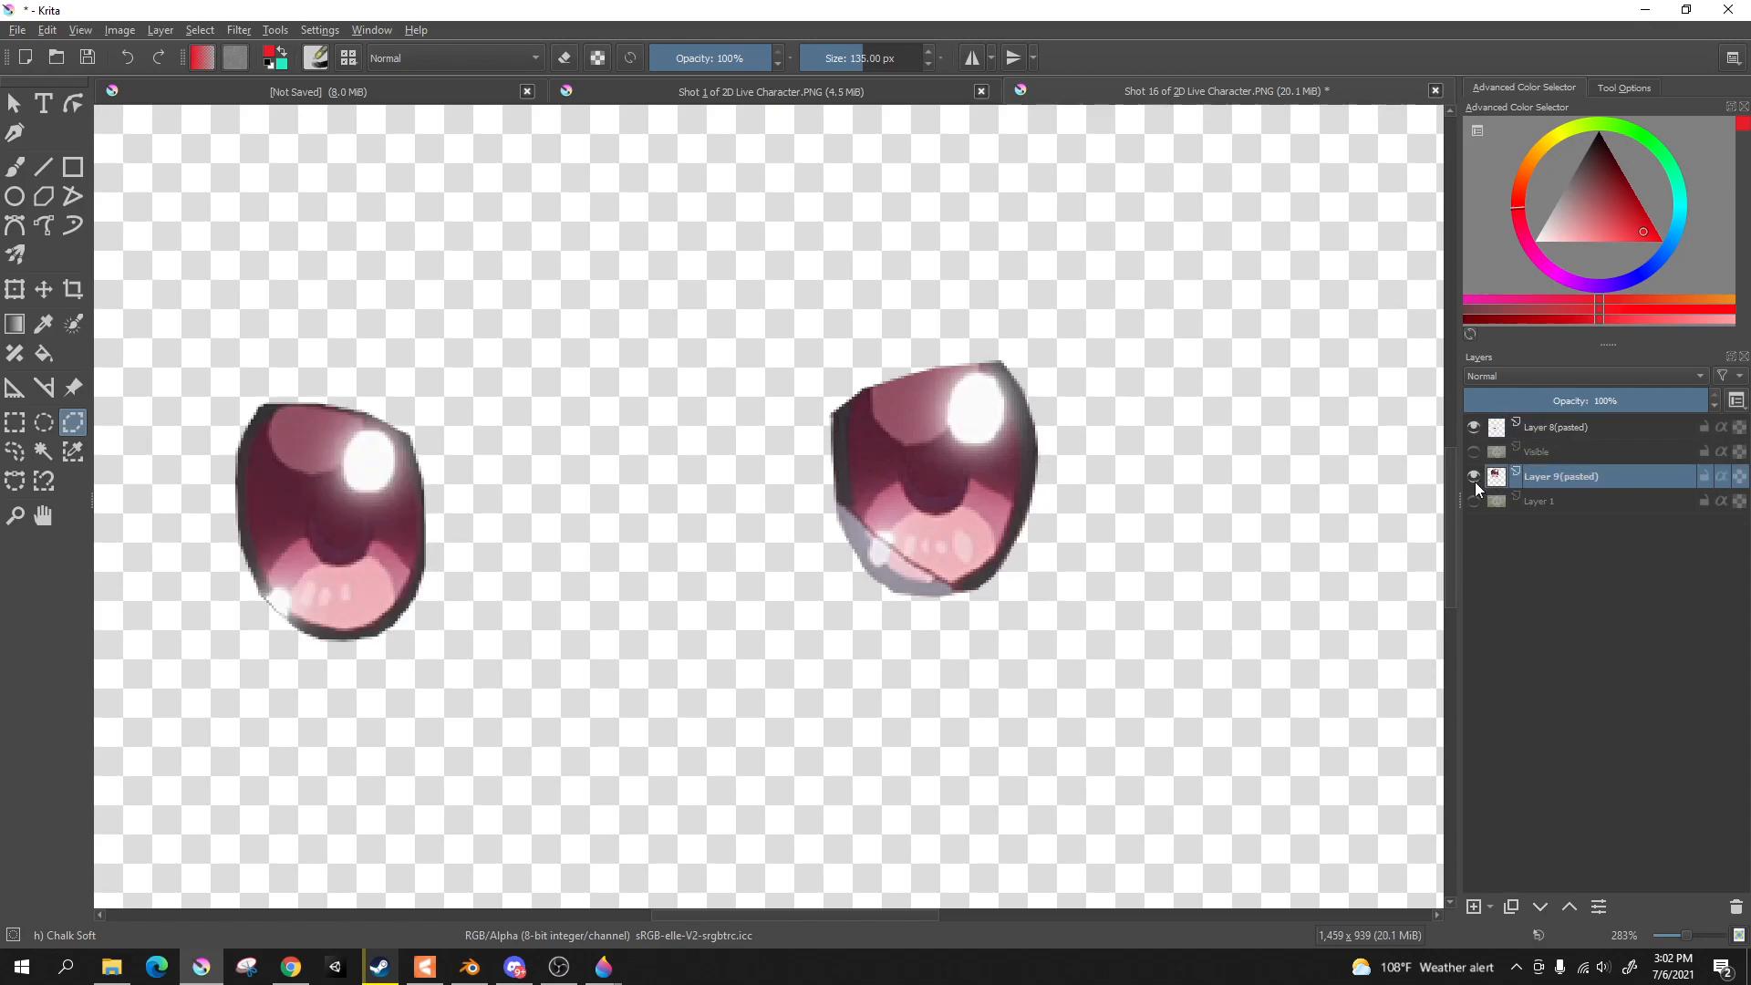
left_click(1474, 427)
scroll(1137, 497, "up", 2)
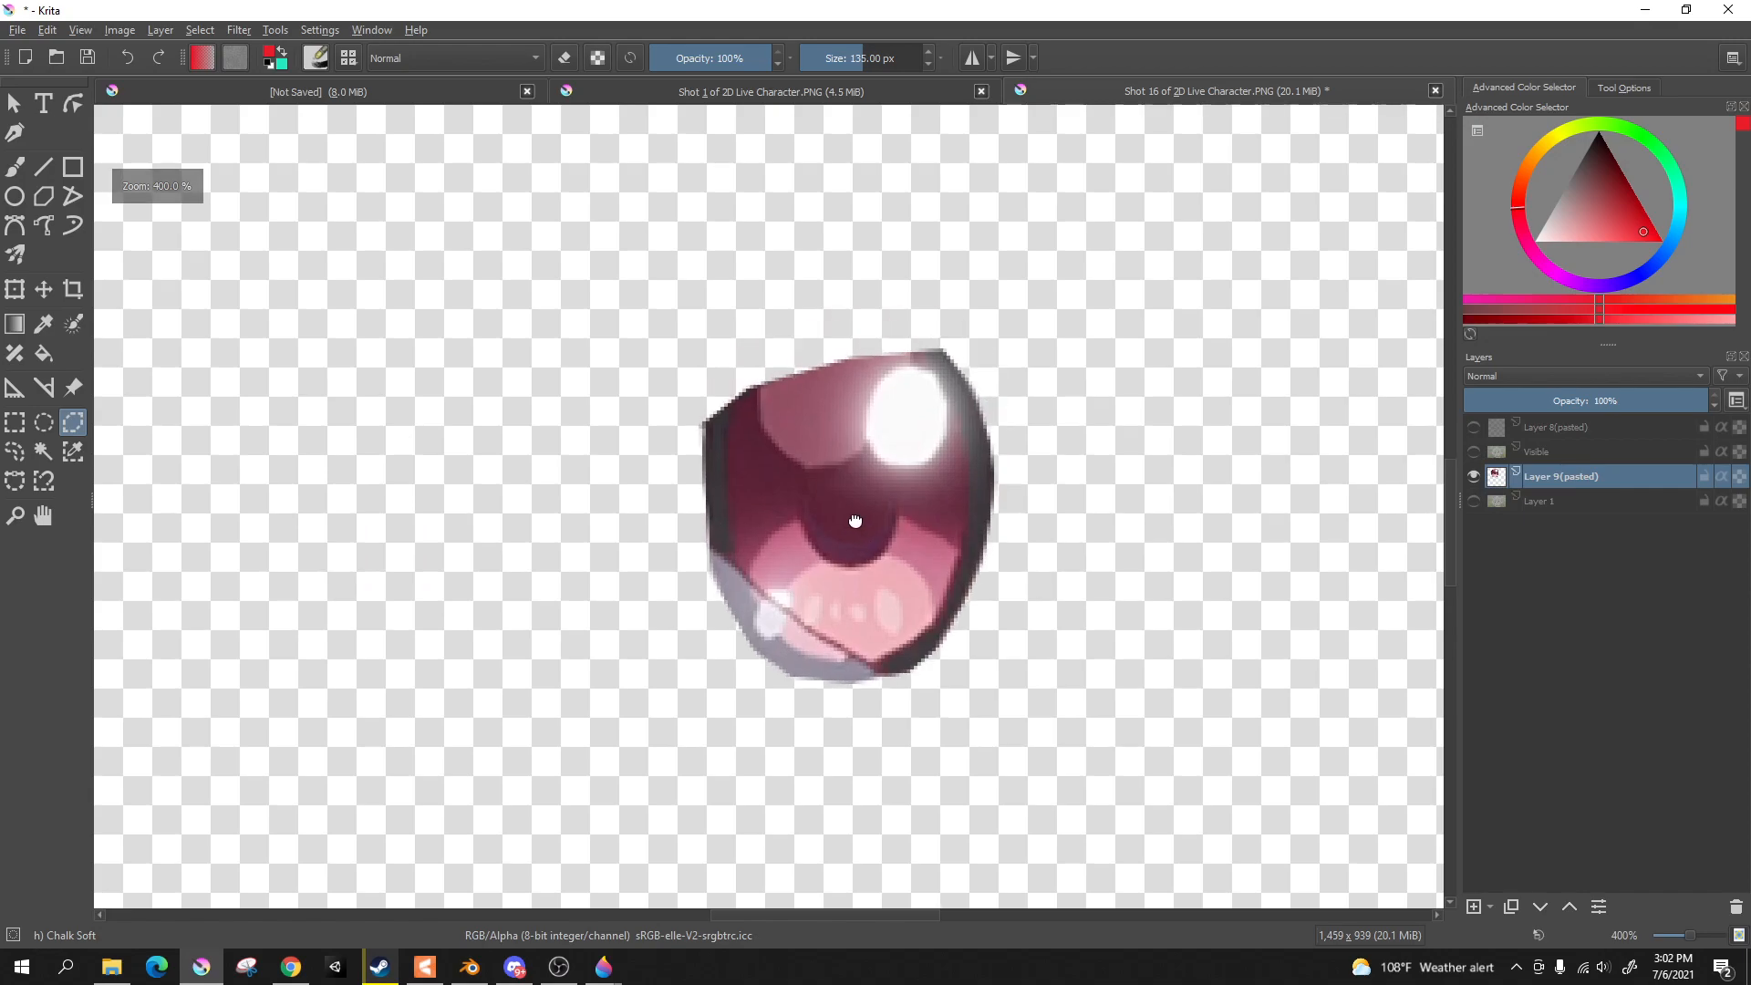
scroll(852, 544, "up", 2)
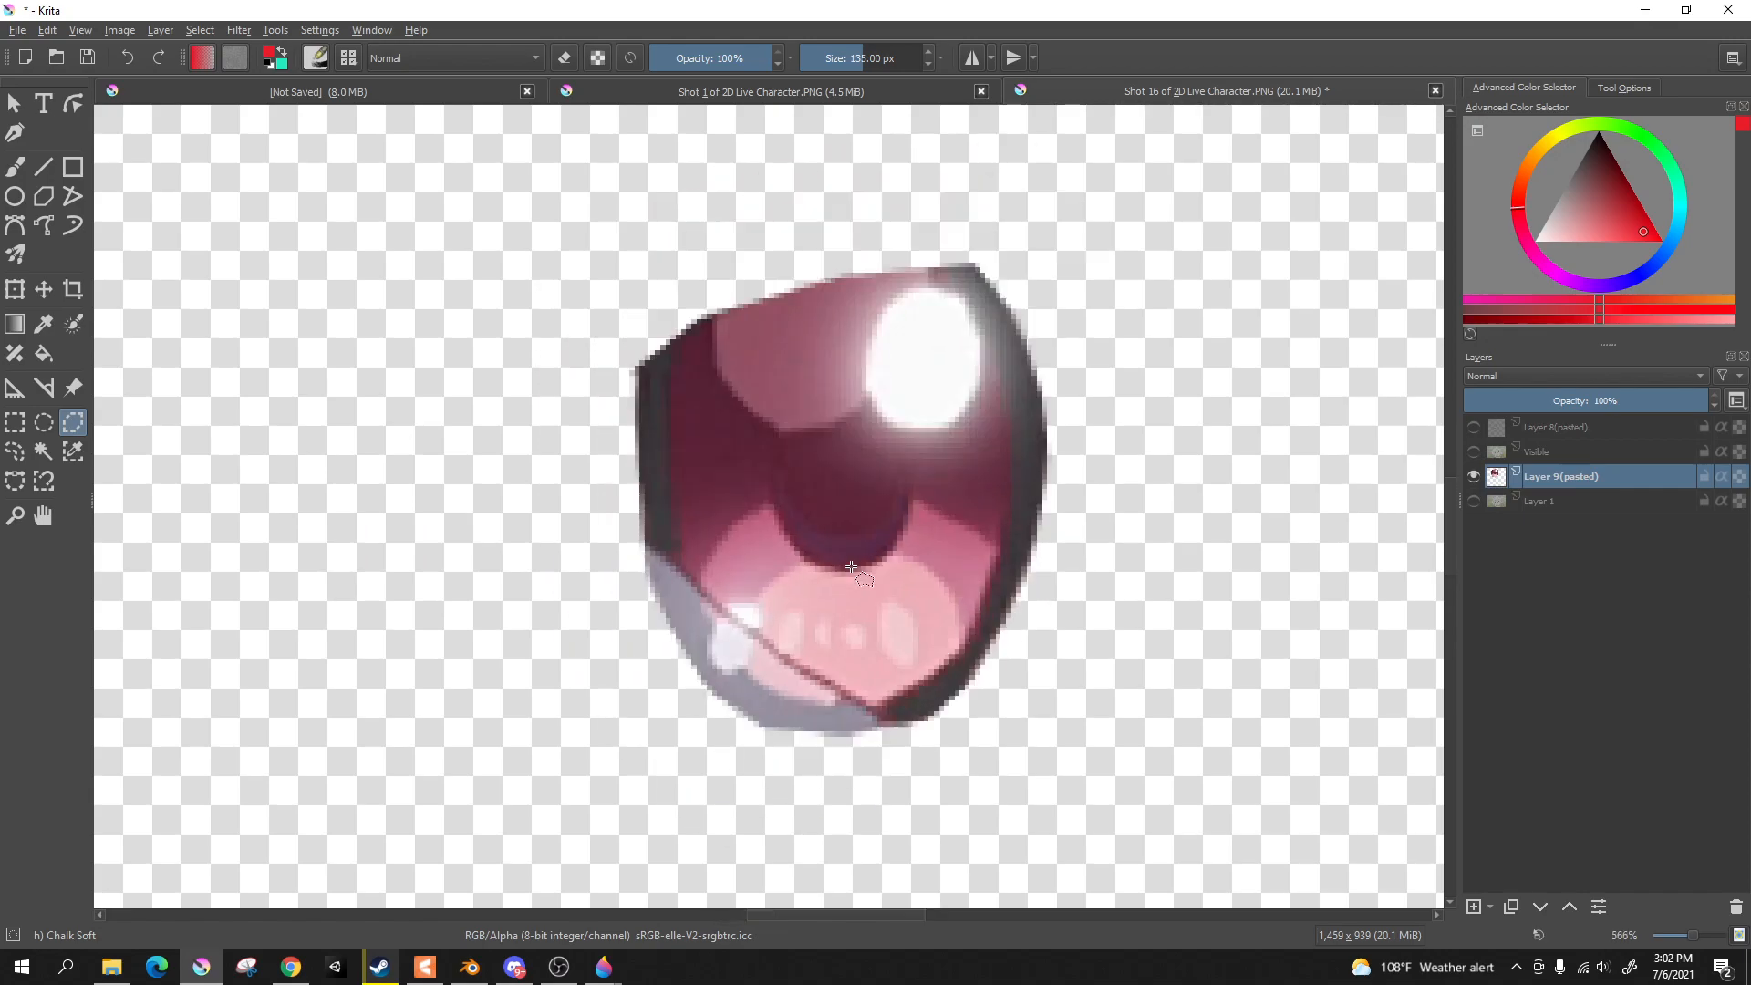
left_click_drag(835, 608, 825, 567)
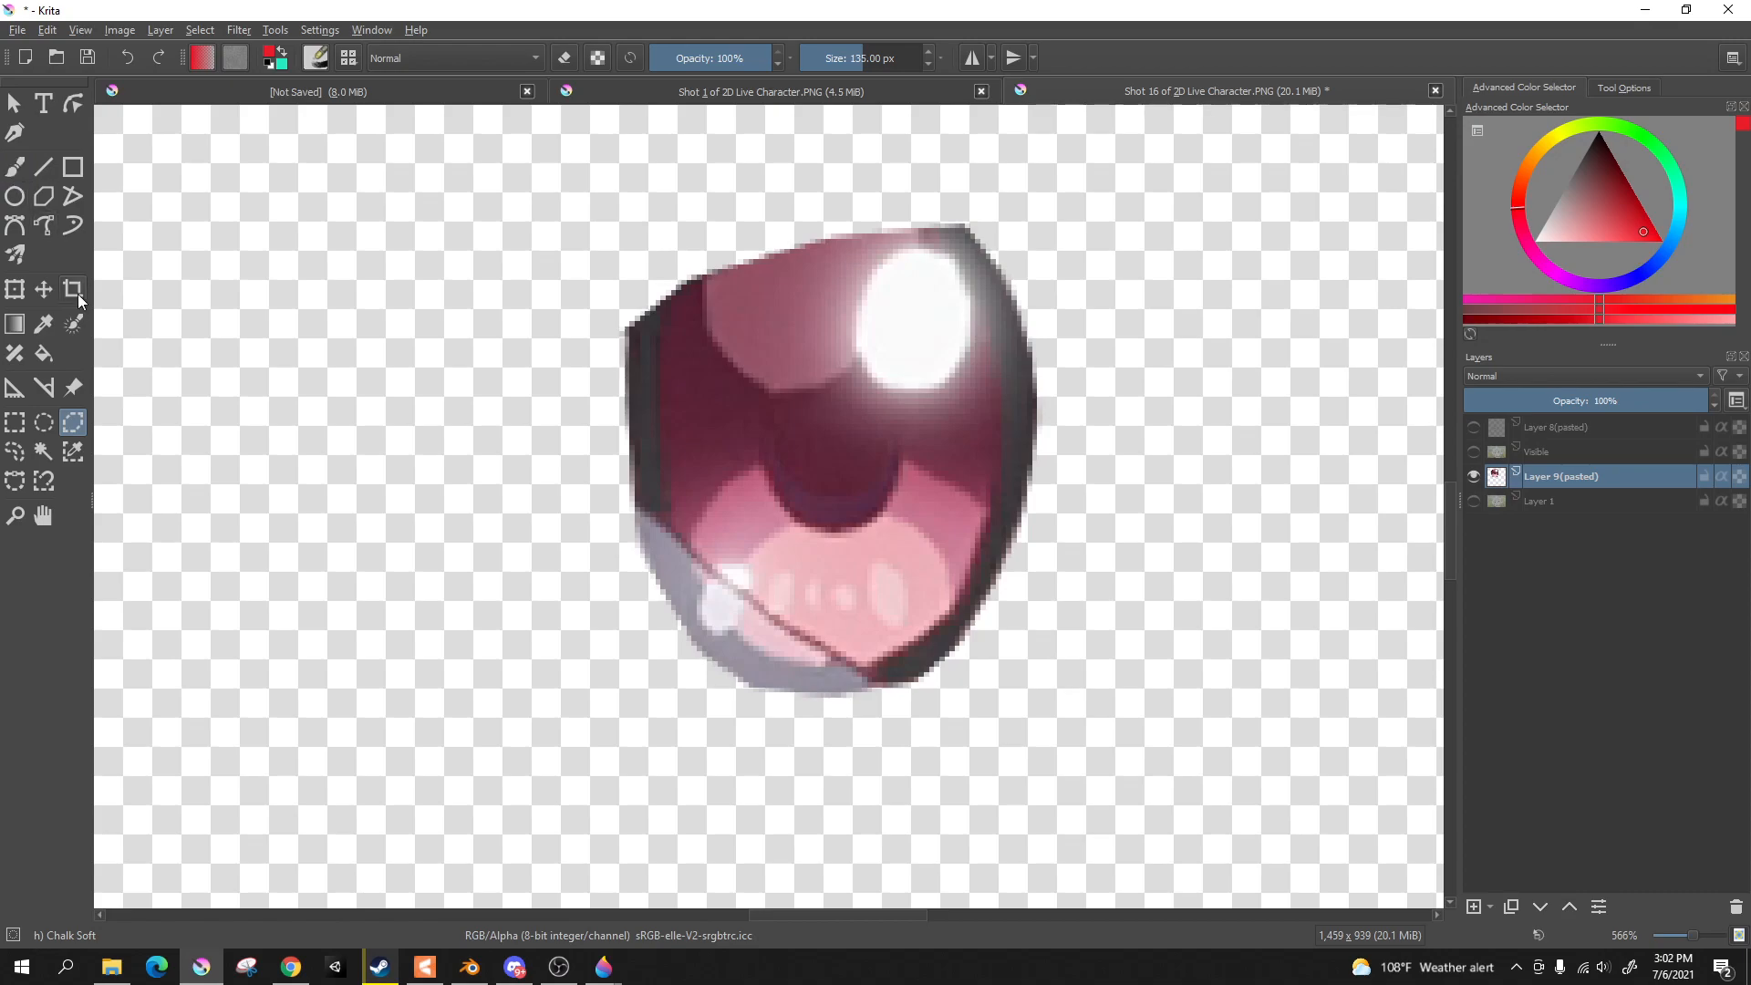
Sample the dark outline colour from the iris's left edge and set the Basic-1 brush to 51% opacity and 0.57 px.
left_click(44, 325)
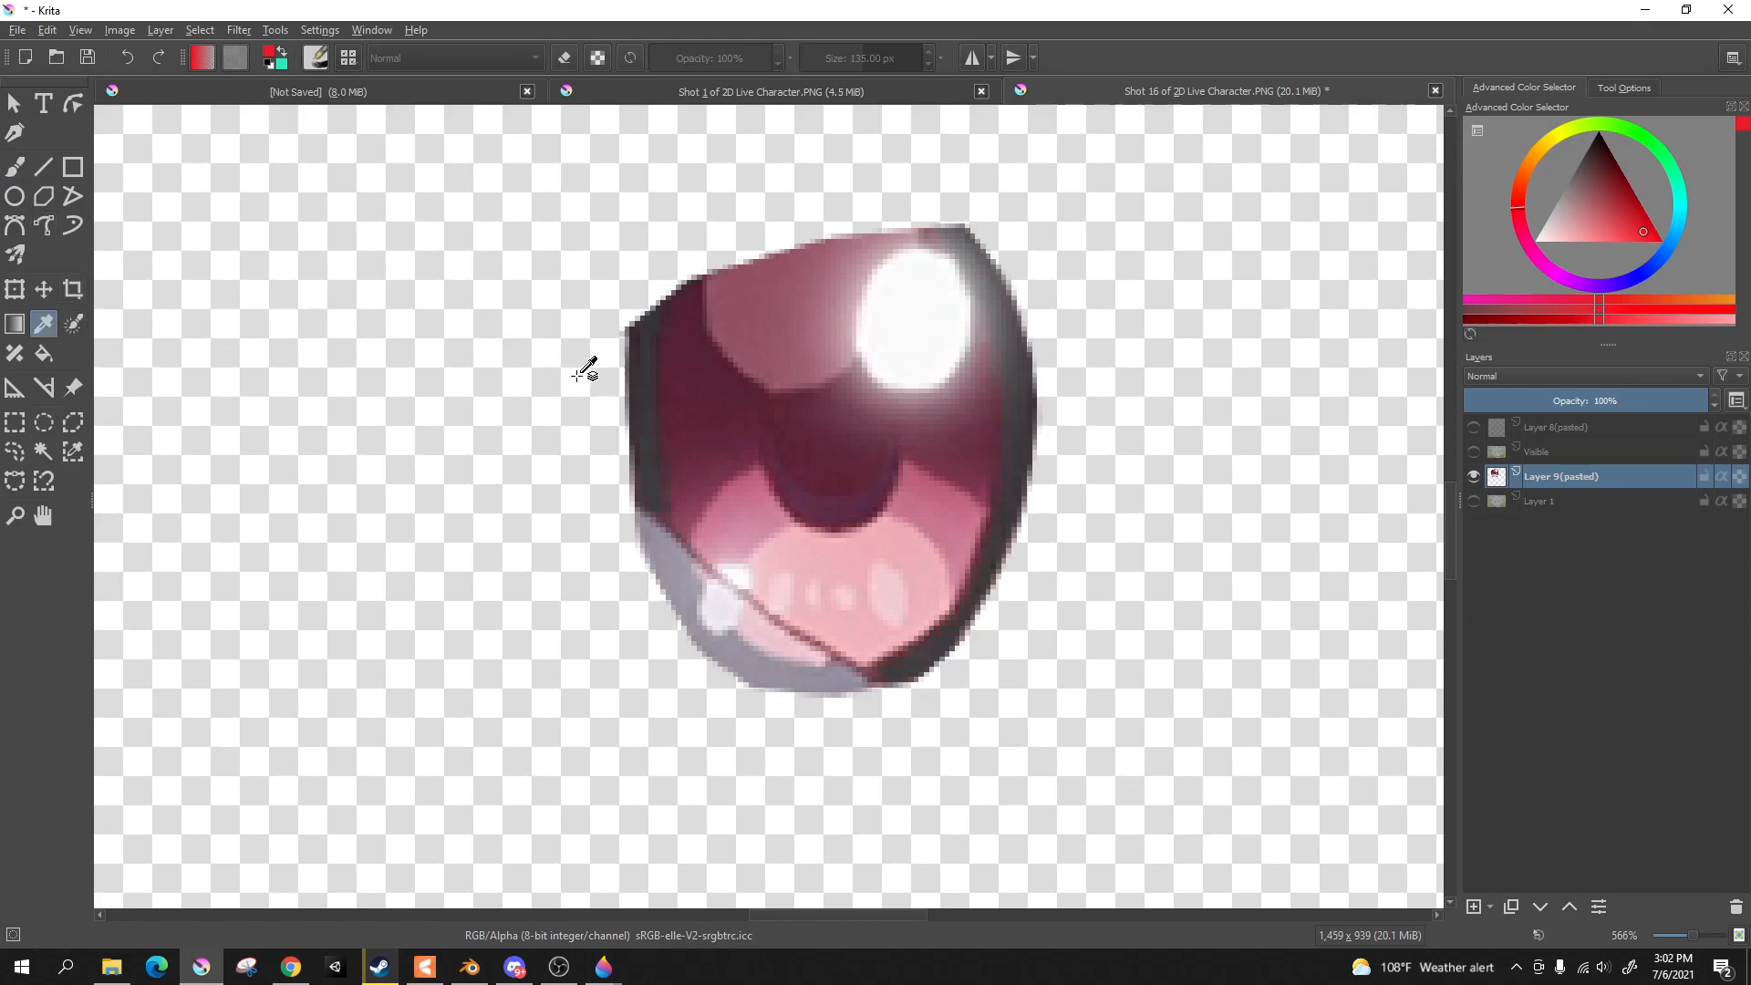
left_click(651, 426)
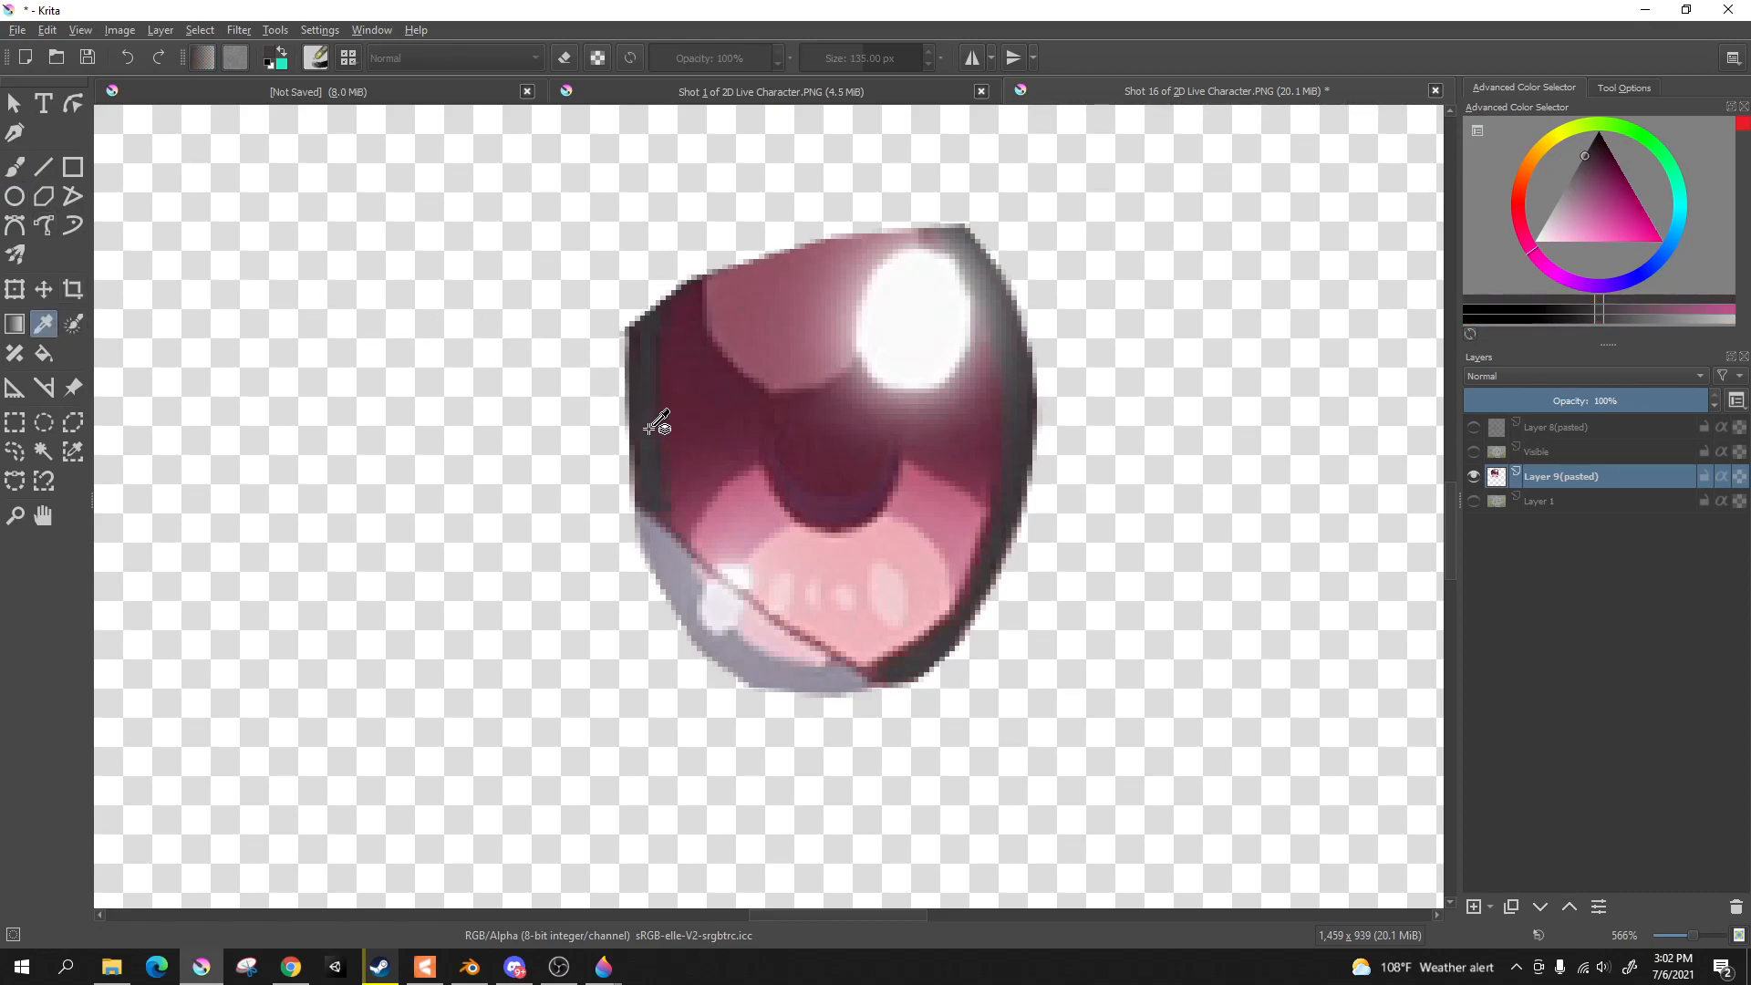
left_click(15, 167)
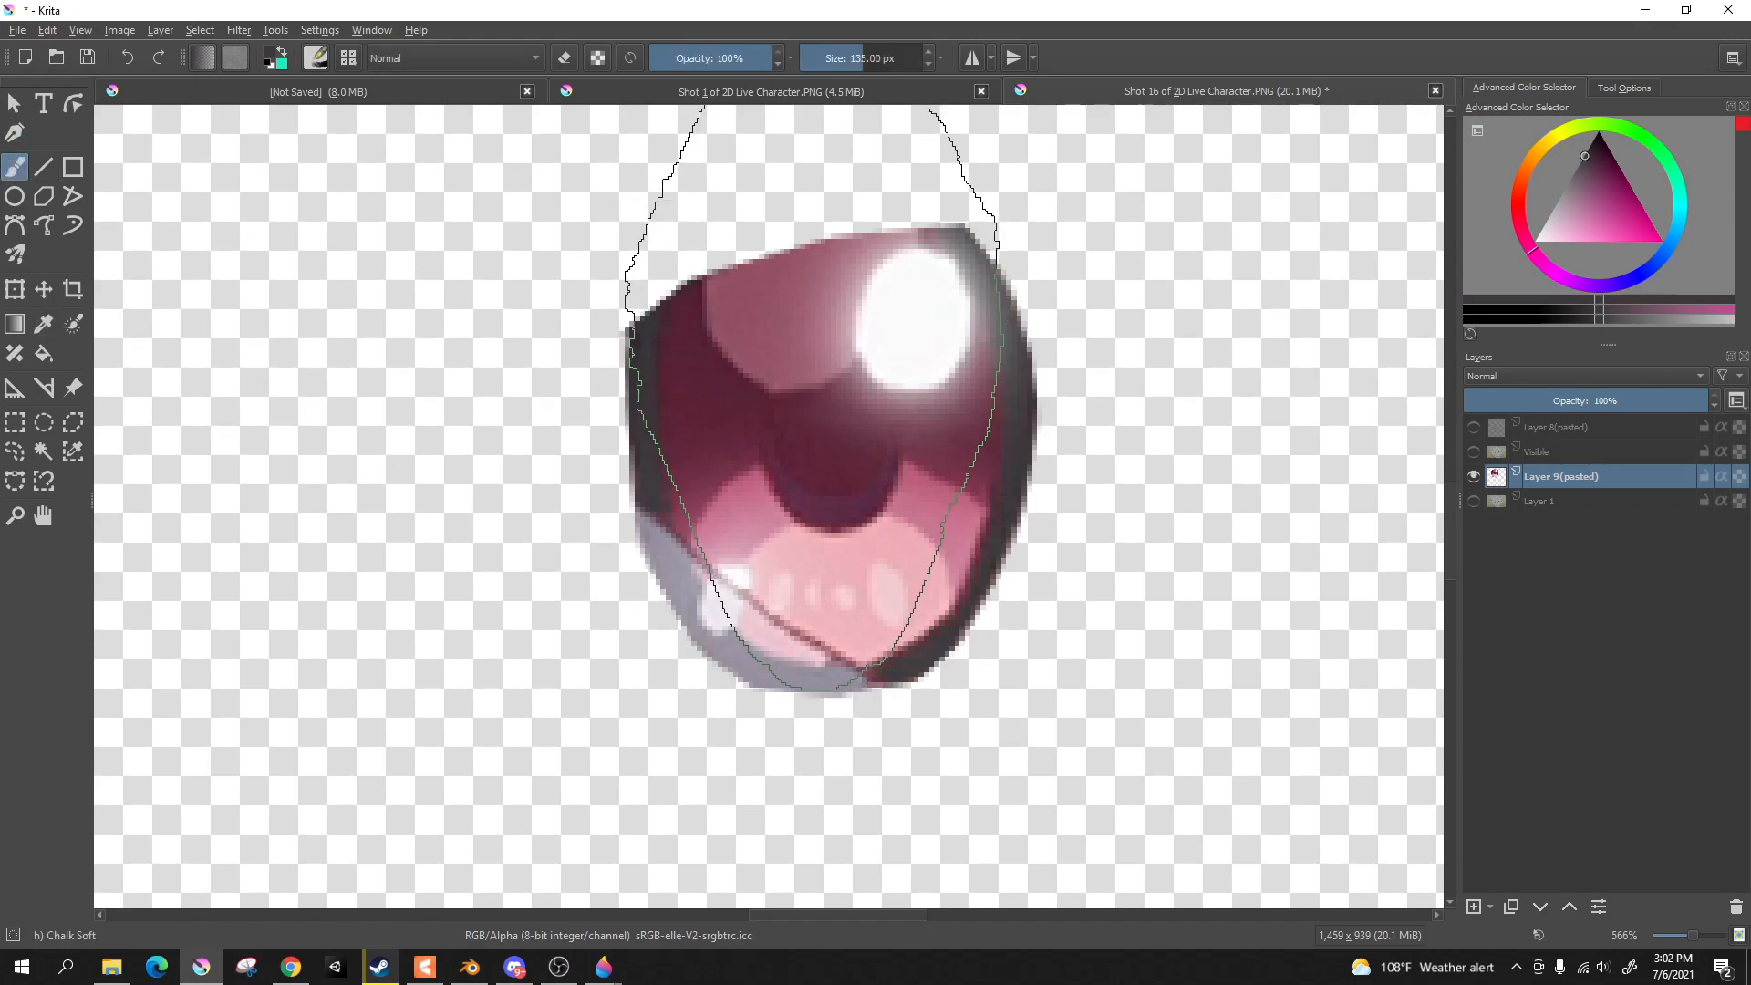
left_click(348, 60)
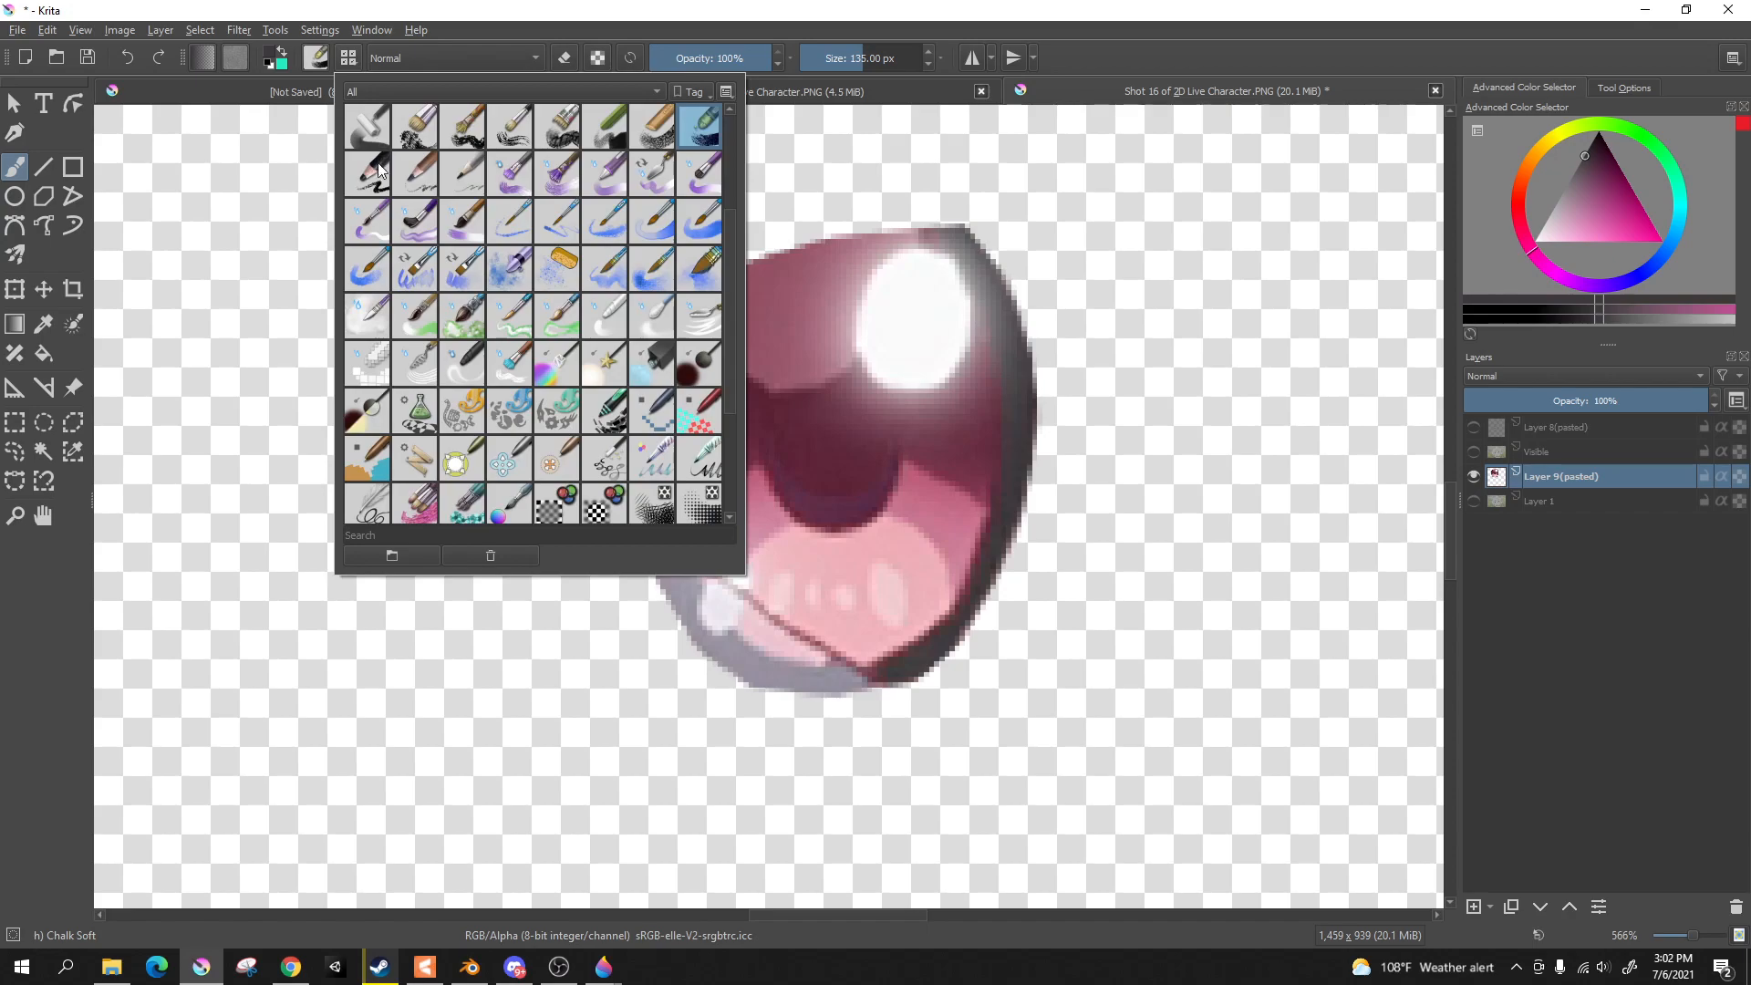
scroll(623, 333, "up", 2)
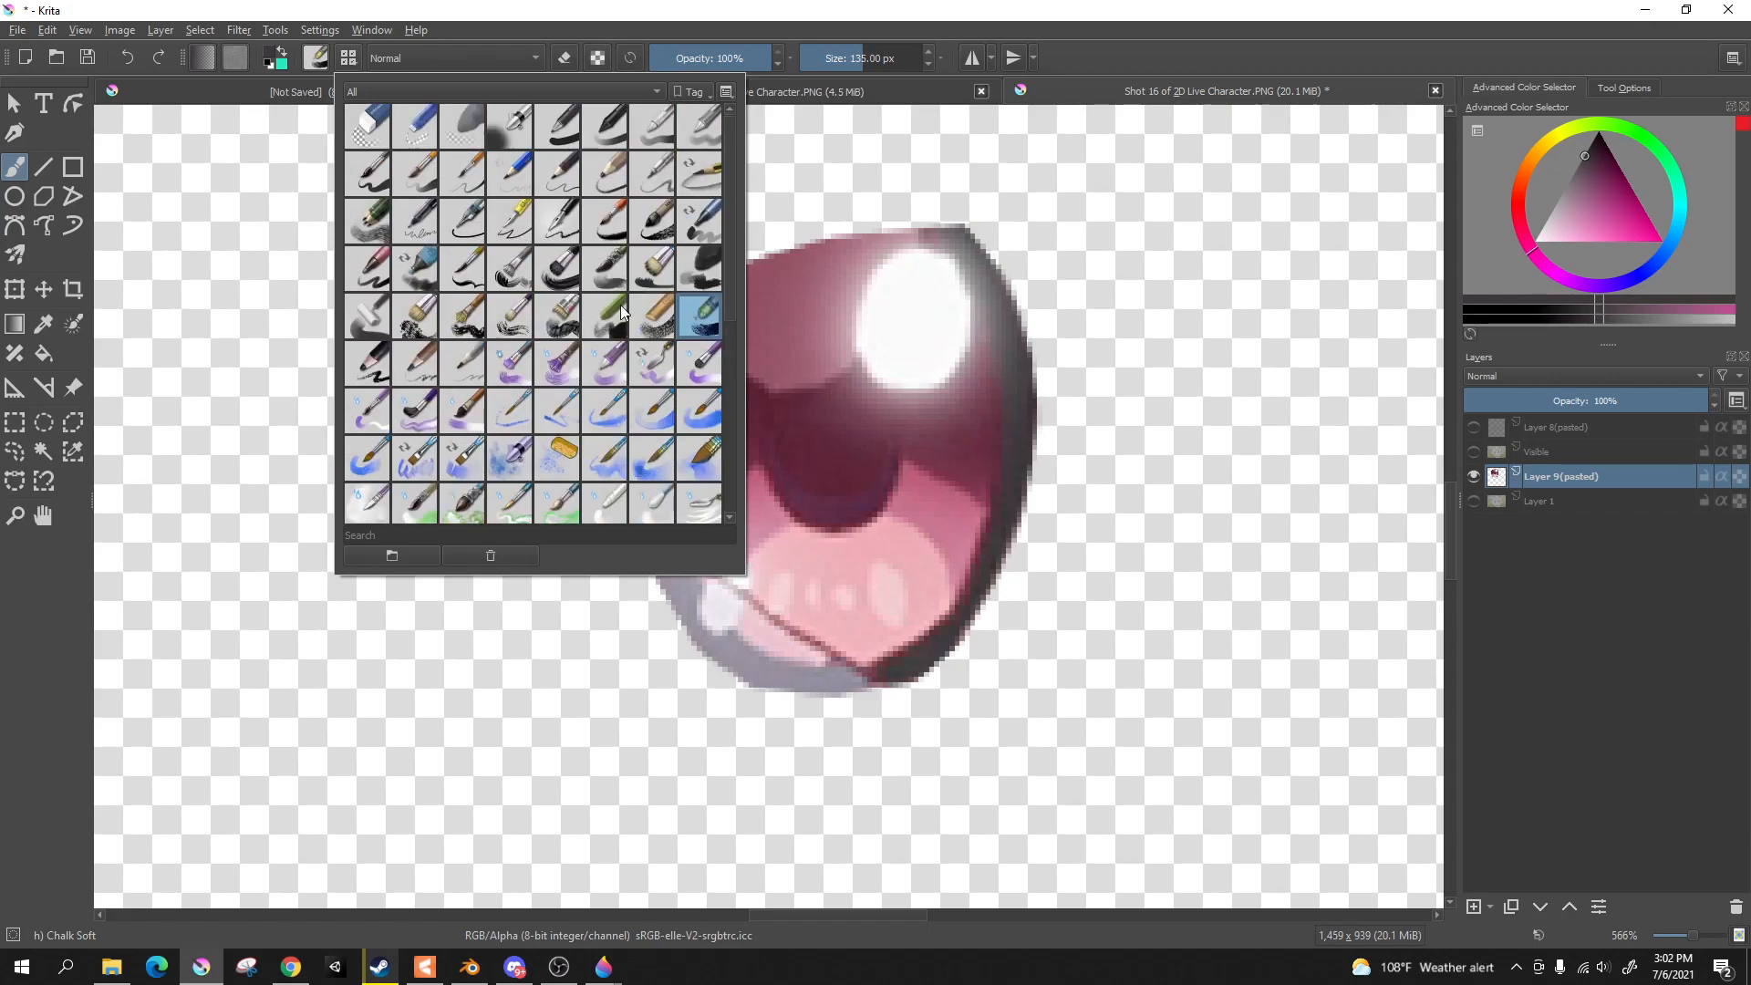
left_click(560, 128)
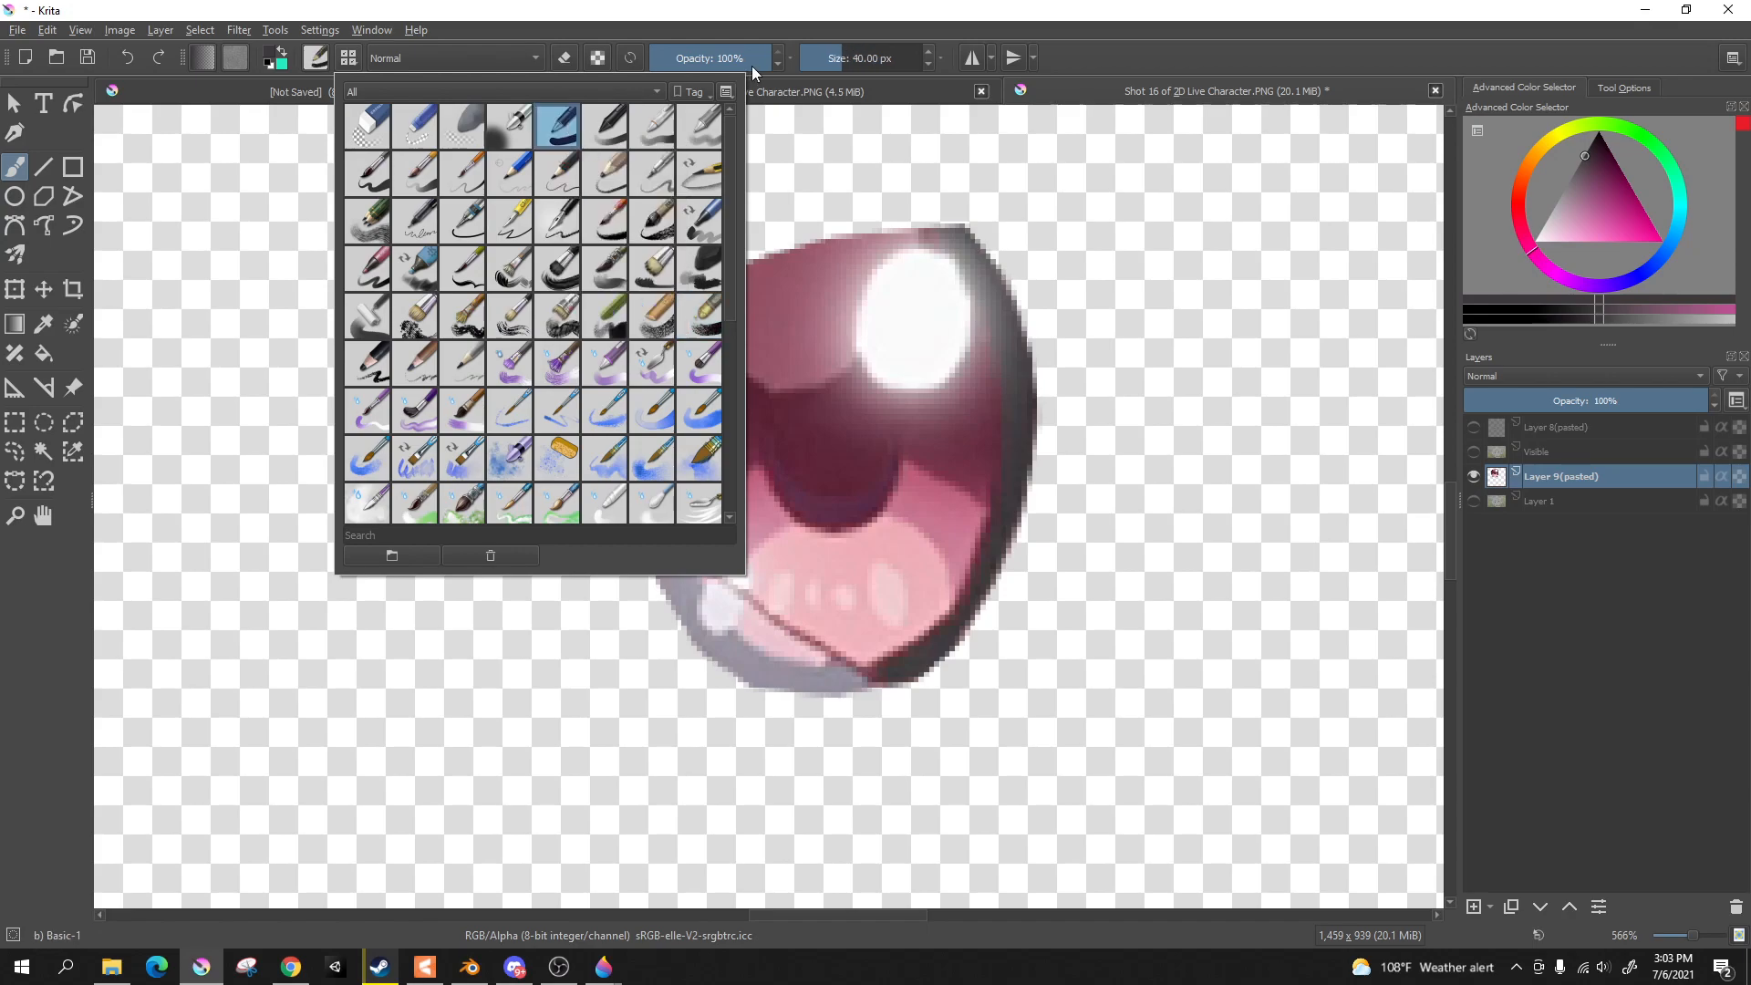
left_click_drag(753, 60, 712, 55)
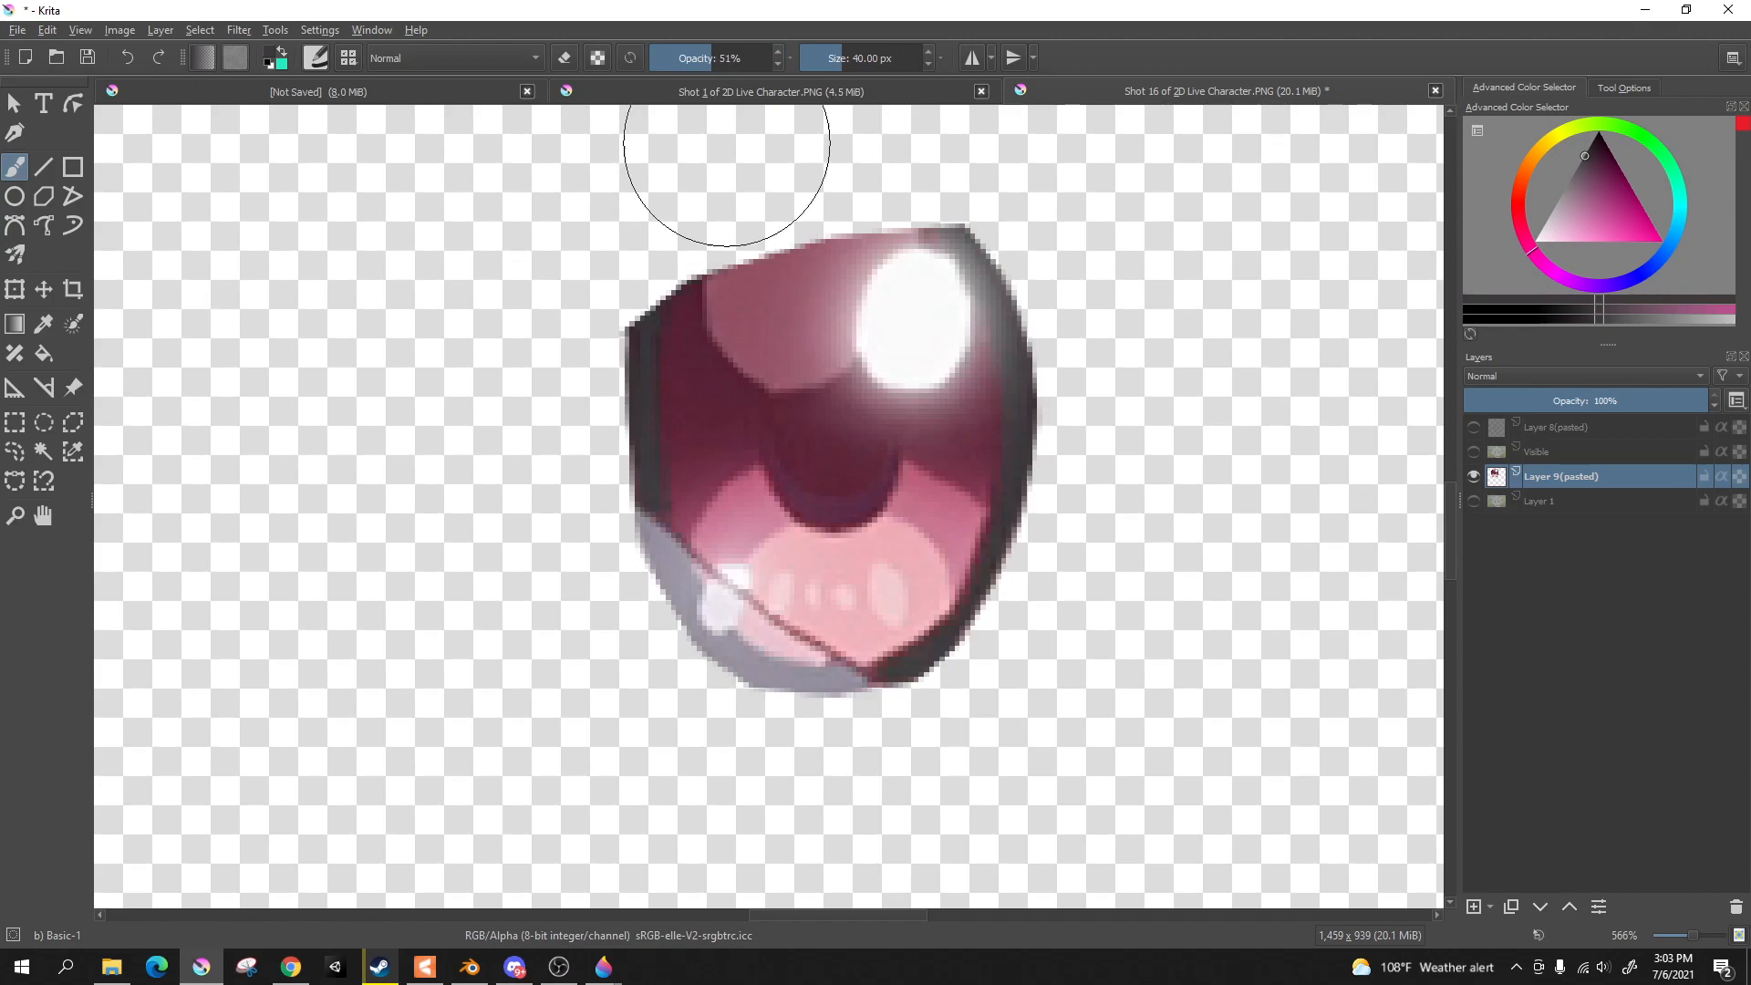
left_click_drag(836, 60, 803, 60)
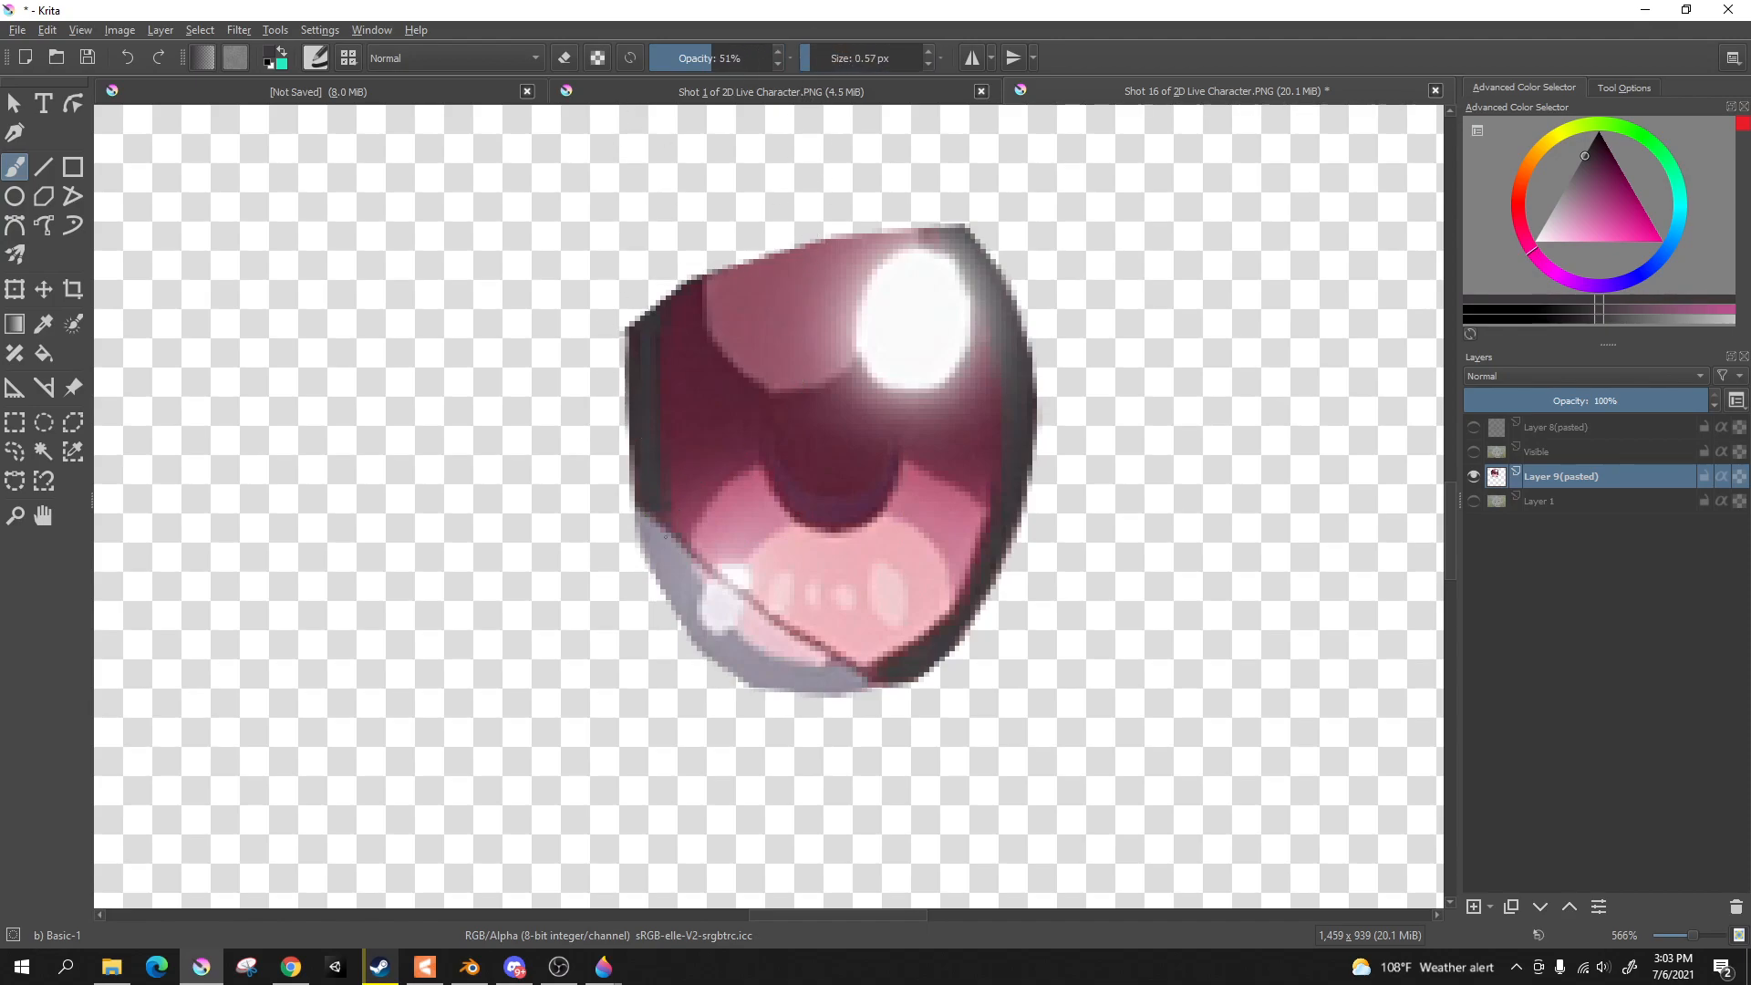
Paint the dark outline over the grey hair remnant along the iris's lower-left and bottom edge on Layer 9(pasted).
mouse_move(659, 516)
left_mouse_down()
mouse_move(653, 558)
mouse_move(645, 545)
mouse_move(683, 593)
left_mouse_up()
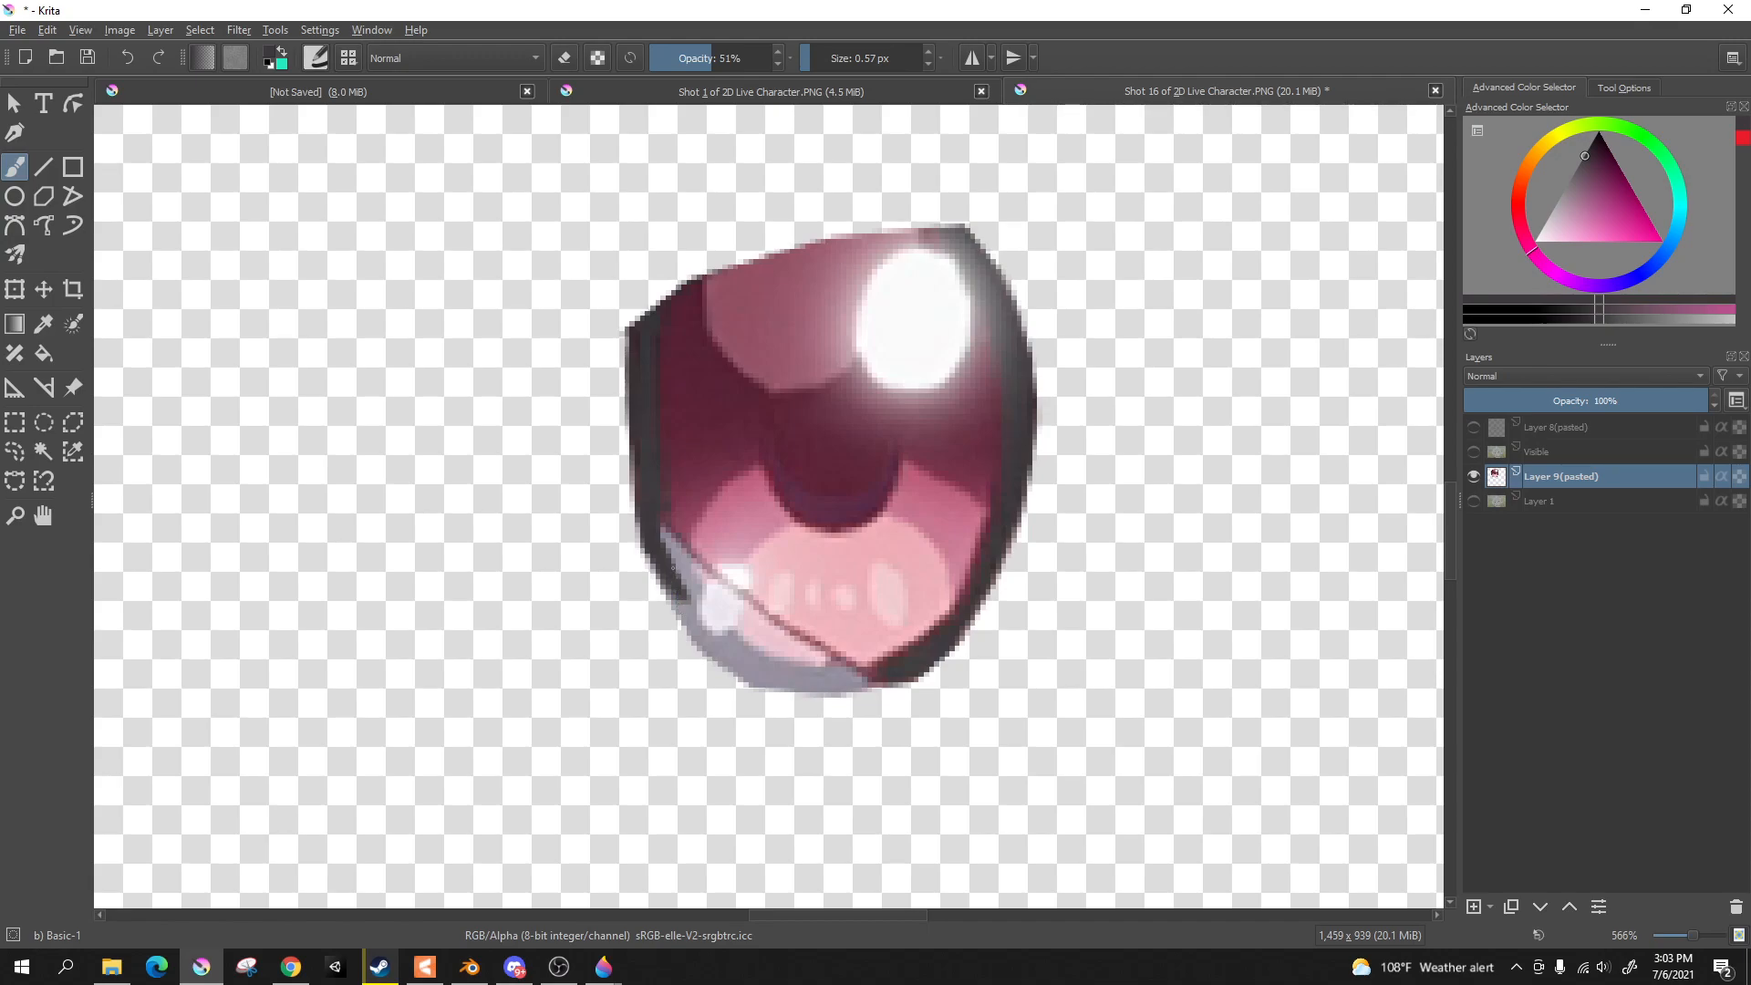
mouse_move(669, 547)
left_mouse_down()
mouse_move(696, 598)
mouse_move(686, 569)
left_mouse_up()
left_click_drag(677, 562, 697, 626)
mouse_move(677, 597)
left_mouse_down()
mouse_move(720, 644)
mouse_move(747, 632)
mouse_move(717, 651)
mouse_move(759, 688)
left_mouse_up()
mouse_move(708, 631)
left_mouse_down()
mouse_move(738, 668)
mouse_move(731, 638)
mouse_move(714, 636)
mouse_move(736, 659)
mouse_move(710, 634)
mouse_move(732, 664)
mouse_move(703, 635)
mouse_move(813, 695)
mouse_move(748, 653)
mouse_move(798, 695)
left_mouse_up()
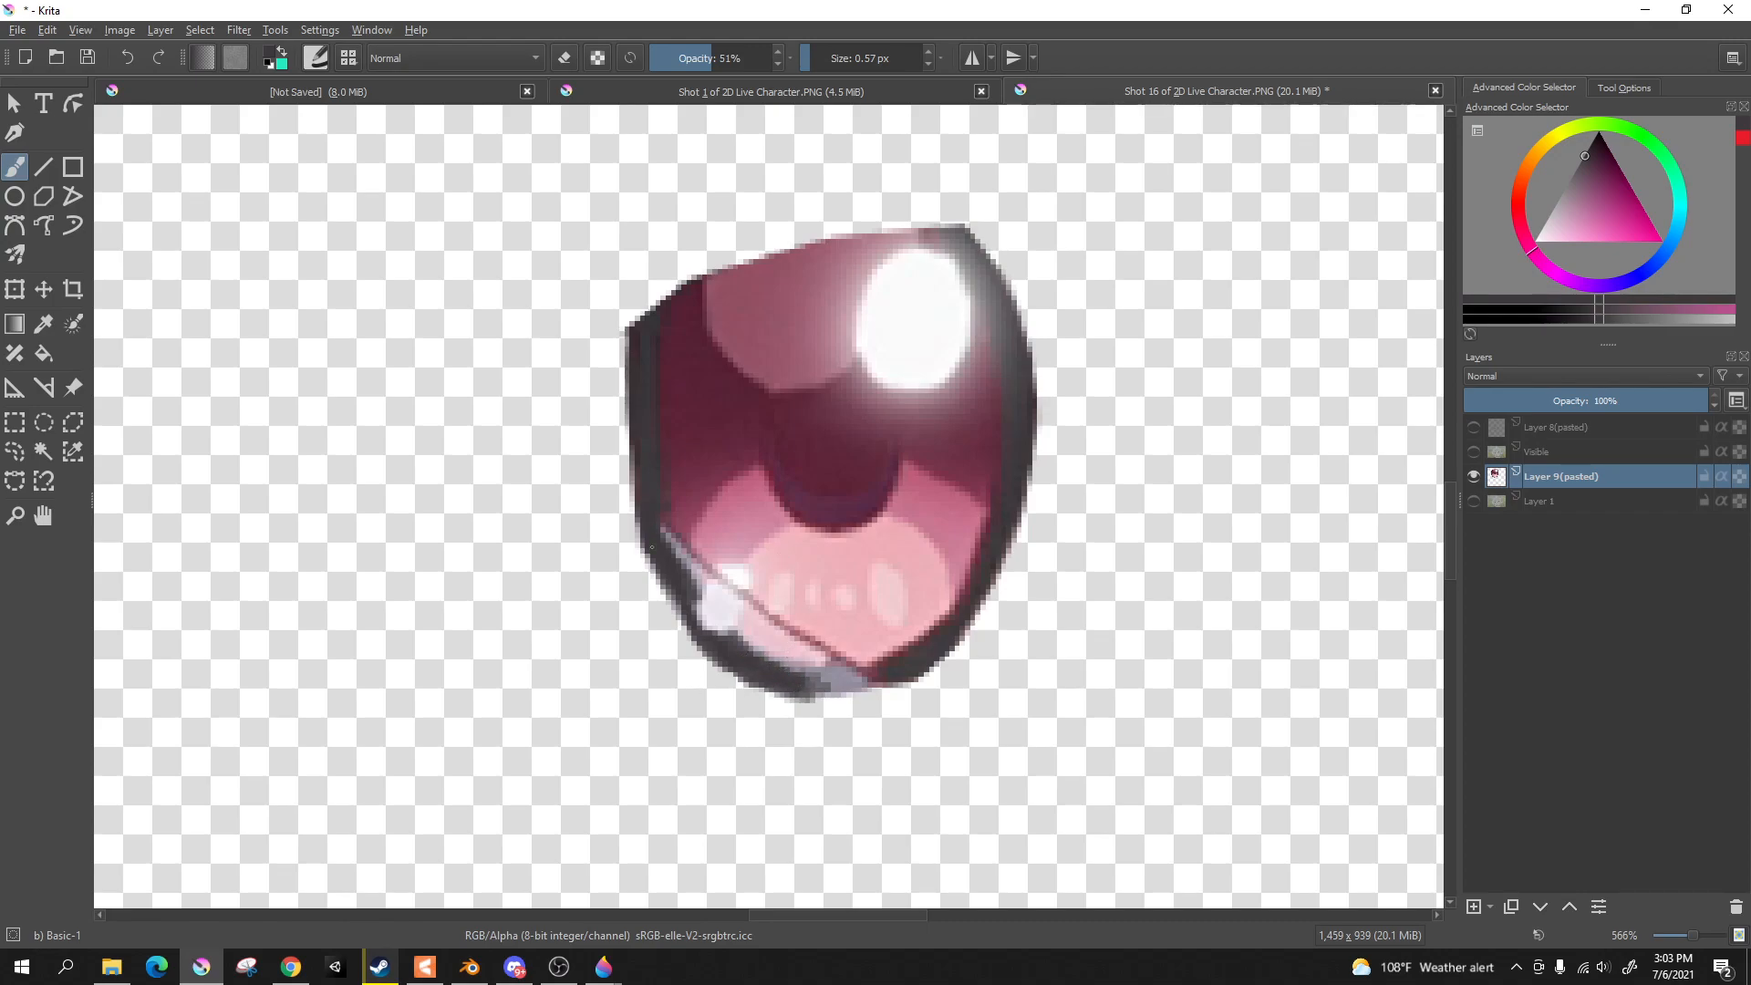
left_click_drag(660, 581, 703, 650)
left_click_drag(649, 550, 668, 602)
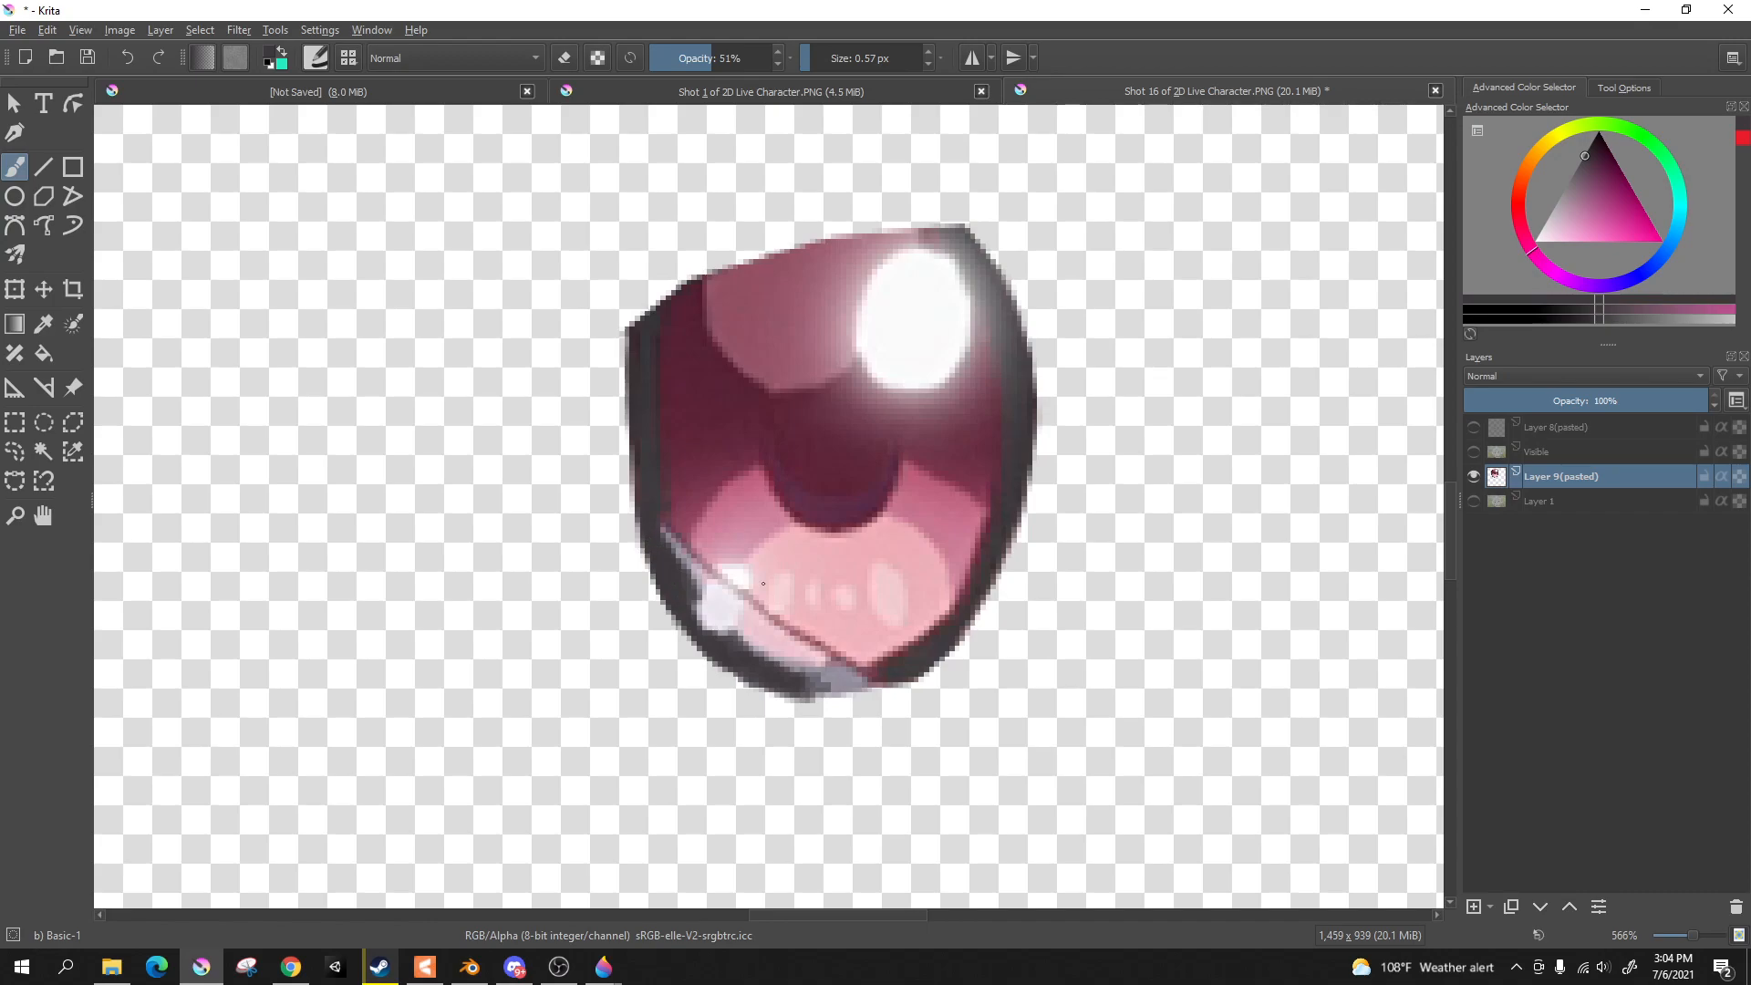
mouse_move(826, 689)
left_mouse_down()
mouse_move(865, 684)
mouse_move(819, 691)
mouse_move(890, 681)
mouse_move(782, 672)
mouse_move(837, 688)
mouse_move(794, 694)
mouse_move(868, 703)
left_mouse_up()
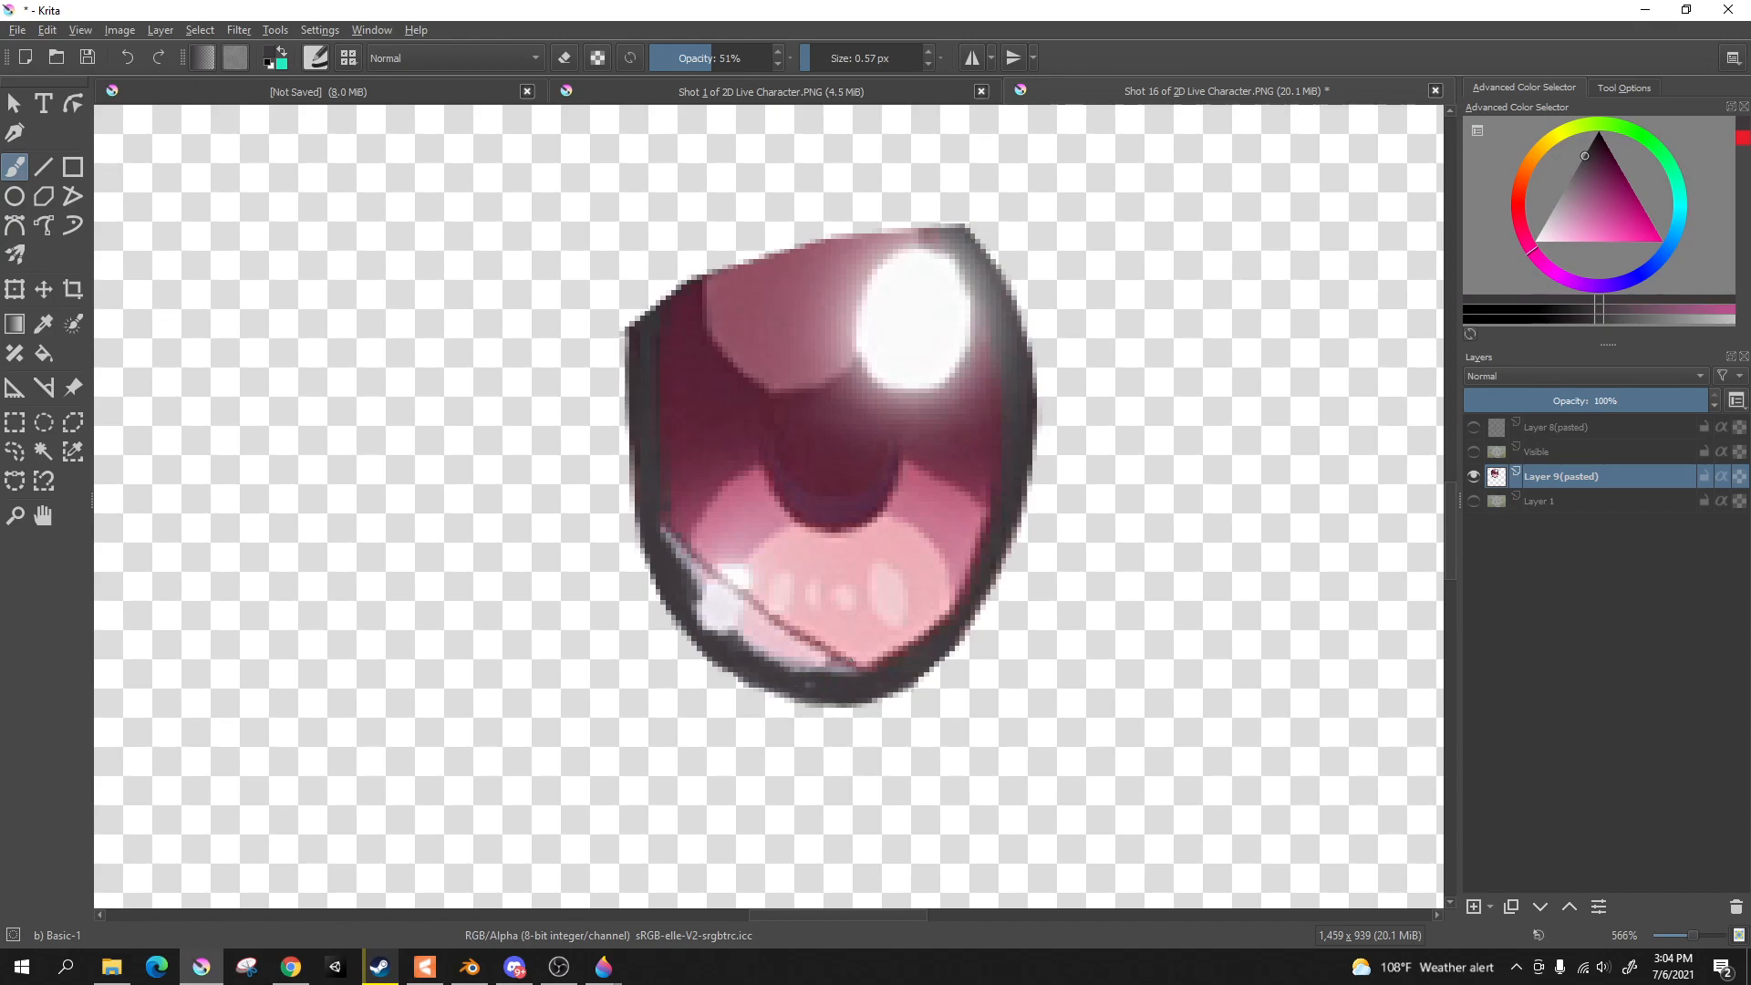
Show Layer 8(pasted) and compare the repainted iris outline with the other iris.
scroll(850, 628, "up", 1)
scroll(862, 615, "down", 1)
scroll(1267, 411, "down", 1)
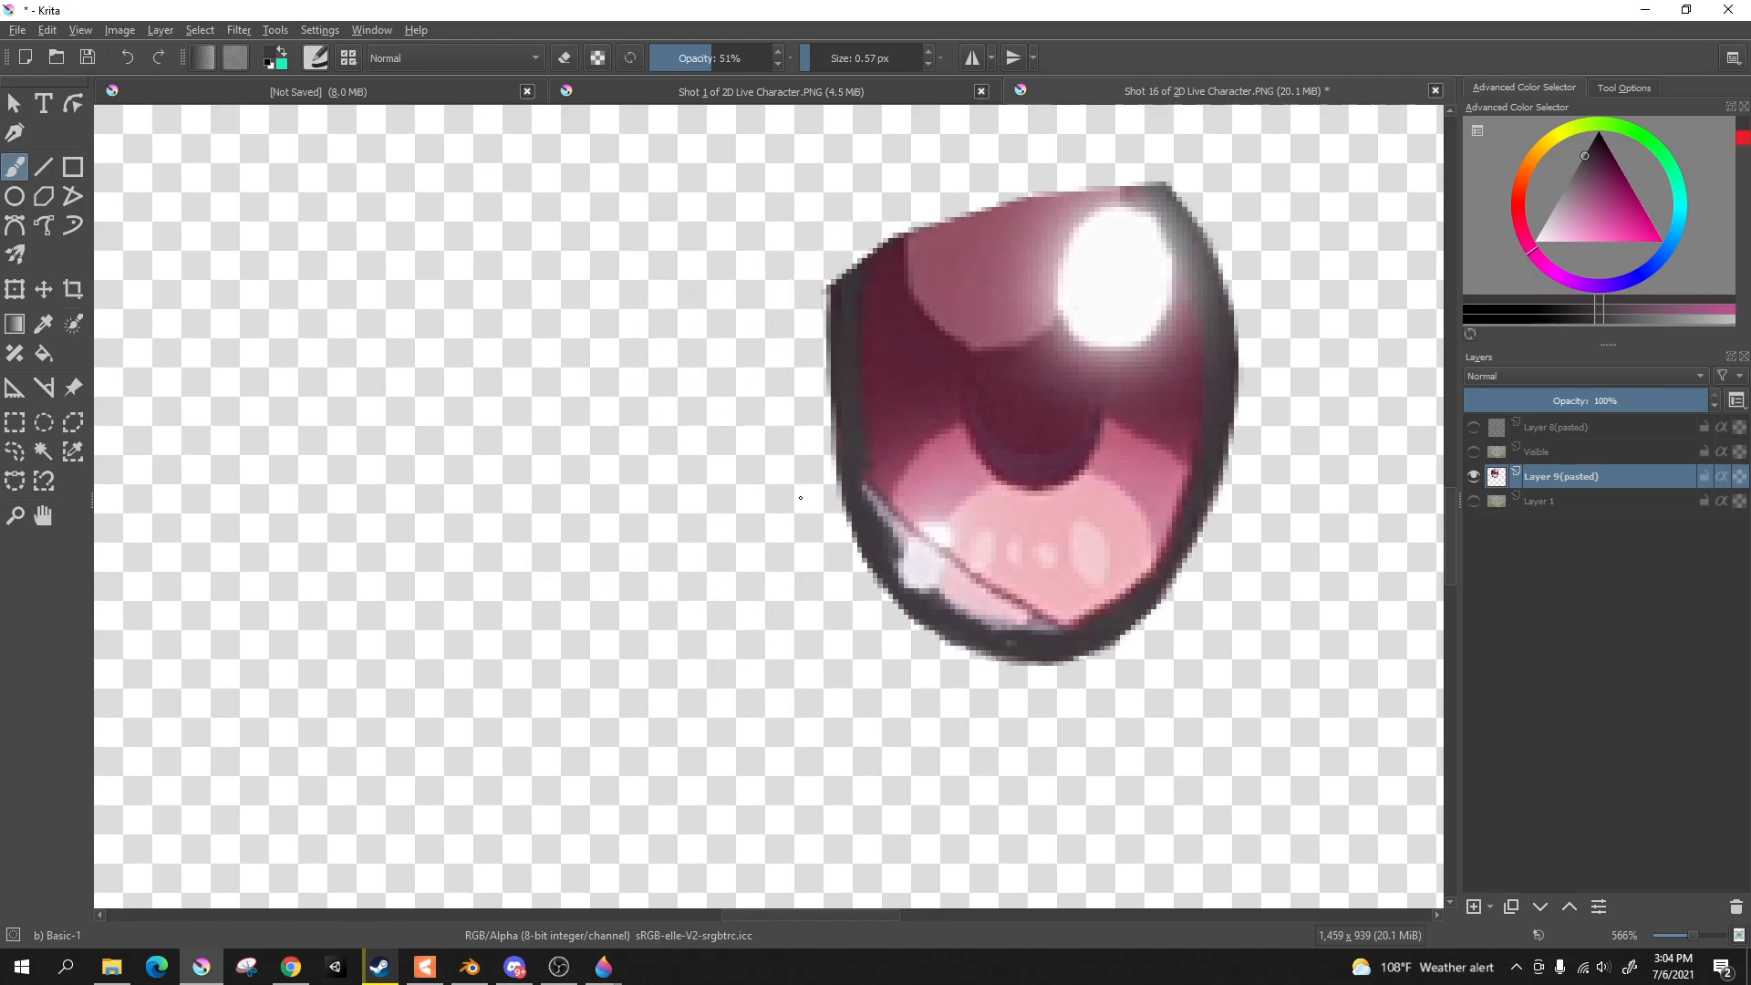
left_click(1473, 426)
scroll(693, 531, "down", 1)
left_click_drag(626, 555, 715, 536)
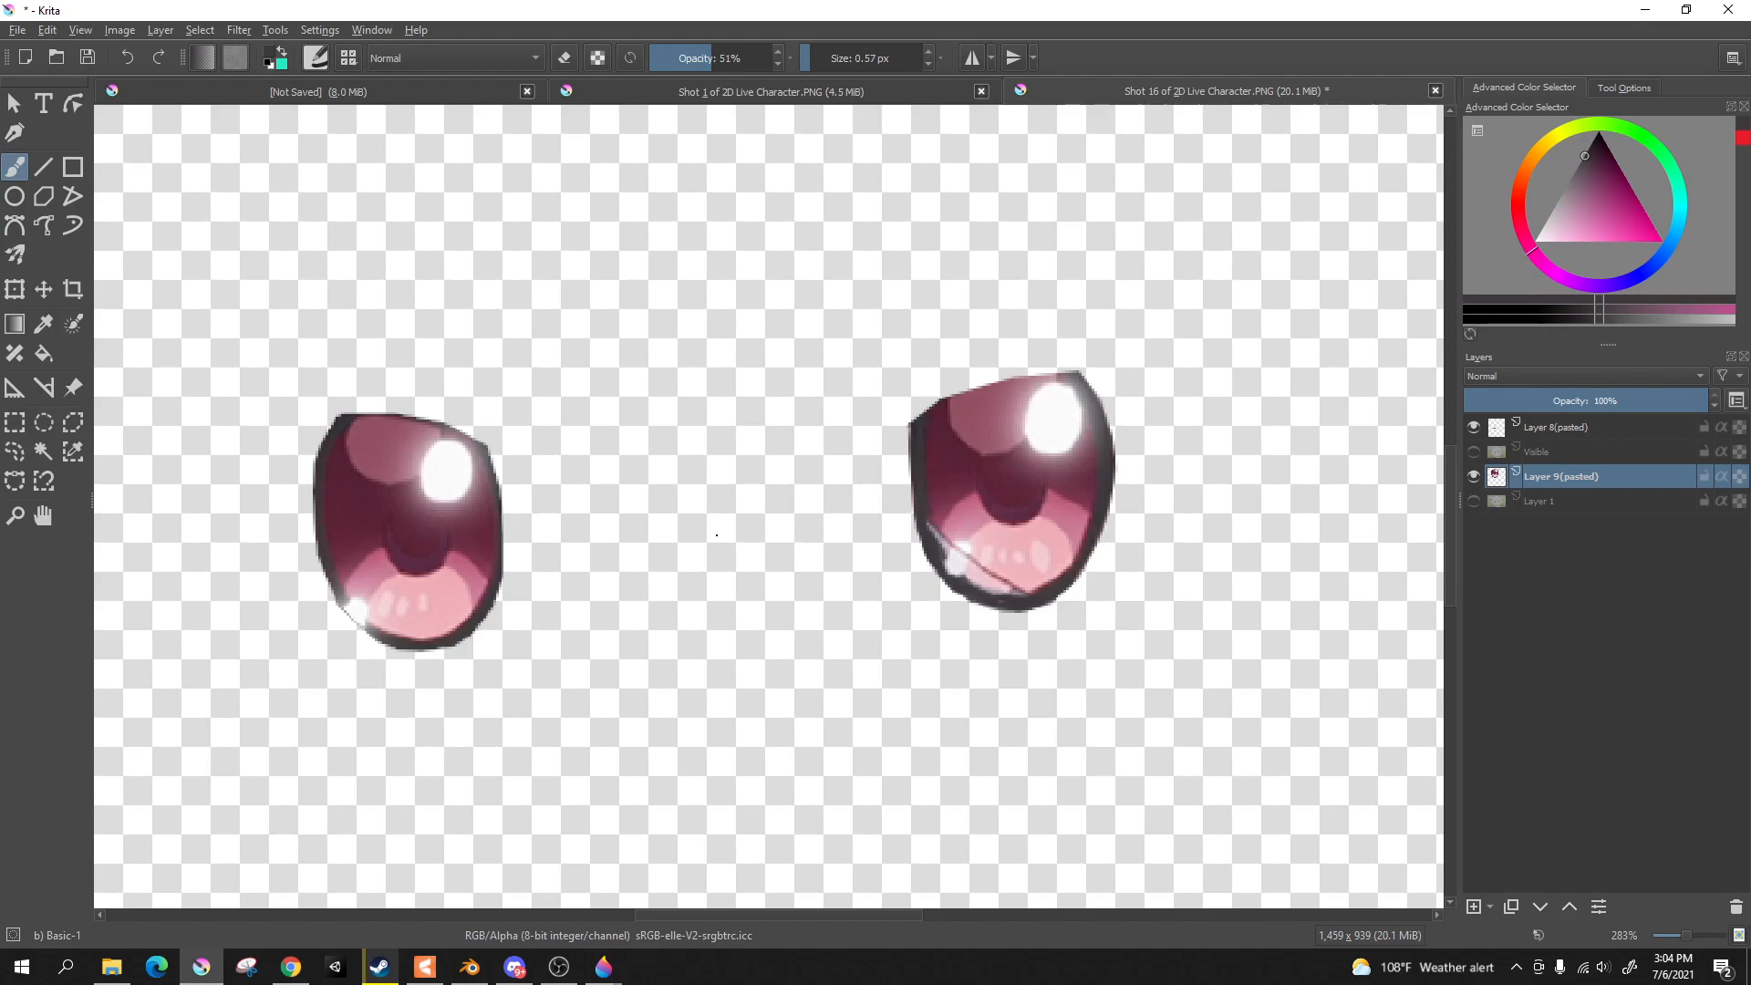
scroll(717, 536, "down", 5)
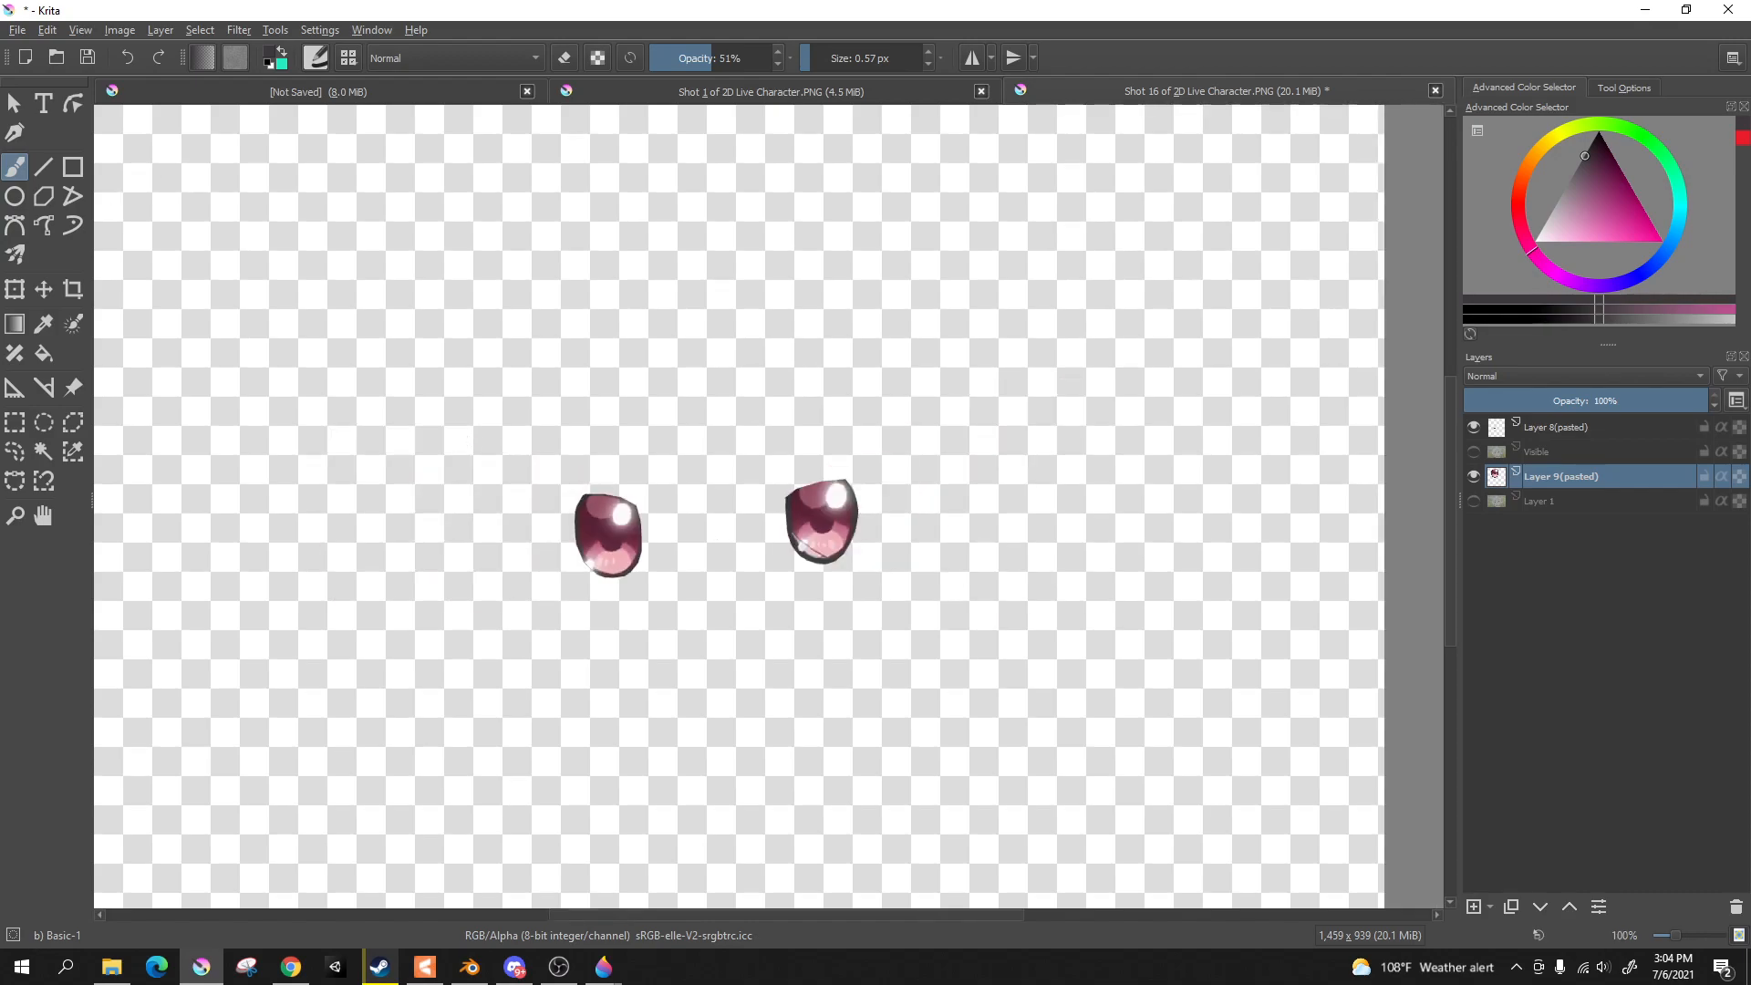
scroll(717, 536, "up", 5)
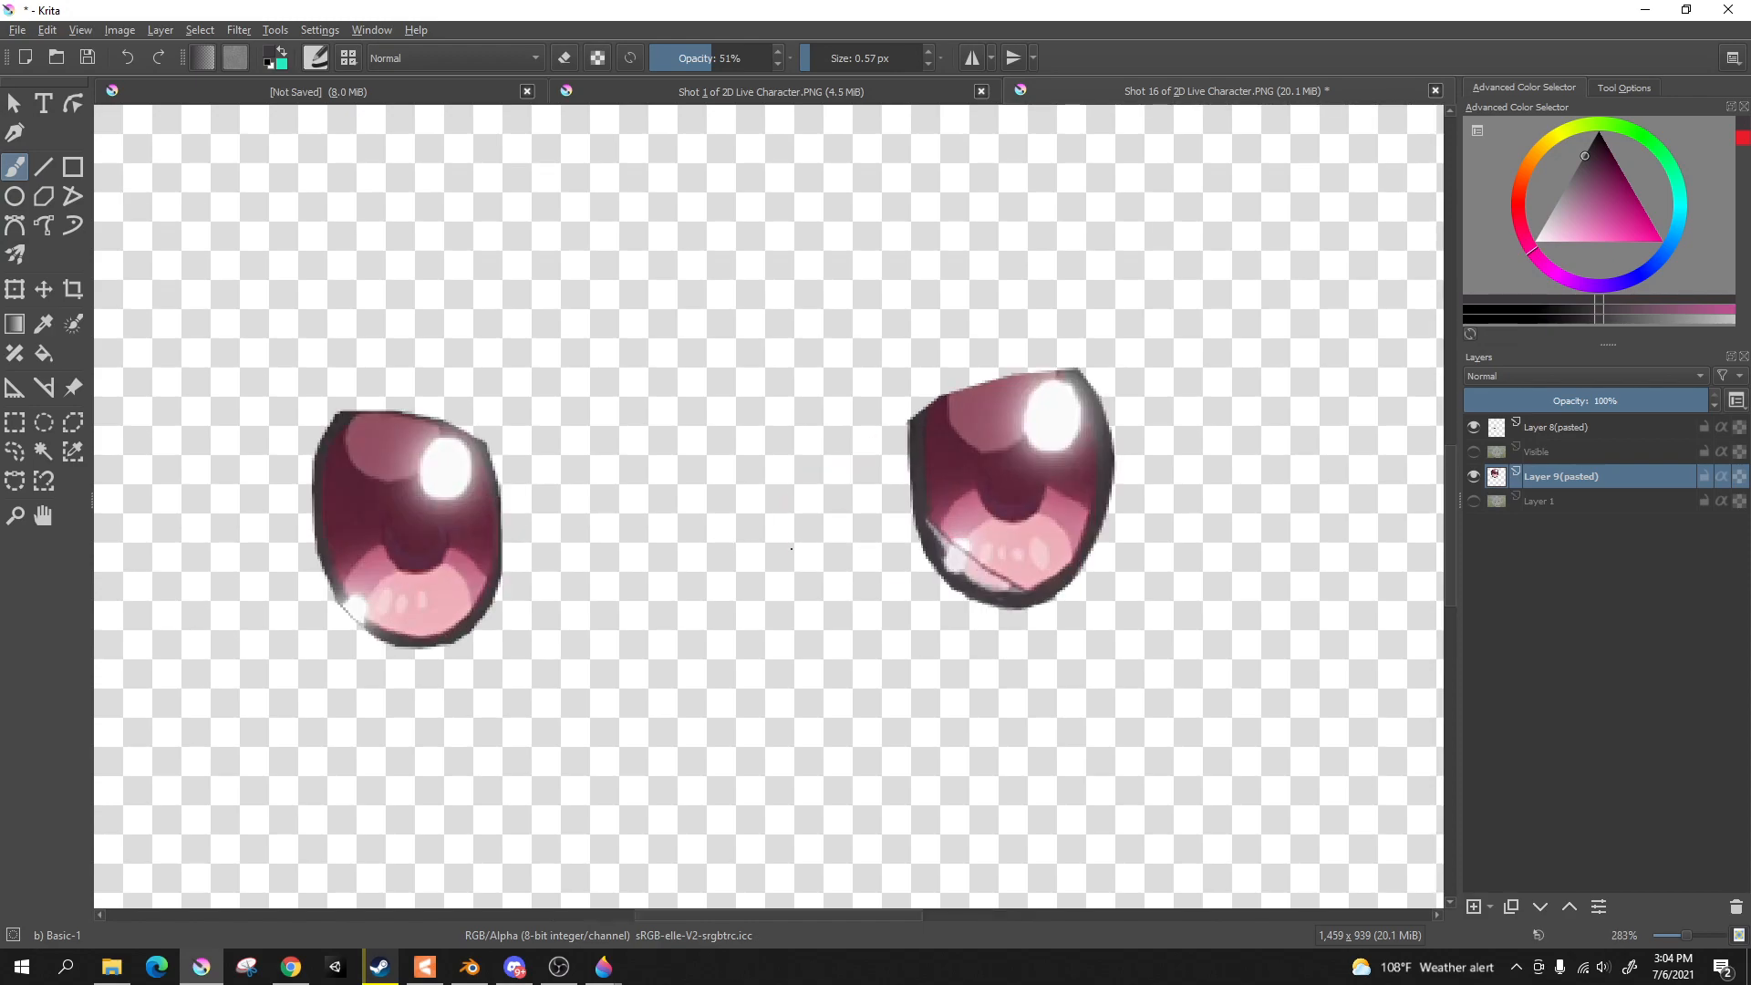
scroll(947, 561, "up", 4)
left_click_drag(1108, 493, 1014, 549)
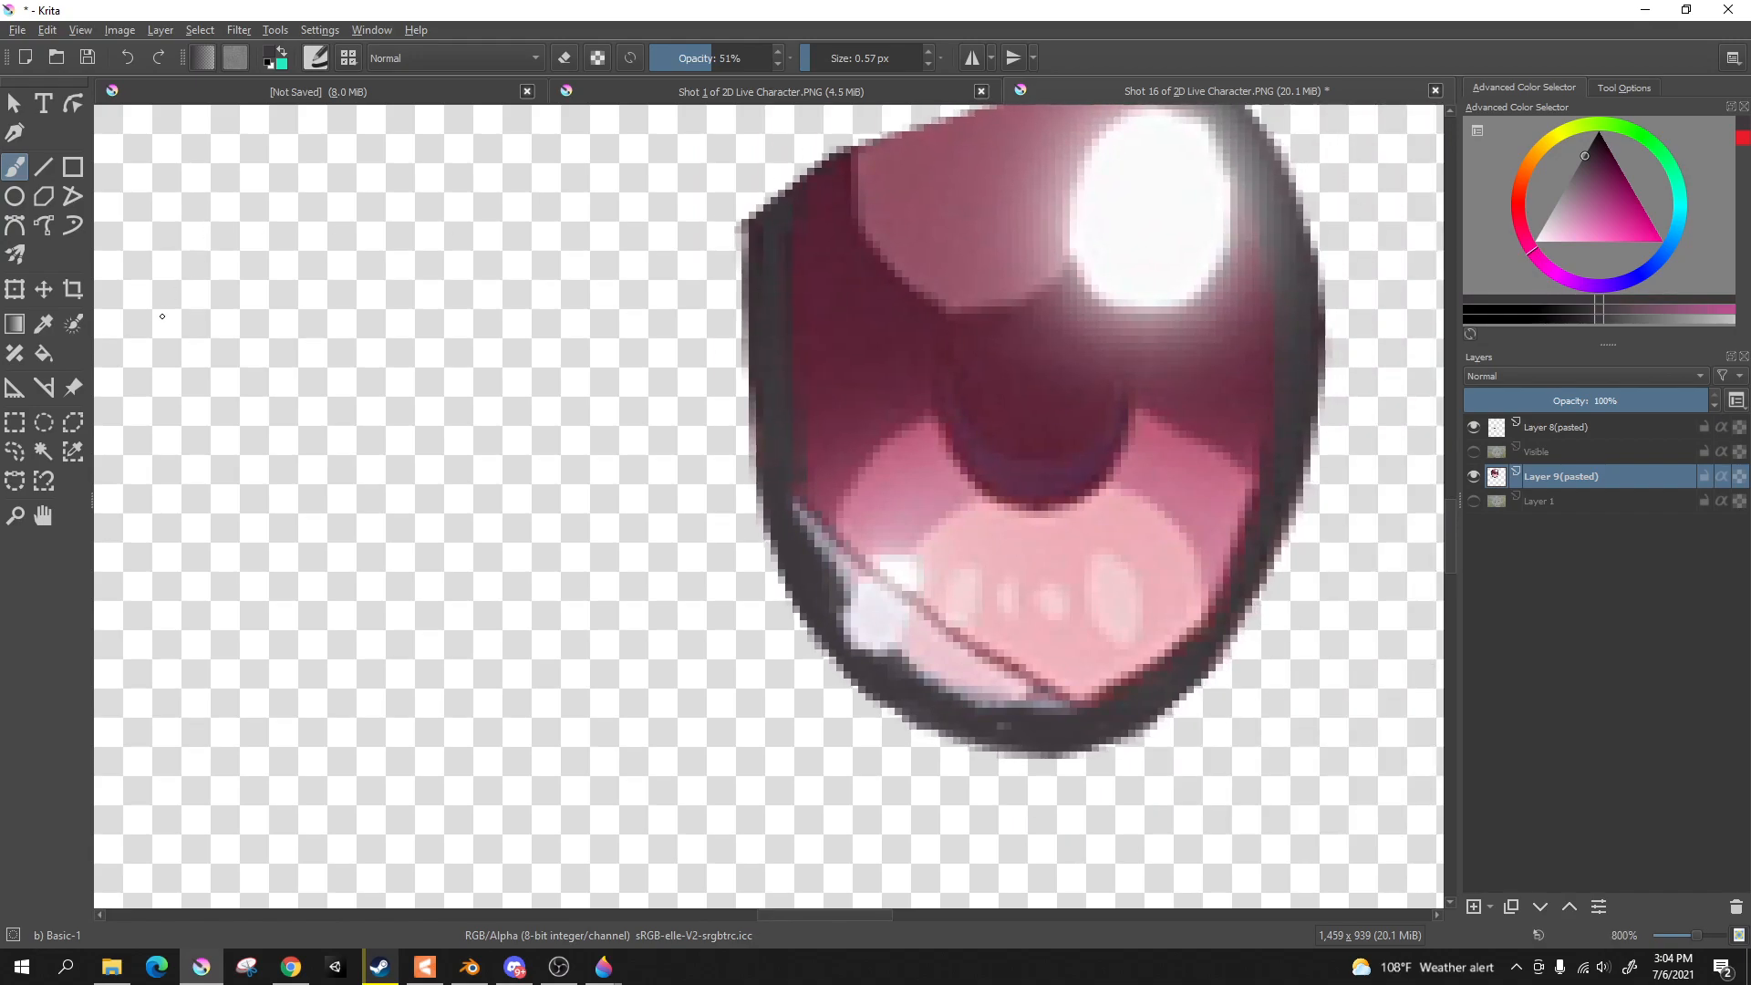
left_click(74, 324)
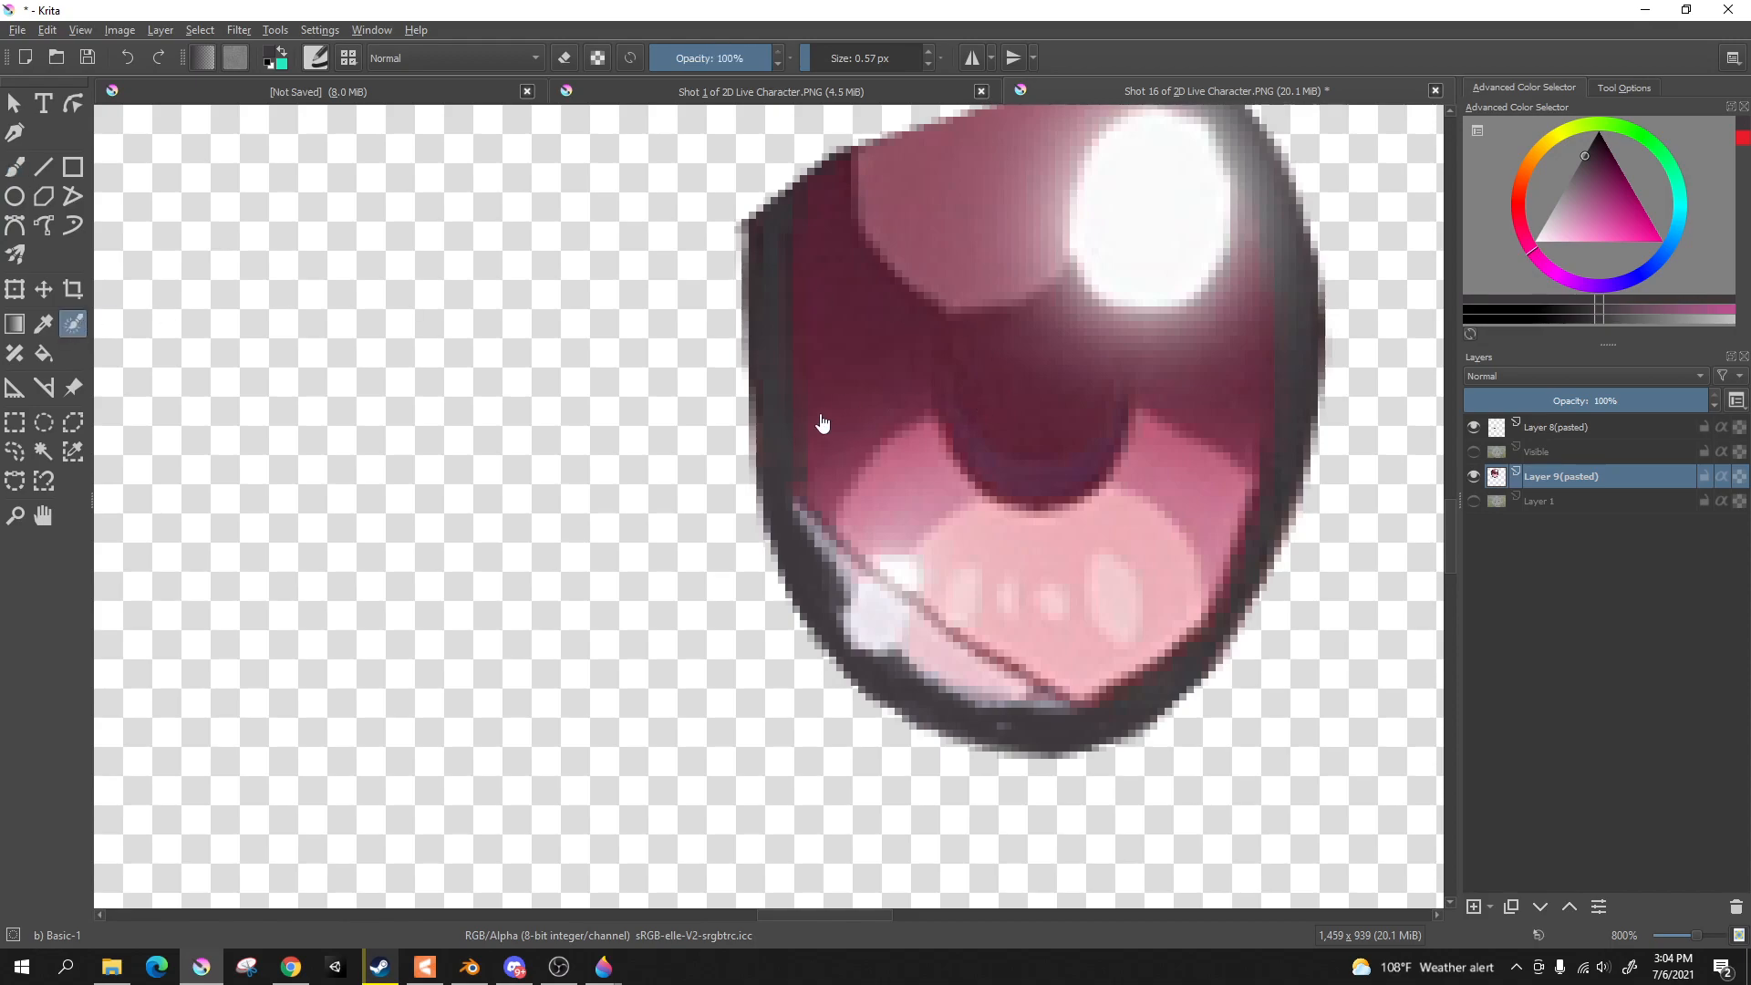
left_click(846, 387)
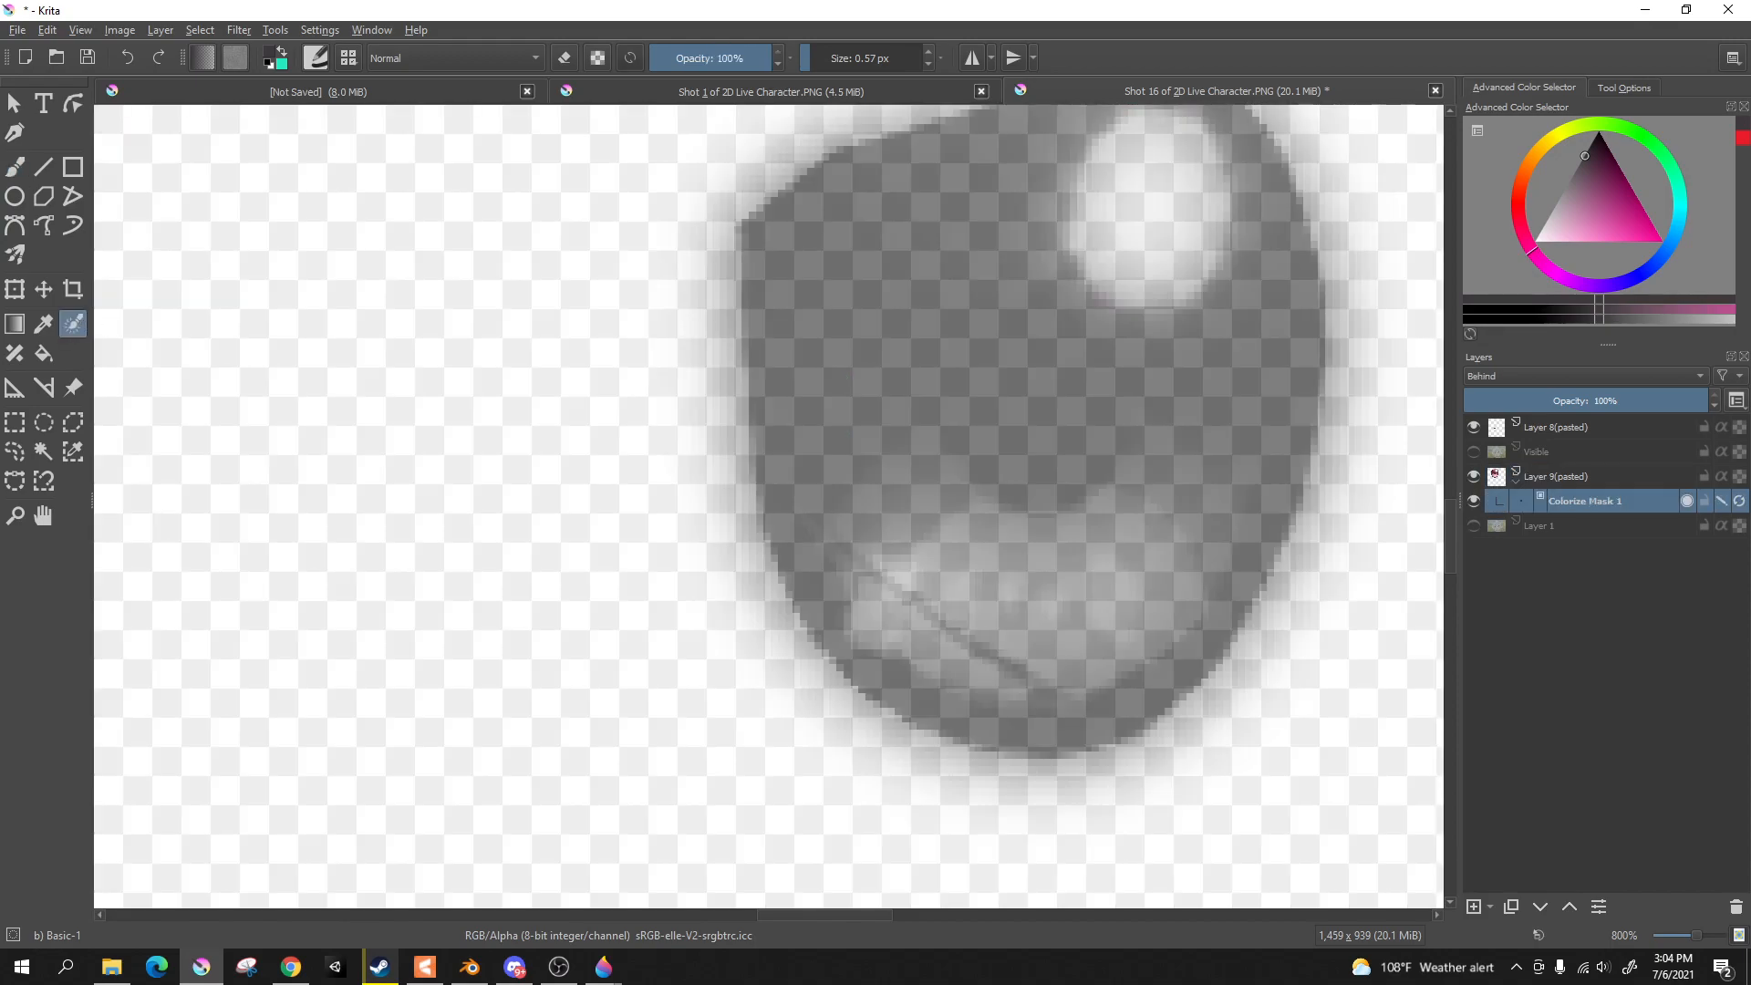
scroll(850, 483, "down", 4)
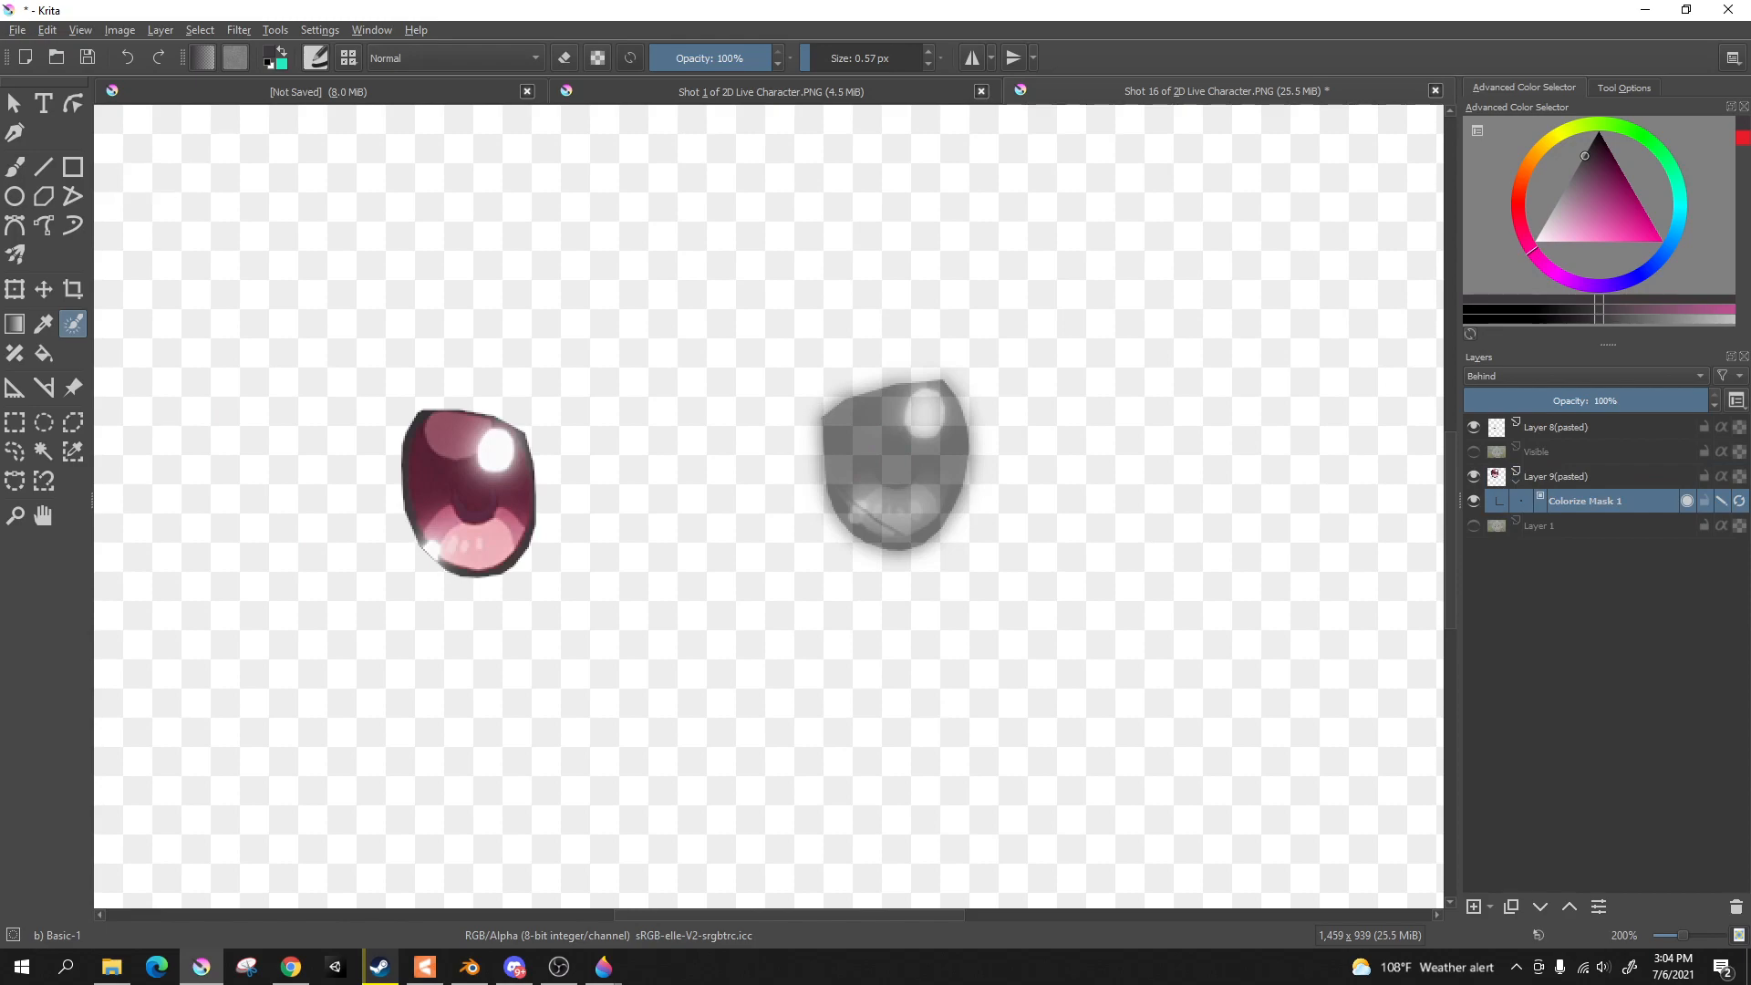
key("ctrl+z")
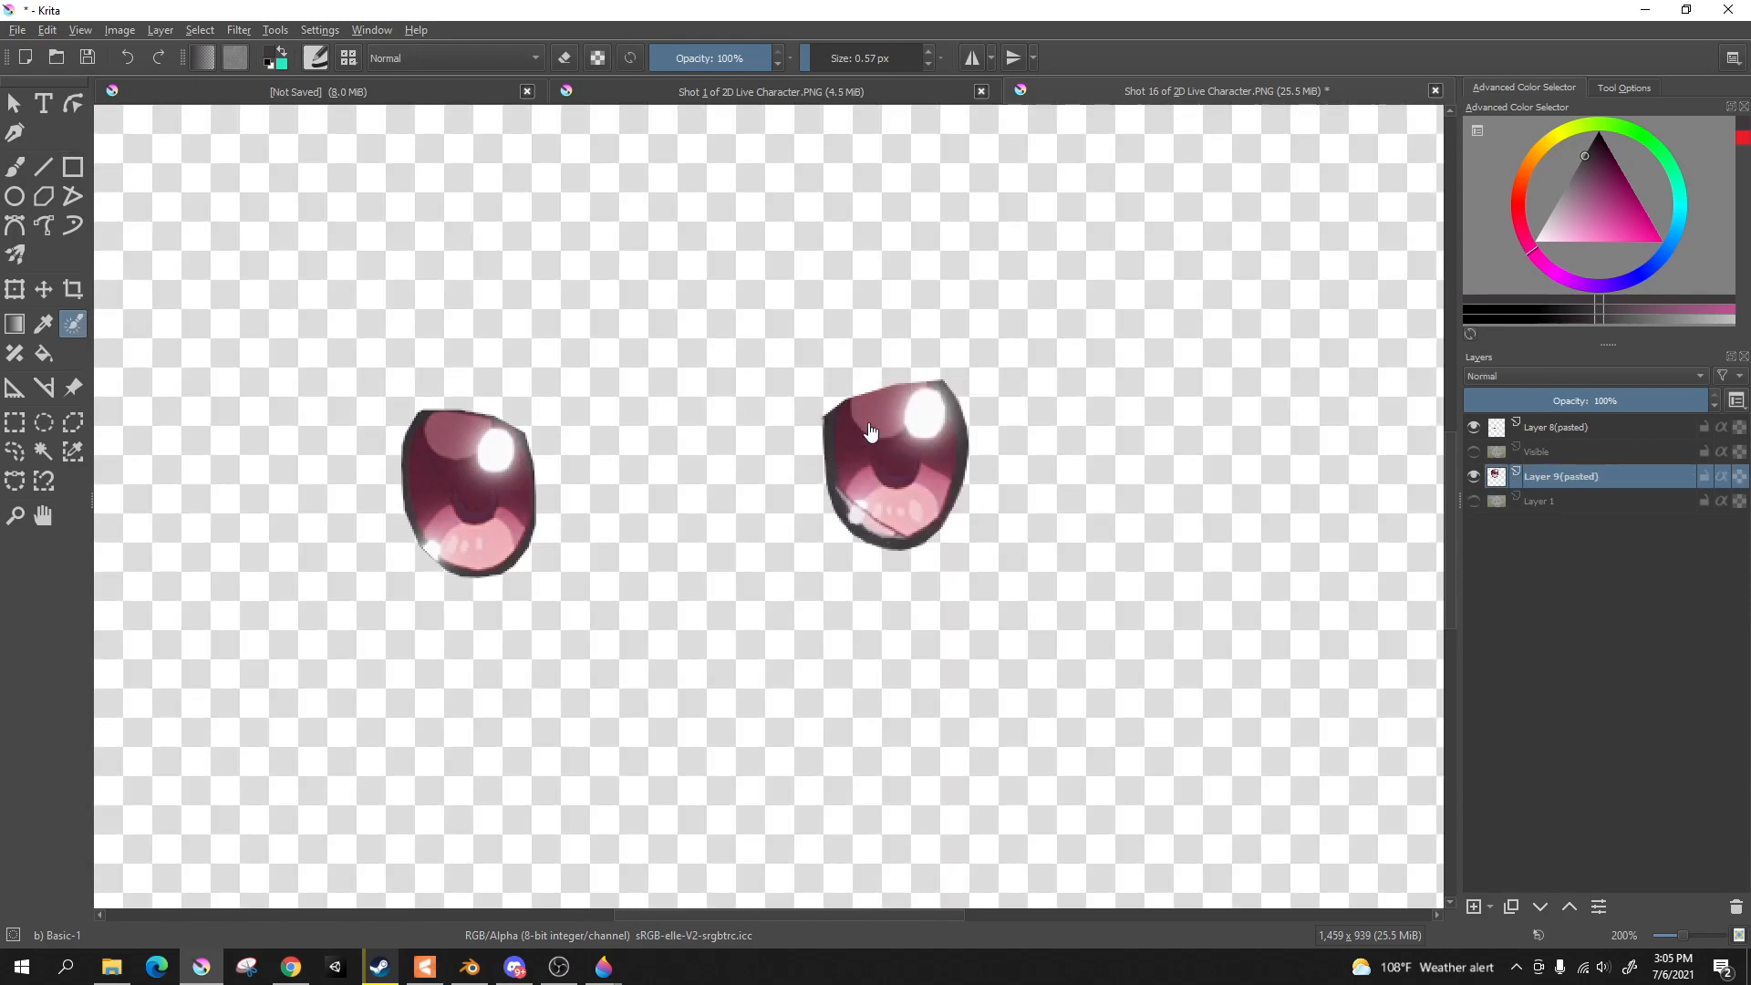
Hide Layer 8(pasted) so only the hair-covered iris on Layer 9(pasted) is shown.
left_click(1474, 427)
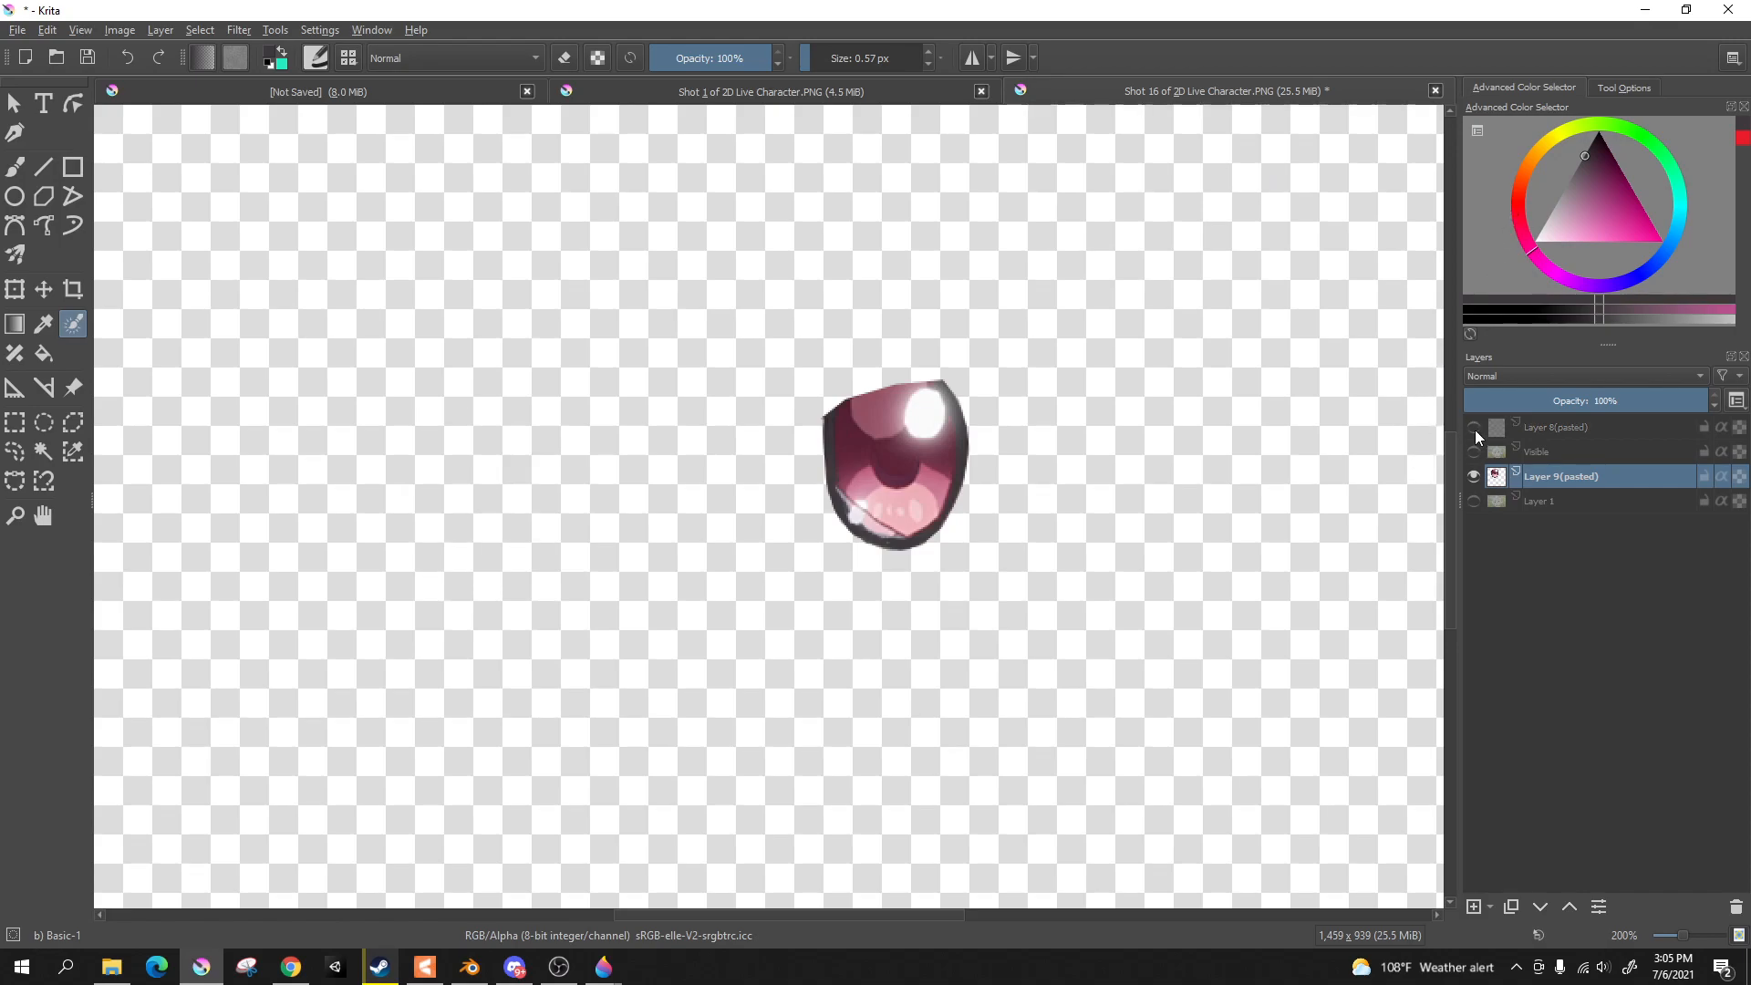
scroll(925, 510, "up", 4)
scroll(912, 506, "down", 1)
scroll(594, 336, "up", 2)
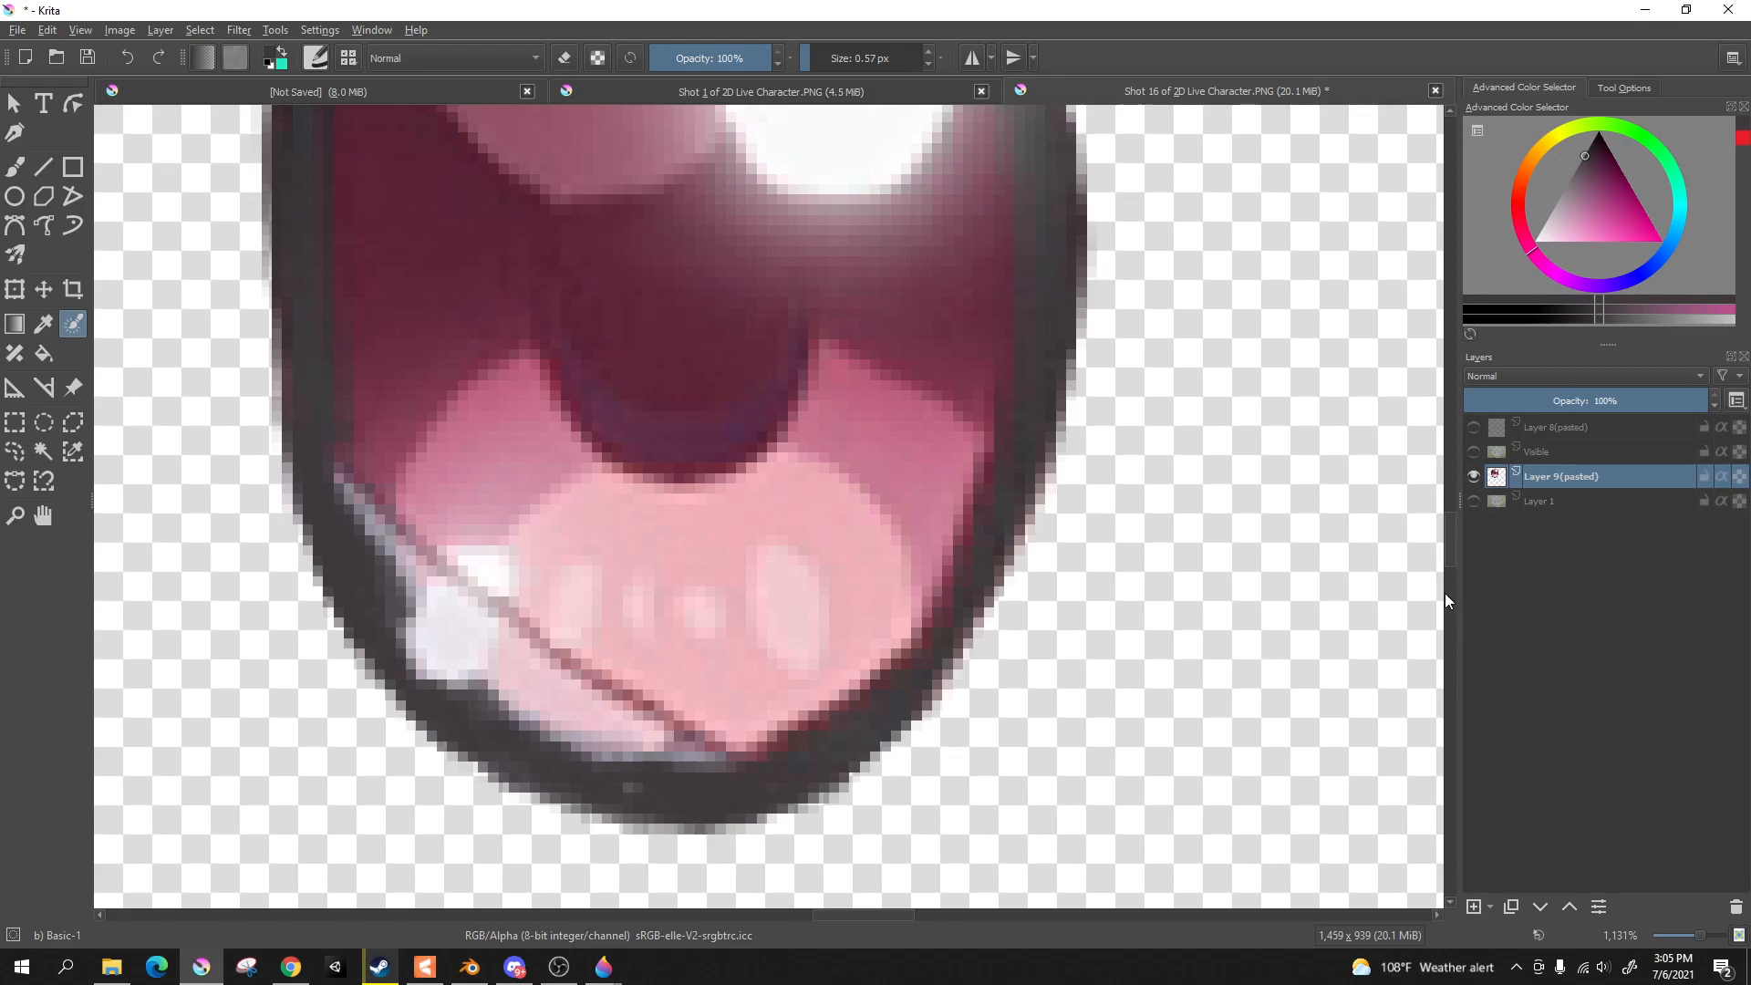
Sample the dark pink at the iris's lower-left side and paint it over the adjoining hair remnant with the 51% brush.
left_click(43, 324)
left_click_drag(339, 466, 470, 438)
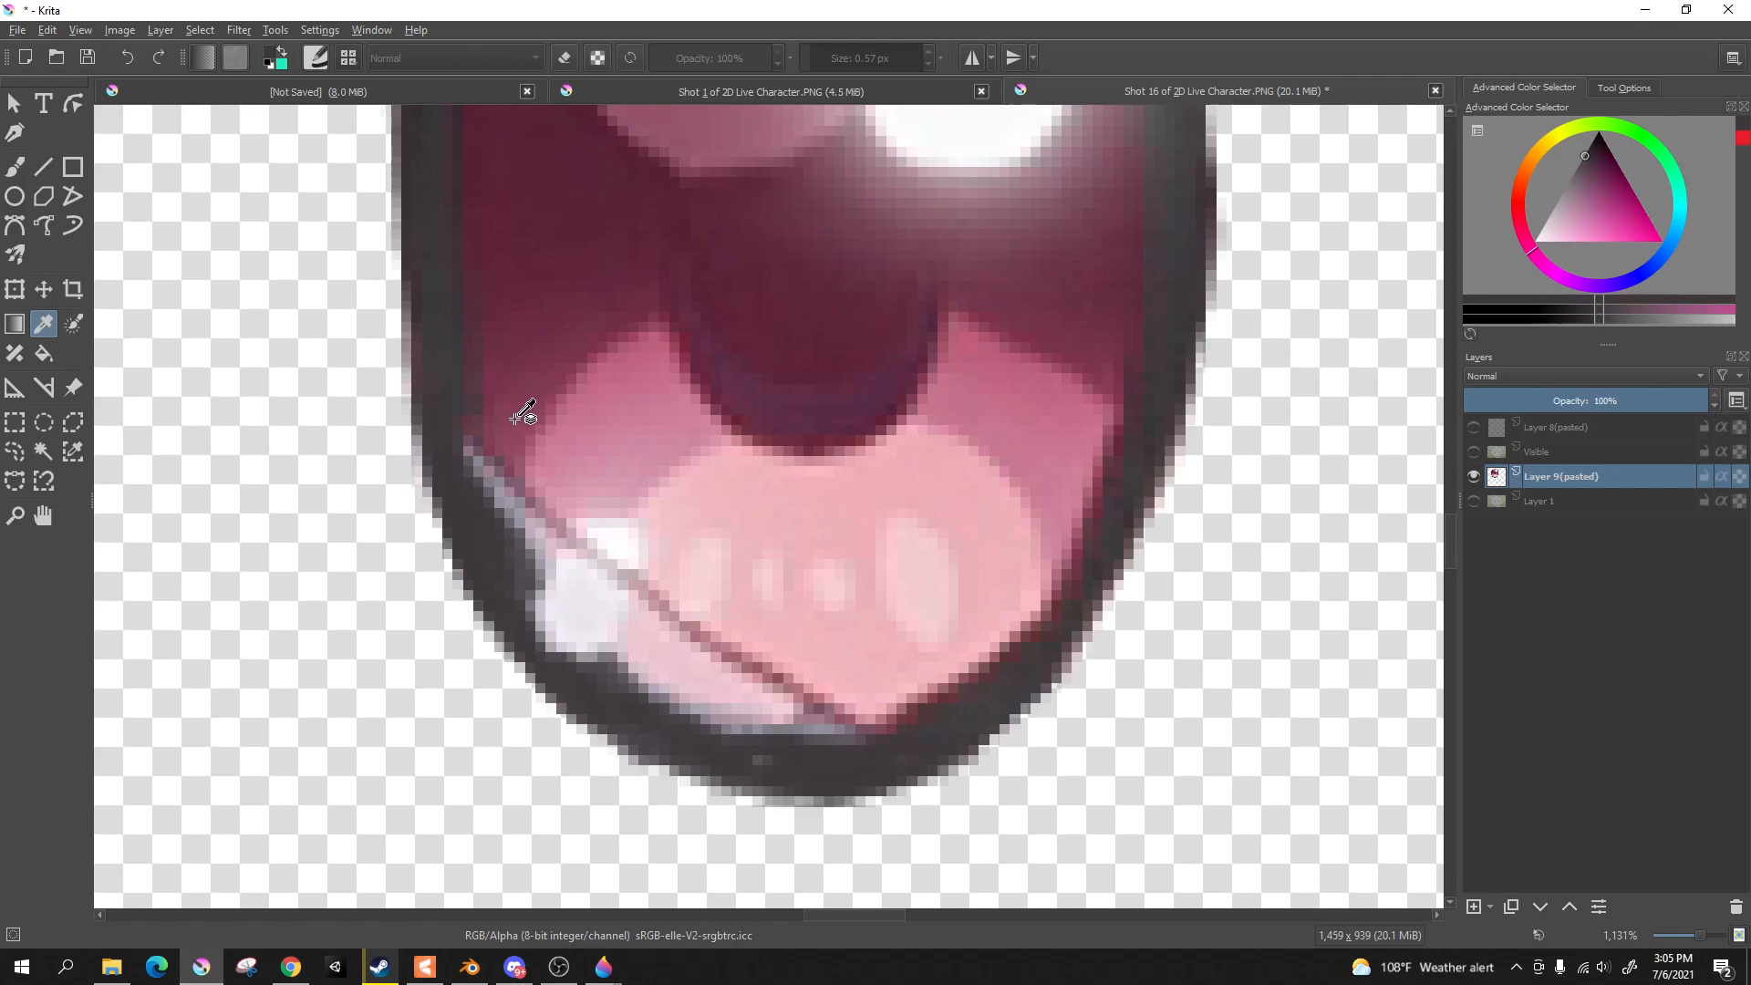
left_click(521, 418)
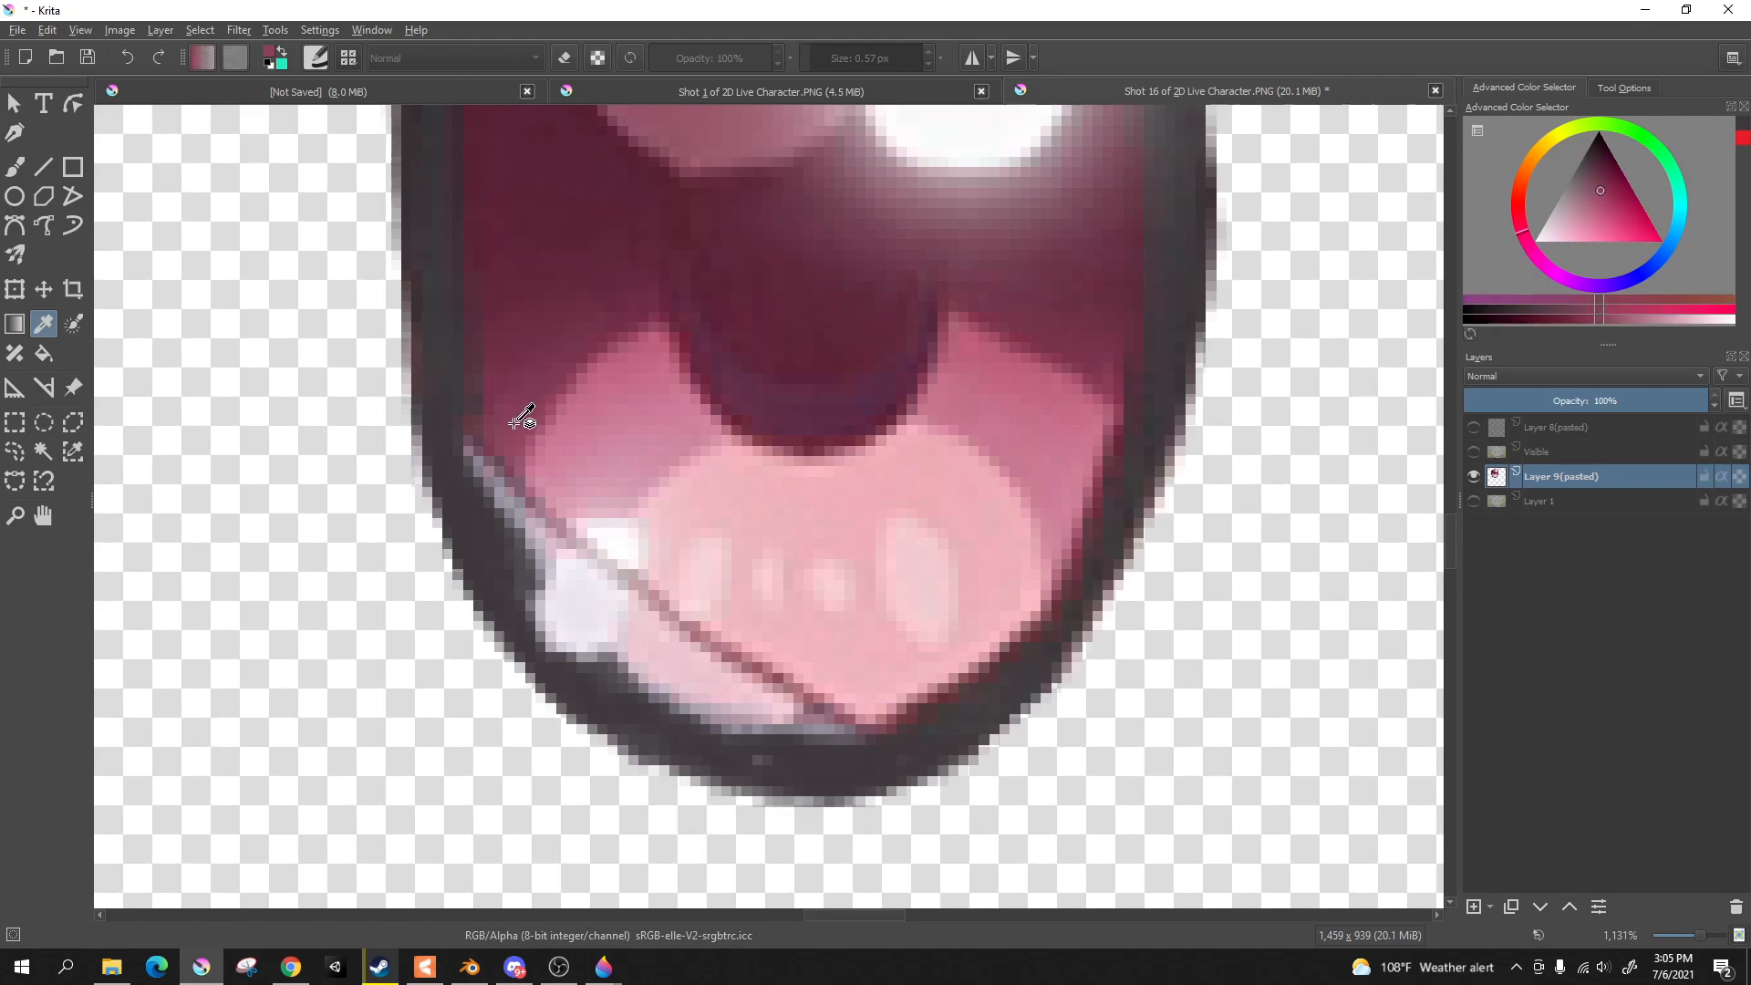
left_click(15, 167)
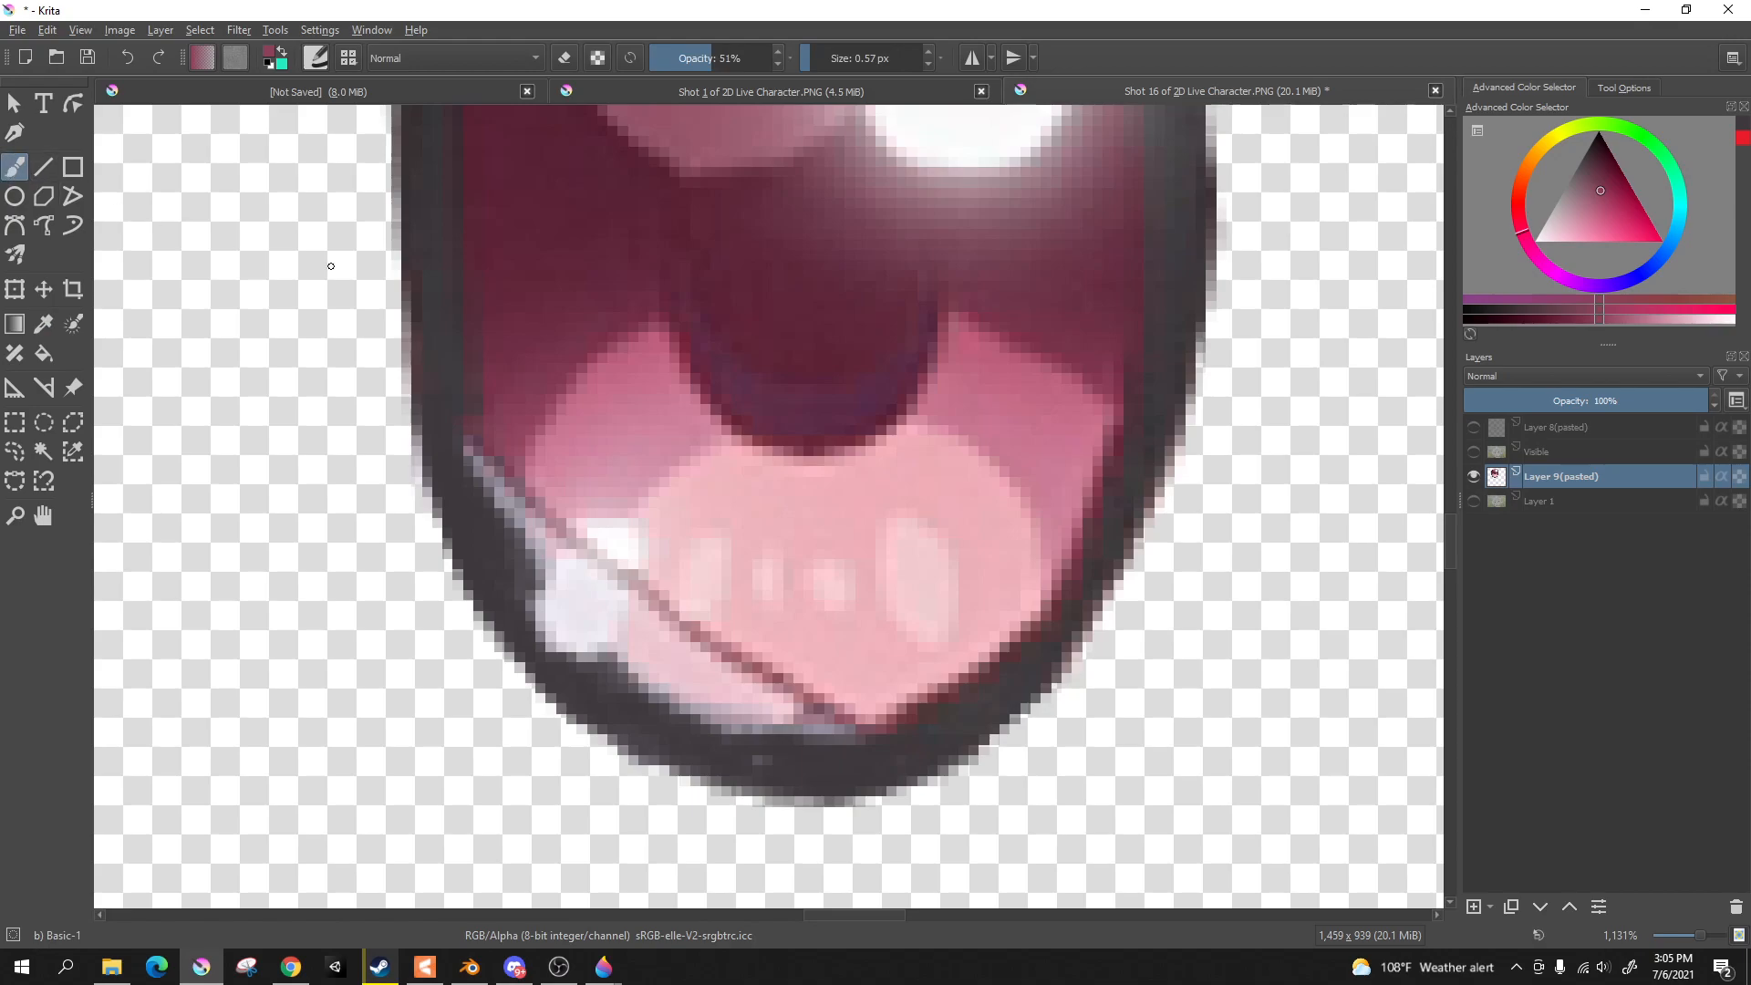
mouse_move(500, 462)
left_mouse_down()
mouse_move(499, 436)
mouse_move(495, 479)
mouse_move(480, 468)
mouse_move(527, 544)
left_mouse_up()
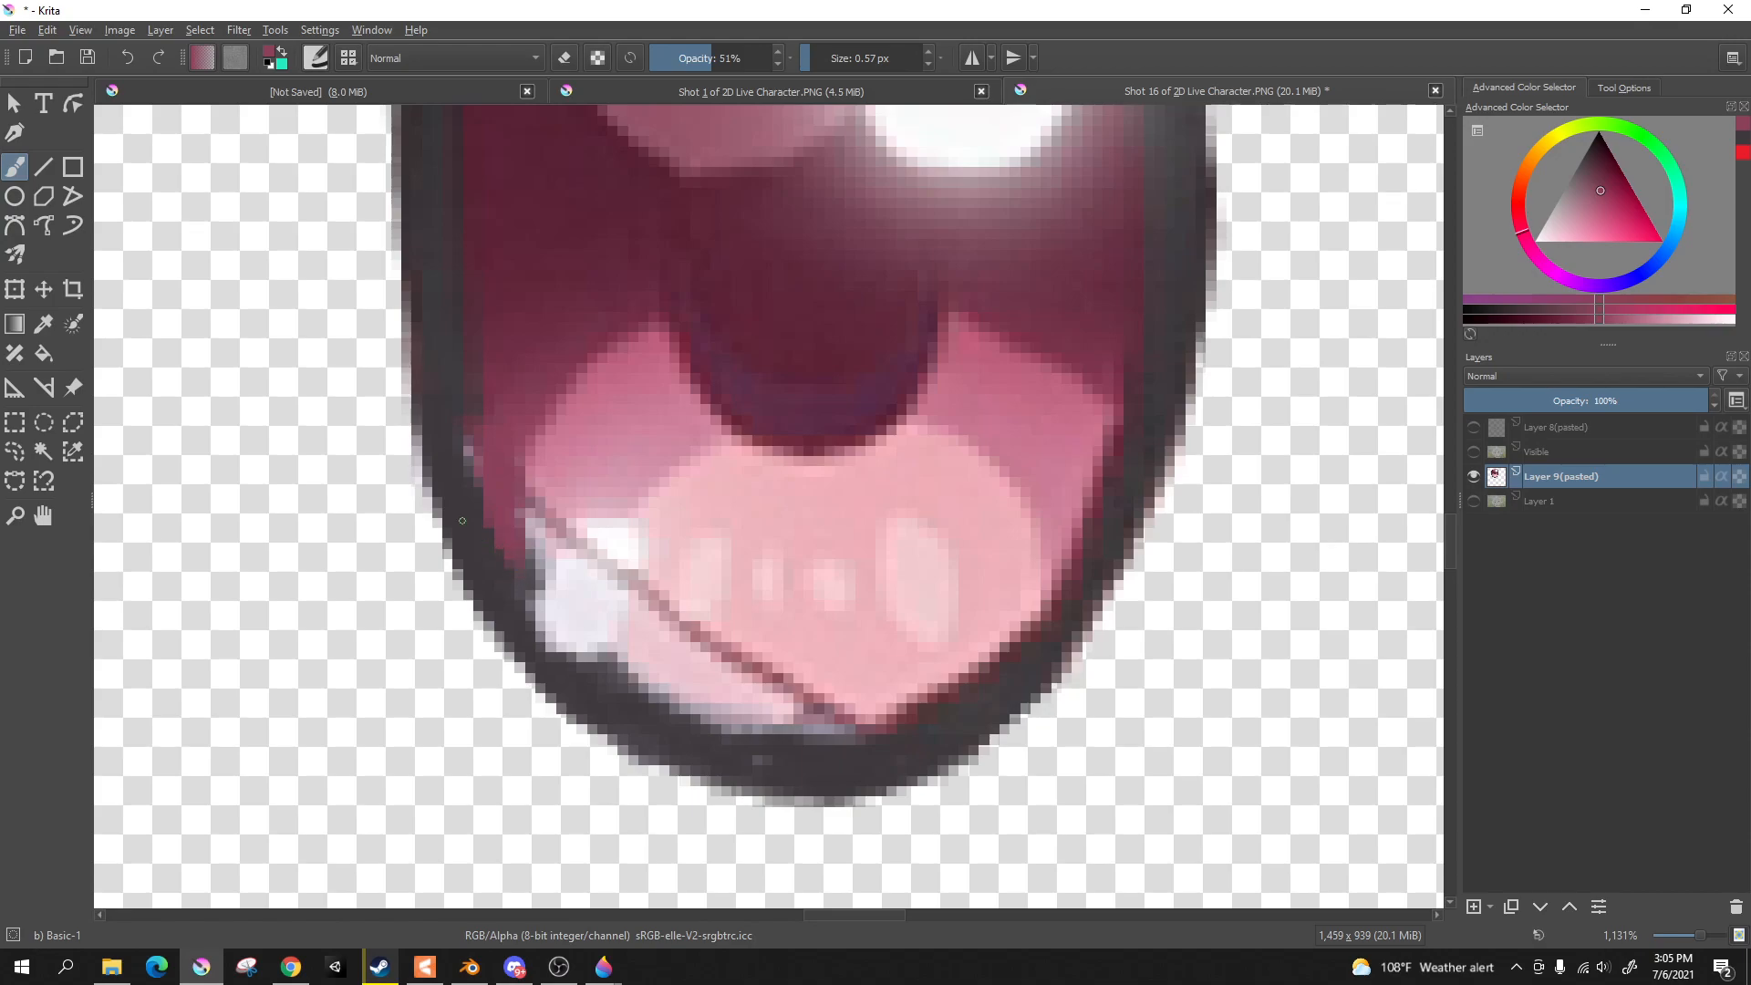
Show Layer 8(pasted) to compare both irises, and make Layer 9(pasted) the active layer again.
scroll(436, 504, "down", 2)
left_click_drag(523, 512, 702, 528)
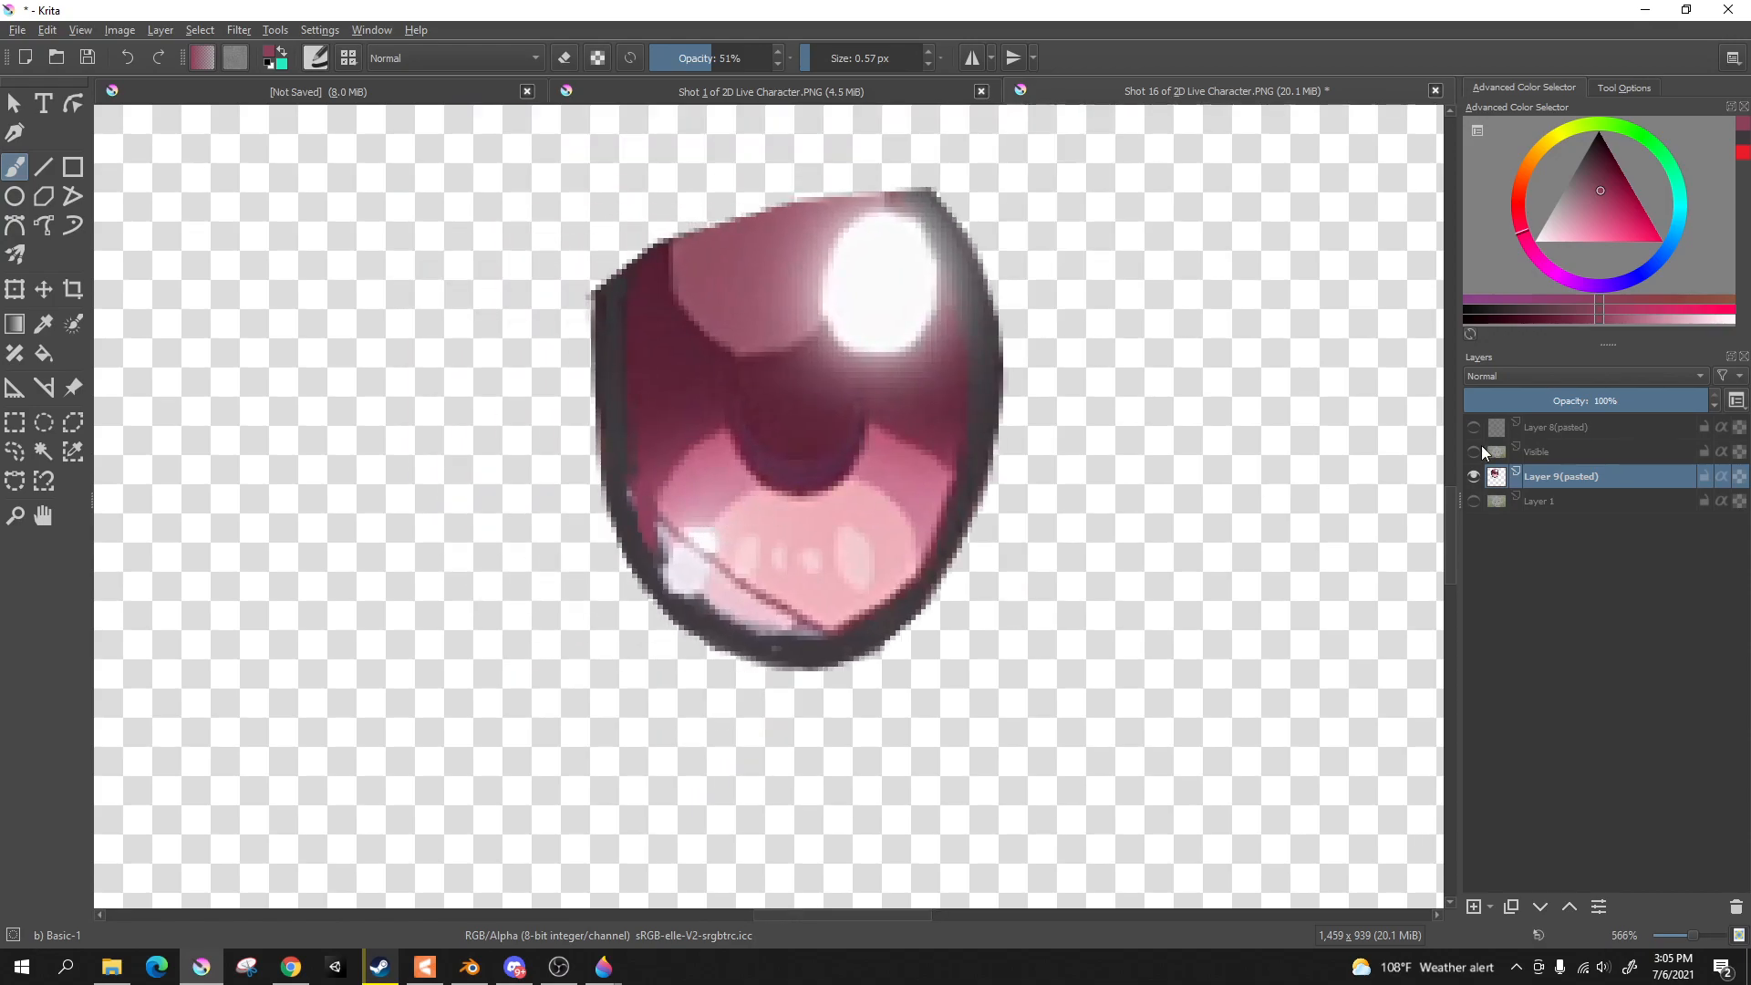
left_click(1489, 429)
left_click(1475, 426)
scroll(976, 483, "down", 4)
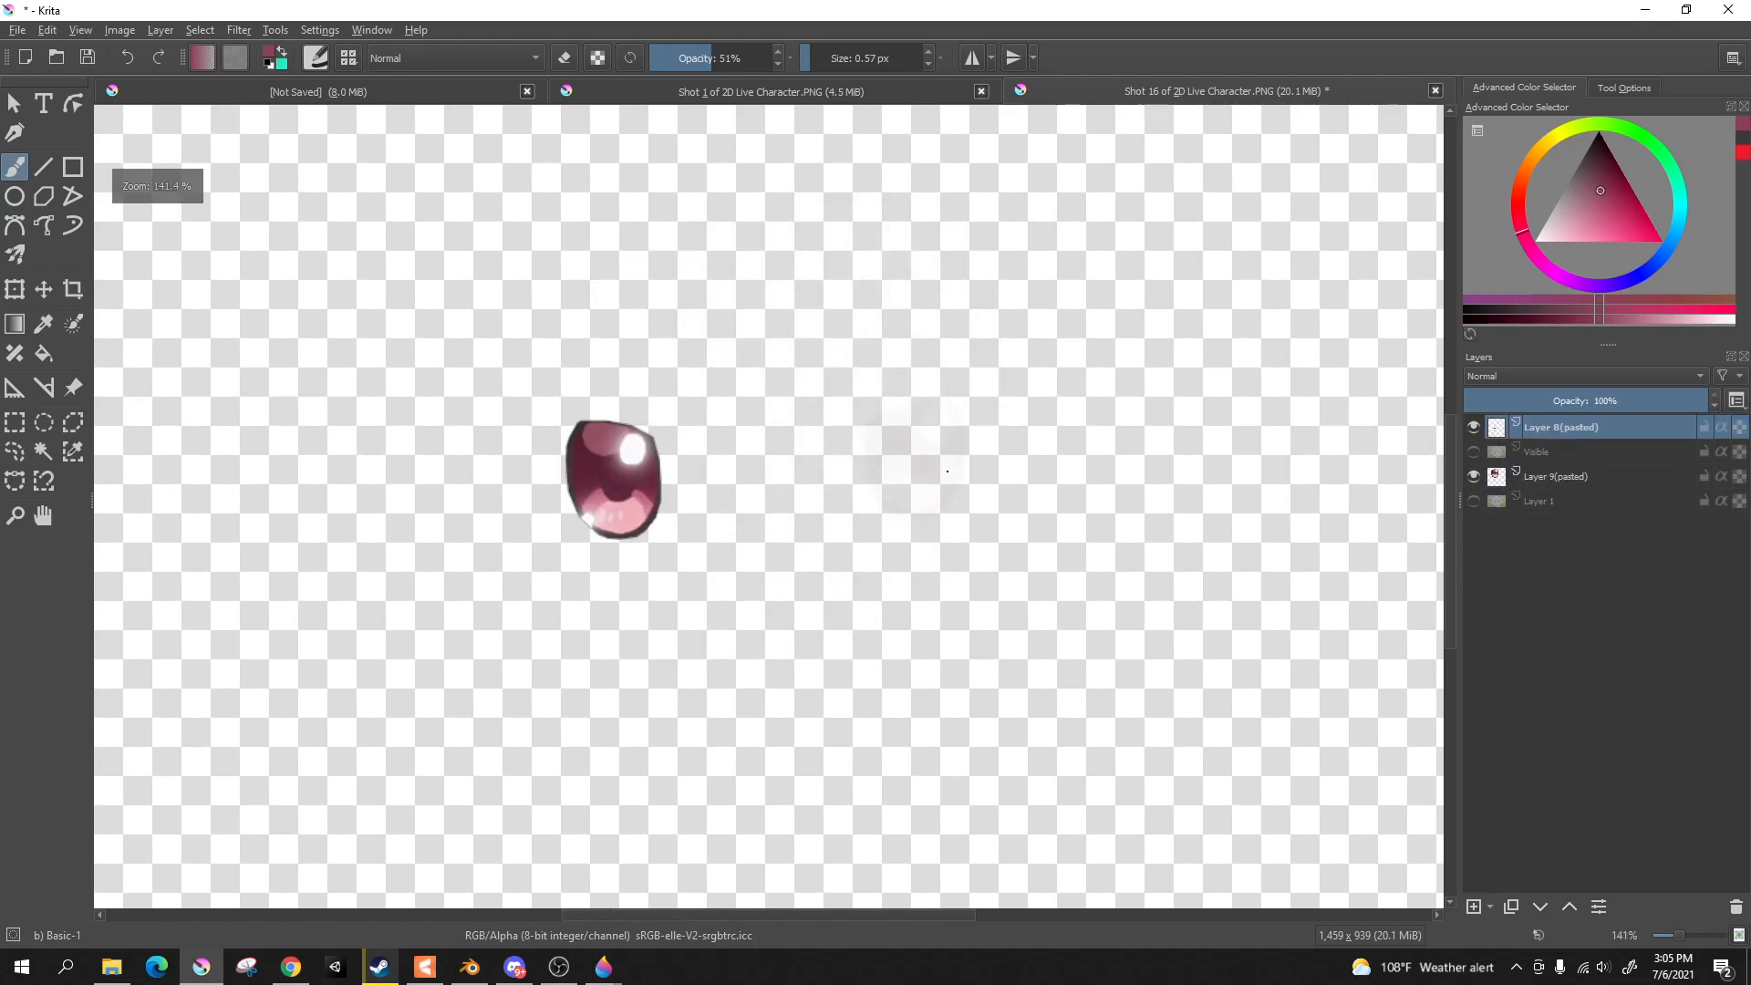
scroll(986, 477, "up", 2)
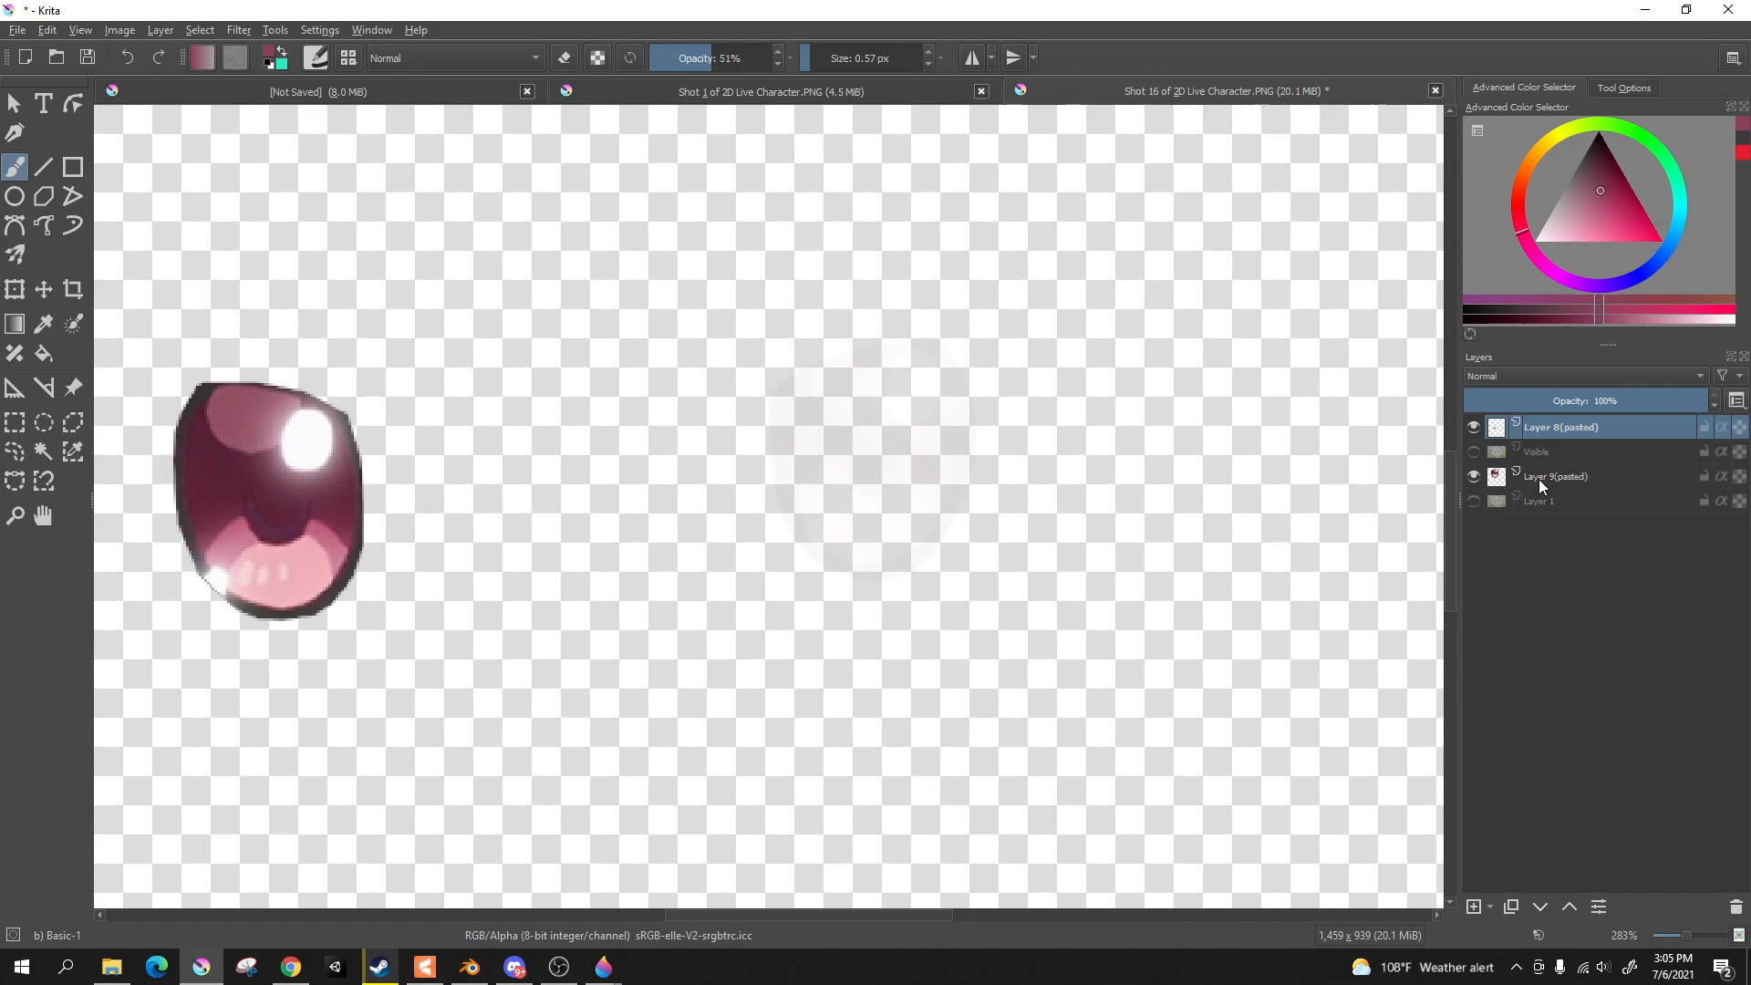
left_click(1562, 476)
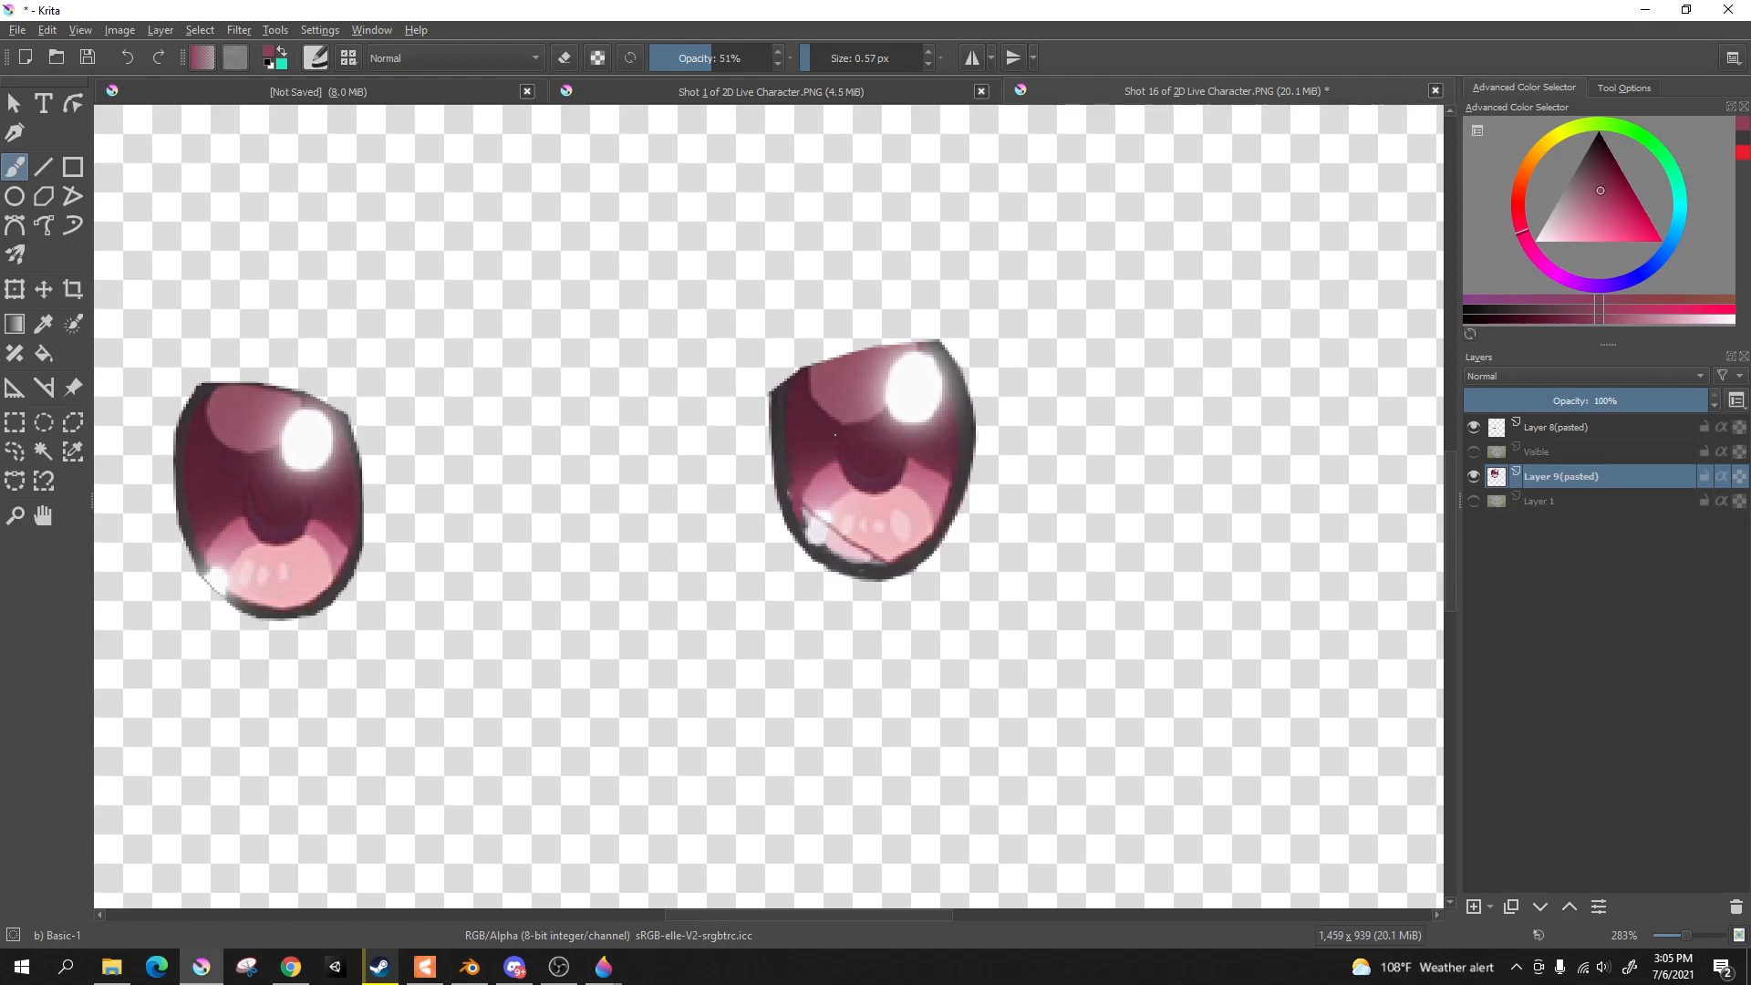
Sample the lighter pink beside the pupil and paint it over the hair remnant left of the small white highlight.
scroll(836, 508, "up", 6)
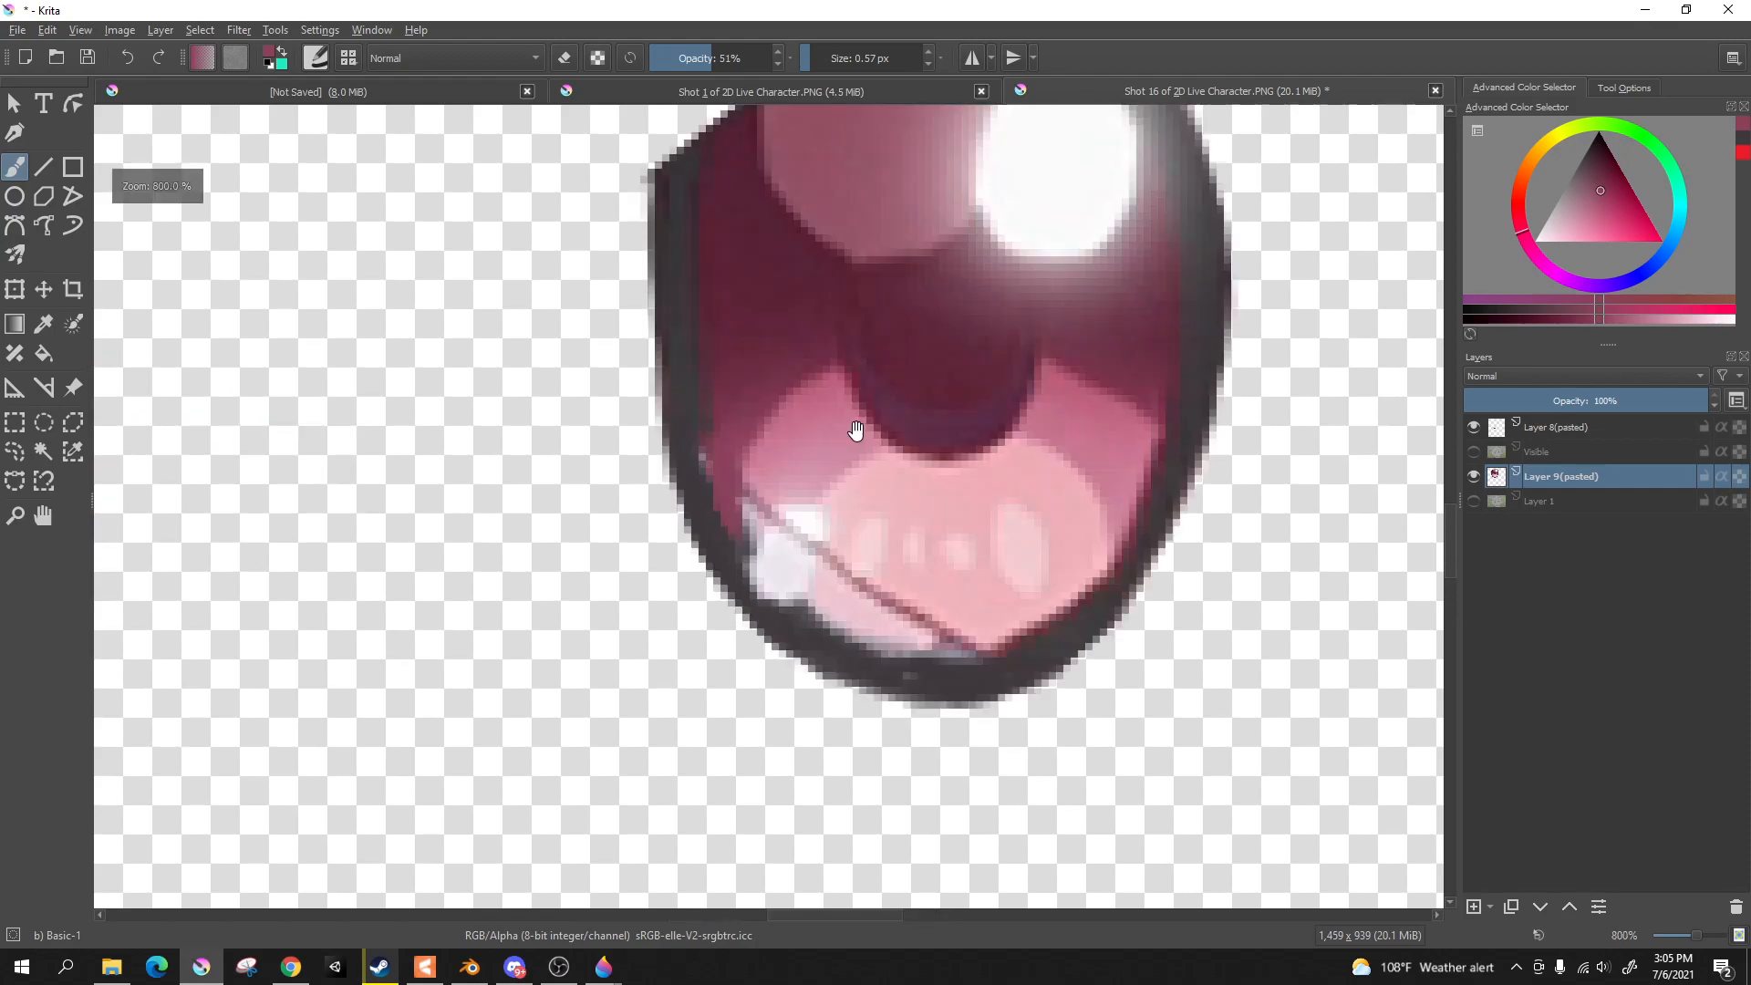
scroll(855, 513, "down", 1)
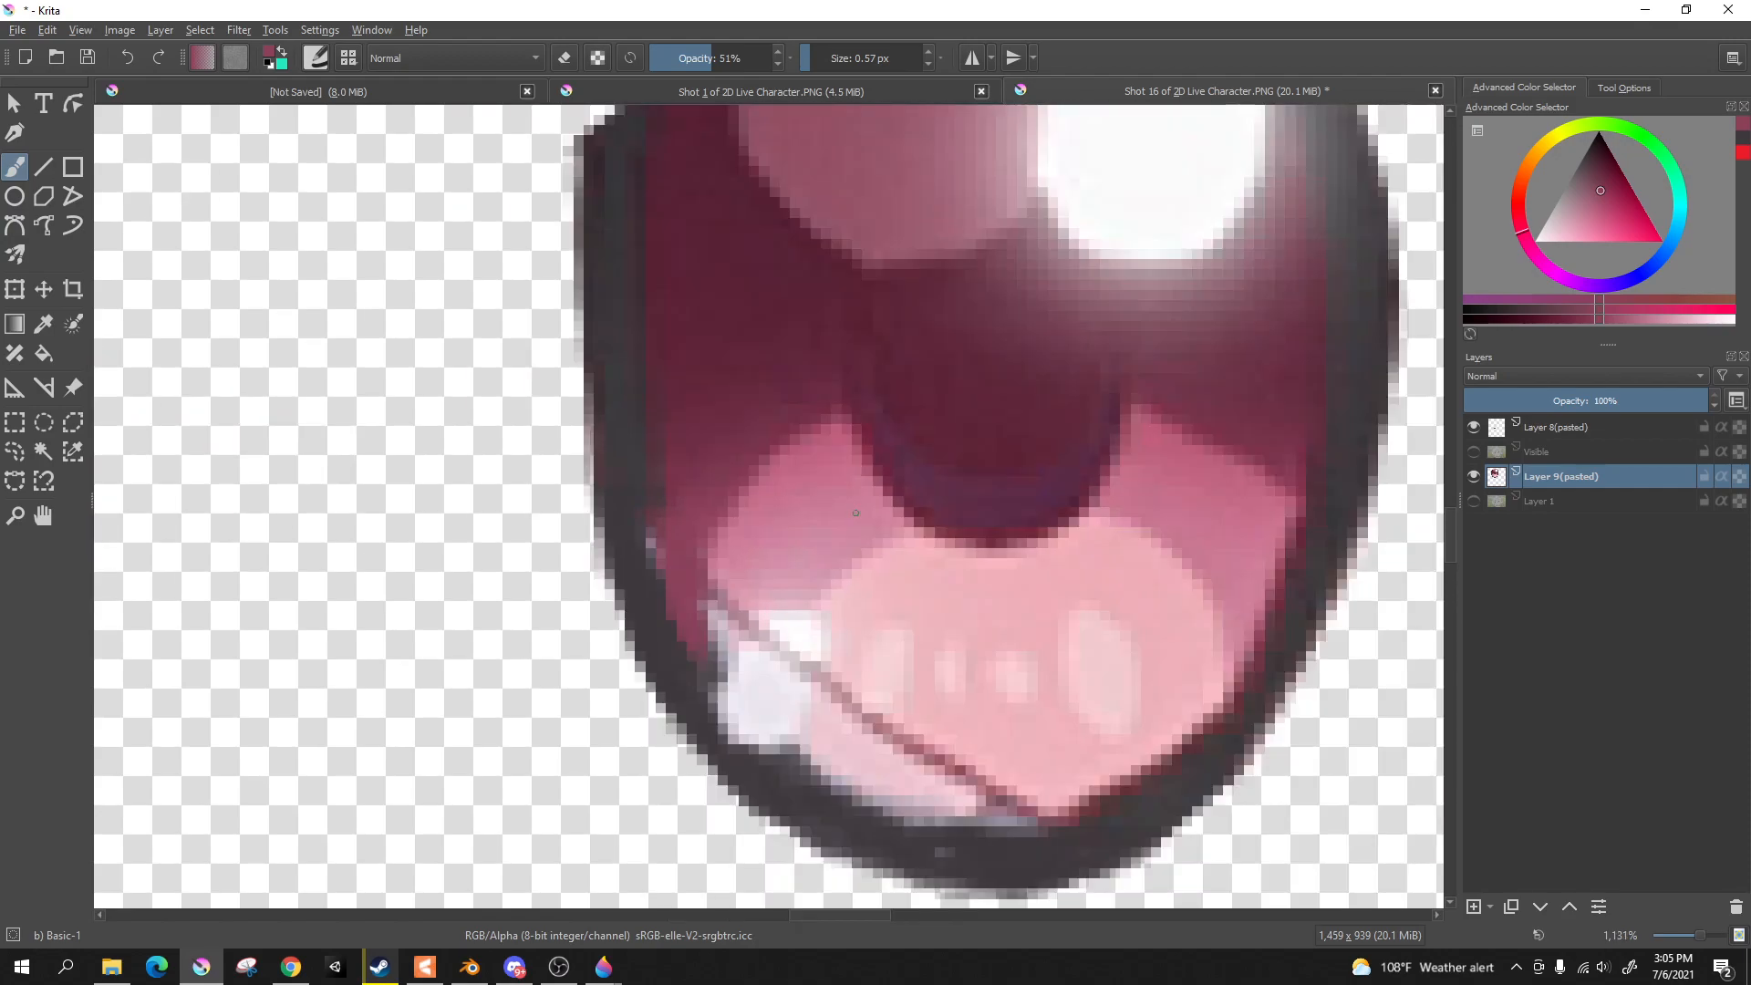
left_click(43, 324)
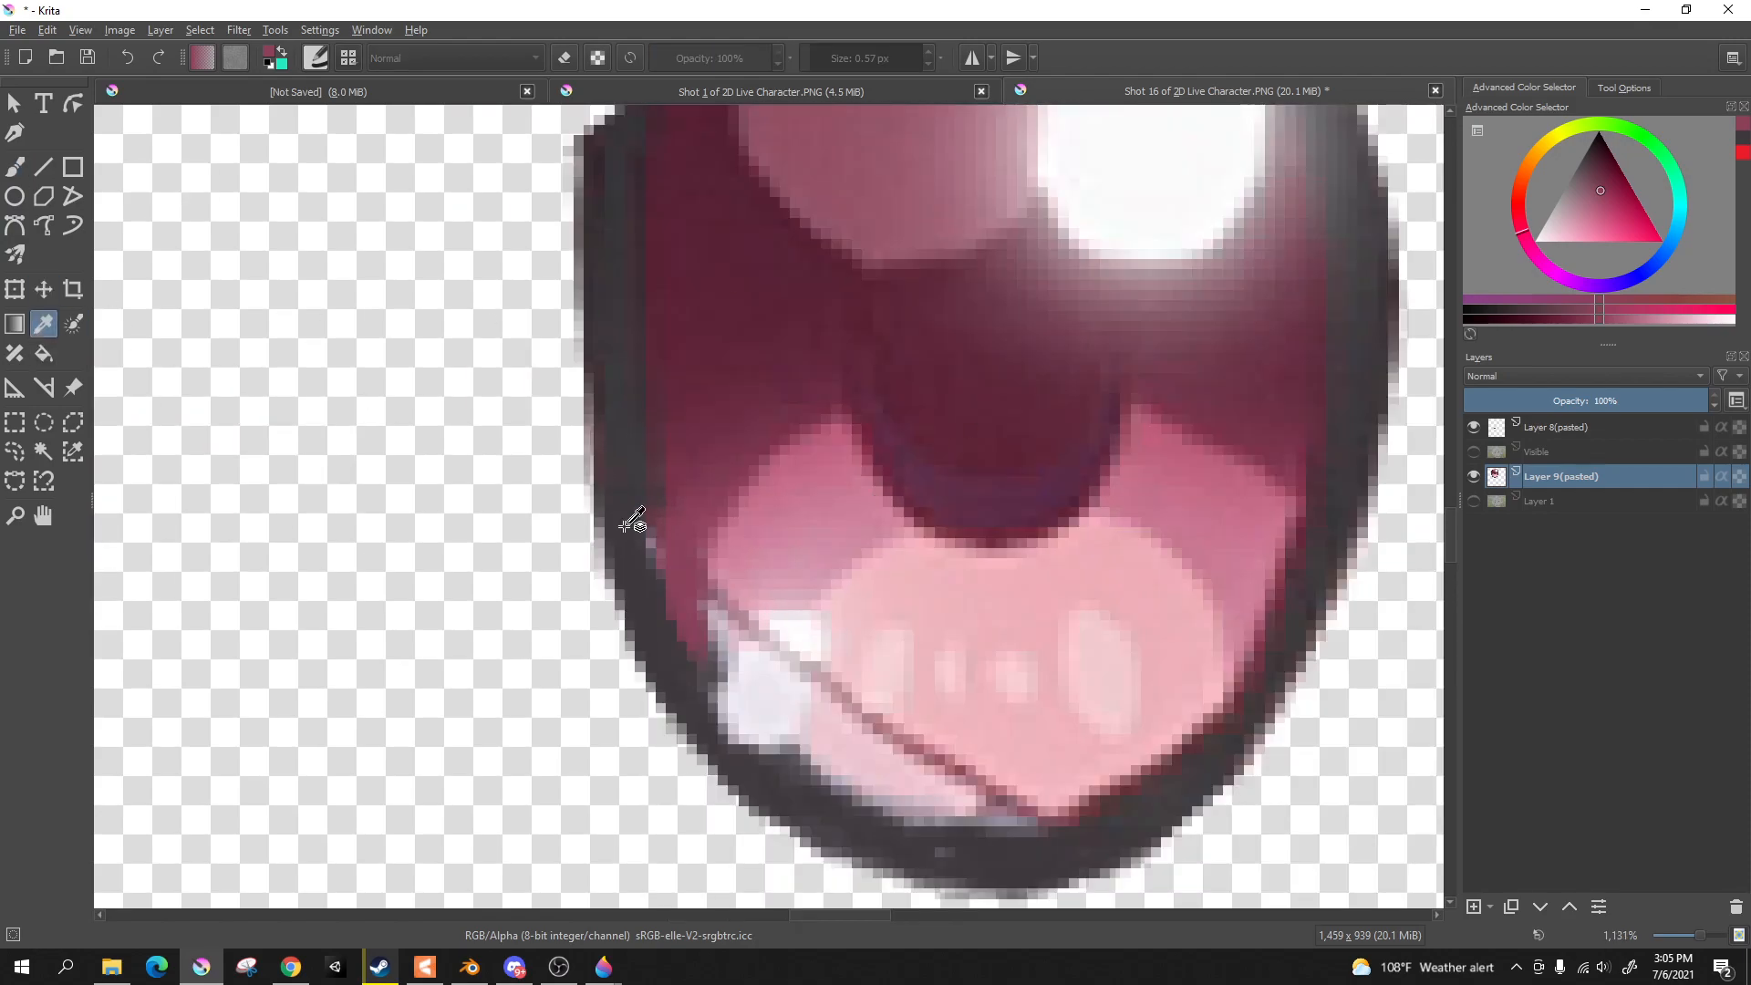
left_click(808, 542)
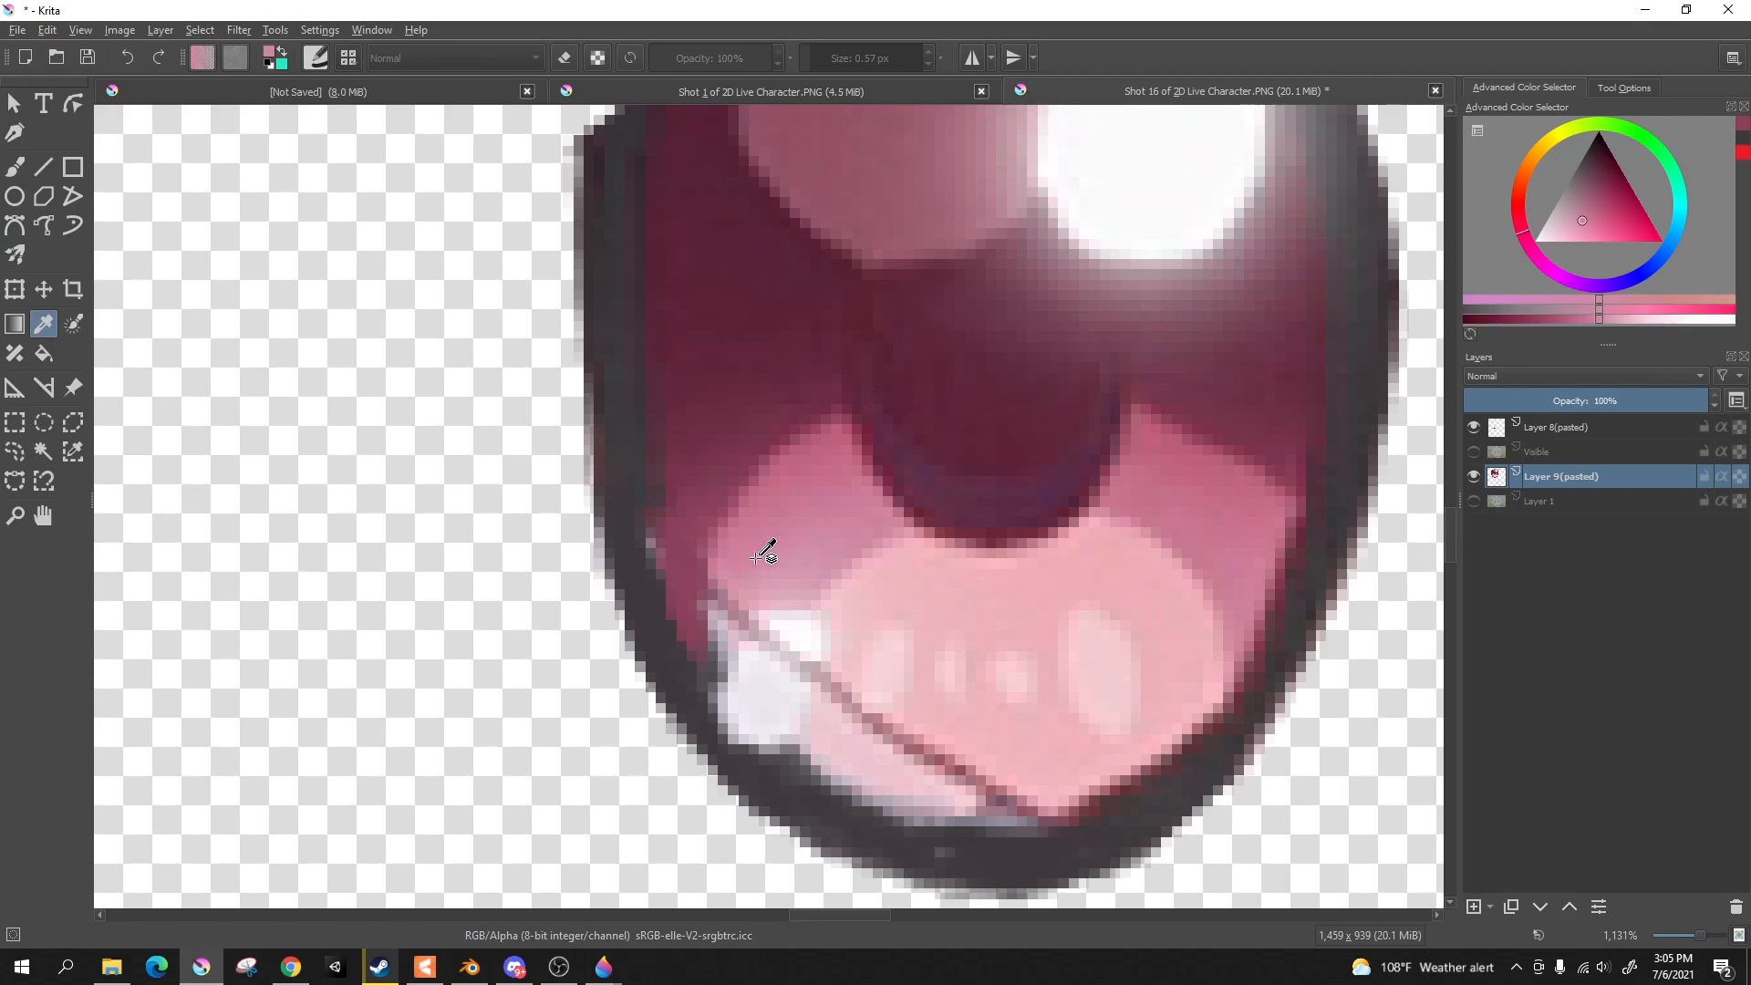
left_click(15, 167)
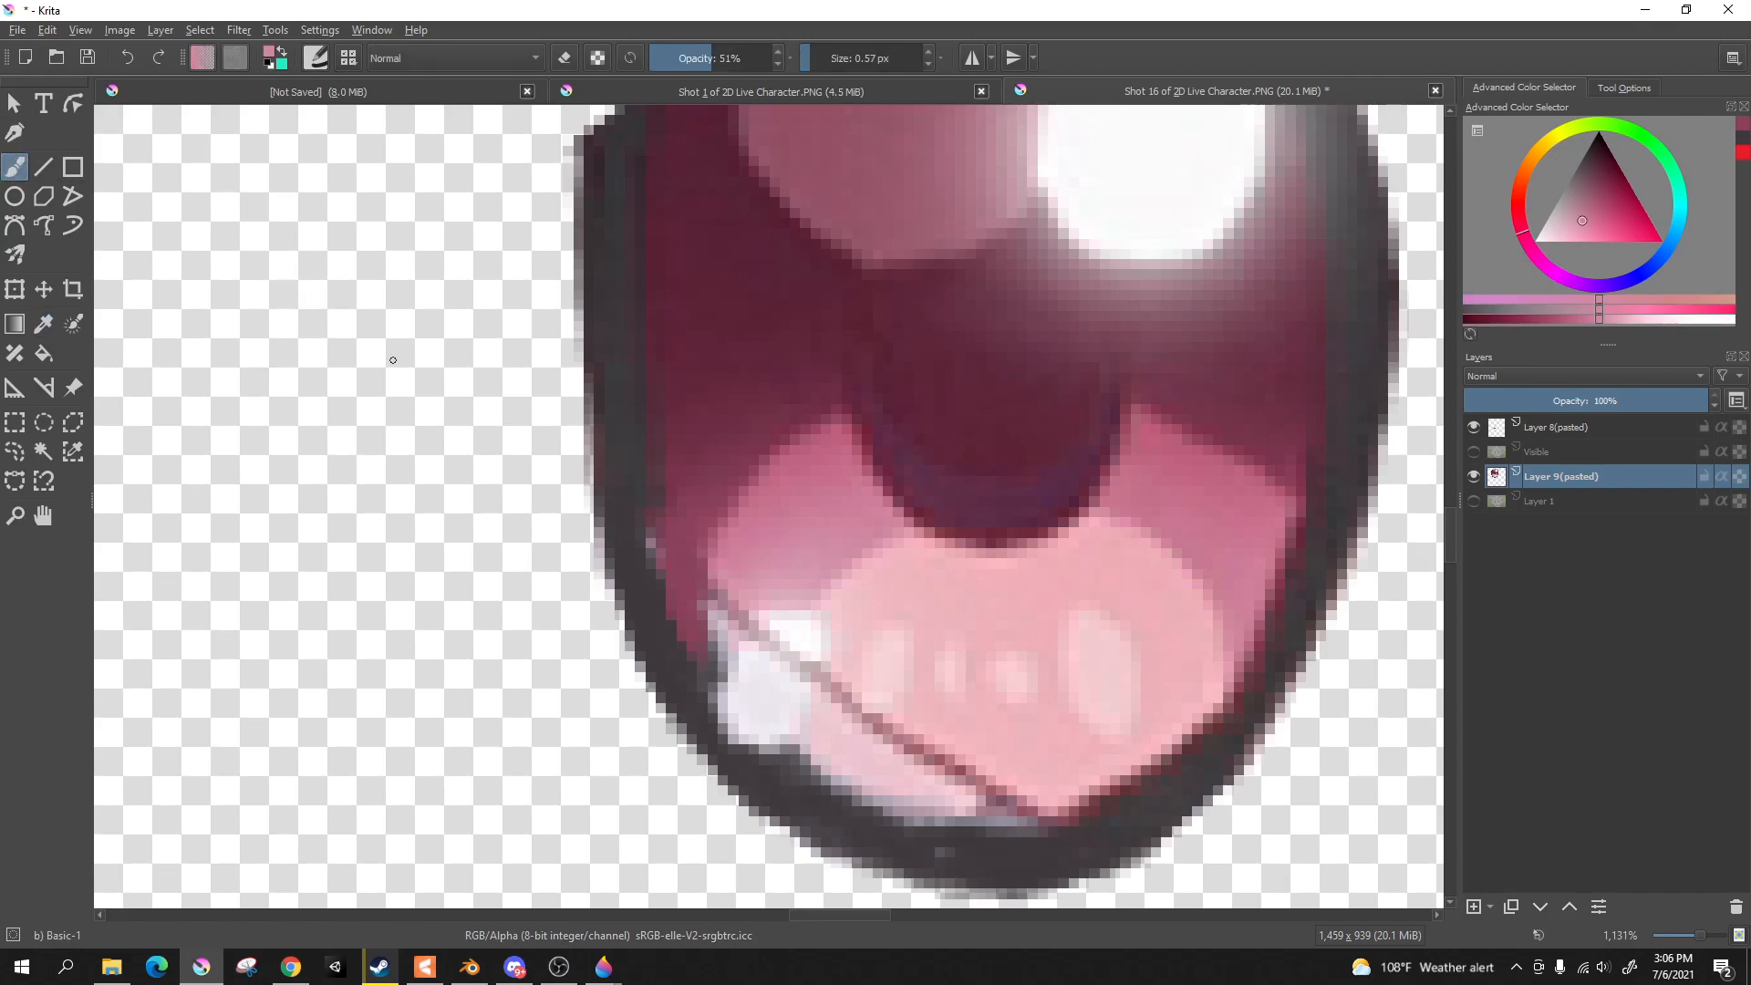
left_click(720, 601)
mouse_move(708, 634)
left_mouse_down()
mouse_move(711, 564)
mouse_move(691, 606)
mouse_move(716, 566)
mouse_move(708, 680)
left_mouse_up()
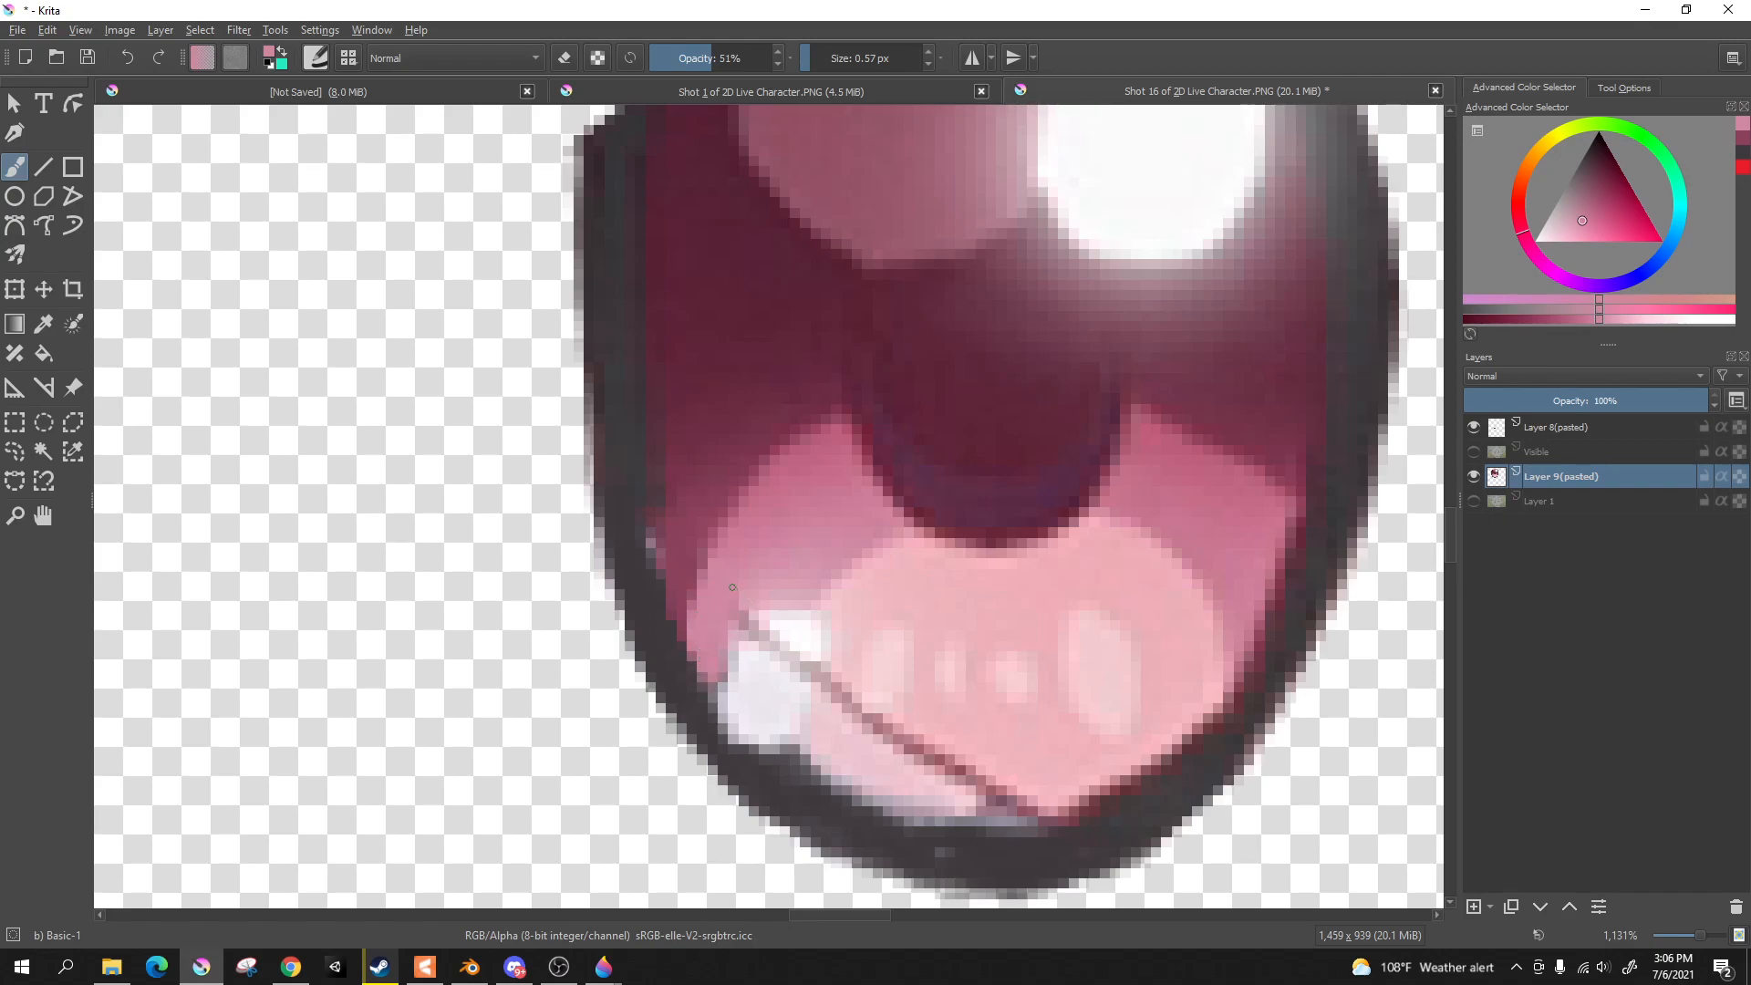
Sample white from the small lower-left highlight and paint over its greyed, hair-covered part to complete the highlight.
left_click(43, 323)
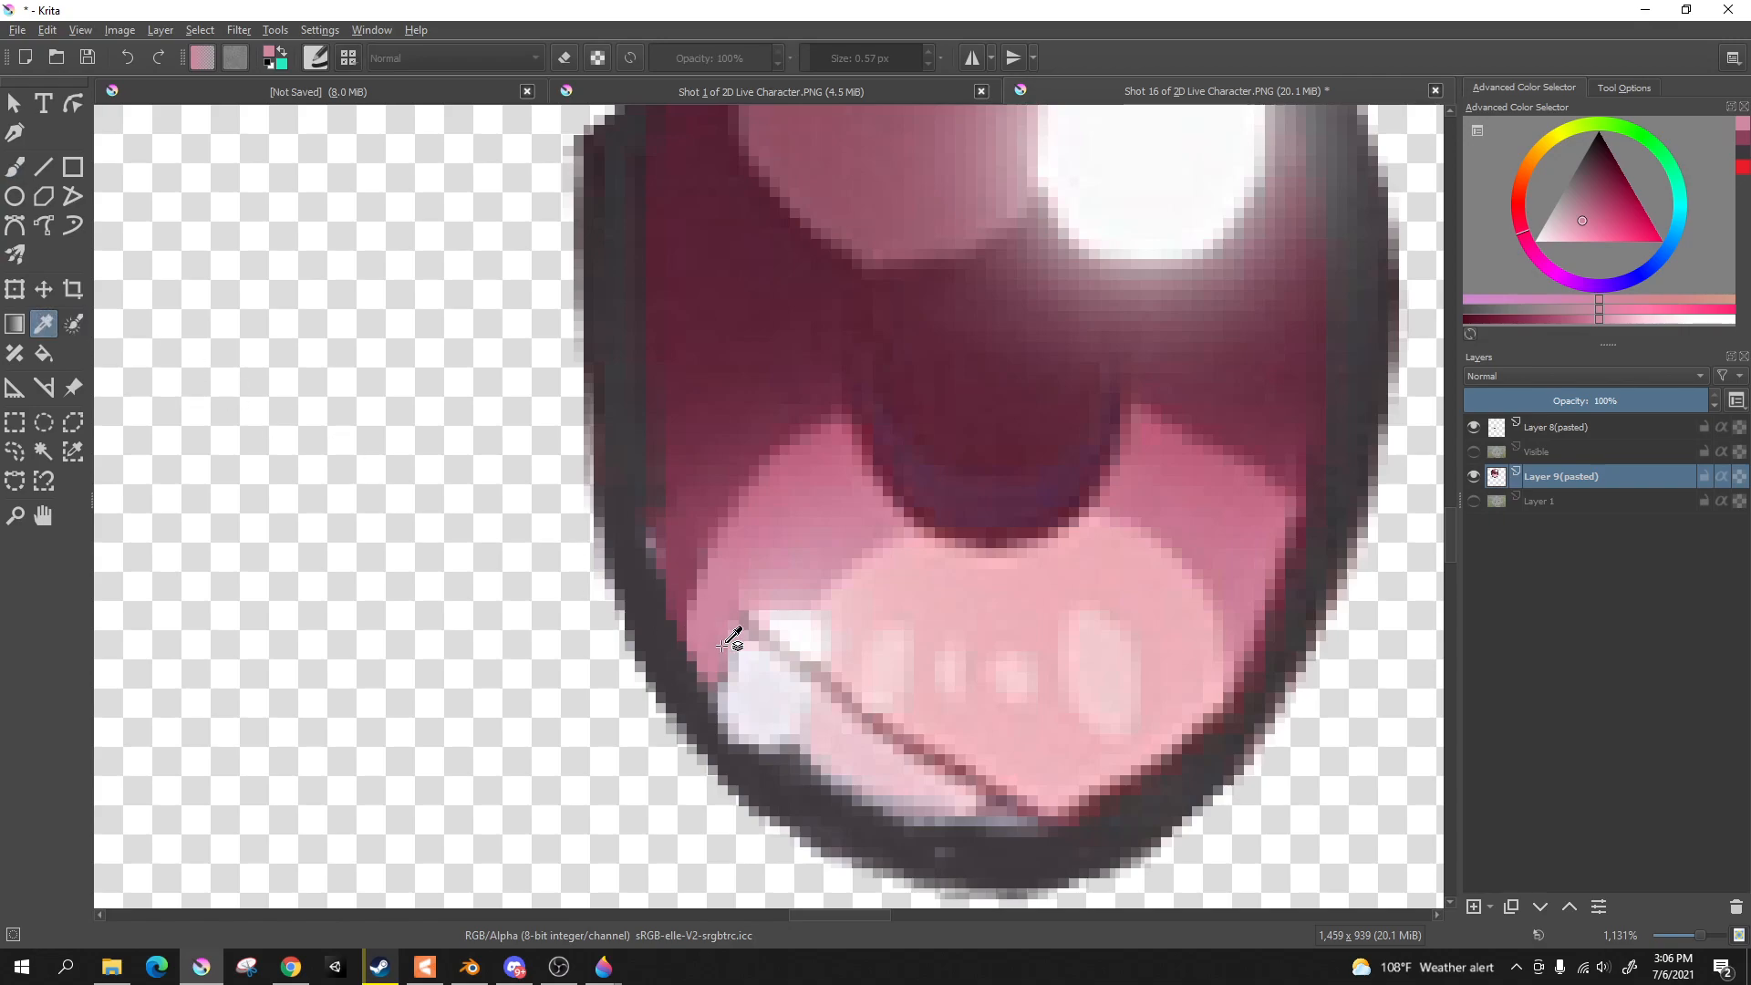
left_click(808, 622)
left_click(14, 167)
mouse_move(789, 645)
left_mouse_down()
mouse_move(771, 629)
mouse_move(734, 649)
mouse_move(743, 616)
mouse_move(725, 675)
mouse_move(780, 695)
mouse_move(801, 672)
mouse_move(792, 716)
mouse_move(728, 729)
mouse_move(736, 694)
mouse_move(786, 659)
mouse_move(820, 675)
mouse_move(803, 691)
mouse_move(808, 662)
mouse_move(779, 653)
left_mouse_up()
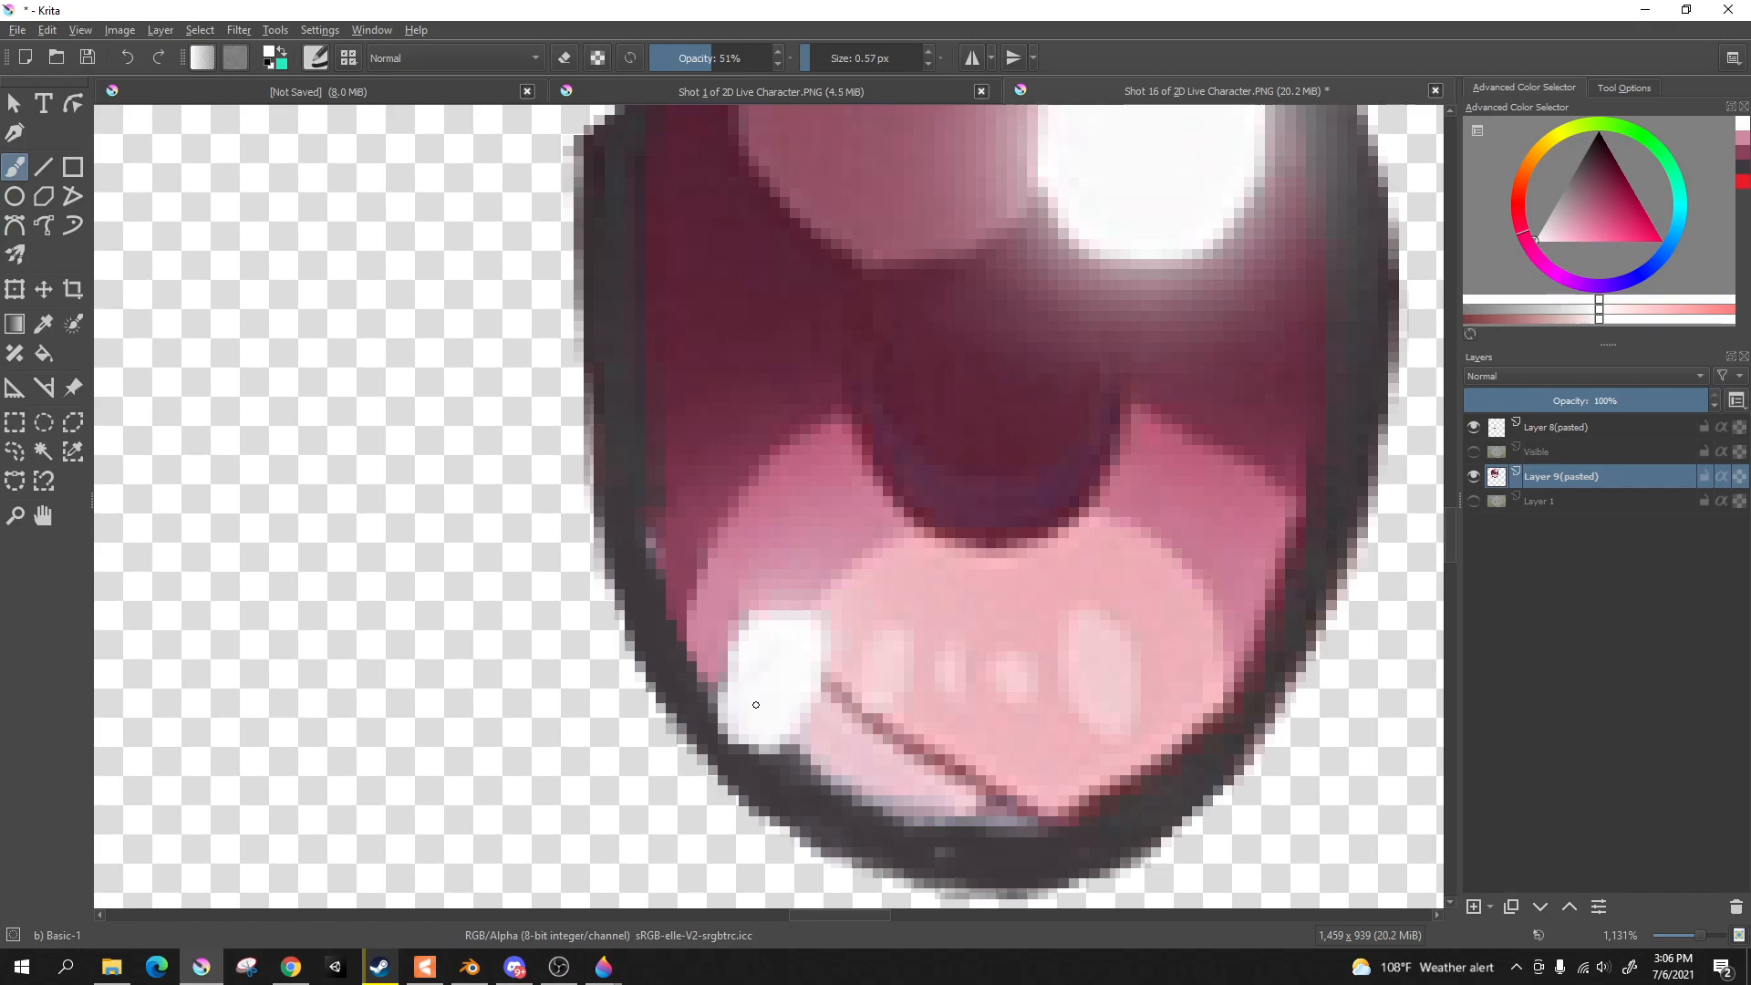
Show Layer 1 and check the repainted iris against the full character artwork.
scroll(783, 700, "down", 5)
left_click_drag(548, 474, 792, 497)
scroll(790, 500, "down", 4)
scroll(782, 502, "up", 2)
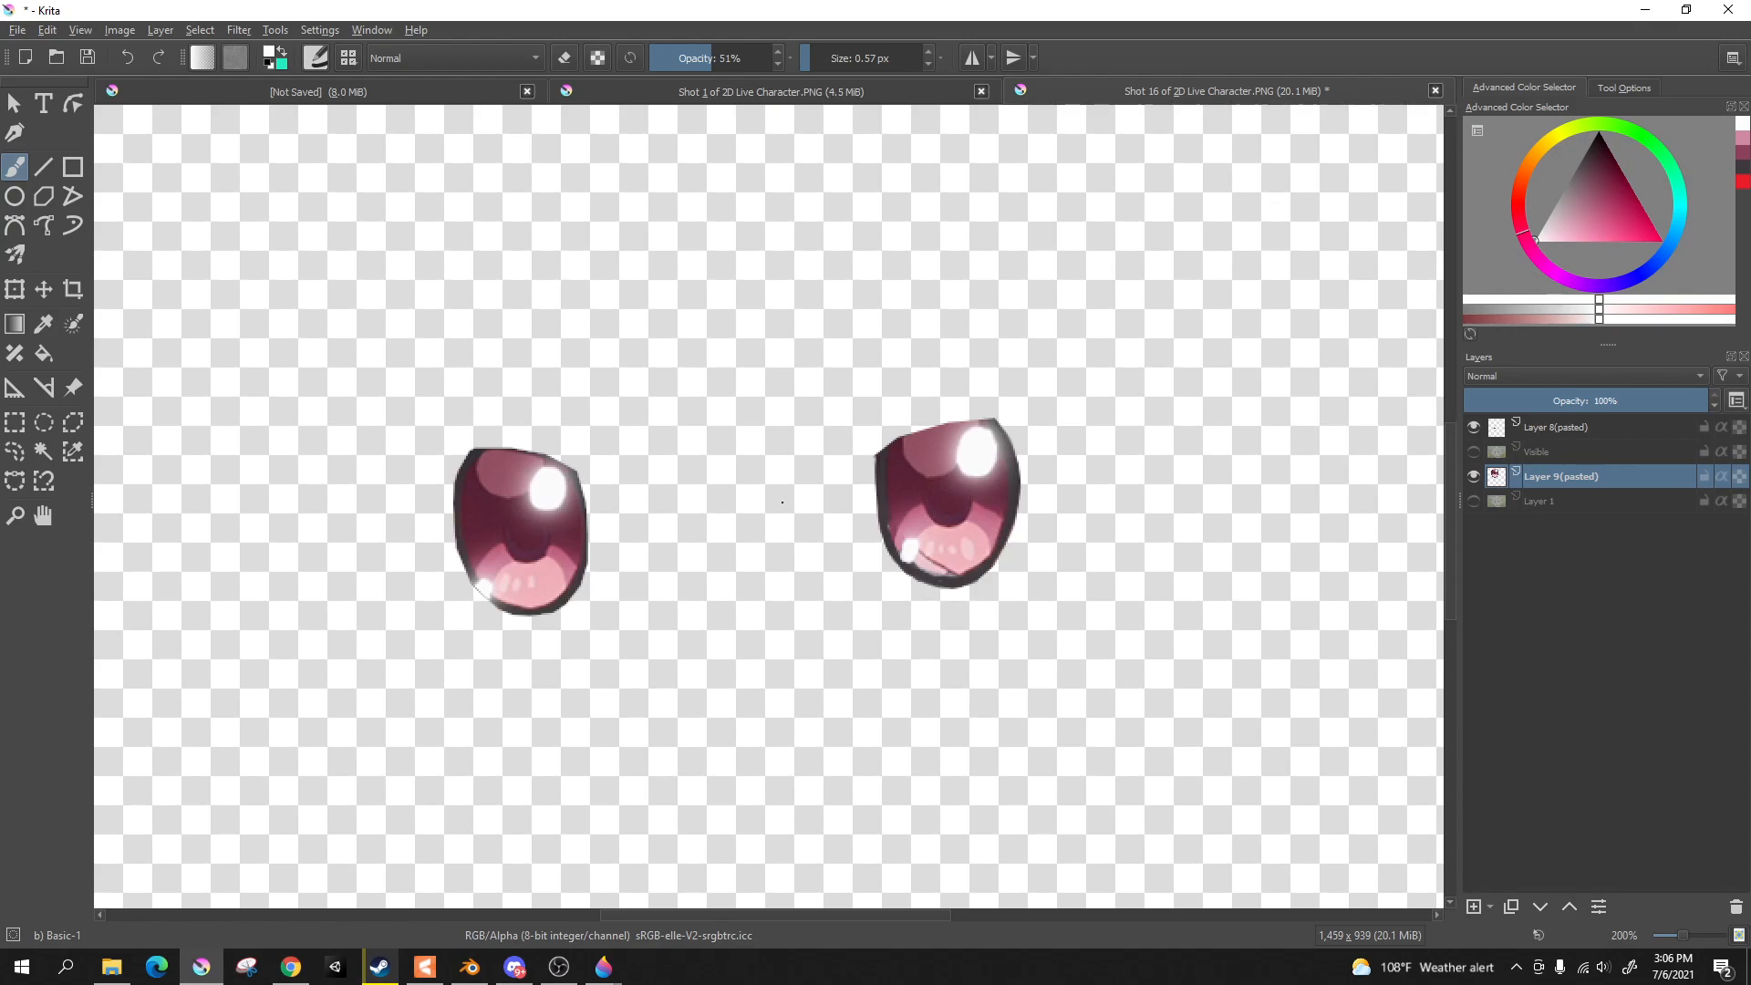
left_click(1473, 501)
key("1")
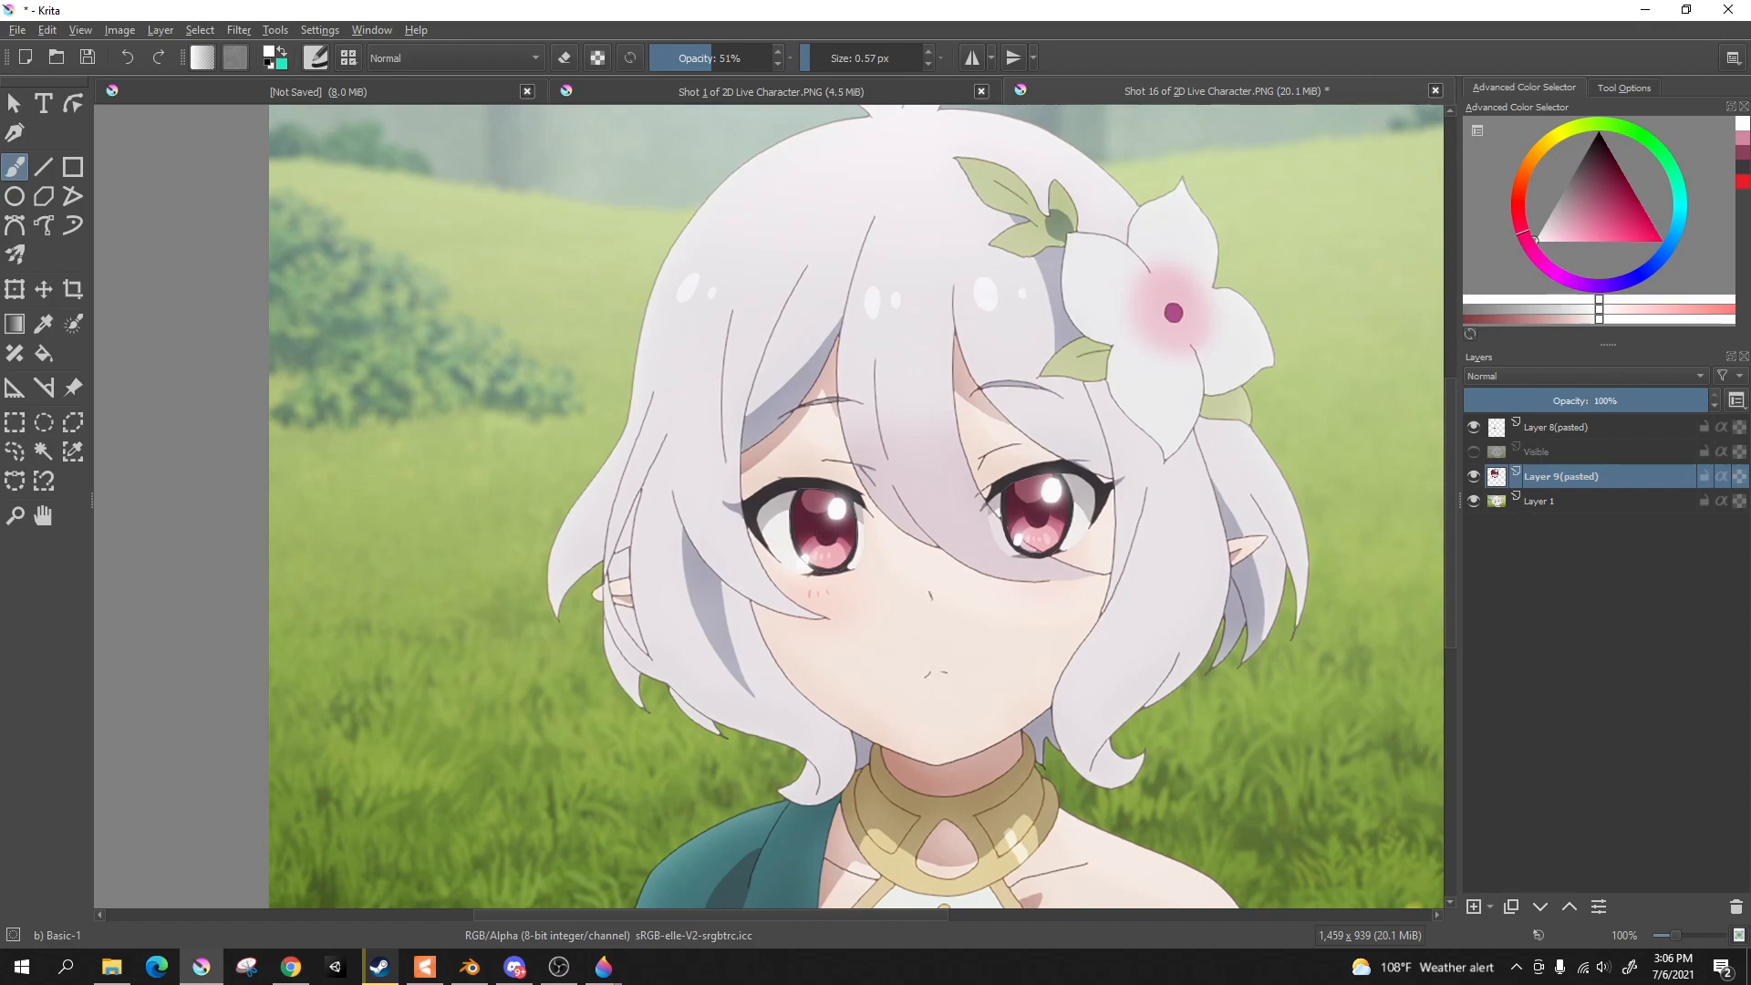
key("plus")
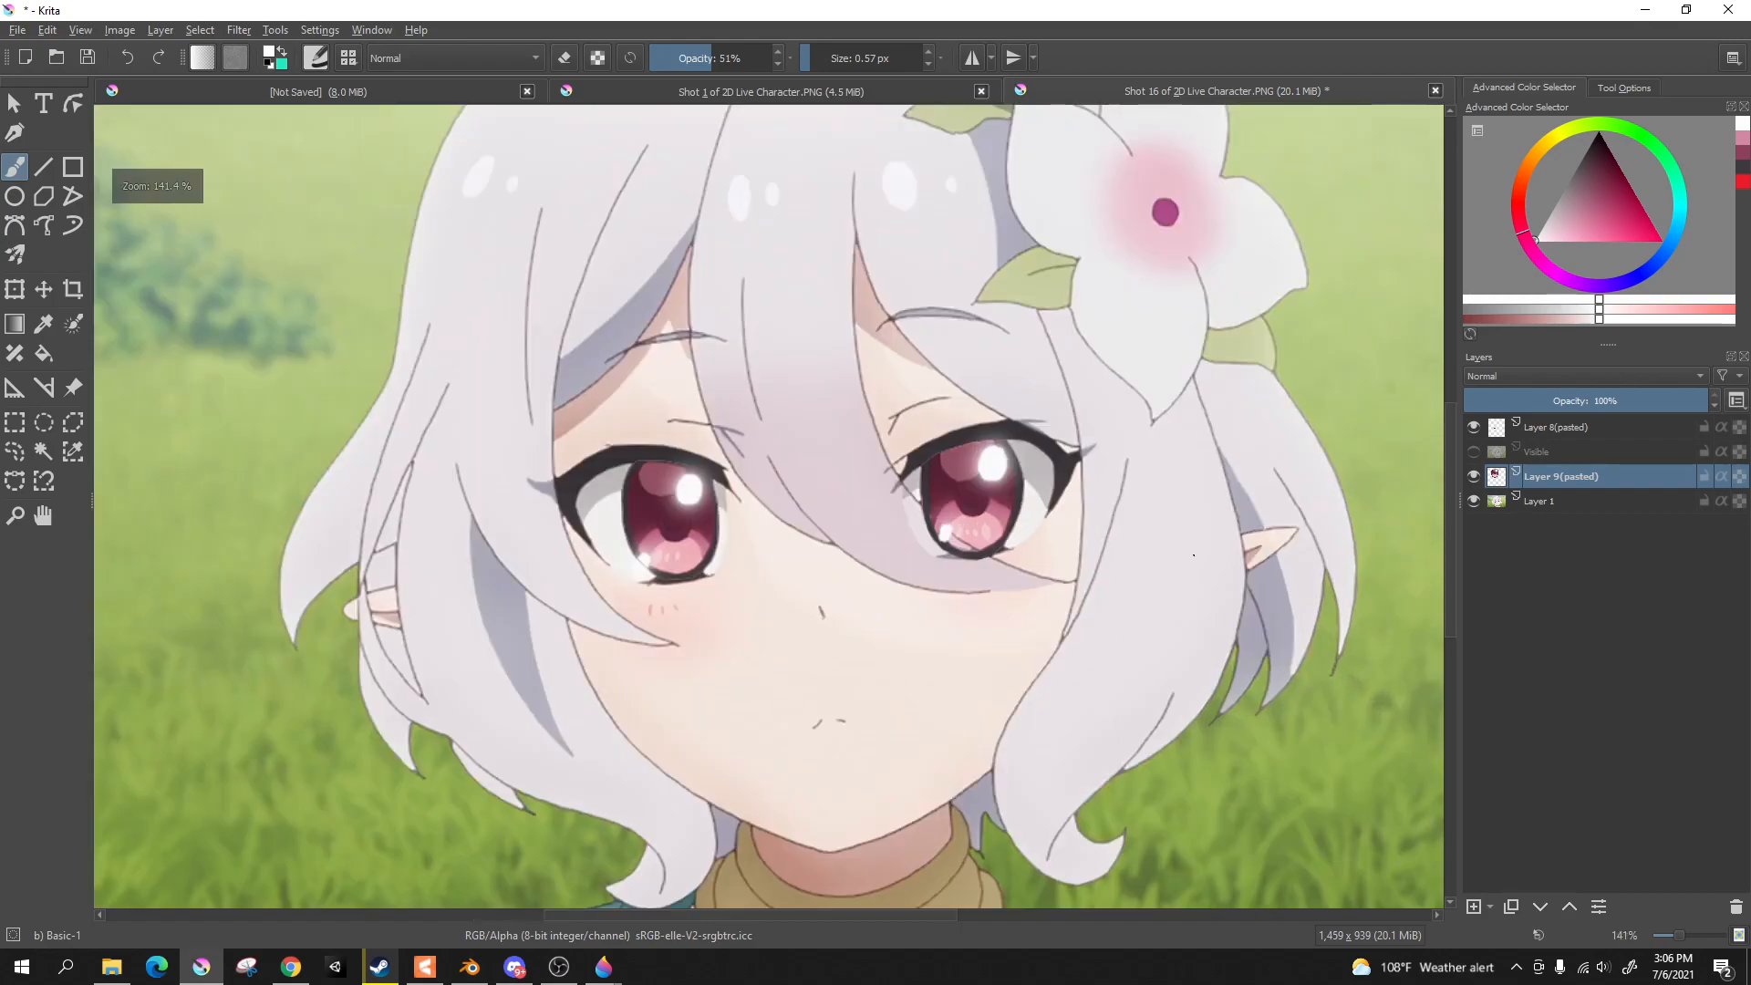
Toggle the visibility of Layer 1, Layer 8(pasted) and Layer 9(pasted) to examine which part of the artwork each layer holds.
left_click(1472, 502)
left_click(1472, 502)
left_click(1479, 480)
left_click(1479, 481)
left_click(1475, 426)
left_click(1475, 426)
left_click(1475, 474)
left_click(1475, 475)
left_click(1474, 425)
left_click(1474, 426)
left_click(1474, 425)
left_click(1474, 425)
left_click(1475, 474)
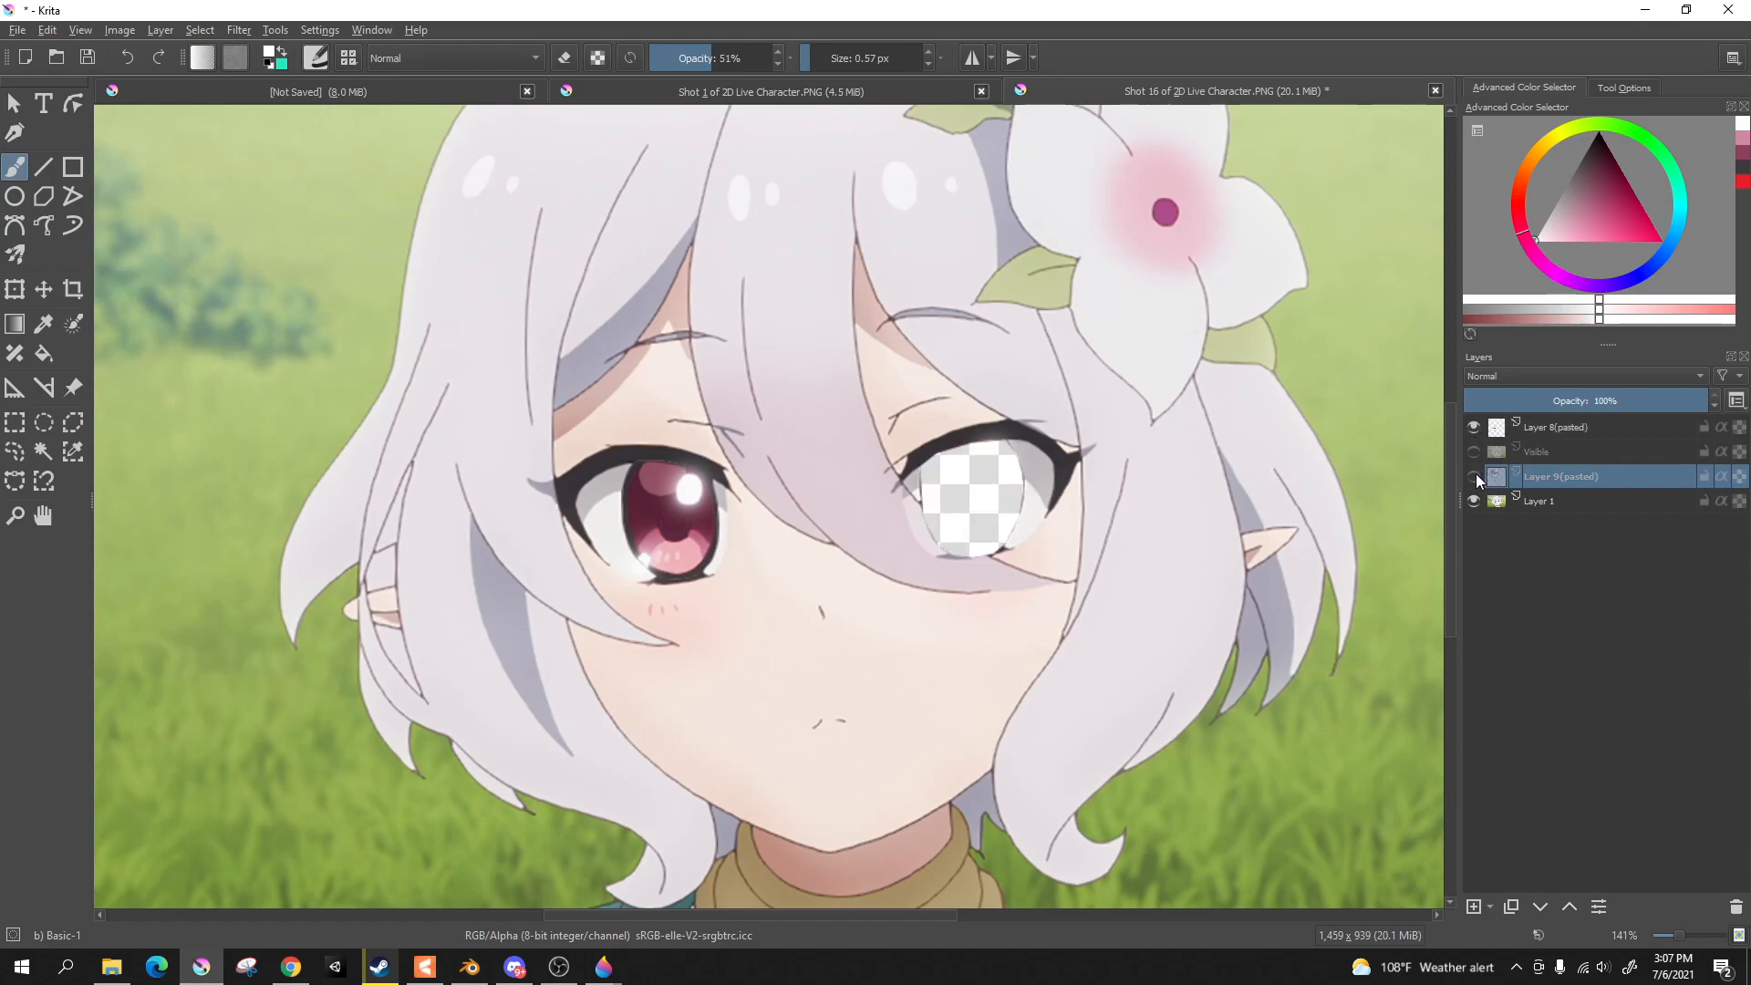
Show Layer 9(pasted) over Layer 1 again and compare the eyes with and without Layer 8(pasted).
left_click(1475, 427)
left_click(1472, 500)
left_click(1472, 500)
left_click(1474, 426)
left_click(1476, 474)
left_click(1474, 428)
left_click(1474, 428)
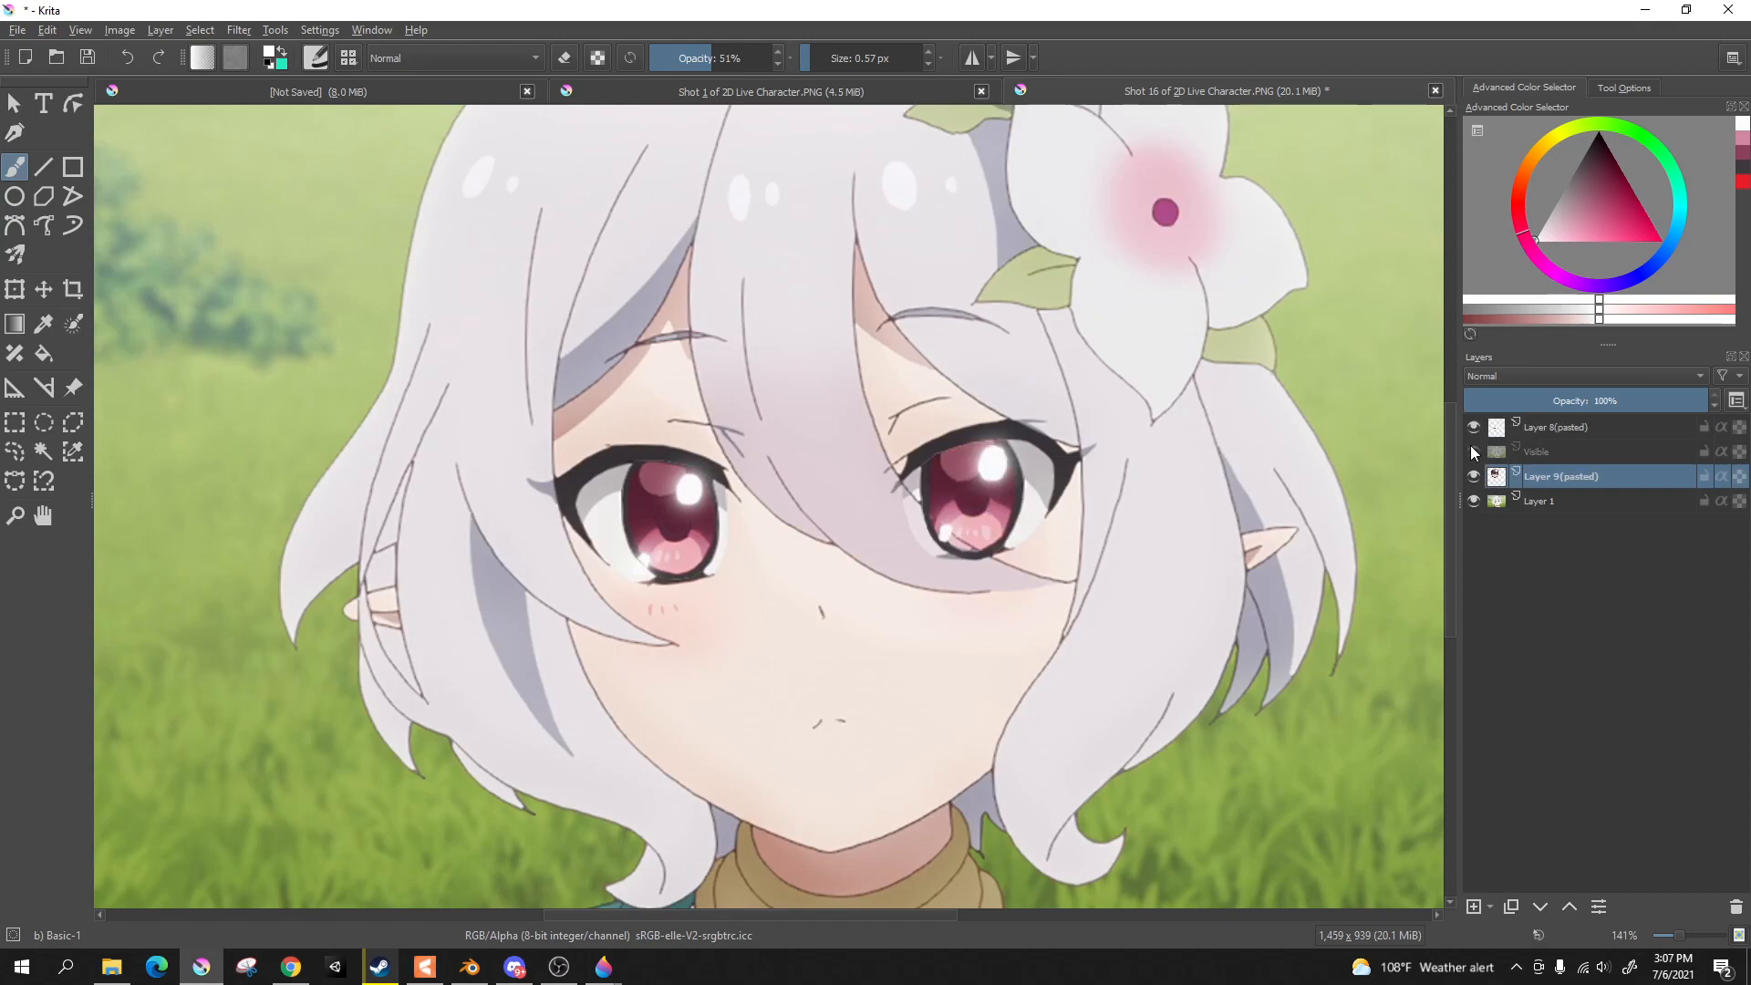
Hide Layer 8(pasted) and examine the repainted iris on Layer 9(pasted) alone and over Layer 1.
left_click(1472, 501)
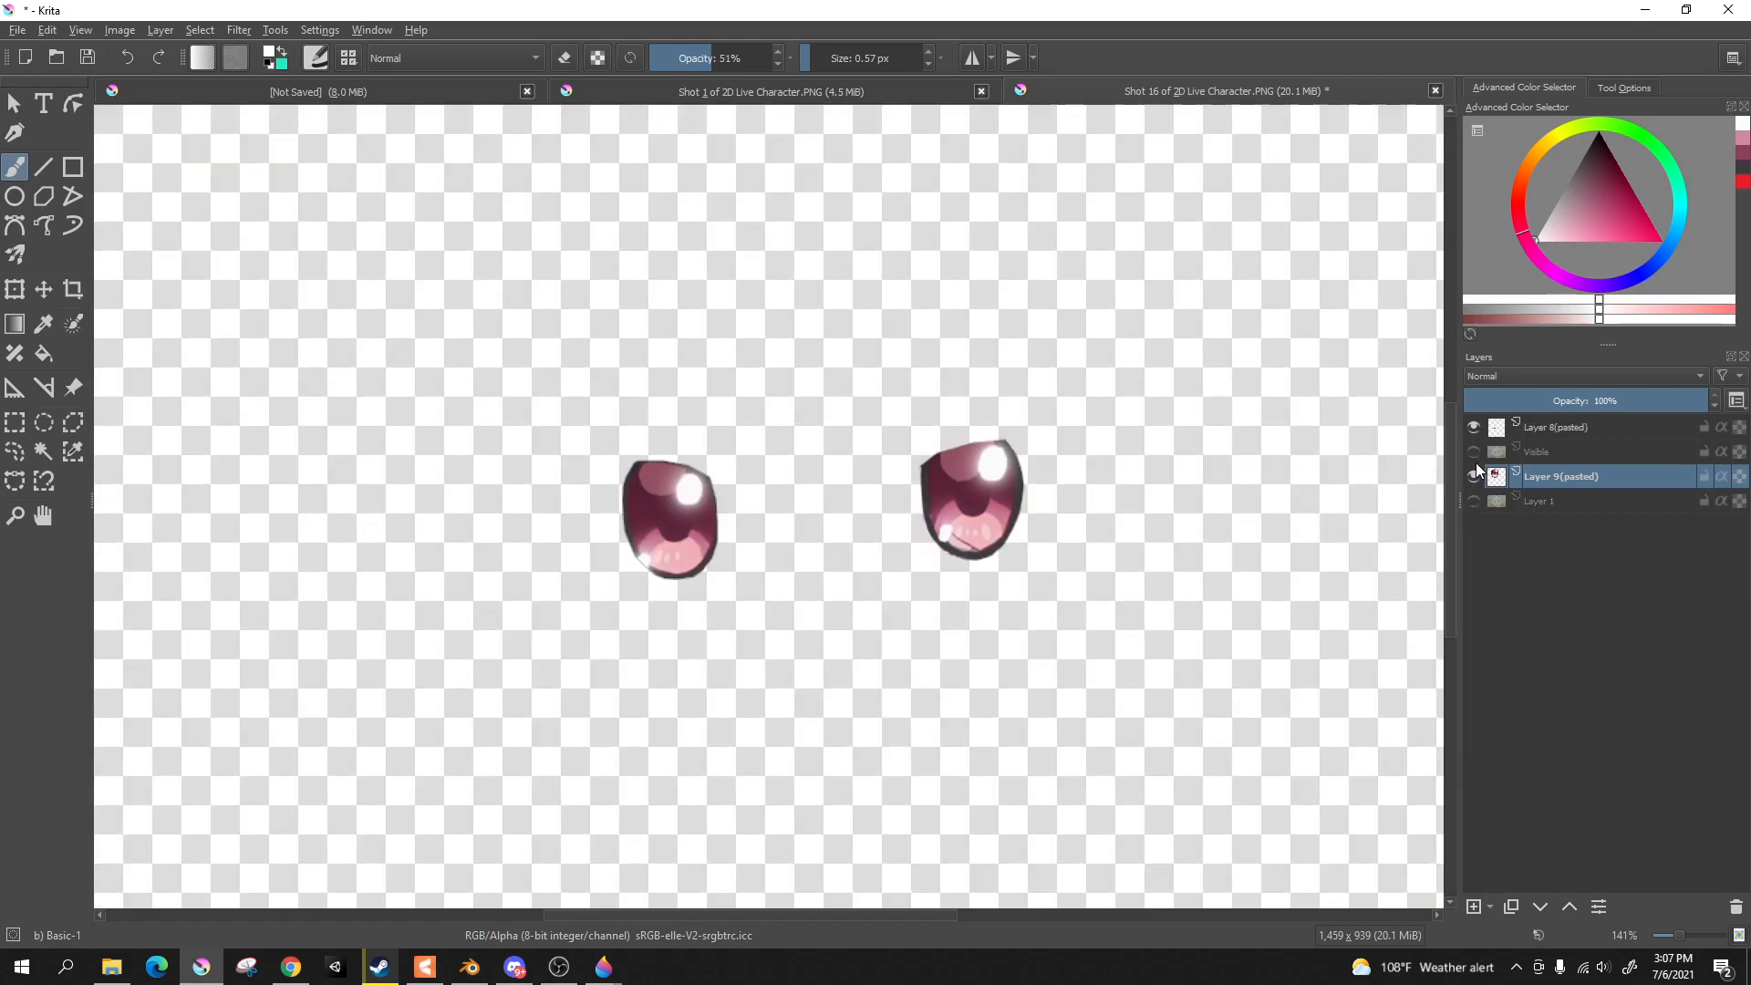
left_click(1474, 475)
left_click(1474, 475)
left_click(1474, 427)
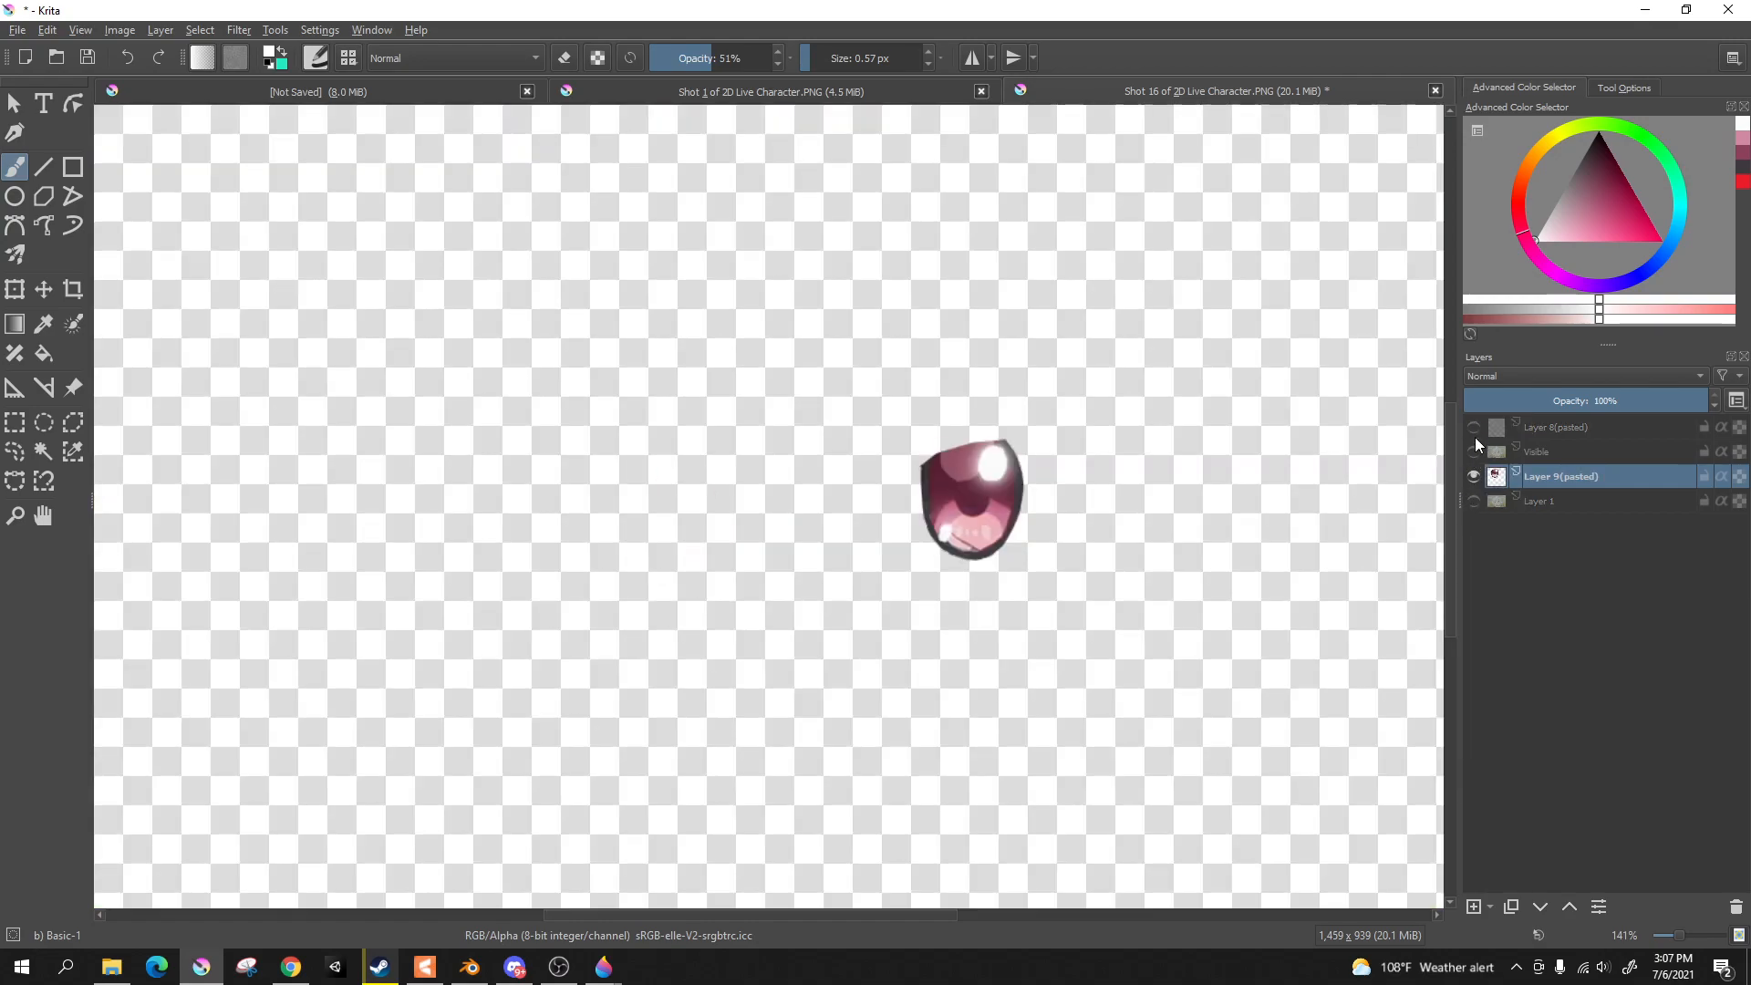
left_click(1474, 500)
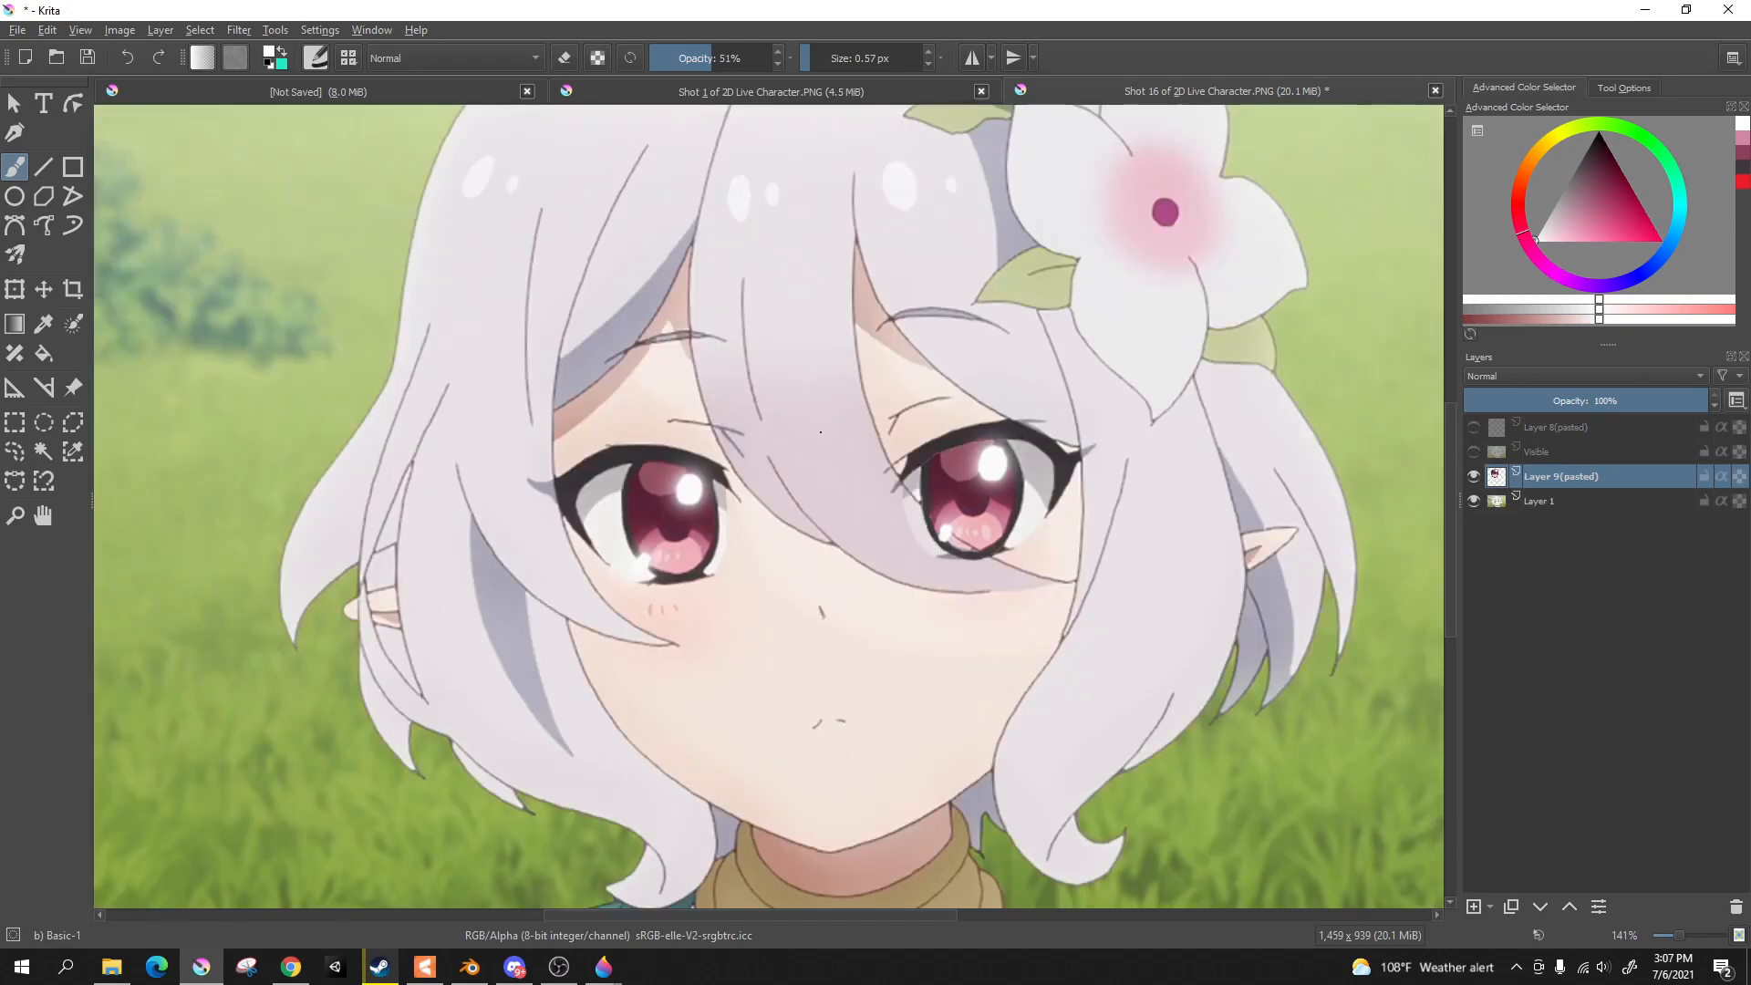
Show the Visible layer and hide Layer 9(pasted) and Layer 1 to examine the cut-out eye on its own.
left_click(1476, 451)
left_click(1485, 502)
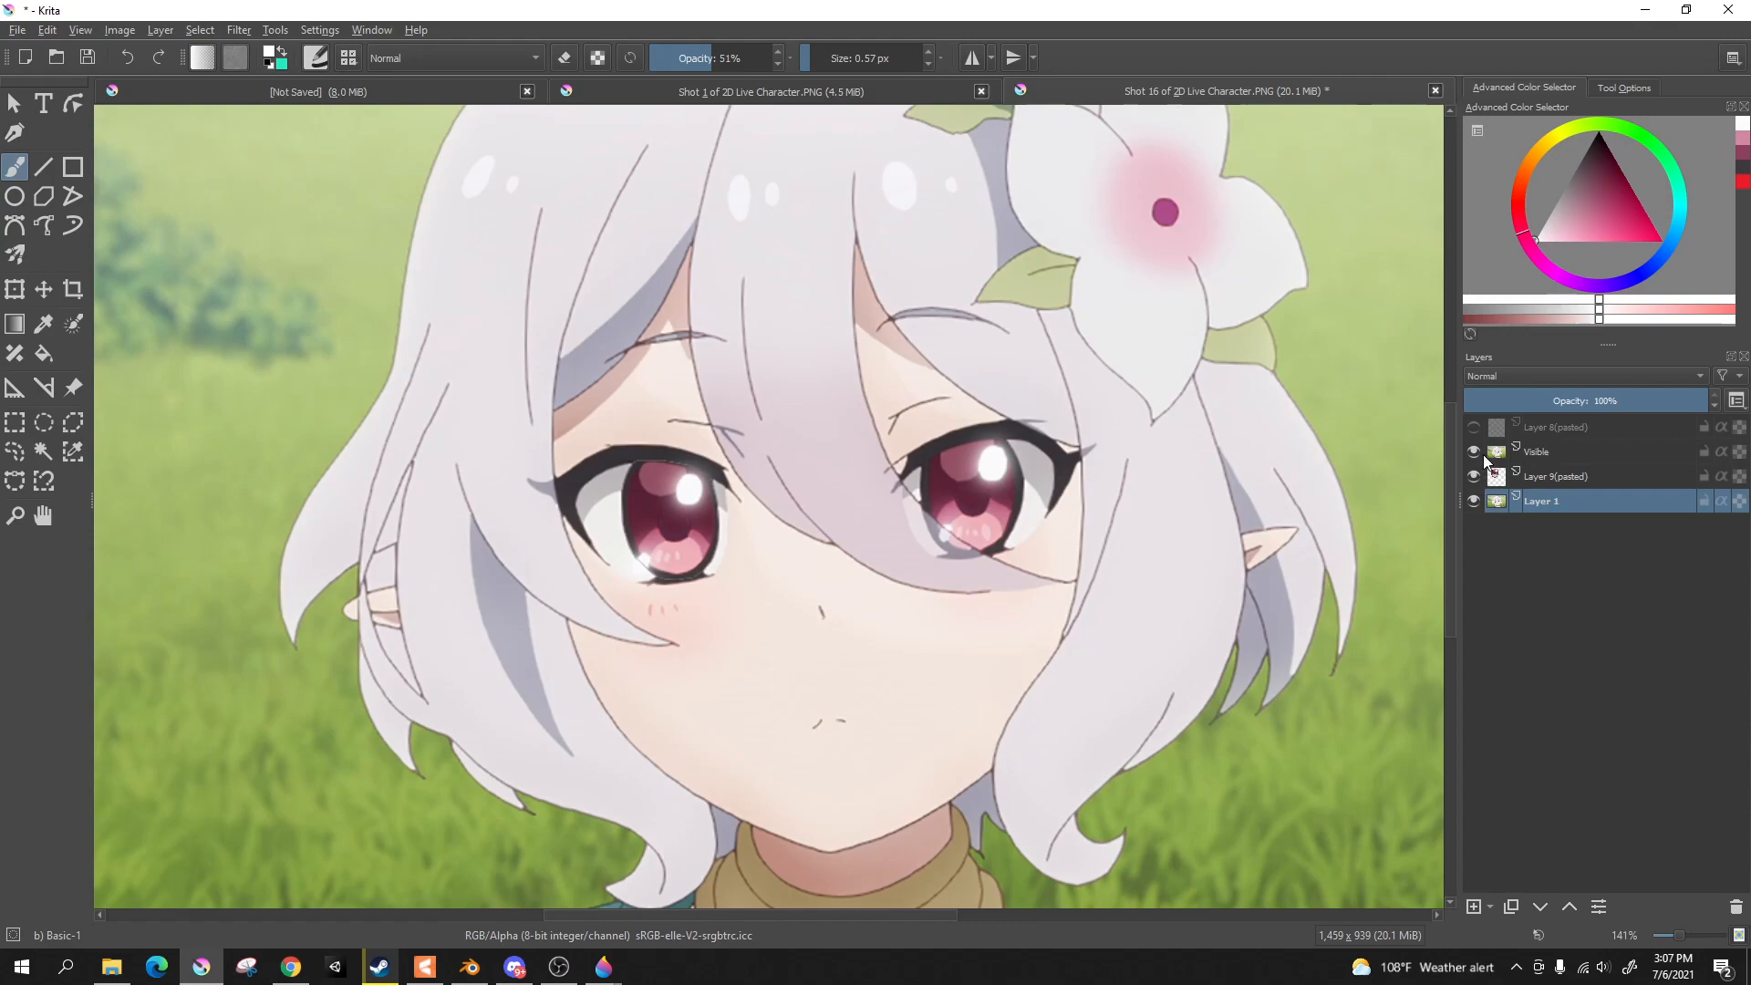
left_click(1476, 500)
left_click(1474, 501)
left_click(1476, 449)
left_click(1476, 448)
left_click(1478, 476)
left_click(1476, 504)
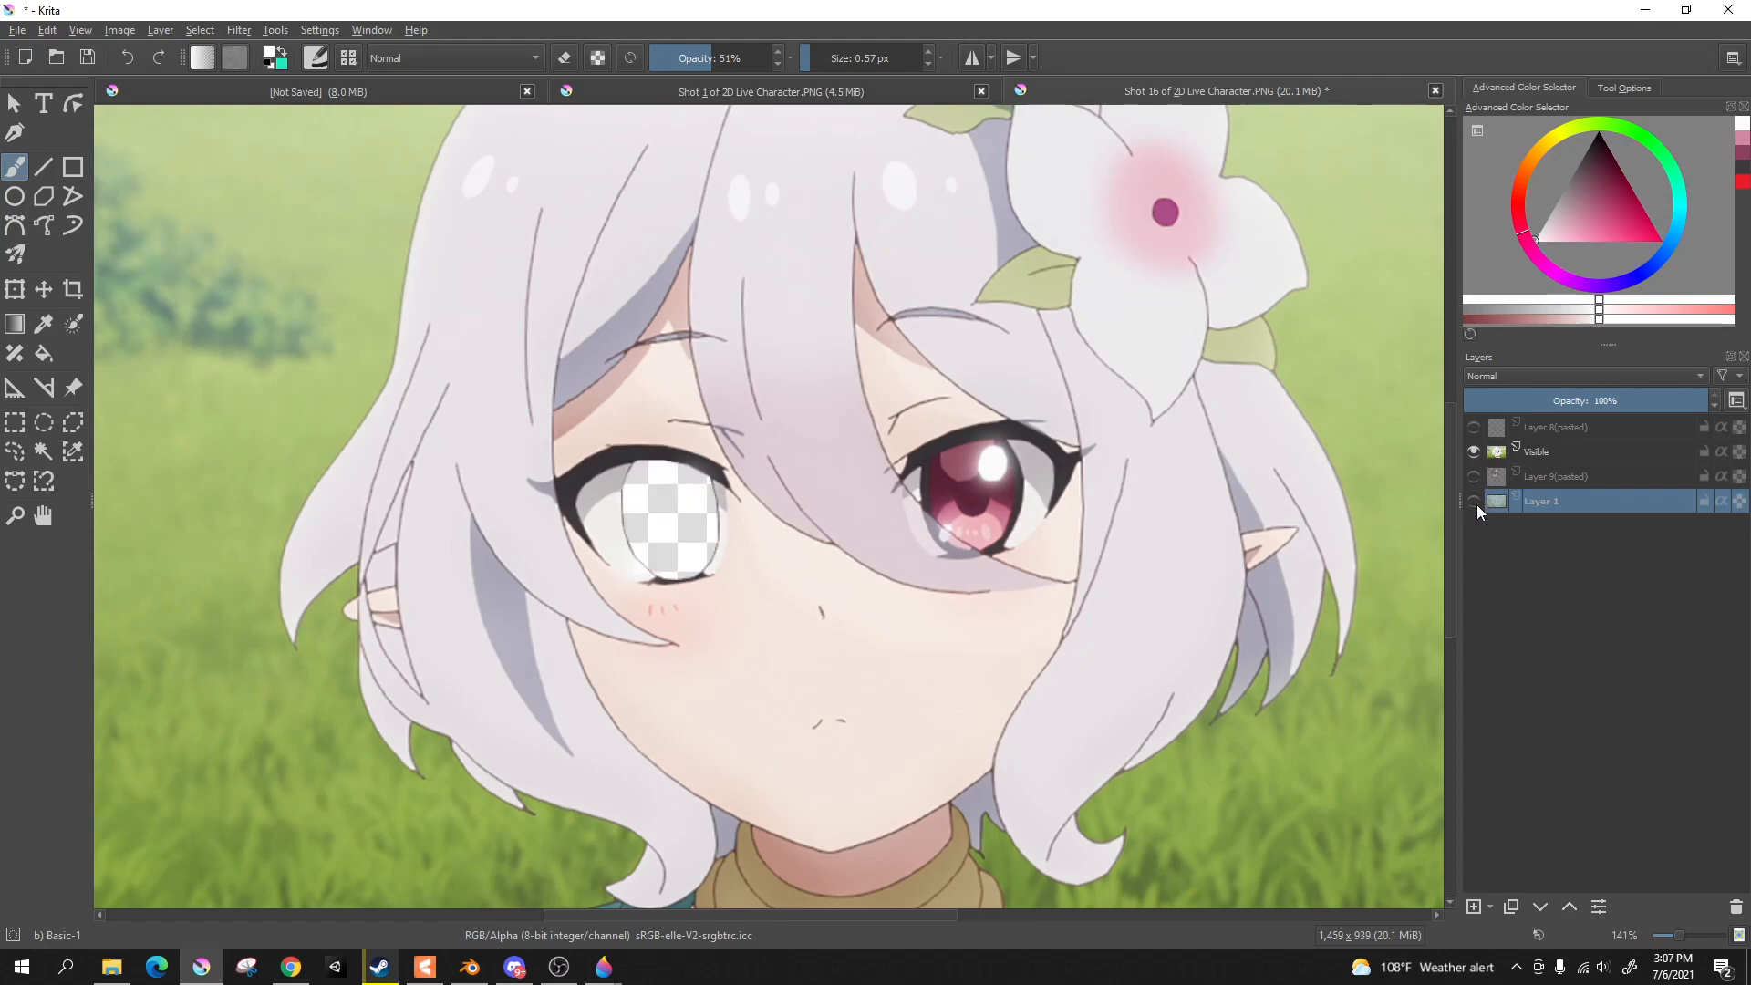
Show Layer 1 in place of the Visible layer and restore Layer 9(pasted) and Layer 8(pasted) above it.
left_click(1478, 450)
left_click(1477, 502)
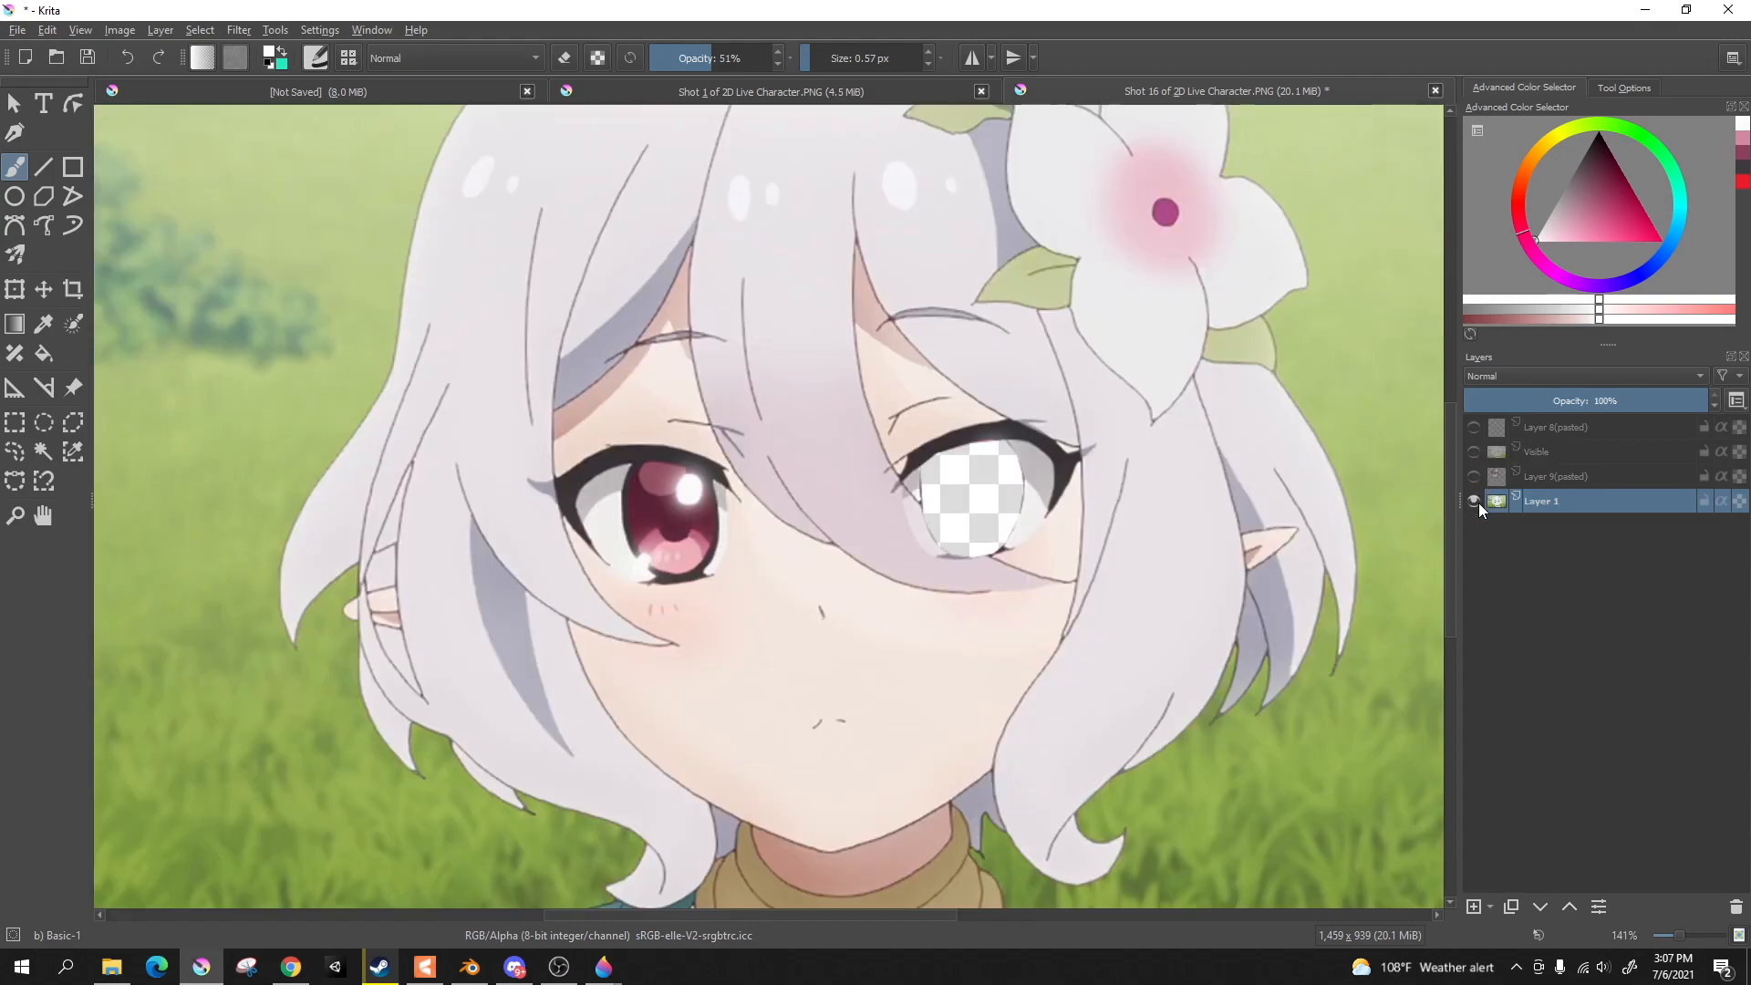
left_click(1476, 450)
left_click(1476, 475)
left_click(1475, 450)
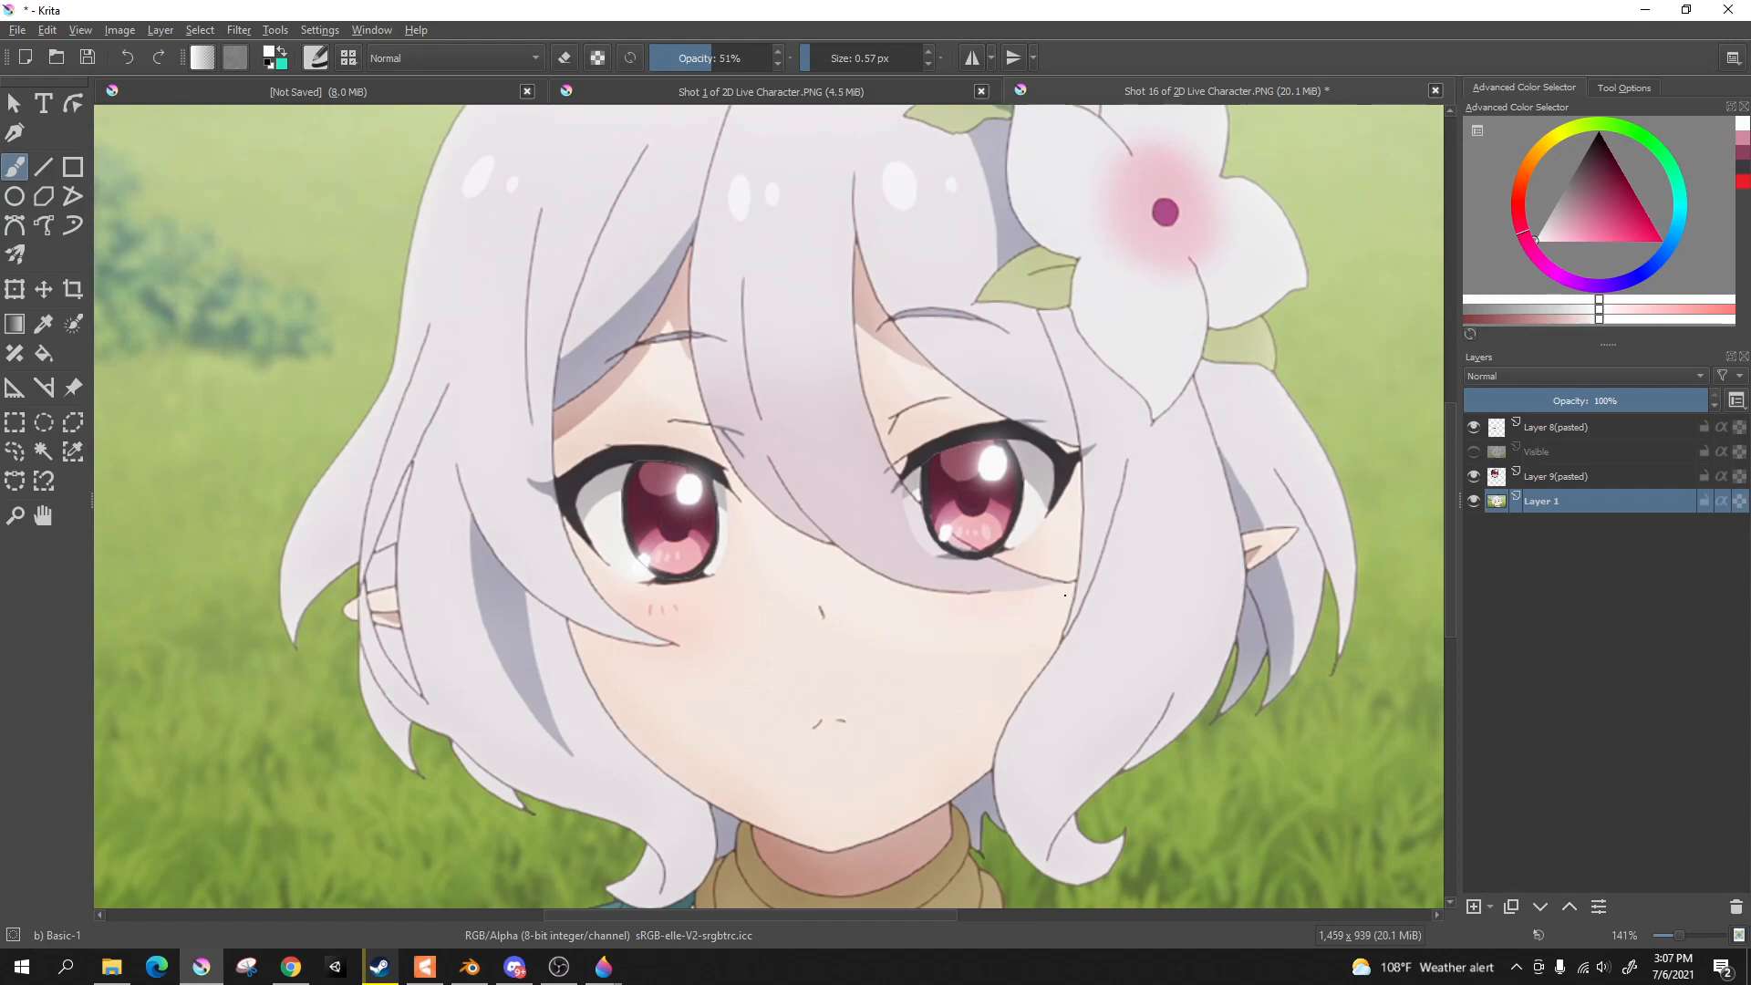
Hide Layer 8(pasted) and Layer 1 to isolate the lower part of the iris on Layer 9(pasted).
scroll(1064, 595, "up", 2)
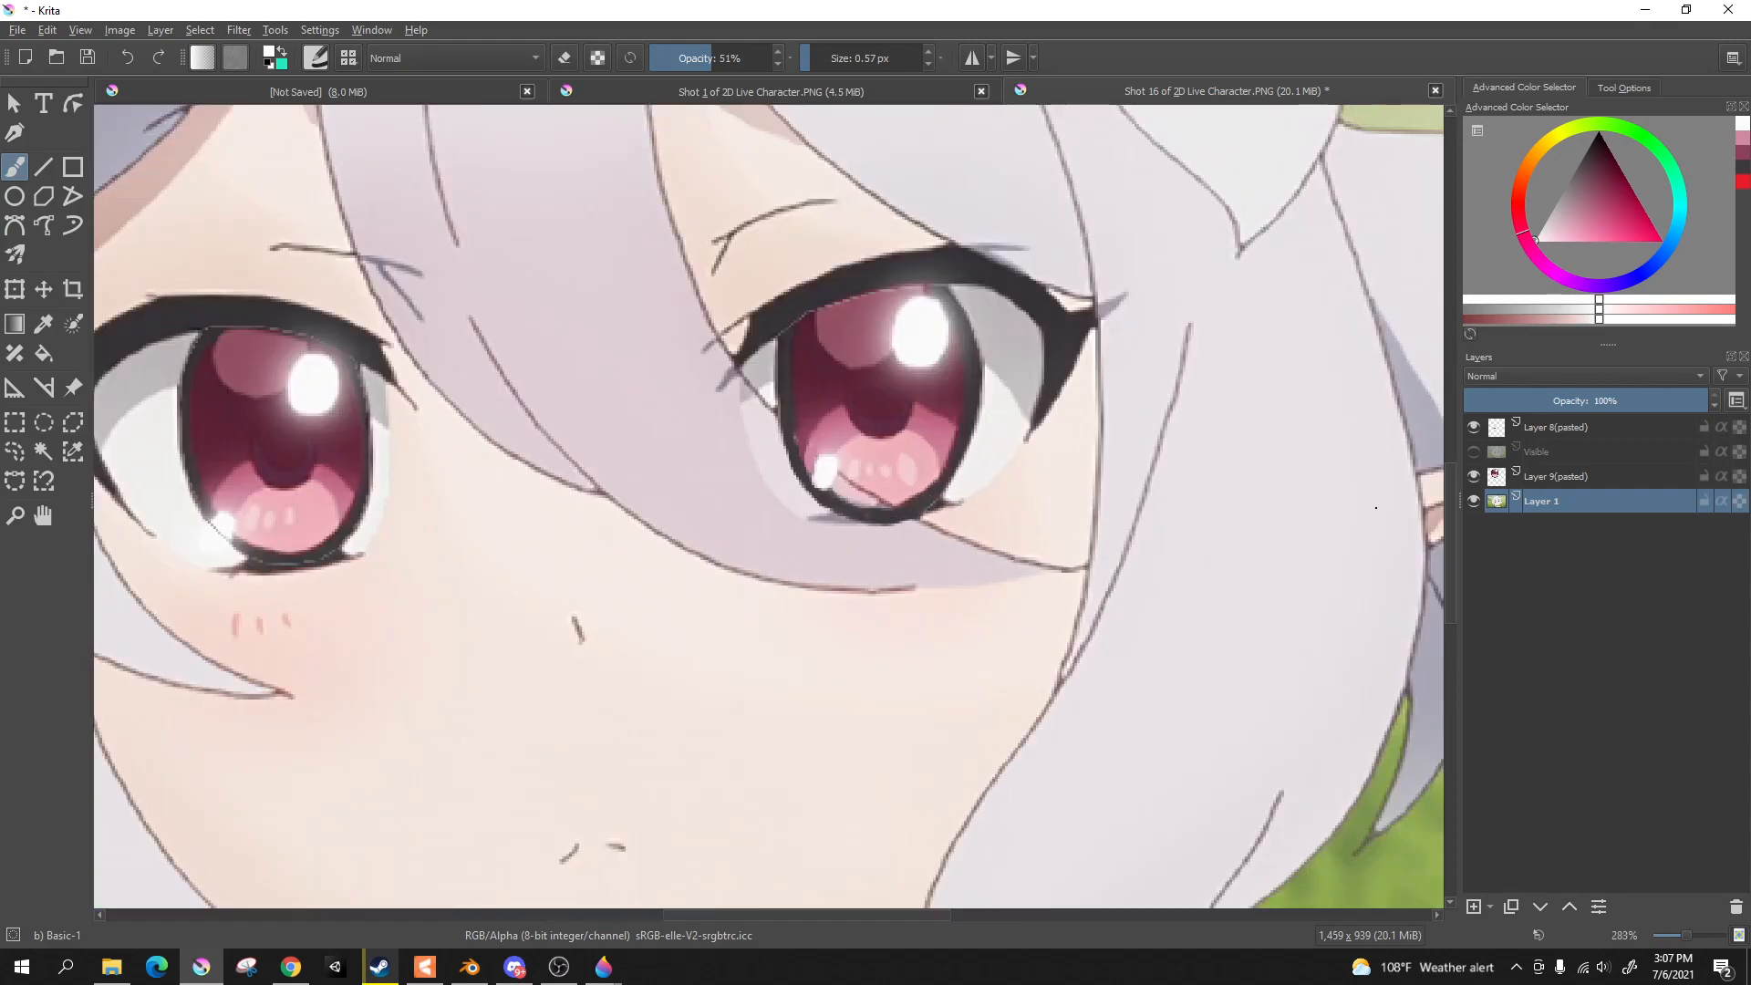
scroll(1066, 549, "up", 1)
left_click(1474, 426)
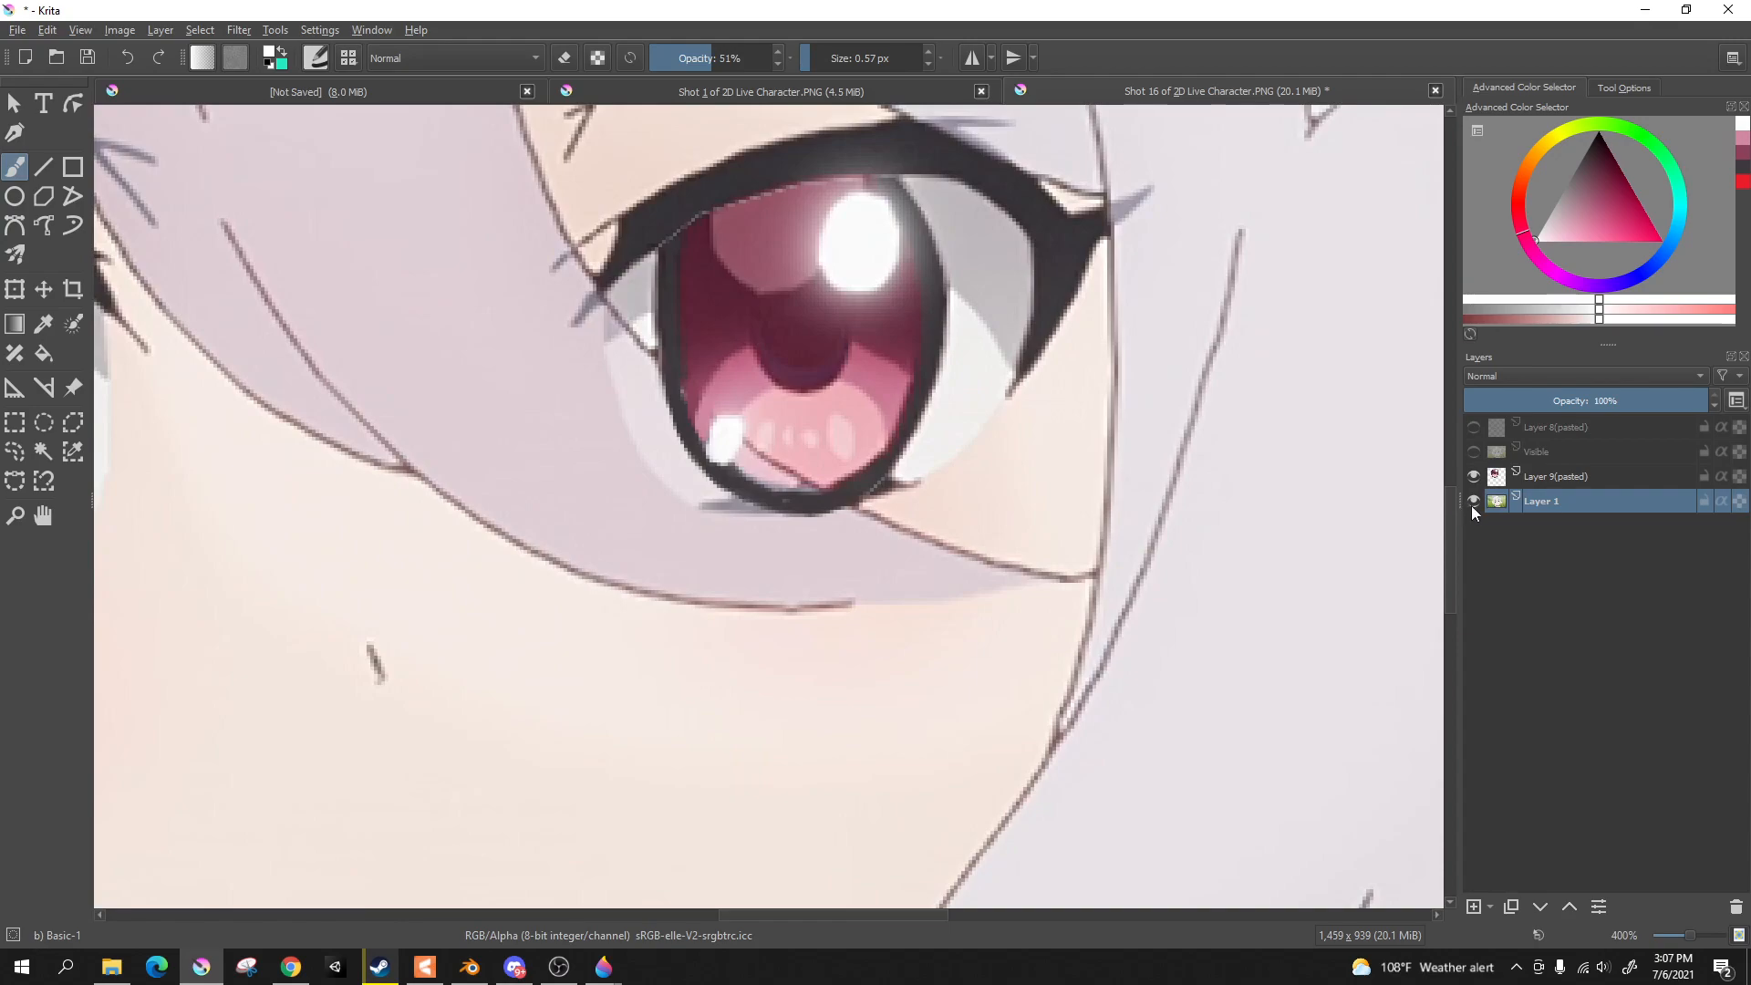
left_click(1474, 501)
scroll(903, 458, "up", 2)
left_click_drag(797, 380, 946, 544)
scroll(934, 606, "up", 2)
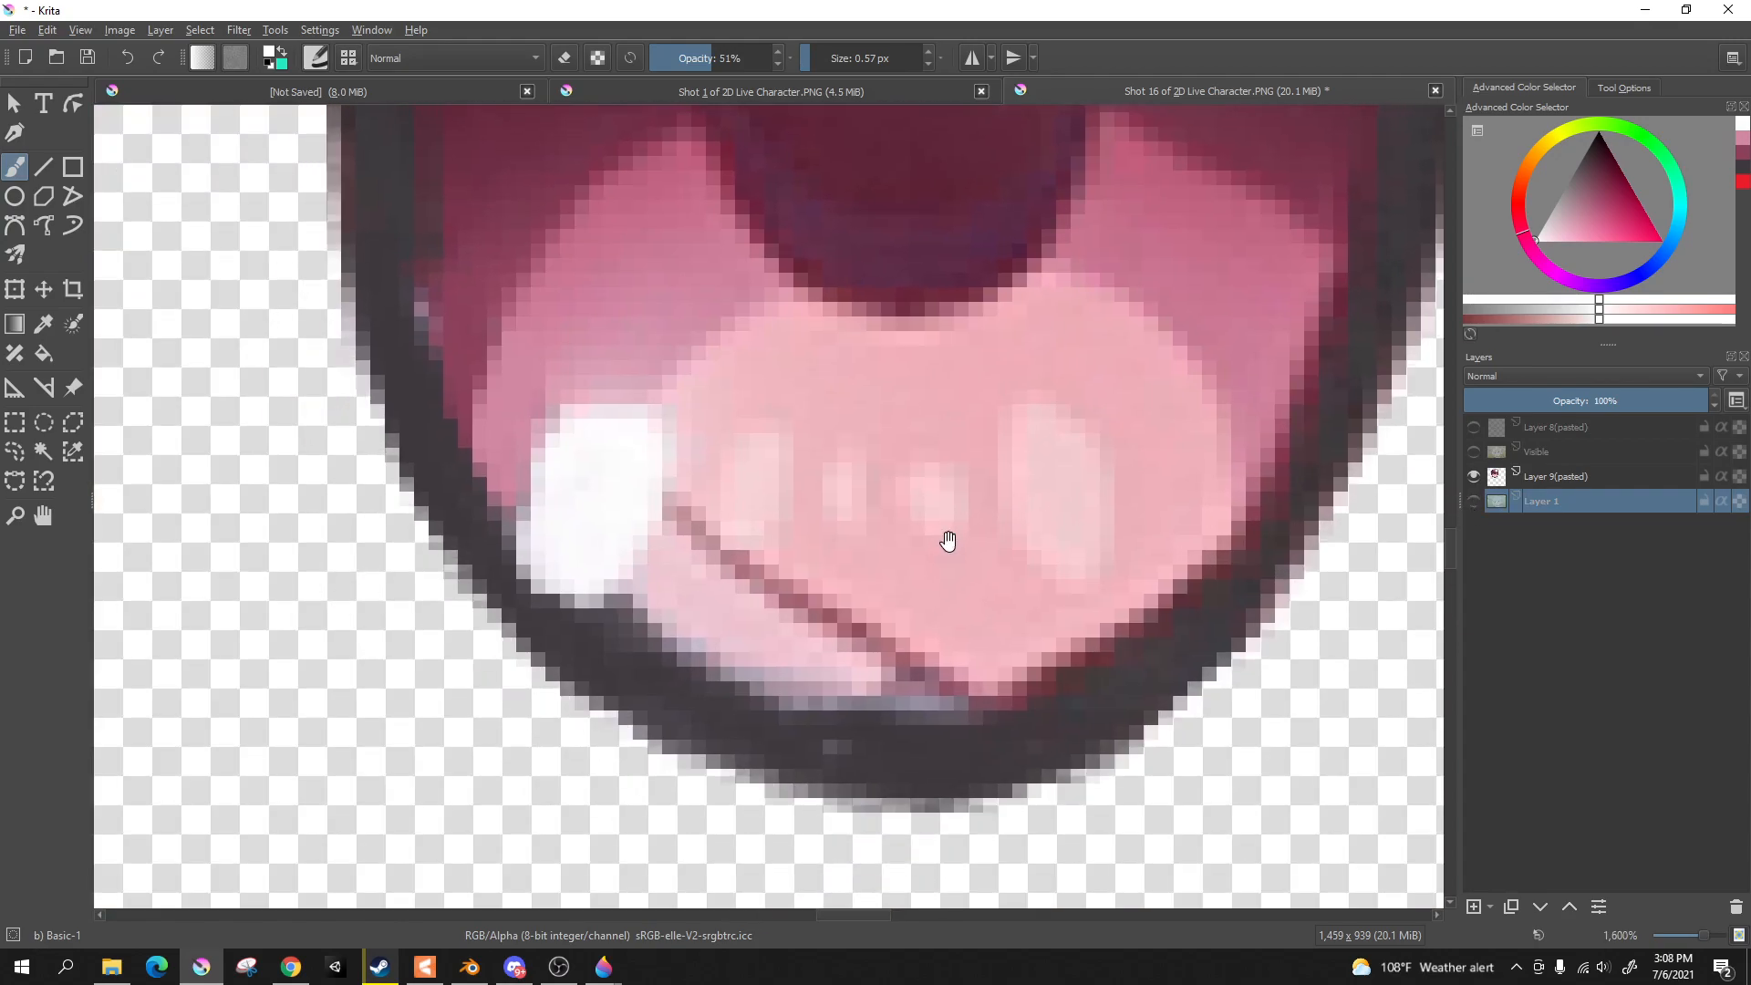
scroll(949, 543, "down", 1)
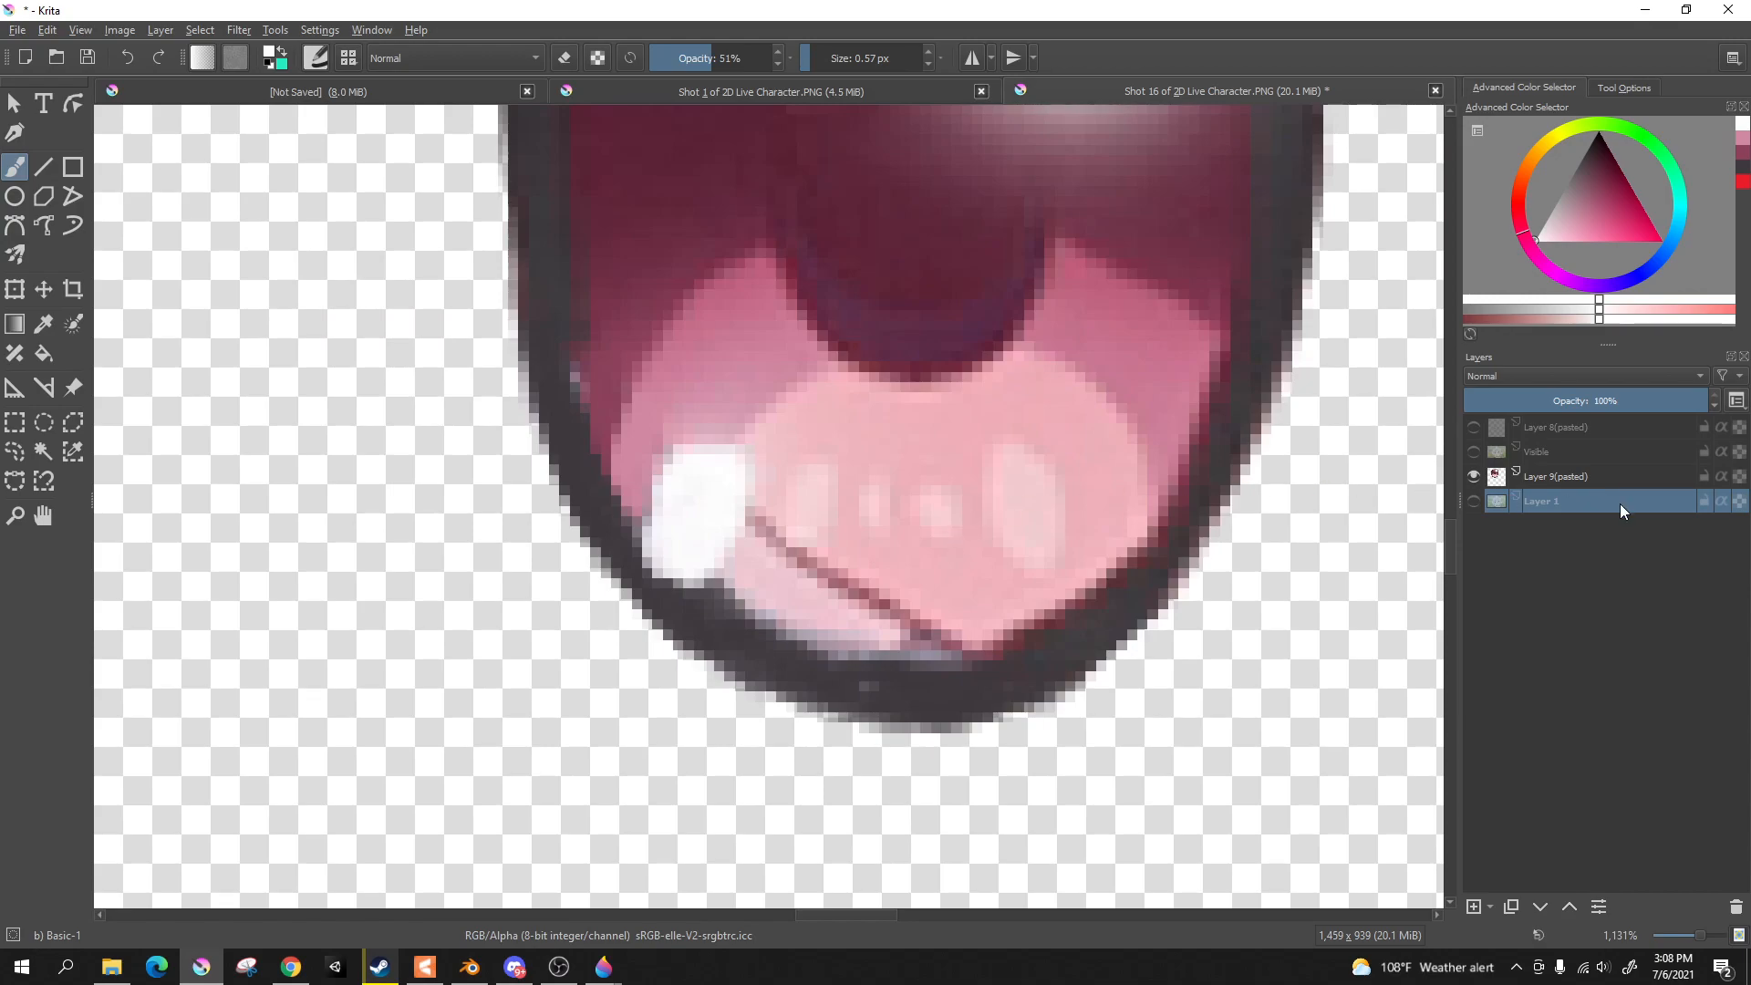
On Layer 9(pasted), sample the light pink of the lower iris and paint over the leftover hair line and pale area below it.
left_click(1556, 477)
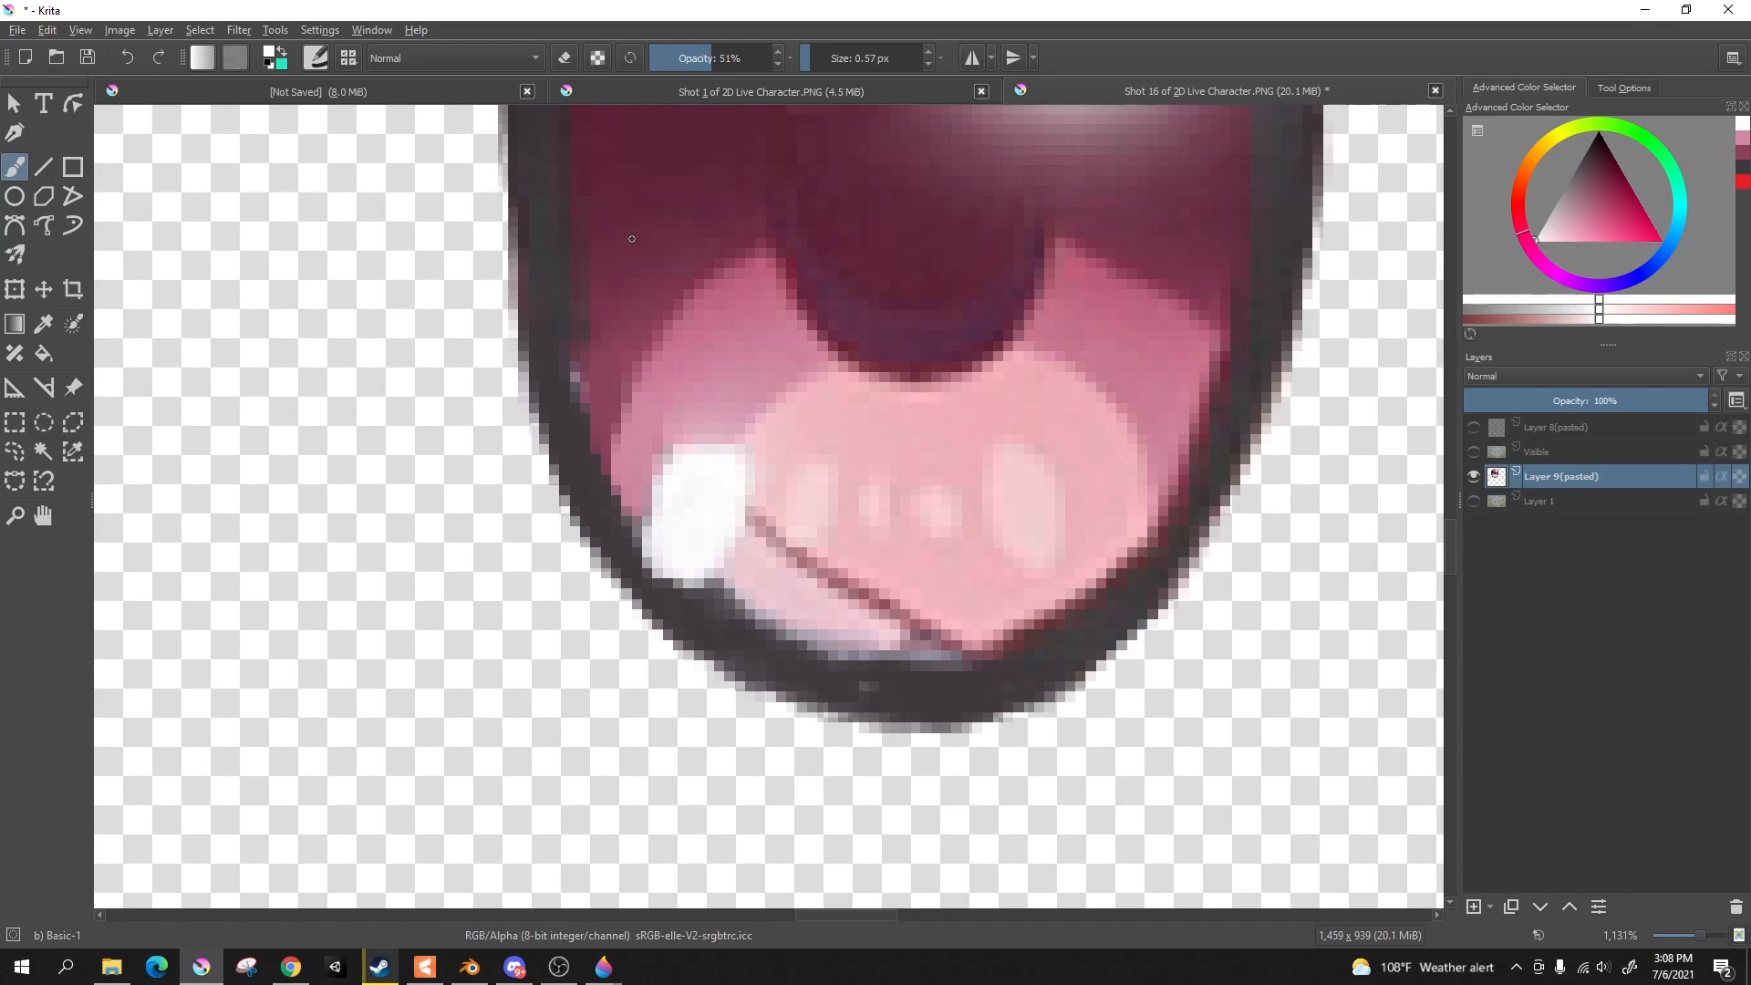
left_click(42, 325)
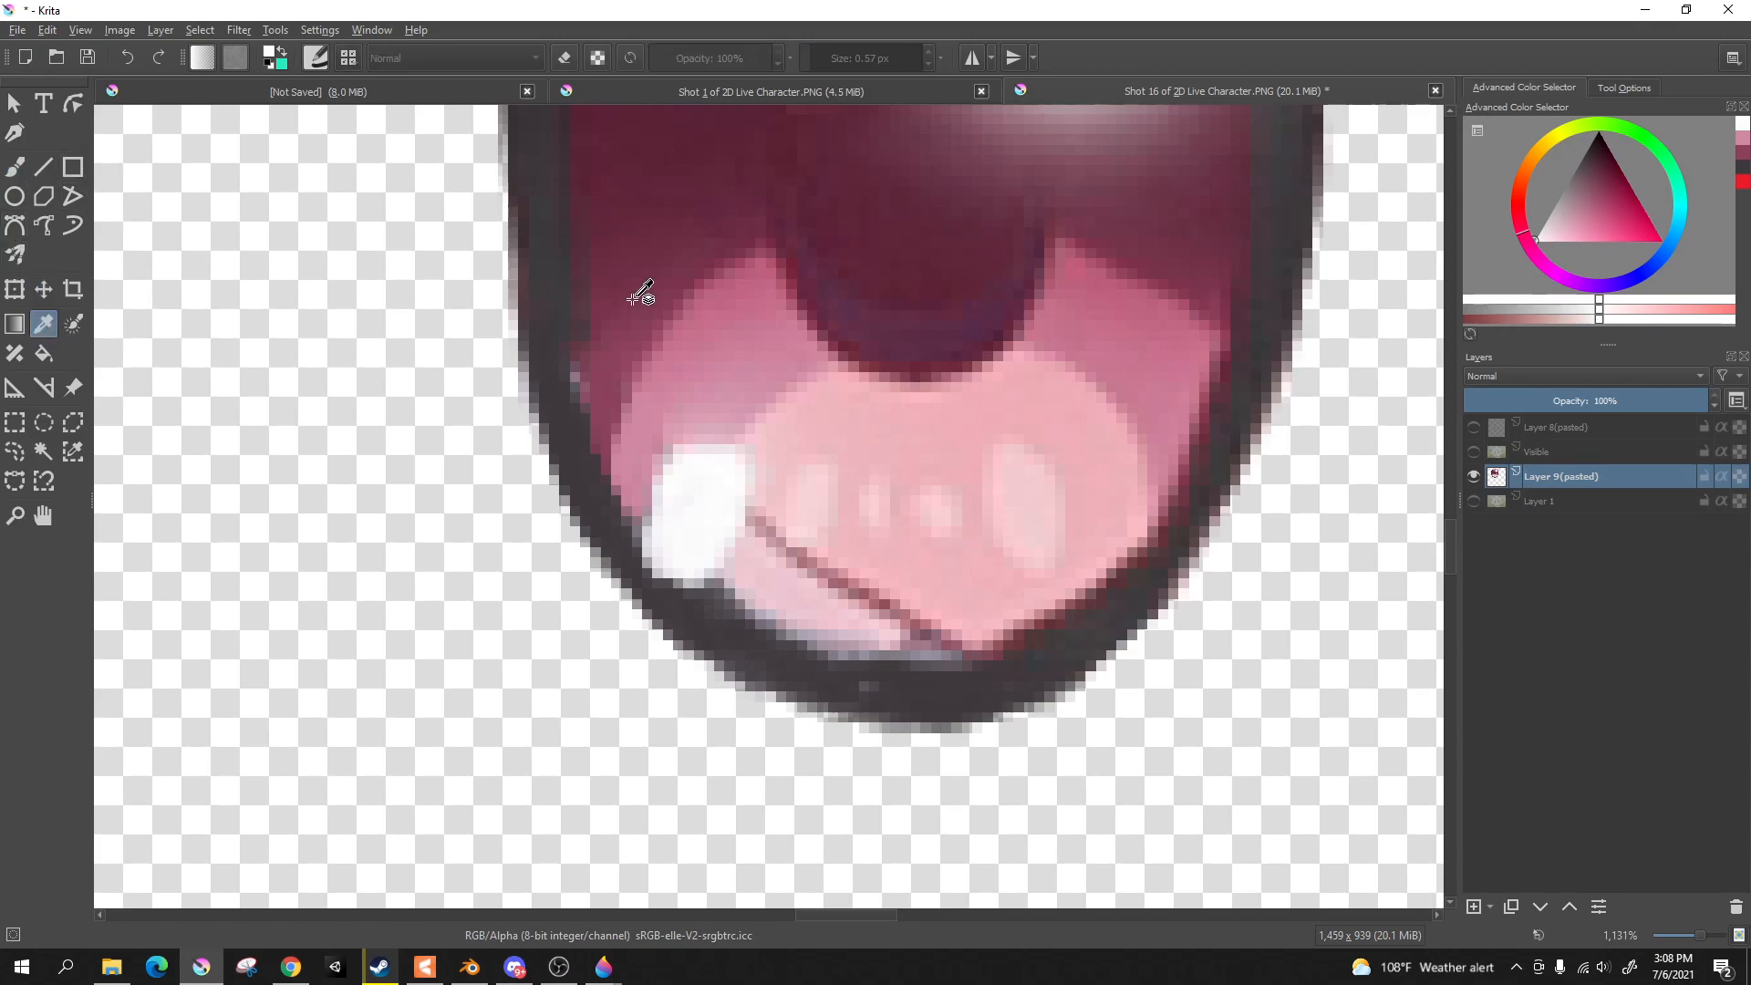
left_click(927, 441)
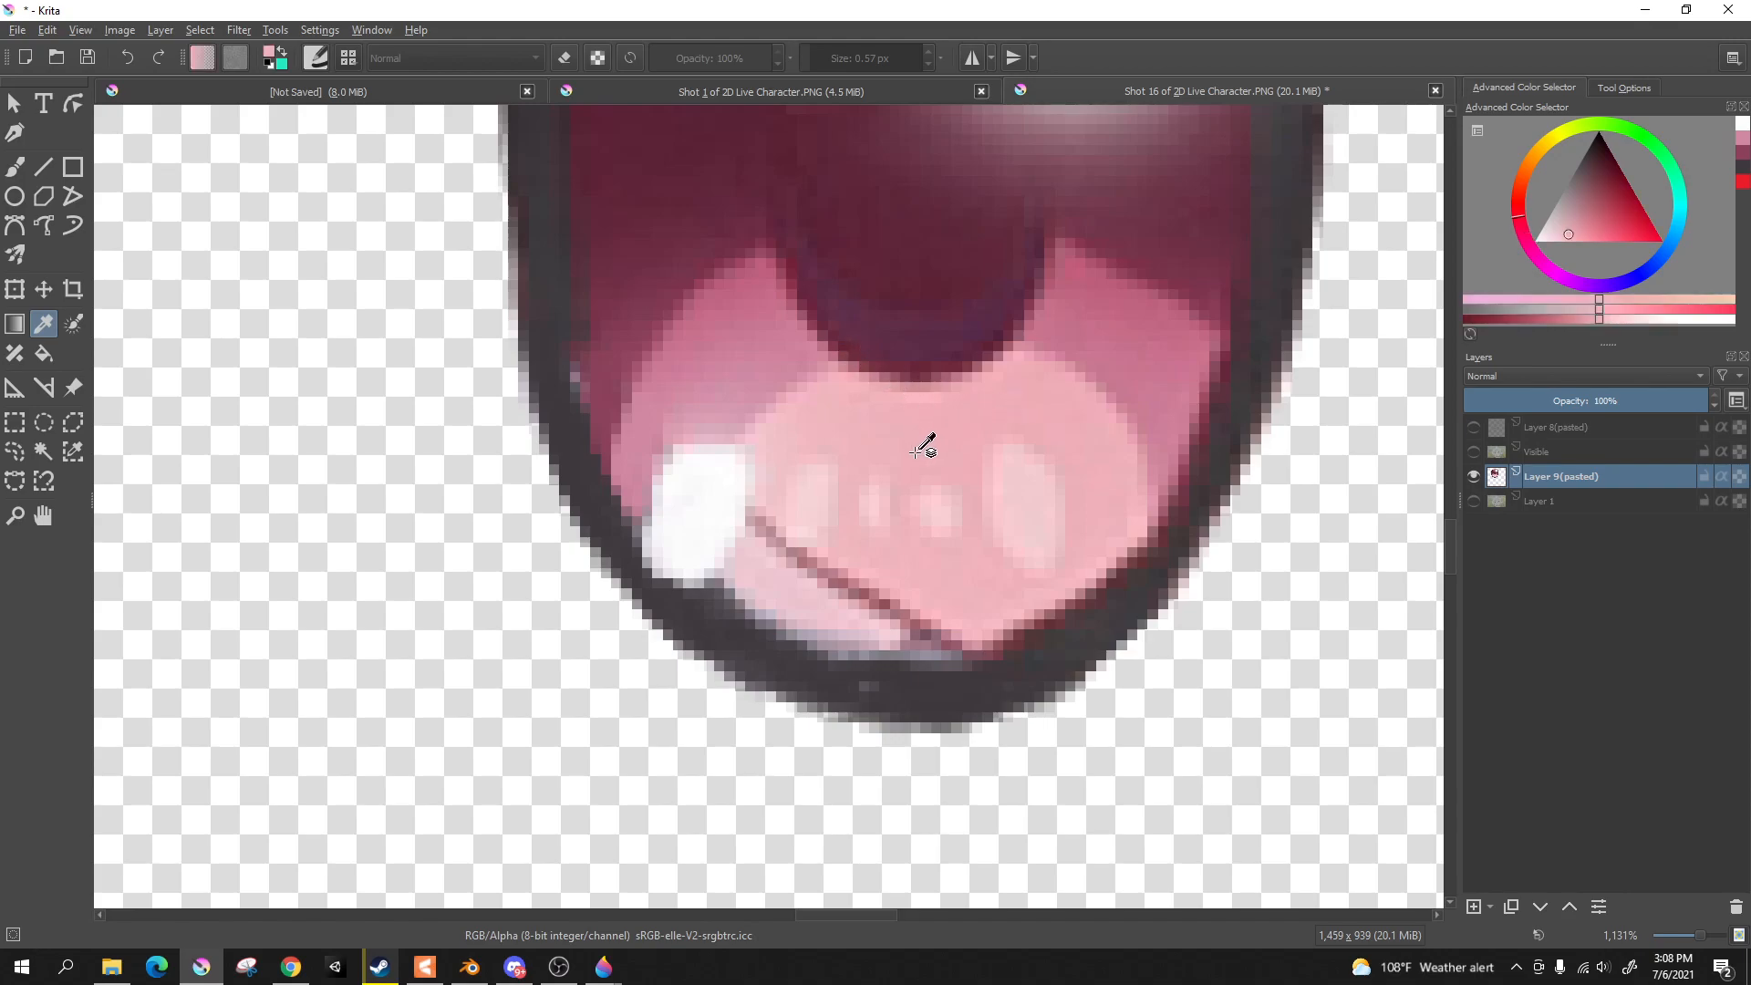
key("b")
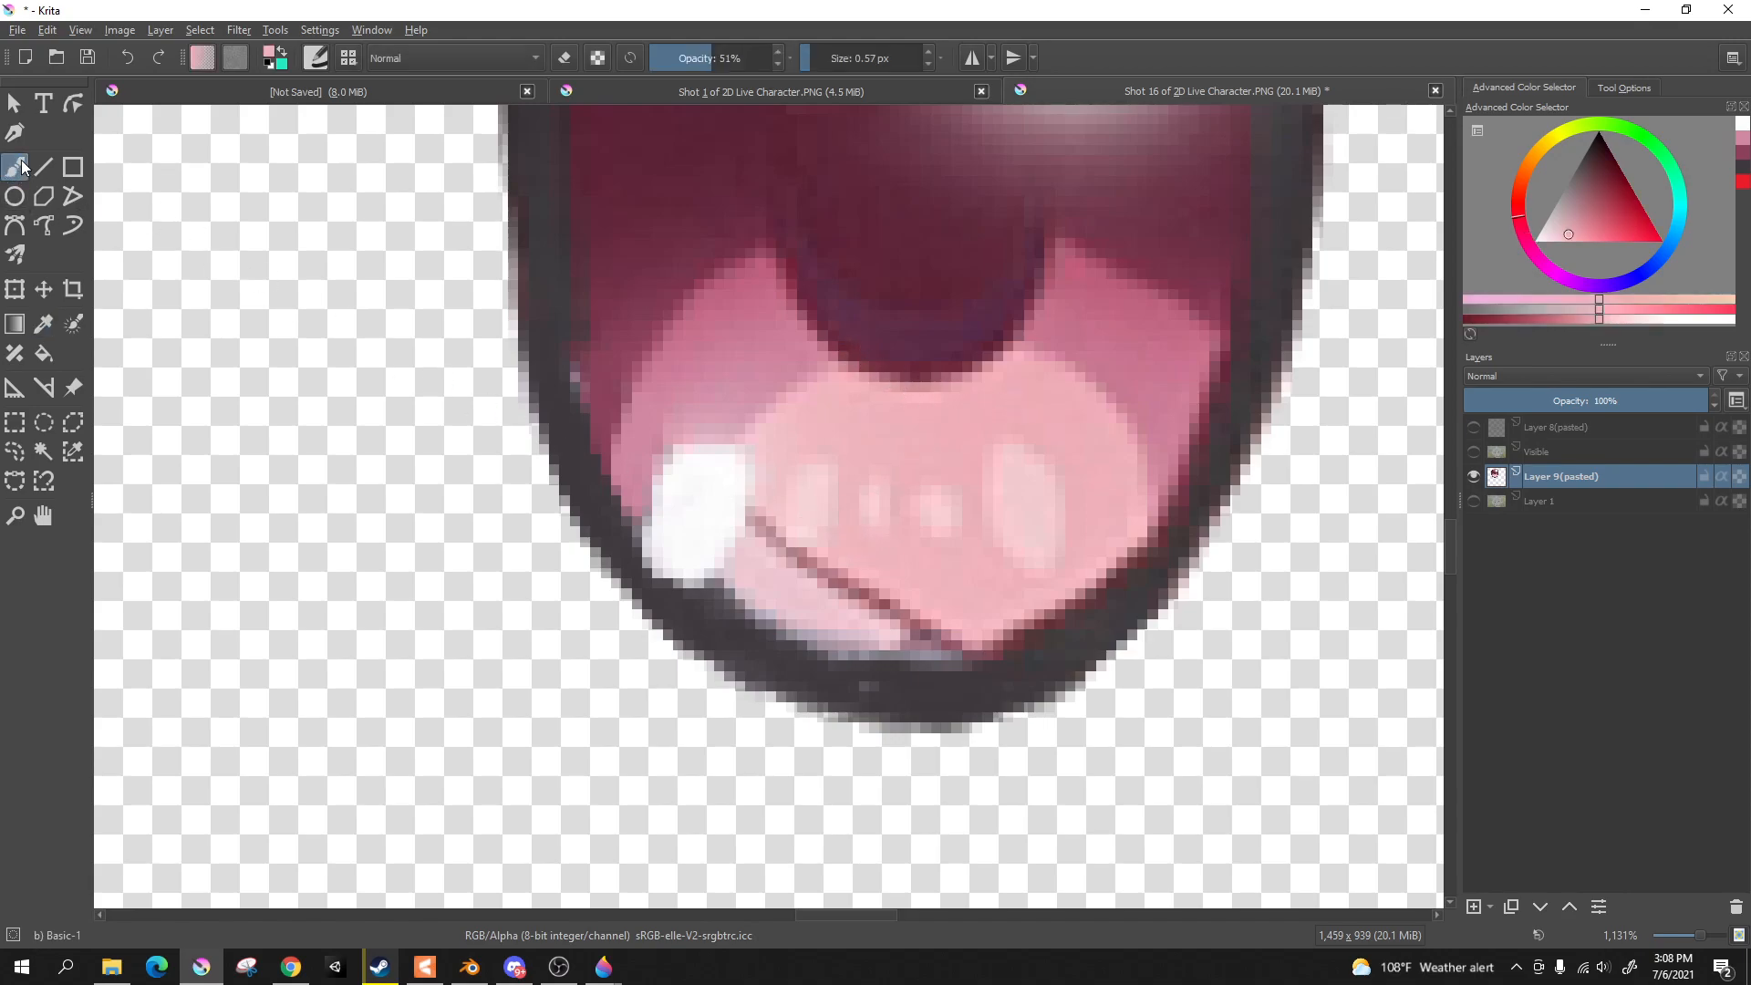
mouse_move(871, 605)
left_mouse_down()
mouse_move(894, 609)
mouse_move(857, 601)
mouse_move(947, 643)
mouse_move(894, 628)
mouse_move(932, 631)
mouse_move(912, 644)
mouse_move(953, 645)
mouse_move(790, 561)
mouse_move(809, 554)
mouse_move(755, 546)
left_mouse_up()
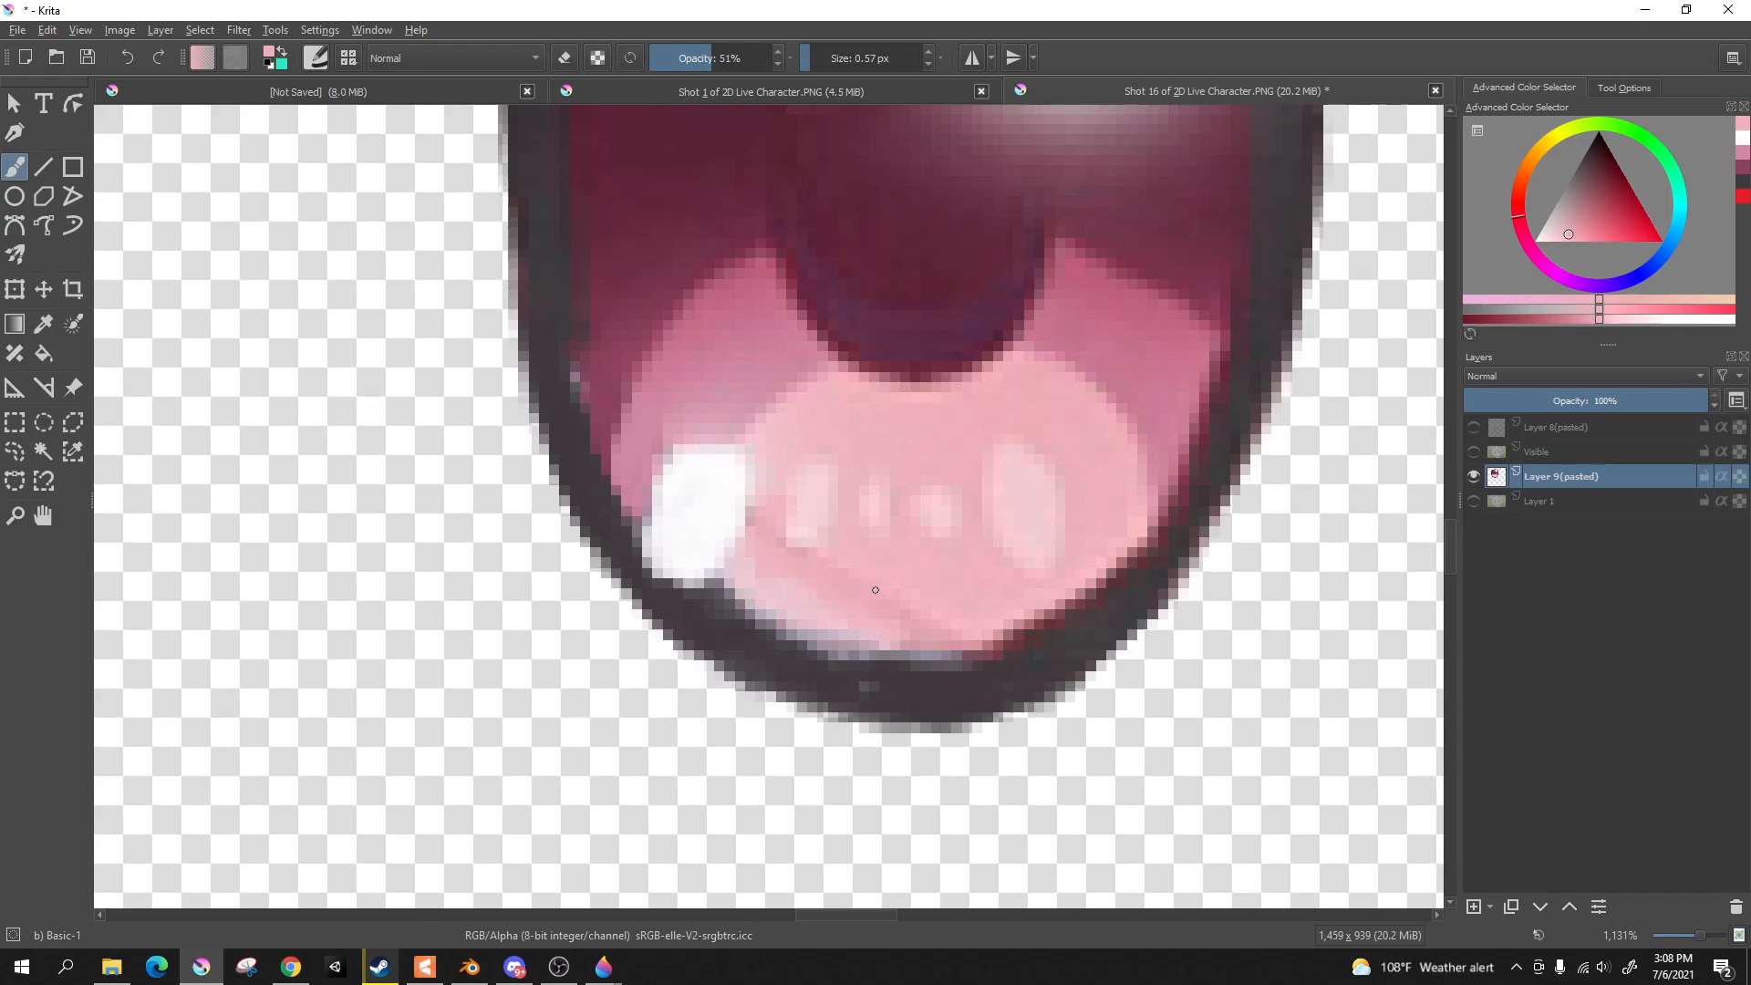
mouse_move(856, 628)
left_mouse_down()
mouse_move(794, 600)
mouse_move(857, 646)
mouse_move(903, 647)
mouse_move(991, 640)
mouse_move(994, 605)
left_mouse_up()
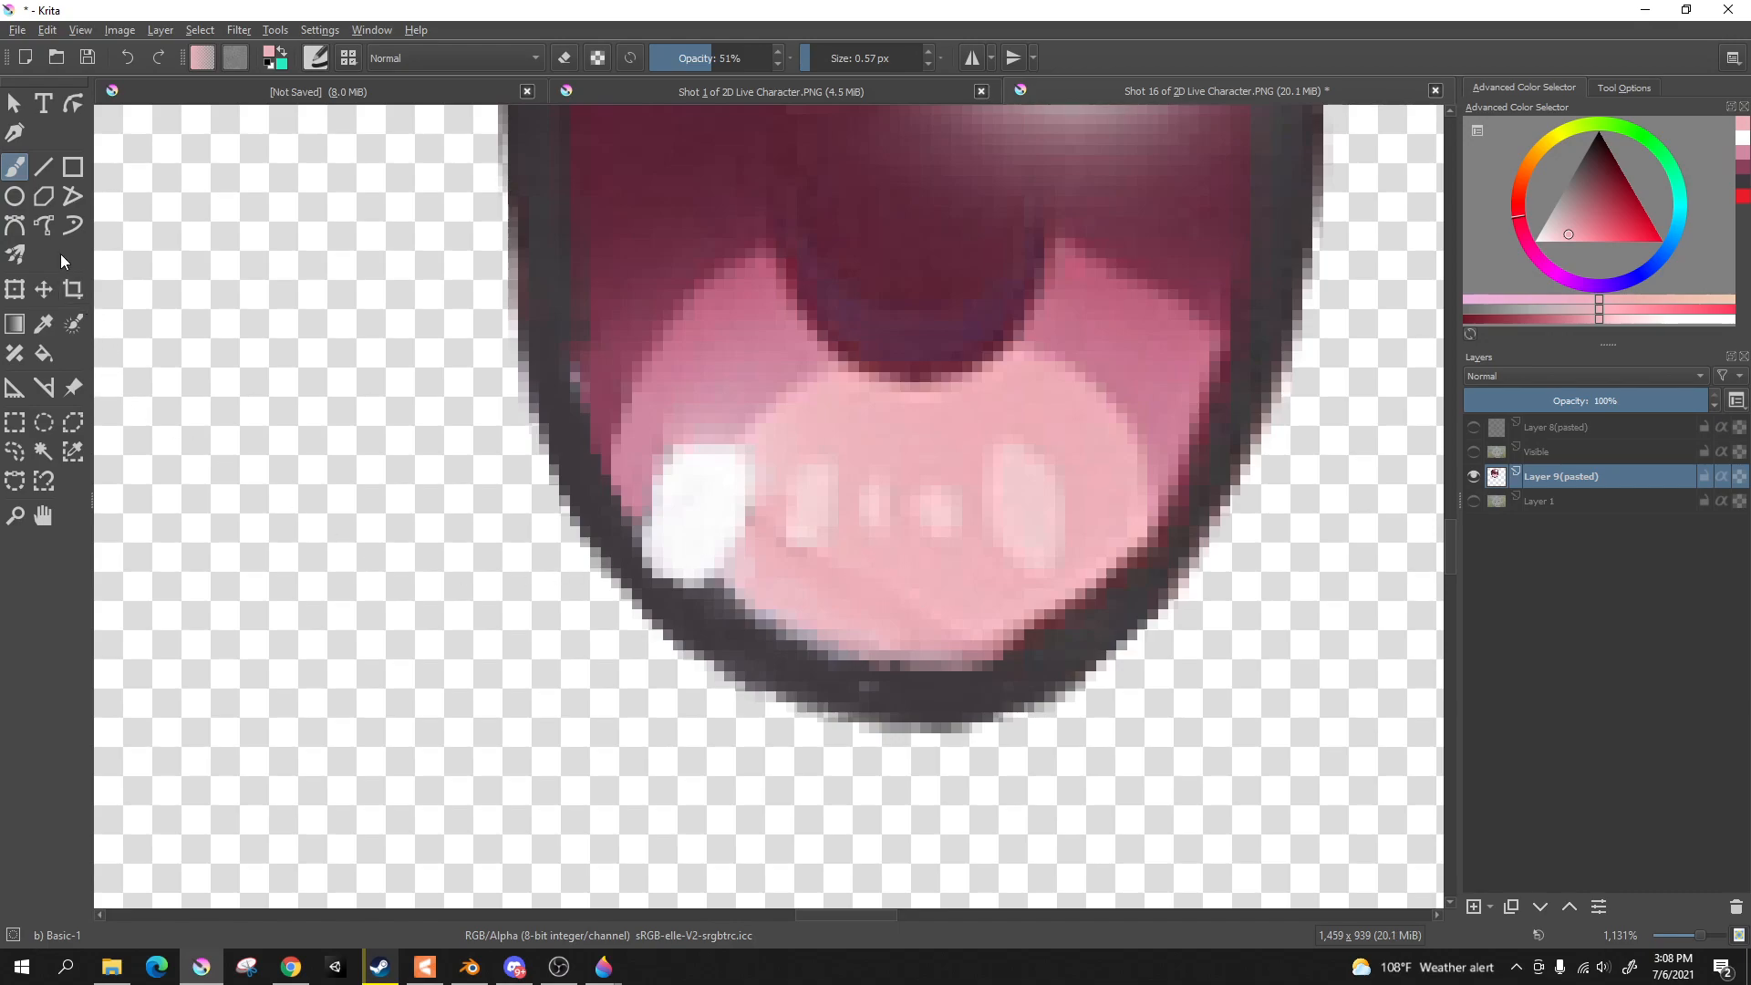
Resample the light pink from the lower iris and touch up the bottom edge of the pink area.
left_click(43, 324)
left_click(887, 462)
left_click(16, 168)
left_click_drag(985, 641, 990, 642)
scroll(931, 641, "down", 6)
scroll(833, 626, "up", 2)
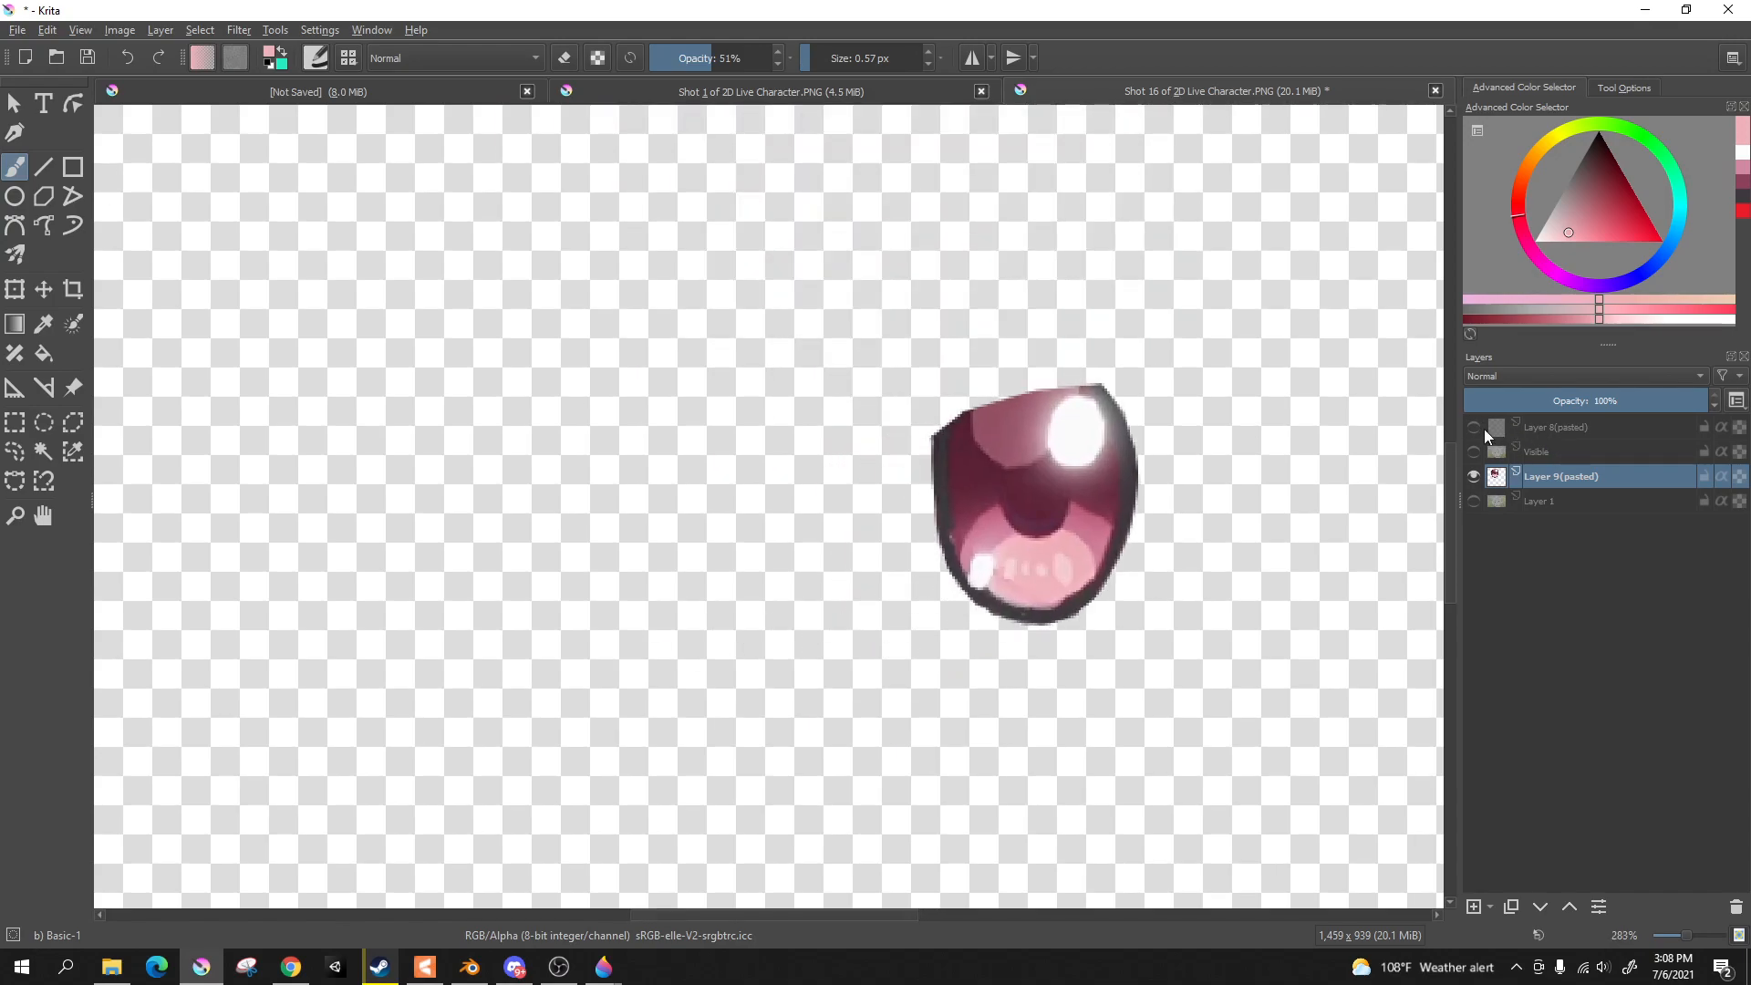
Show Layer 8(pasted) and Layer 1 again to check both irises within the full drawing.
left_click(1474, 427)
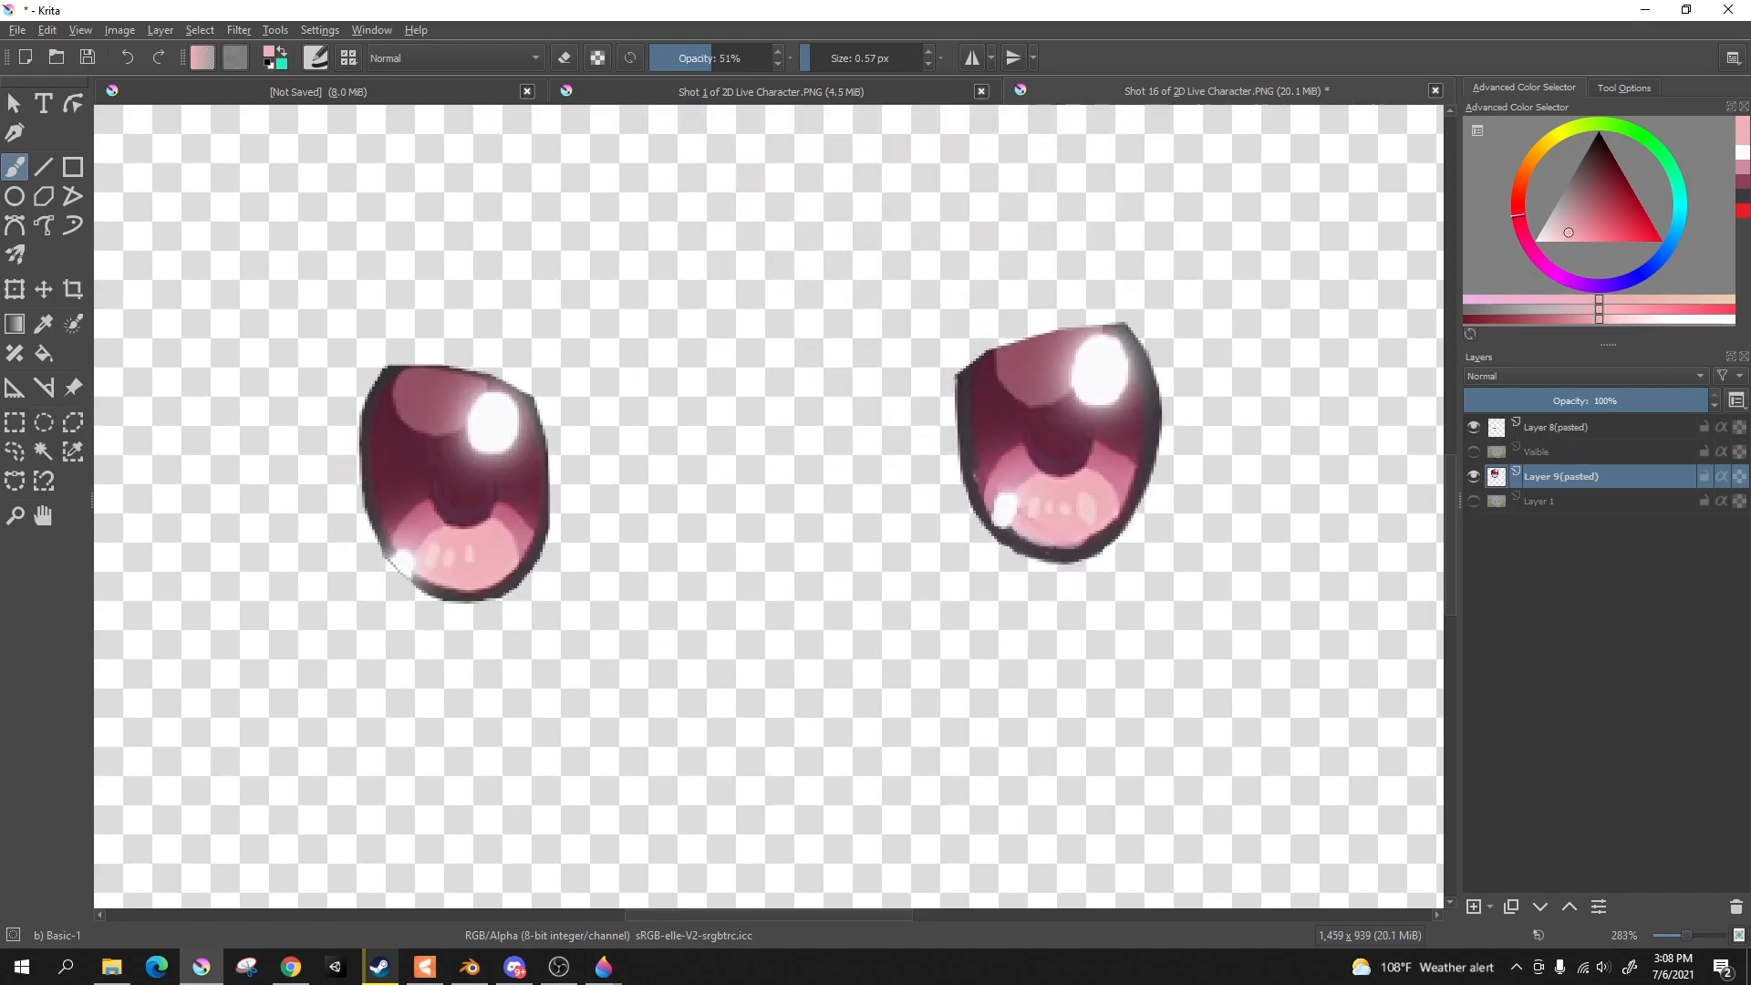
left_click(1474, 501)
key("minus")
key("minus")
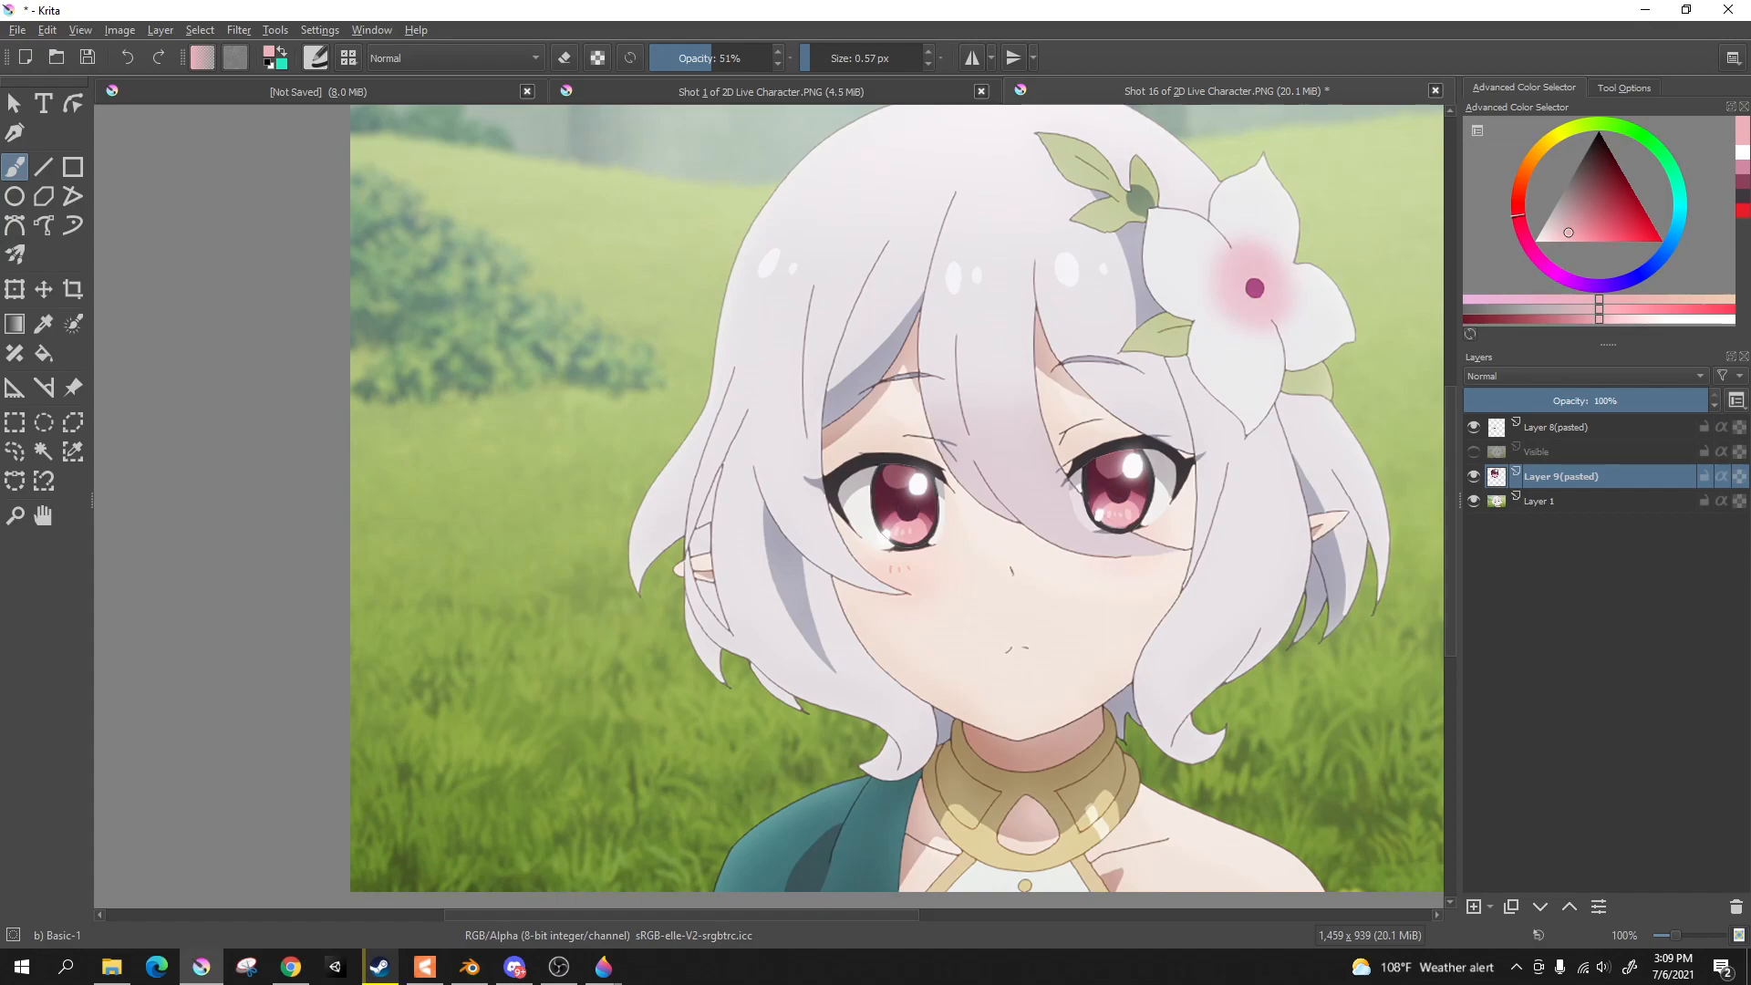
Hide Layer 1 to examine the repainted iris up close beside the other iris, and restore Layer 1.
left_click(1474, 501)
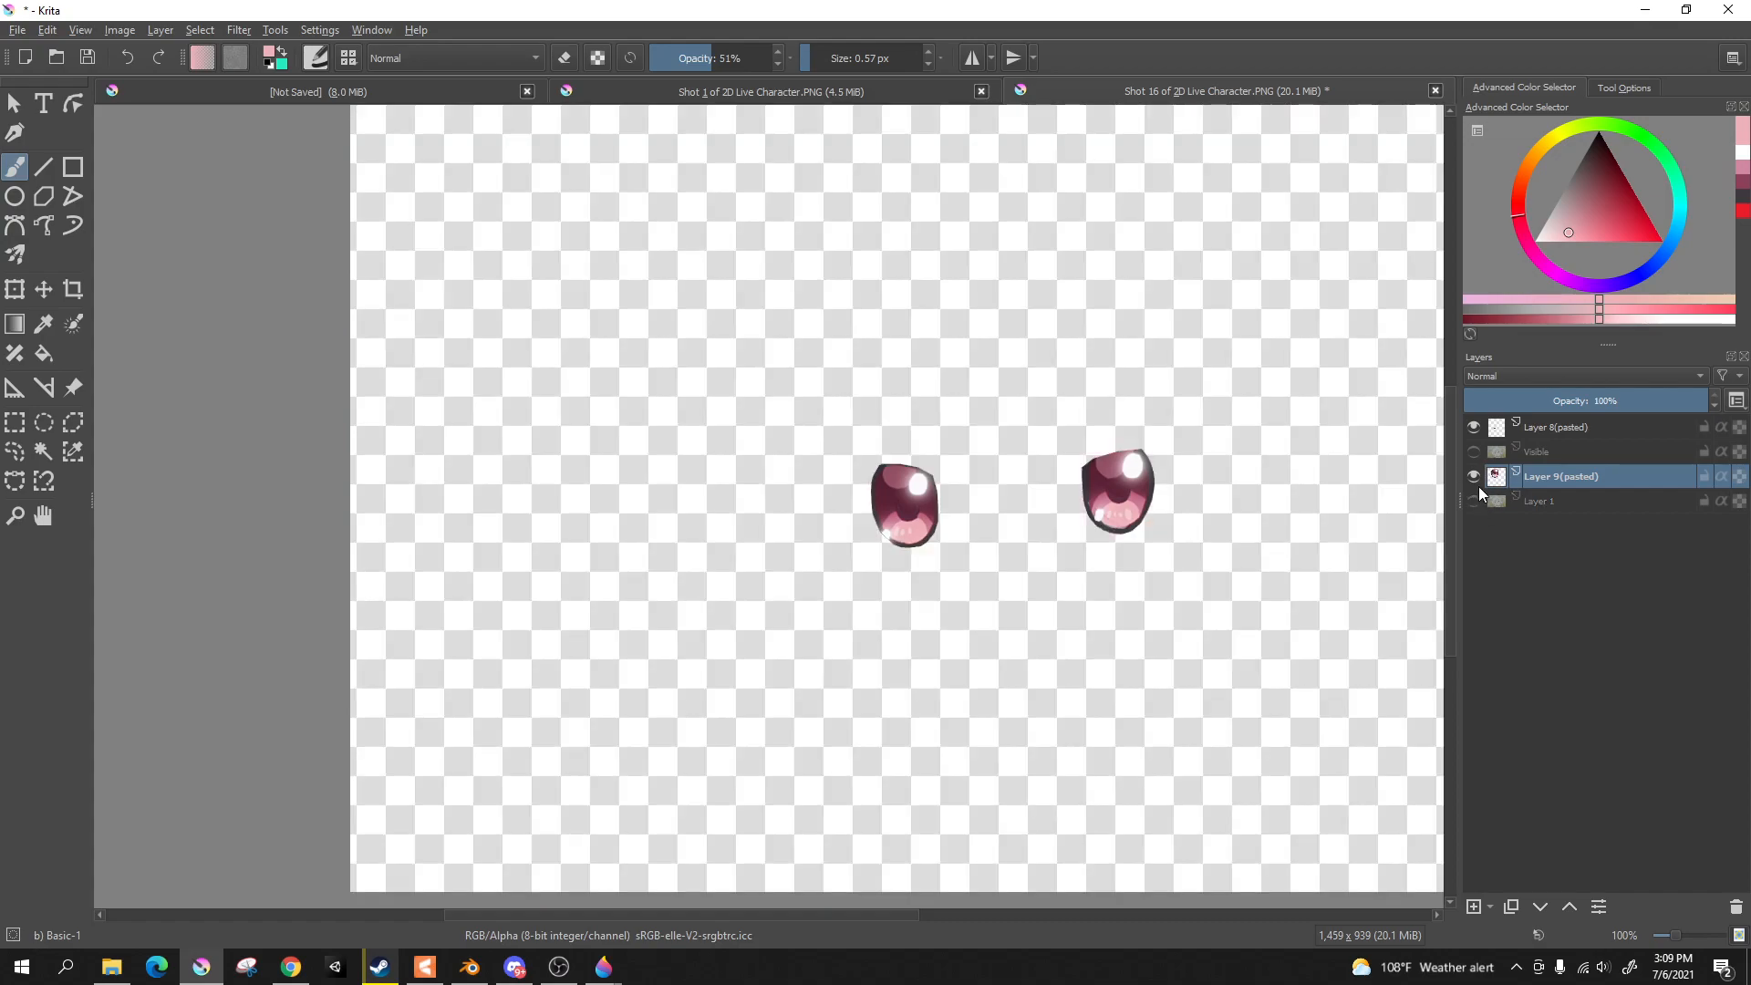
scroll(1319, 607, "up", 6)
left_click_drag(1232, 534, 947, 337)
scroll(894, 507, "up", 2)
left_click_drag(926, 632, 865, 374)
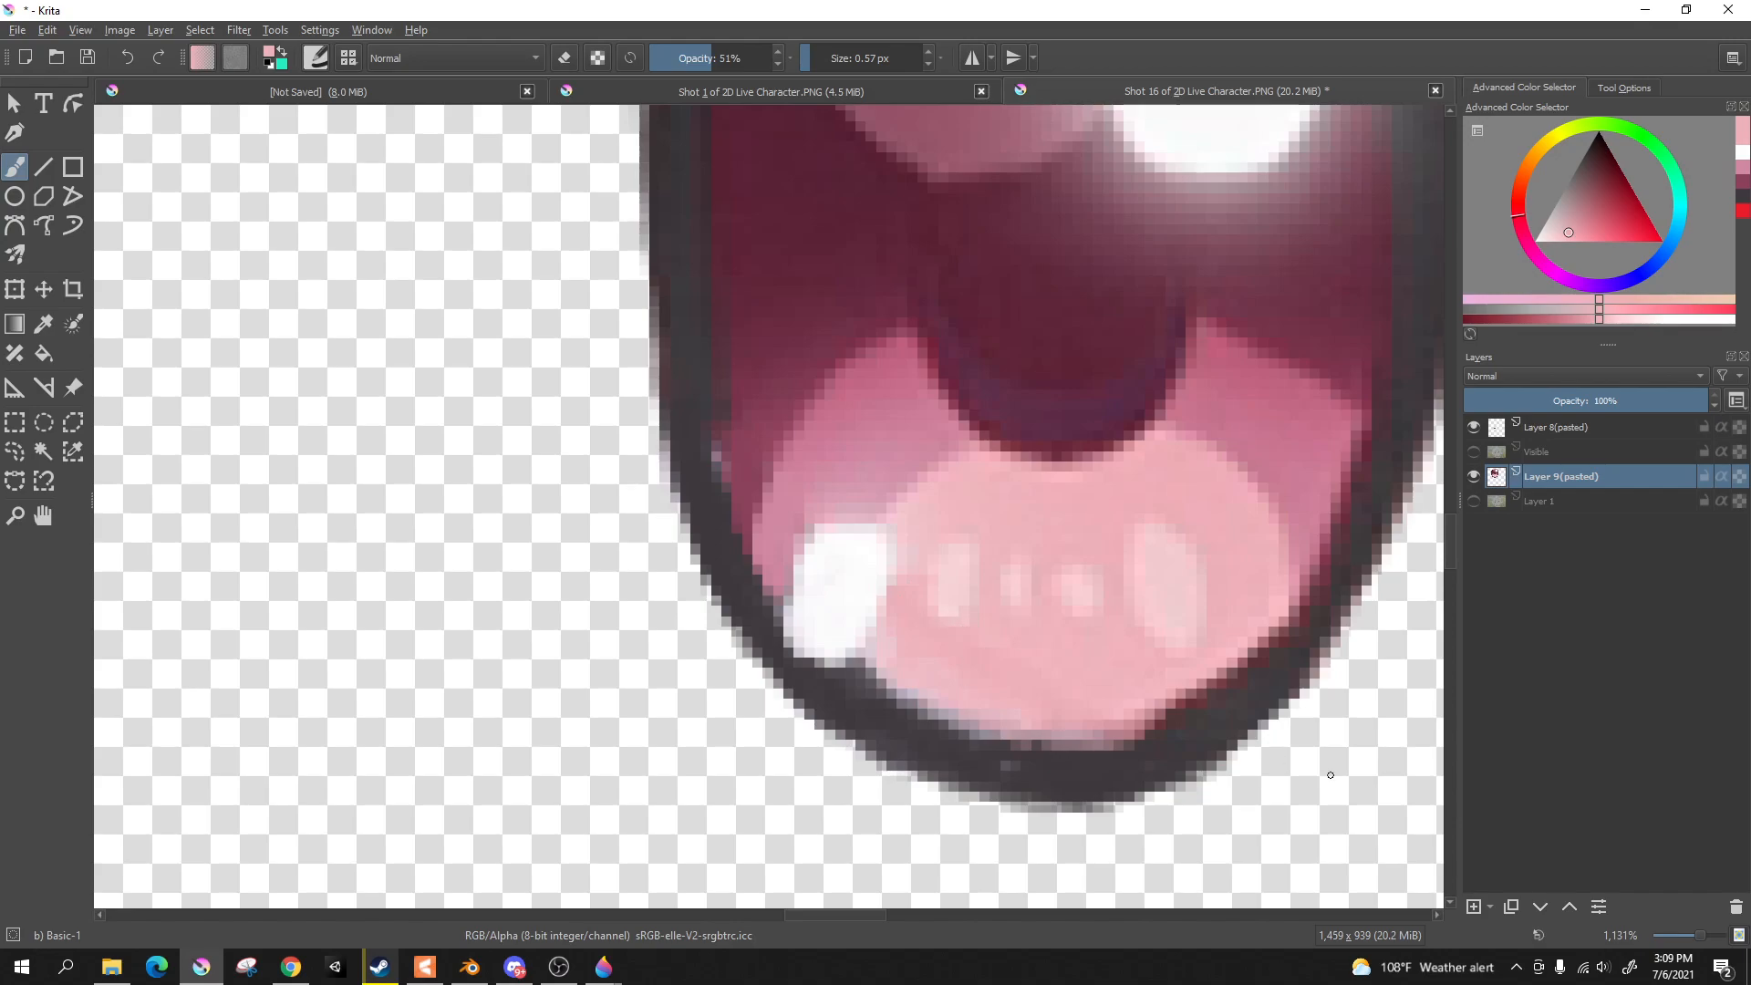
scroll(968, 681, "down", 6)
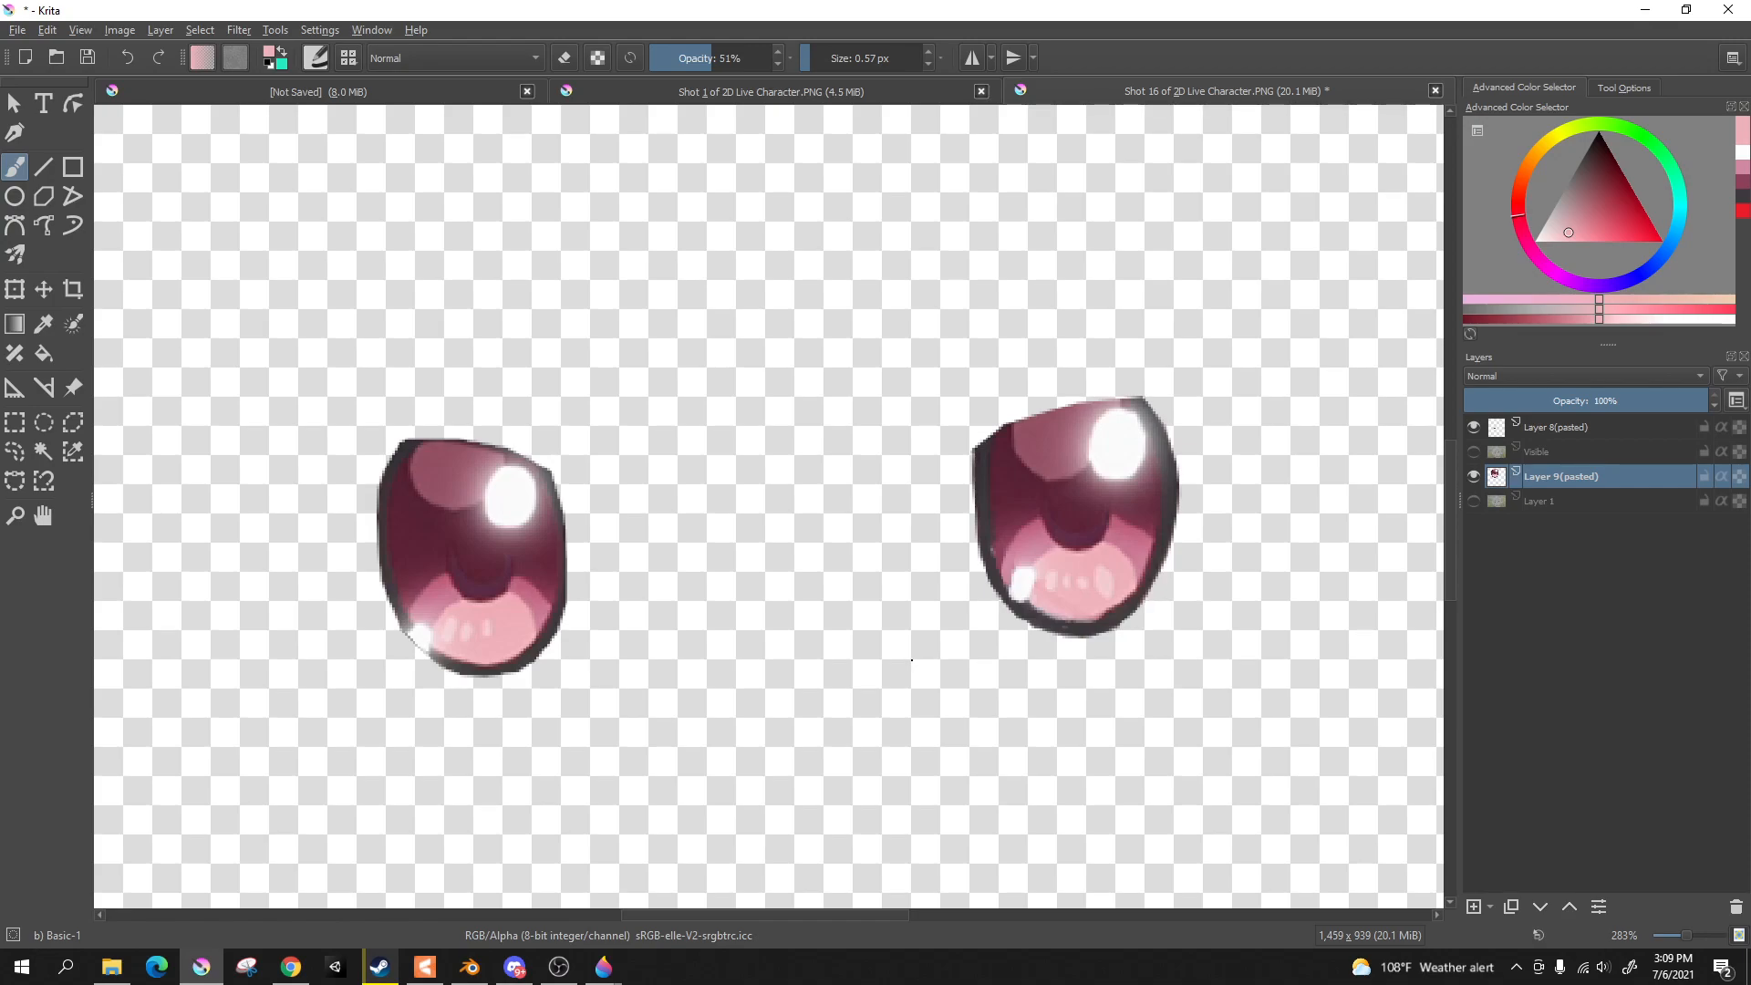
scroll(912, 660, "up", 3)
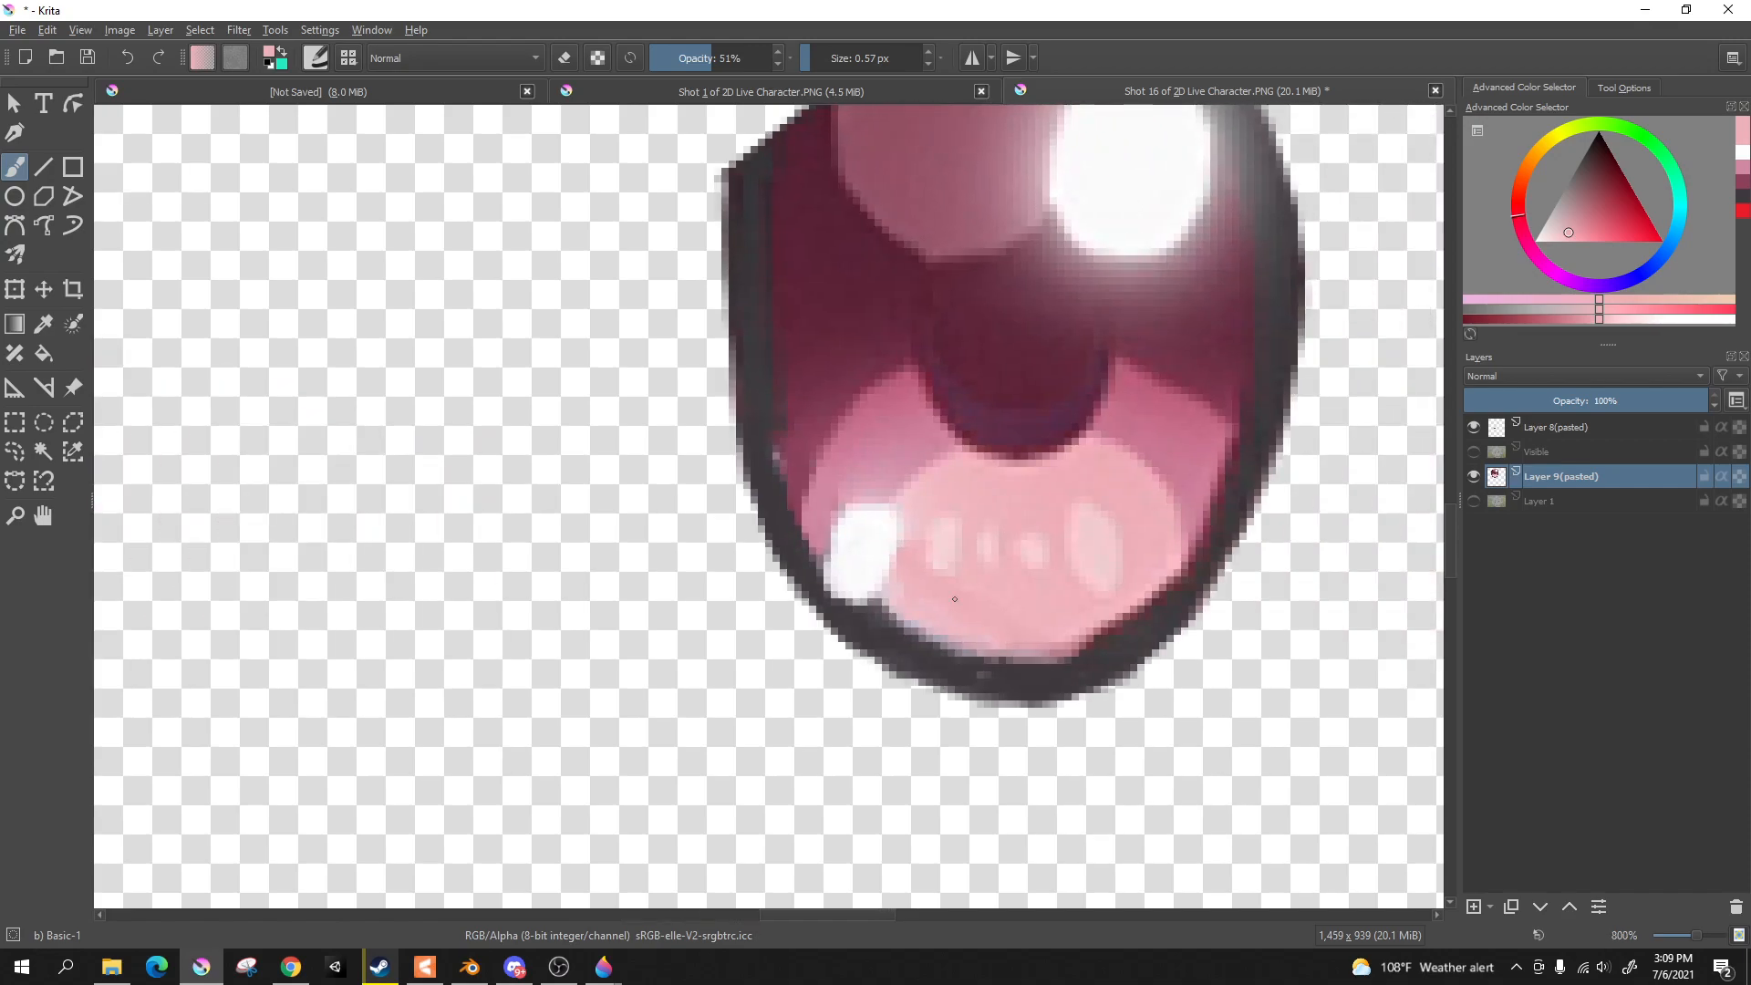
scroll(955, 600, "down", 3)
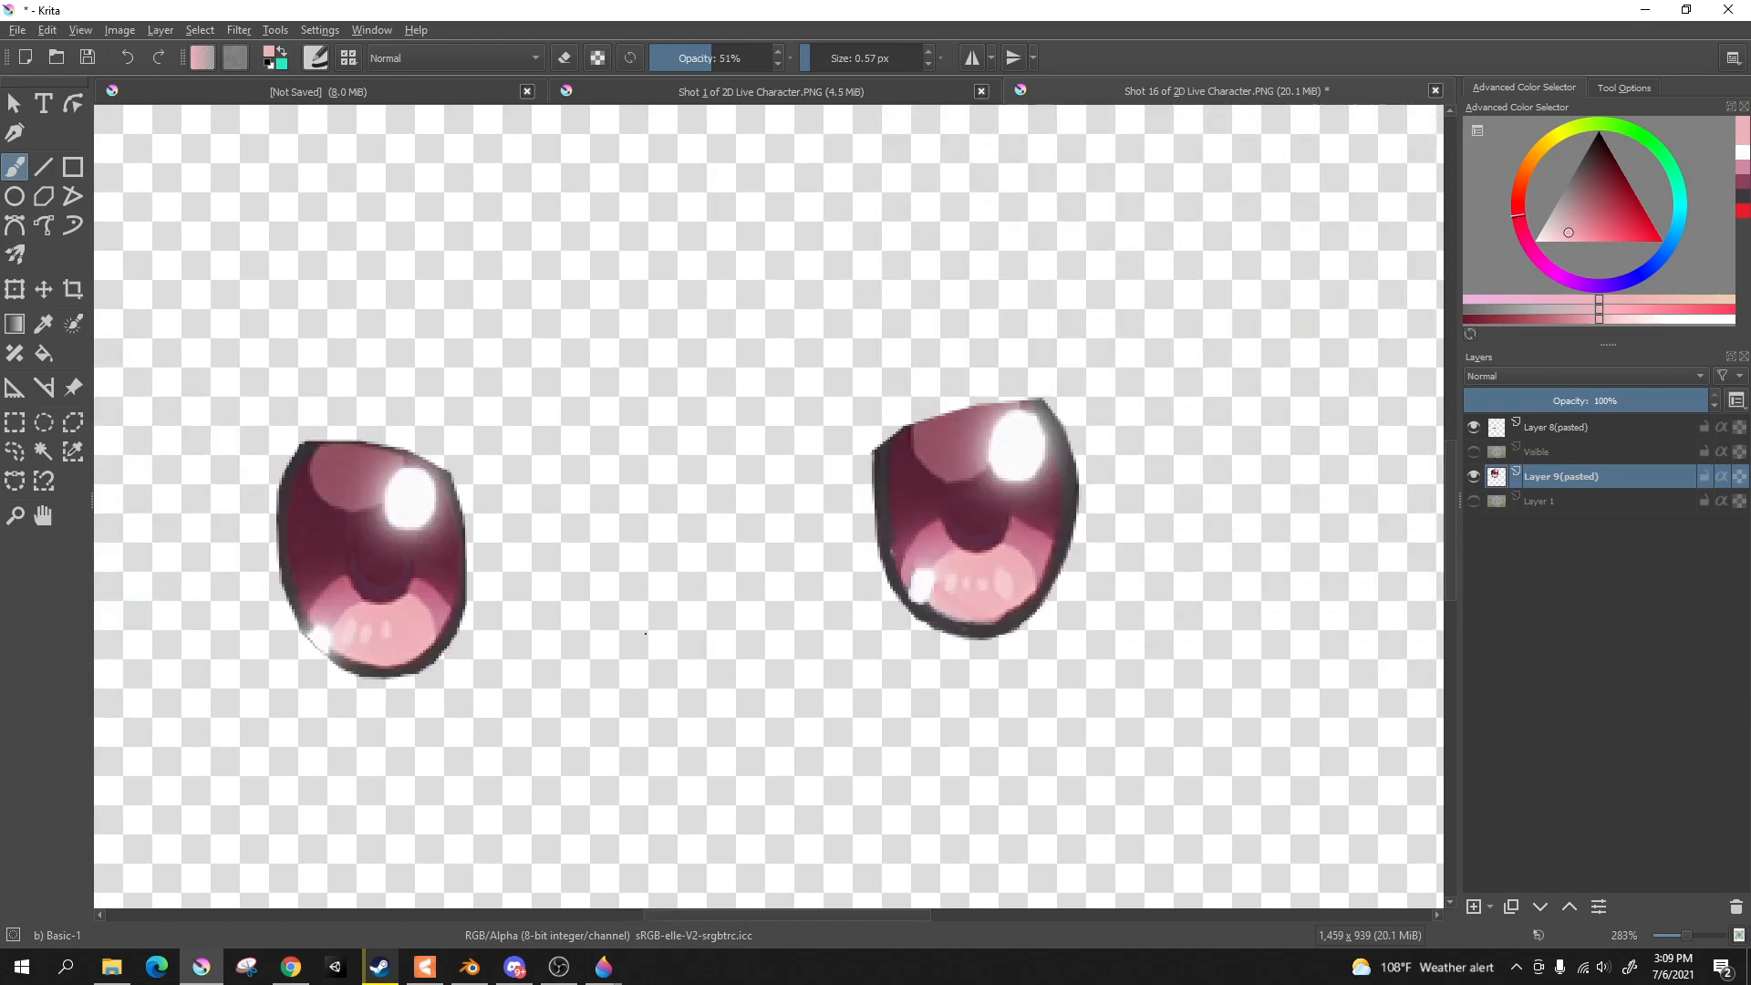
scroll(647, 634, "down", 3)
left_click(1474, 500)
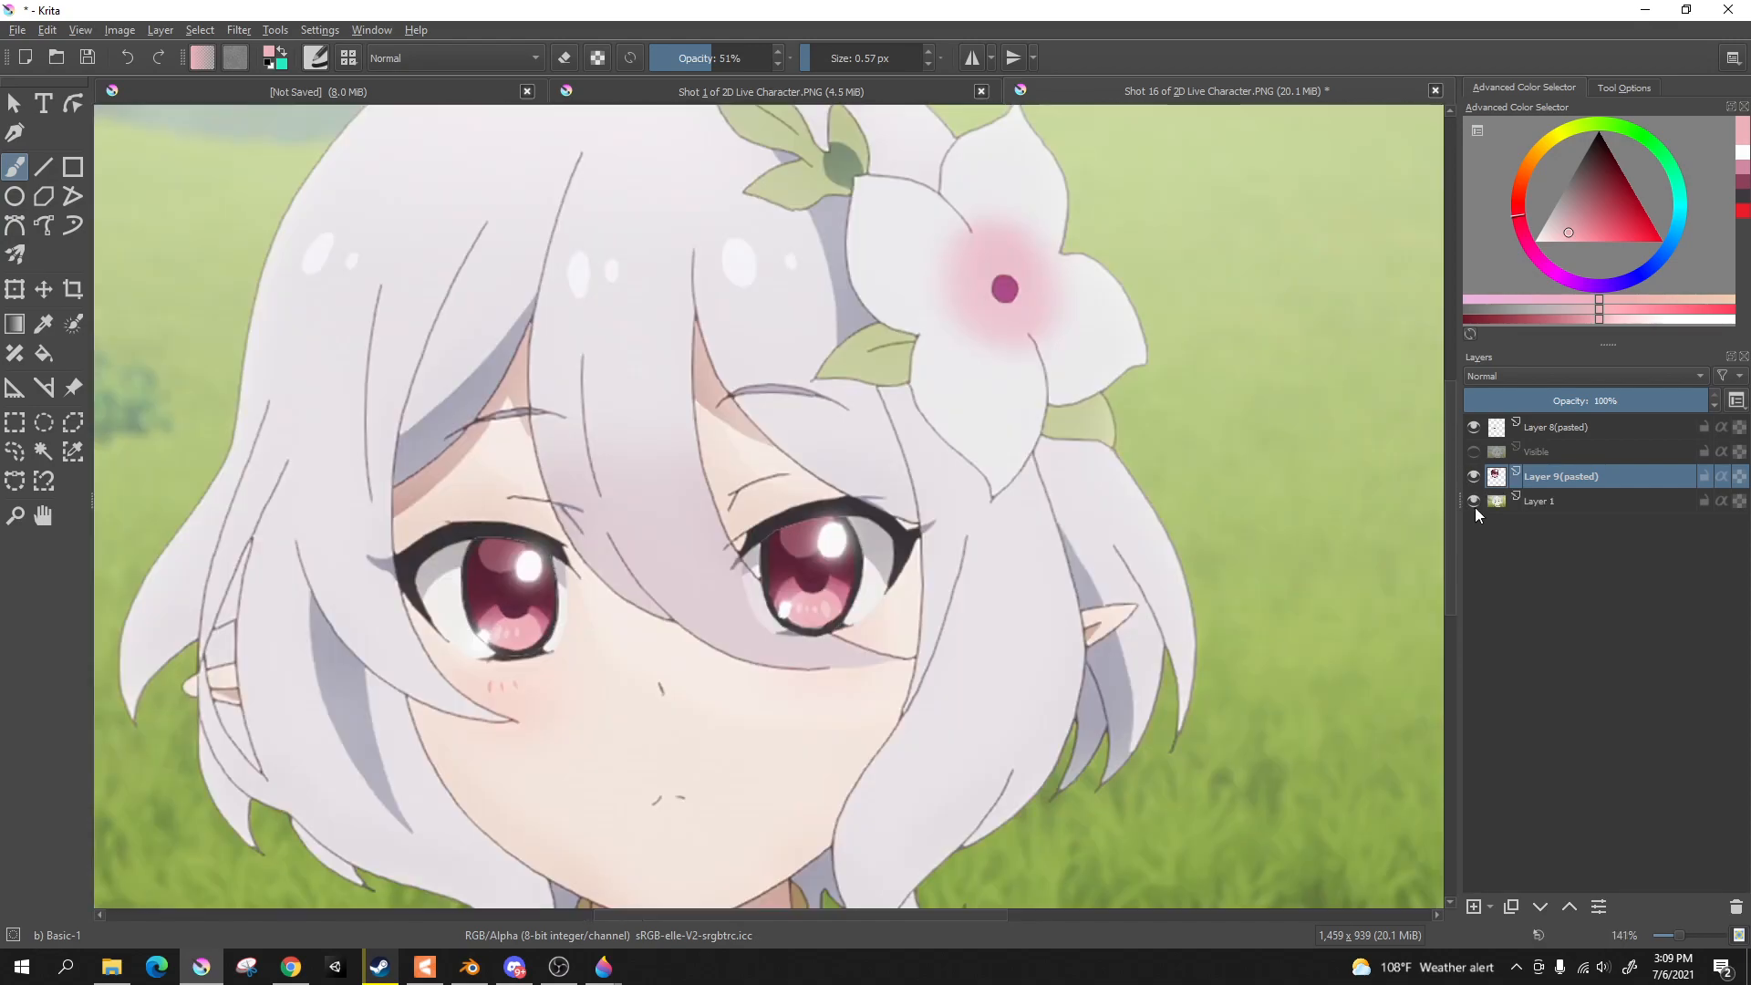
View the whole face and compare the cut-out irises with Layer 1 hidden and shown.
scroll(1095, 565, "down", 3)
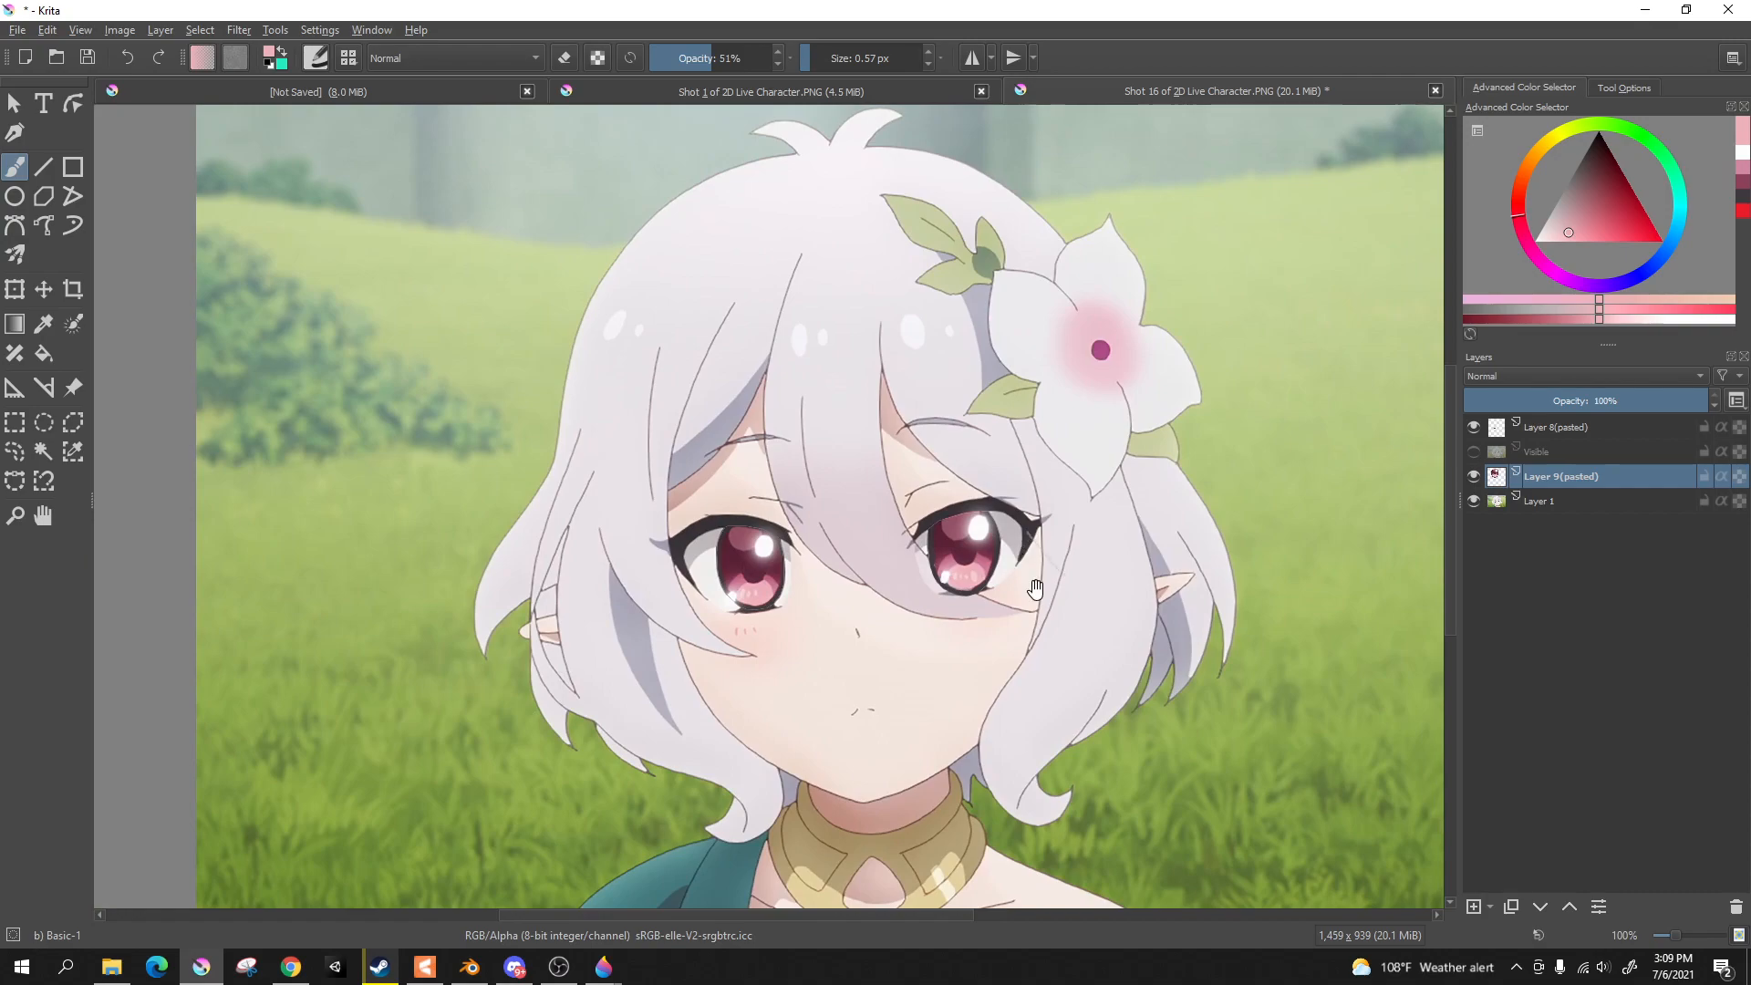
right_click(1112, 571)
right_click(1113, 573)
left_click_drag(1016, 622, 985, 584)
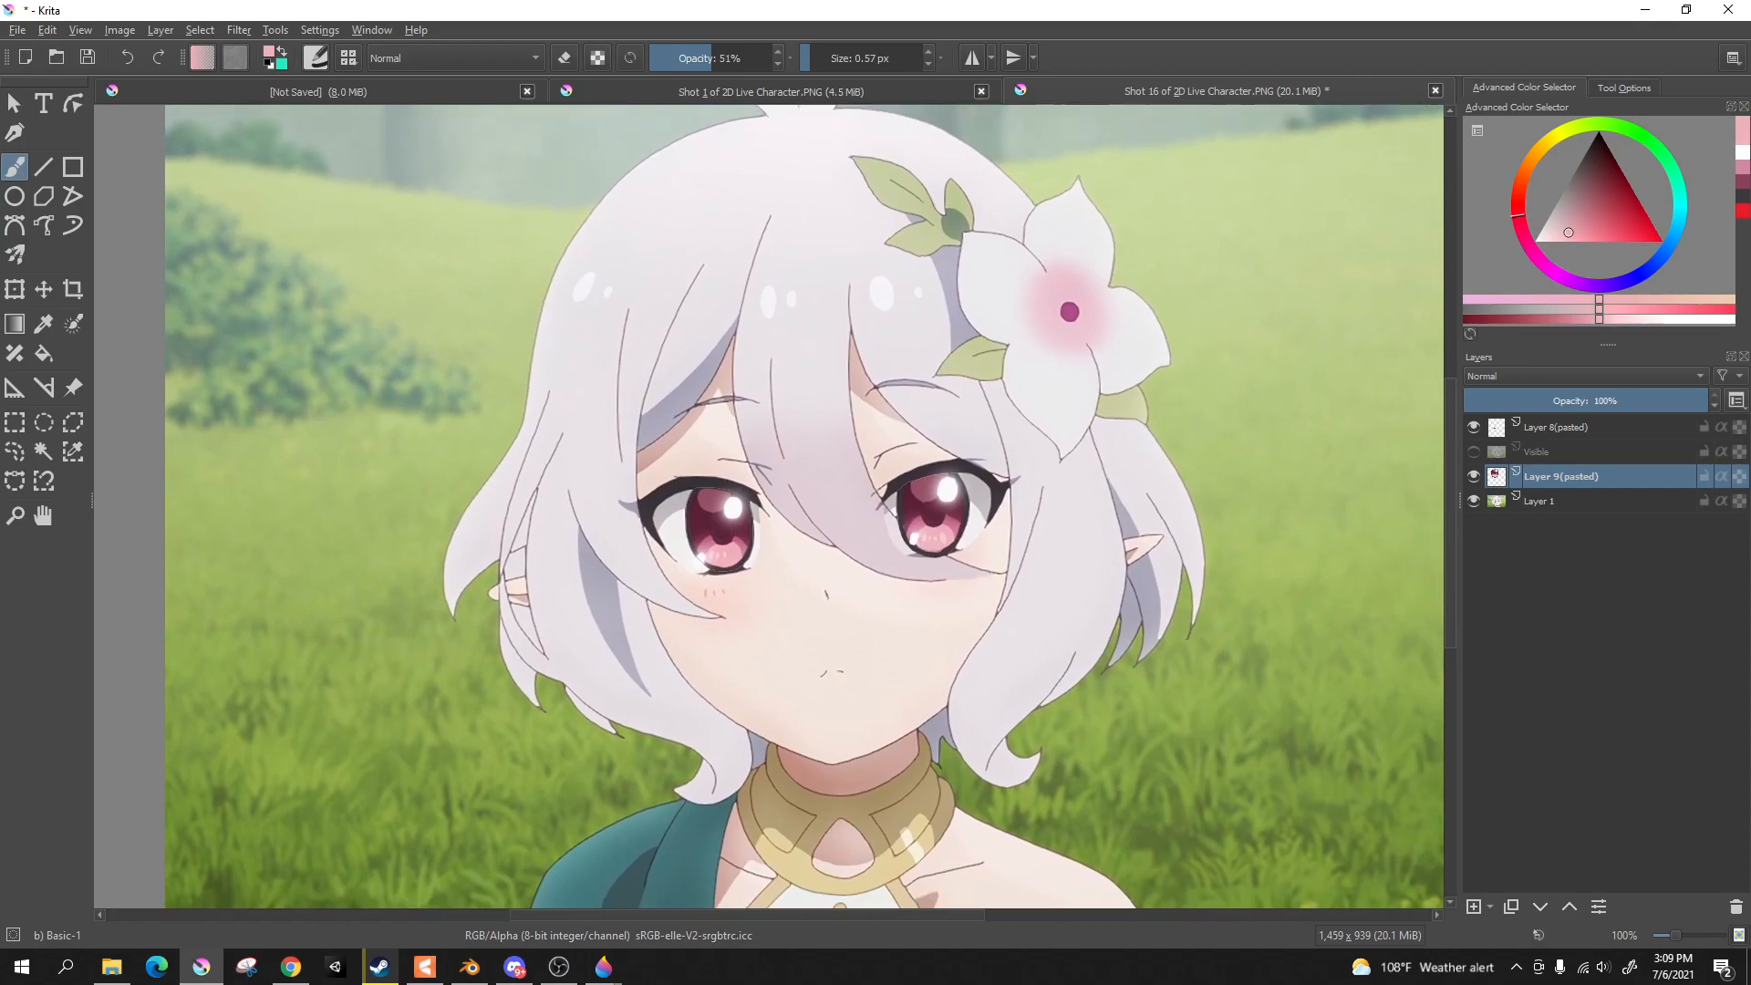
left_click(1475, 506)
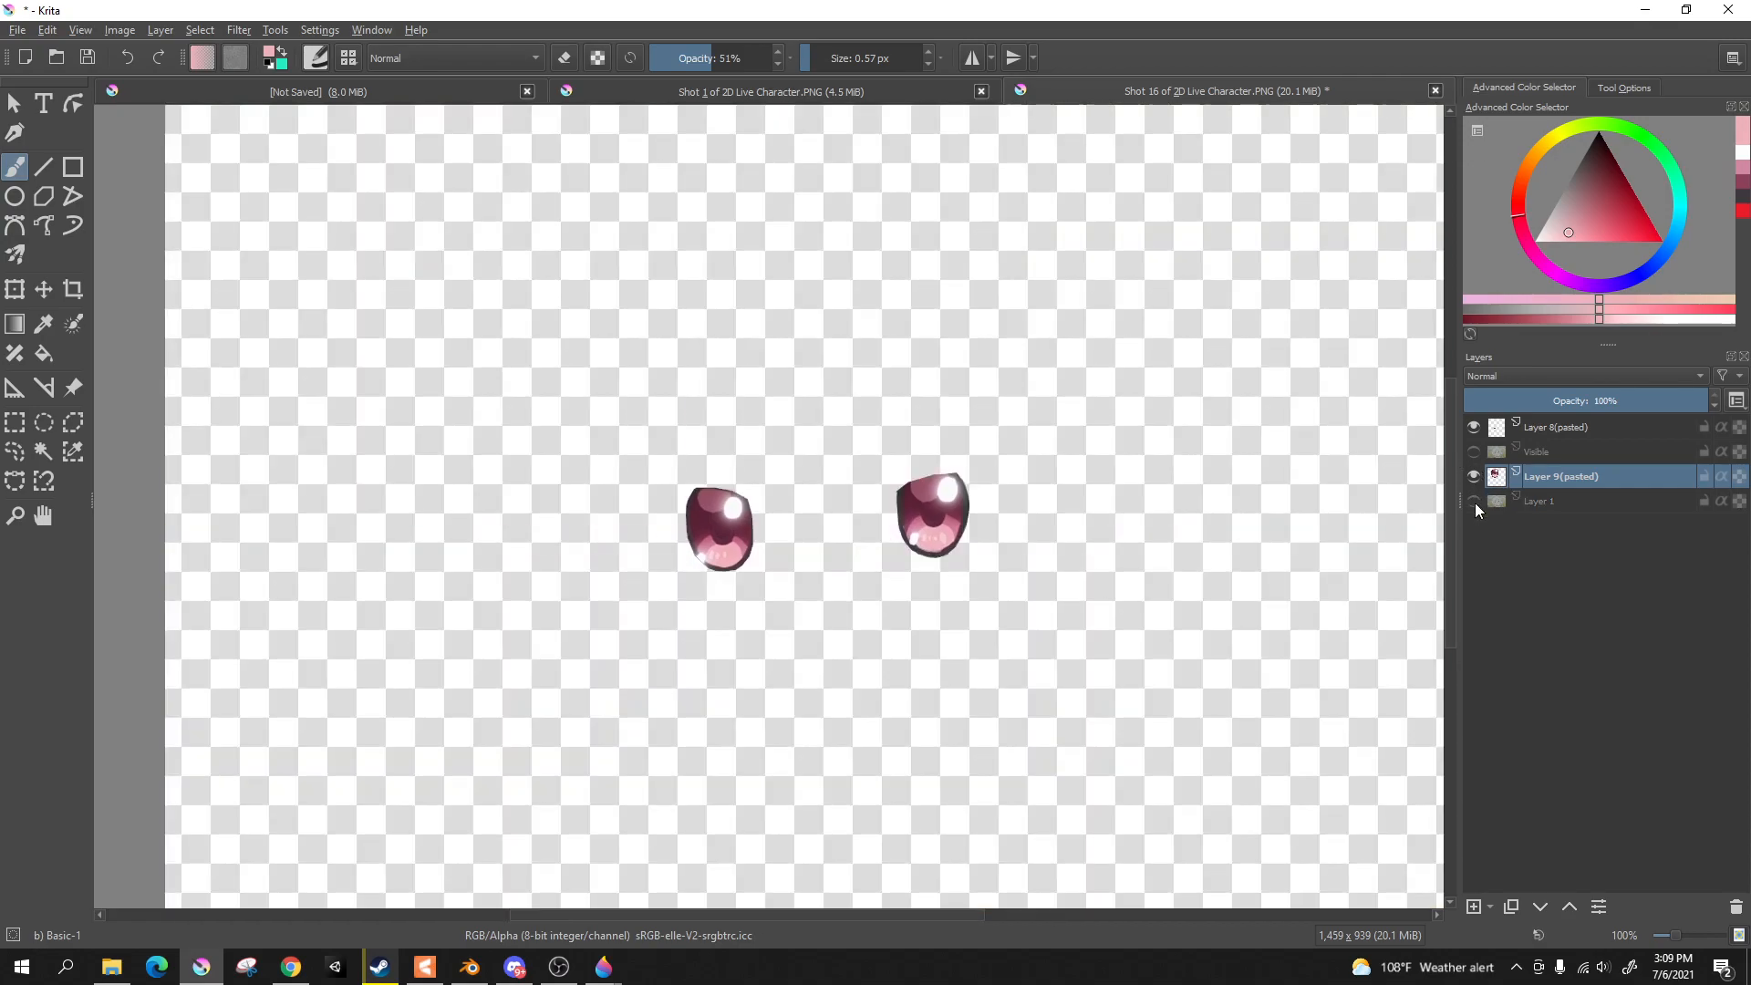
left_click(1475, 502)
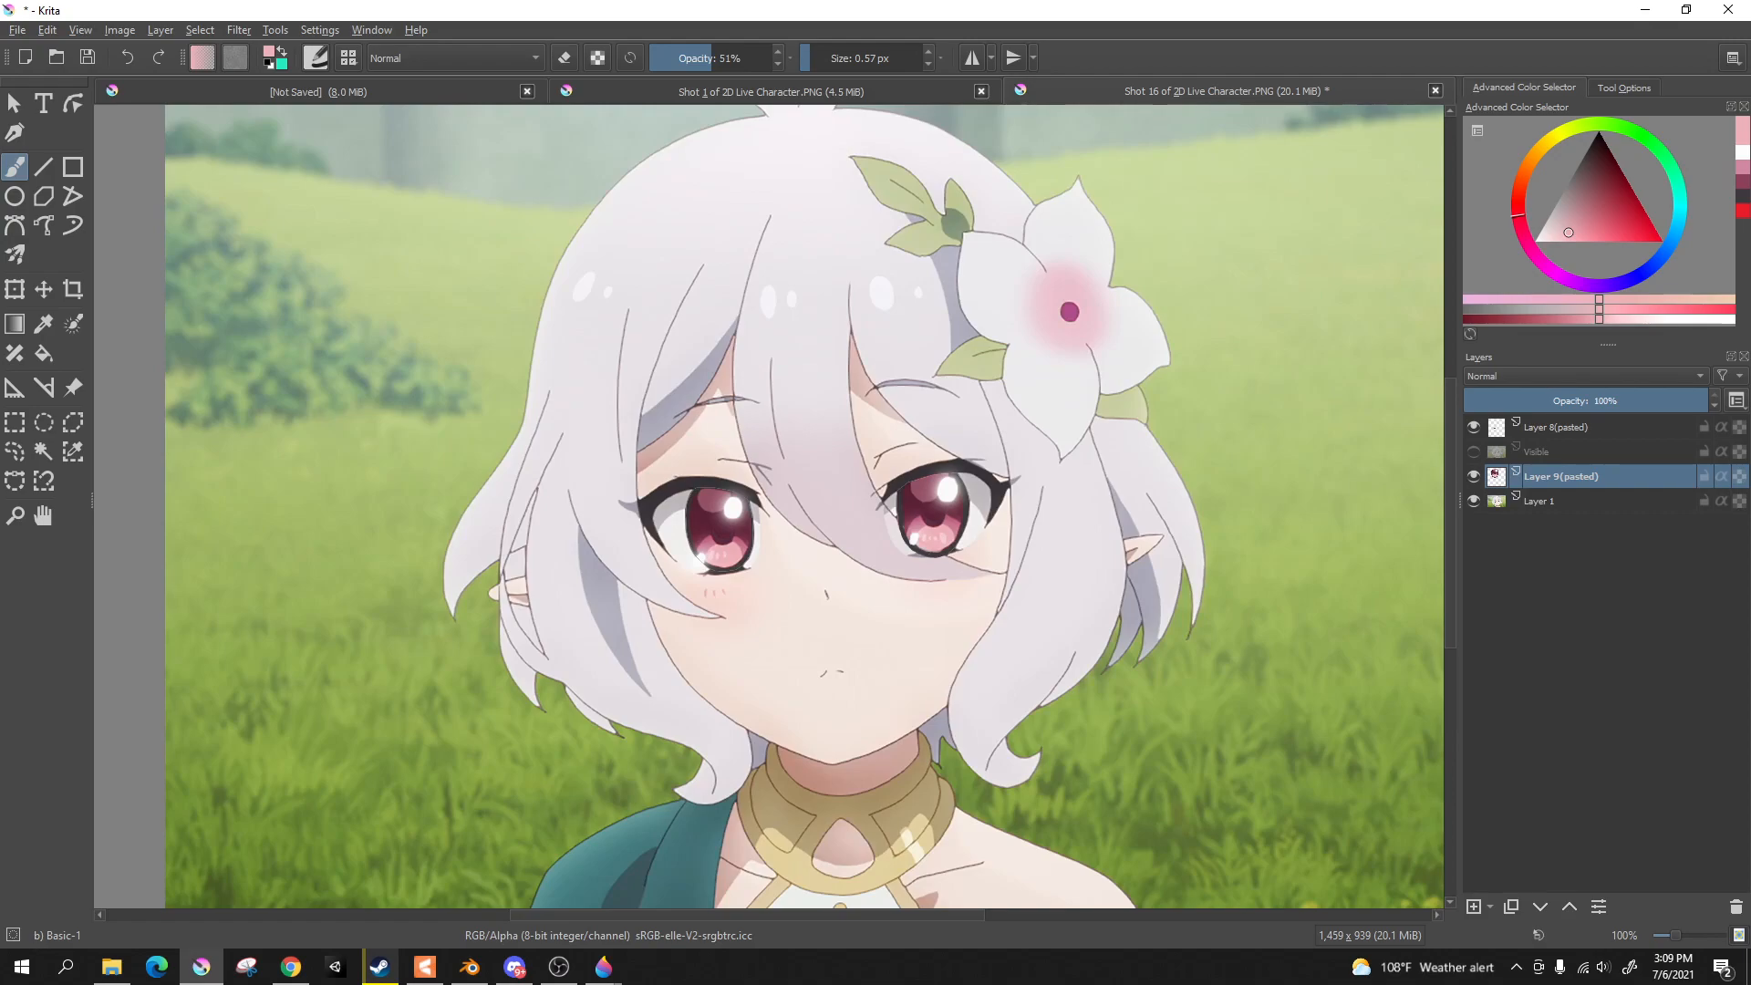
Toggle the Visible layer to compare the original hair-covered eye with the repainted iris, leaving that layer shown.
left_click_drag(951, 479, 909, 580)
scroll(929, 586, "up", 3)
left_click(1475, 451)
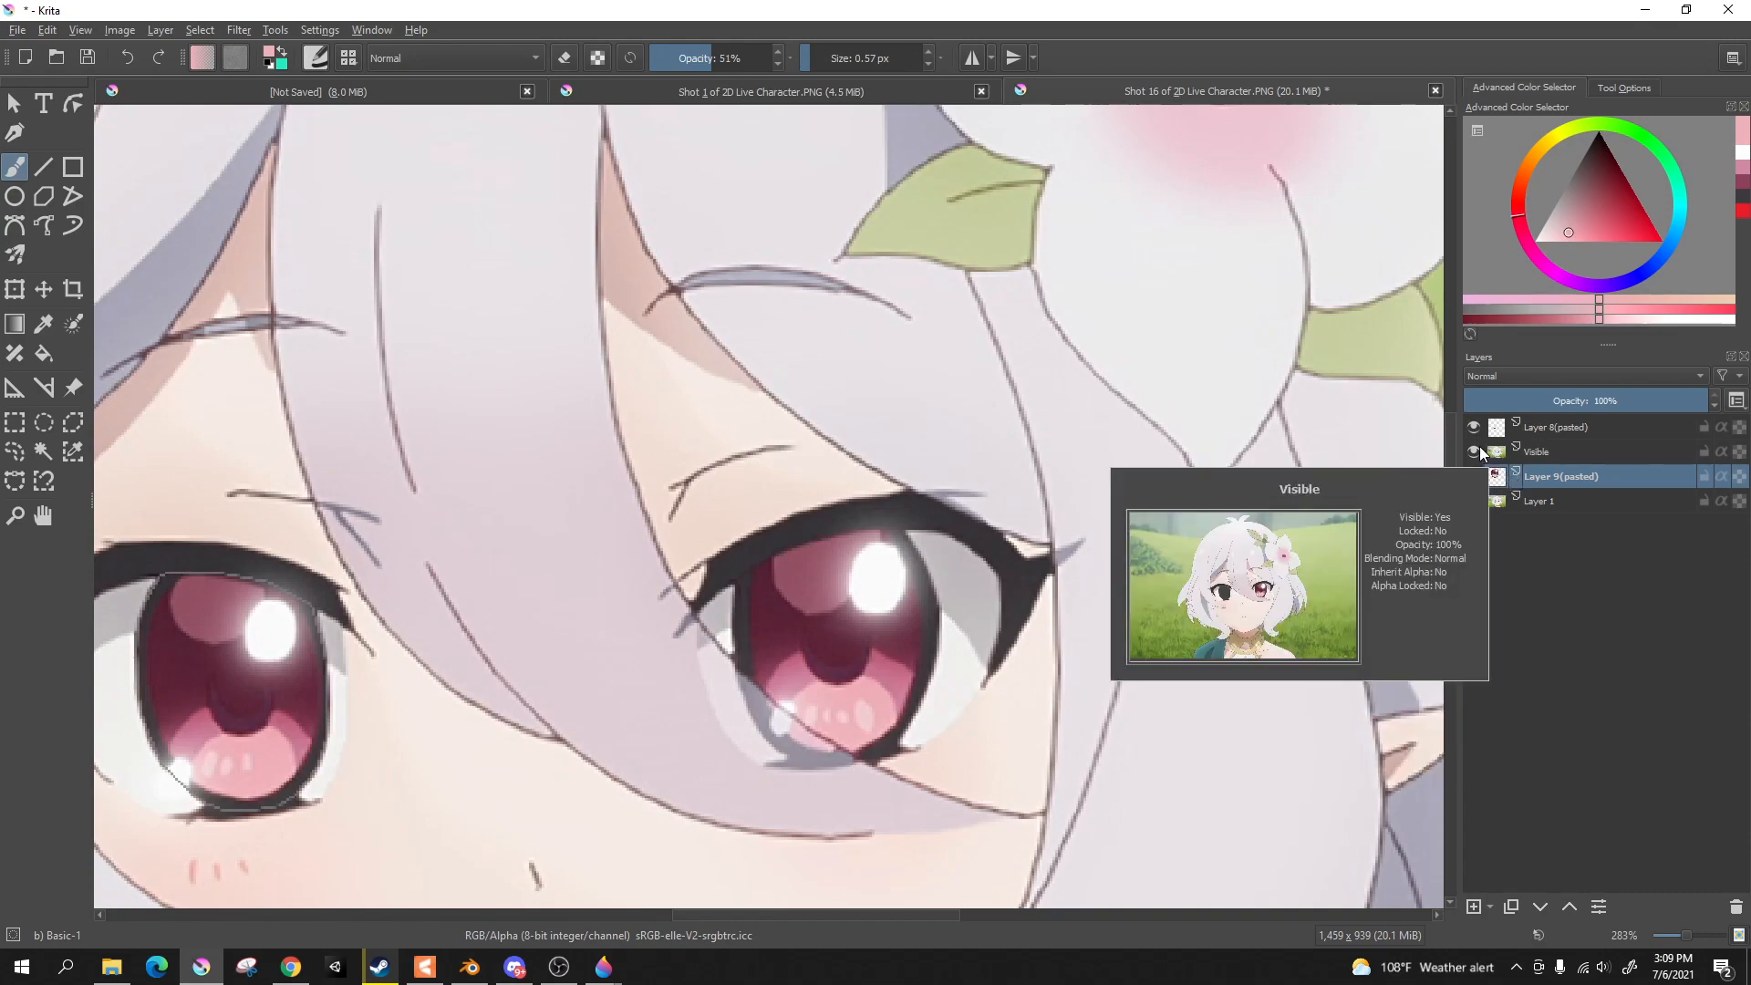
left_click(1479, 446)
left_click(1480, 447)
left_click(1479, 447)
left_click(1480, 447)
left_click(1480, 446)
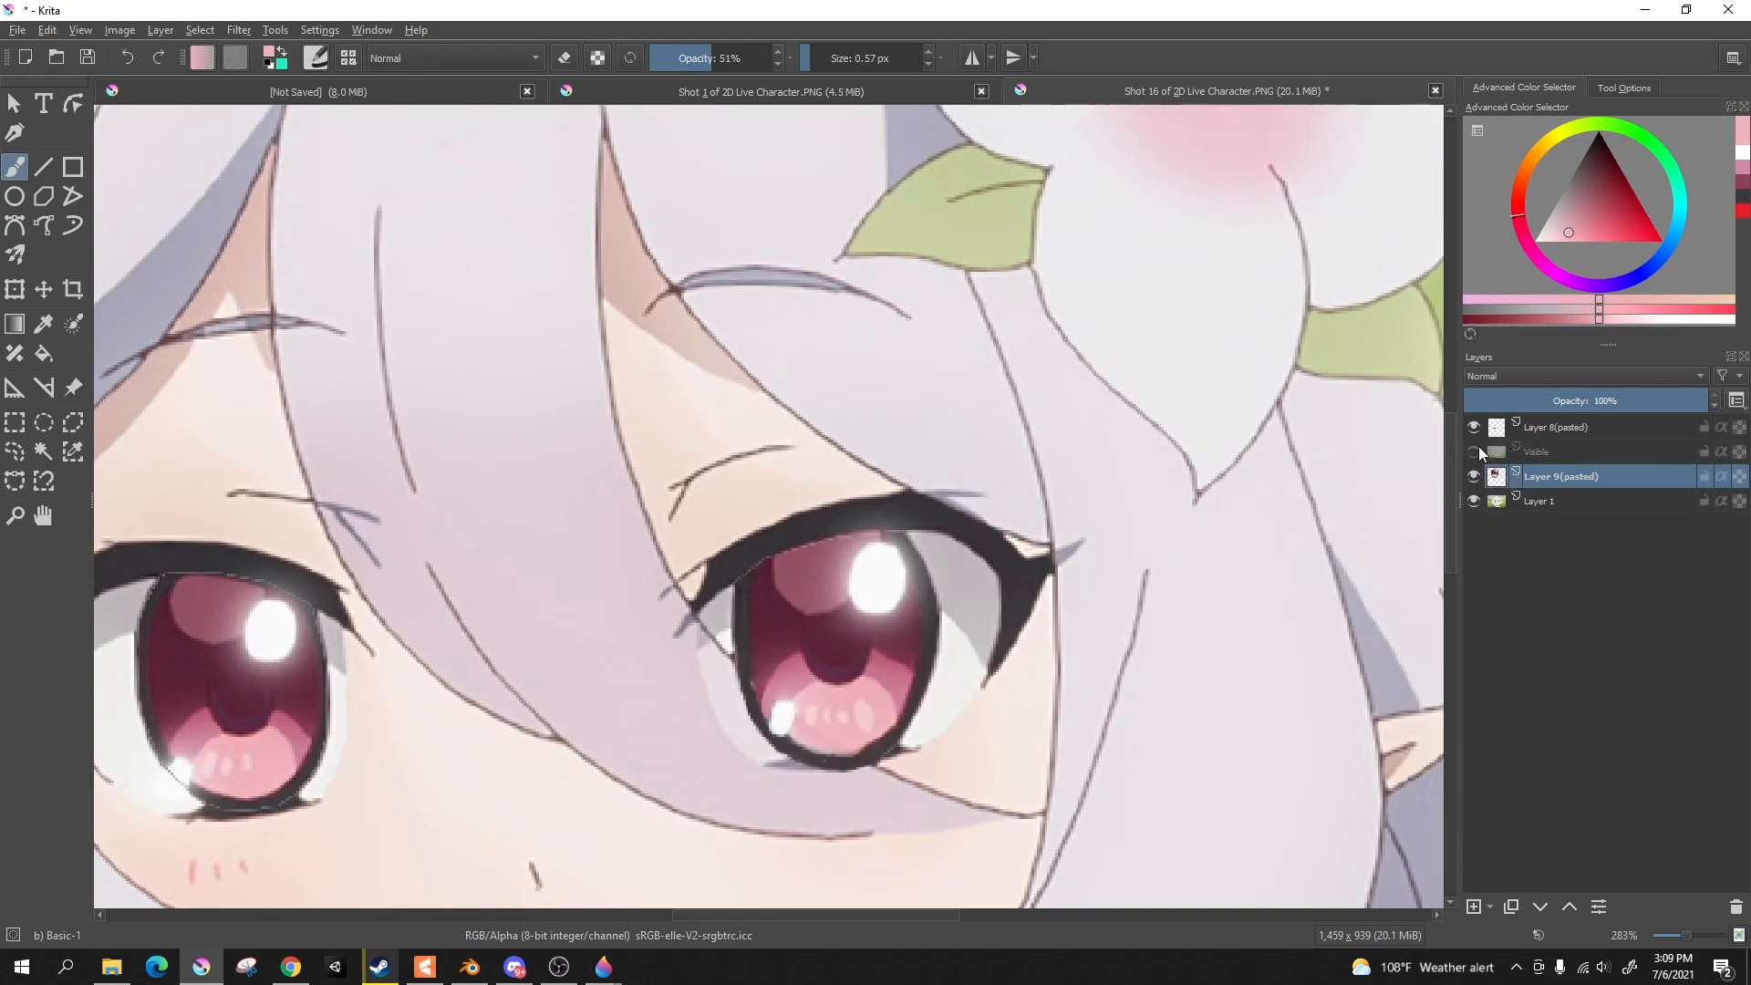
left_click(1480, 446)
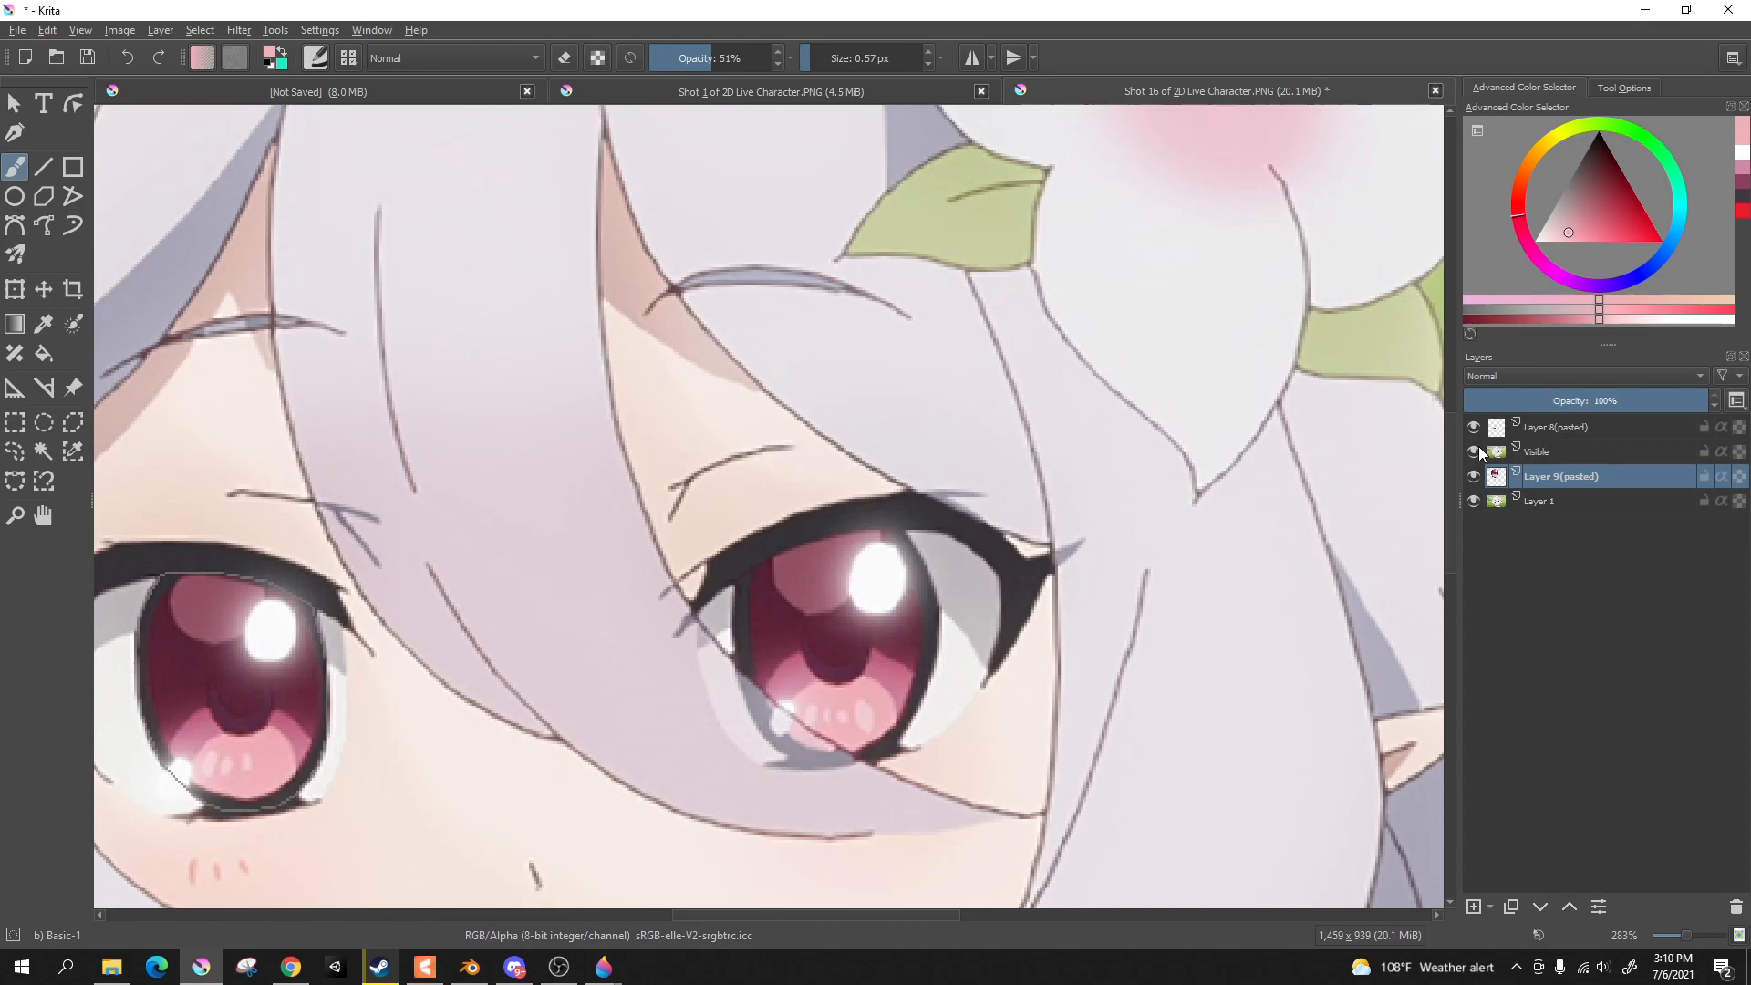
On Layer 1, outline the upper eyelash of the hair-covered eye, including its outer corner, with a polygonal selection.
left_click(1568, 503)
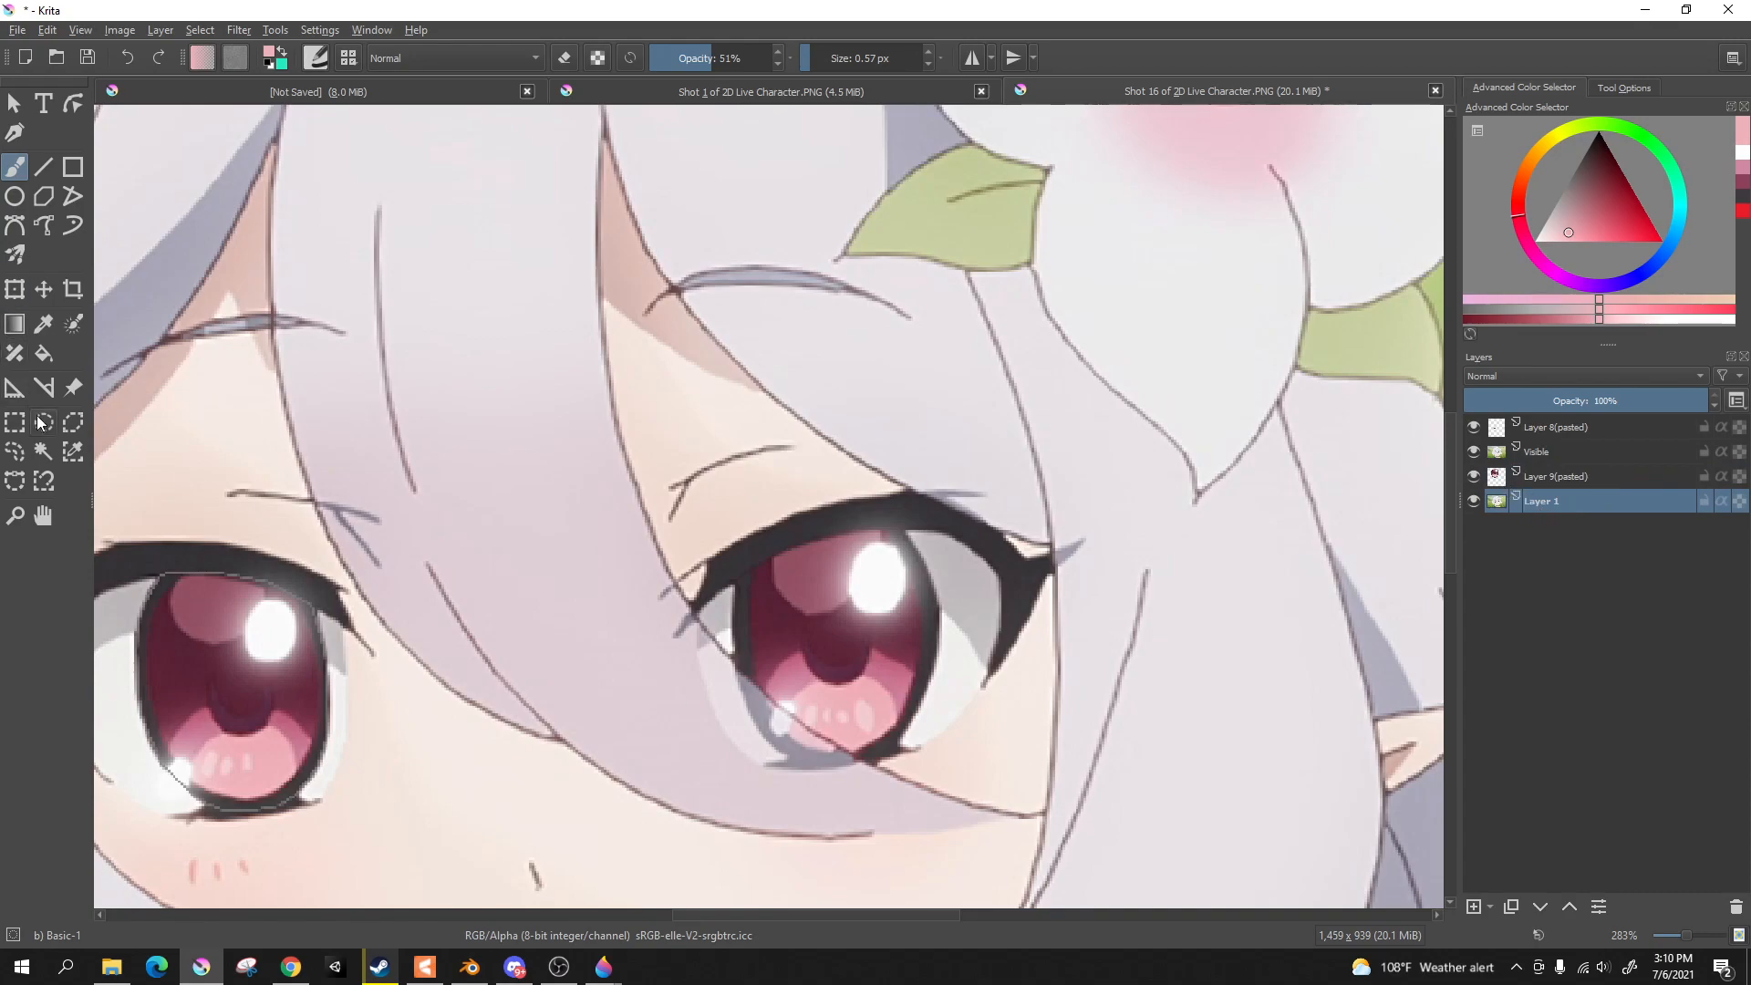
left_click(73, 422)
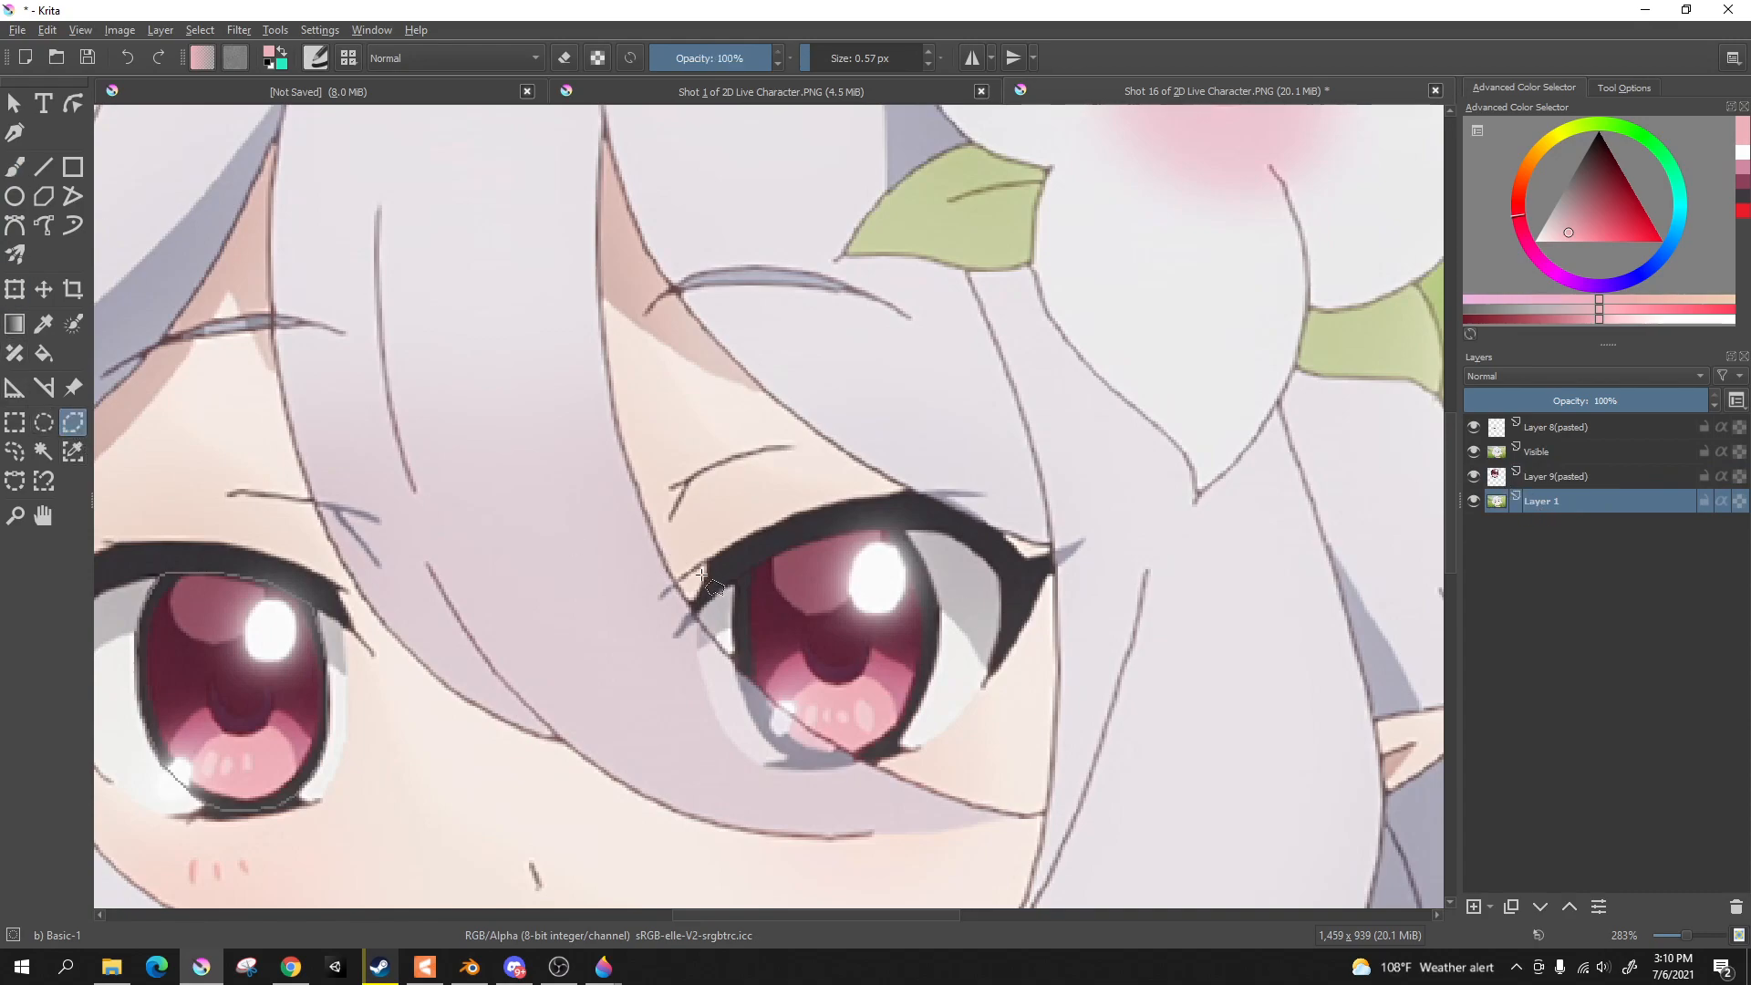
left_click(675, 632)
left_click(710, 563)
left_click(755, 535)
left_click(792, 516)
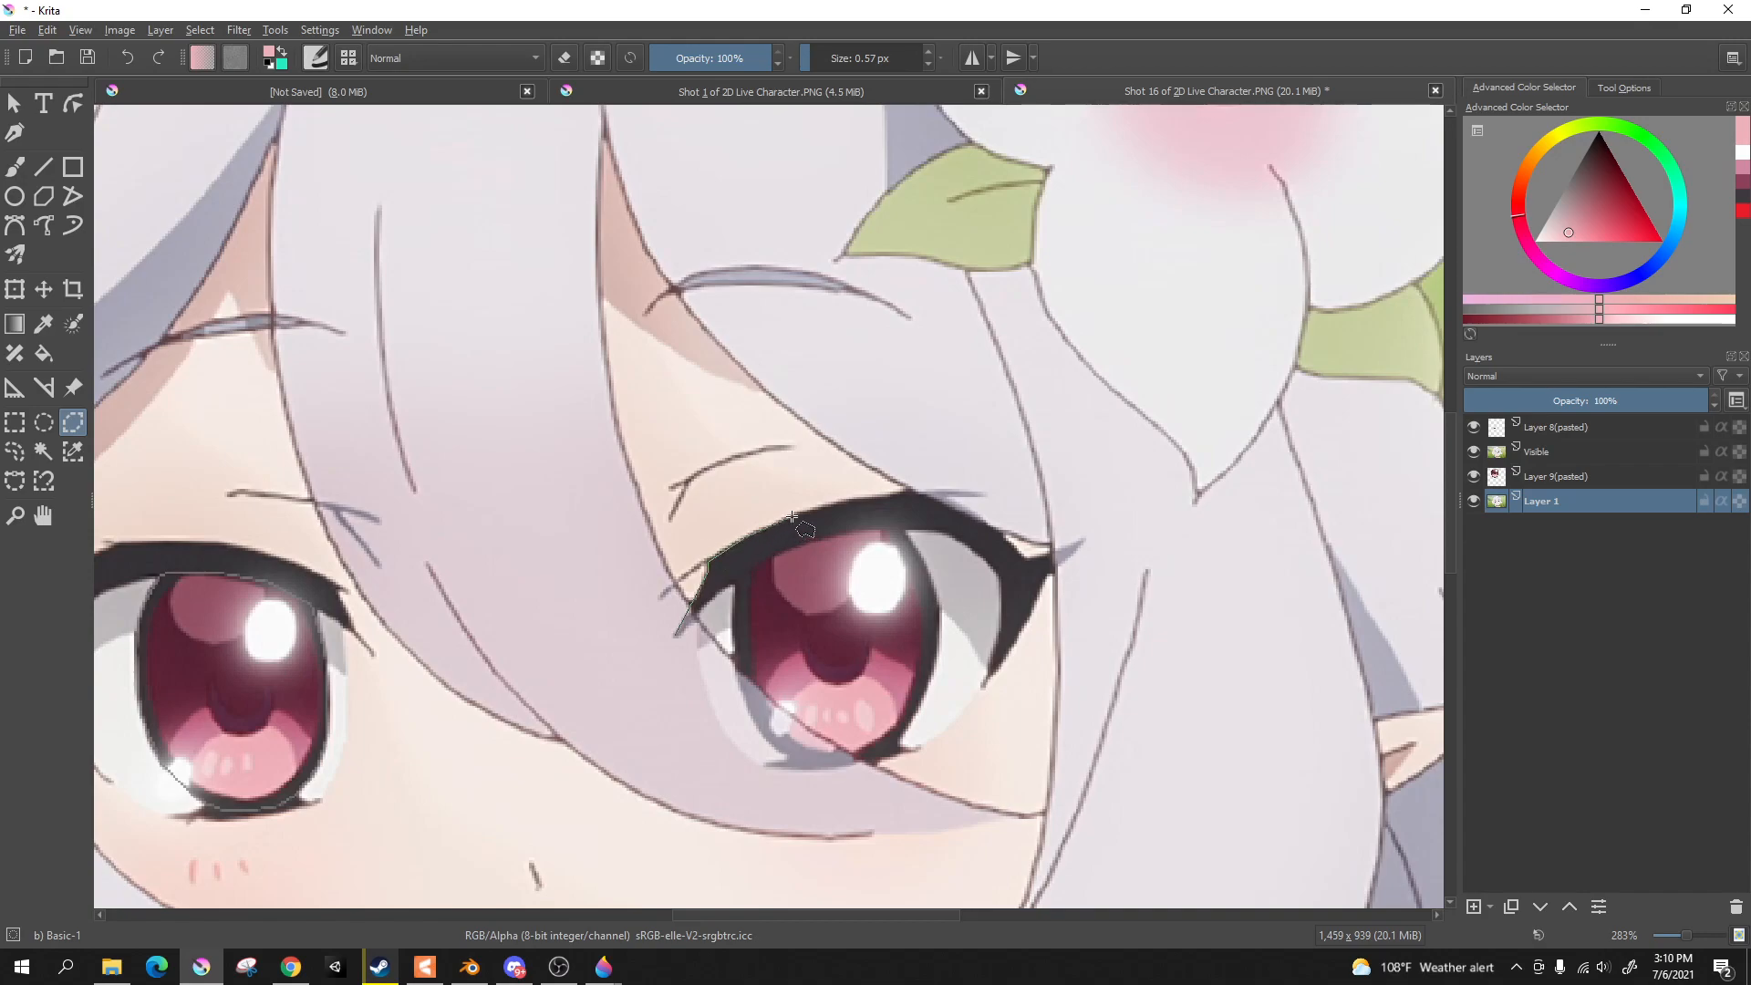
left_click(849, 501)
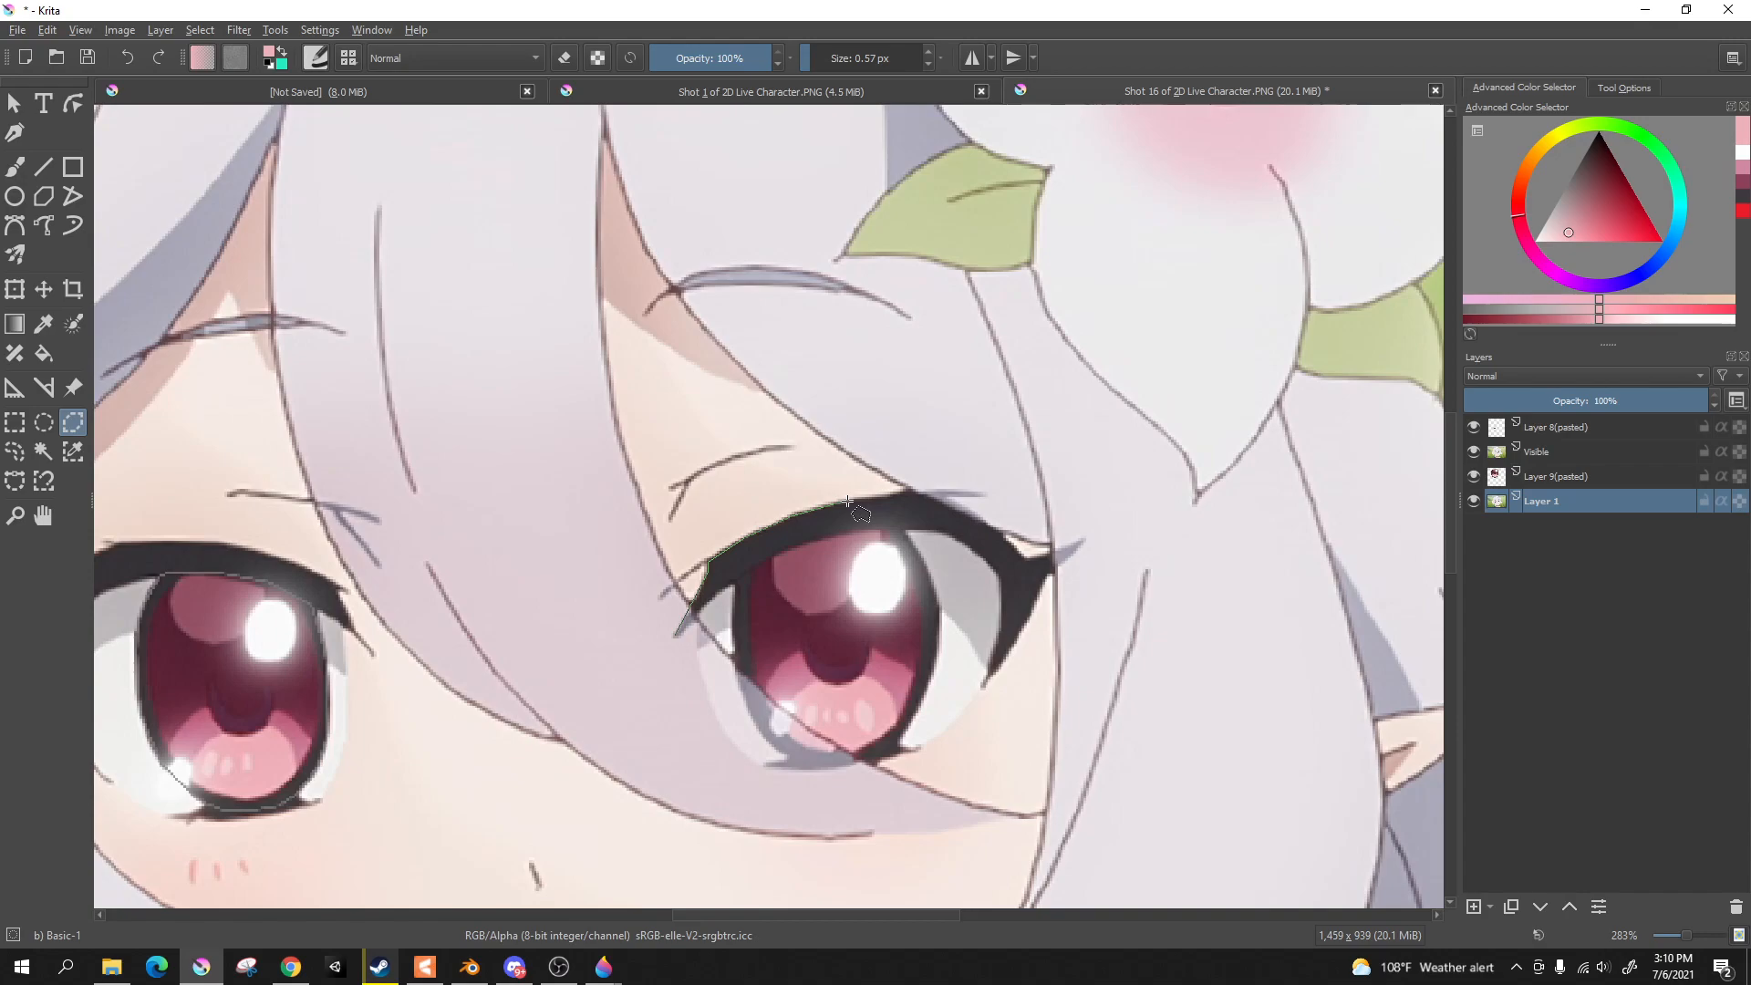
left_click(913, 493)
left_click(981, 522)
left_click(1025, 556)
left_click(1082, 540)
left_click(1047, 575)
left_click(981, 690)
left_click(675, 636)
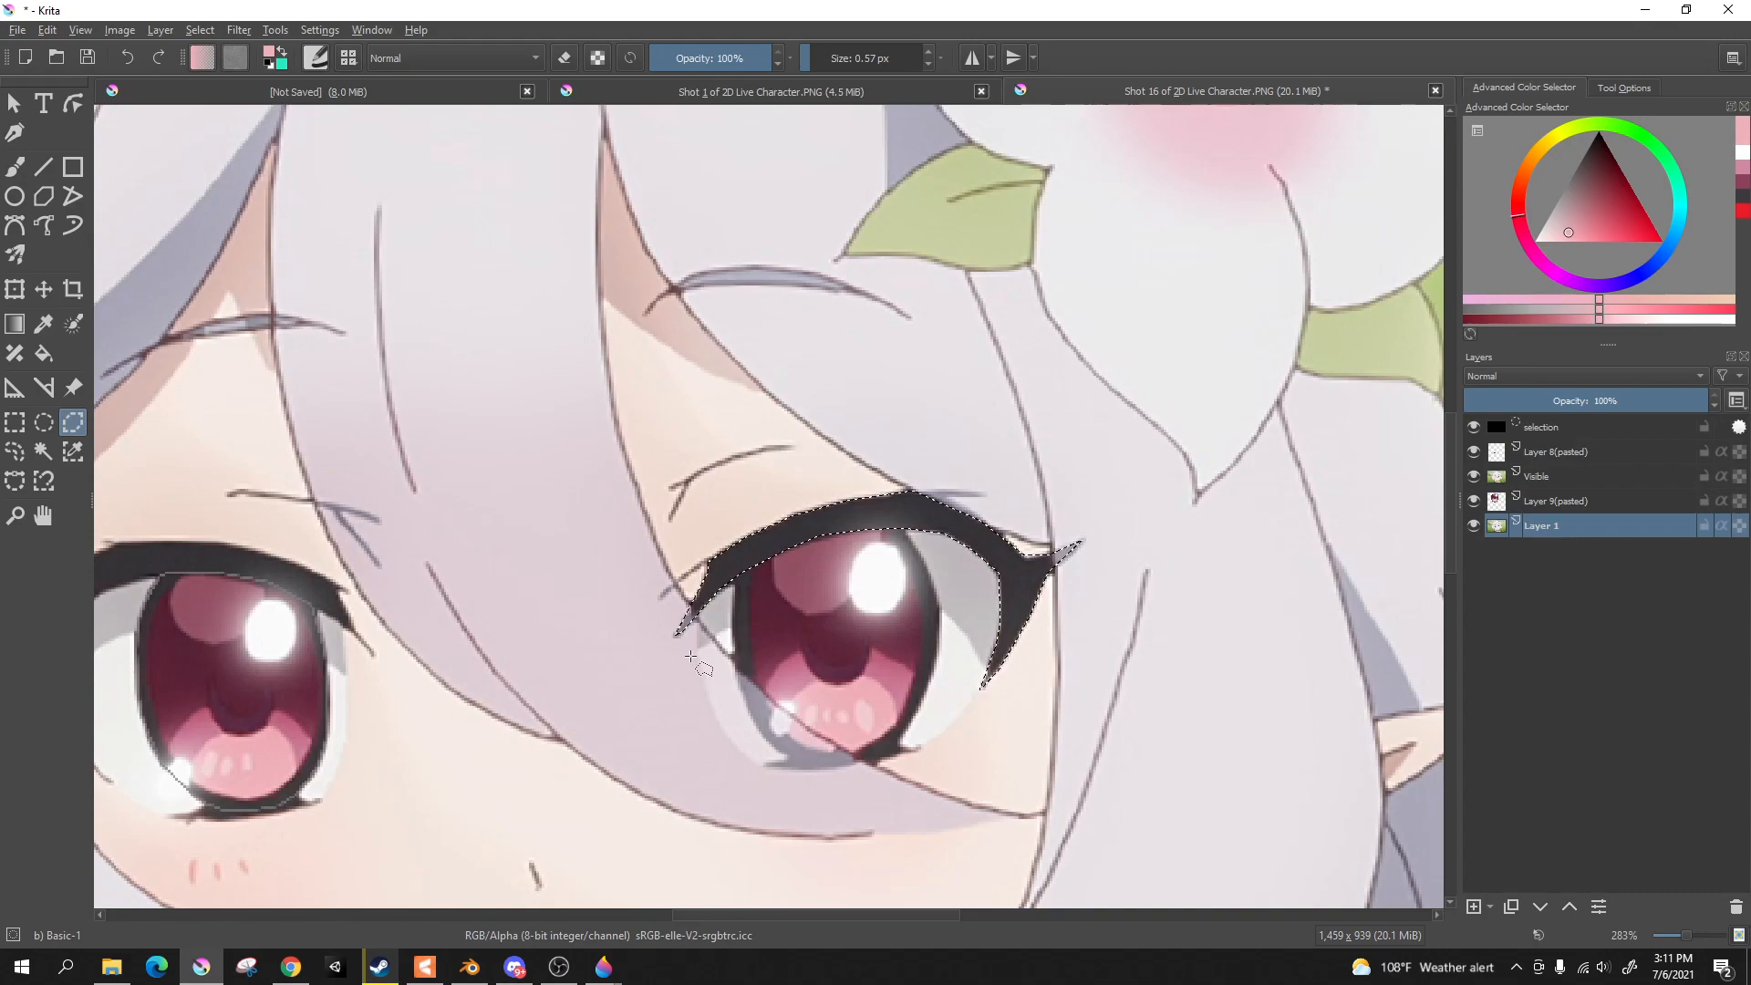
Copy the selected eyelash to a new layer and remove the selection mask.
right_click(869, 516)
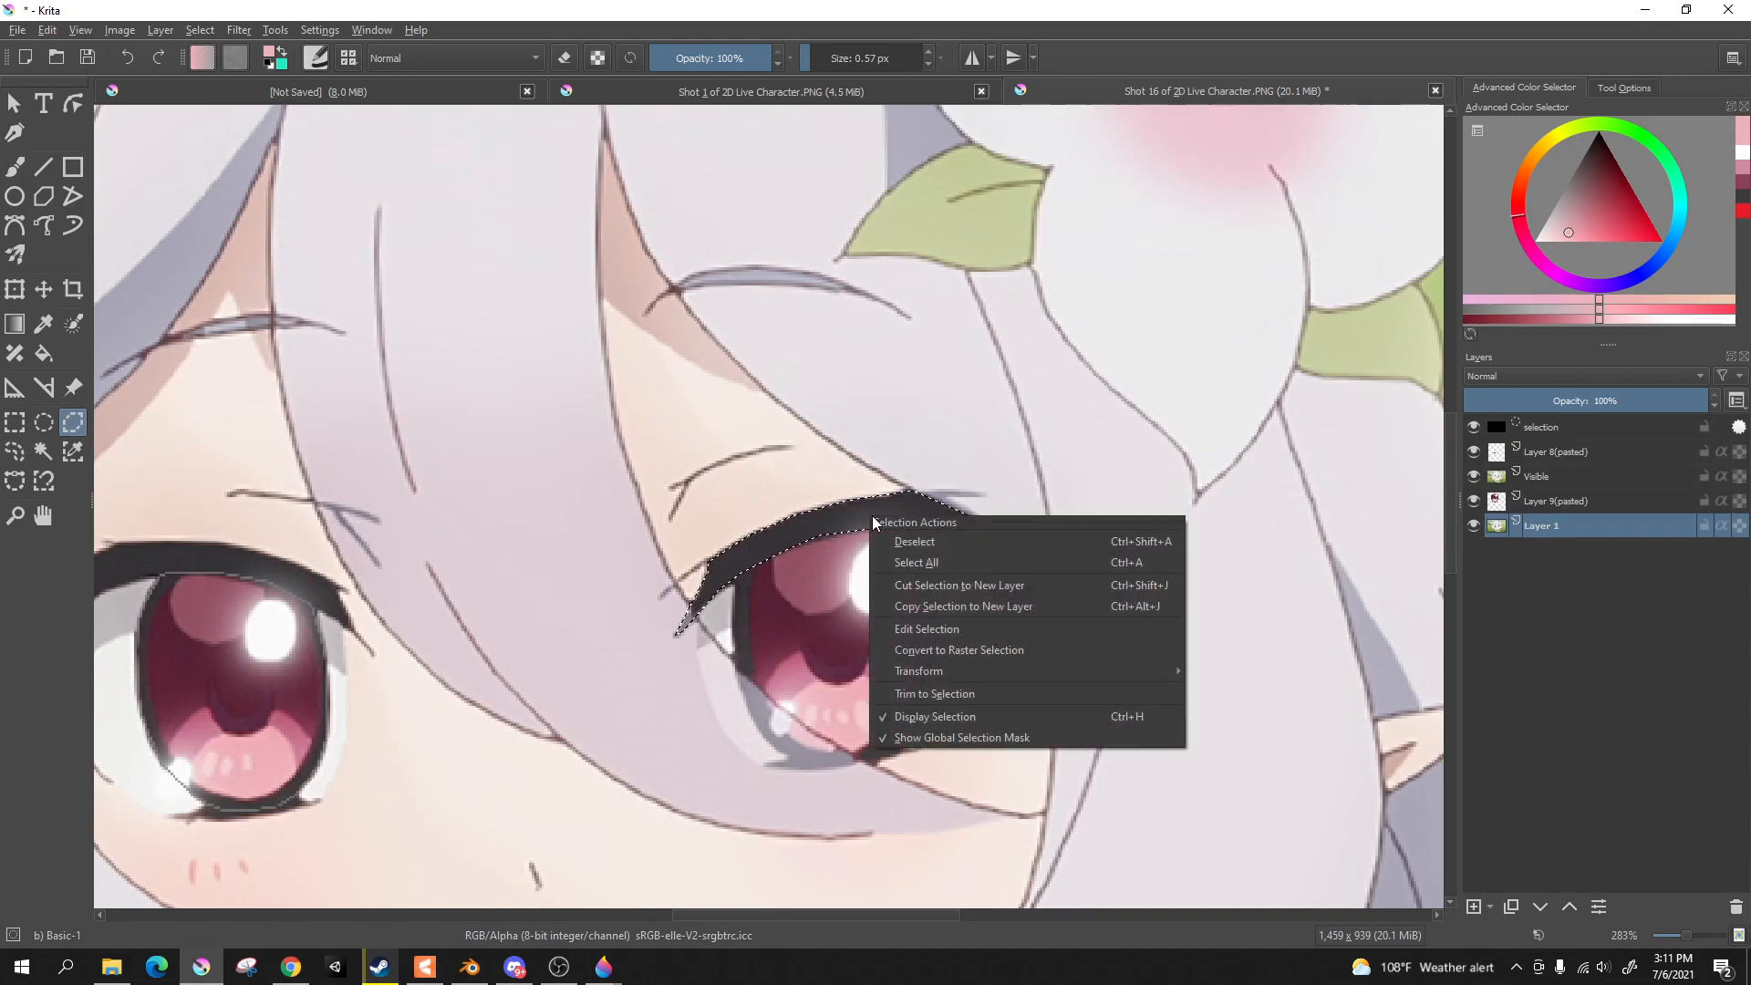
left_click(950, 603)
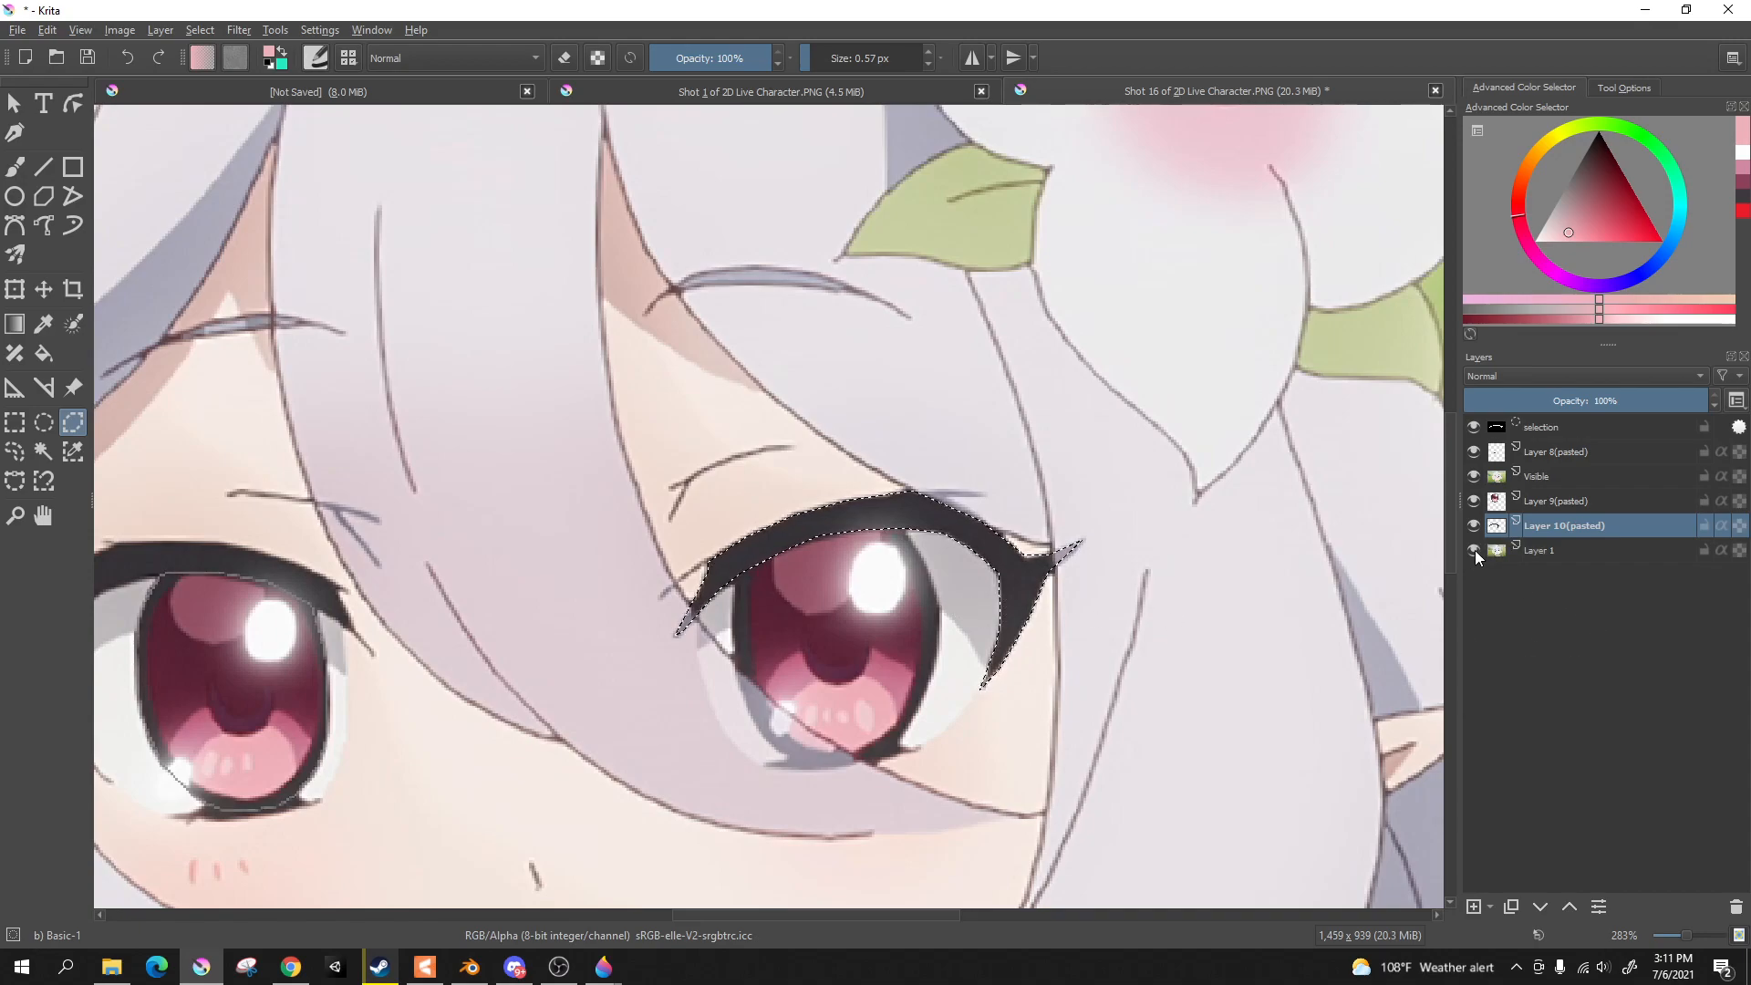
left_click(1544, 426)
right_click(1547, 425)
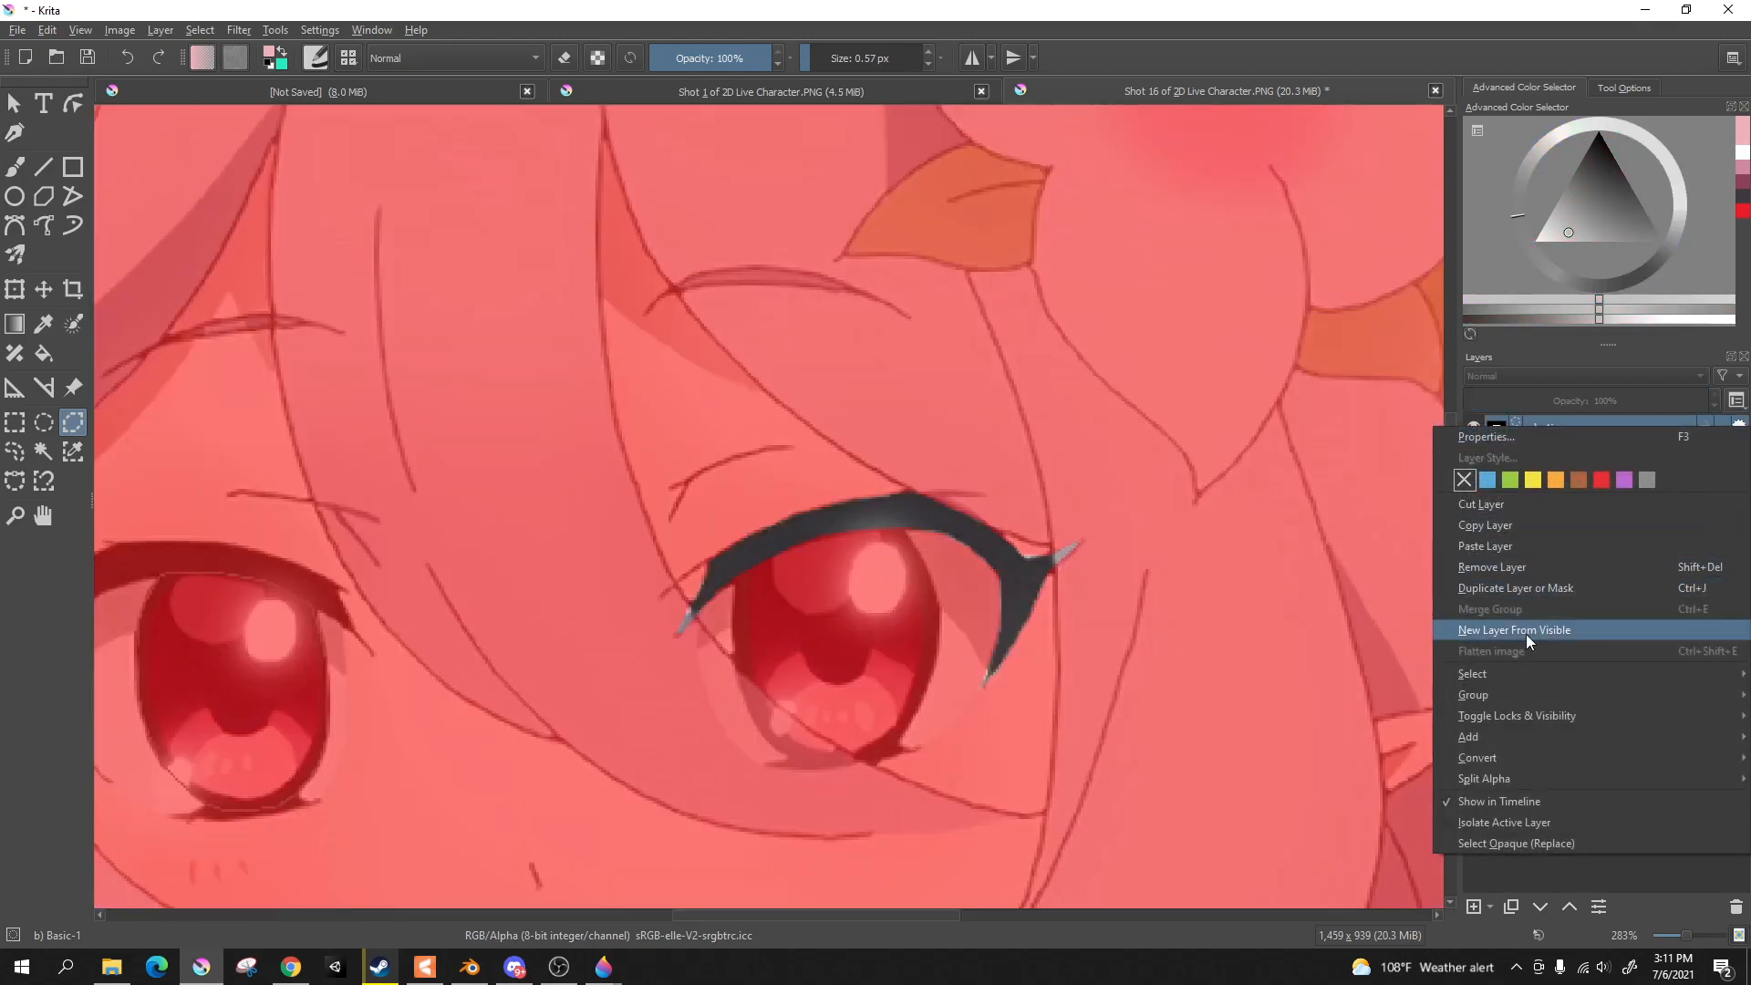
left_click(1509, 566)
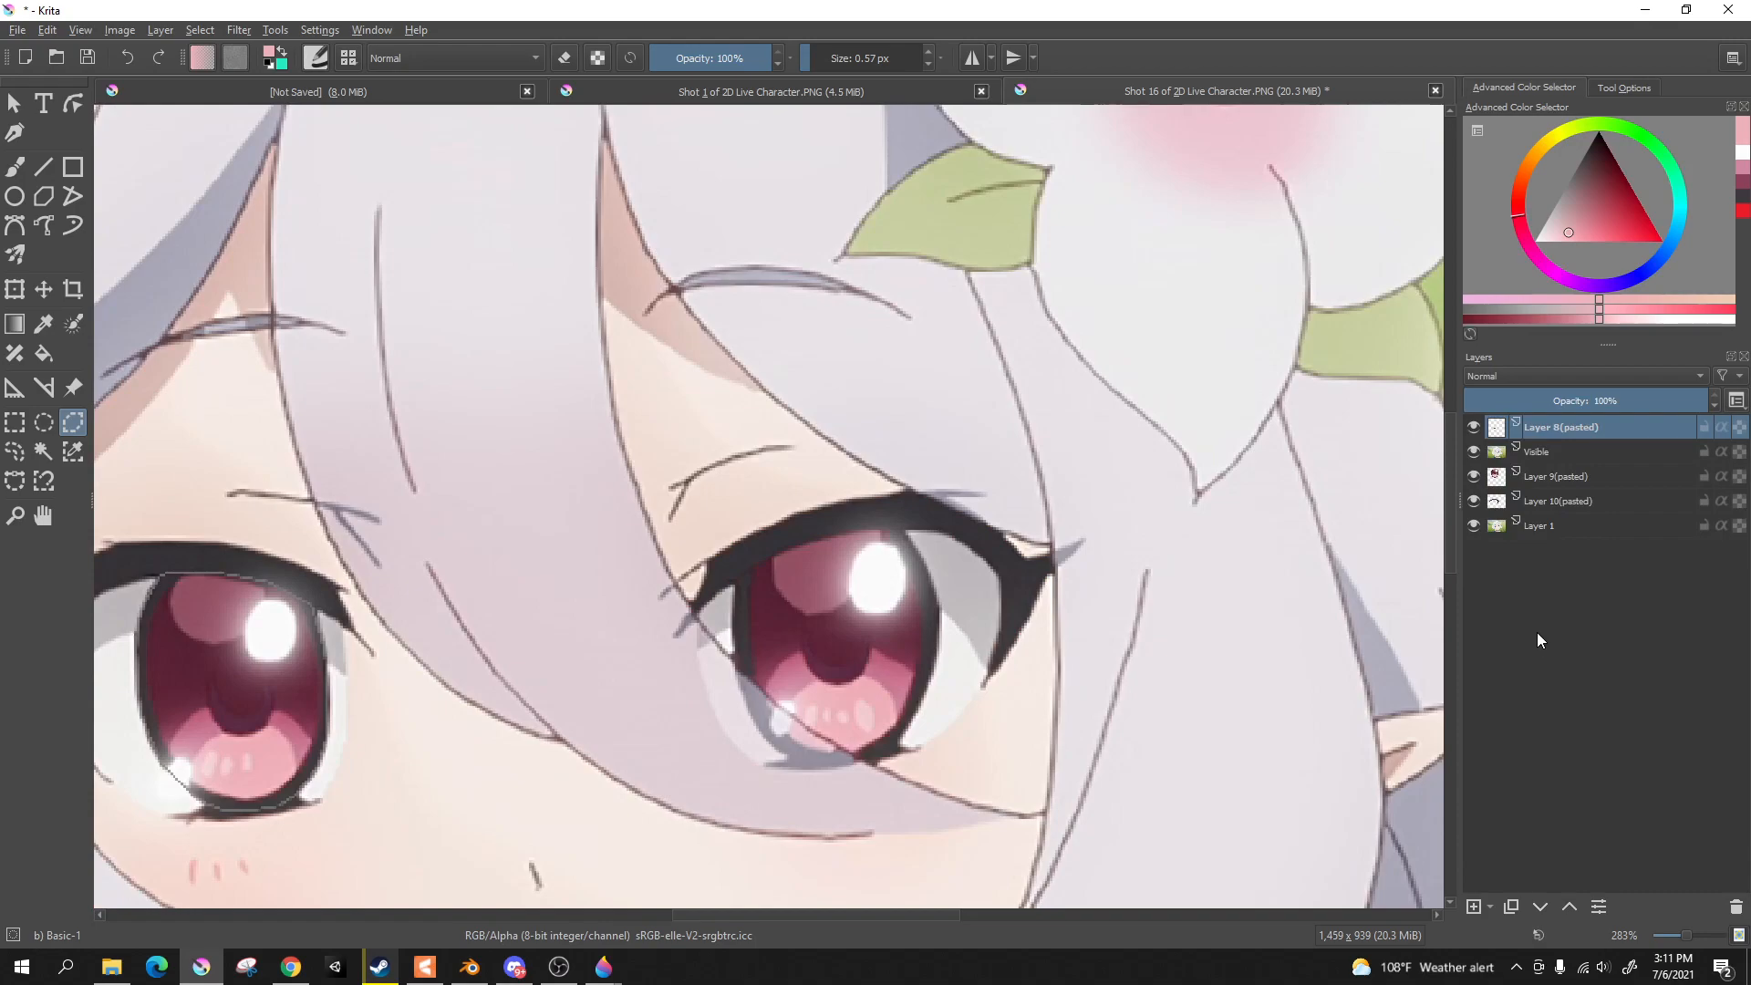
Hide Layer 1 and the Visible layer to check the cut-out eyelash with the irises, and restore Layer 1.
left_click(1473, 525)
left_click(1475, 450)
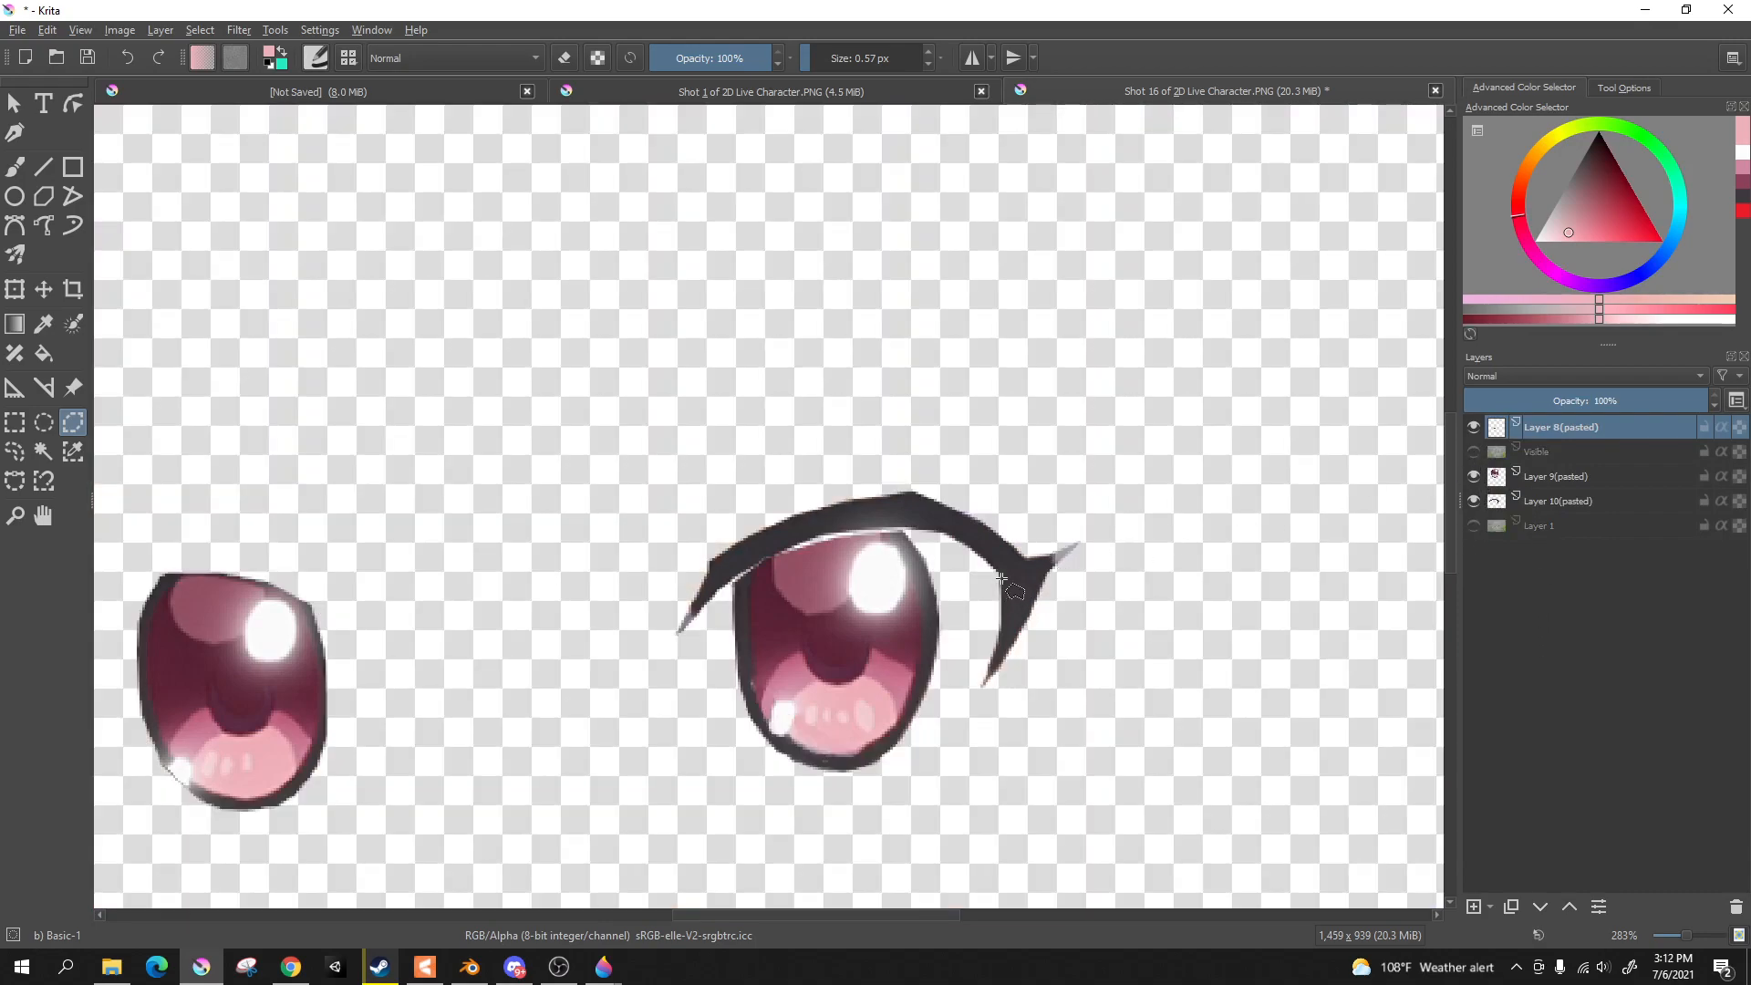
left_click(1472, 526)
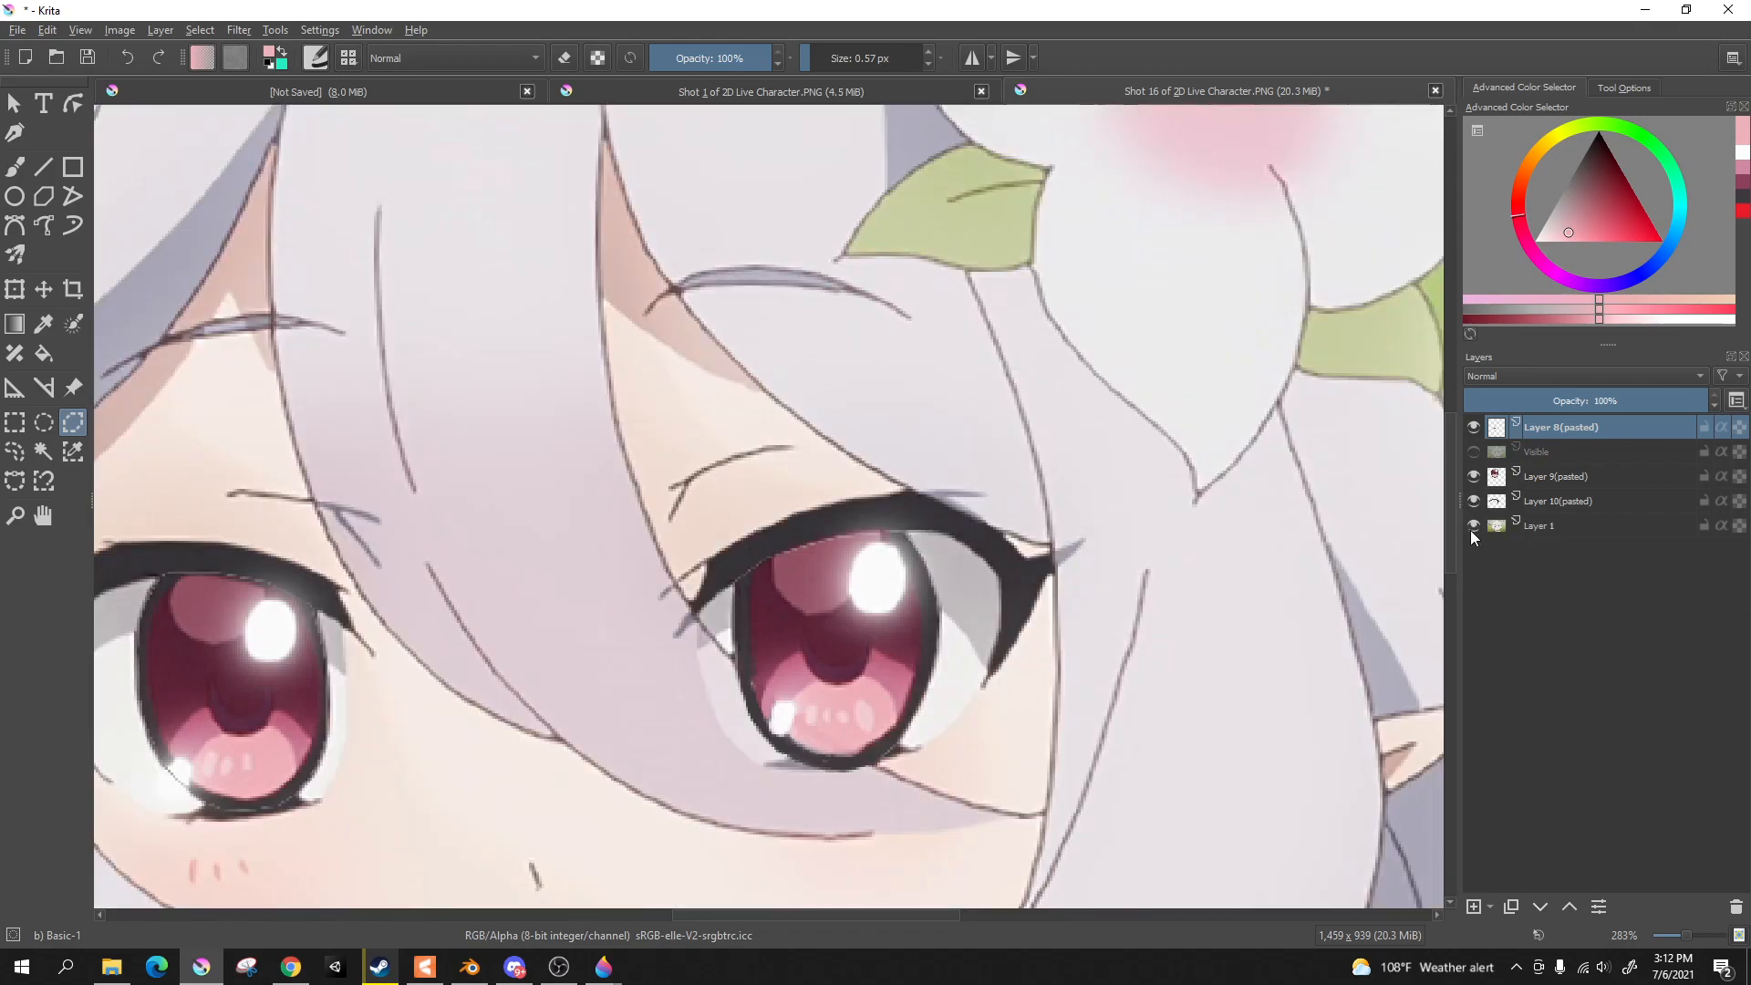
Toggle Layer 1 off and on to compare the cut-out irises and eyelash with the original artwork.
left_click(1474, 526)
left_click(1474, 526)
left_click(1474, 527)
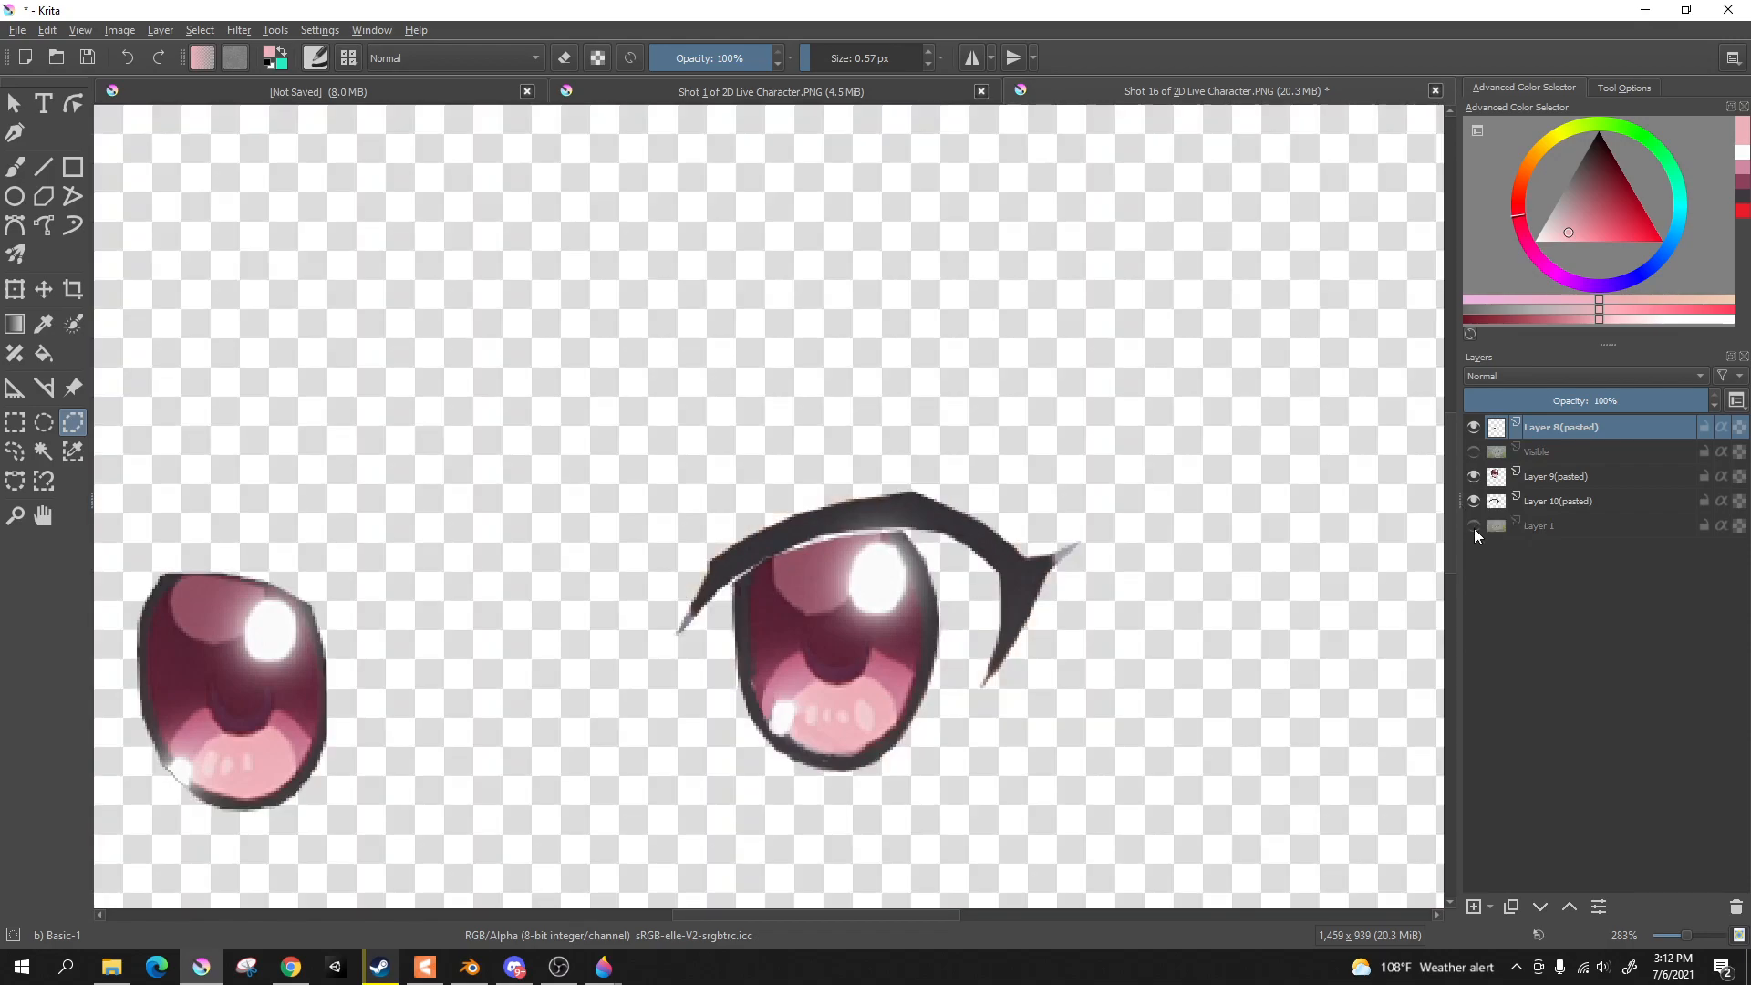
left_click(1474, 527)
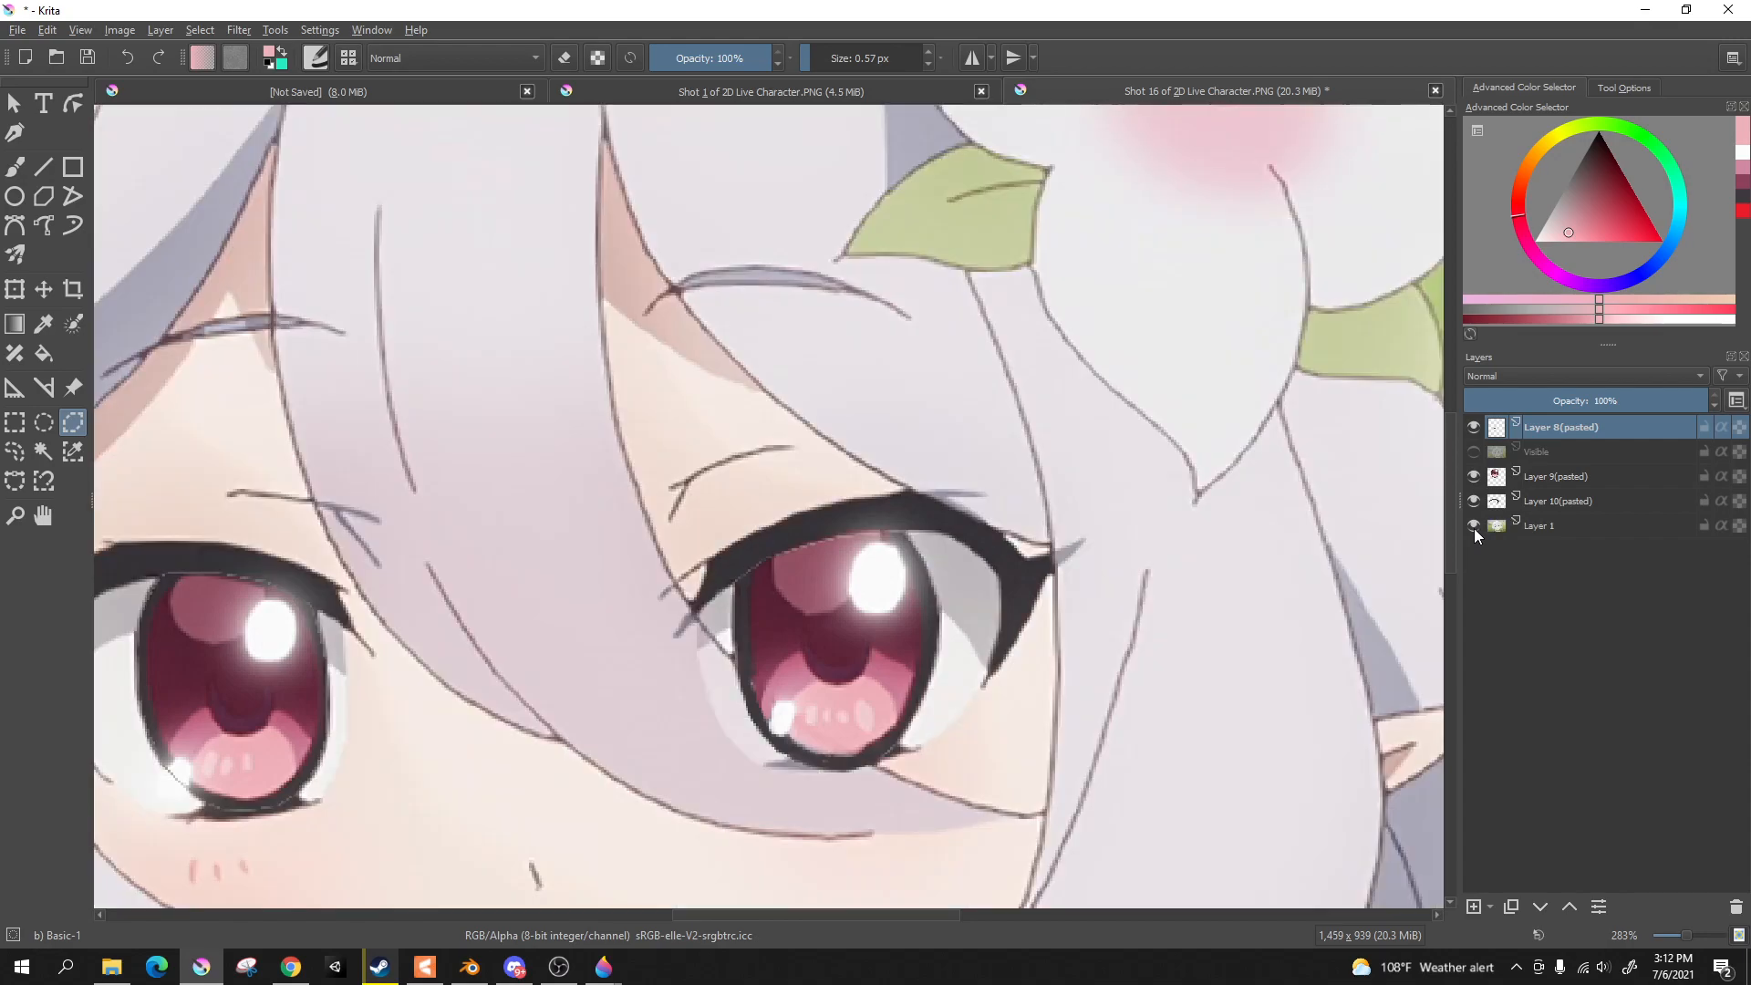
left_click(1474, 527)
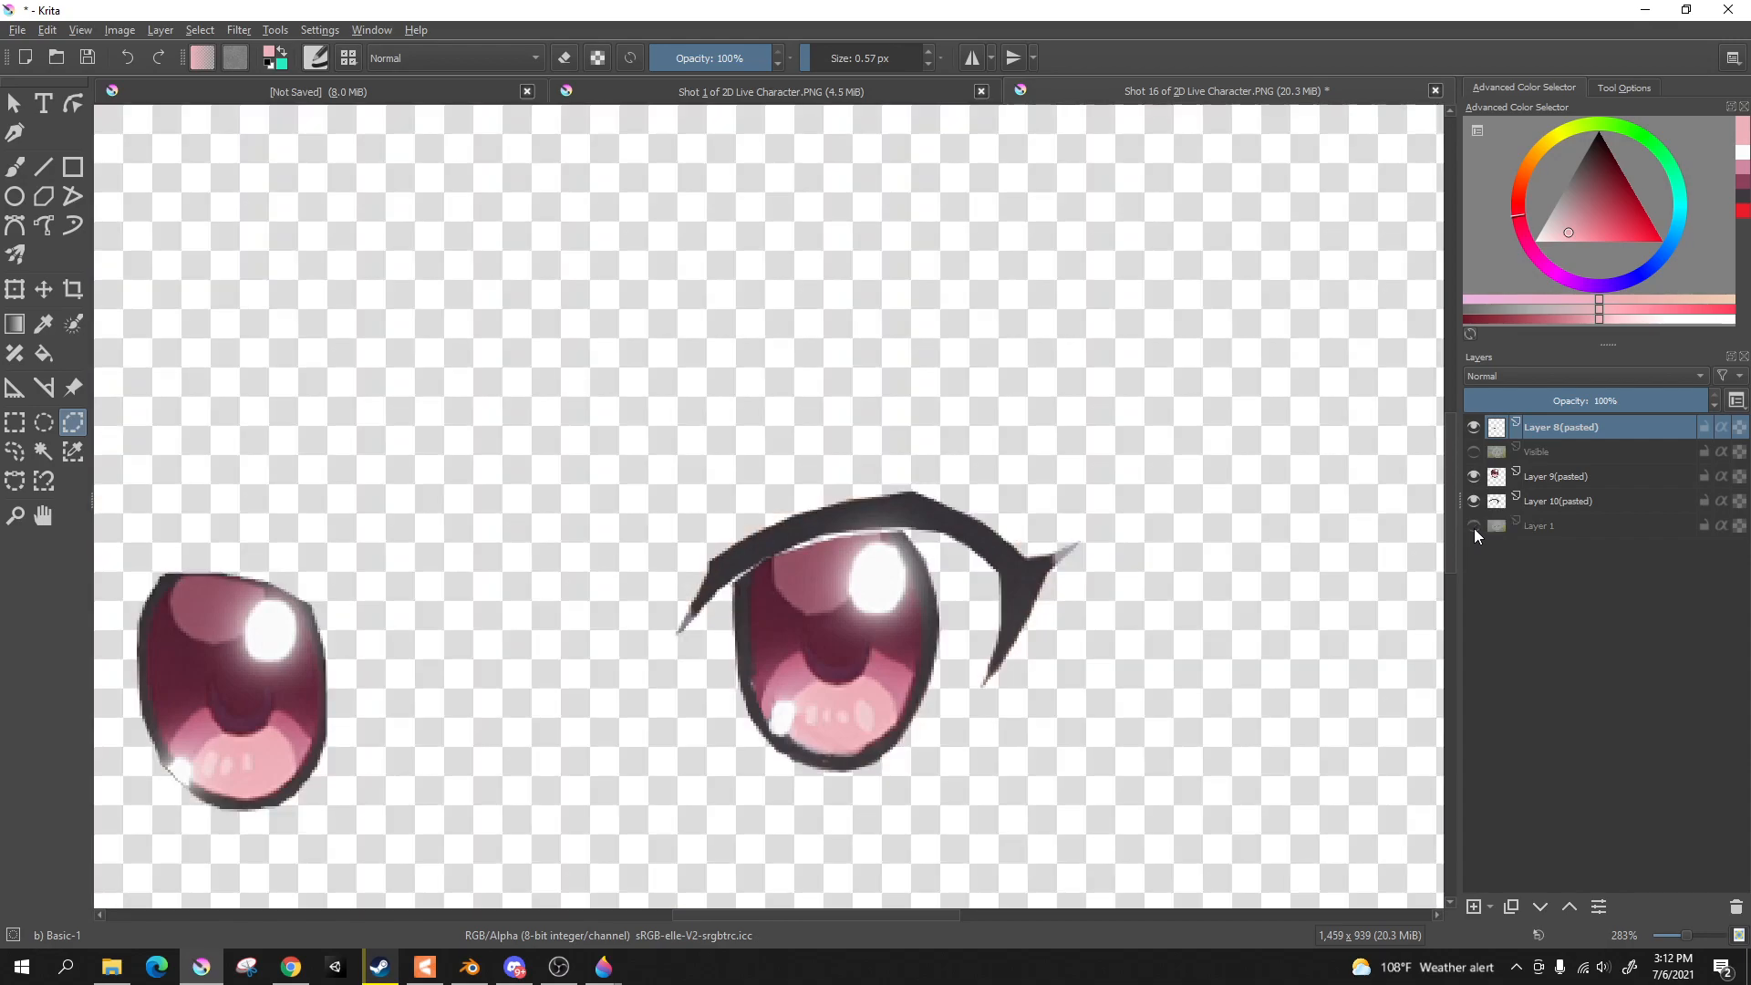
left_click(1474, 527)
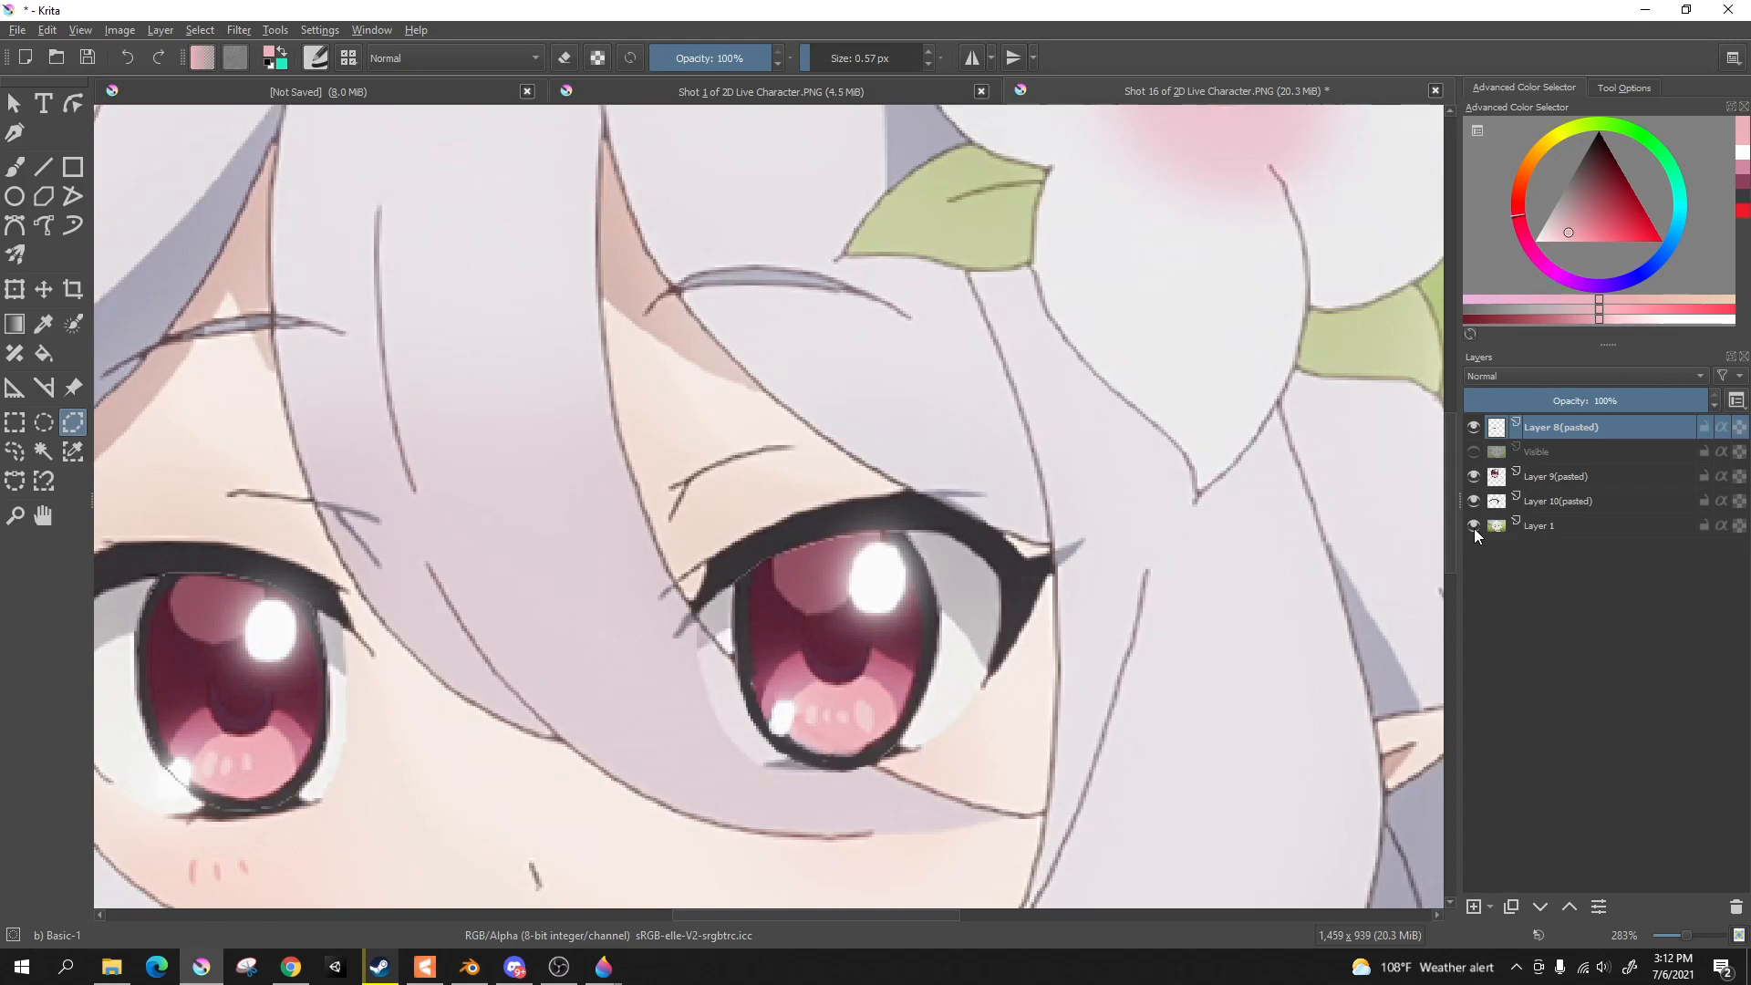
left_click(1474, 527)
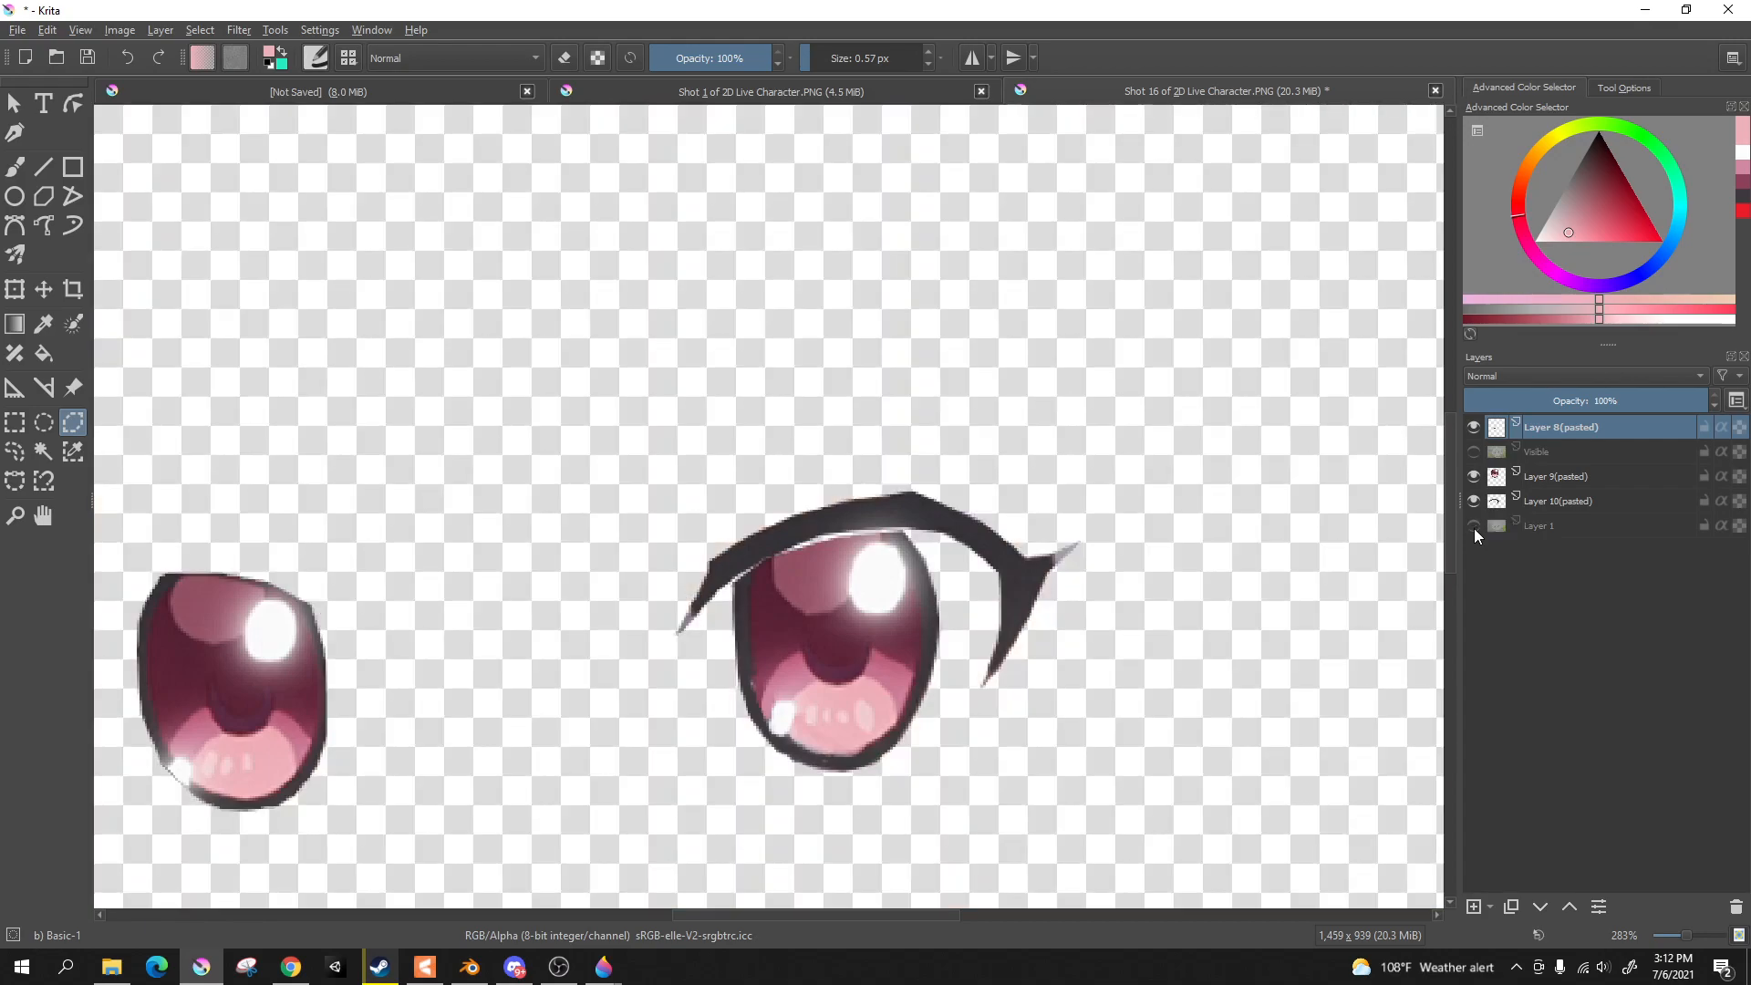
Toggle the iris, eyelash and Layer 1 layers to check each cut-out separately, leaving all three shown.
left_click(1473, 476)
left_click(1473, 477)
left_click(1474, 527)
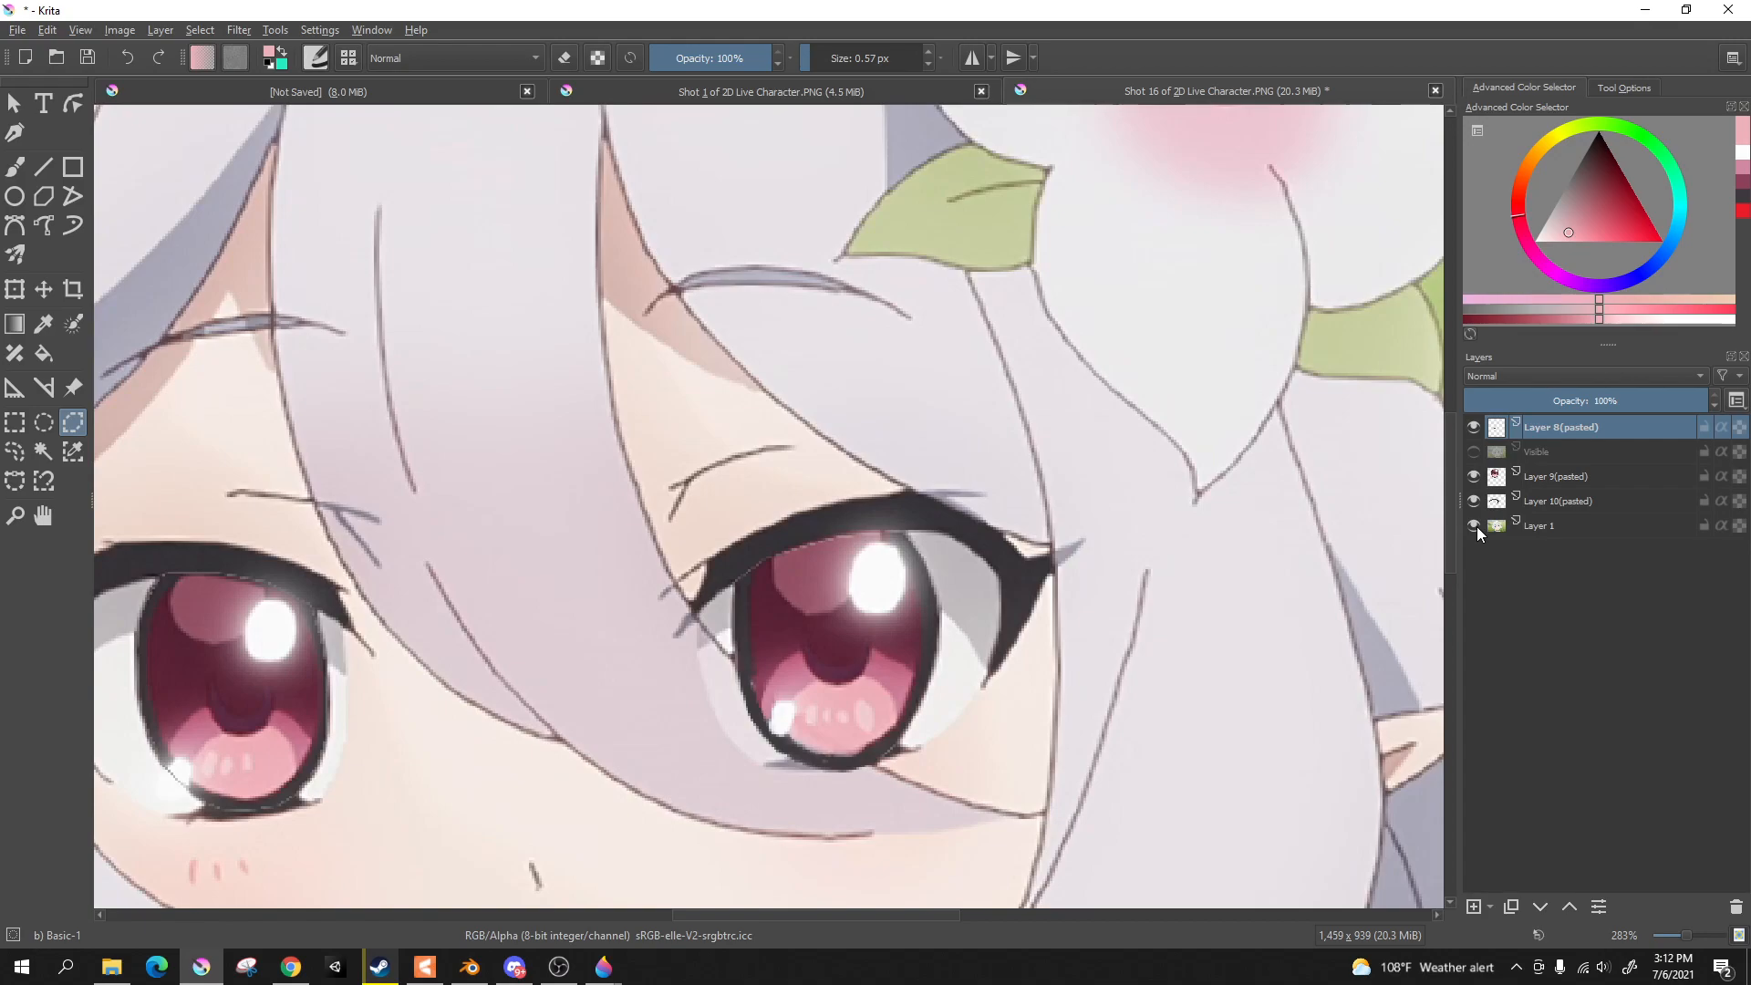
left_click(1473, 478)
left_click(1473, 479)
left_click(1474, 525)
left_click(1474, 502)
left_click(1474, 502)
left_click(1474, 502)
left_click(1474, 502)
left_click(1474, 477)
left_click(1473, 476)
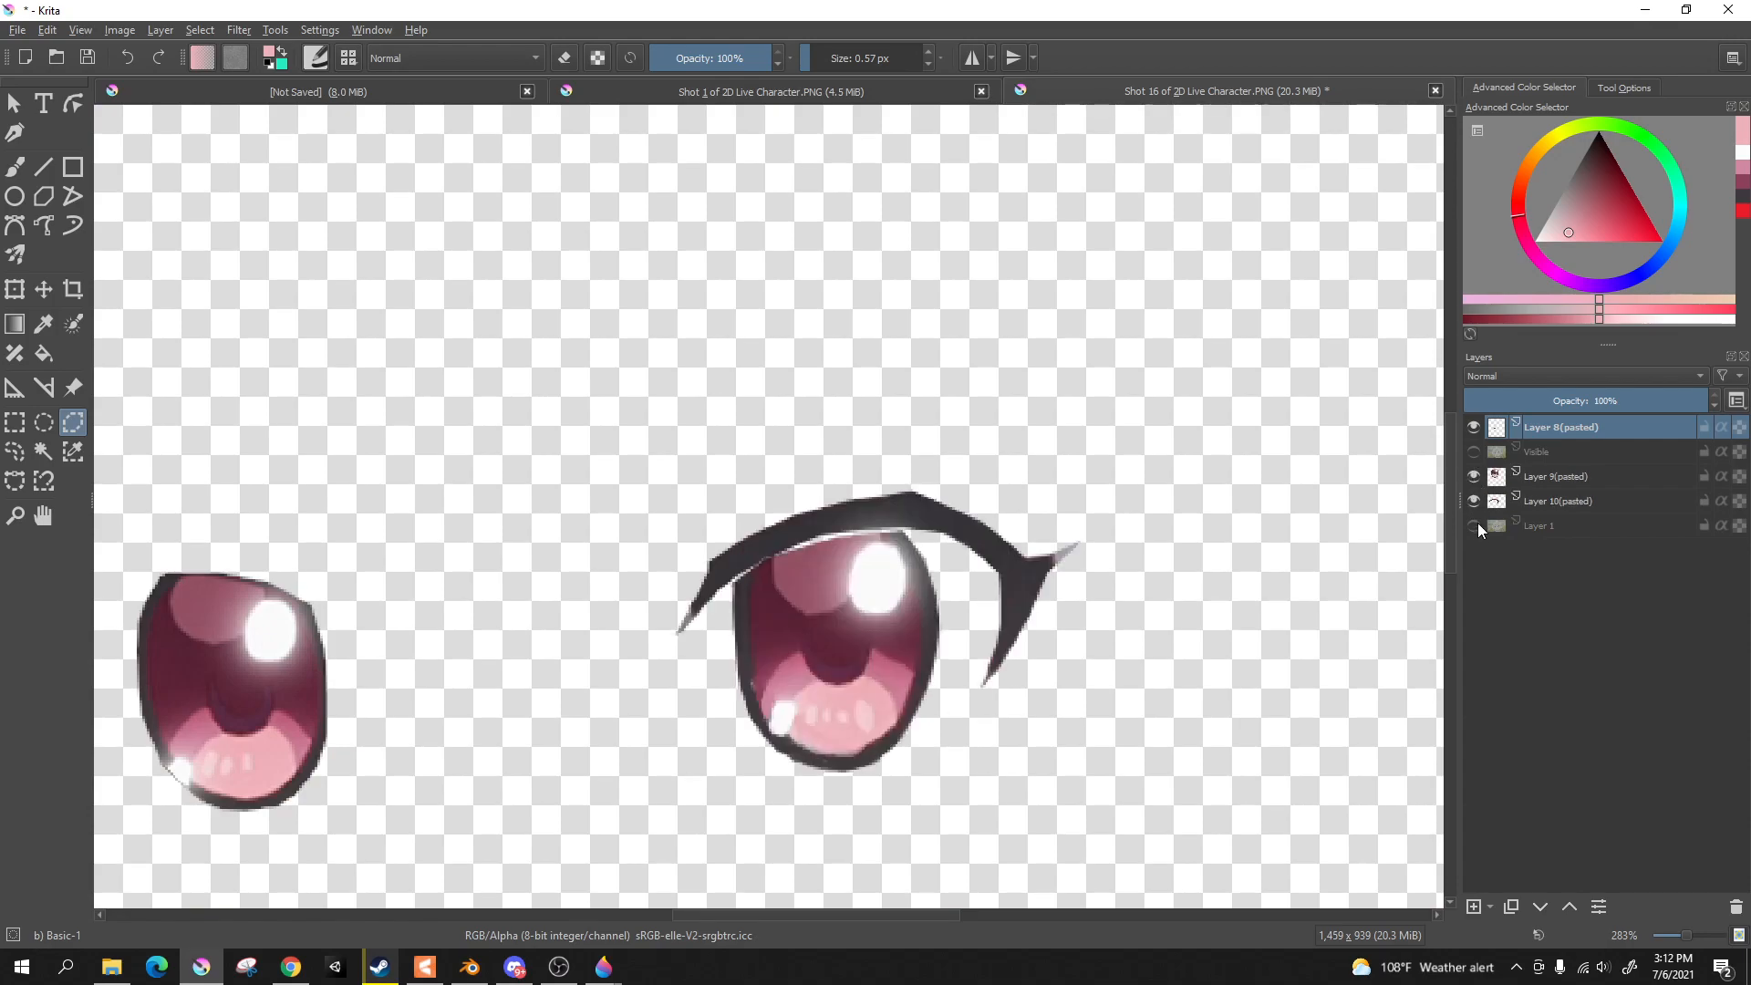
left_click(1475, 525)
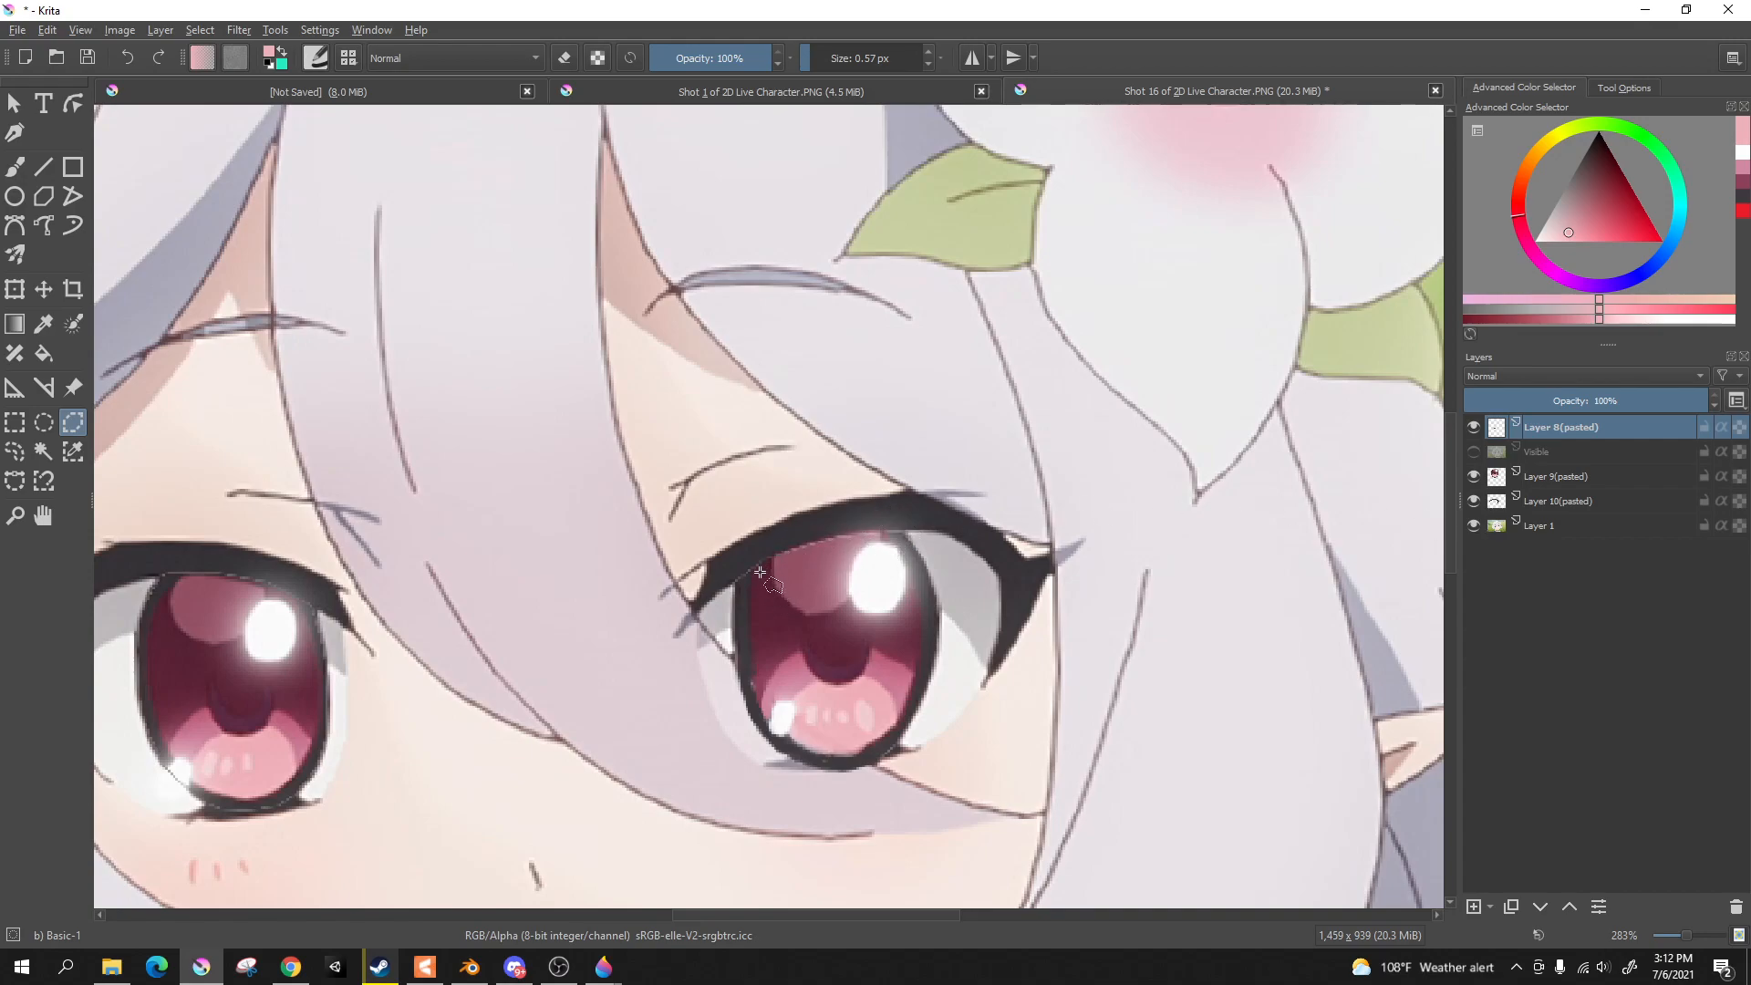
Hide Layer 1 and, on Layer 9(pasted), paint over the white gap beneath the eyelash with pink sampled from the iris.
left_click(1472, 526)
scroll(940, 565, "up", 3)
left_click_drag(538, 515, 666, 519)
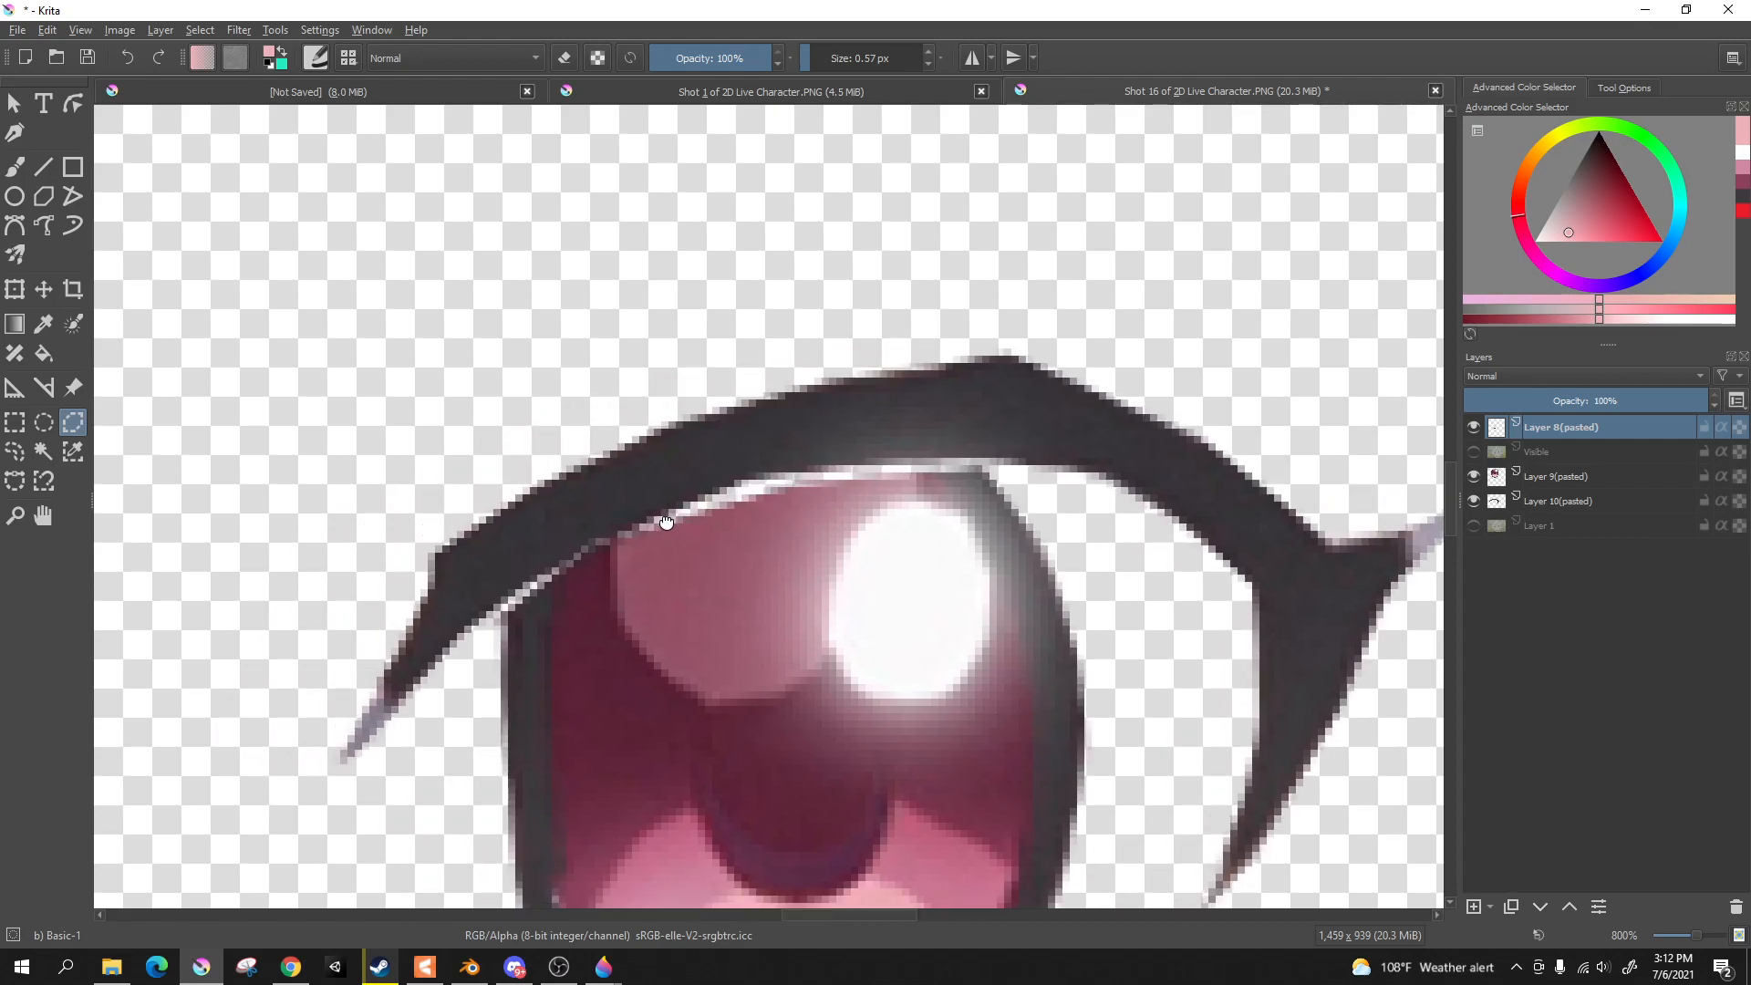
left_click(1556, 478)
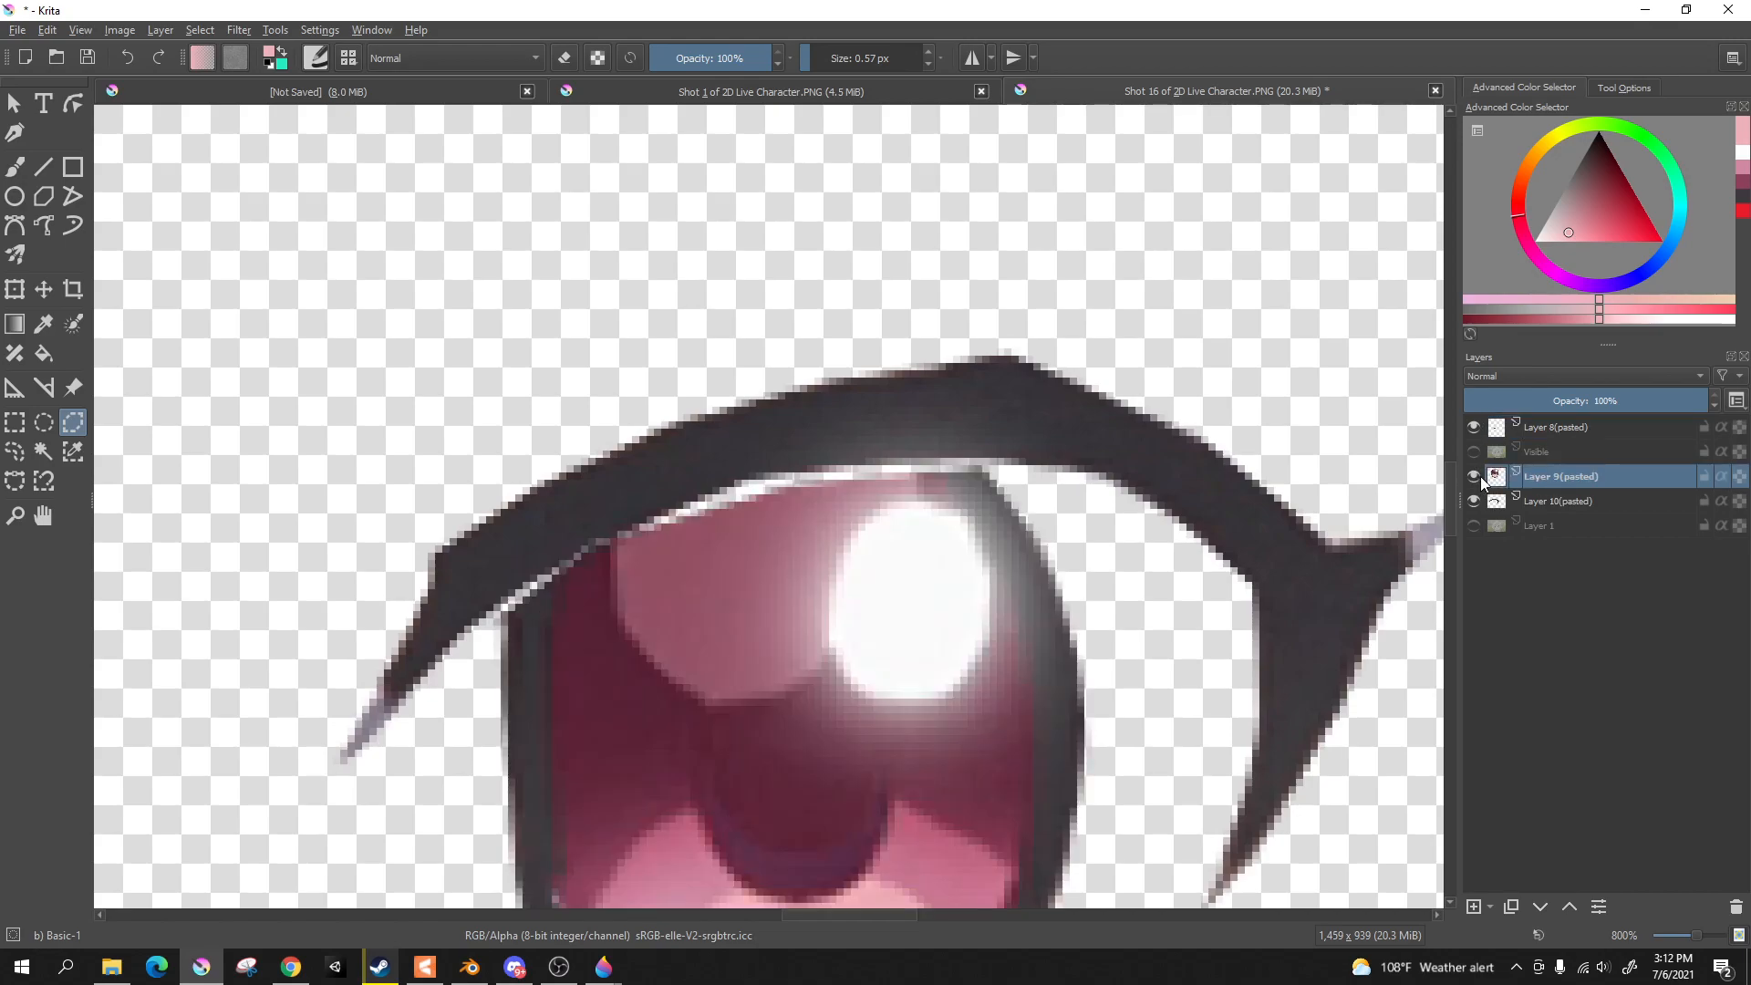
left_click(43, 324)
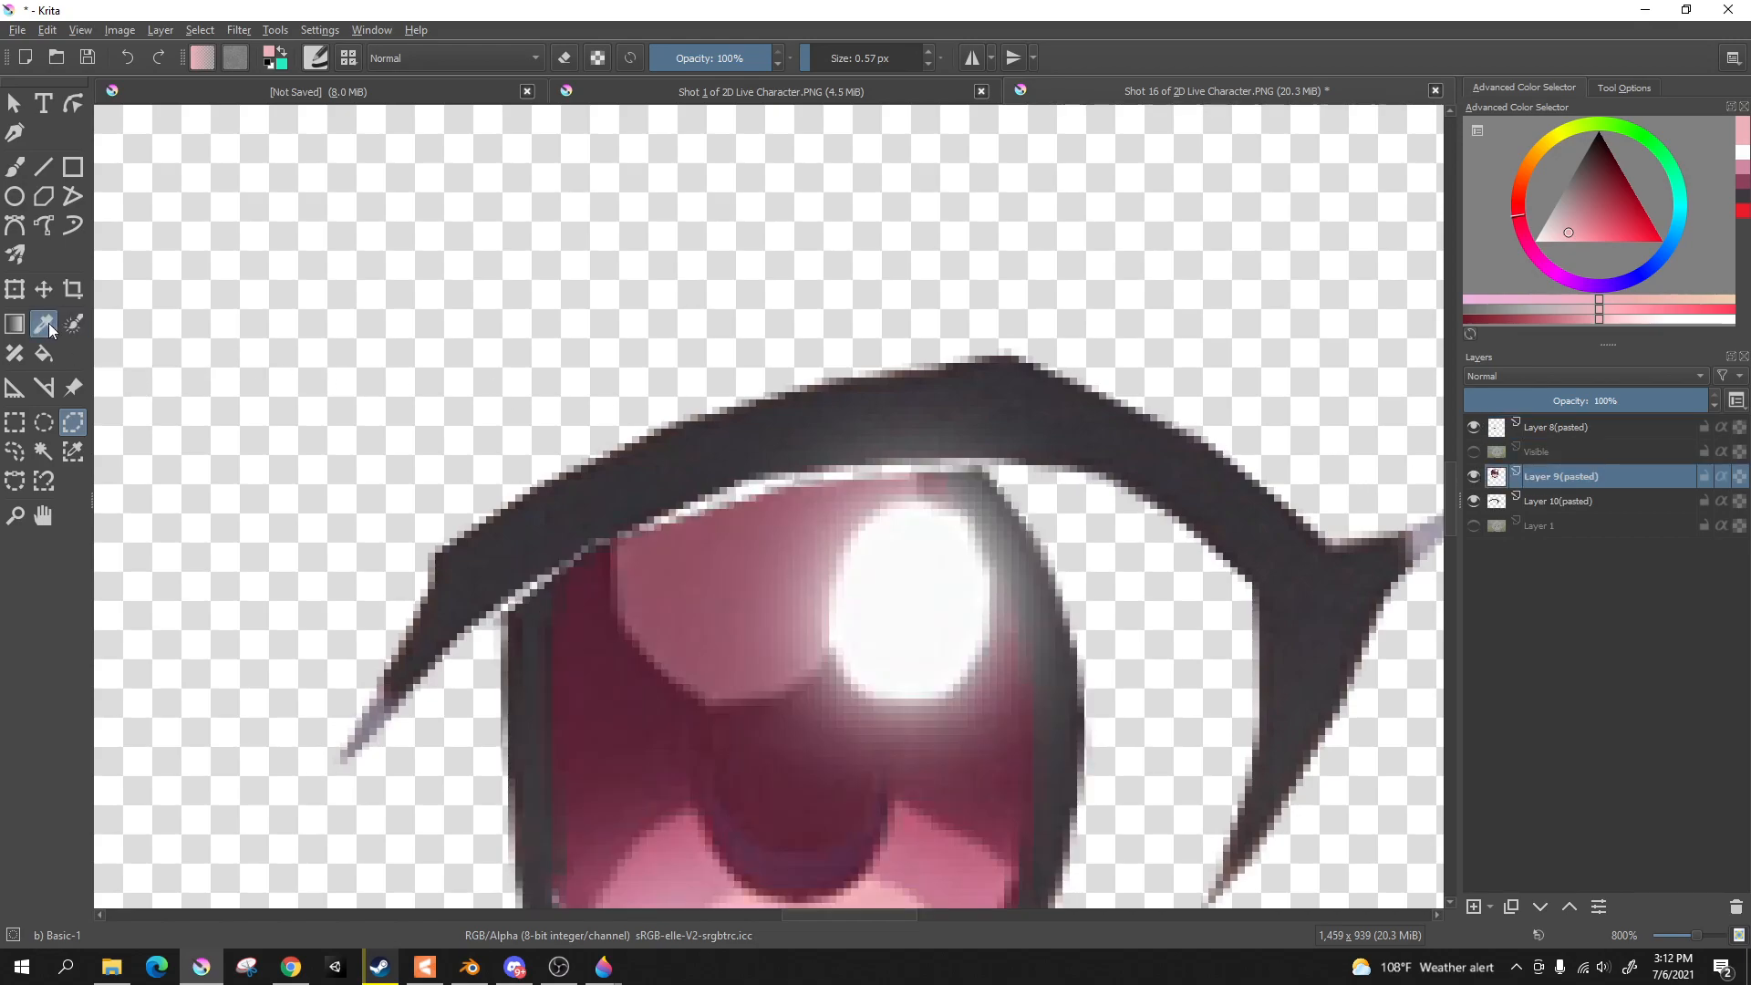
left_click(705, 577)
key("b")
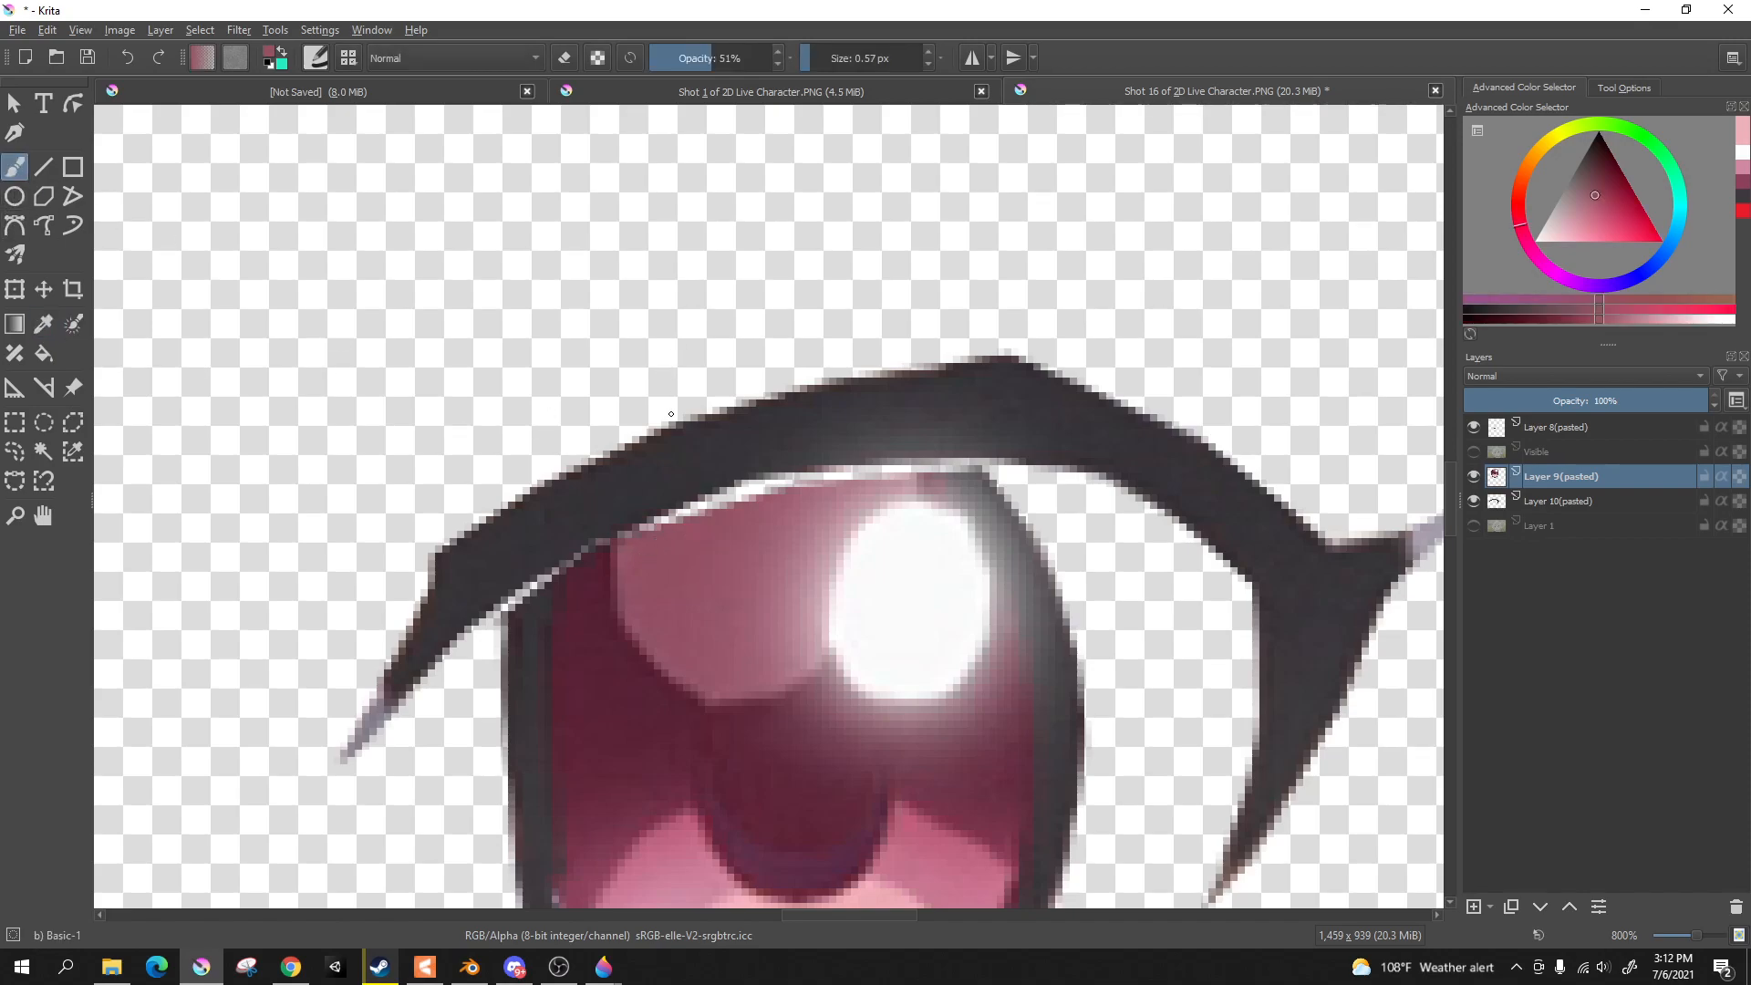
mouse_move(660, 529)
left_mouse_down()
mouse_move(639, 527)
mouse_move(731, 484)
mouse_move(853, 473)
mouse_move(776, 447)
mouse_move(716, 473)
left_mouse_up()
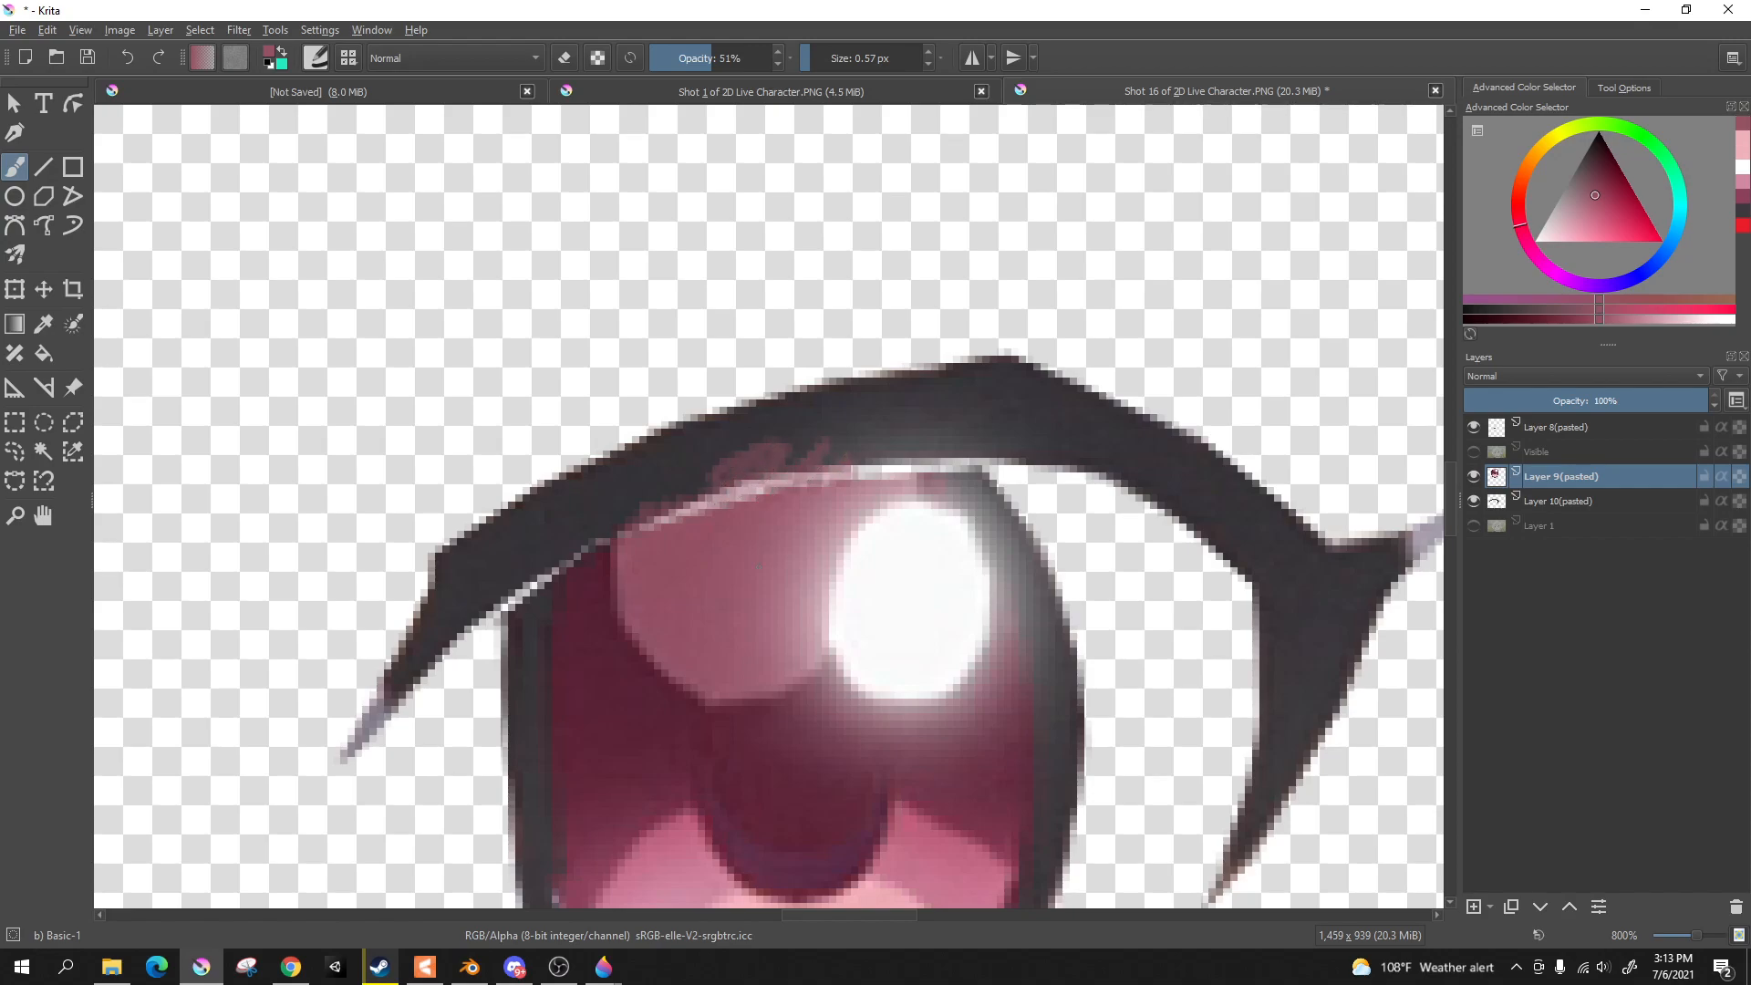
Move Layer 10(pasted) above Layer 9(pasted) and extend the iris's pink under the eyelash on Layer 9(pasted) at 100% brush opacity.
left_click_drag(1557, 496, 1551, 467)
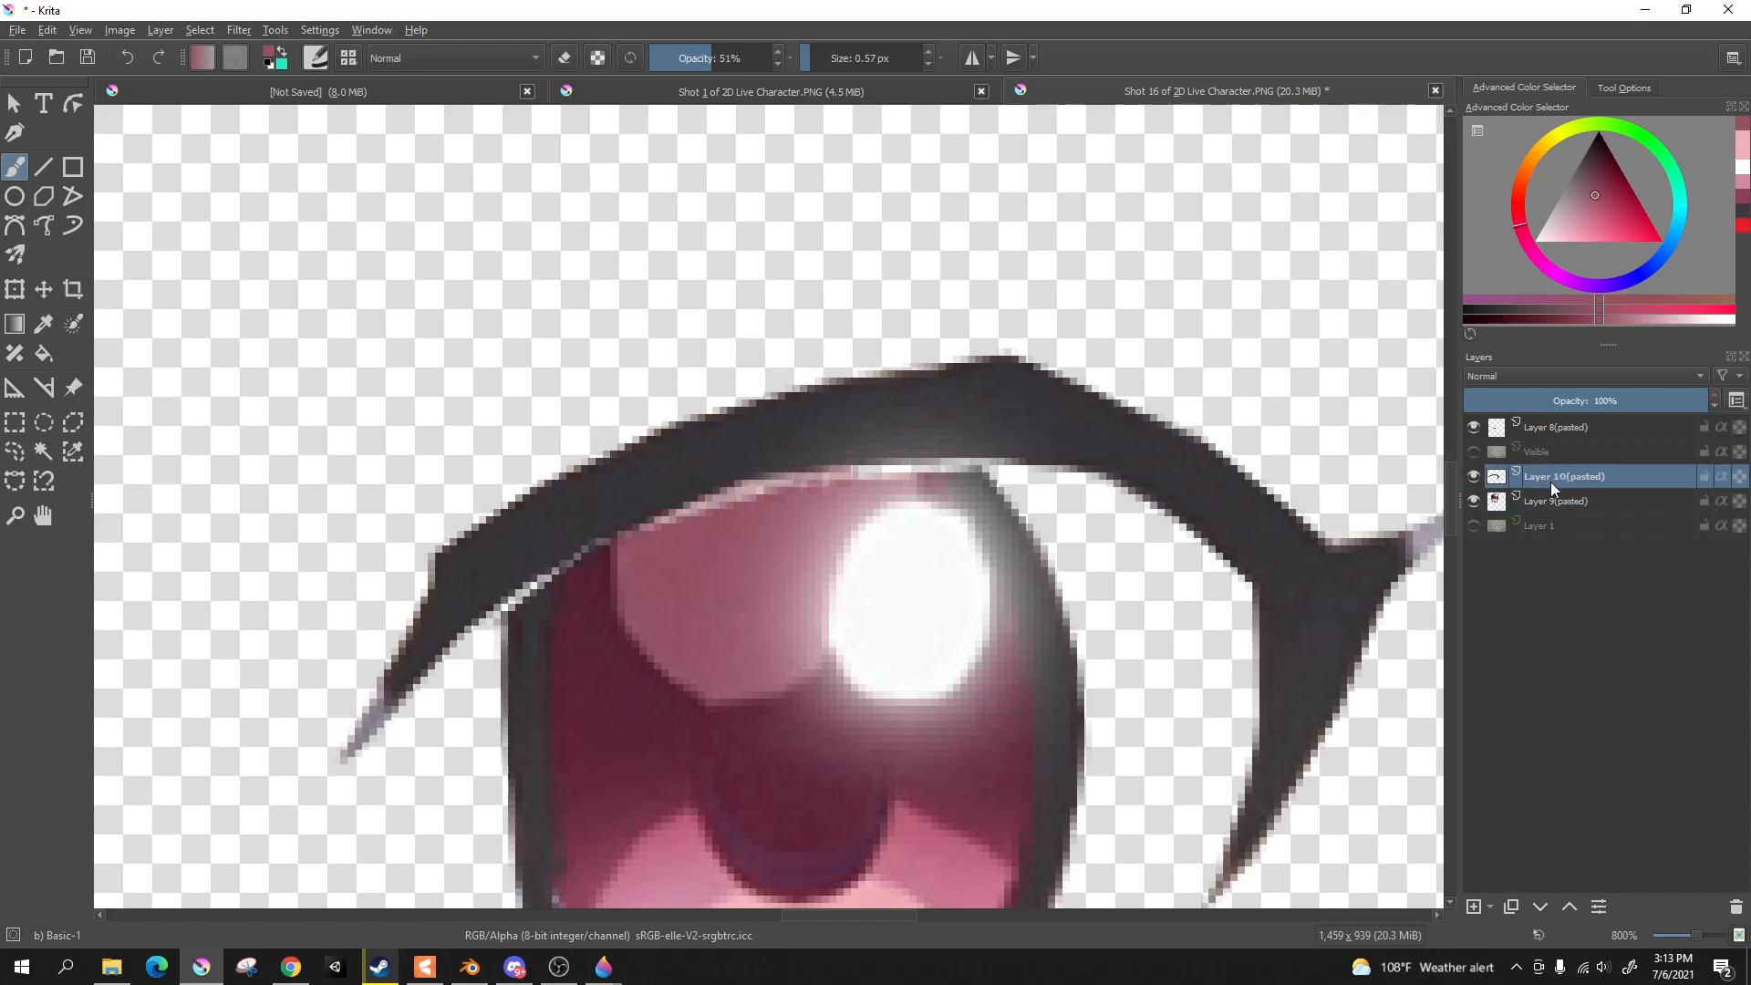
left_click(1551, 501)
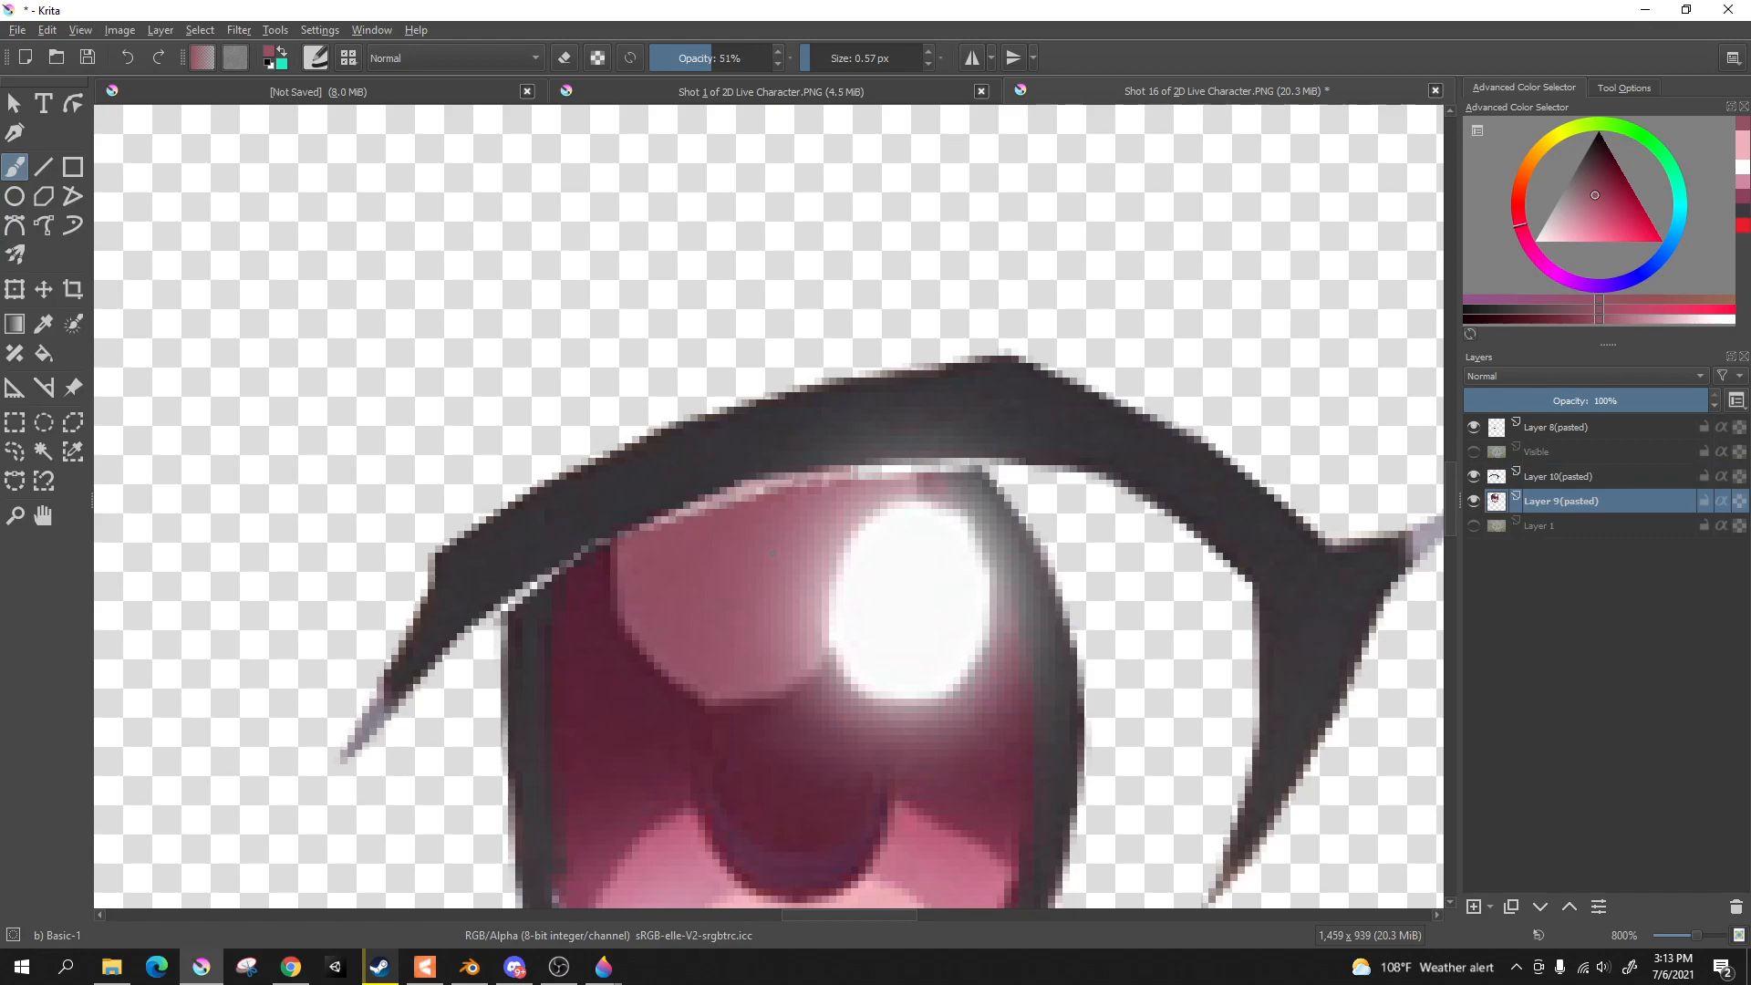
left_click_drag(707, 54, 785, 57)
left_click_drag(733, 495, 637, 524)
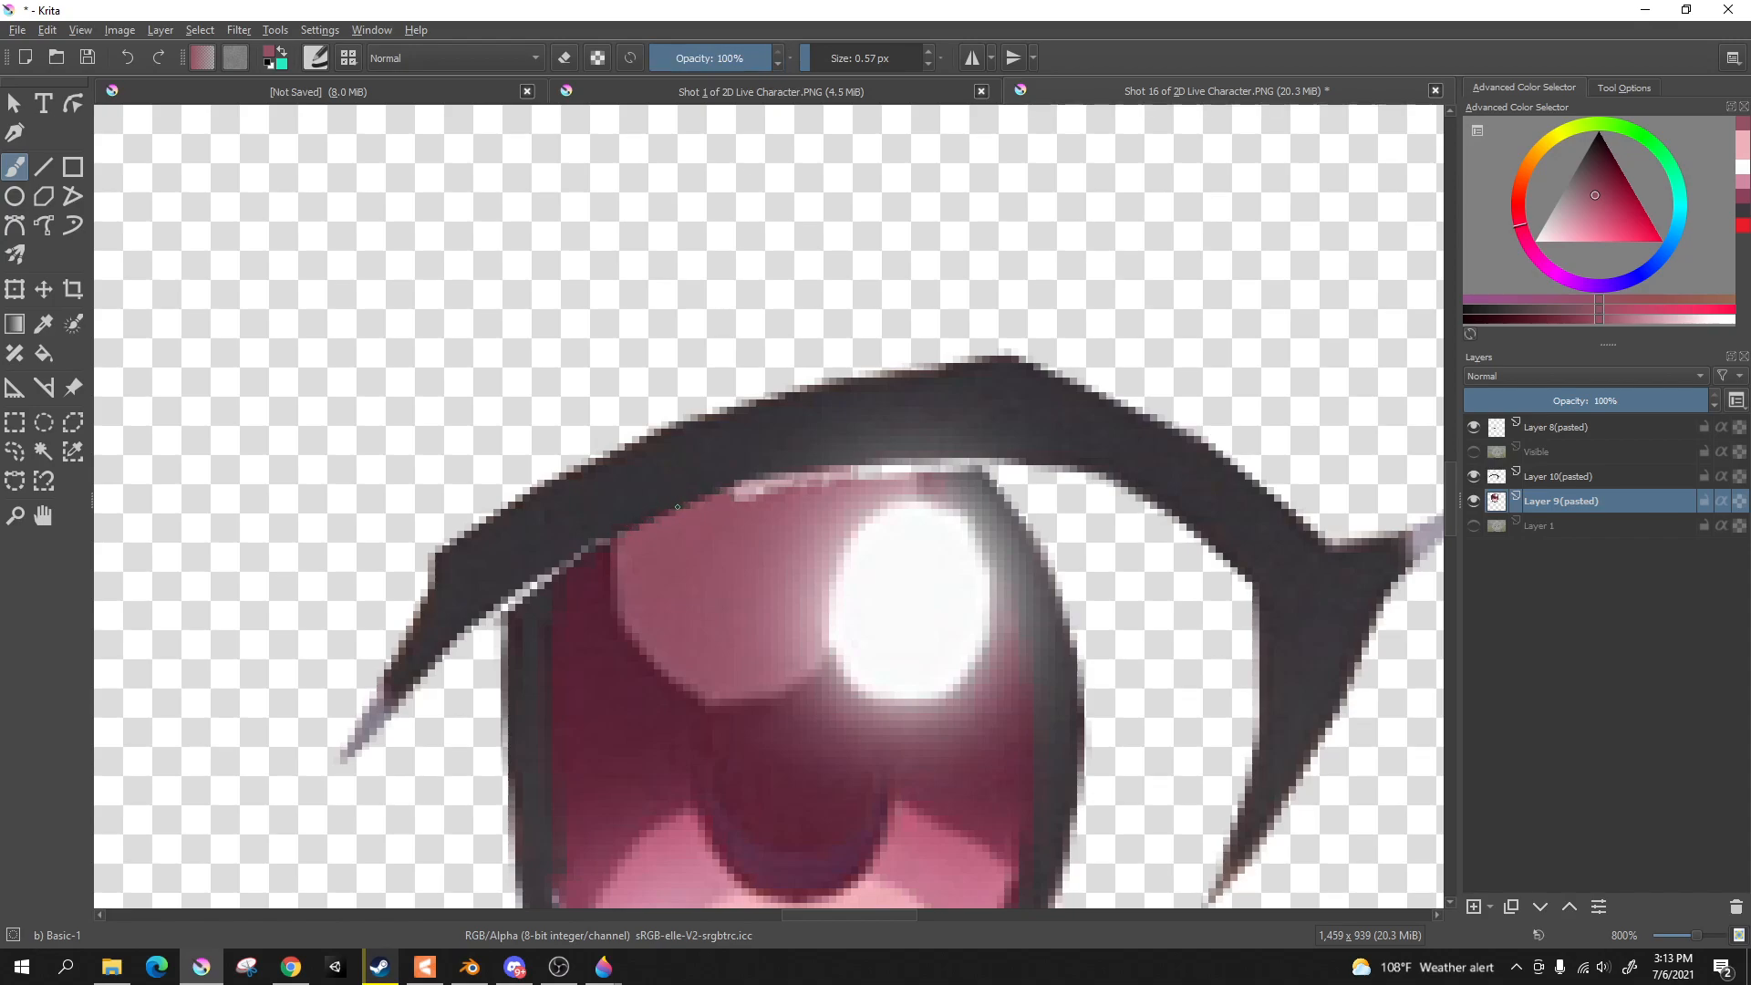
mouse_move(730, 478)
left_mouse_down()
mouse_move(859, 451)
mouse_move(932, 466)
mouse_move(800, 489)
mouse_move(858, 460)
left_mouse_up()
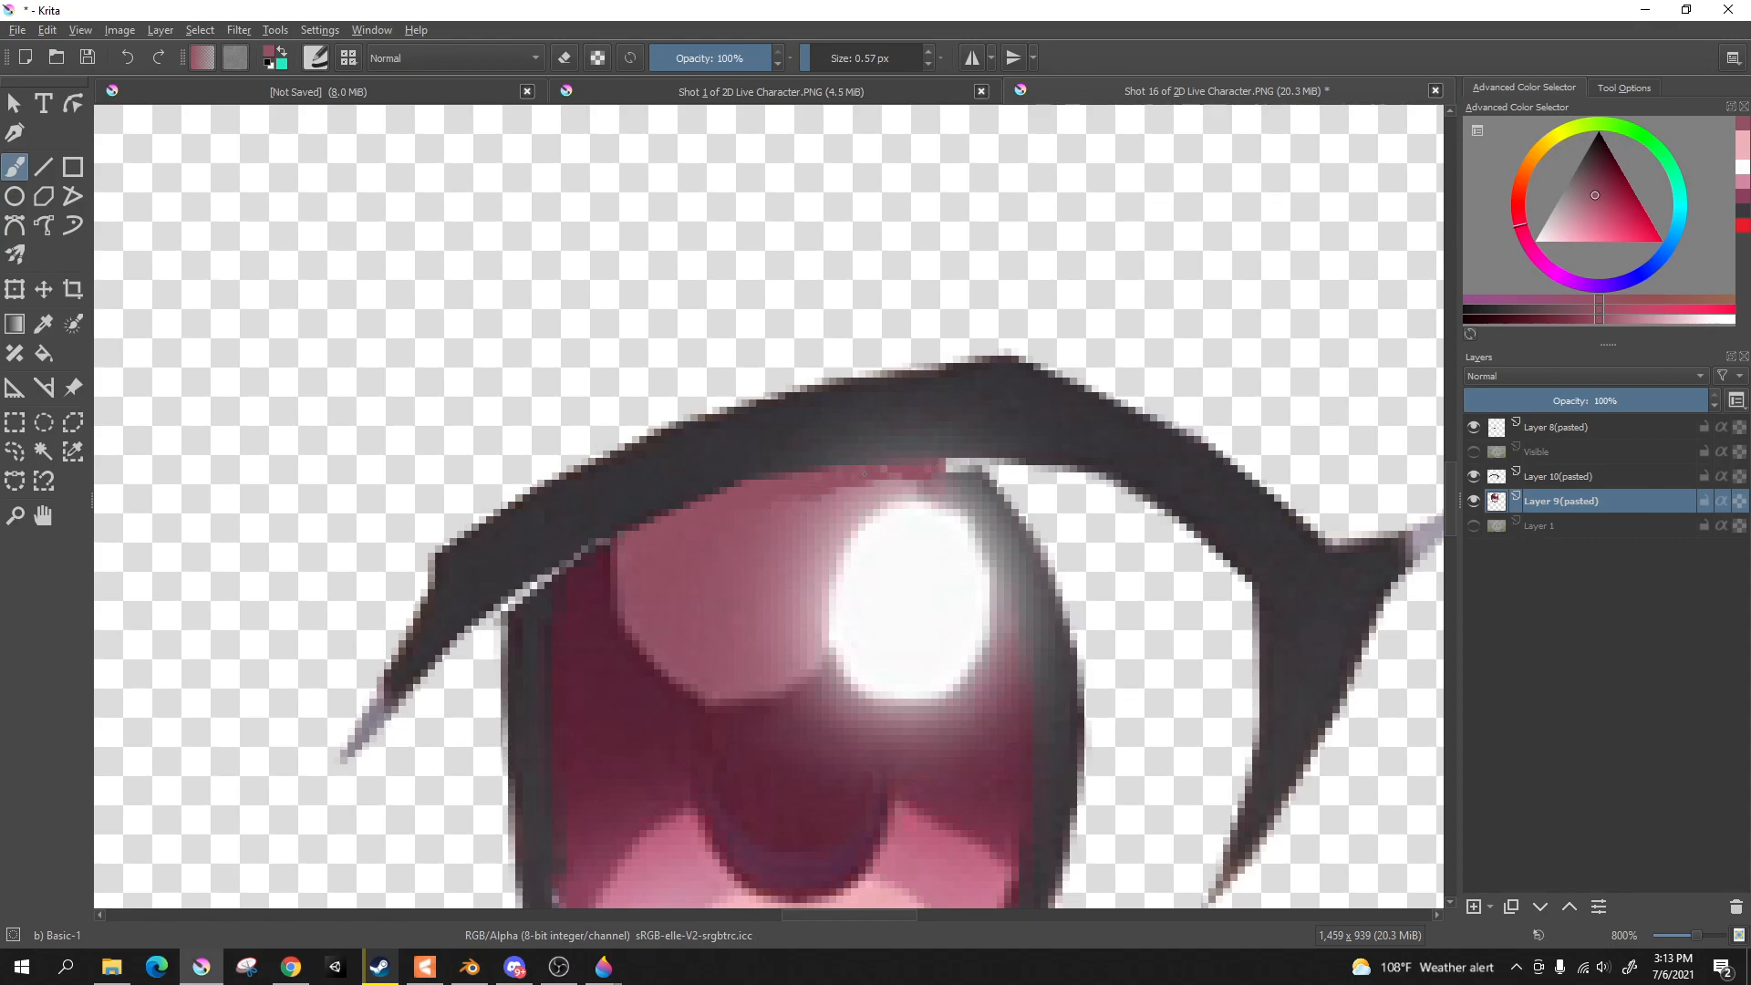
Toggle the iris layer and Layer 1 to compare the extended iris with the original artwork, leaving Layer 1 hidden.
scroll(637, 572, "down", 2)
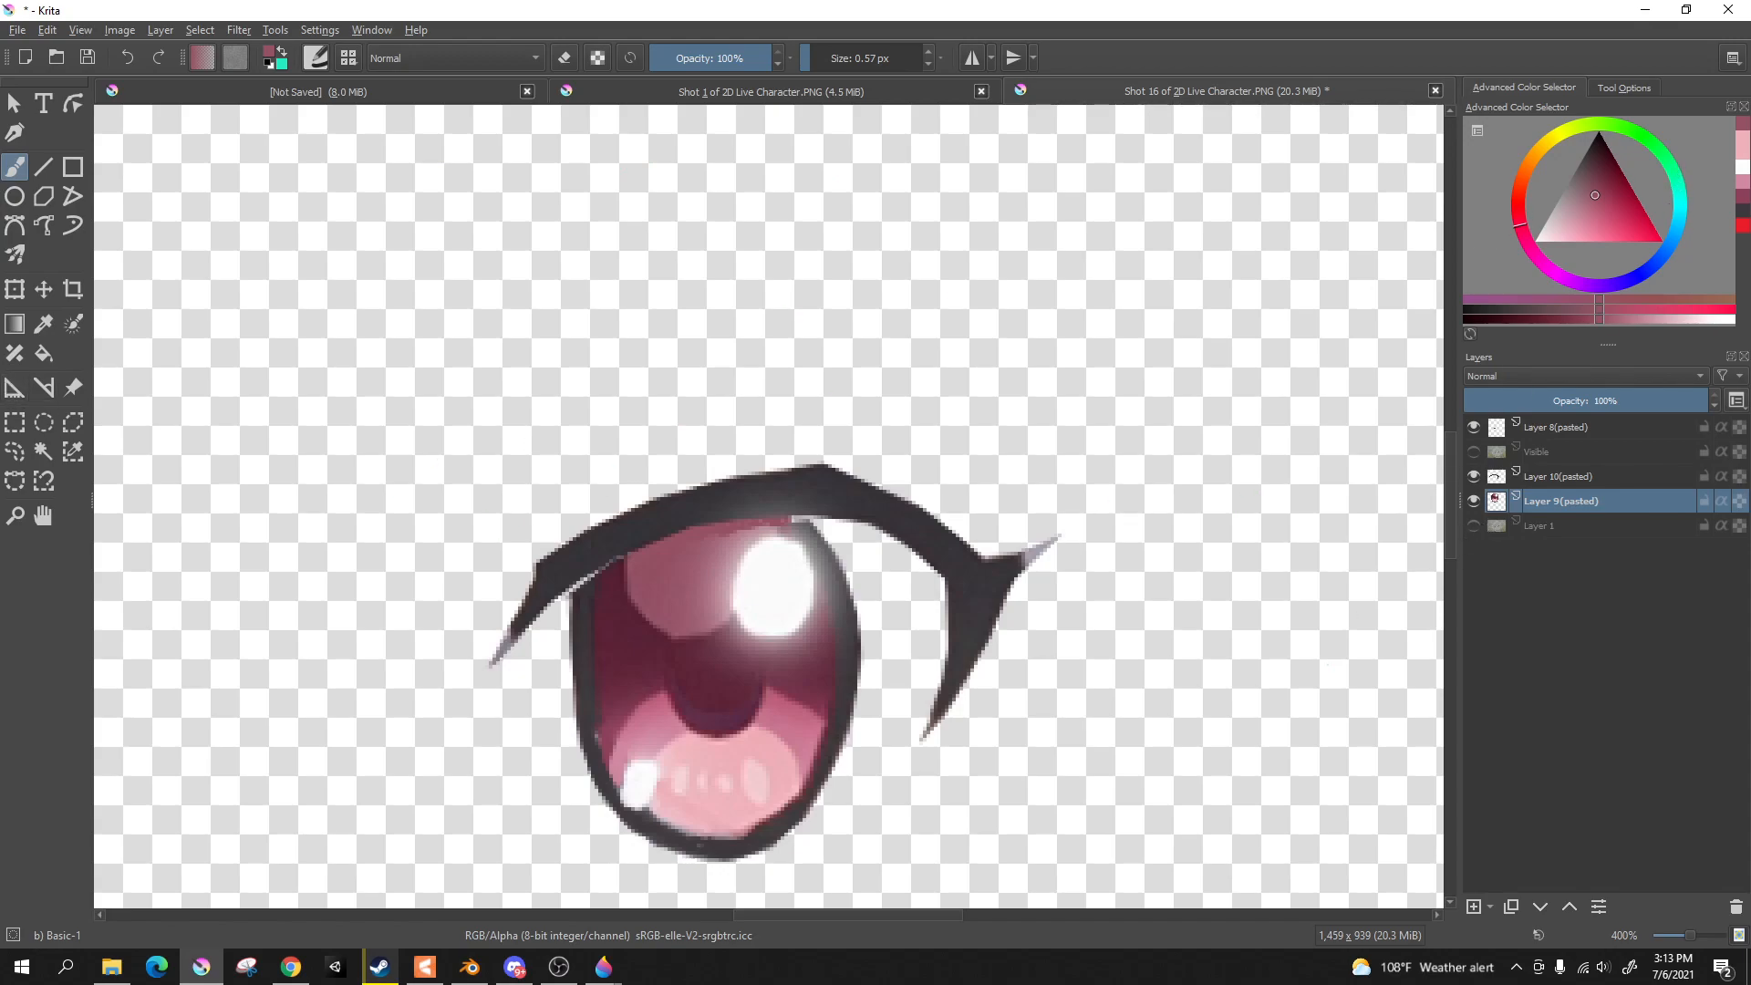
left_click(1474, 501)
left_click(1474, 500)
left_click(1476, 522)
left_click(1476, 523)
left_click(1476, 522)
left_click(1474, 526)
left_click(1474, 525)
left_click(1474, 526)
left_click(1474, 525)
left_click(1474, 524)
left_click(1475, 525)
left_click(1475, 525)
left_click(1475, 524)
left_click(1475, 524)
left_click(1474, 525)
left_click(1475, 524)
left_click(1475, 524)
left_click(1474, 525)
left_click(1474, 524)
left_click(1475, 525)
left_click(1475, 525)
left_click(1475, 524)
left_click(1475, 524)
left_click(1475, 524)
left_click(1475, 525)
left_click(1475, 524)
left_click(1475, 524)
left_click(1474, 525)
left_click(1475, 525)
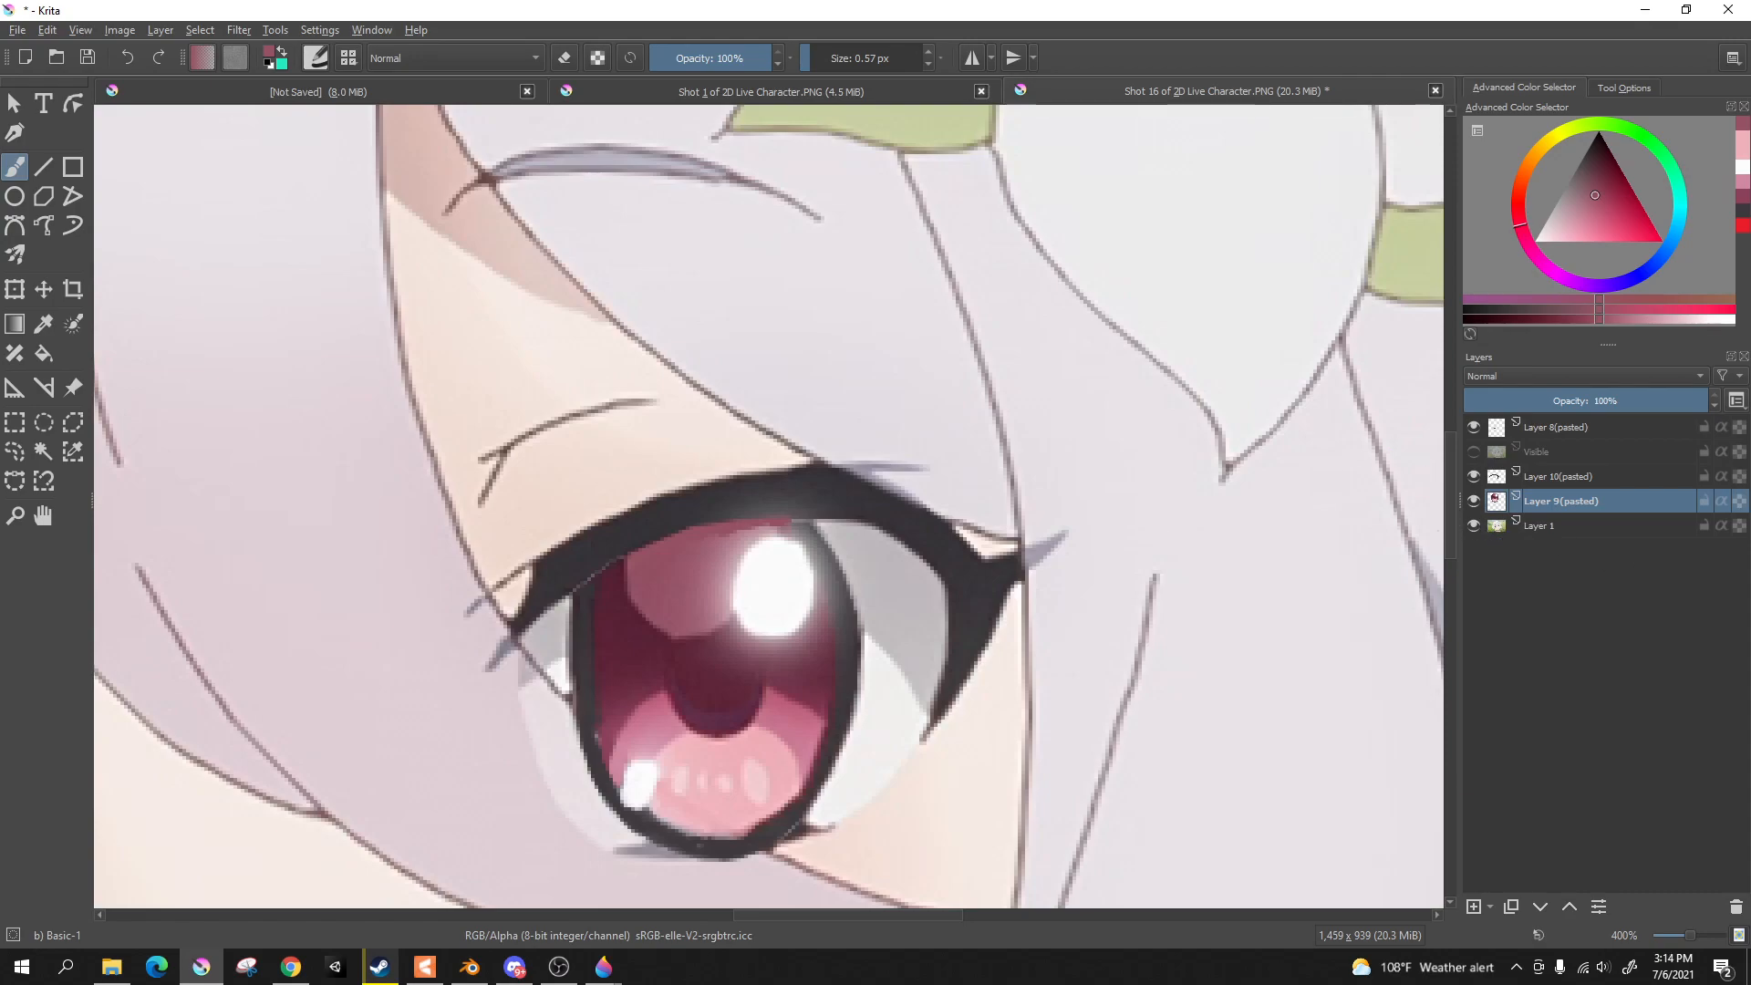
left_click(1475, 525)
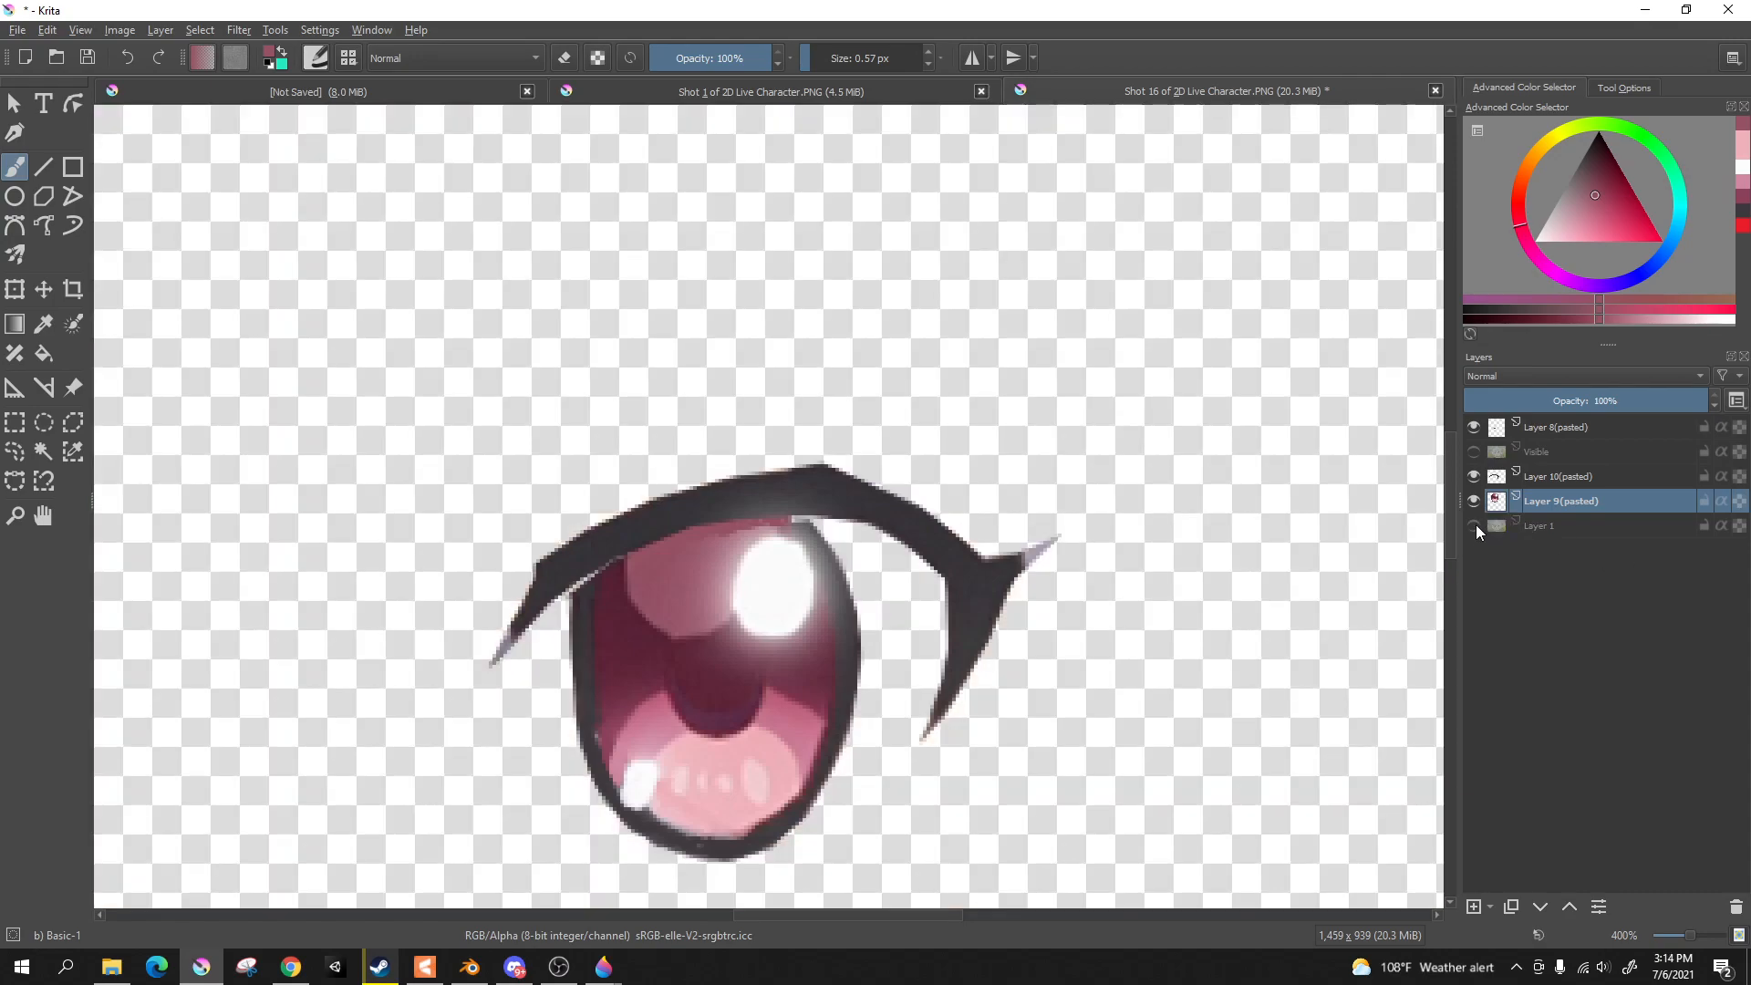
Sample the iris's dark outline colour and paint over the gaps under the eyelash at the iris's inner edge and upper outer corner.
mouse_move(1471, 507)
scroll(468, 603, "up", 3)
left_click_drag(468, 603, 564, 545)
scroll(565, 545, "up", 1)
left_click_drag(659, 582, 689, 555)
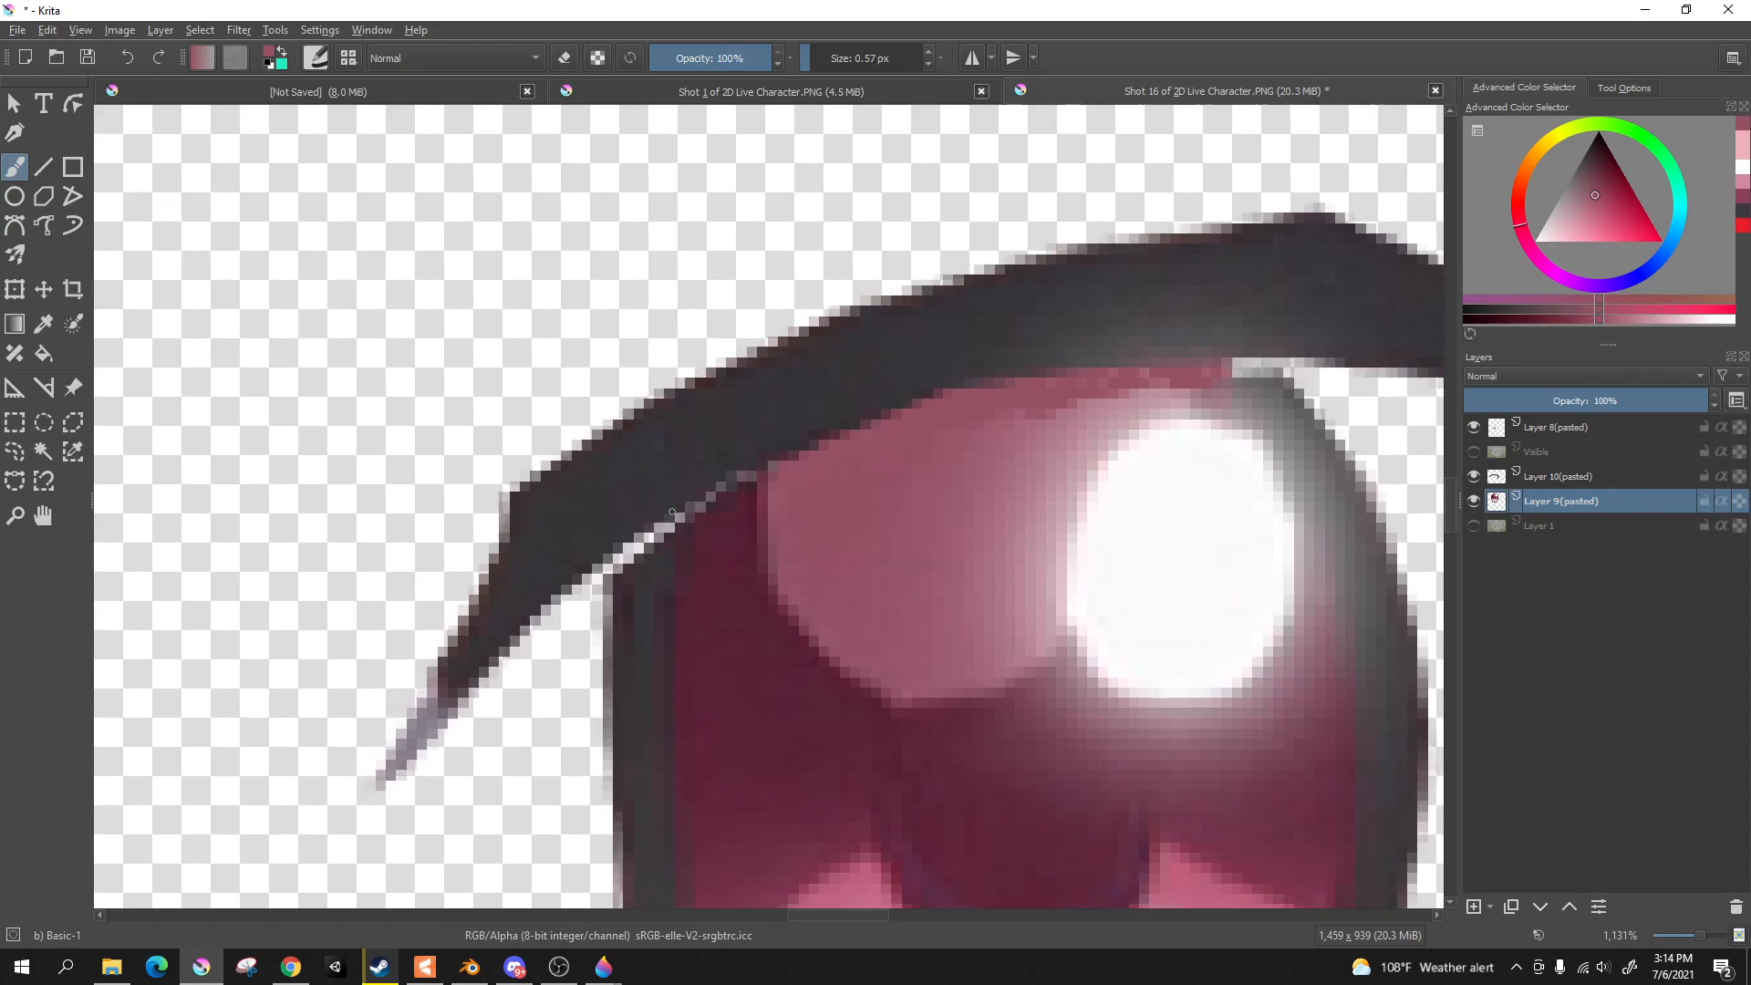
left_click(43, 324)
left_click(642, 625)
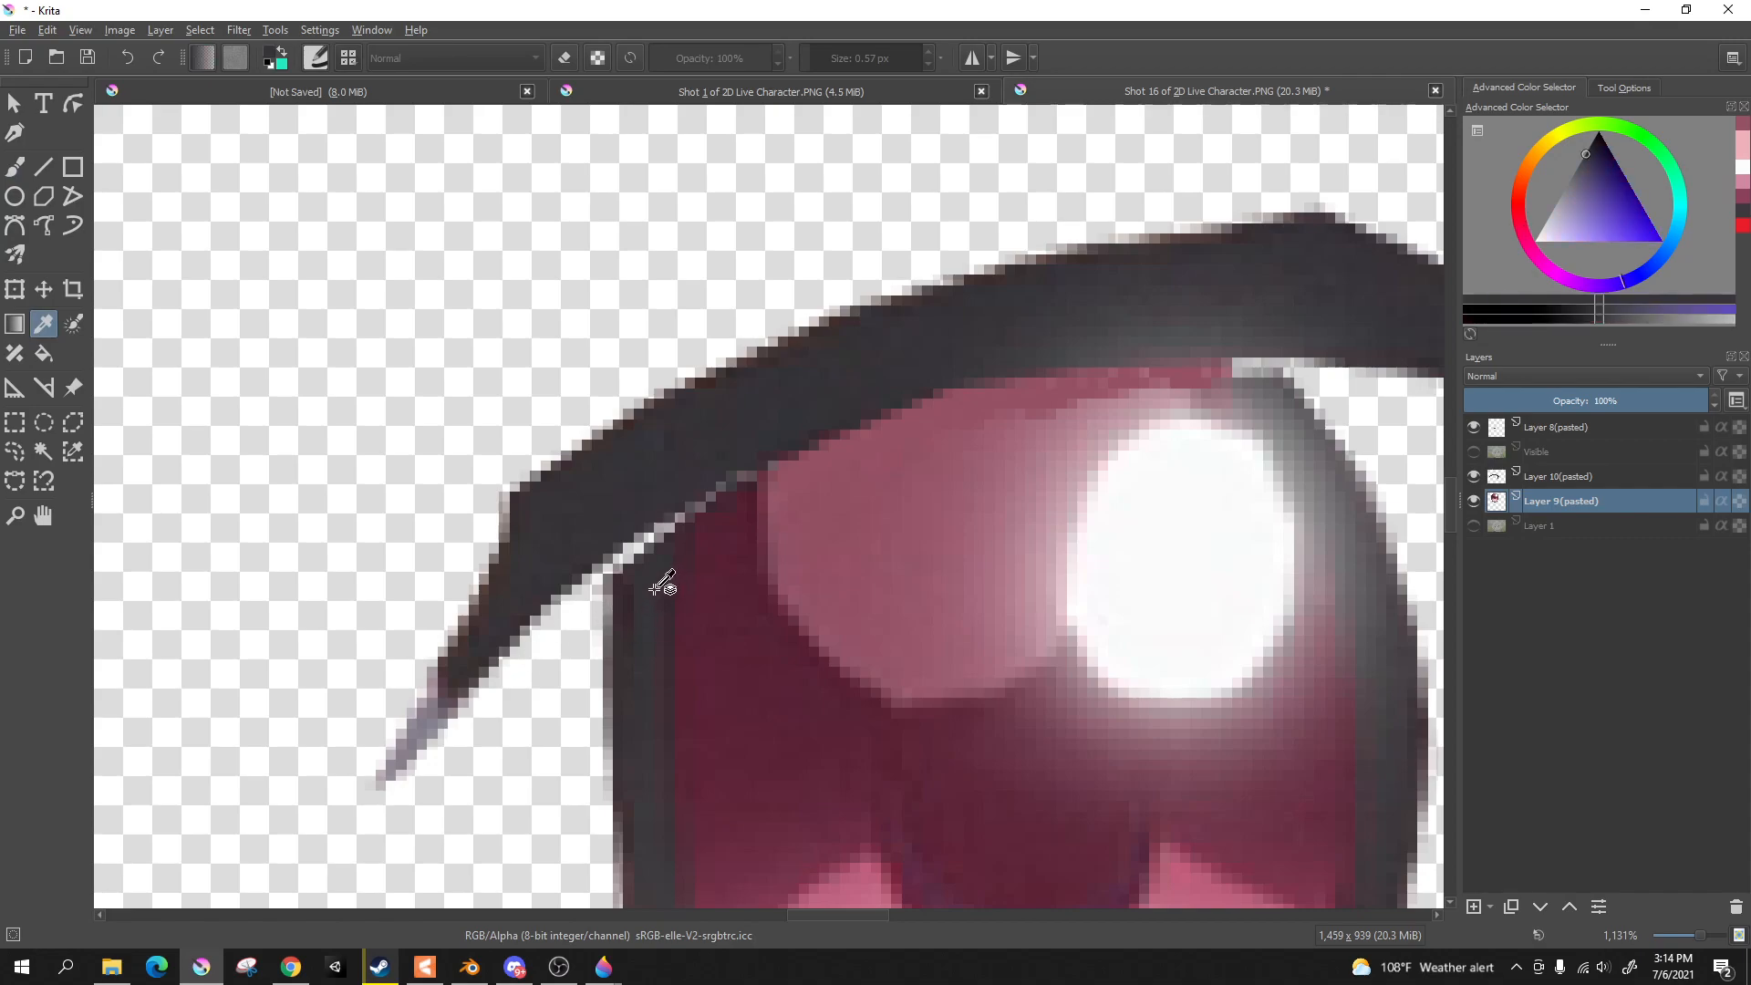
left_click(657, 578)
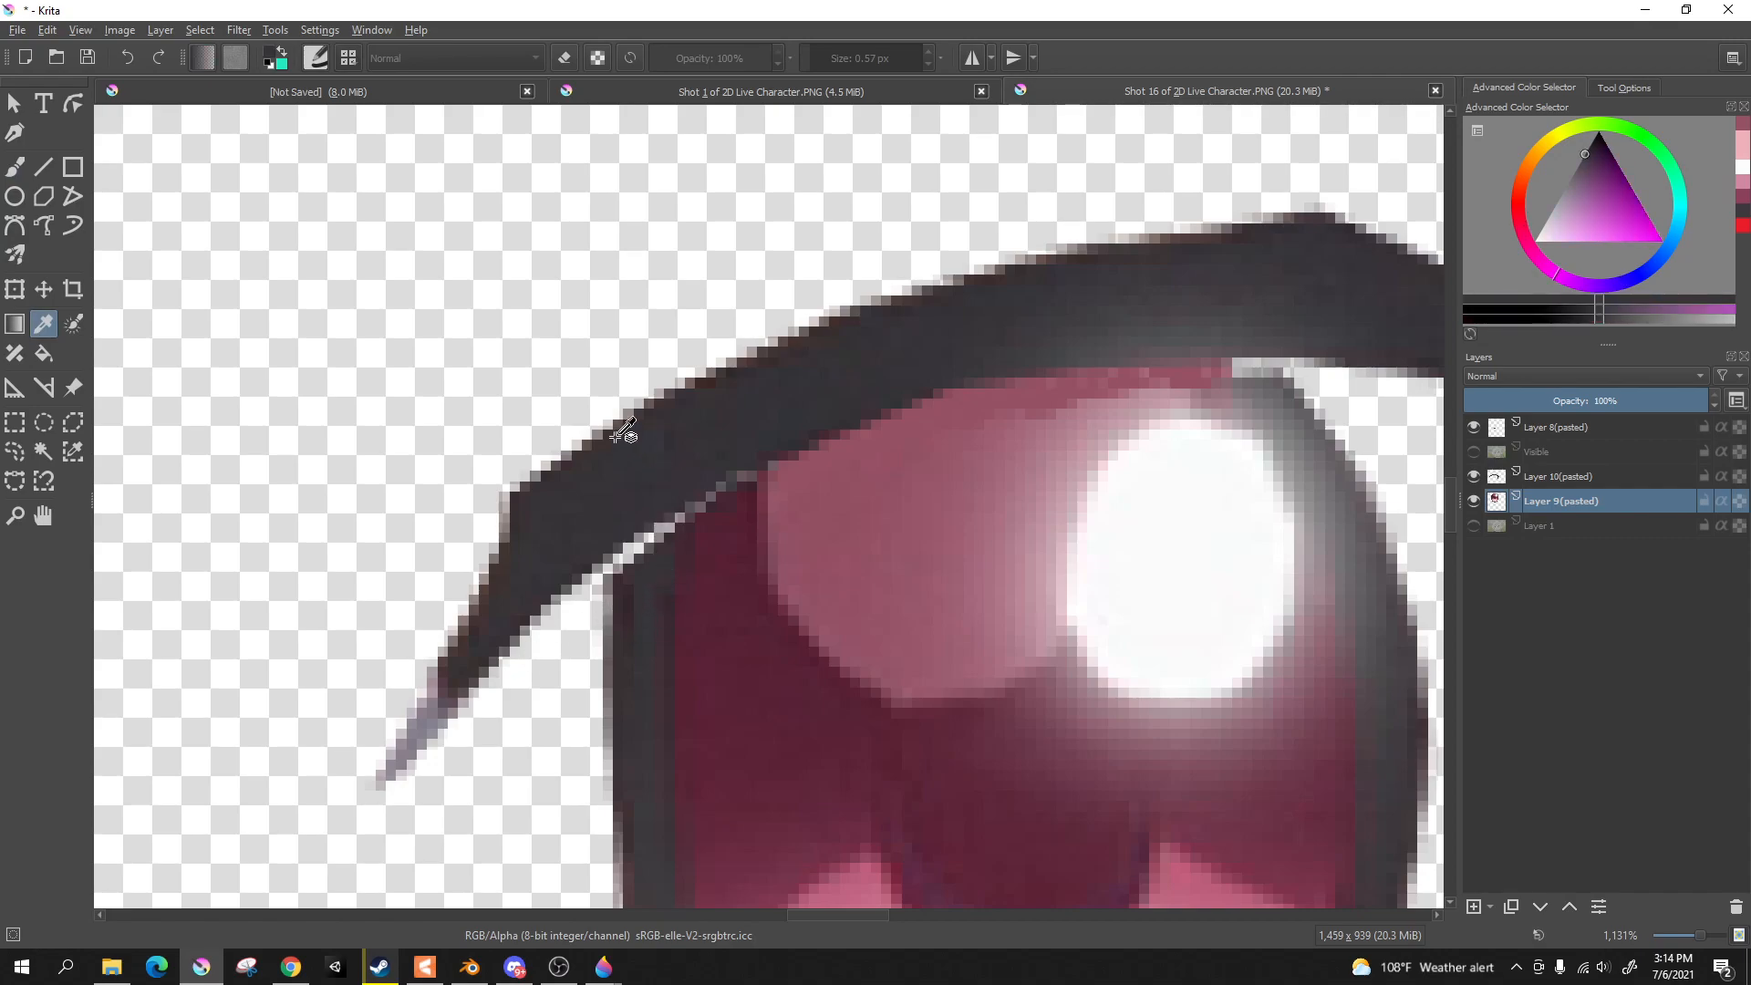
left_click(16, 167)
left_click_drag(628, 550, 612, 588)
mouse_move(646, 524)
left_mouse_down()
mouse_move(676, 499)
mouse_move(647, 541)
left_mouse_up()
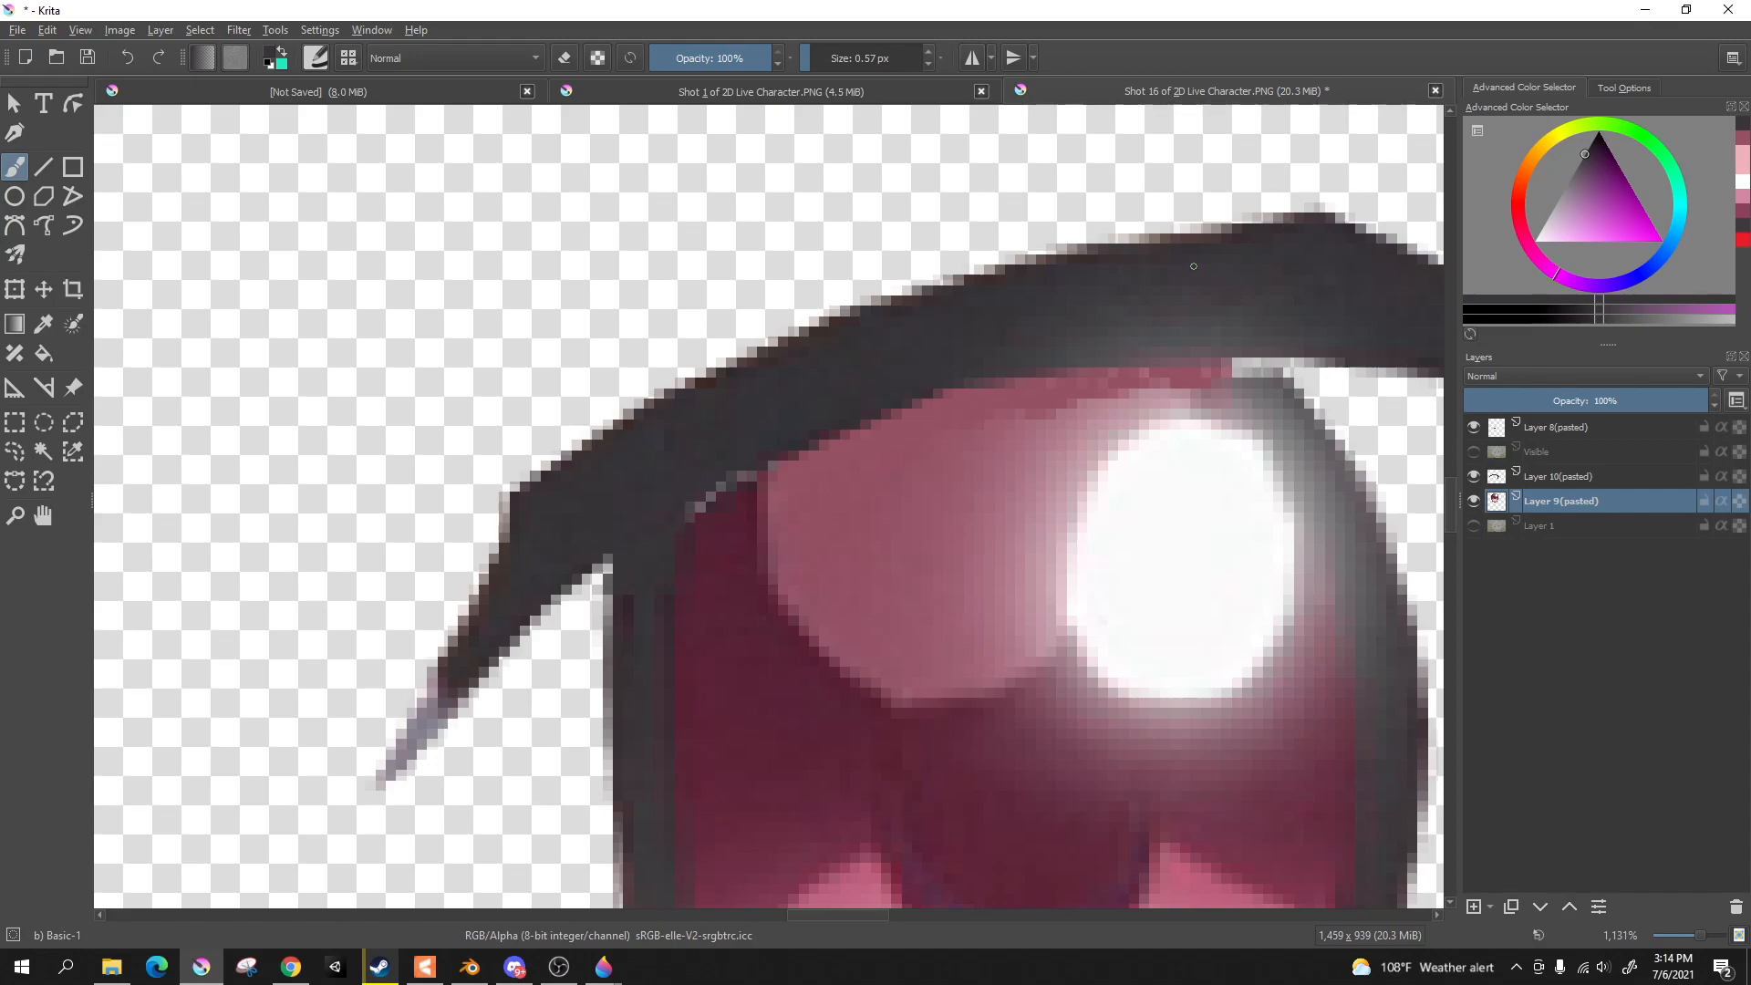
mouse_move(1215, 371)
left_mouse_down()
mouse_move(1261, 365)
mouse_move(1254, 351)
left_mouse_up()
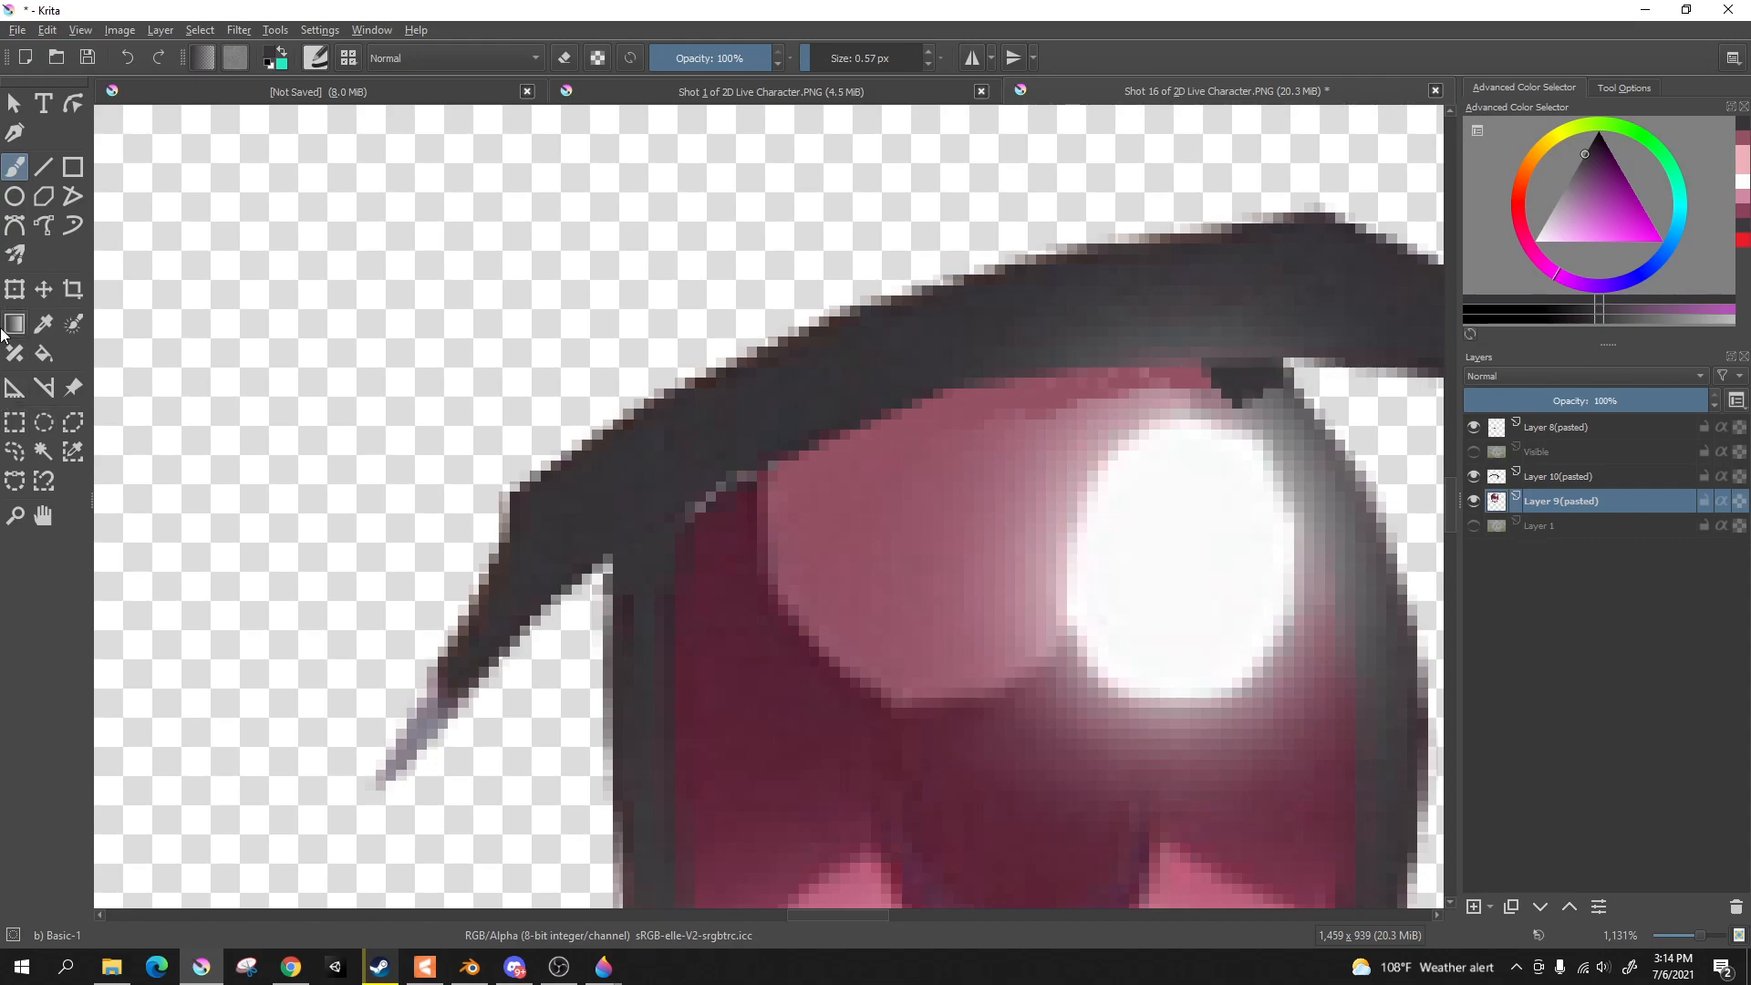
Try to recolour the patch at the iris's upper outer corner with a lighter grey sampled beside it.
left_click(43, 324)
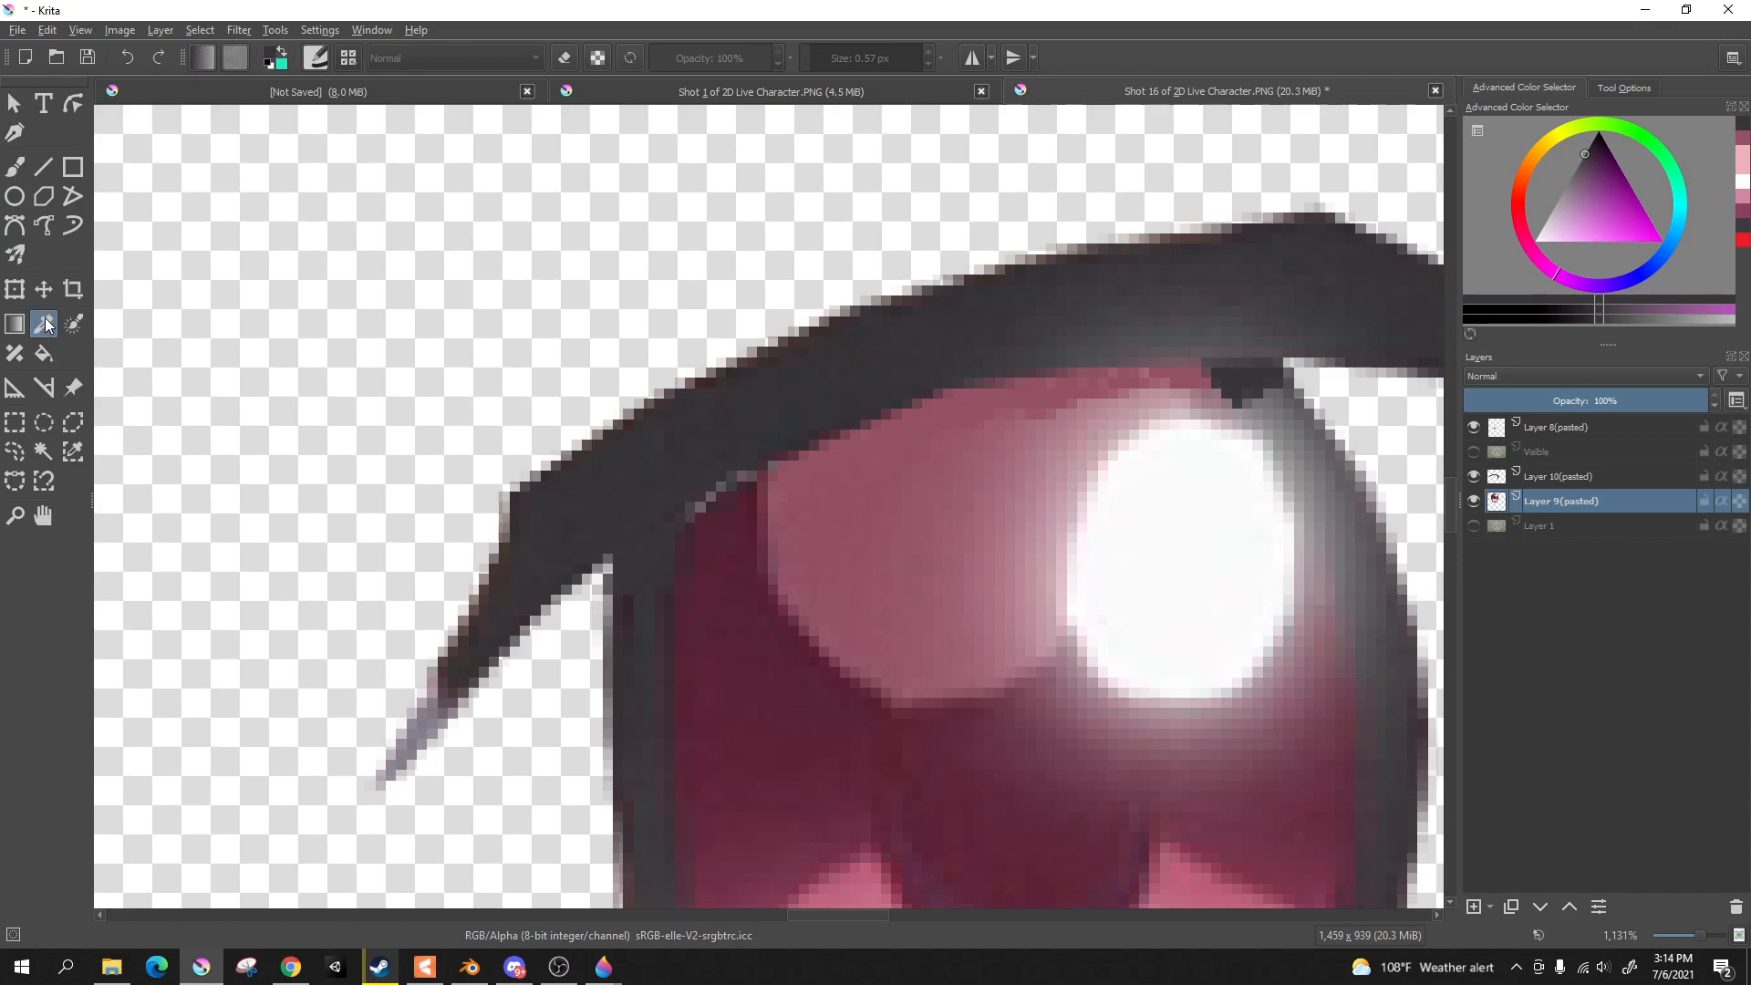
left_click(1284, 415)
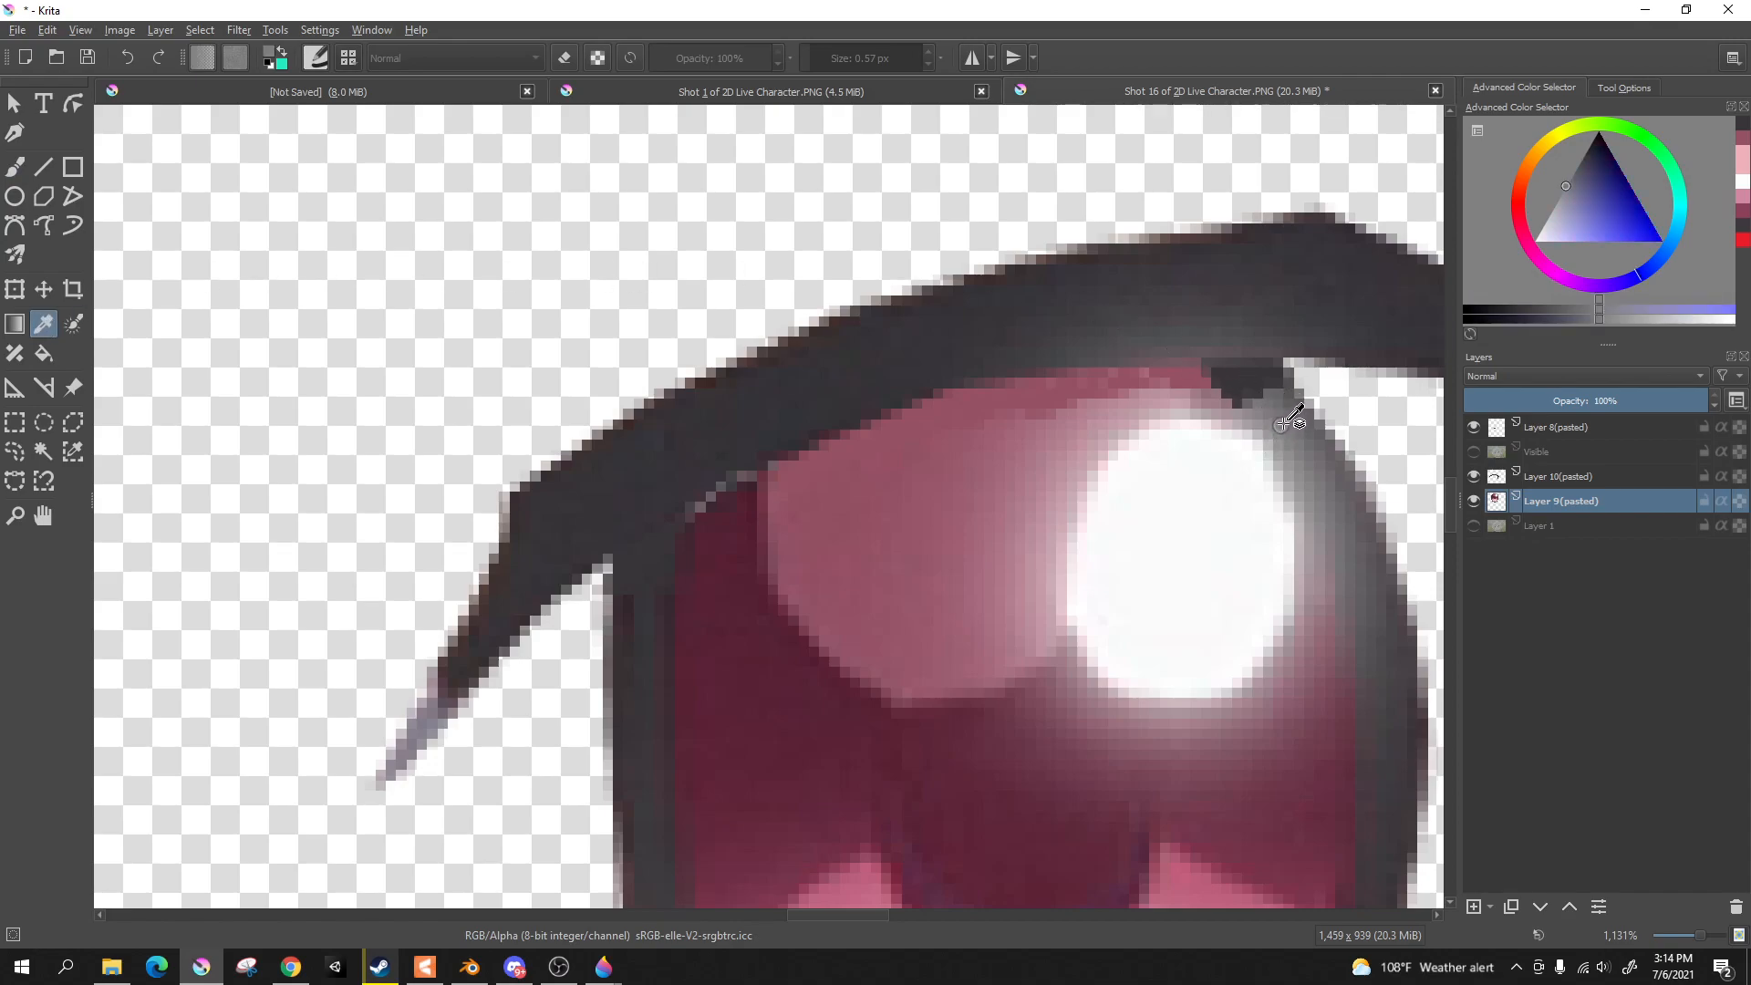
left_click(16, 168)
mouse_move(1230, 371)
left_mouse_down()
mouse_move(1256, 400)
mouse_move(1221, 372)
mouse_move(1289, 392)
mouse_move(1257, 375)
mouse_move(1289, 406)
mouse_move(1242, 402)
left_mouse_up()
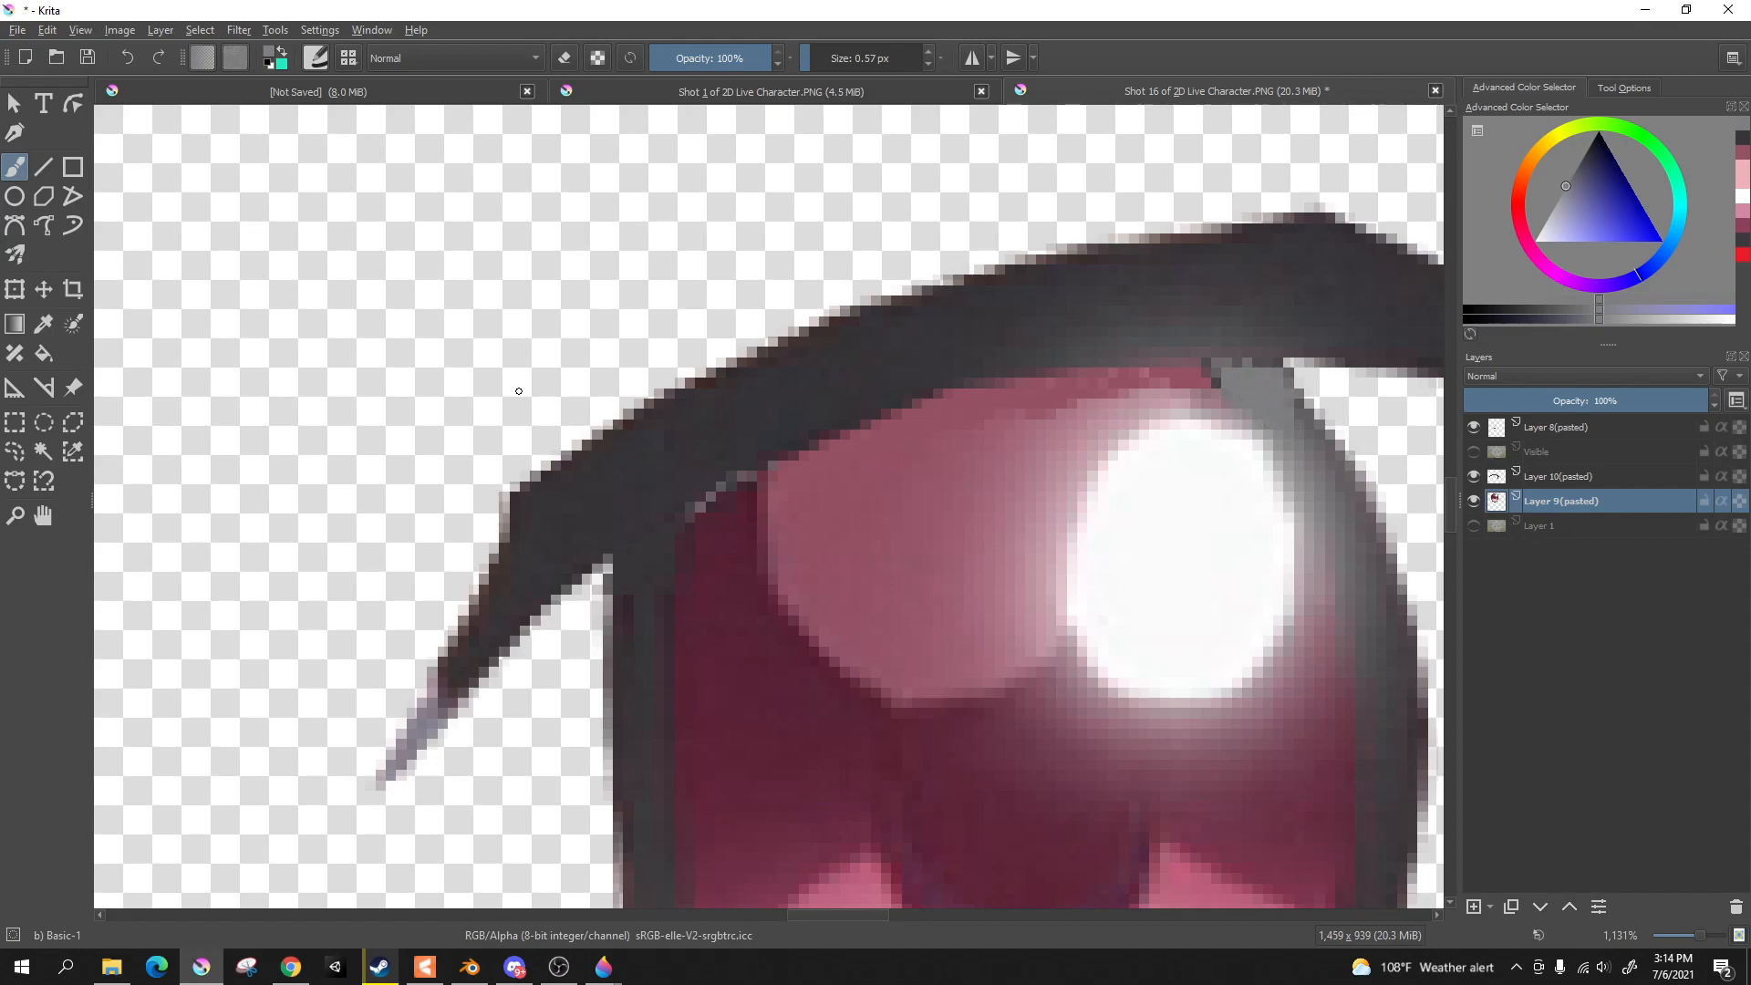
Resample the dark outline colour and repaint the iris's upper outer corner beneath the eyelash.
left_click(43, 324)
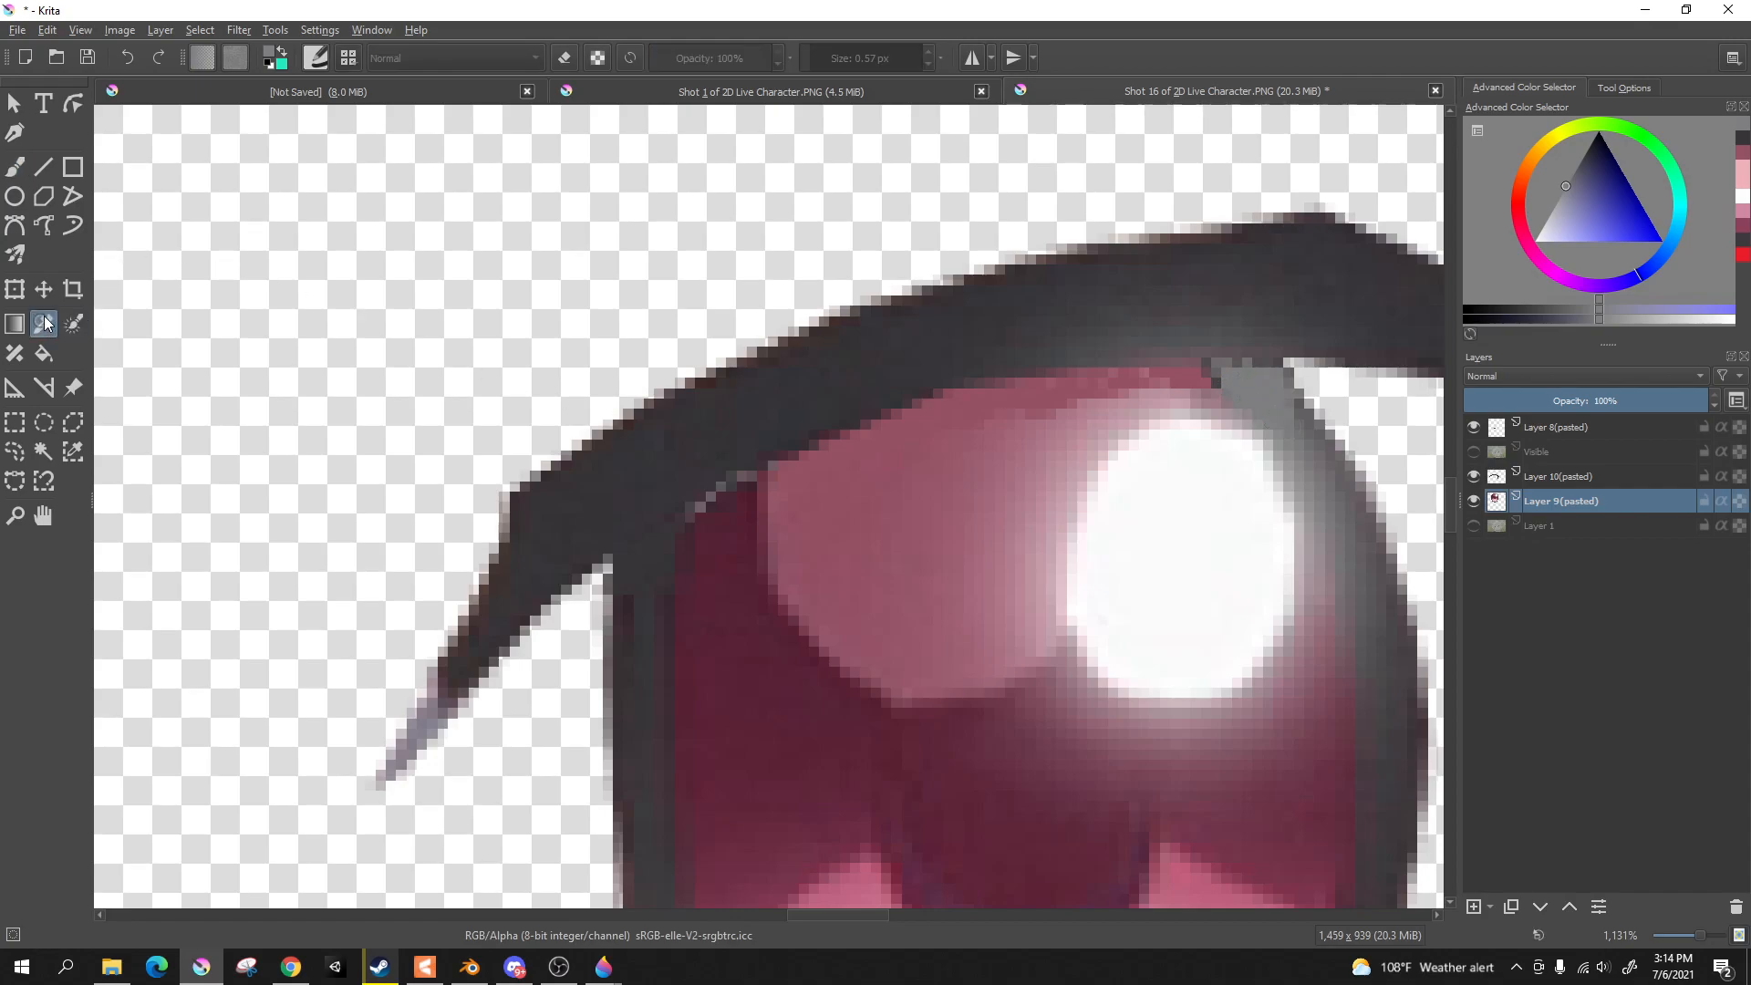
left_click(649, 560)
left_click(15, 167)
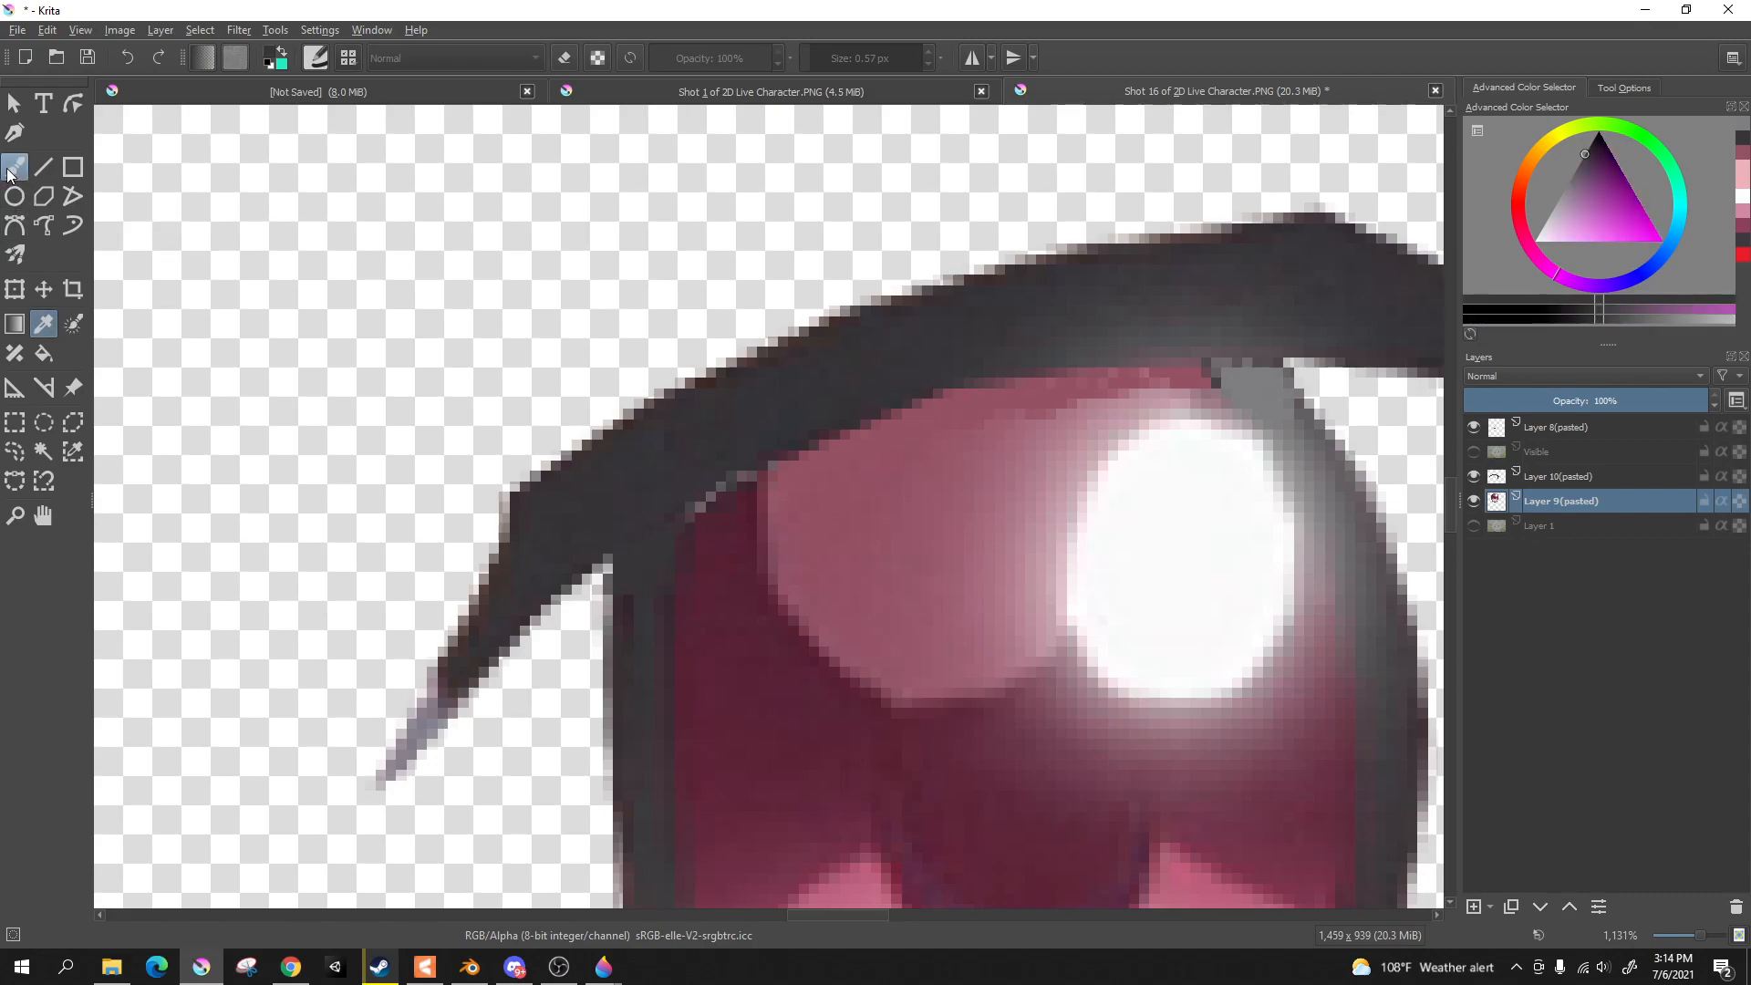
mouse_move(1222, 383)
left_mouse_down()
mouse_move(1276, 362)
mouse_move(1276, 385)
mouse_move(1239, 376)
mouse_move(1300, 408)
left_mouse_up()
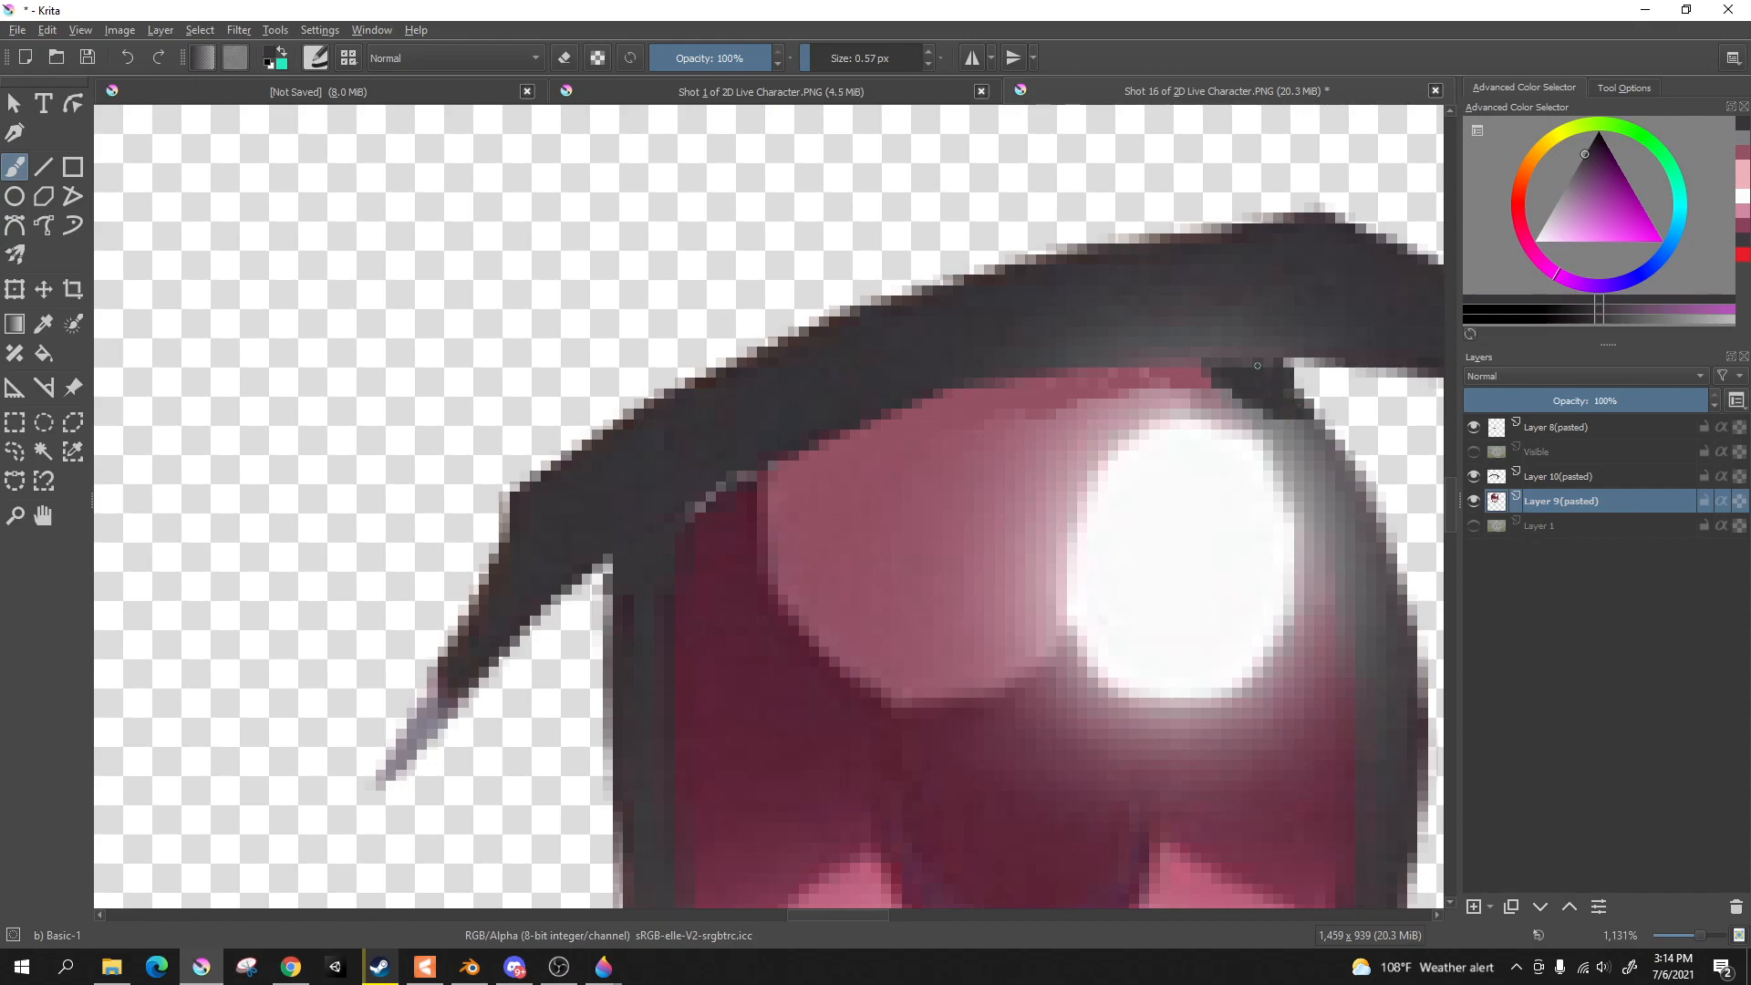
scroll(1140, 611, "down", 6)
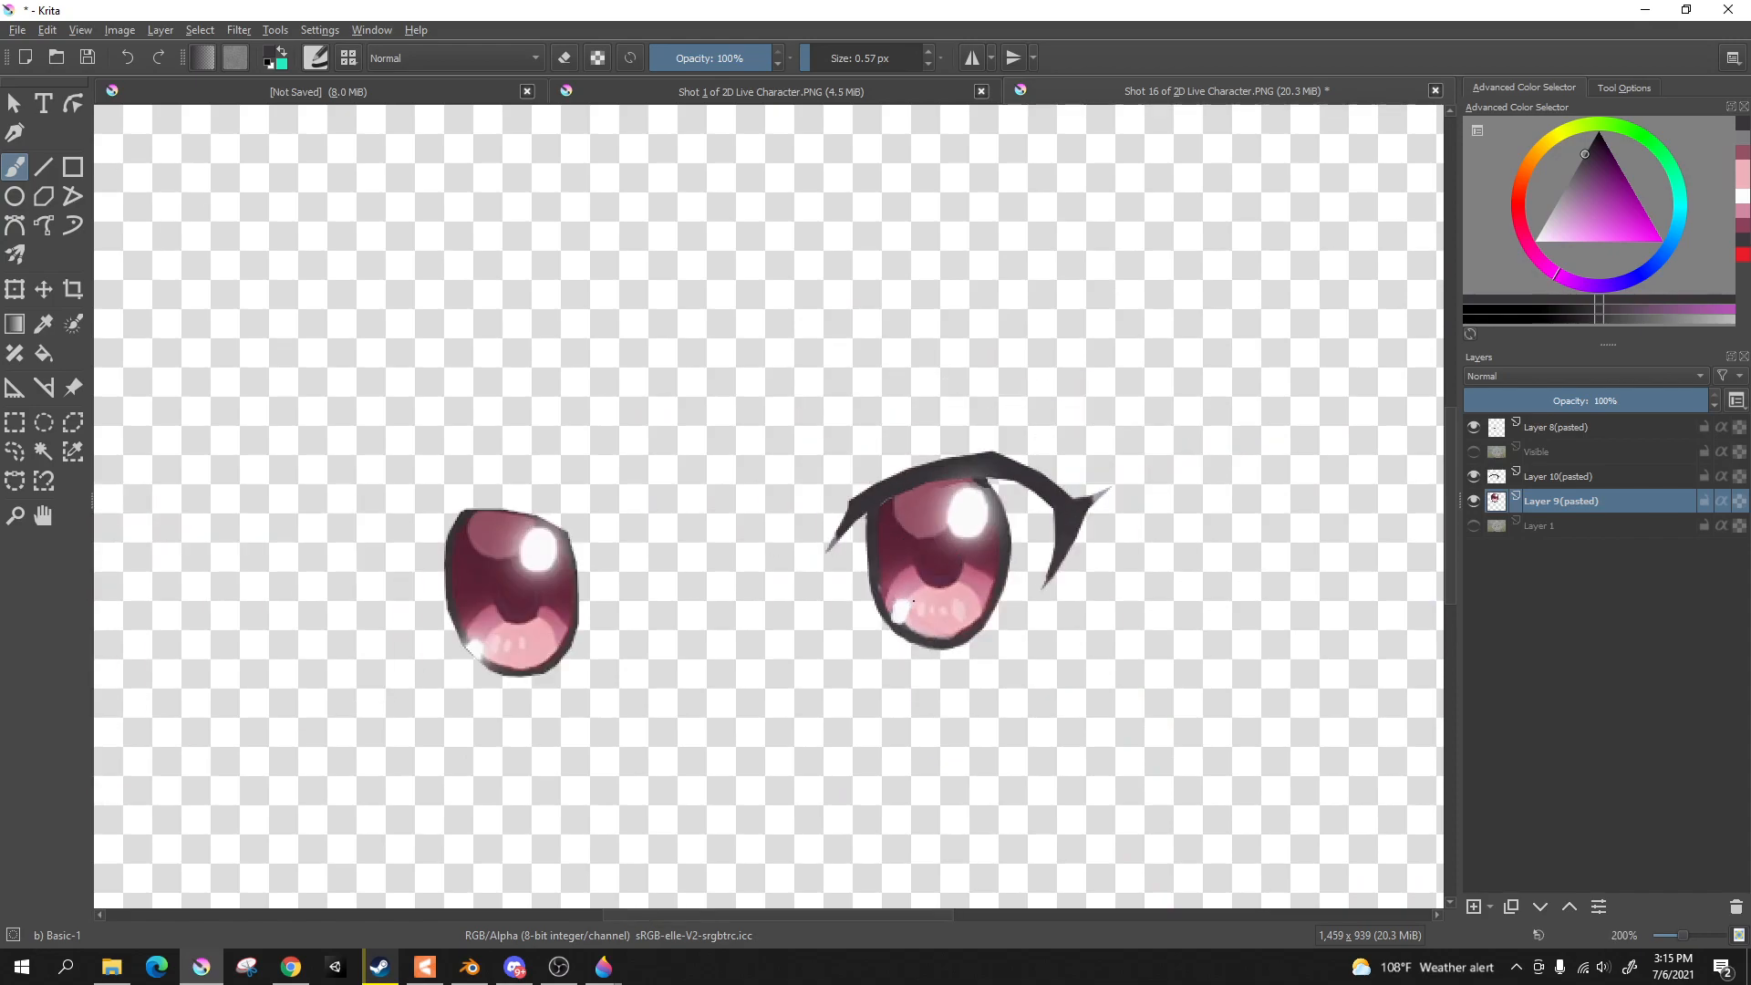
scroll(913, 600, "up", 5)
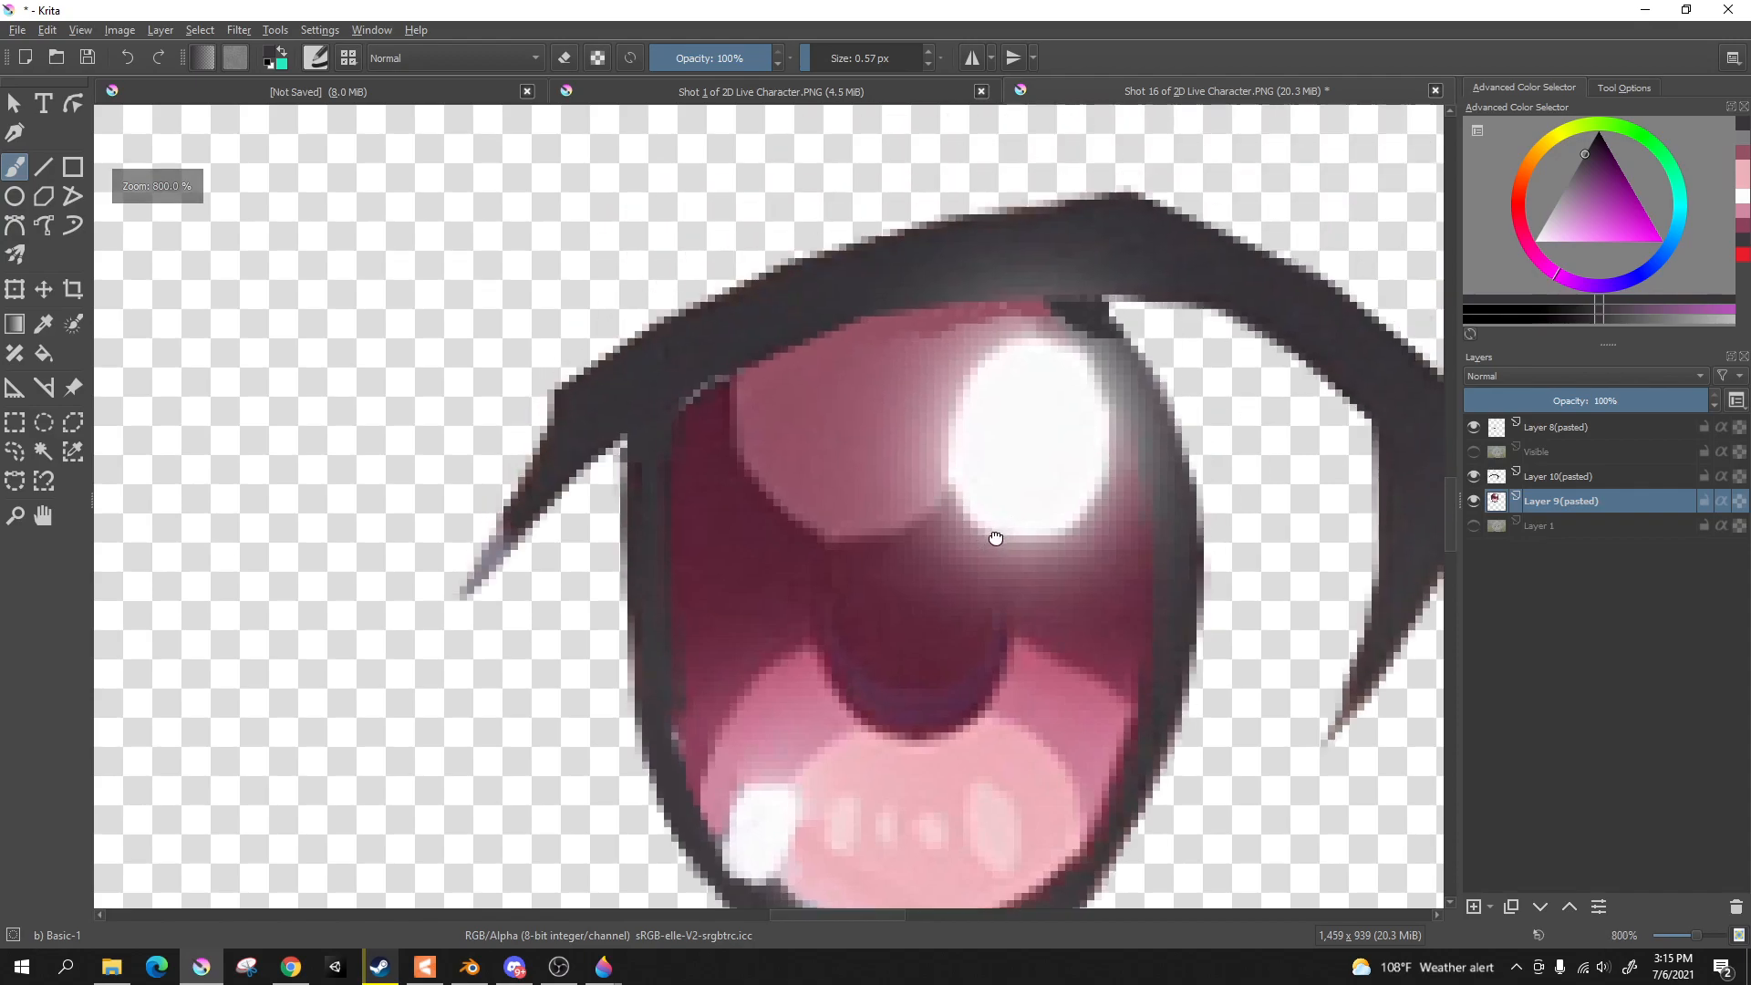
left_click_drag(970, 629, 948, 725)
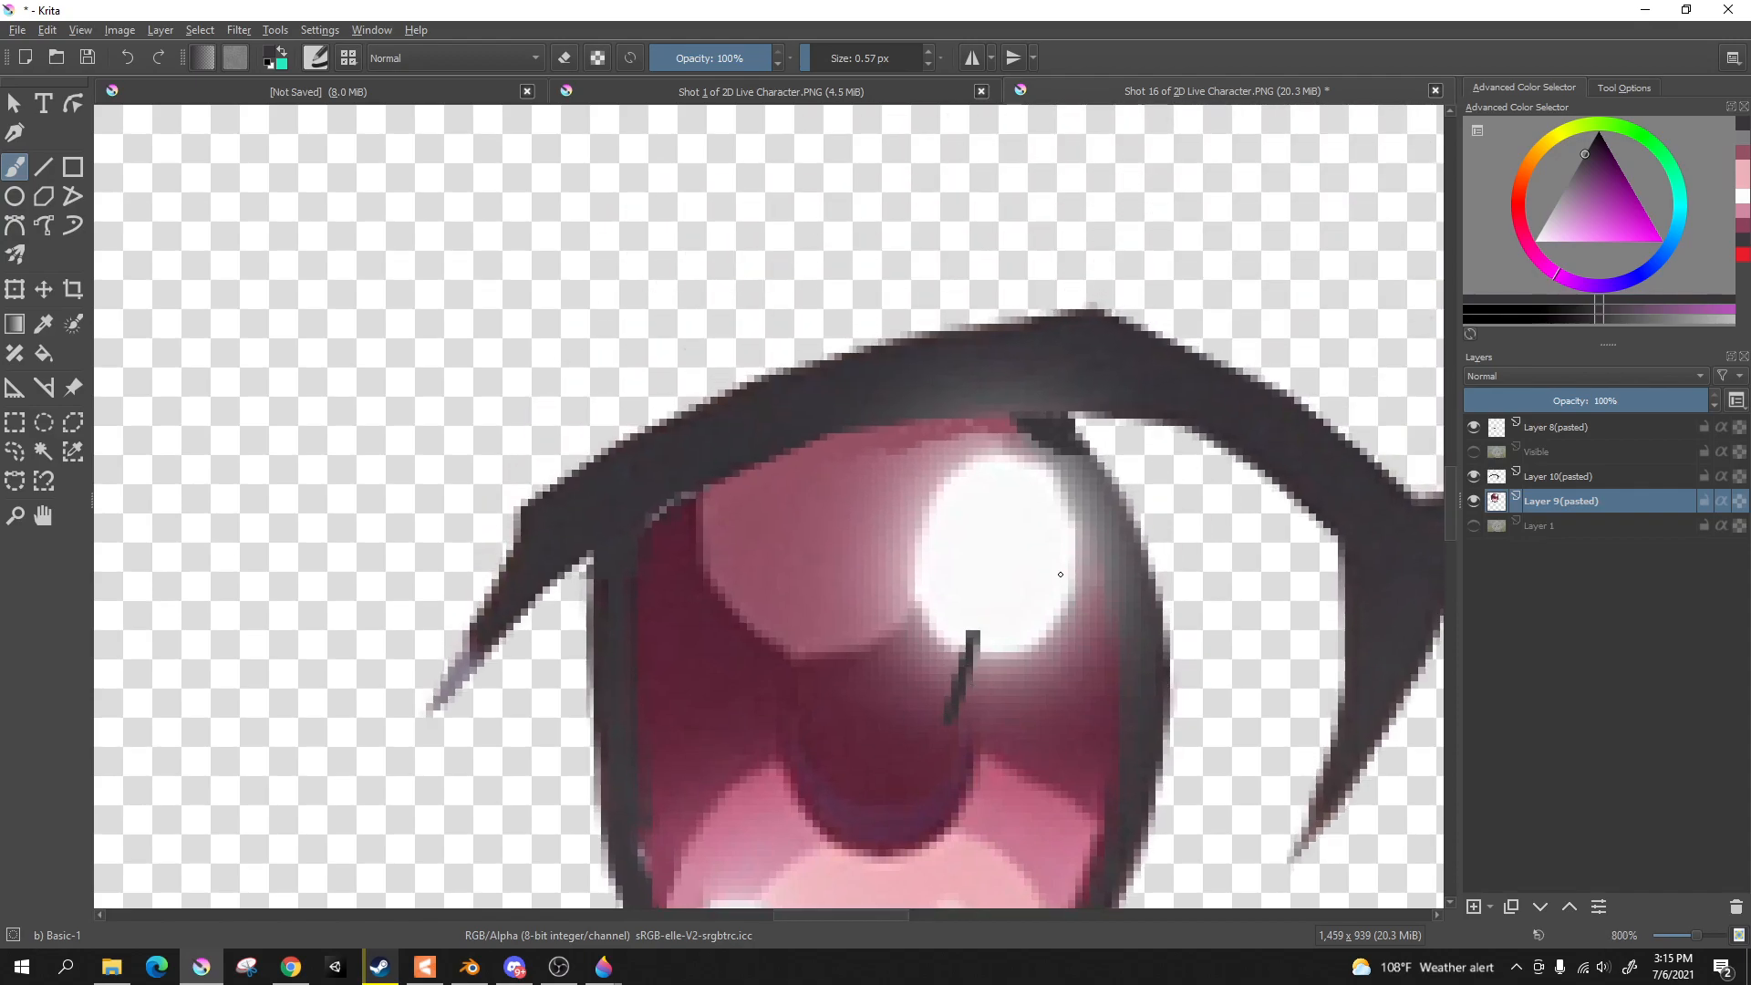
key("ctrl+z")
scroll(1073, 506, "up", 3)
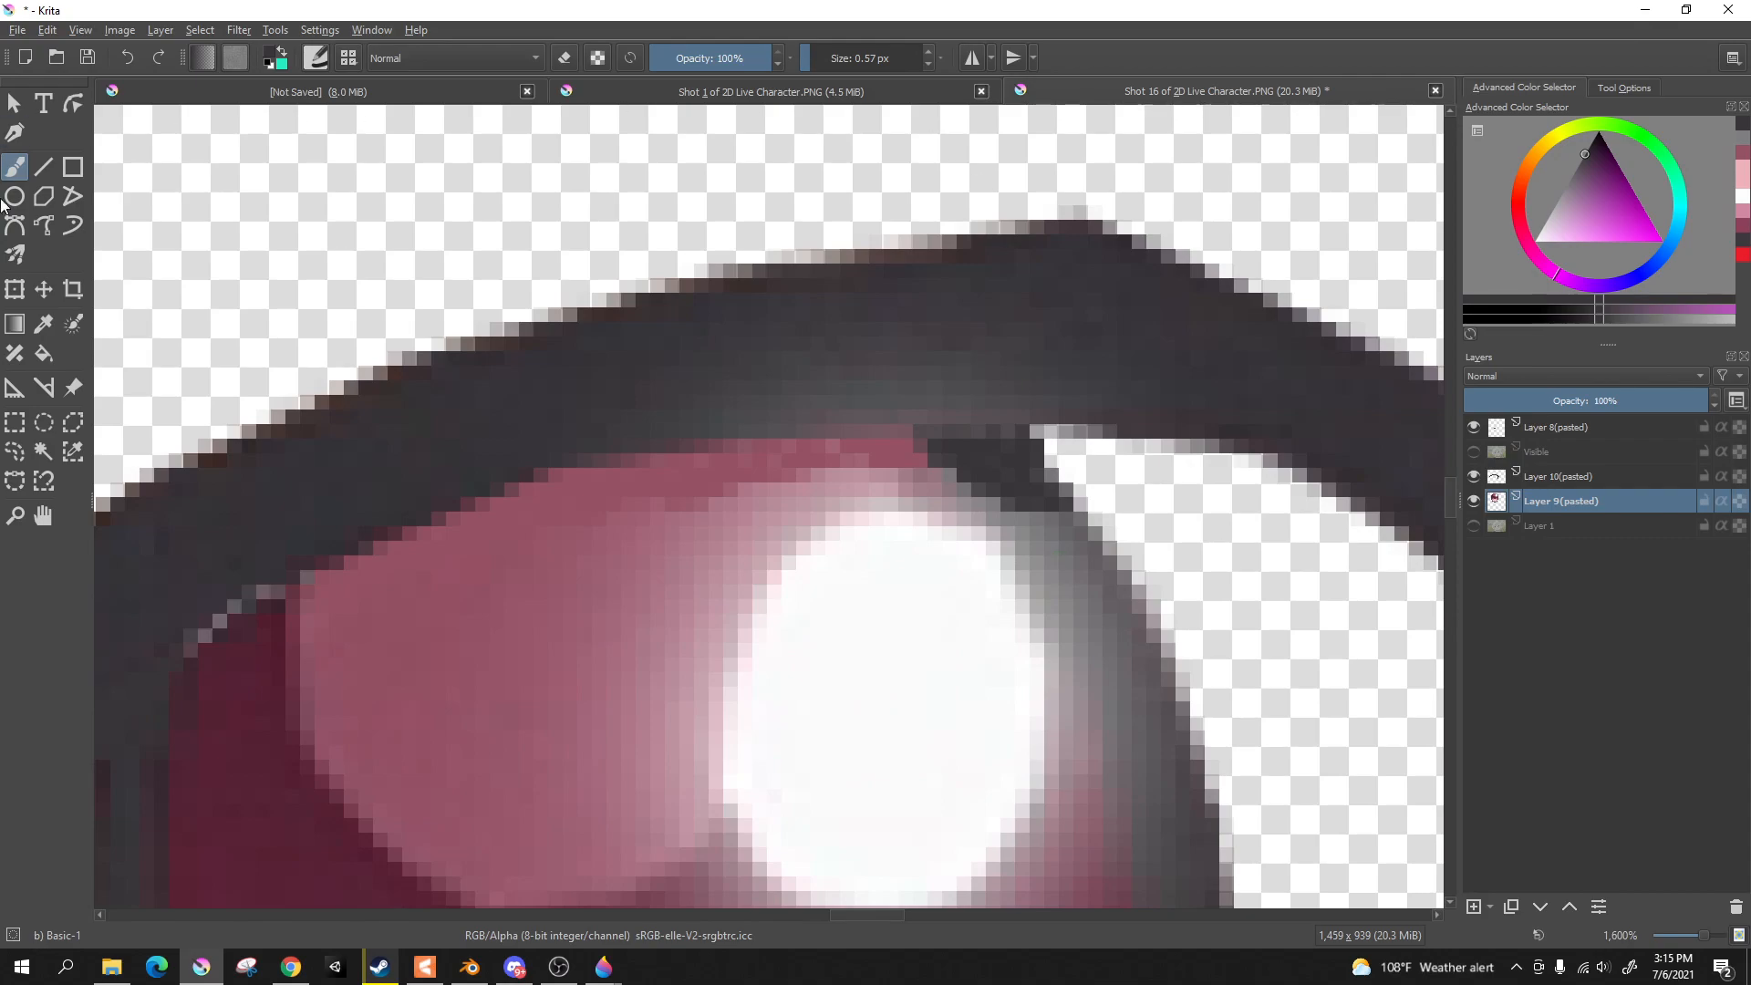
Sample the lighter grey from the iris's upper outer rim and lower the brush opacity to 52%.
key("p")
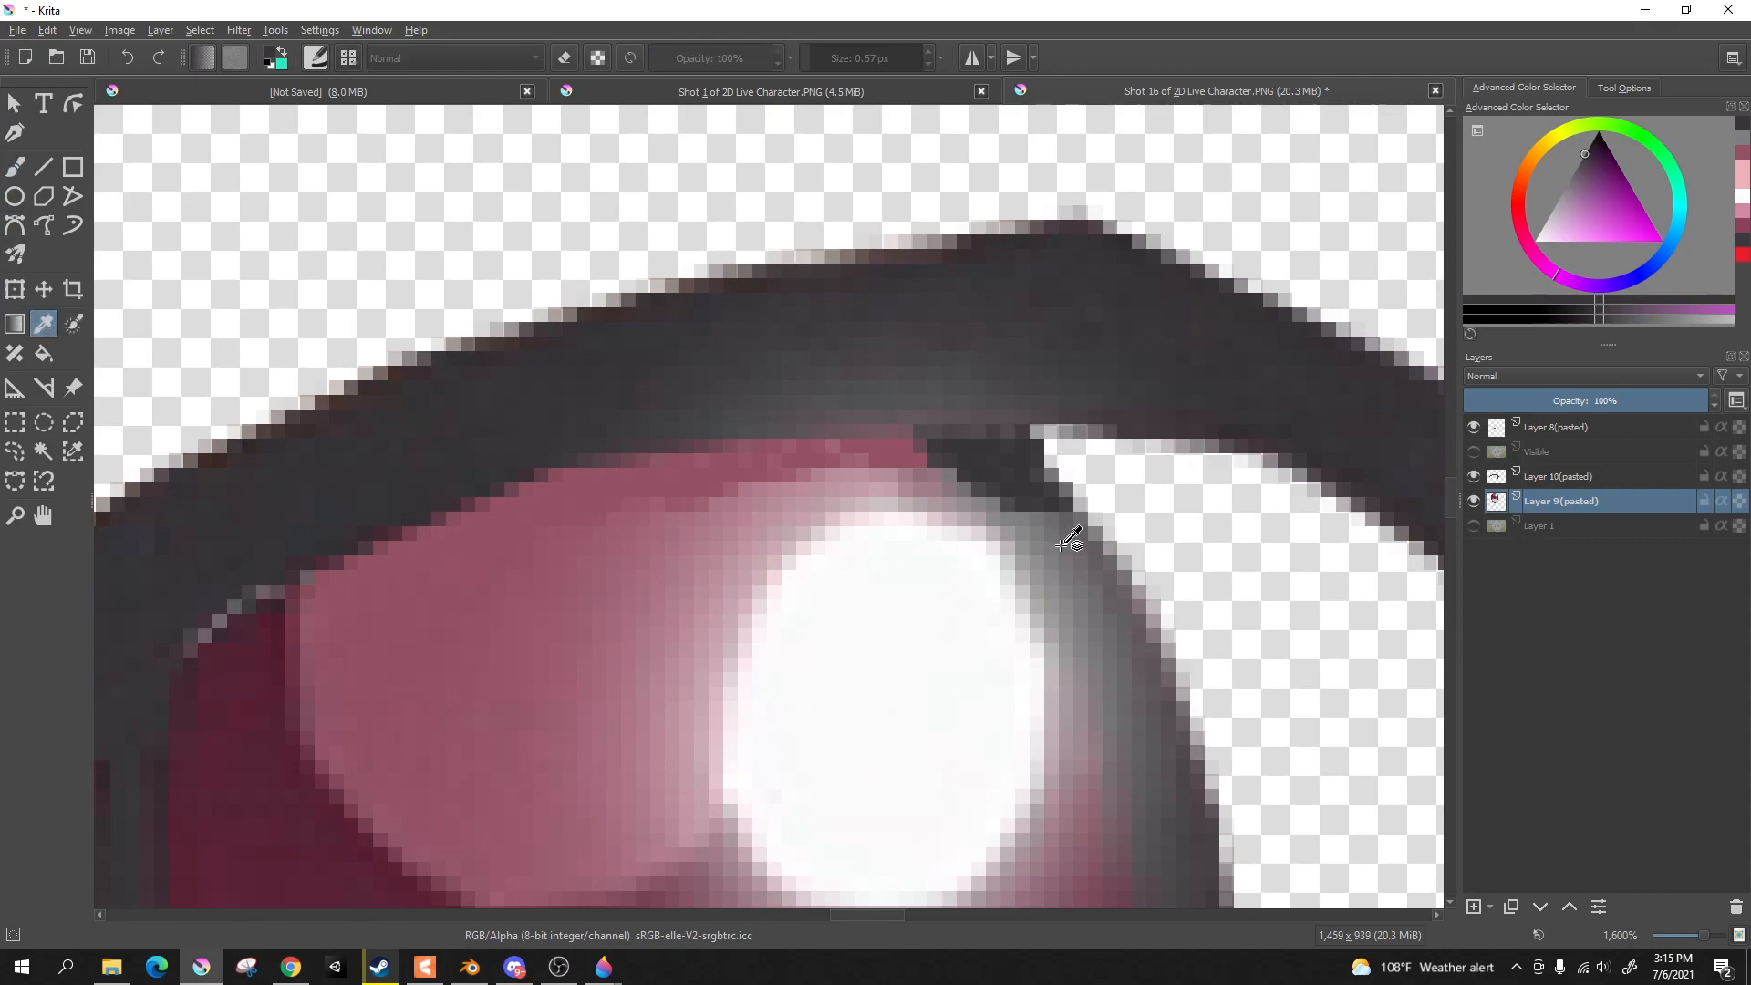
left_click(1067, 539)
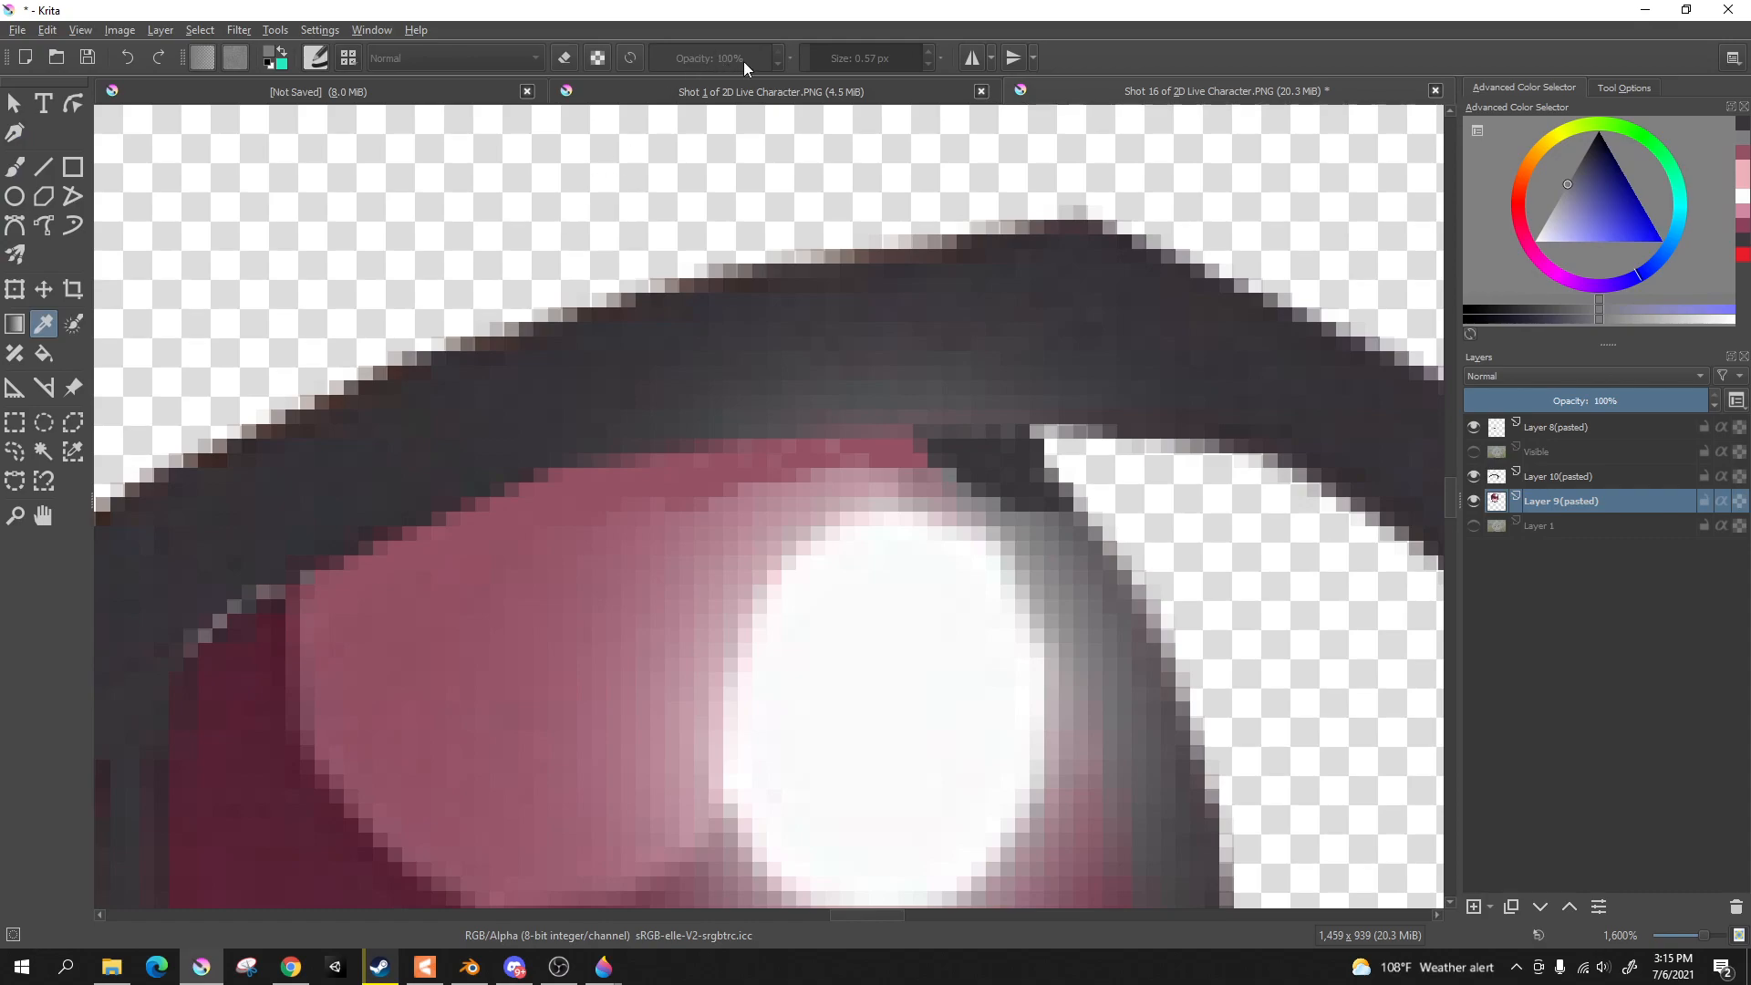
left_click(15, 164)
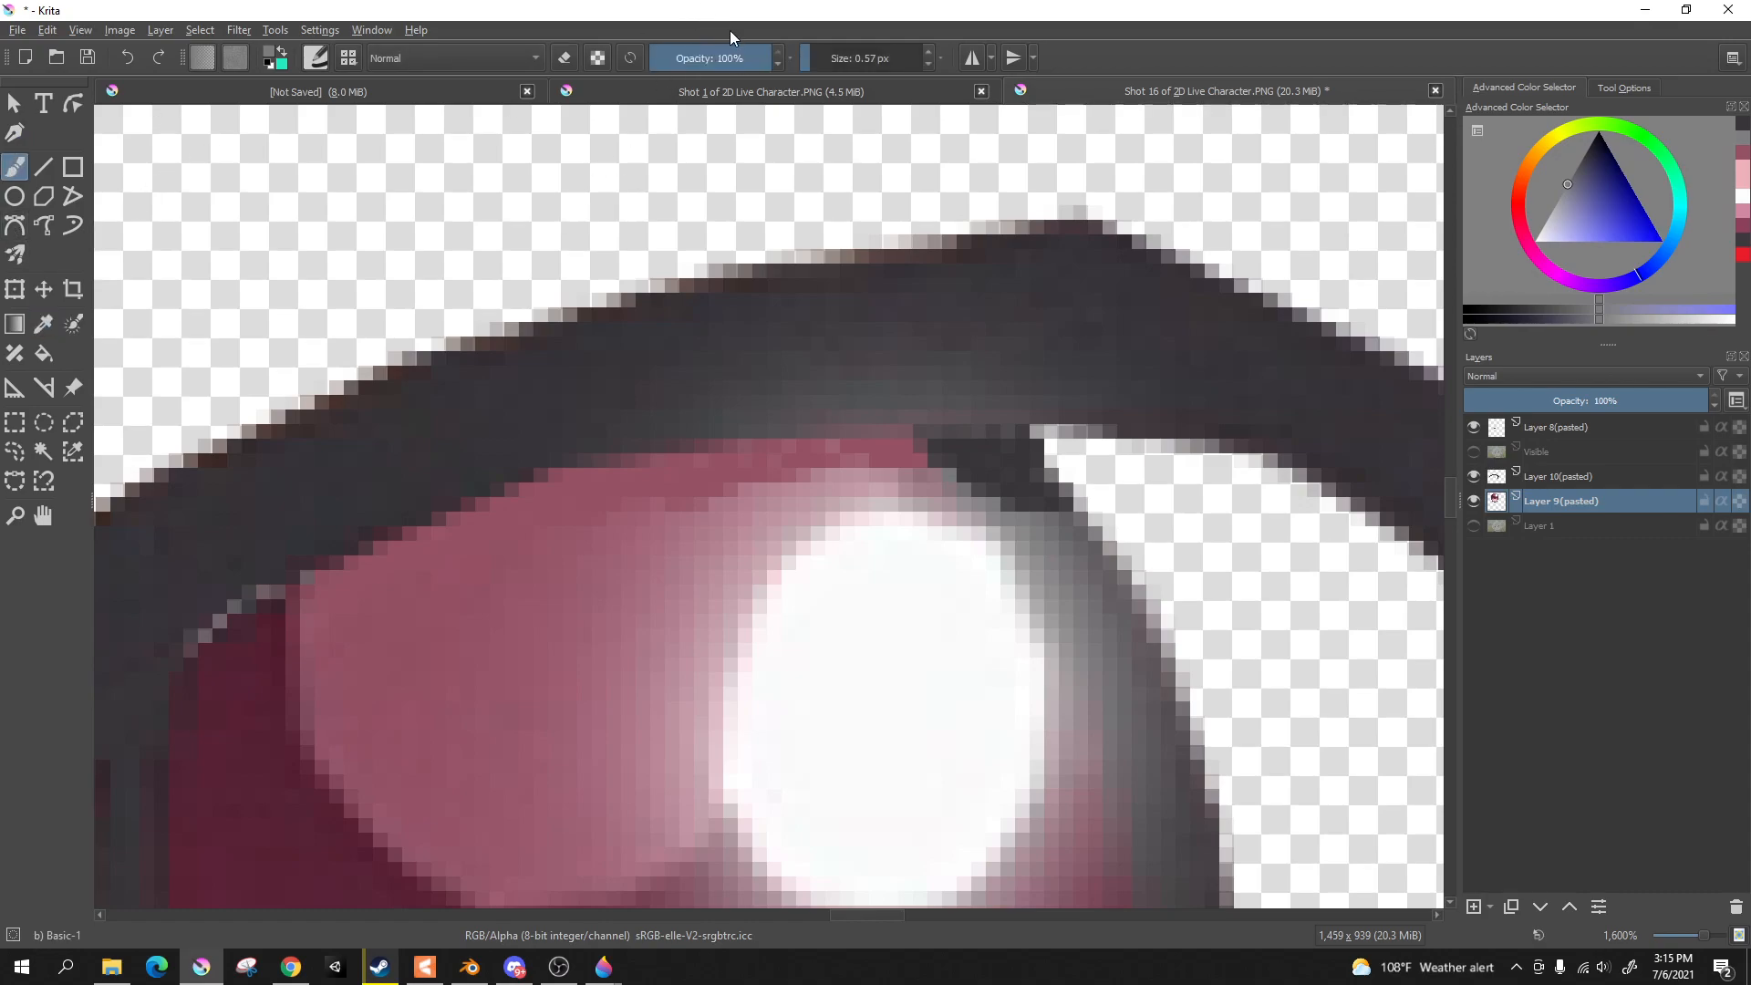
left_click(714, 58)
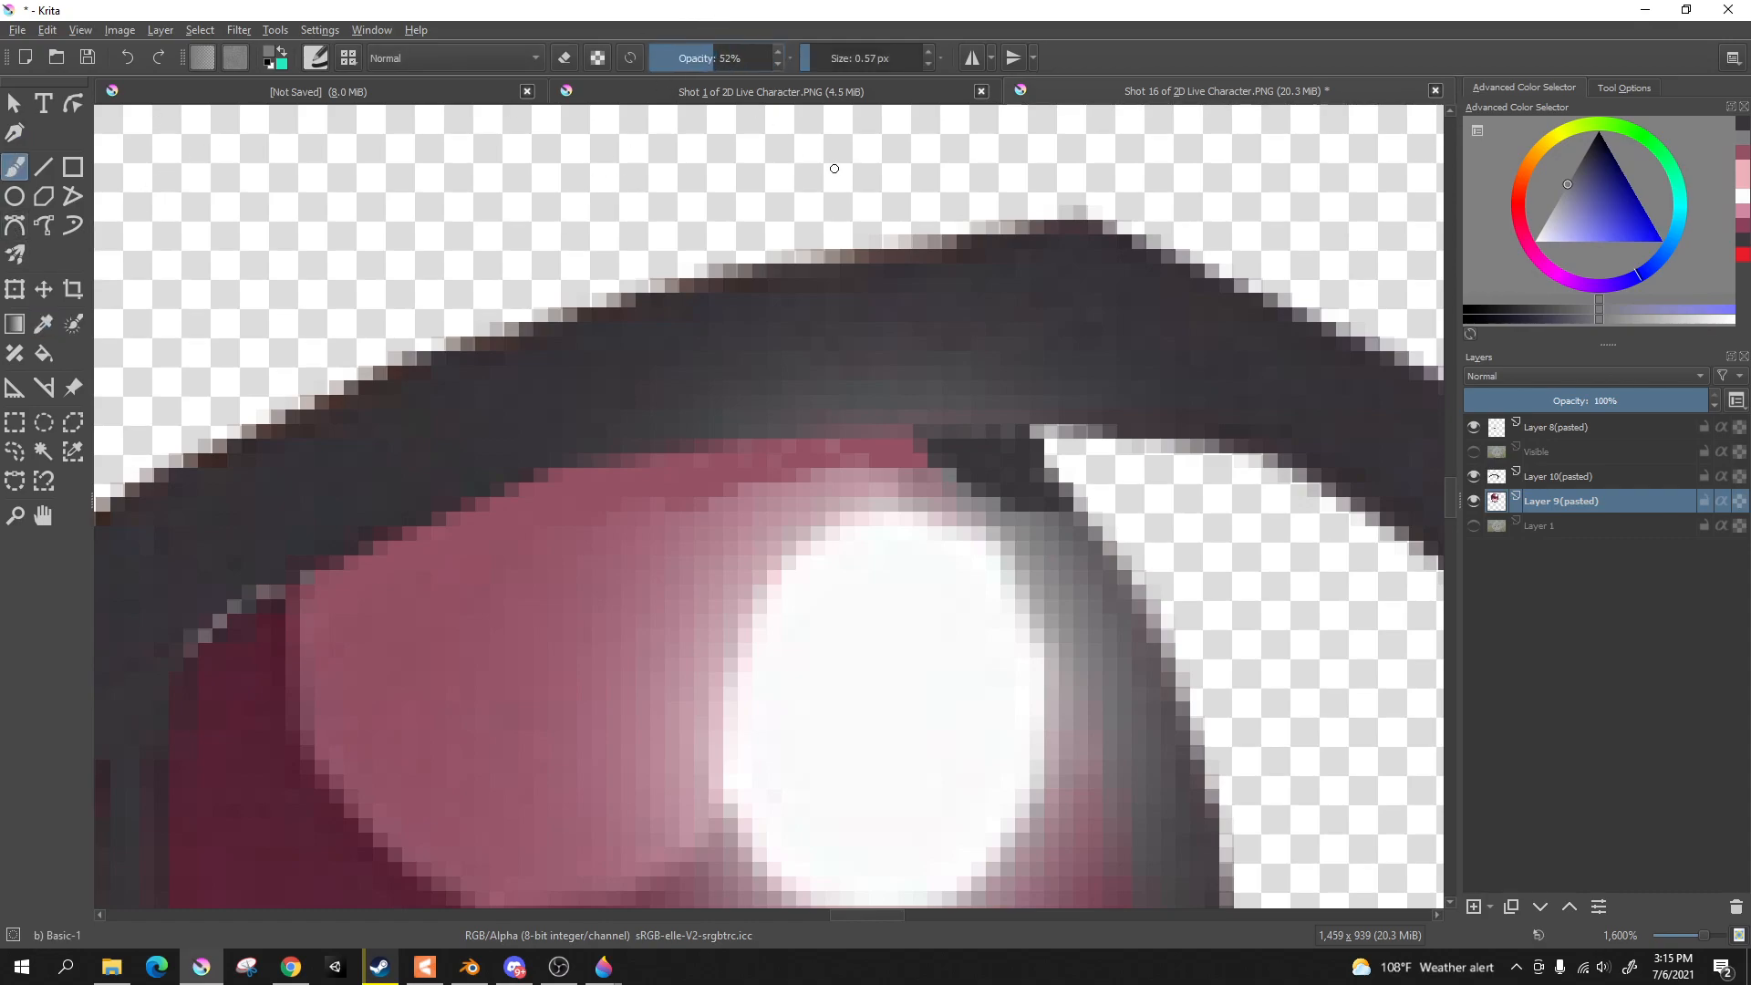
Blend the dark patch at the iris's upper outer corner into the grey rim with semi-transparent brush strokes.
mouse_move(980, 476)
left_mouse_down()
mouse_move(1011, 497)
mouse_move(976, 488)
mouse_move(993, 458)
mouse_move(1036, 476)
mouse_move(1021, 502)
mouse_move(1052, 497)
mouse_move(963, 473)
mouse_move(1006, 447)
mouse_move(1082, 532)
left_mouse_up()
key("ctrl+z")
key("ctrl+z")
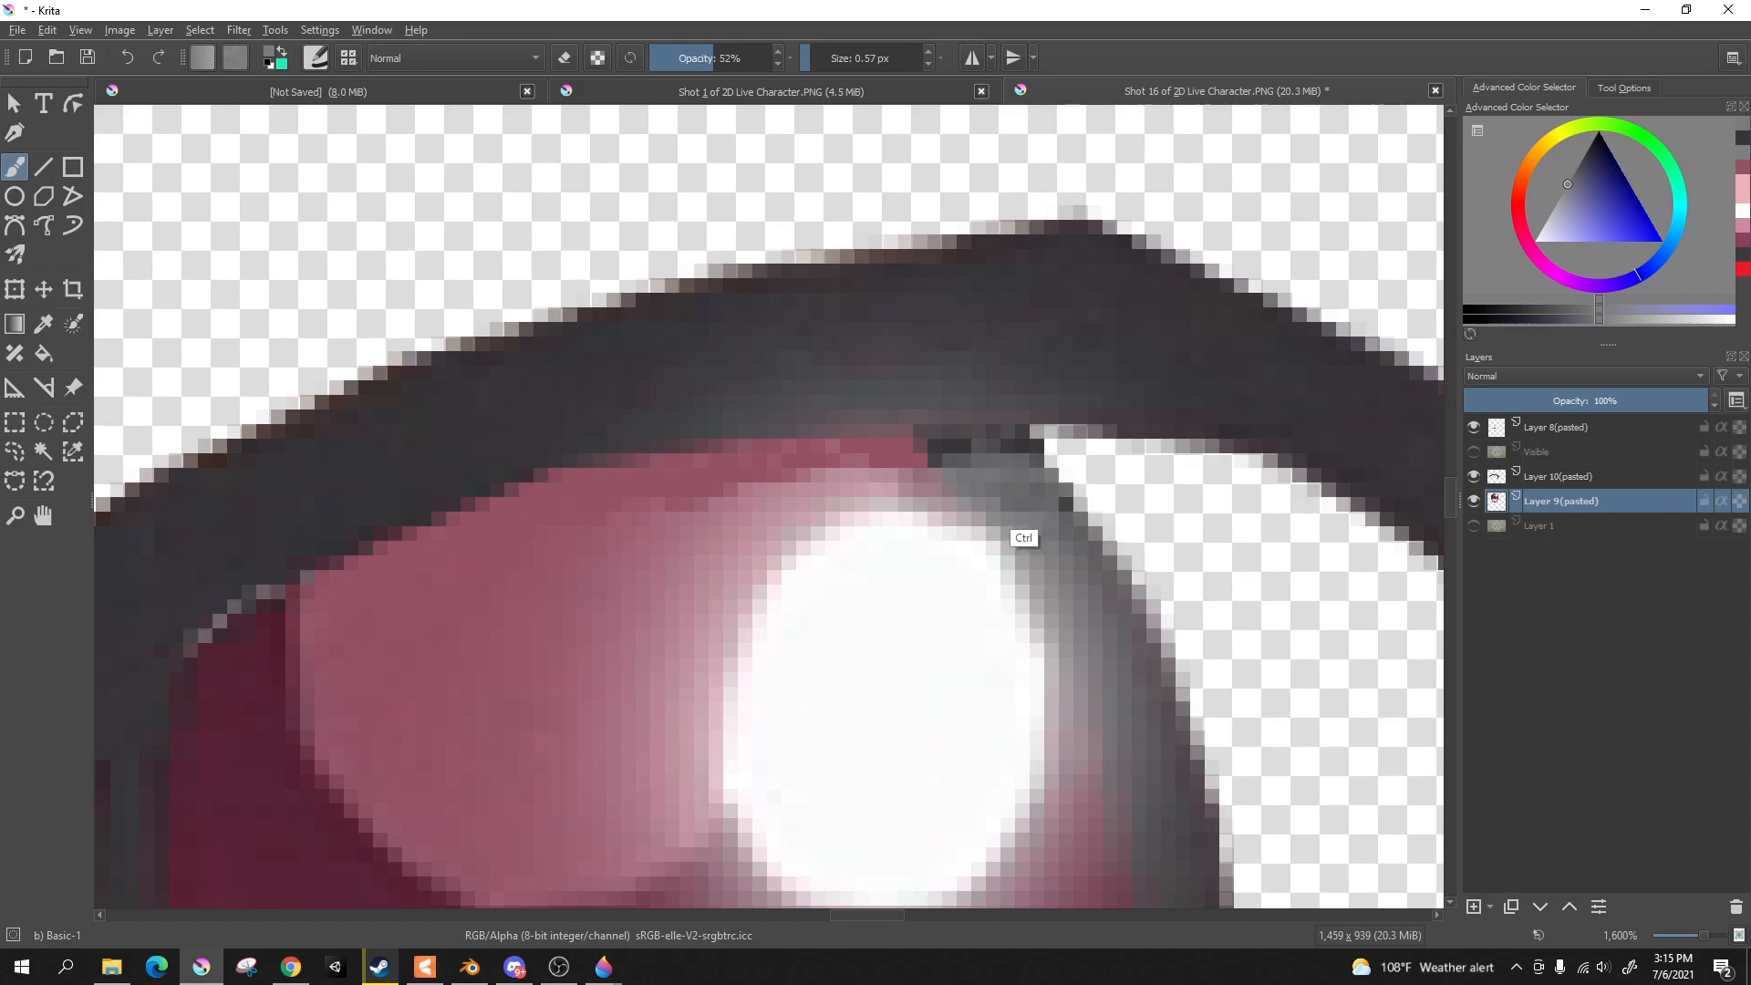
key("ctrl+z")
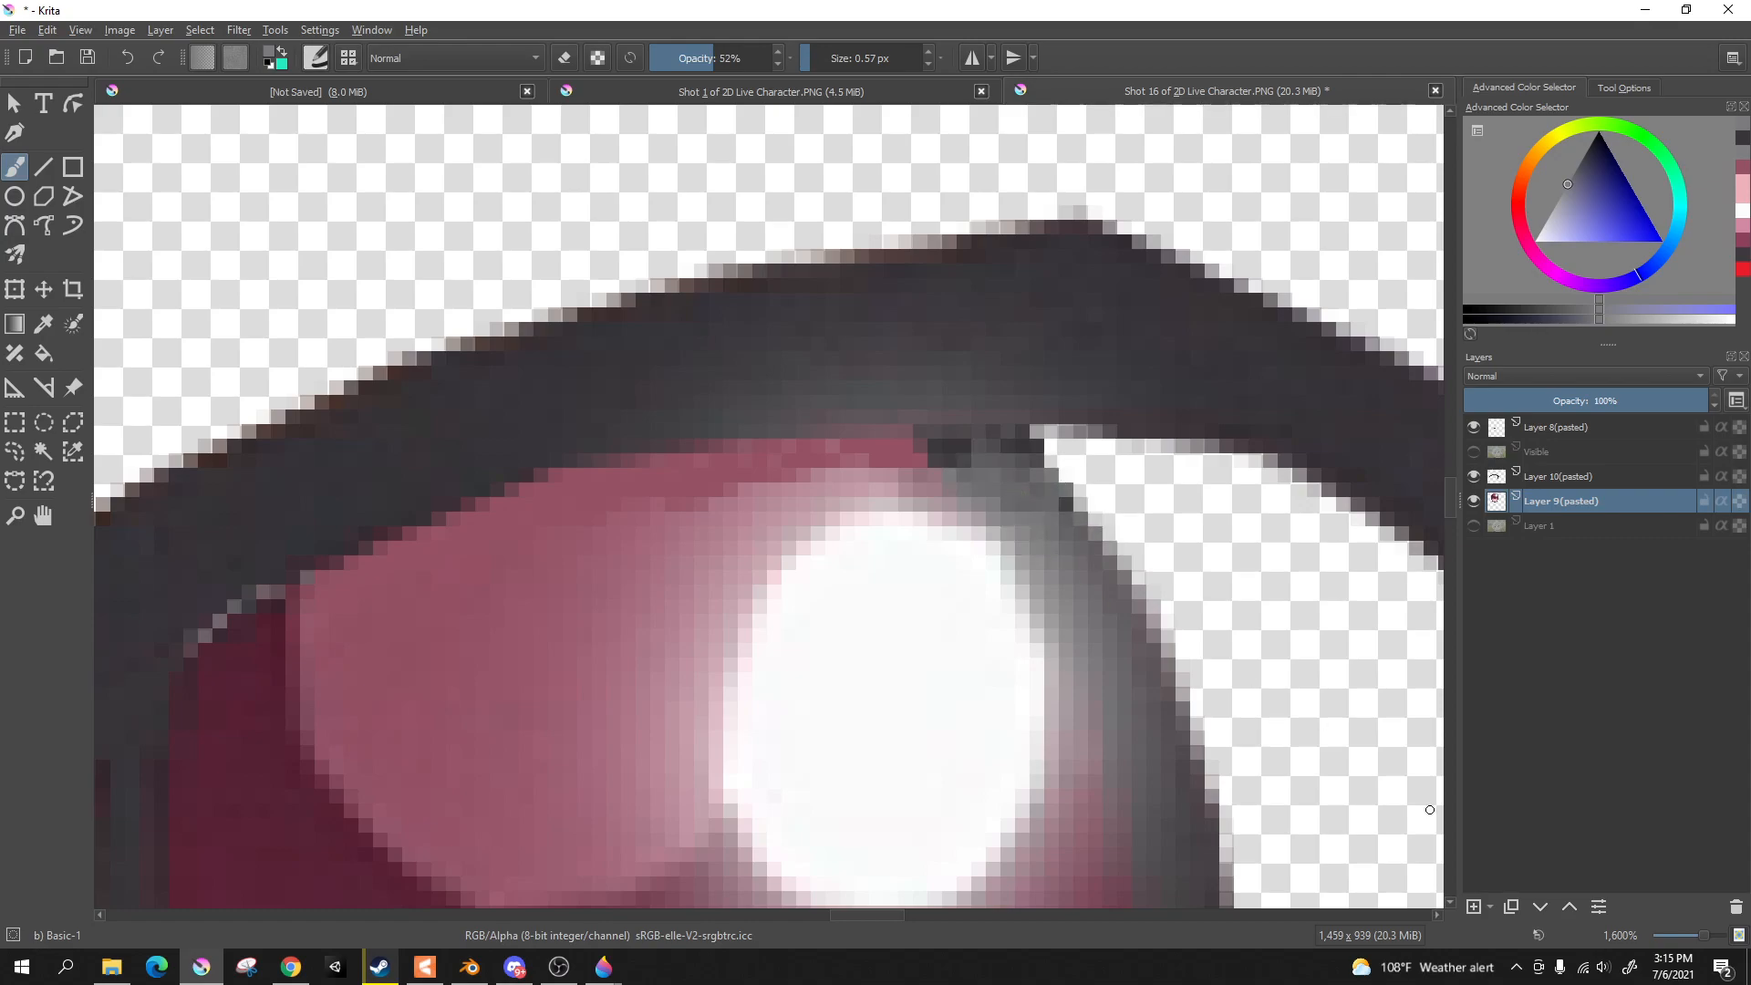
left_click_drag(953, 451, 945, 463)
left_click_drag(1051, 451, 1027, 449)
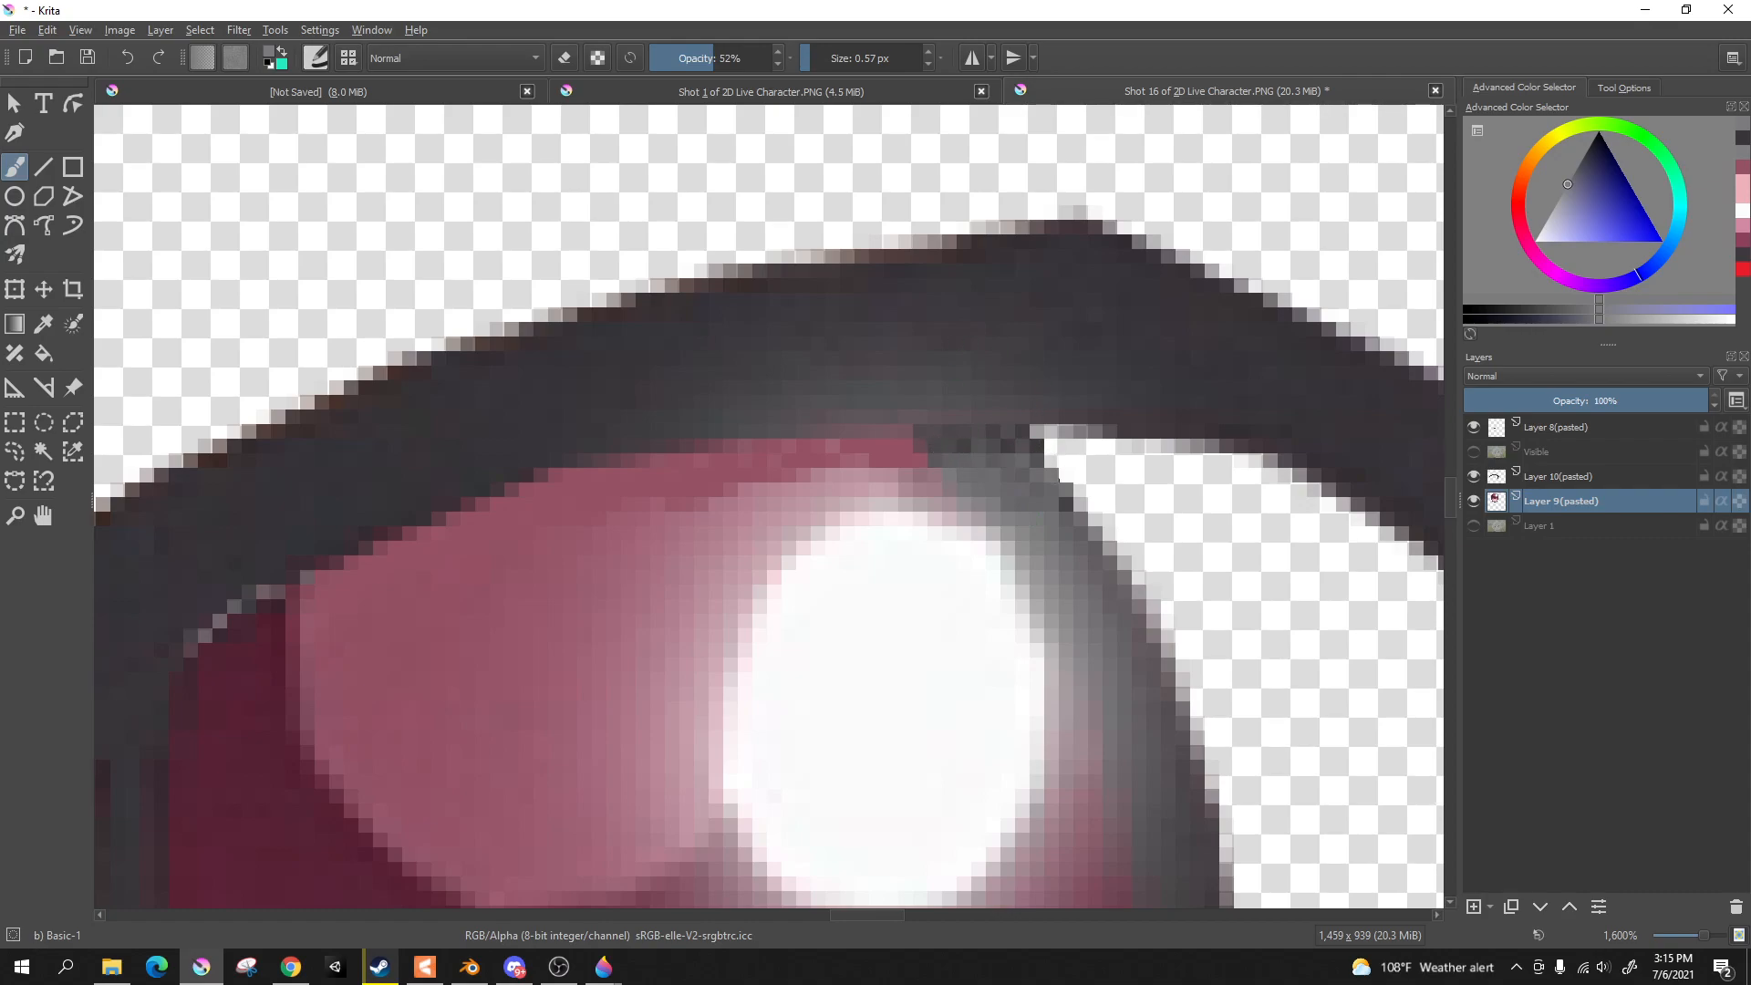
left_click(1067, 504)
scroll(908, 735, "down", 1)
scroll(655, 697, "down", 4)
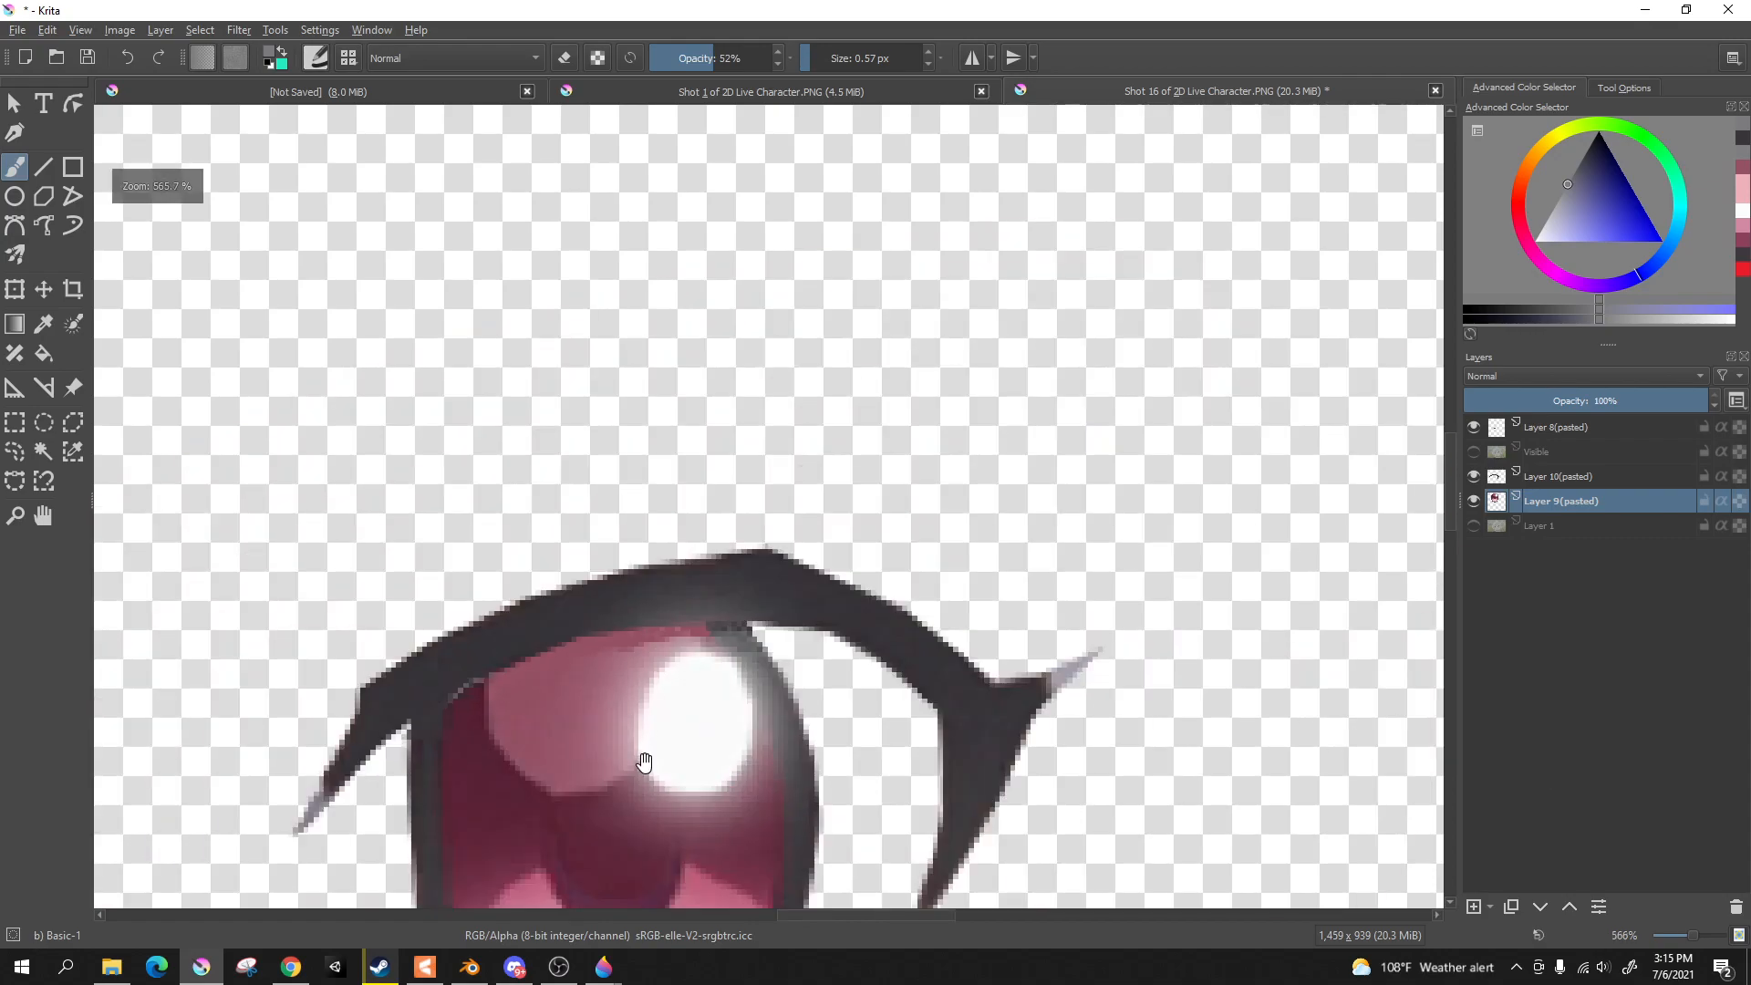
left_click_drag(735, 696, 958, 593)
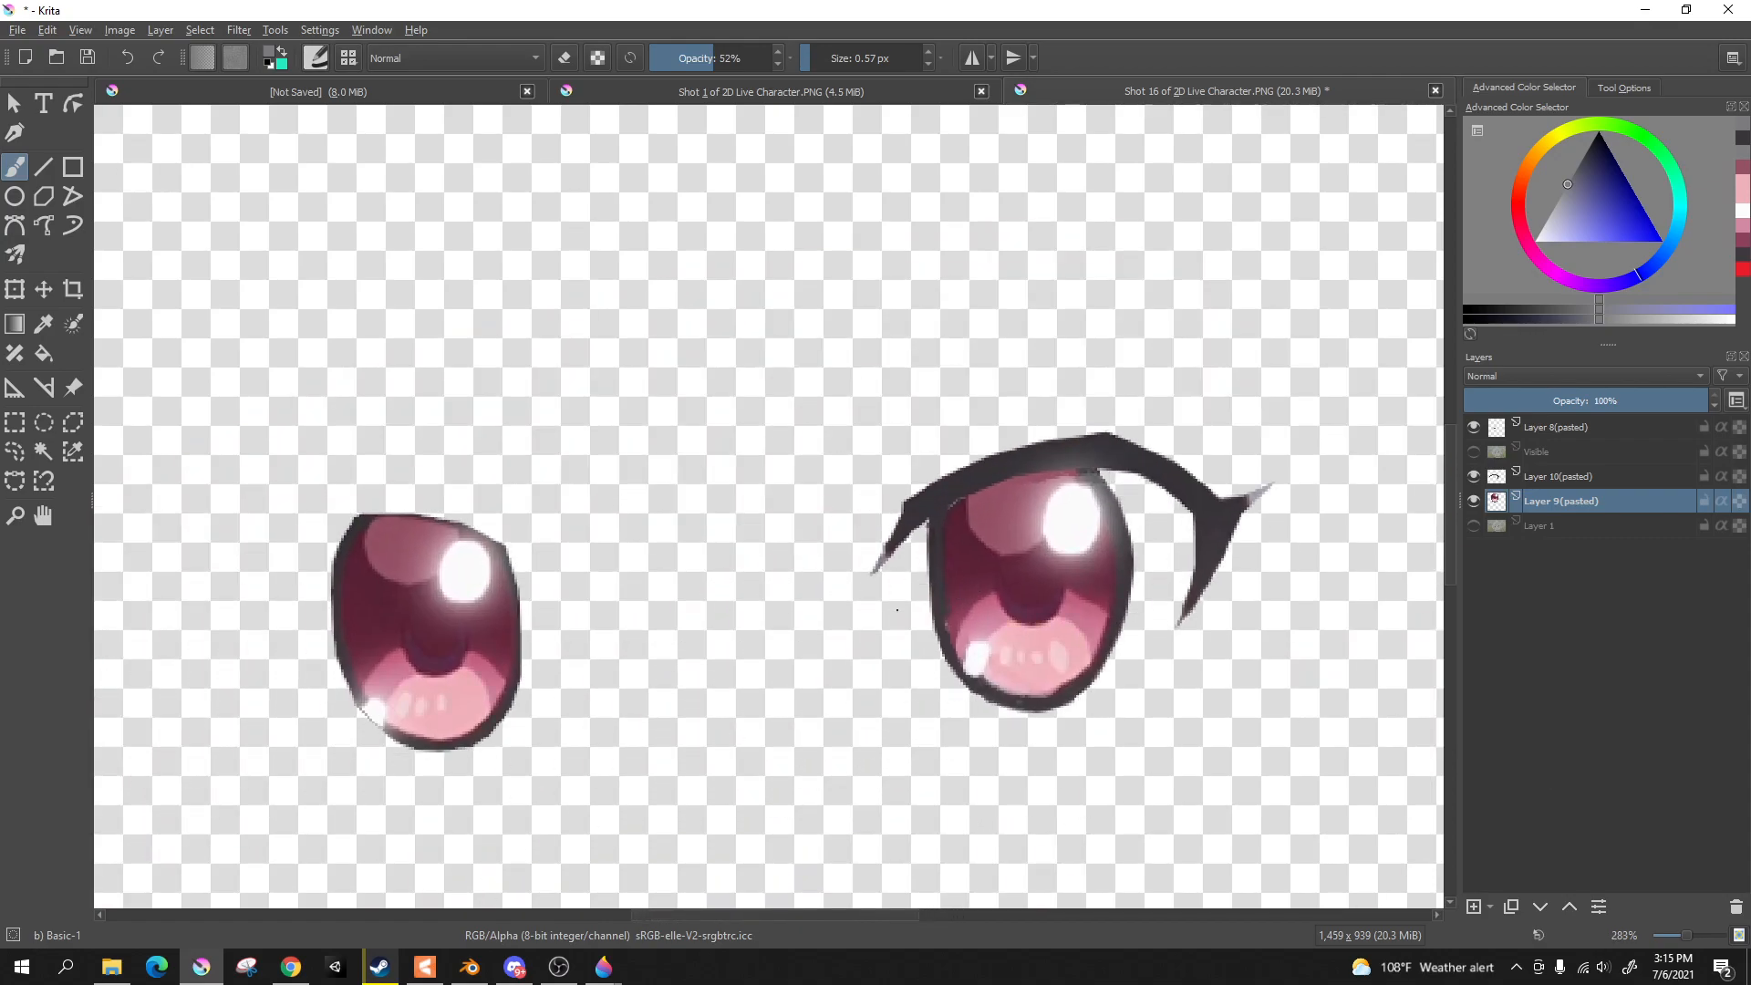
Sample the iris's dark maroon and paint over the light pixels beneath the eyelash at the iris's upper inner corner.
scroll(900, 581, "up", 3)
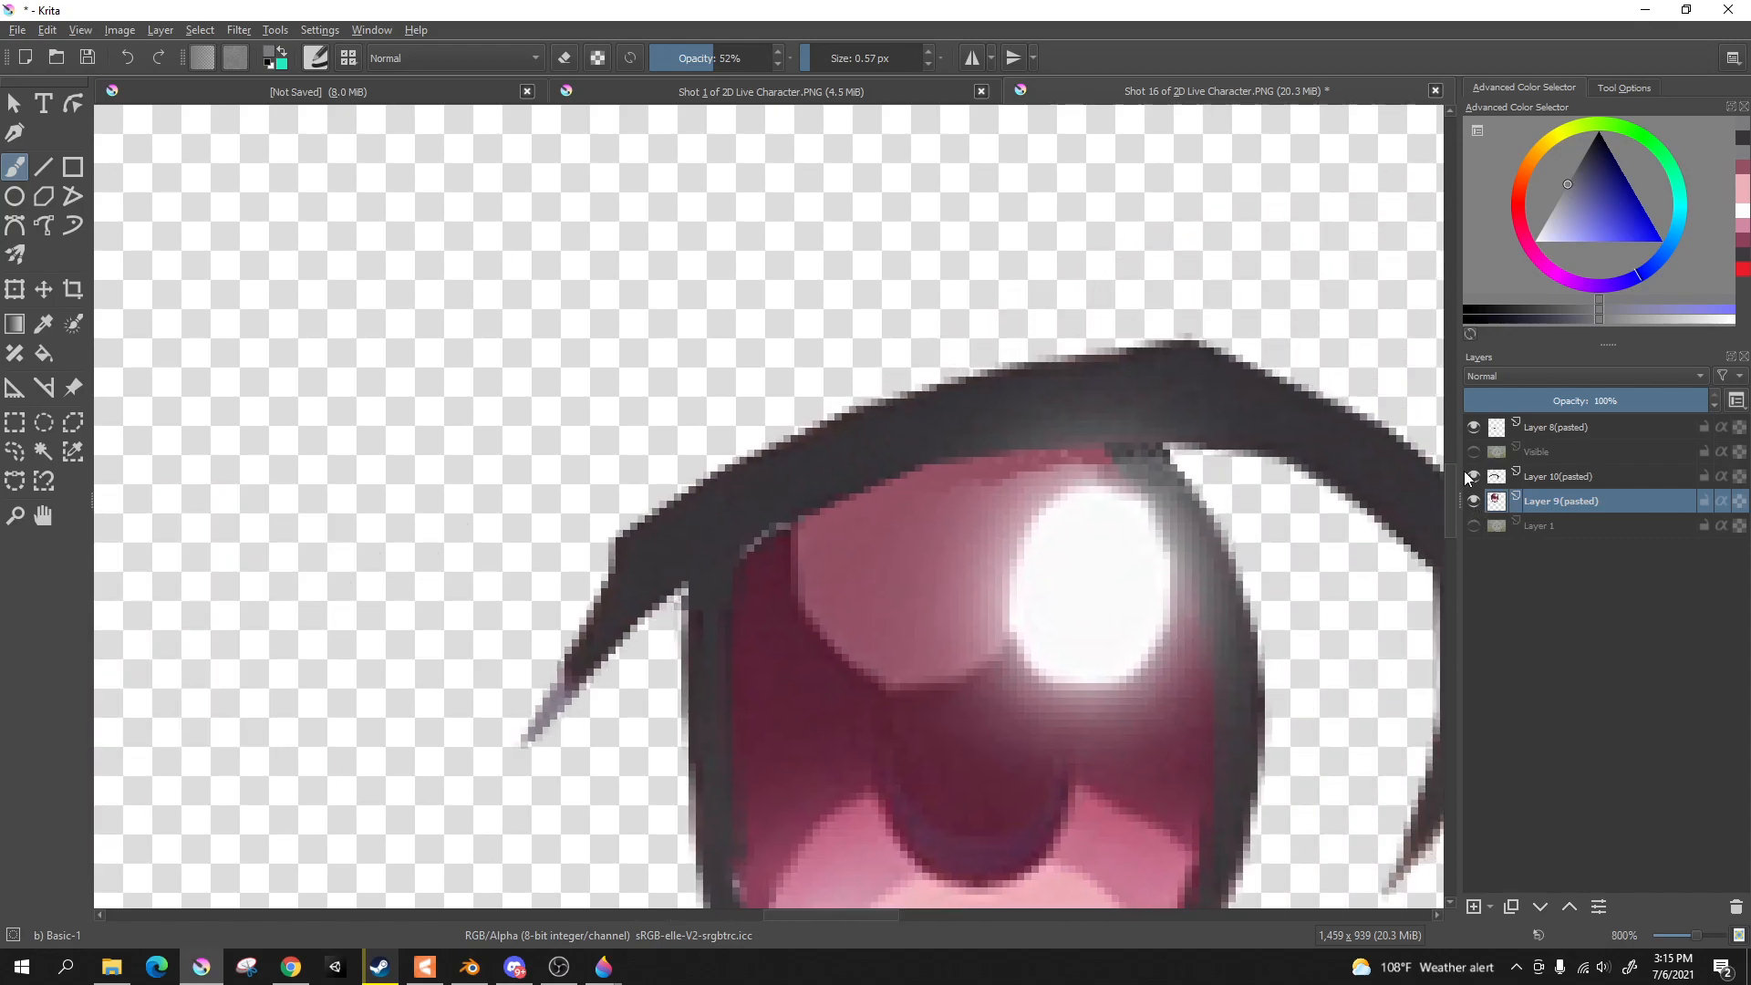
scroll(913, 497, "up", 1)
left_click_drag(707, 488, 763, 415)
left_click(43, 324)
left_click(774, 527)
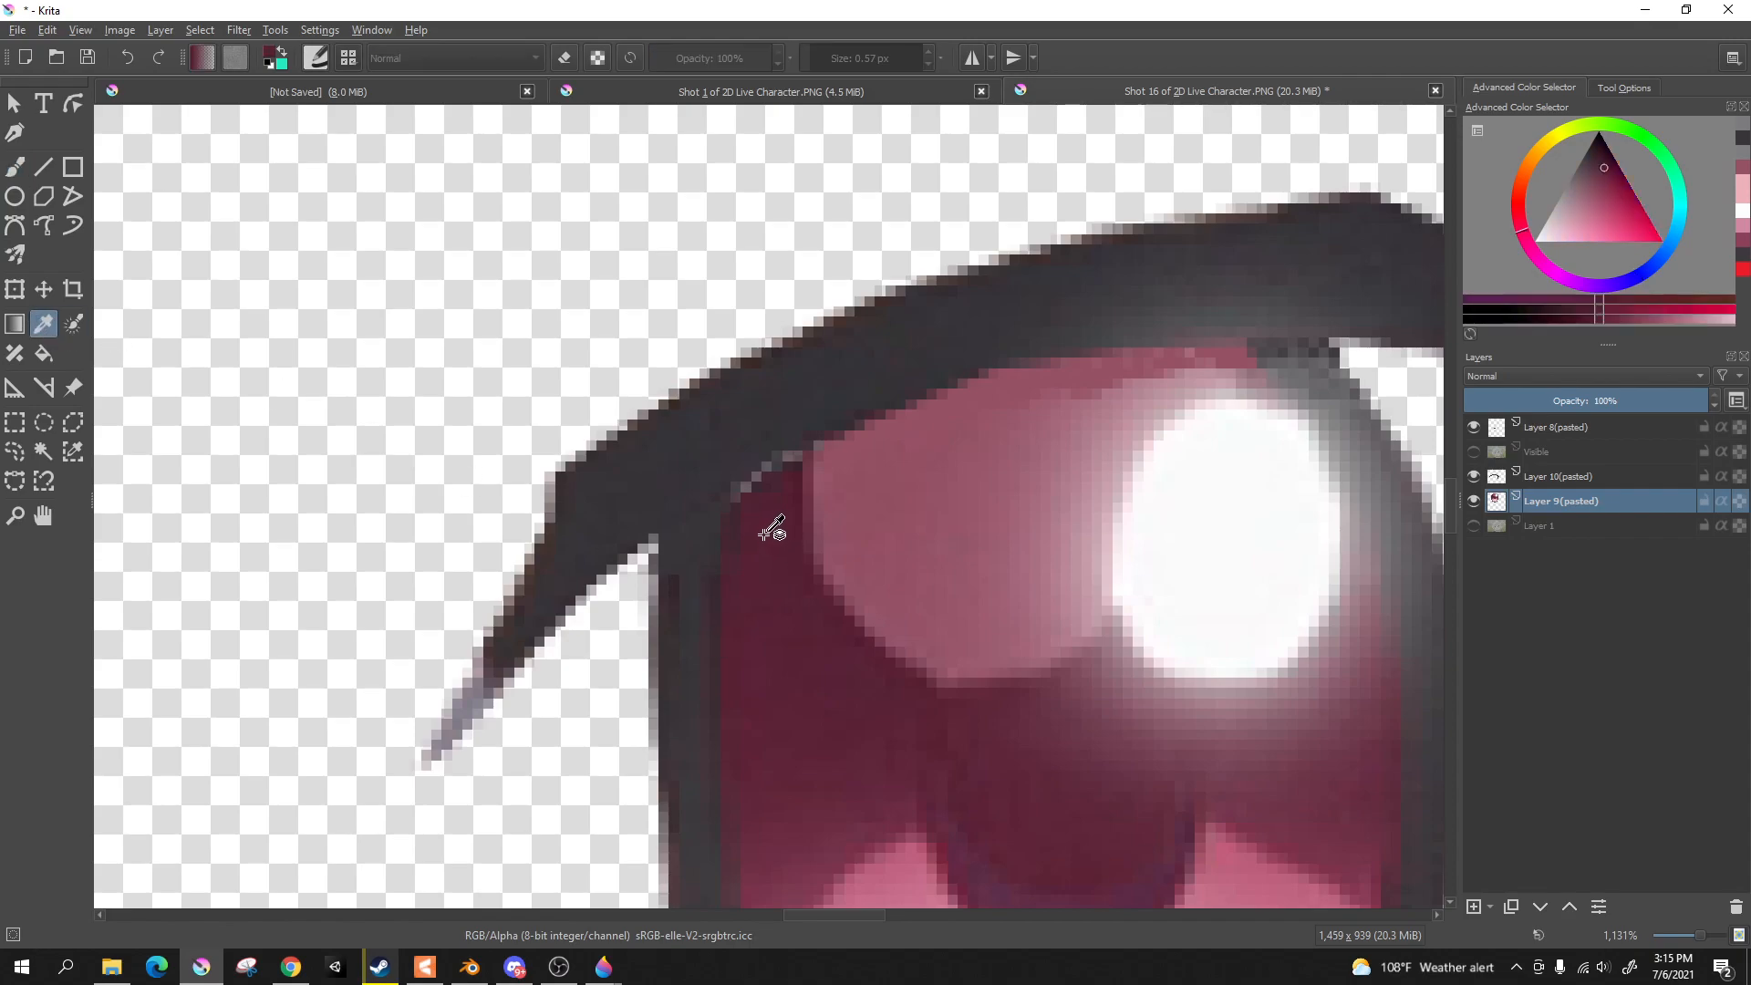
left_click(14, 166)
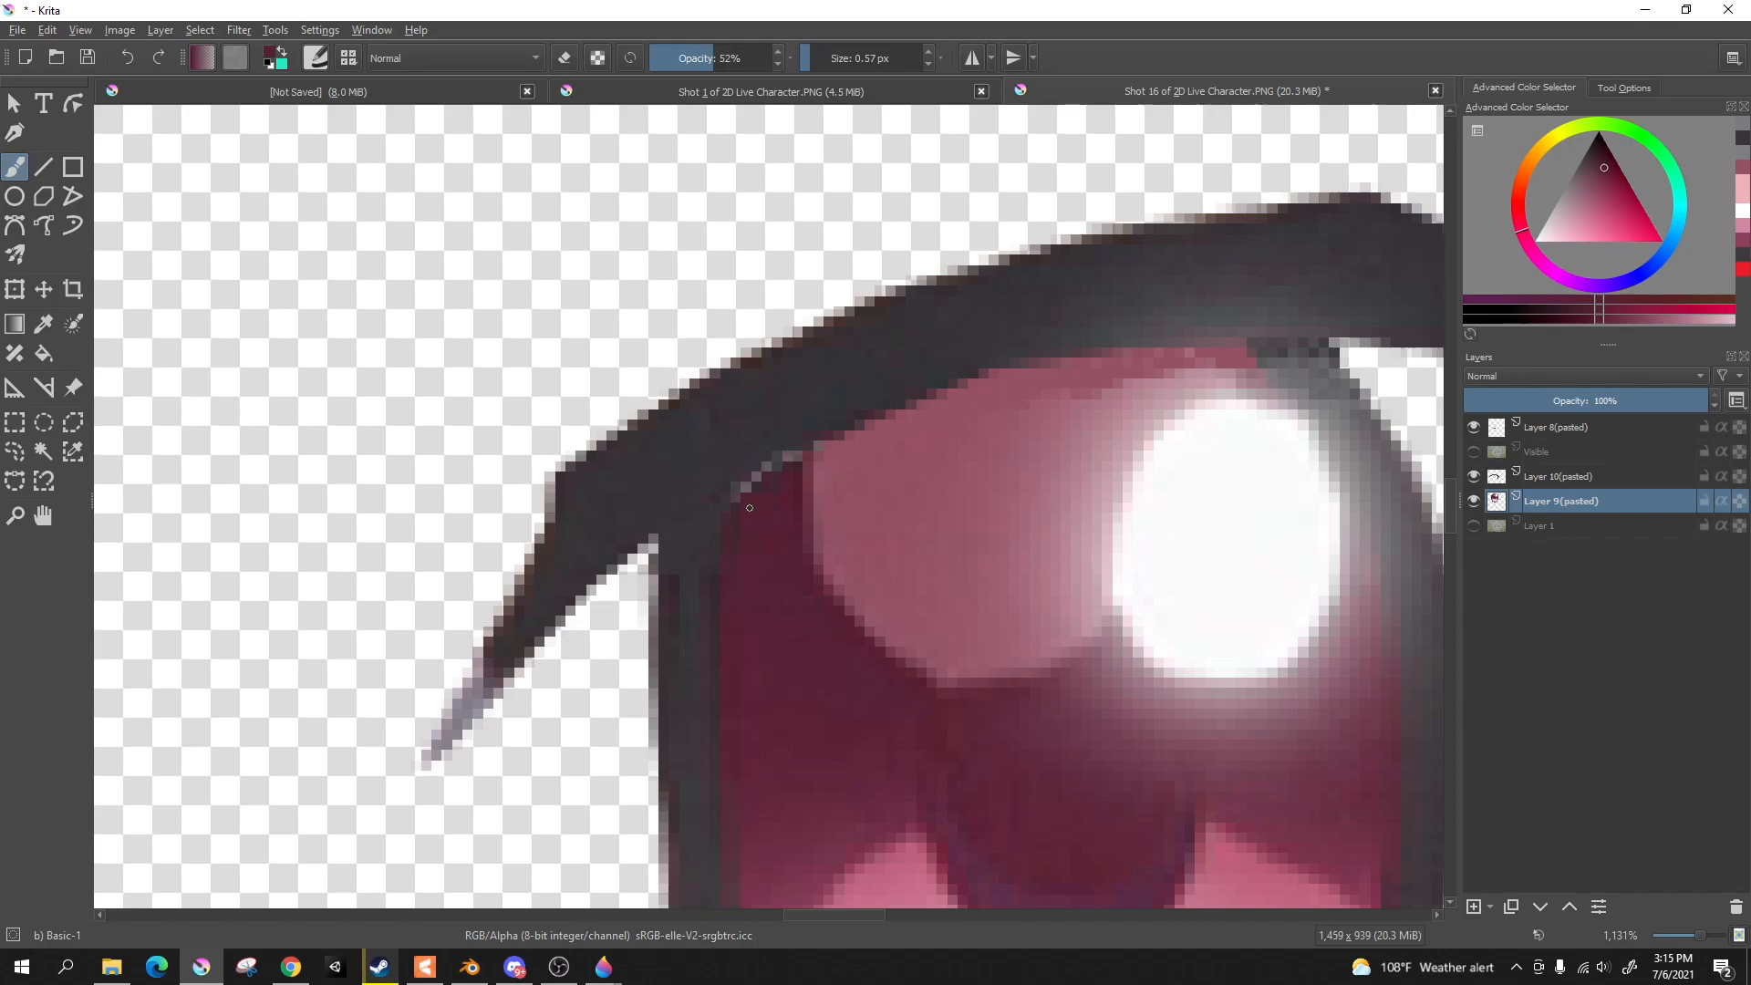
left_click(749, 485)
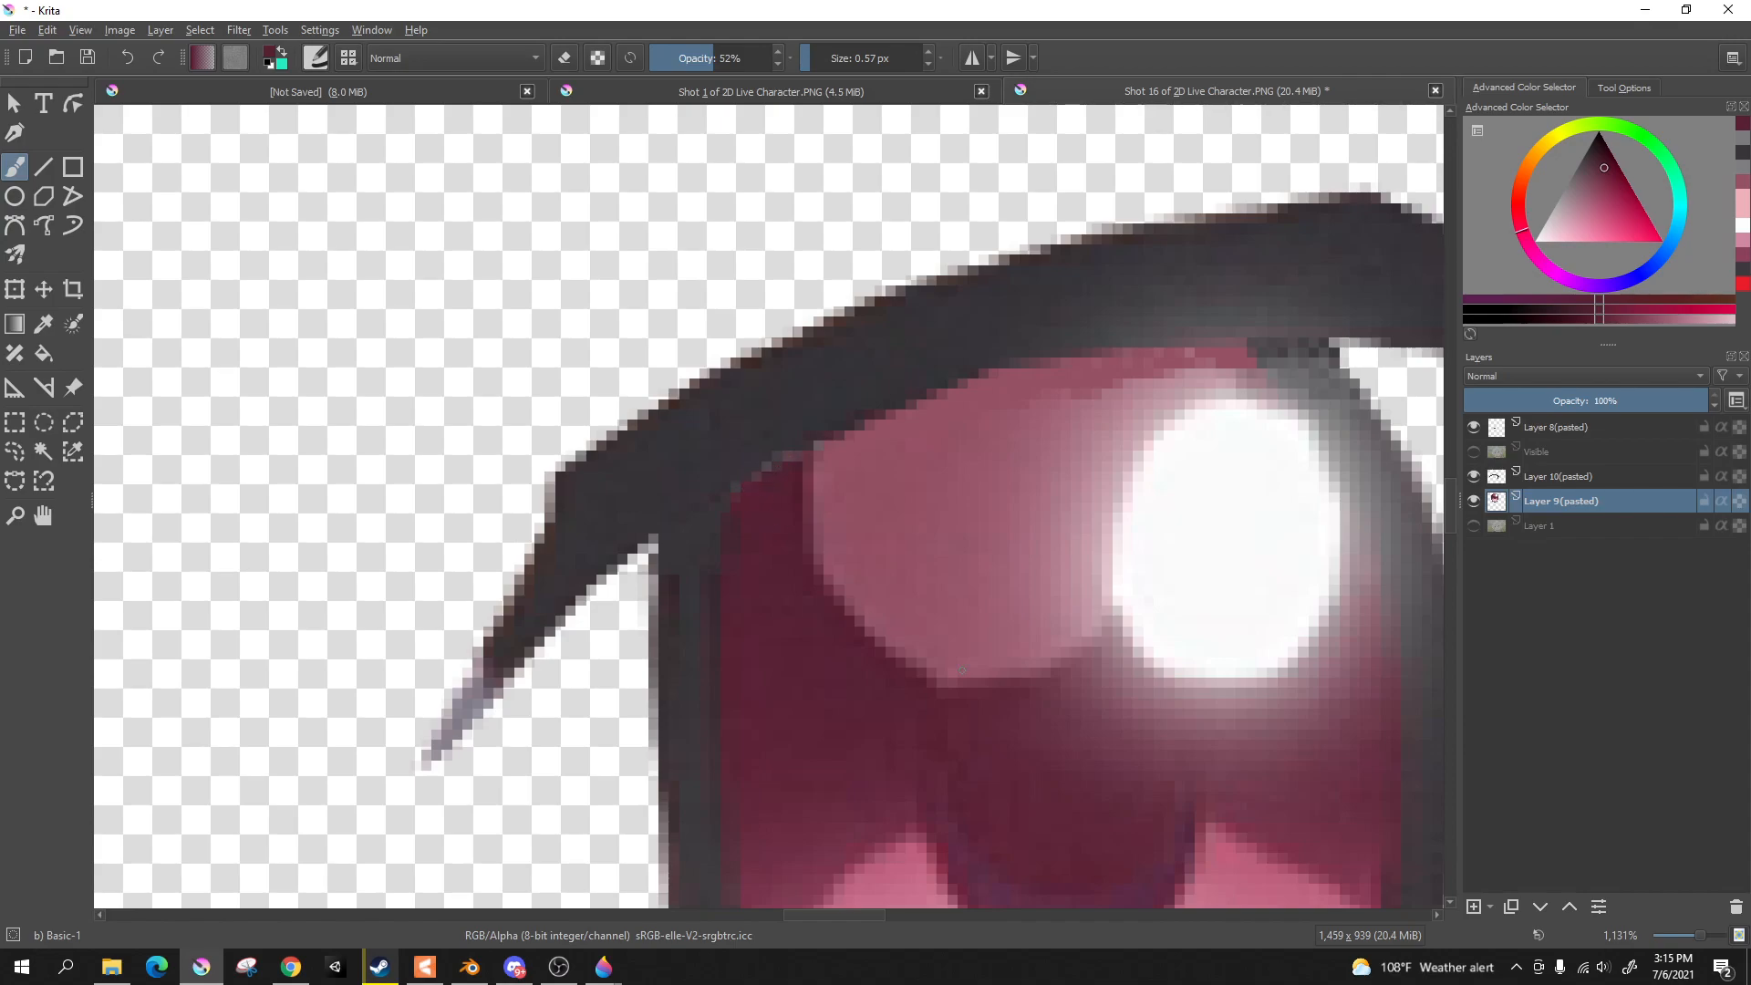
scroll(1015, 676, "down", 3)
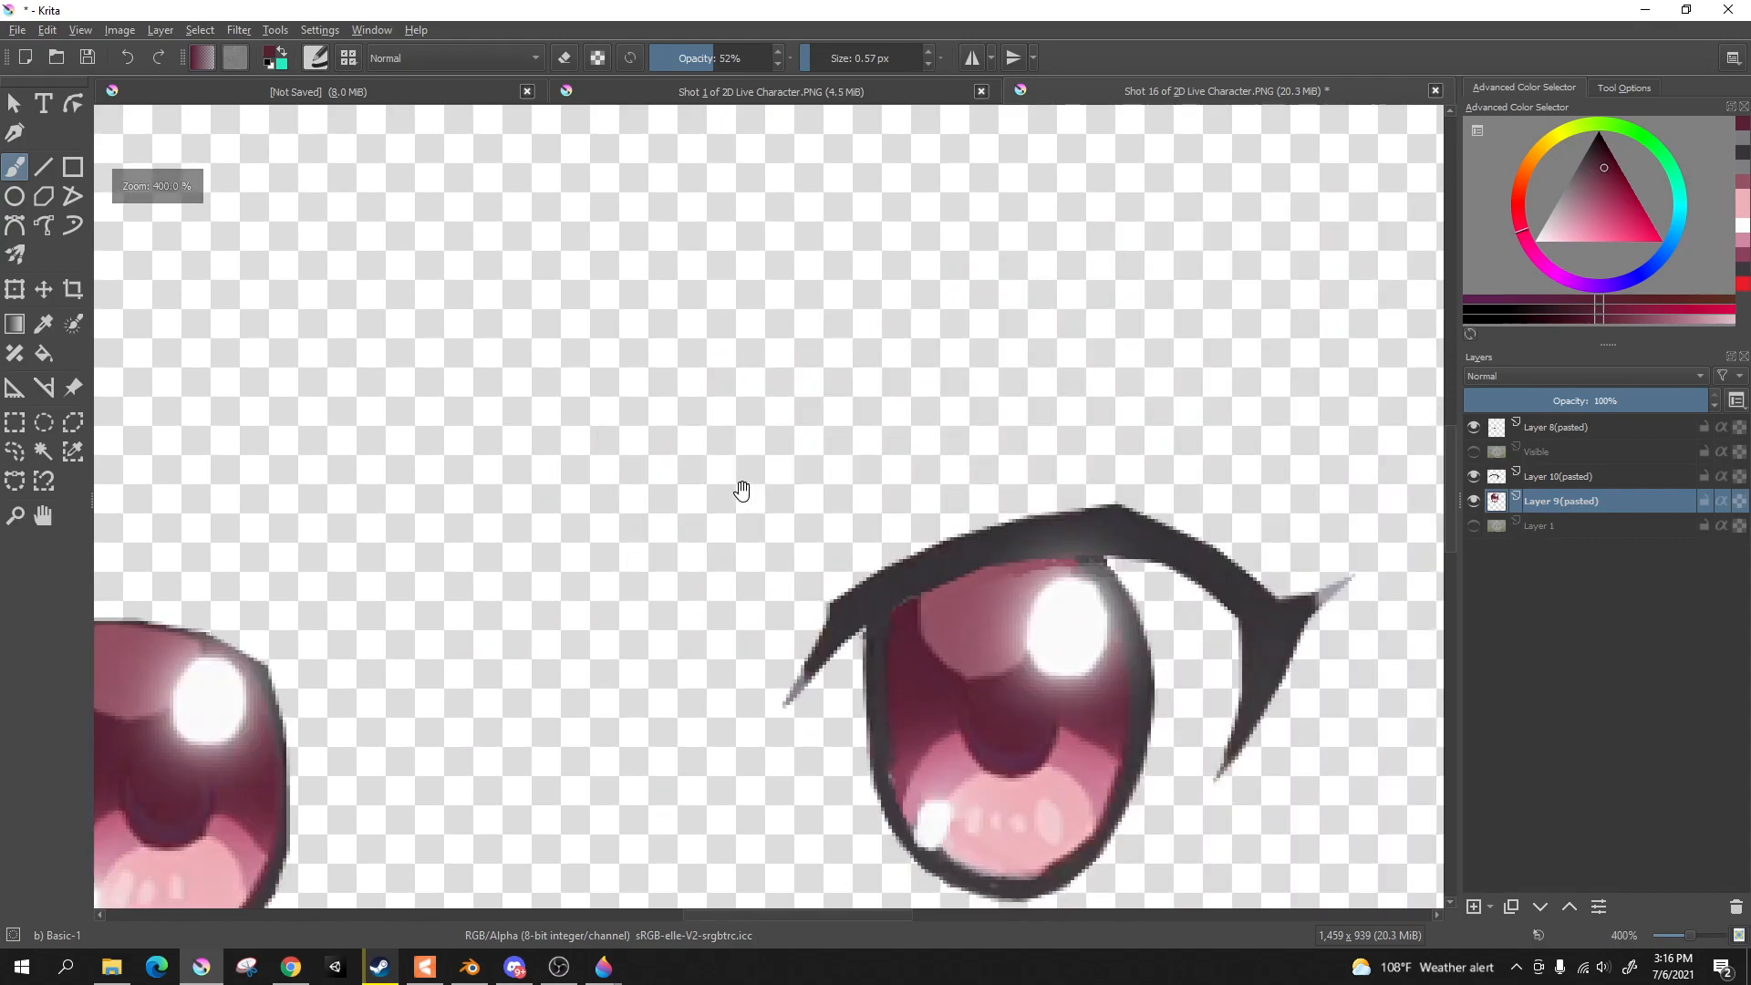
left_click_drag(821, 370, 723, 156)
left_click_drag(754, 258, 726, 380)
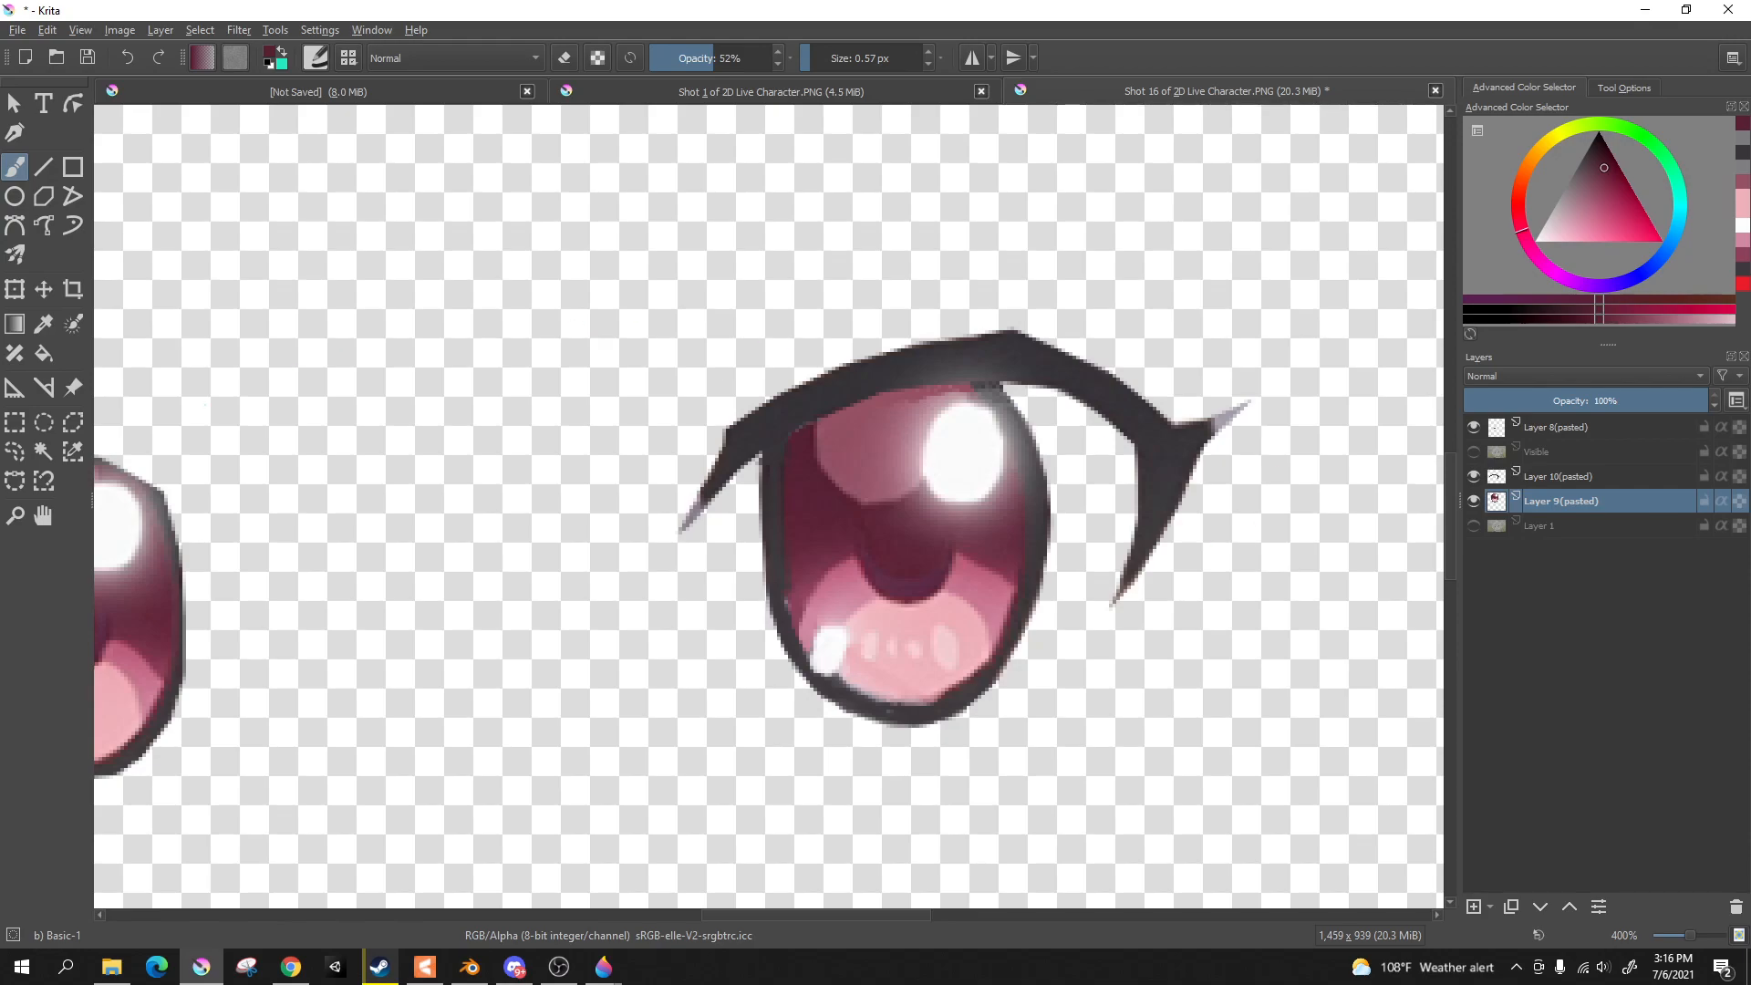
On eyelash layer Layer 10, sample the lash's dark grey and paint over the faded tip at its inner corner.
left_click(1576, 474)
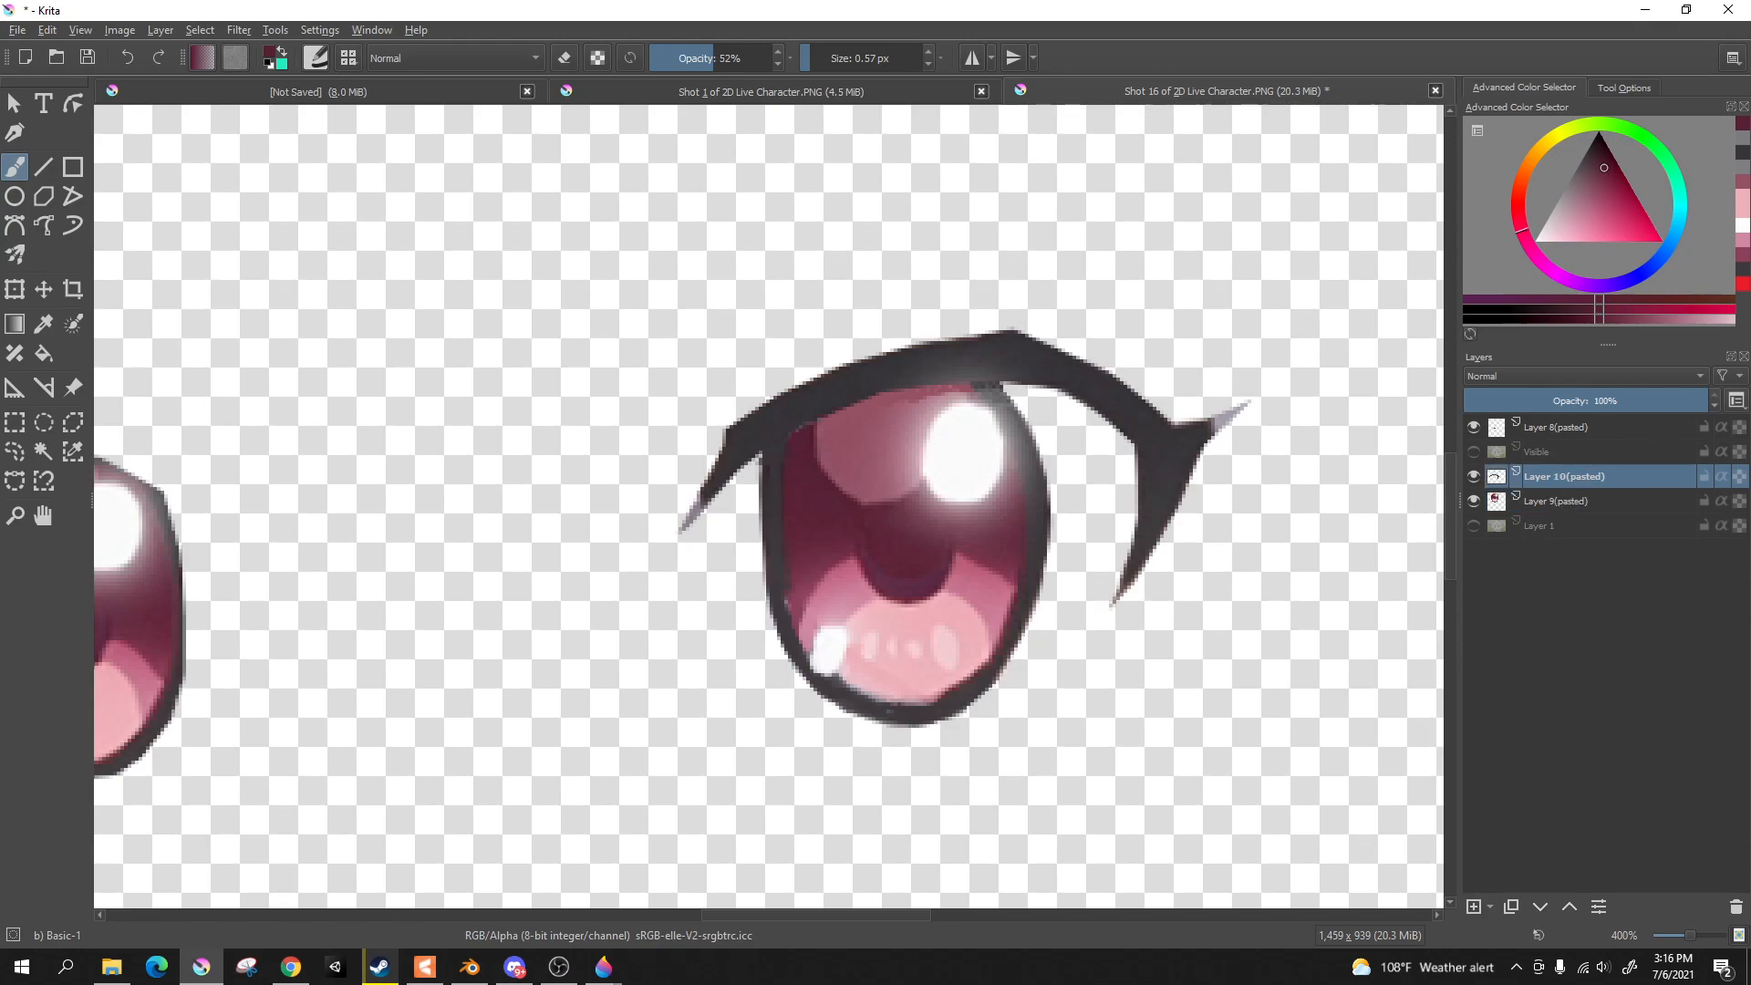
scroll(775, 490, "up", 5)
scroll(775, 491, "up", 2)
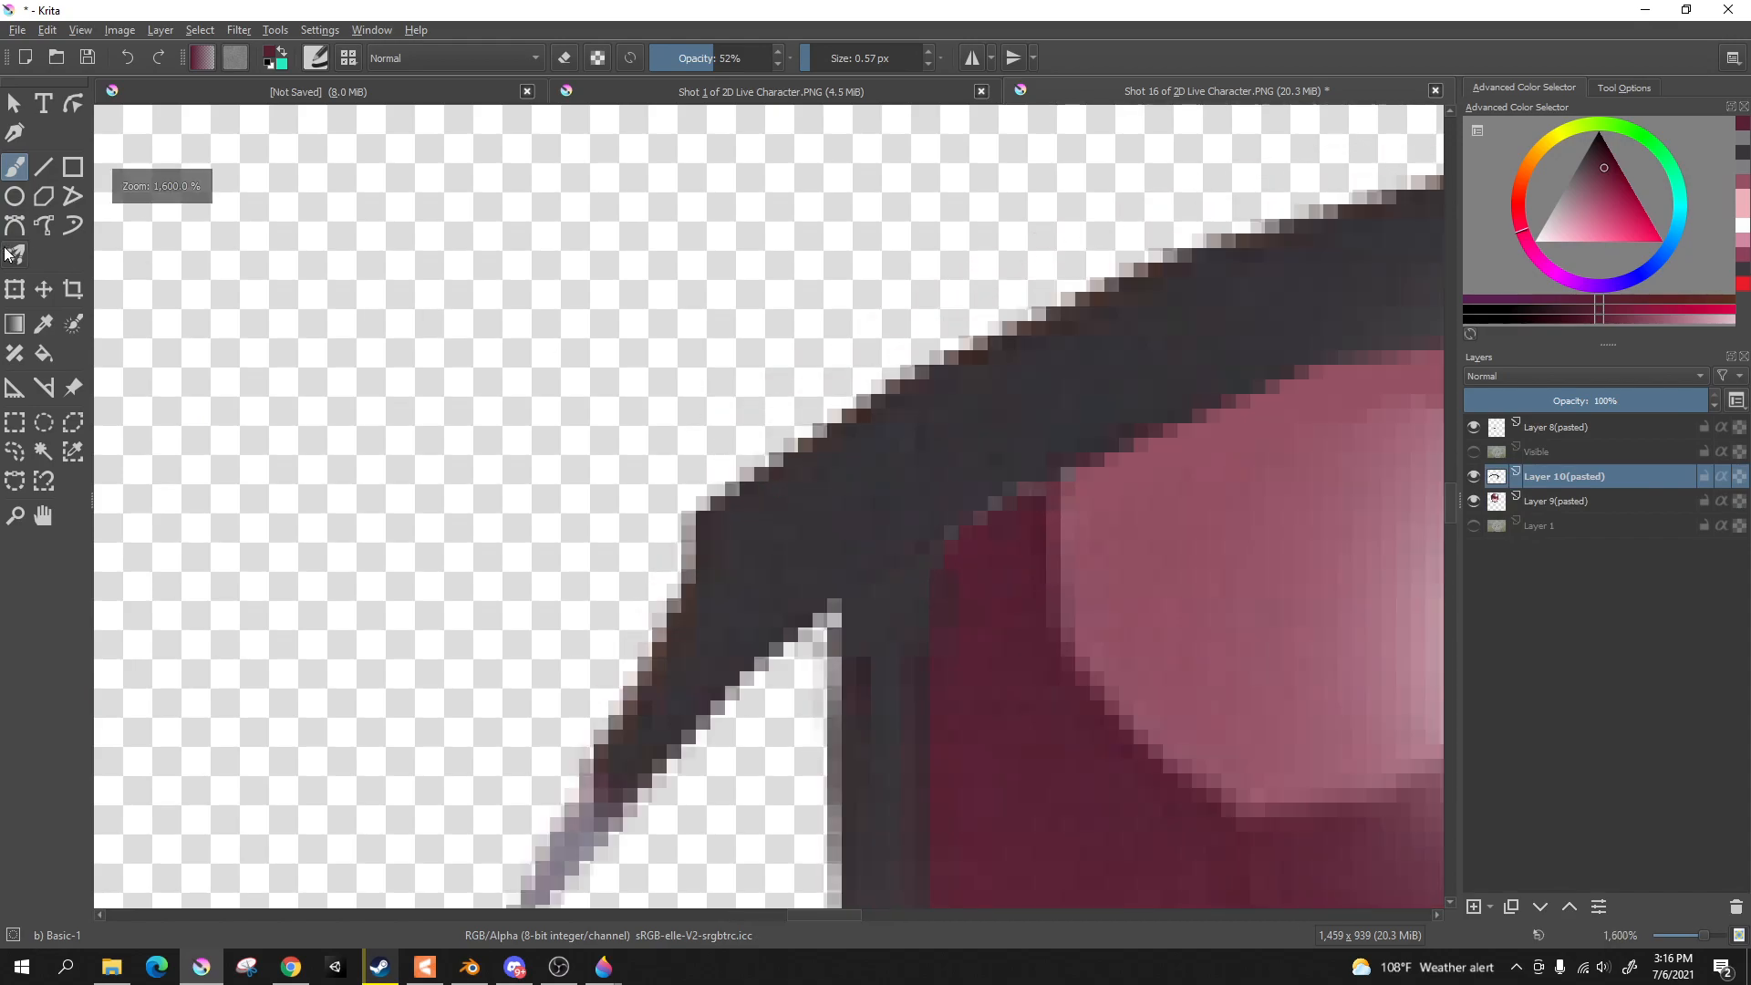
left_click(43, 324)
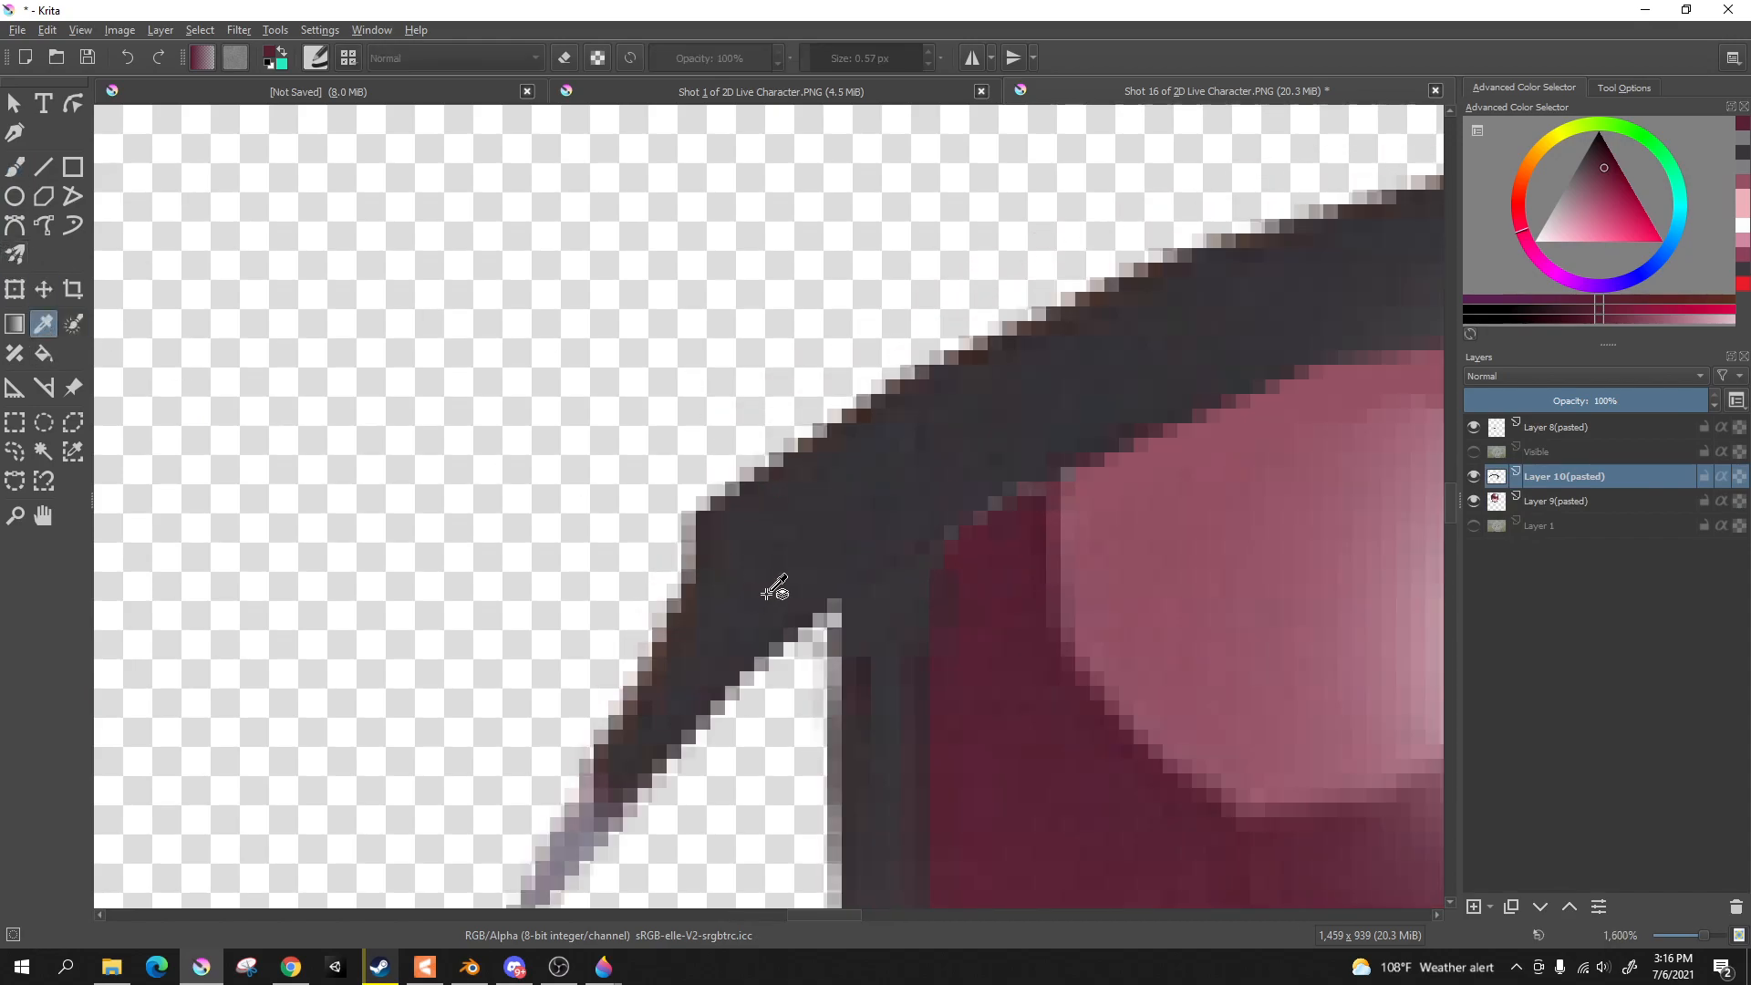
left_click(781, 558)
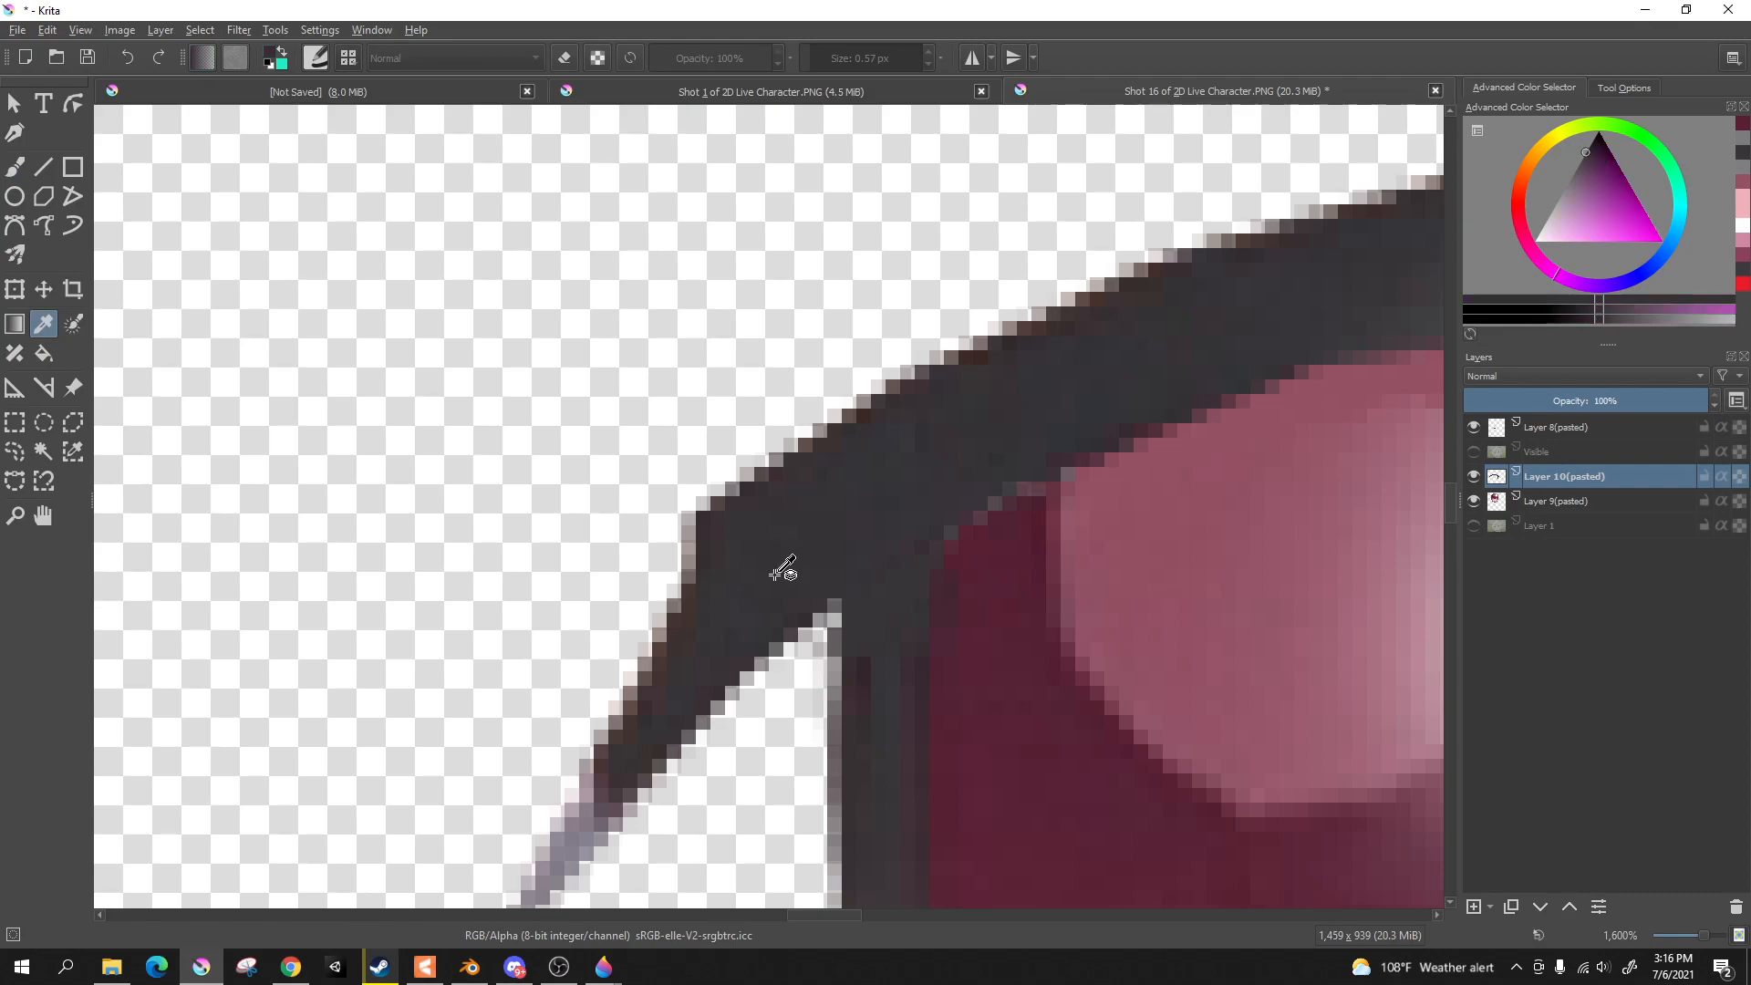
left_click_drag(790, 608, 1009, 324)
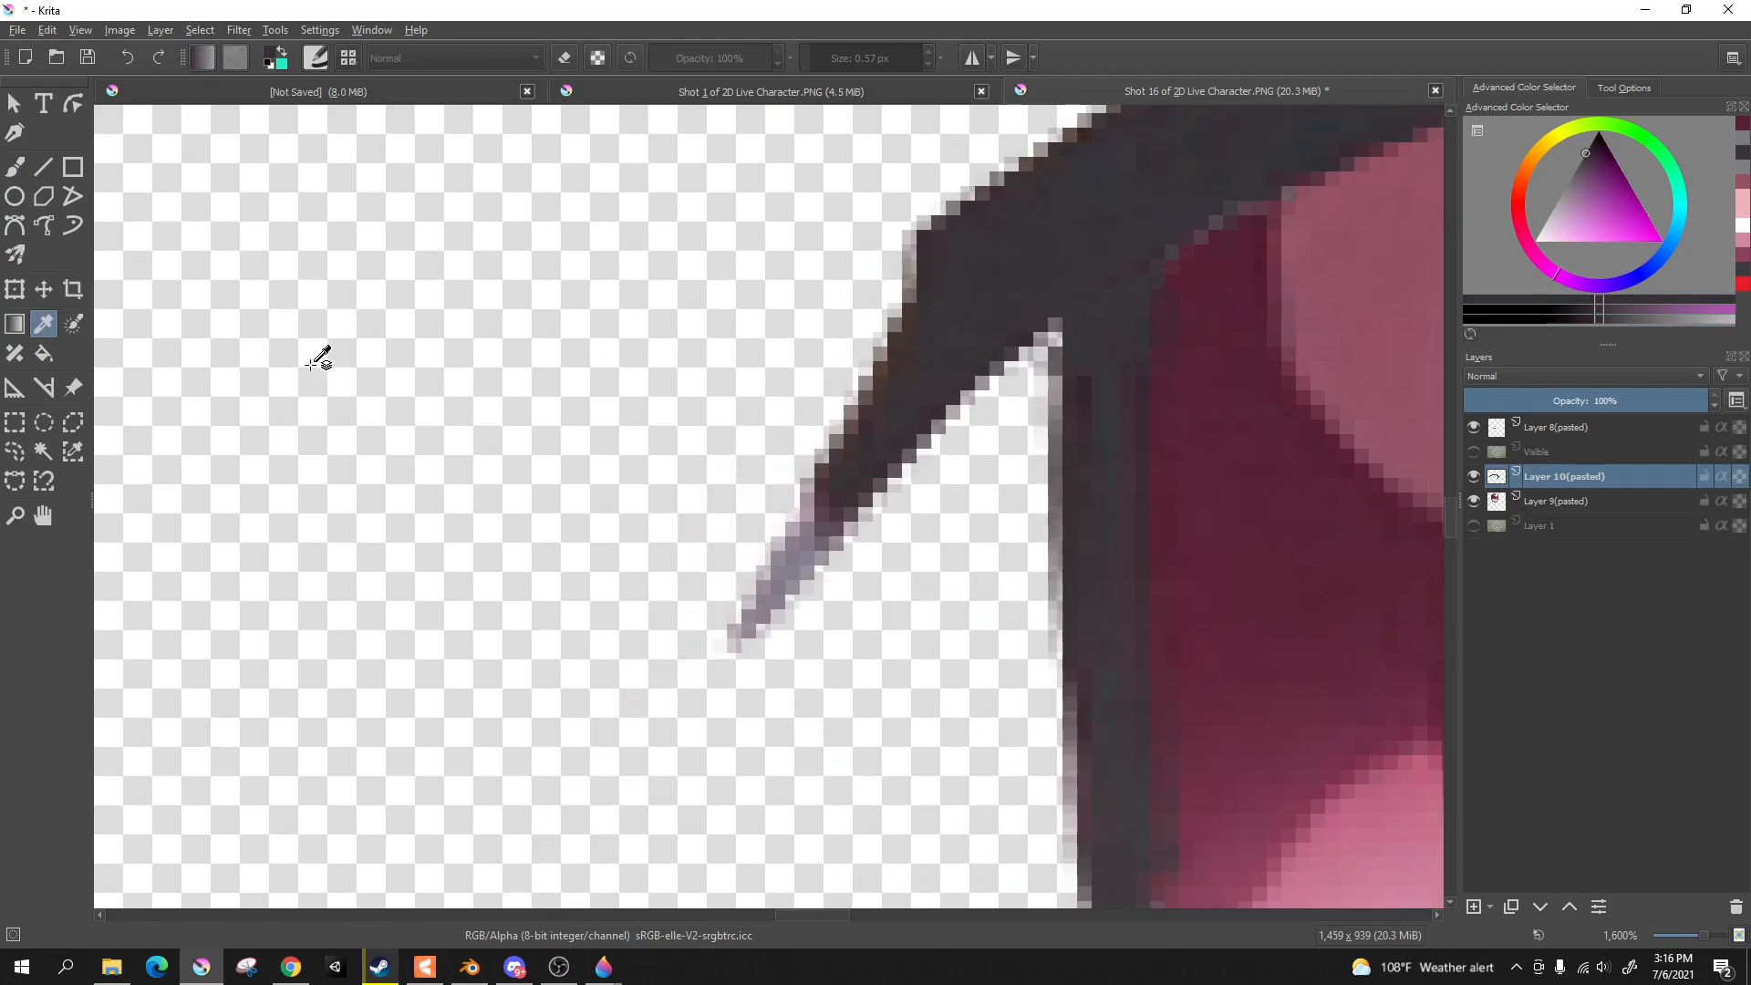
left_click(26, 159)
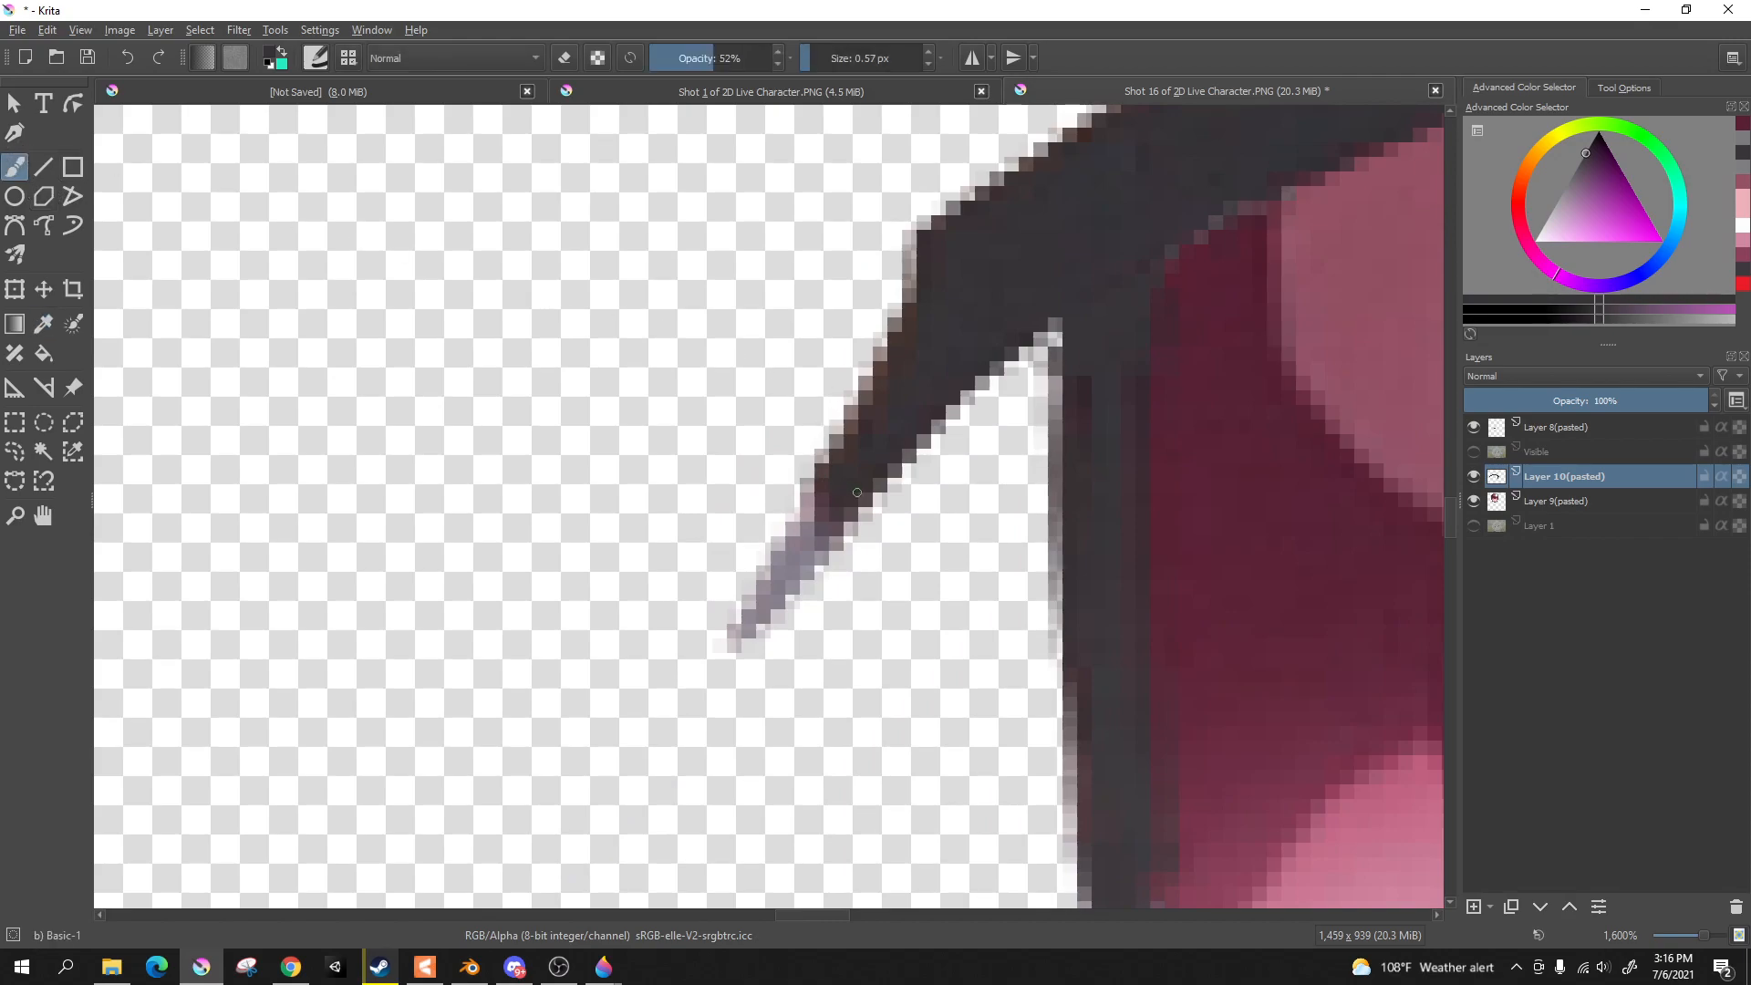
mouse_move(845, 492)
left_mouse_down()
mouse_move(806, 524)
mouse_move(830, 470)
mouse_move(801, 552)
mouse_move(737, 632)
mouse_move(798, 538)
mouse_move(754, 630)
mouse_move(806, 573)
mouse_move(836, 485)
left_mouse_up()
left_click_drag(982, 330, 852, 467)
left_click_drag(962, 358, 803, 488)
left_click_drag(1008, 366, 730, 539)
mouse_move(1016, 400)
left_mouse_down()
mouse_move(997, 406)
mouse_move(1101, 264)
left_mouse_up()
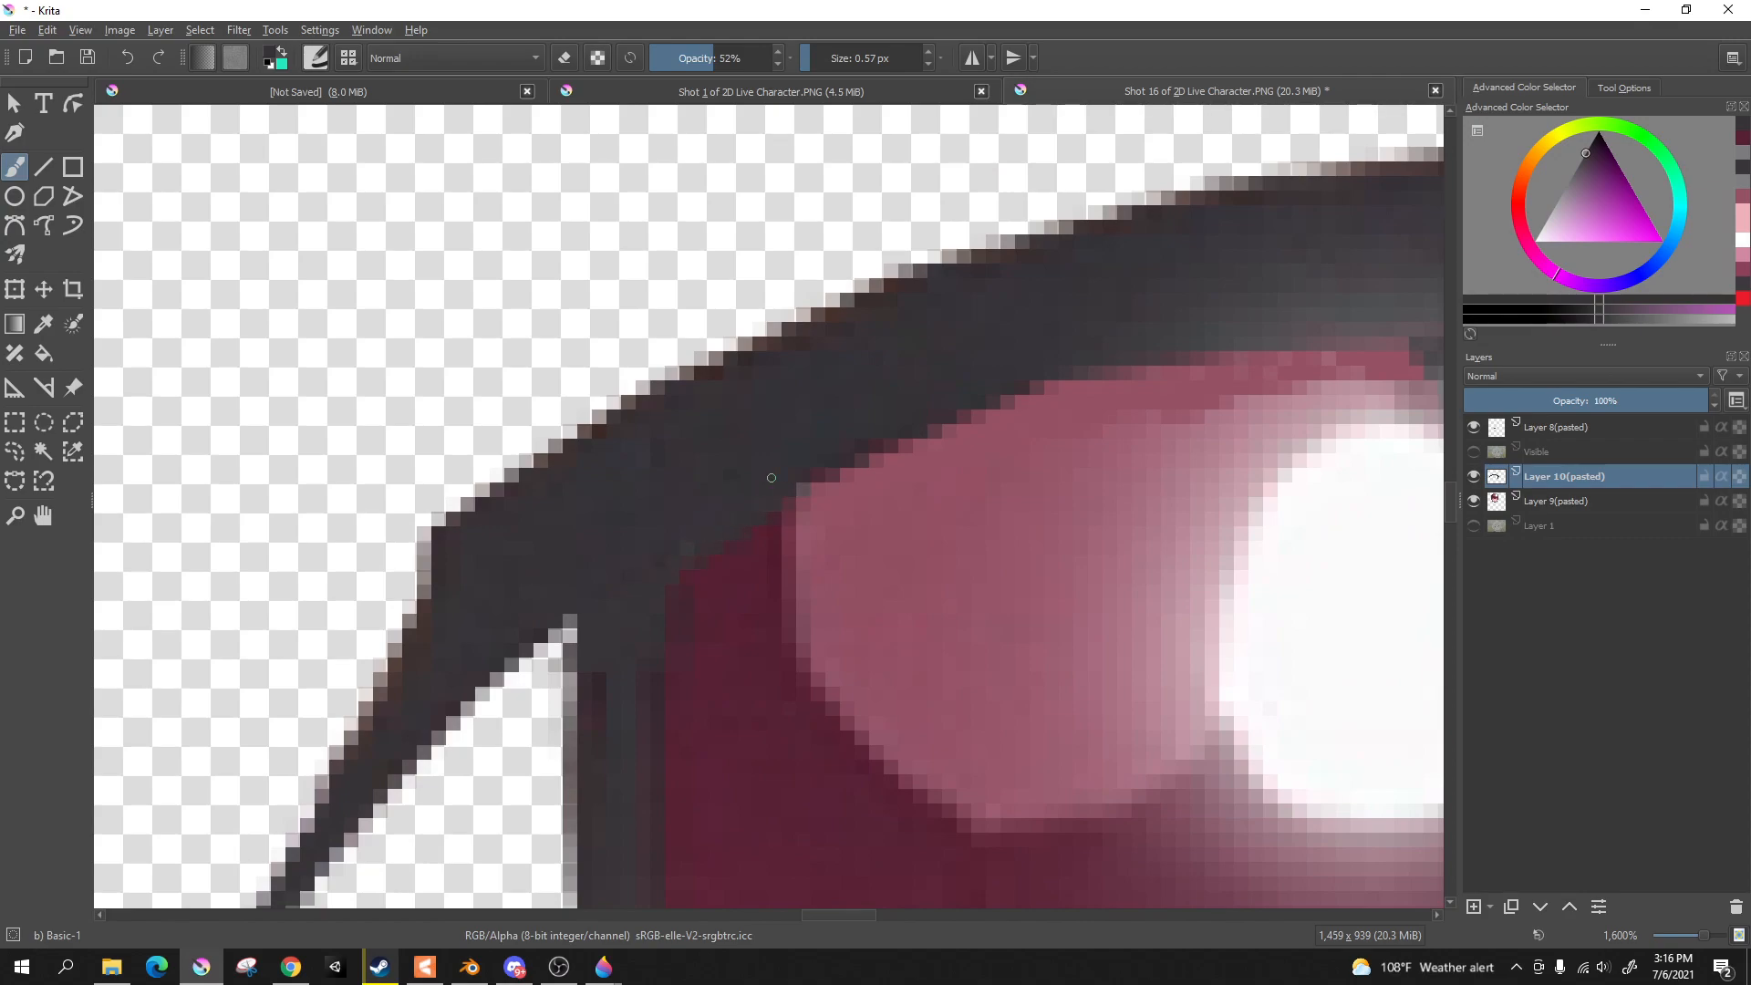
Touch up the eyelash's edges above the iris and darken the faded tip at its outer corner.
left_click_drag(800, 504, 821, 486)
left_click_drag(1118, 340, 903, 394)
mouse_move(804, 430)
left_mouse_down()
mouse_move(915, 380)
mouse_move(1097, 365)
mouse_move(1083, 373)
mouse_move(1118, 380)
left_mouse_up()
mouse_move(1273, 354)
left_mouse_down()
mouse_move(1114, 316)
mouse_move(919, 313)
mouse_move(1102, 371)
mouse_move(936, 310)
left_mouse_up()
left_click_drag(1114, 387, 990, 312)
left_click_drag(1046, 407, 843, 254)
left_click_drag(976, 441, 743, 685)
mouse_move(901, 527)
left_mouse_down()
mouse_move(1023, 467)
mouse_move(921, 527)
mouse_move(871, 606)
mouse_move(903, 527)
mouse_move(976, 479)
left_mouse_up()
mouse_move(833, 544)
left_mouse_down()
mouse_move(907, 513)
mouse_move(816, 551)
mouse_move(898, 535)
mouse_move(723, 566)
mouse_move(699, 544)
mouse_move(840, 555)
left_mouse_up()
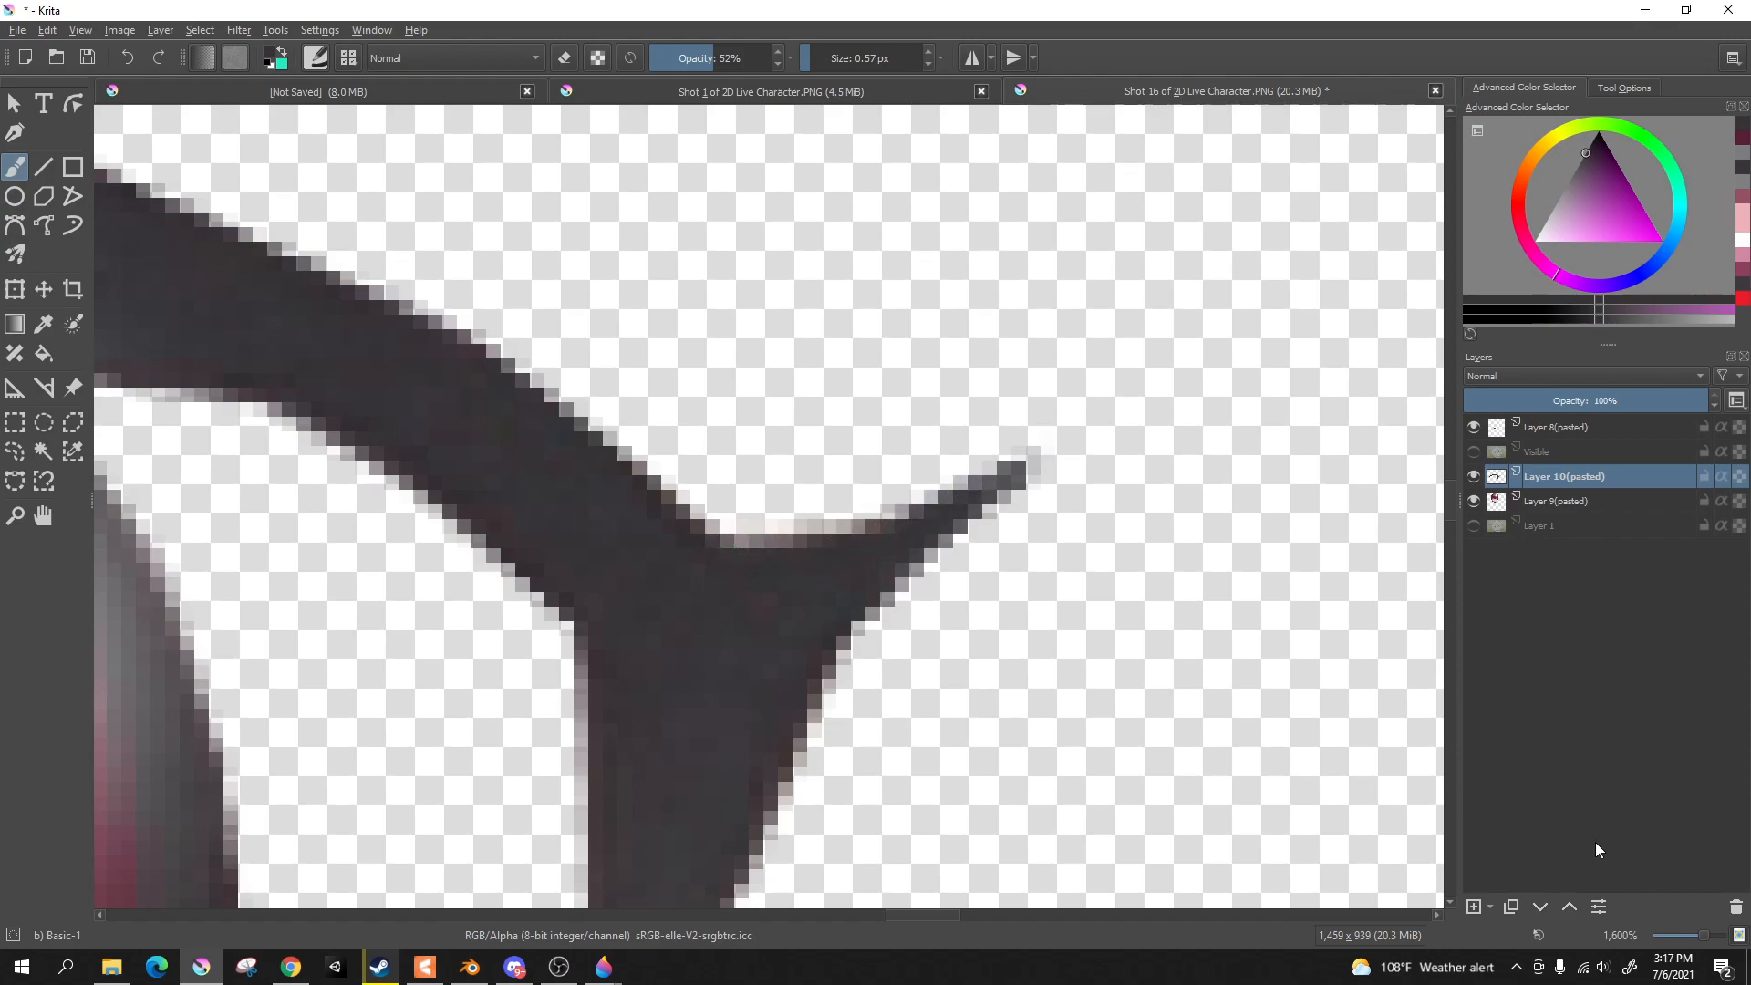
Toggle Layer 1 repeatedly to compare the repainted iris and eyelash with the original artwork, leaving Layer 1 visible.
scroll(391, 332, "down", 7)
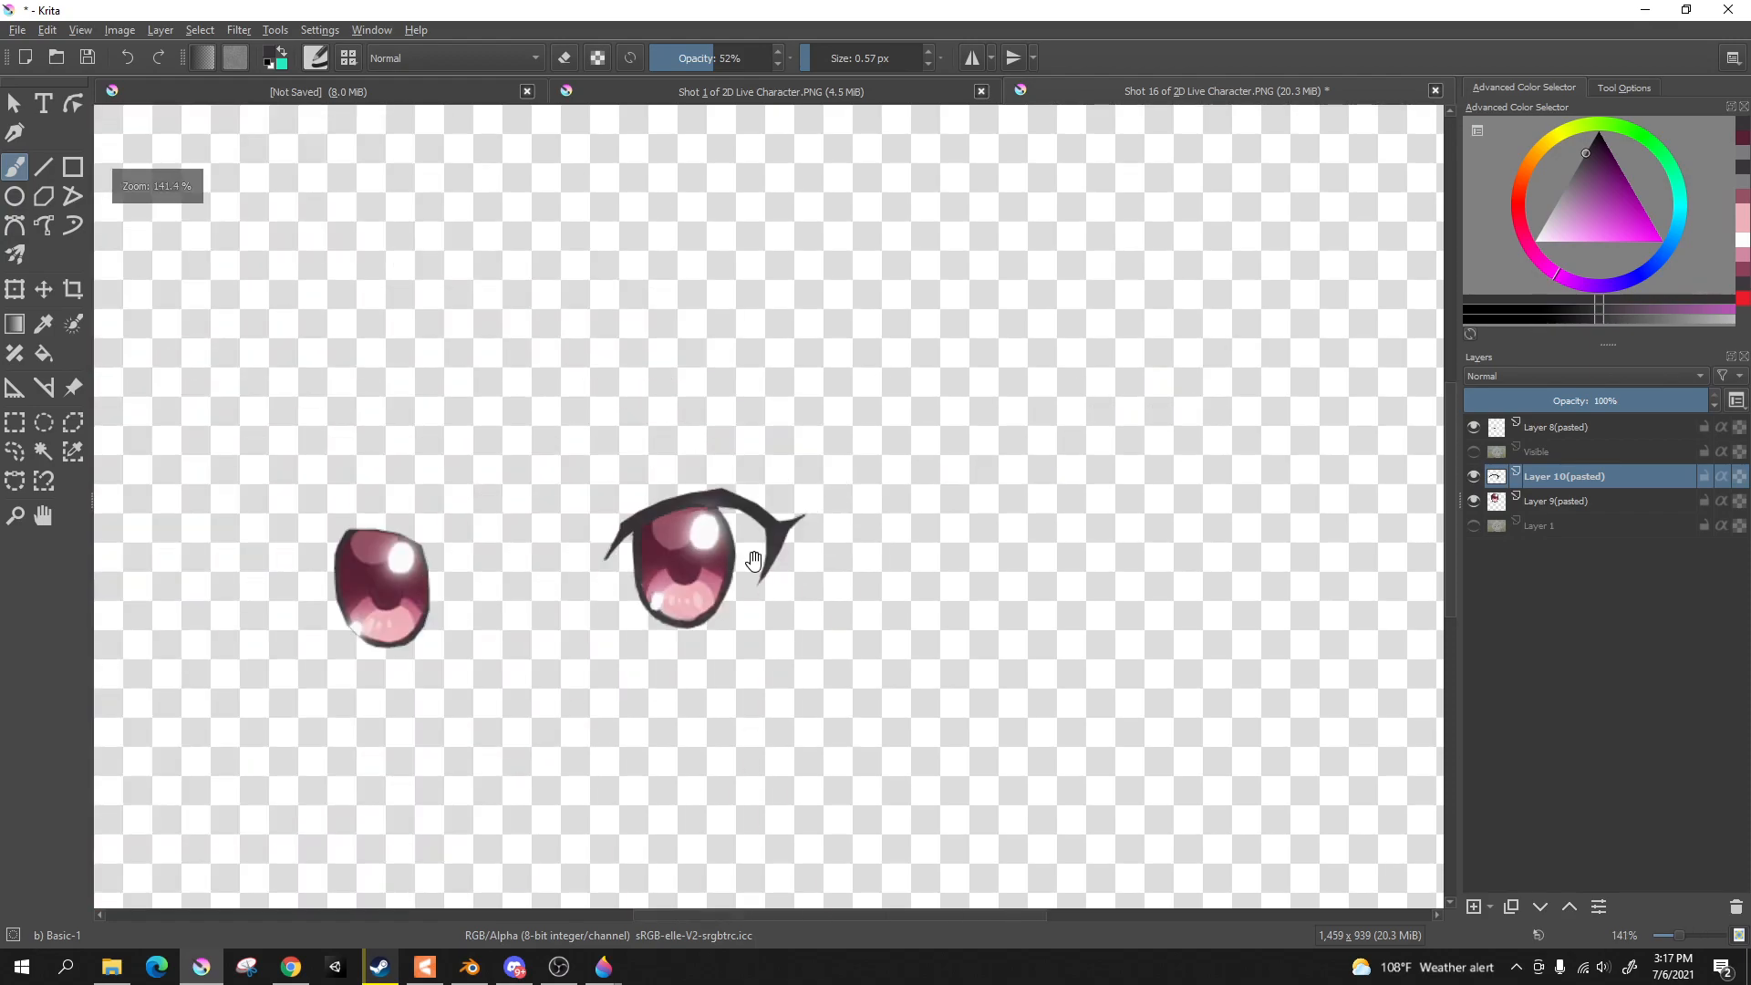
left_click_drag(874, 568, 942, 609)
scroll(797, 610, "up", 3)
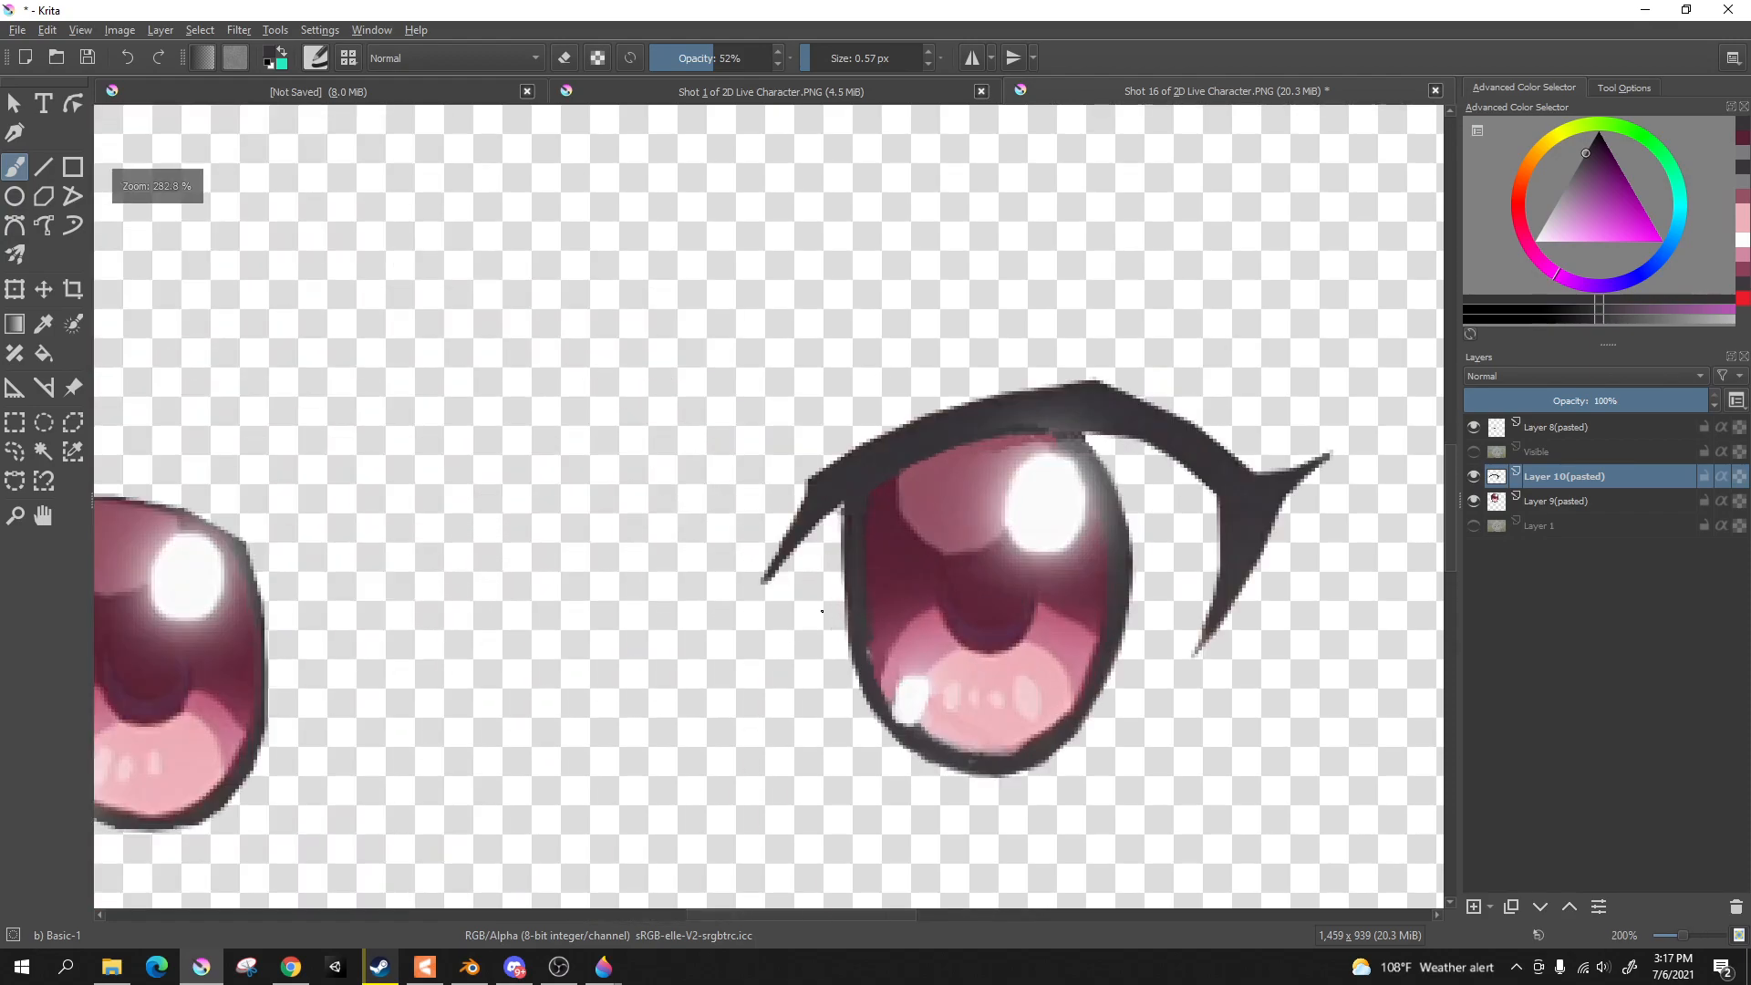
scroll(798, 610, "down", 2)
scroll(797, 610, "up", 2)
scroll(775, 629, "down", 1)
left_click(1474, 526)
left_click(1474, 526)
left_click(1474, 526)
left_click(1474, 526)
left_click(1474, 526)
left_click(1474, 525)
left_click(1474, 525)
left_click(1474, 525)
left_click(1474, 525)
left_click(1474, 525)
left_click(1474, 526)
left_click(1474, 525)
left_click(1474, 526)
left_click(1474, 525)
left_click(1474, 525)
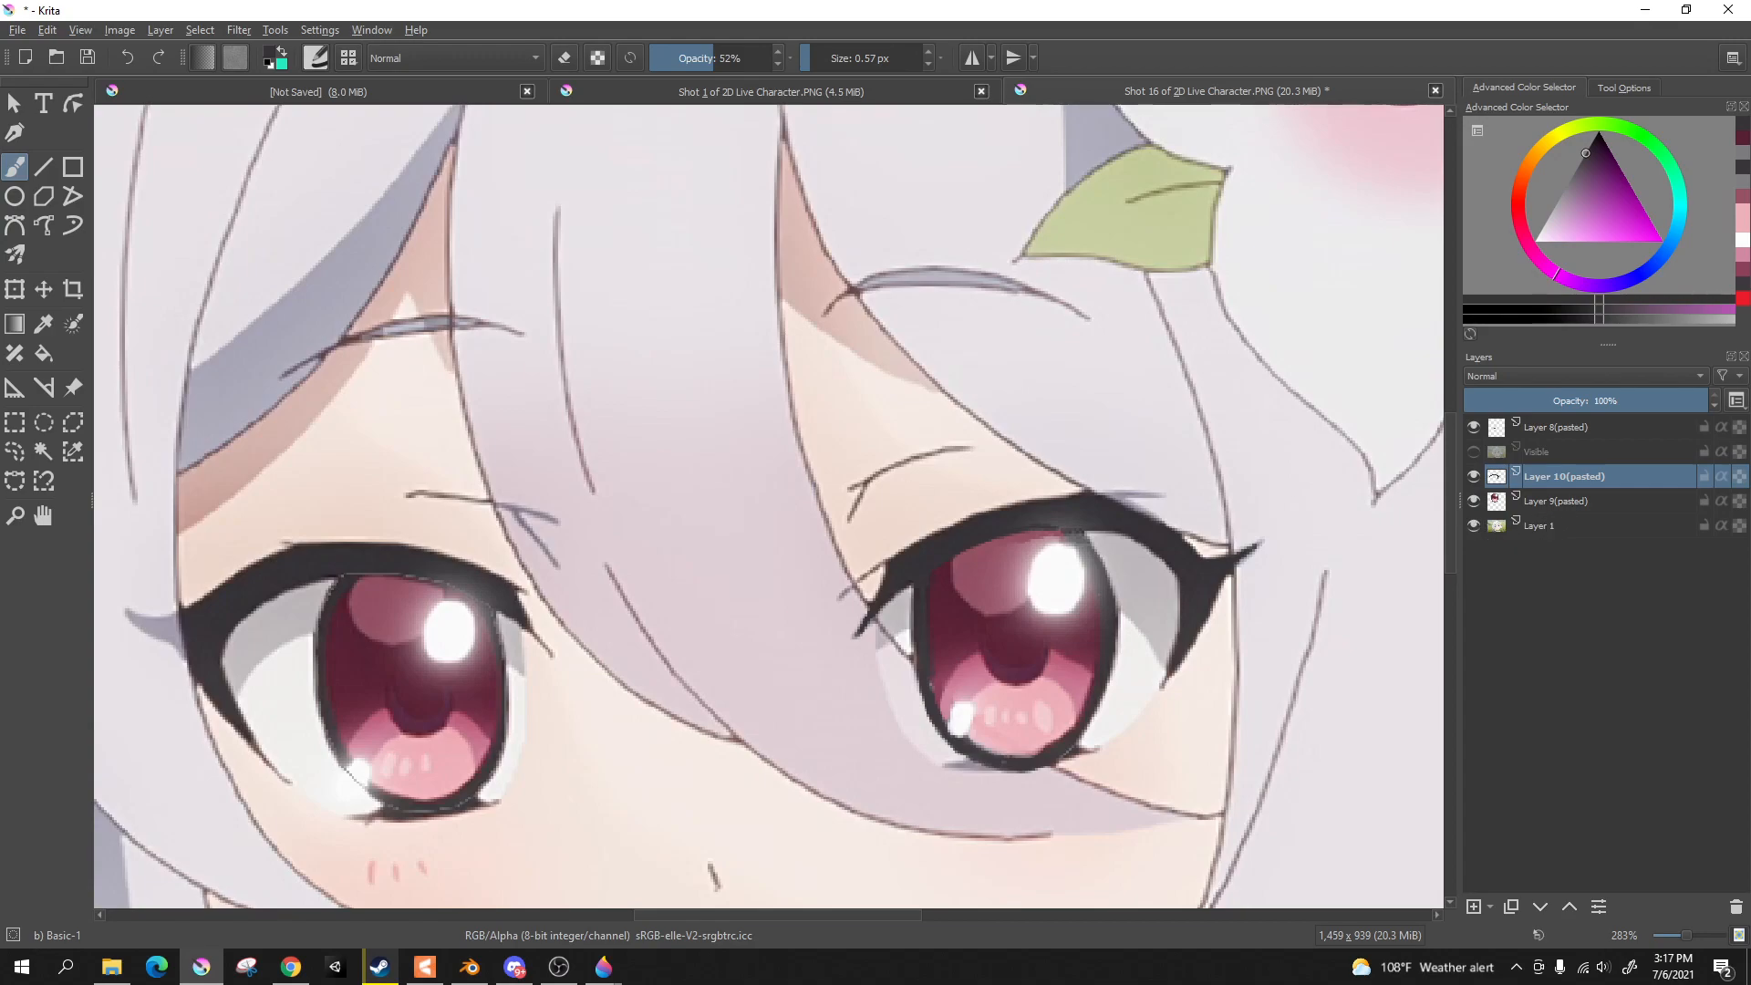
mouse_move(855, 664)
left_mouse_down()
mouse_move(951, 469)
mouse_move(986, 518)
left_mouse_up()
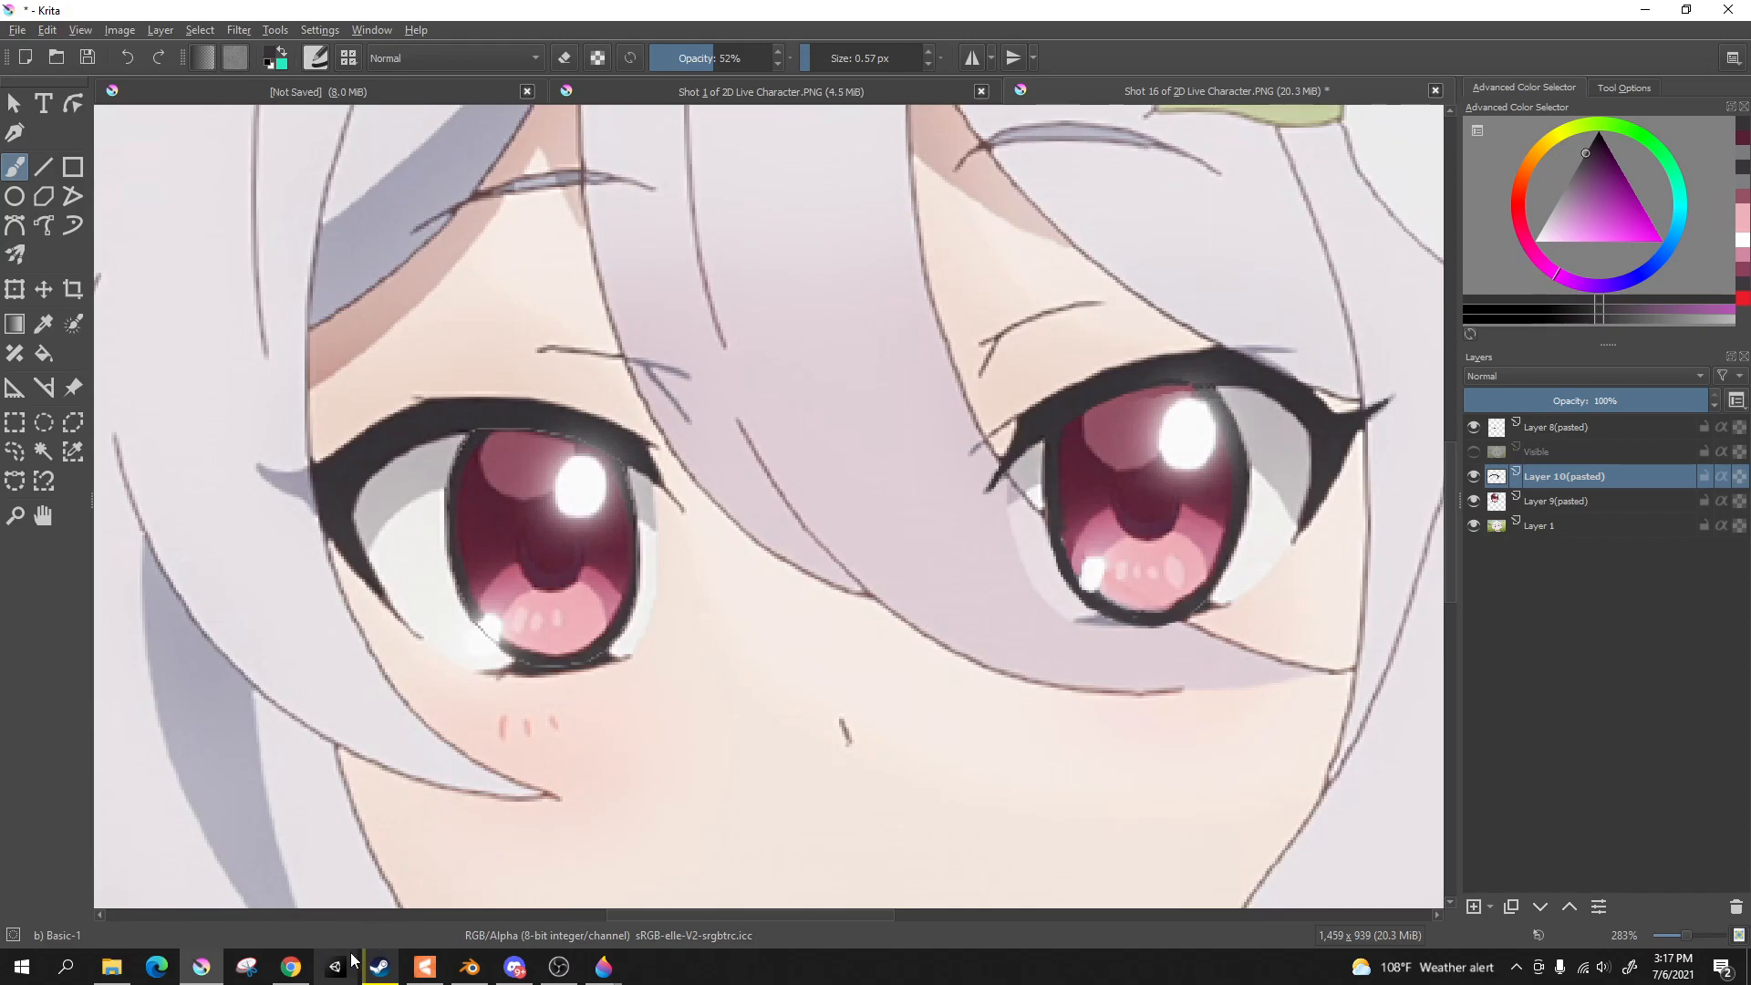
Switch to Chrome and search YouTube for "gura gura".
left_click(304, 967)
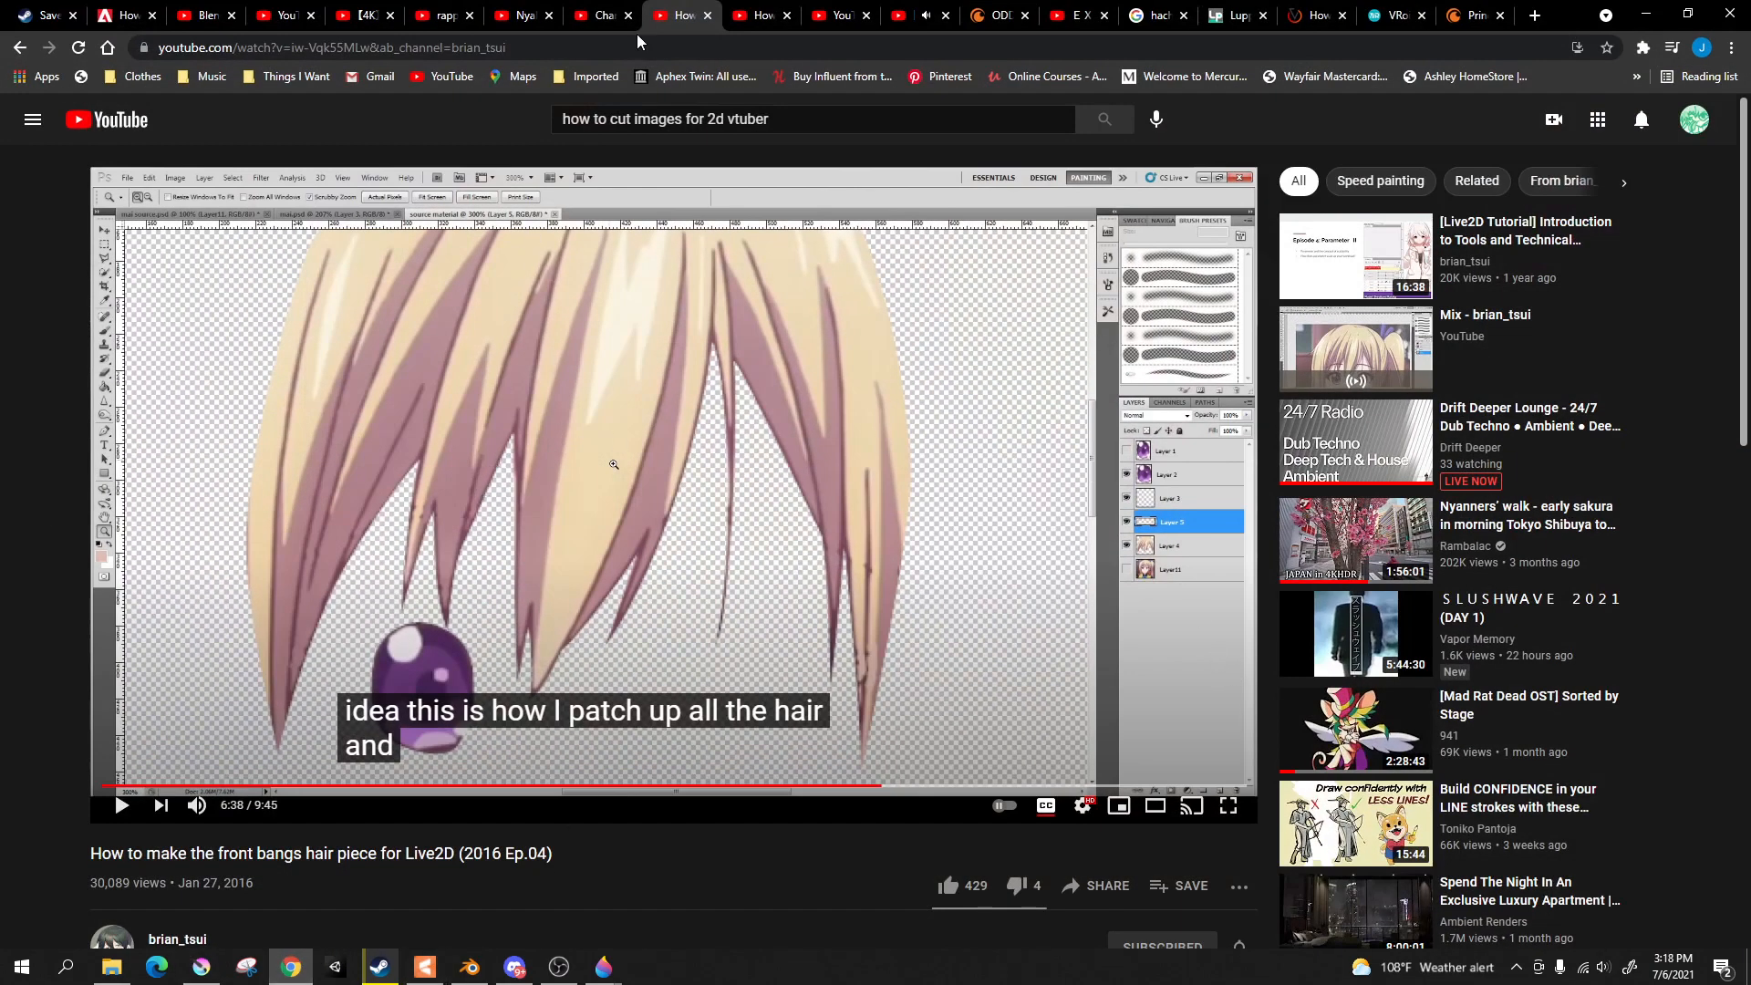
left_click(602, 16)
left_click(521, 15)
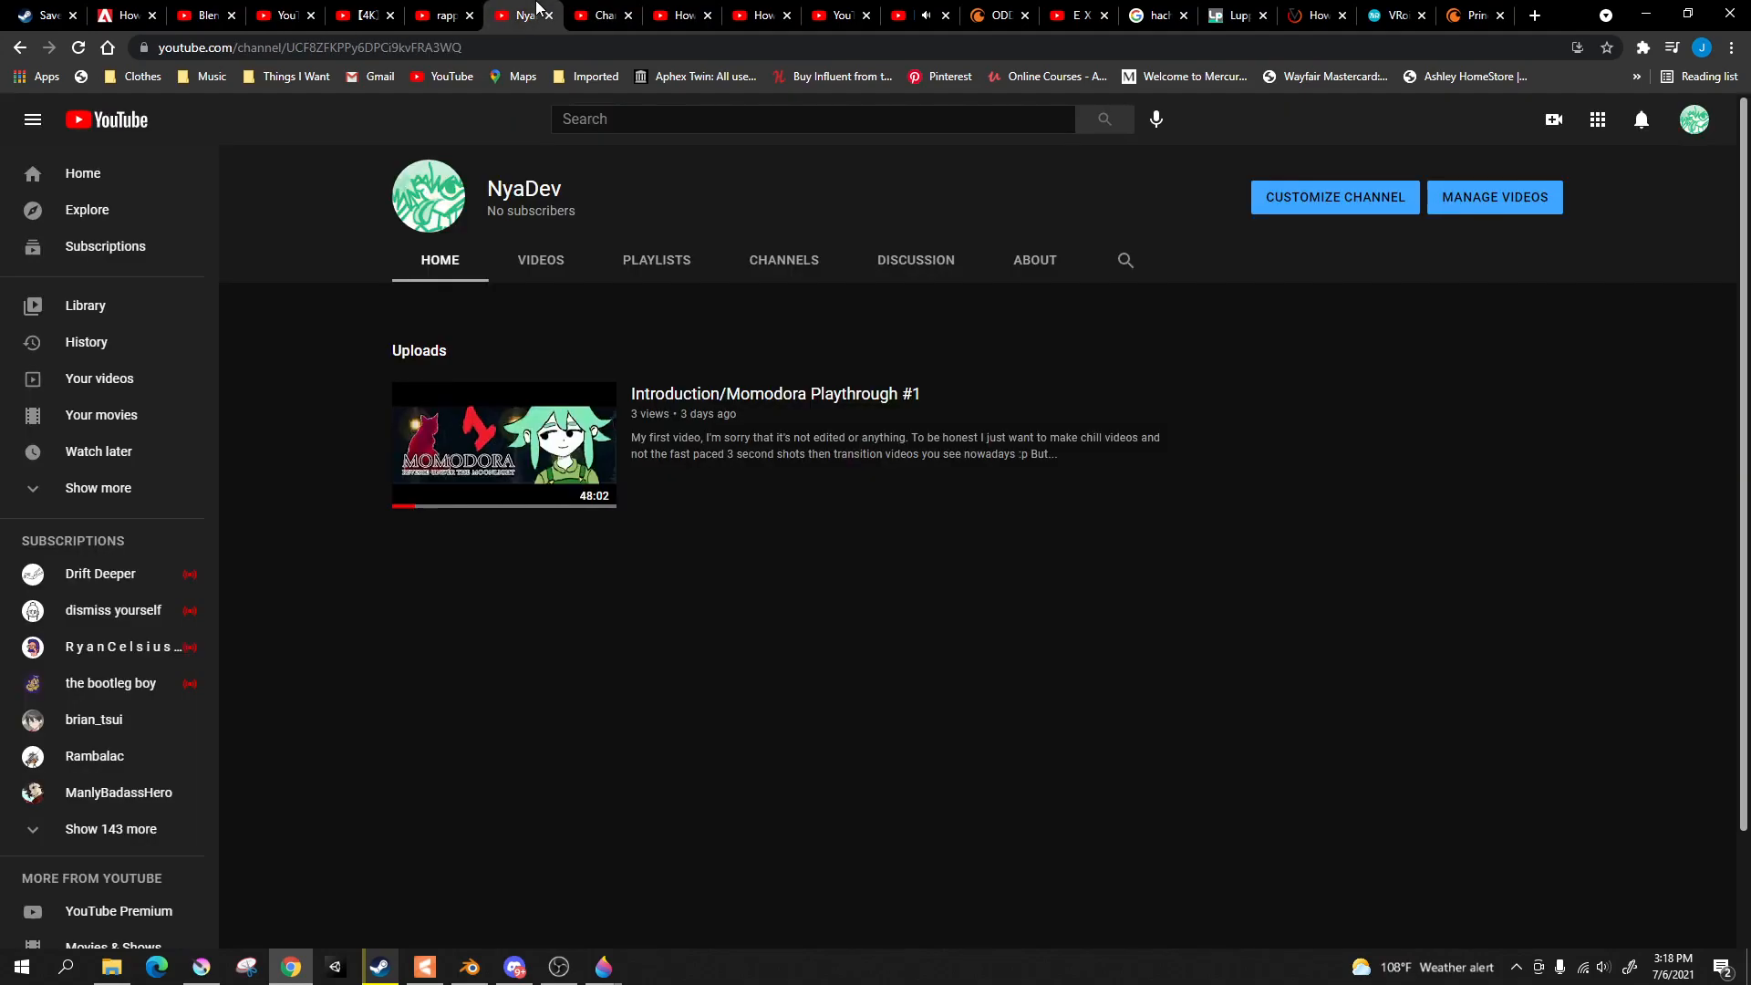
left_click(434, 9)
left_click(641, 115)
type("gure")
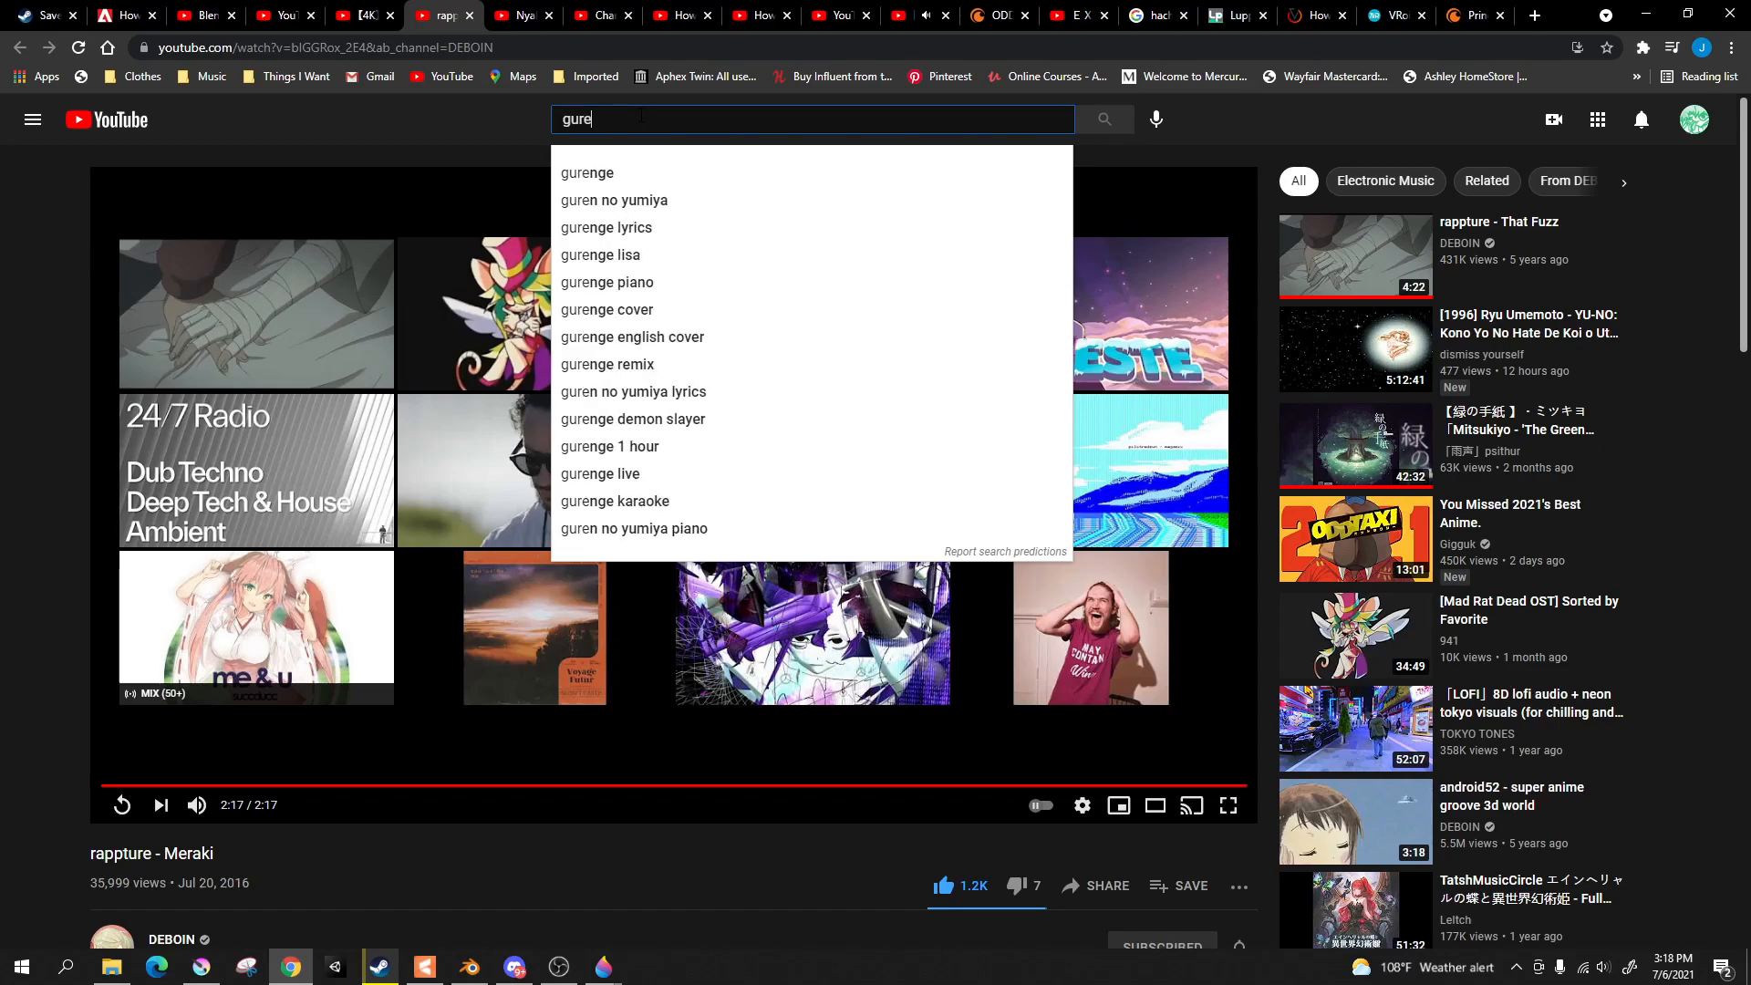
key("BackSpace")
type("a gura")
key("Return")
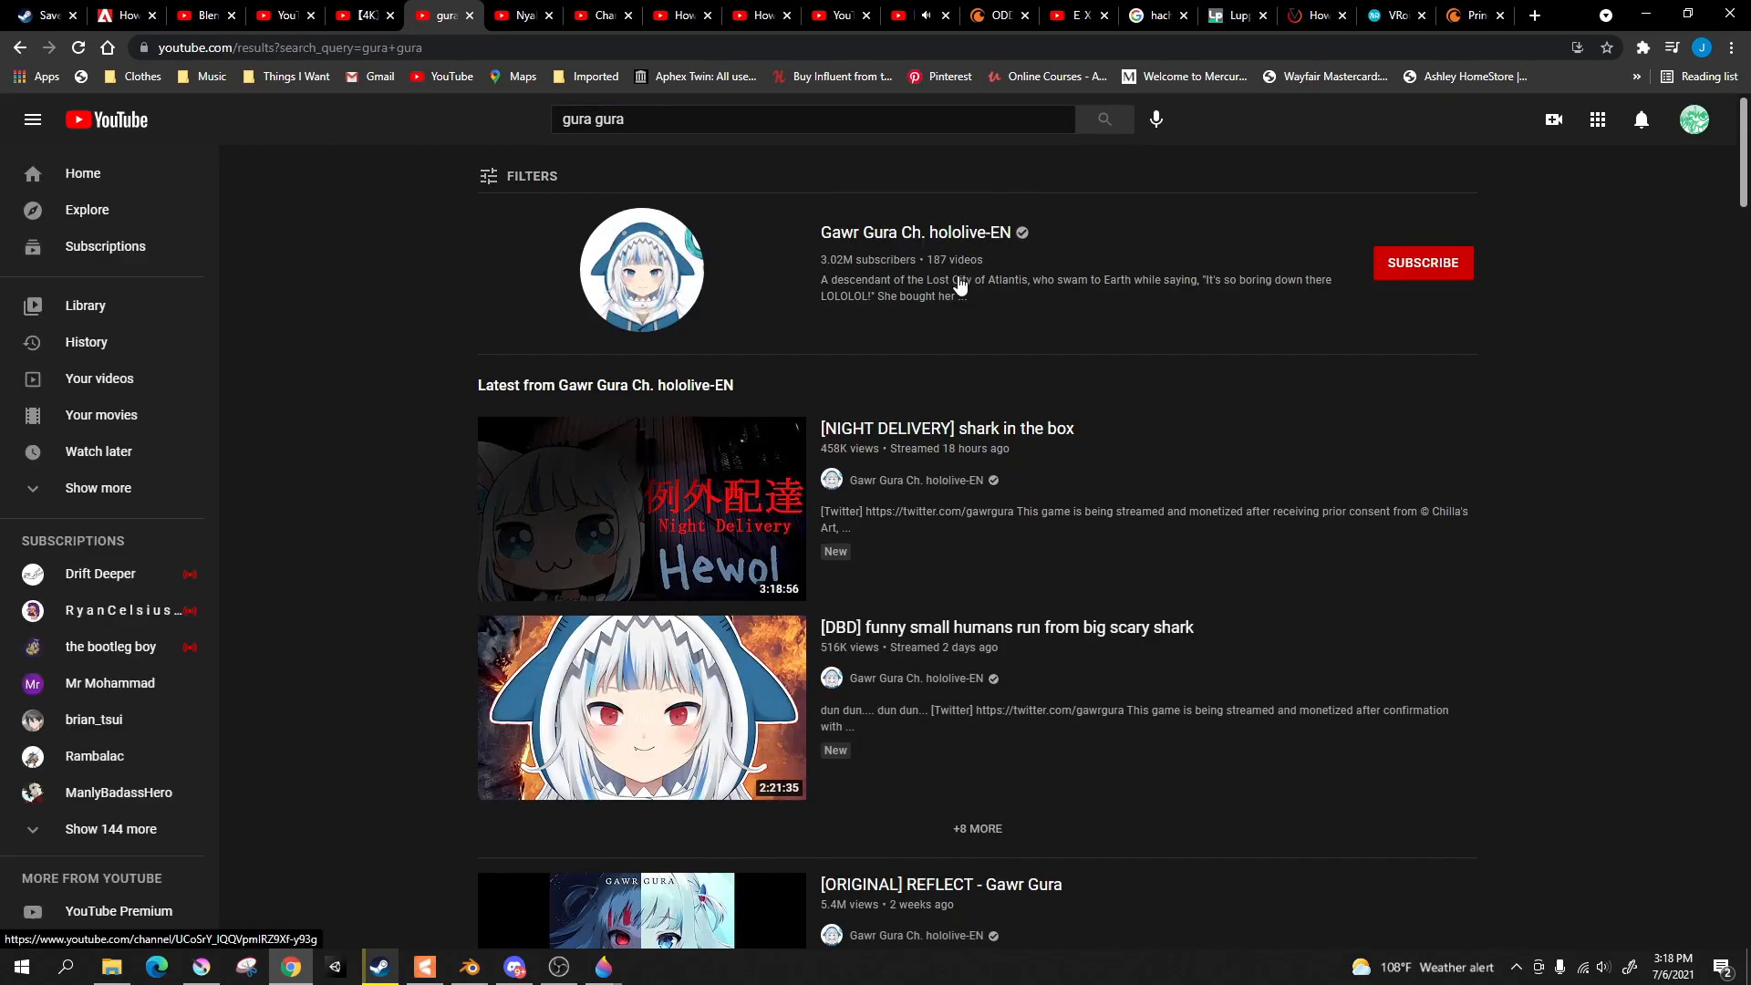
Find the video gawr gura "a" in the search results, play it muted and skip ahead to the moving character model.
scroll(950, 329, "down", 4)
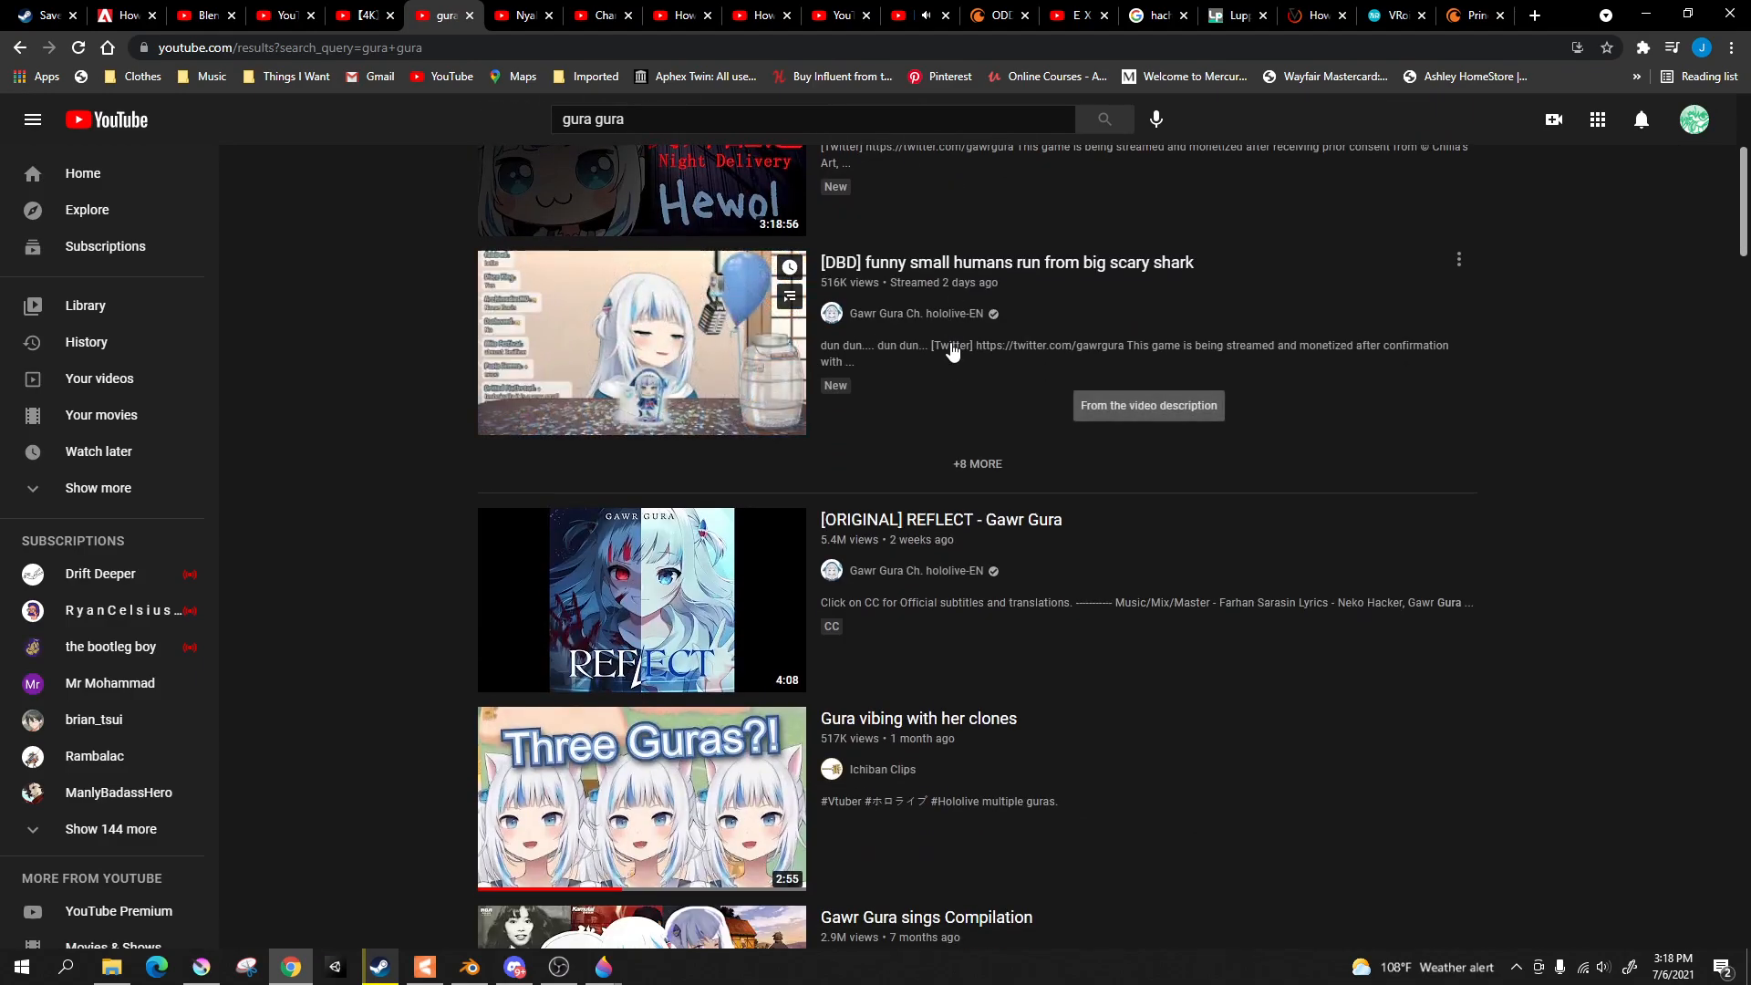
scroll(951, 354, "down", 4)
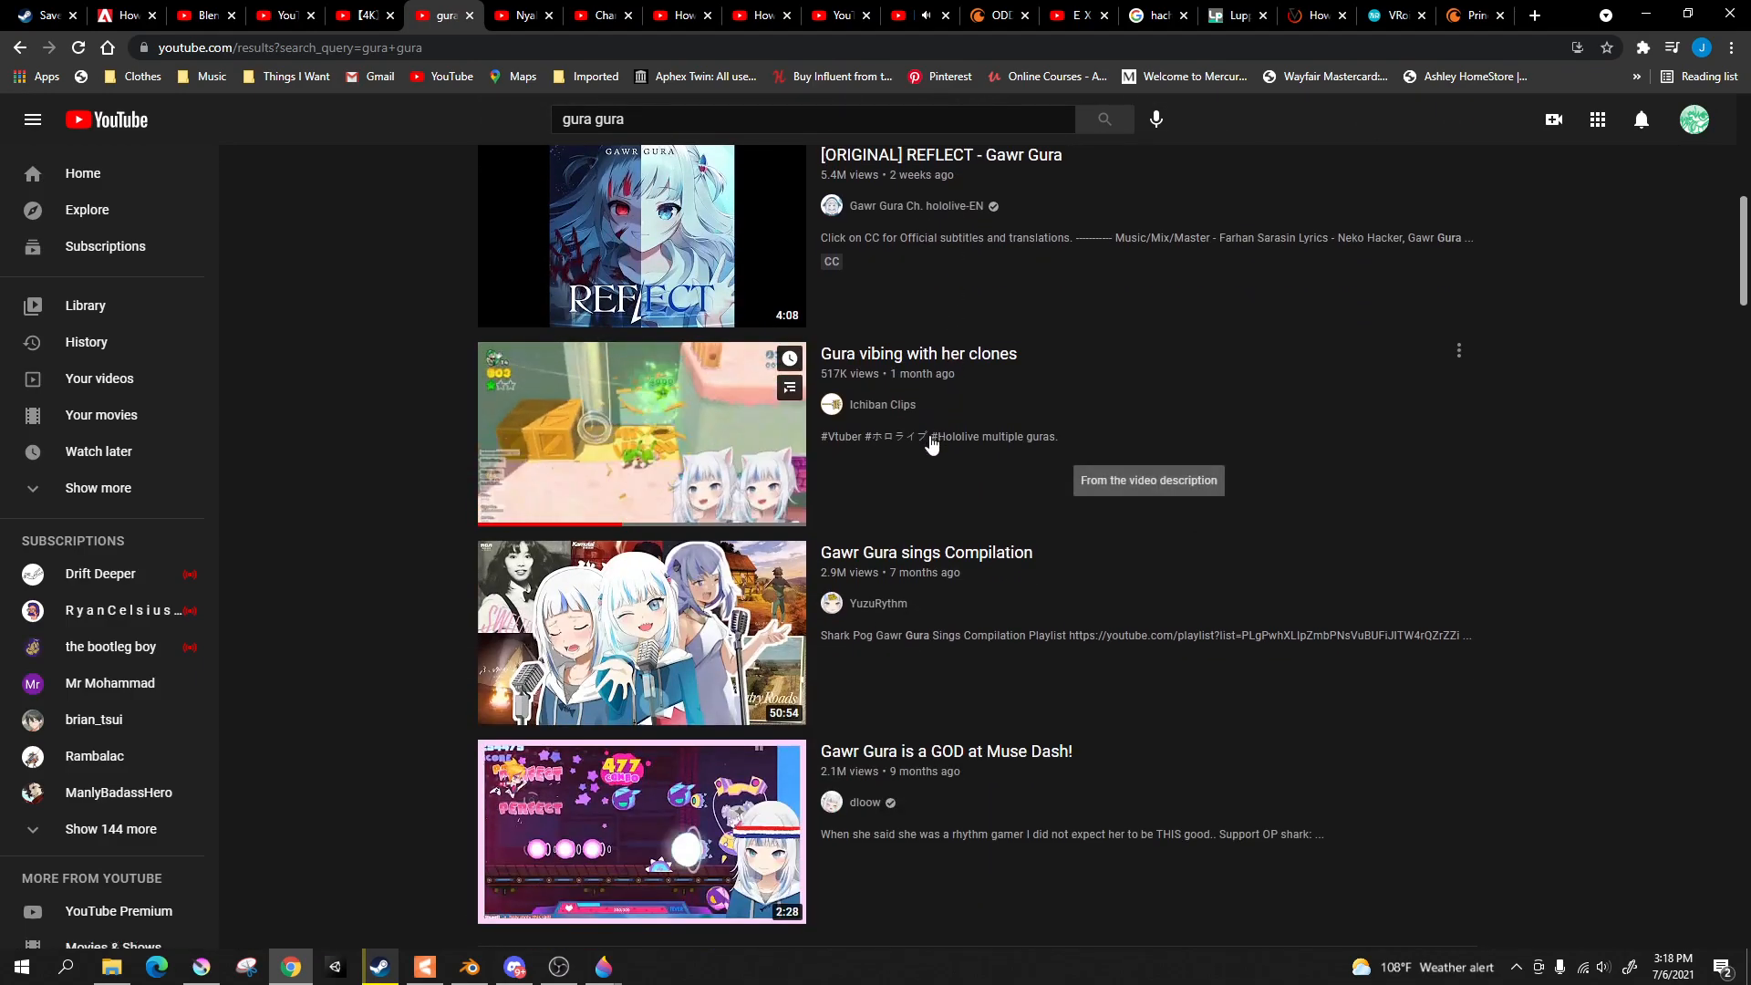
scroll(931, 444, "down", 1)
scroll(931, 444, "down", 5)
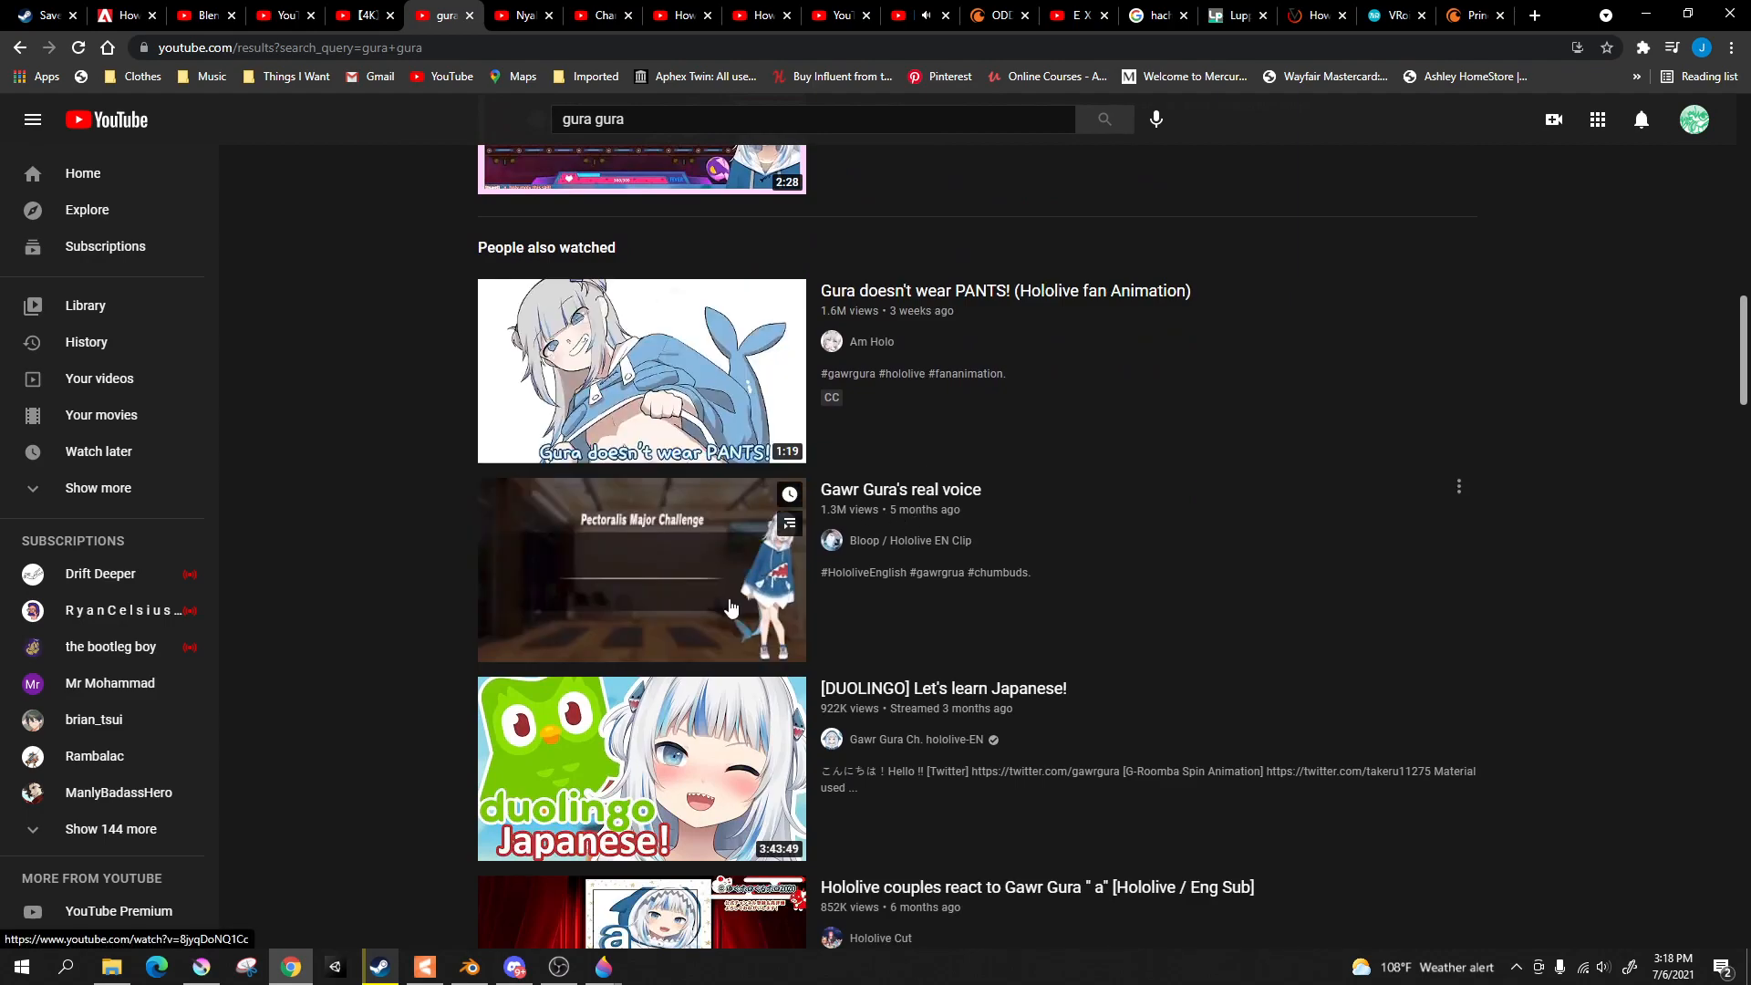
scroll(759, 620, "down", 4)
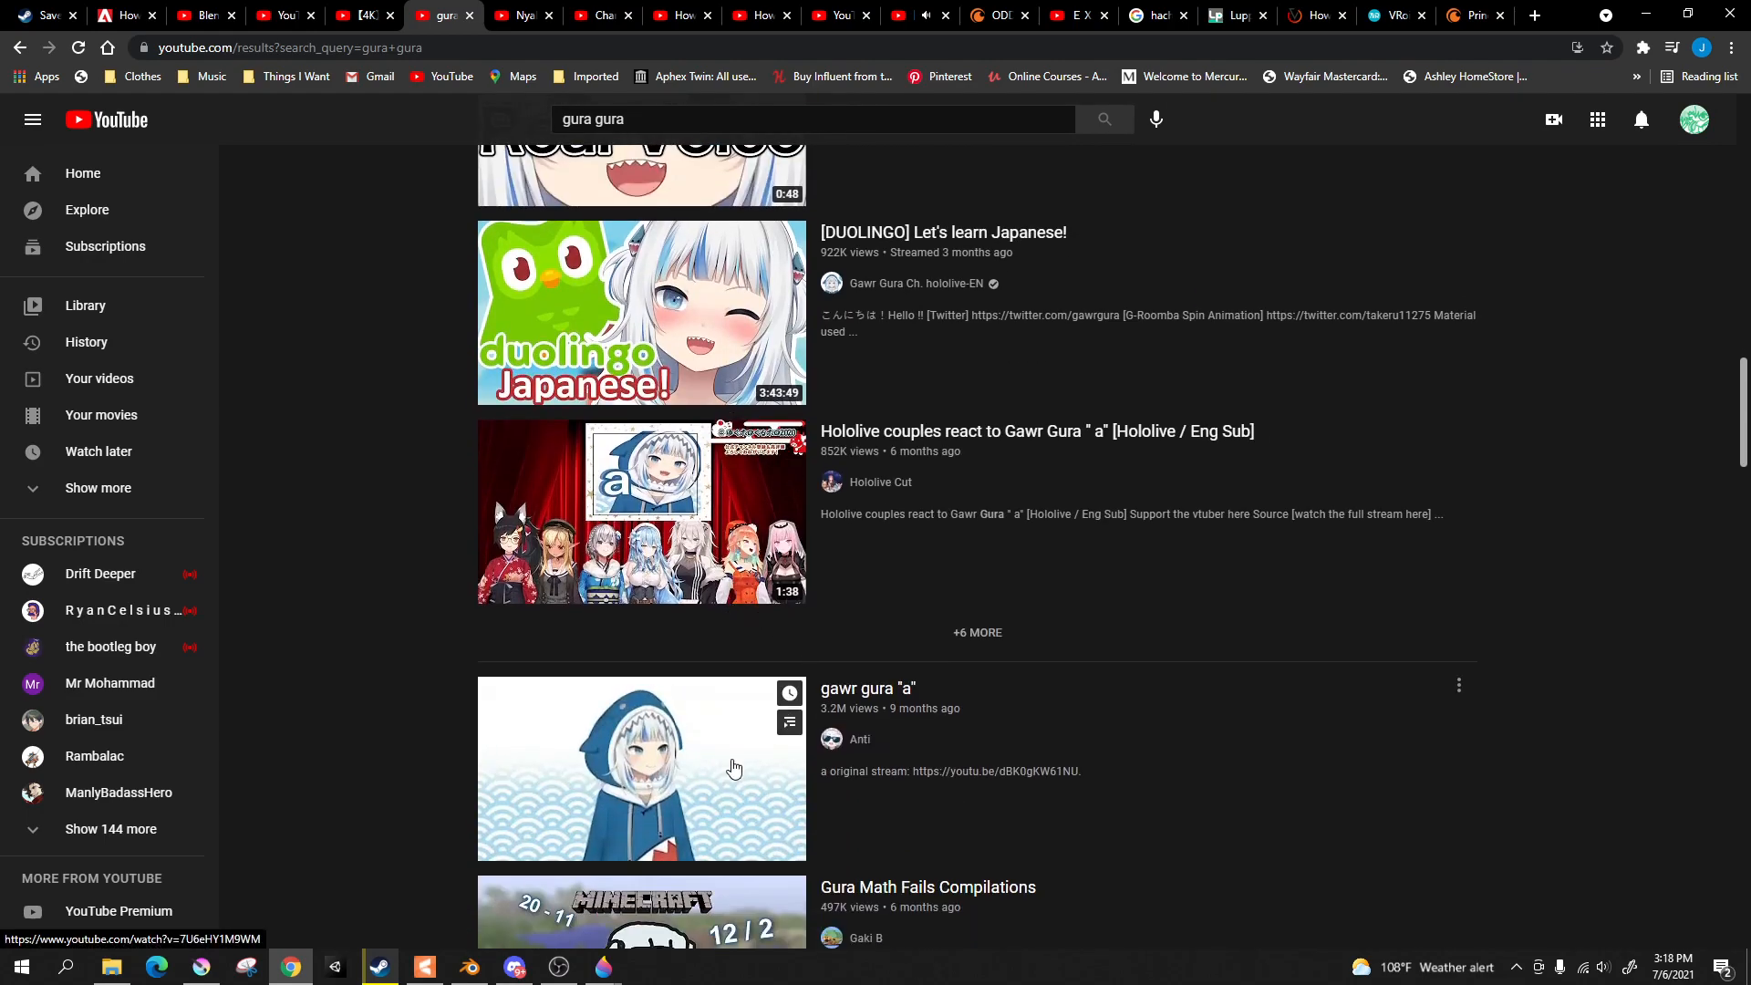
scroll(734, 769, "down", 2)
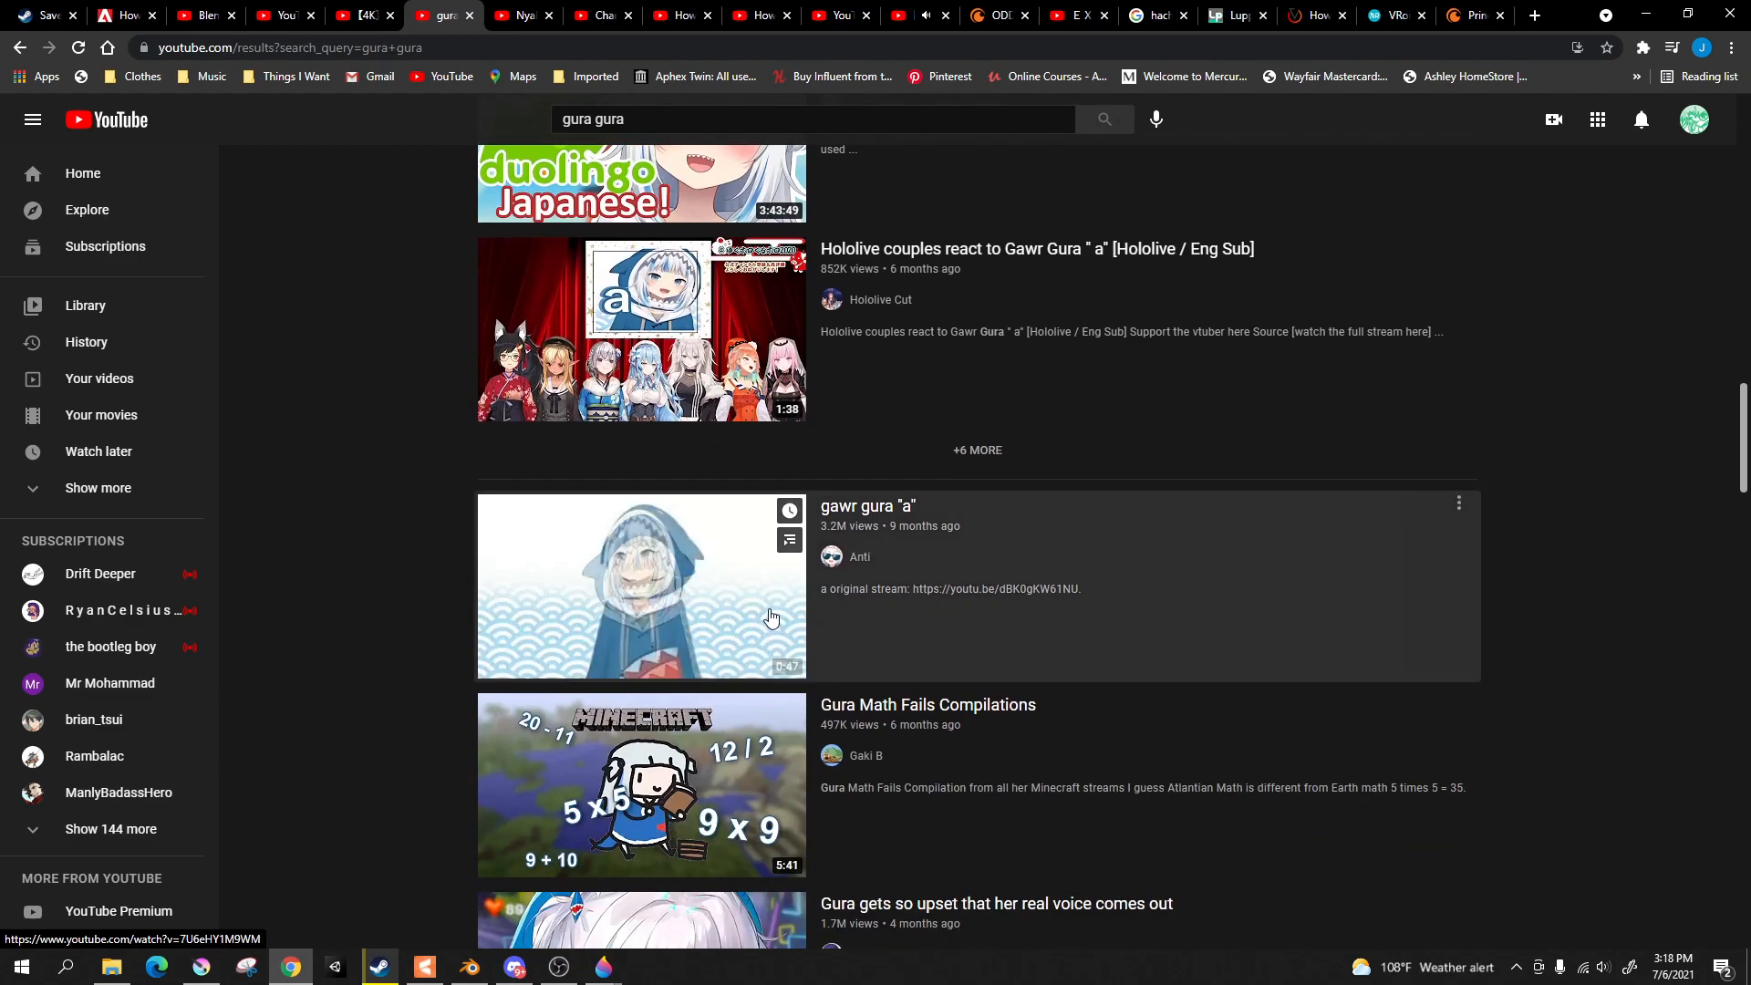
left_click(638, 593)
left_click(201, 803)
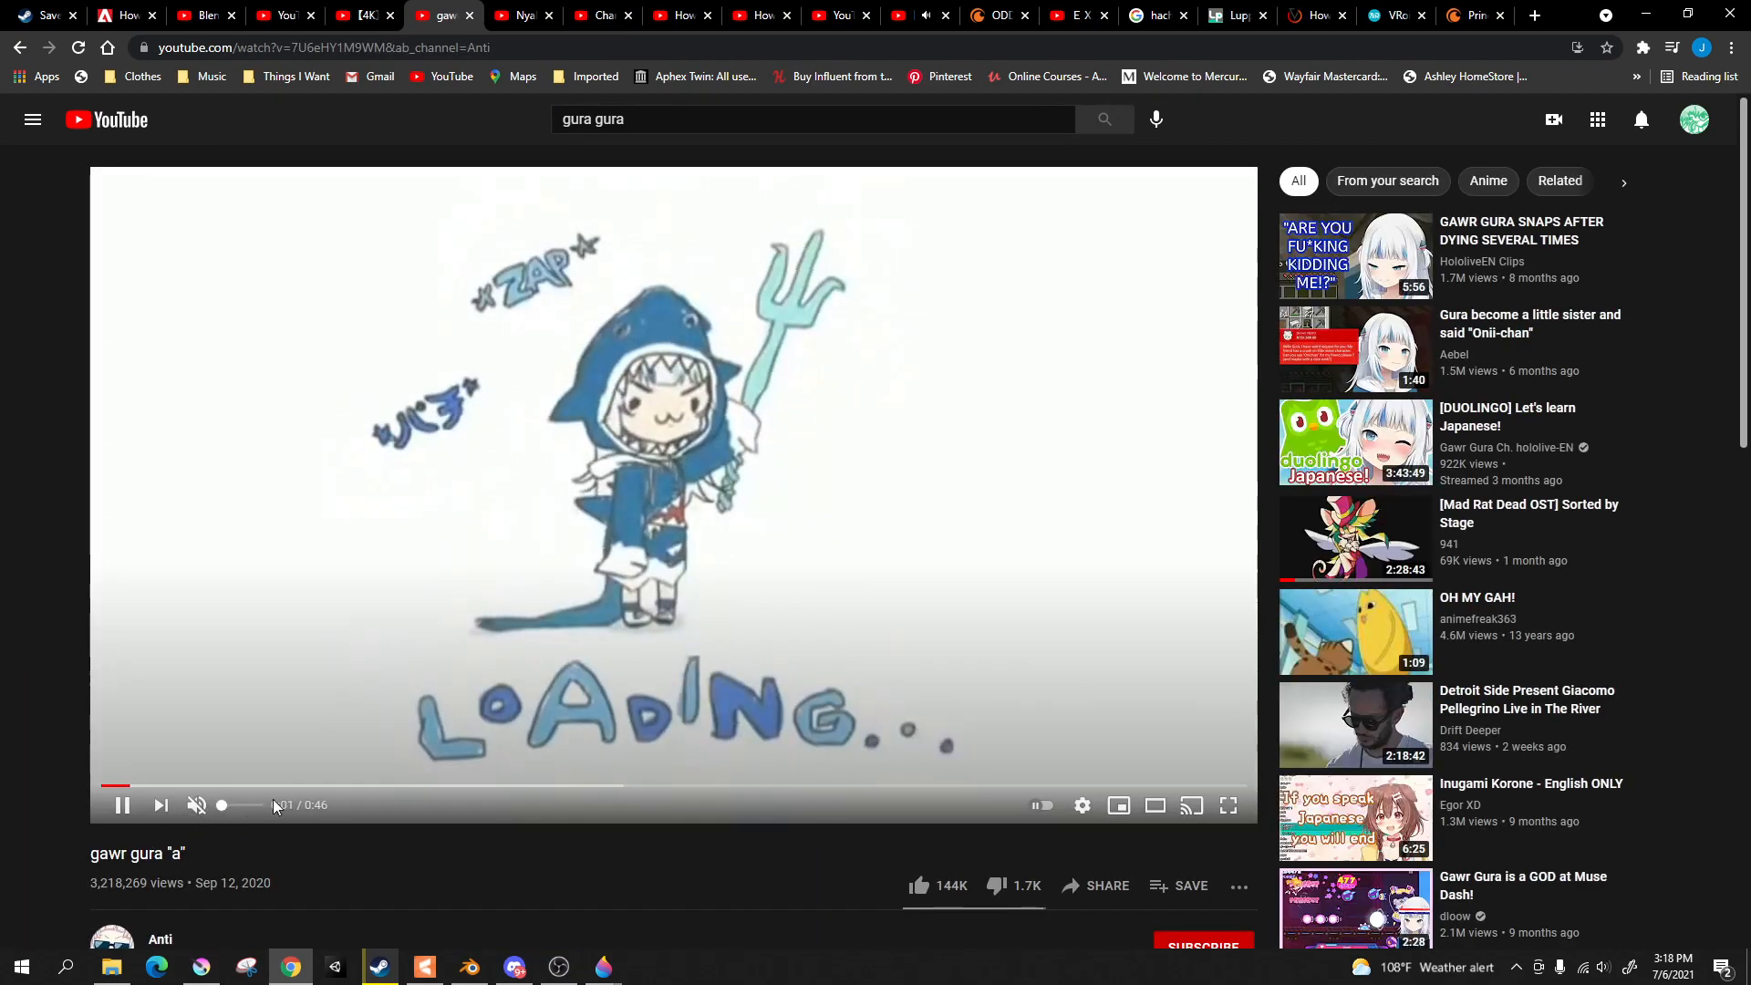
left_click(215, 785)
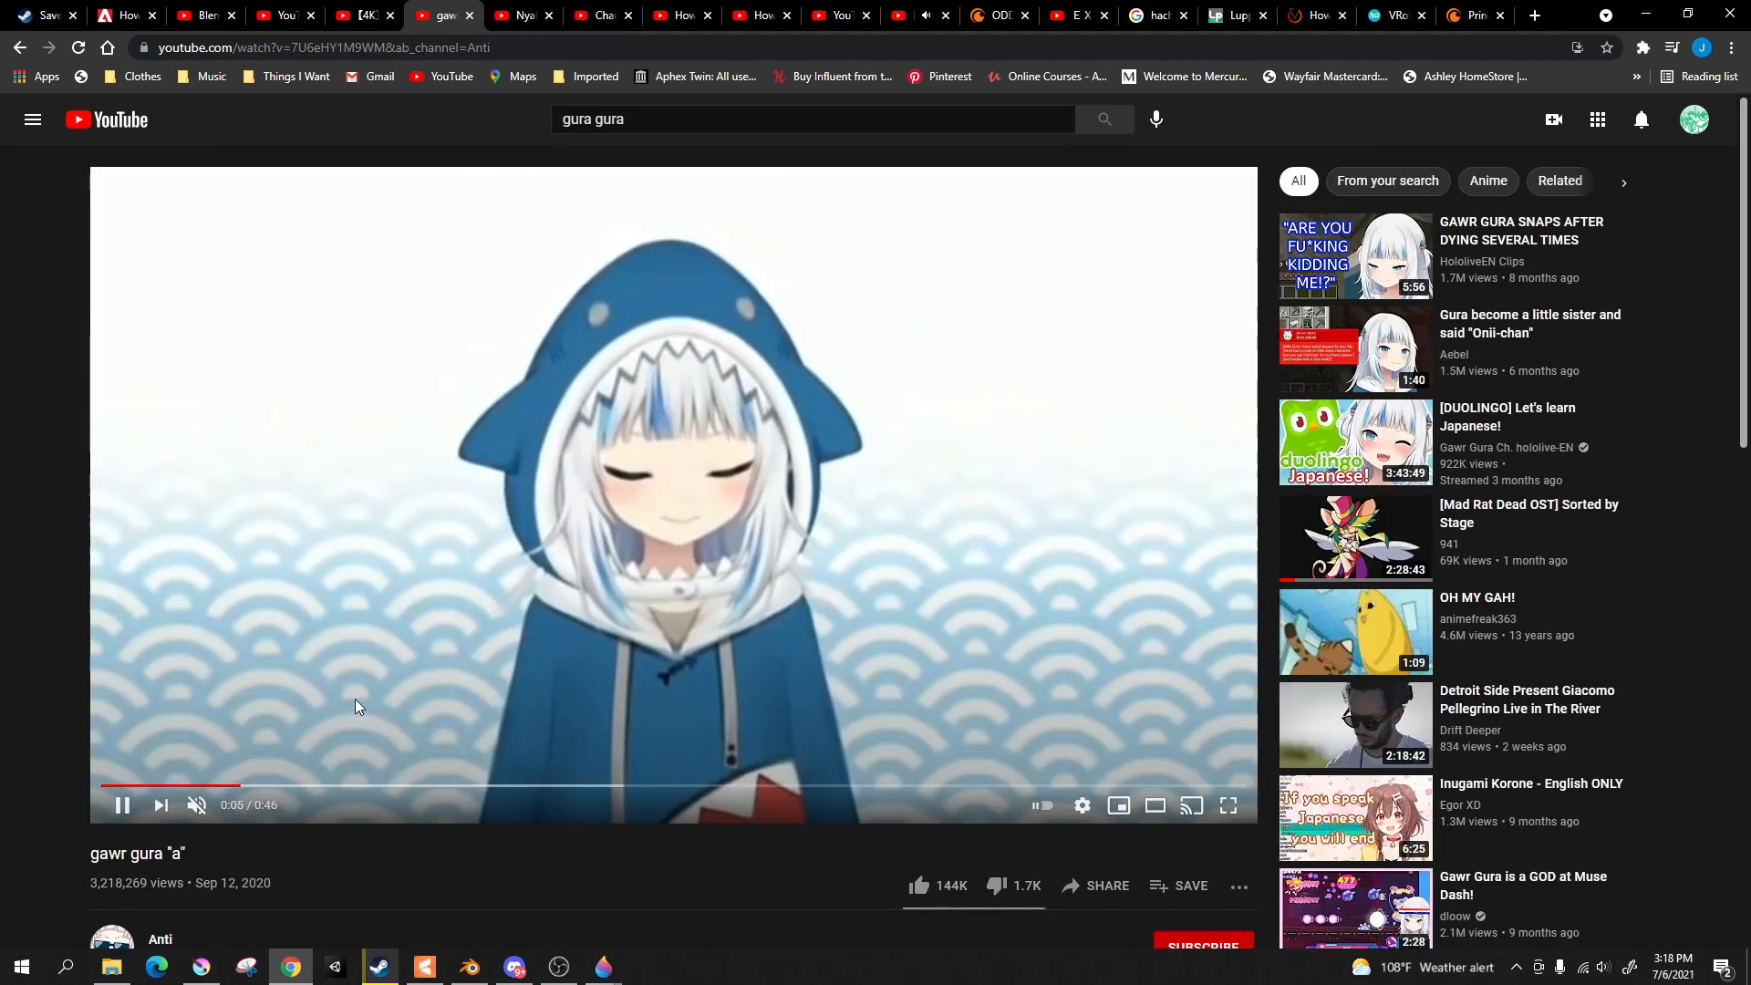
left_click(363, 789)
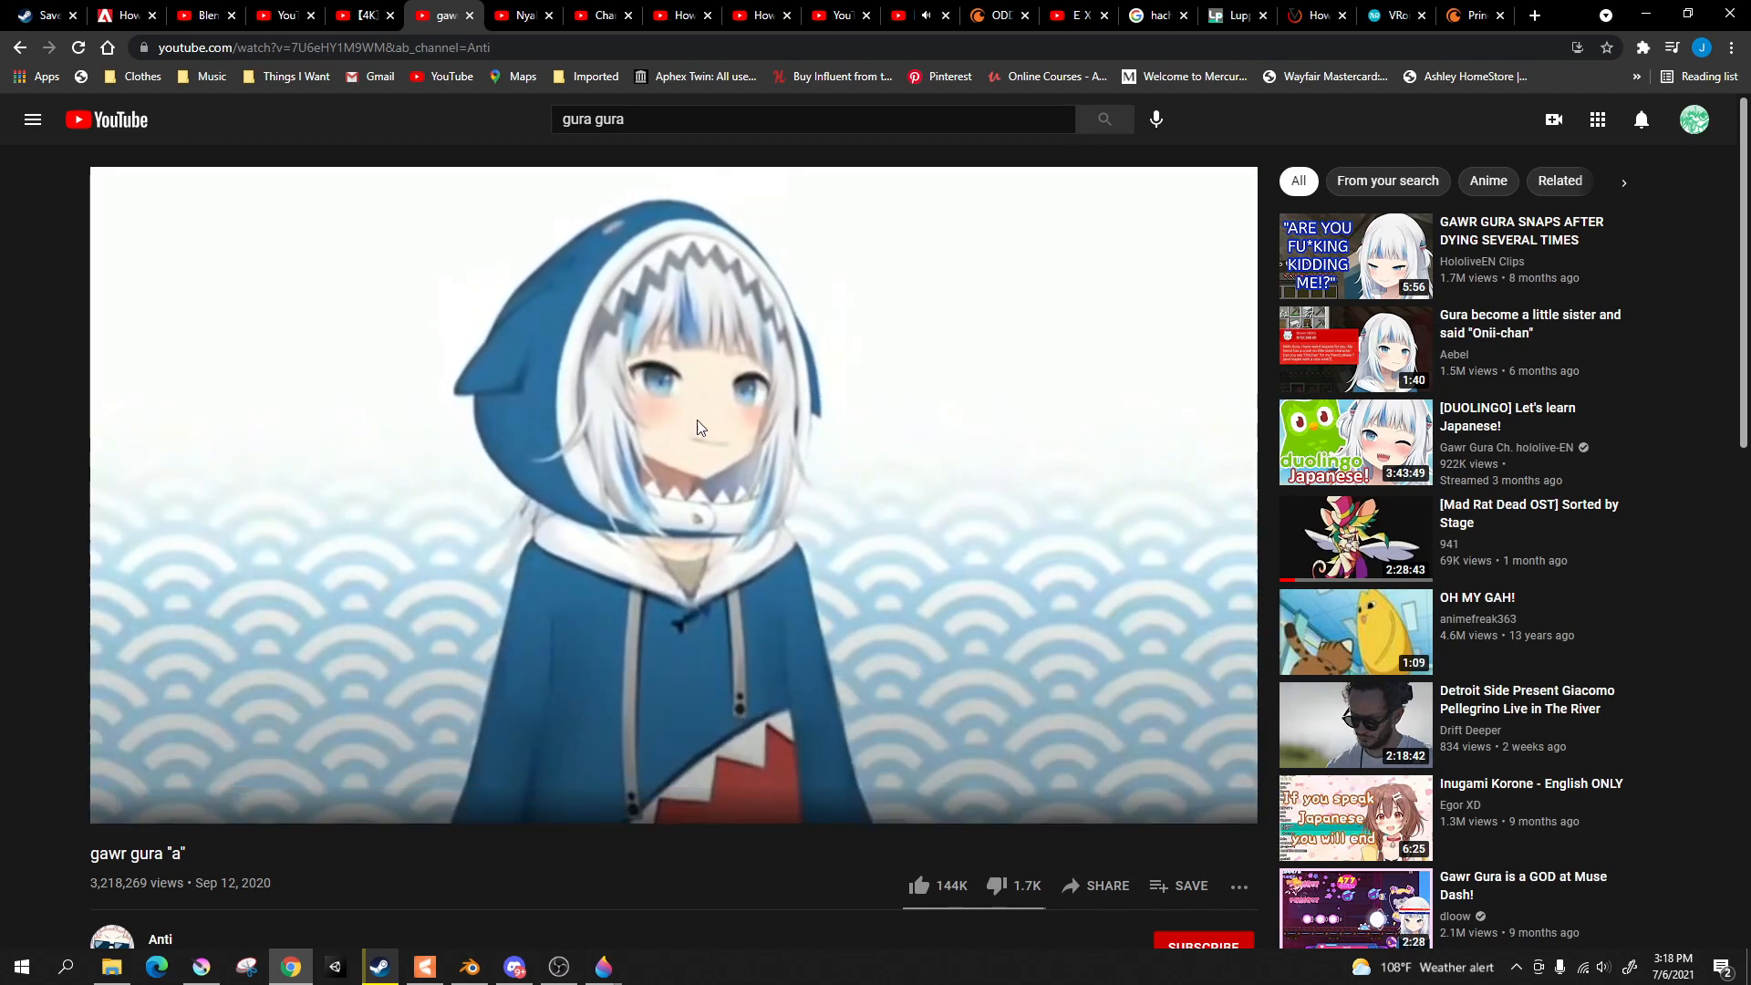
Open the suggested video "GAWR GURA SNAPS AFTER DYING SEVERAL TIMES", pause it on the character model and return to Krita.
left_click(1364, 271)
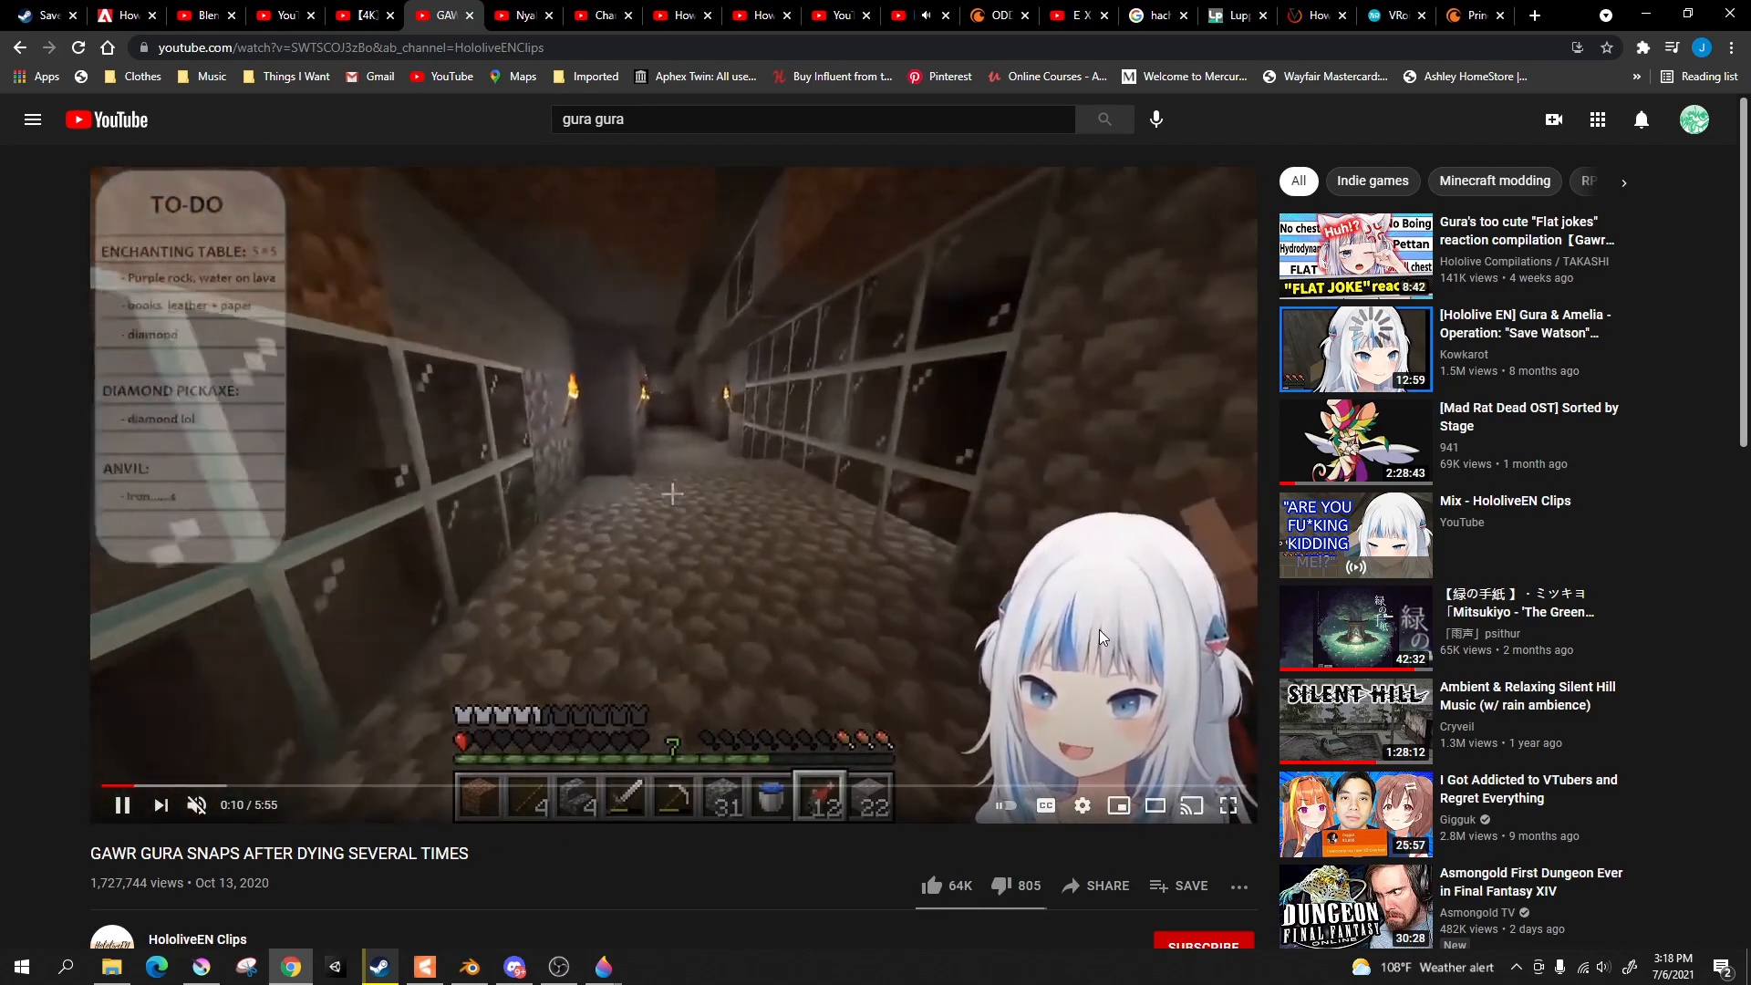
left_click(1087, 588)
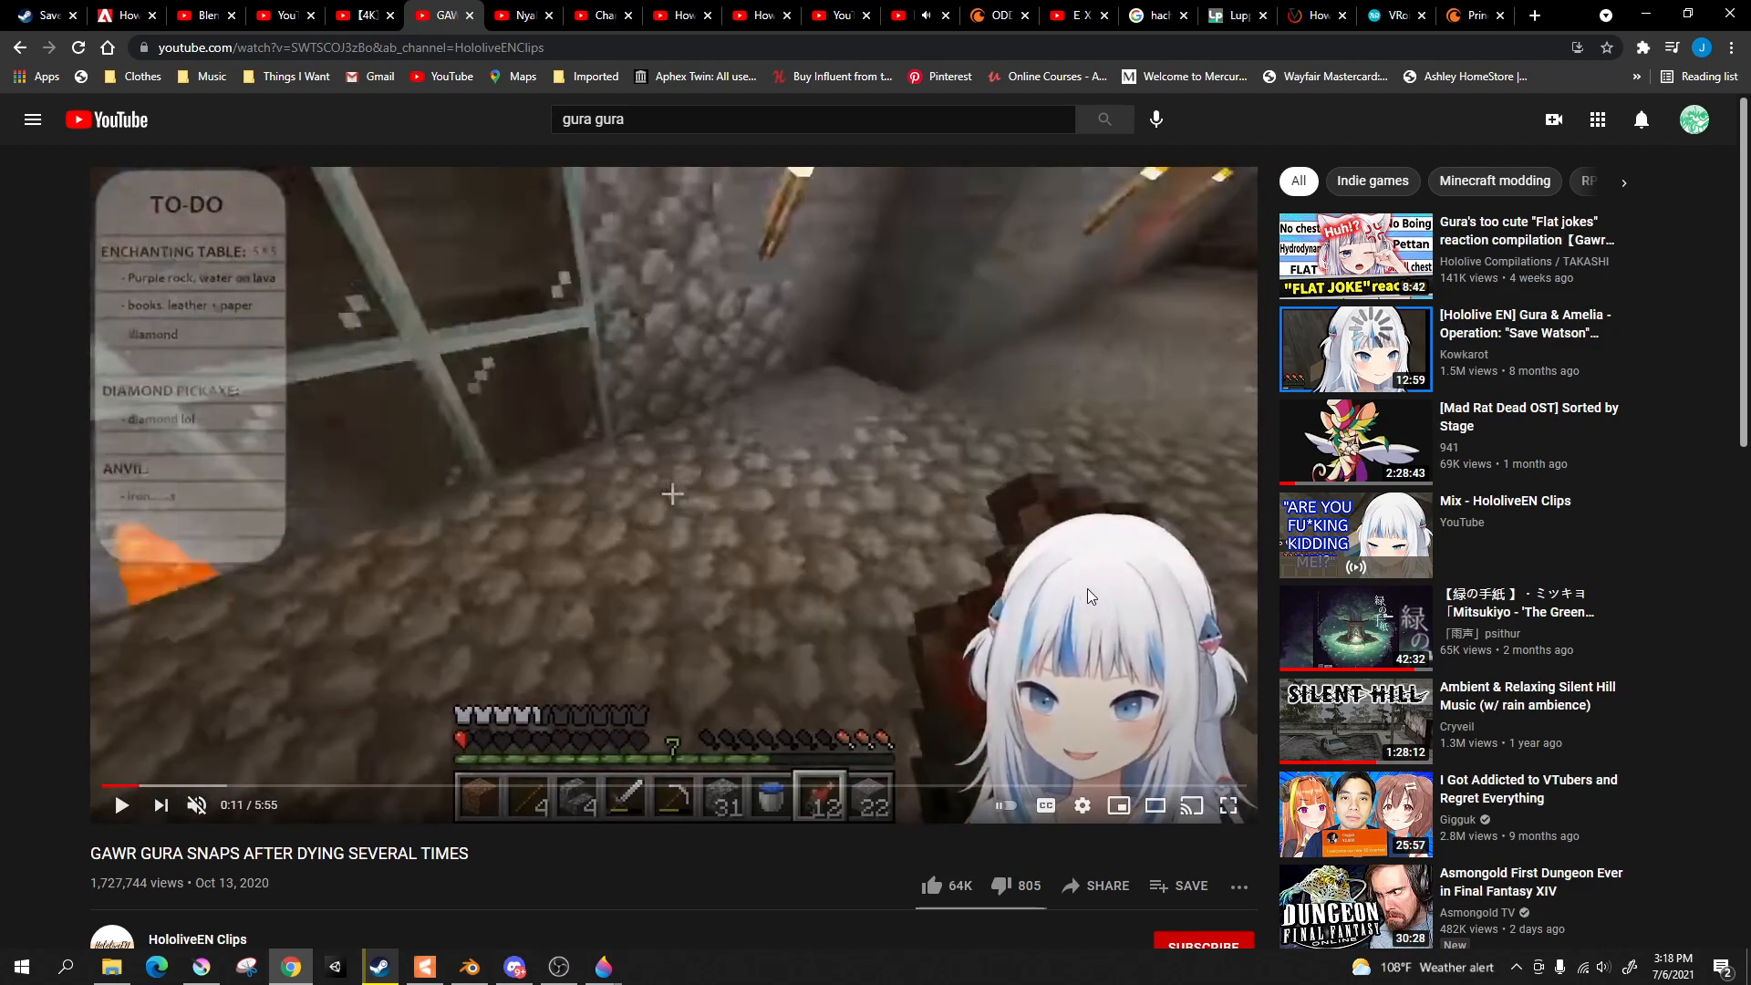
left_click(1646, 15)
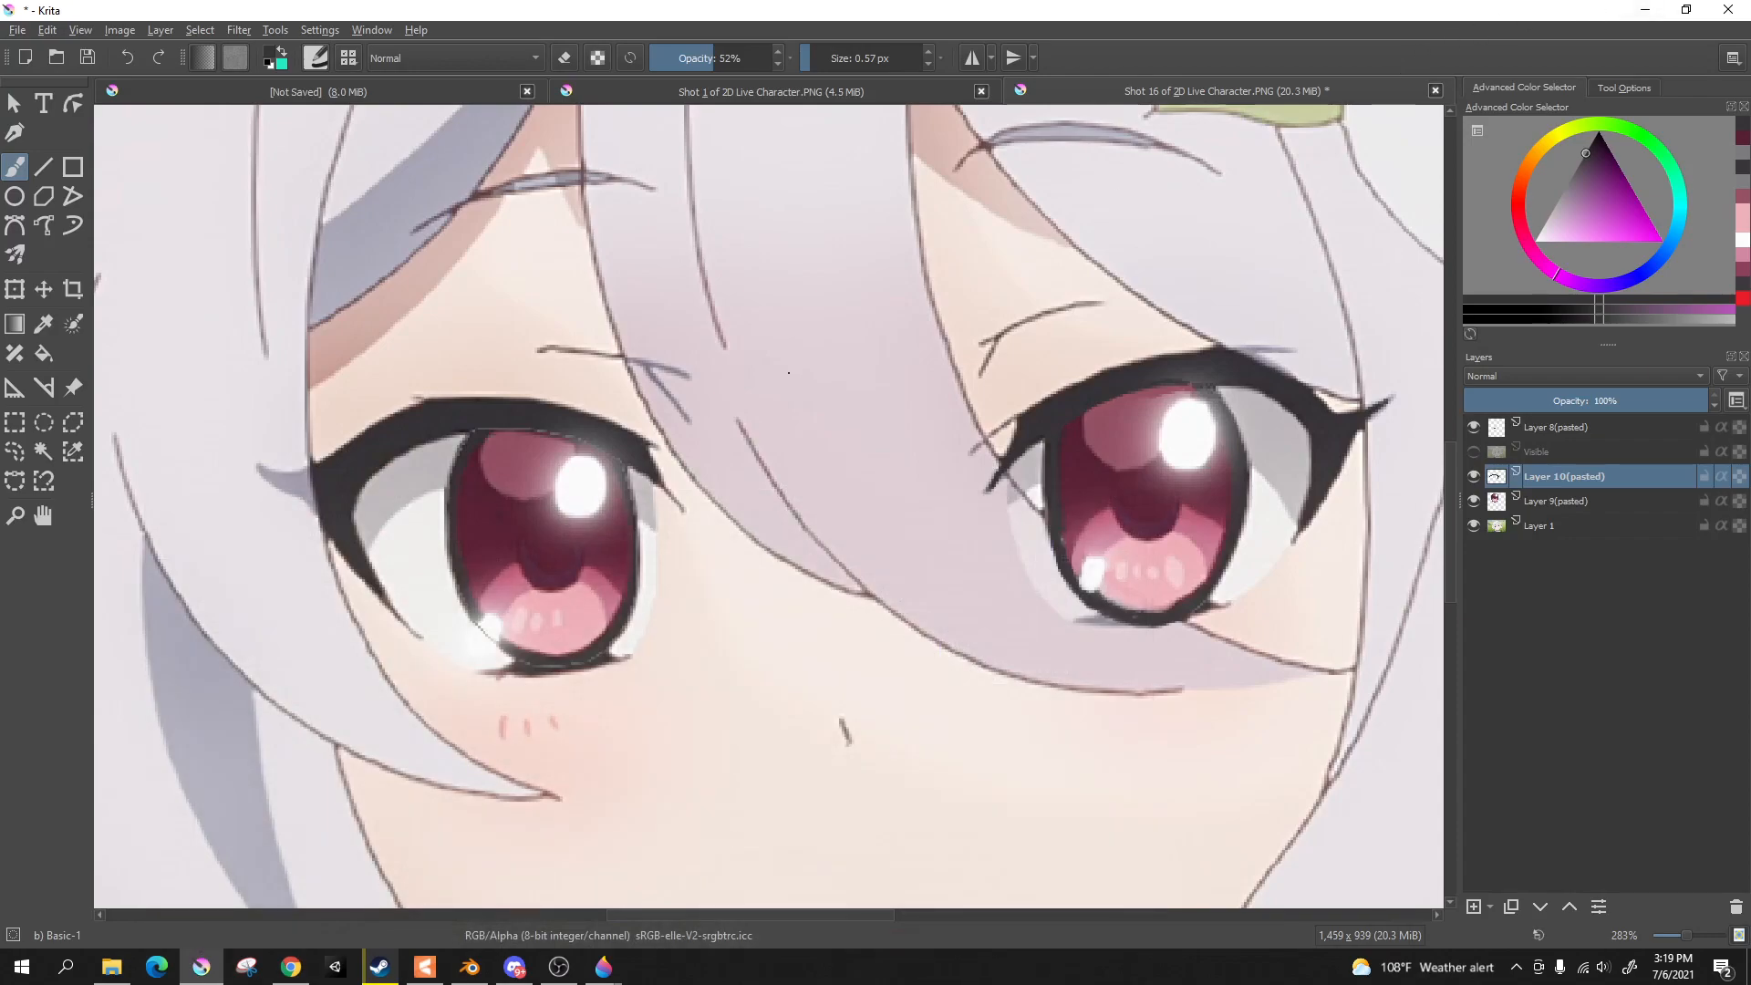
Hide and show Layer 1 to examine the separated irises and eyelash against the whole character.
scroll(775, 465, "down", 6)
scroll(830, 522, "up", 3)
left_click_drag(781, 365, 881, 514)
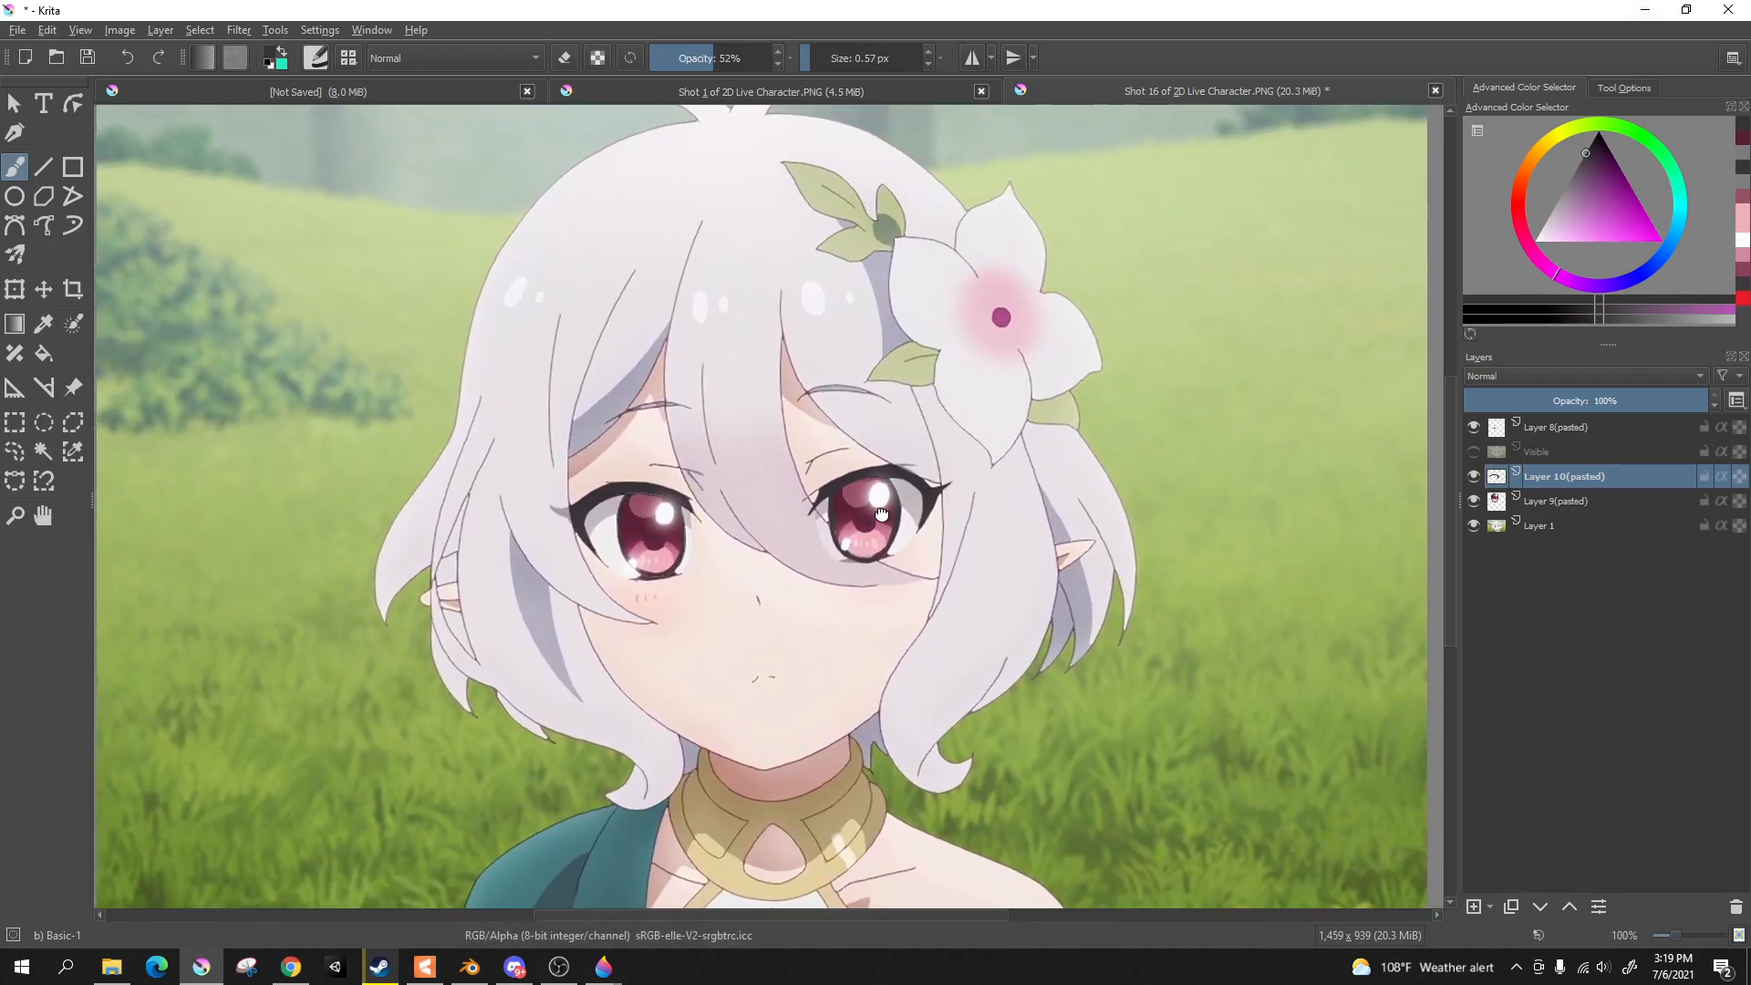
left_click(1473, 527)
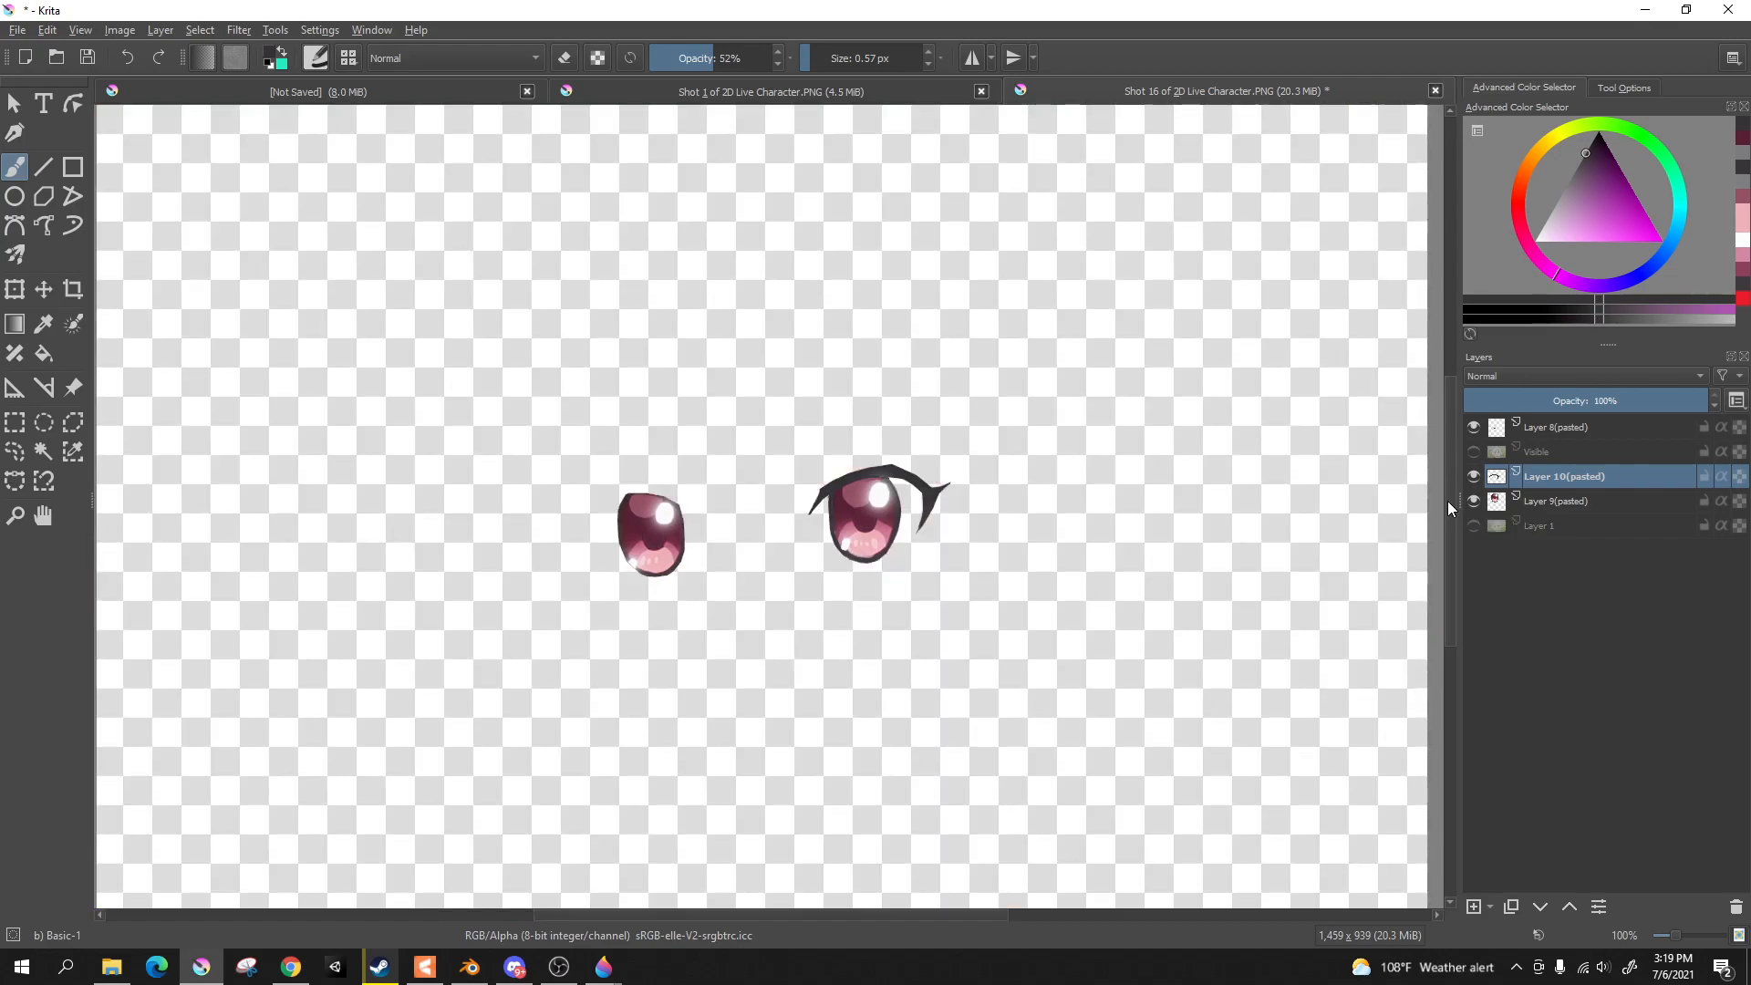
left_click(1473, 526)
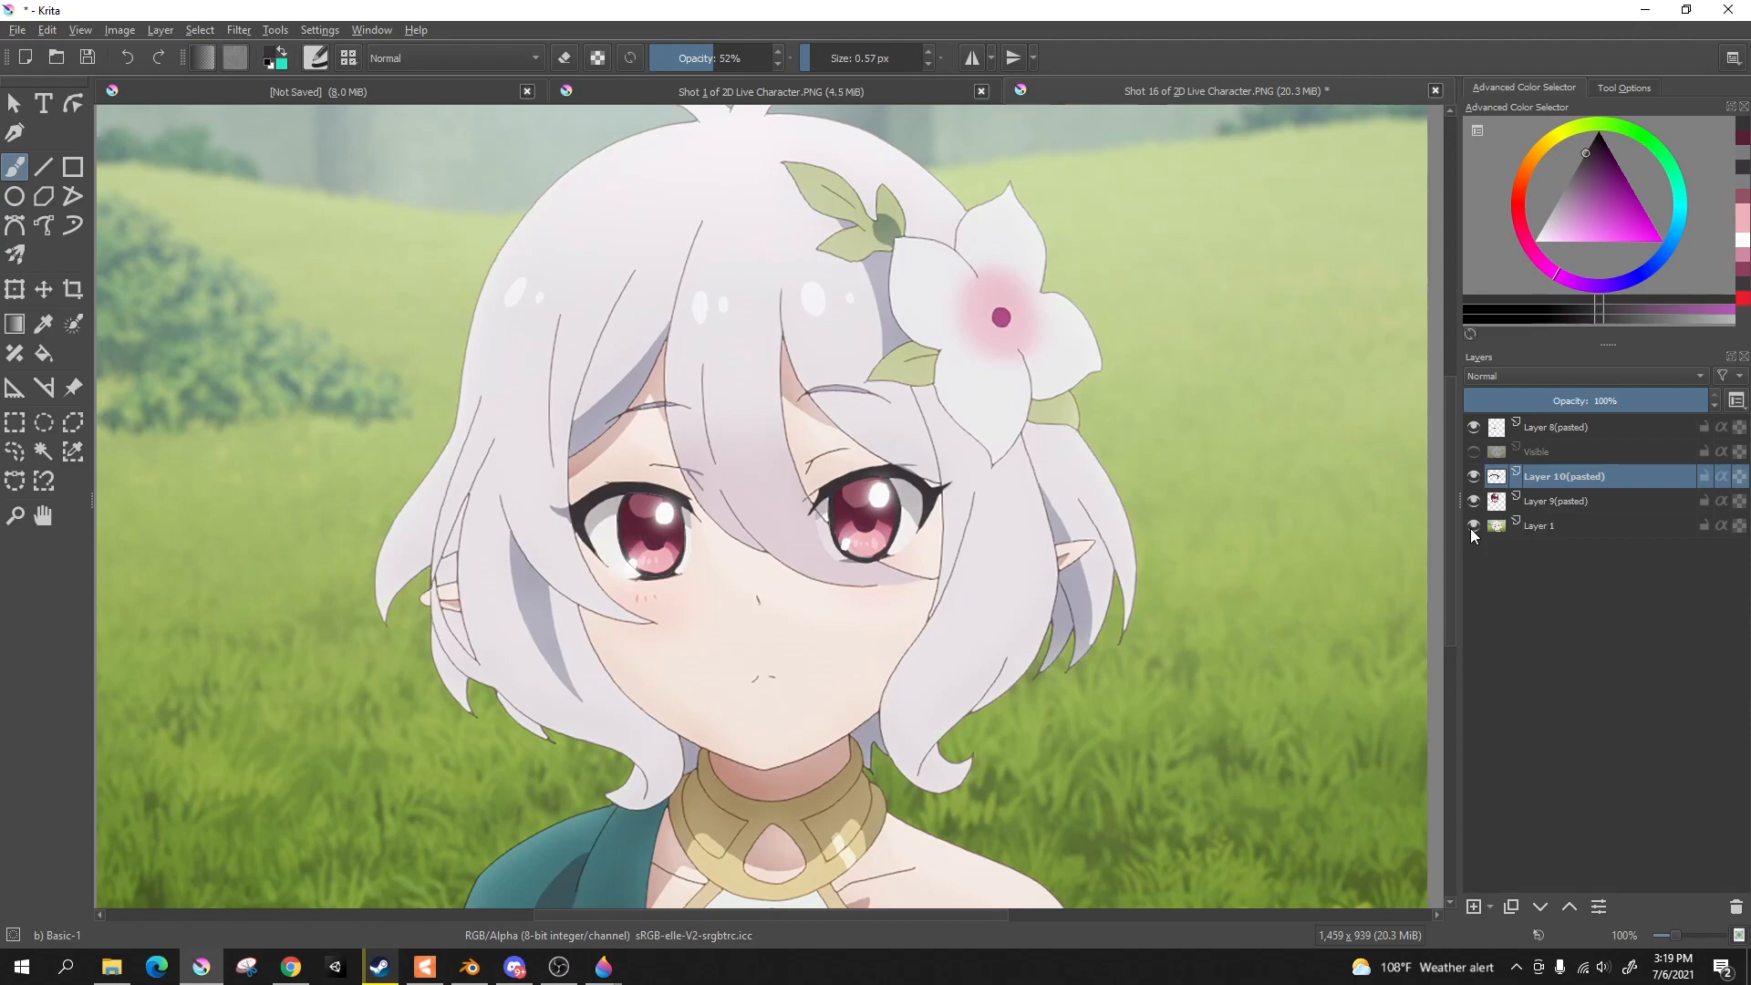
scroll(1190, 521, "down", 1)
scroll(1187, 523, "up", 1)
left_click_drag(952, 460, 989, 508)
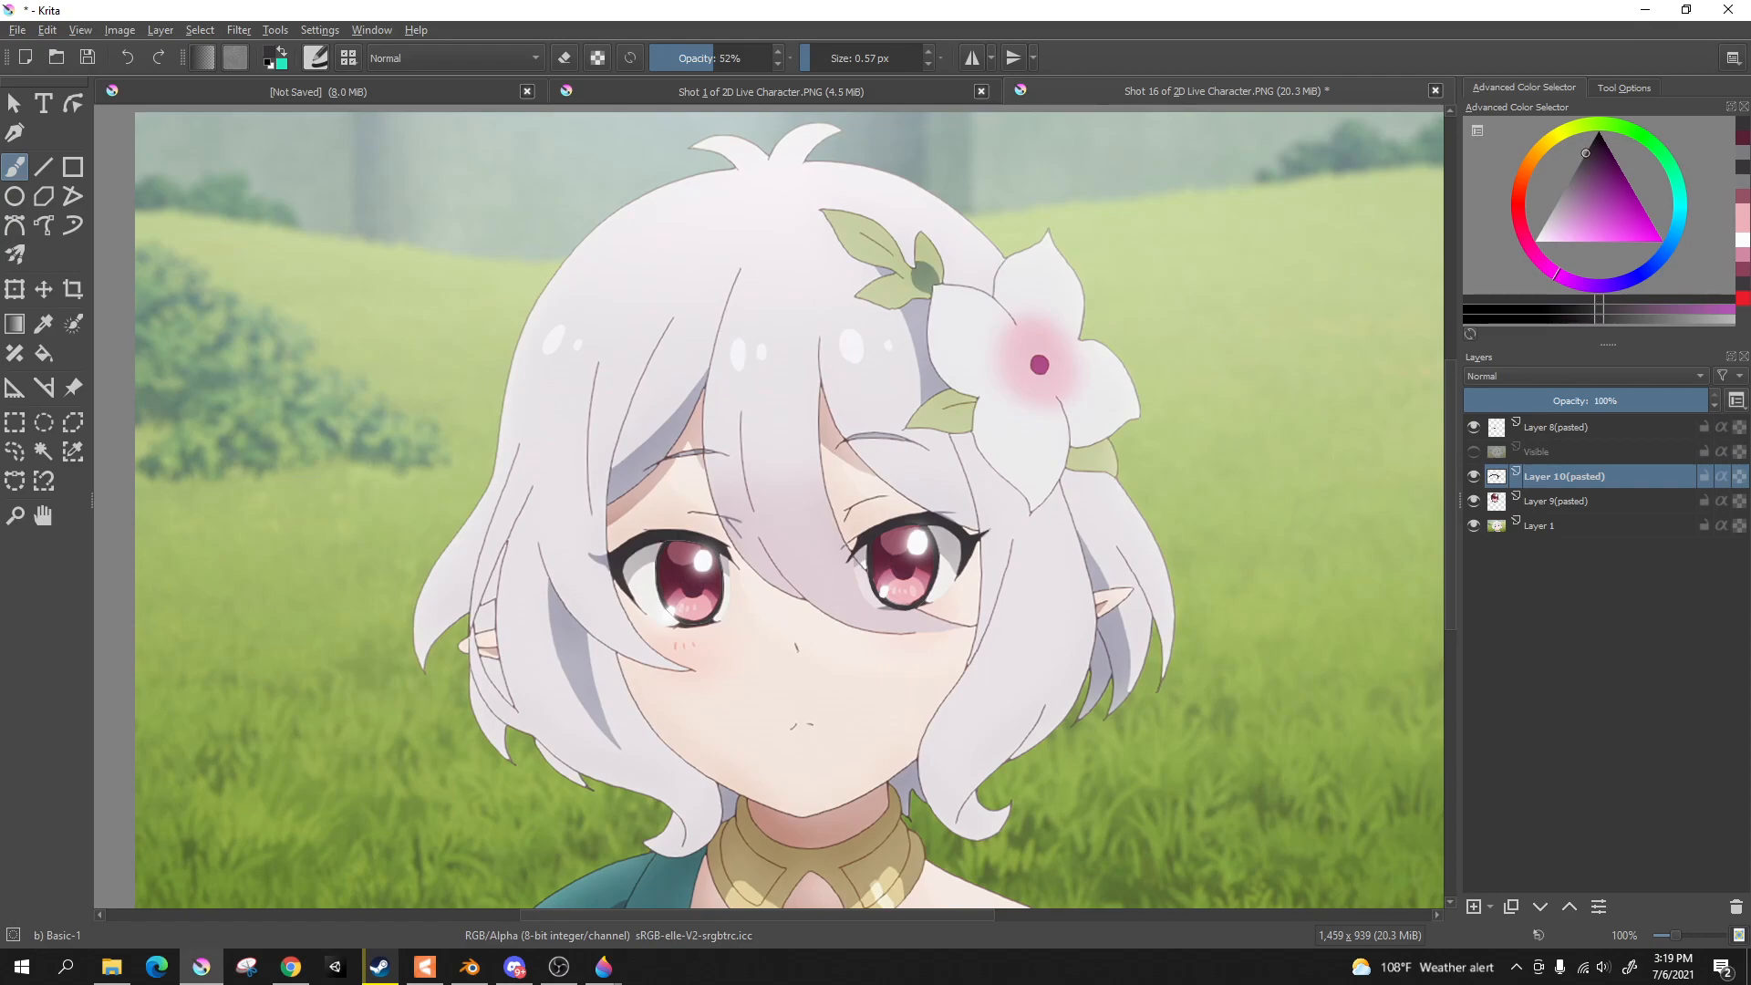
Switch to Chrome, look at the page of the playing music album and return to Krita.
left_click(291, 967)
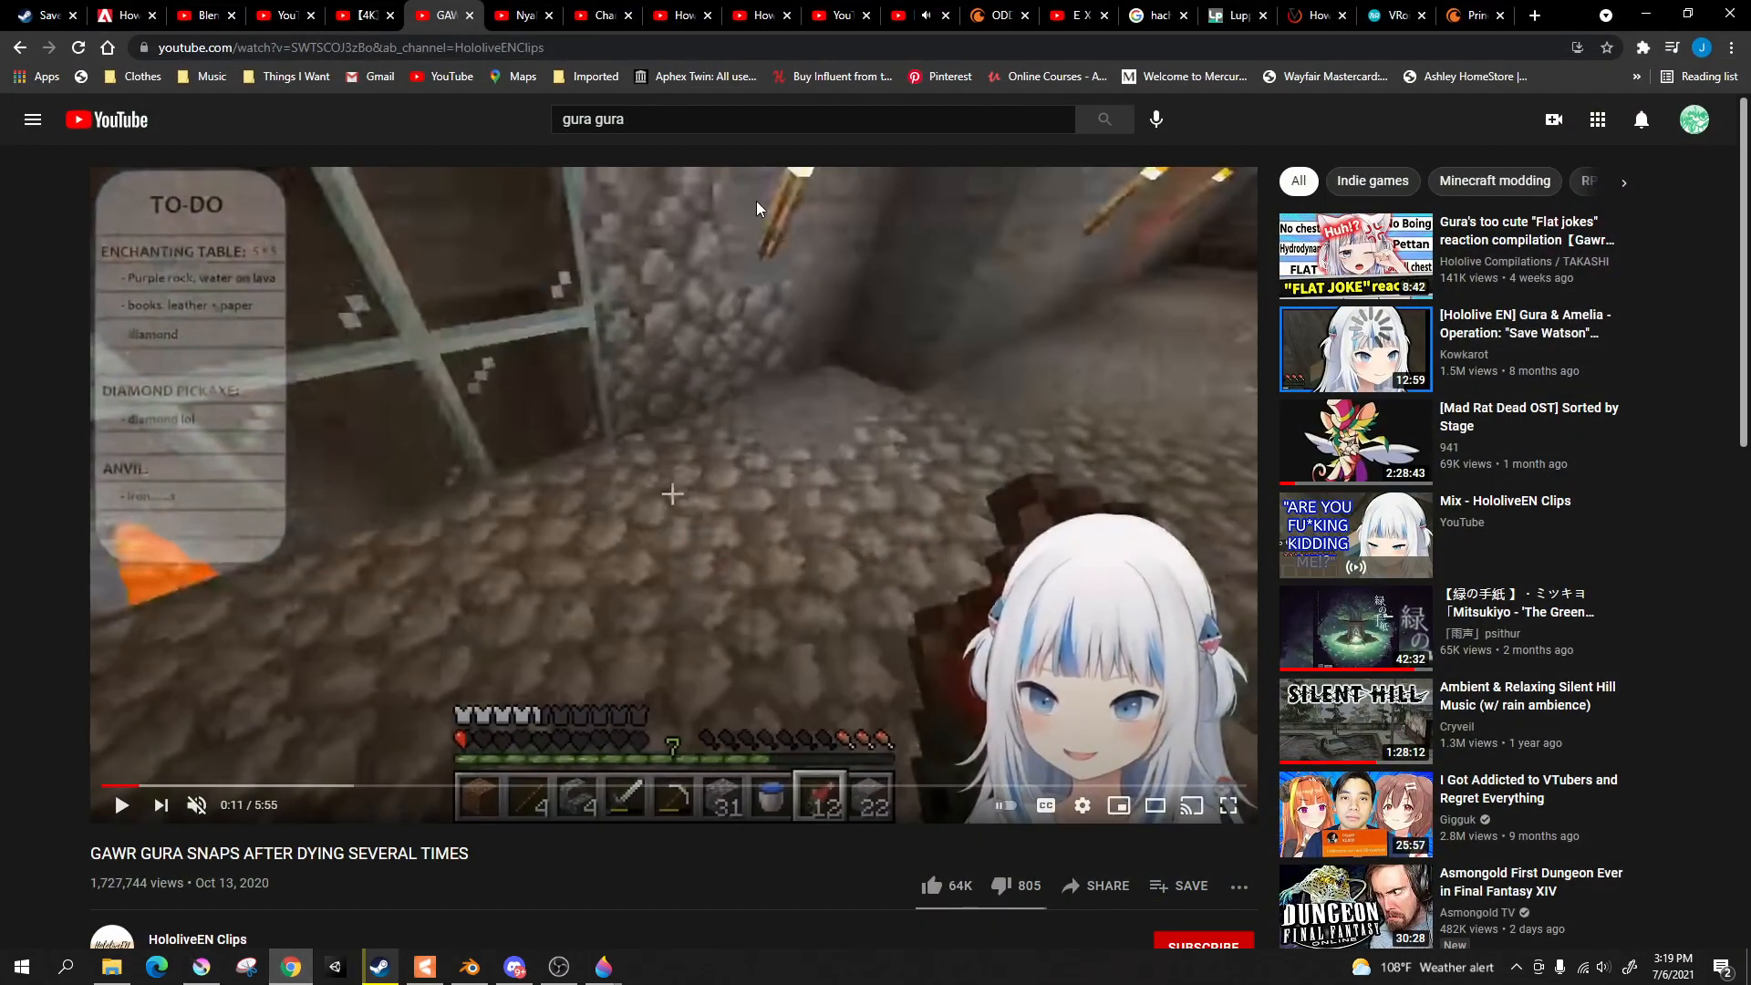
left_click(917, 14)
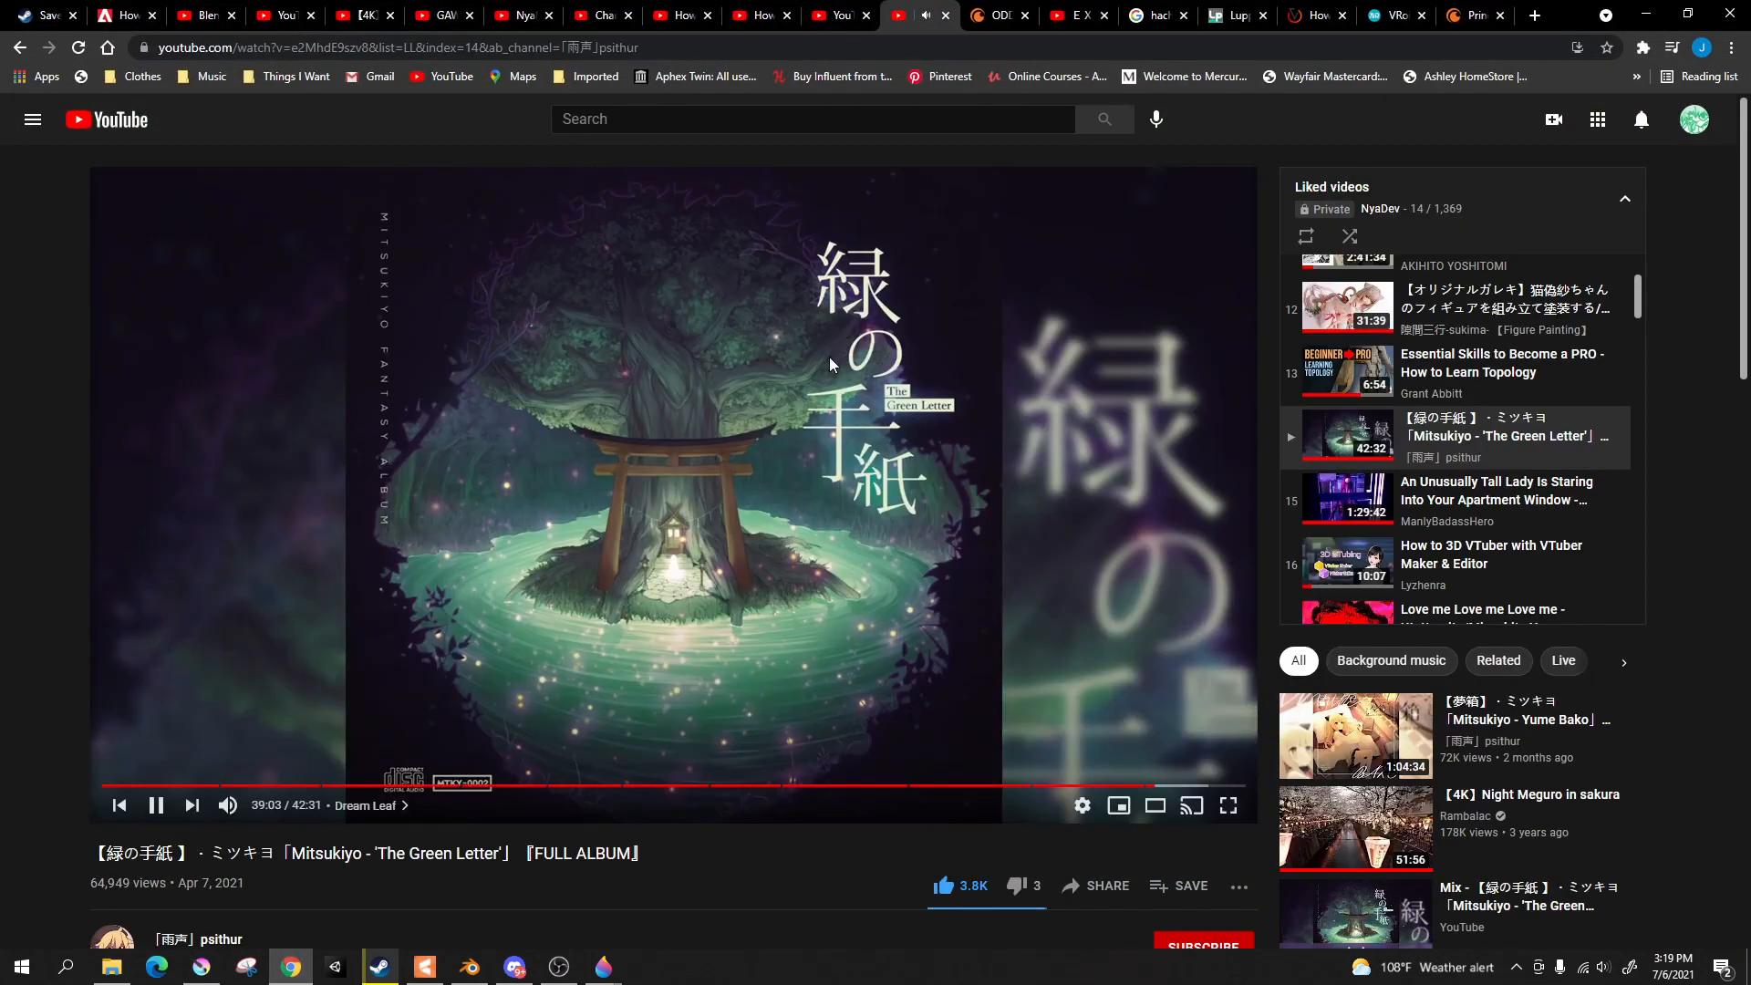
scroll(1405, 439, "down", 2)
left_click(1646, 13)
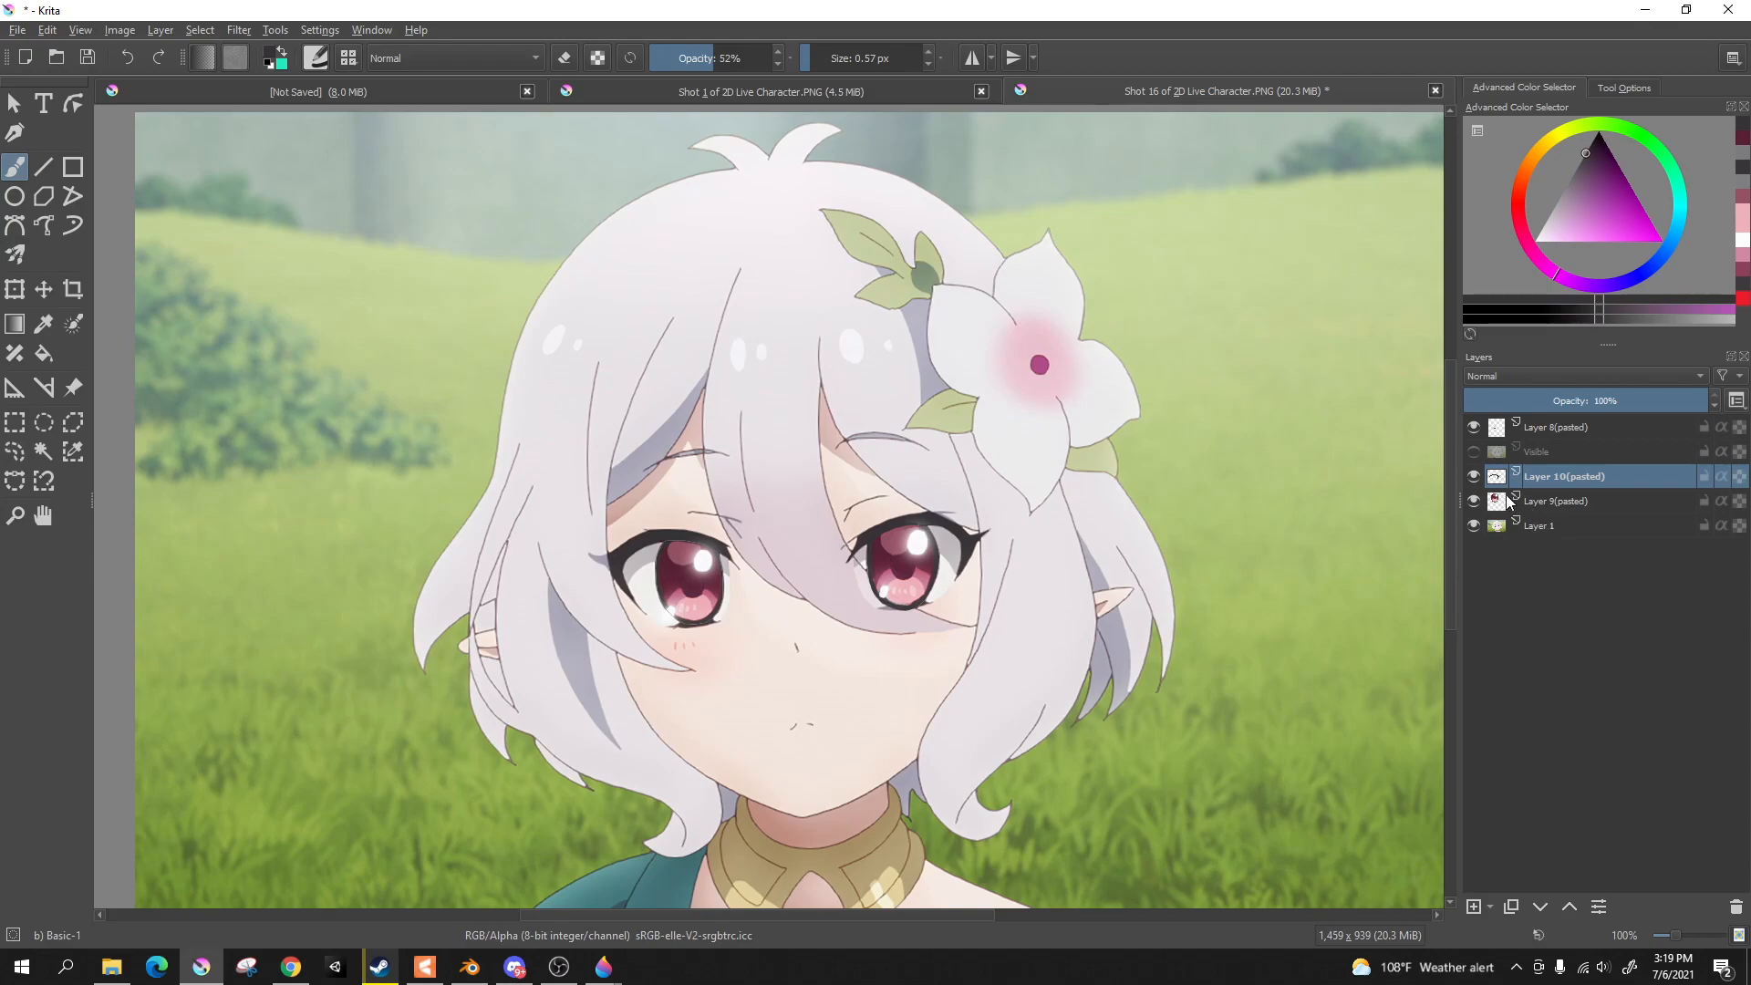
Hide pasted layers Layer 10, Layer 8 and Layer 9, and make Layer 1 the active layer.
left_click(1474, 476)
left_click(1474, 427)
left_click(1473, 503)
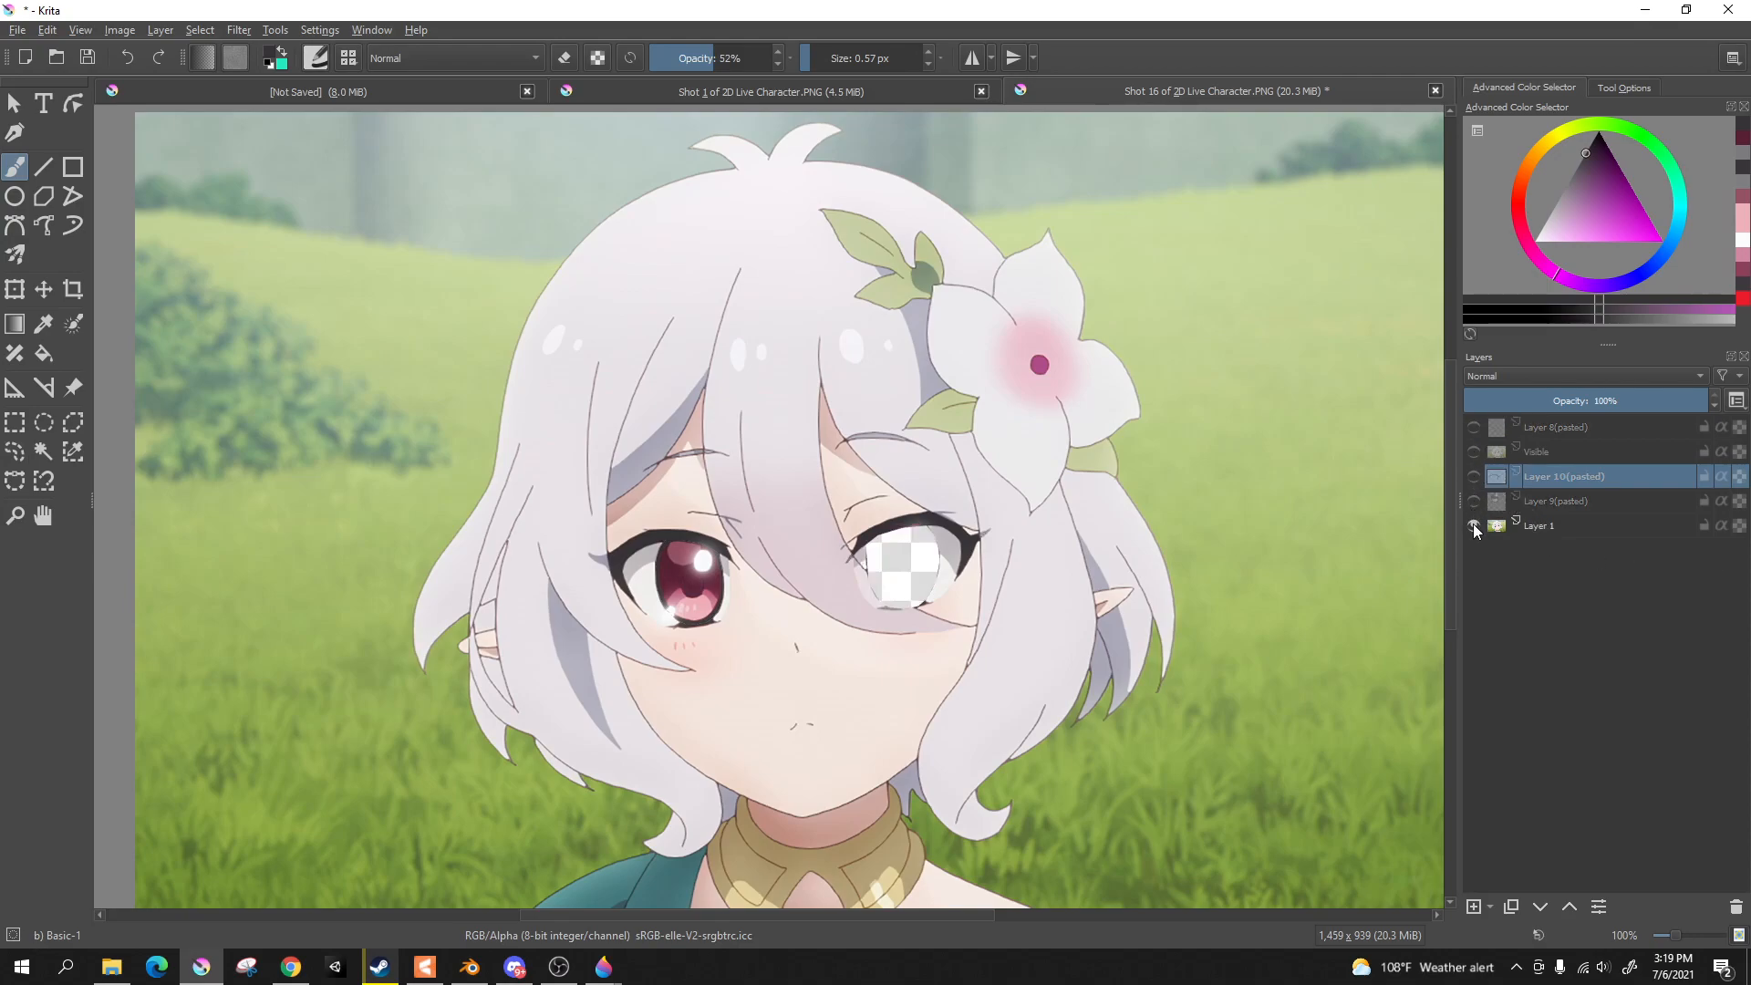
mouse_move(1548, 527)
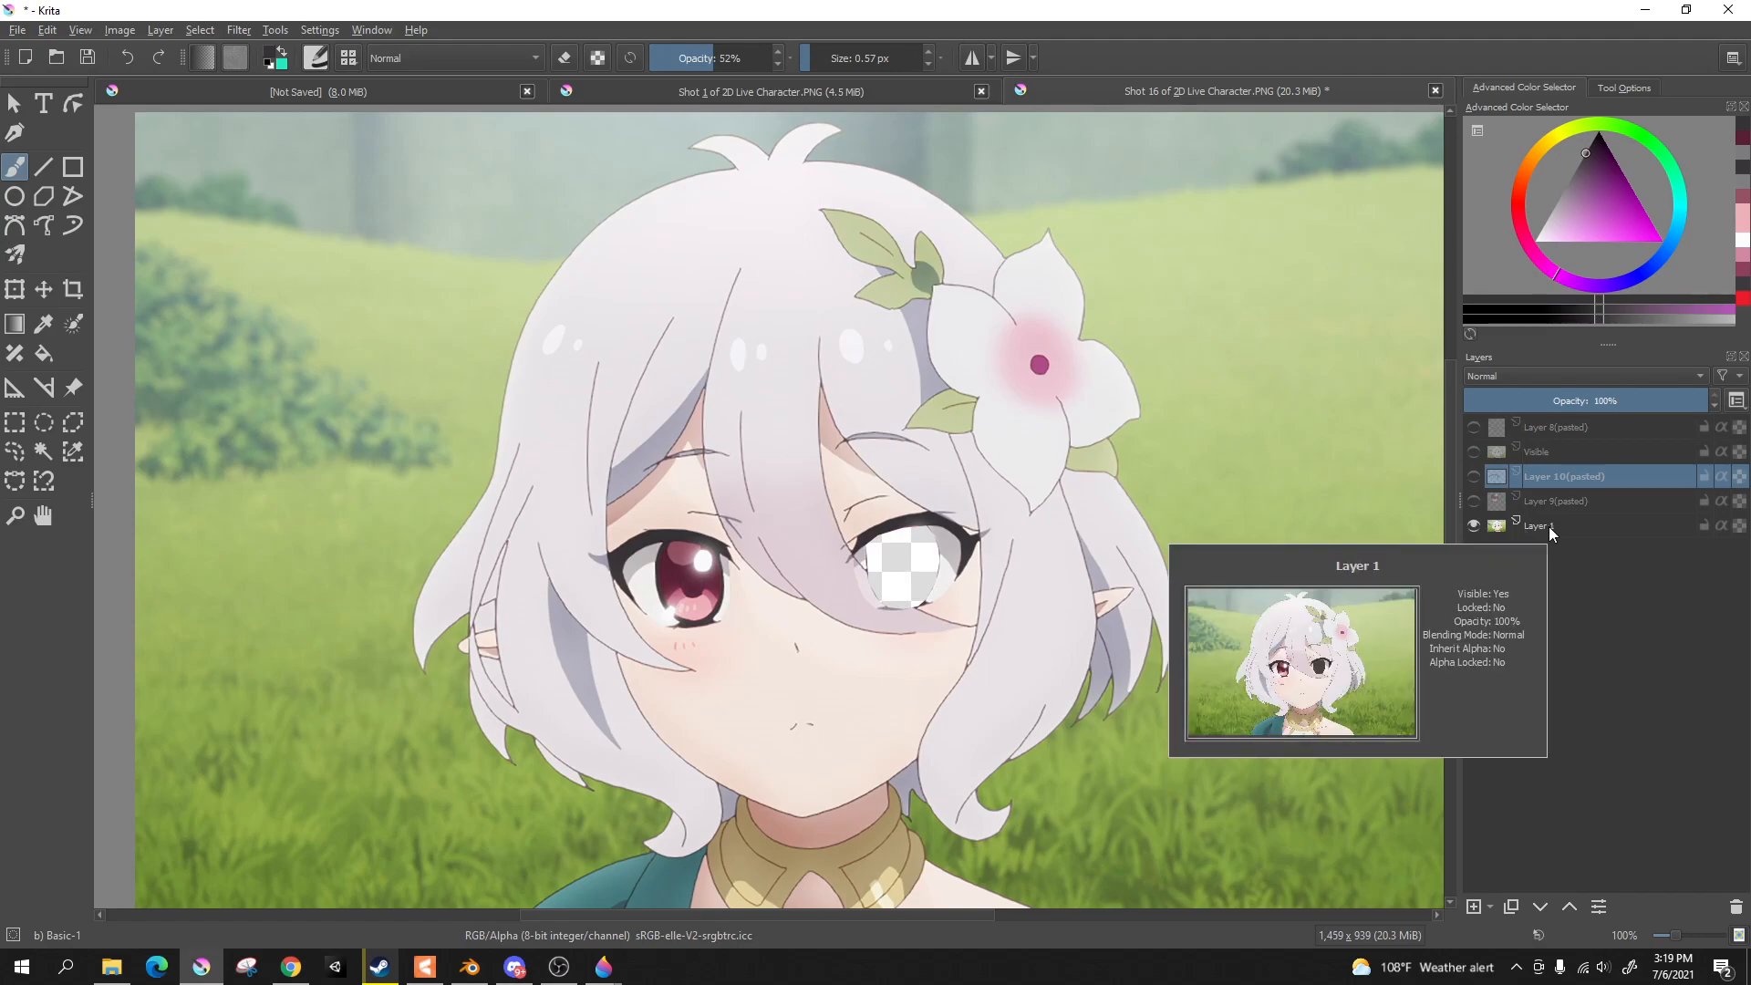
left_click(1549, 527)
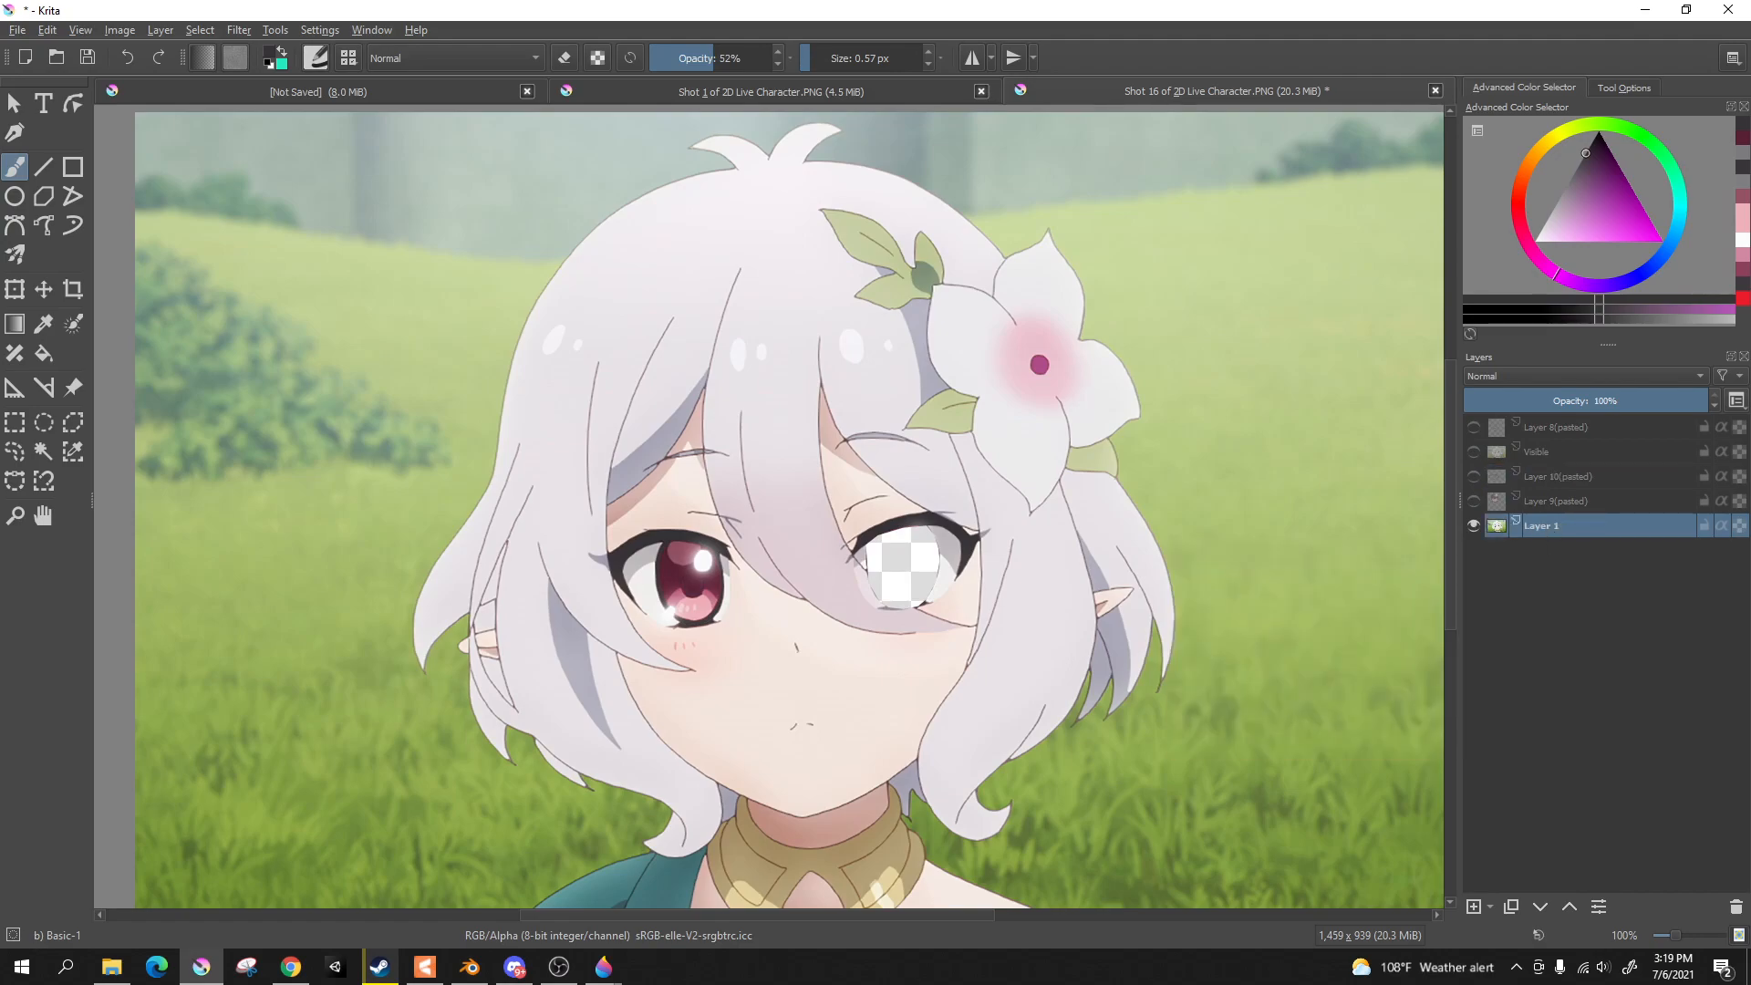
Get the Polygonal Selection tool ready over the character's still uncut eye on Layer 1.
scroll(292, 560, "up", 2)
left_click_drag(787, 592, 366, 487)
scroll(695, 410, "up", 2)
left_click_drag(696, 411, 692, 610)
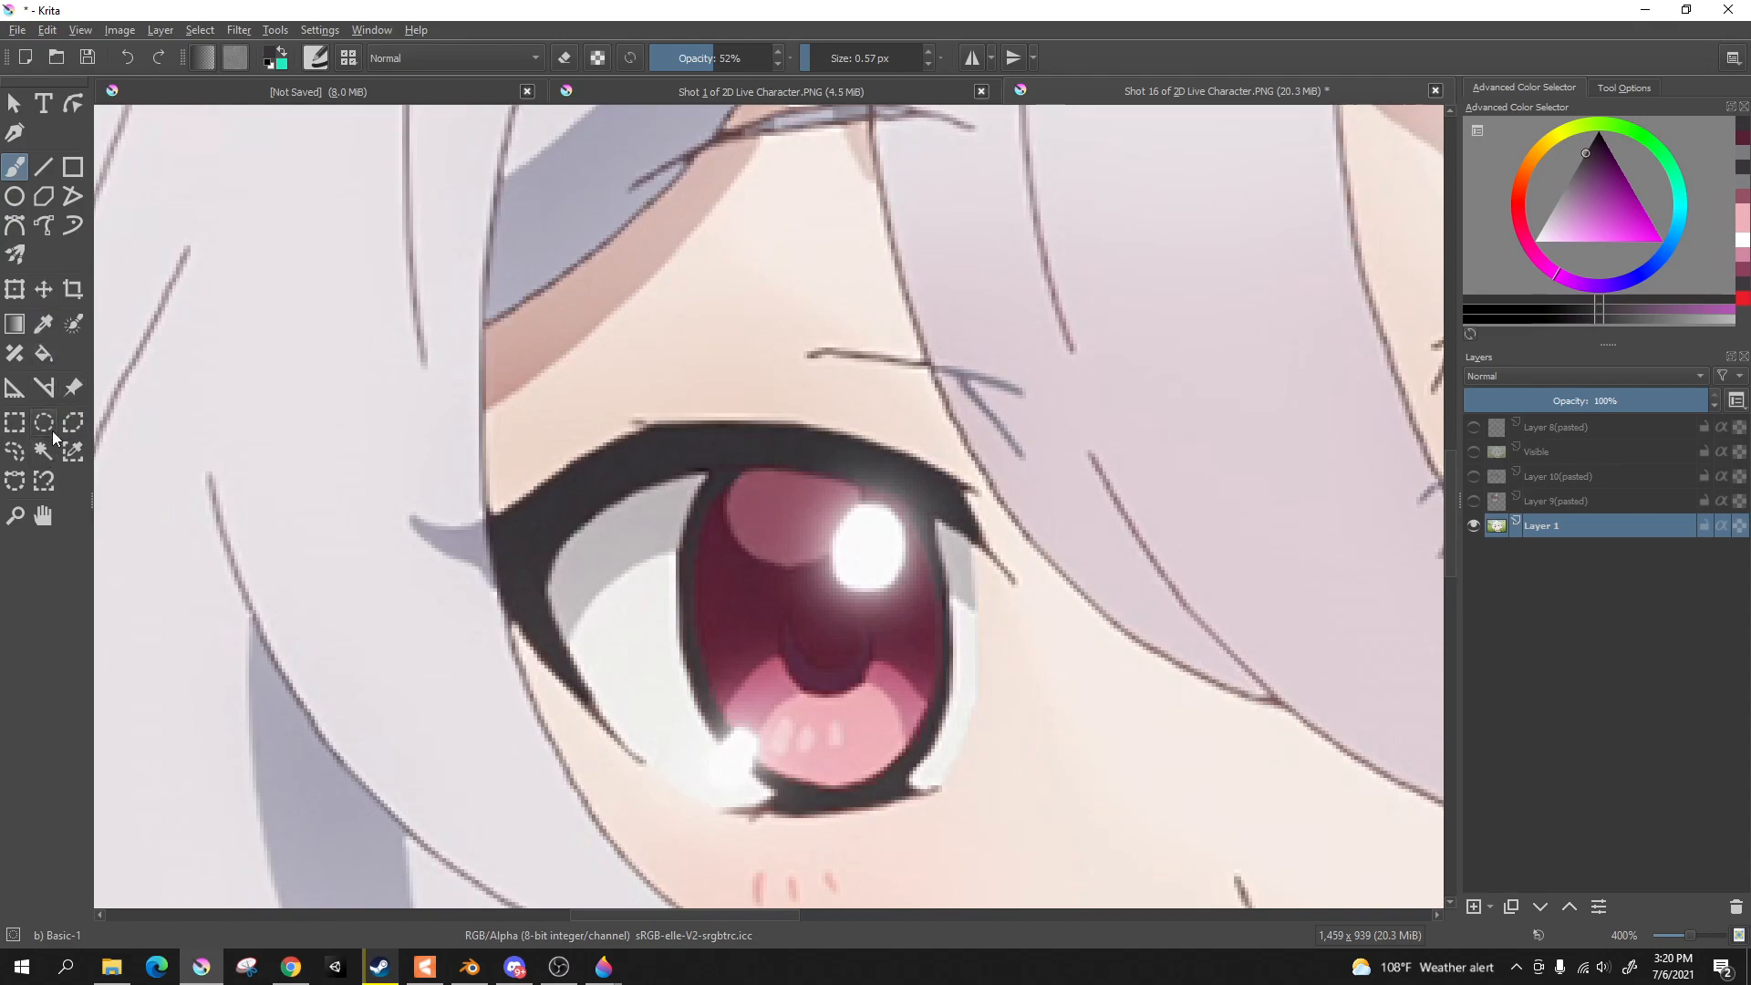
left_click(73, 421)
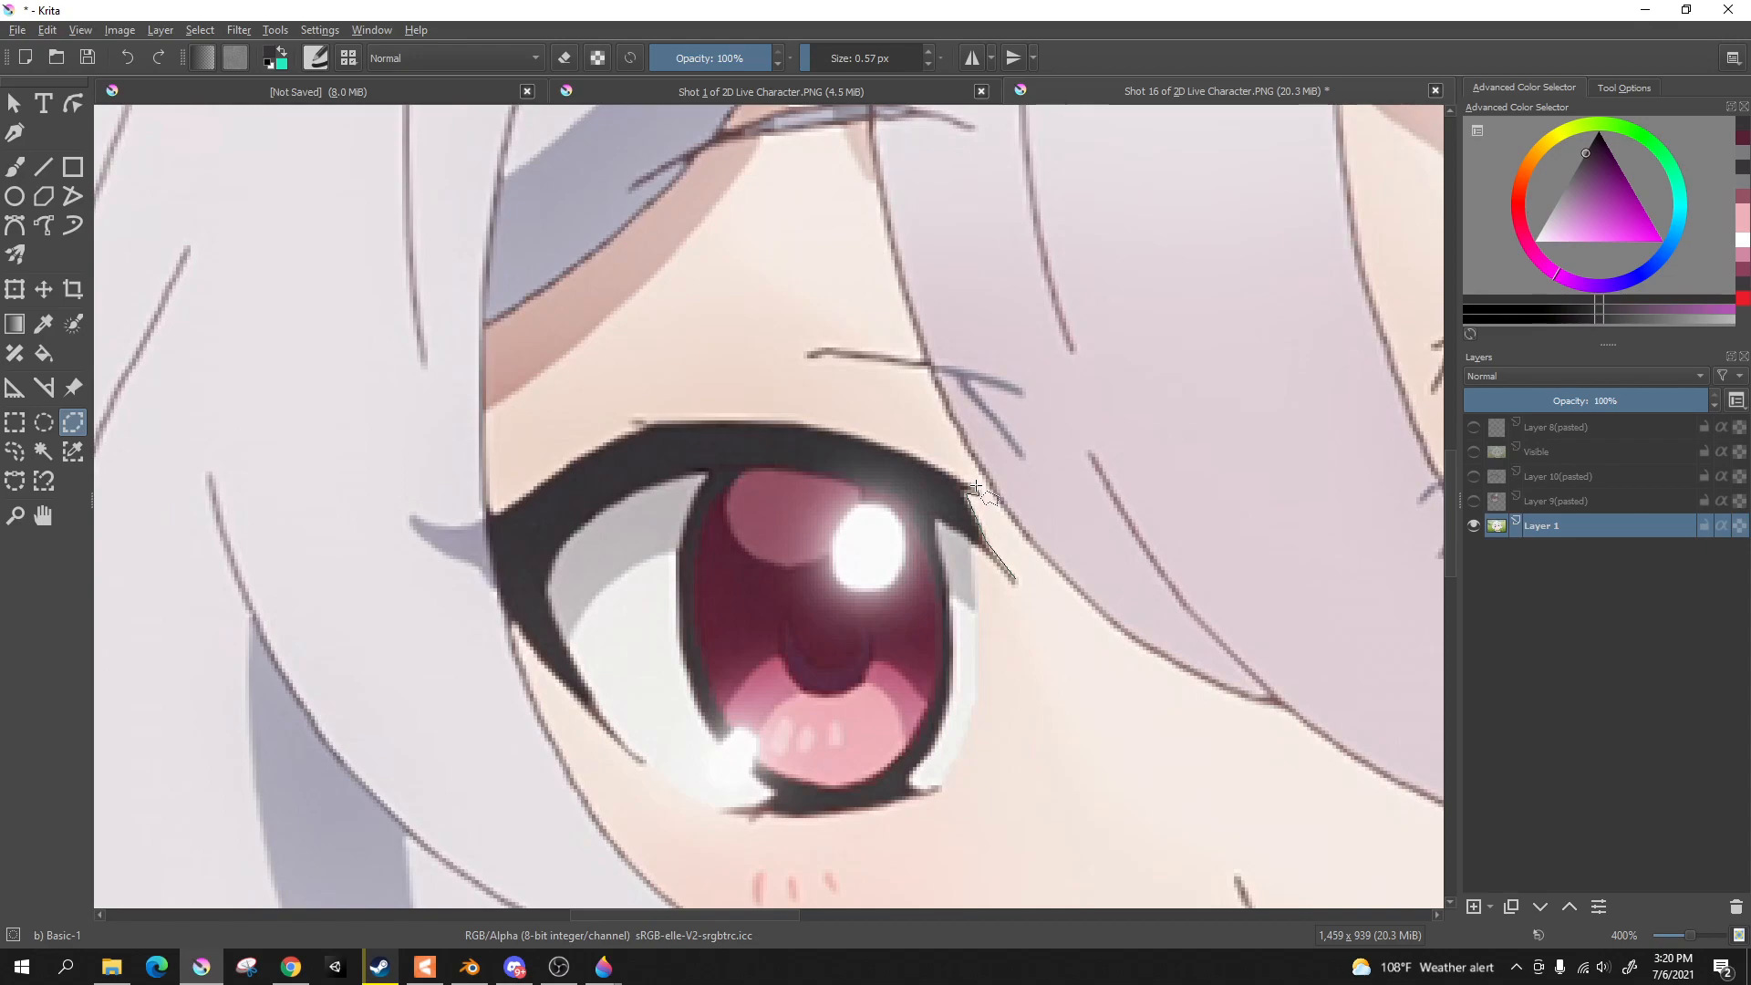
Outline the upper eyelash, including its lavender outer spike and both pointed ends, with a closed polygonal selection on Layer 1.
left_click(962, 477)
left_click(786, 422)
left_click(682, 422)
left_click(478, 522)
left_click(452, 527)
left_click(408, 518)
left_click(486, 564)
left_click(585, 709)
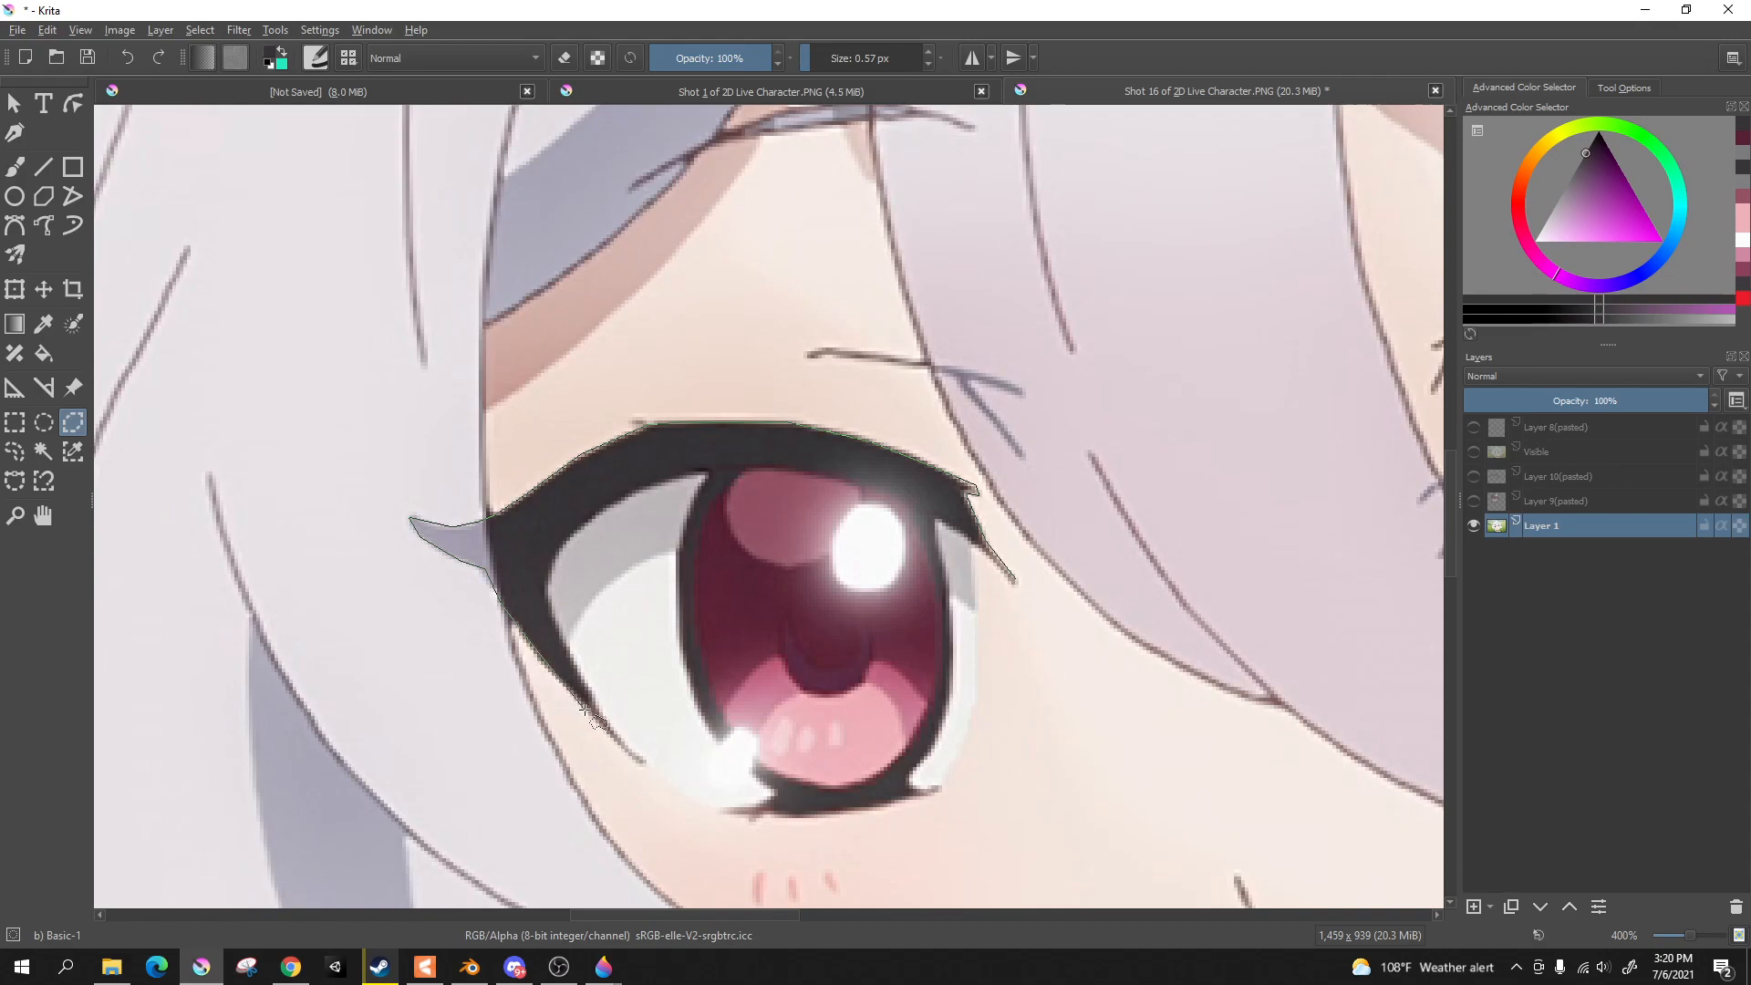
left_click(643, 763)
left_click(548, 570)
left_click(587, 523)
left_click(639, 493)
left_click(789, 467)
left_click(856, 480)
left_click(915, 502)
double_click(1019, 584)
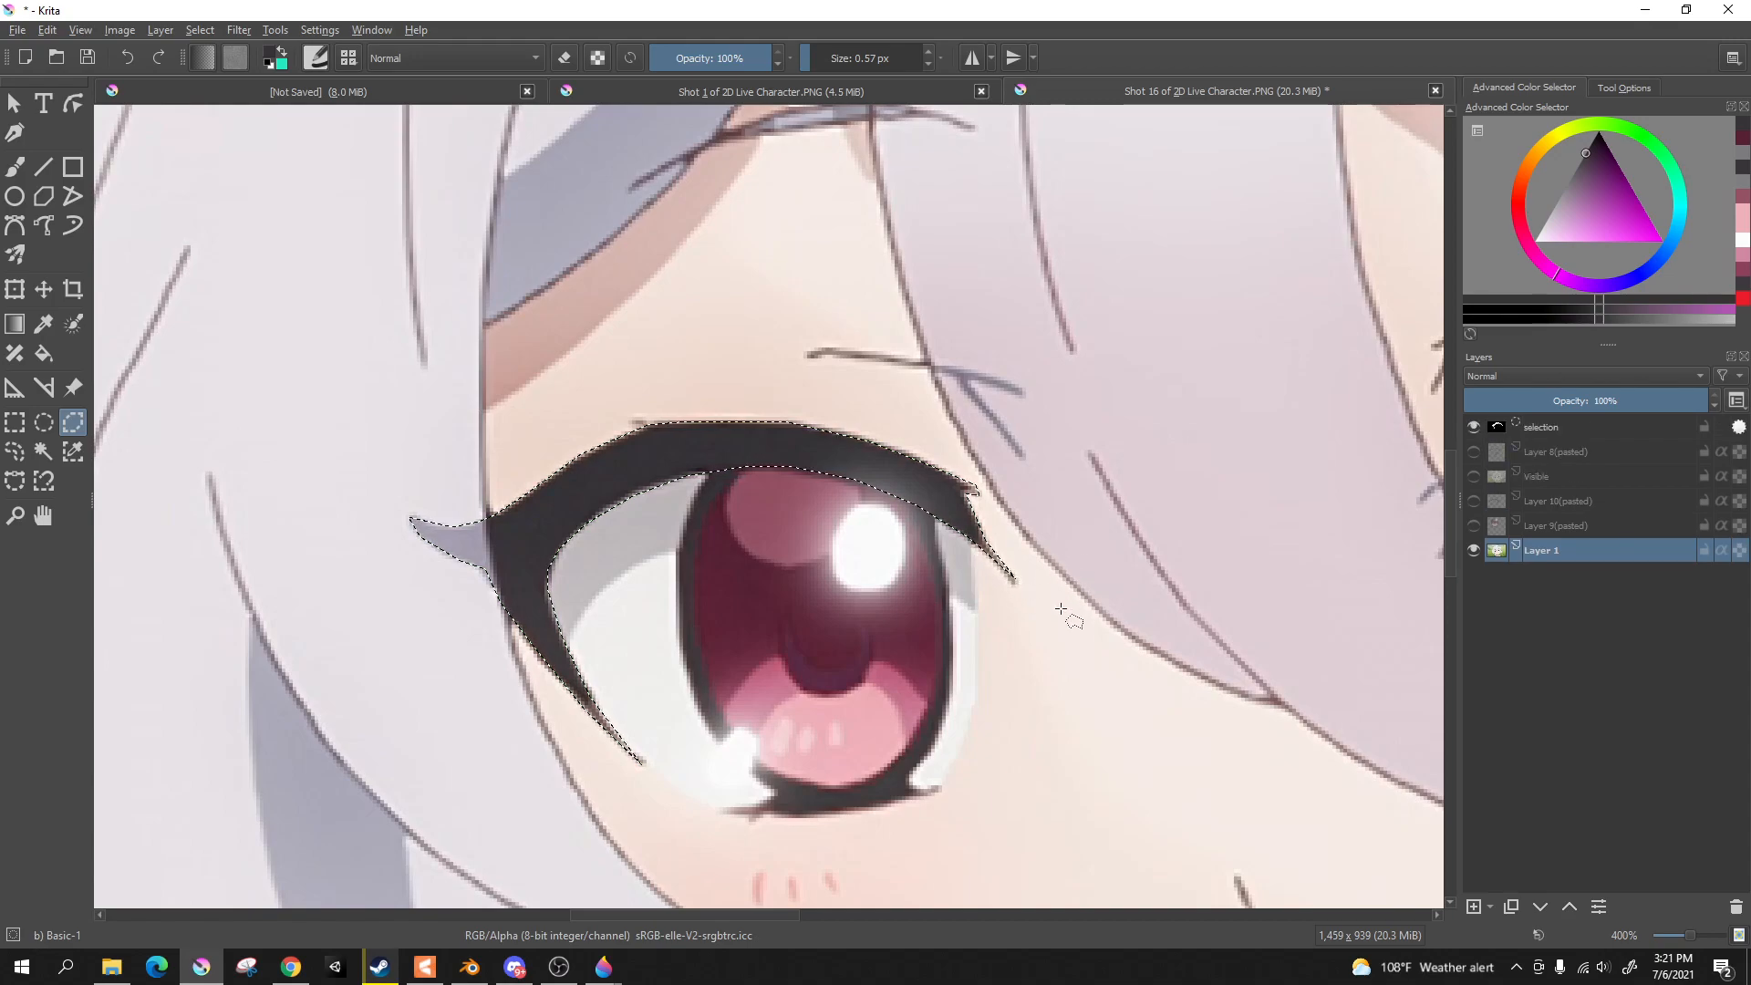
Copy the selected eyelash to a new layer and remove the selection mask from the layer stack.
right_click(724, 458)
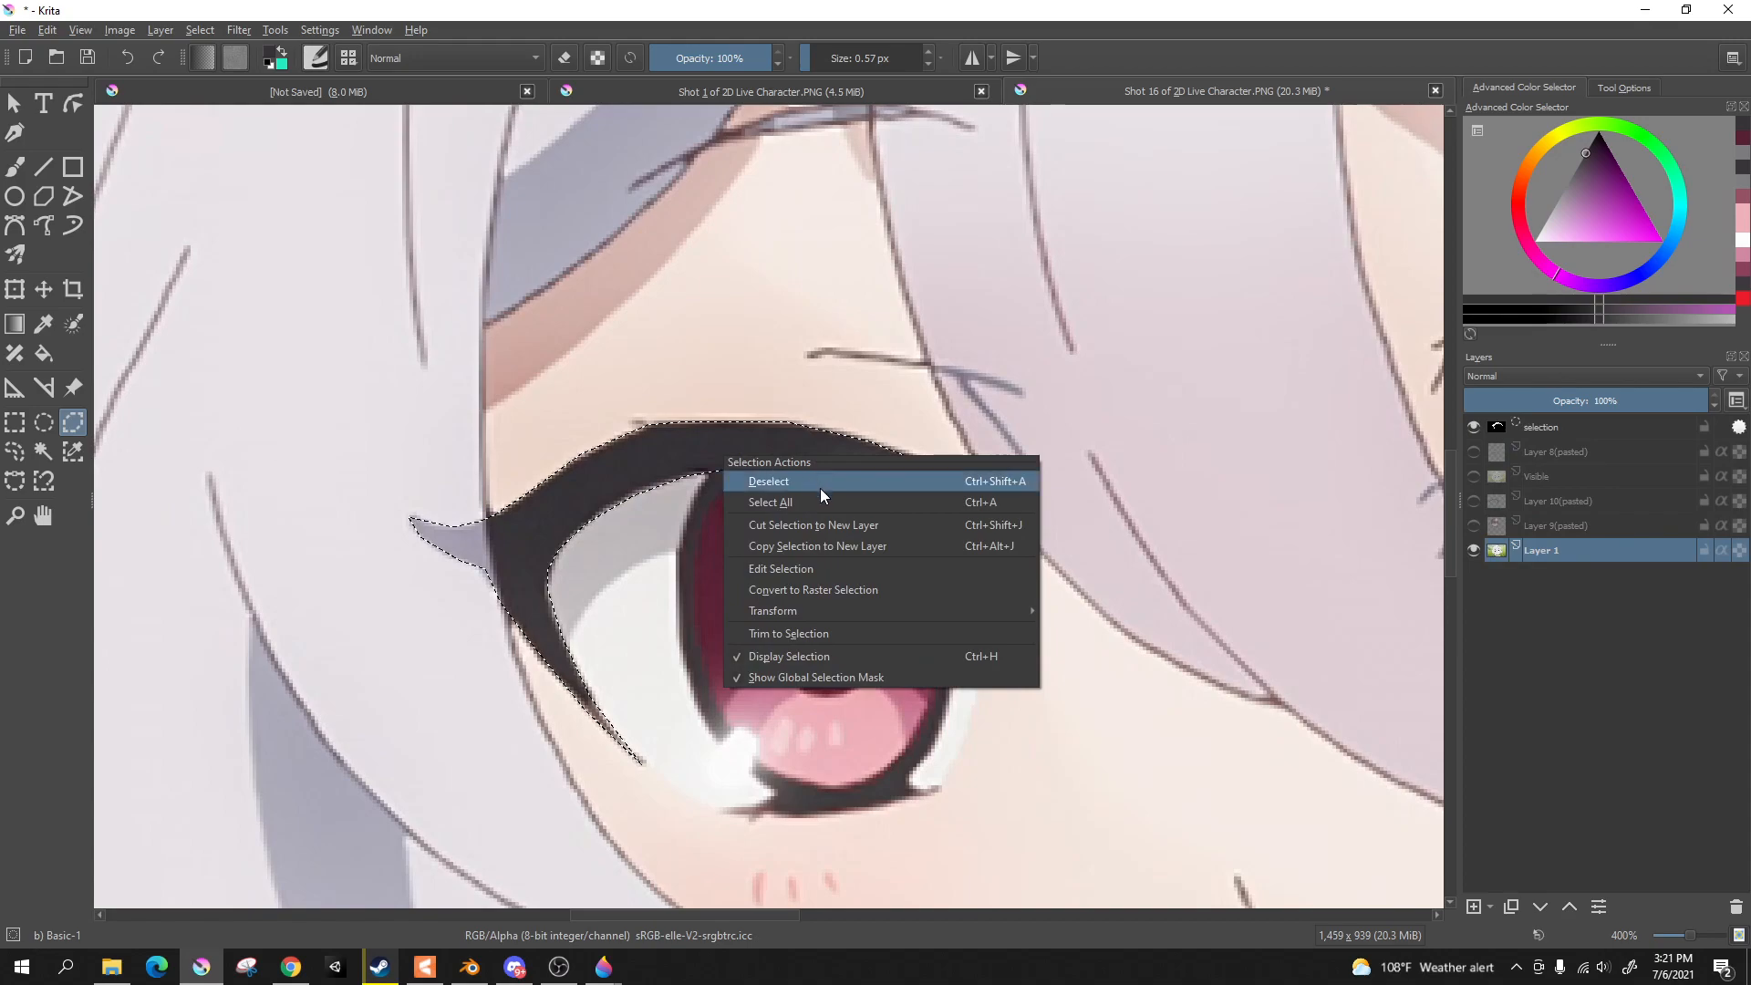
left_click(824, 545)
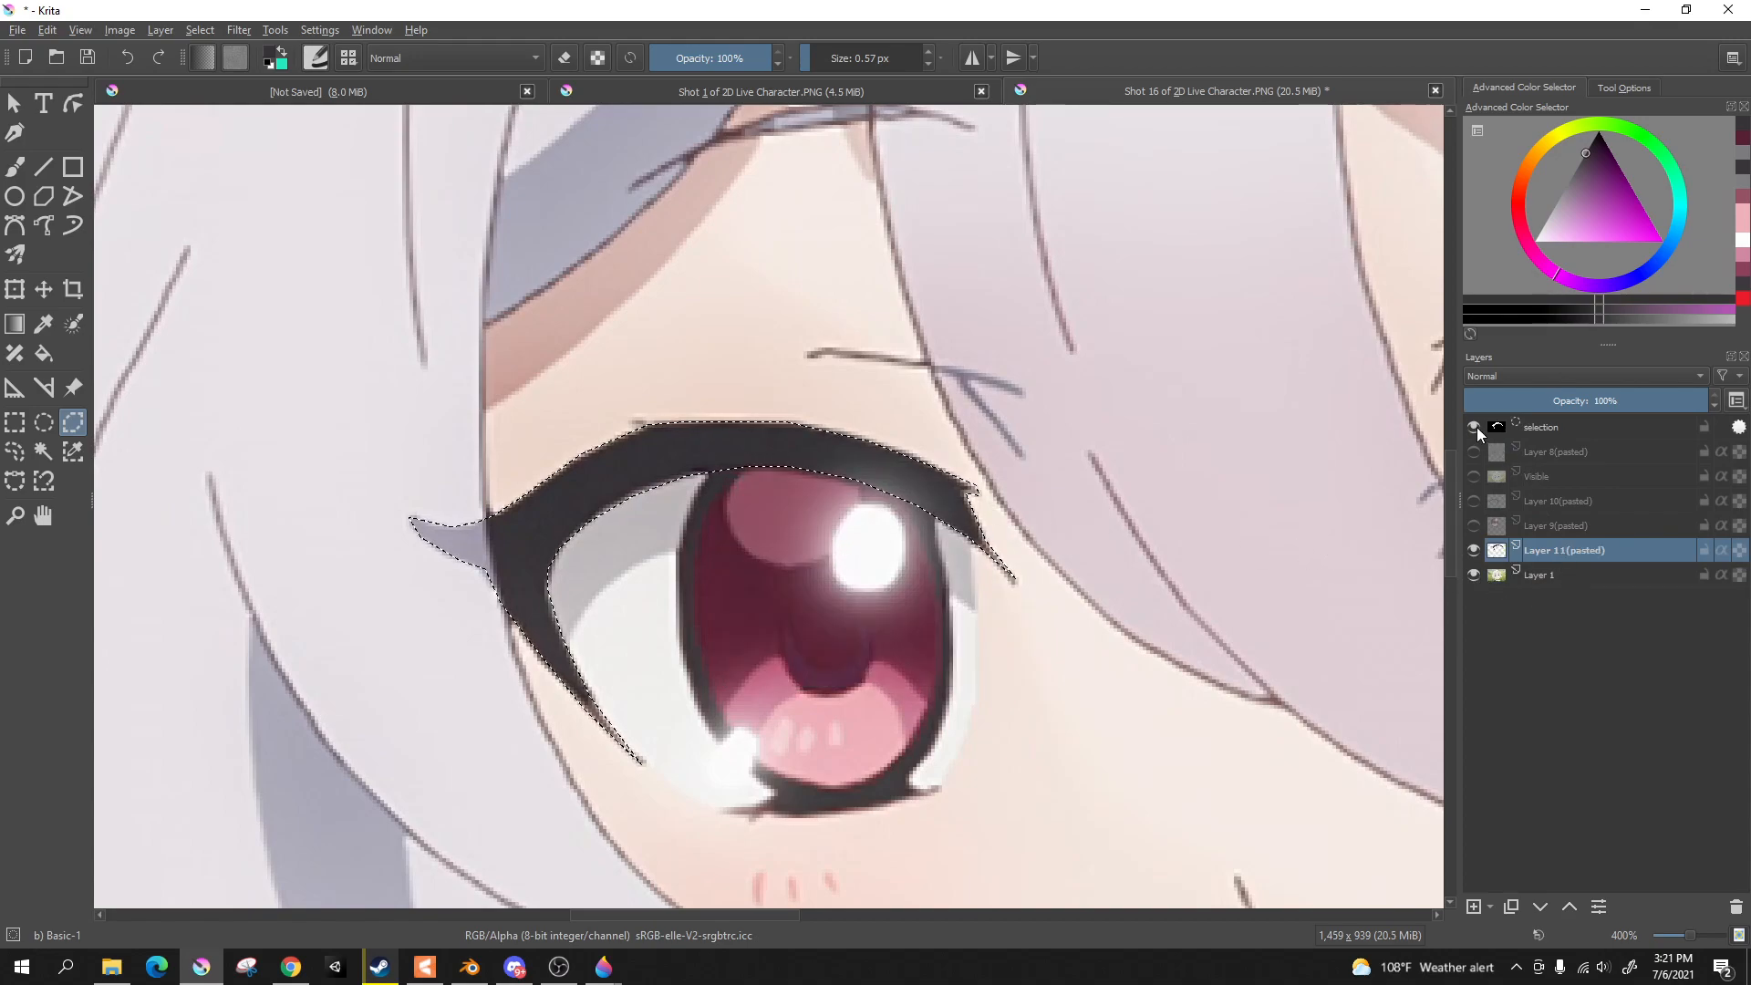
left_click(1534, 425)
right_click(1539, 425)
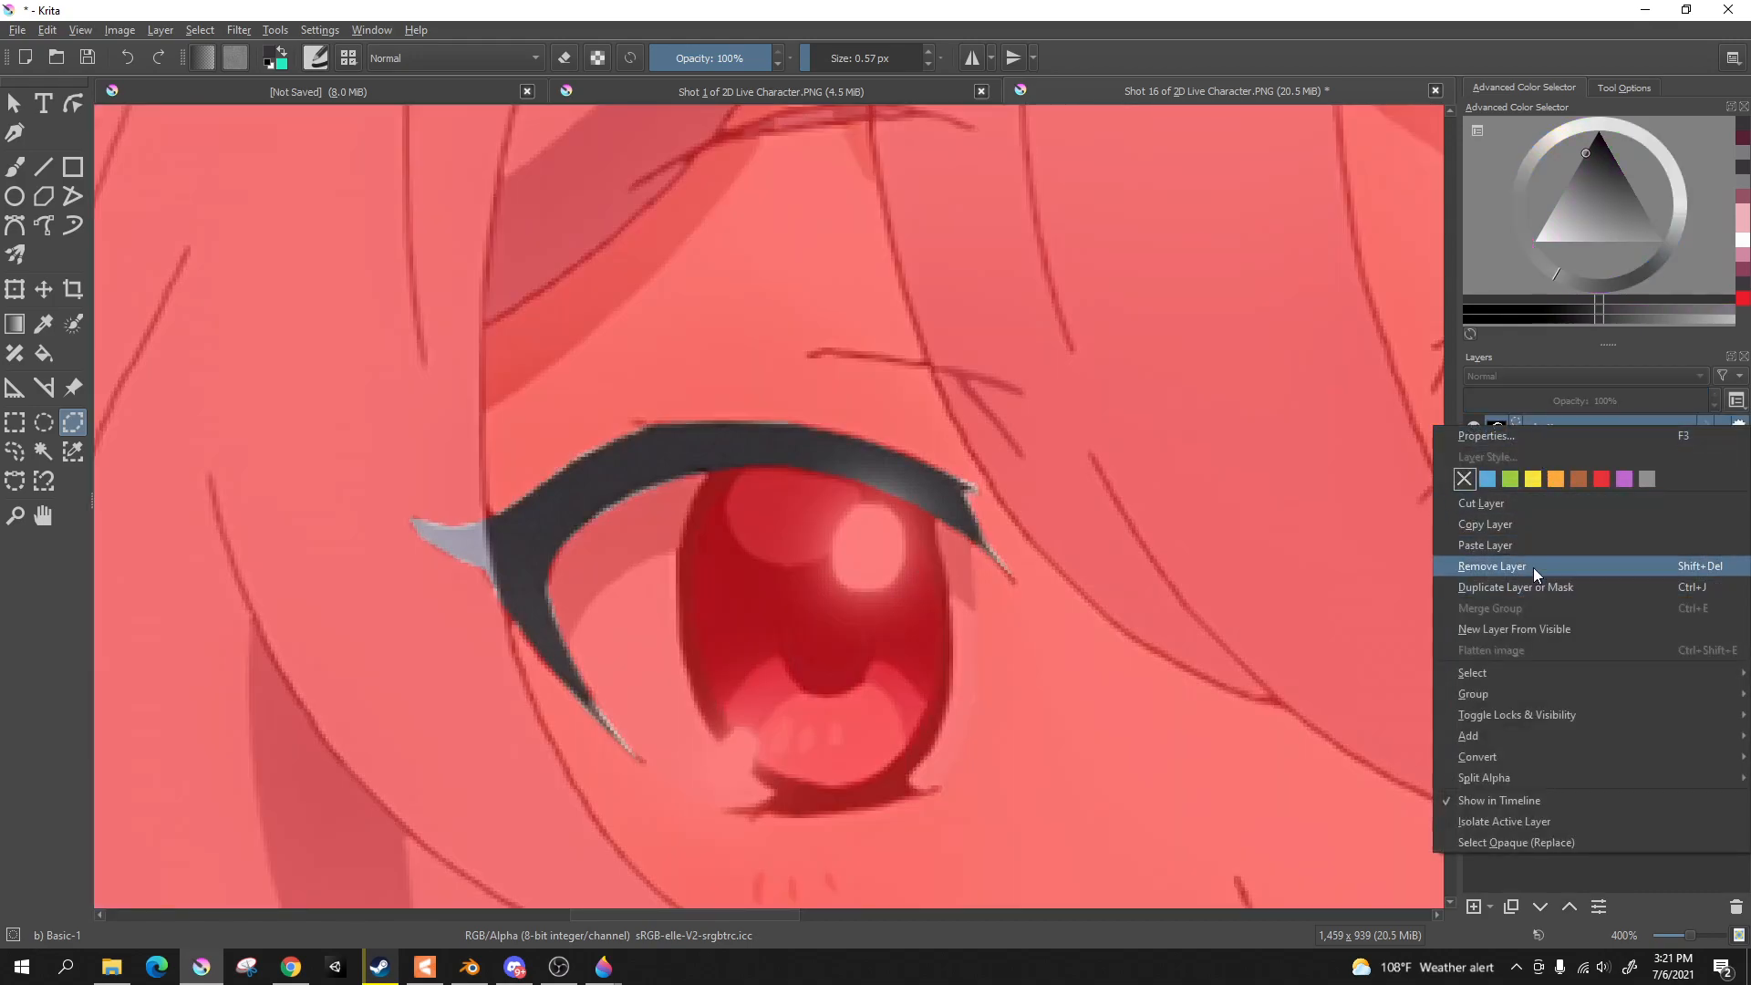
left_click(1534, 567)
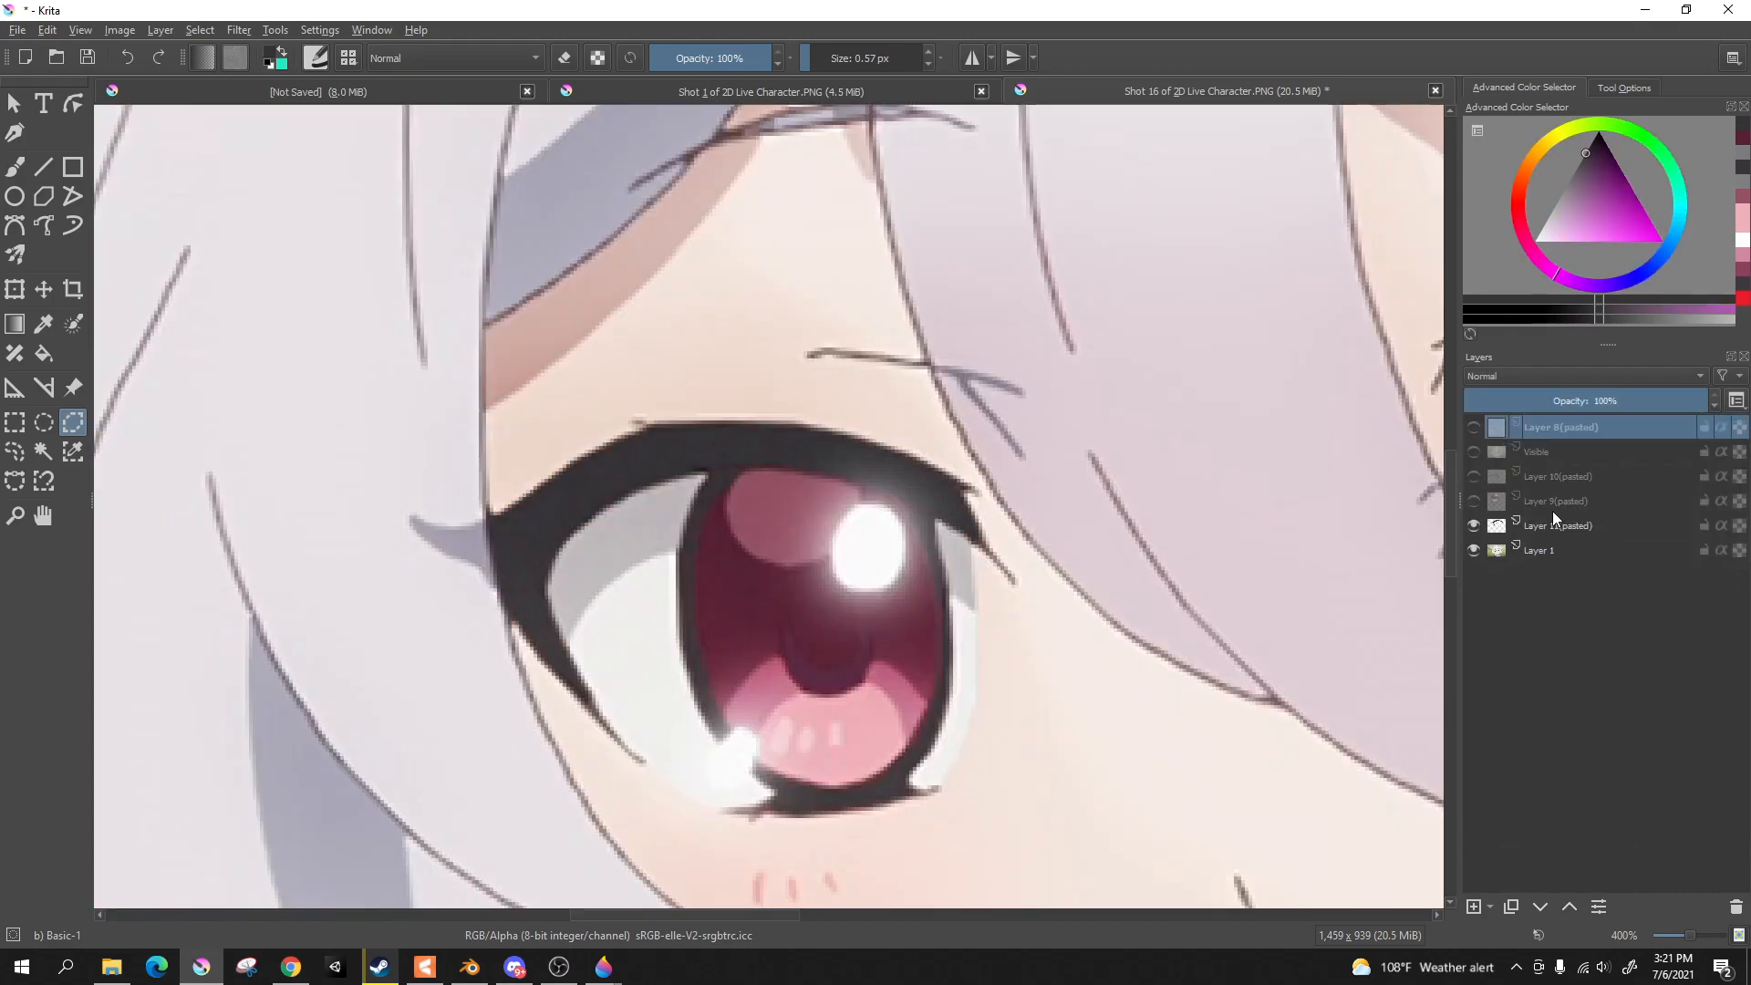
Hide Layer 1 and show pasted layers Layer 9, Layer 10 and Layer 8 together with the copied eyelash.
left_click(1474, 549)
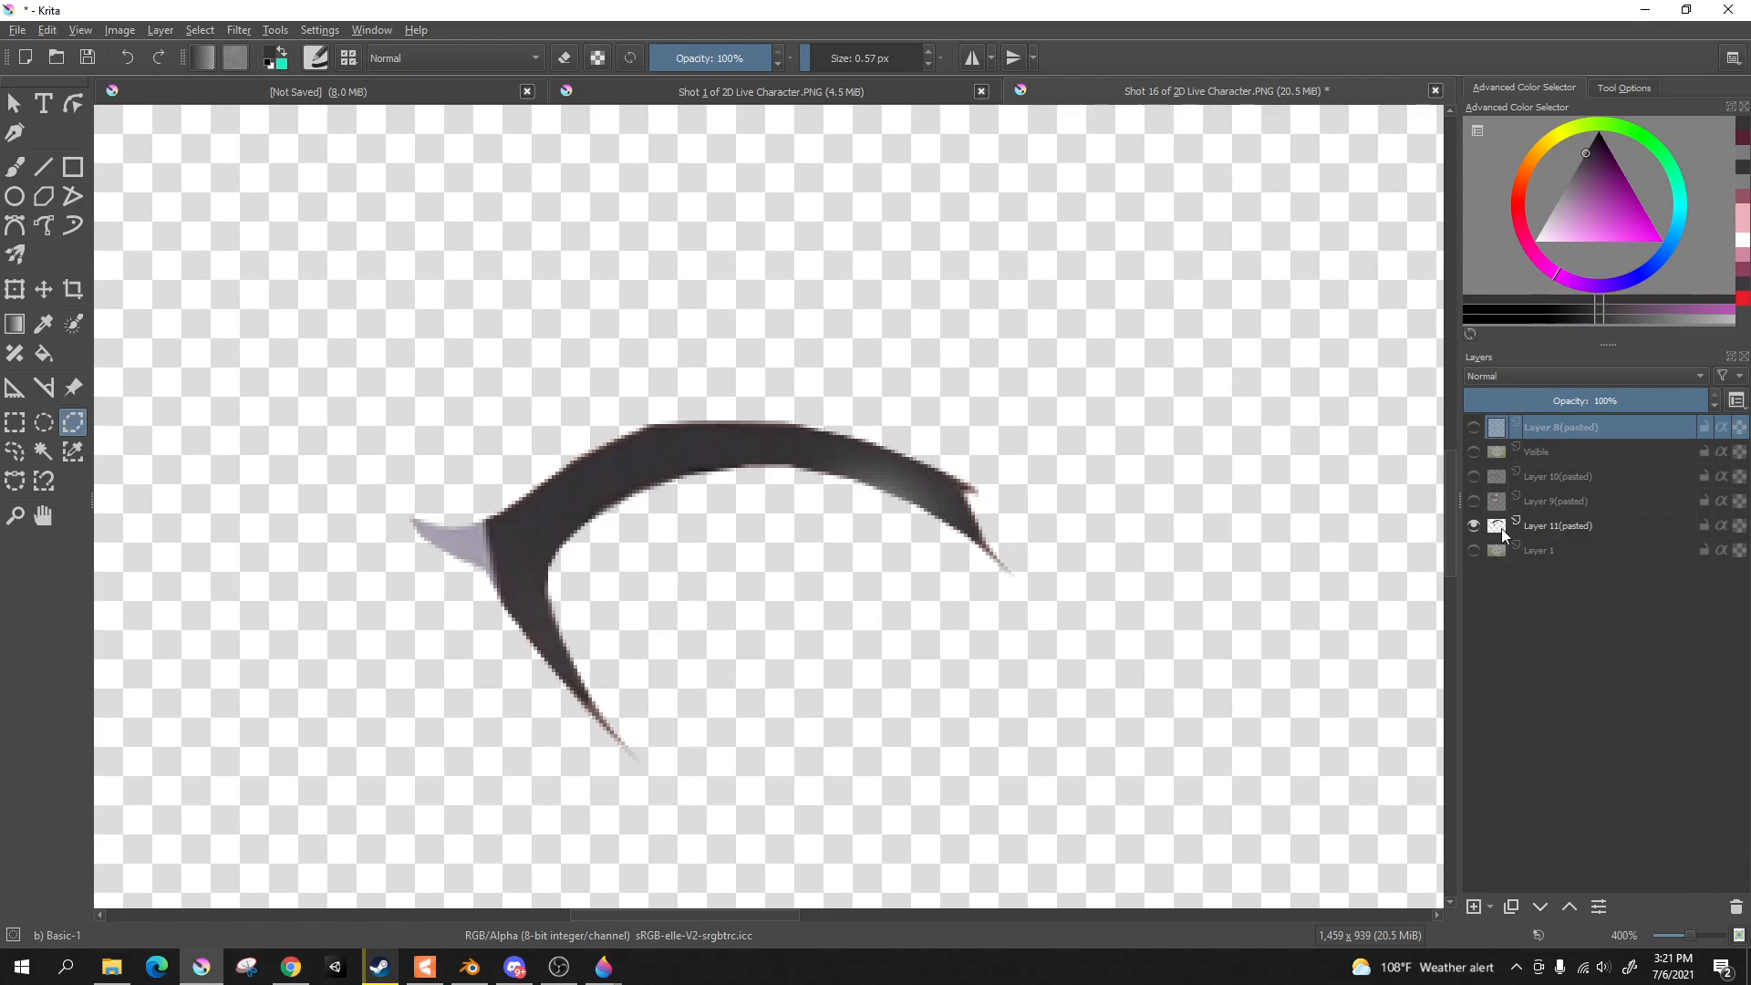
left_click(1474, 500)
left_click(1471, 476)
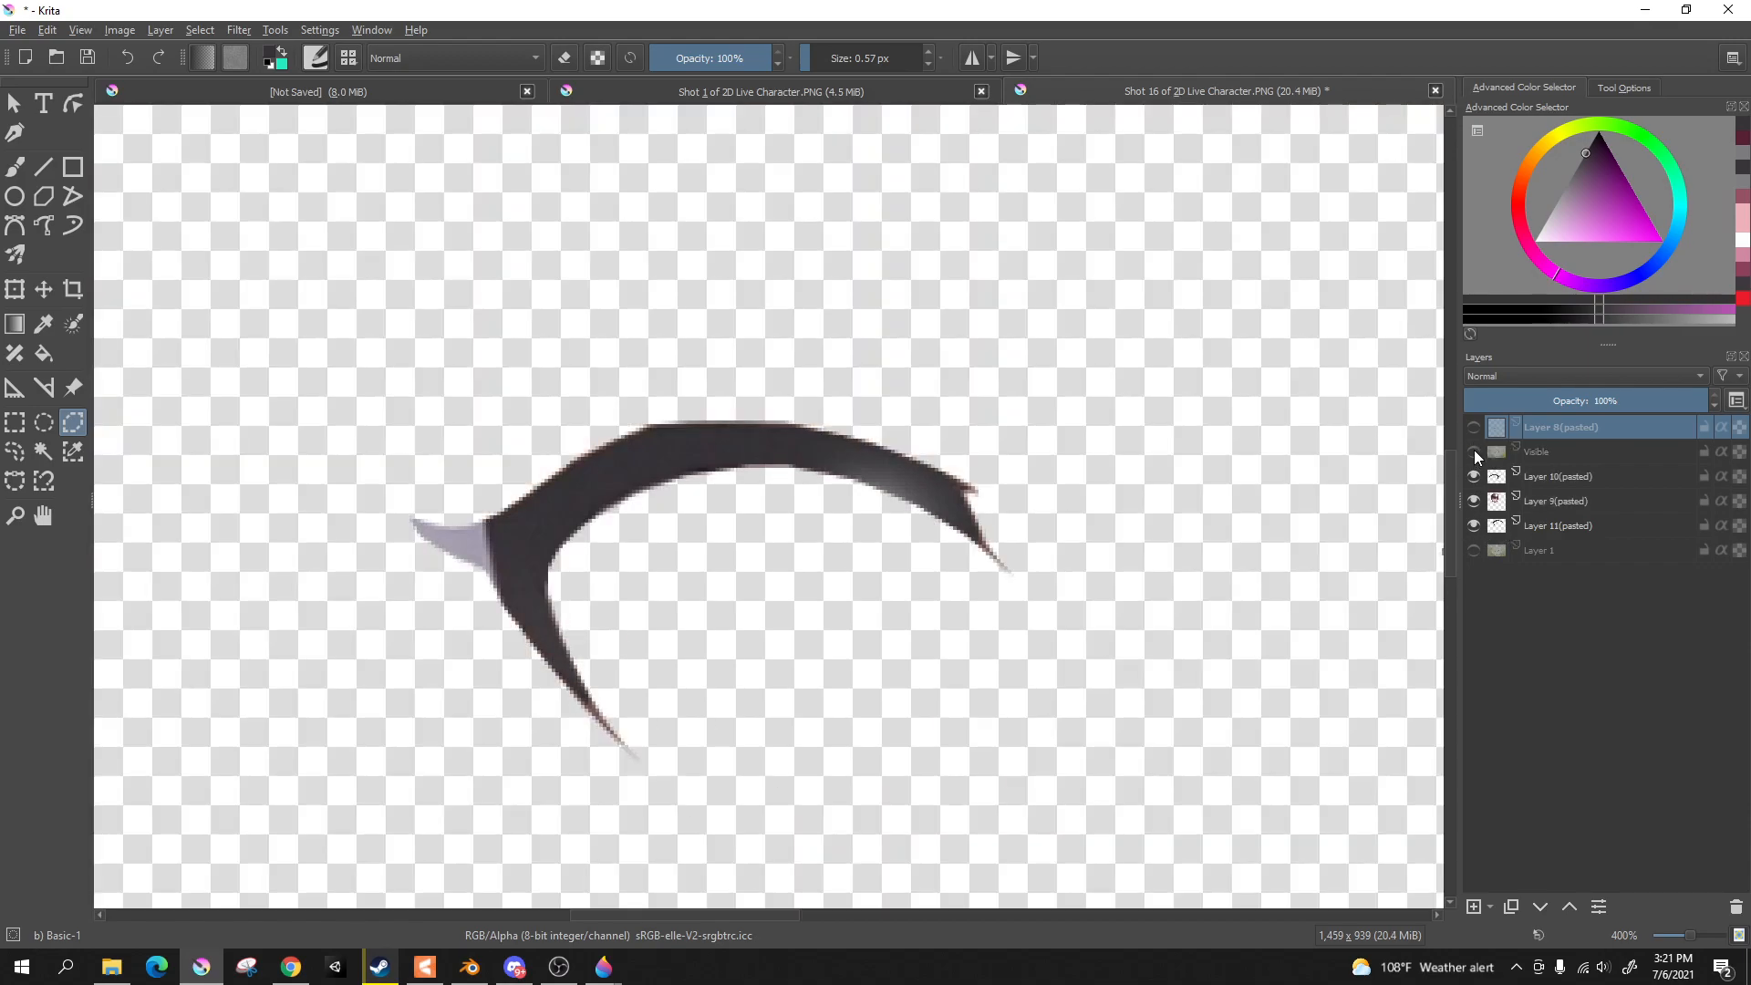
left_click(1475, 451)
left_click(1476, 451)
left_click(1476, 428)
Toggle the visibility of the pasted eye layers to examine how the copied eyelash fits the iris and the other eye.
scroll(1016, 501, "down", 2)
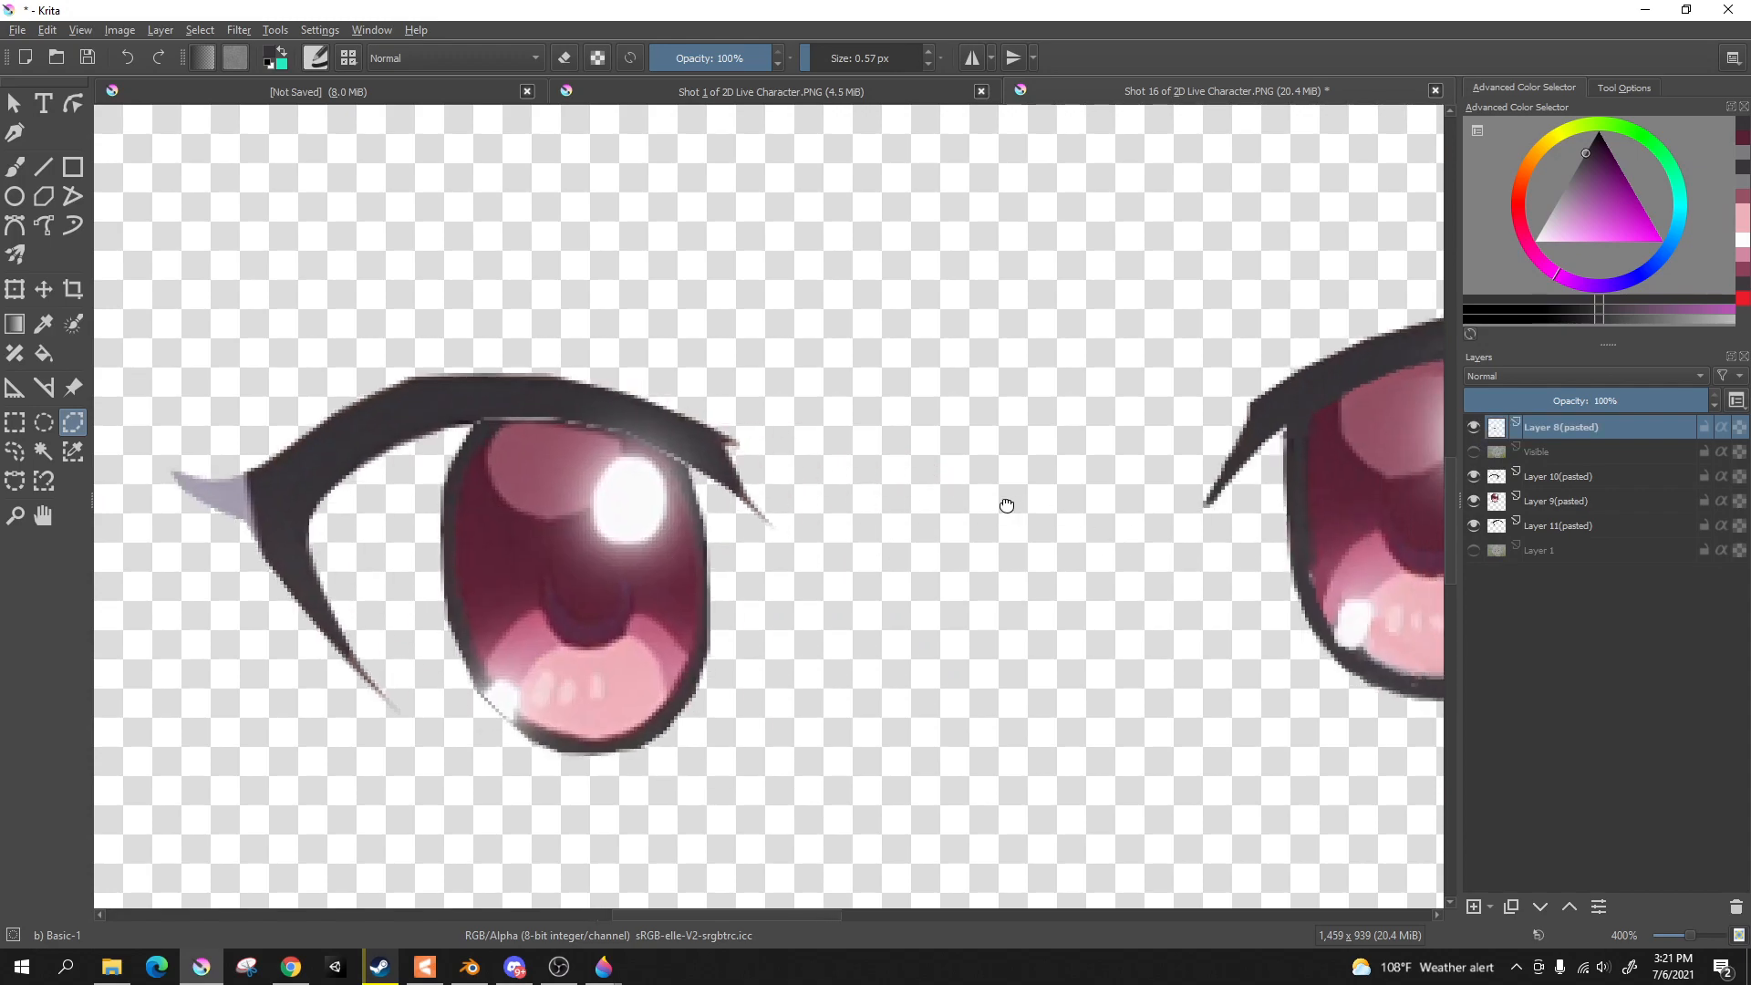
left_click_drag(1121, 610, 1120, 558)
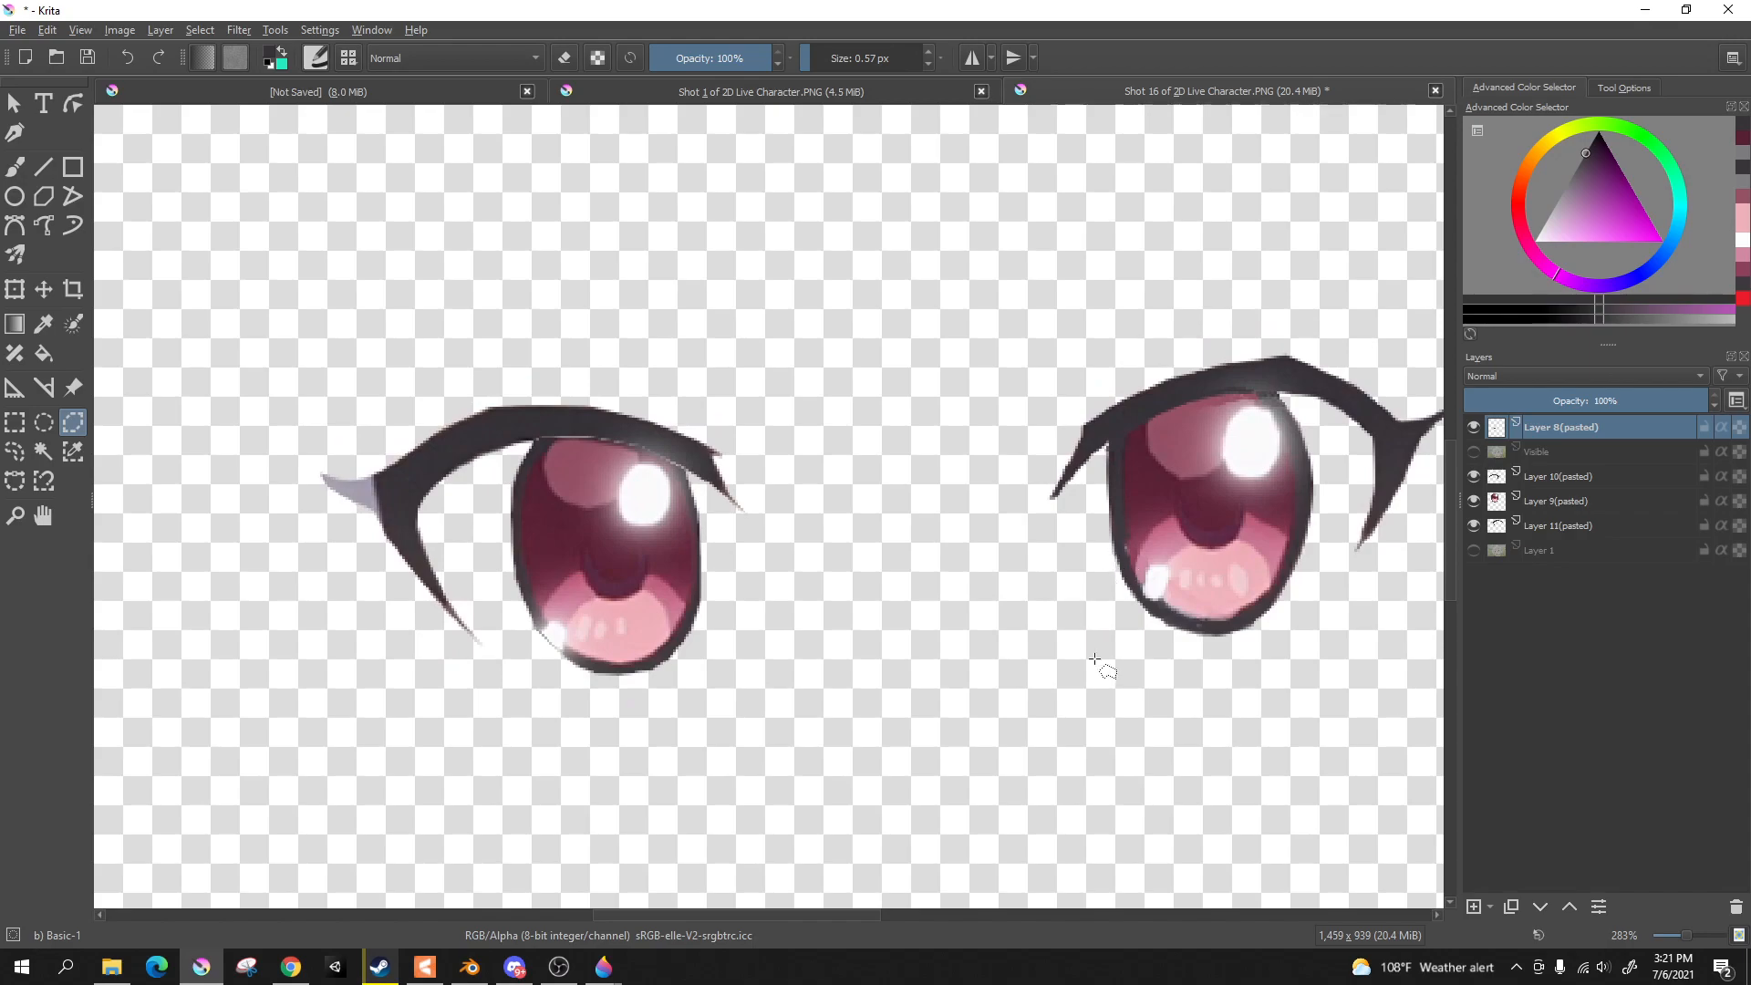
scroll(716, 579, "up", 2)
left_click_drag(668, 367, 792, 468)
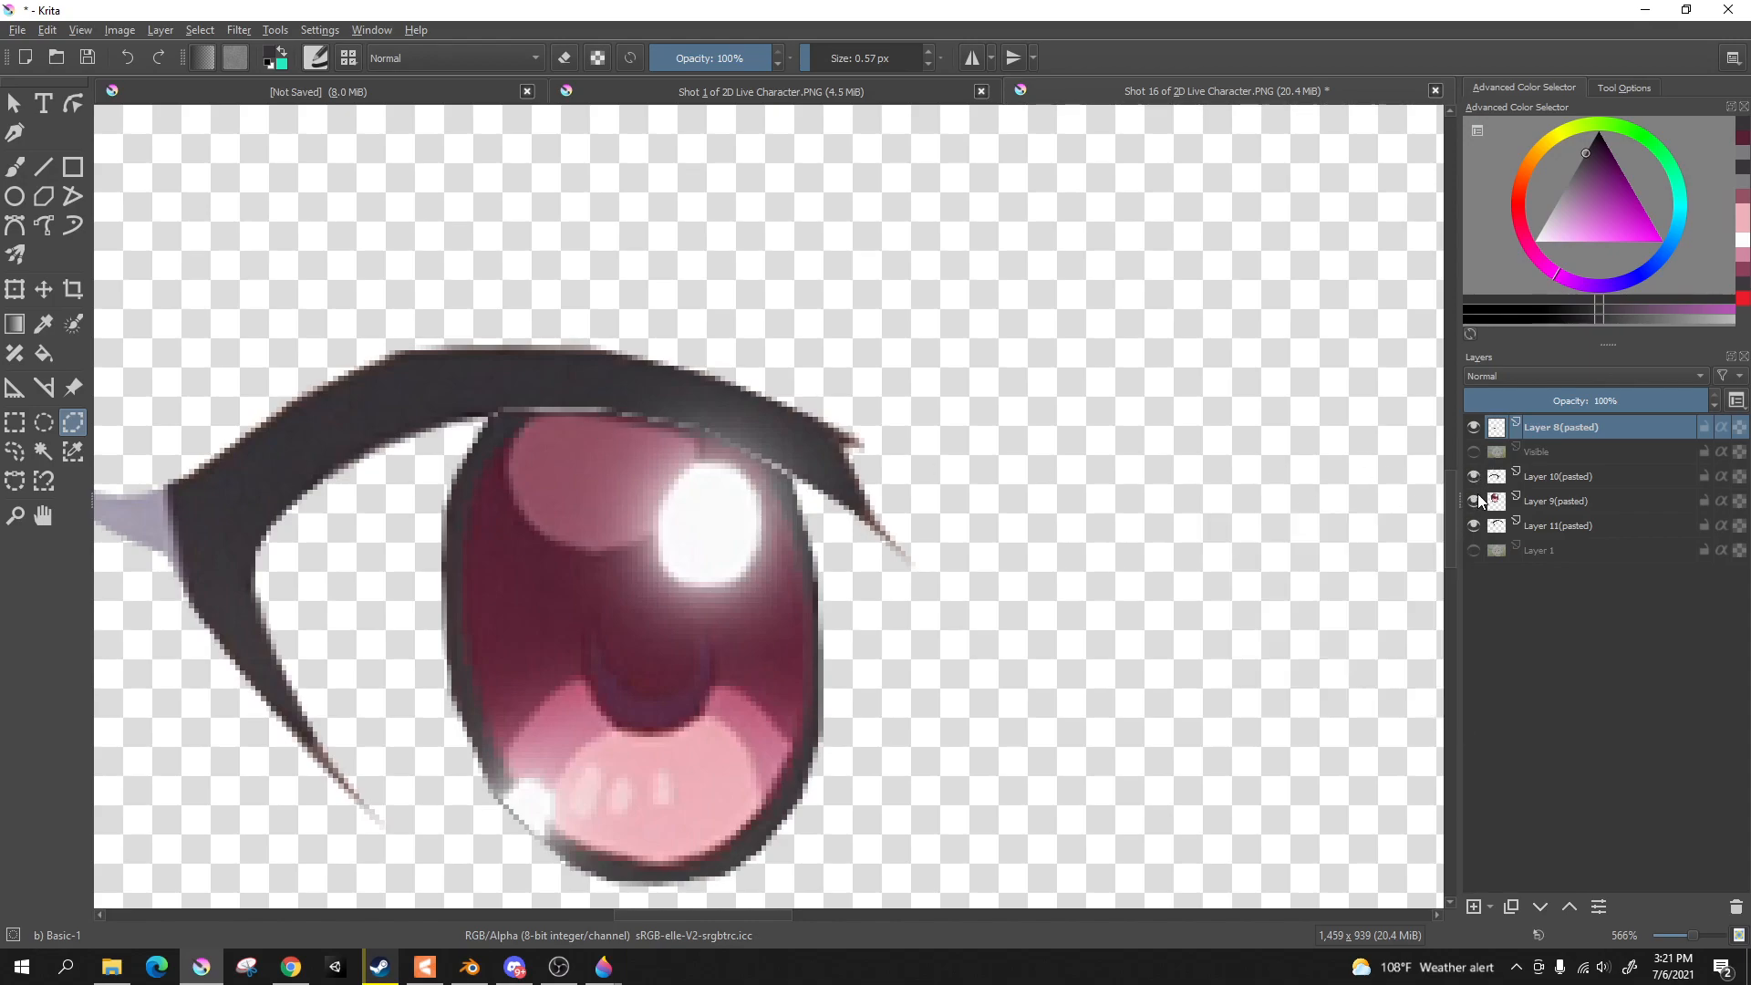
left_click(1467, 429)
left_click(1468, 429)
left_click(1472, 428)
left_click(1473, 427)
left_click(1472, 428)
left_click(1472, 428)
left_click(1472, 427)
left_click(1472, 428)
left_click(1476, 448)
left_click(1476, 450)
left_click(1474, 527)
left_click(1474, 526)
left_click(1474, 527)
left_click(1474, 526)
scroll(468, 433, "up", 2)
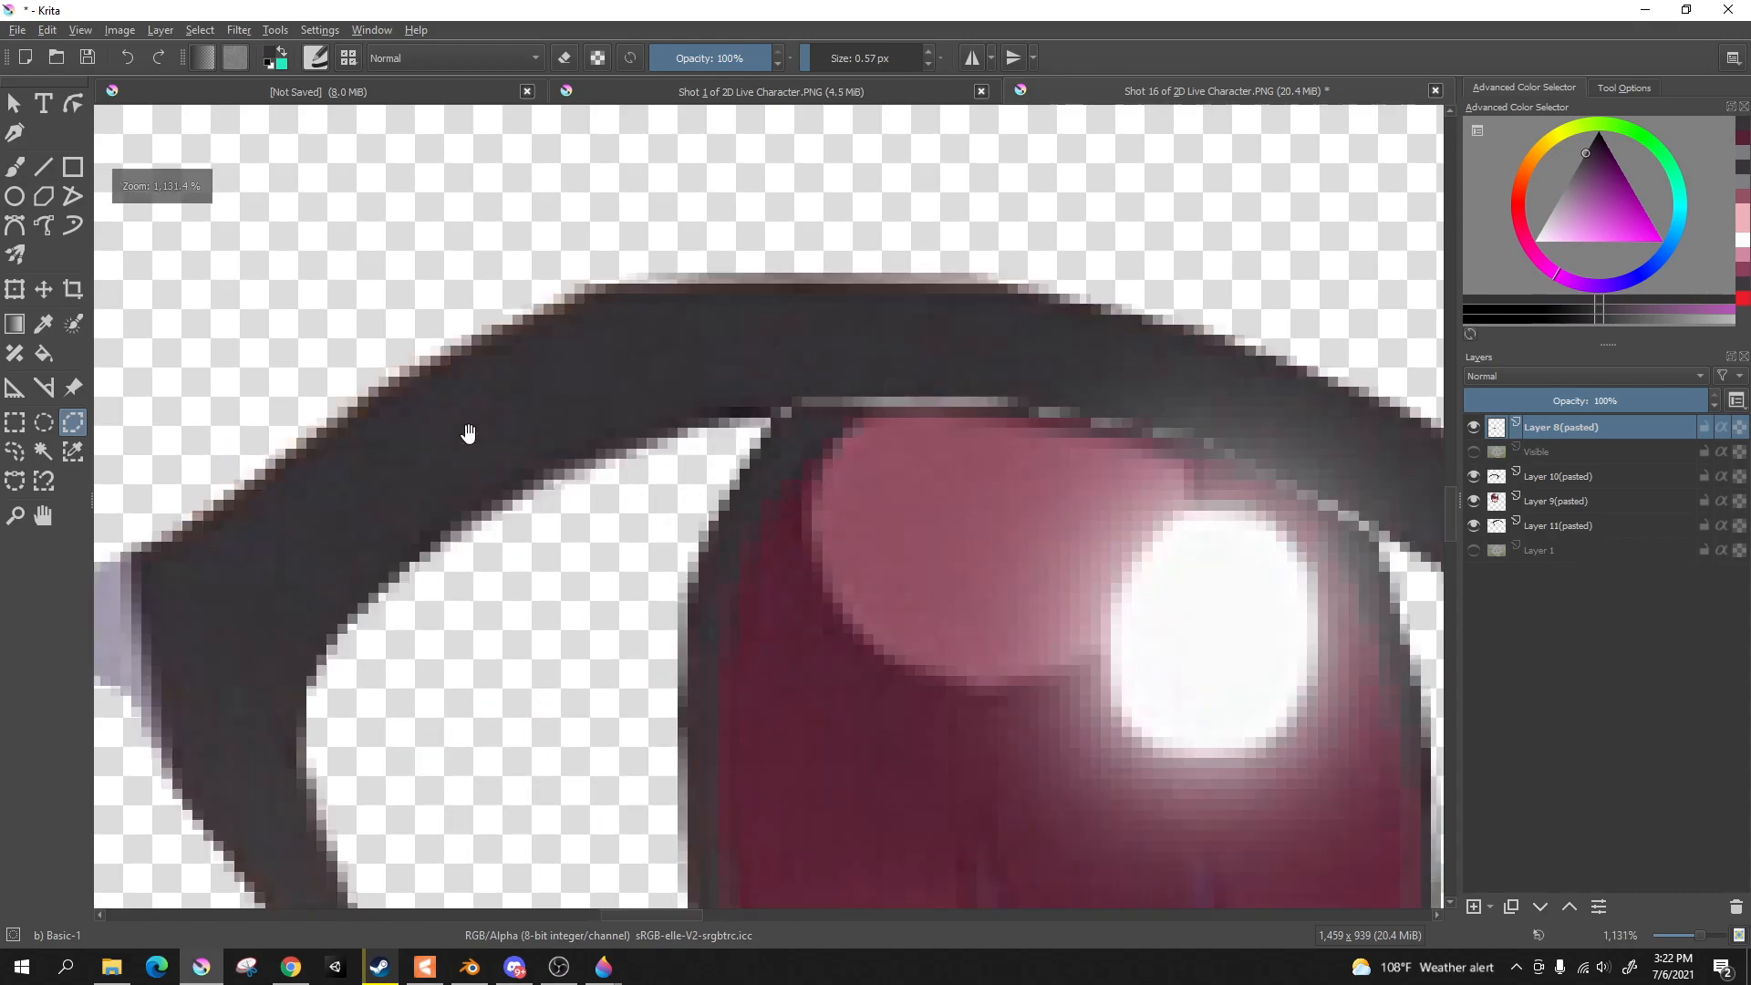
left_click_drag(468, 434, 836, 363)
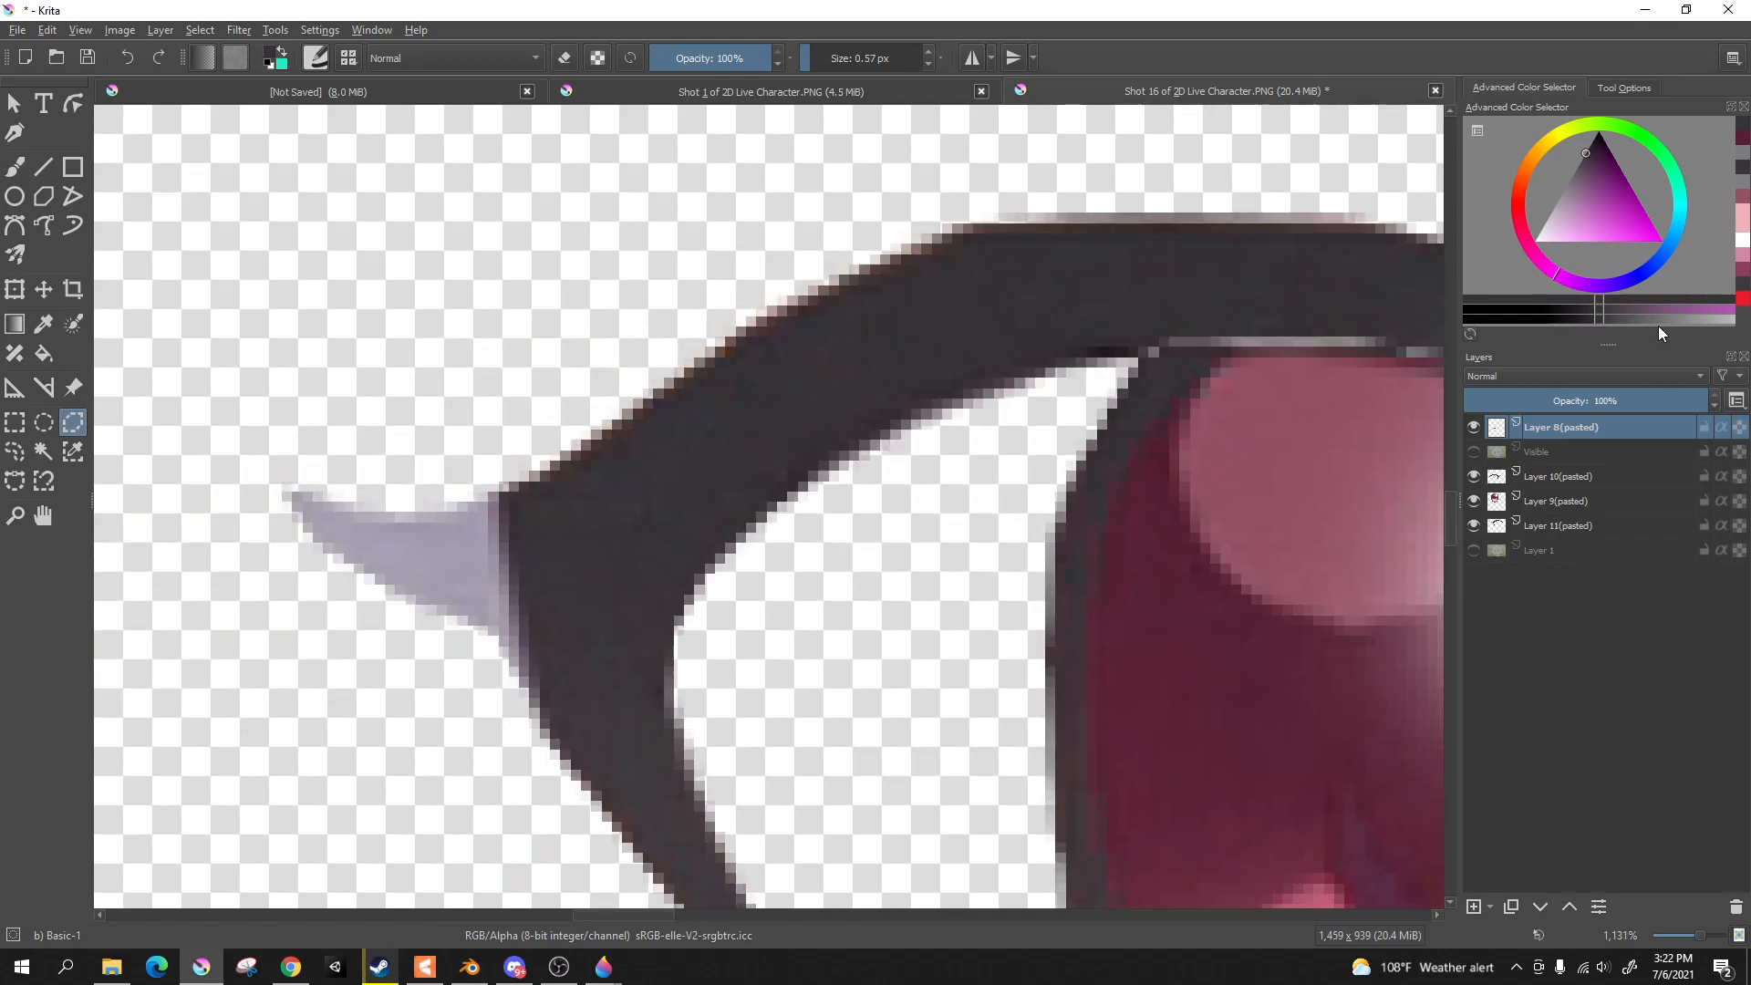
left_click(1474, 427)
left_click(1474, 427)
left_click(1476, 474)
left_click(1476, 474)
left_click(1475, 526)
left_click(1475, 525)
On Layer 11, paint over the lavender outer spike with the eyelash's dark colour, using the brush at 52% opacity.
left_click(1540, 525)
left_click_drag(769, 507, 977, 407)
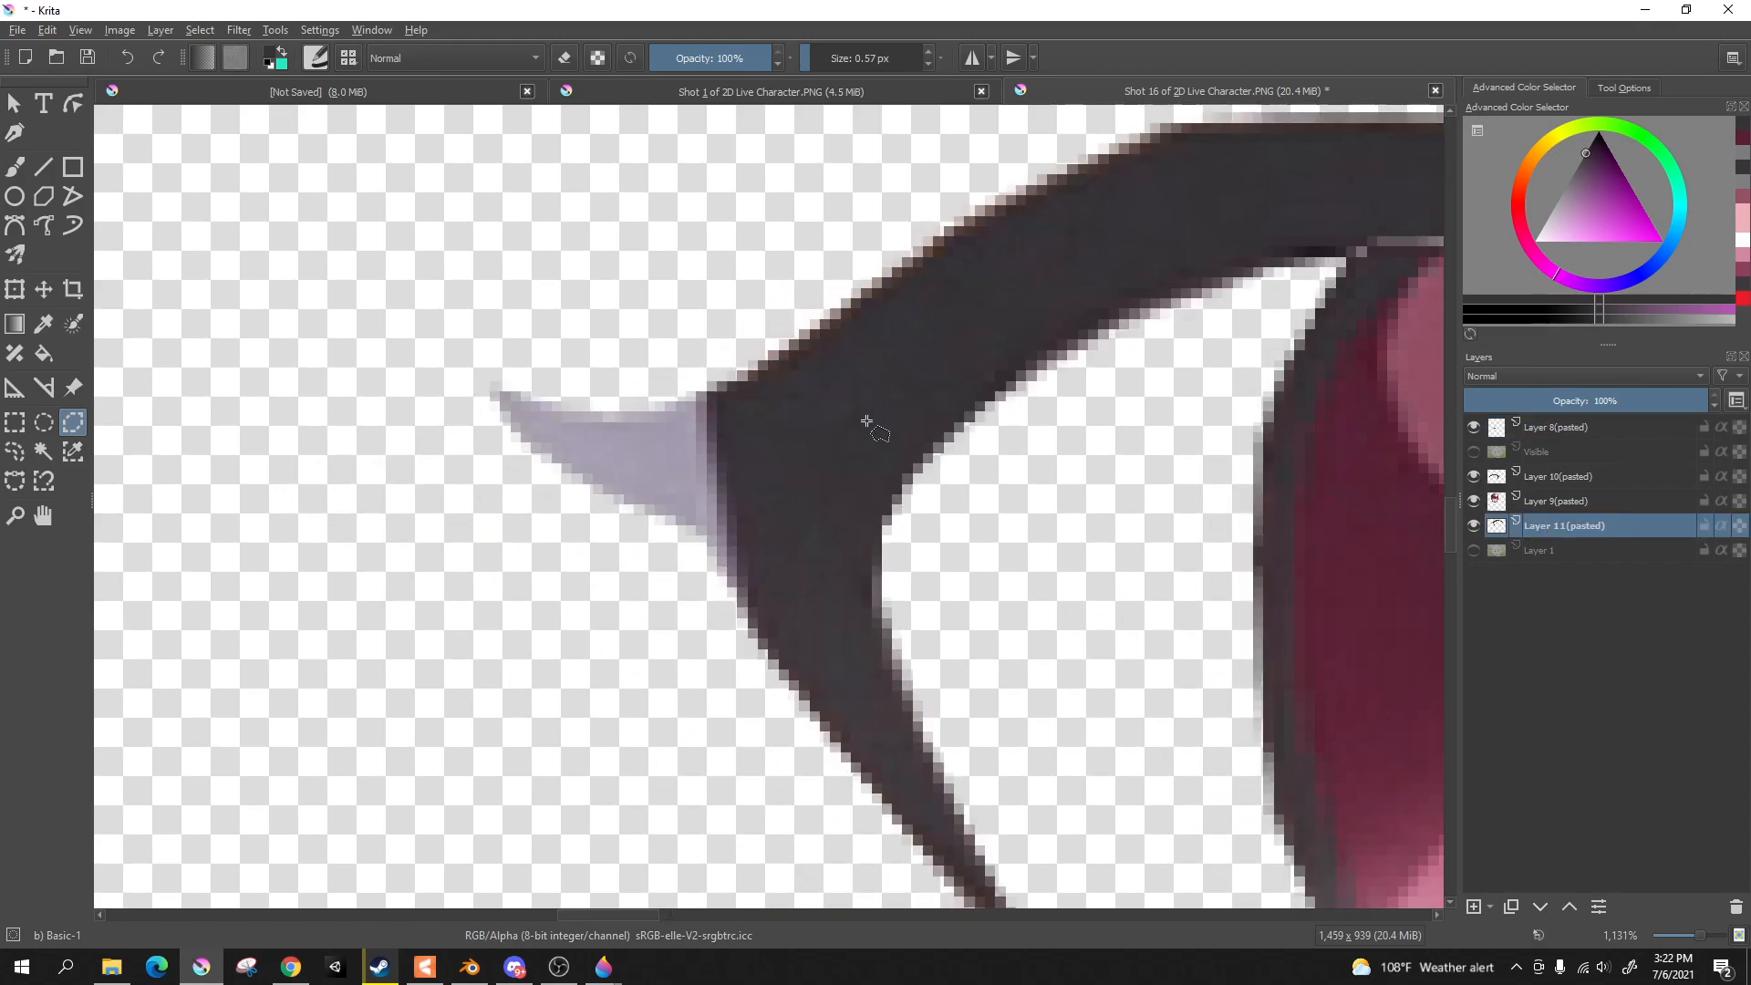
left_click(43, 324)
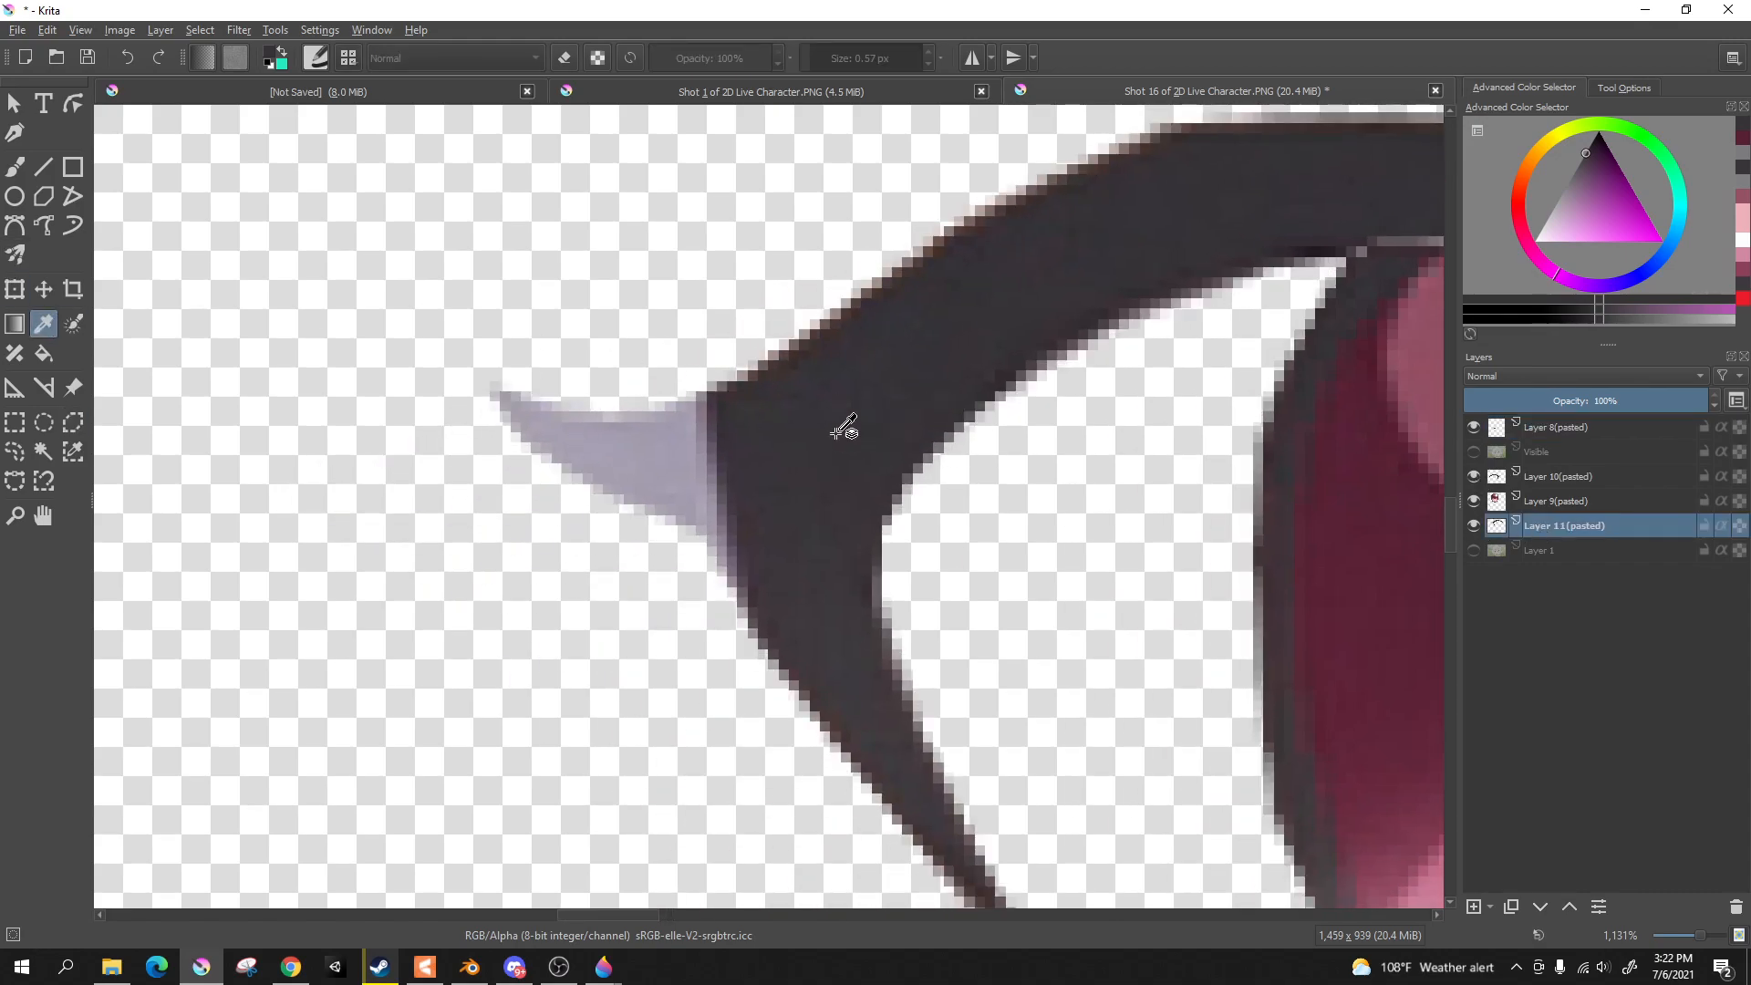
left_click(14, 167)
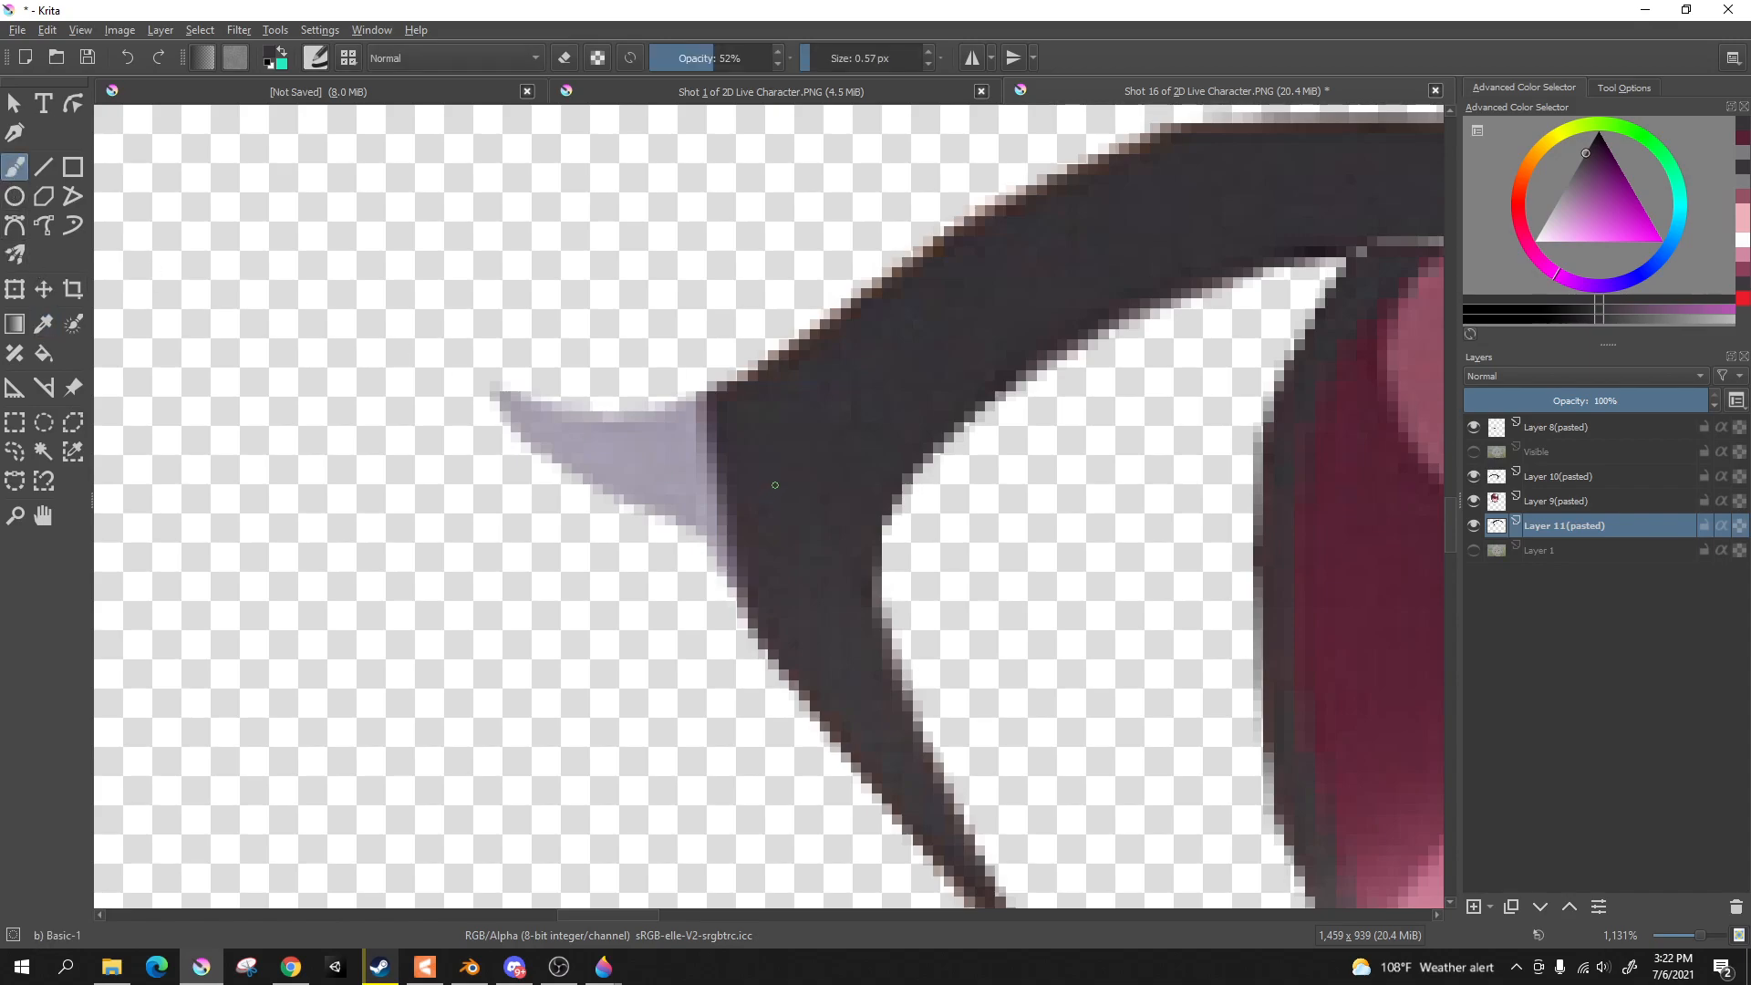
mouse_move(719, 507)
left_mouse_down()
mouse_move(698, 497)
mouse_move(698, 518)
mouse_move(741, 565)
left_mouse_up()
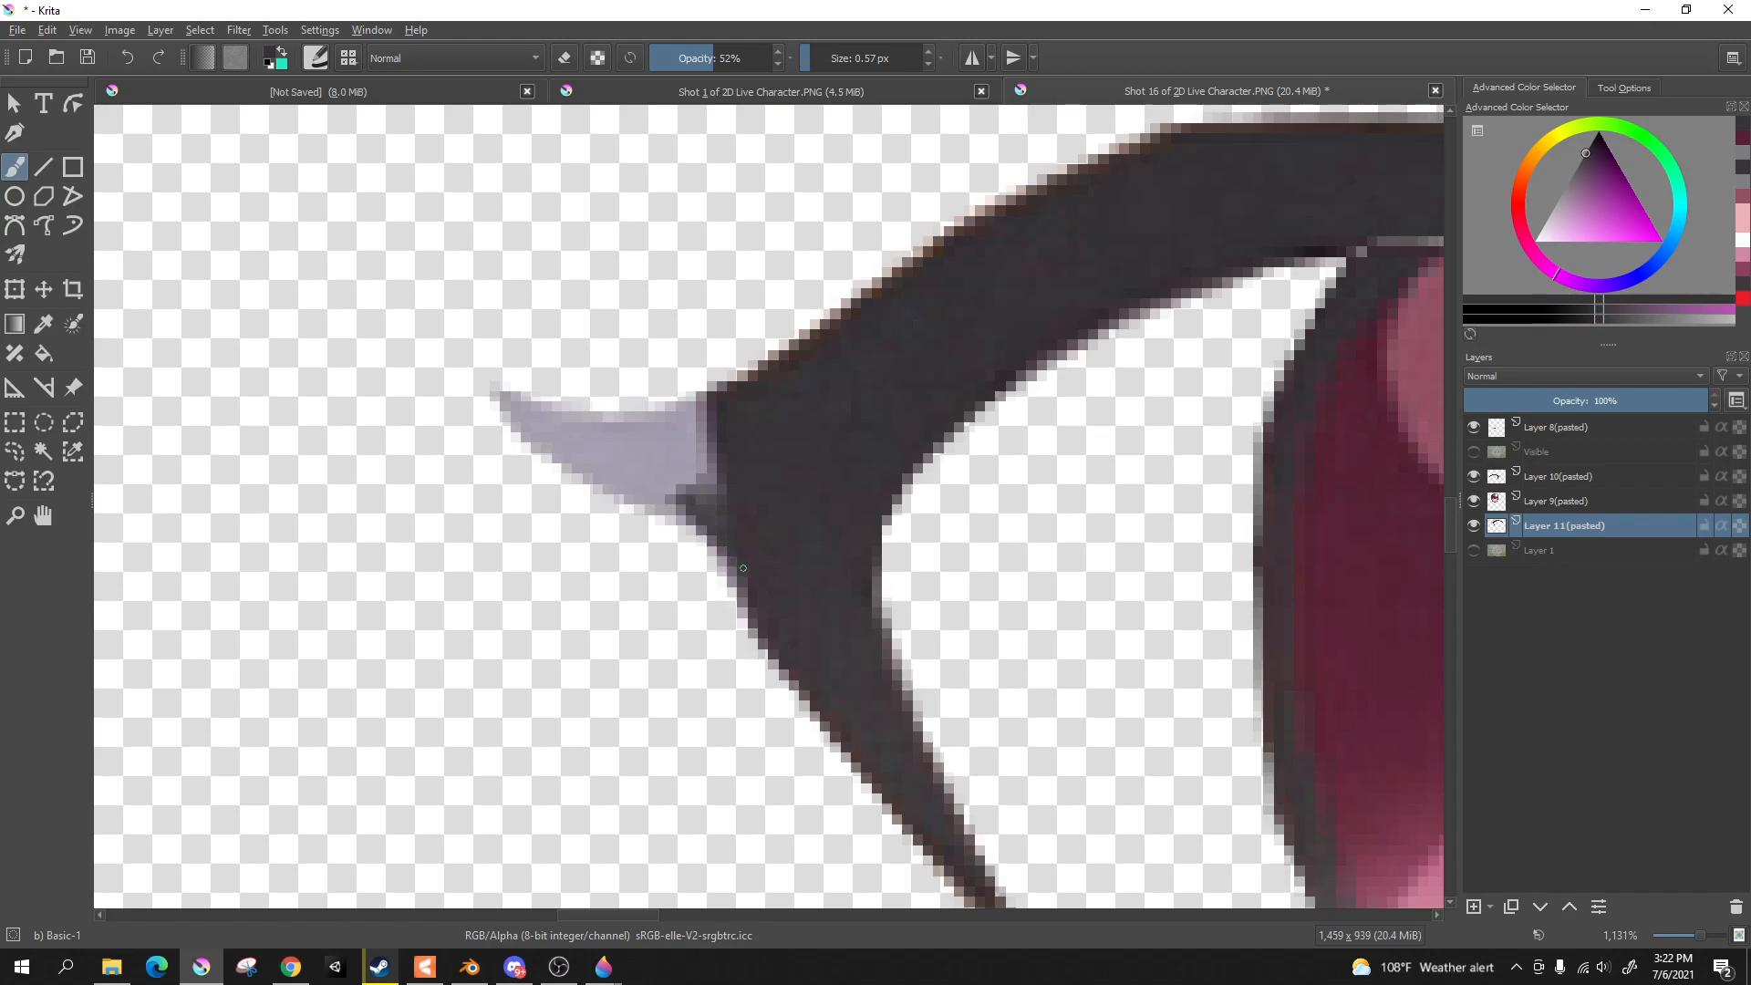
mouse_move(643, 479)
left_mouse_down()
mouse_move(681, 493)
mouse_move(617, 466)
mouse_move(652, 469)
mouse_move(615, 474)
mouse_move(668, 497)
mouse_move(619, 447)
mouse_move(693, 471)
mouse_move(623, 453)
mouse_move(633, 438)
mouse_move(682, 443)
mouse_move(720, 472)
mouse_move(640, 431)
mouse_move(698, 406)
left_mouse_up()
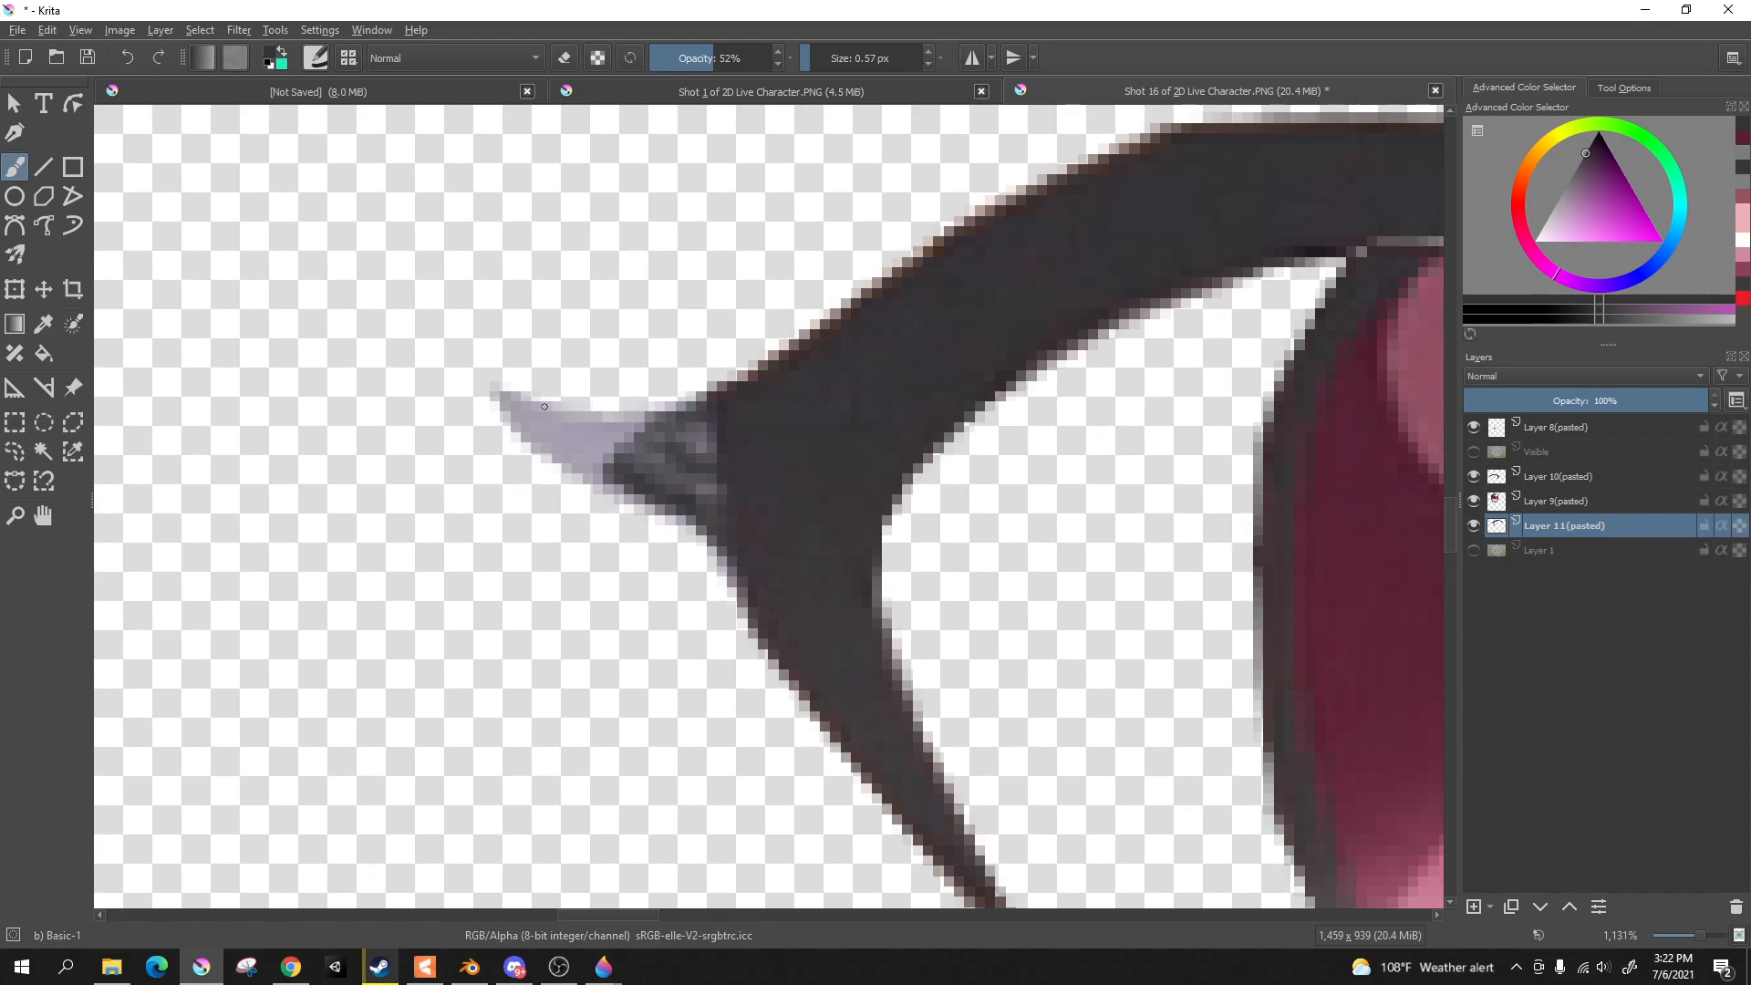
mouse_move(510, 401)
left_mouse_down()
mouse_move(497, 393)
mouse_move(592, 460)
mouse_move(539, 428)
mouse_move(606, 461)
mouse_move(561, 429)
mouse_move(649, 427)
mouse_move(619, 412)
mouse_move(689, 426)
mouse_move(701, 401)
mouse_move(711, 459)
mouse_move(687, 470)
mouse_move(705, 493)
mouse_move(698, 450)
mouse_move(655, 478)
mouse_move(648, 454)
left_mouse_up()
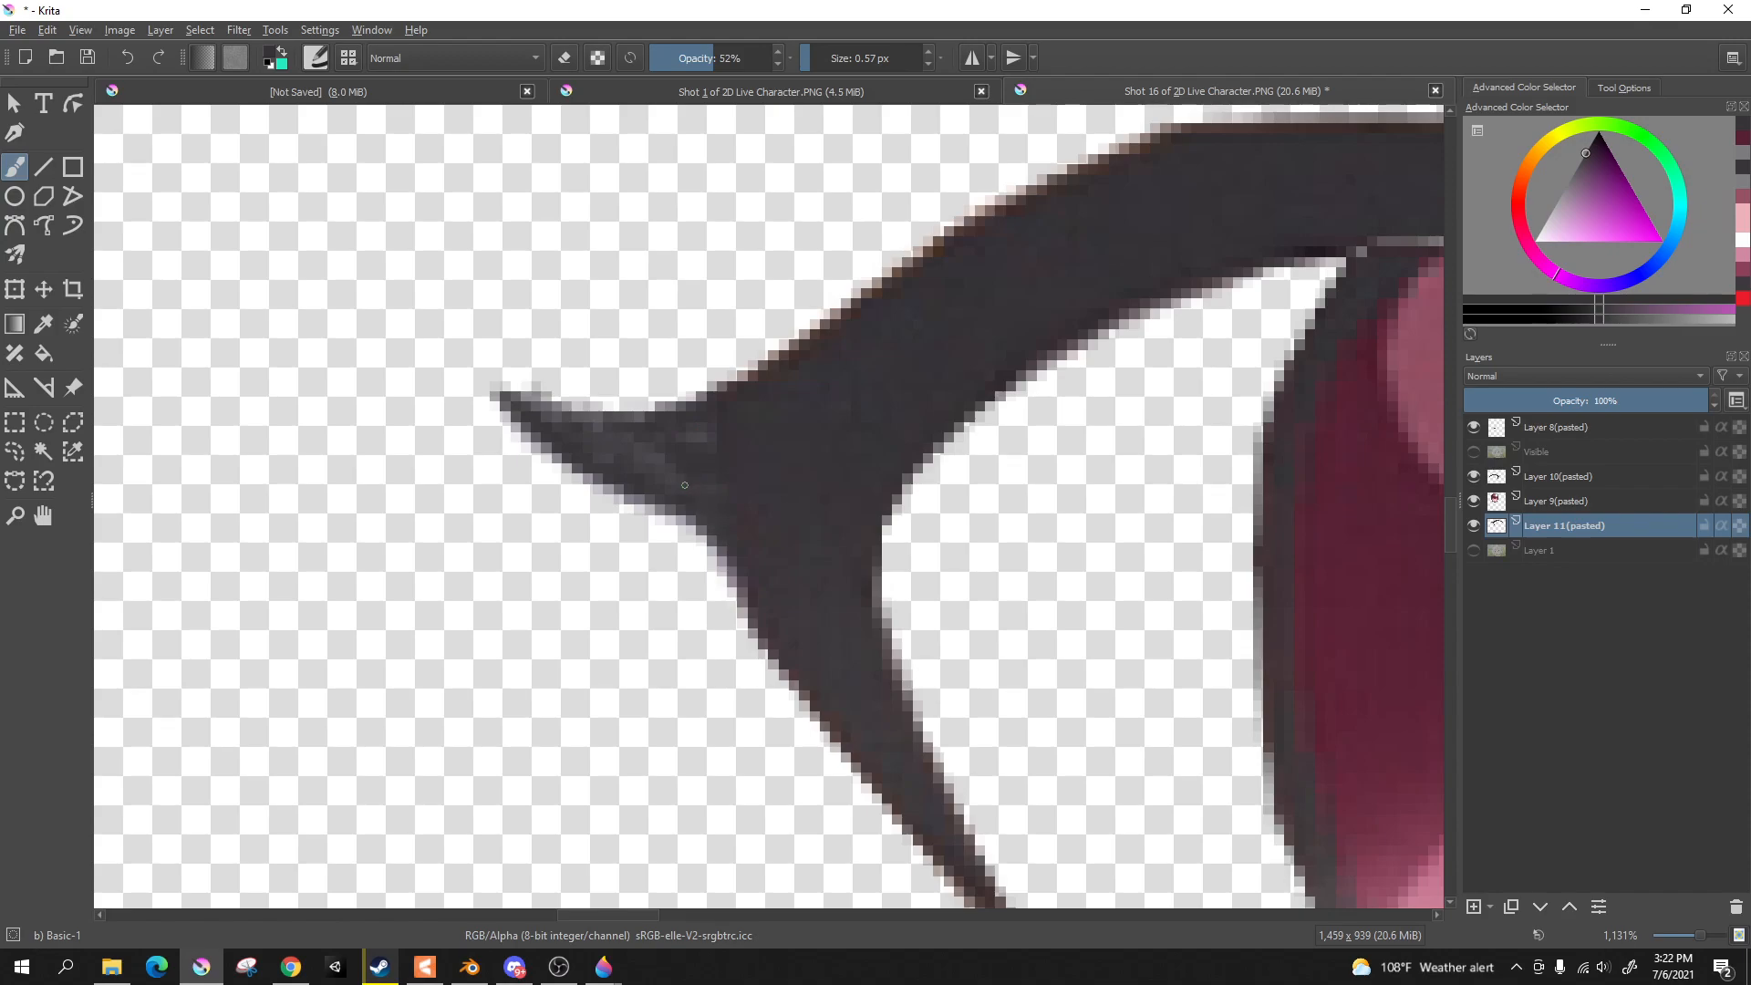
mouse_move(665, 457)
left_mouse_down()
mouse_move(625, 456)
mouse_move(672, 438)
mouse_move(534, 401)
mouse_move(644, 421)
left_mouse_up()
left_click_drag(514, 386, 604, 424)
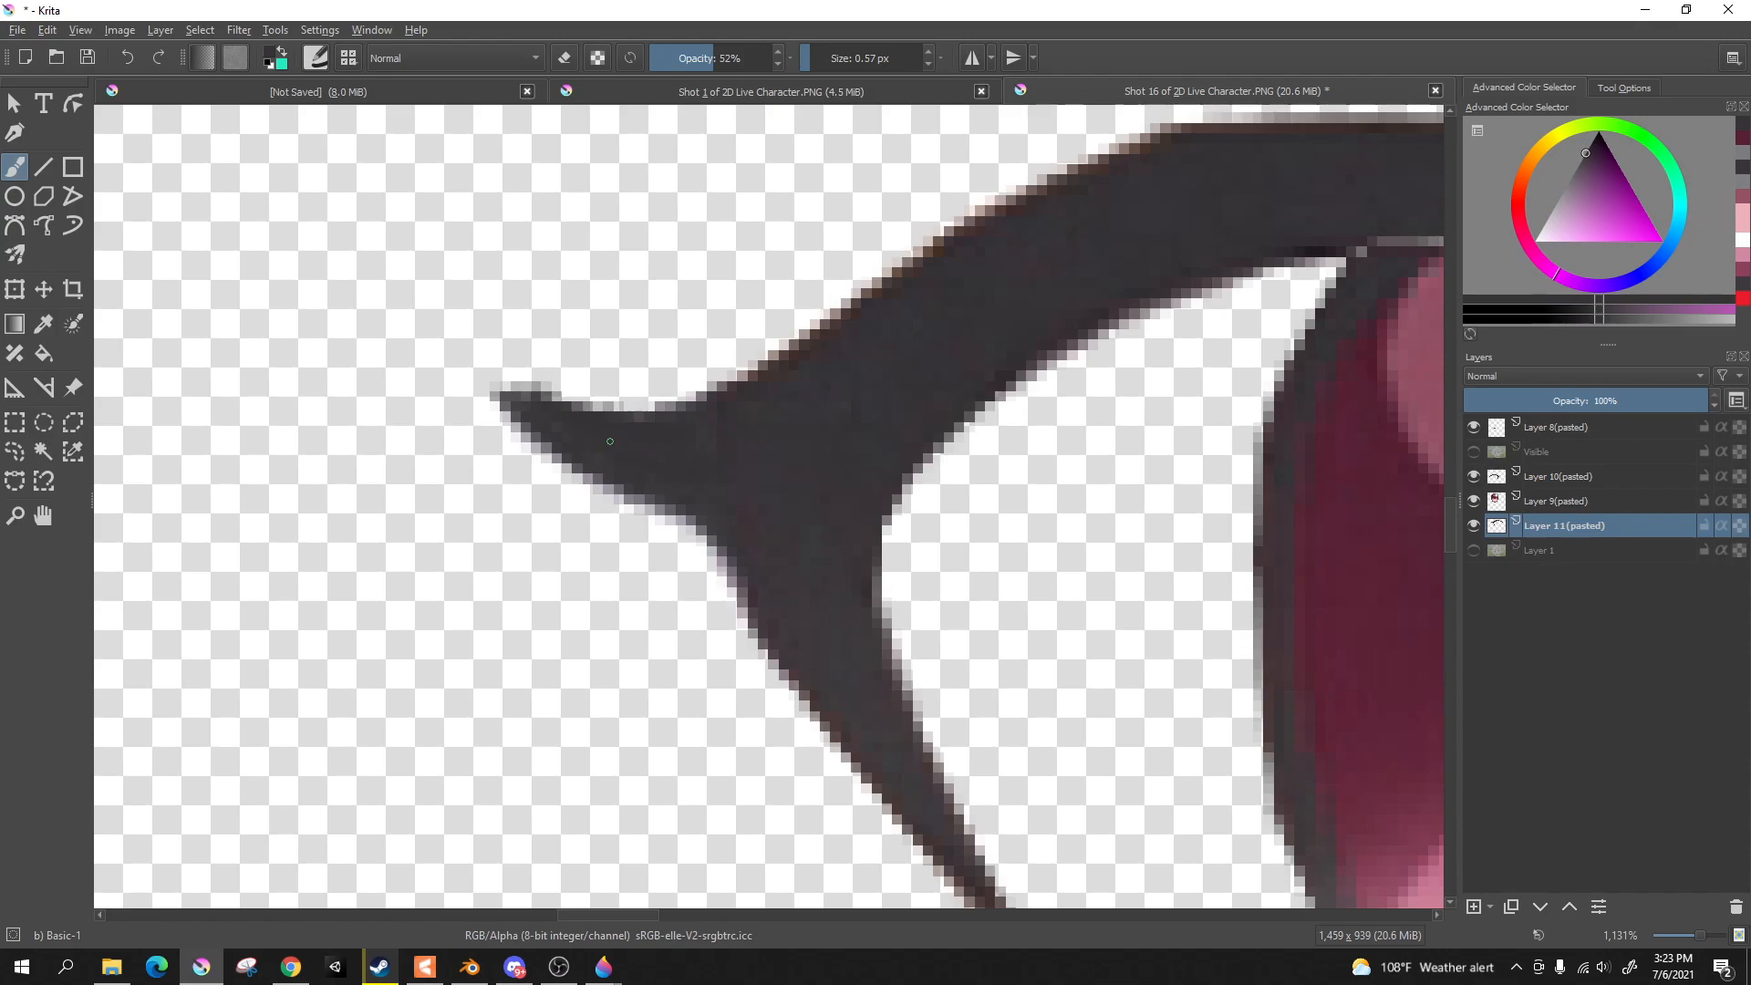
Try to paint over the light line between the eyelash's lower edge and the iris on Layer 11.
left_click_drag(956, 327, 781, 394)
left_click_drag(910, 355, 615, 435)
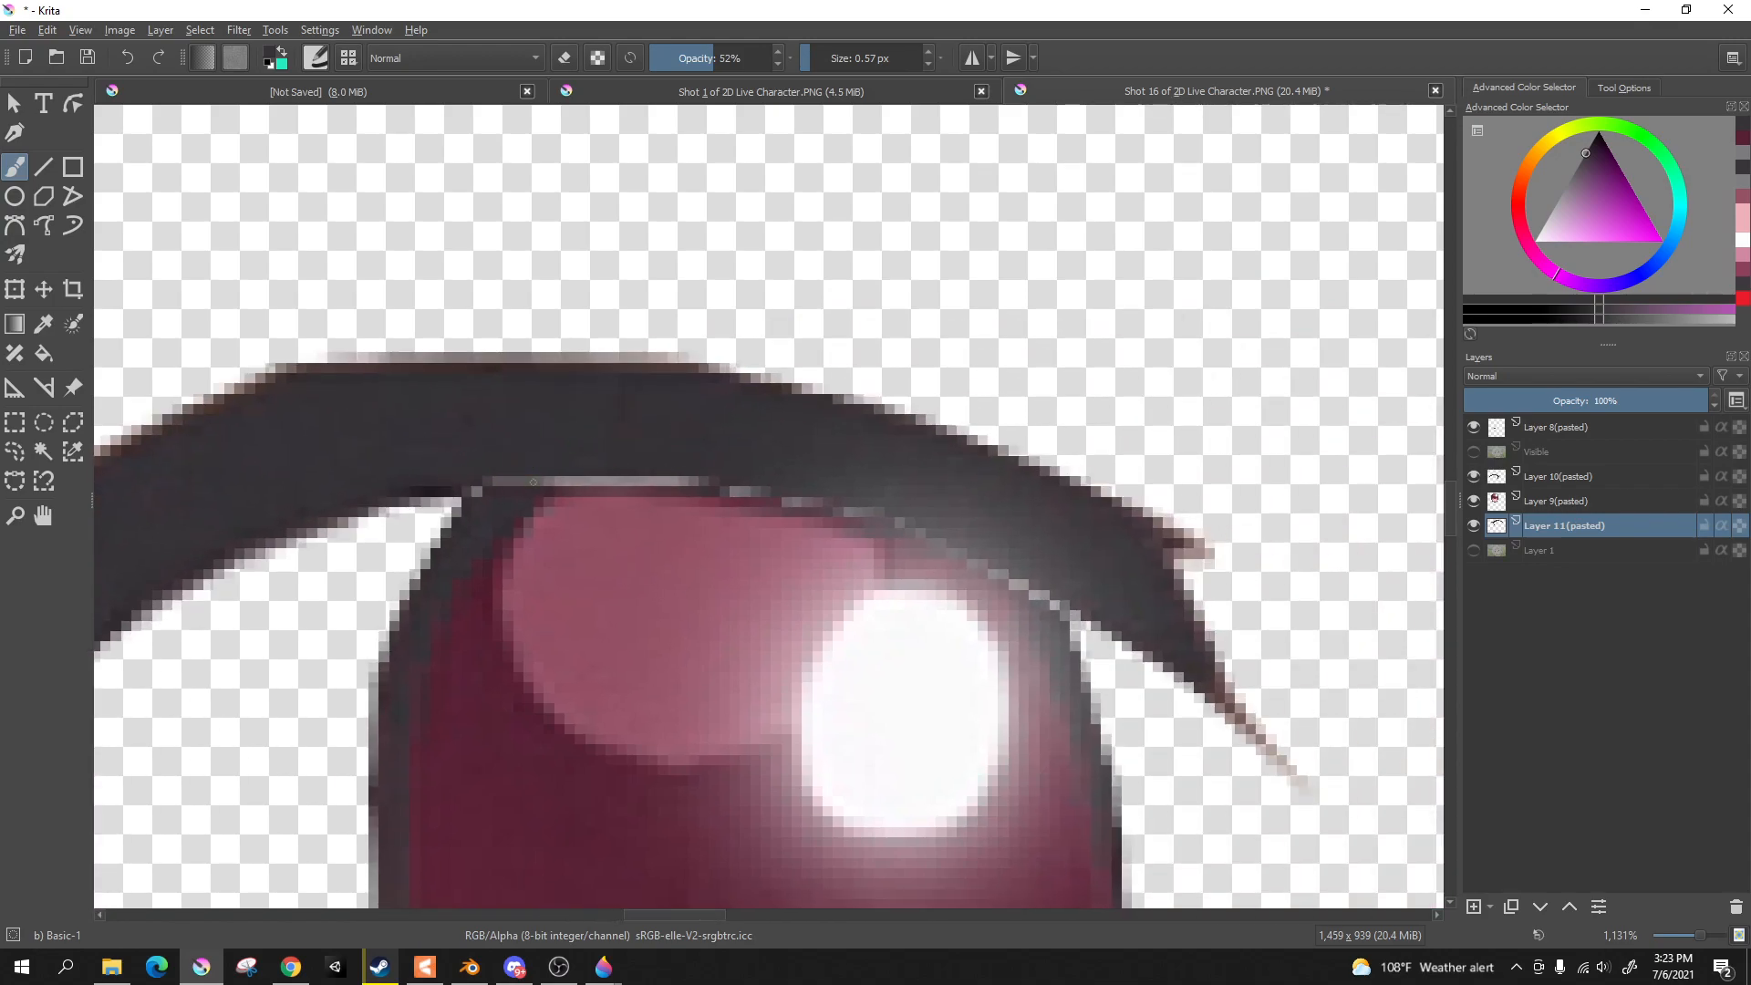
left_click_drag(557, 482, 602, 481)
Switch to Chrome, pause the playing video and look through the Liked videos playlist for background music.
left_click(291, 967)
left_click(759, 483)
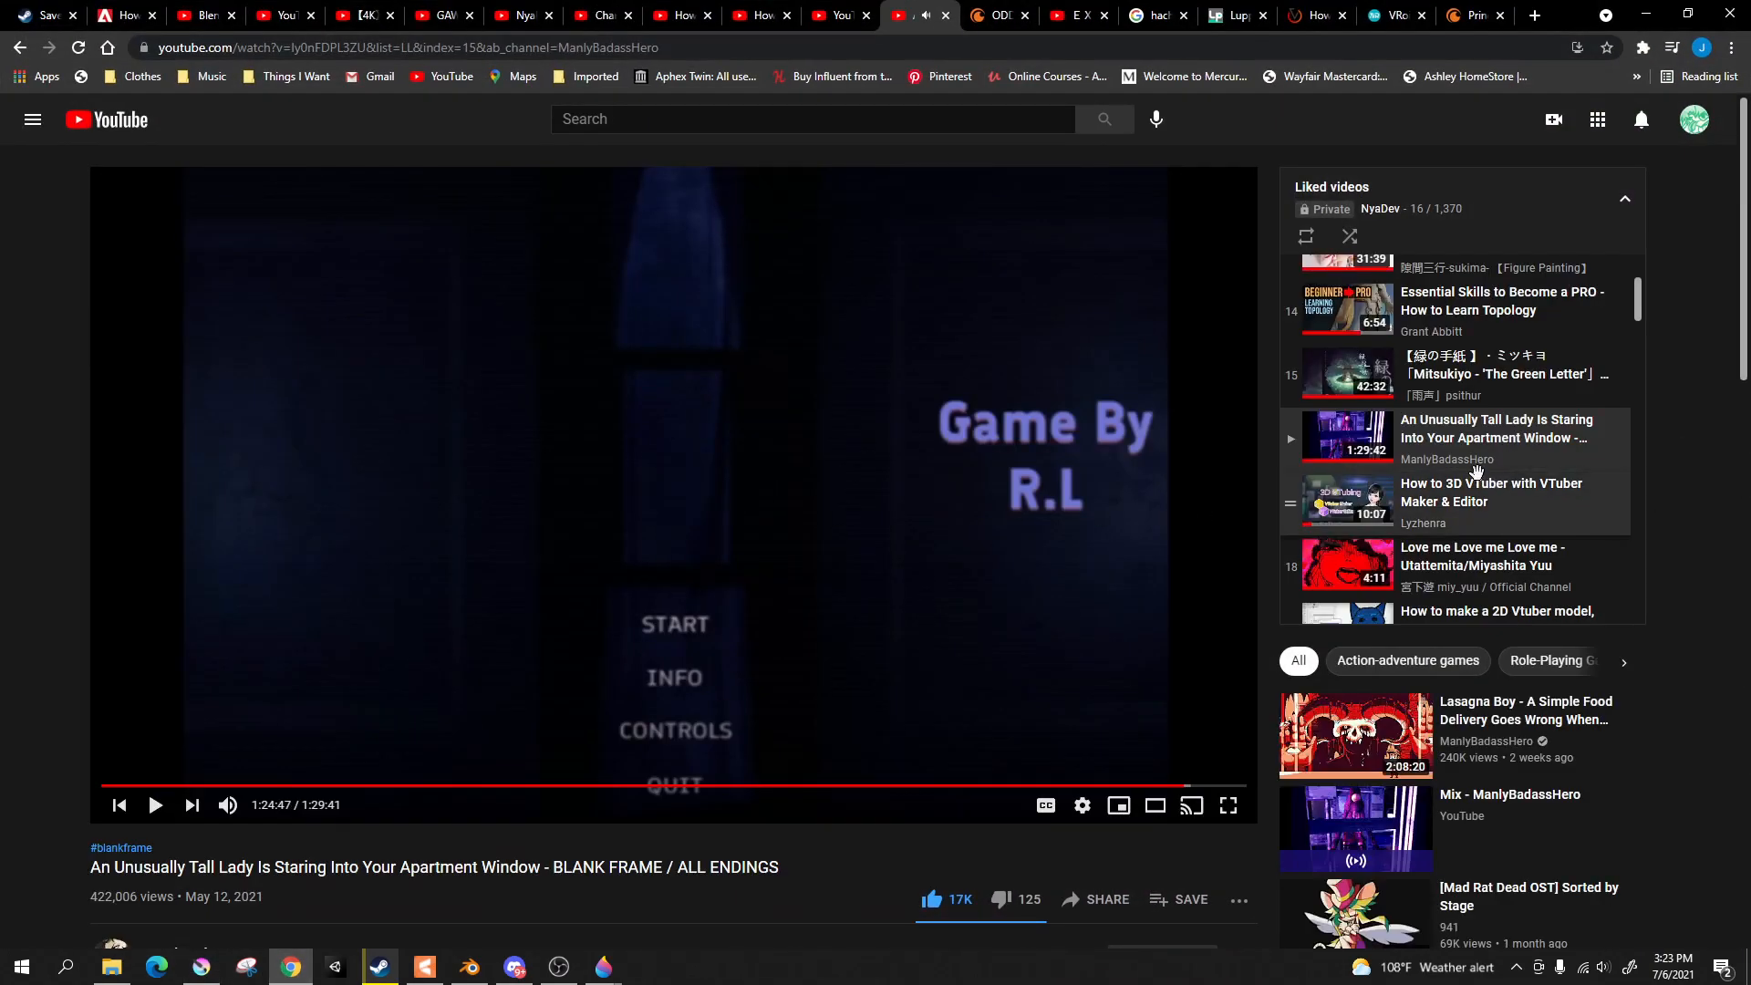
scroll(1477, 474, "down", 5)
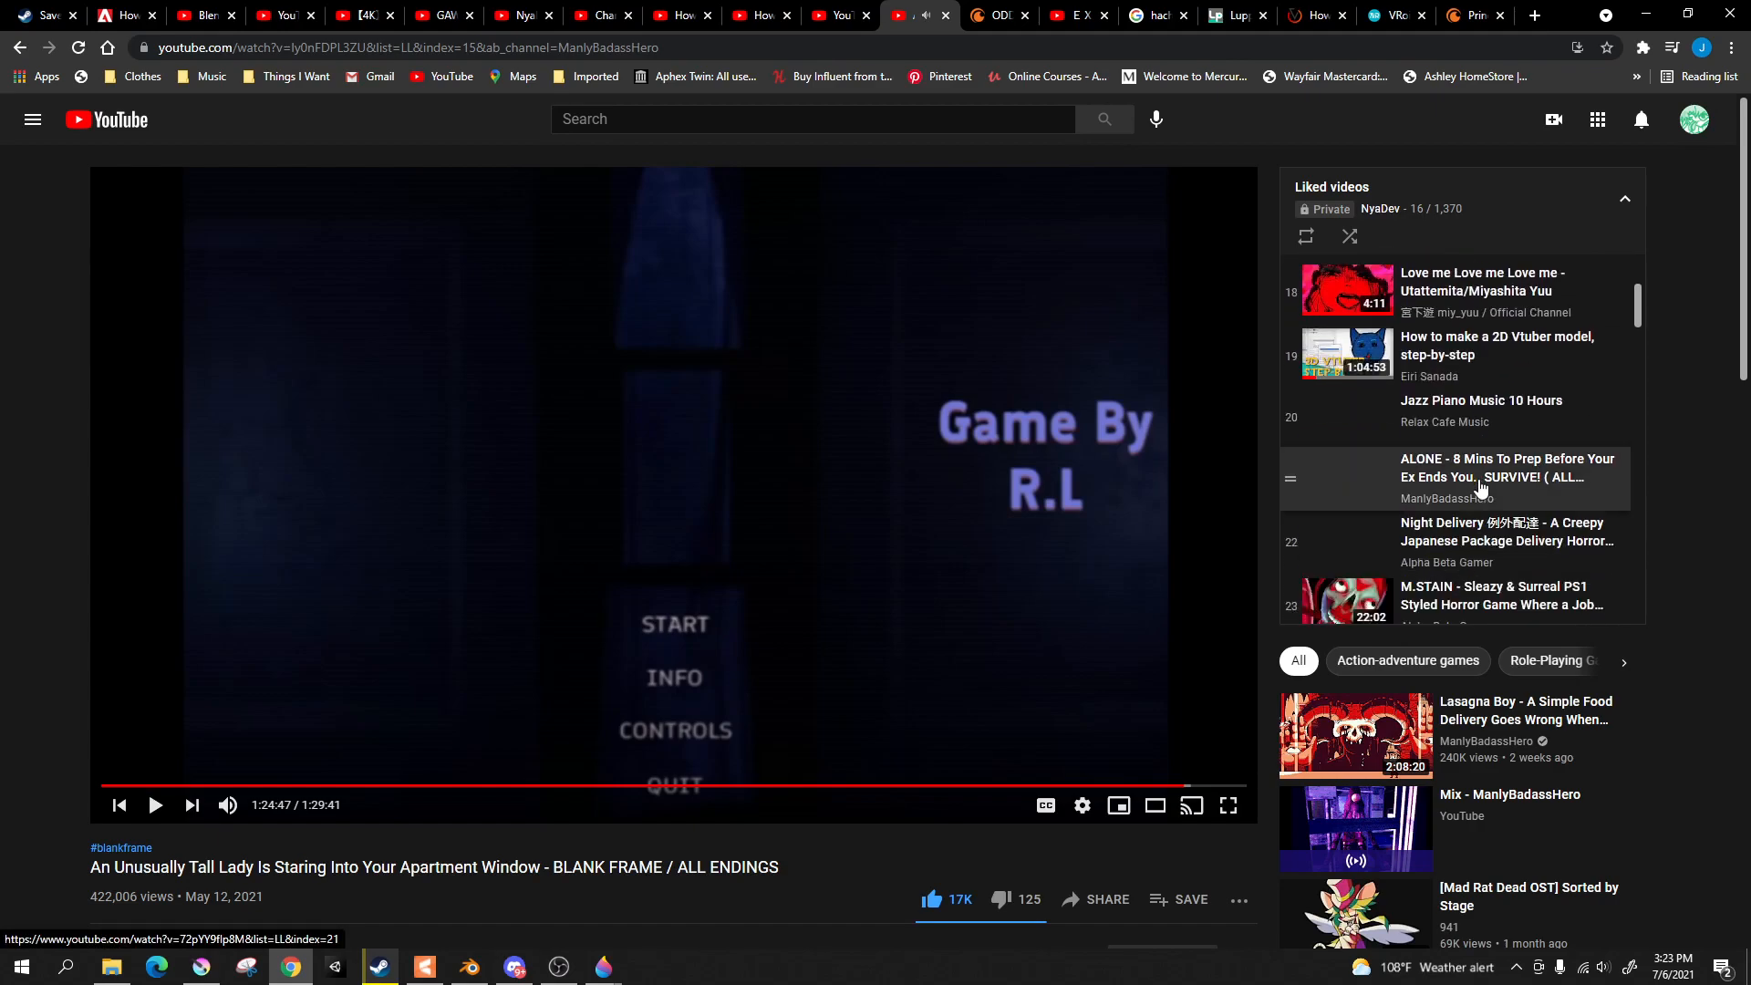
scroll(1485, 488, "down", 3)
scroll(1491, 479, "up", 3)
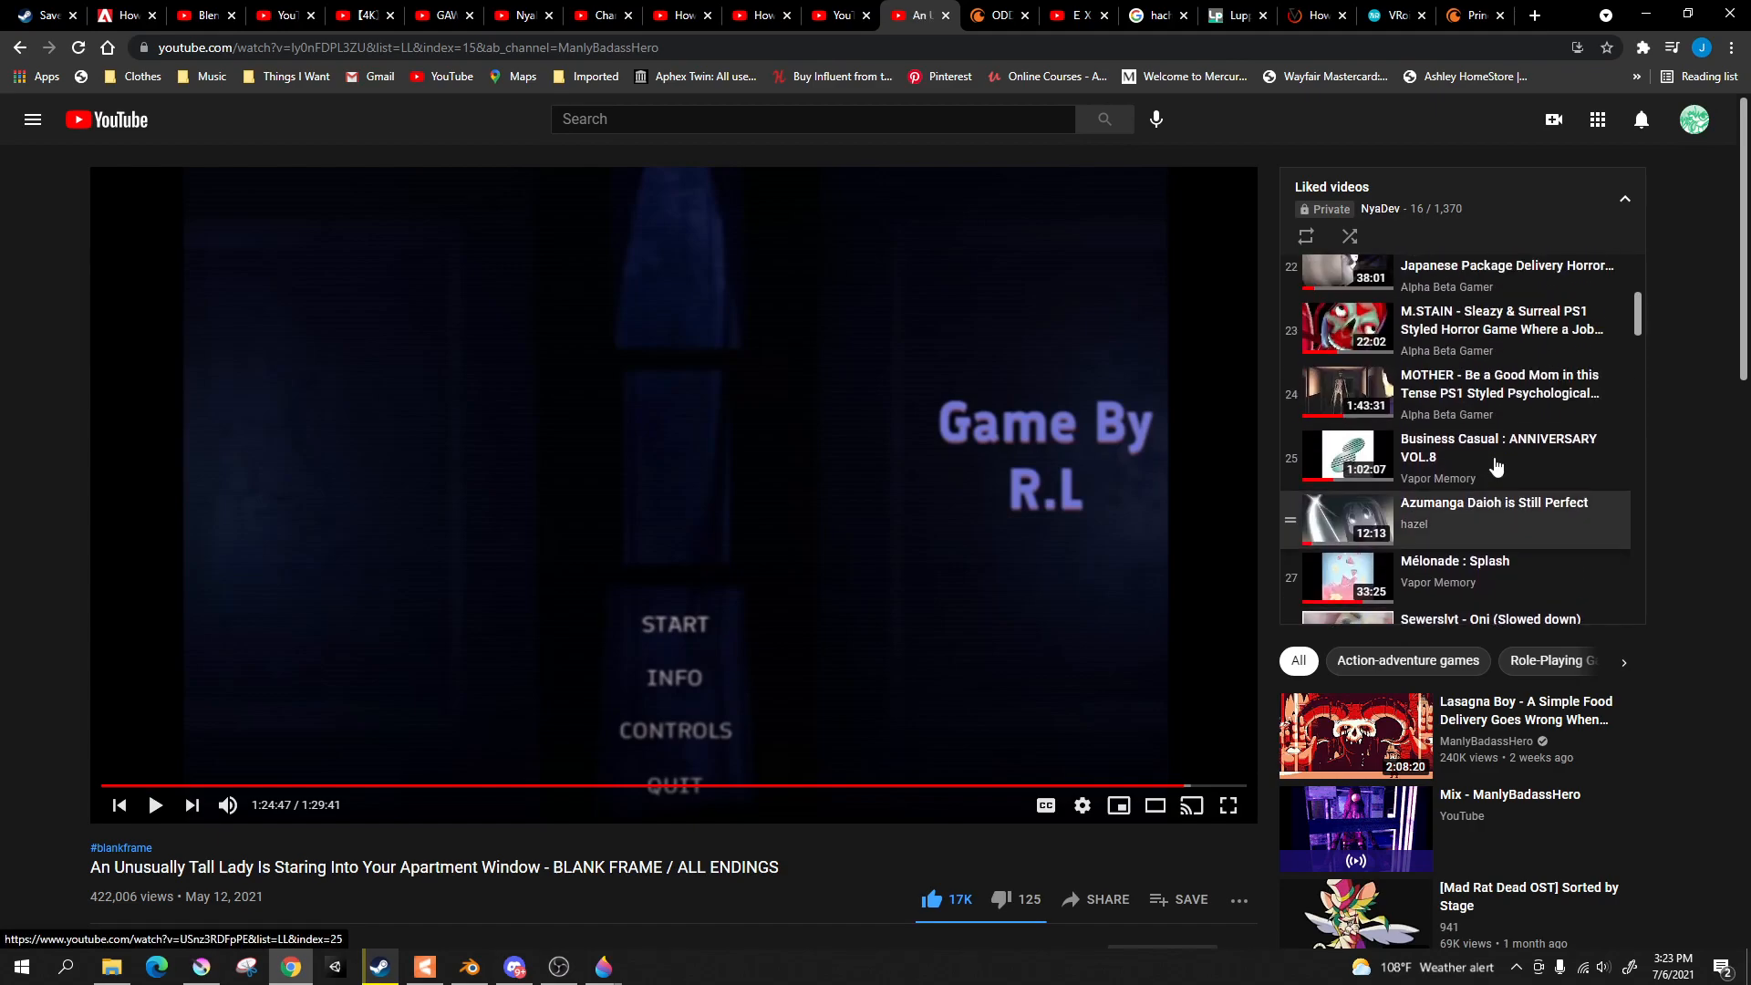
scroll(1494, 464, "down", 5)
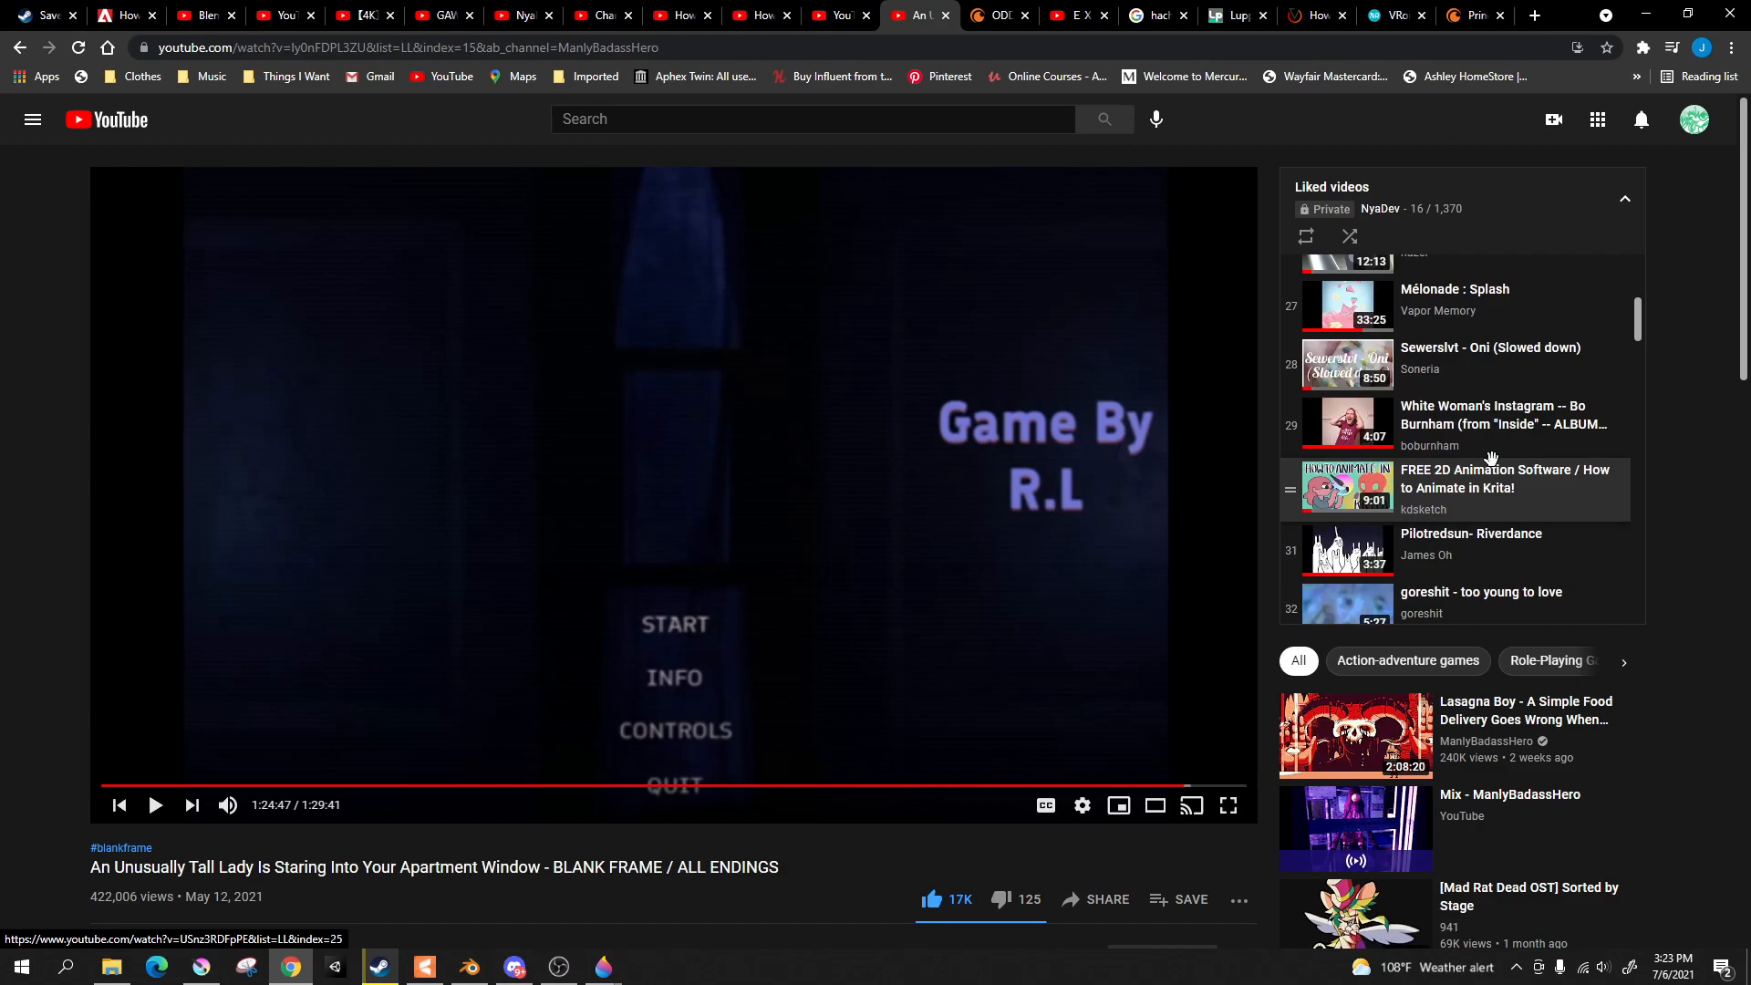
scroll(1493, 462, "down", 1)
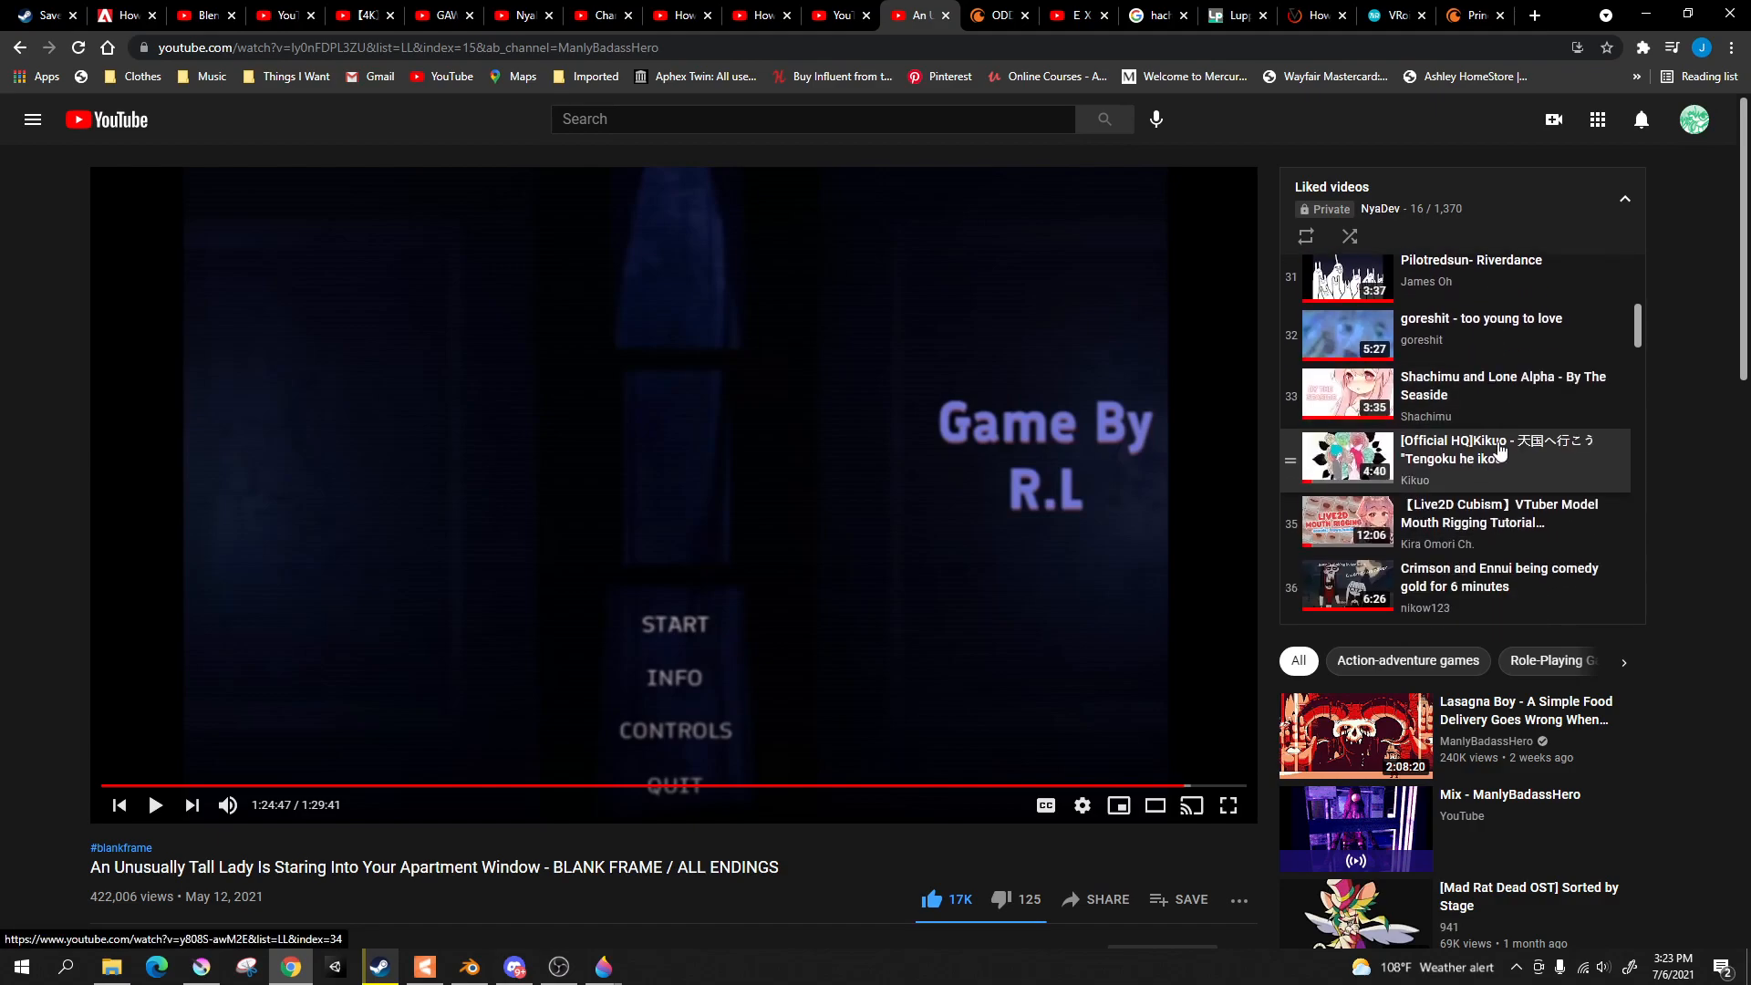
scroll(1501, 451, "down", 5)
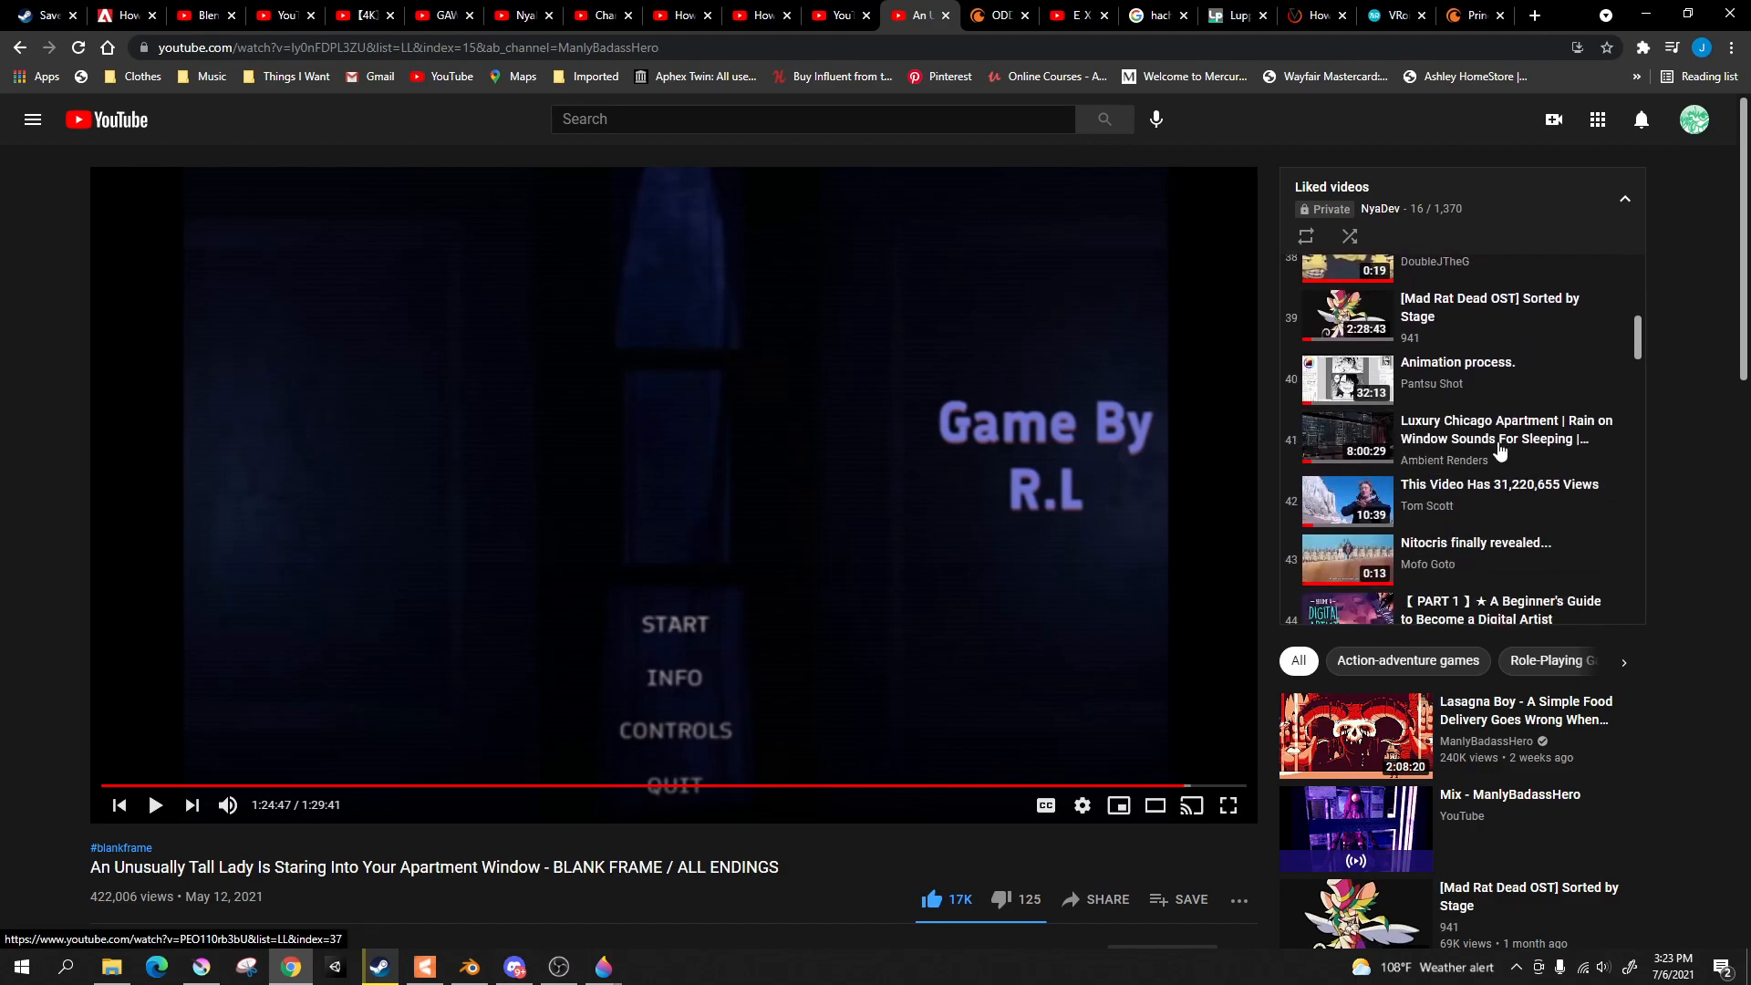
scroll(1501, 451, "down", 2)
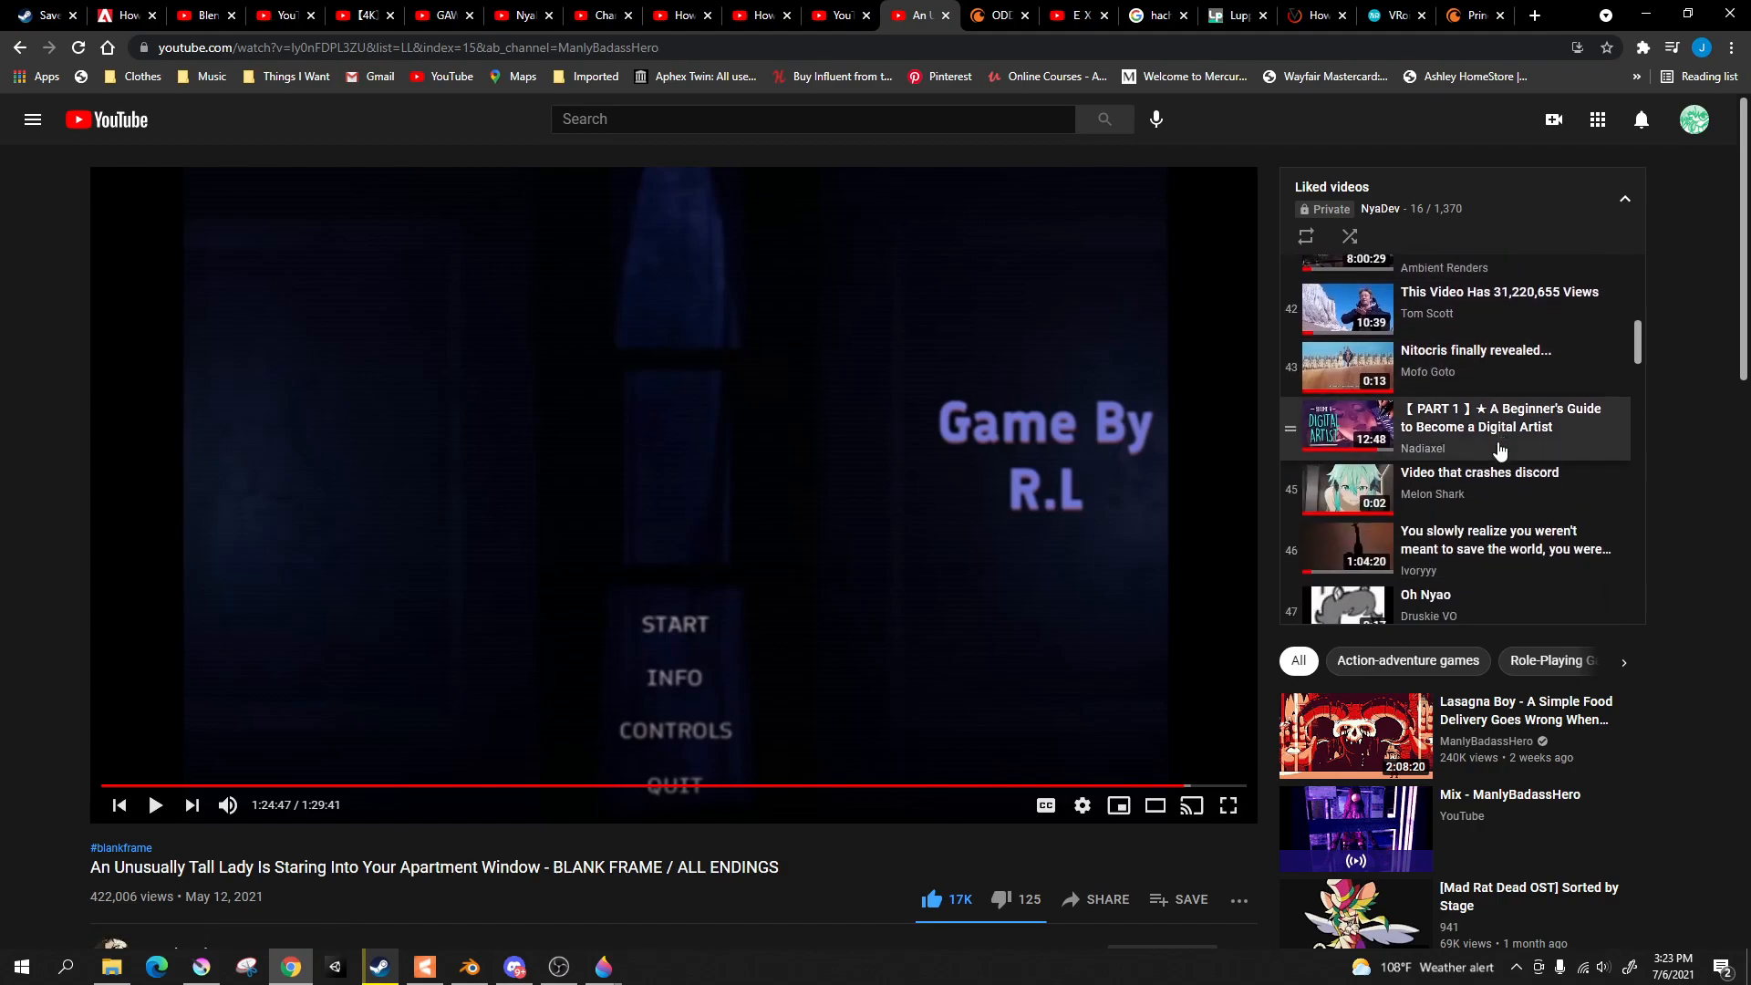
scroll(1500, 451, "down", 5)
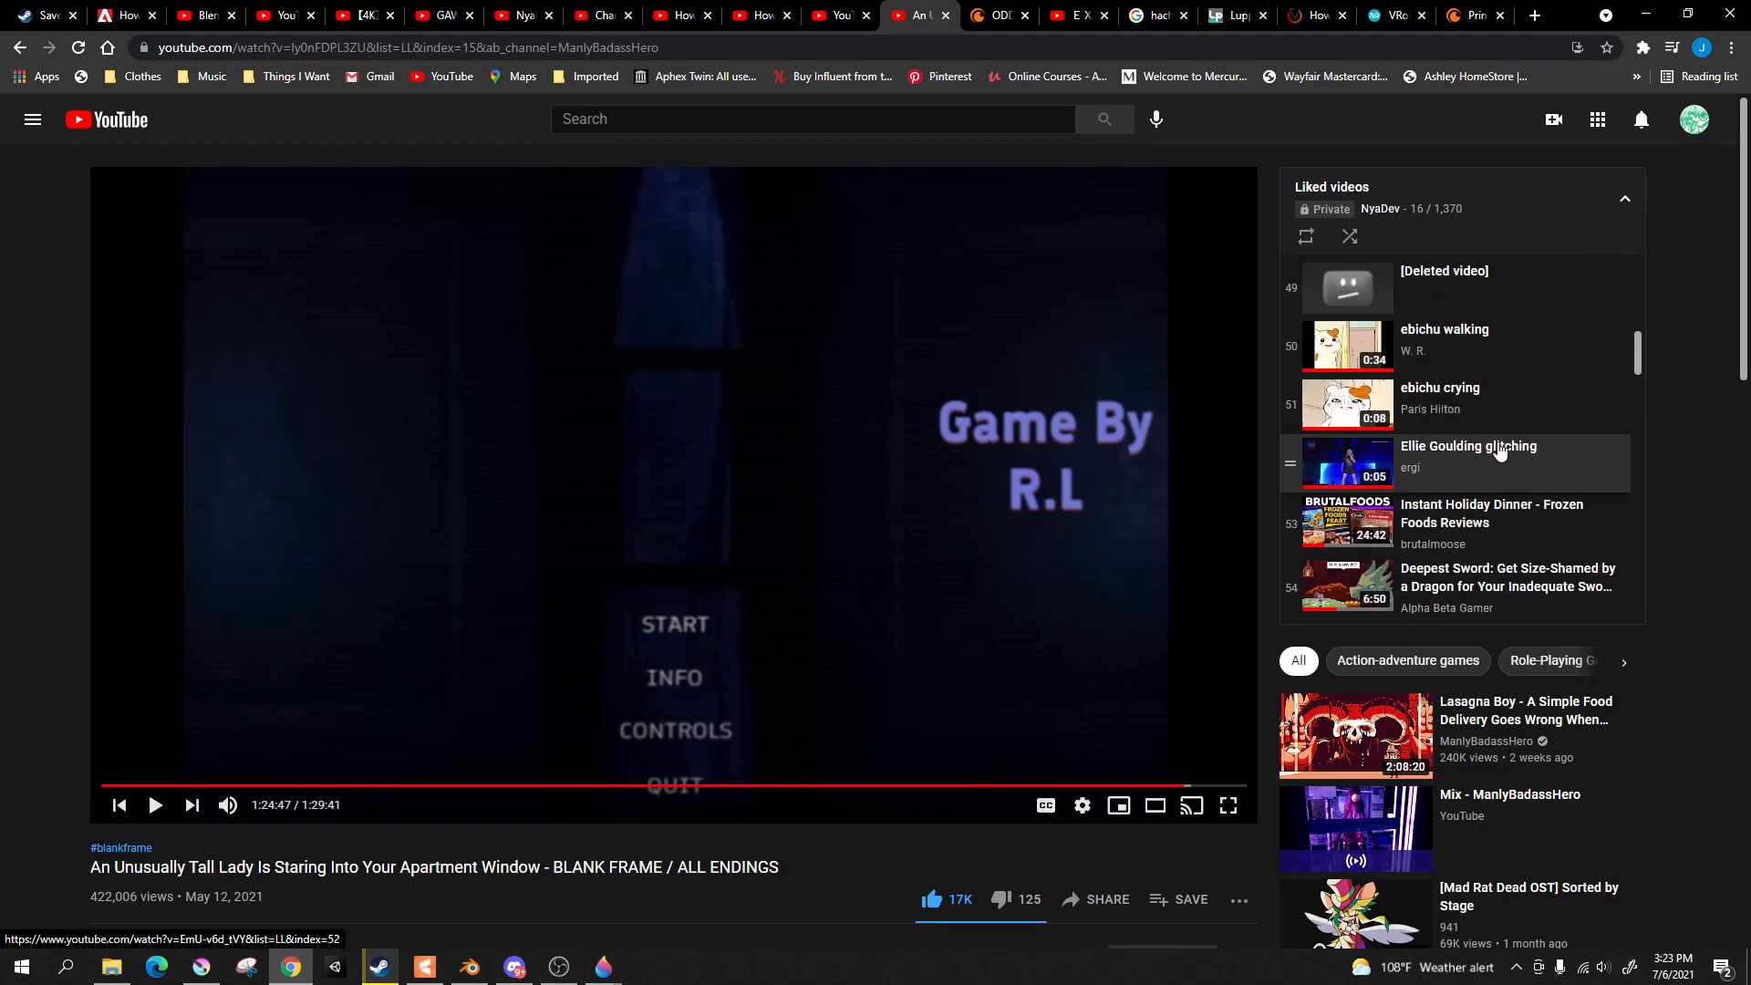
scroll(1501, 450, "down", 6)
scroll(1500, 456, "down", 5)
scroll(1489, 429, "up", 4)
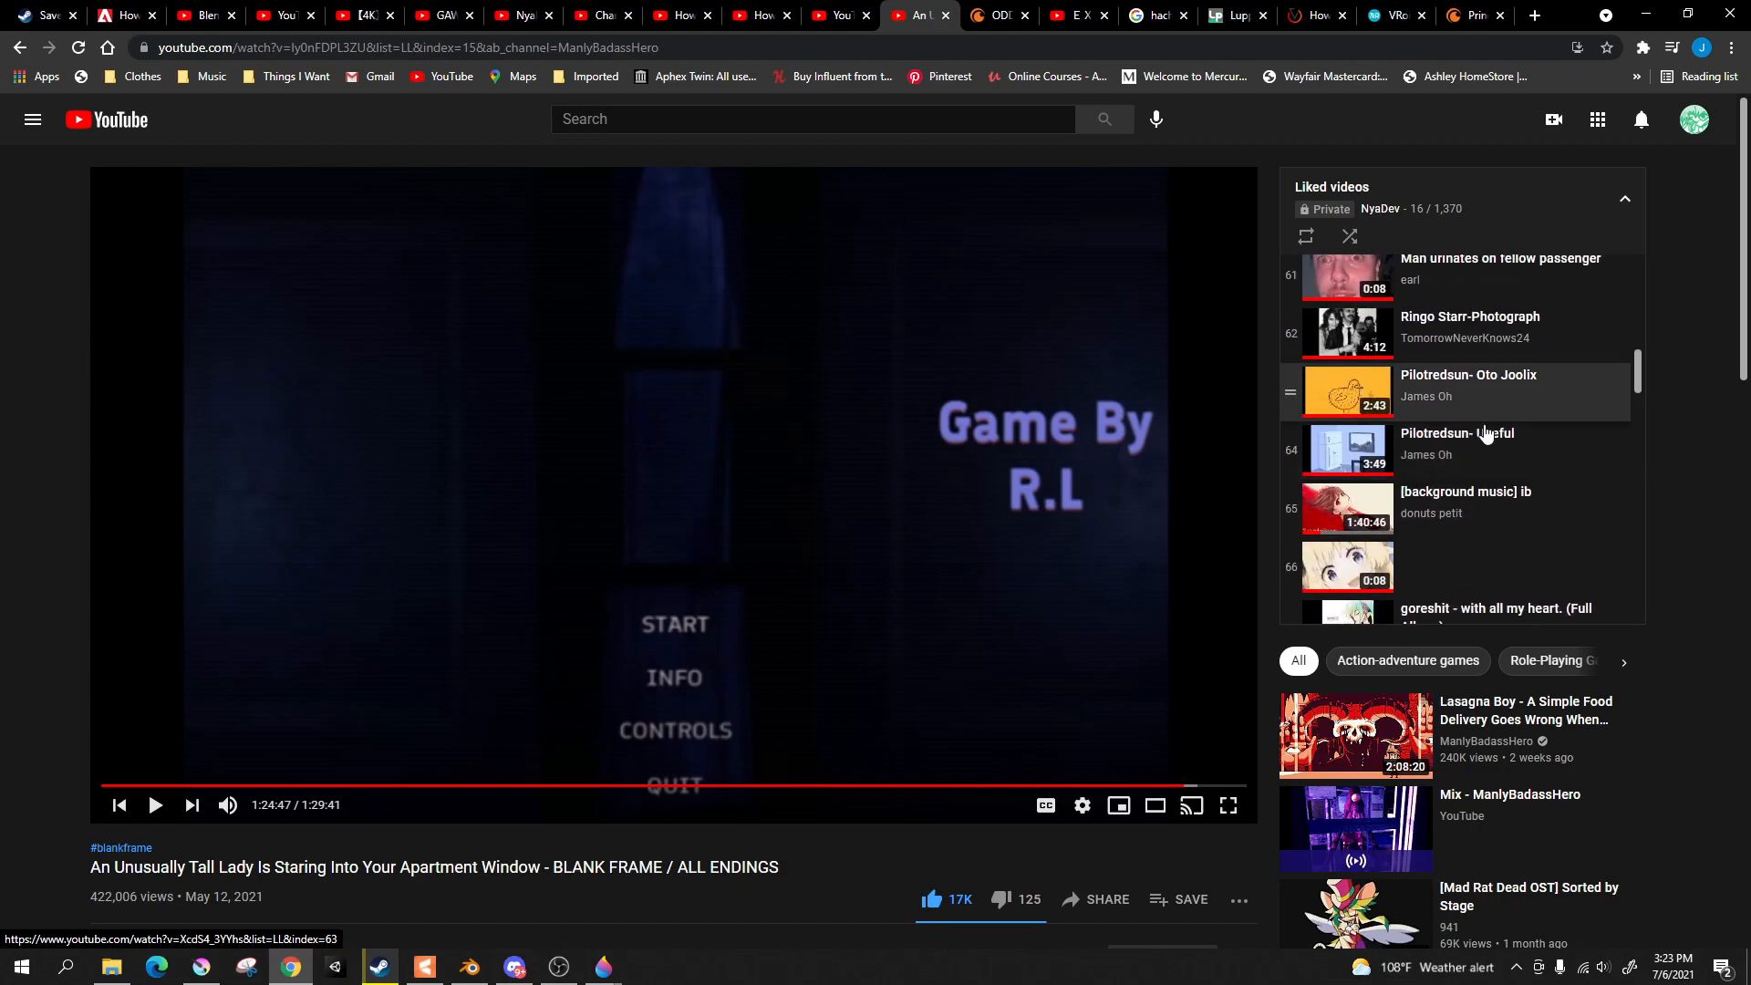
Play the "[background music] ib" video, adjust its volume and return to Krita.
left_click(1466, 497)
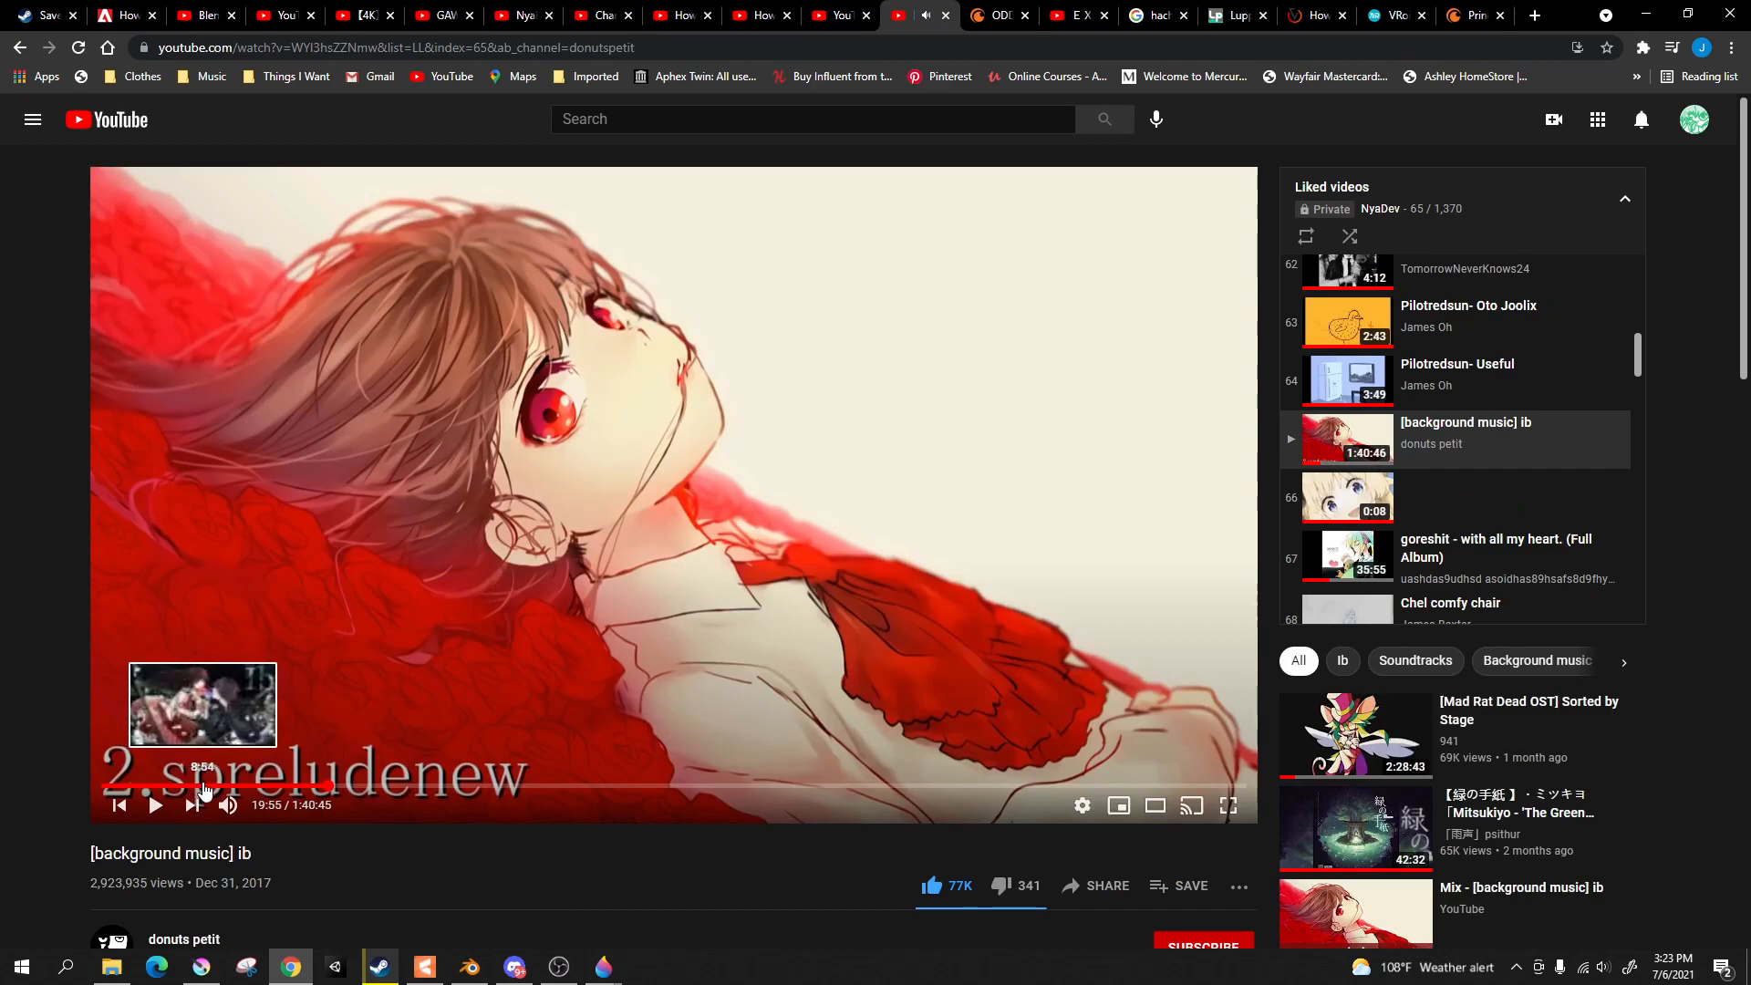
left_click(223, 786)
left_click(326, 631)
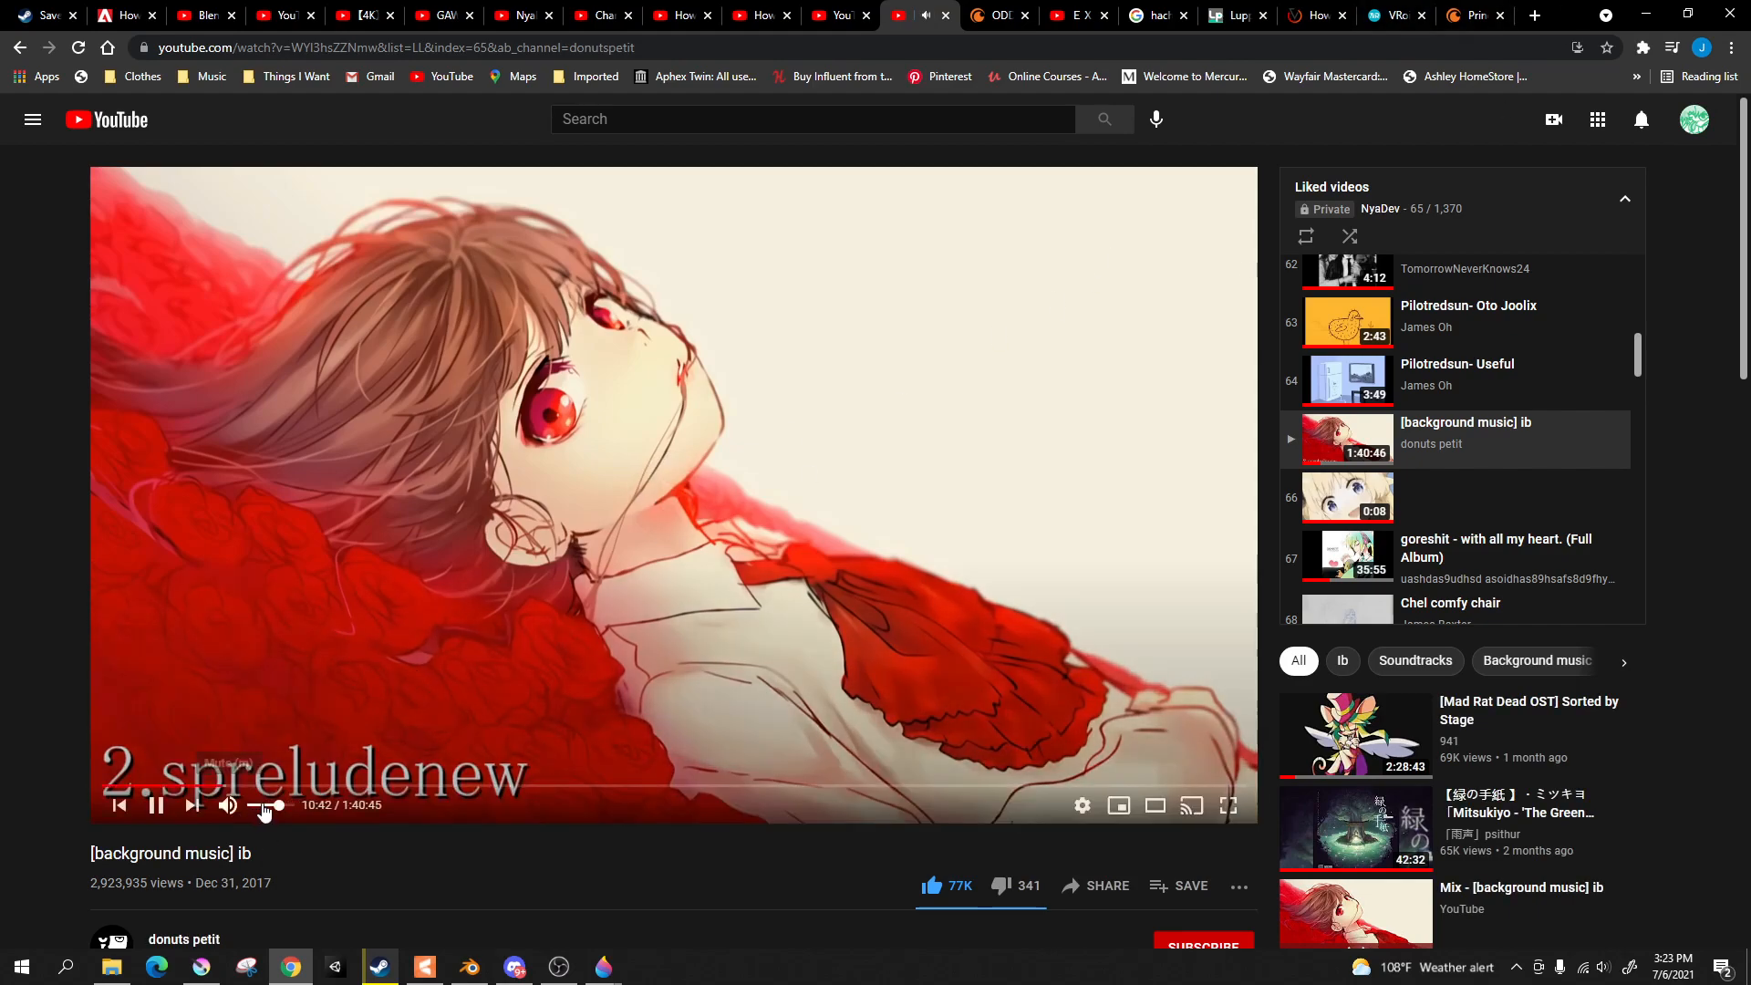
left_click(1647, 14)
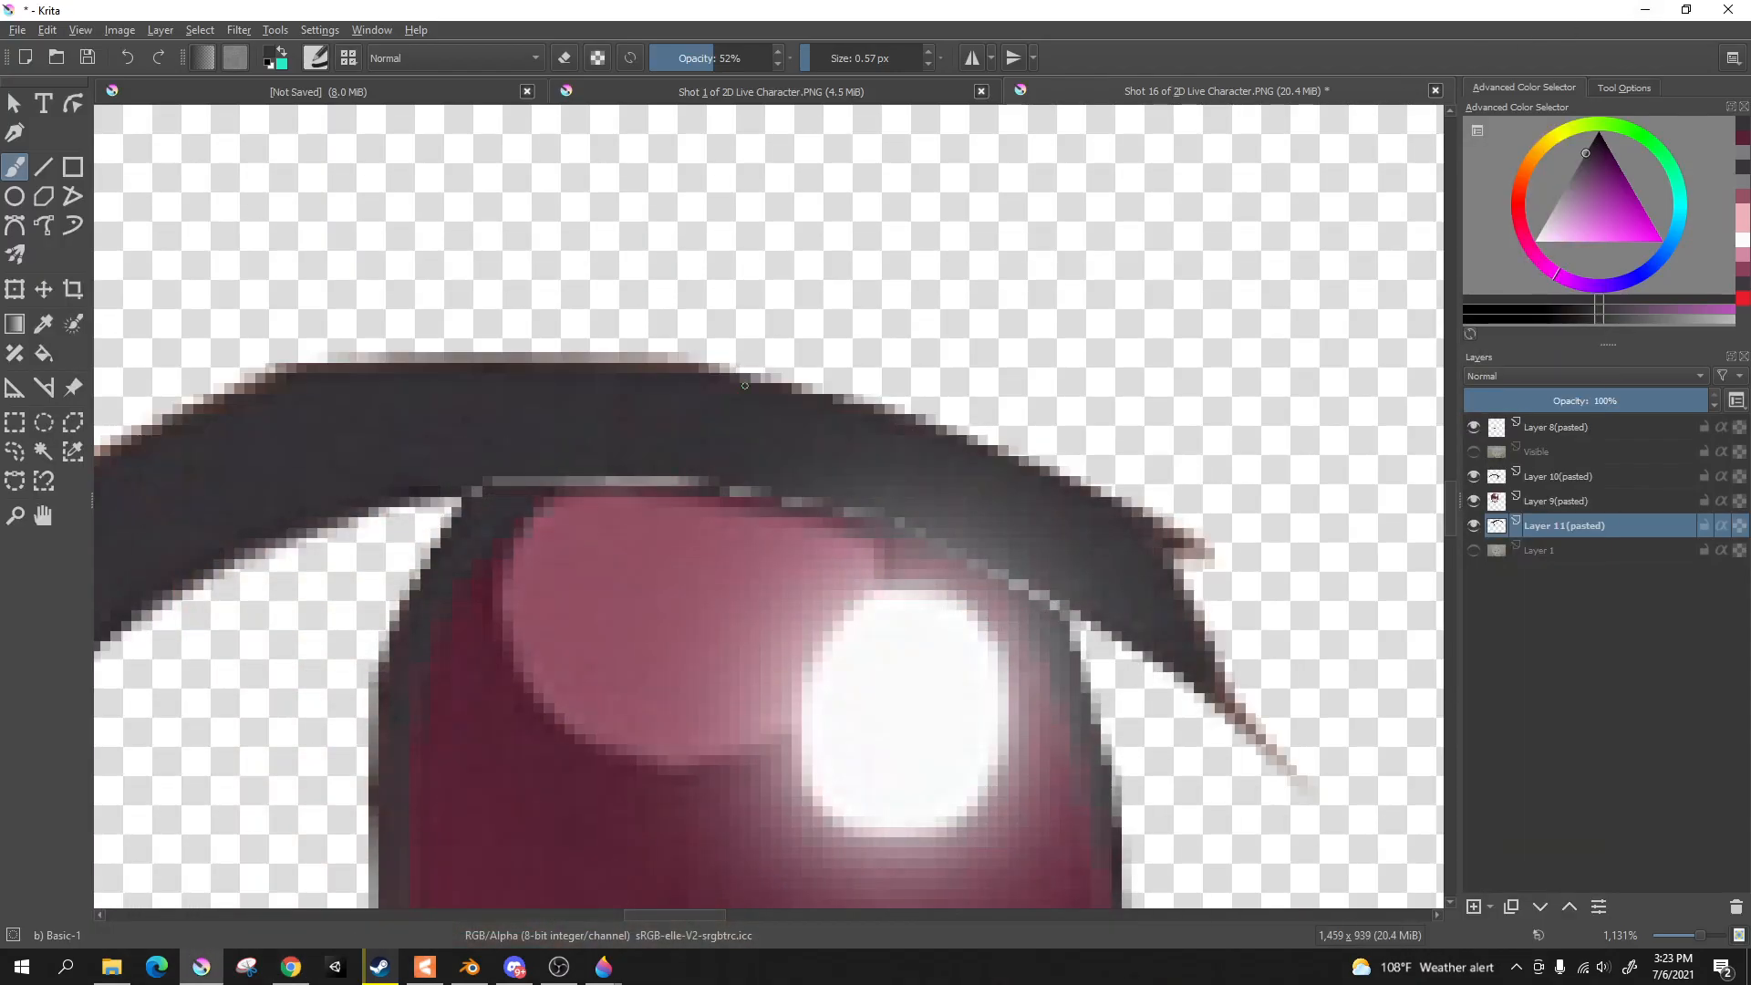
Toggle Layer 8's visibility, and darken the light line between the eyelash and the iris on Layer 11 at 52% brush opacity.
mouse_move(660, 457)
left_mouse_down()
mouse_move(700, 511)
mouse_move(671, 429)
left_mouse_up()
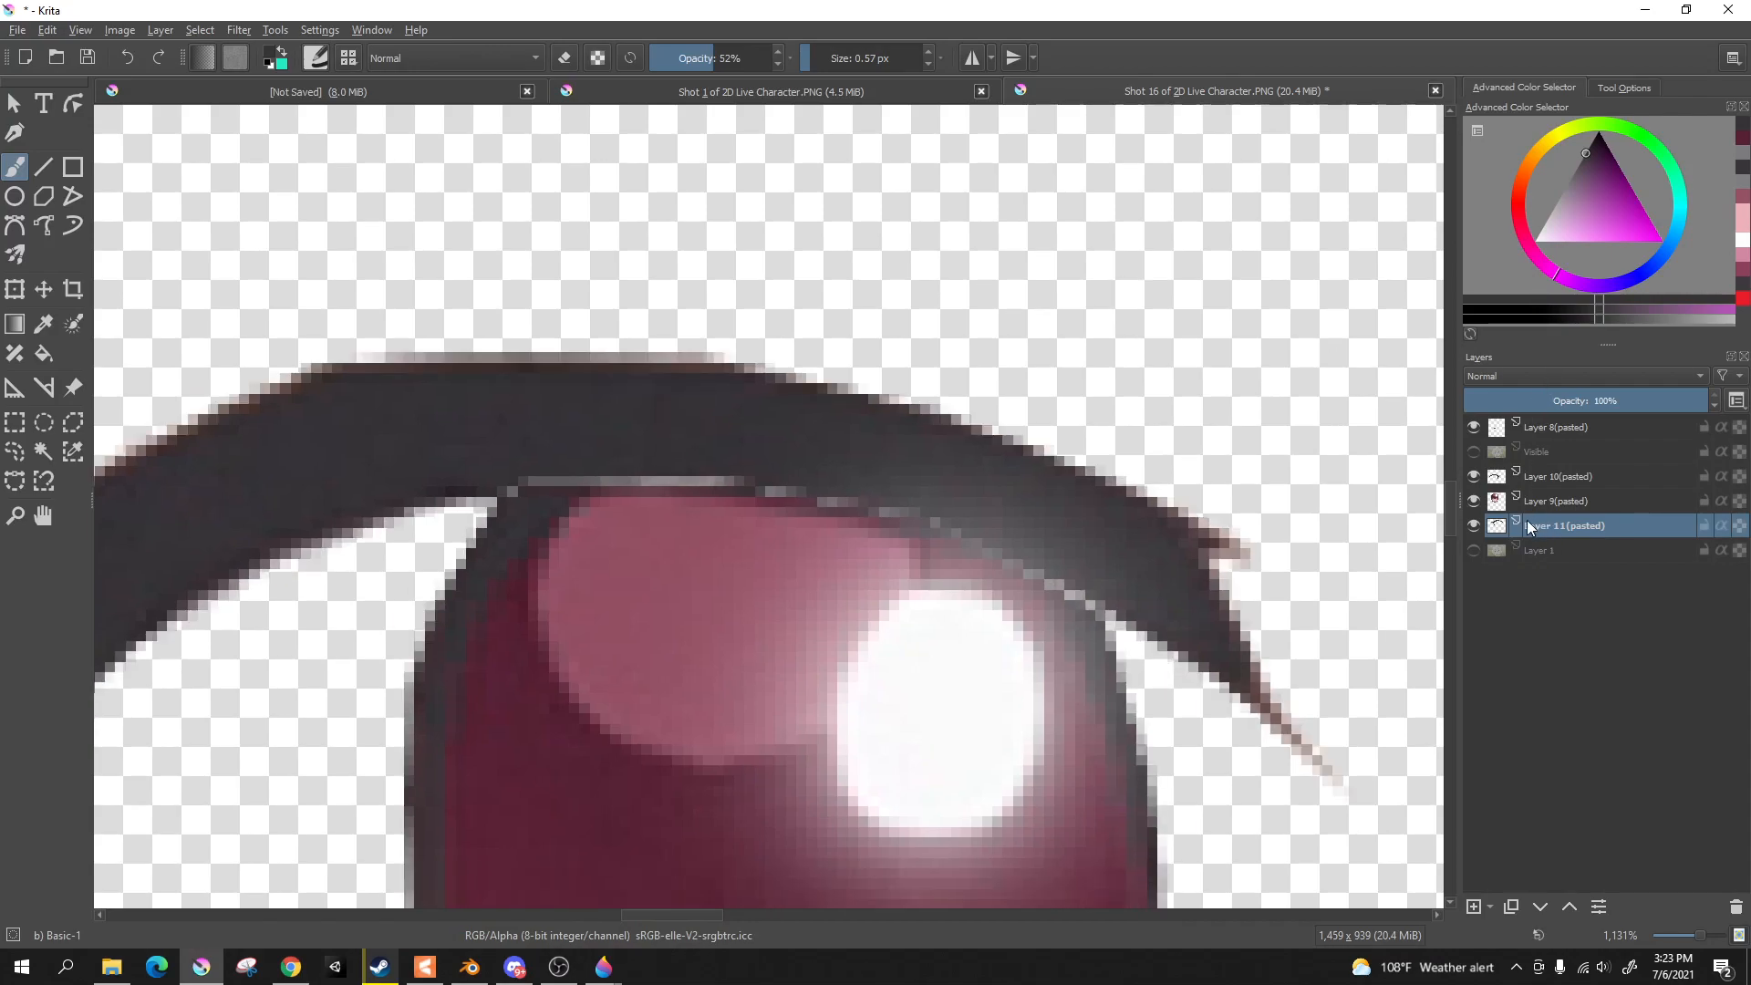
left_click(1473, 426)
left_click(1473, 426)
left_click(1473, 426)
left_click(1473, 426)
mouse_move(604, 474)
left_mouse_down()
mouse_move(746, 481)
mouse_move(640, 482)
left_mouse_up()
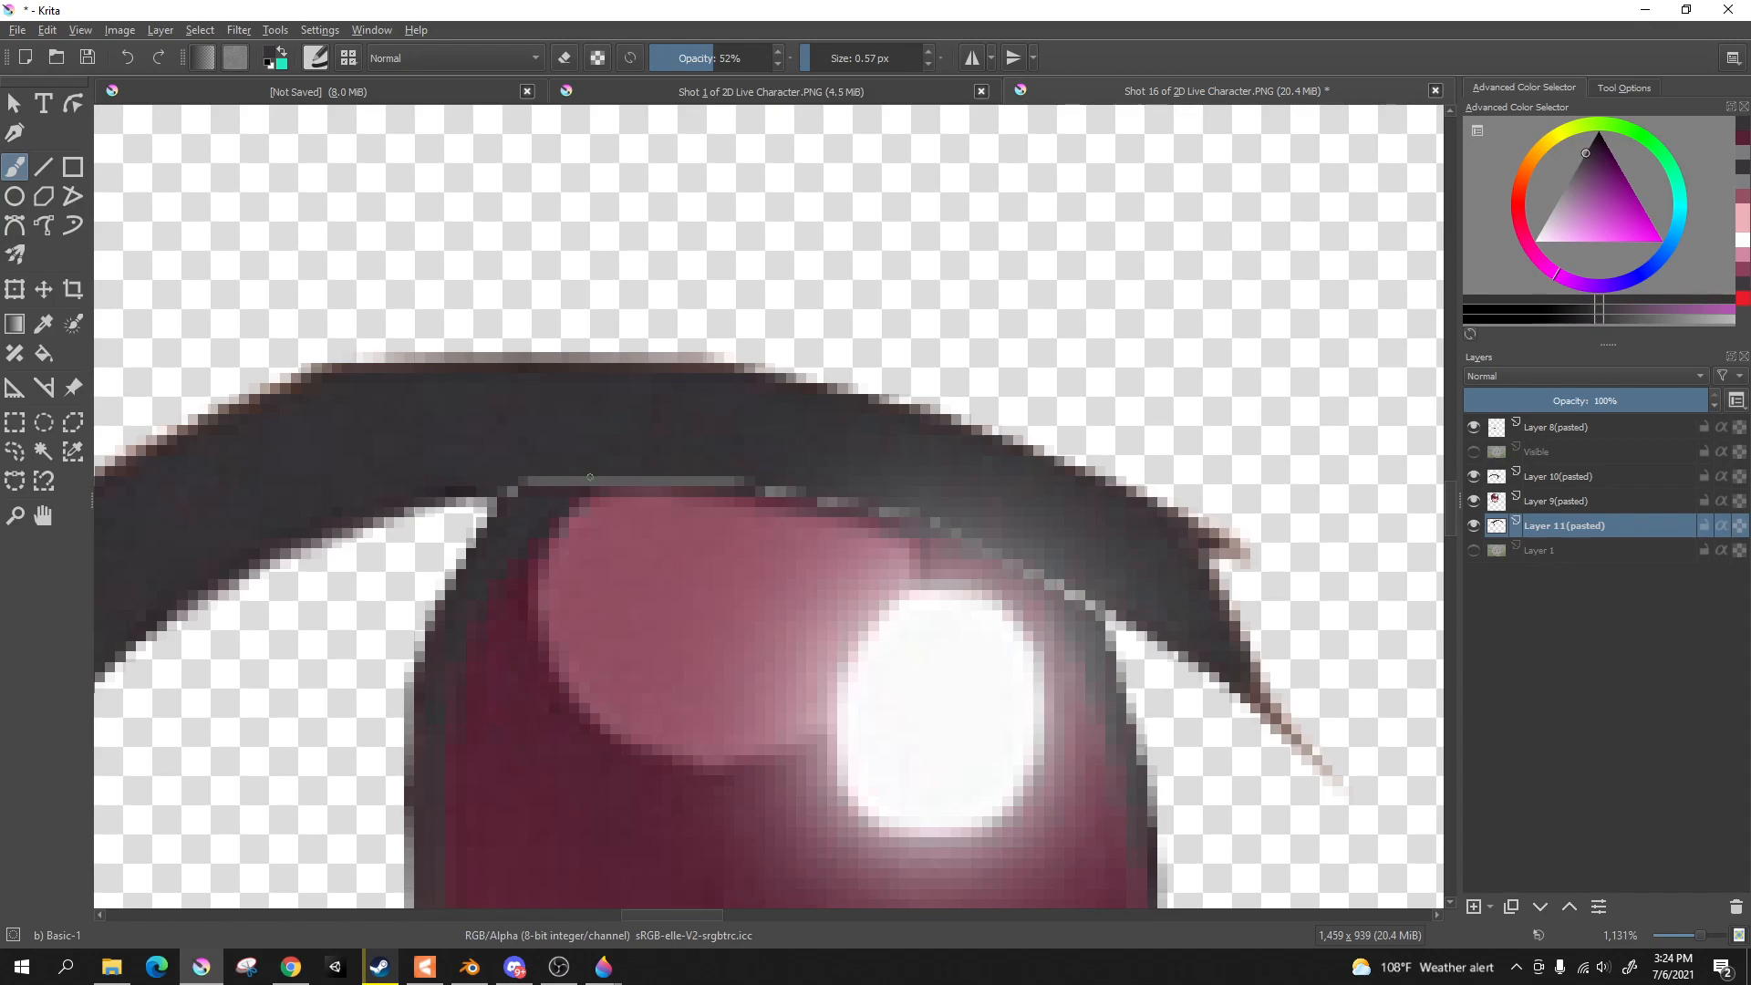
Sample the eyelash's dark colour, raise the brush opacity to 87% and paint over the light line above the iris on Layer 11.
left_click(43, 324)
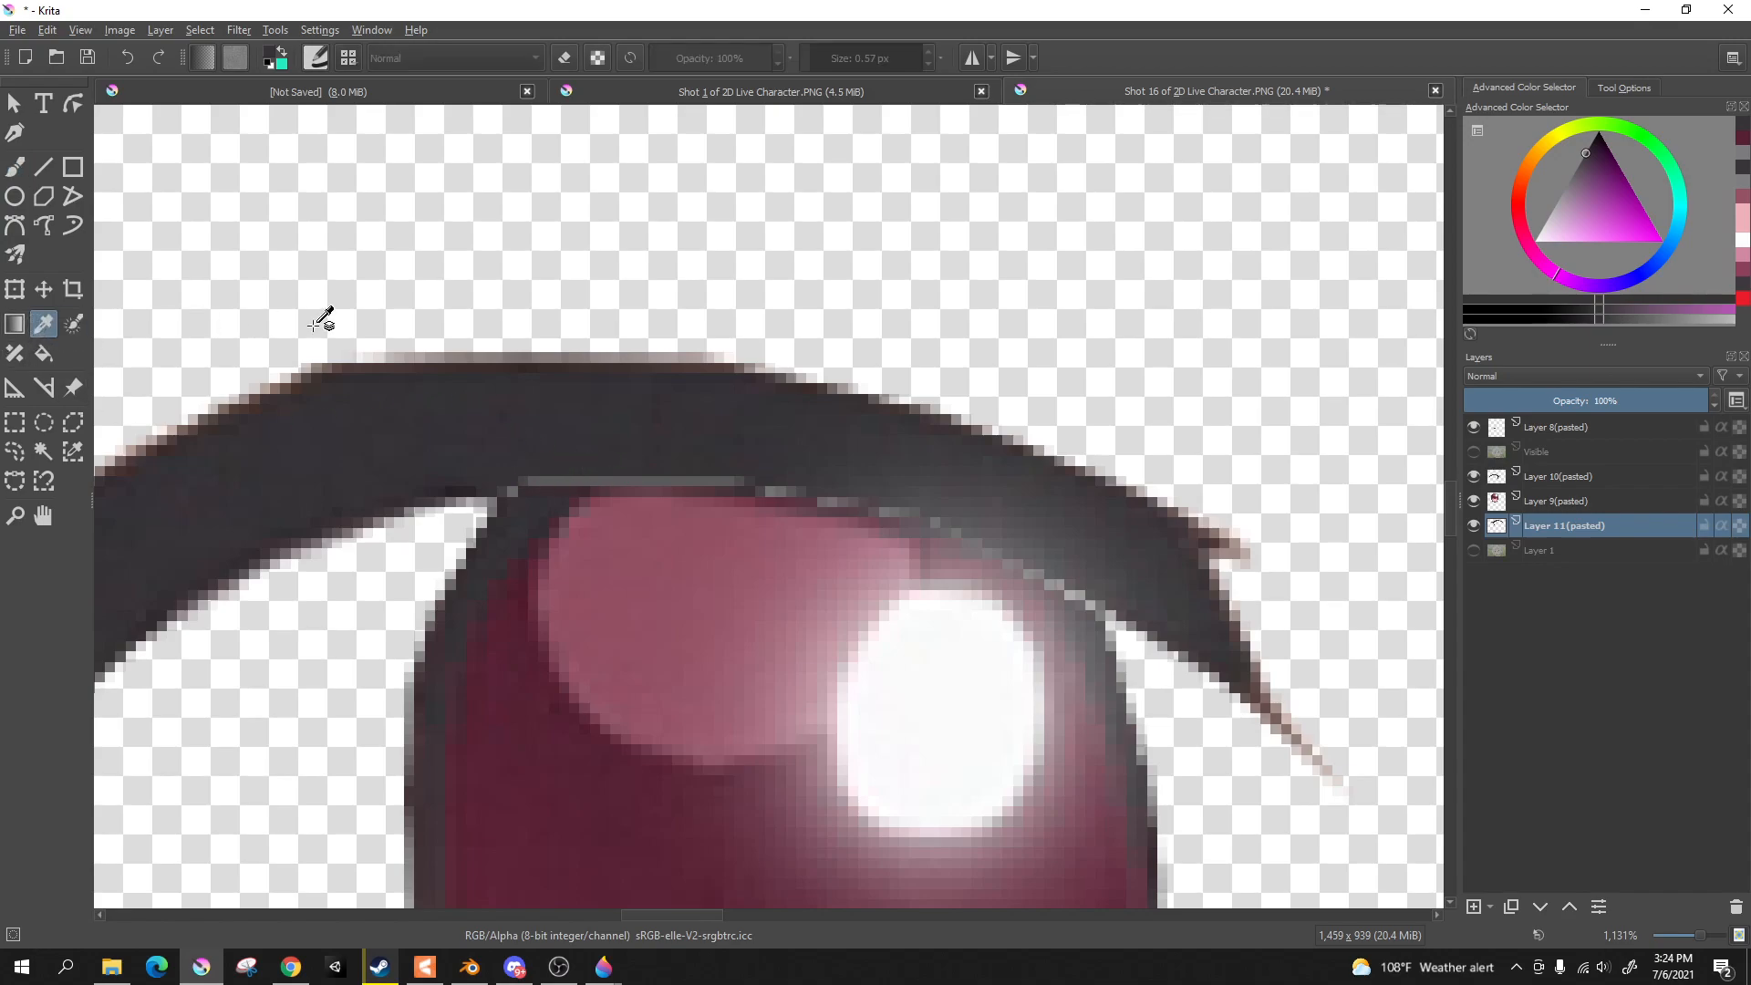
left_click(474, 401)
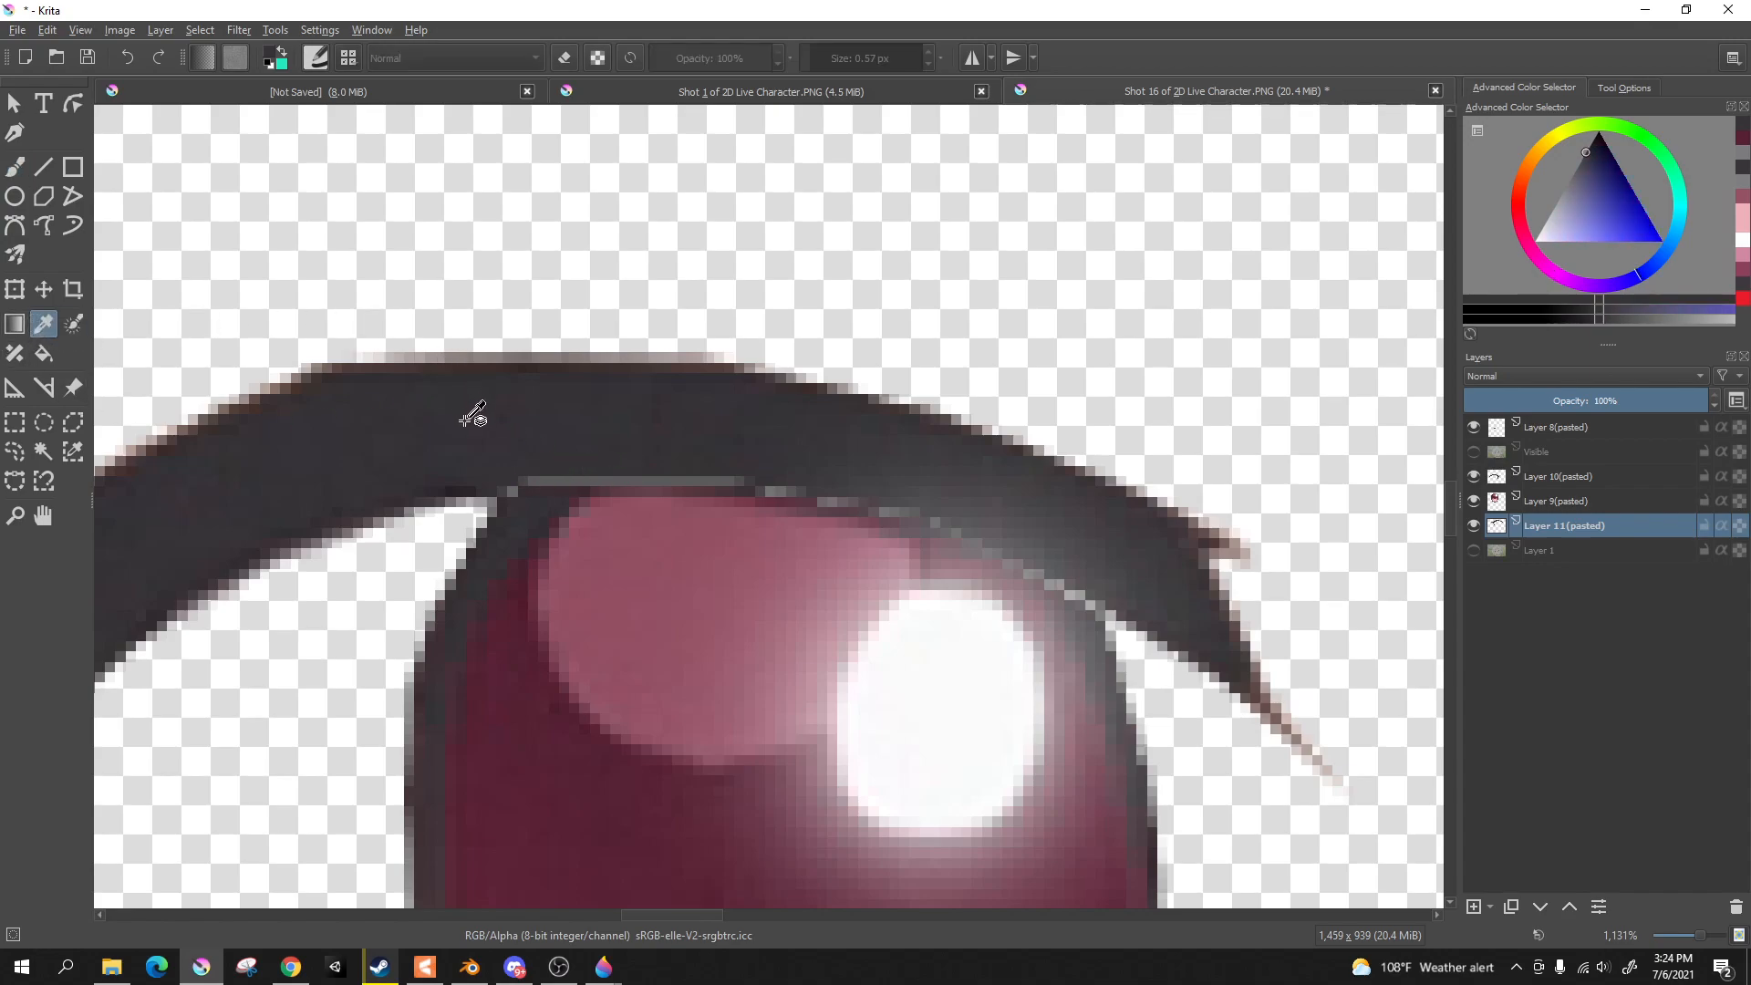
left_click(14, 171)
left_click_drag(710, 58, 755, 61)
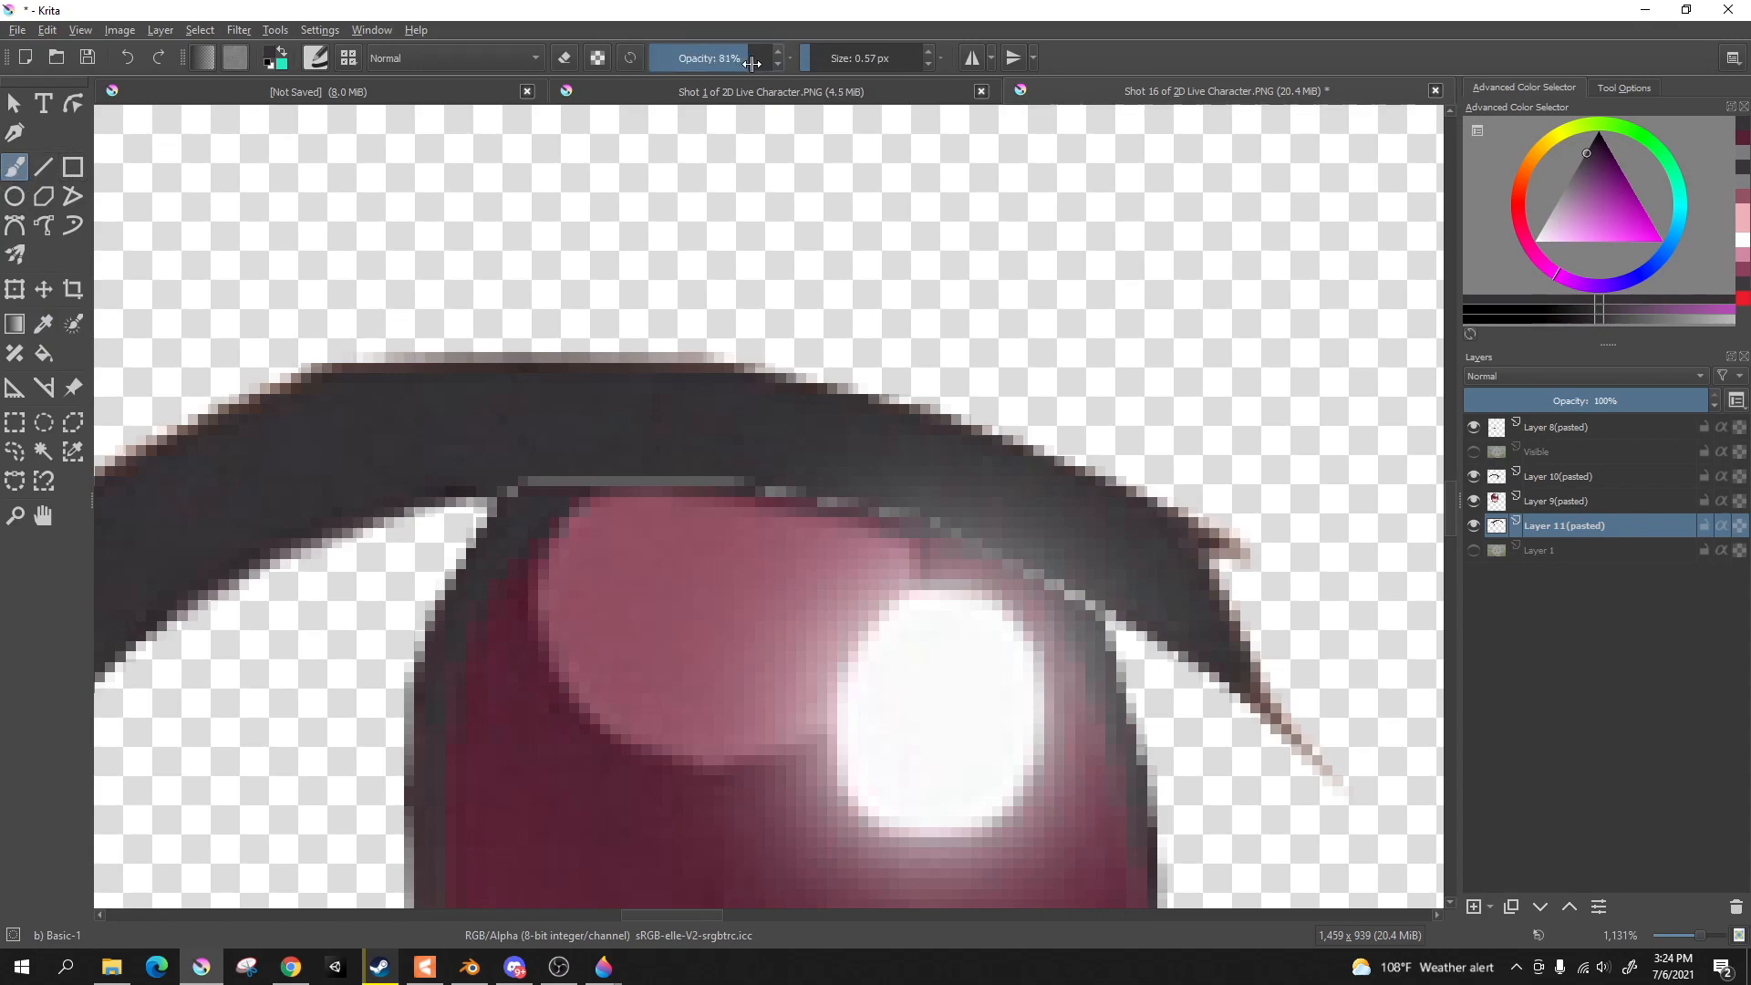
left_click(553, 477)
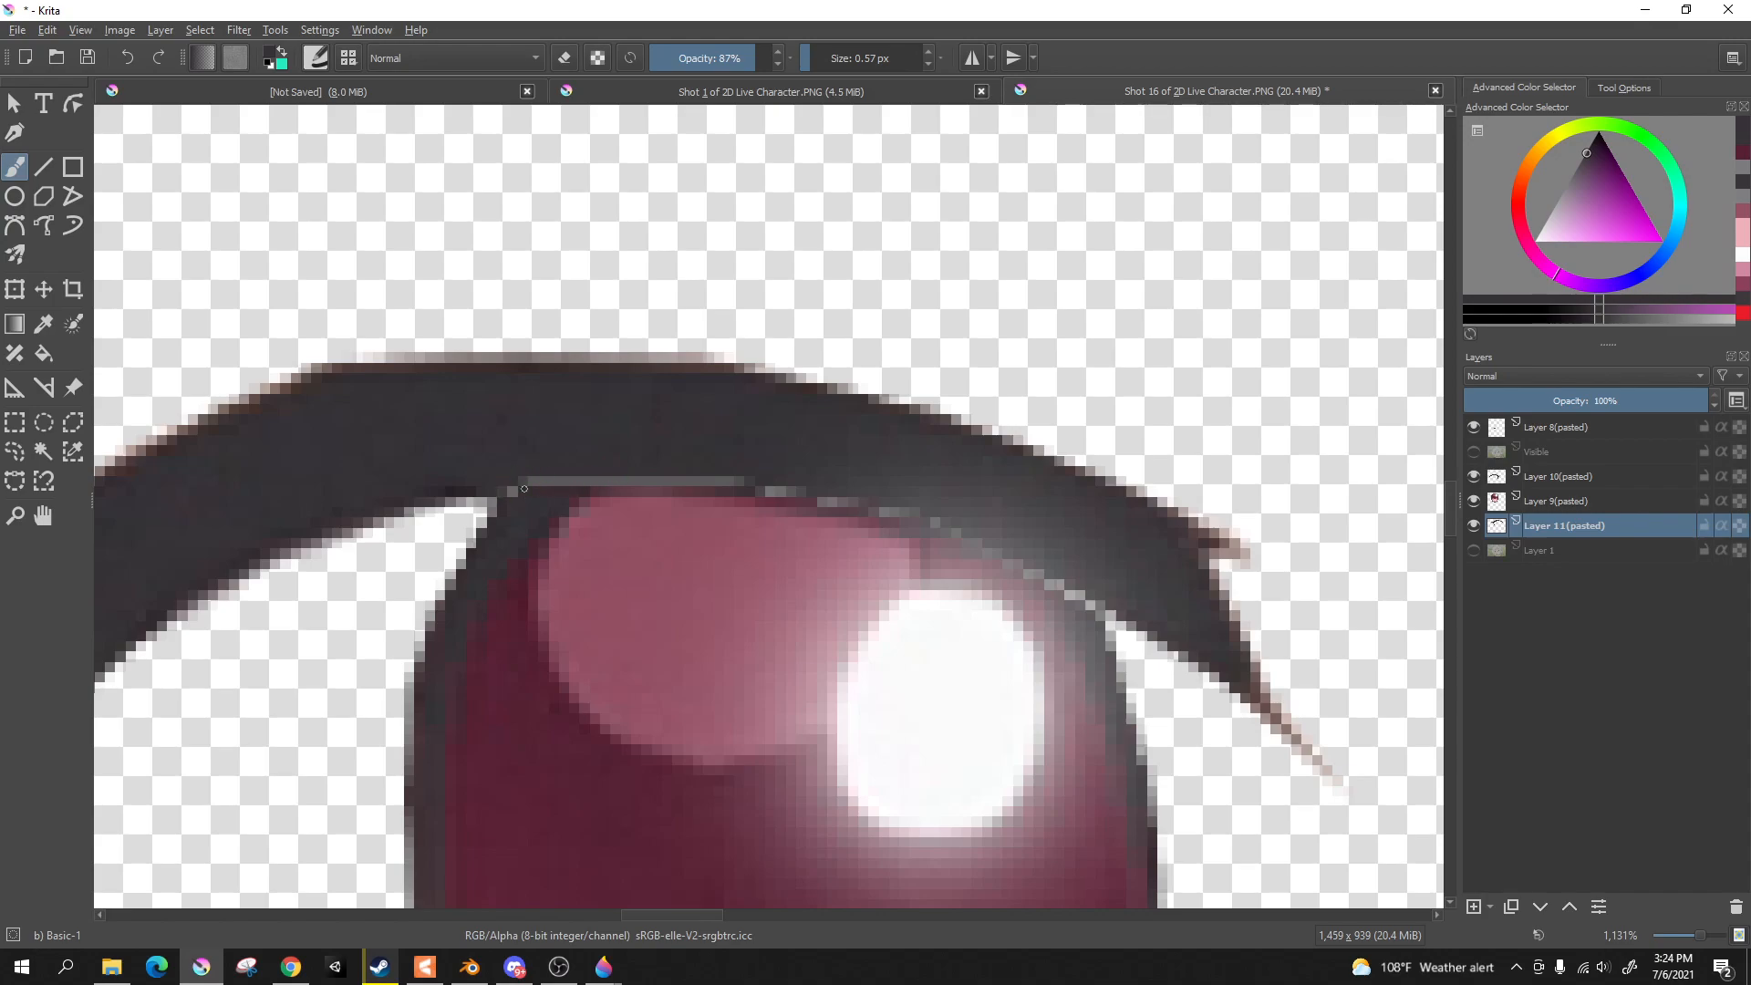
mouse_move(844, 490)
left_mouse_down()
mouse_move(1013, 554)
mouse_move(984, 533)
left_mouse_up()
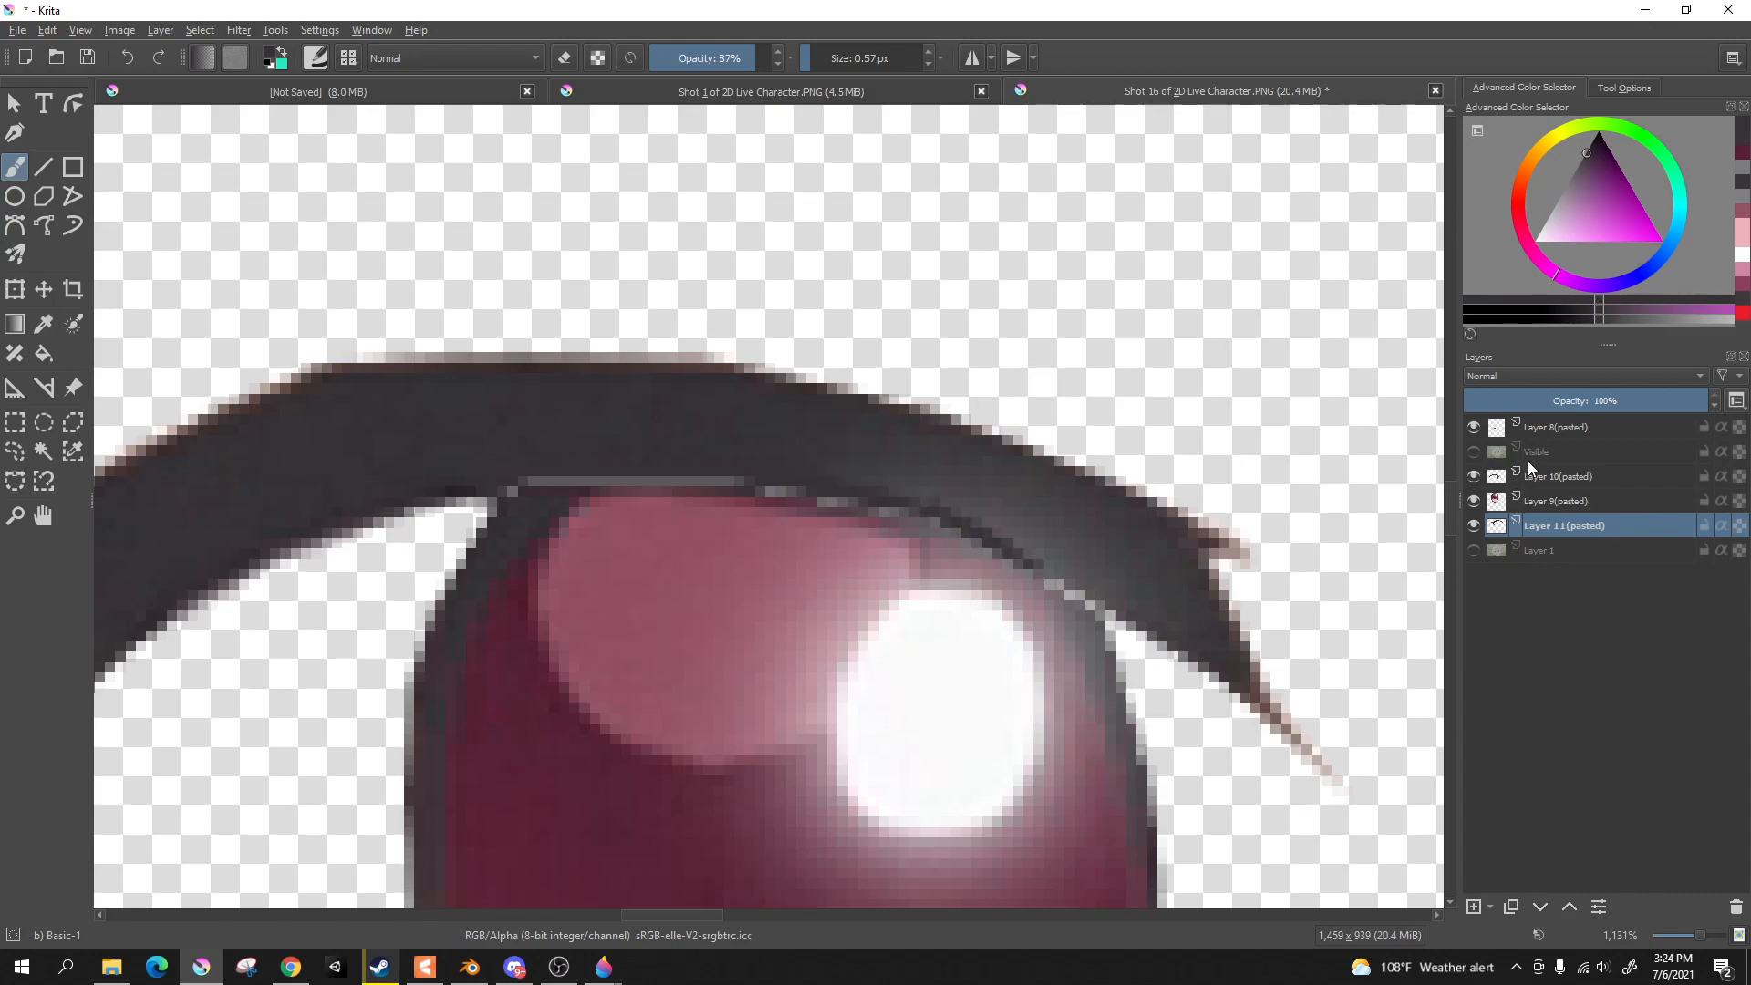
On Layer 8, paint over the light line between the eyelash and the iris with the brush at 52% opacity.
left_click(1474, 427)
left_click(1474, 427)
left_click(1569, 429)
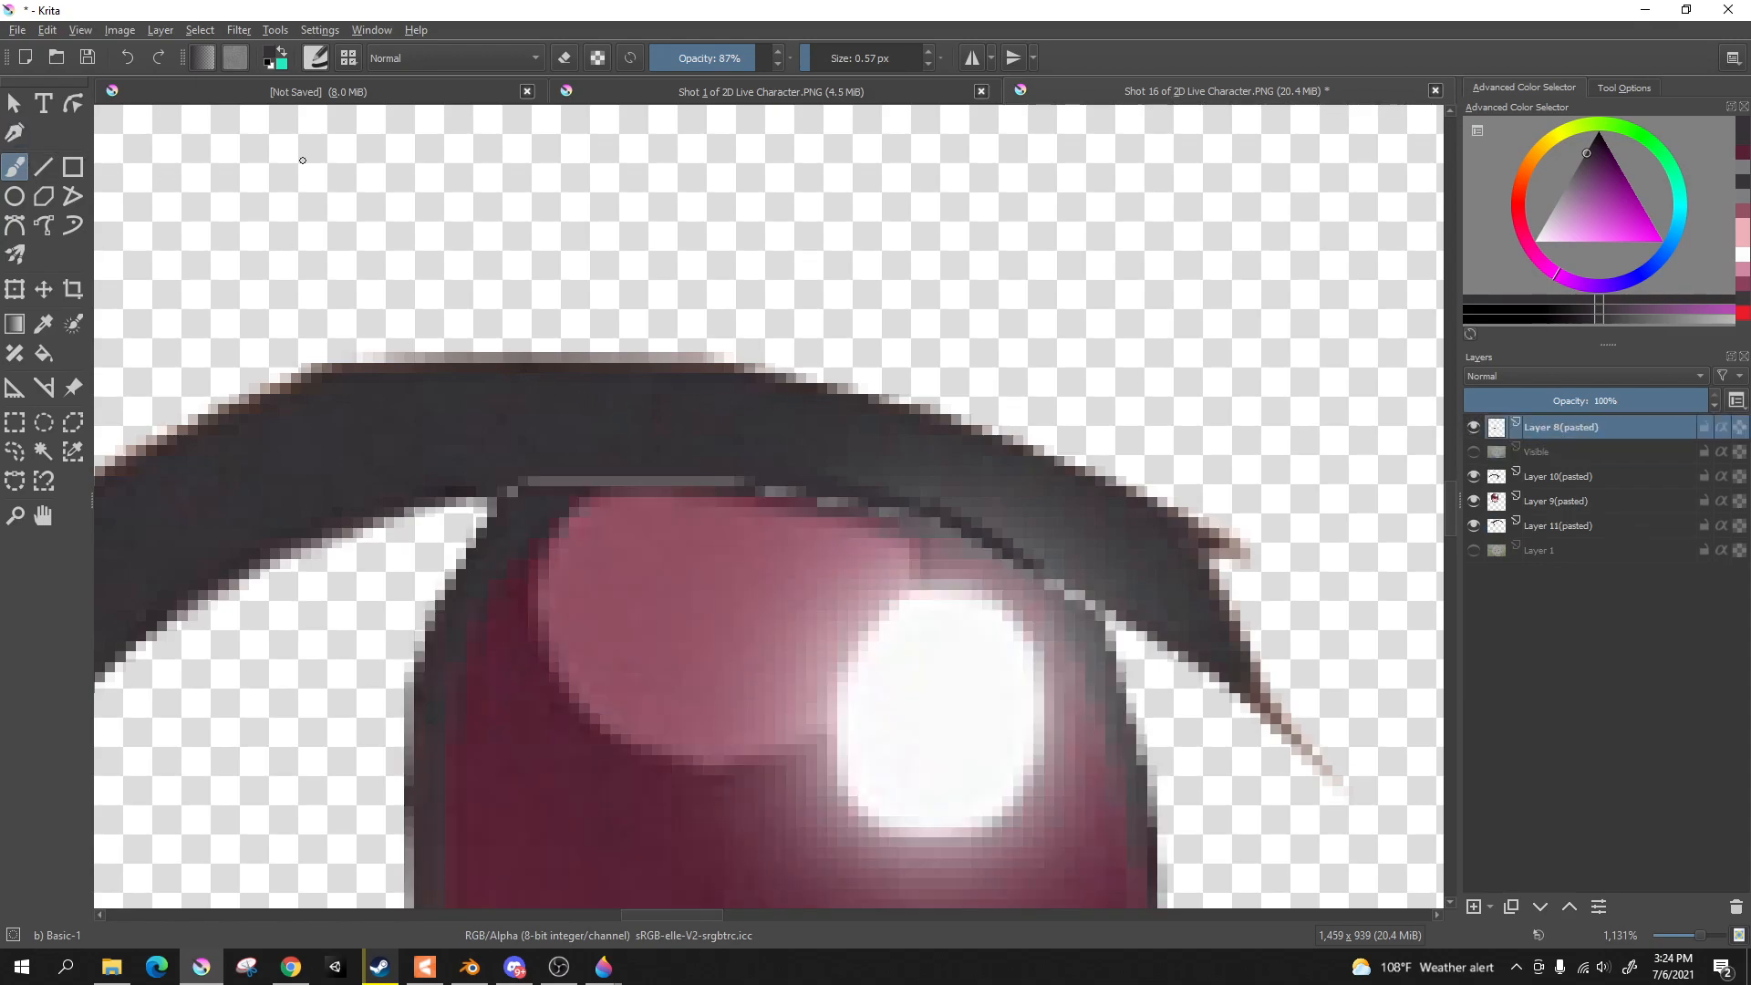
left_click_drag(754, 58, 716, 59)
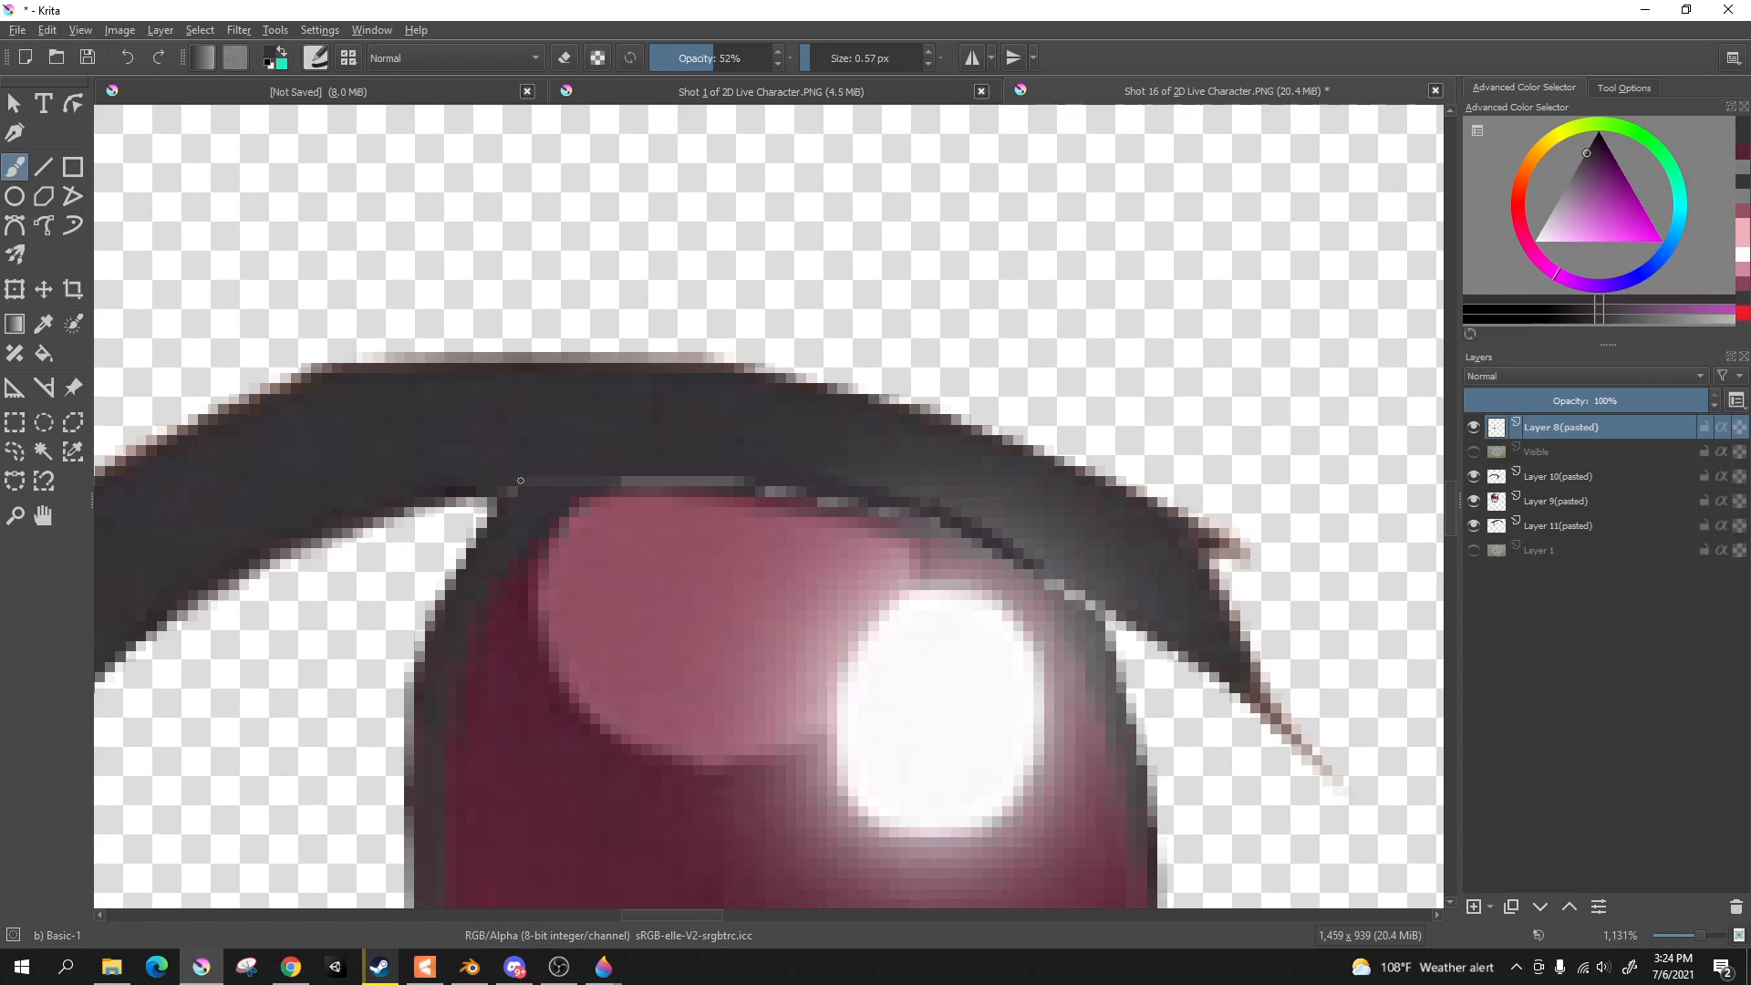
mouse_move(548, 480)
left_mouse_down()
mouse_move(565, 479)
mouse_move(495, 500)
left_mouse_up()
mouse_move(623, 482)
left_mouse_down()
mouse_move(786, 489)
mouse_move(948, 536)
left_mouse_up()
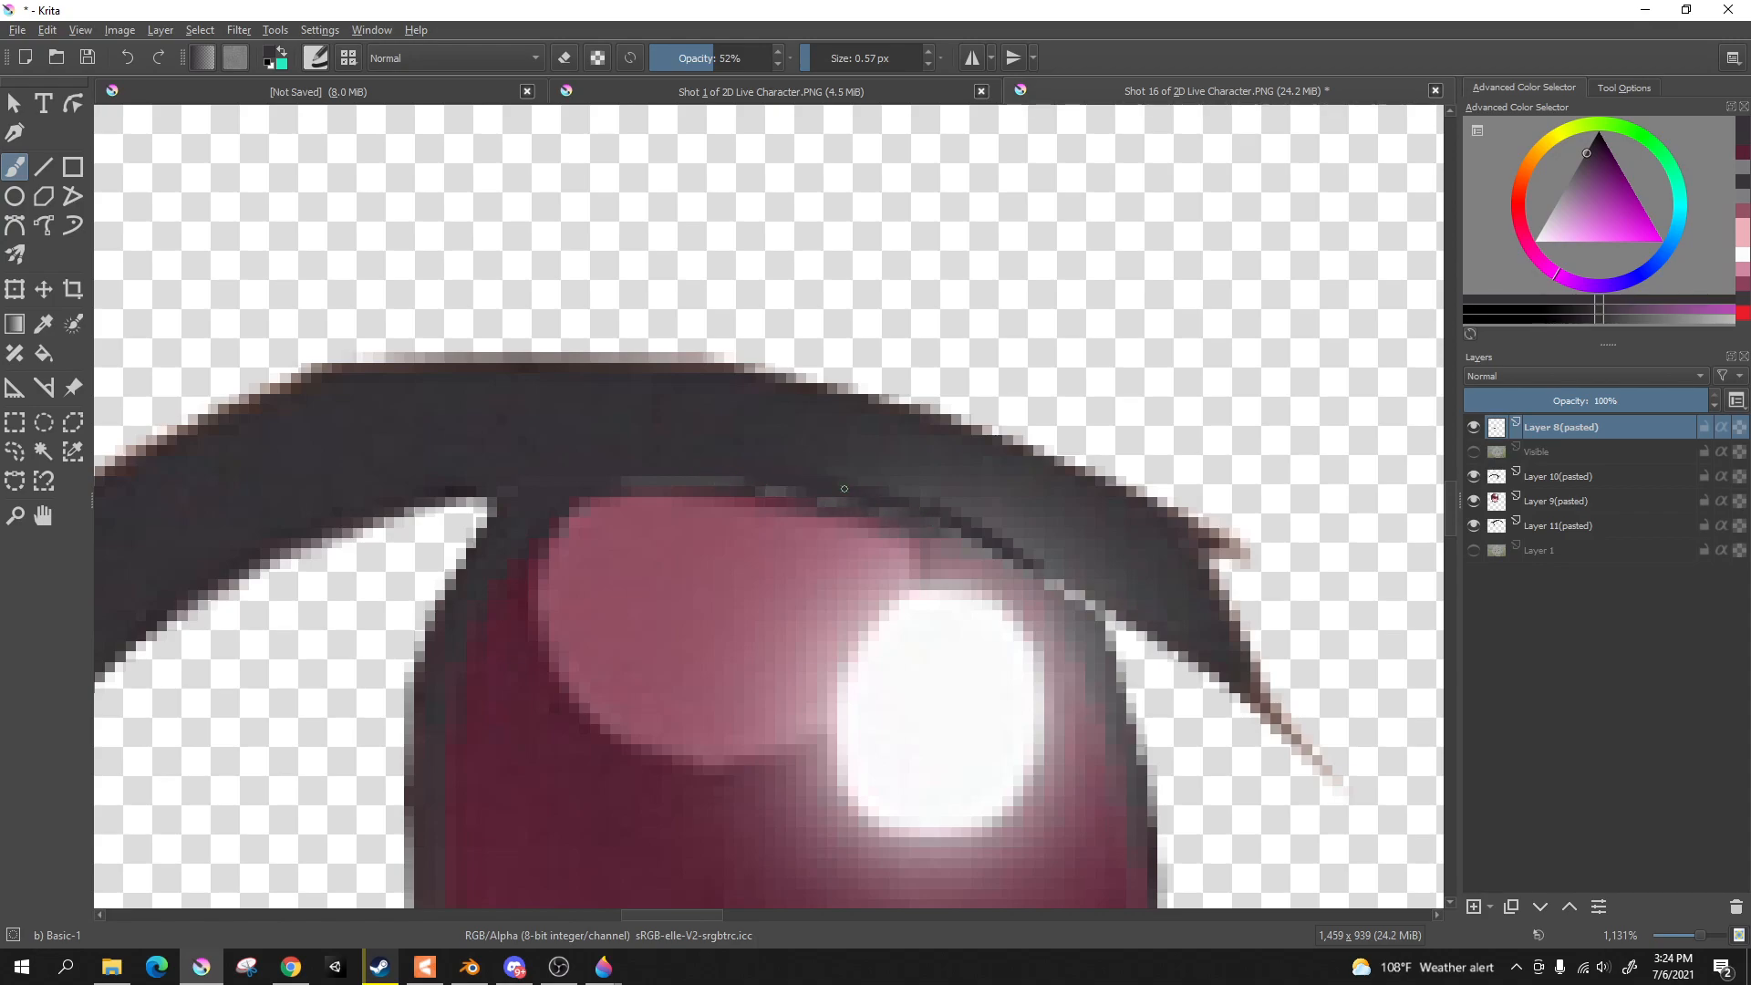
left_click_drag(646, 481, 721, 478)
left_click_drag(765, 492, 936, 527)
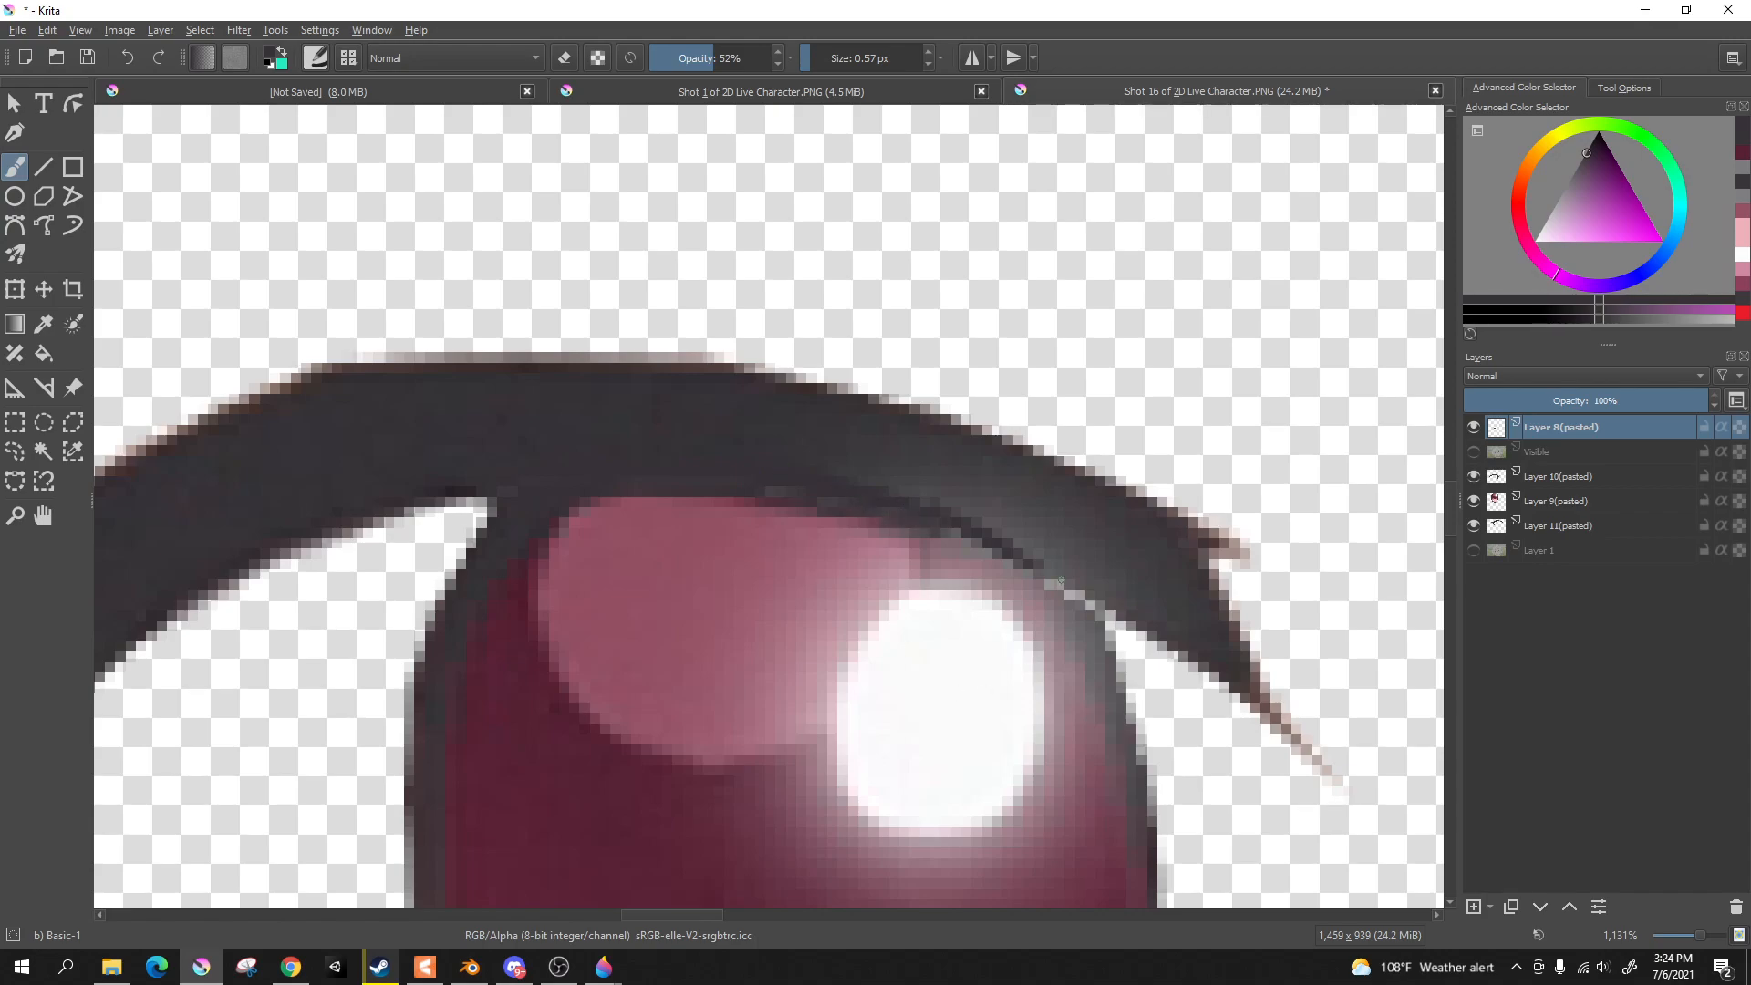
Examine both eyes from afar and up close for leftover light pixels and rough edges on the irises and eyelashes.
scroll(1060, 581, "down", 4)
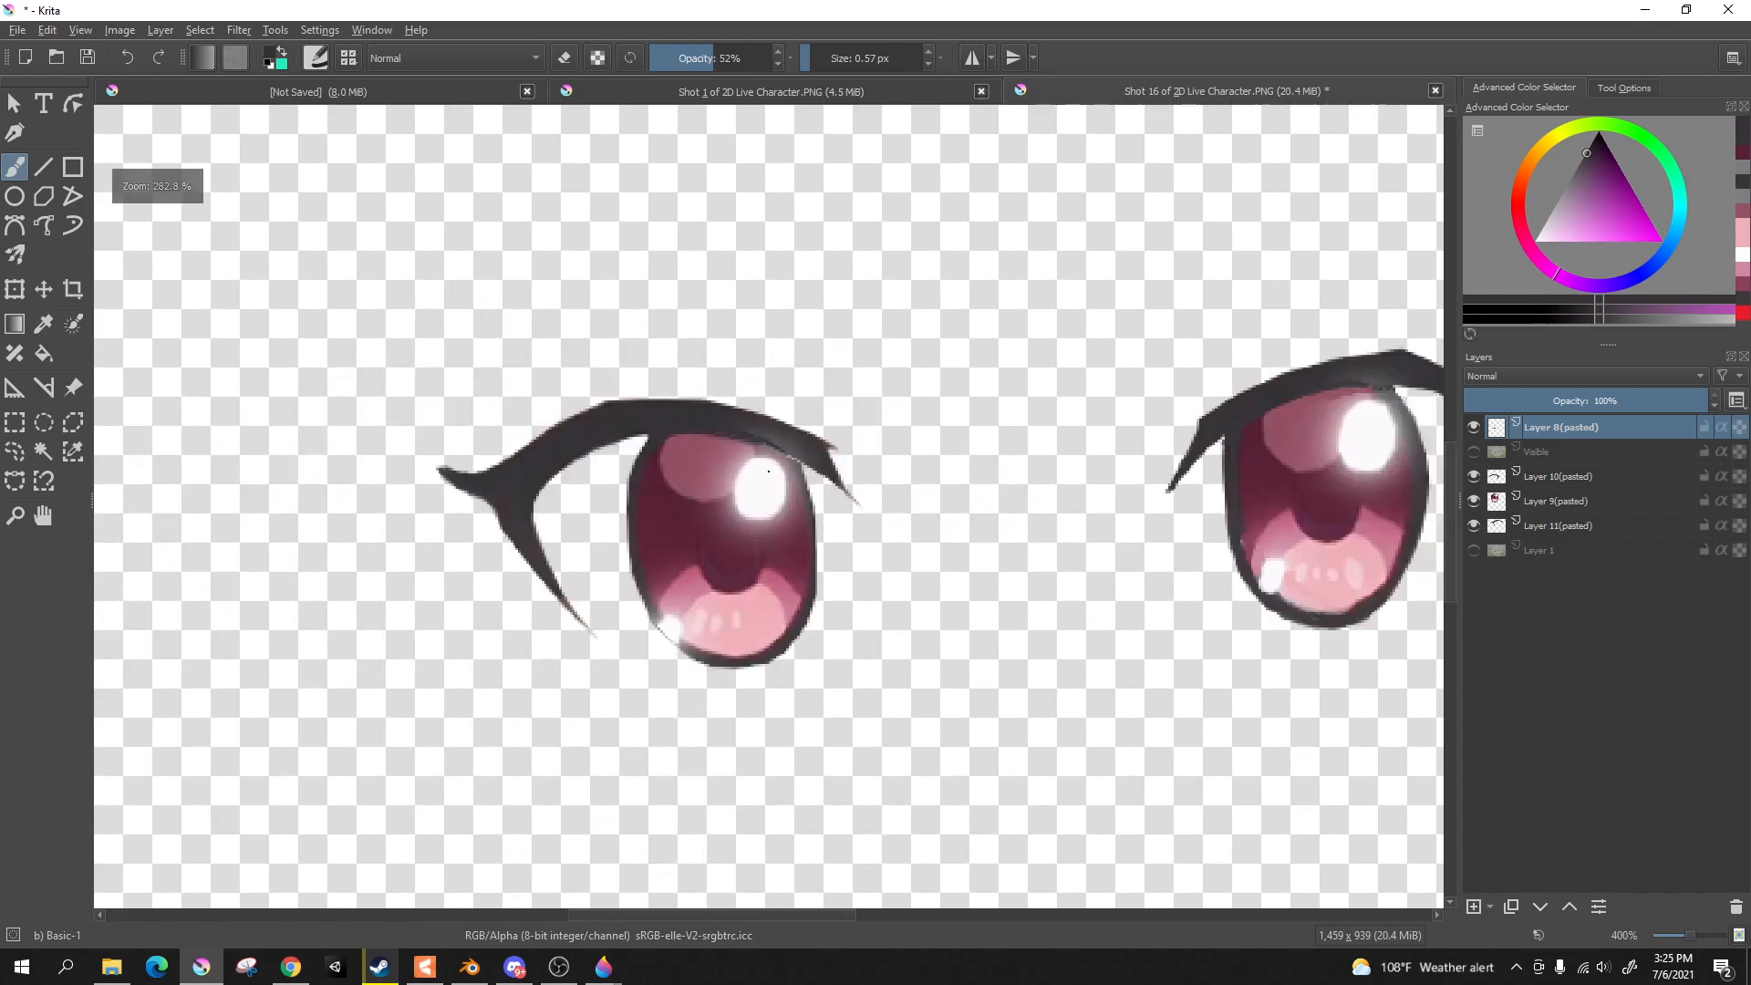
scroll(957, 492, "down", 3)
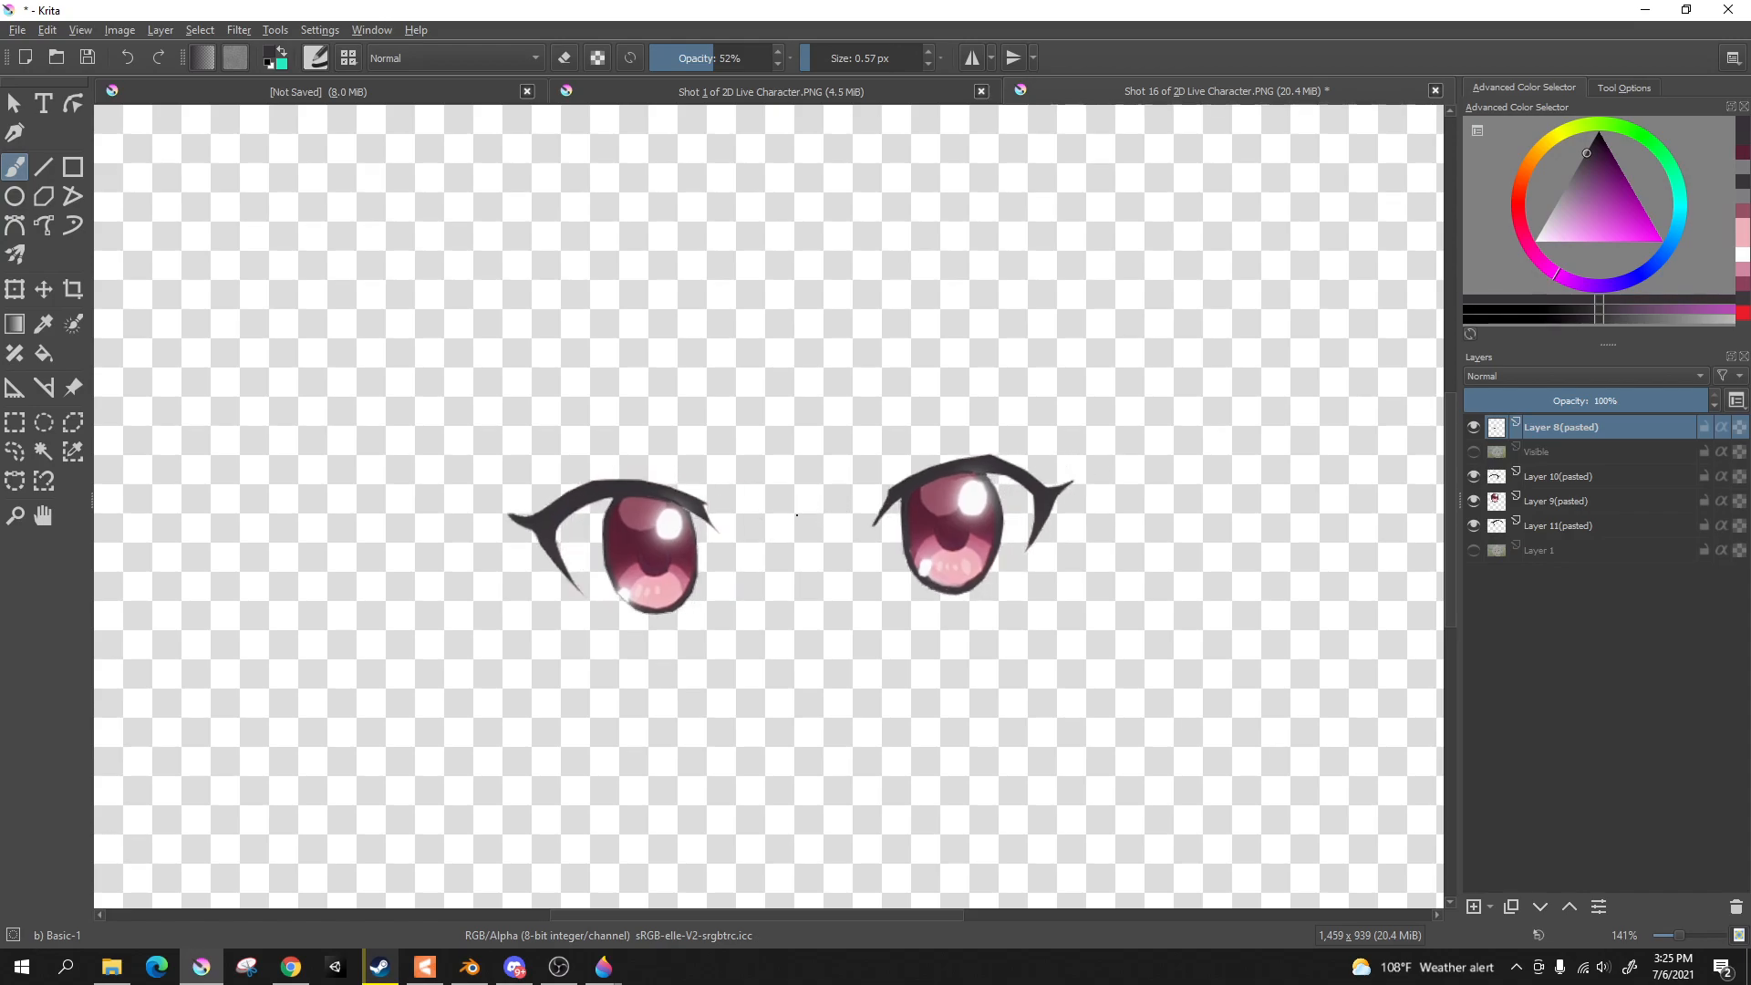
scroll(796, 515, "up", 1)
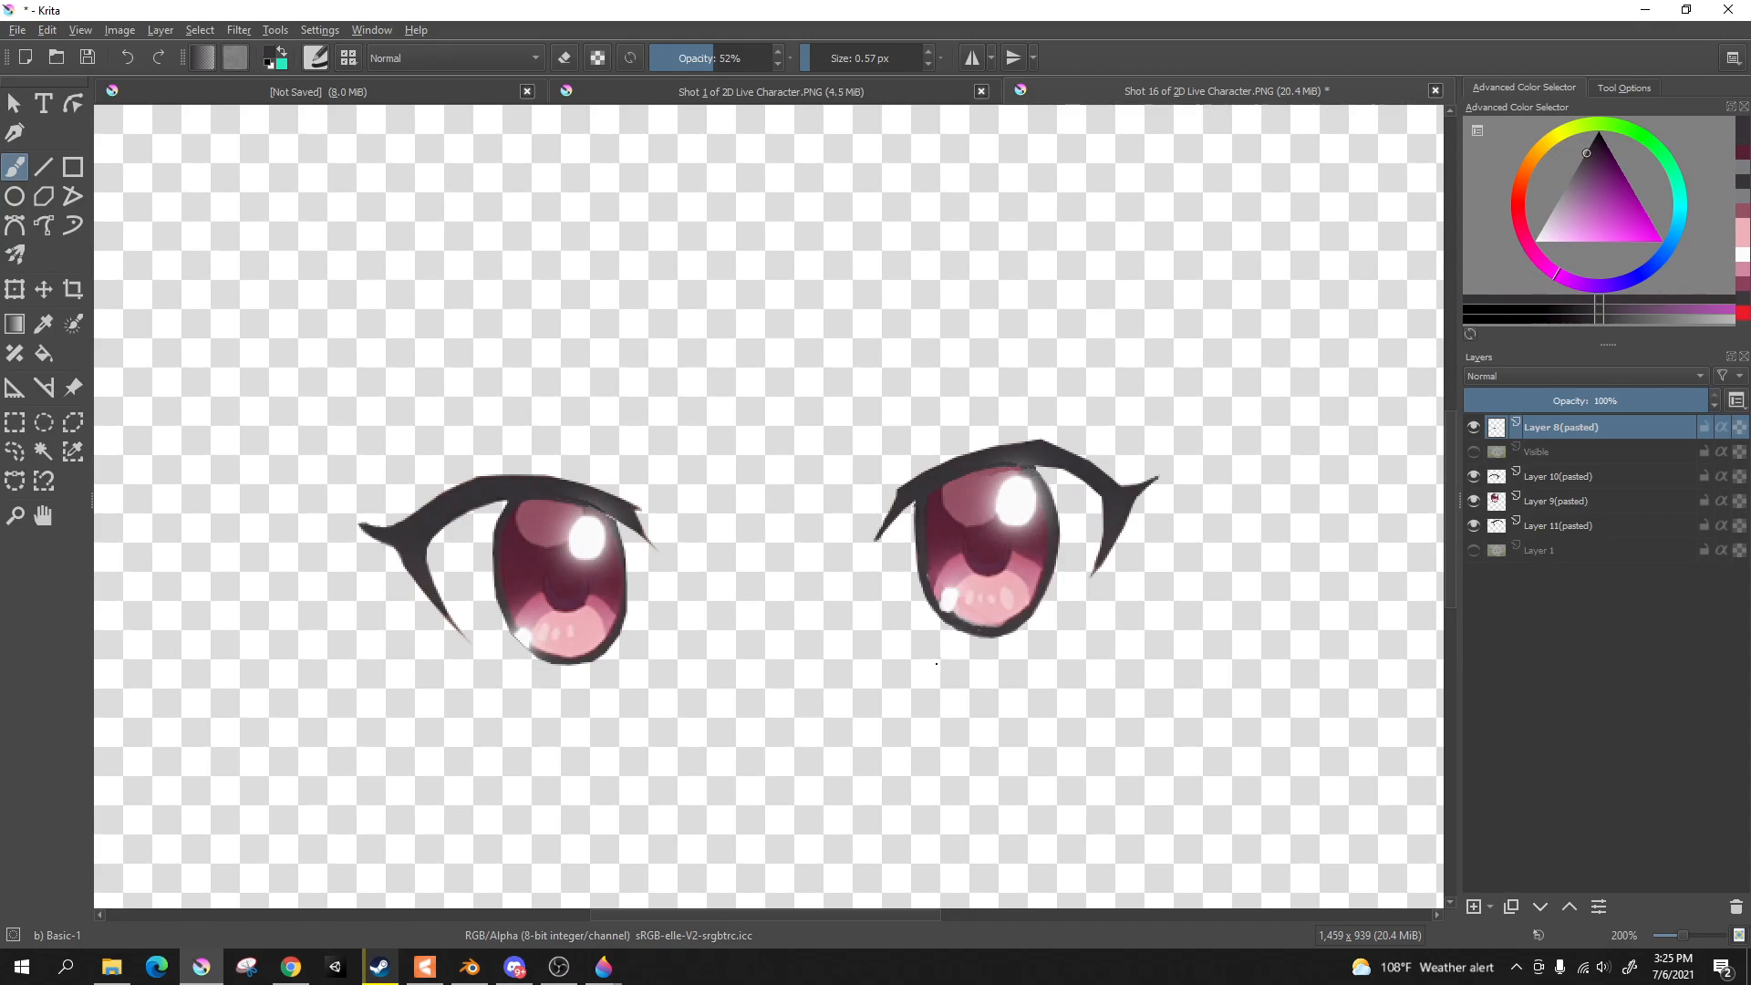
scroll(1078, 648, "up", 2)
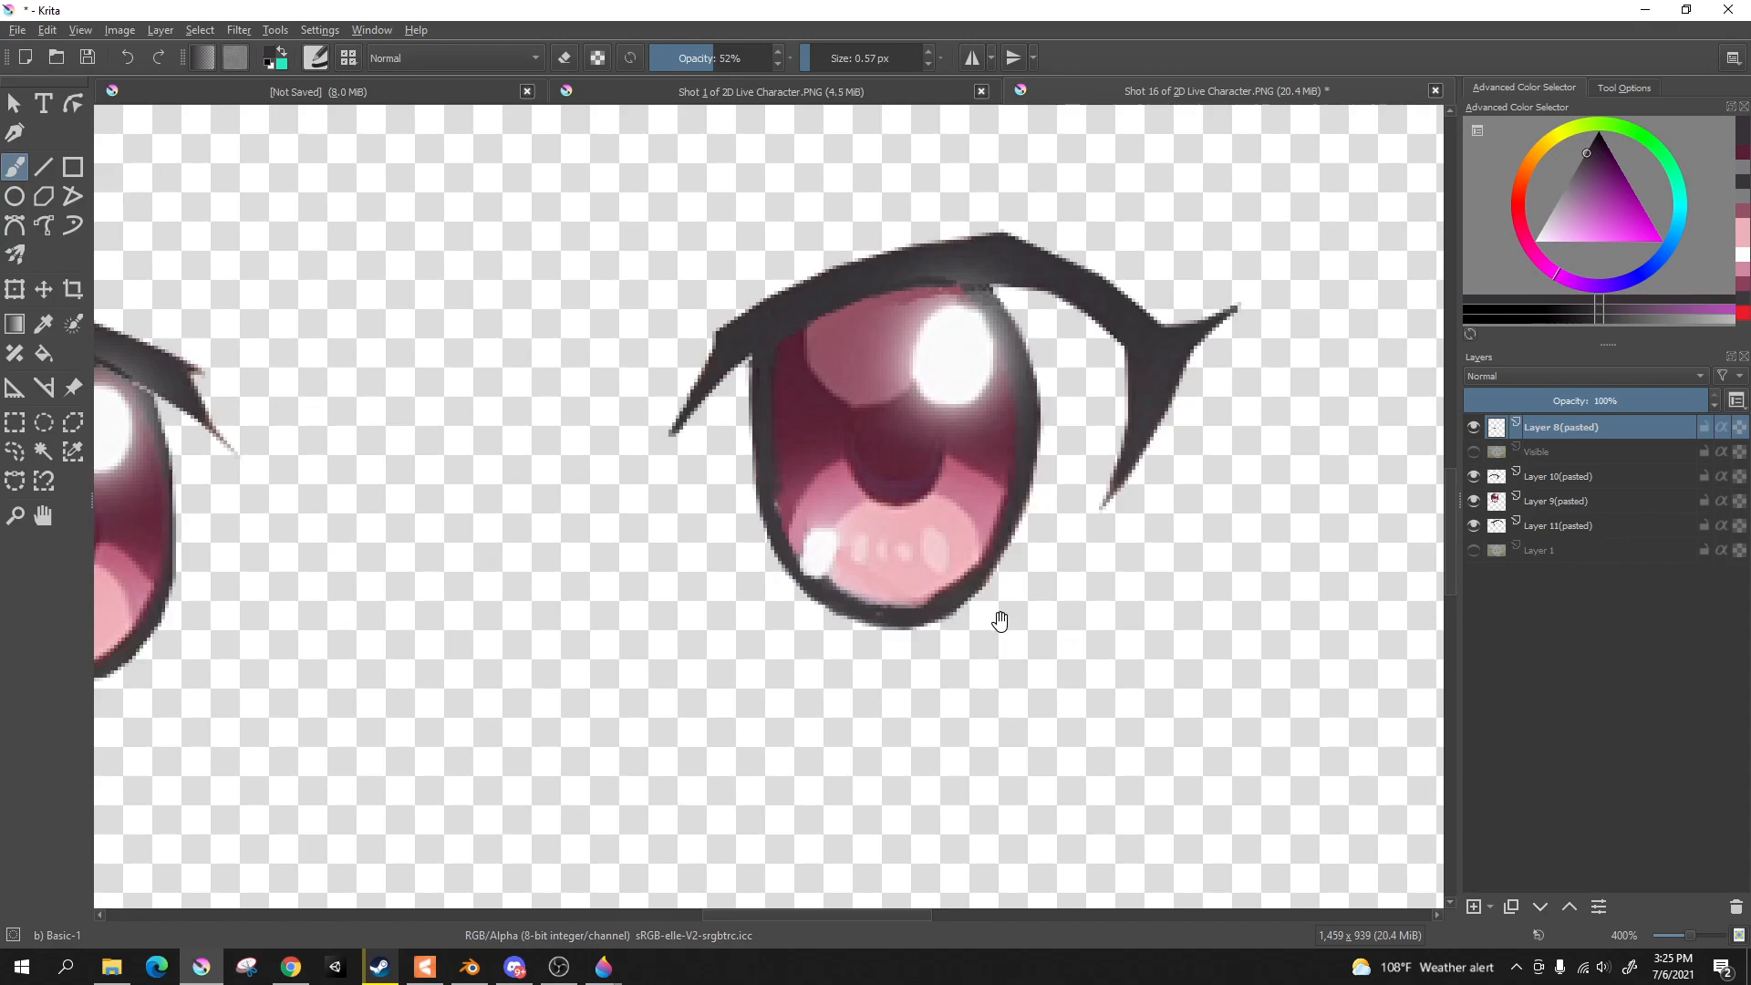
scroll(1006, 591, "up", 2)
scroll(1006, 591, "down", 3)
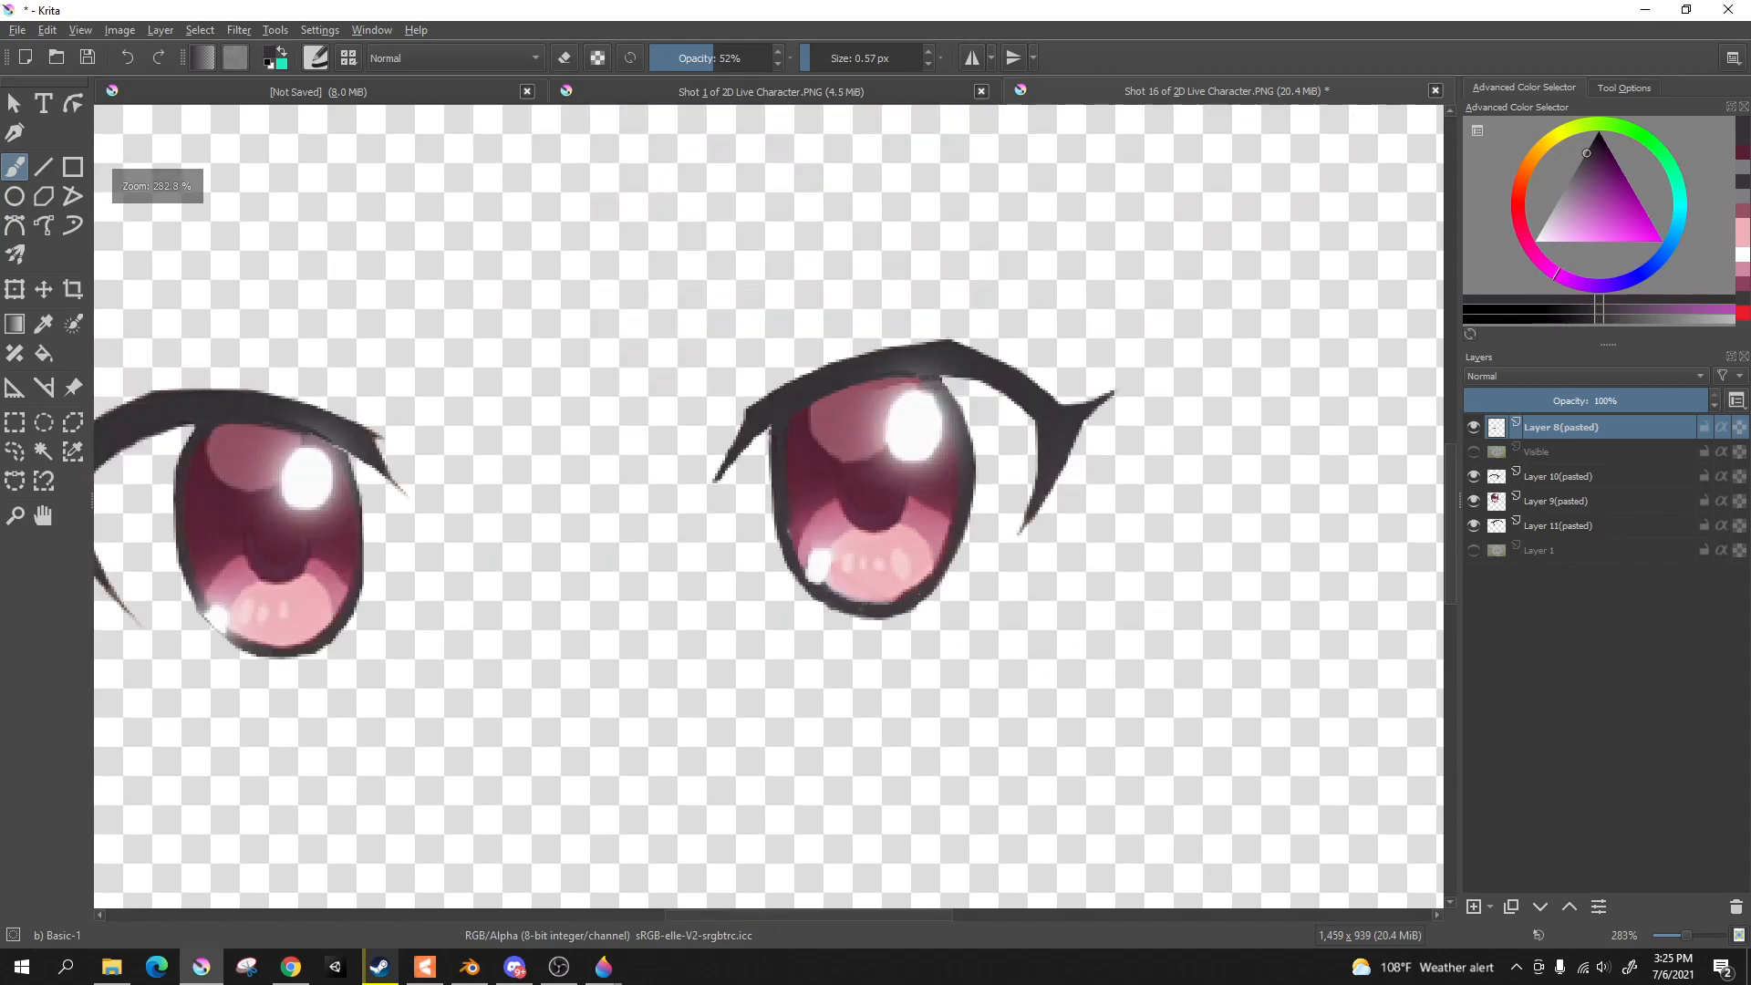
scroll(1006, 591, "up", 4)
scroll(918, 571, "down", 2)
scroll(891, 578, "up", 1)
scroll(889, 602, "down", 2)
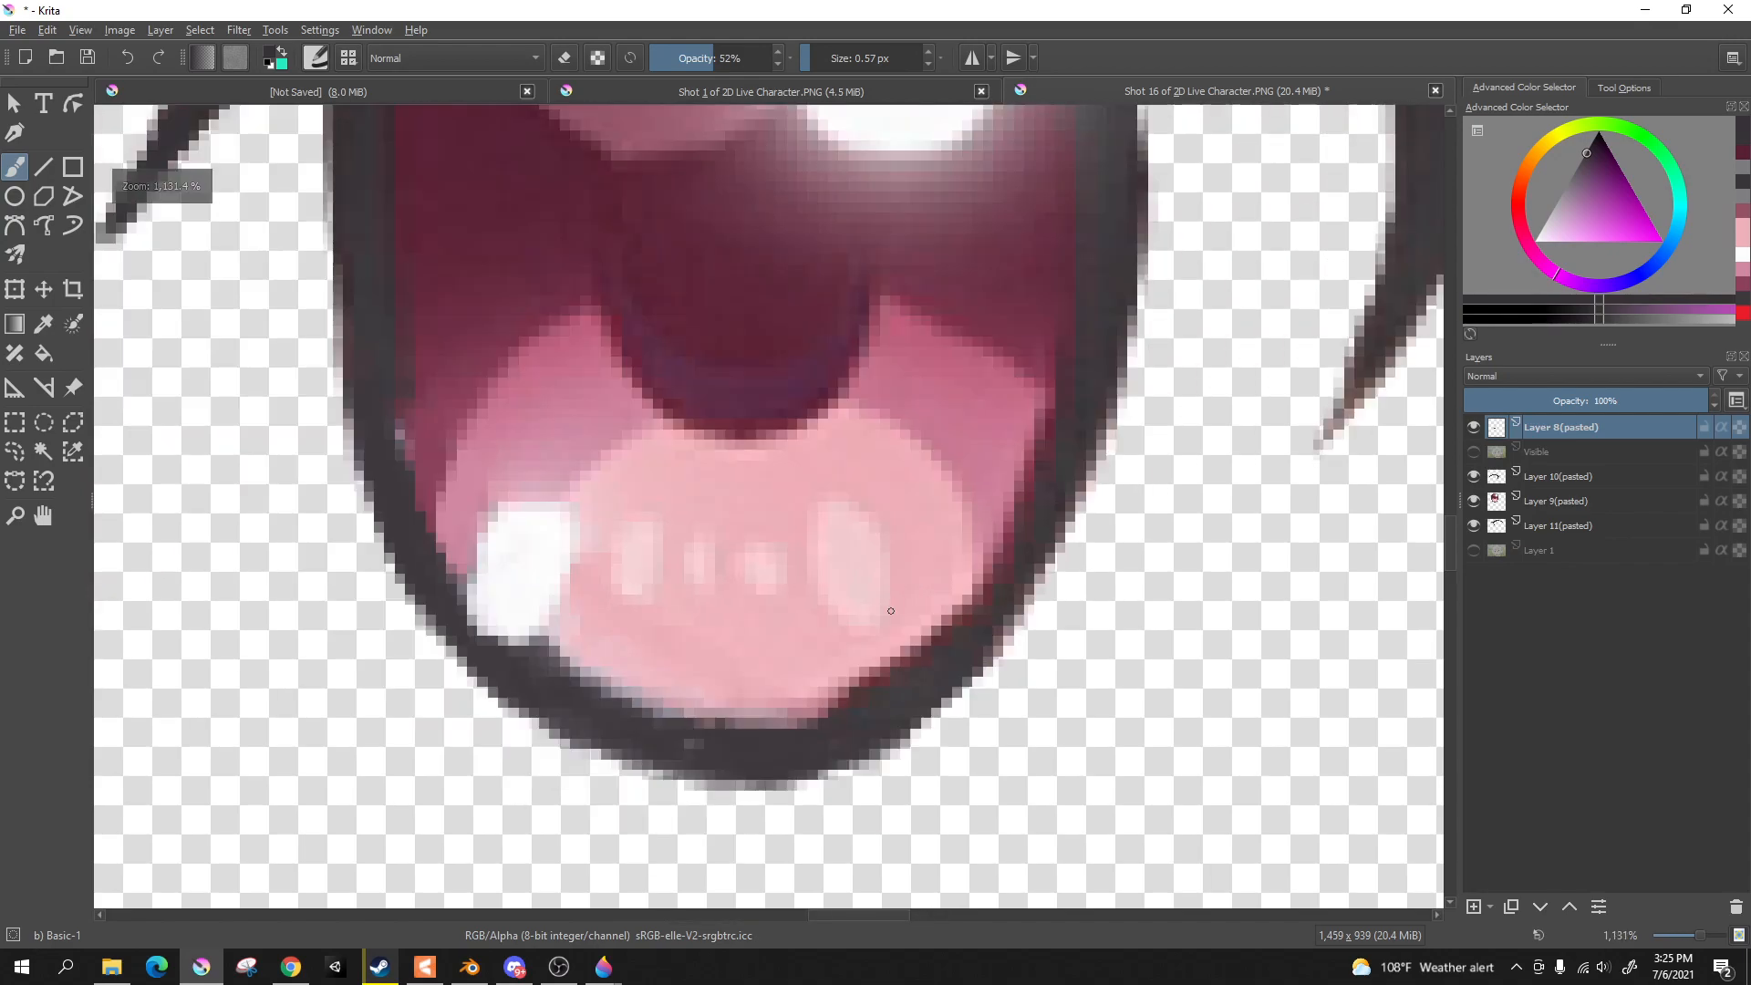
scroll(887, 615, "up", 2)
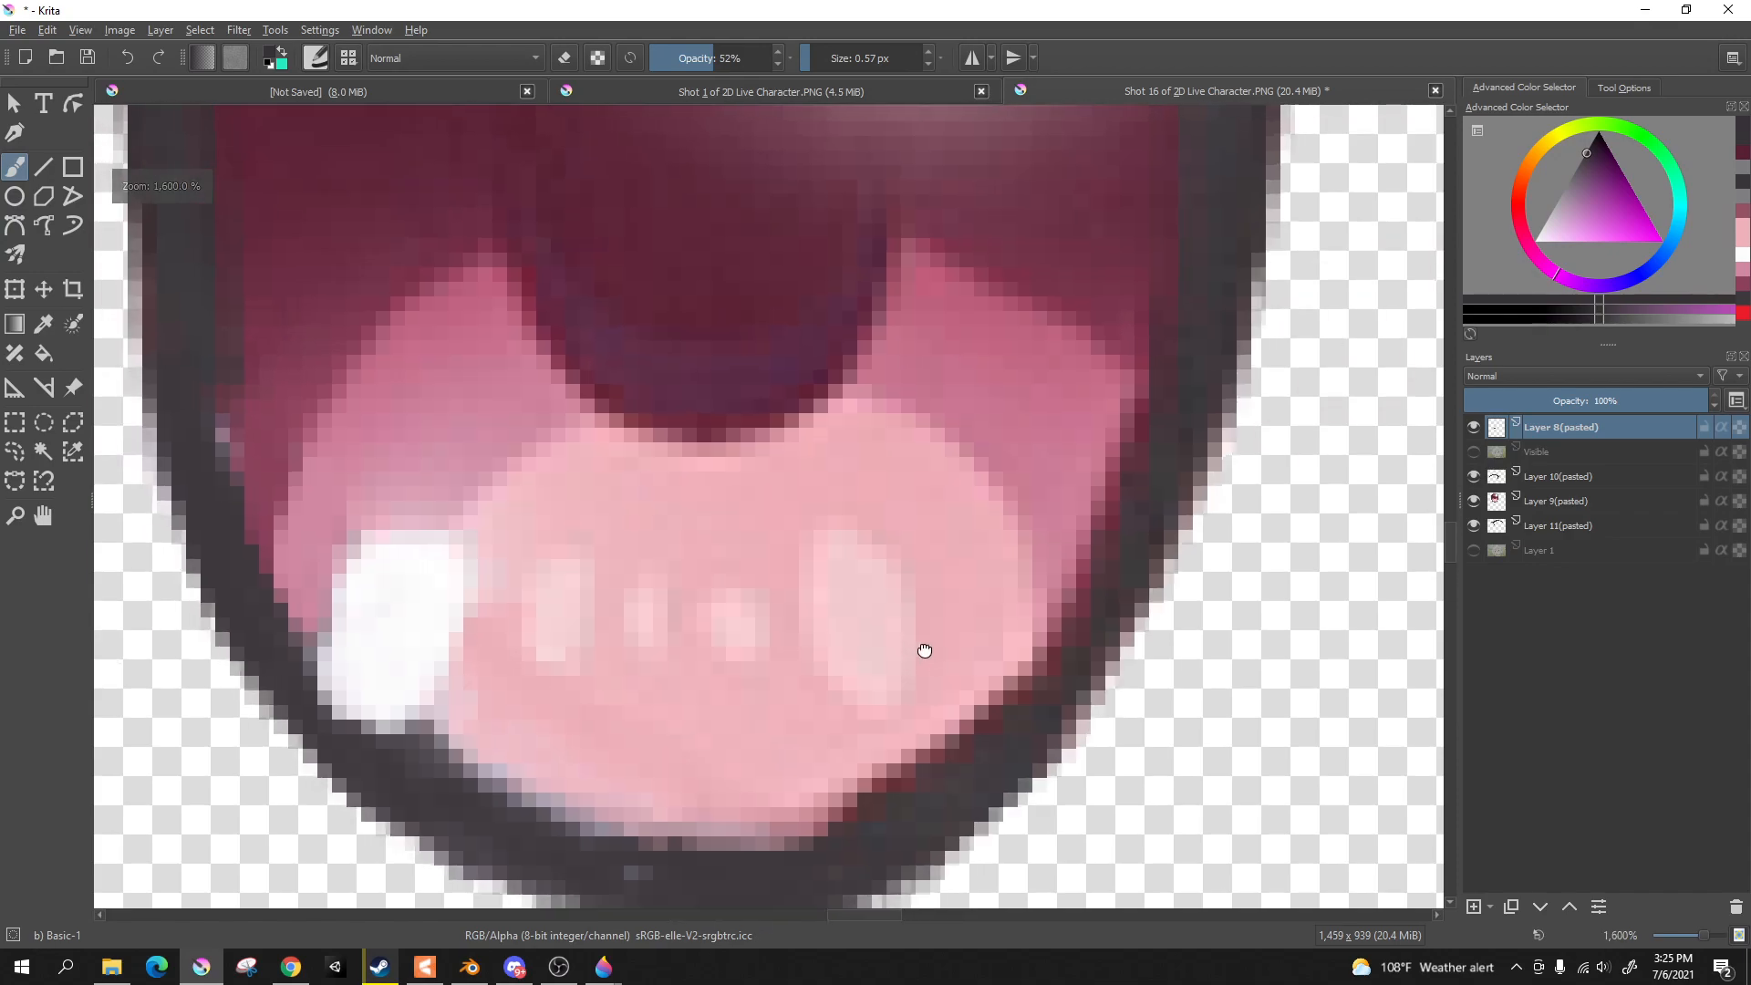
scroll(955, 633, "down", 6)
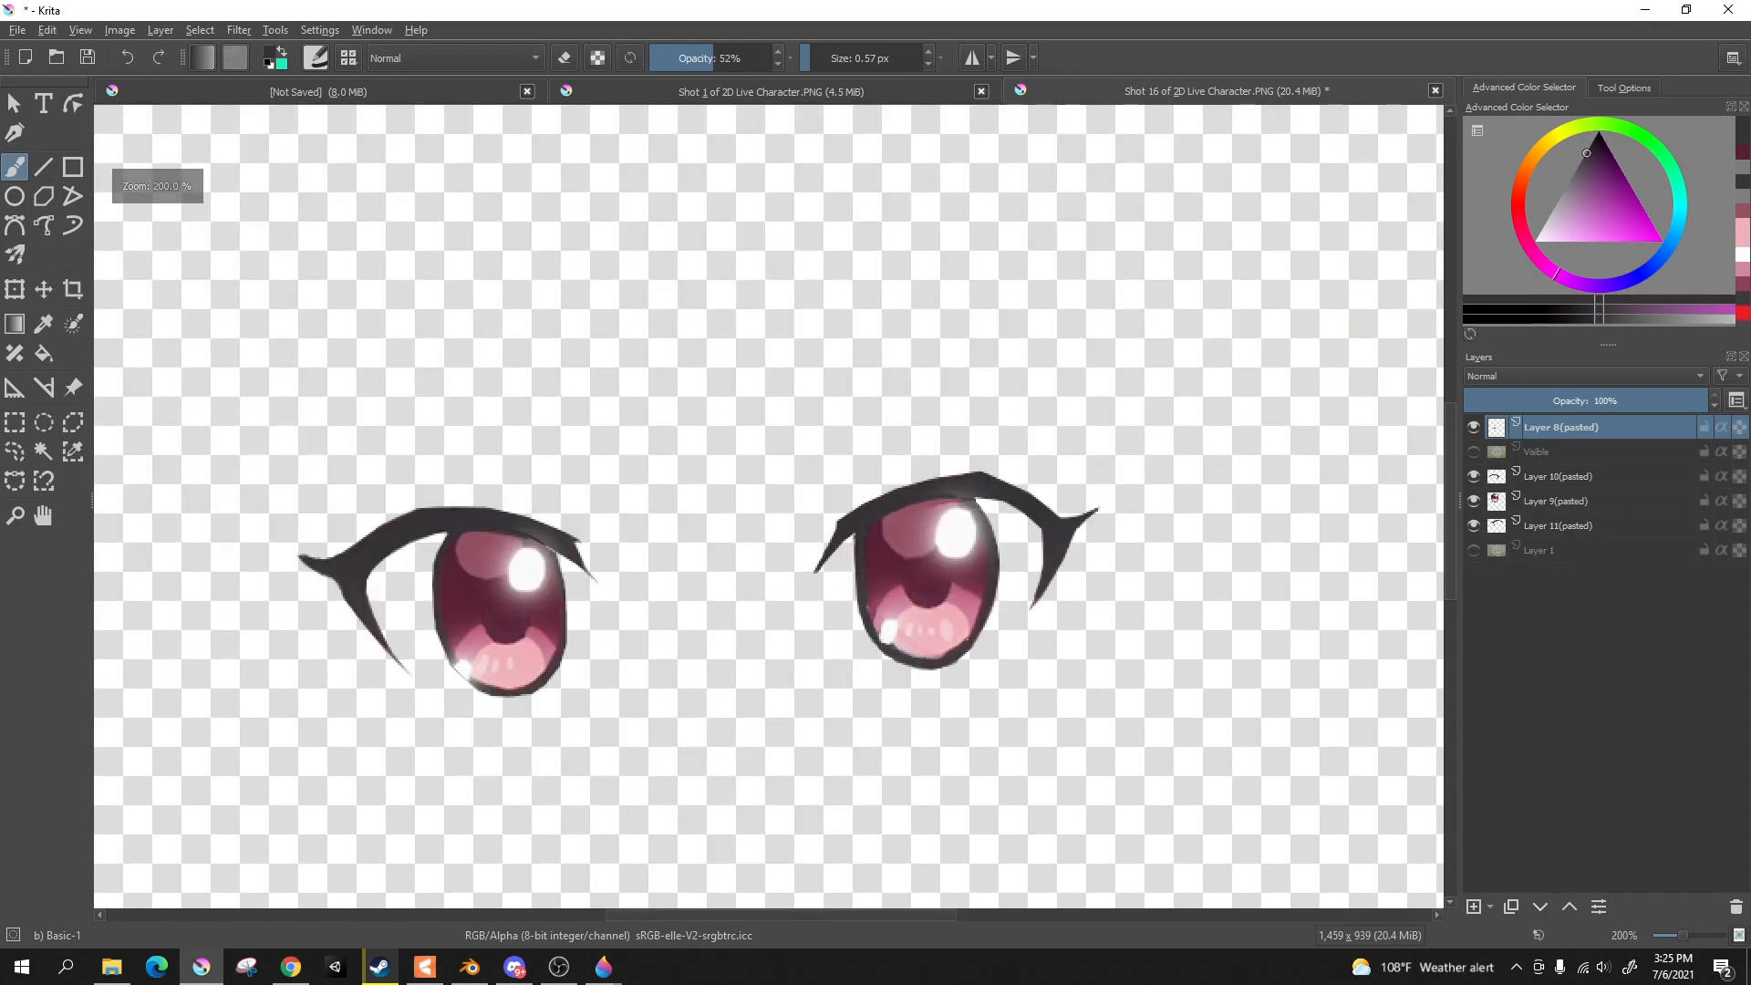
On Layer 9, sample the iris's dark maroon and paint it along the iris's left inner edge at 52% opacity.
scroll(958, 594, "up", 4)
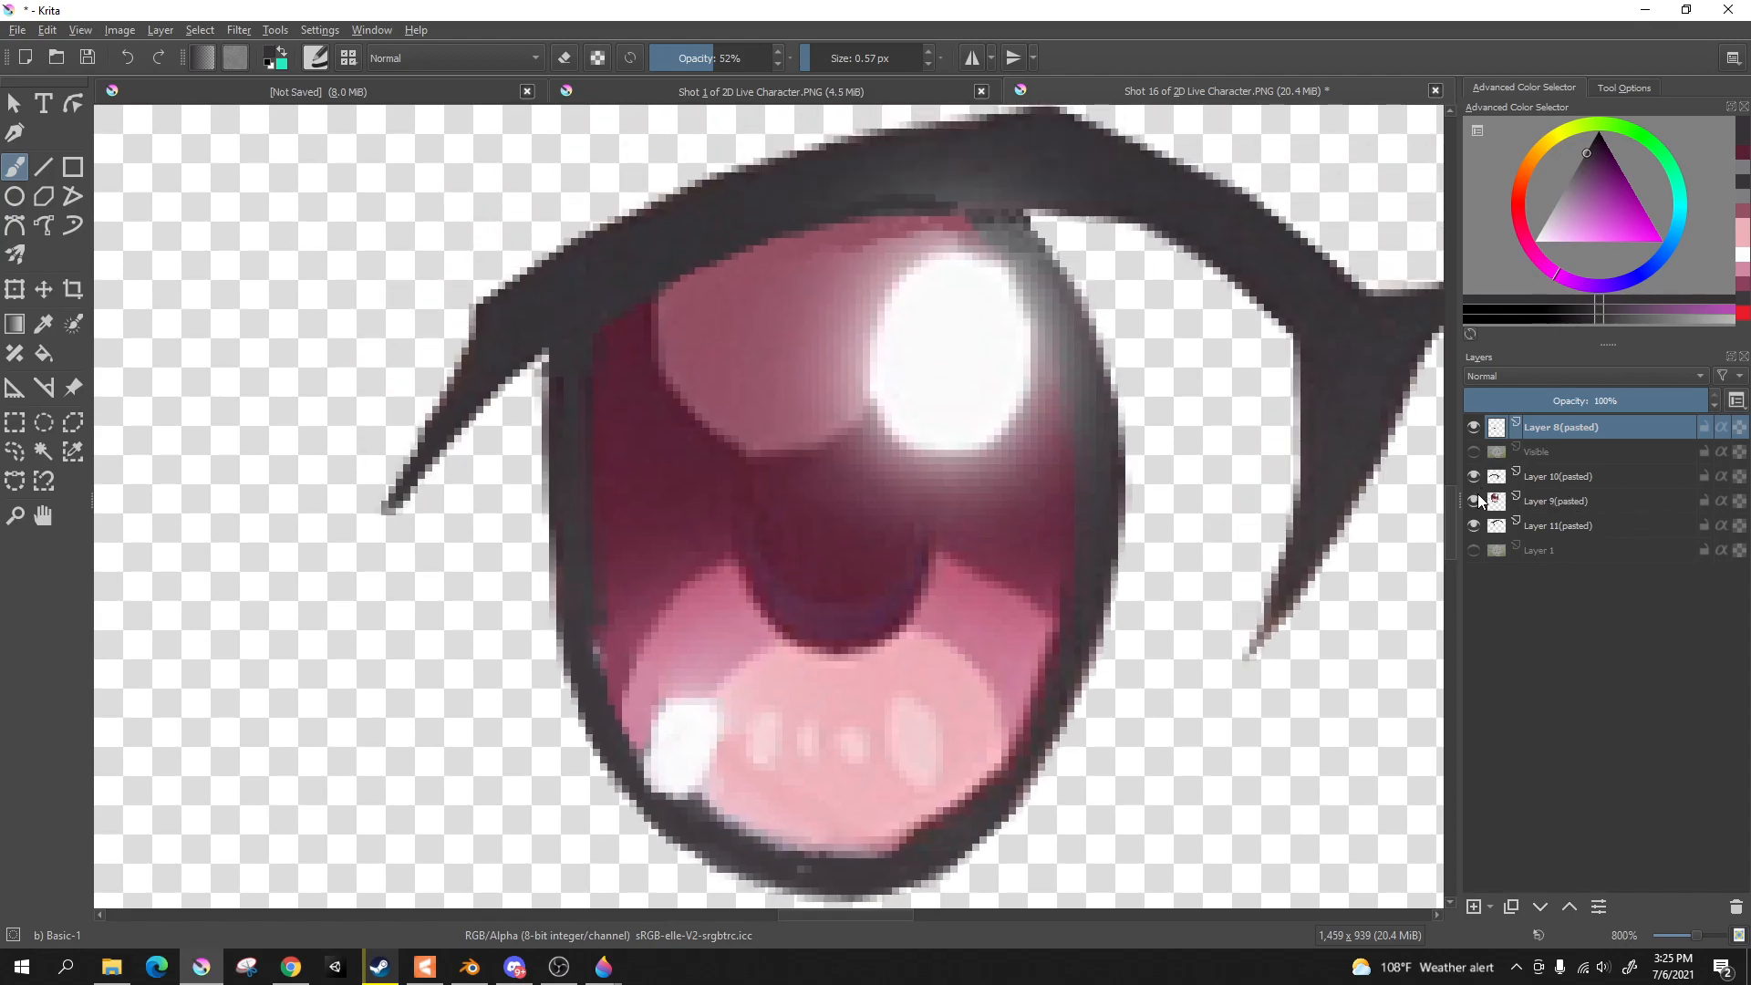
left_click(1536, 500)
left_click(43, 323)
left_click(664, 497)
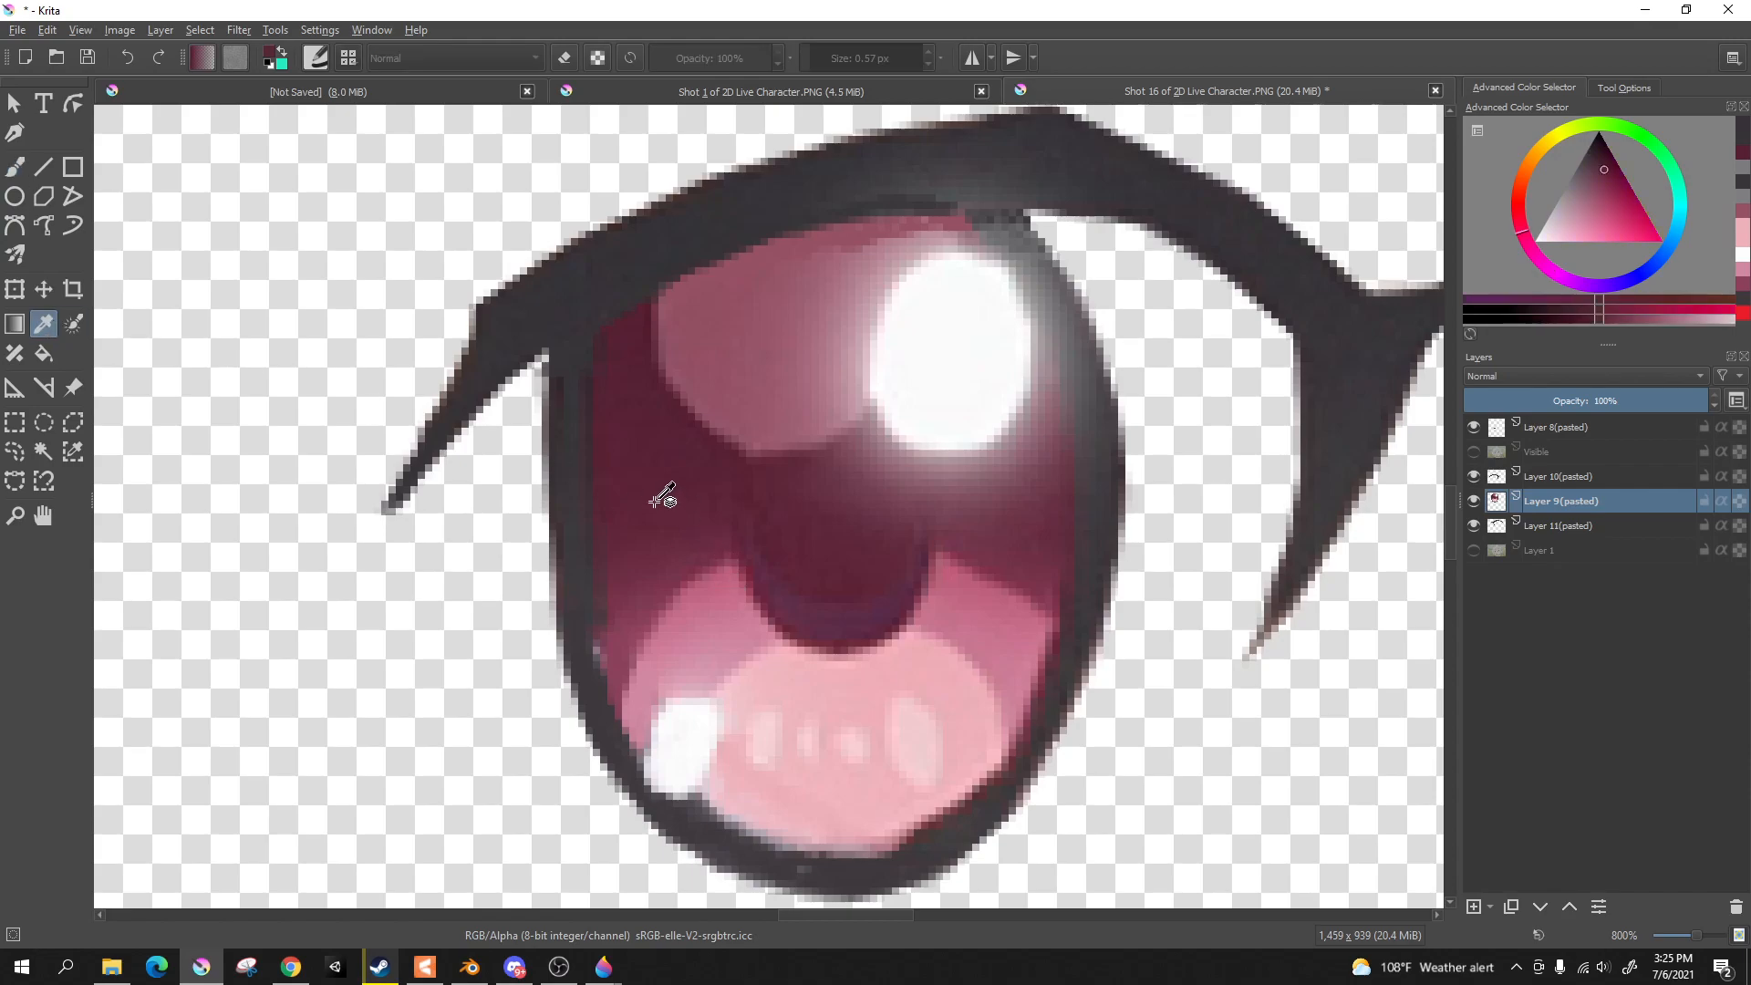
left_click(18, 171)
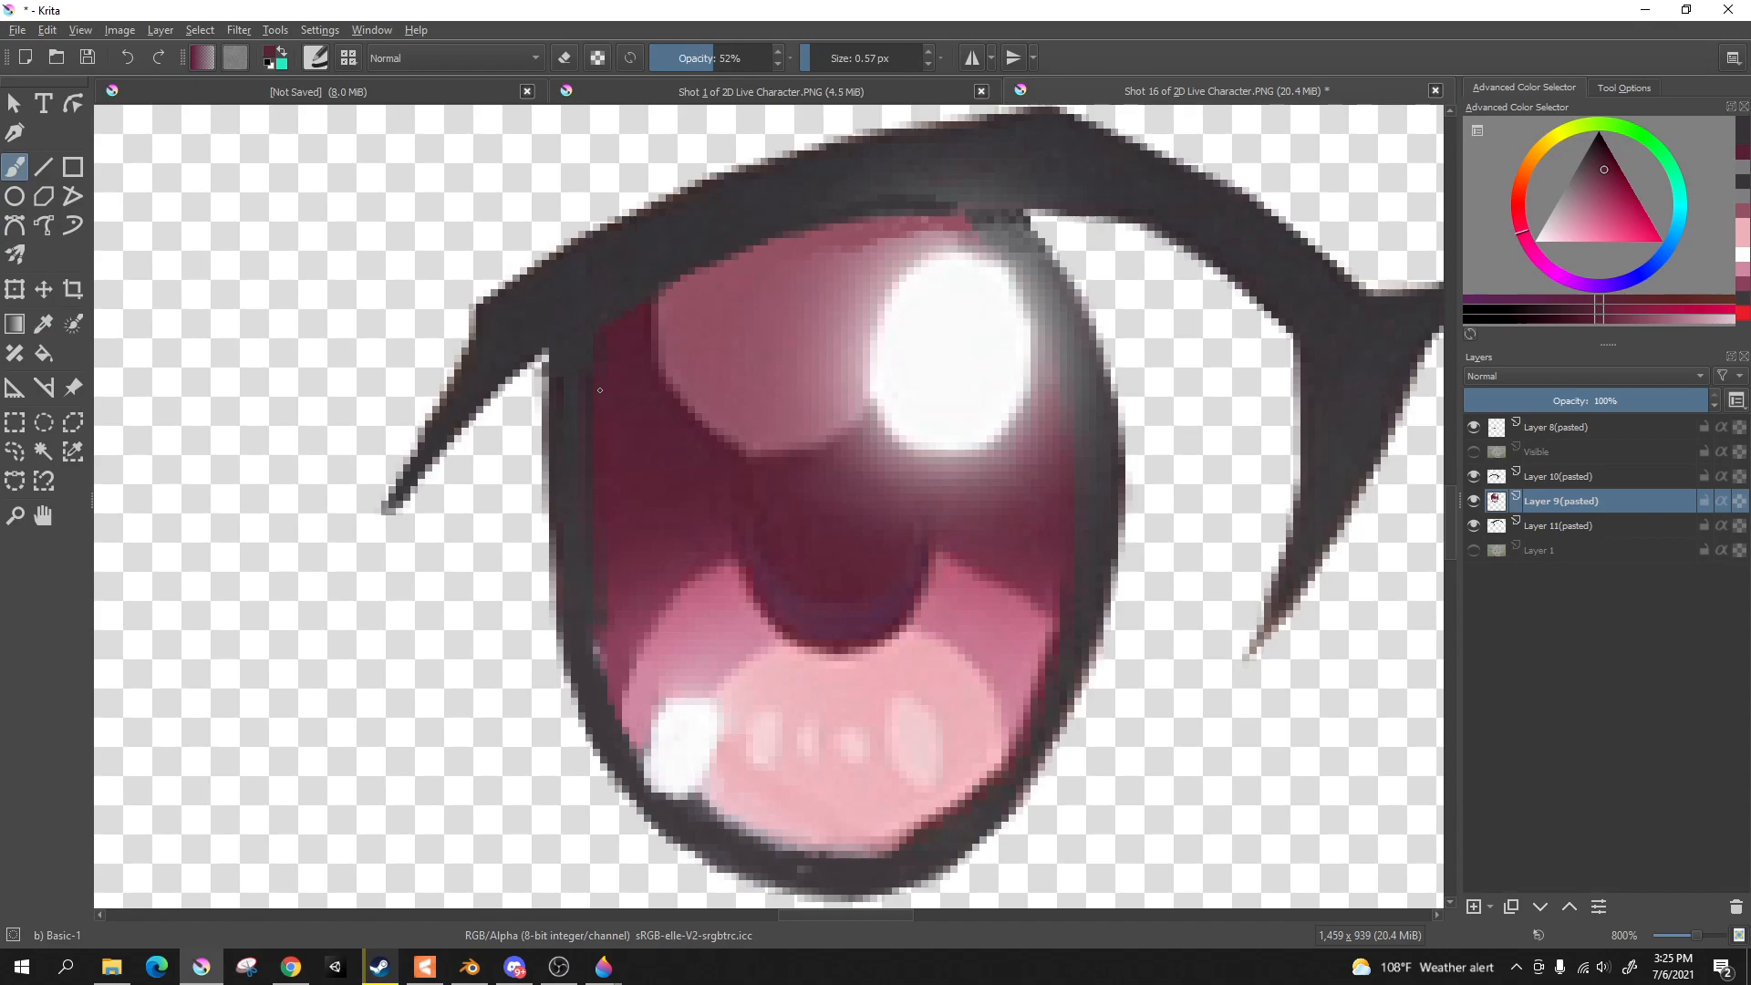
left_click_drag(602, 388, 601, 393)
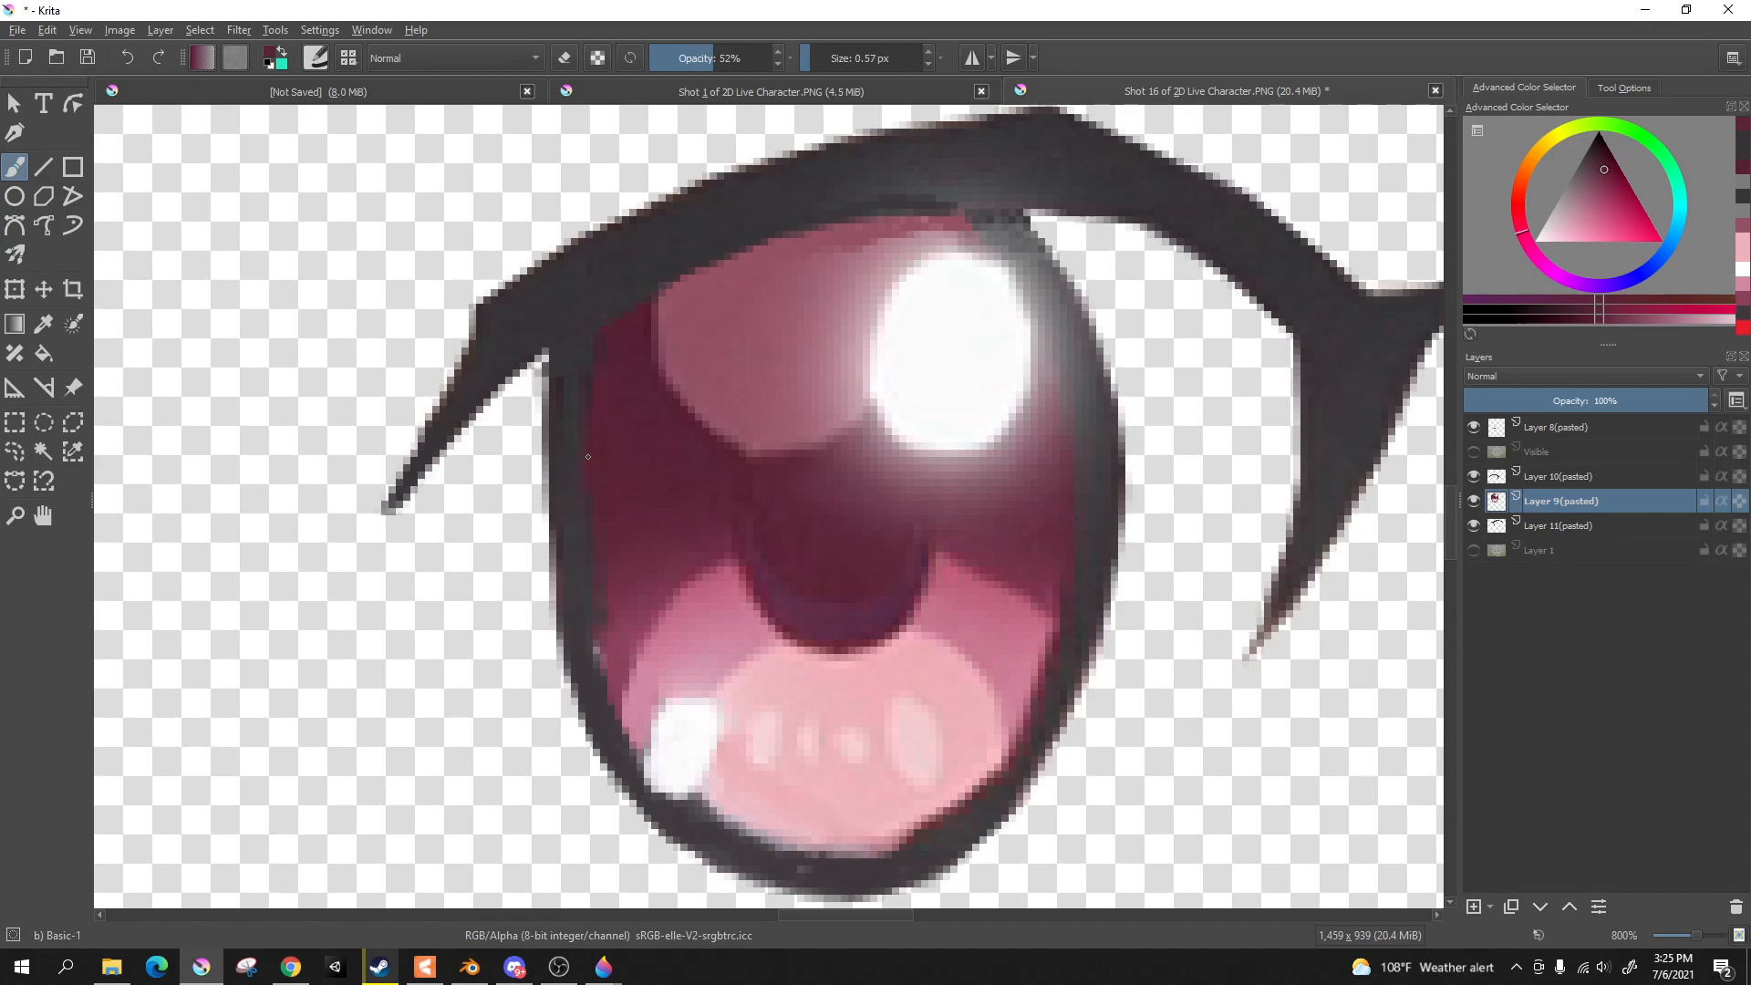
left_click_drag(597, 541, 613, 632)
left_click_drag(589, 568, 602, 649)
left_click_drag(595, 615, 595, 661)
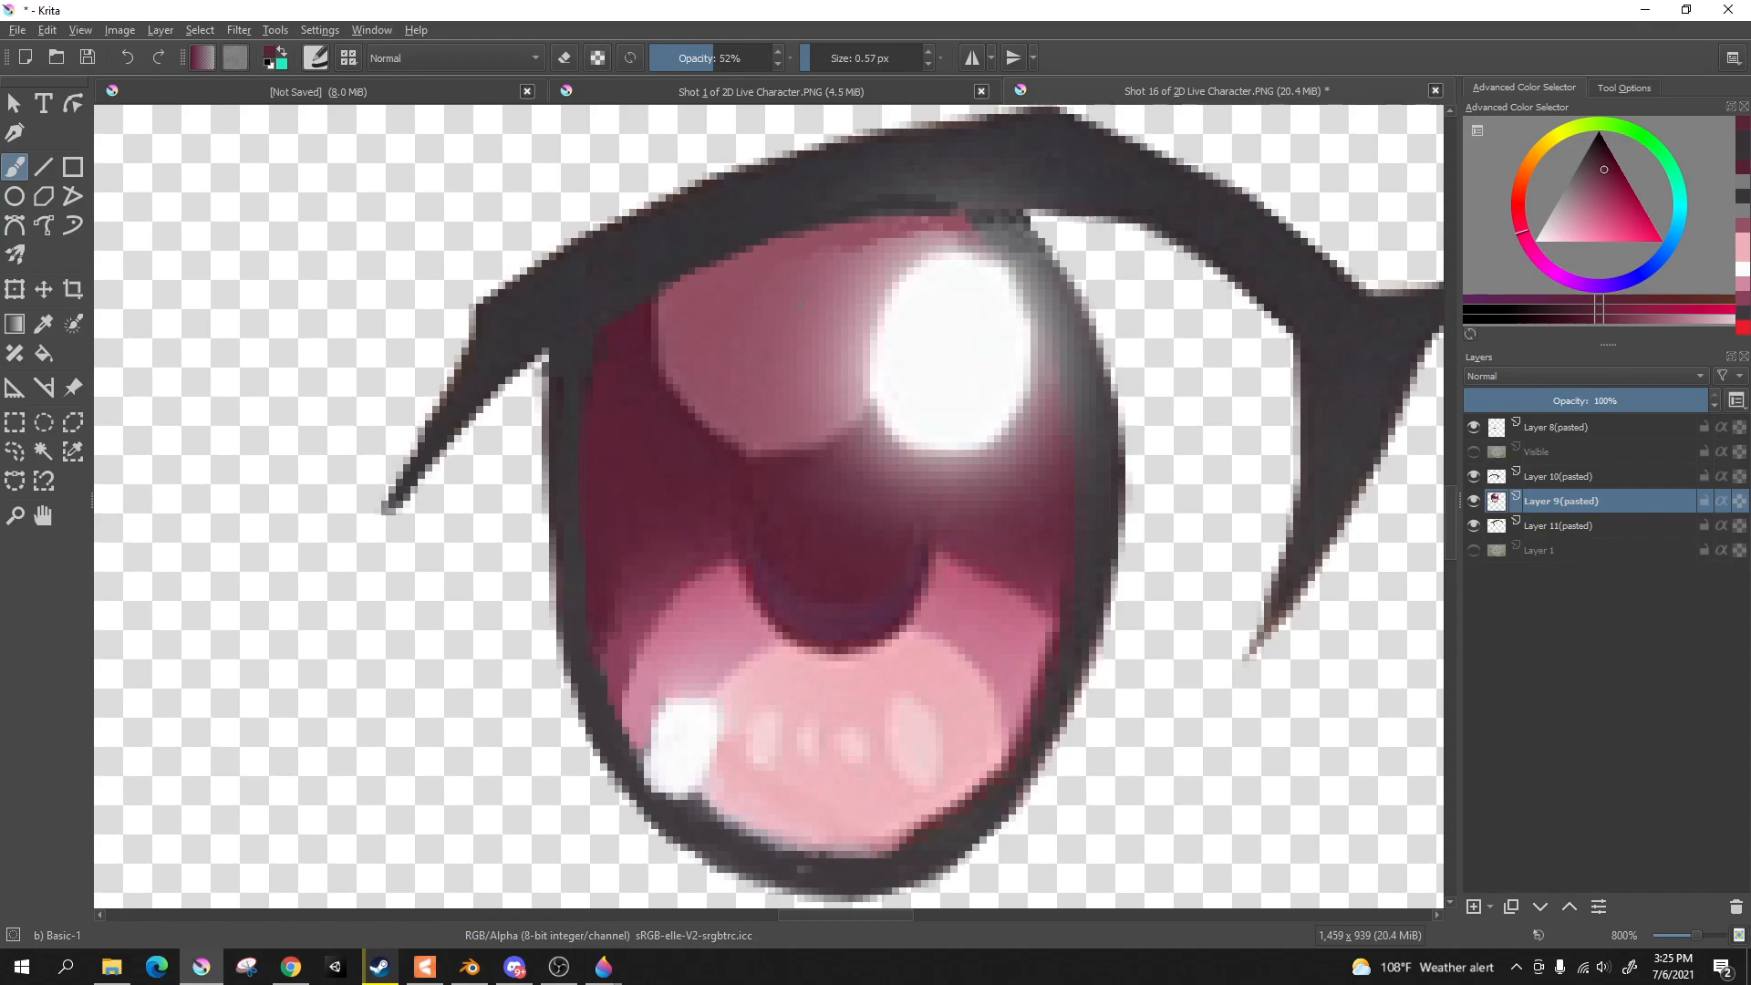
Sample the iris's light pink and paint it along the iris's lower edge on Layer 9 with the brush at 43% opacity.
left_click(43, 324)
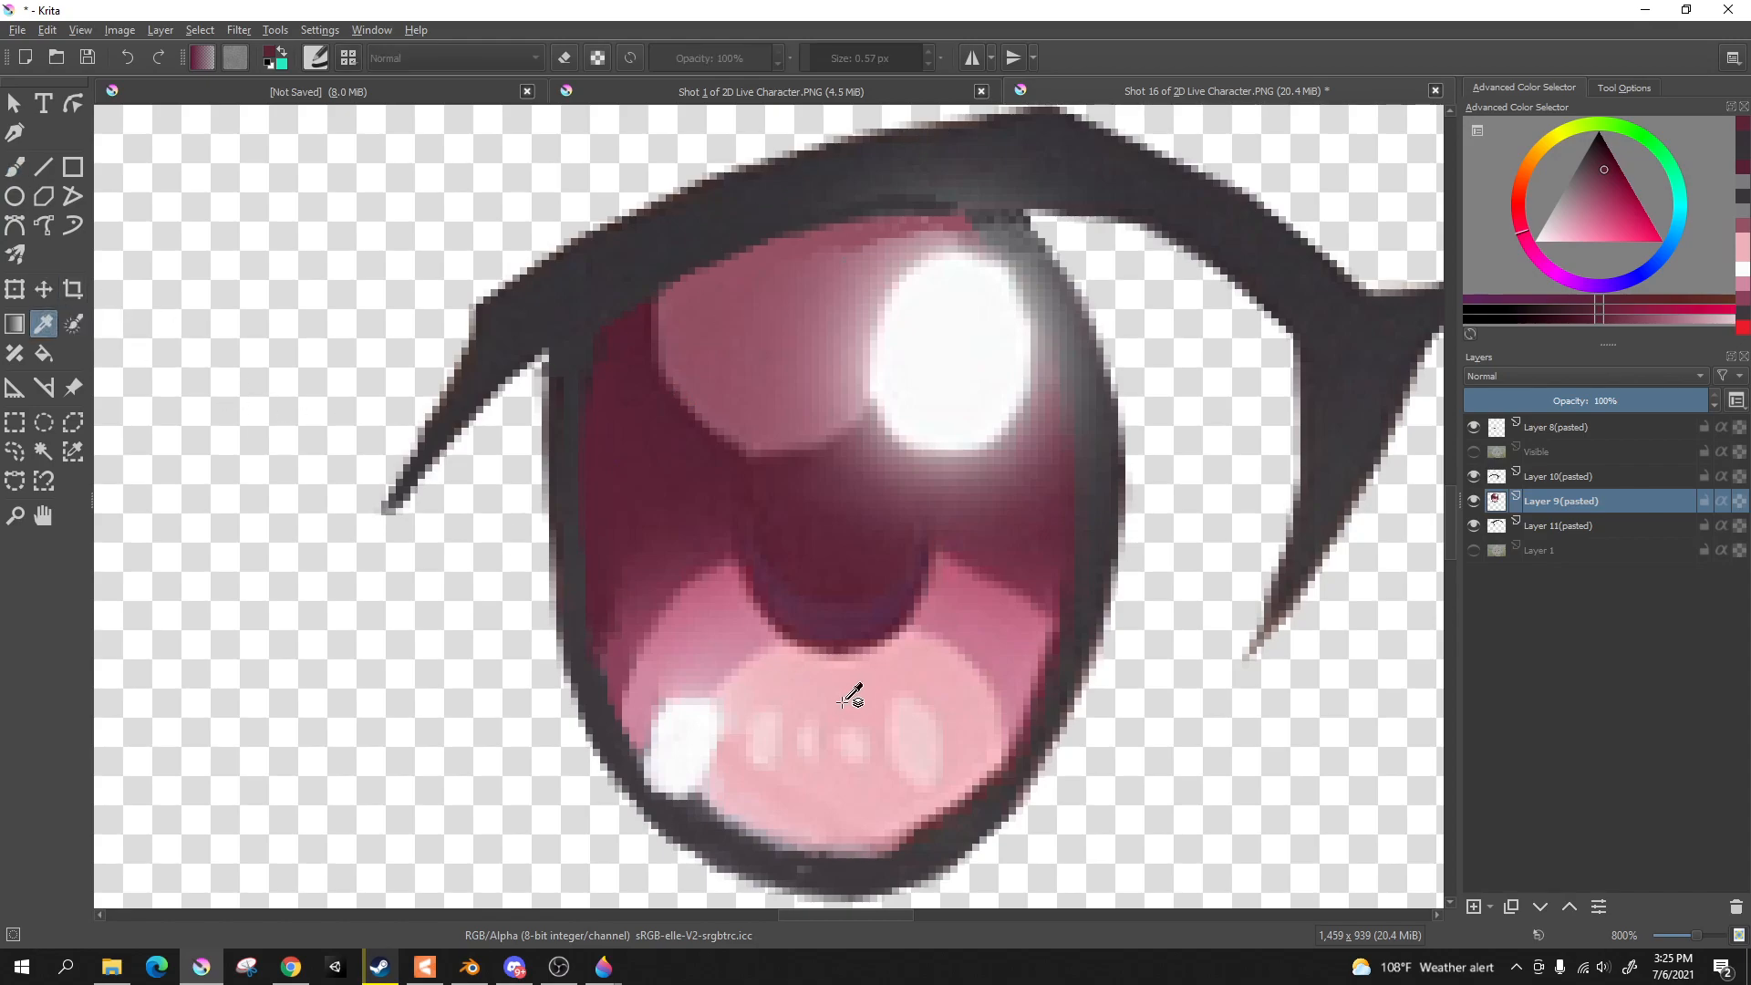
left_click(857, 790)
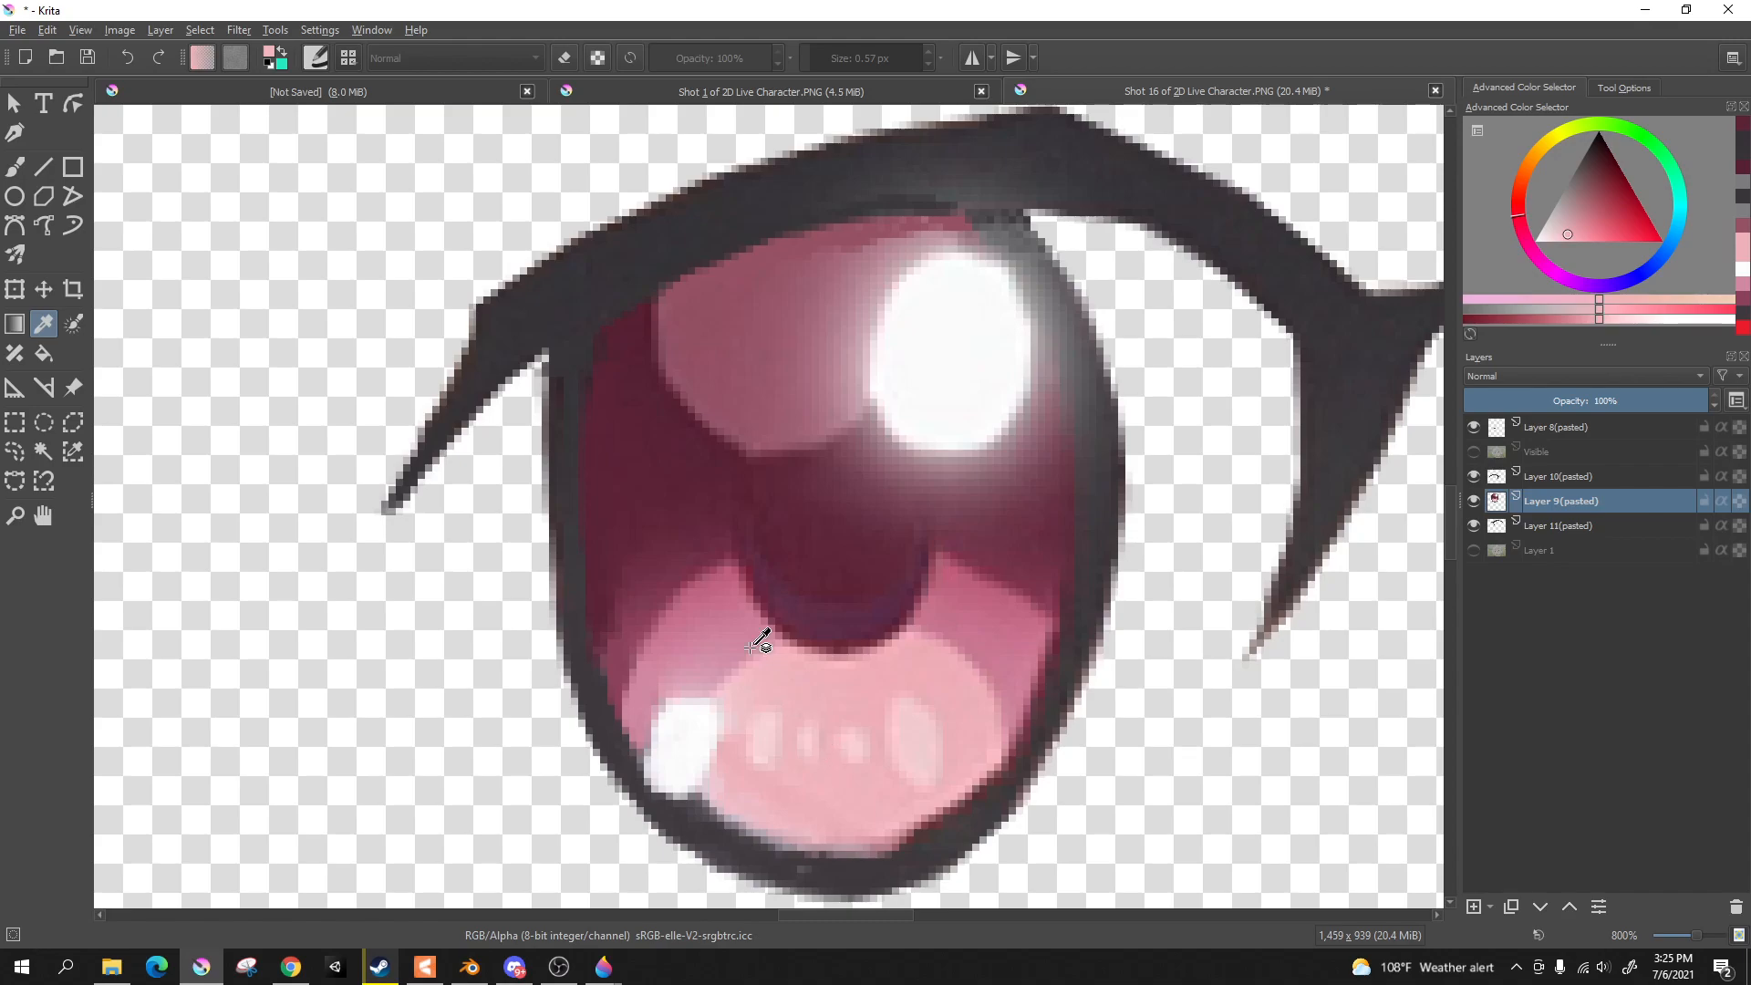
left_click(15, 167)
left_click(715, 62)
left_click_drag(715, 62, 702, 62)
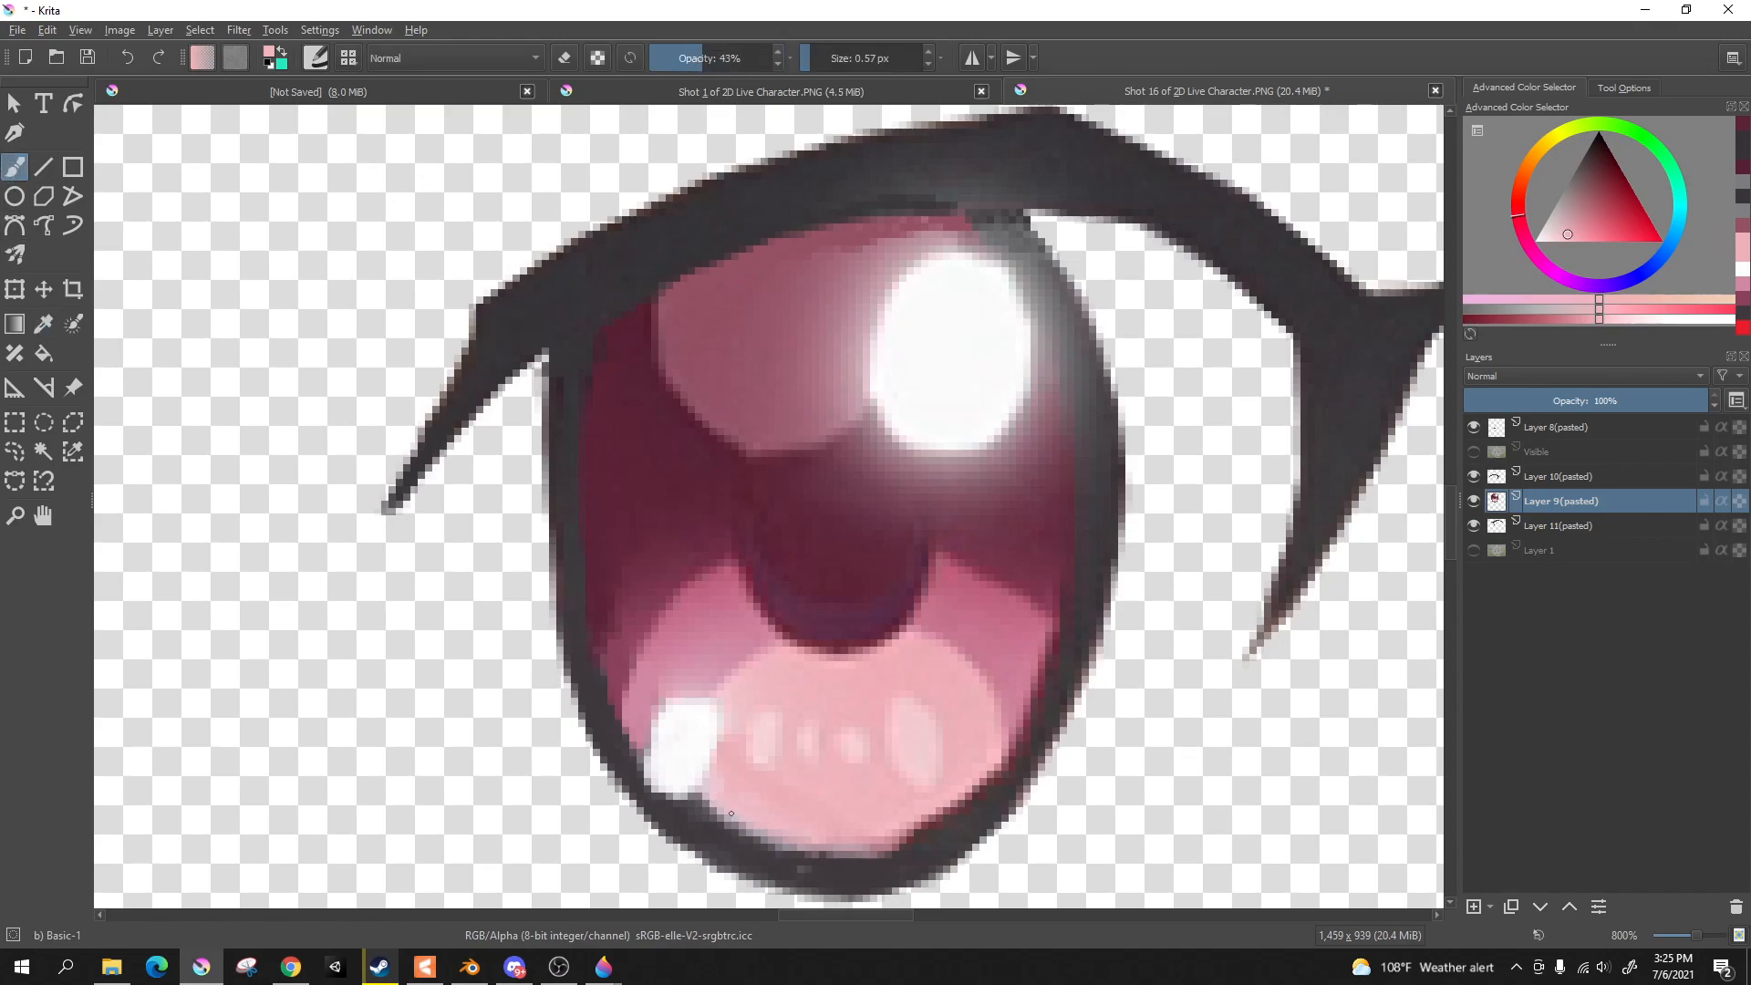
mouse_move(734, 832)
left_mouse_down()
mouse_move(707, 799)
mouse_move(795, 844)
mouse_move(847, 839)
mouse_move(837, 850)
mouse_move(906, 833)
mouse_move(998, 740)
left_mouse_up()
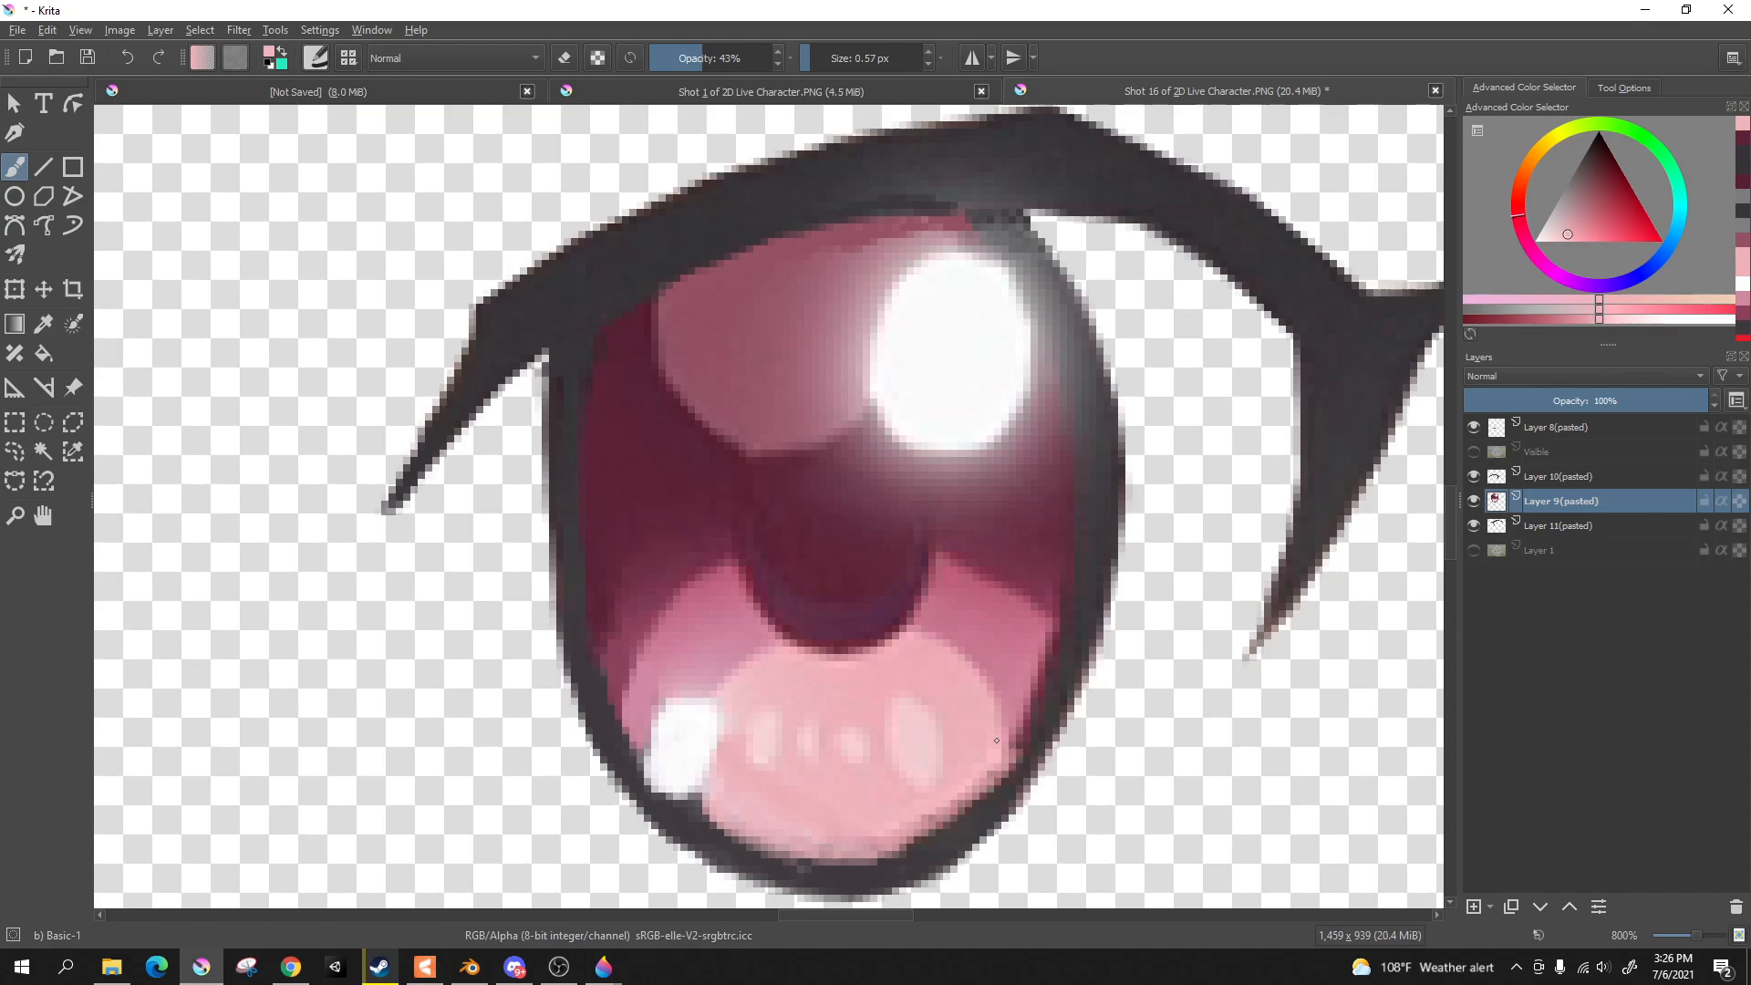
Show the original artwork on Layer 1 and toggle Layer 11 off and on to compare the repainted eyes with it.
key("ctrl+minus")
key("ctrl+minus")
key("ctrl+minus")
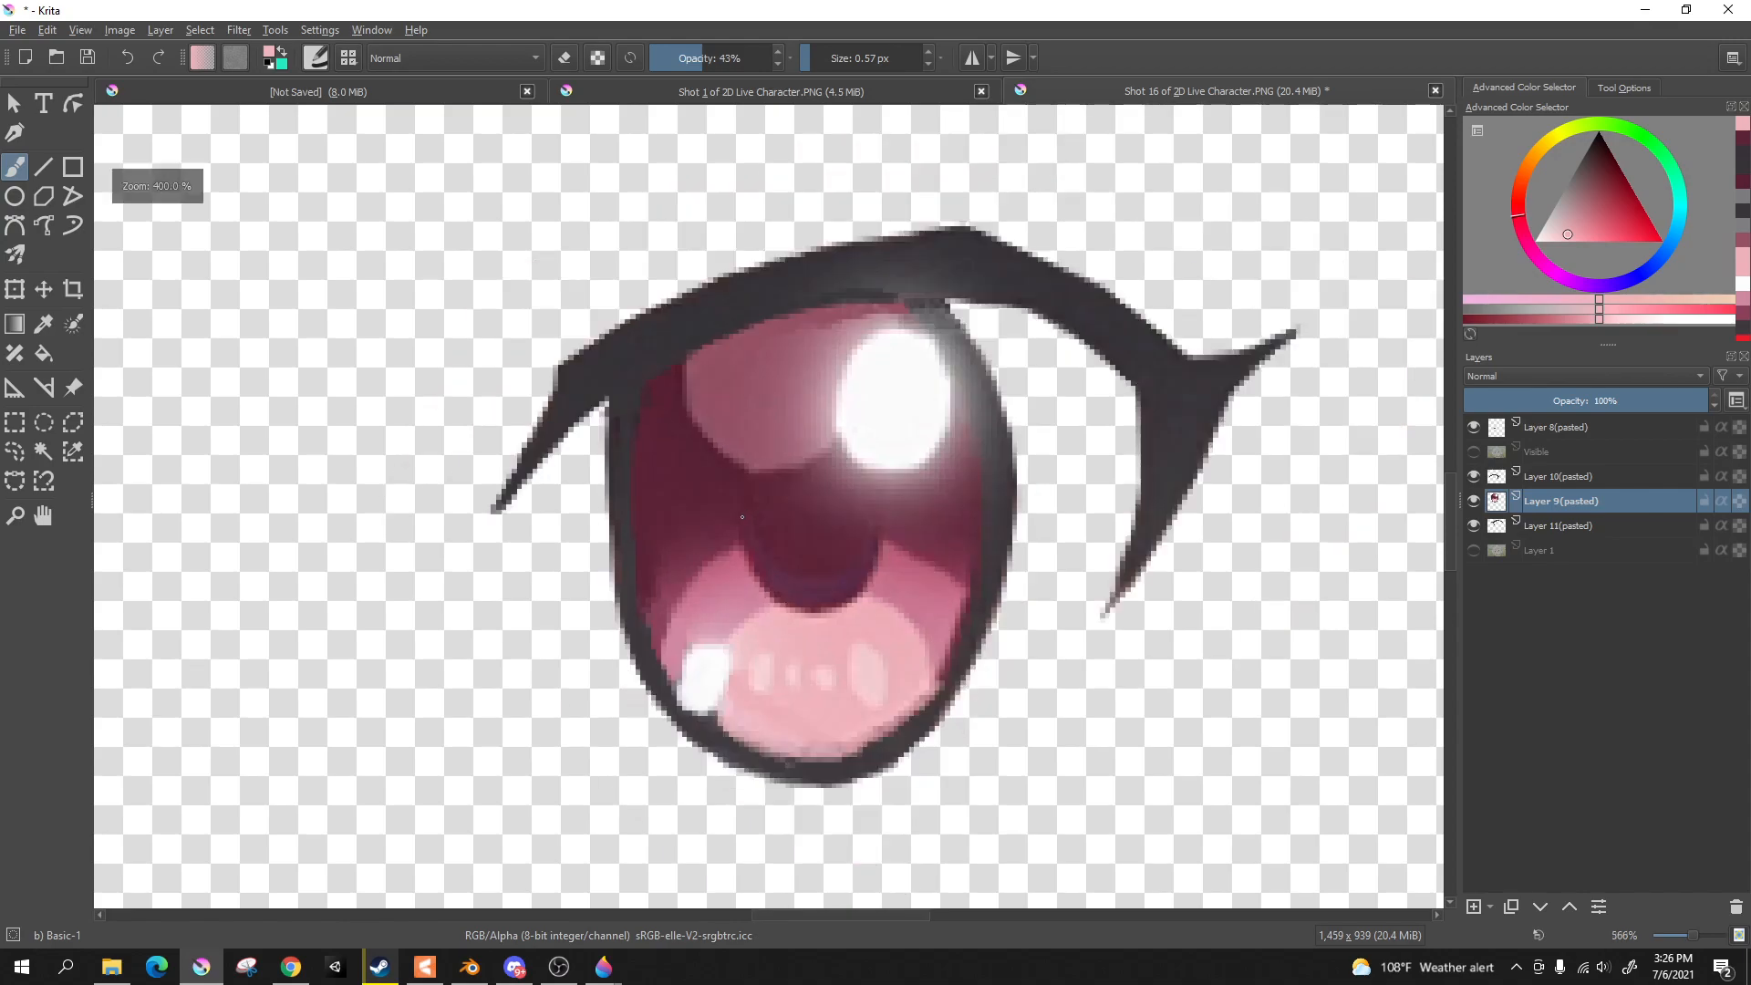
left_click_drag(519, 560, 707, 564)
scroll(707, 564, "down", 1)
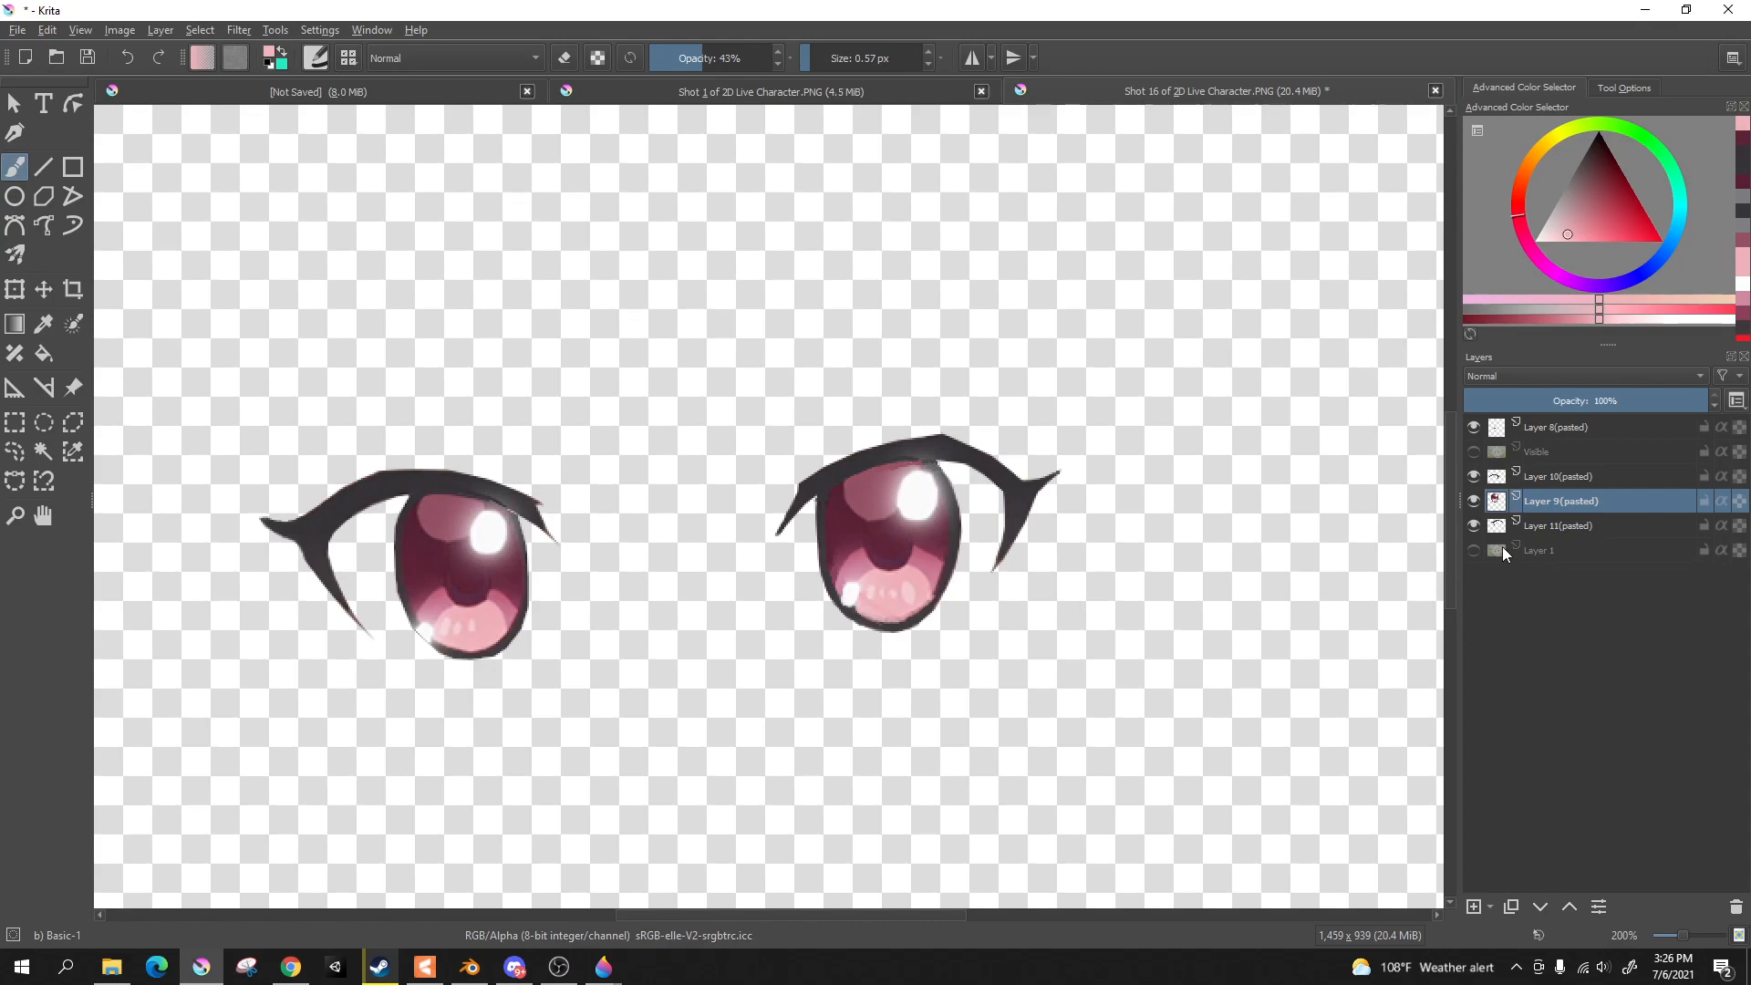
left_click(1474, 550)
scroll(867, 557, "down", 2)
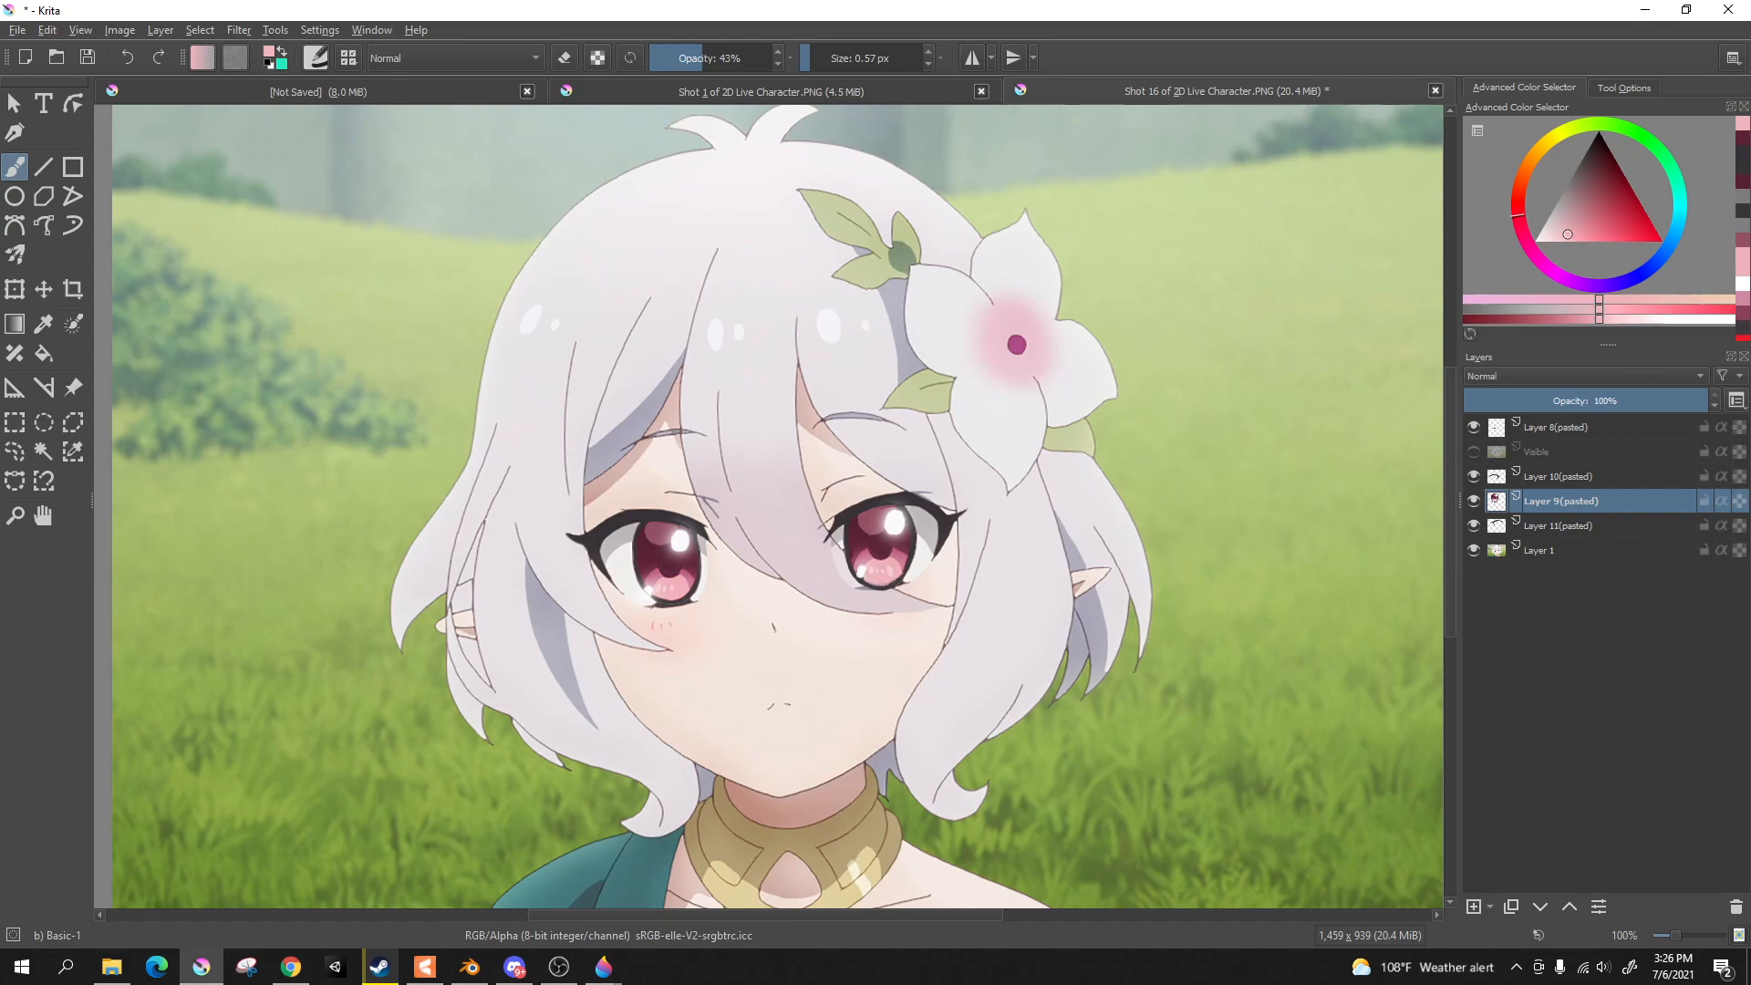
scroll(900, 468, "down", 1)
scroll(900, 462, "up", 1)
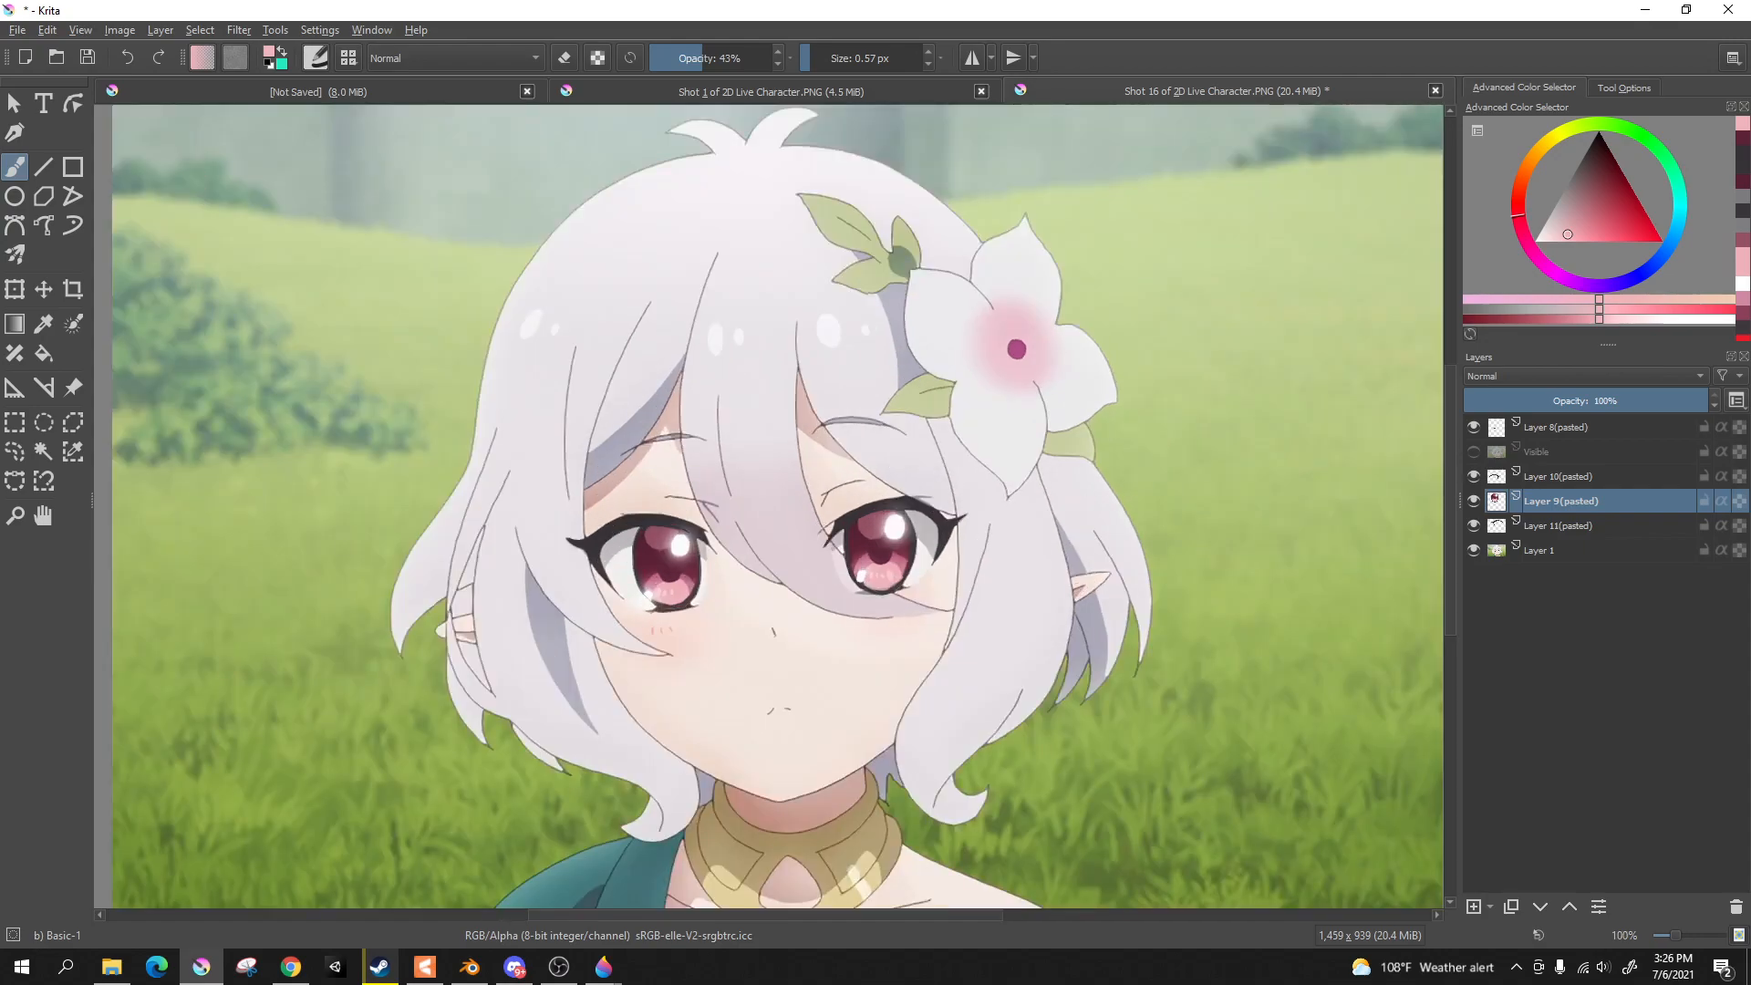
left_click(1471, 529)
left_click(1471, 529)
Set the brush size to 33.80 px.
mouse_move(1475, 533)
left_click(820, 66)
mouse_move(820, 67)
left_mouse_down()
mouse_move(916, 59)
mouse_move(807, 59)
mouse_move(839, 58)
left_mouse_up()
scroll(702, 508, "down", 1)
scroll(702, 508, "up", 1)
scroll(702, 508, "down", 1)
scroll(704, 505, "up", 1)
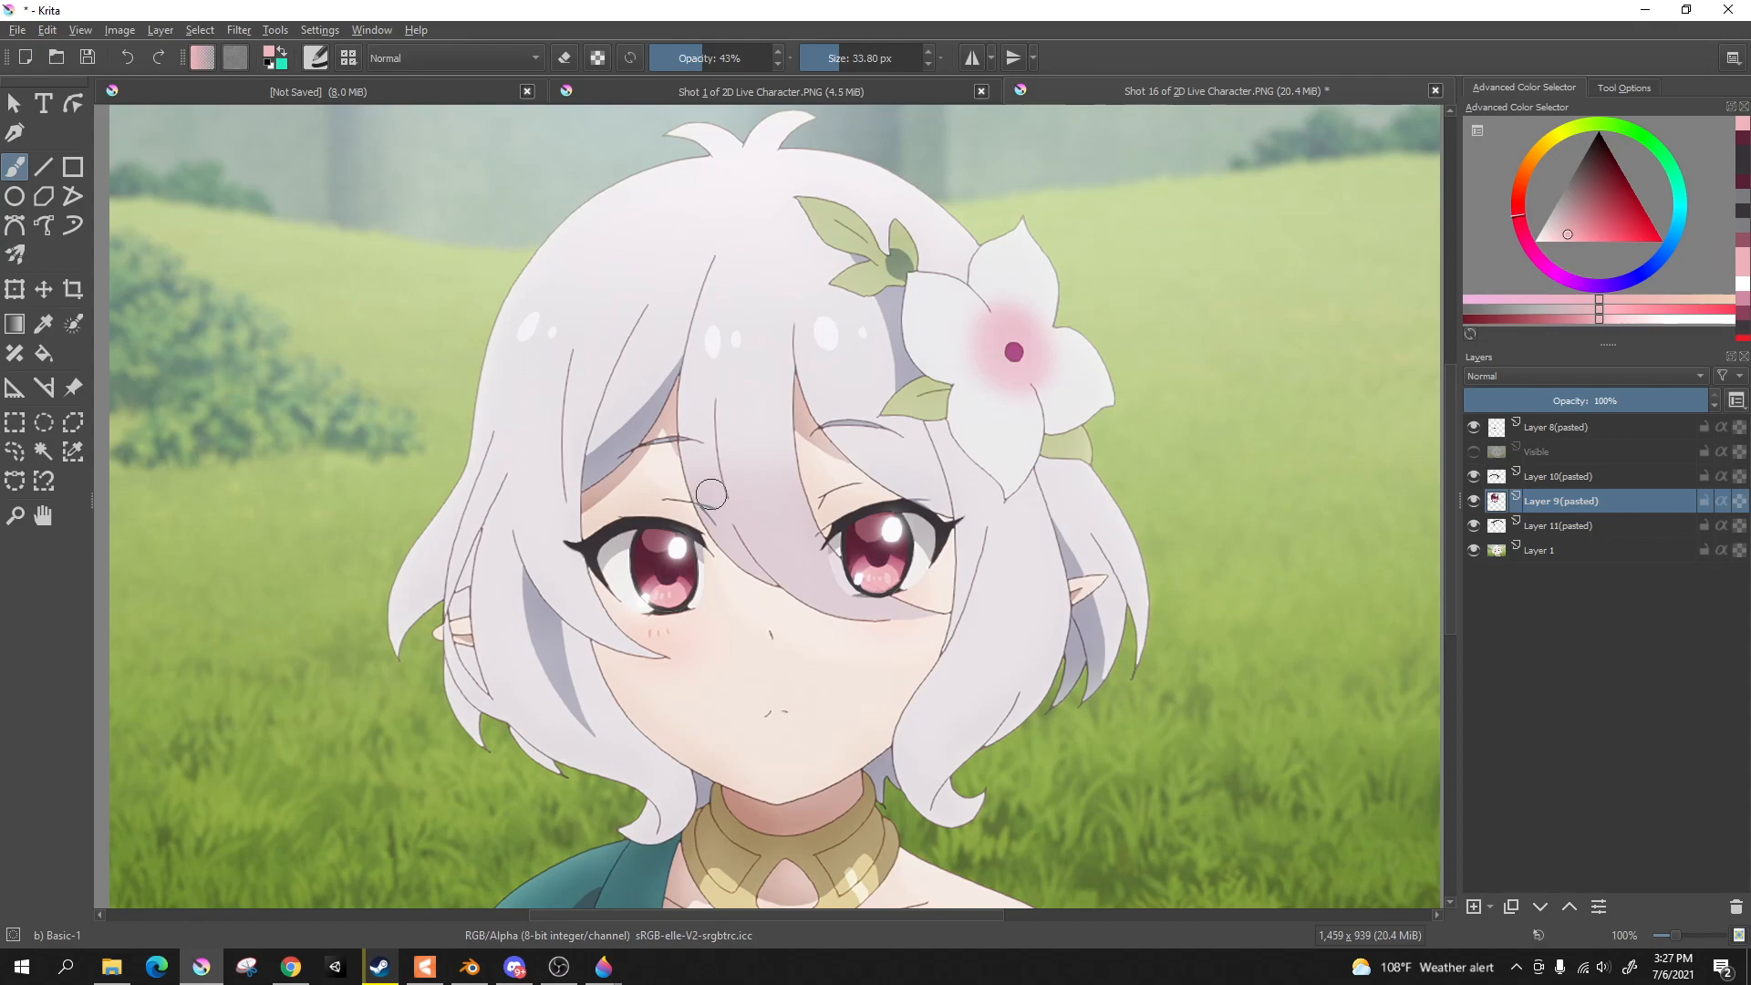
scroll(710, 499, "down", 1)
scroll(714, 494, "up", 1)
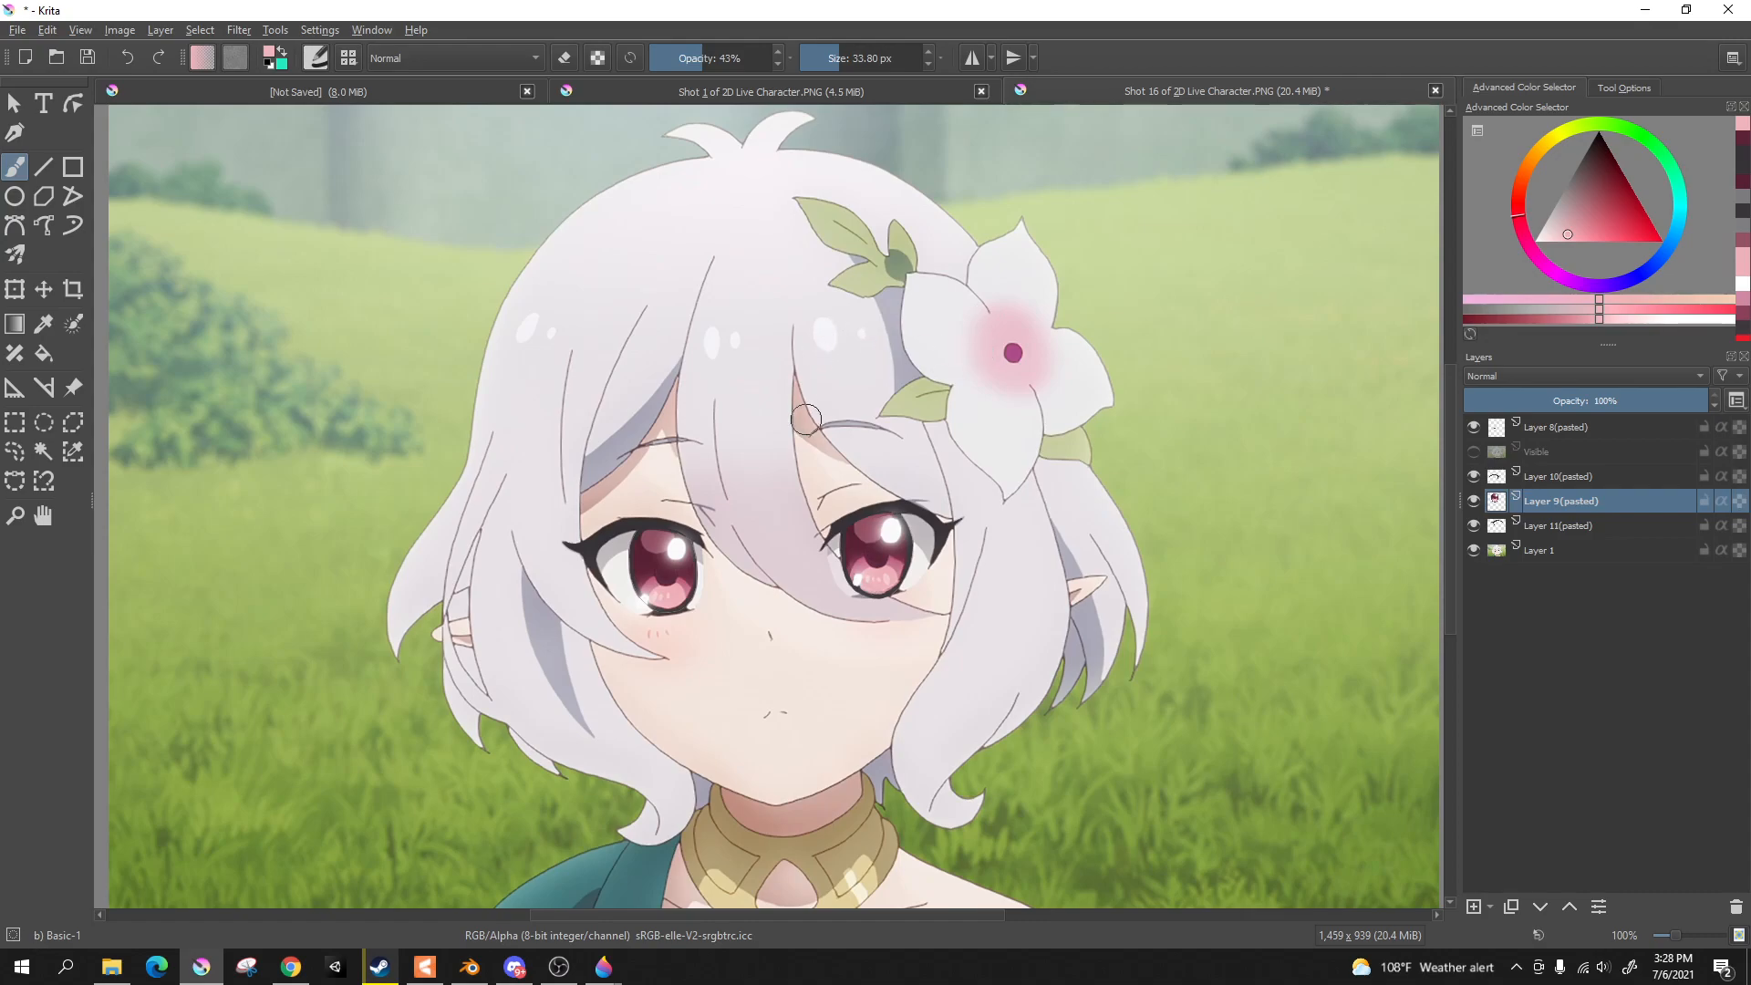
scroll(806, 424, "down", 1)
scroll(806, 425, "up", 1)
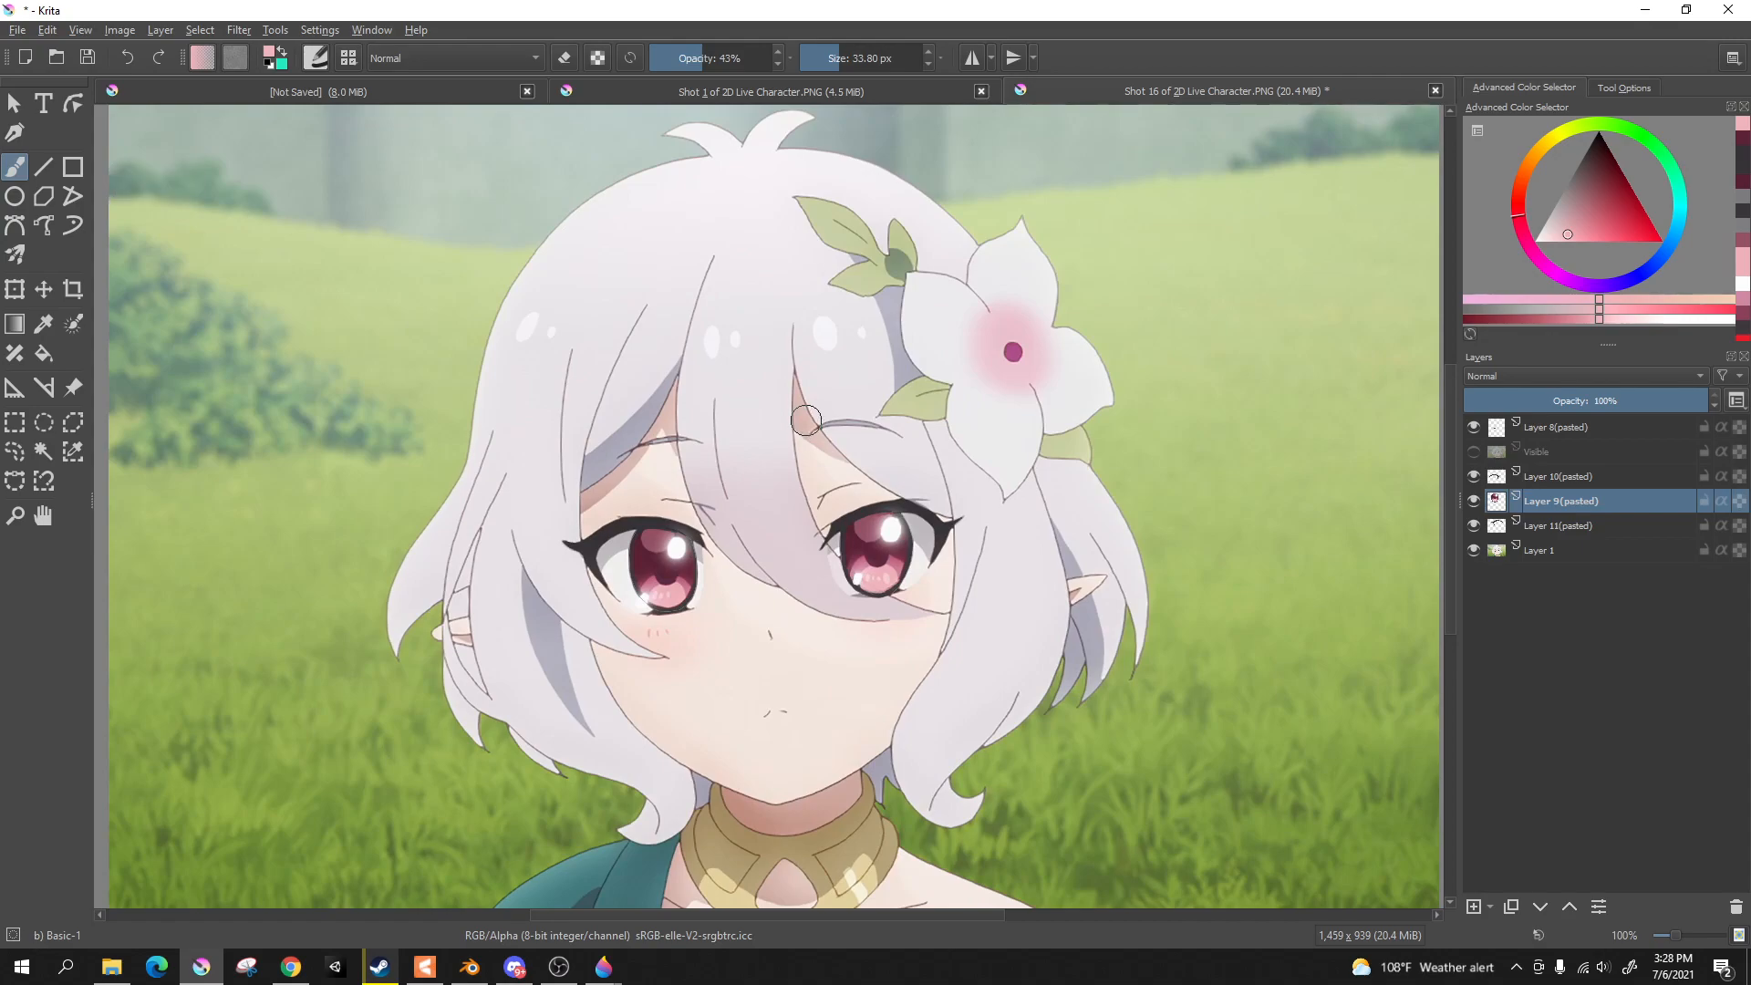
Switch to Chrome, where the background music video is open.
left_click(297, 959)
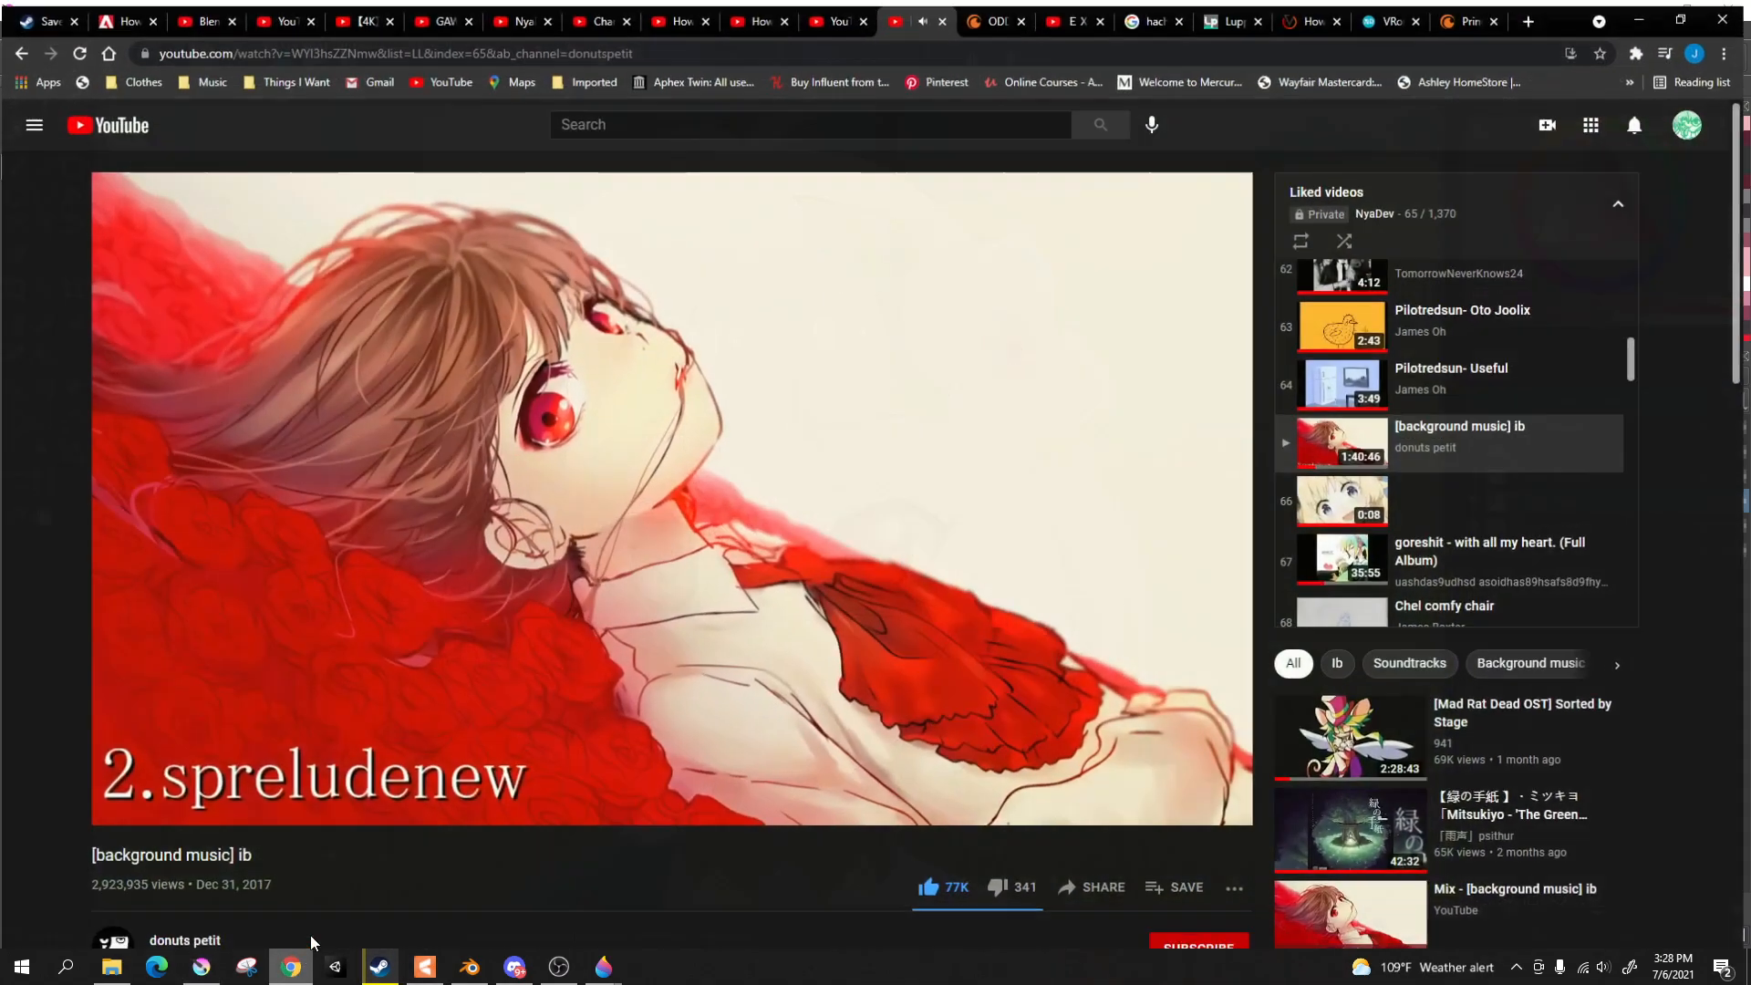